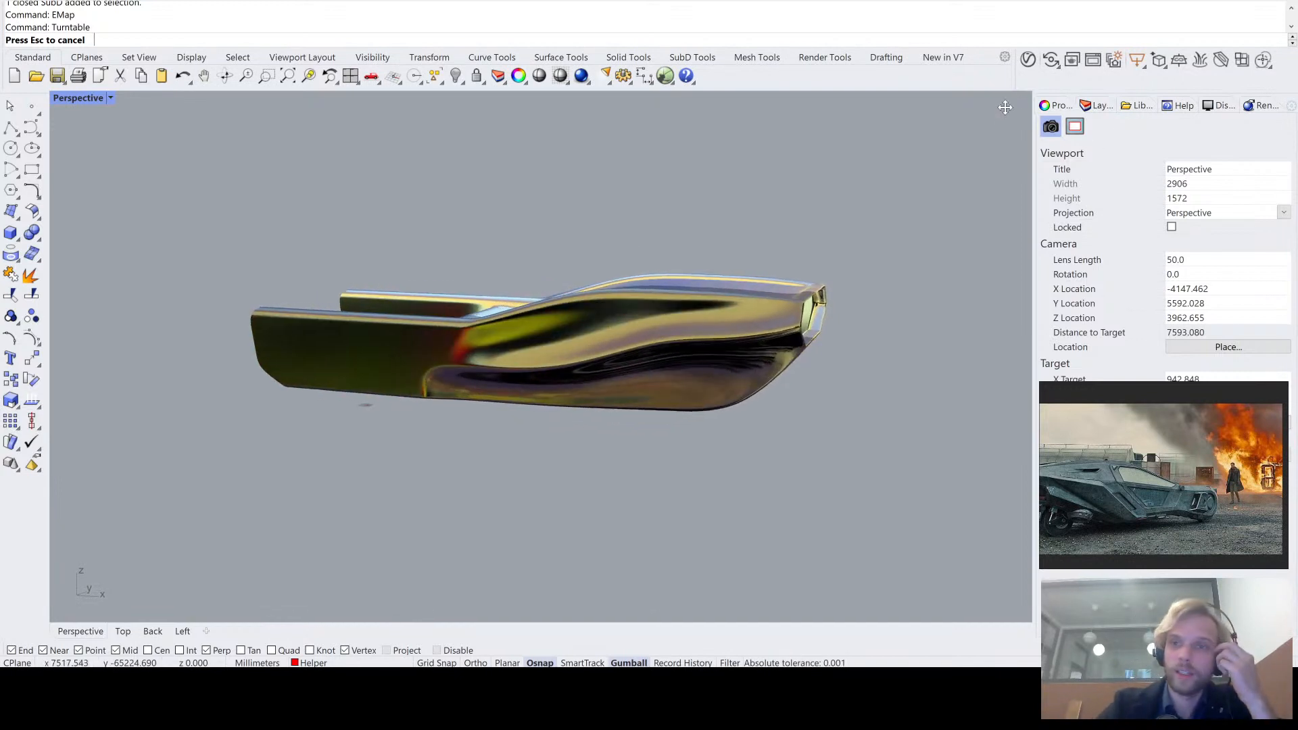
- Stop the turntable preview and examine the recessed rear panel between the vehicle body's two tail arms
click(1007, 113)
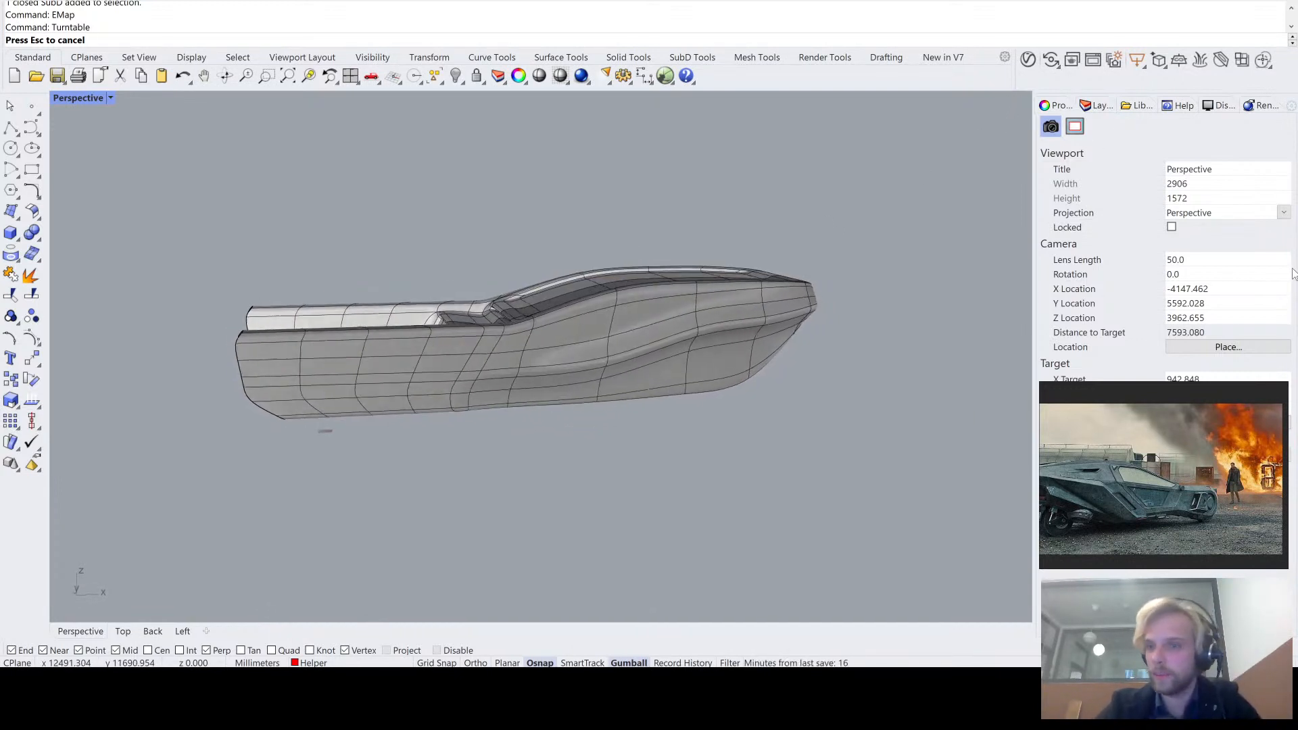
key(Escape)
right_drag(332, 301, 618, 357)
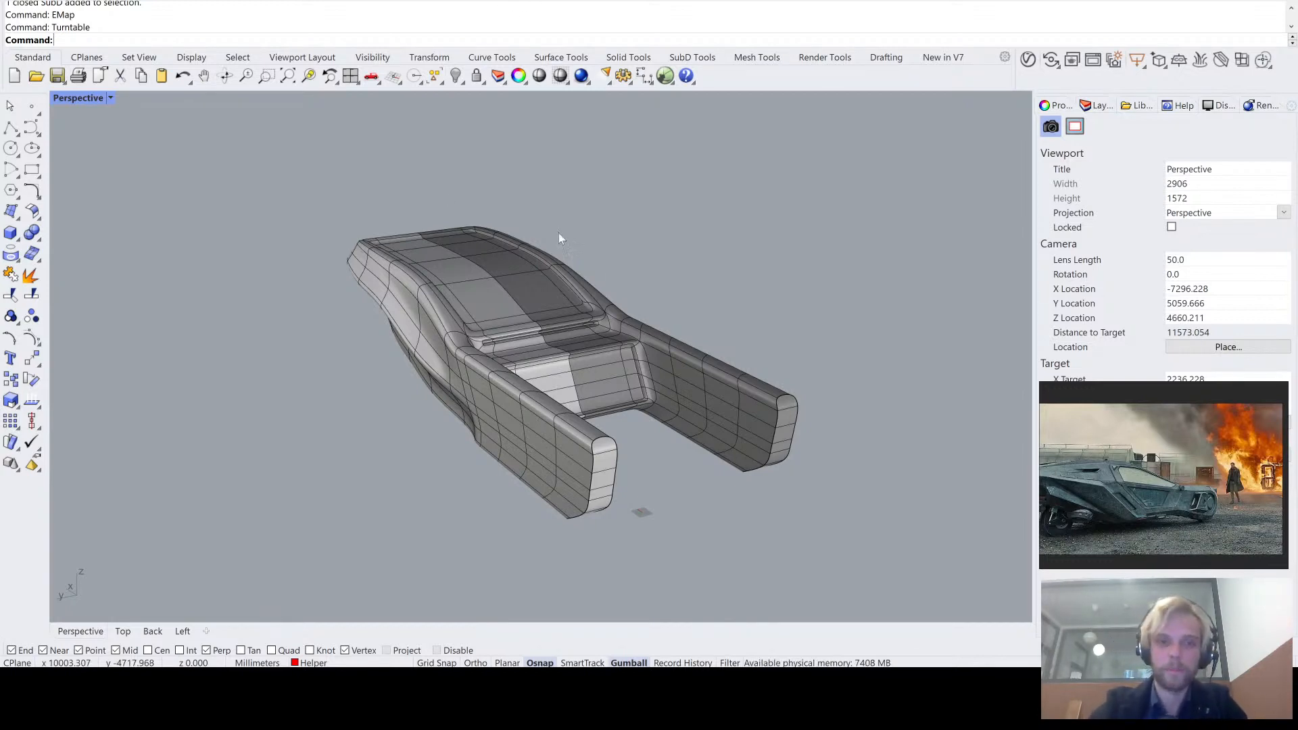
right_drag(559, 233, 493, 326)
scroll(539, 230, up, 5)
right_drag(538, 230, 590, 258)
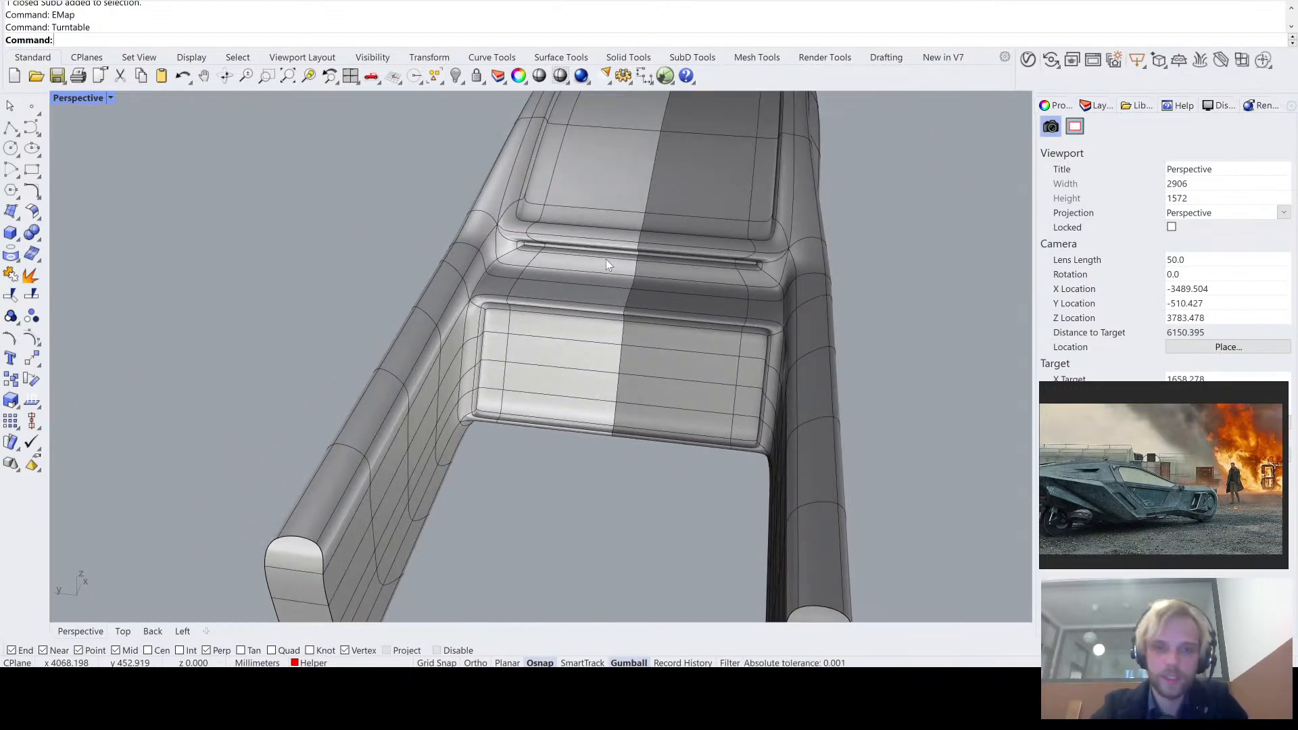
scroll(580, 327, up, 3)
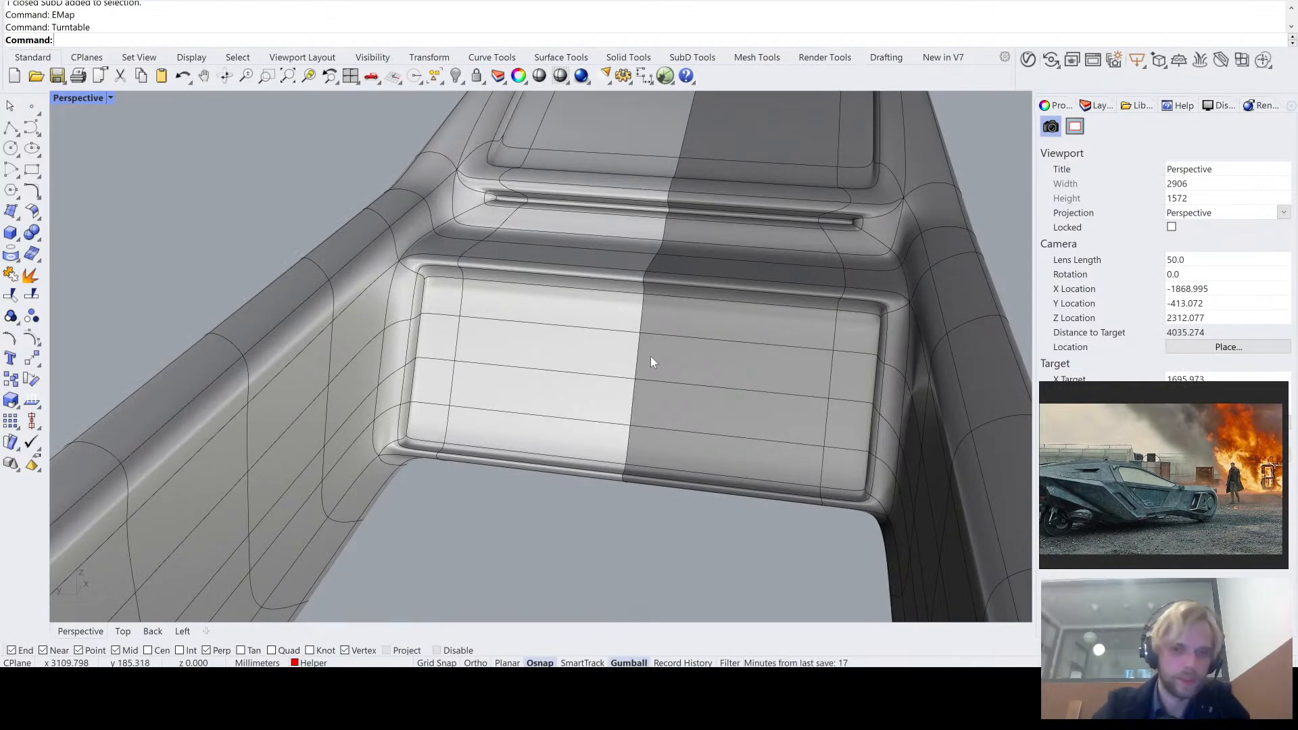
scroll(608, 338, up, 3)
scroll(475, 299, down, 2)
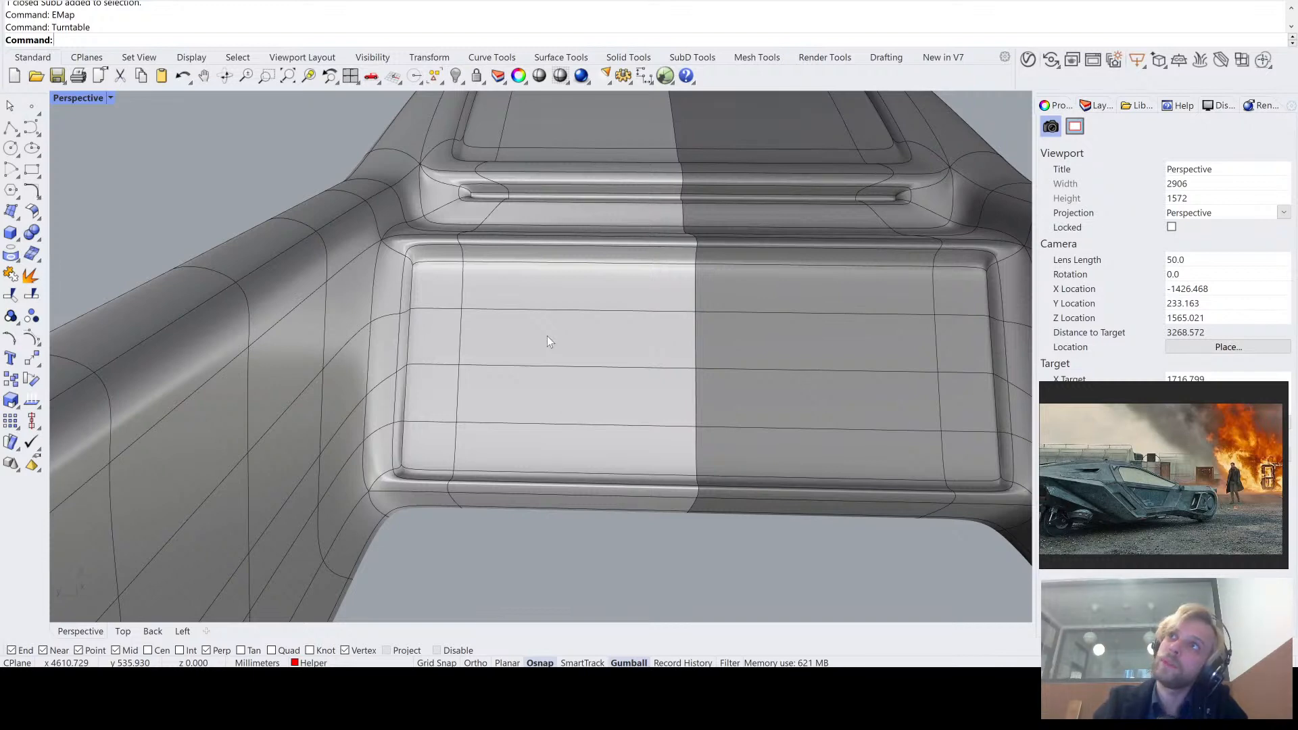
right_drag(547, 336, 434, 301)
scroll(534, 360, down, 1)
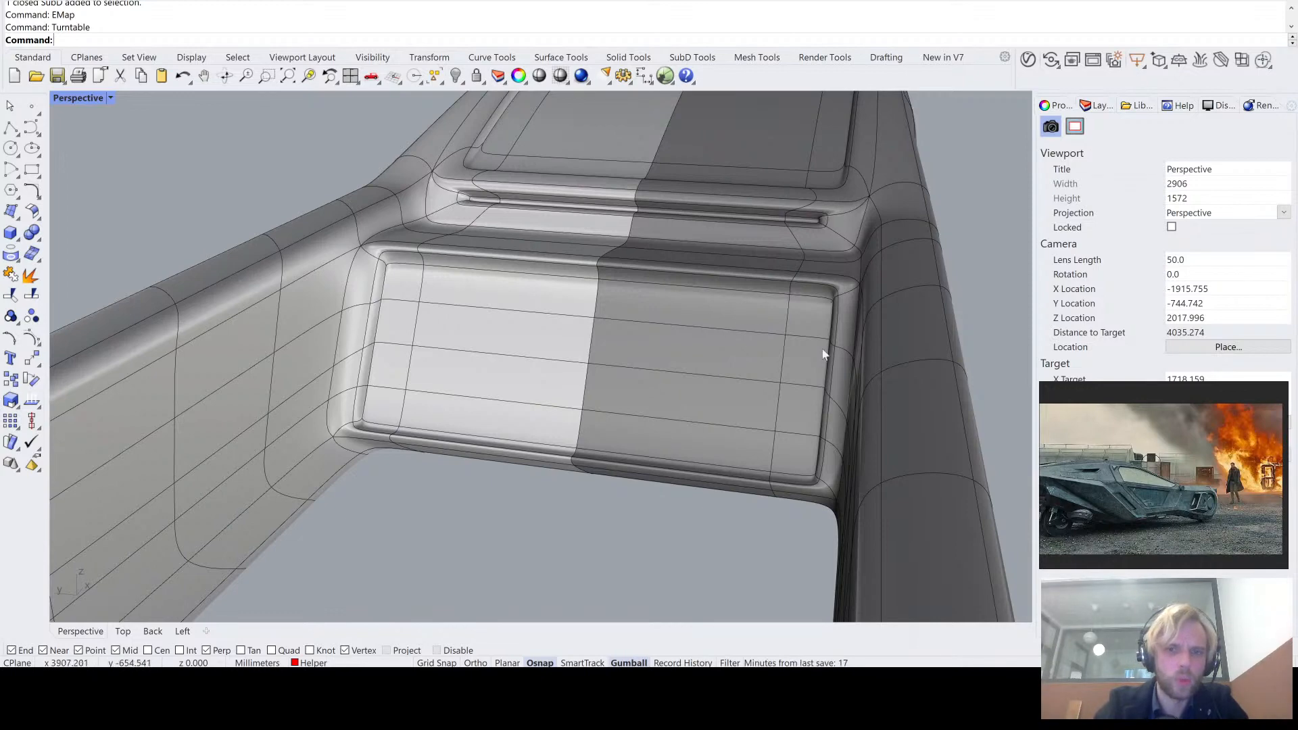
scroll(703, 413, down, 2)
right_drag(703, 412, 650, 340)
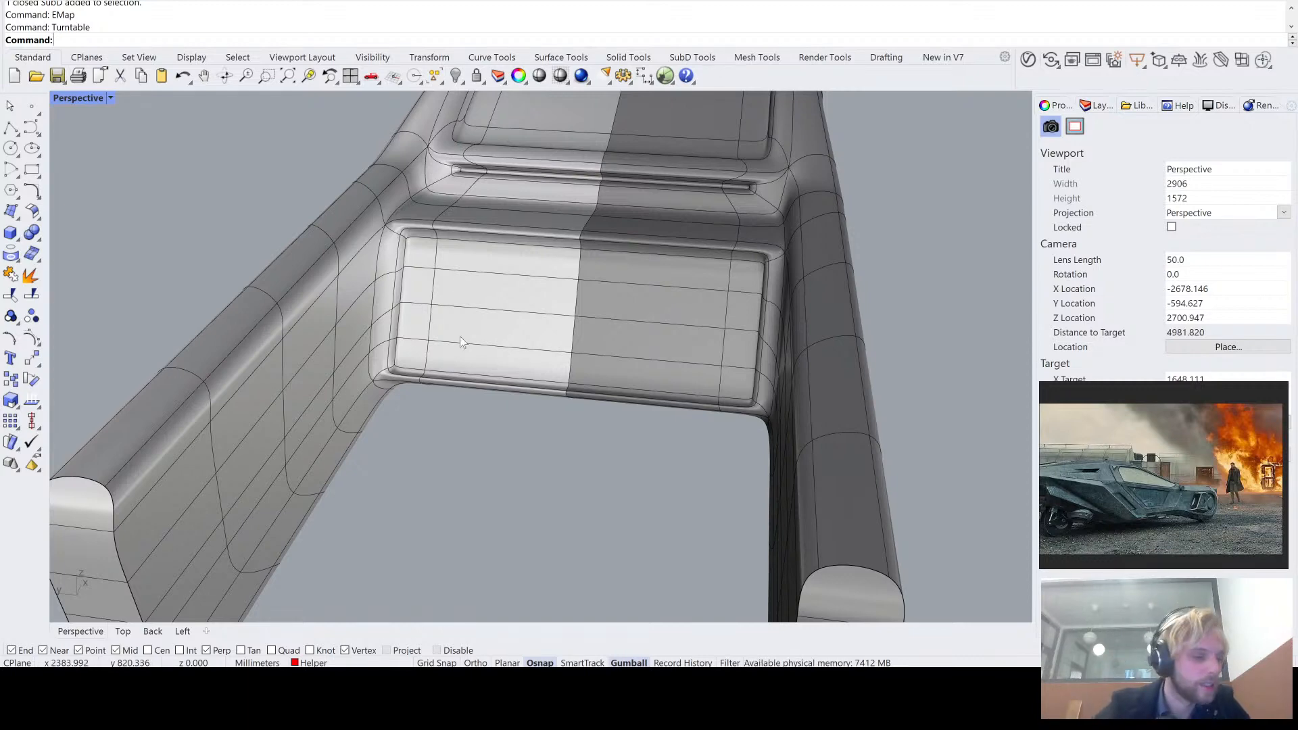
right_drag(696, 318, 586, 257)
scroll(528, 223, up, 5)
- Compare the flat and smooth SubD display at the upper corner of the recessed rear panel
key(Tab)
scroll(446, 223, up, 3)
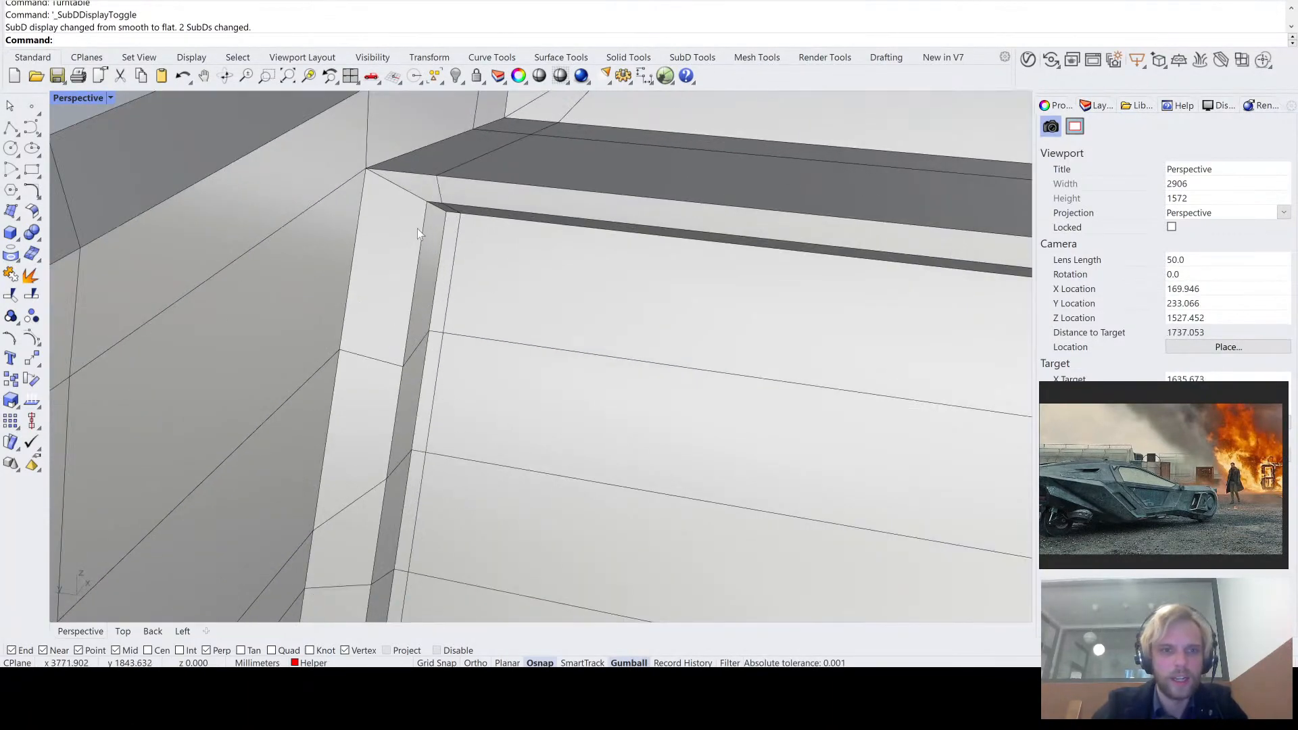
right_drag(472, 247, 496, 244)
right_drag(510, 227, 543, 341)
key(Tab)
scroll(477, 210, up, 3)
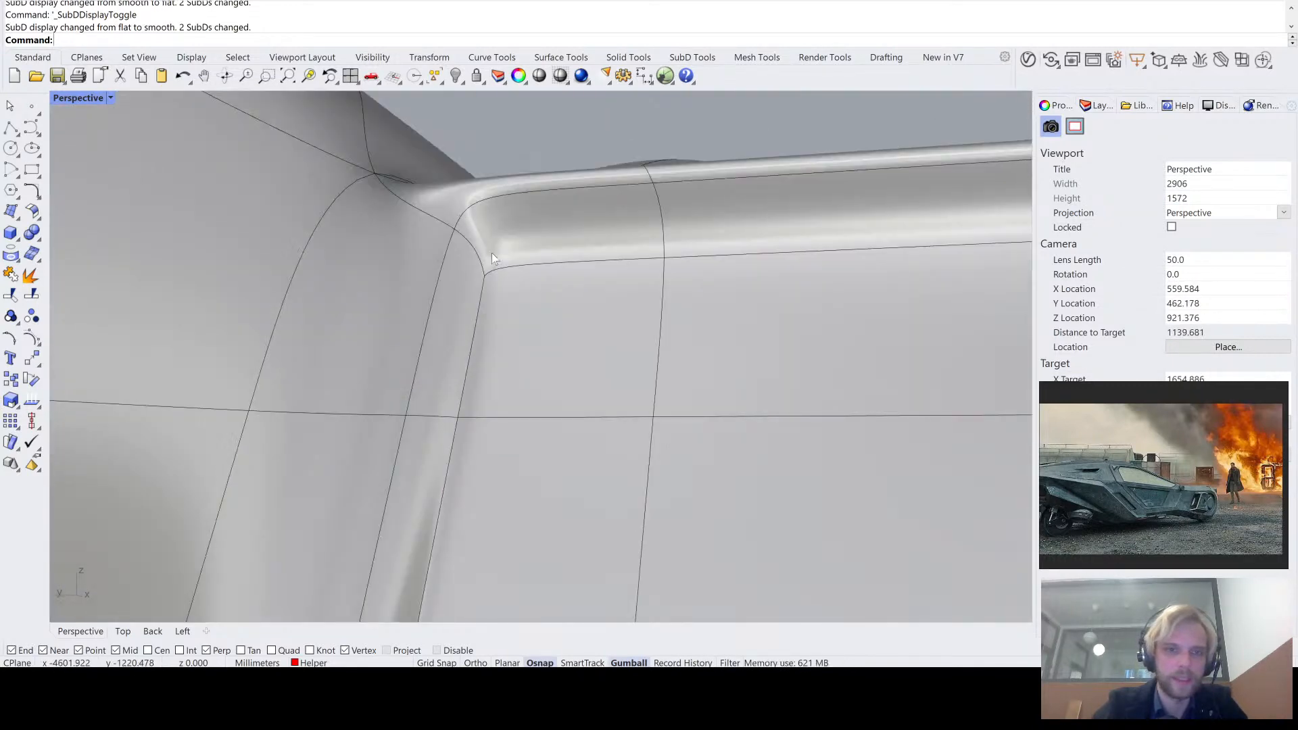
scroll(635, 296, down, 4)
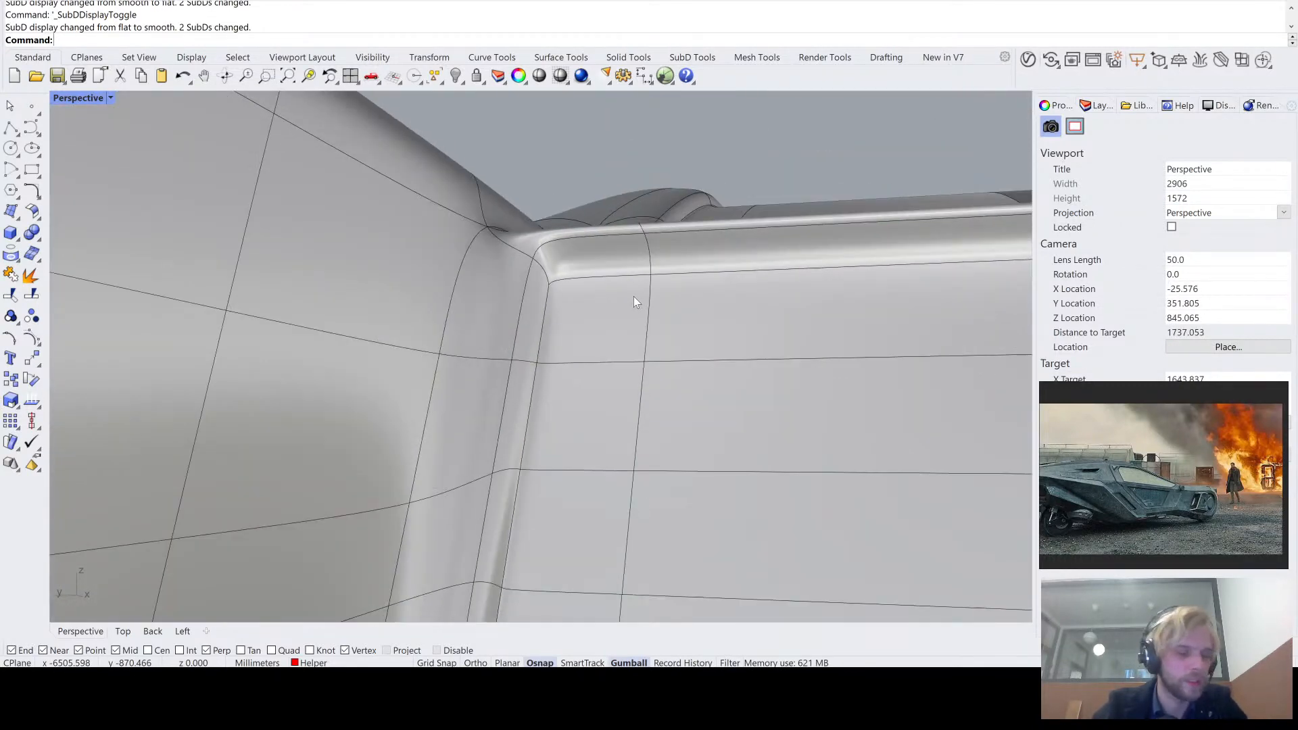
- Switch the SubDs to flat display and examine the body's faceted mesh from the nose and both sides
key(Tab)
scroll(671, 284, down, 6)
right_drag(671, 284, 727, 293)
scroll(677, 336, down, 7)
scroll(505, 327, down, 3)
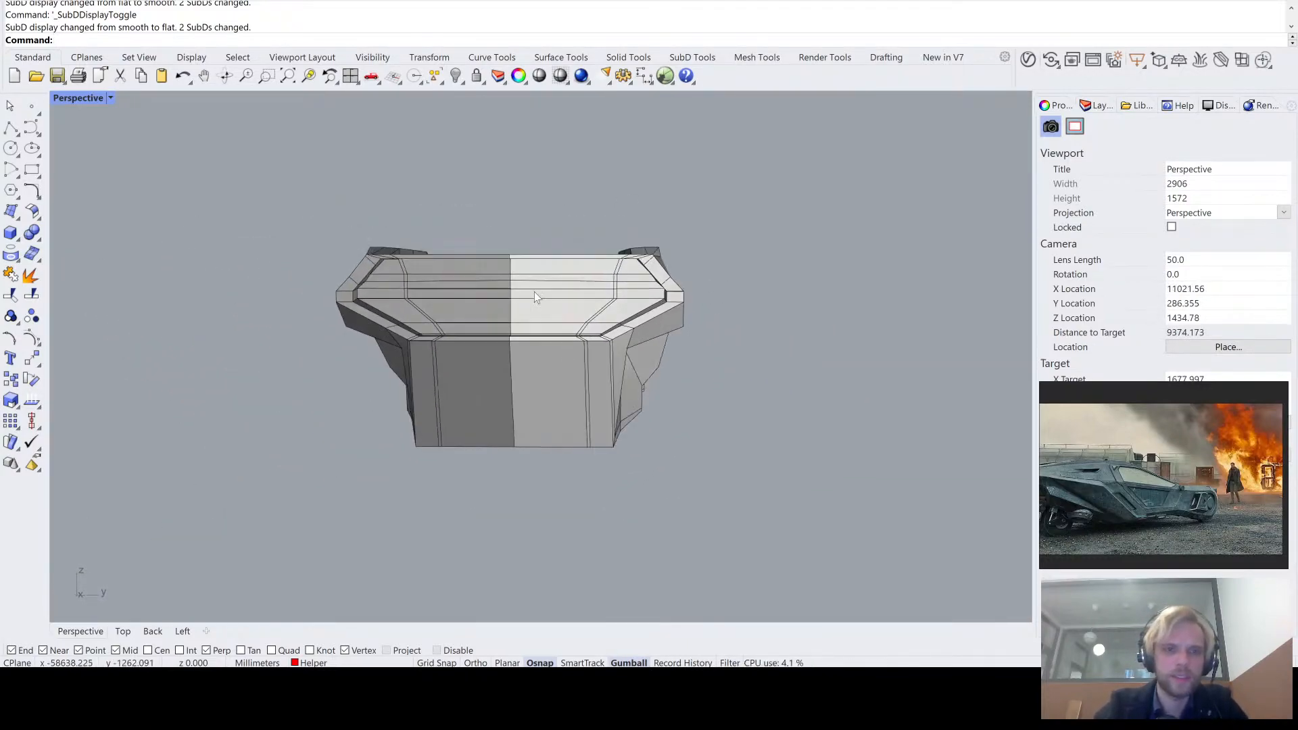
scroll(535, 291, up, 4)
right_drag(639, 274, 554, 252)
scroll(568, 271, down, 4)
shift+right_drag(656, 330, 533, 310)
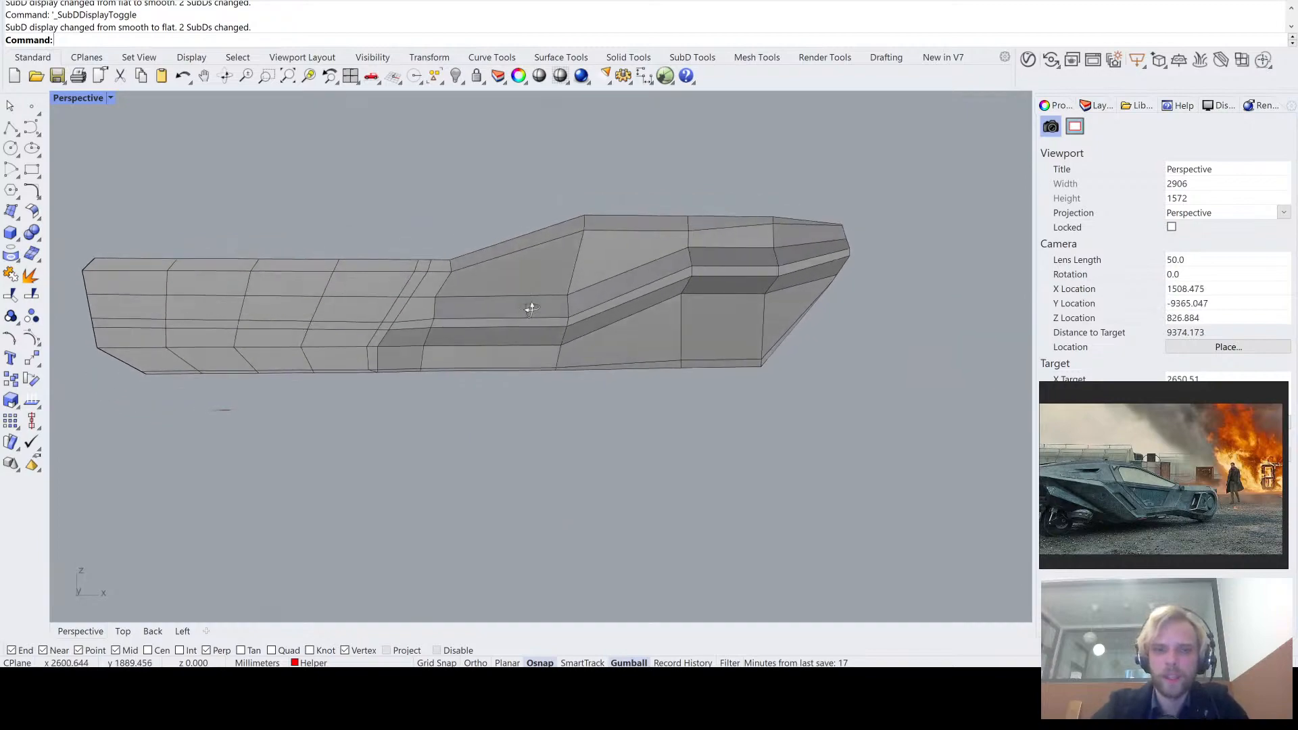
scroll(487, 298, up, 4)
right_drag(441, 286, 282, 332)
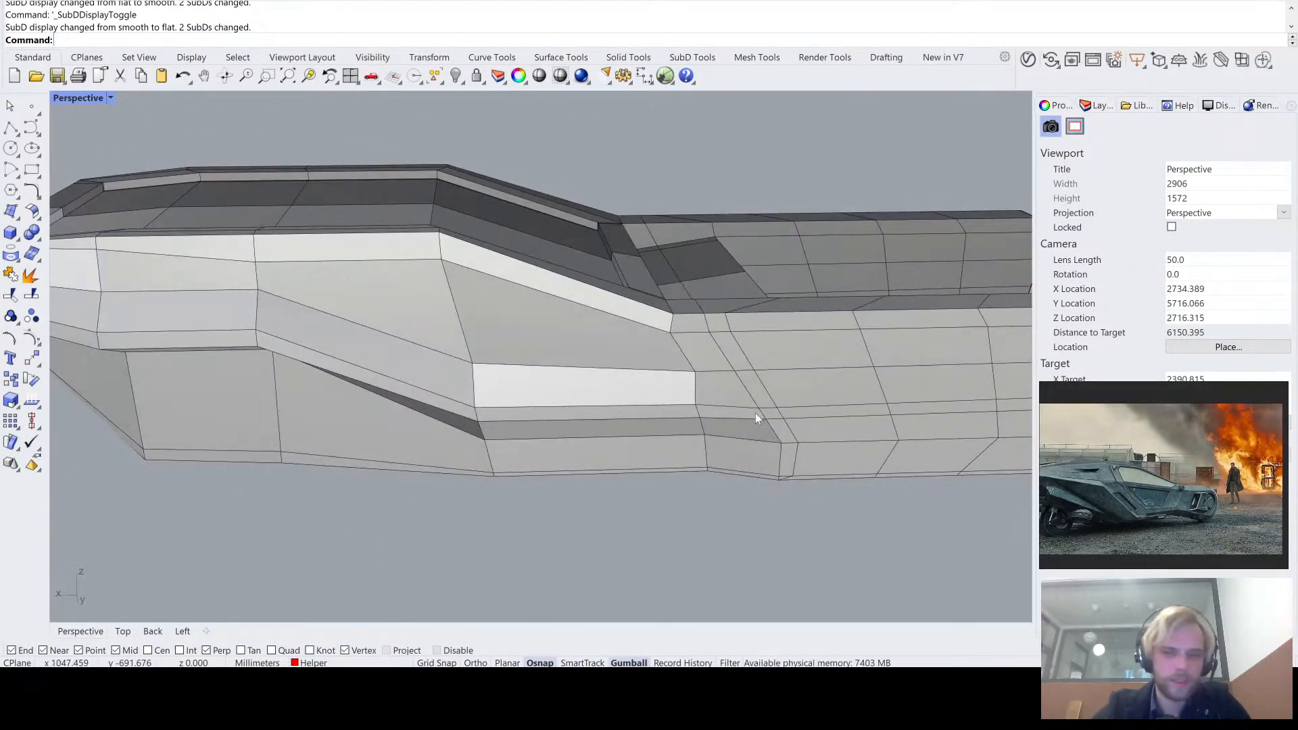
scroll(756, 413, down, 5)
scroll(678, 394, up, 3)
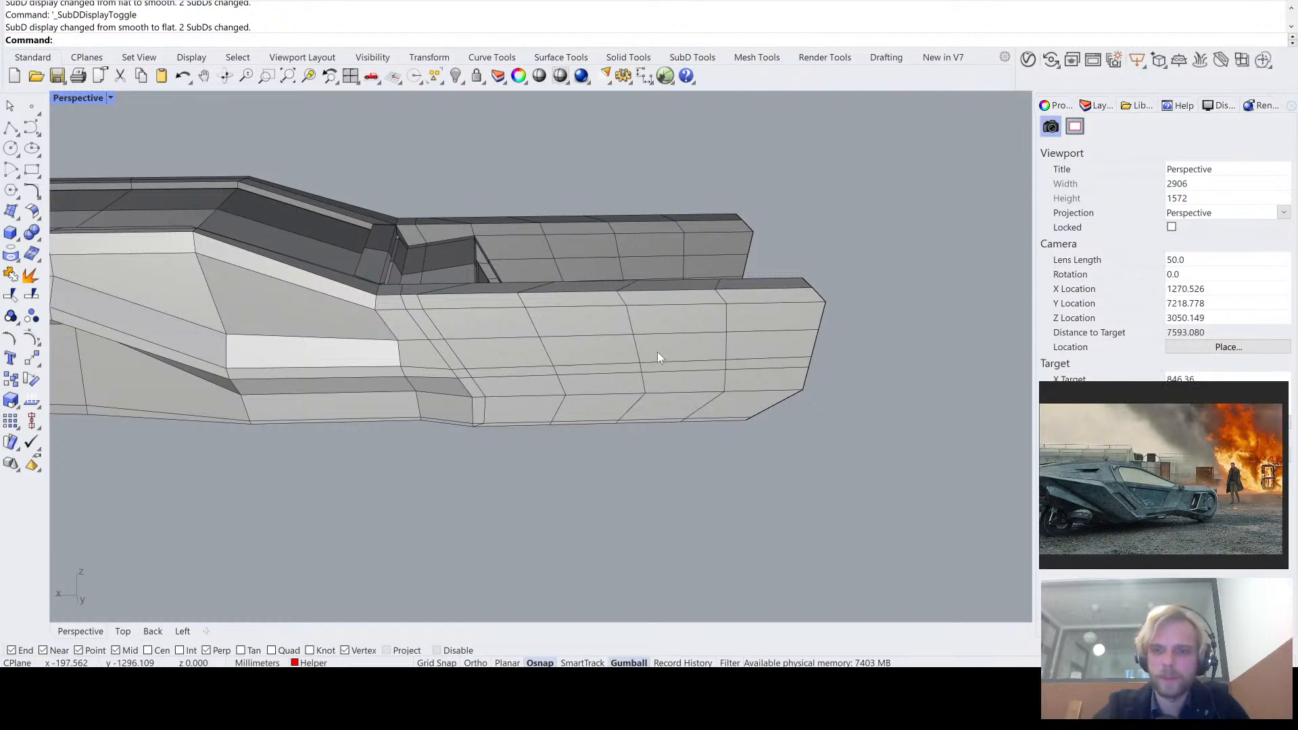
- Examine how the slanted edge loops run across the top and side of the tail arms
right_drag(657, 352, 641, 408)
drag(873, 507, 541, 307)
click(607, 295)
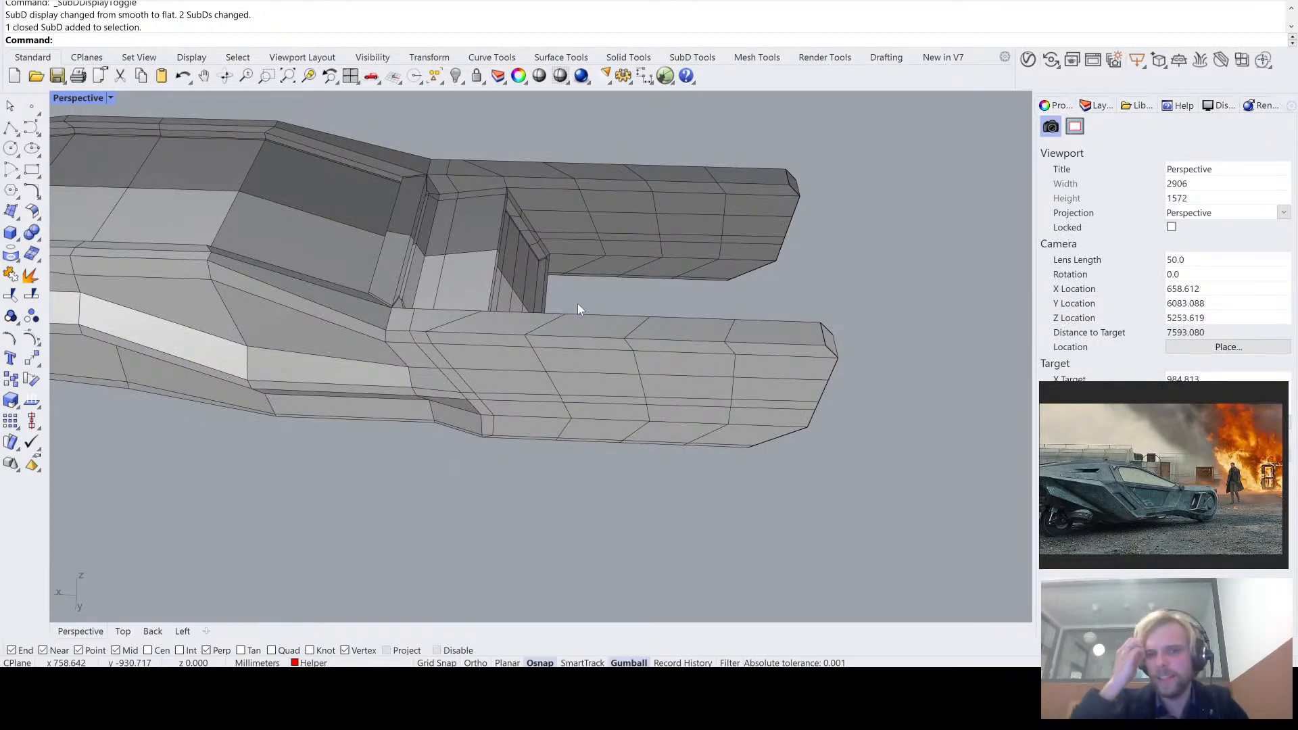
right_drag(577, 303, 614, 254)
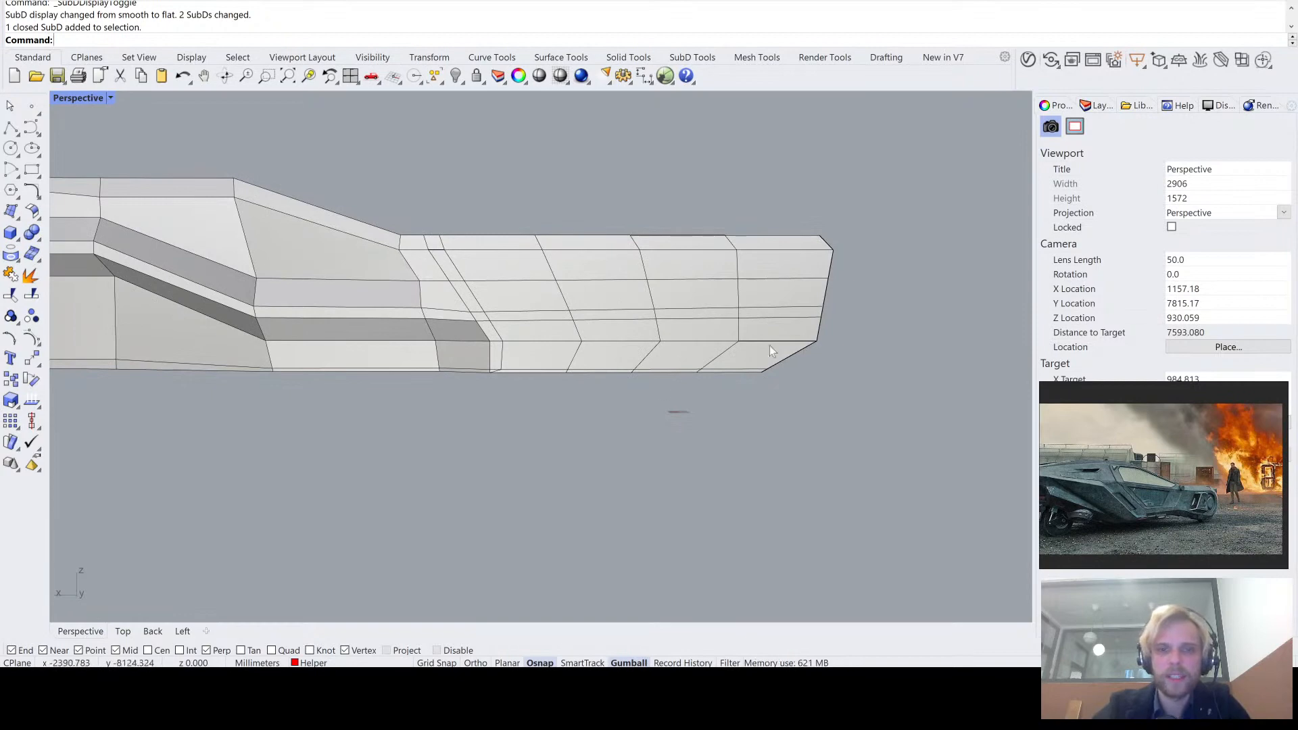
scroll(774, 341, up, 5)
right_drag(753, 339, 615, 299)
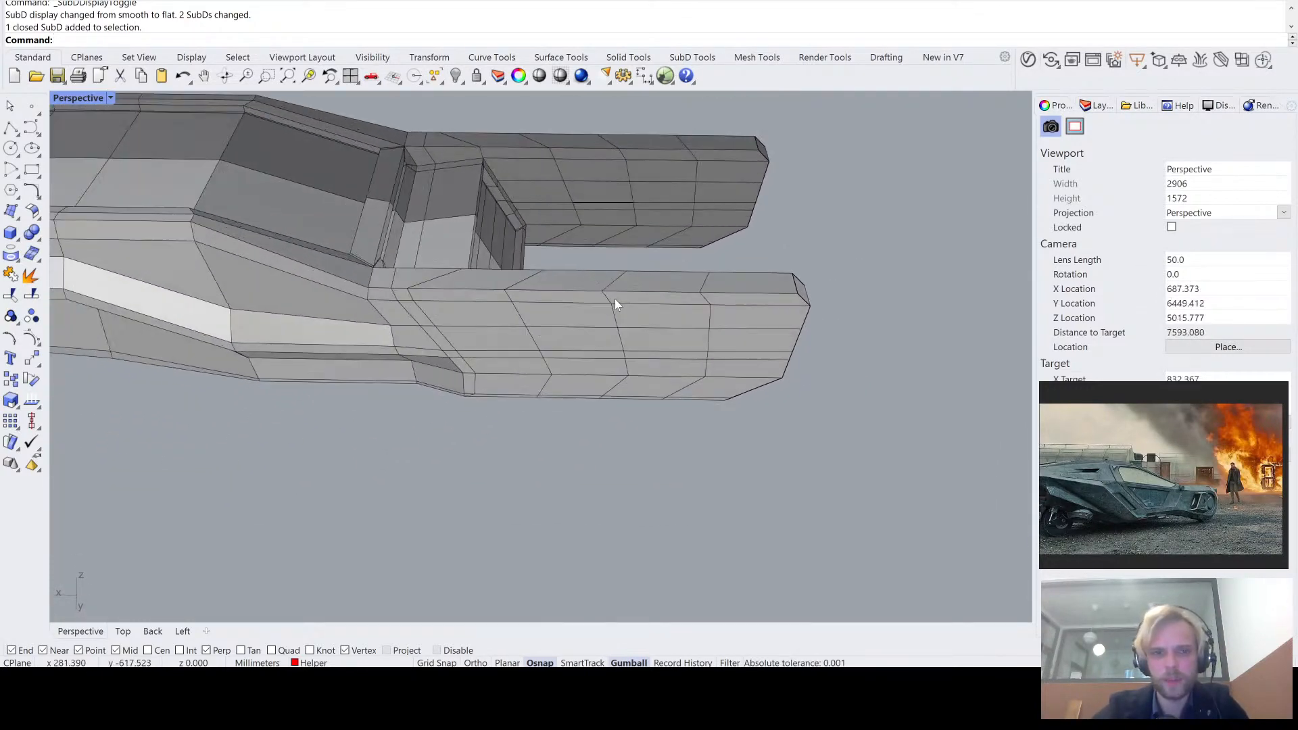
scroll(702, 269, up, 4)
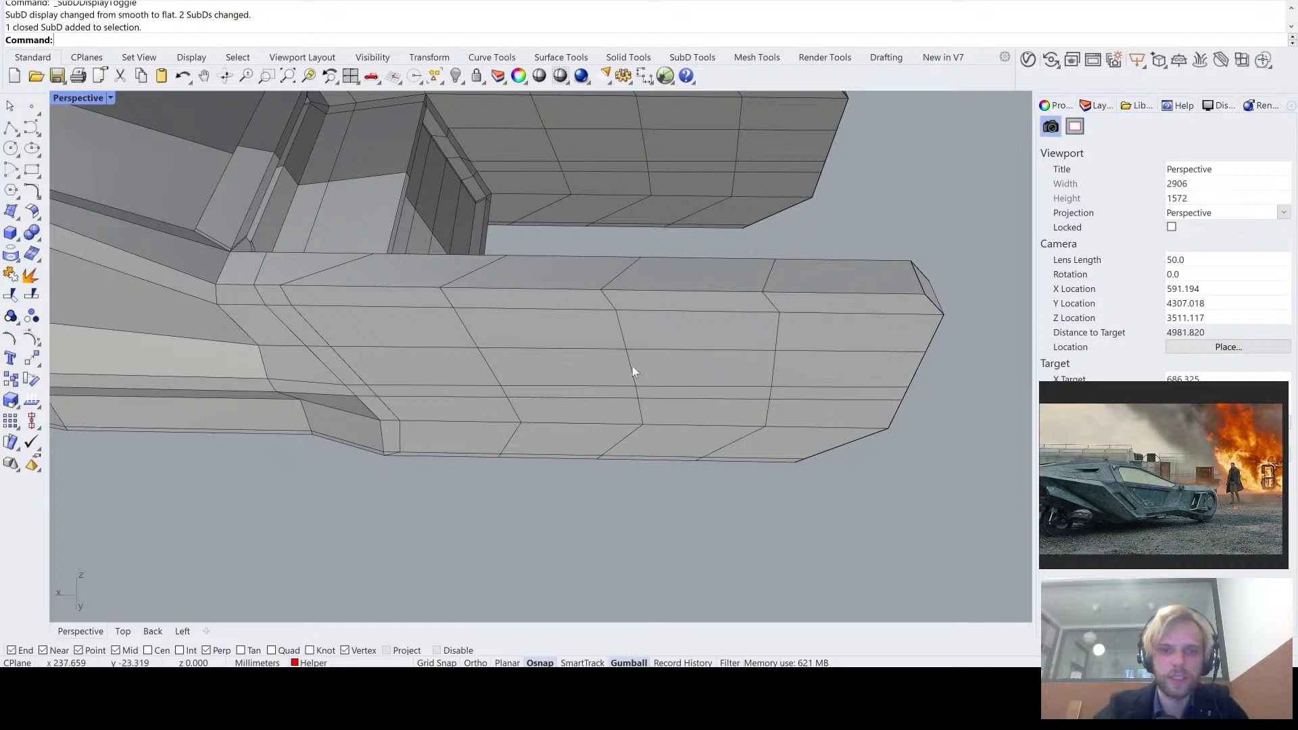
right_drag(670, 272, 664, 243)
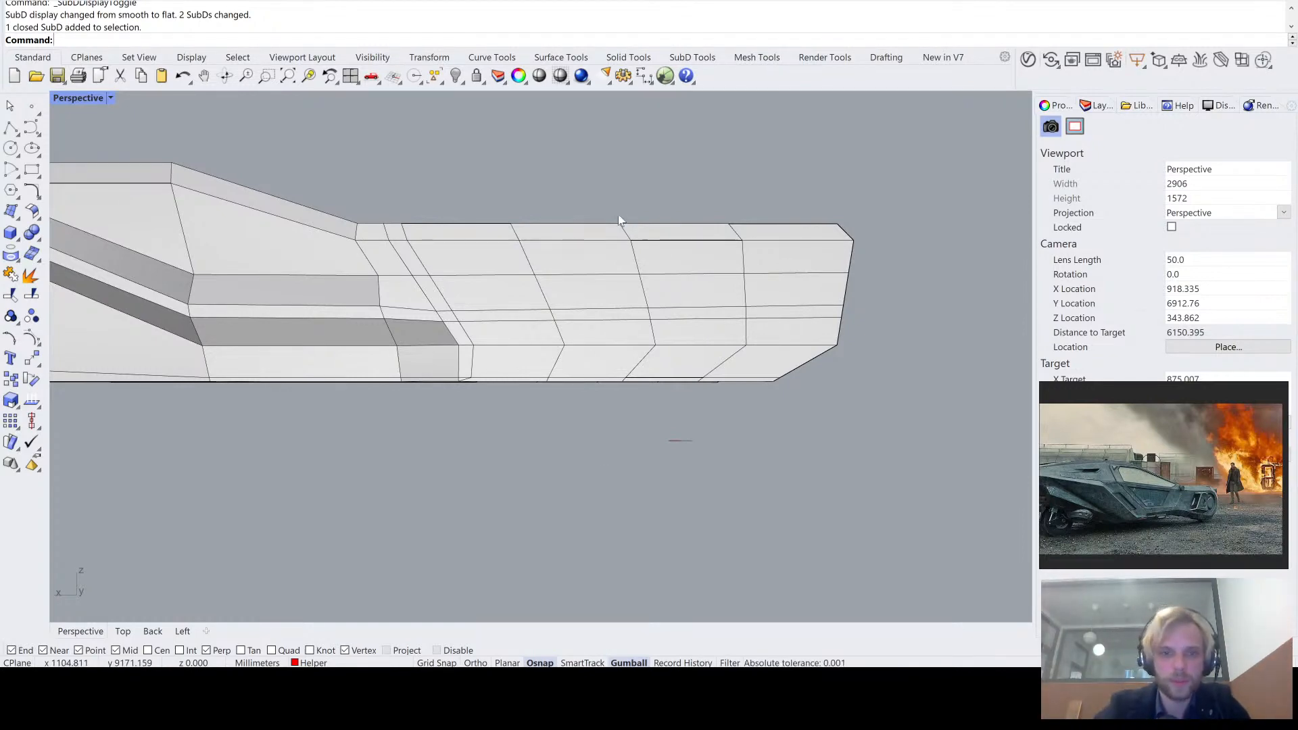
right_drag(620, 220, 618, 330)
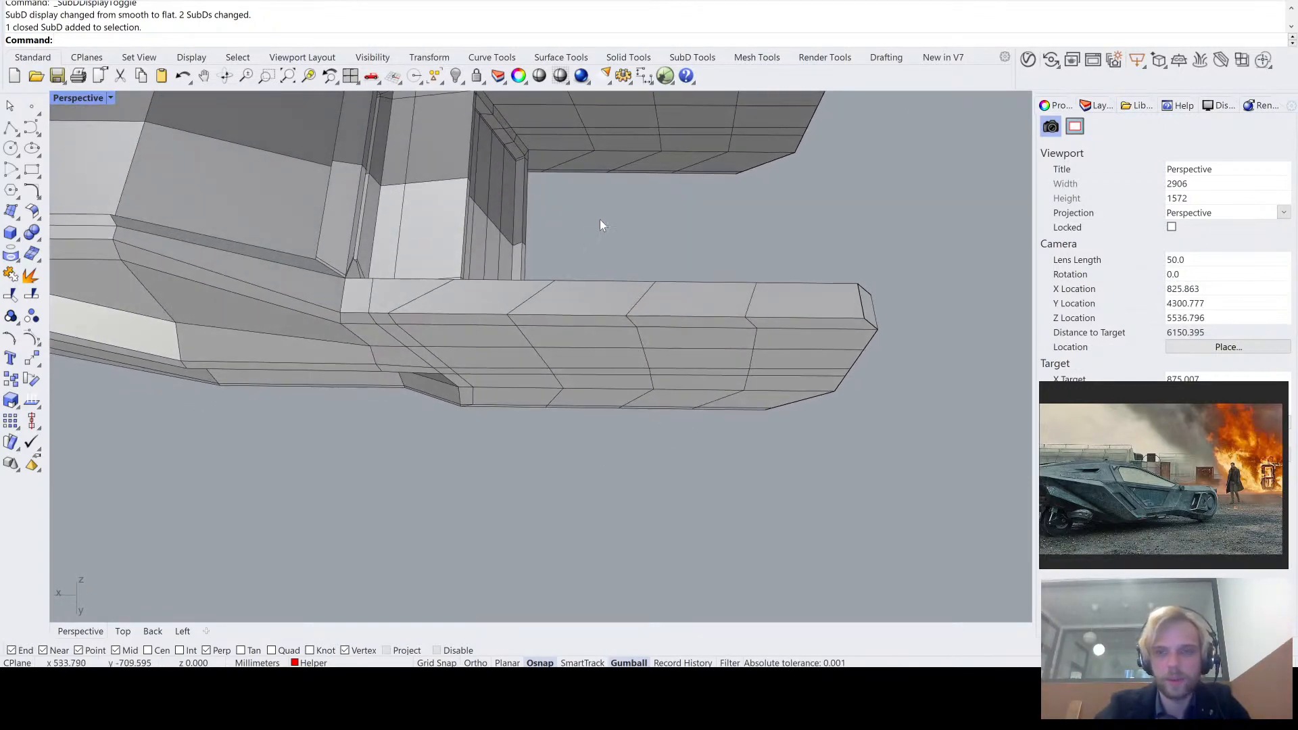
- Select the tail arm's middle cross-section edge loop and flatten it by scaling it to 0 along X
click(693, 57)
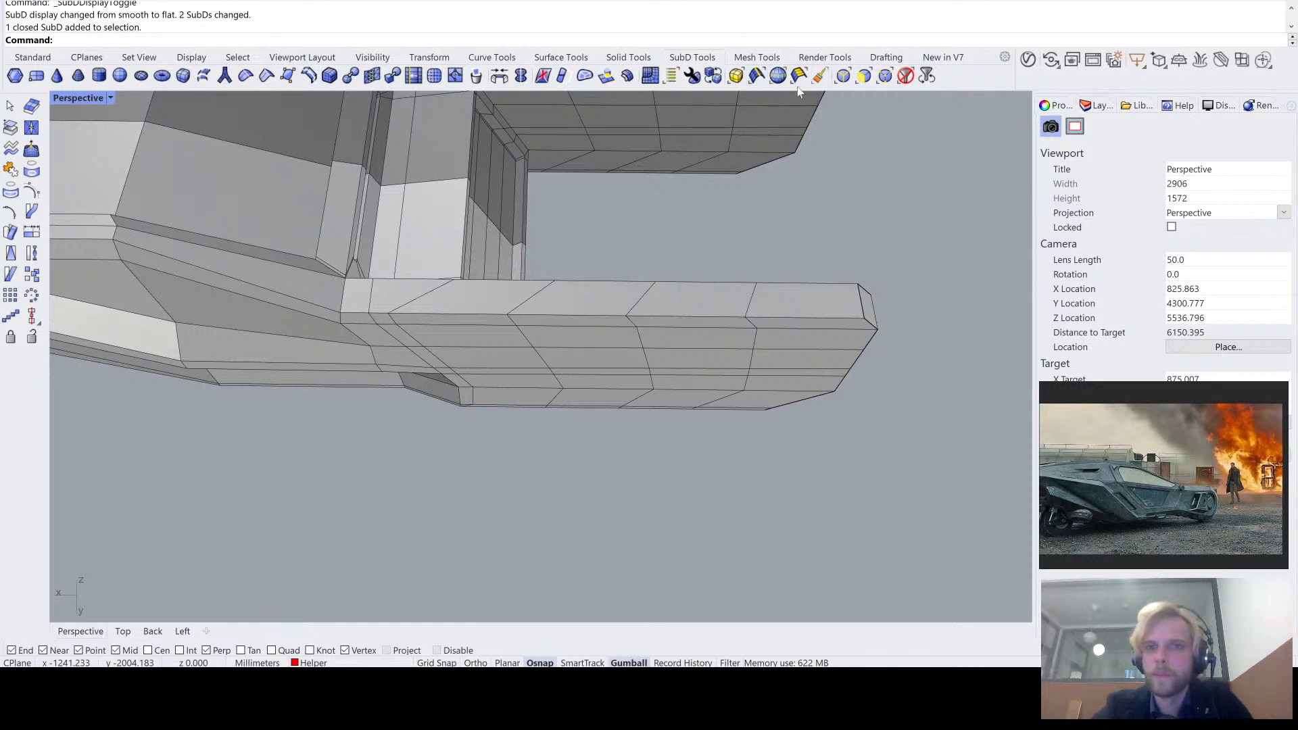
click(758, 76)
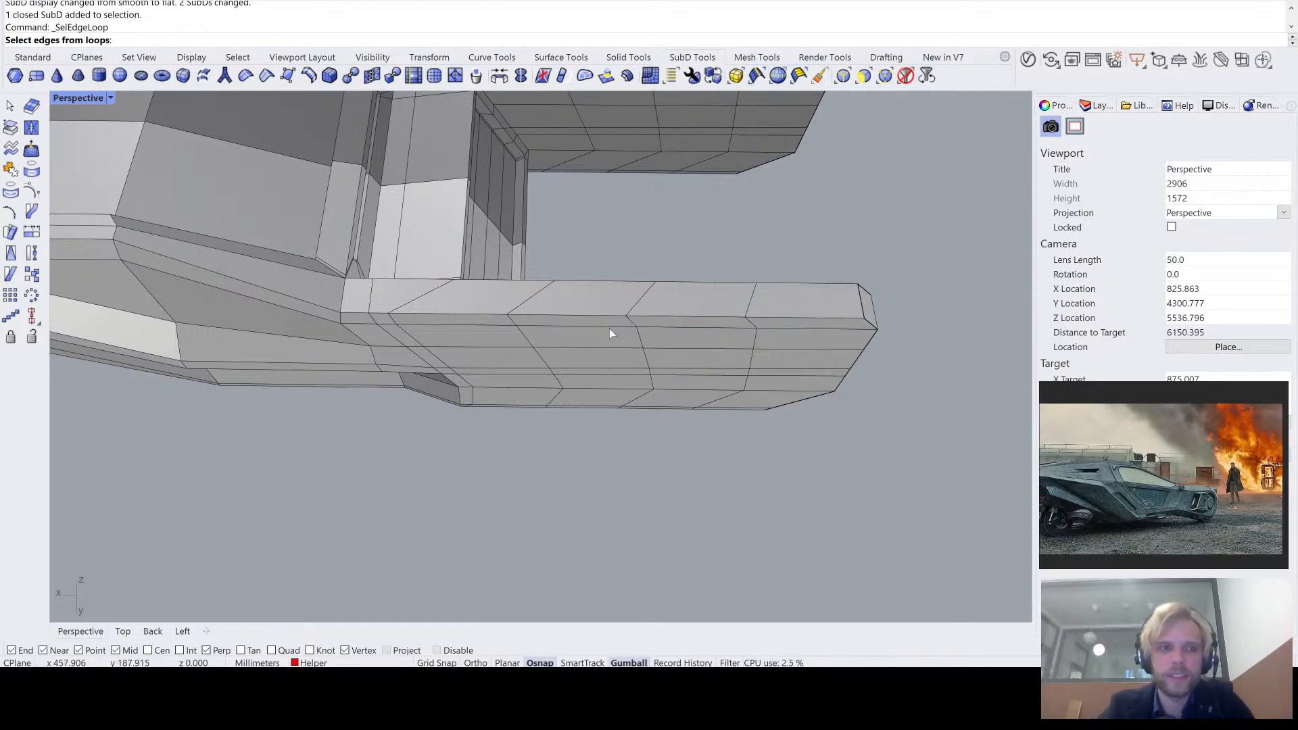
click(641, 297)
right_drag(655, 400, 644, 338)
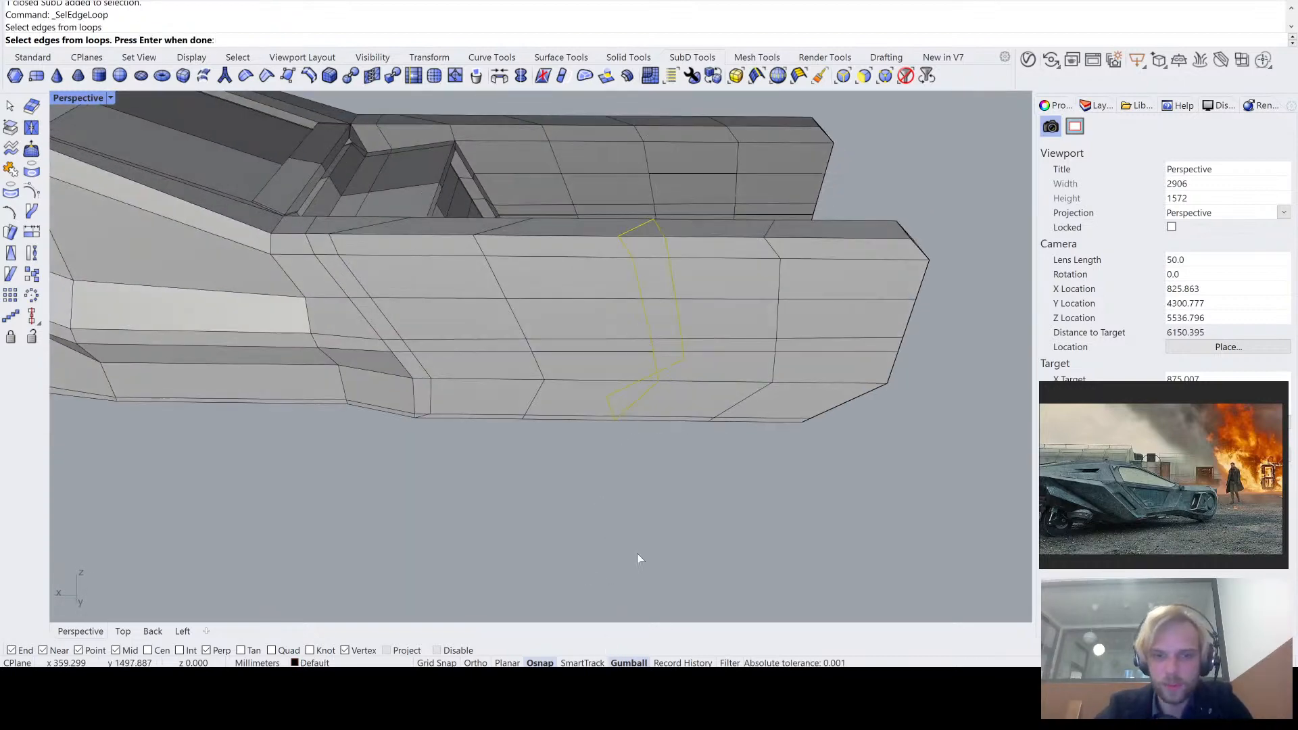
right_drag(637, 553, 655, 459)
key(Return)
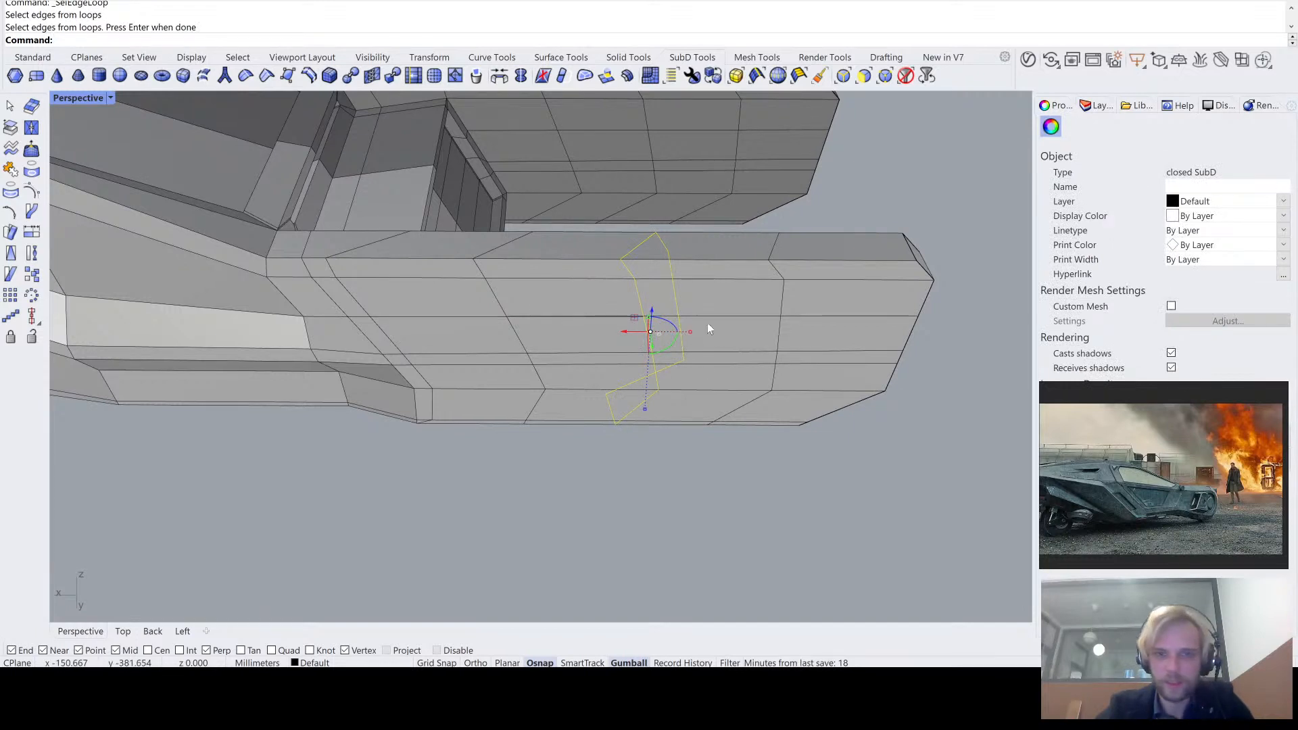
drag(695, 341, 696, 339)
text(0)
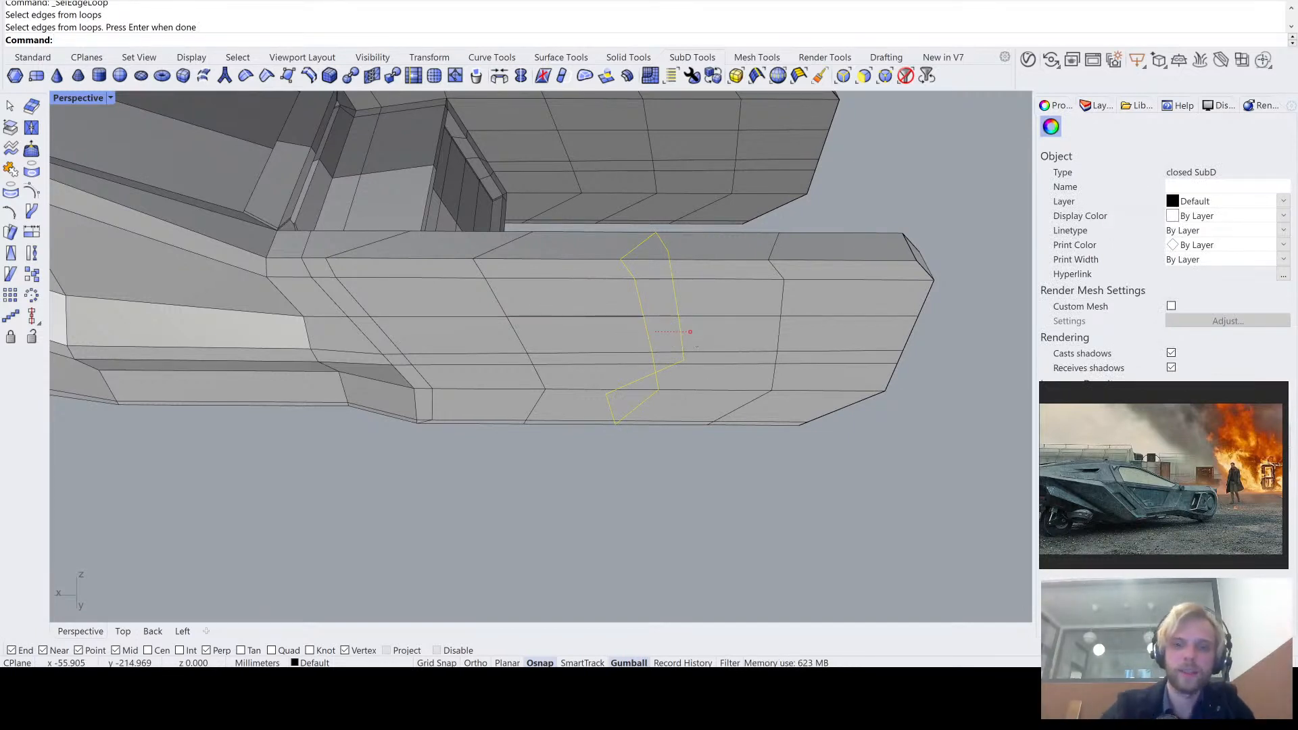
key(Return)
click(703, 515)
- Select the cross-section edge loop nearest the tail arm's free end and scale it to 0 along X
right_drag(703, 515, 683, 326)
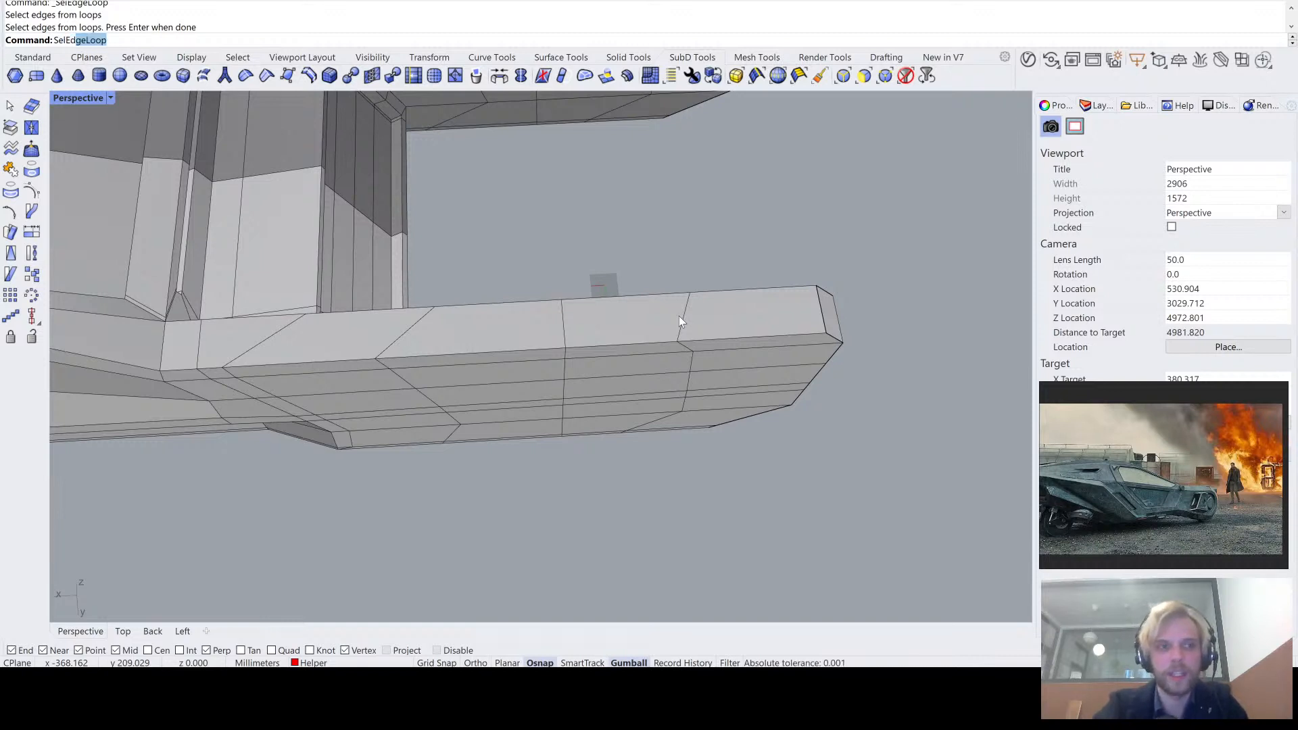
key(Return)
click(679, 315)
key(Return)
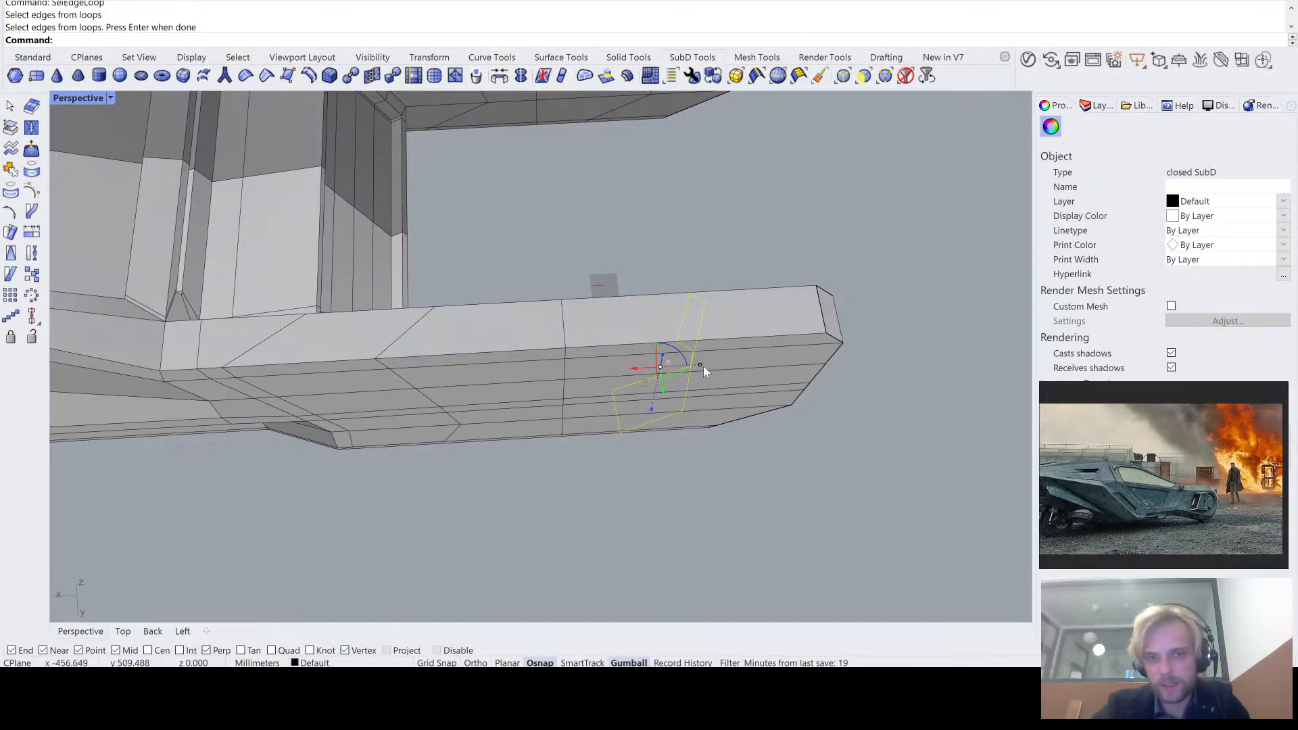
drag(701, 366, 551, 367)
text(0)
key(Return)
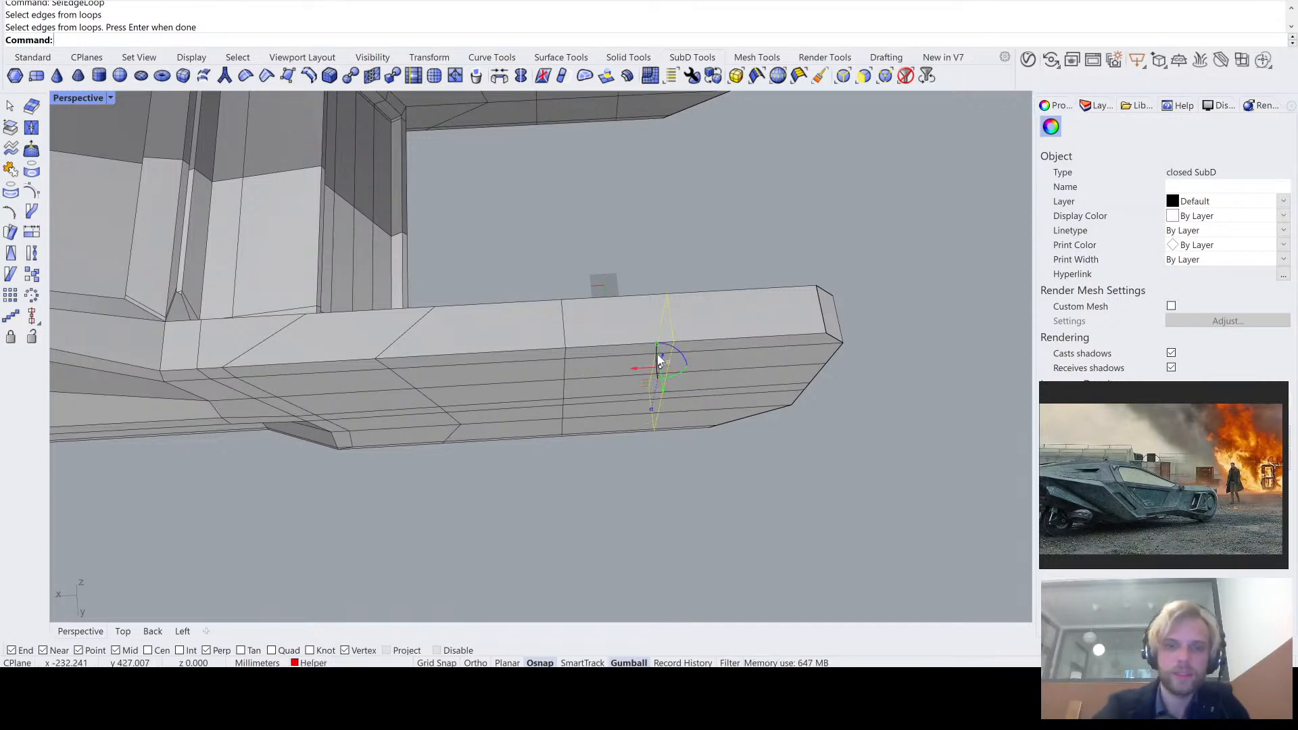
- Move the flattened rear edge loop along X toward the free end of the tail arm
right_drag(658, 355, 649, 326)
scroll(622, 340, up, 4)
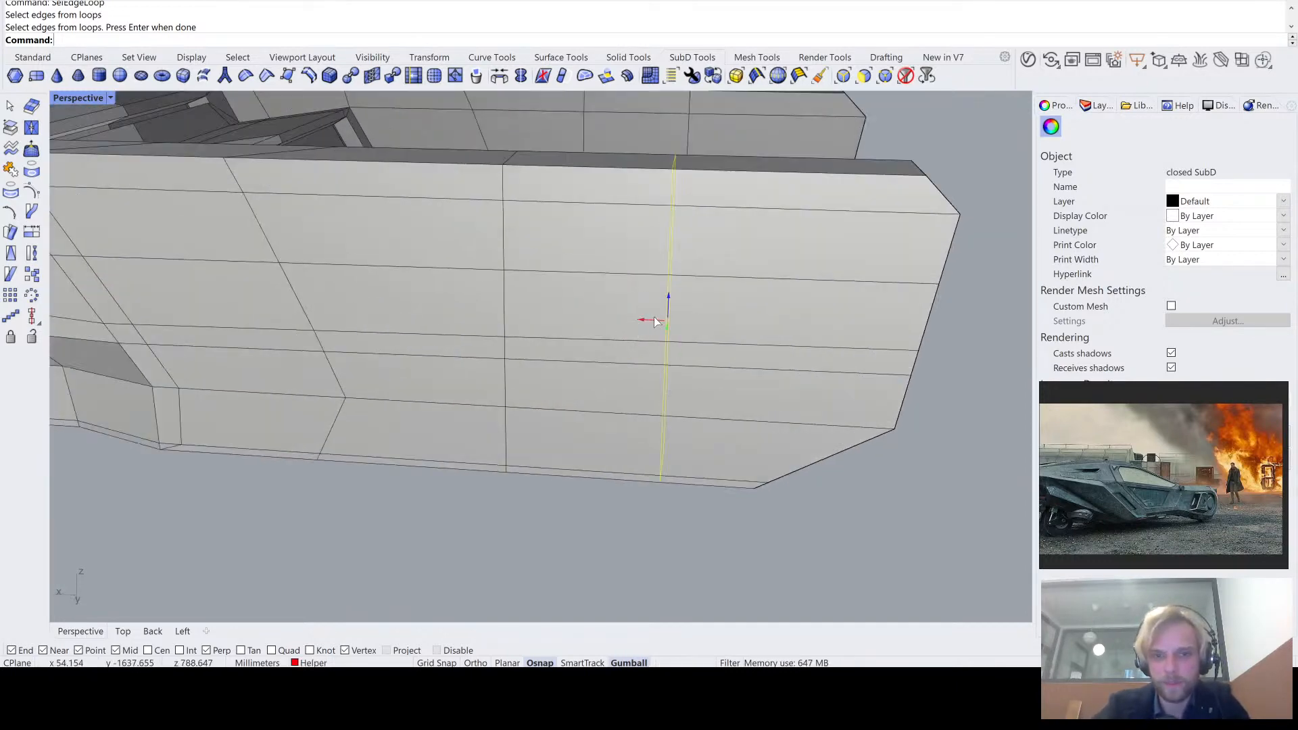
drag(649, 320, 705, 322)
click(788, 526)
- Compare the smooth and flat SubD display of the tail arm with its straightened edge loops
scroll(788, 526, down, 5)
right_drag(784, 518, 621, 293)
key(Tab)
scroll(688, 420, up, 4)
key(Tab)
key(Tab)
key(Tab)
key(Tab)
key(Tab)
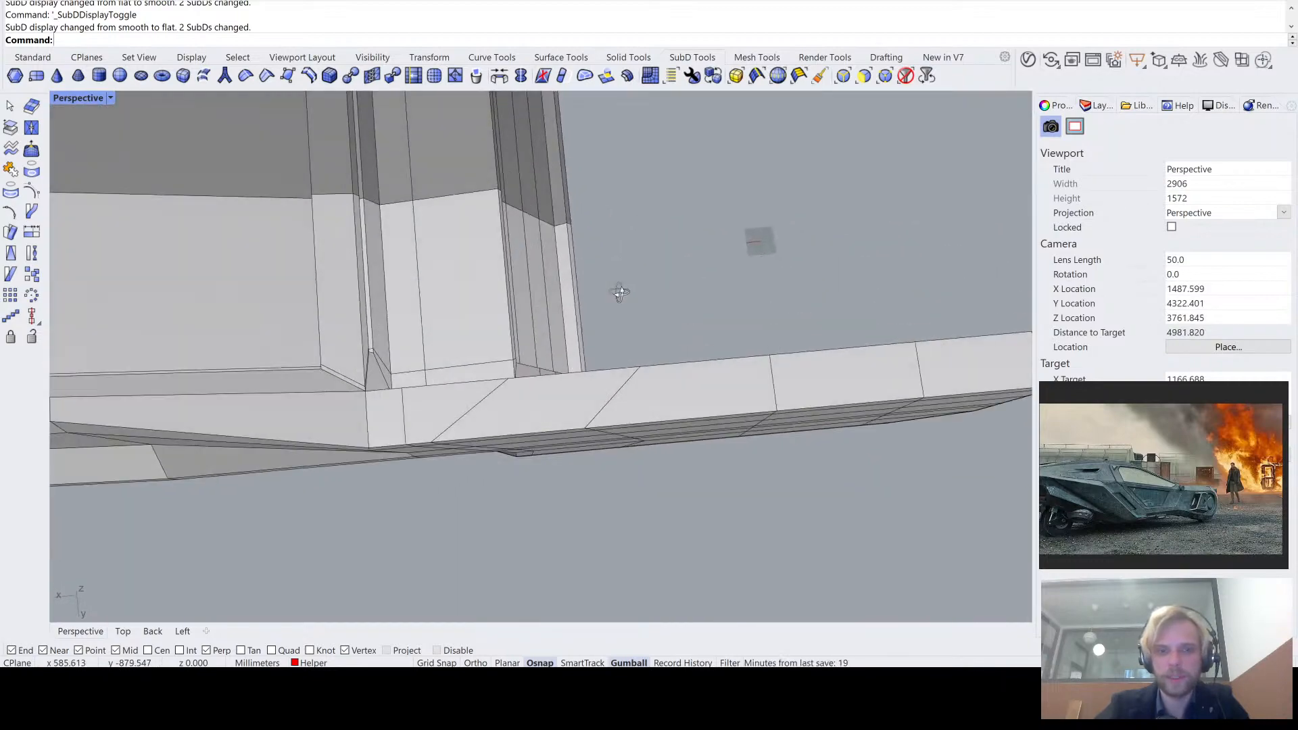
- Select the slanted cross-section edge loop nearest the body on the tail arm and flatten it by scaling it to 0 along X
scroll(622, 338, up, 2)
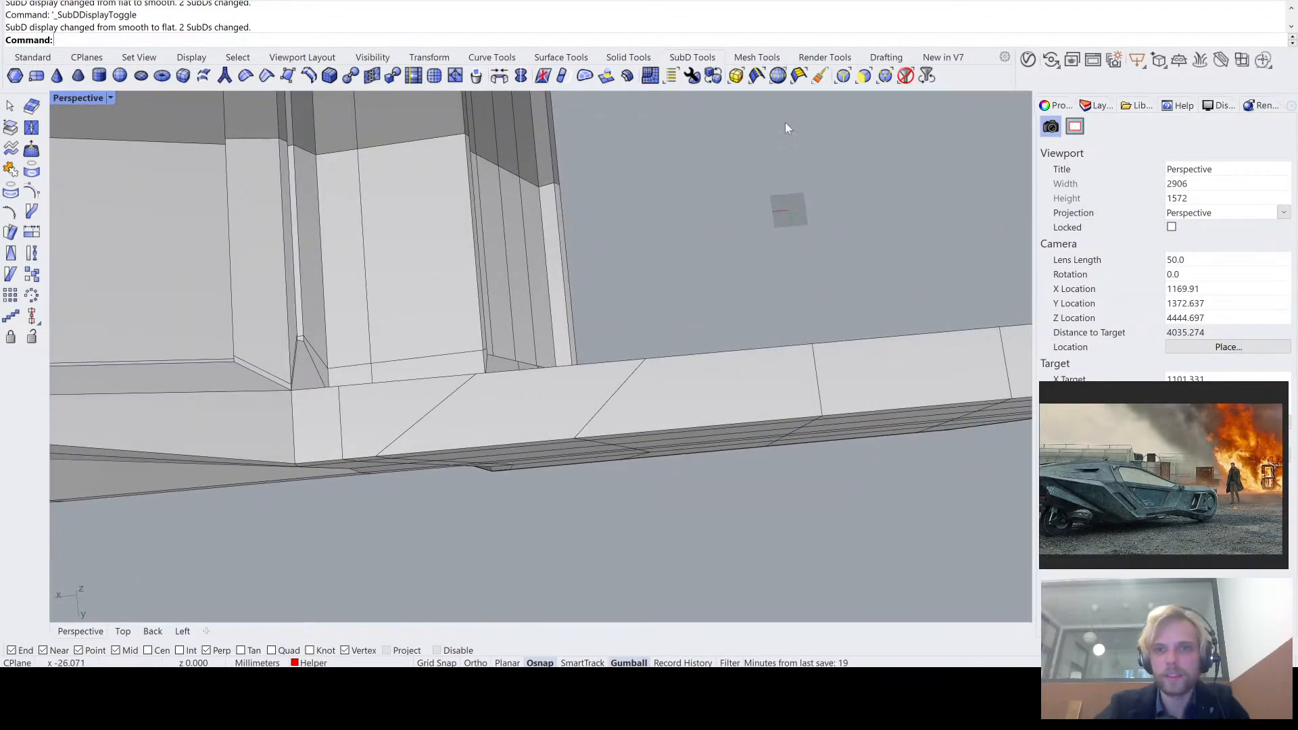
text(elEdgeLoop)
key(Return)
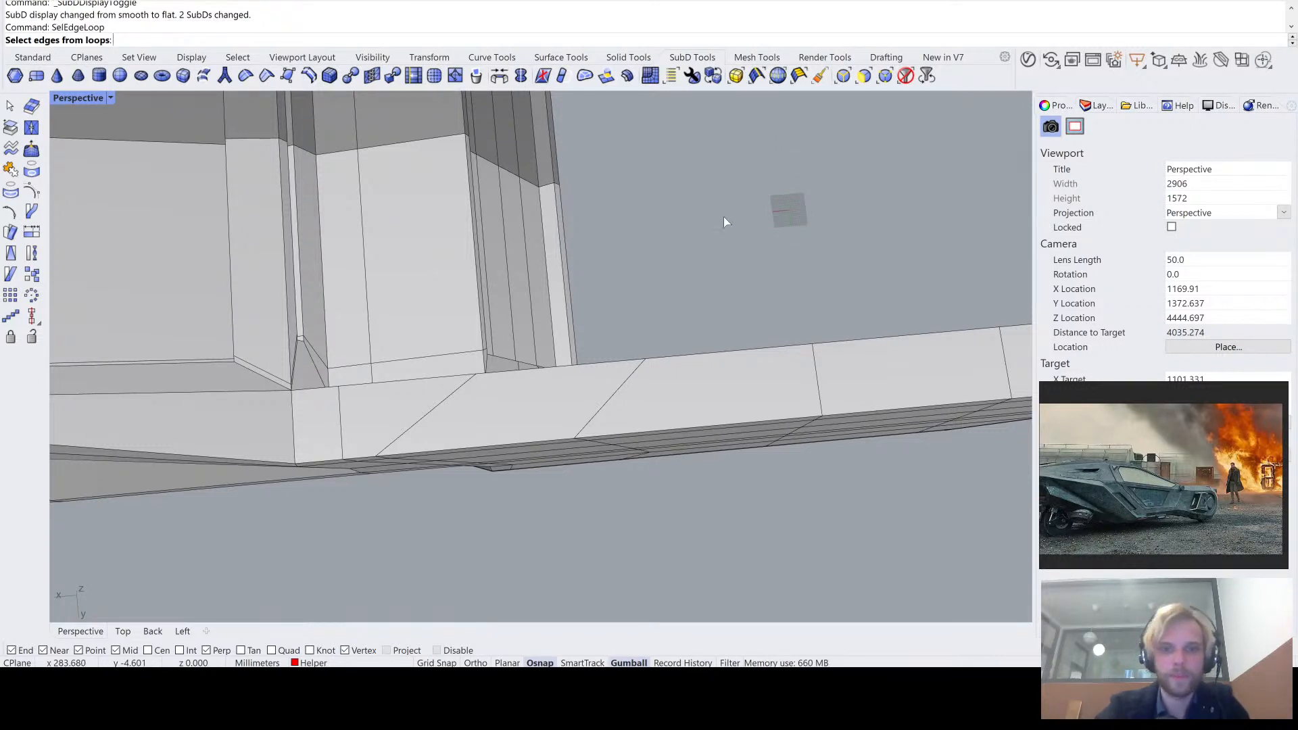
click(618, 386)
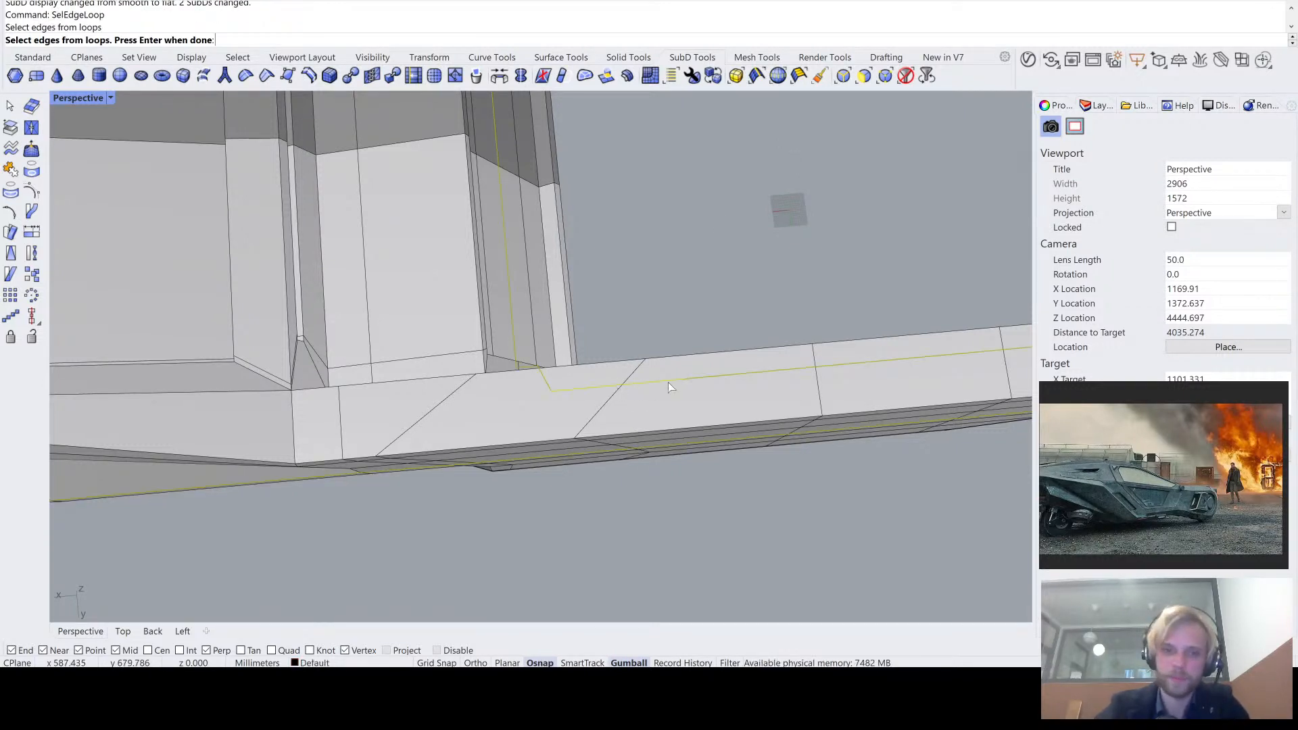
click(607, 412)
right_drag(606, 411, 727, 364)
click(729, 372)
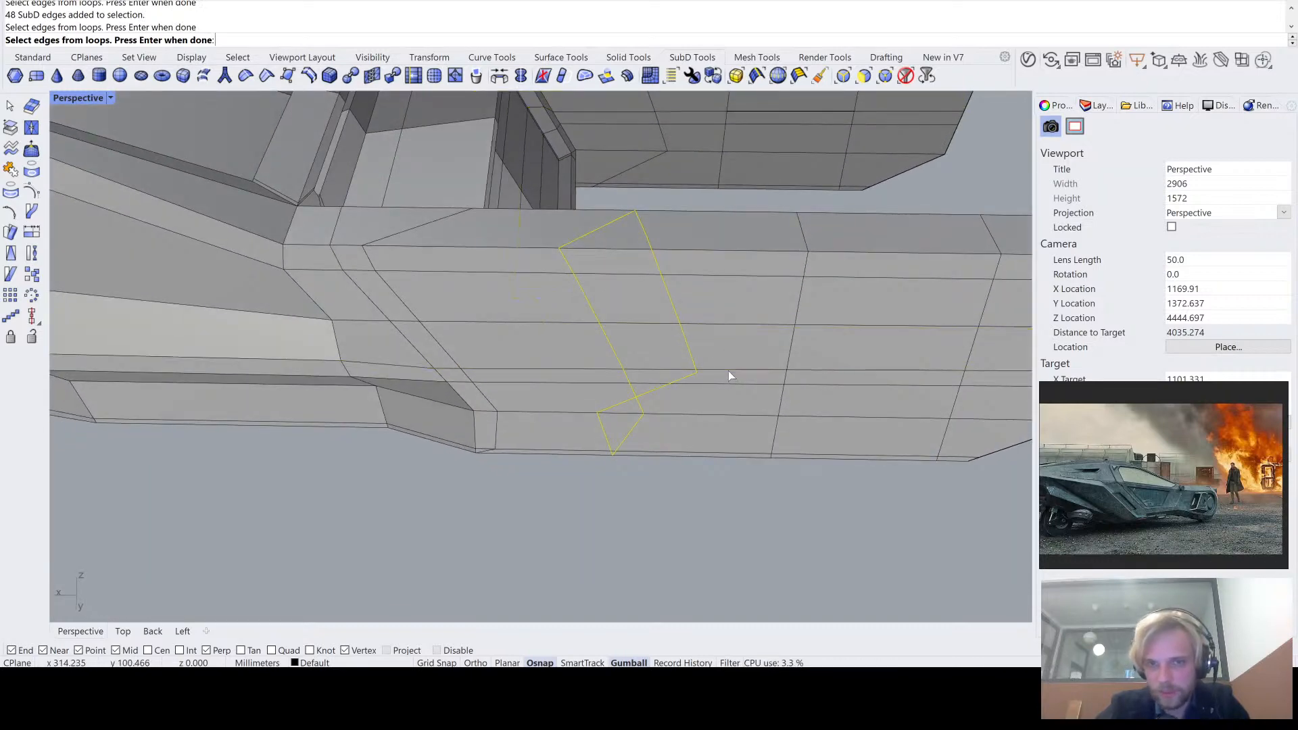
key(Return)
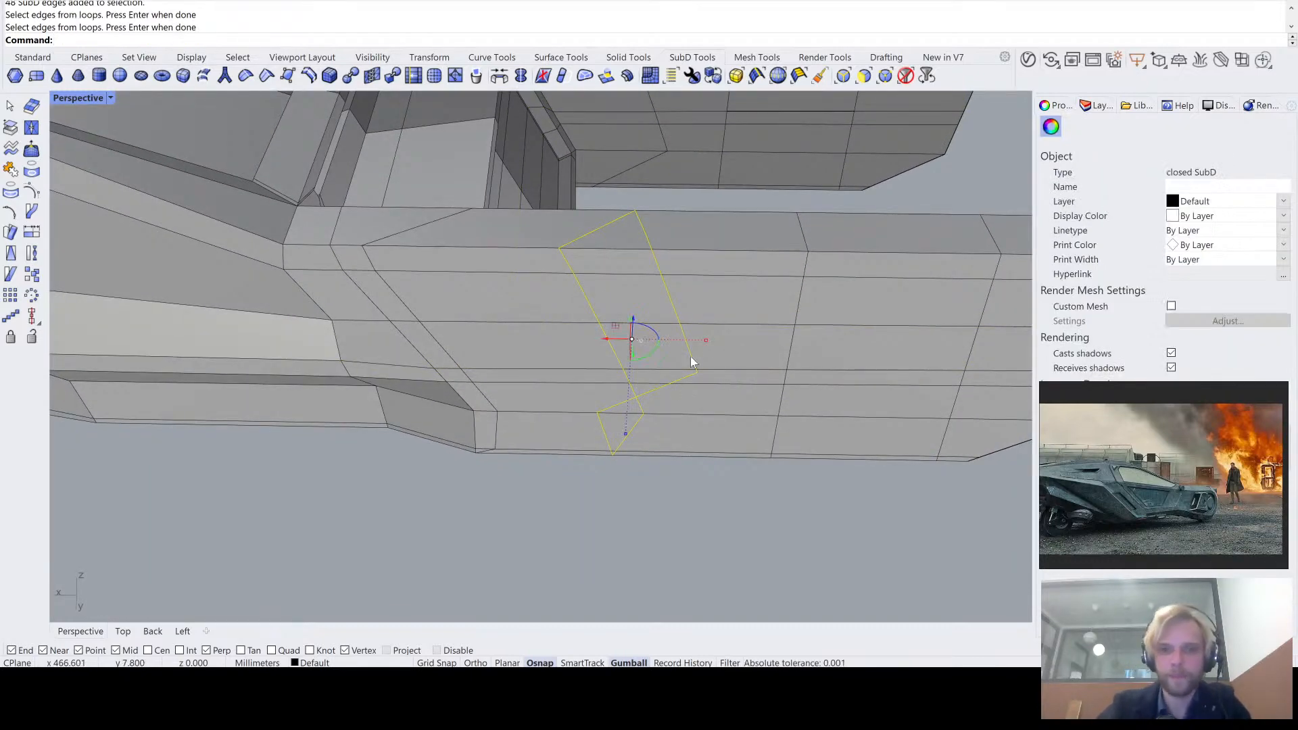
text(0)
key(Return)
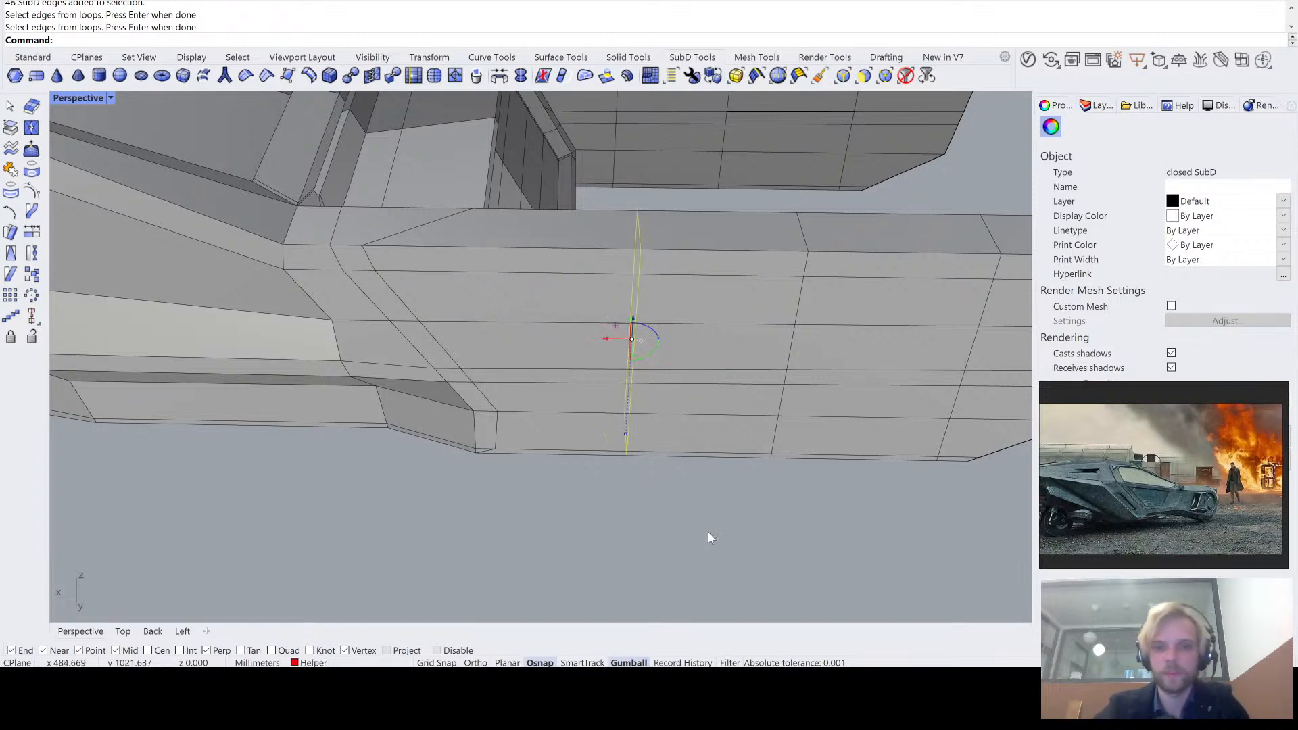
click(709, 533)
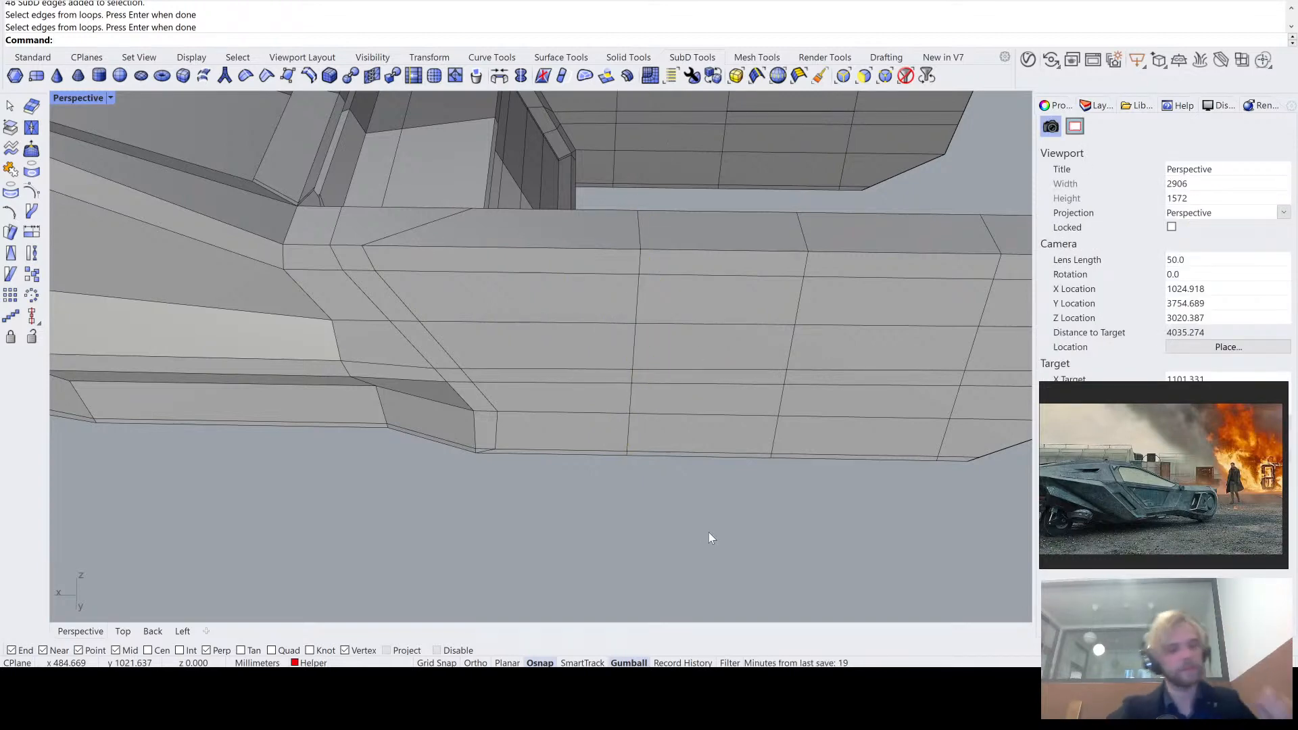
- Compare the smooth and flat SubD display of the tail arm with its three straightened cross-section loops
scroll(639, 419, down, 5)
key(Tab)
right_drag(639, 416, 736, 318)
scroll(443, 331, up, 4)
key(Tab)
scroll(648, 373, down, 2)
scroll(737, 291, up, 4)
right_drag(666, 267, 655, 241)
scroll(581, 249, down, 4)
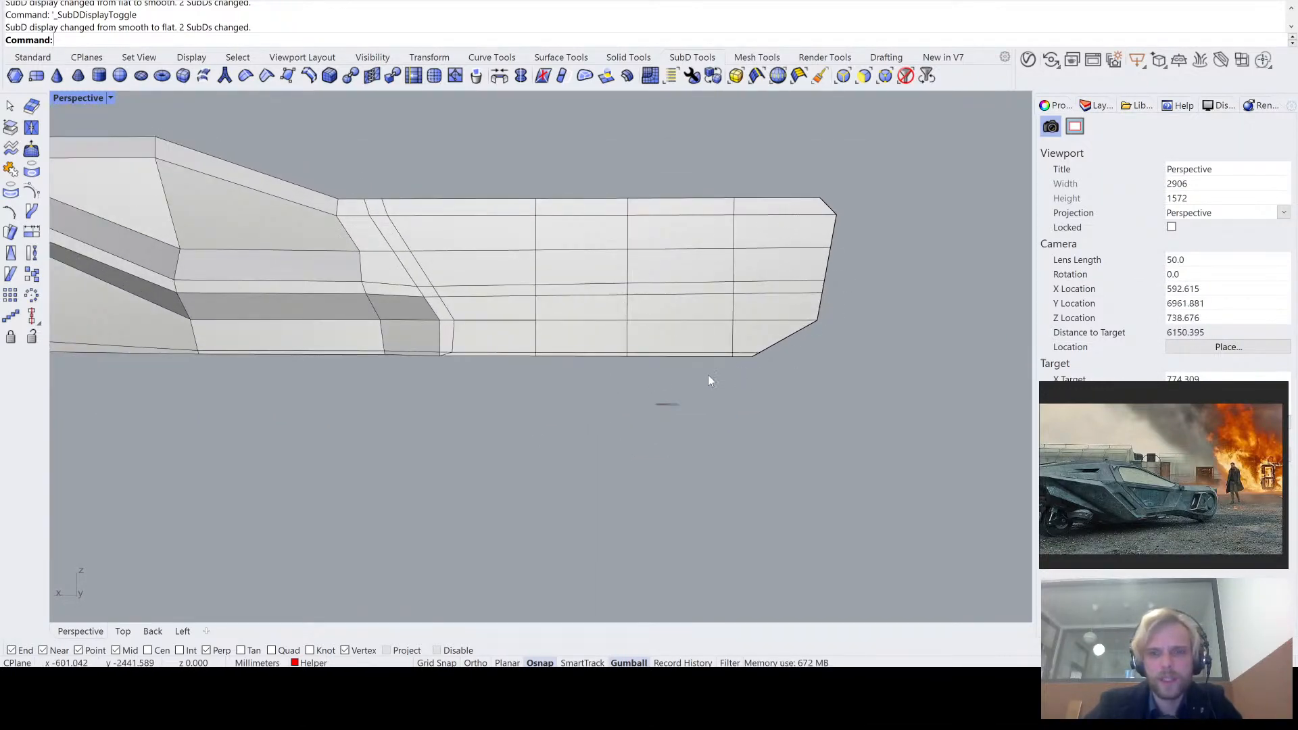
key(Tab)
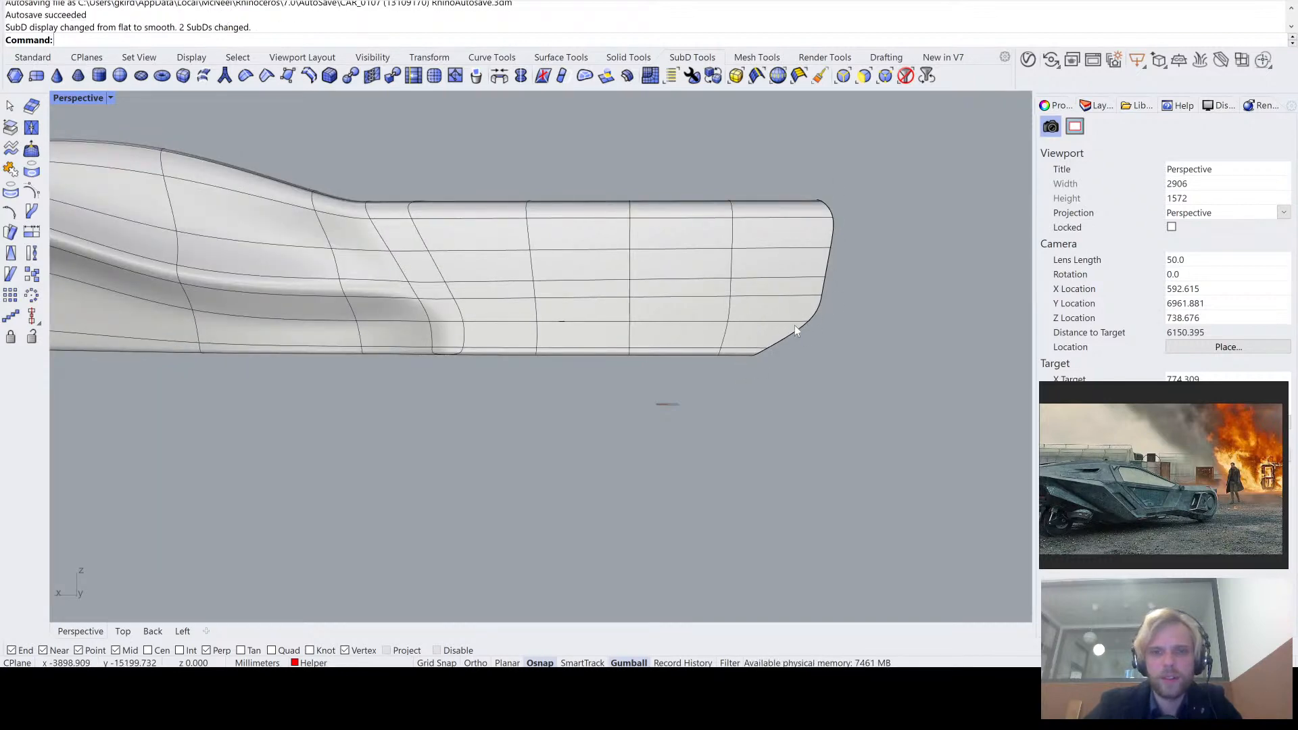
key(Tab)
- Try to move the upper edge of the lower bevel at the tail arm's free end along X toward the body
key(Home)
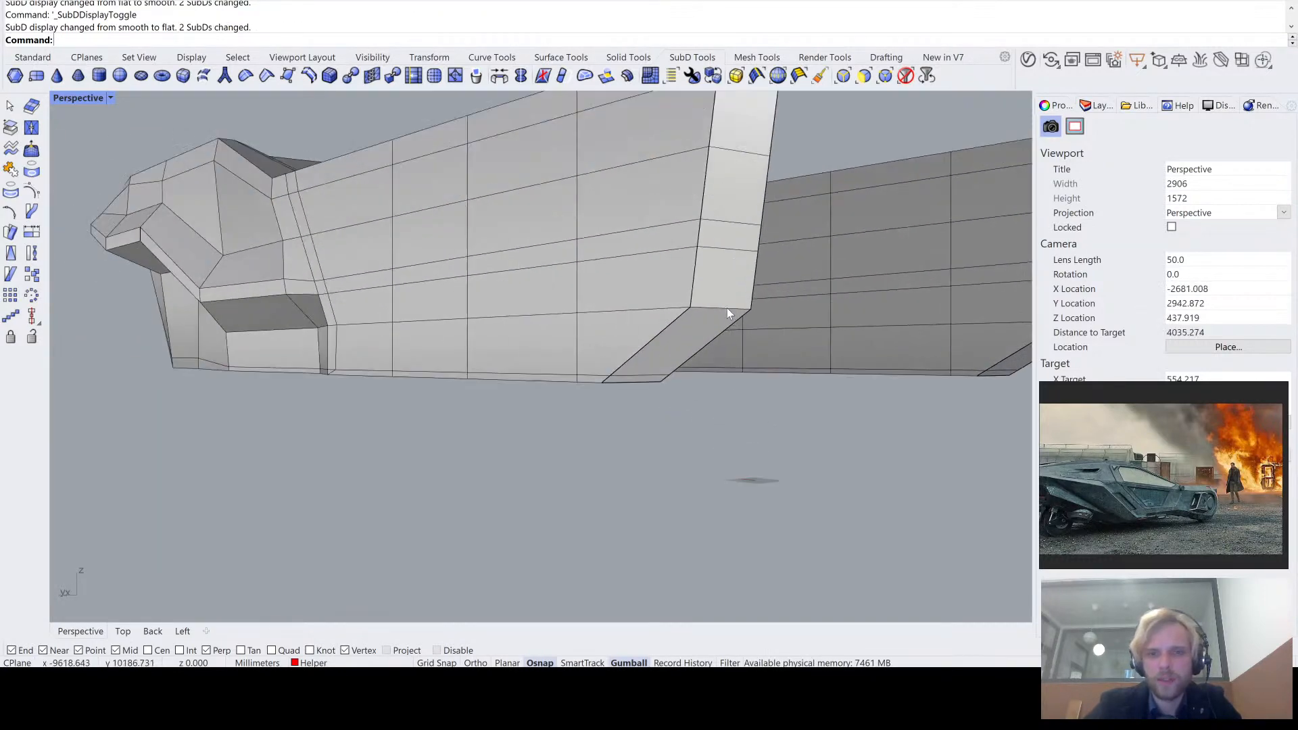
ctrl+shift+click(727, 308)
right_drag(726, 308, 850, 319)
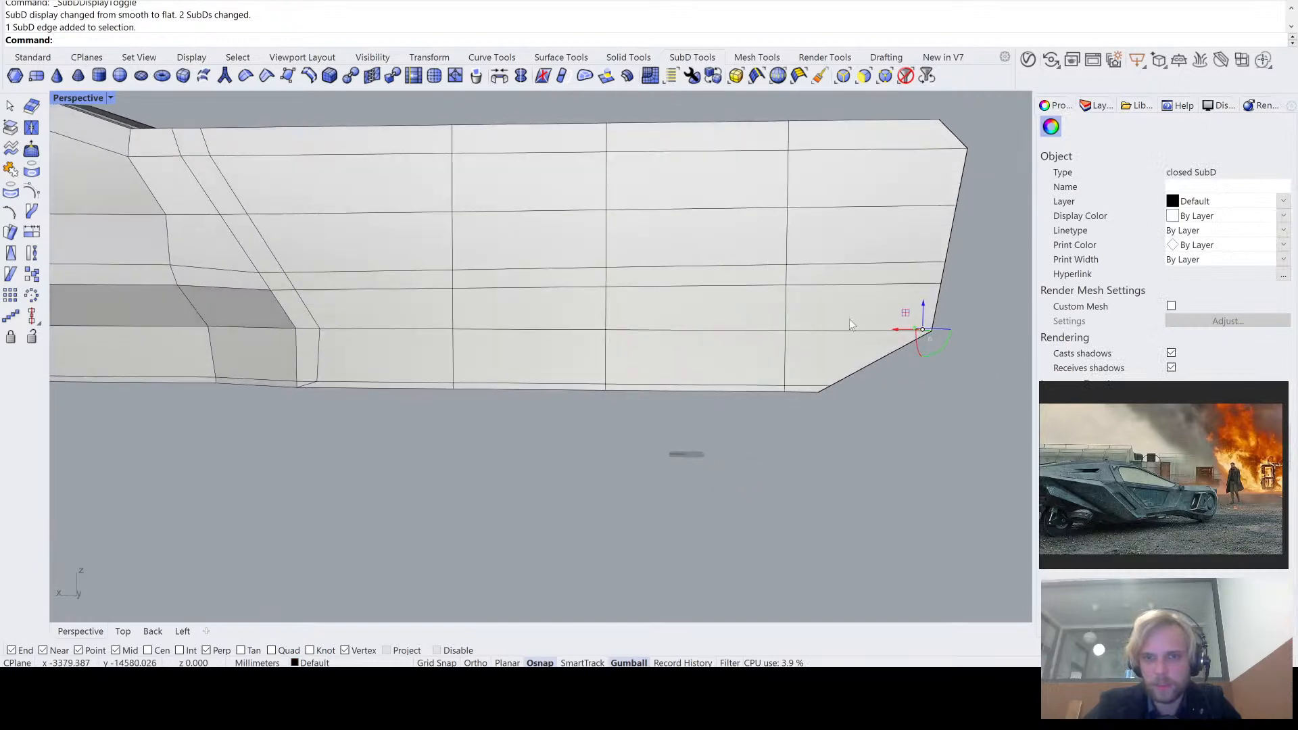
drag(898, 331, 857, 331)
right_drag(870, 349, 817, 427)
key(Escape)
key(Tab)
key(Tab)
key(ctrl+z)
scroll(747, 406, down, 4)
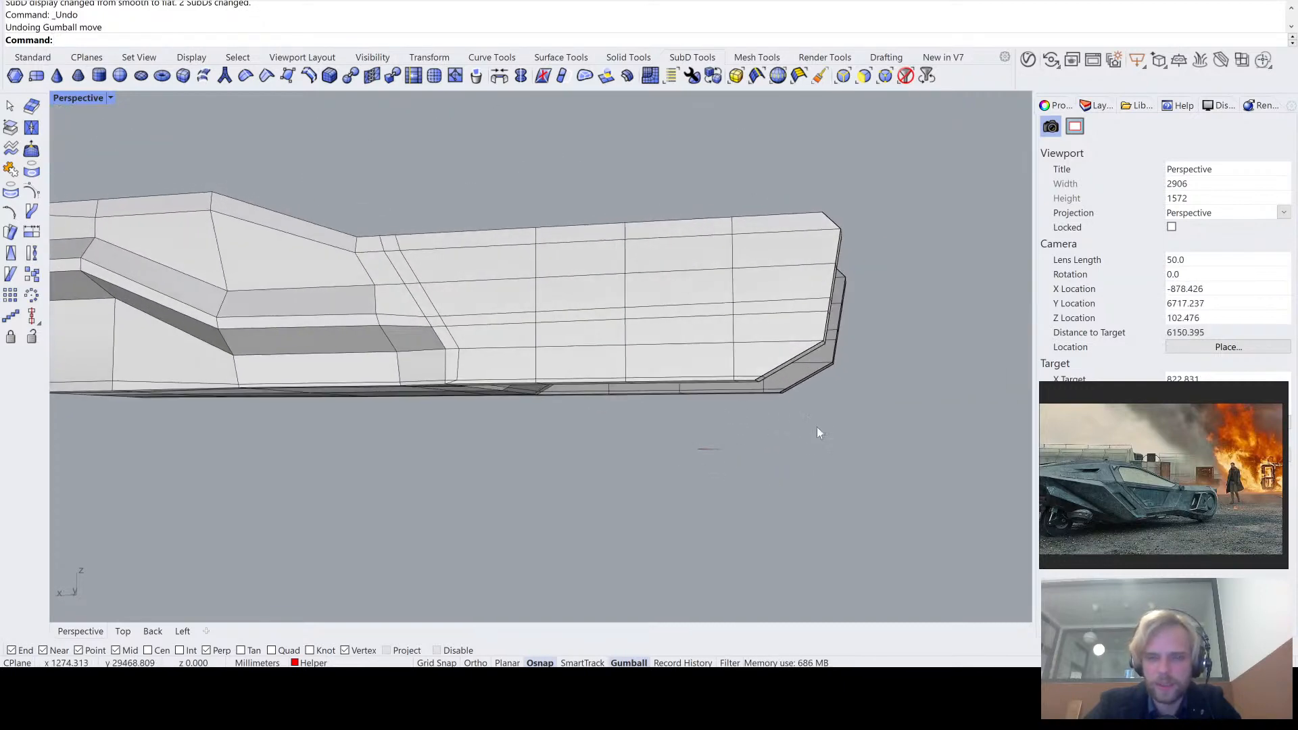
- Move the bottom edge of the lower bevel at the tail arm's free end along X toward the body
scroll(819, 392, up, 2)
shift+right_drag(821, 344, 765, 358)
key(Tab)
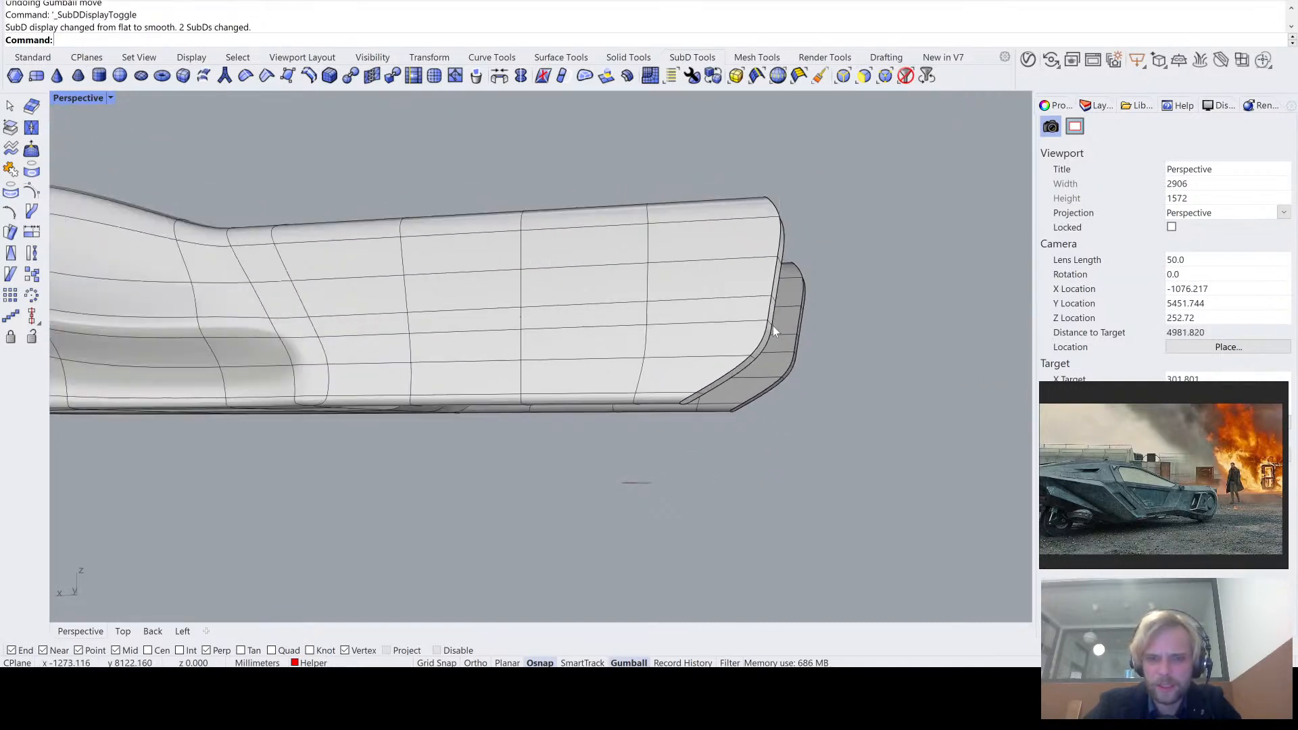
scroll(668, 409, up, 5)
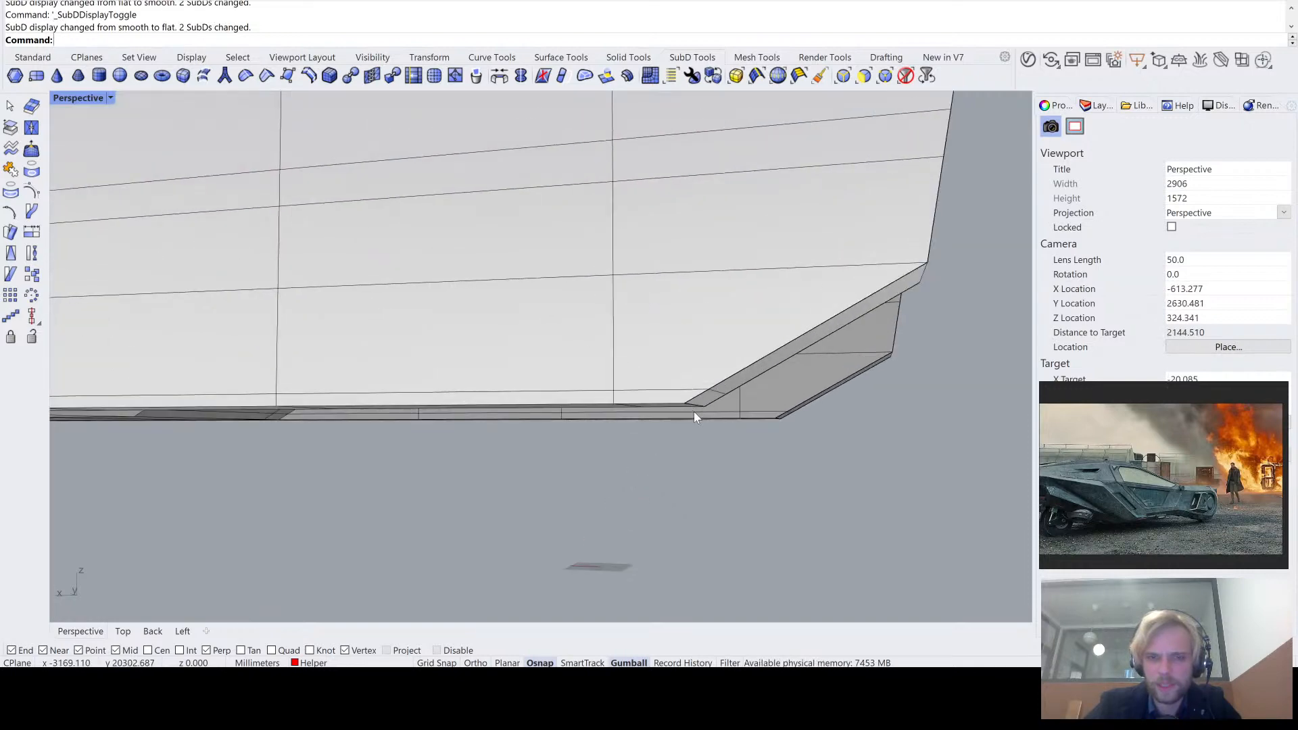
key(Tab)
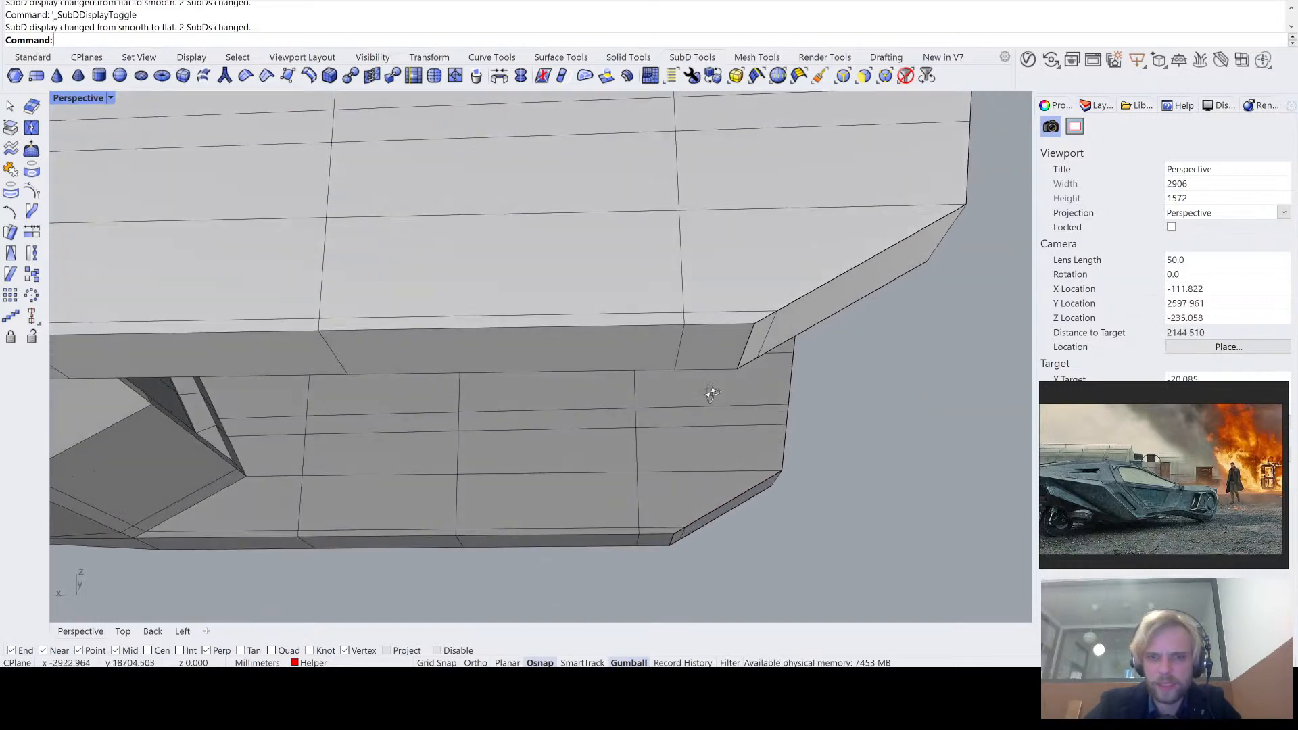
ctrl+shift+click(747, 348)
drag(723, 357, 675, 357)
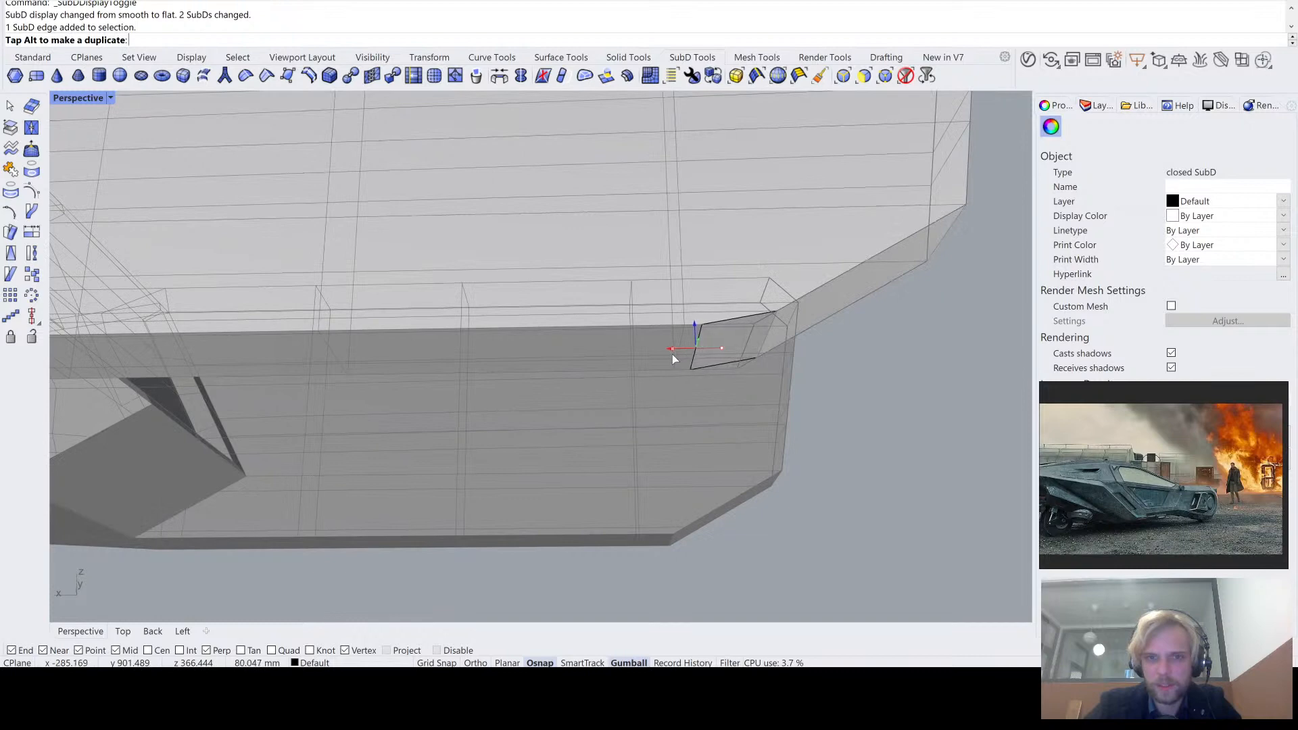
key(Escape)
scroll(842, 474, down, 6)
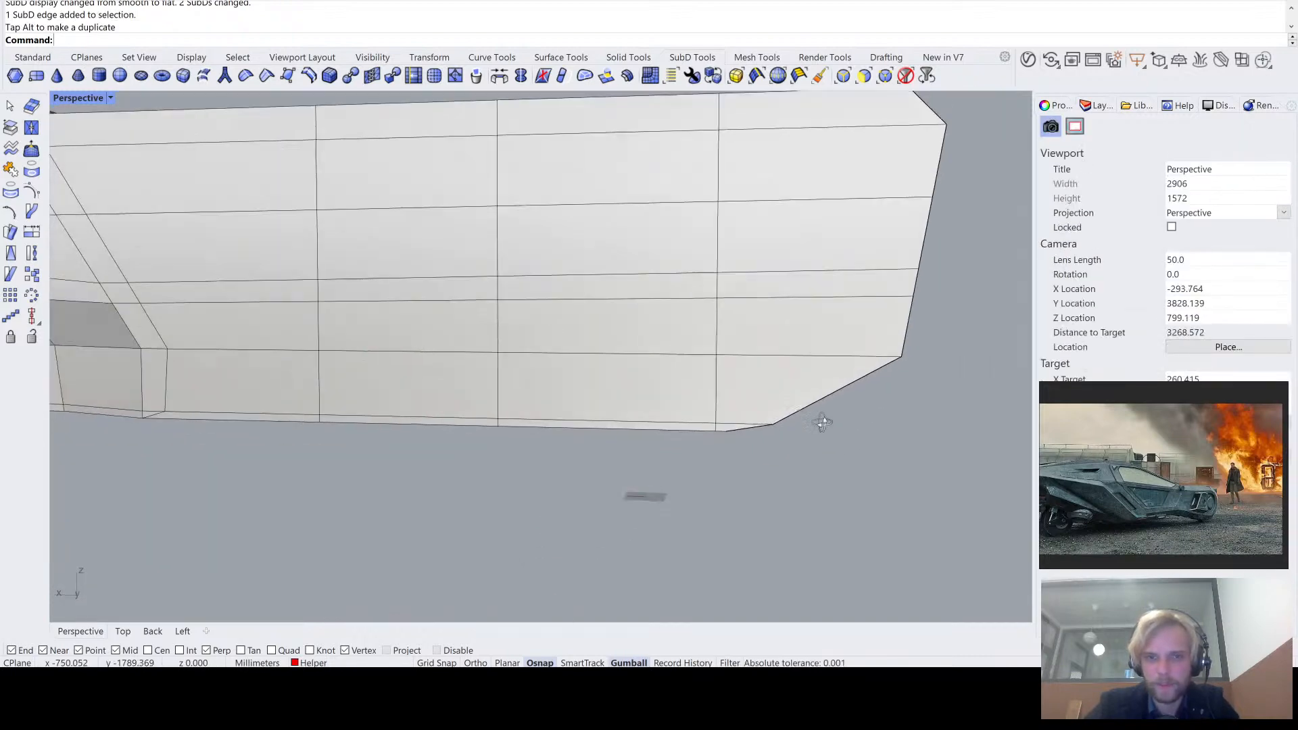
- Examine the bevelled lower corner of the tail arm's free end in smooth and flat SubD display
key(Tab)
right_drag(838, 399, 701, 311)
scroll(782, 406, up, 4)
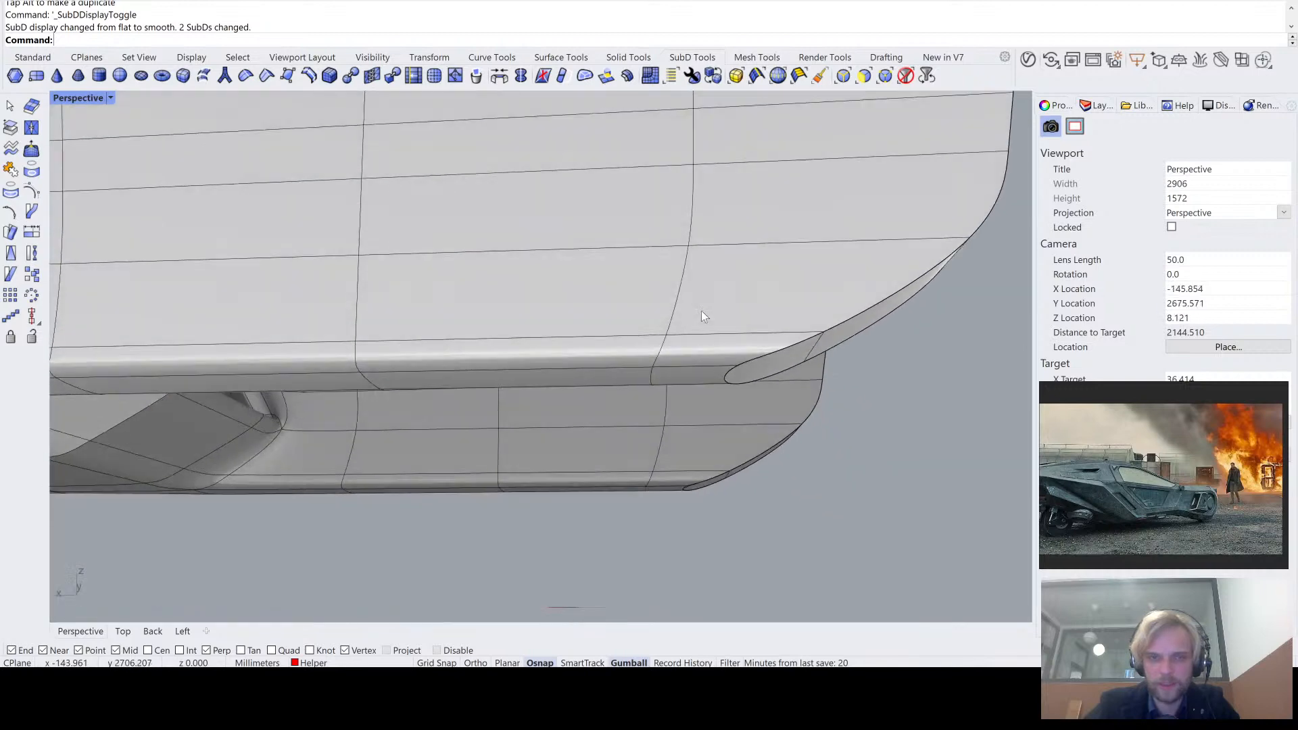
key(Tab)
key(Tab)
key(Tab)
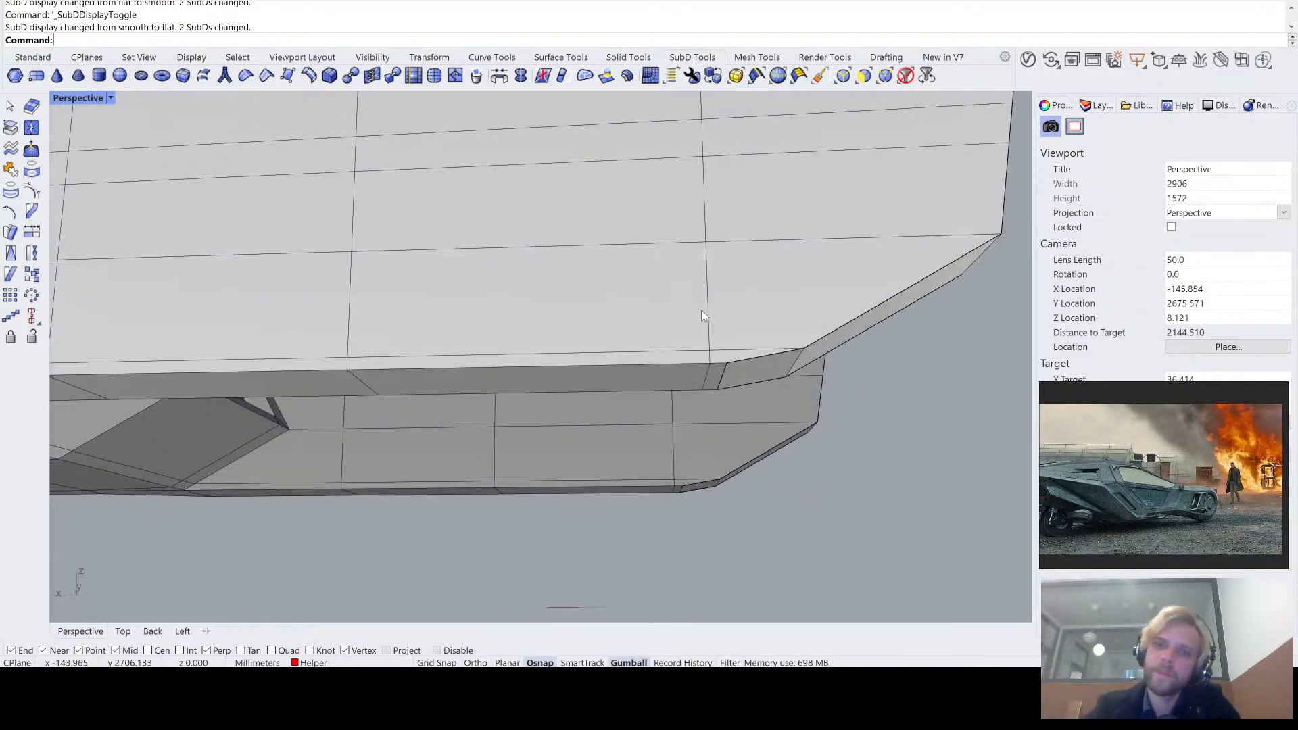
key(Tab)
scroll(701, 311, down, 6)
key(Tab)
right_drag(701, 310, 704, 349)
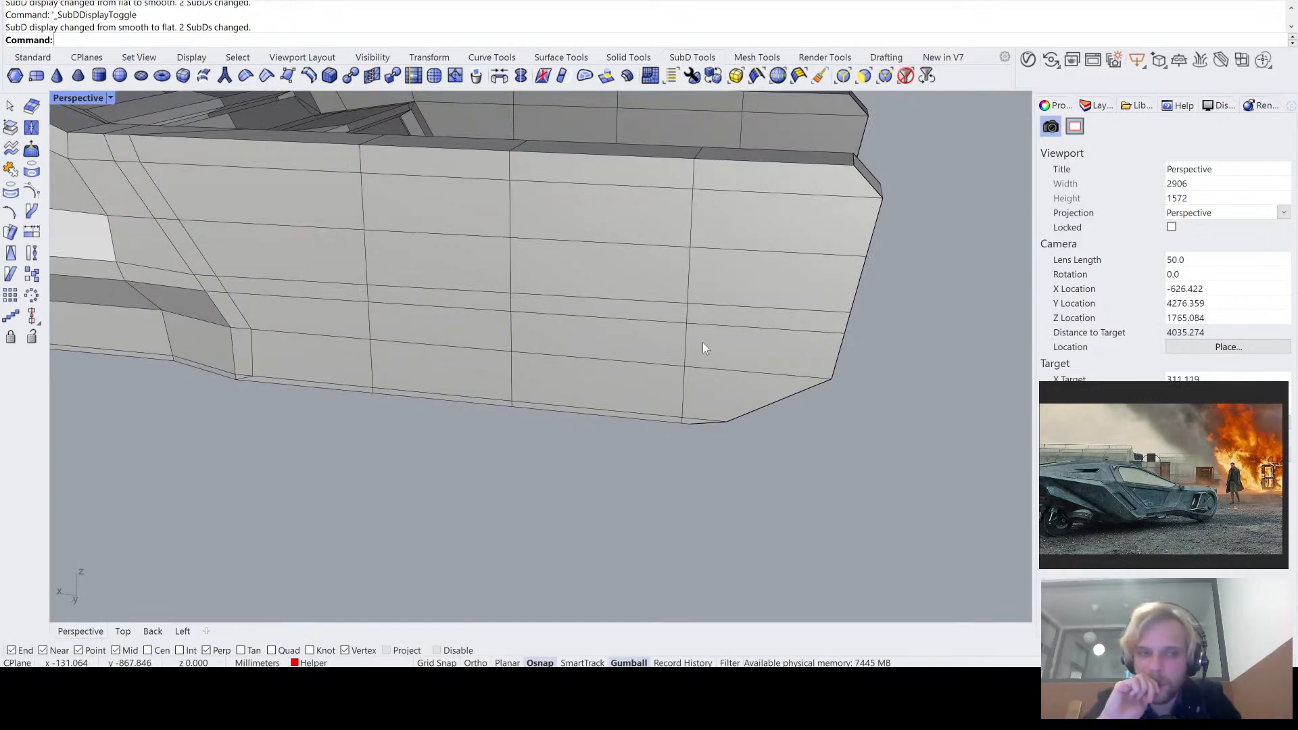
right_drag(687, 308, 802, 234)
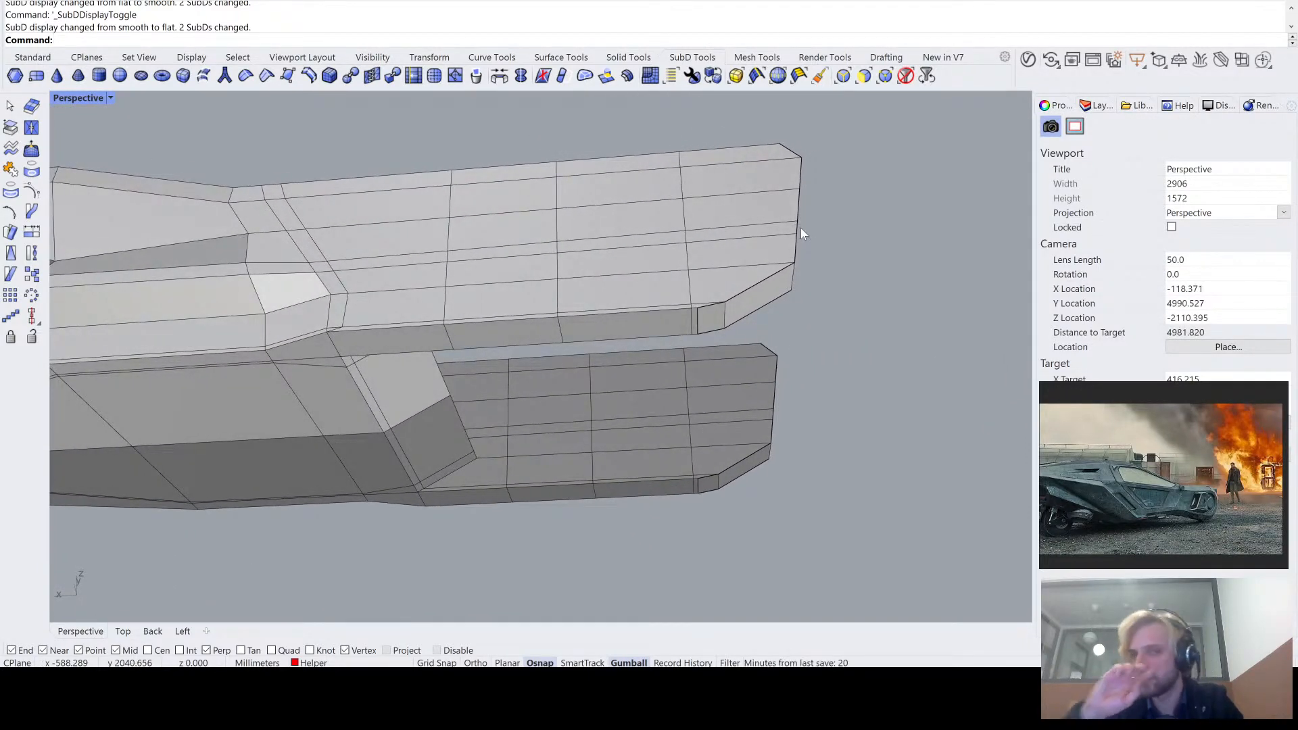
- Undo the last move of the bevel's bottom edge and inspect the tail arm's free end
scroll(759, 260, up, 3)
key(ctrl+z)
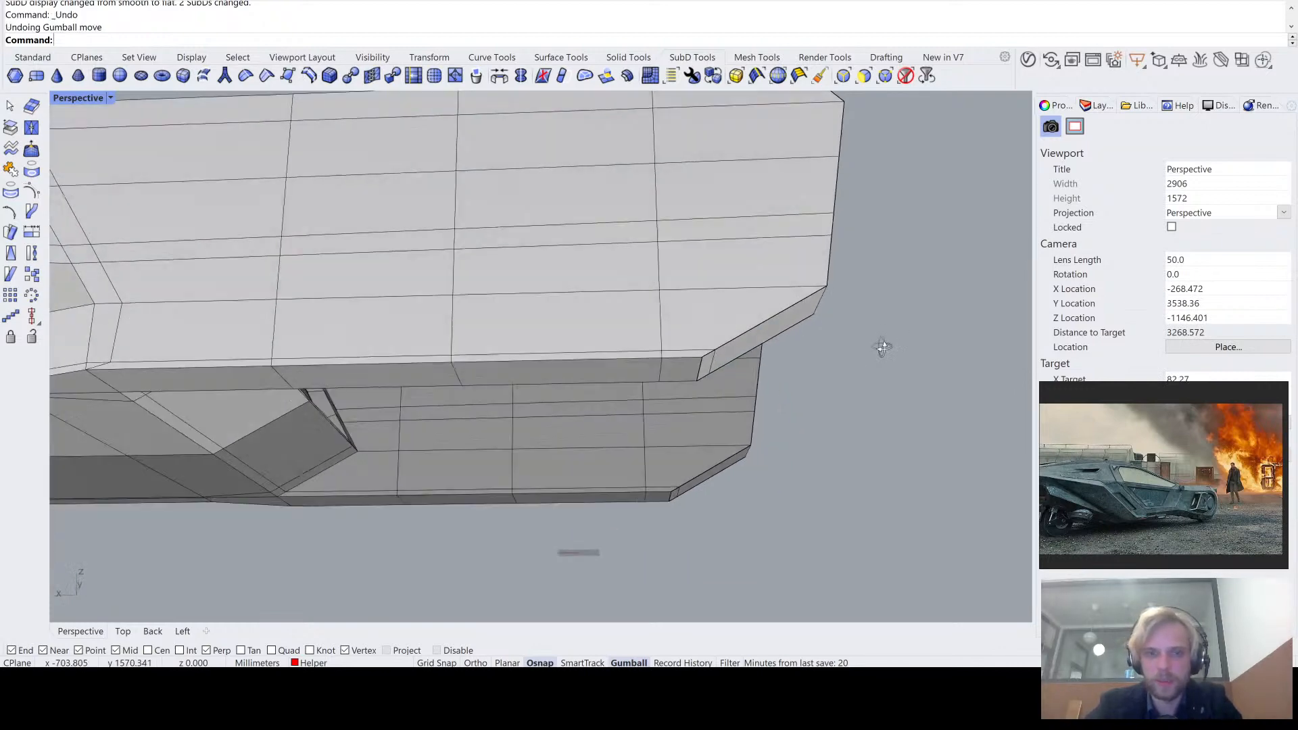
right_drag(882, 347, 828, 369)
right_drag(683, 384, 773, 211)
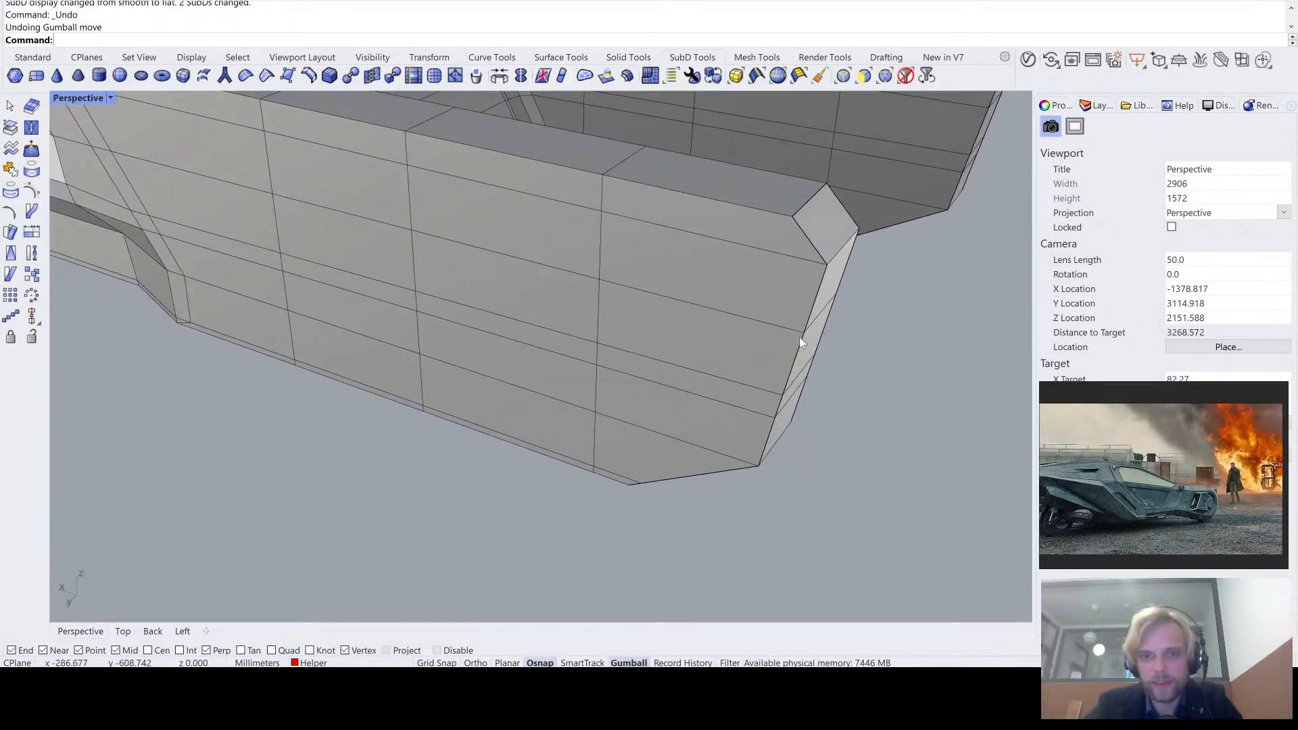
scroll(785, 357, up, 5)
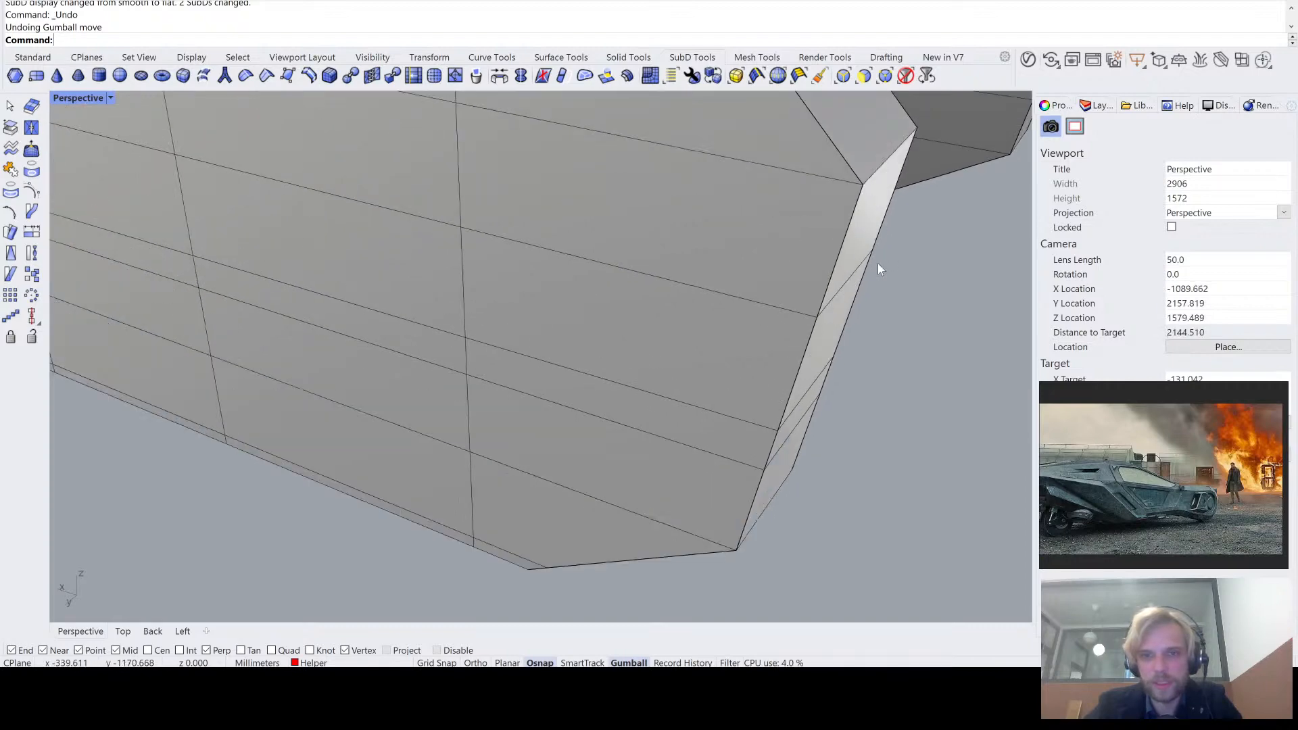
scroll(835, 340, down, 5)
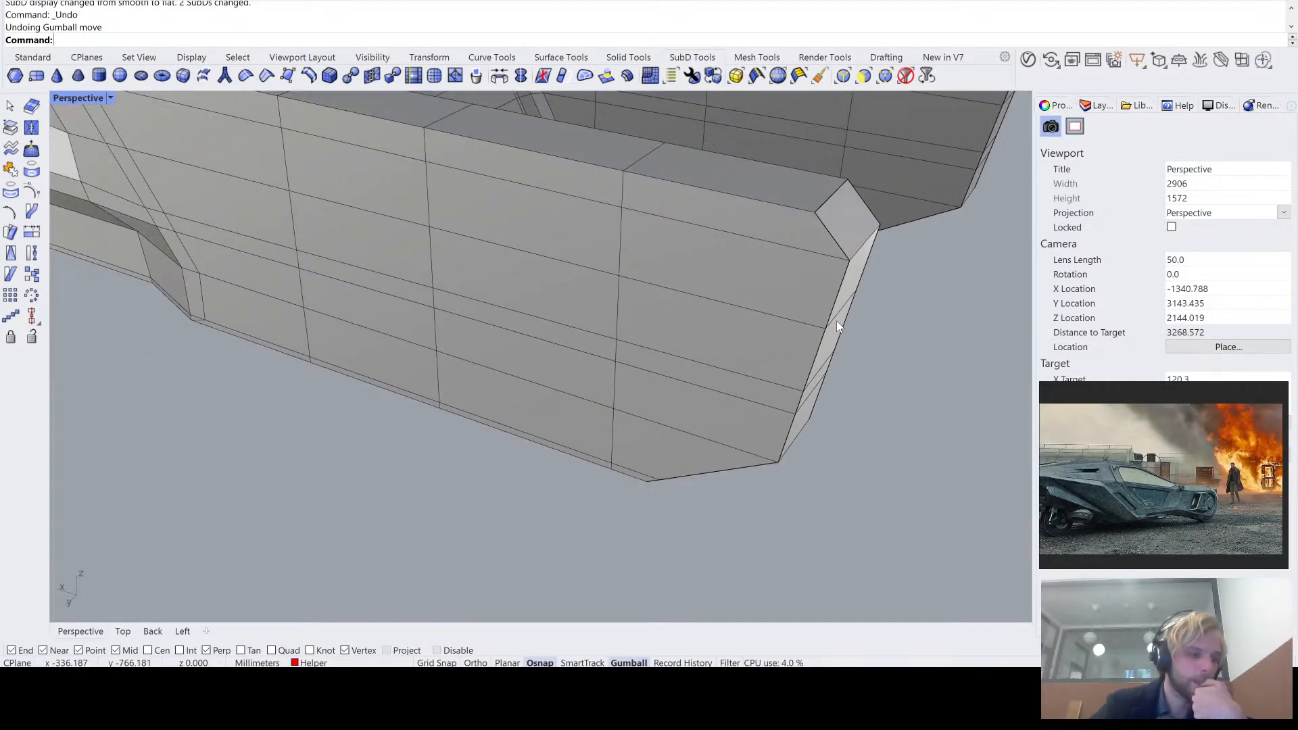
mouse_move(838, 322)
right_down()
mouse_move(771, 292)
mouse_move(839, 308)
right_up()
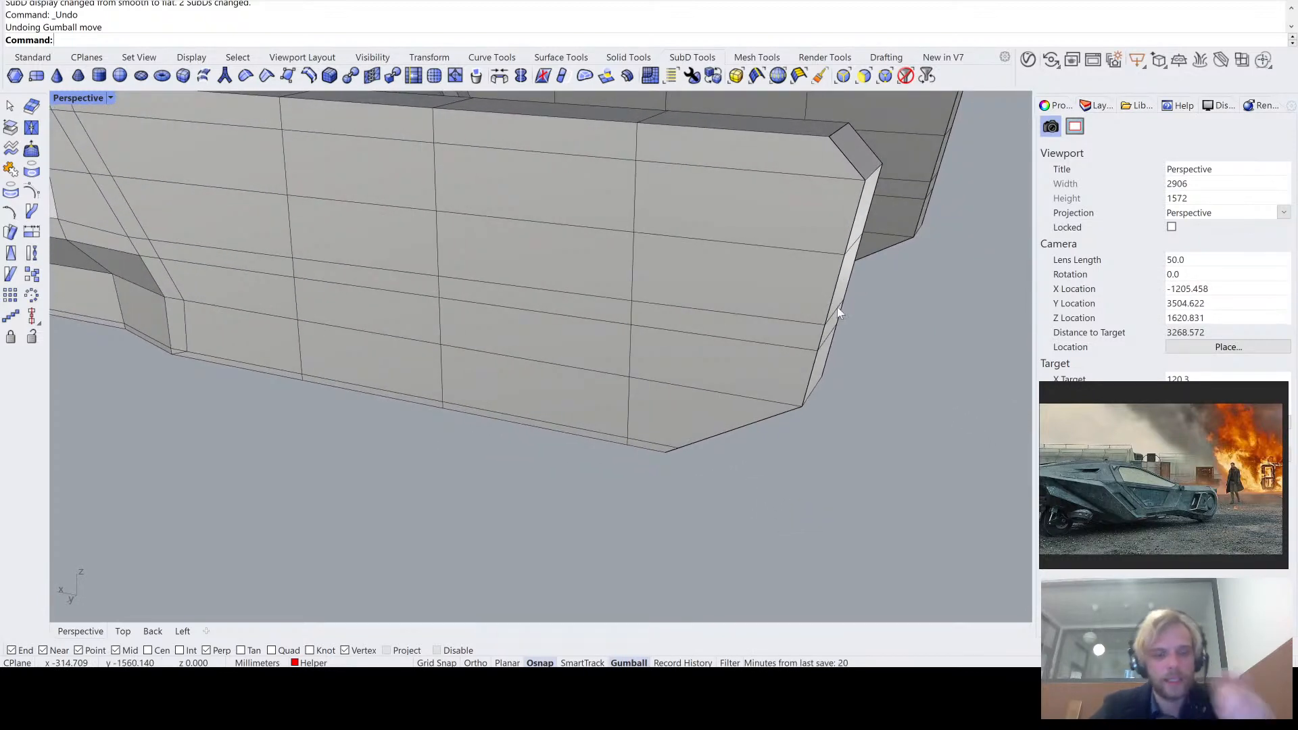
scroll(838, 307, down, 4)
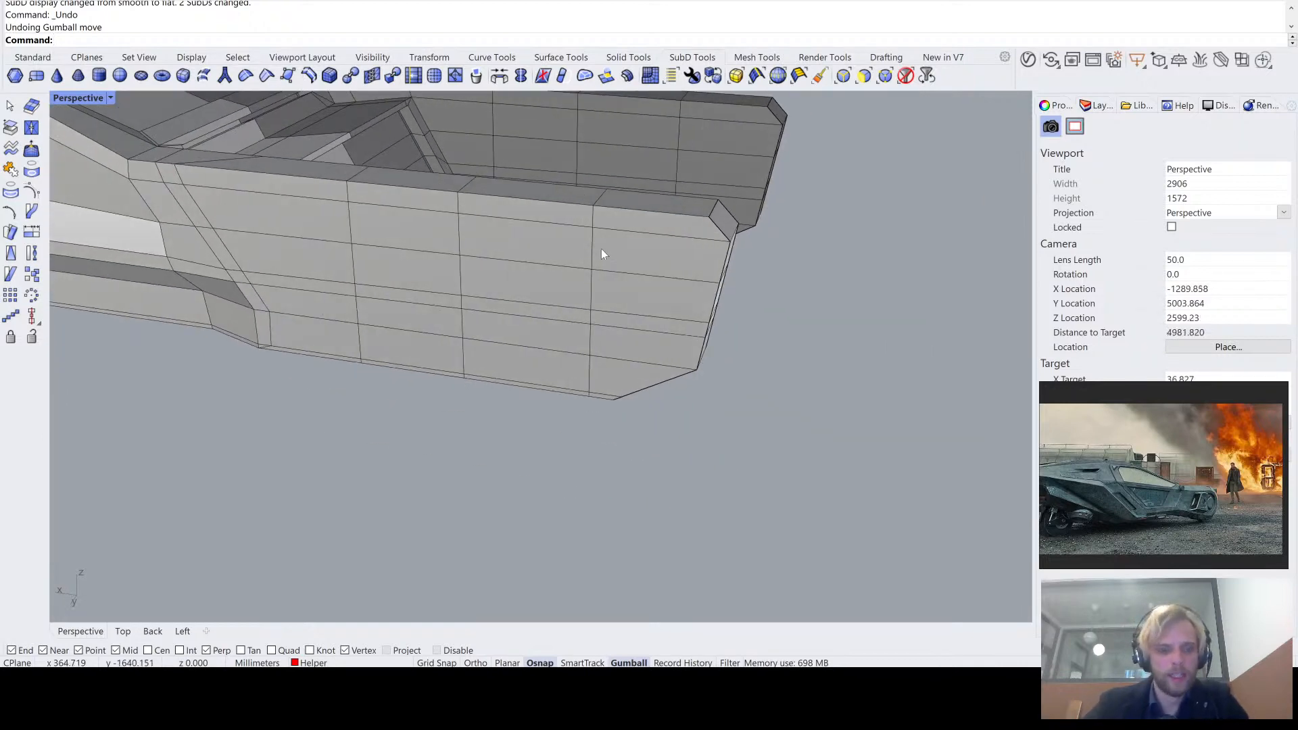
- Insert an edge loop with Proportional offset close to the tail arm's free end, based on the cross-section loop nearest that end
key(Return)
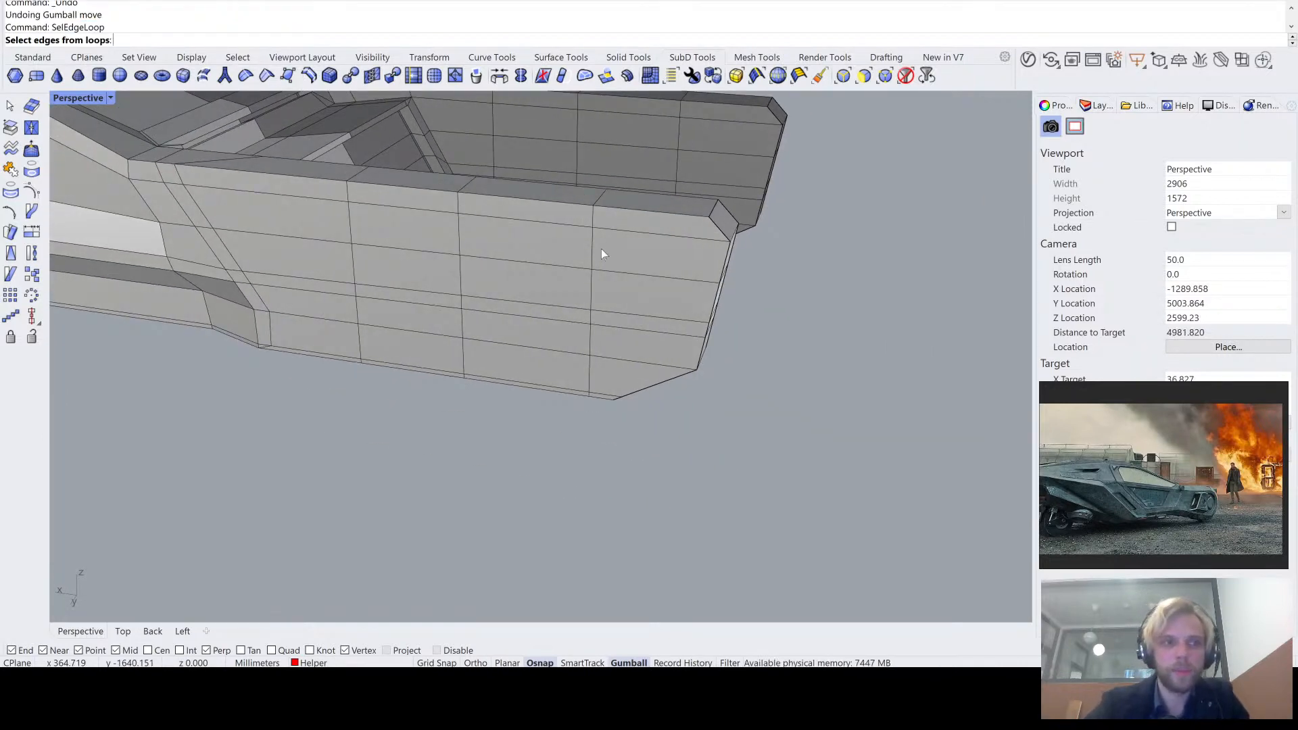
click(591, 253)
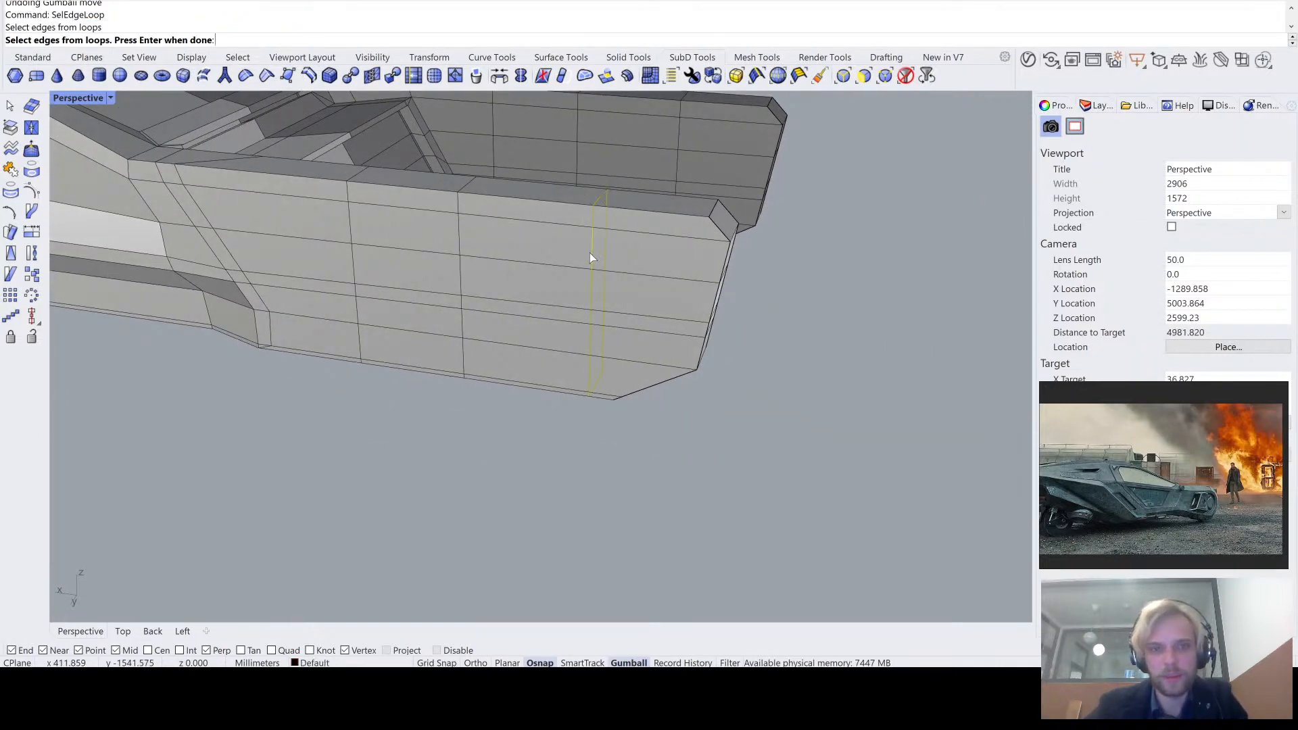
key(Return)
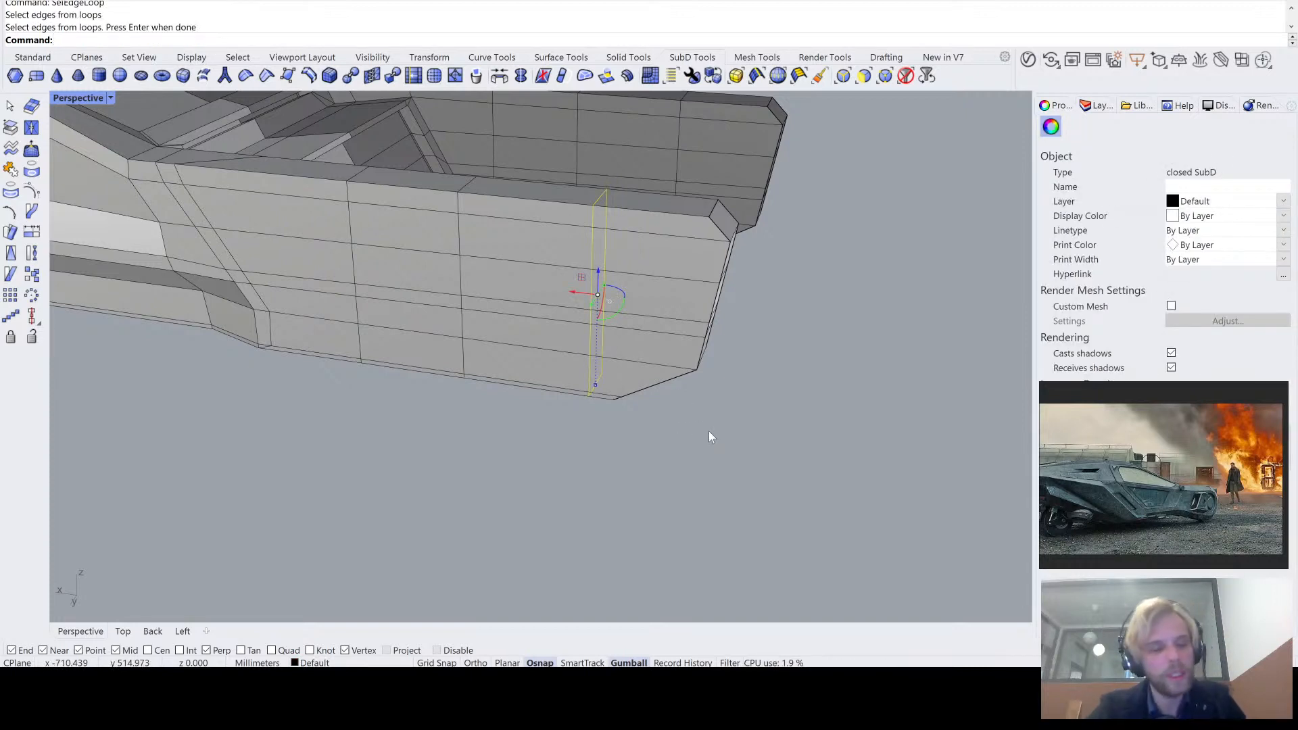
key(Return)
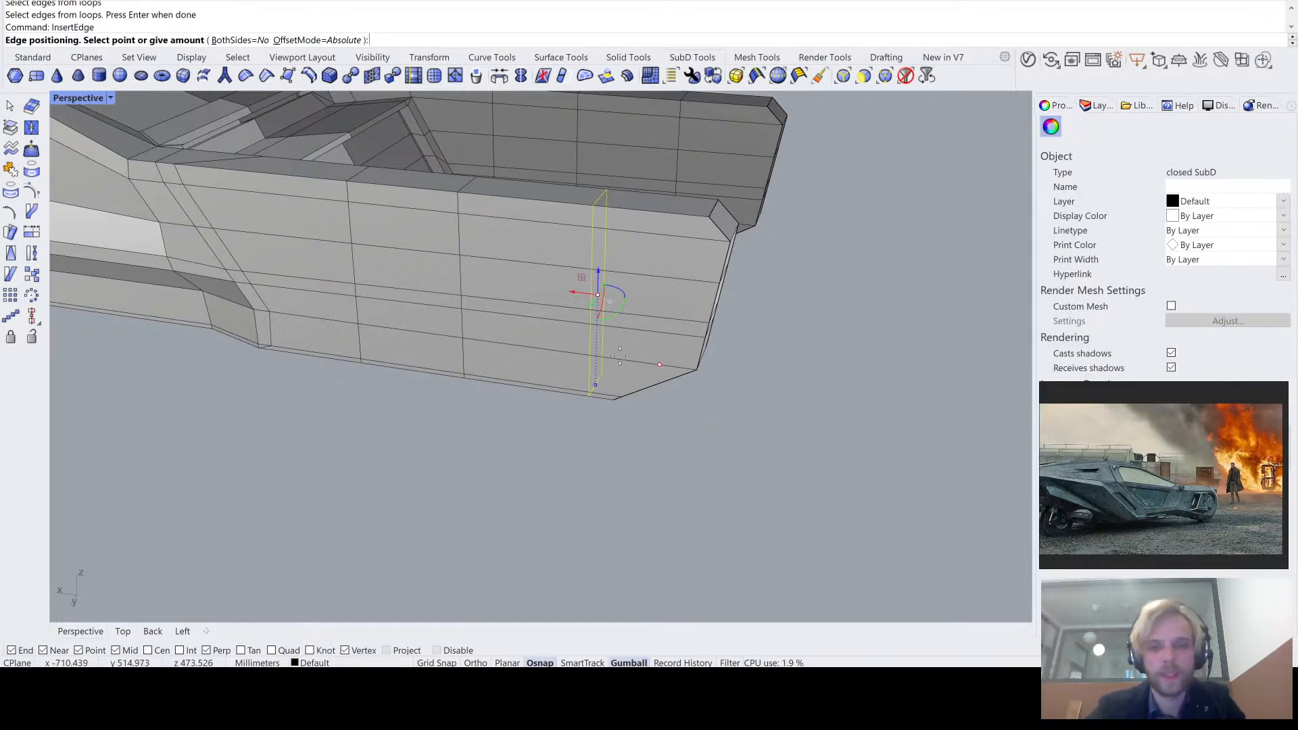
scroll(625, 288, up, 1)
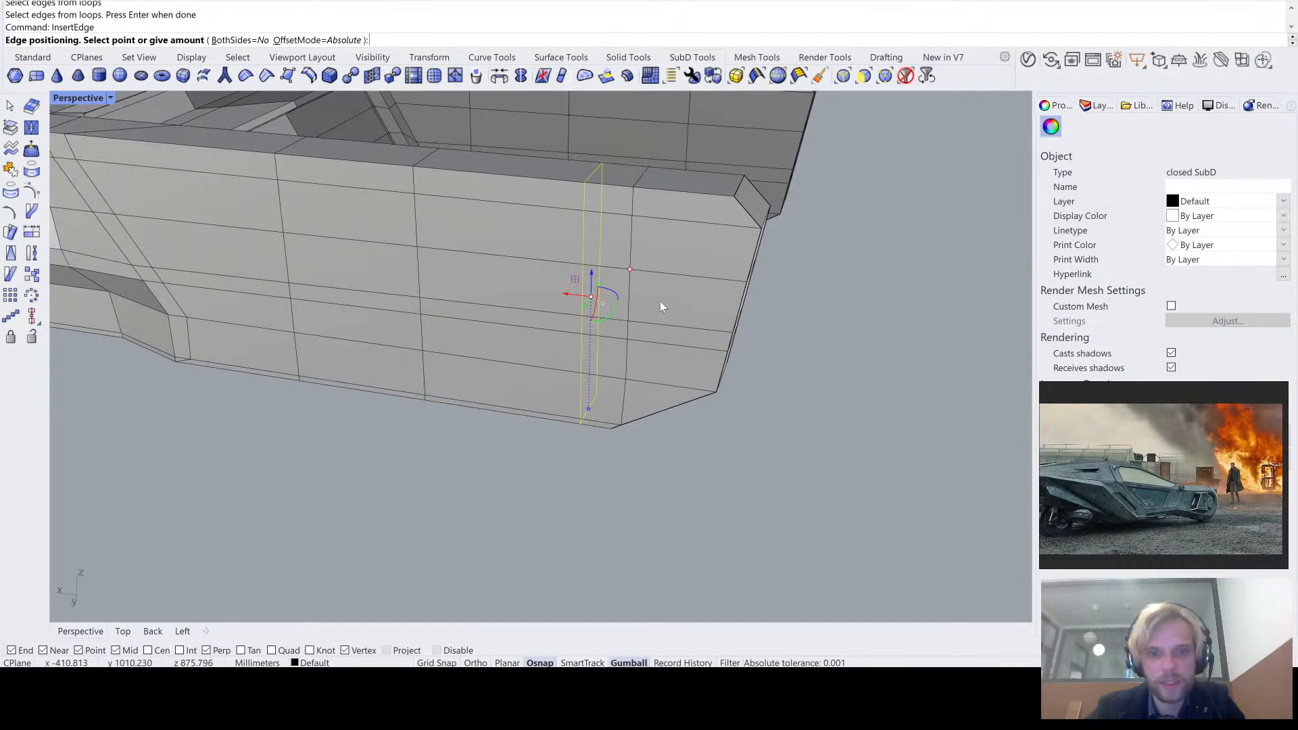
click(340, 42)
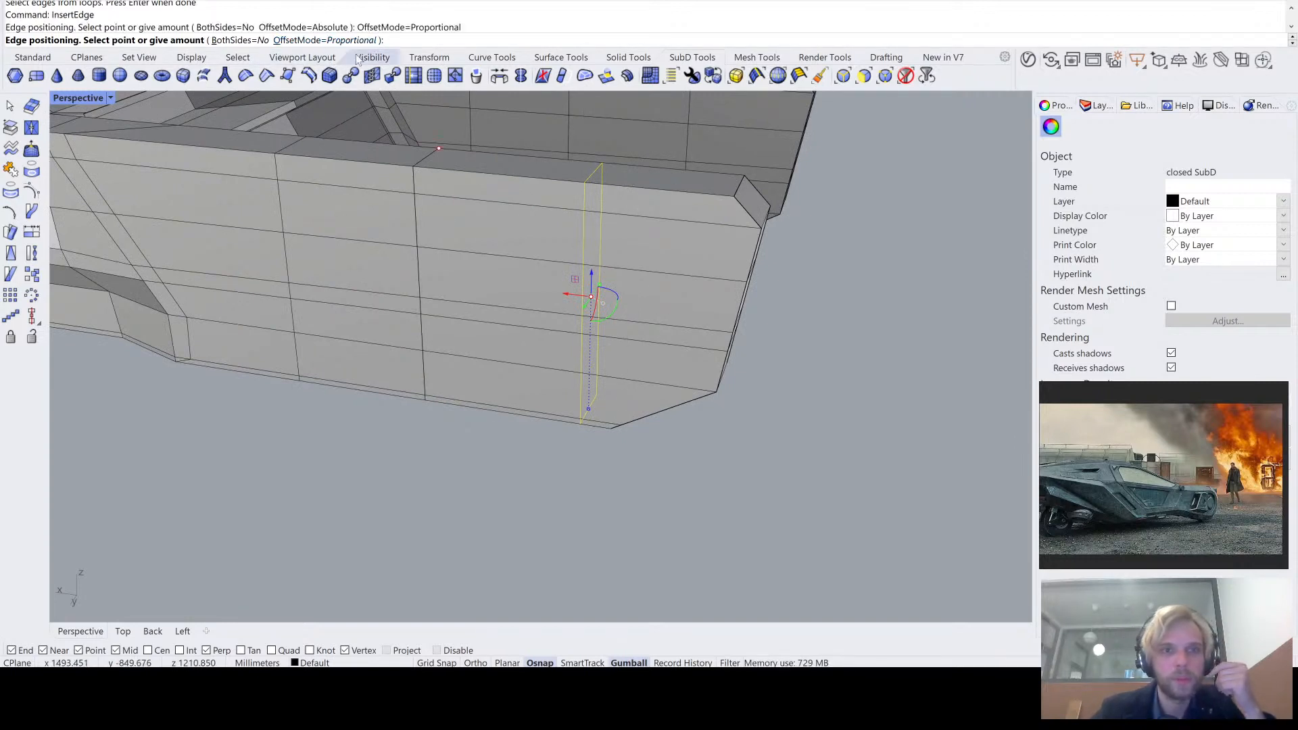
click(735, 289)
scroll(752, 184, up, 4)
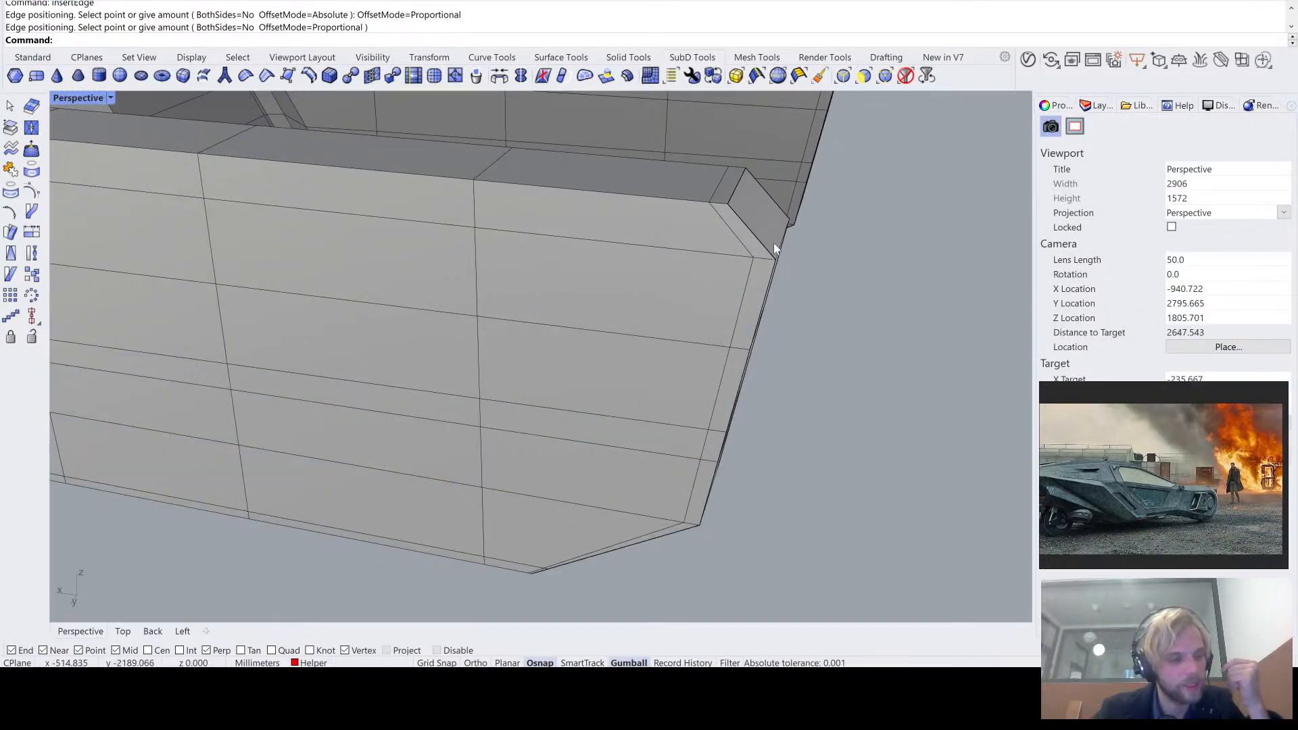
mouse_move(802, 278)
right_down()
mouse_move(823, 328)
mouse_move(798, 277)
right_up()
scroll(476, 473, up, 10)
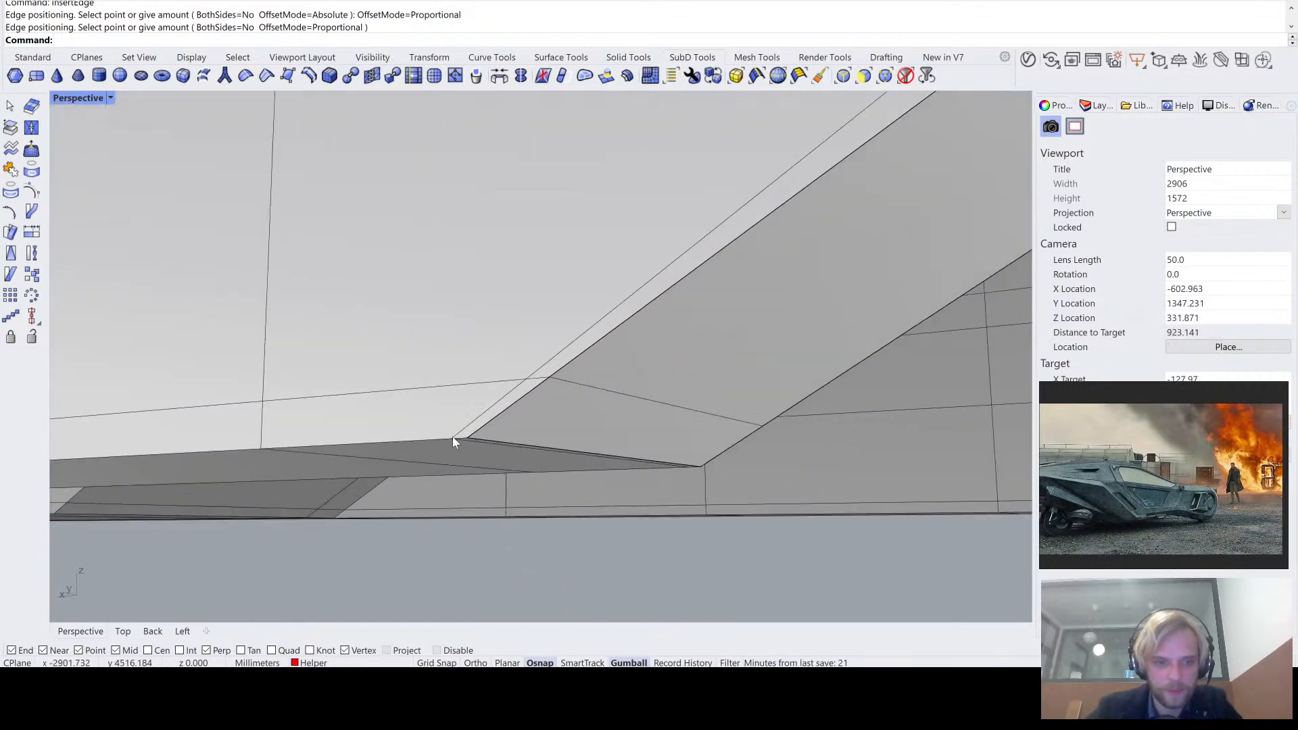
- Examine the tail arm's free end and its new edge loop in smooth and flat SubD display
key(Tab)
scroll(467, 433, down, 5)
right_drag(483, 430, 537, 409)
key(Tab)
scroll(569, 392, up, 1)
key(Tab)
key(Tab)
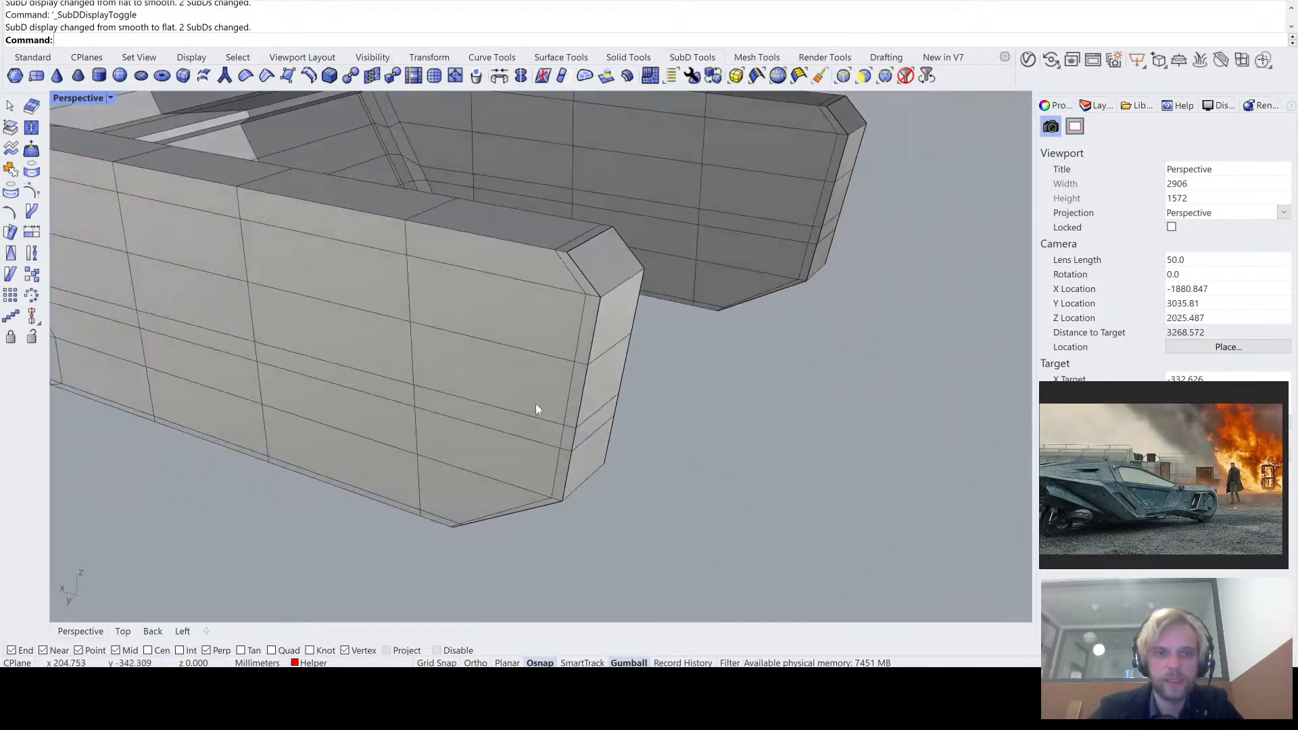
key(Tab)
key(Tab)
scroll(683, 346, down, 2)
mouse_move(683, 347)
right_down()
mouse_move(640, 330)
mouse_move(687, 357)
mouse_move(615, 377)
mouse_move(643, 354)
mouse_move(670, 358)
right_up()
- Remove the creases from the edges around the tail arm's free end
drag(299, 210, 636, 506)
right_drag(493, 431, 647, 413)
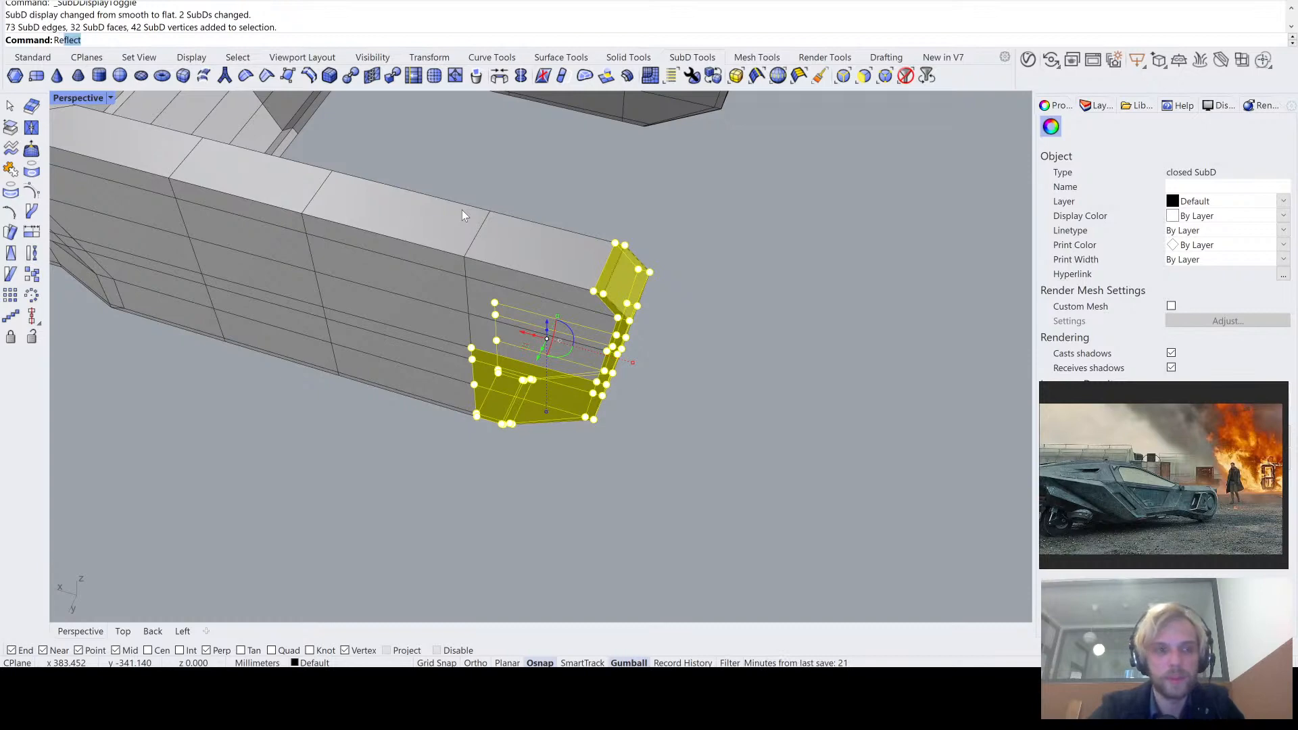
key(Return)
key(Escape)
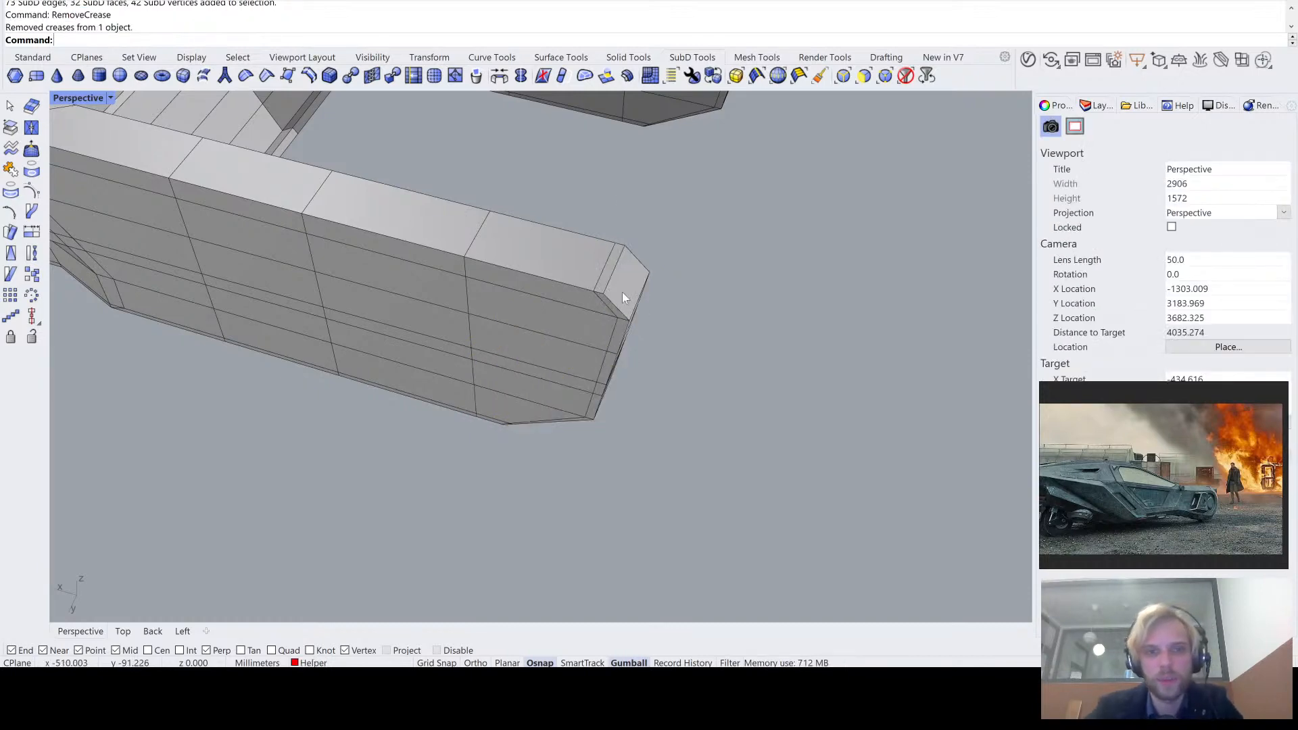
- Inspect the uncreased corners of the tail arm's free end in smooth and flat SubD display
scroll(626, 284, up, 3)
key(Tab)
right_drag(638, 259, 610, 247)
scroll(592, 219, up, 2)
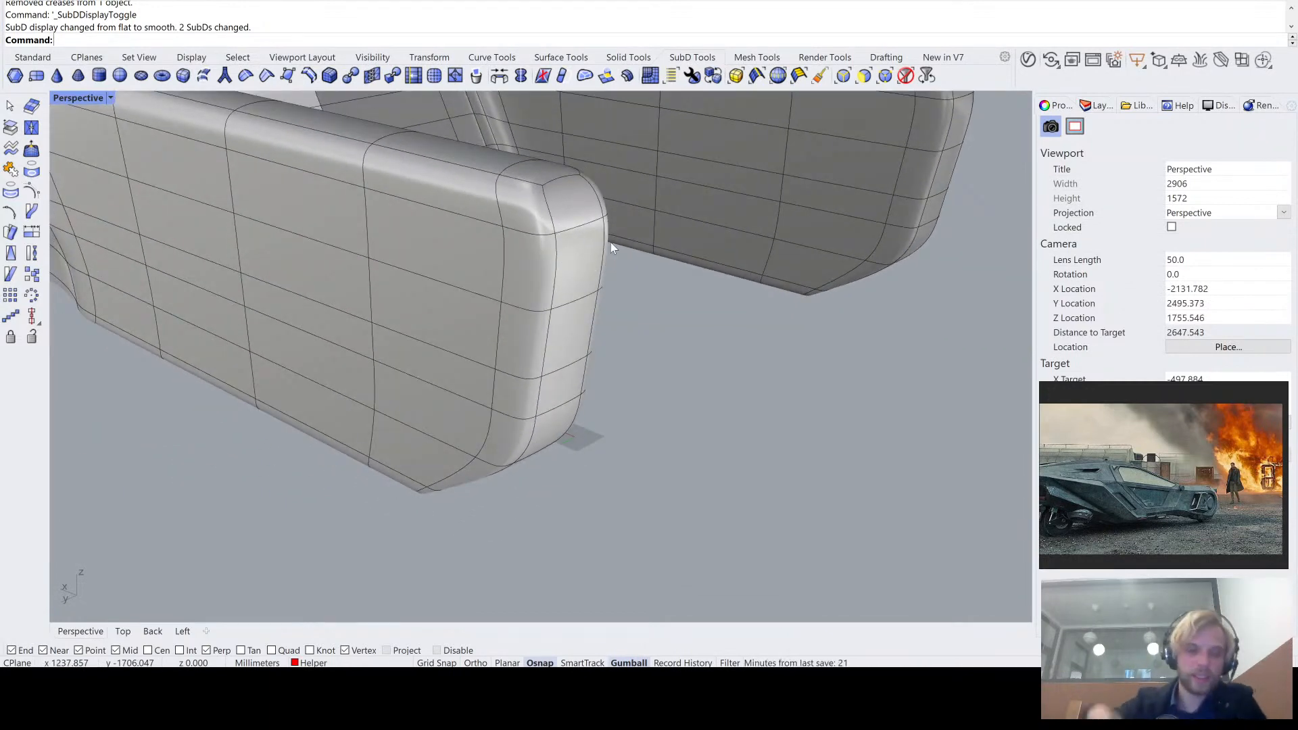
scroll(517, 196, up, 3)
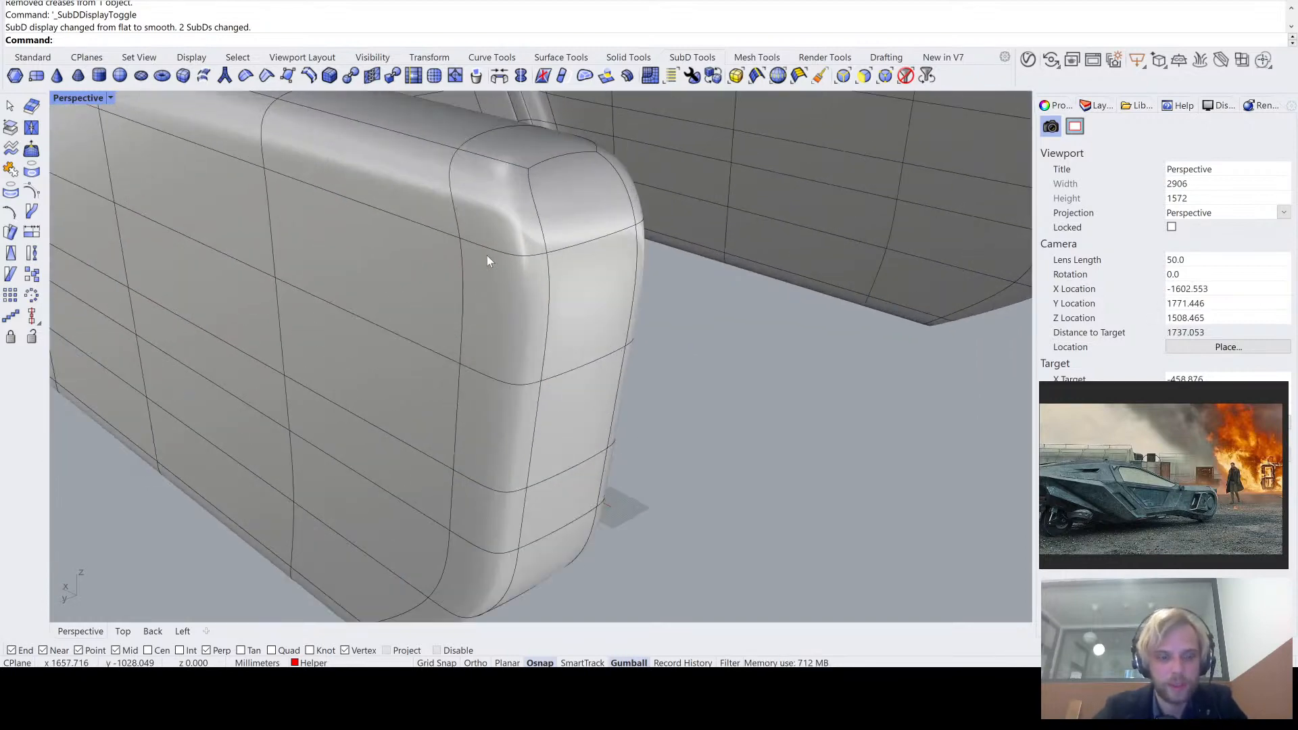
key(Tab)
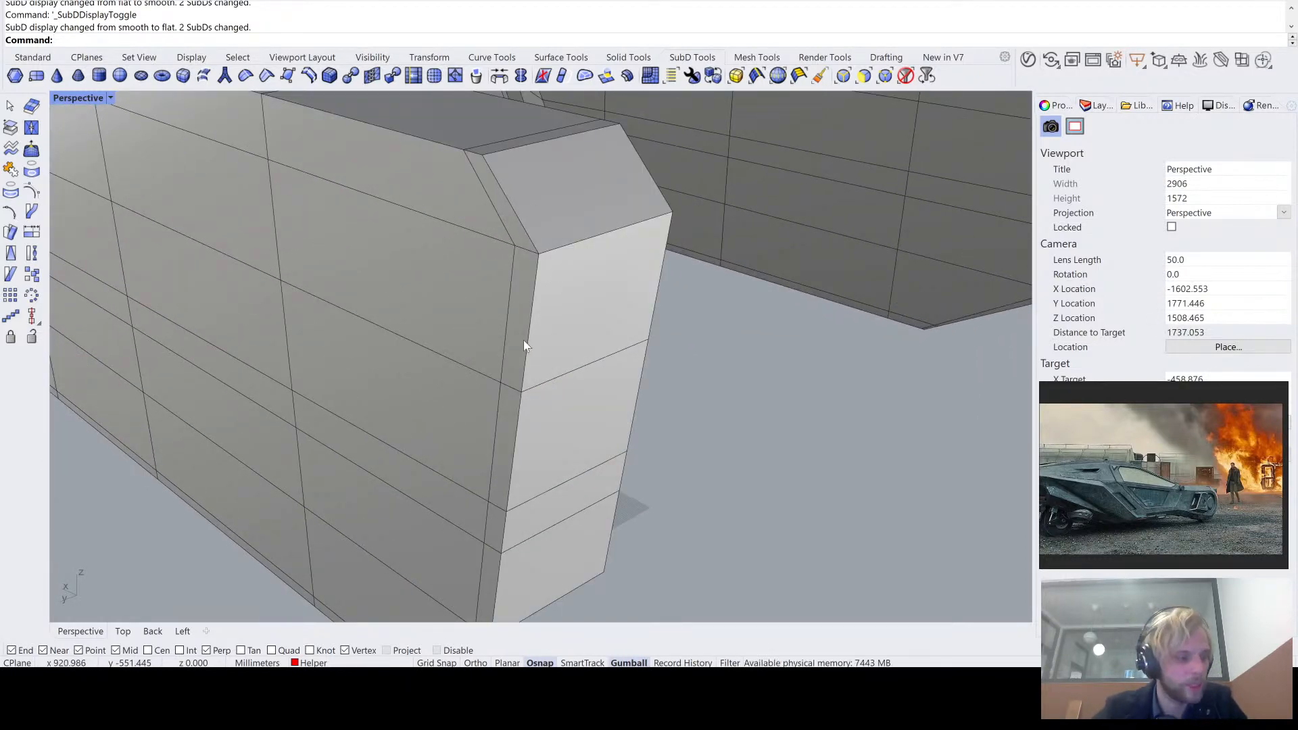
right_drag(523, 340, 537, 288)
scroll(530, 278, down, 4)
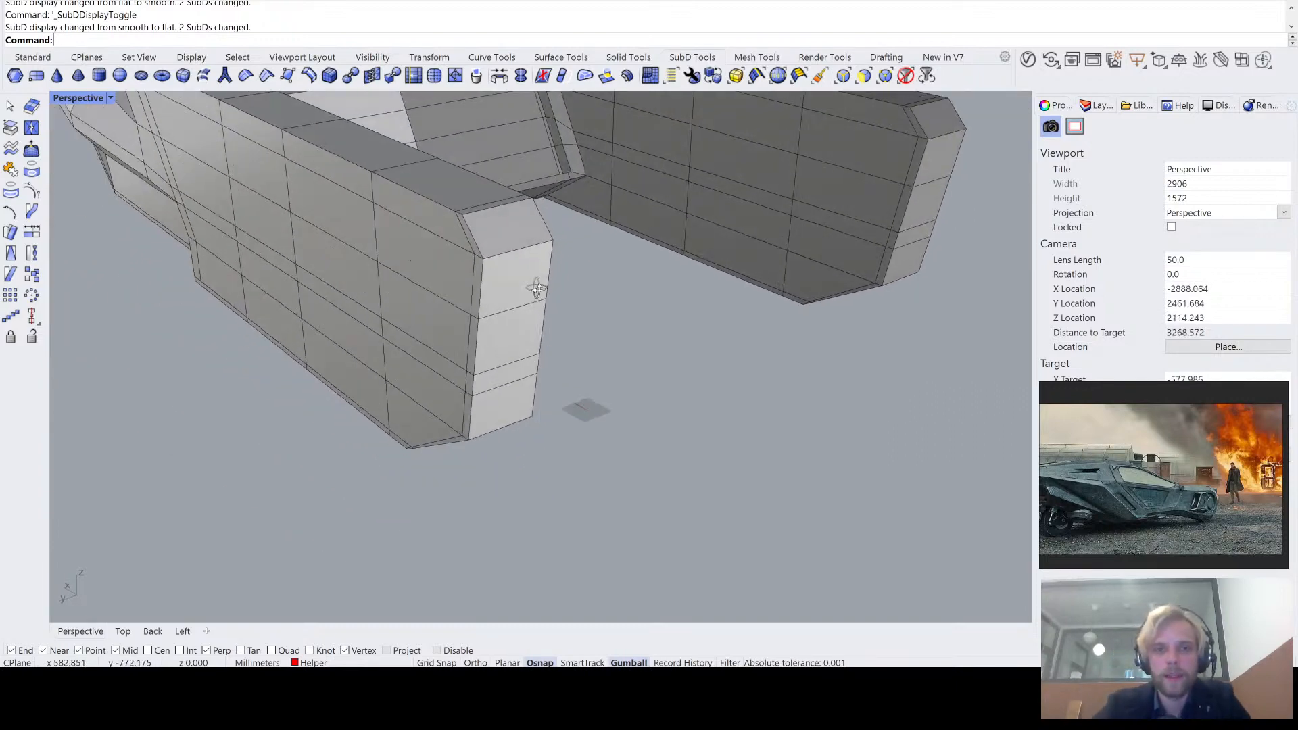
scroll(537, 287, up, 5)
ctrl+shift+click(536, 223)
ctrl+shift+click(527, 324)
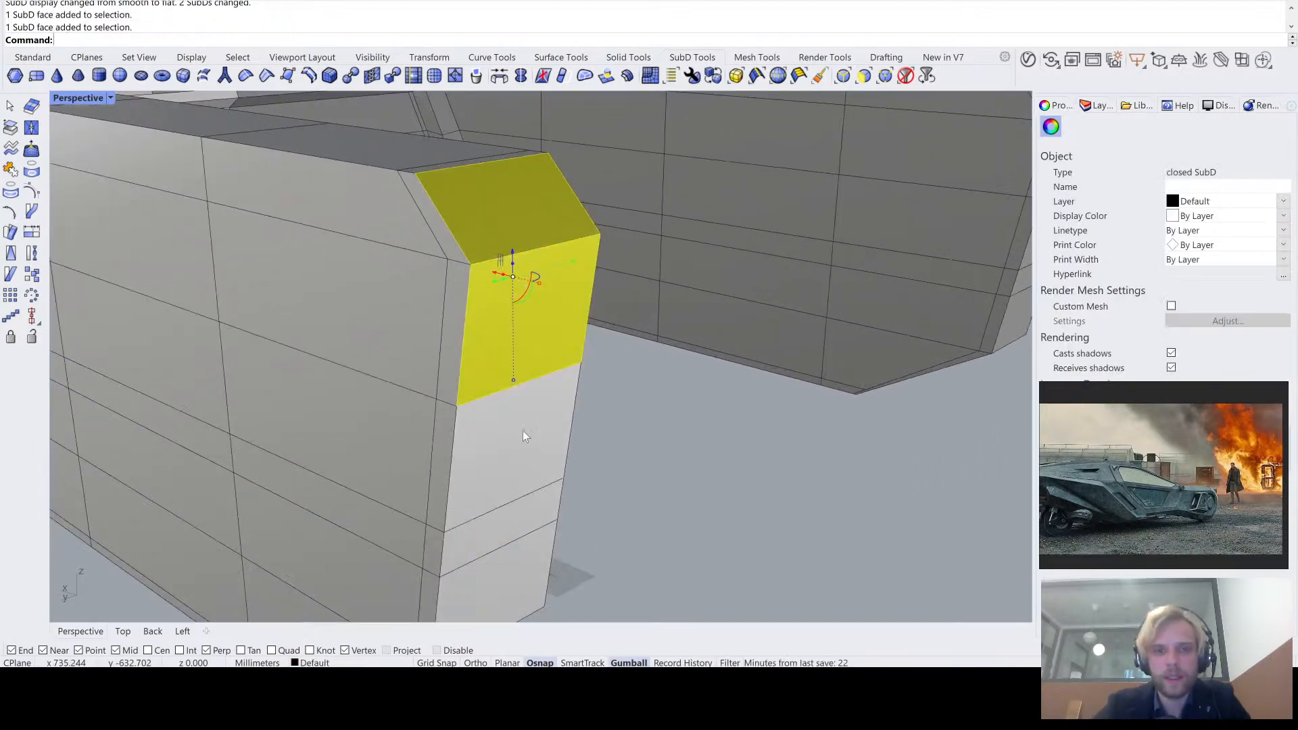
ctrl+shift+click(523, 433)
right_drag(526, 531, 521, 473)
ctrl+shift+click(482, 387)
ctrl+shift+click(461, 499)
right_drag(461, 527, 481, 468)
ctrl+click(480, 468)
scroll(578, 410, down, 3)
right_drag(579, 408, 508, 436)
- Extrude the tail arm's end faces, including the upper and lower bevels, by -100 mm along X
ctrl+shift+click(508, 435)
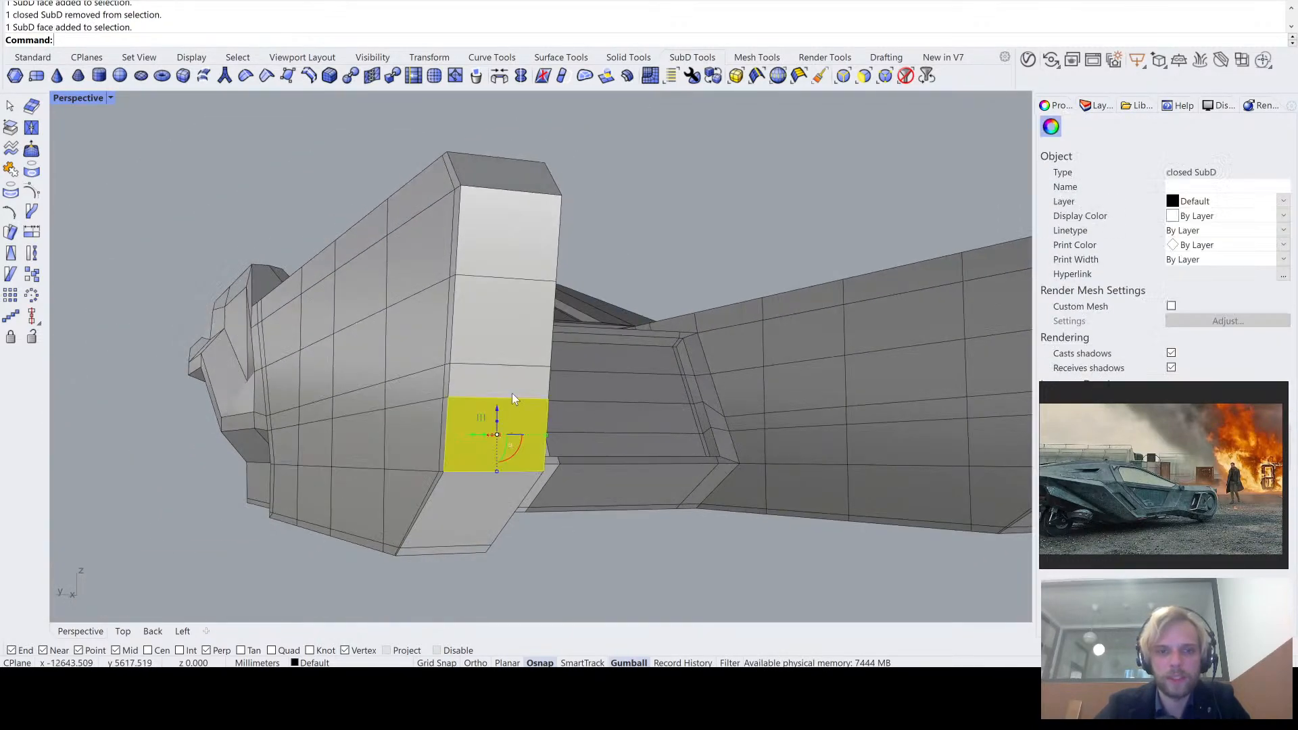
ctrl+shift+click(511, 382)
ctrl+shift+click(509, 331)
ctrl+shift+click(512, 252)
right_drag(512, 250, 555, 268)
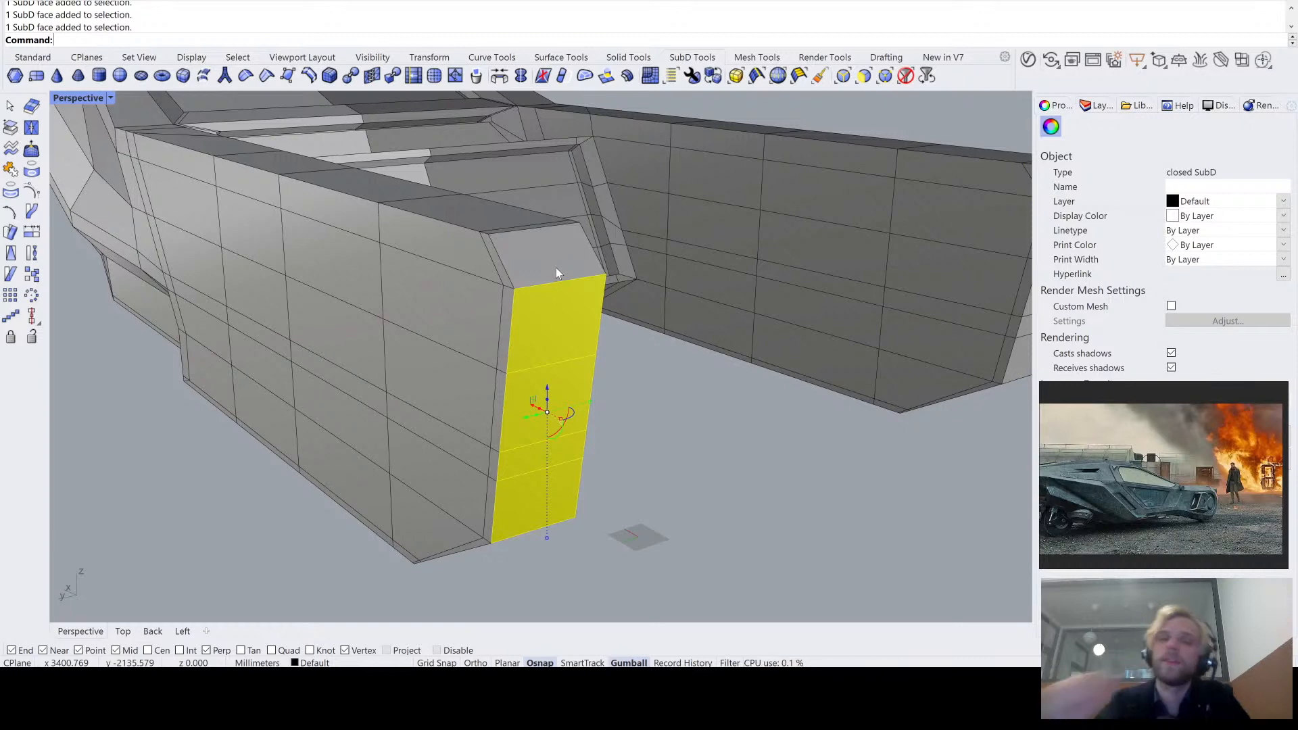
right_drag(615, 271, 429, 526)
scroll(427, 522, up, 5)
scroll(399, 500, down, 6)
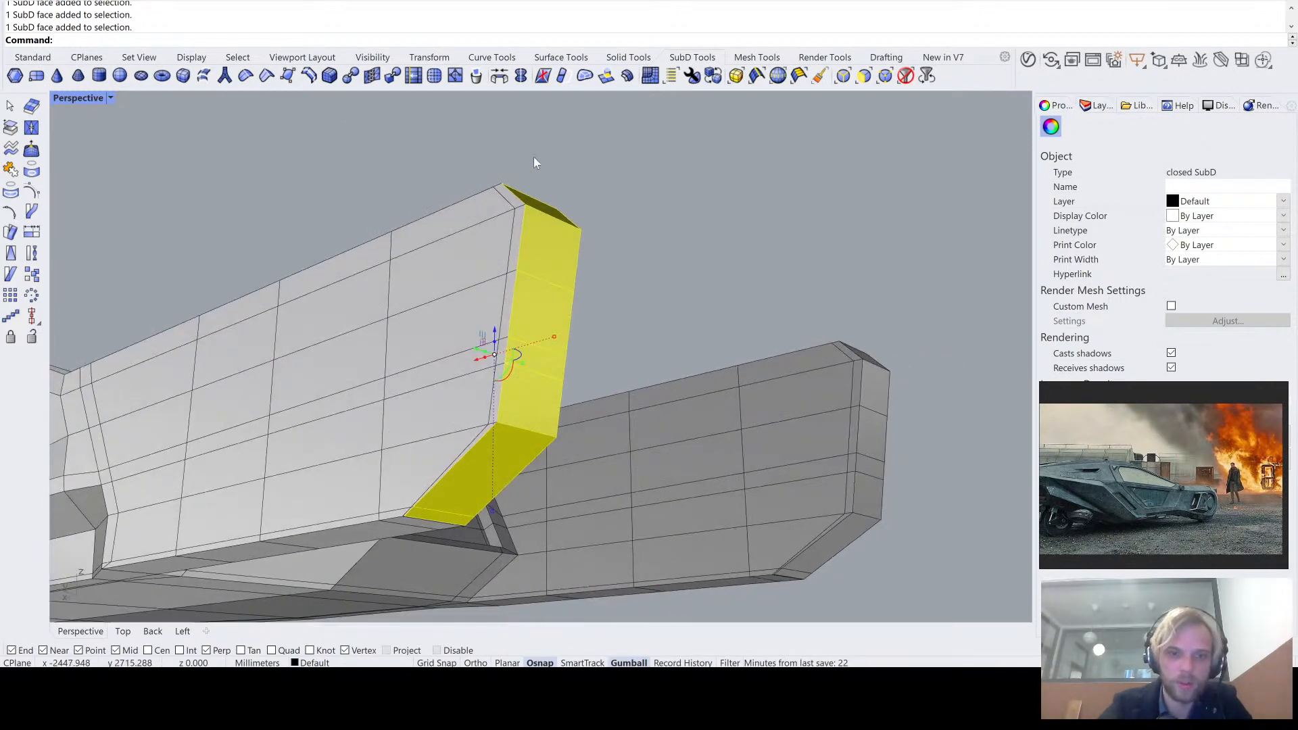
right_drag(538, 238, 541, 279)
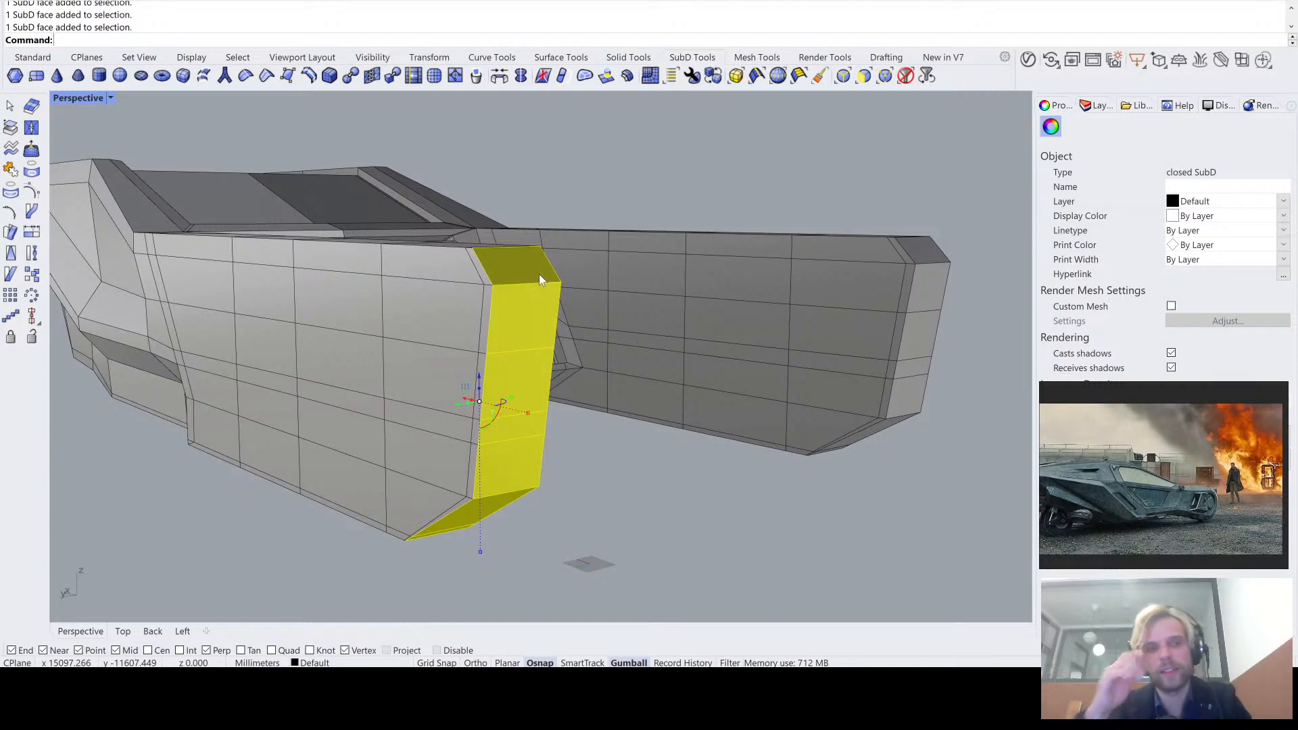
text(ExtrudeSubD)
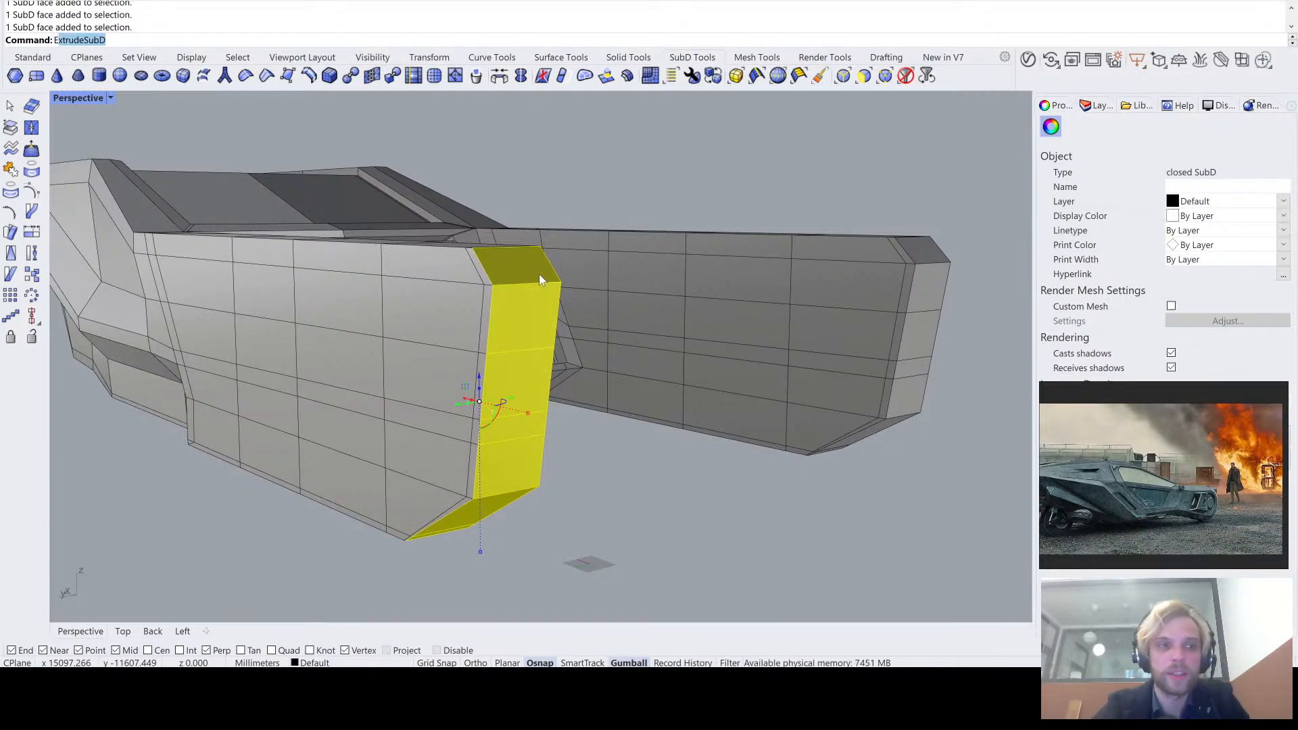
key(Return)
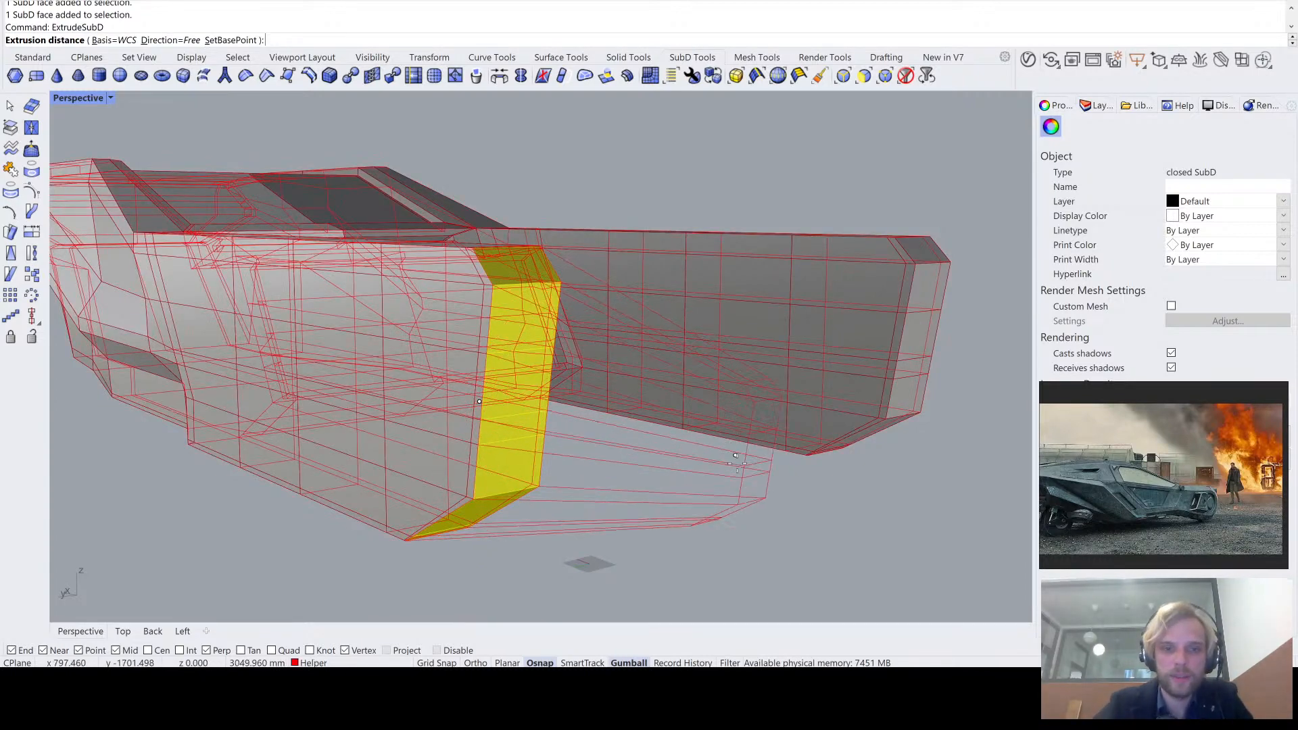
click(170, 41)
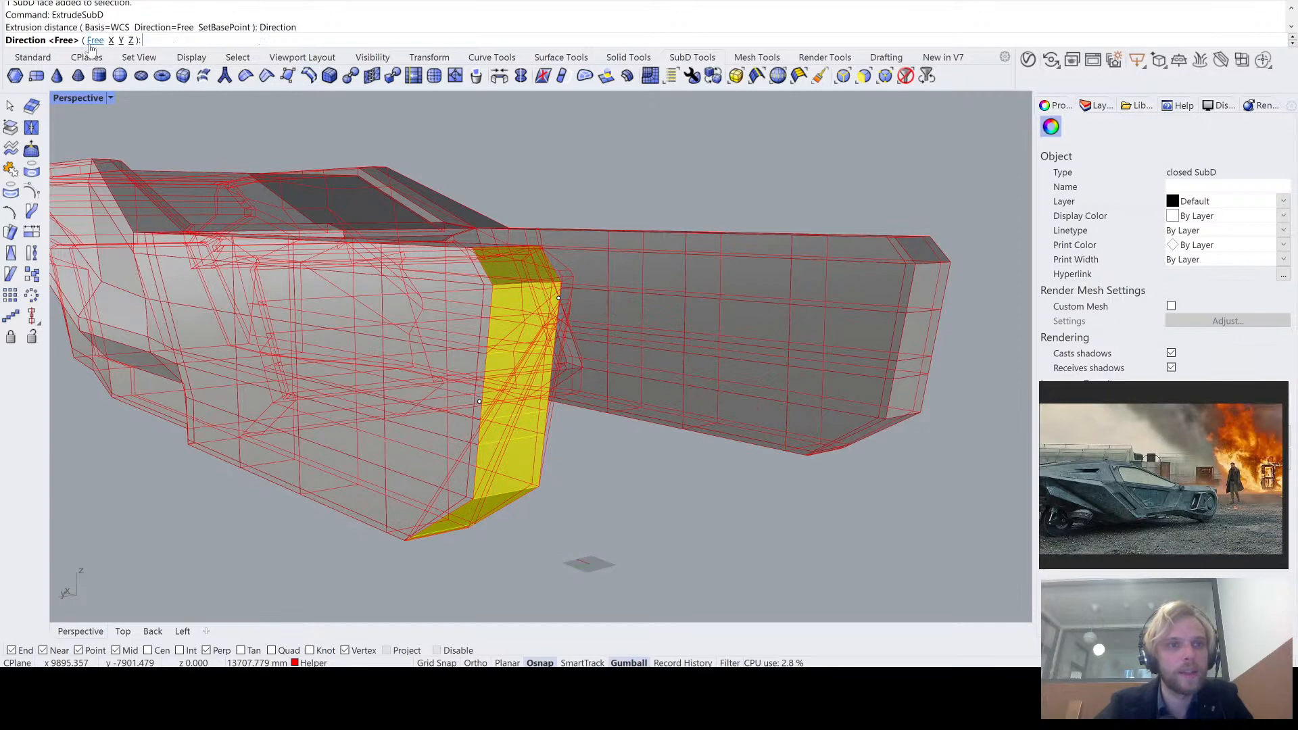
click(110, 41)
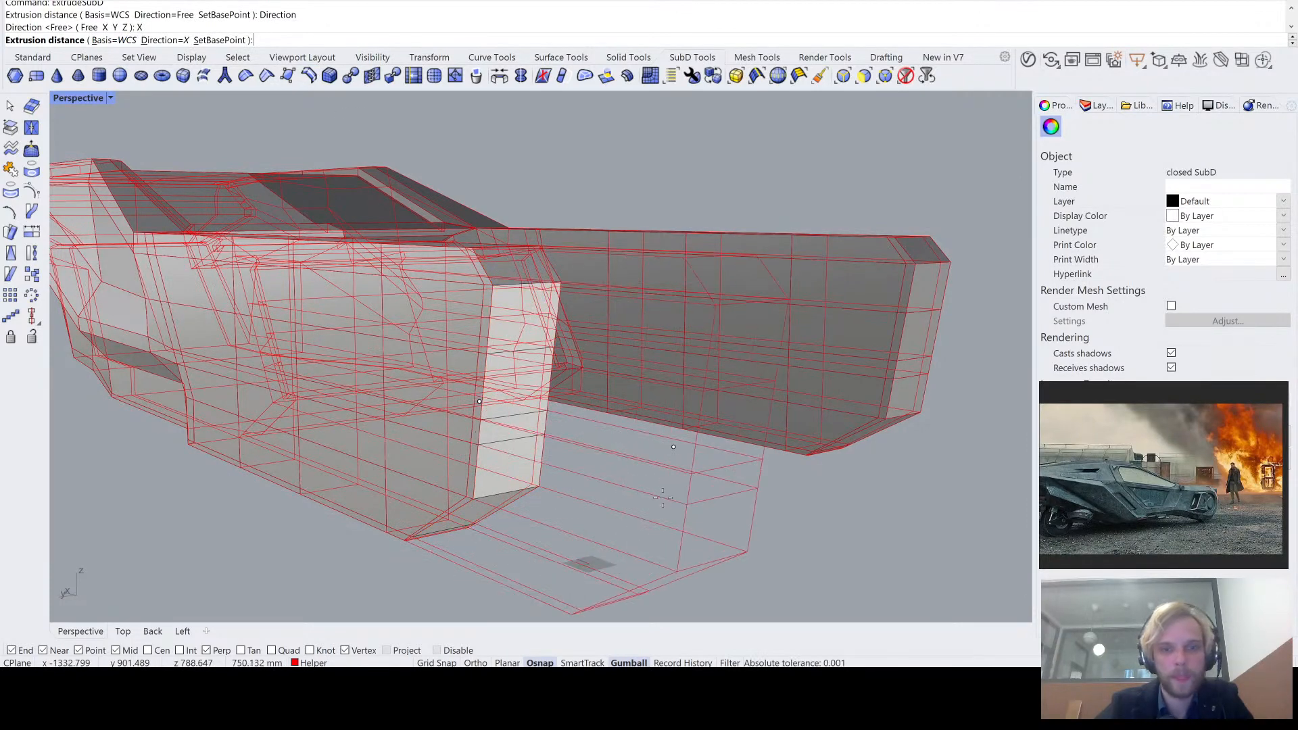
scroll(637, 479, down, 3)
right_drag(638, 478, 676, 549)
scroll(686, 511, up, 3)
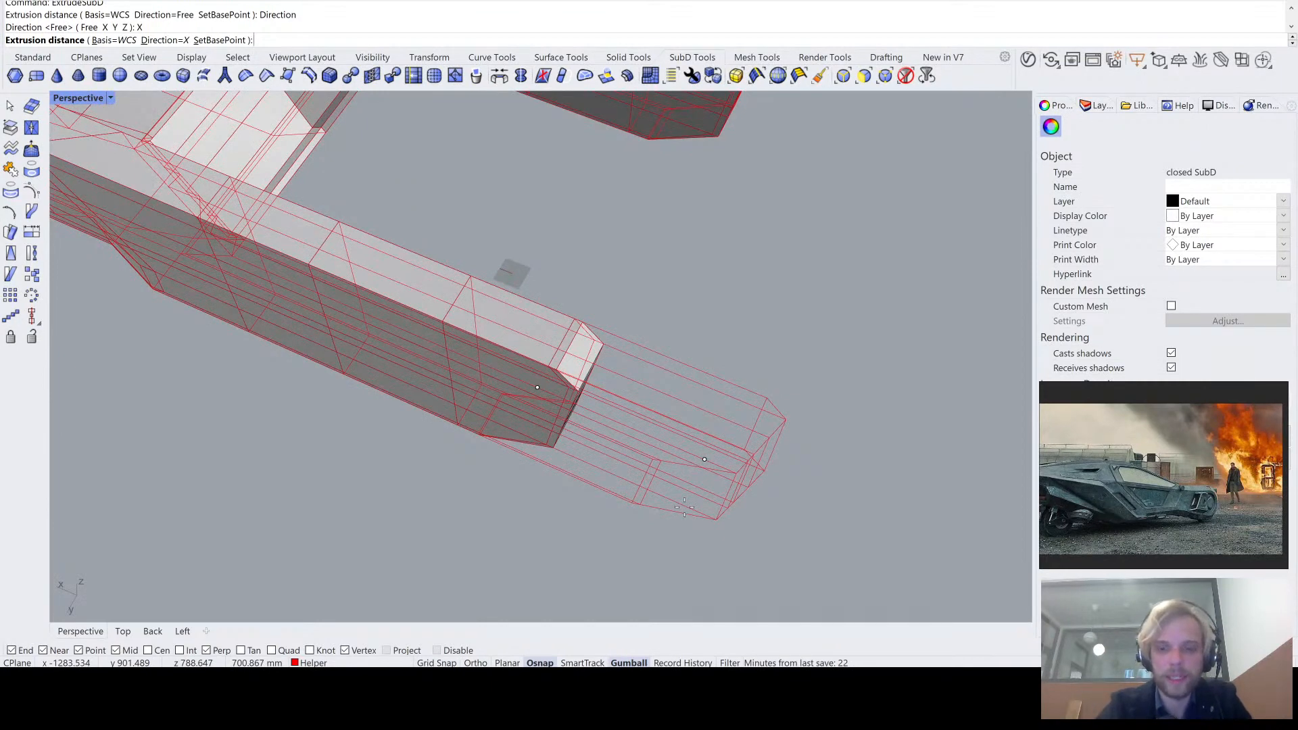
key(Return)
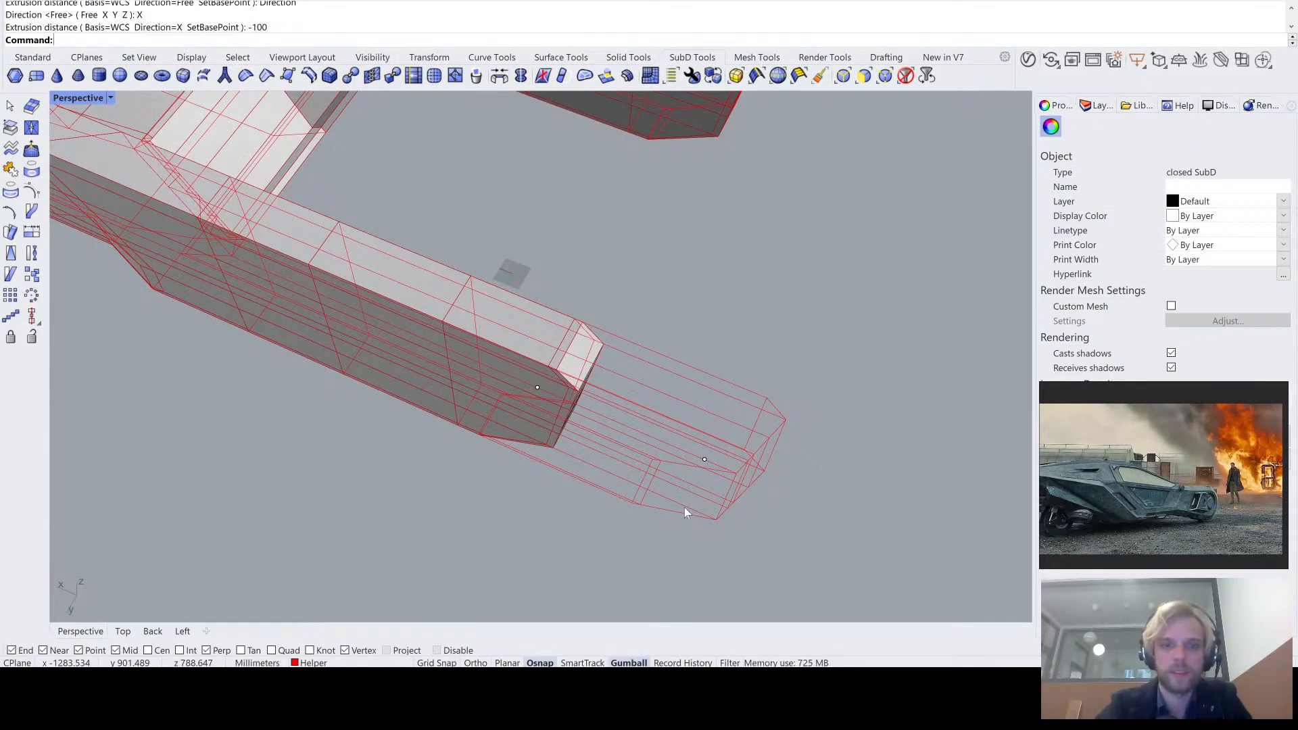
- Check the extruded free end of the tail arm in smooth and flat SubD display
right_drag(684, 507, 661, 489)
scroll(661, 489, up, 6)
scroll(660, 489, down, 3)
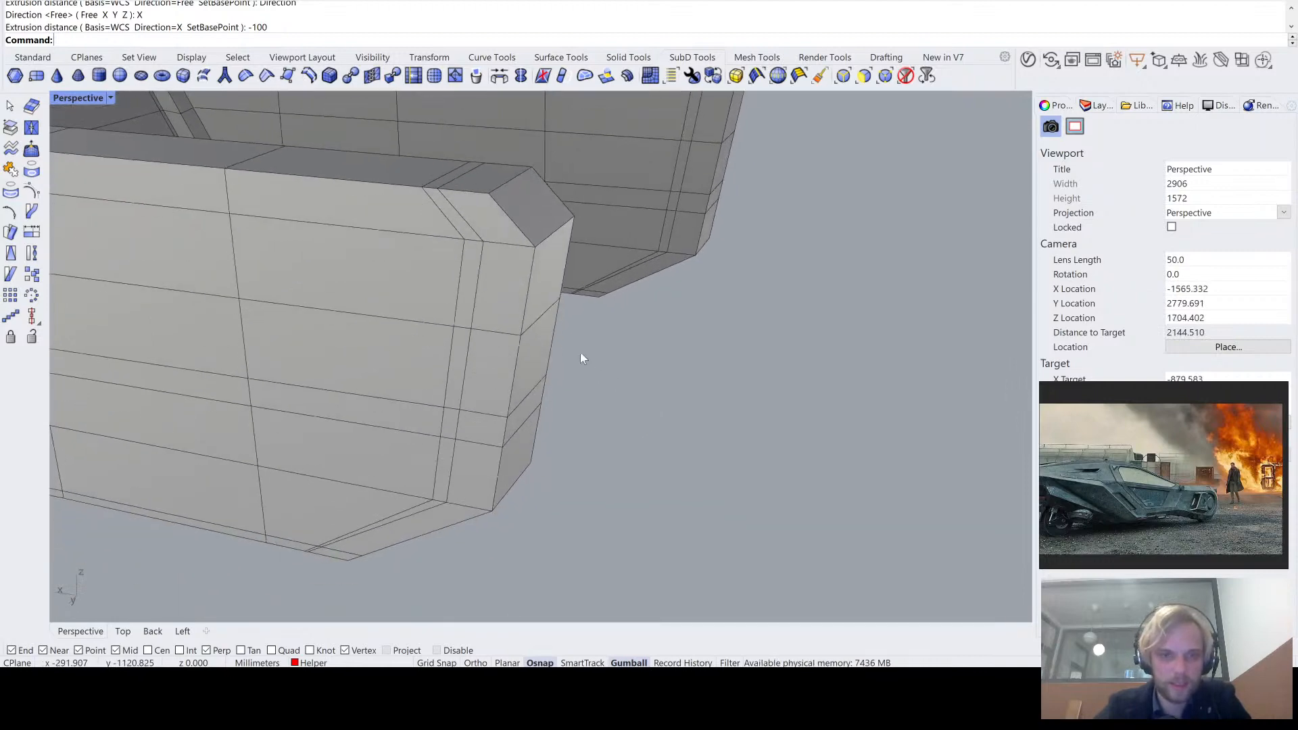
right_drag(580, 352, 553, 271)
key(Tab)
key(Tab)
ctrl+shift+click(553, 260)
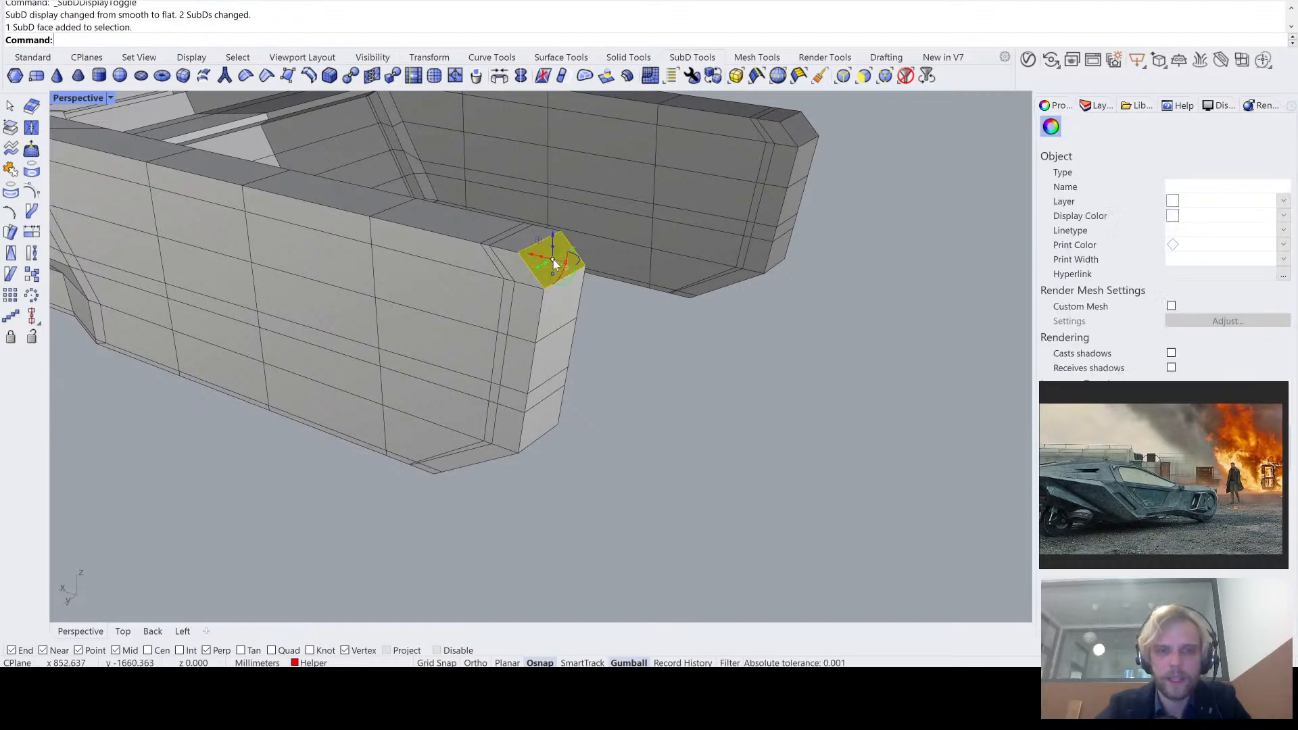
ctrl+shift+click(557, 318)
ctrl+shift+click(554, 366)
right_drag(554, 405, 537, 404)
ctrl+shift+click(545, 406)
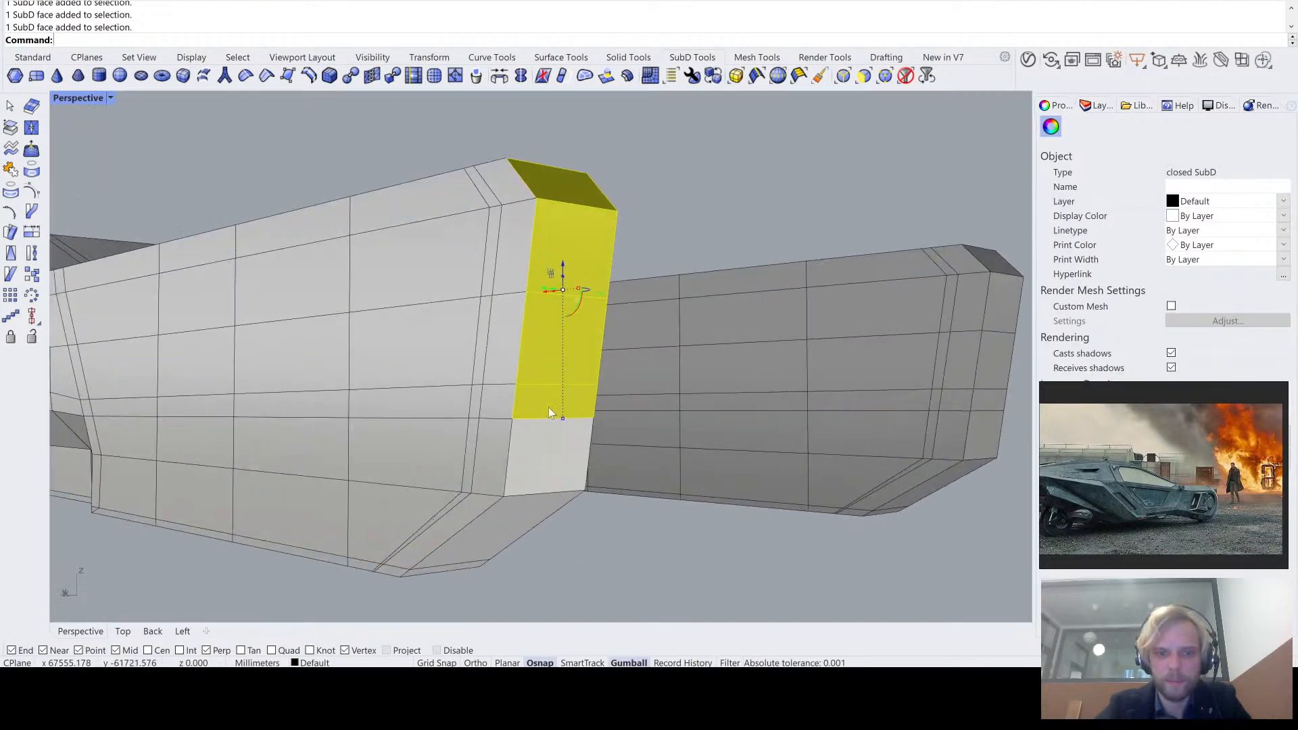
ctrl+shift+click(541, 460)
ctrl+shift+click(474, 541)
scroll(431, 573, up, 5)
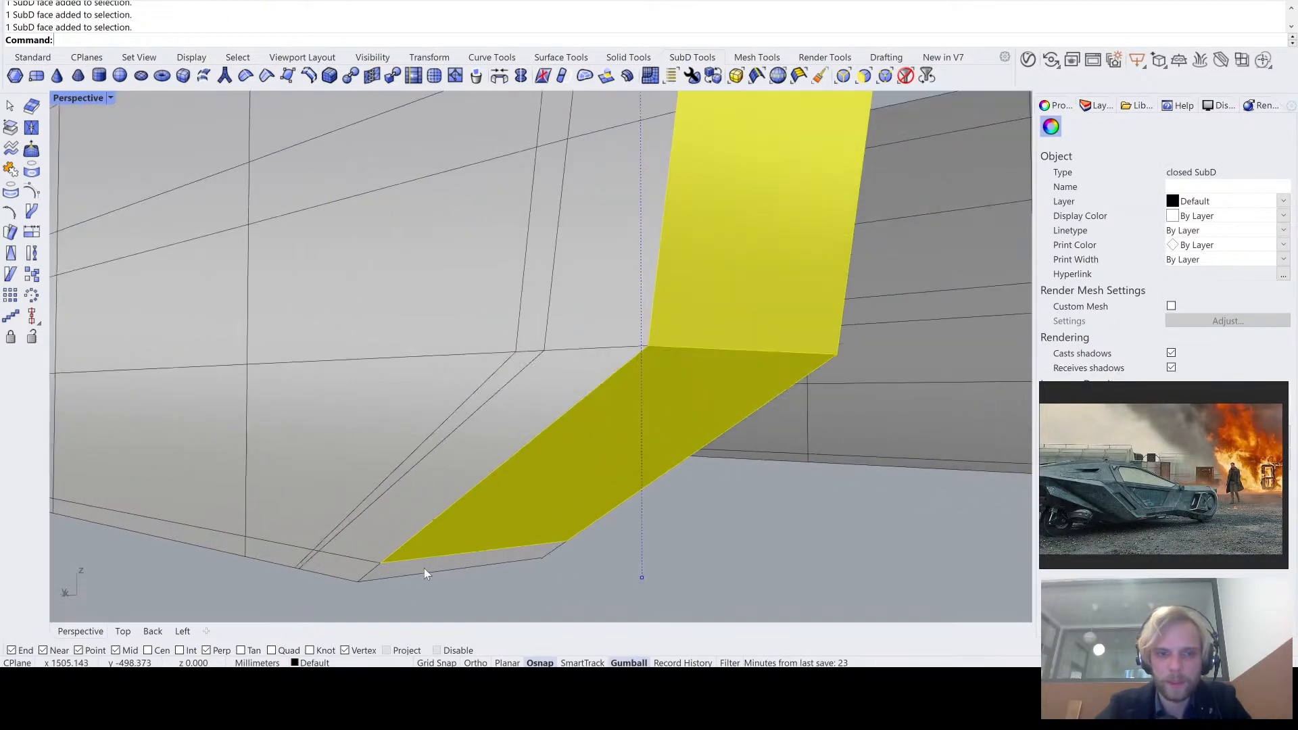
ctrl+shift+click(424, 570)
scroll(433, 565, up, 2)
ctrl+click(426, 551)
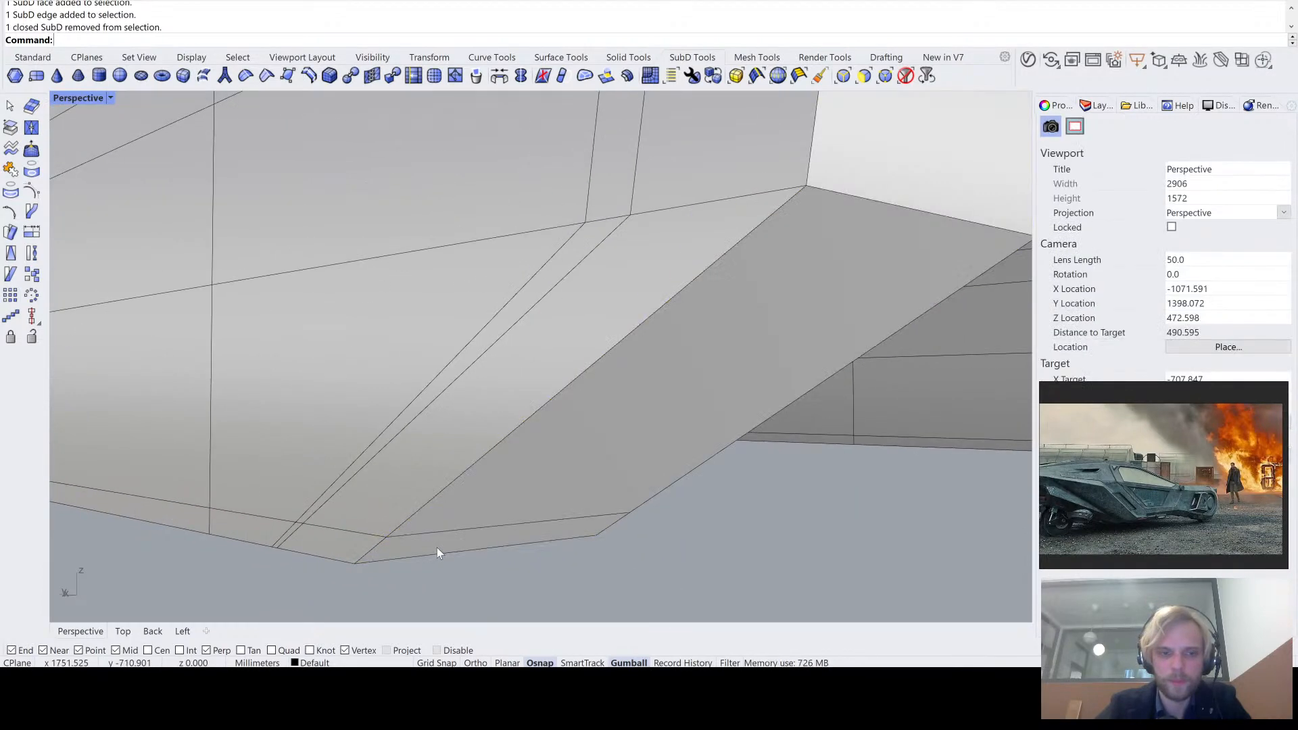
- Reposition the tail arm's extruded end faces, including both bevels and the narrow strip below the lower one, with the gumball
scroll(430, 546, down, 2)
scroll(428, 546, up, 4)
ctrl+shift+click(429, 546)
right_drag(604, 430, 683, 389)
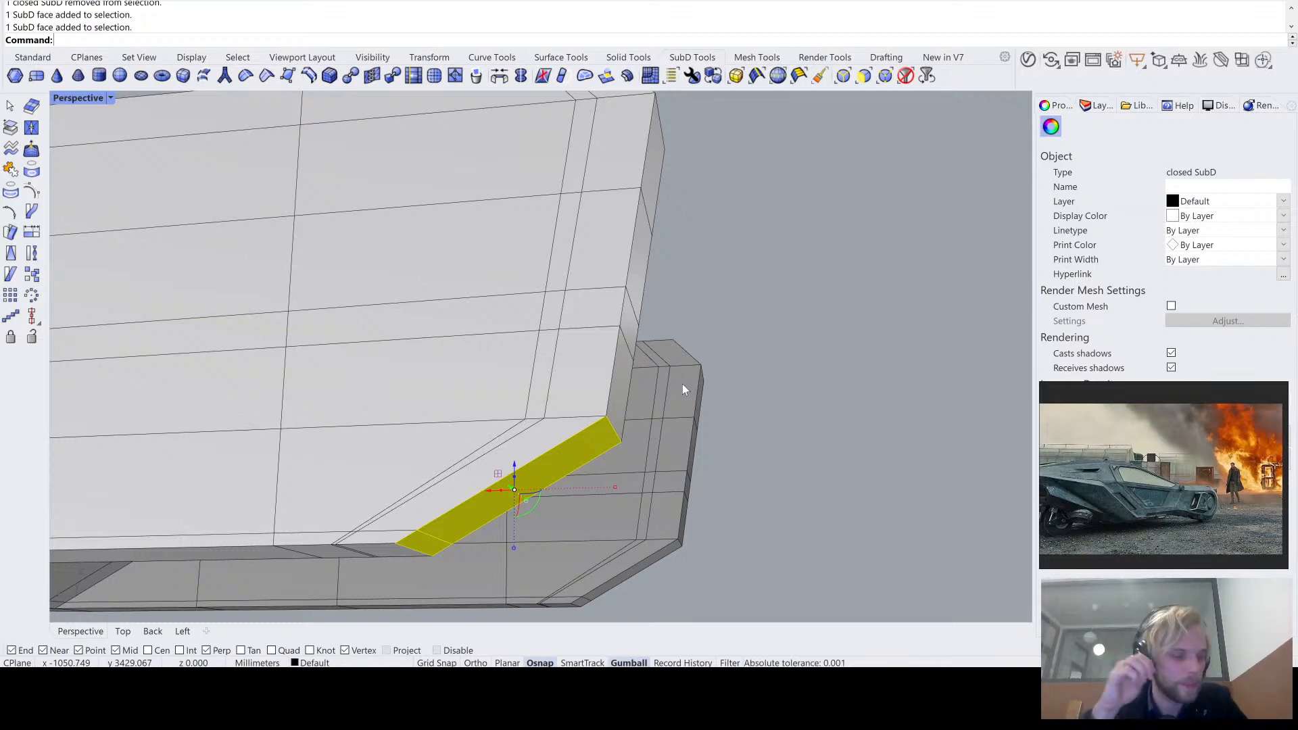
right_drag(683, 384, 586, 96)
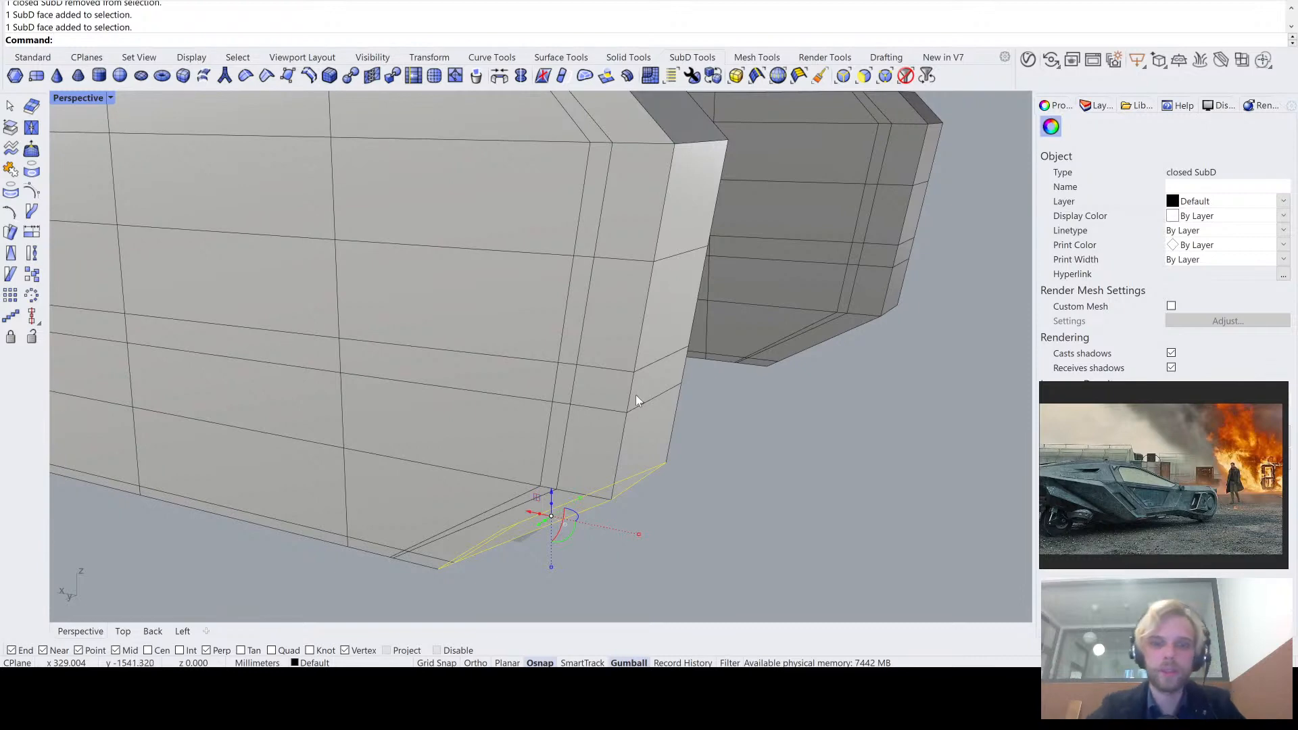
right_drag(636, 395, 635, 465)
ctrl+shift+click(653, 432)
ctrl+shift+click(654, 410)
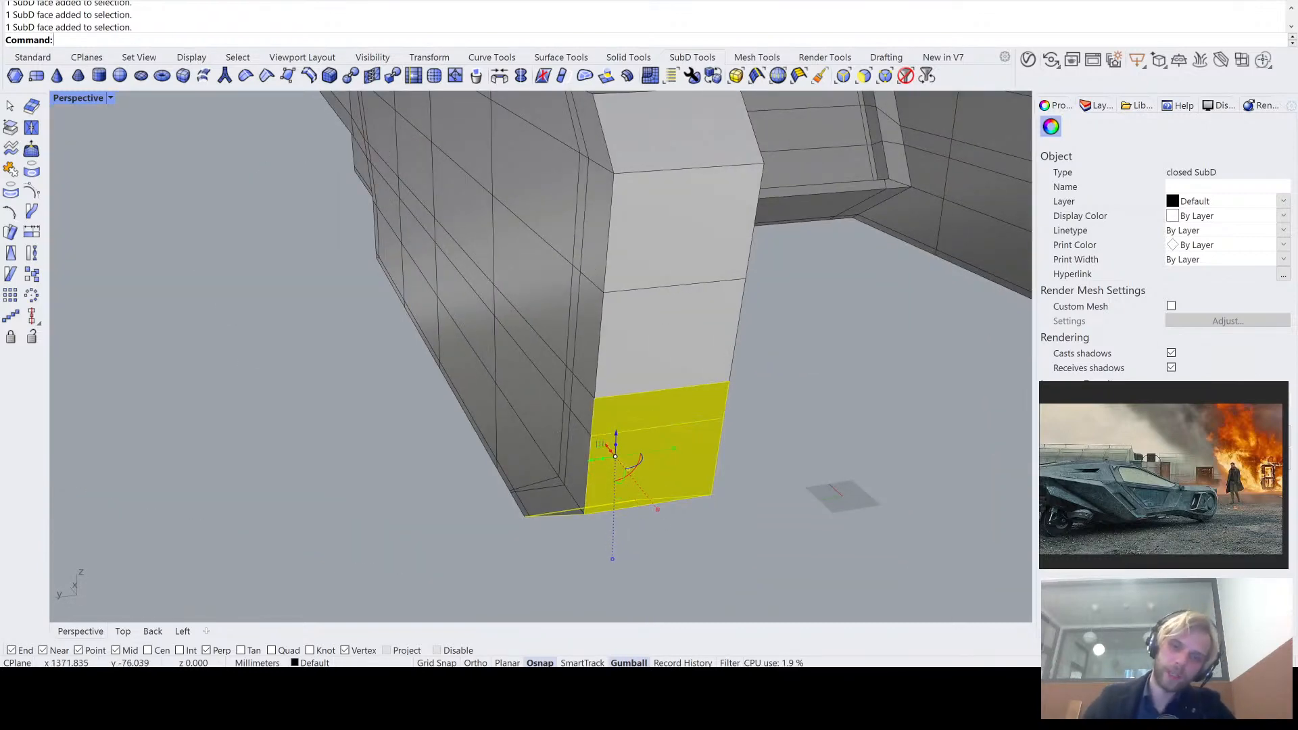
ctrl+shift+click(676, 338)
ctrl+shift+click(709, 258)
ctrl+shift+click(713, 126)
right_drag(713, 126, 718, 286)
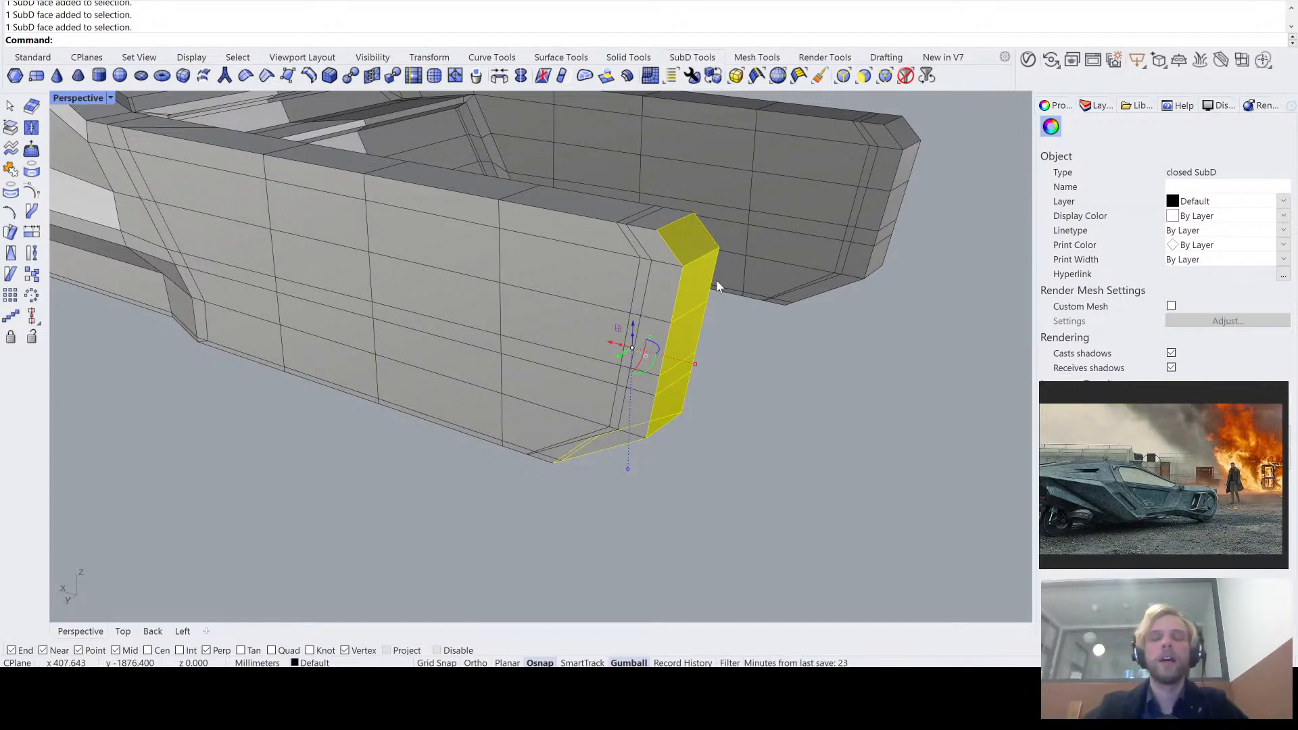
right_drag(719, 284, 690, 329)
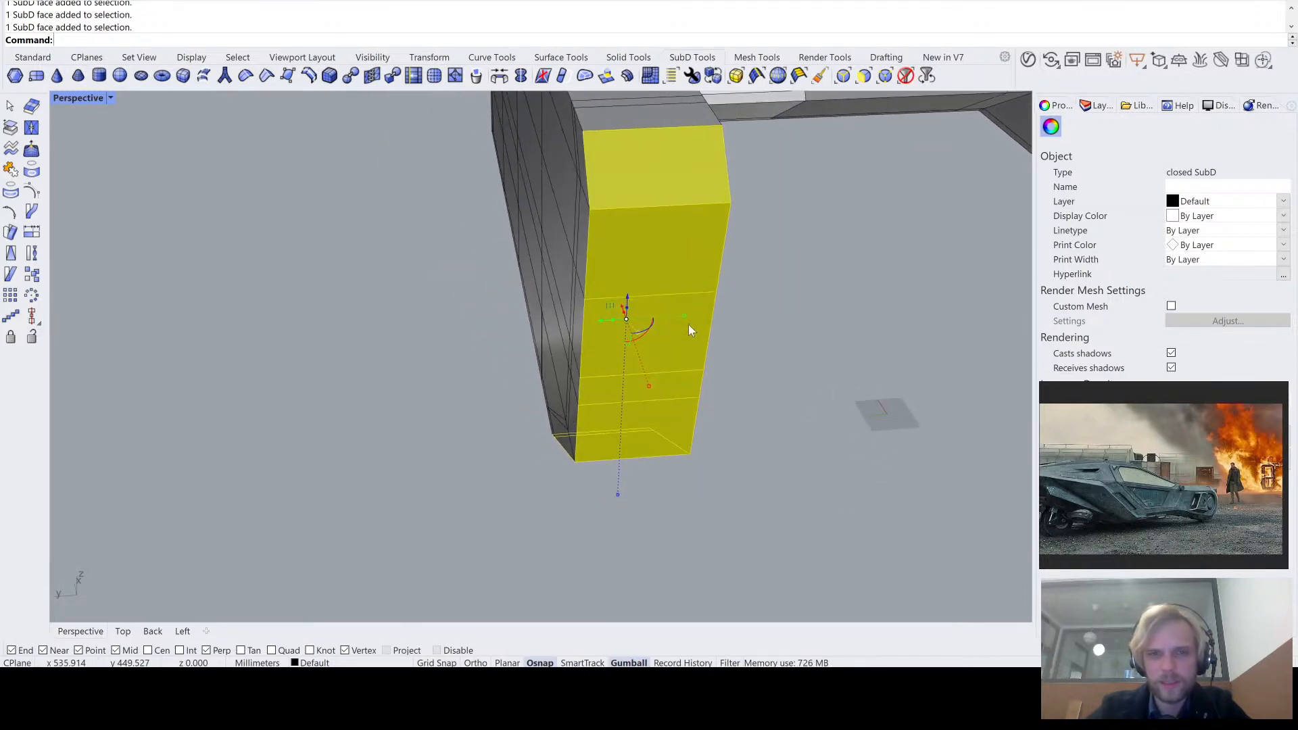
drag(688, 315, 687, 315)
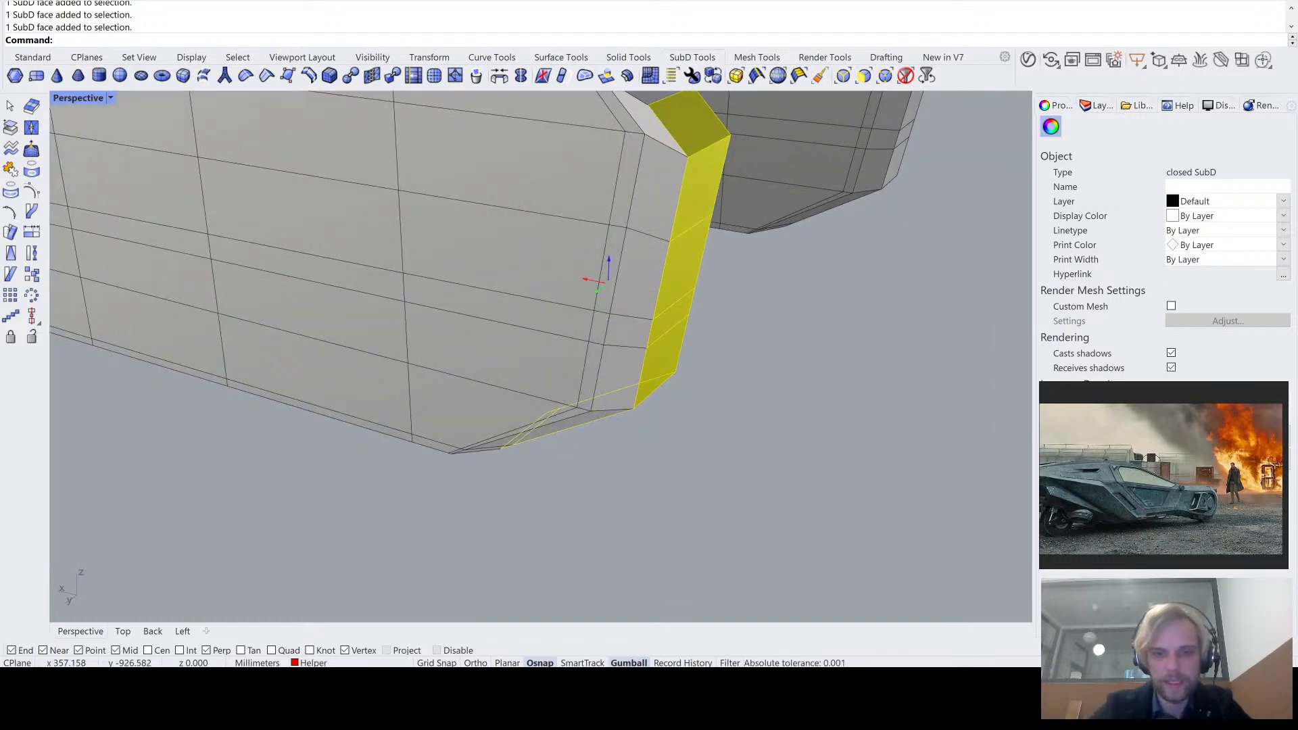
right_drag(582, 290, 478, 467)
- Inspect the side and corners of the repositioned tail arm end in smooth SubD display
key(Escape)
key(Tab)
scroll(588, 395, up, 7)
scroll(478, 467, down, 5)
right_drag(412, 508, 732, 218)
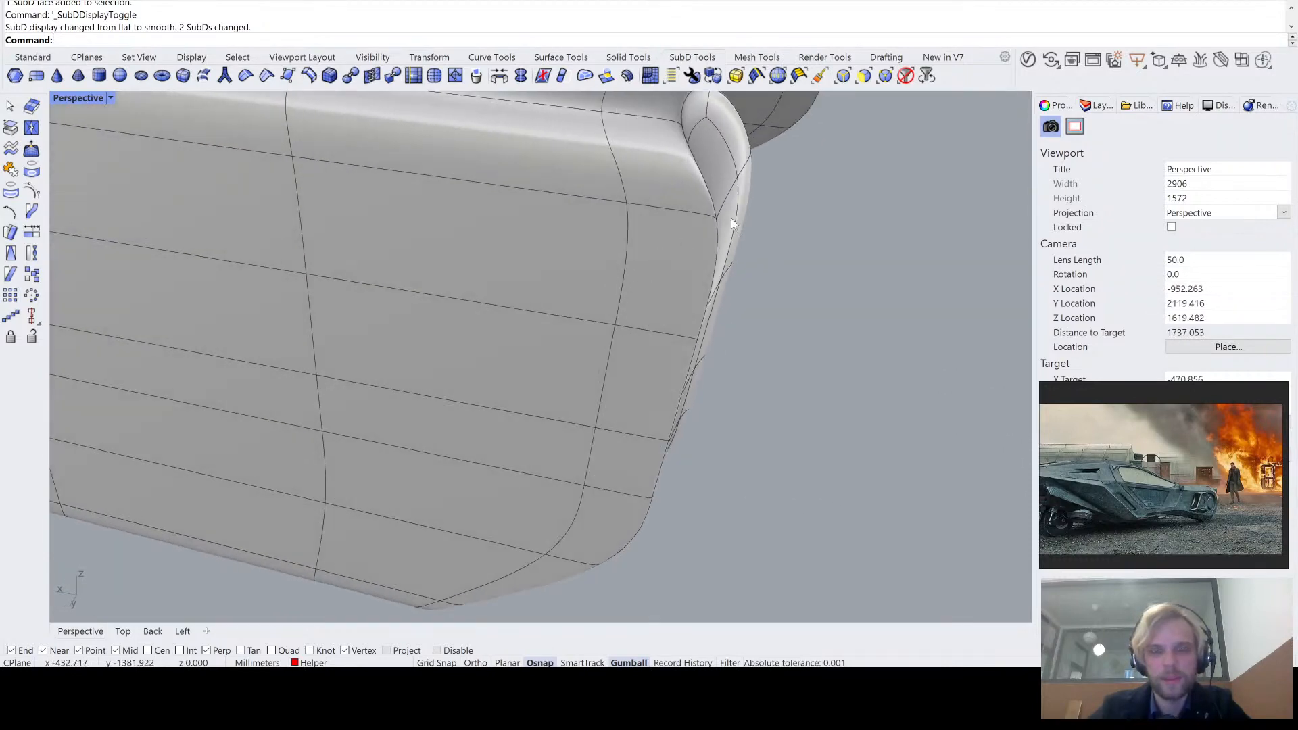
scroll(787, 202, down, 2)
- Undo the gumball changes and the extrusion of the tail arm's end faces, and return to flat display
key(ctrl+z)
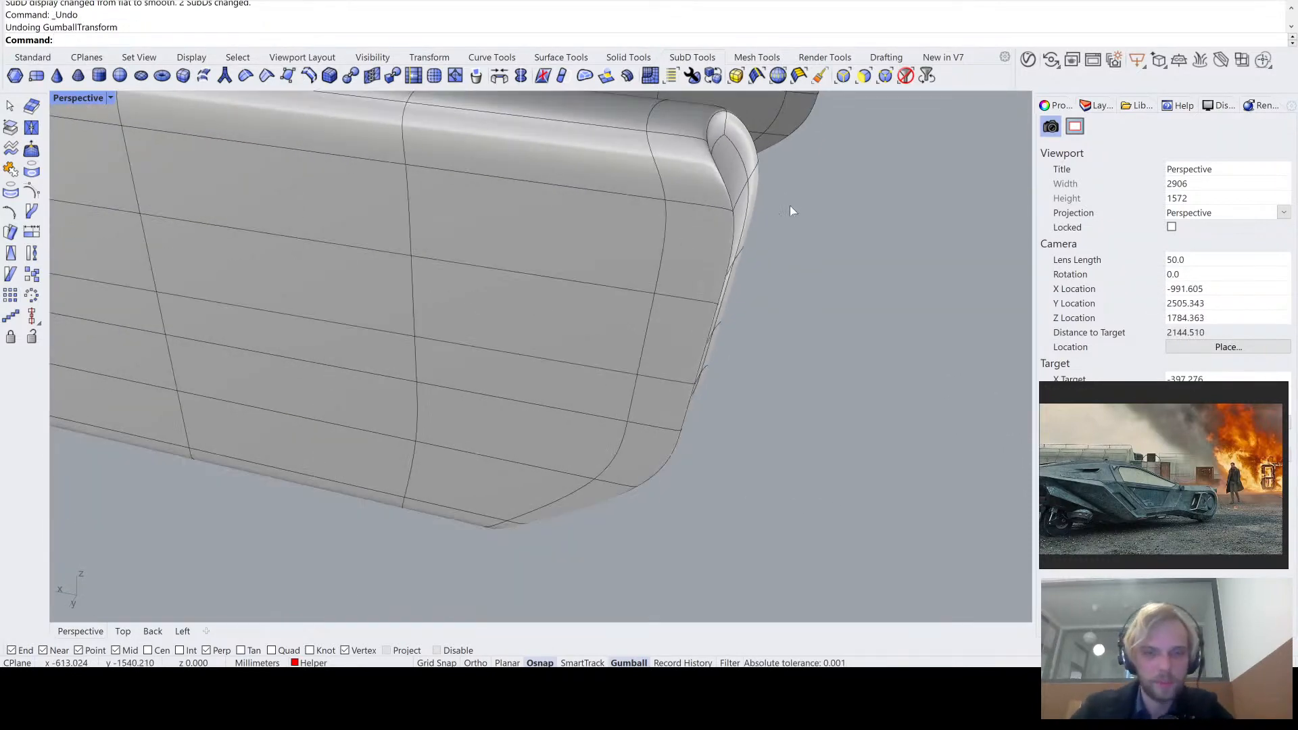
scroll(778, 216, down, 4)
key(ctrl+z)
right_drag(756, 211, 782, 232)
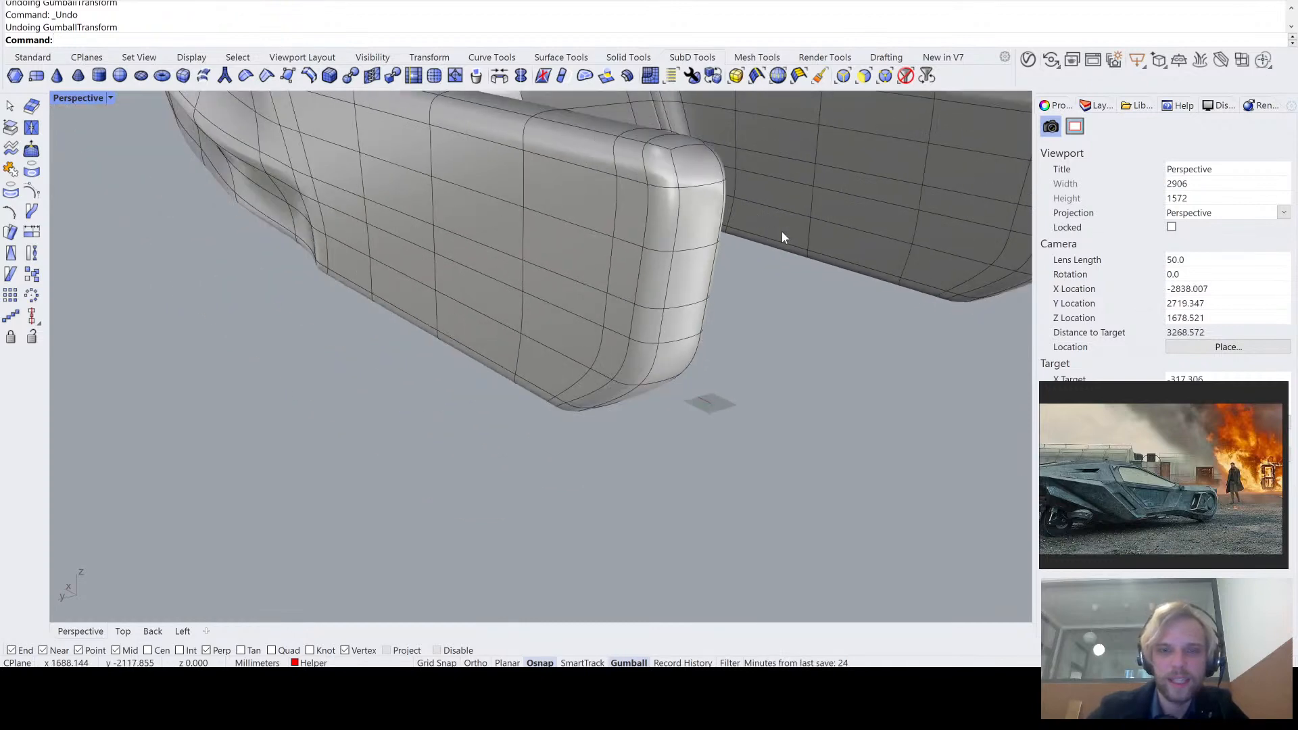
scroll(805, 316, up, 4)
key(Tab)
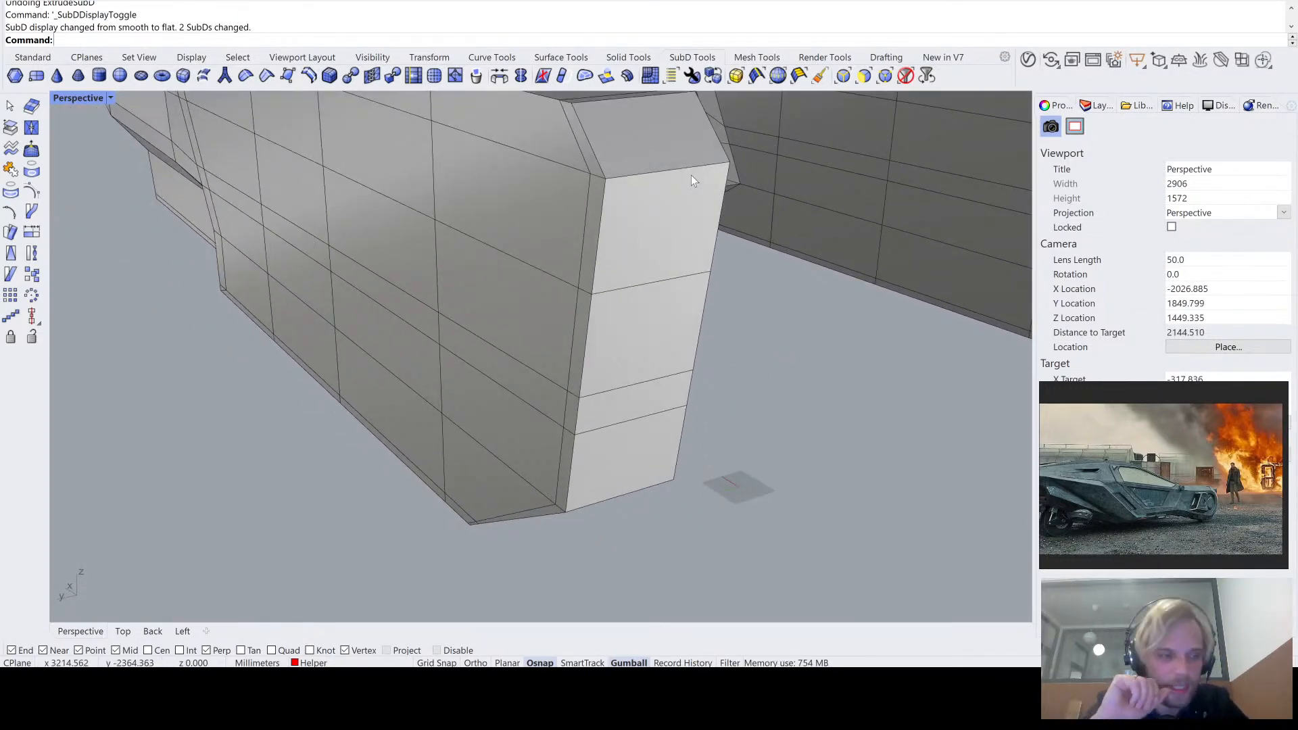
- Delete the end faces of the tail arm, including both bevels and the narrow strip below the lower one
right_drag(692, 141, 653, 222)
scroll(584, 187, down, 2)
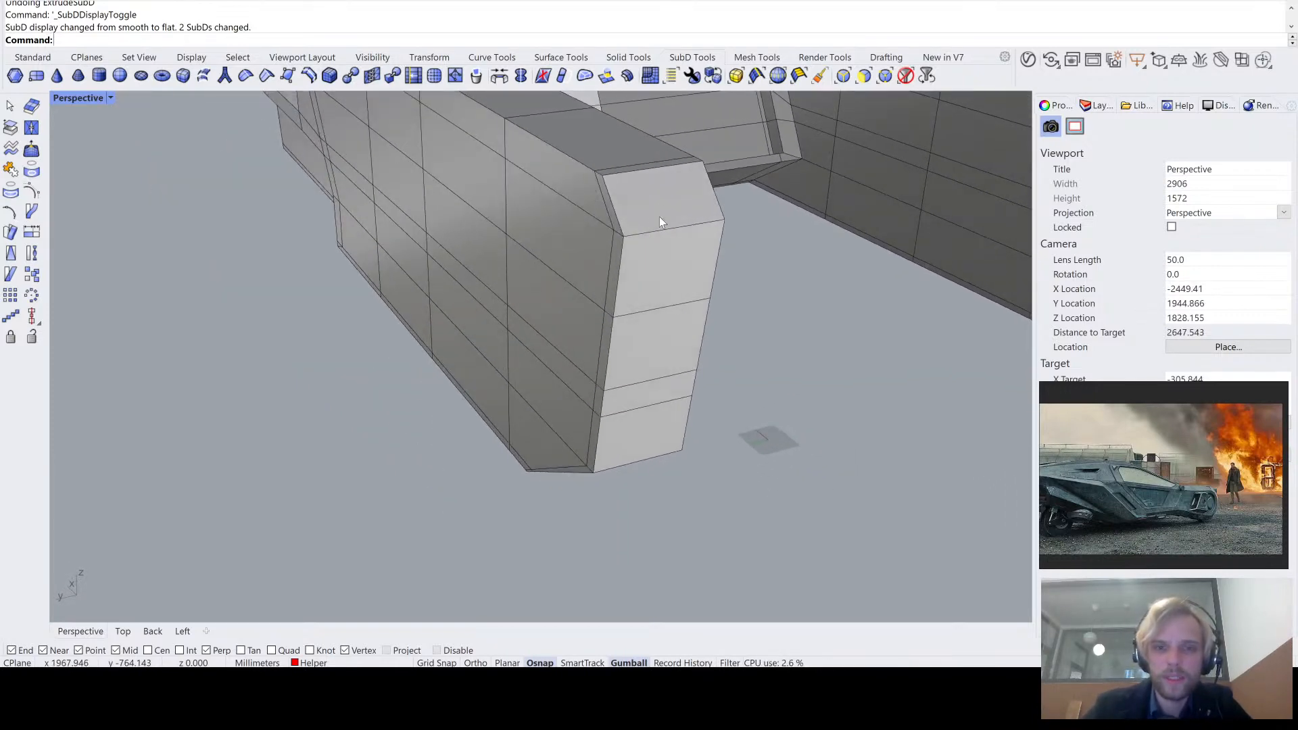
ctrl+shift+click(660, 218)
ctrl+shift+click(650, 278)
ctrl+shift+click(648, 366)
ctrl+shift+click(658, 337)
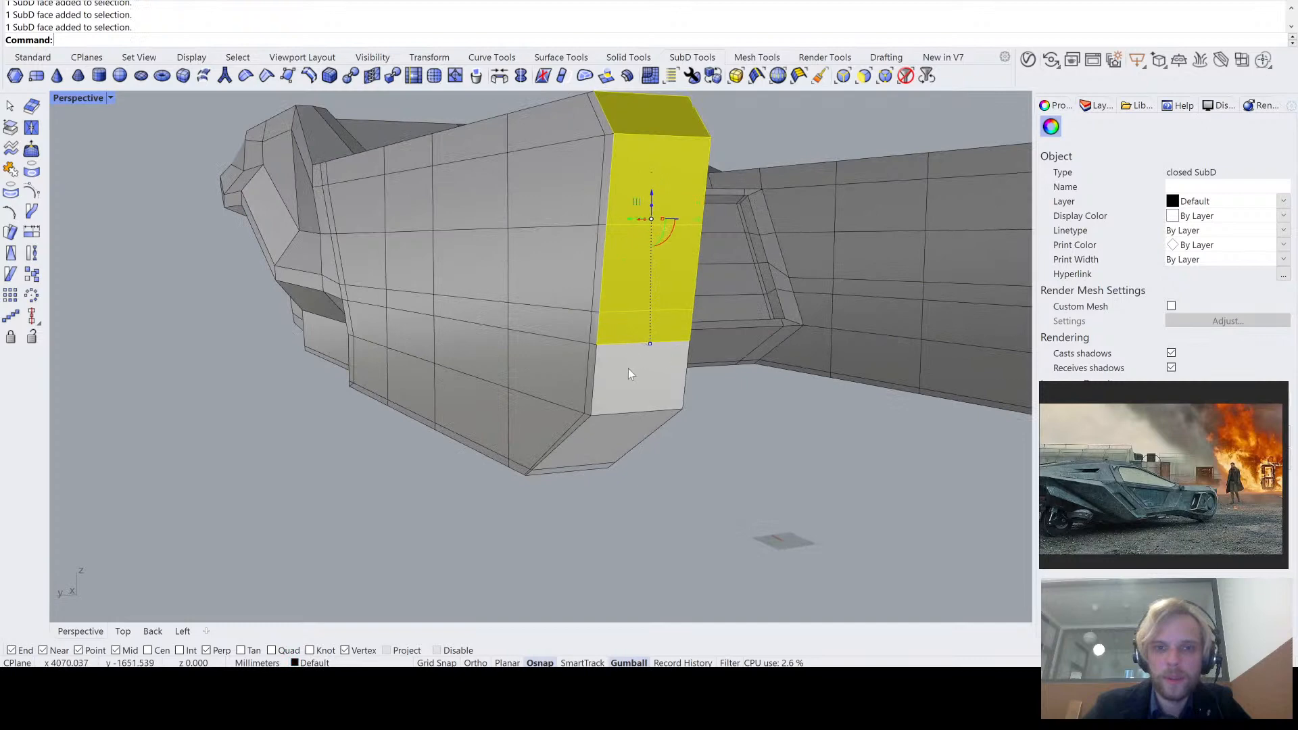
ctrl+shift+click(627, 368)
right_drag(631, 387, 641, 346)
ctrl+shift+click(614, 392)
scroll(554, 460, up, 7)
ctrl+shift+click(554, 460)
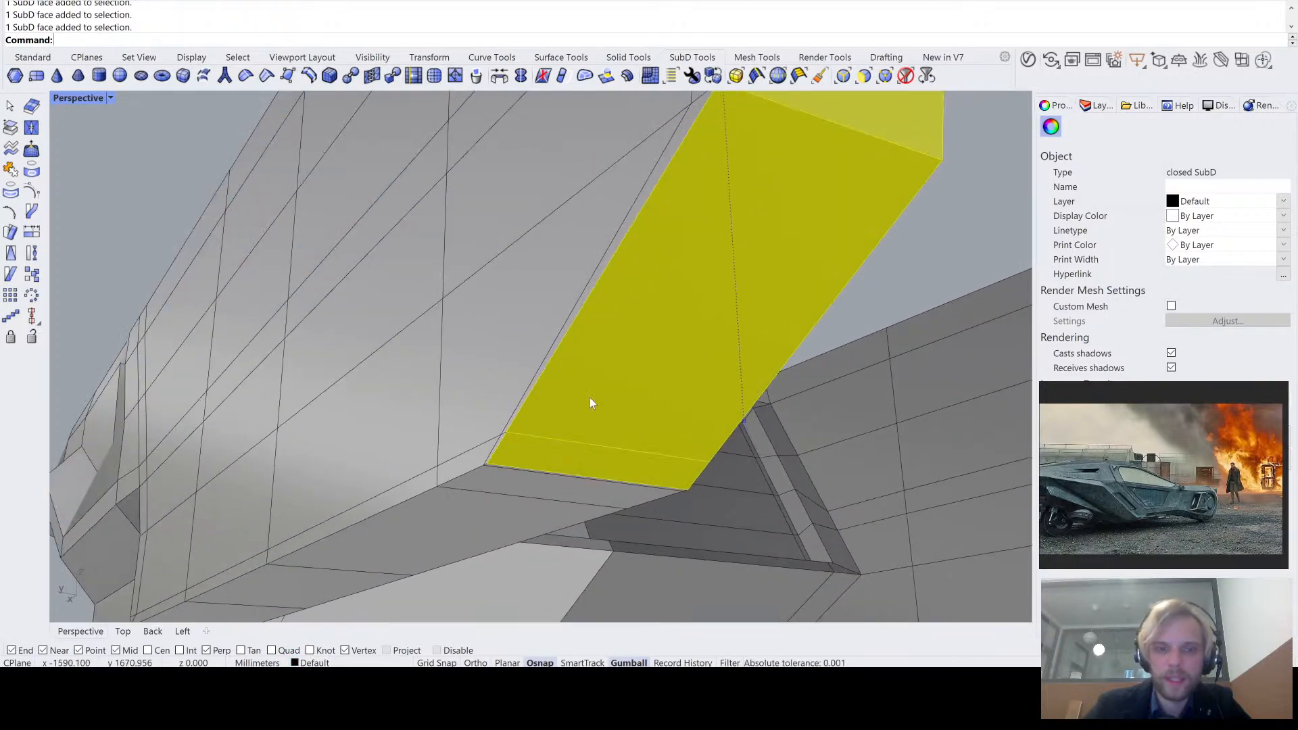
right_drag(595, 393, 727, 408)
key(Delete)
- Duplicate the open borders of the body SubD as curves with DupBorder
click(675, 349)
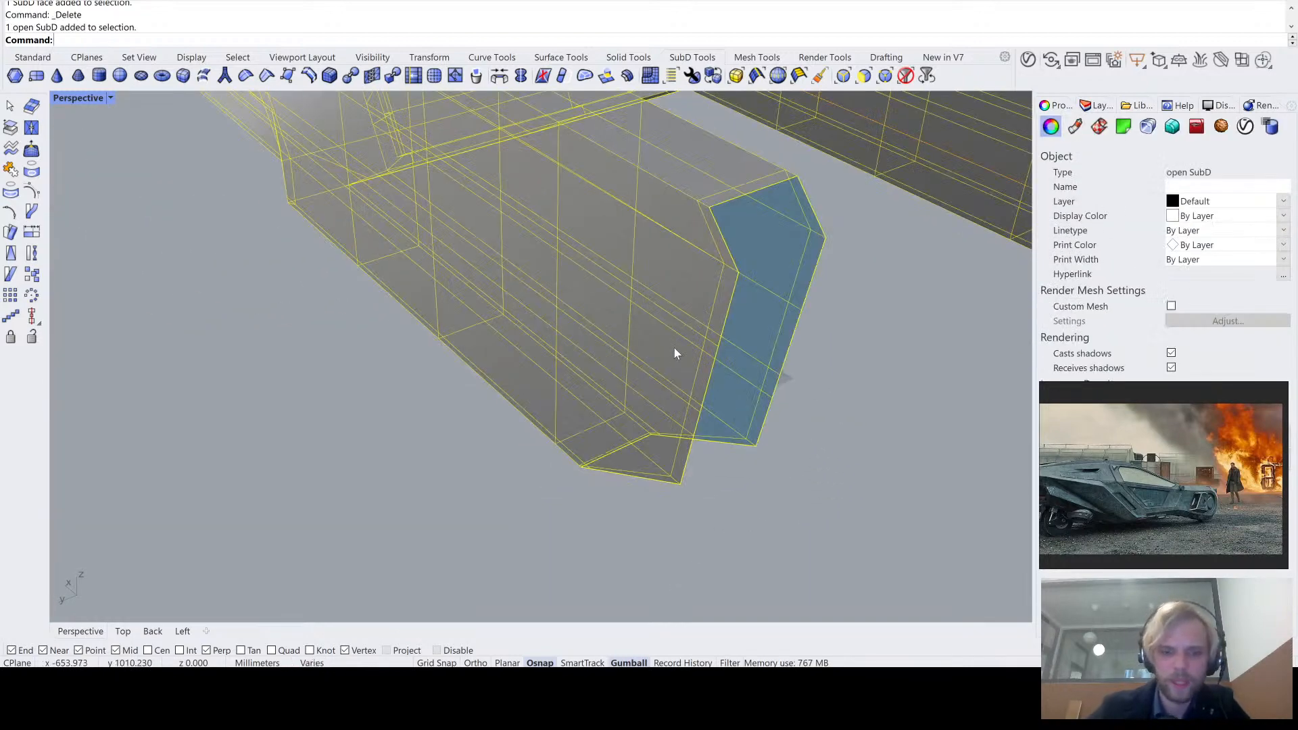
text(DupBorder)
key(Return)
scroll(674, 348, down, 6)
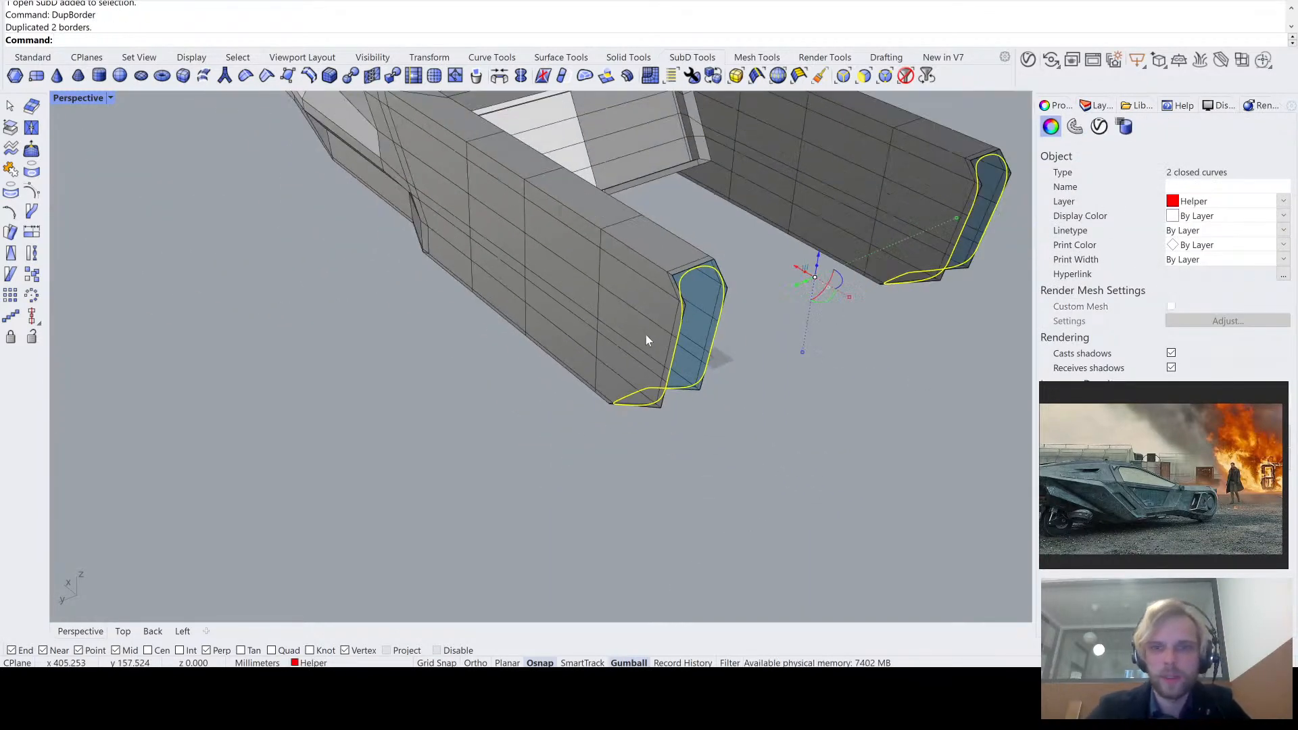
shift+right_drag(646, 335, 574, 328)
scroll(566, 297, up, 5)
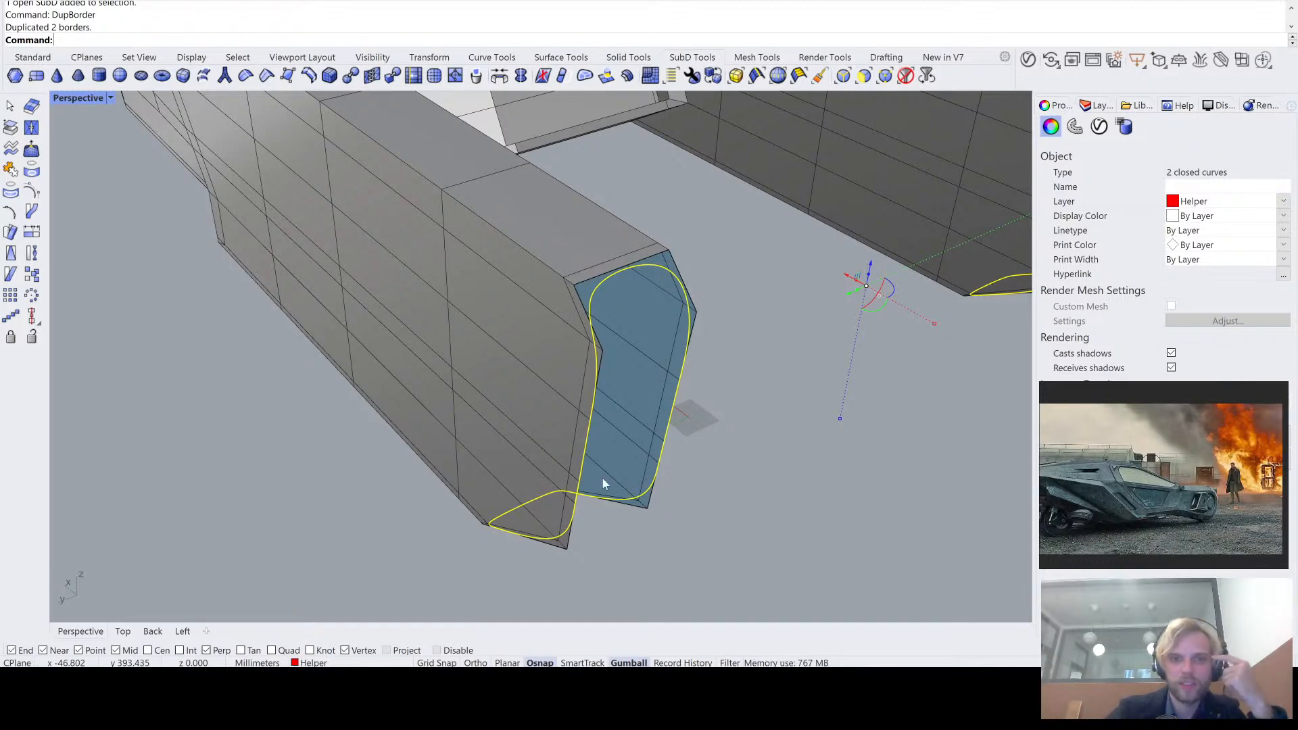
- Compare the border curves with the open arm end in smooth and flat SubD display, and undo the border duplication
key(Tab)
key(Tab)
key(Tab)
key(Tab)
key(Tab)
key(Tab)
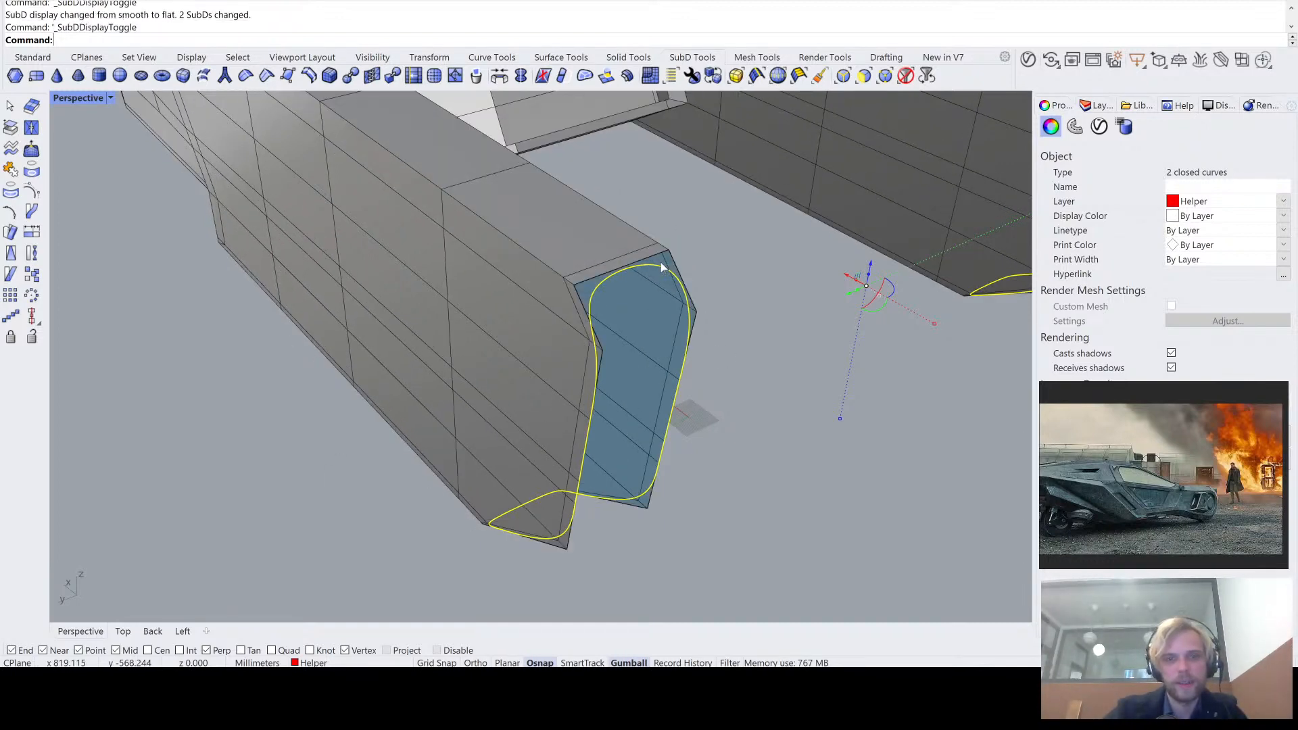
key(ctrl+z)
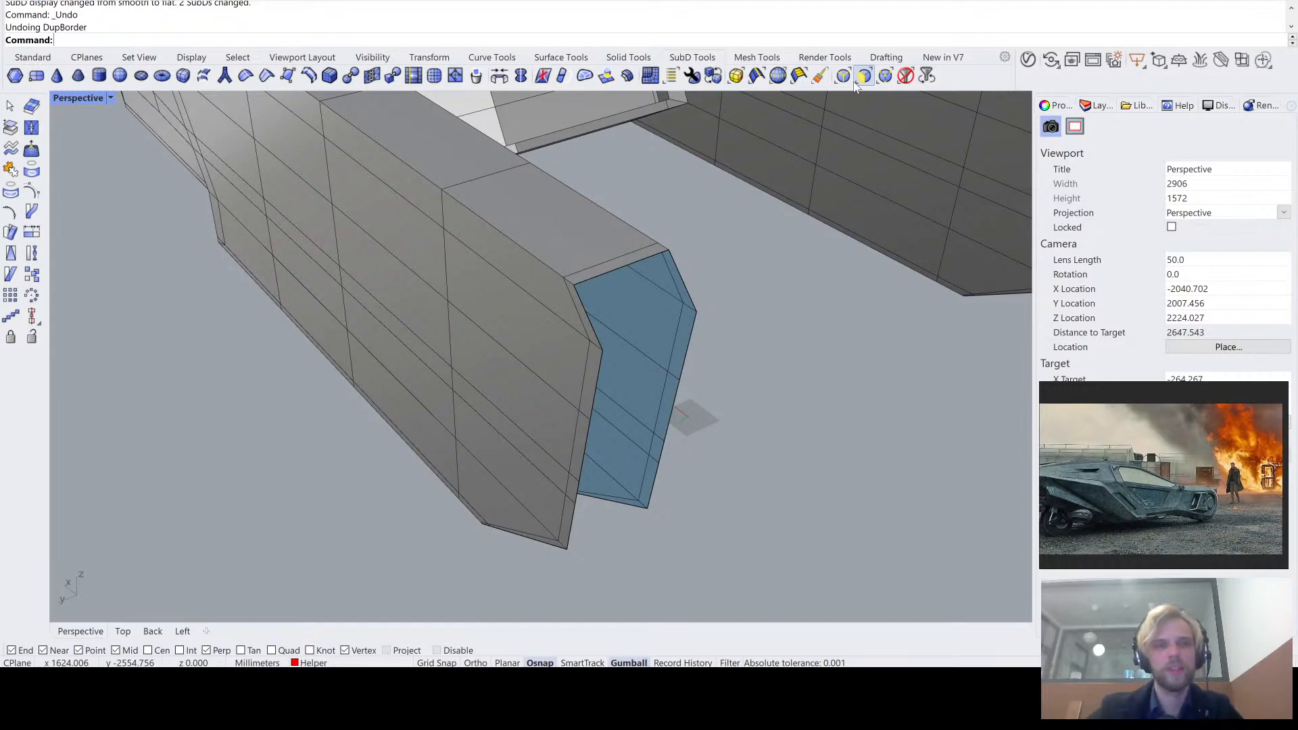
- Undo the deletion of the tail arm's end faces and the edge and gumball edits made before it
right_drag(831, 244, 872, 177)
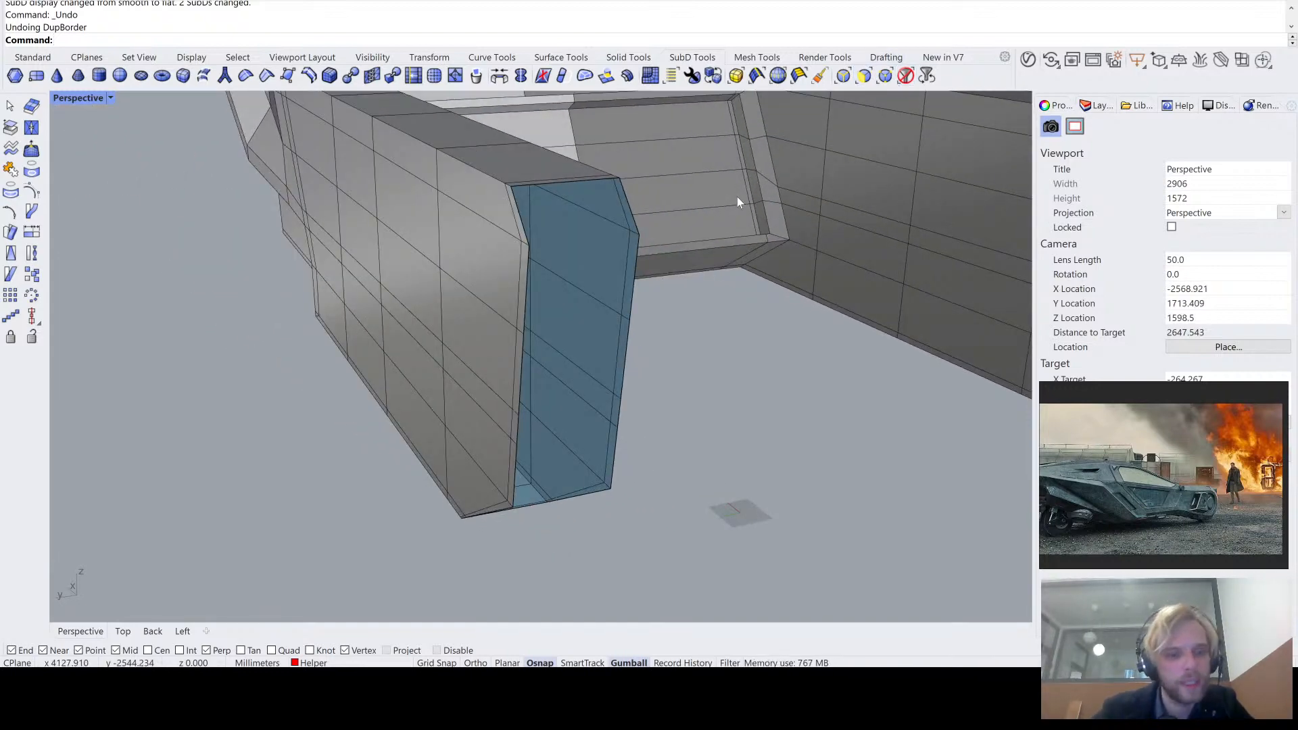
key(ctrl+z)
key(ctrl+z)
key(ctrl+z)
key(ctrl+z)
key(ctrl+z)
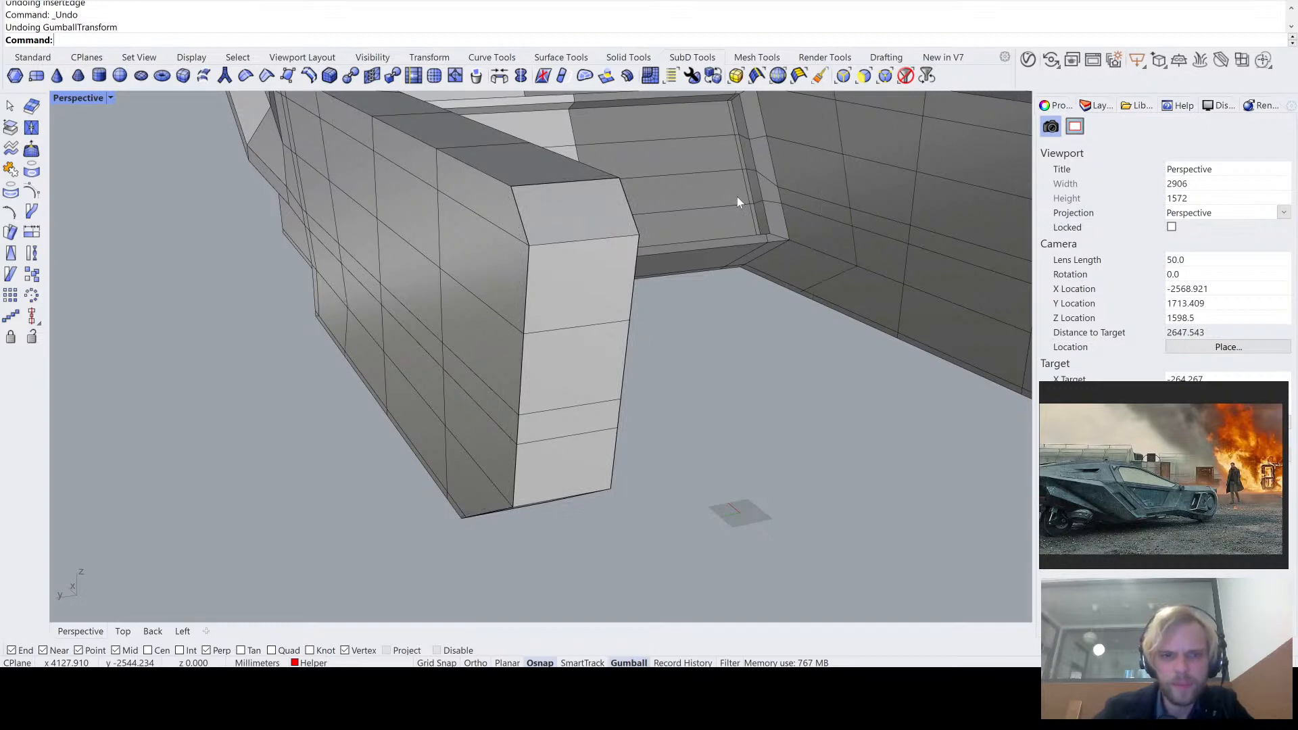
- Redo the undone gumball moves, edge insertions and crease removals on the body SubD
scroll(737, 197, down, 6)
click(31, 2)
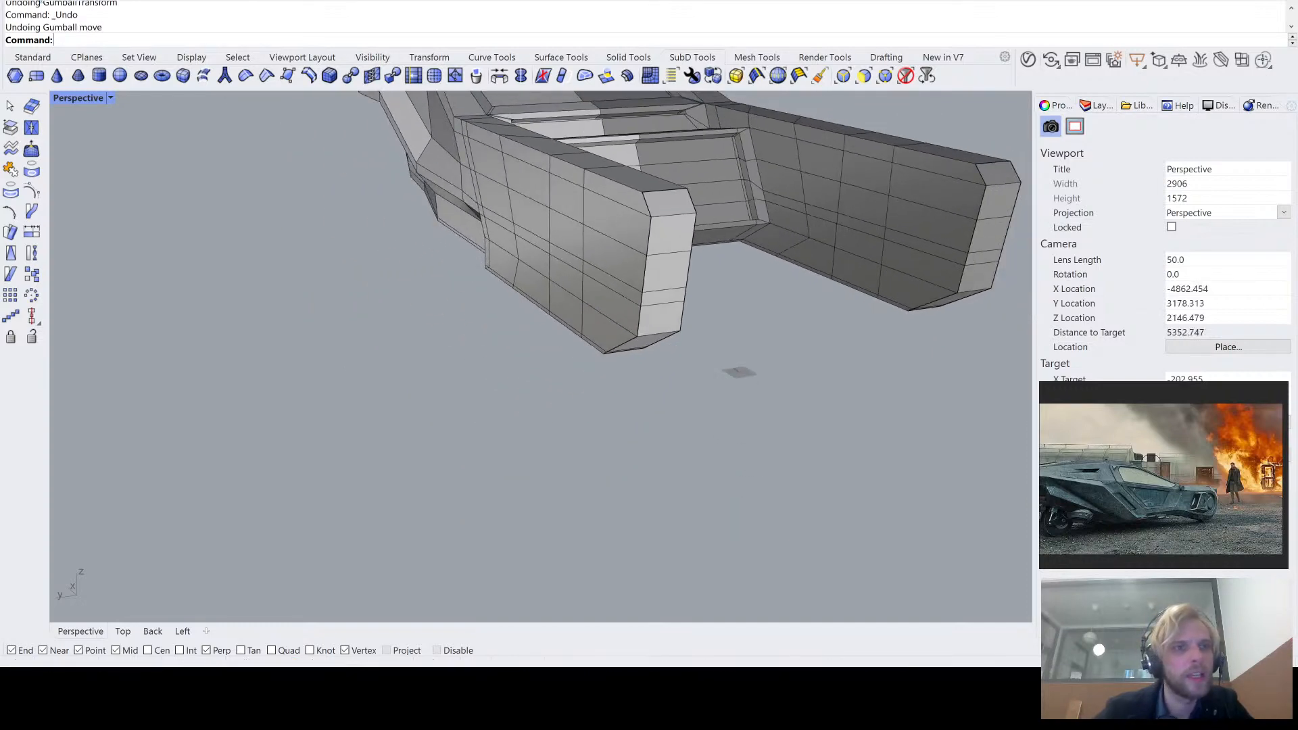
right_drag(270, 106, 380, 153)
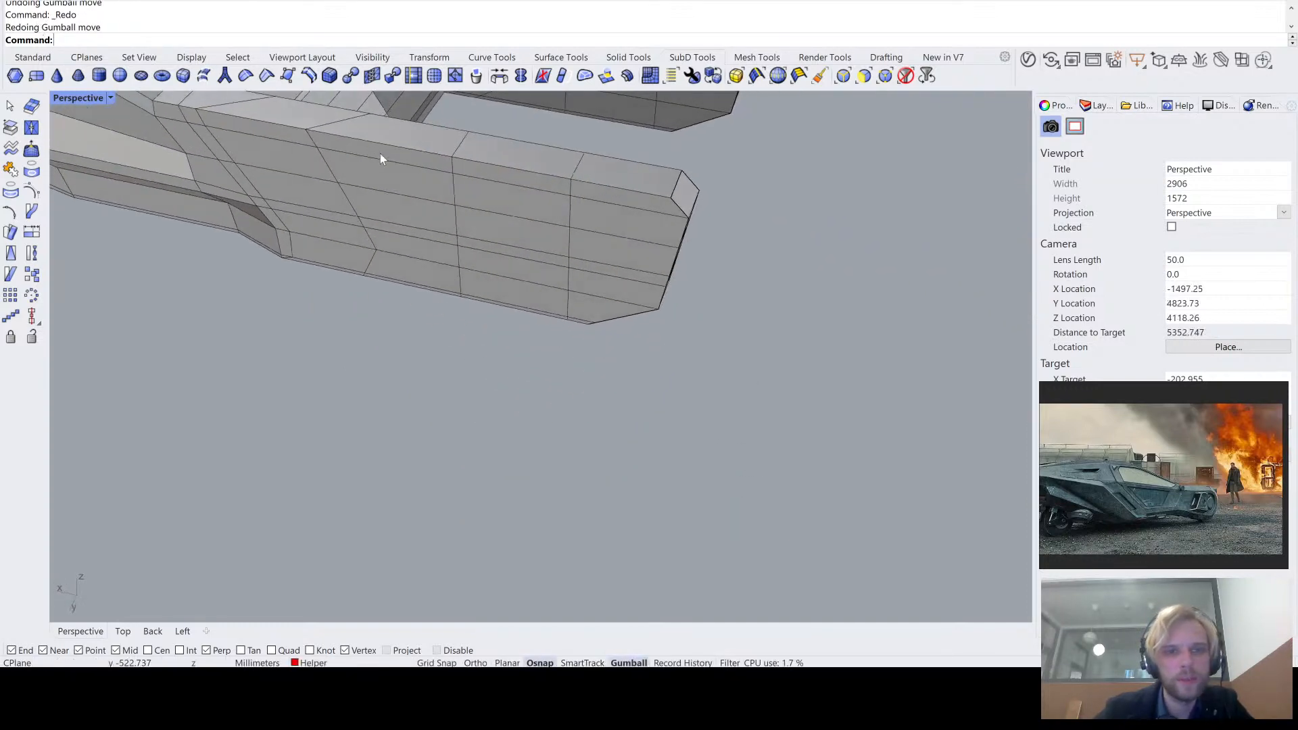
right_click(45, 47)
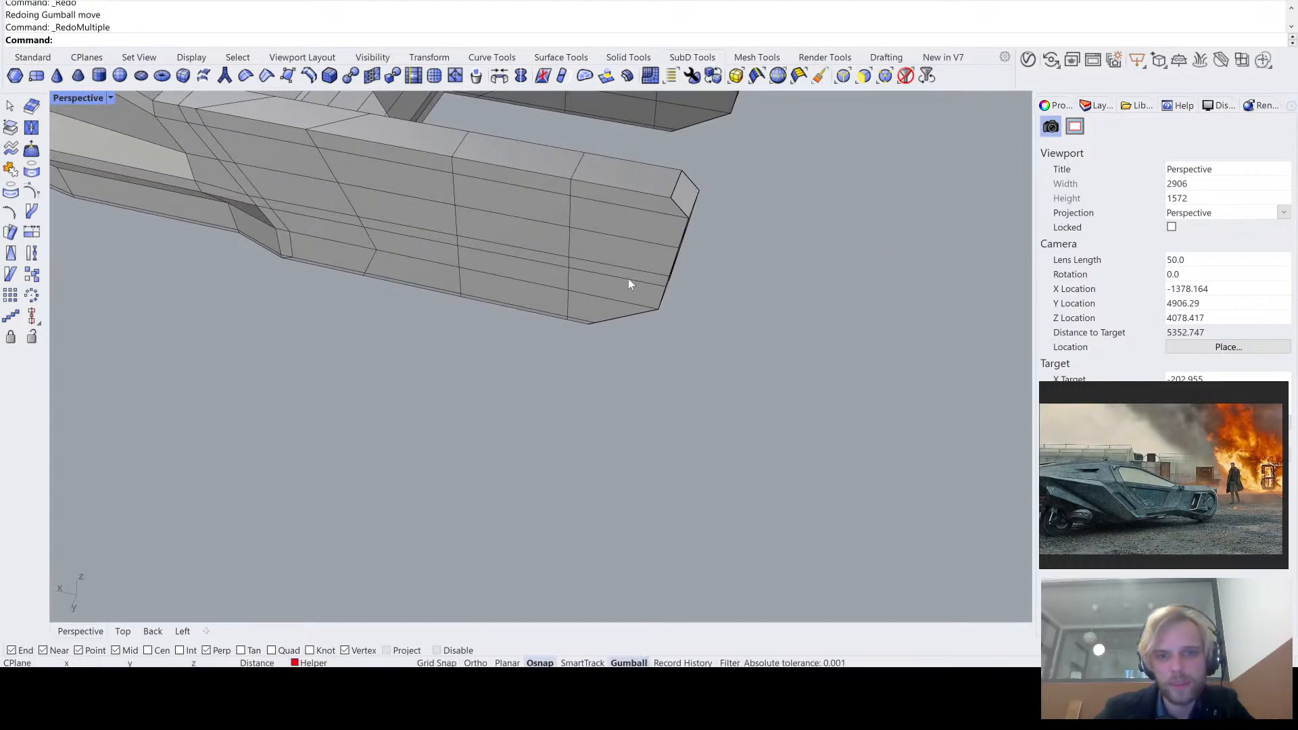
click(618, 412)
- Extrude the tail arm's end faces, including both bevels and the narrow strip below the lower one, by -1000 mm along X
right_drag(740, 374, 670, 298)
scroll(639, 307, up, 6)
ctrl+shift+click(741, 242)
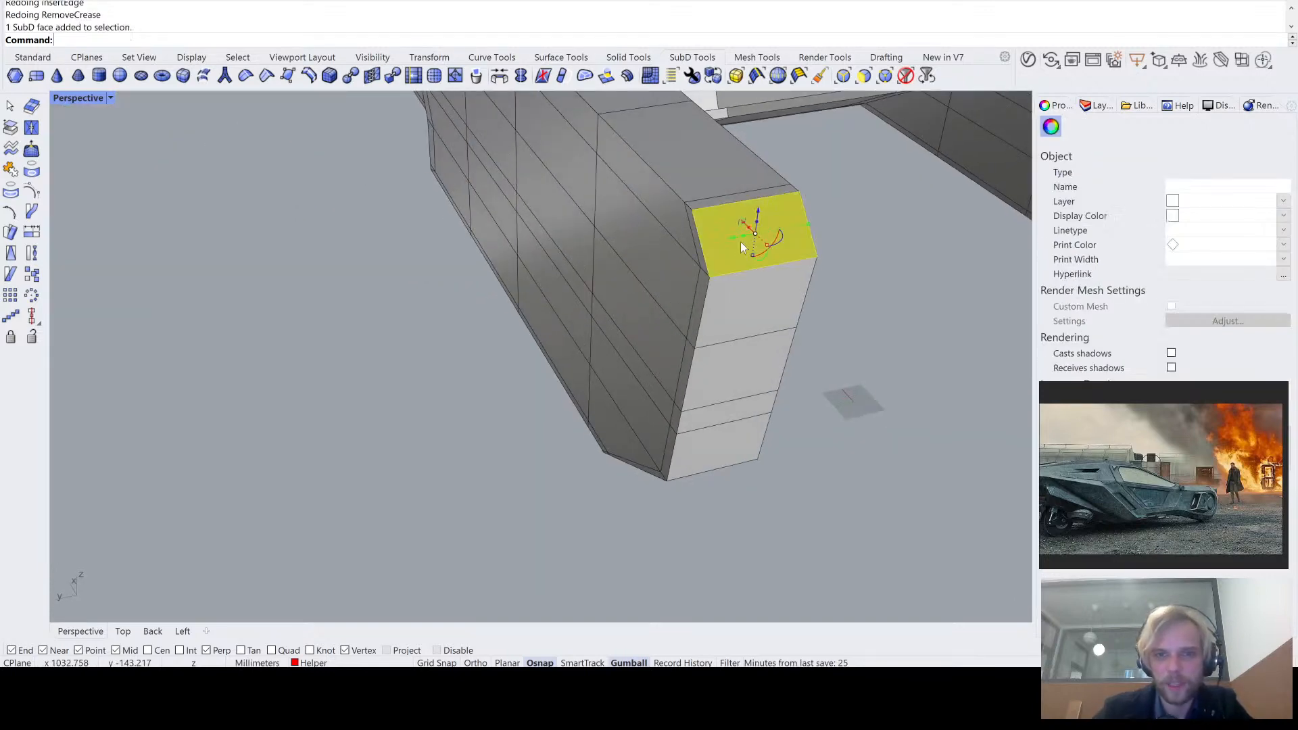
ctrl+shift+click(746, 302)
right_drag(744, 358, 748, 238)
ctrl+shift+click(748, 240)
ctrl+shift+click(748, 314)
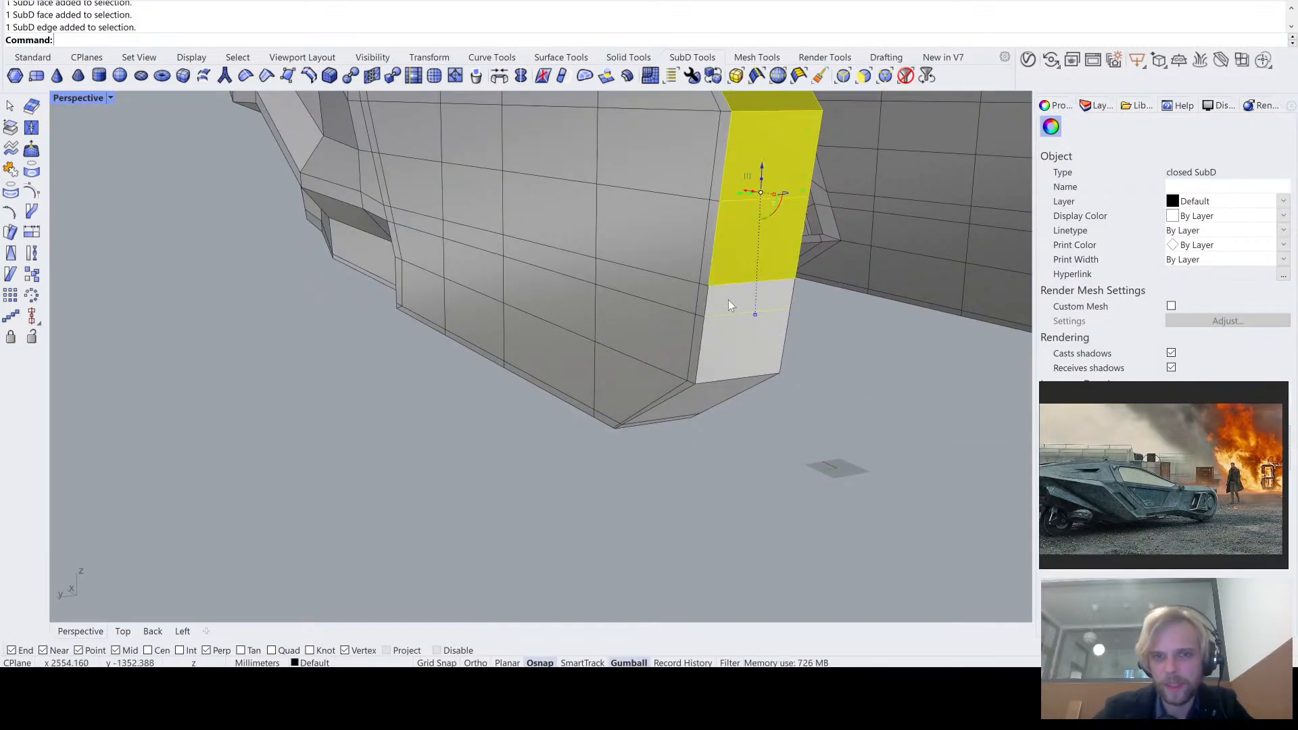
ctrl+shift+click(731, 350)
scroll(717, 355, up, 5)
ctrl+shift+click(622, 457)
scroll(622, 458, down, 5)
right_drag(622, 457, 629, 414)
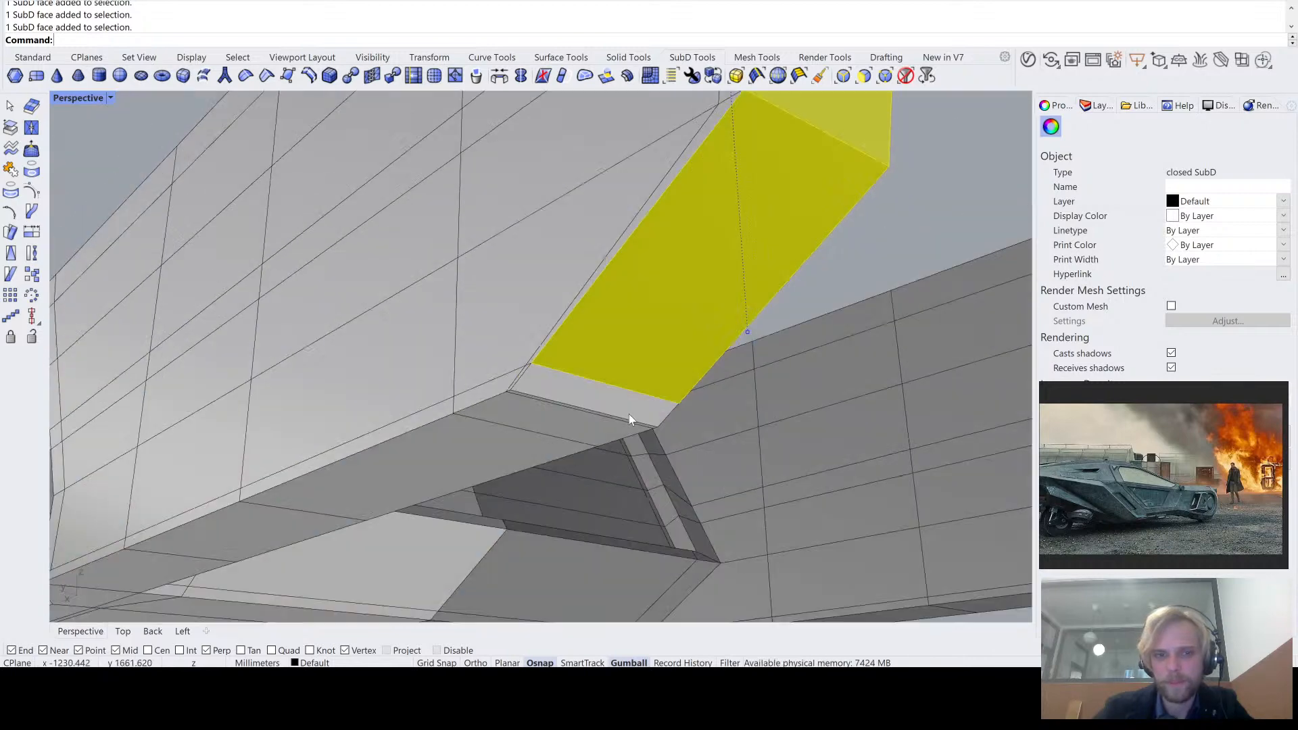
scroll(628, 414, up, 2)
ctrl+shift+click(561, 374)
scroll(561, 375, down, 6)
right_drag(583, 353, 634, 334)
scroll(634, 334, down, 4)
shift+right_drag(641, 276, 609, 313)
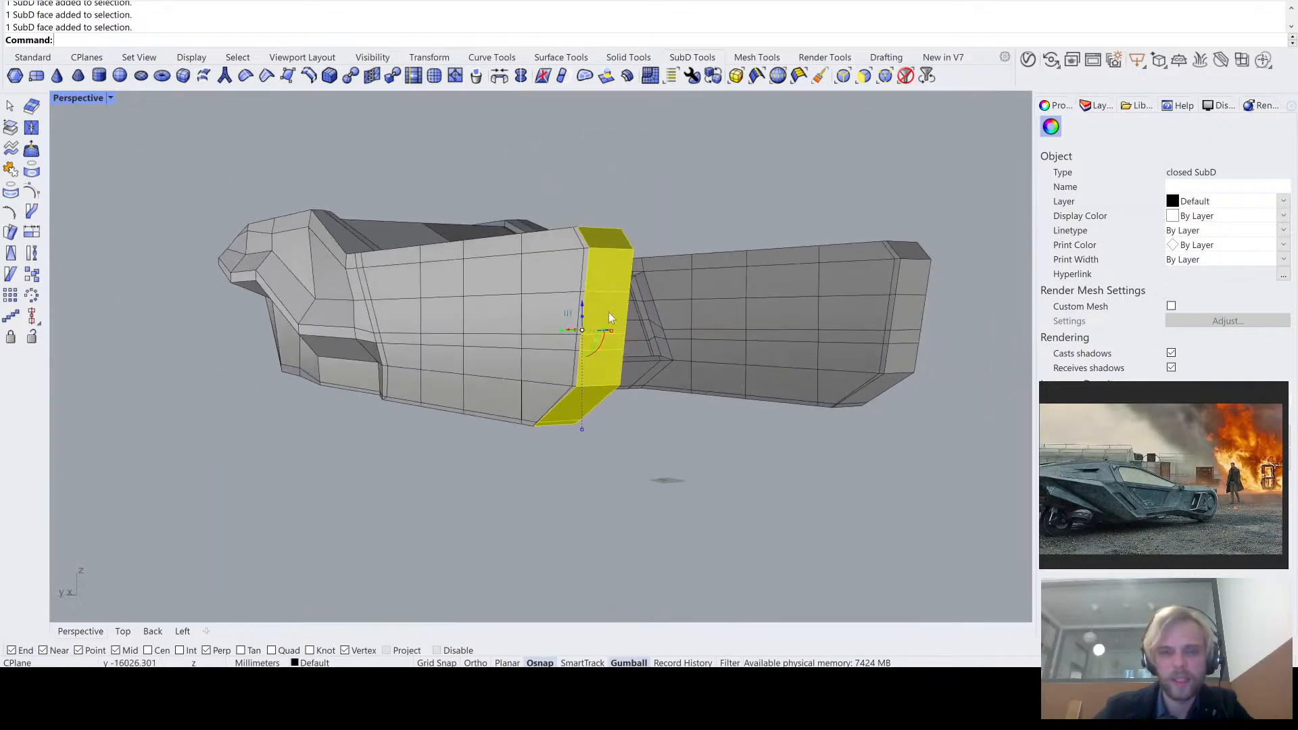
scroll(610, 295, up, 4)
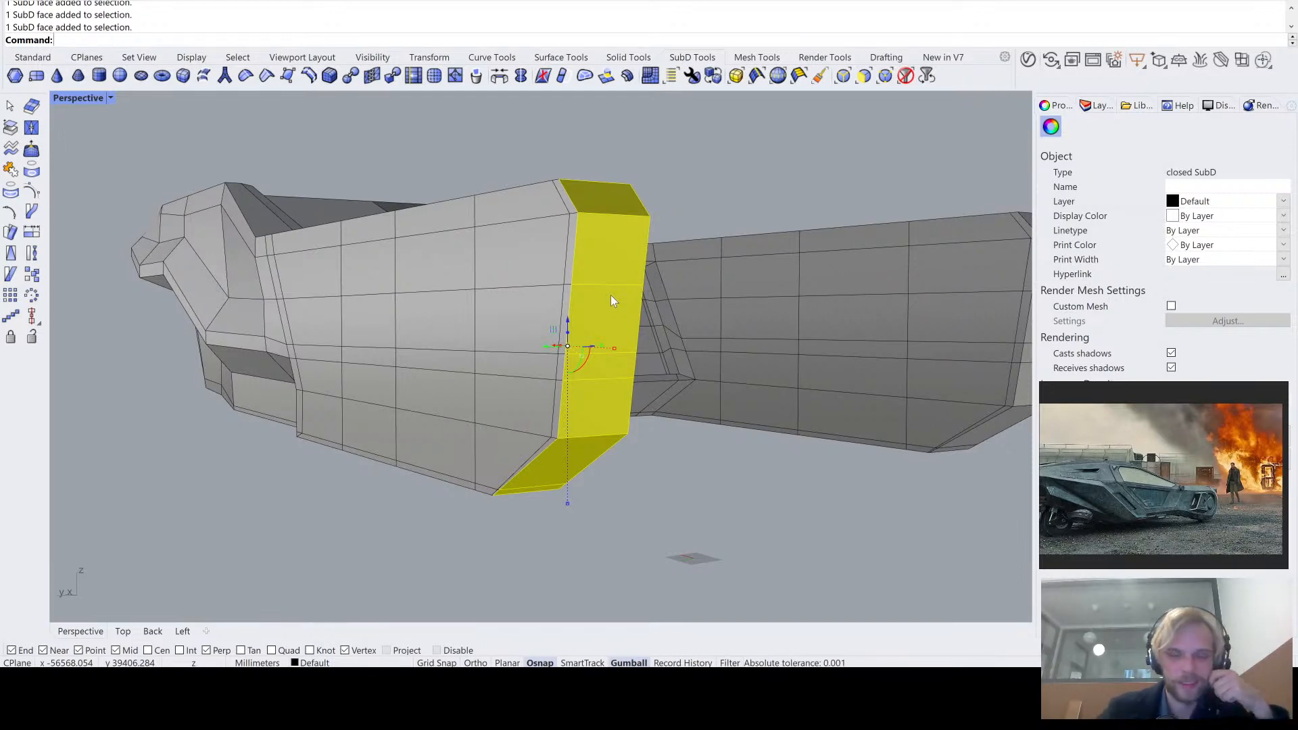
scroll(611, 295, down, 3)
right_drag(610, 295, 606, 351)
text(Extru)
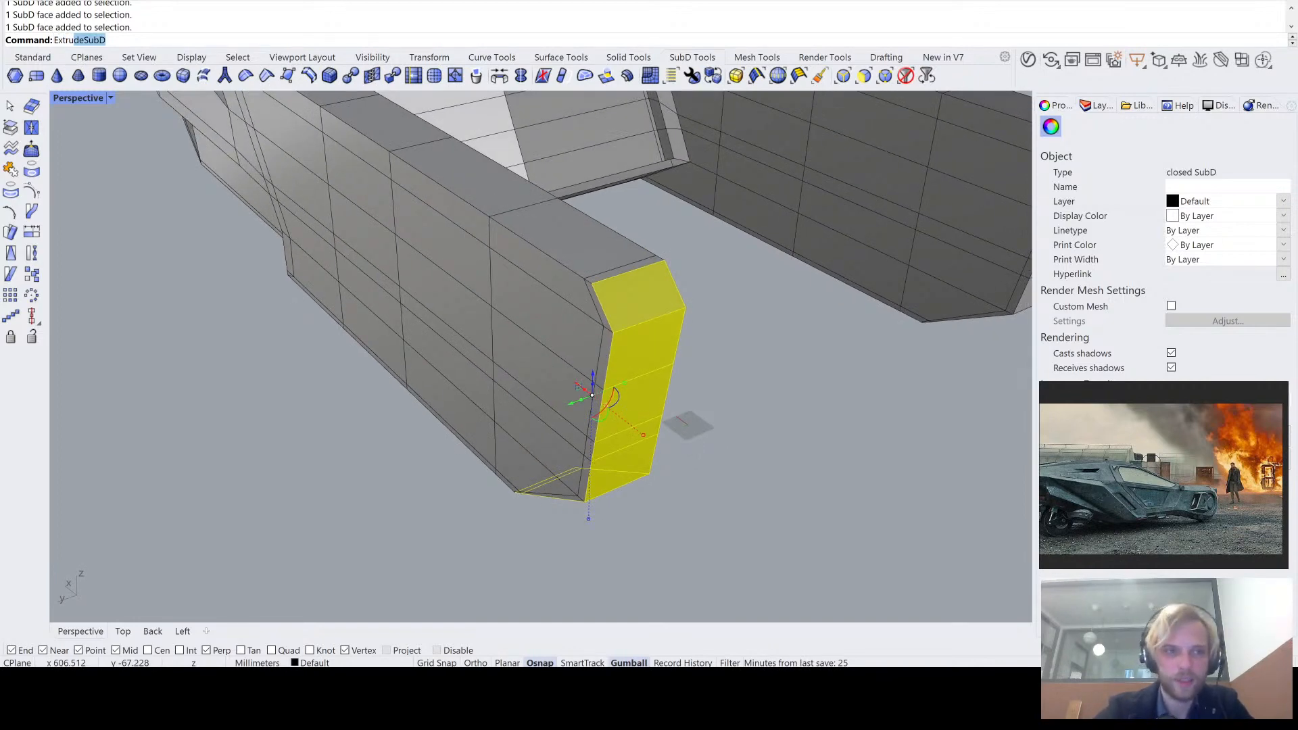
key(Return)
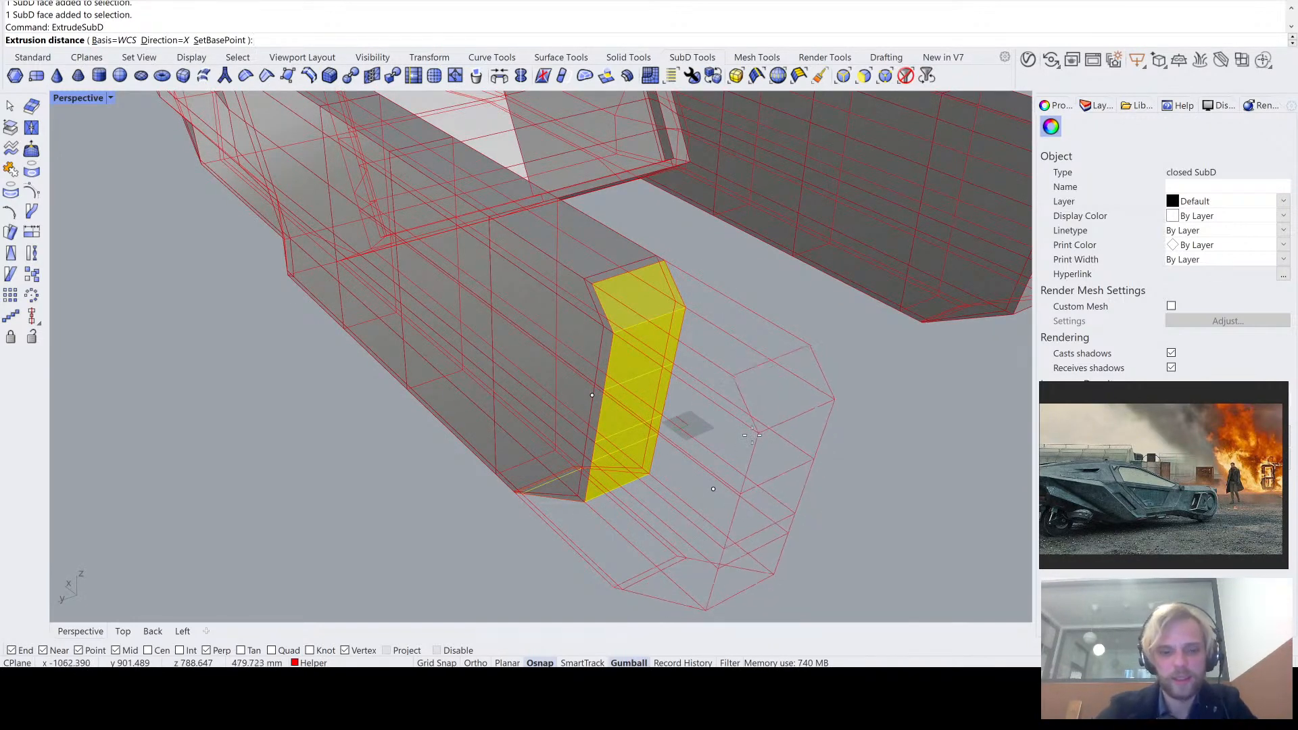
text(1000)
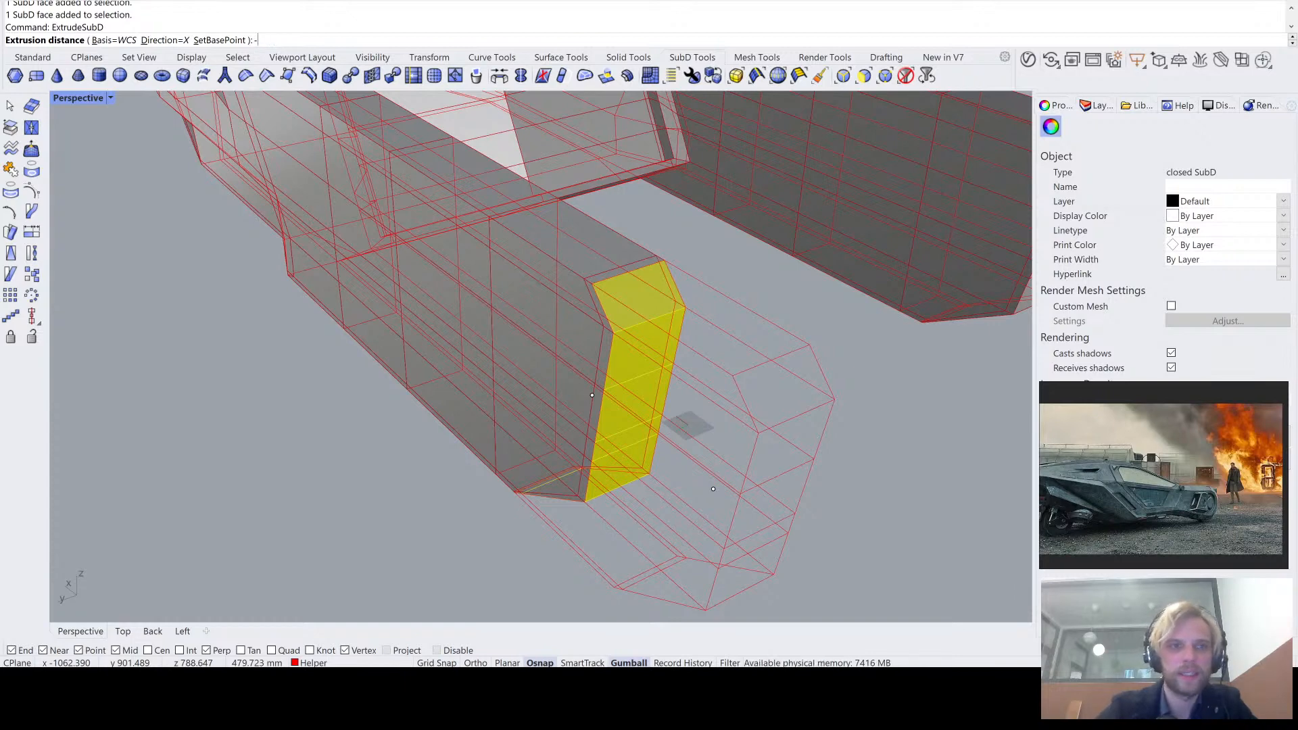
key(Return)
- Shift the outer edge chain of the extruded tail arm end, from upper to lower bevel, inward with the gumball
right_drag(713, 489, 632, 217)
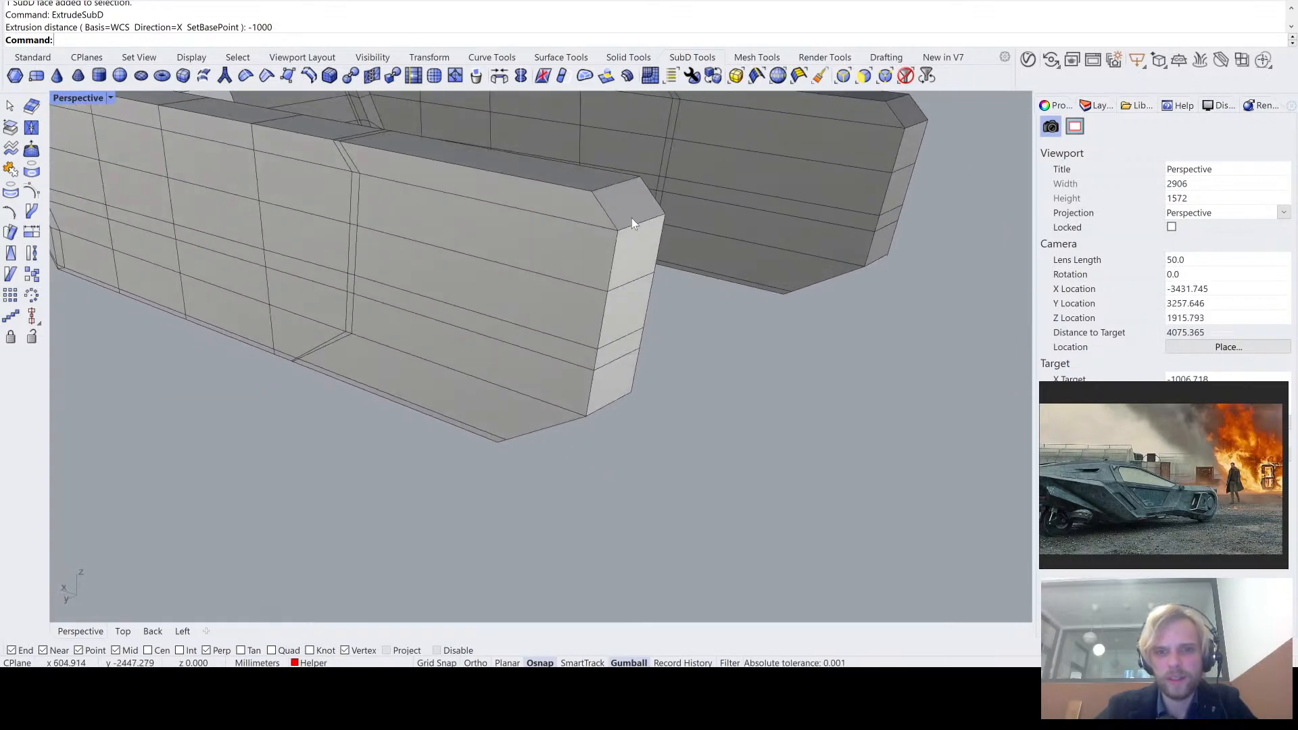
ctrl+shift+click(606, 205)
scroll(614, 222, up, 2)
ctrl+shift+click(618, 249)
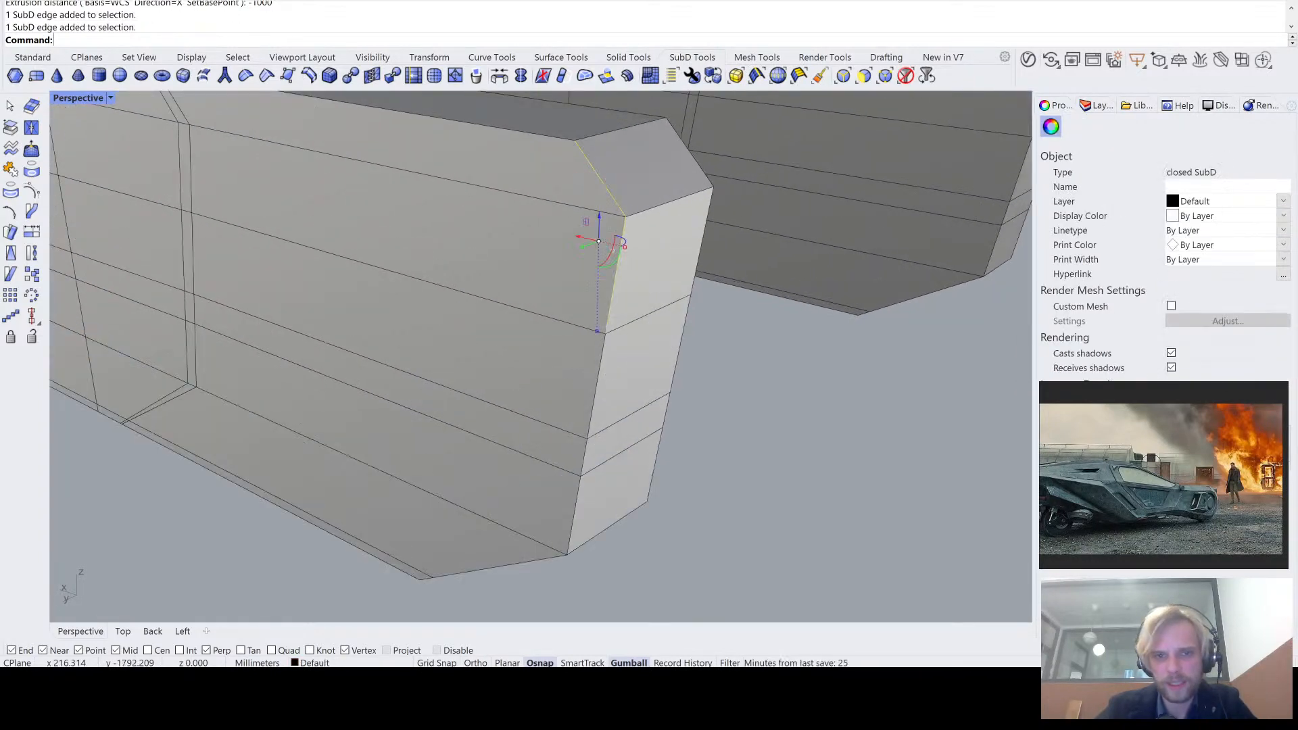
ctrl+shift+click(601, 367)
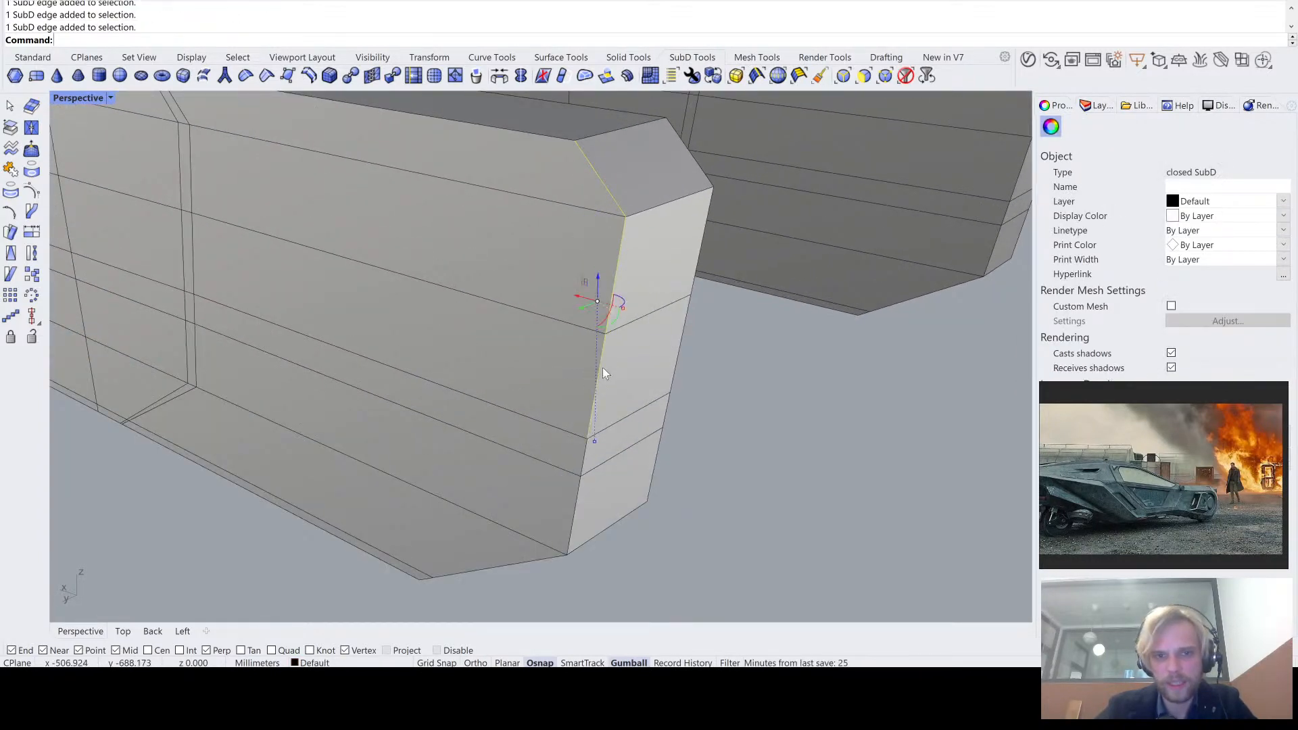
ctrl+shift+click(586, 457)
ctrl+shift+click(576, 522)
right_drag(576, 529, 611, 234)
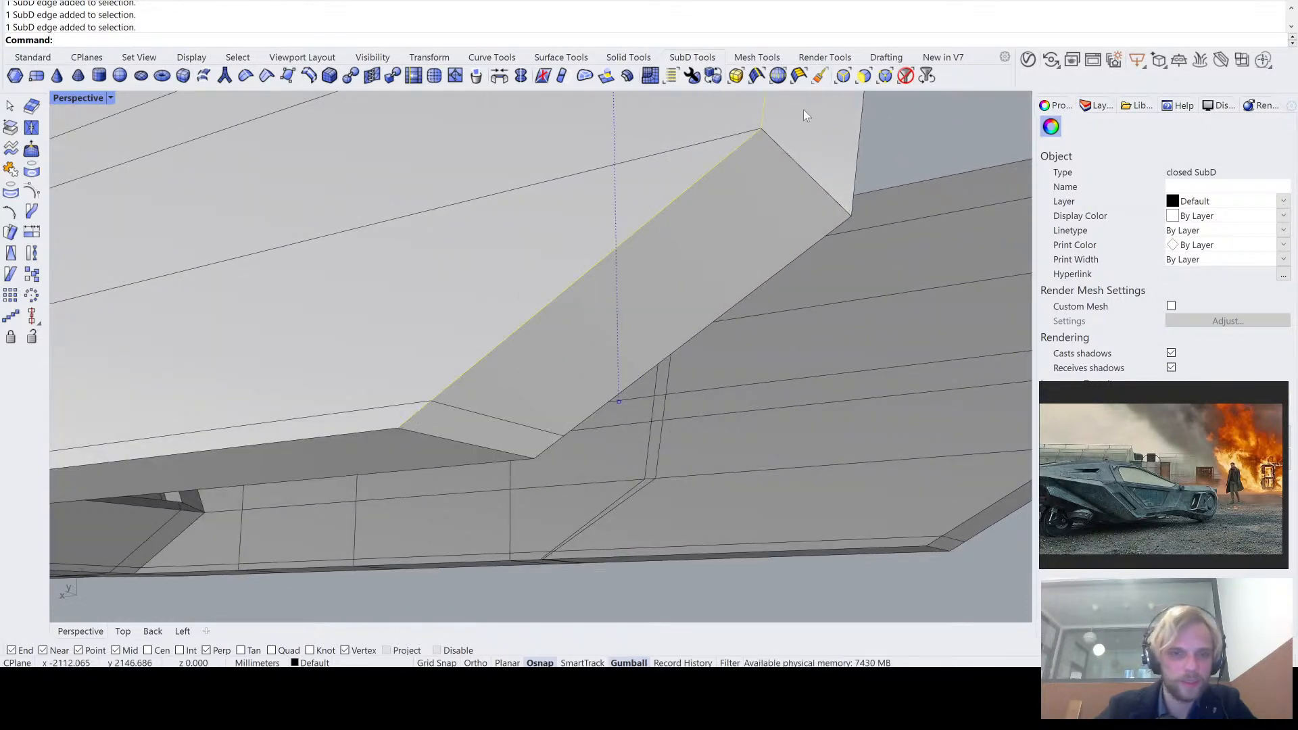
scroll(539, 320, down, 4)
right_drag(539, 319, 316, 386)
scroll(563, 332, down, 5)
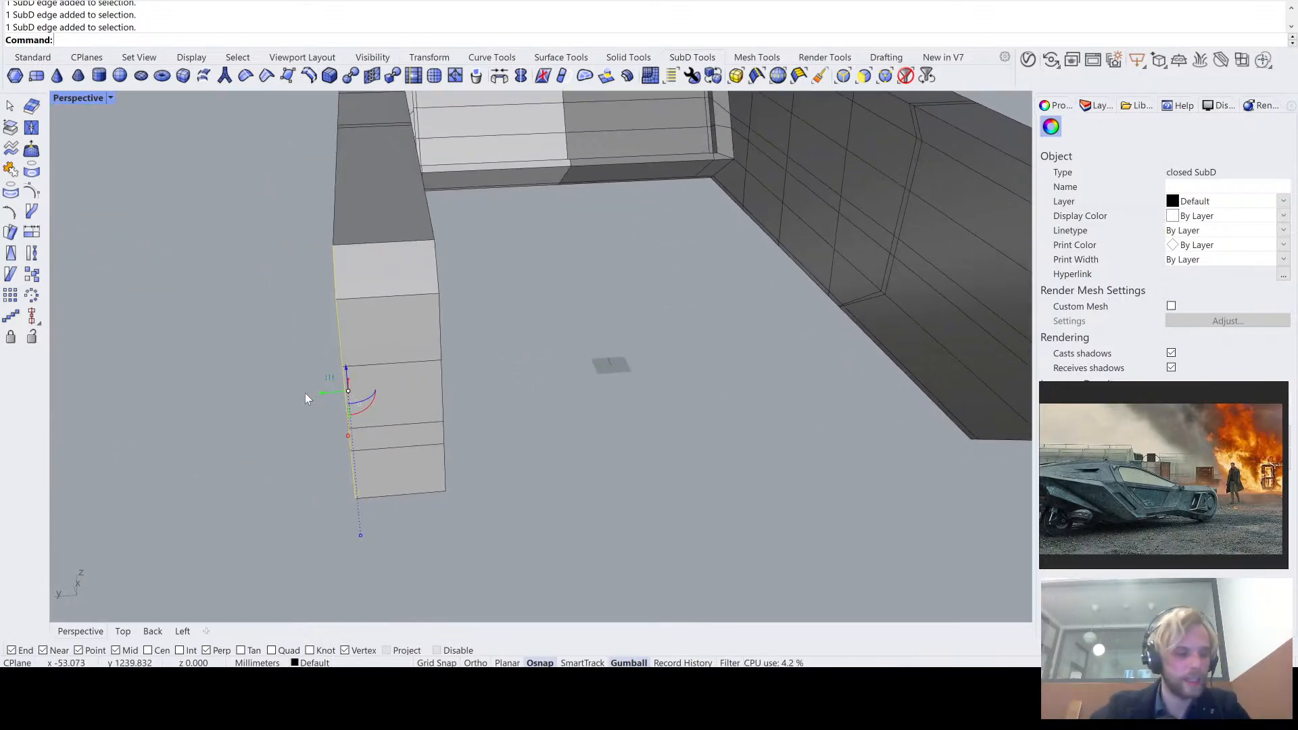
drag(326, 393, 326, 394)
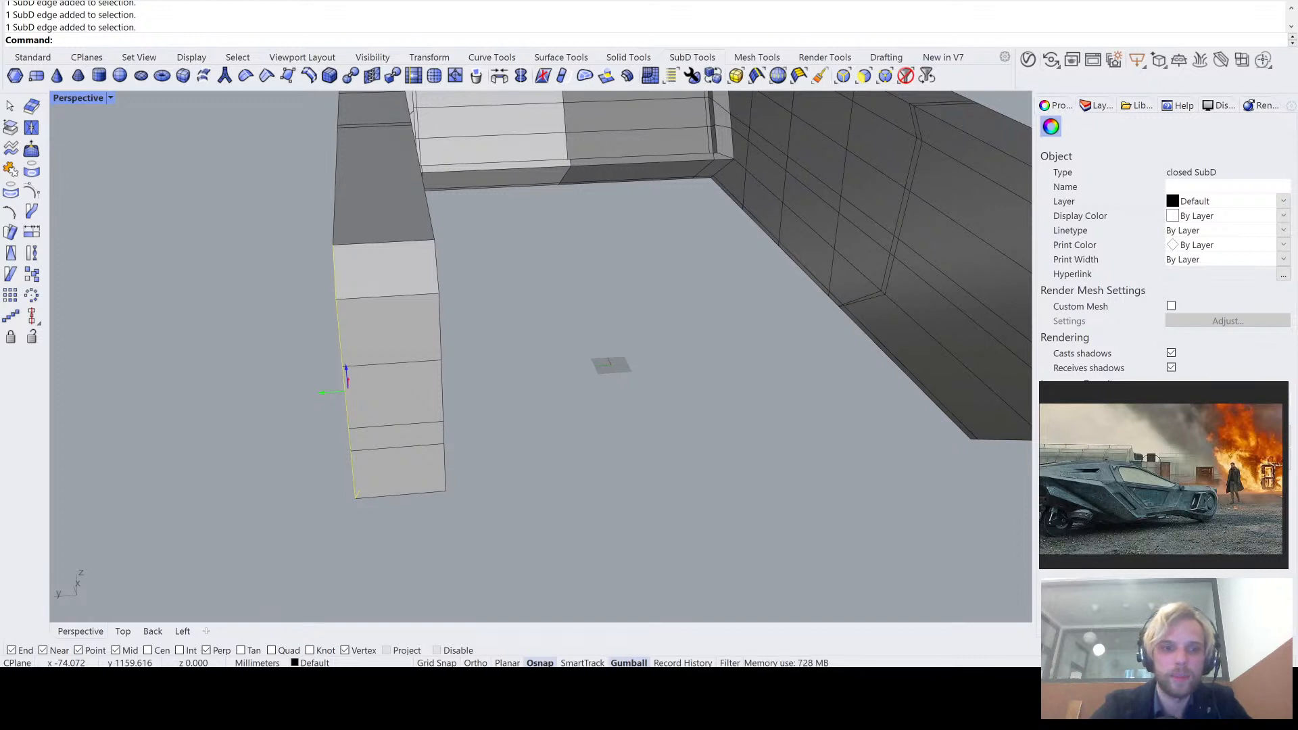
right_drag(326, 394, 357, 387)
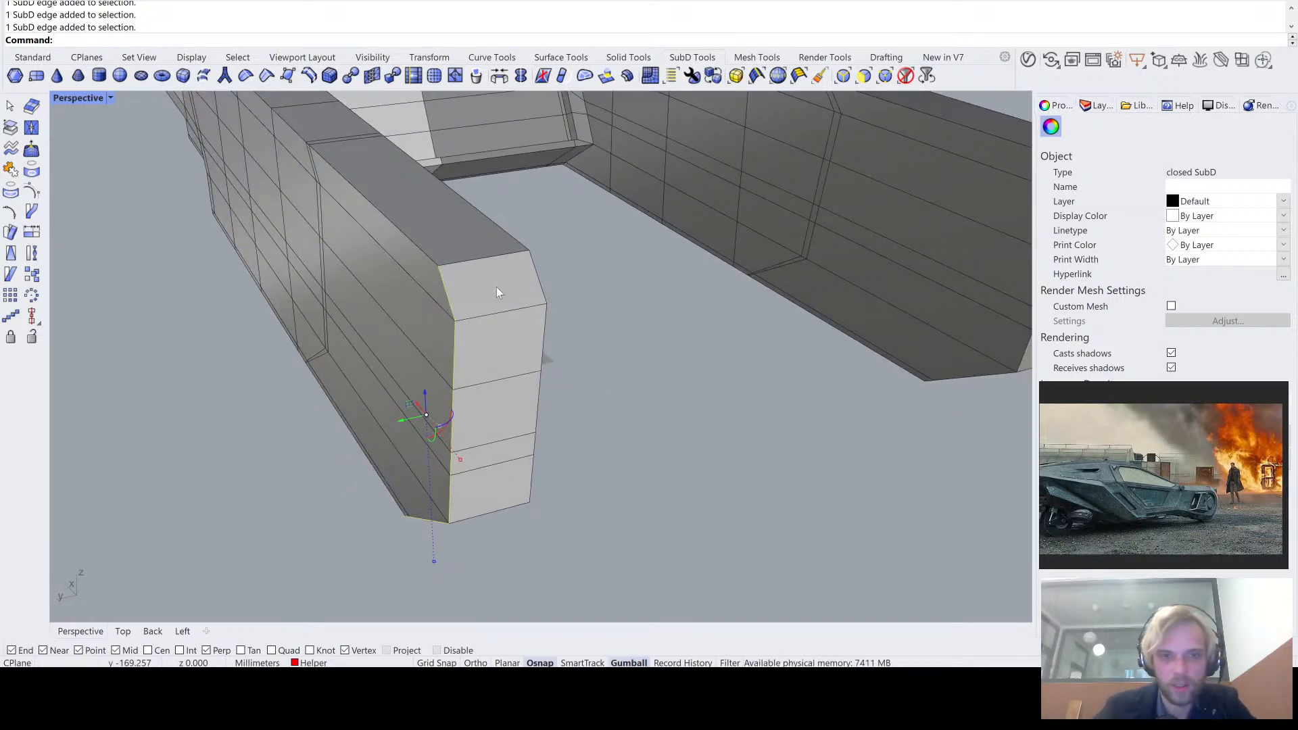
click(538, 275)
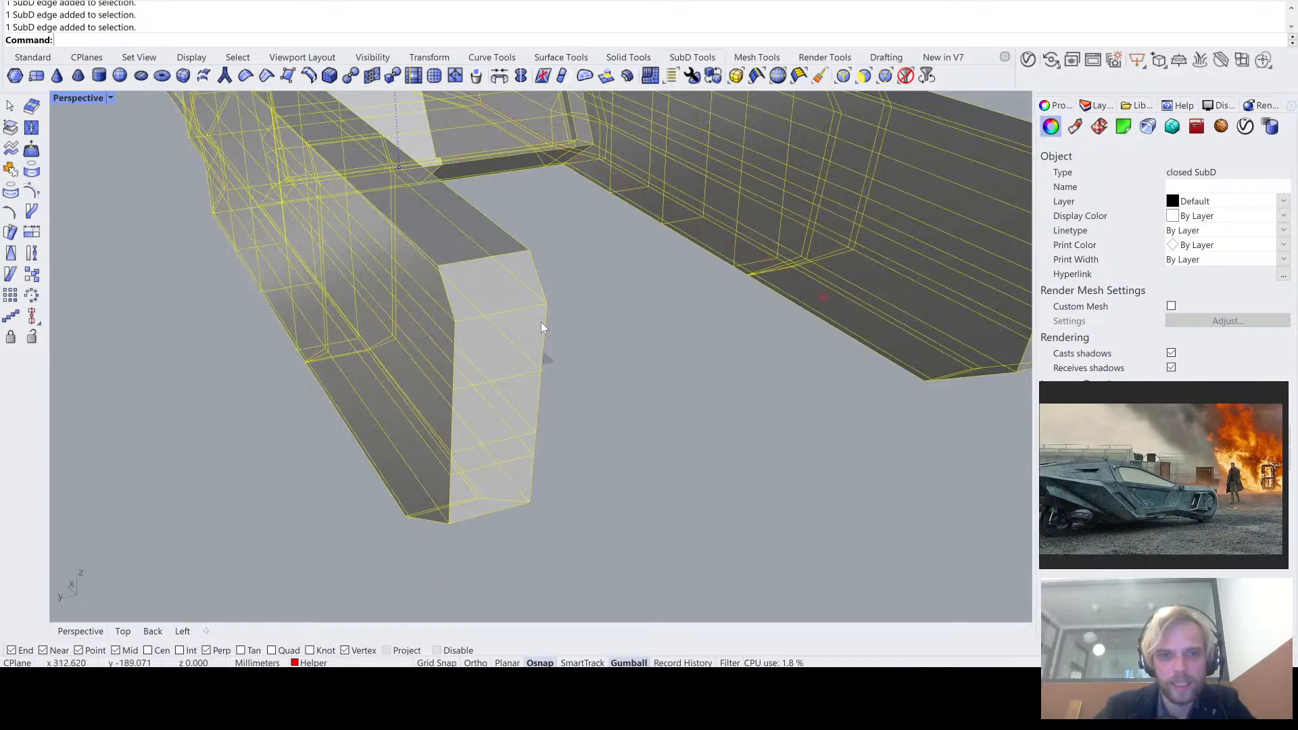
key(Escape)
ctrl+shift+click(540, 287)
ctrl+shift+click(541, 338)
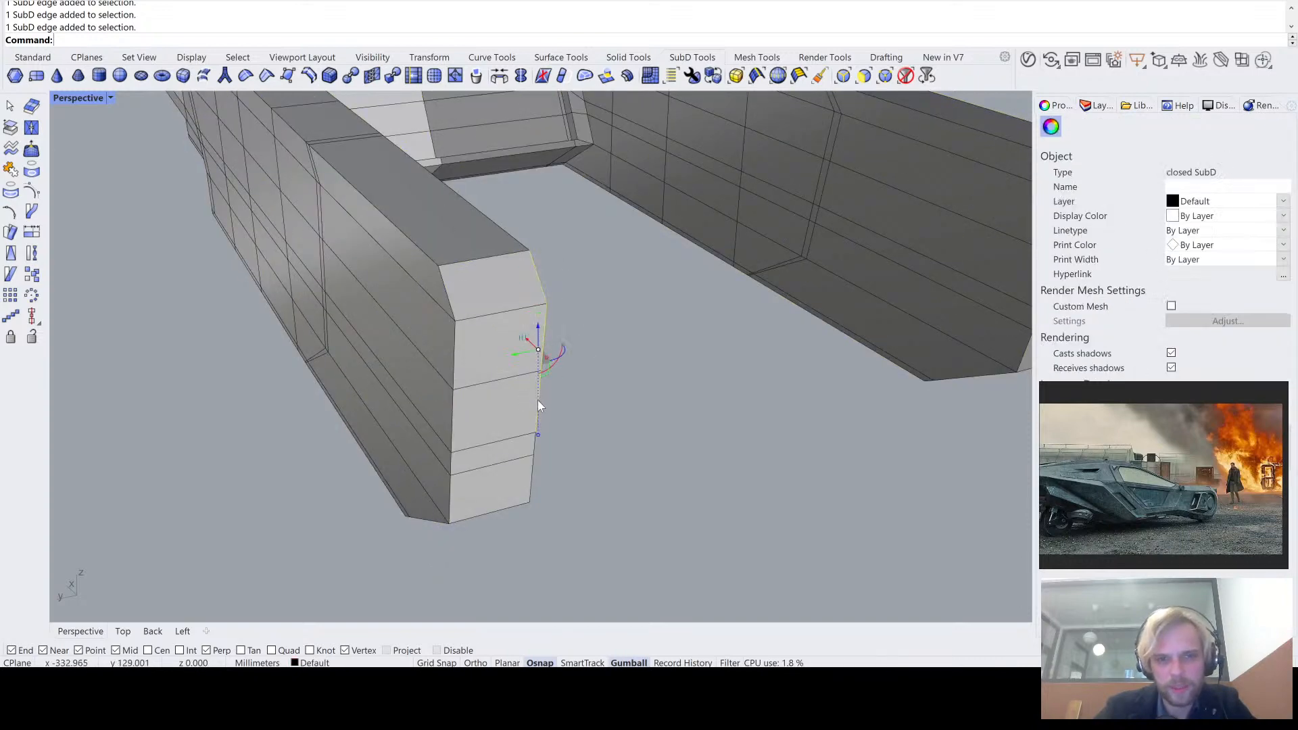
right_drag(538, 400, 539, 373)
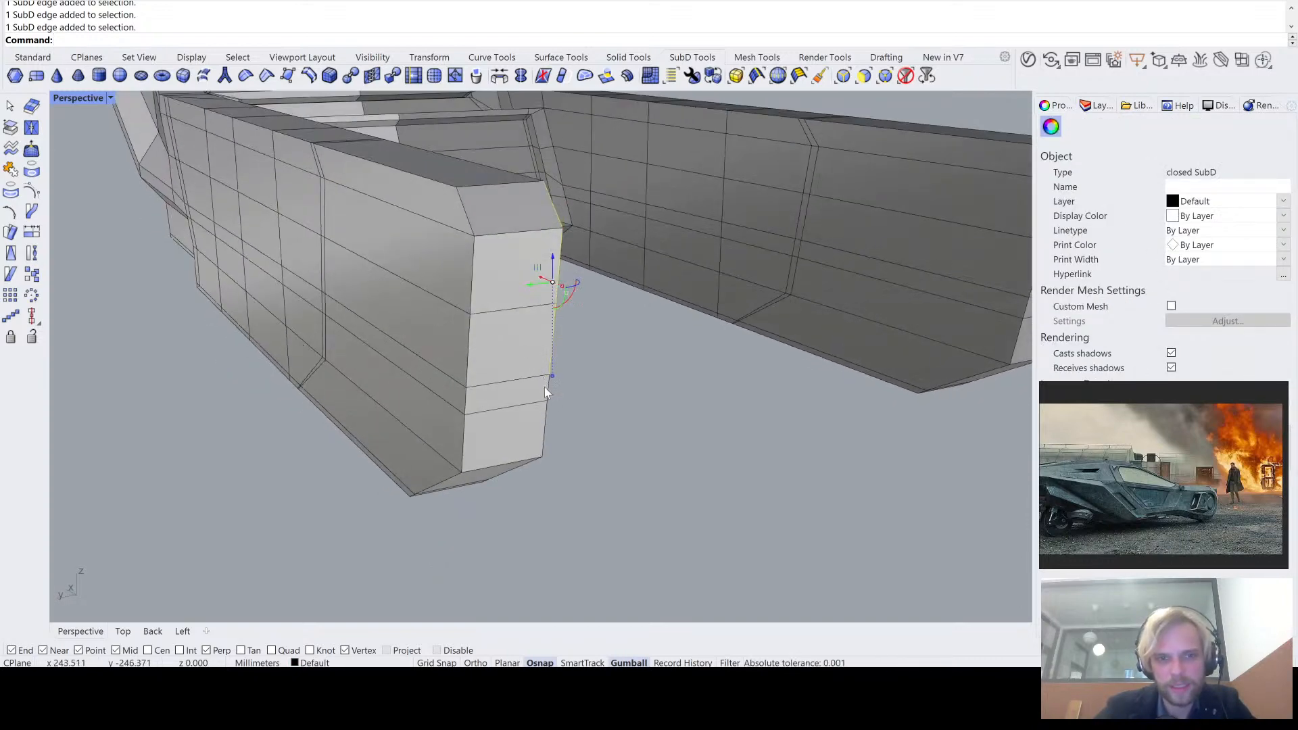
ctrl+shift+click(549, 391)
ctrl+shift+click(544, 430)
right_drag(541, 467, 539, 422)
ctrl+shift+click(532, 379)
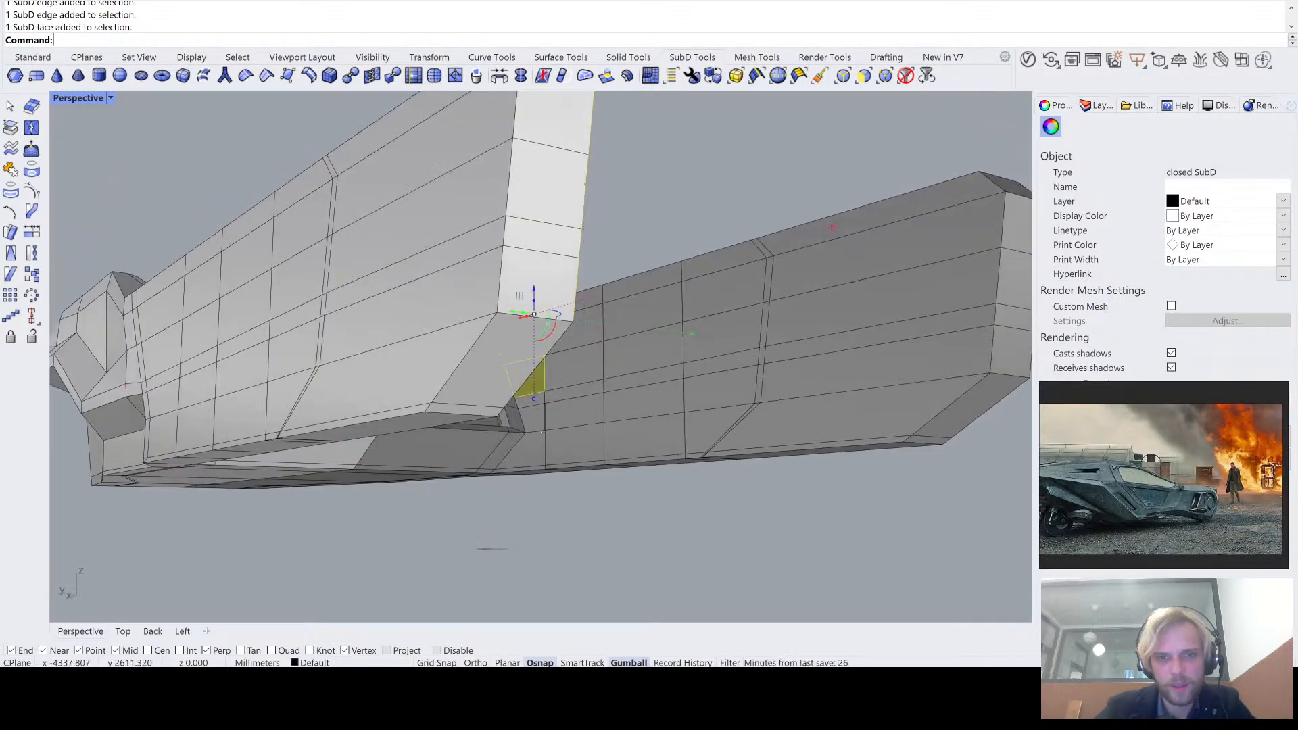
ctrl+click(539, 388)
- Shift the inner edge chain of the extruded tail arm end, including both bevels and the bottom strip, inward with the gumball
scroll(539, 387, up, 4)
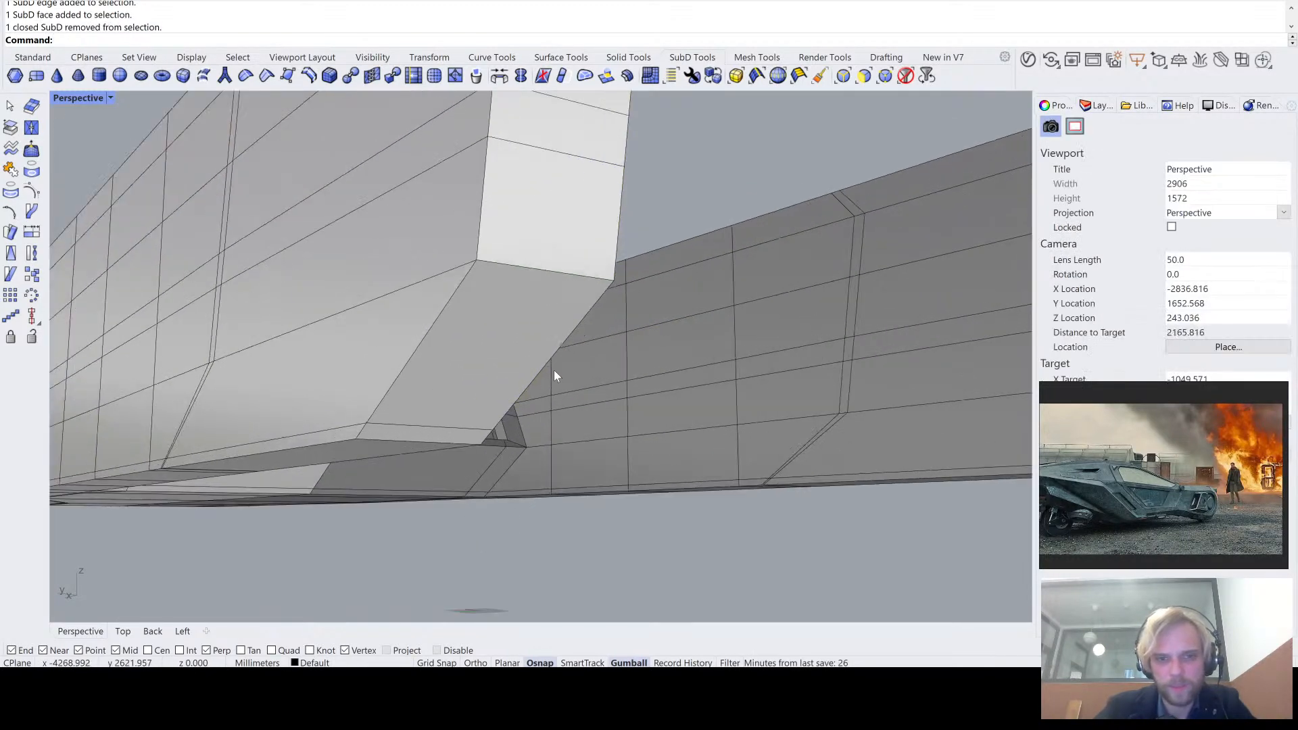
scroll(486, 438, up, 8)
right_drag(485, 440, 529, 462)
scroll(469, 440, down, 6)
scroll(469, 440, up, 2)
ctrl+shift+click(464, 473)
ctrl+shift+click(517, 420)
scroll(516, 417, down, 5)
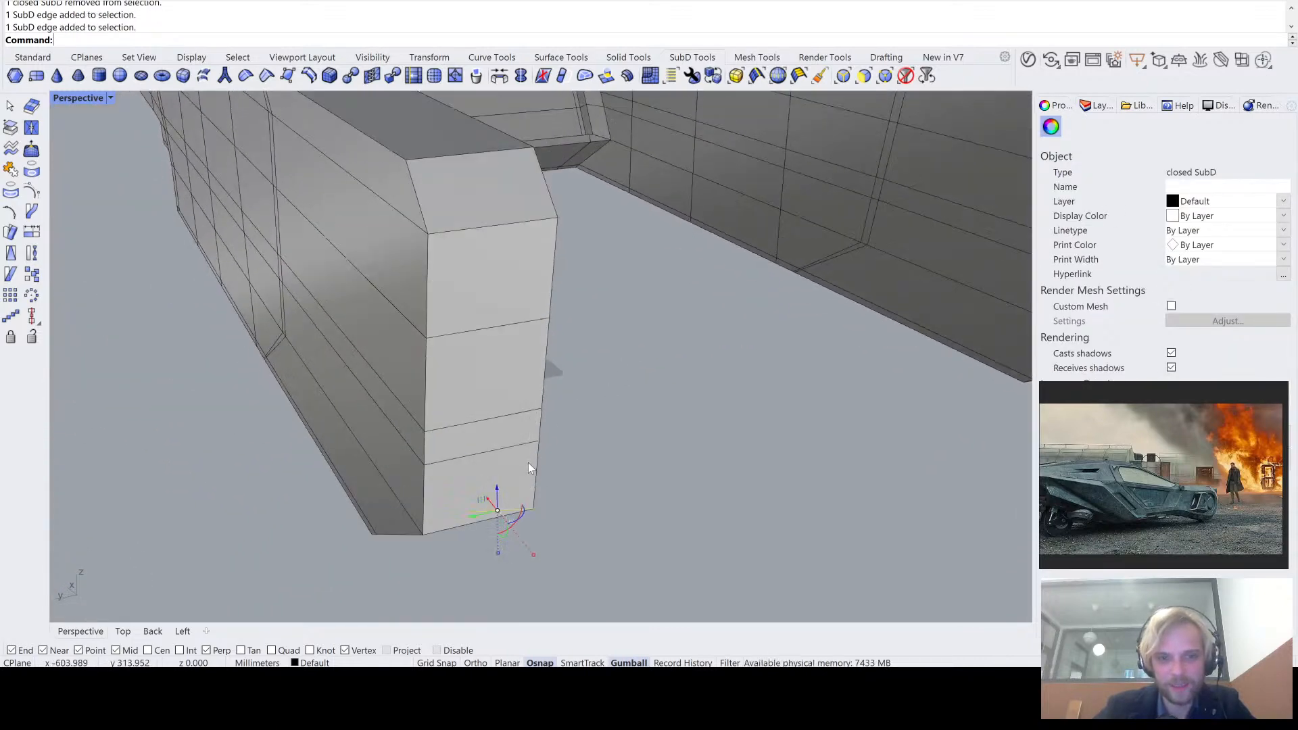
ctrl+shift+click(543, 427)
ctrl+shift+click(542, 423)
ctrl+shift+click(547, 359)
ctrl+shift+click(553, 271)
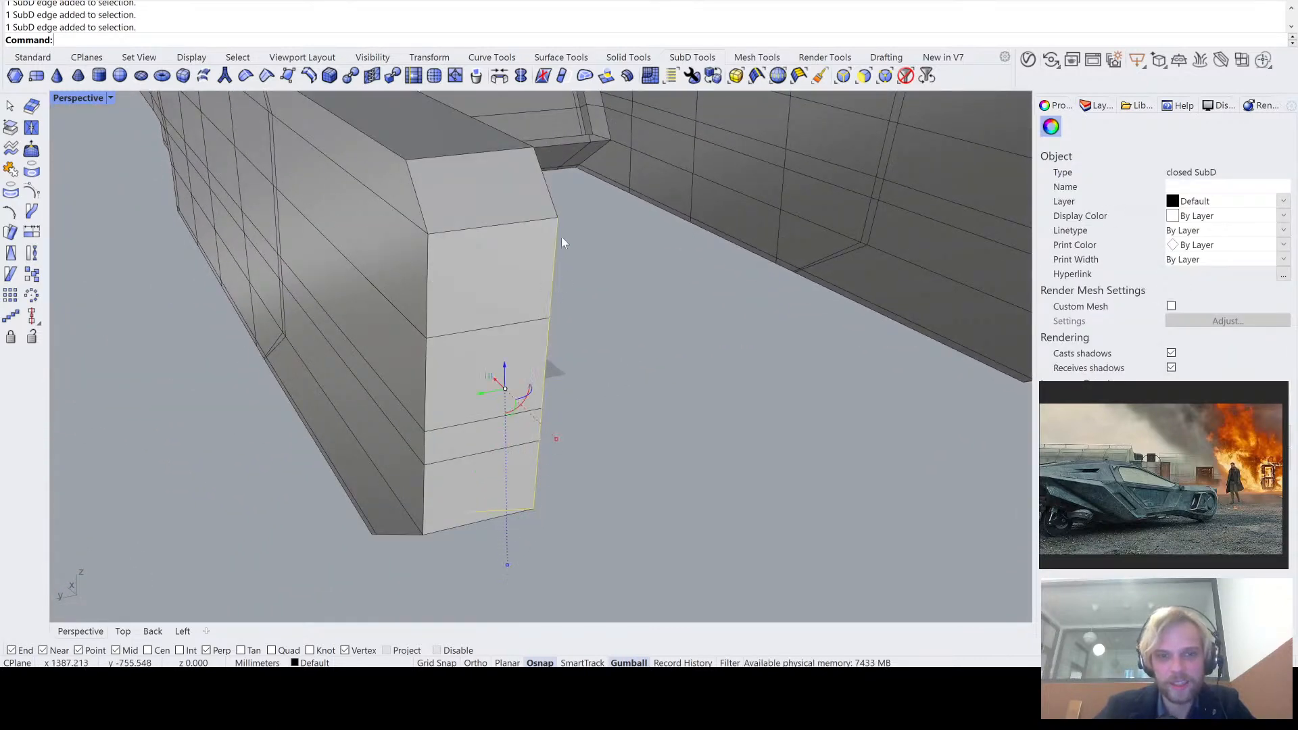
ctrl+shift+click(550, 195)
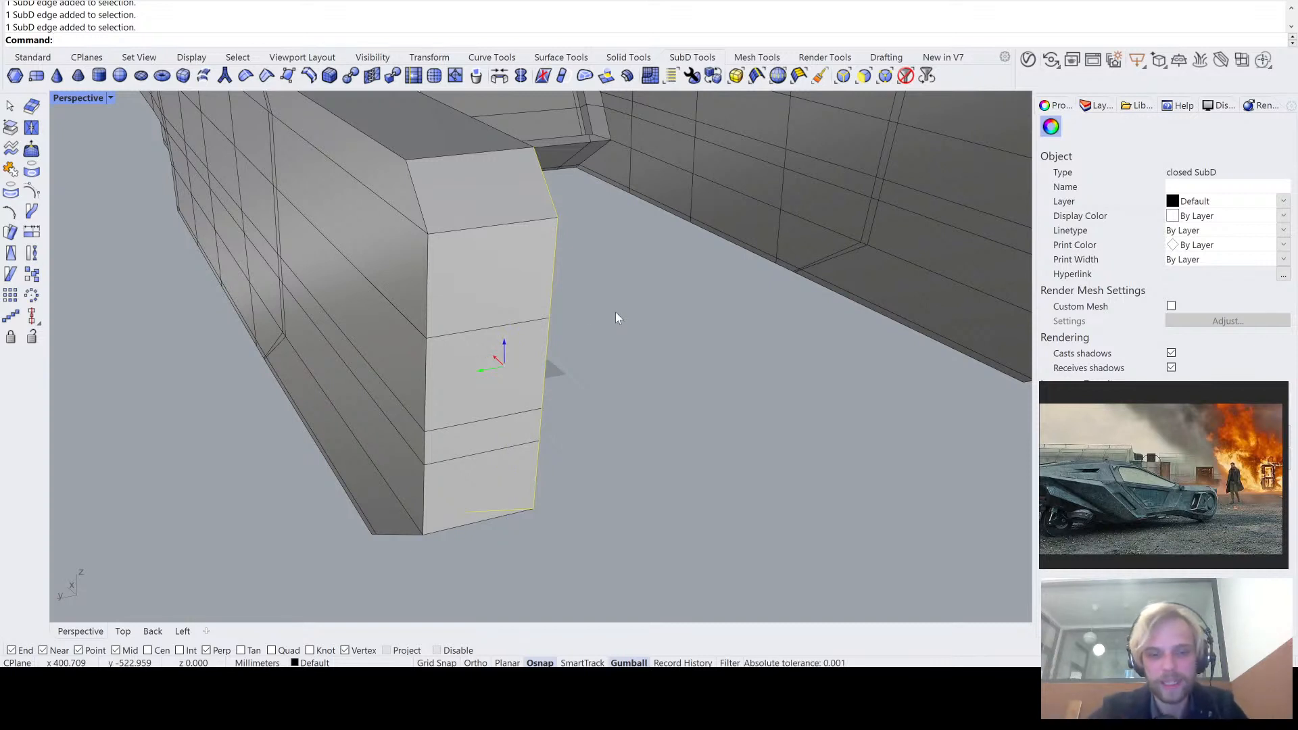
key(Return)
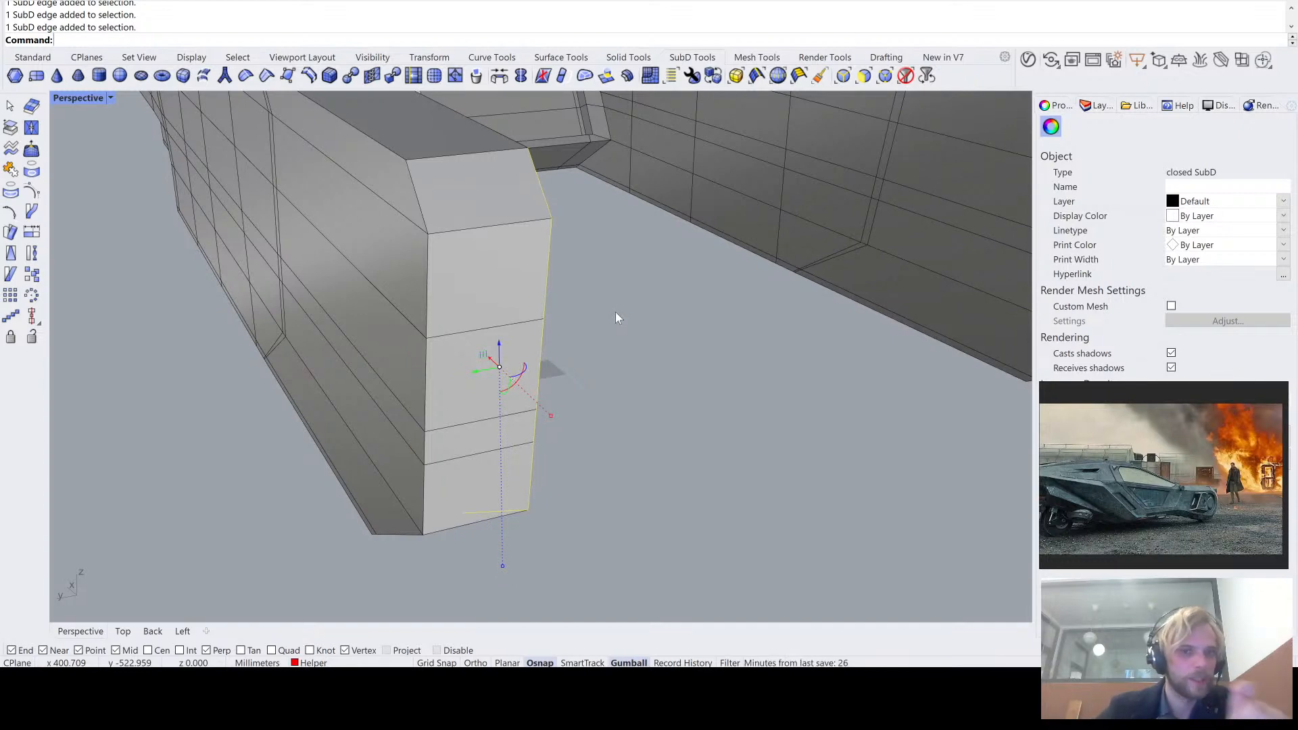
click(465, 156)
click(599, 267)
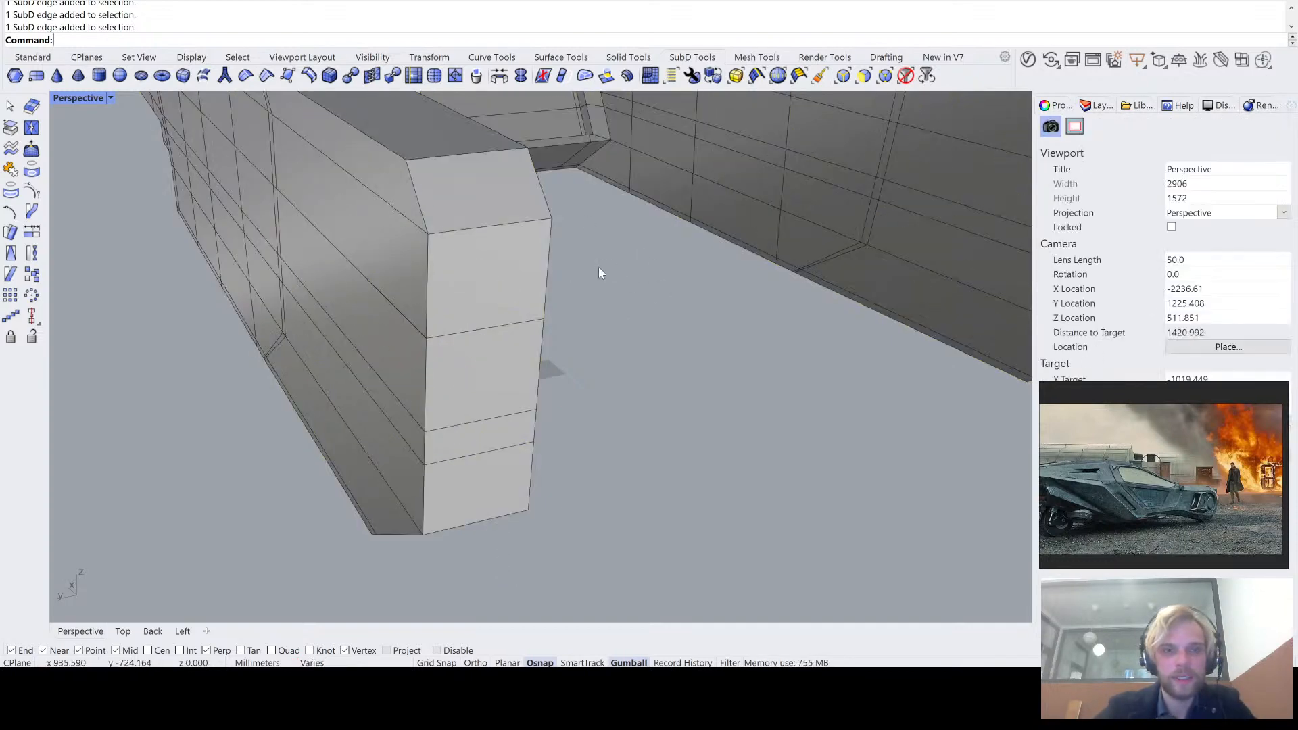
- Move the top edge of the tail arm end's upper bevel 10 mm down along the bevel's side edge
right_drag(598, 267, 676, 284)
ctrl+shift+click(635, 270)
scroll(598, 274, up, 3)
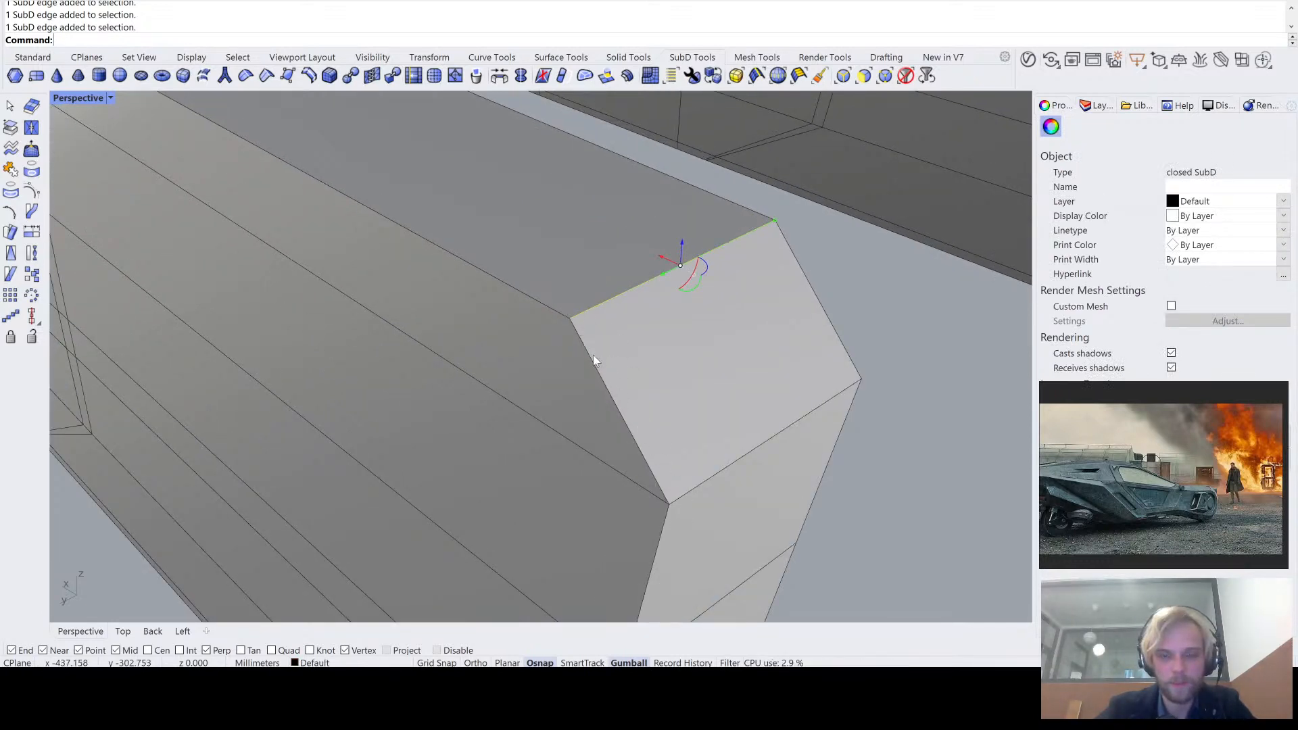
scroll(588, 339, up, 5)
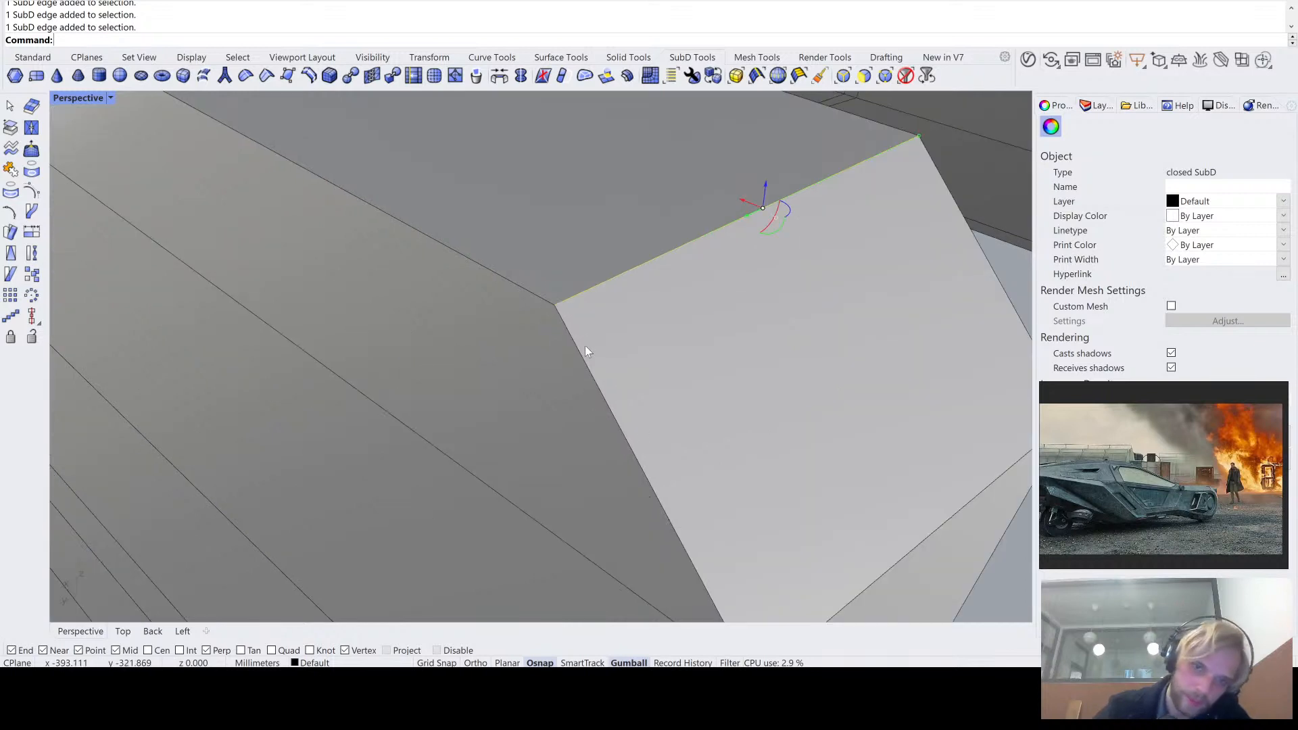
right_drag(586, 346, 576, 303)
scroll(555, 277, down, 5)
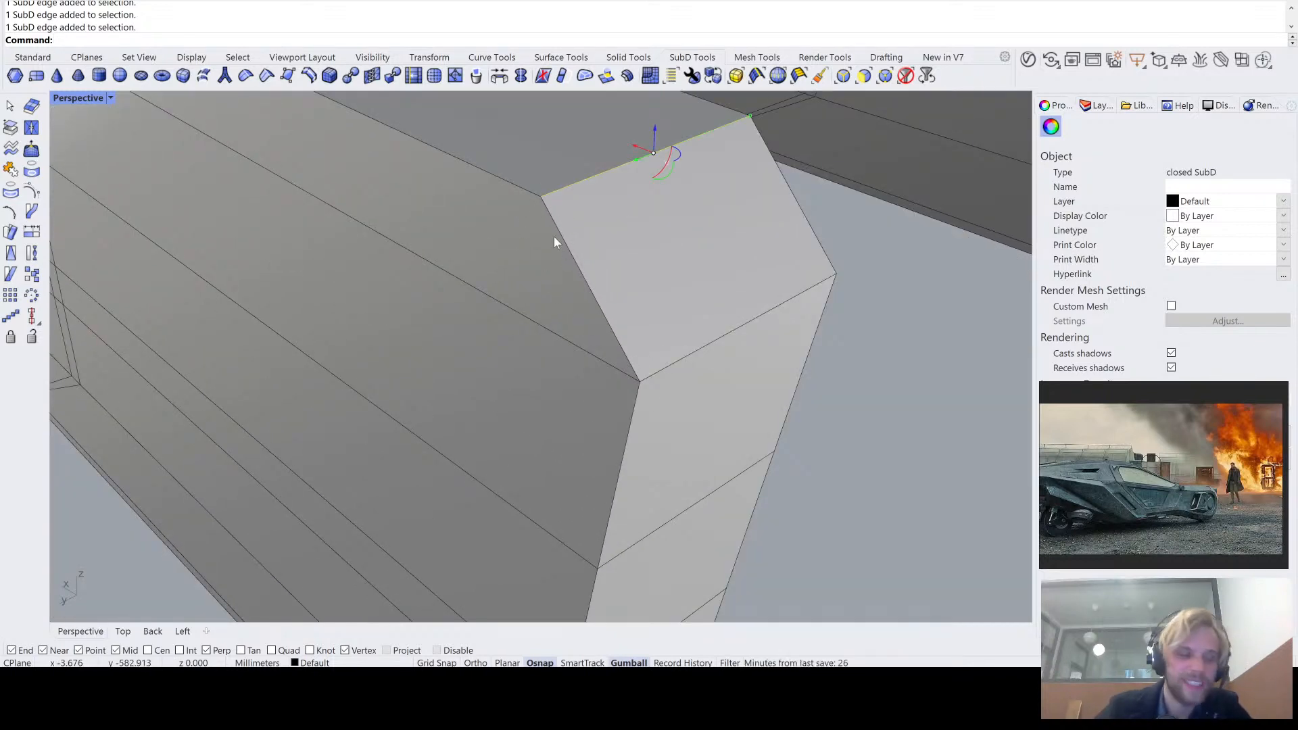
text(m)
key(Return)
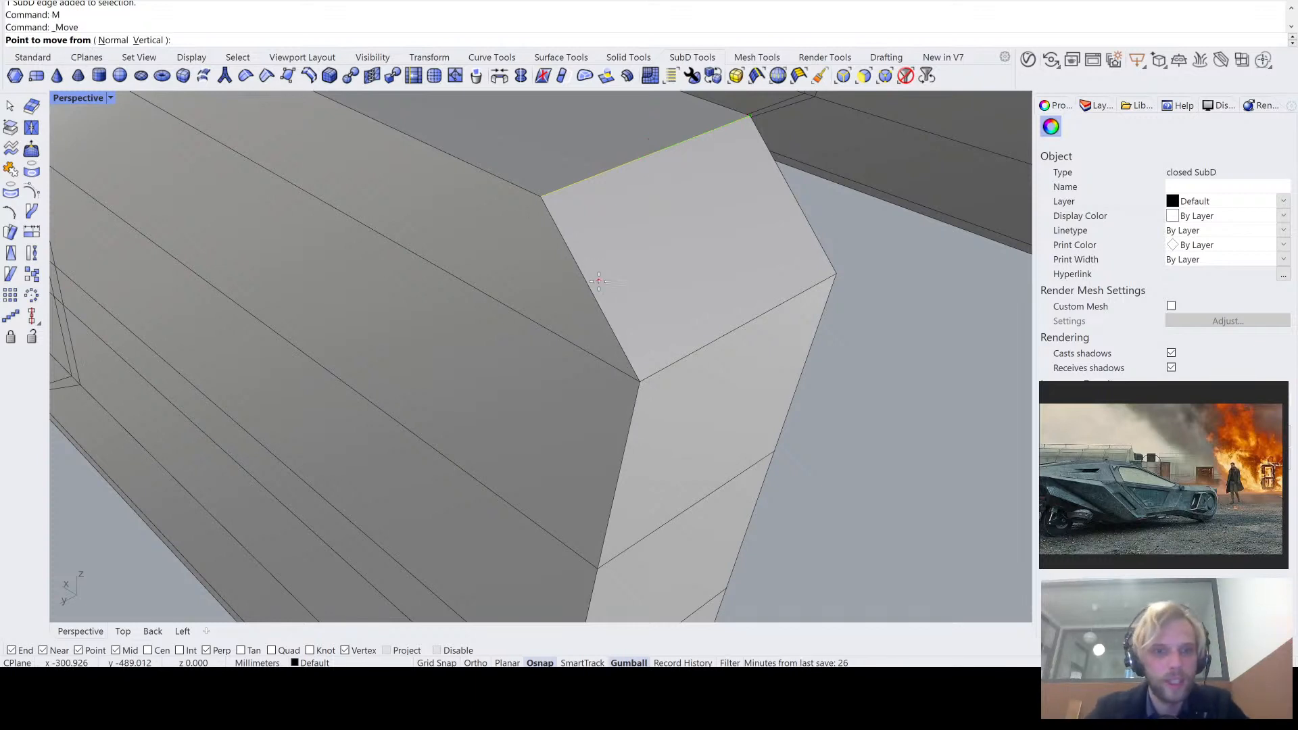
click(534, 201)
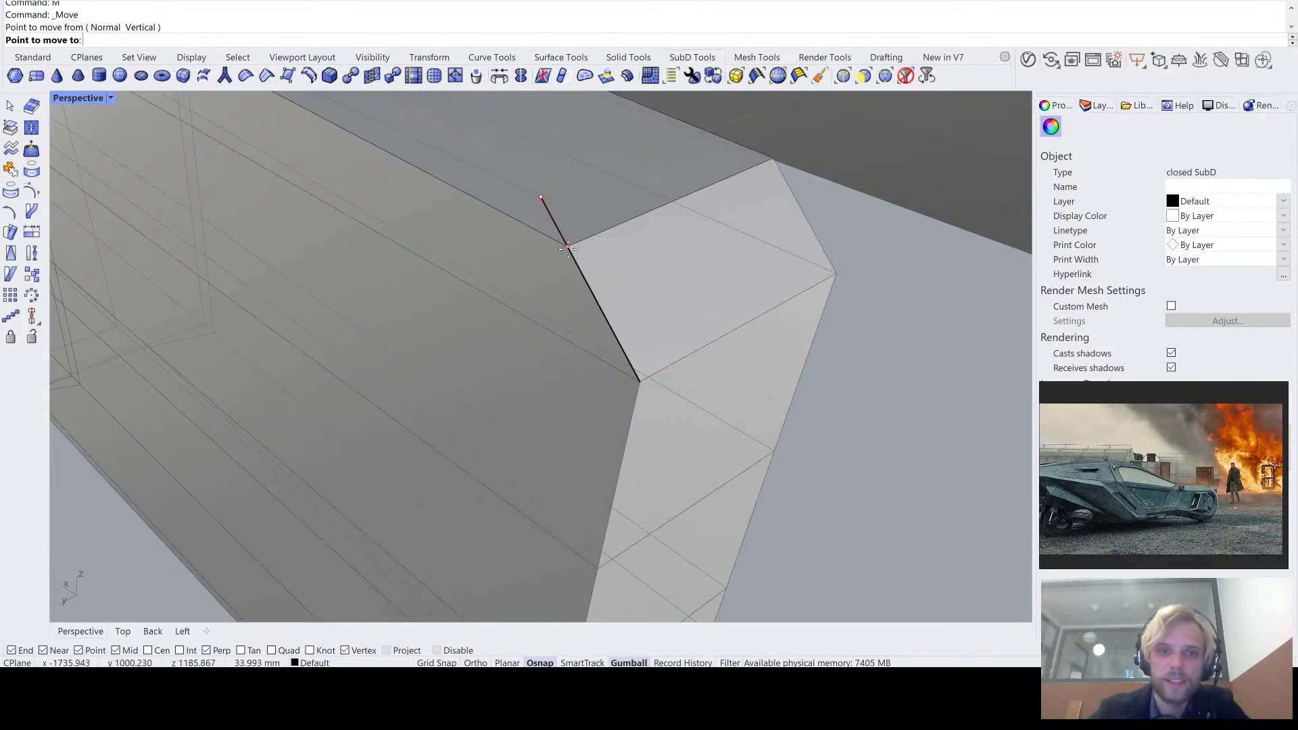
click(570, 254)
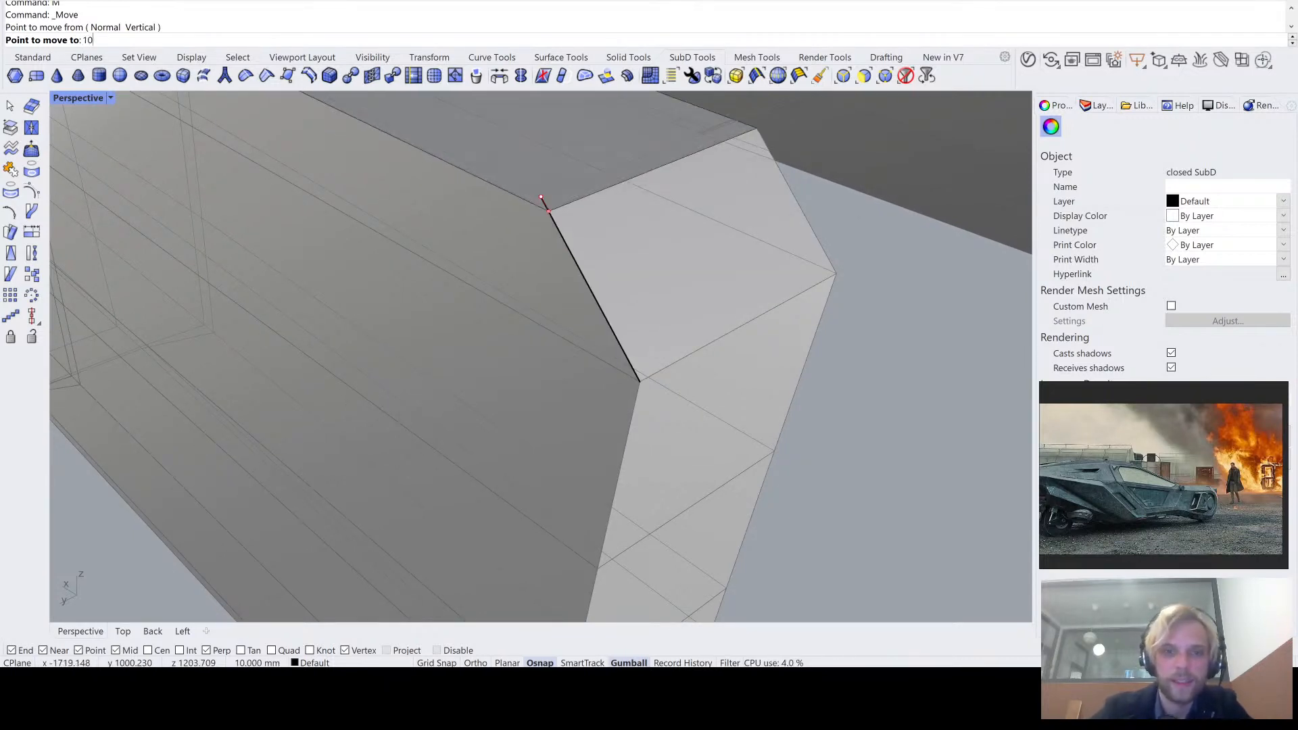
- Move the bottom edge of the narrow strip below the lower bevel 10 mm up along the strip's side edge
right_drag(569, 254, 429, 368)
click(426, 374)
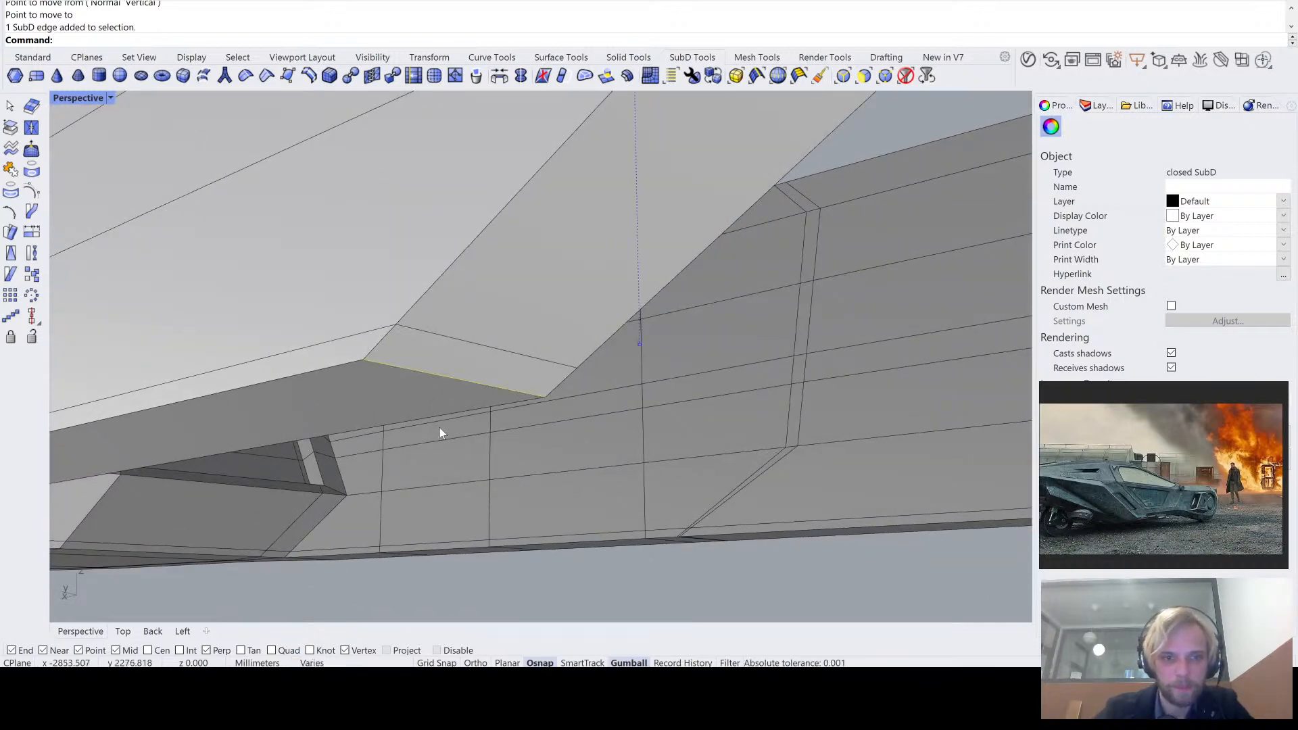
right_drag(440, 431, 448, 384)
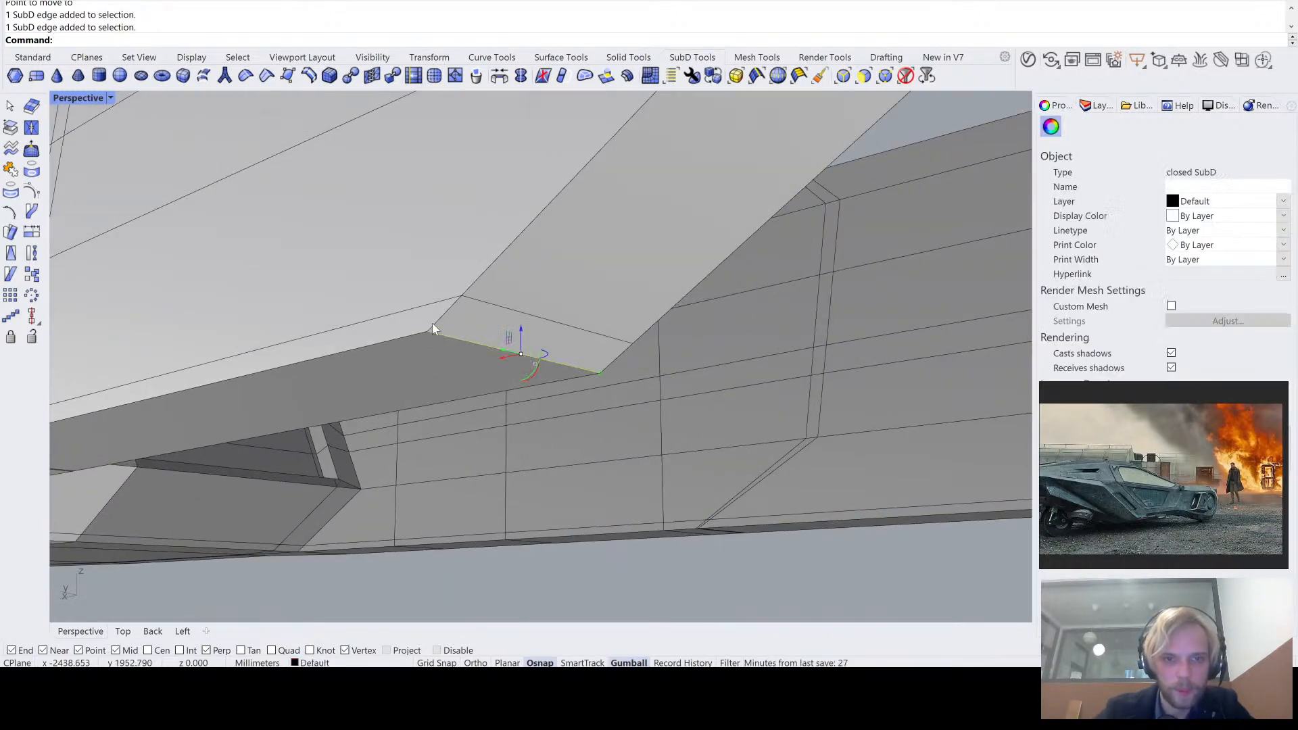
text(M)
key(Return)
scroll(433, 324, up, 3)
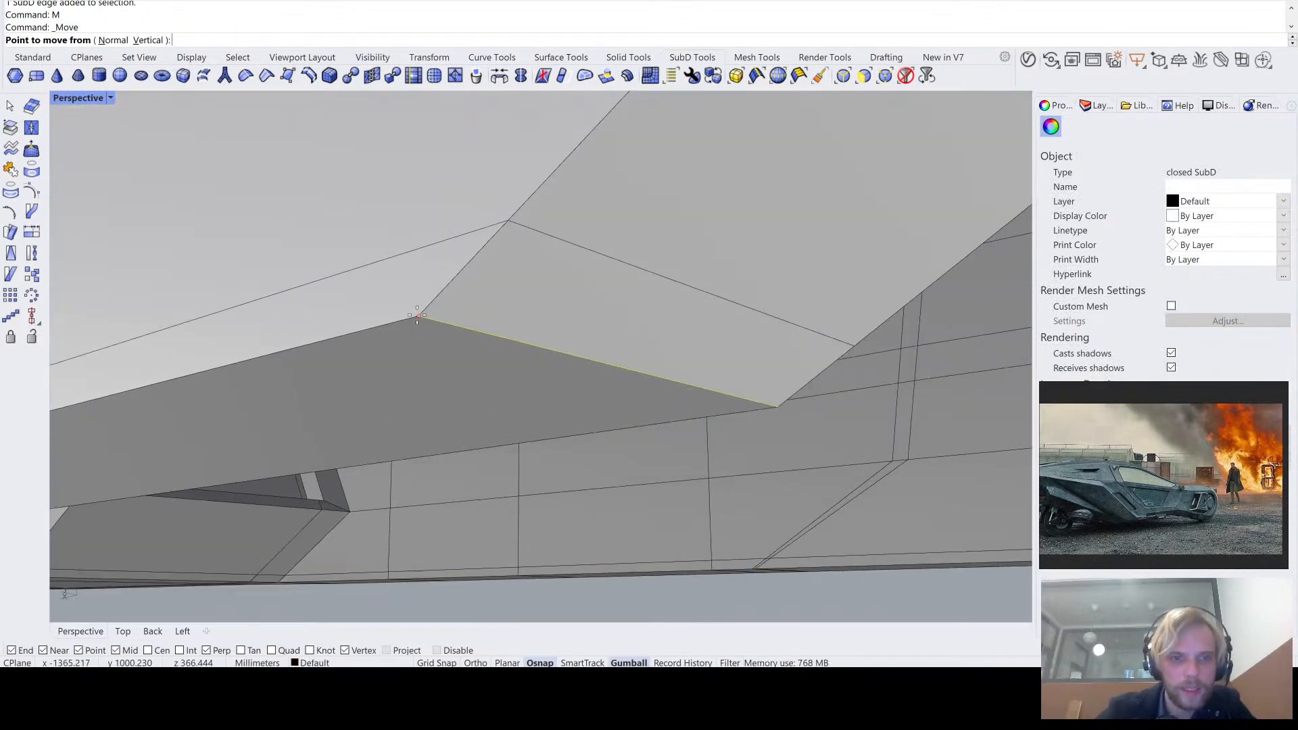
click(420, 317)
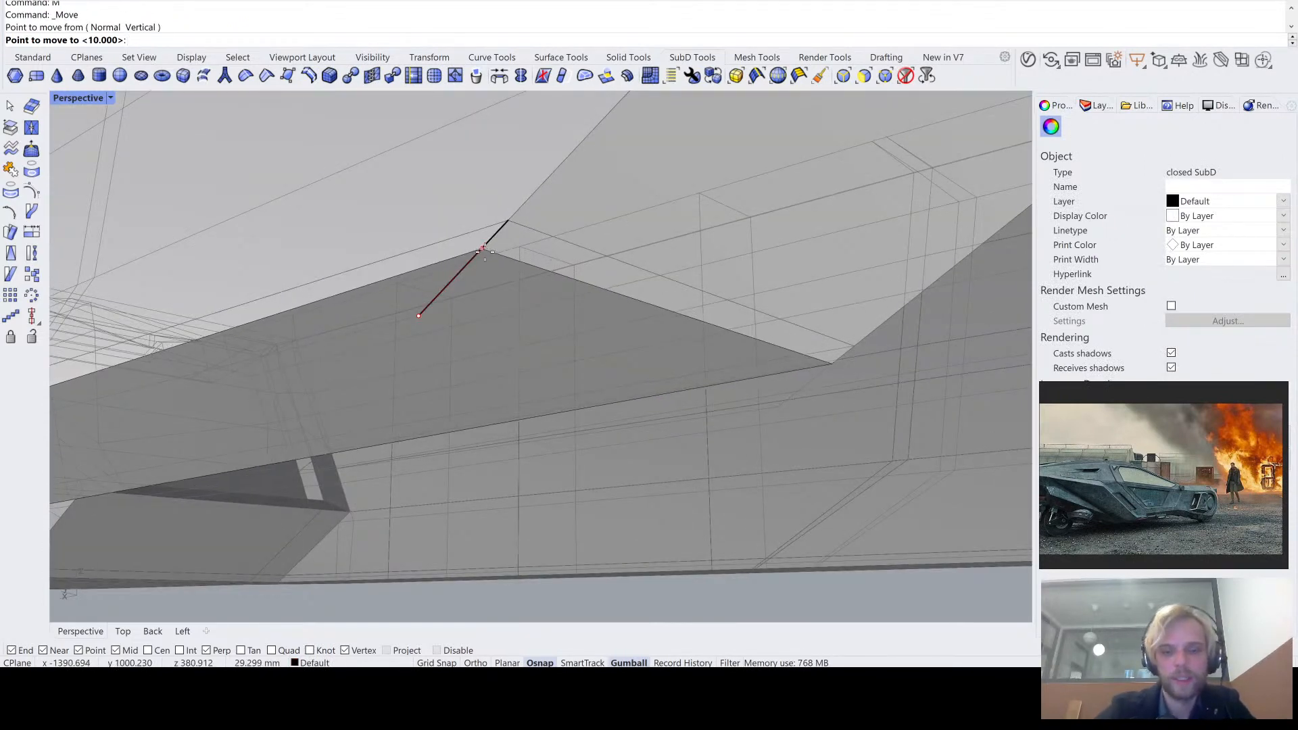
click(485, 251)
scroll(485, 253, down, 4)
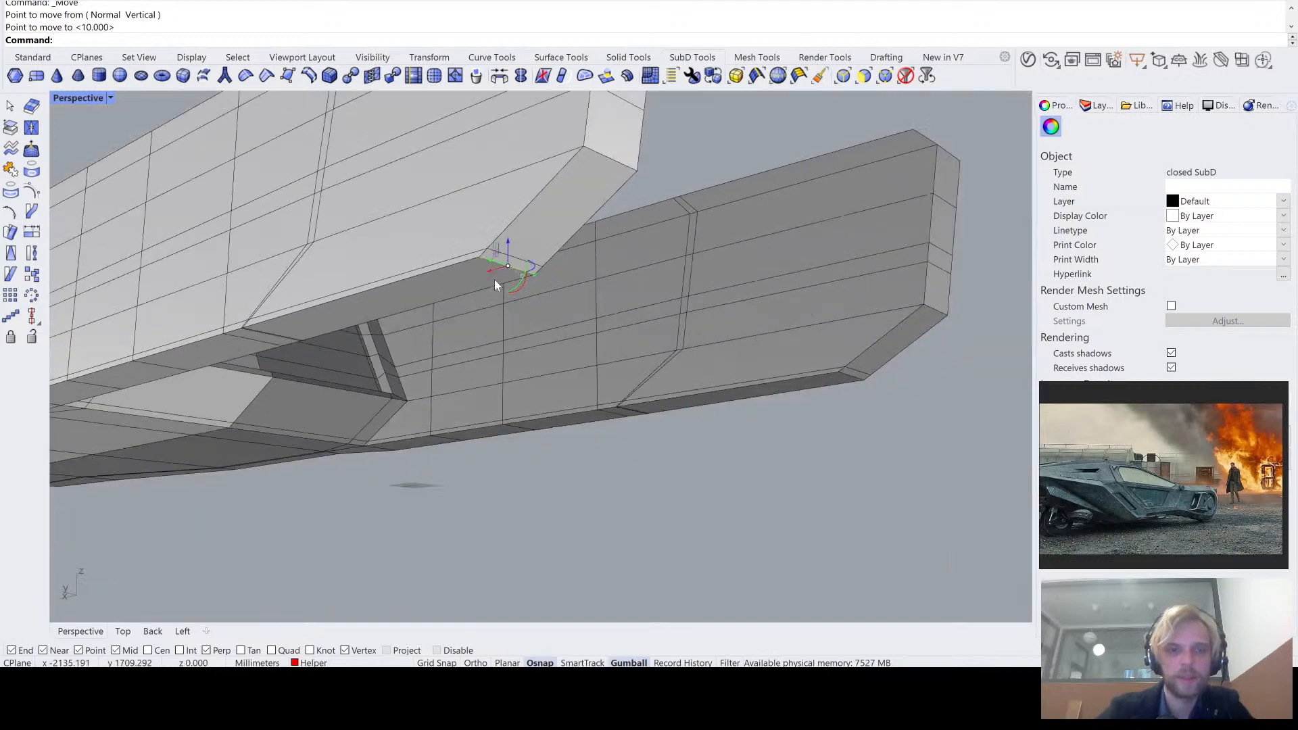
- Move all end faces of the extruded tail arm, including both bevels and the bottom strip, back along X to the original end
scroll(494, 279, down, 6)
click(501, 353)
right_drag(501, 353, 473, 324)
scroll(451, 318, up, 10)
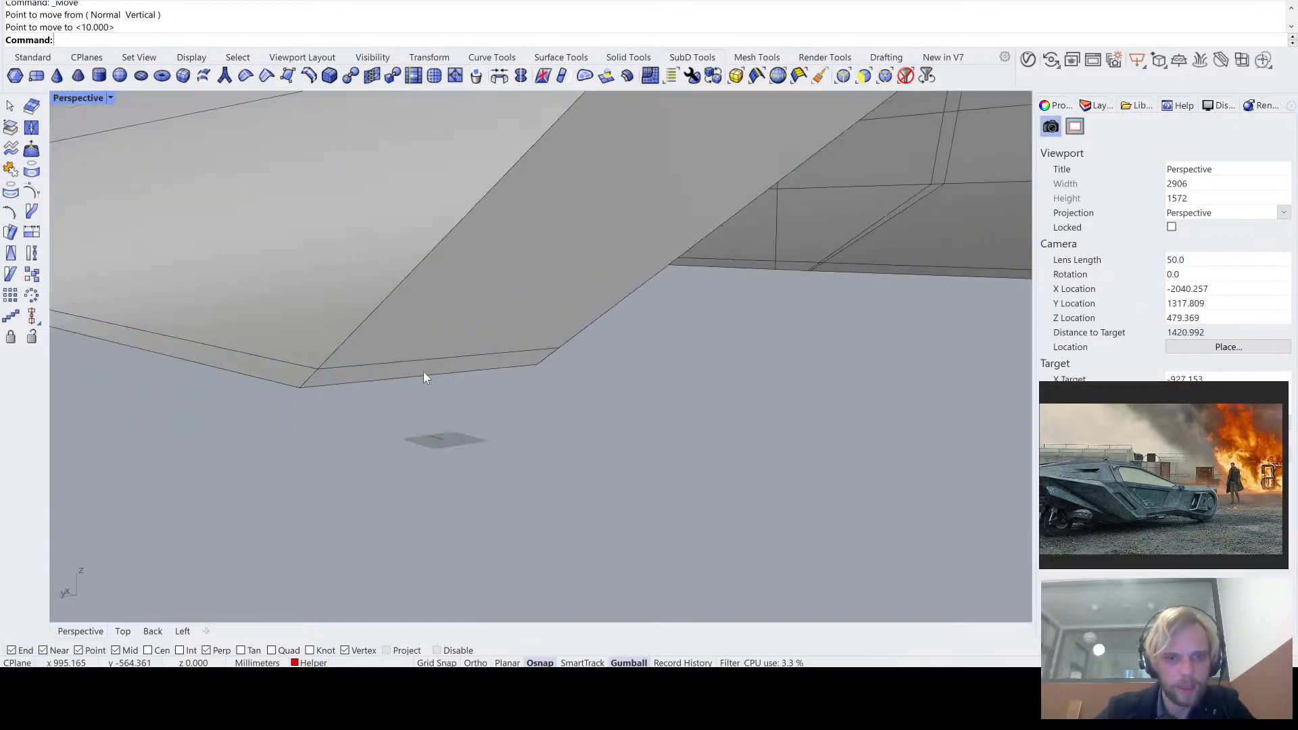
ctrl+shift+click(423, 376)
click(419, 497)
ctrl+shift+click(374, 376)
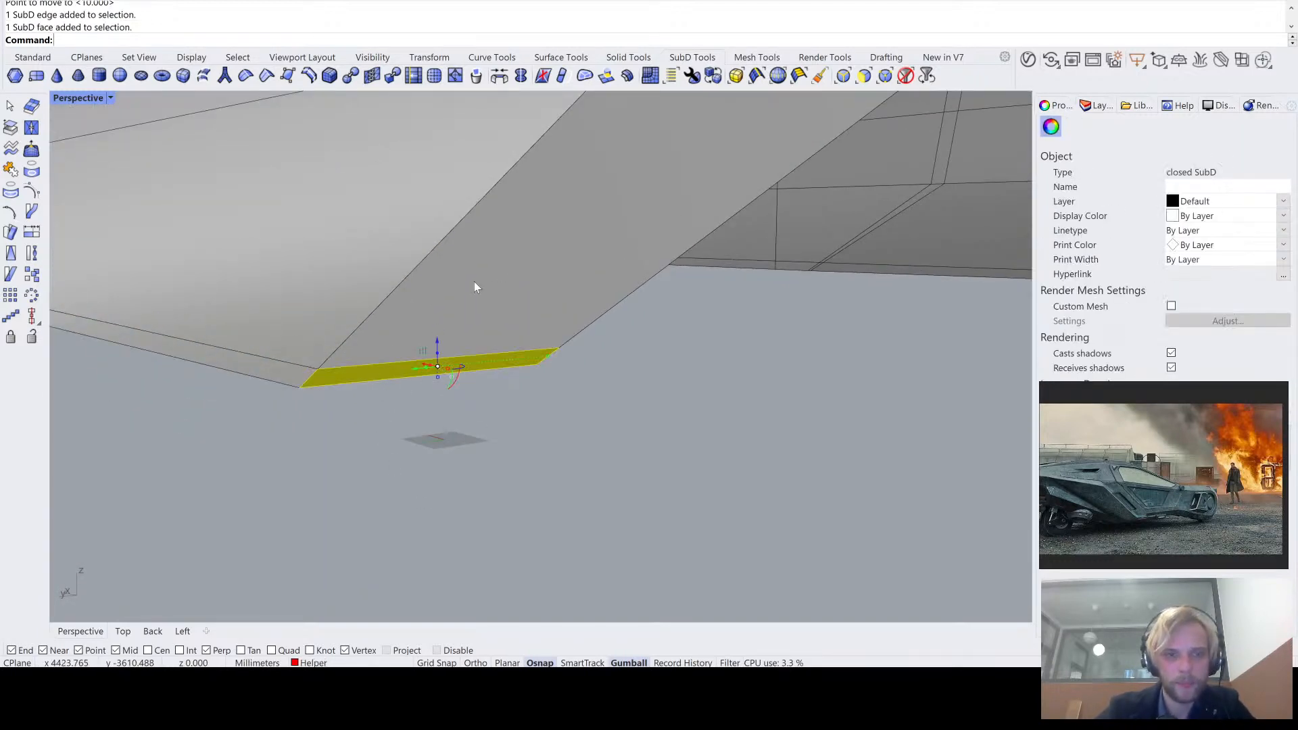
scroll(475, 287, down, 5)
ctrl+shift+click(529, 244)
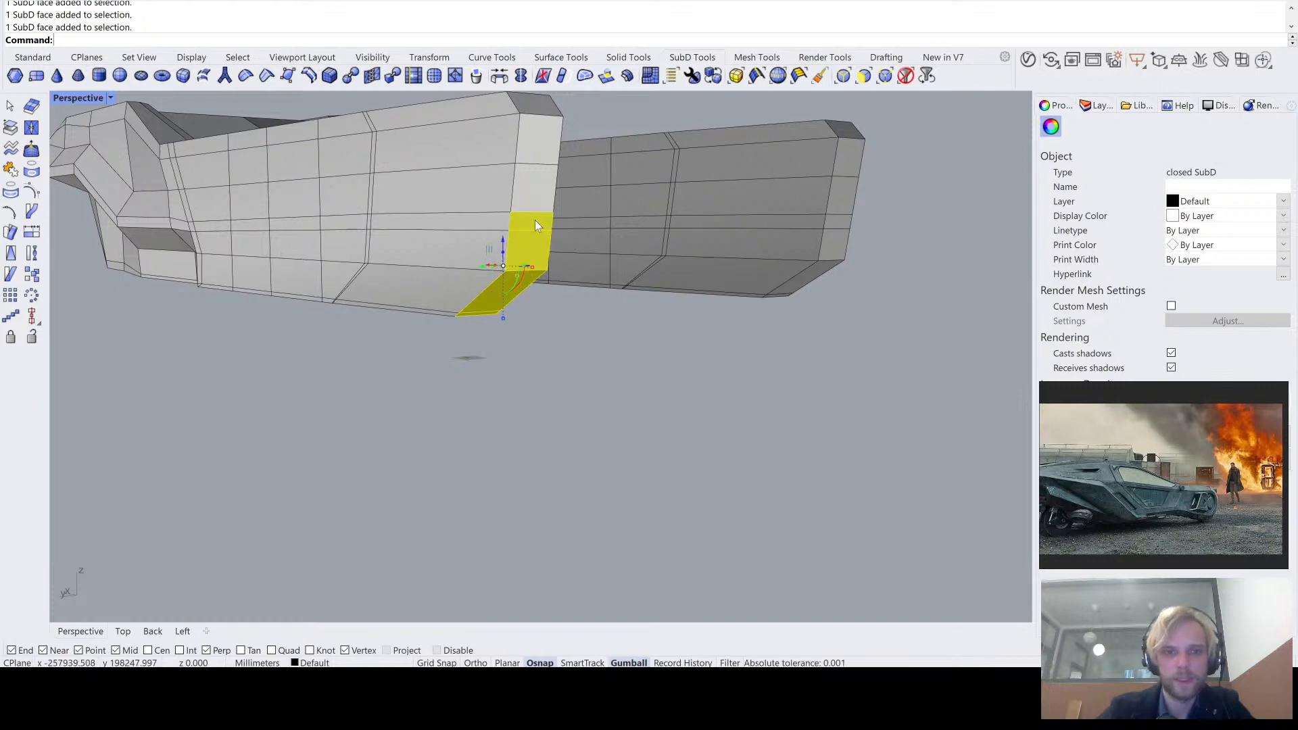
ctrl+shift+click(539, 186)
ctrl+shift+click(549, 129)
ctrl+shift+click(540, 98)
ctrl+shift+click(532, 101)
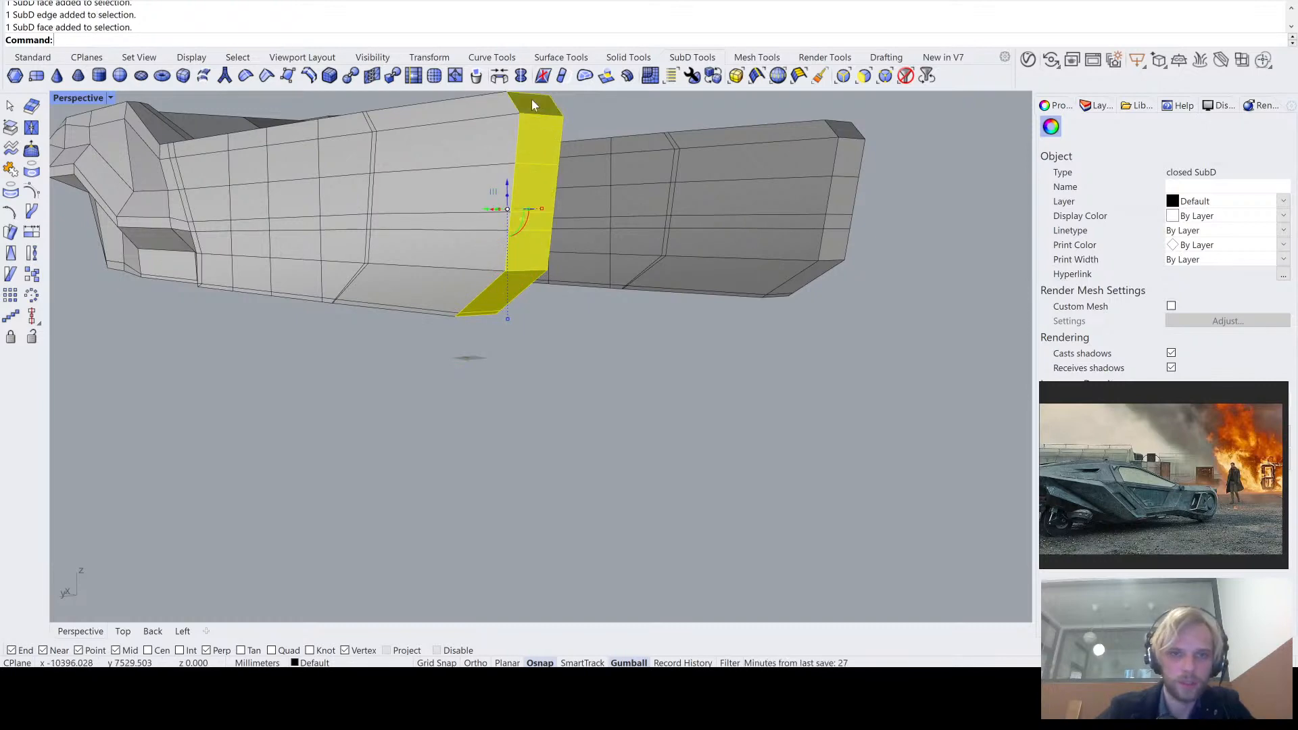
right_drag(509, 173, 530, 277)
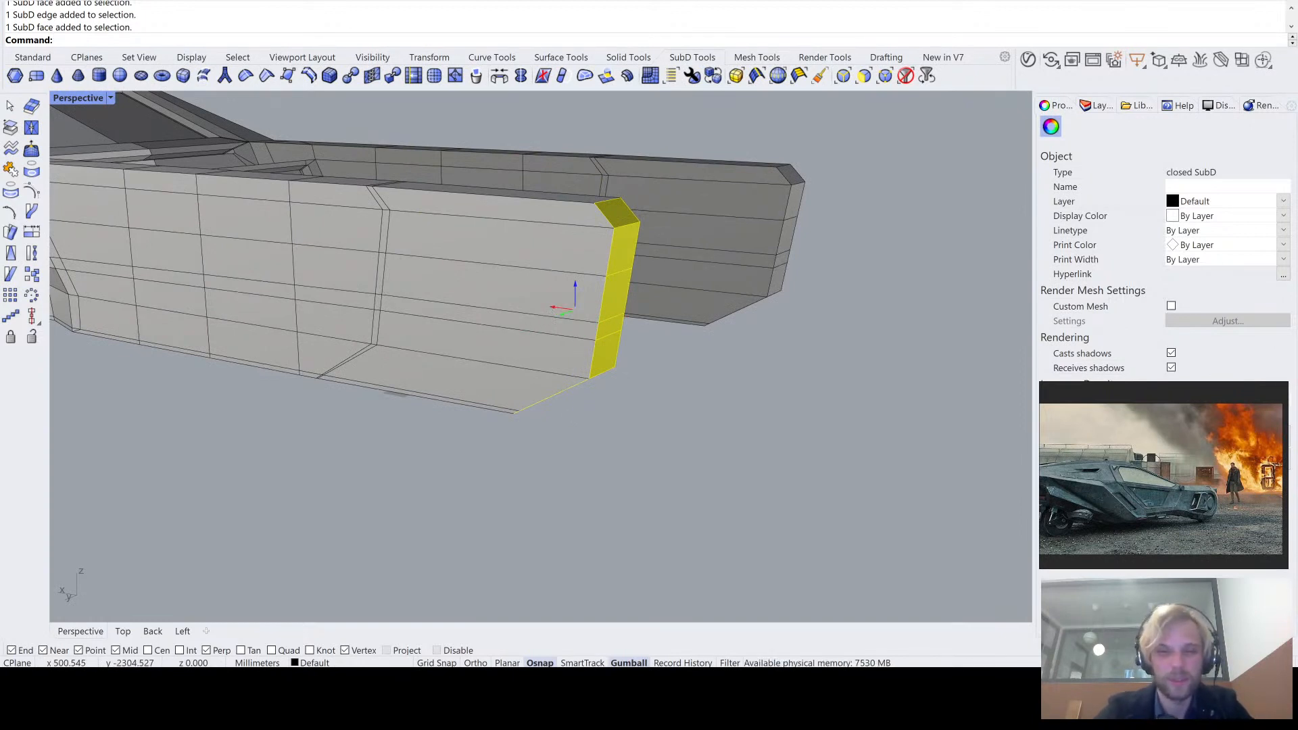
key(Escape)
key(Escape)
- Display the SubDs smooth and apply the EMap environment map analysis to the vehicle body
right_drag(442, 313, 460, 306)
scroll(460, 307, up, 8)
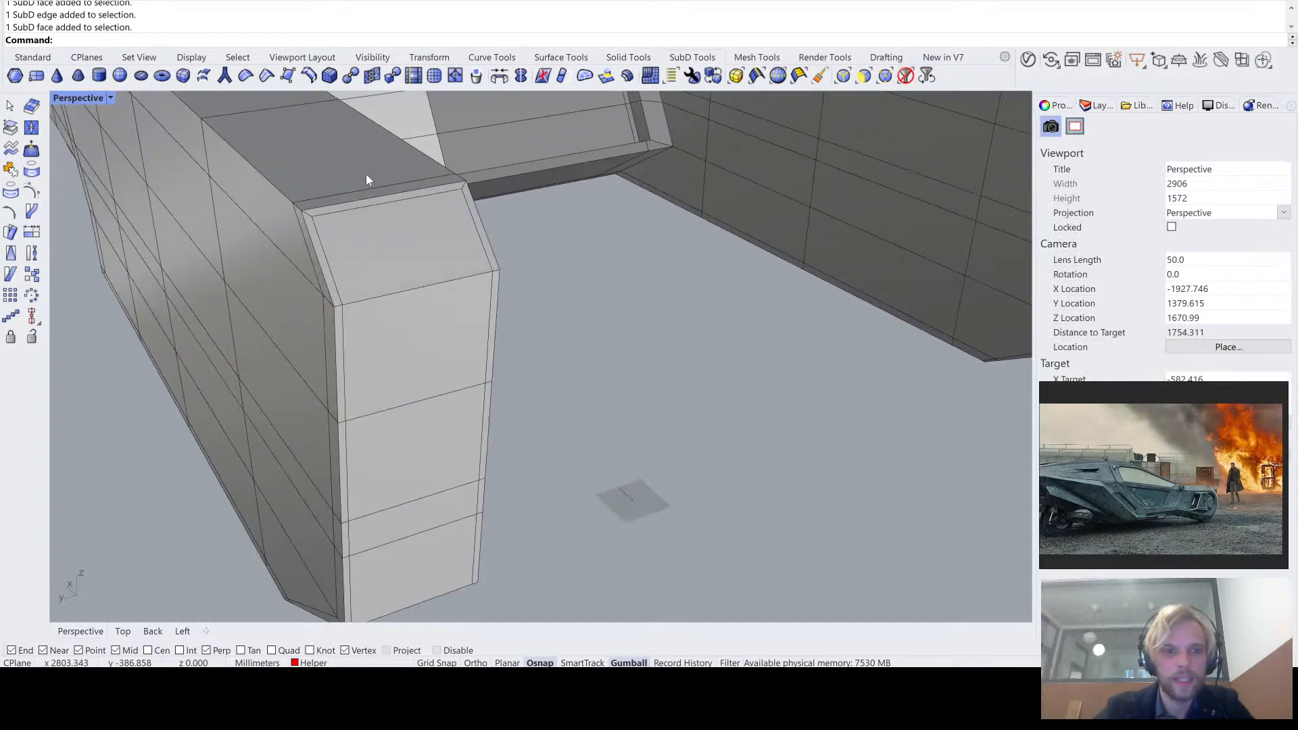
scroll(590, 241, down, 5)
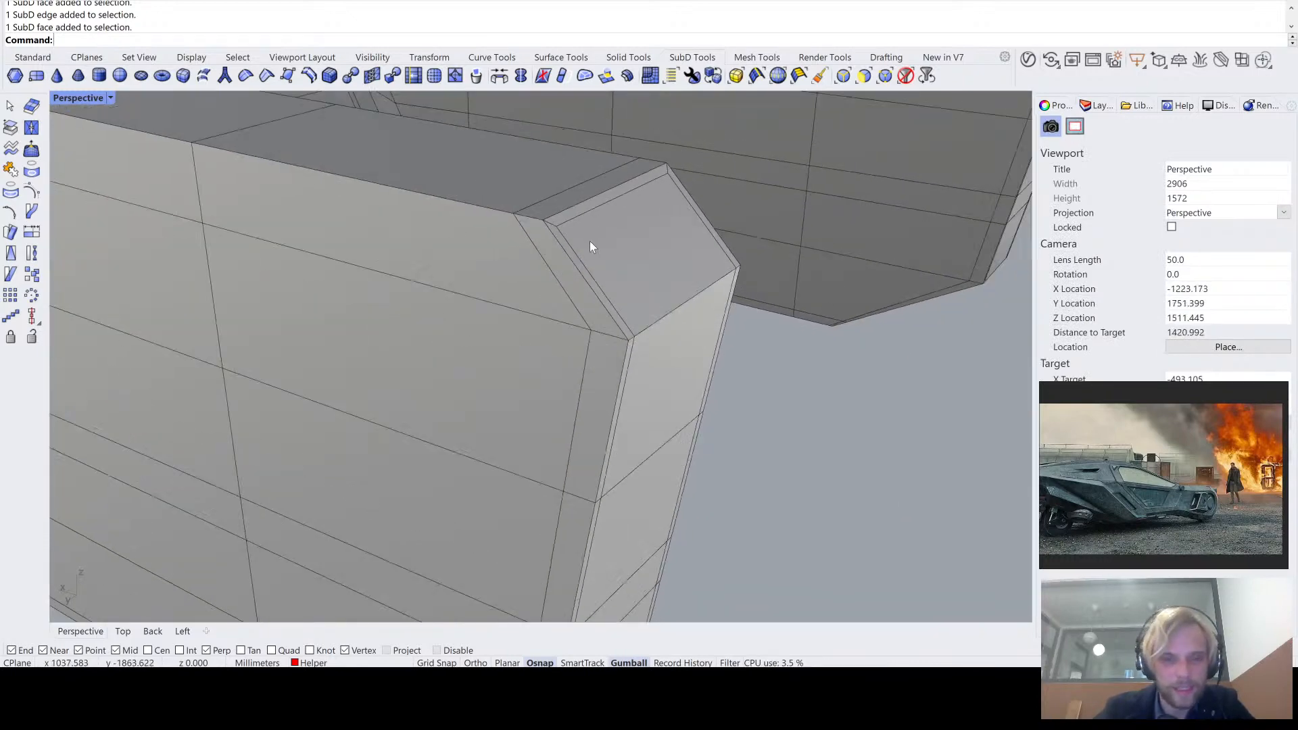
right_drag(514, 240, 539, 284)
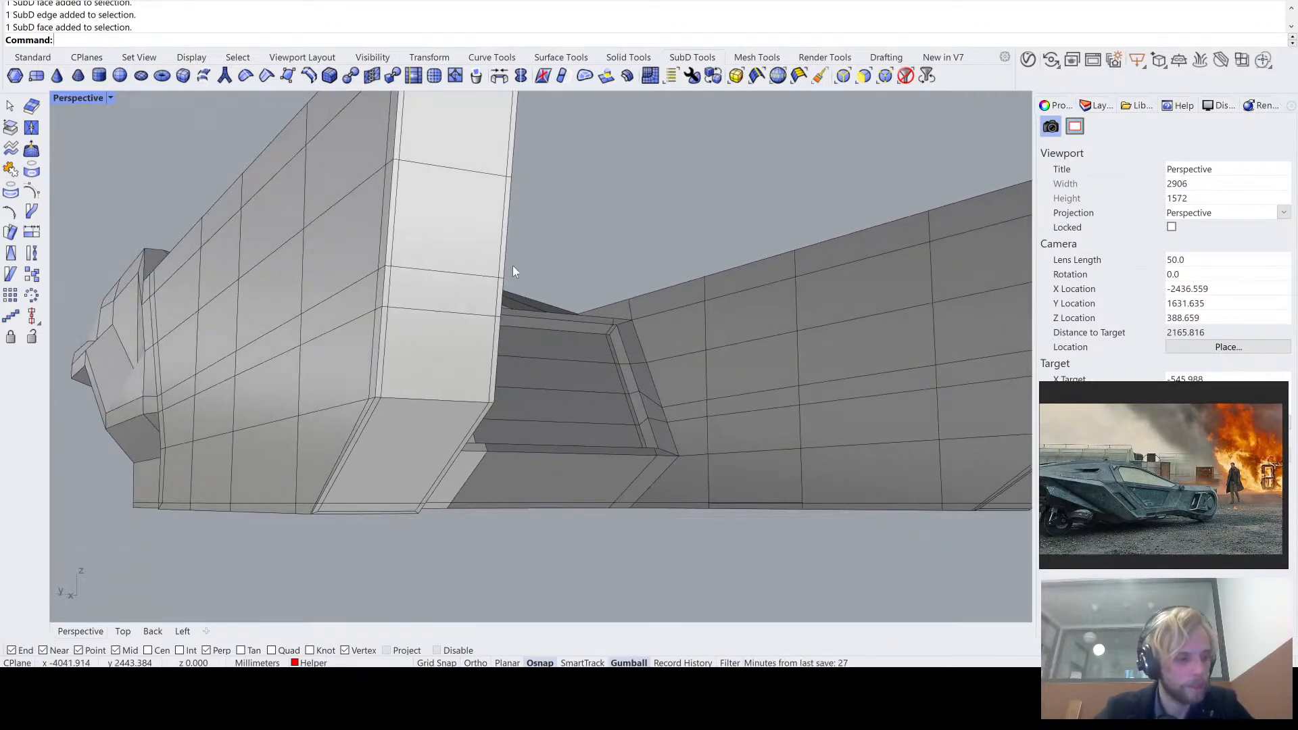
key(Tab)
right_drag(512, 266, 379, 411)
scroll(493, 165, up, 2)
click(422, 371)
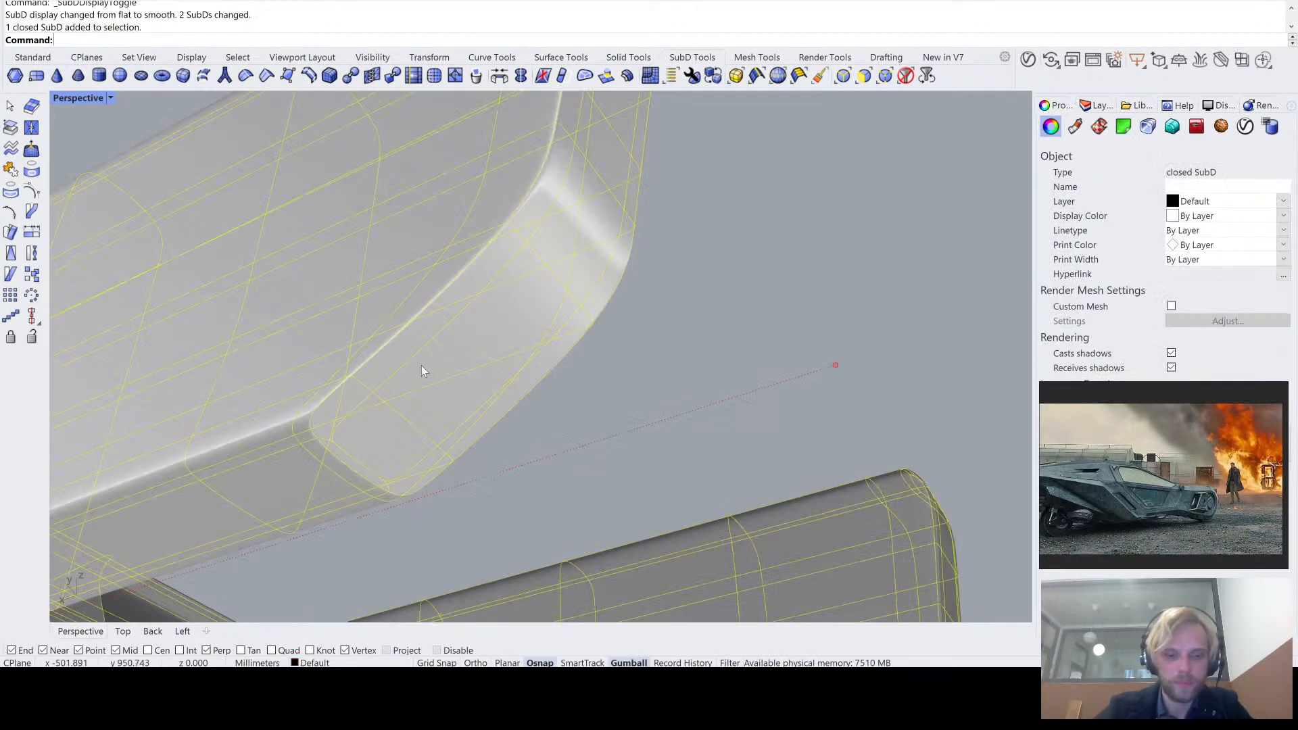
text(emap)
key(Return)
click(582, 369)
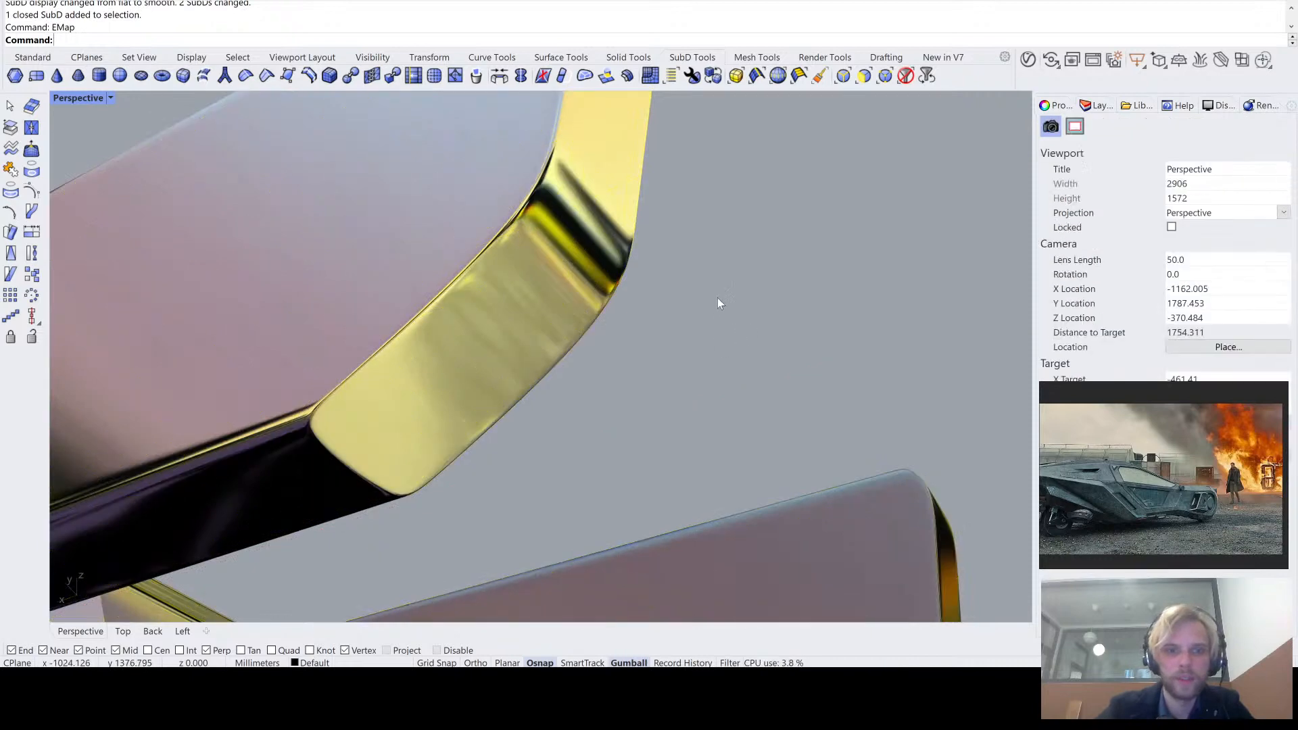
- Examine the reflections on the tail arm ends and bevel corners with different environment map images, and close the analysis
right_drag(716, 297, 702, 330)
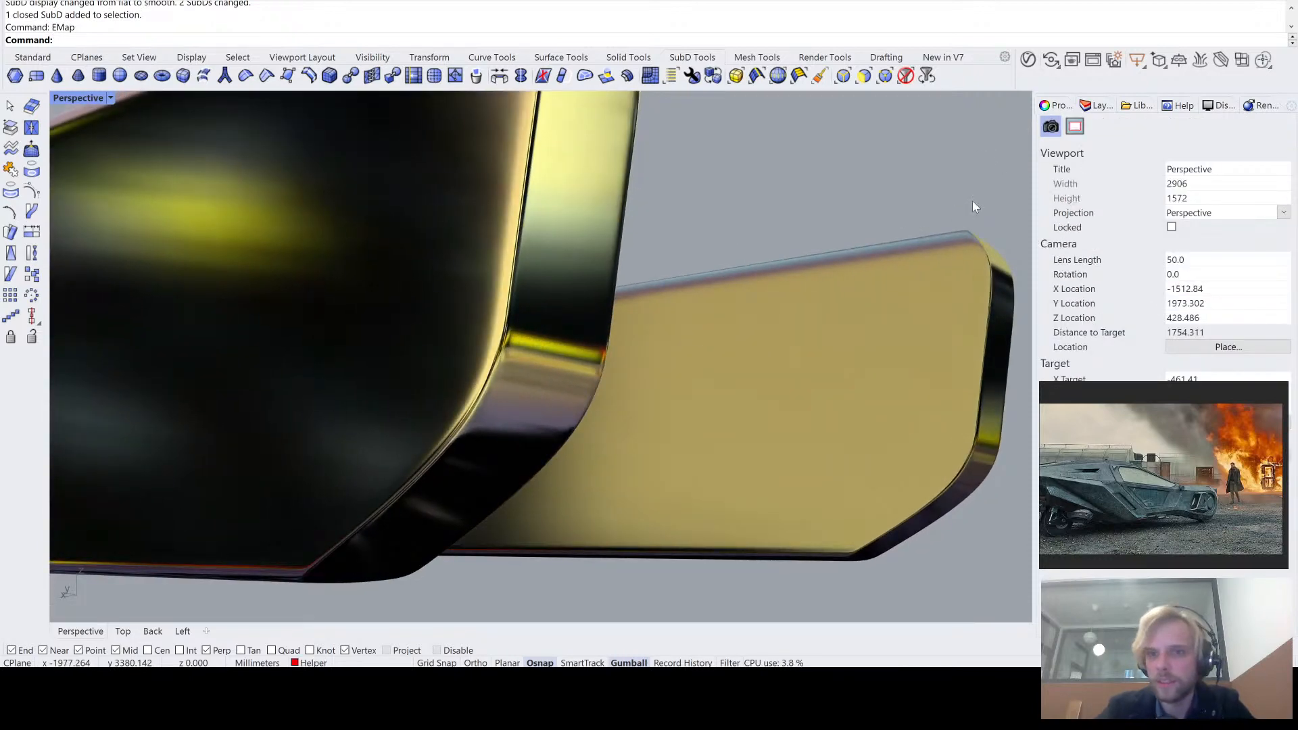
right_drag(977, 225, 685, 282)
scroll(480, 181, up, 4)
right_drag(574, 186, 582, 217)
scroll(538, 233, down, 6)
scroll(433, 350, up, 4)
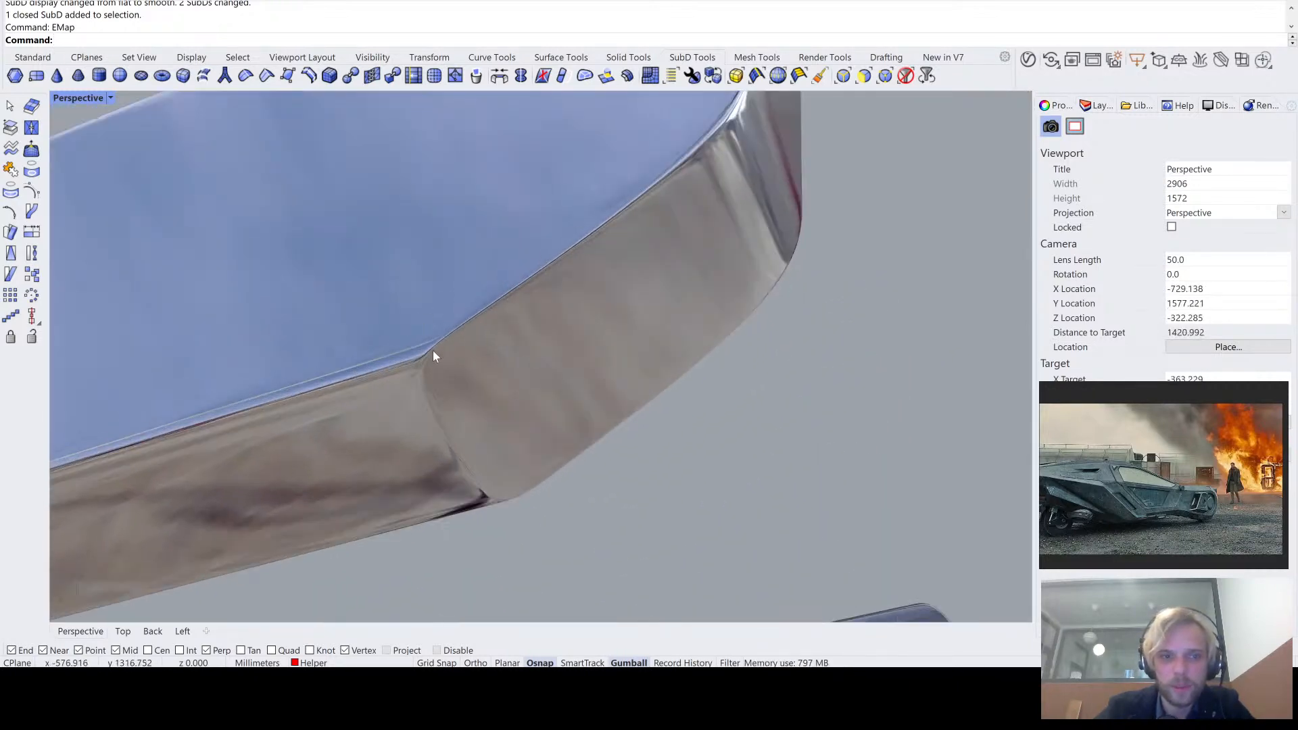
right_drag(433, 351, 374, 349)
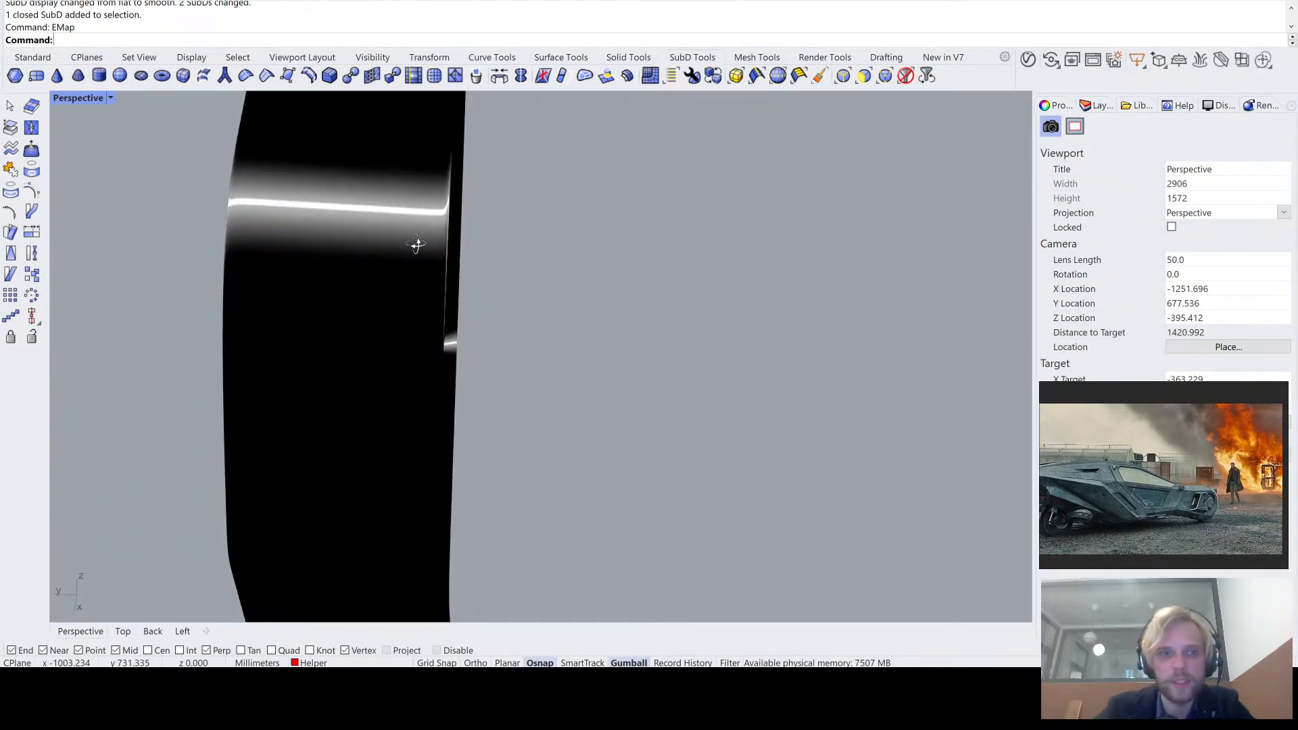
mouse_move(418, 243)
right_down()
mouse_move(383, 289)
mouse_move(423, 324)
mouse_move(466, 313)
mouse_move(420, 336)
mouse_move(464, 297)
mouse_move(442, 232)
mouse_move(446, 180)
mouse_move(450, 261)
mouse_move(960, 106)
right_up()
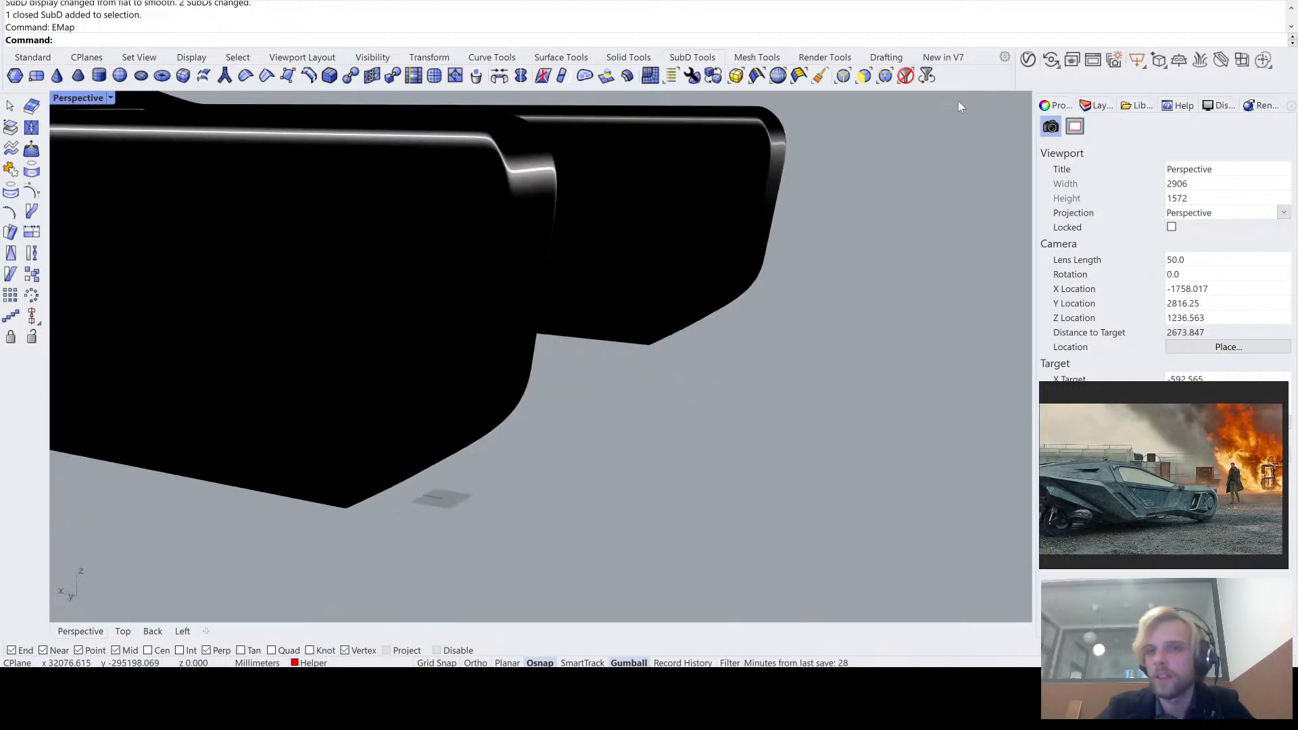
click(1007, 119)
- Display the SubDs flat and extrude all end faces of the tail arm, including both bevels, 100 mm inward along X
mouse_move(833, 309)
right_down()
mouse_move(528, 342)
mouse_move(410, 323)
mouse_move(430, 233)
right_up()
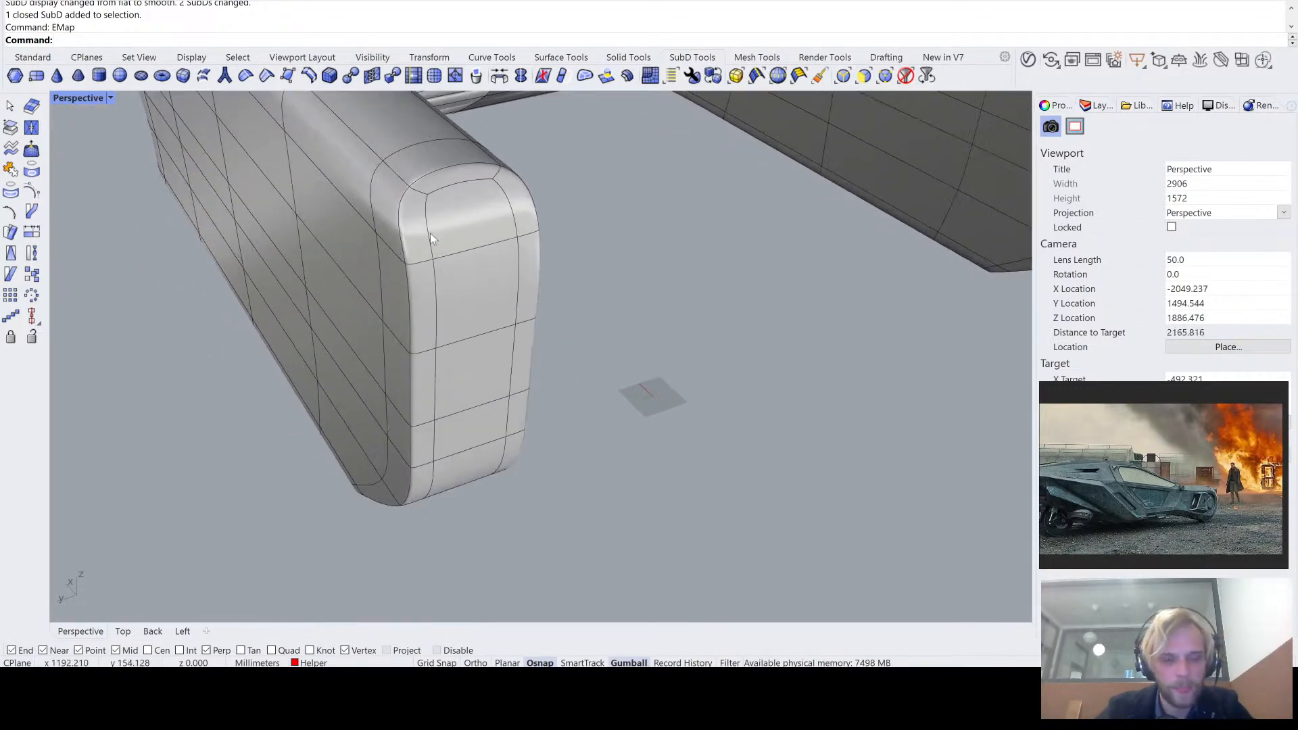
key(Tab)
ctrl+shift+click(453, 213)
ctrl+shift+click(464, 307)
ctrl+shift+click(463, 377)
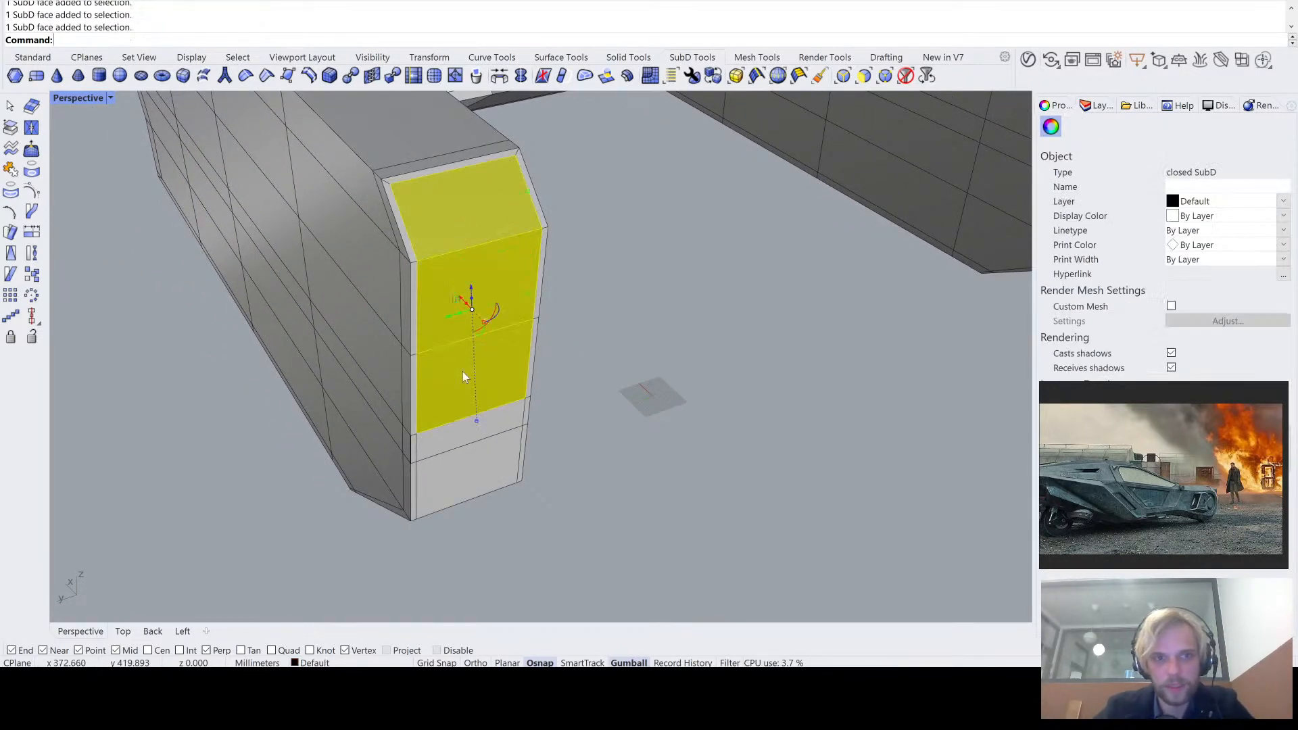
ctrl+shift+click(462, 442)
ctrl+shift+click(450, 495)
right_drag(451, 494, 467, 410)
ctrl+shift+click(460, 407)
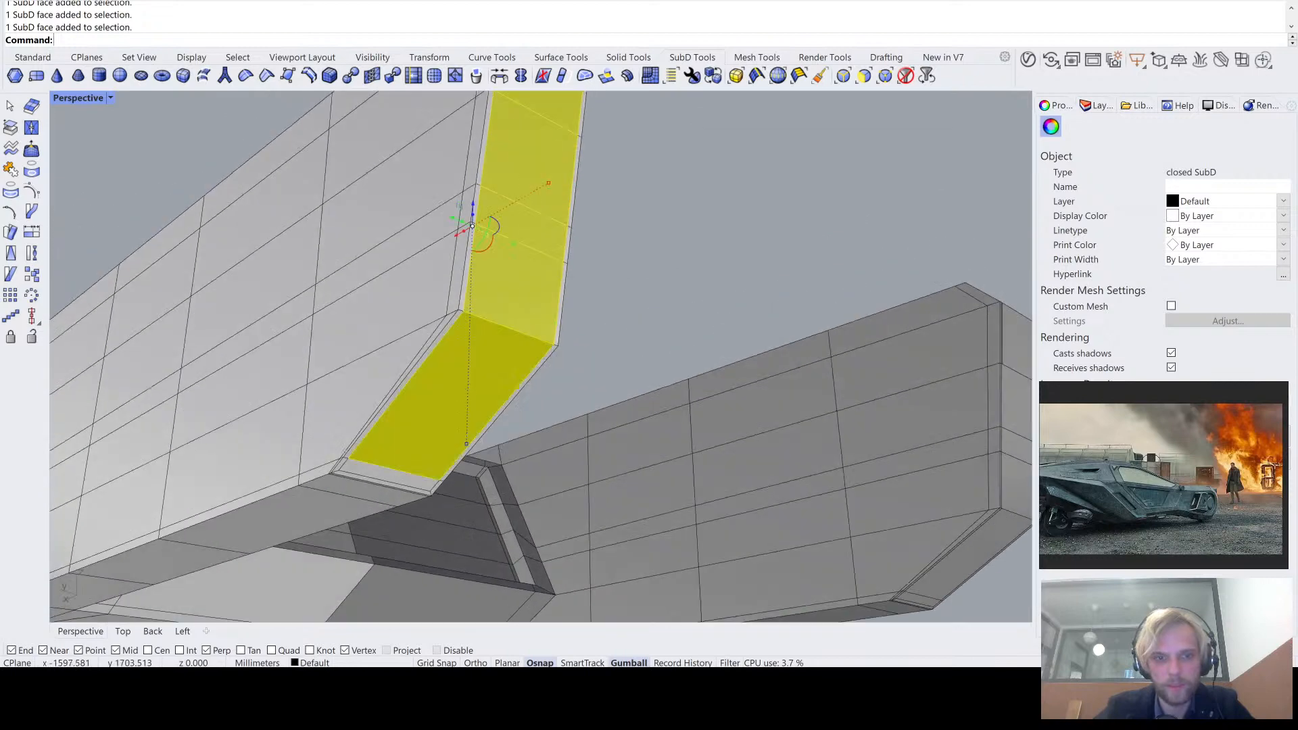
right_drag(454, 321, 497, 472)
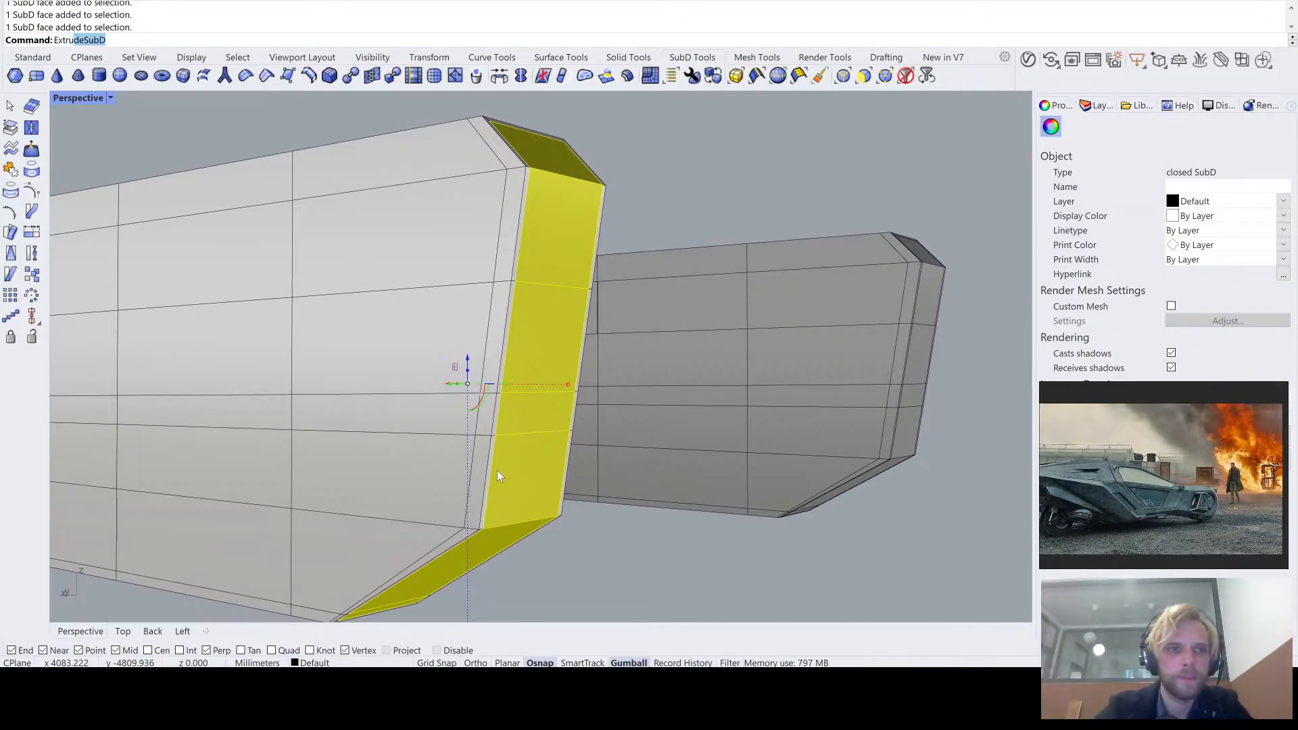
key(Return)
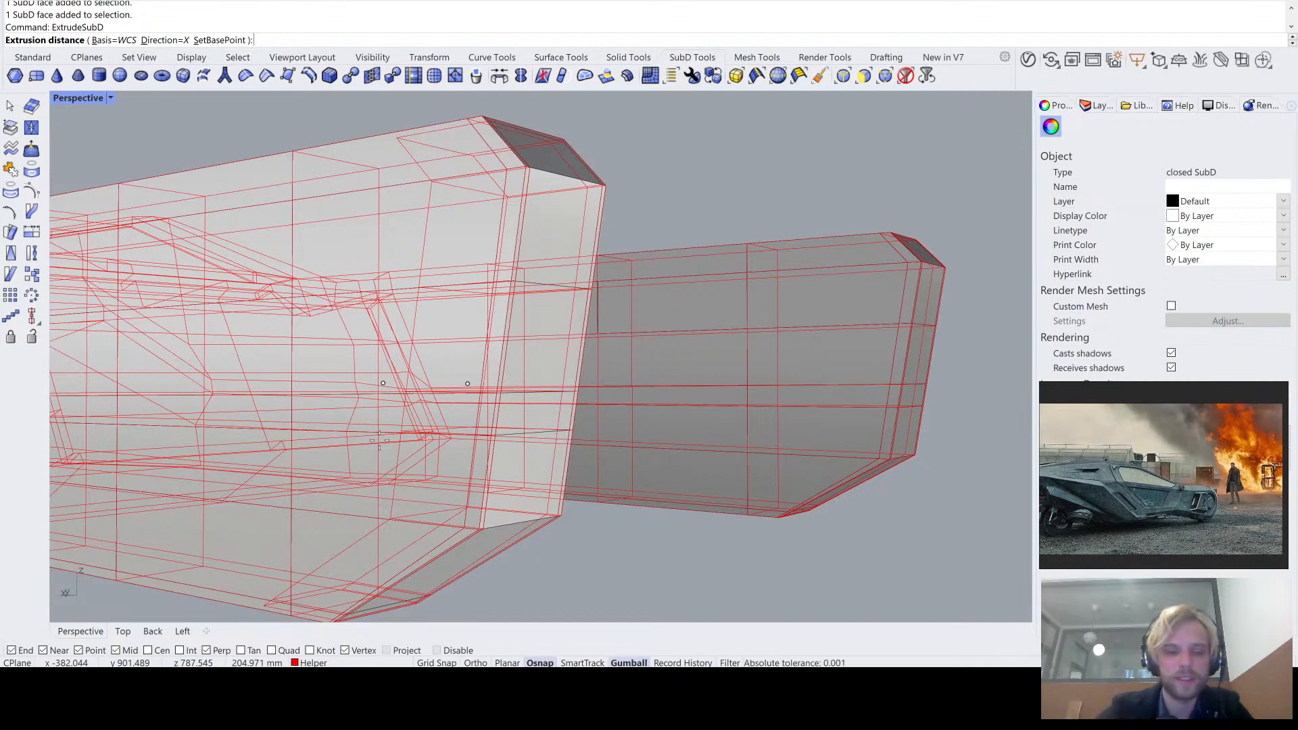
key(Return)
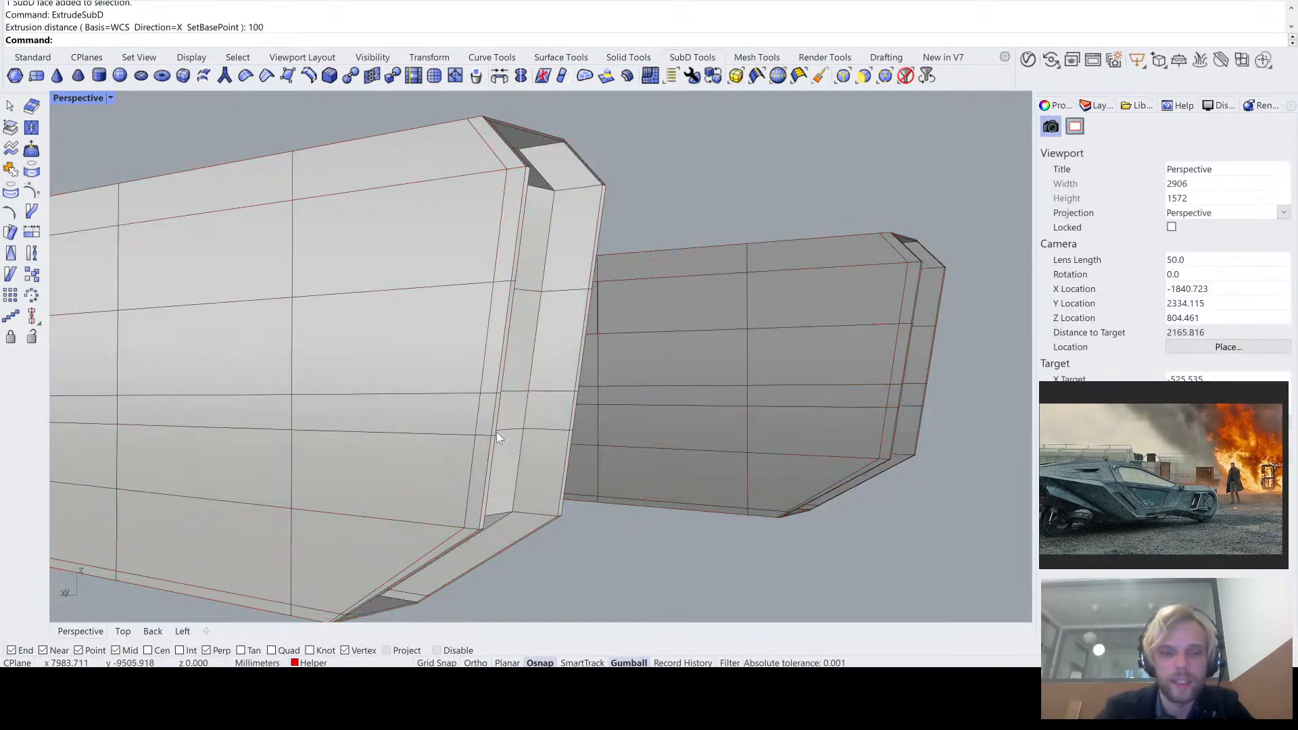
- Check the recessed tail arm end in smooth display and return to flat display
right_drag(496, 440, 432, 426)
key(Tab)
scroll(455, 429, down, 1)
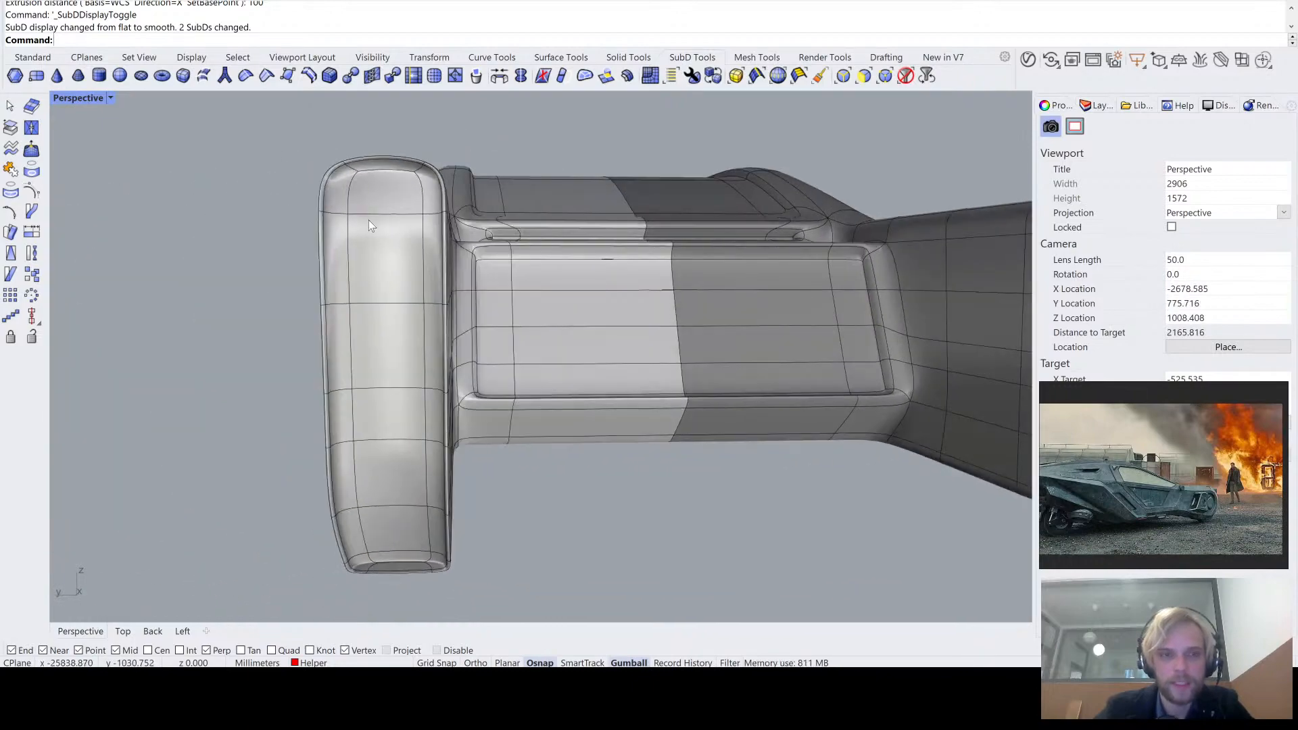
scroll(369, 216, up, 1)
key(Tab)
scroll(375, 219, down, 2)
- Move the recess's inner end faces deeper into the tail arm along X
right_drag(377, 222, 338, 135)
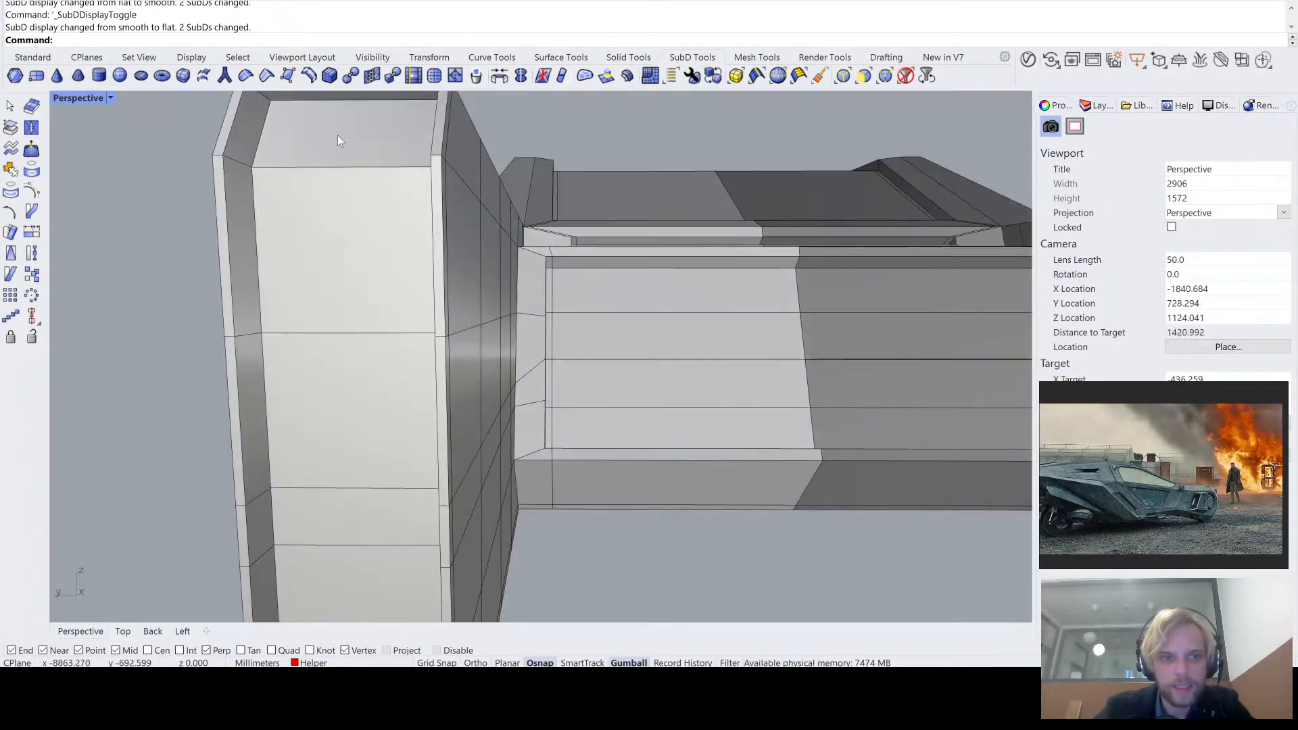
ctrl+shift+click(338, 135)
ctrl+shift+click(342, 262)
ctrl+shift+click(349, 433)
right_drag(351, 474, 505, 434)
ctrl+shift+click(362, 379)
ctrl+shift+click(376, 424)
scroll(514, 408, down, 2)
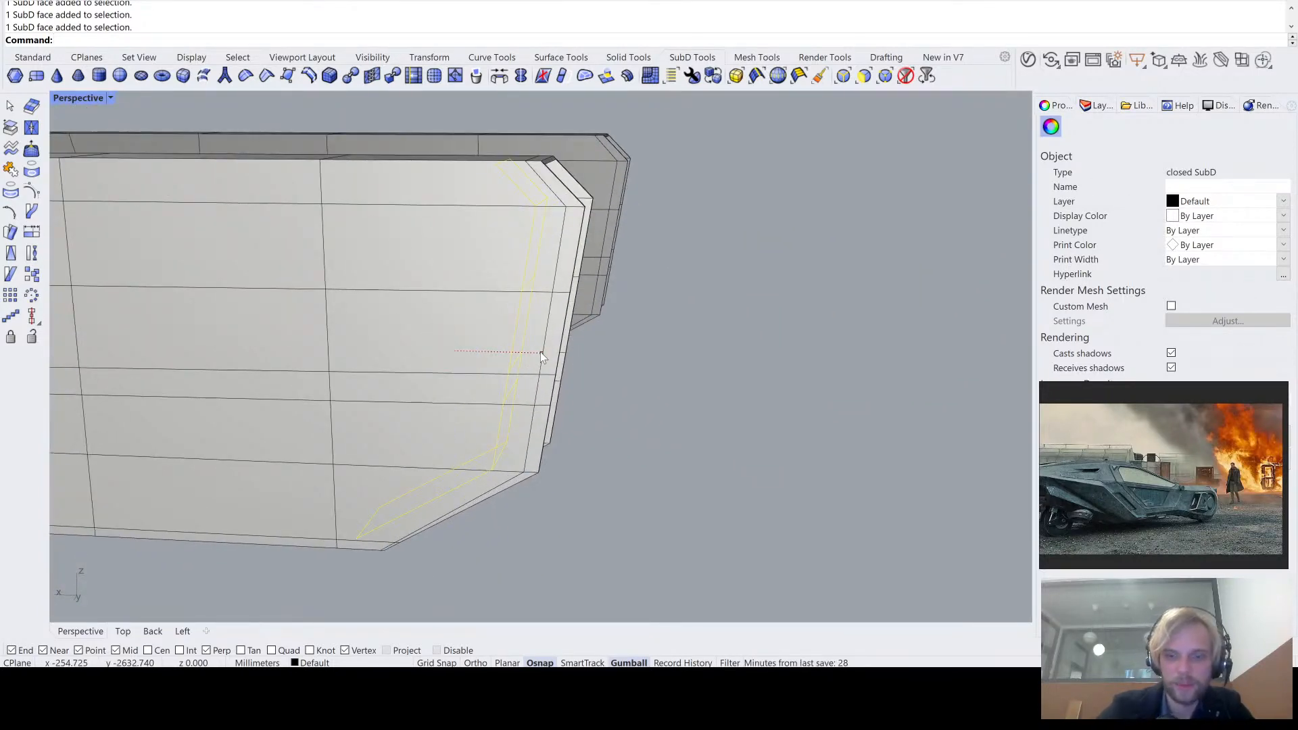
text(0)
key(Return)
drag(422, 353, 287, 361)
right_drag(546, 559, 426, 534)
click(378, 270)
- Review the deepened recess with the SubDs shown smooth, and switch back to the flat control shape
scroll(379, 271, up, 5)
scroll(378, 270, down, 6)
key(Tab)
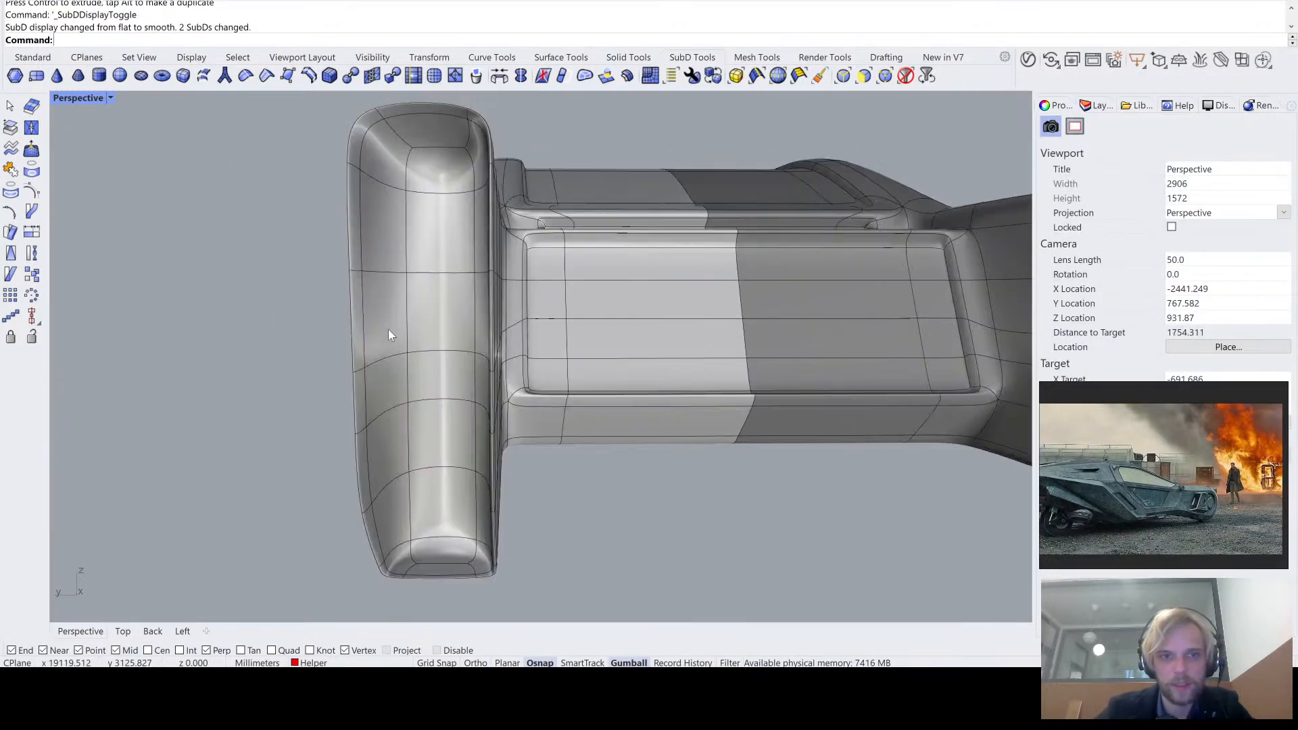
mouse_move(404, 338)
right_down()
mouse_move(429, 362)
mouse_move(472, 362)
mouse_move(444, 311)
mouse_move(407, 339)
right_up()
key(Tab)
scroll(408, 255, up, 6)
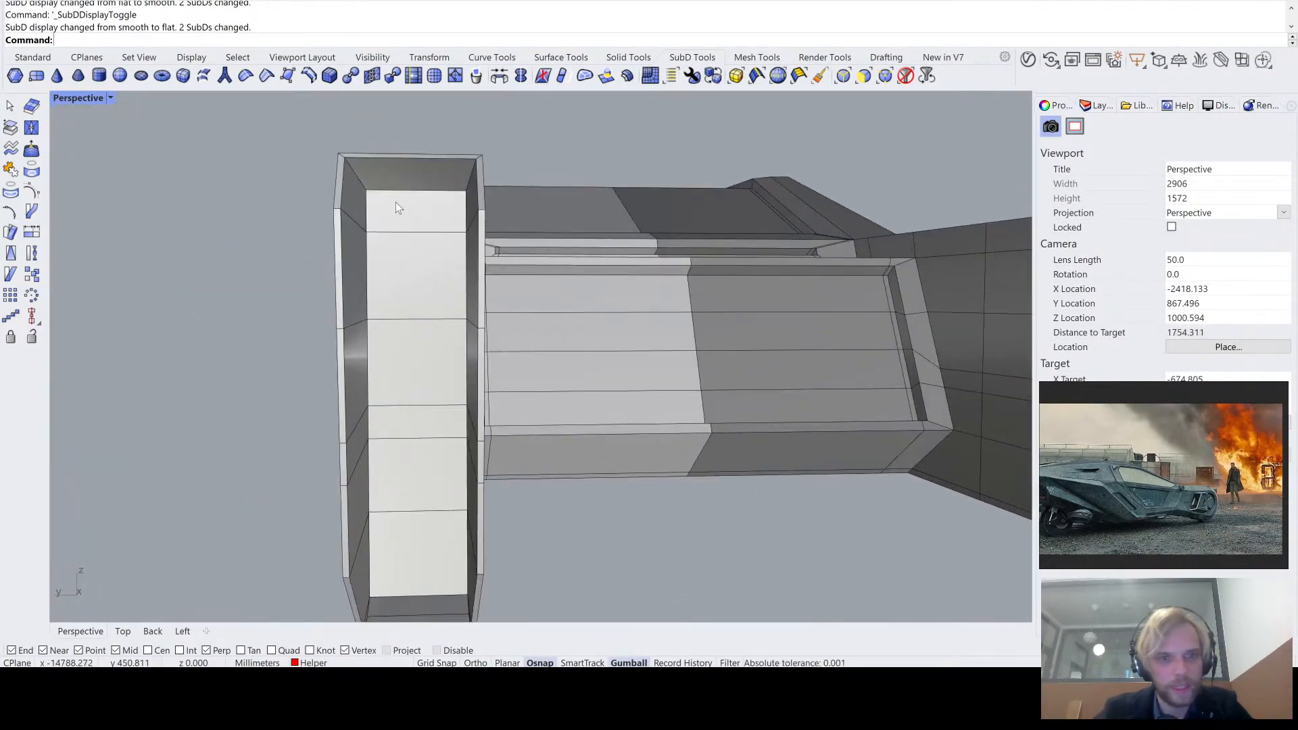
- Move all faces of the recess's outer side wall inward along Y to widen the rim beside them
right_drag(396, 202, 460, 255)
ctrl+shift+click(368, 190)
click(190, 247)
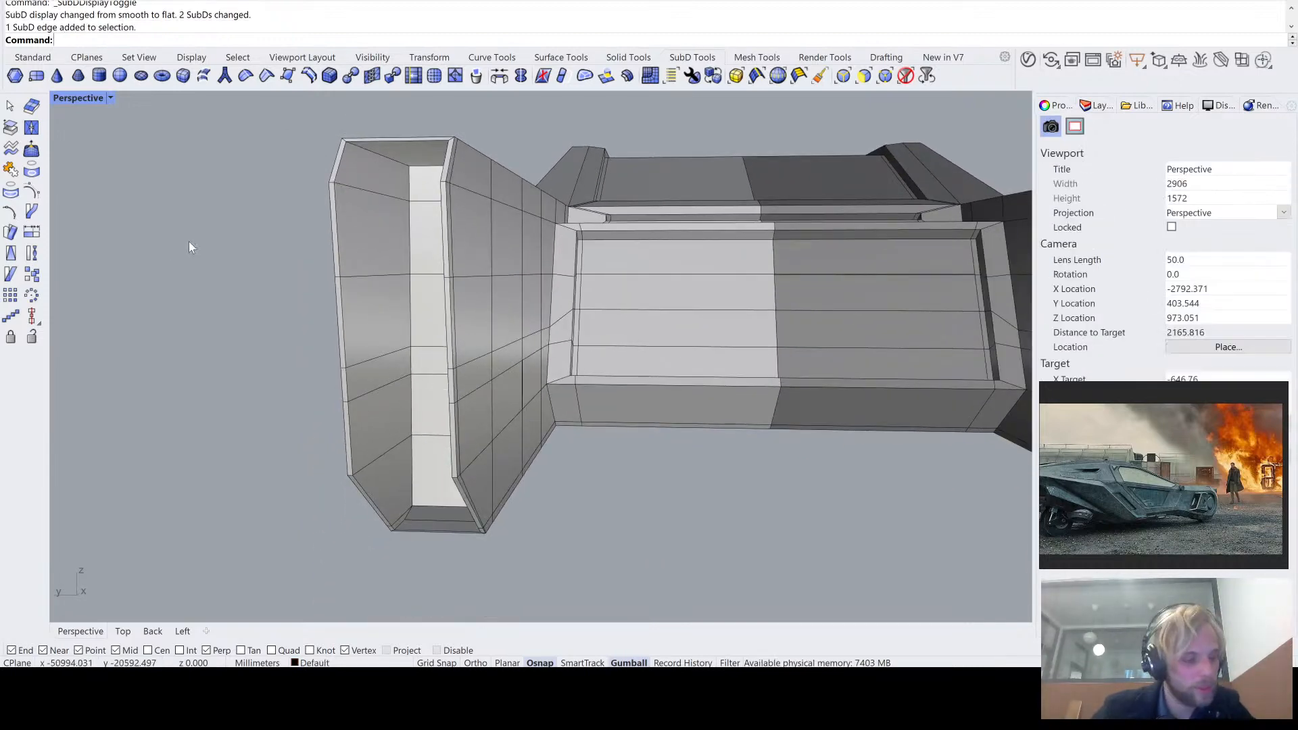
ctrl+shift+click(389, 166)
ctrl+shift+click(377, 255)
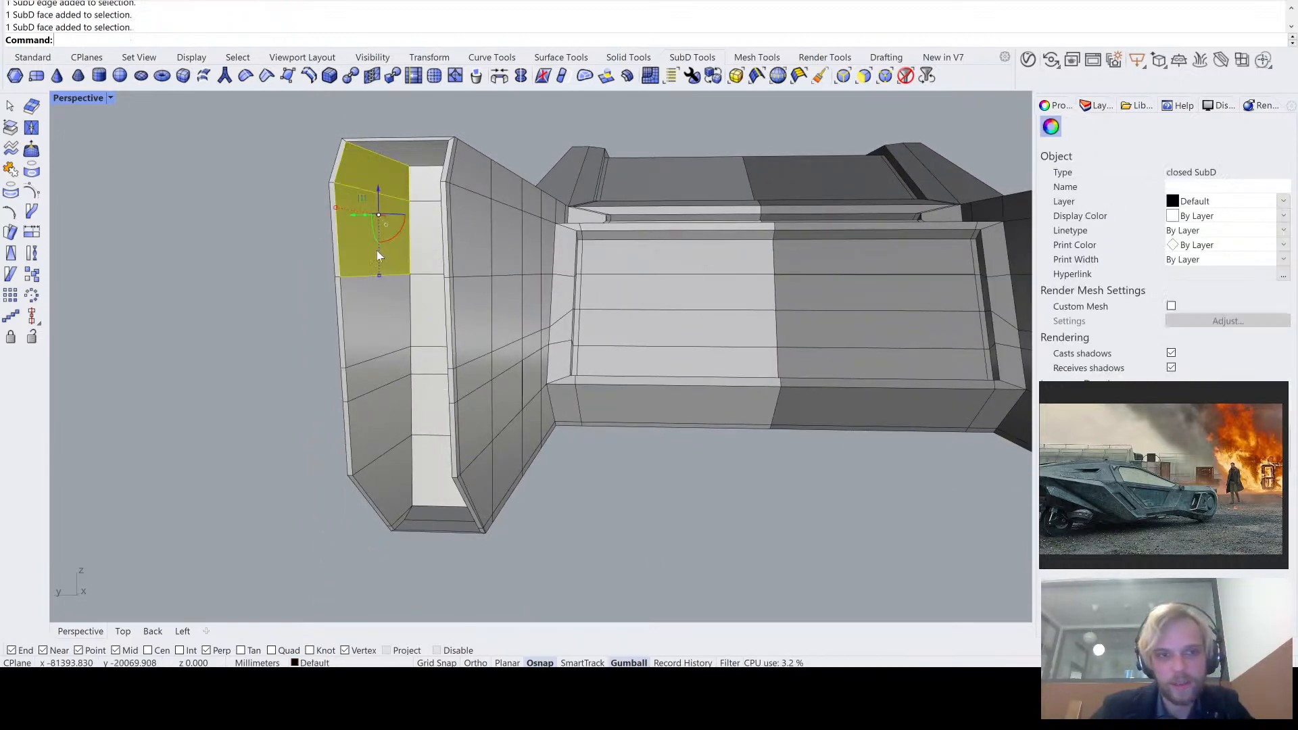
ctrl+shift+click(381, 424)
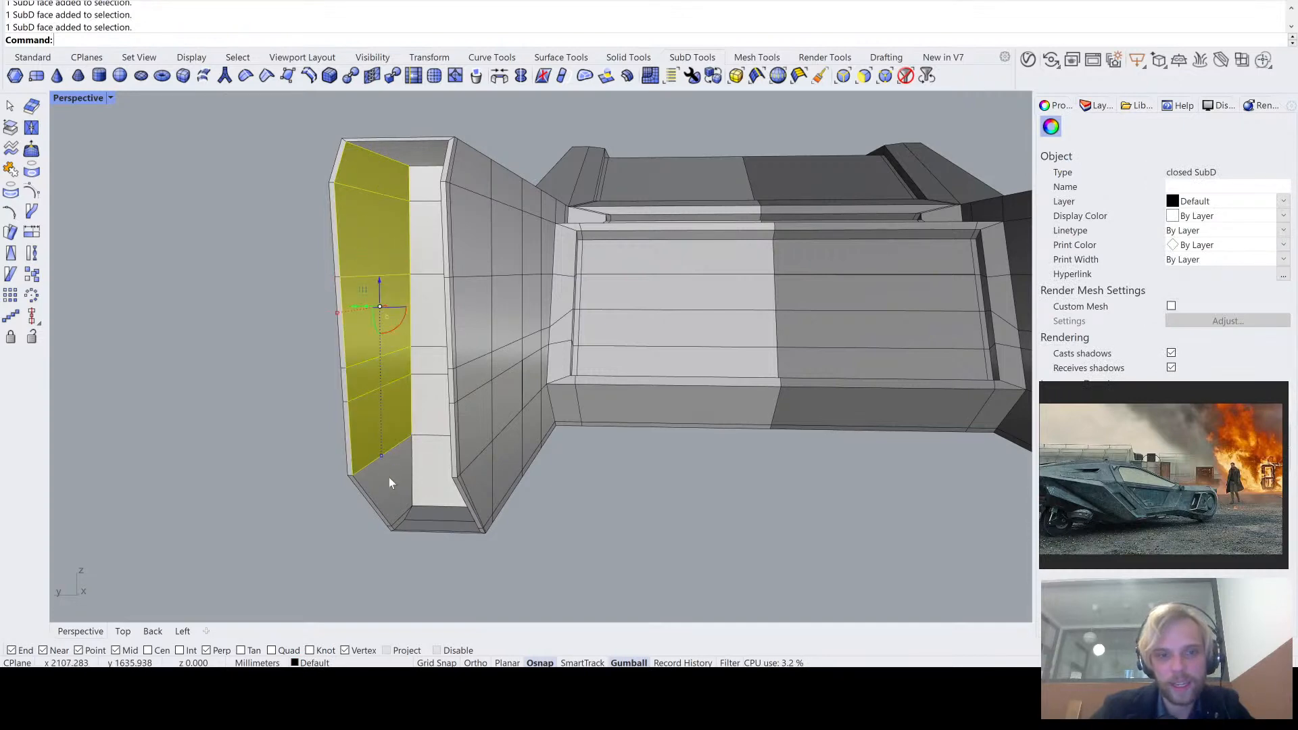
ctrl+shift+click(388, 477)
scroll(396, 517, up, 5)
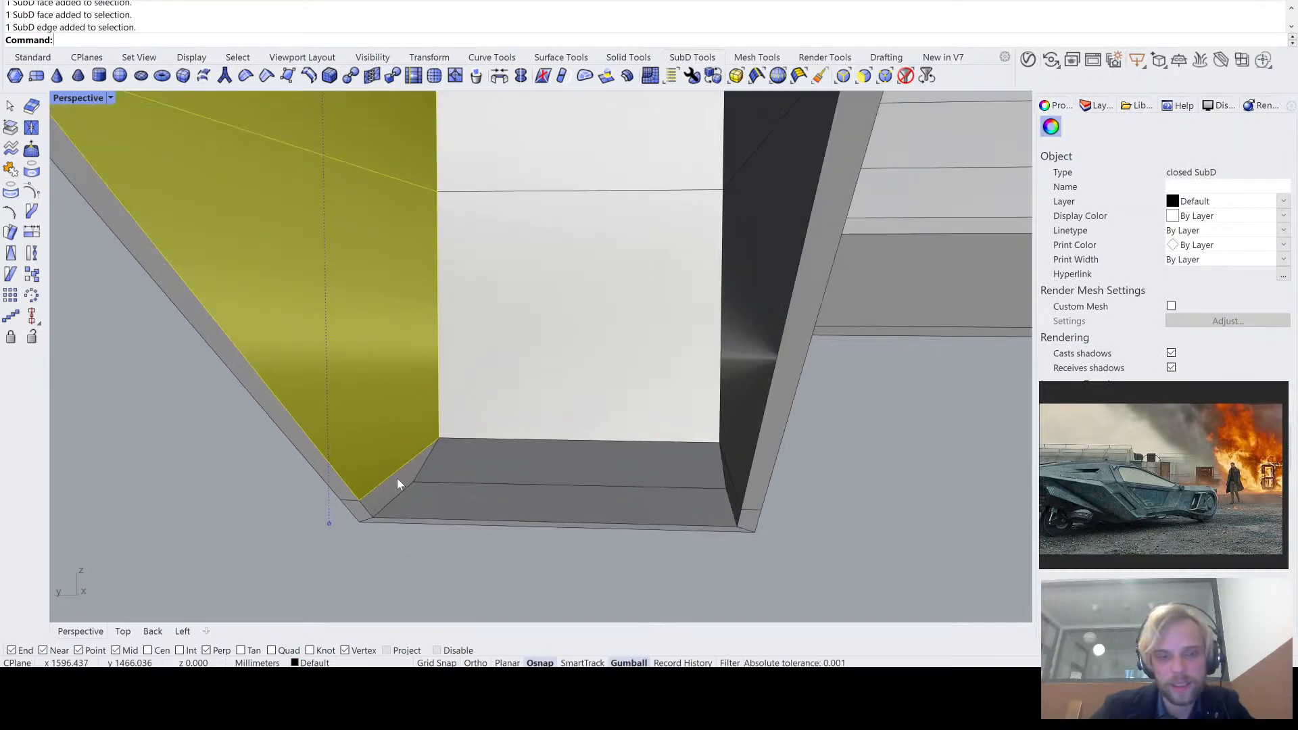
scroll(392, 483, down, 6)
right_drag(392, 482, 396, 530)
scroll(413, 546, up, 3)
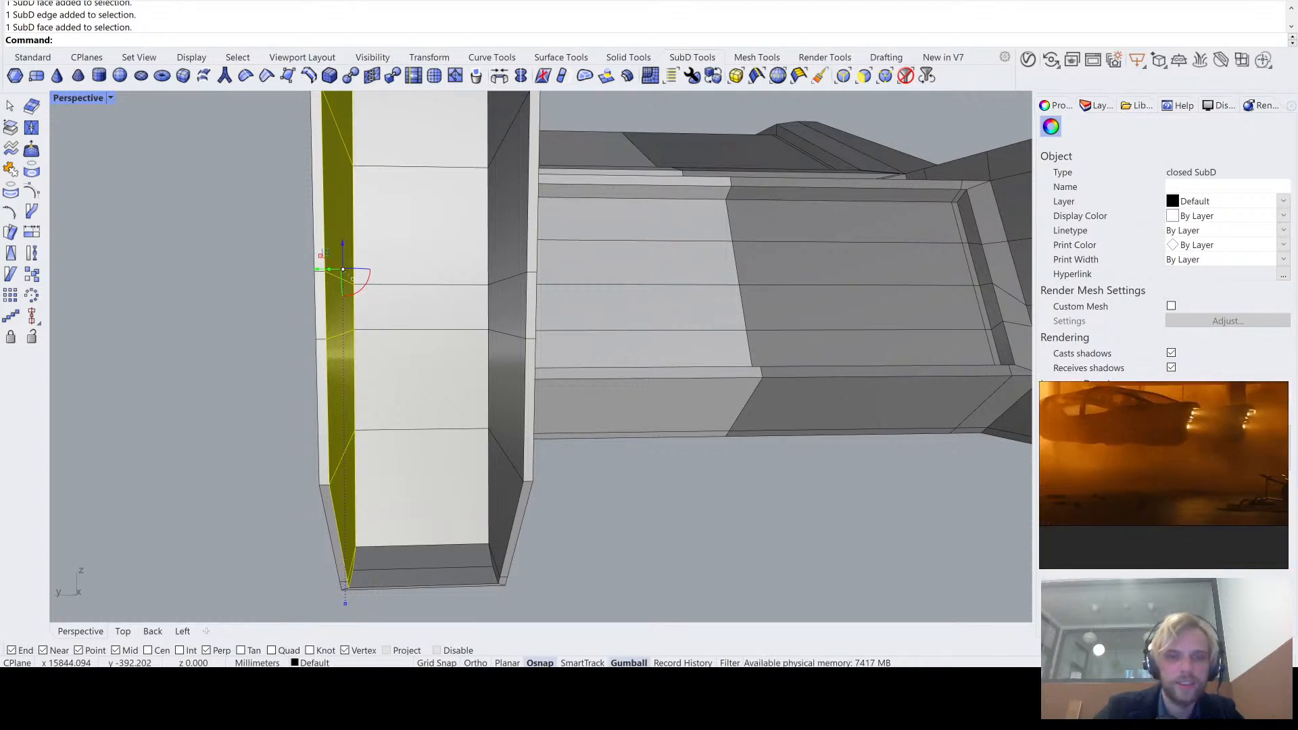
right_drag(603, 270, 553, 343)
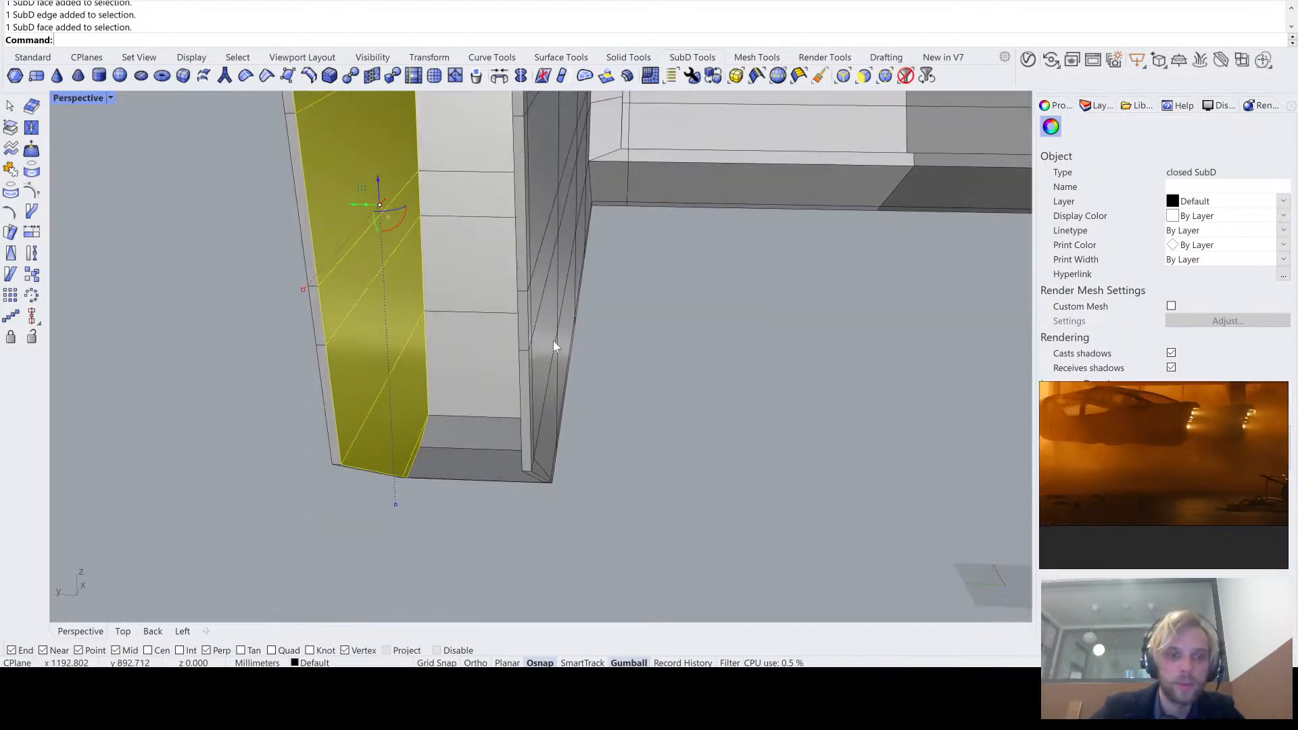
scroll(553, 343, down, 4)
right_drag(521, 432, 528, 420)
scroll(450, 414, up, 2)
scroll(430, 404, up, 1)
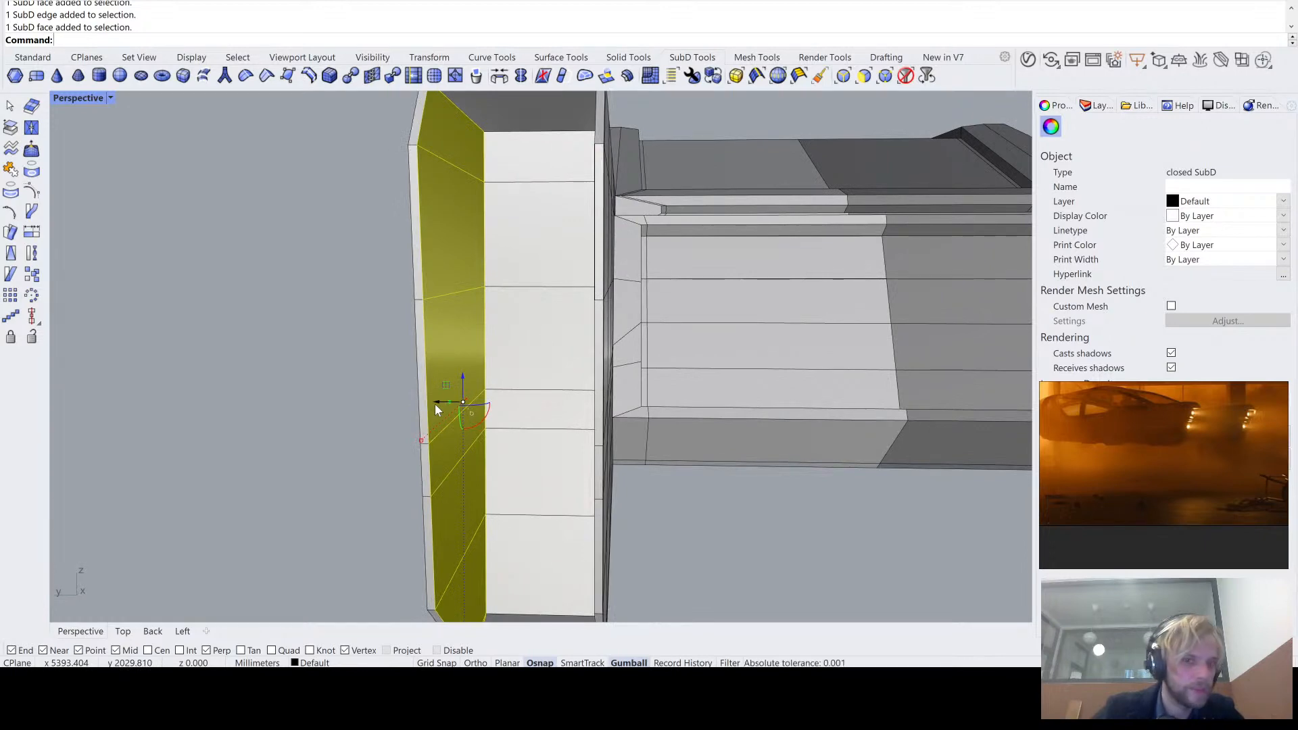
right_drag(440, 400, 453, 398)
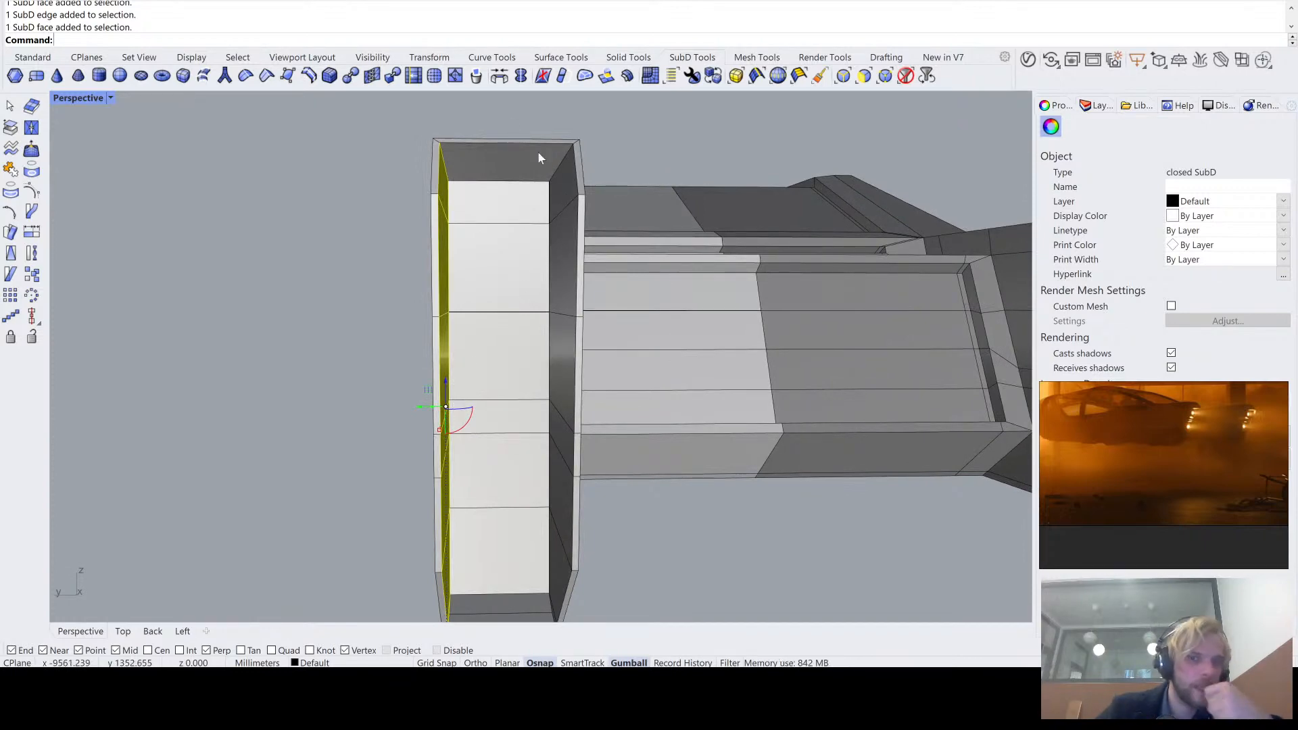
right_drag(433, 338, 466, 424)
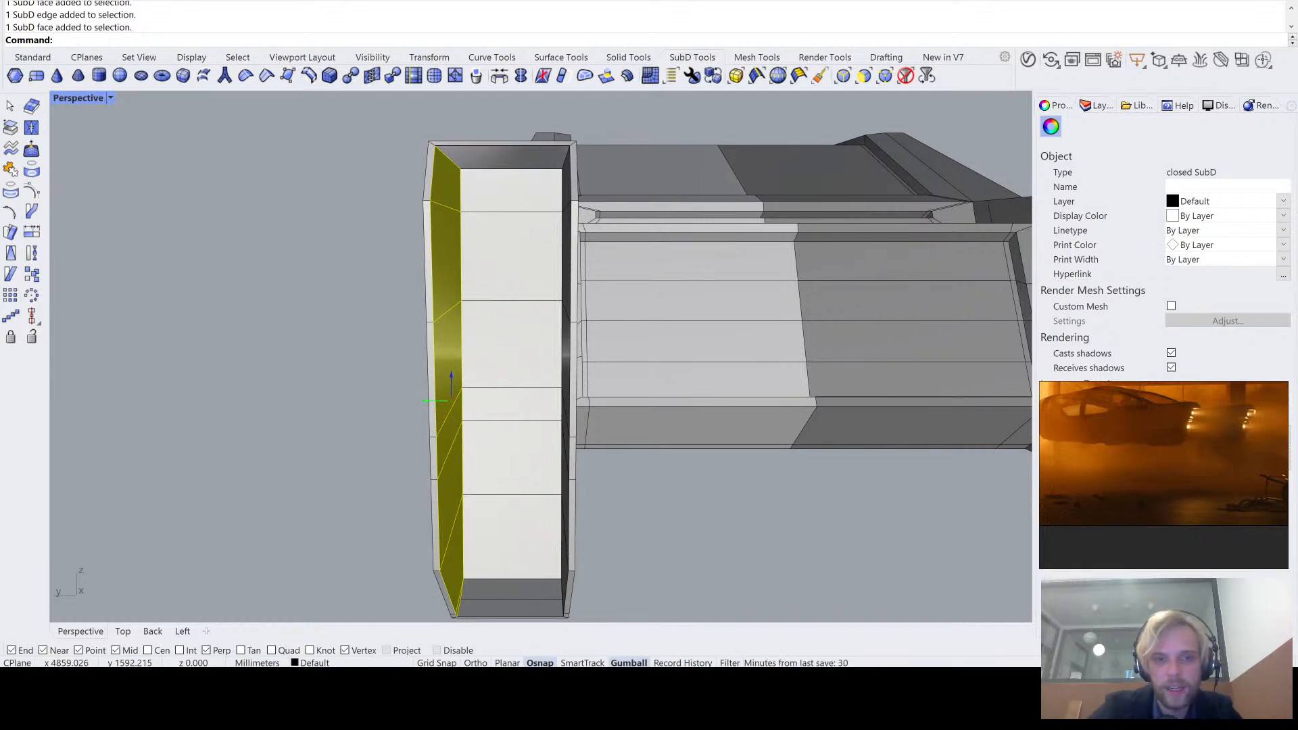
drag(420, 403, 435, 403)
- Try to move the two floor faces of the recess downward, and undo the move
shift+right_drag(313, 494, 321, 399)
scroll(468, 517, up, 7)
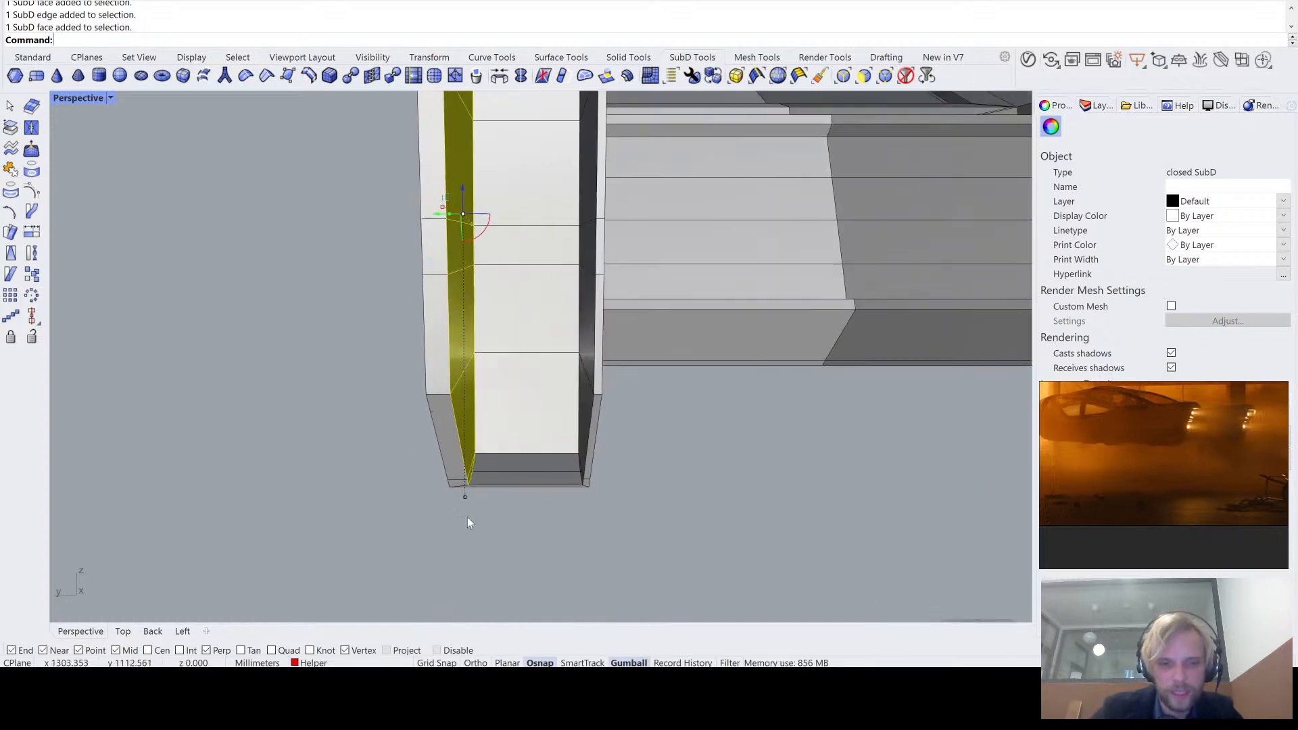
right_drag(477, 465, 592, 481)
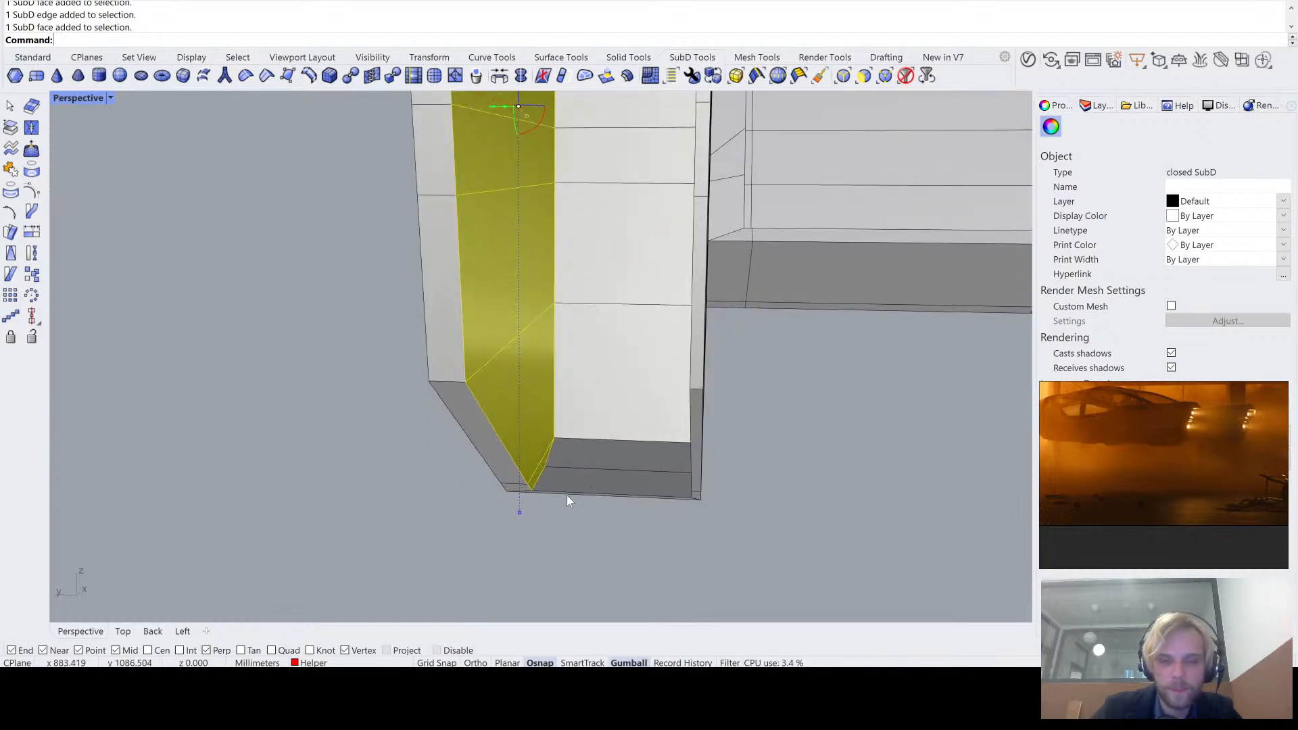
click(567, 497)
ctrl+shift+click(594, 460)
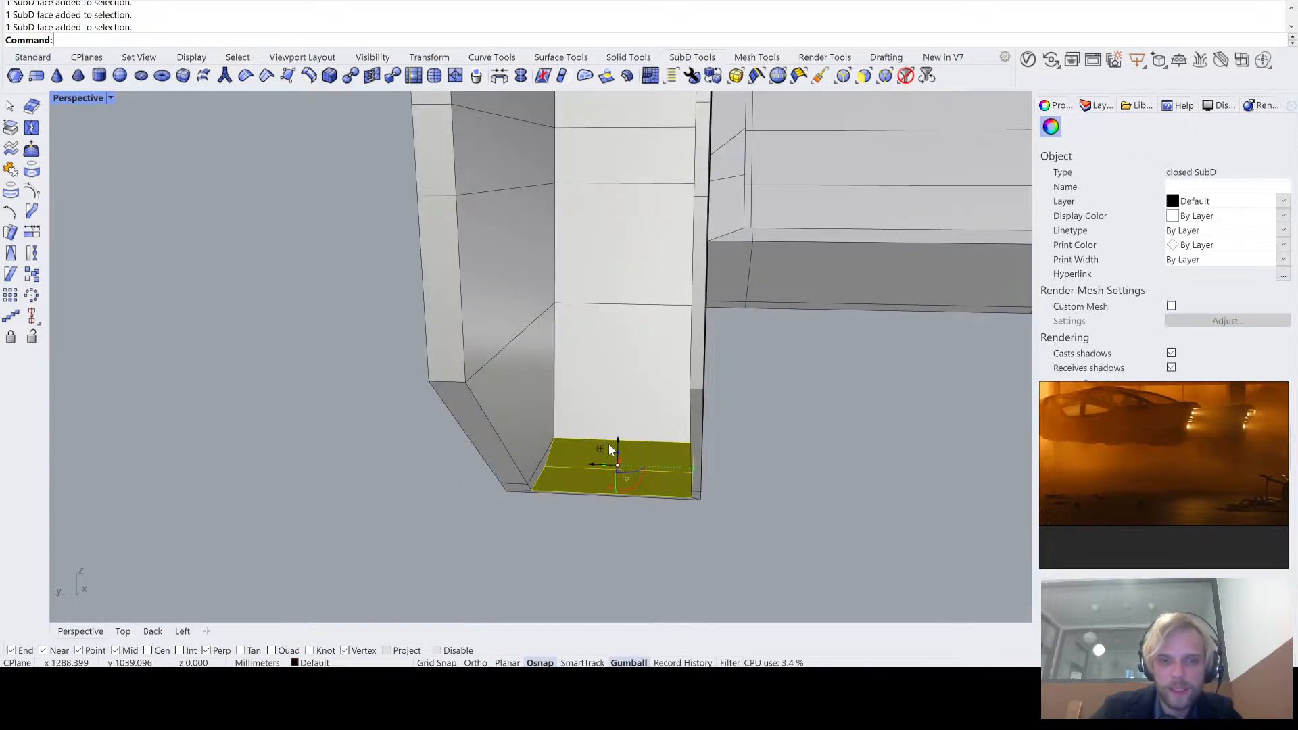
key(ctrl+z)
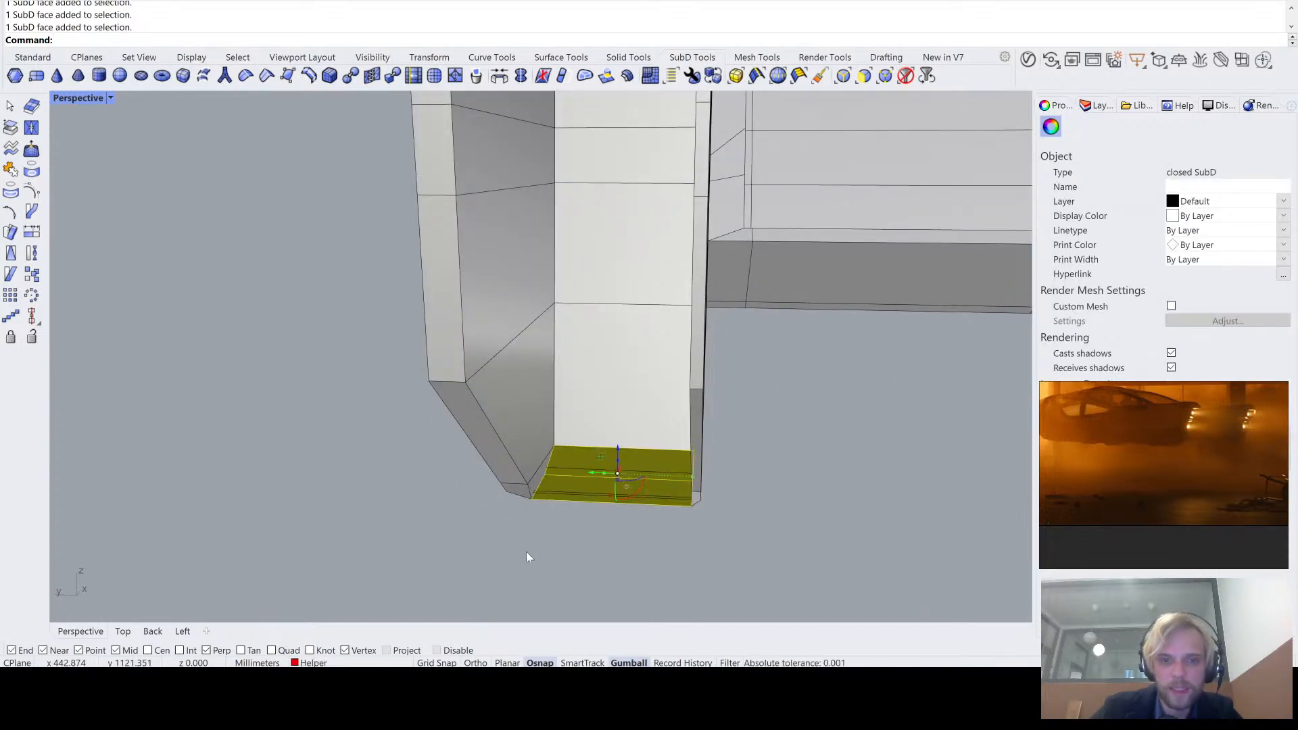
key(ctrl+z)
ctrl+shift+click(604, 456)
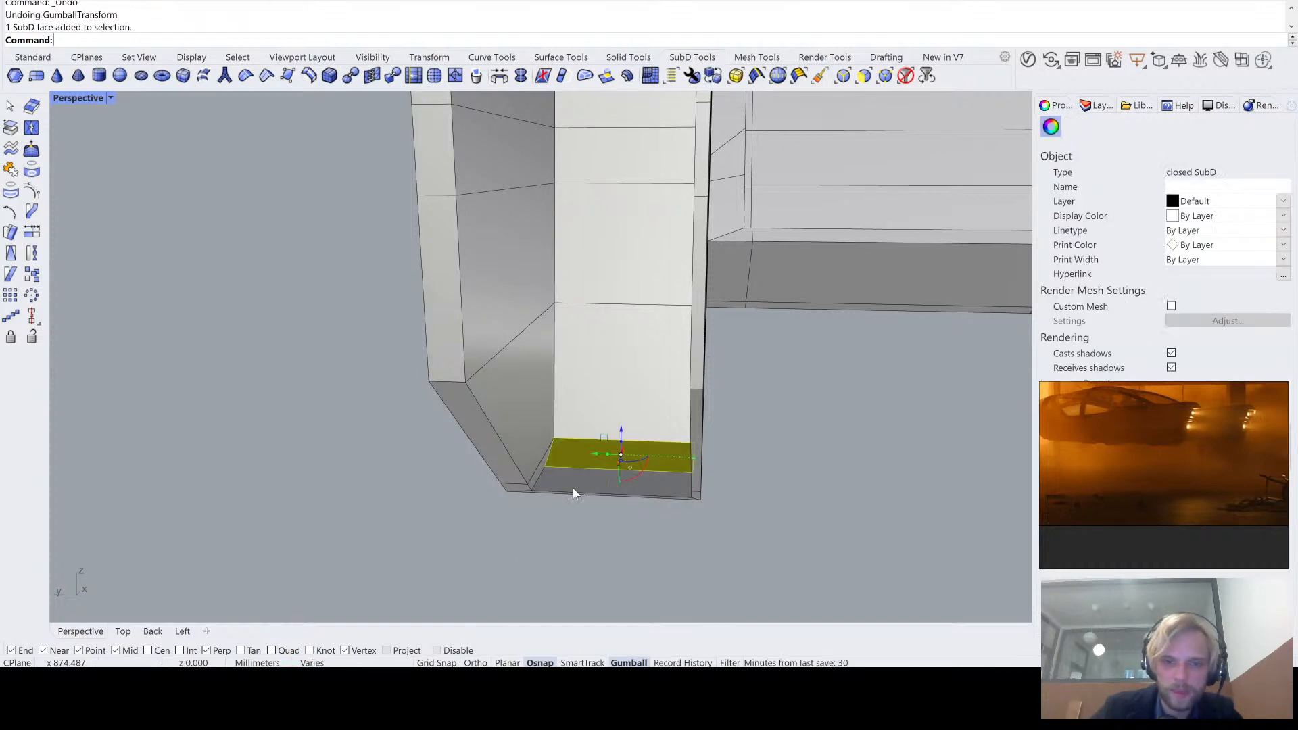
ctrl+shift+click(573, 488)
right_drag(521, 499, 637, 435)
scroll(375, 530, up, 6)
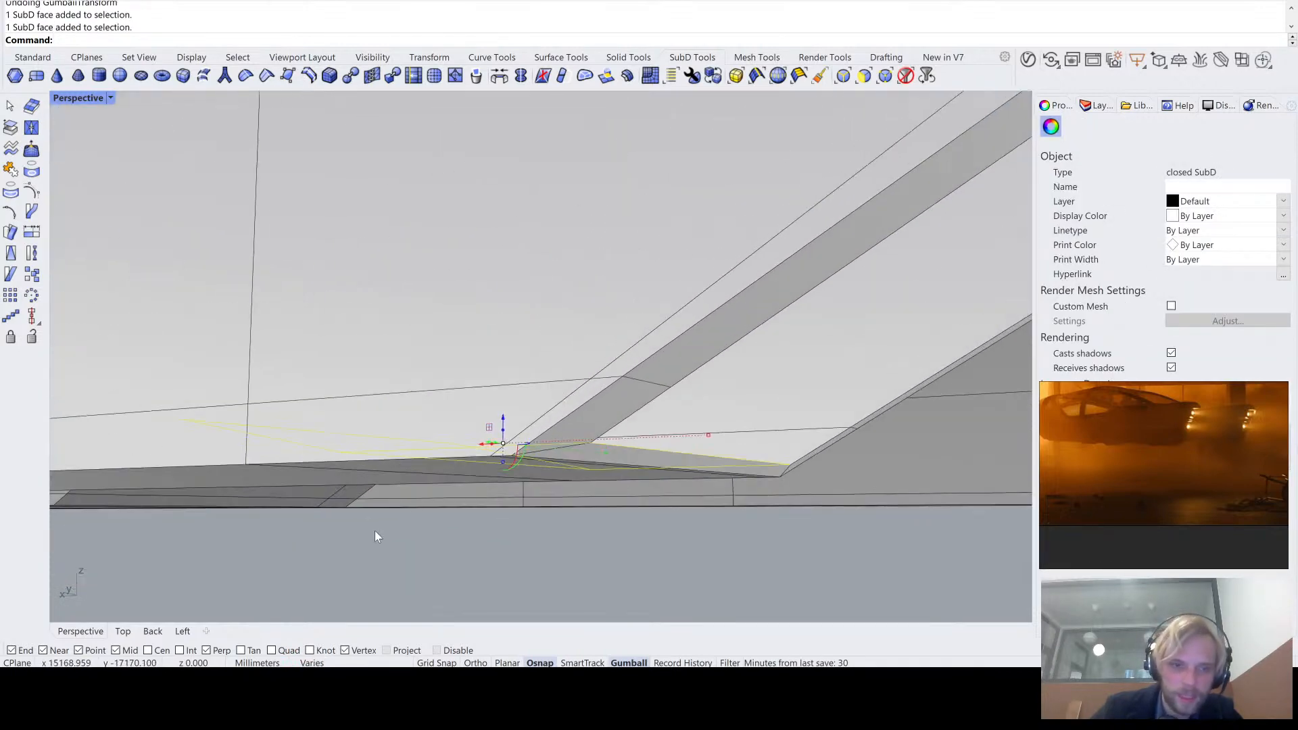
right_drag(374, 537, 568, 431)
click(663, 501)
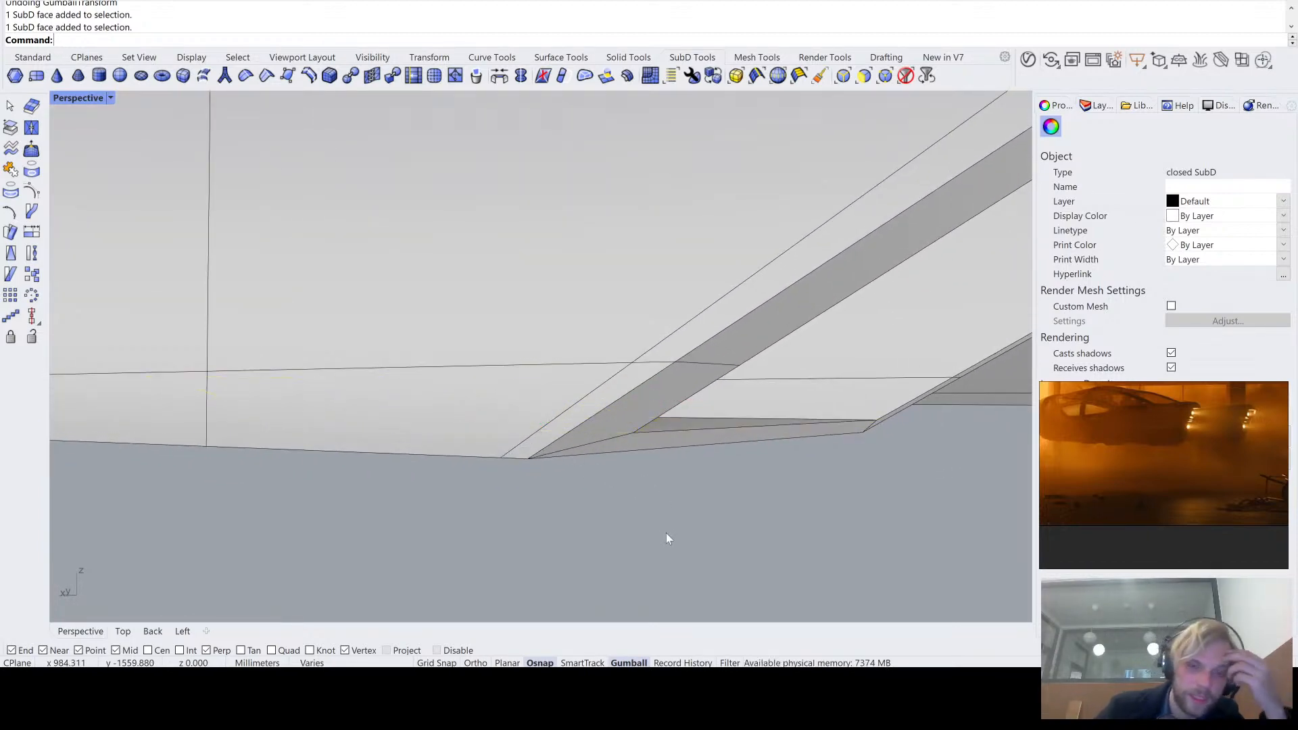
right_drag(667, 533, 546, 448)
click(618, 412)
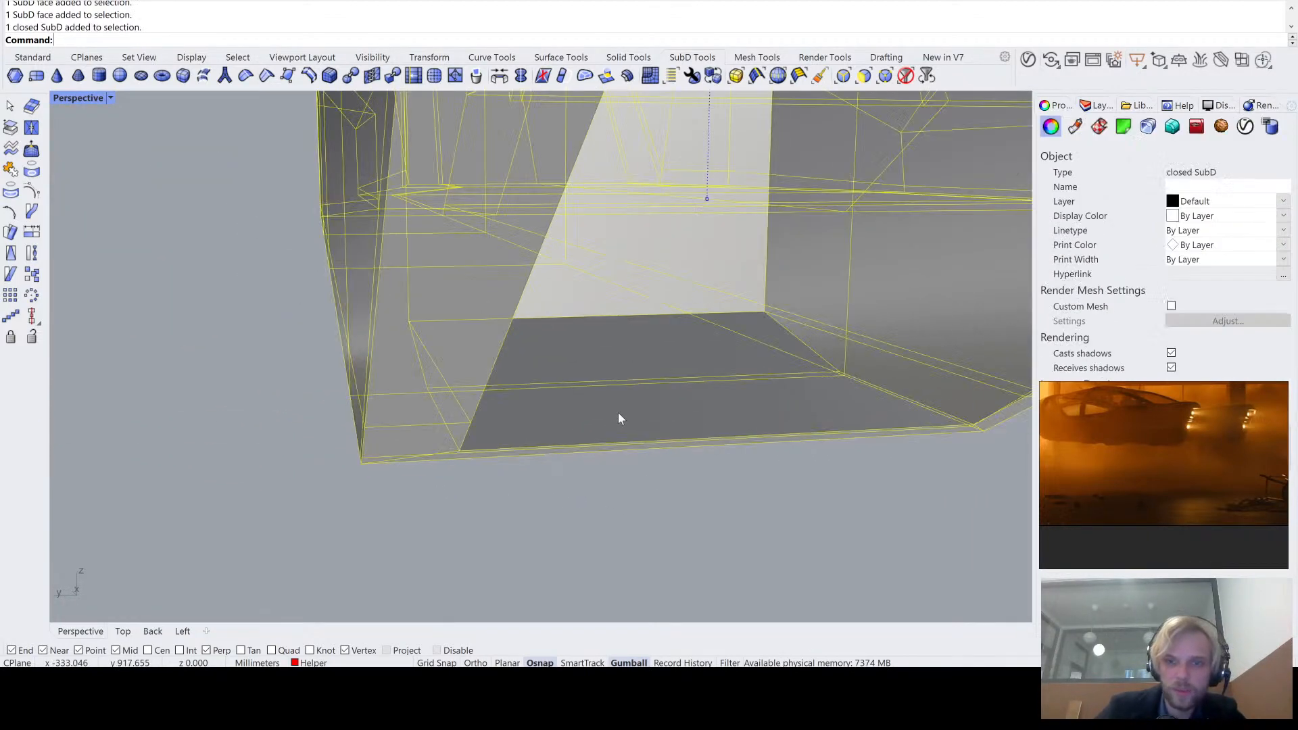
key(Escape)
right_drag(659, 421, 636, 377)
ctrl+shift+click(640, 403)
right_drag(464, 440, 456, 441)
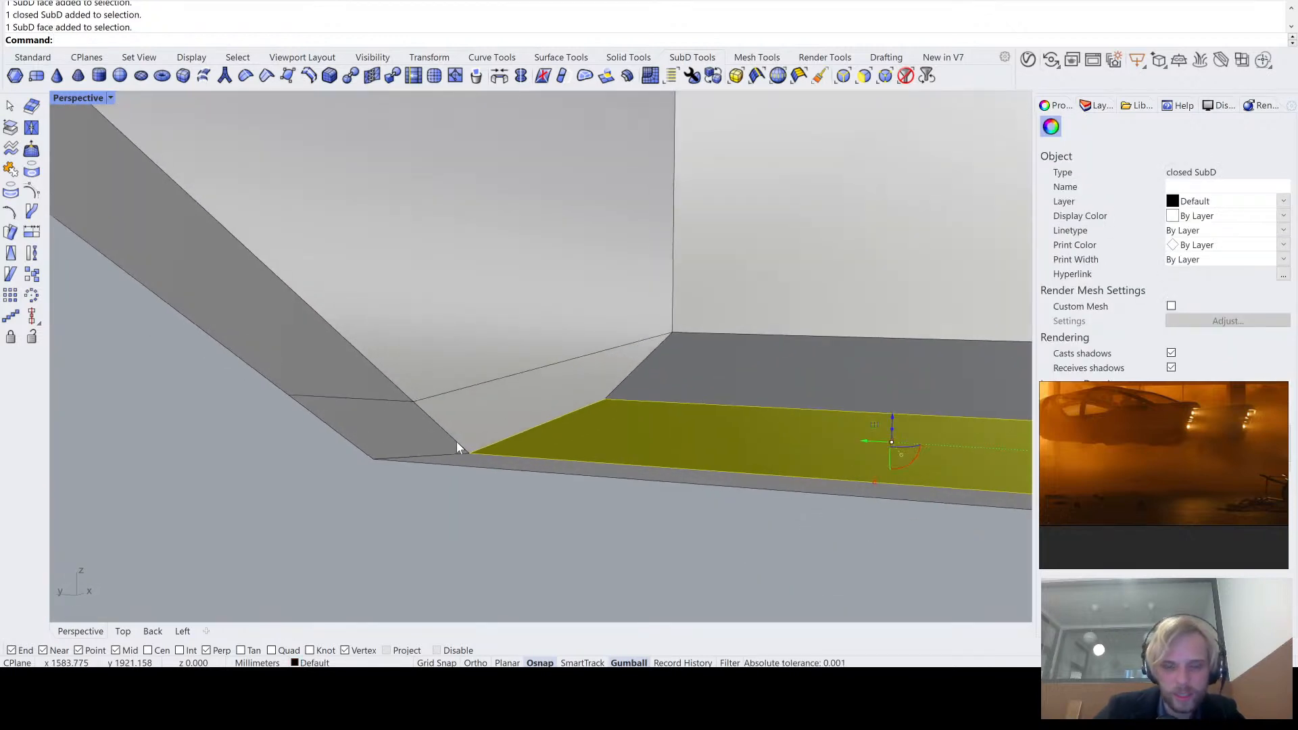
text(m)
key(Return)
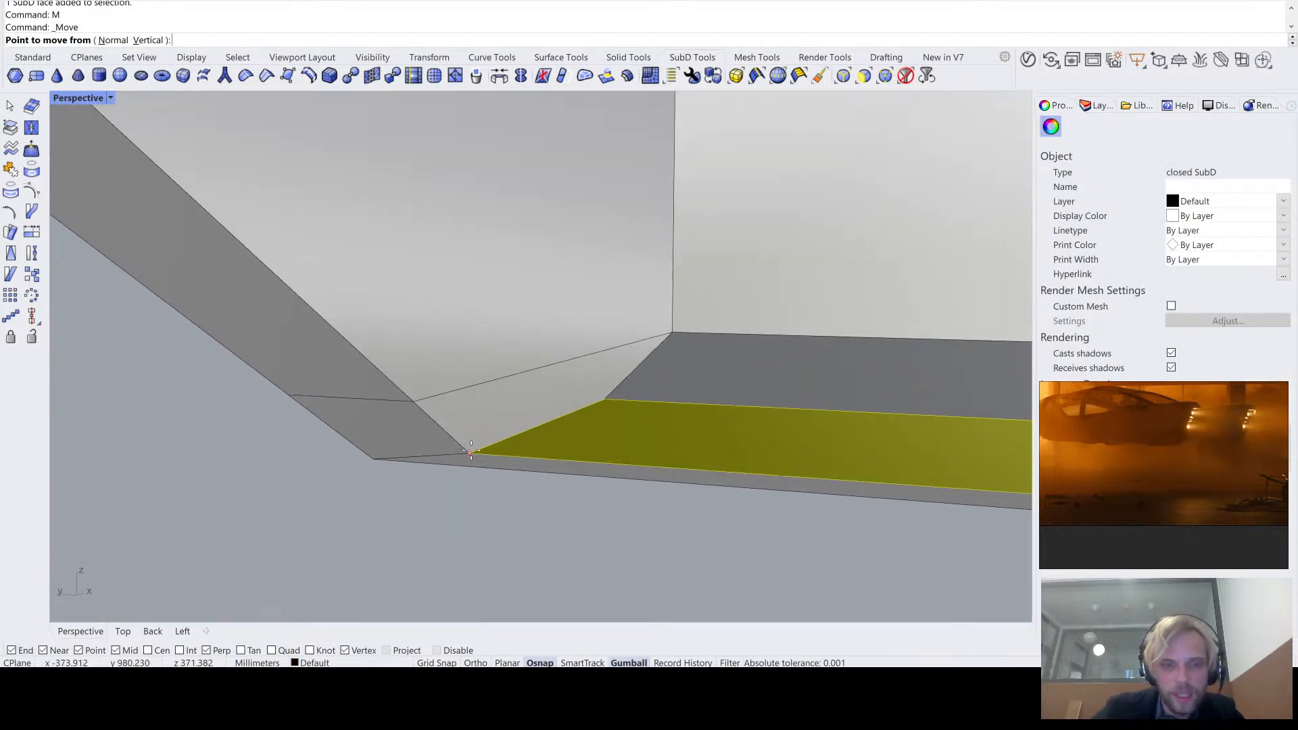
key(Escape)
key(Escape)
- Move the front floor face of the recess about 15 mm up along the slanted inner rim edge
right_drag(489, 512, 538, 484)
ctrl+shift+click(534, 448)
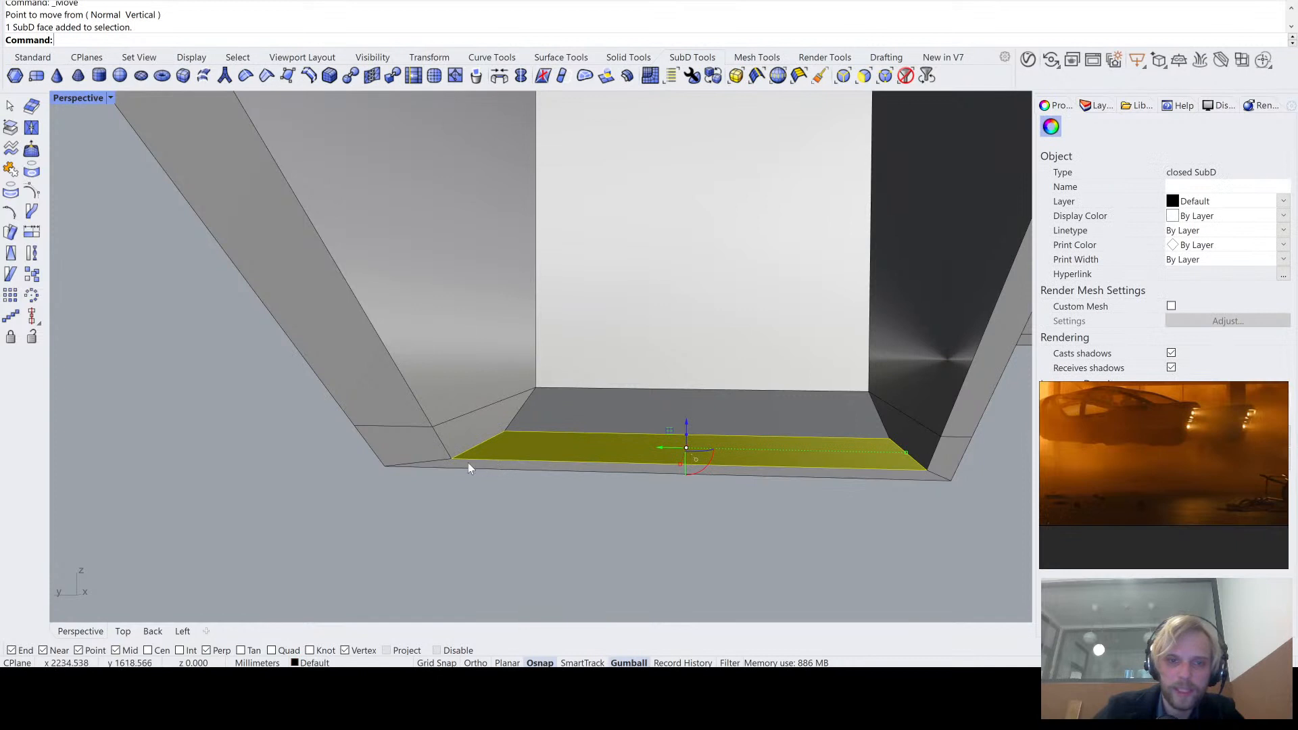
text(M)
key(Return)
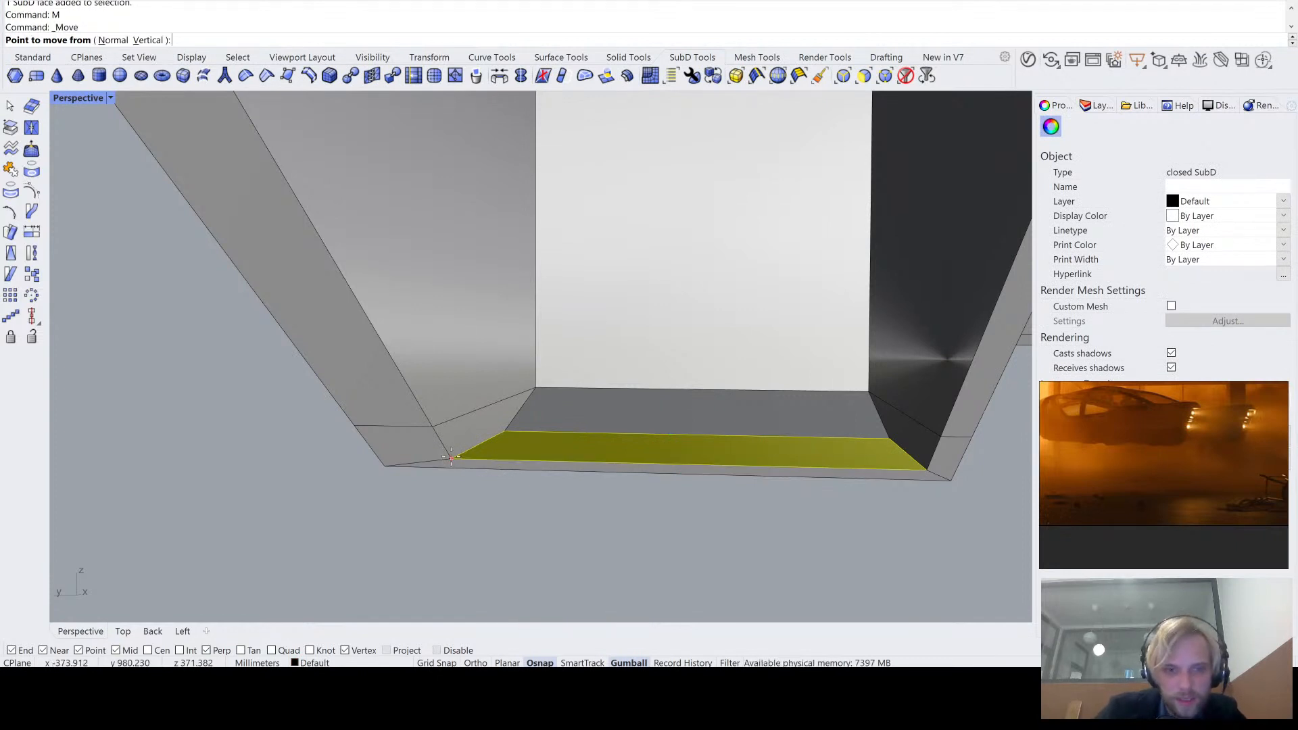
click(451, 458)
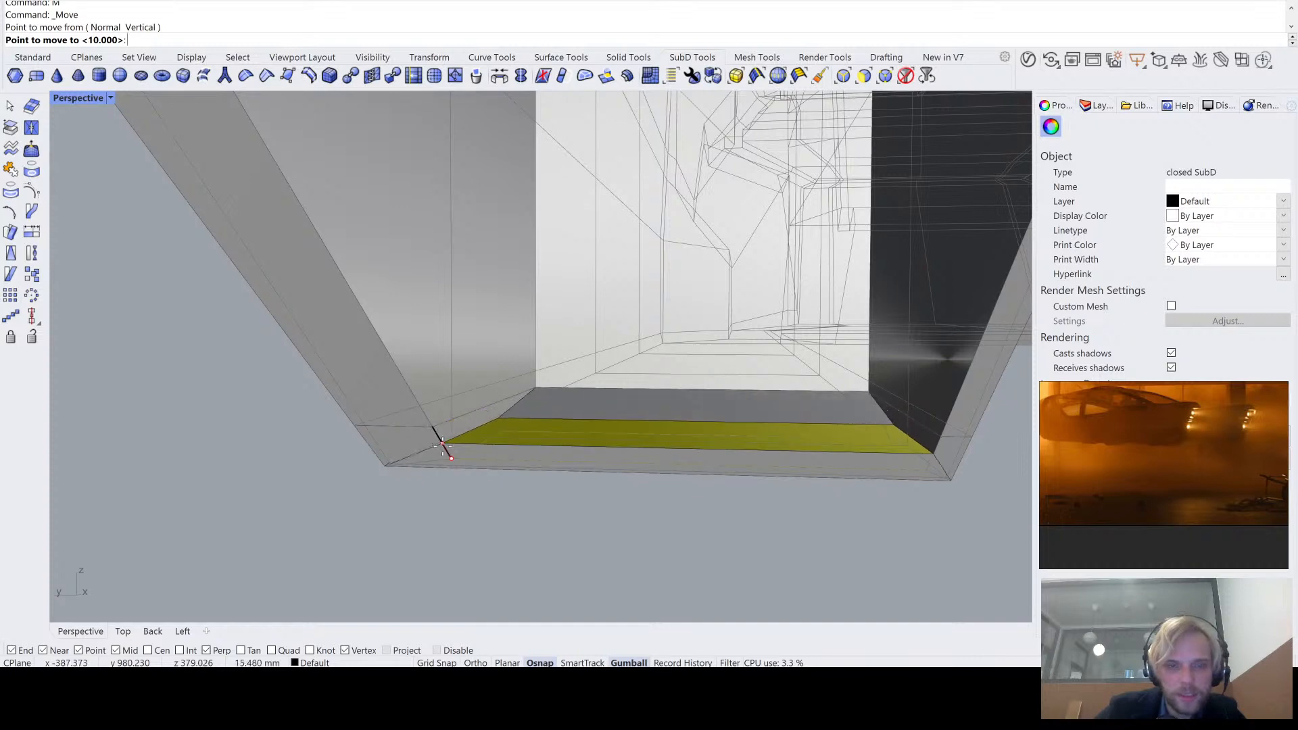
click(443, 446)
right_drag(434, 435, 404, 470)
key(Escape)
scroll(683, 521, up, 3)
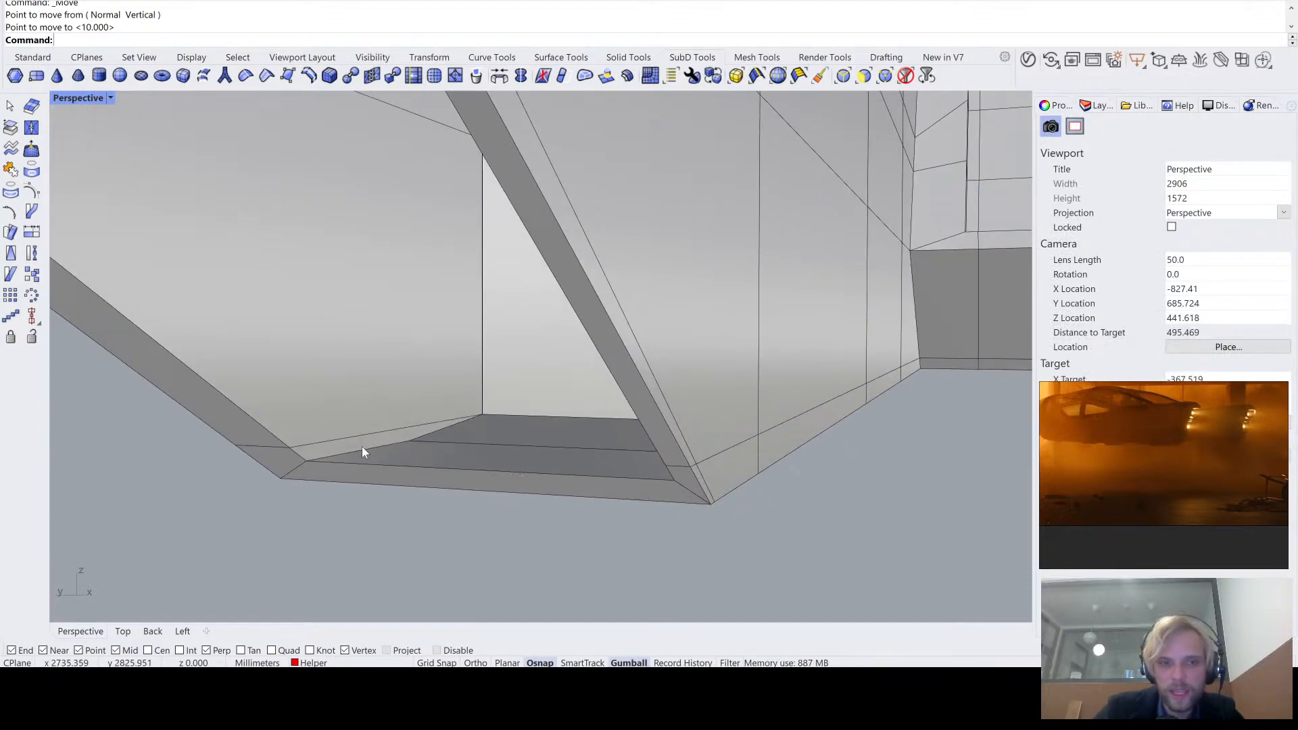
right_drag(362, 448, 380, 446)
right_drag(402, 449, 692, 464)
click(721, 460)
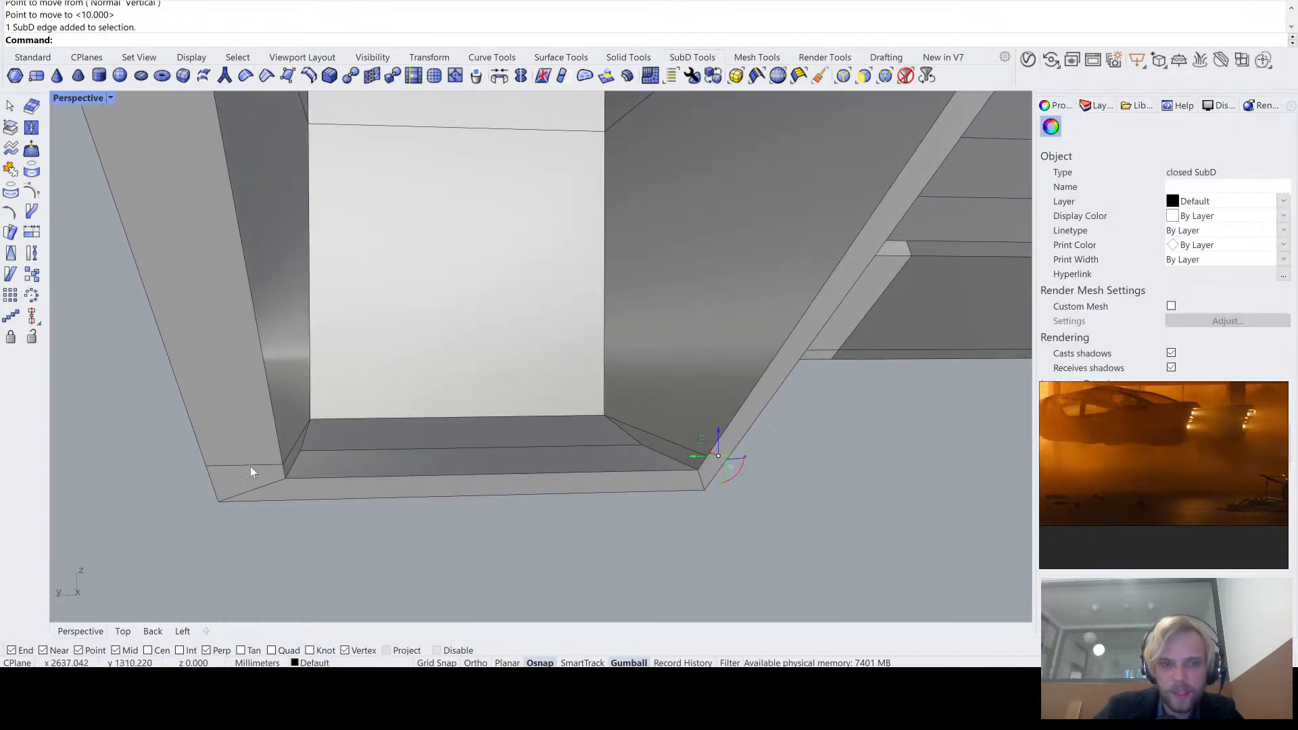
scroll(358, 473, down, 7)
click(423, 547)
right_drag(423, 546, 481, 452)
scroll(483, 449, up, 10)
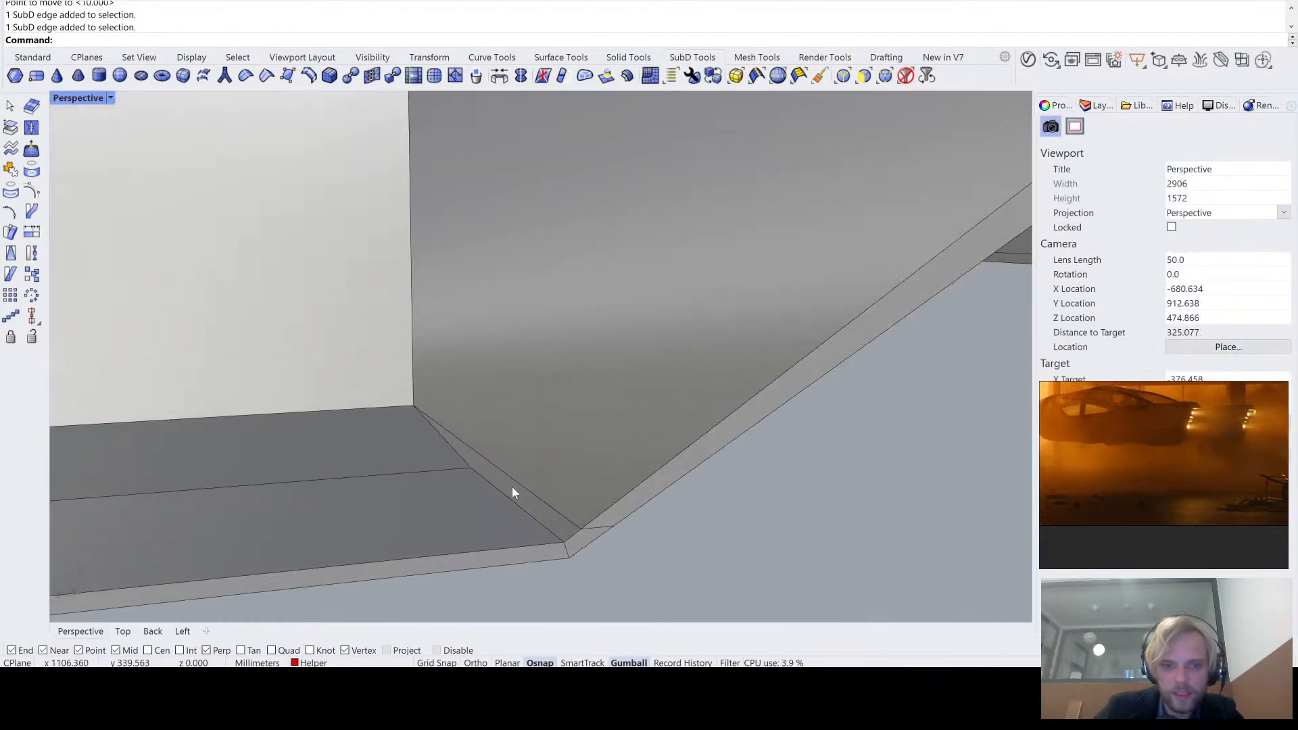
- Move all faces of the recess's inner side wall inward along Y to widen the rim beside them
click(522, 502)
click(627, 363)
scroll(615, 342, down, 5)
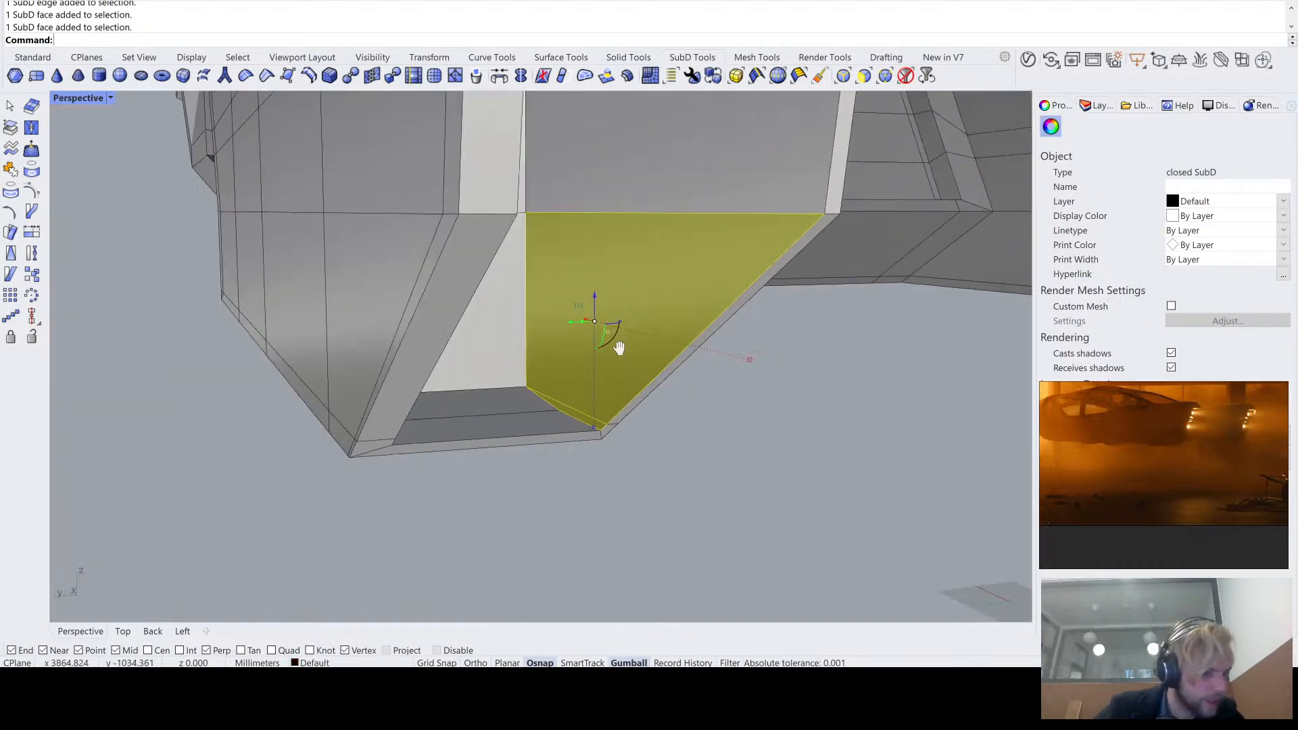
scroll(552, 417, up, 4)
ctrl+shift+click(601, 342)
scroll(602, 342, down, 5)
right_drag(601, 342, 546, 423)
ctrl+shift+click(548, 423)
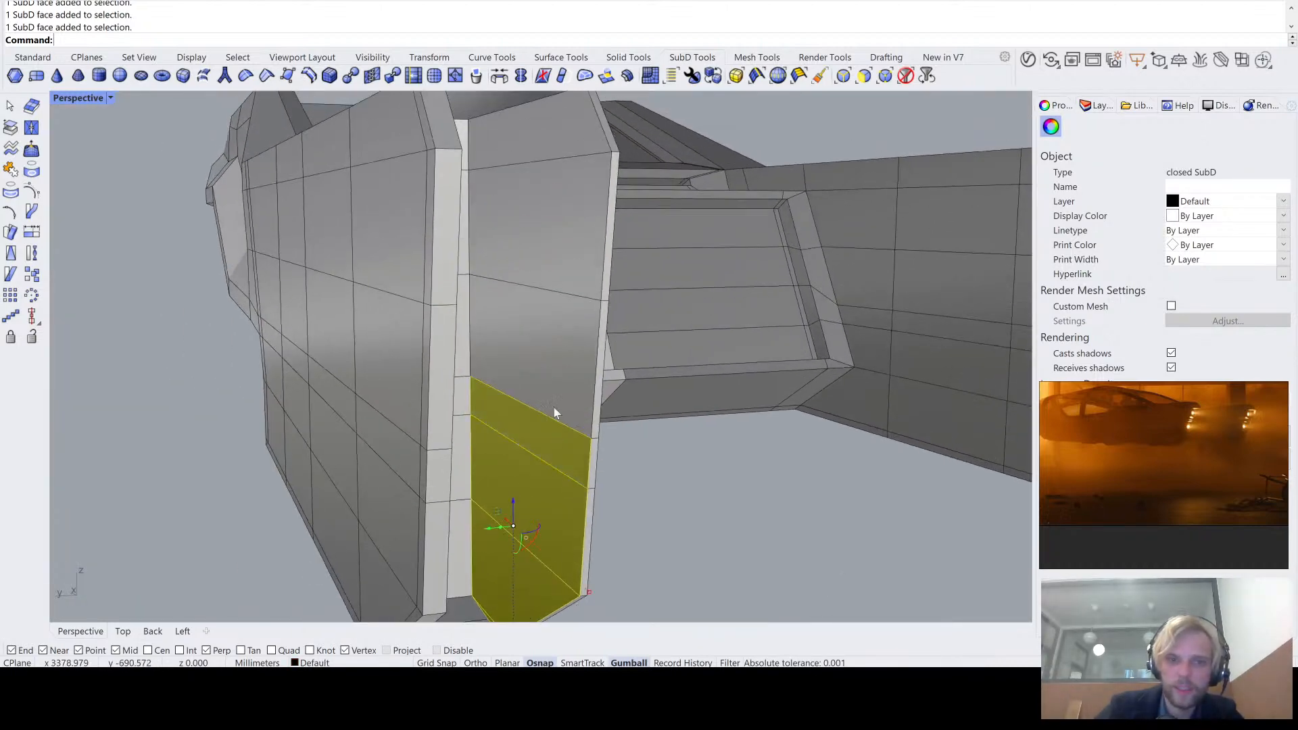
right_drag(622, 272, 562, 293)
scroll(582, 331, down, 4)
scroll(591, 265, up, 2)
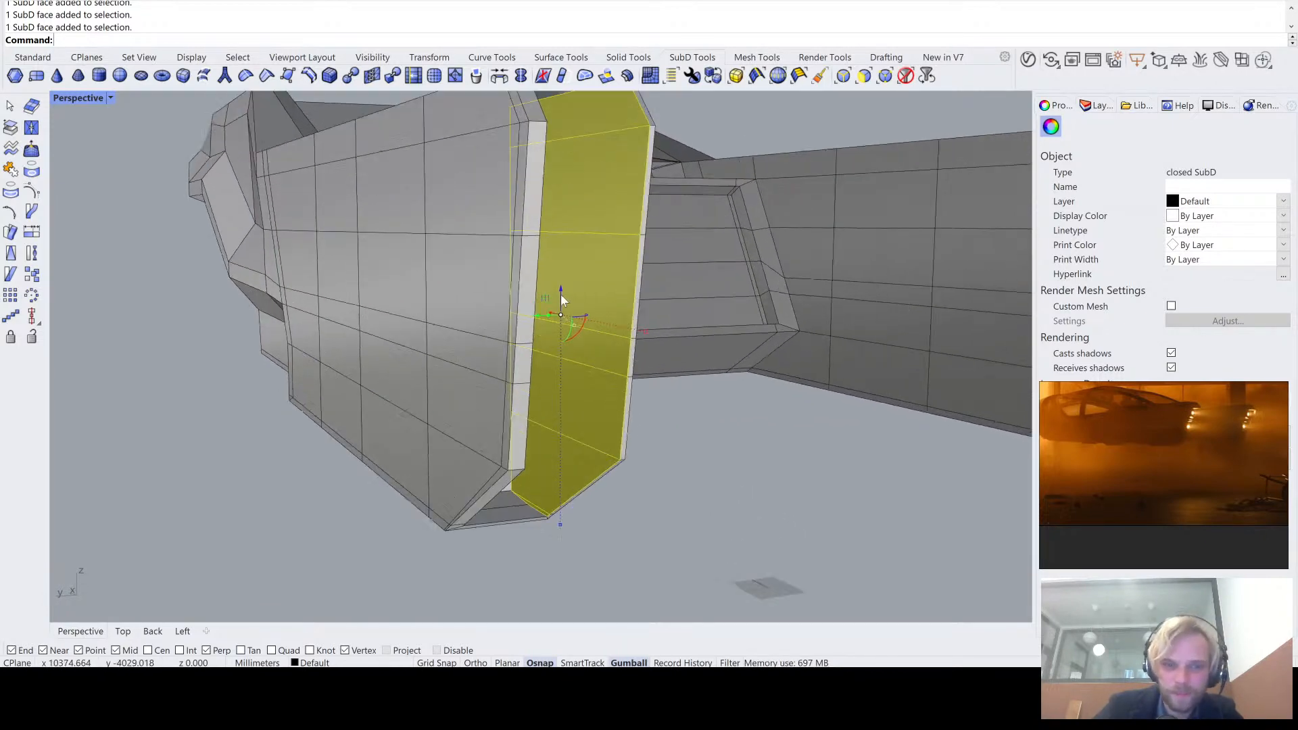
scroll(562, 293, up, 2)
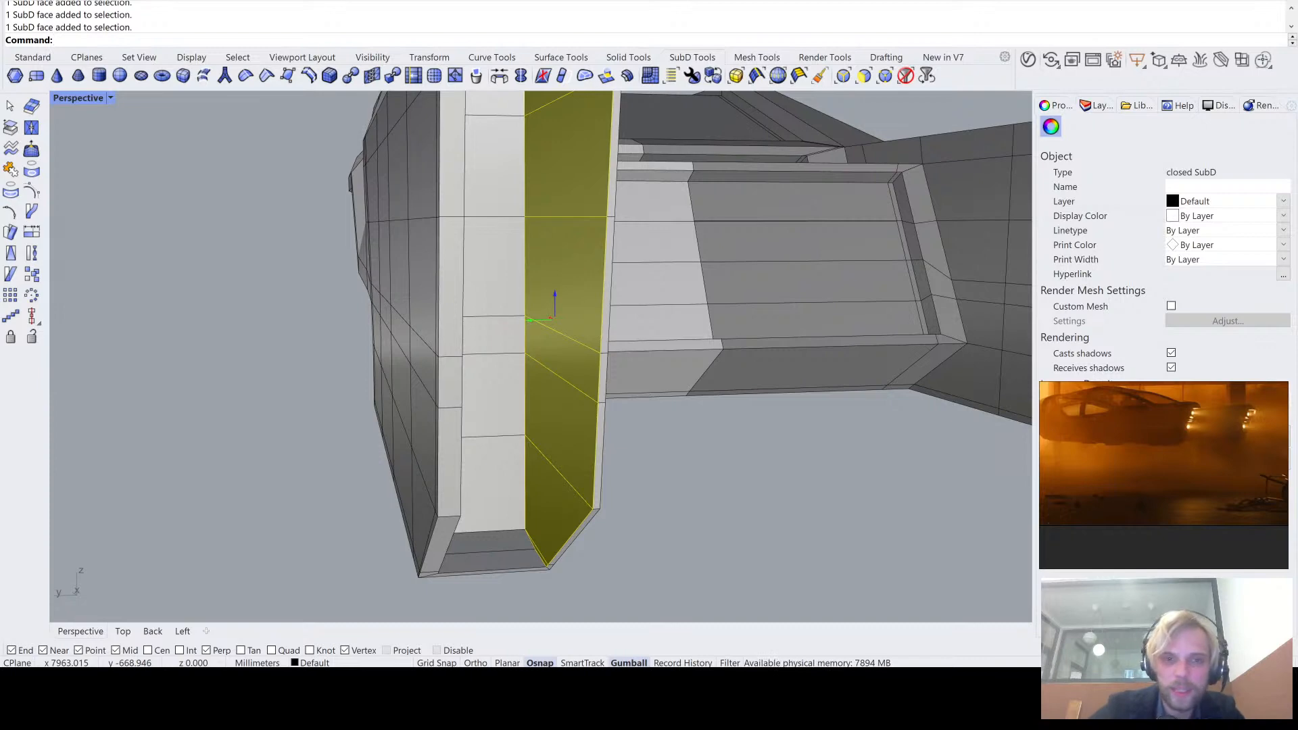
drag(530, 326, 518, 325)
click(718, 439)
- Review the rim widths around the recess from several angles, alternating between the smooth and flat SubD display
scroll(725, 439, down, 2)
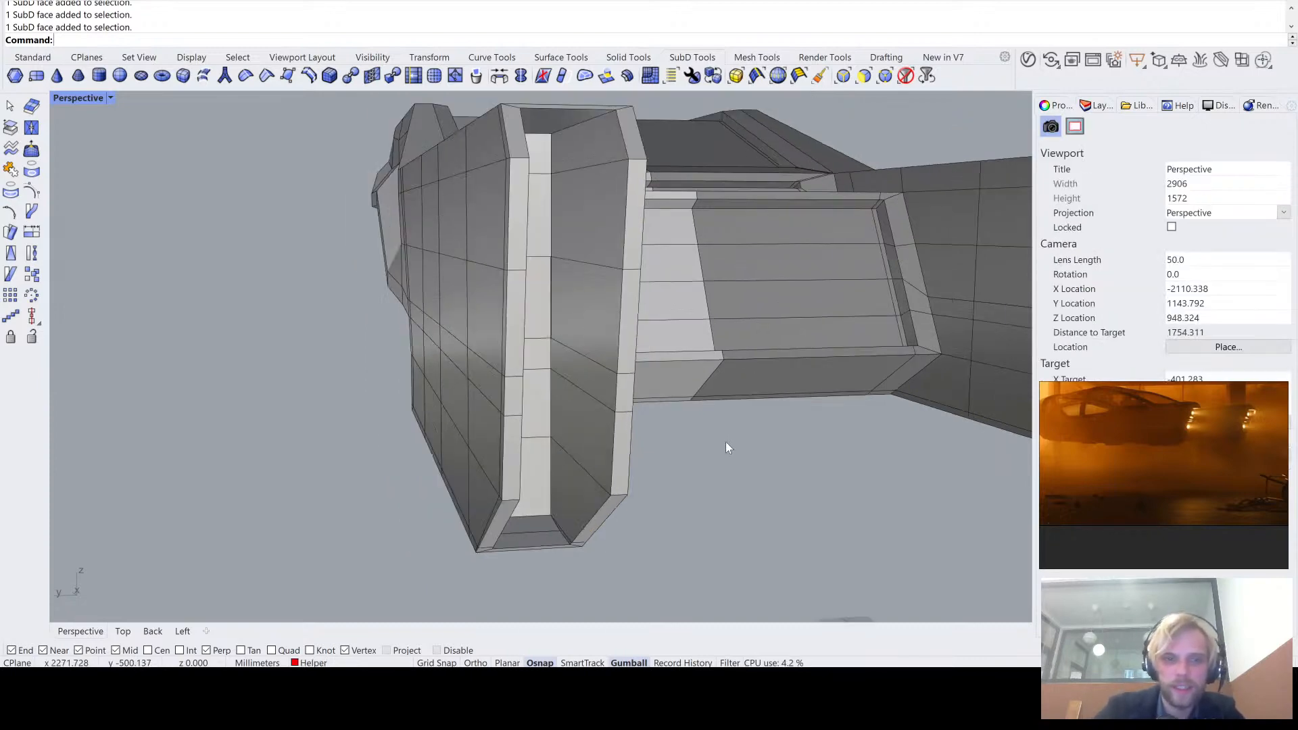
right_drag(725, 440, 533, 175)
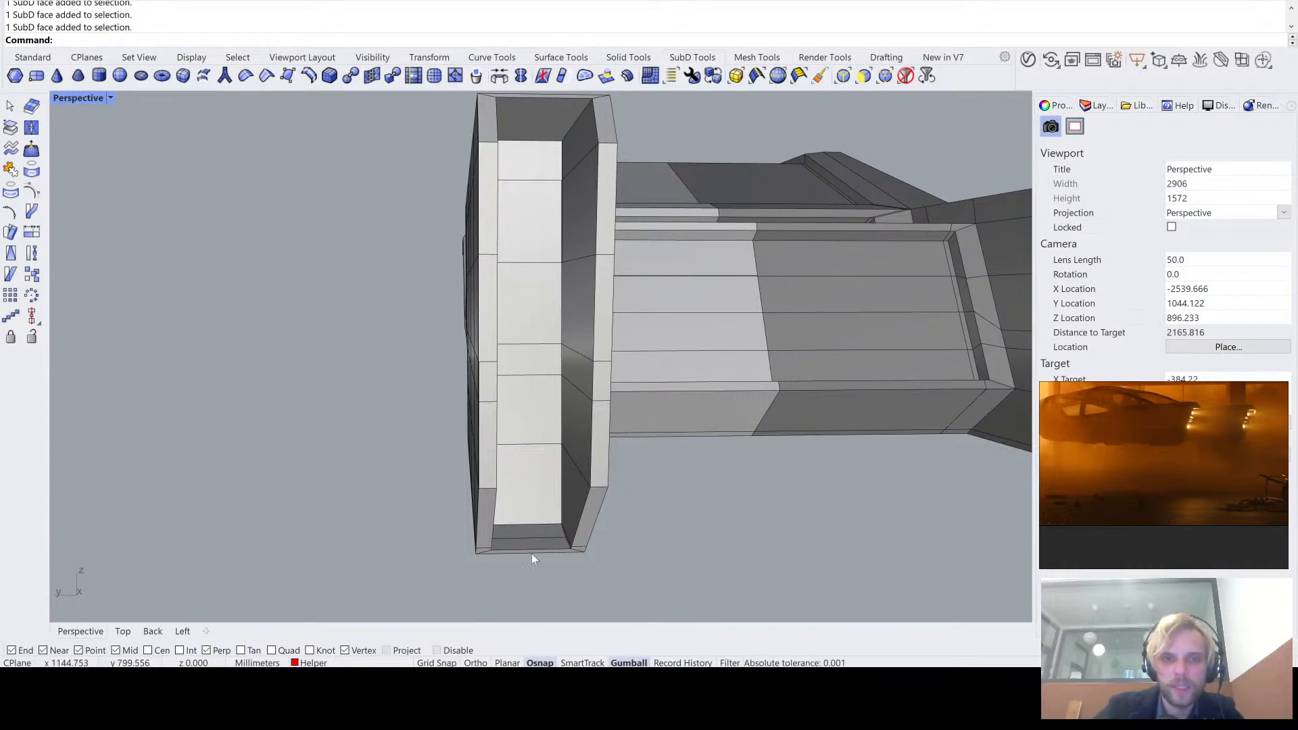
right_drag(532, 553, 558, 540)
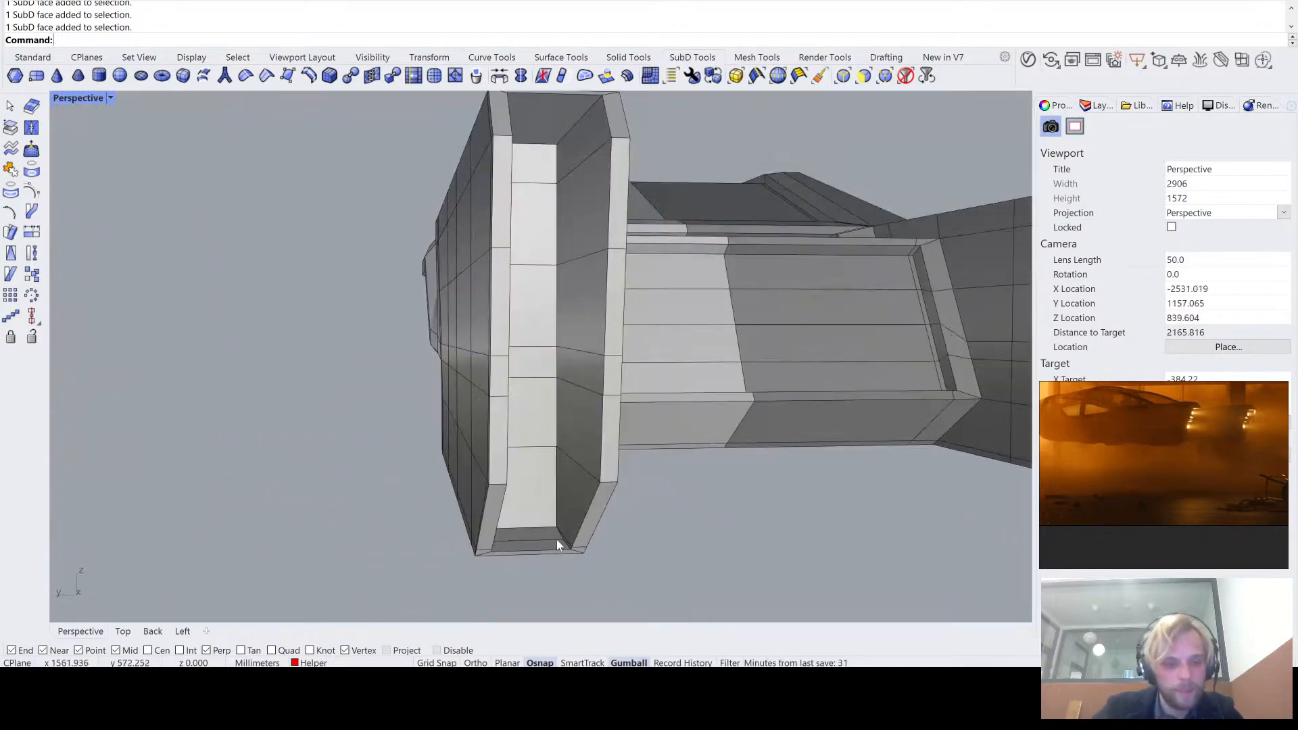
key(Tab)
scroll(529, 466, down, 4)
right_drag(529, 465, 452, 294)
scroll(614, 452, up, 6)
key(Tab)
scroll(388, 365, down, 4)
key(Tab)
key(Tab)
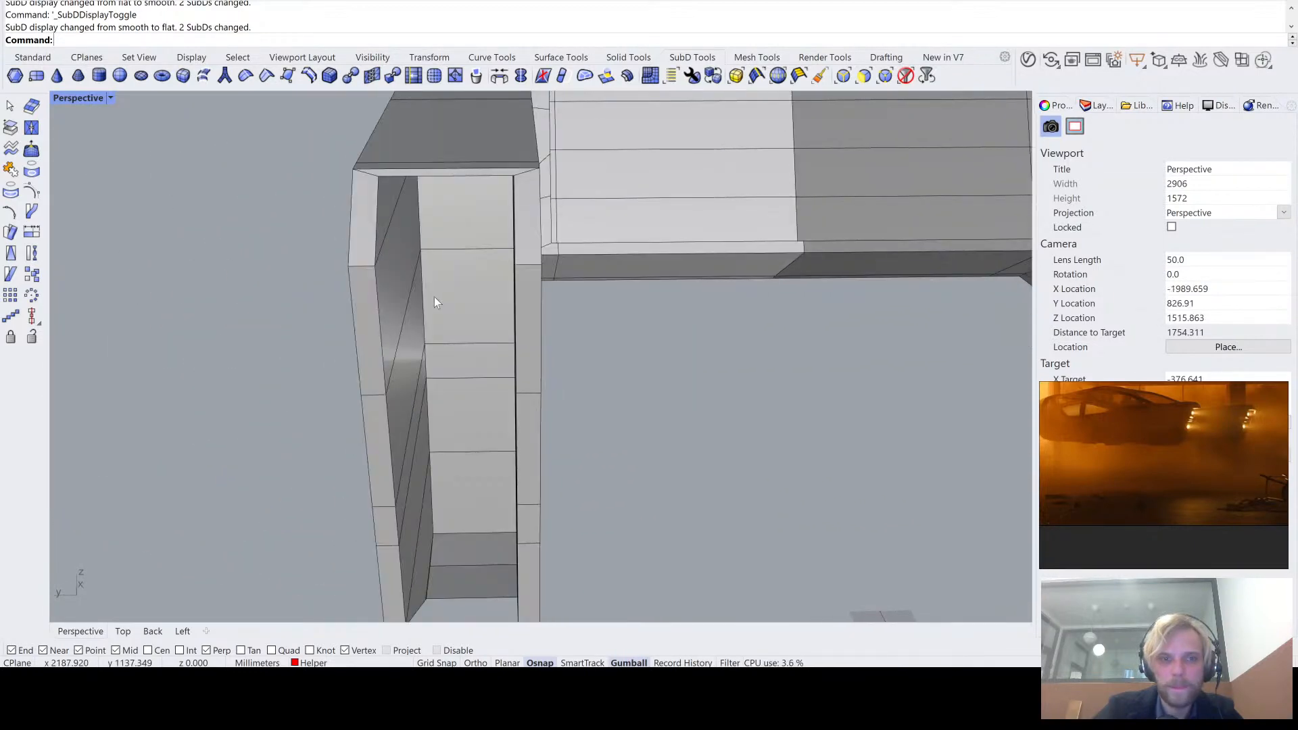
right_drag(383, 465, 412, 351)
scroll(406, 345, down, 4)
key(Tab)
key(Tab)
scroll(420, 227, up, 4)
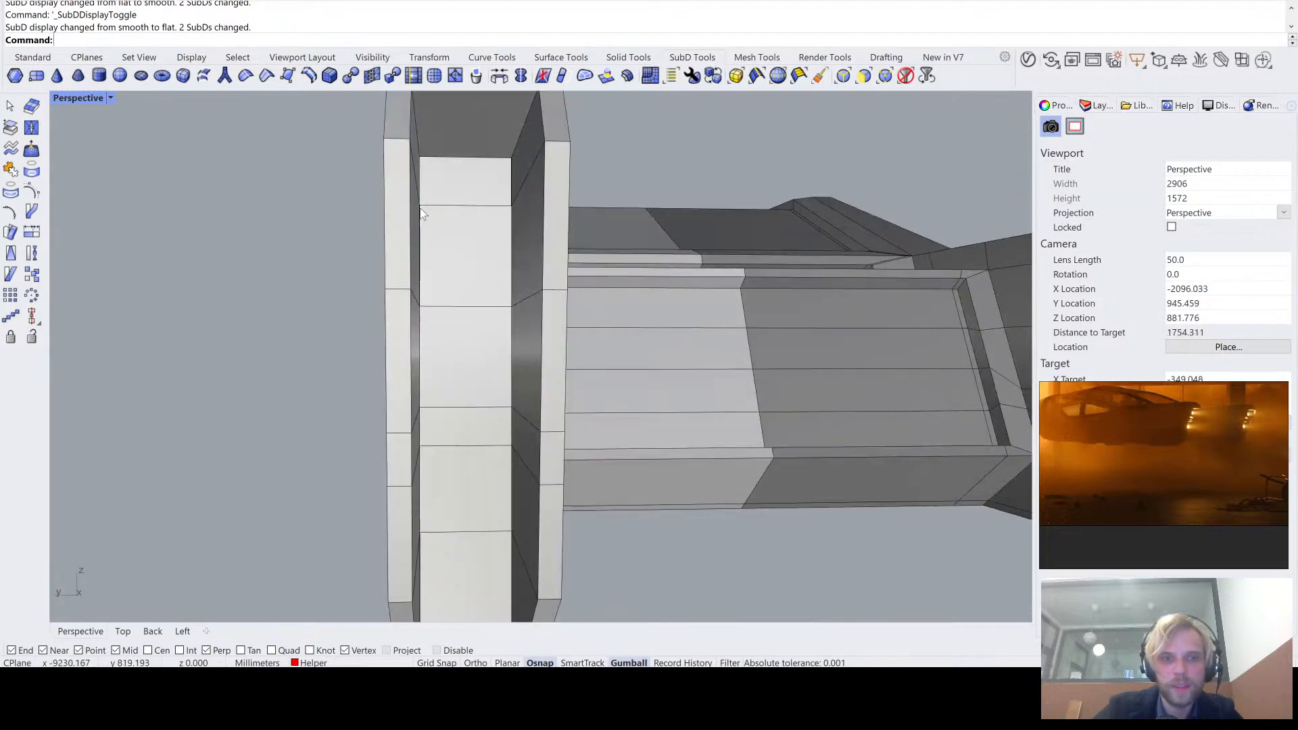
- Move all back wall faces of the recess along X toward the arm's open end
right_drag(419, 227, 449, 290)
scroll(418, 273, down, 2)
scroll(484, 422, up, 4)
ctrl+shift+click(489, 432)
ctrl+shift+click(492, 304)
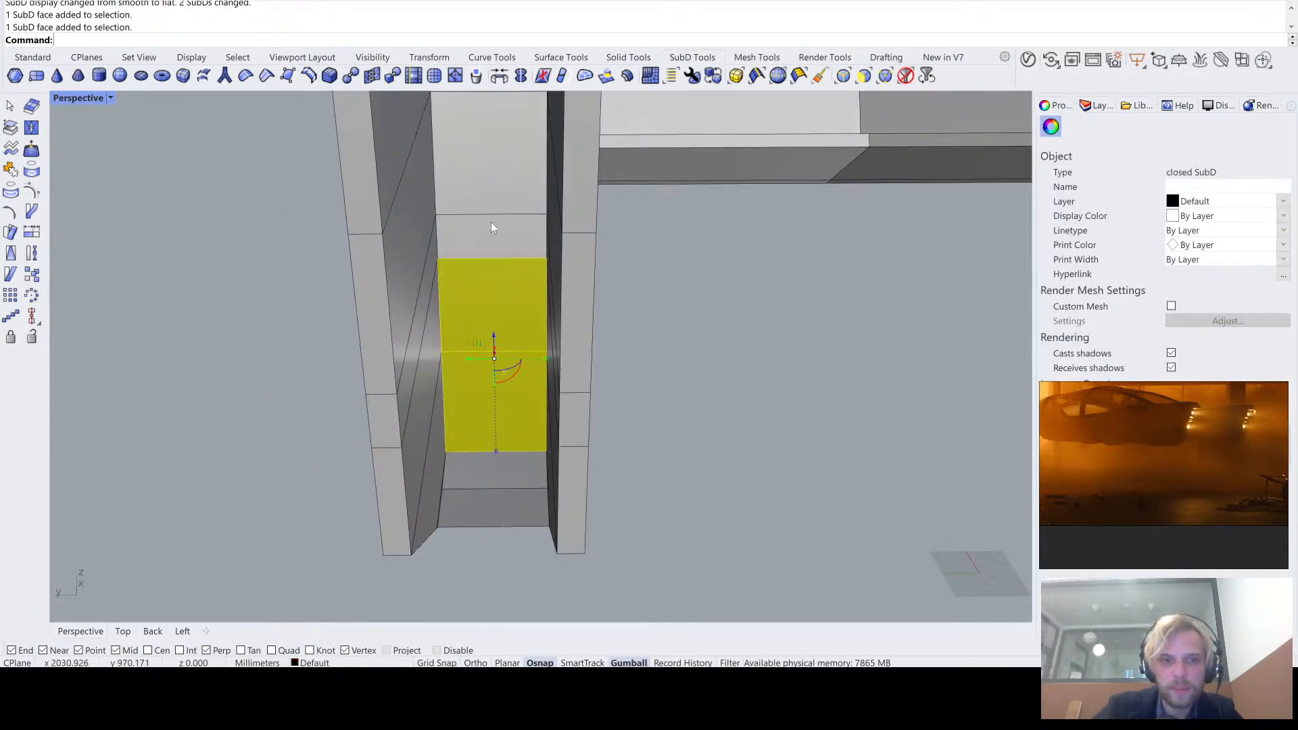
ctrl+shift+click(491, 222)
right_drag(493, 170, 566, 346)
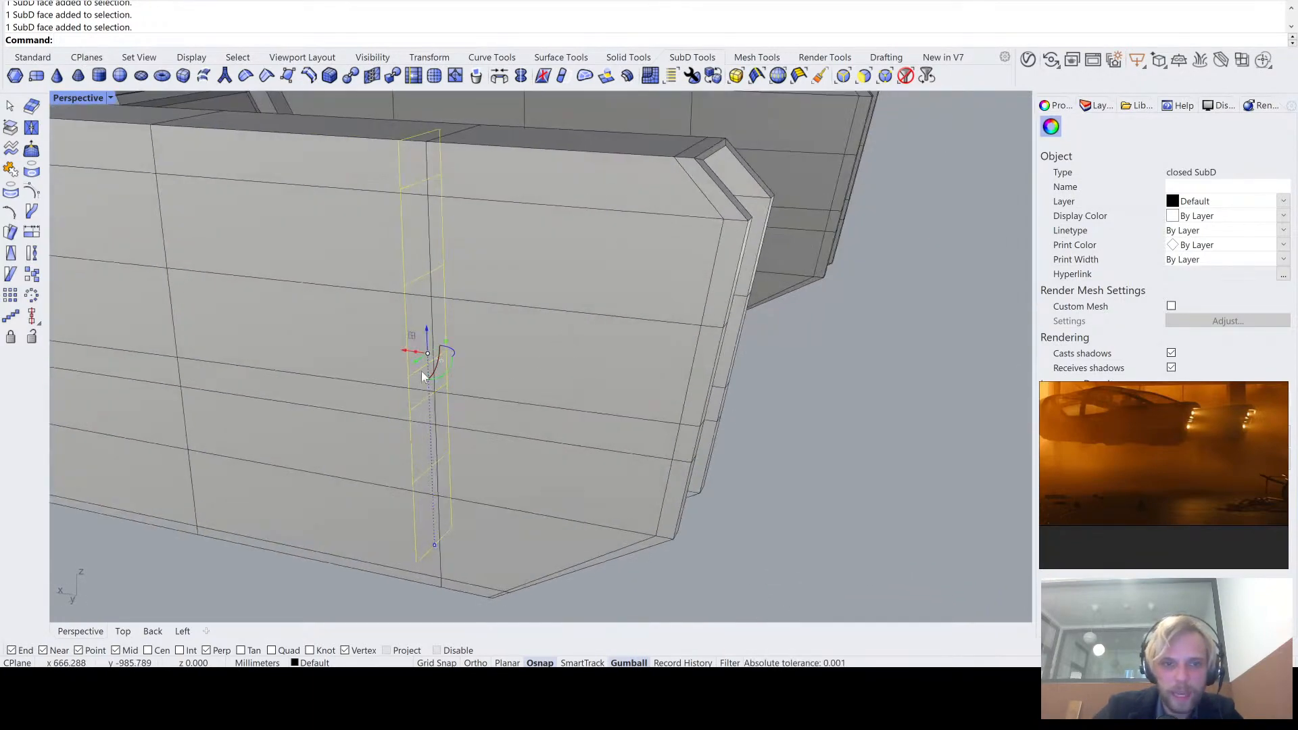
scroll(420, 355, up, 5)
drag(420, 346, 469, 362)
- Add the dividing edge of the recess floor to the back wall selection and move both along X toward the opening
mouse_move(566, 287)
right_down()
mouse_move(559, 408)
mouse_move(536, 487)
mouse_move(414, 325)
mouse_move(349, 352)
mouse_move(372, 356)
right_up()
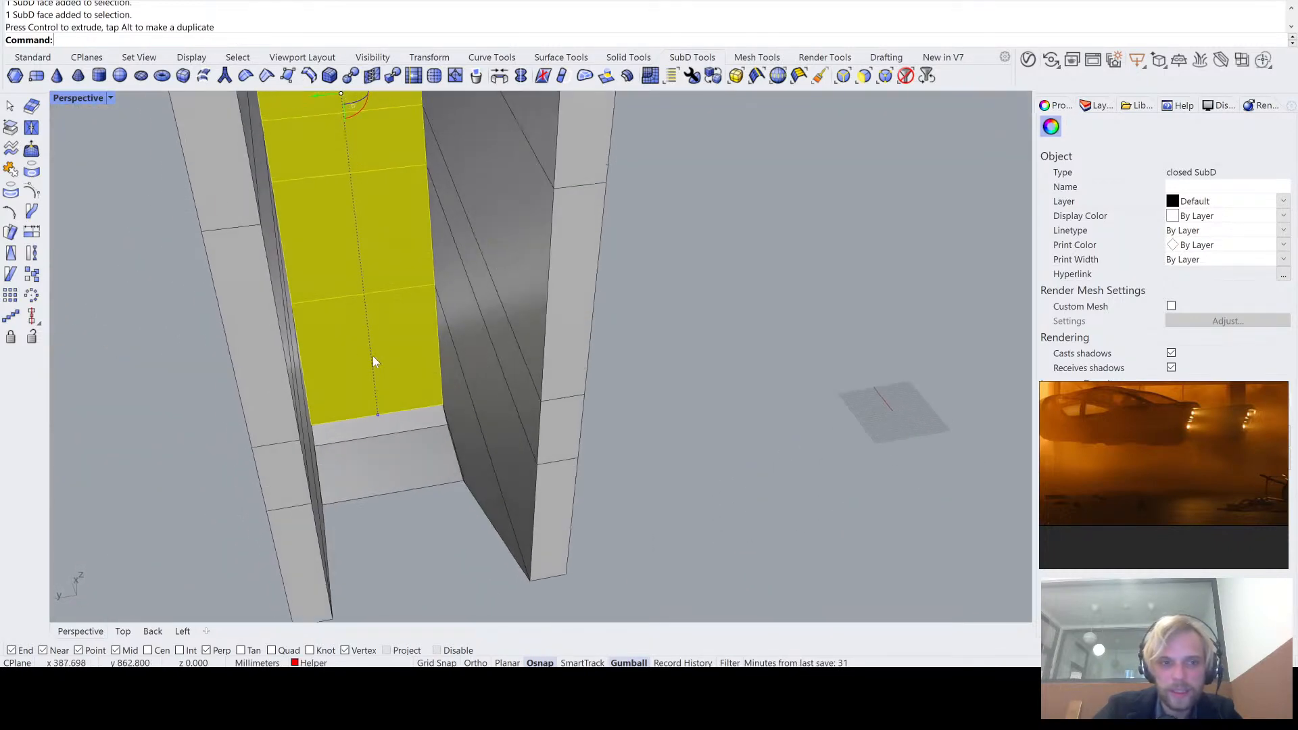
scroll(379, 445, up, 5)
scroll(380, 445, down, 6)
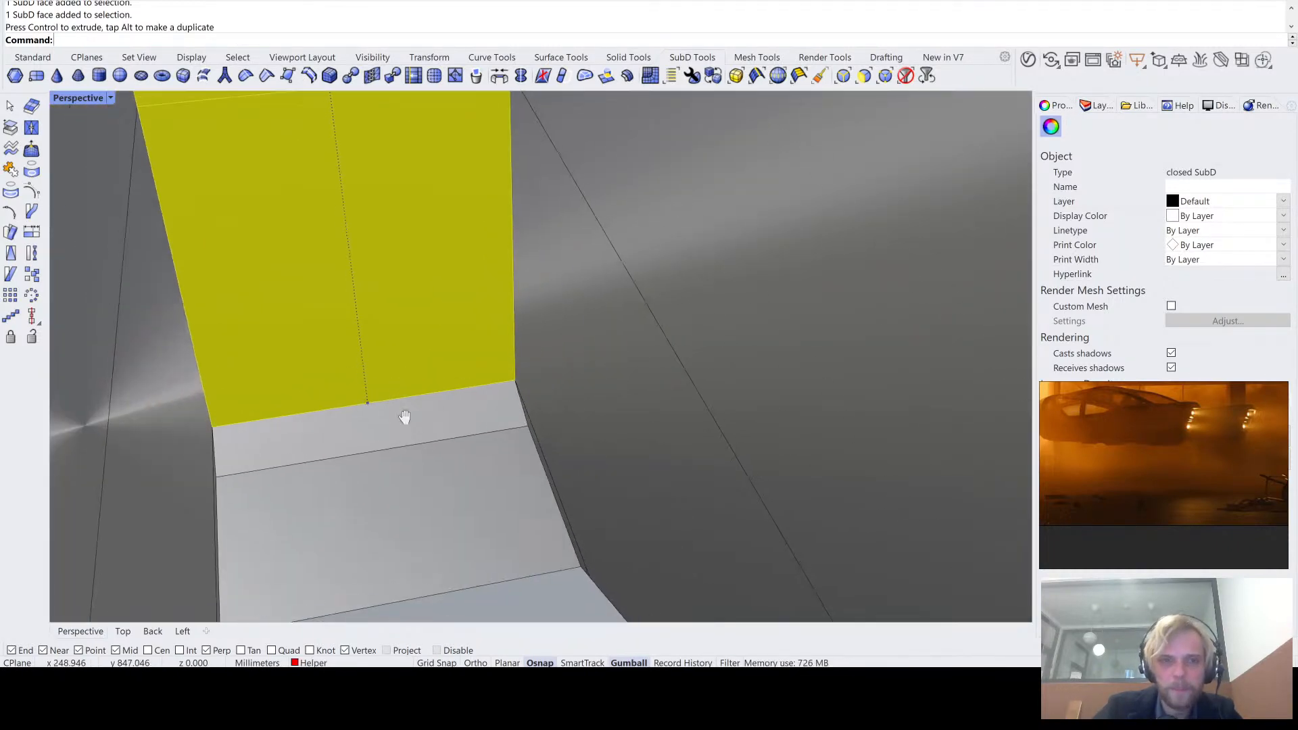
ctrl+shift+click(443, 505)
right_drag(442, 504, 421, 472)
scroll(420, 292, up, 4)
right_drag(419, 292, 442, 334)
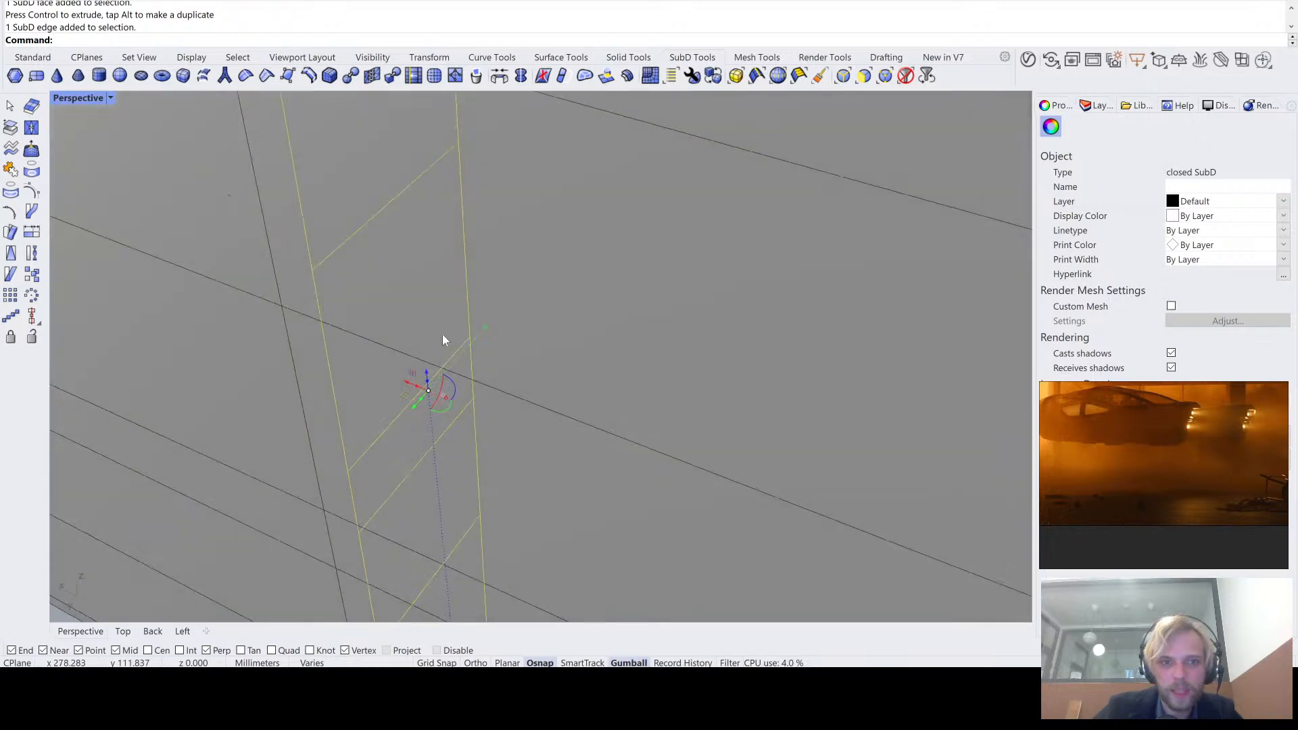
drag(408, 384, 489, 420)
scroll(489, 416, down, 4)
shift+right_drag(493, 412, 316, 241)
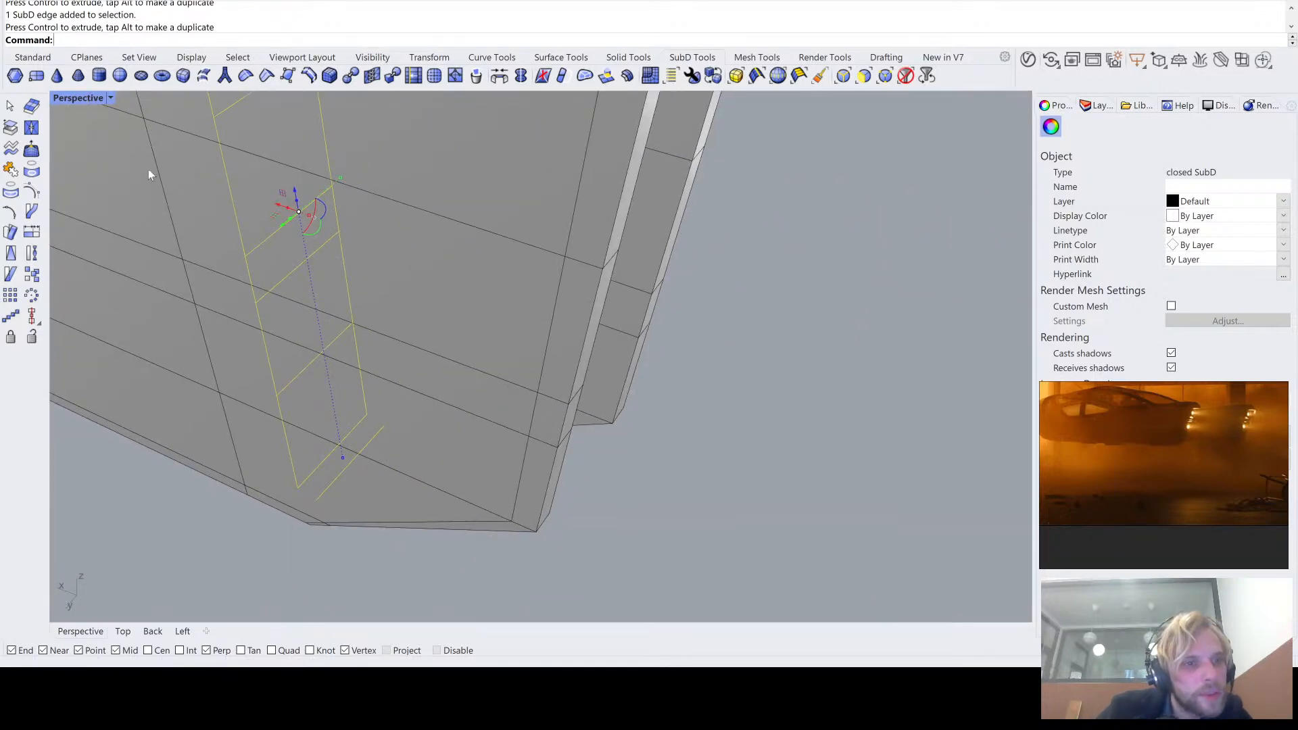
- Show the model in Ghosted display and shift the selected back wall faces and floor edge slightly farther toward the opening
key(ctrl+alt+g)
right_drag(284, 439, 341, 412)
scroll(327, 554, up, 6)
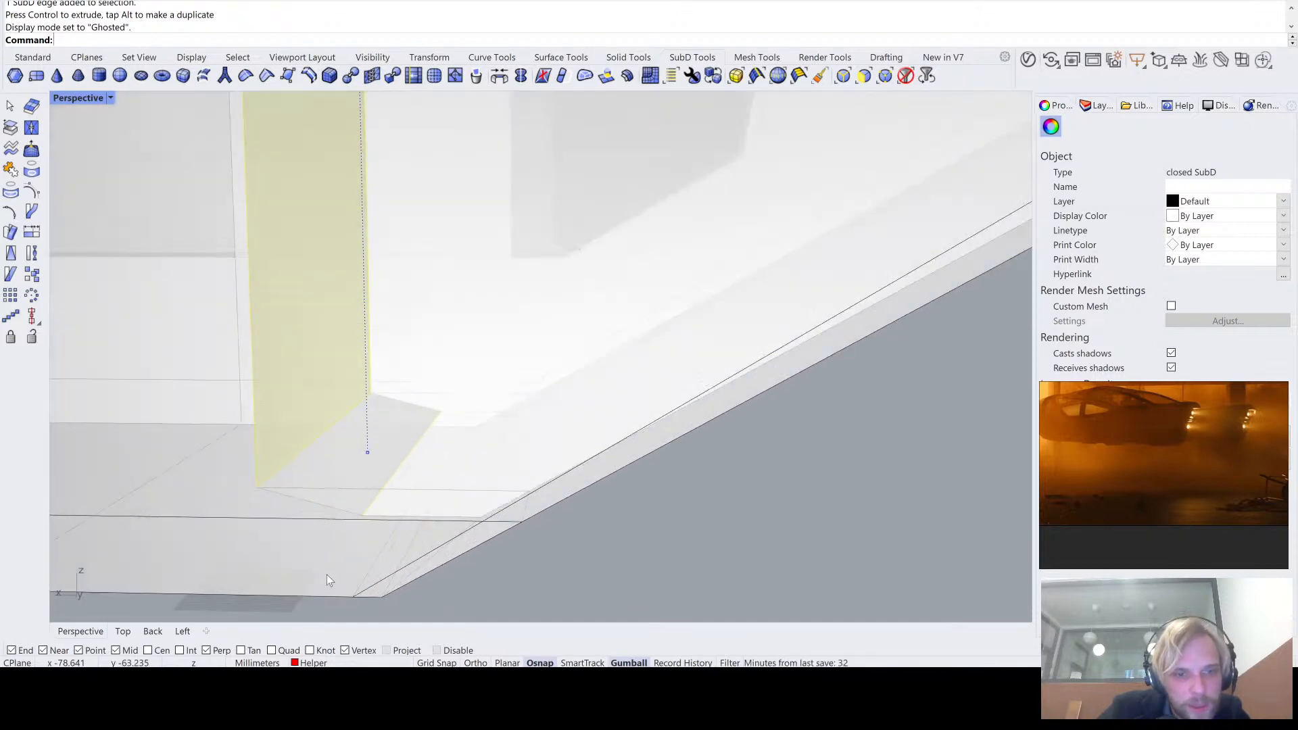
scroll(388, 520, up, 4)
scroll(557, 400, down, 12)
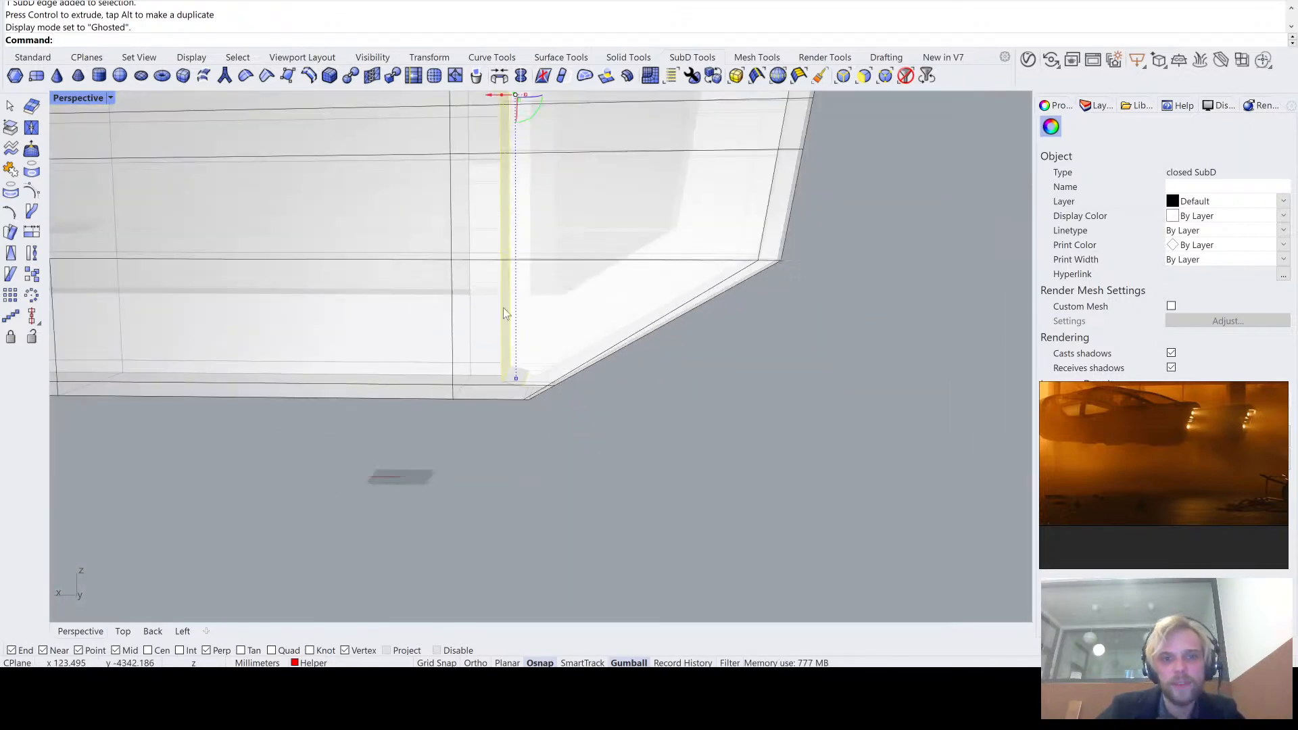
shift+right_drag(498, 203, 474, 296)
scroll(473, 294, up, 4)
drag(486, 161, 516, 167)
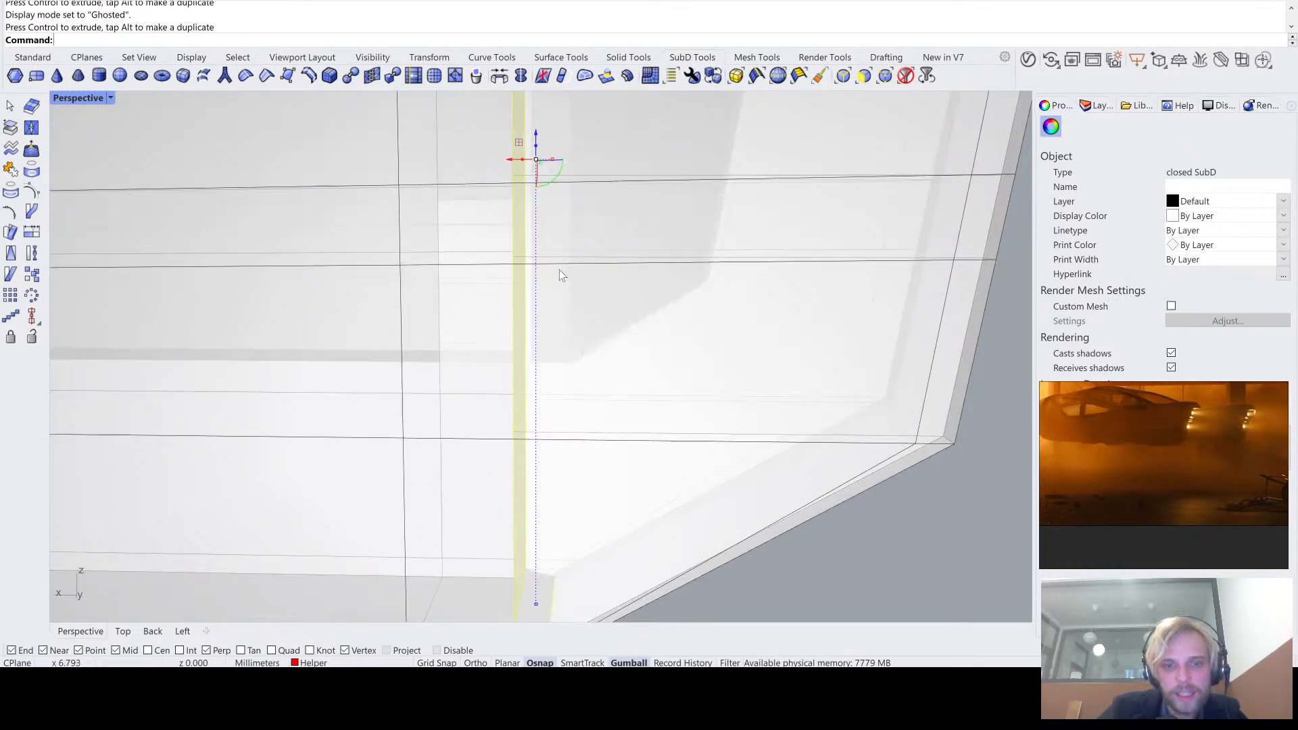
scroll(559, 272, down, 9)
click(714, 498)
- Inspect the recess in the see-through view and set the viewport's display mode back to Shaded
right_drag(714, 498, 494, 408)
scroll(504, 380, up, 4)
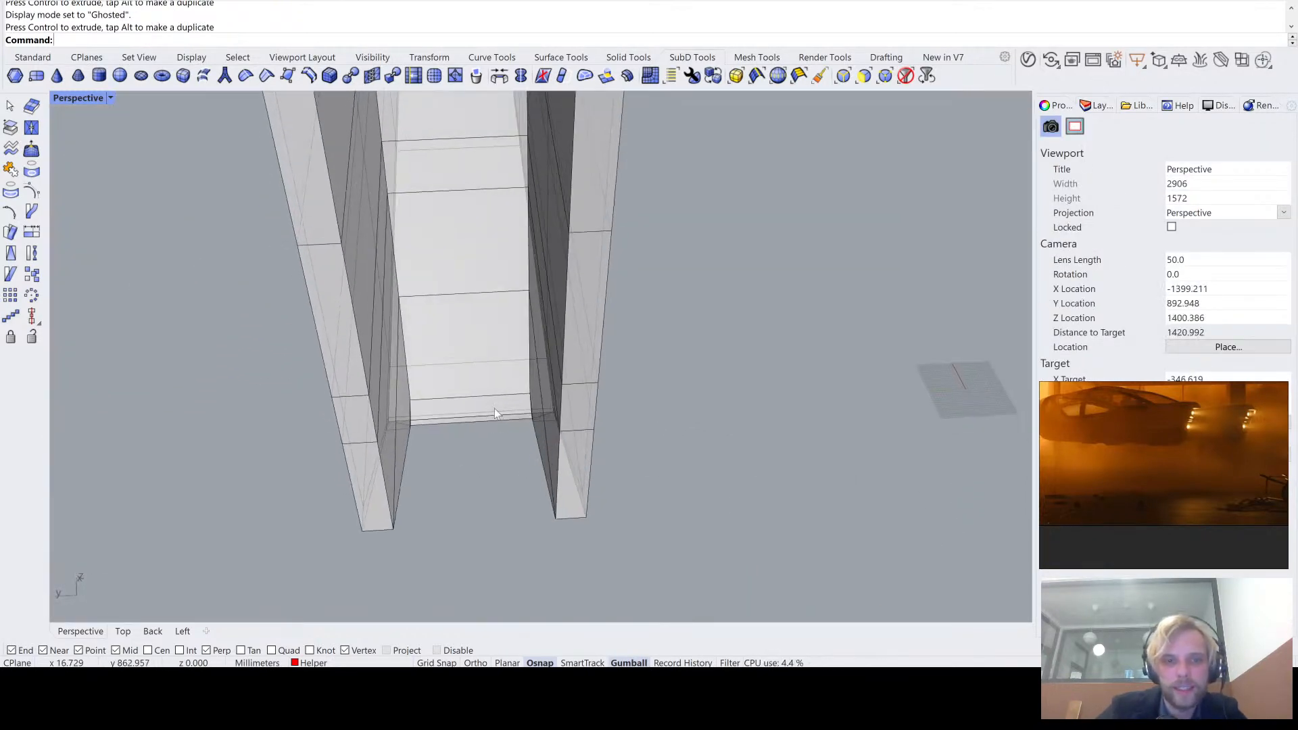
scroll(494, 408, down, 6)
right_drag(470, 464, 464, 402)
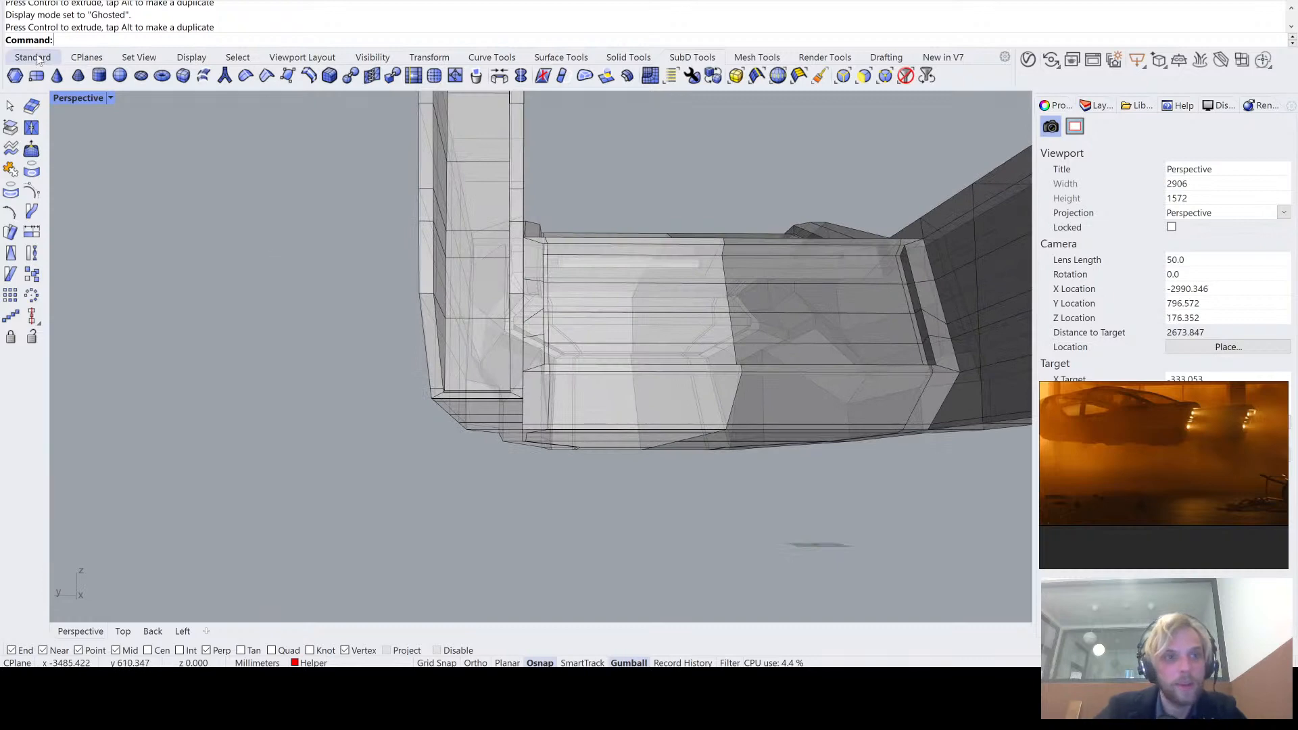
click(95, 144)
mouse_move(264, 196)
right_down()
mouse_move(307, 248)
mouse_move(307, 409)
right_up()
scroll(306, 248, down, 4)
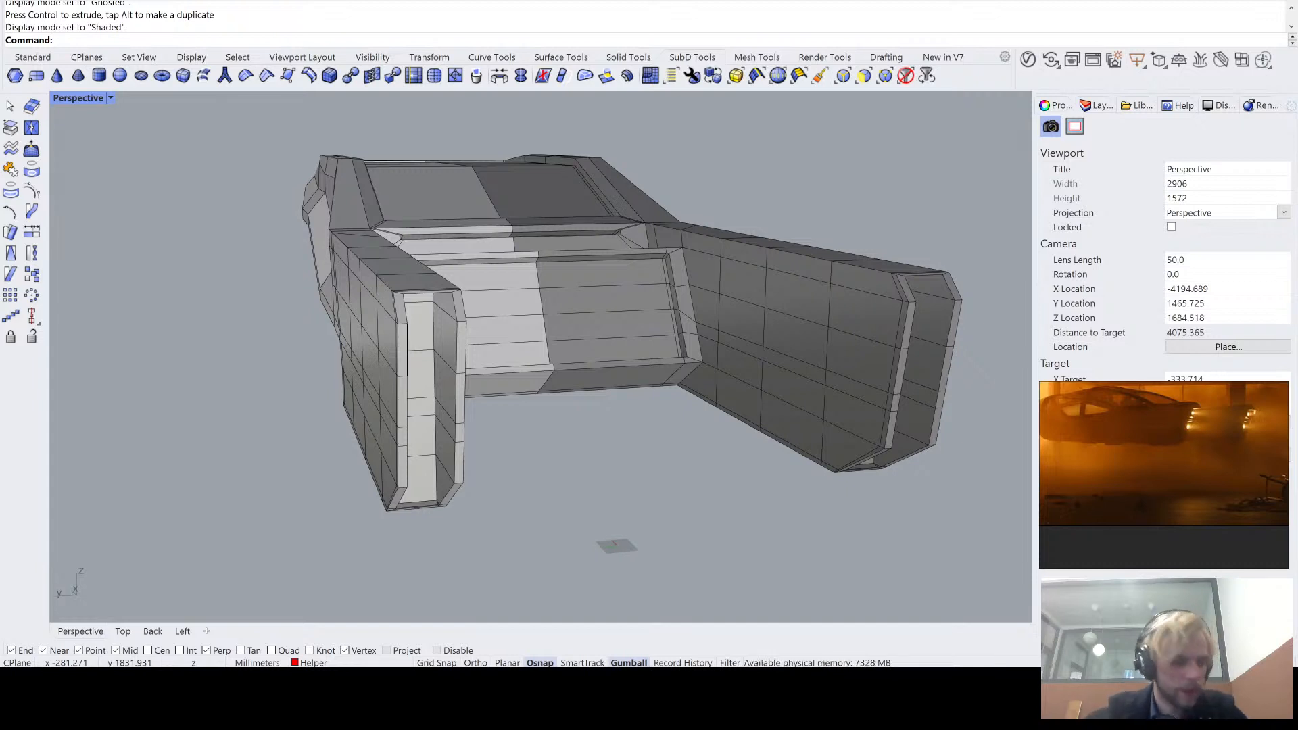
- Examine the tail arm's side and open end with the SubDs shown smooth, and return to the flat display
right_drag(655, 225, 458, 371)
scroll(399, 369, up, 5)
key(Tab)
scroll(395, 410, down, 3)
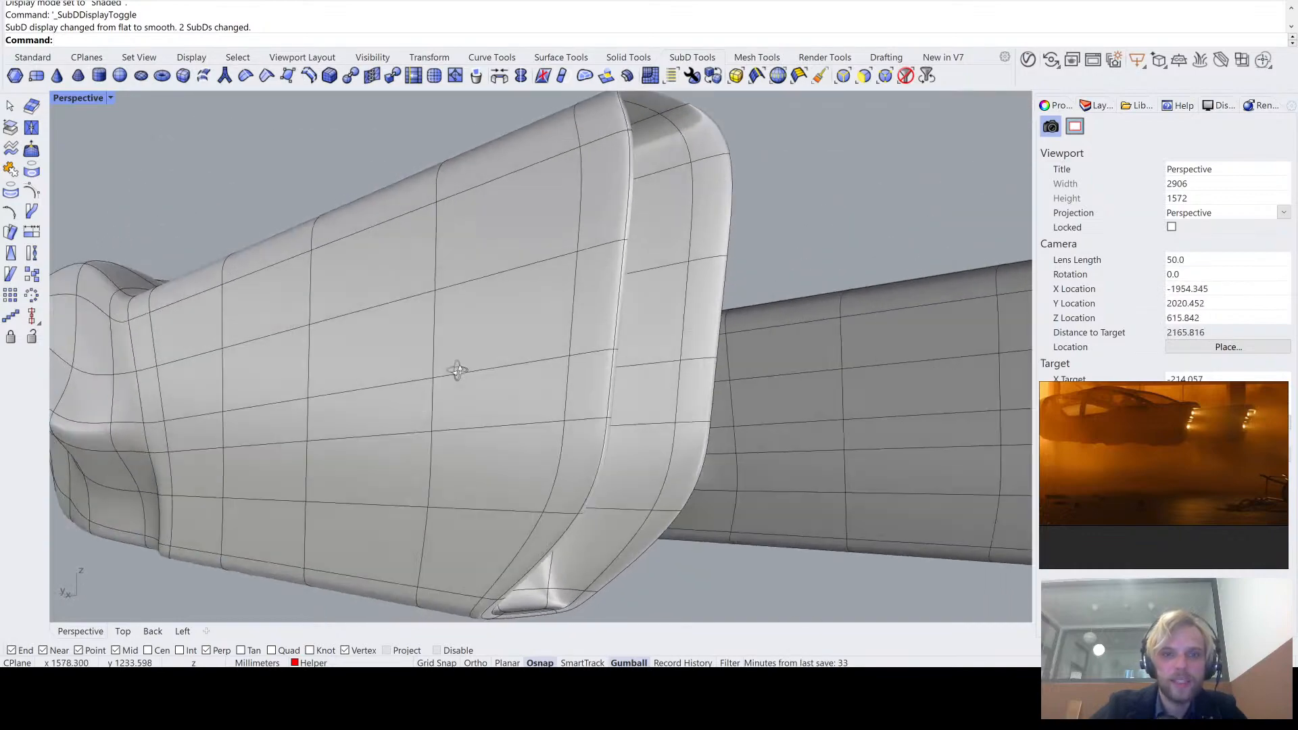
right_drag(712, 395, 648, 419)
scroll(349, 277, up, 2)
scroll(348, 277, down, 2)
right_drag(349, 277, 384, 252)
key(Tab)
- Move the inner edge of the opening's upper rim 40 mm down along the slanted inner rim edge
right_drag(423, 186, 475, 313)
scroll(527, 238, up, 2)
right_drag(525, 238, 562, 283)
scroll(419, 332, up, 4)
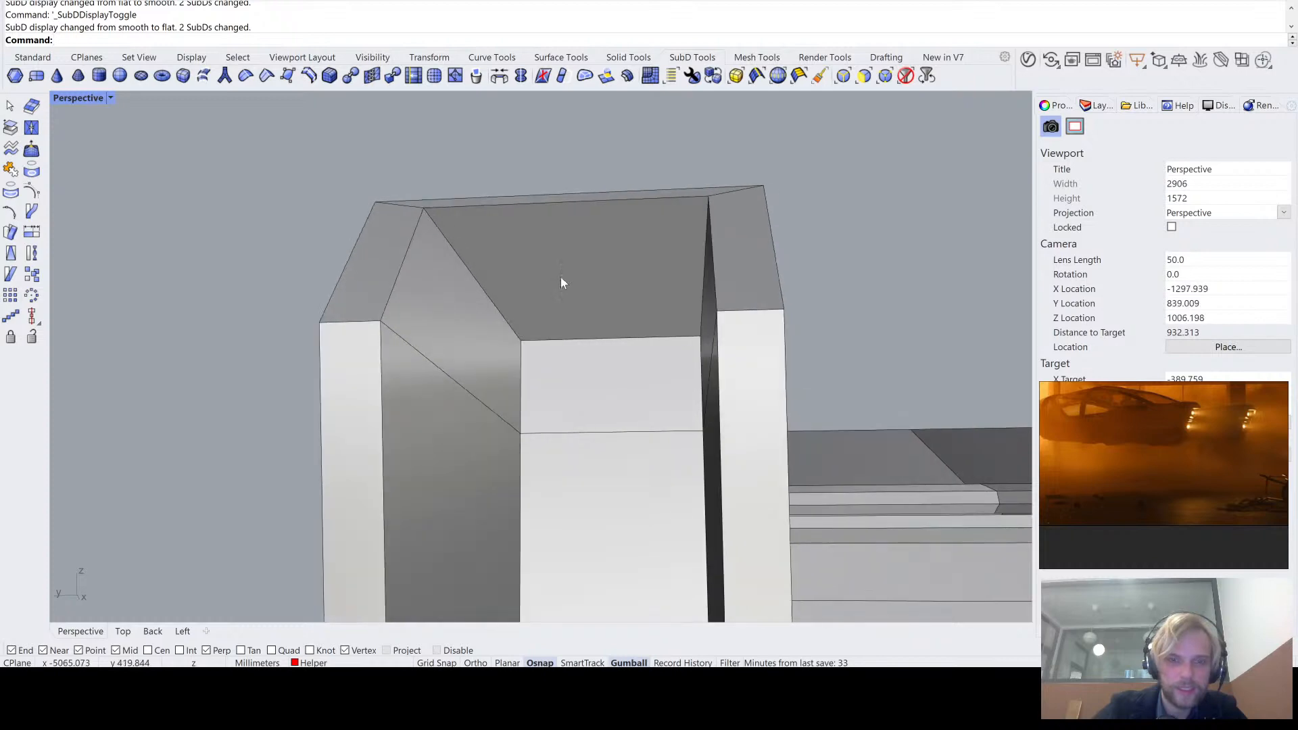
ctrl+shift+click(497, 205)
right_drag(497, 206, 576, 192)
text(m)
key(Return)
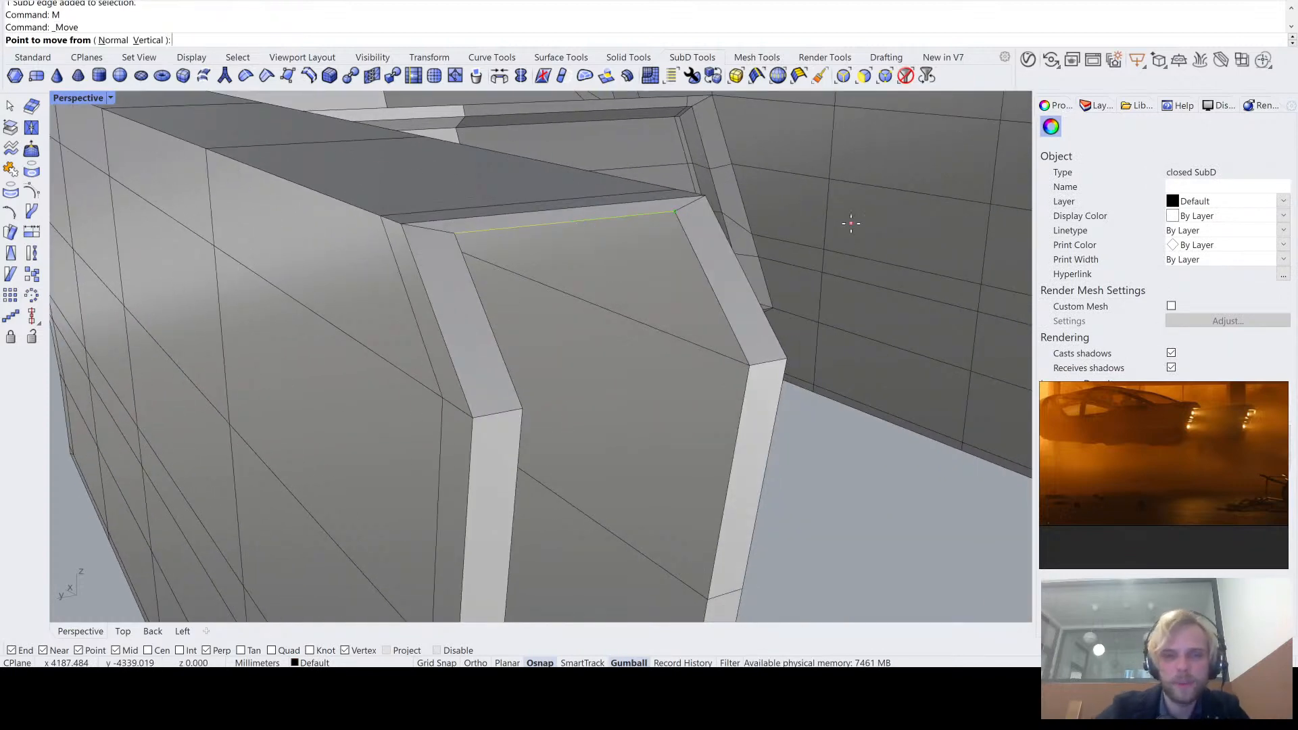
scroll(712, 223, up, 3)
click(671, 202)
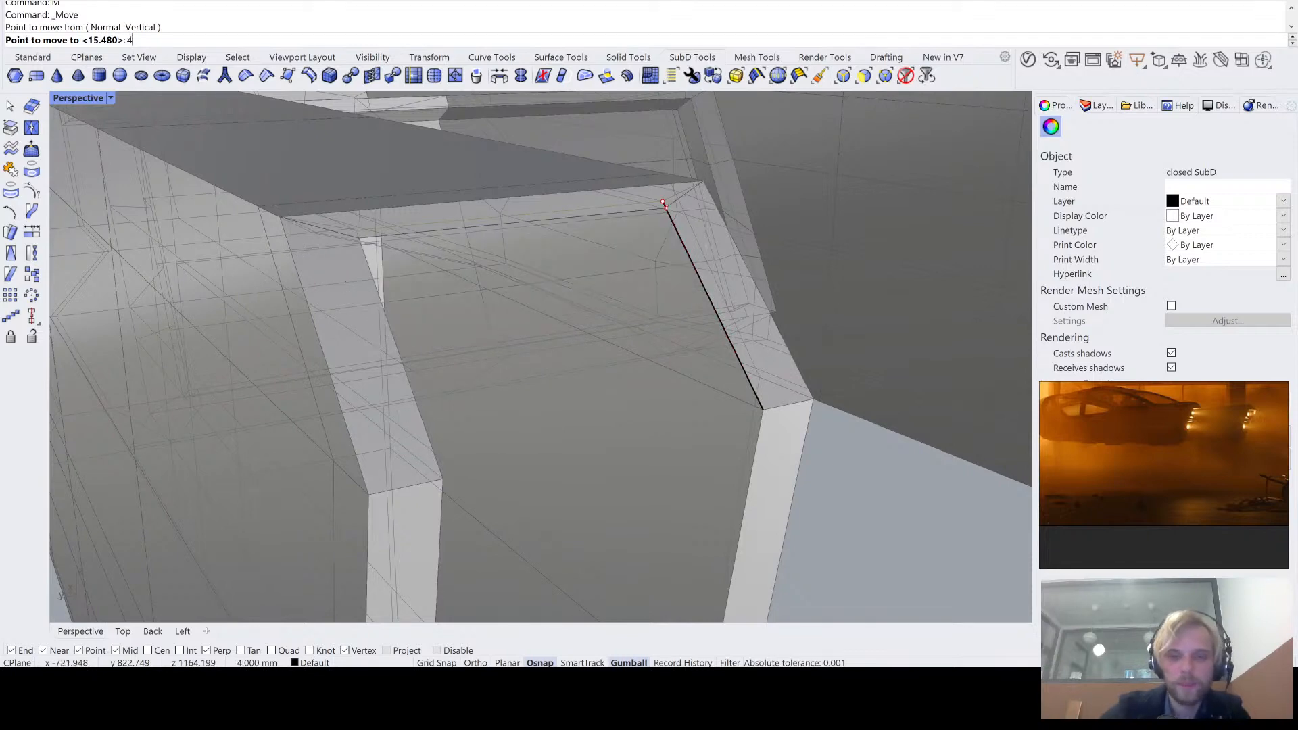
text(40)
click(698, 279)
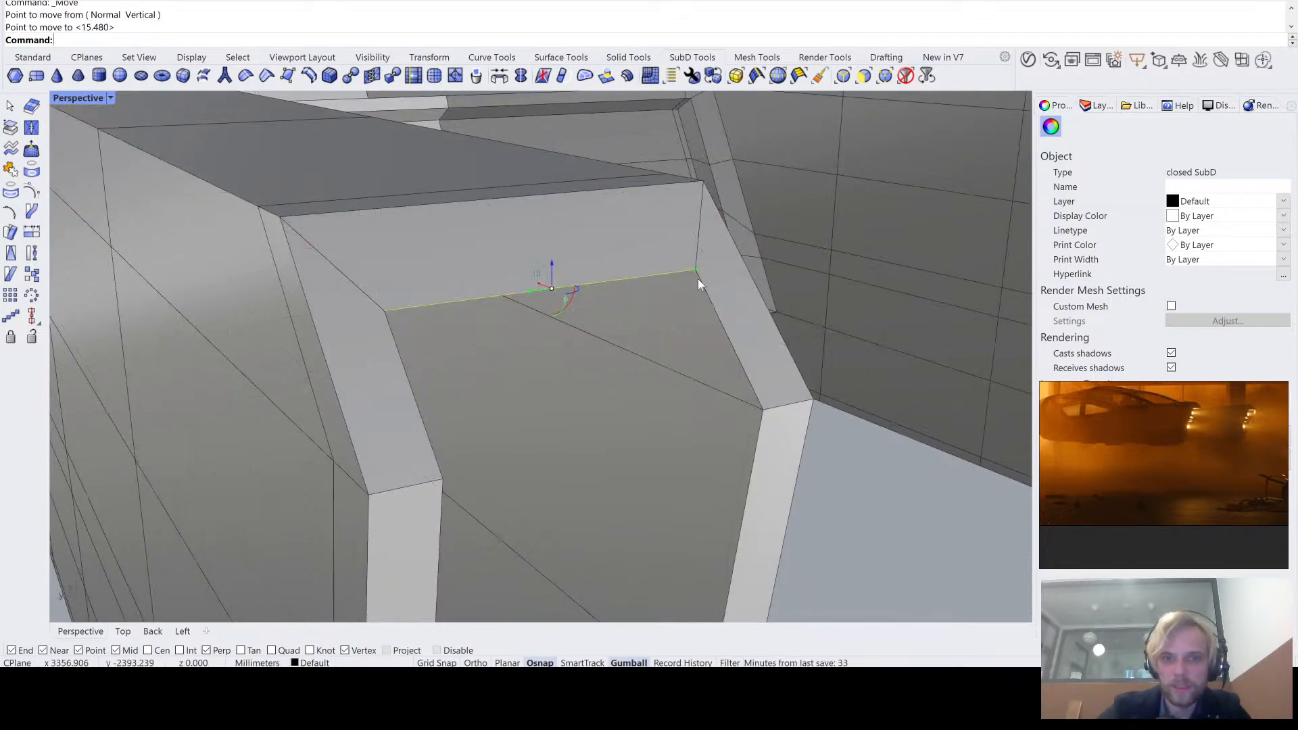
- Check the widened upper rim of the opening with the SubDs shown smooth, and switch back to flat
scroll(811, 395, down, 6)
right_drag(811, 395, 536, 317)
scroll(464, 217, up, 6)
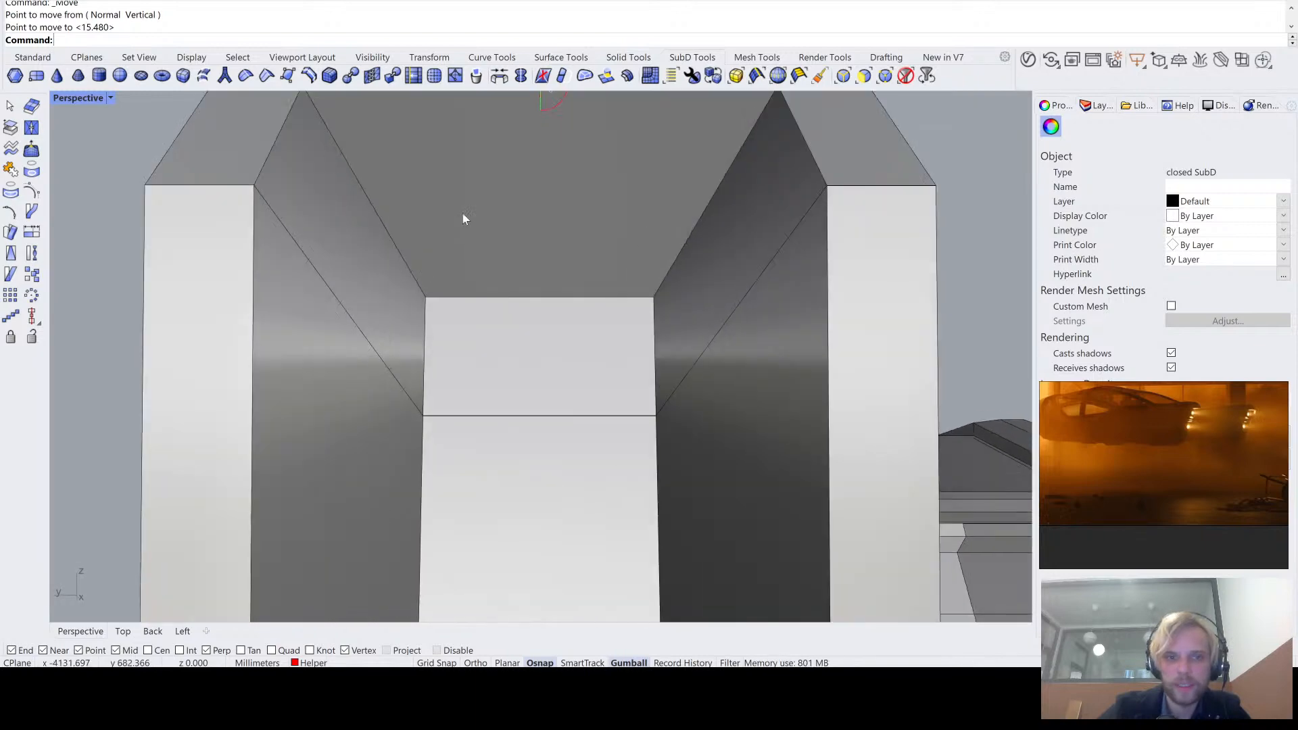
scroll(345, 252, down, 8)
click(238, 277)
key(Tab)
right_drag(237, 277, 415, 233)
scroll(389, 227, up, 4)
key(Tab)
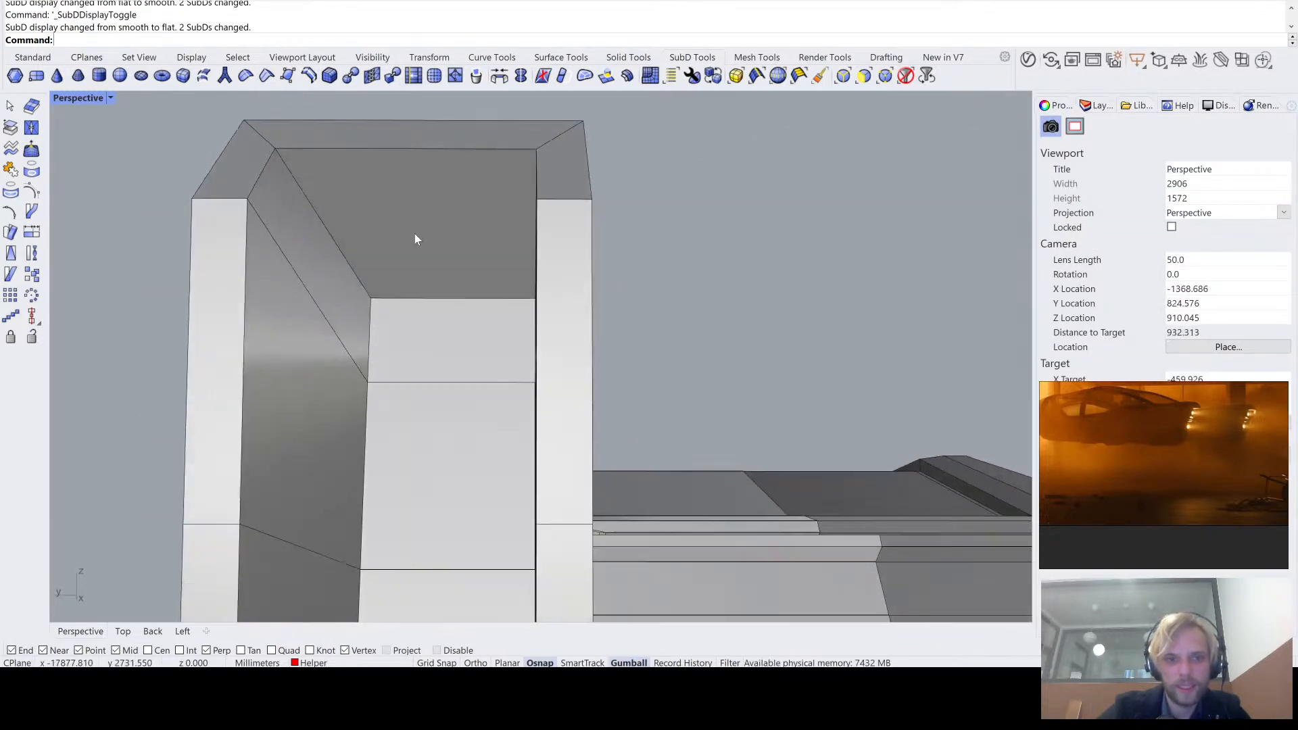
- Move the rear edge of the recess's ceiling vertically down to the height of the upper rim's inner corner
scroll(406, 291, up, 3)
scroll(400, 319, down, 3)
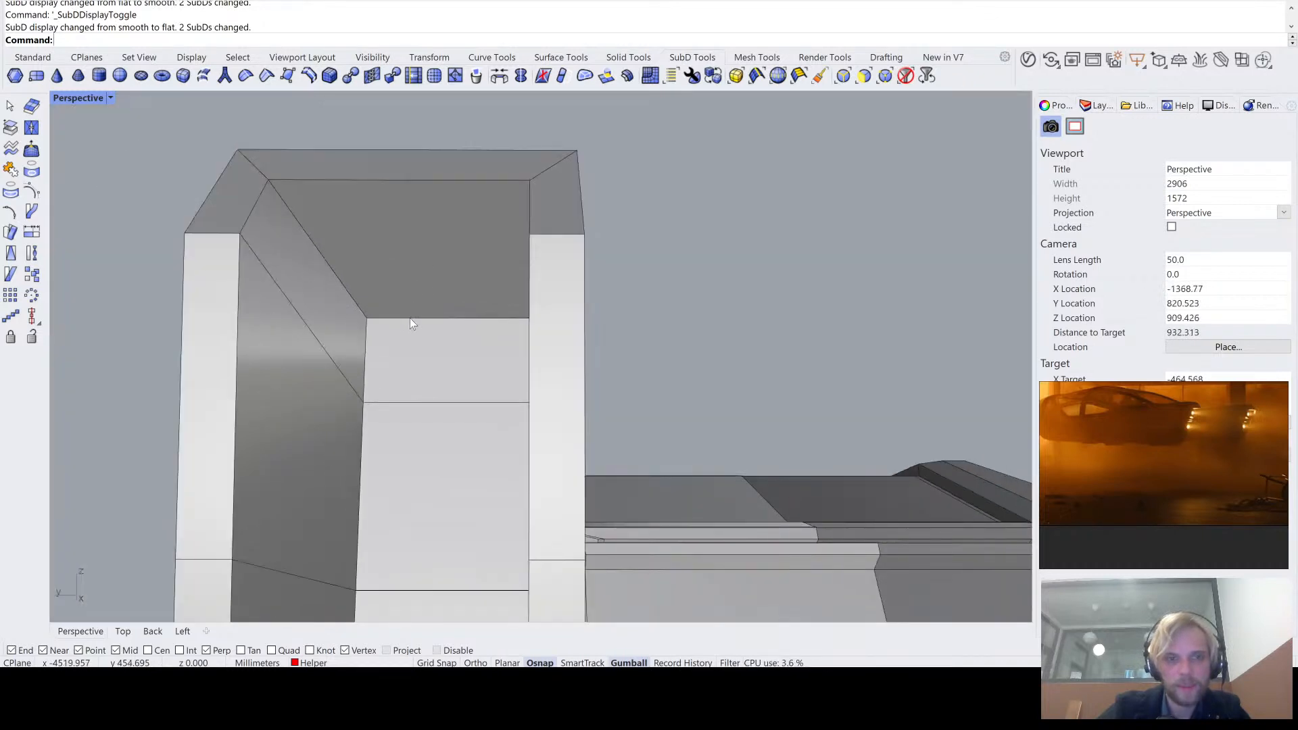
ctrl+shift+click(410, 317)
text(m)
key(Return)
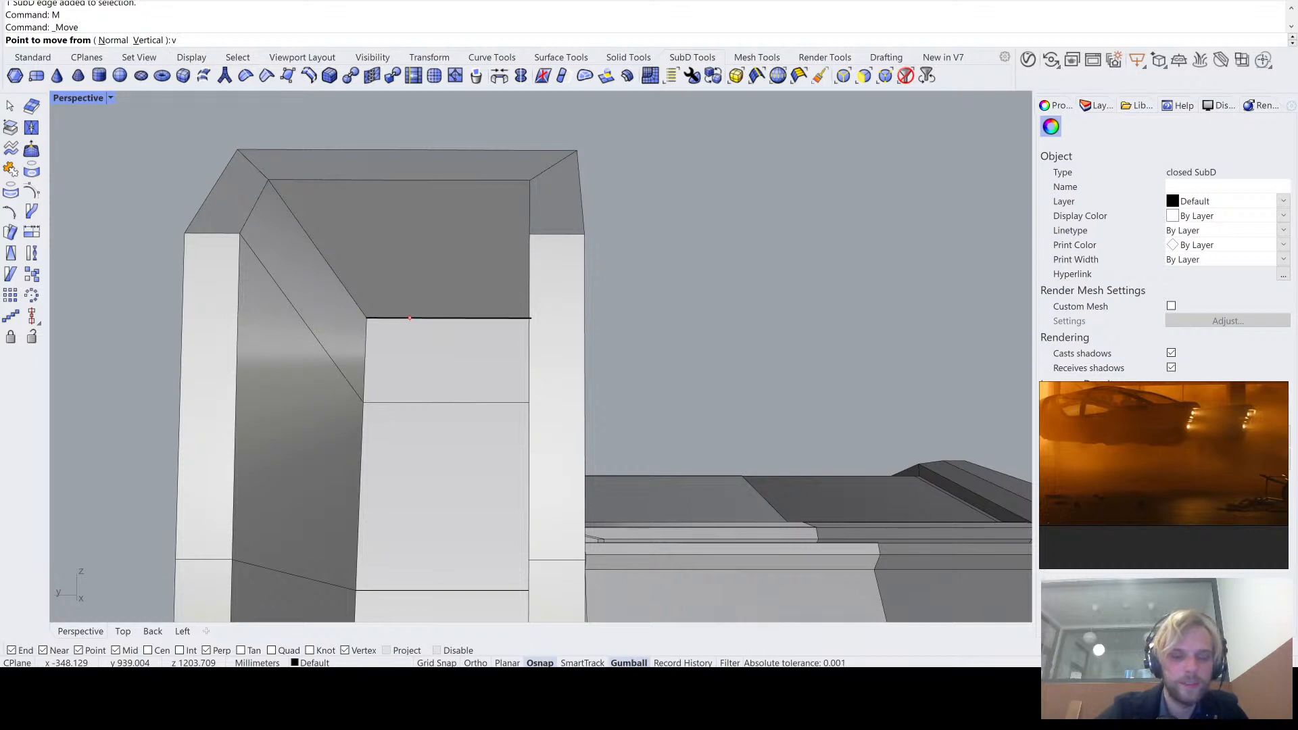
text(v)
key(Return)
click(366, 317)
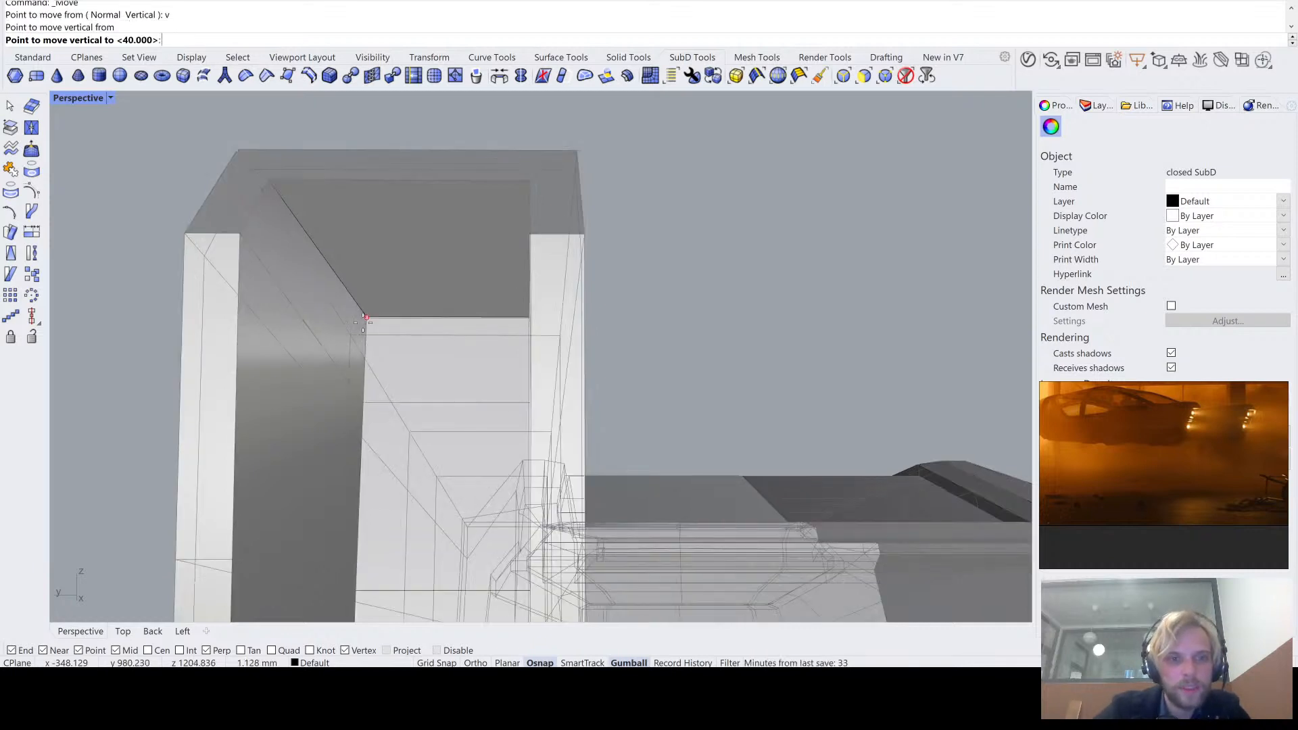
click(270, 181)
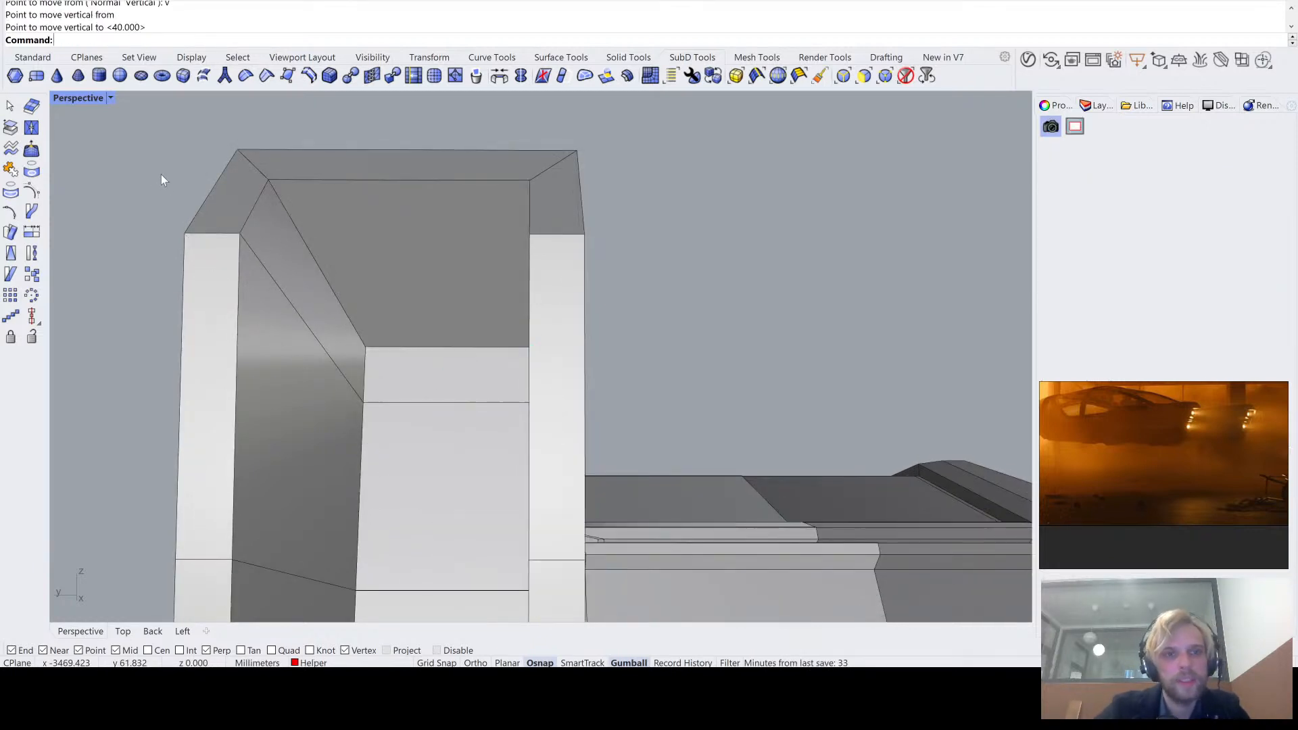
- Check the recess's upper end and the arm's rim with the SubDs shown smooth, and return to the flat display
right_drag(162, 177, 384, 282)
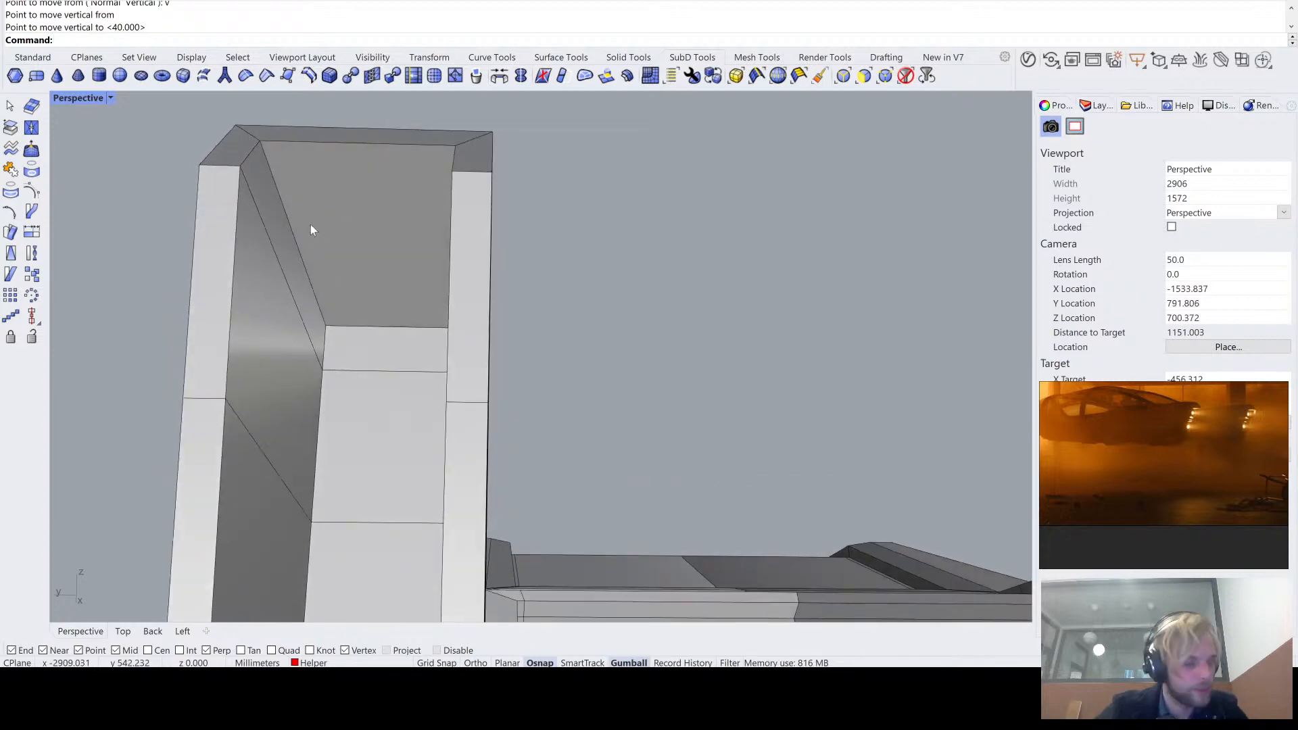
ctrl+shift+click(358, 237)
click(167, 188)
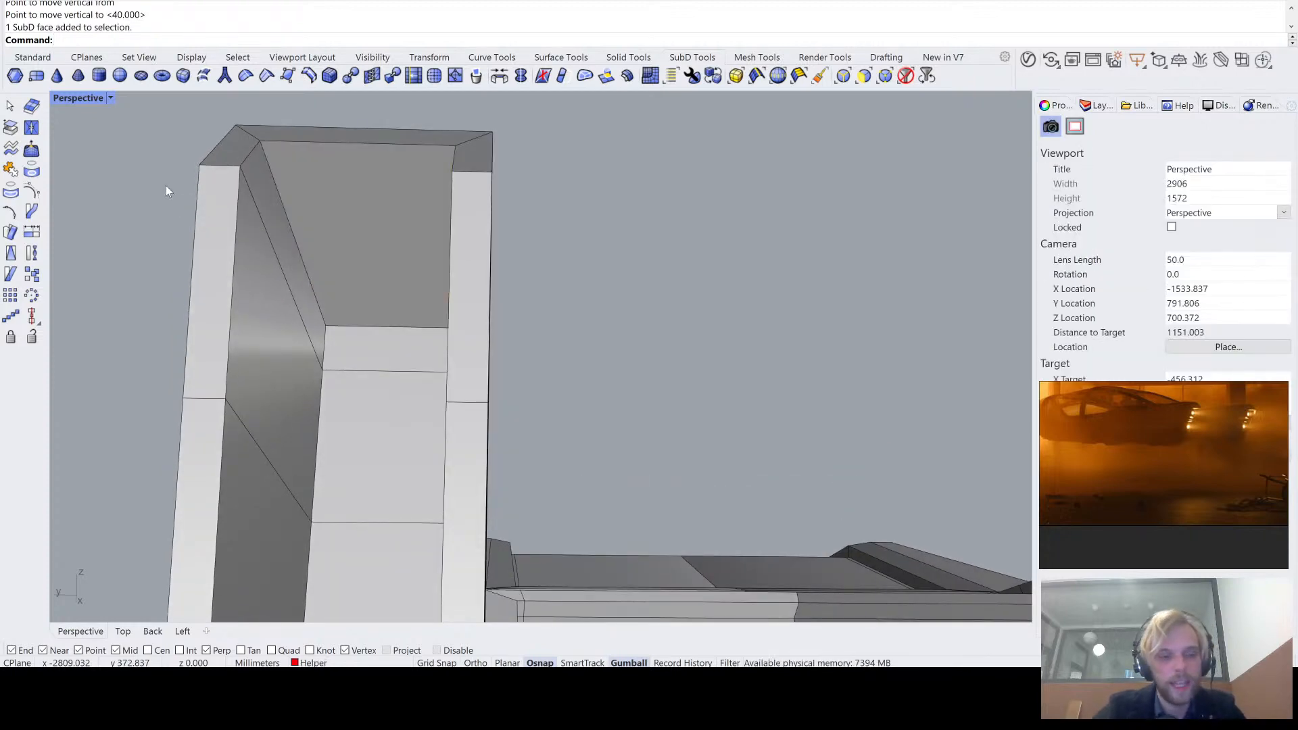
key(Tab)
scroll(165, 186, down, 4)
right_drag(264, 152, 521, 264)
scroll(295, 224, down, 4)
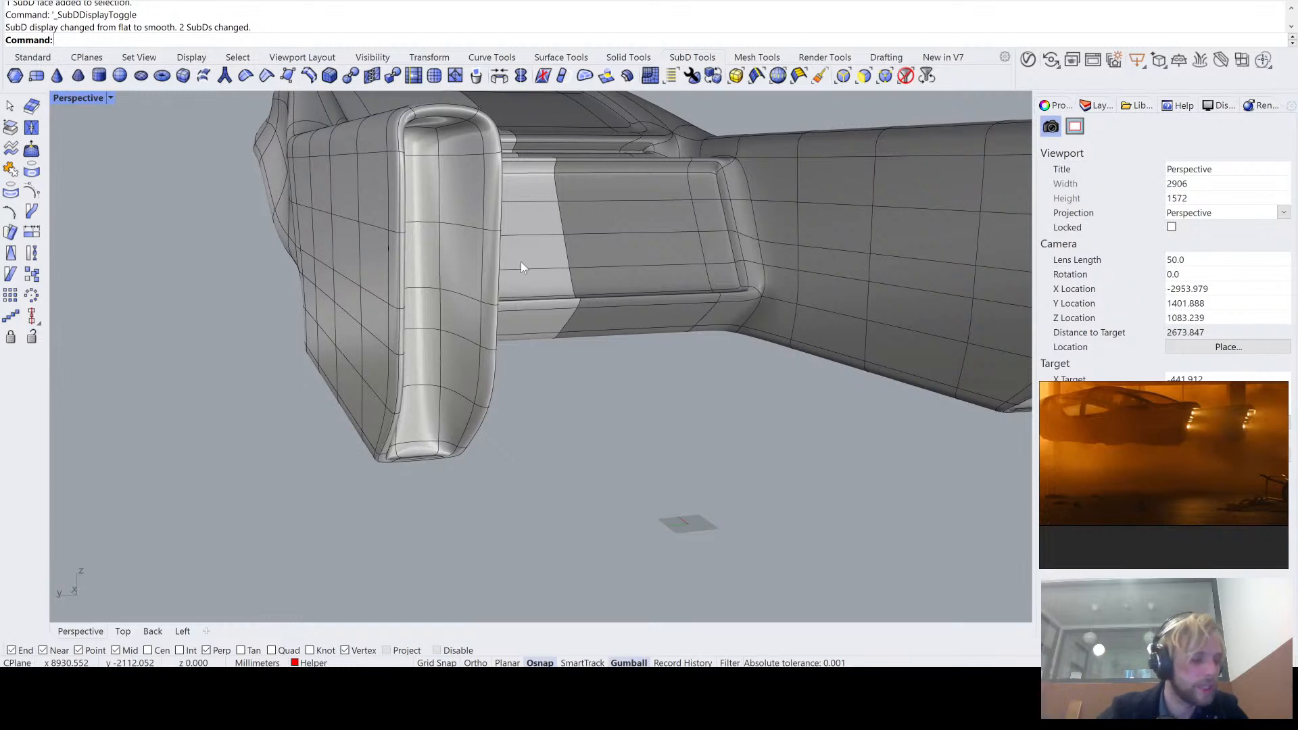
right_drag(546, 295, 552, 243)
key(Tab)
- Move the inner edge of the opening's lower rim and its adjoining side edges up along the slanted rim edge
scroll(506, 351, up, 10)
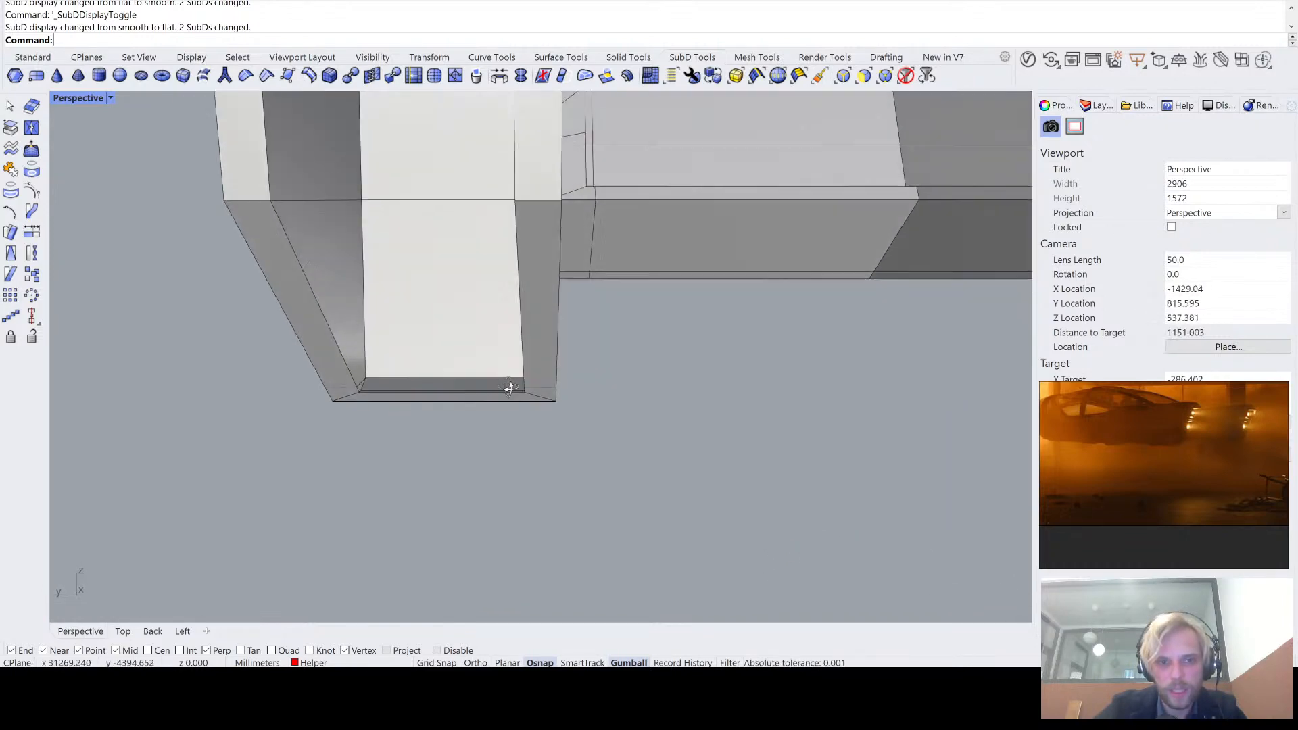
right_drag(398, 390, 301, 405)
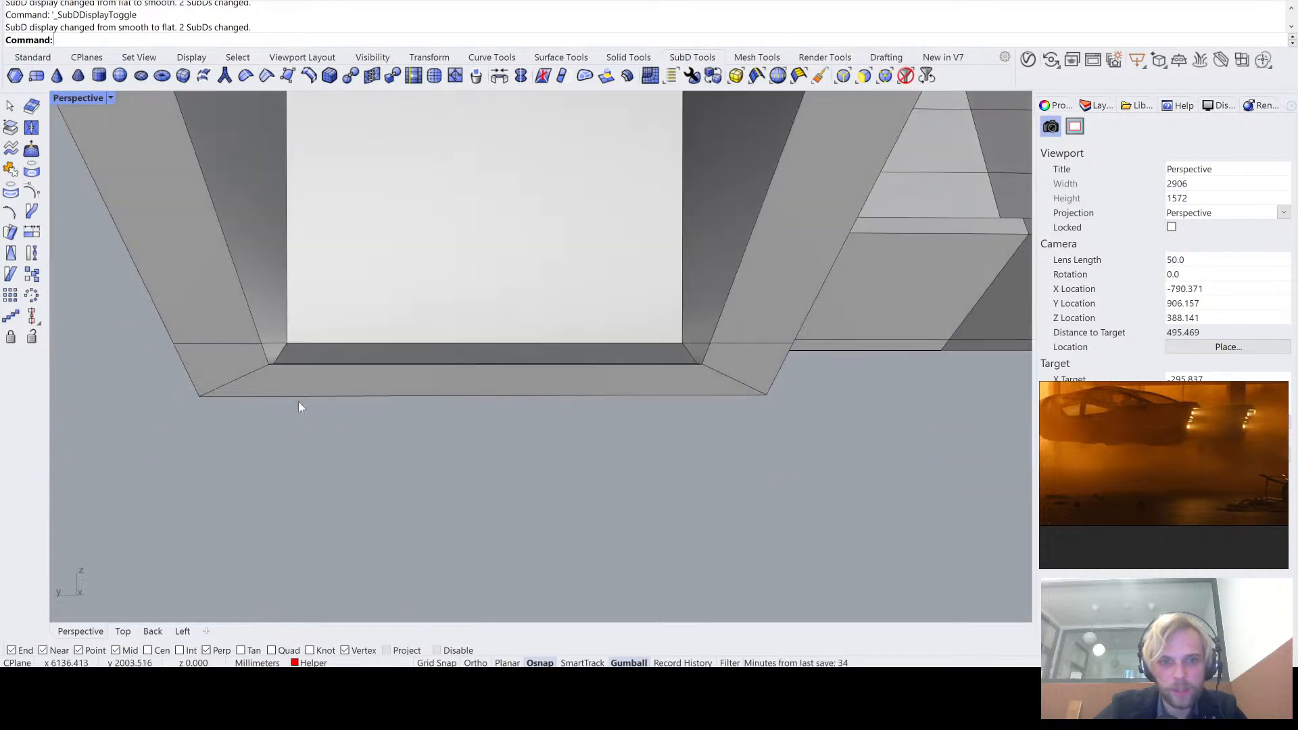
ctrl+shift+click(199, 344)
right_drag(198, 344, 372, 392)
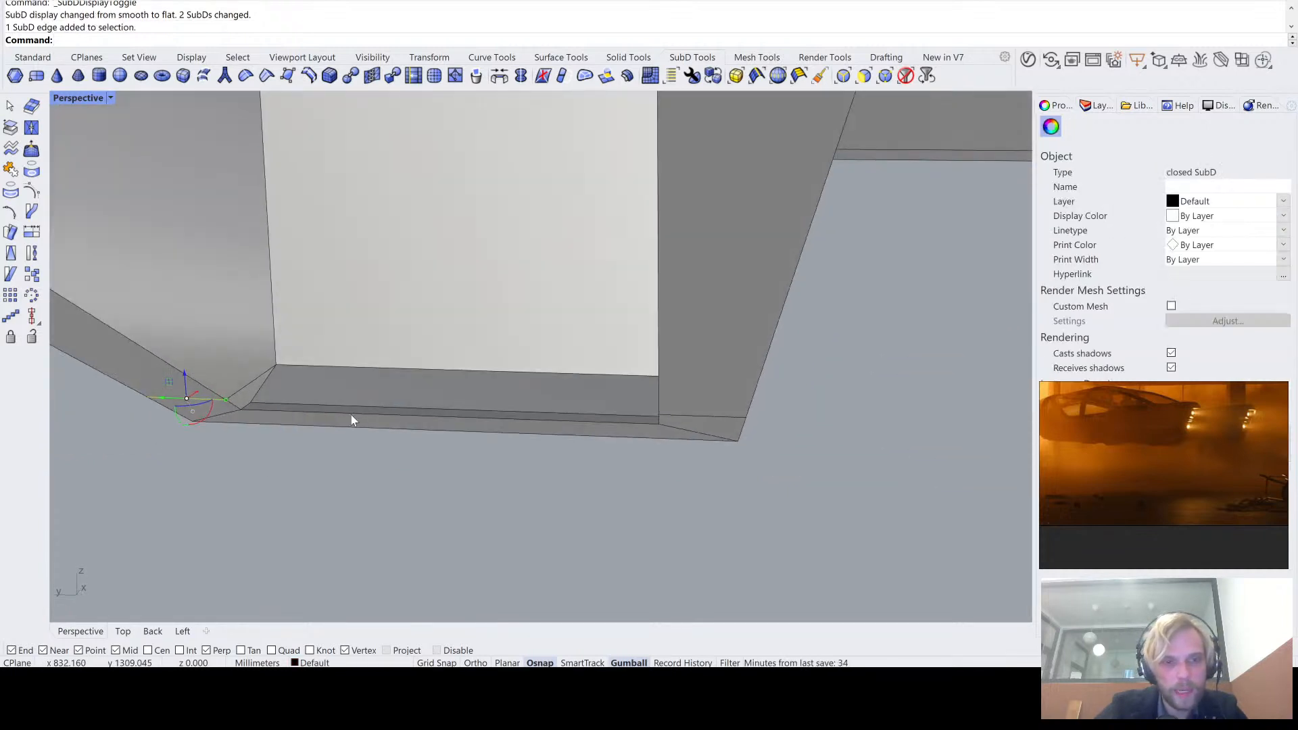
ctrl+shift+click(351, 413)
right_drag(683, 420, 697, 392)
ctrl+shift+click(720, 374)
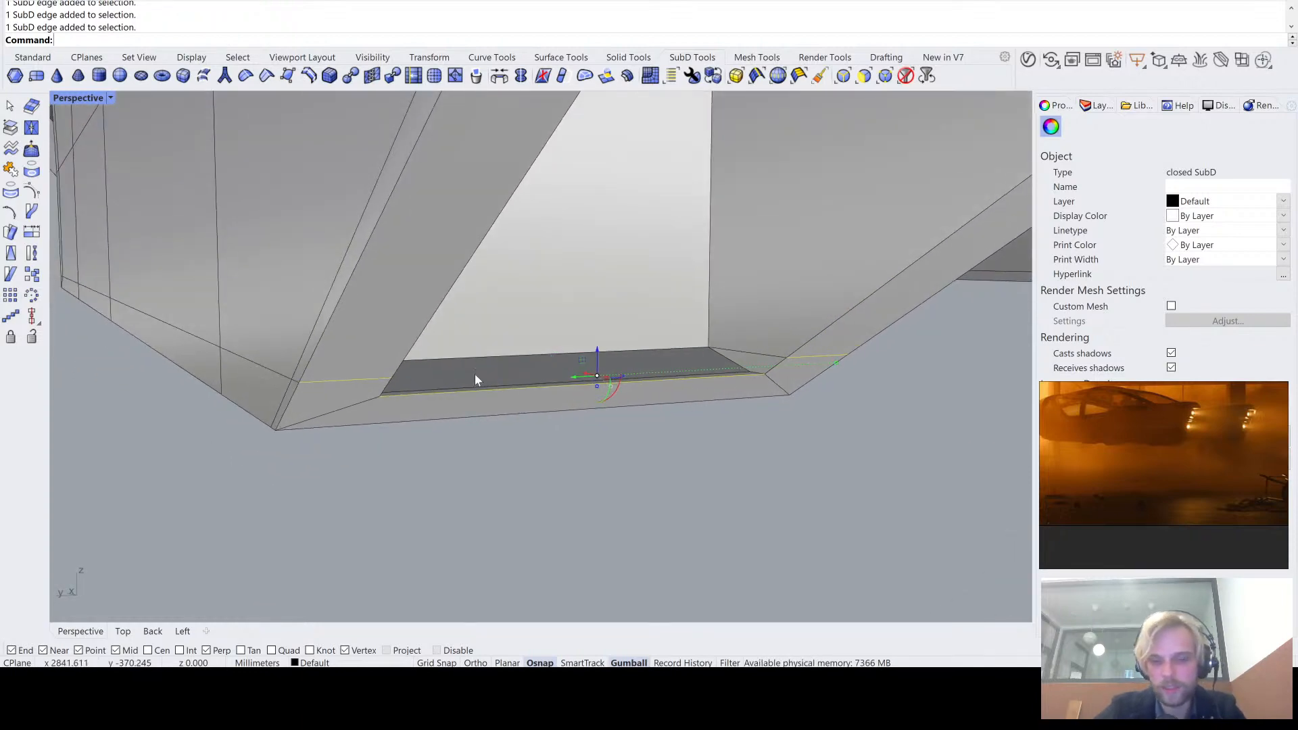
right_drag(475, 374, 653, 408)
scroll(737, 440, up, 5)
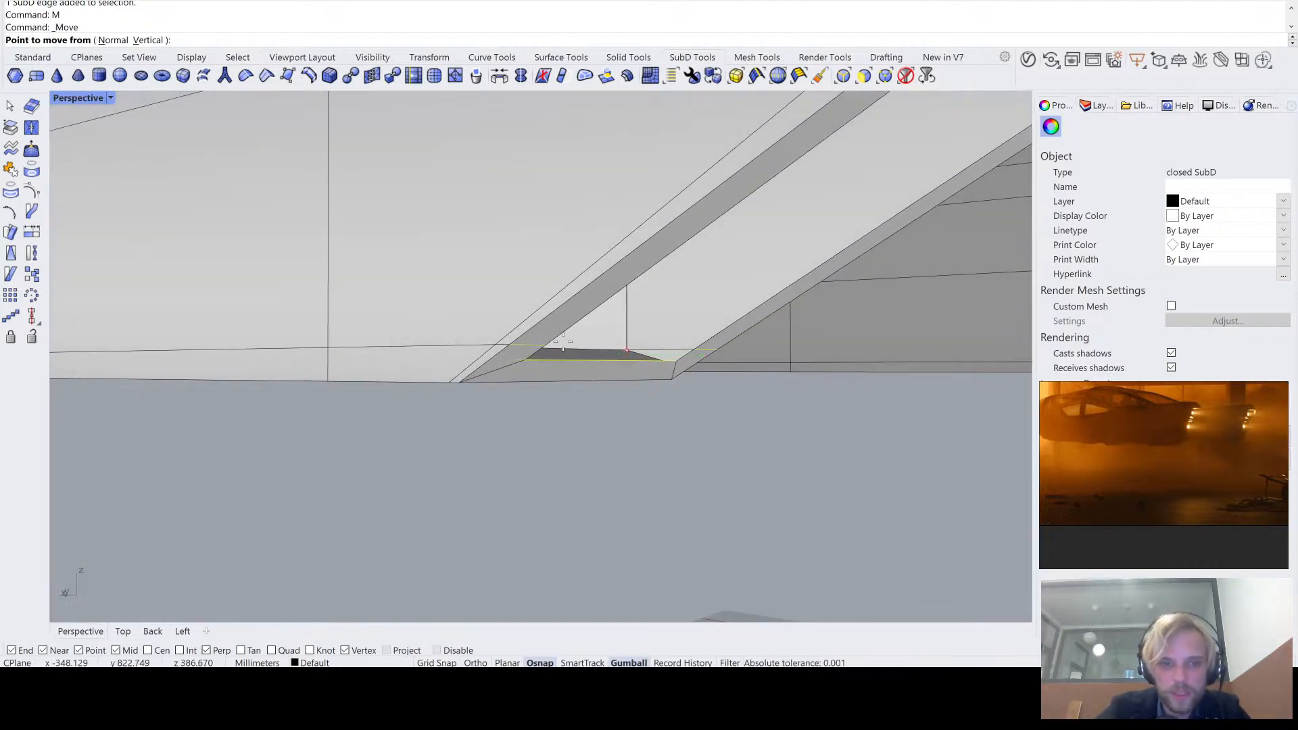
click(510, 345)
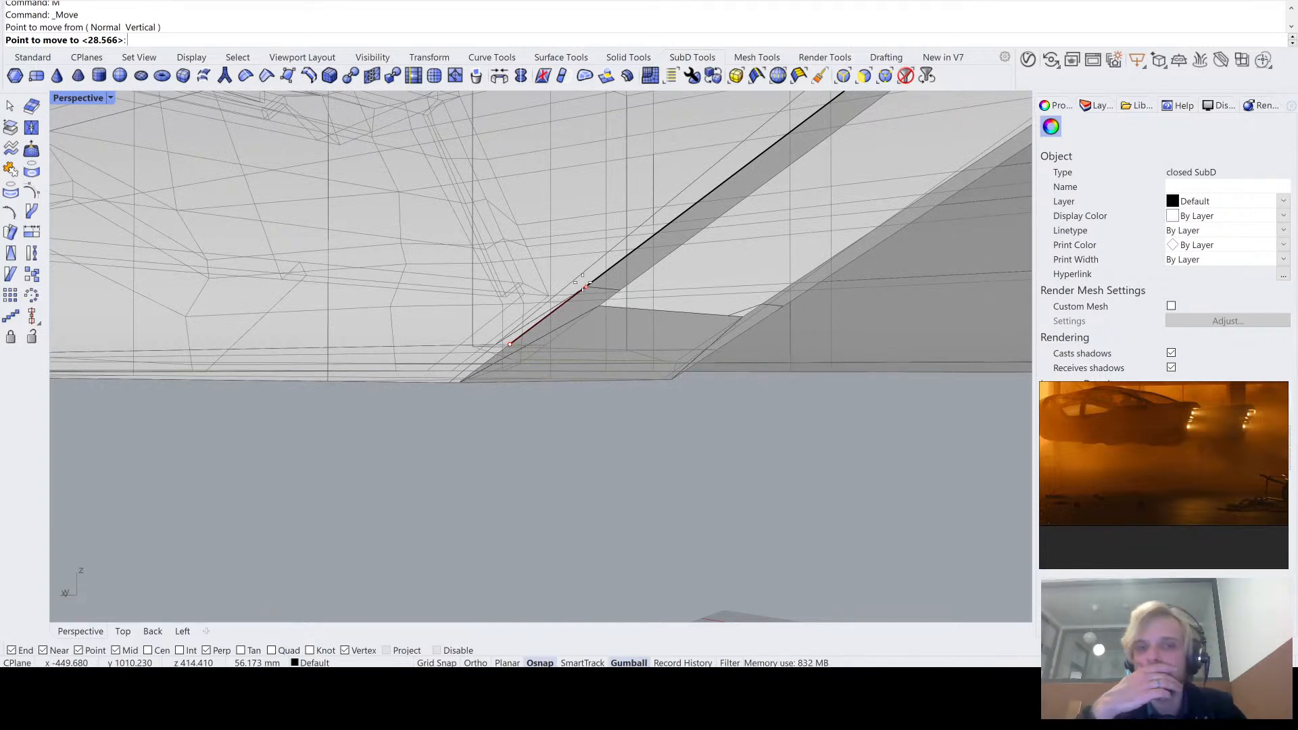
click(585, 287)
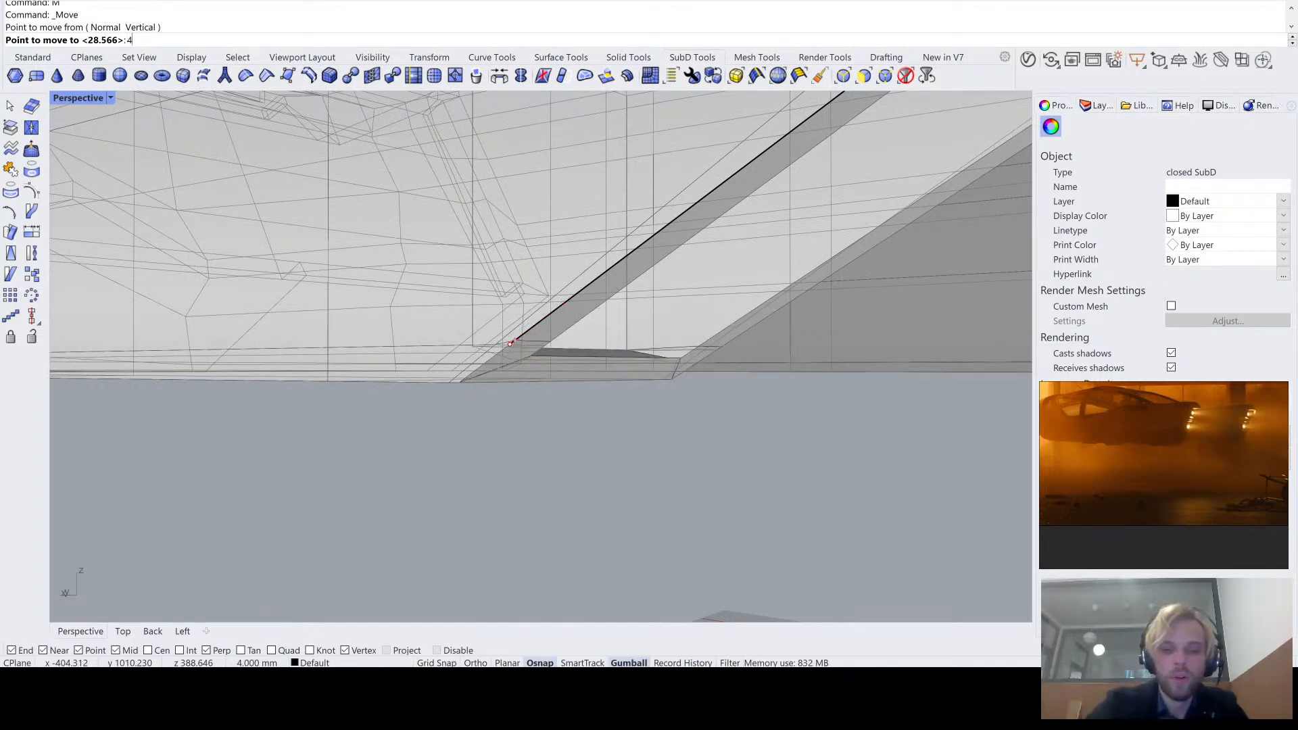
key(Escape)
- Raise the rear edge of the recess's floor vertically
right_drag(672, 484, 471, 379)
scroll(368, 359, up, 10)
scroll(499, 352, down, 2)
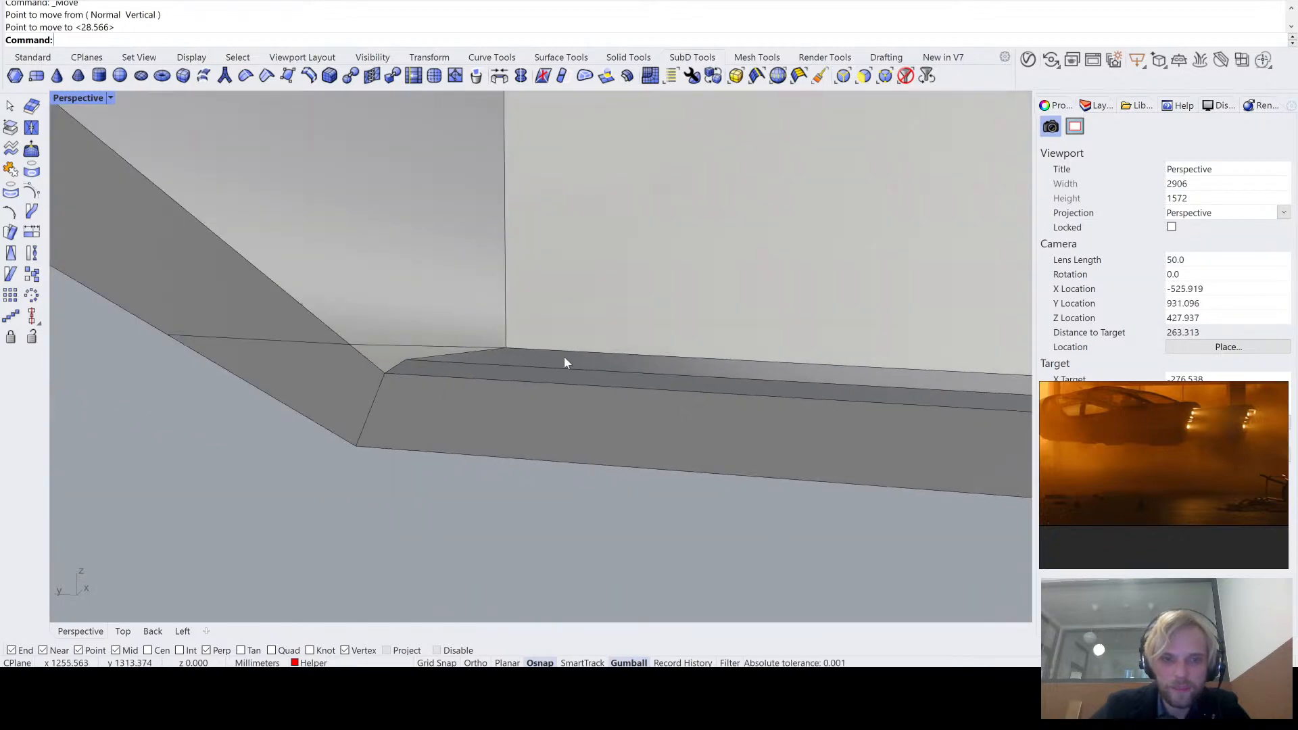
ctrl+shift+click(577, 351)
scroll(579, 351, down, 3)
right_drag(594, 353, 609, 391)
drag(592, 379, 566, 194)
scroll(566, 193, down, 3)
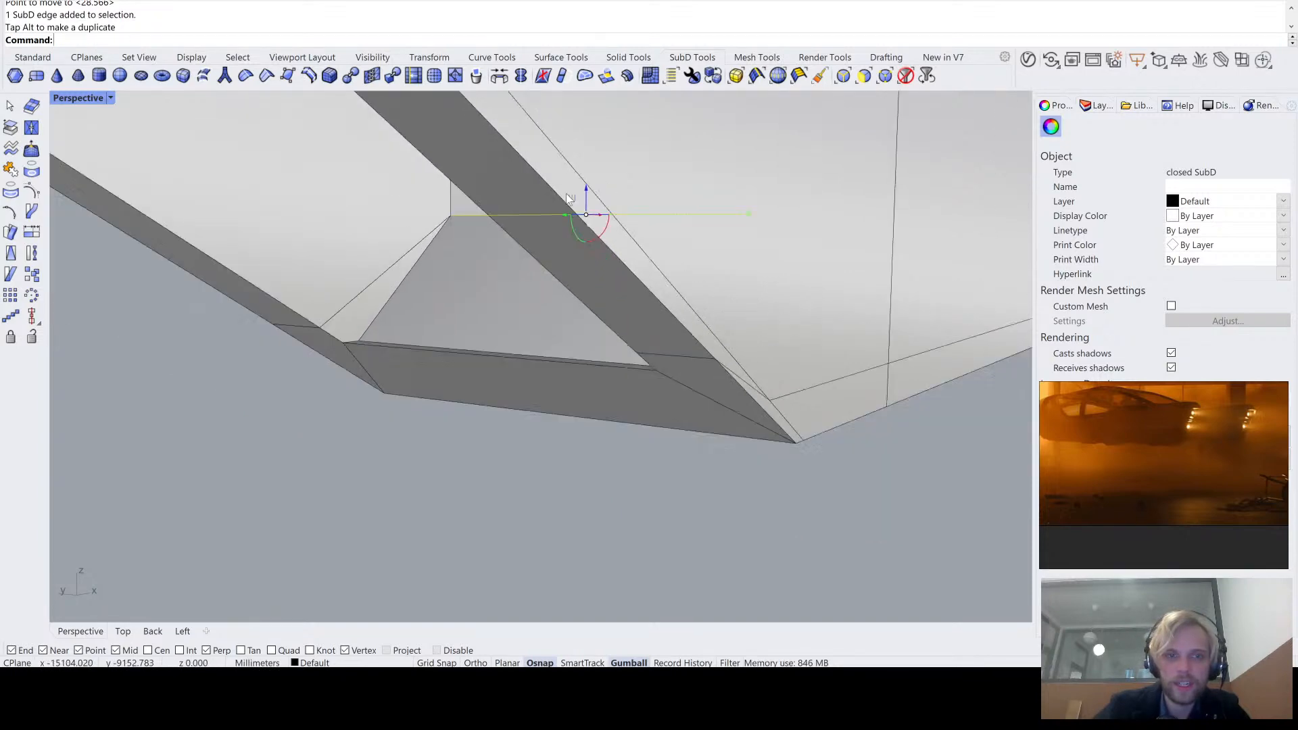
right_drag(566, 193, 481, 417)
key(Escape)
- Examine the lower end of the recess with the SubDs shown smooth, and switch back to flat
scroll(469, 419, down, 5)
key(Tab)
scroll(448, 384, up, 2)
scroll(552, 364, down, 6)
scroll(447, 332, down, 2)
scroll(446, 331, down, 2)
key(Tab)
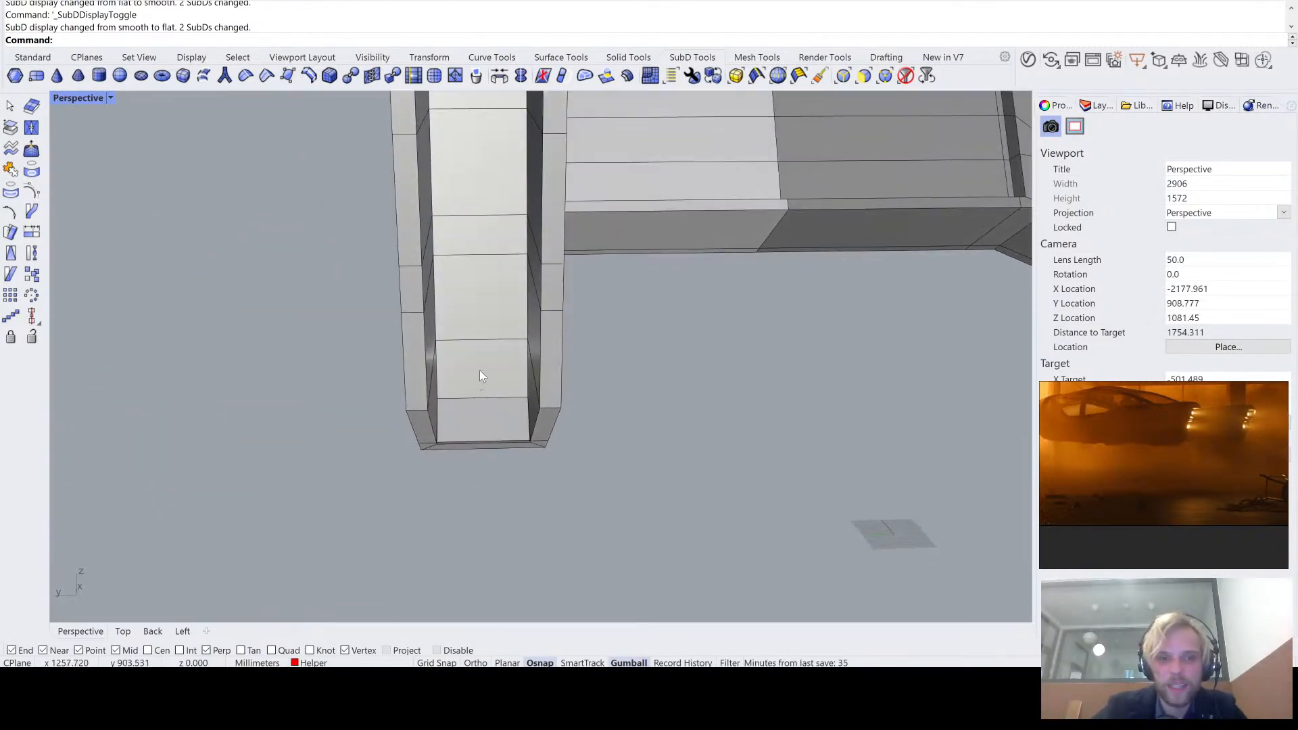
- Select the faces of the recess's back wall and scale them narrower across the arm's width
ctrl+shift+click(480, 371)
ctrl+shift+click(488, 294)
right_drag(498, 180, 511, 332)
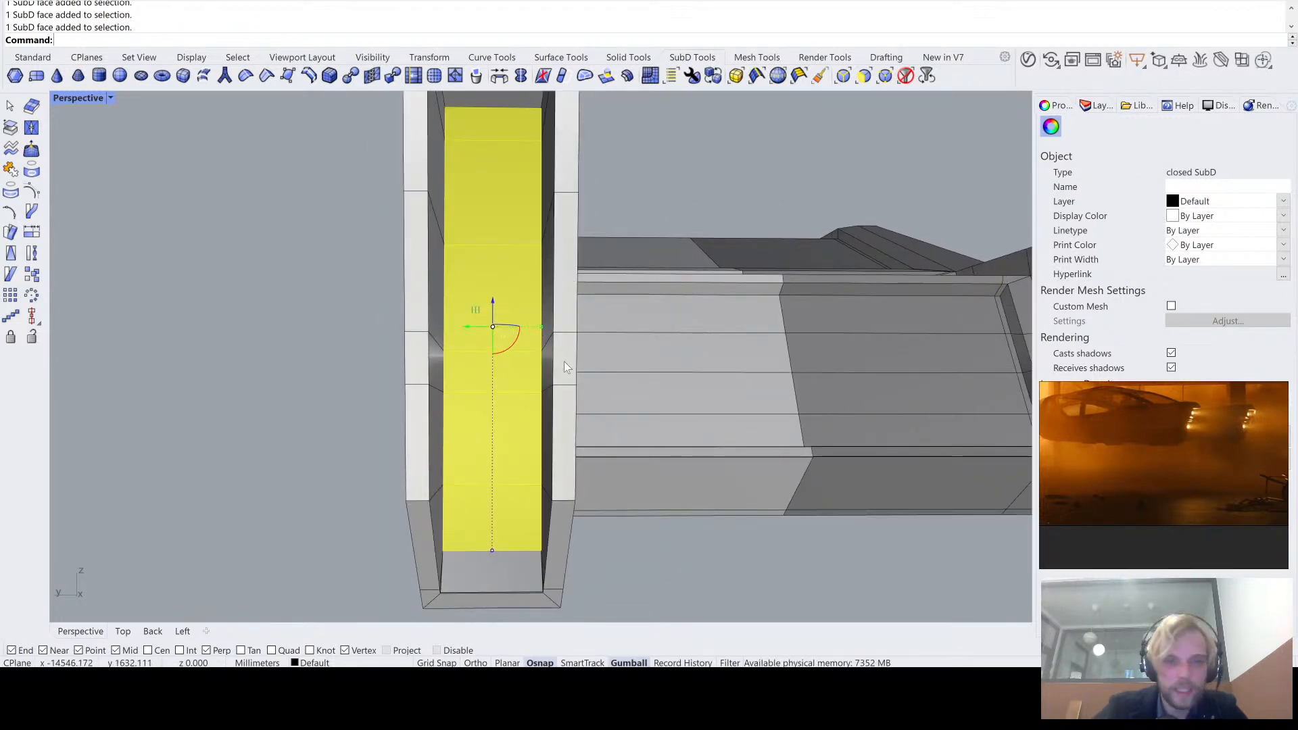
mouse_move(541, 327)
mouse_down()
mouse_move(508, 324)
mouse_move(516, 331)
mouse_up()
right_drag(549, 433, 466, 270)
click(725, 533)
- Check the narrowed back wall of the recess in smooth and flat display
scroll(725, 533, down, 4)
key(Tab)
scroll(497, 206, up, 4)
key(Tab)
right_drag(466, 271, 376, 262)
scroll(430, 316, up, 2)
scroll(430, 317, down, 2)
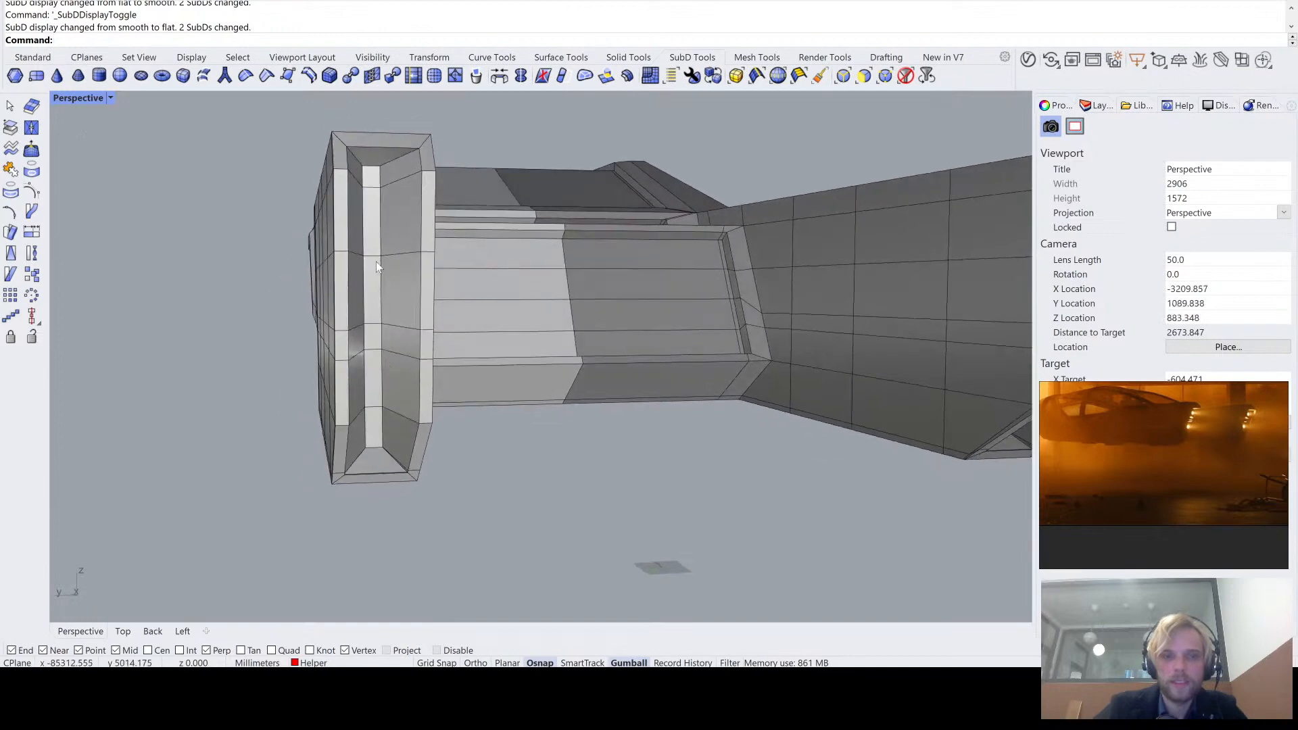
- Move the topmost face of the recess's back wall outward towards the opening
scroll(376, 262, up, 2)
ctrl+shift+click(374, 177)
right_drag(374, 177, 504, 372)
drag(396, 244, 530, 247)
right_drag(542, 246, 638, 293)
click(546, 497)
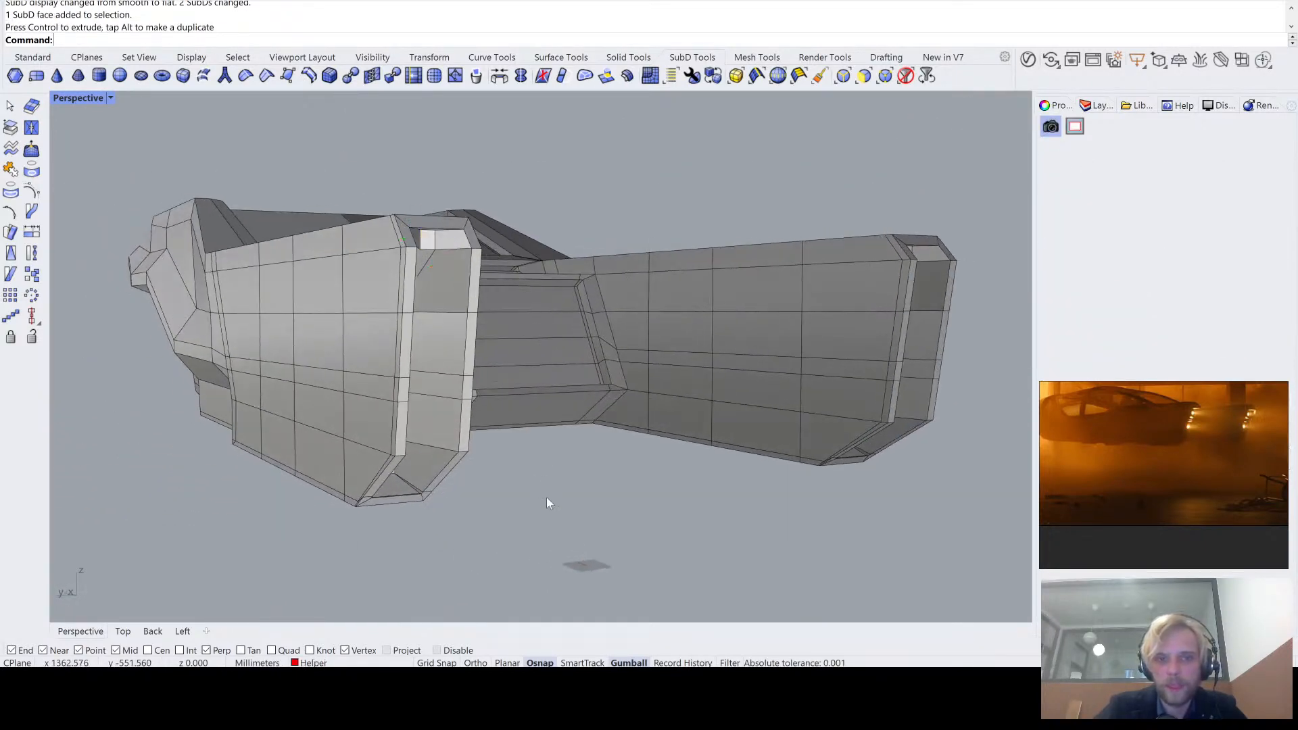
- Examine the reshaped recess from the side and the rear with the SubDs shown smooth
right_drag(478, 474, 521, 464)
scroll(409, 299, up, 3)
key(Tab)
right_drag(421, 303, 453, 205)
scroll(450, 197, up, 2)
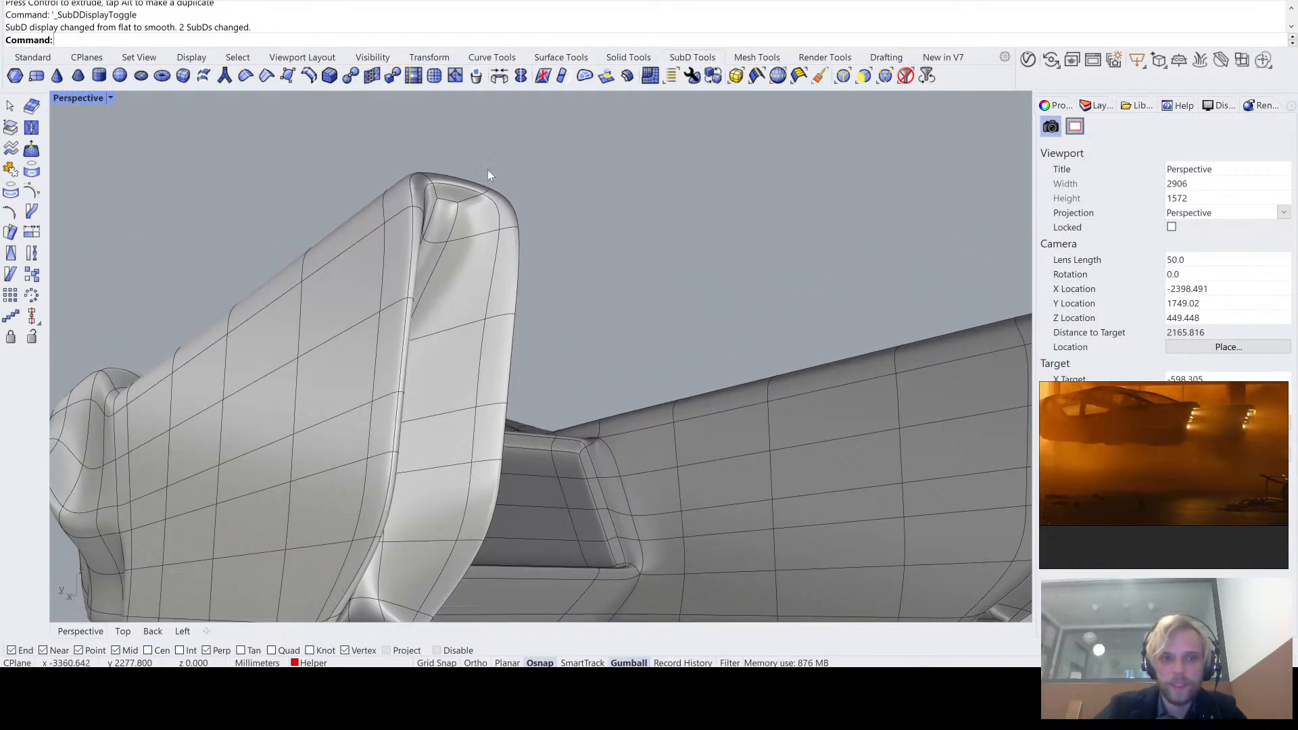
right_drag(407, 277, 422, 221)
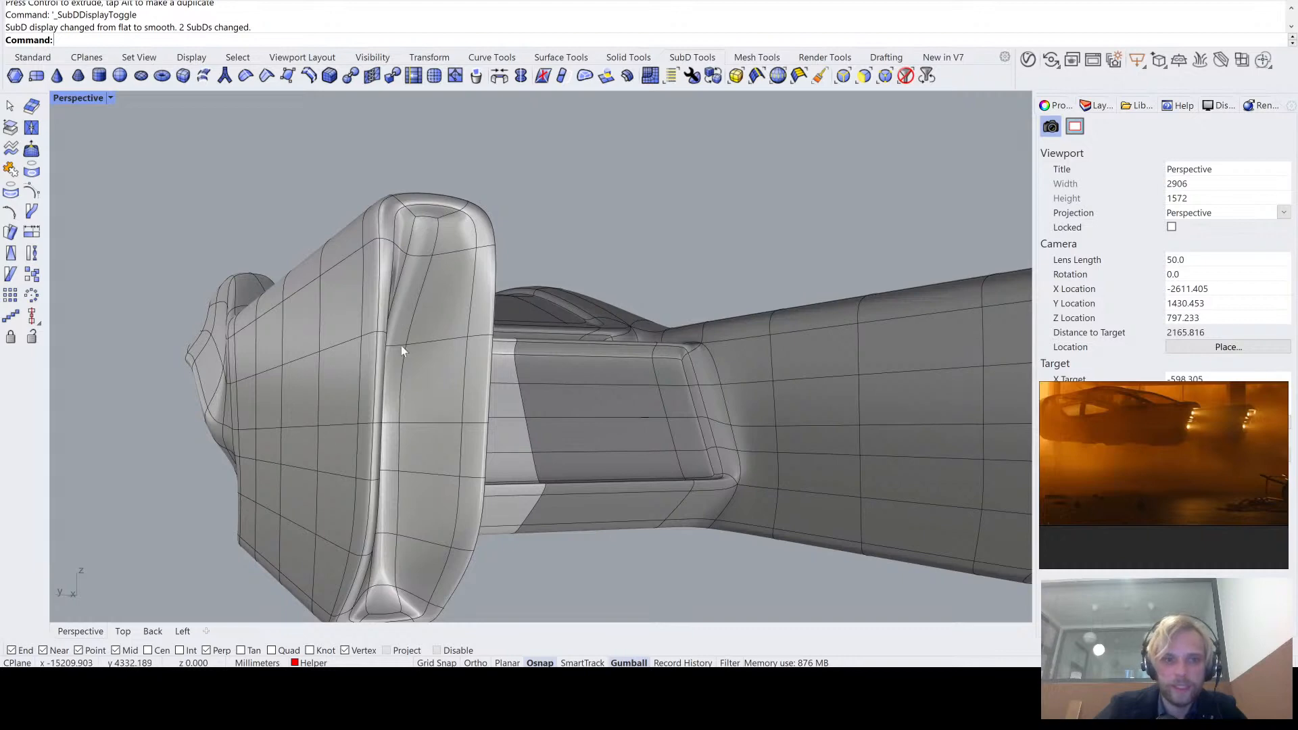
right_drag(418, 309, 510, 225)
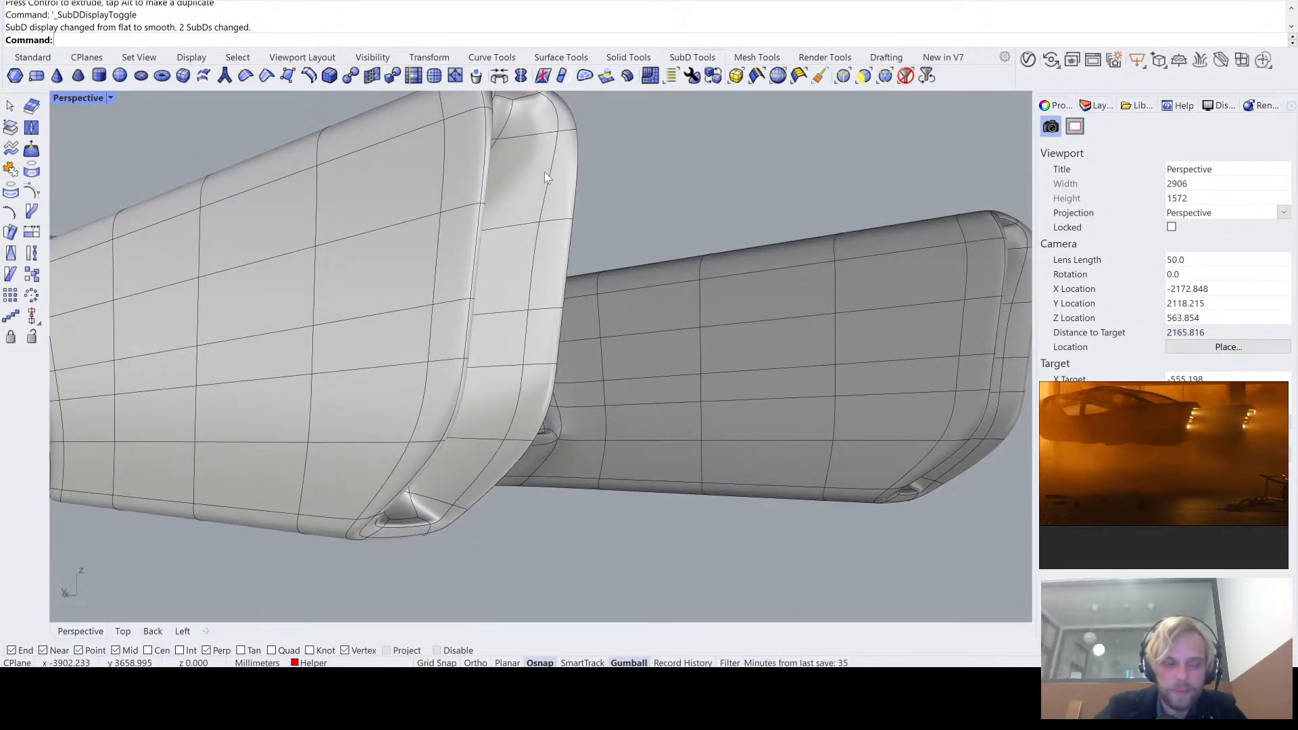
right_drag(545, 172, 745, 100)
right_drag(520, 242, 511, 130)
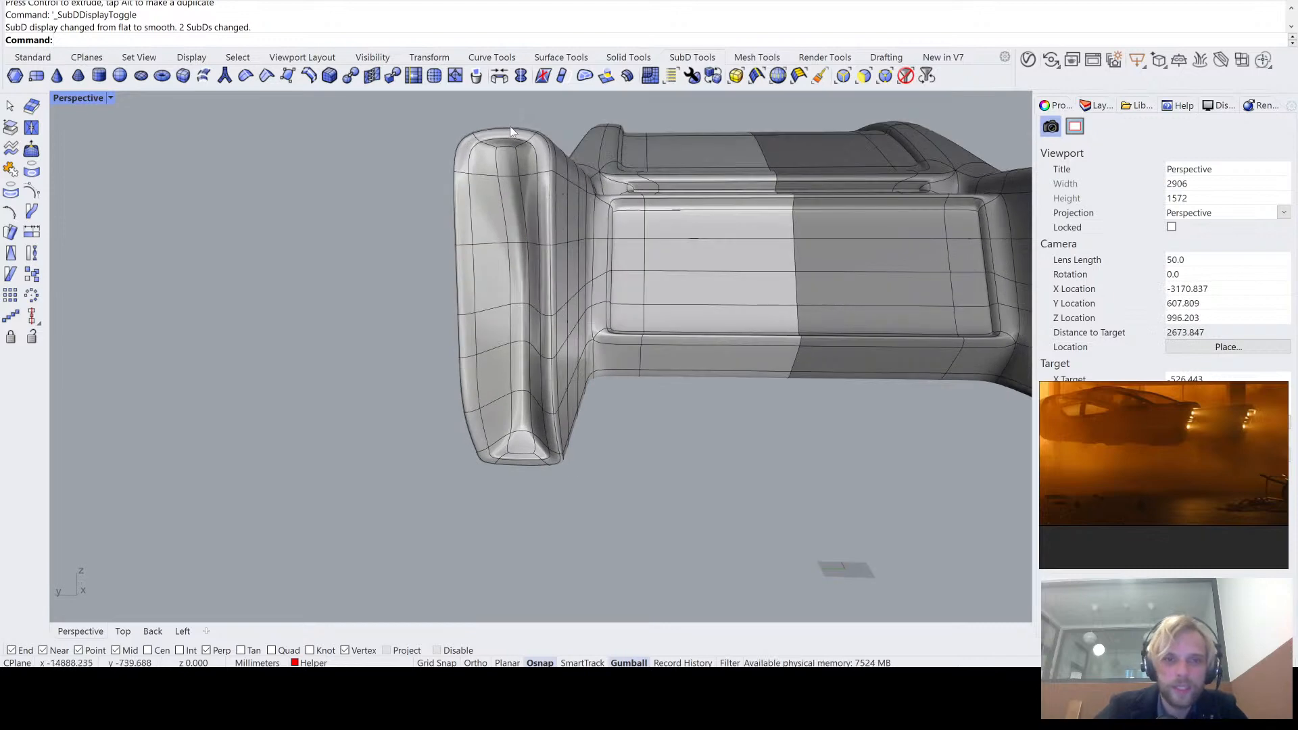
- Inspect the back wall's topmost face beneath the upper rim in both smooth and flat display
scroll(517, 301, up, 4)
right_drag(545, 196, 558, 336)
ctrl+shift+click(579, 215)
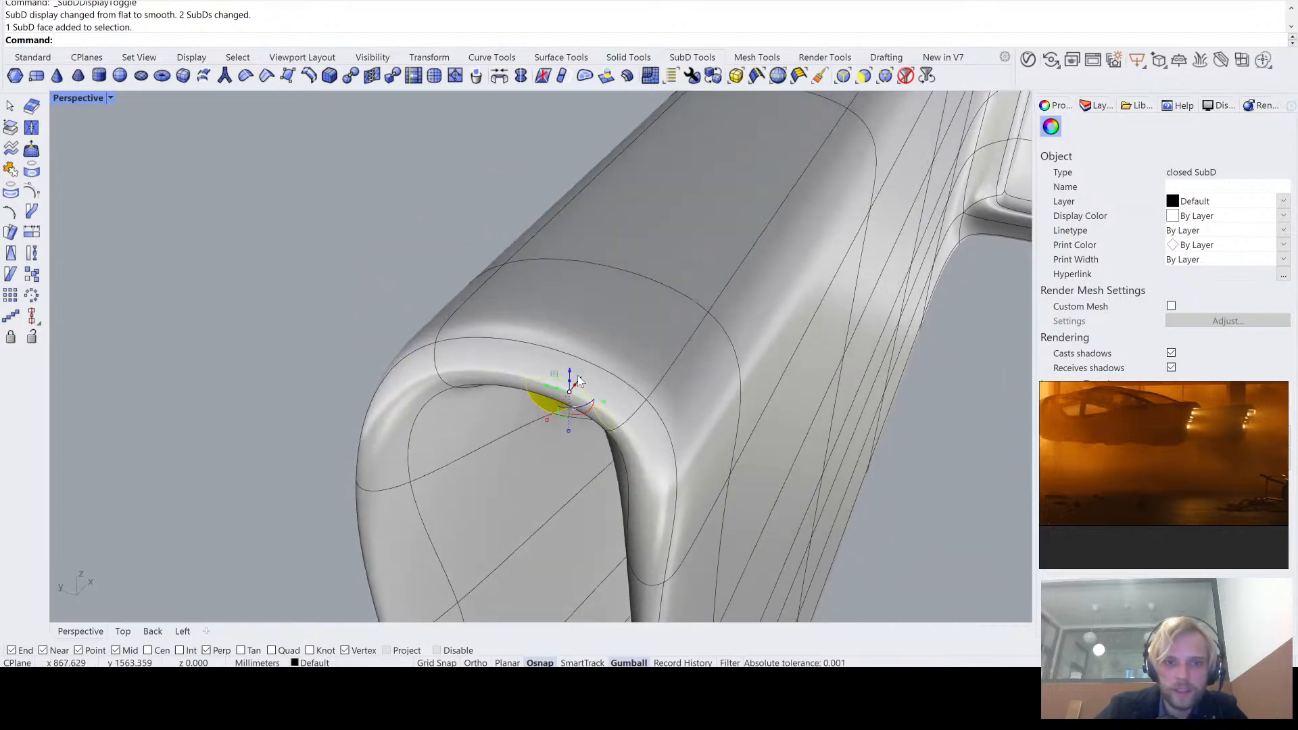
drag(579, 380, 551, 399)
right_drag(582, 405, 561, 376)
key(Tab)
scroll(569, 365, down, 3)
scroll(598, 305, up, 4)
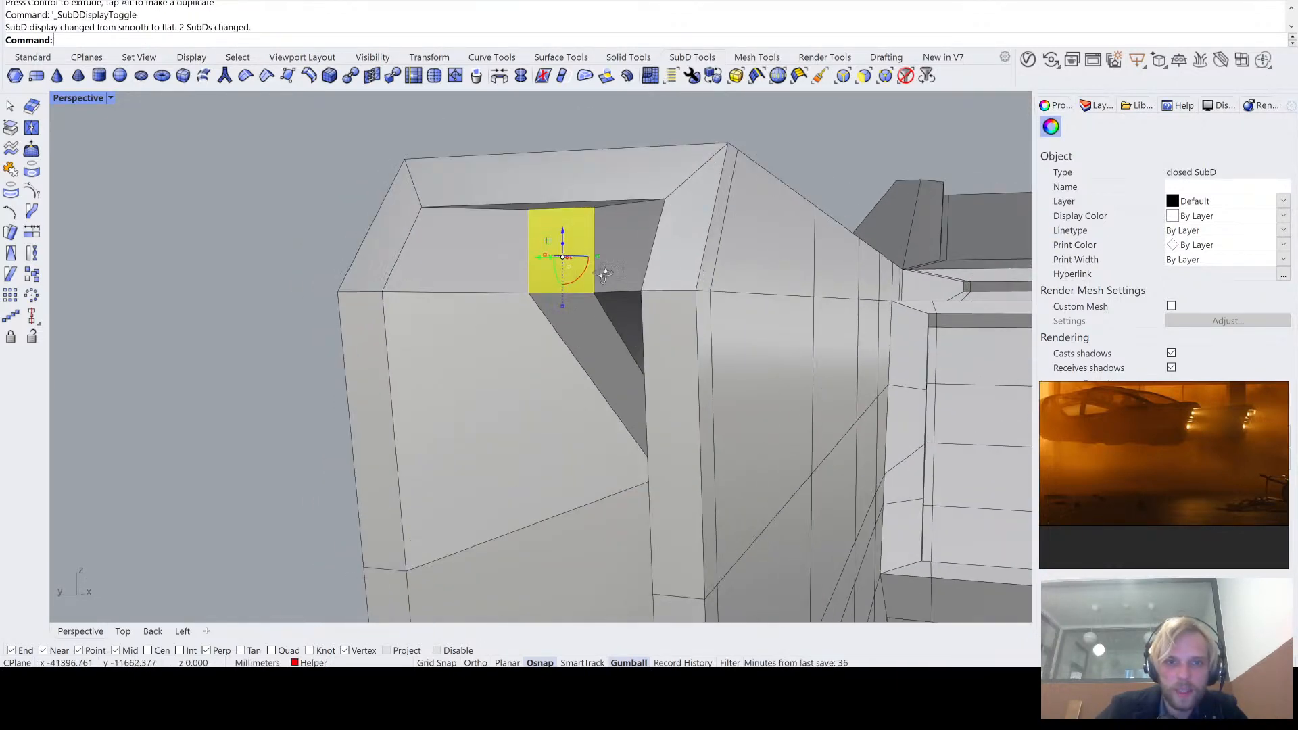
right_drag(604, 274, 607, 251)
key(Tab)
key(Tab)
click(299, 284)
- Move the horizontal edge above the back wall's lowest face outward towards the opening
scroll(406, 305, down, 4)
shift+right_drag(453, 338, 473, 251)
scroll(474, 251, down, 4)
right_drag(481, 252, 412, 403)
scroll(505, 340, up, 6)
ctrl+shift+click(450, 403)
click(327, 476)
scroll(485, 302, up, 5)
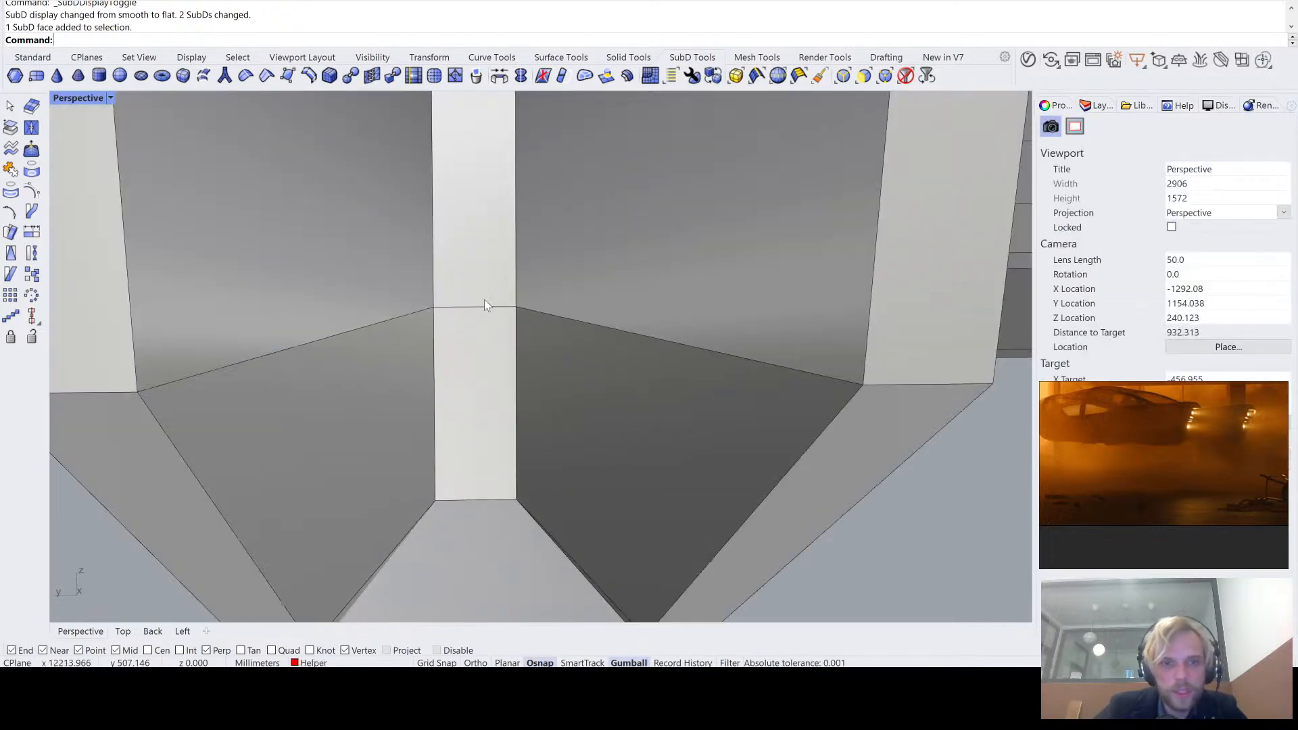
ctrl+shift+click(486, 308)
scroll(487, 309, down, 7)
right_drag(497, 325, 538, 367)
scroll(490, 251, up, 5)
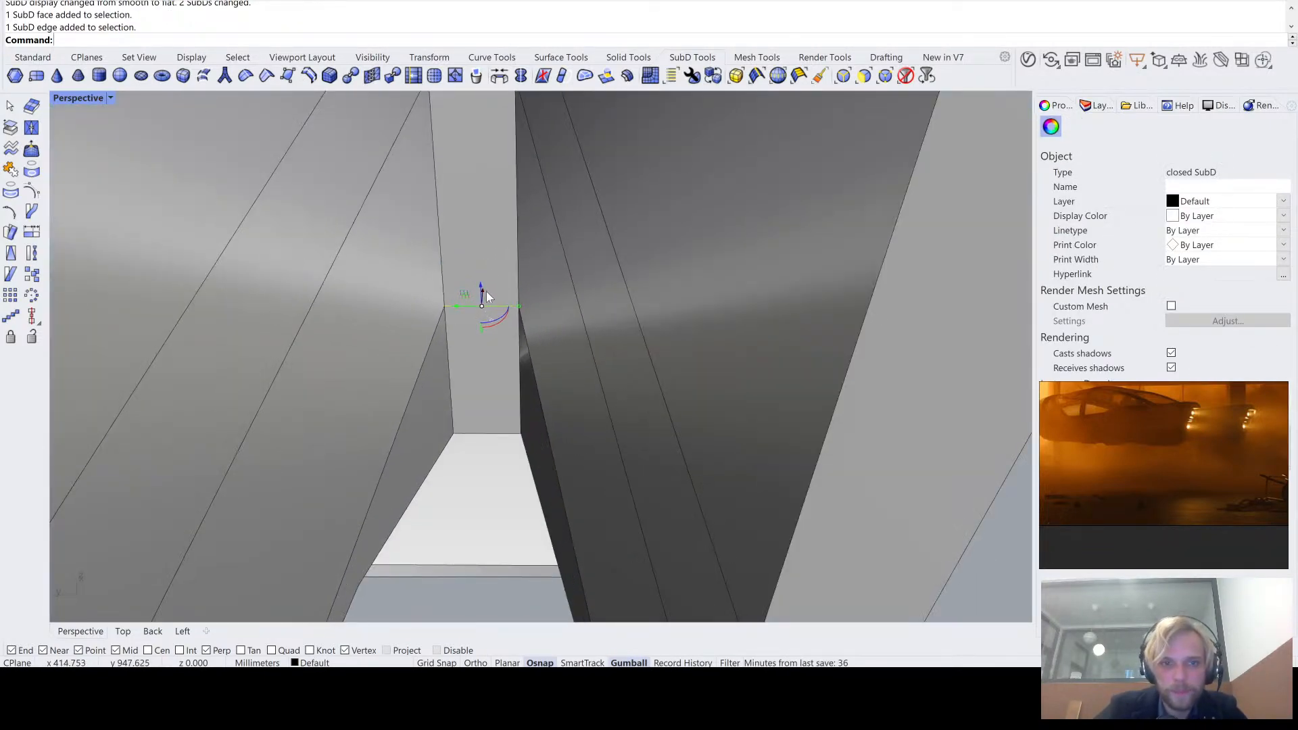
drag(489, 296, 468, 481)
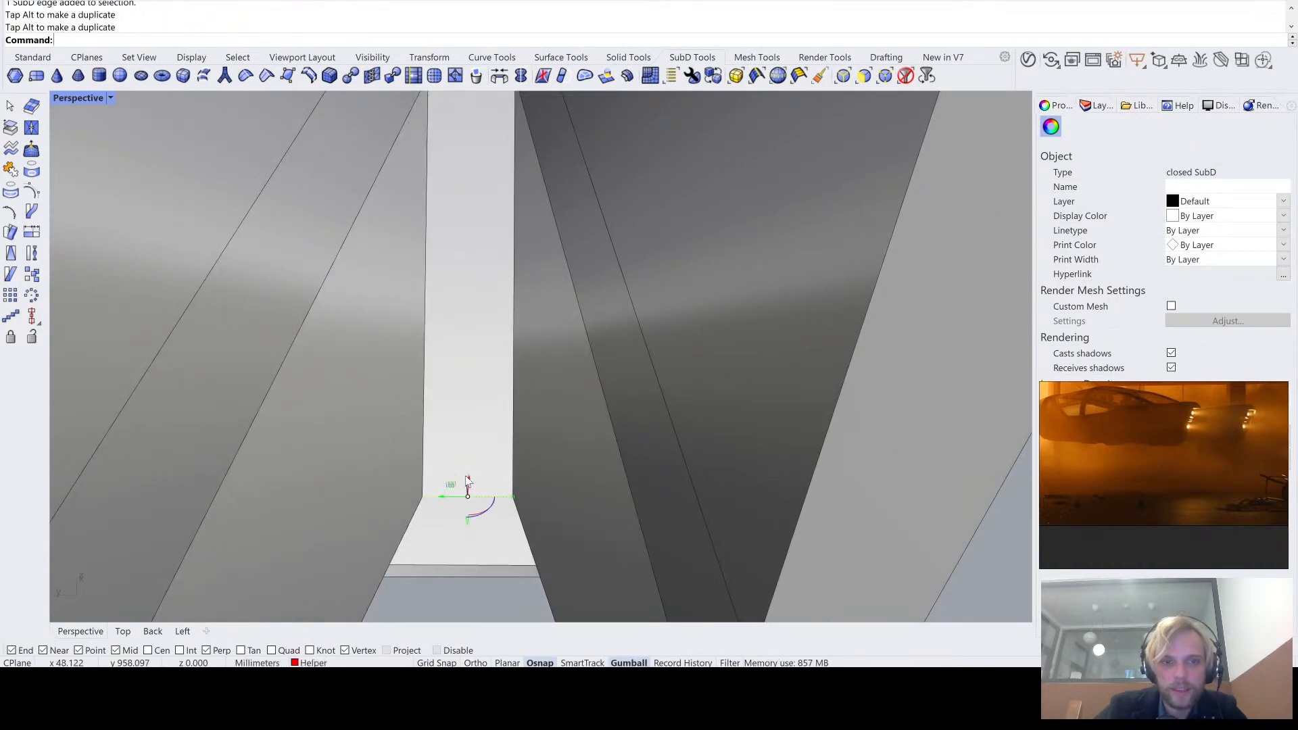
scroll(467, 479, down, 6)
click(465, 575)
right_drag(465, 574, 584, 379)
- Compare the reshaped recess in smooth and flat display from below, behind and the side
key(Tab)
scroll(480, 485, down, 4)
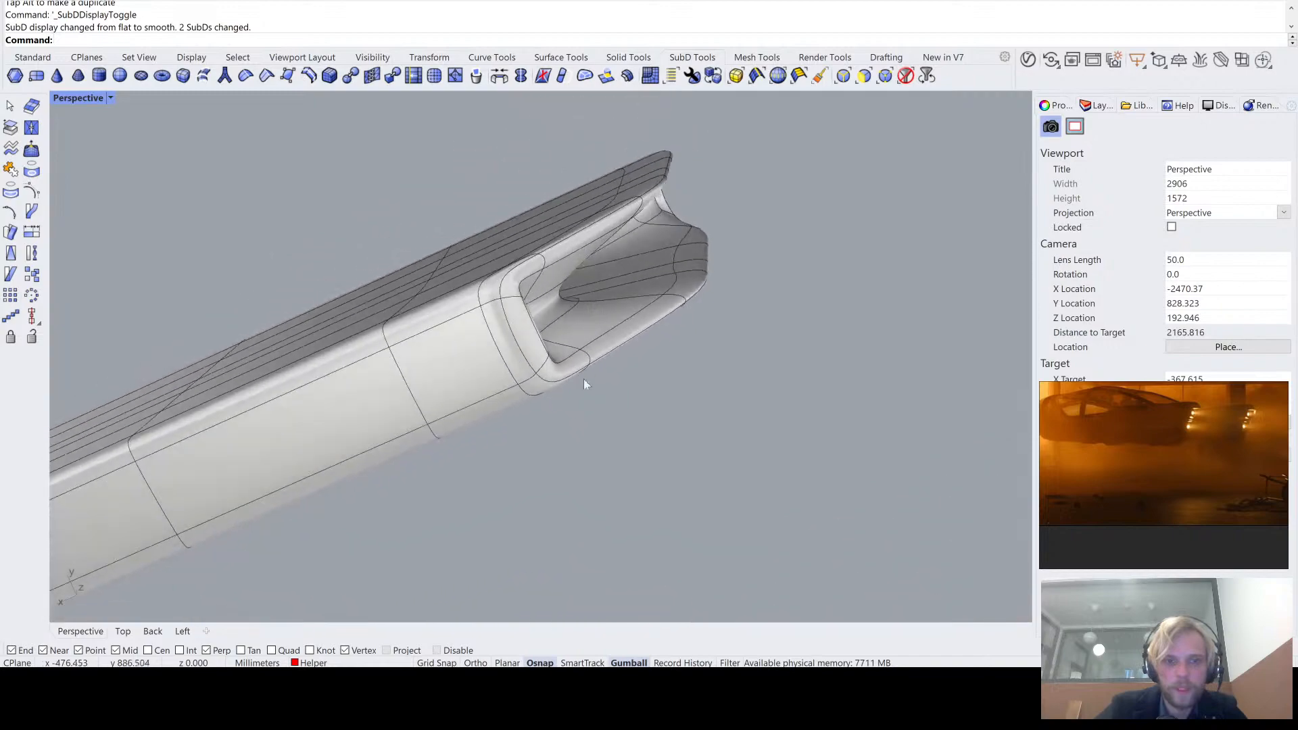
scroll(589, 325, up, 4)
right_drag(593, 274, 486, 441)
scroll(467, 462, down, 4)
key(Tab)
key(Tab)
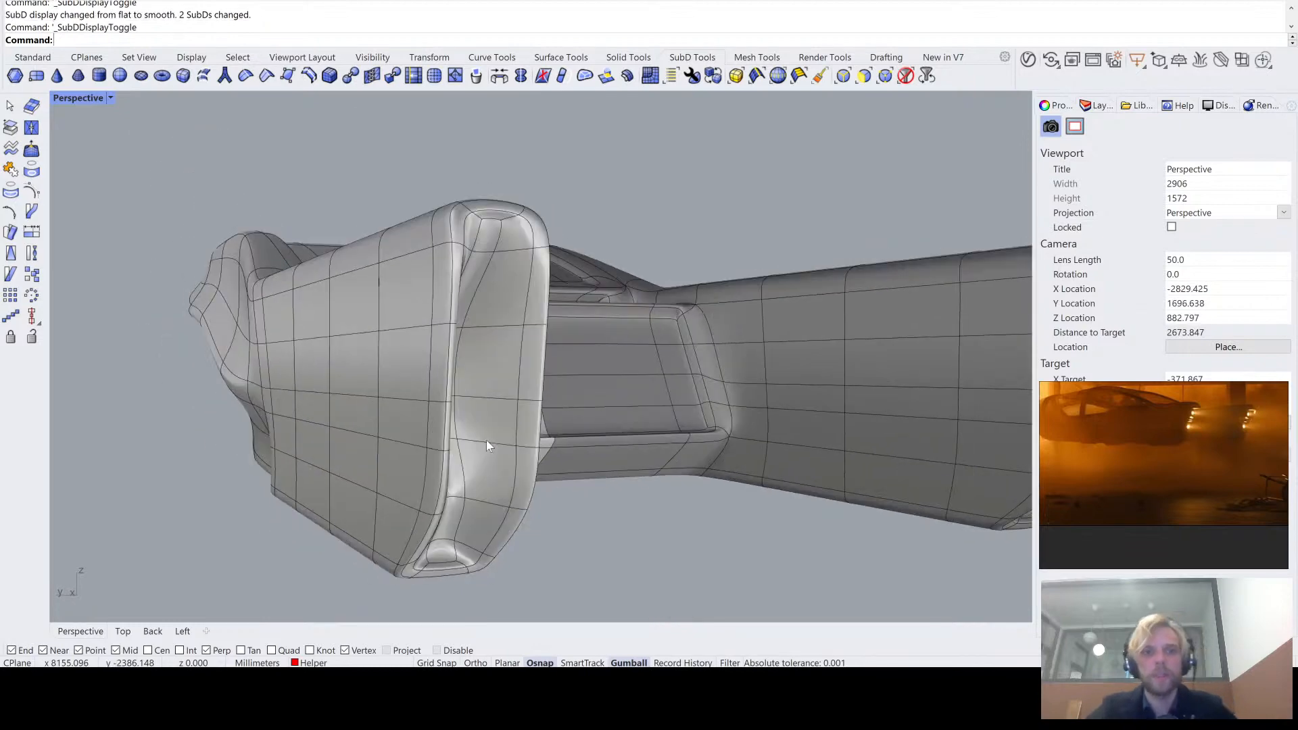
key(Tab)
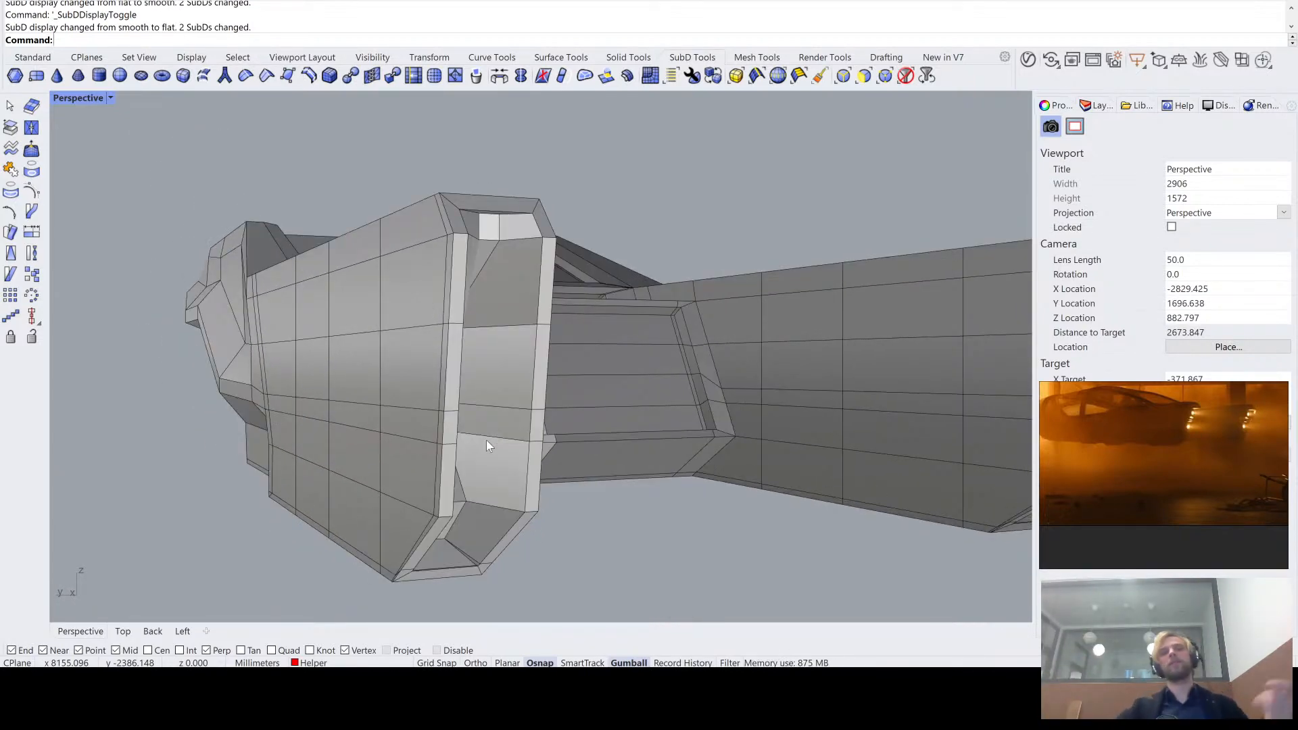
key(Tab)
right_drag(486, 440, 526, 397)
key(Tab)
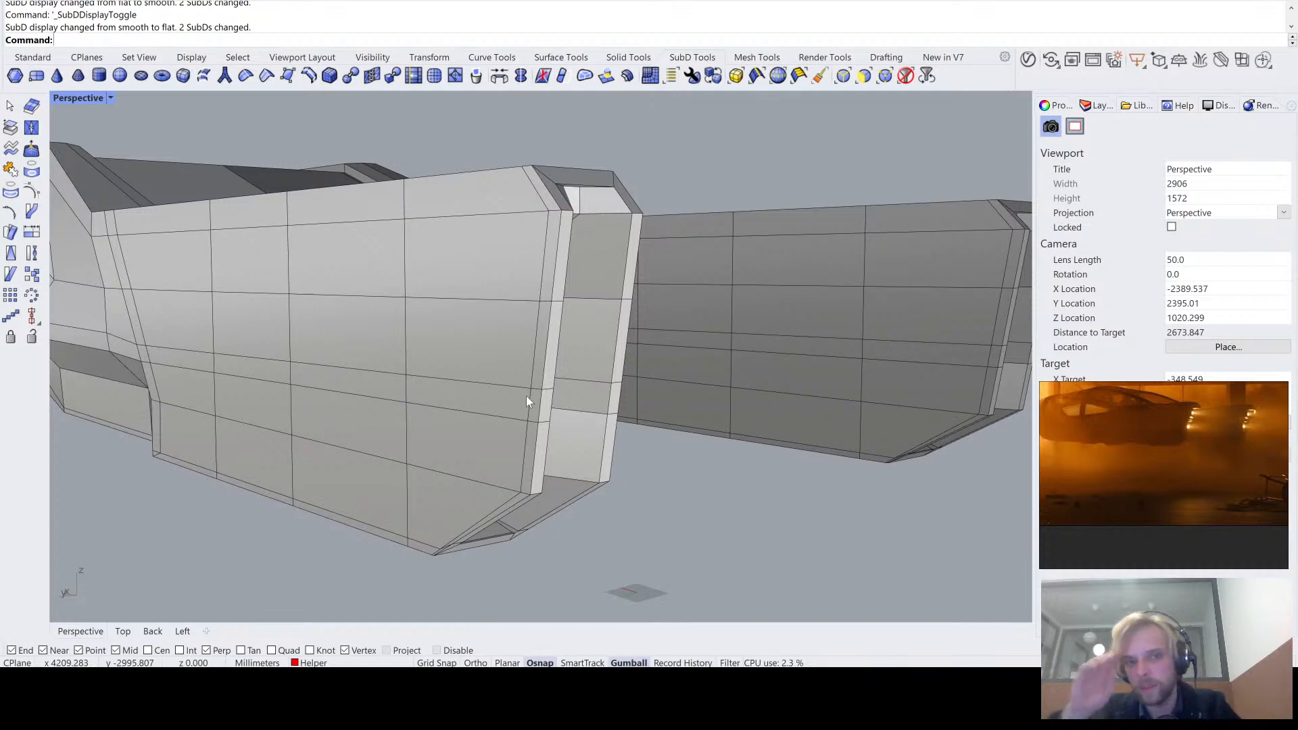
- Examine the tail arm's outer side and the narrow faces along its rear rim in flat display
right_drag(578, 376, 490, 320)
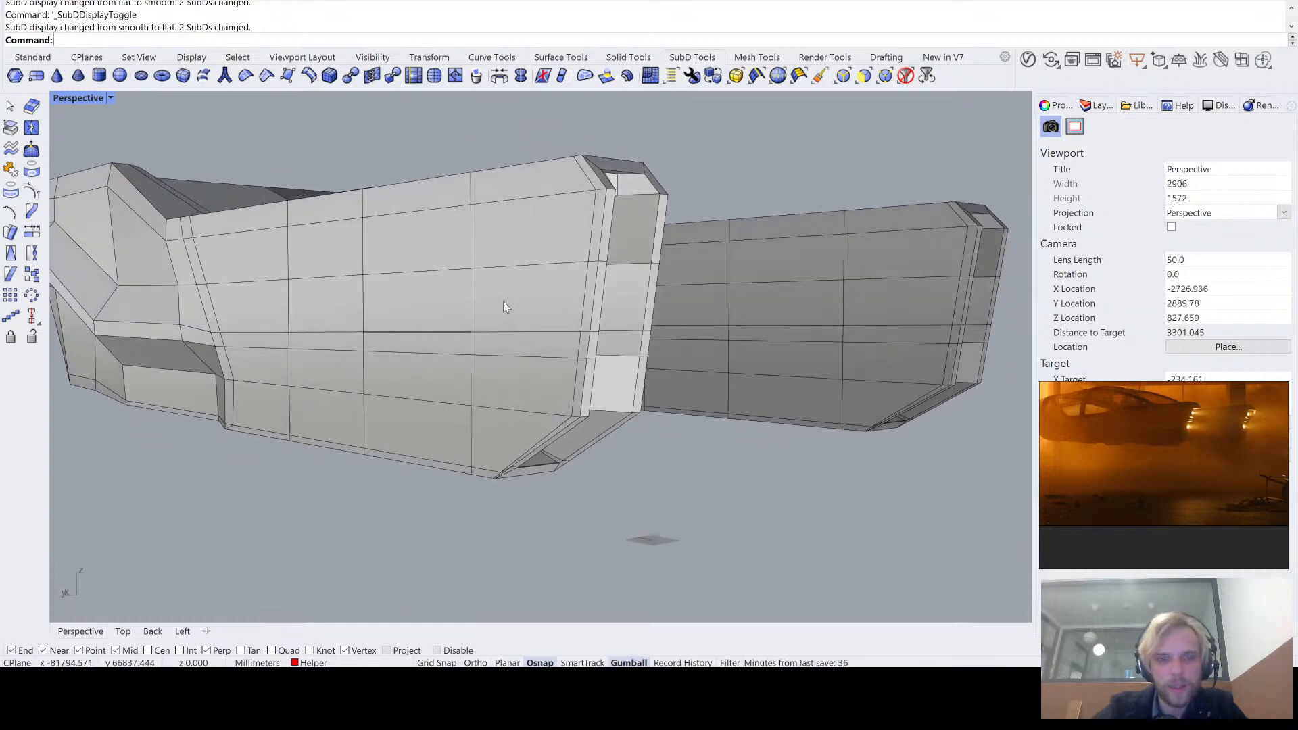
scroll(503, 301, up, 3)
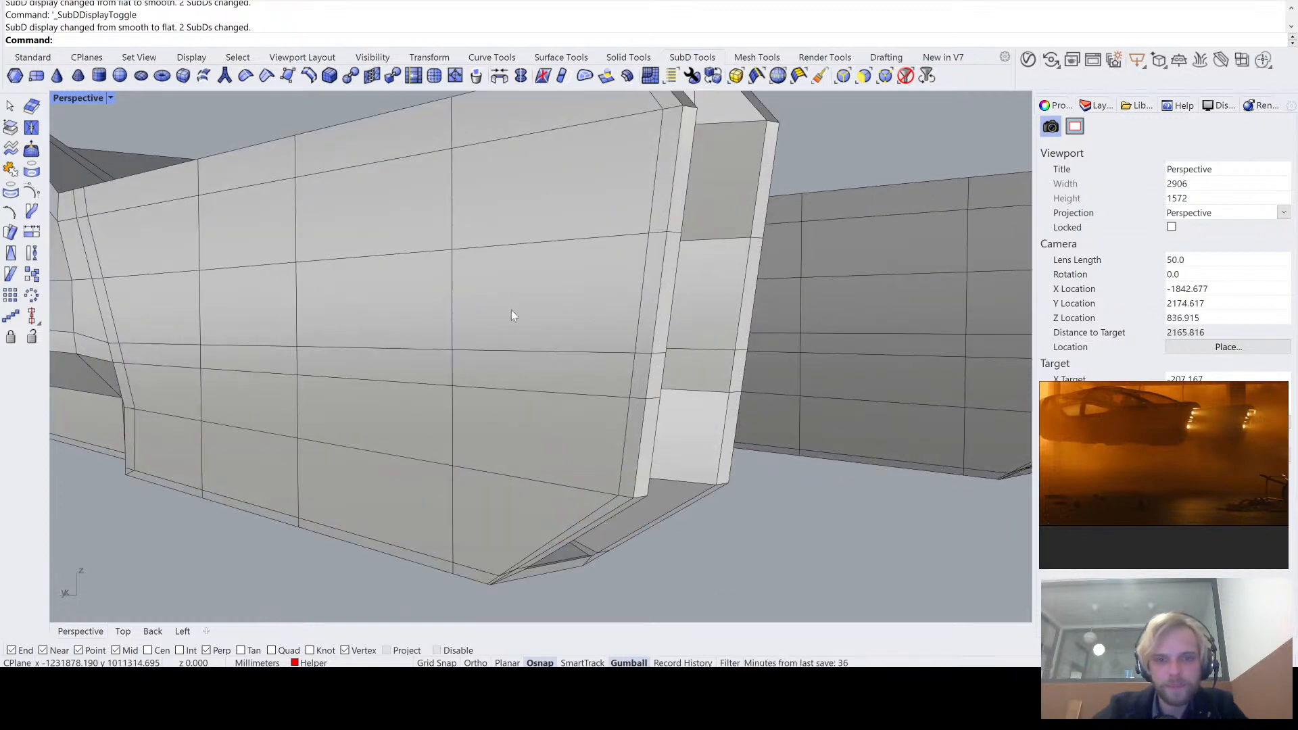
ctrl+shift+click(651, 297)
ctrl+shift+click(632, 377)
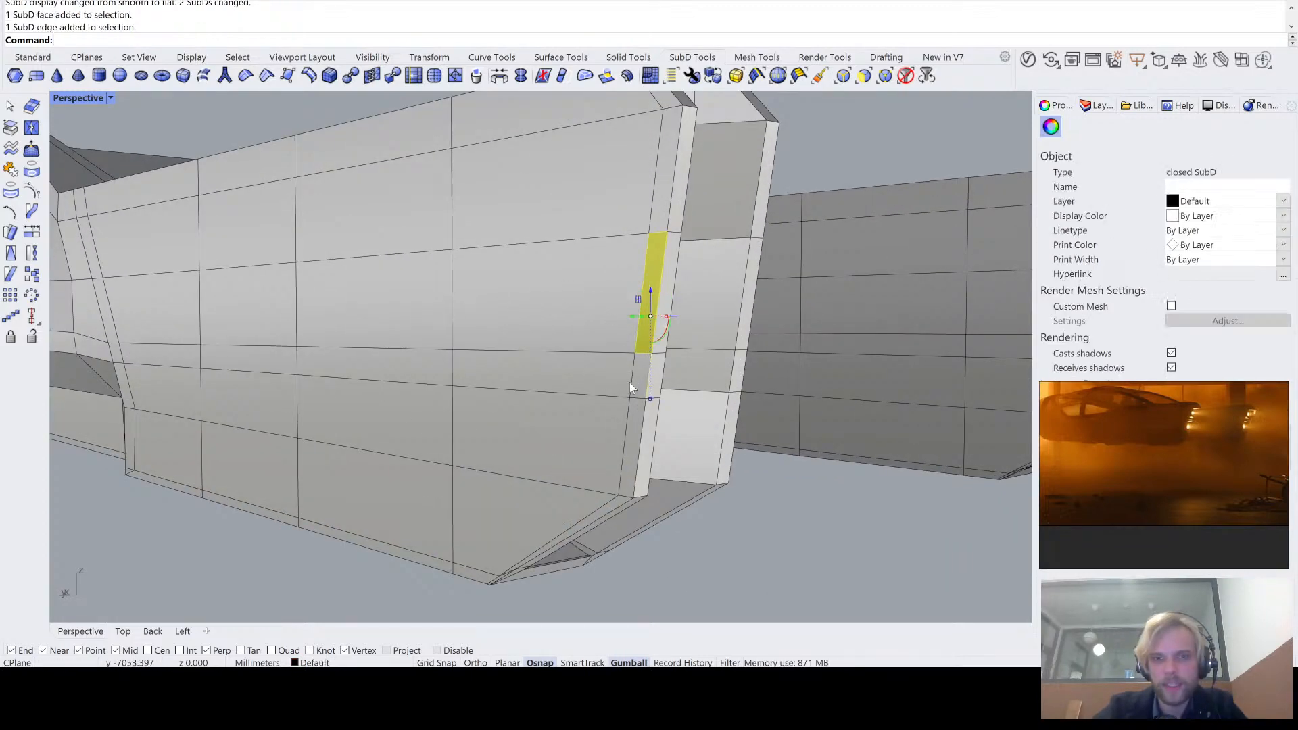
scroll(636, 384, up, 3)
click(905, 553)
scroll(661, 384, down, 6)
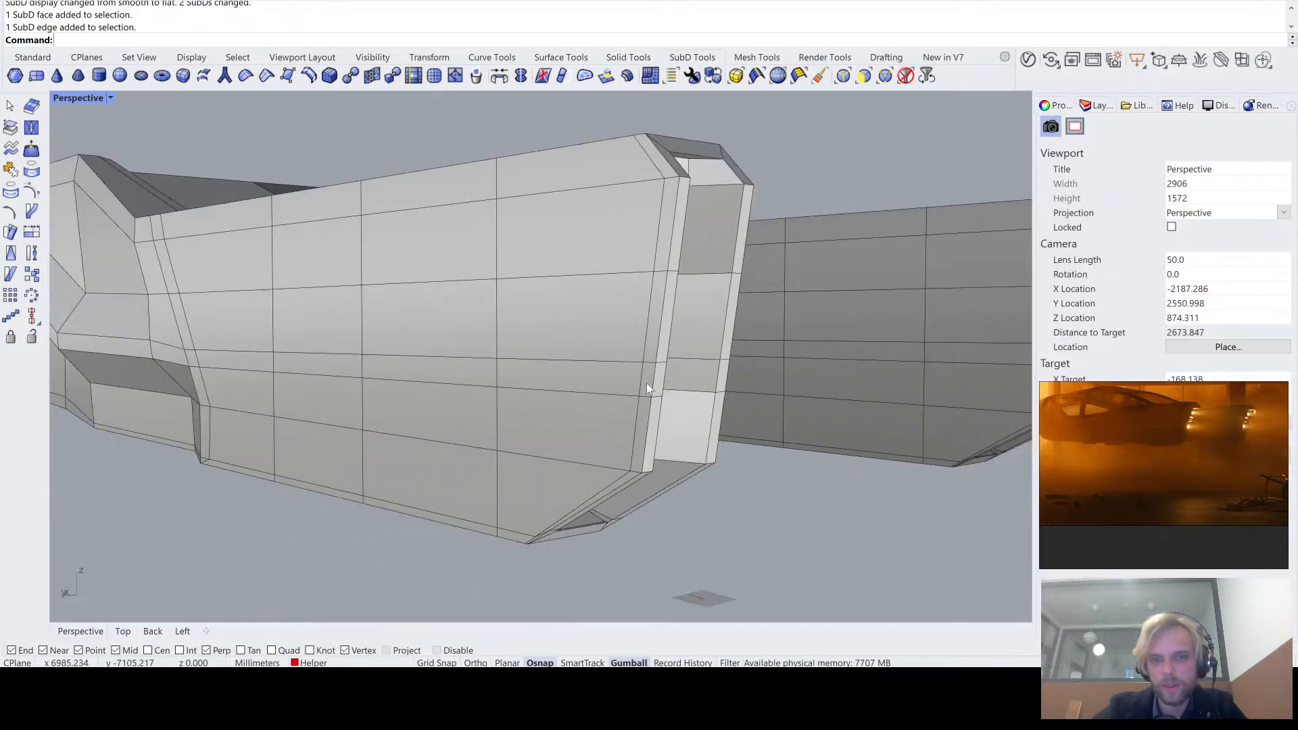
right_drag(652, 321, 580, 318)
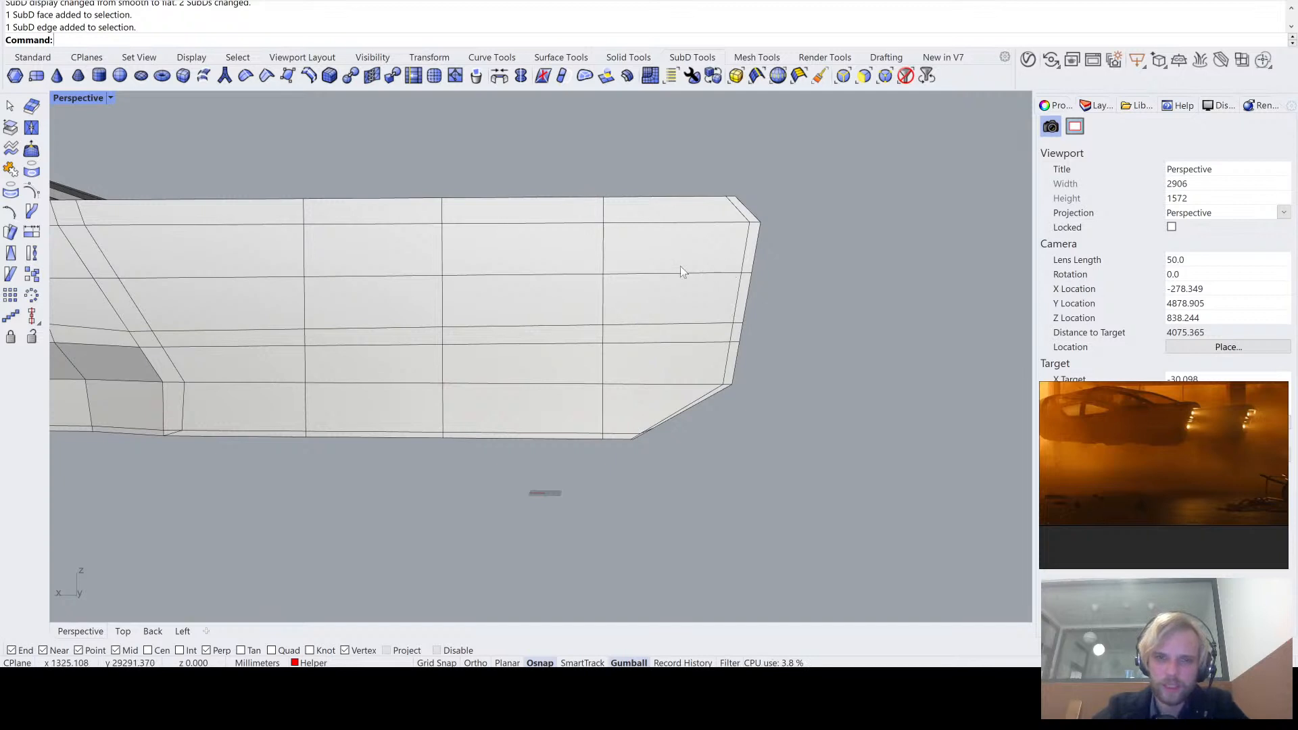
scroll(257, 452, down, 6)
shift+right_drag(264, 452, 369, 434)
scroll(1149, 433, down, 5)
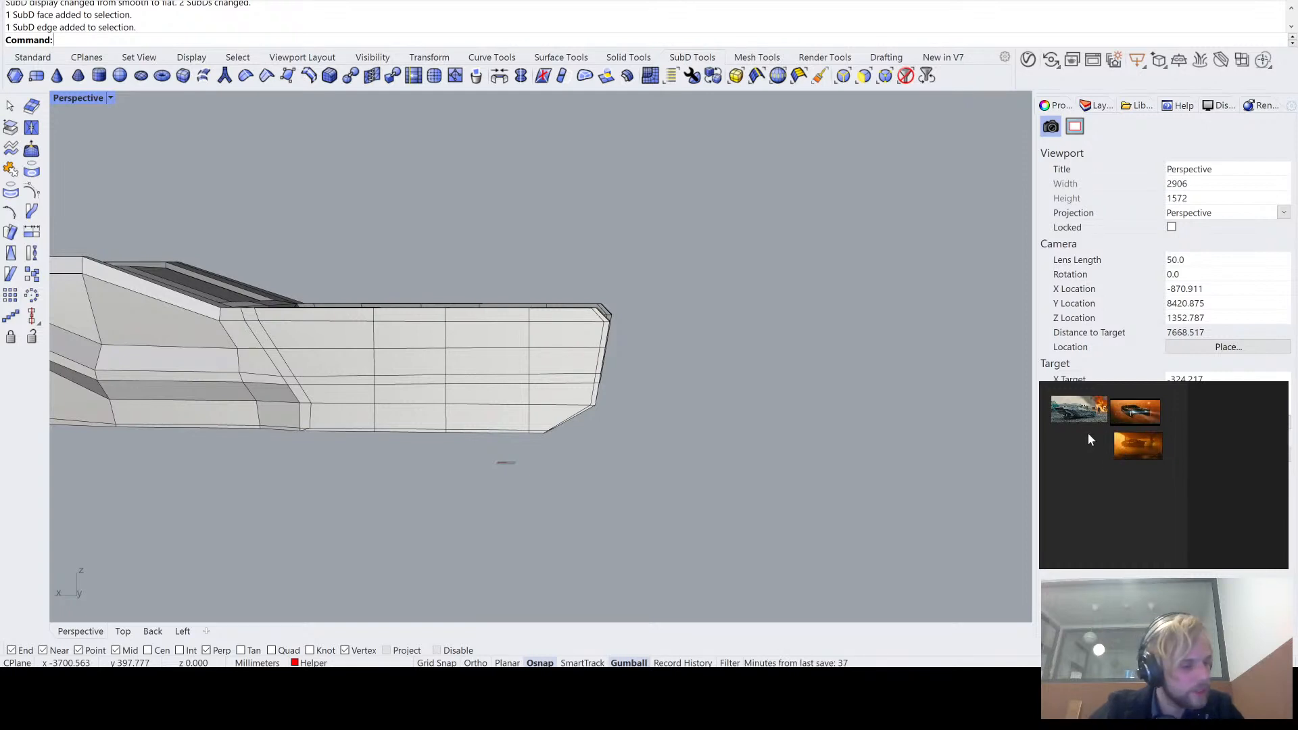
- Examine the reference images of the flying car close up, focusing on the tail arm's outer side panel, vertical light strip and rear end
right_drag(775, 412, 1184, 412)
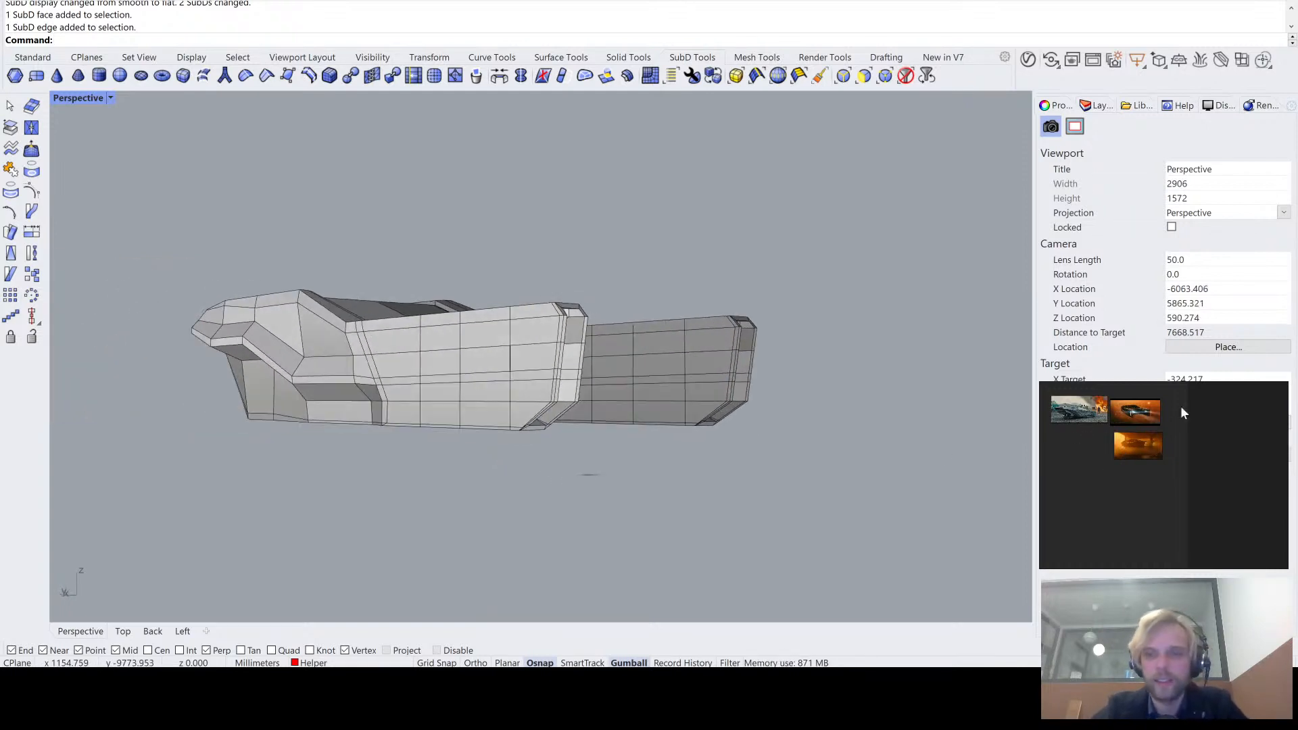
scroll(1142, 433, up, 3)
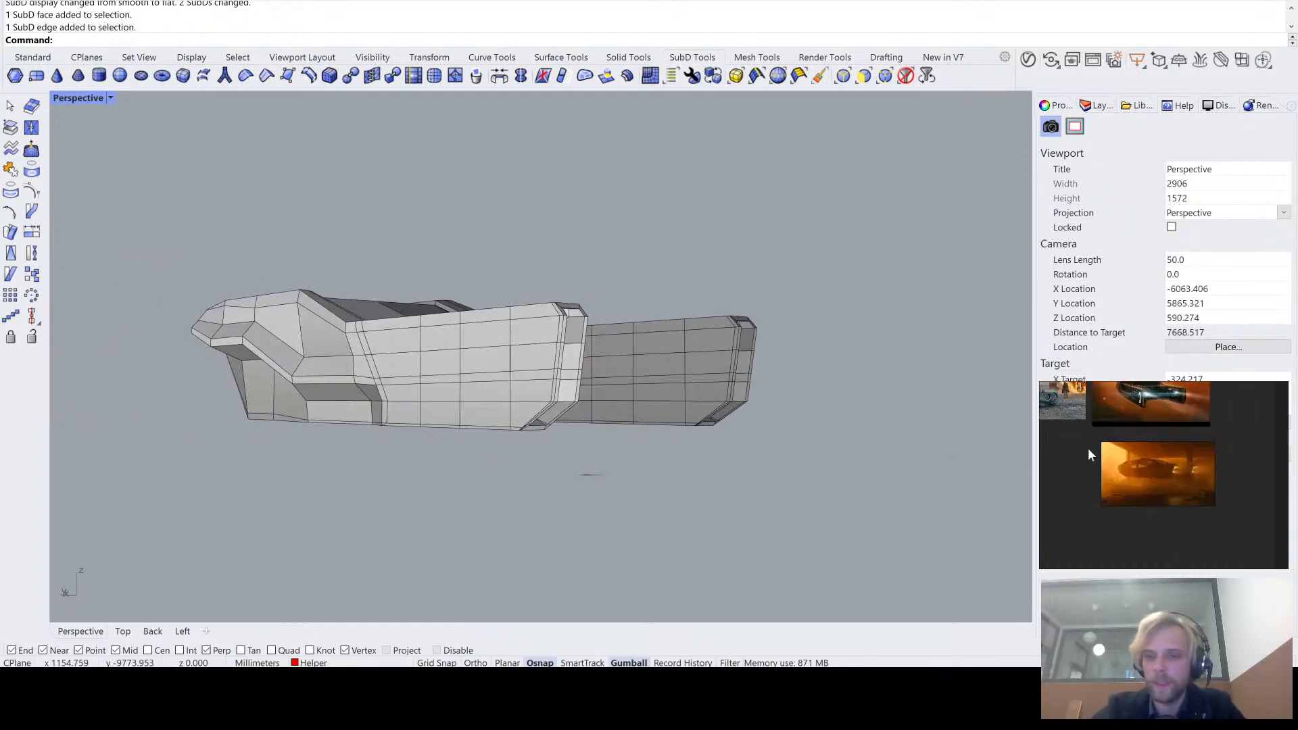
drag(1090, 449, 1210, 514)
scroll(1150, 429, up, 3)
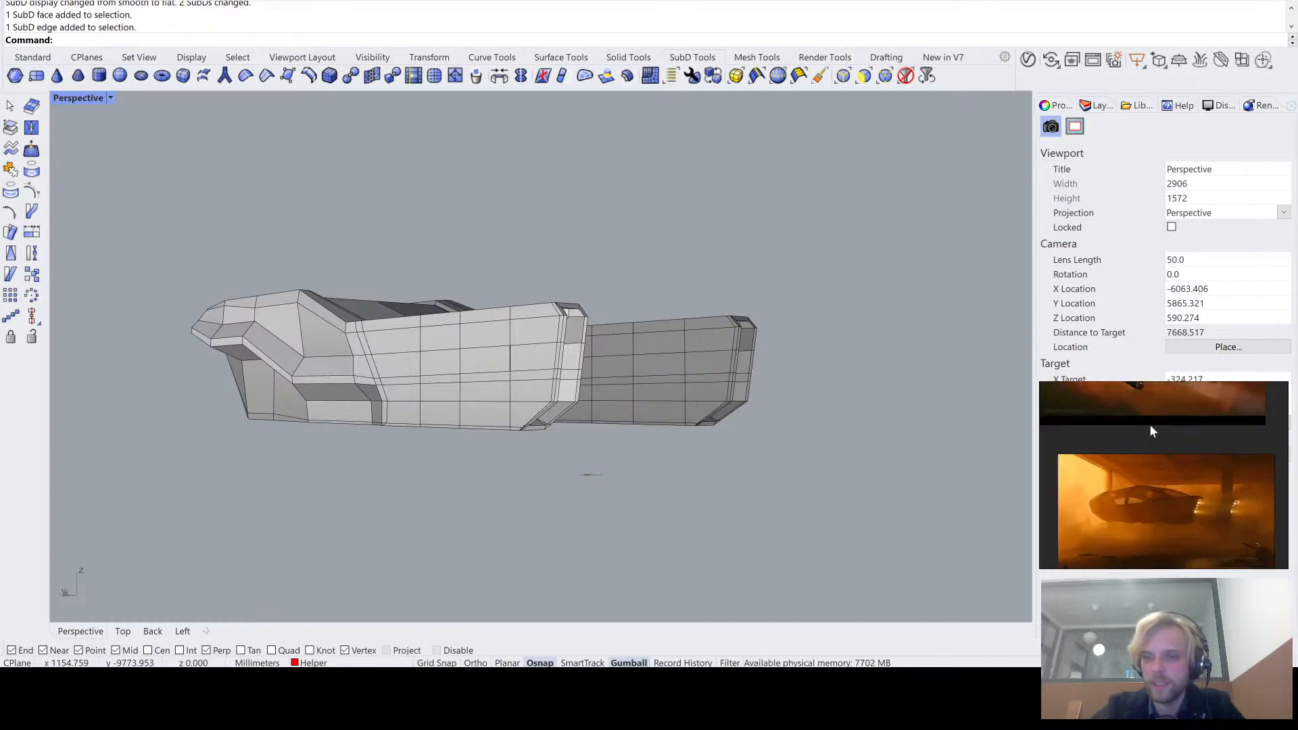
middle_drag(1150, 424, 1166, 494)
scroll(1142, 490, up, 5)
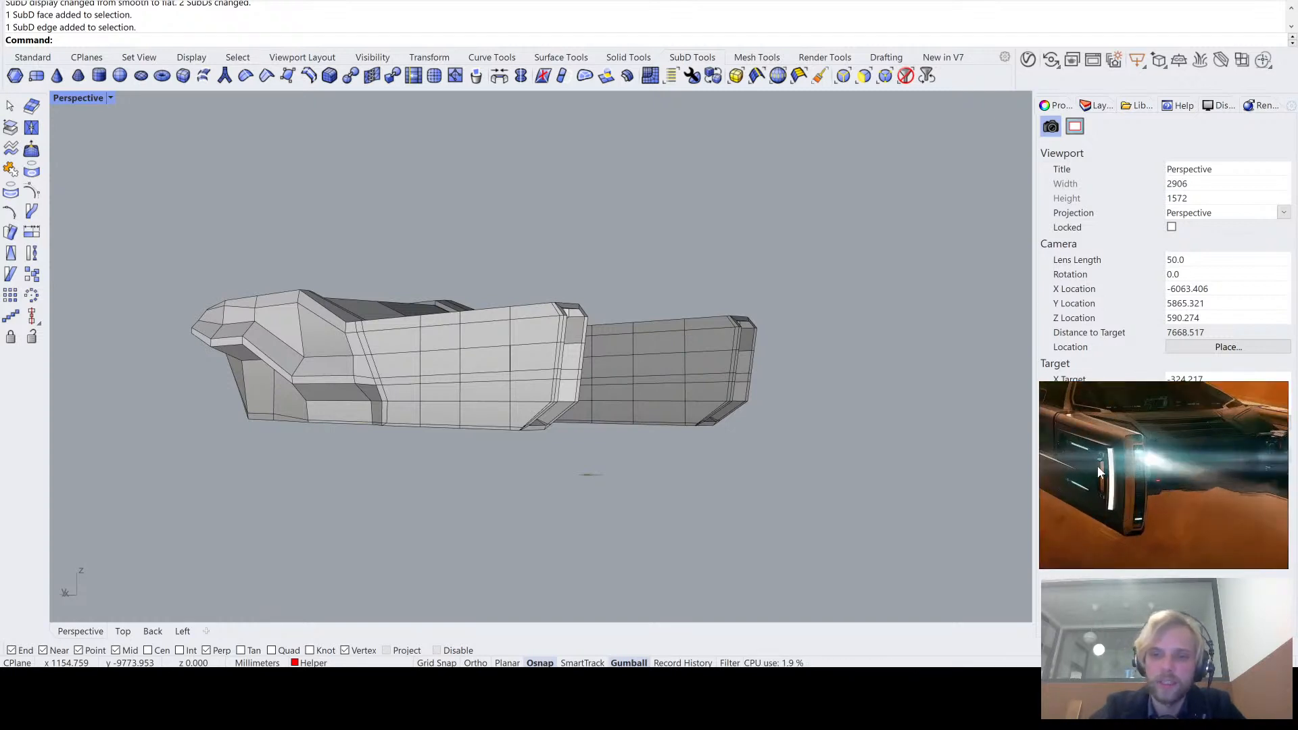
scroll(1147, 490, up, 2)
scroll(1147, 489, down, 1)
drag(1044, 387, 1044, 387)
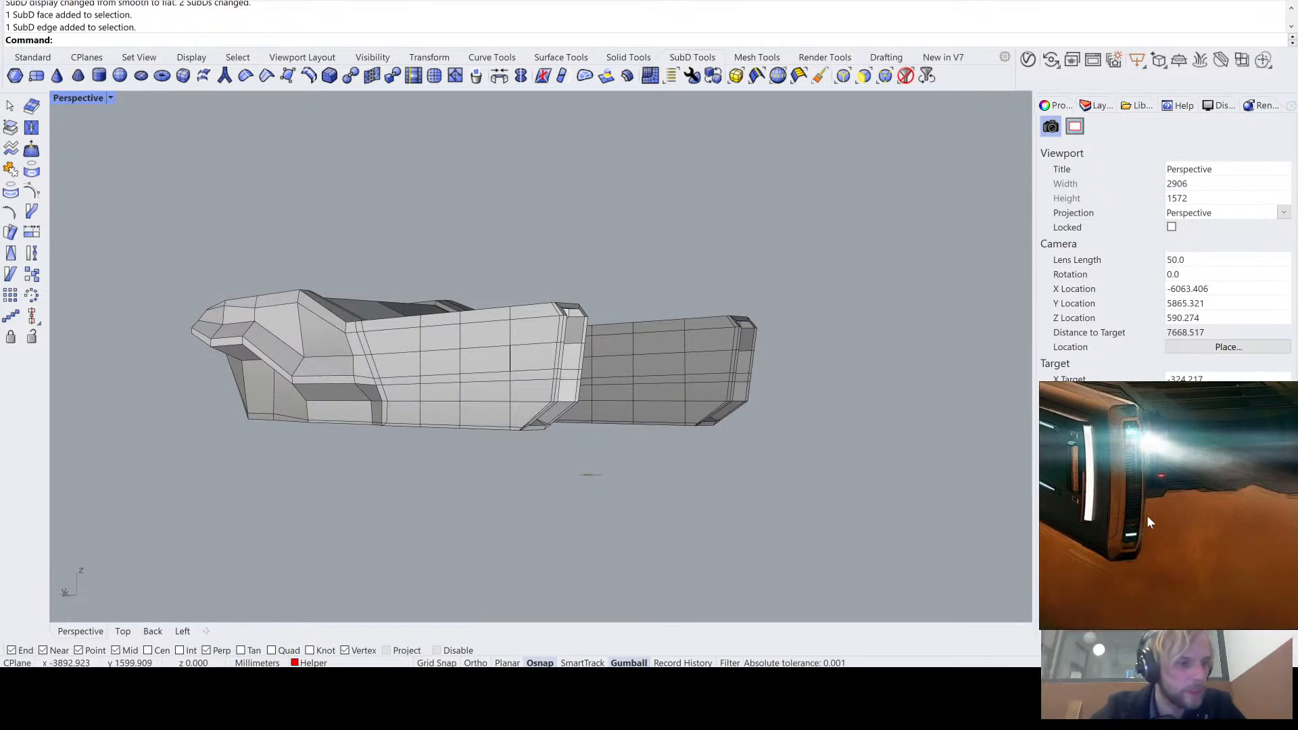
scroll(1194, 551, down, 5)
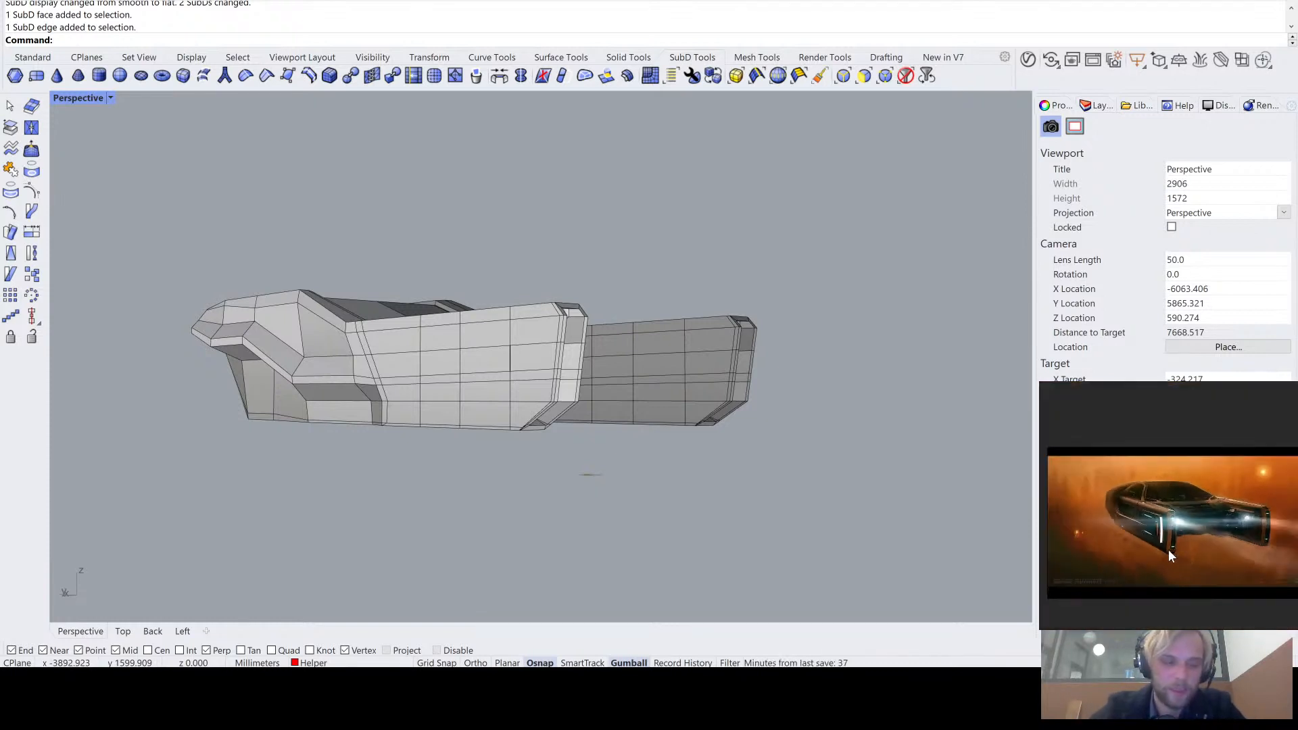
scroll(1161, 545, up, 4)
scroll(1162, 534, up, 3)
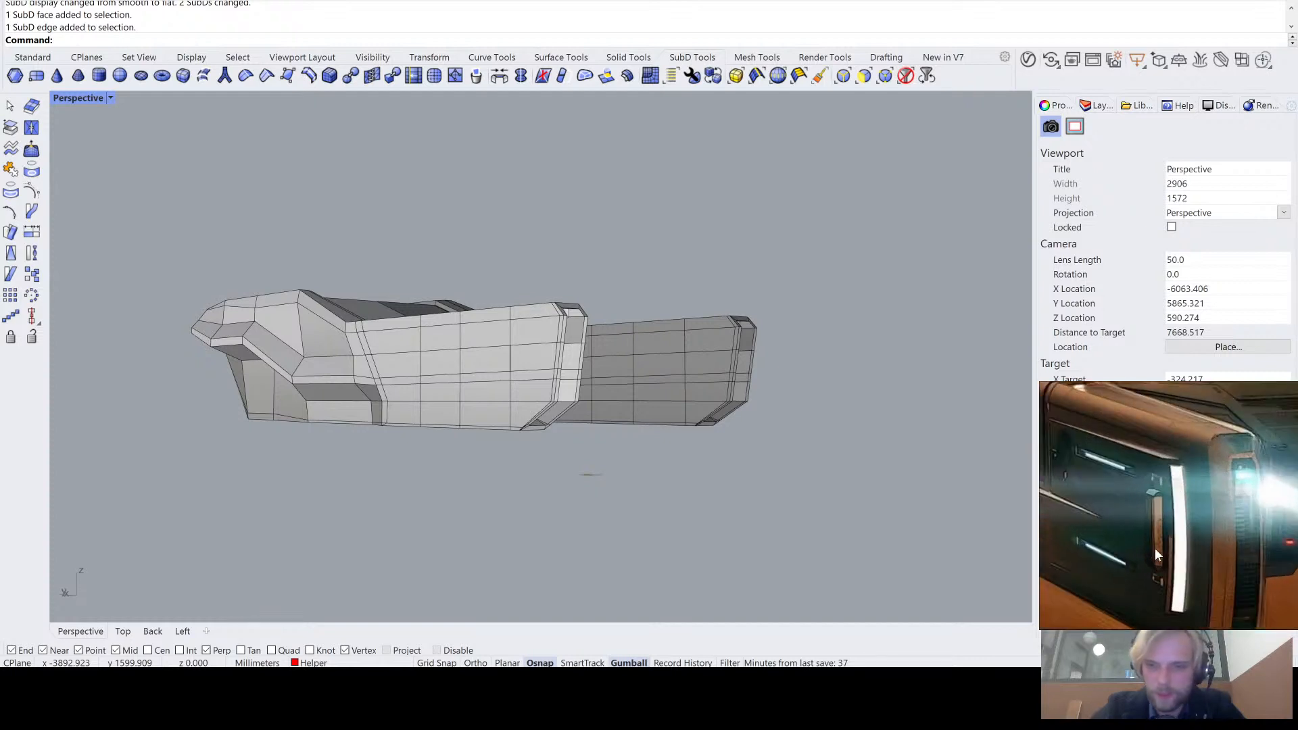
scroll(1192, 563, down, 3)
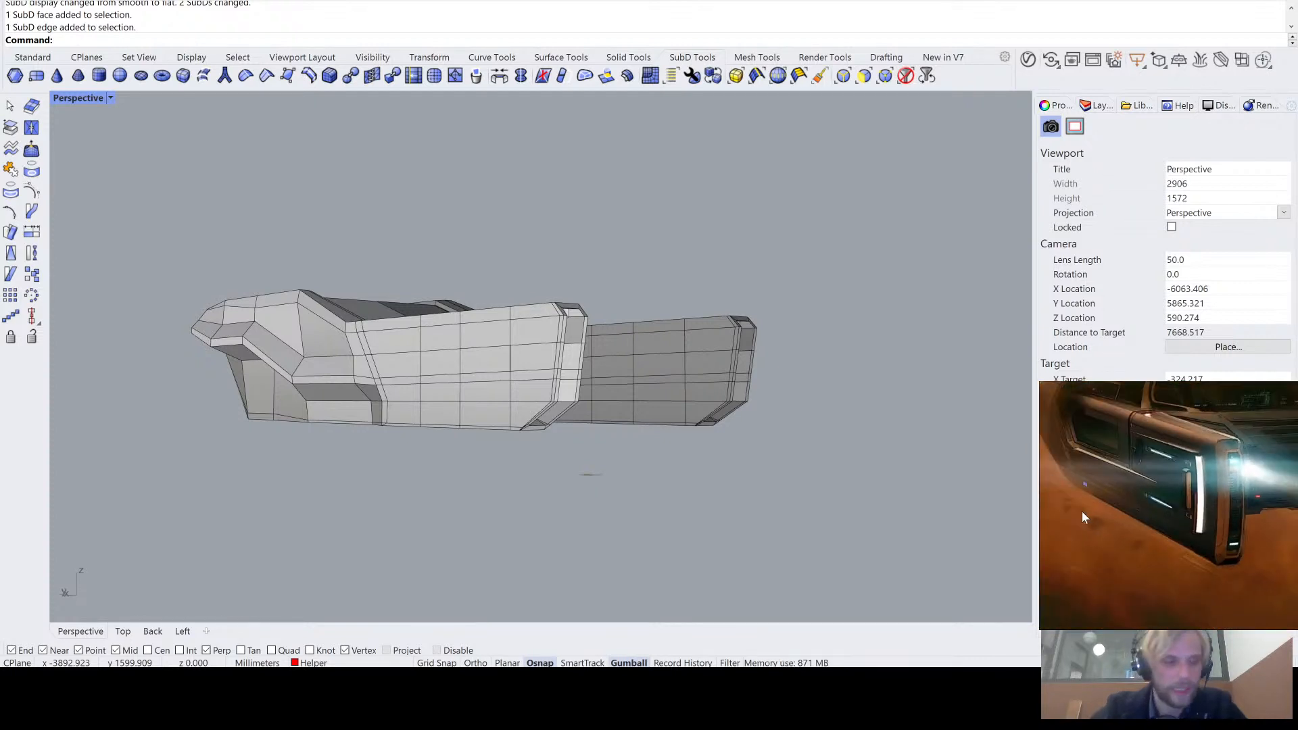
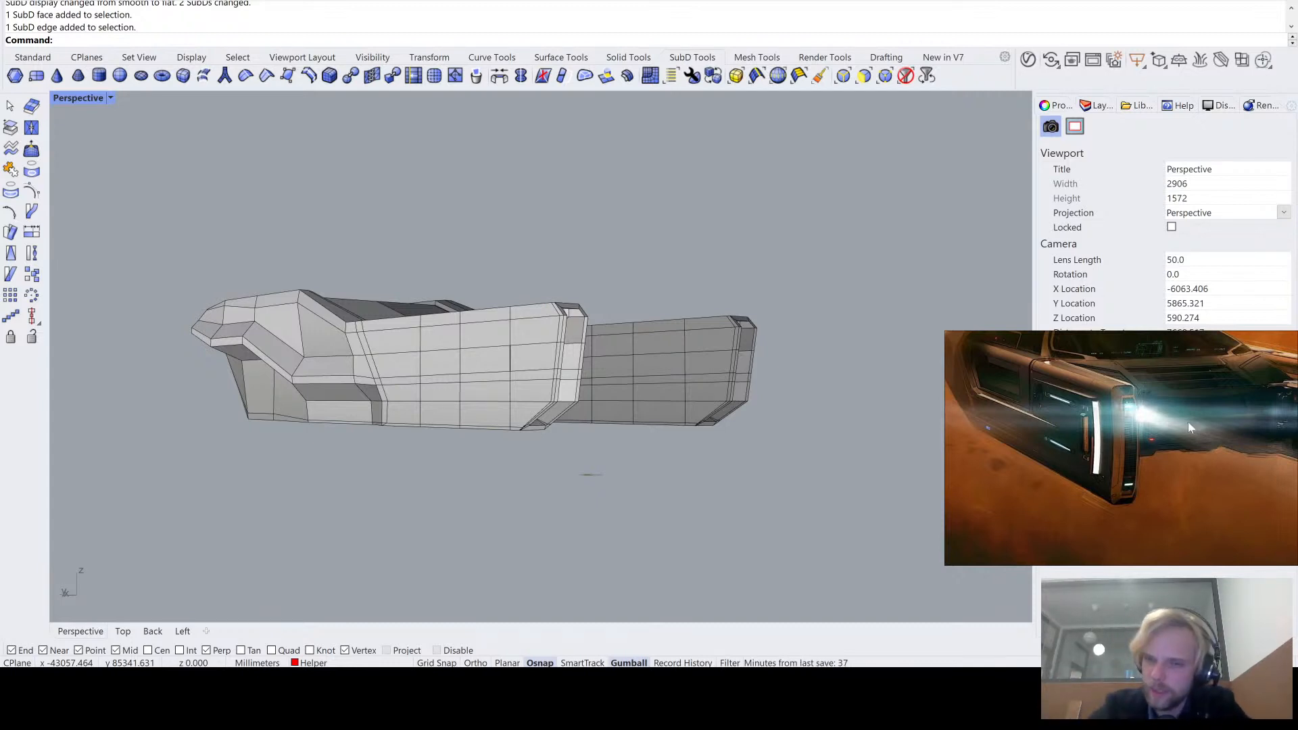
- Examine the flying, parked and orange-haze reference images of the car, focusing on the rear ends and tail arm shapes
scroll(1098, 440, down, 5)
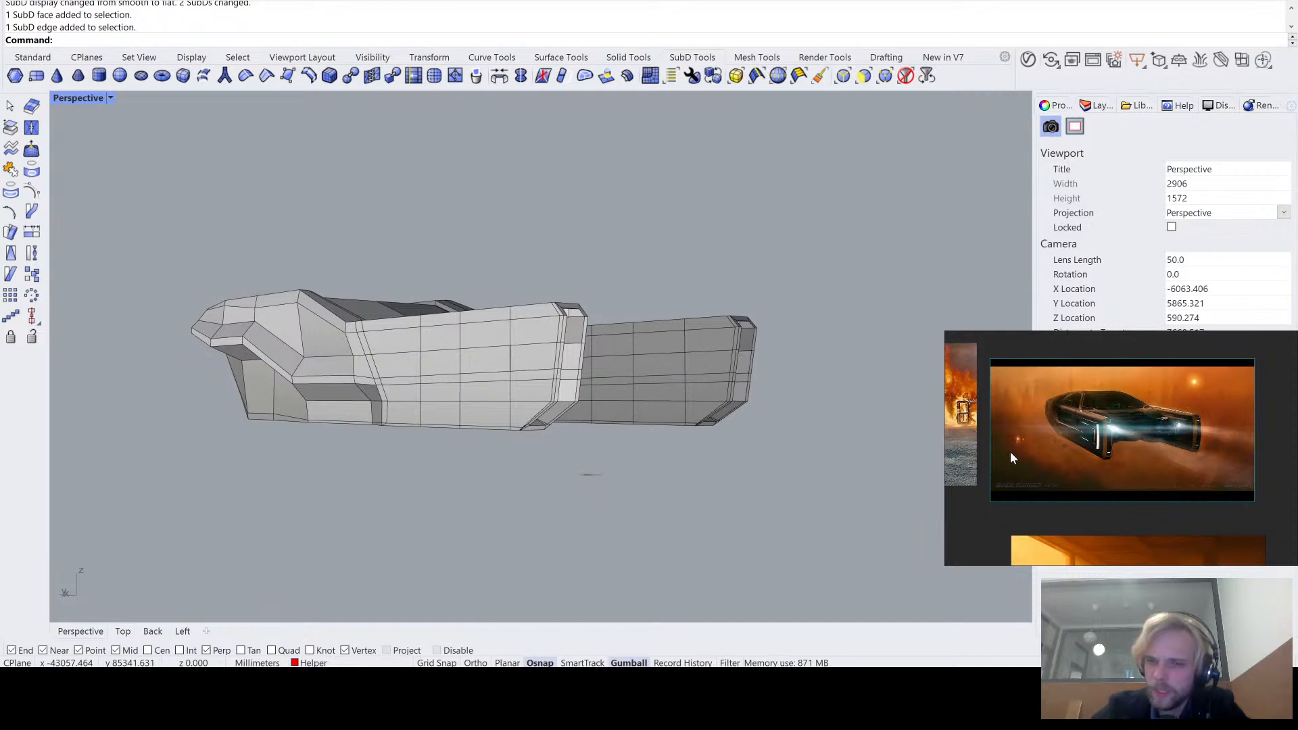
drag(1052, 453, 1195, 464)
middle_drag(1058, 433, 1295, 450)
scroll(1162, 442, up, 8)
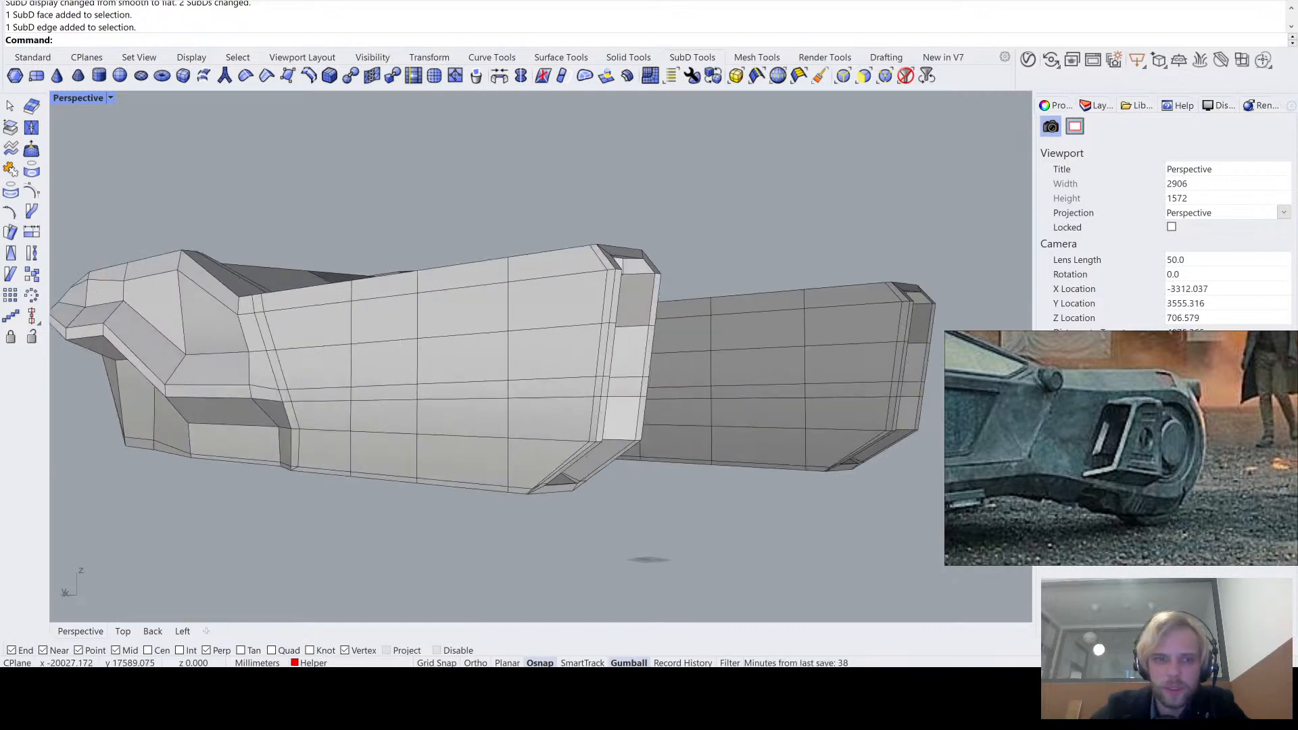
scroll(504, 365, up, 5)
scroll(1160, 424, down, 6)
scroll(1160, 425, down, 4)
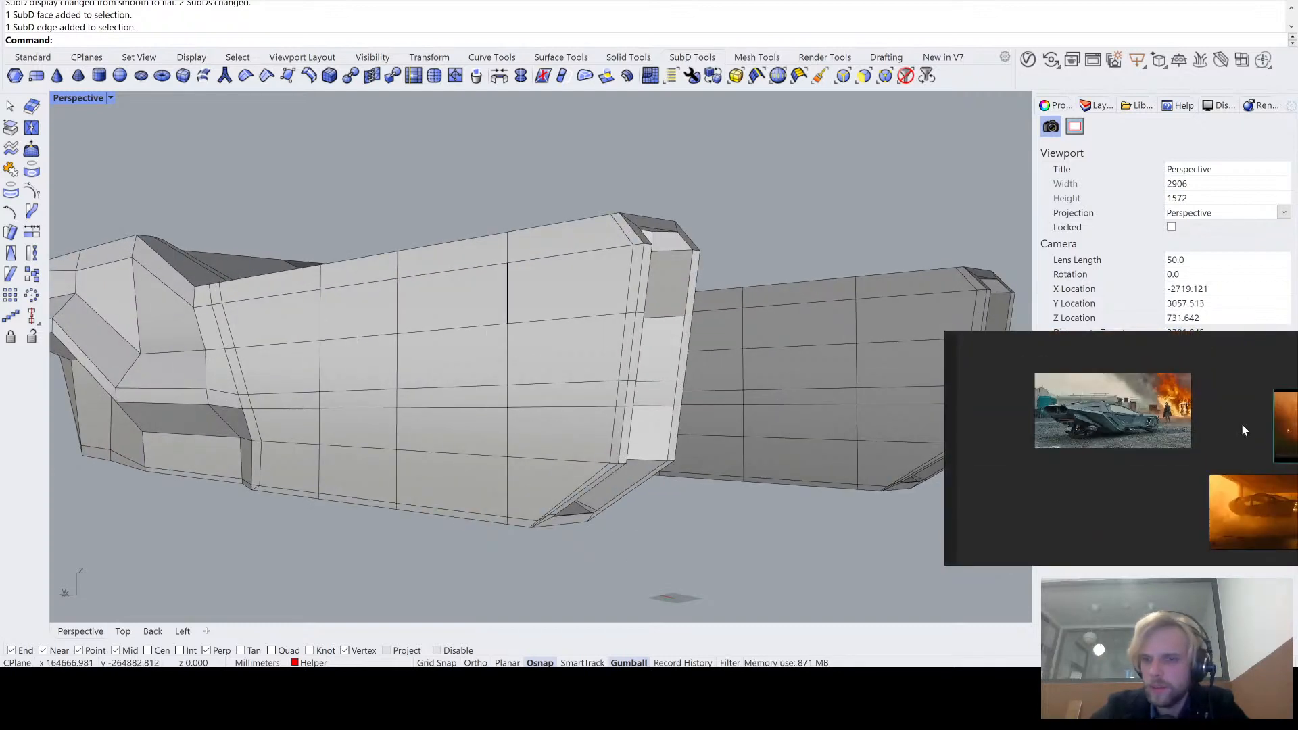
scroll(1182, 457, up, 6)
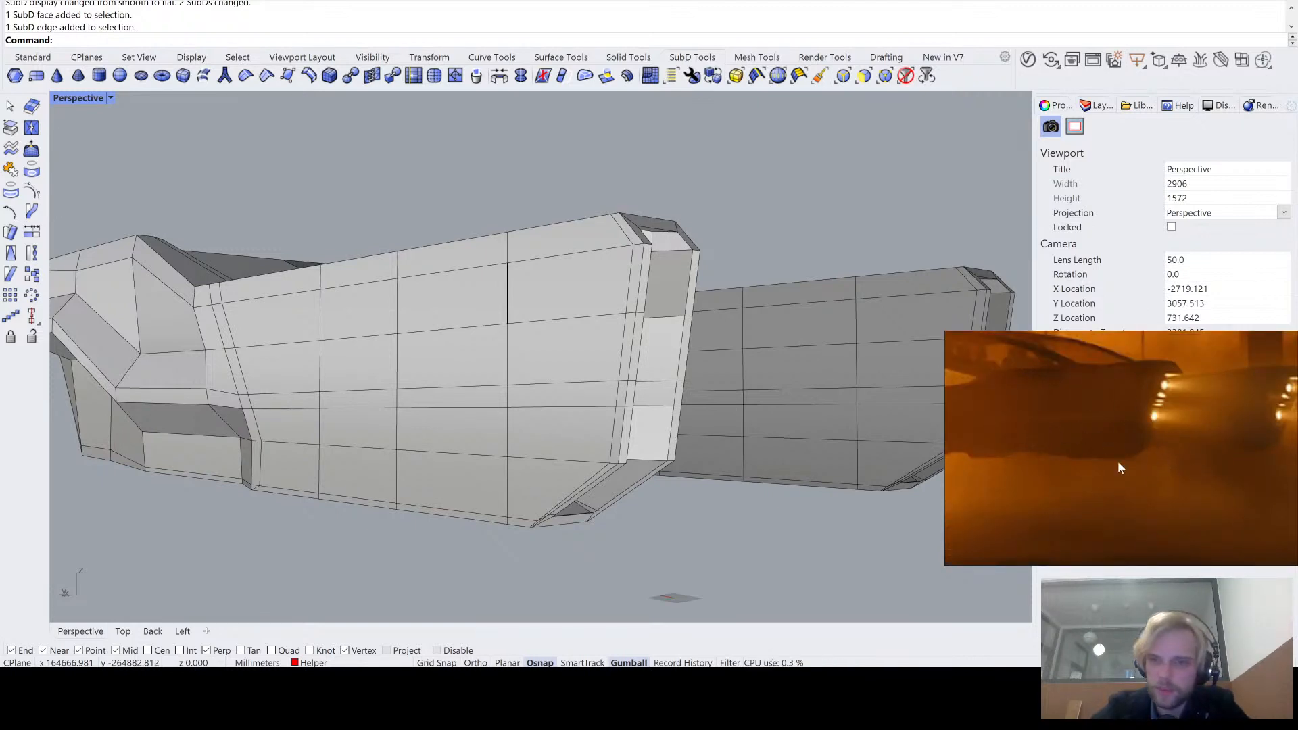
scroll(1118, 461, down, 4)
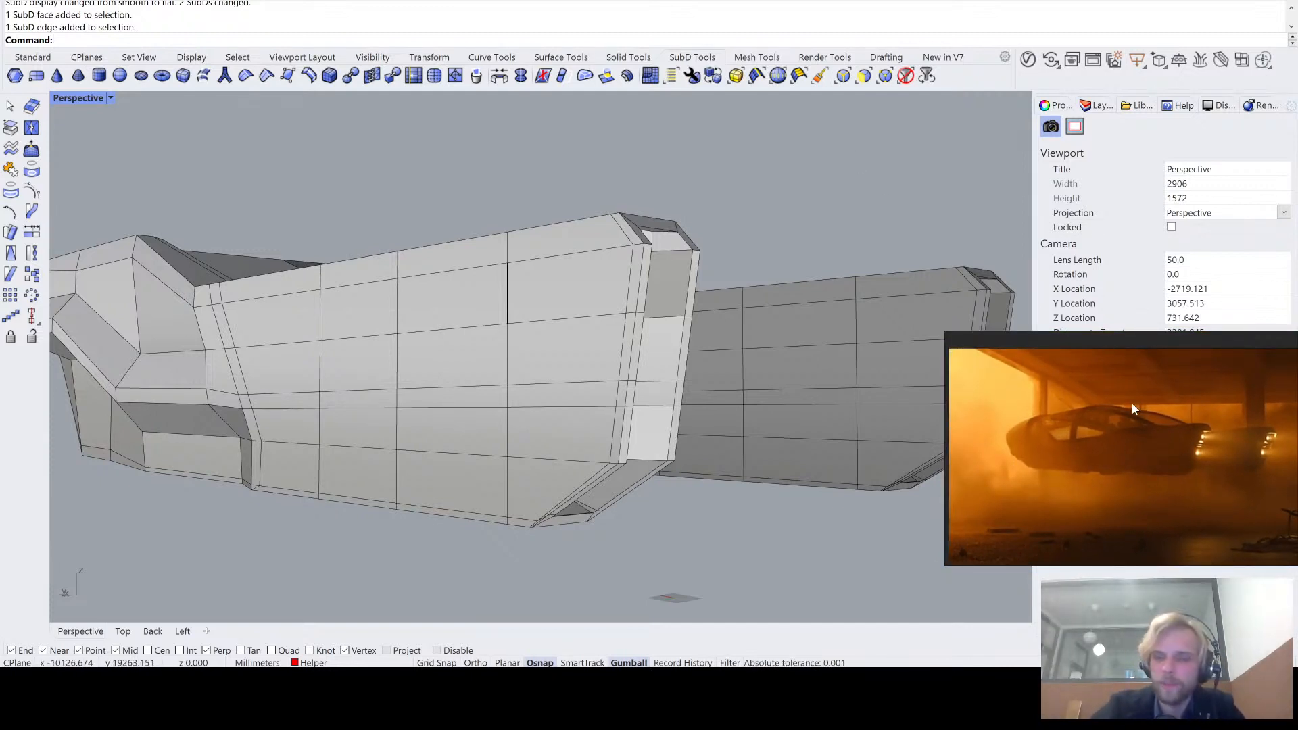
scroll(1132, 403, down, 5)
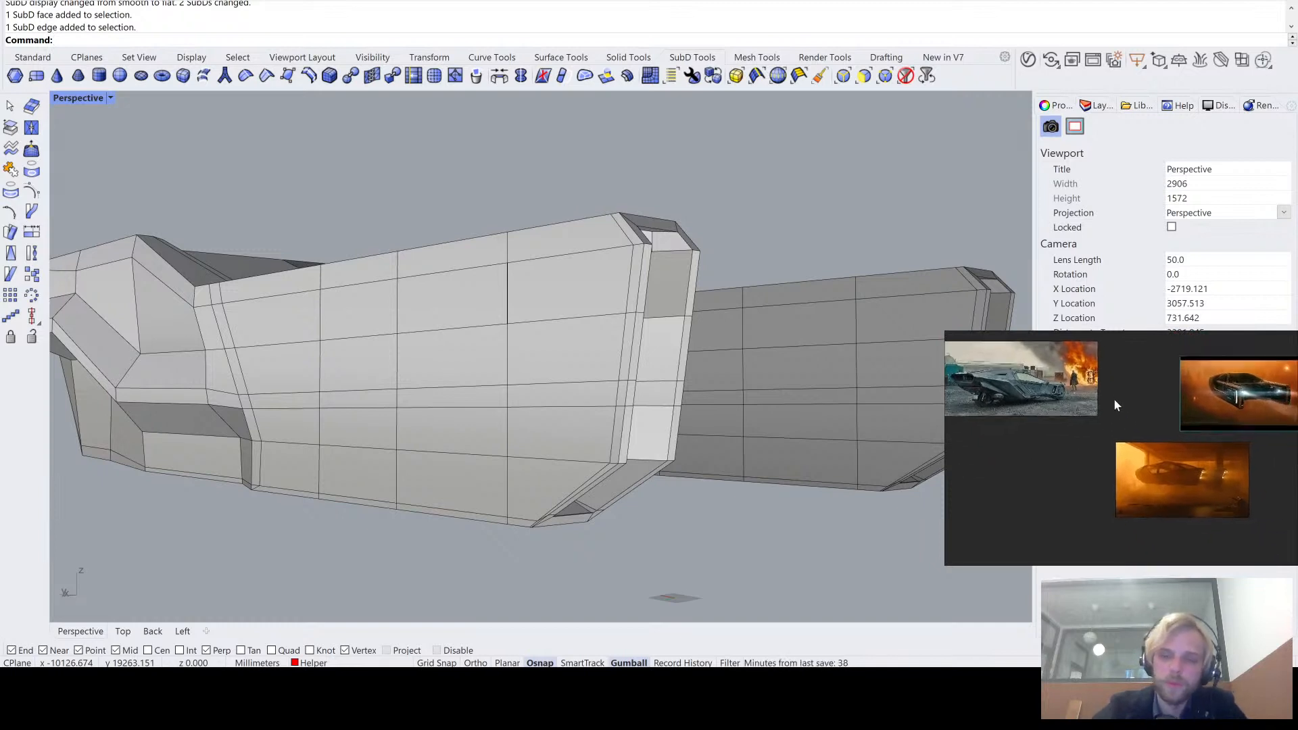
- Move the reference image of the parked grey car closer to the two orange images so all three sit together
drag(1036, 391, 1091, 410)
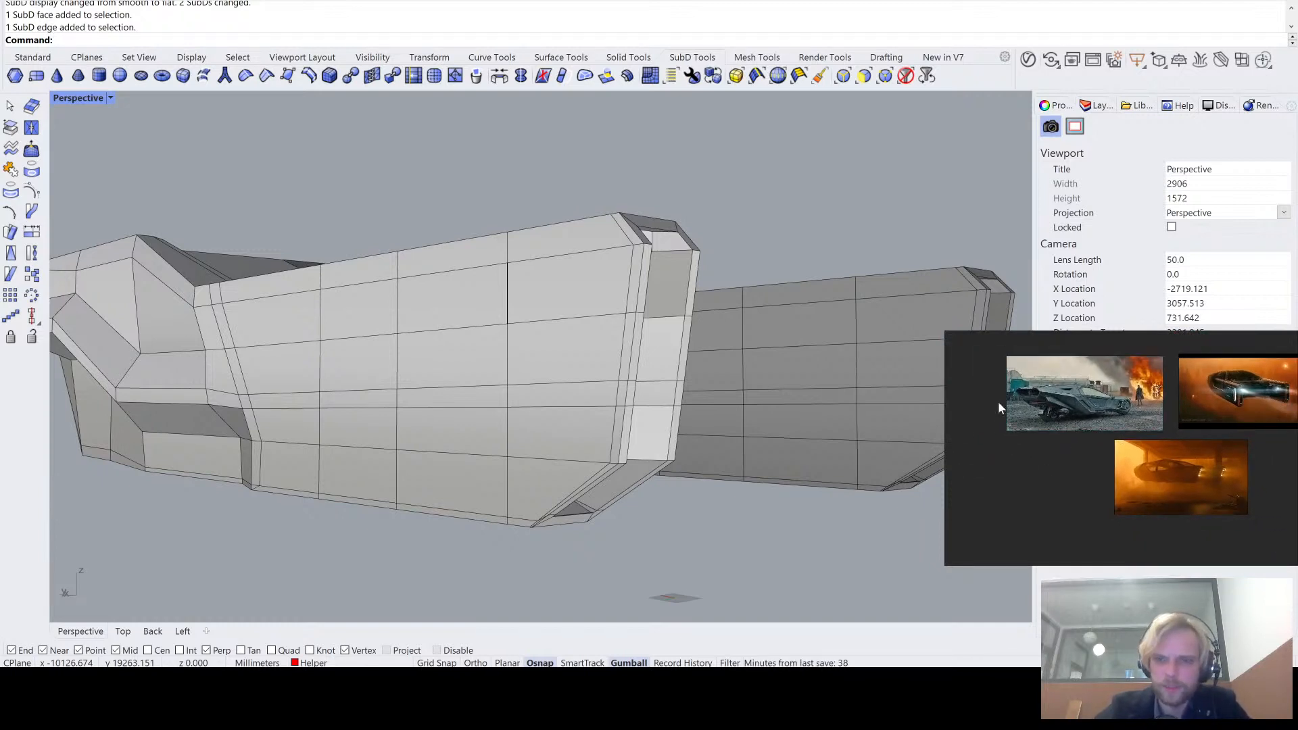
mouse_move(1042, 468)
middle_down()
mouse_move(1106, 473)
mouse_move(1091, 495)
middle_up()
scroll(1137, 385, up, 5)
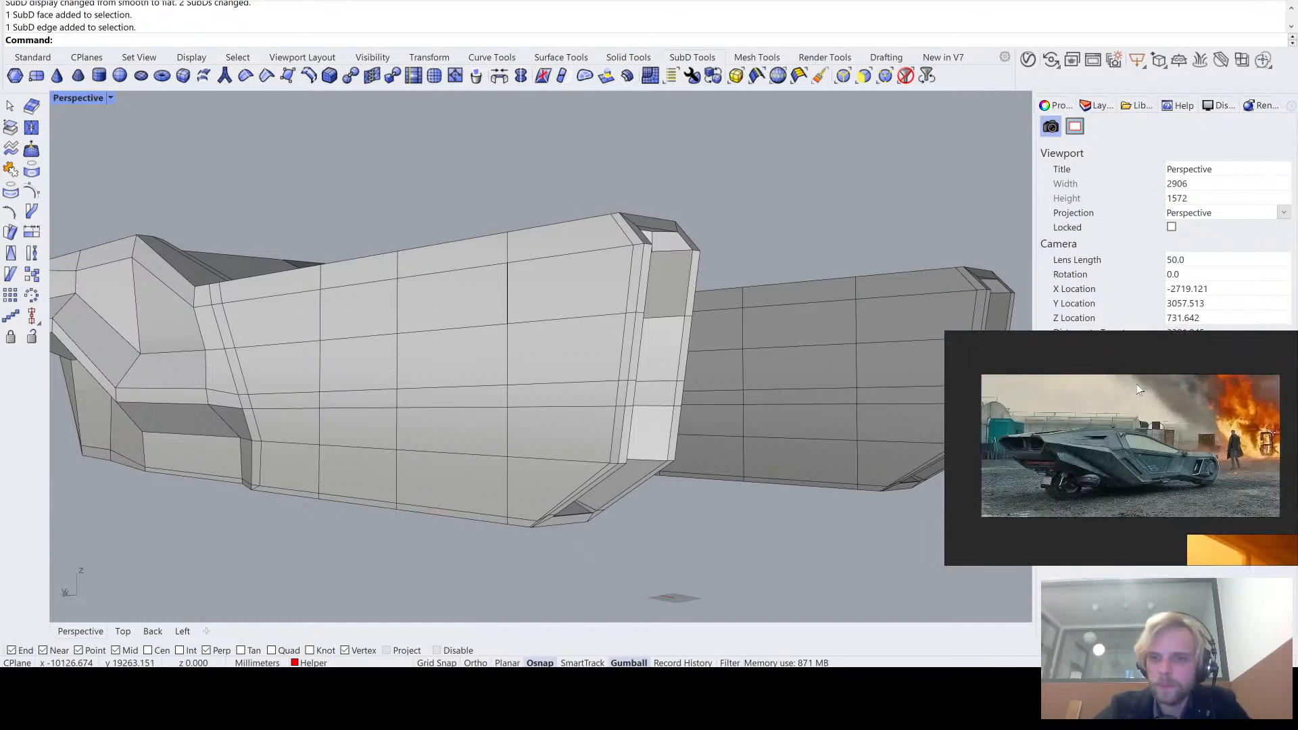
scroll(1235, 536, down, 5)
middle_drag(1218, 526, 1071, 424)
scroll(1071, 424, up, 2)
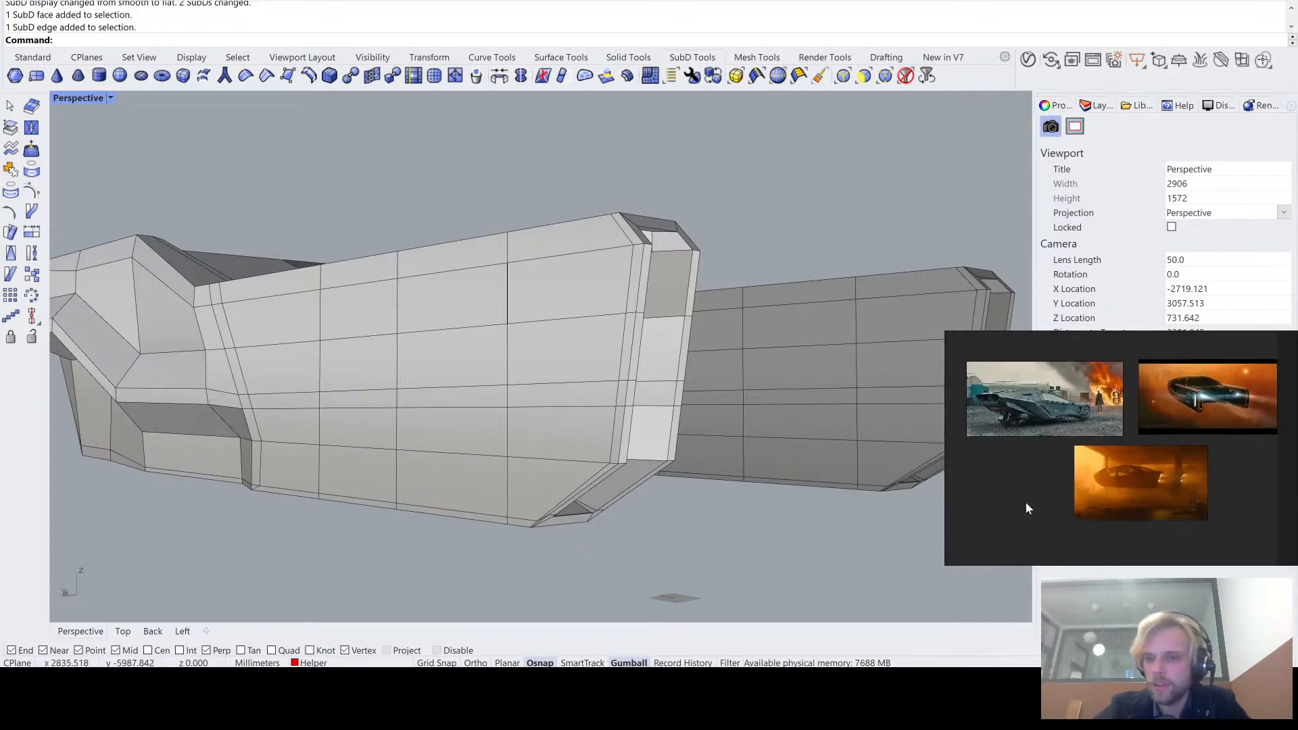
- Examine the tail arm's outer side in flat display from the side and slightly above, comparing its outline with the references
right_drag(879, 510, 704, 512)
scroll(587, 422, up, 10)
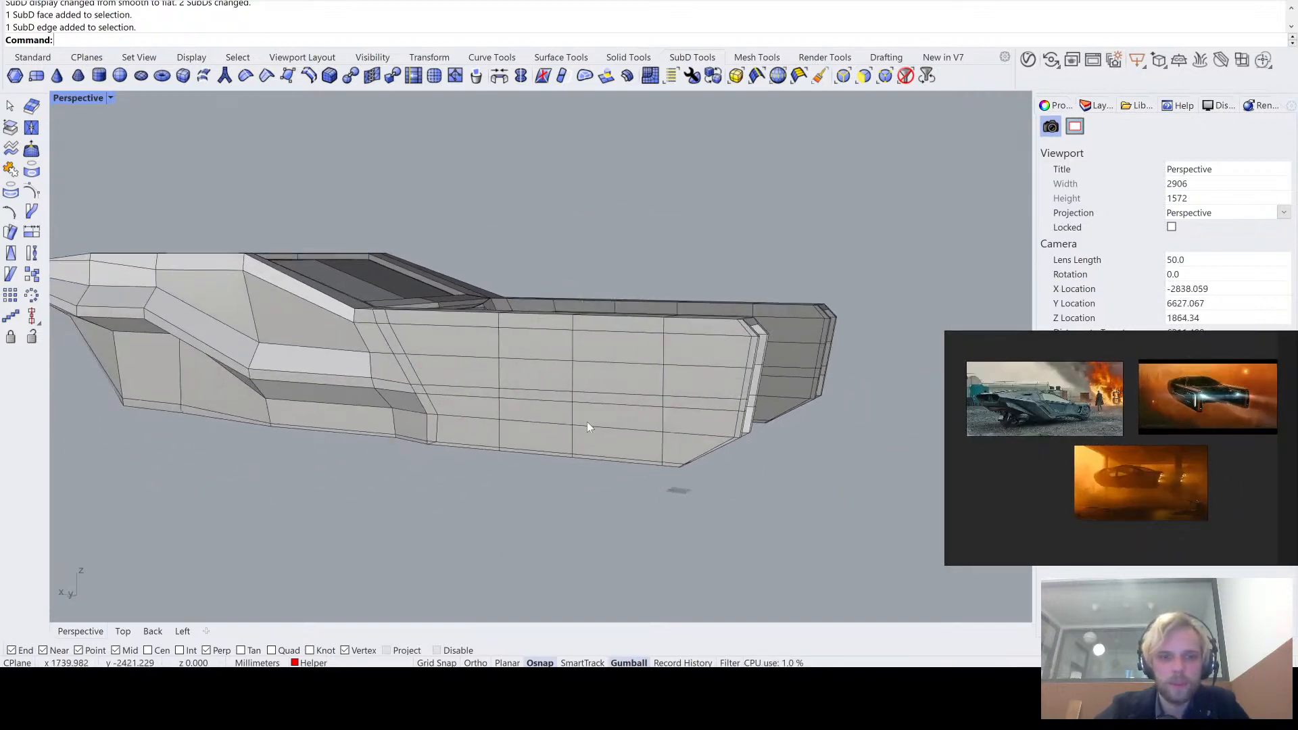
scroll(504, 435, down, 3)
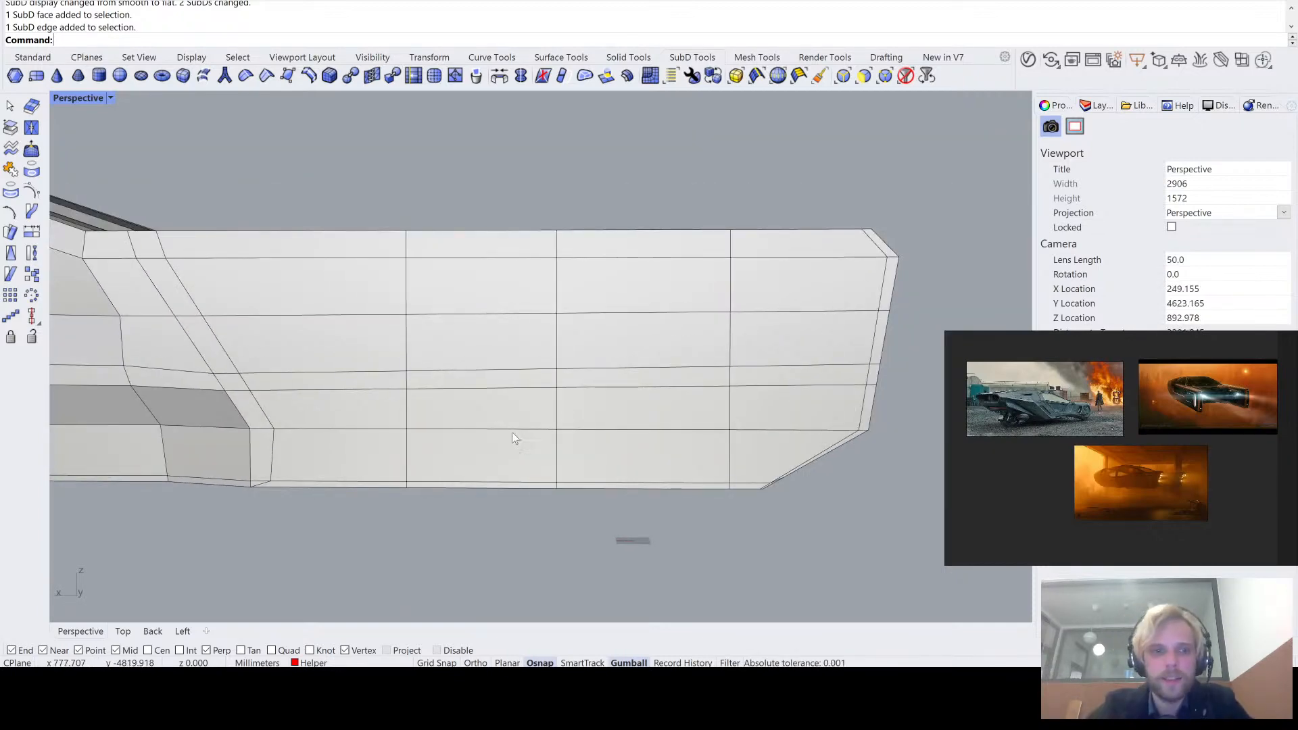
right_drag(513, 433, 534, 335)
scroll(541, 350, up, 2)
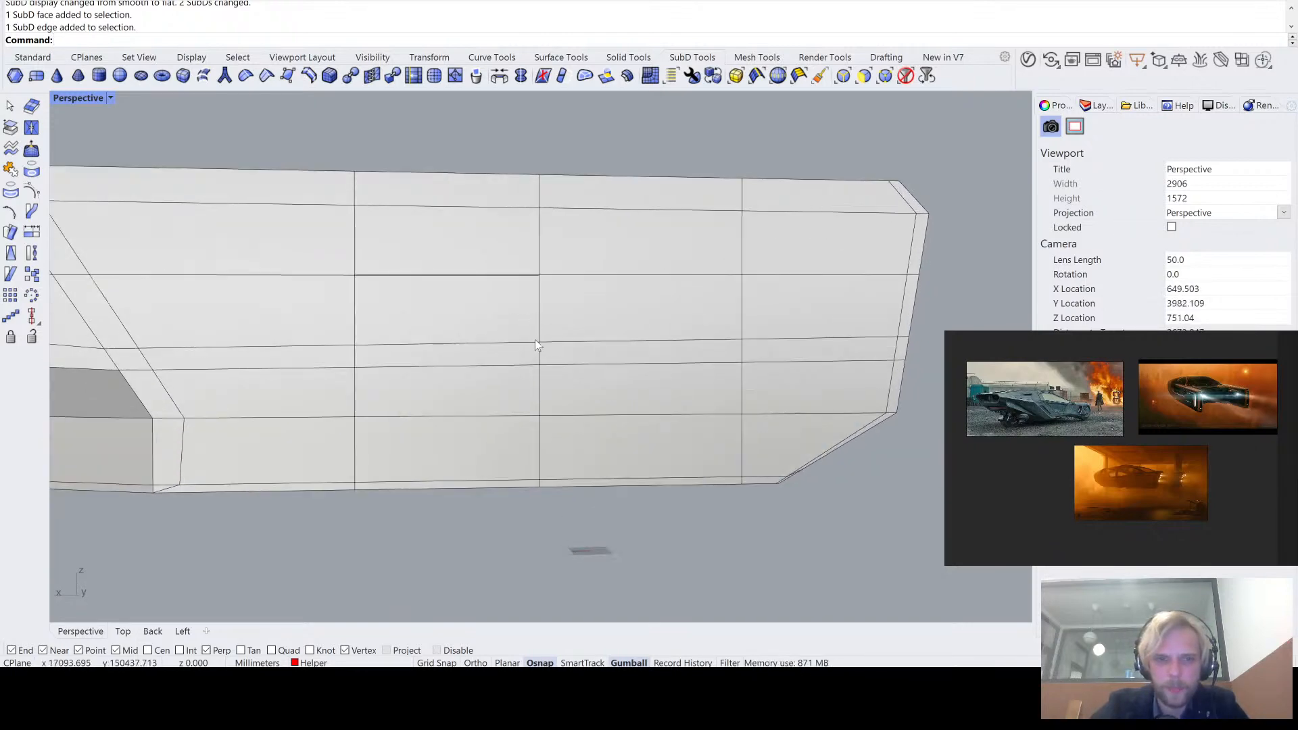
scroll(847, 325, down, 2)
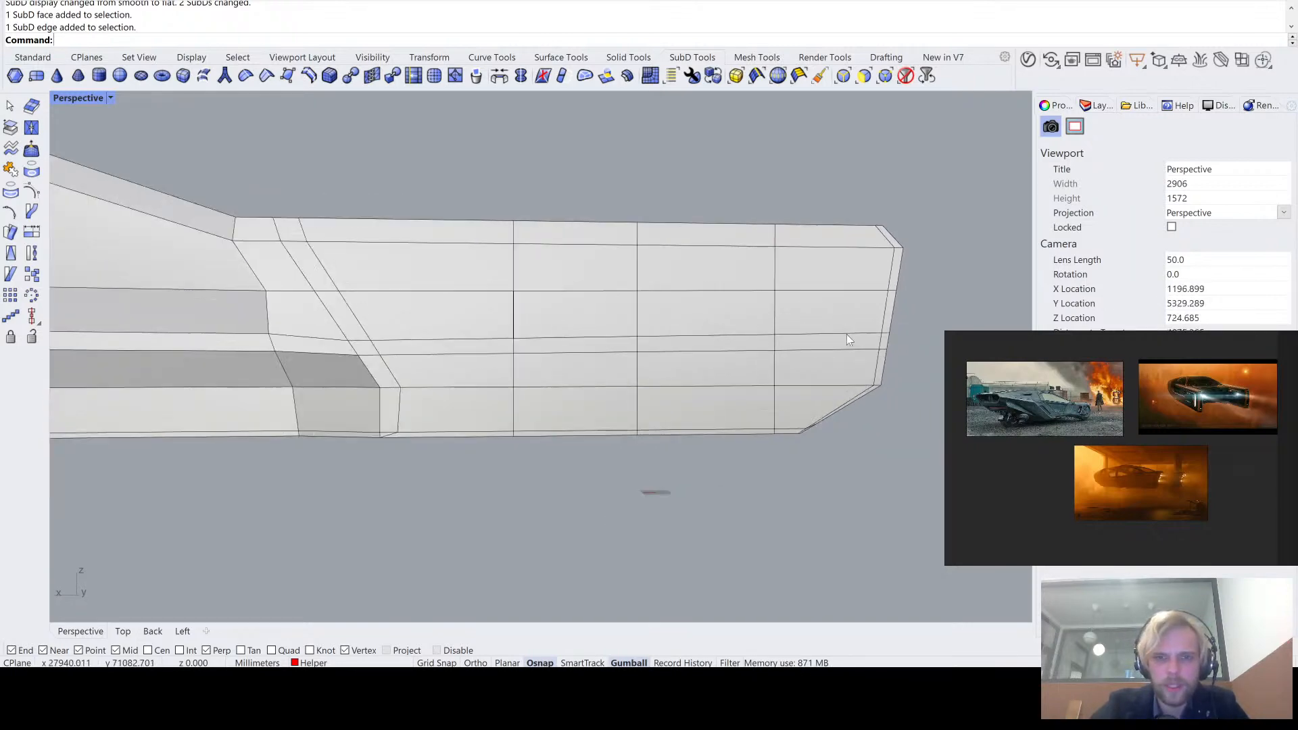
right_drag(804, 372, 757, 399)
scroll(456, 364, up, 2)
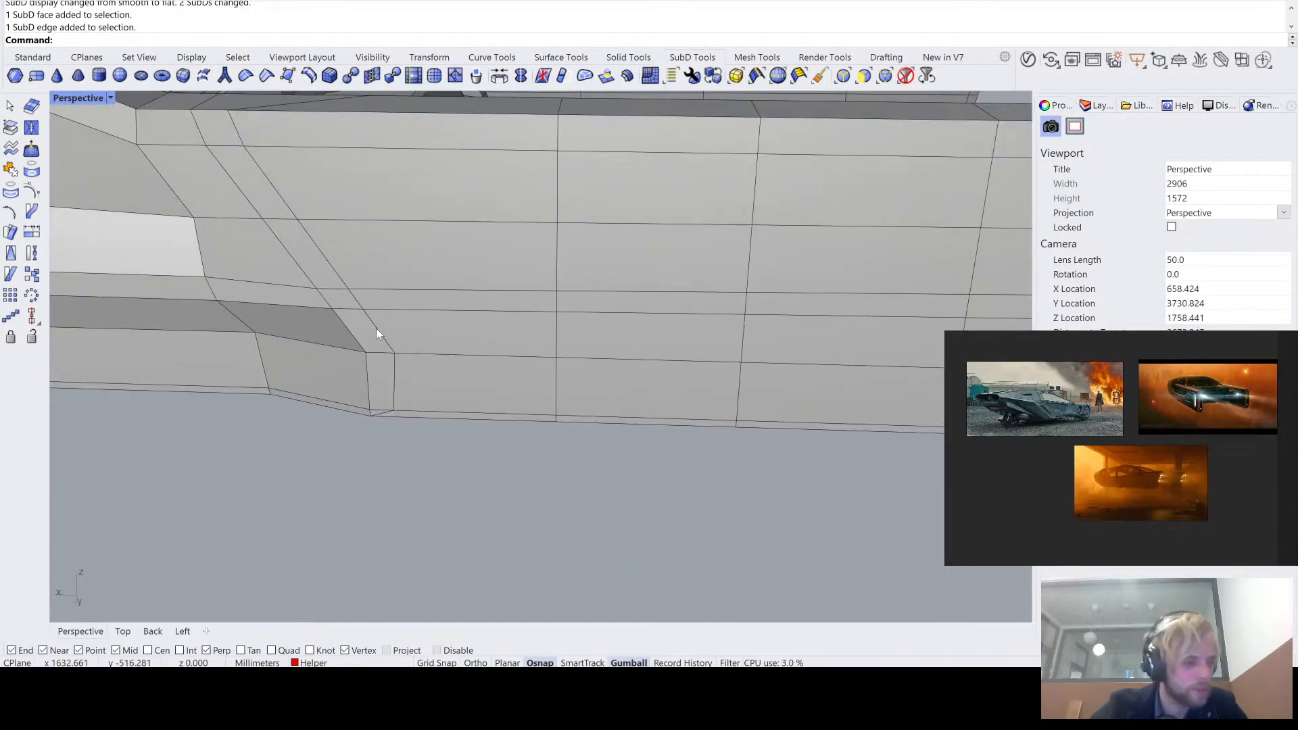
- Examine the lower front corner of the tail arm's outer side, where the slanted edge meets the underside
right_drag(376, 327, 422, 295)
scroll(267, 373, down, 5)
shift+right_drag(267, 373, 273, 186)
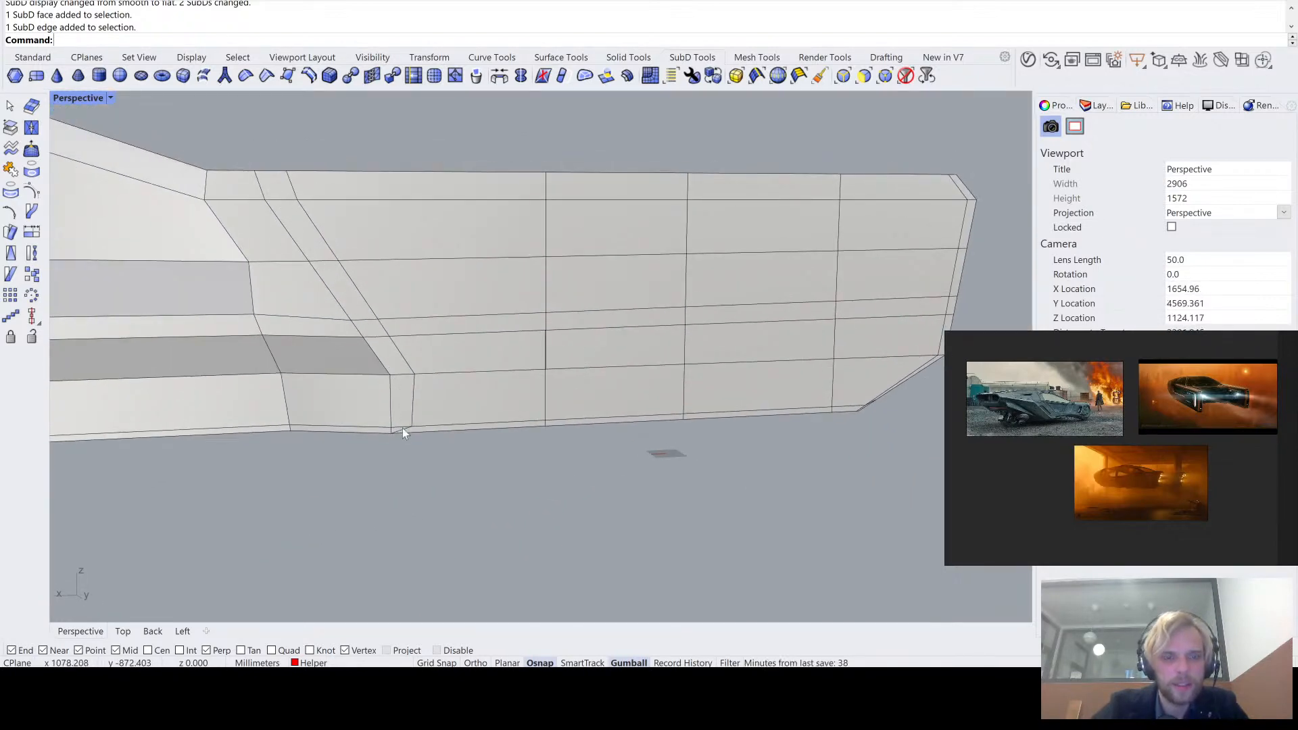
scroll(403, 430, up, 10)
mouse_move(404, 446)
right_down()
mouse_move(423, 406)
mouse_move(399, 469)
right_up()
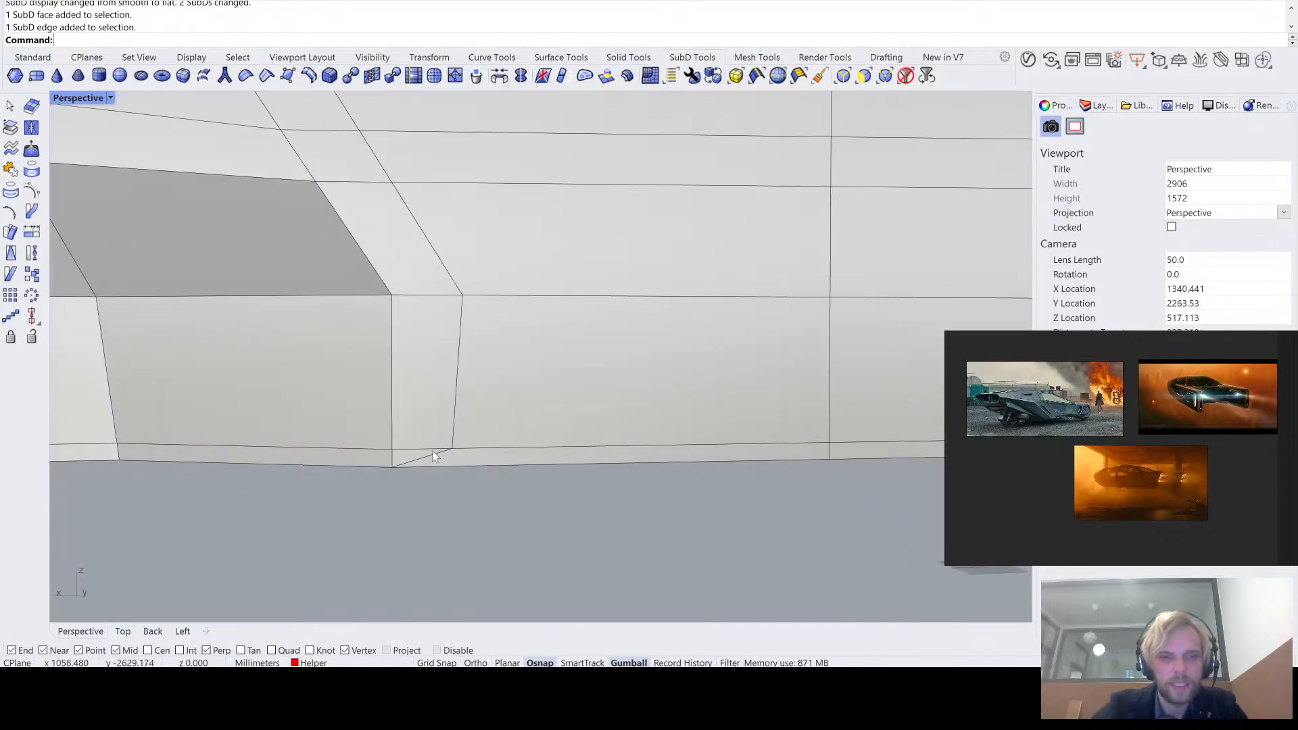
scroll(432, 451, down, 4)
scroll(418, 452, down, 2)
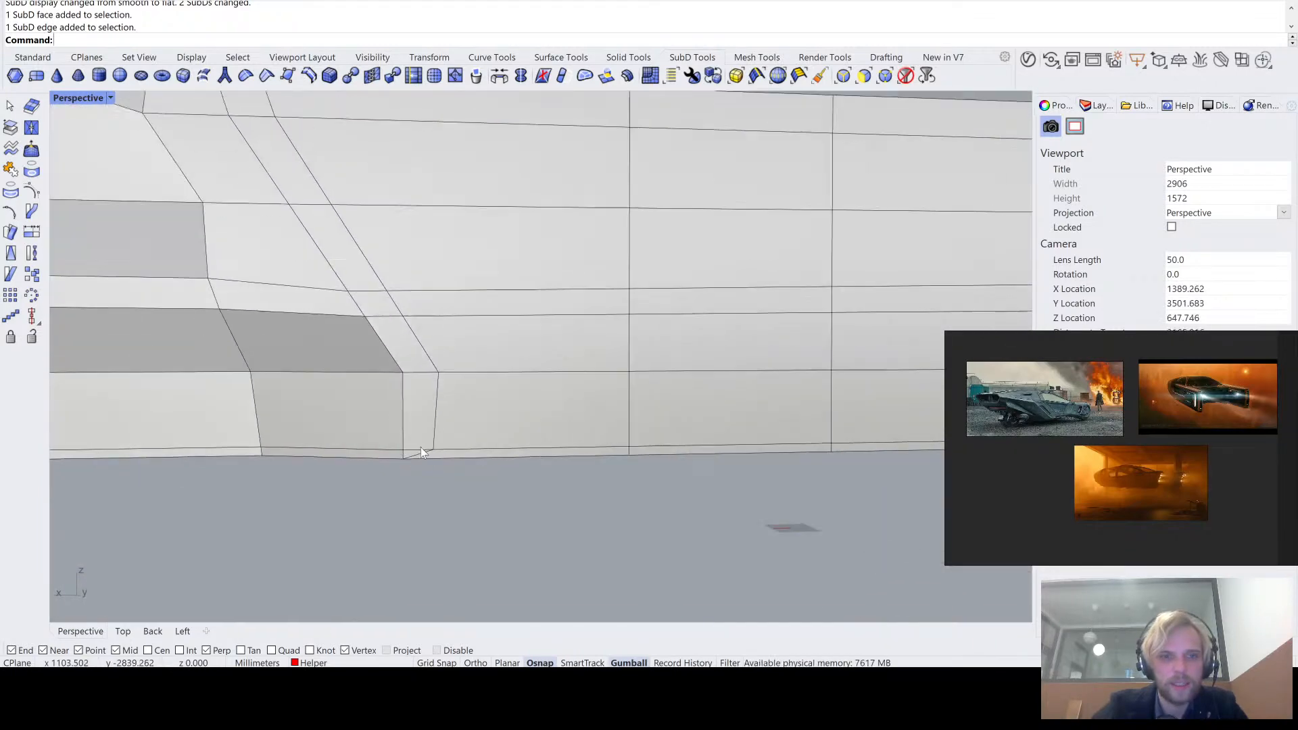
scroll(433, 450, up, 2)
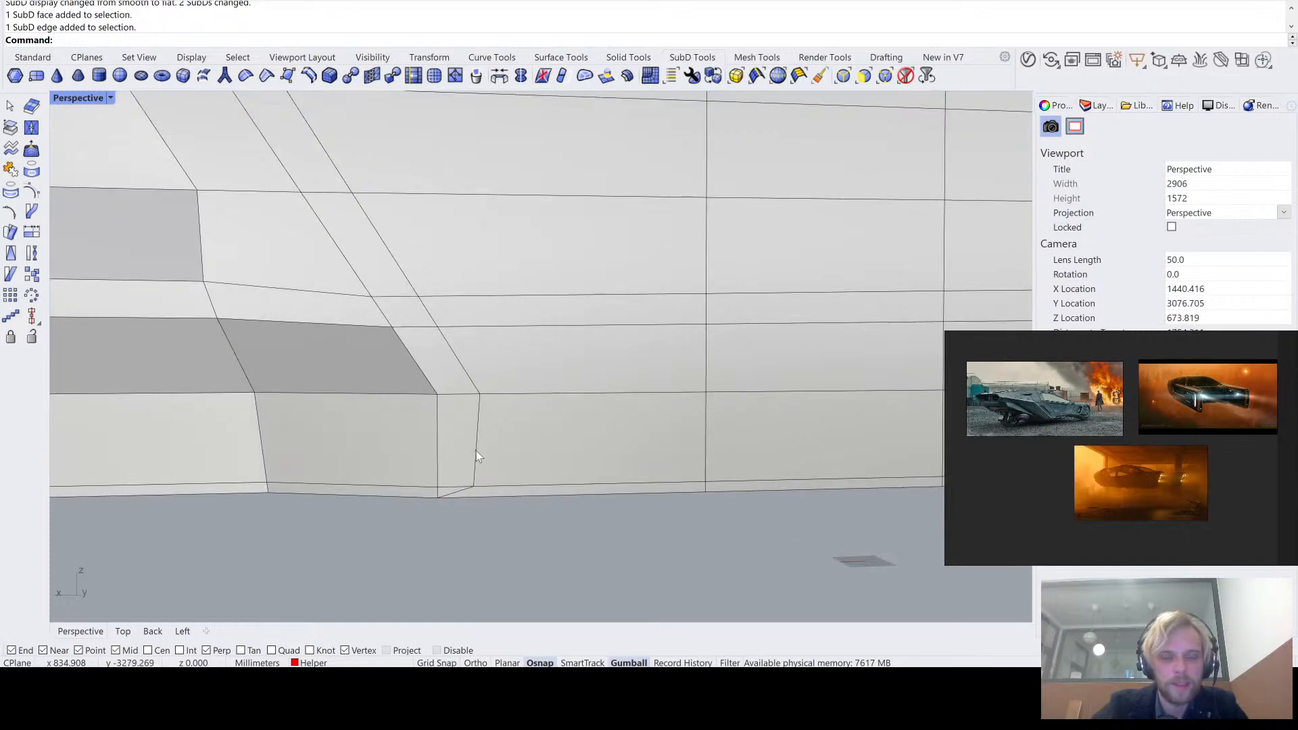
scroll(477, 450, down, 5)
right_drag(492, 452, 580, 304)
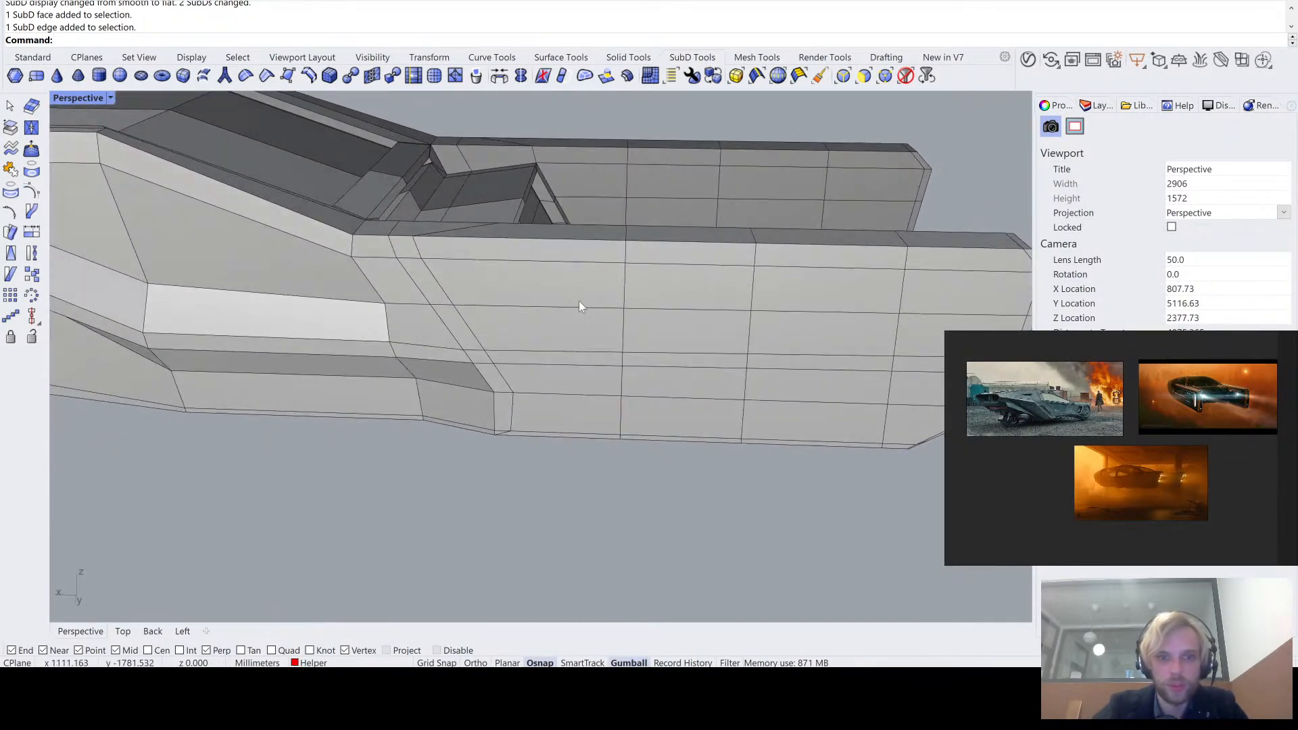
- Select the front vertical edge loop around the tail arm and insert a proportionally offset edge loop just behind the slanted edge
click(627, 287)
click(666, 451)
text(sec)
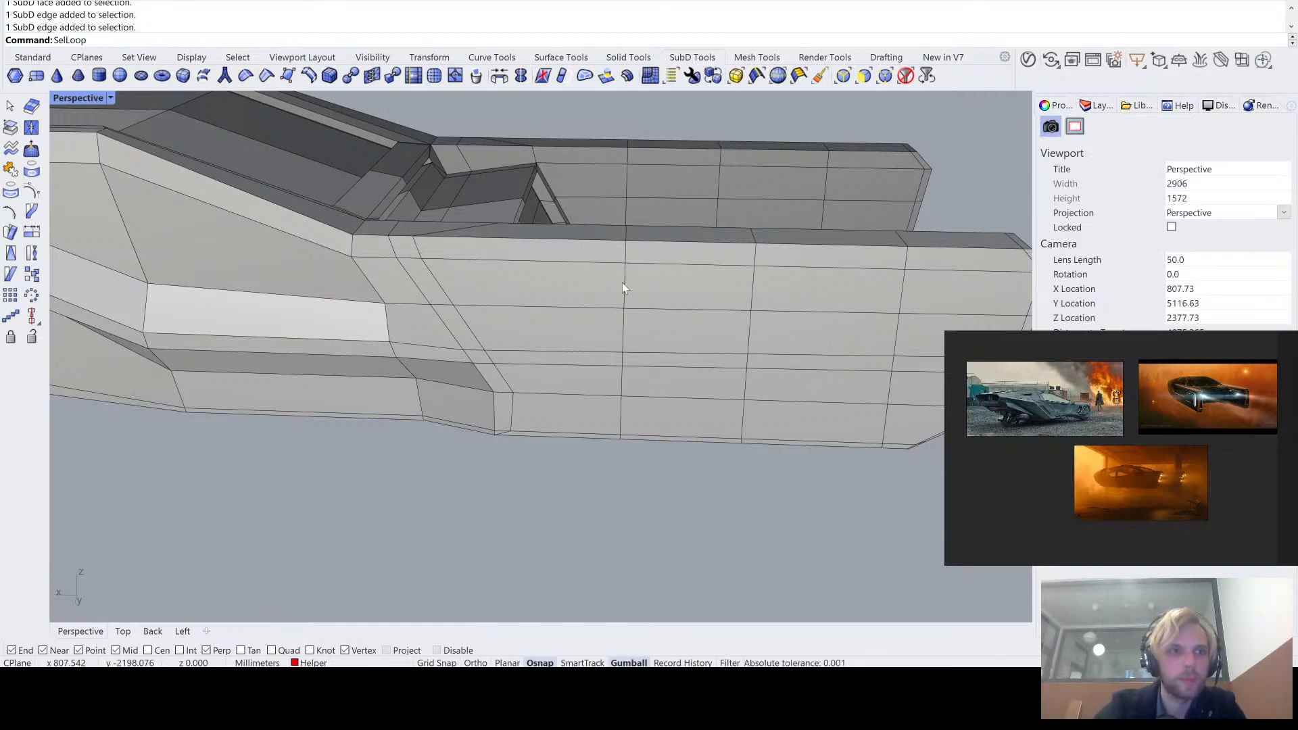
key(Return)
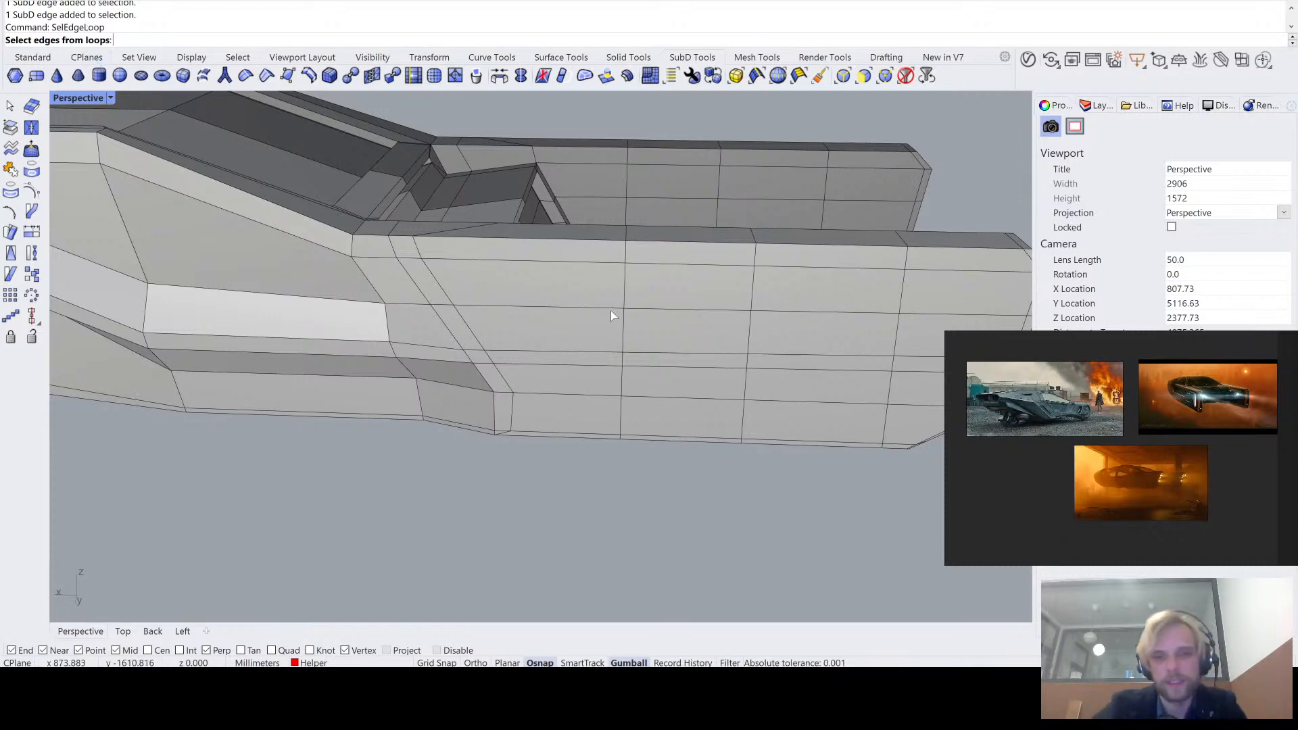
click(623, 285)
right_drag(624, 291, 640, 419)
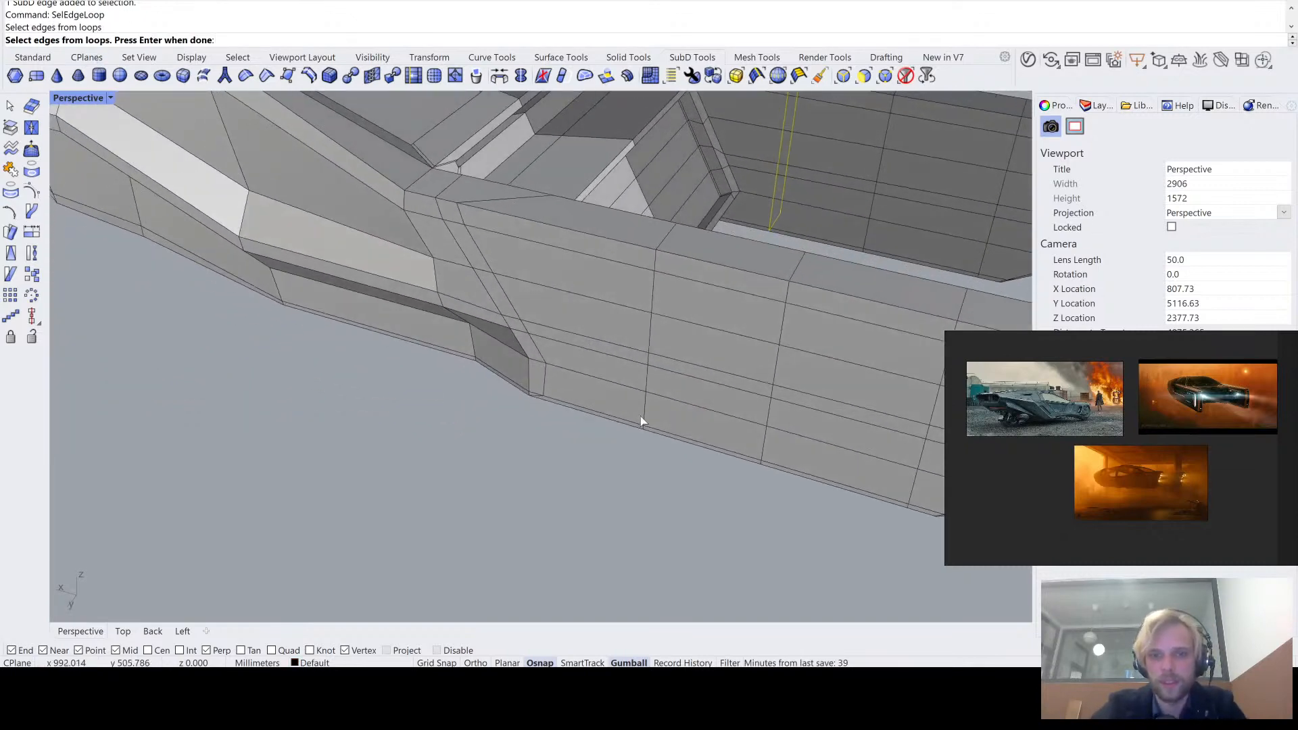
click(774, 212)
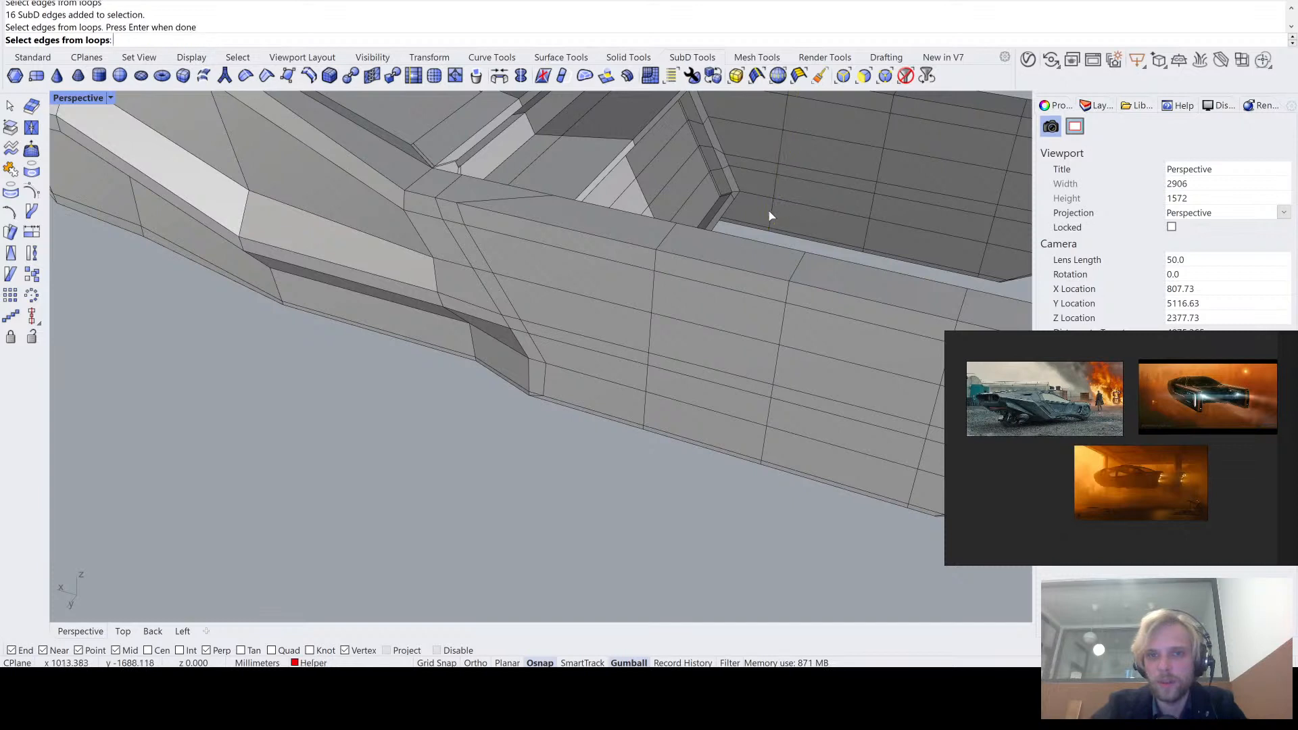
key(Return)
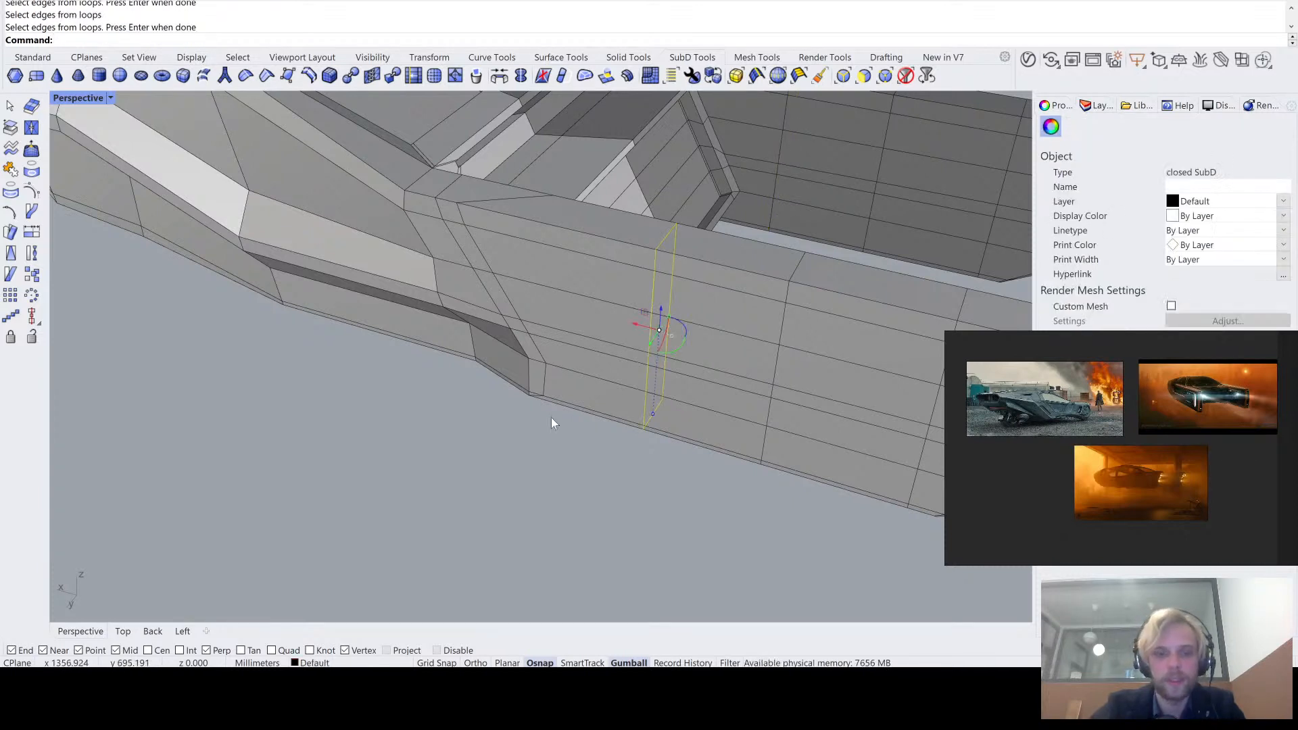
text(InsertEdge)
key(Return)
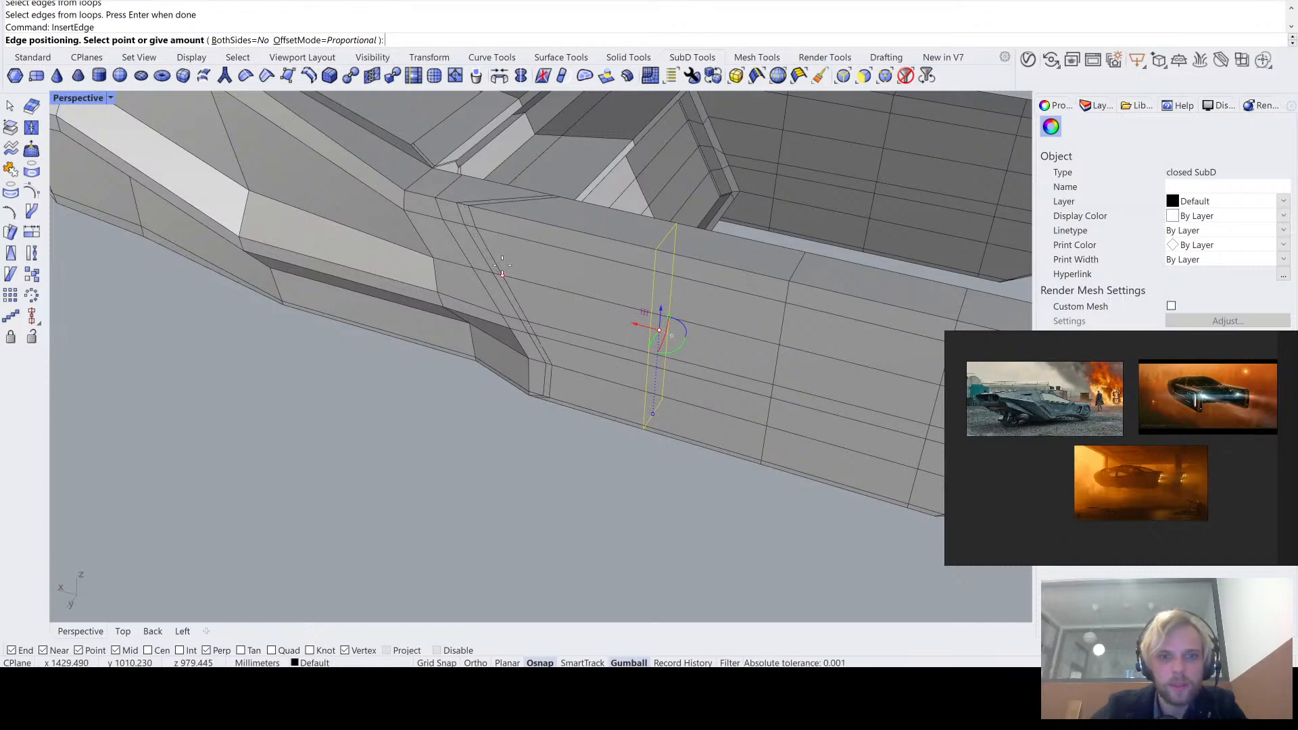
click(503, 266)
scroll(541, 419, up, 5)
right_drag(551, 422, 606, 321)
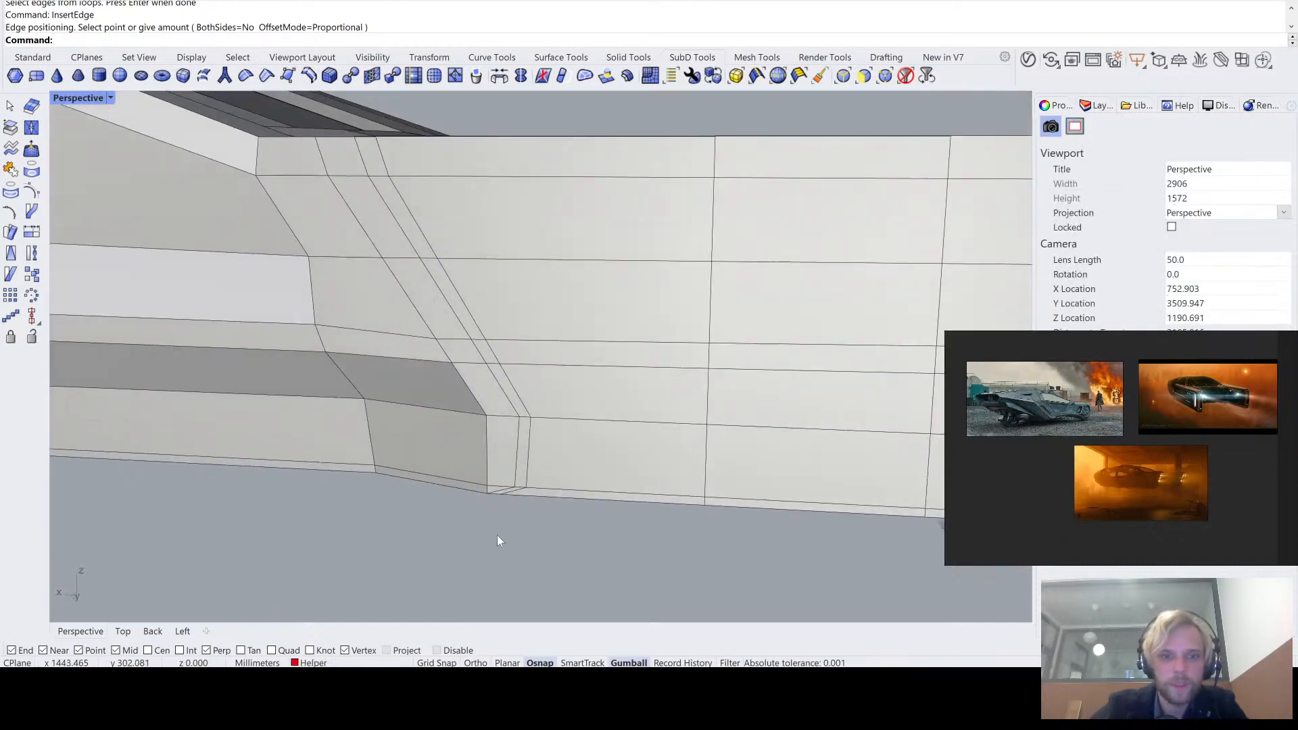
- Compare the tail arm with its inserted edge loop in flat and smooth display from behind, inside and the outer side
scroll(537, 406, down, 8)
right_drag(541, 404, 412, 324)
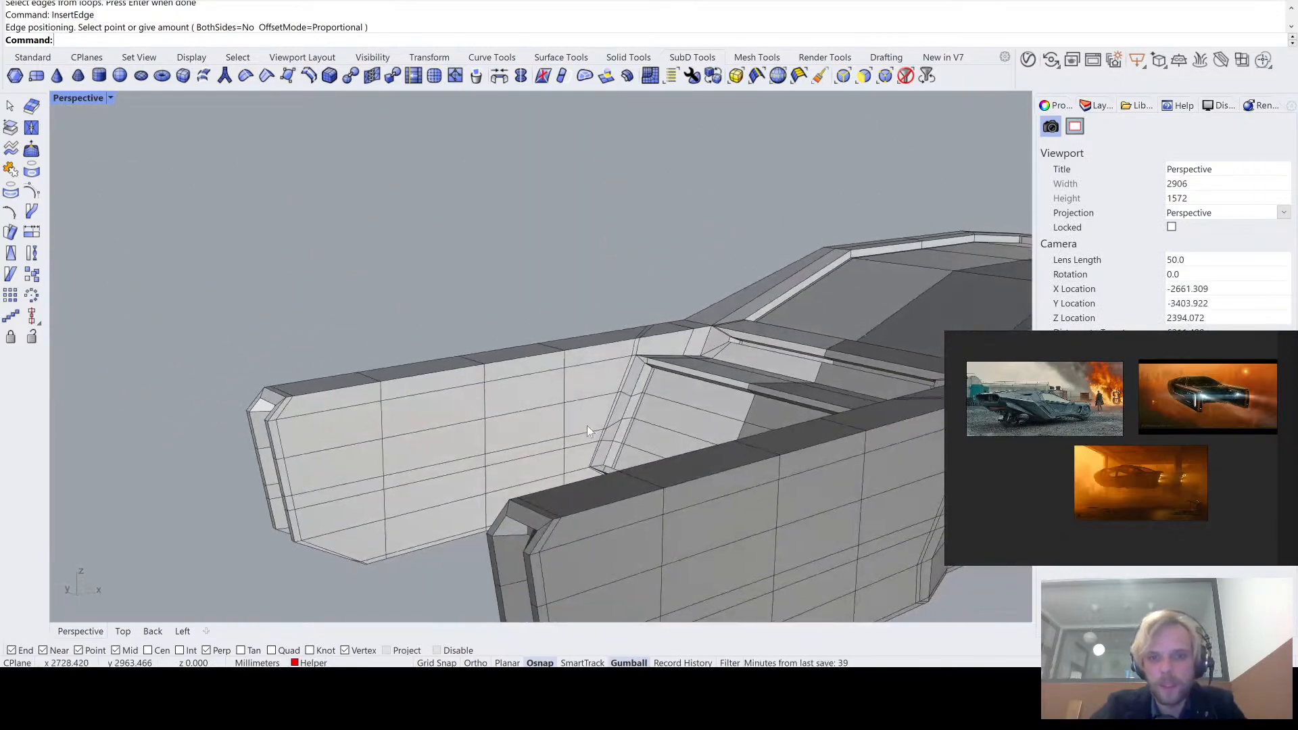
scroll(587, 425, up, 5)
right_drag(589, 428, 588, 490)
key(Tab)
shift+right_drag(477, 488, 629, 402)
scroll(706, 415, up, 6)
scroll(706, 416, down, 3)
key(Tab)
key(Tab)
scroll(626, 401, down, 10)
right_drag(583, 447, 646, 435)
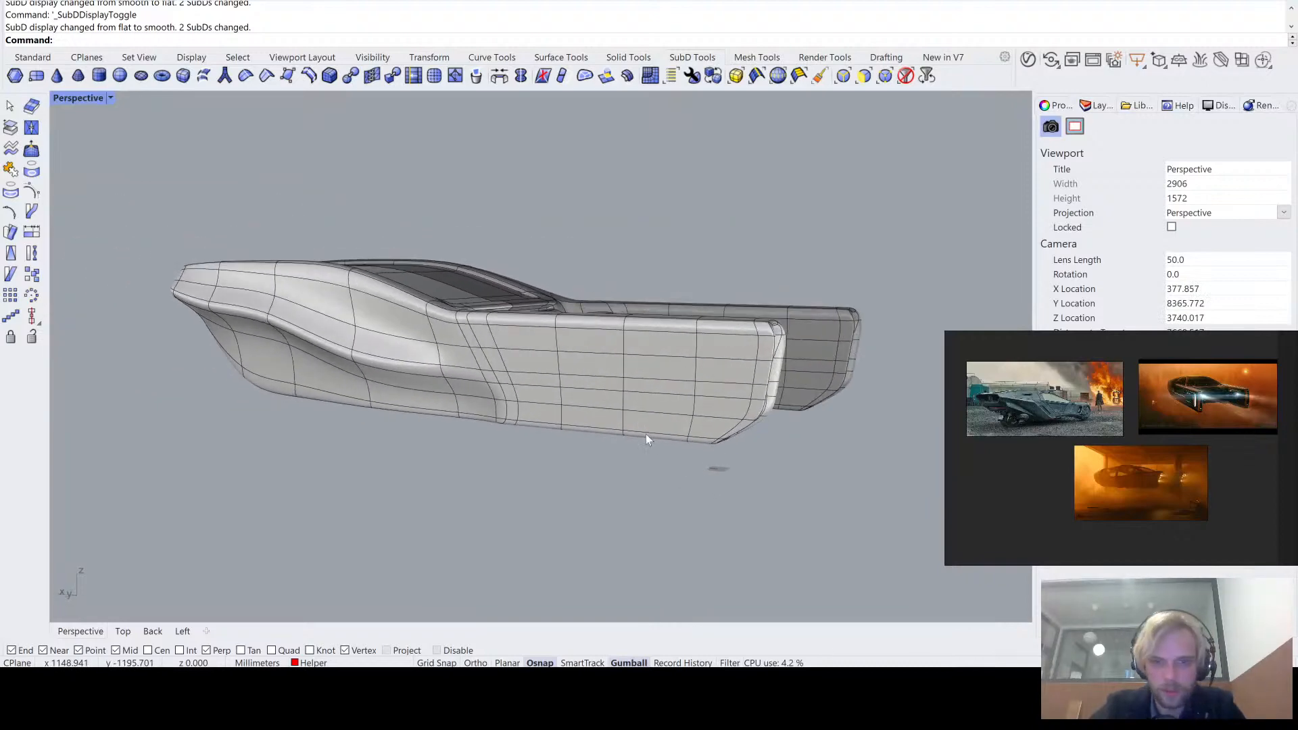
- In flat display, move the inserted loop's underside edge at the lower front corner rearward, in line with the side edge above it
scroll(632, 426, up, 2)
key(Tab)
scroll(469, 406, up, 15)
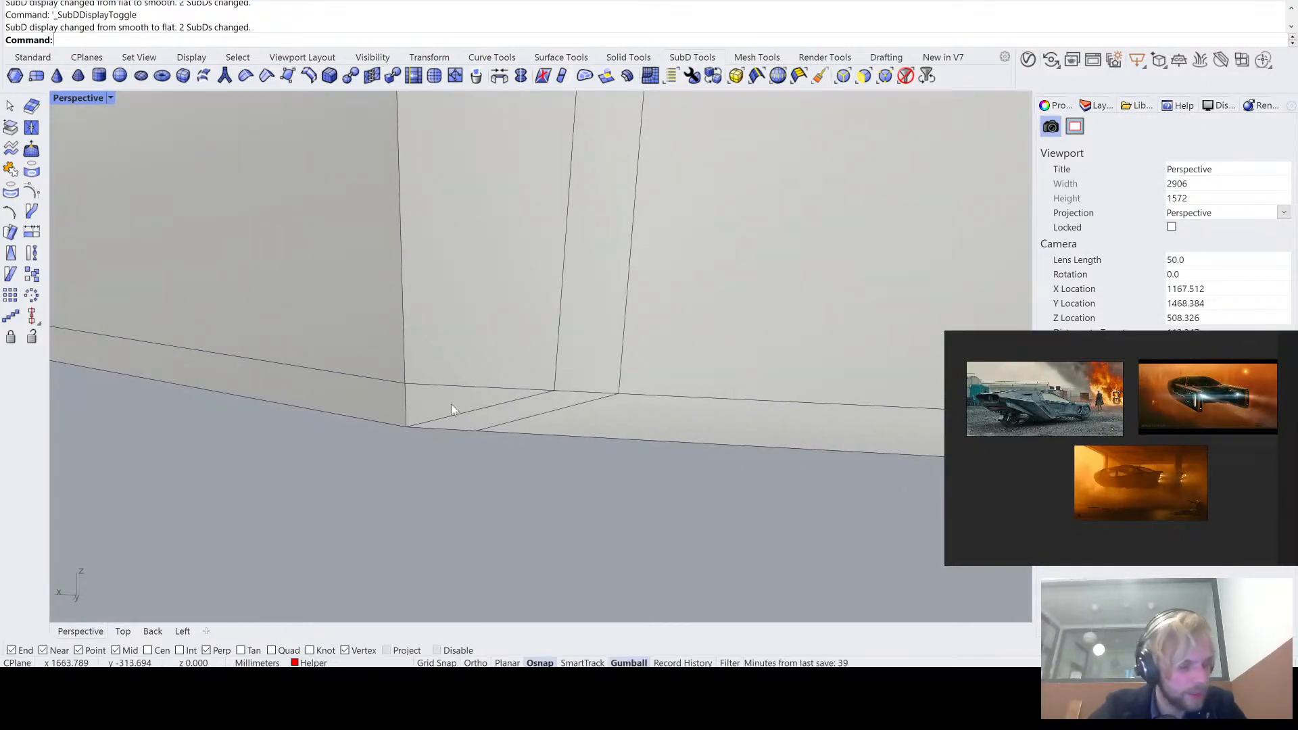
scroll(400, 487, down, 5)
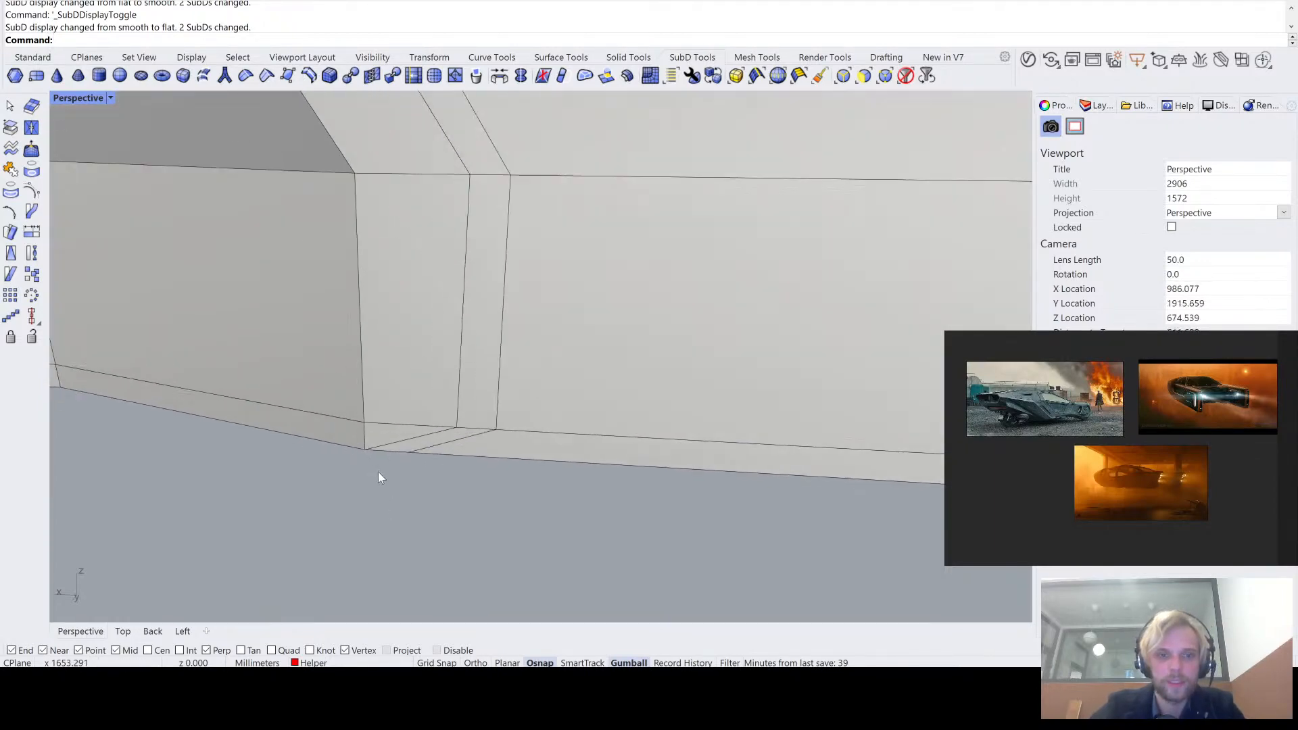
right_drag(408, 452, 401, 369)
ctrl+shift+click(387, 447)
drag(400, 369, 497, 387)
click(539, 531)
scroll(541, 495, down, 5)
right_drag(541, 492, 550, 505)
- Examine the inserted loop's side and underside edges at the tail arm's lower front corner from the outer side, below and the inside
scroll(566, 379, up, 8)
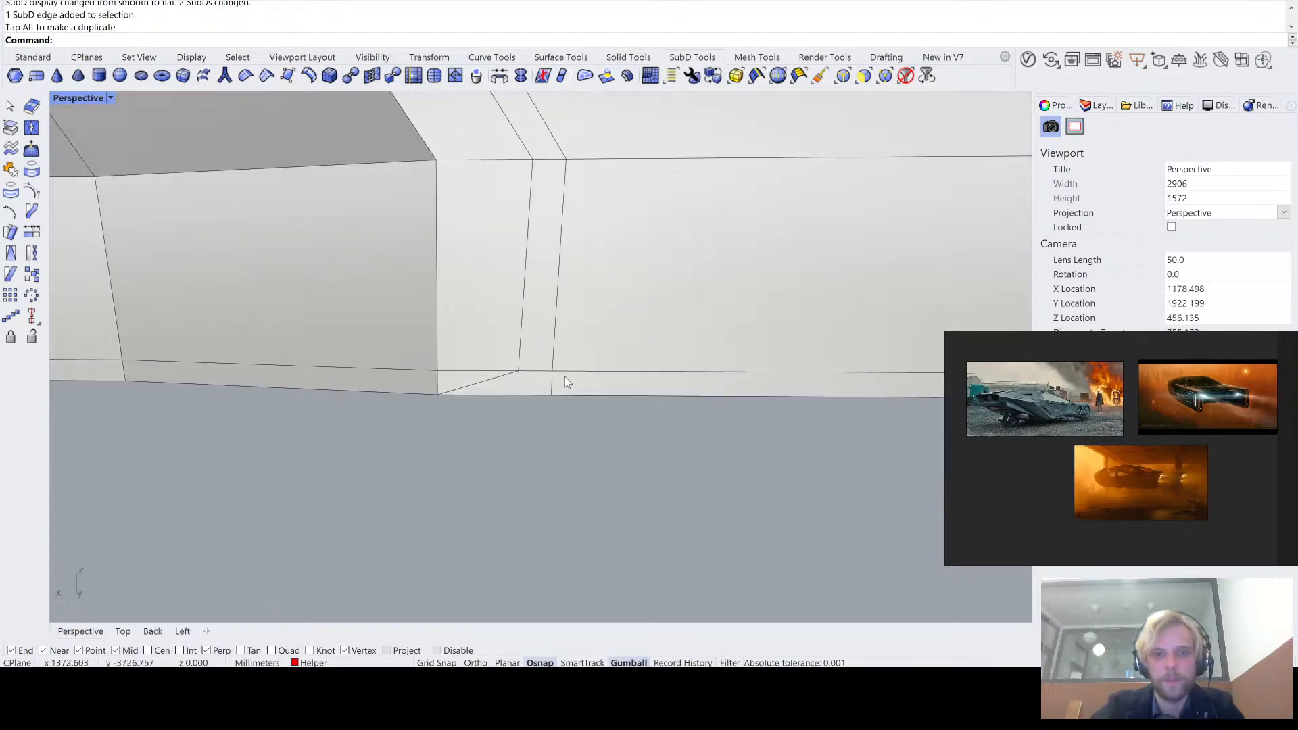
right_drag(552, 408, 569, 387)
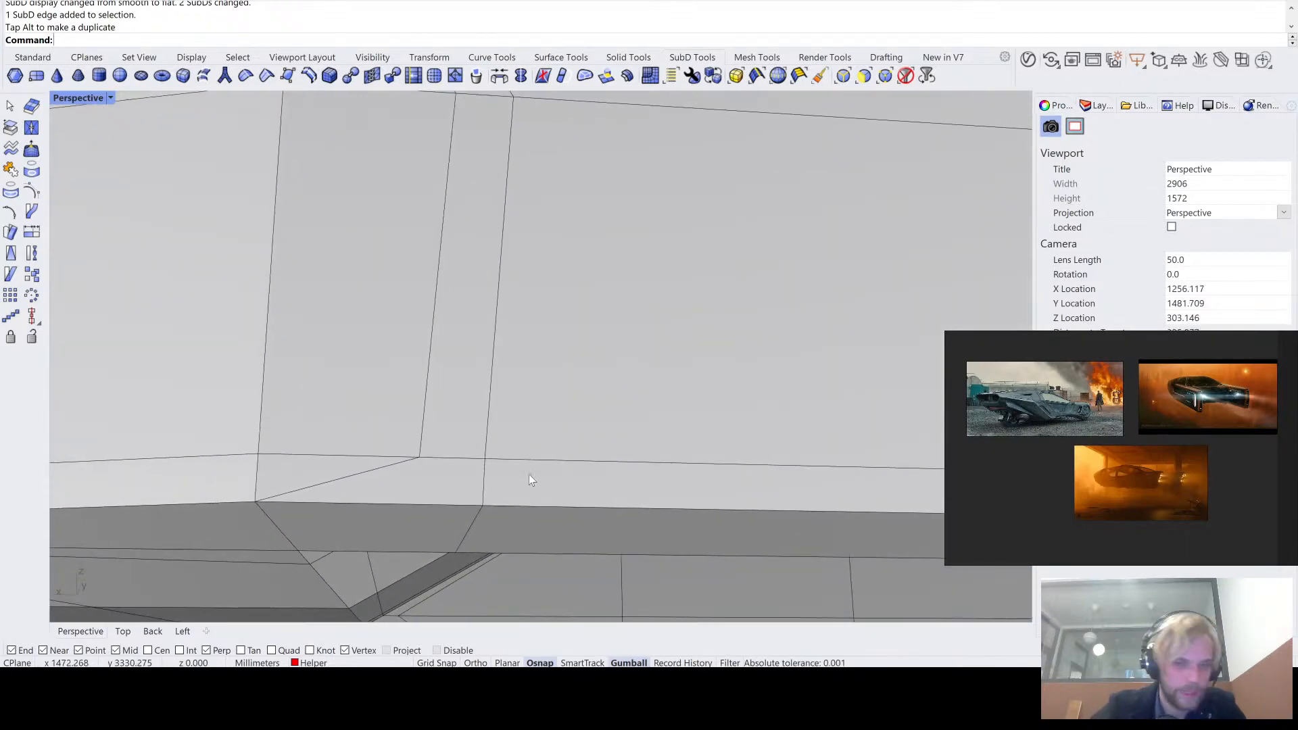
right_drag(487, 520, 478, 476)
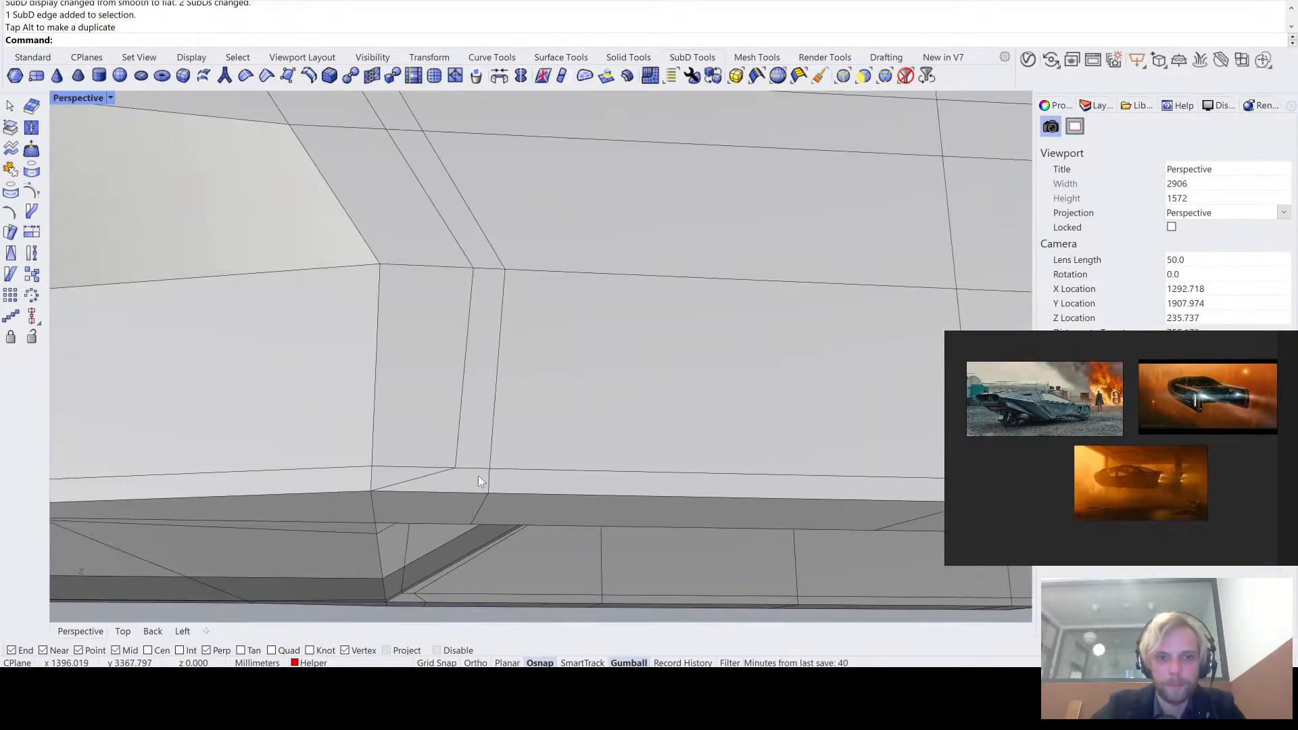
ctrl+shift+click(498, 371)
right_drag(498, 371, 703, 491)
ctrl+shift+click(487, 514)
right_drag(473, 501, 593, 458)
scroll(626, 464, up, 8)
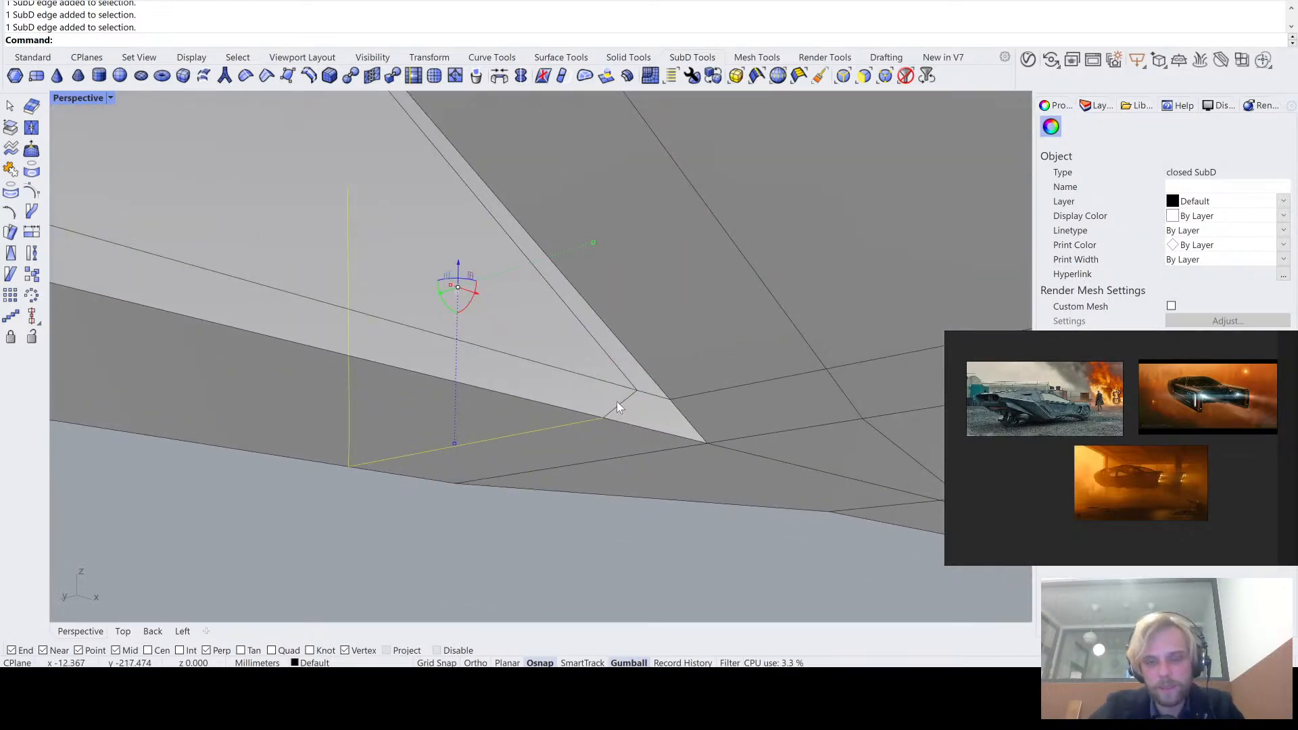
mouse_move(620, 403)
right_down()
mouse_move(600, 429)
mouse_move(683, 365)
mouse_move(576, 391)
mouse_move(612, 407)
right_up()
scroll(631, 372, down, 8)
scroll(612, 408, up, 9)
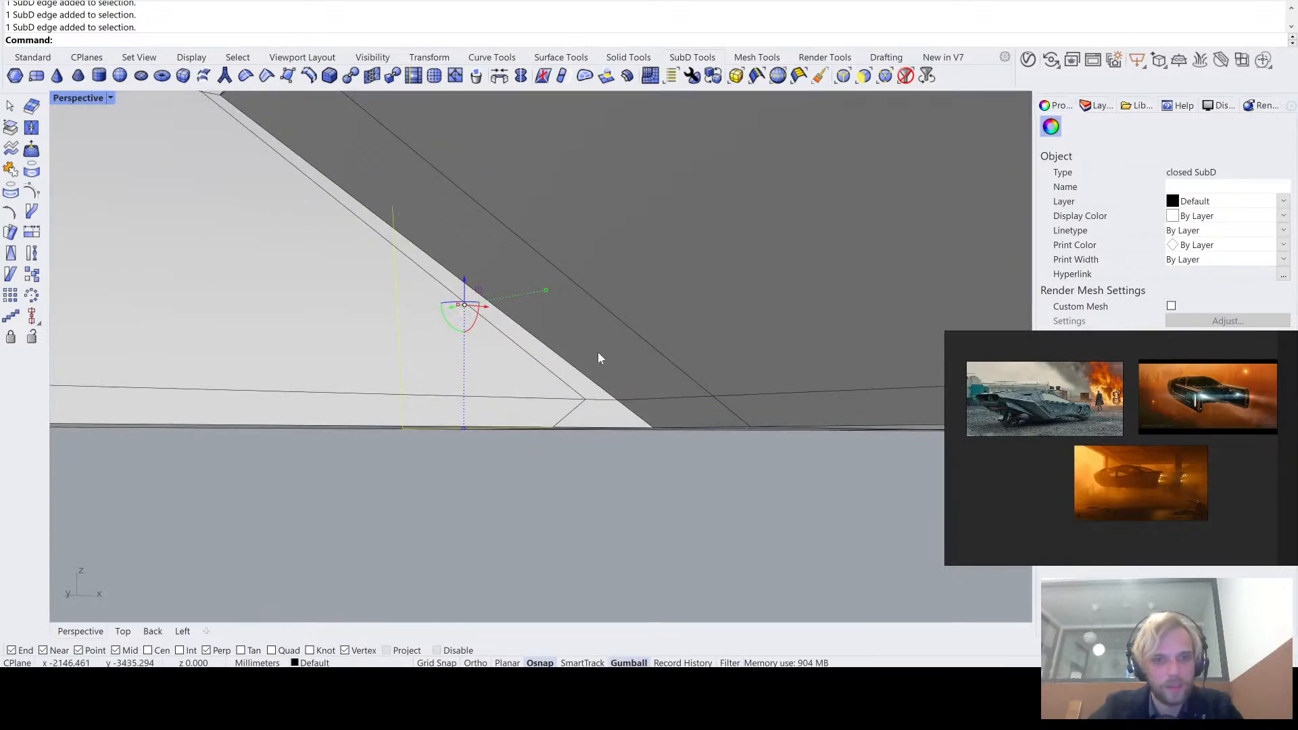
scroll(588, 380, down, 6)
right_drag(540, 379, 670, 403)
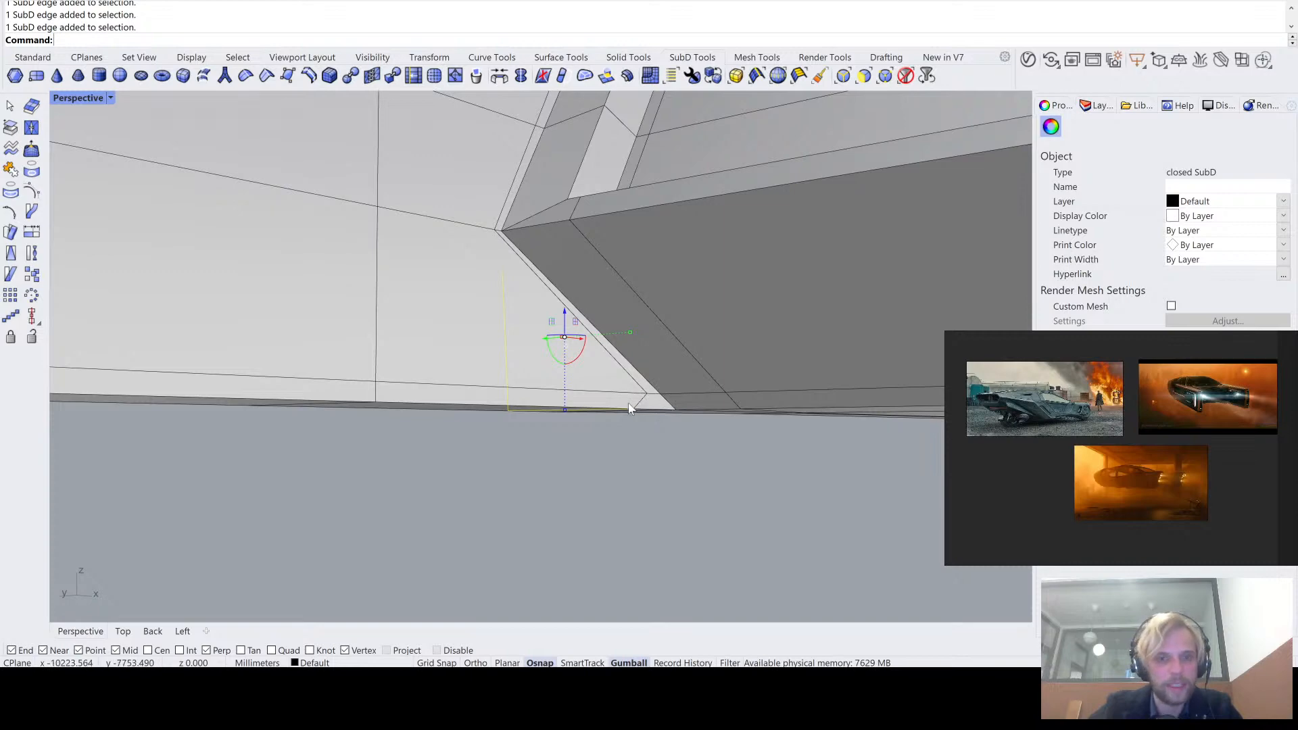
right_drag(562, 386, 511, 474)
key(Escape)
key(Escape)
scroll(714, 425, down, 6)
scroll(553, 461, down, 8)
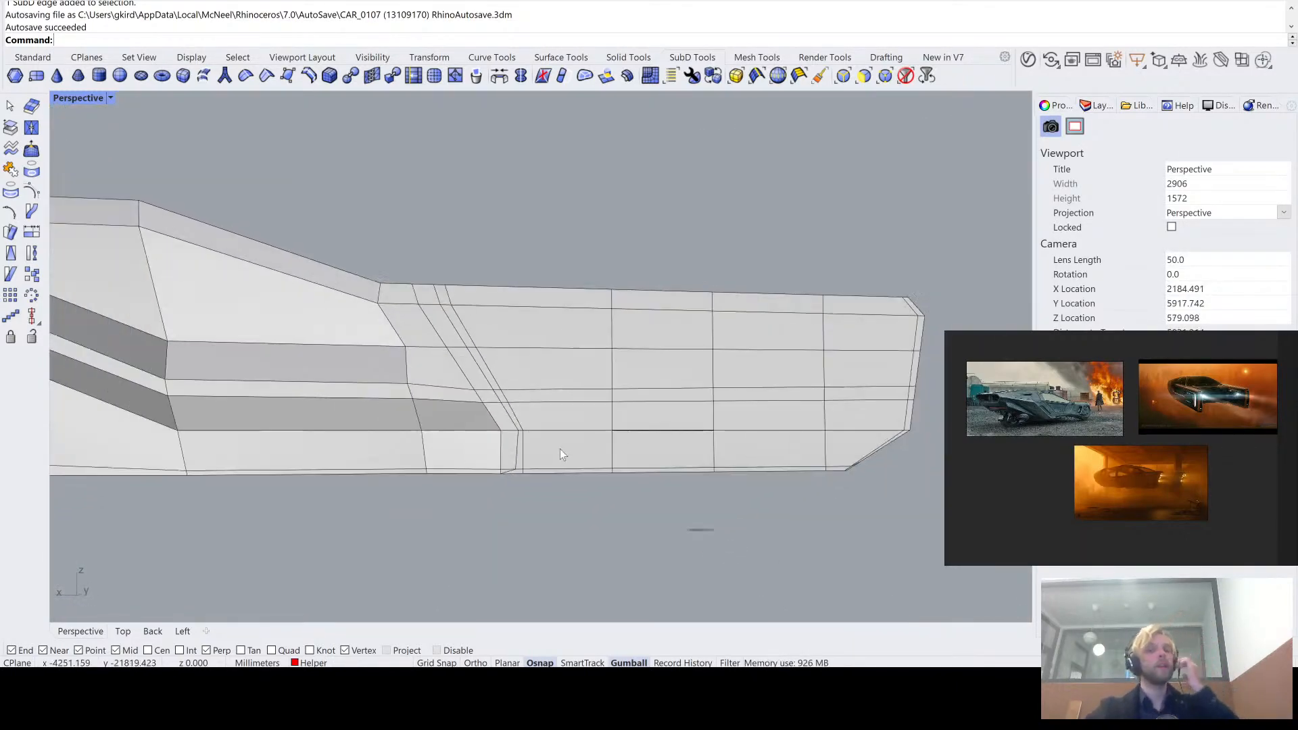
scroll(544, 453, up, 10)
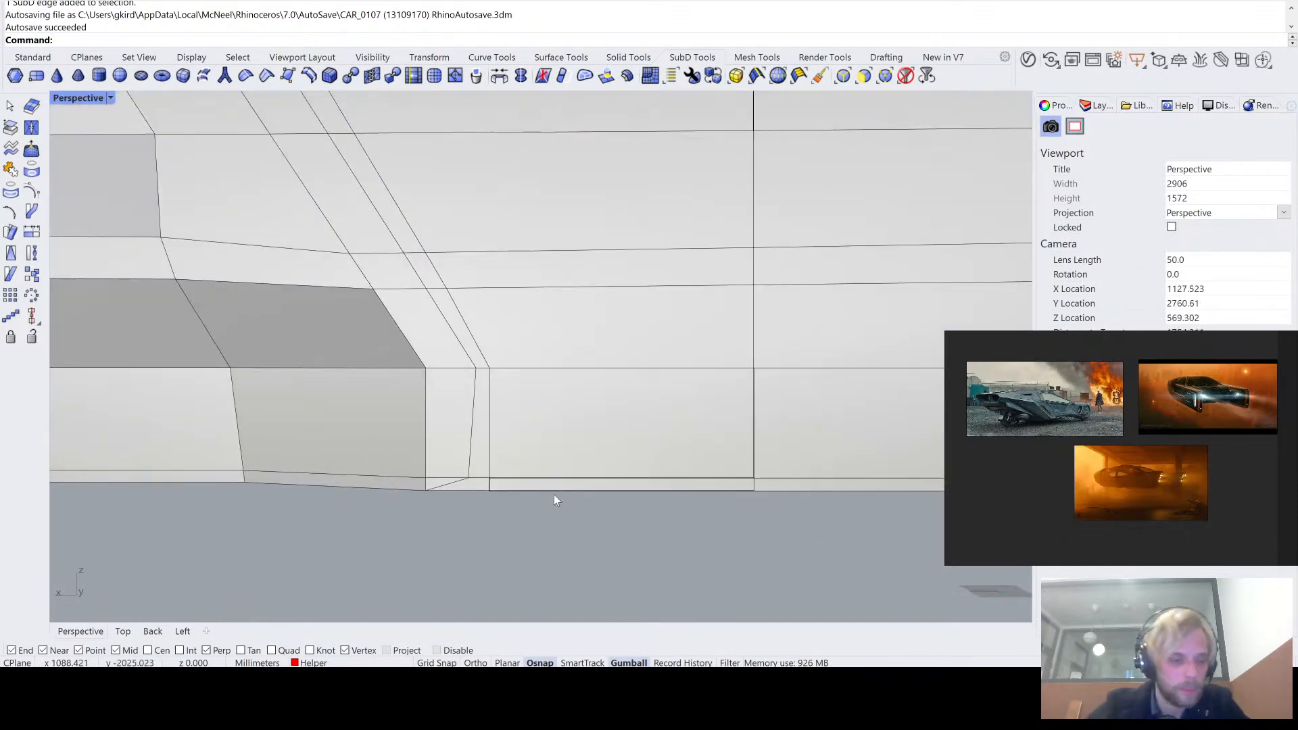
scroll(452, 477, down, 5)
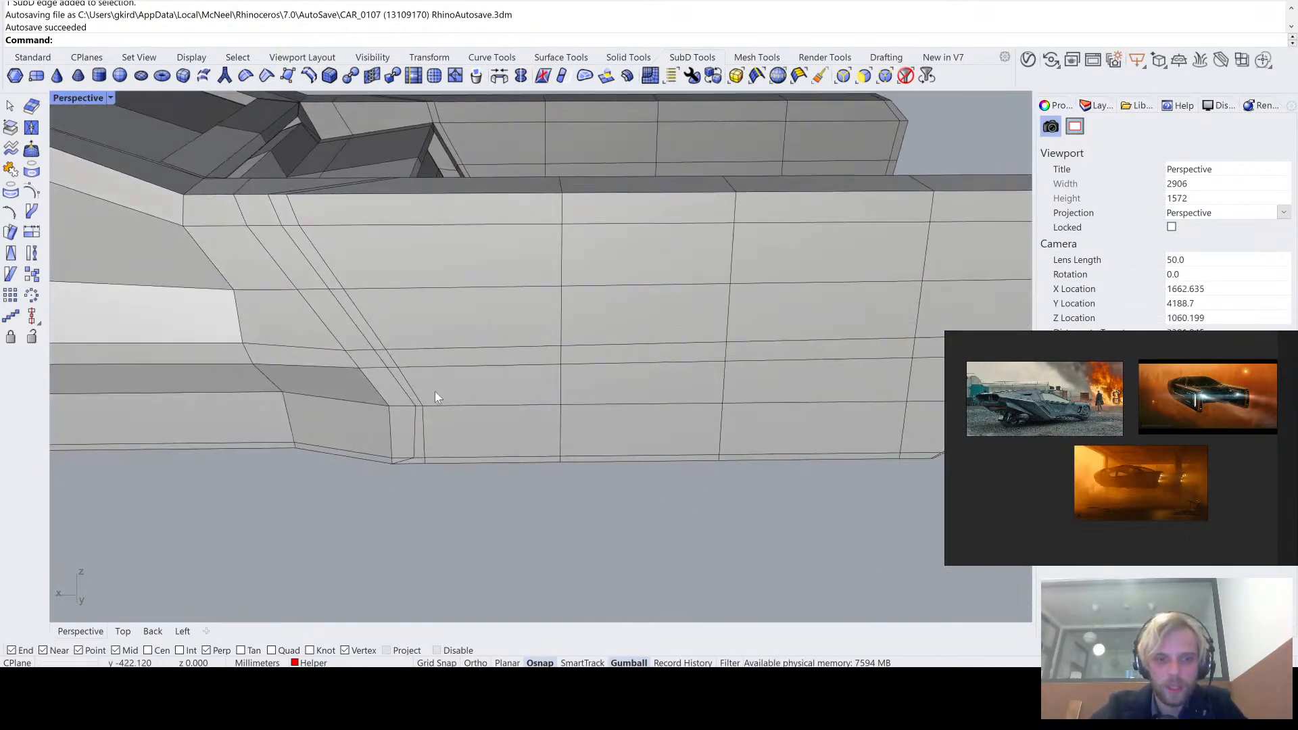
ctrl+shift+click(458, 401)
ctrl+shift+click(474, 422)
scroll(460, 467, up, 3)
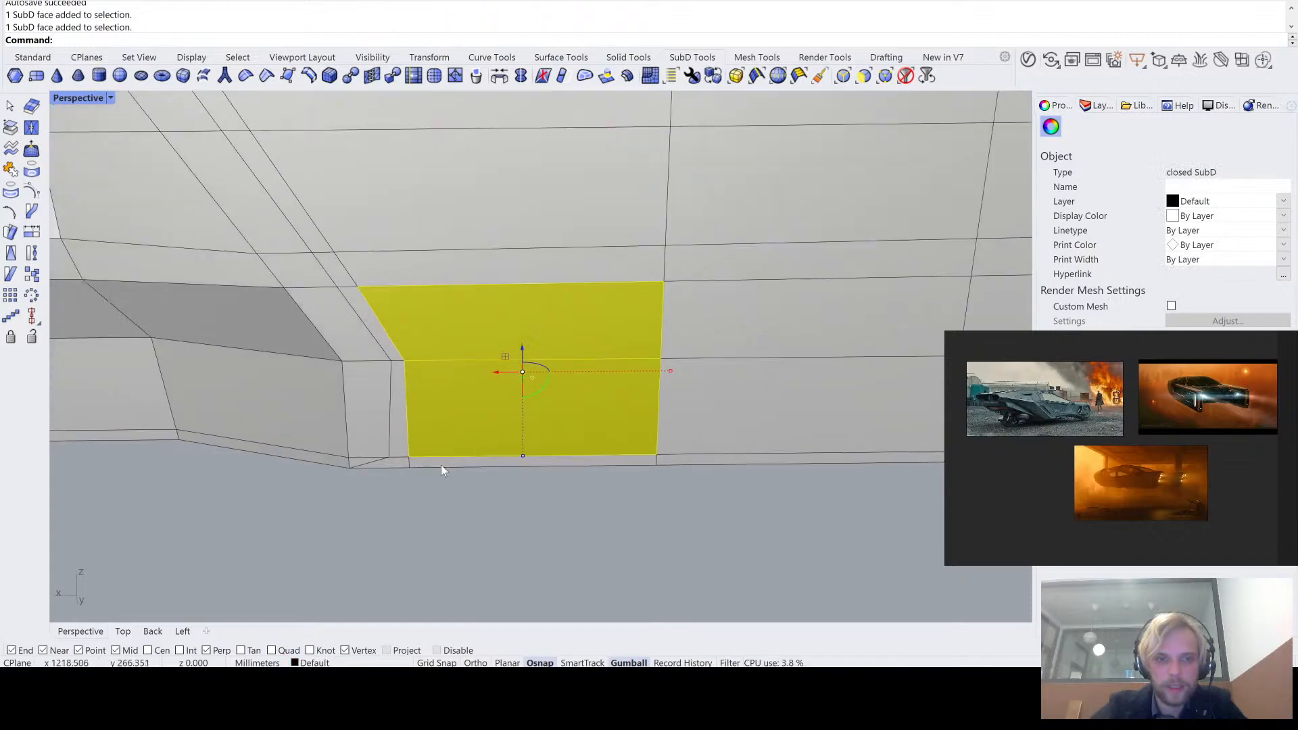
ctrl+shift+click(443, 465)
scroll(449, 473, up, 3)
click(445, 487)
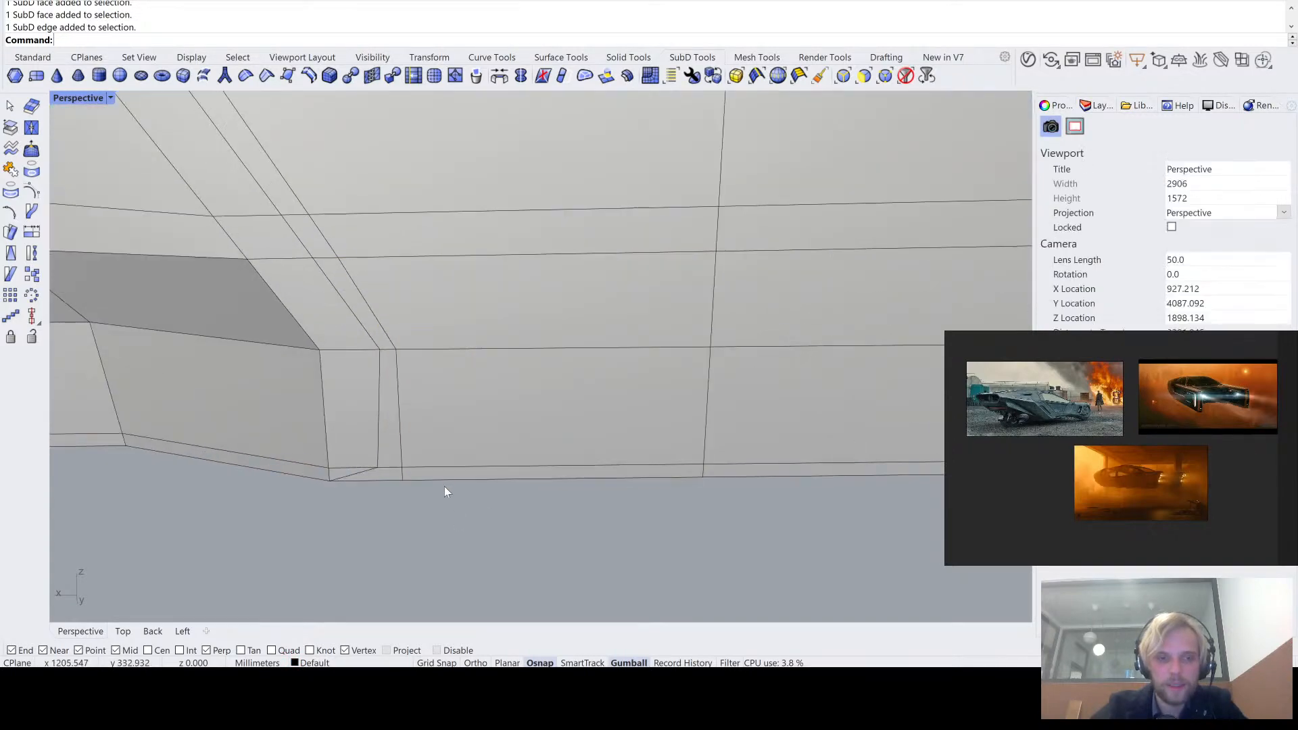
- Select the three lowest faces in the first column behind the inserted loop on the tail arm's outer side, including the thin bottom face
scroll(445, 484, up, 4)
ctrl+shift+click(452, 472)
ctrl+shift+click(458, 426)
ctrl+shift+click(460, 240)
scroll(467, 318, down, 8)
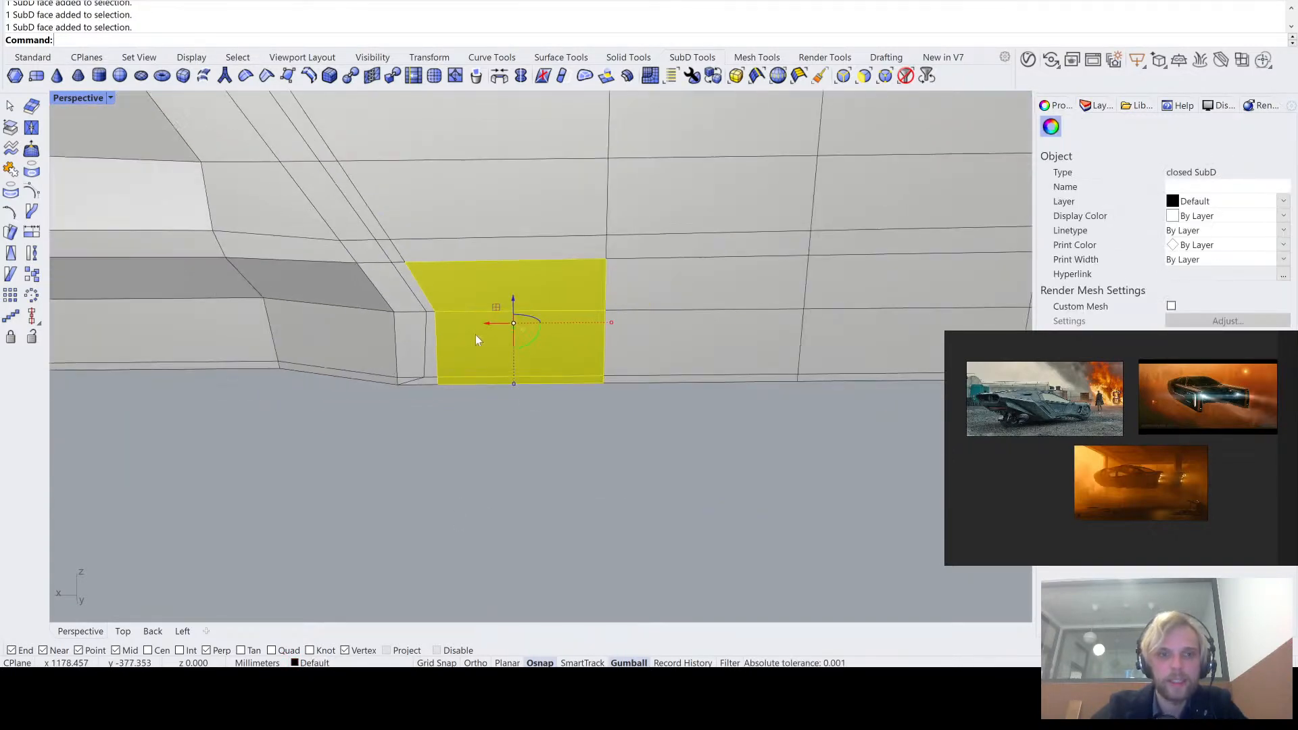
shift+right_drag(476, 334, 389, 378)
scroll(420, 448, down, 8)
scroll(386, 377, up, 6)
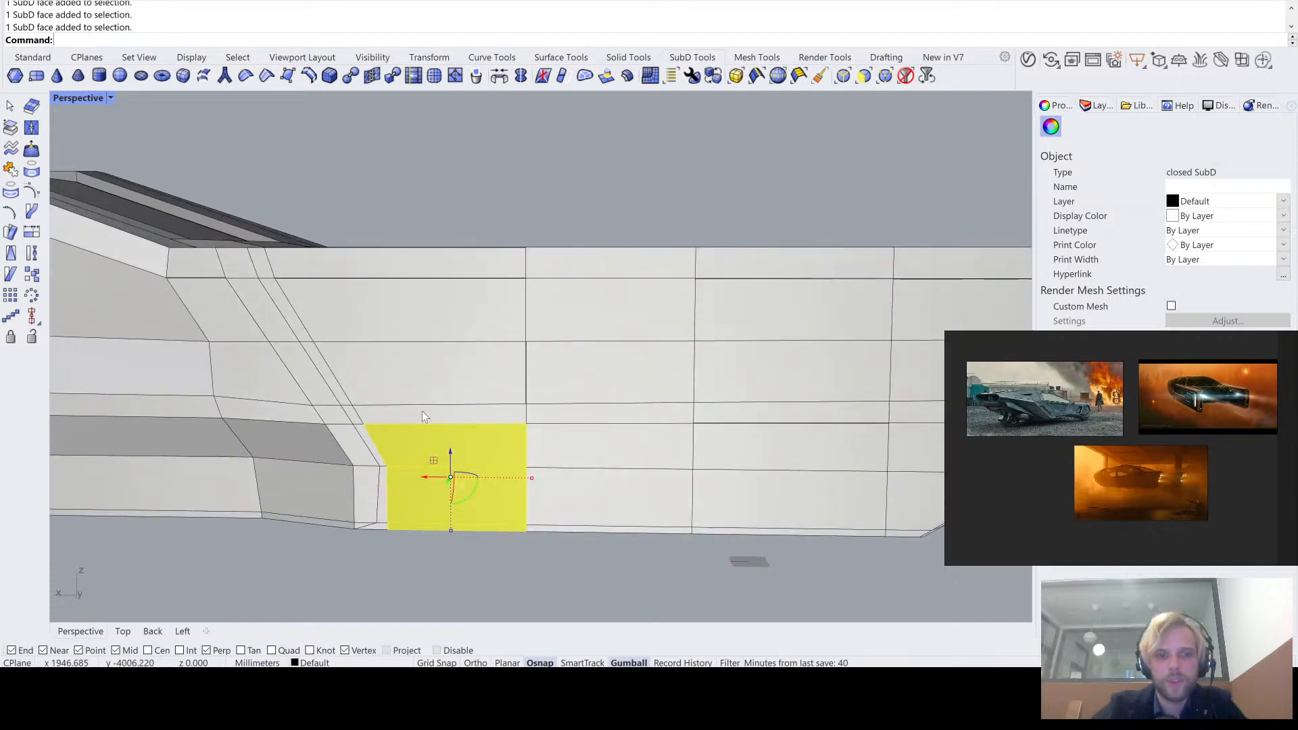
scroll(425, 416, down, 2)
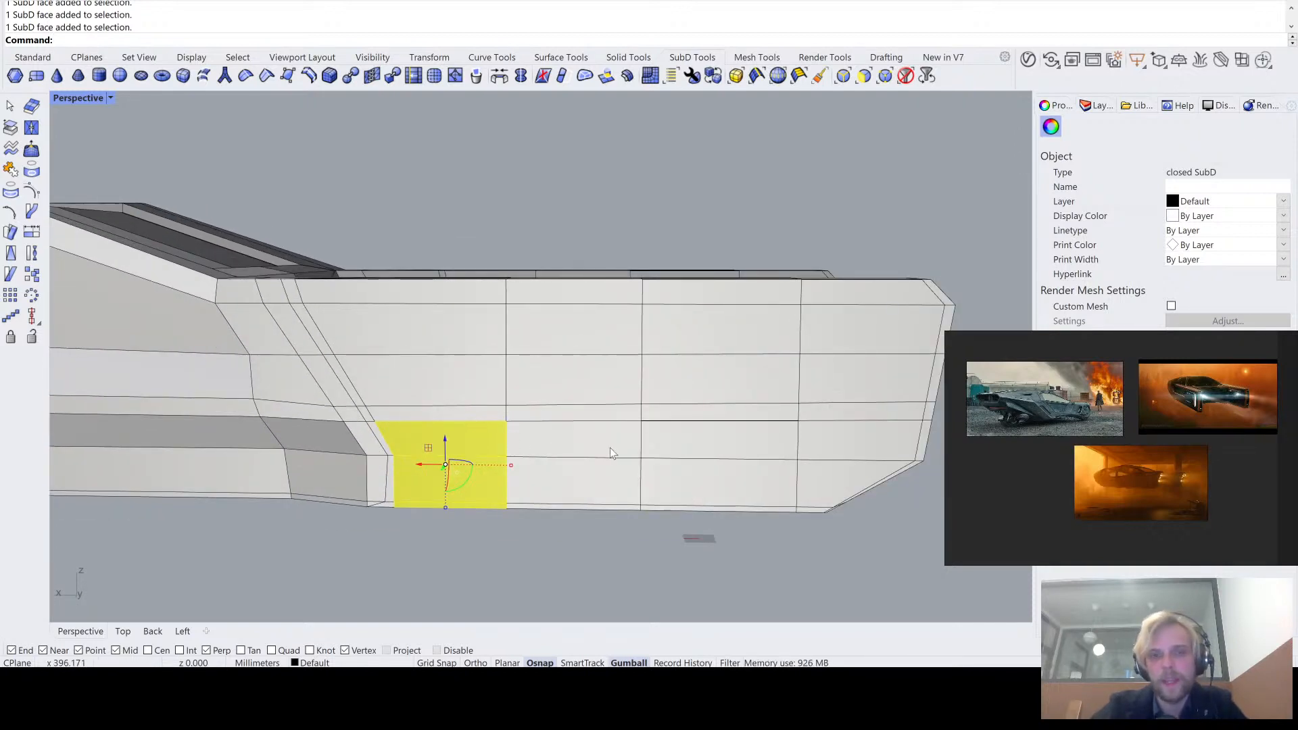
- Add the three lowest faces of both the second and third columns on the arm's outer side to the selection
shift+right_drag(609, 449, 397, 416)
ctrl+shift+click(404, 421)
ctrl+shift+click(436, 453)
scroll(457, 484, up, 6)
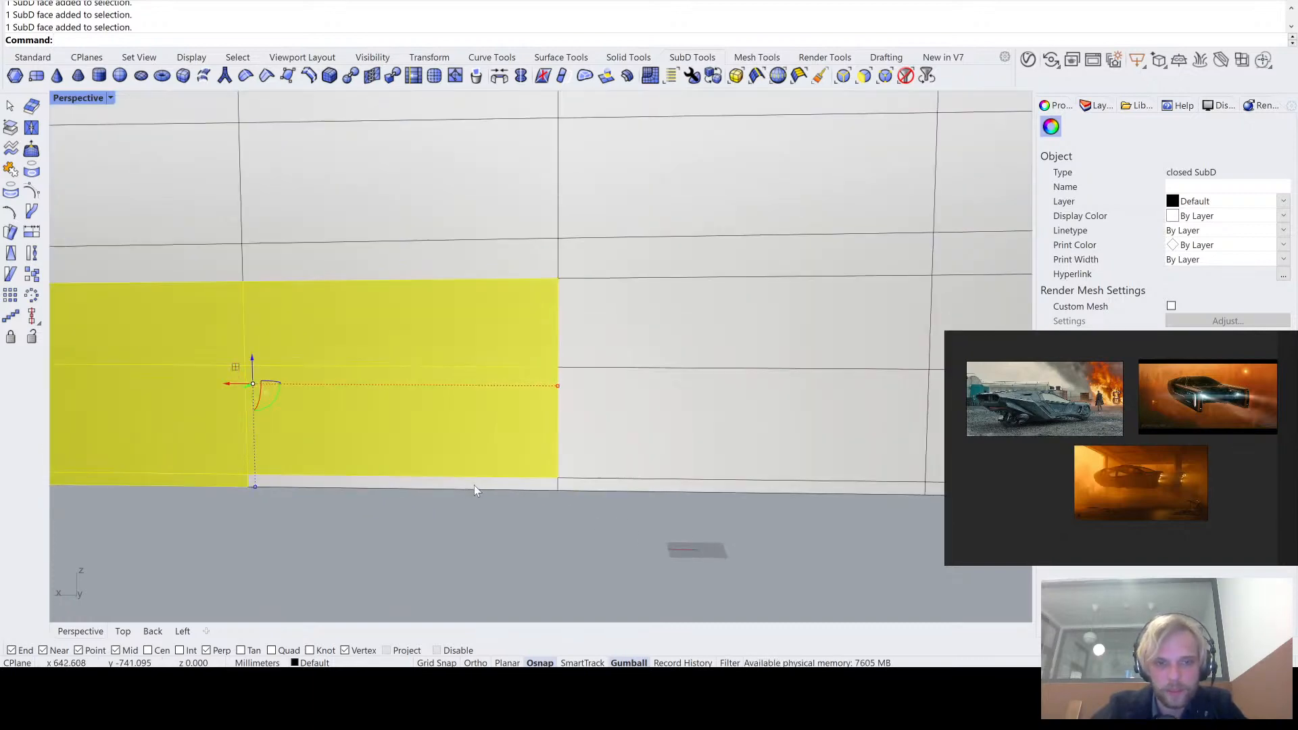
ctrl+shift+click(474, 486)
scroll(483, 484, up, 2)
ctrl+shift+click(488, 480)
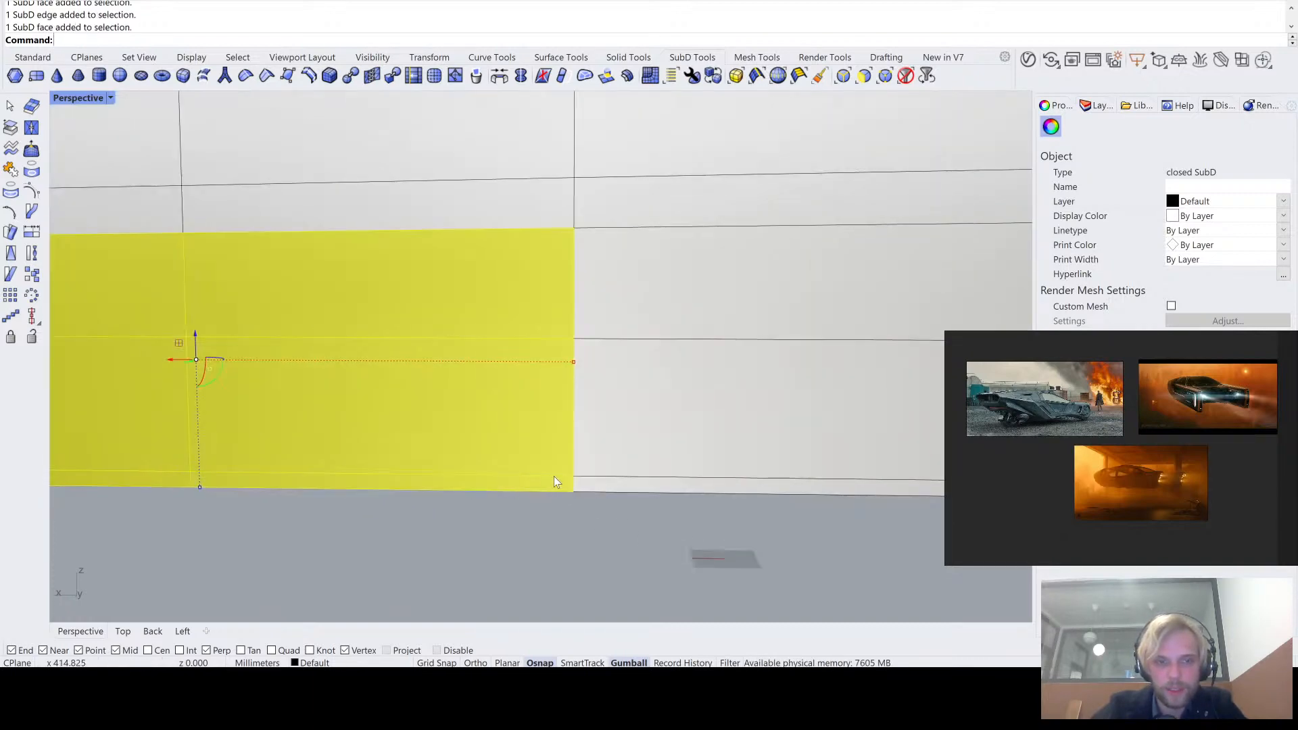
scroll(568, 473, down, 2)
ctrl+shift+click(717, 399)
ctrl+shift+click(692, 467)
scroll(696, 479, up, 2)
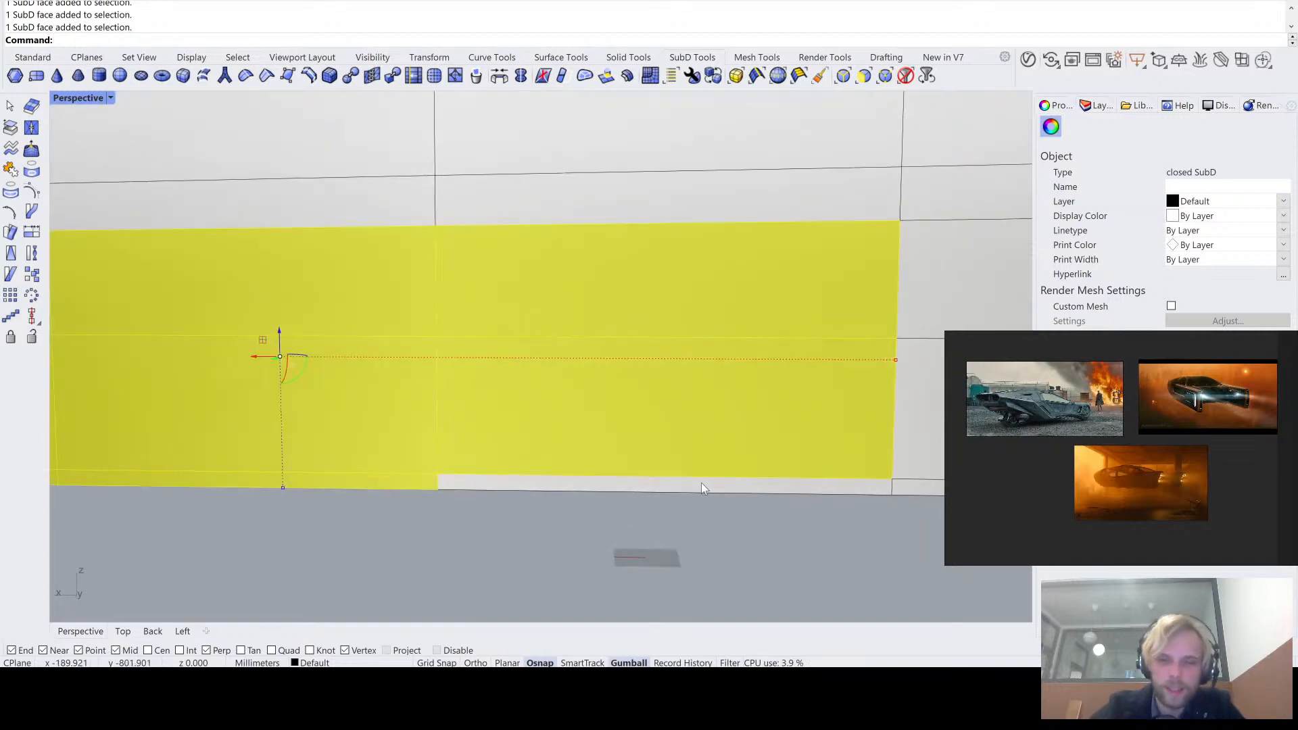
ctrl+shift+click(700, 483)
scroll(701, 483, down, 3)
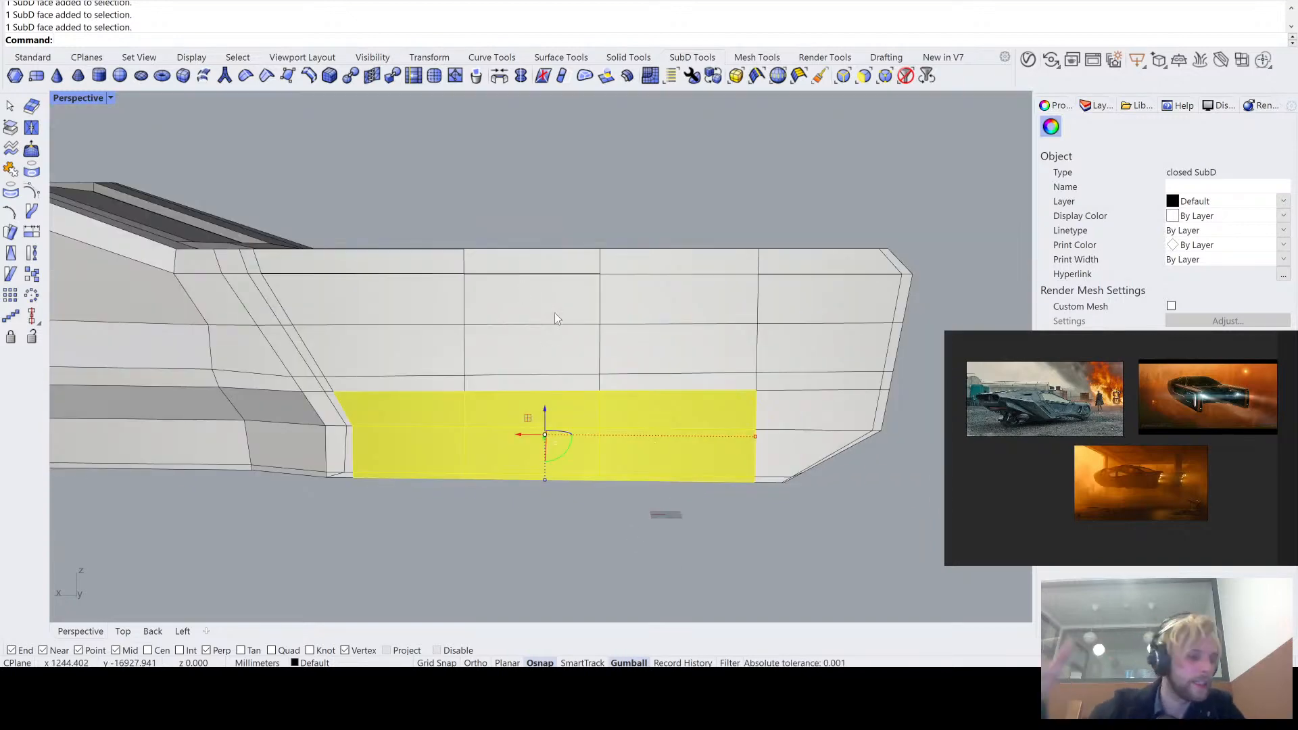
- Extend the selection to the lower faces at the arm's rear end, including the narrow faces along its slanted corner and rear edge
scroll(575, 326, up, 4)
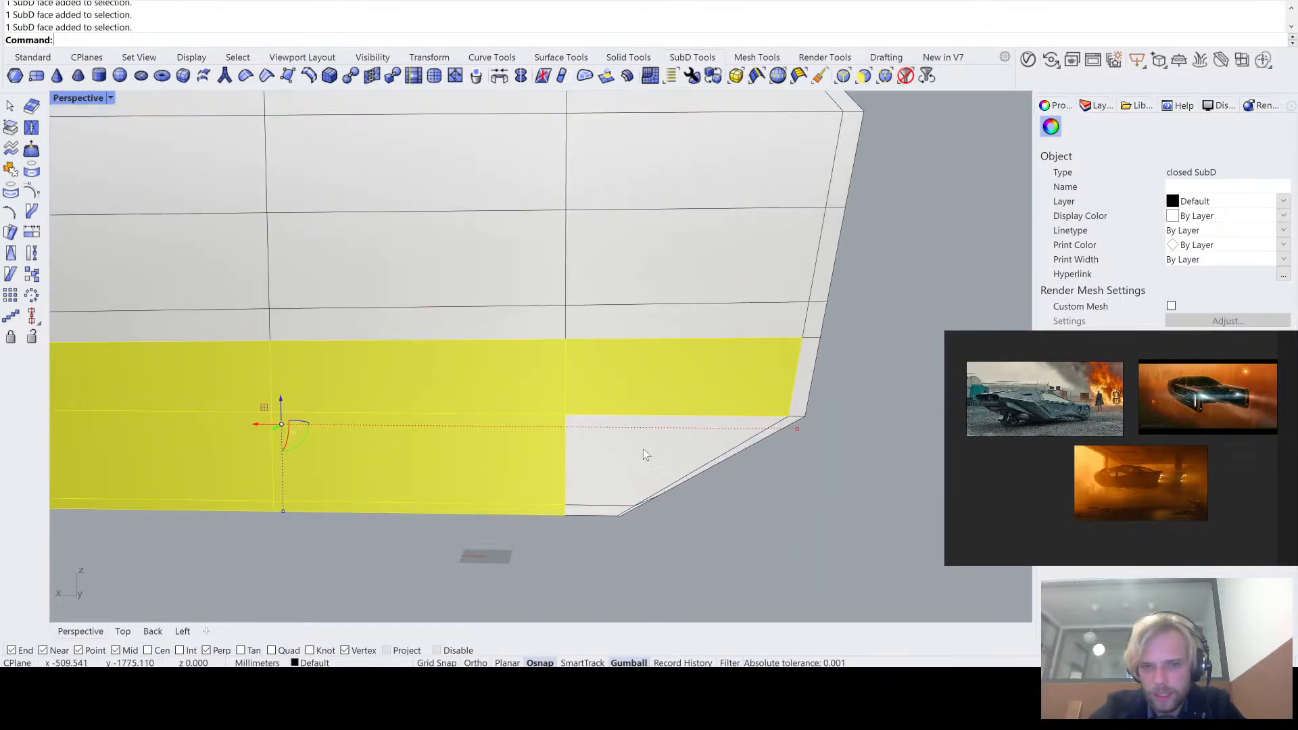
ctrl+shift+click(643, 449)
scroll(582, 493, up, 2)
ctrl+shift+click(602, 525)
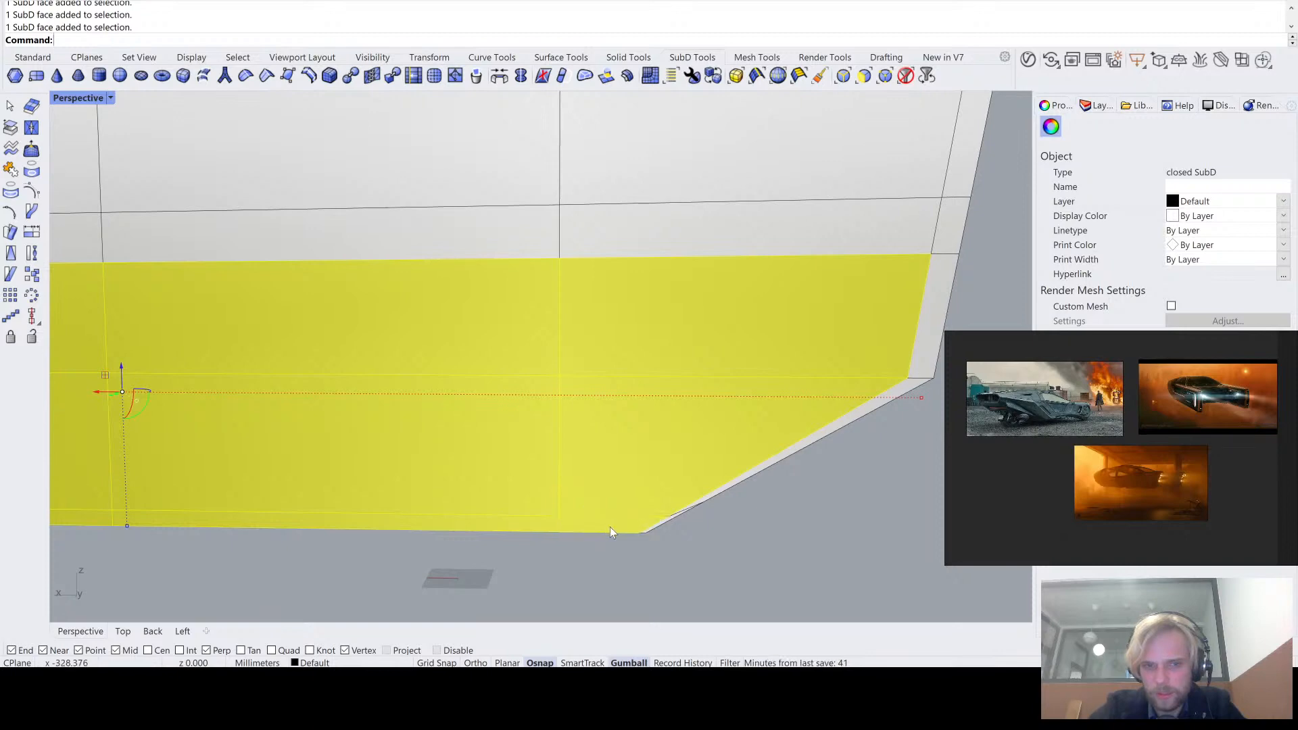
scroll(610, 526, up, 3)
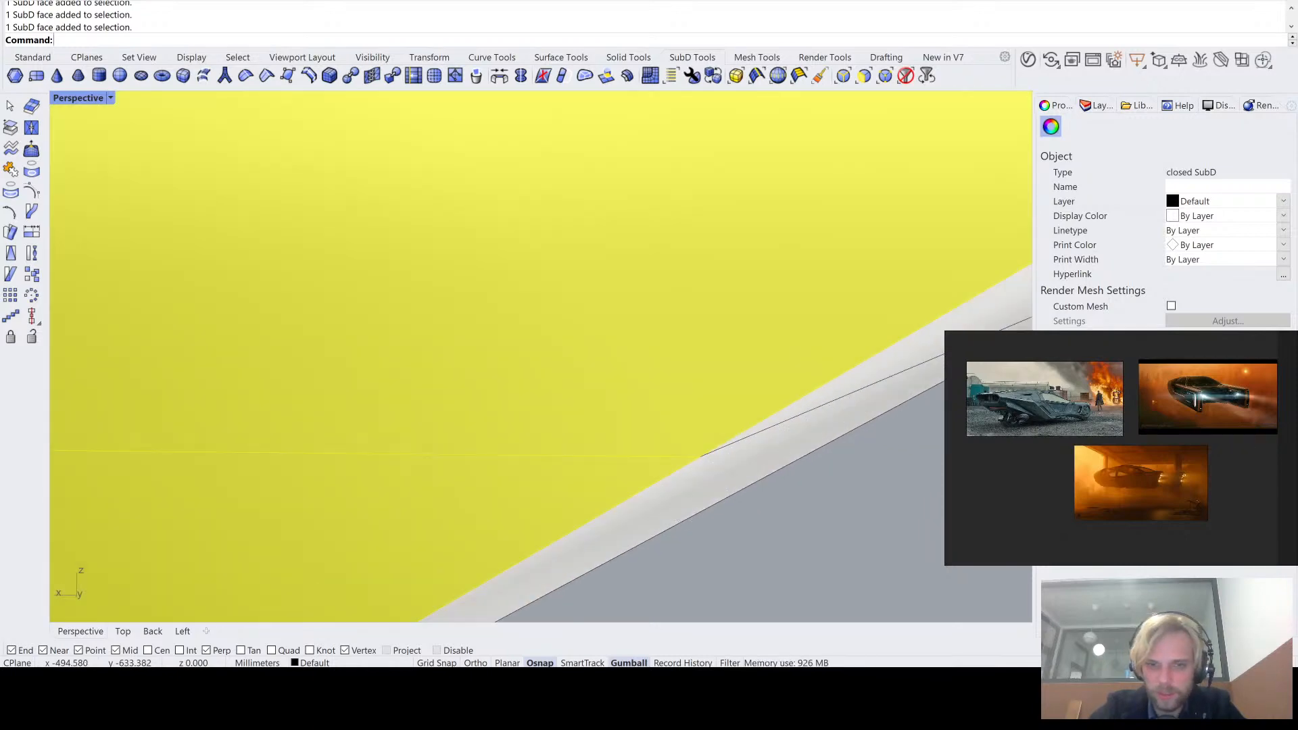
mouse_move(680, 513)
right_down()
mouse_move(767, 426)
mouse_move(615, 508)
right_up()
ctrl+shift+click(607, 466)
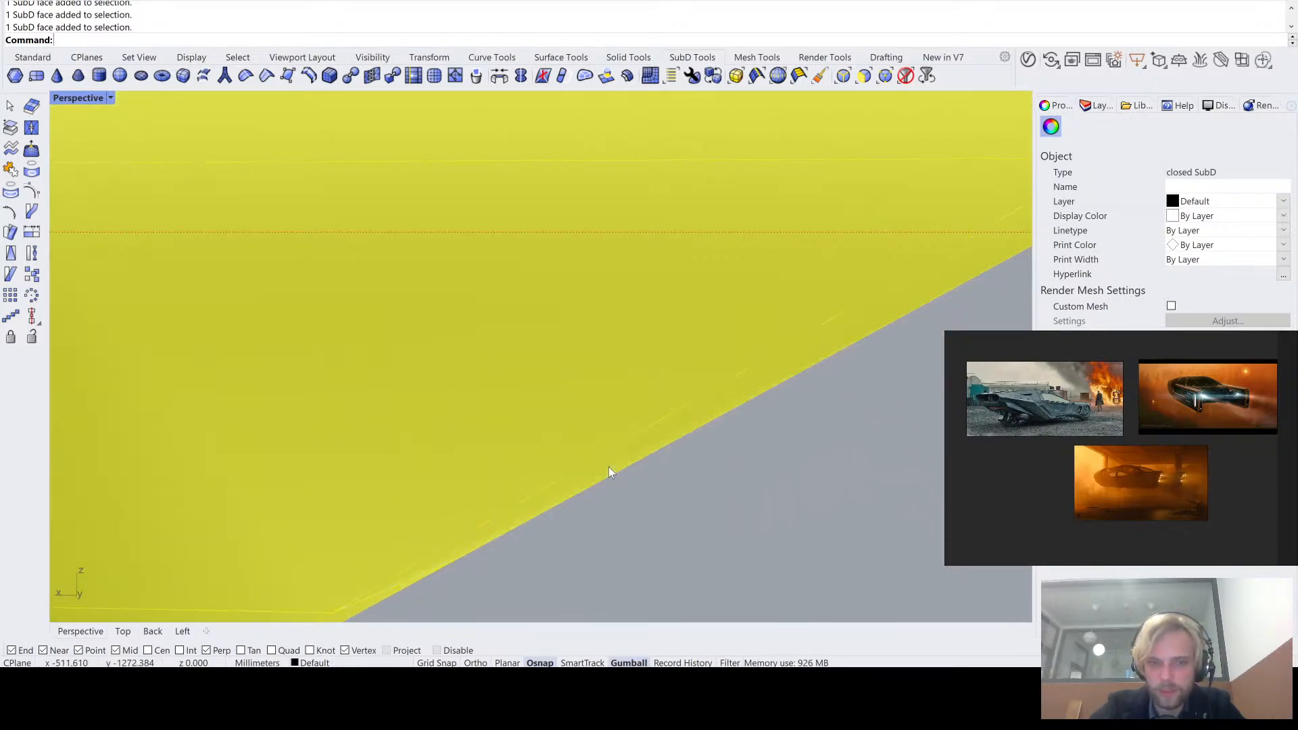
scroll(609, 467, down, 10)
scroll(705, 365, up, 6)
ctrl+shift+click(703, 391)
scroll(704, 391, down, 7)
right_drag(703, 391, 627, 384)
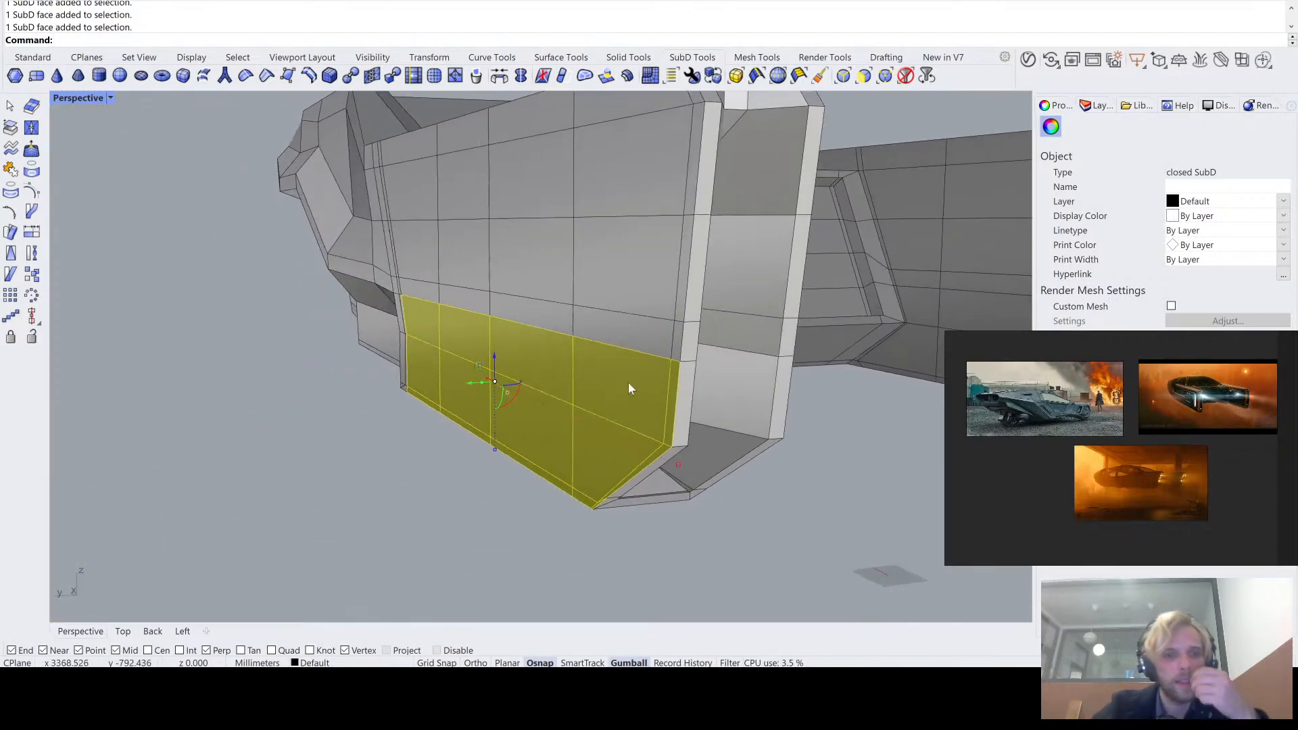
scroll(656, 382, up, 5)
scroll(676, 385, down, 3)
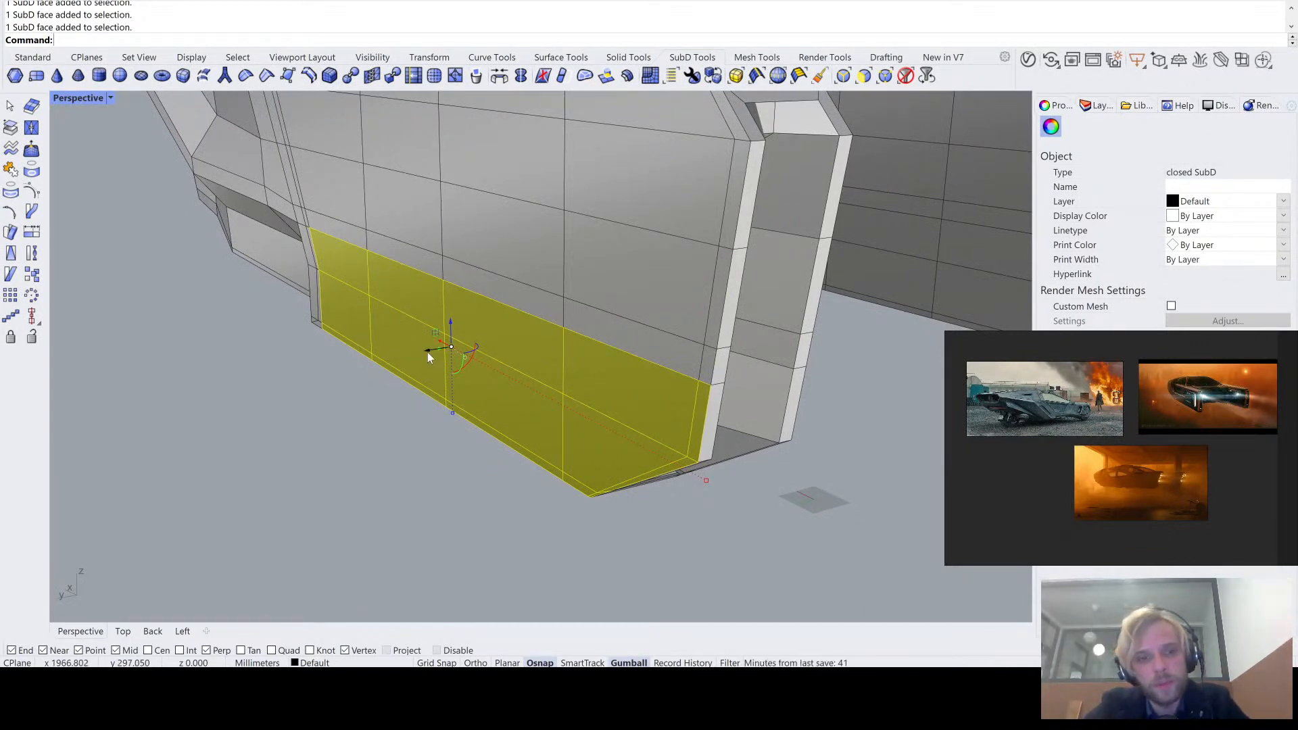
- Try moving the selected lower faces sideways, check the shape in smooth display, and undo the move
right_drag(427, 357, 651, 405)
key(Tab)
click(398, 476)
key(ctrl+z)
key(Tab)
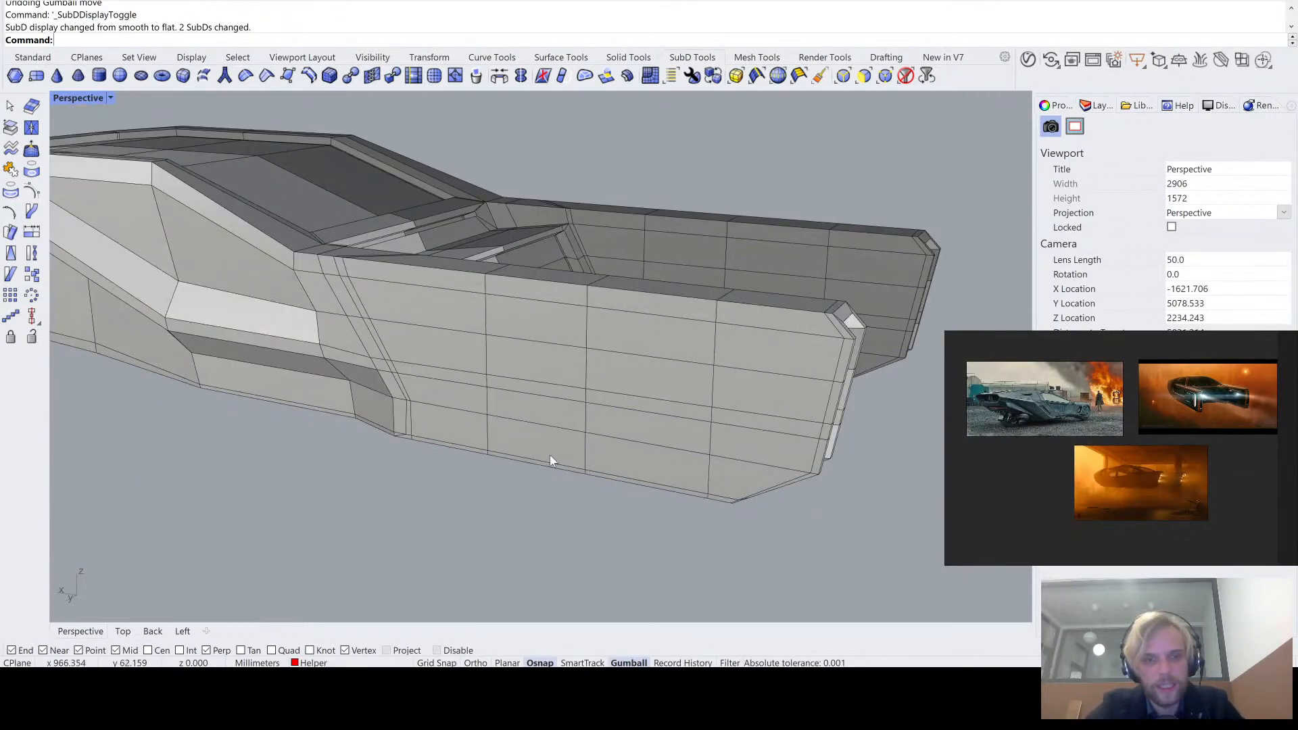
- In flat display, select the three lowest faces directly behind the inserted loop on the tail arm's outer side
right_drag(550, 460, 497, 424)
scroll(404, 411, up, 5)
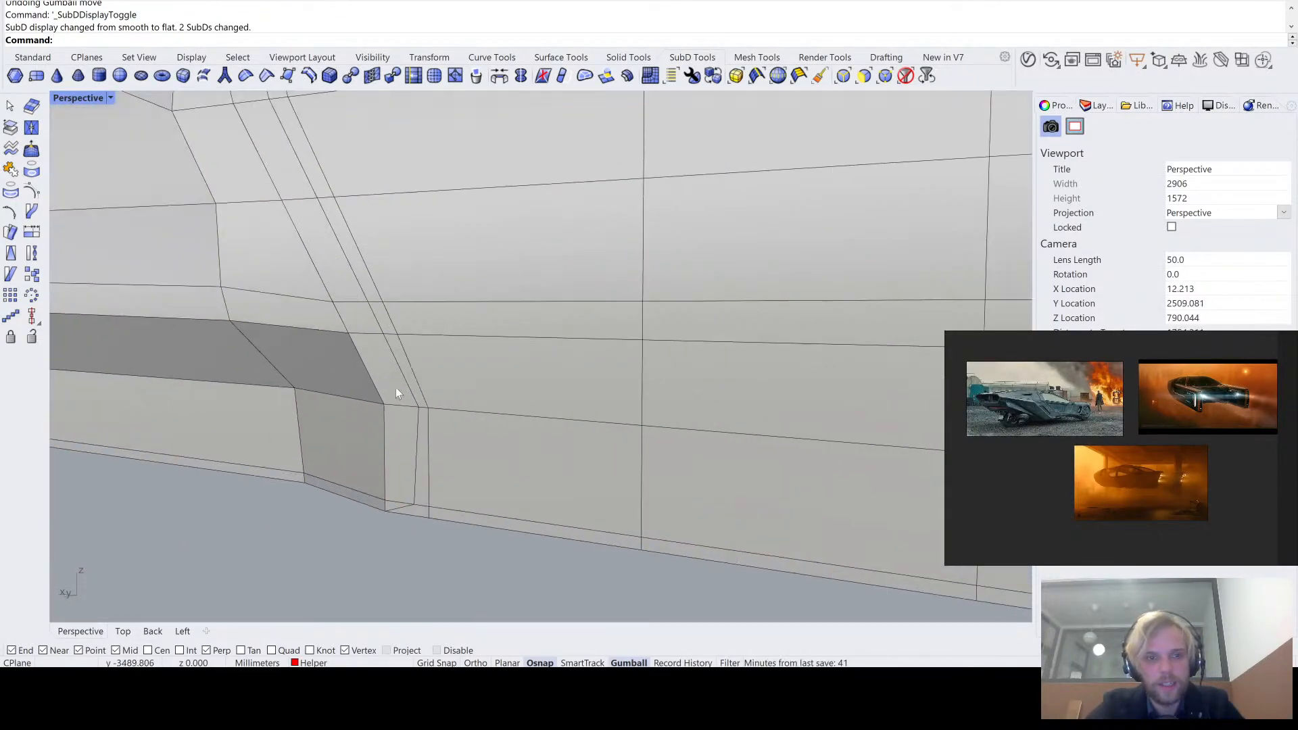
scroll(400, 359, up, 2)
ctrl+shift+click(457, 372)
ctrl+shift+click(495, 483)
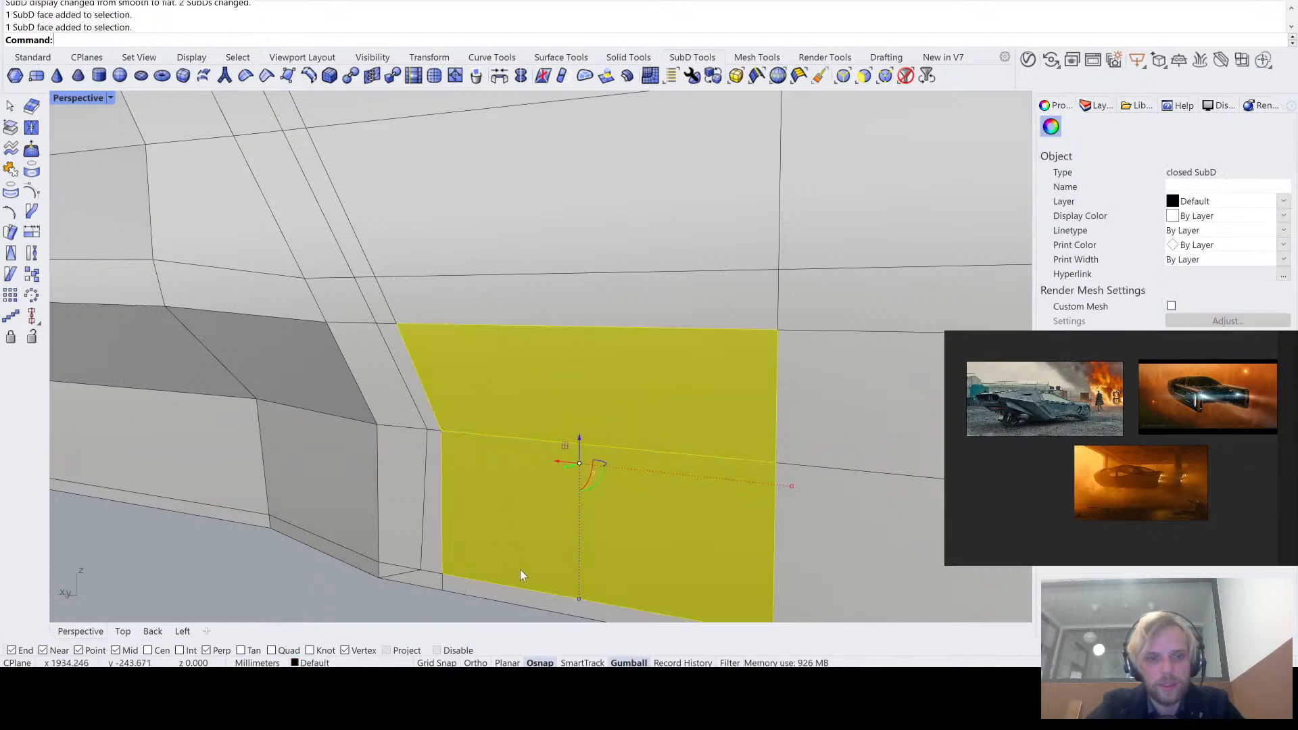
shift+right_drag(520, 569, 405, 409)
ctrl+shift+click(420, 485)
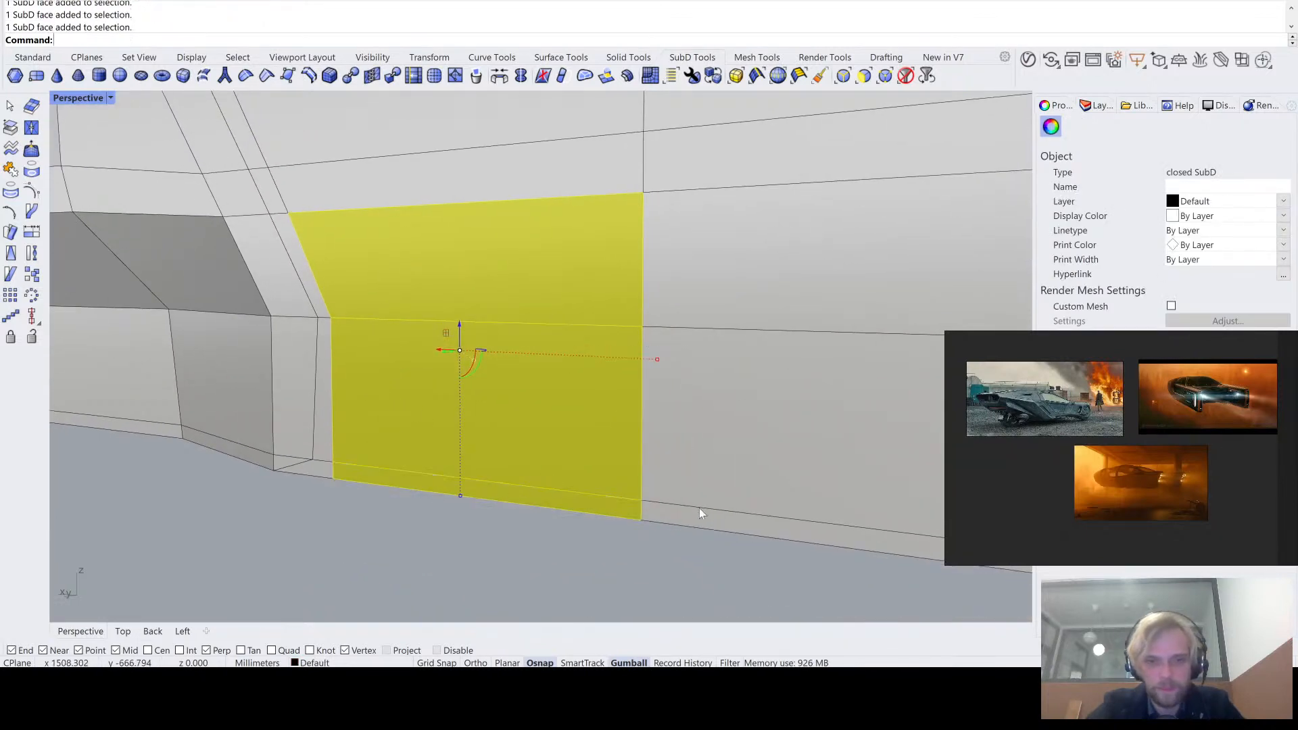
- Add the lower faces of the next two columns, including their thin bottom faces, to the selection
ctrl+shift+click(718, 421)
ctrl+shift+click(747, 260)
scroll(748, 260, down, 6)
shift+right_drag(757, 287, 398, 312)
ctrl+shift+click(629, 274)
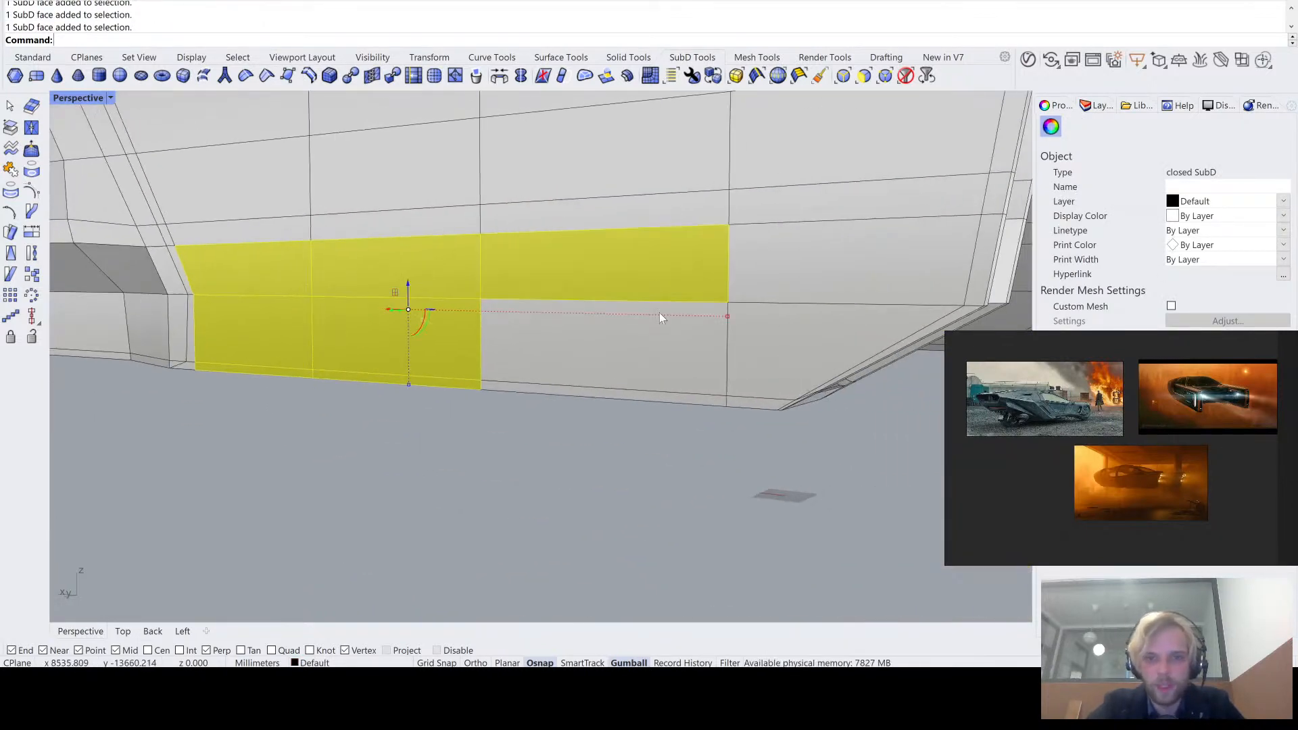
ctrl+shift+click(660, 338)
scroll(676, 406, up, 2)
ctrl+shift+click(708, 401)
- Complete the lower band selection with the rear column's faces, the small bottom corner faces and the narrow face along the rear edge
ctrl+shift+click(838, 345)
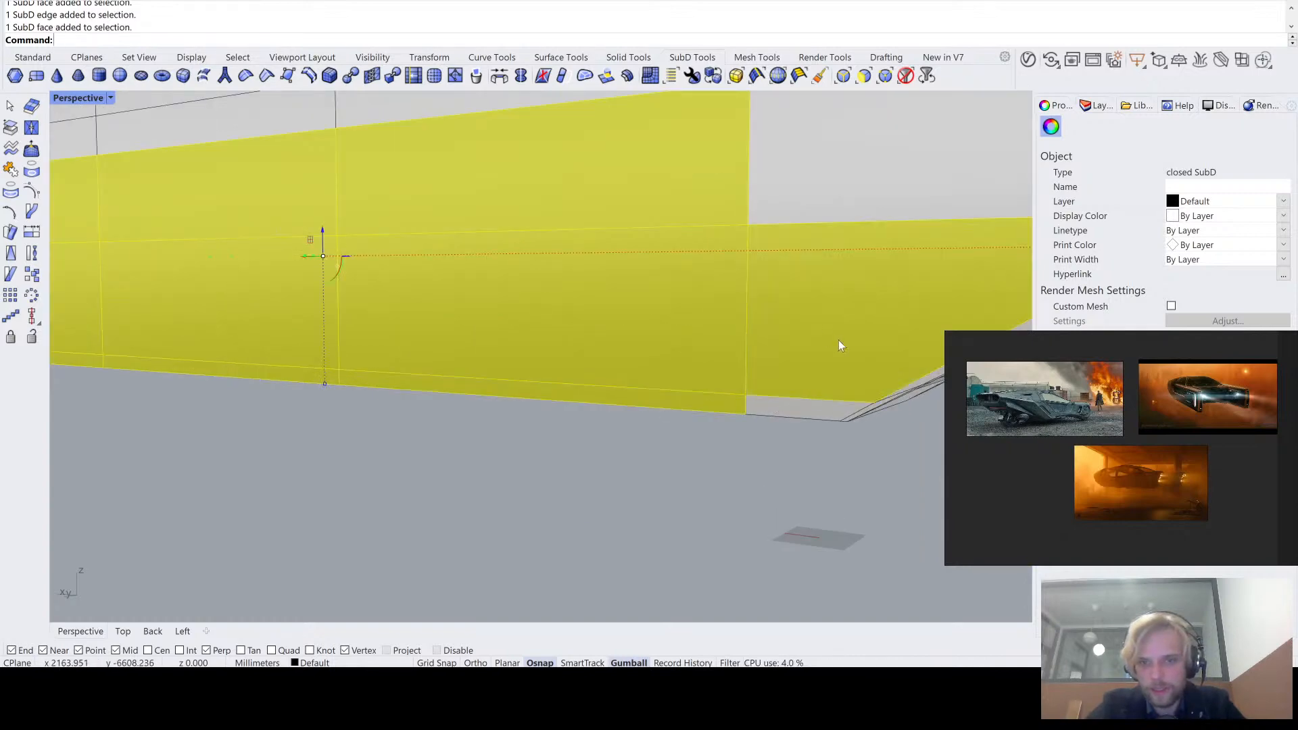
ctrl+shift+click(806, 411)
shift+right_drag(841, 393, 596, 475)
scroll(582, 451, up, 5)
scroll(474, 463, down, 5)
scroll(449, 476, up, 5)
ctrl+shift+click(528, 481)
scroll(530, 482, down, 6)
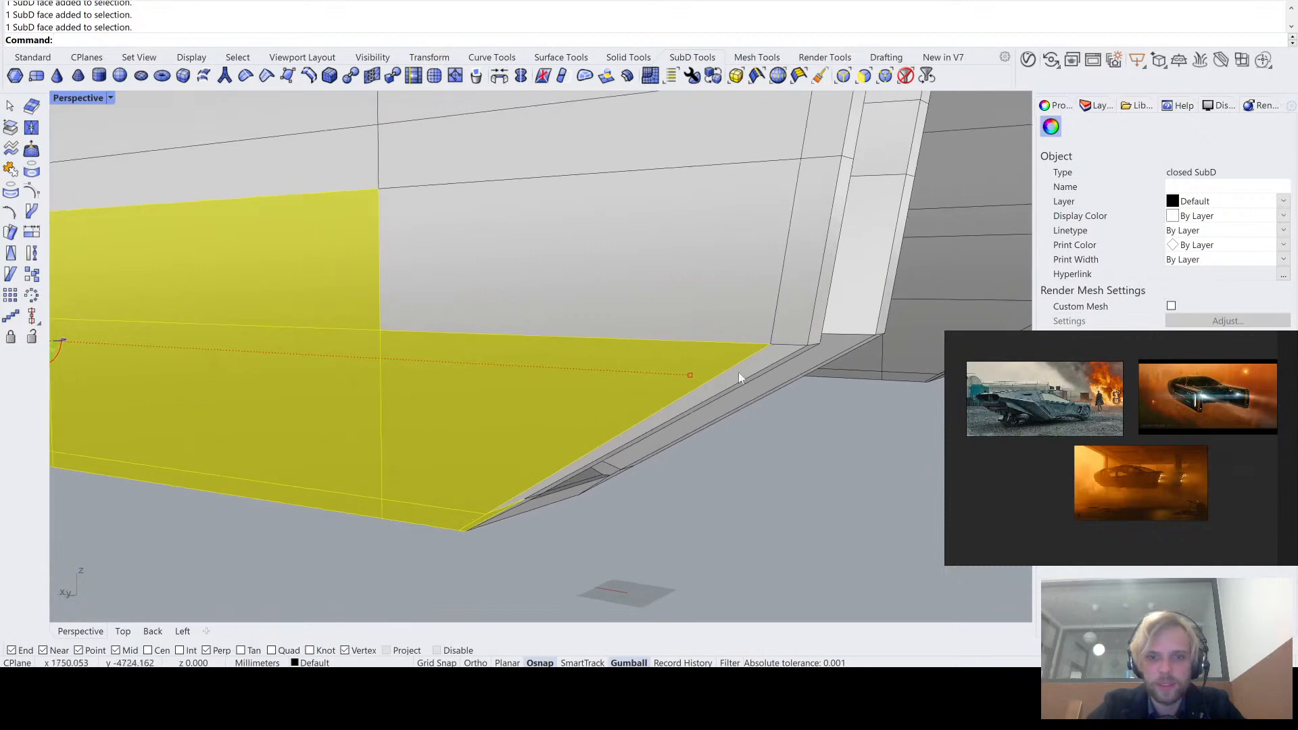
ctrl+shift+click(786, 325)
ctrl+shift+click(749, 317)
scroll(768, 350, up, 3)
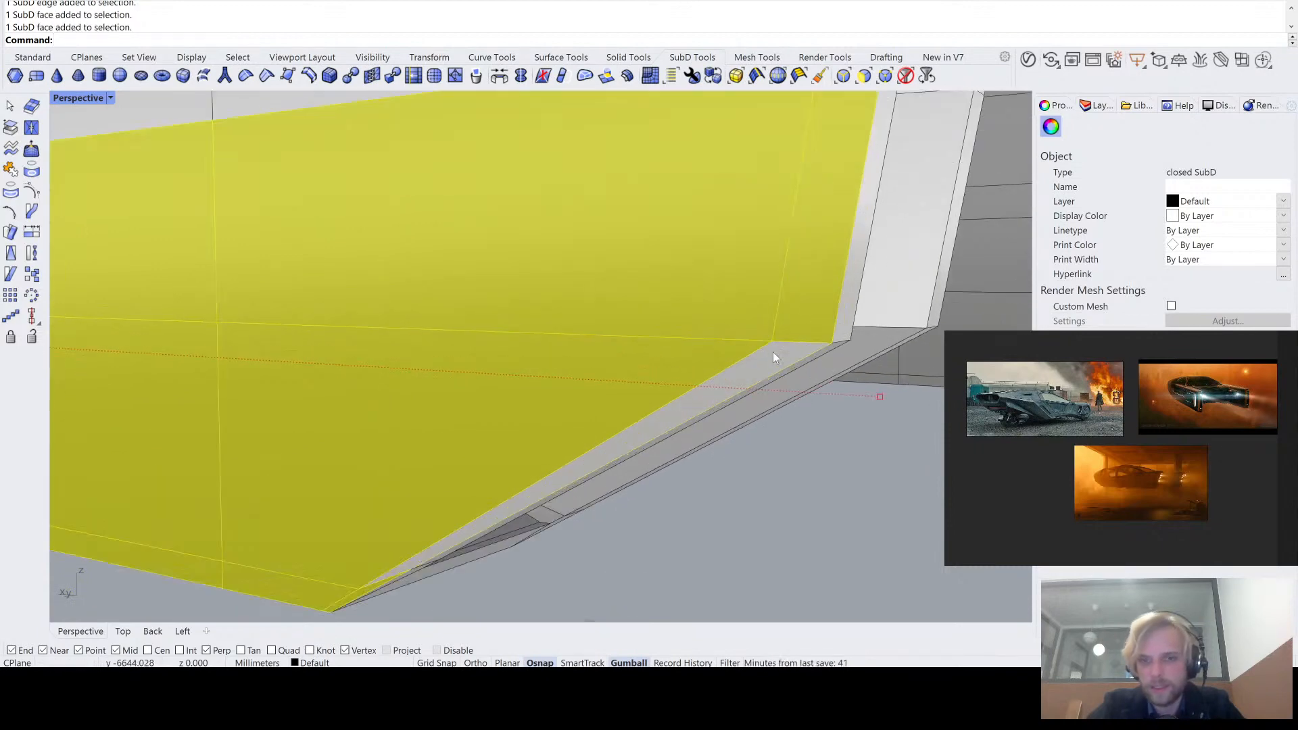
- Extrude the selected lower band faces of the tail arm 200 mm outward along the Y direction with ExtrudeSubD
scroll(771, 356, down, 6)
right_drag(771, 356, 651, 401)
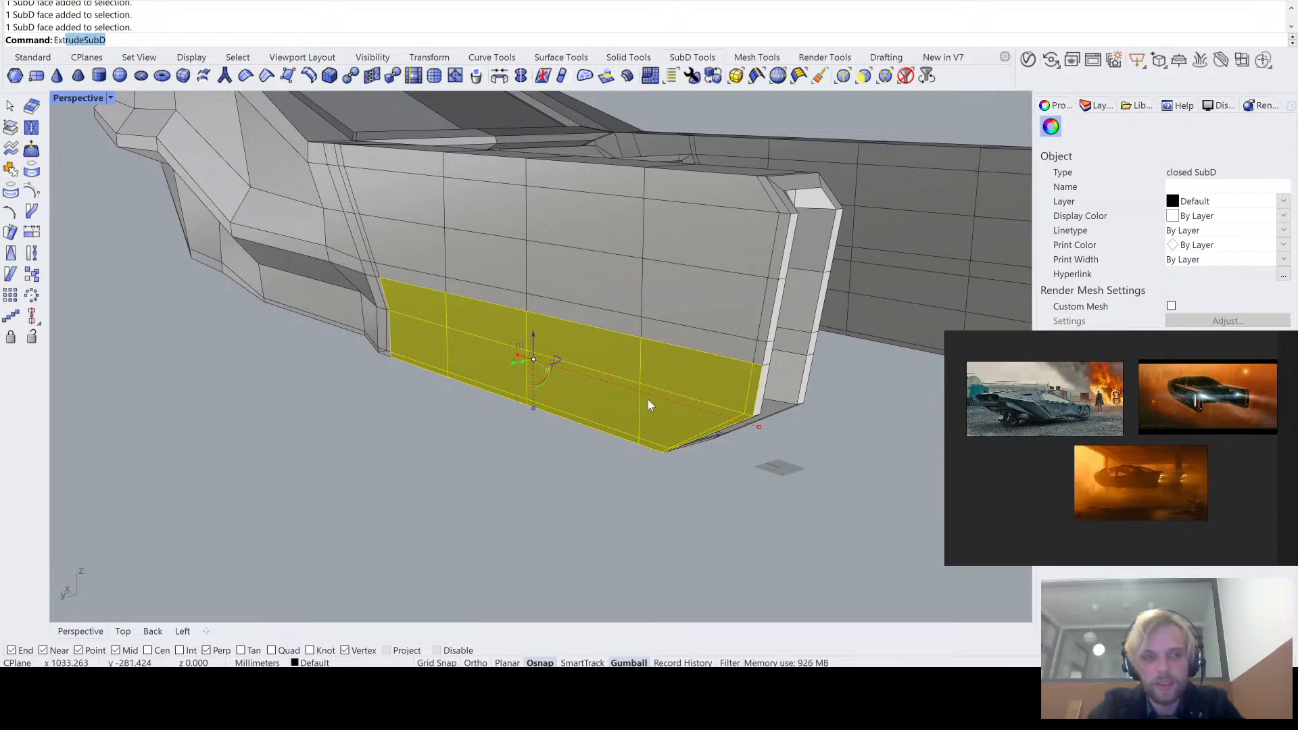
key(Return)
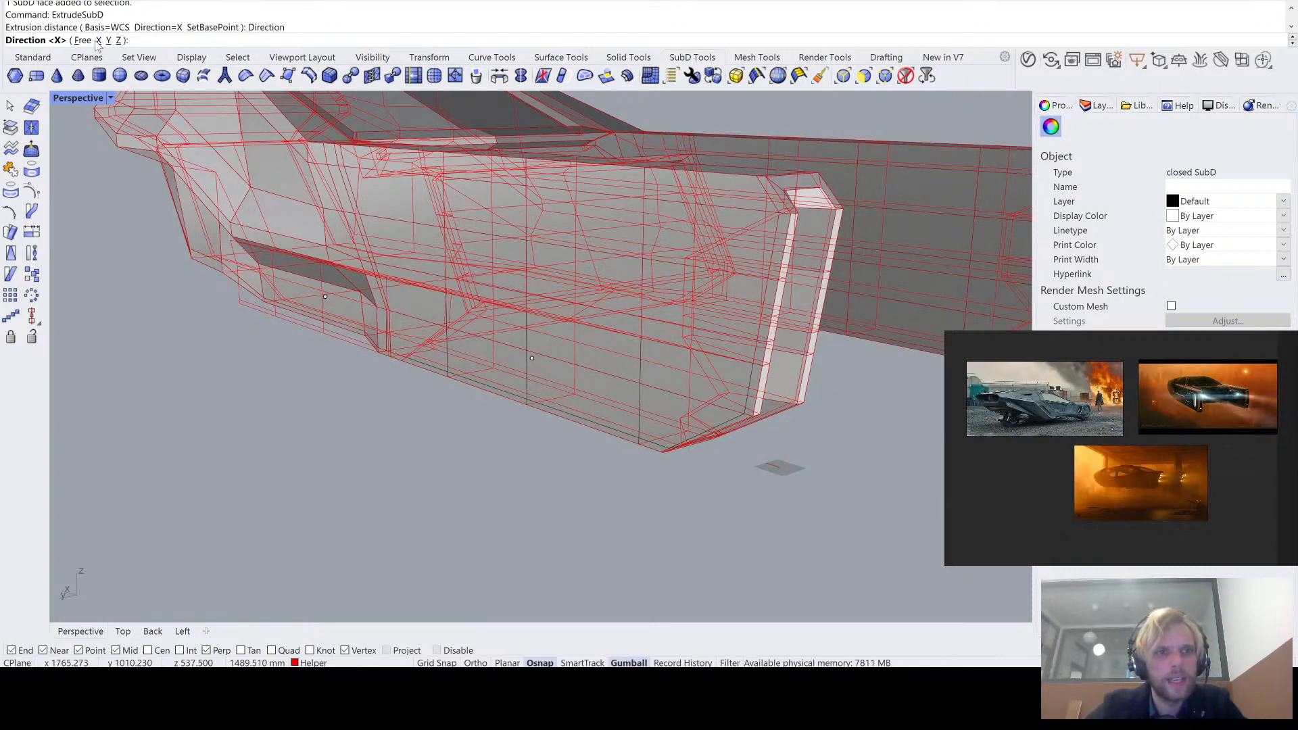
click(108, 40)
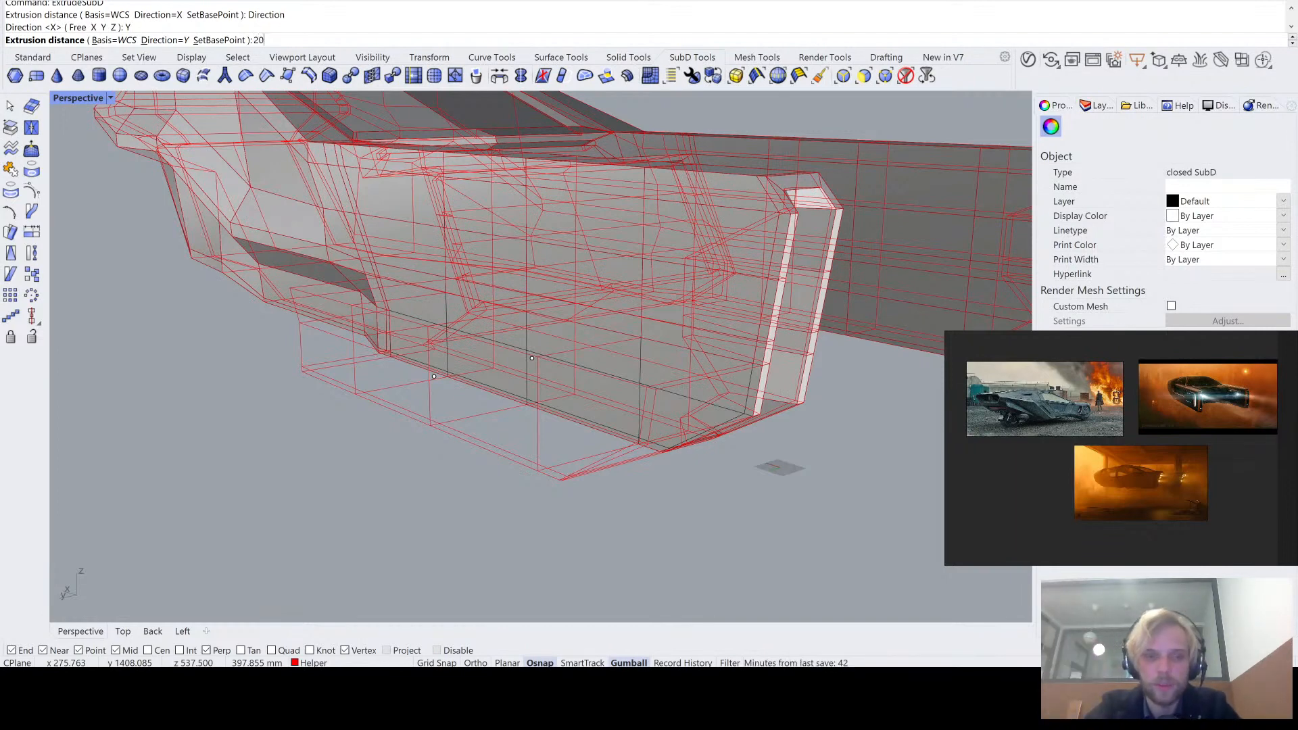
text(200)
key(Return)
- Select the whole outer side of the extruded band and move it inward along Y to make the band thinner
mouse_move(450, 449)
right_down()
mouse_move(429, 429)
mouse_move(477, 425)
mouse_move(377, 426)
mouse_move(373, 357)
right_up()
scroll(339, 315, up, 4)
ctrl+shift+click(340, 316)
ctrl+shift+click(360, 387)
scroll(438, 431, down, 5)
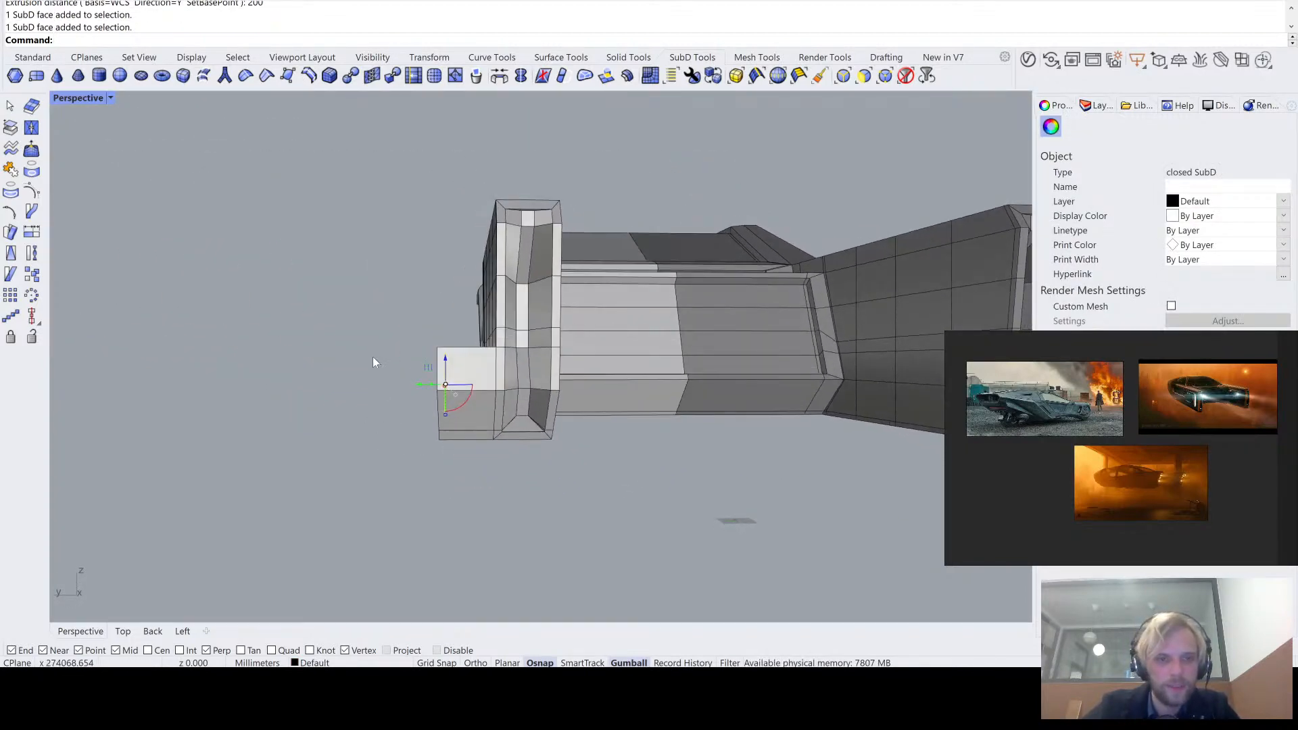
ctrl+shift+drag(444, 503, 447, 500)
right_drag(448, 500, 531, 494)
scroll(531, 494, up, 3)
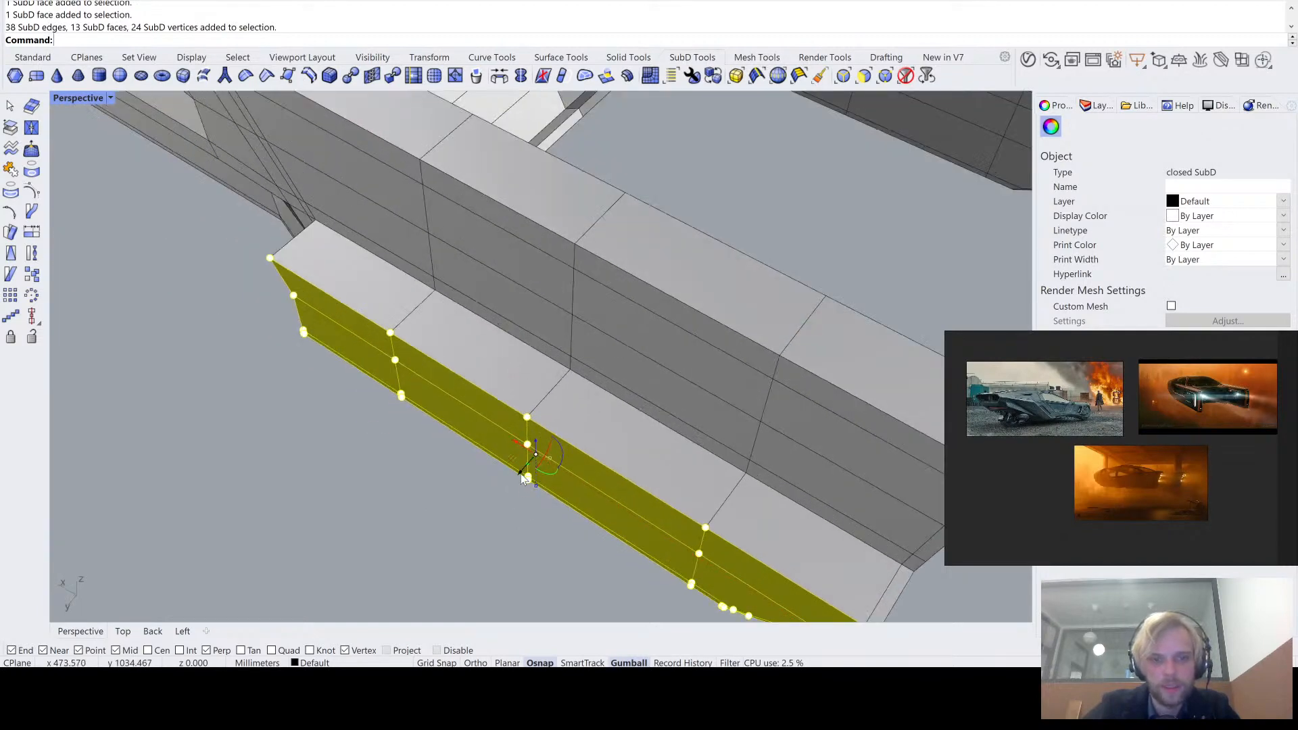
key(Return)
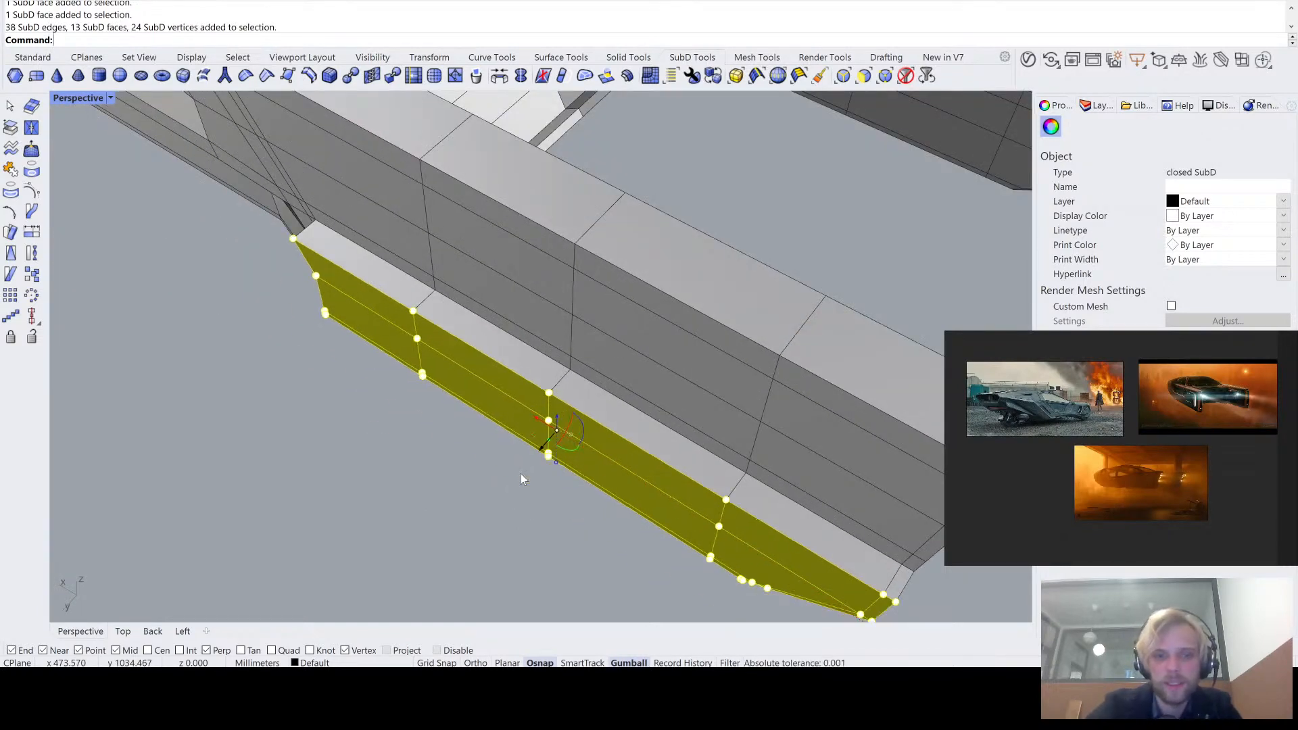
key(Escape)
- Compare the extruded band in smooth and flat display from several angles around the tail arm
right_drag(316, 468, 400, 429)
scroll(402, 429, down, 4)
key(Tab)
right_drag(529, 444, 485, 431)
scroll(468, 285, down, 3)
scroll(463, 385, up, 3)
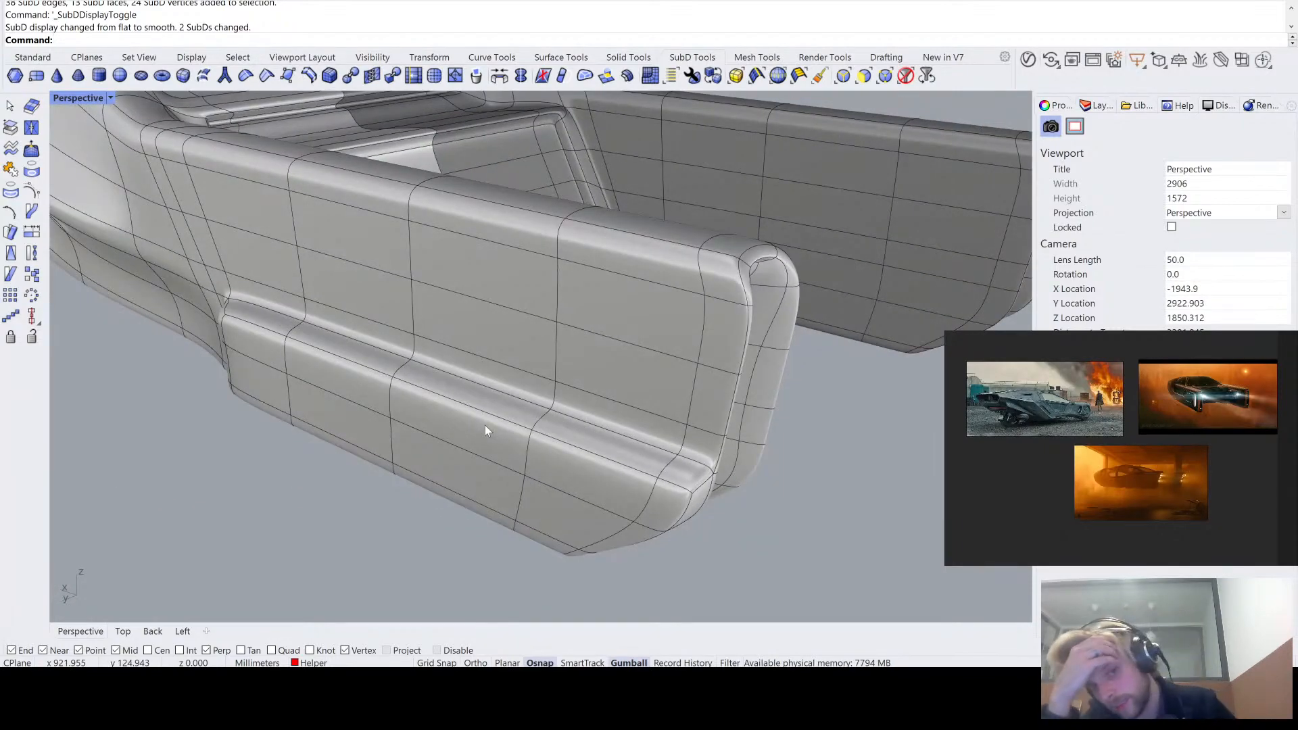
key(Tab)
right_drag(487, 431, 610, 328)
key(Tab)
key(Tab)
key(Tab)
key(Tab)
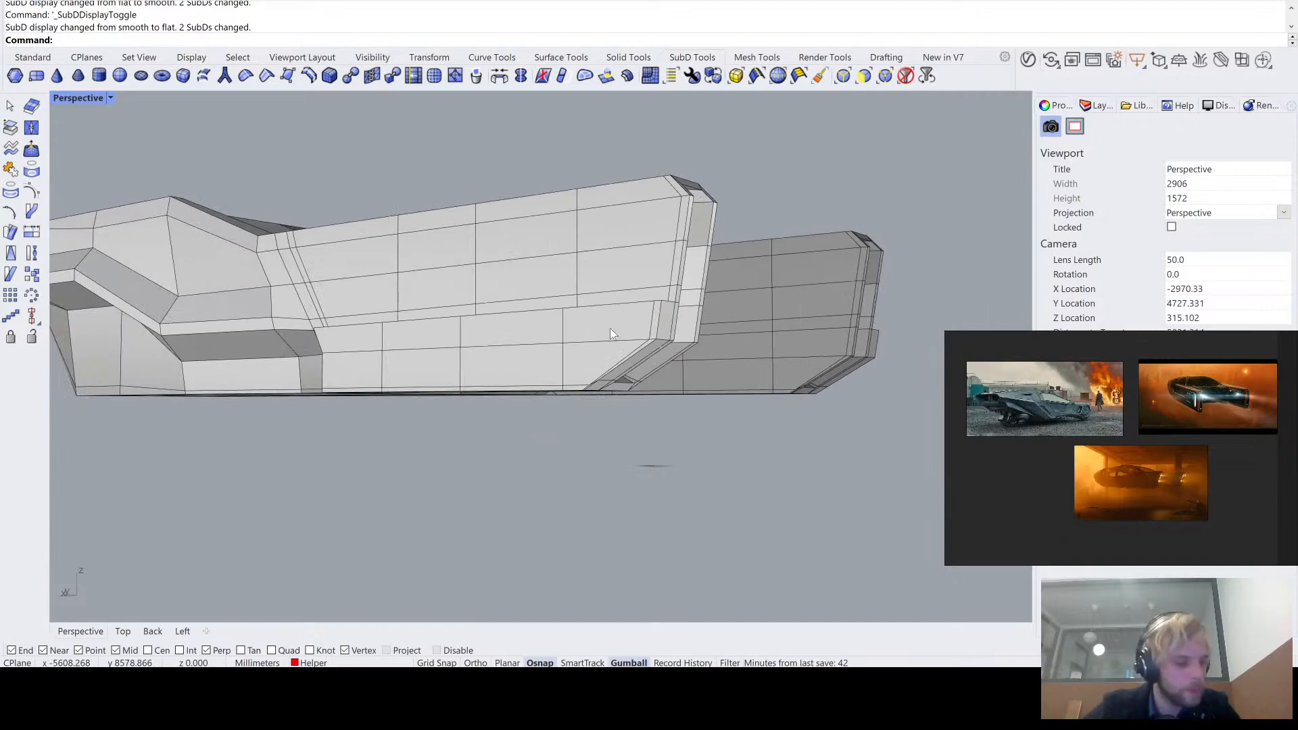
scroll(609, 328, up, 6)
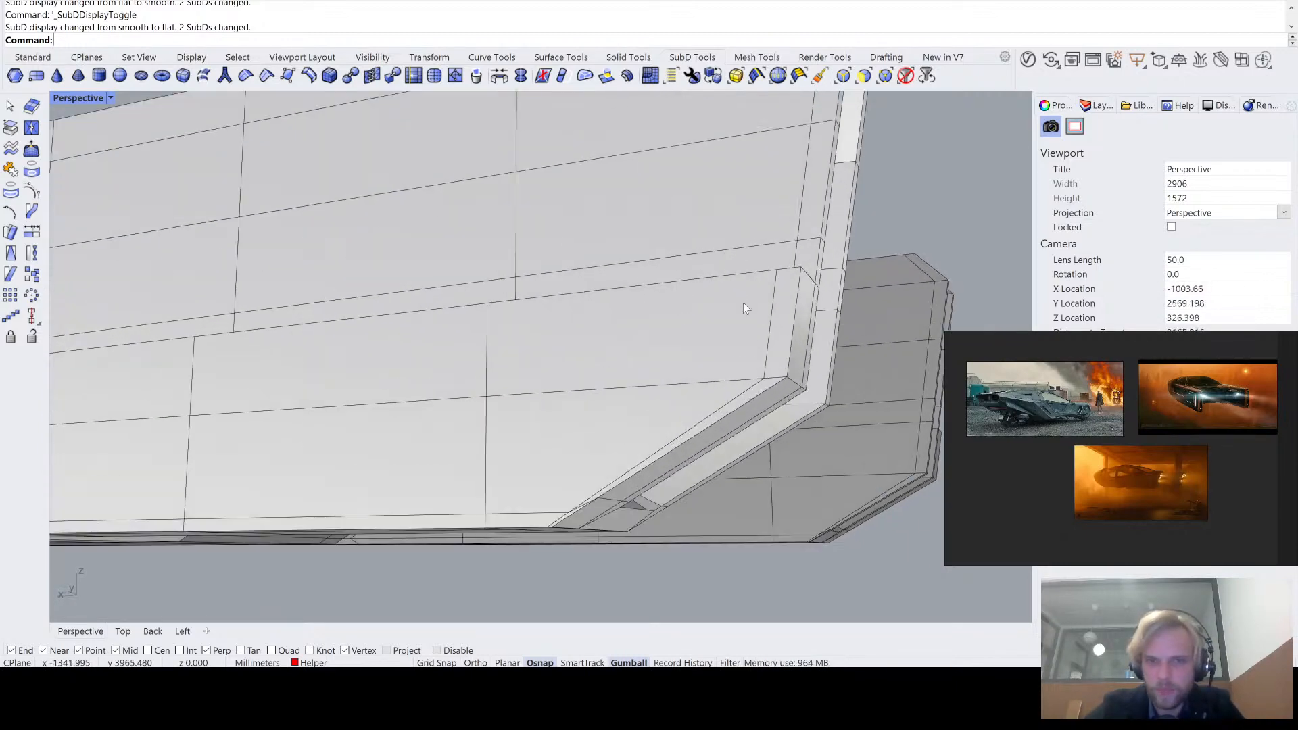
scroll(744, 303, up, 2)
ctrl+shift+click(631, 259)
scroll(594, 340, up, 2)
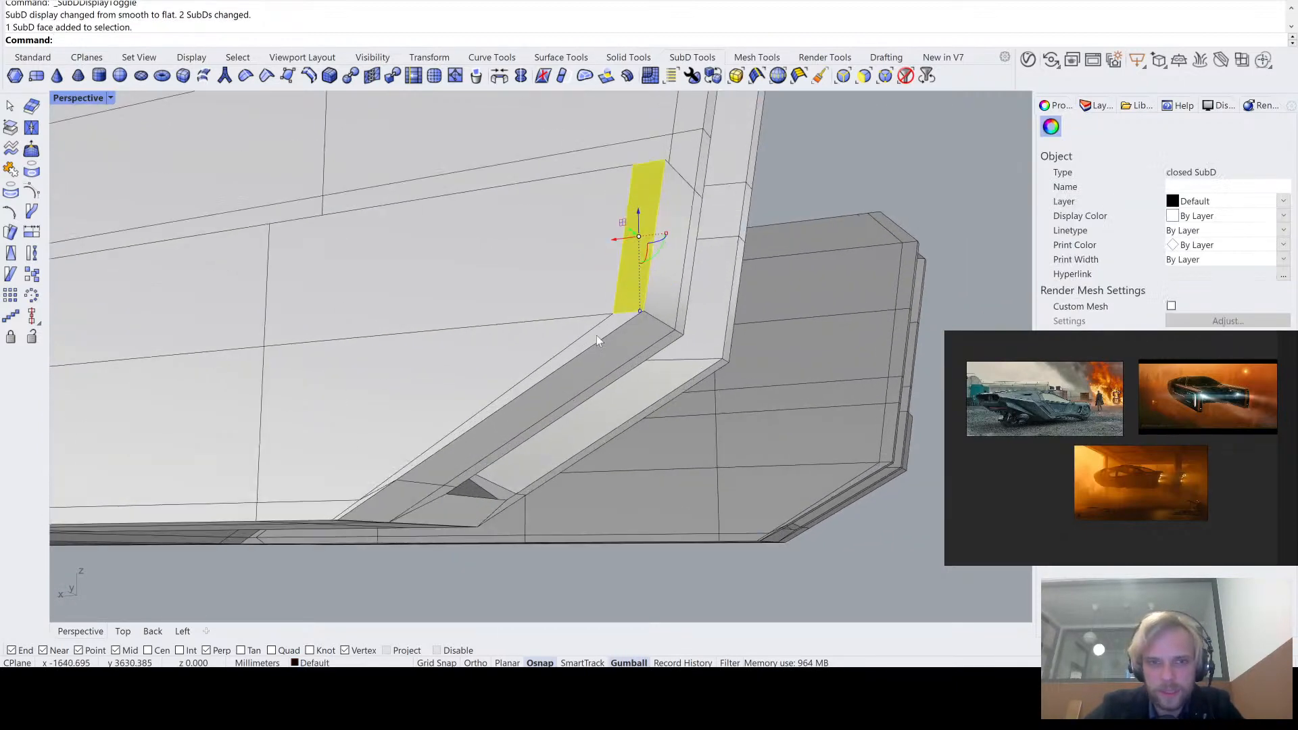
ctrl+shift+click(597, 336)
key(Escape)
- Select the rim edges around the band's outer rear end and move them inward along Y toward the arm
right_drag(603, 416, 433, 421)
scroll(432, 419, up, 5)
scroll(451, 409, down, 6)
scroll(440, 425, up, 6)
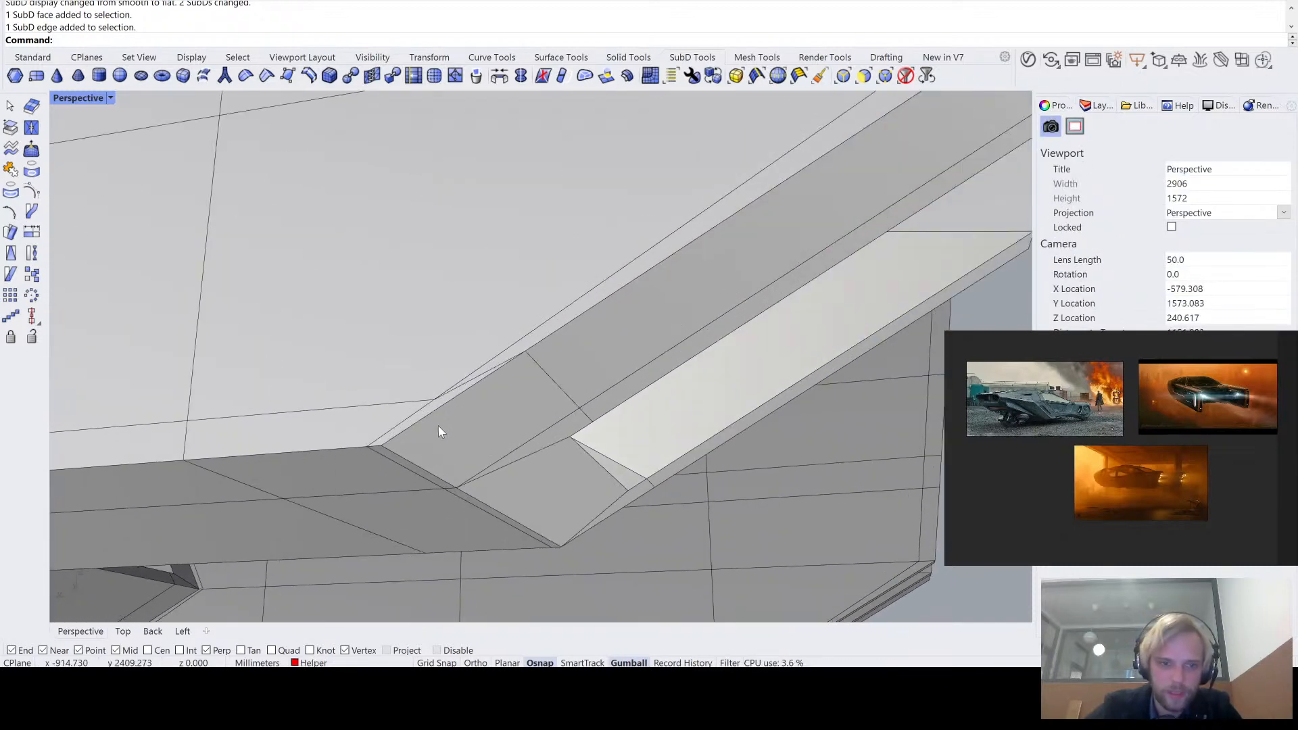
ctrl+shift+click(436, 411)
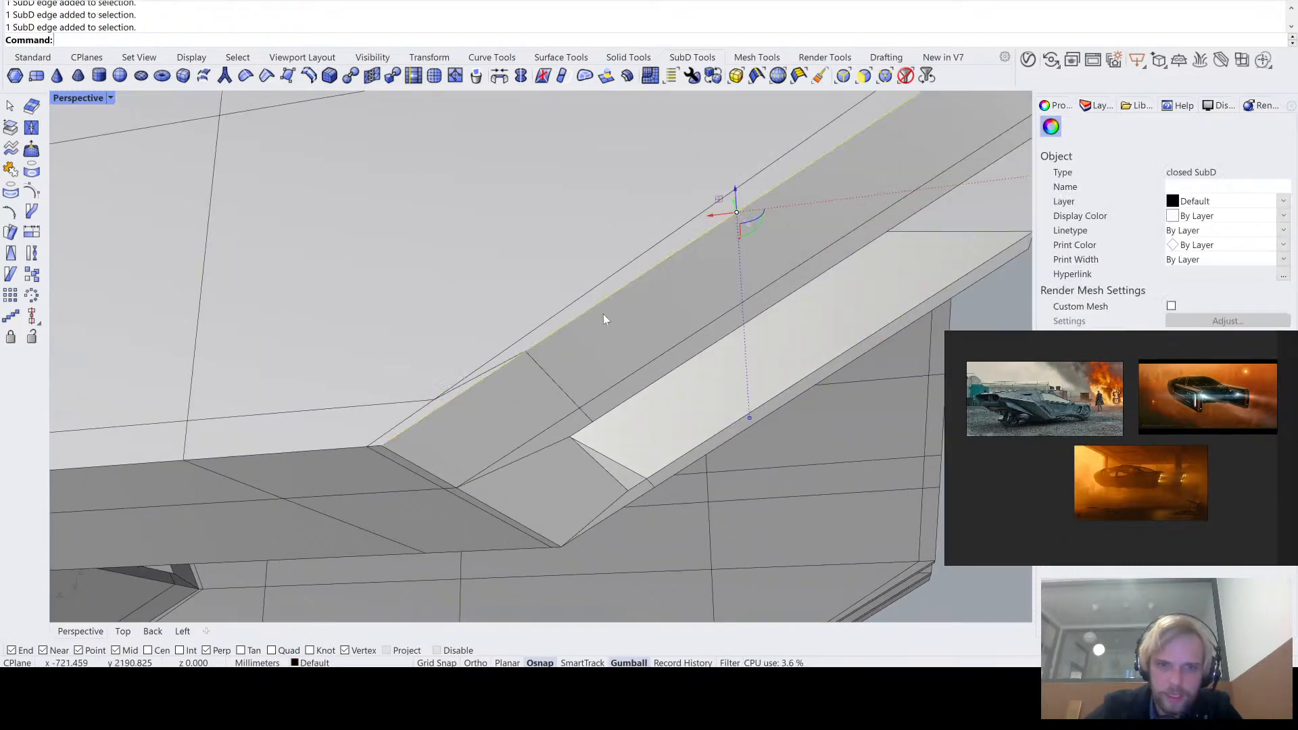
scroll(603, 315, down, 6)
right_drag(629, 267, 615, 347)
scroll(665, 249, up, 3)
ctrl+shift+click(666, 250)
right_drag(665, 250, 525, 376)
scroll(524, 376, down, 5)
shift+right_drag(525, 376, 625, 284)
scroll(484, 397, up, 5)
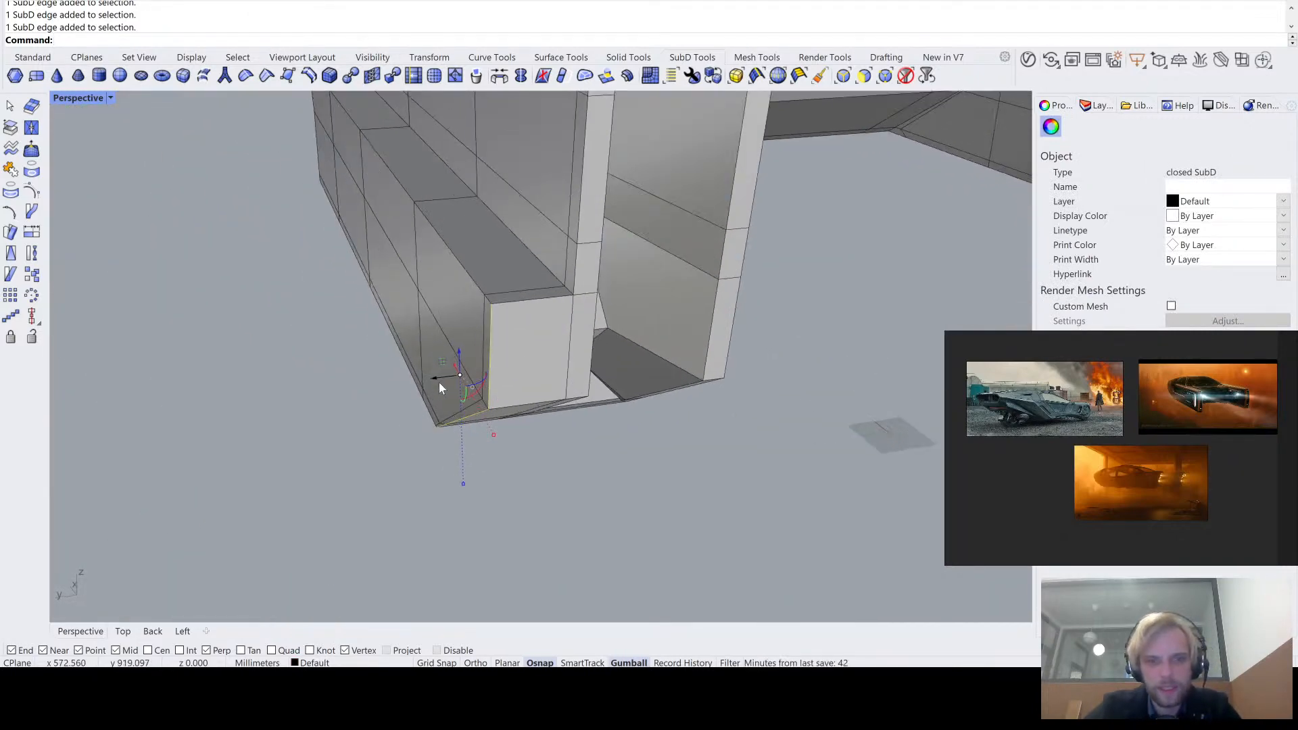
drag(440, 383, 496, 379)
click(431, 444)
- Try moving the bottom edge near the band's rear corner, check the shape in smooth display, and undo the last change
right_drag(432, 443, 453, 380)
scroll(502, 184, up, 3)
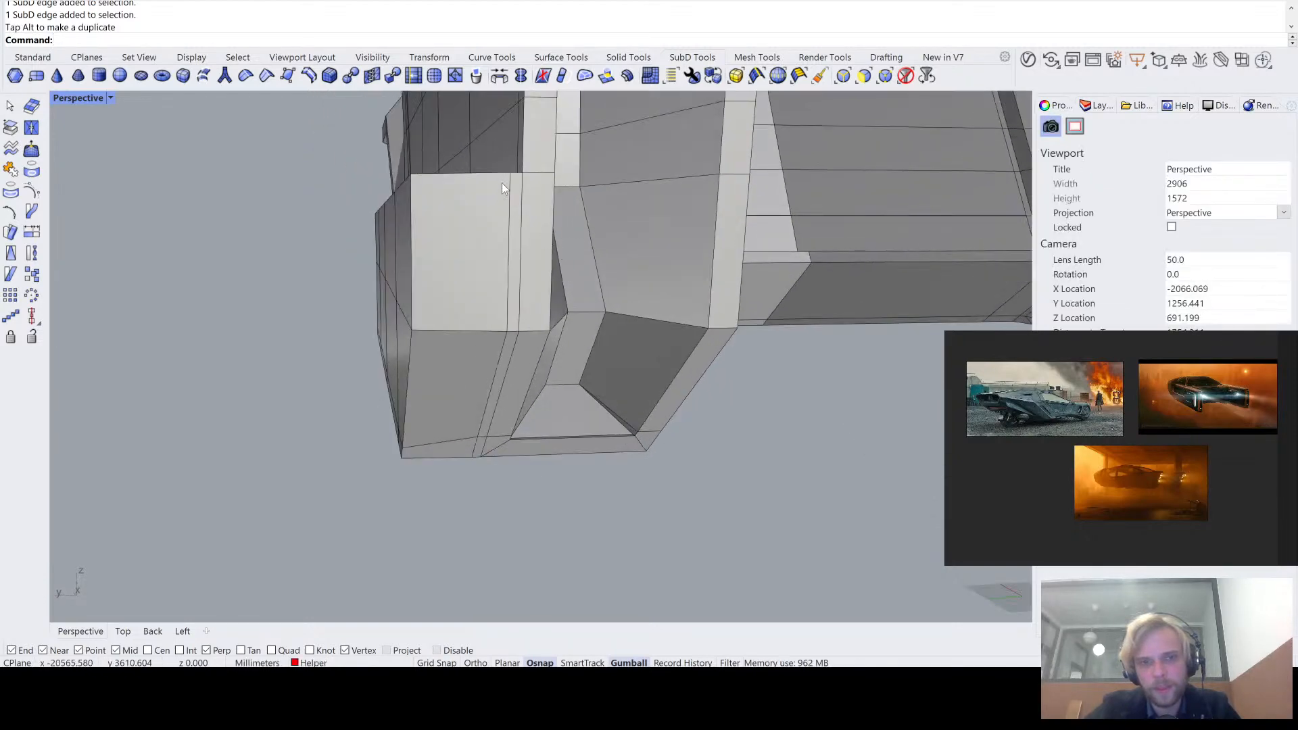
right_drag(509, 314, 547, 330)
scroll(497, 411, up, 5)
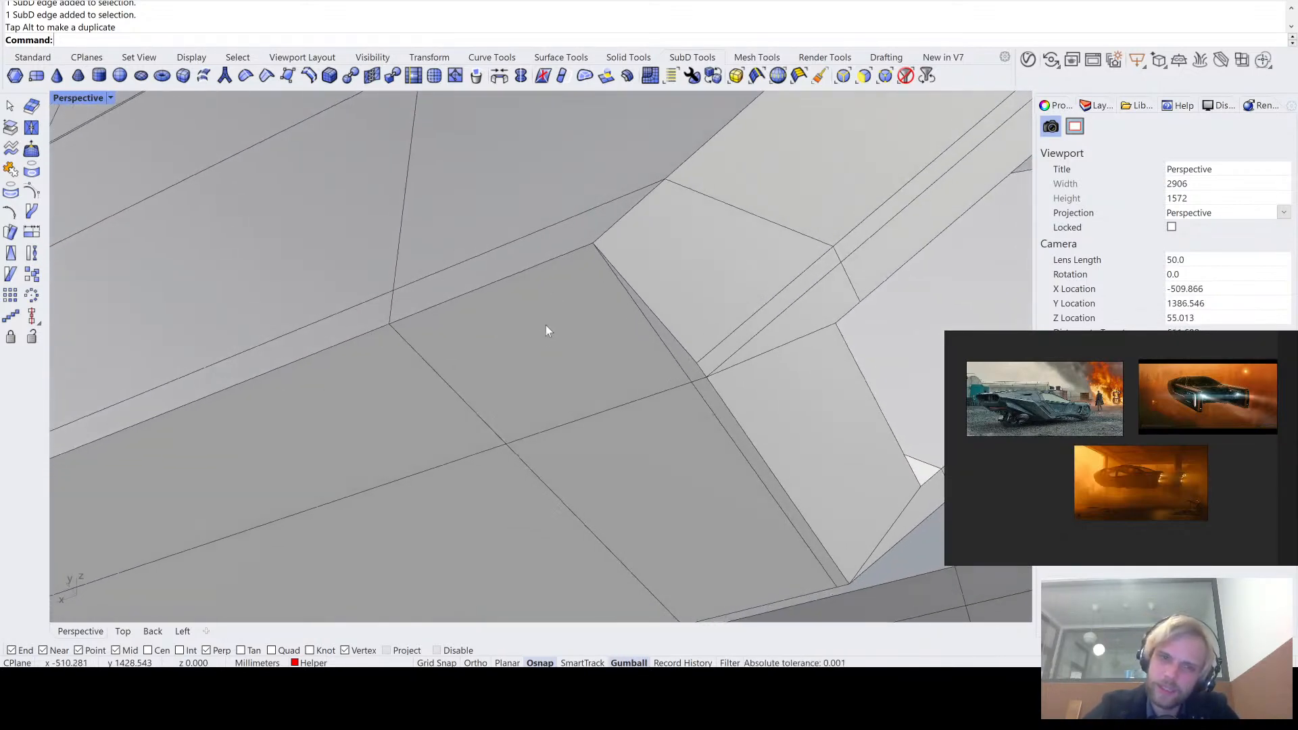
shift+right_drag(505, 269, 586, 283)
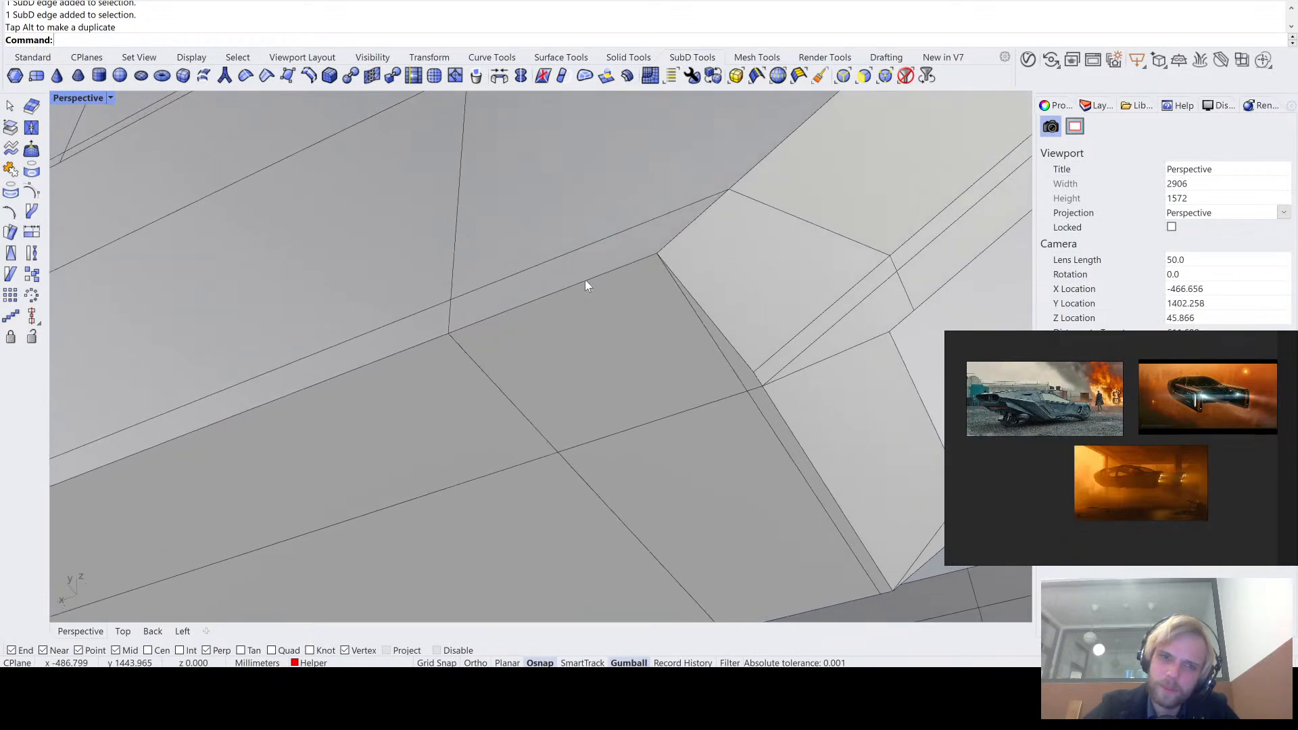
ctrl+shift+click(586, 280)
drag(536, 279, 666, 371)
right_drag(660, 363, 566, 377)
scroll(602, 399, down, 7)
click(509, 480)
key(Tab)
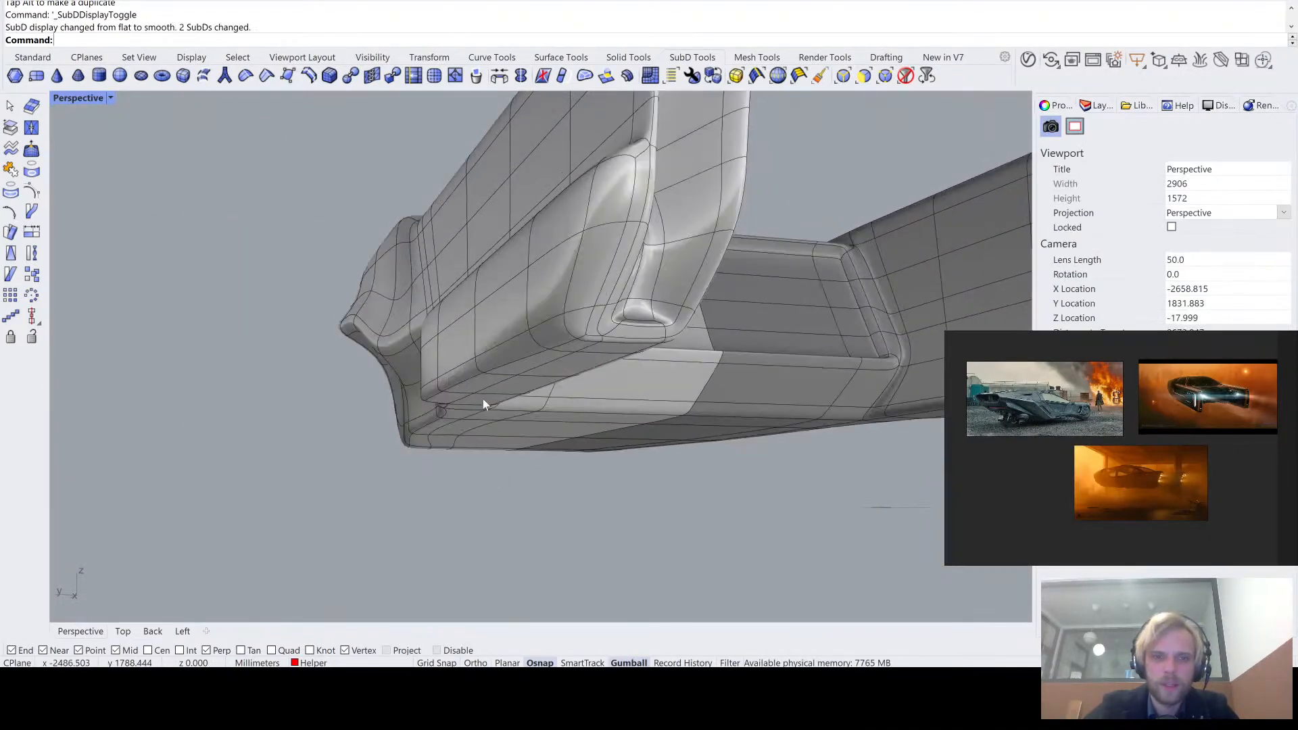
right_drag(483, 399, 614, 373)
key(Tab)
key(ctrl+z)
- Compare the band's rear corner up close in smooth and flat display
key(Tab)
key(Tab)
scroll(619, 369, up, 3)
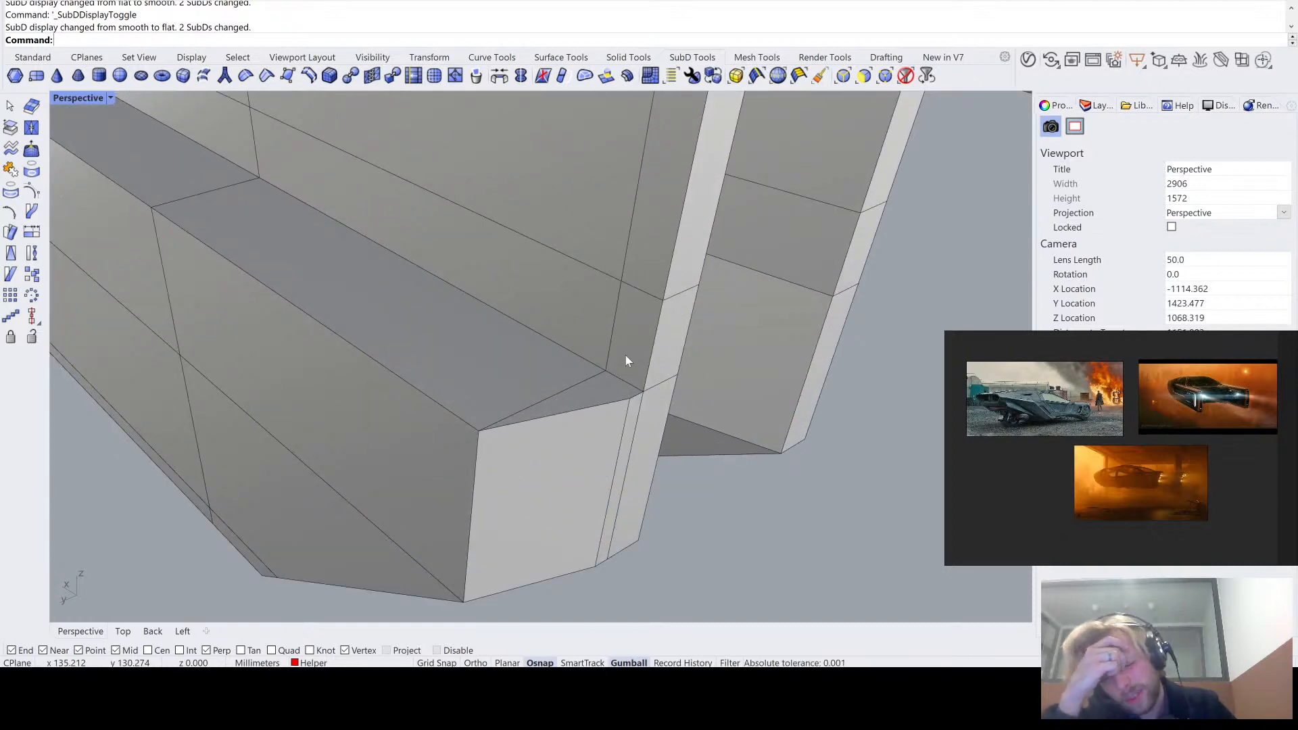
key(Tab)
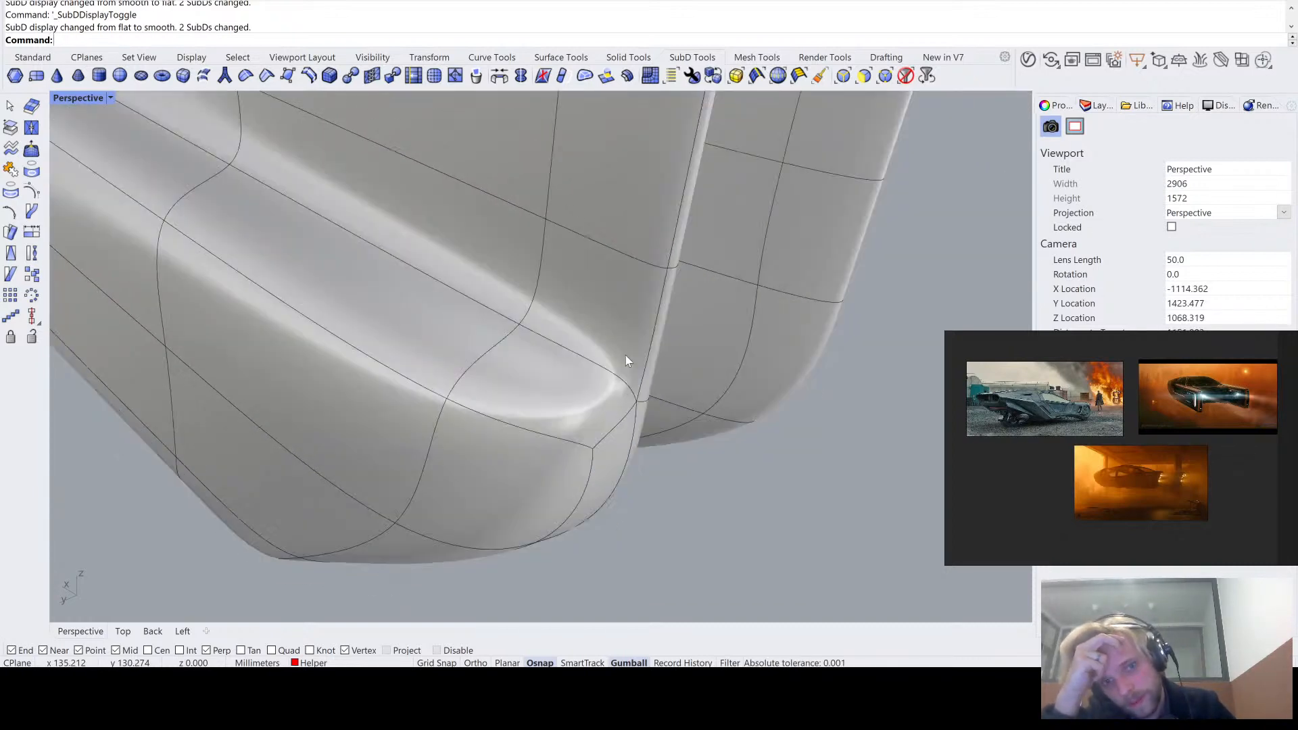
key(Tab)
- Select the band's upper outer edges along its full length and move them inward so the upper faces slope toward the arm
scroll(602, 368, down, 2)
right_drag(601, 368, 576, 348)
ctrl+shift+click(576, 347)
ctrl+shift+click(395, 318)
shift+right_drag(345, 320, 480, 360)
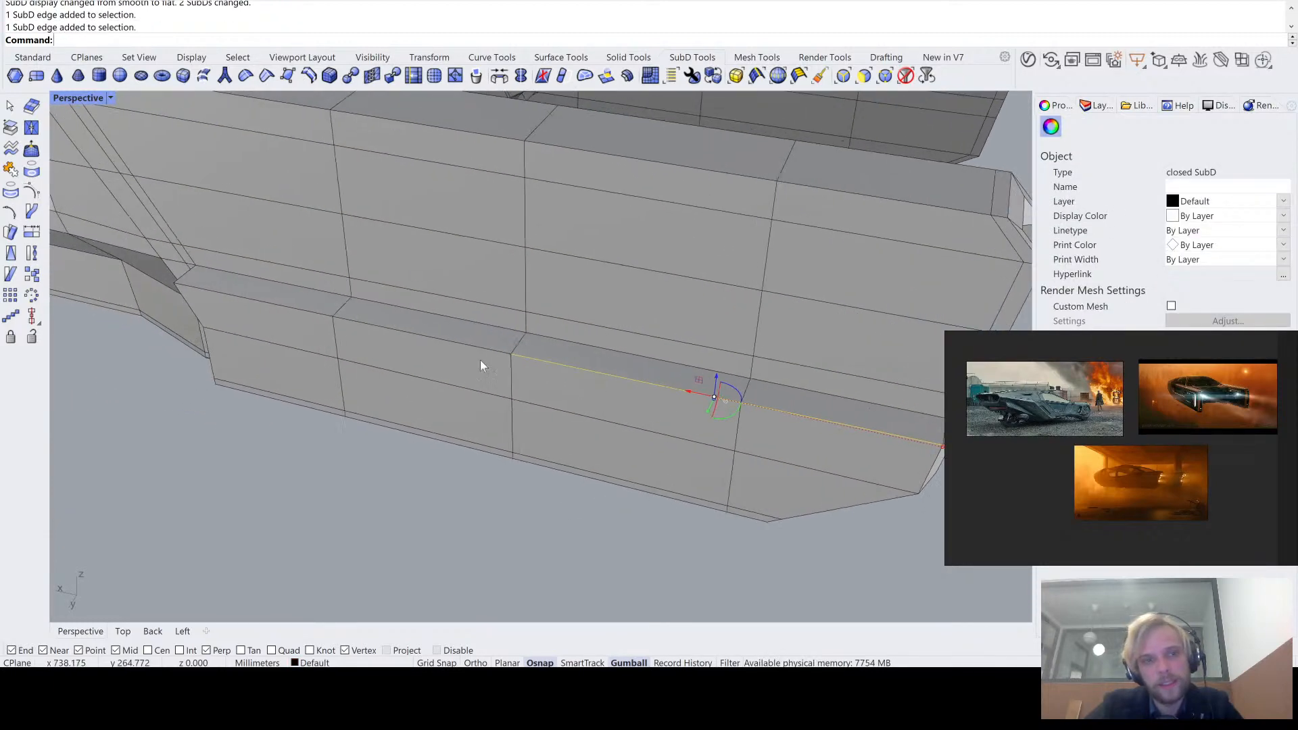
ctrl+shift+click(408, 336)
right_drag(273, 301, 529, 359)
drag(502, 360, 535, 356)
key(Escape)
- Check the sloped band in smooth and flat display, examining its rear corner, underside and front end
key(Tab)
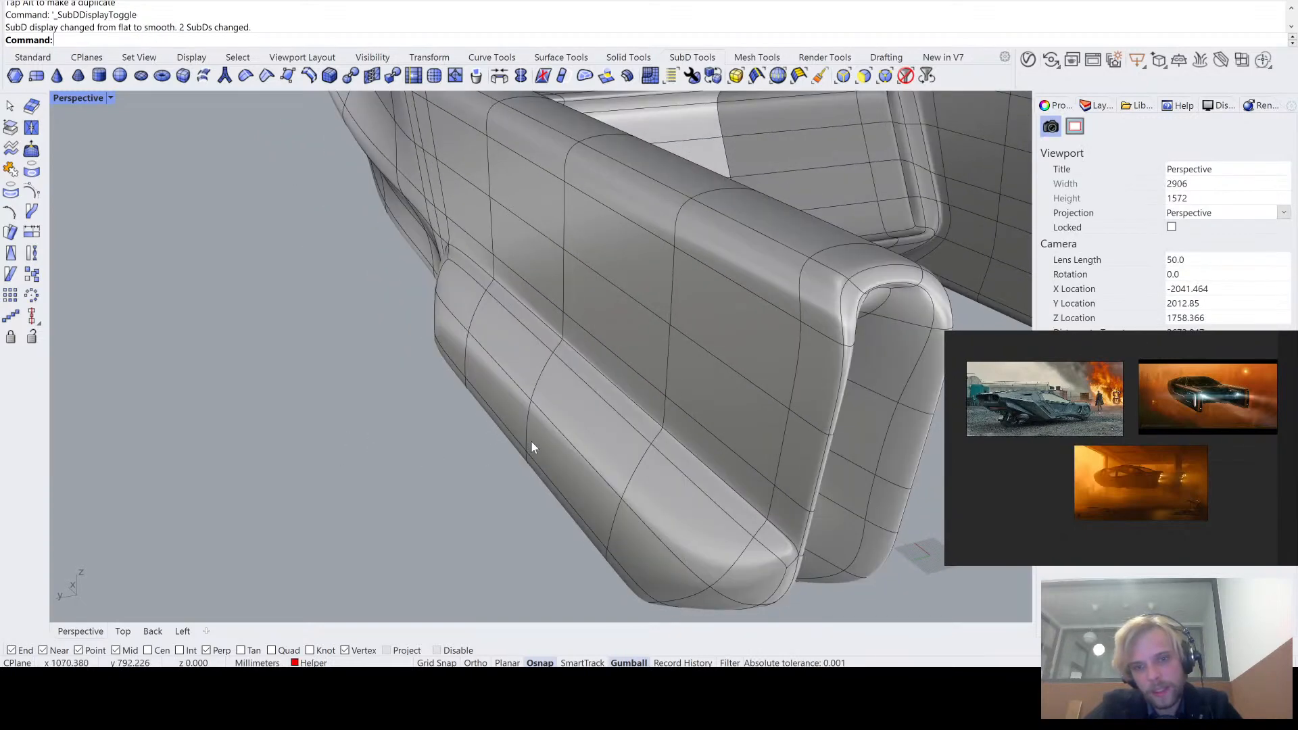
right_drag(497, 395, 462, 404)
key(Tab)
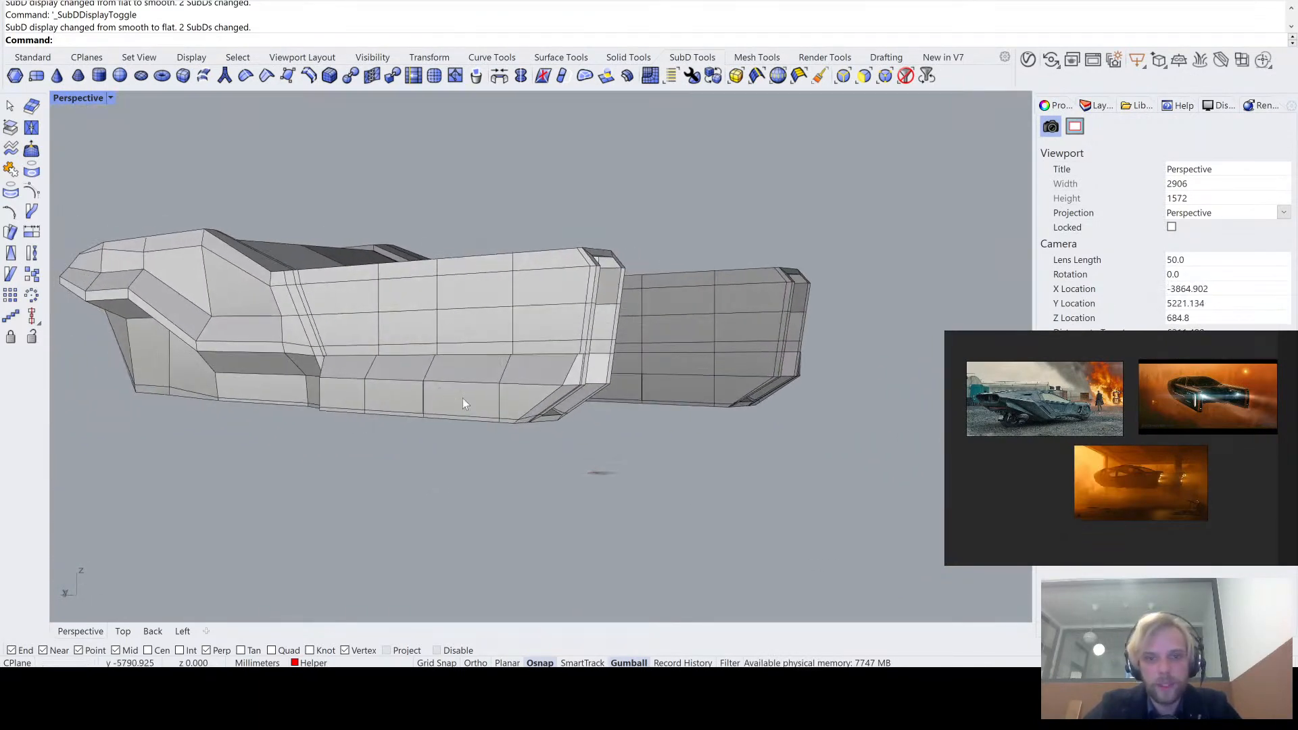
scroll(463, 404, up, 6)
ctrl+shift+click(529, 291)
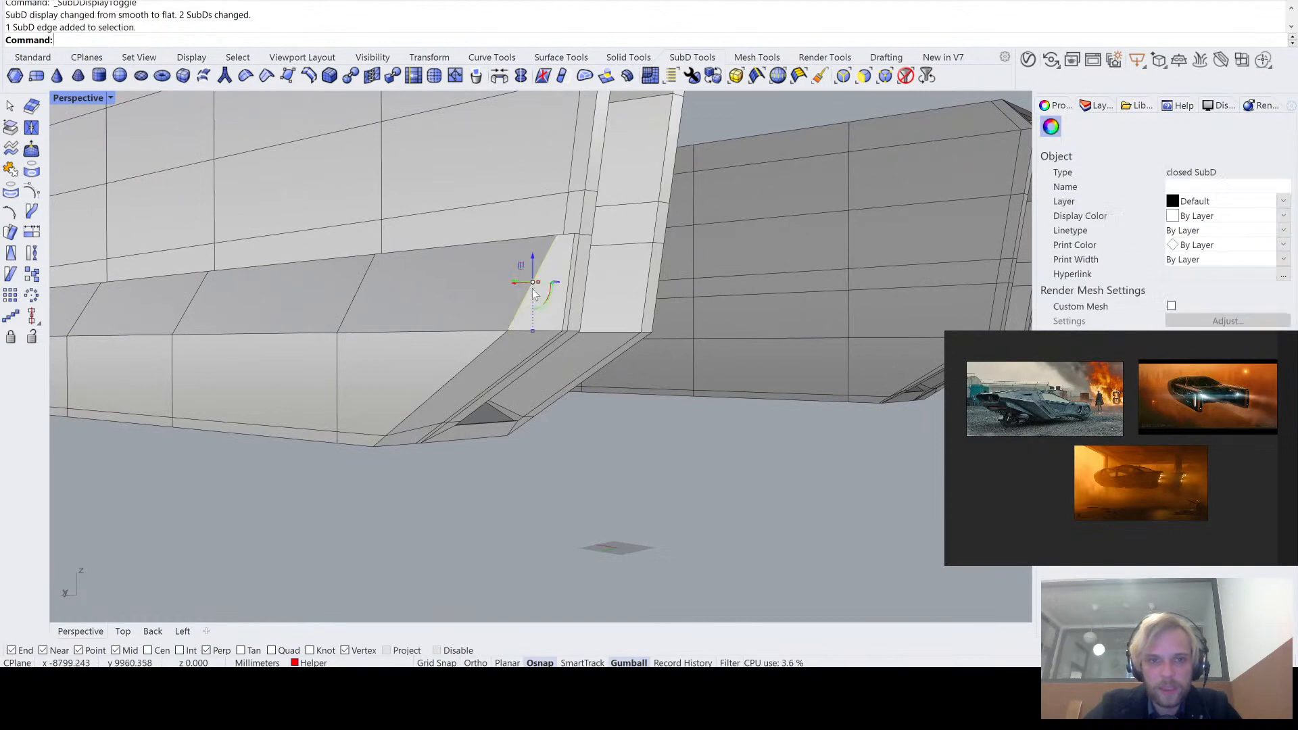
right_drag(531, 290, 473, 478)
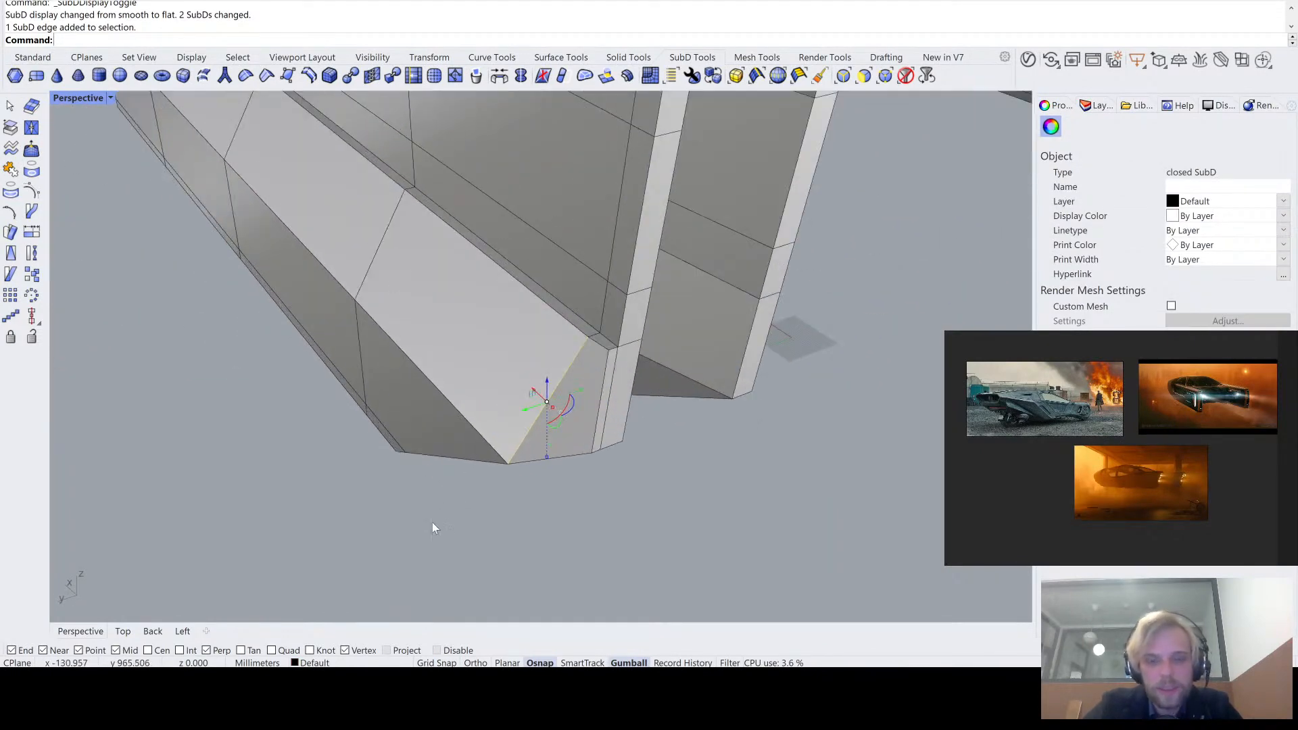
right_drag(432, 522, 526, 458)
click(540, 436)
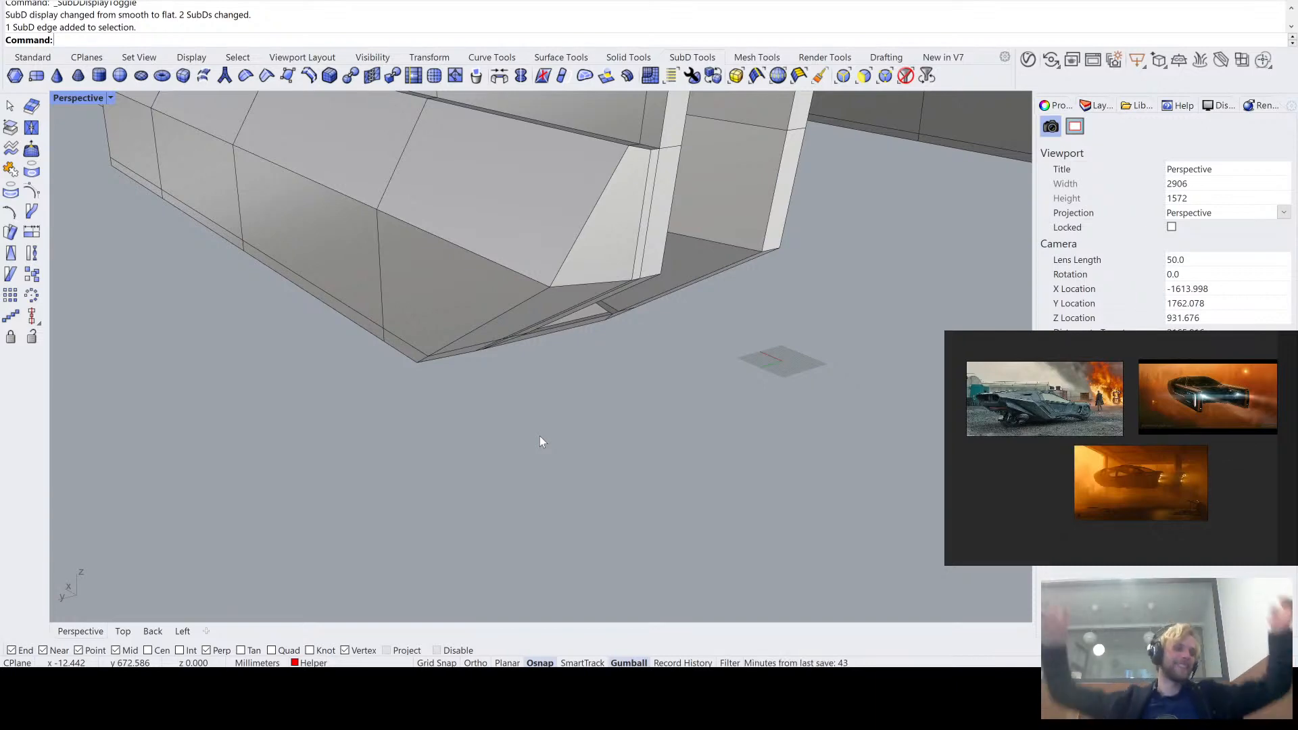
right_drag(522, 397, 775, 198)
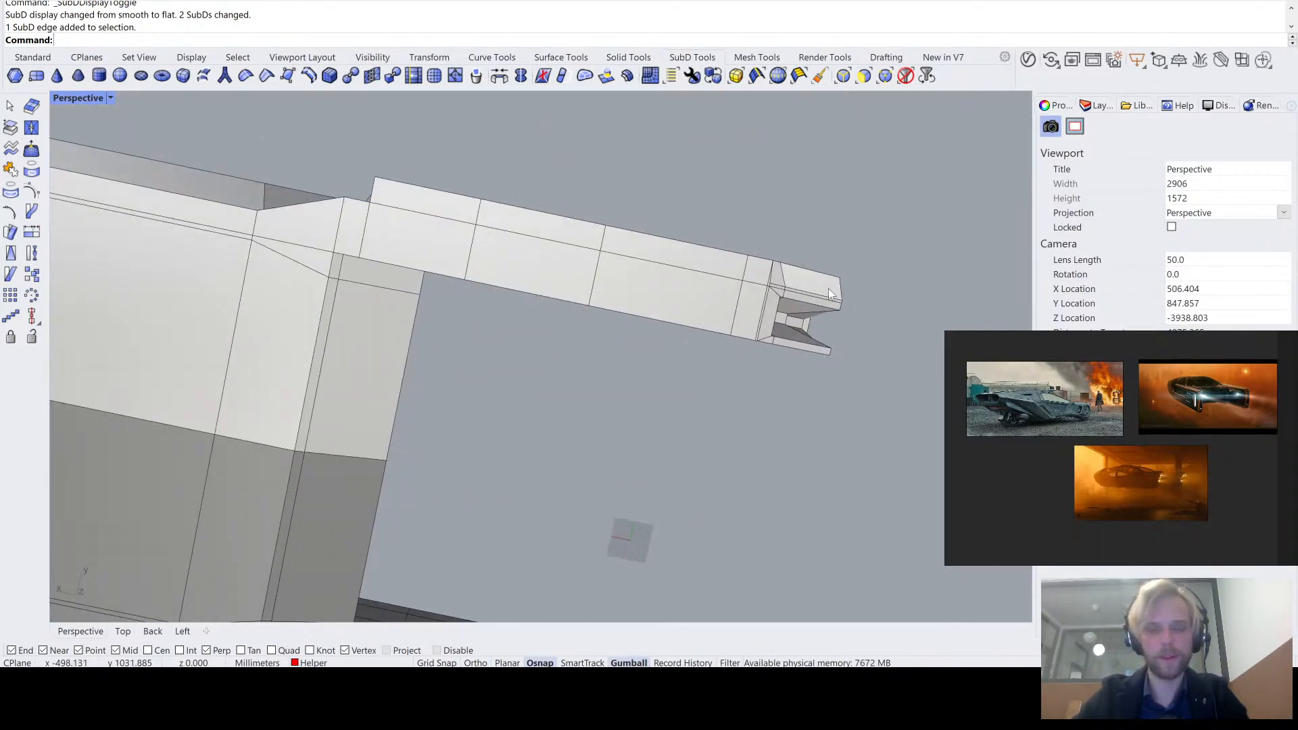
right_drag(829, 289, 614, 323)
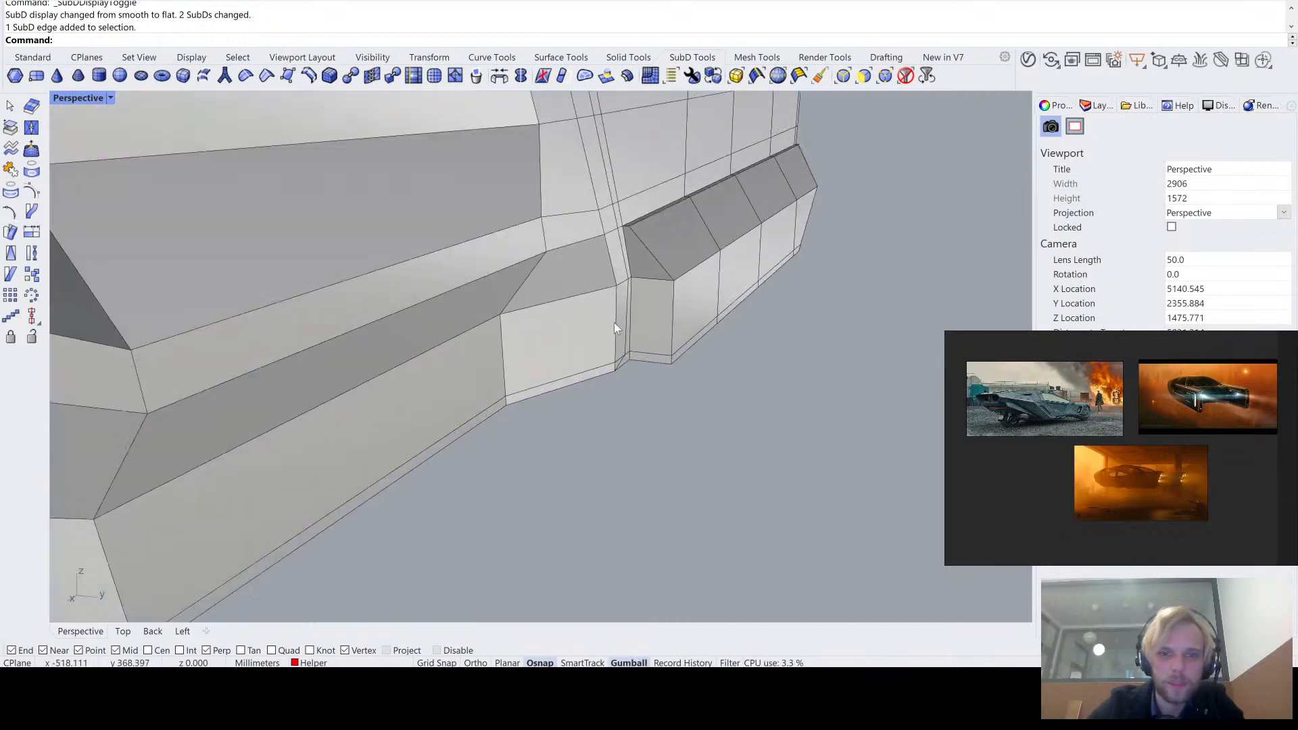
- Select the vertical edges at the band's outer front corner and move them inward along Y, almost flush with the body
scroll(614, 323, up, 5)
ctrl+shift+click(655, 414)
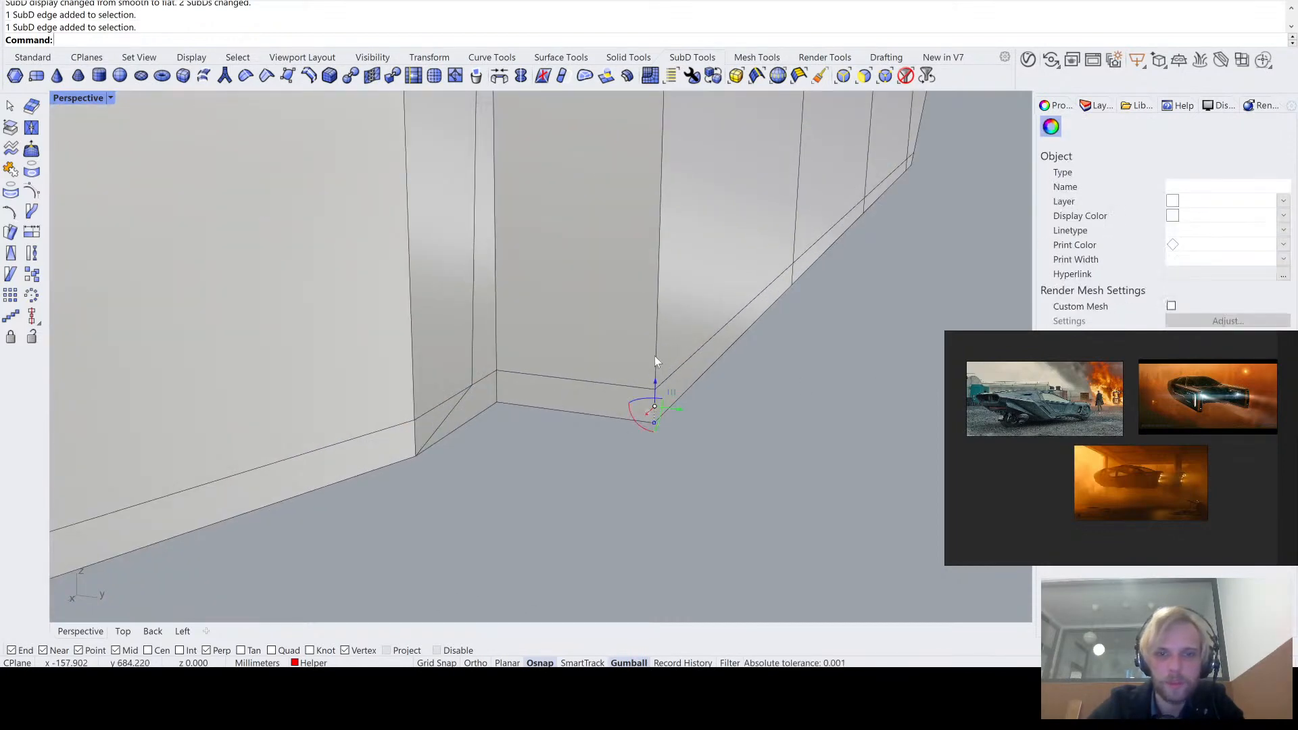
ctrl+shift+click(657, 318)
right_drag(657, 318, 633, 274)
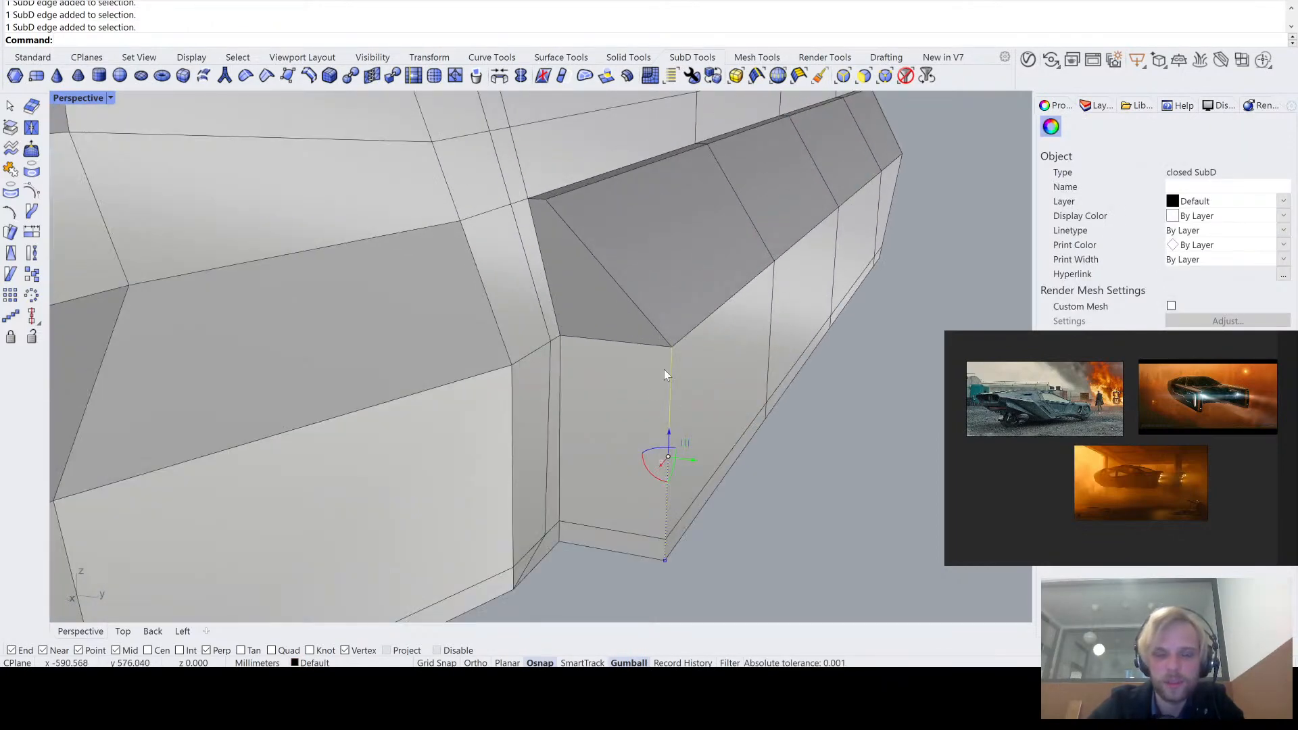
right_drag(664, 369, 735, 445)
drag(735, 445, 632, 430)
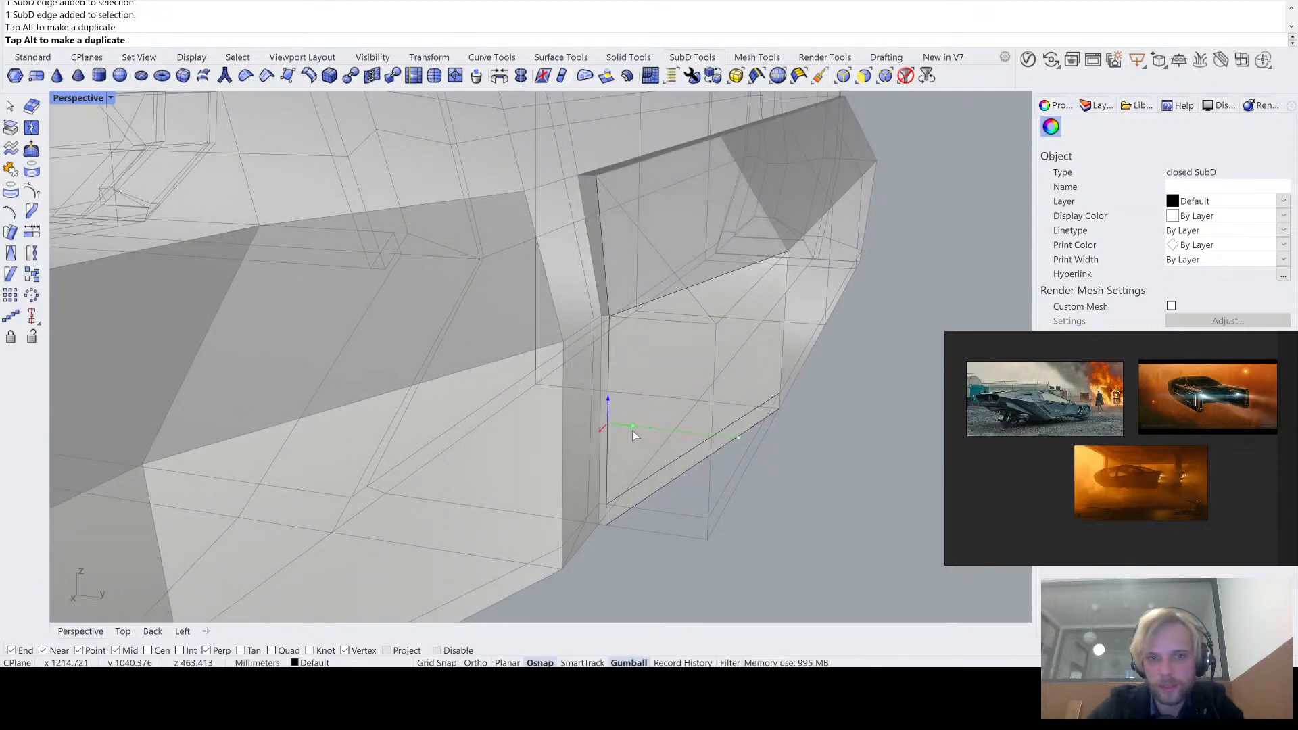
scroll(599, 176, up, 3)
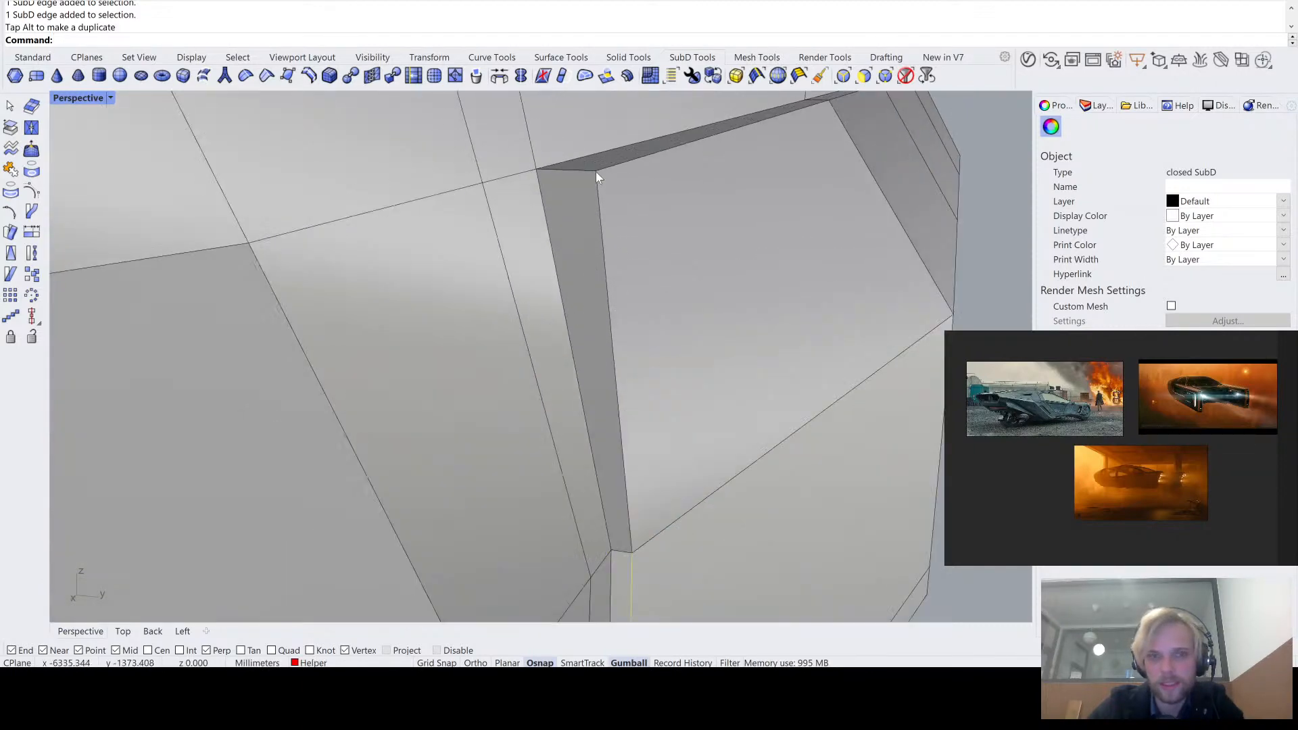
key(Escape)
- Move the band's upper front corner vertex inward along Y to narrow the top ledge
ctrl+shift+click(596, 174)
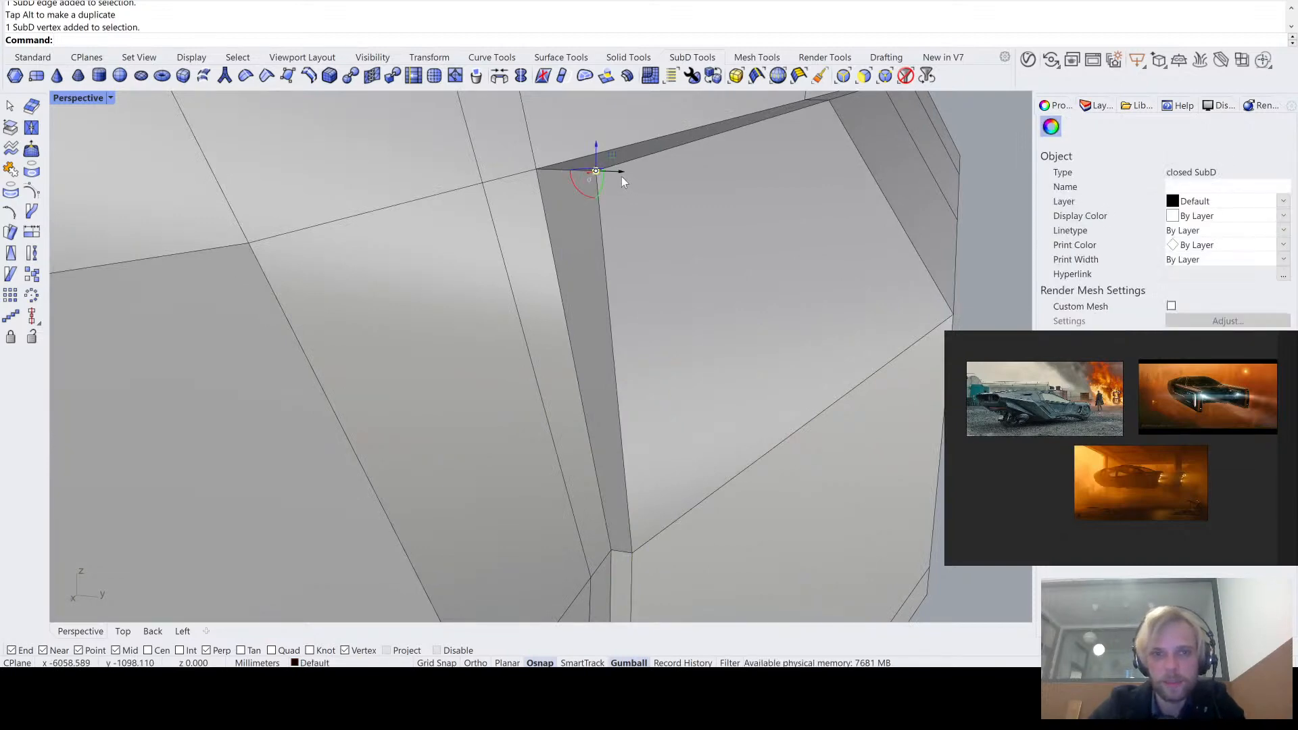
drag(622, 177, 586, 173)
key(Escape)
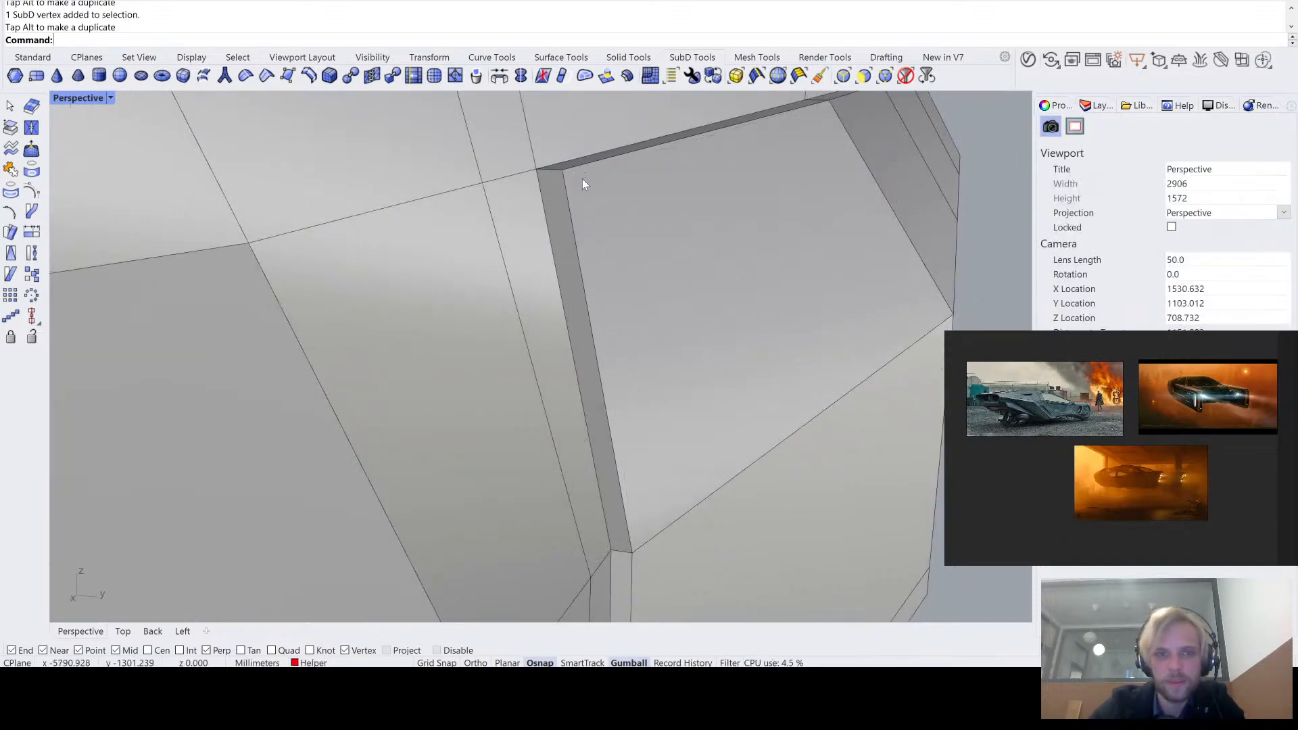
- Review the tapered front end and the whole lower band in smooth and flat display from the tail arm's outer side
scroll(582, 179, down, 5)
right_drag(583, 179, 572, 196)
right_drag(467, 292, 318, 310)
scroll(484, 217, down, 4)
key(Tab)
scroll(567, 258, up, 5)
scroll(318, 311, down, 7)
mouse_move(513, 376)
shift+right_down()
mouse_move(487, 364)
mouse_move(484, 327)
mouse_move(522, 355)
shift+right_up()
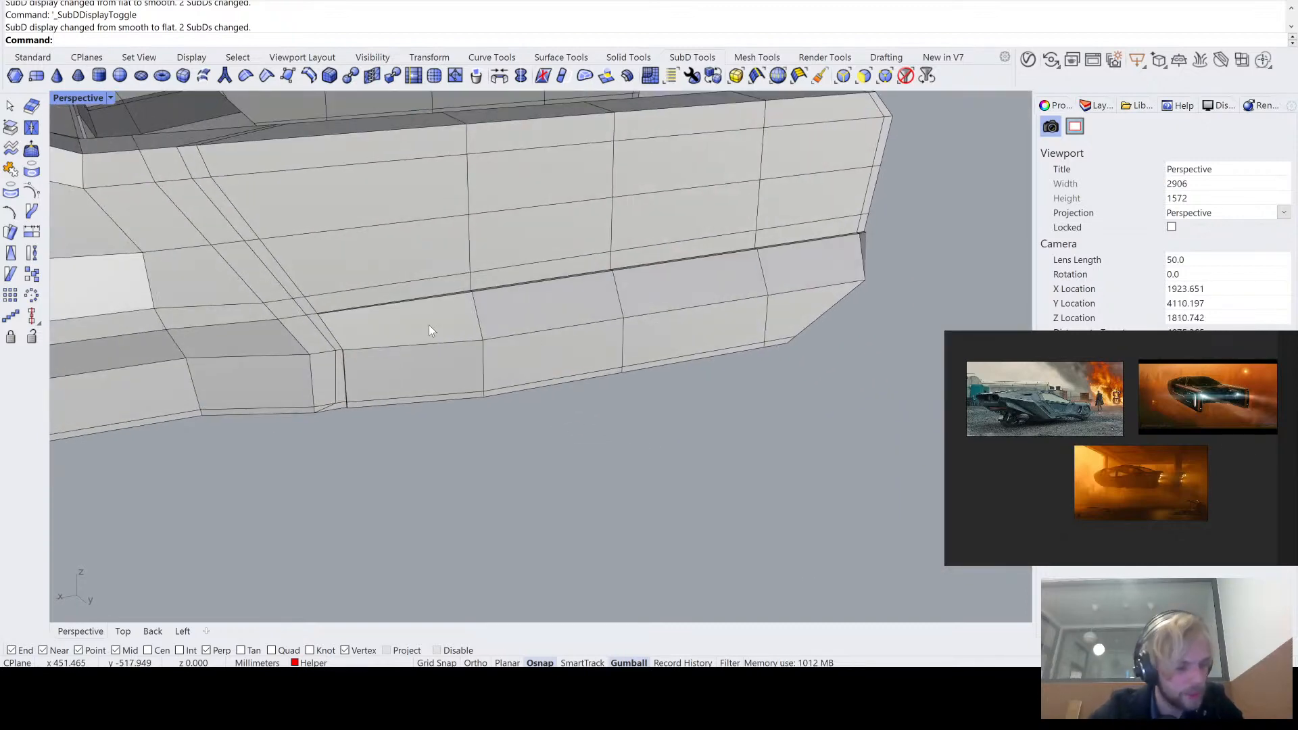
mouse_move(445, 328)
right_down()
mouse_move(415, 334)
mouse_move(428, 336)
right_up()
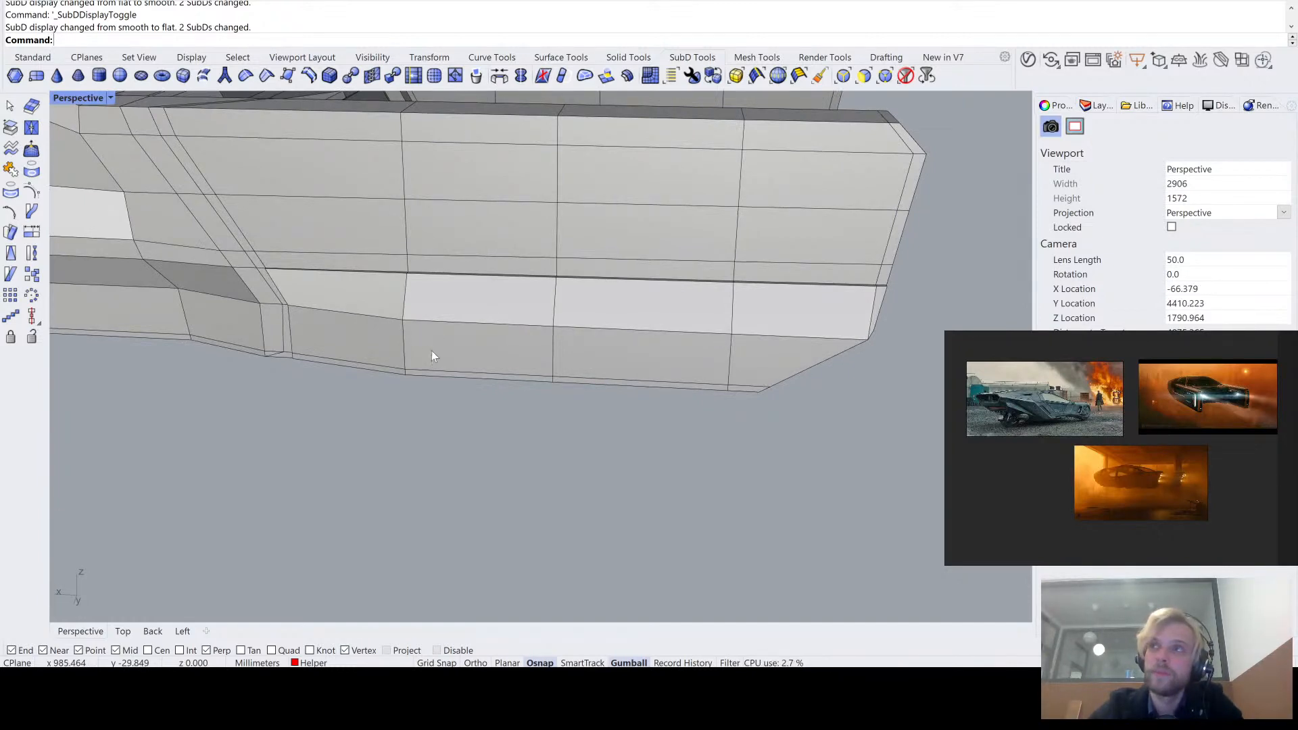
- Inspect the tail arm's lower band from the outer side and the rear in smooth and flat display
right_drag(456, 340, 541, 385)
key(Tab)
scroll(566, 396, up, 5)
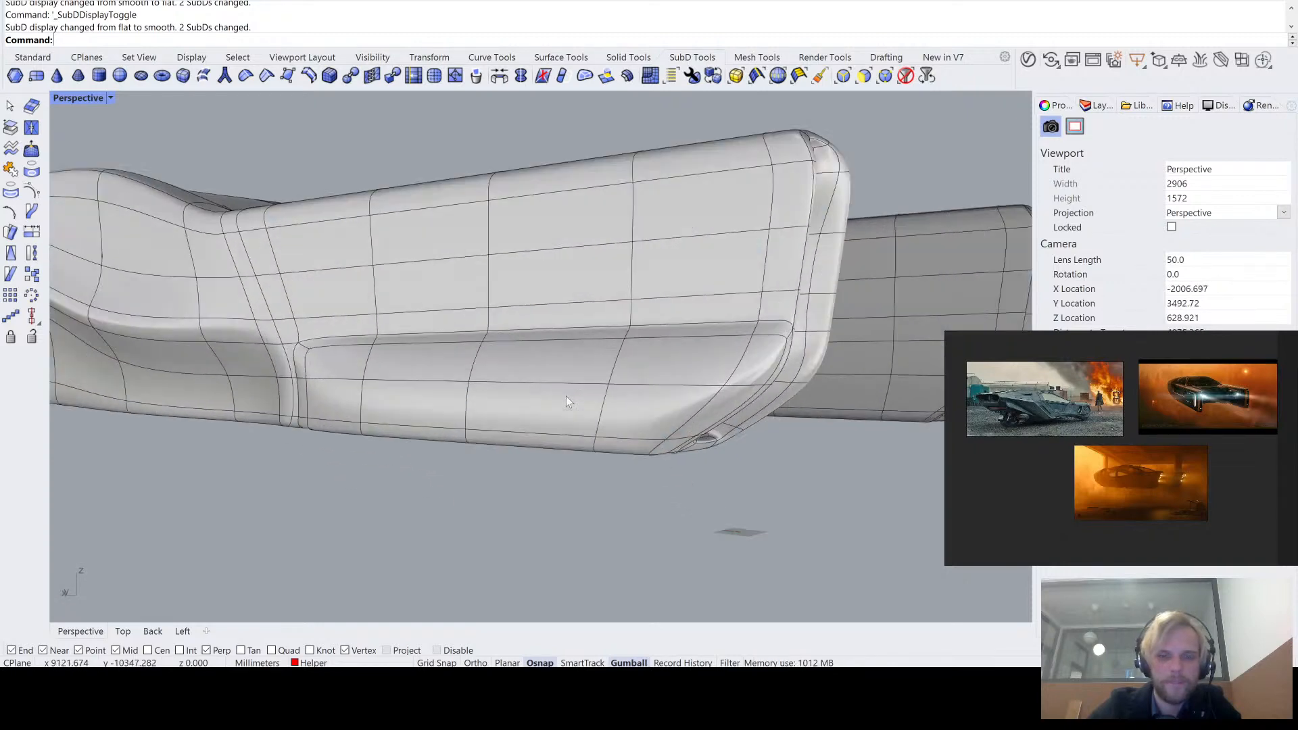
key(Tab)
key(Tab)
key(Tab)
right_drag(610, 407, 435, 315)
scroll(352, 347, up, 4)
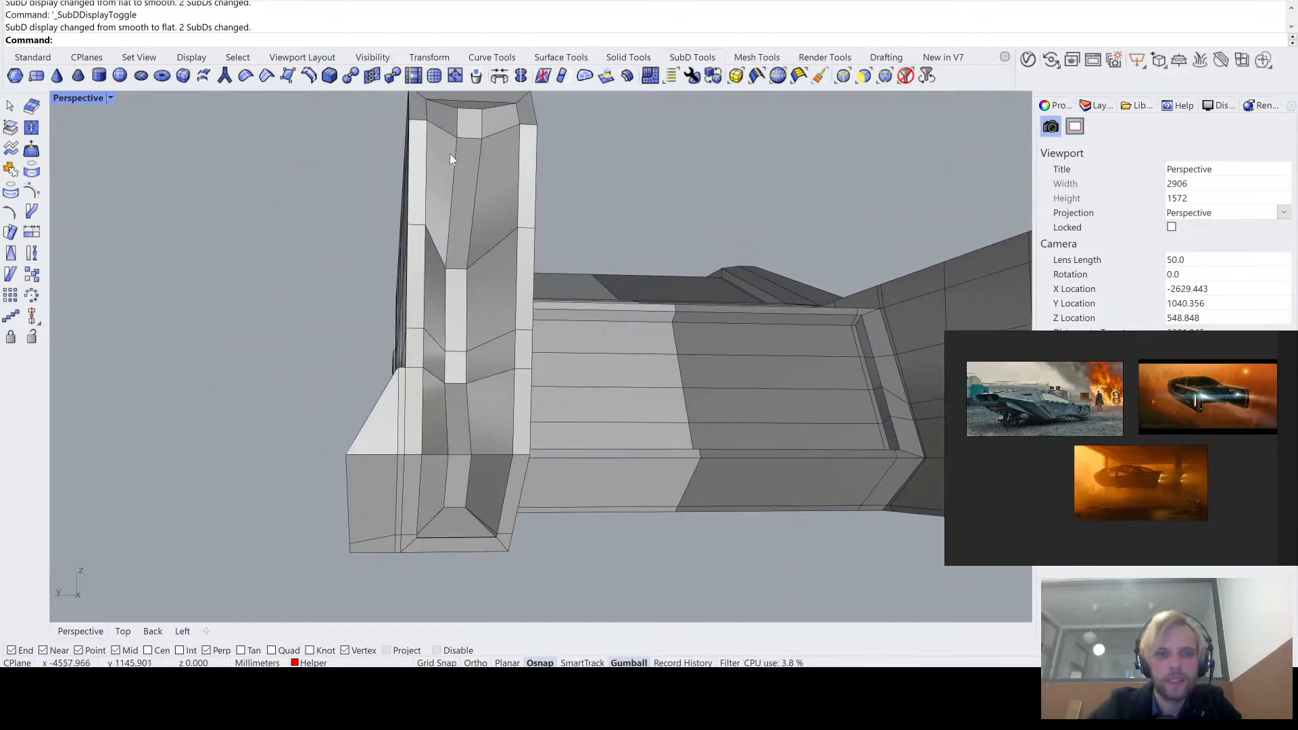
- Move the upper vertex at the band's outer rear corner inward along Y, closer to the tail arm
right_drag(361, 481, 207, 299)
scroll(684, 358, up, 2)
ctrl+shift+click(666, 355)
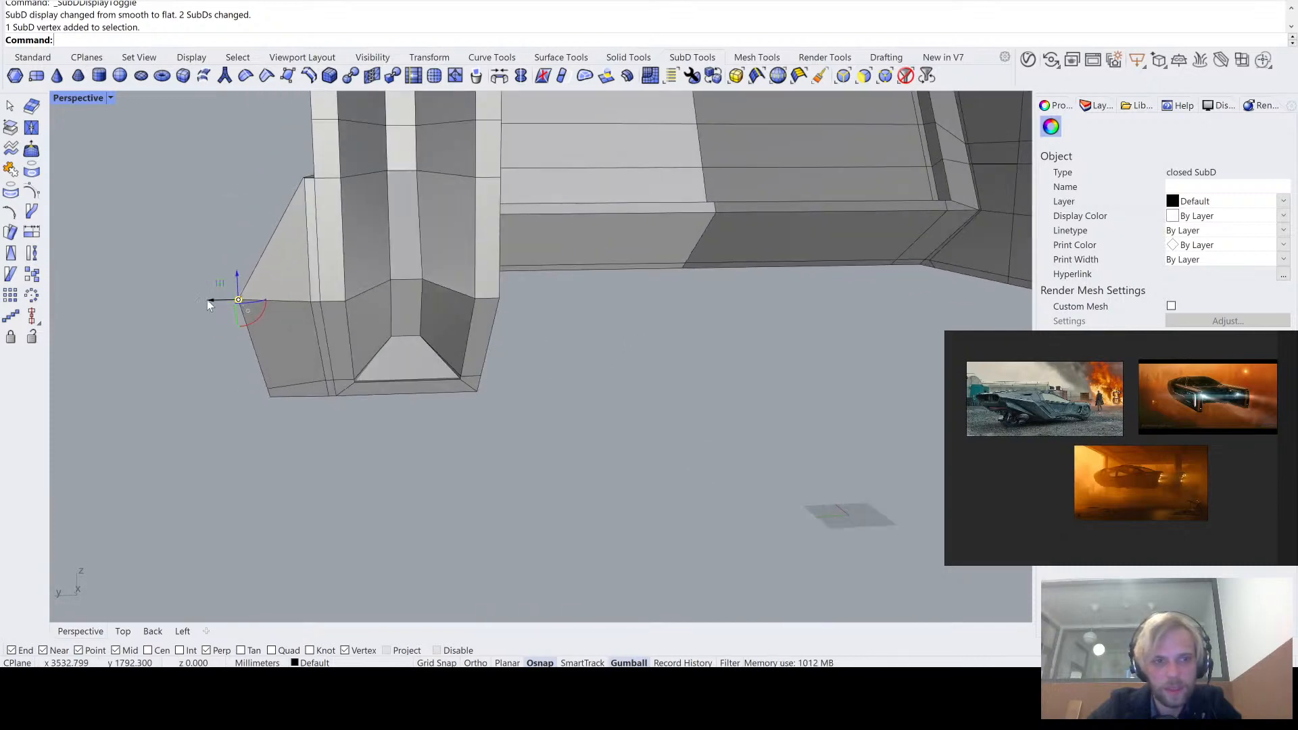
drag(208, 300, 269, 313)
right_drag(269, 313, 274, 440)
click(272, 428)
- Move the lower vertex at the band's outer rear corner inward along Y to taper the rear end
click(264, 389)
drag(277, 445, 369, 439)
click(422, 476)
right_drag(422, 476, 347, 464)
ctrl+shift+click(339, 359)
click(348, 464)
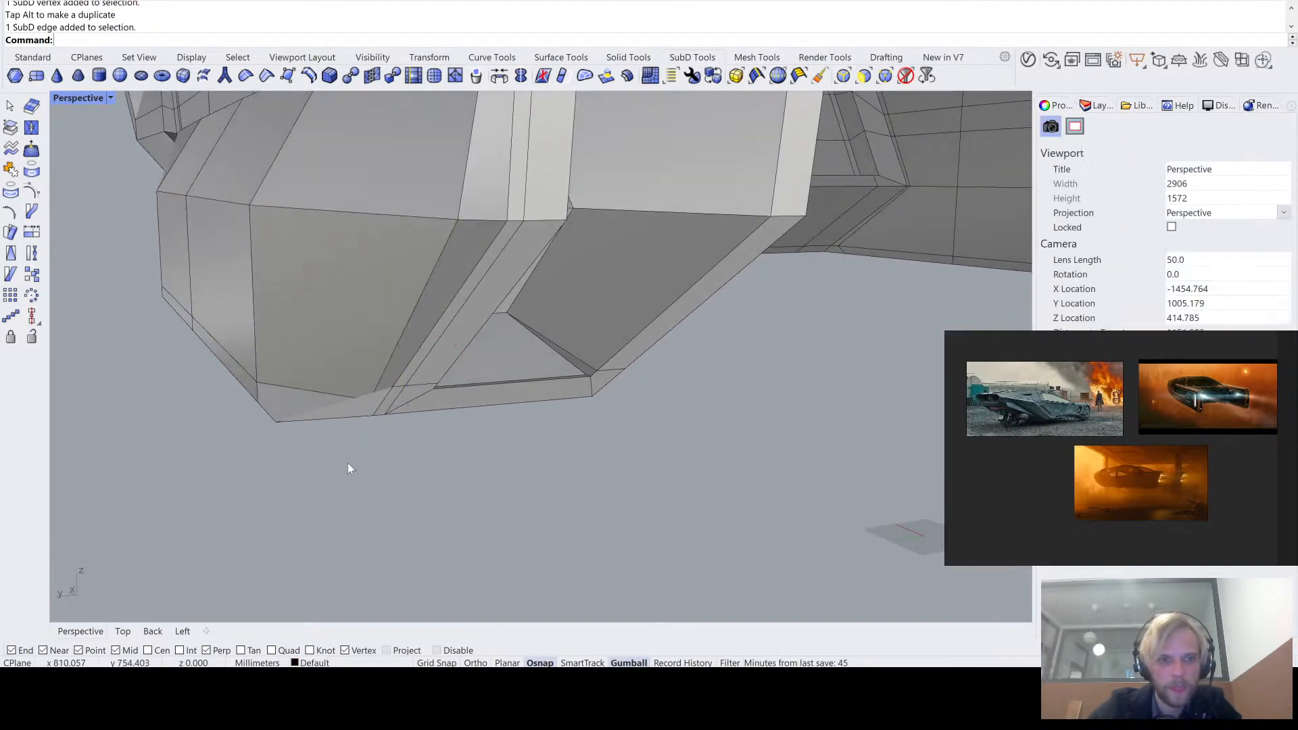
- Pull the protruding bottom-edge vertex at the band's rear end inward along Y and check the corner in smooth display
scroll(286, 426, up, 4)
ctrl+shift+click(274, 425)
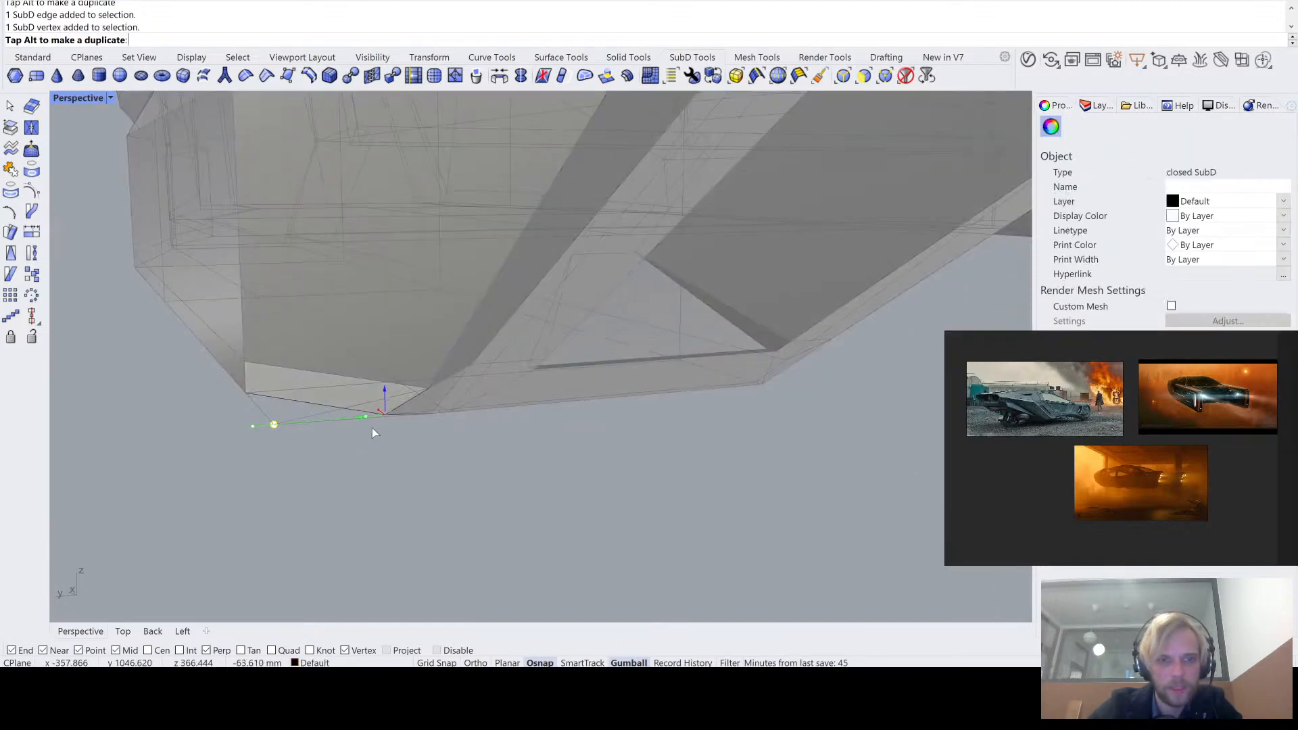
click(399, 426)
right_drag(399, 426, 540, 243)
key(Tab)
key(Tab)
right_drag(653, 317, 609, 281)
right_drag(541, 192, 513, 320)
- Select the four vertices on the outer side of the band's rear section and shift them together along Y
ctrl+shift+click(598, 411)
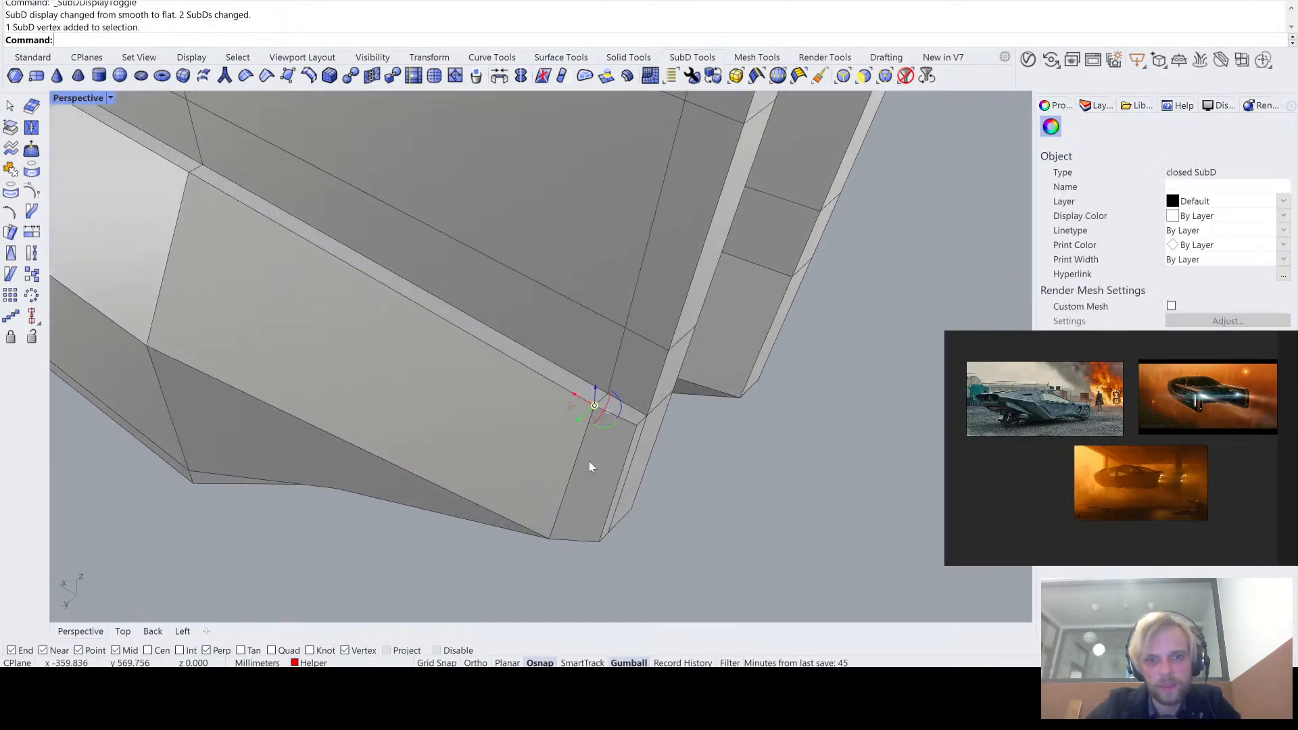
right_drag(589, 461, 453, 161)
ctrl+shift+click(365, 296)
scroll(304, 359, up, 4)
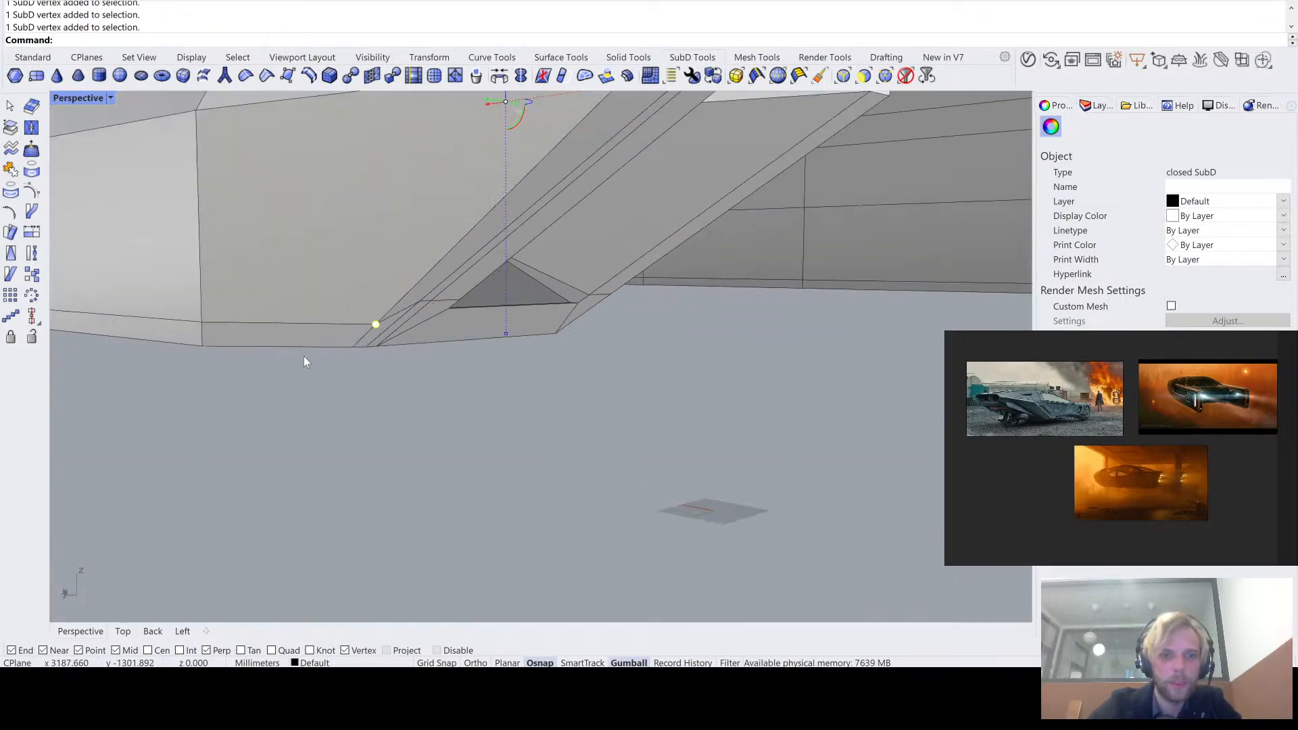
right_drag(304, 359, 425, 240)
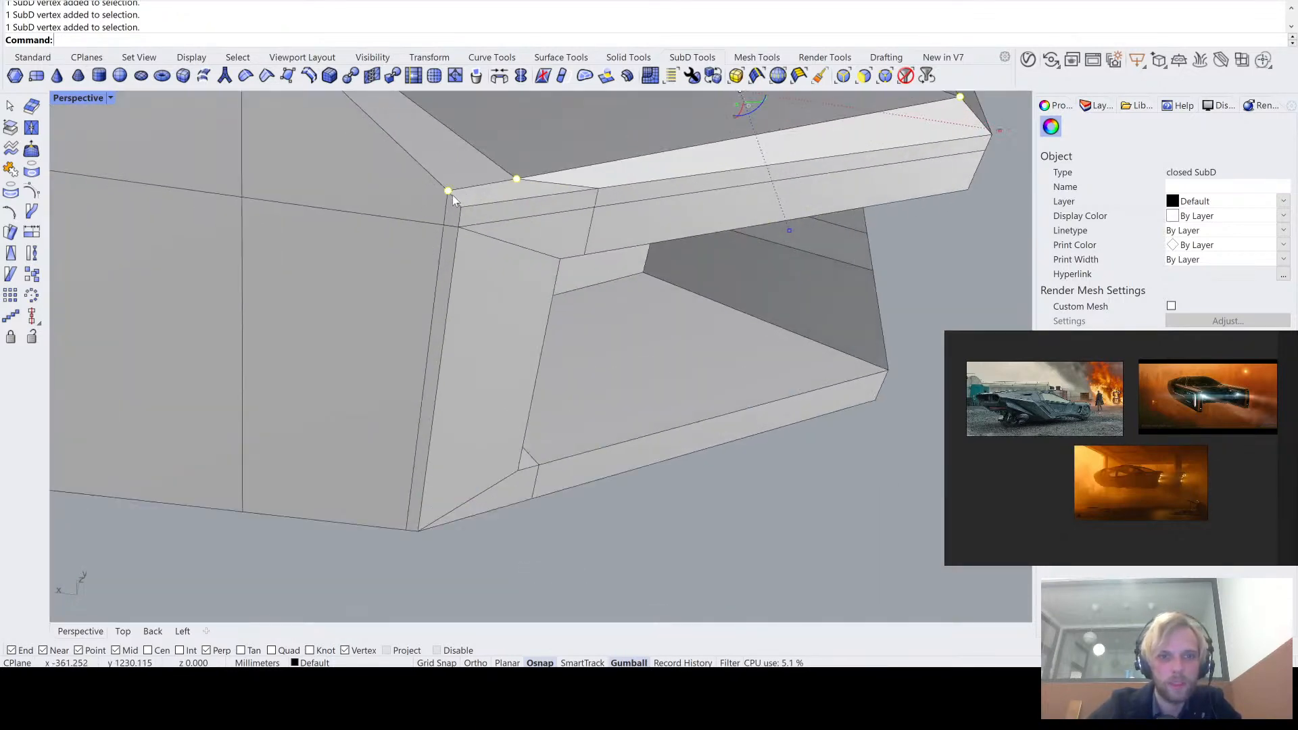
right_drag(453, 198, 398, 323)
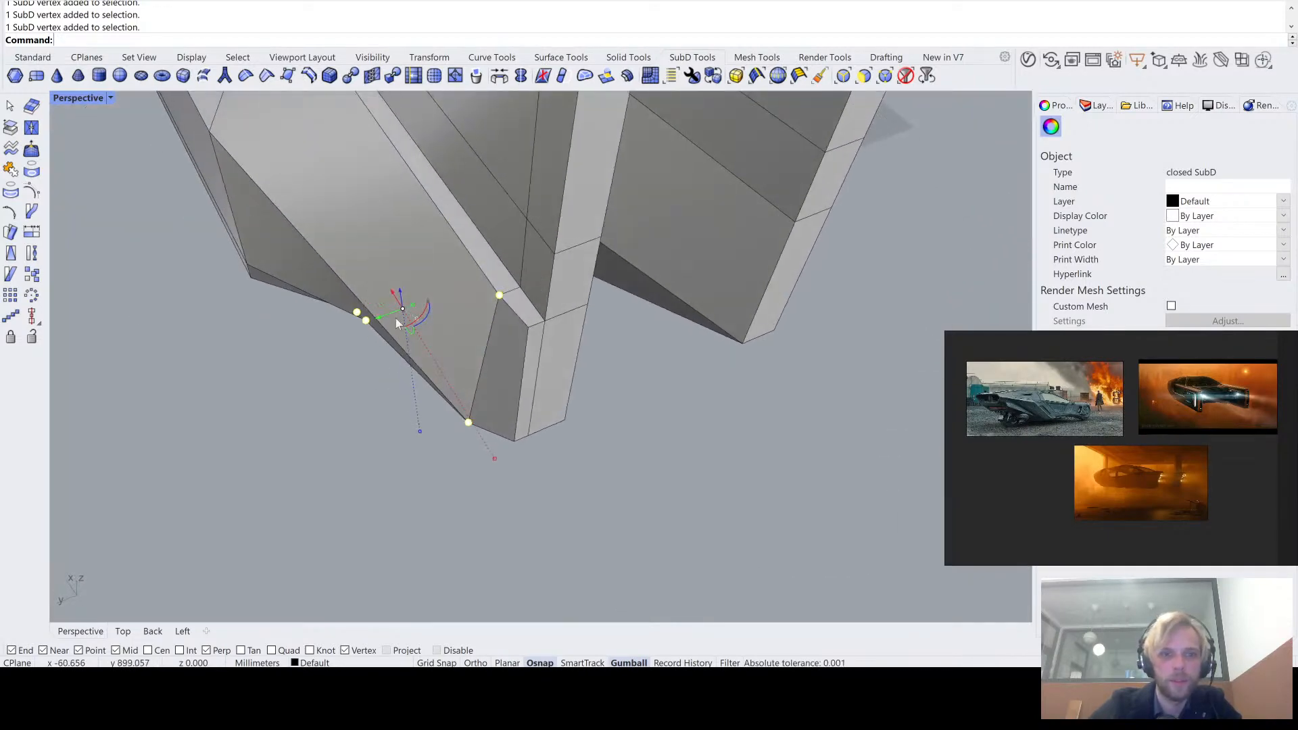
scroll(402, 310, up, 2)
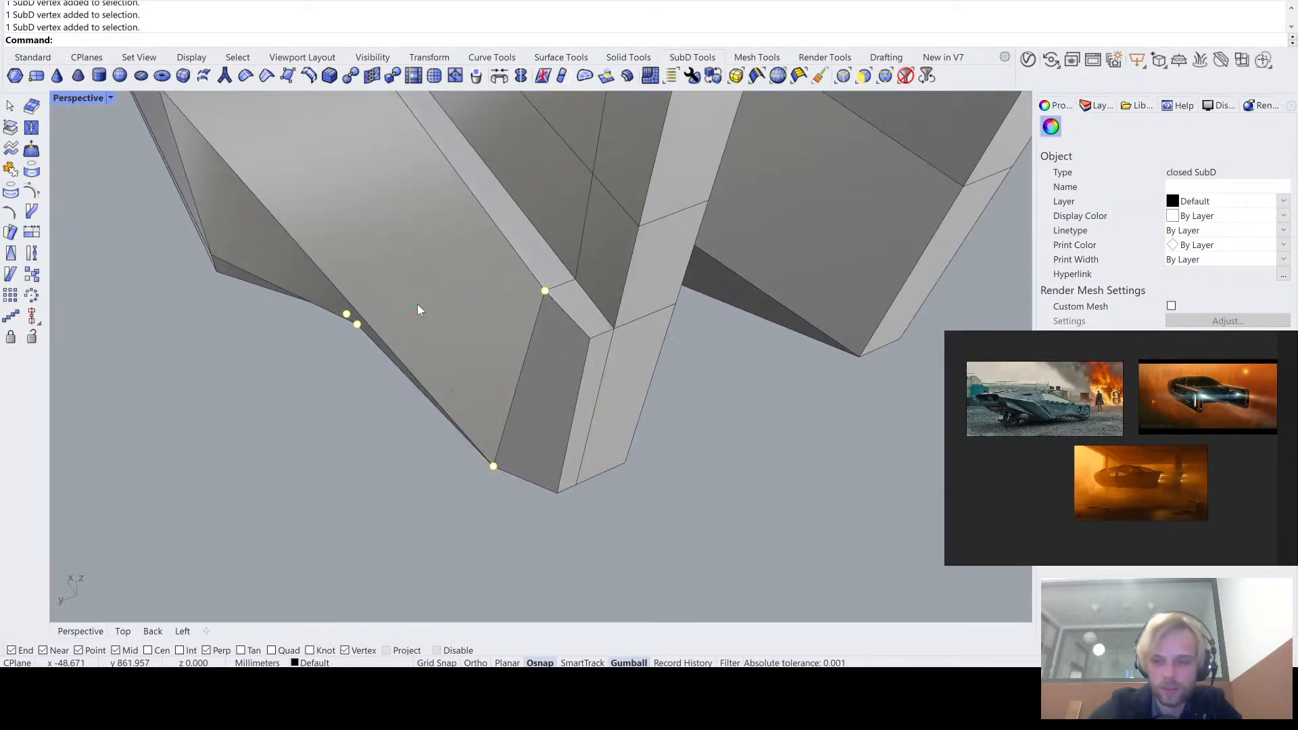
click(300, 517)
right_drag(300, 516, 484, 225)
key(Tab)
key(Tab)
- Try to move the vertical edge at the band's first intermediate section along Y
ctrl+shift+click(506, 318)
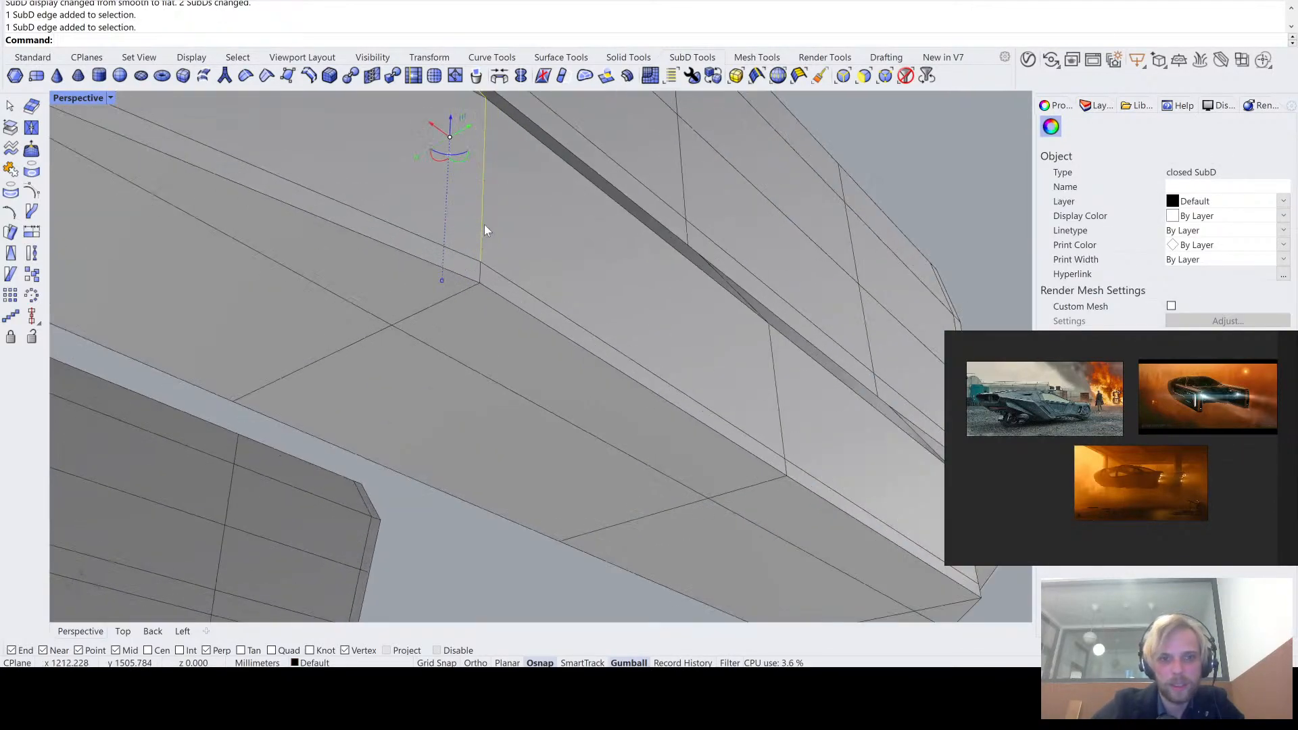
ctrl+shift+click(481, 278)
right_drag(481, 282, 466, 457)
drag(460, 447, 466, 455)
key(ctrl+z)
- Reposition the vertical edge at the band's first intermediate section so the outer side runs straighter behind the front corner
ctrl+shift+click(465, 469)
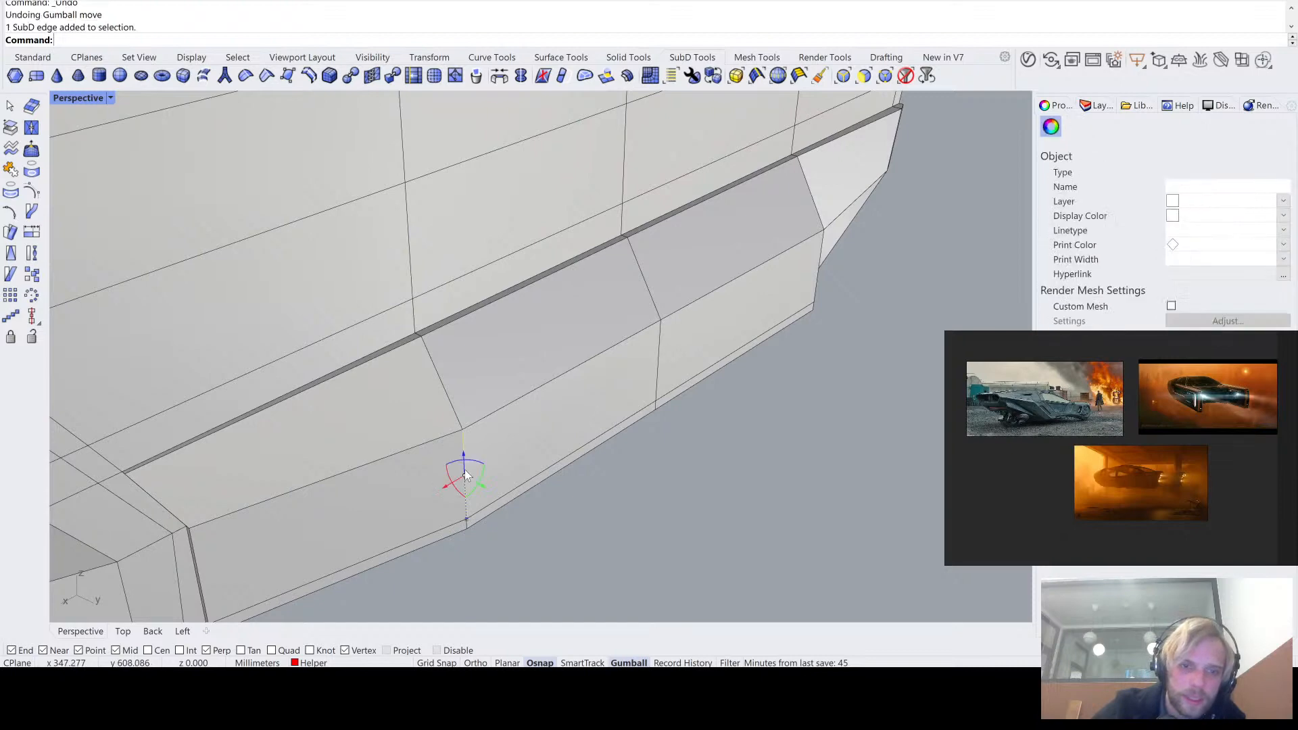
right_drag(465, 469, 477, 399)
ctrl+shift+click(453, 349)
scroll(452, 348, down, 6)
drag(553, 493, 511, 479)
click(696, 524)
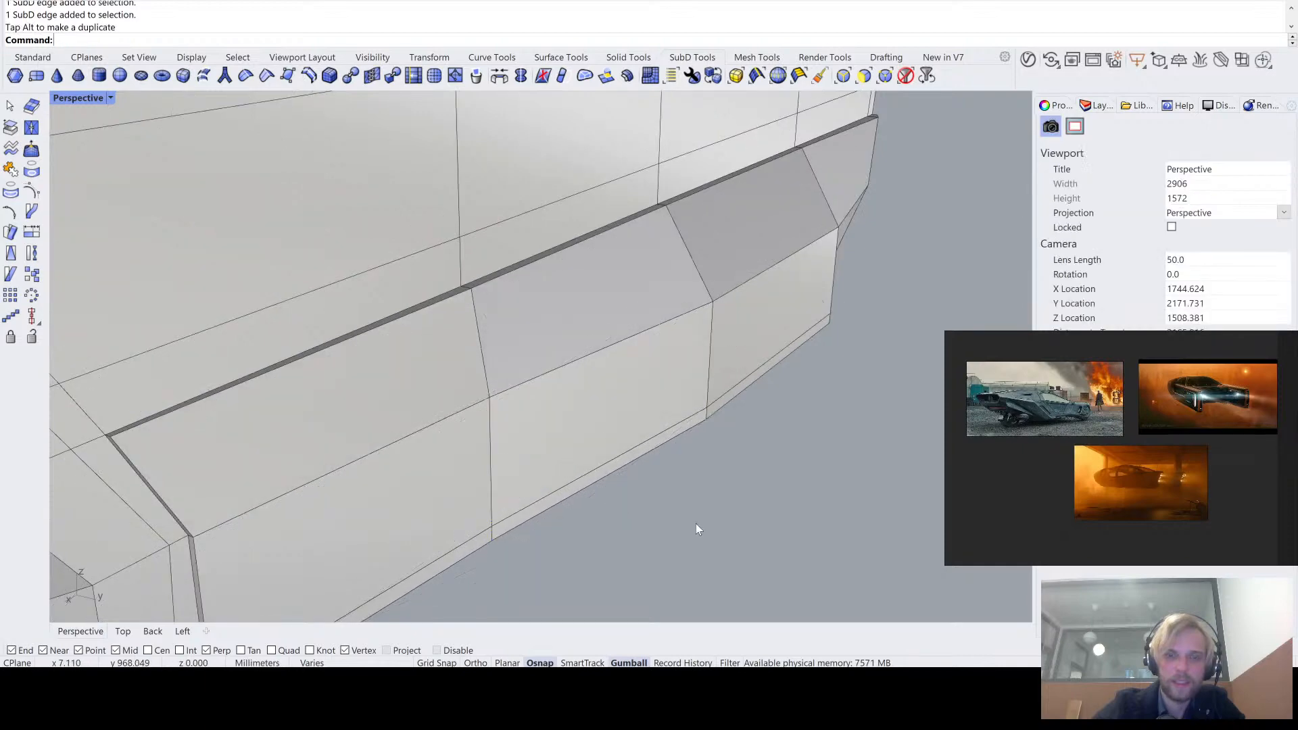
- Examine the band's underside and its vertical section edges in smooth and flat display
right_drag(695, 524, 356, 308)
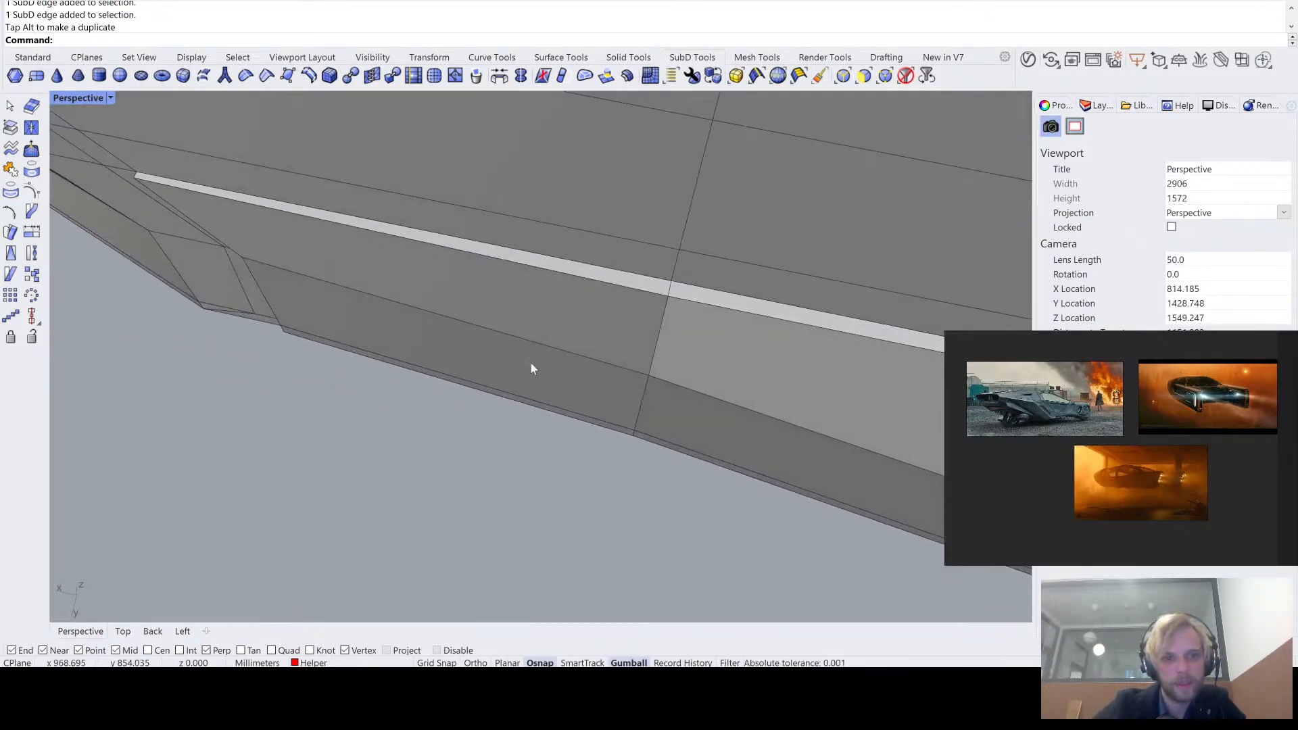
right_drag(531, 368, 294, 214)
key(Tab)
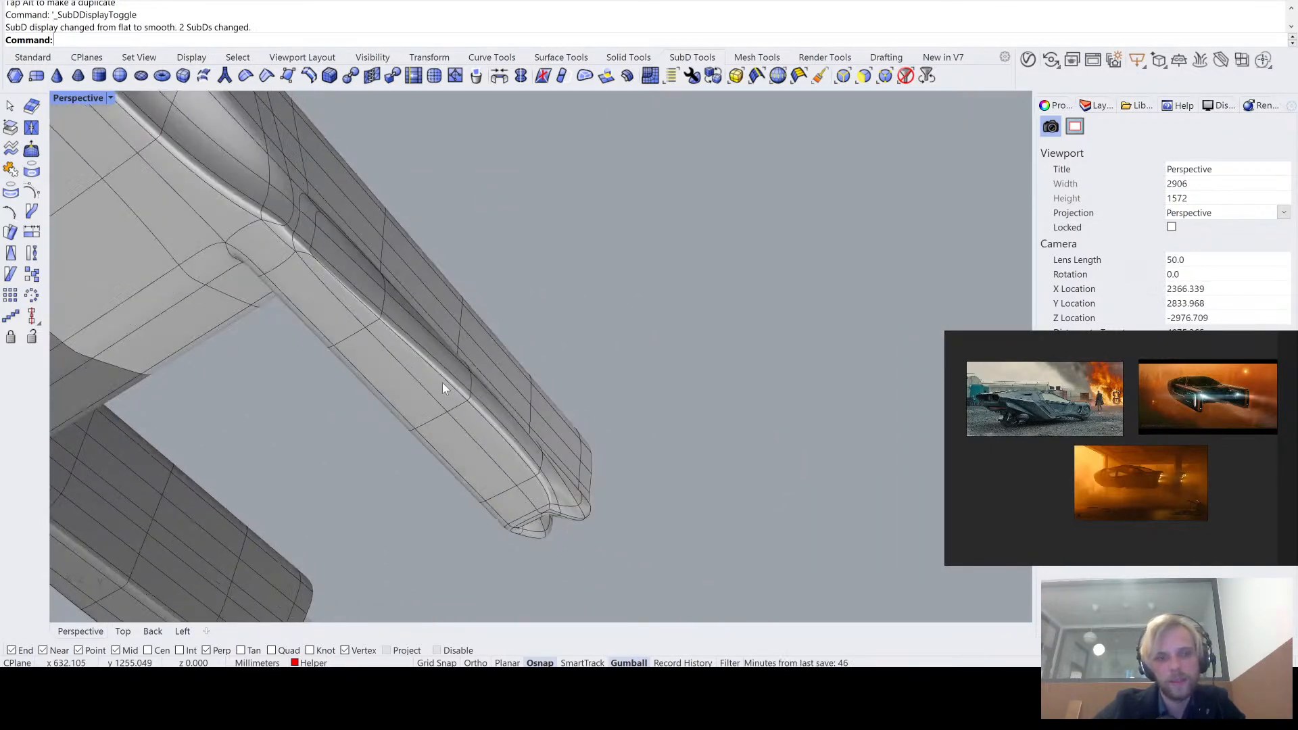
right_drag(444, 386, 383, 315)
key(Tab)
ctrl+shift+click(374, 312)
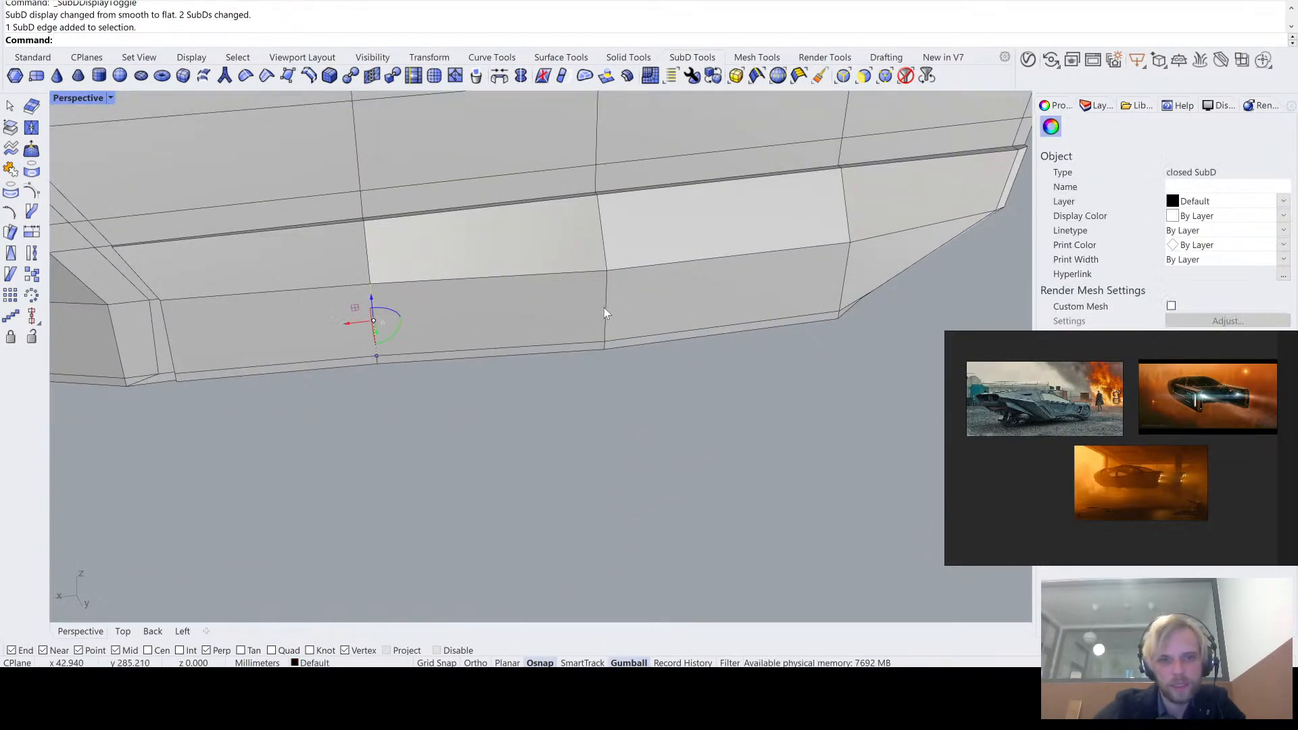
right_drag(605, 308, 561, 389)
click(570, 380)
right_drag(292, 230, 381, 246)
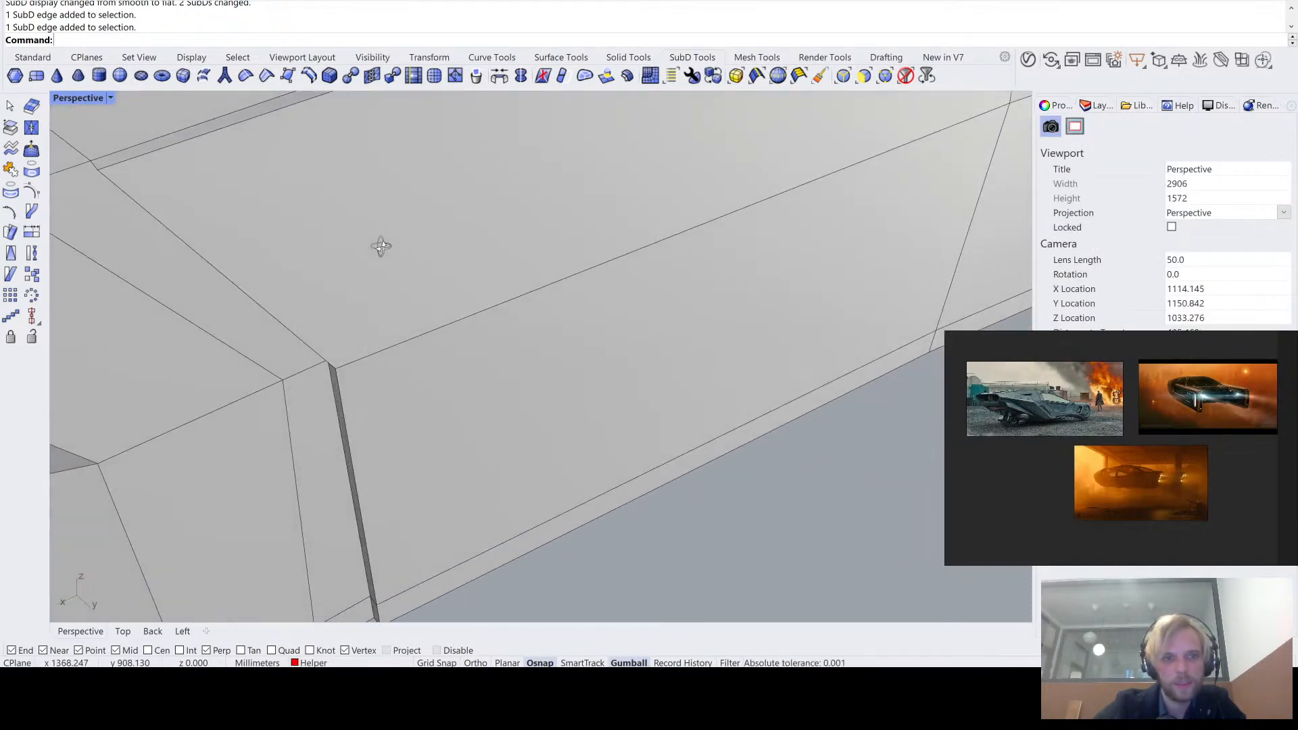
- Select the band's front vertical edge and the next one behind it, and shift both along Y to leave a thin front ledge
click(340, 401)
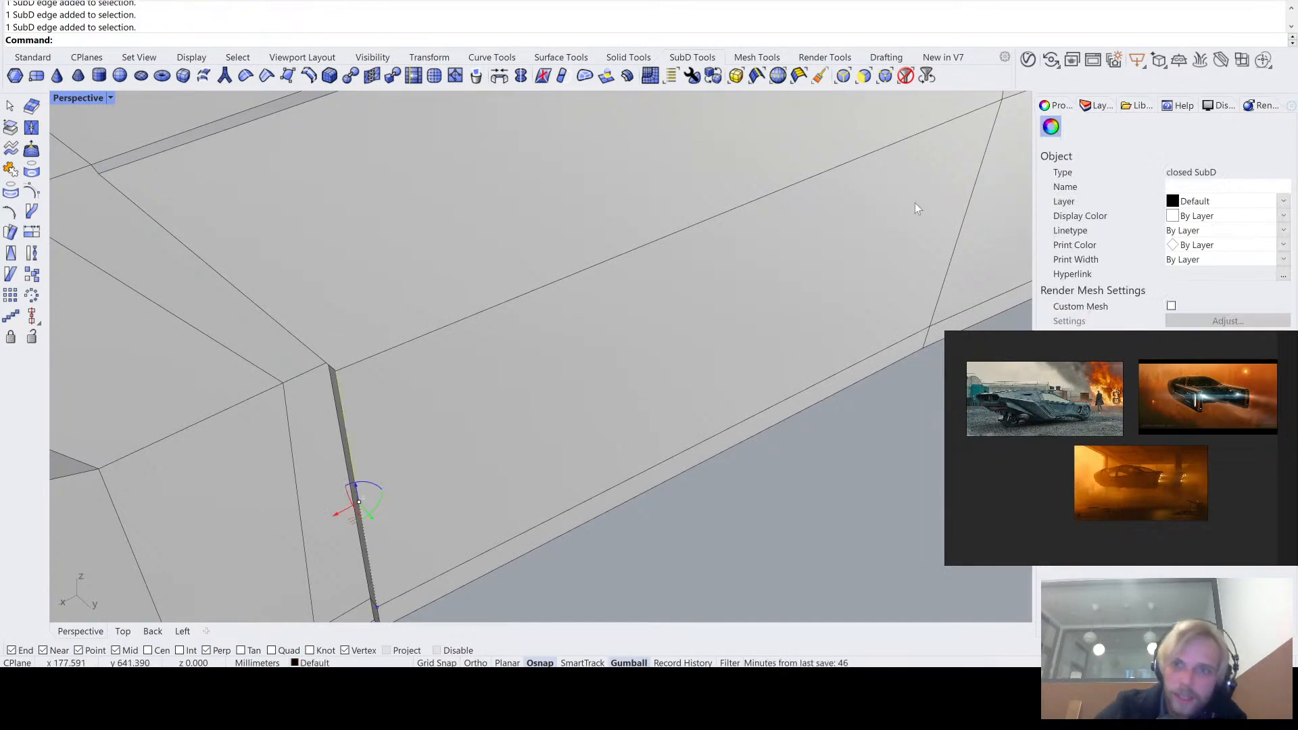
ctrl+shift+click(978, 185)
scroll(978, 185, down, 4)
shift+right_drag(923, 209, 631, 299)
scroll(655, 300, up, 4)
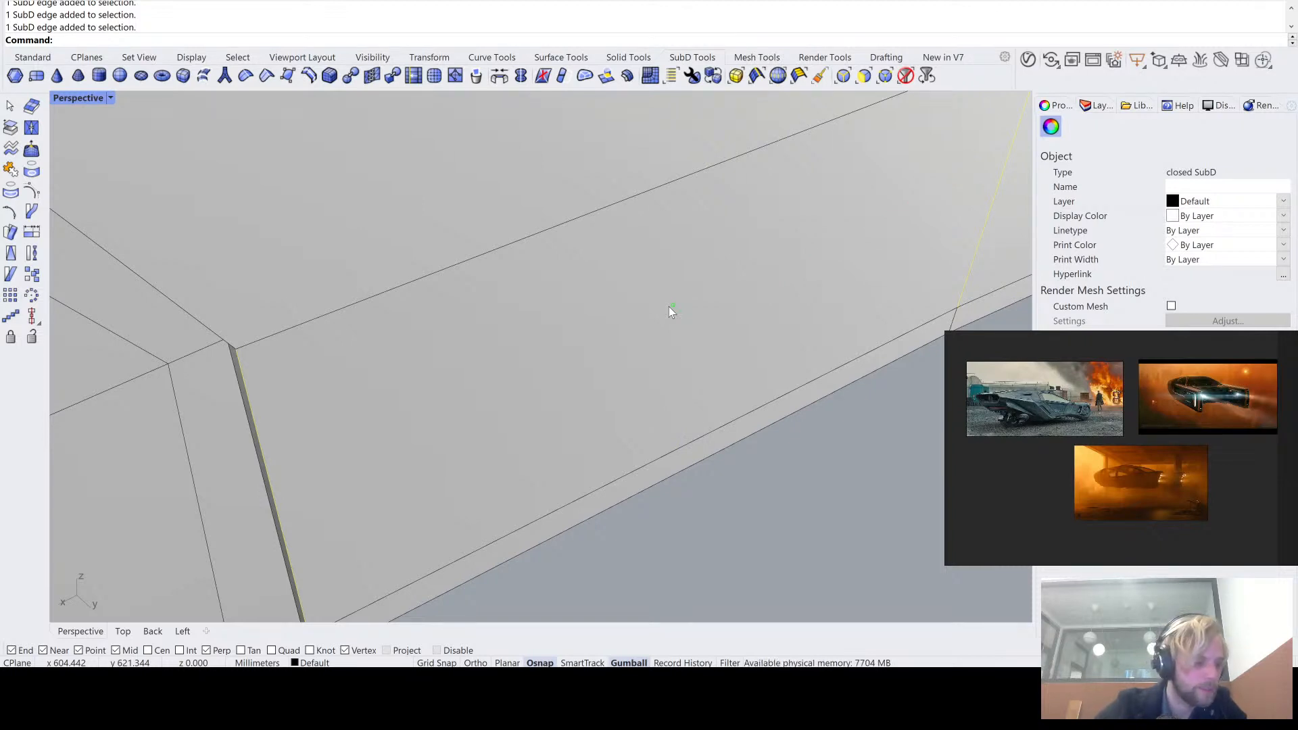
scroll(670, 291, down, 5)
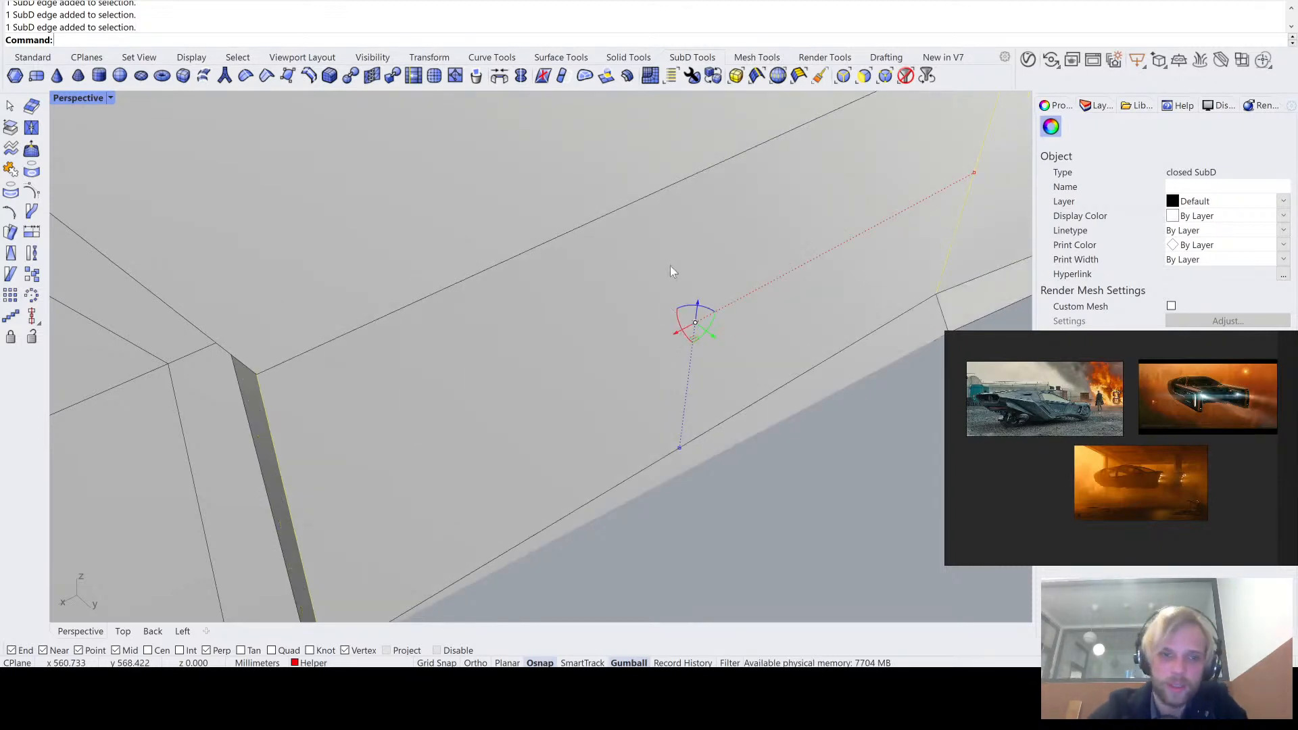
right_drag(639, 247, 692, 191)
scroll(599, 380, up, 2)
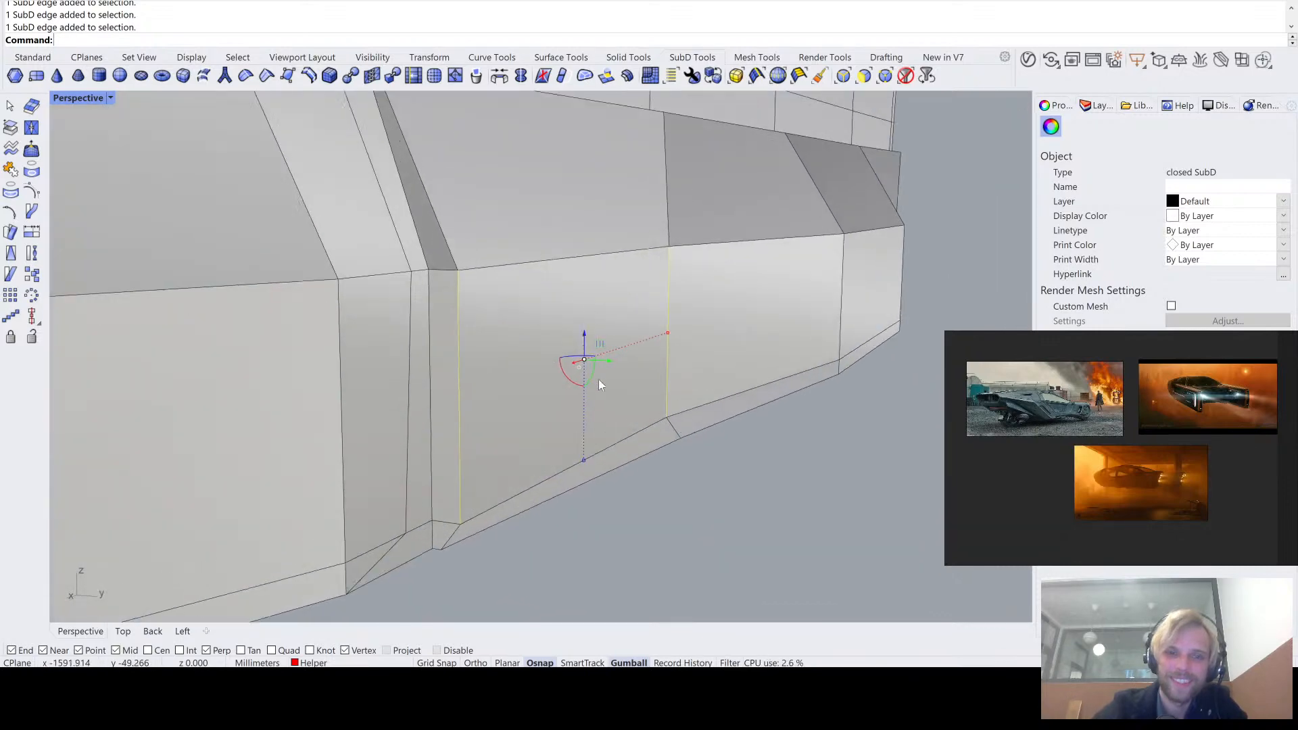
drag(603, 362, 587, 361)
click(695, 465)
right_drag(727, 443, 559, 423)
scroll(671, 431, down, 7)
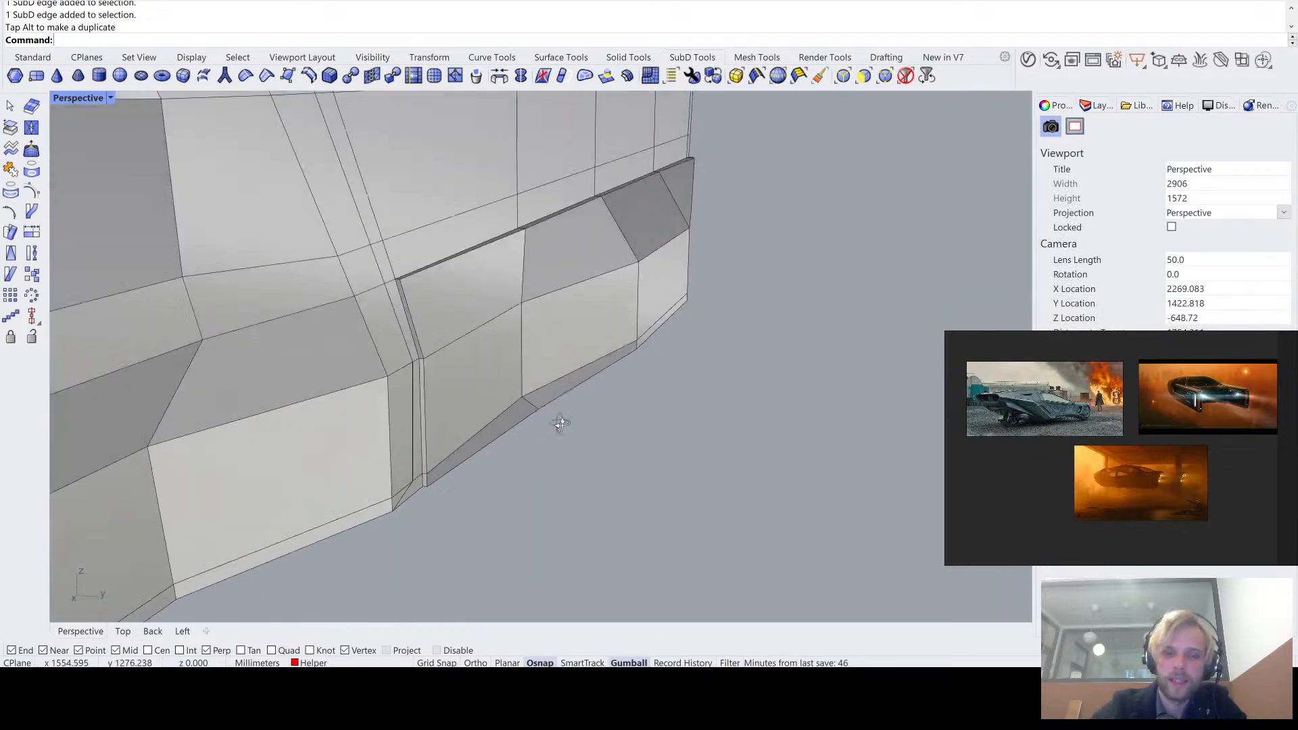
- Move the bottom-edge vertex at the band's first intermediate section inward along Y to line up with the side above it
scroll(565, 364, up, 7)
key(Tab)
right_drag(565, 364, 599, 385)
key(Tab)
scroll(603, 292, down, 4)
scroll(573, 347, up, 5)
ctrl+shift+click(574, 349)
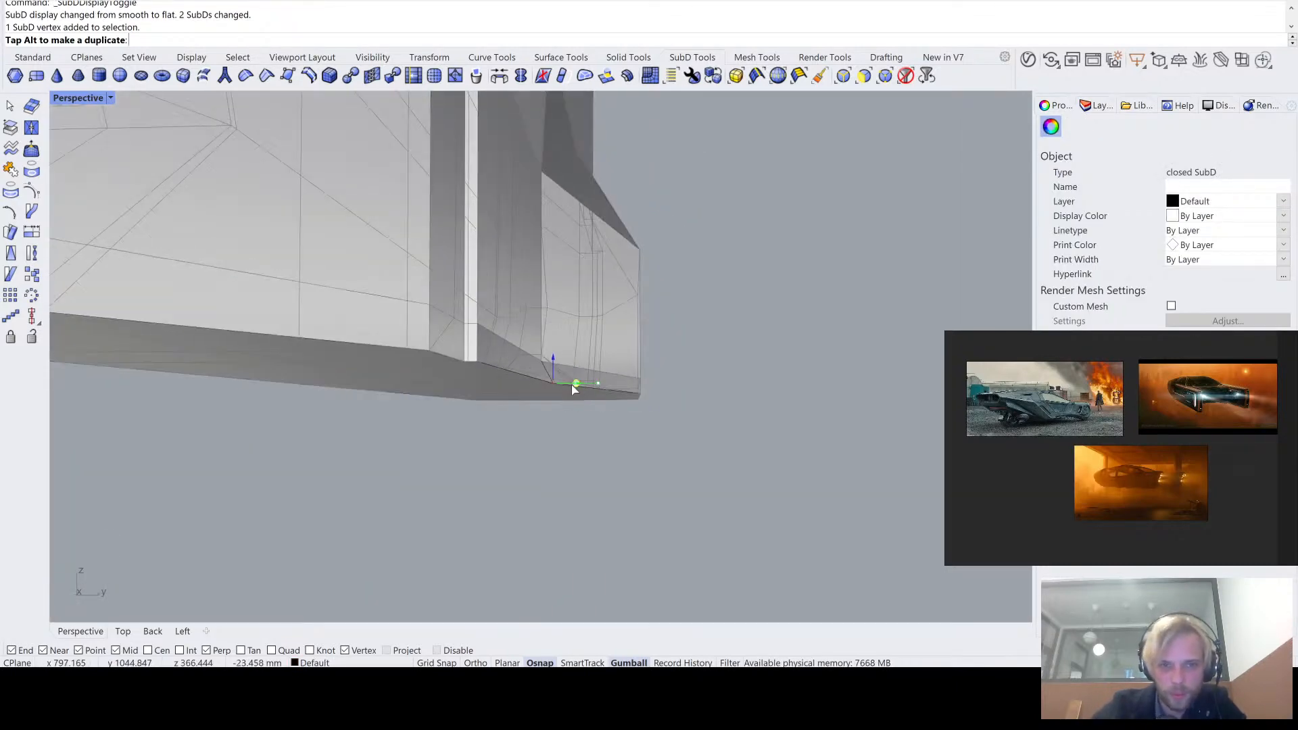
drag(562, 389, 560, 389)
right_drag(560, 389, 560, 353)
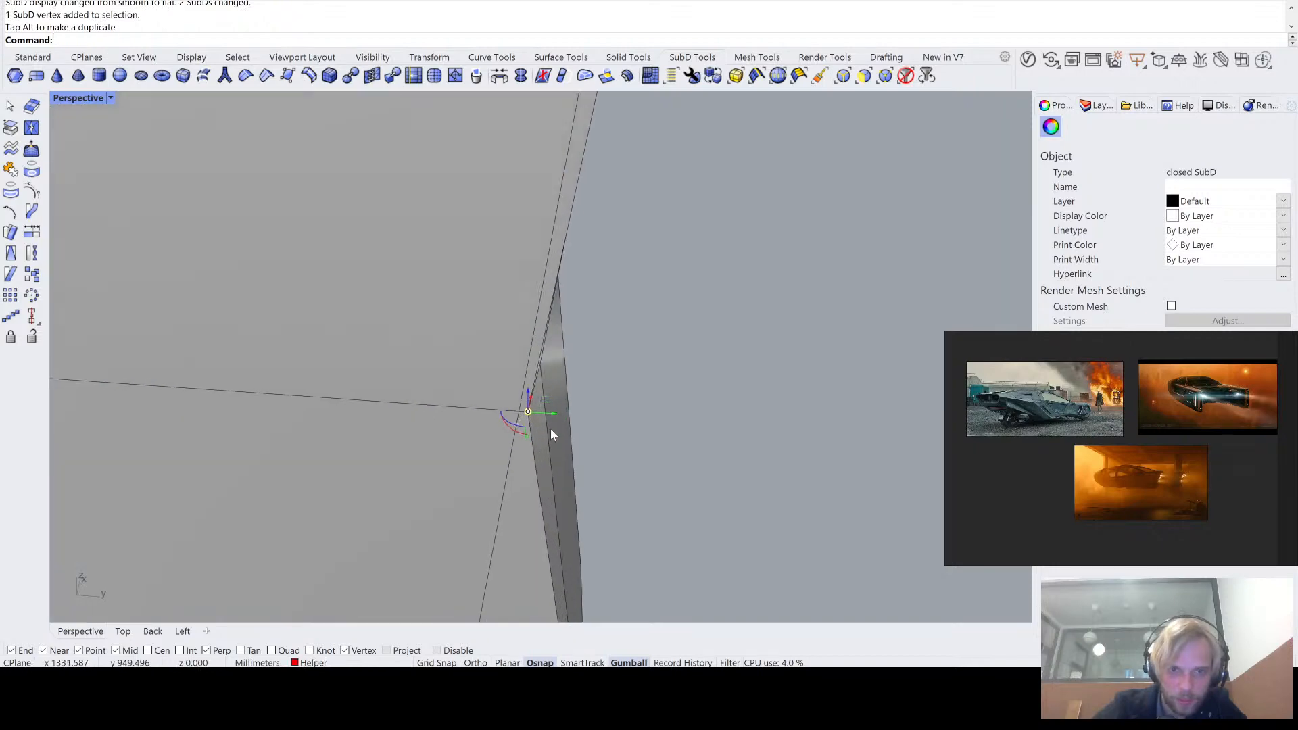
drag(549, 413, 548, 413)
click(683, 324)
- Inspect the step at the band's front corner, close up and from a distance, in smooth and flat display
right_drag(683, 325, 434, 280)
scroll(603, 368, down, 4)
key(Tab)
key(Tab)
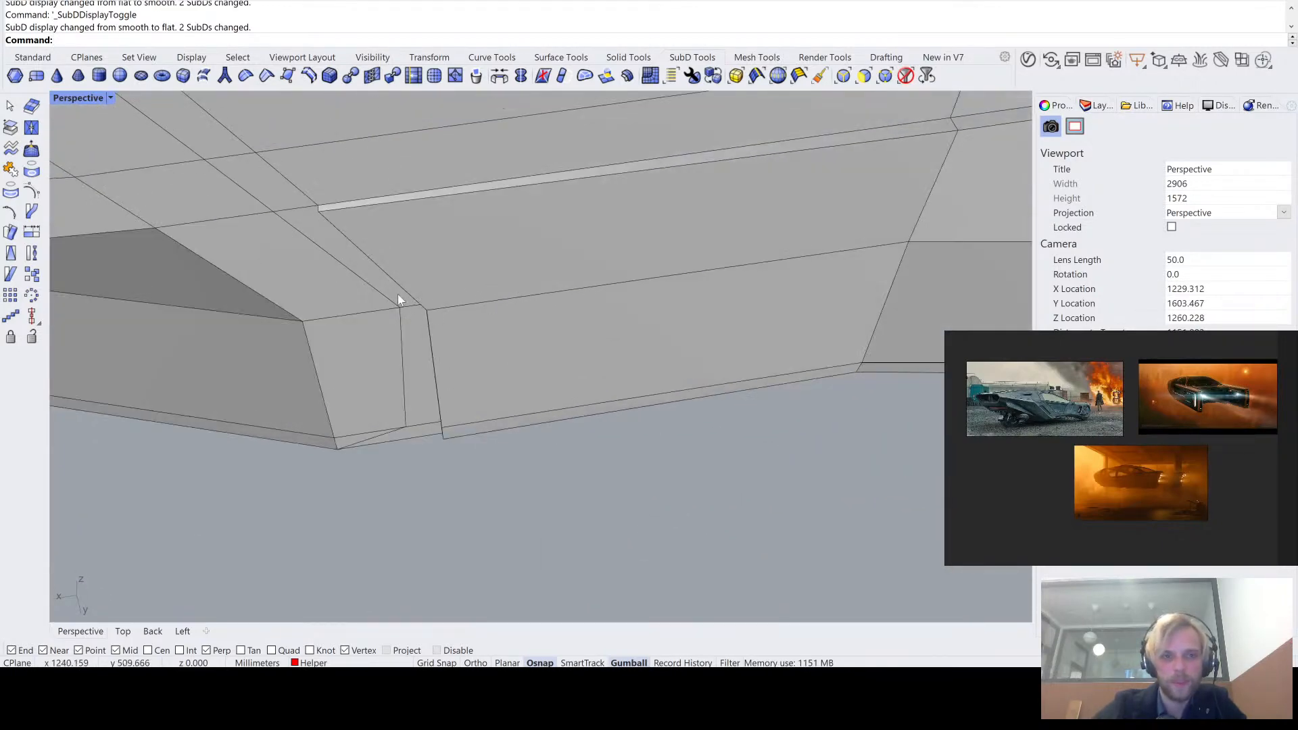
key(Tab)
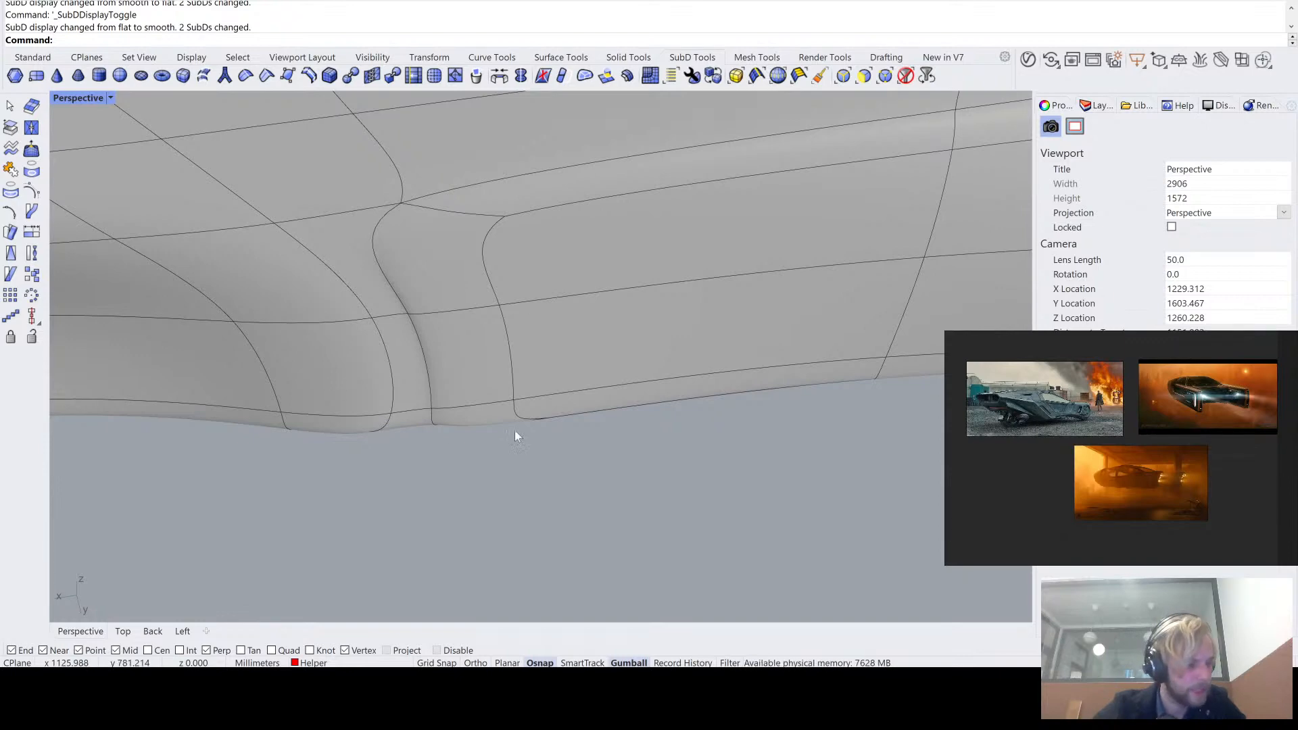
right_drag(515, 431, 487, 238)
key(Tab)
scroll(473, 314, down, 4)
scroll(557, 377, down, 2)
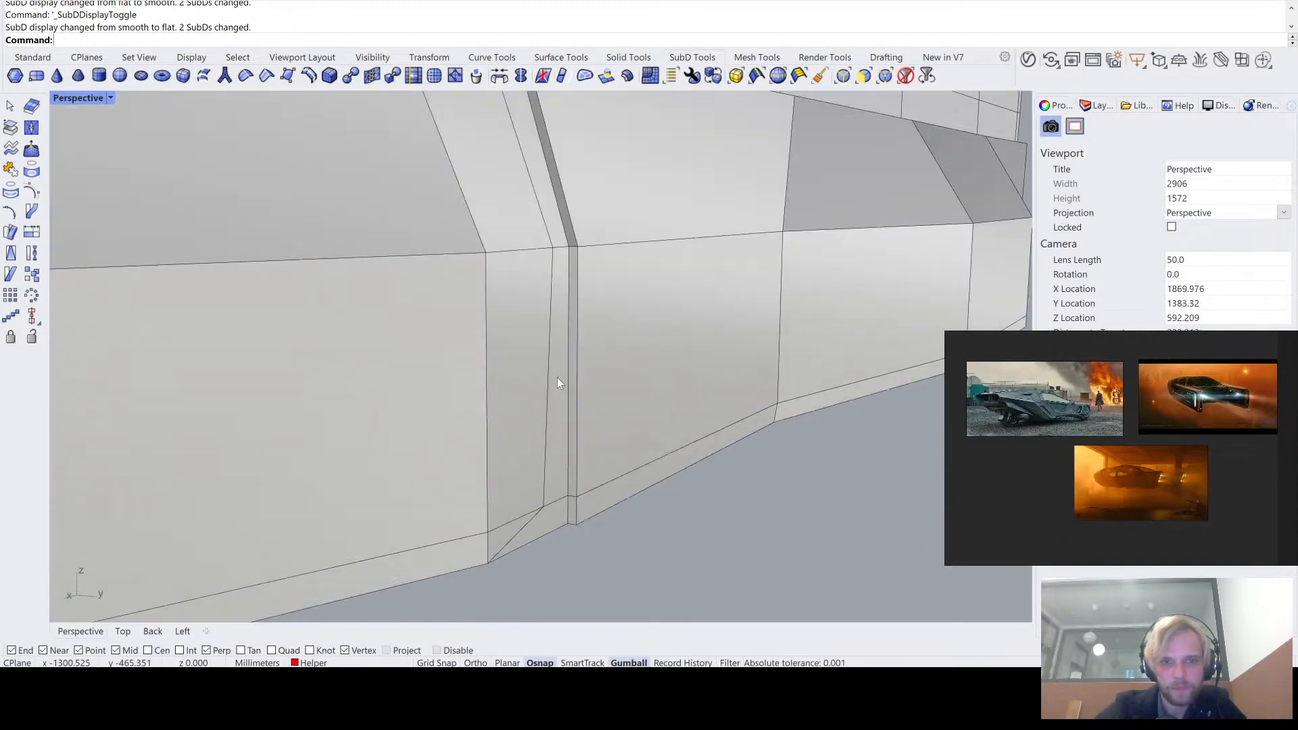
right_drag(571, 370, 533, 379)
scroll(699, 355, down, 1)
key(Tab)
- Compare the smooth and flat display of the band along the tail arm's outer side
key(Tab)
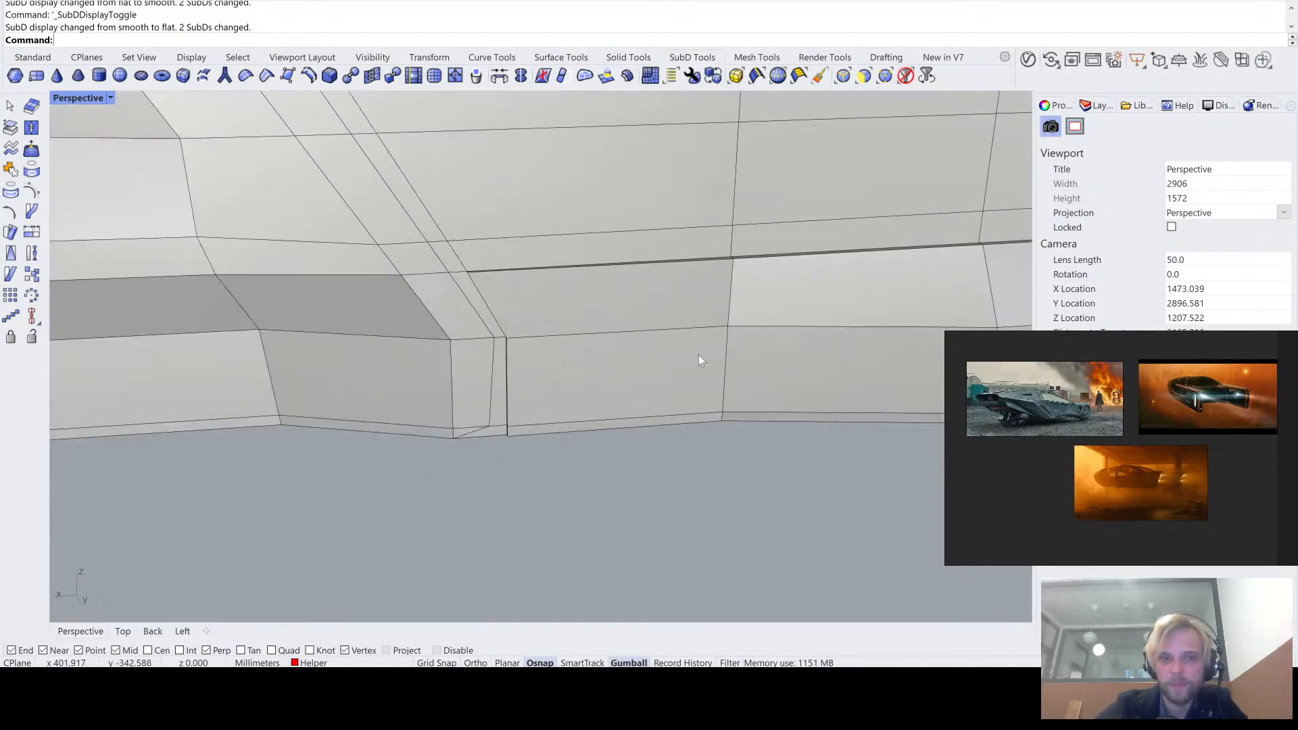
key(Tab)
key(Tab)
key(Tab)
key(Tab)
scroll(699, 355, down, 2)
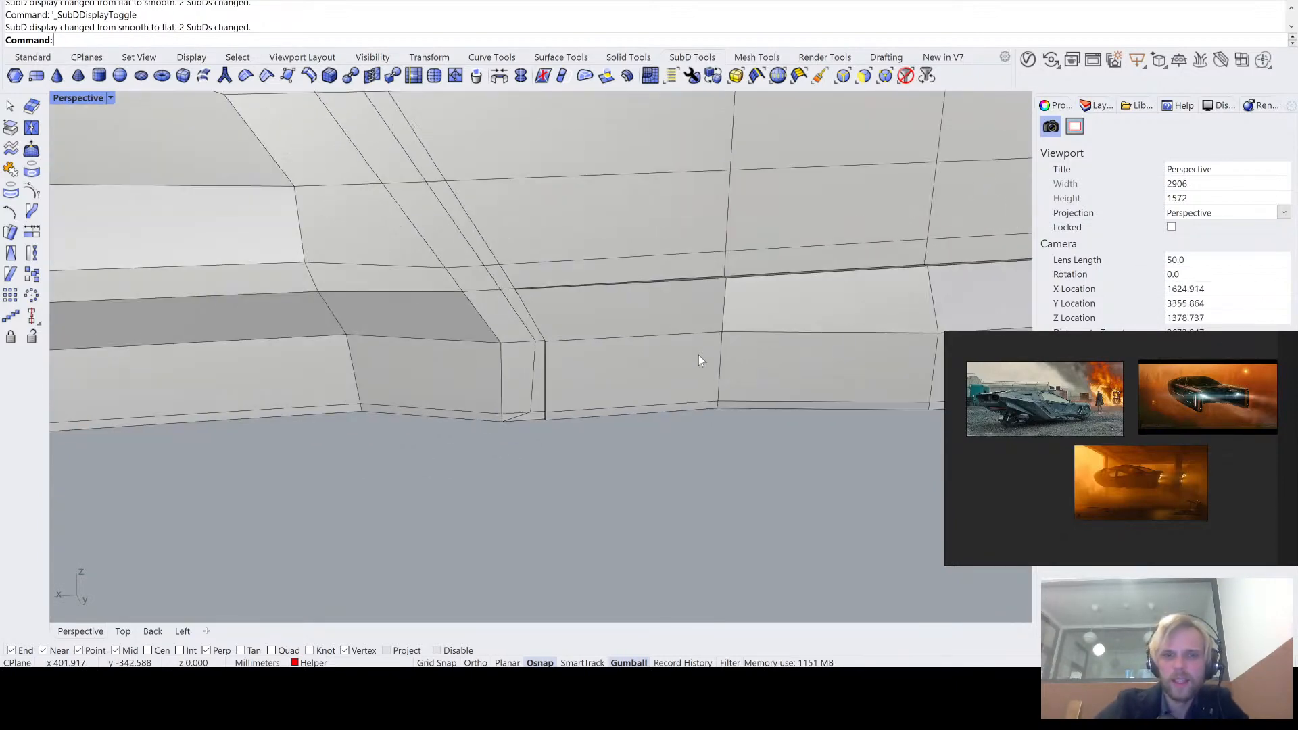
shift+right_drag(699, 355, 619, 360)
key(Tab)
key(Tab)
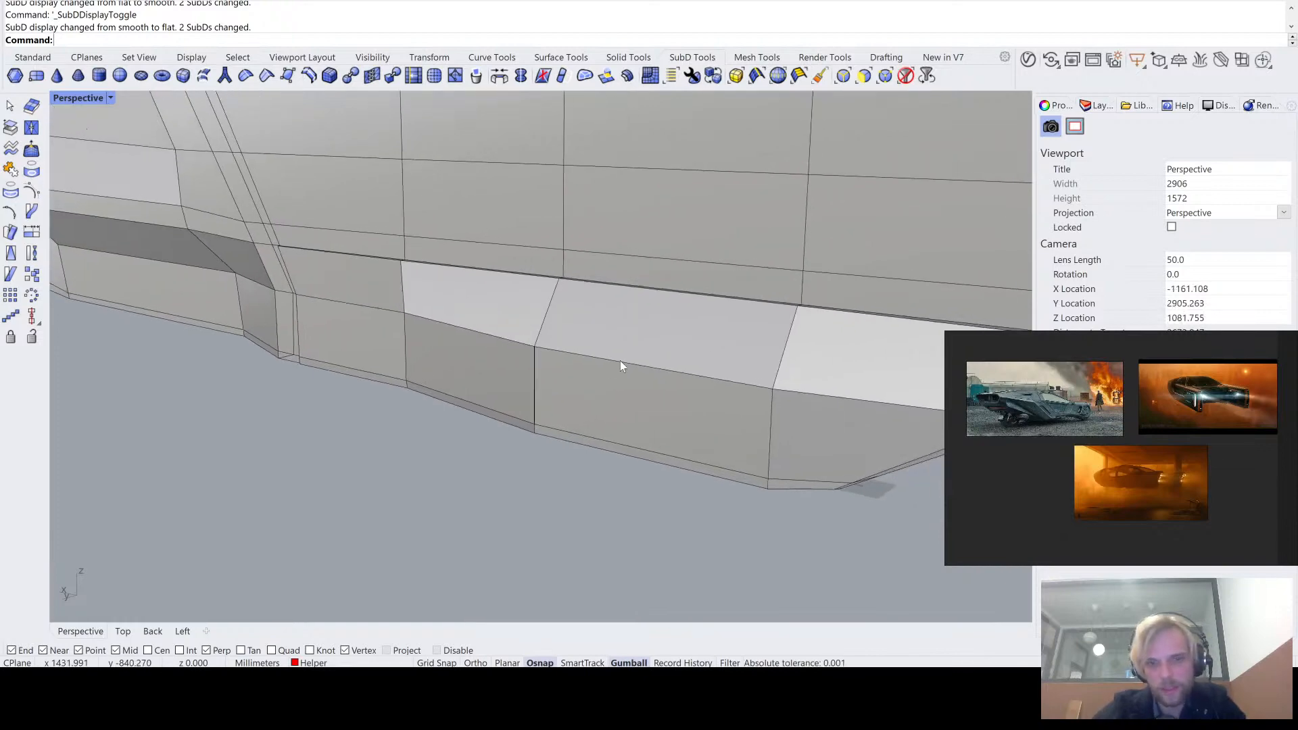
- Shift the horizontal edge between the sloped and vertical faces at the band's middle section
ctrl+shift+click(626, 368)
drag(639, 355, 643, 321)
right_drag(614, 409, 510, 345)
- Review the tail arm and its lower band in smooth display from below, above and the outer side
key(Tab)
key(Escape)
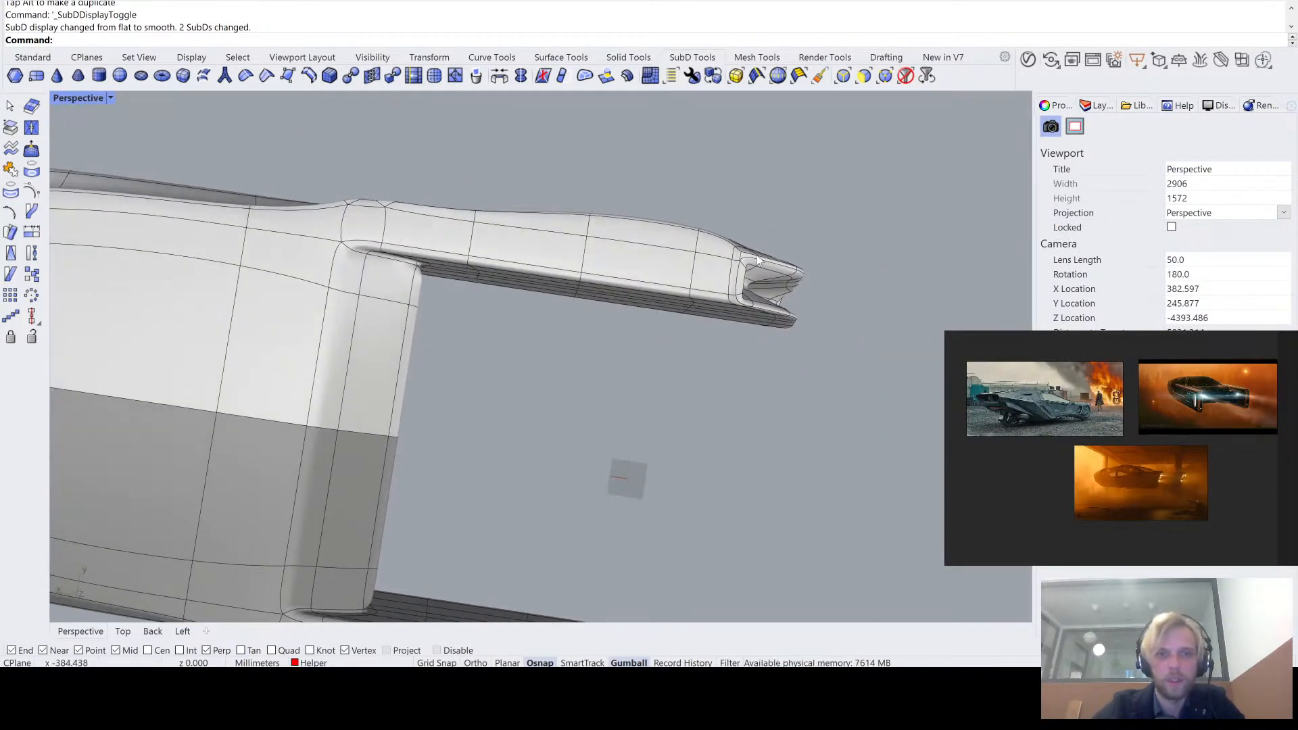
right_drag(757, 255, 744, 265)
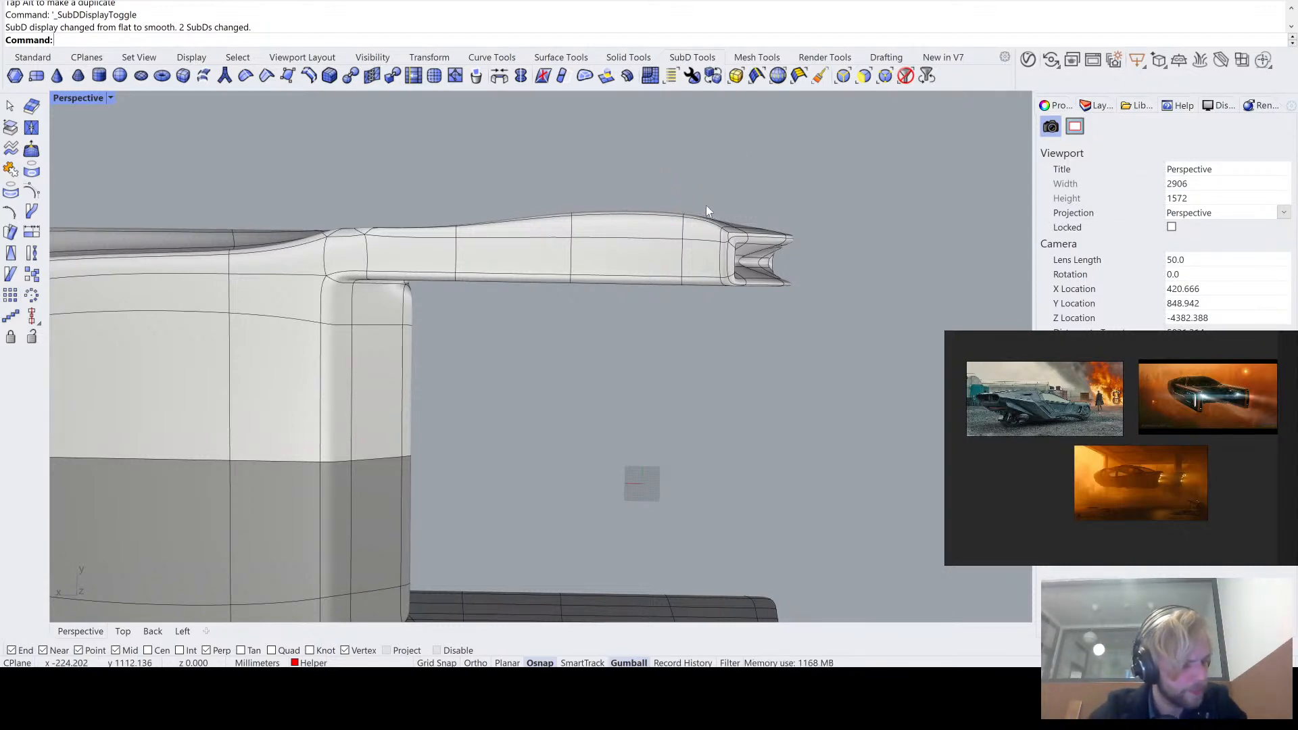
right_drag(779, 319, 733, 441)
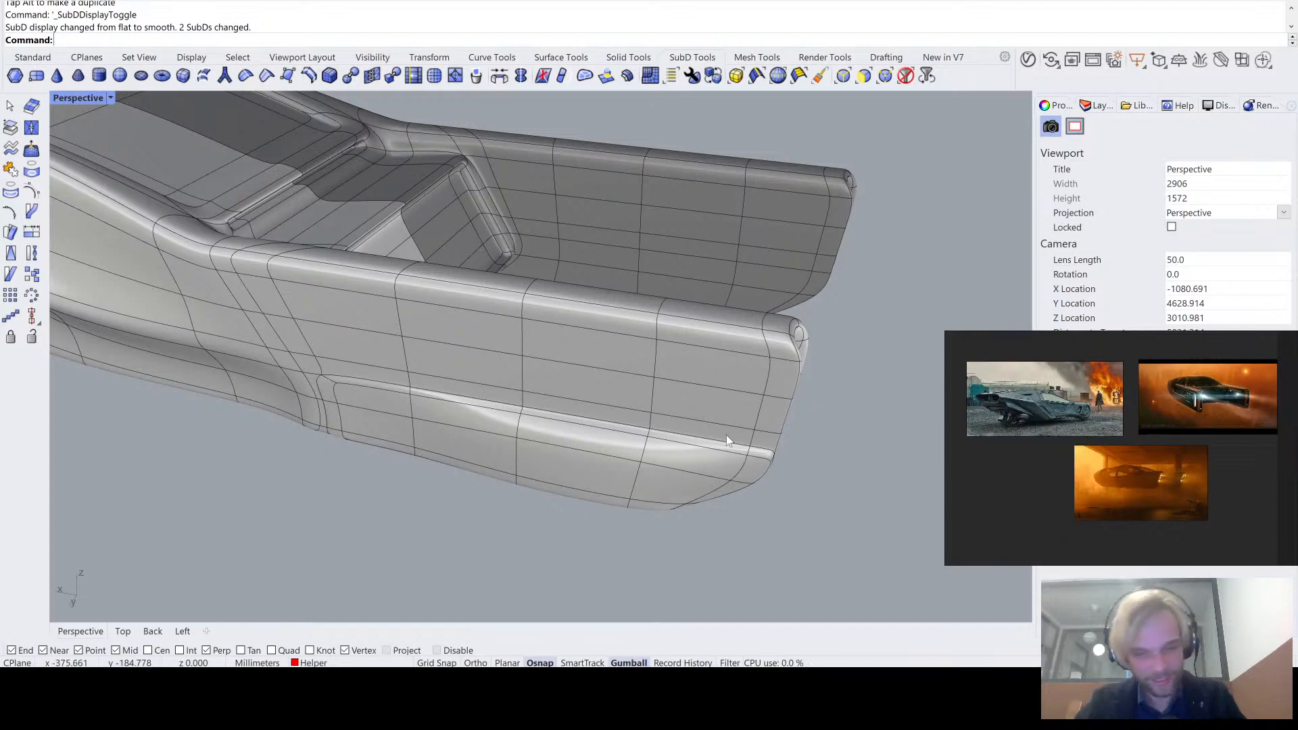
right_drag(726, 436, 566, 367)
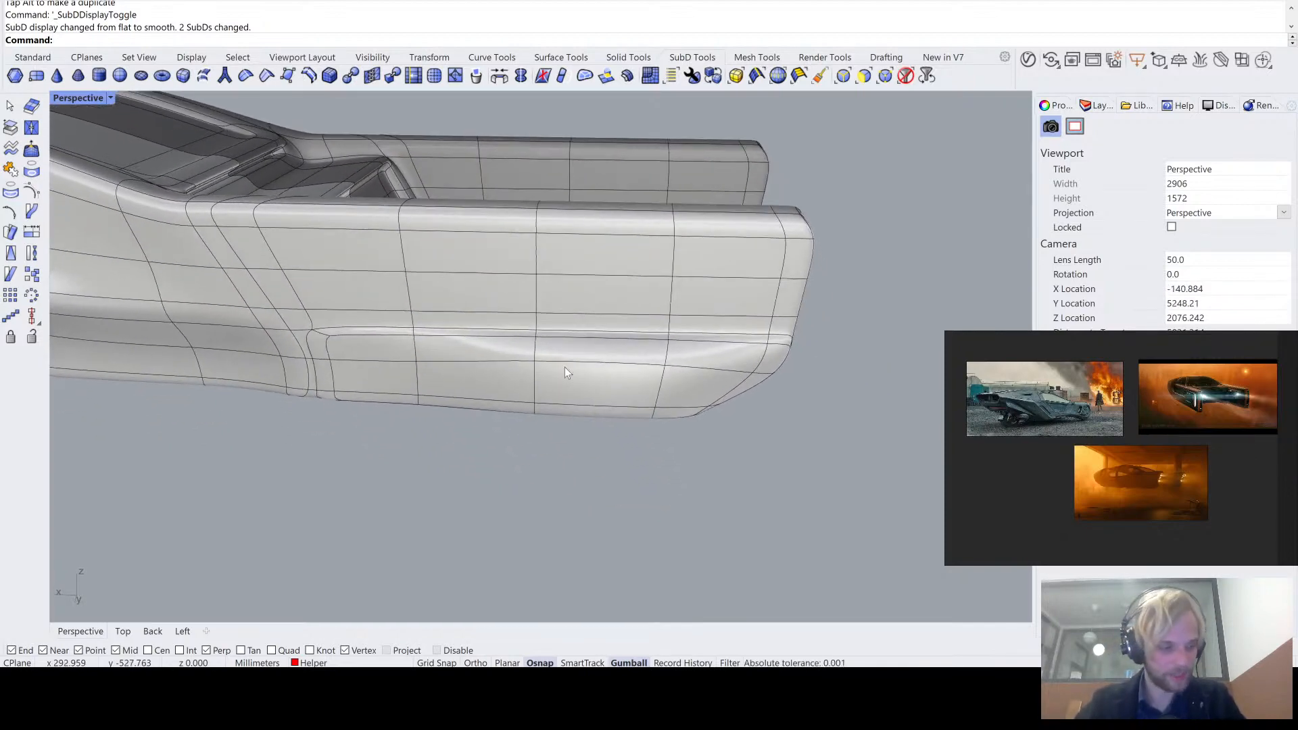
scroll(566, 367, up, 3)
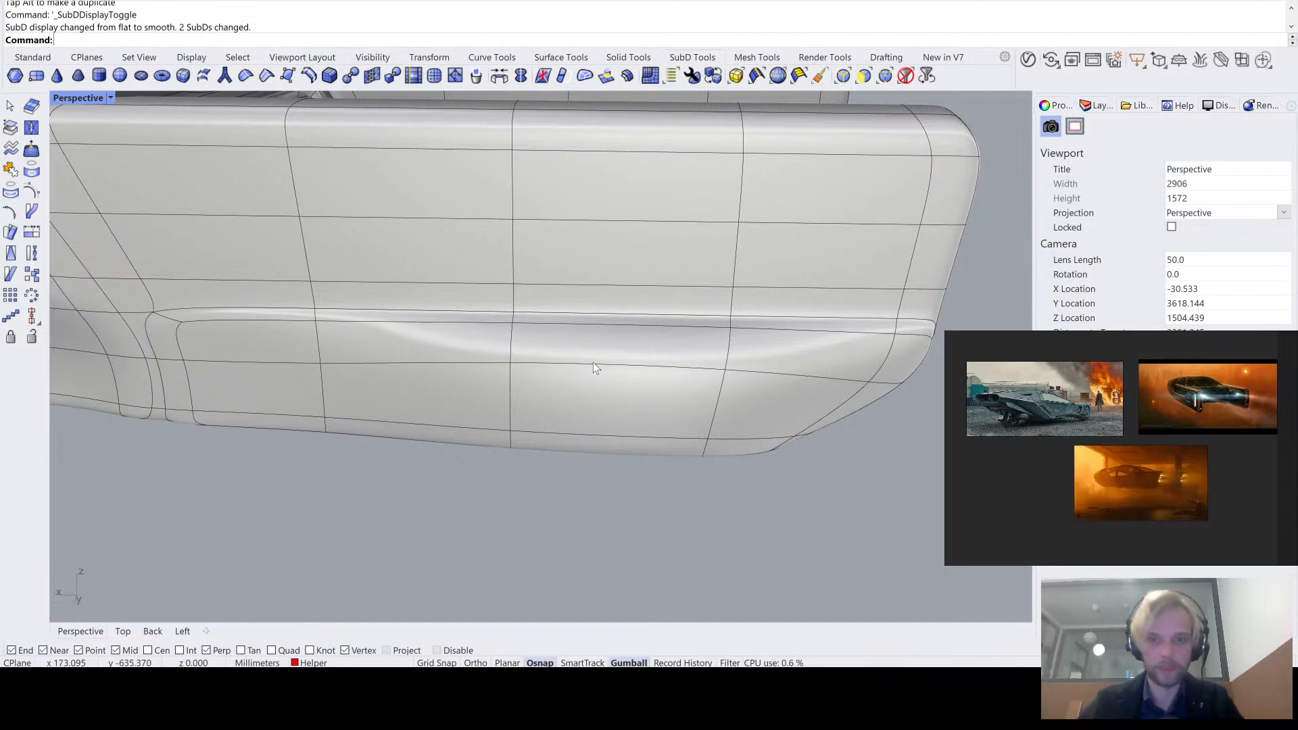
- Raise the horizontal edges along the upper step of the band's middle section, together with the parallel edge just above it
right_drag(594, 363, 591, 328)
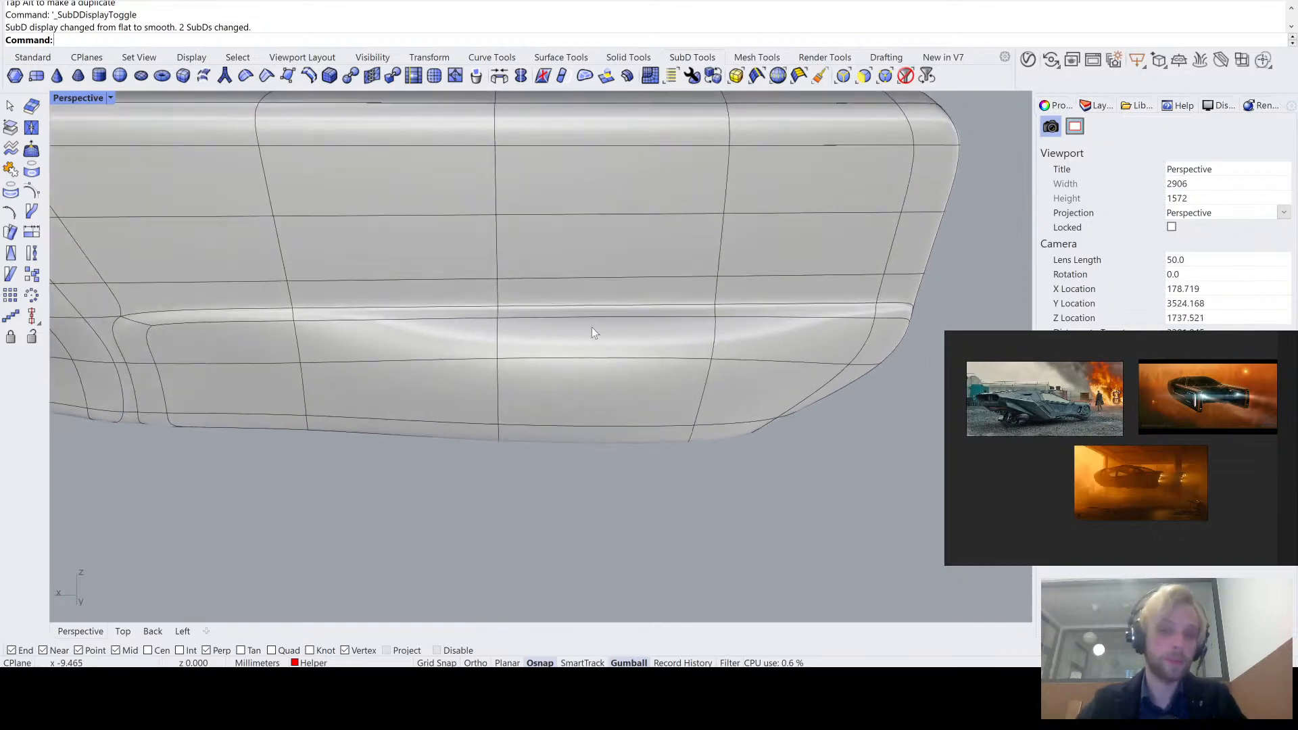
scroll(598, 325, up, 3)
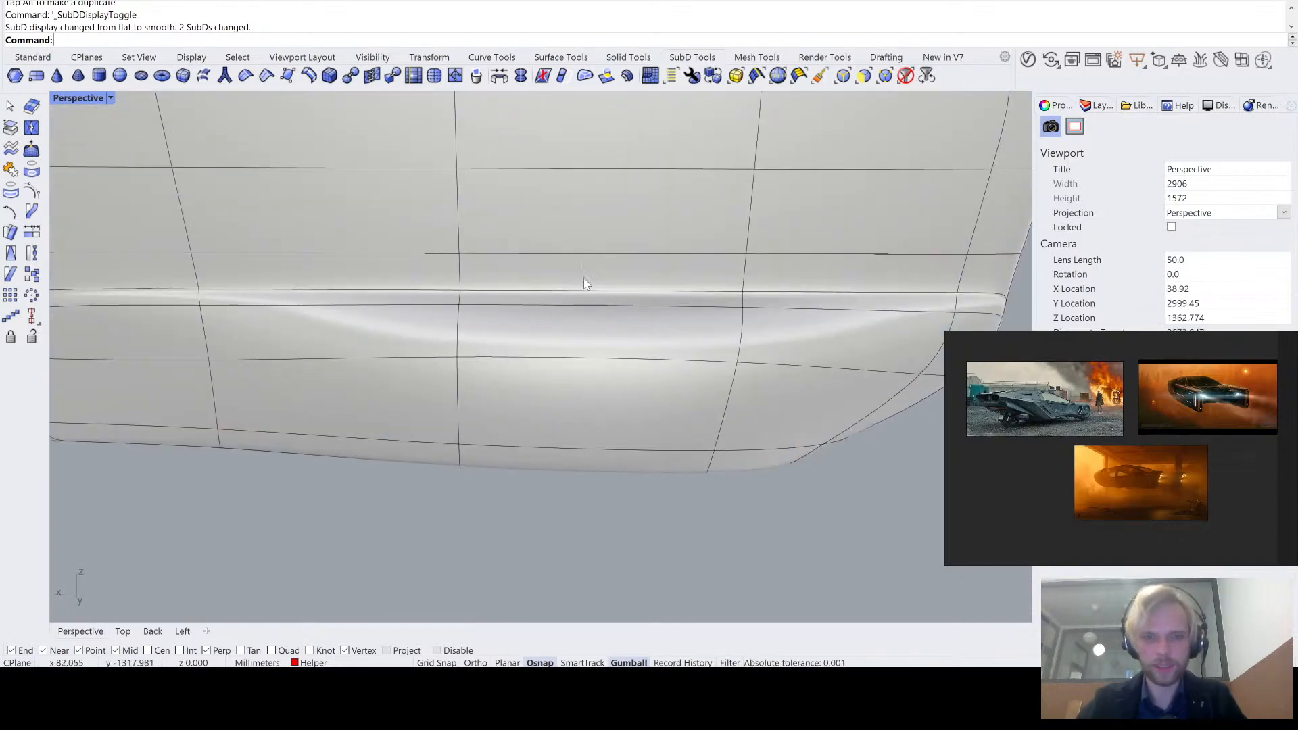
scroll(598, 253, down, 5)
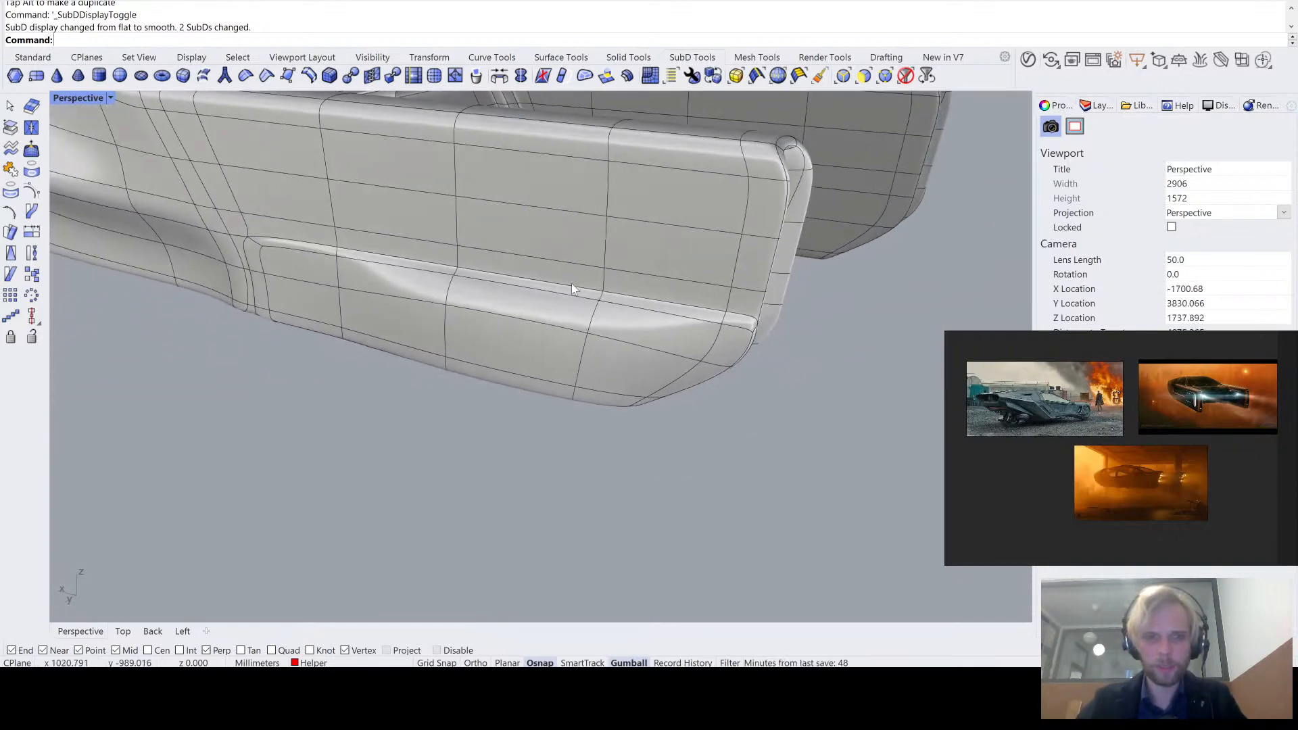
scroll(572, 289, up, 4)
ctrl+shift+click(555, 243)
ctrl+shift+click(554, 279)
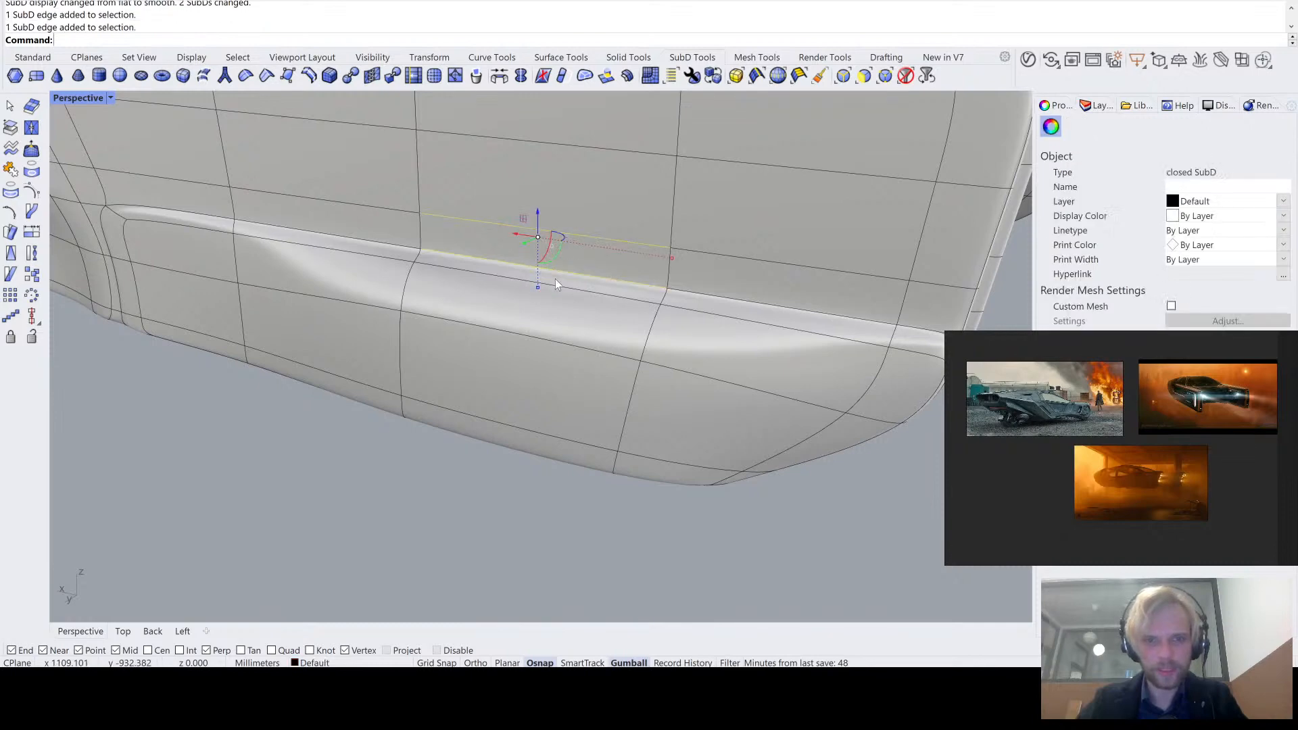
ctrl+shift+click(566, 286)
scroll(567, 287, down, 4)
right_drag(566, 287, 605, 245)
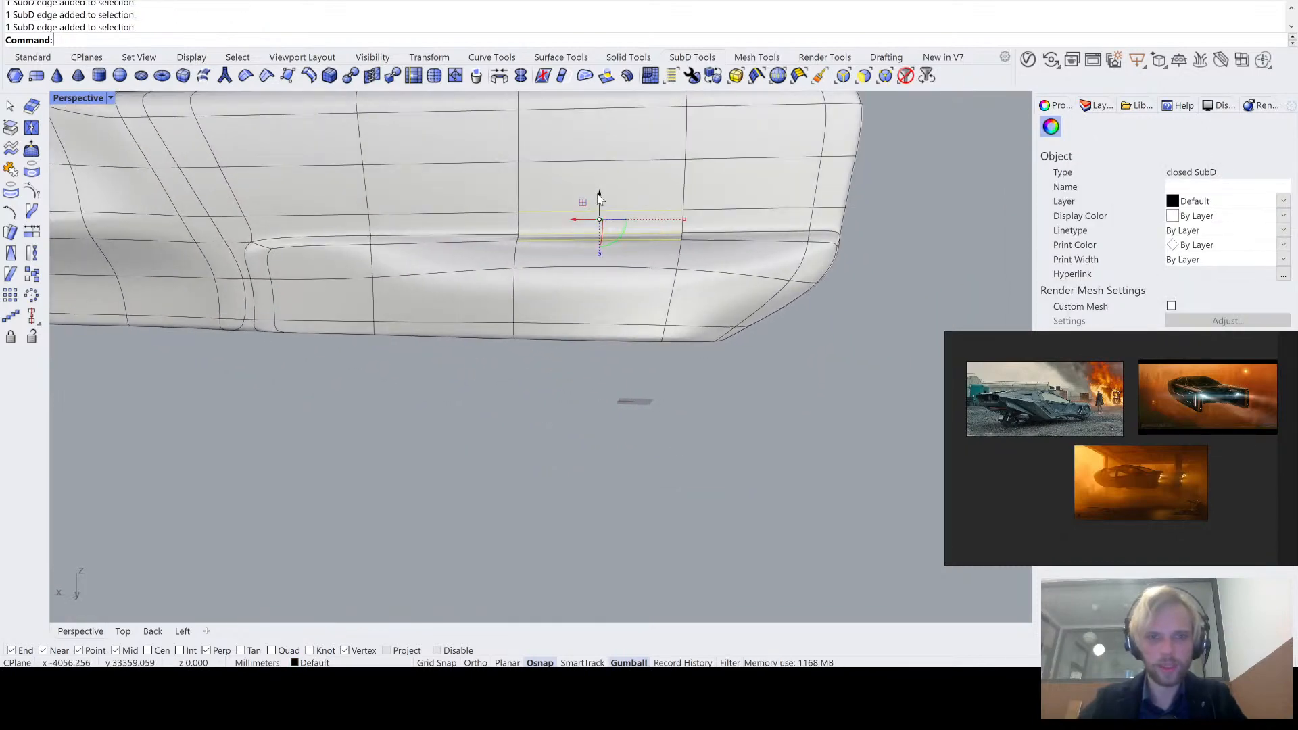
drag(599, 194, 599, 155)
right_drag(768, 384, 802, 192)
key(Escape)
- Compare the flat and smooth display of the lower band and review the whole vehicle body from the outer side
key(Tab)
right_drag(501, 249, 752, 265)
key(Tab)
scroll(483, 250, down, 4)
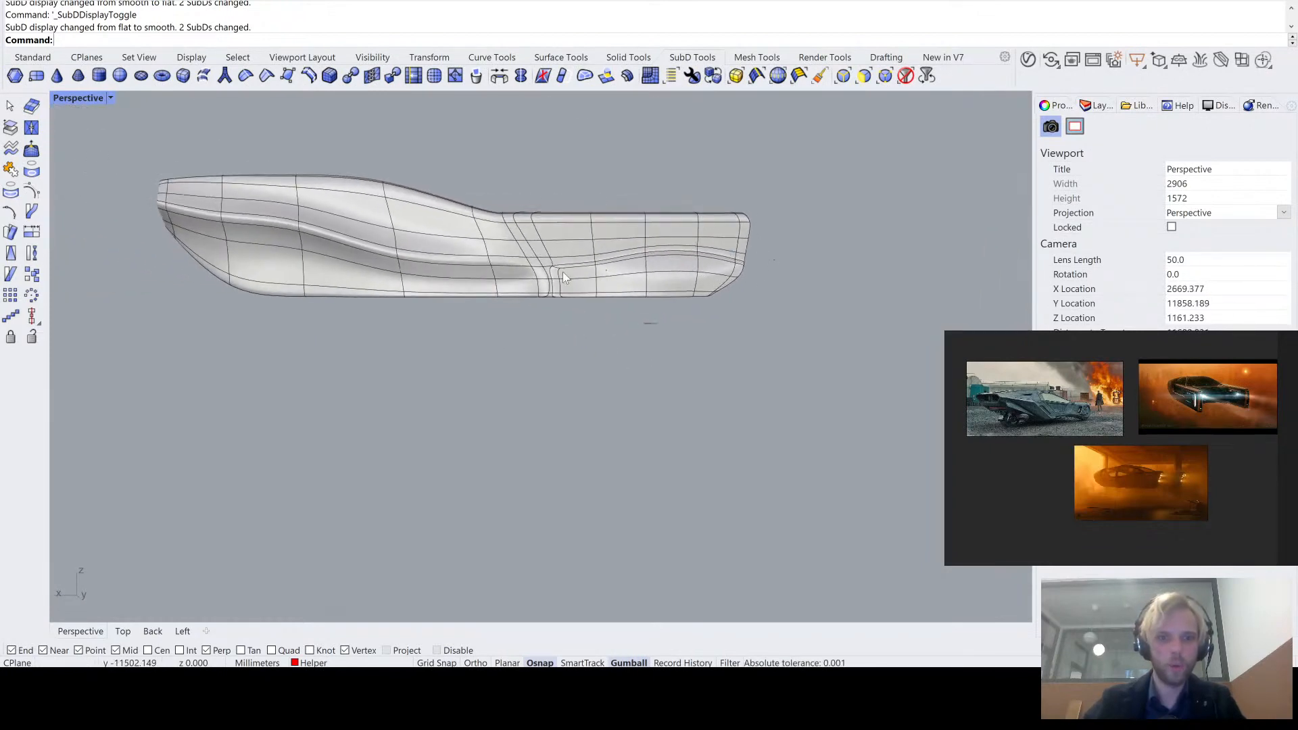
scroll(215, 206, up, 5)
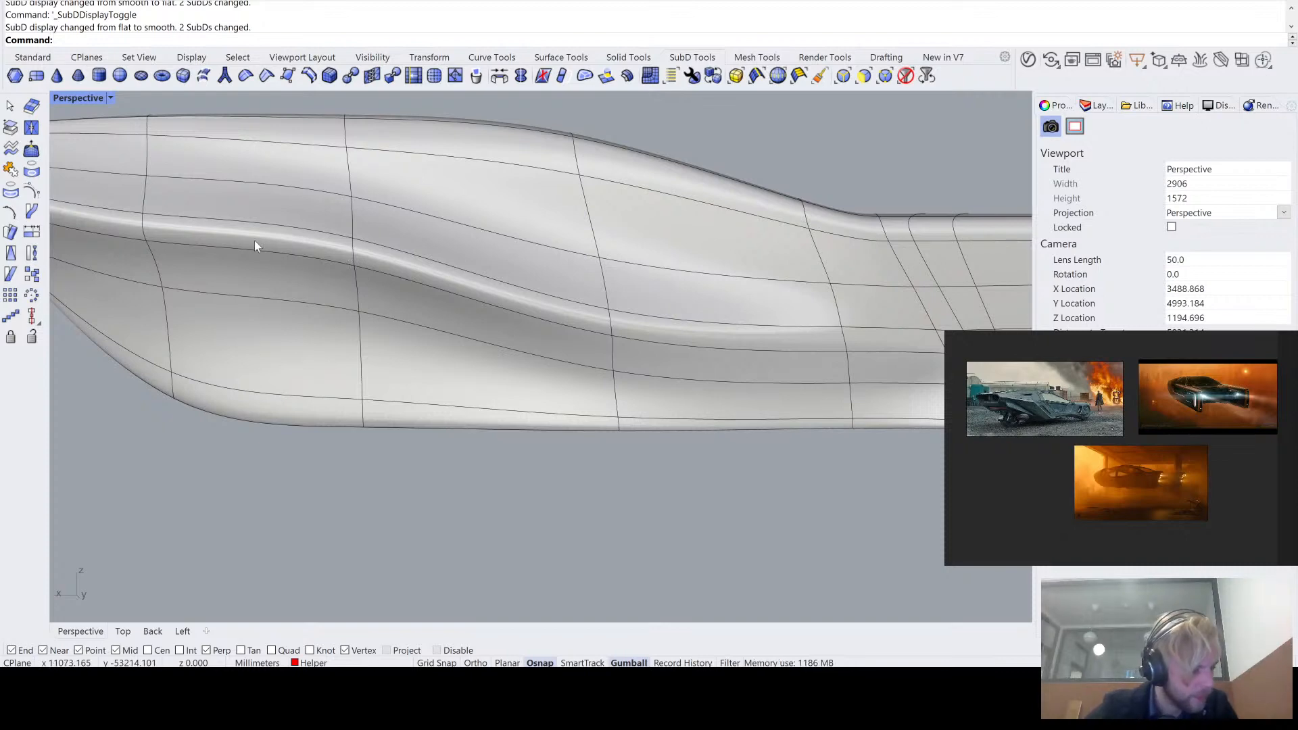
scroll(254, 240, down, 6)
right_drag(253, 242, 499, 262)
- Run environment map analysis (EMap) on the vehicle body and examine the reflections along its side and front underside
click(499, 262)
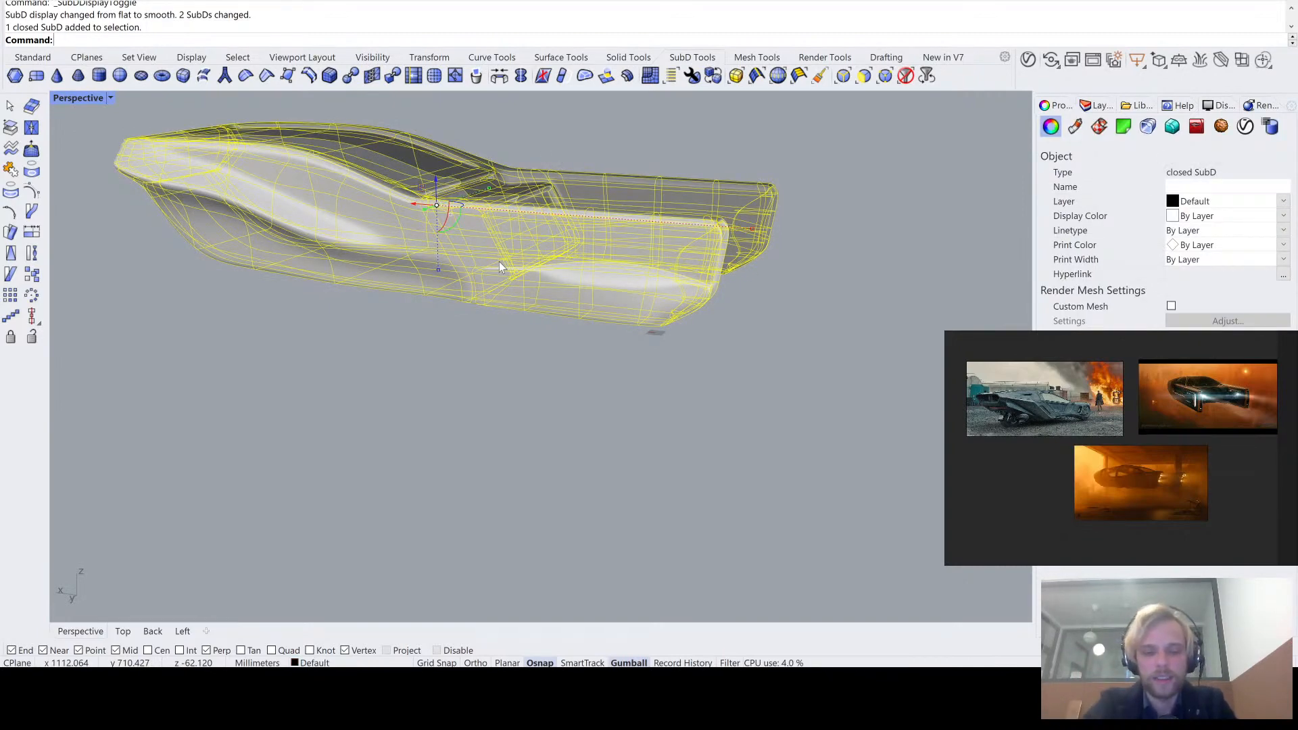
text(emap)
key(Return)
click(655, 365)
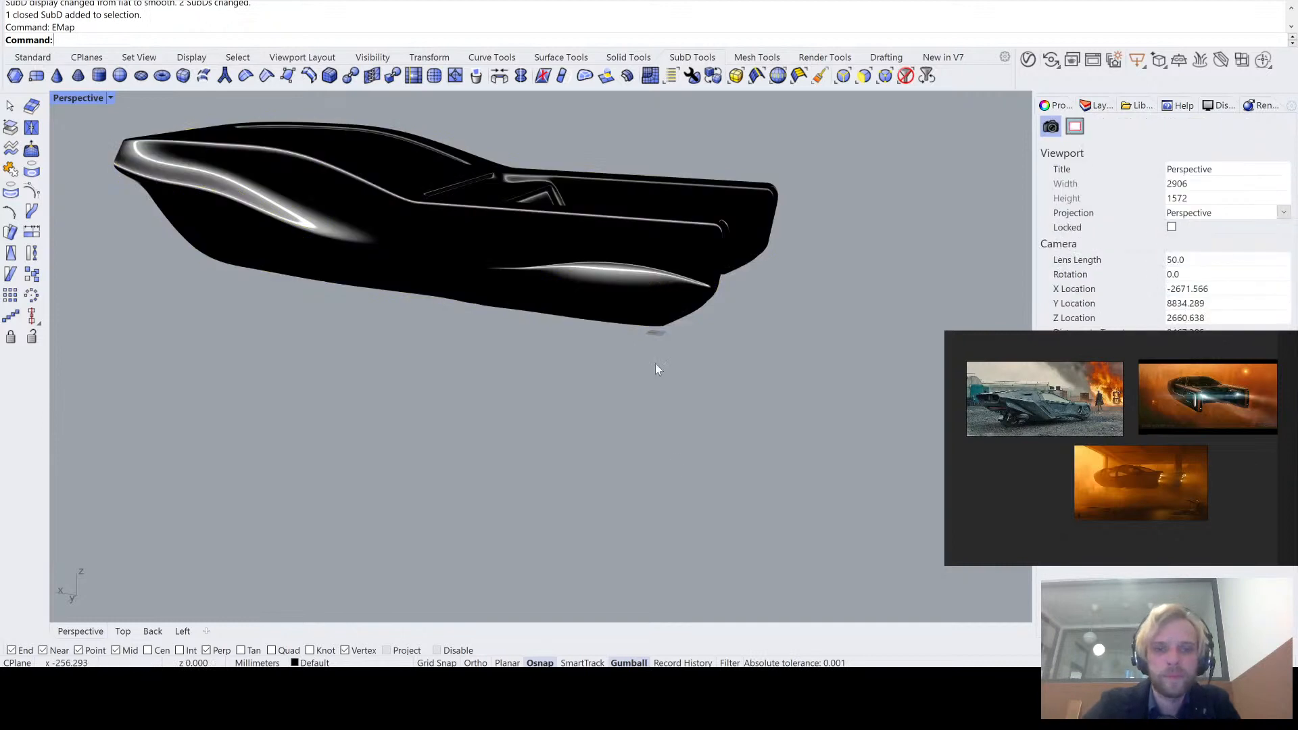
right_drag(656, 364, 714, 315)
scroll(670, 310, up, 18)
right_drag(622, 303, 648, 297)
- Compare the reflections in smooth and flat display where the body side meets the front corner of the tail arm's band
key(Tab)
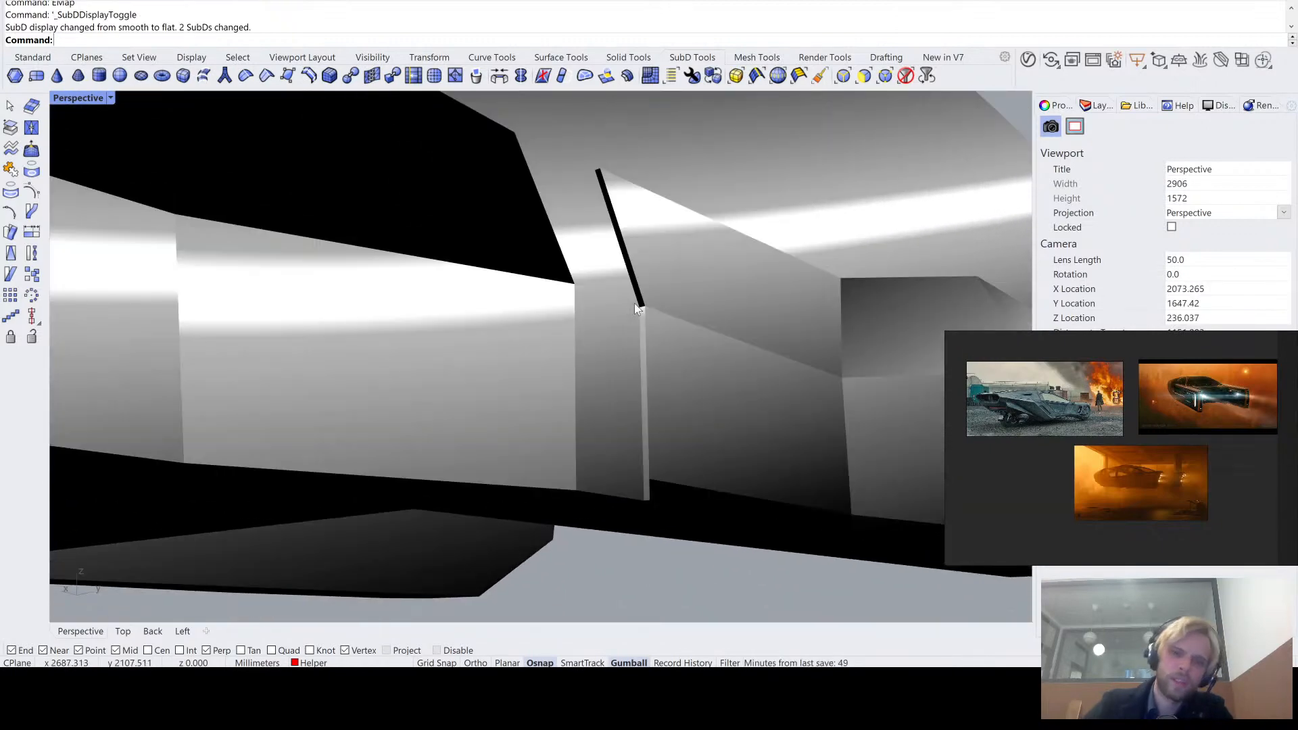
key(Tab)
click(647, 333)
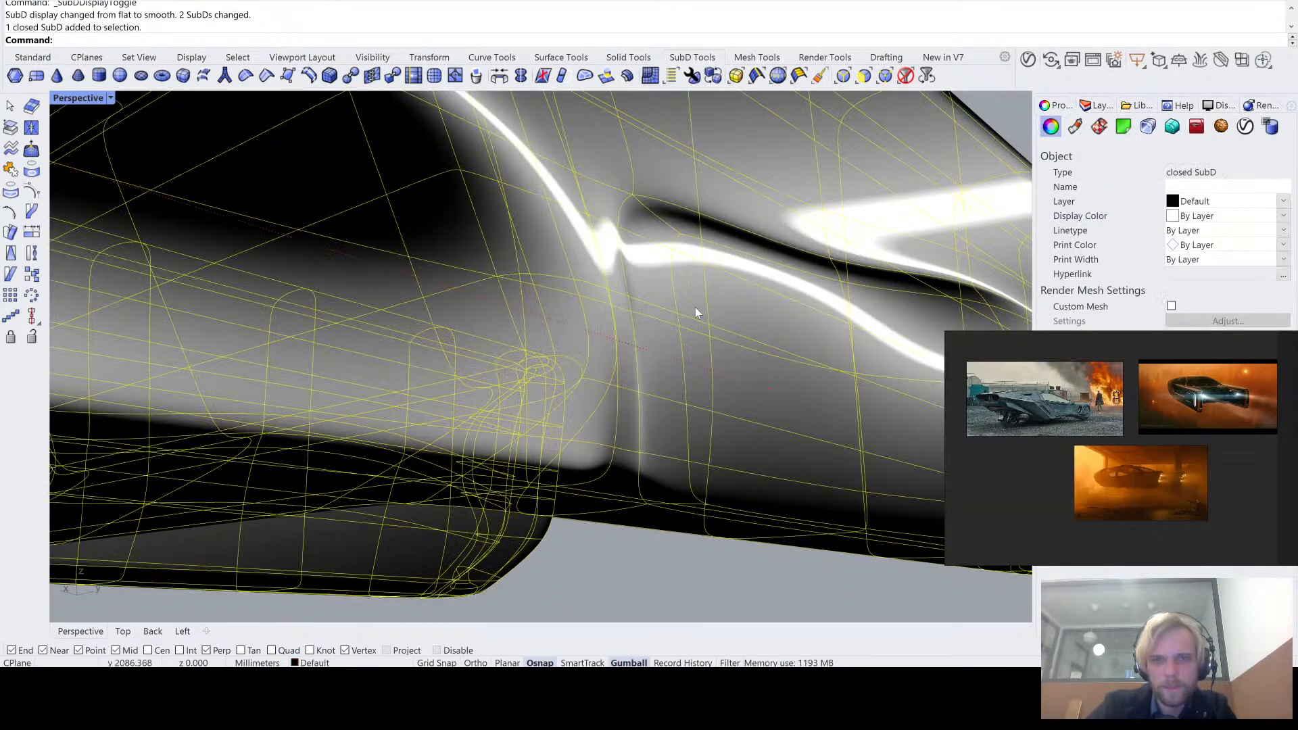
key(Tab)
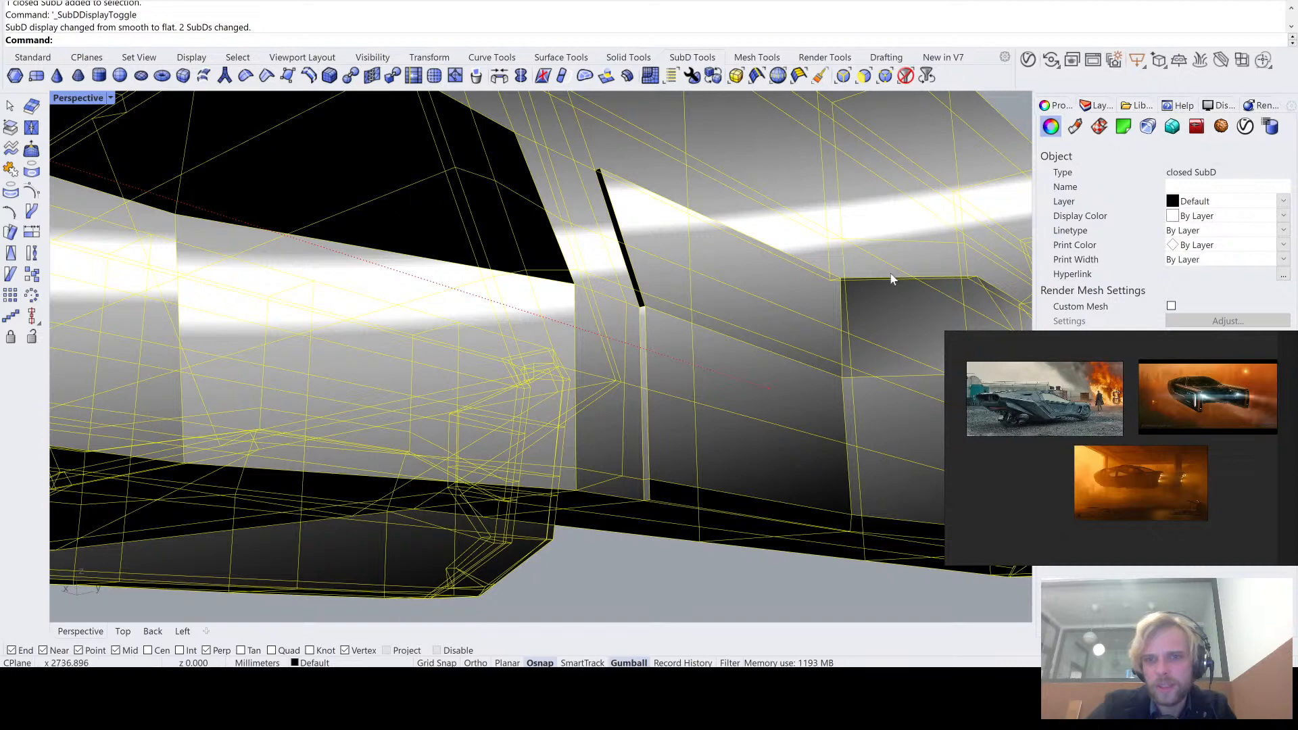
click(624, 570)
key(Tab)
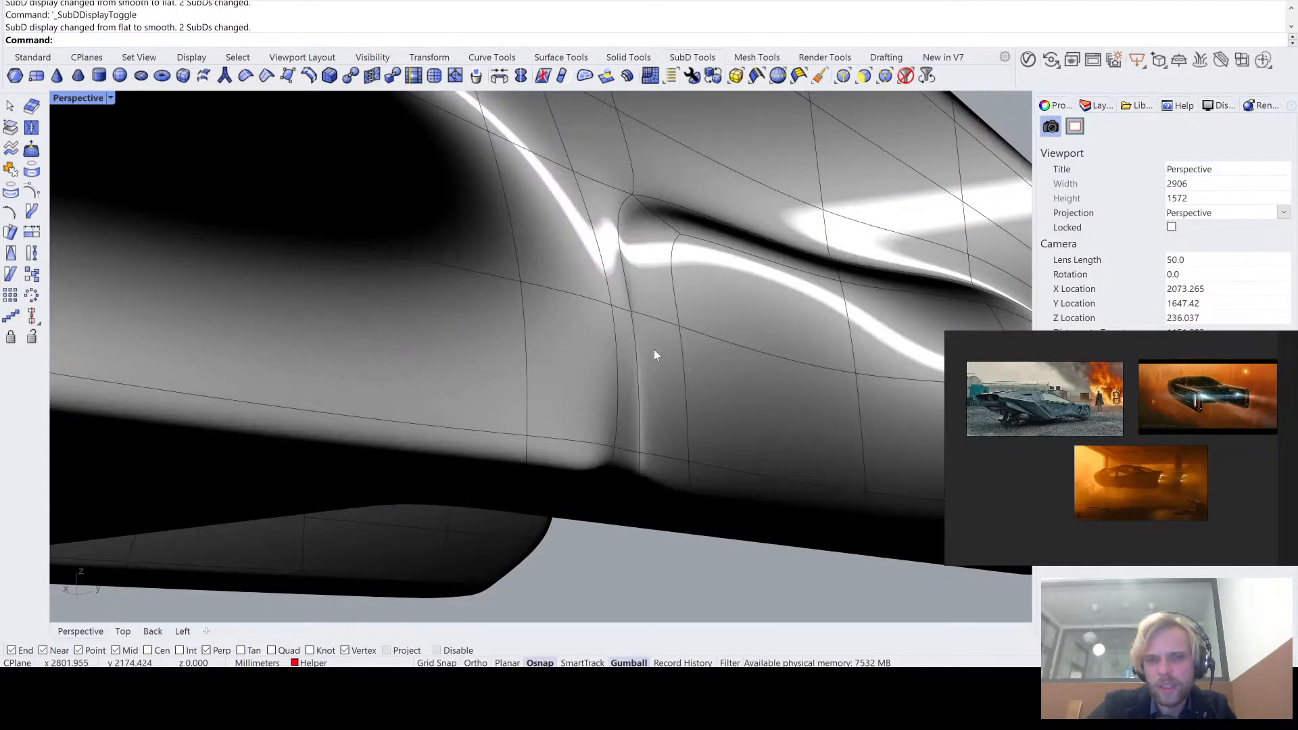
key(Tab)
key(Tab)
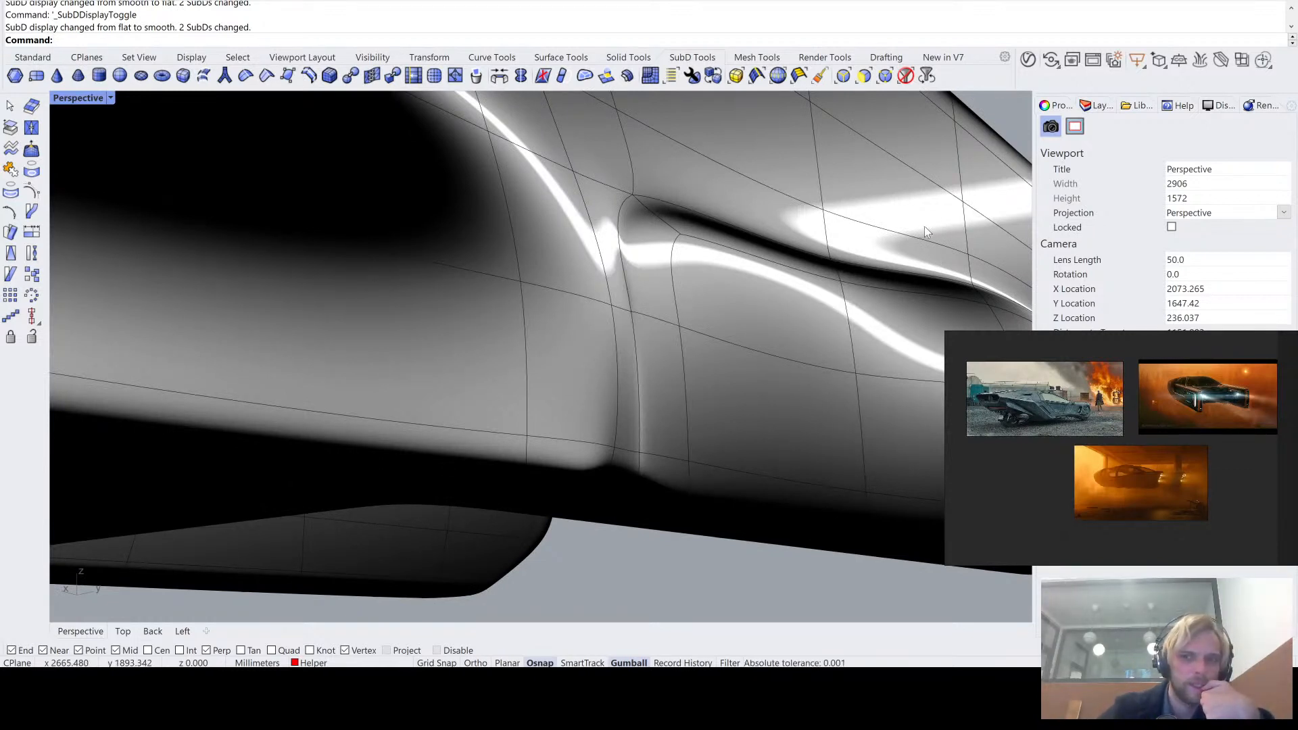
- Examine the reflections along the body side from level and low angles, and turn off the environment map display
key(ctrl+alt+r)
key(ctrl+alt+s)
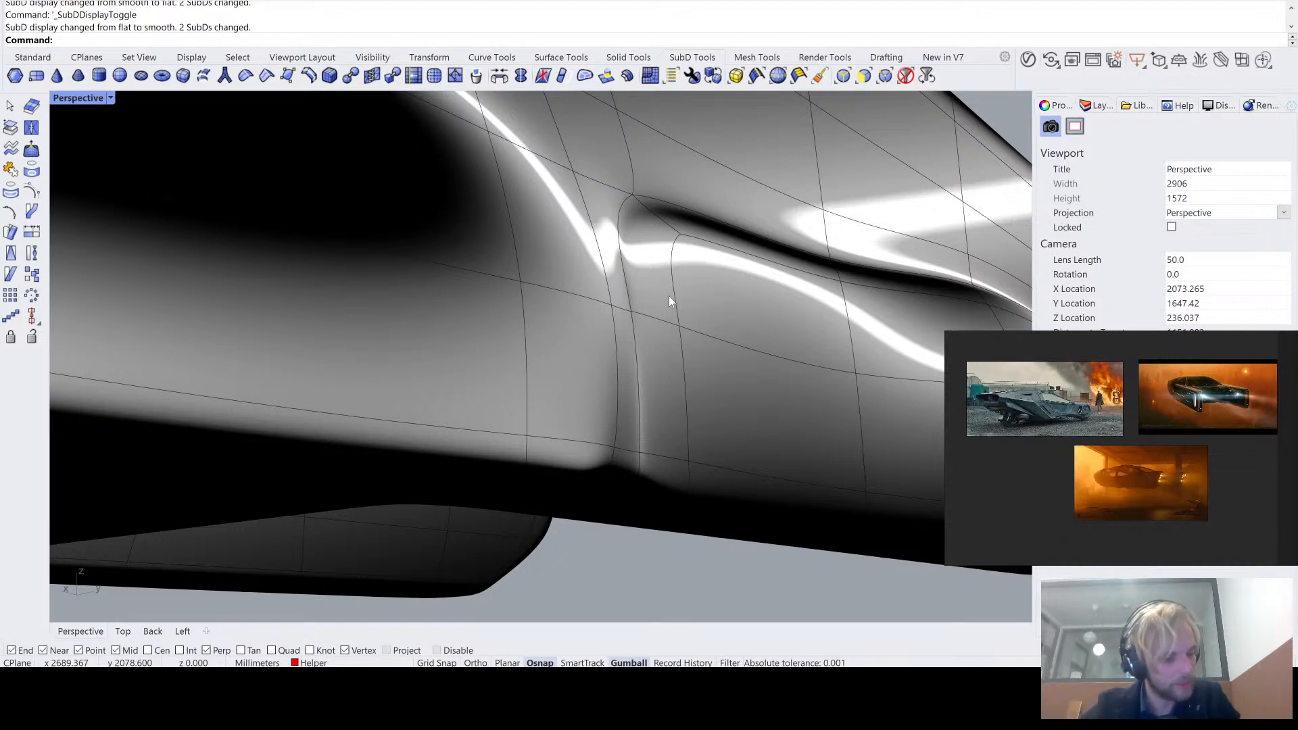
mouse_move(670, 301)
right_down()
mouse_move(647, 325)
mouse_move(690, 308)
mouse_move(669, 311)
right_up()
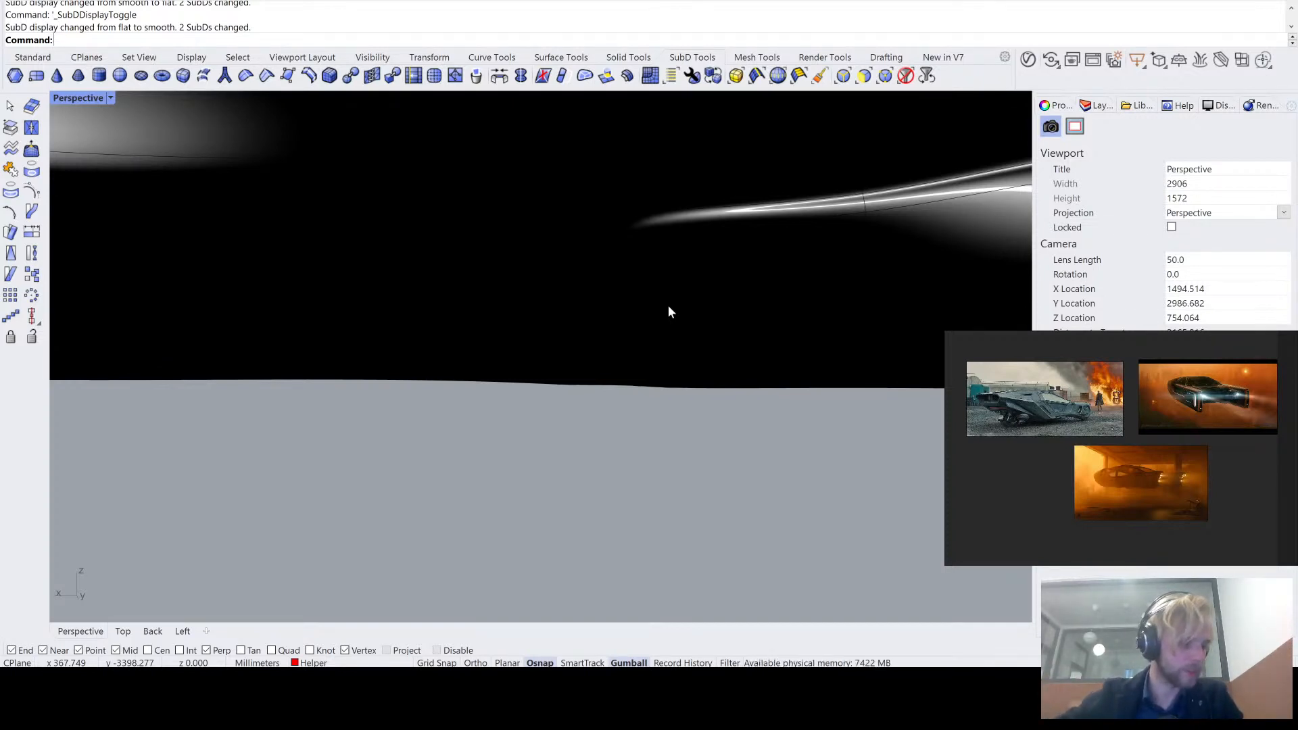
right_drag(668, 311, 688, 424)
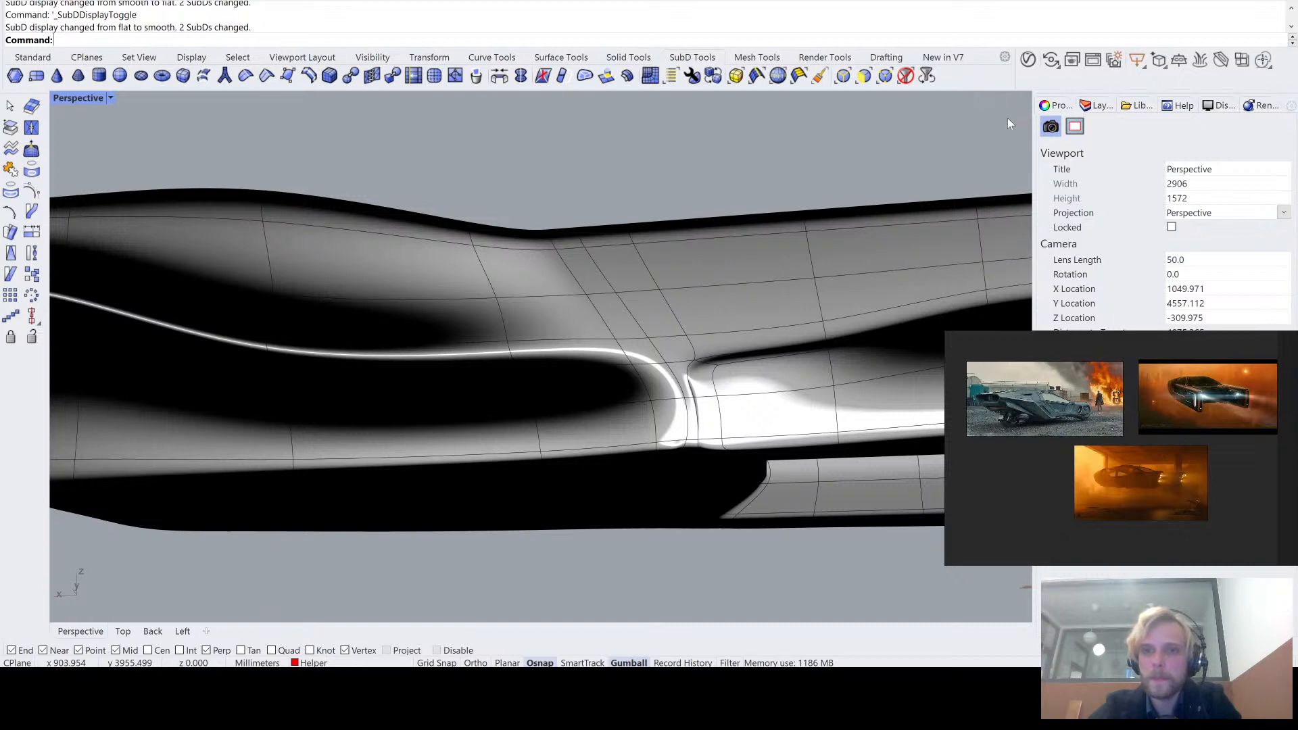
right_drag(798, 173, 532, 418)
scroll(650, 277, down, 6)
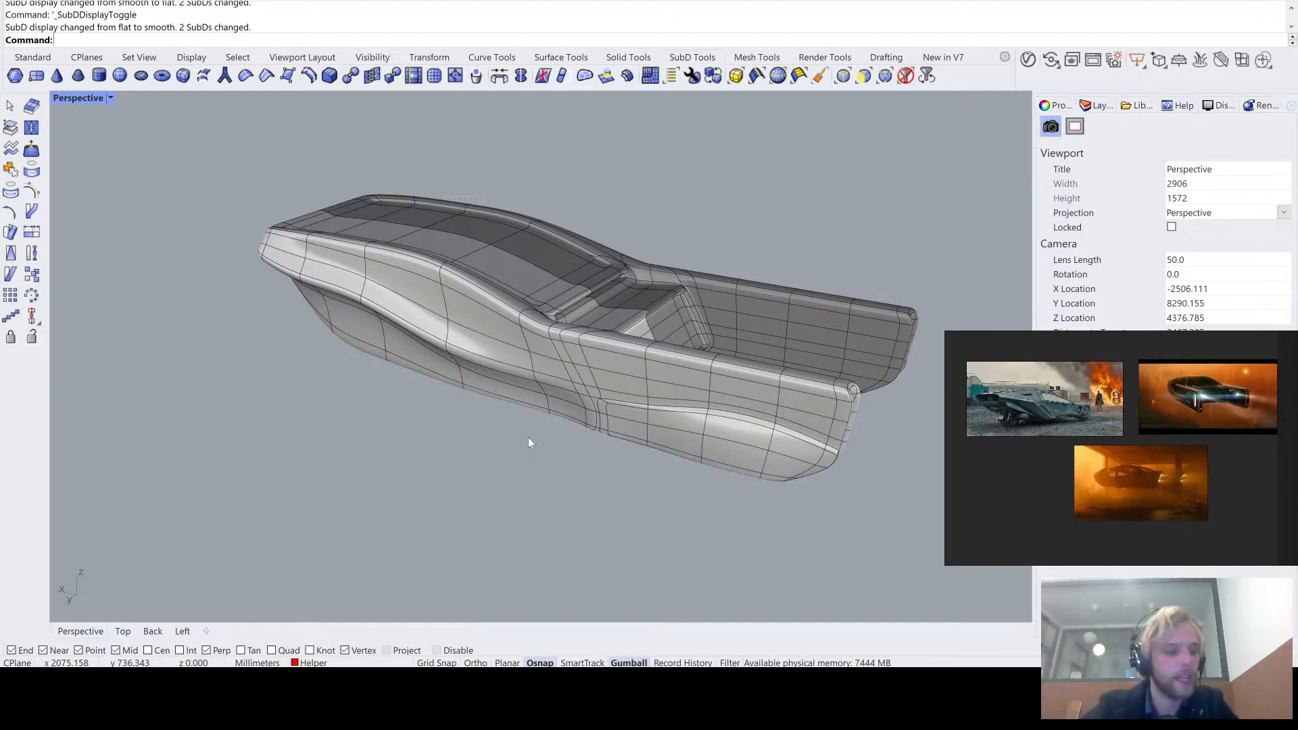
- Shift the sloped, vertical and short bottom edges of the band's front corner rearward along the tail arm in flat display
right_drag(536, 447, 612, 427)
scroll(685, 351, up, 8)
right_drag(686, 350, 639, 338)
scroll(630, 367, up, 6)
key(Tab)
scroll(638, 340, up, 4)
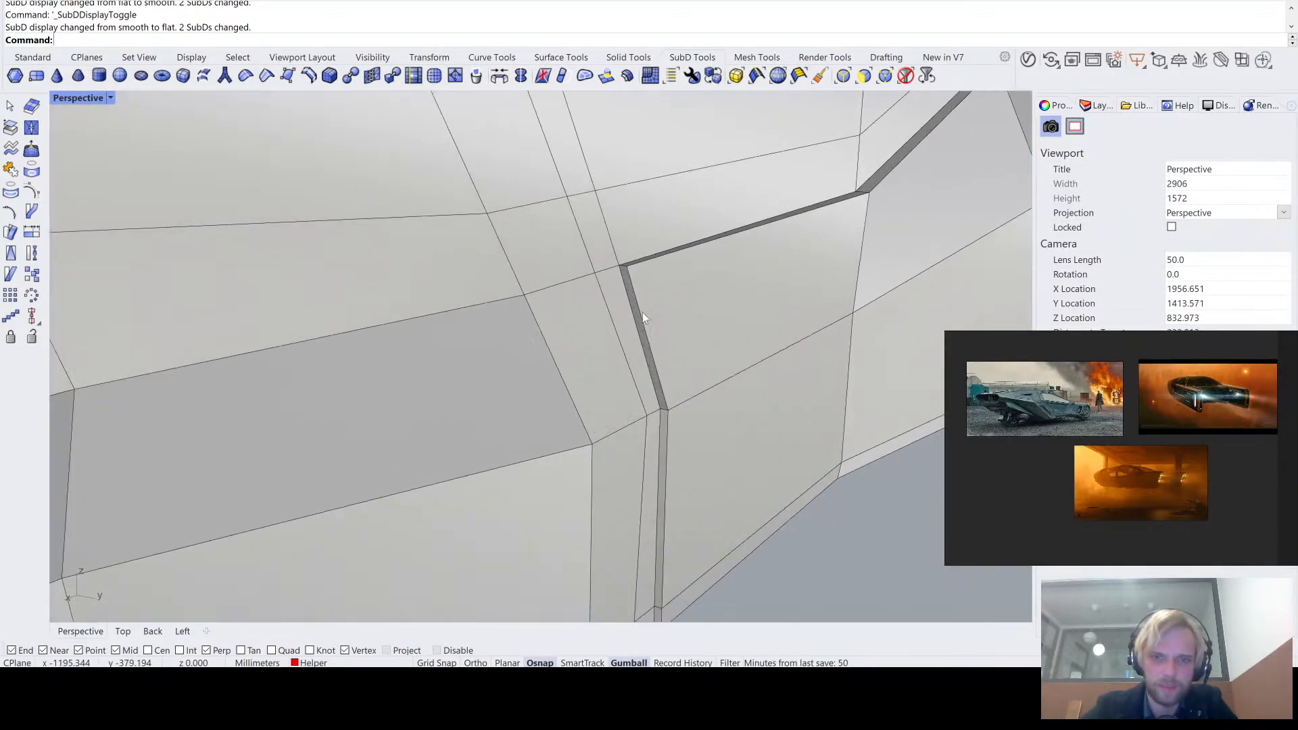
ctrl+shift+click(640, 311)
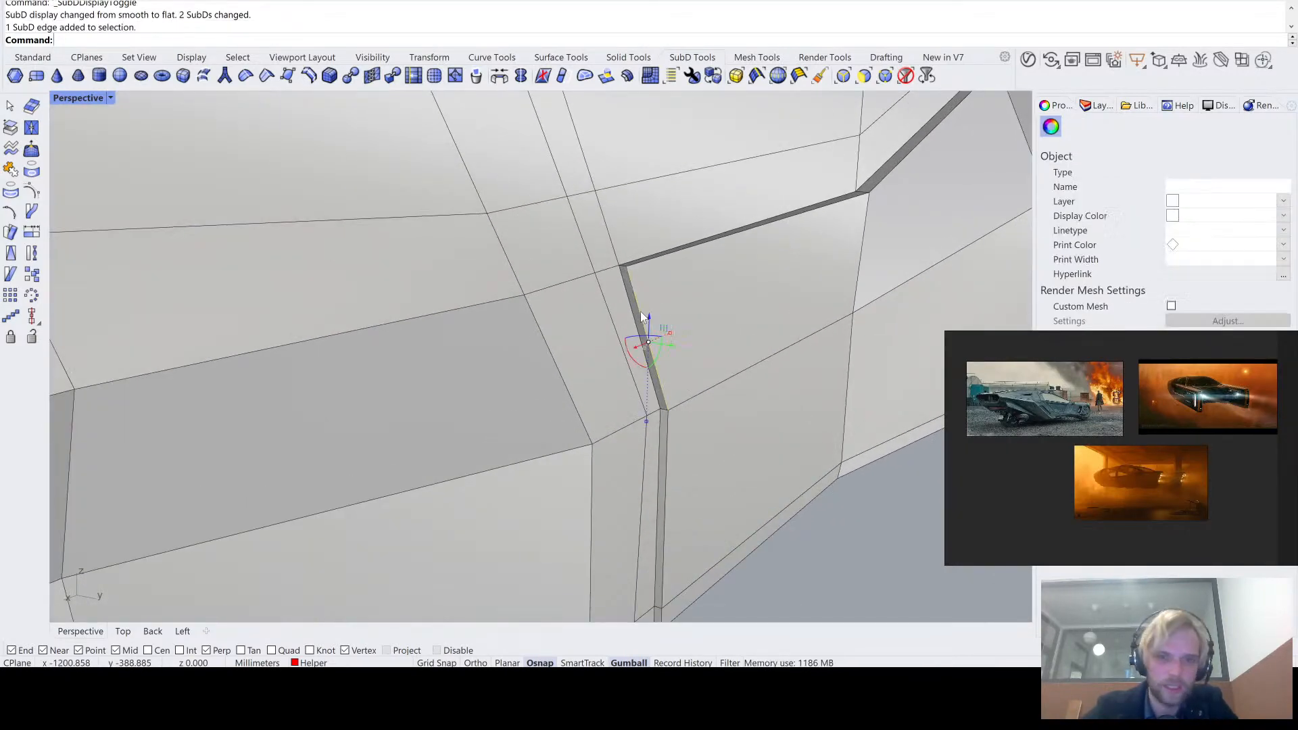
ctrl+shift+click(670, 436)
right_drag(673, 447, 673, 394)
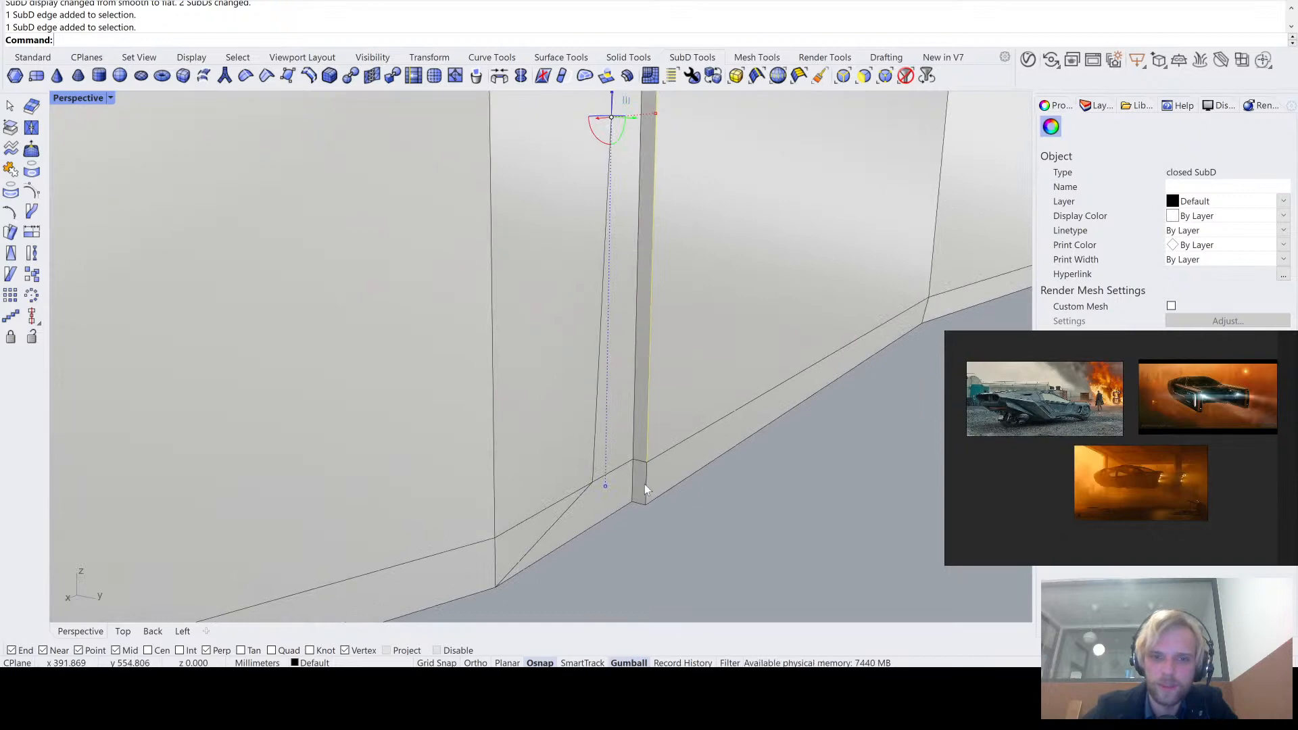
shift+click(644, 485)
scroll(645, 474, down, 6)
right_drag(646, 460, 509, 415)
drag(509, 415, 545, 436)
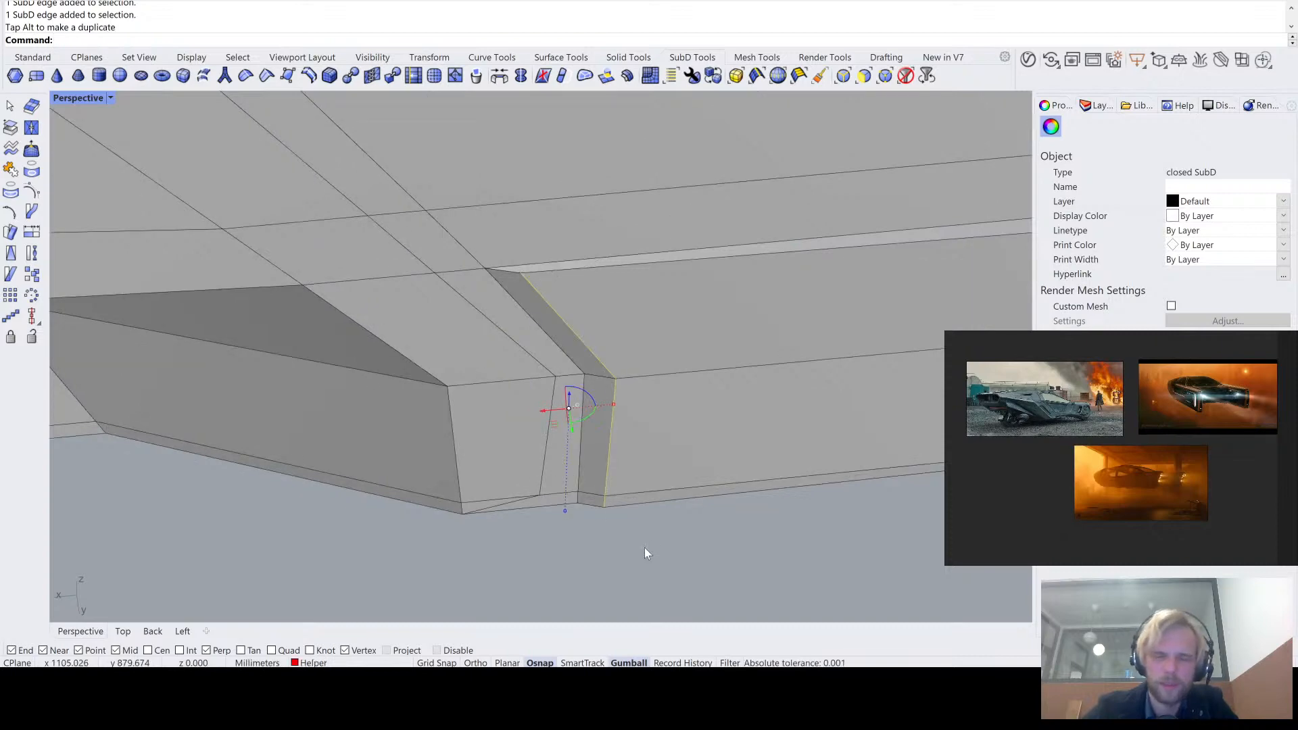
key(Escape)
- Compare the smooth and flat display of the widened front corner of the band
key(Tab)
right_drag(646, 553, 515, 322)
key(Tab)
key(Tab)
key(Tab)
key(Tab)
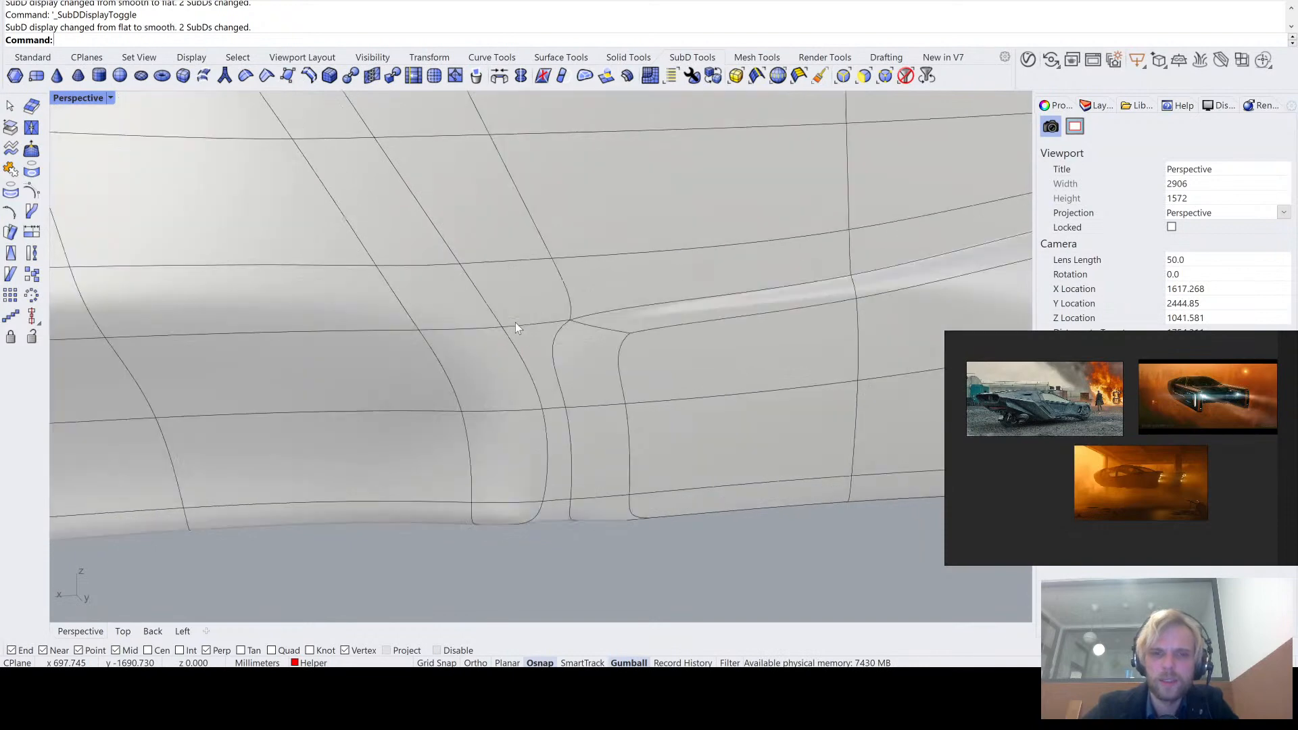
key(Tab)
- Compare the smooth and flat display of the tail arm's band from the side, at a distance and closer up
key(Tab)
key(Tab)
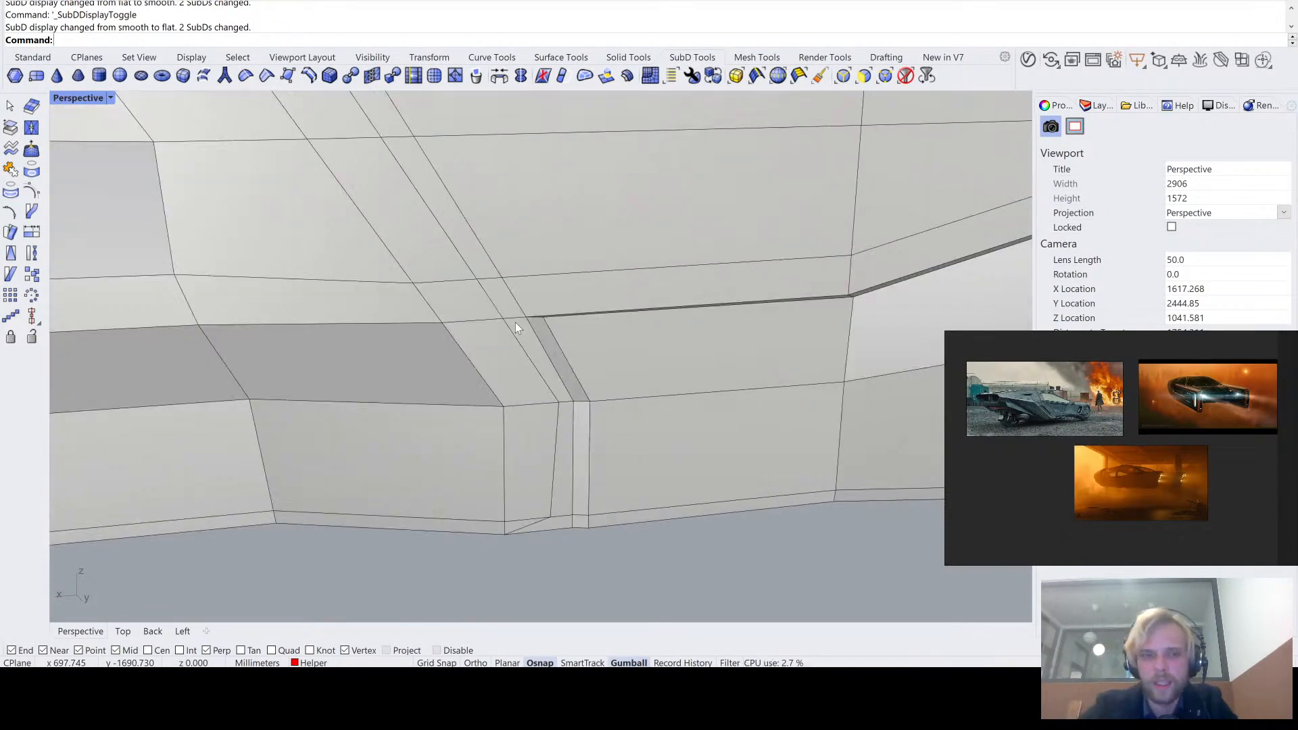
- Try to lower the upper step of the band where its front section meets the rising section
right_drag(515, 322, 675, 272)
ctrl+shift+click(696, 327)
drag(675, 272, 675, 330)
scroll(675, 330, down, 5)
click(674, 468)
scroll(673, 468, down, 3)
scroll(623, 376, down, 3)
key(Tab)
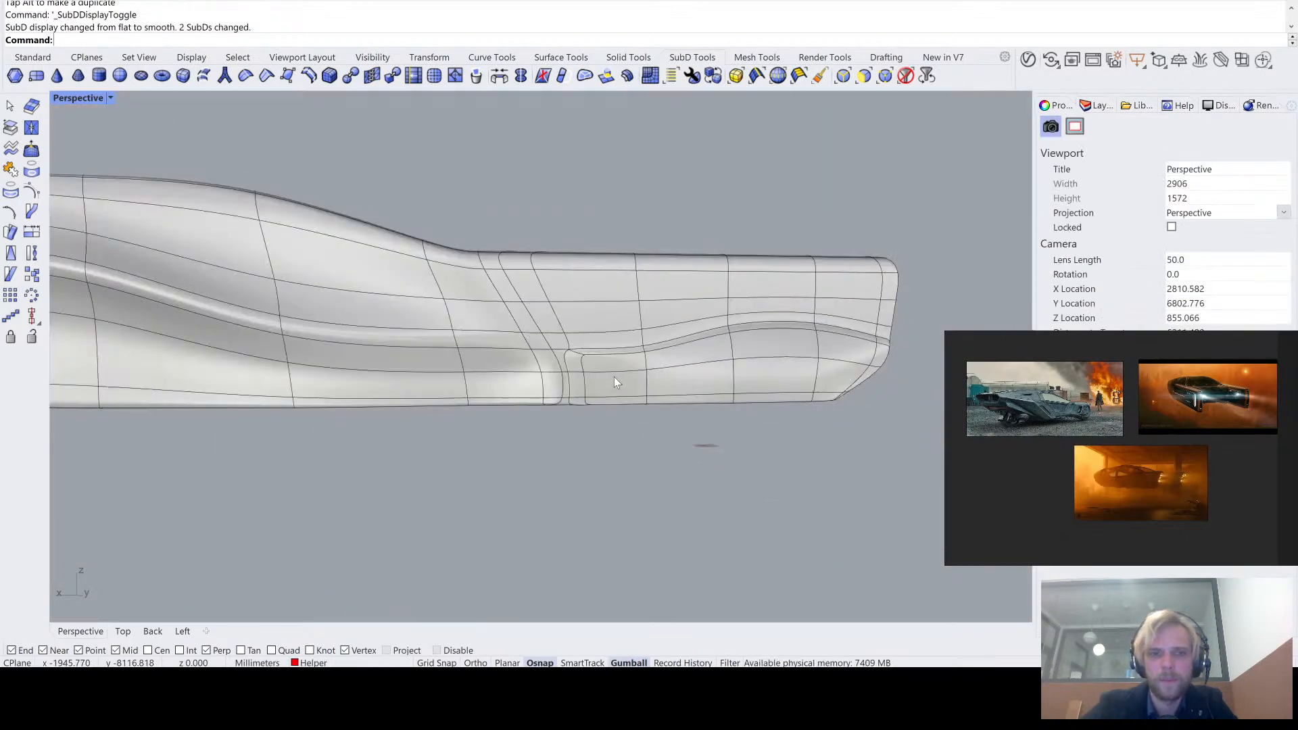
scroll(602, 374, down, 2)
scroll(764, 330, up, 3)
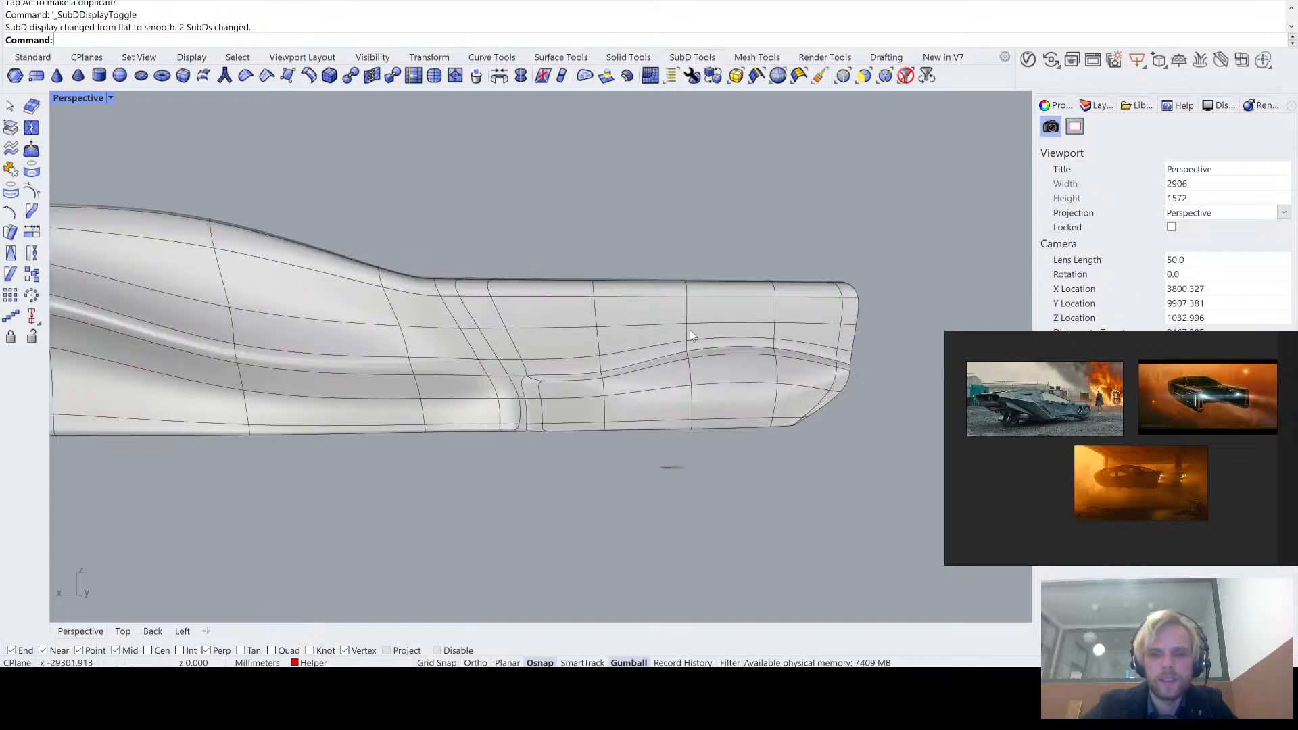
key(Tab)
key(Tab)
key(Tab)
key(Tab)
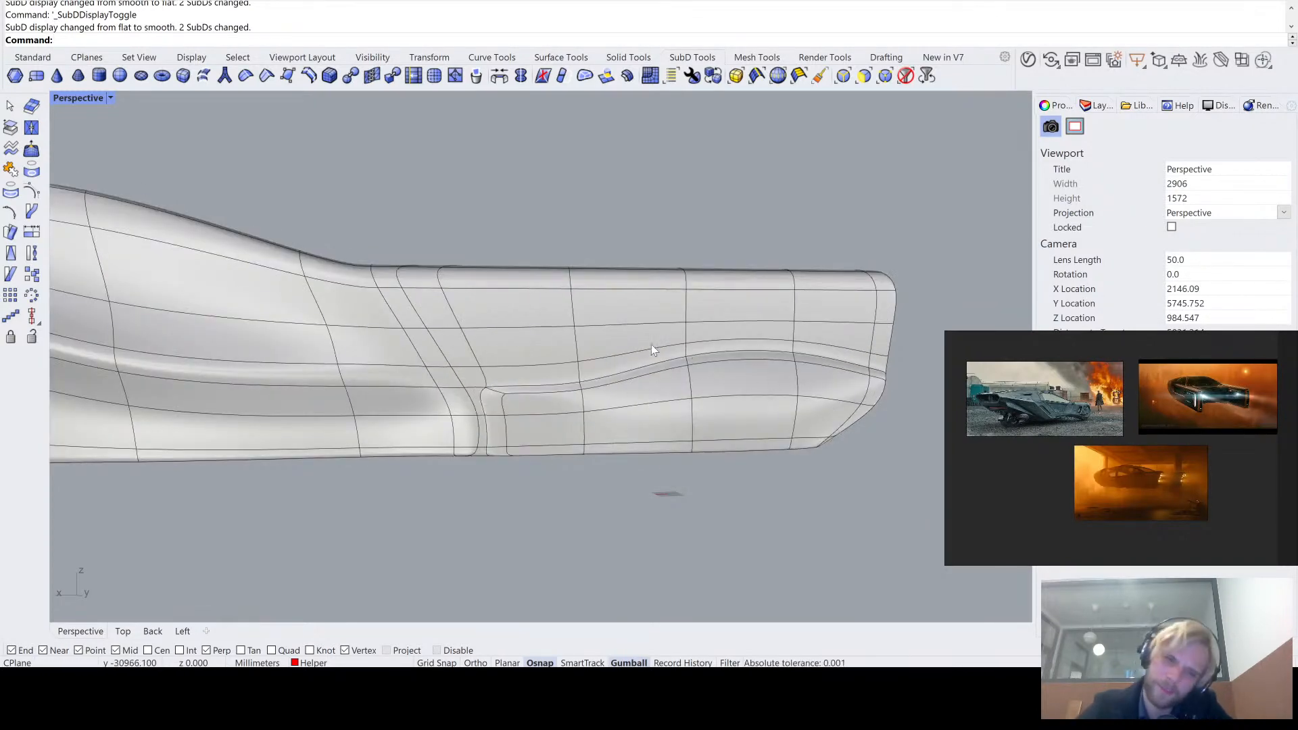
scroll(521, 408, up, 5)
key(Tab)
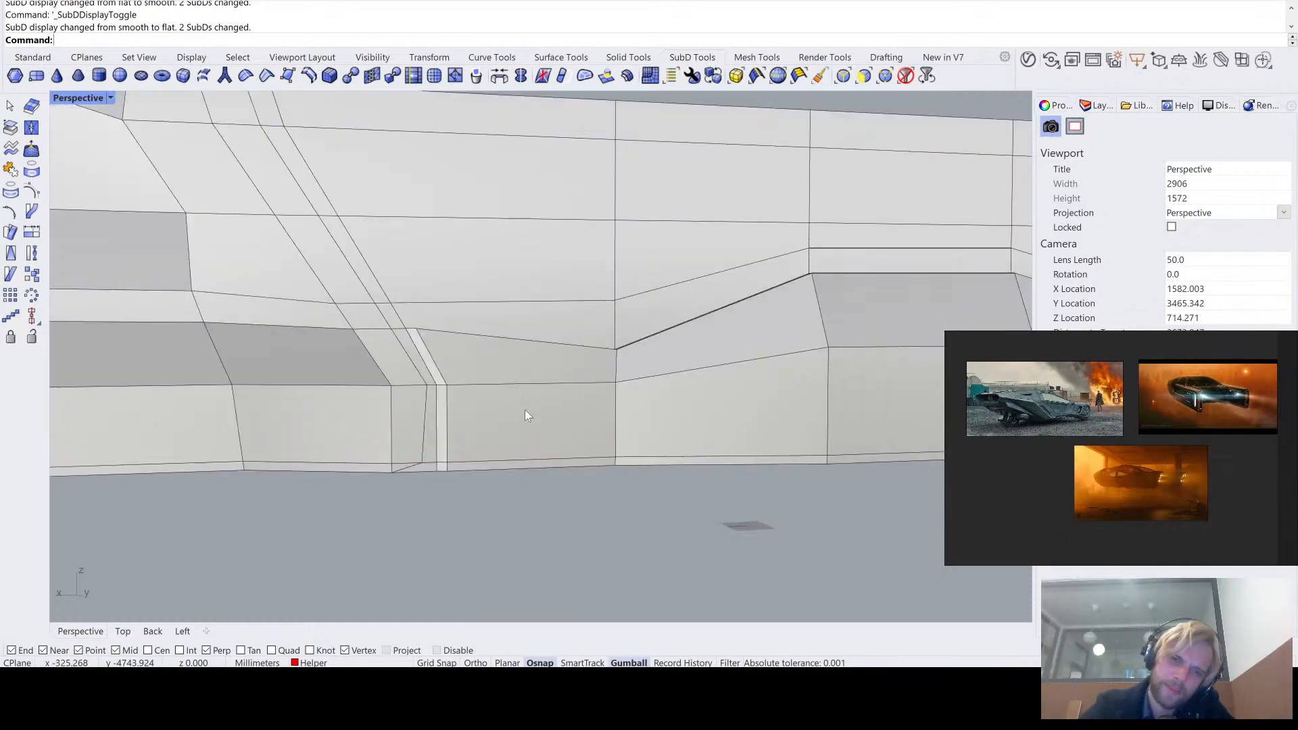
key(Tab)
- Try to raise the short edge across the band's step where the front section meets the rising section
right_drag(577, 370, 622, 412)
key(Tab)
scroll(624, 367, up, 6)
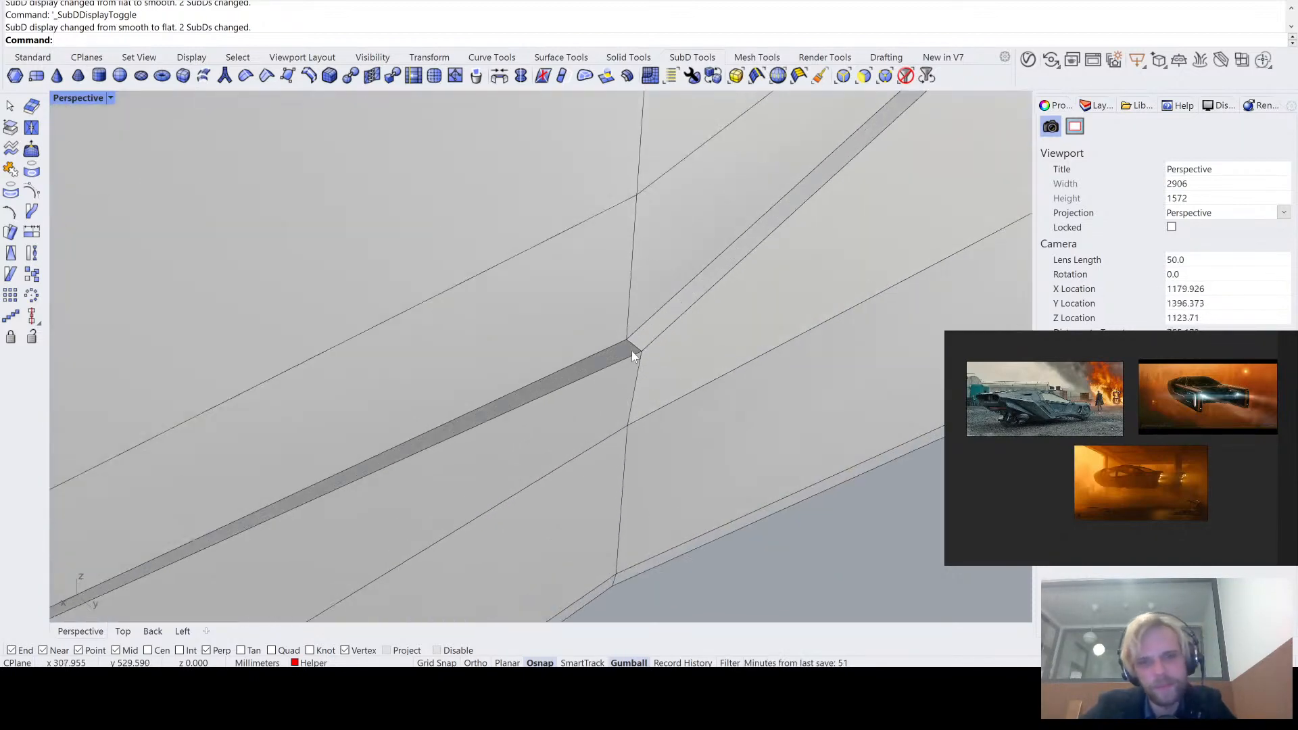
ctrl+shift+click(637, 347)
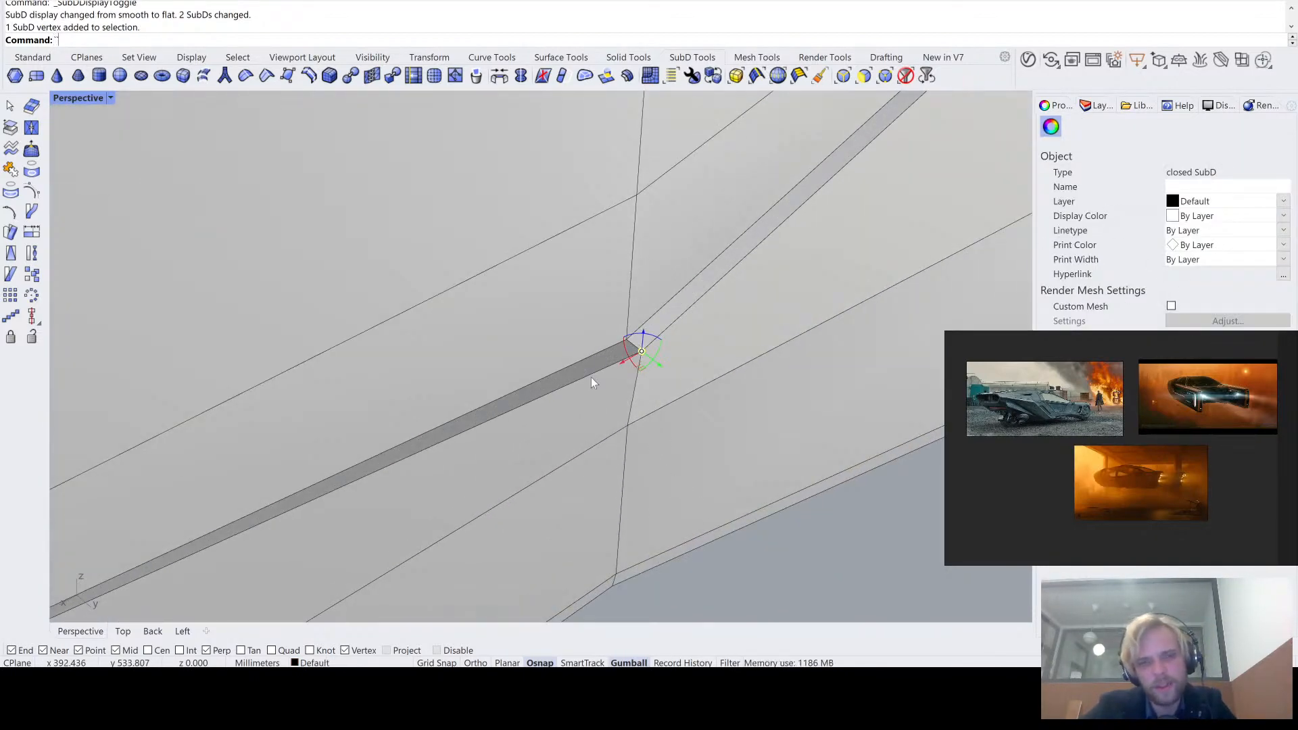
key(Escape)
ctrl+shift+click(635, 346)
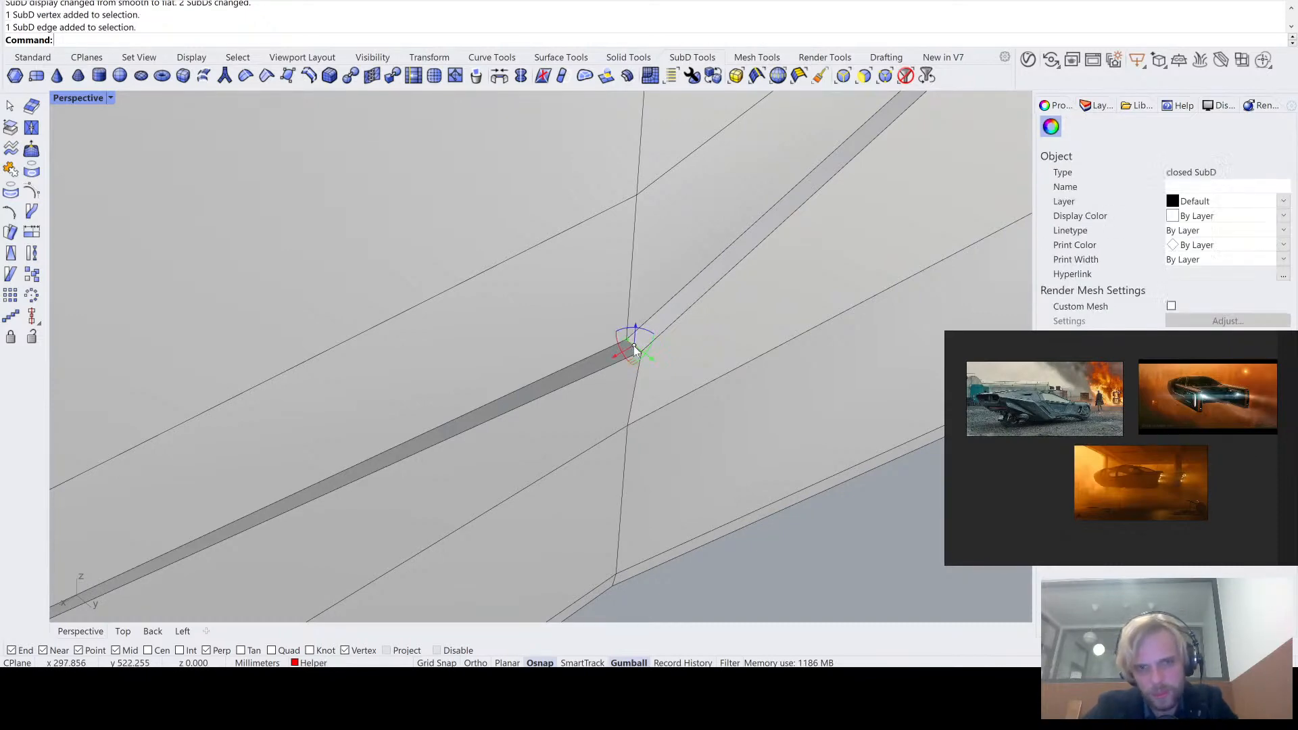
drag(638, 324, 643, 275)
scroll(641, 278, down, 9)
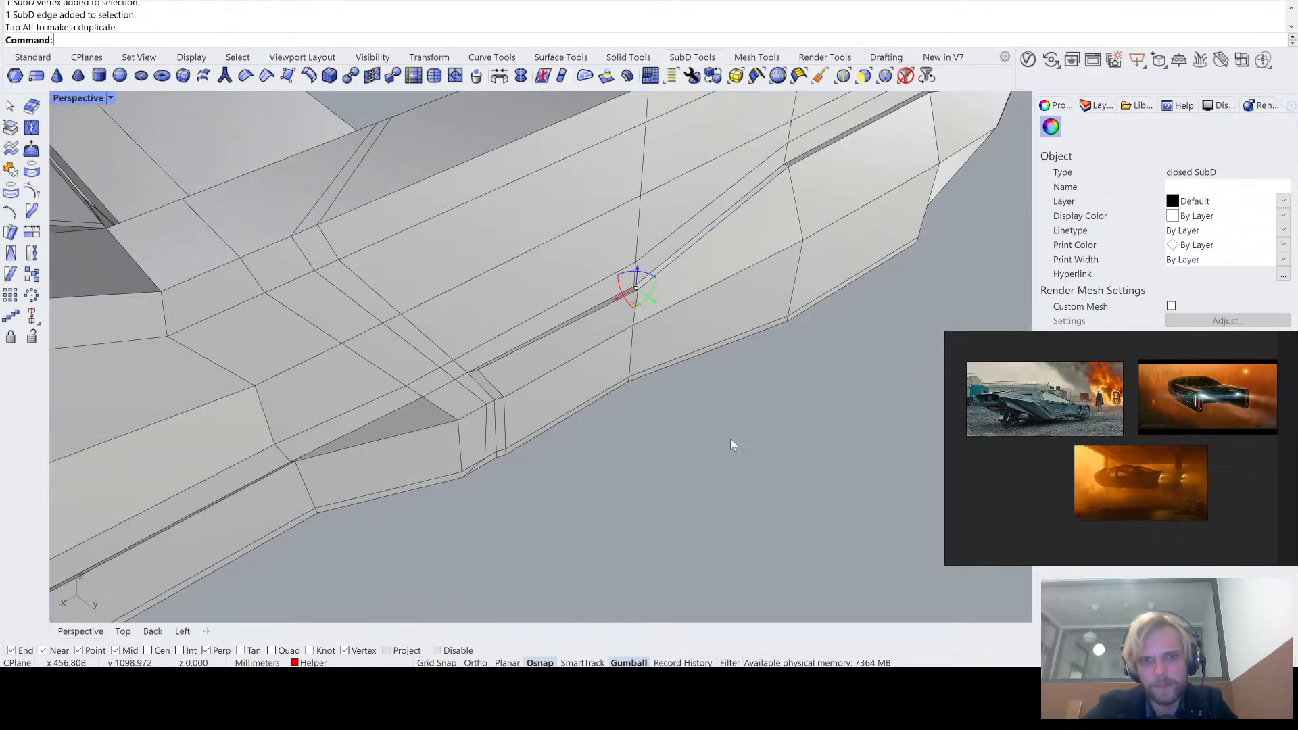
click(730, 440)
right_drag(729, 436, 659, 379)
scroll(606, 304, up, 8)
right_drag(606, 302, 623, 297)
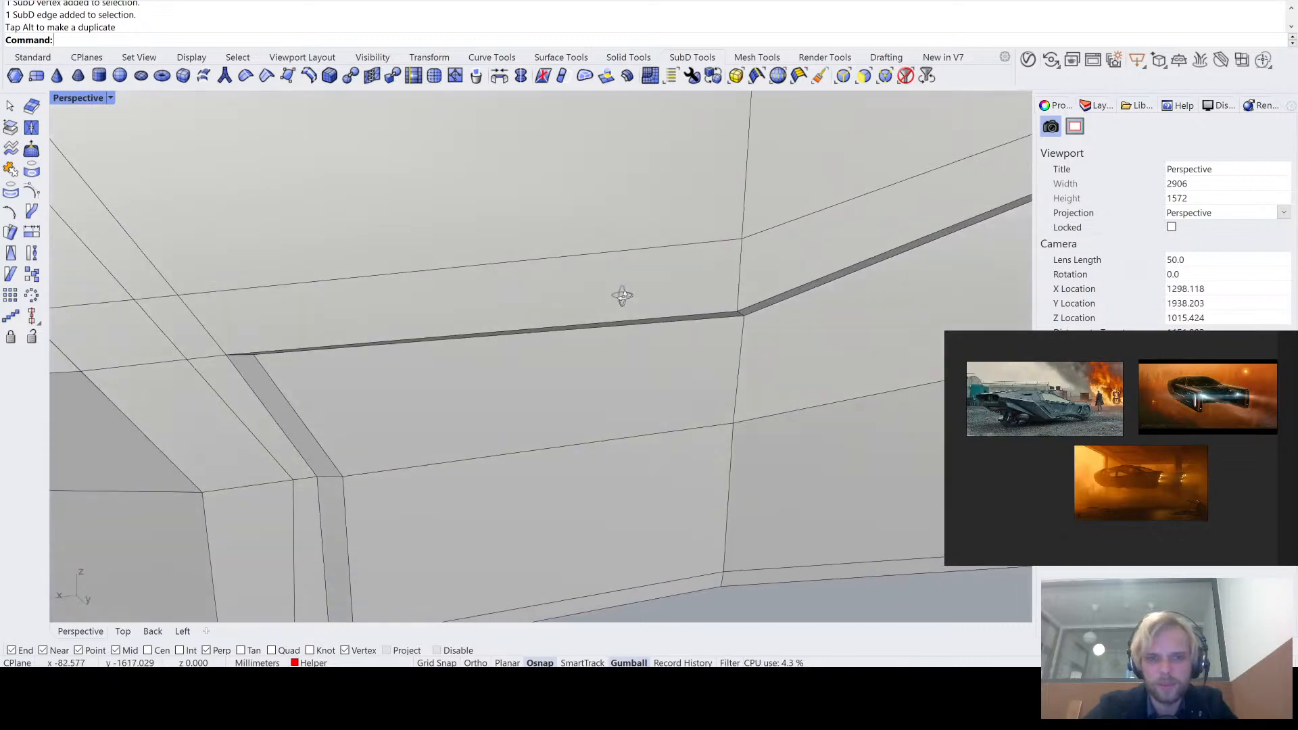
- Undo the last two edge moves on the band's upper step
key(ctrl+z)
key(ctrl+z)
scroll(643, 314, down, 7)
- Review the tail arms and their lower bands in smooth and flat display from the rear and the outer side
right_drag(737, 399, 576, 298)
scroll(692, 466, down, 8)
right_drag(576, 297, 440, 341)
key(Tab)
key(Tab)
key(Tab)
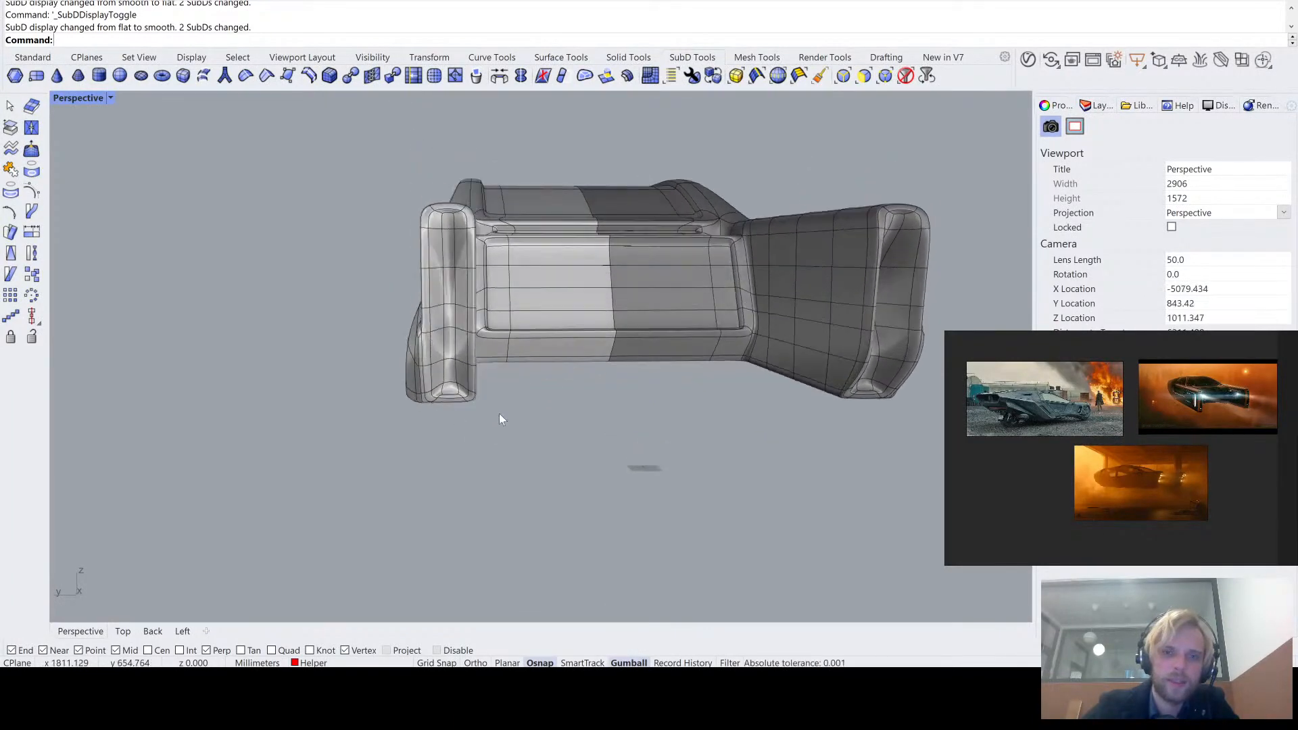
right_drag(499, 420, 746, 362)
right_drag(677, 277, 669, 319)
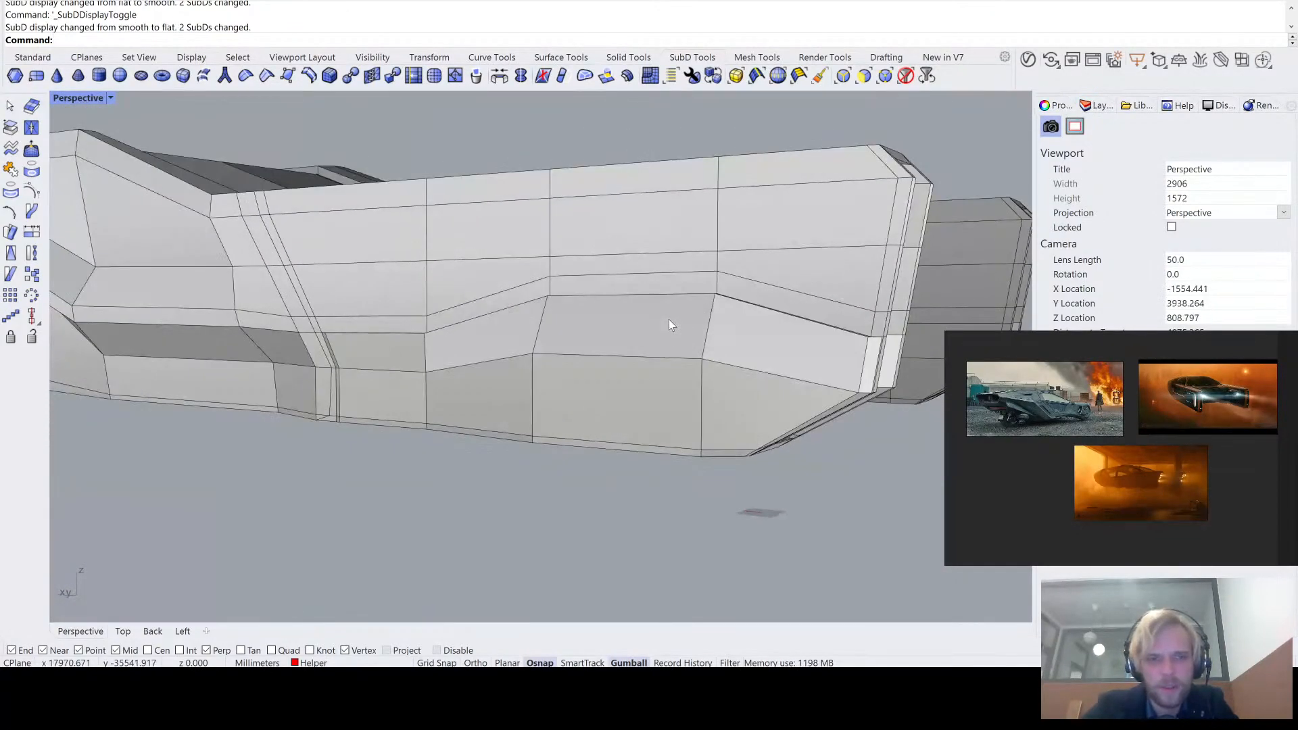
- Compare the tail arm's lower band in smooth and flat display from the outer side
right_drag(633, 367, 640, 339)
key(Tab)
key(Tab)
key(Tab)
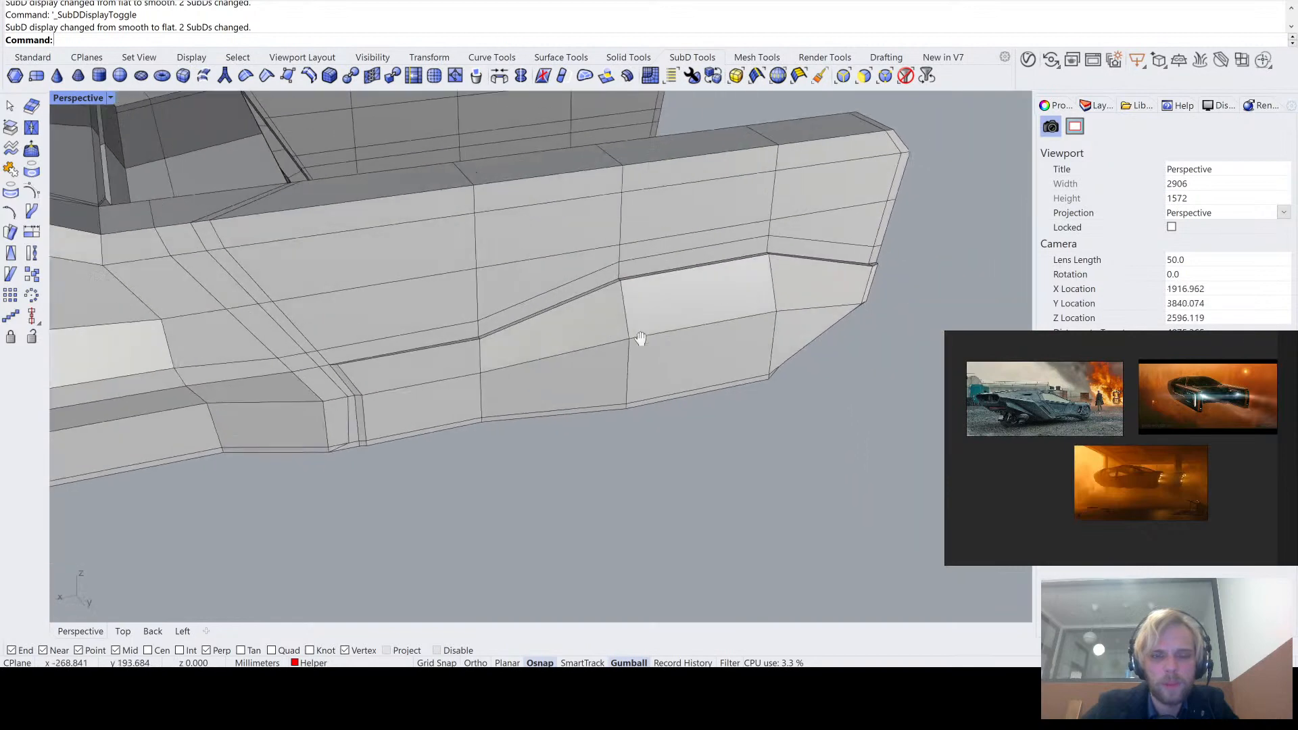
- Select the outer faces of the lower band's front section, including its narrow bottom strip
scroll(325, 372, up, 4)
ctrl+shift+click(434, 362)
ctrl+shift+click(444, 425)
scroll(392, 476, up, 2)
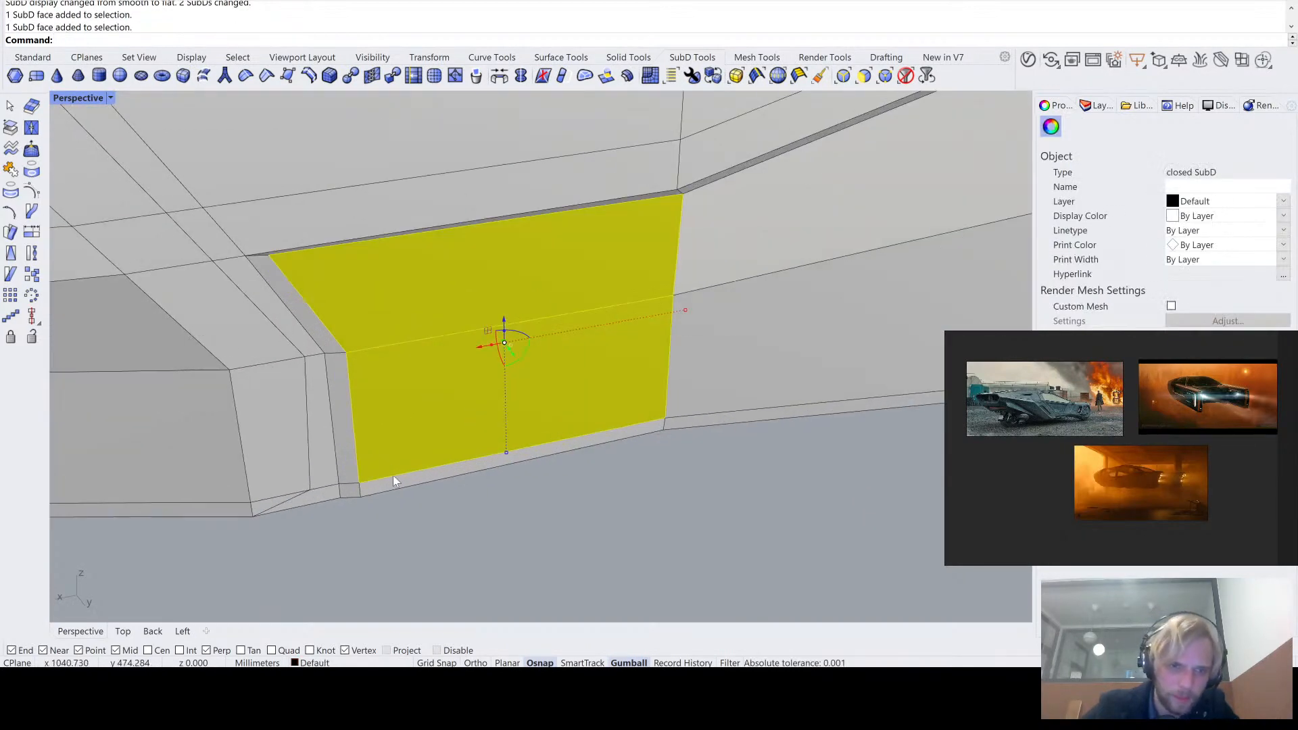
scroll(506, 436, down, 6)
scroll(462, 463, up, 8)
click(492, 515)
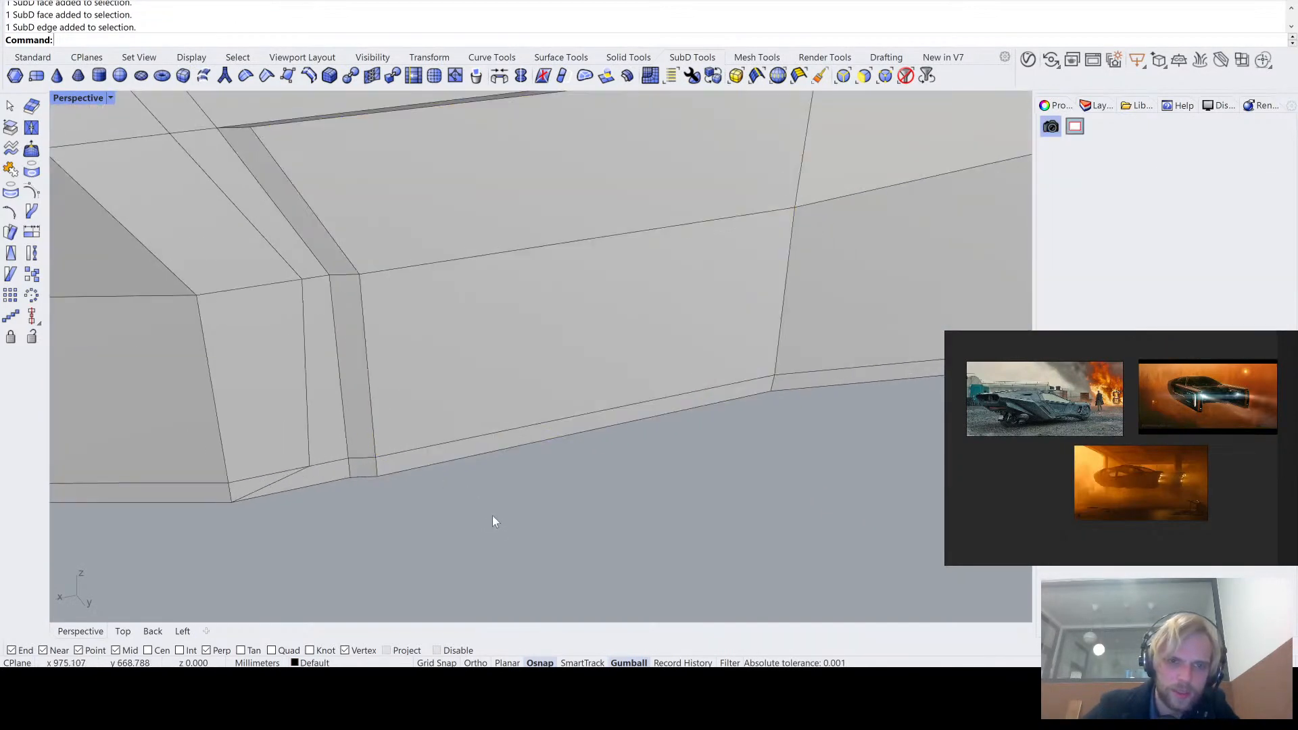
ctrl+shift+click(437, 449)
ctrl+shift+click(437, 455)
ctrl+shift+click(452, 350)
ctrl+shift+click(435, 160)
scroll(434, 160, down, 10)
scroll(433, 312, up, 5)
- Add the rising section's faces and the upper faces of the raised and rear sections to the selection
ctrl+shift+click(434, 291)
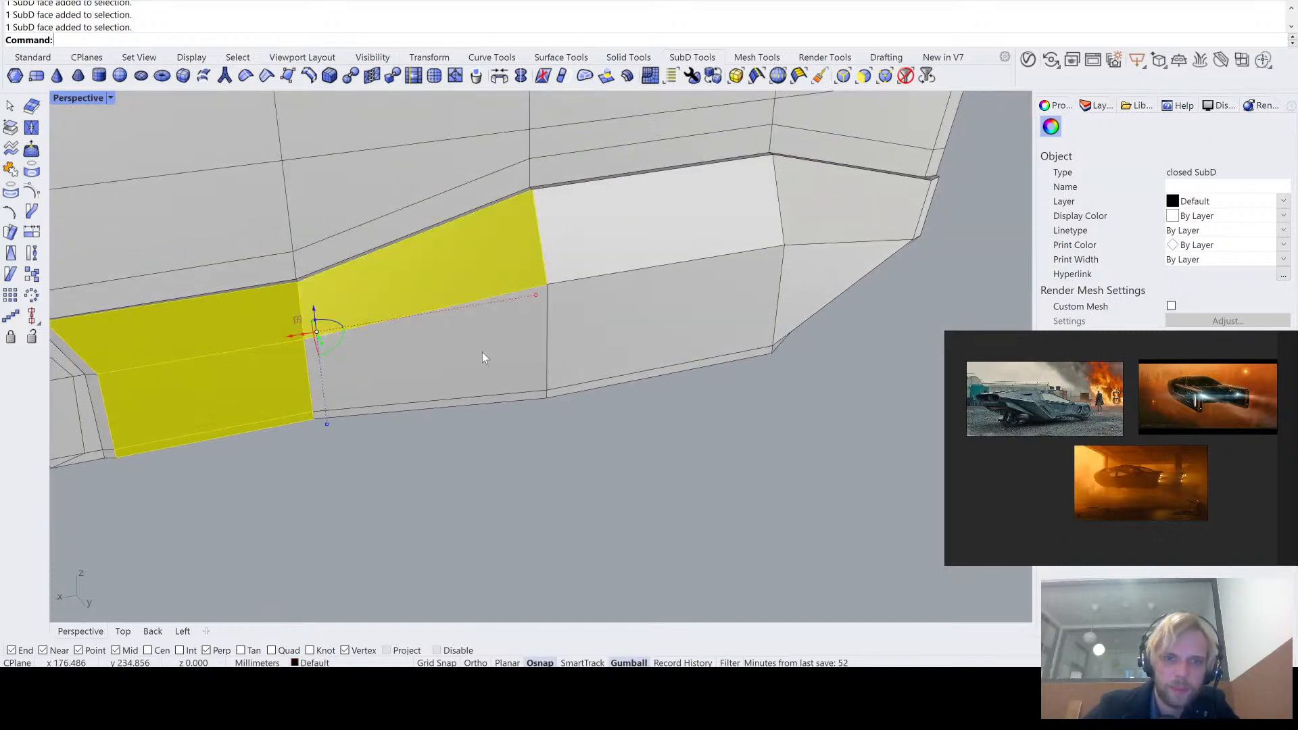
ctrl+shift+click(480, 354)
scroll(457, 410, up, 6)
ctrl+shift+click(481, 391)
scroll(481, 389, down, 7)
right_drag(749, 355, 683, 331)
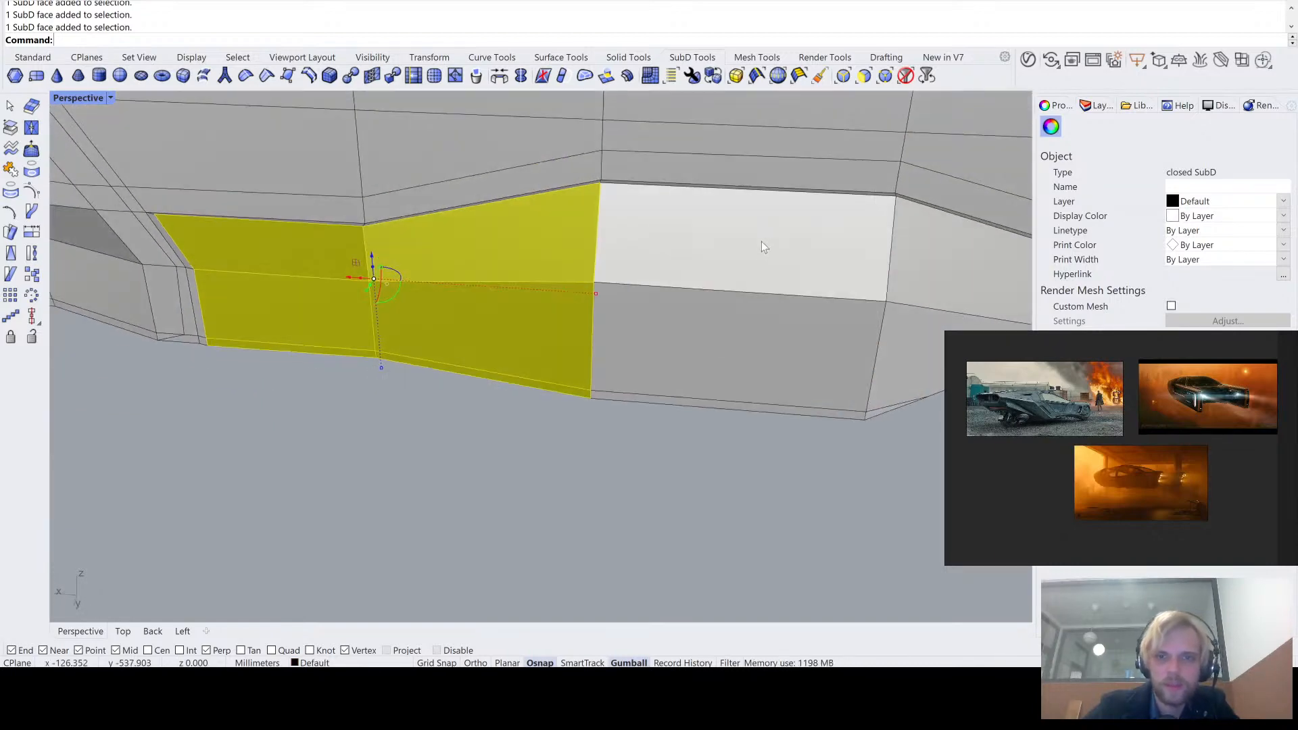
ctrl+shift+click(853, 258)
right_drag(853, 258, 651, 270)
scroll(757, 176, up, 4)
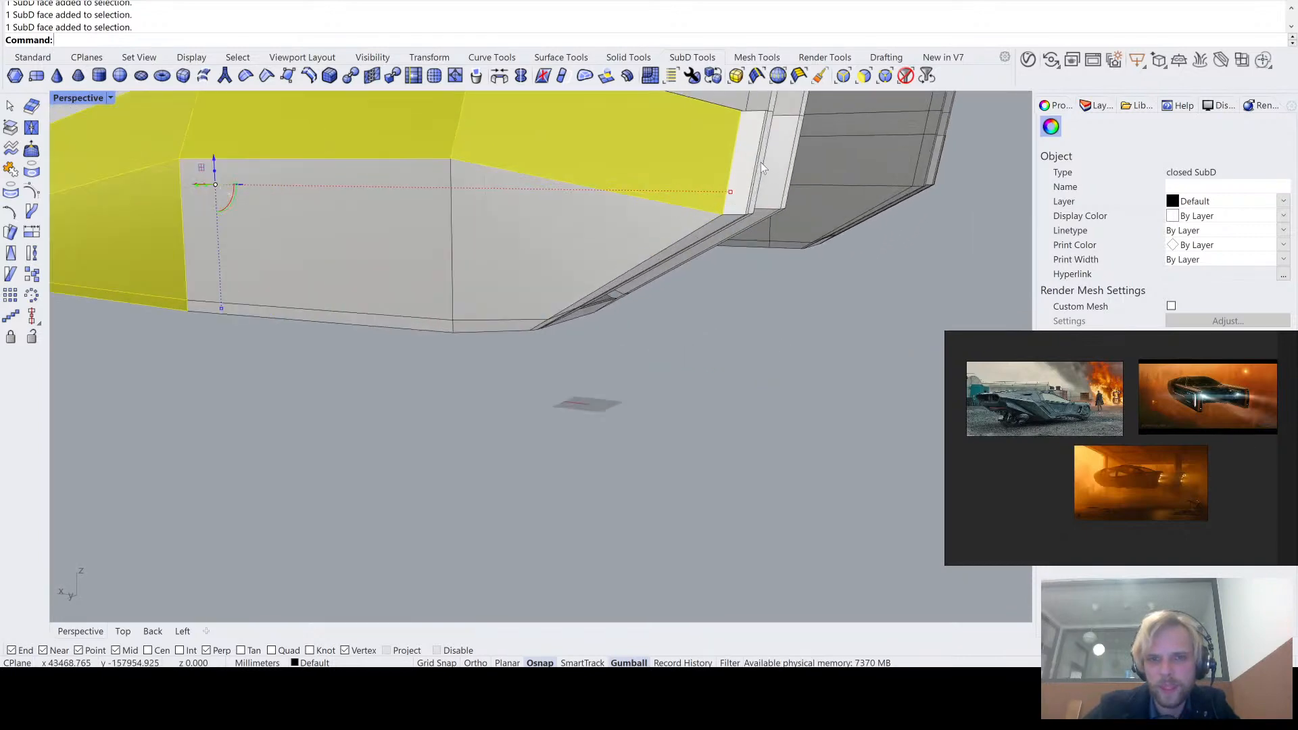
right_drag(759, 177, 739, 198)
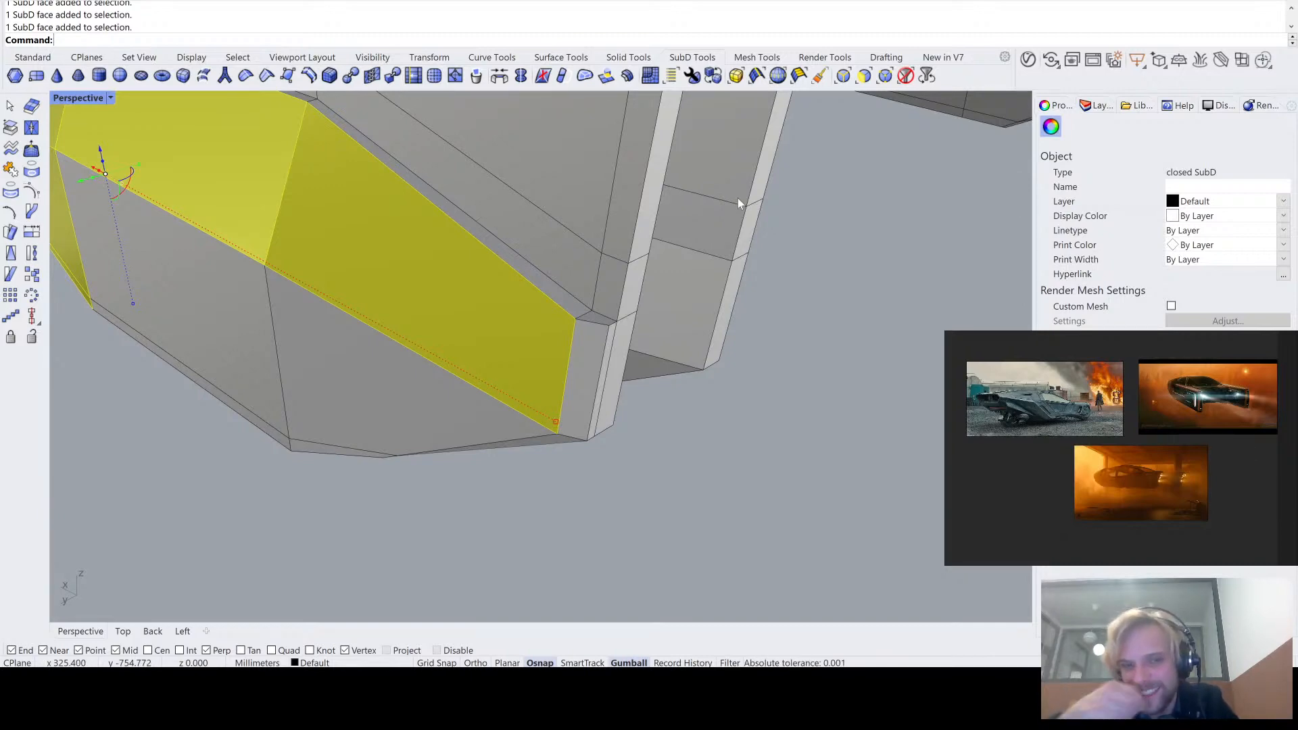
right_drag(539, 369, 718, 234)
key(Tab)
key(Tab)
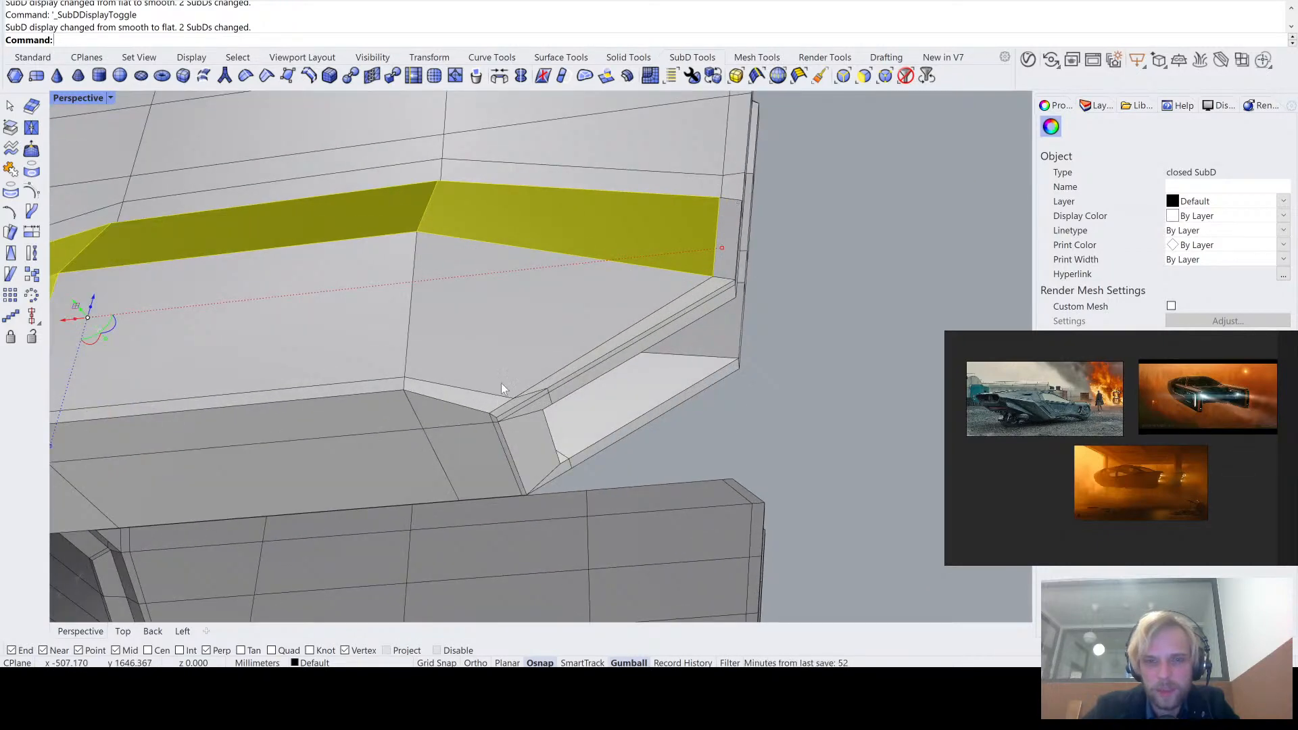
- Add the lower faces and narrow bottom strips of the band's rear and raised sections to the selection
ctrl+shift+click(502, 358)
scroll(473, 387, up, 3)
ctrl+shift+click(477, 399)
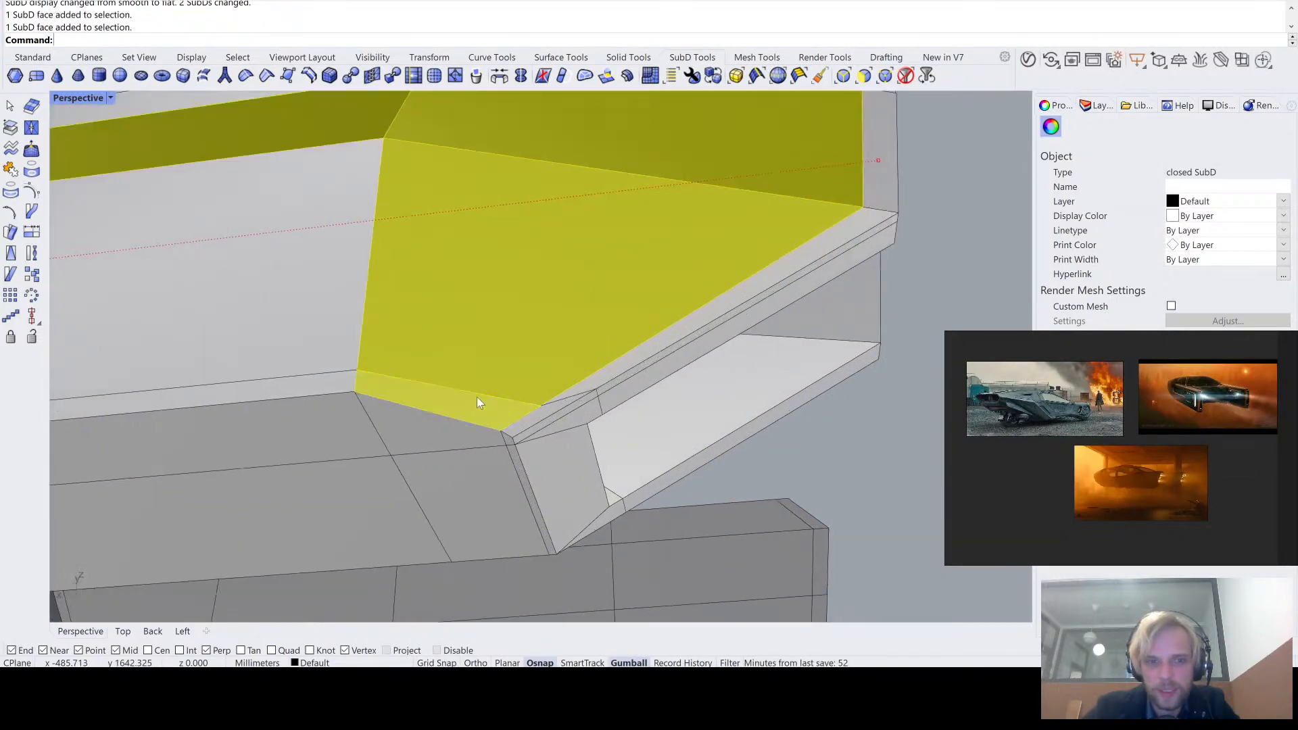
scroll(477, 399, down, 5)
right_drag(477, 399, 514, 413)
scroll(513, 413, up, 4)
ctrl+shift+click(513, 372)
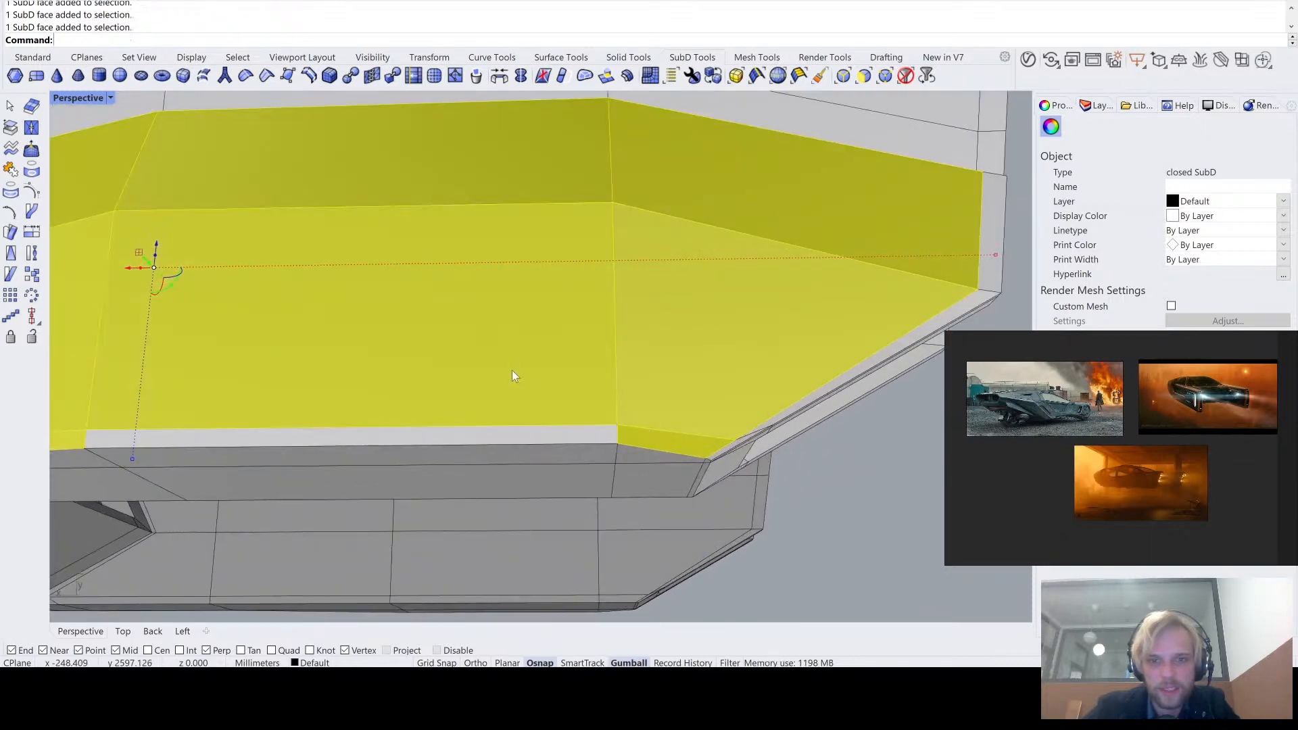
scroll(424, 434, down, 4)
scroll(741, 367, up, 4)
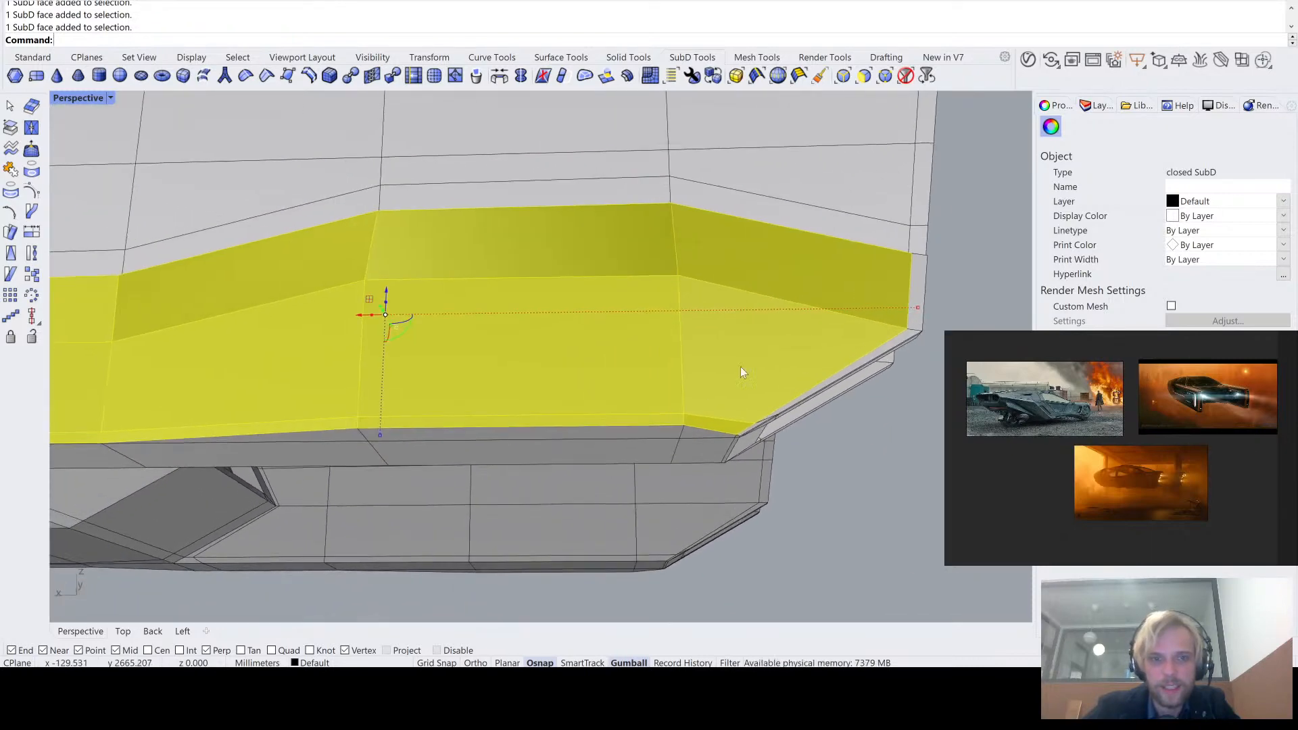
- Try to extrude the selected band faces 100 mm outward along Y with ExtrudeSubD
right_drag(822, 404, 773, 310)
scroll(787, 458, down, 4)
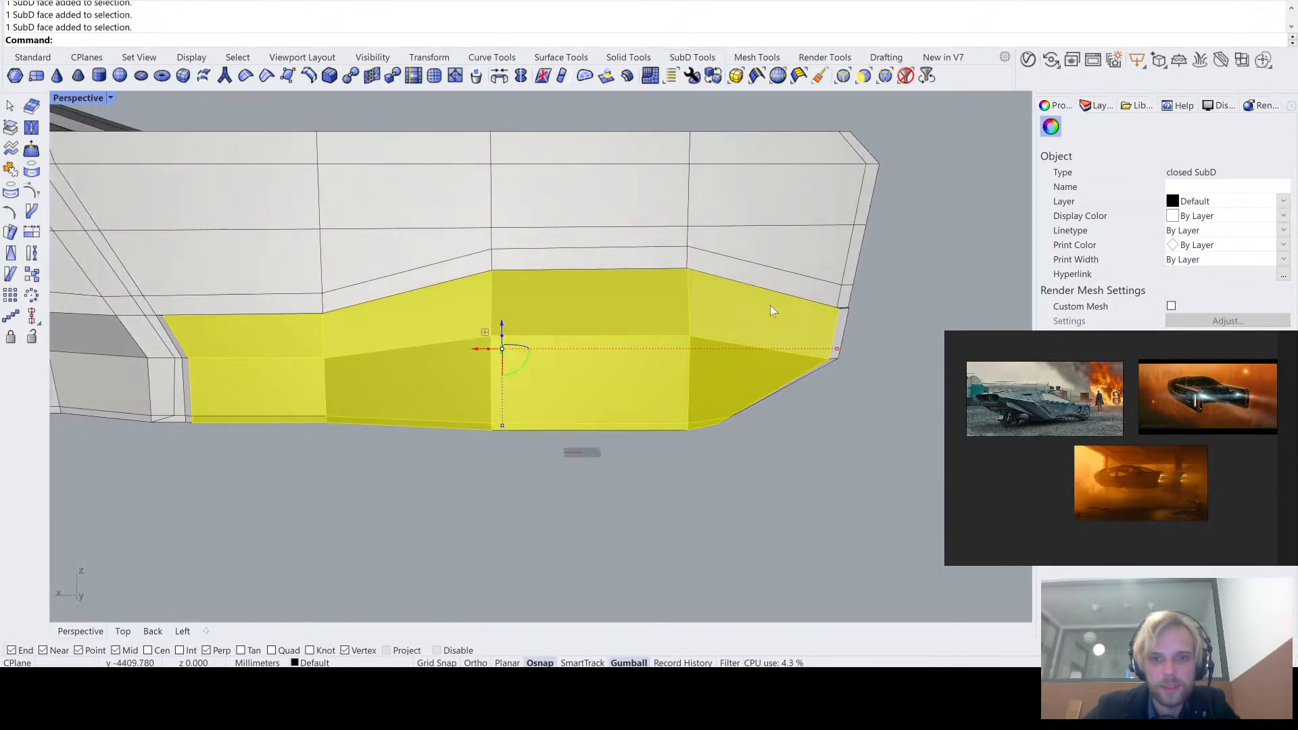
right_drag(624, 382, 594, 396)
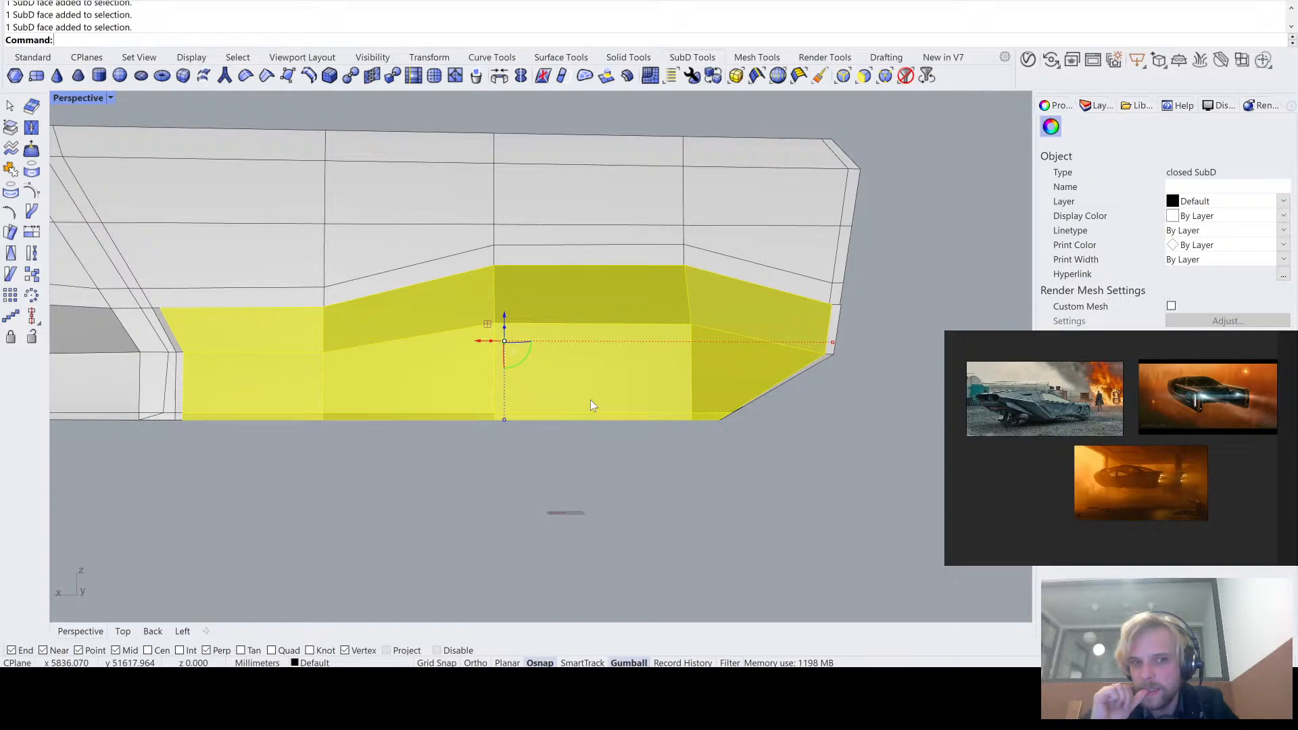
right_drag(589, 403, 548, 369)
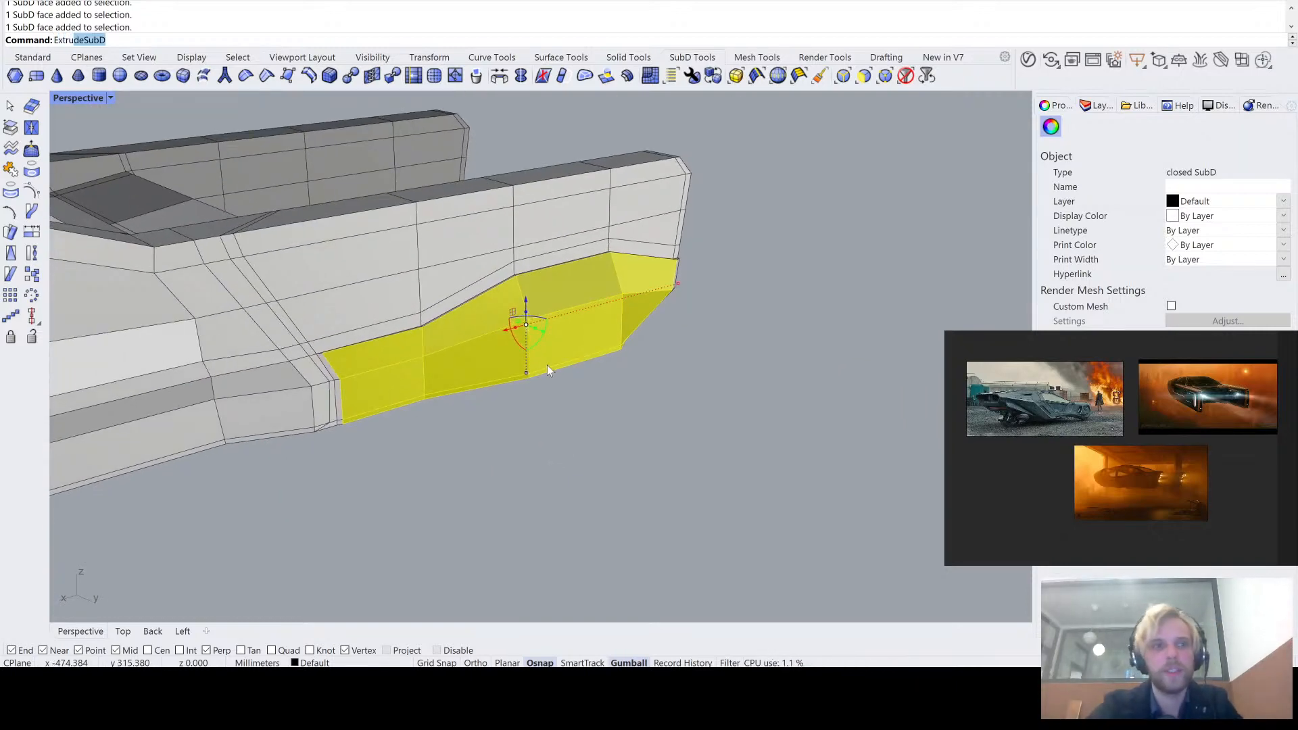
key(Return)
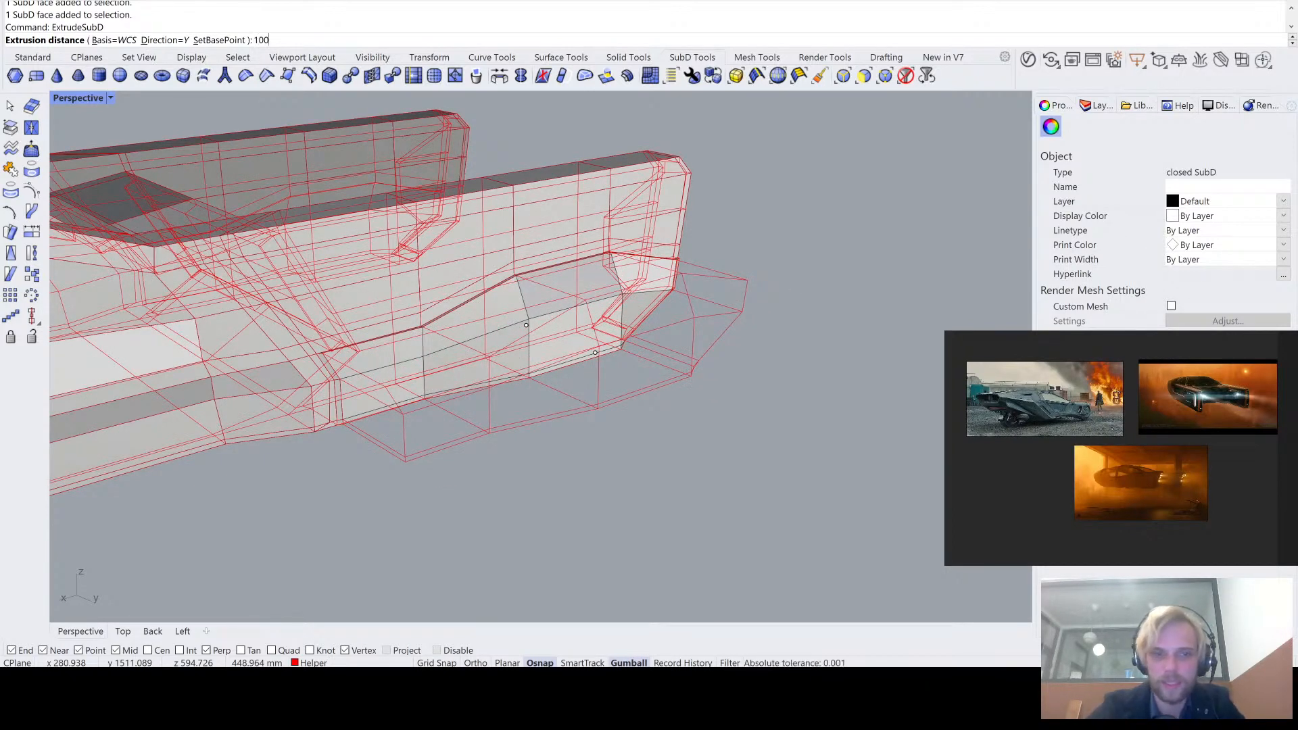
right_drag(579, 395, 632, 421)
scroll(363, 380, up, 4)
right_drag(364, 381, 403, 387)
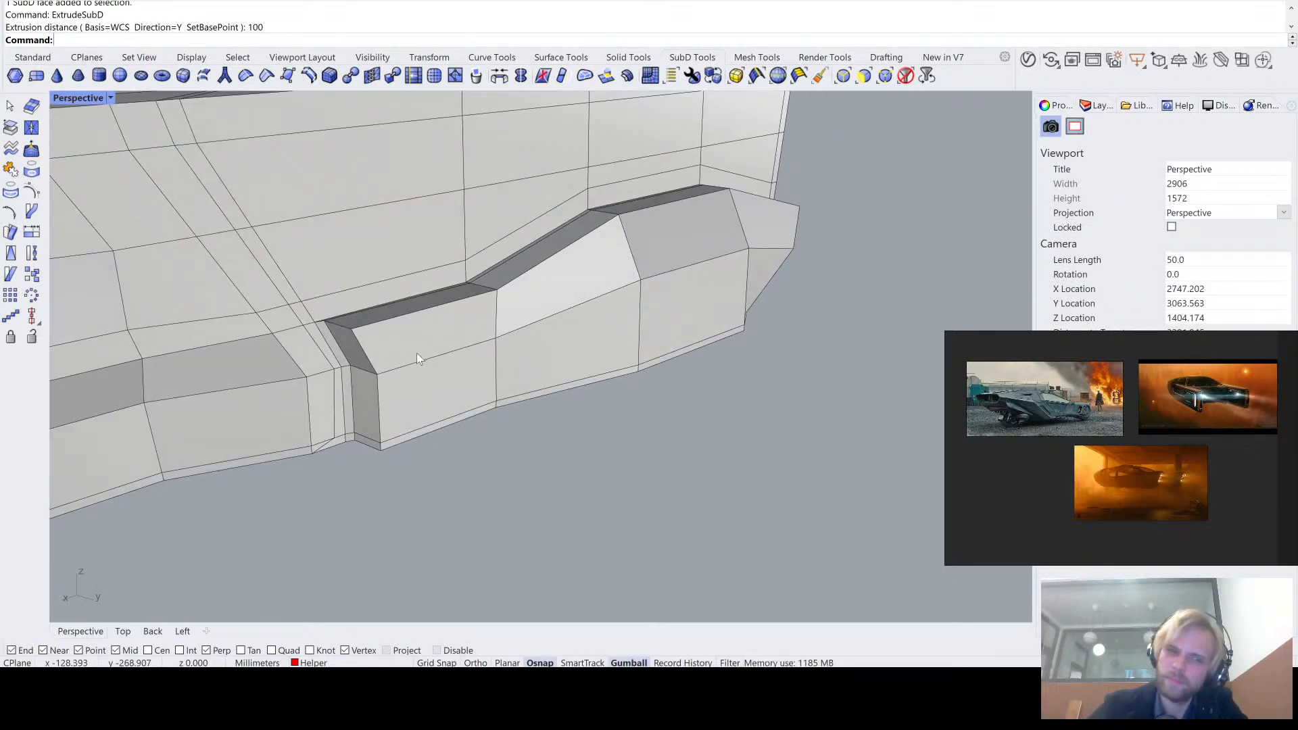
right_drag(416, 353, 400, 375)
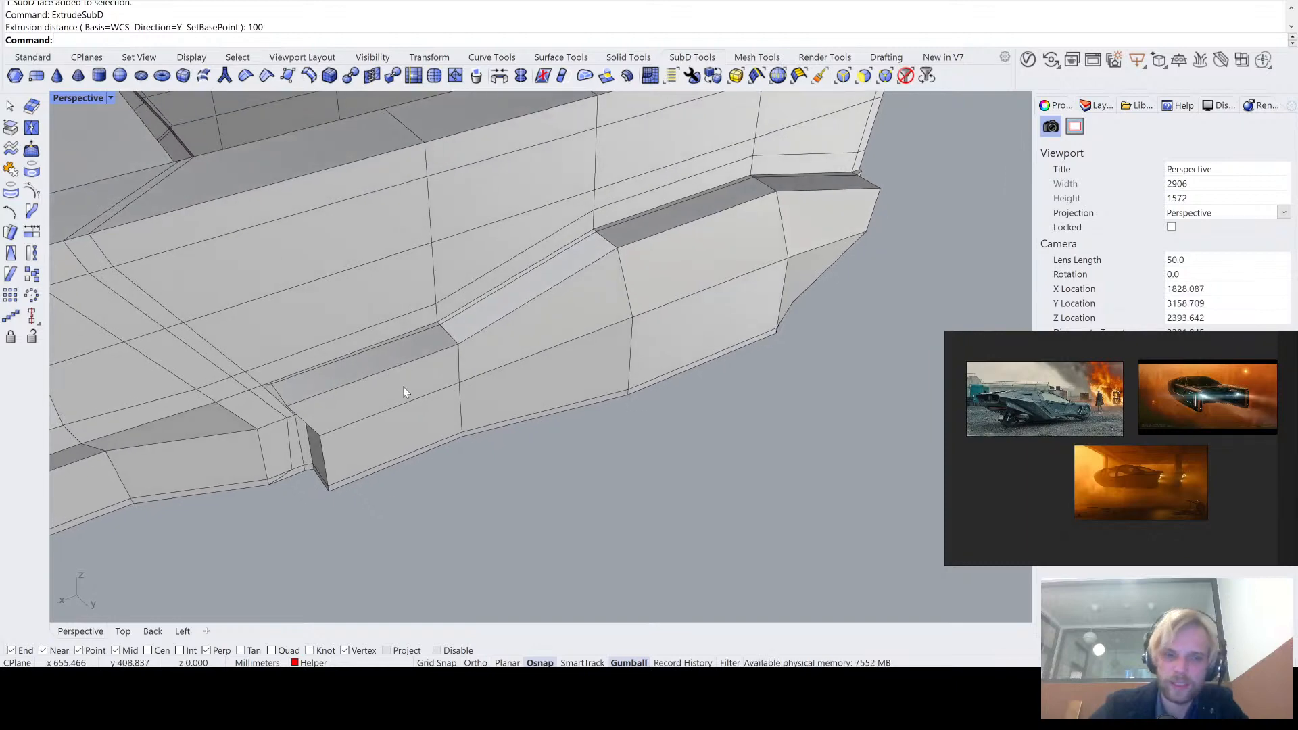
- Select all outer faces of the extruded band, including the narrow strips along its bottom
ctrl+shift+click(403, 387)
ctrl+shift+click(405, 426)
scroll(440, 445, up, 4)
ctrl+shift+click(456, 421)
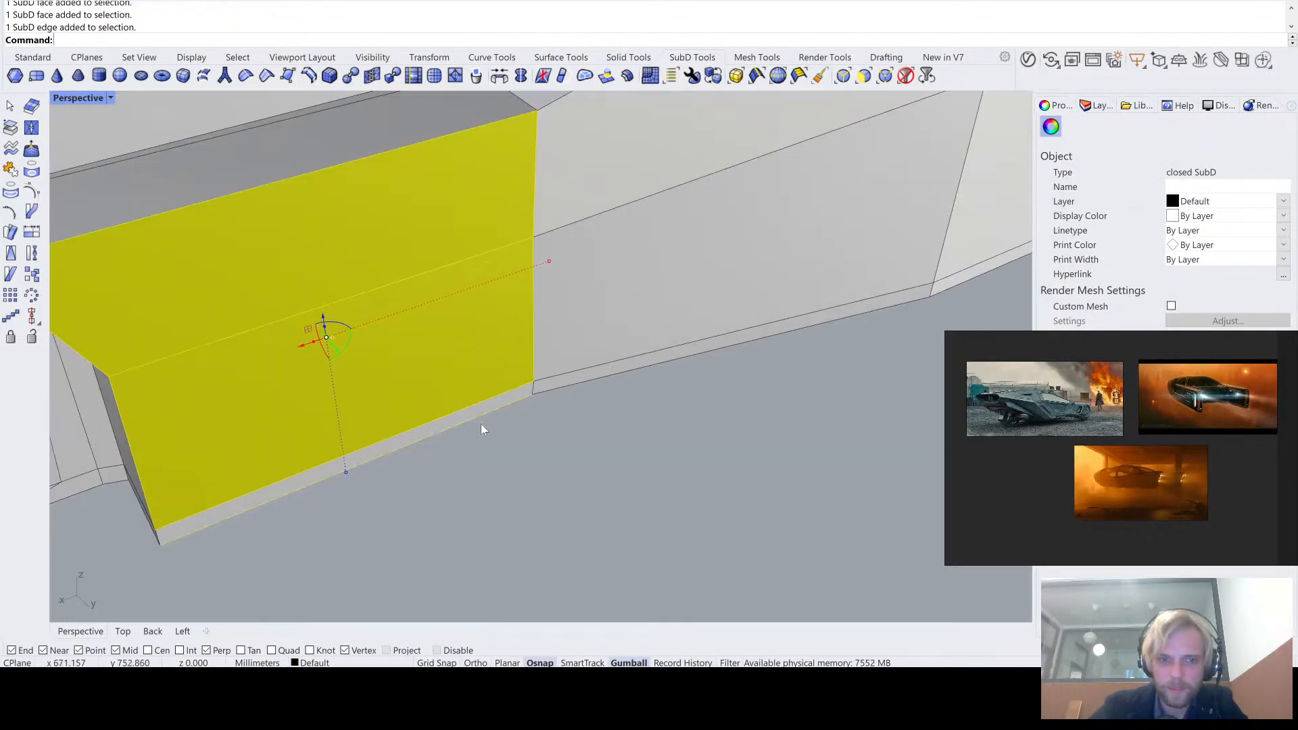
scroll(481, 424, down, 6)
right_drag(490, 427, 541, 414)
ctrl+shift+click(535, 265)
ctrl+shift+click(837, 291)
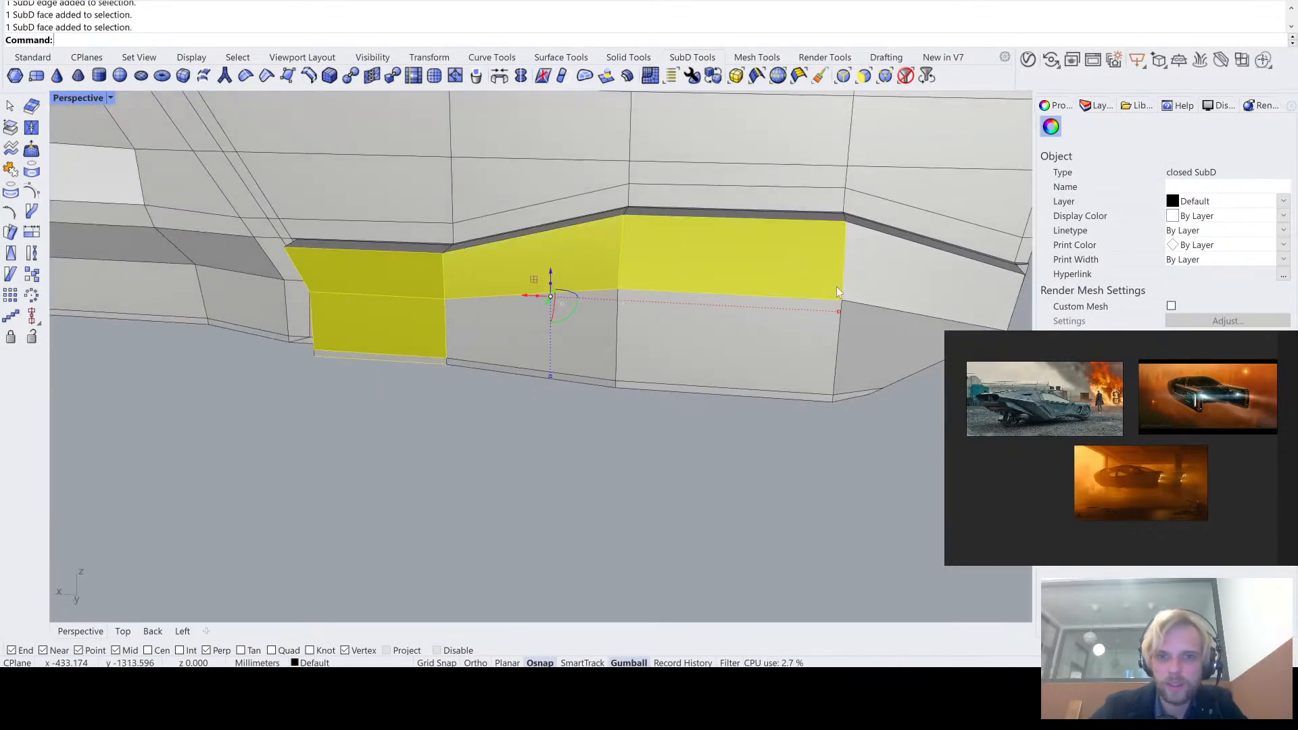
scroll(851, 409, up, 4)
ctrl+shift+click(769, 371)
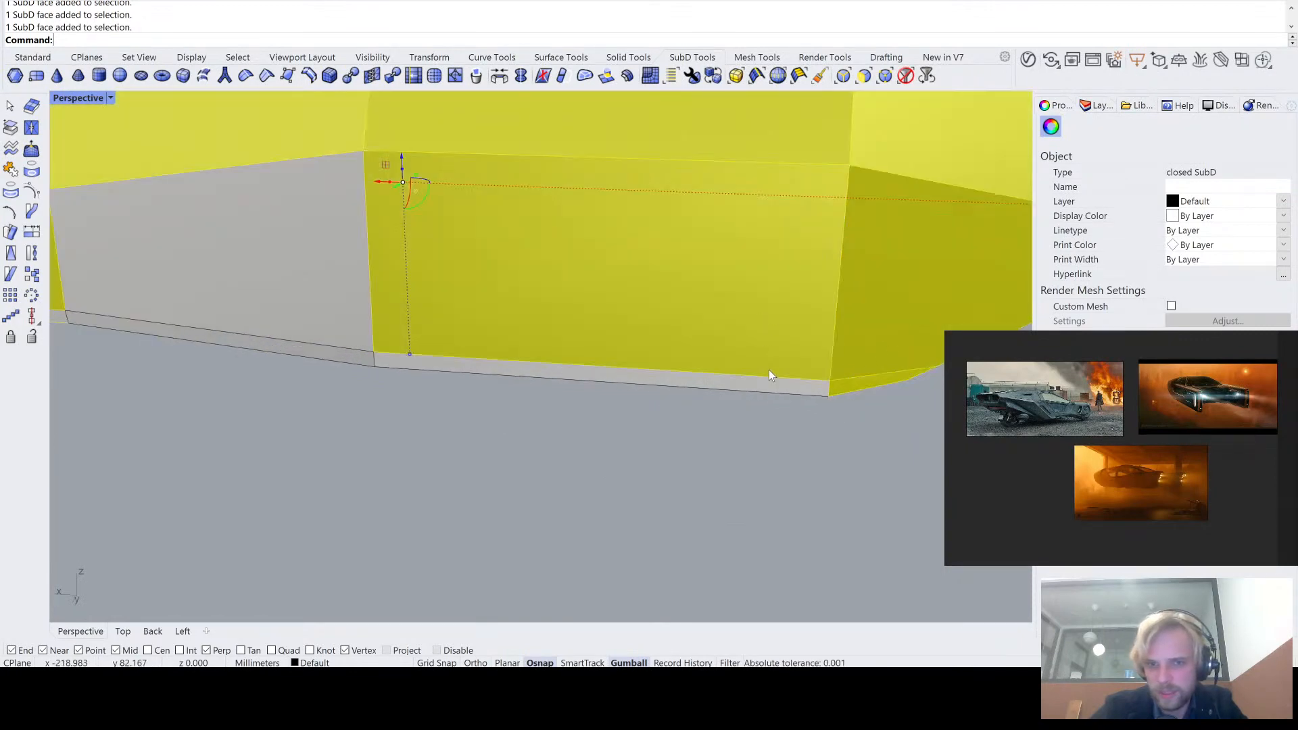
ctrl+shift+click(315, 269)
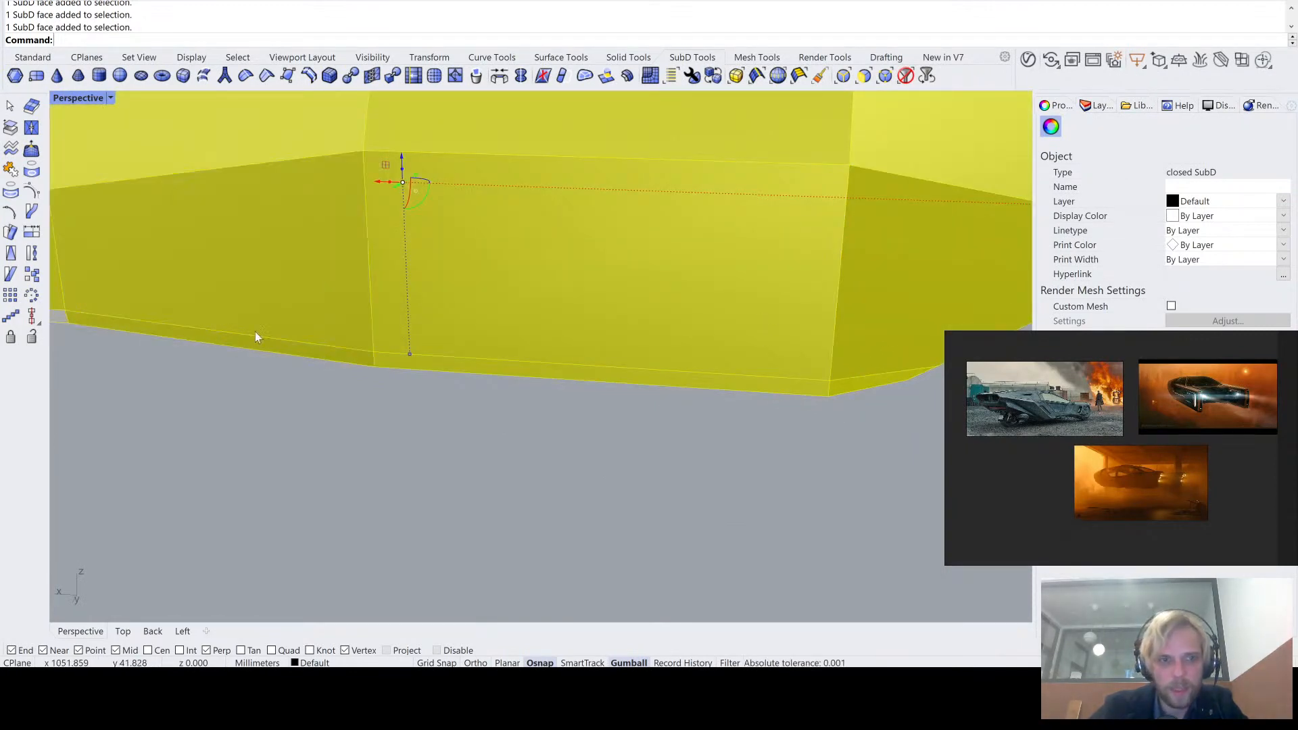
- Try to taper the extruded band by shortening its outer faces lengthwise and pulling them inward, comparing smooth and flat display
right_drag(255, 336, 208, 360)
scroll(241, 345, down, 10)
shift+right_drag(507, 362, 488, 395)
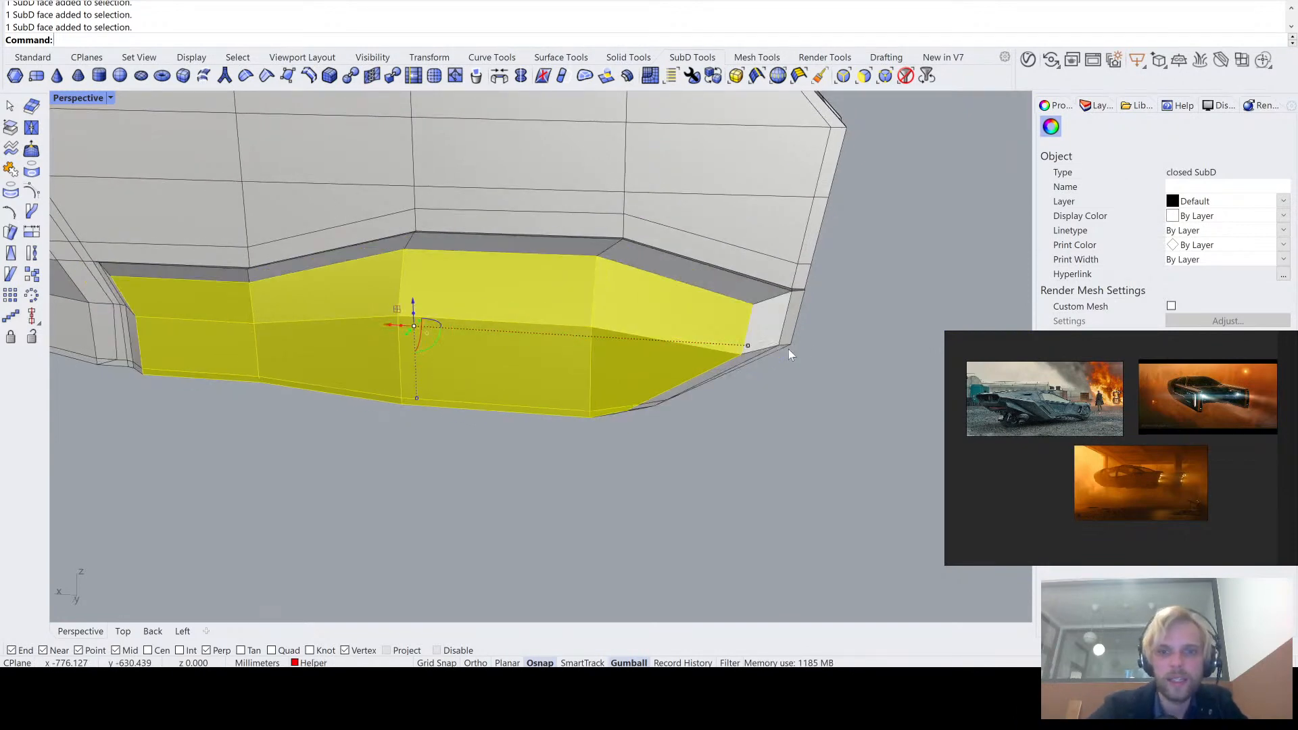
right_drag(789, 349, 618, 363)
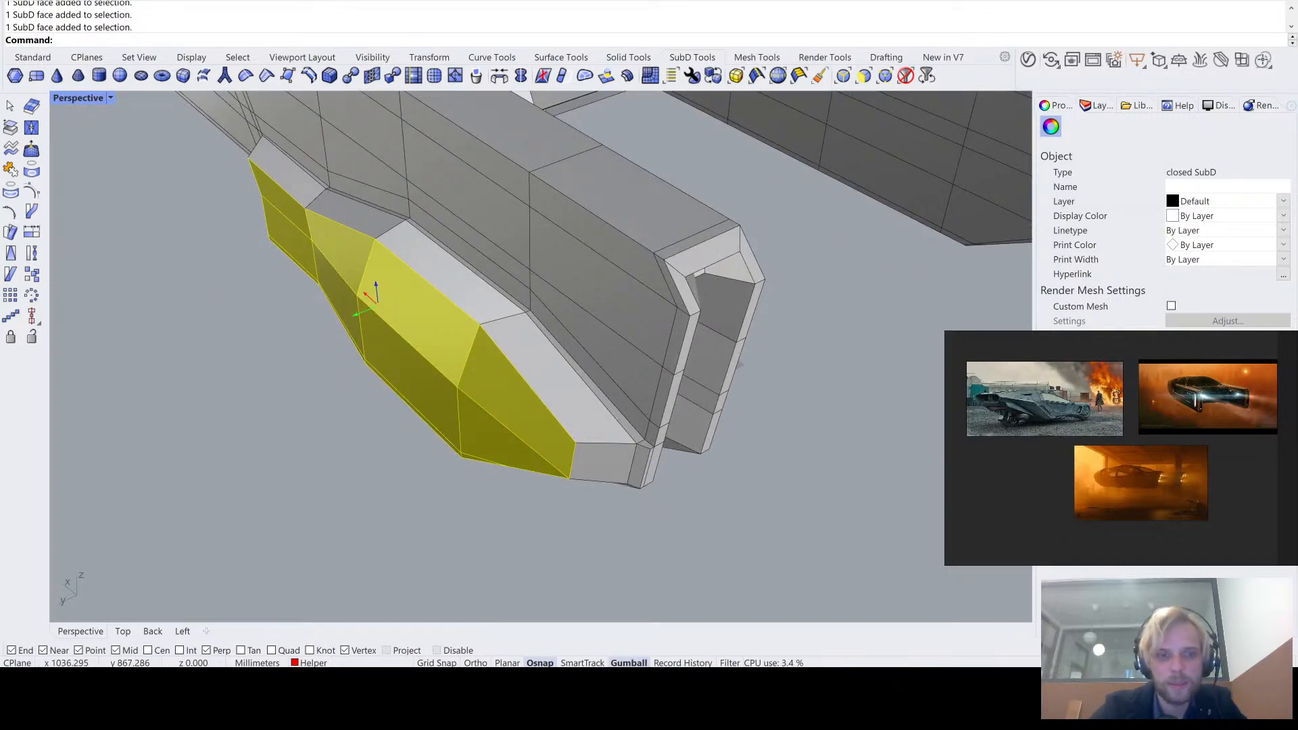
key(ctrl+z)
click(278, 373)
right_drag(277, 373, 590, 318)
key(Tab)
key(Tab)
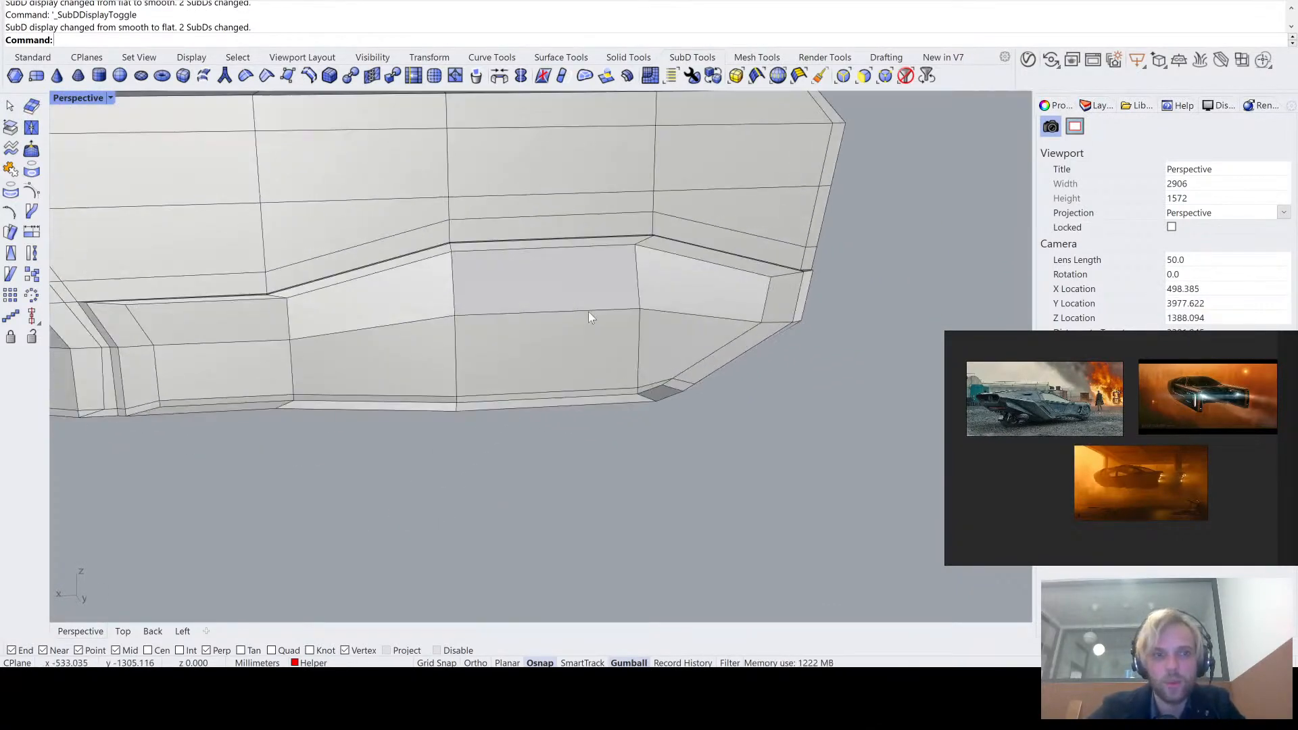
- Undo the transforms of the outer faces and the band's extrusion
key(ctrl+z)
key(ctrl+z)
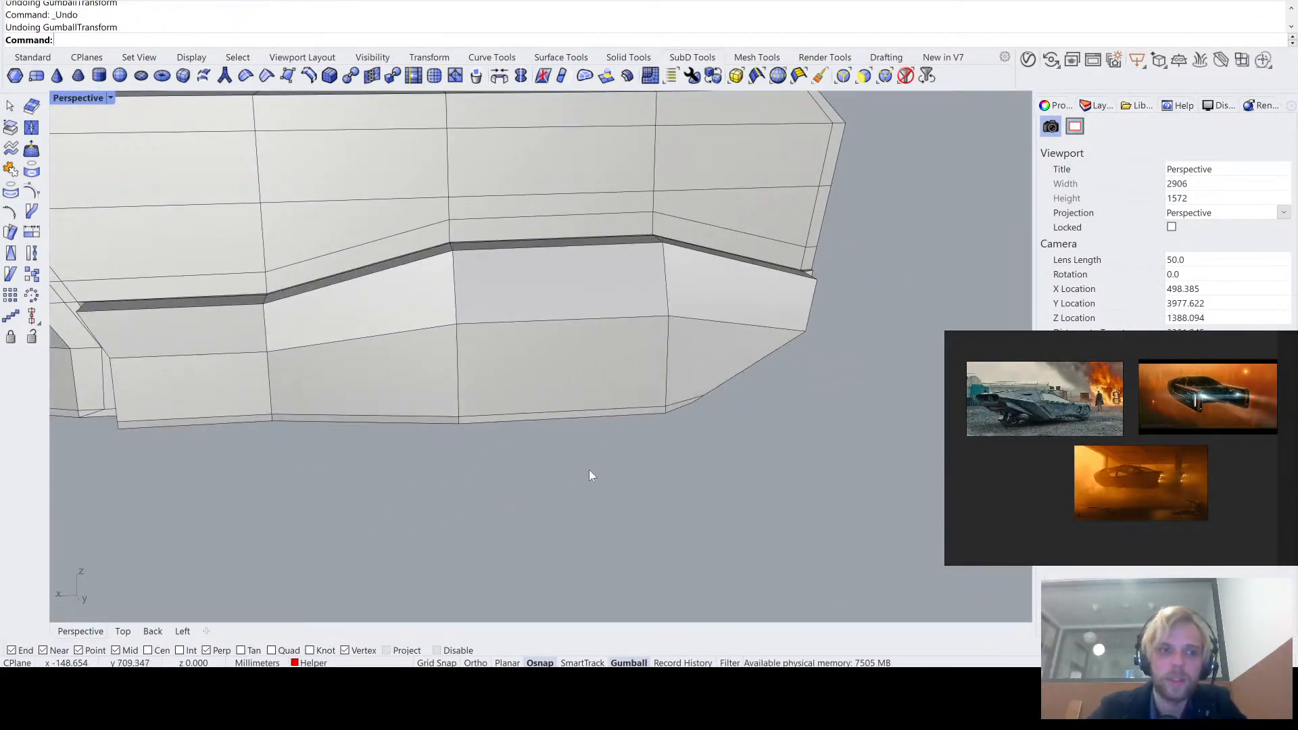
right_drag(576, 471, 602, 471)
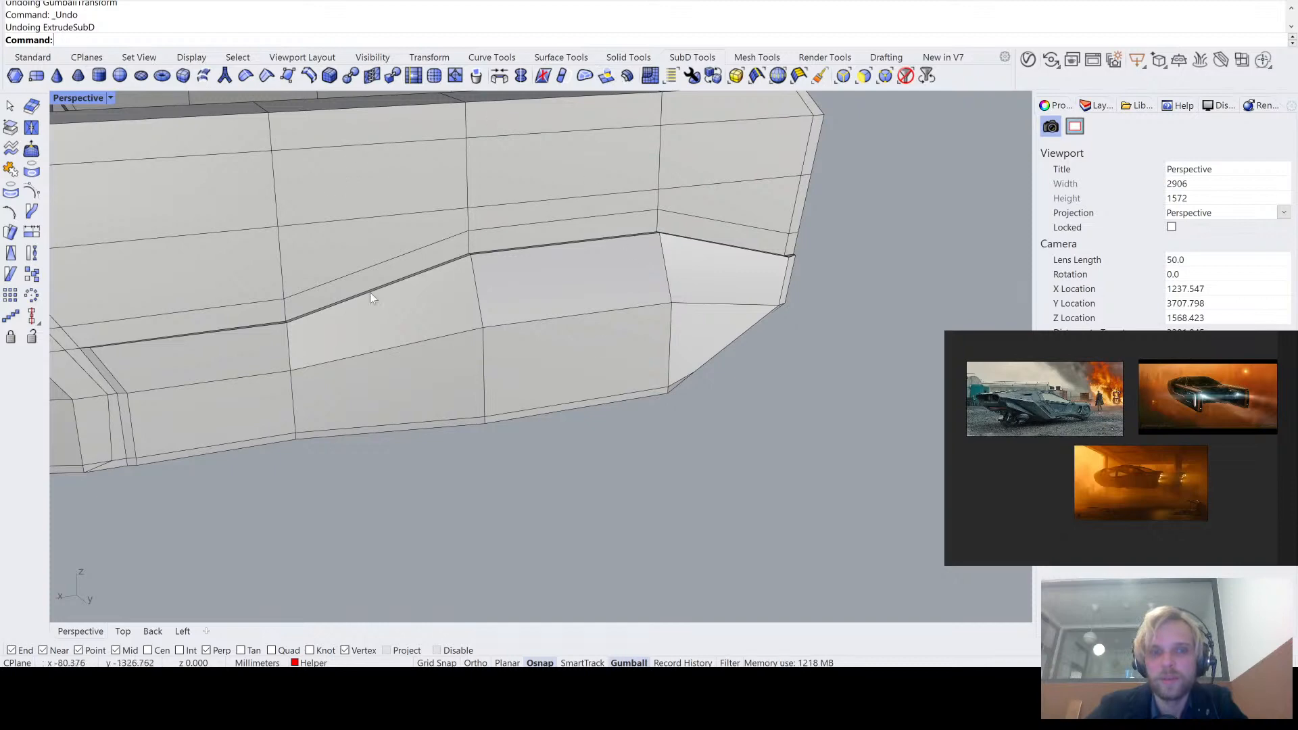
ctrl+shift+click(184, 355)
right_drag(212, 447, 313, 424)
ctrl+shift+click(331, 327)
key(Escape)
scroll(205, 347, up, 4)
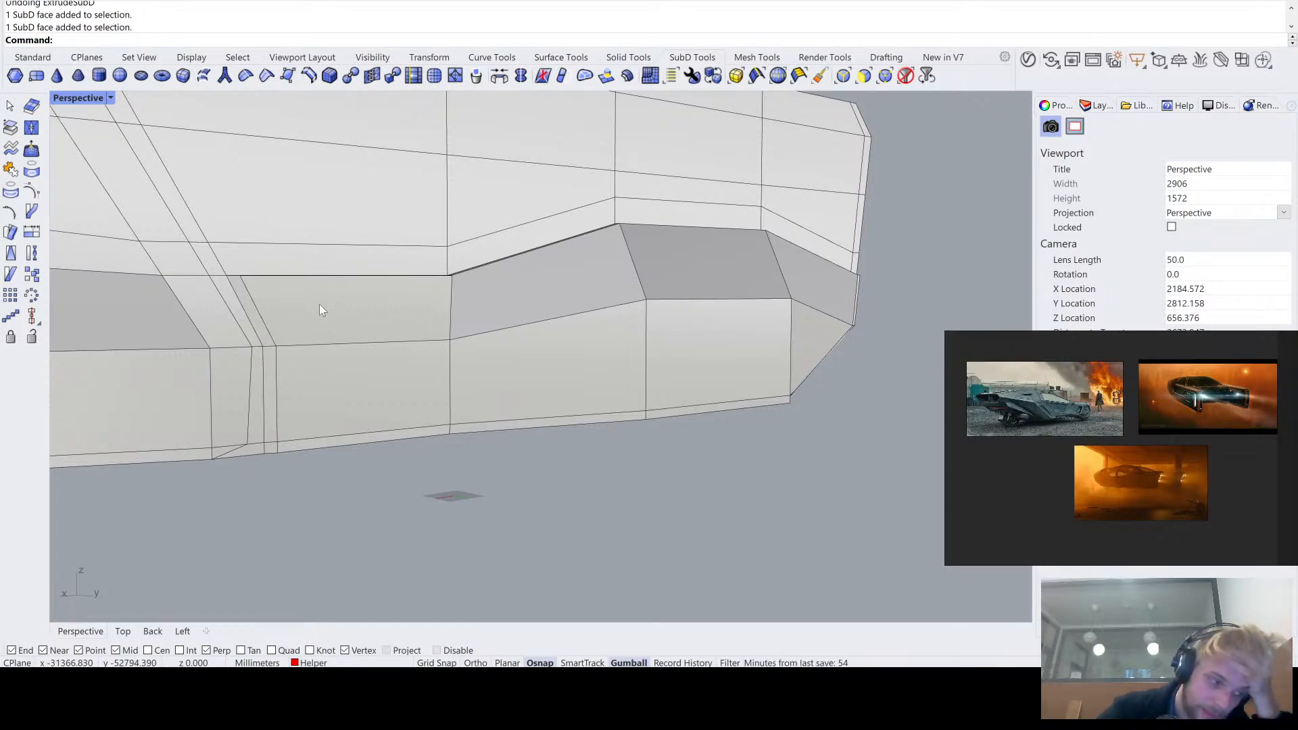
- Examine the flat lower band's stepped upper edge, front corner and bottom strip from several angles
mouse_move(332, 307)
right_down()
mouse_move(284, 349)
mouse_move(310, 318)
right_up()
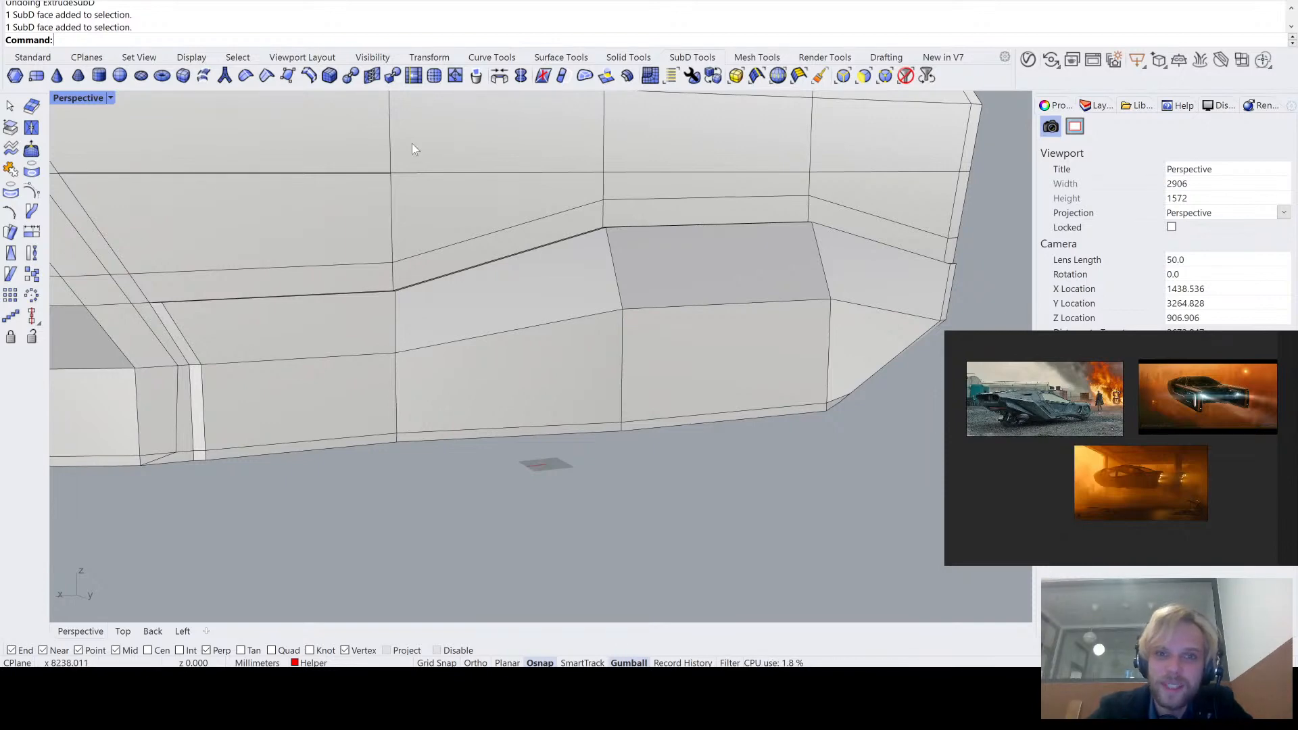
right_drag(412, 144, 377, 188)
right_drag(333, 233, 349, 218)
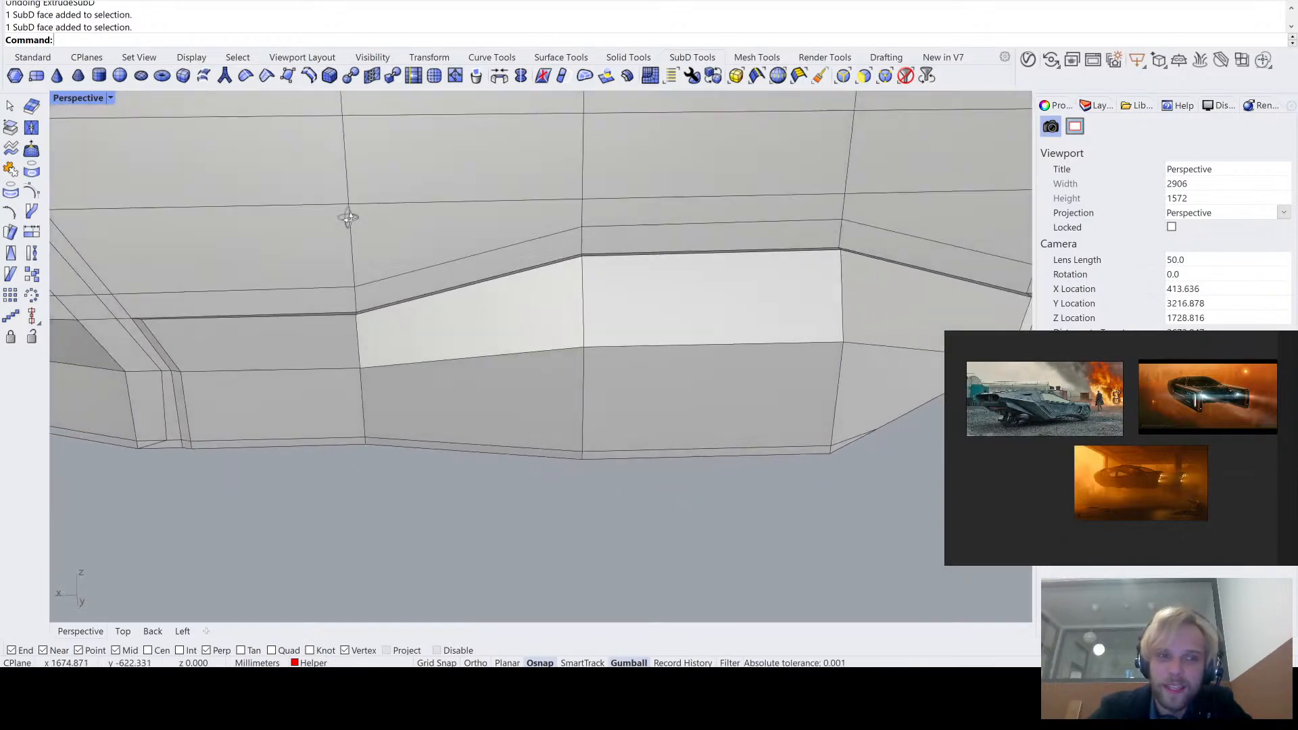
shift+right_drag(260, 330, 233, 271)
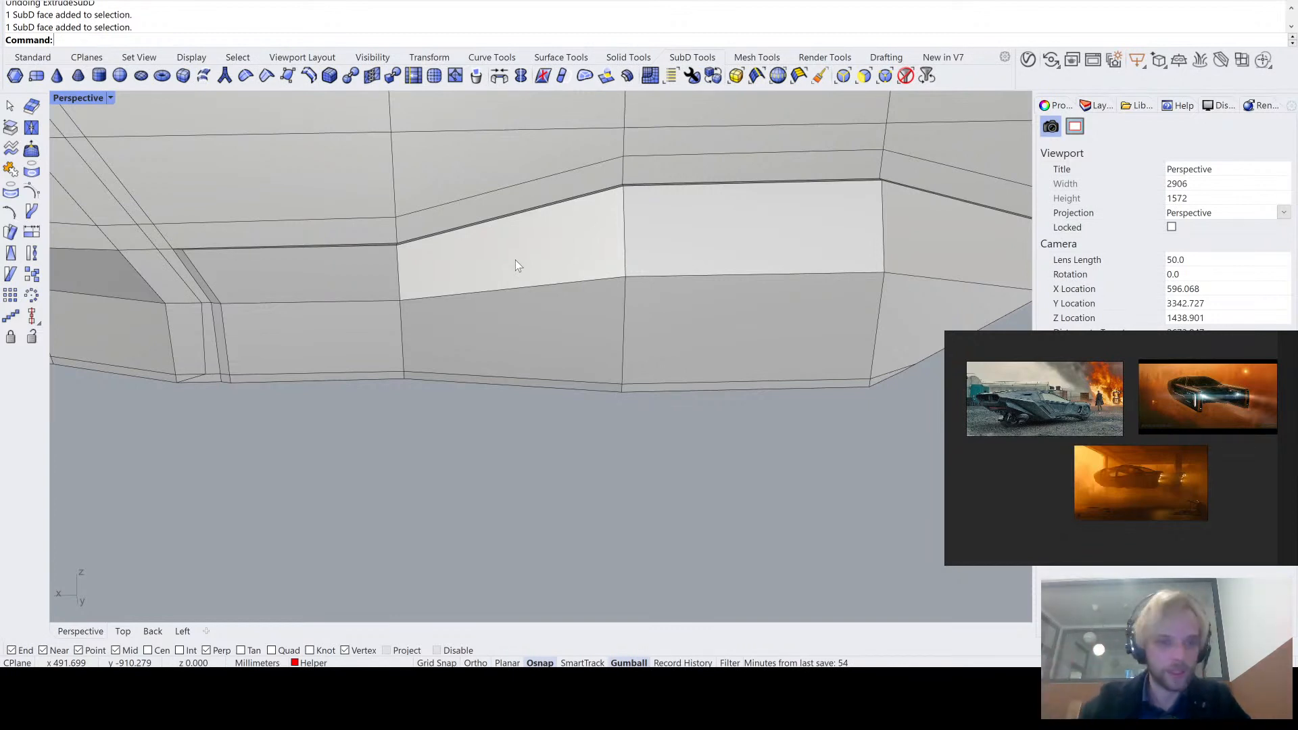
right_drag(515, 260, 541, 274)
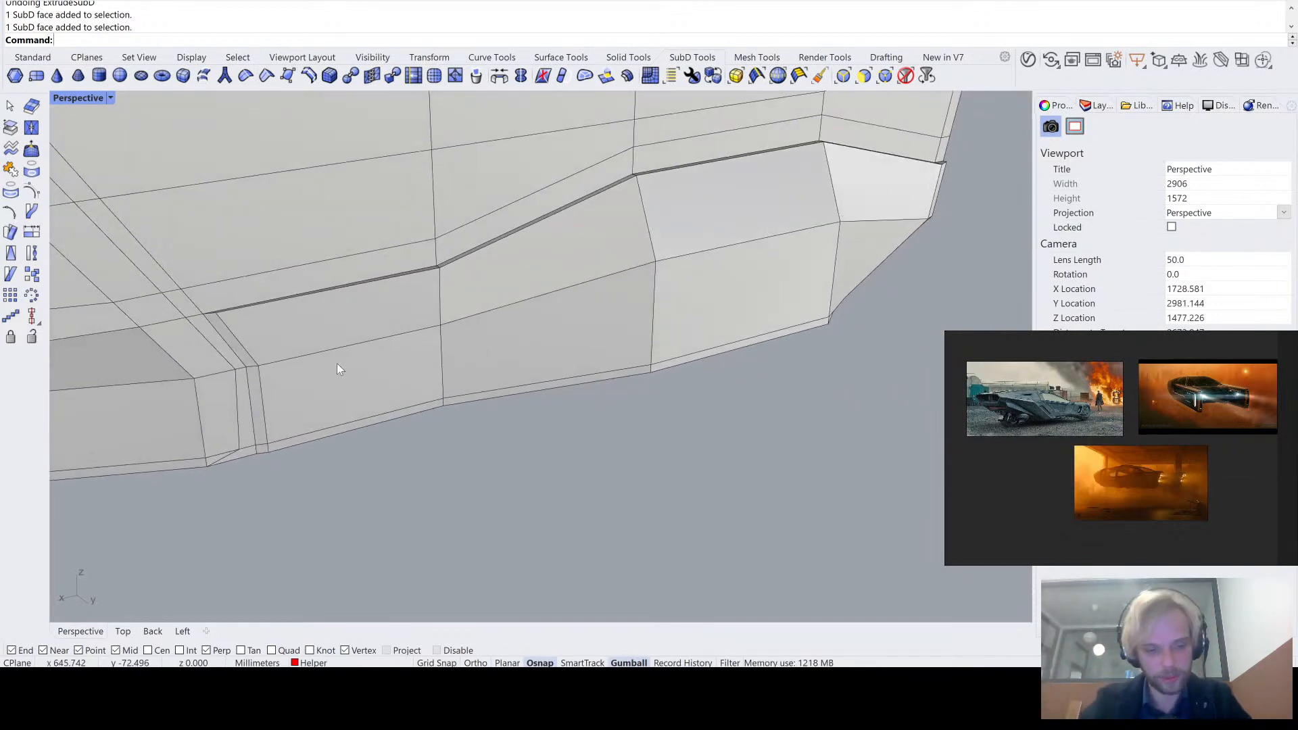
right_drag(284, 338, 196, 287)
scroll(196, 287, up, 4)
scroll(196, 286, down, 3)
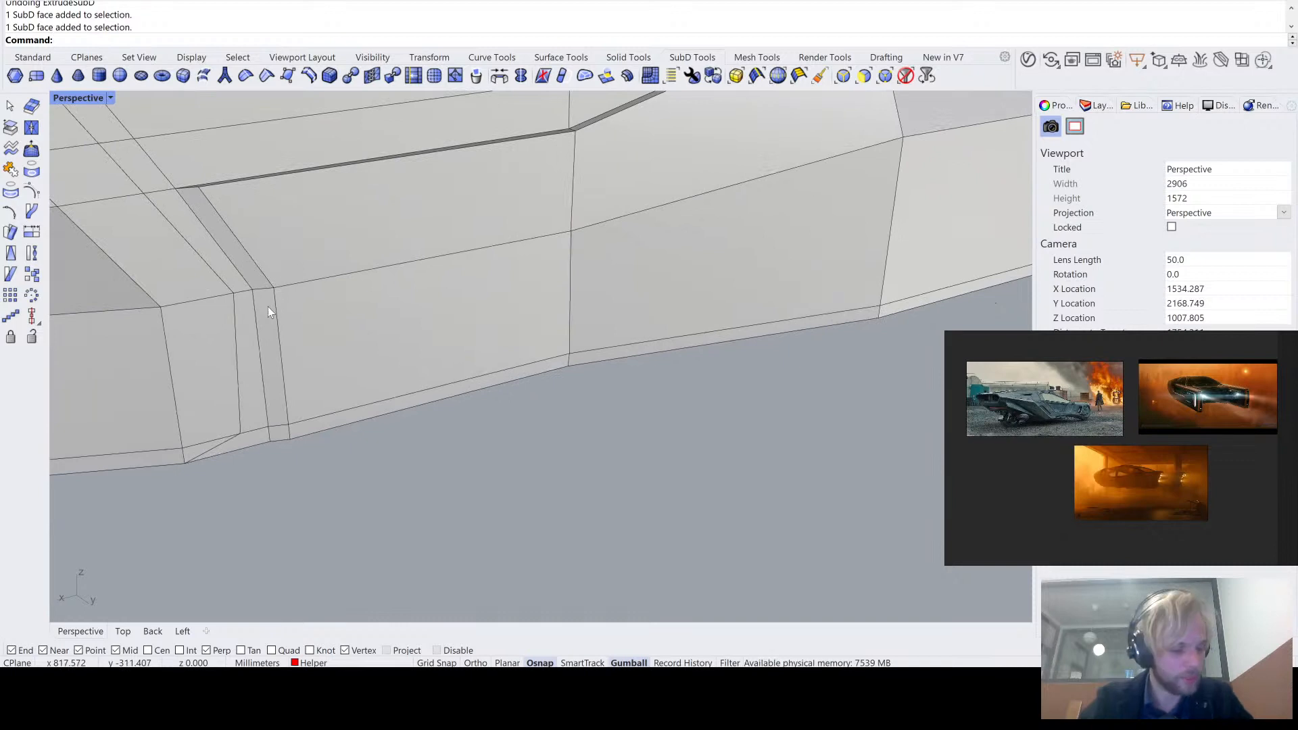
scroll(286, 310, down, 1)
right_drag(370, 310, 416, 415)
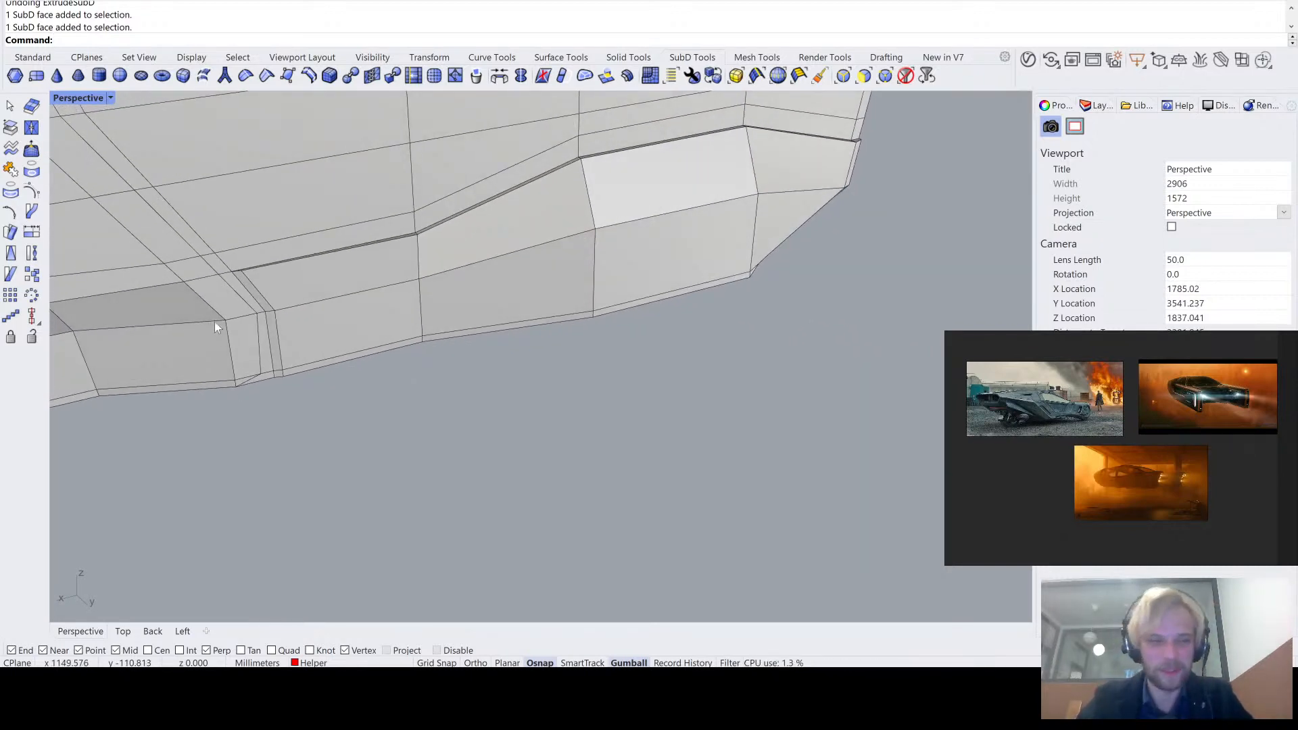
- Start a polyline at the lower band's bottom front corner and trace its front edge through the bend to the upper front corner
scroll(345, 424, up, 3)
shift+right_drag(345, 424, 372, 393)
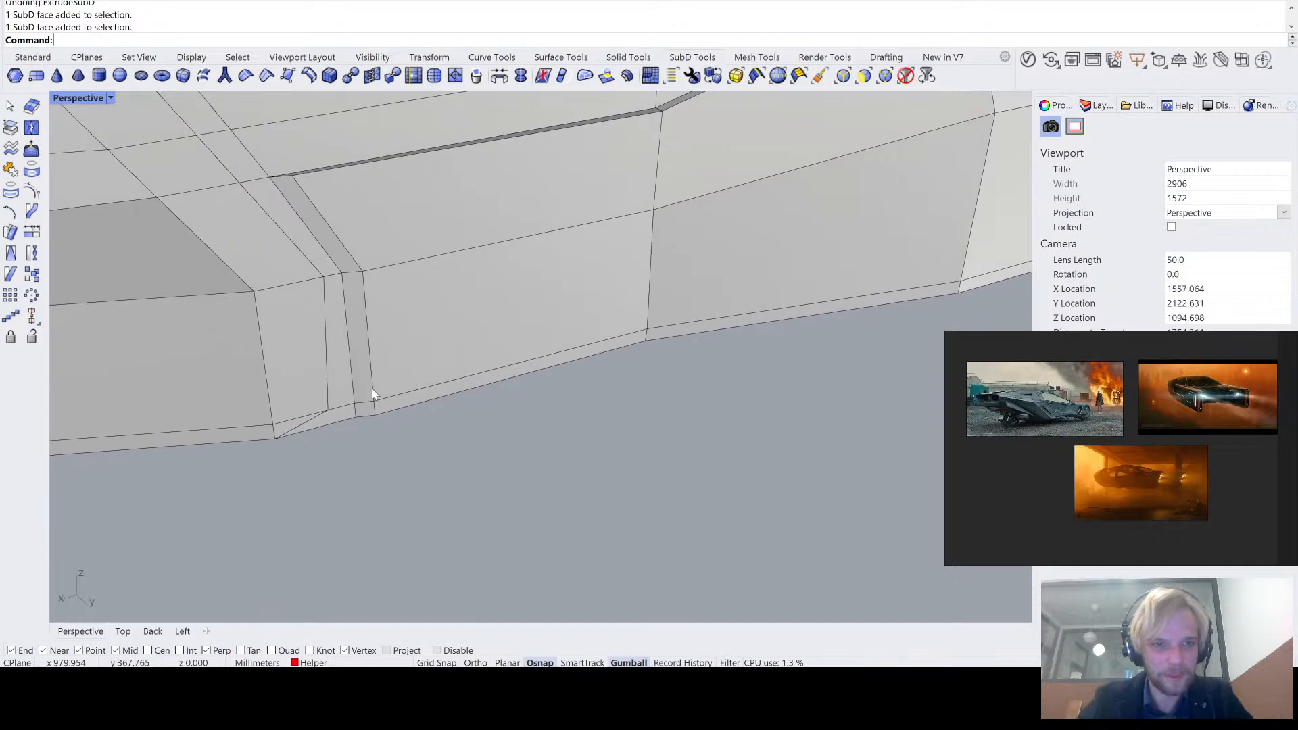
click(33, 57)
click(12, 131)
scroll(359, 409, up, 7)
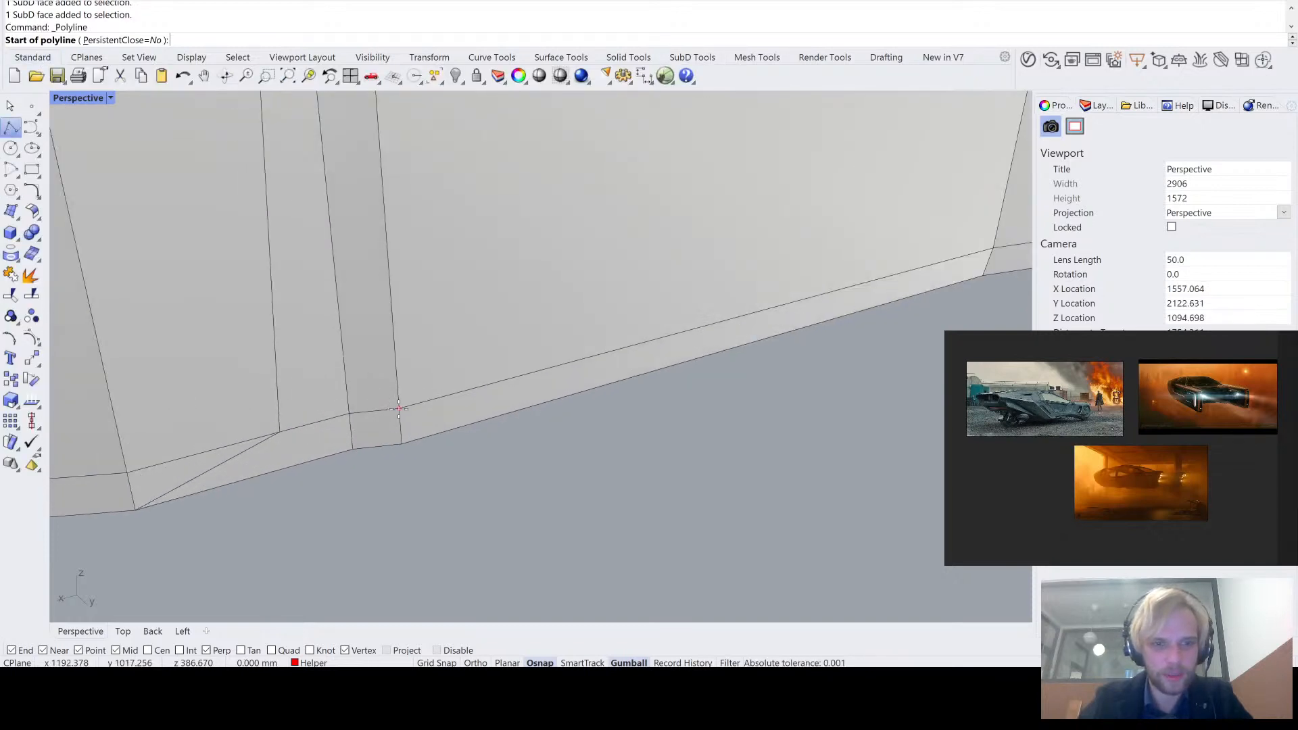
click(397, 409)
scroll(399, 371, down, 5)
click(386, 215)
shift+right_drag(305, 89, 362, 190)
click(361, 190)
- Continue the polyline rearward along the band's stepped upper edge, snapping to each SubD vertex
scroll(360, 190, down, 4)
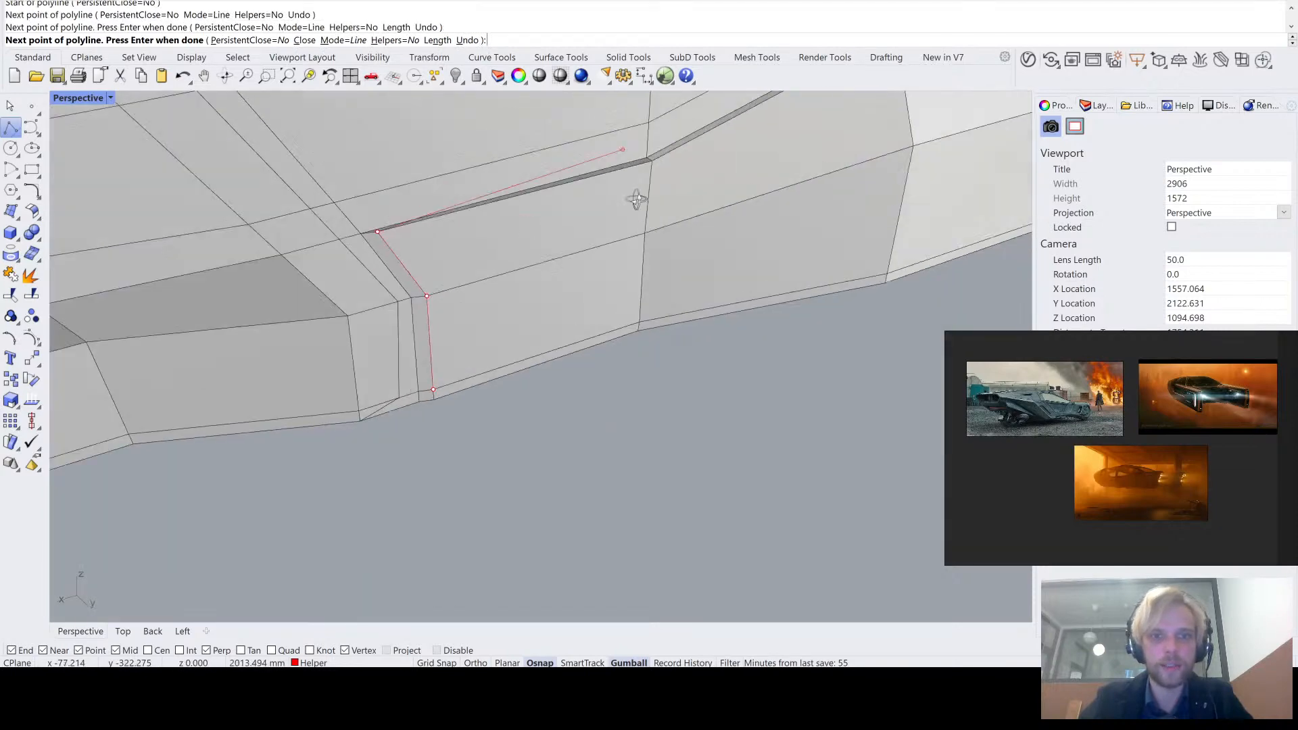
scroll(610, 252, up, 5)
click(603, 235)
scroll(603, 236, down, 9)
scroll(797, 193, up, 5)
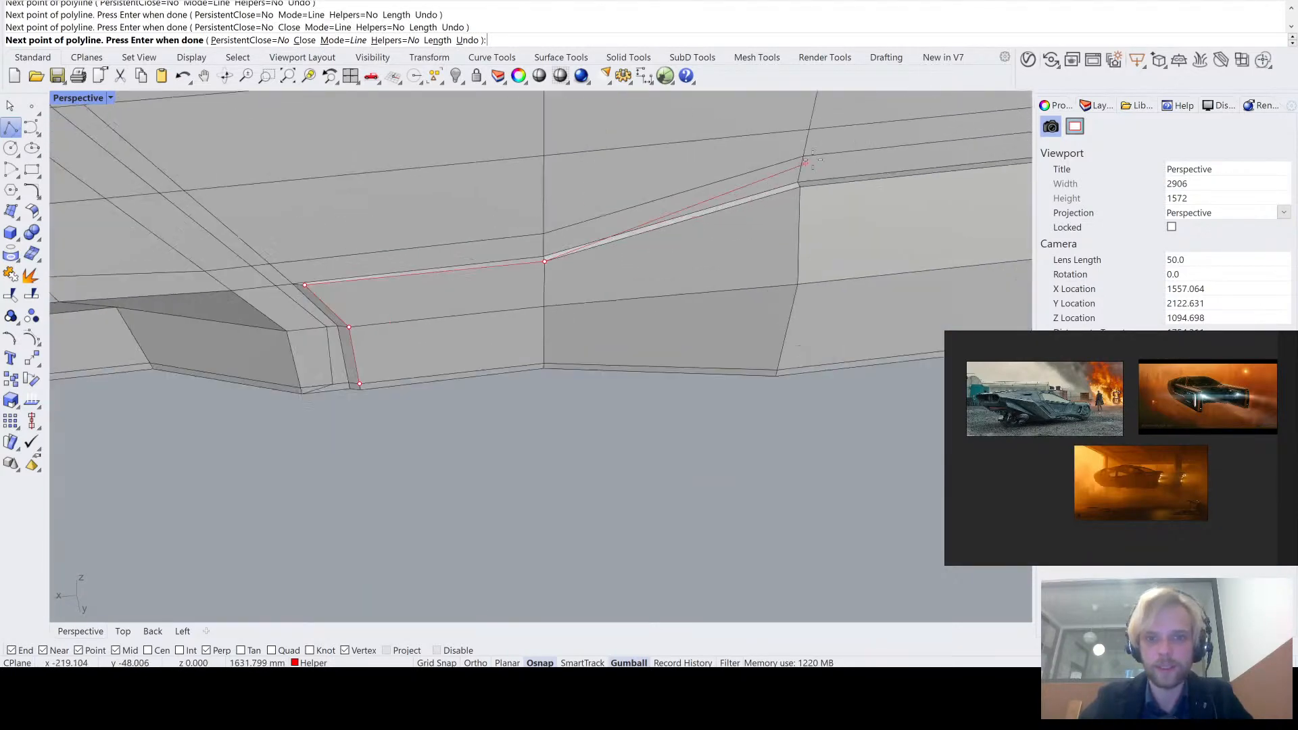
click(797, 194)
scroll(797, 194, down, 5)
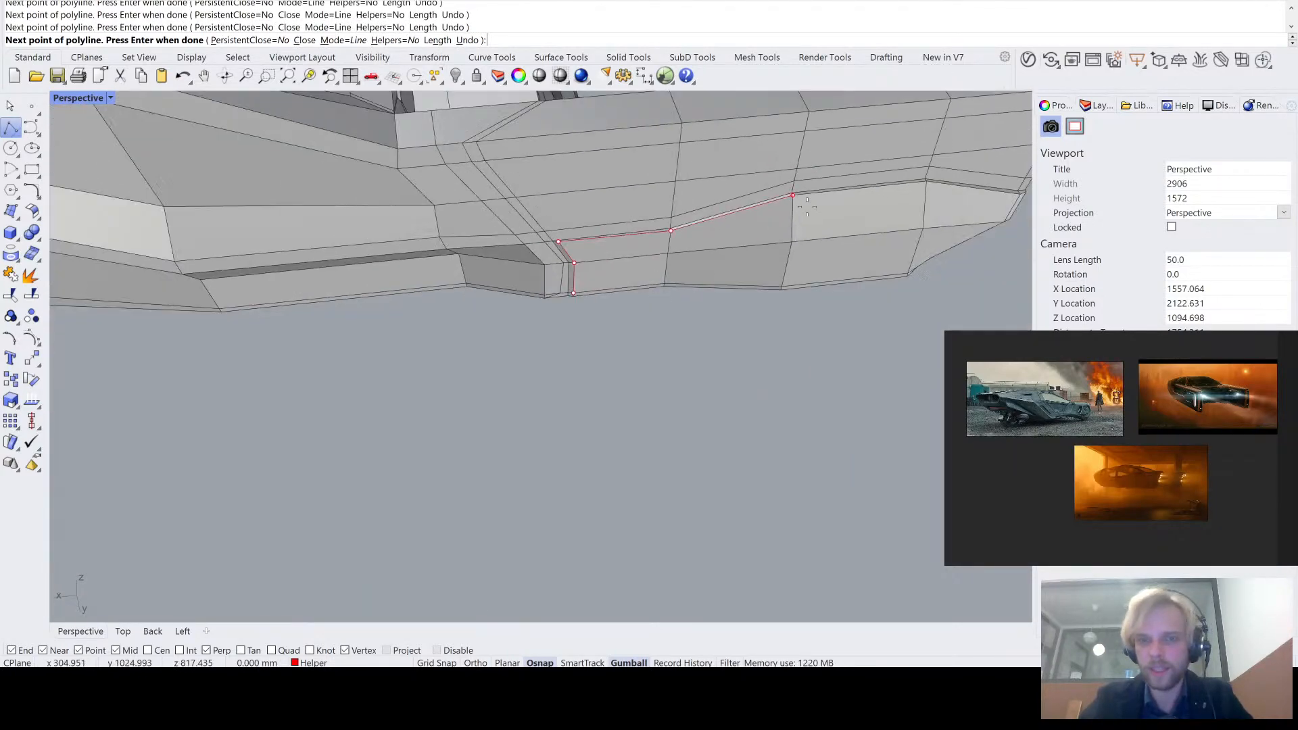
click(927, 180)
scroll(927, 181, down, 6)
- Extend the polyline around the band's upper rear corner, down the rear edge and along the slanted edge to the bottom
right_drag(963, 209, 746, 163)
scroll(746, 163, up, 6)
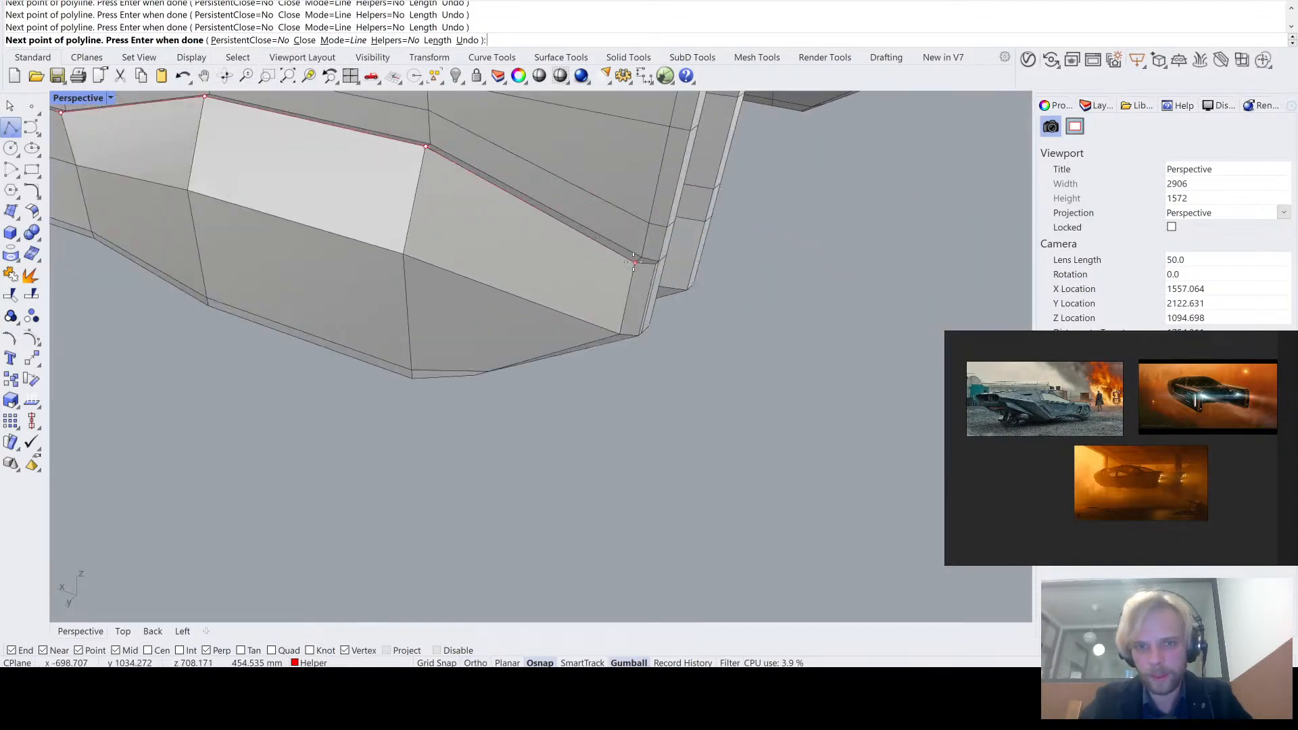
click(620, 336)
right_drag(620, 336, 625, 404)
scroll(582, 319, down, 4)
scroll(623, 377, up, 9)
scroll(629, 405, down, 8)
scroll(624, 404, up, 4)
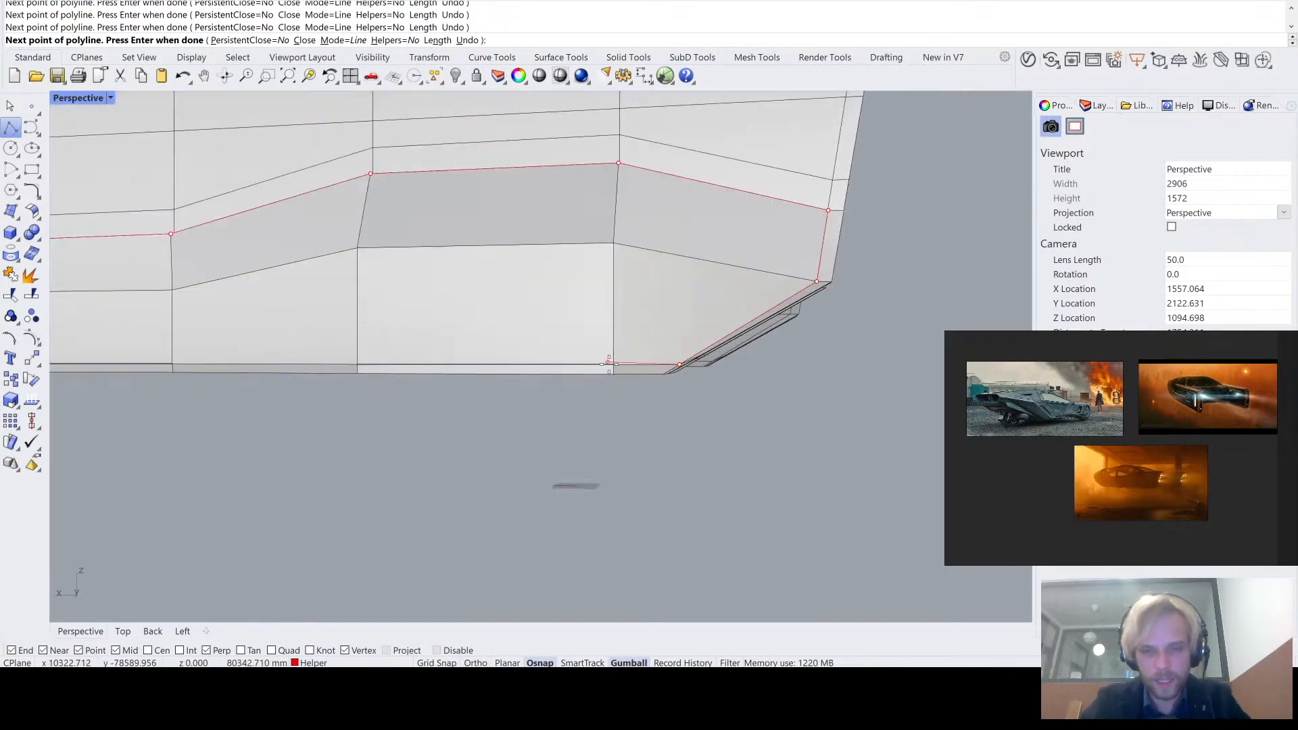
- Trace the band's bottom edge forward vertex by vertex and close the polyline at its starting point
right_drag(611, 367, 654, 150)
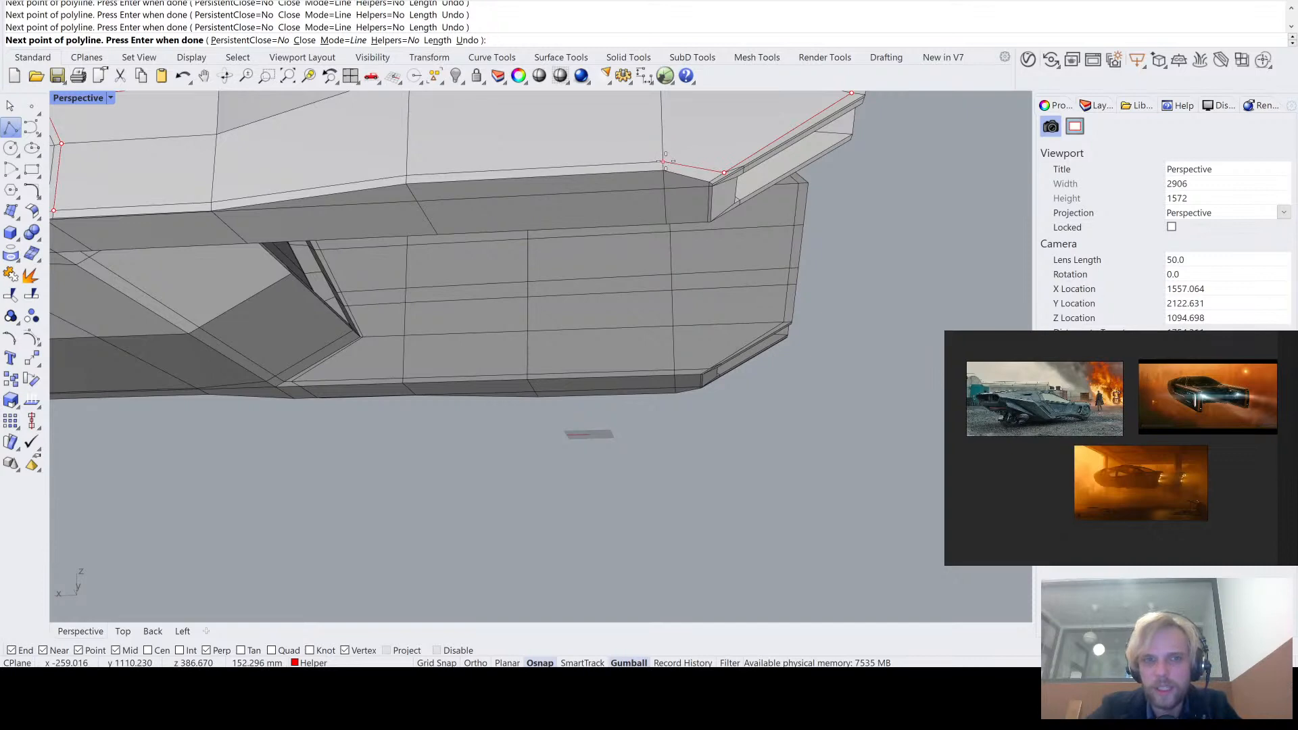
scroll(666, 161, down, 2)
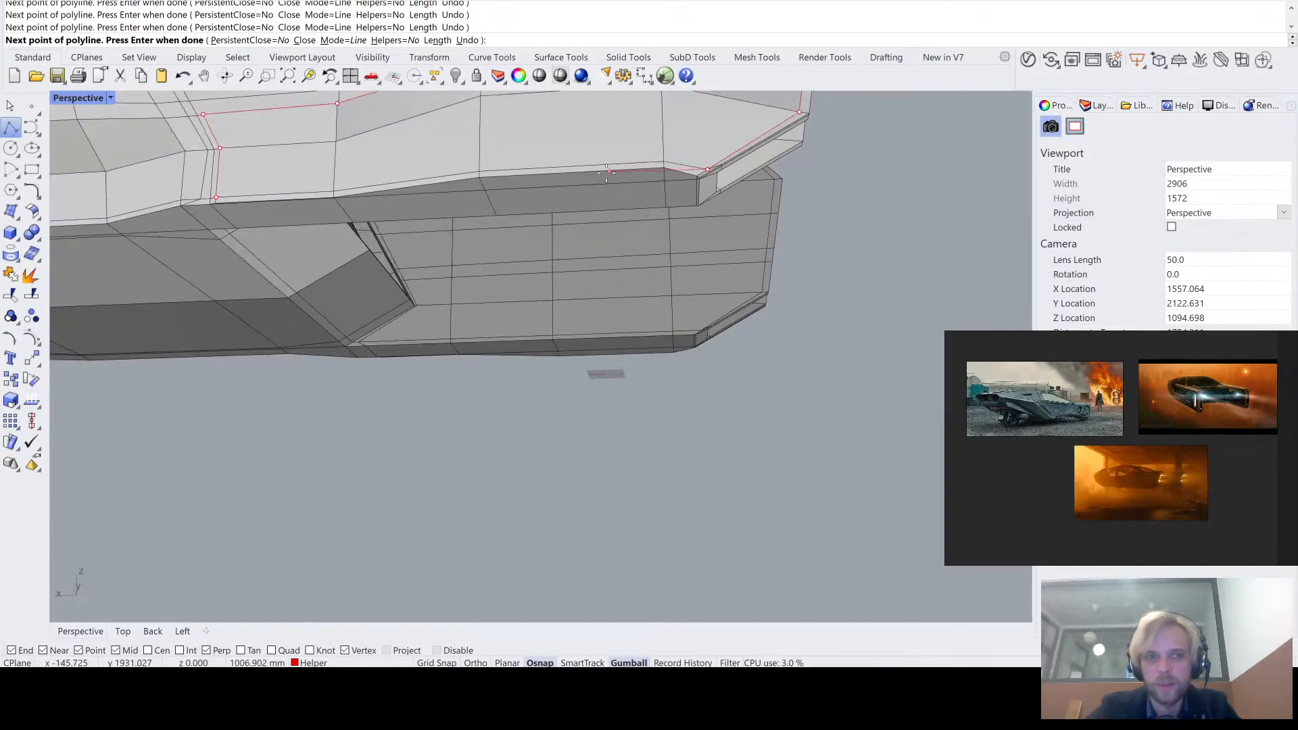
right_drag(610, 138, 610, 184)
scroll(607, 129, up, 2)
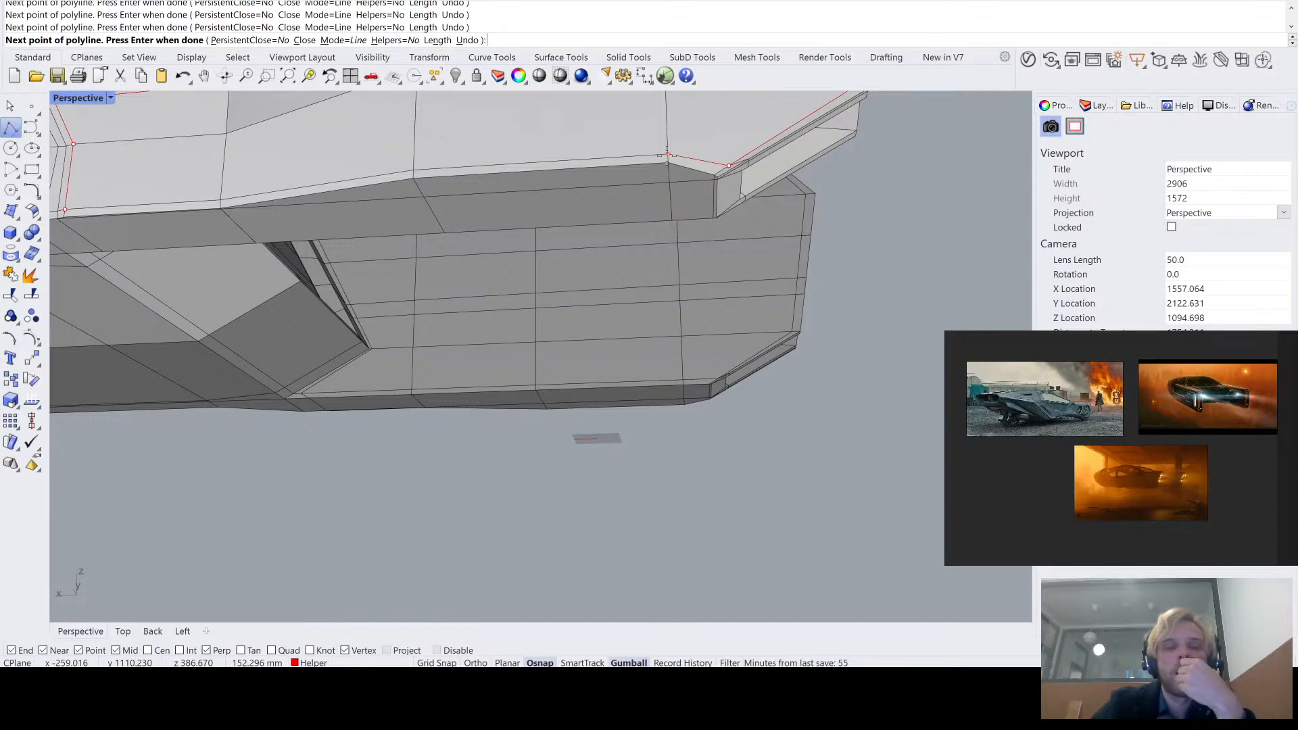
click(667, 154)
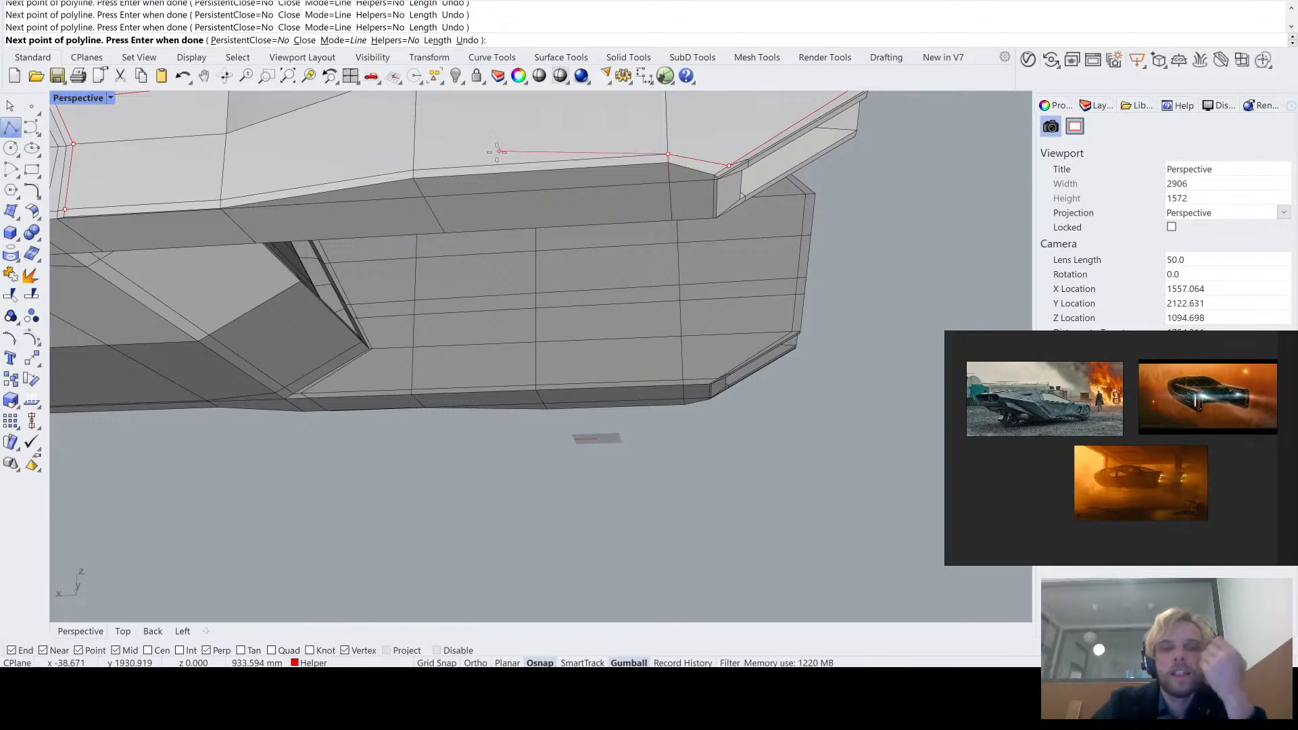
click(413, 169)
click(220, 200)
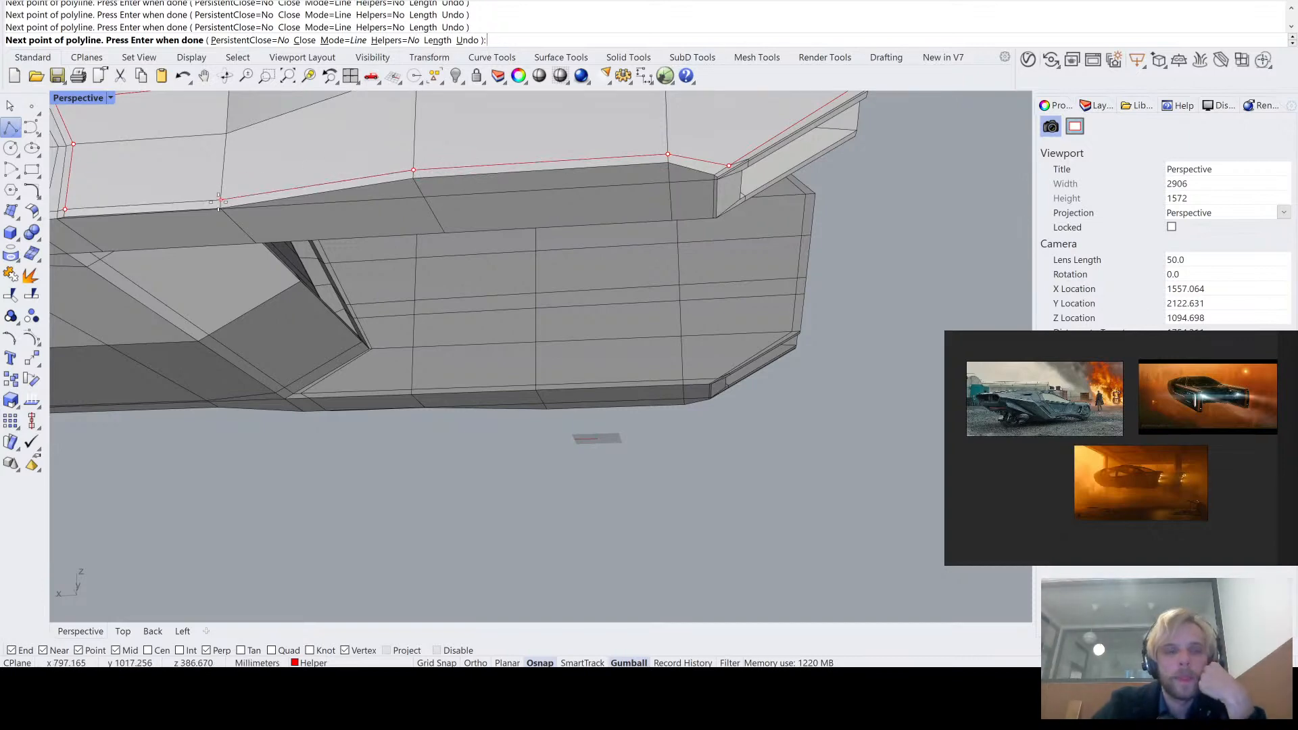
click(65, 209)
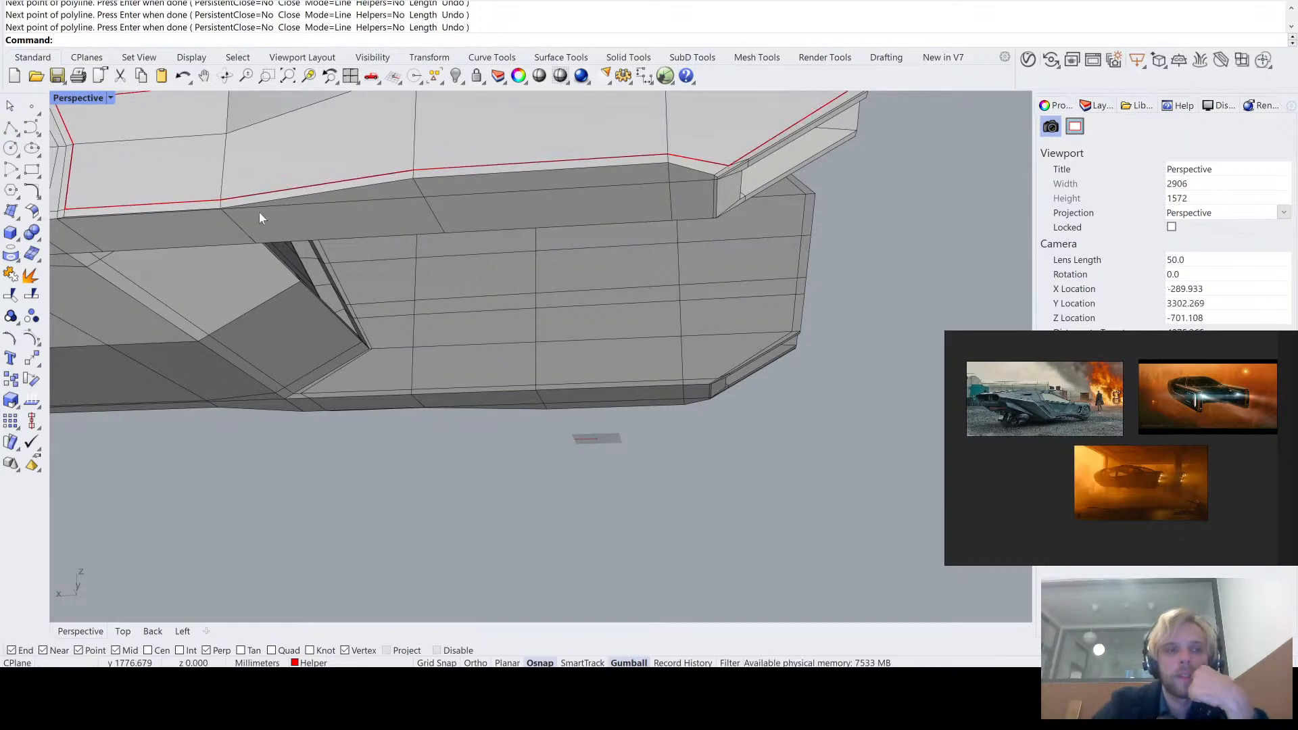
- Select the closed outline curve on the tail arm's lower band and isolate it from the vehicle body
right_drag(260, 211, 382, 213)
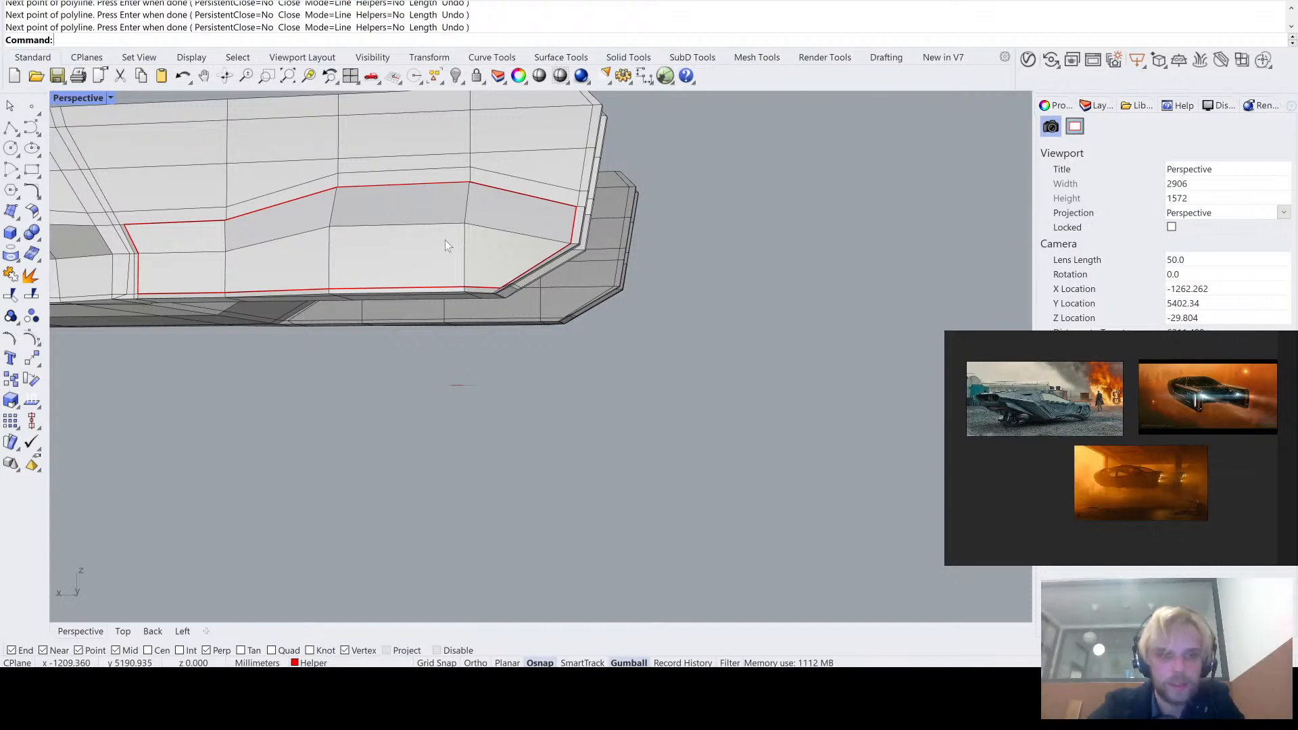
right_drag(445, 241, 397, 174)
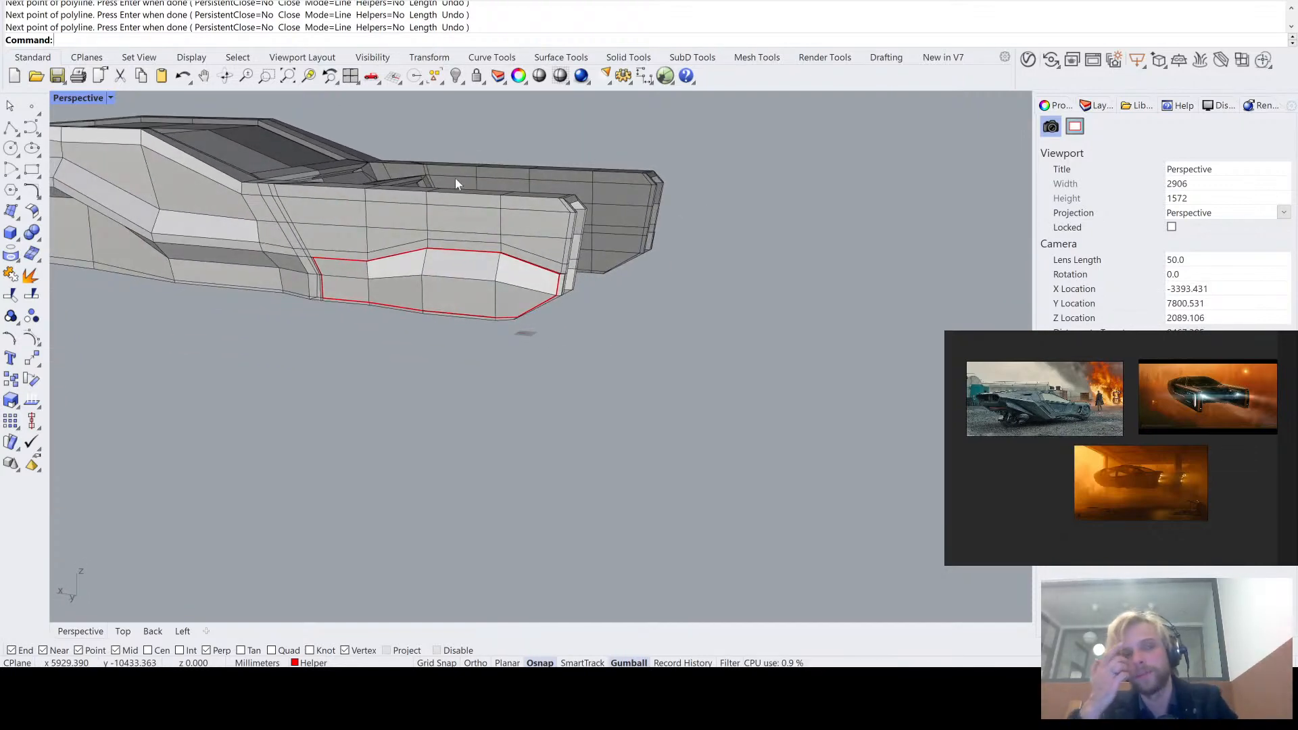
right_drag(456, 181, 504, 194)
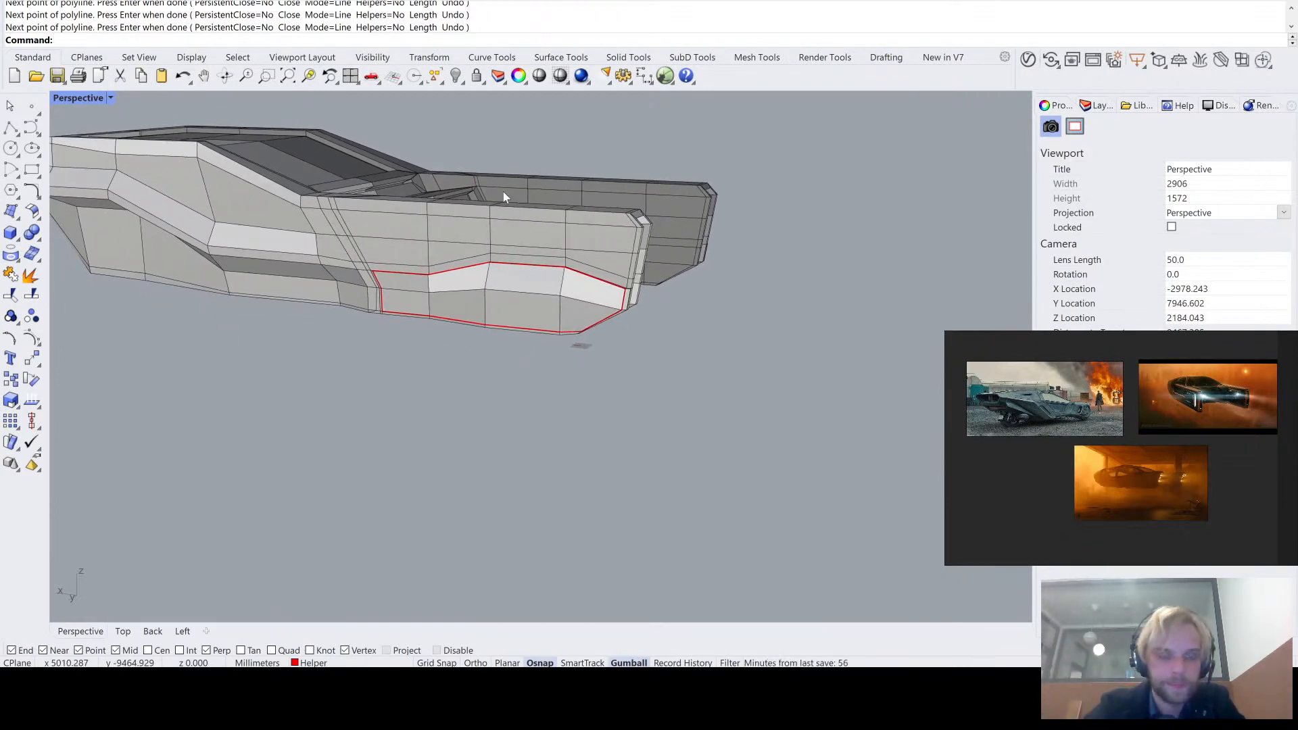
scroll(481, 258, up, 3)
click(483, 270)
scroll(419, 339, down, 2)
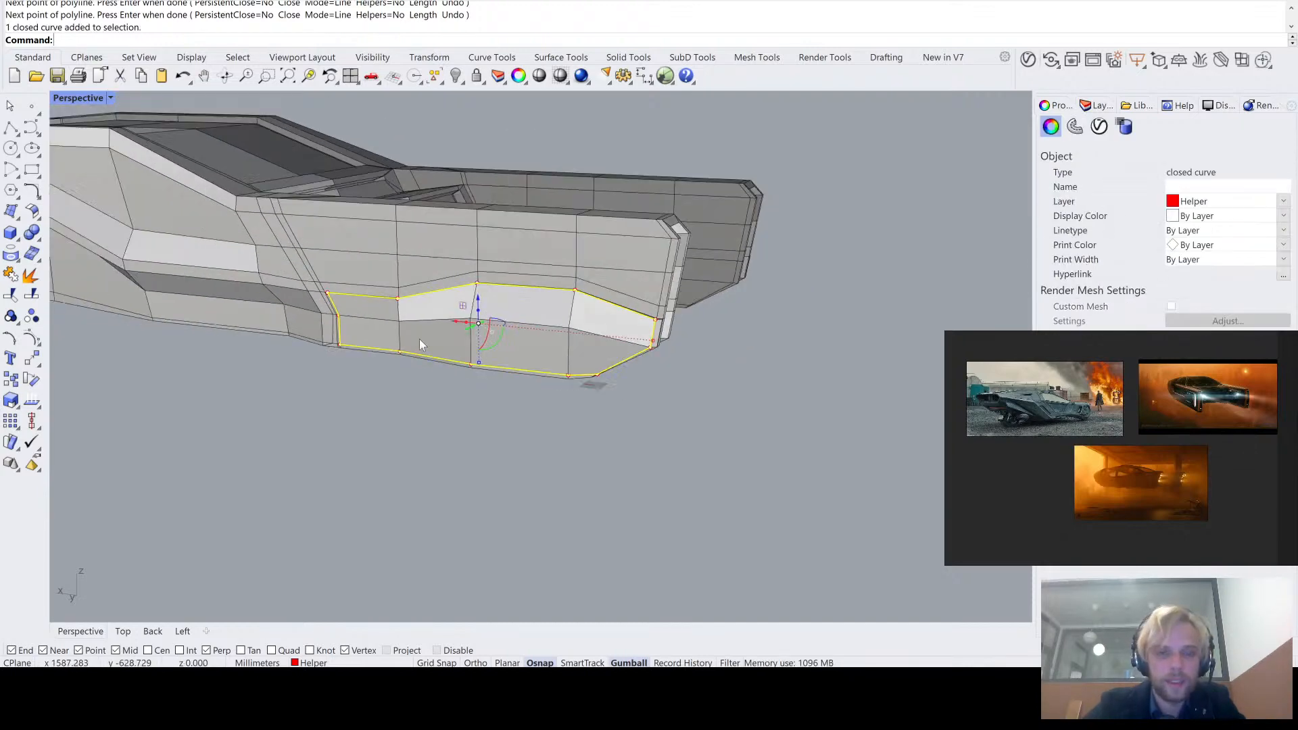
right_drag(420, 338, 494, 354)
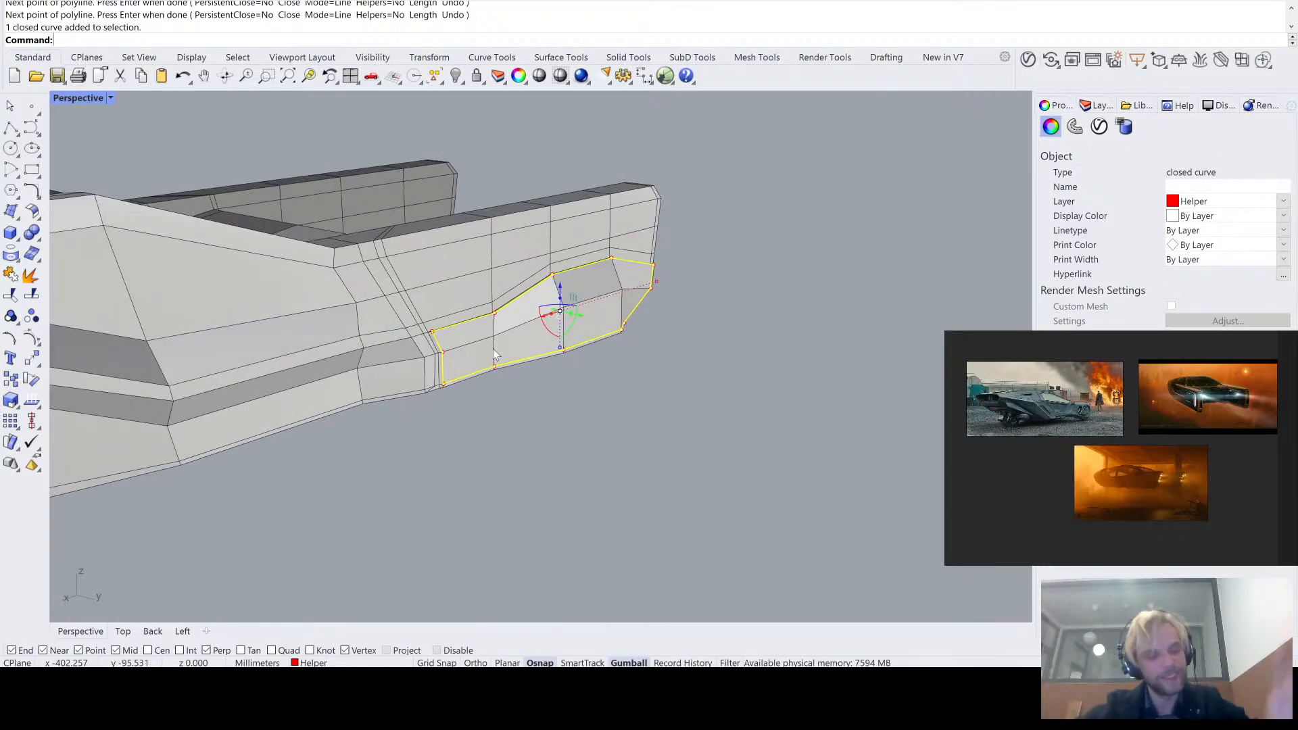
right_drag(495, 354, 521, 399)
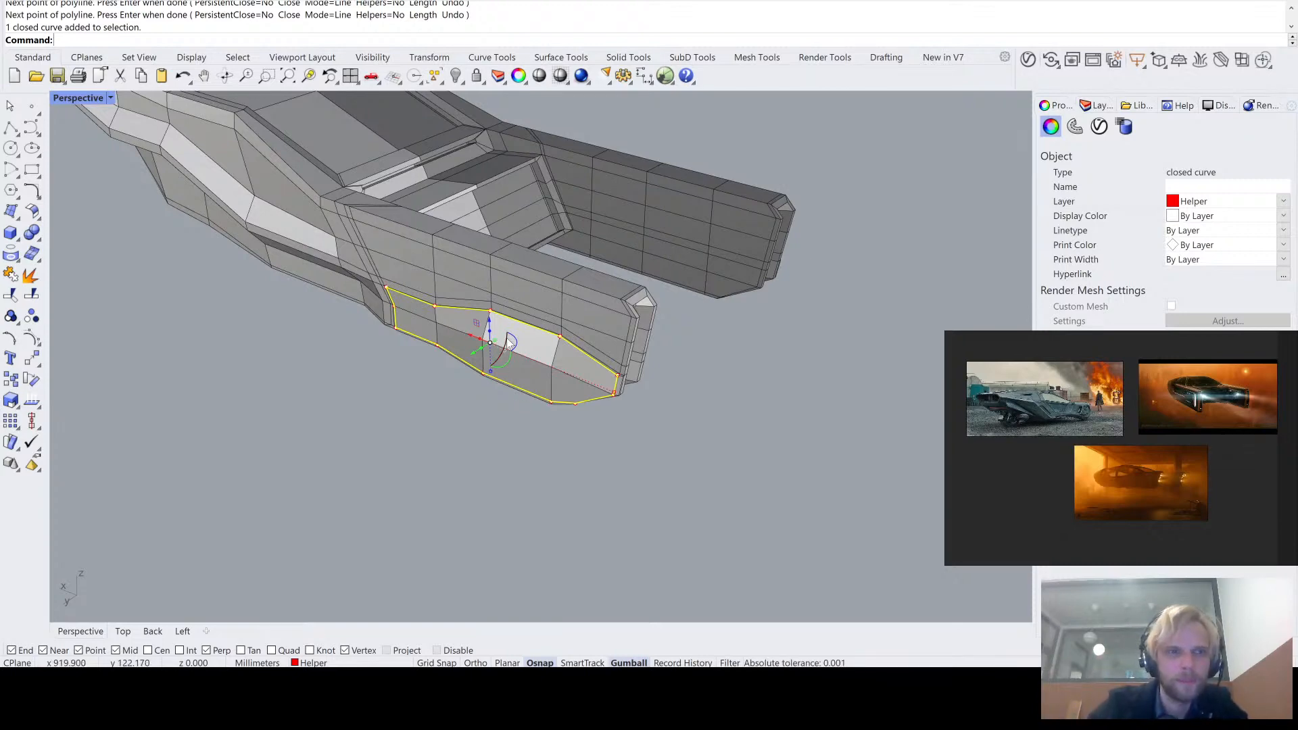
right_drag(399, 355, 480, 361)
scroll(423, 358, up, 6)
text(Isolate)
key(Return)
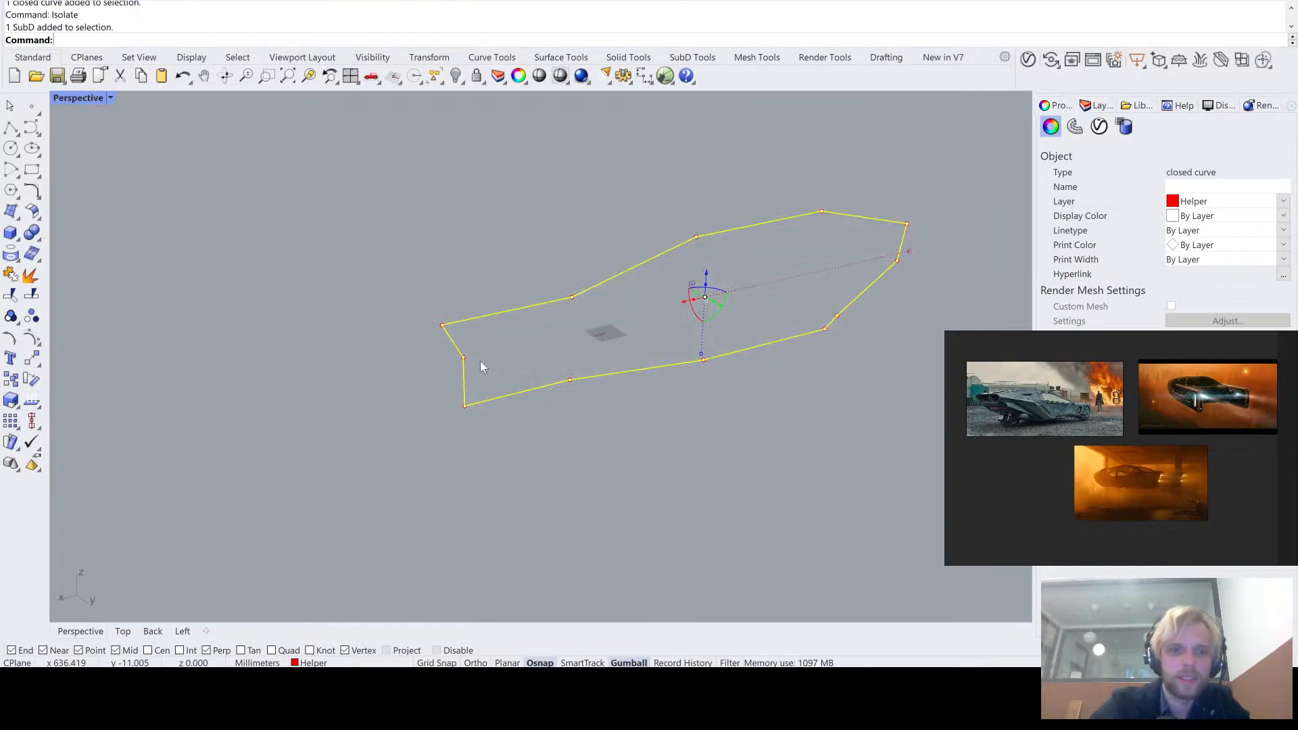
click(482, 363)
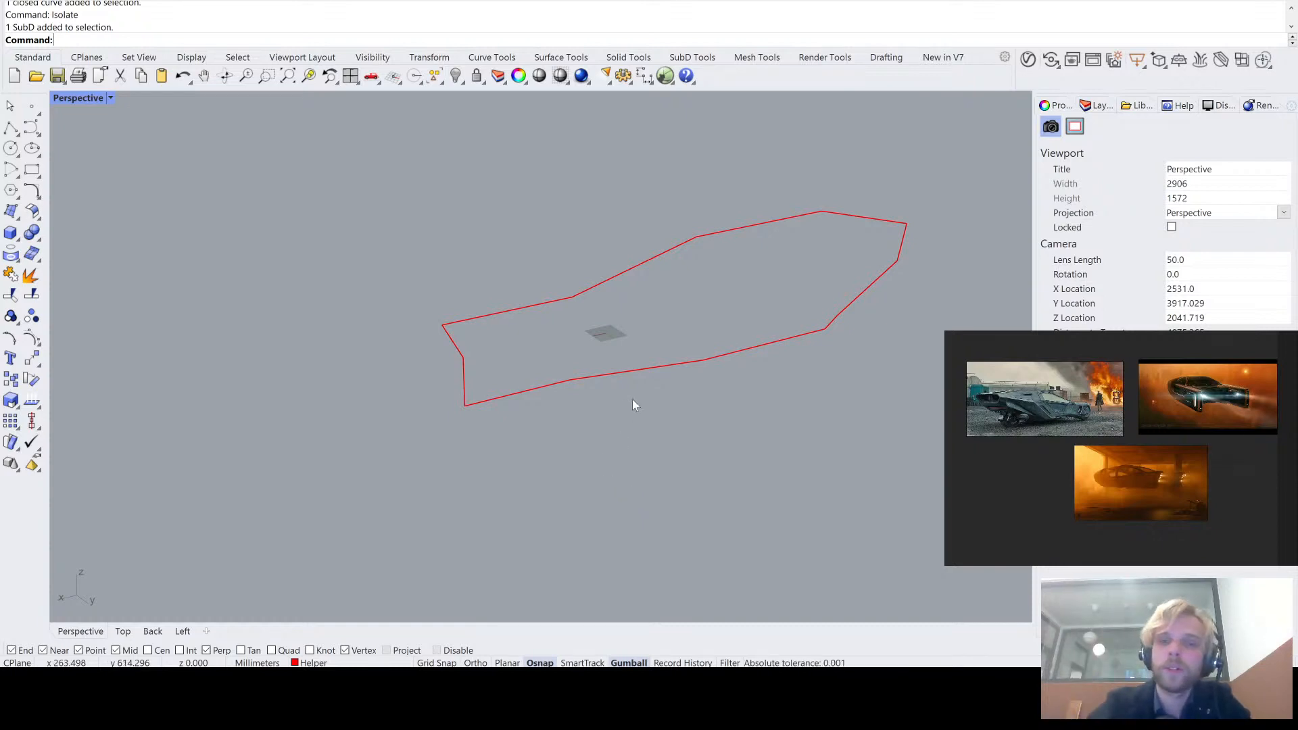
- Start the Offset command for the isolated panel outline
right_drag(631, 401, 496, 357)
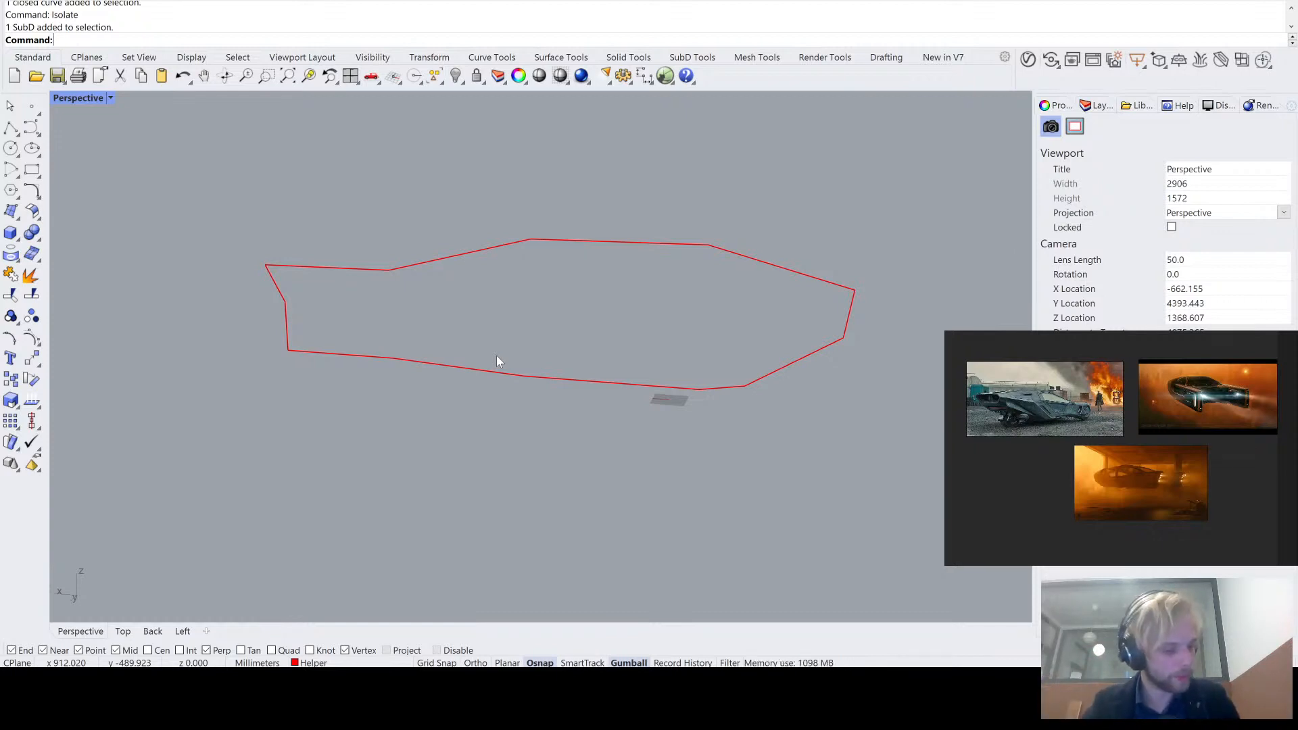
right_drag(497, 356, 587, 269)
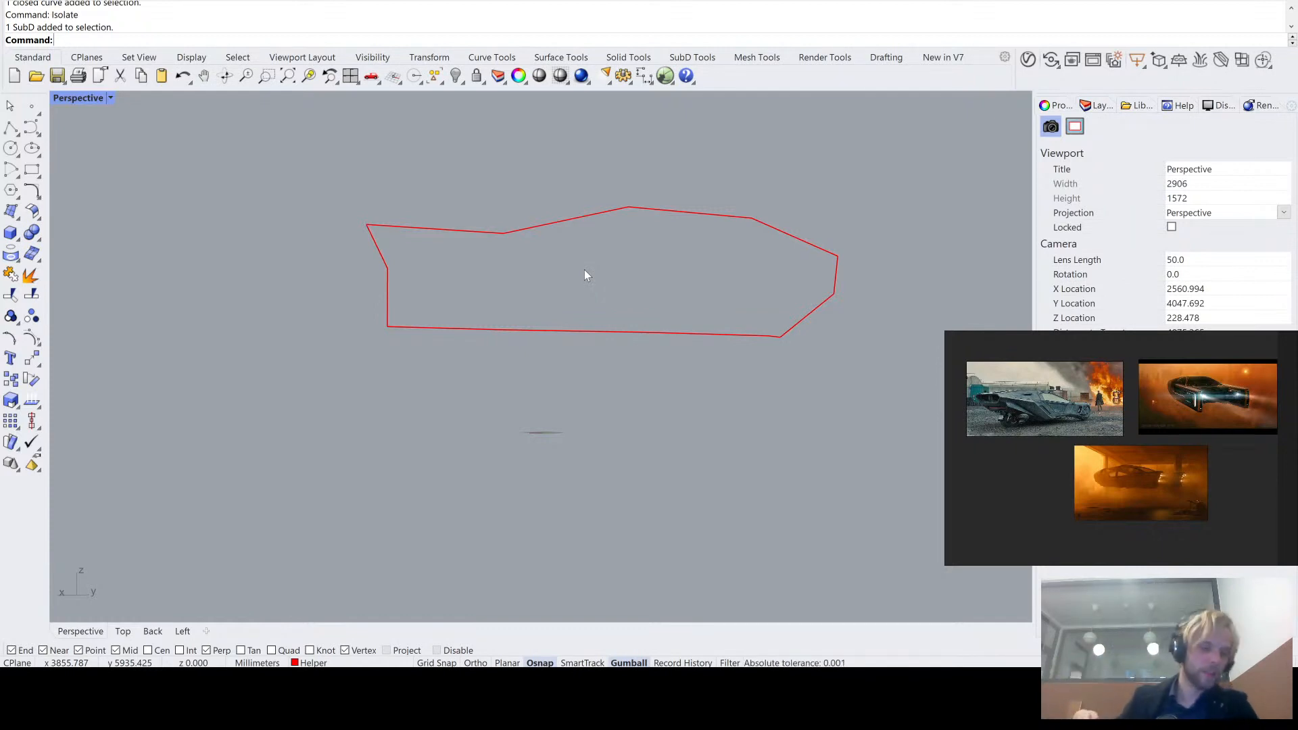
right_drag(594, 274, 567, 294)
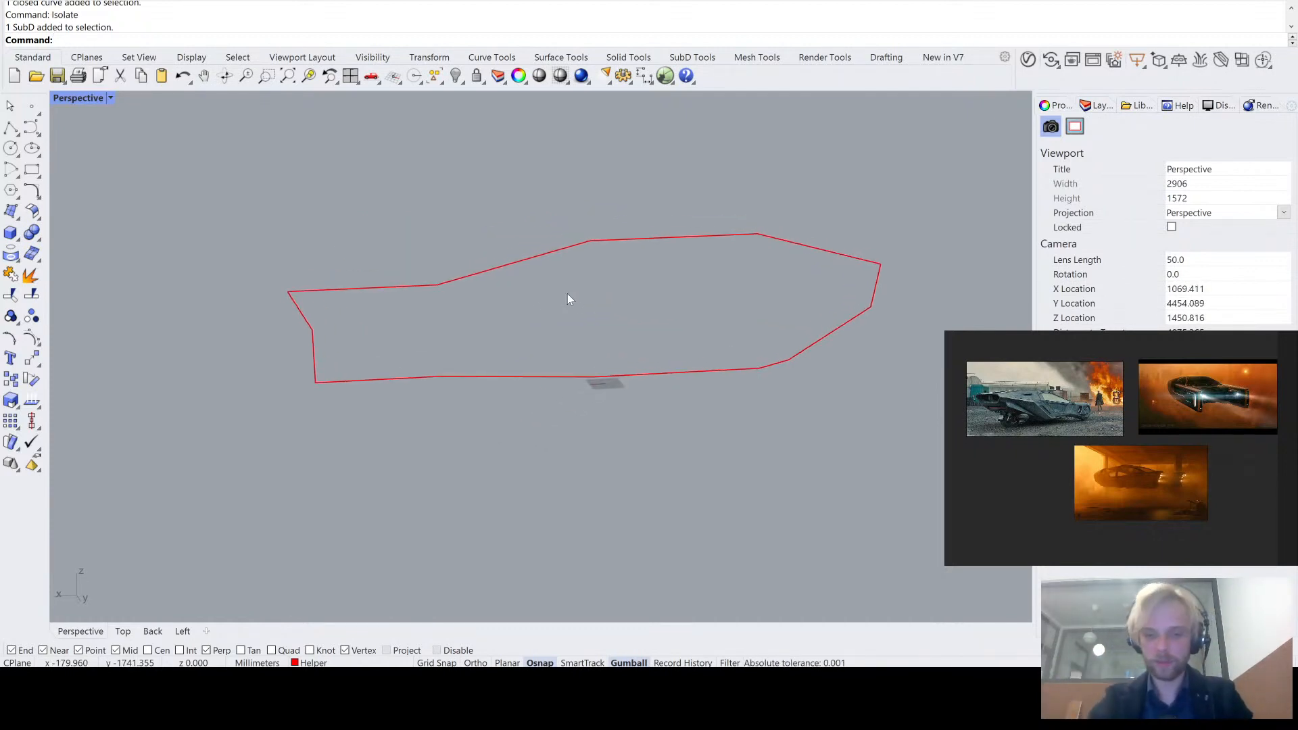
text(Offset)
key(Return)
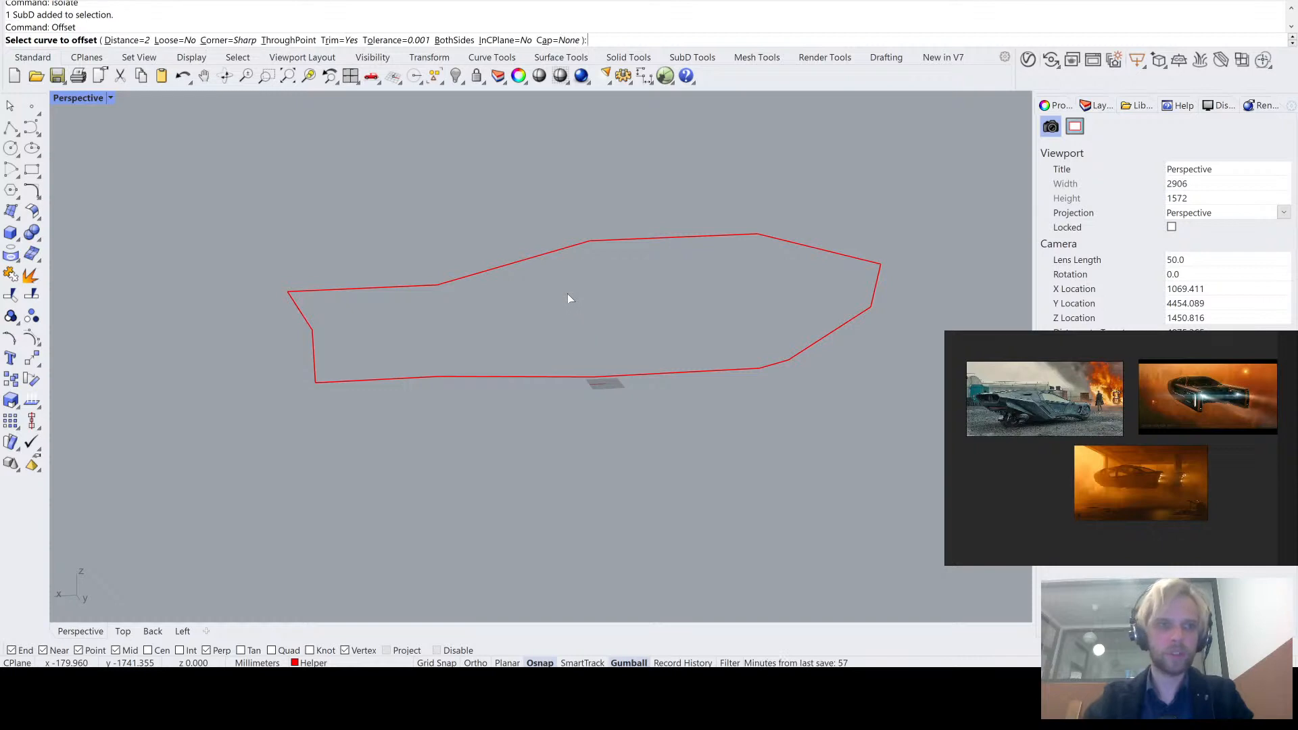
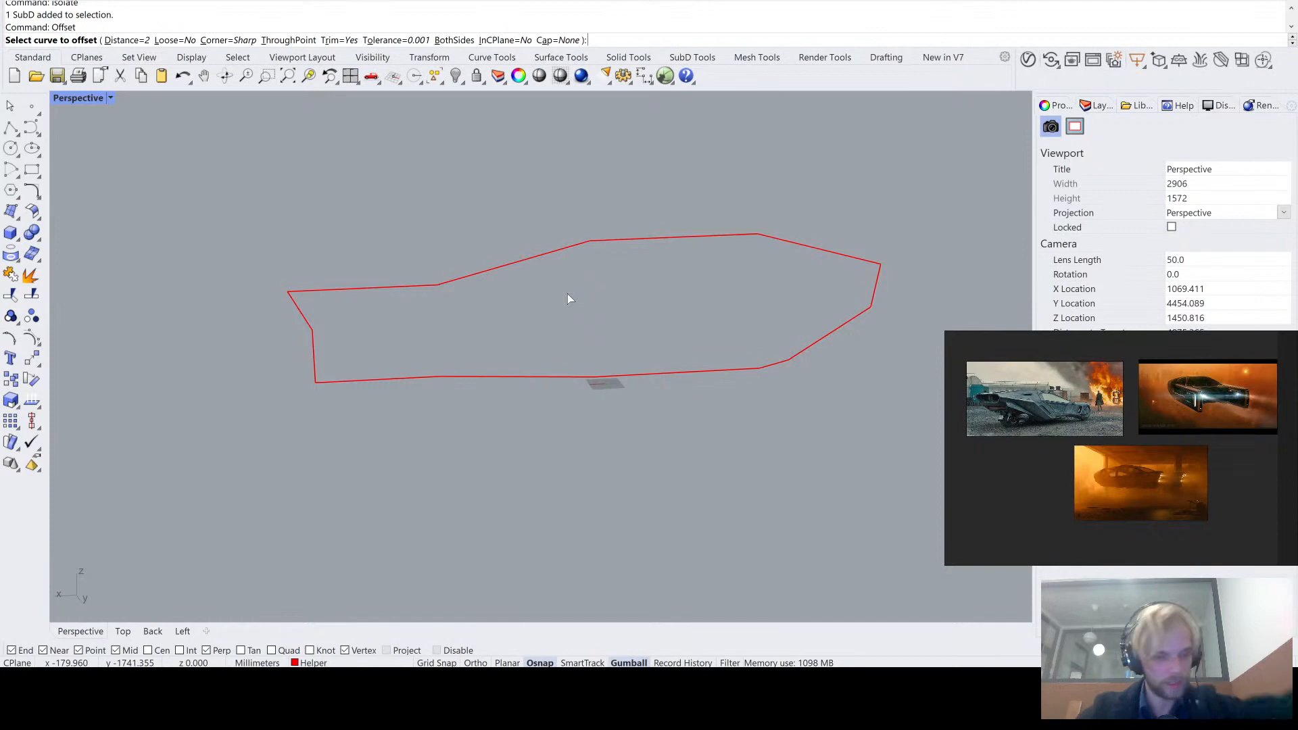
- Try to offset the closed panel outline inward by 2 mm
click(566, 376)
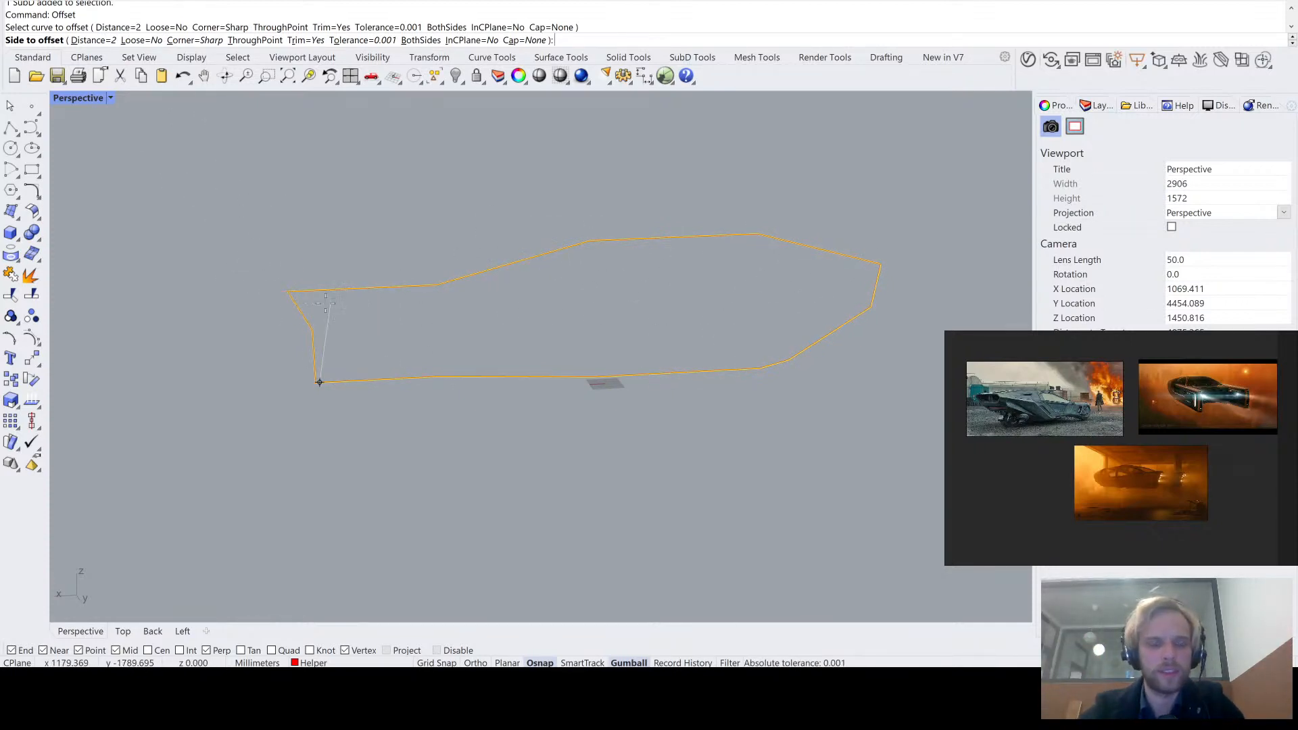
scroll(304, 306, up, 5)
click(304, 306)
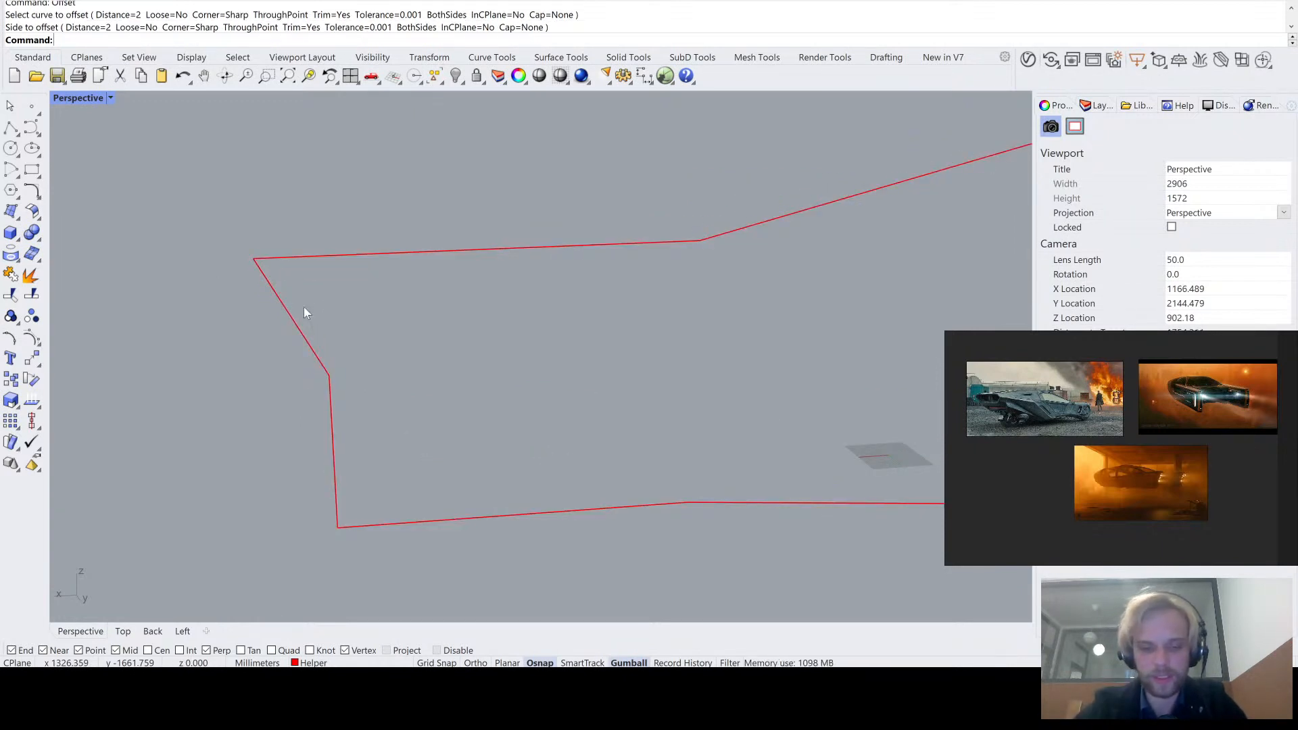
text(Ri)
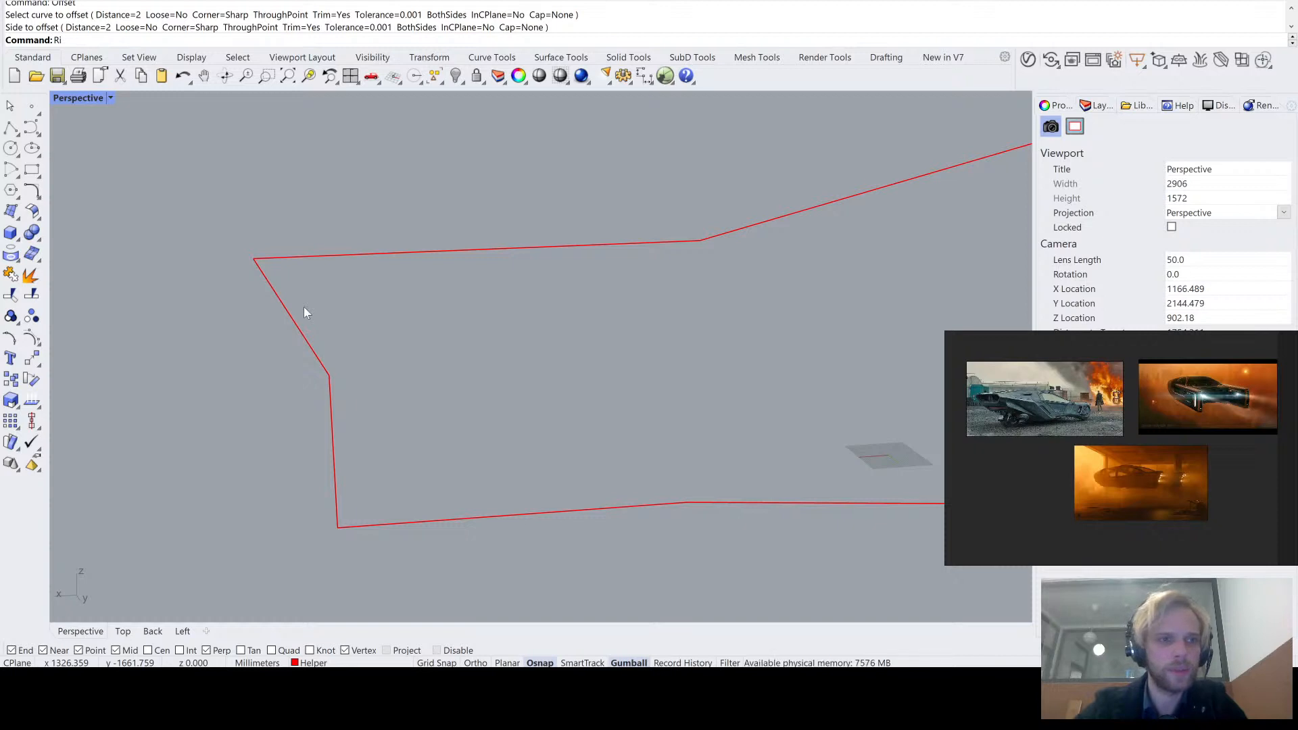
text(bbonOffset)
key(Return)
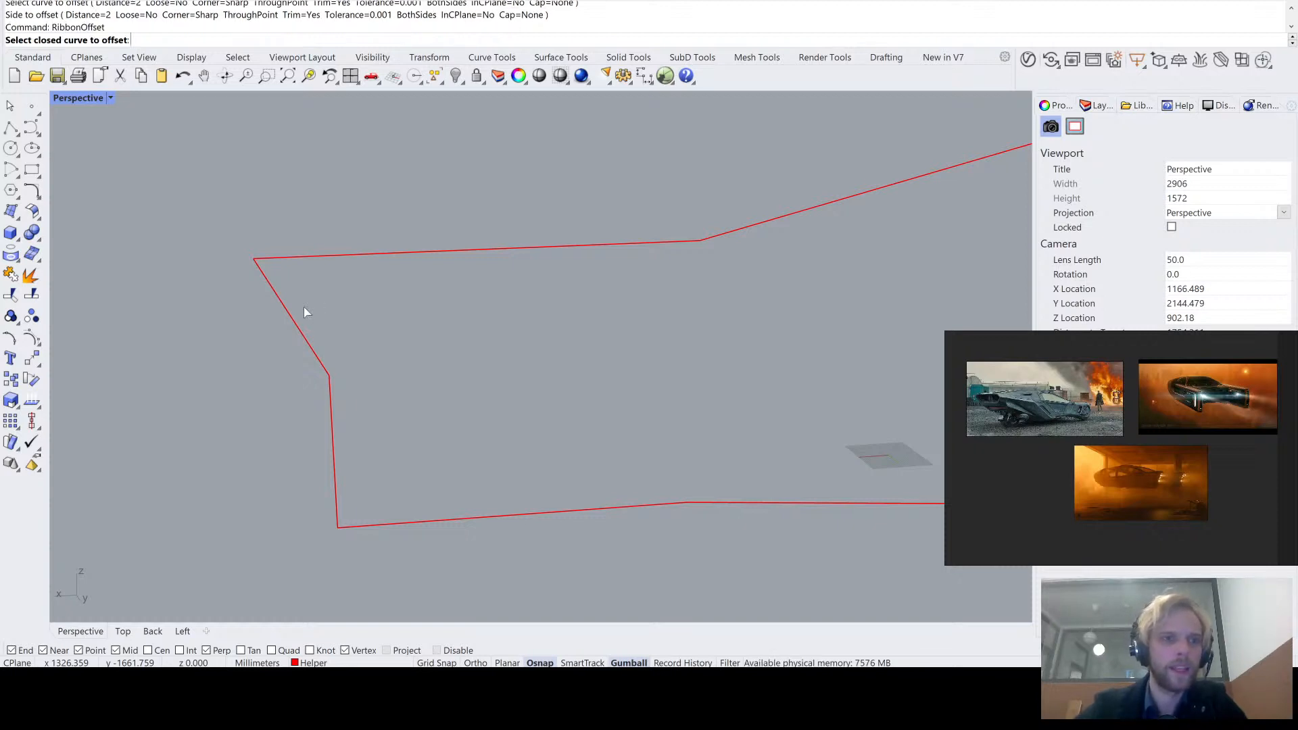
click(295, 313)
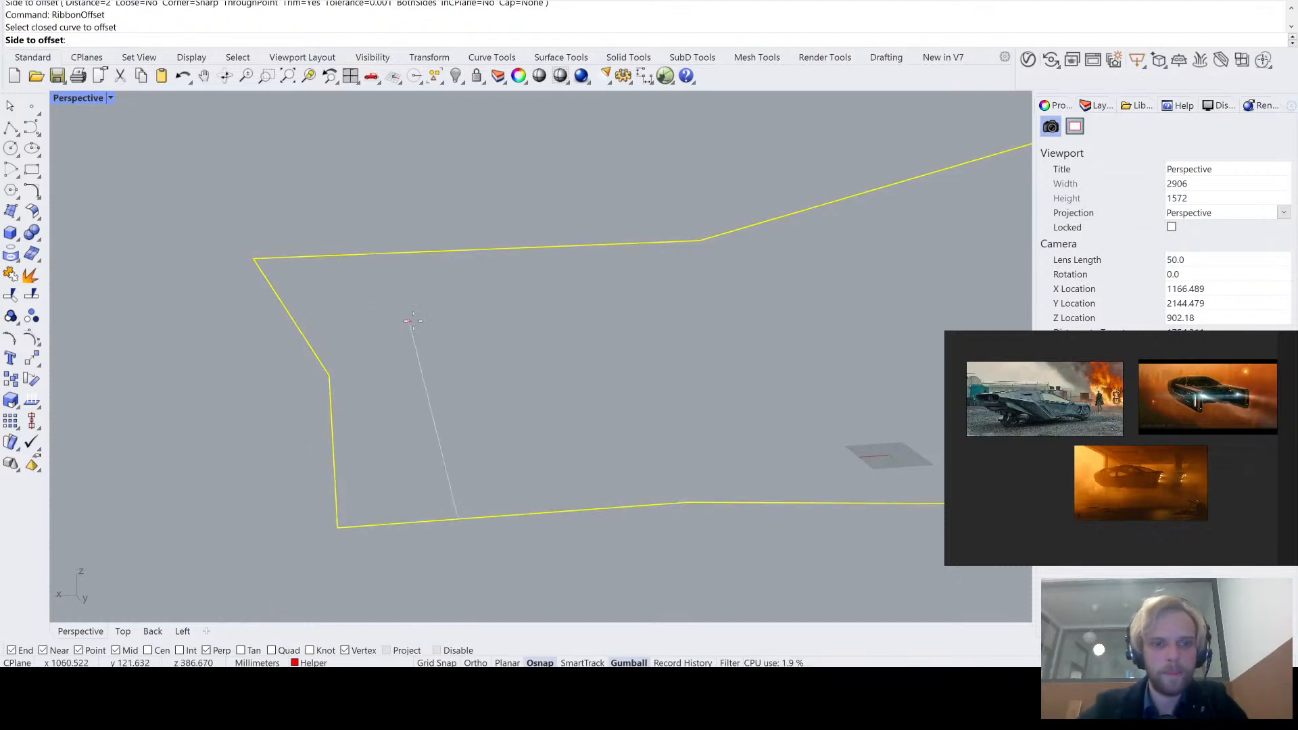
scroll(485, 318, down, 8)
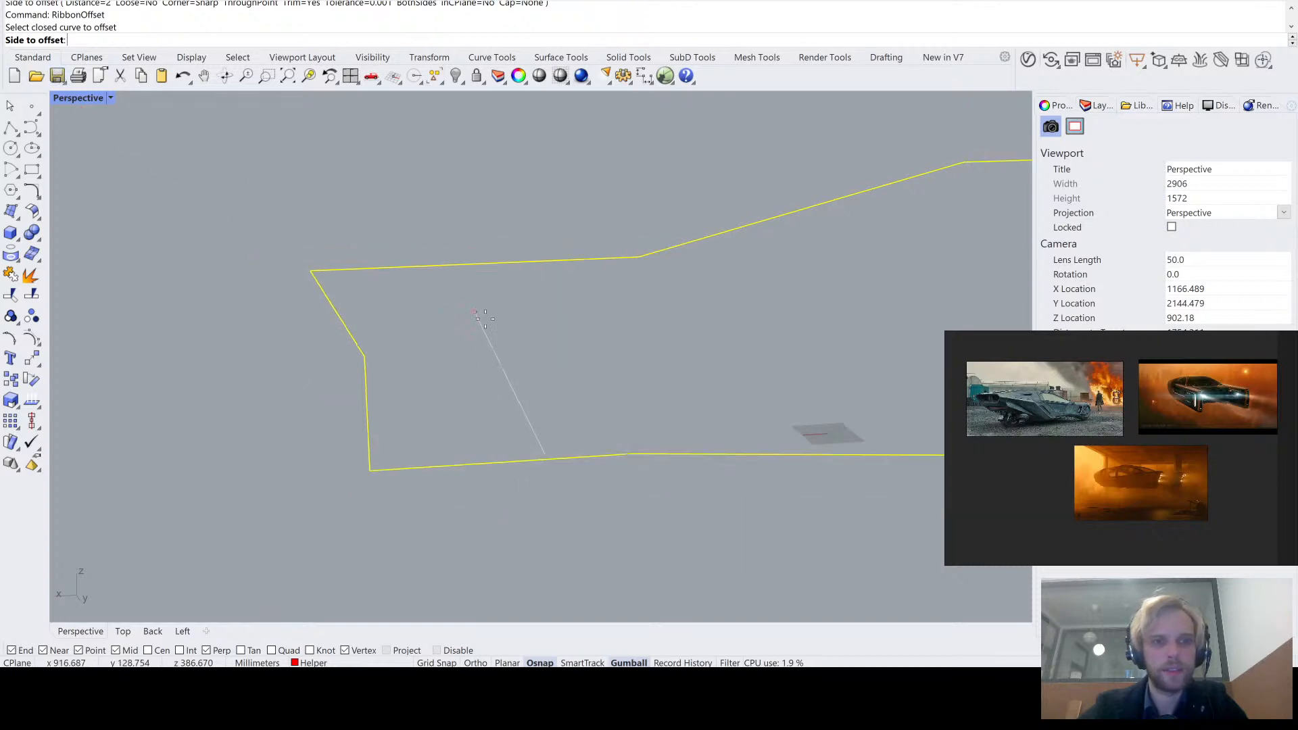
click(743, 334)
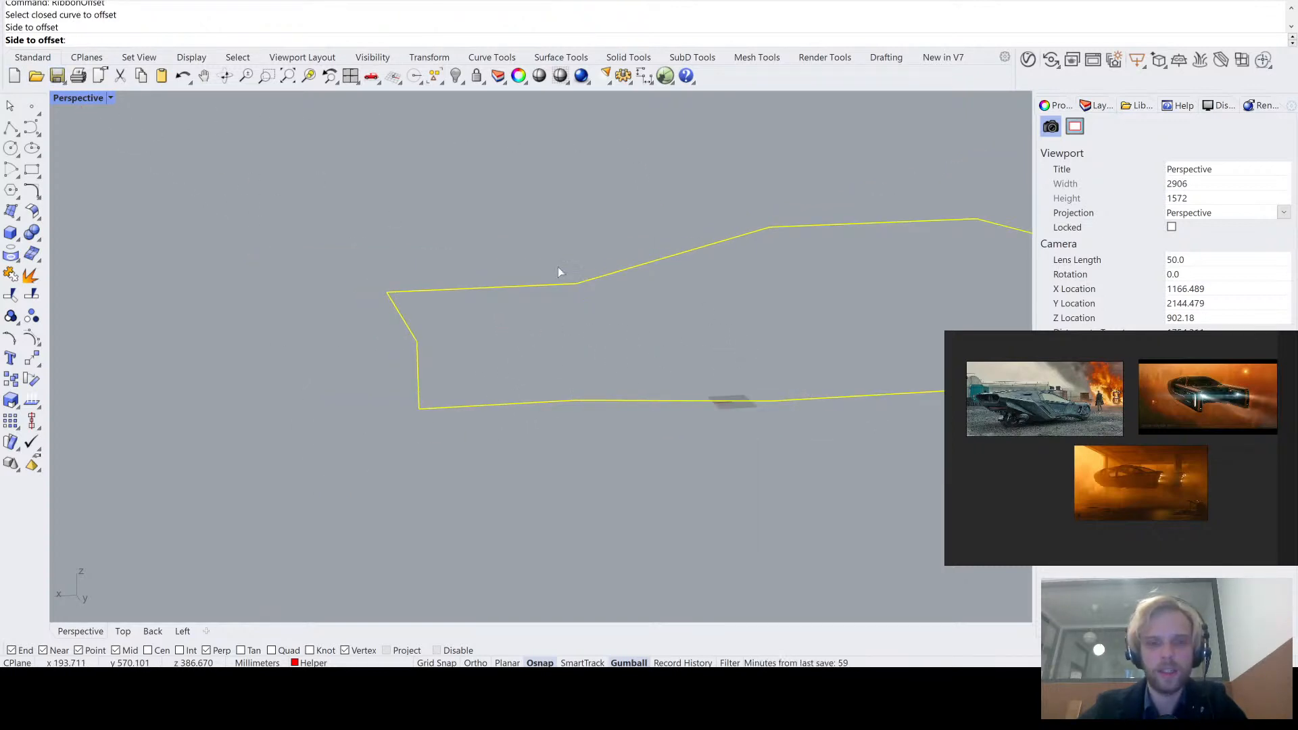
right_drag(558, 272, 626, 266)
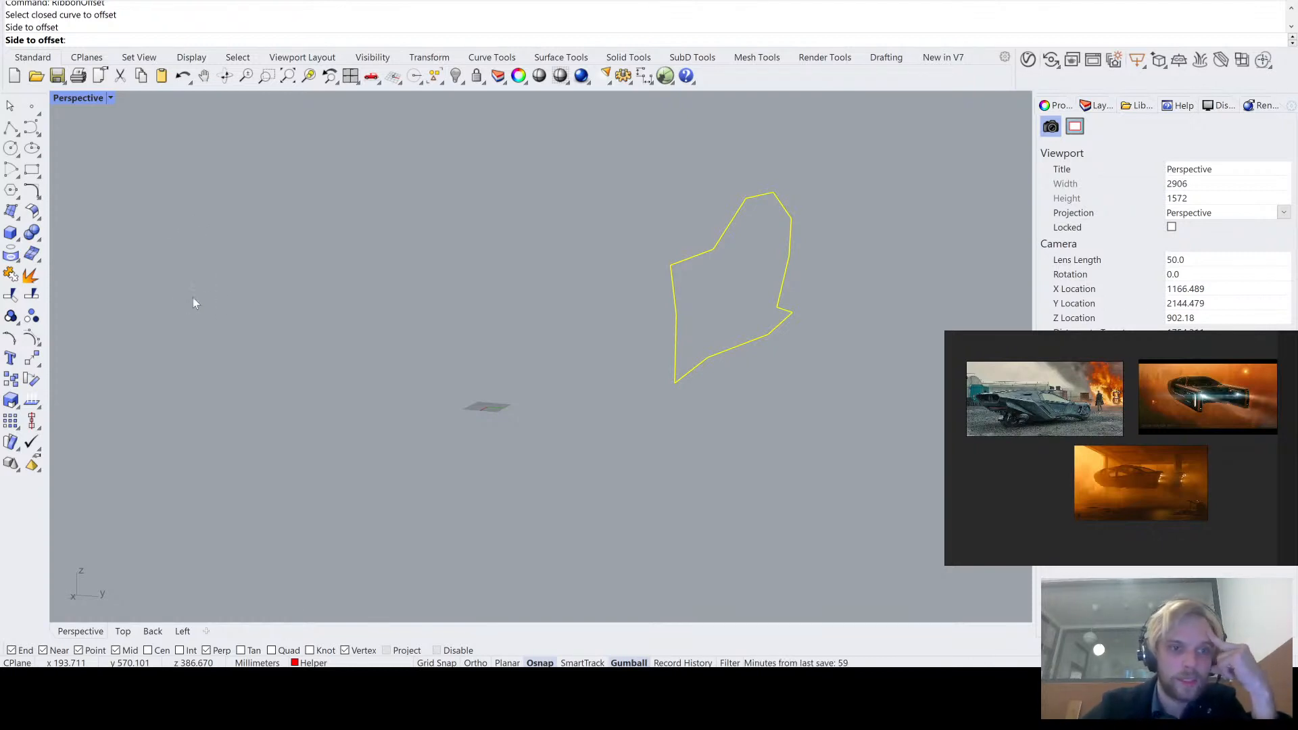
click(285, 324)
right_drag(673, 423, 615, 429)
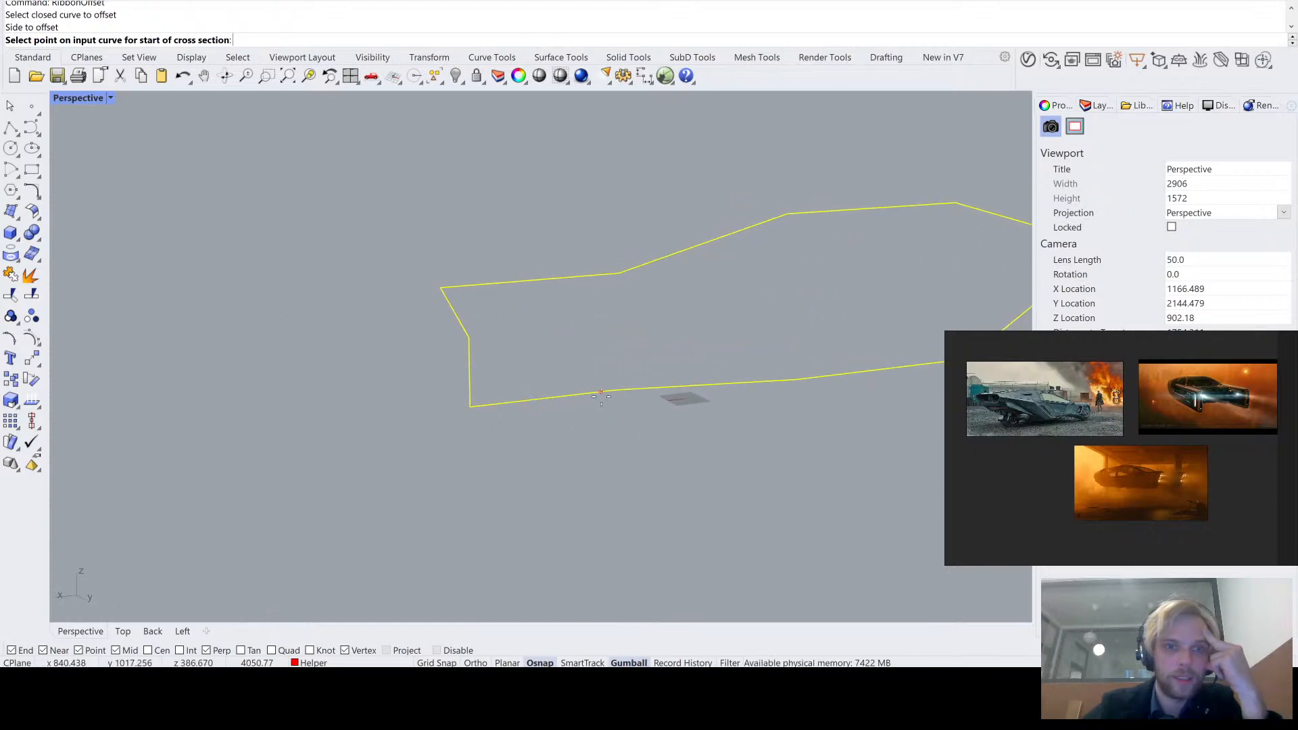
key(Escape)
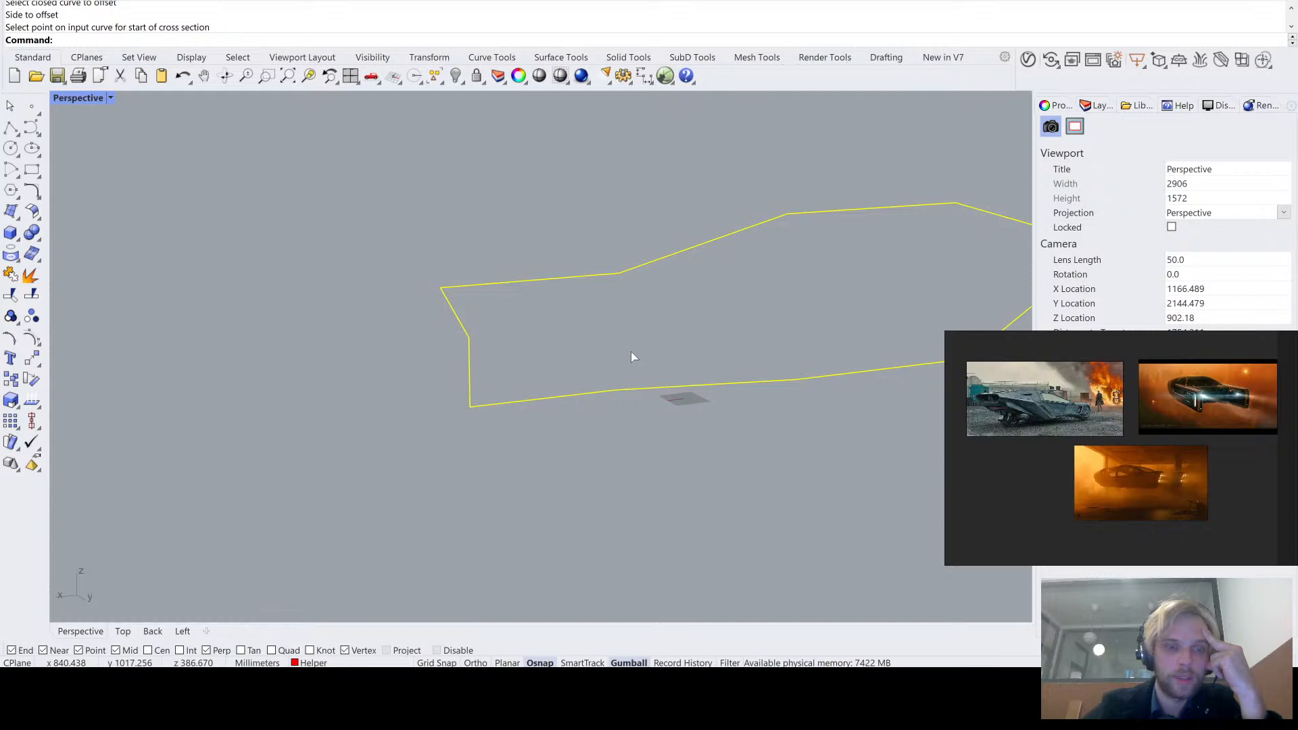
click(181, 442)
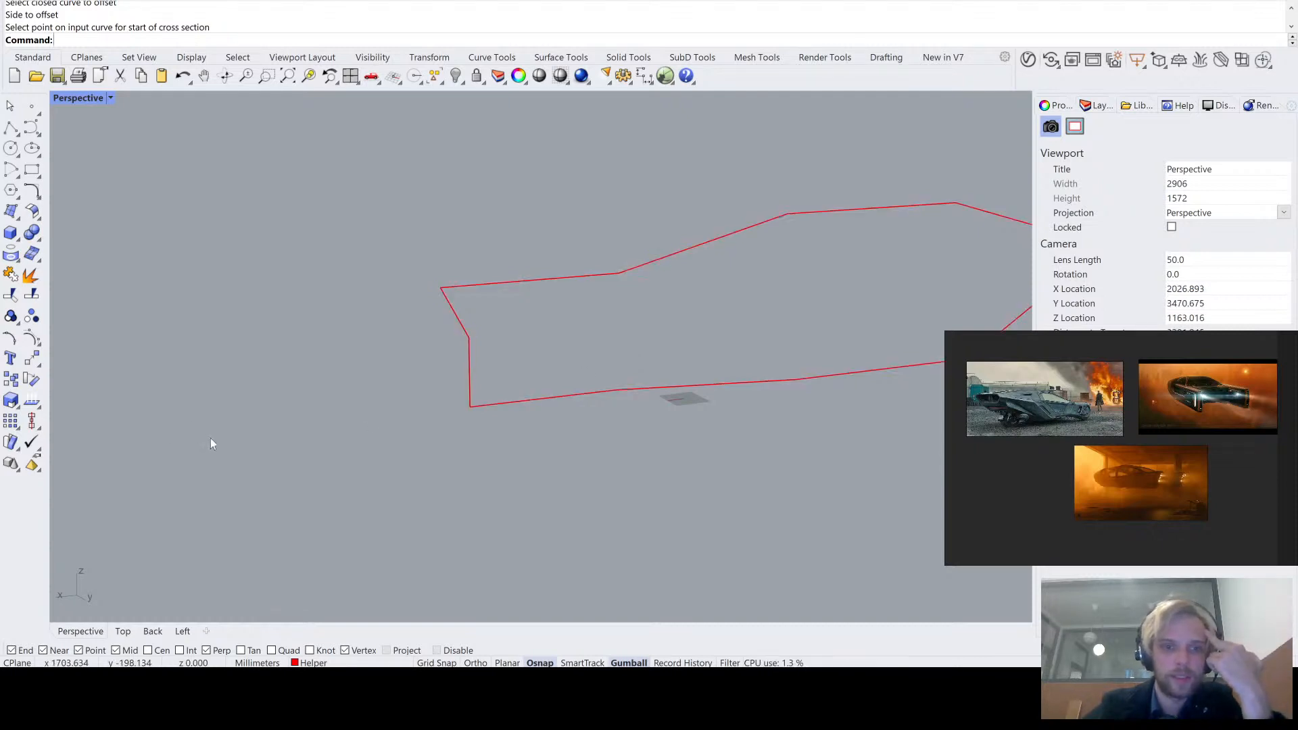
- Offset the closed panel outline by 10 mm toward its inside
right_drag(513, 416, 400, 377)
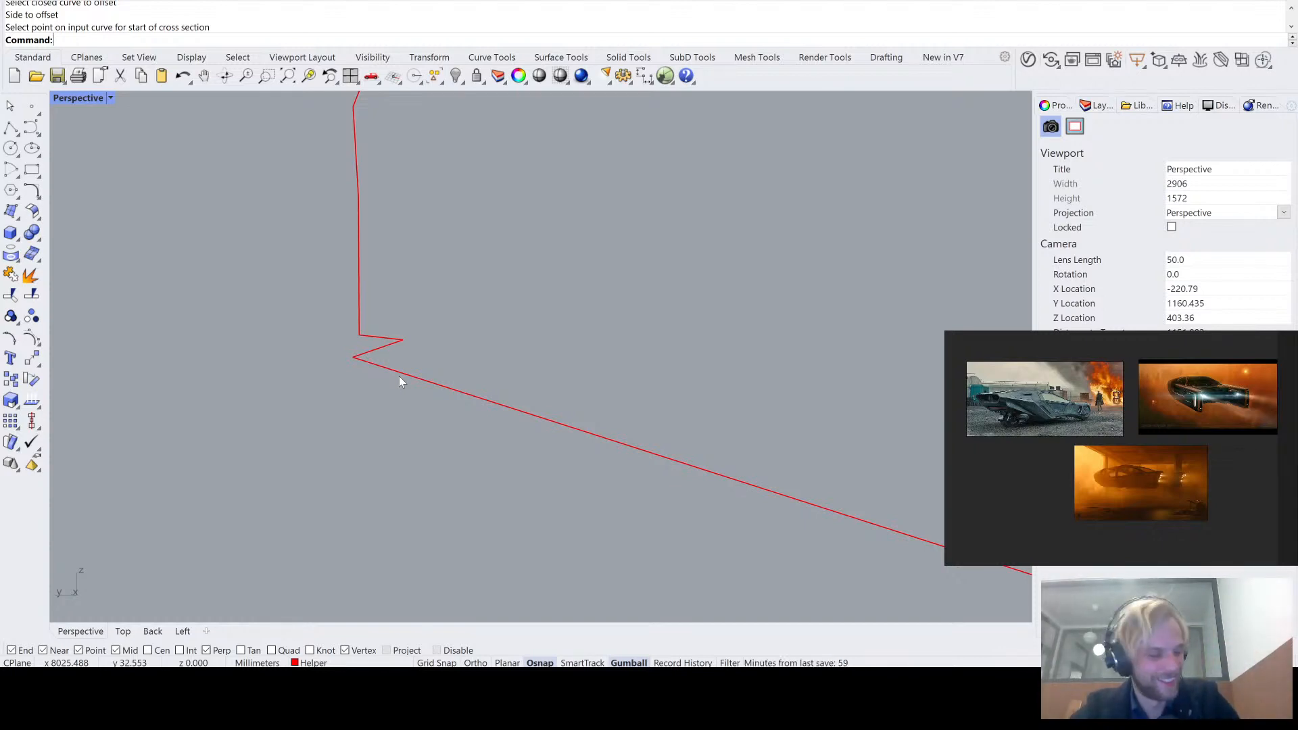
mouse_move(399, 376)
right_down()
mouse_move(464, 377)
mouse_move(518, 401)
mouse_move(408, 384)
right_up()
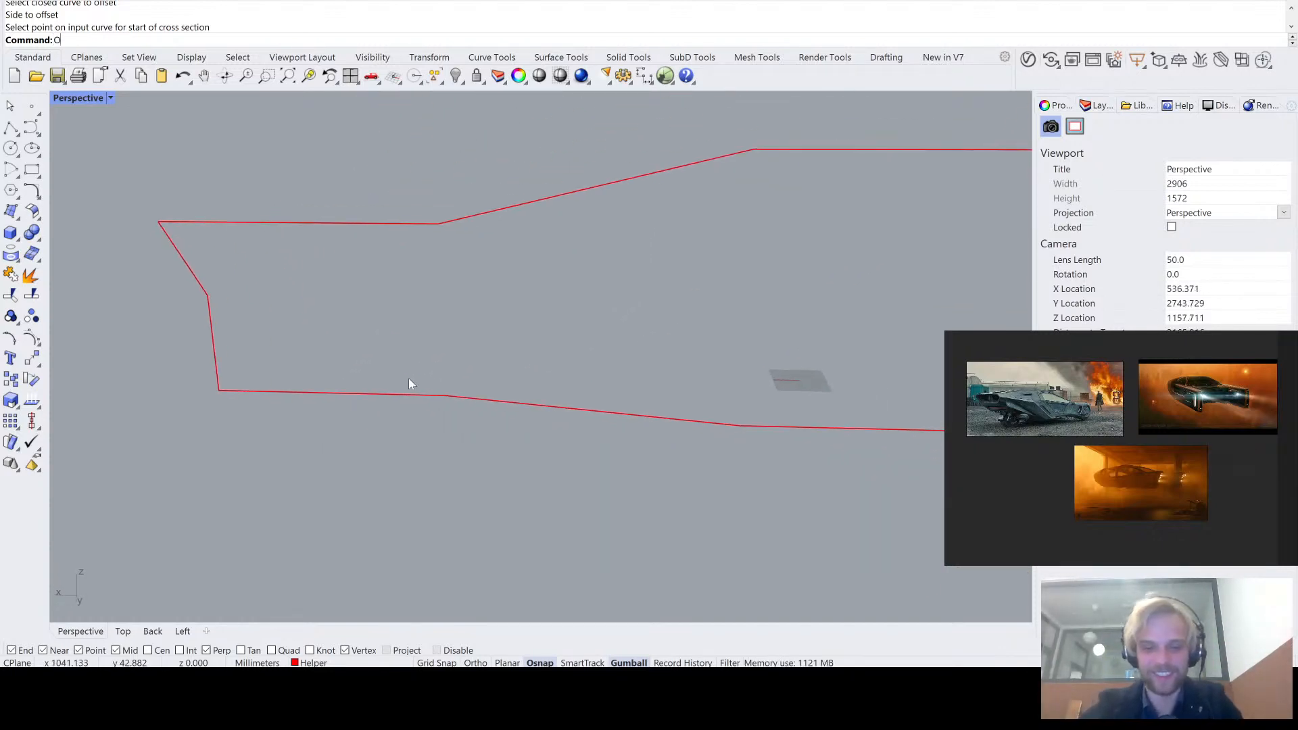
text(Offsetlo)
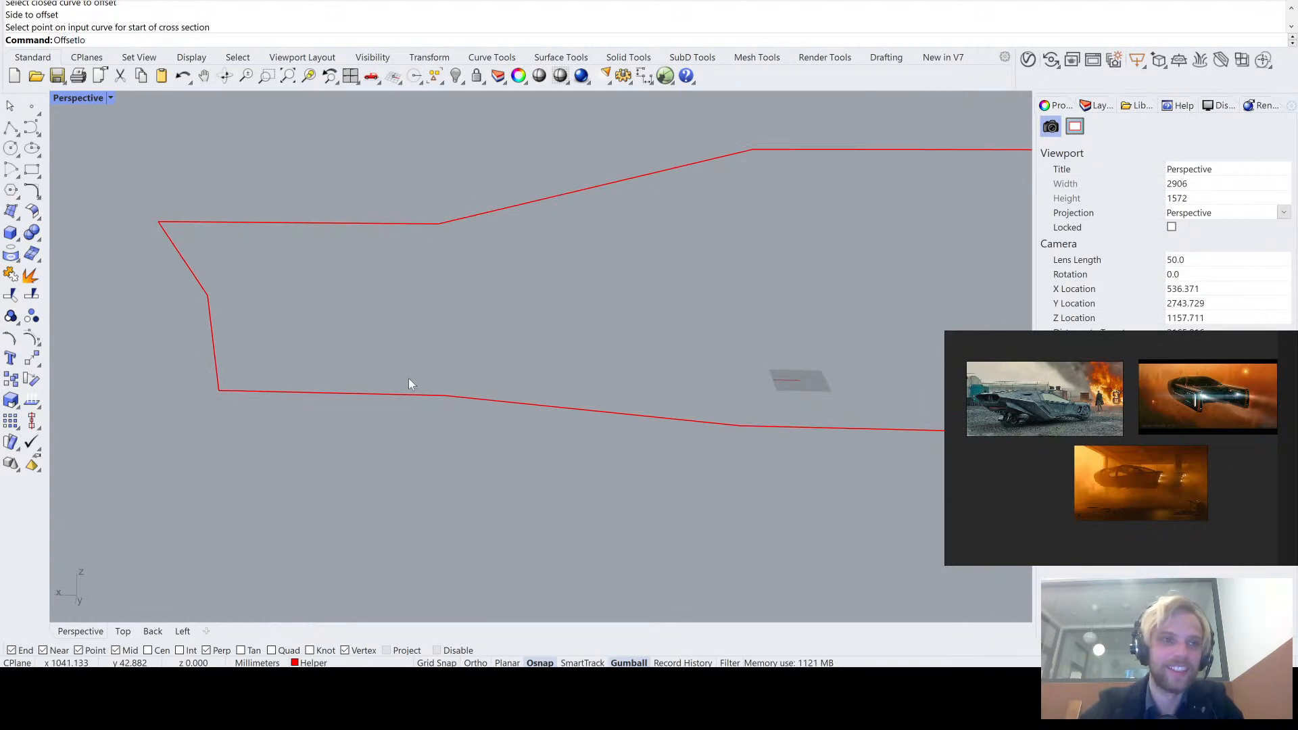
key(BackSpace)
key(BackSpace)
key(BackSpace)
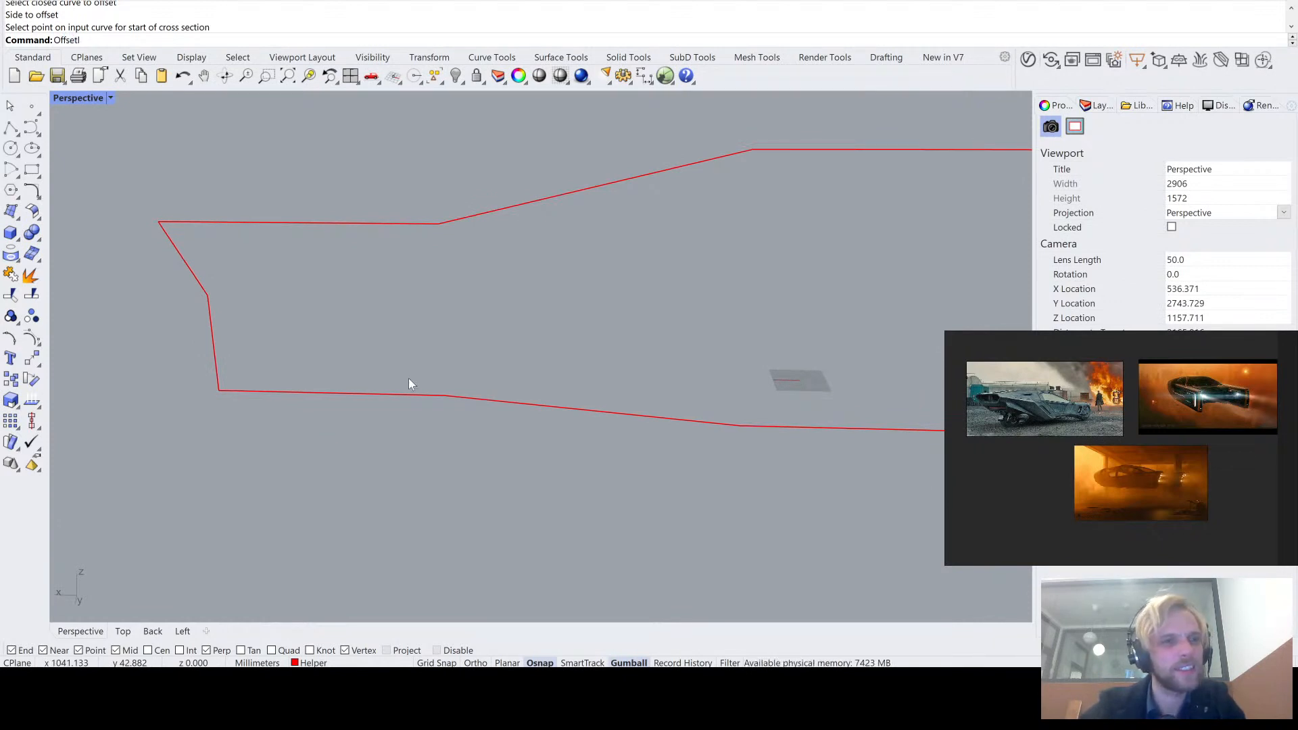
key(Return)
click(425, 397)
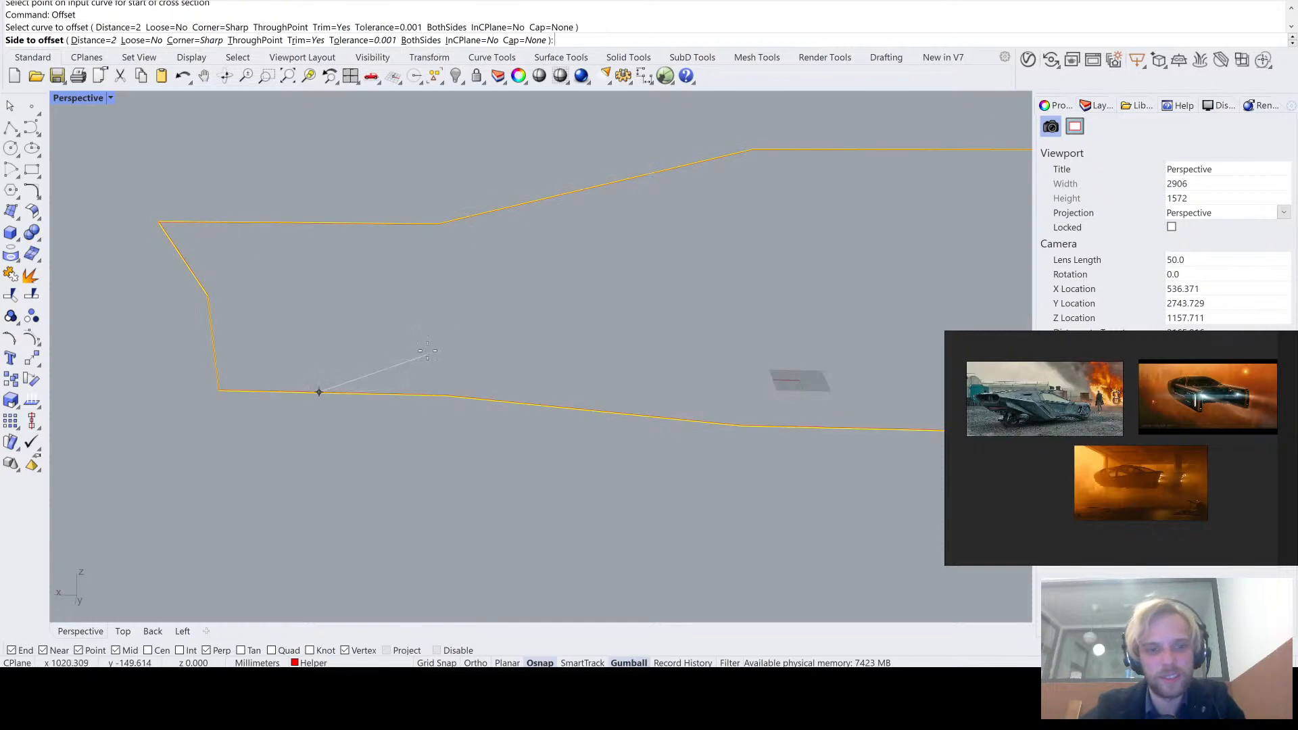
text(10)
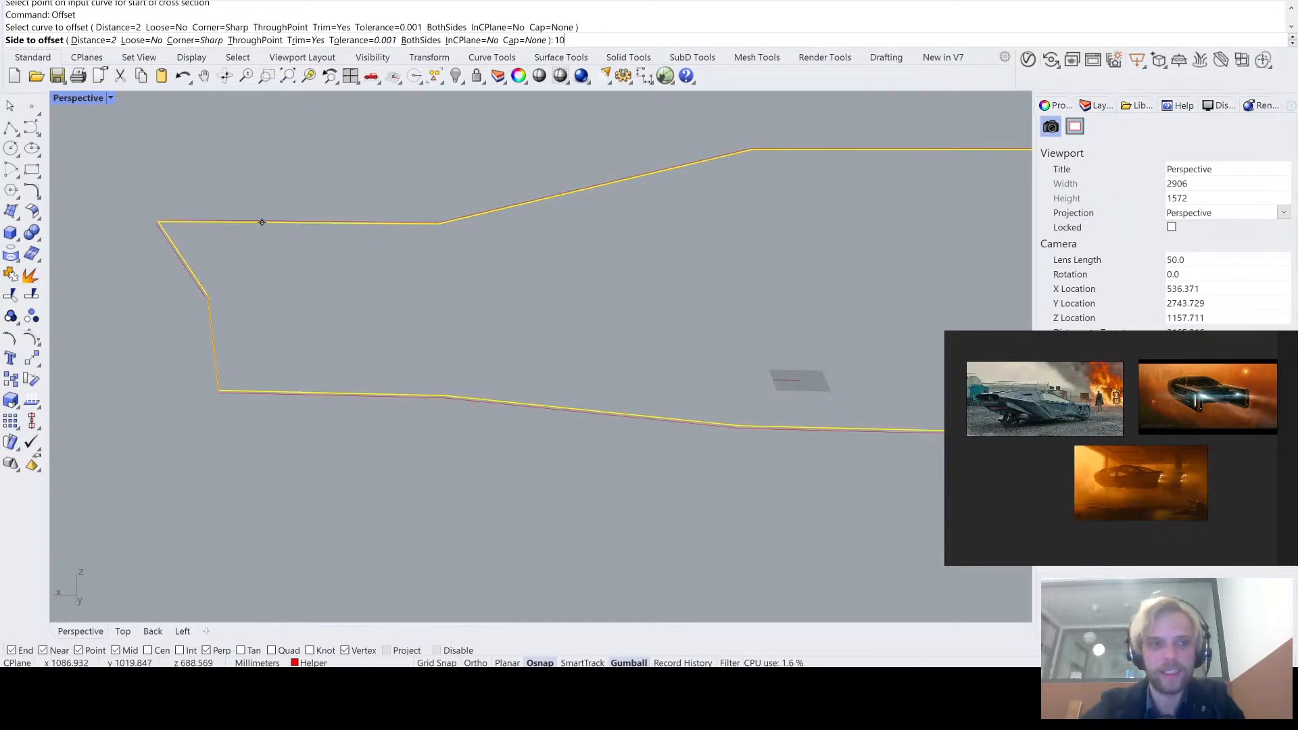
key(Return)
scroll(135, 217, up, 5)
scroll(177, 220, up, 3)
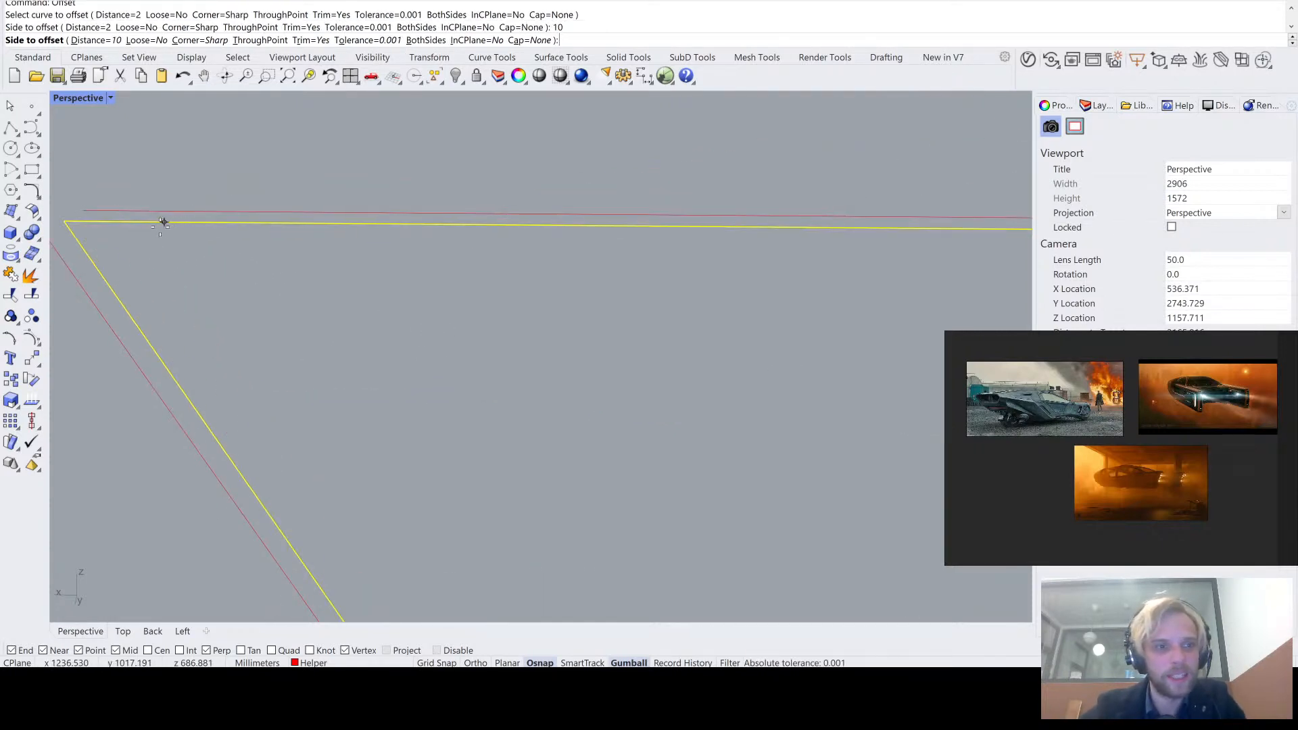
click(165, 261)
- Inspect the corners of the offset curve and delete it, keeping only the original panel outline
scroll(165, 261, down, 5)
scroll(133, 229, up, 10)
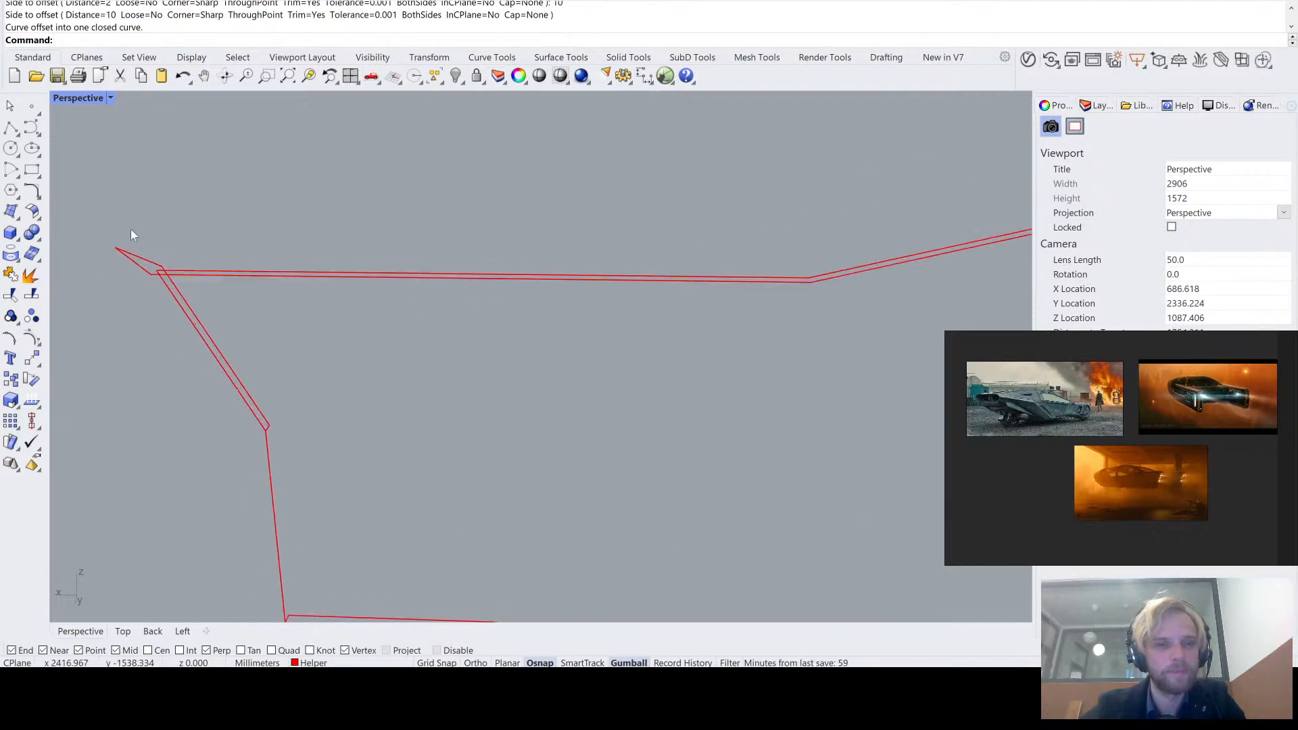
scroll(218, 314, down, 15)
scroll(493, 328, up, 10)
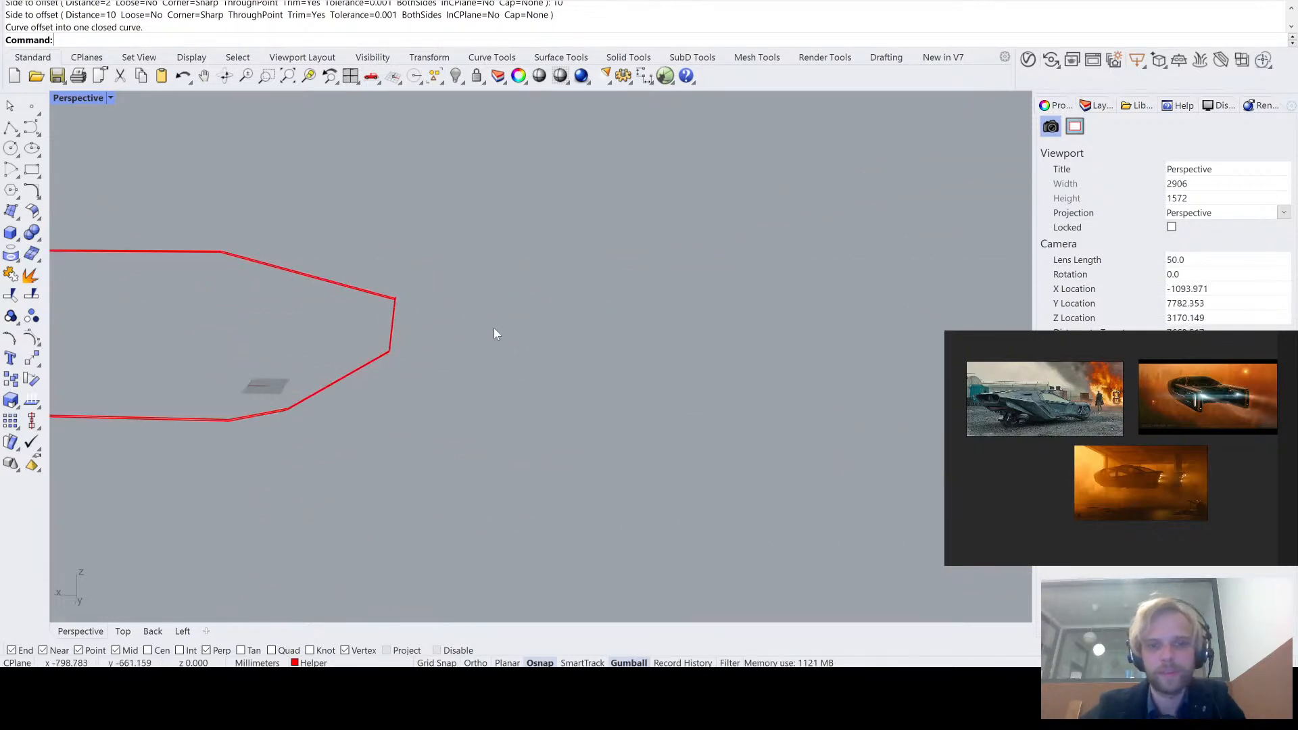
scroll(522, 261, down, 4)
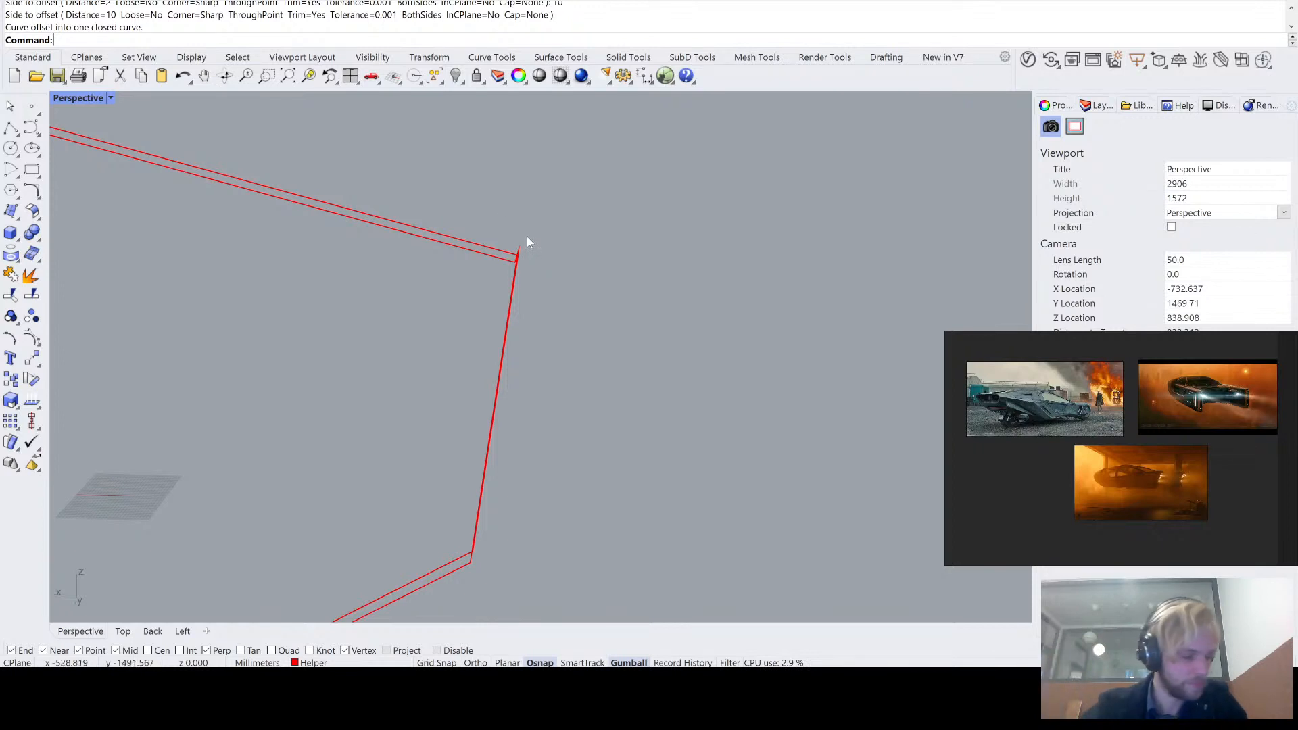
click(437, 245)
key(Delete)
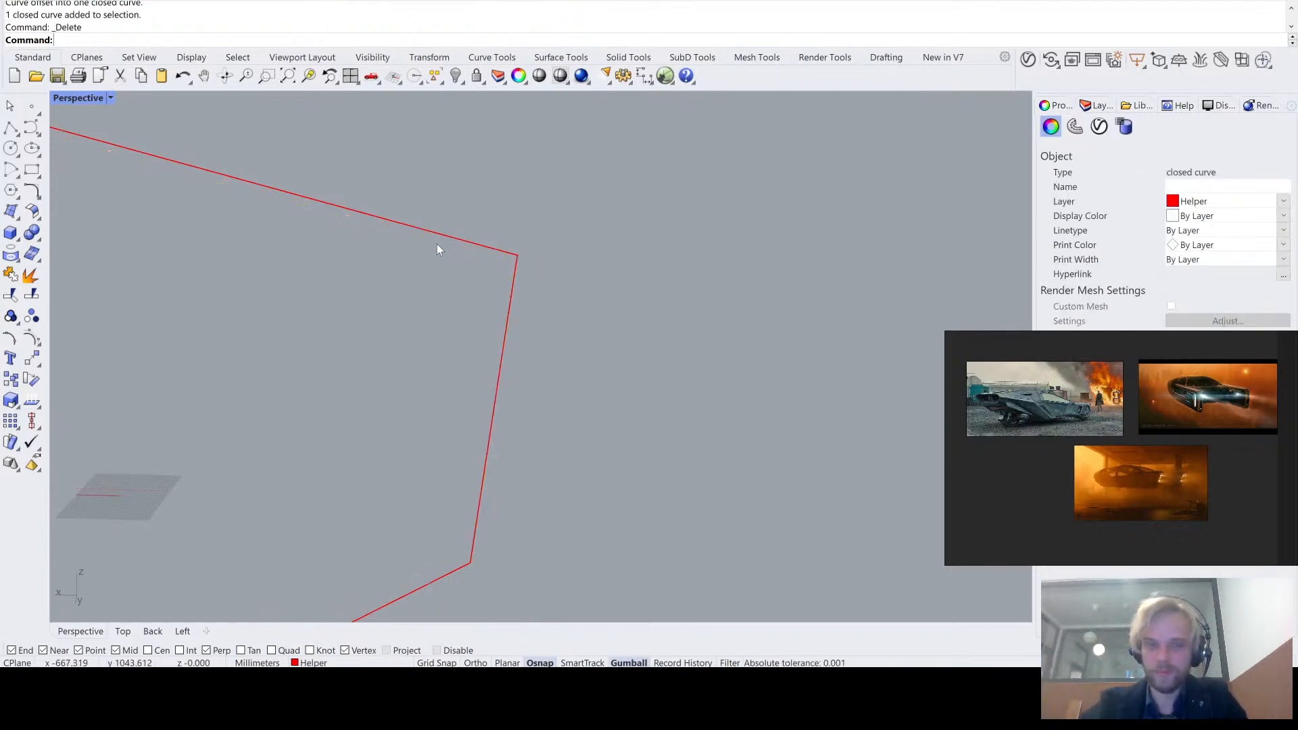
- Try to scale the panel outline along its length, and undo the transform
right_drag(439, 248, 718, 292)
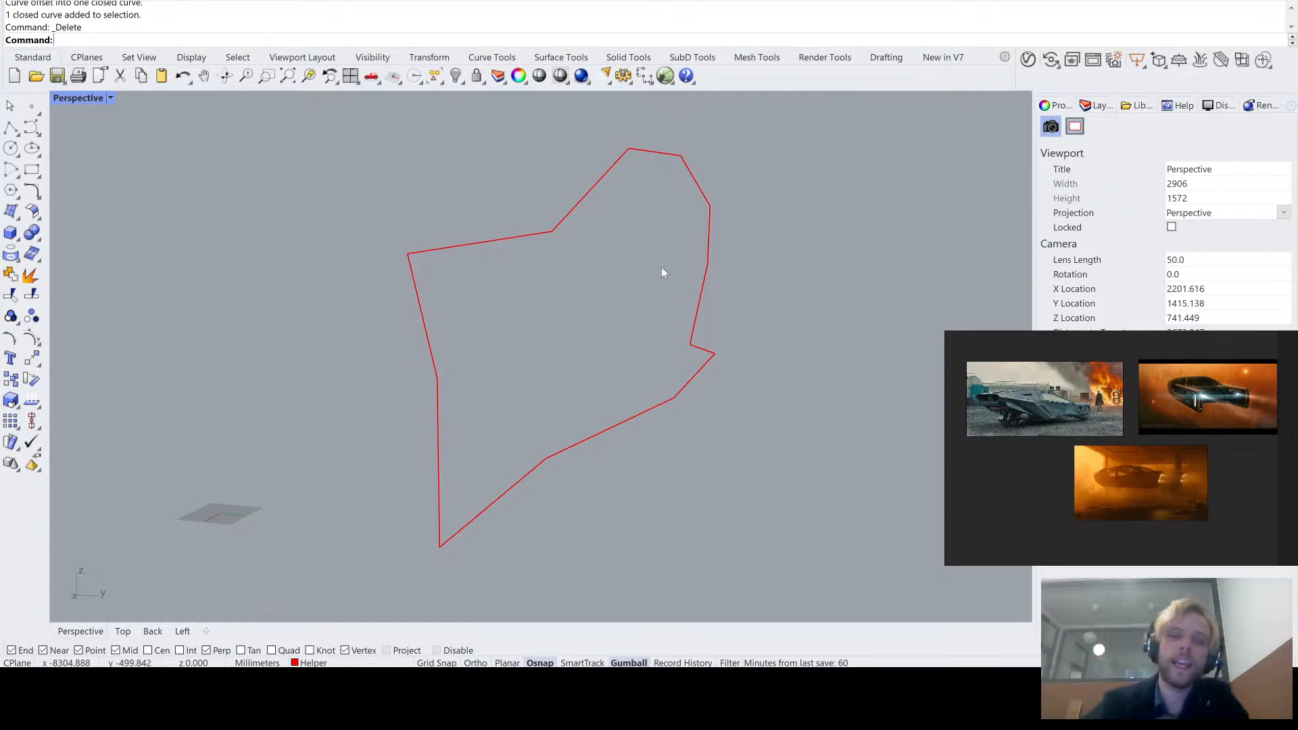
right_drag(663, 273, 296, 260)
right_drag(475, 246, 336, 241)
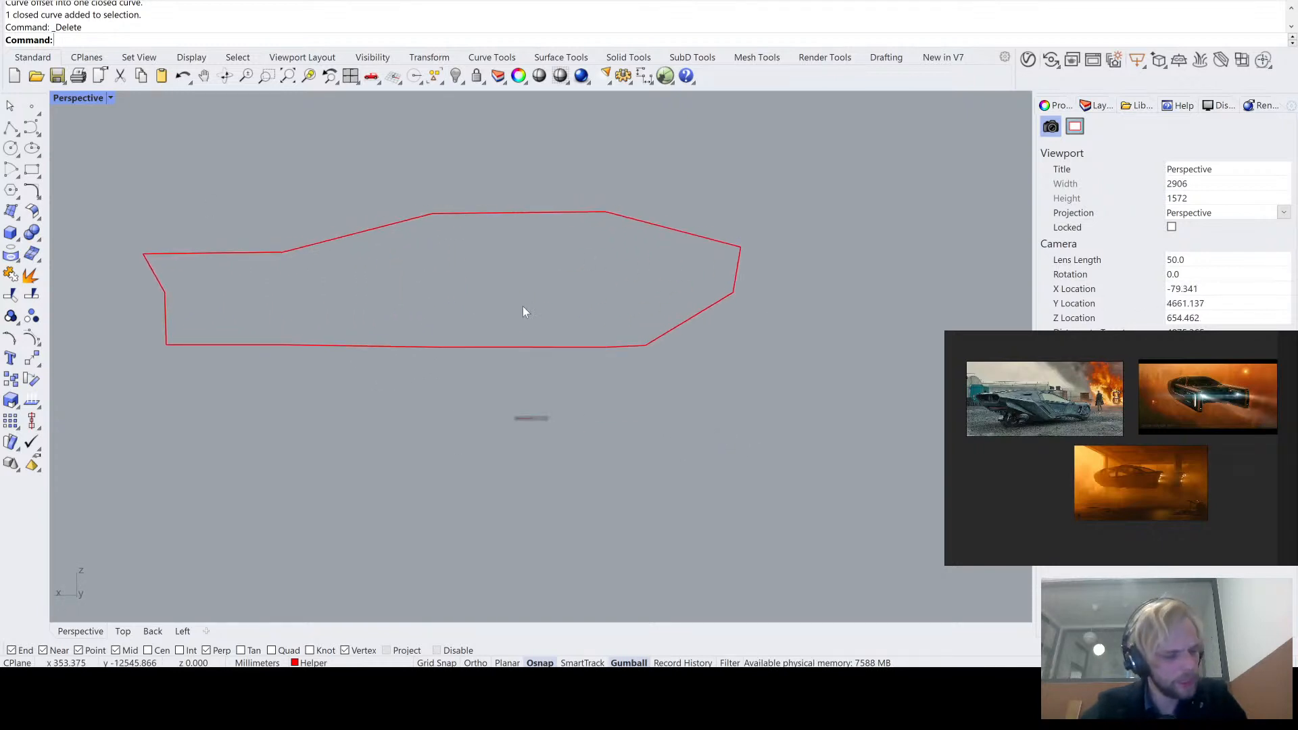
right_drag(525, 313, 533, 313)
click(317, 250)
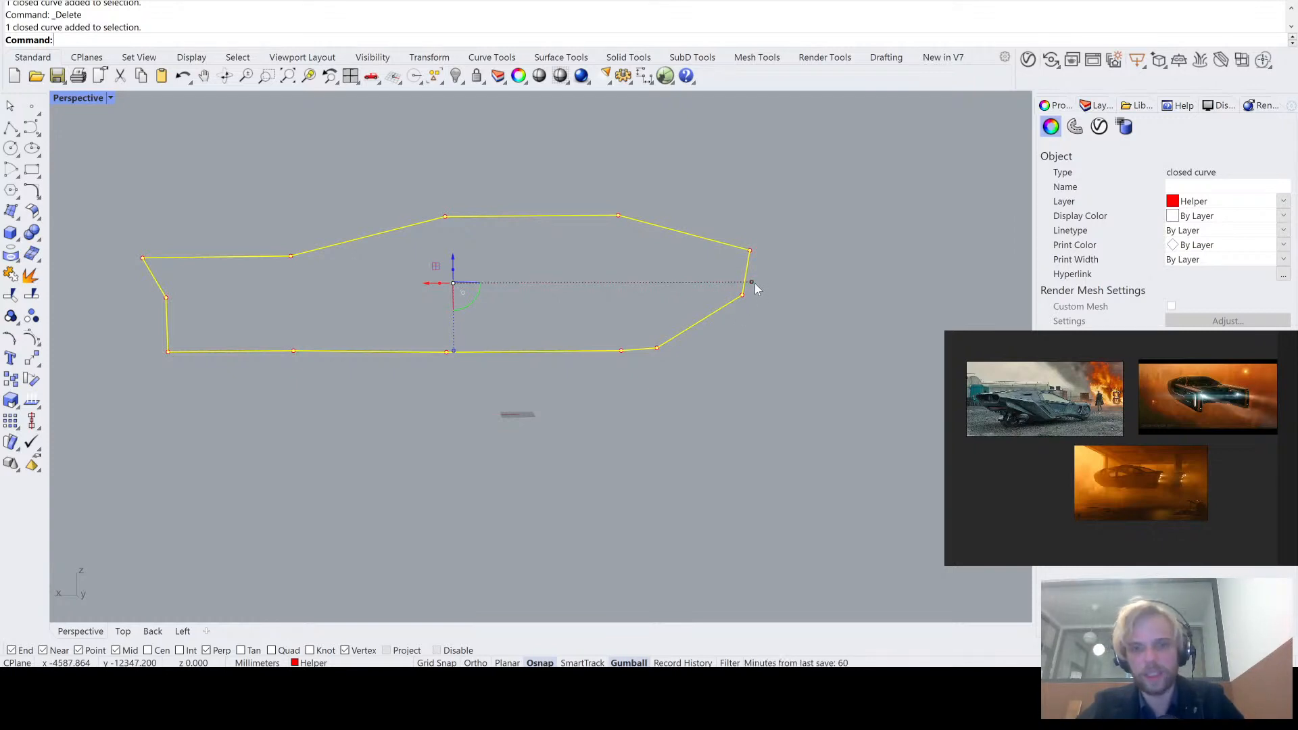
drag(755, 283, 755, 283)
drag(322, 282, 574, 282)
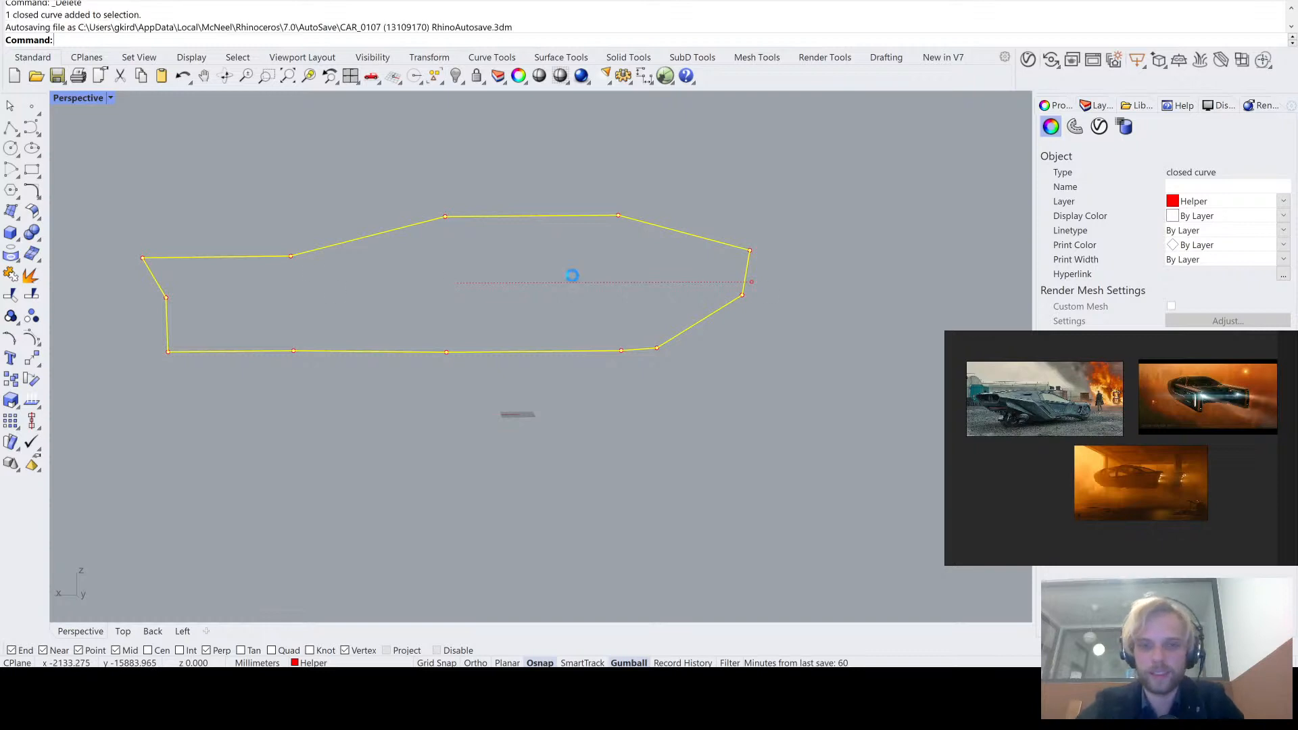
key(ctrl+z)
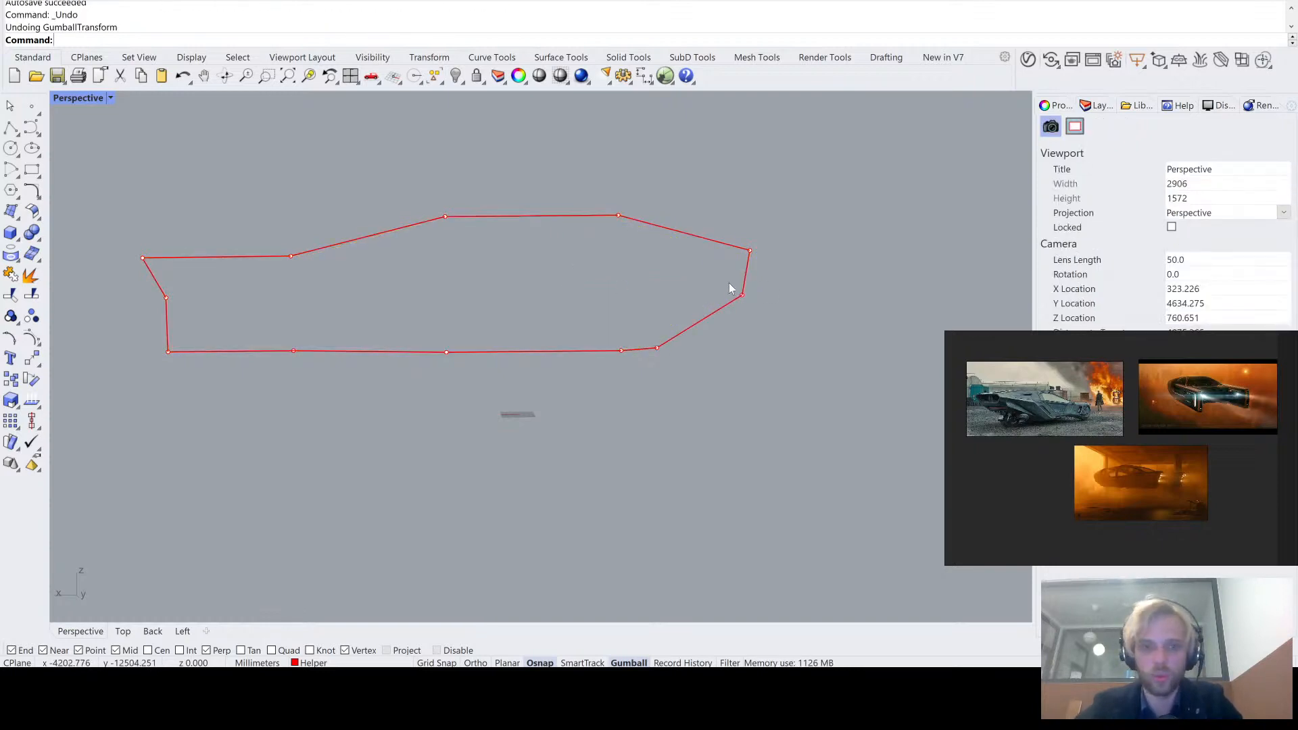
- Make a copy of the panel outline scaled down slightly along its length, inside the original's front and rear ends
click(748, 267)
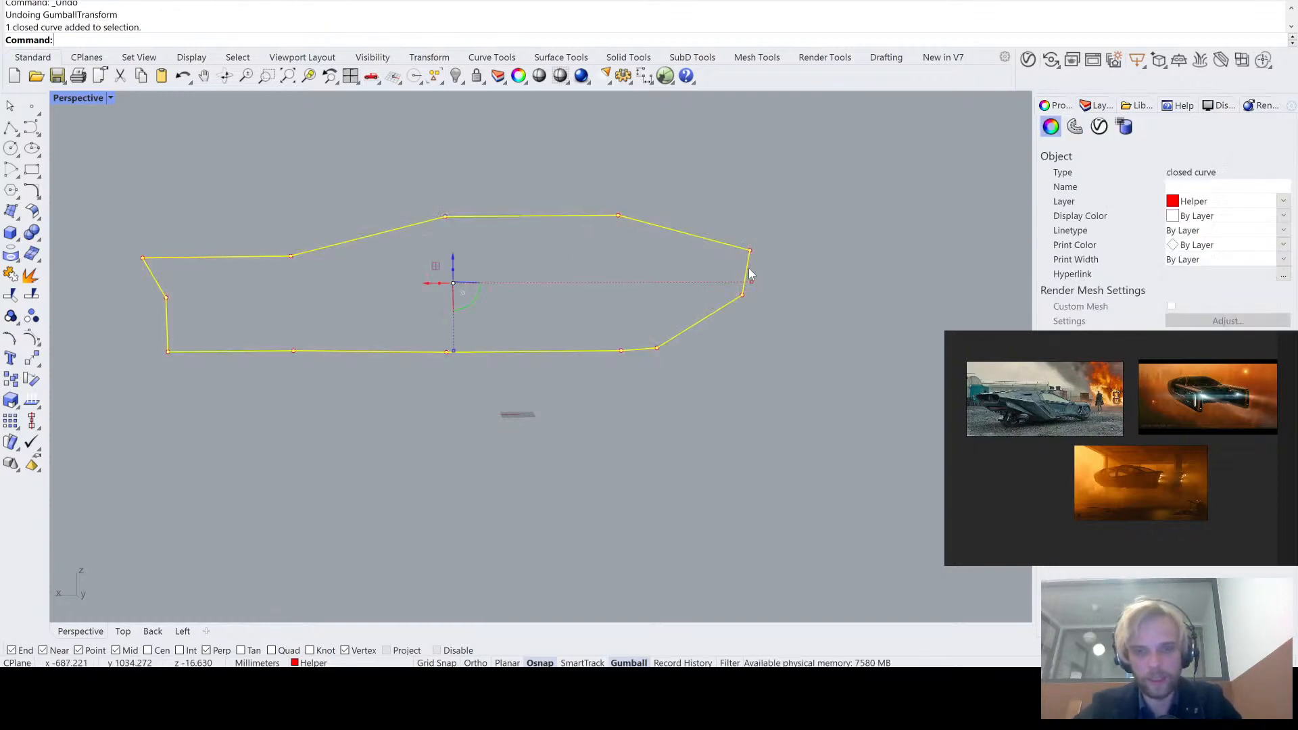
drag(752, 278, 752, 278)
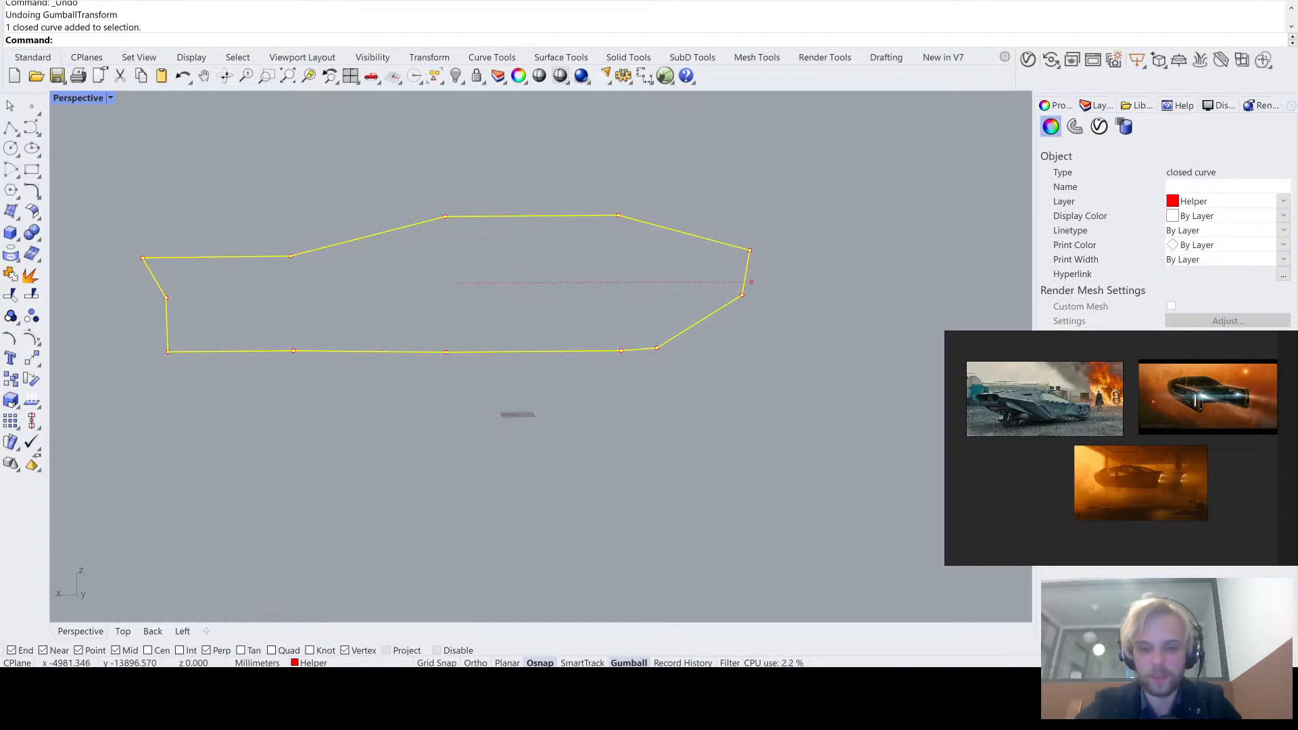
alt+drag(752, 282, 751, 278)
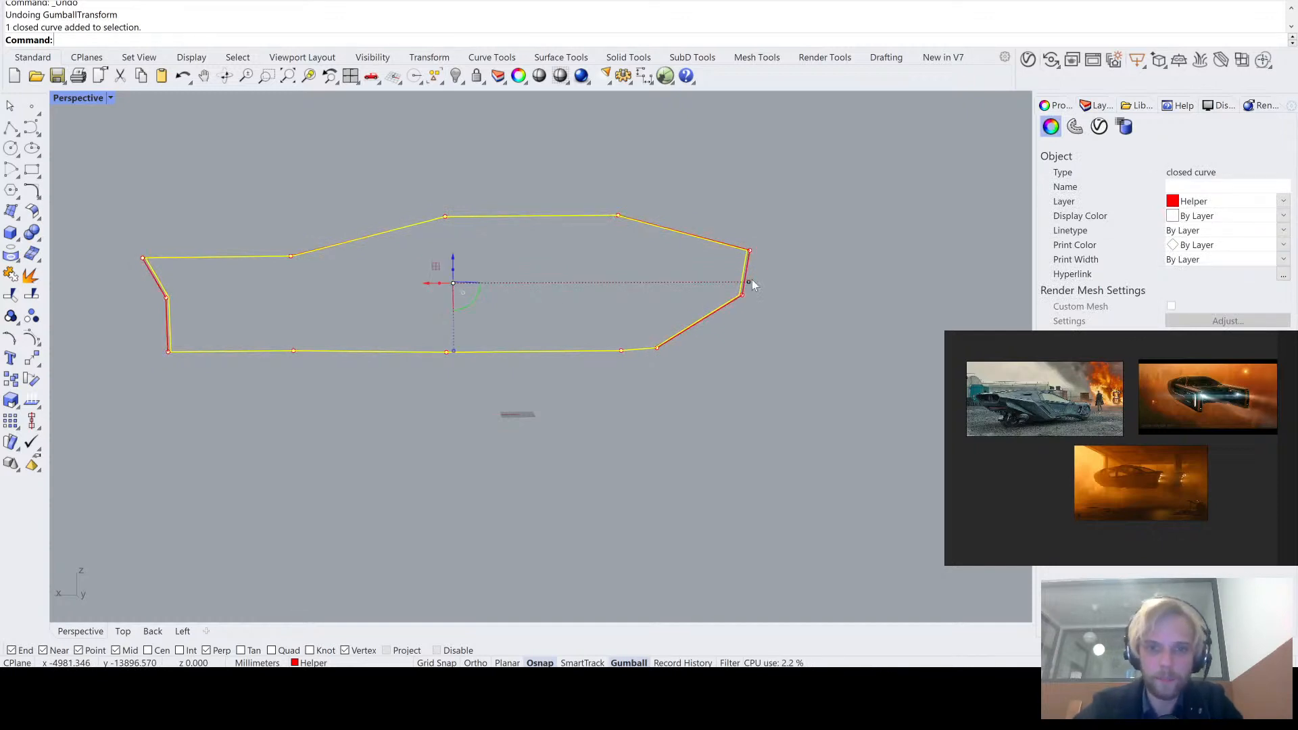
click(781, 307)
scroll(734, 247, up, 12)
scroll(429, 188, down, 4)
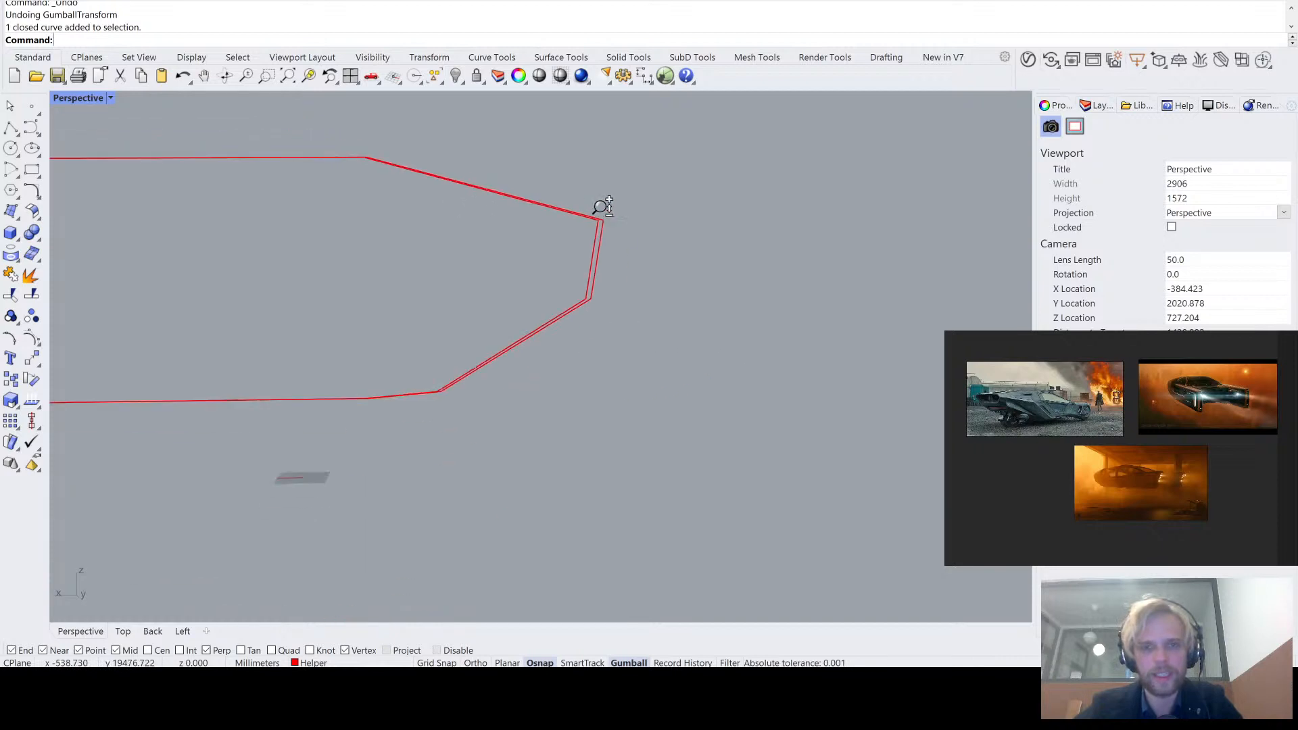
scroll(554, 229, up, 6)
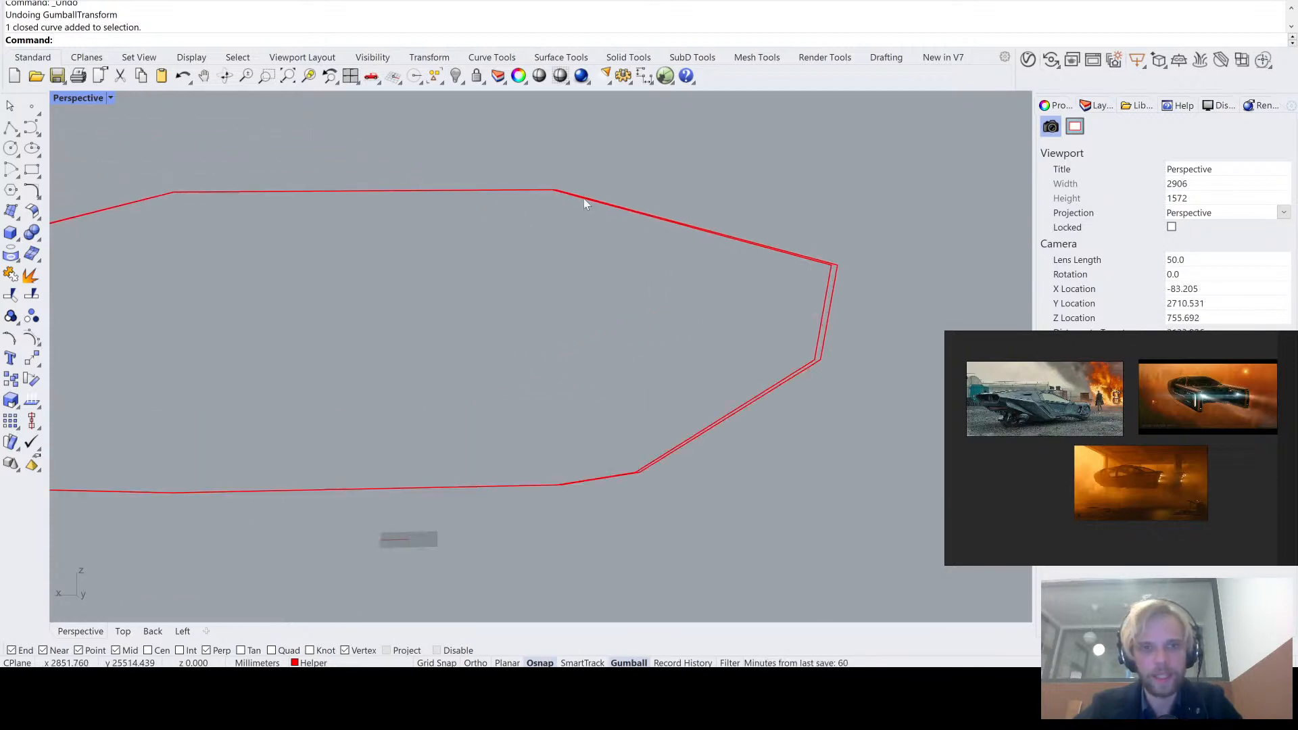
- Scale the inner outline copy down slightly in height, leaving a thin gap along the original's upper and lower edges
click(1014, 323)
scroll(829, 275, down, 5)
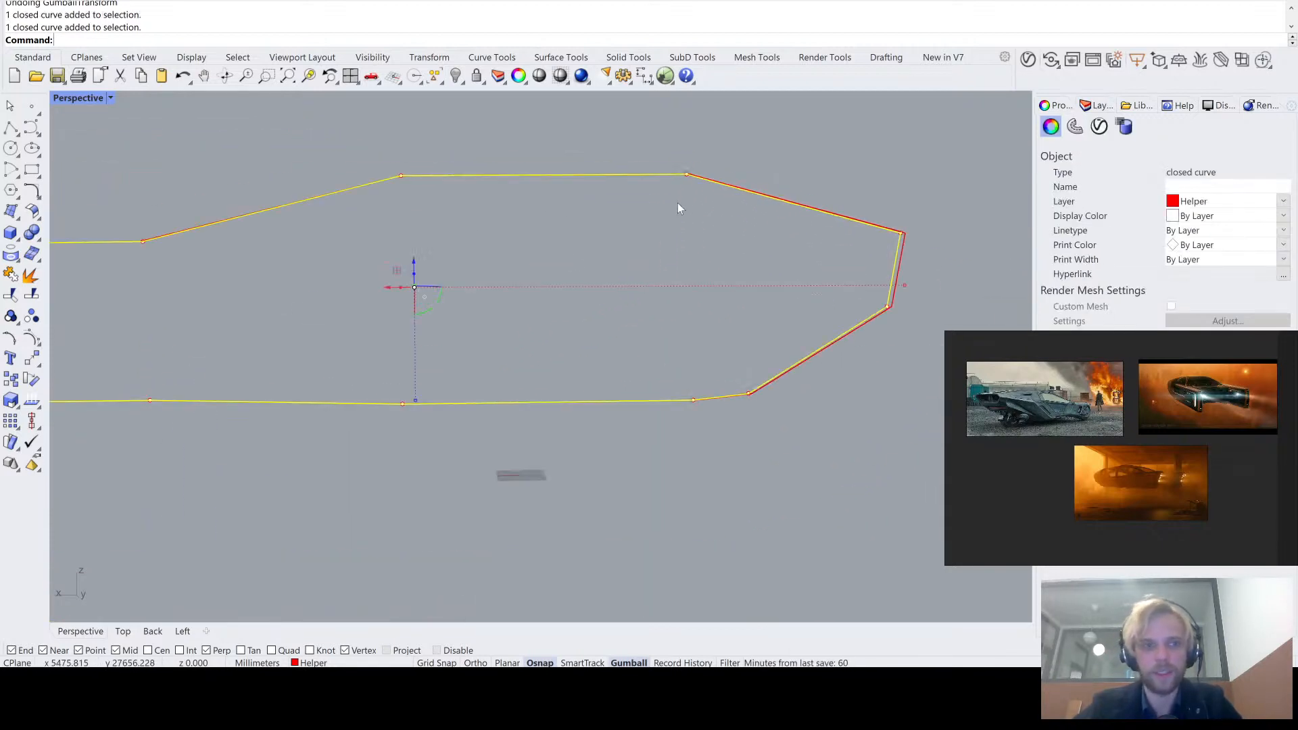
drag(417, 401, 416, 400)
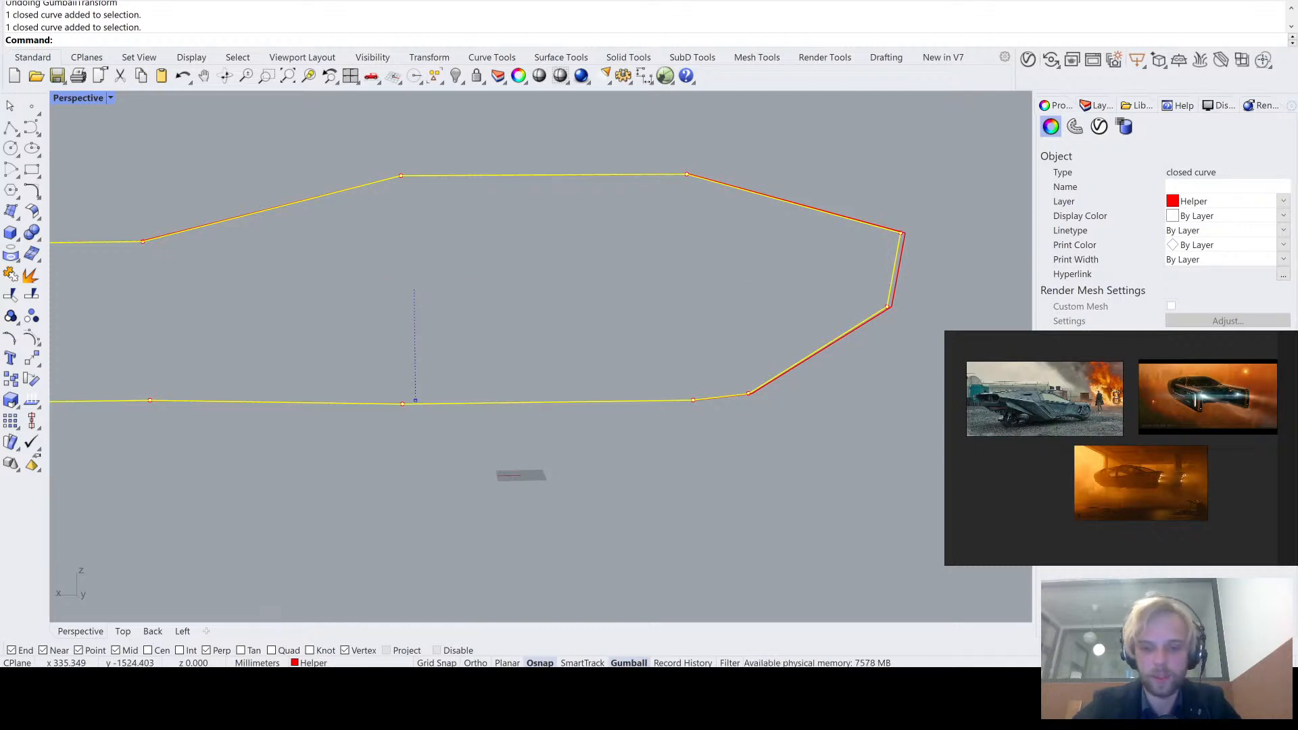
drag(415, 400, 416, 389)
click(587, 282)
scroll(598, 276, down, 5)
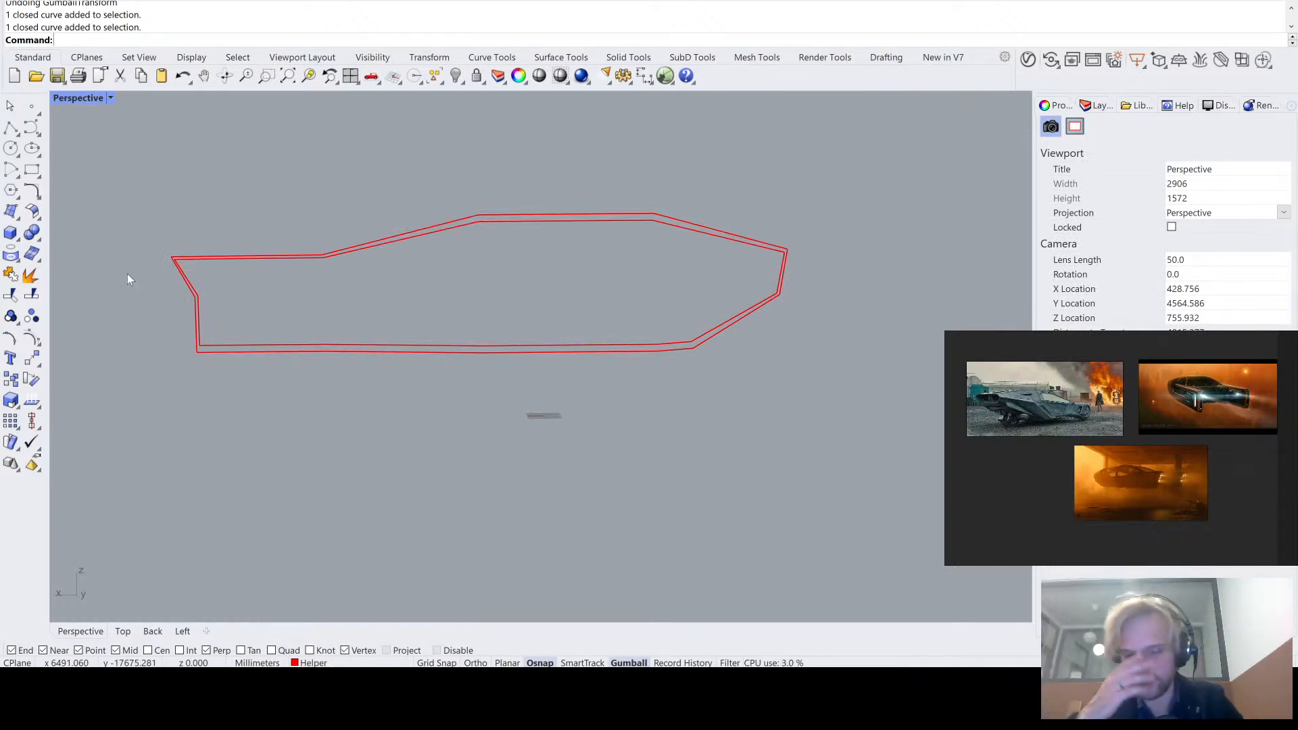
- Move the inner outline's upper corner at the notched end slightly inward along its top edge
right_drag(127, 274, 263, 310)
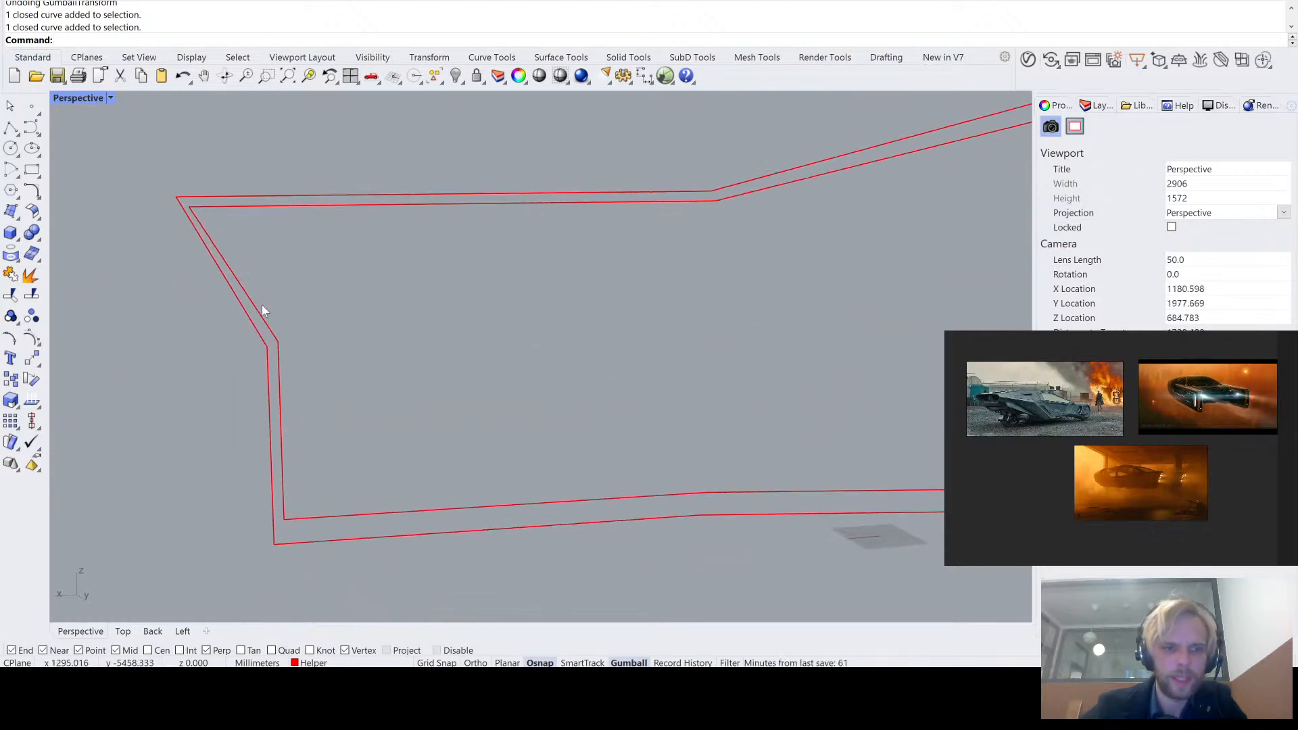
scroll(188, 215, up, 5)
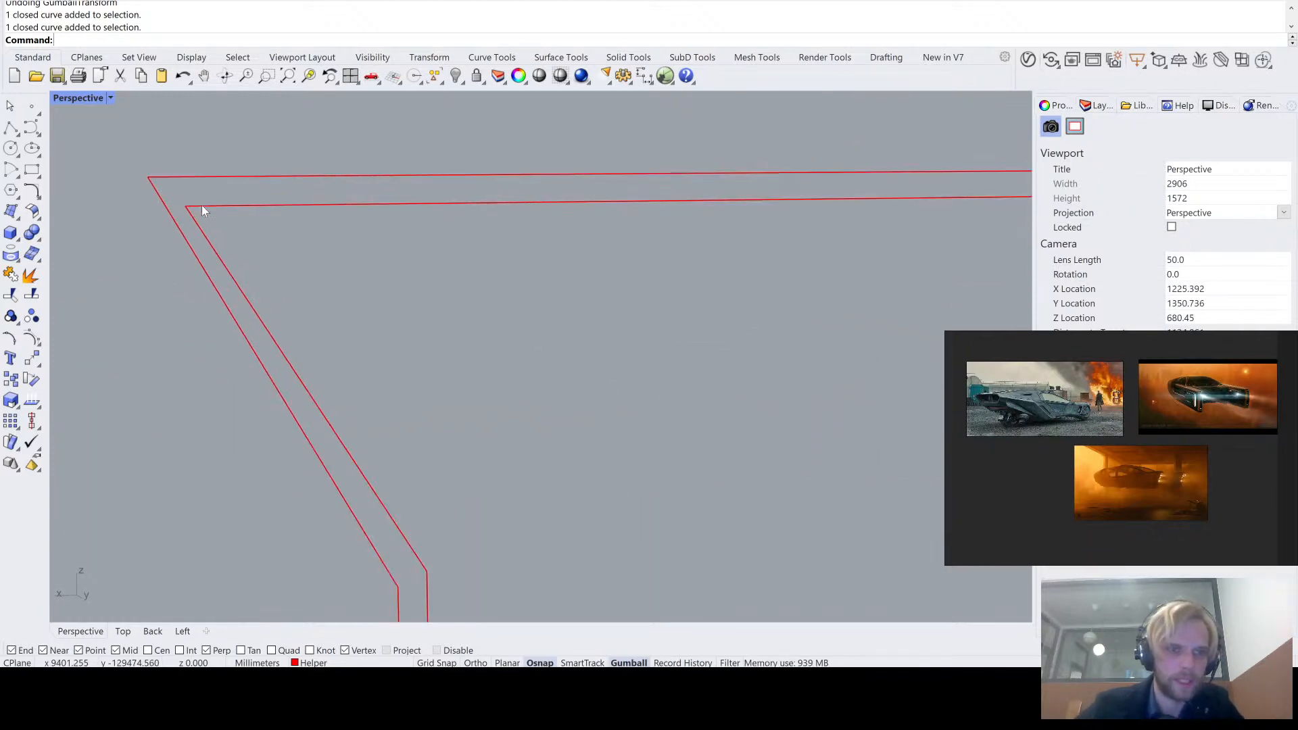
click(201, 206)
click(186, 206)
text(M)
key(Return)
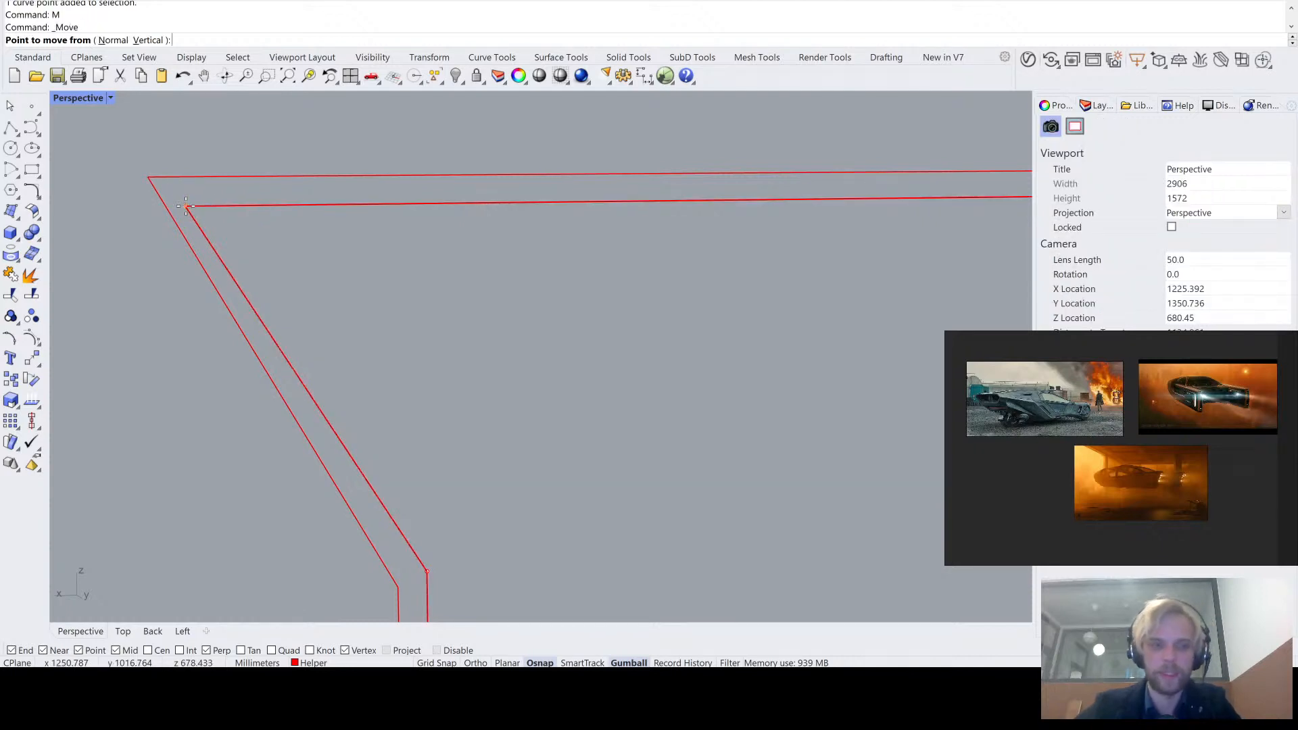
click(186, 206)
click(217, 206)
scroll(349, 252, down, 8)
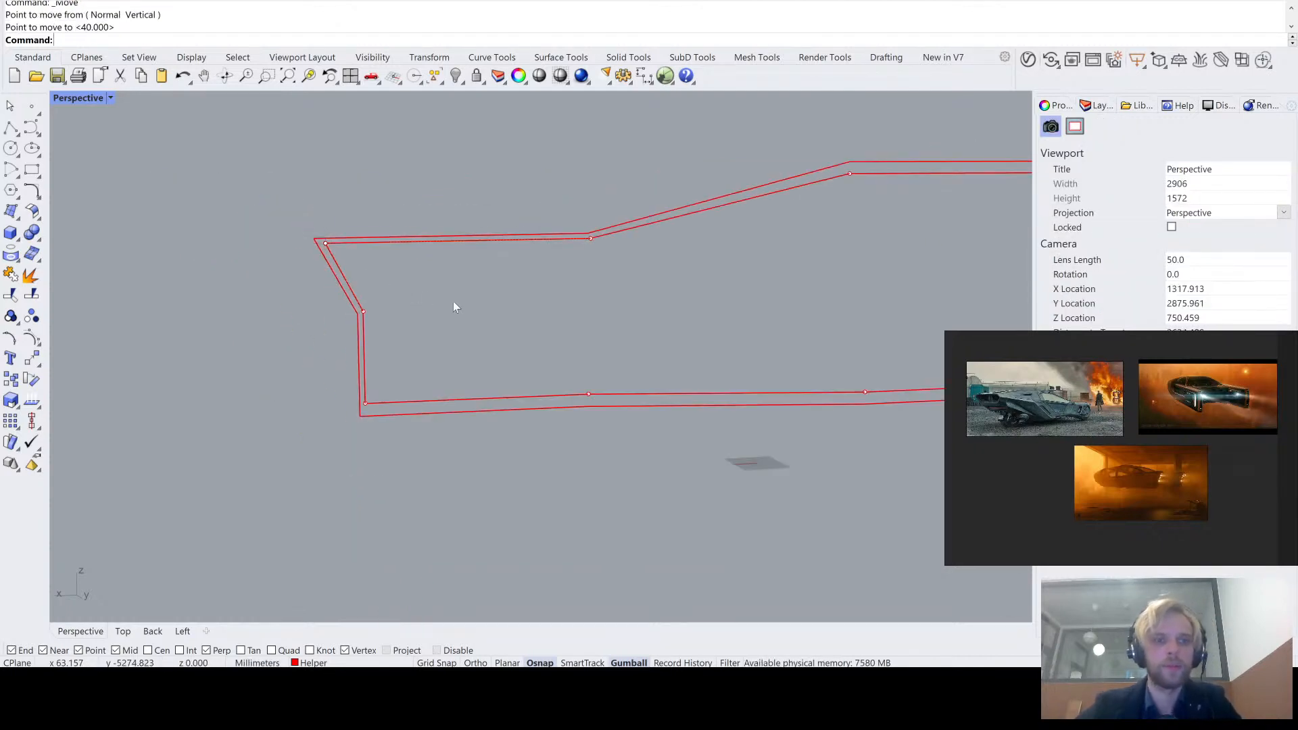
scroll(455, 305, down, 4)
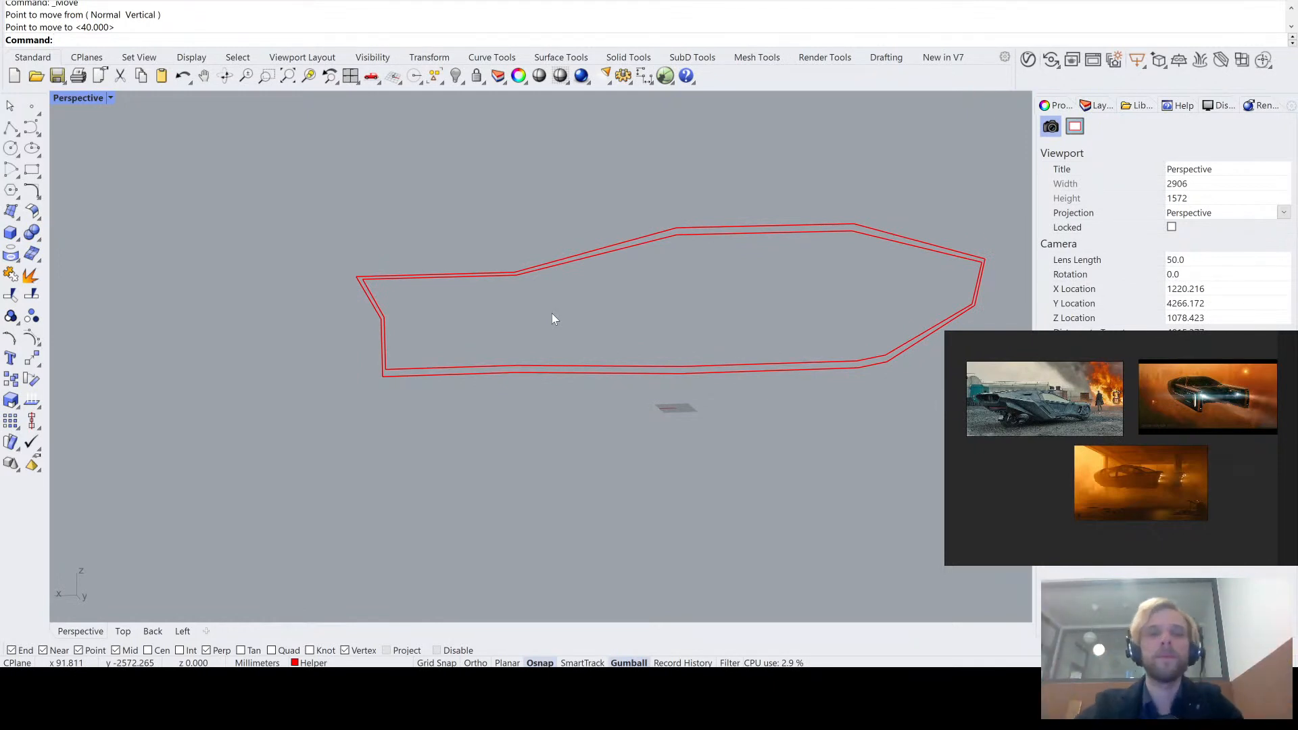
- Start a SubD loft between the outer panel outline and its inner copy
text(Sub)
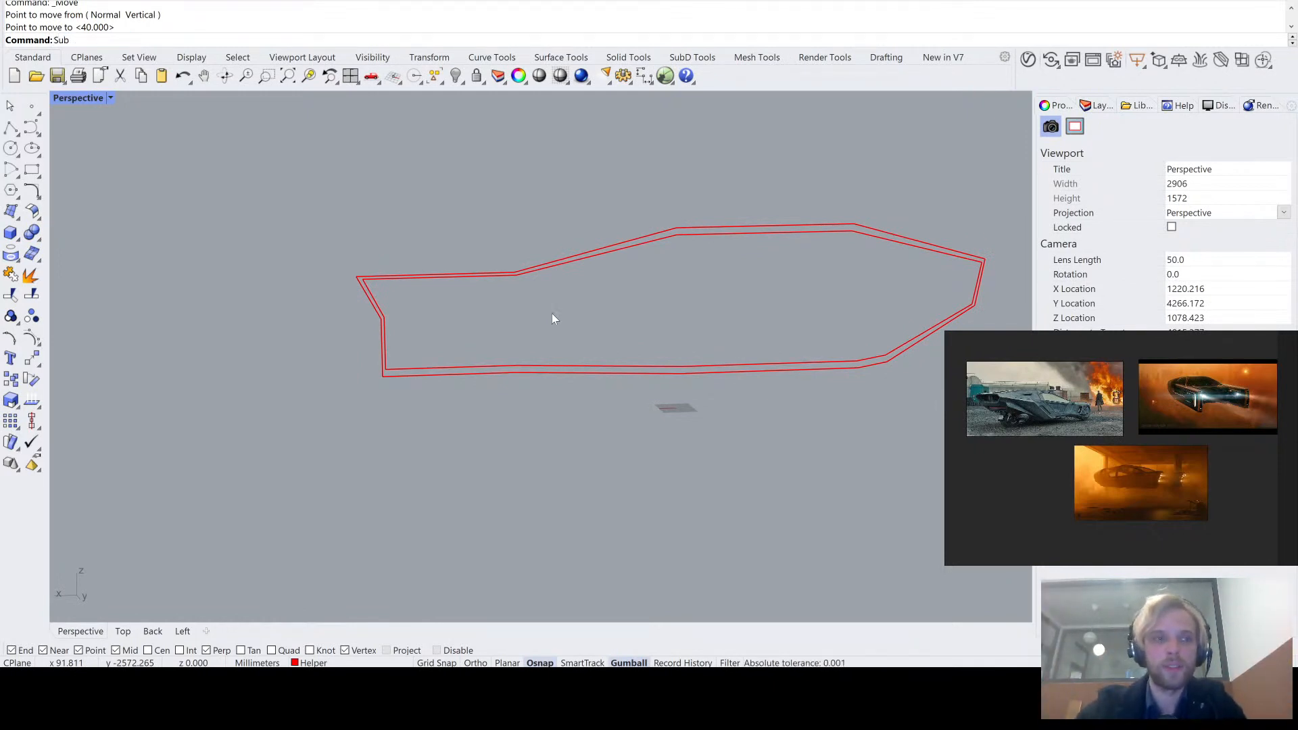
text(loft)
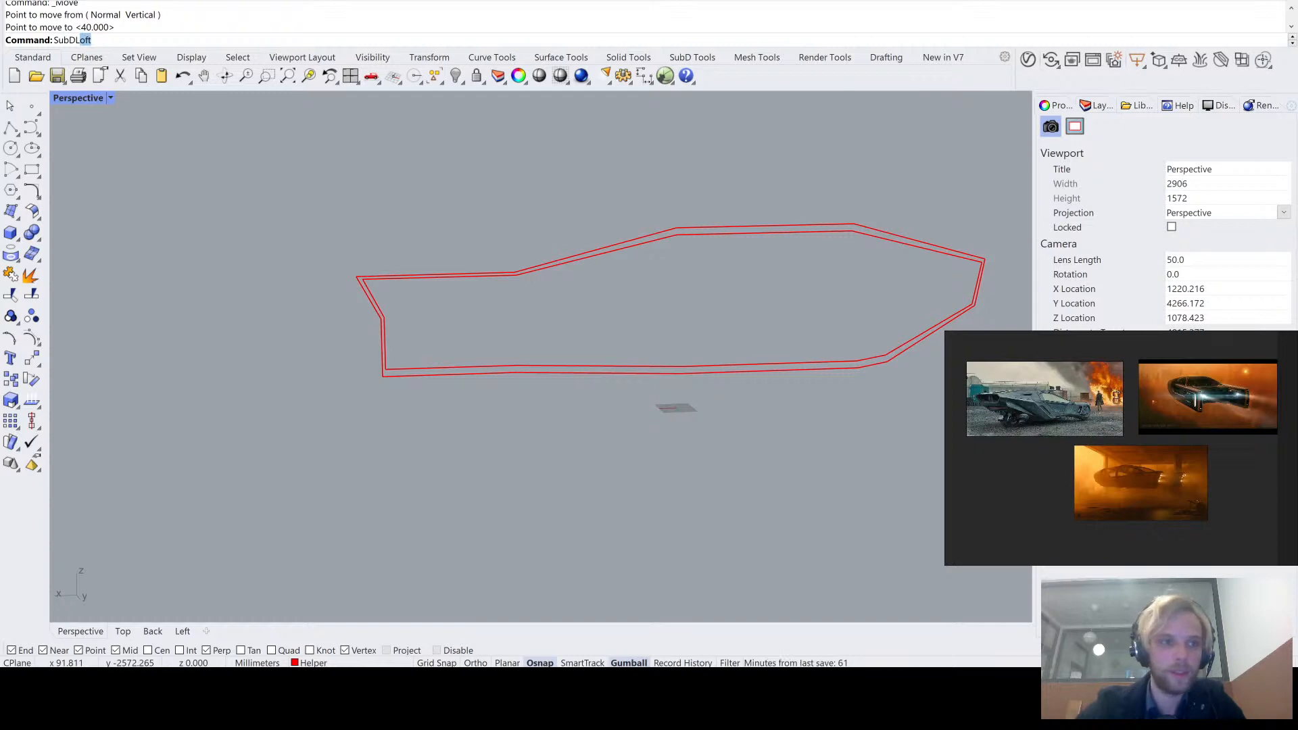
key(Return)
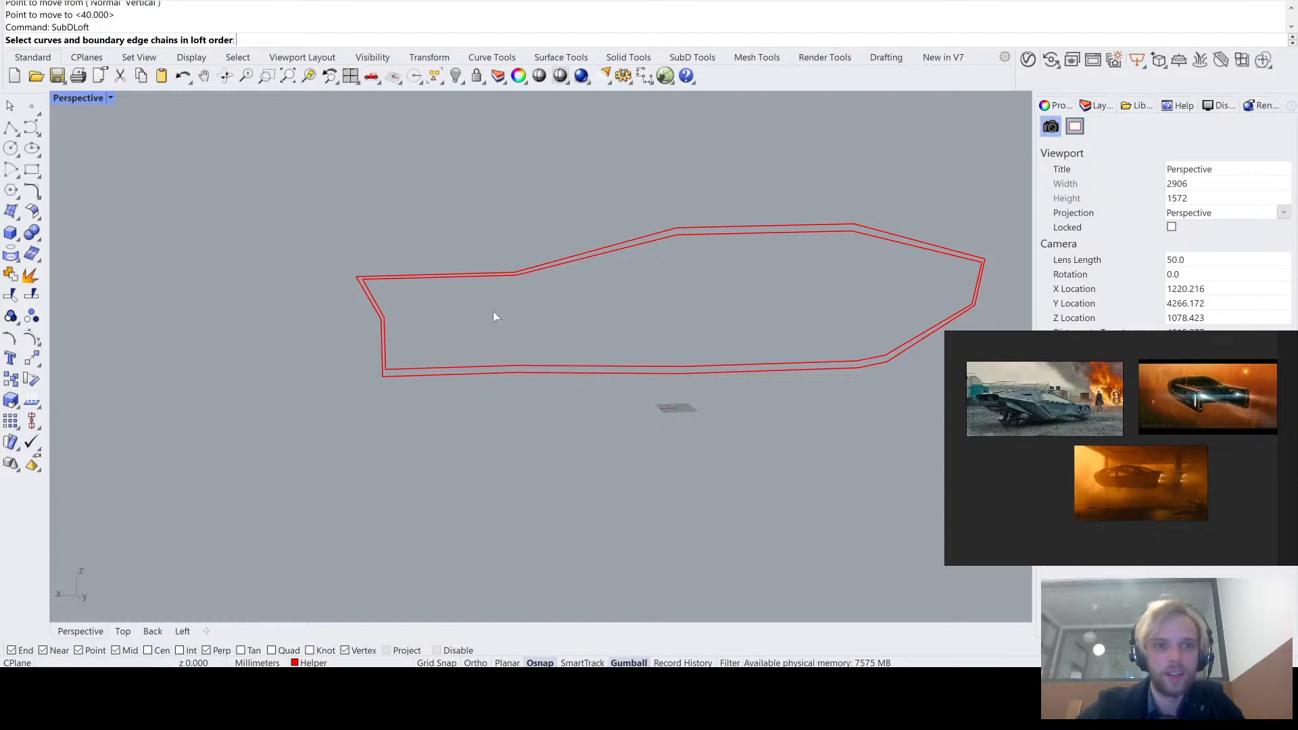
drag(584, 301, 483, 175)
key(Return)
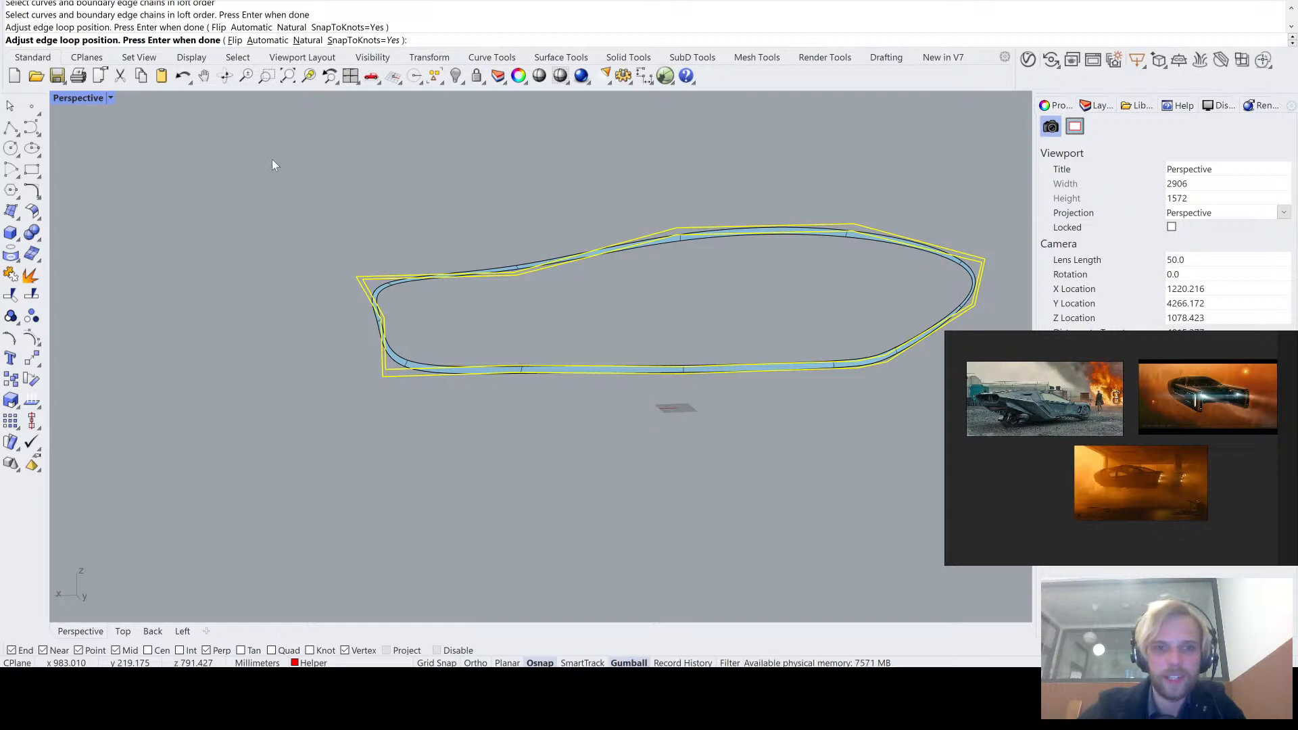
- Give the lofted strip sharp corners all around instead of rounded ones and finish the SubD loft
right_drag(304, 178, 609, 296)
scroll(627, 298, up, 2)
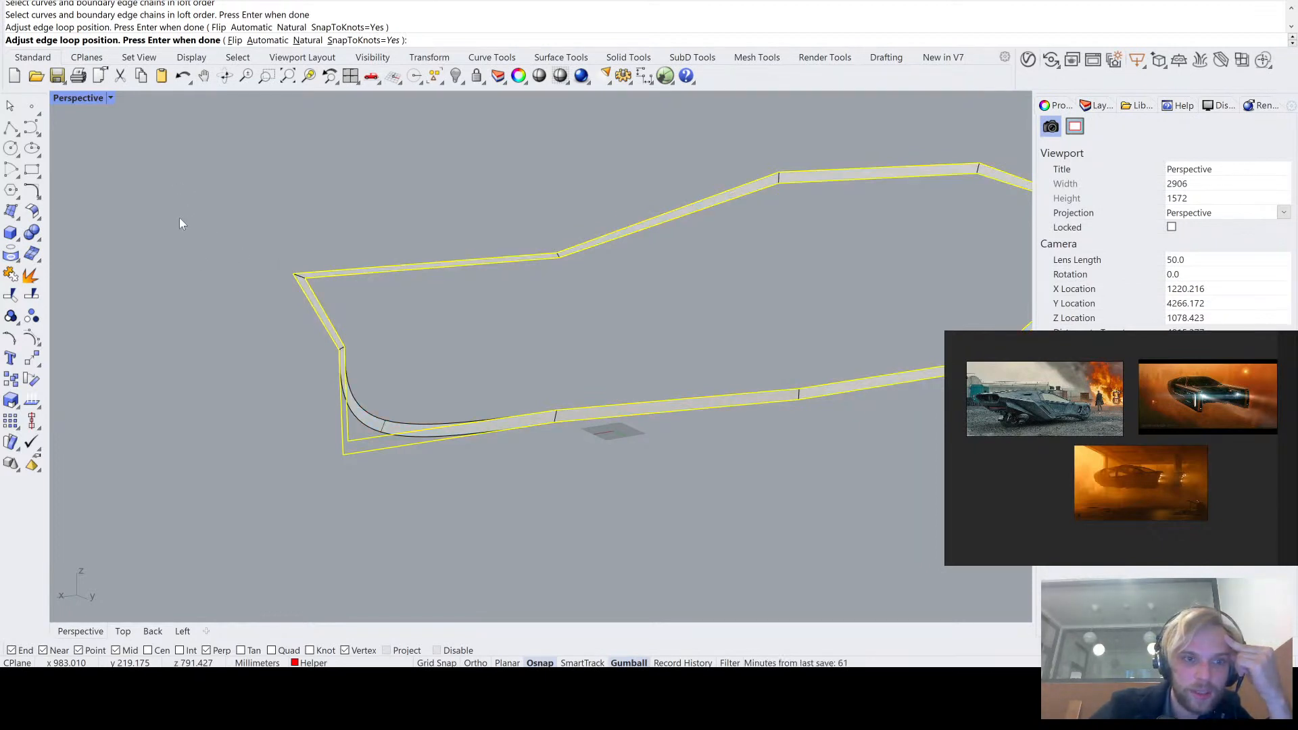
right_drag(470, 250, 700, 275)
scroll(439, 412, up, 2)
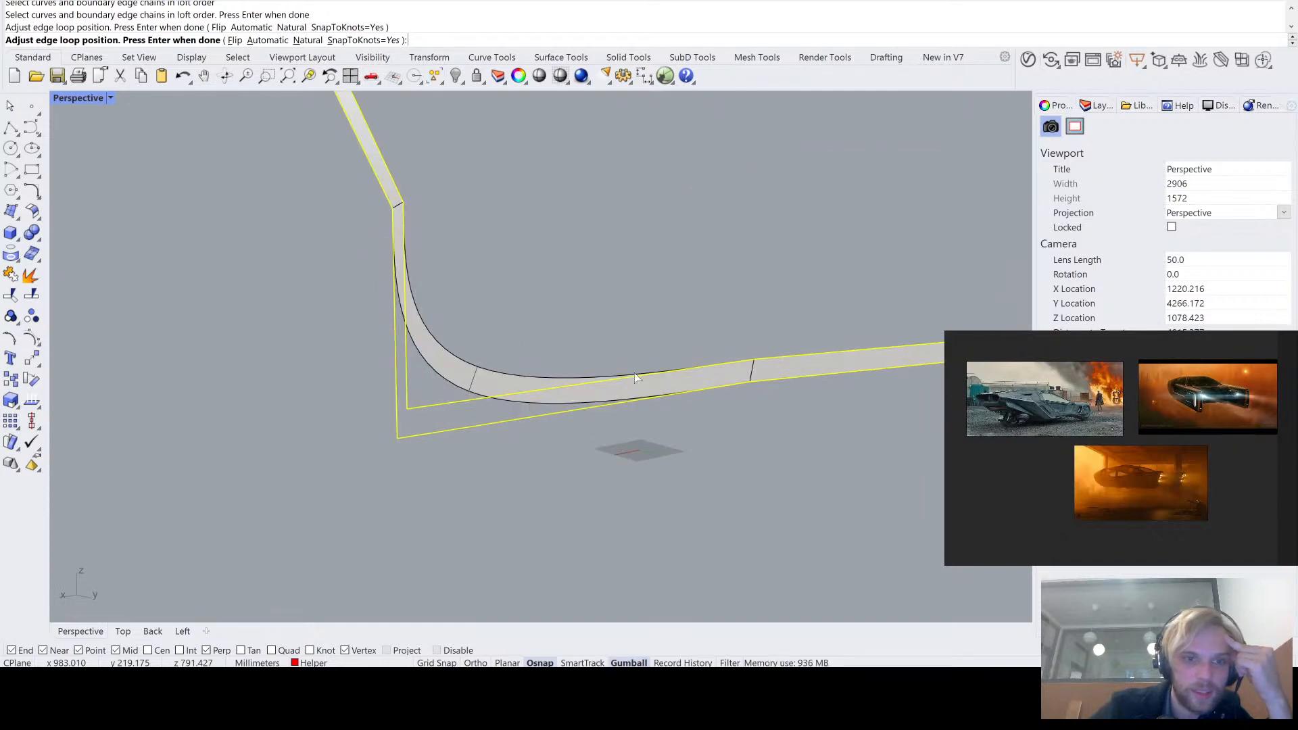
scroll(530, 364, down, 2)
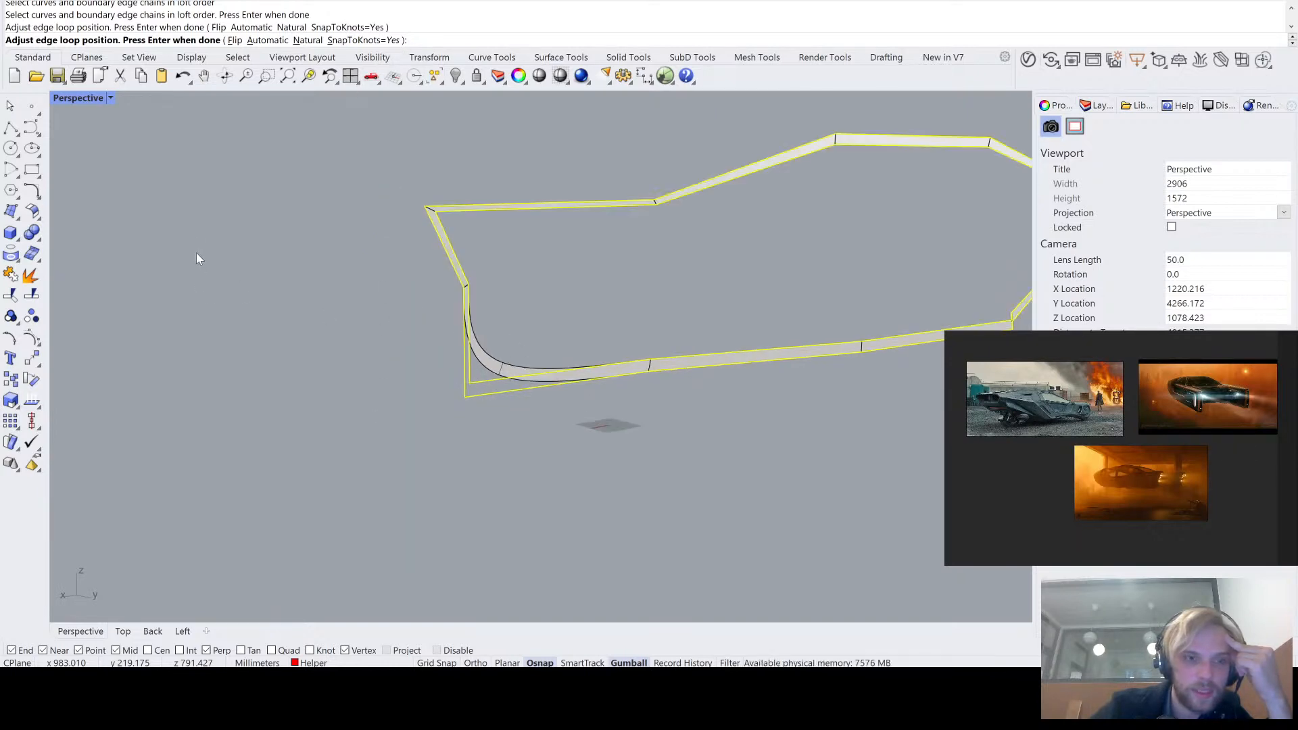
scroll(568, 365, down, 1)
scroll(589, 371, up, 4)
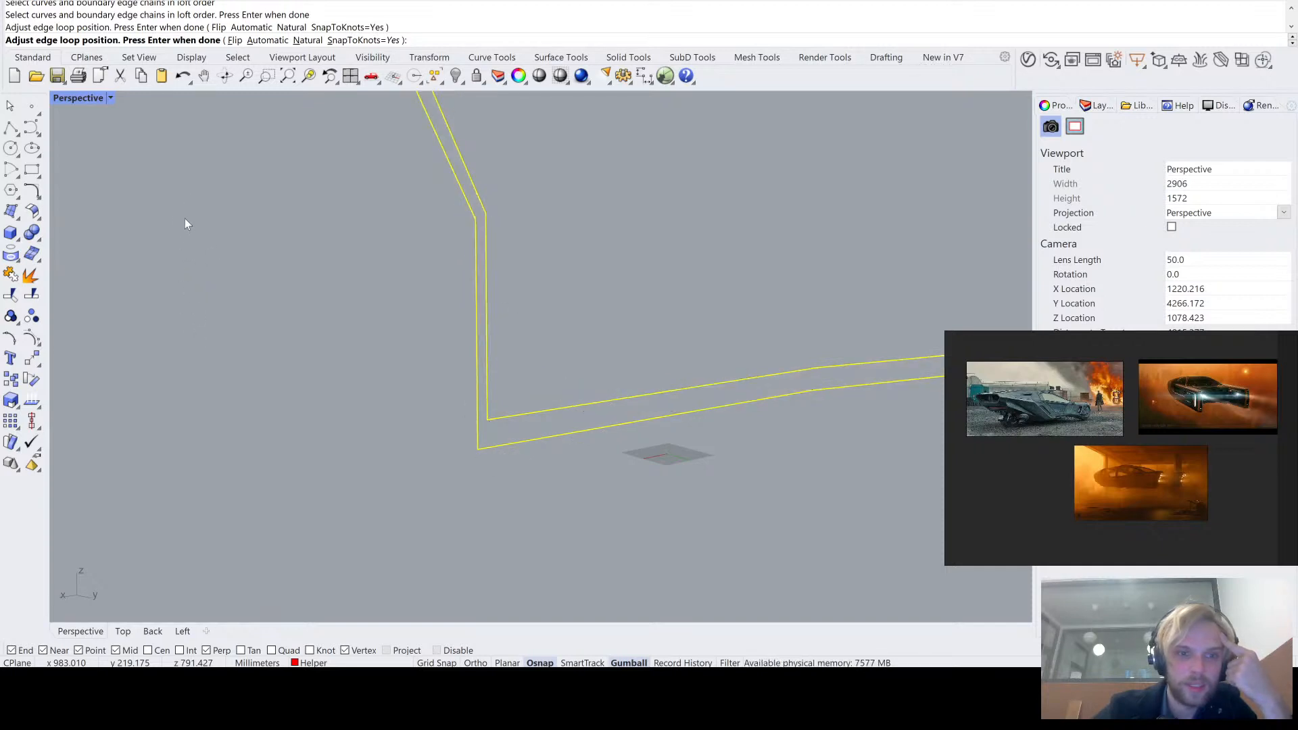
right_click(209, 337)
scroll(432, 334, down, 9)
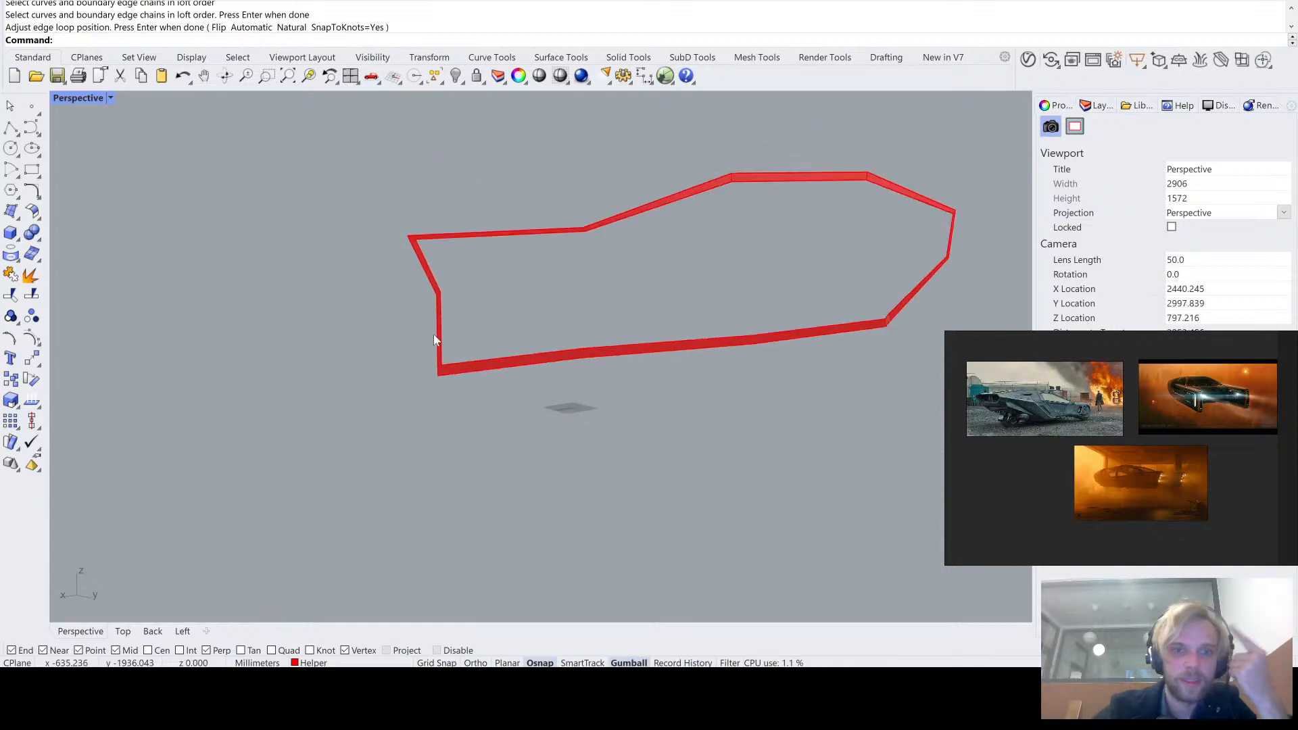
- Bring the hidden vehicle body back into view around the lofted strip and clear the selection
scroll(581, 227, up, 3)
scroll(580, 230, up, 5)
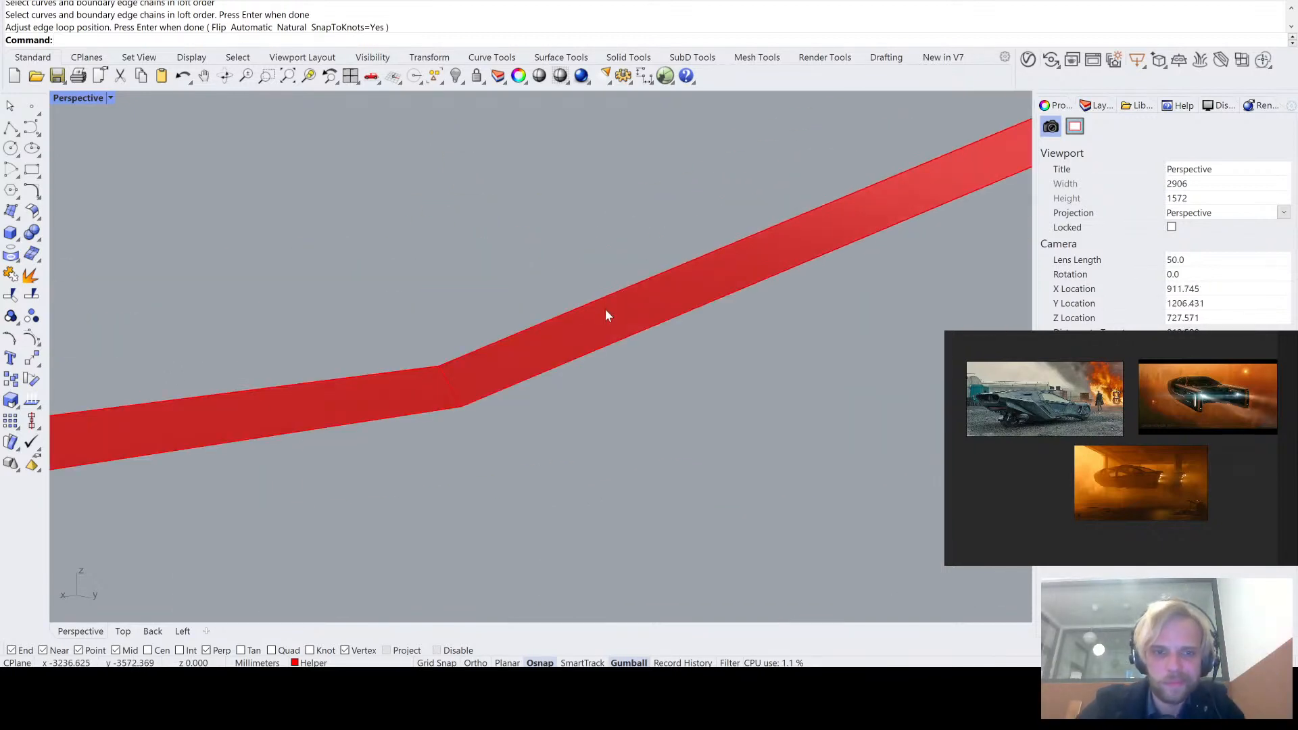
click(603, 310)
scroll(604, 310, down, 5)
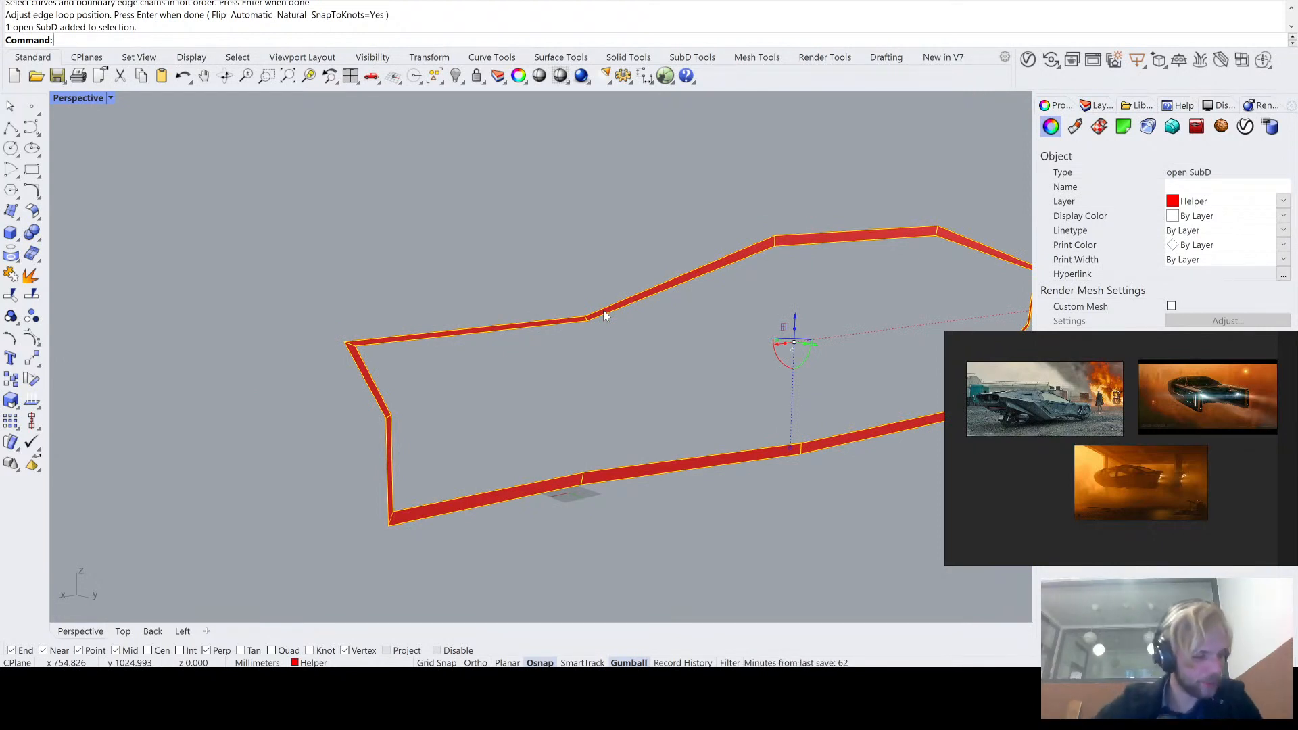
text(Show)
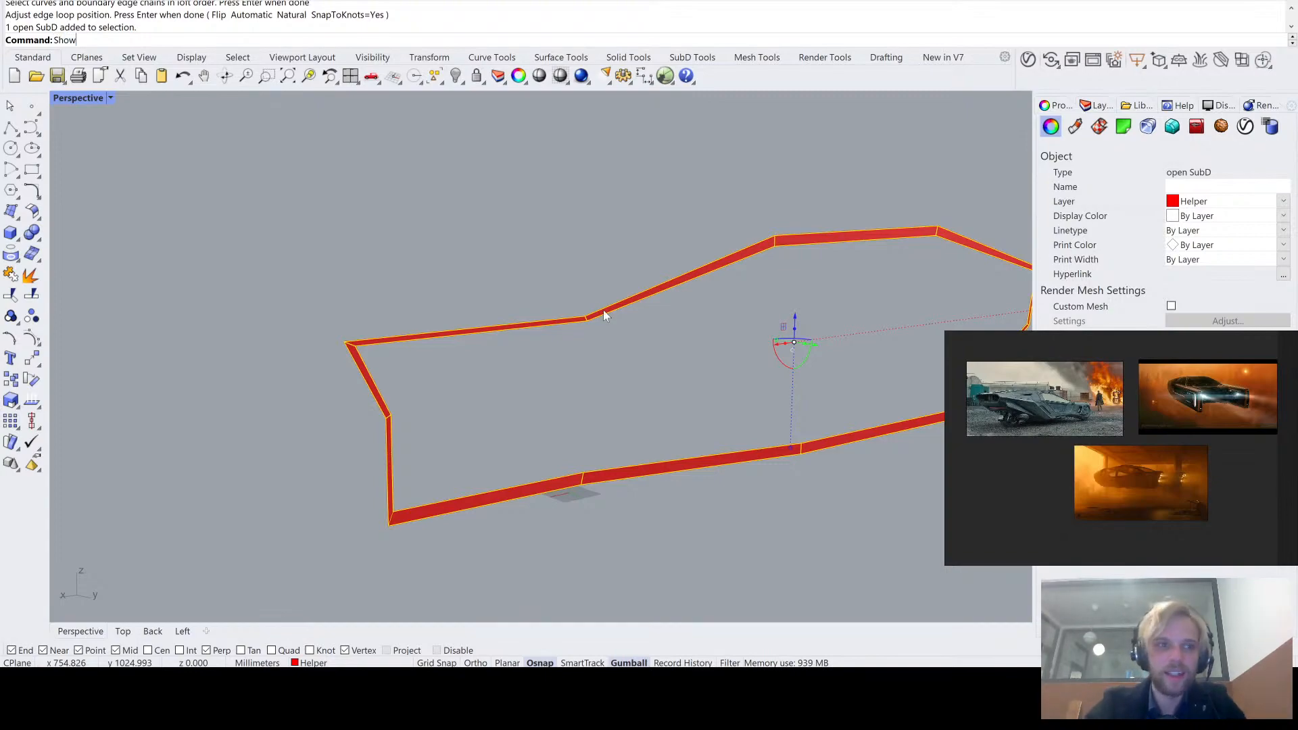
key(Return)
right_drag(603, 309, 584, 342)
scroll(472, 342, up, 10)
scroll(505, 319, down, 5)
key(Escape)
click(12, 125)
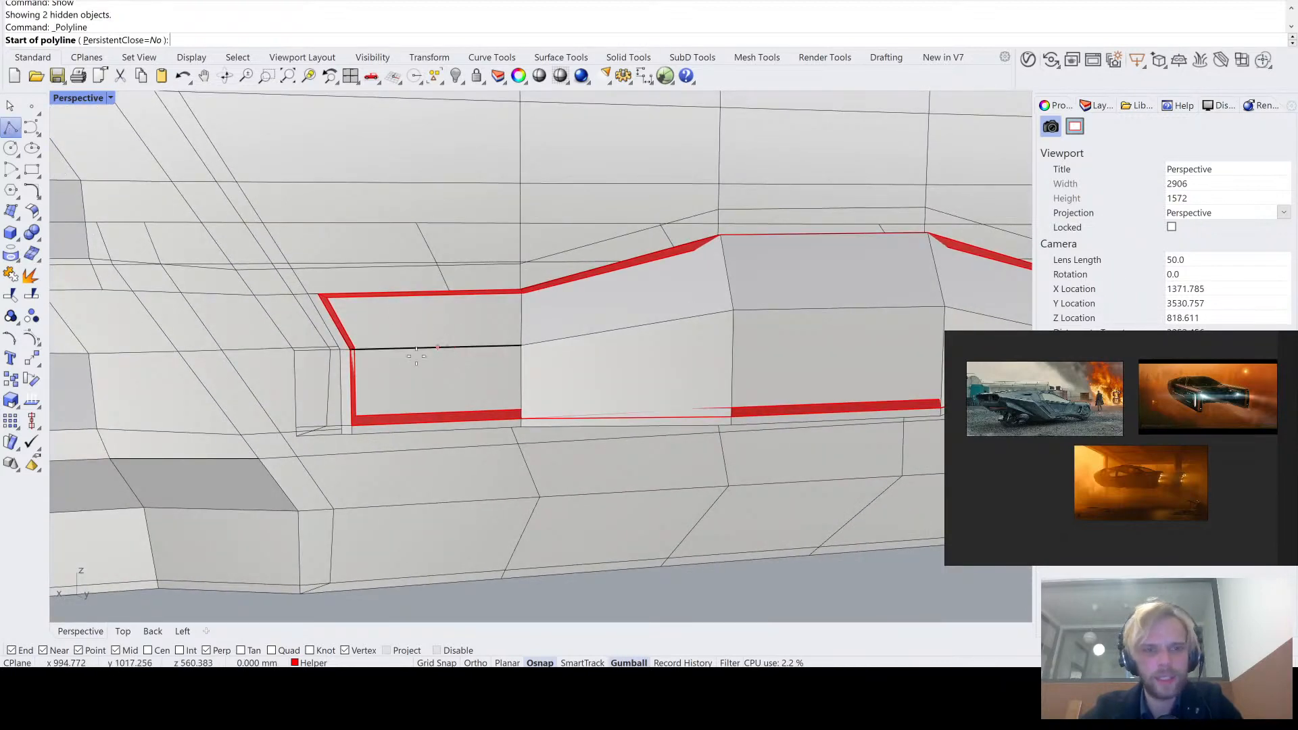
scroll(380, 351, up, 5)
scroll(381, 351, down, 4)
key(Escape)
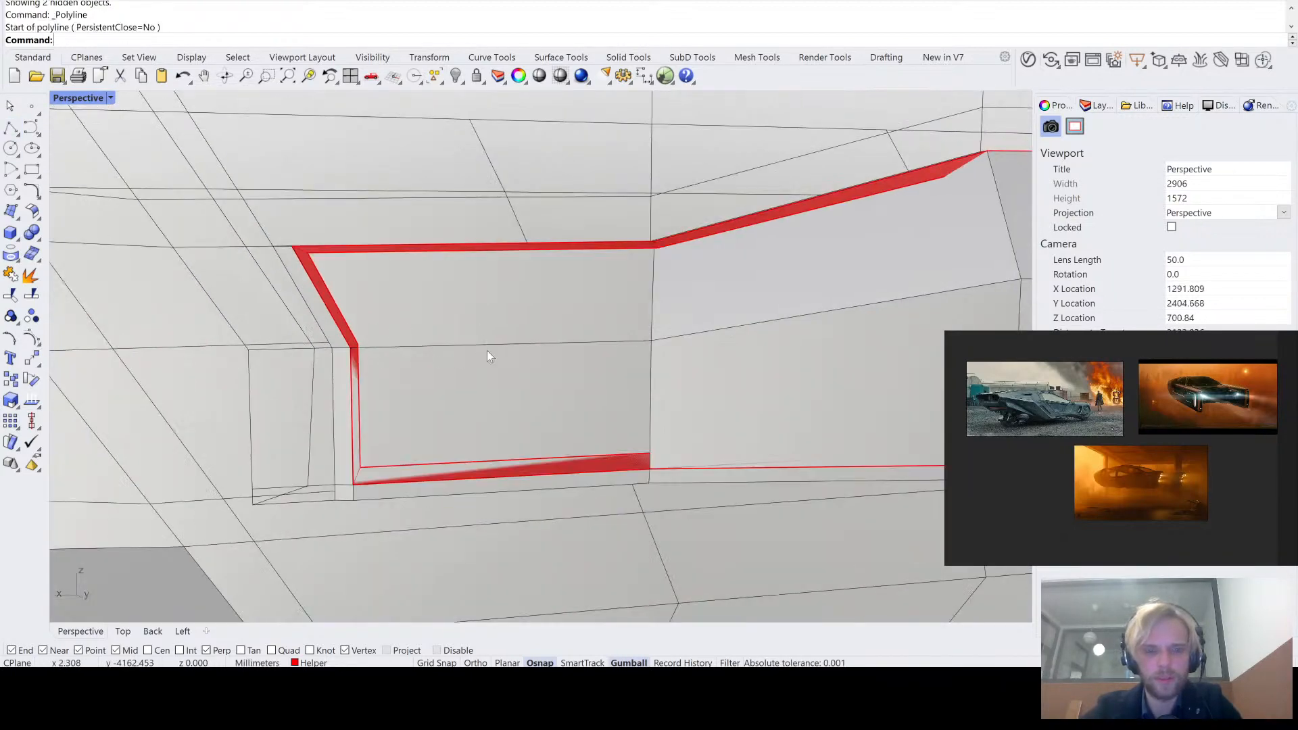
- Duplicate the body's lengthwise middle edges across the outlined panel area, from the notched end to the tapered end
text(DupEdge)
key(Return)
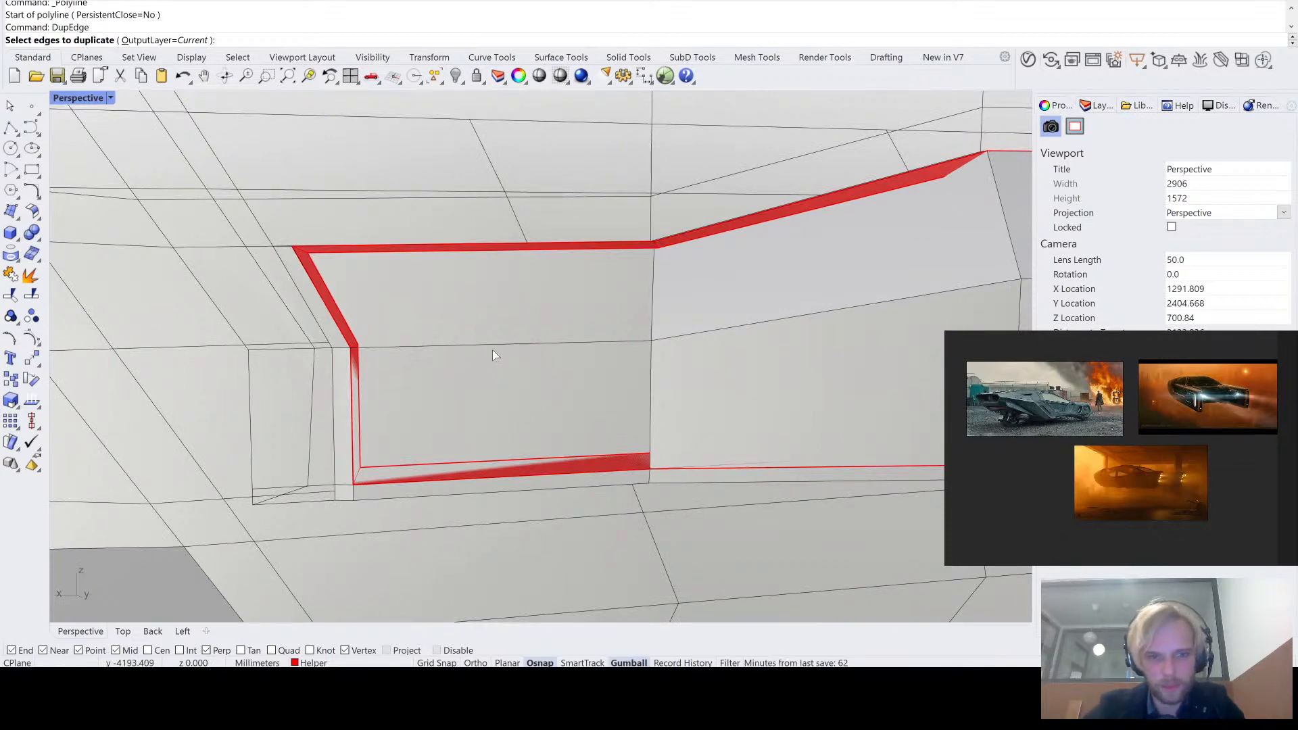
click(502, 344)
scroll(721, 331, down, 3)
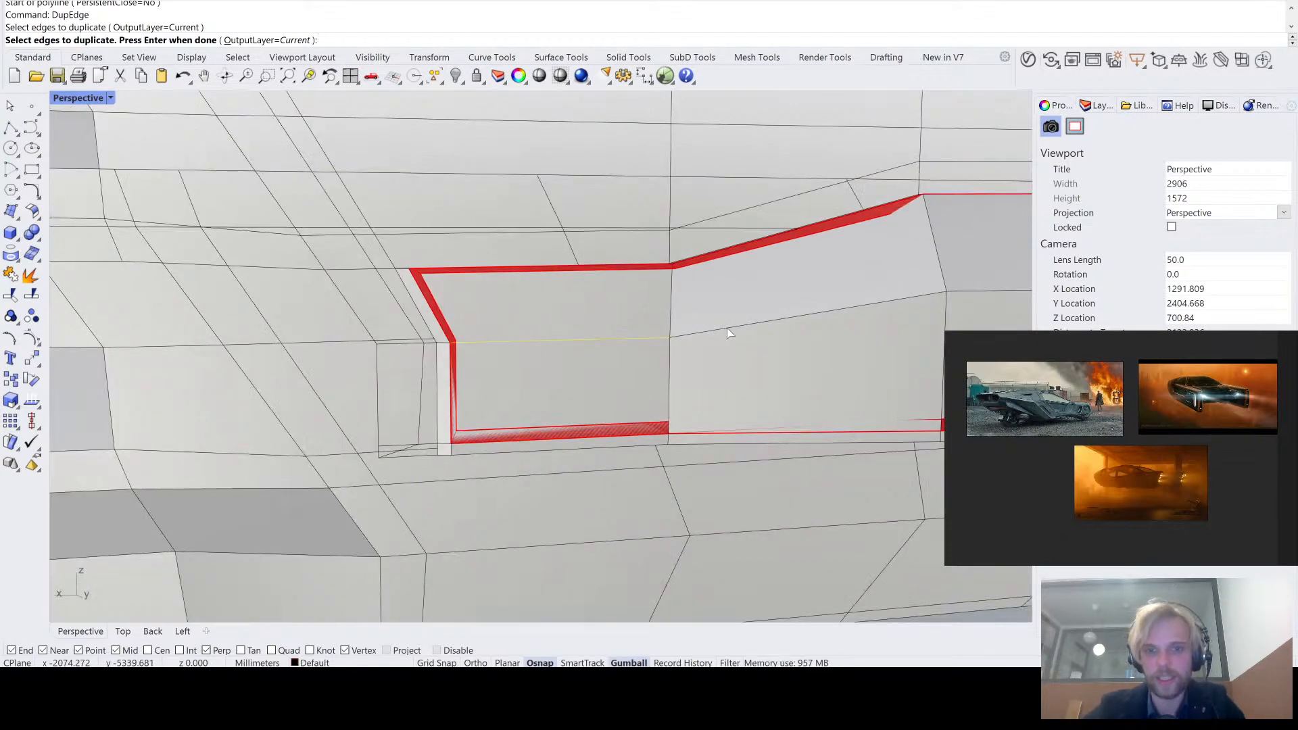
click(727, 328)
shift+right_drag(727, 327, 558, 343)
click(763, 316)
shift+right_drag(828, 335, 477, 321)
click(706, 324)
key(Return)
scroll(674, 345, down, 3)
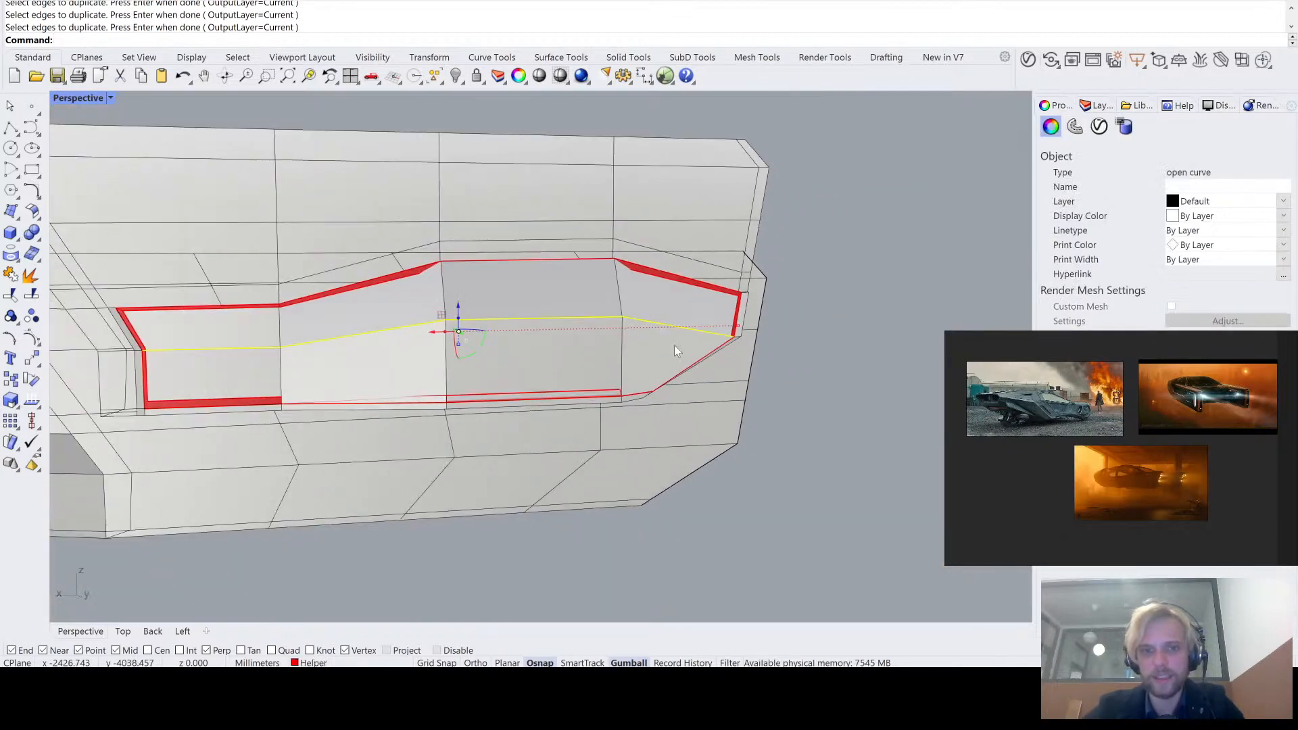
- Isolate the duplicated middle edge curve together with the lofted strip and clear the selection
scroll(691, 270, up, 3)
scroll(673, 292, up, 3)
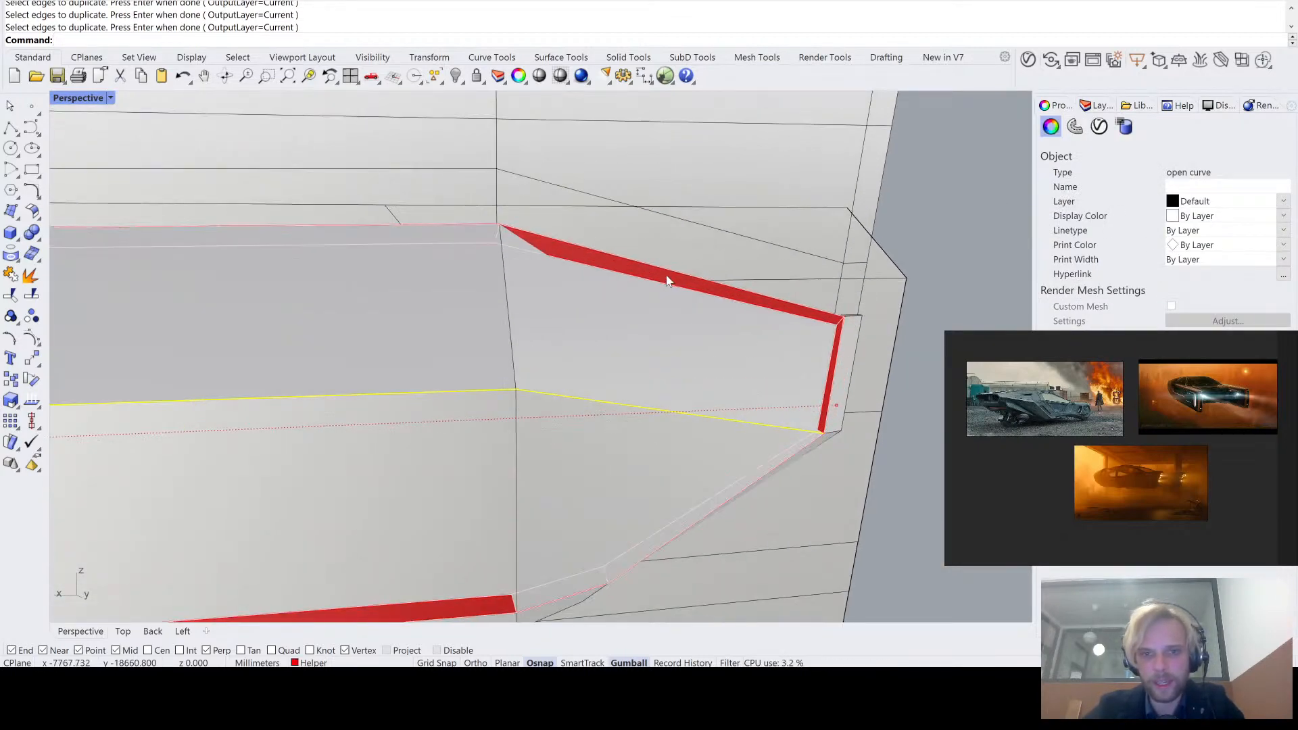
shift+click(700, 310)
key(ctrl+shift+h)
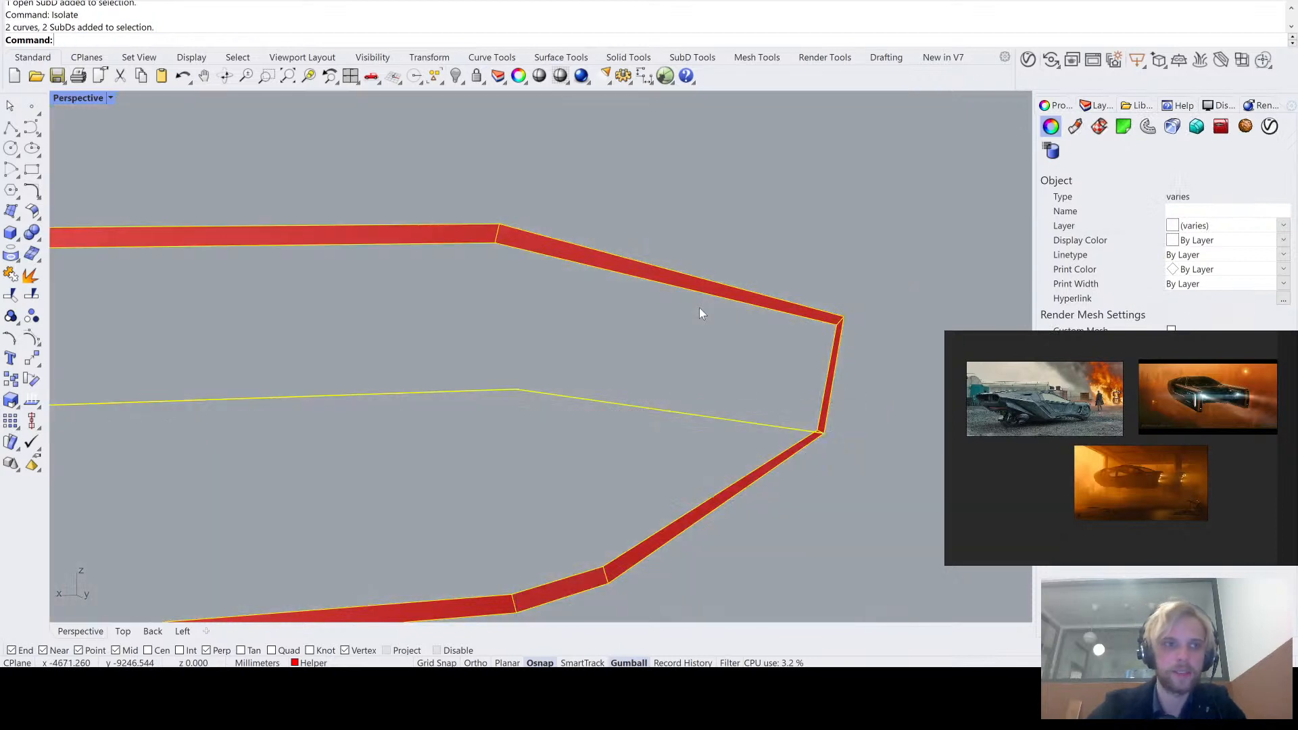
click(700, 307)
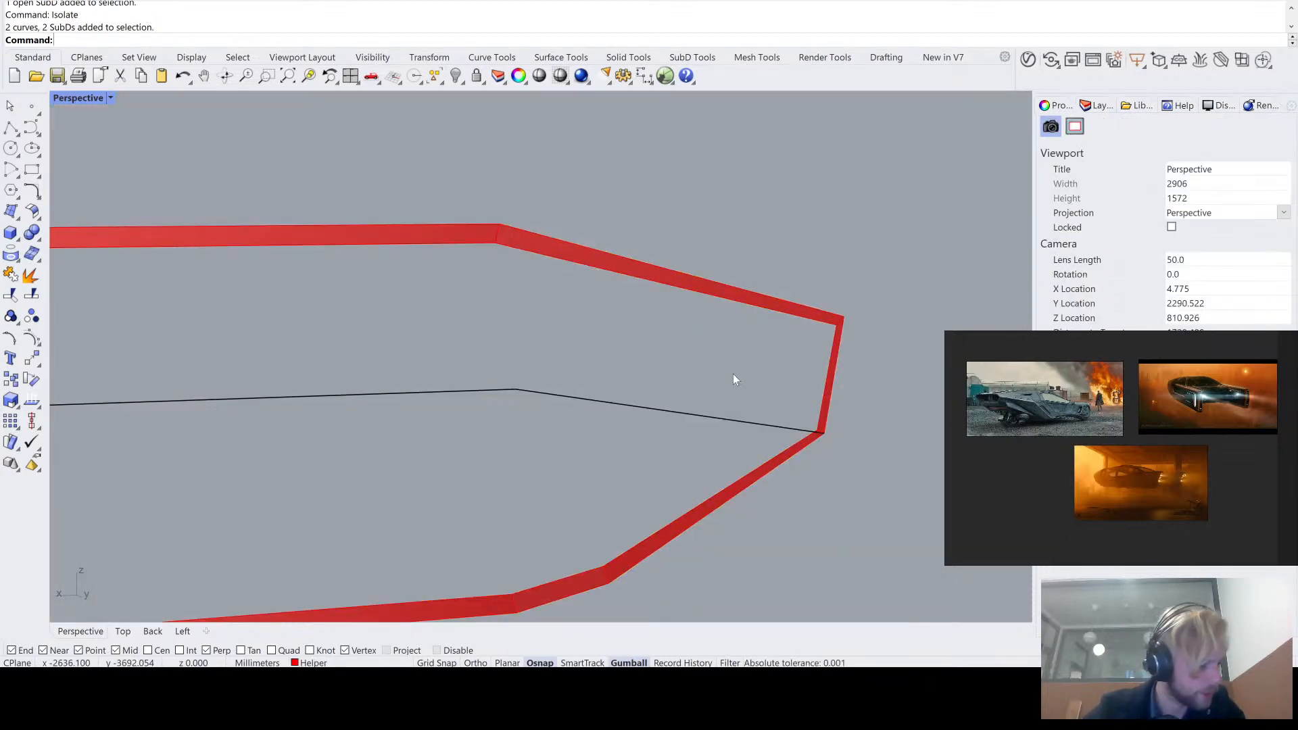
- Move the middle curve's end point at the tapered end onto the adjacent inner corner of the strip
right_drag(733, 375, 736, 368)
scroll(736, 398, up, 2)
click(729, 402)
scroll(833, 445, up, 4)
drag(833, 445, 778, 364)
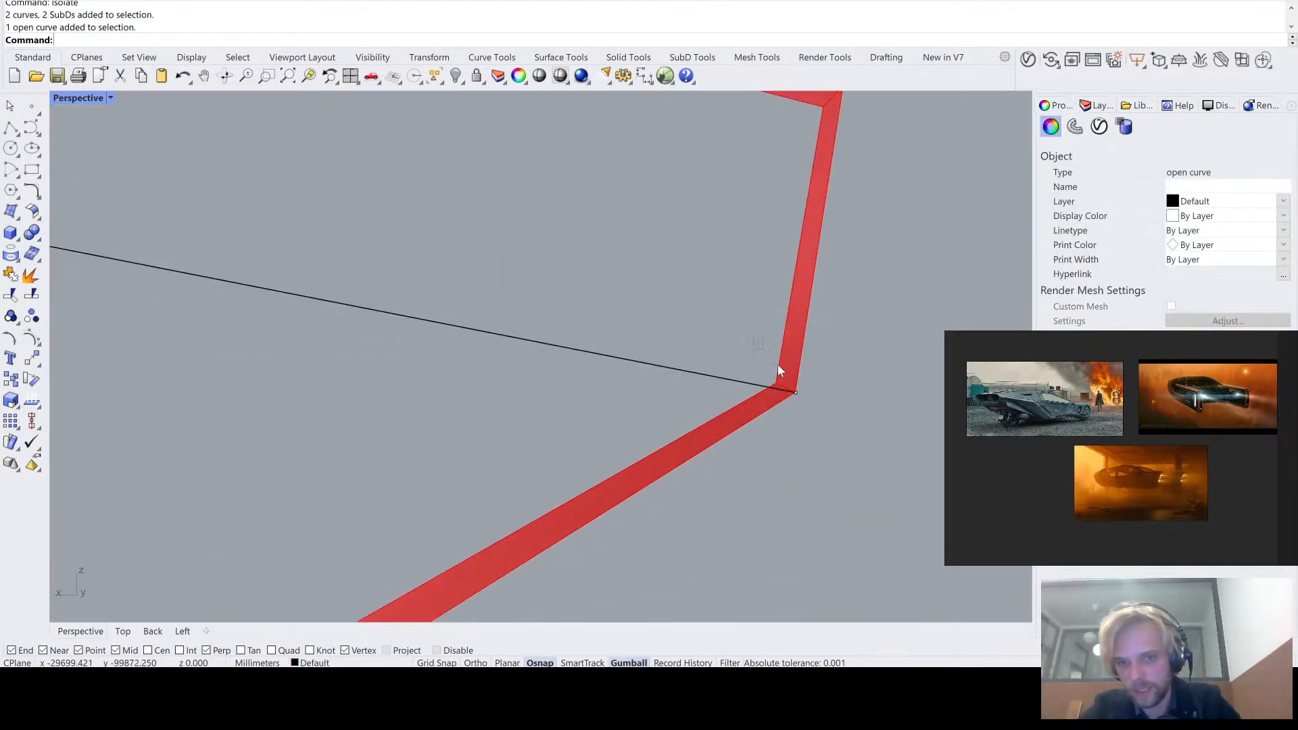
text(m)
key(Return)
scroll(818, 404, up, 5)
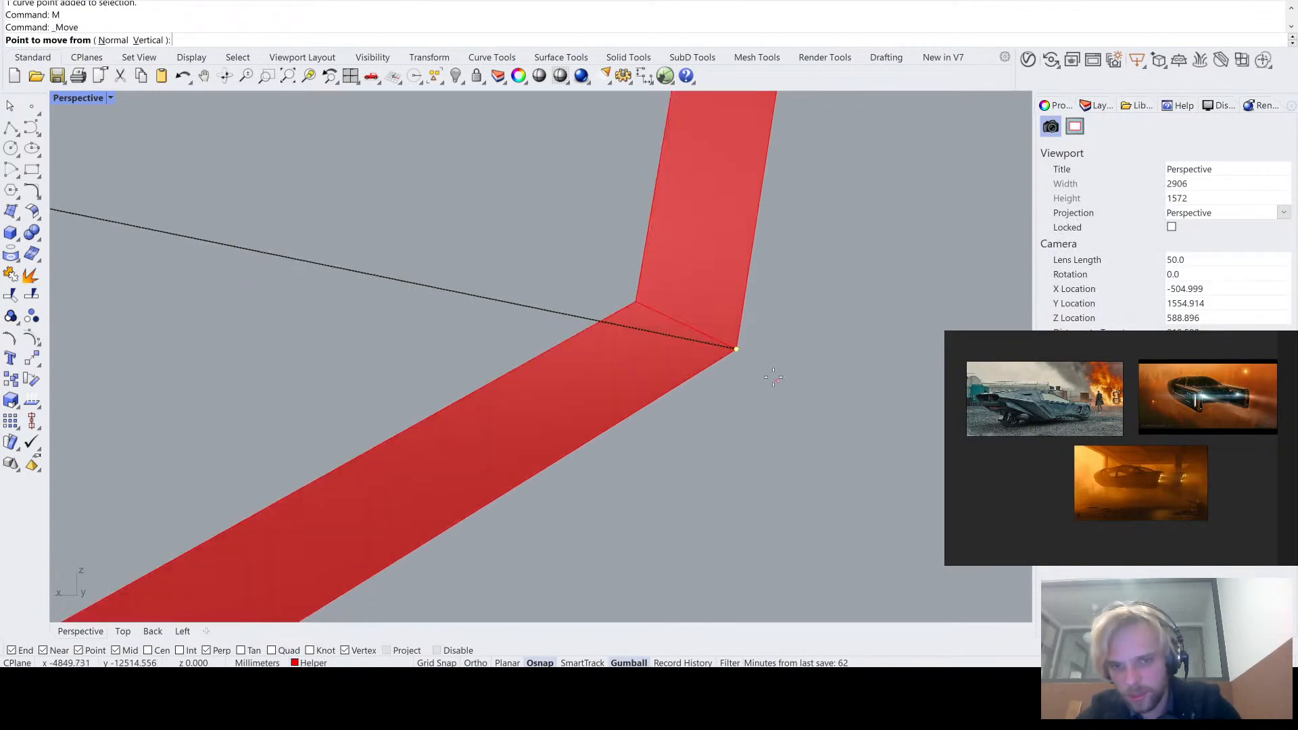
click(737, 350)
click(643, 298)
scroll(608, 271, down, 5)
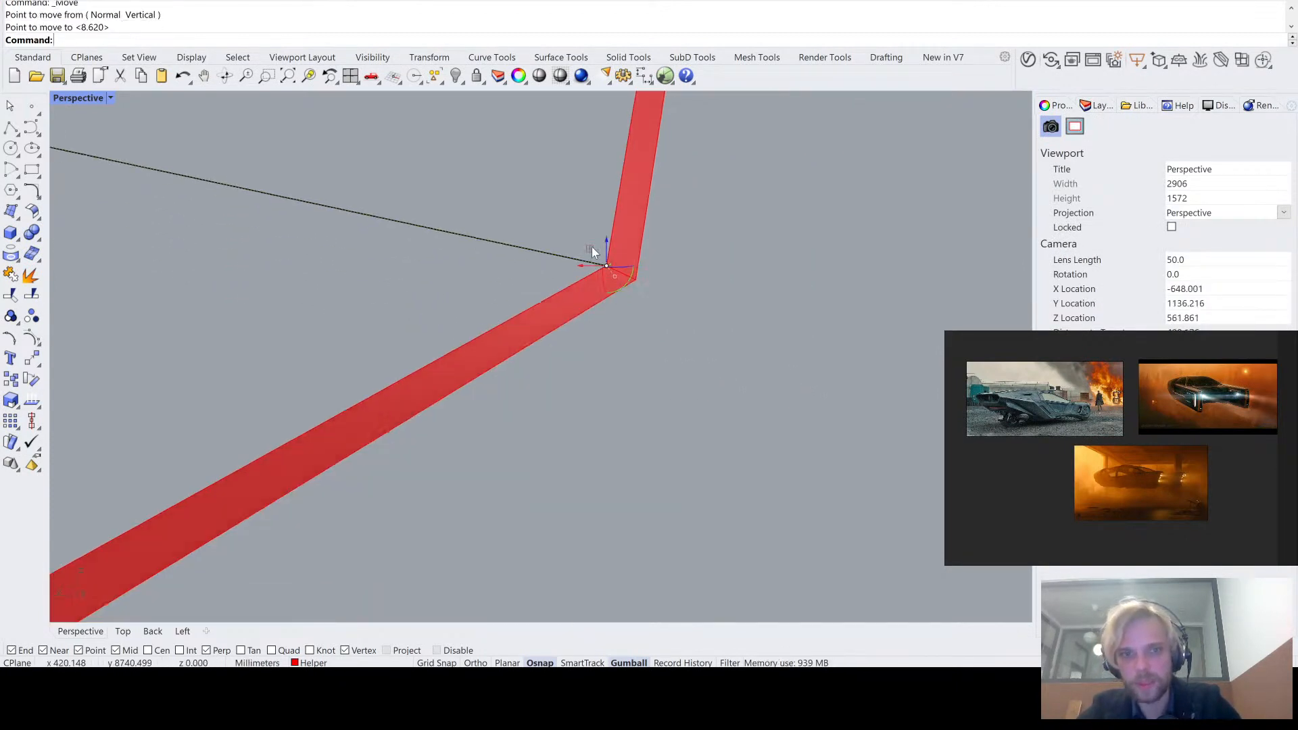
scroll(768, 302, down, 4)
- Move the middle curve's end point at the notched end onto the adjacent inner corner of the strip
scroll(403, 342, up, 8)
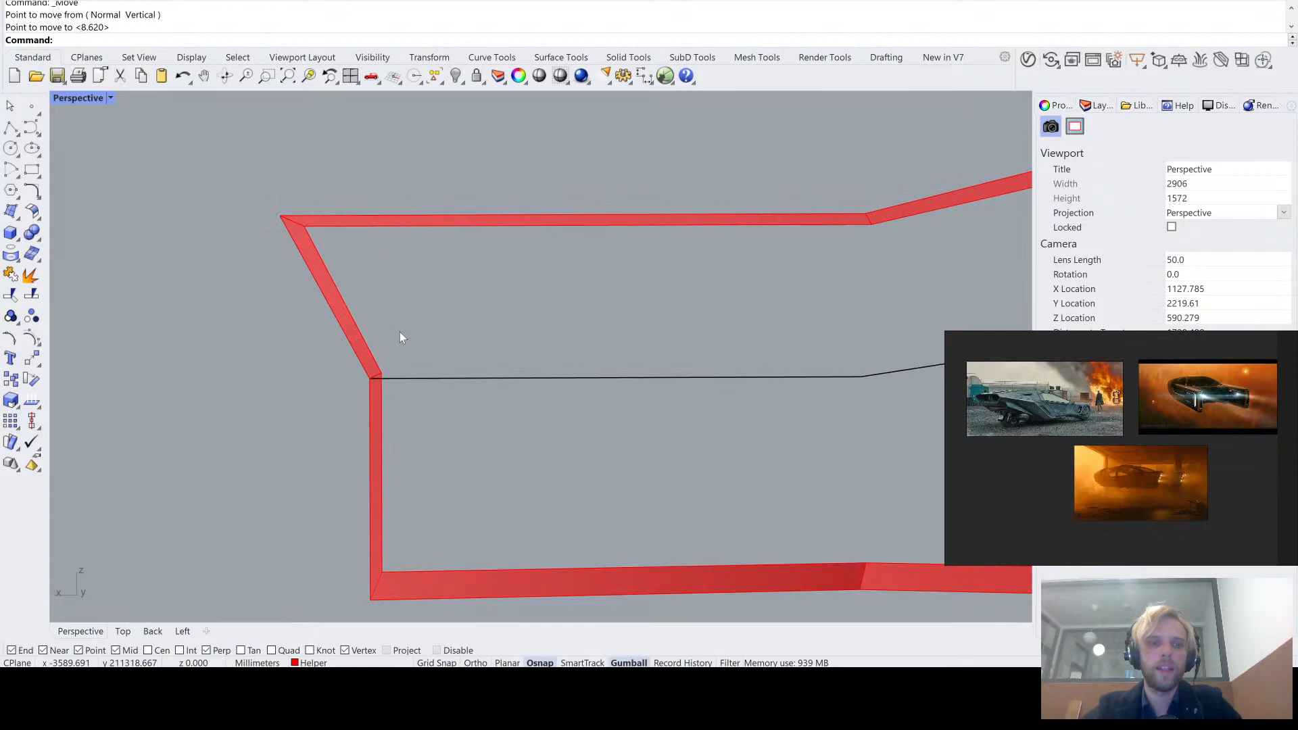
click(411, 383)
scroll(367, 389, up, 5)
drag(619, 376, 771, 409)
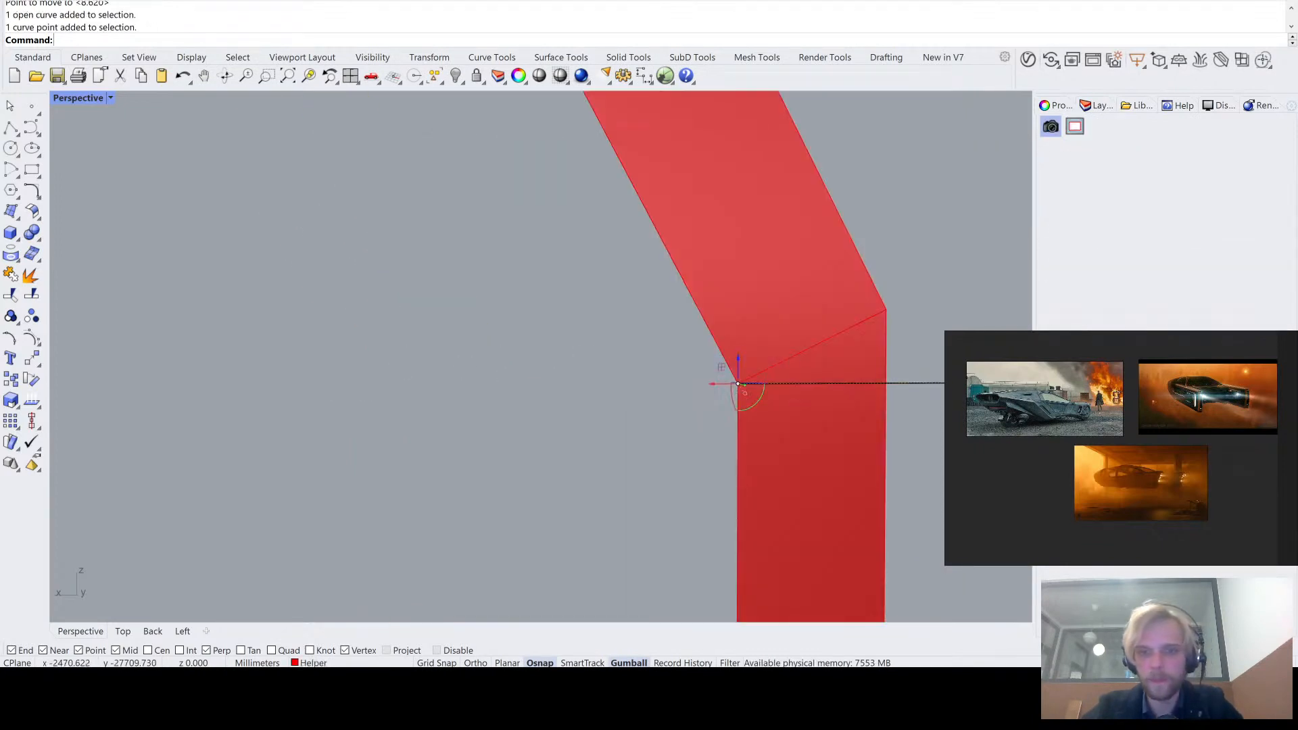
scroll(771, 399, up, 5)
scroll(744, 341, down, 6)
scroll(541, 323, up, 5)
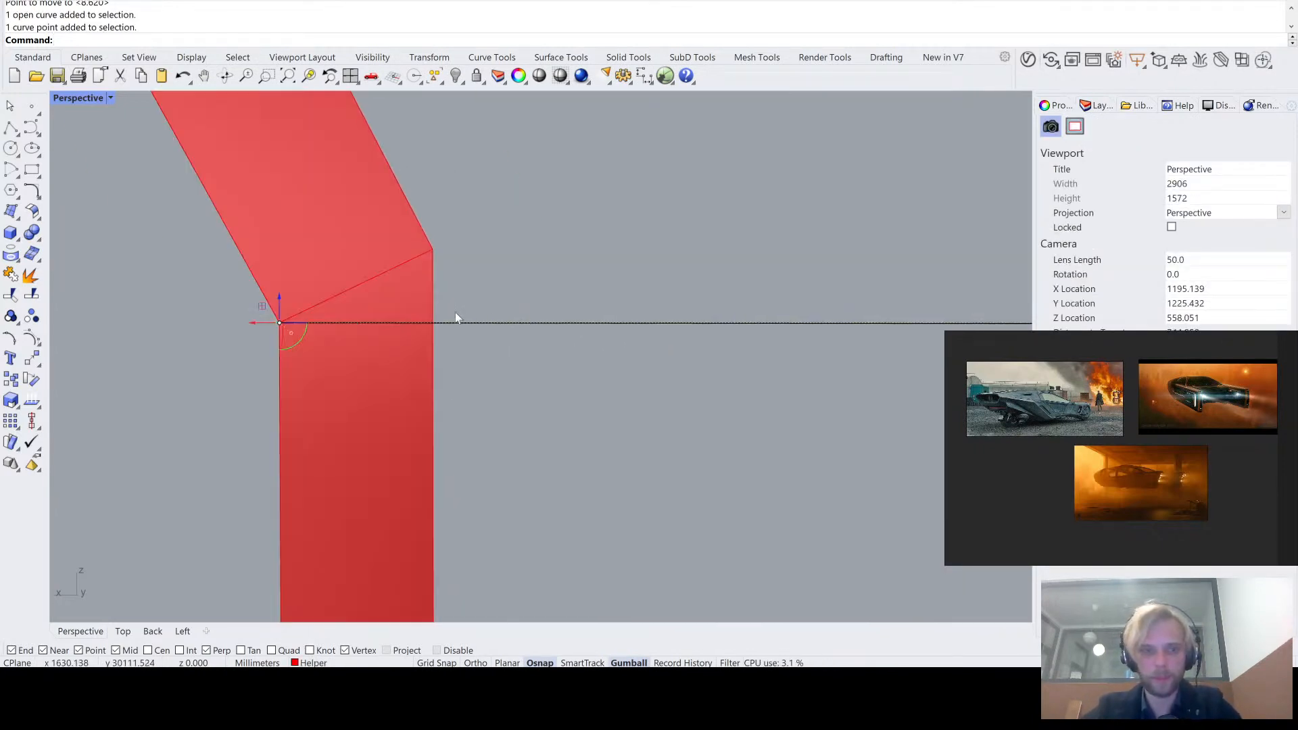
text(M)
key(Return)
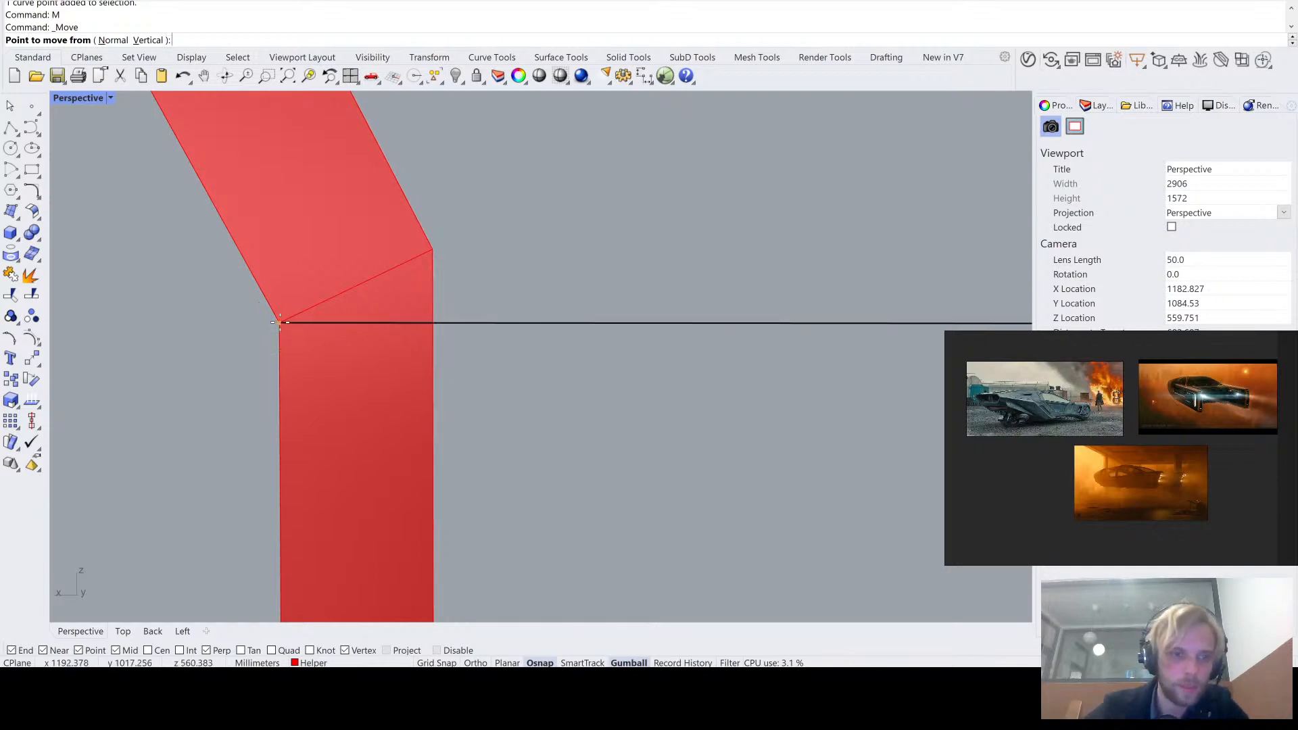
click(298, 318)
click(433, 250)
scroll(462, 248, down, 3)
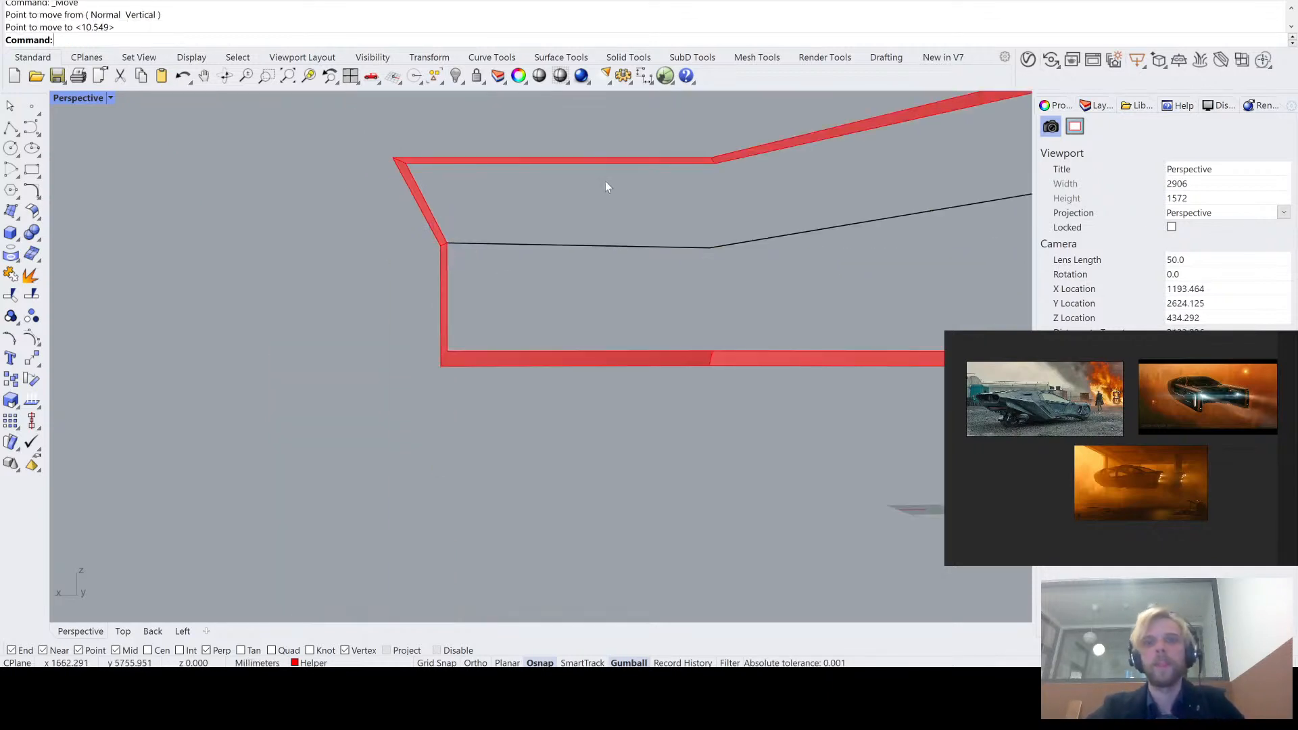
right_drag(601, 193, 583, 221)
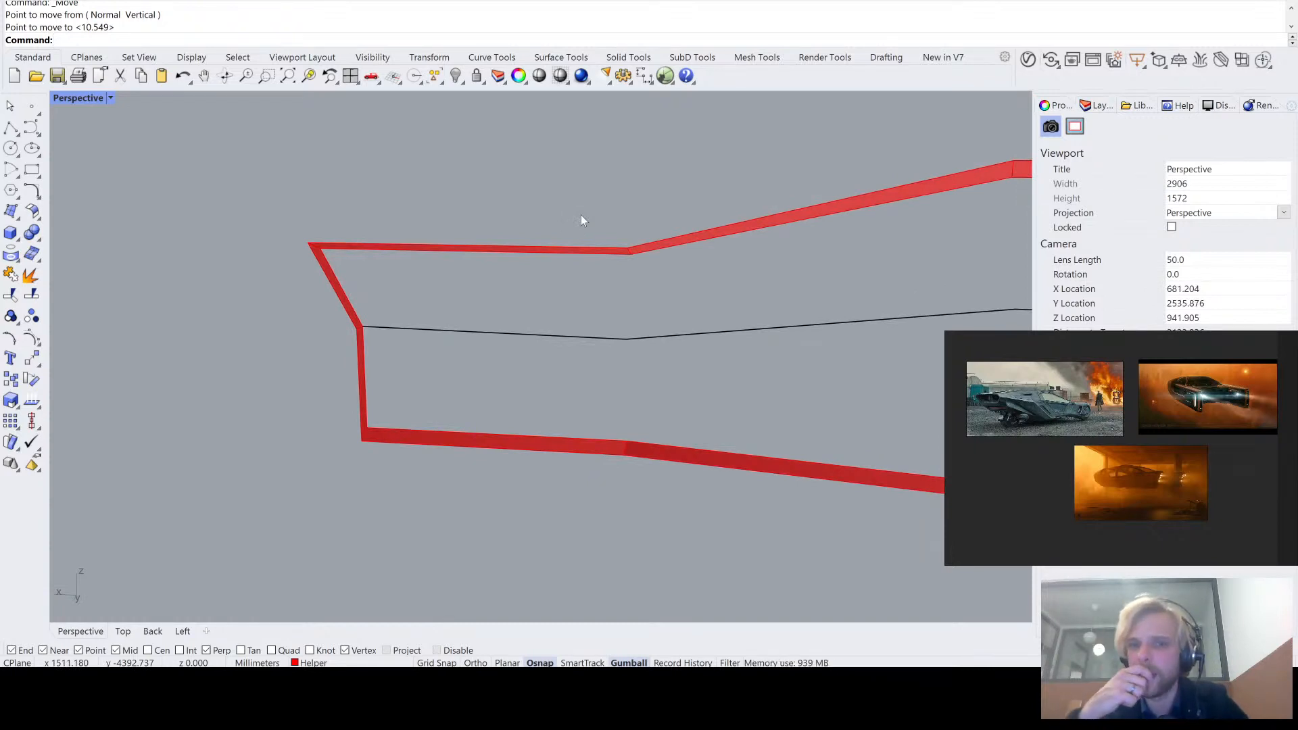
scroll(581, 215, down, 7)
shift+right_drag(705, 247, 547, 258)
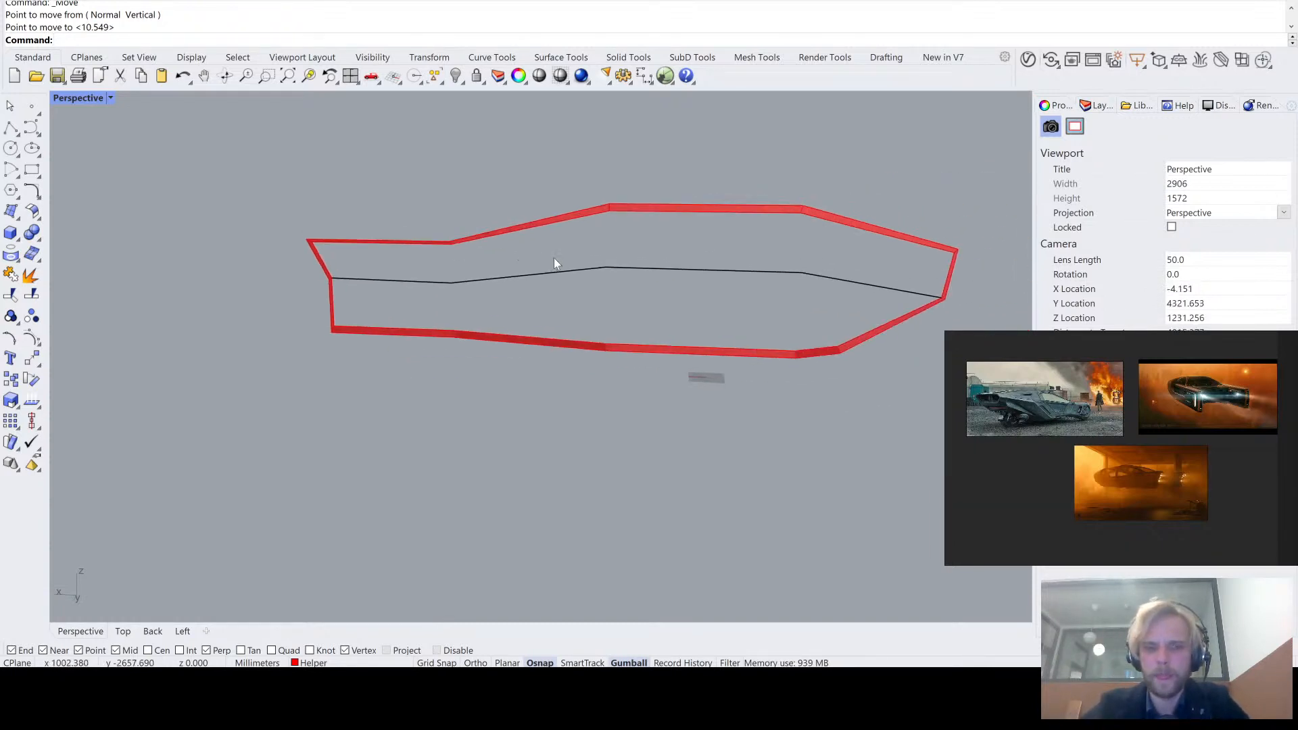
- Show the hidden vehicle bodies around the border strip and middle curve, leaving nothing selected
text(show)
key(Return)
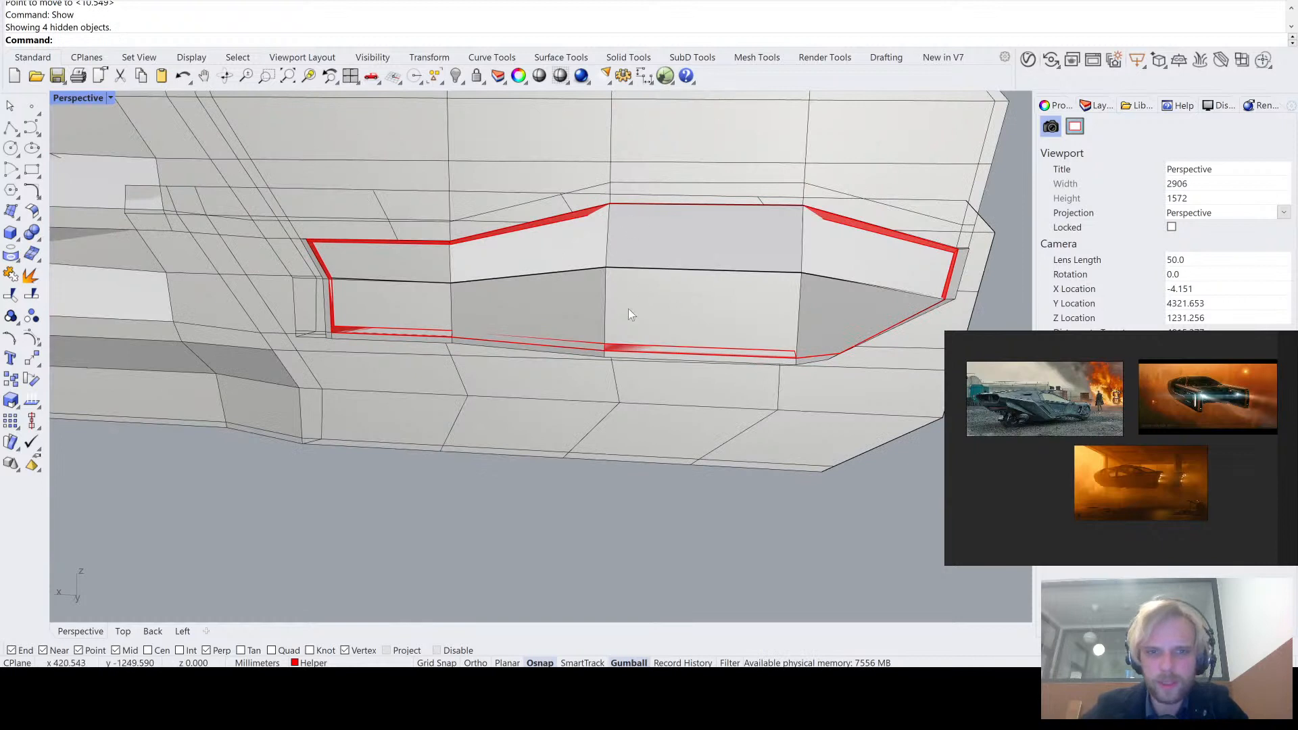
click(345, 230)
key(Escape)
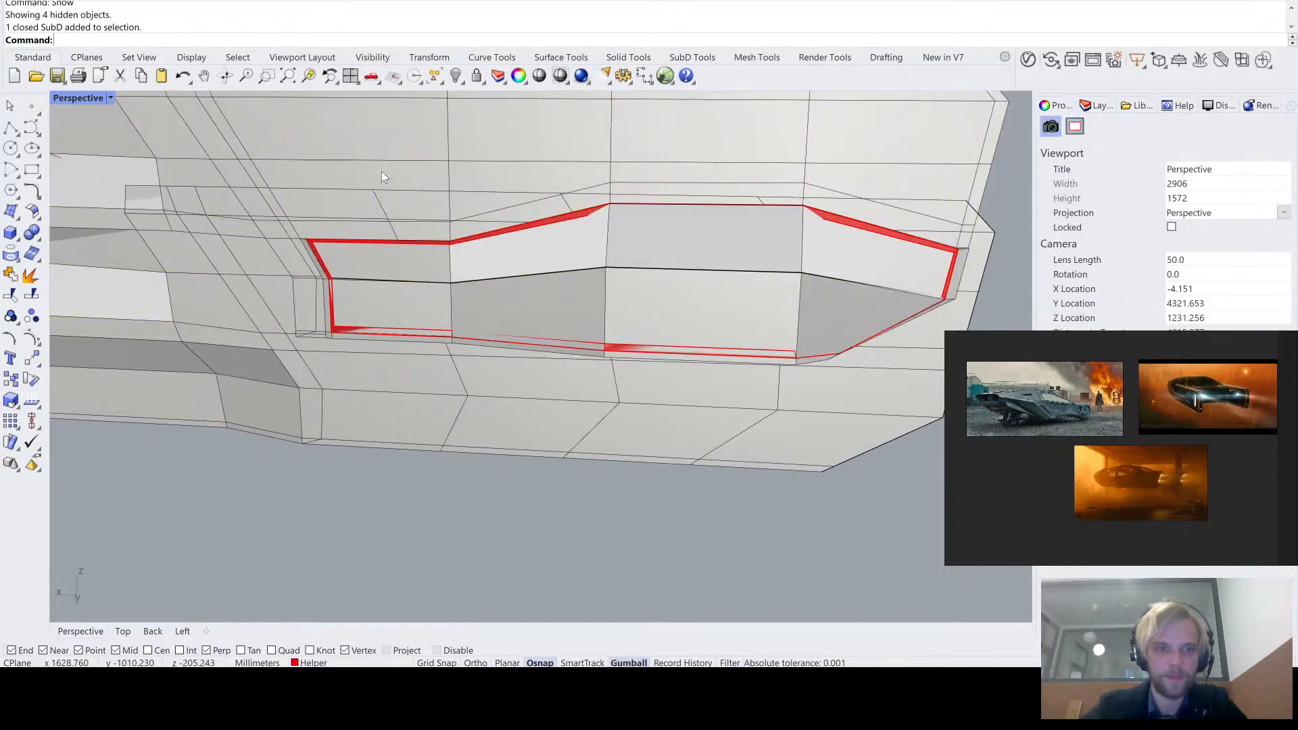
- Examine the vehicle bodies from several angles and check the rear vents in smooth SubD display, returning to flat display
scroll(383, 174, down, 8)
right_drag(387, 190, 560, 304)
right_drag(783, 279, 684, 259)
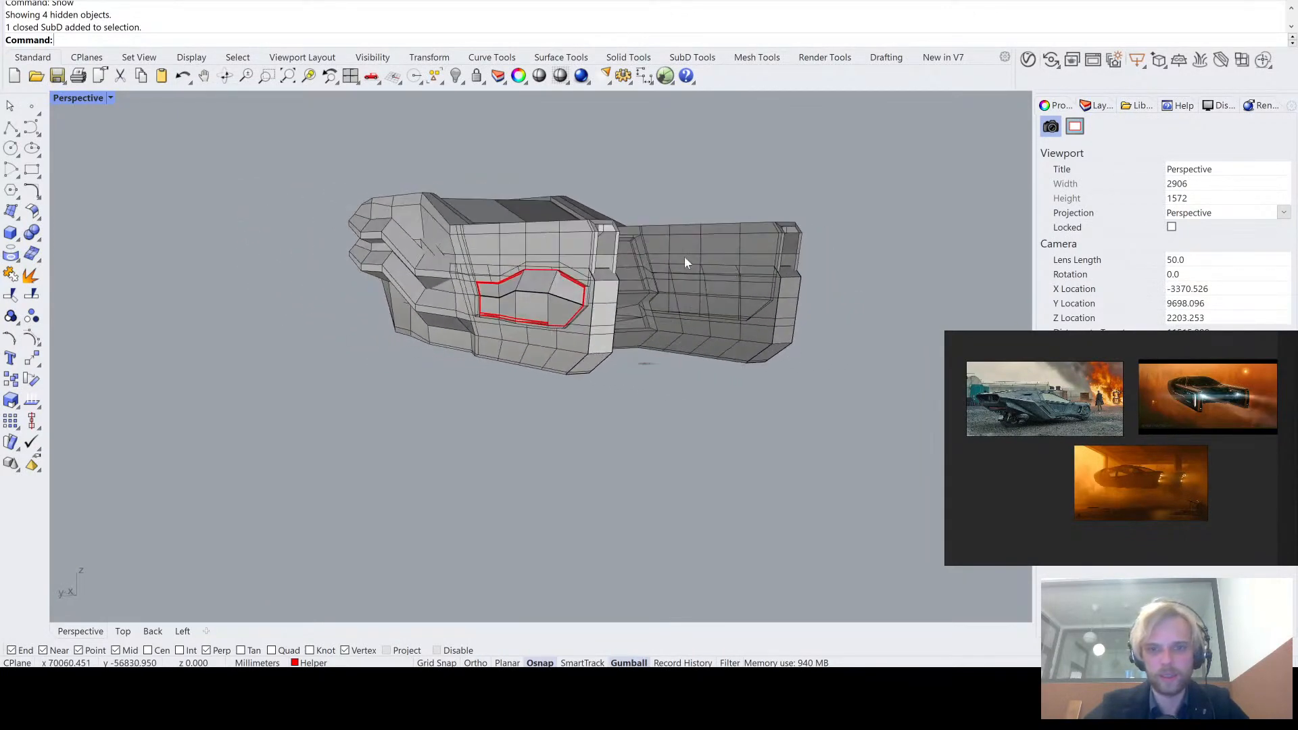
scroll(683, 258, up, 4)
right_drag(558, 254, 595, 256)
click(708, 391)
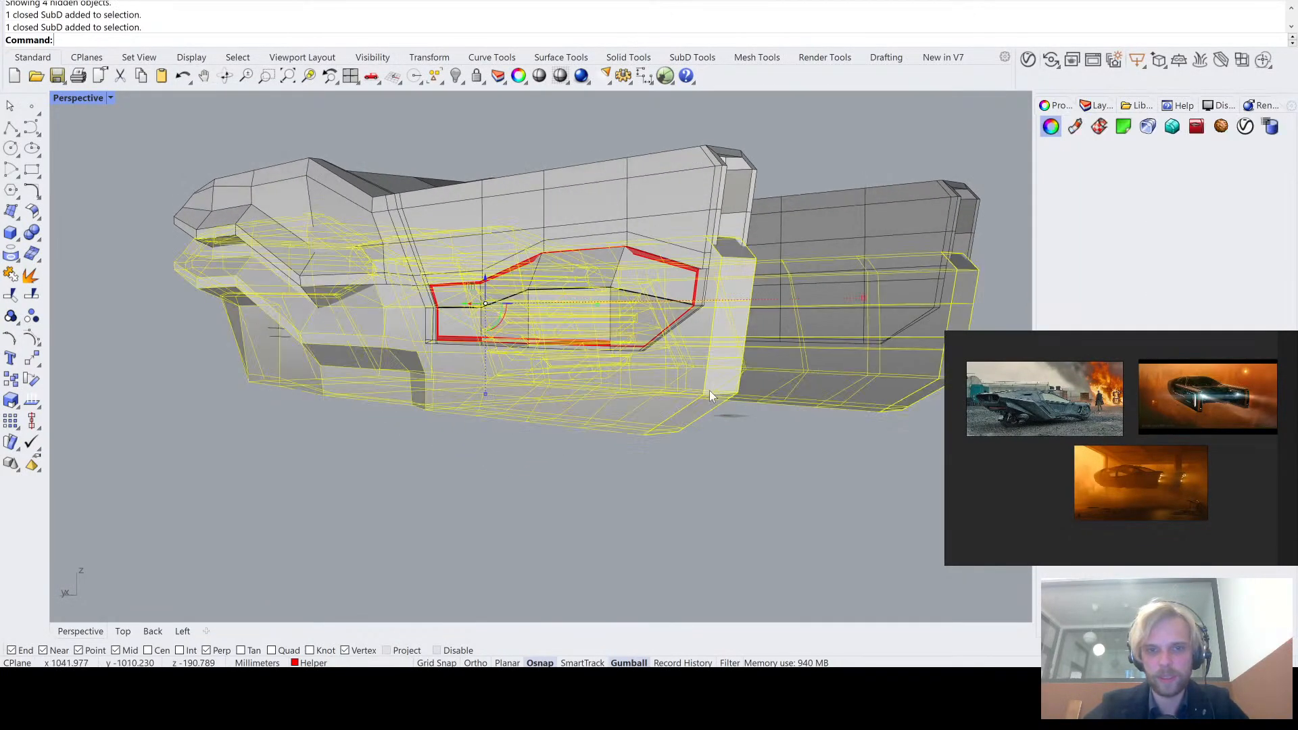
right_drag(648, 378, 619, 402)
scroll(616, 403, down, 5)
drag(562, 335, 565, 449)
click(856, 457)
right_drag(854, 455, 466, 426)
scroll(512, 495, up, 6)
scroll(513, 494, down, 4)
key(Tab)
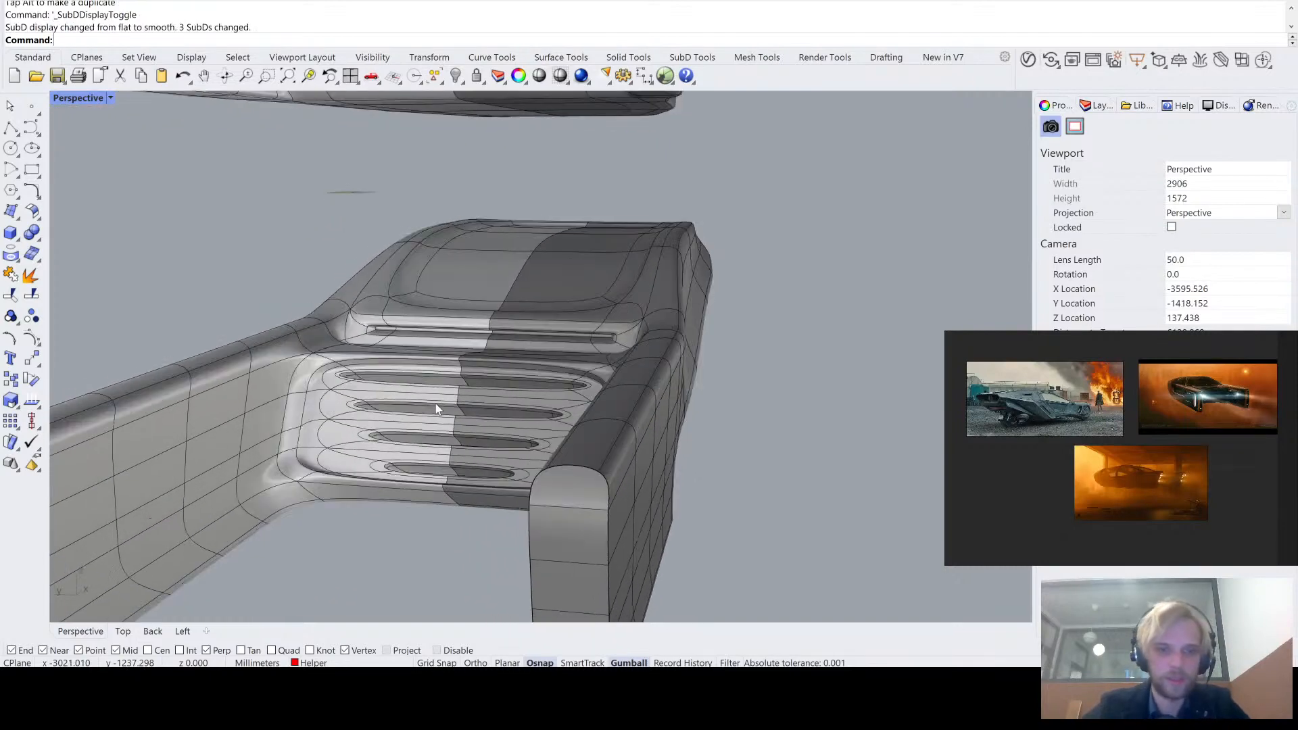
scroll(435, 404, up, 4)
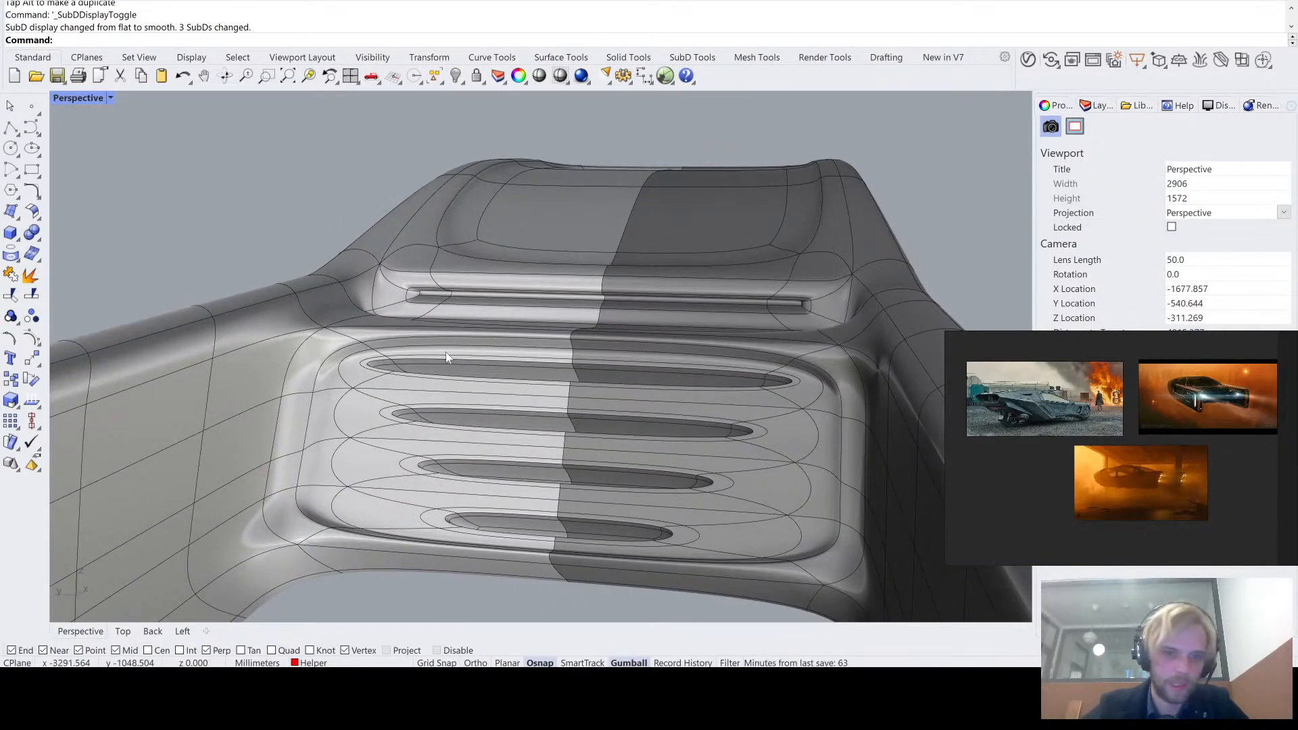
key(Tab)
- Delete the spare copy of the vehicle body below the main one
scroll(604, 383, down, 5)
right_drag(603, 383, 636, 382)
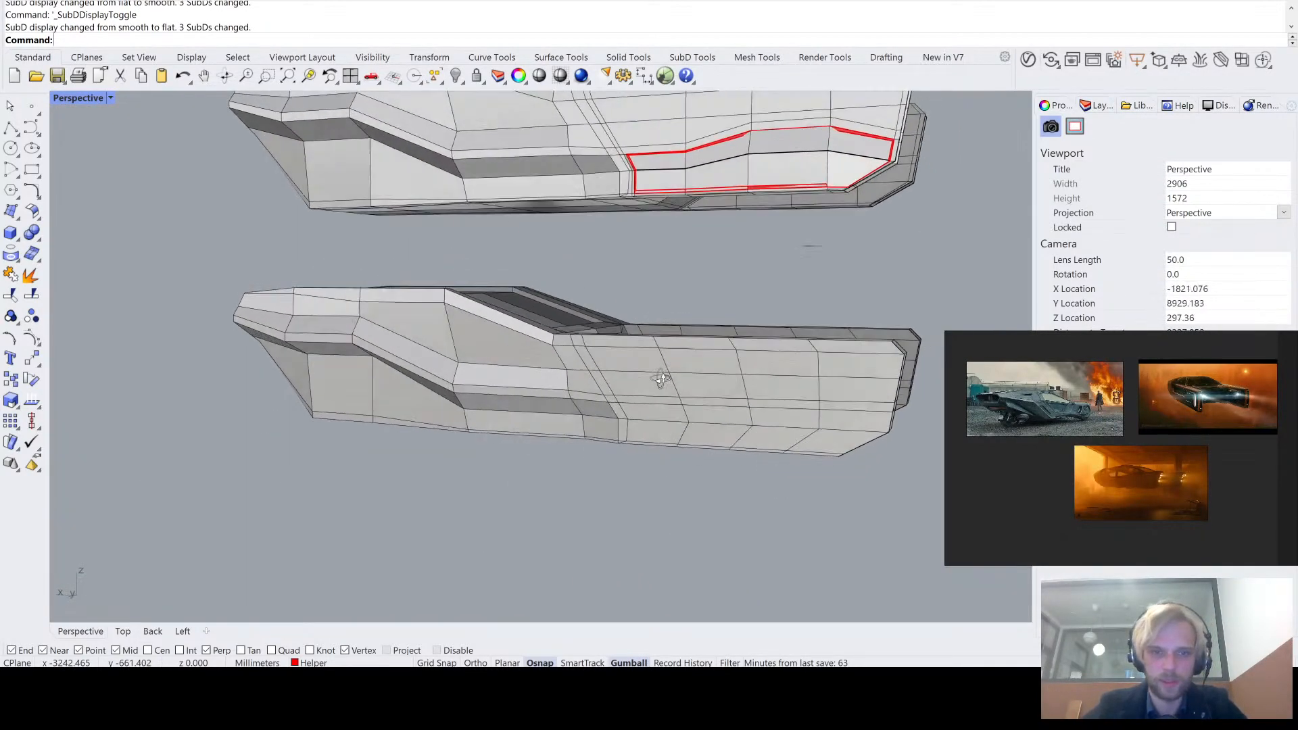
click(636, 381)
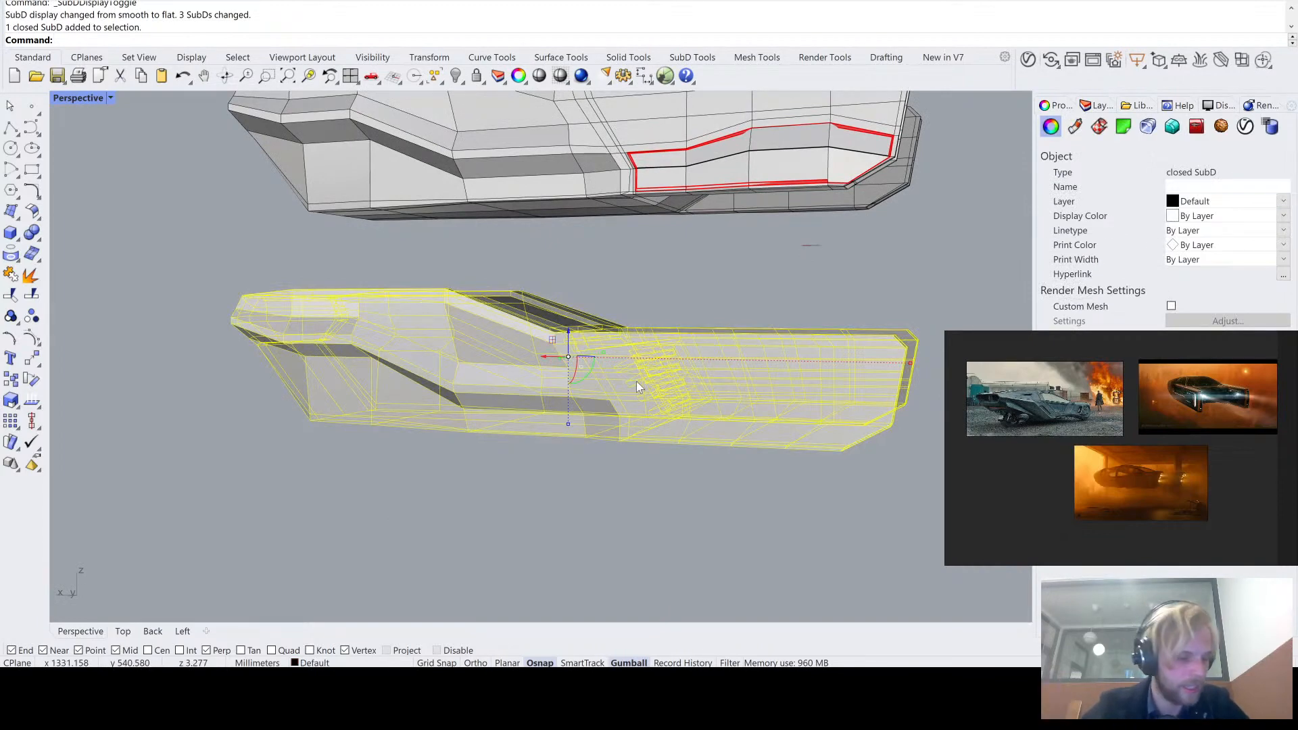
key(Delete)
- Hide the main vehicle body, keeping only the red border strip and the middle curve in view
scroll(644, 373, down, 2)
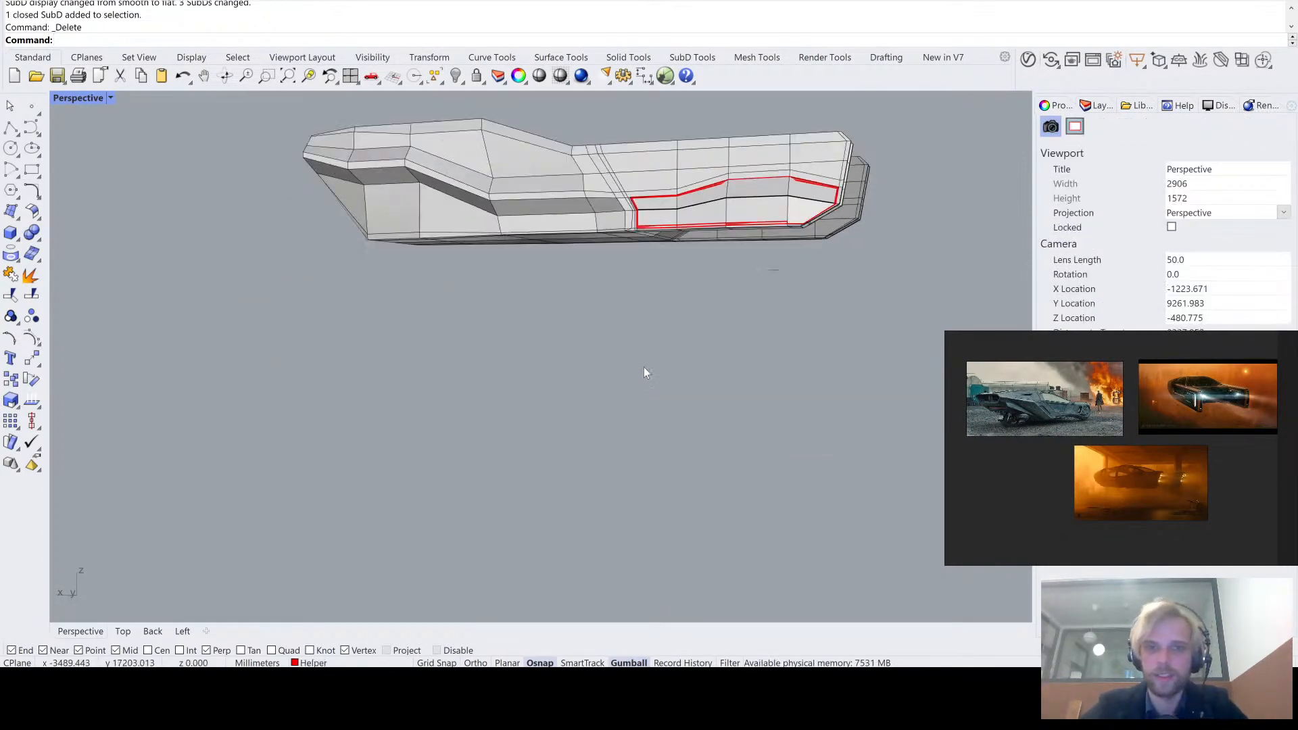
right_drag(644, 367, 660, 406)
scroll(698, 336, up, 6)
shift+right_drag(724, 356, 596, 321)
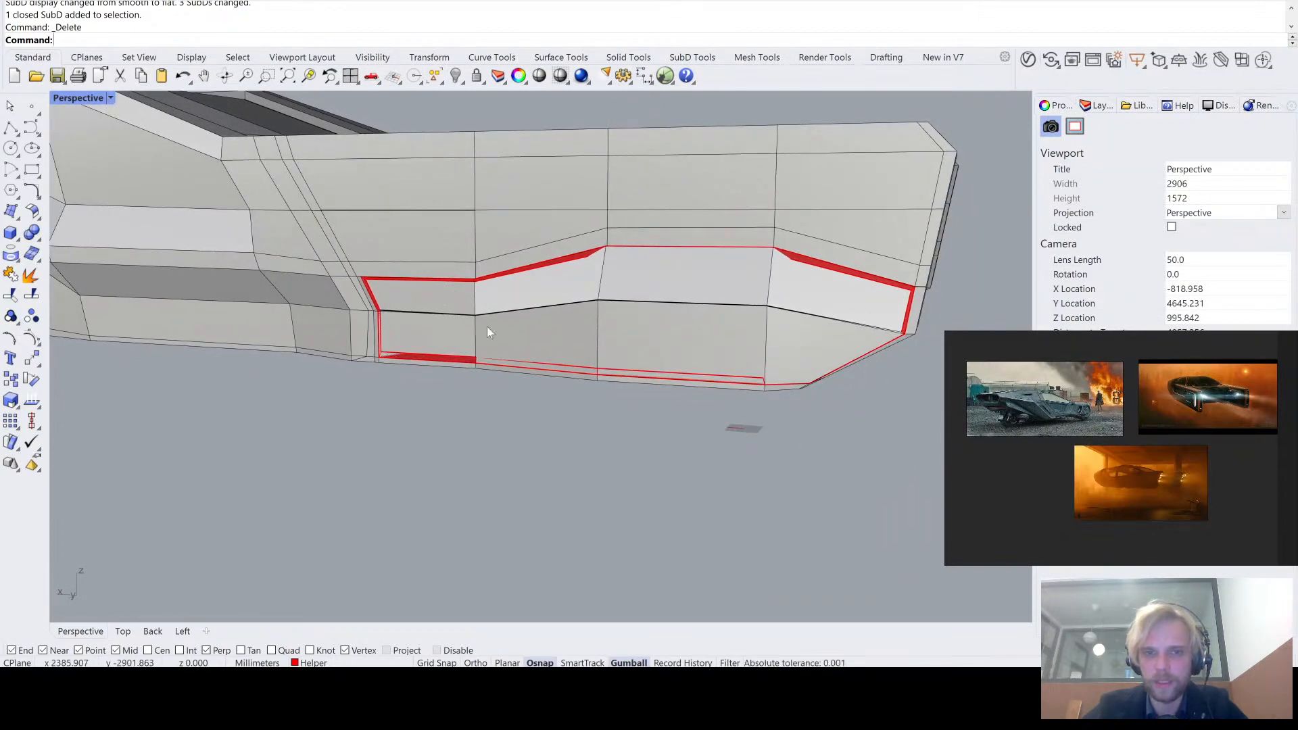
click(534, 181)
key(ctrl+h)
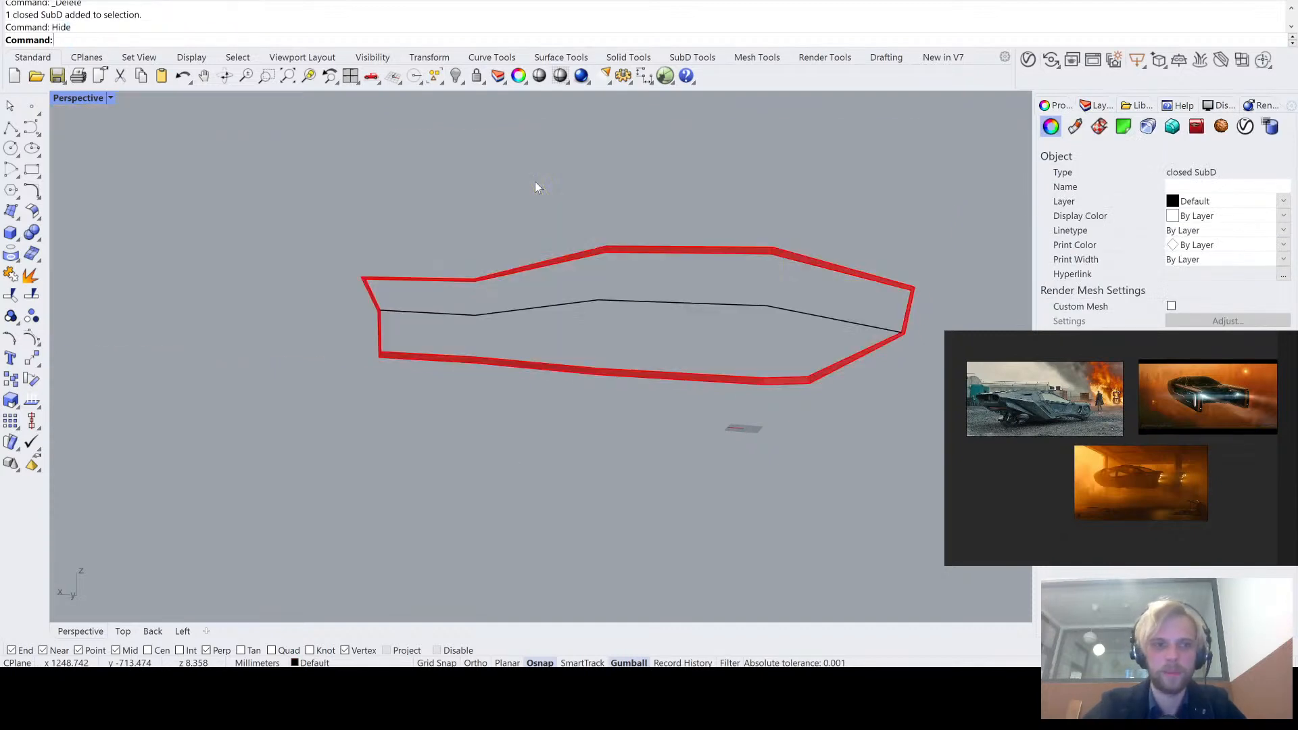
- Duplicate the border strip's upper inner edges from the notched end to the tapered end
right_drag(534, 181, 494, 327)
scroll(493, 331, up, 3)
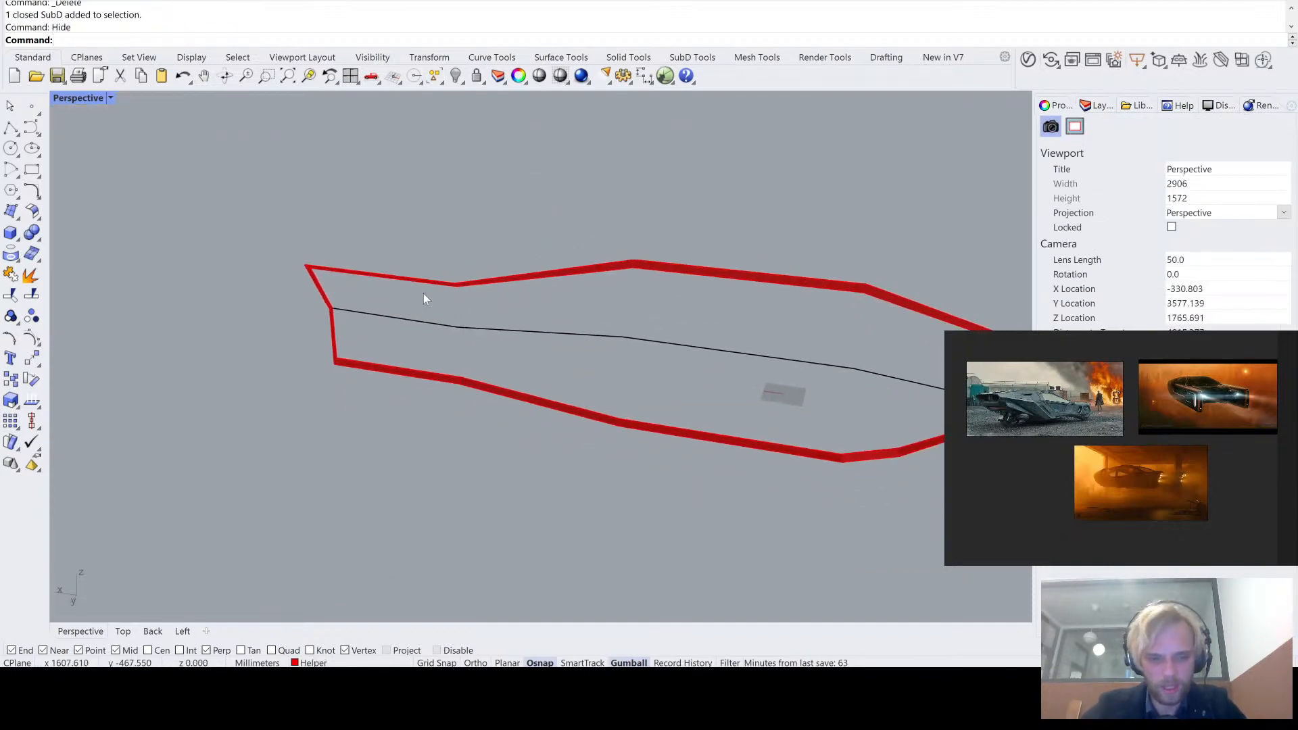
text(DupEdge)
key(Return)
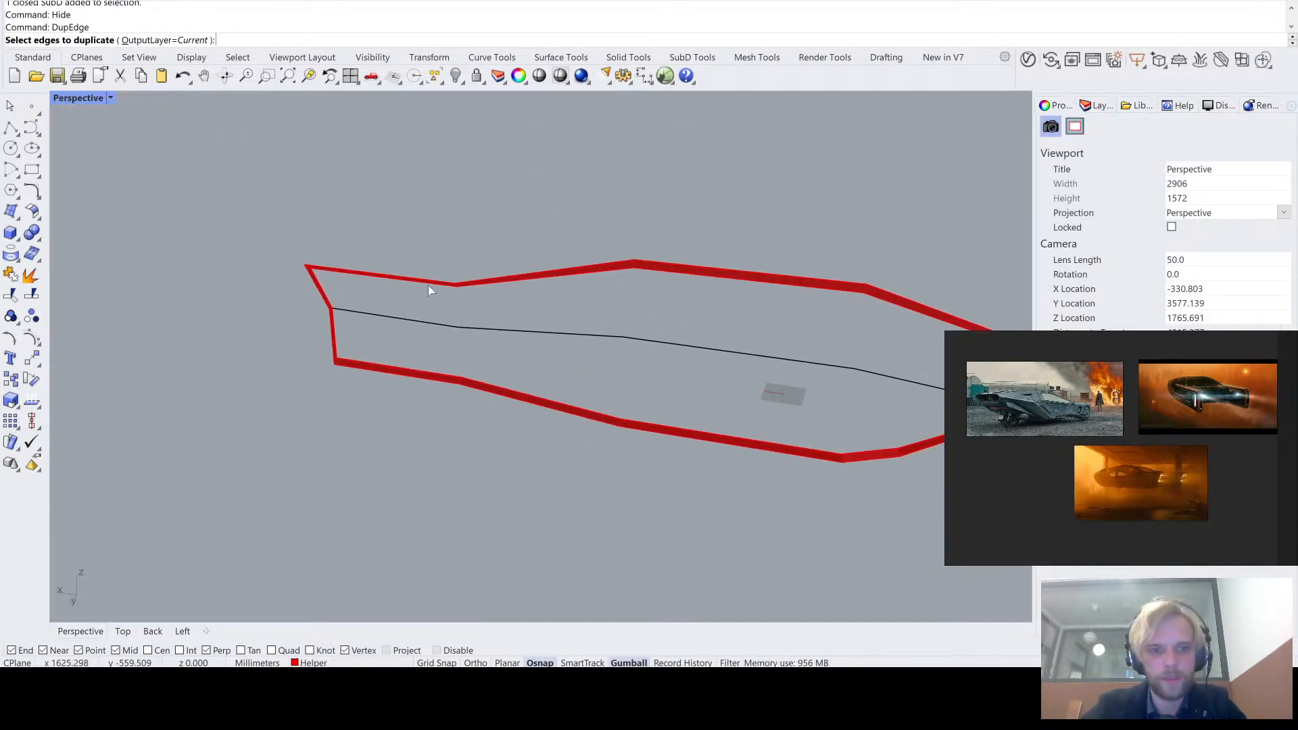
click(430, 285)
ctrl+click(541, 271)
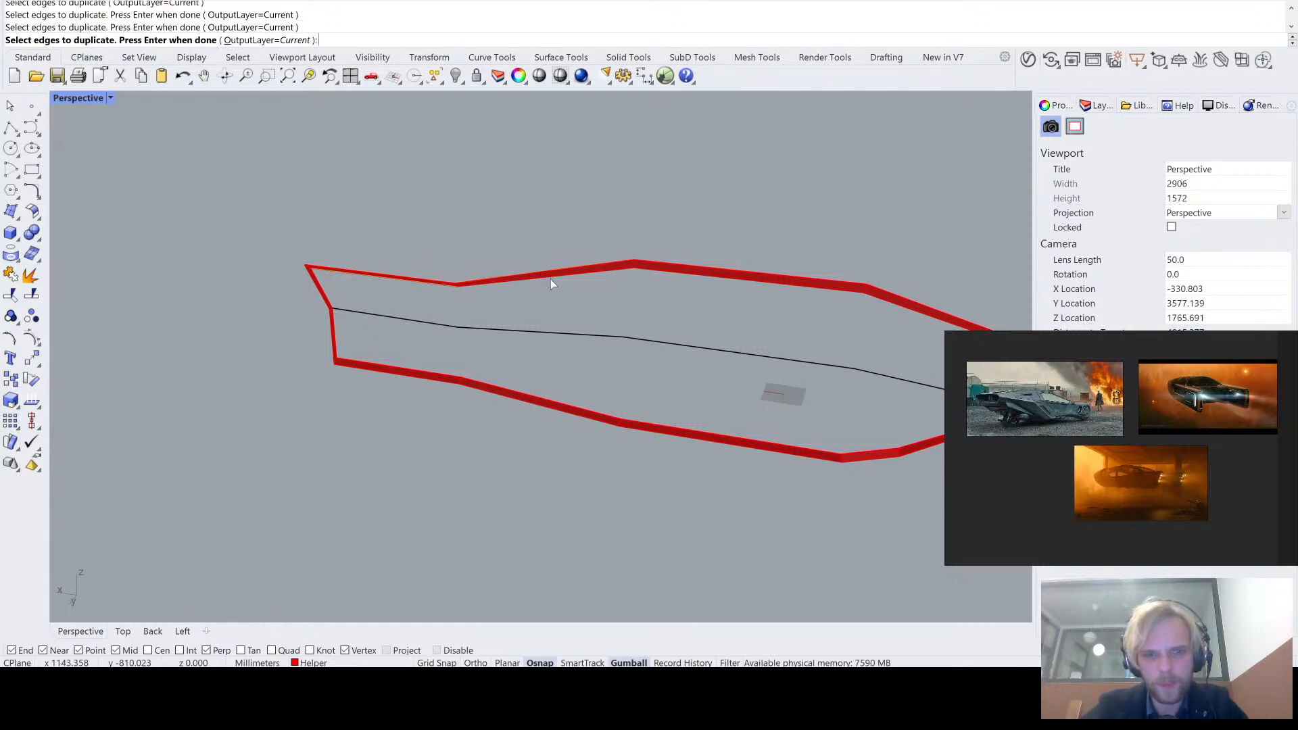
click(551, 278)
click(721, 280)
shift+right_drag(857, 308, 730, 280)
click(786, 287)
scroll(787, 287, up, 6)
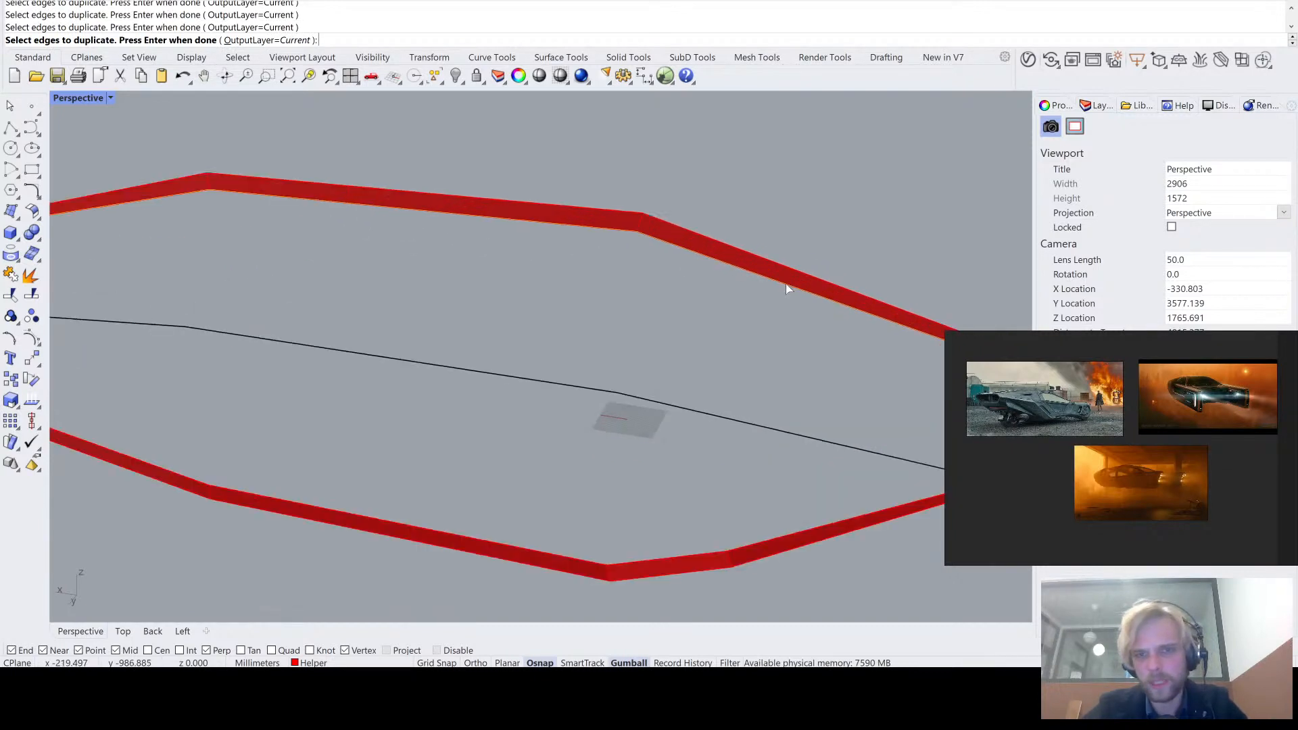
key(Return)
scroll(762, 279, down, 6)
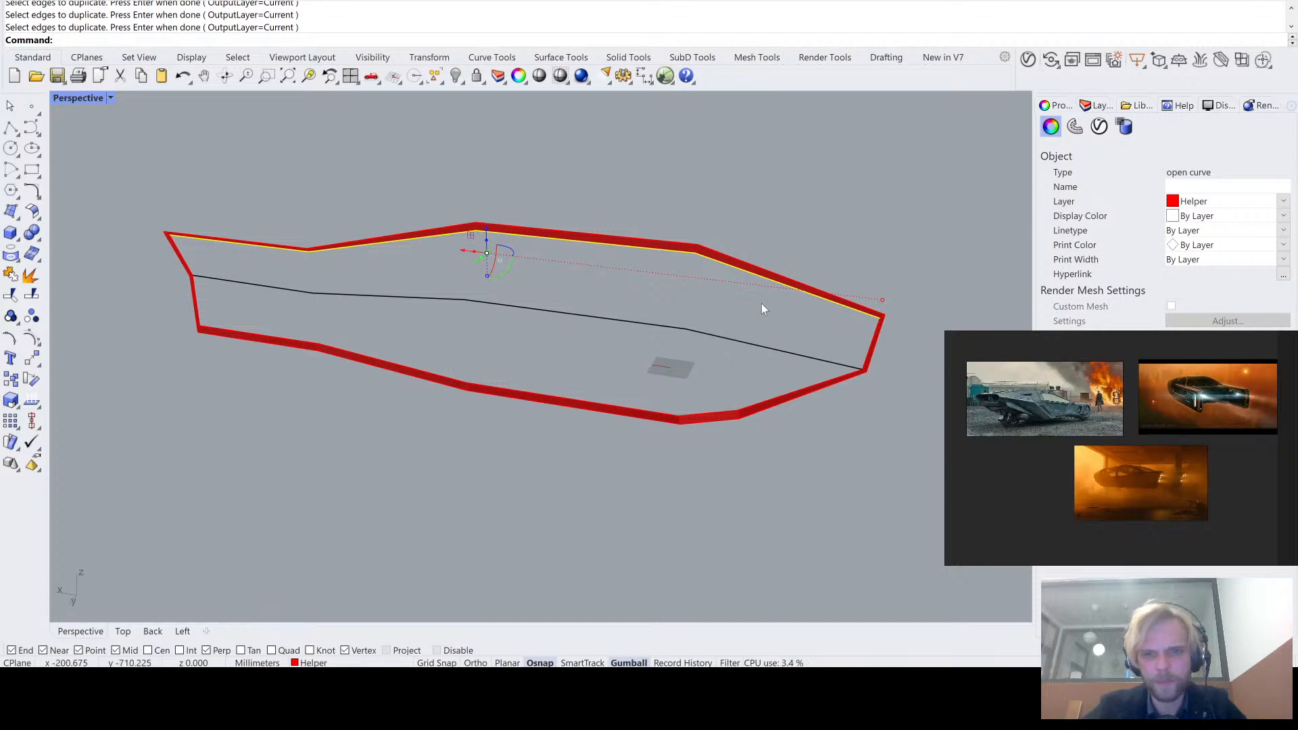
- Duplicate the border strip's lower inner edges from the notched end up to the start of the last slanted segment
key(Return)
click(232, 332)
click(402, 366)
click(512, 395)
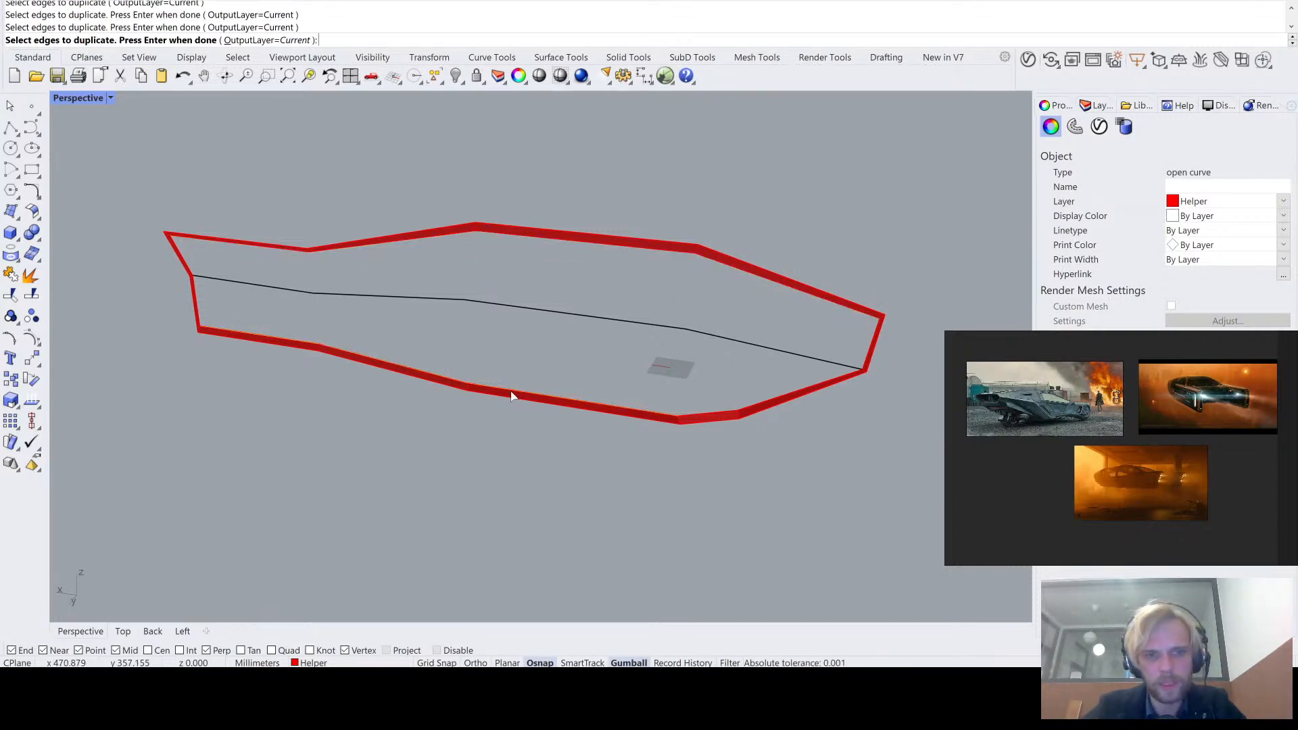
click(728, 411)
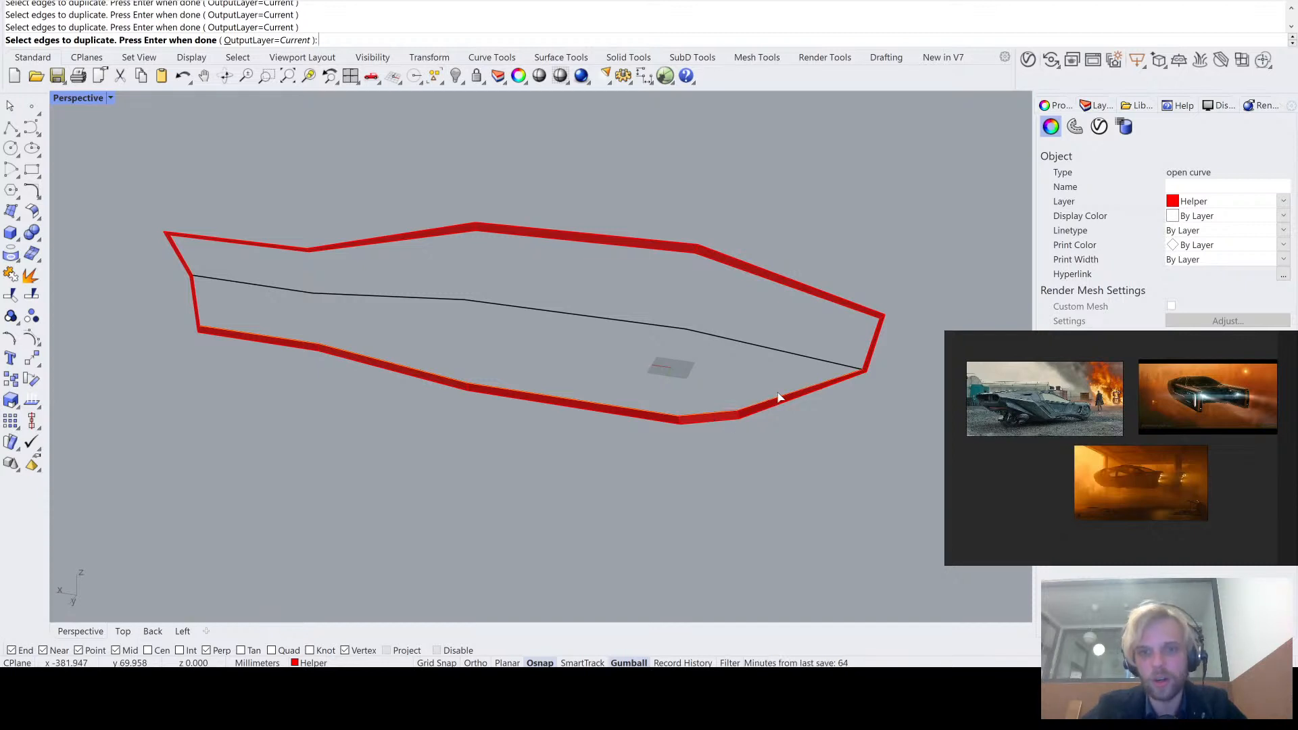
scroll(872, 377, up, 5)
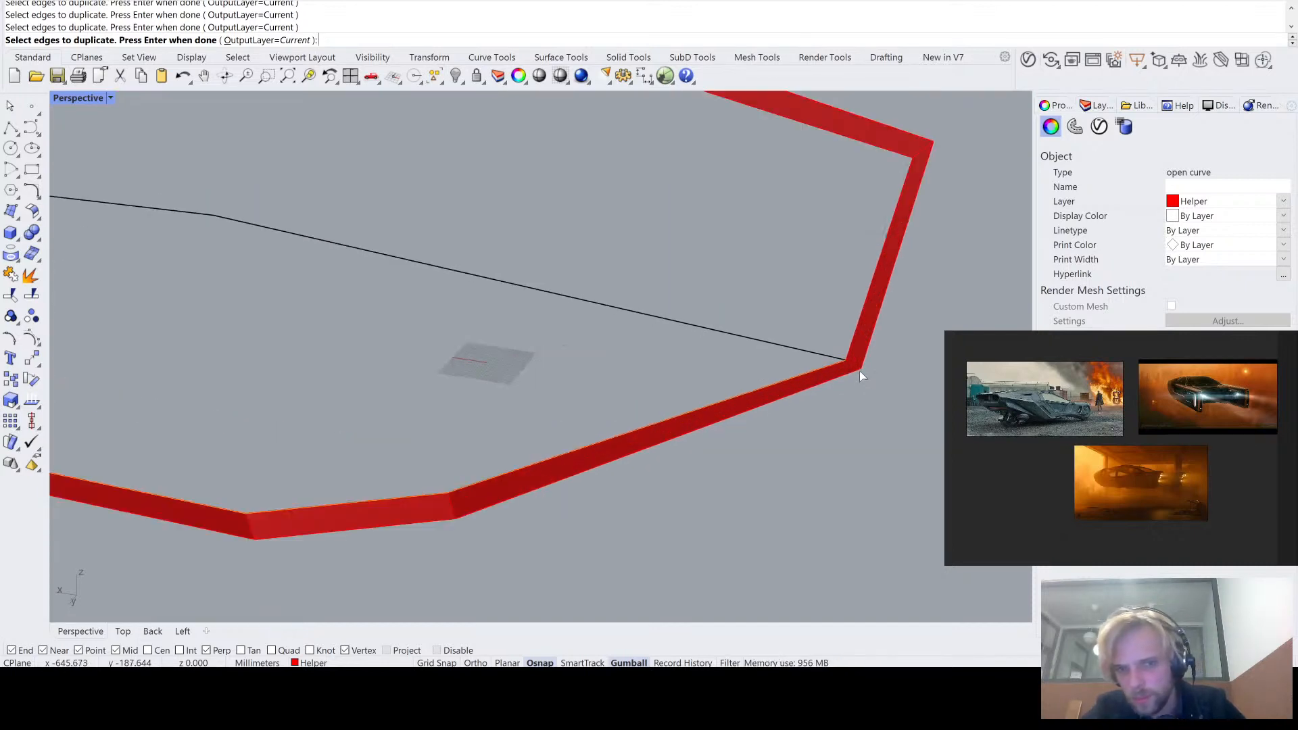
click(854, 371)
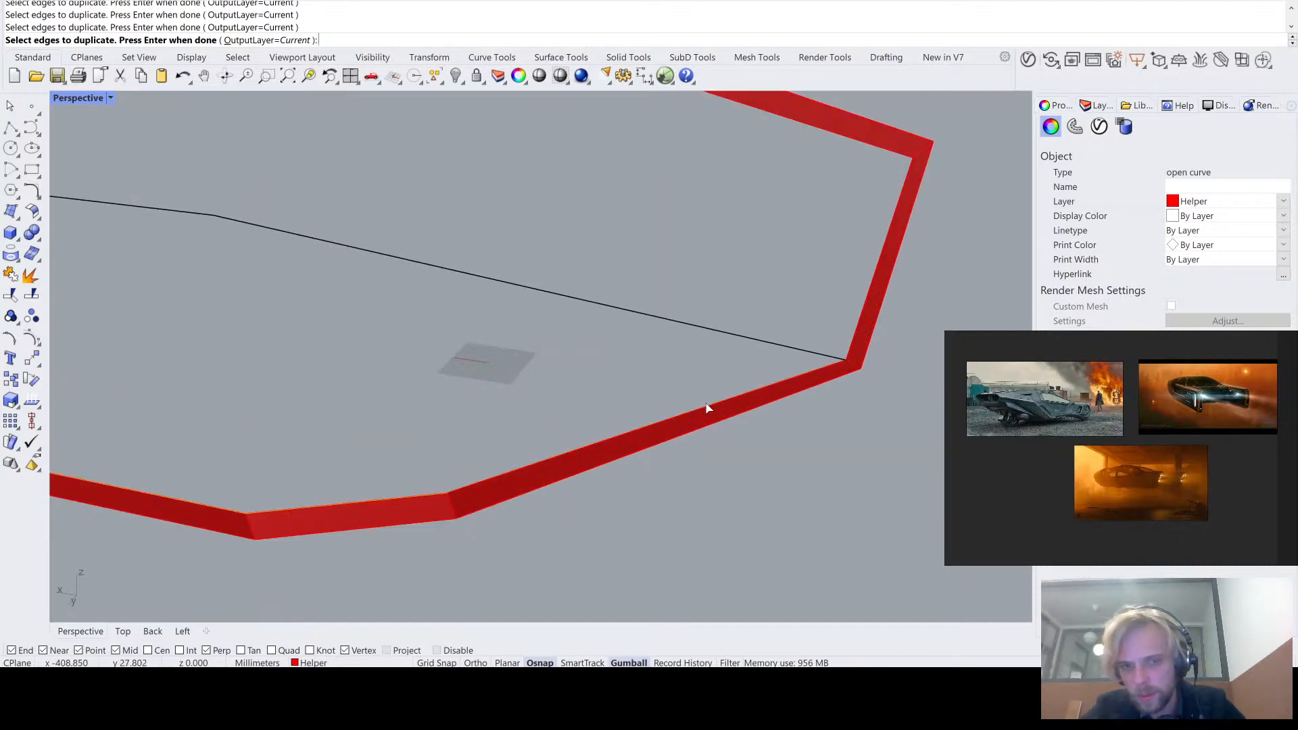
scroll(550, 396, down, 5)
key(Return)
scroll(549, 374, down, 3)
shift+right_drag(514, 380, 607, 404)
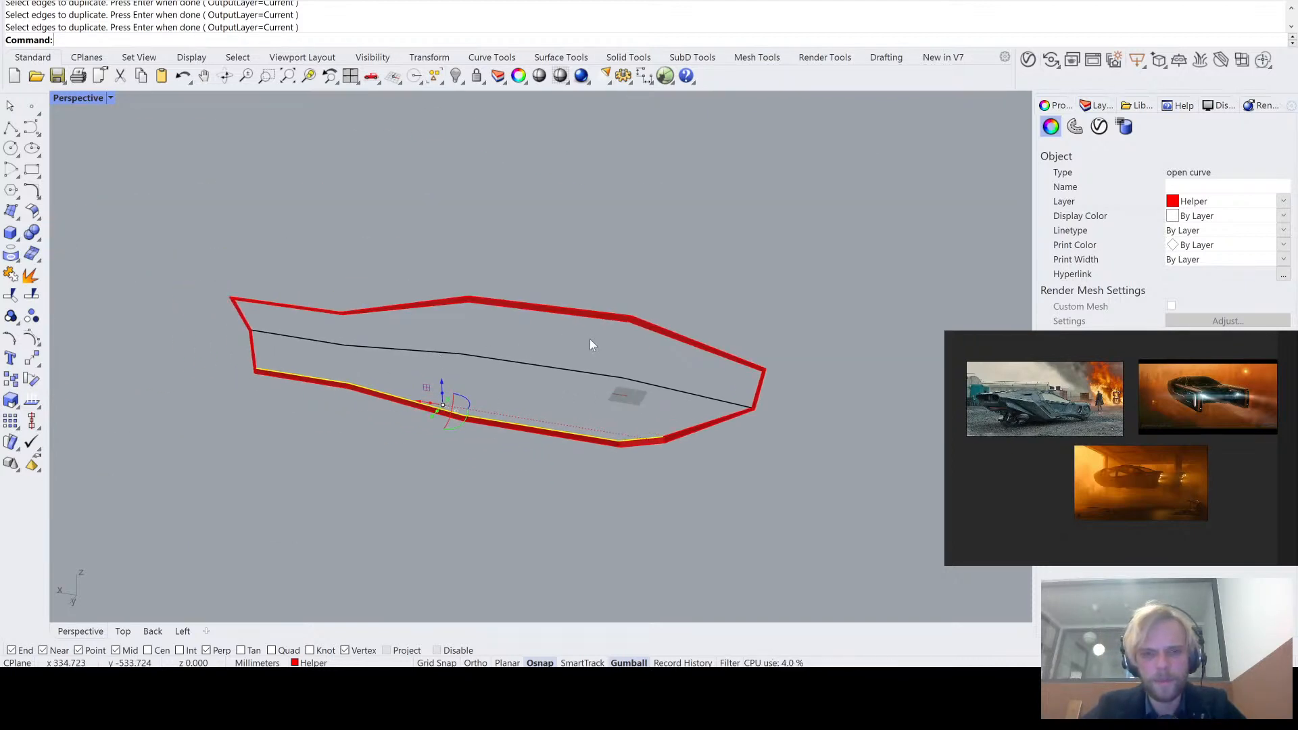
- Delete the closed outline curve that follows the border strip's inner edge
right_drag(590, 340, 603, 337)
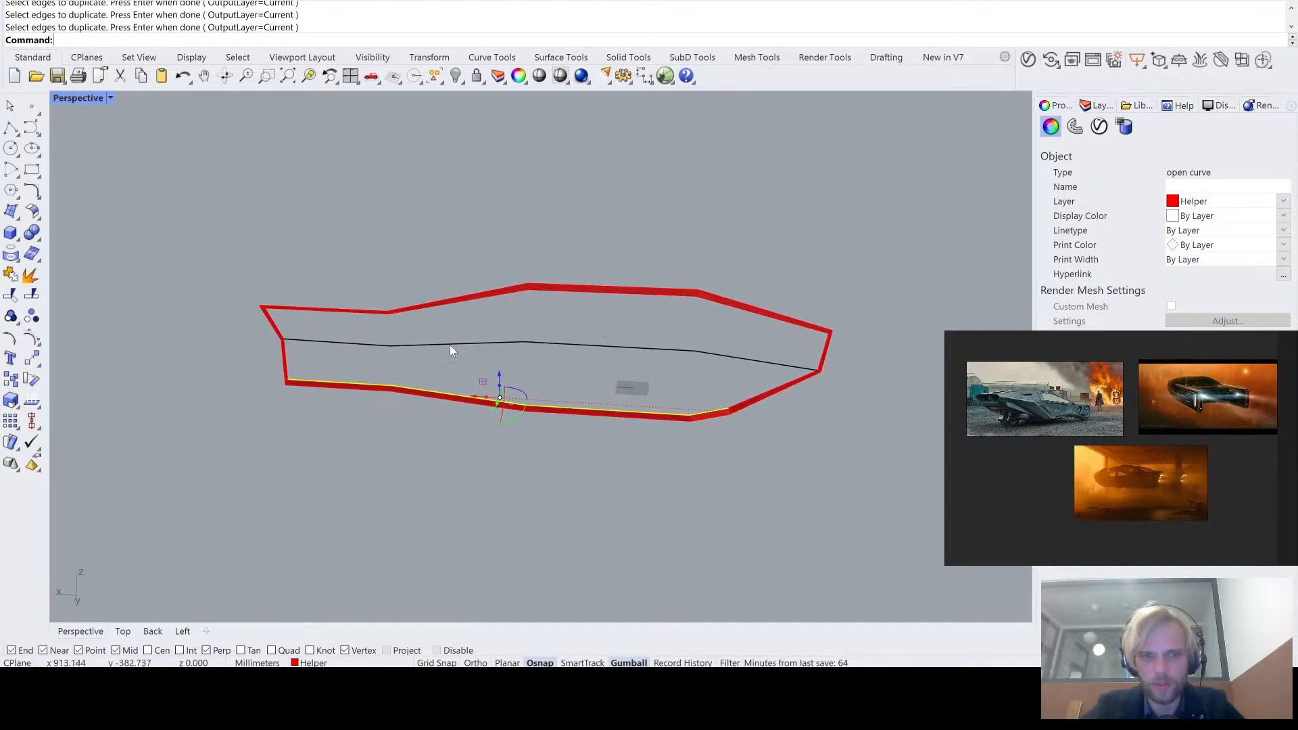
click(421, 314)
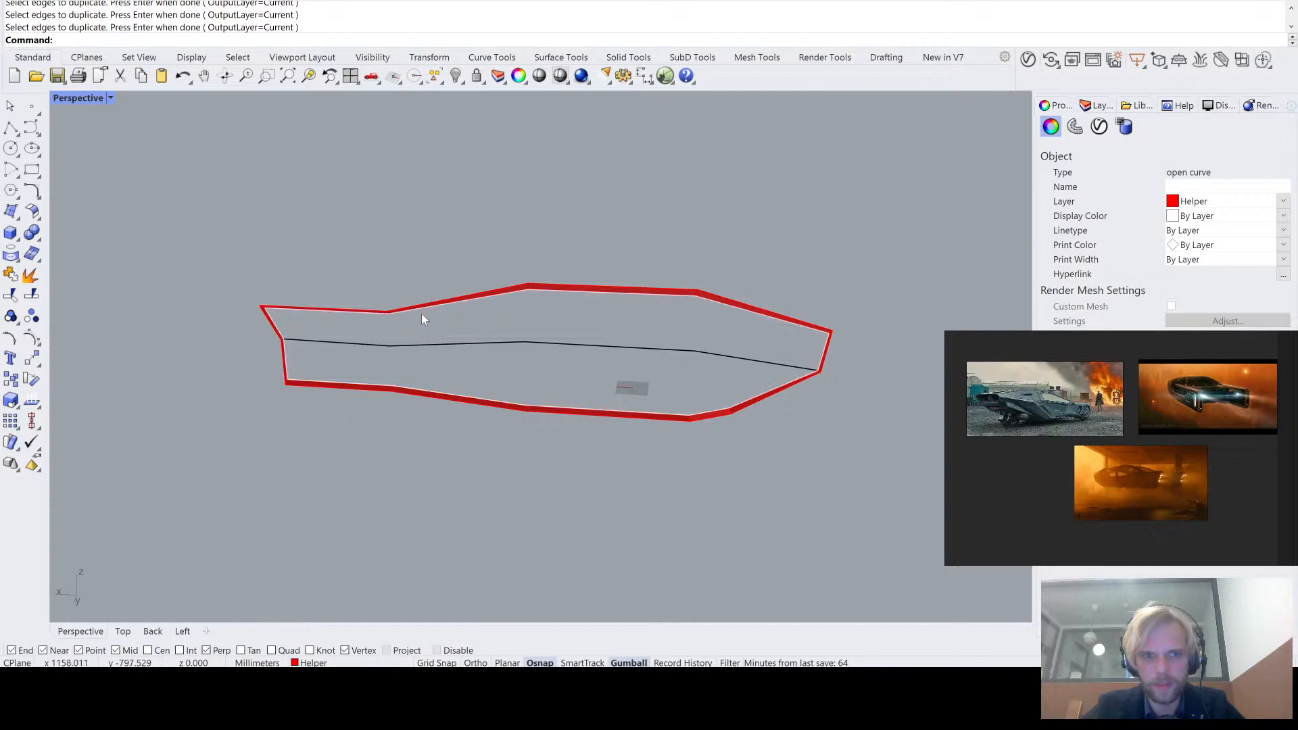
click(456, 343)
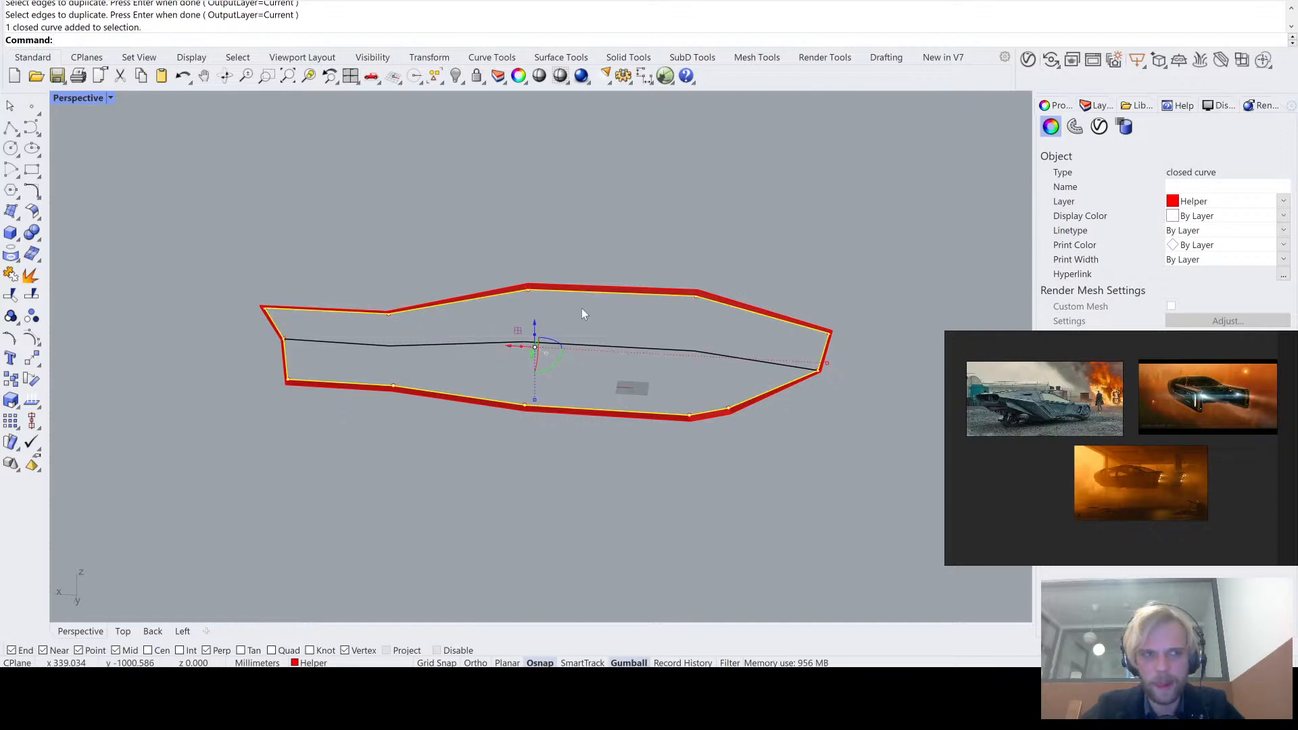
key(Delete)
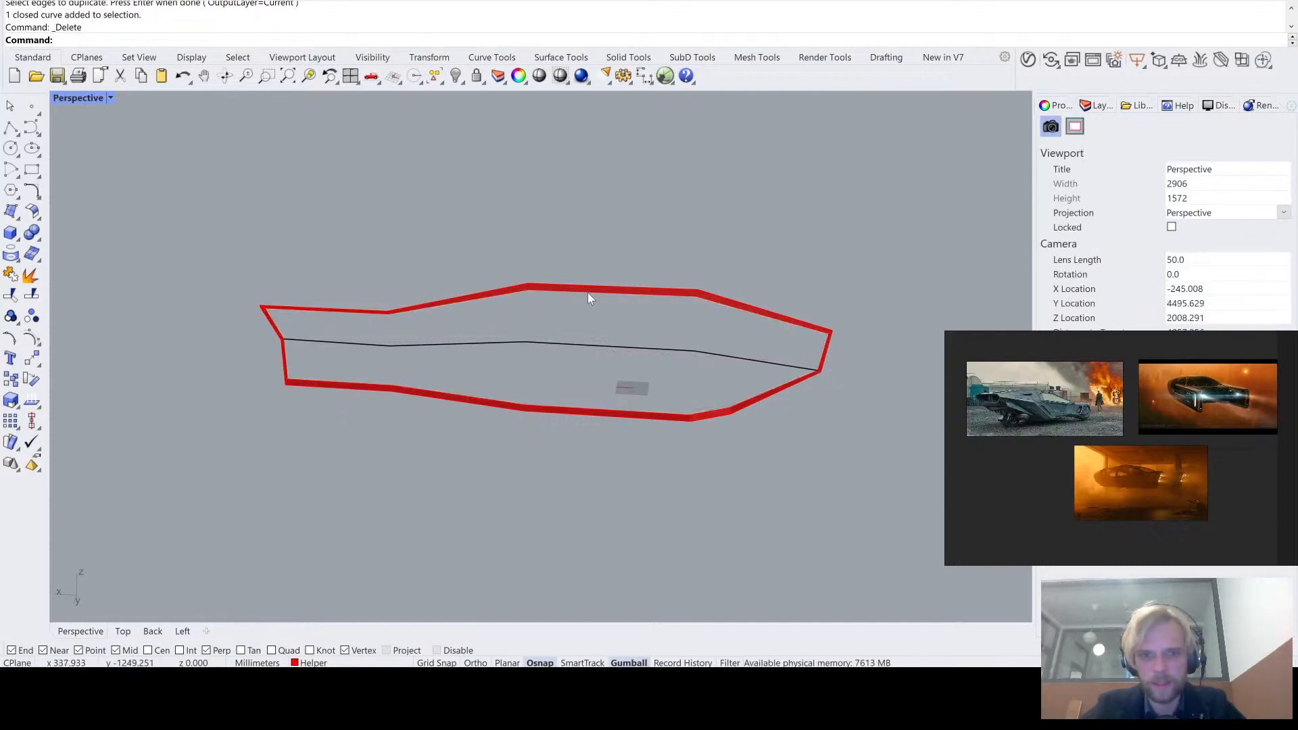
- Create a SubD loft through the upper edge, middle and lower edge curves, and delete those three curves
click(589, 295)
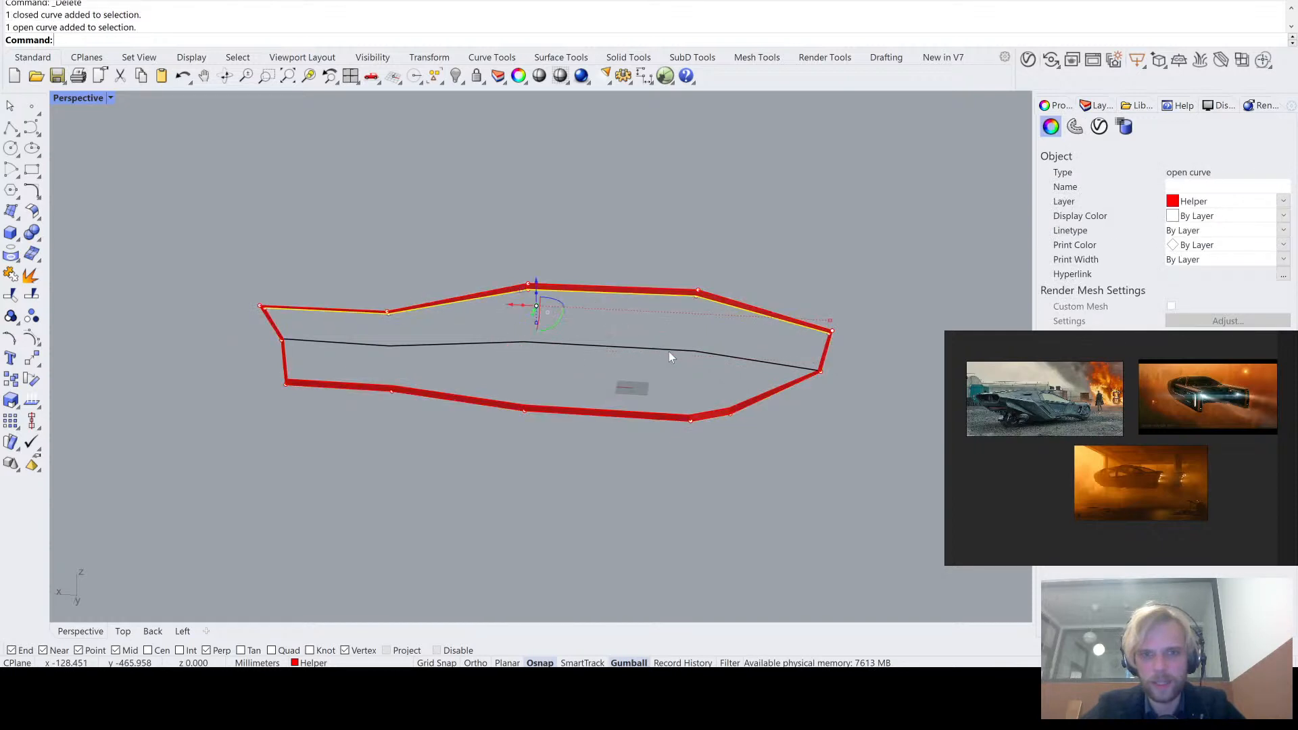
shift+click(601, 349)
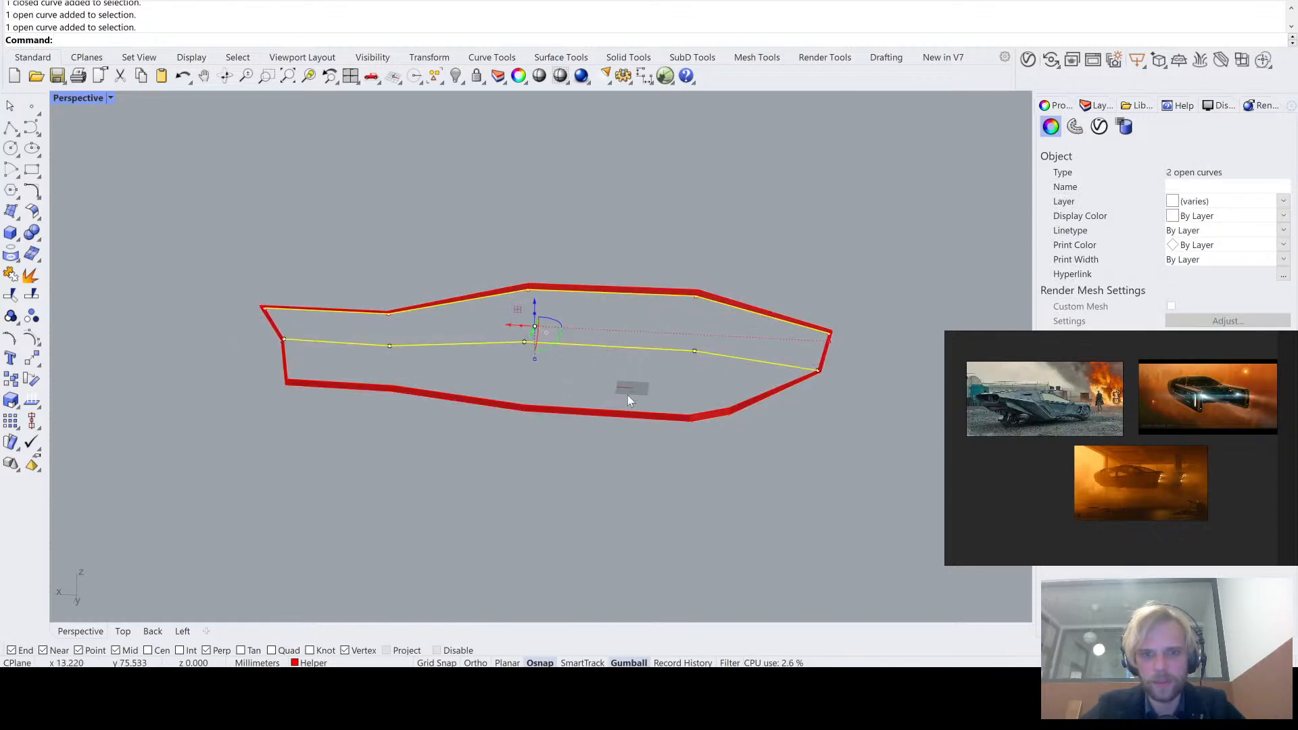
shift+click(619, 414)
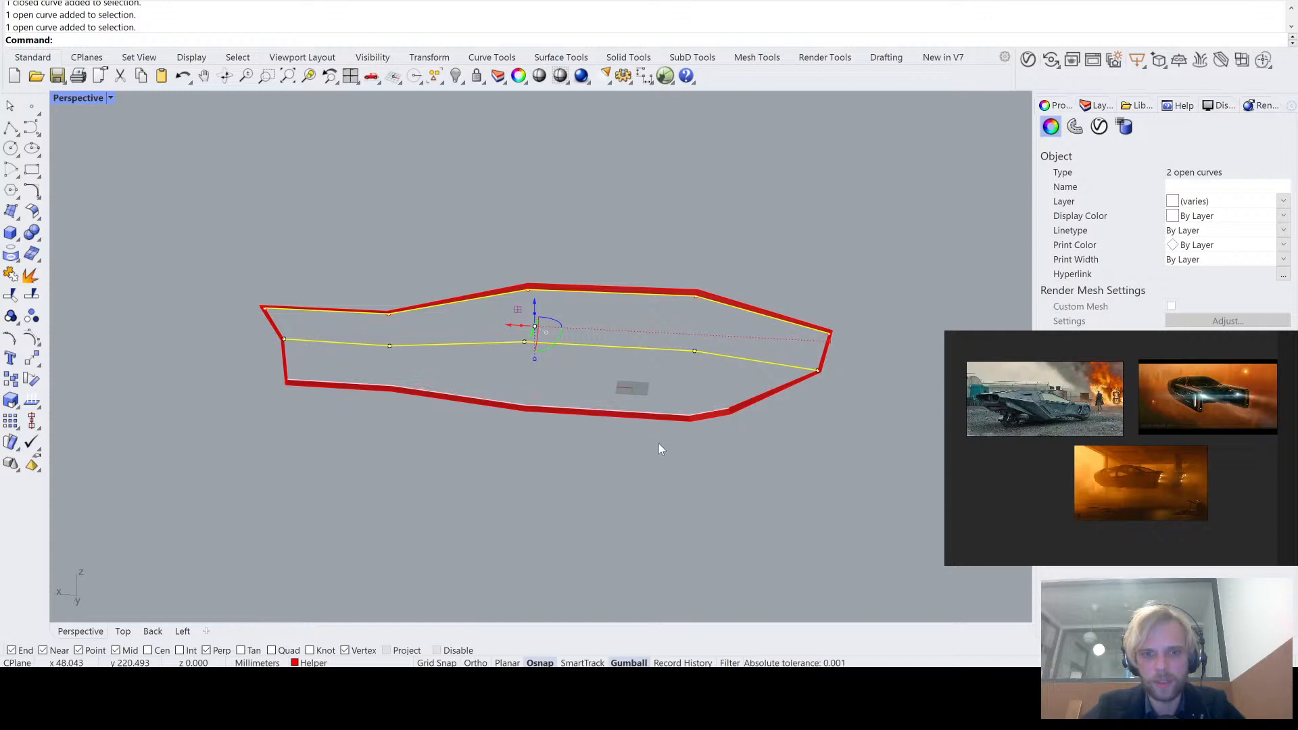
text(Sub)
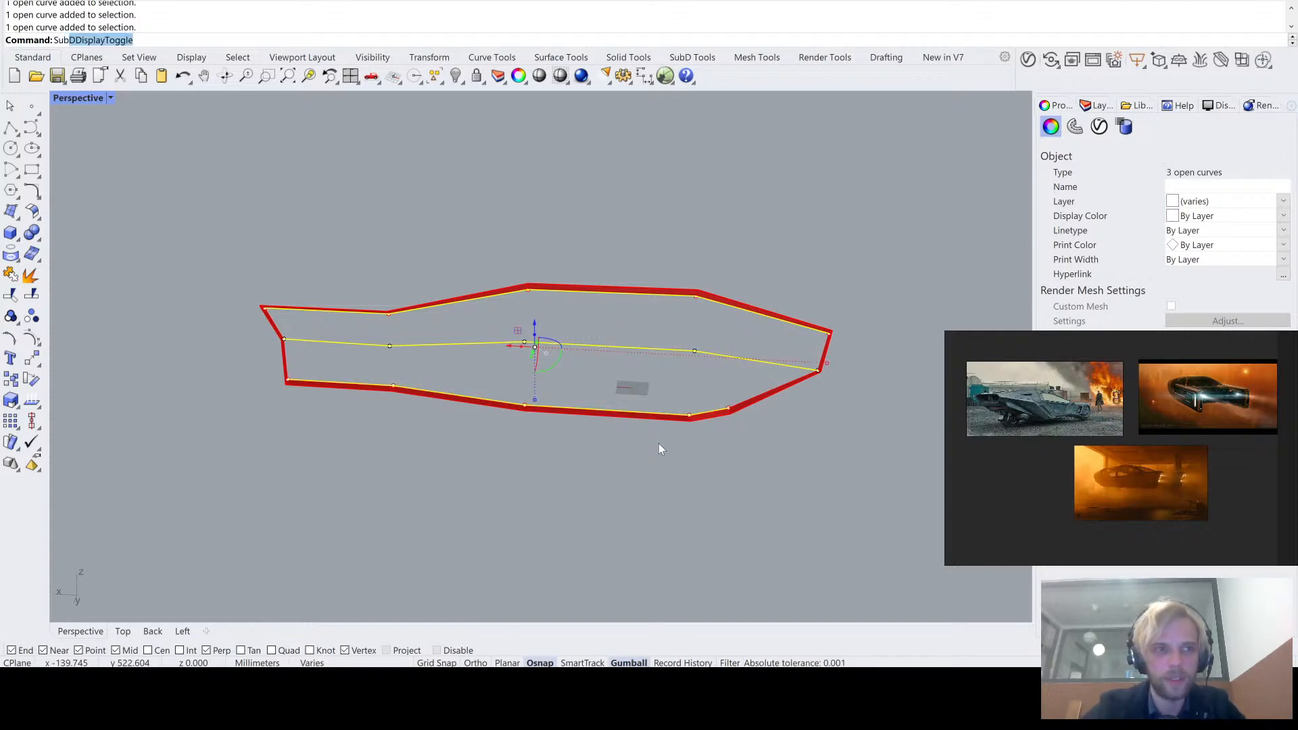
text(l)
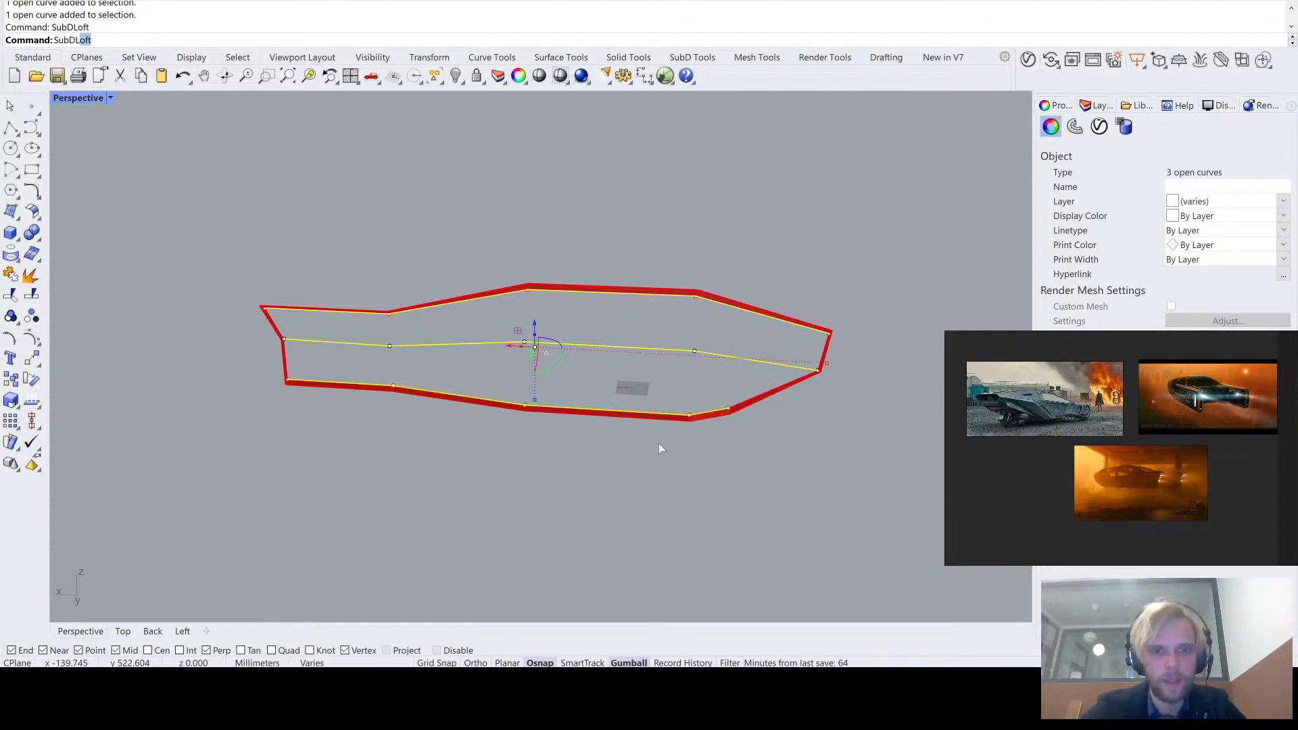
key(Return)
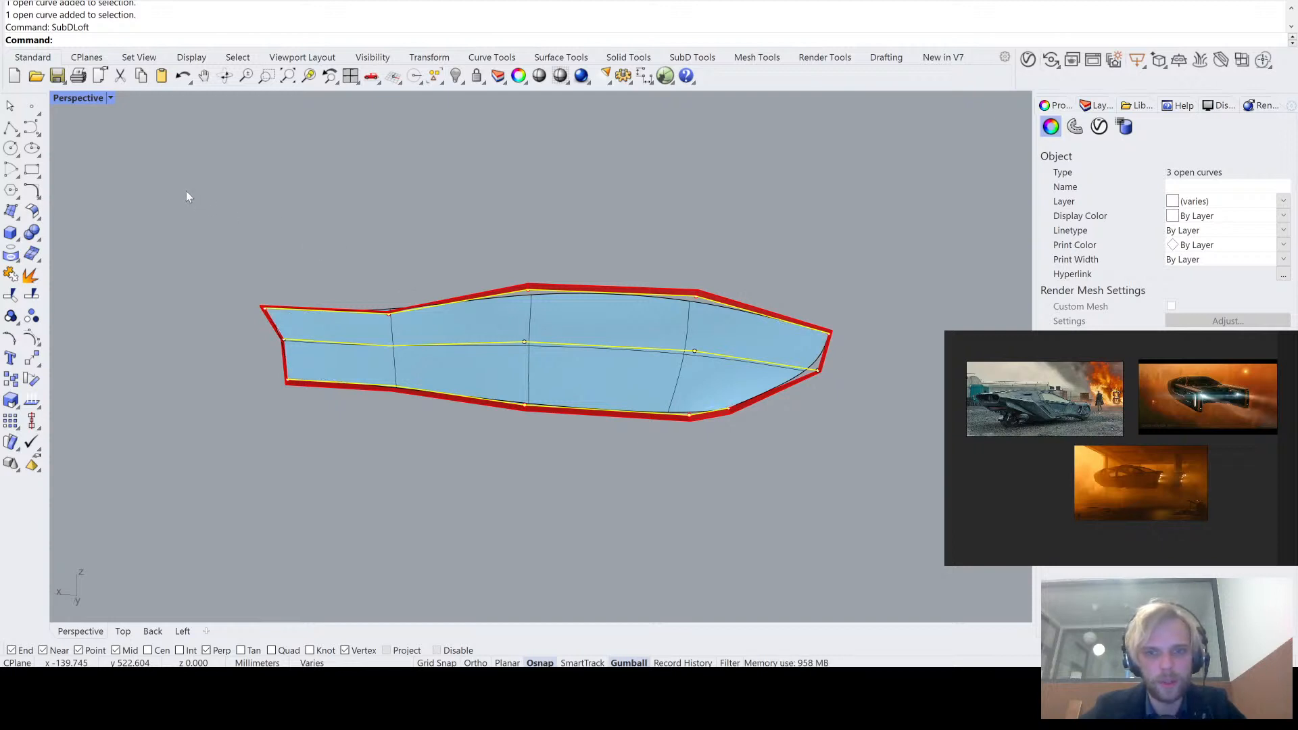
click(185, 200)
right_drag(528, 325, 586, 316)
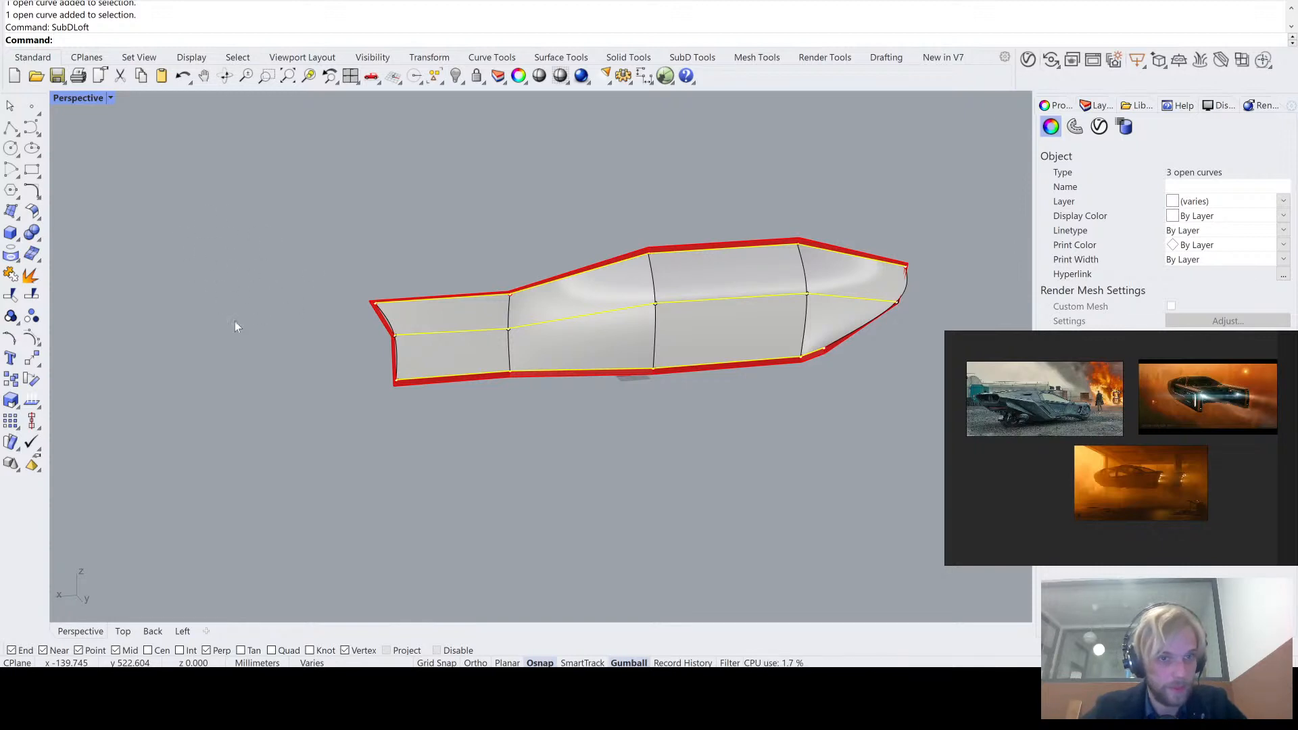
click(213, 337)
right_drag(595, 465, 569, 462)
key(Delete)
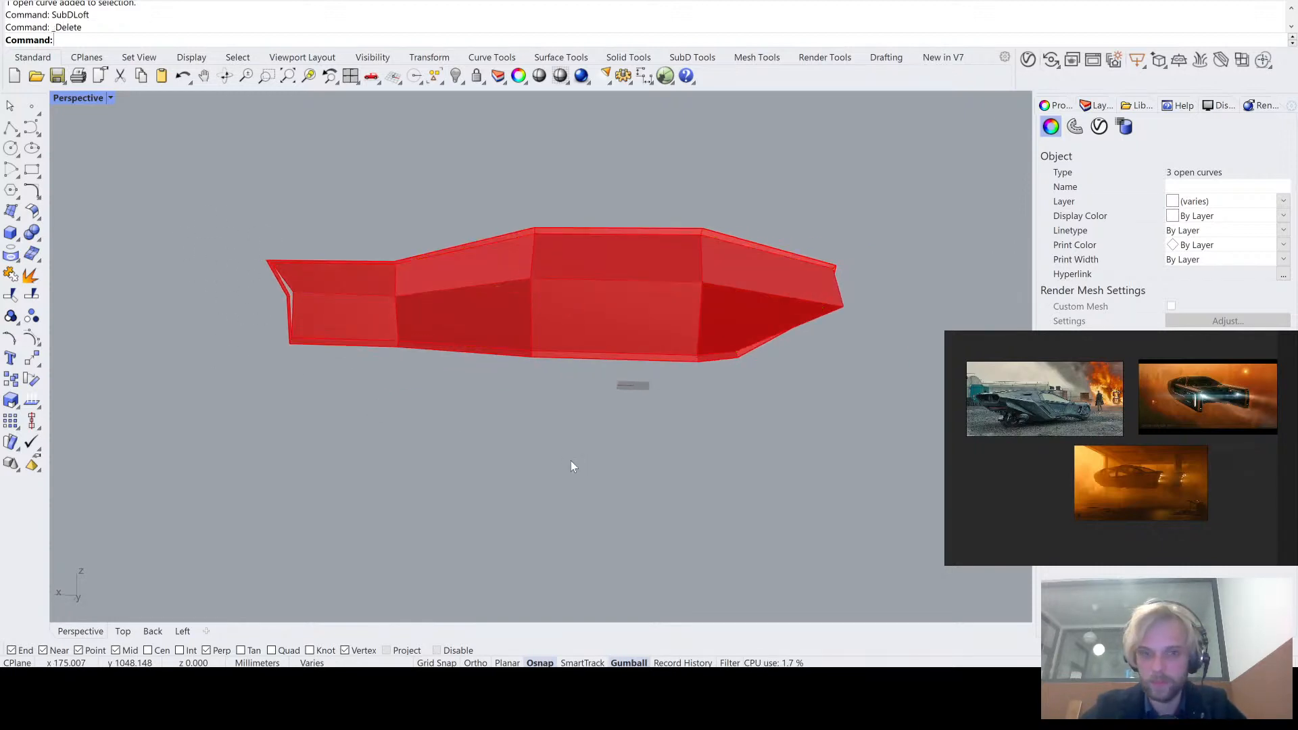
- Move the lofted panel, the border strip and the remaining curve from the Helper layer to the Default layer
drag(825, 419, 200, 103)
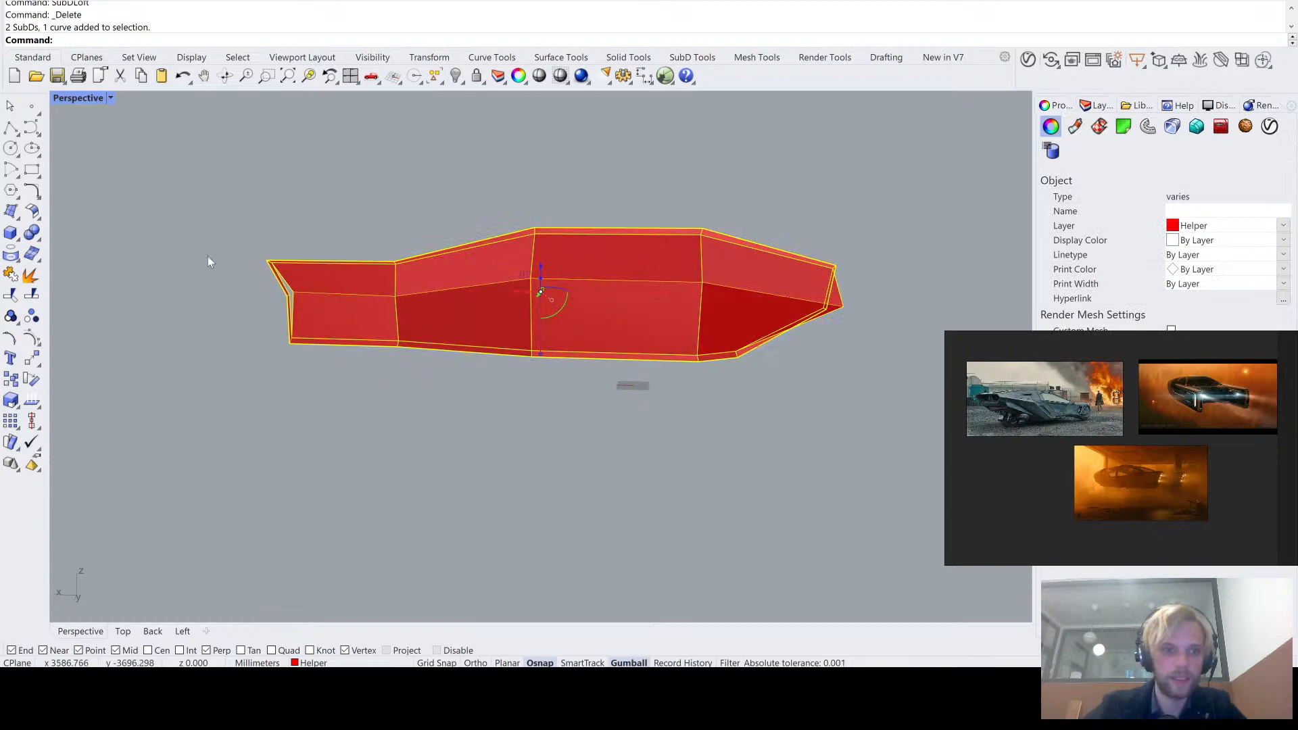
scroll(275, 299, up, 6)
scroll(315, 275, down, 8)
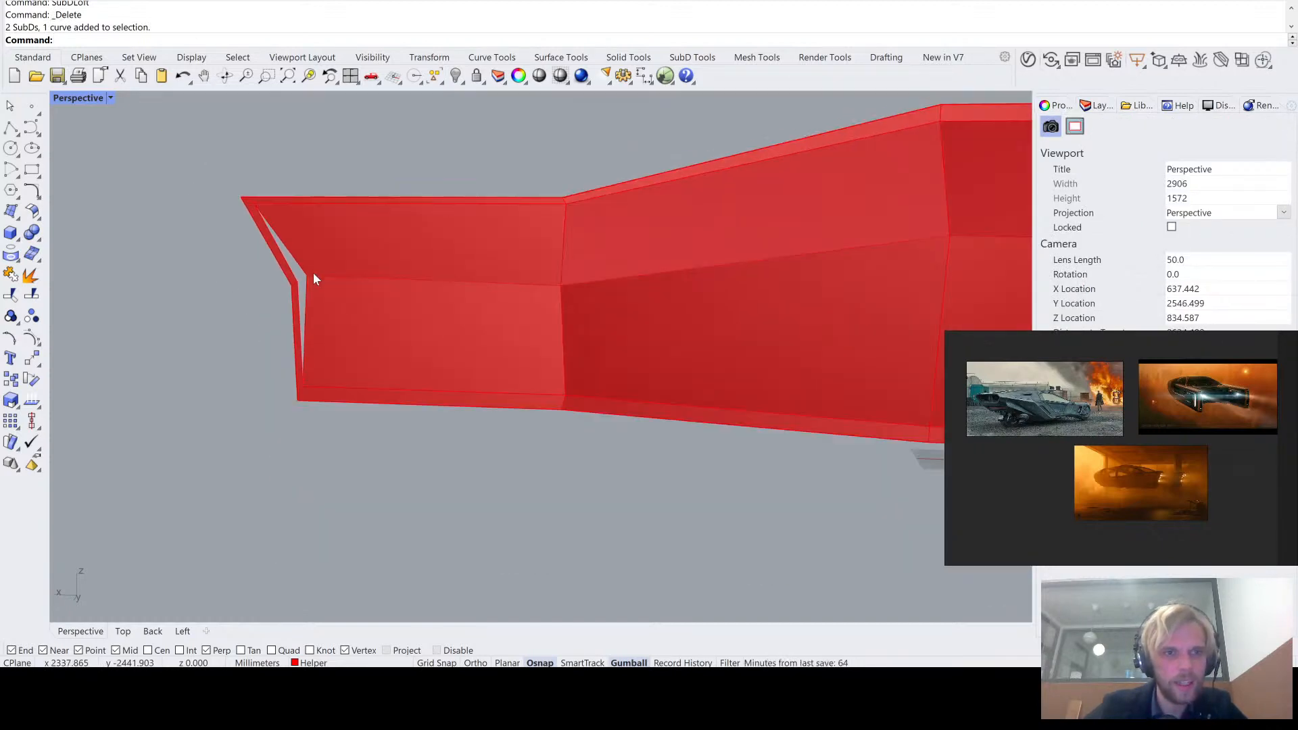
right_drag(454, 279, 287, 316)
click(291, 311)
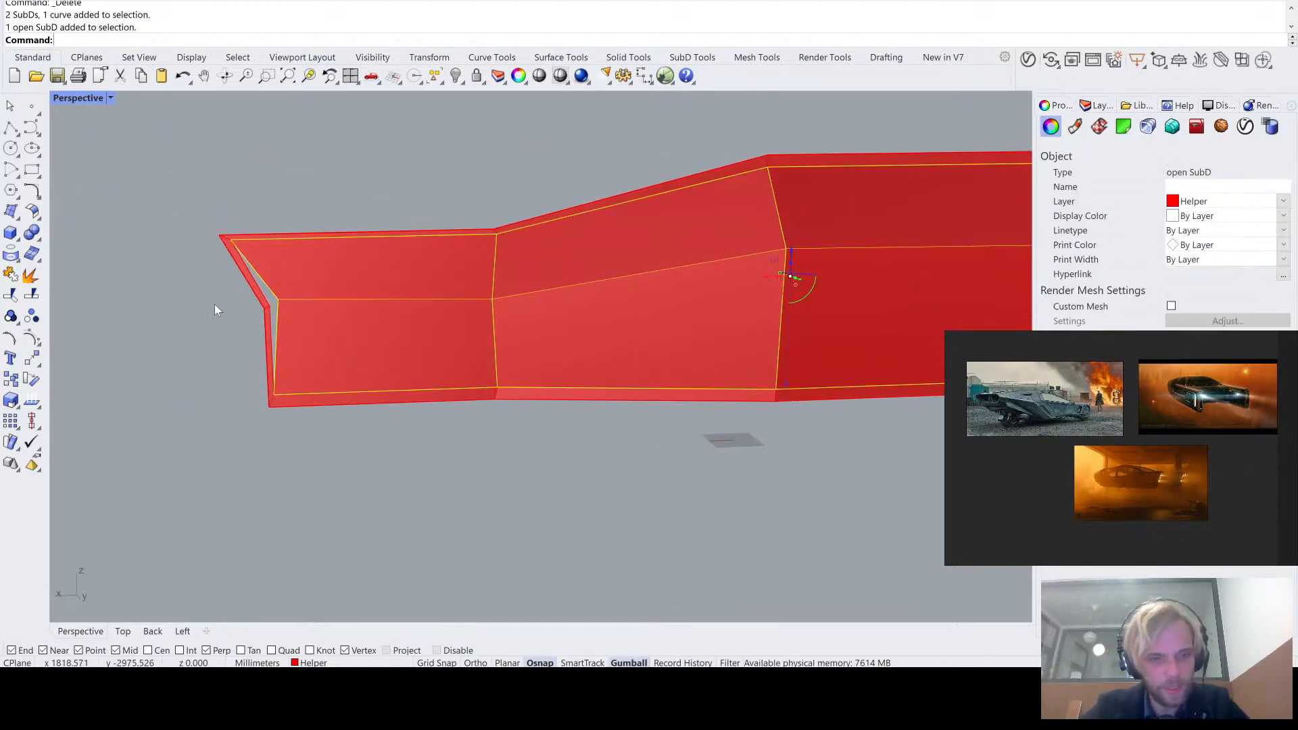
click(256, 212)
key(ctrl+a)
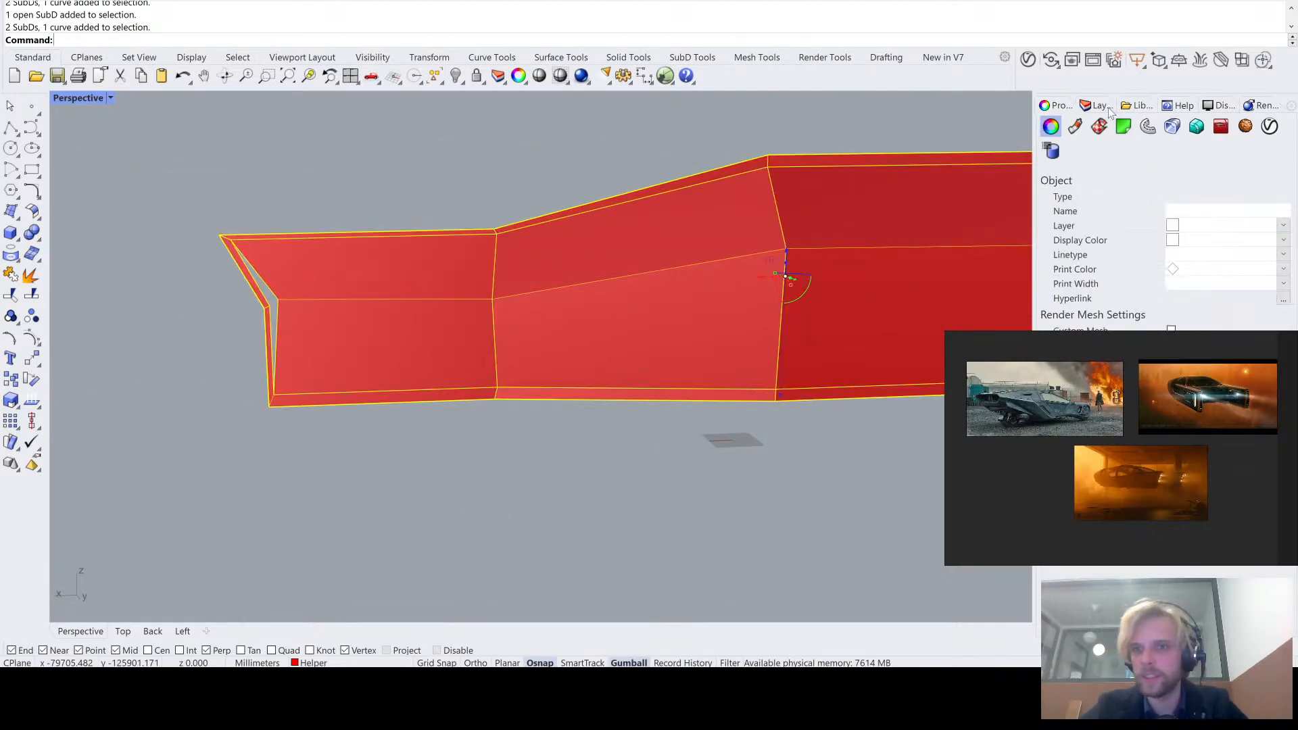
click(1096, 105)
click(1113, 165)
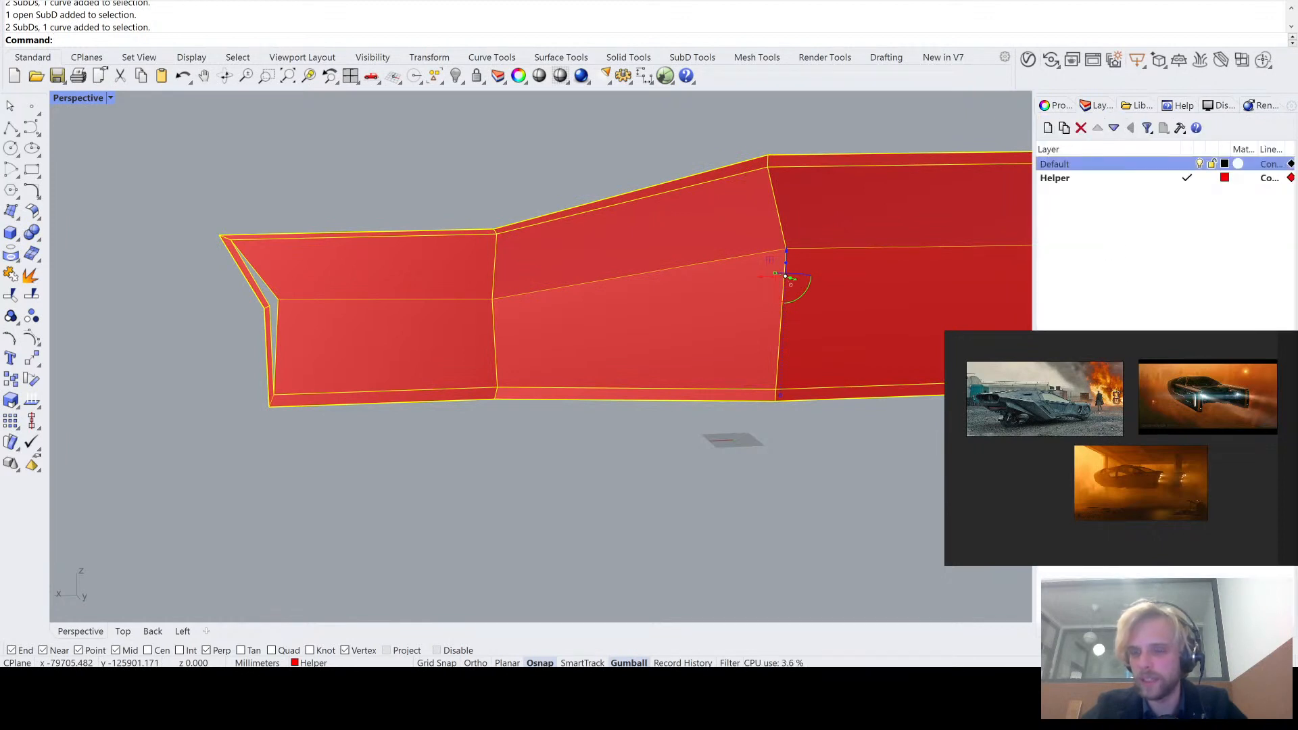
click(1180, 341)
click(753, 450)
- Move the lofted panel's middle vertex at the notched end onto the border strip's inner corner
scroll(276, 297, up, 10)
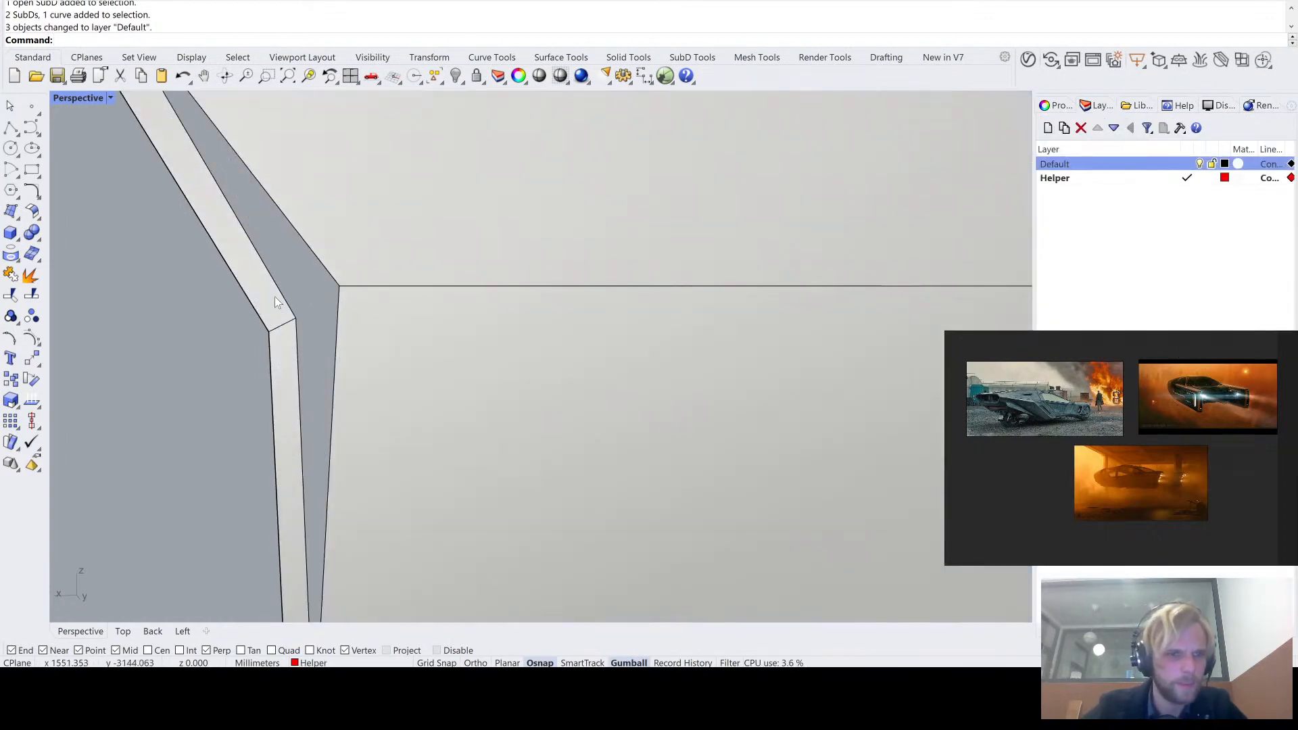
ctrl+shift+click(340, 287)
drag(341, 290, 297, 321)
- Try to move the lofted panel's middle vertex at the tapered end onto the border strip's inner corner
scroll(203, 309, down, 10)
scroll(656, 290, up, 8)
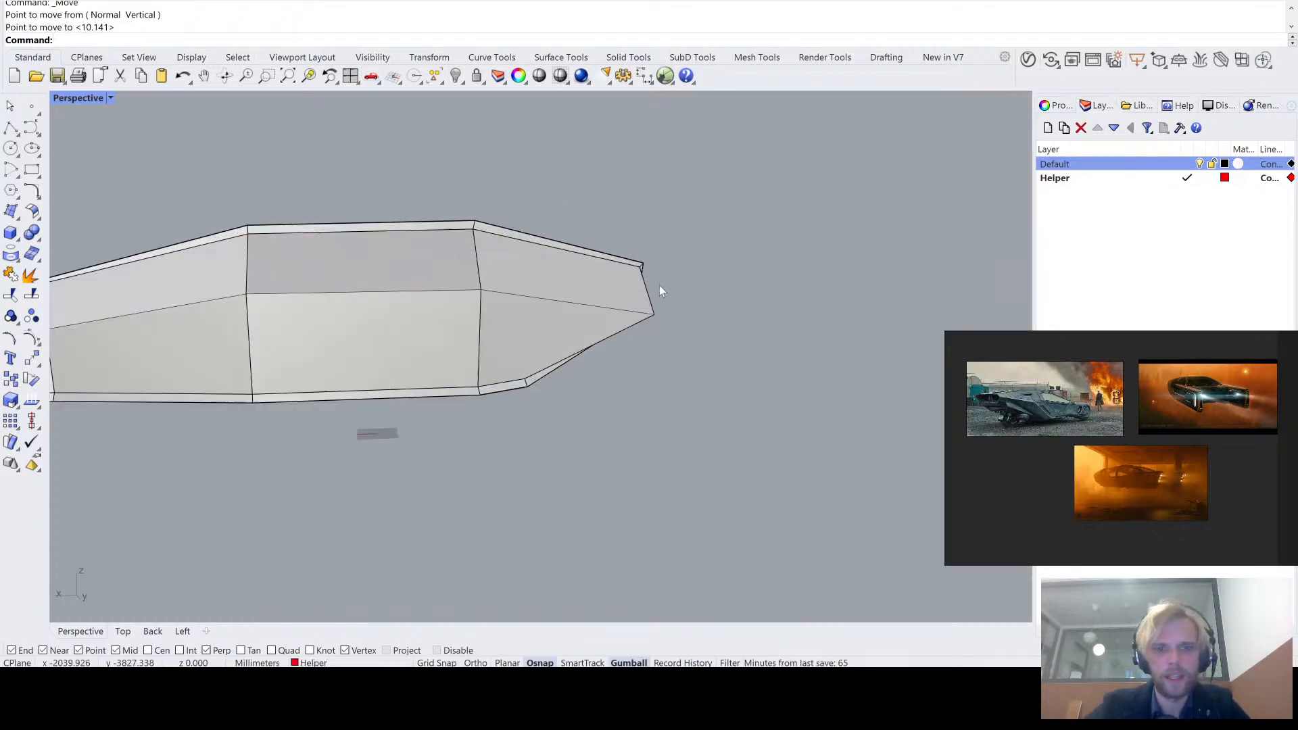
ctrl+shift+click(545, 280)
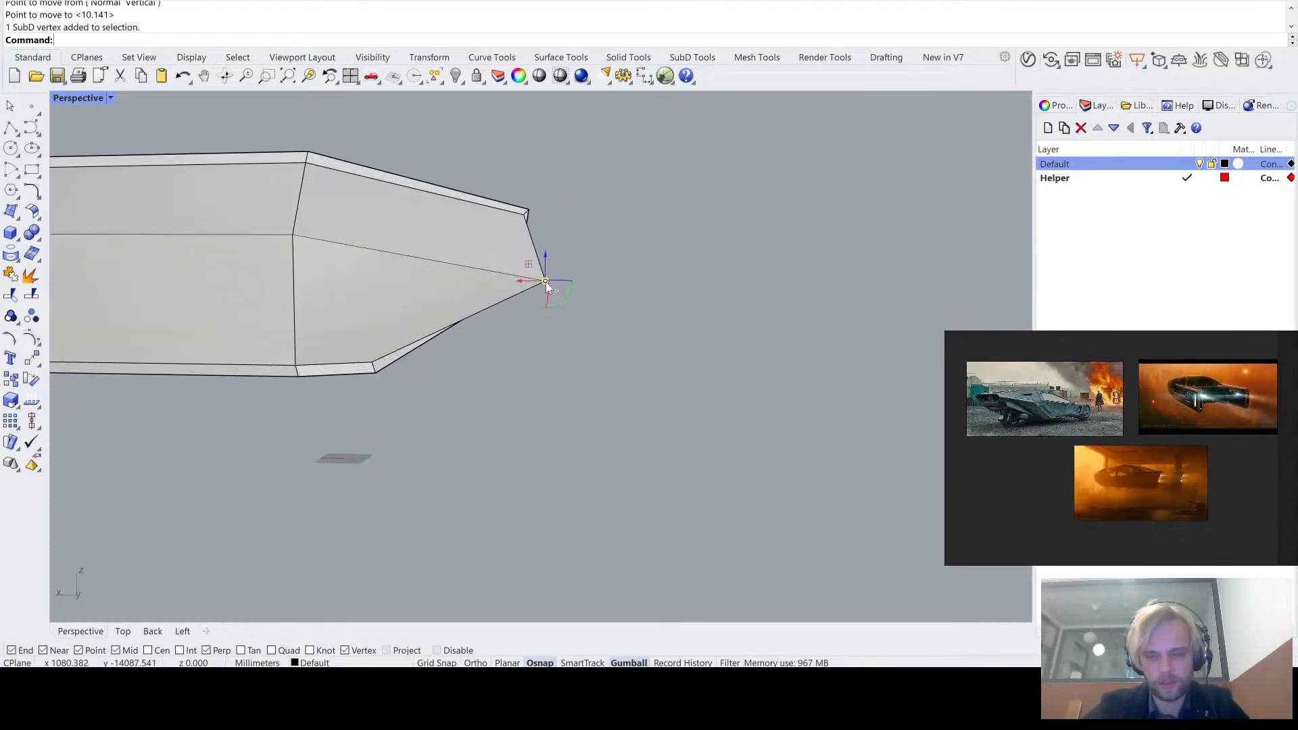
text(m)
key(Return)
click(546, 281)
scroll(483, 274, up, 3)
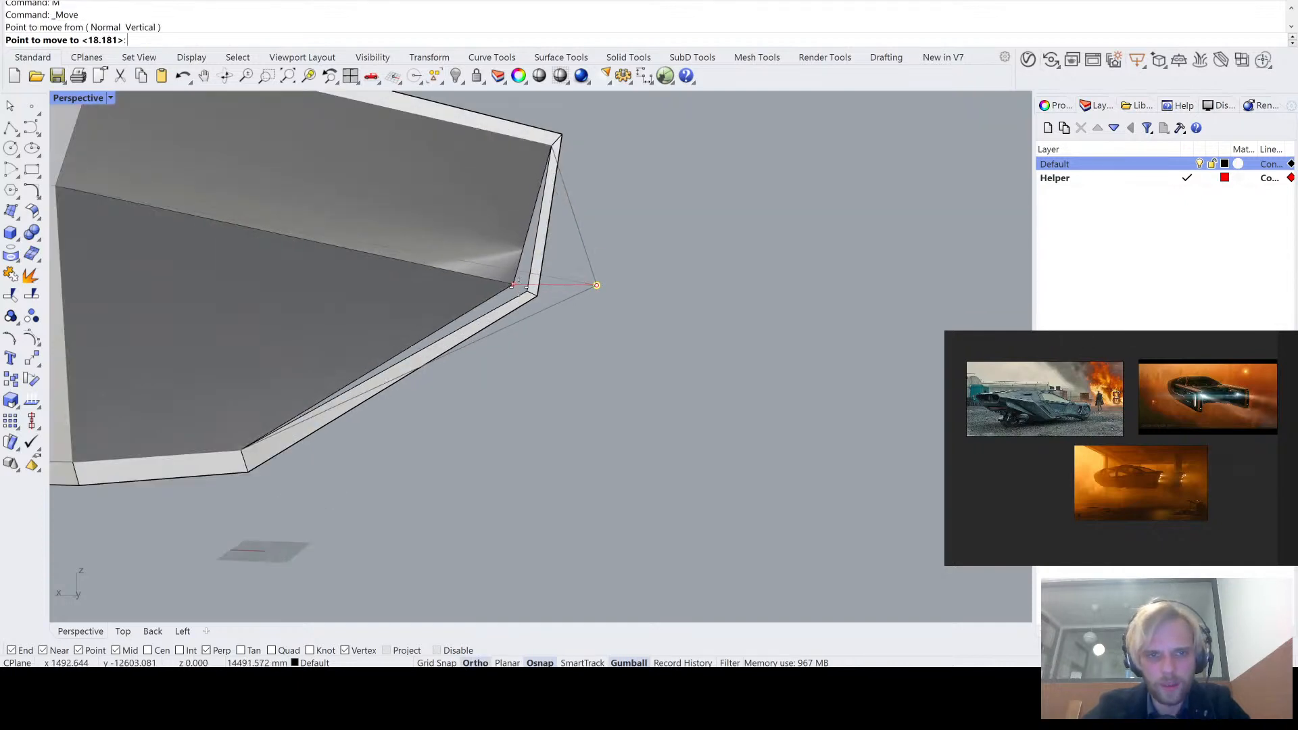
scroll(433, 277, up, 5)
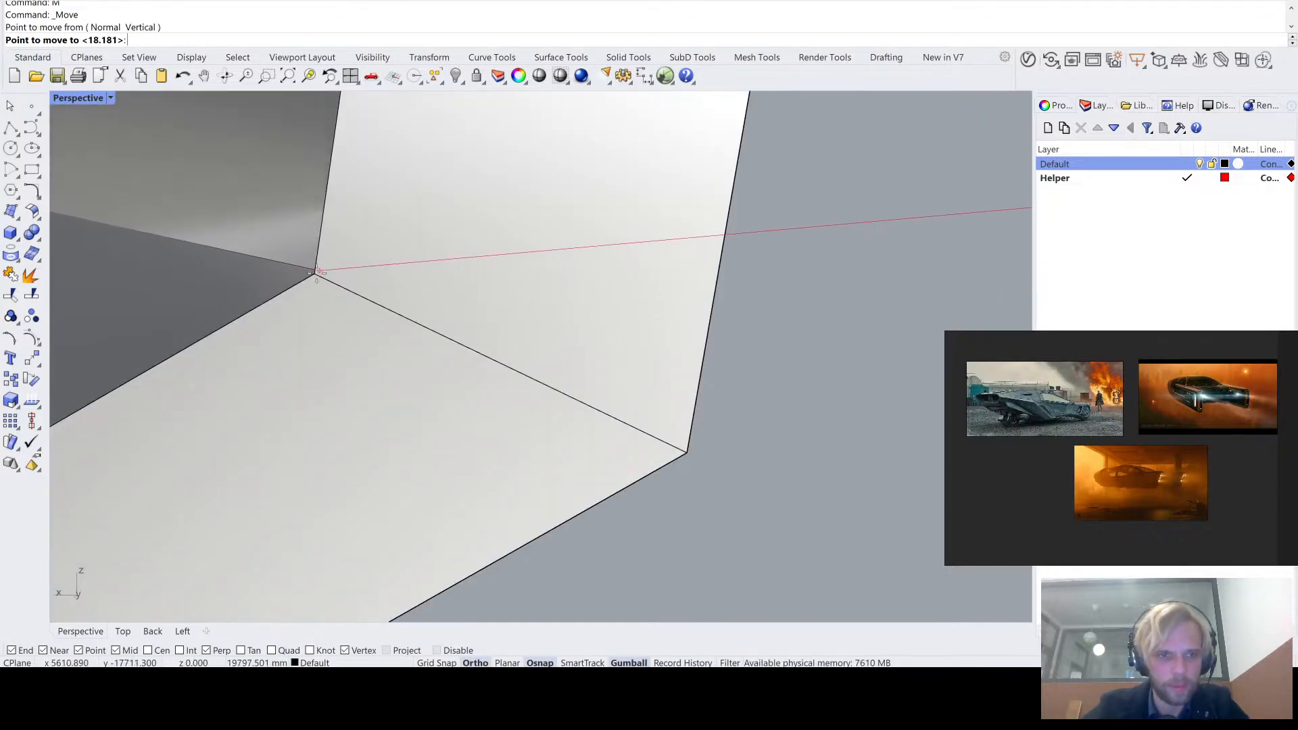
scroll(318, 273, down, 5)
click(346, 269)
right_drag(410, 270, 275, 266)
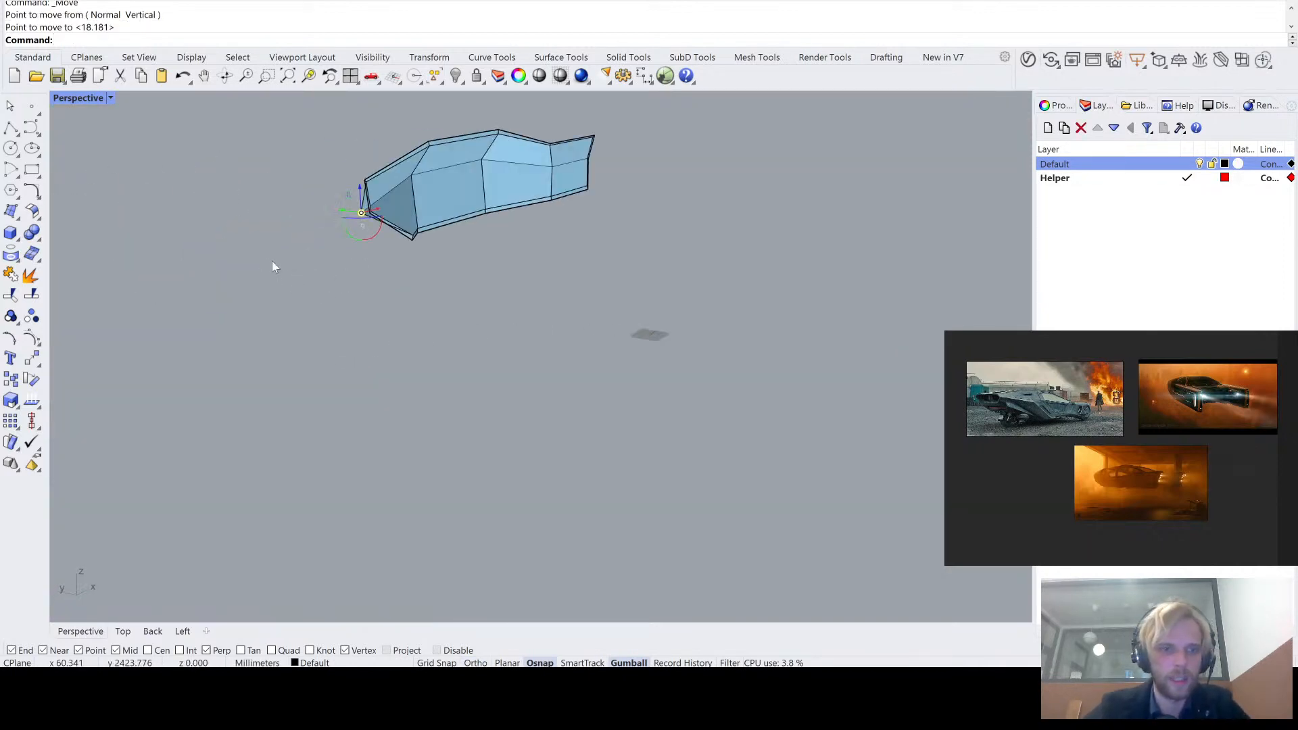
- Snap the selected middle vertex at the tapered end onto the inner corner of the border strip and deselect it
scroll(375, 186, up, 7)
text(m)
key(Return)
click(336, 252)
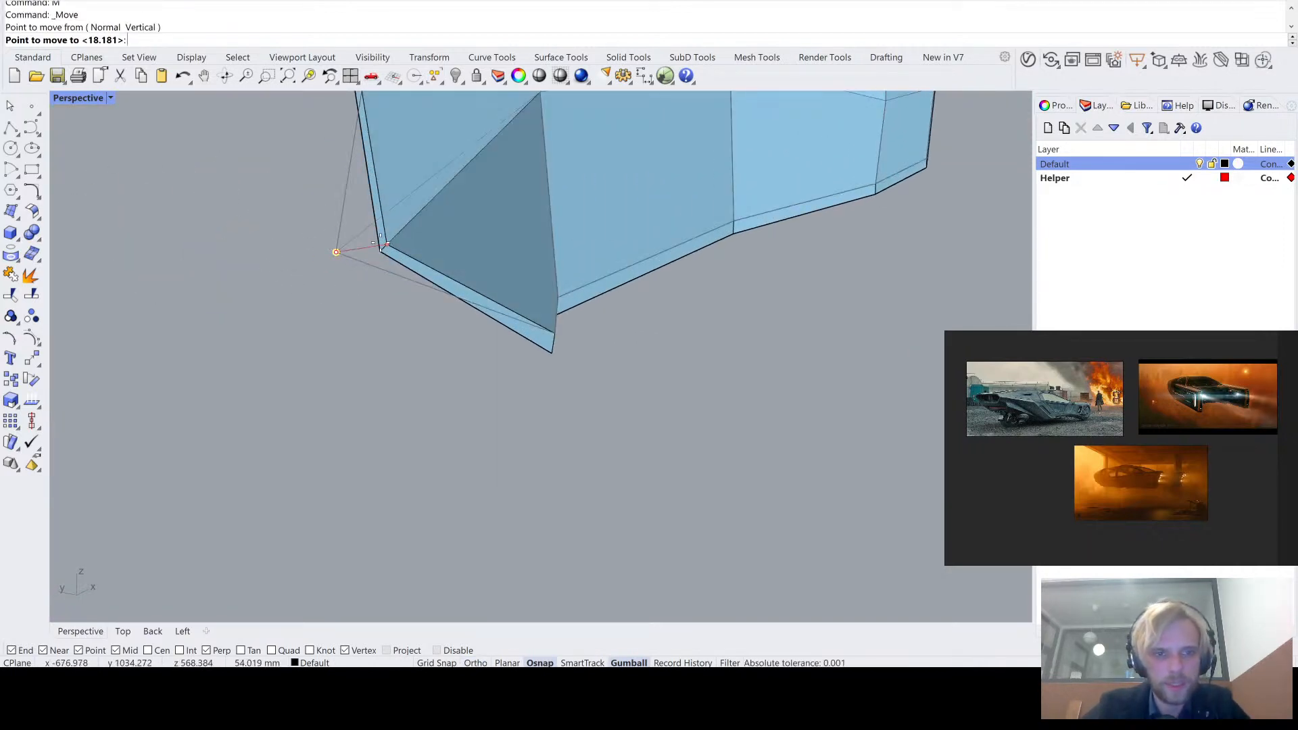
click(386, 245)
click(295, 302)
- Join the lofted panel and the border strip into one SubD with smooth joined edges
scroll(297, 304, down, 7)
right_drag(325, 299, 484, 291)
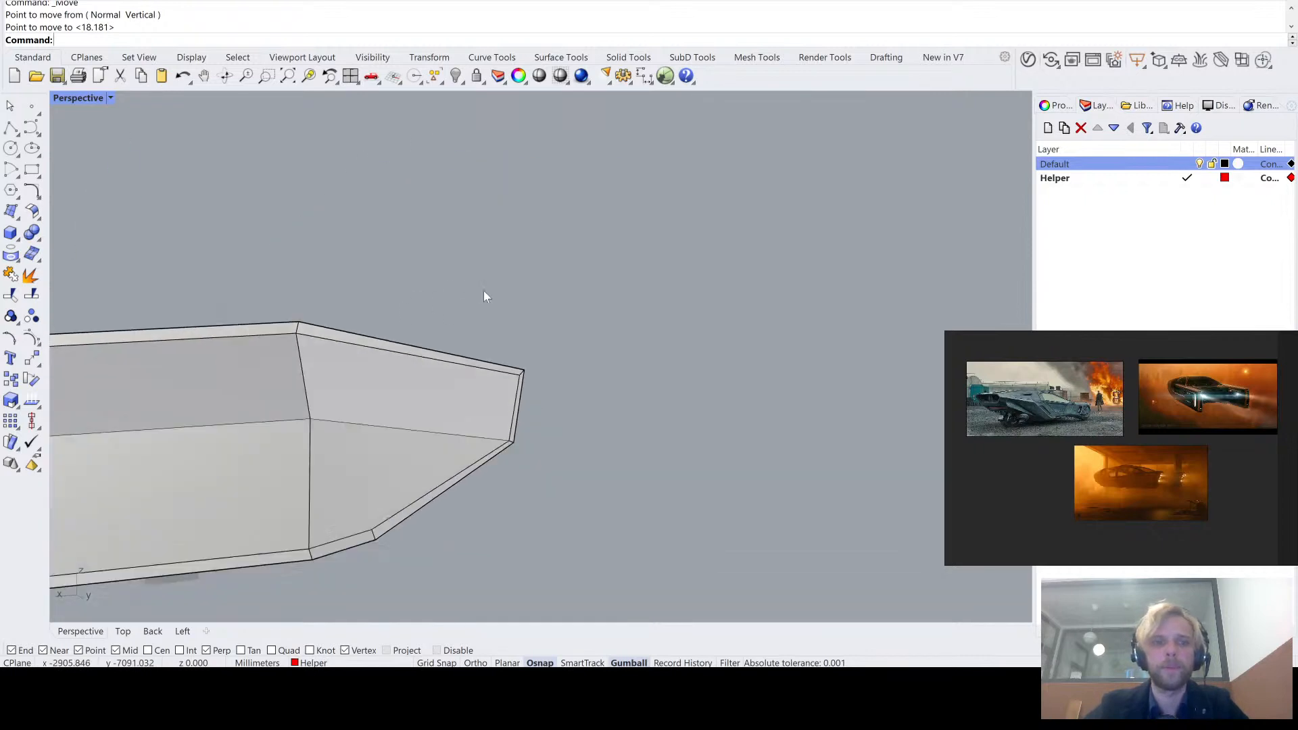
scroll(497, 290, down, 7)
shift+right_drag(555, 386, 687, 372)
drag(686, 379, 429, 277)
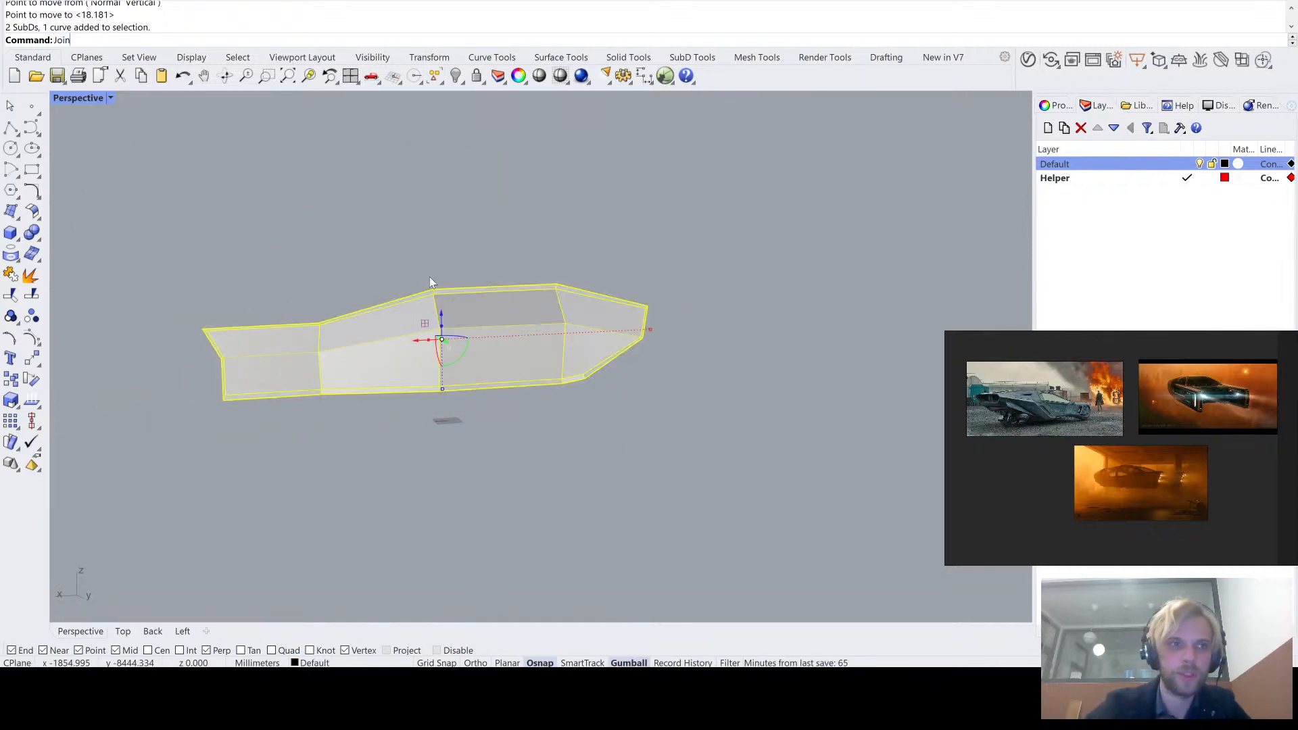
key(Return)
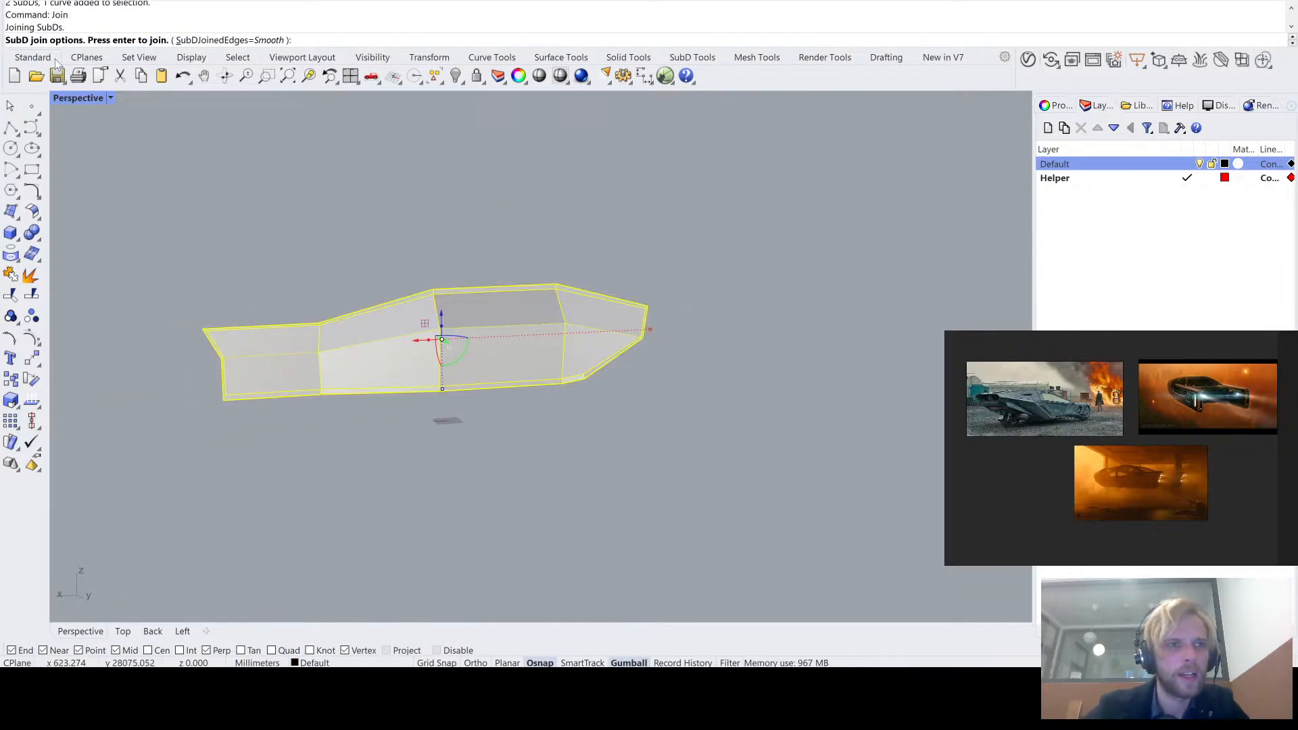
key(Return)
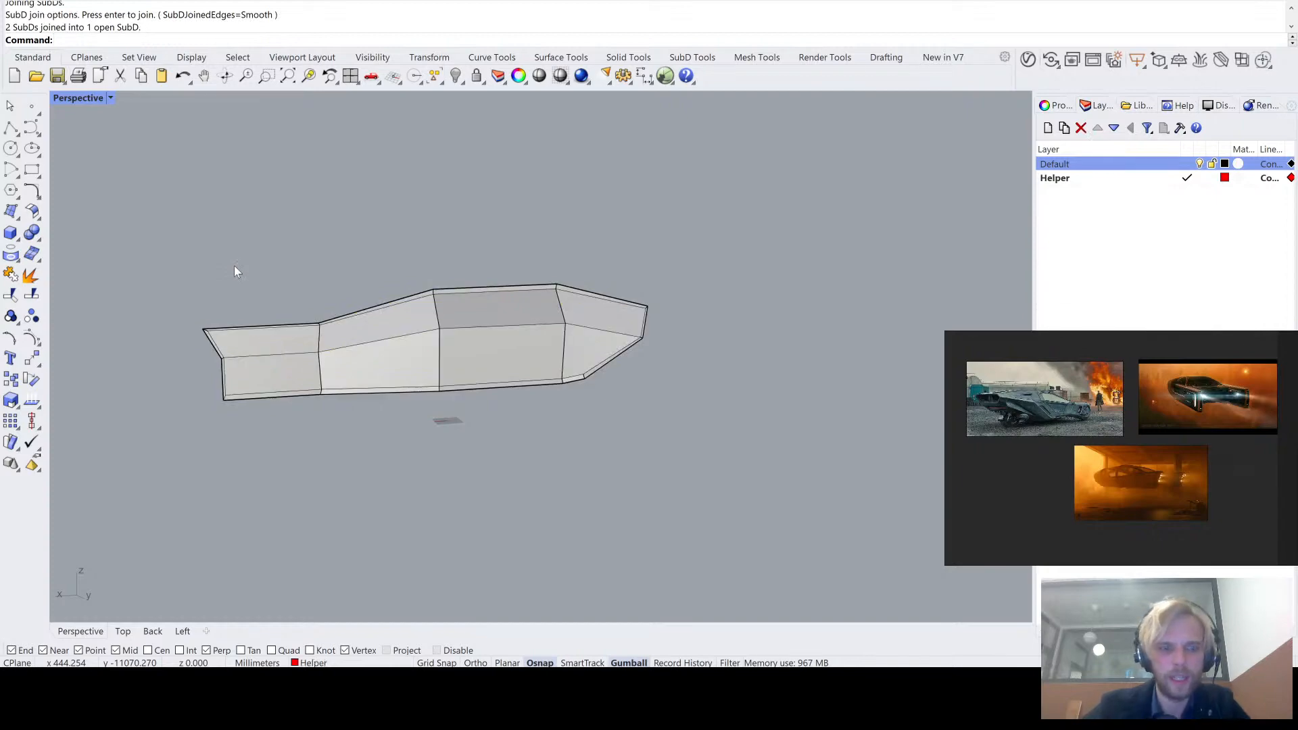
- Check the joined panel's shape in smooth SubD display, then return to flat display
key(Tab)
scroll(259, 276, up, 5)
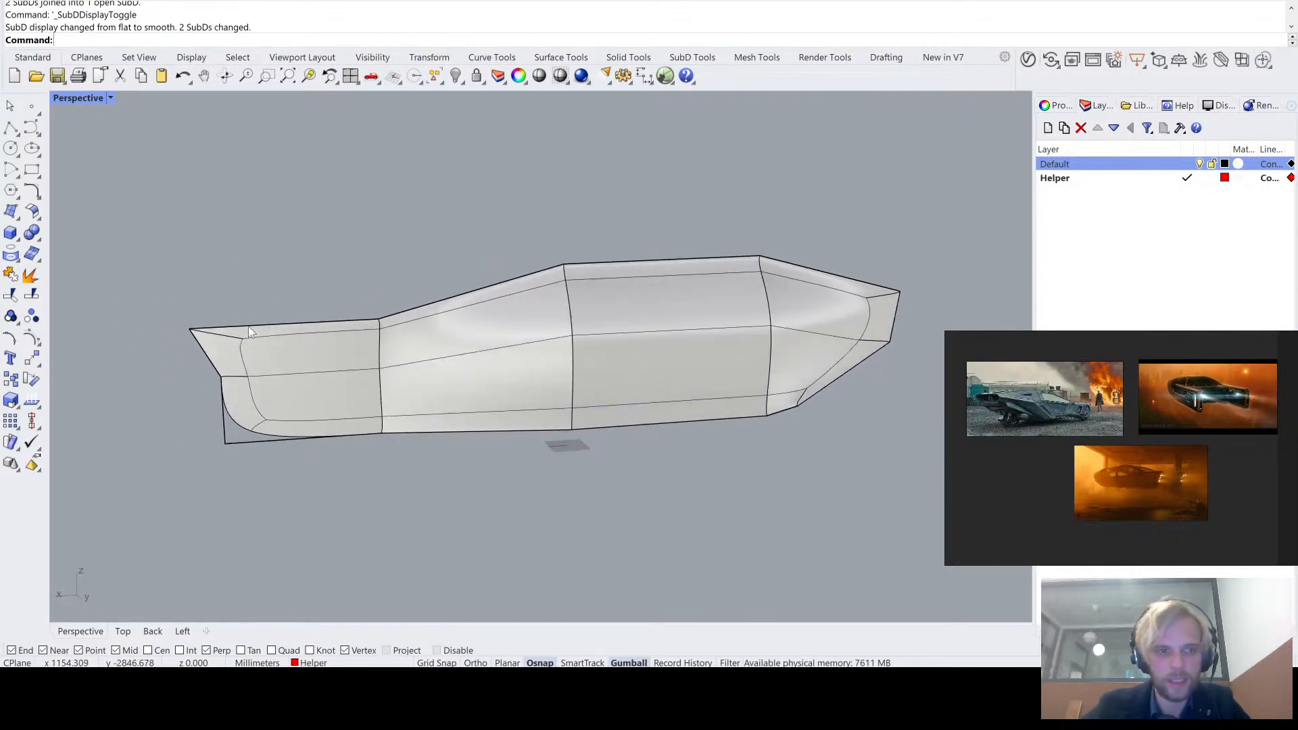
scroll(230, 352, up, 5)
scroll(386, 460, down, 3)
scroll(392, 446, up, 4)
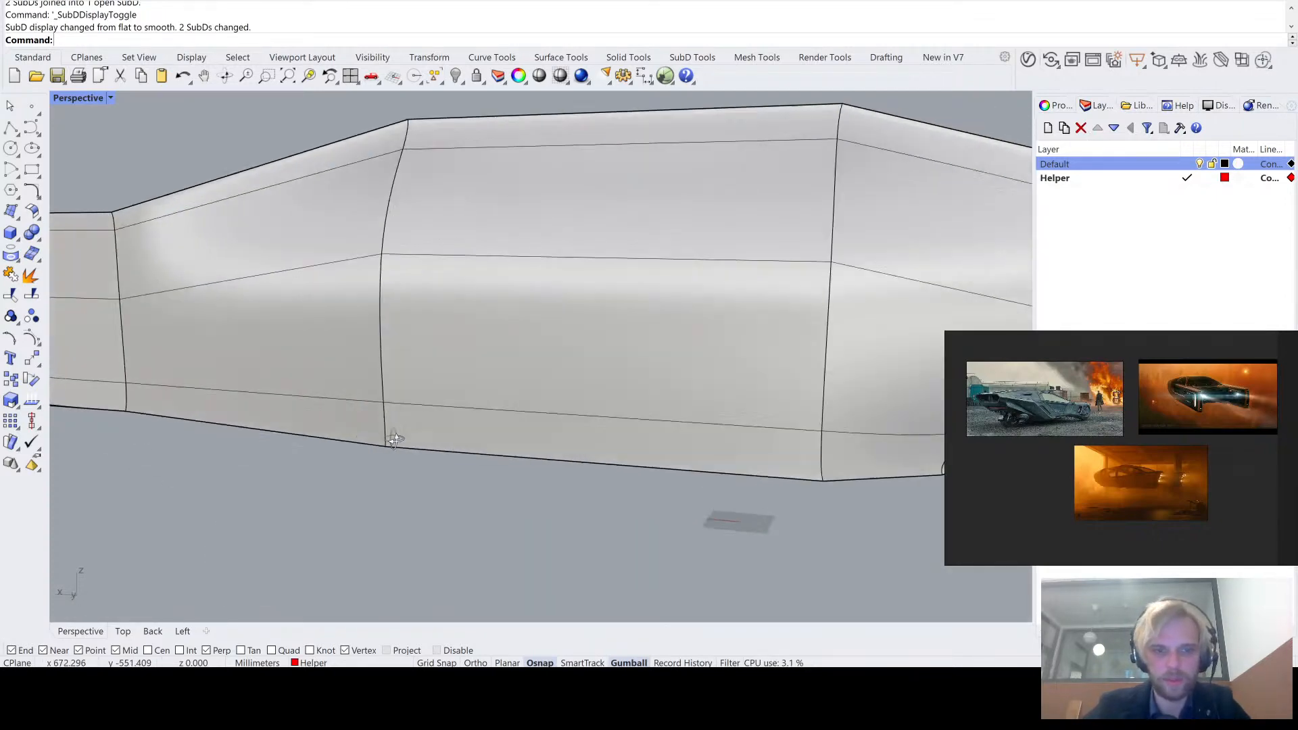
scroll(394, 439, down, 8)
key(Tab)
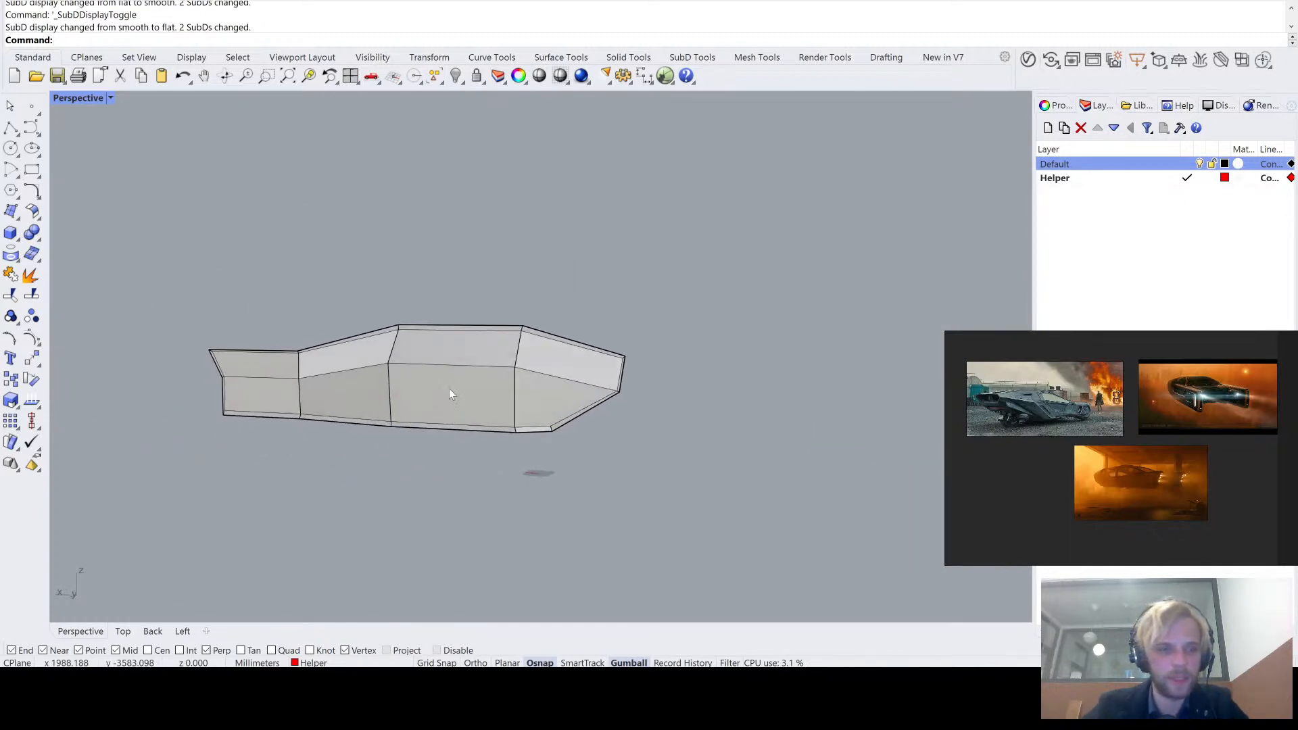
- Delete the leftover closed outline curve that runs along the joined panel's outer edge
right_drag(452, 394, 351, 277)
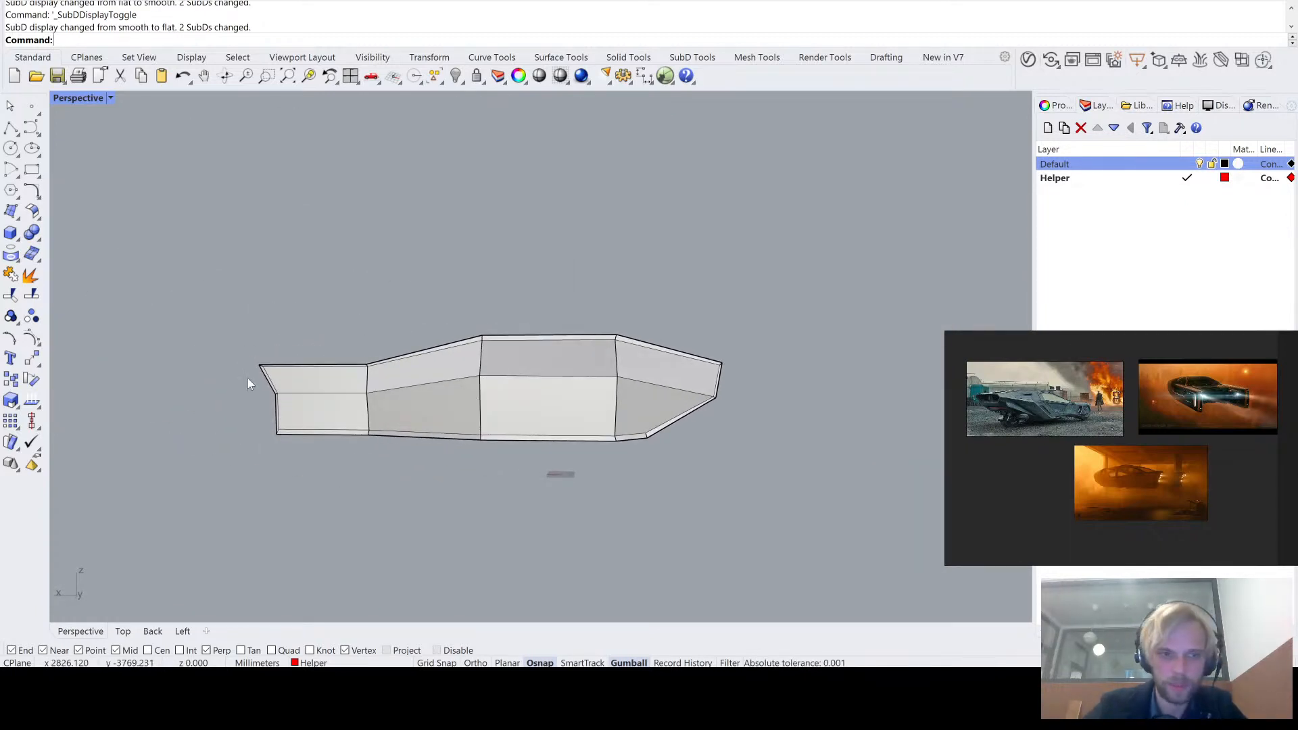
click(266, 381)
key(Delete)
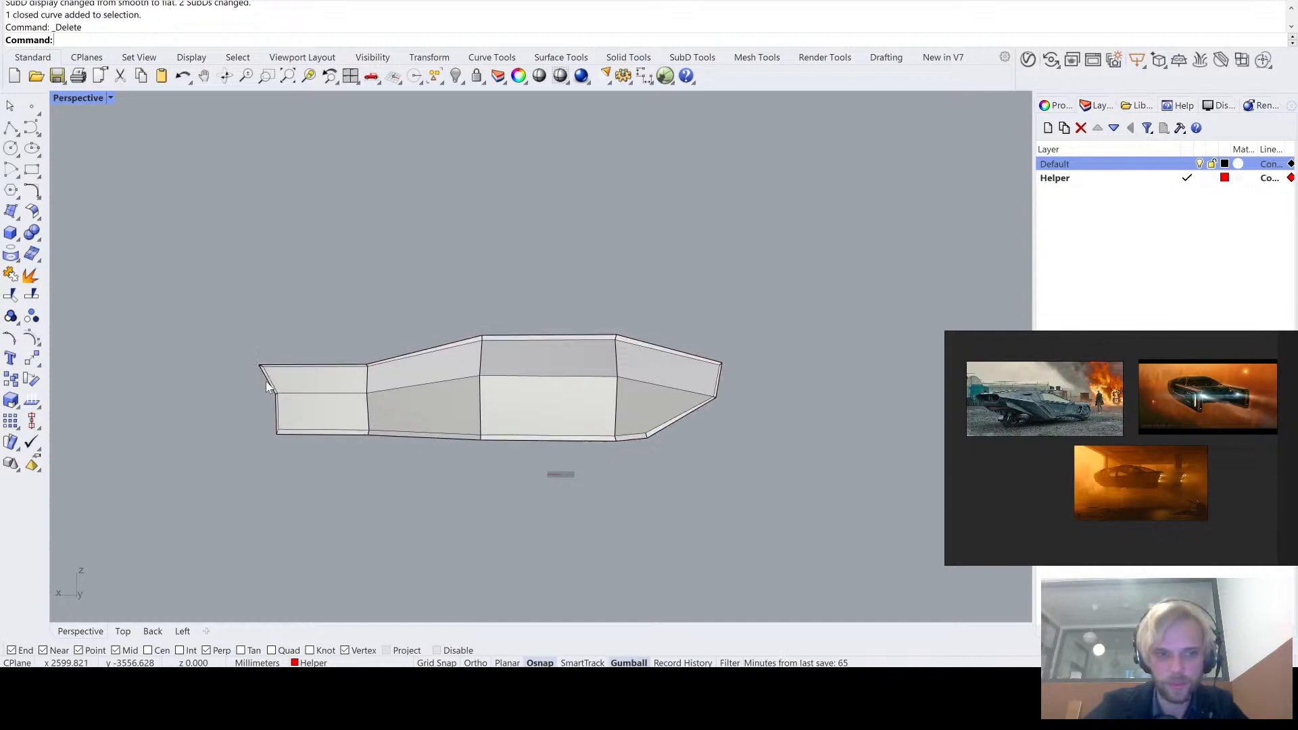
click(266, 382)
scroll(271, 382, up, 5)
click(211, 265)
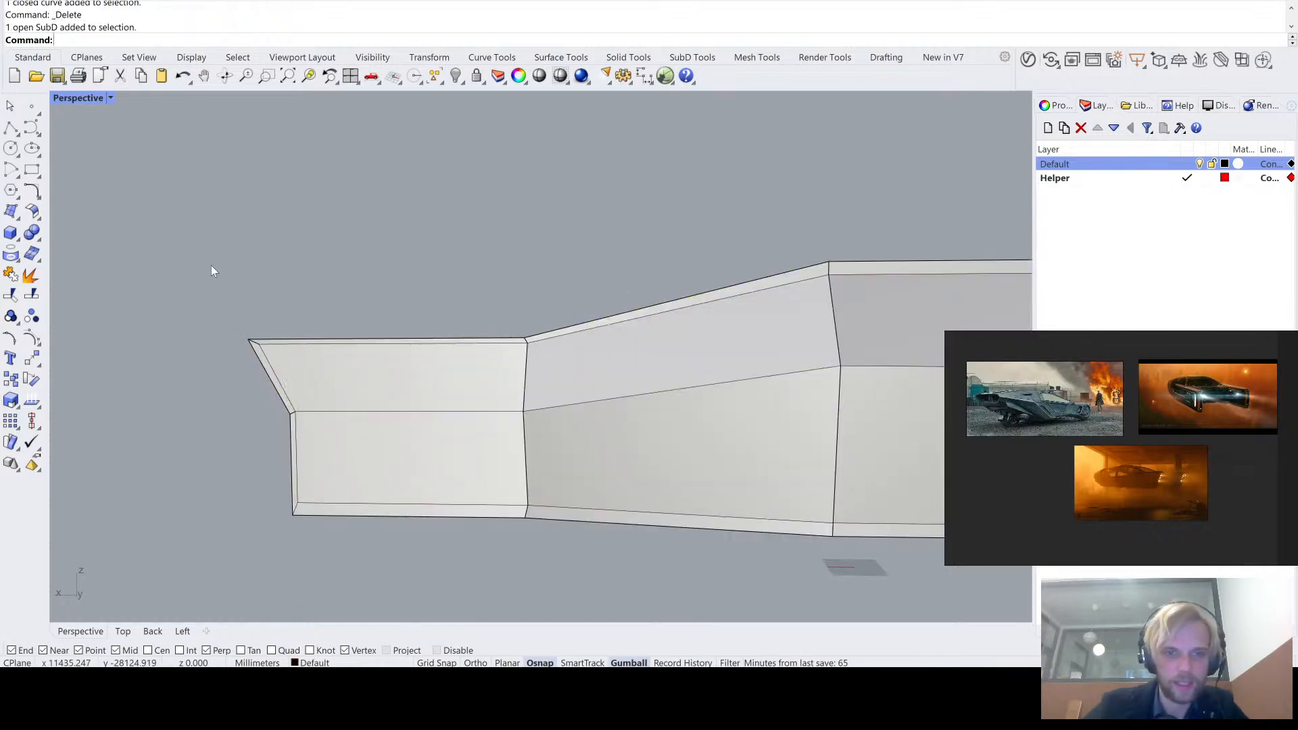
- Show the hidden vehicle body again together with the joined panel
text(Show)
key(Return)
scroll(567, 315, down, 6)
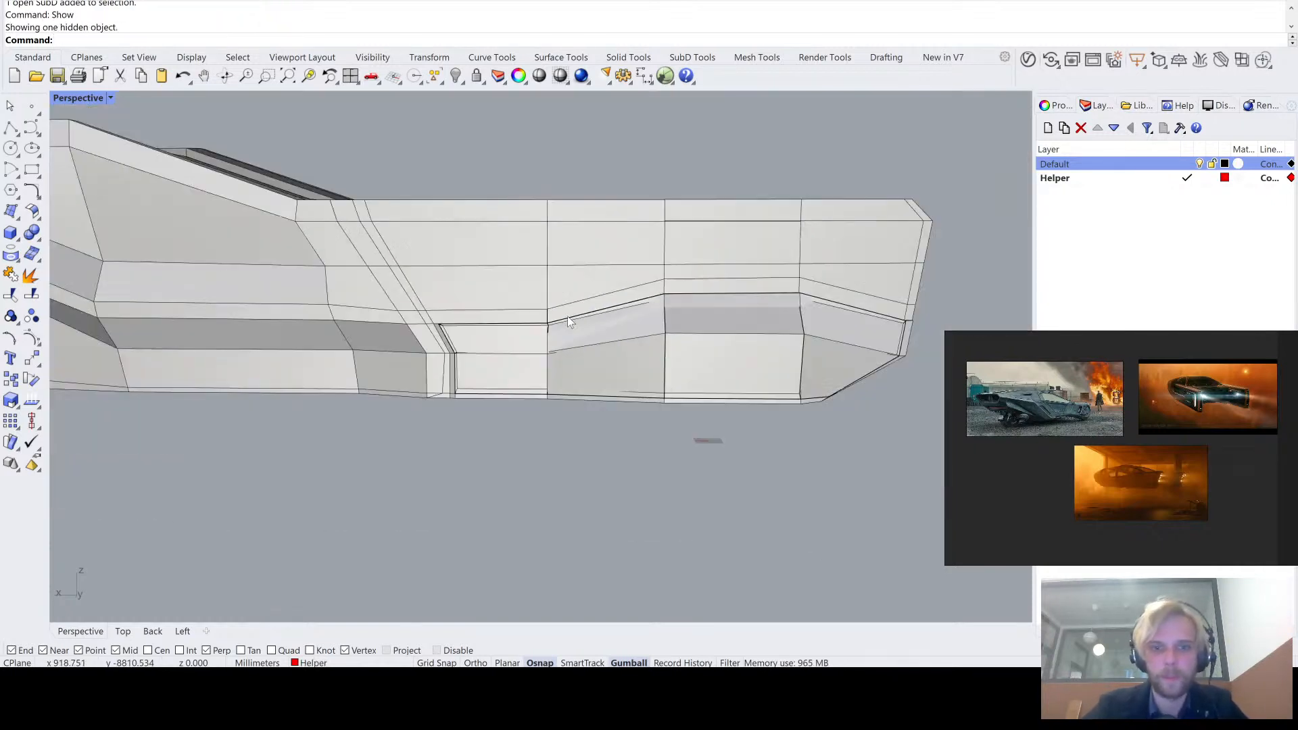
- Move the joined panel sideways, outward and clear of the tail arm, and deselect it
right_drag(566, 315, 508, 404)
click(576, 372)
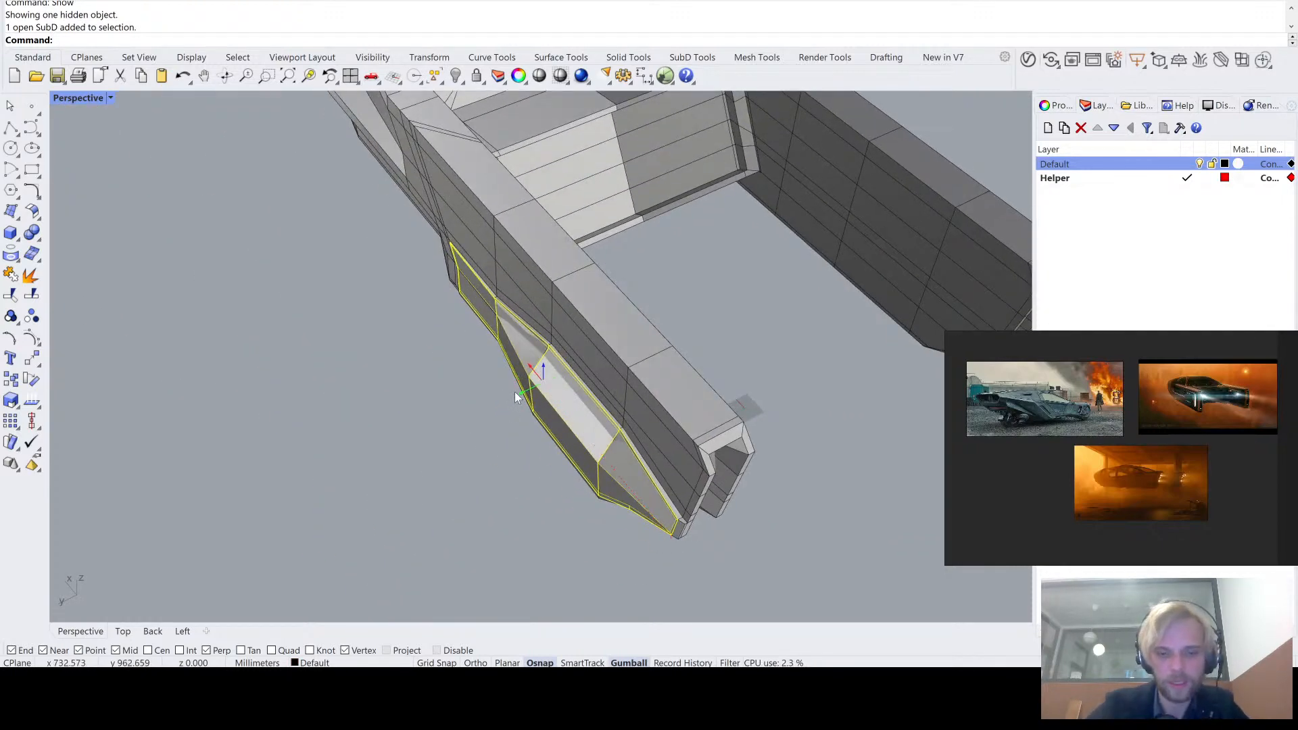
drag(524, 392, 323, 488)
click(469, 380)
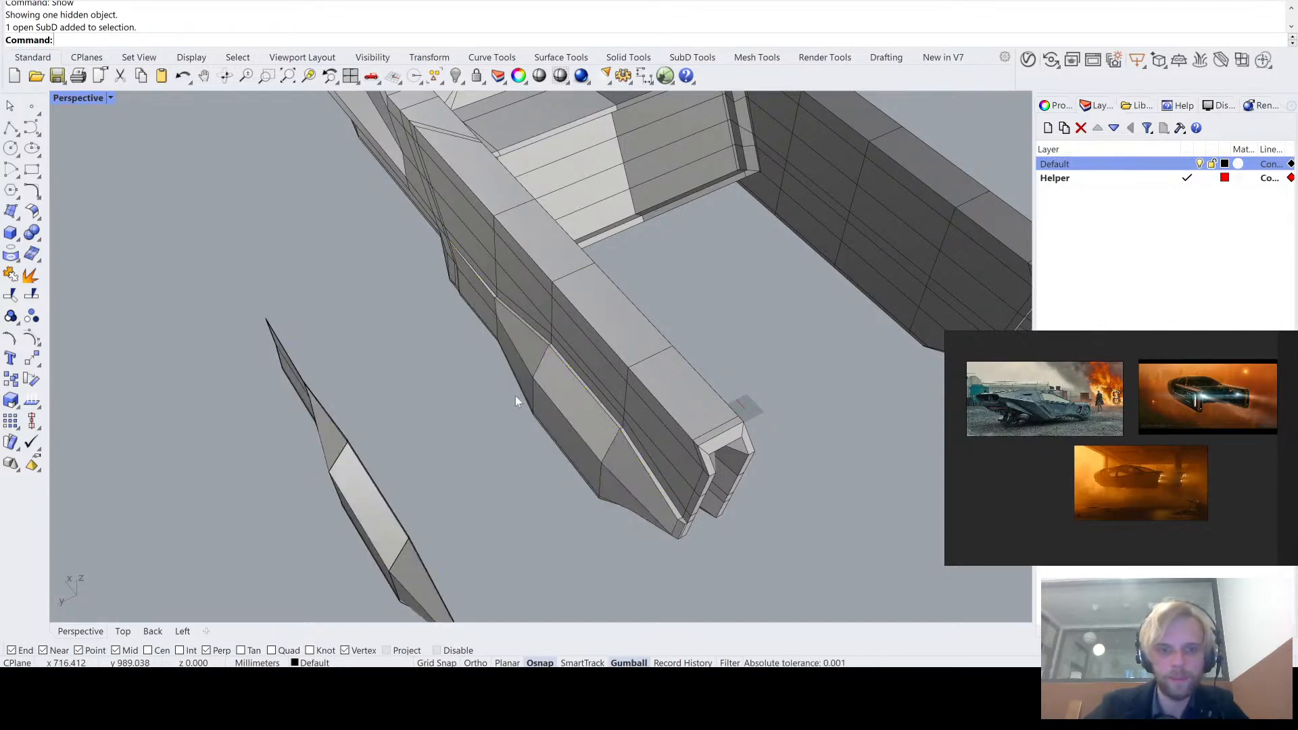
- Delete the eight old faces on the tail arm's outer side where the separate panel belongs
right_drag(515, 395, 487, 259)
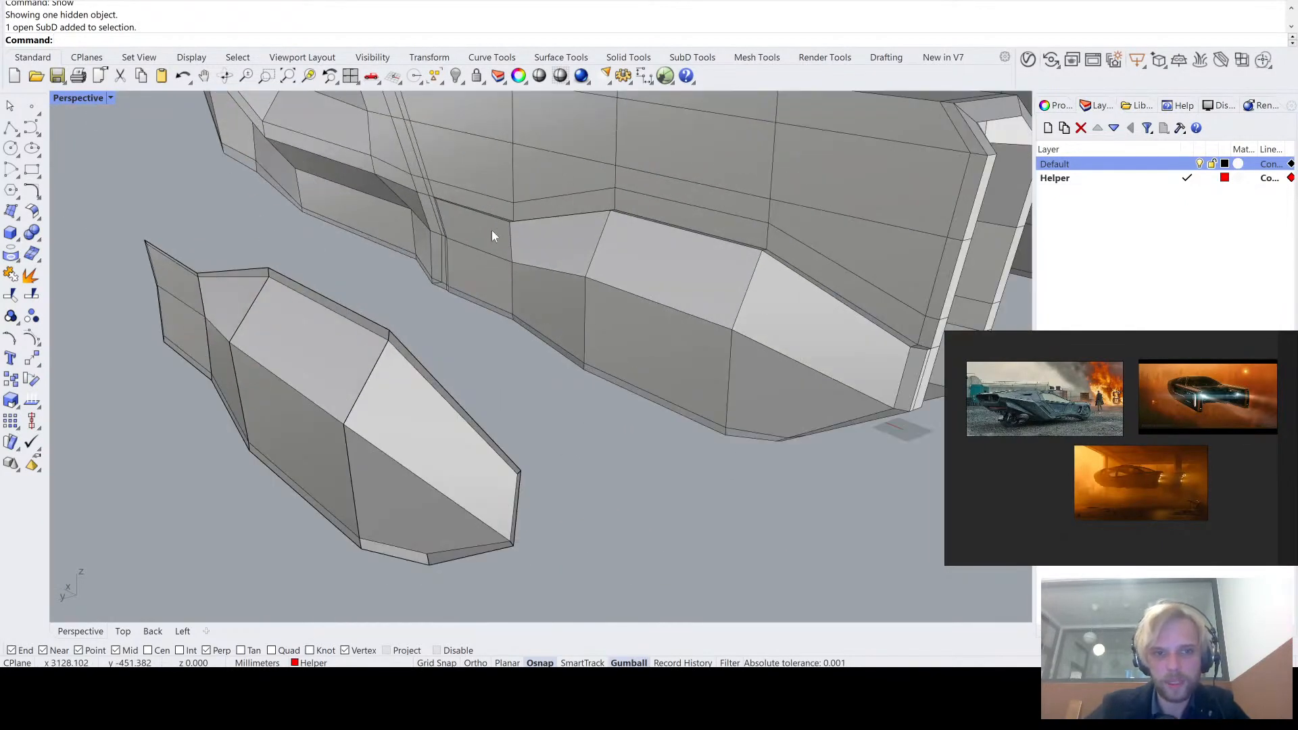
ctrl+shift+click(492, 232)
ctrl+shift+click(495, 271)
ctrl+shift+click(586, 249)
ctrl+shift+click(560, 302)
ctrl+shift+click(639, 334)
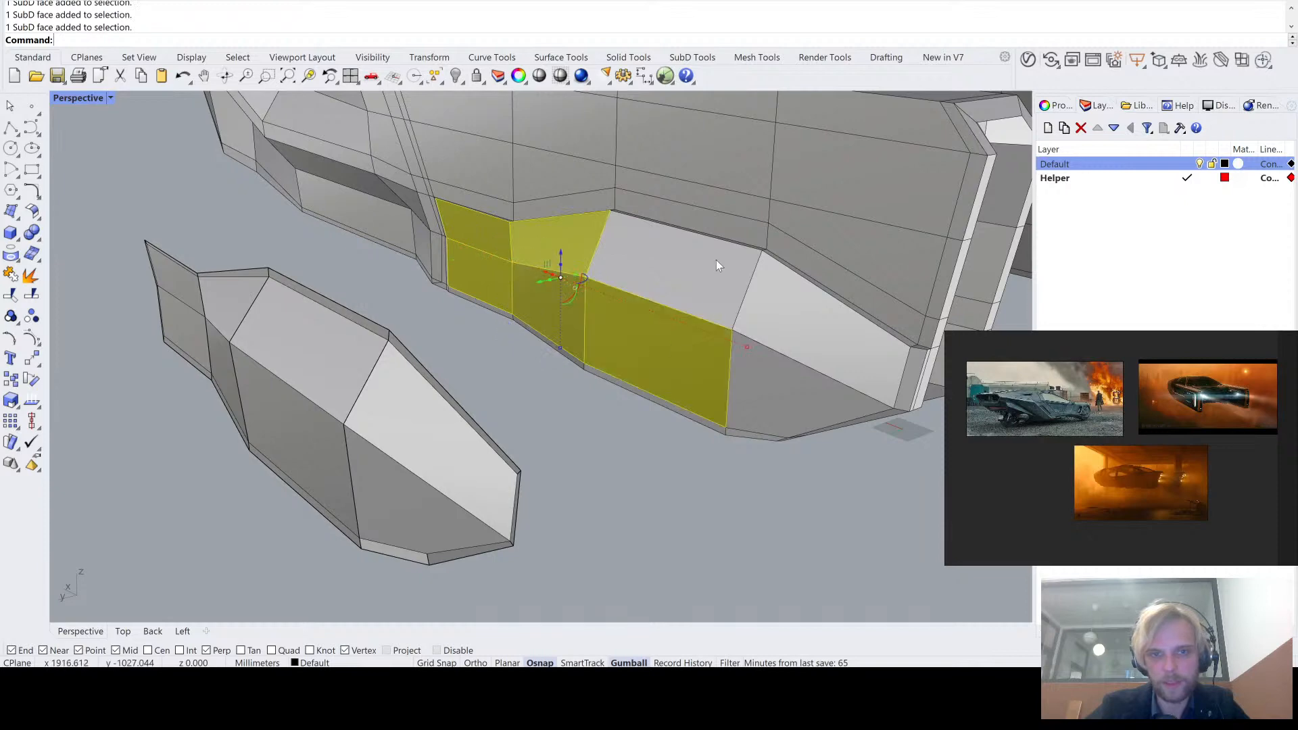
ctrl+shift+click(718, 265)
ctrl+shift+click(815, 335)
ctrl+shift+click(772, 410)
mouse_move(772, 410)
right_down()
mouse_move(774, 397)
mouse_move(781, 413)
right_up()
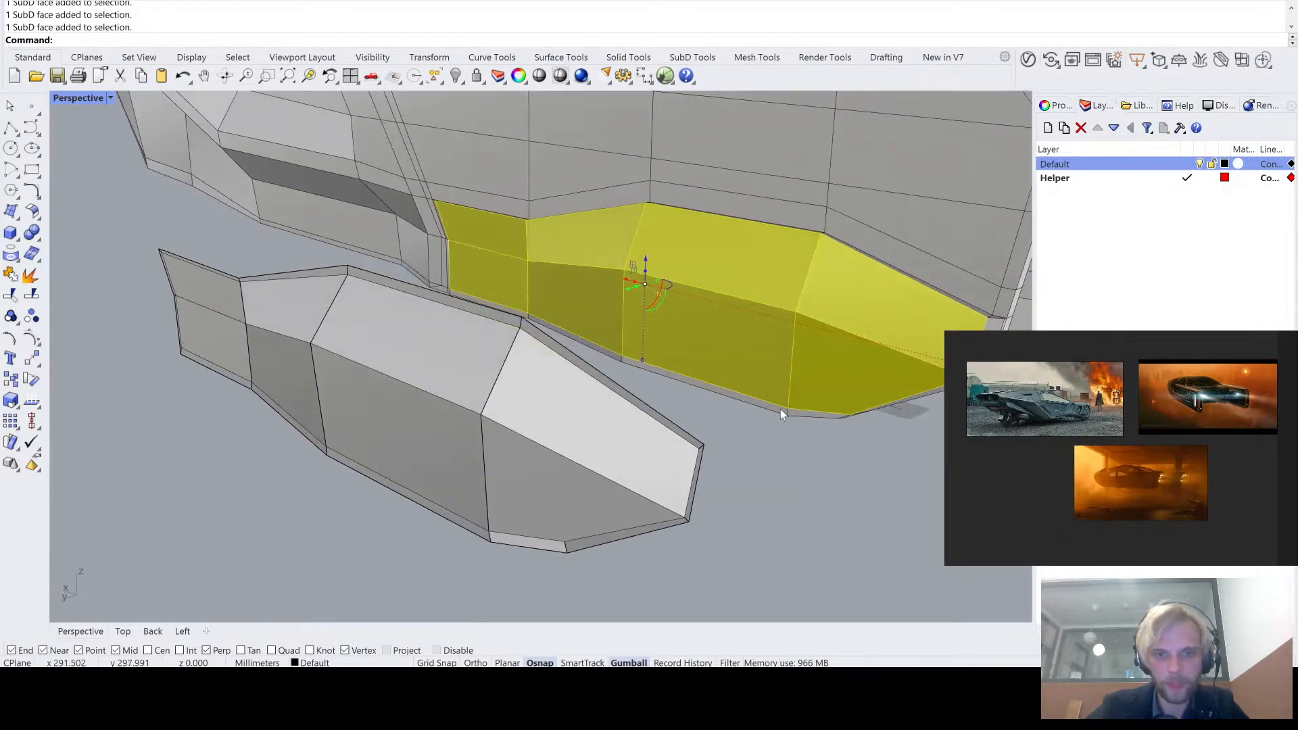
key(Delete)
- Move the separate panel back sideways into the opening in the tail arm and deselect it
click(518, 371)
scroll(518, 371, down, 2)
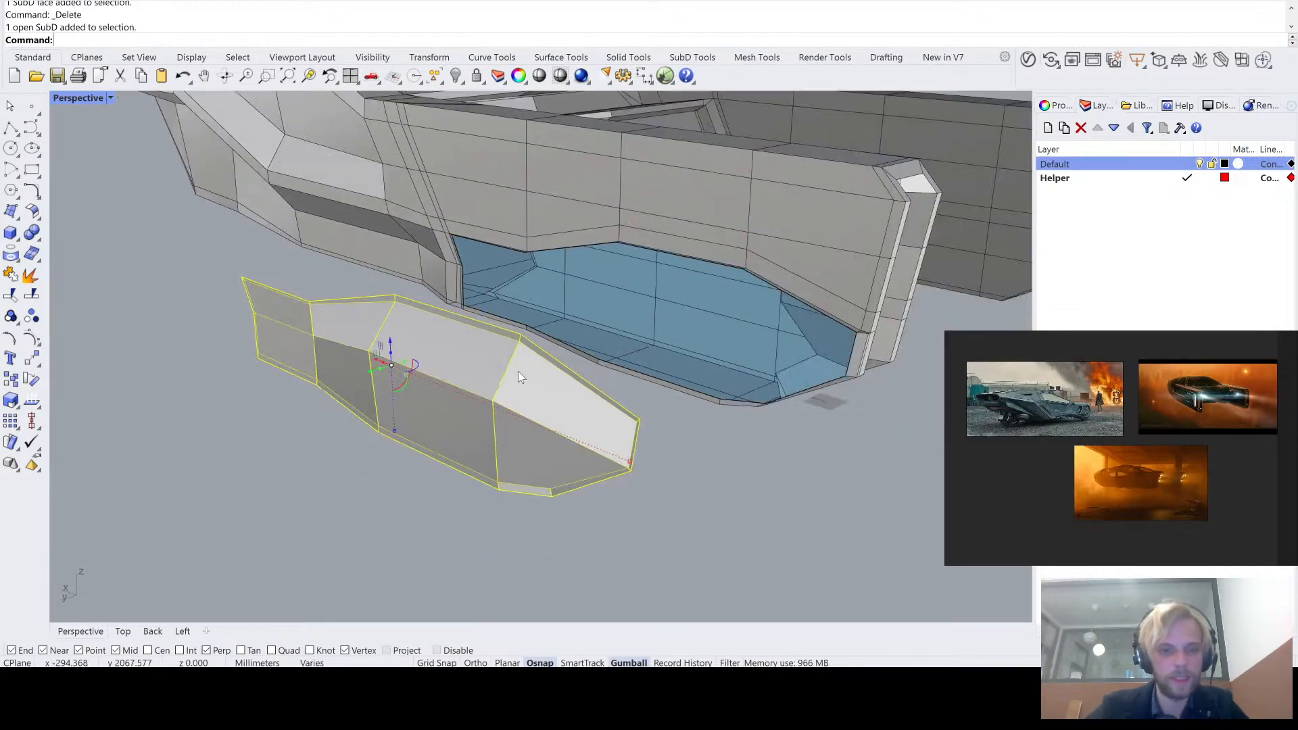
right_drag(518, 371, 340, 466)
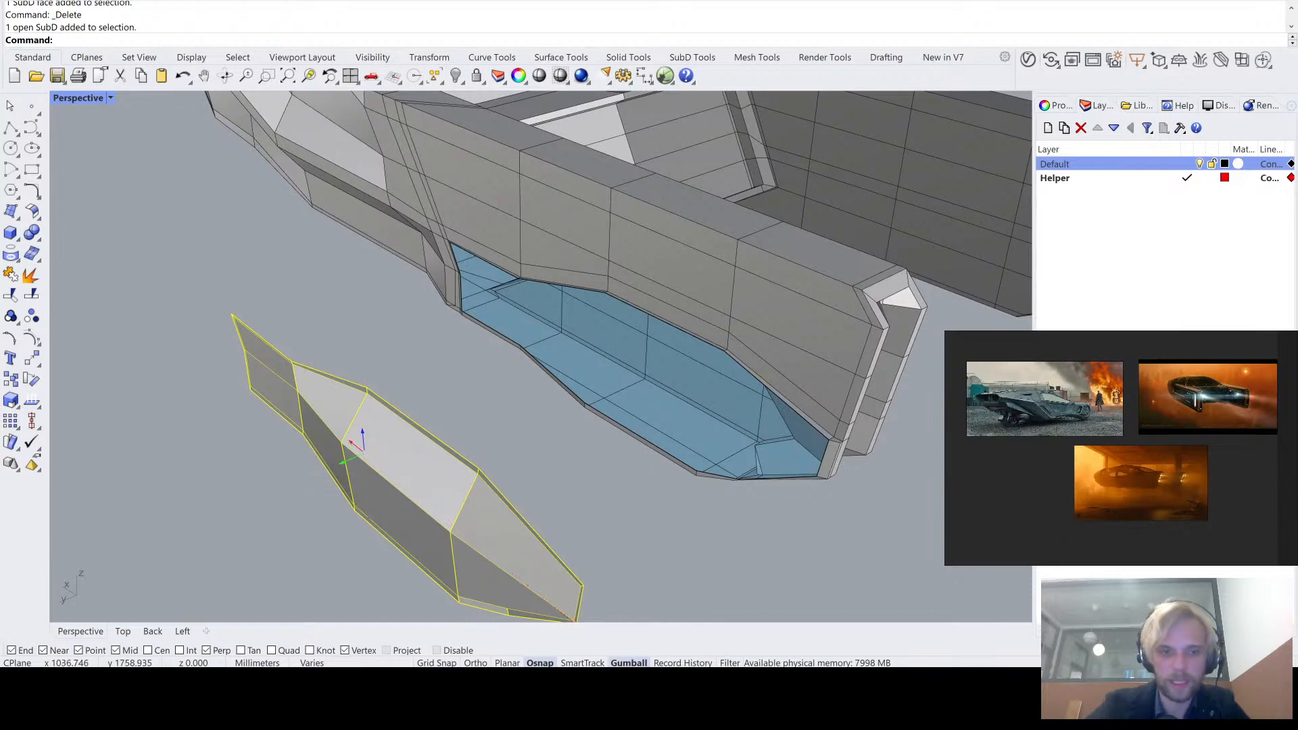
key(Escape)
click(290, 480)
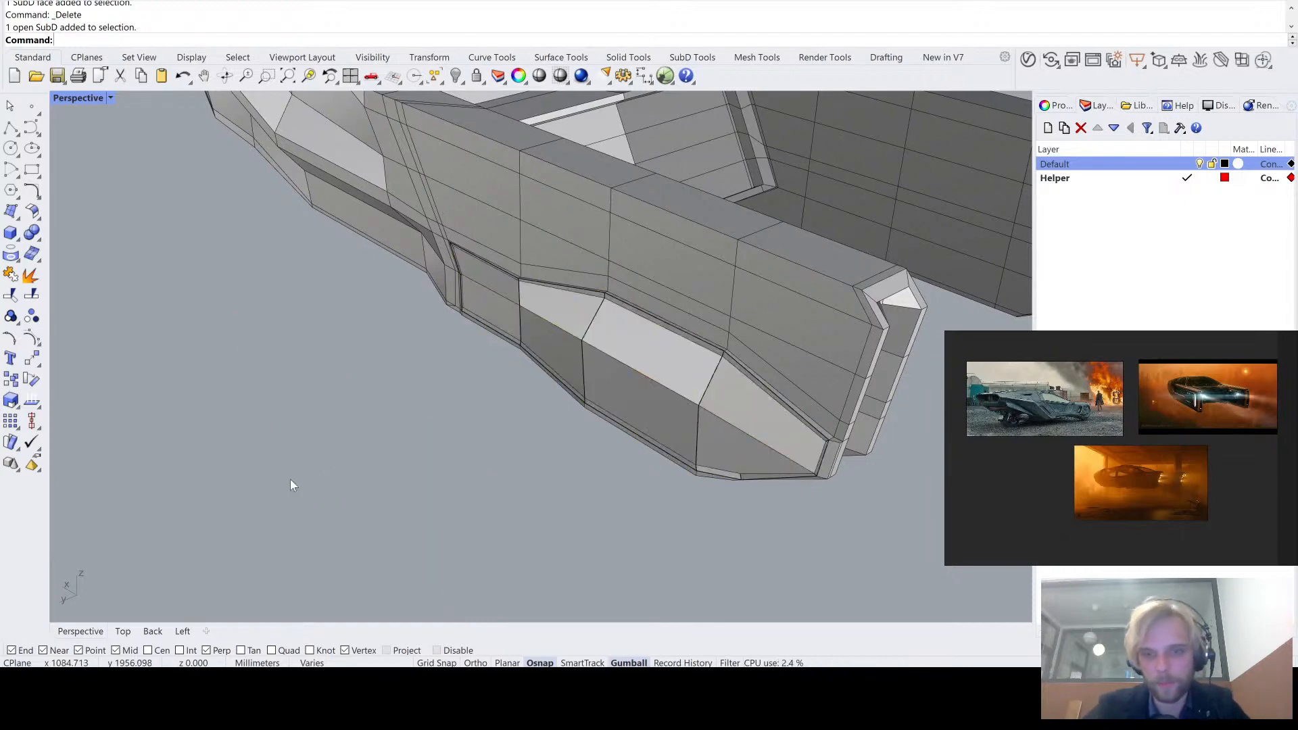
- Join the vehicle body and the panel into one SubD with smooth joined edges
scroll(741, 326, up, 3)
click(766, 331)
shift+click(656, 407)
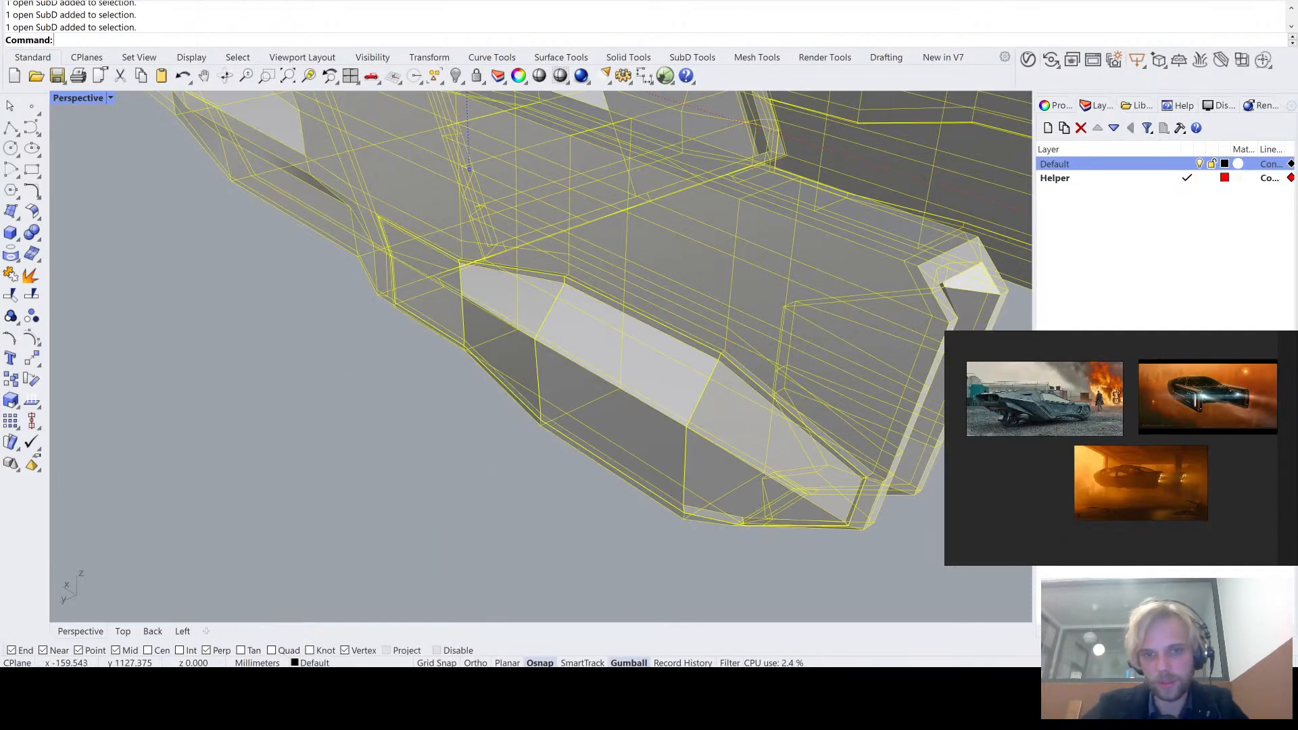
key(Return)
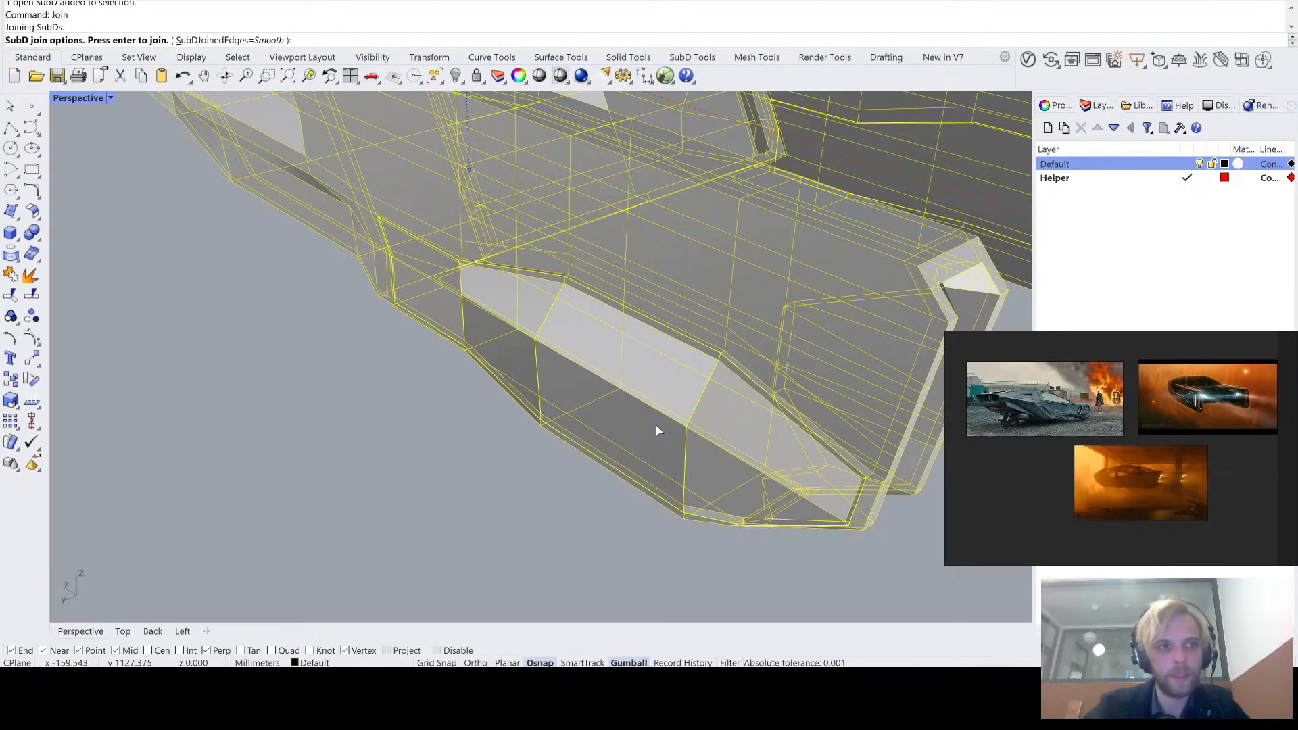
key(Return)
click(449, 400)
- Check the tail arm with its joined panel in smooth SubD display, return to flat display and examine the panel's edges
right_drag(449, 400, 595, 401)
scroll(647, 338, up, 5)
key(Tab)
right_drag(520, 307, 498, 362)
key(Tab)
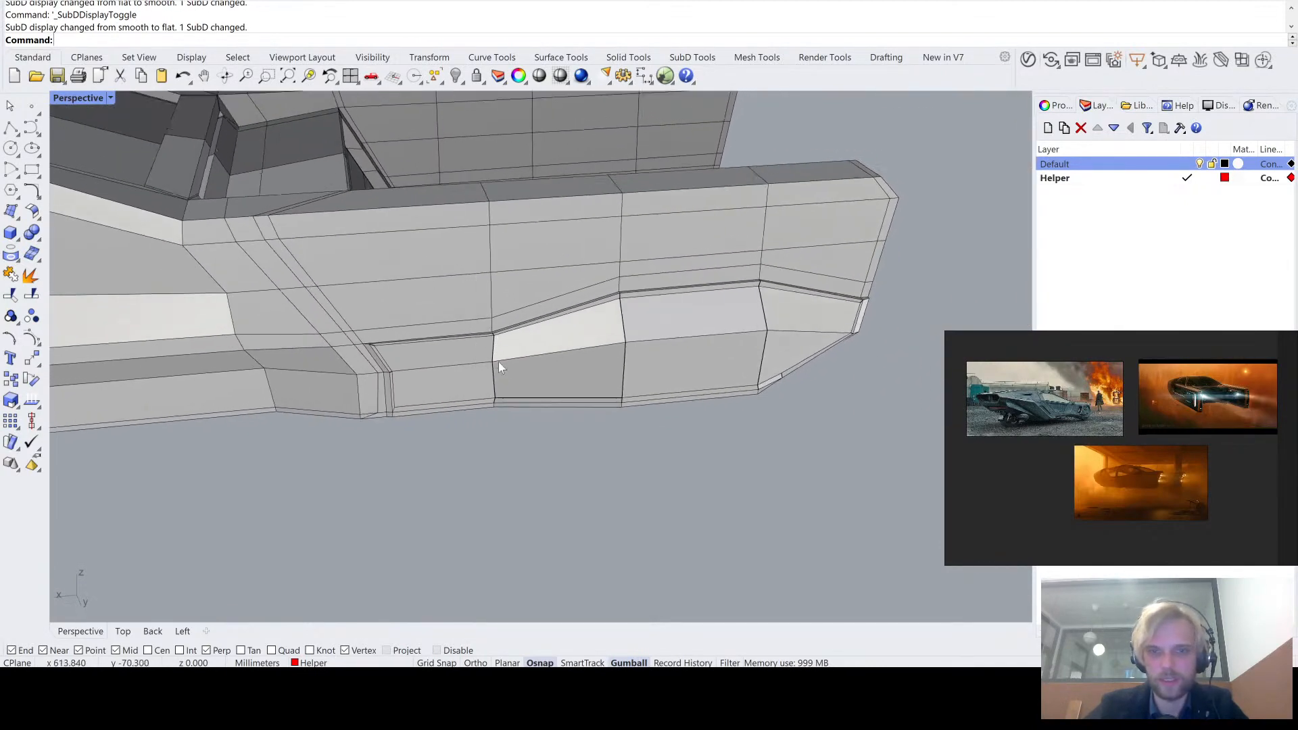
scroll(595, 292, up, 8)
scroll(594, 296, down, 10)
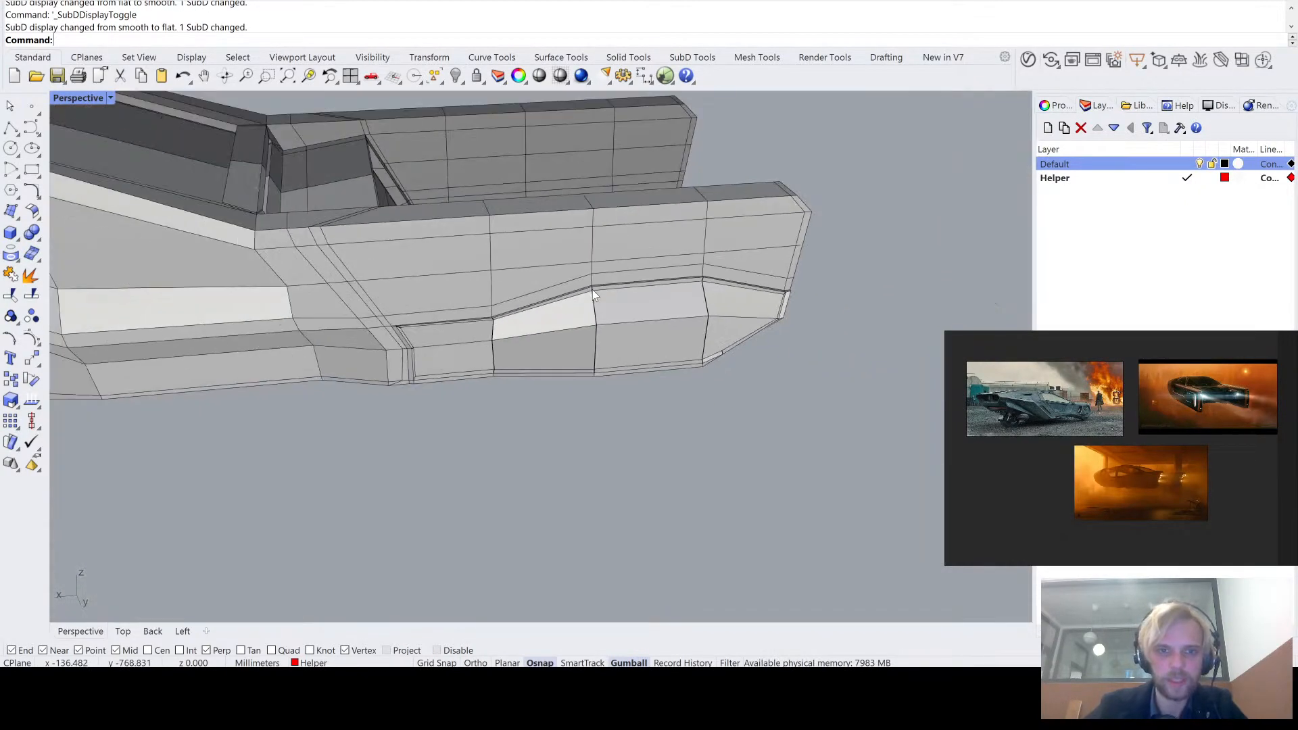
- Select the SubD edges, faces and vertices of both rear arms and remove their creases
right_drag(594, 295, 581, 323)
right_drag(358, 507, 631, 302)
scroll(631, 302, up, 5)
scroll(431, 254, up, 4)
scroll(431, 254, down, 8)
right_drag(431, 254, 489, 295)
scroll(489, 295, down, 5)
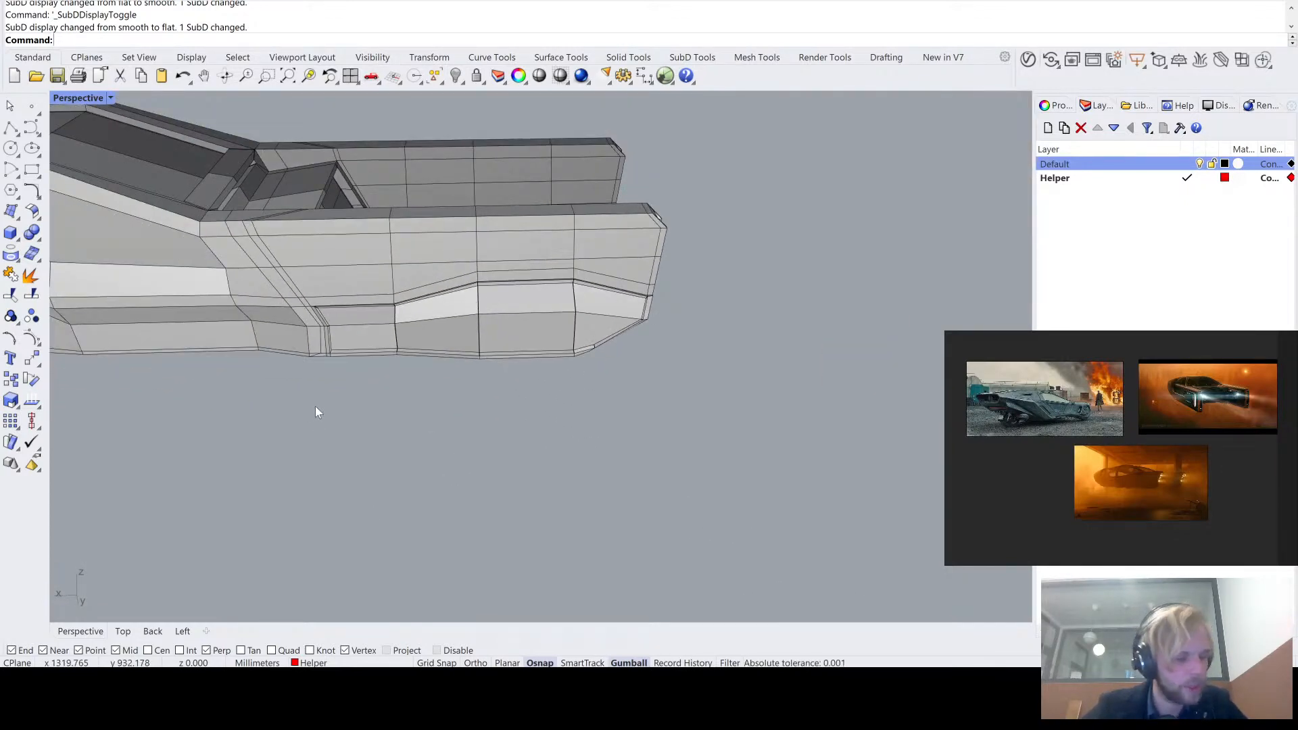
drag(262, 481, 879, 133)
text(s)
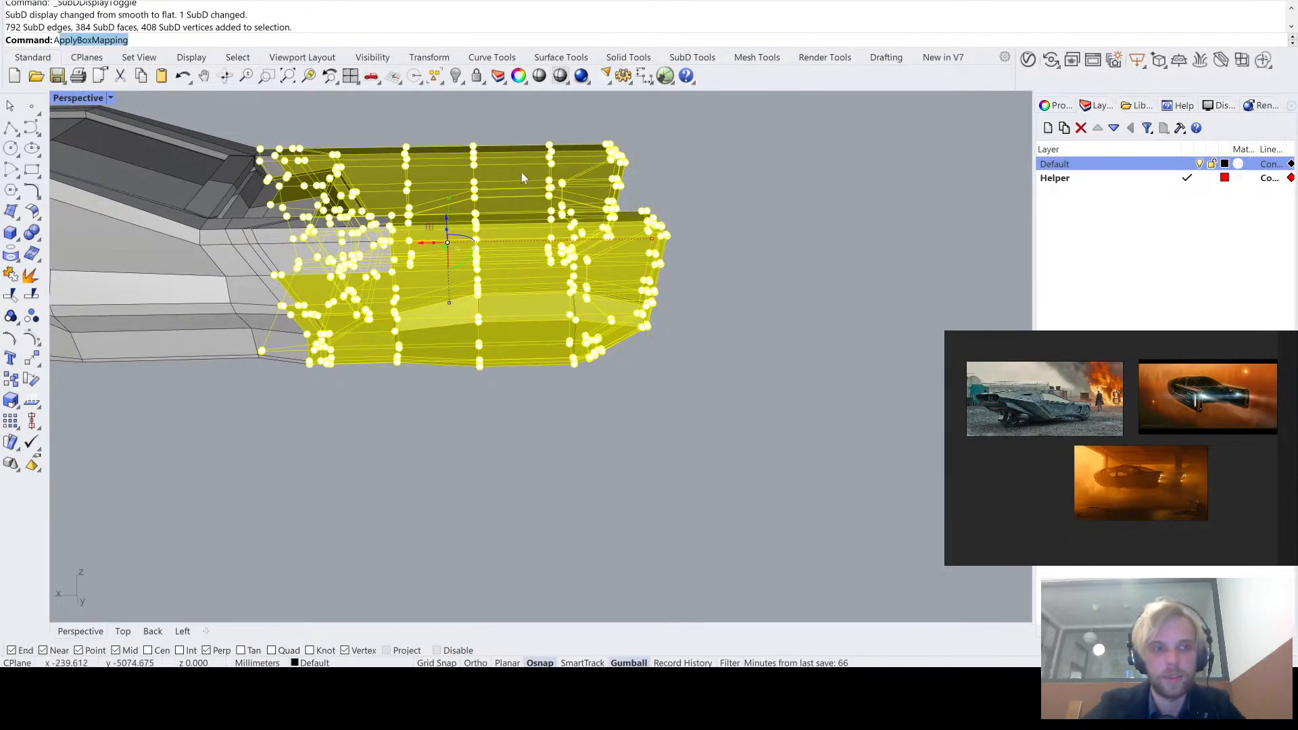
key(BackSpace)
key(BackSpace)
text(r)
key(Return)
key(Escape)
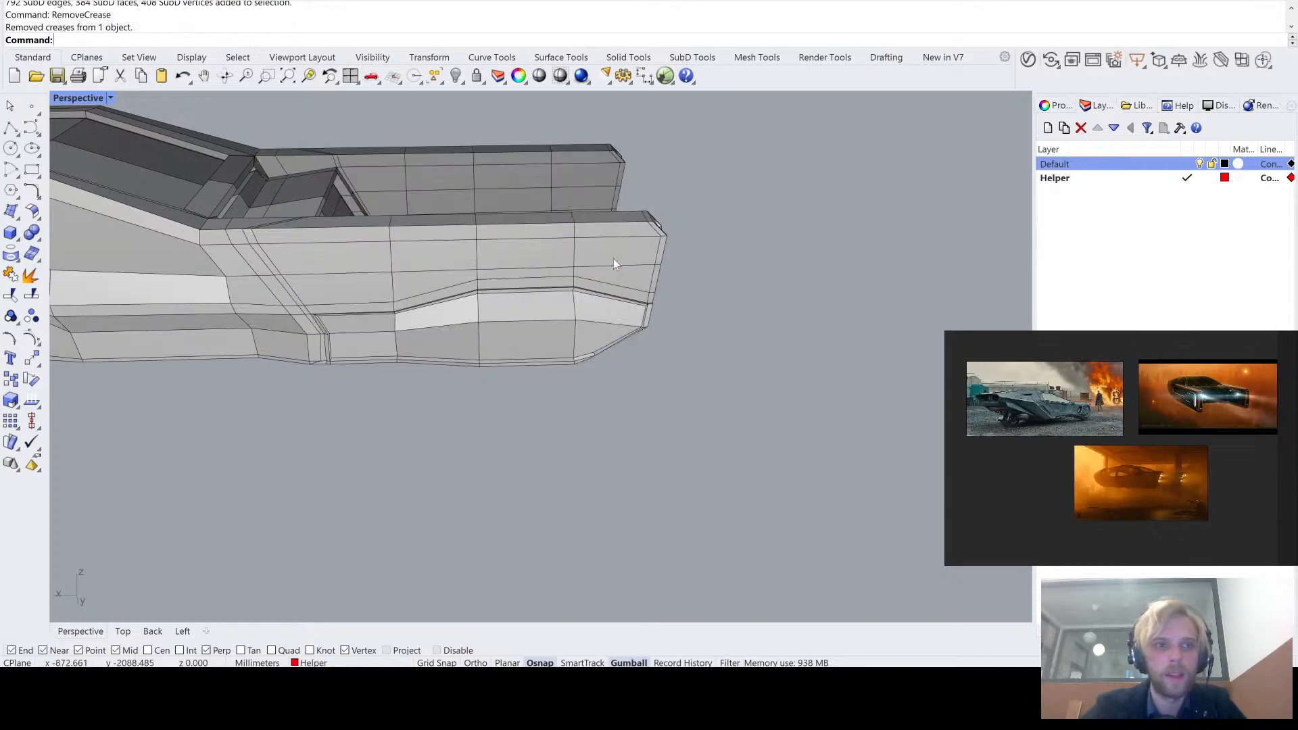
- Check the joined panel in smooth SubD display and compare both tail arms in flat display
key(Tab)
right_drag(512, 314, 561, 230)
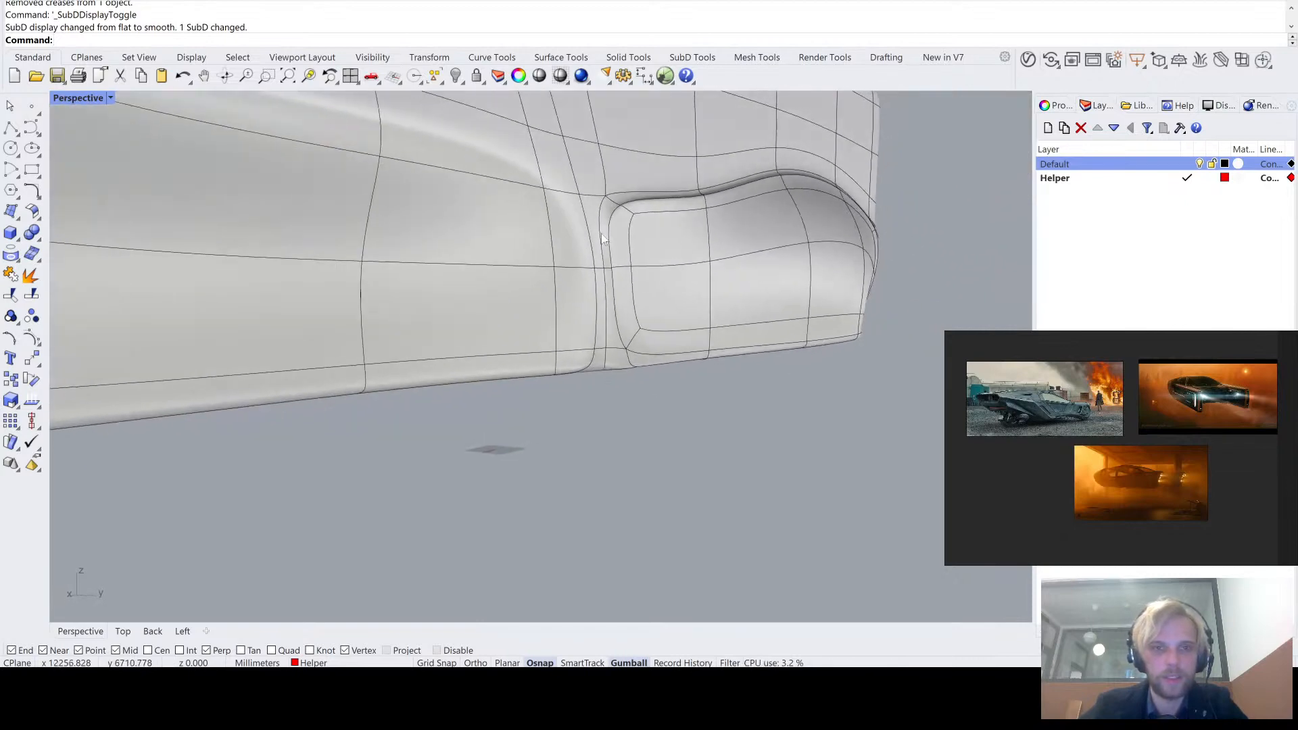
scroll(716, 234, up, 5)
key(Tab)
key(Tab)
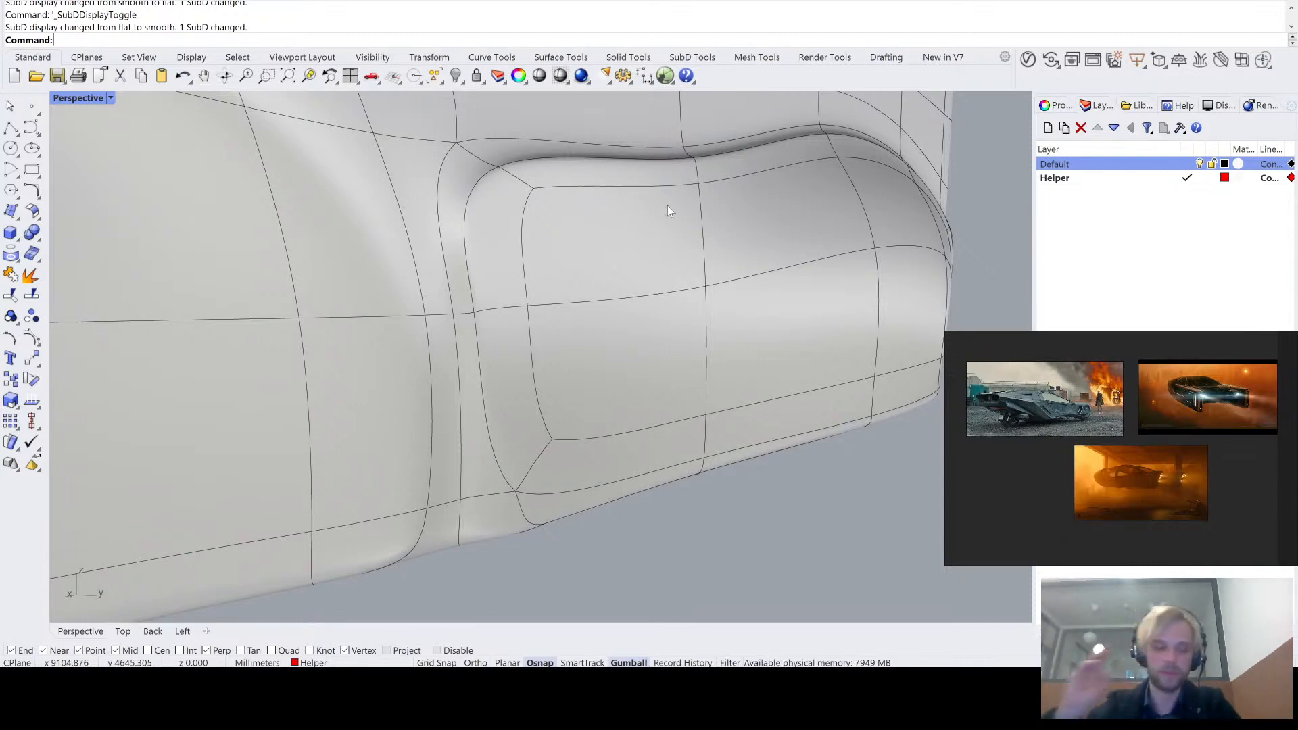
key(Tab)
right_drag(707, 172, 516, 207)
scroll(612, 233, down, 5)
right_drag(615, 238, 555, 237)
scroll(555, 236, up, 5)
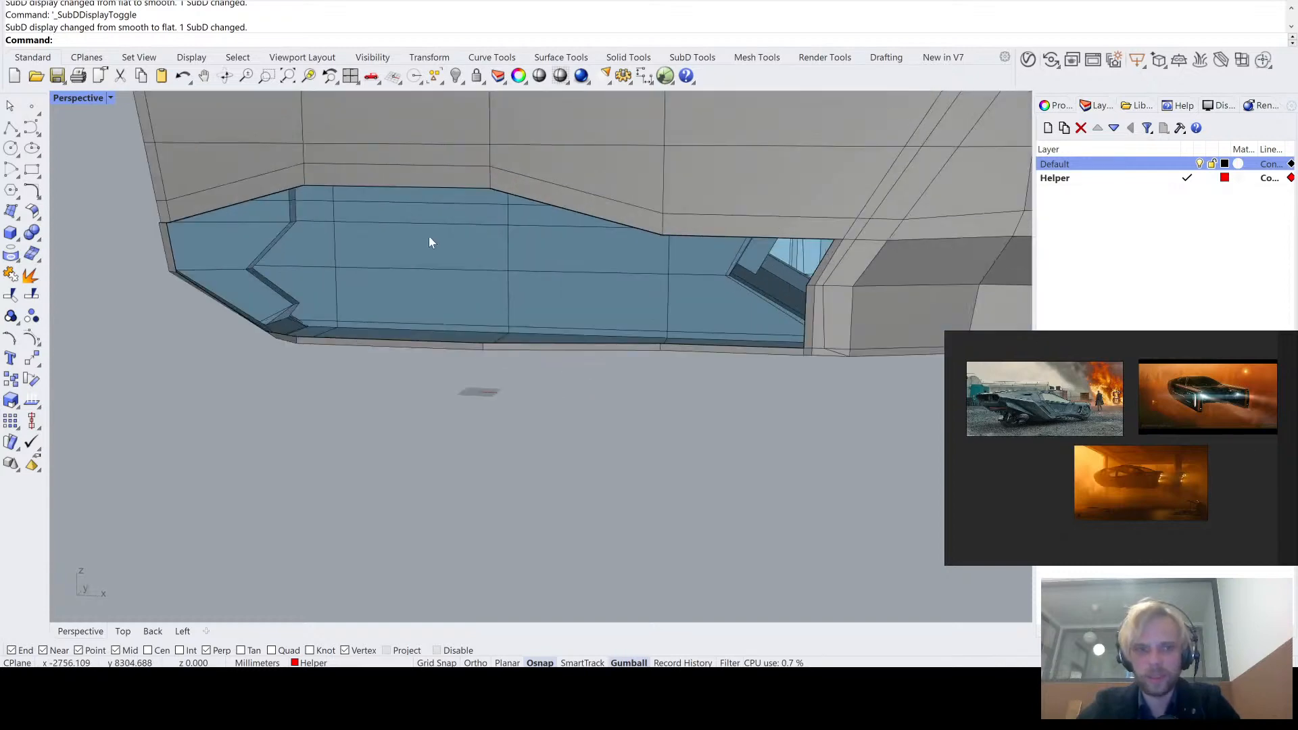
right_drag(430, 242, 571, 255)
scroll(571, 256, down, 2)
right_drag(481, 278, 604, 271)
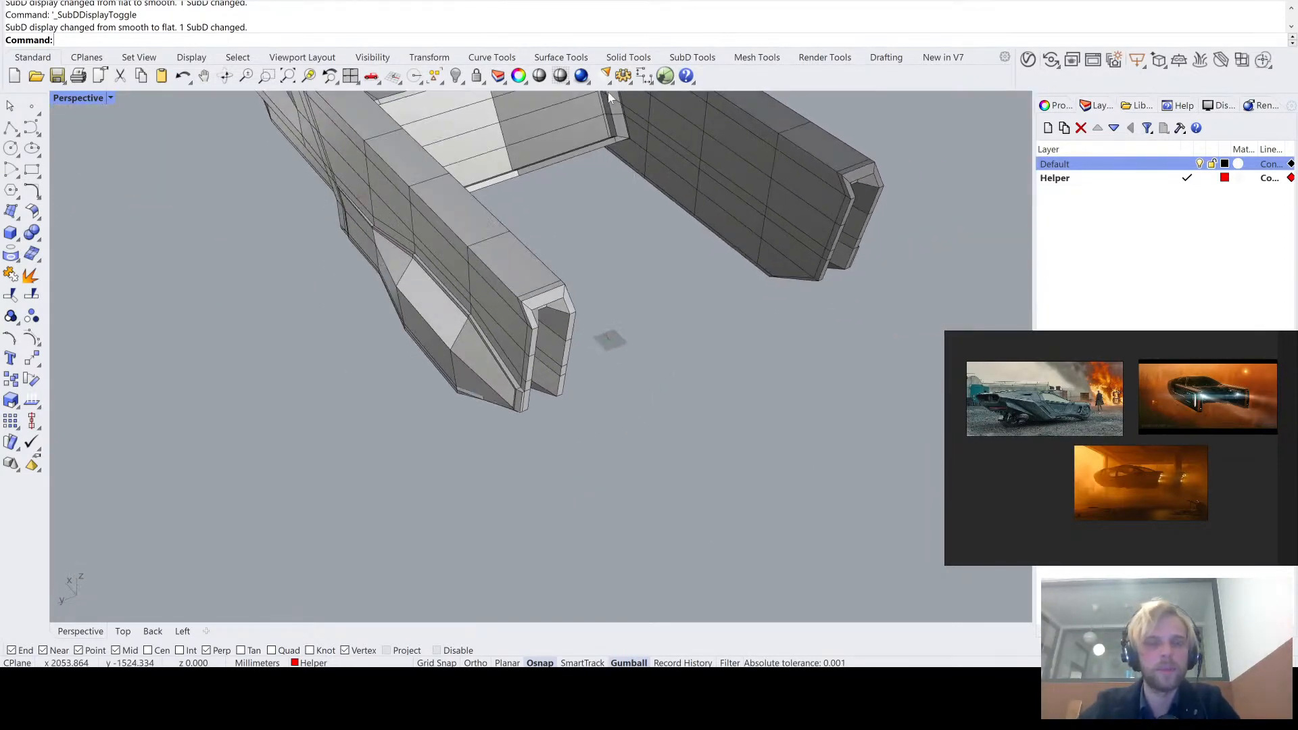
- Reflect the vehicle SubD across the X axis, keeping the side with the joined panel and using automatic snapping to the reflection plane
click(692, 57)
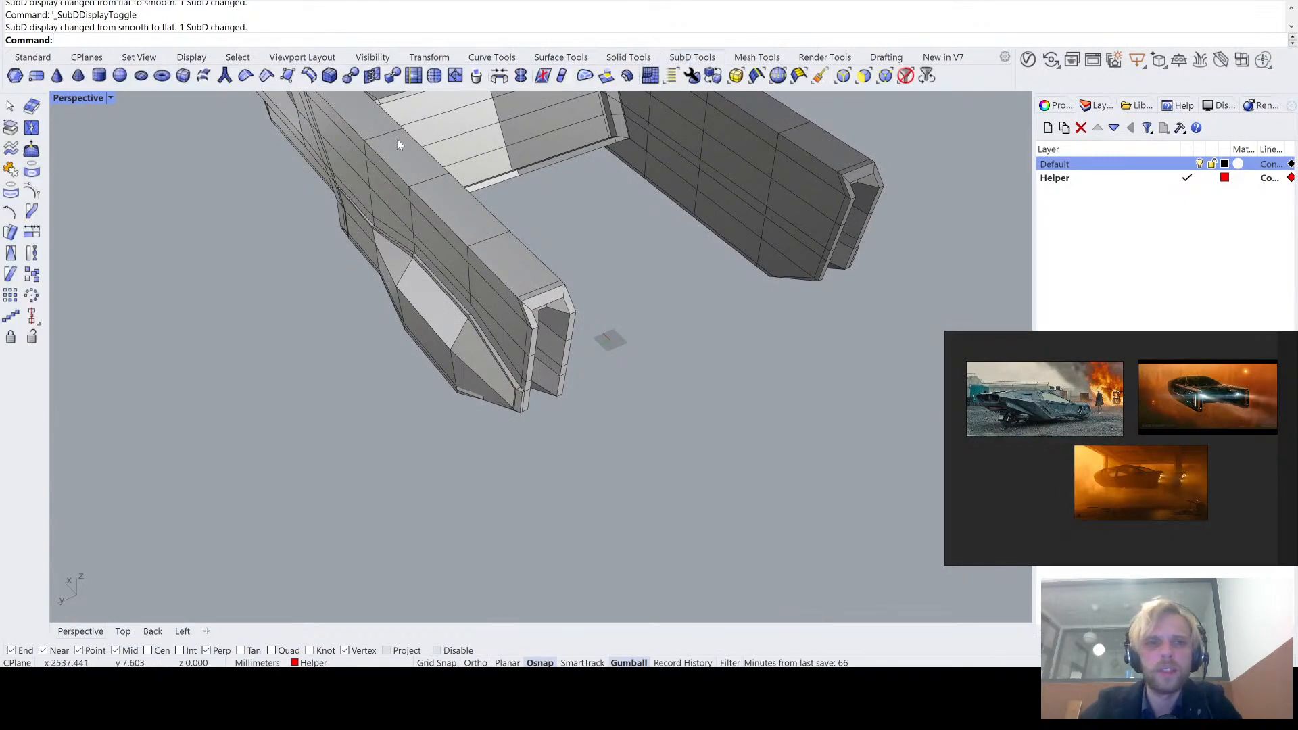
right_drag(632, 103, 399, 79)
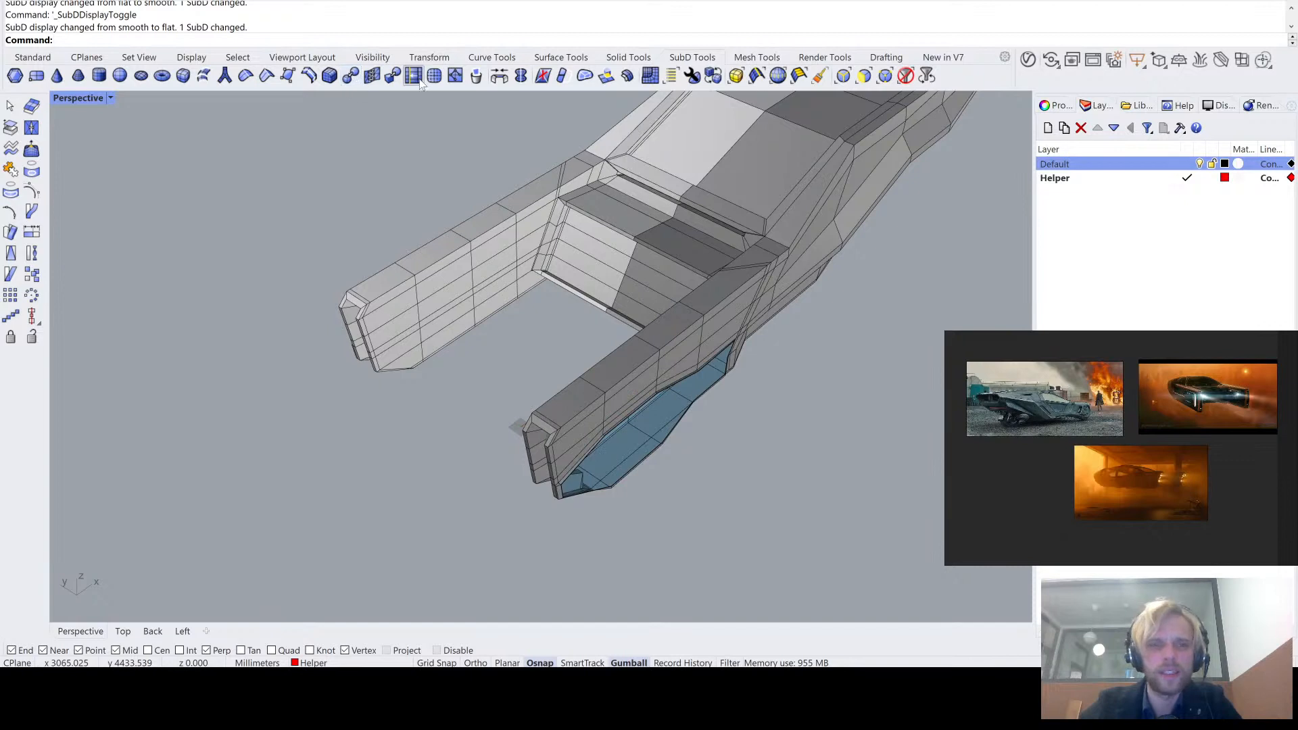
click(521, 75)
click(574, 222)
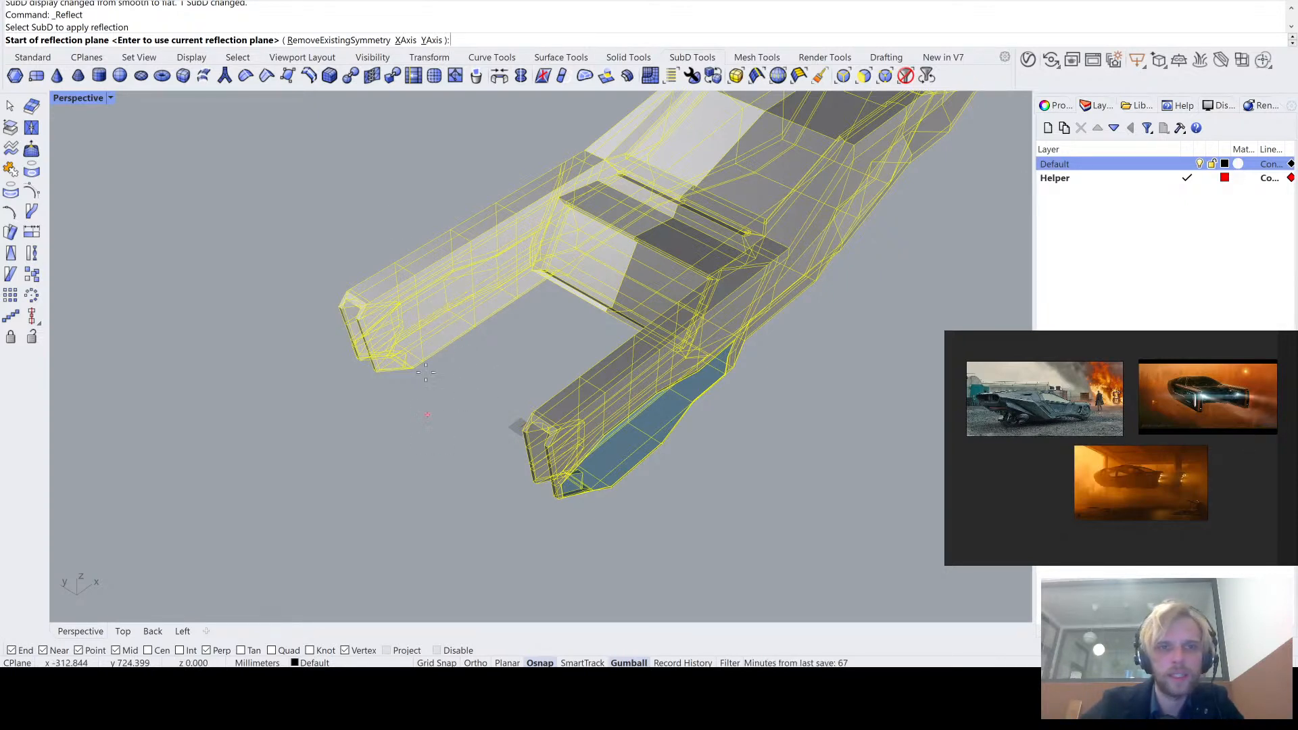
click(405, 39)
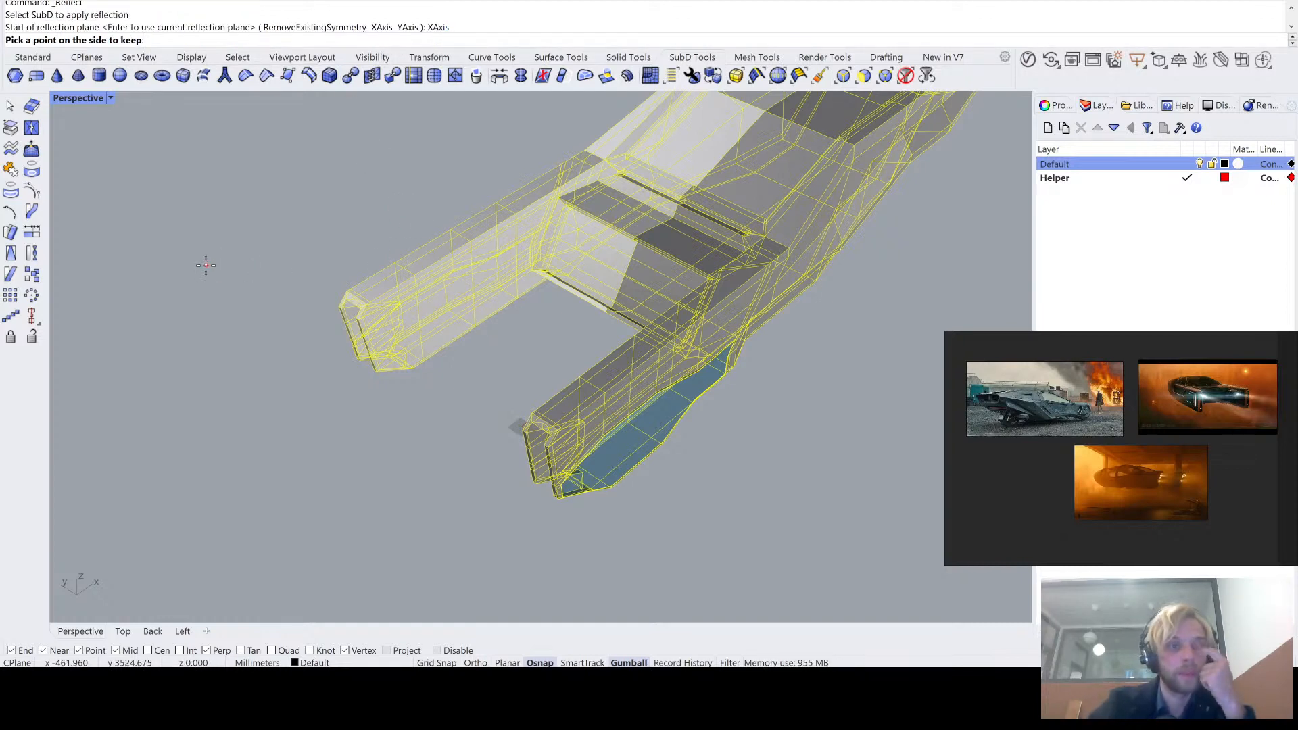
click(419, 311)
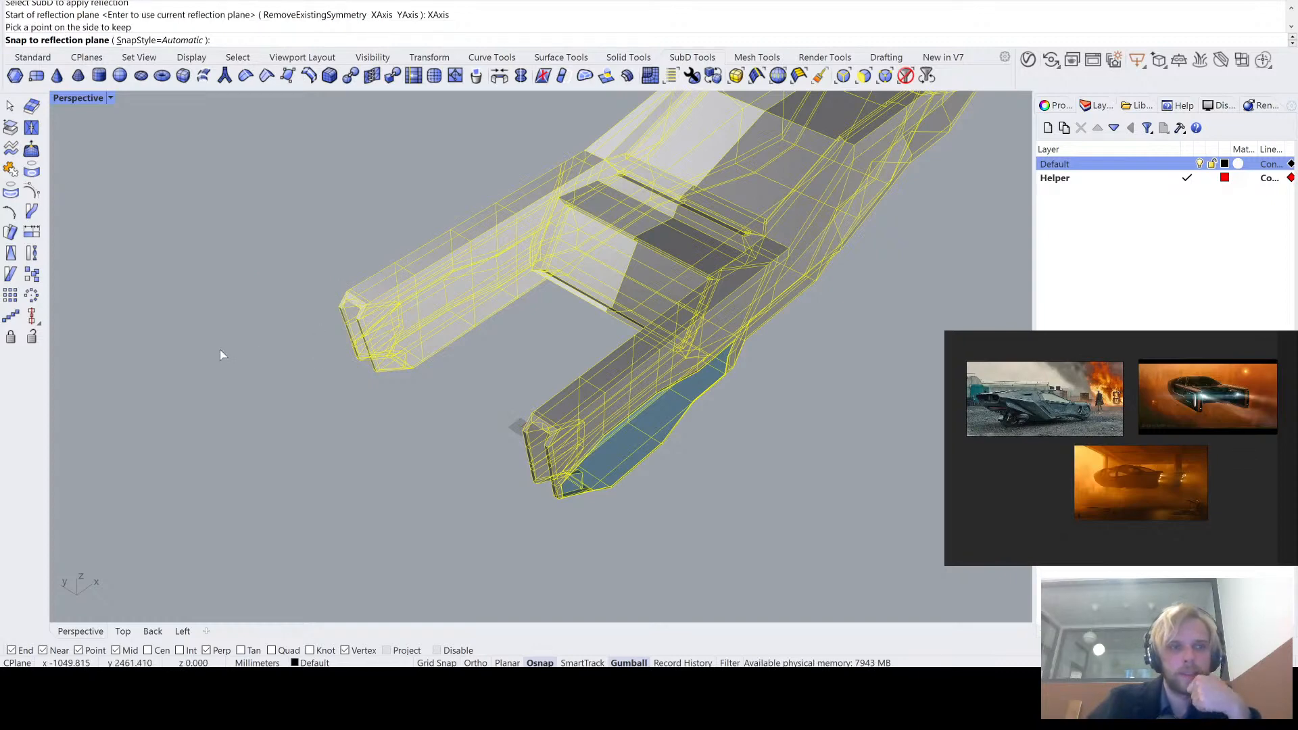
key(Return)
- Check the mirrored tail arm and its panel in smooth and flat SubD display
right_drag(271, 407, 312, 354)
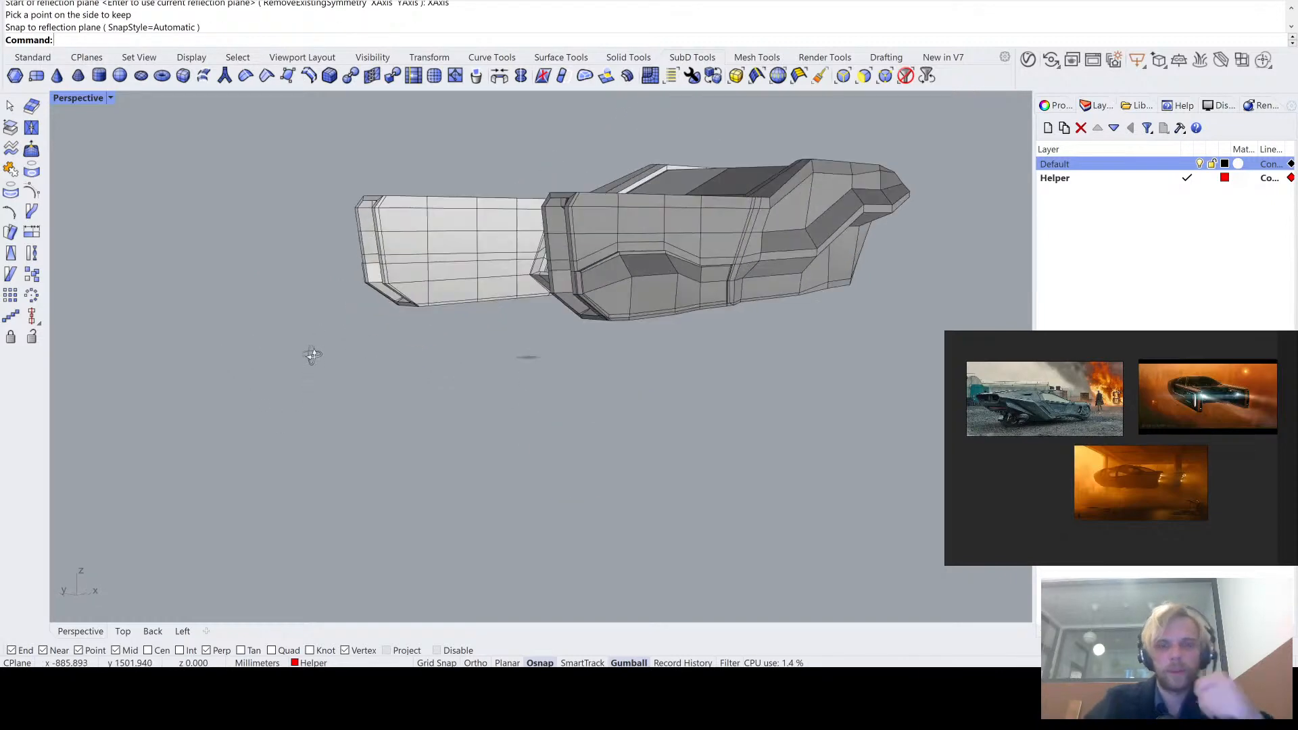
key(Tab)
scroll(513, 343, up, 10)
key(Tab)
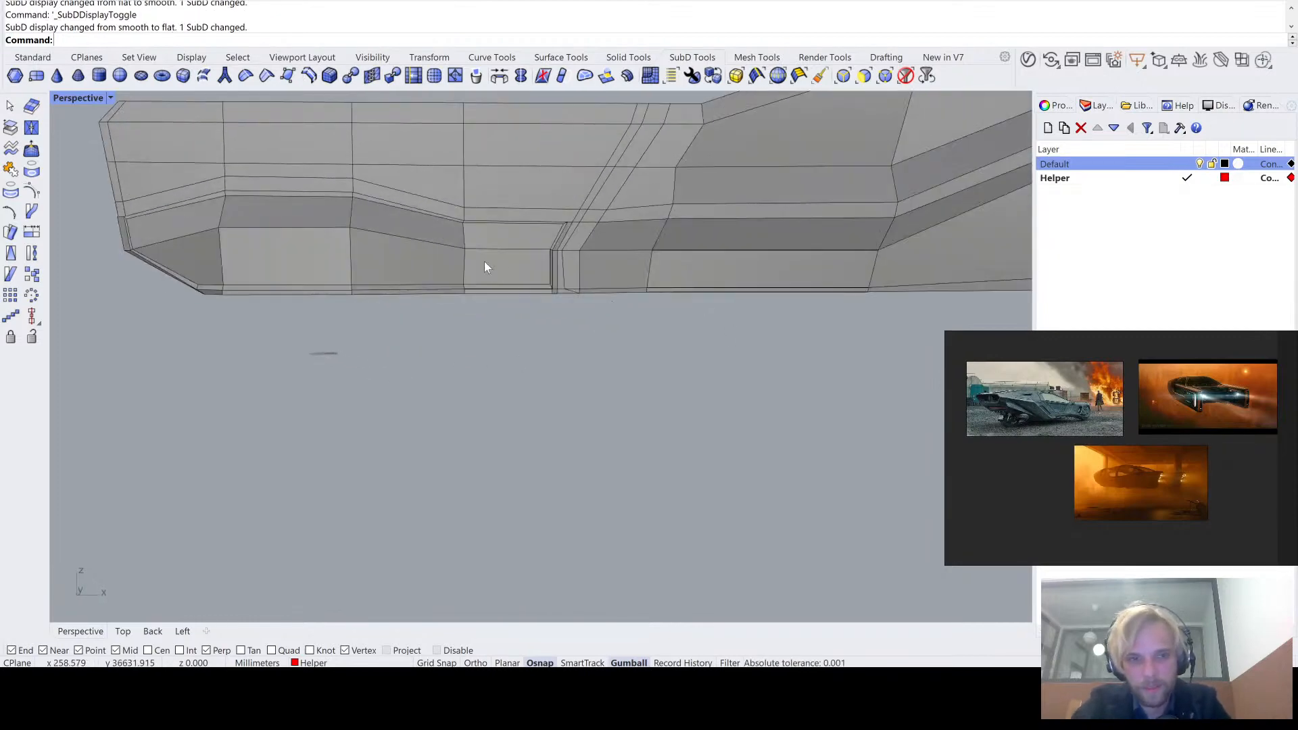
key(Tab)
scroll(426, 229, up, 9)
right_drag(501, 250, 472, 409)
scroll(438, 224, down, 9)
- Run an environment map analysis (EMap) on the vehicle body and examine the reflections where the panel meets the body
click(411, 306)
text(ExtrudeSubD)
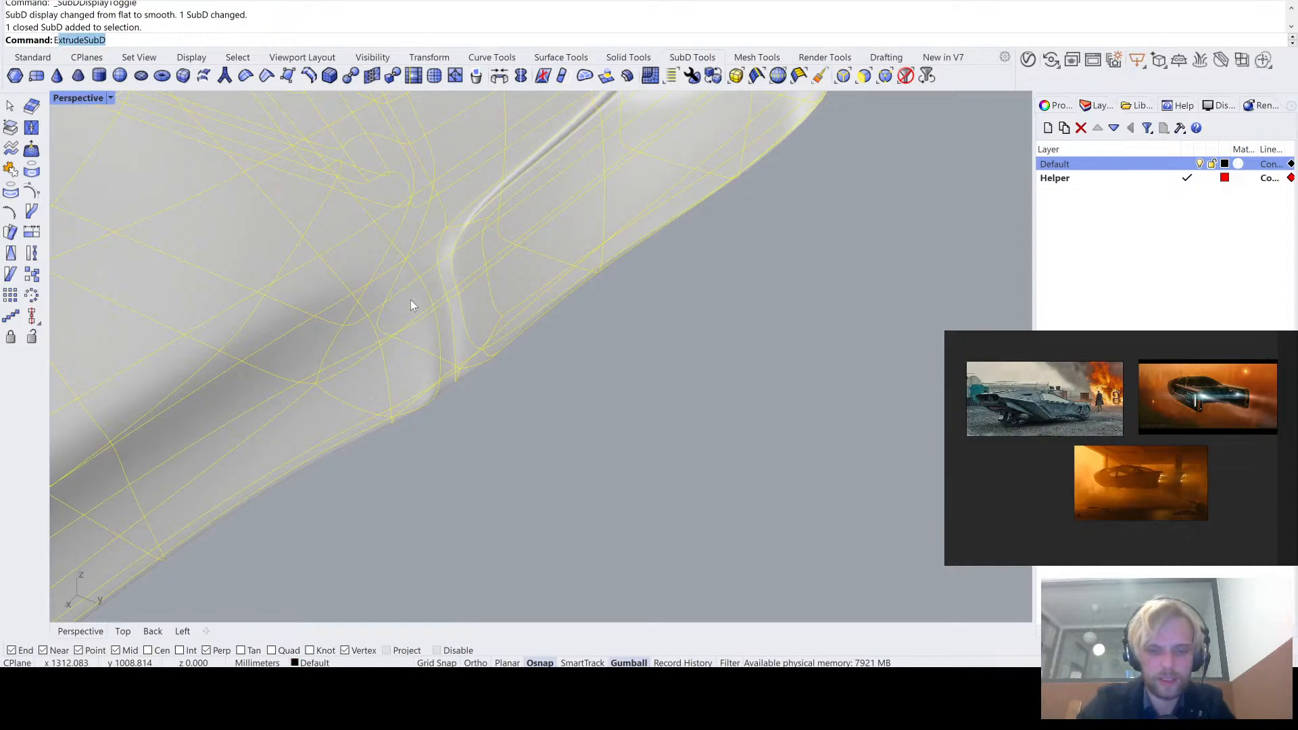
text(Map)
key(Return)
click(627, 400)
right_drag(628, 400, 691, 468)
scroll(659, 274, up, 3)
right_drag(659, 274, 568, 164)
right_drag(537, 148, 569, 231)
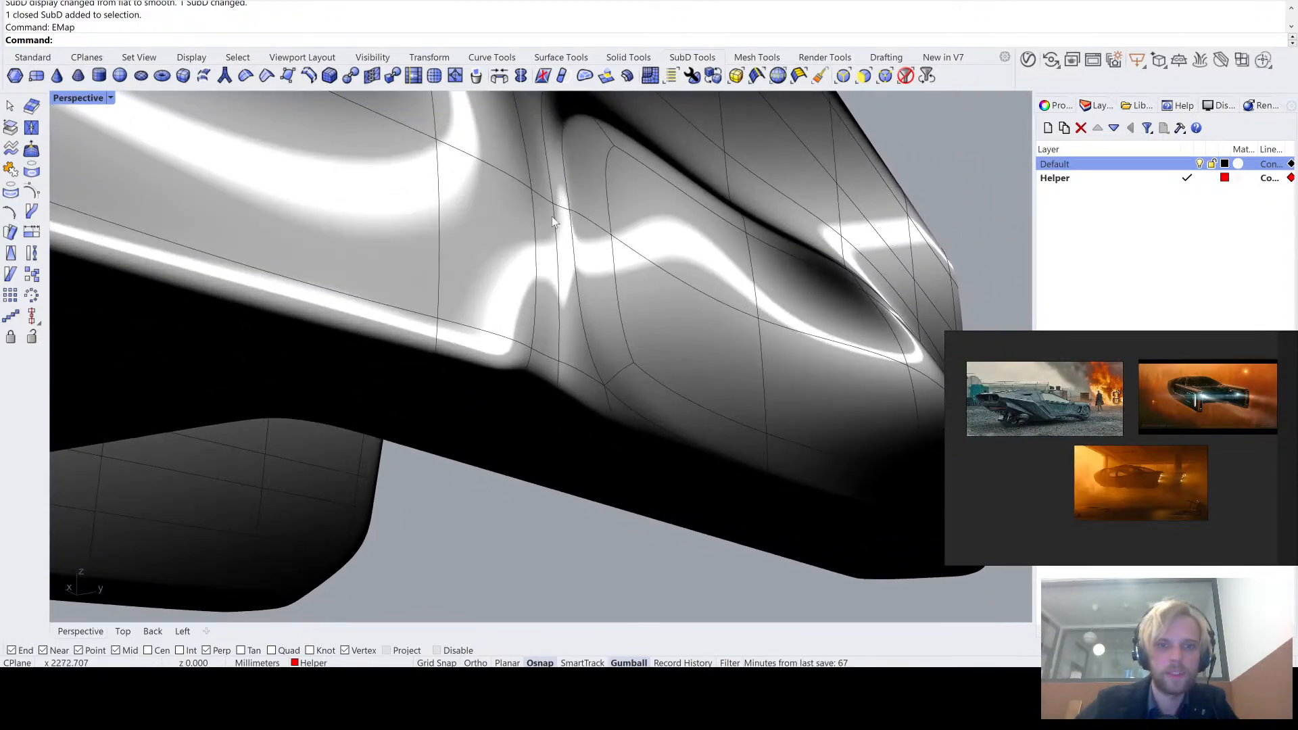
mouse_move(628, 315)
right_down()
mouse_move(661, 269)
mouse_move(648, 273)
right_up()
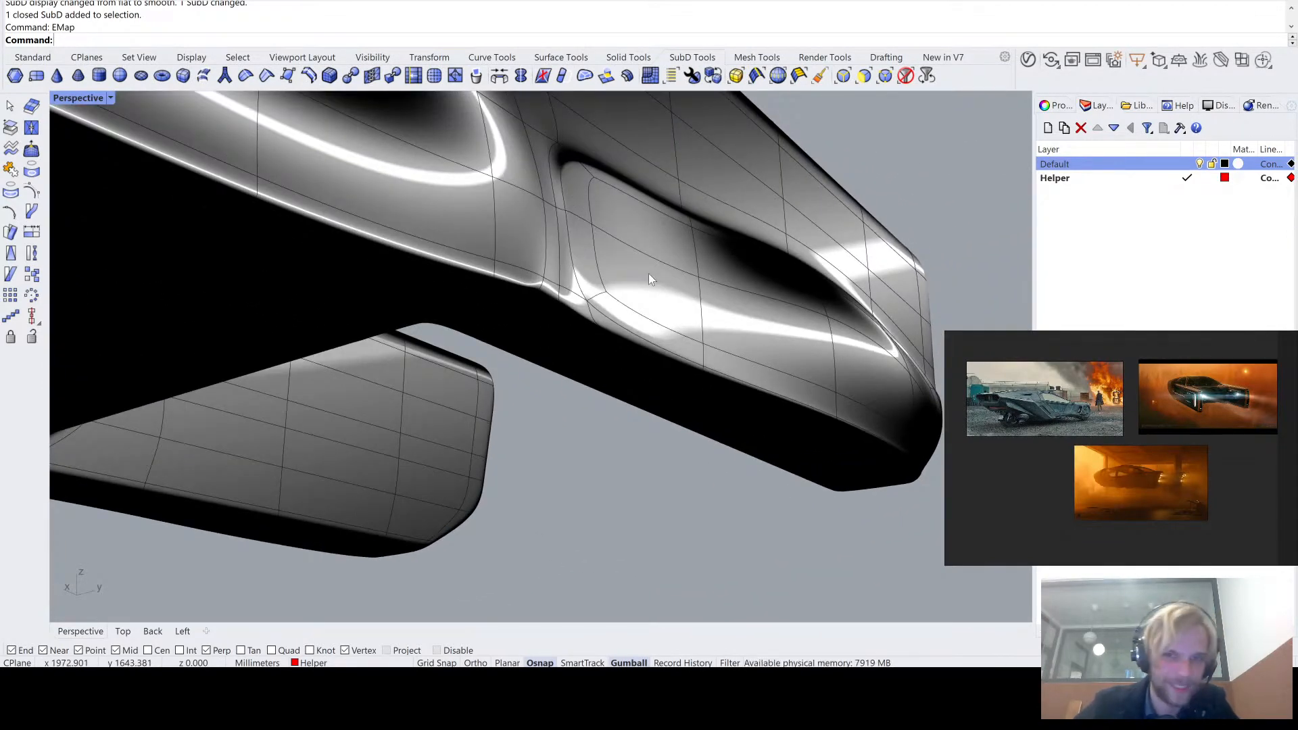
right_drag(1008, 112, 512, 328)
- Move the two edges along the panel's front border slightly toward the vehicle's front in flat SubD display and deselect them
key(Tab)
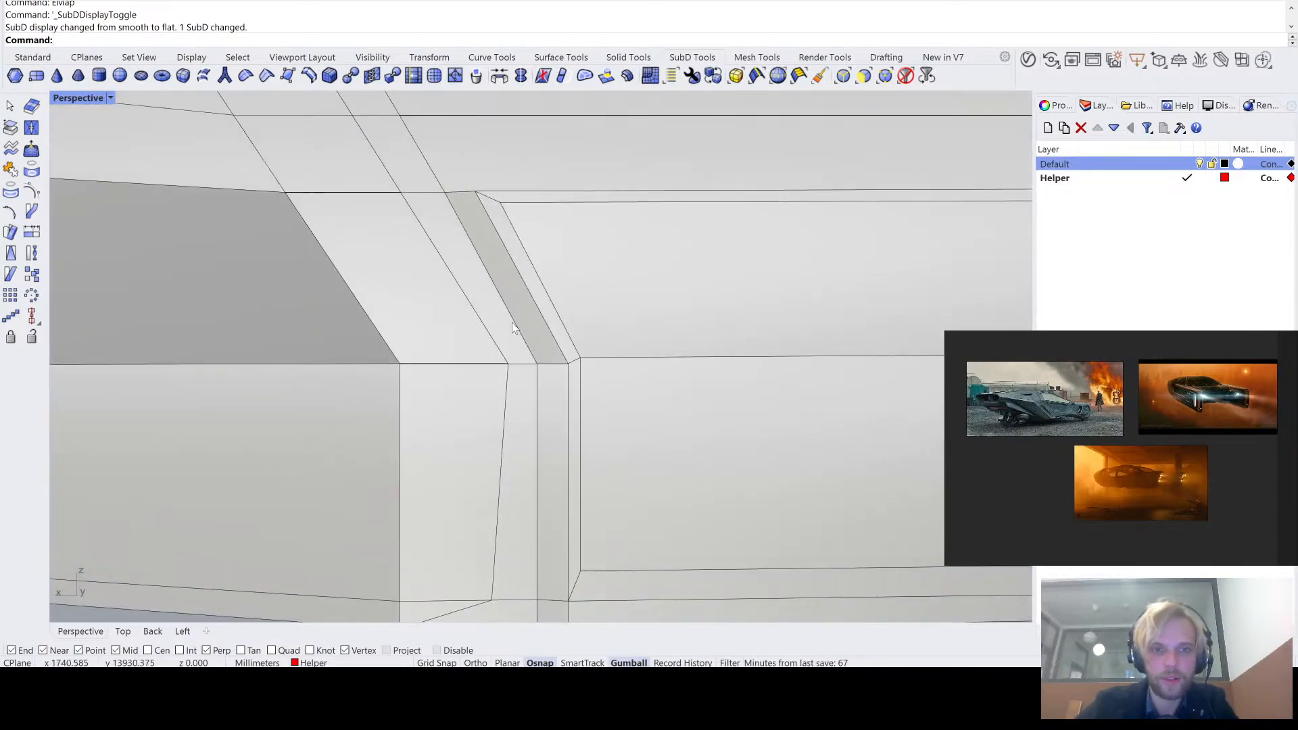
scroll(499, 285, down, 2)
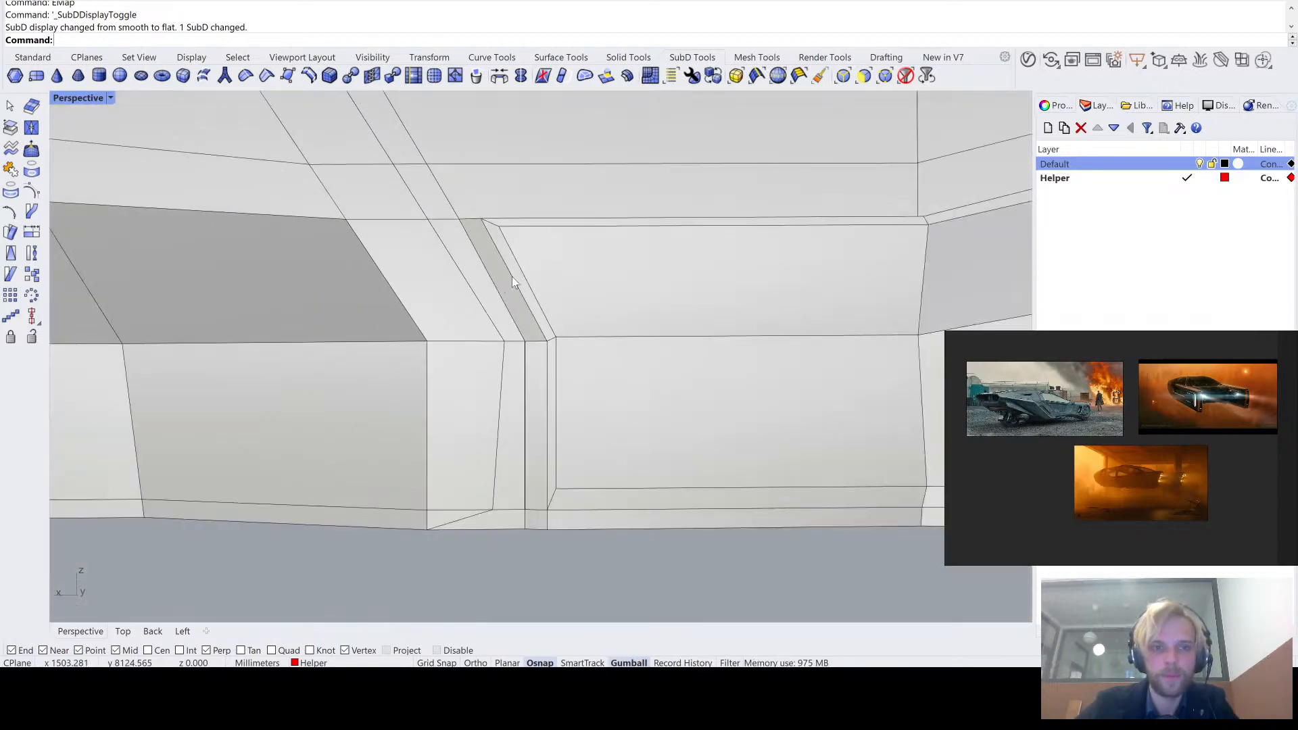
ctrl+shift+click(512, 277)
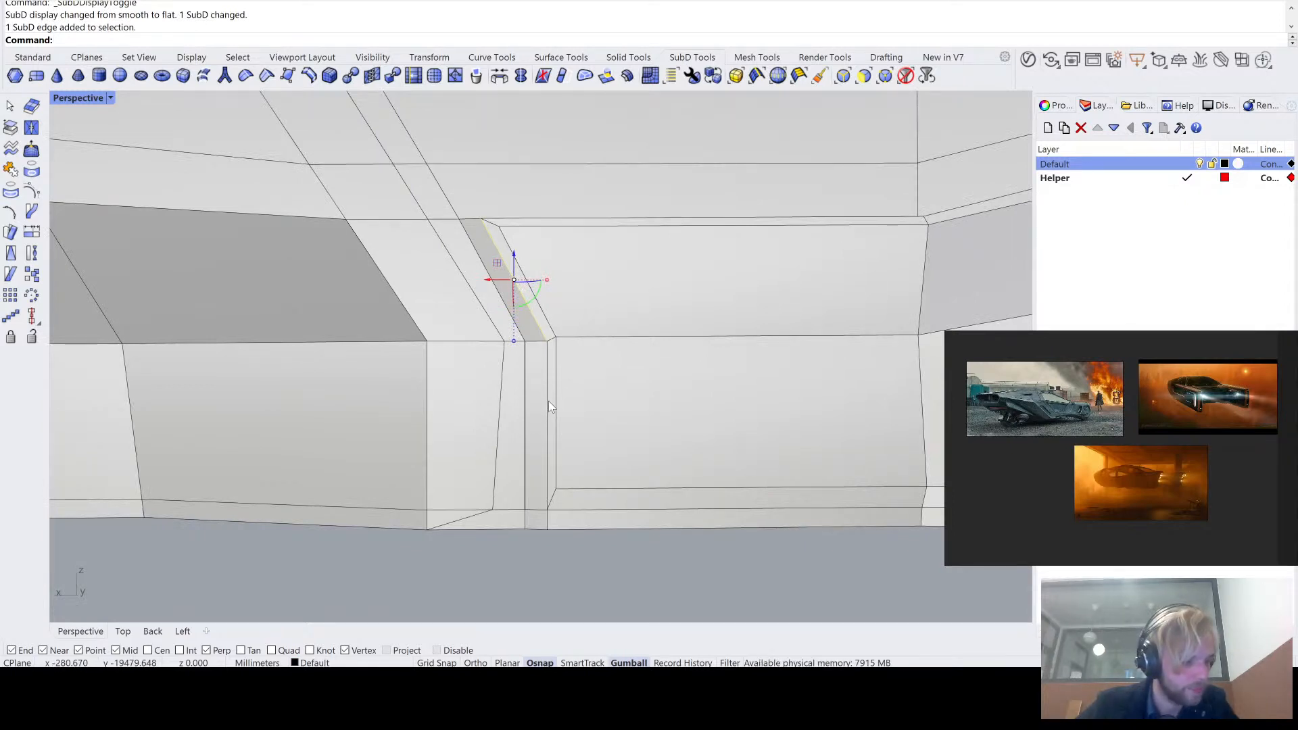
scroll(549, 401, down, 6)
shift+right_drag(549, 400, 556, 317)
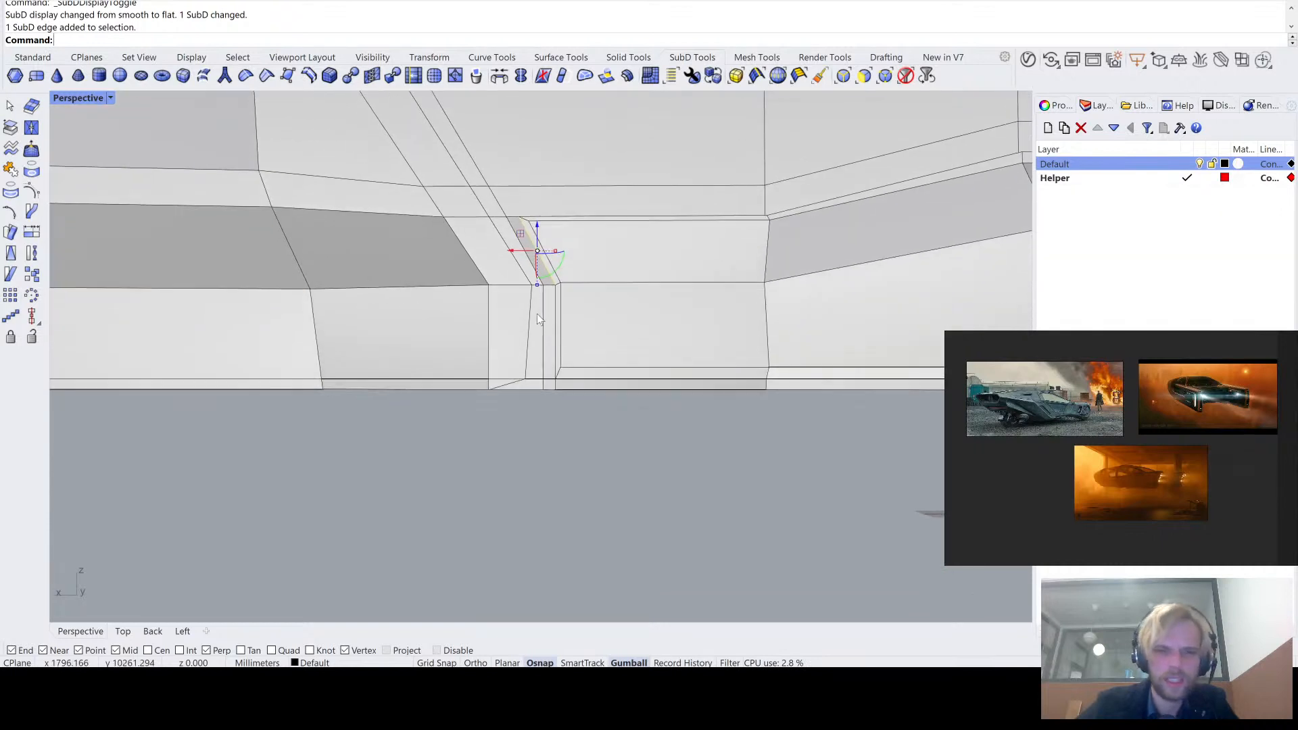
scroll(538, 313, up, 5)
scroll(575, 347, up, 3)
ctrl+shift+click(571, 352)
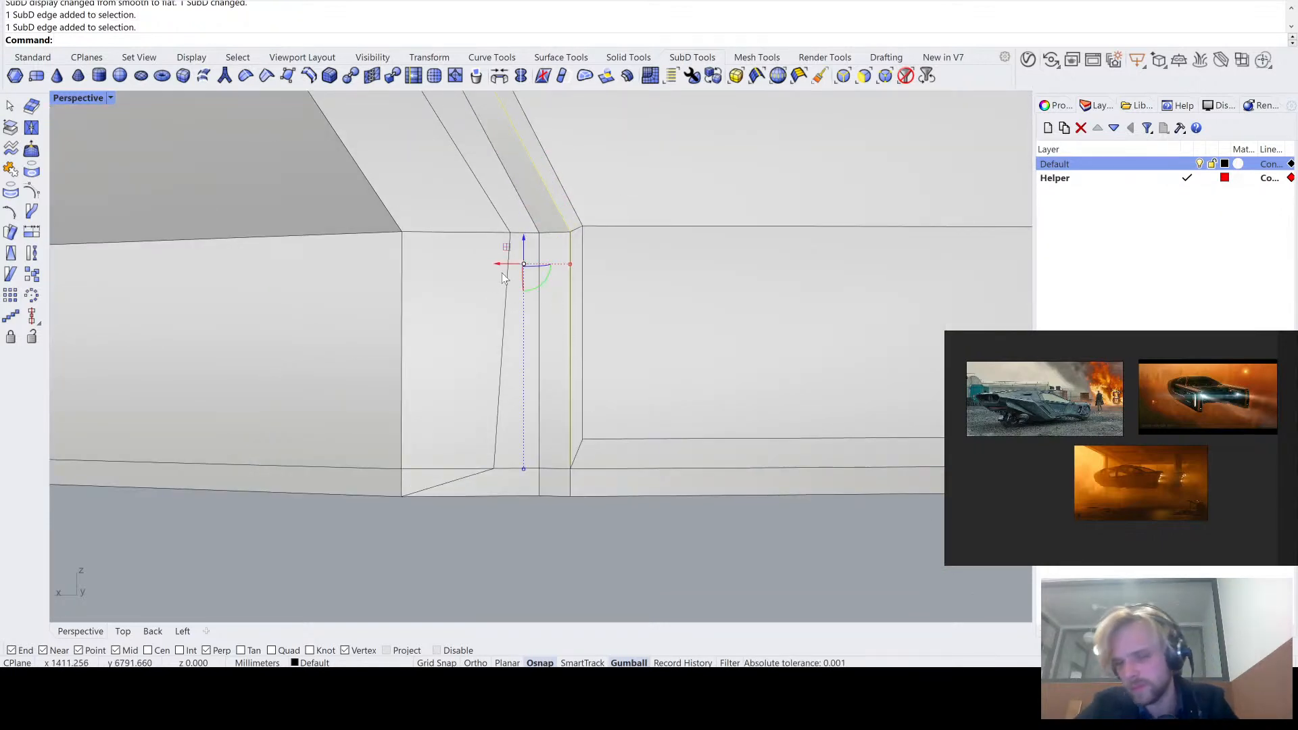
drag(504, 264, 493, 265)
scroll(499, 271, down, 6)
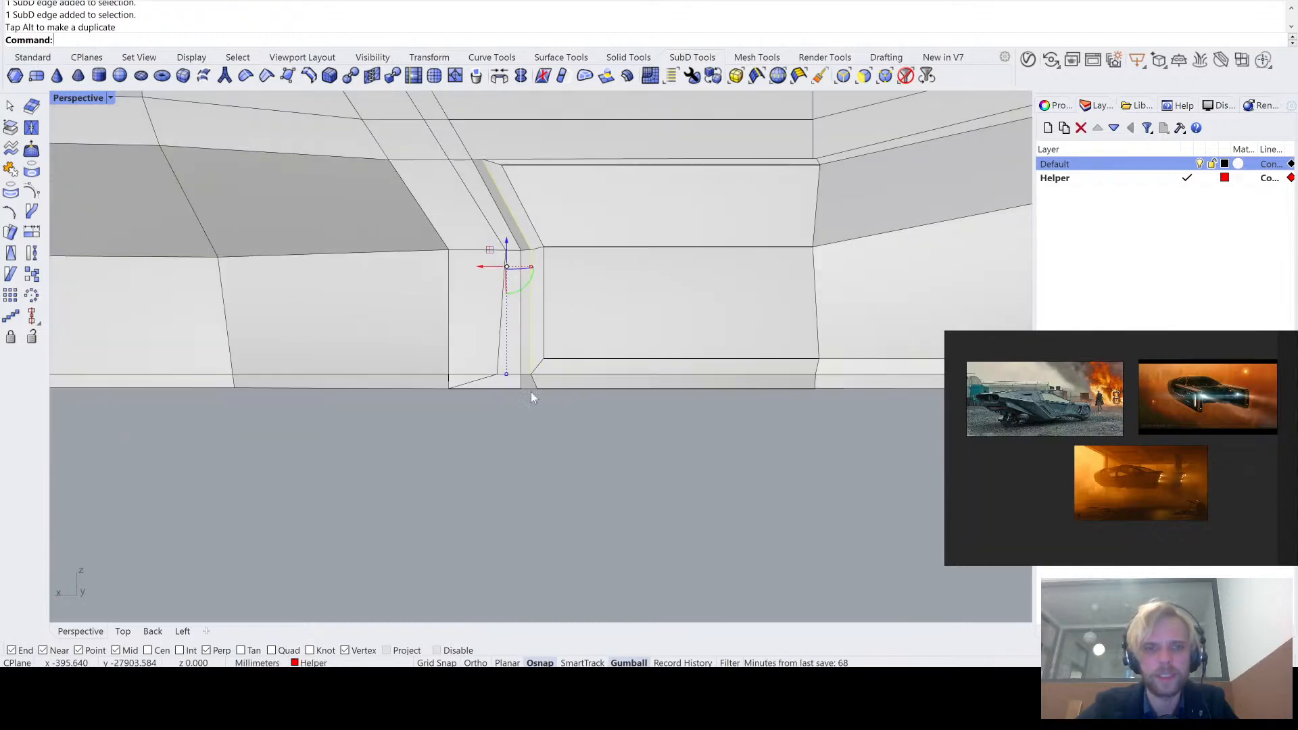
key(Escape)
key(Tab)
key(Tab)
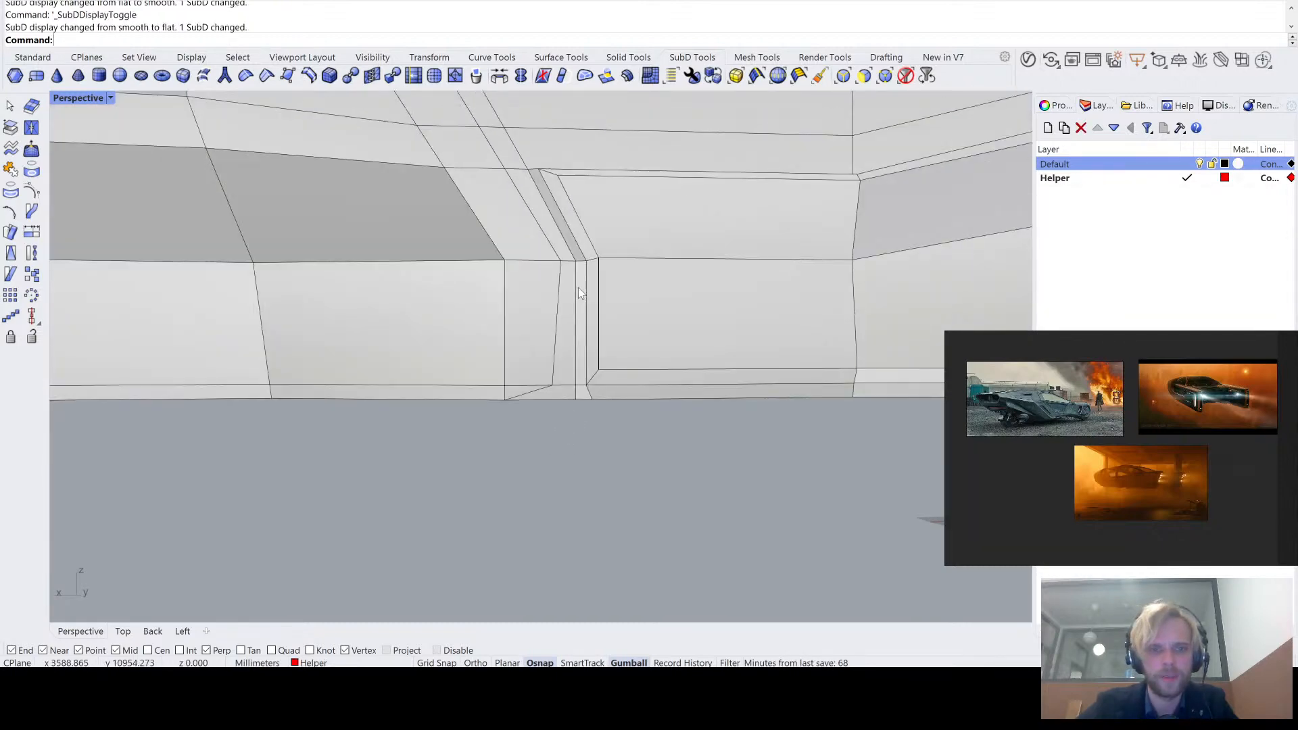
- Examine the panel's front corner, the rear of the body and the undersides of the tail arms
scroll(578, 287, up, 5)
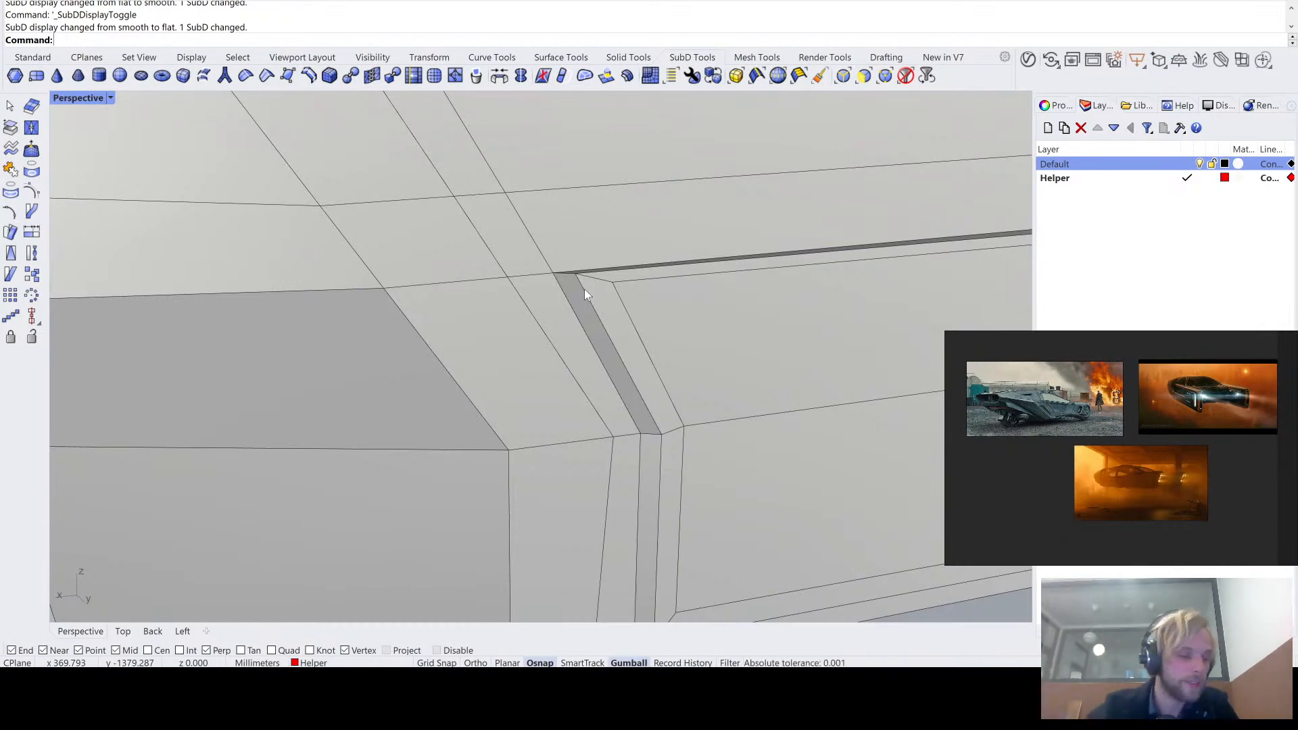
right_drag(622, 281, 781, 241)
scroll(591, 310, down, 6)
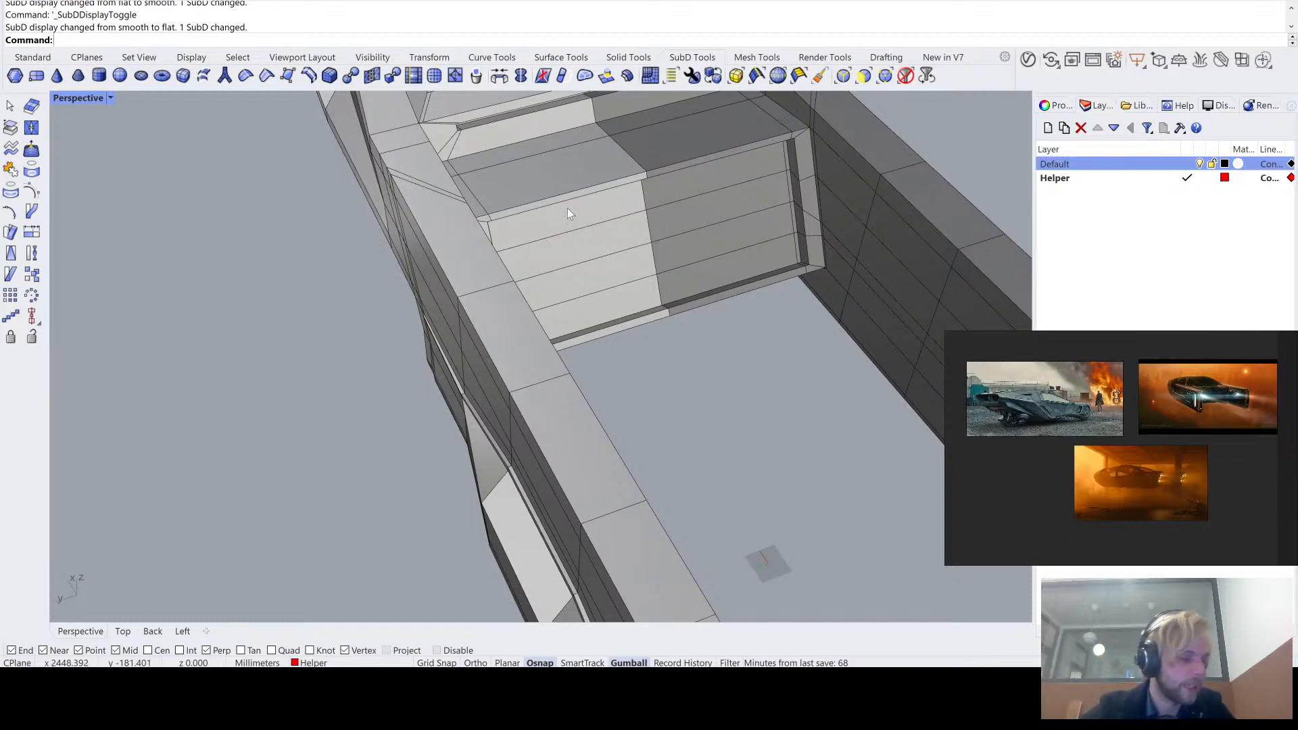
right_drag(568, 212, 600, 328)
scroll(655, 196, down, 5)
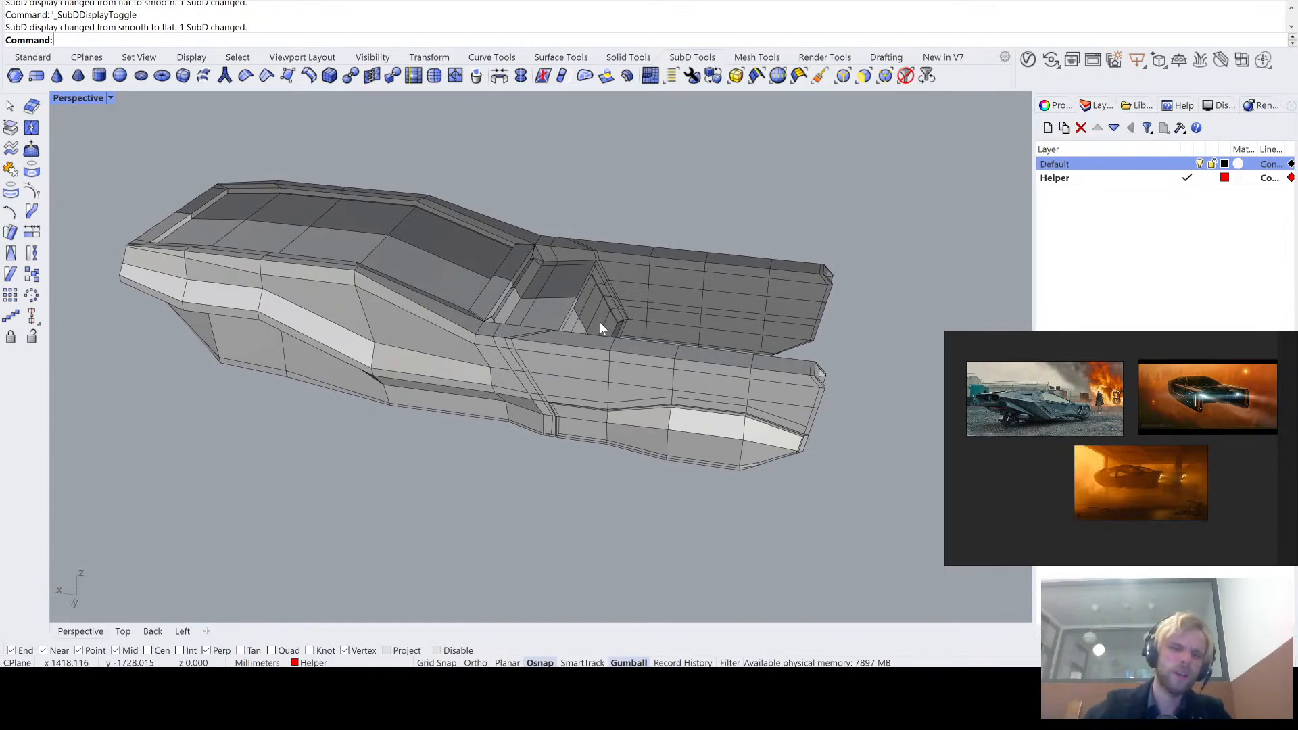
right_drag(643, 315, 716, 240)
scroll(618, 297, up, 5)
right_drag(620, 296, 660, 314)
scroll(757, 313, up, 4)
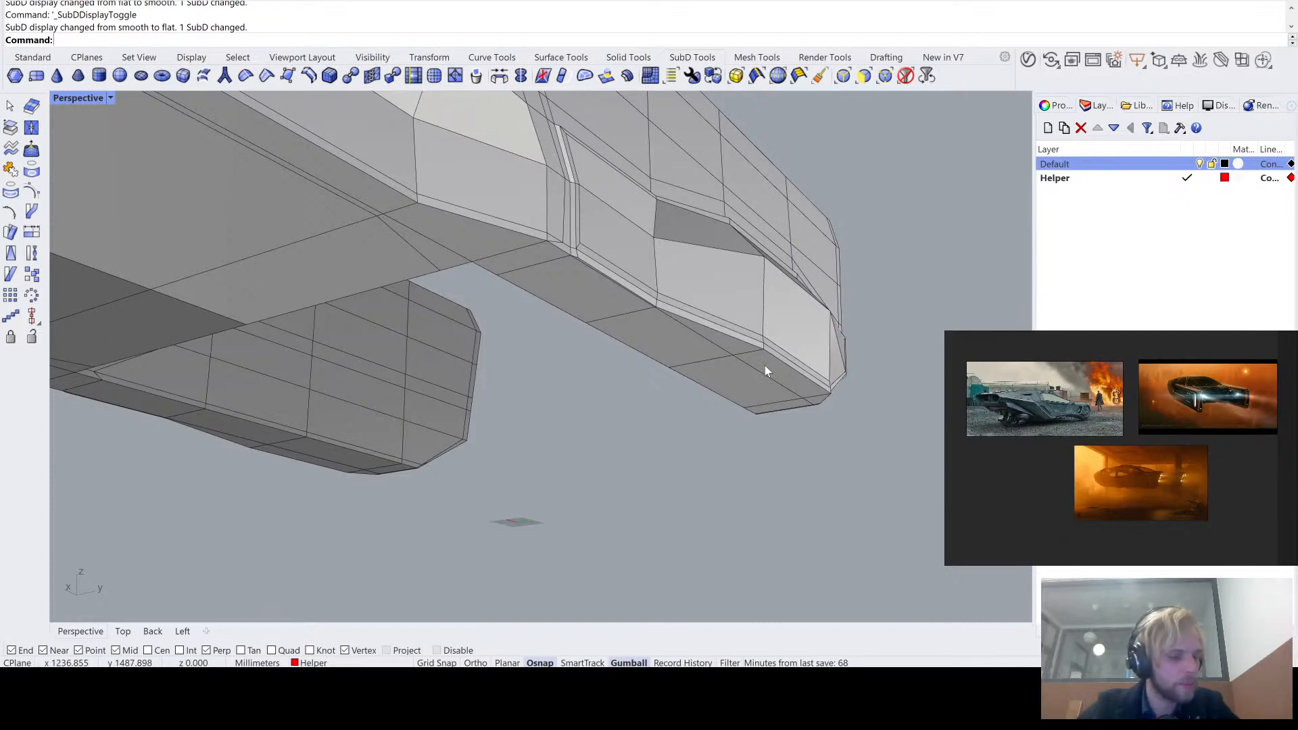
shift+right_drag(765, 366, 481, 334)
scroll(662, 310, up, 5)
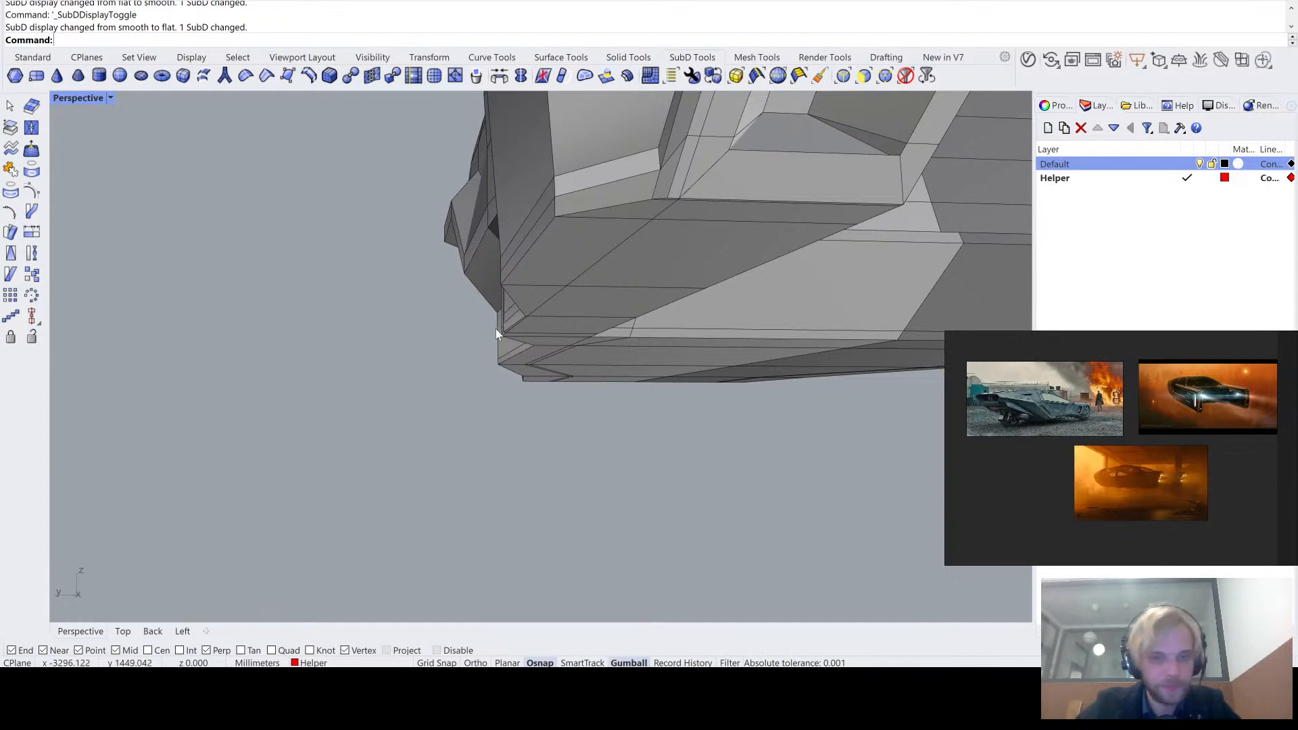
- Raise the edges along the lower border of the tail-arm panel and check the shape in smooth SubD display
drag(536, 249, 565, 278)
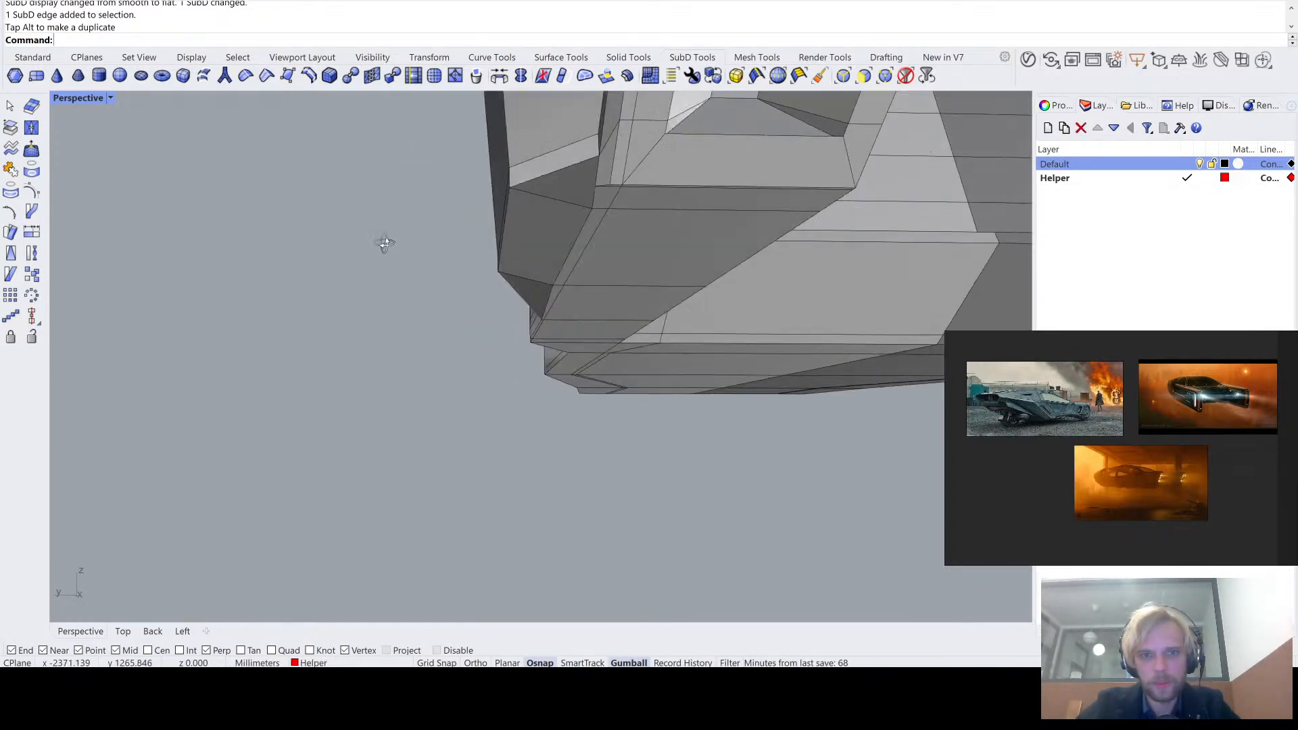
key(Tab)
right_drag(384, 242, 611, 276)
key(Tab)
ctrl+shift+click(610, 290)
ctrl+shift+click(603, 307)
drag(537, 235, 538, 184)
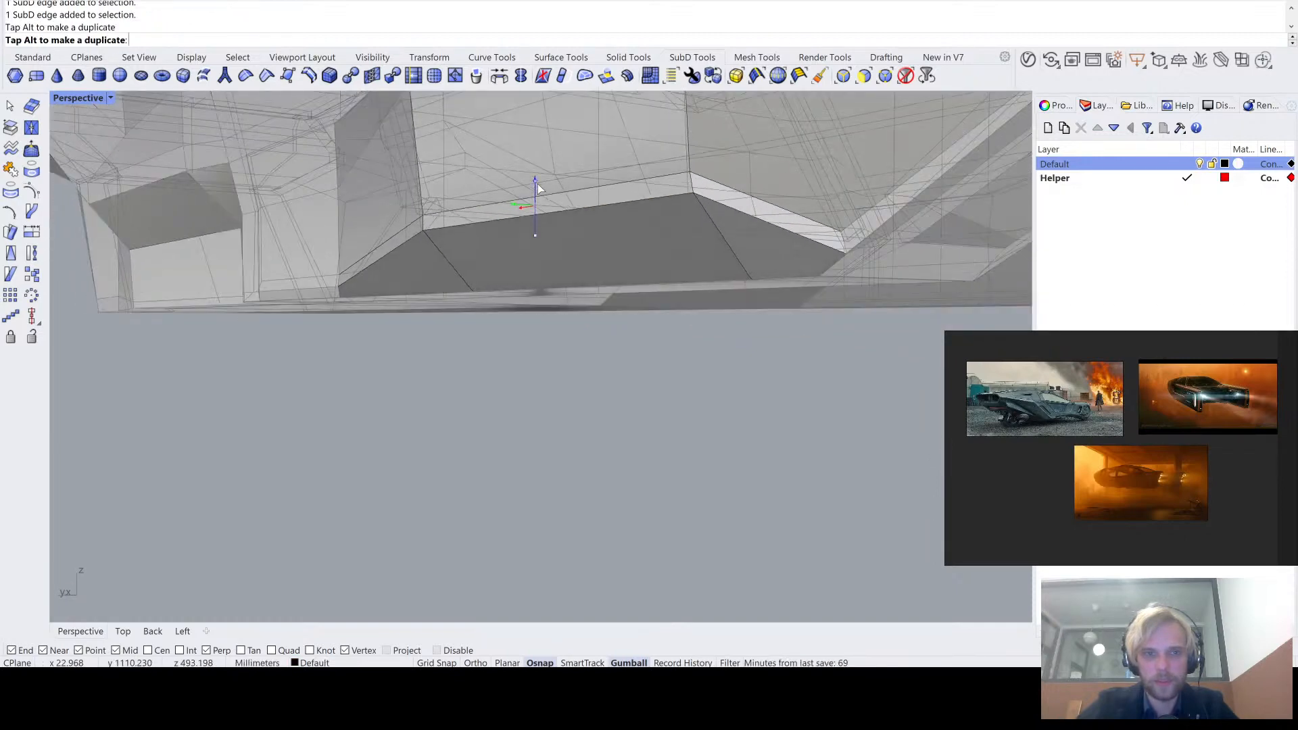
right_drag(464, 368, 667, 302)
key(Tab)
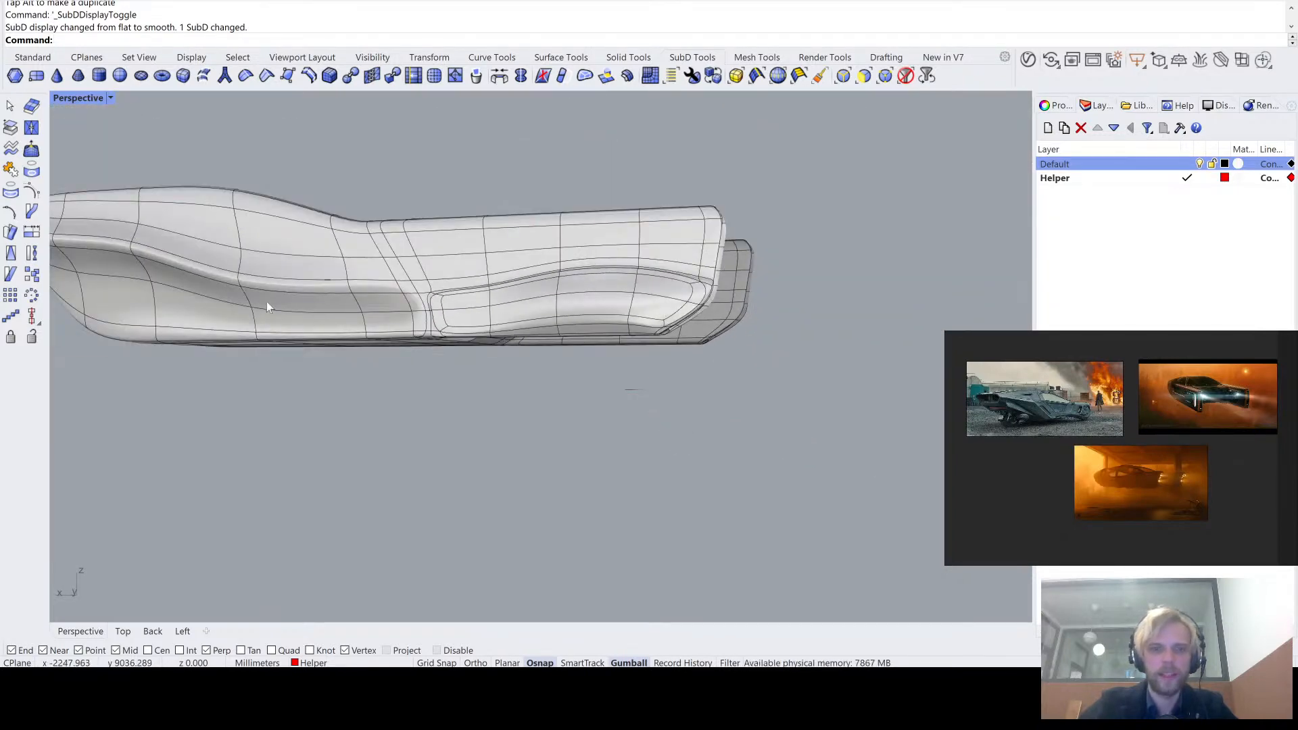
scroll(685, 322, up, 5)
key(Tab)
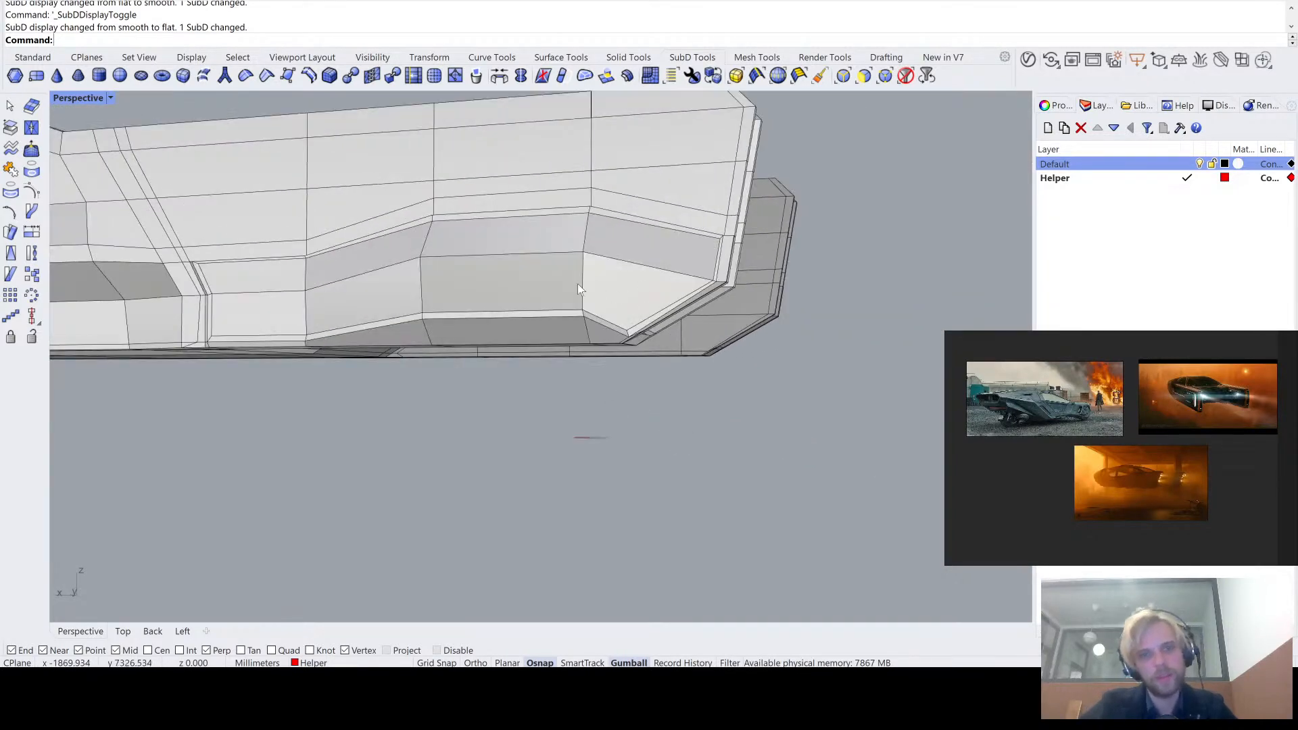
- Try to move the middle edge of the narrow strip along the panel's lower border and undo the move
scroll(515, 311, up, 2)
right_drag(513, 318, 547, 305)
scroll(484, 323, up, 2)
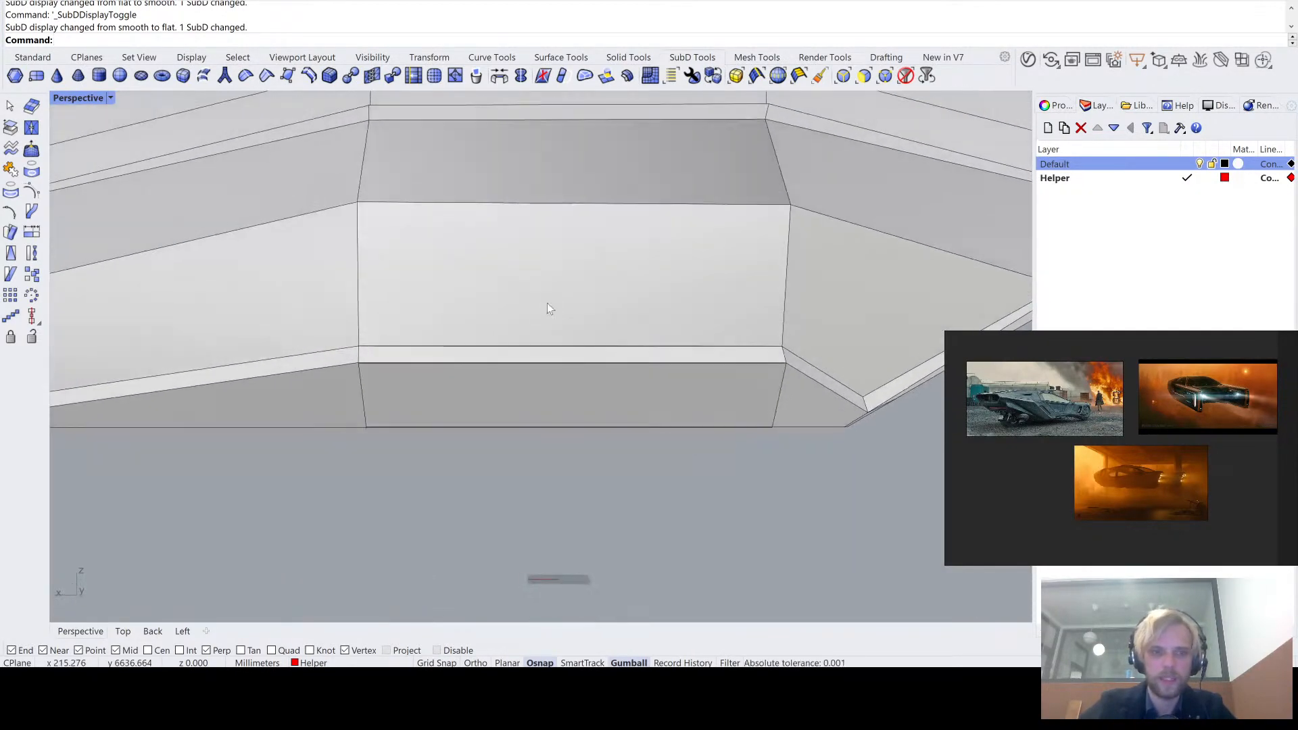
ctrl+shift+click(563, 346)
drag(575, 318, 566, 325)
mouse_move(579, 327)
right_down()
mouse_move(516, 343)
mouse_move(481, 333)
mouse_move(504, 332)
right_up()
key(ctrl+z)
scroll(399, 376, up, 5)
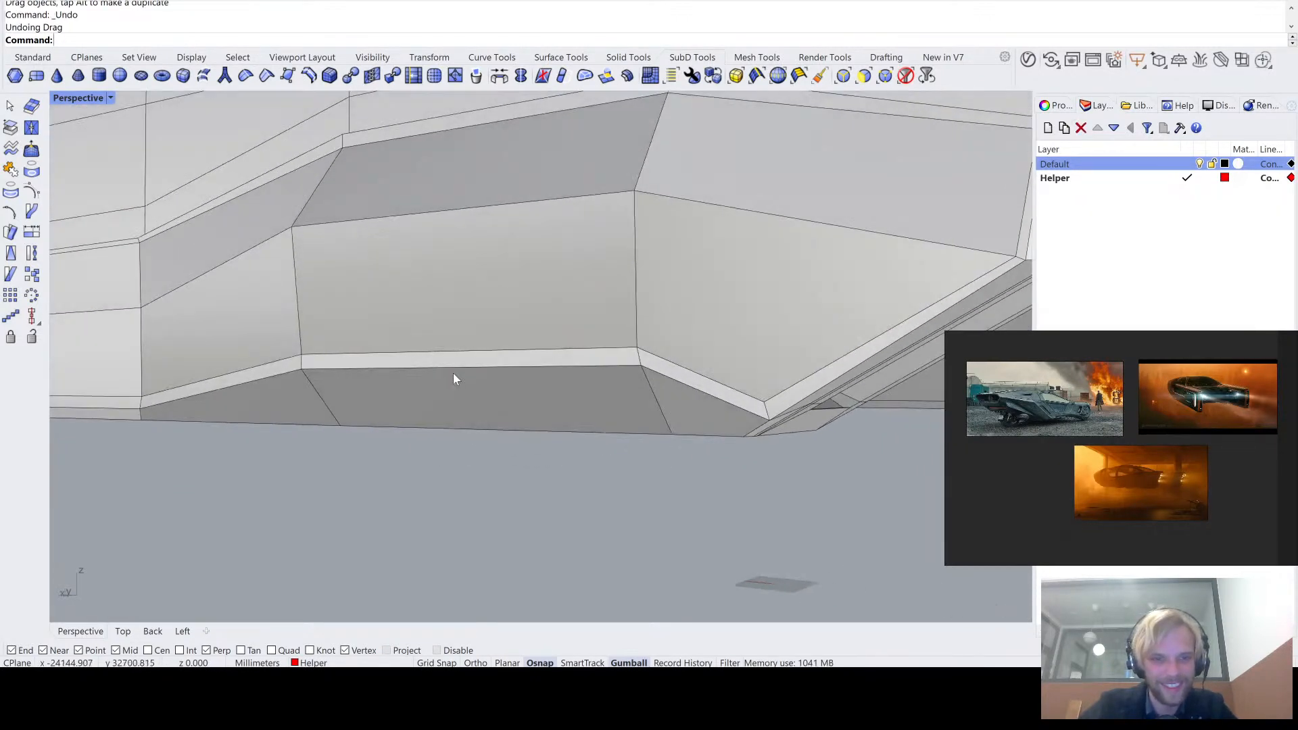
- Move the upper middle edge of the narrow strip along the tail-arm panel's lower border slightly outward
scroll(453, 372, down, 2)
click(440, 354)
right_drag(440, 354, 308, 418)
scroll(367, 359, up, 5)
ctrl+shift+click(366, 355)
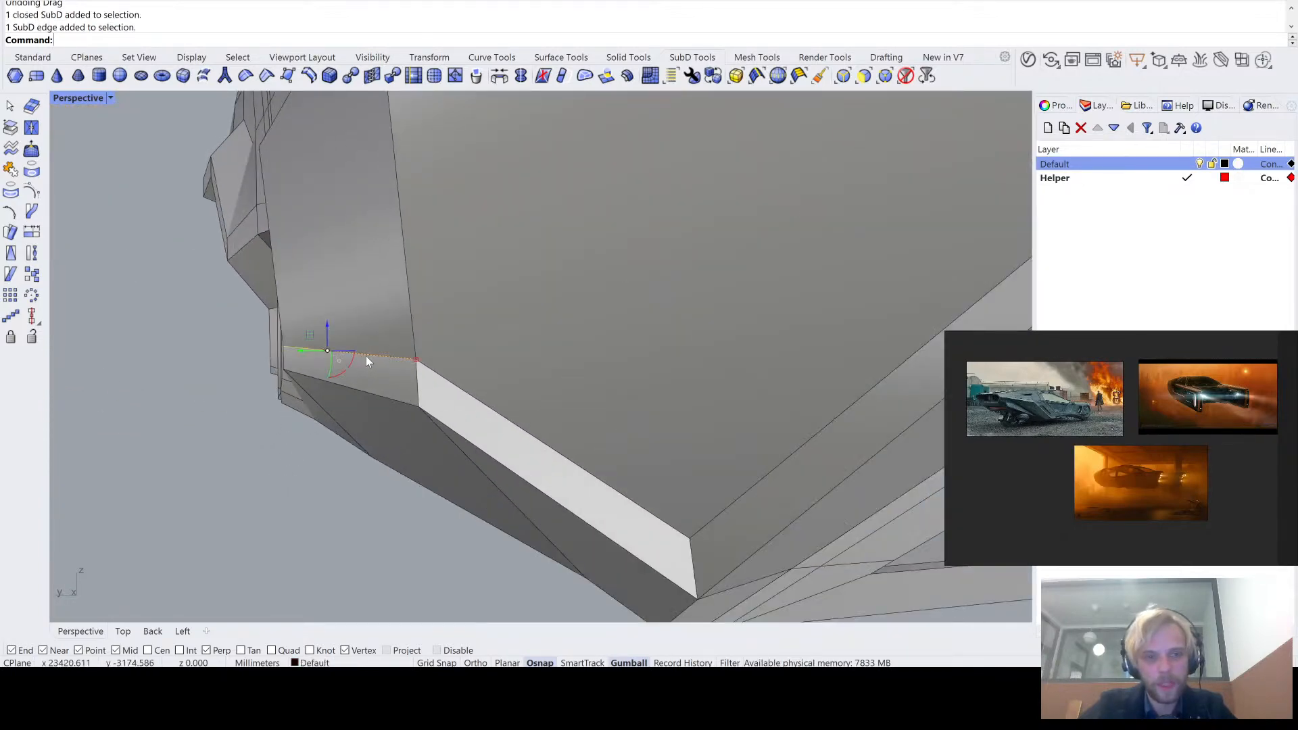
drag(305, 351, 295, 354)
- Adjust the strip's upper and lower middle edges together with a scale and small moves, and compare the flat and smooth SubD displays
ctrl+shift+click(383, 395)
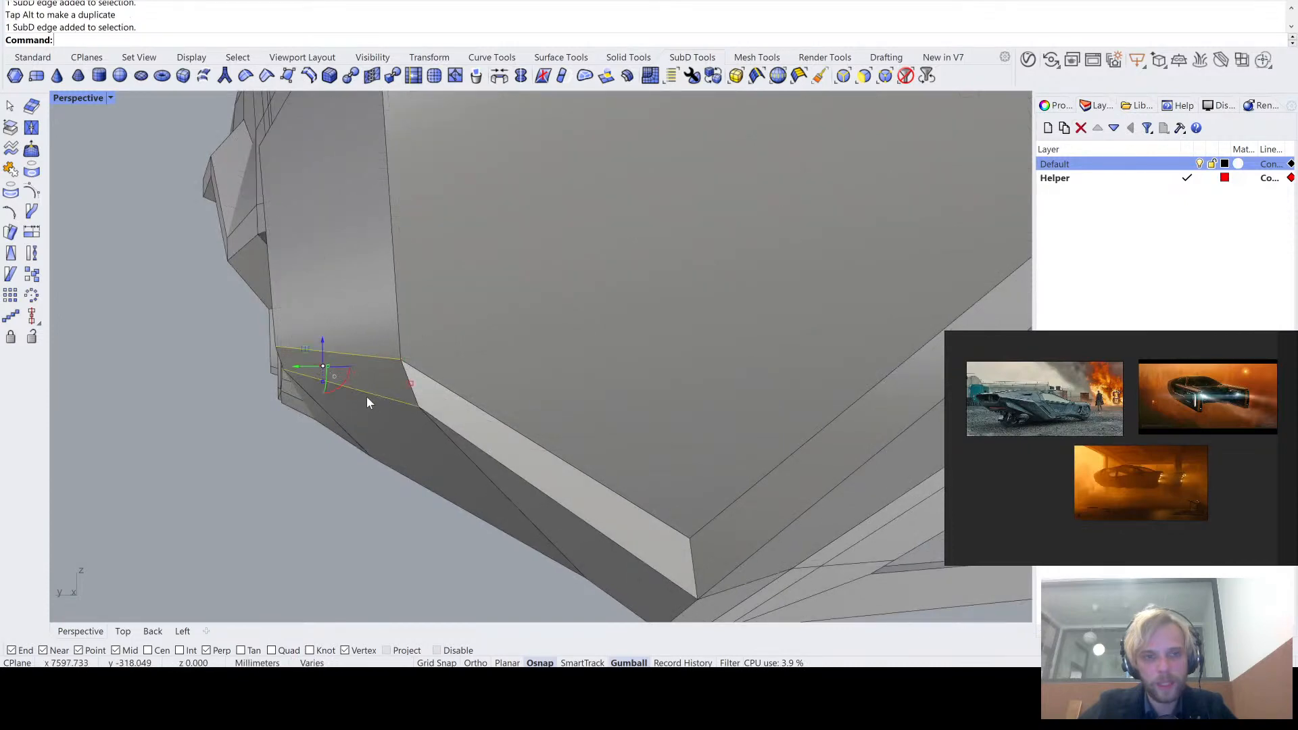
right_drag(366, 396, 404, 382)
drag(428, 355, 426, 347)
right_drag(426, 348, 345, 374)
drag(344, 365, 336, 368)
click(120, 325)
right_drag(119, 325, 351, 360)
key(Tab)
scroll(351, 360, up, 5)
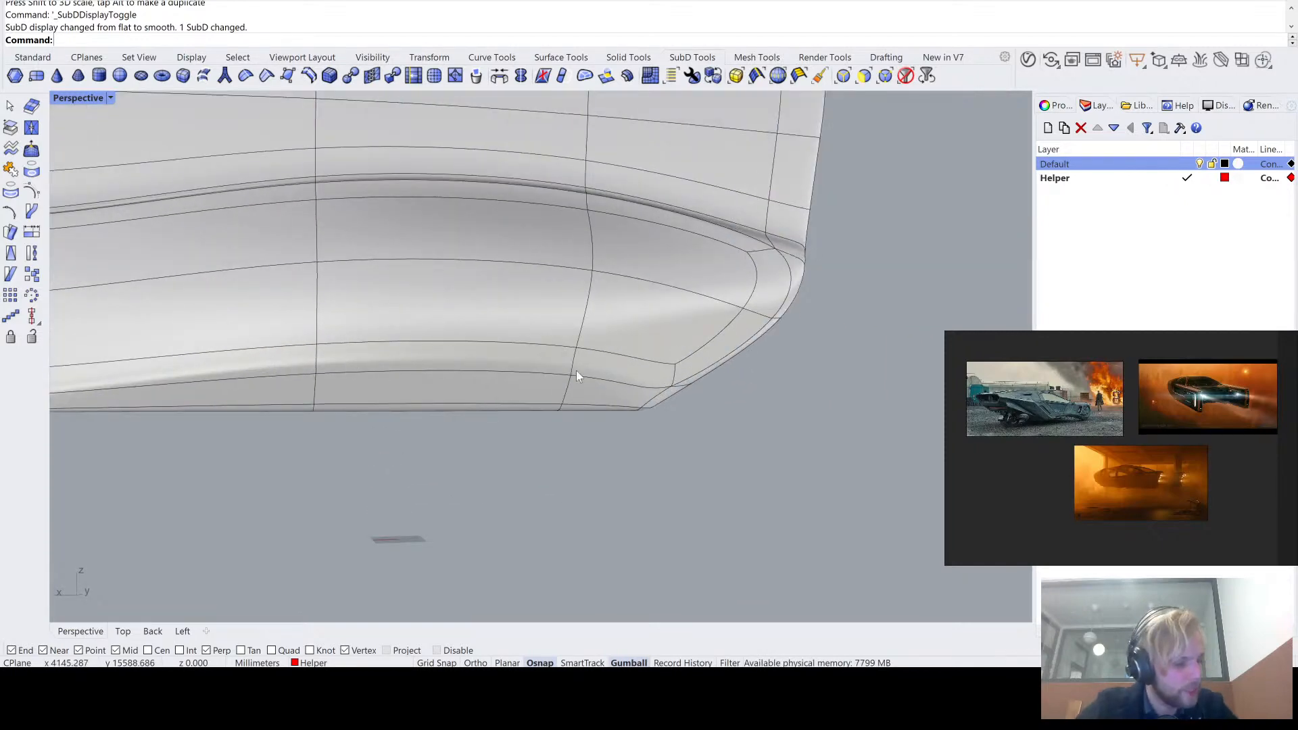
right_drag(271, 366, 321, 369)
key(Tab)
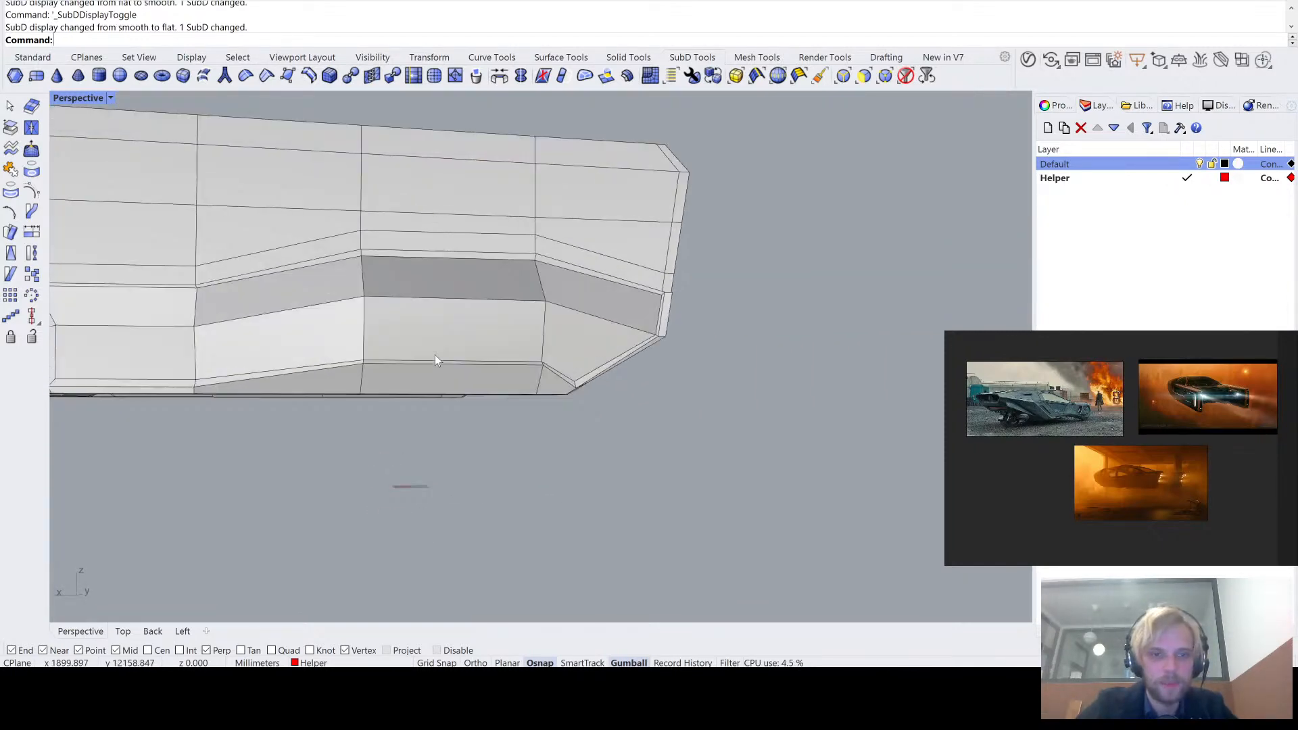
key(Tab)
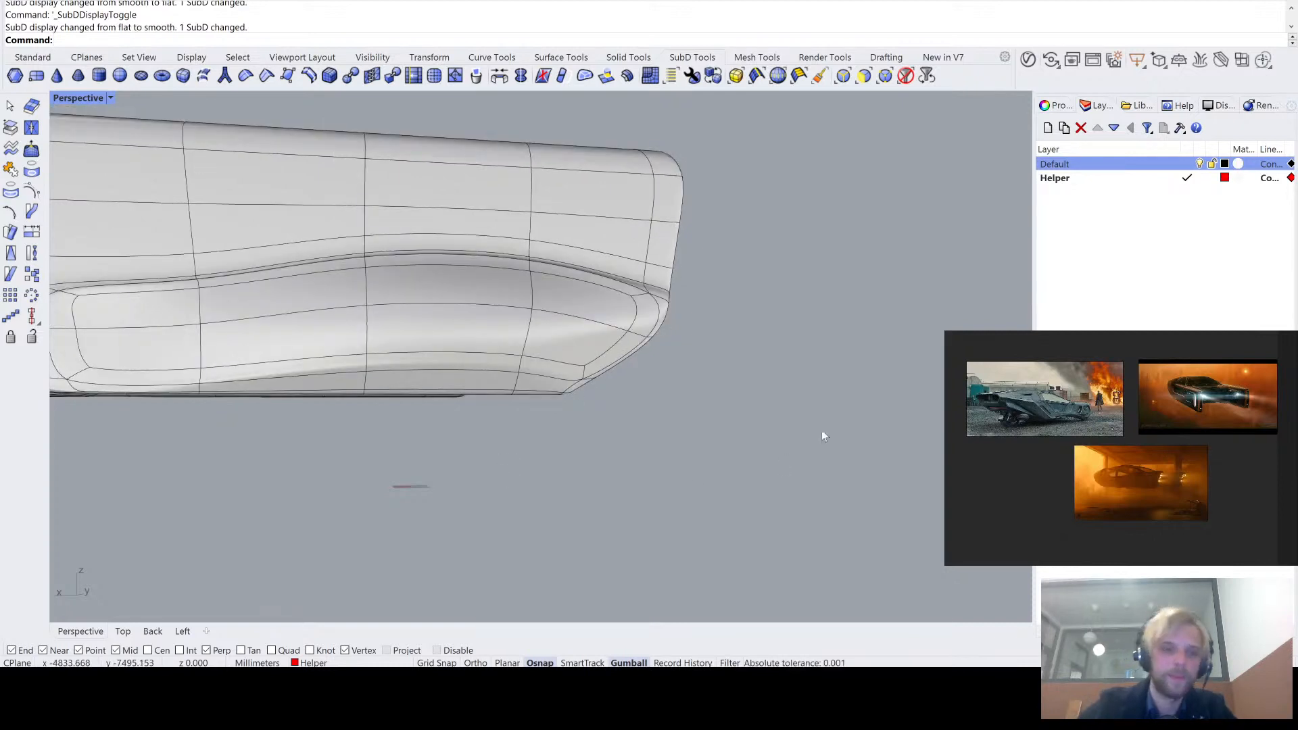
- Run environment map analysis (EMap) on the body, examine the reflections along the tail-arm panel, side and rear, and close the analysis
click(480, 297)
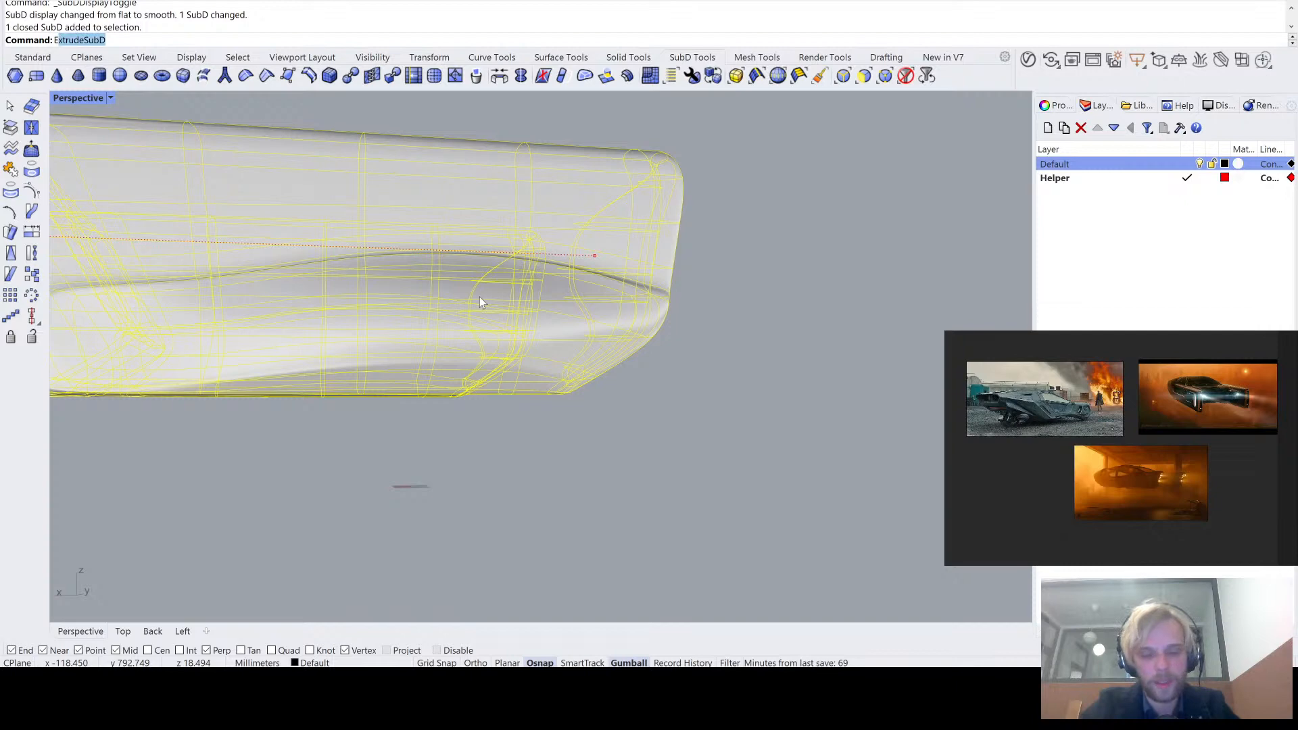
key(Return)
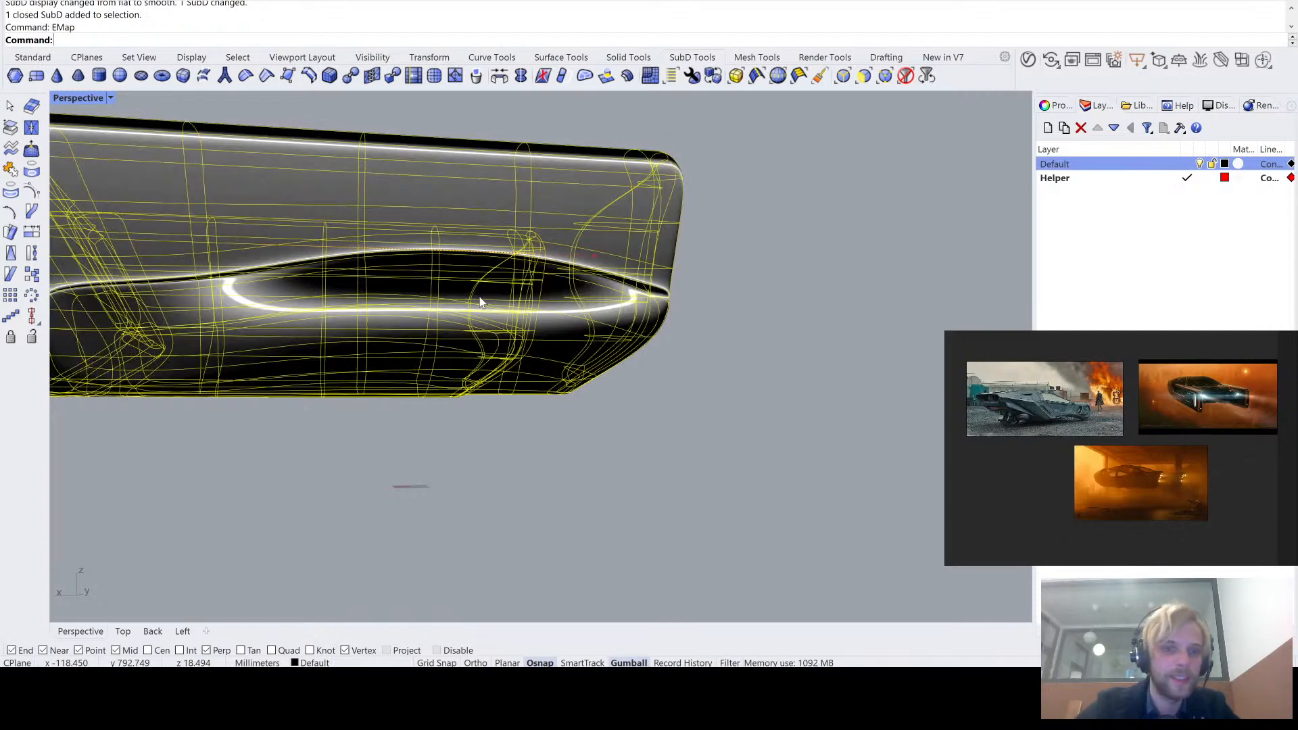
shift+right_drag(294, 307, 545, 321)
right_drag(545, 321, 550, 277)
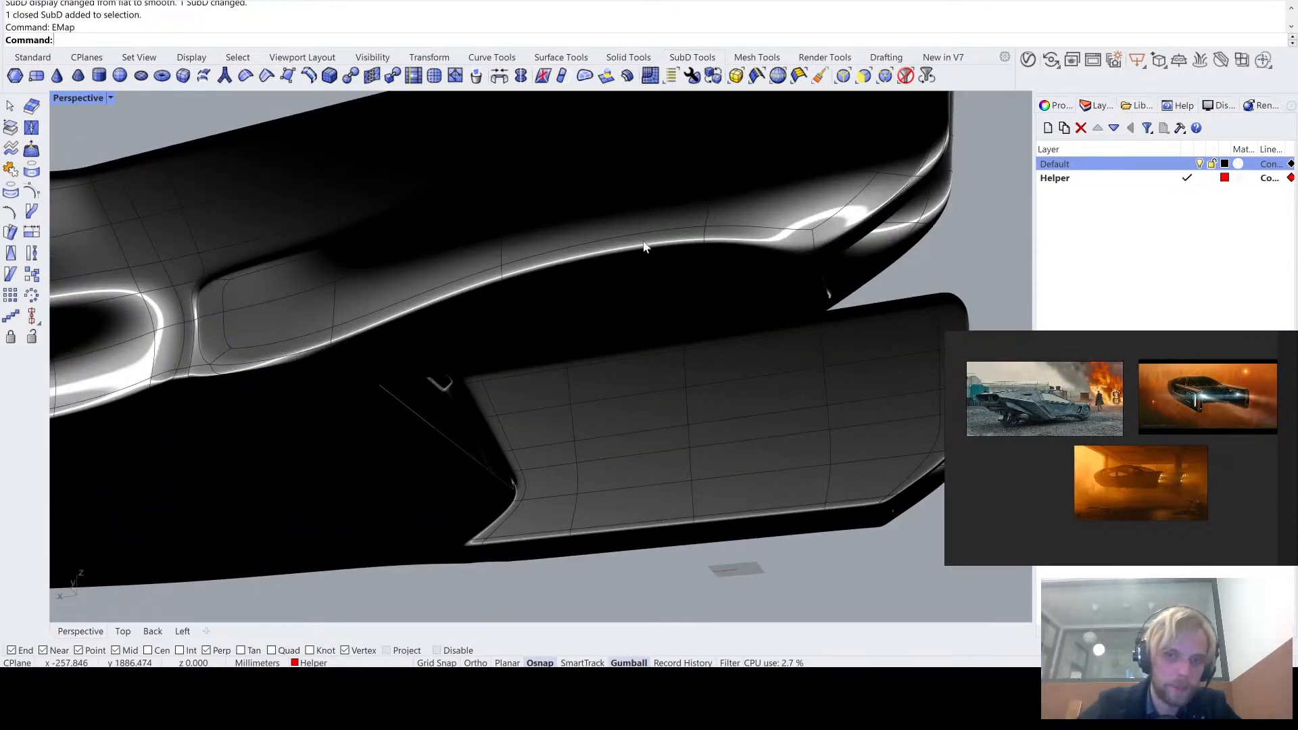
right_drag(686, 238, 558, 242)
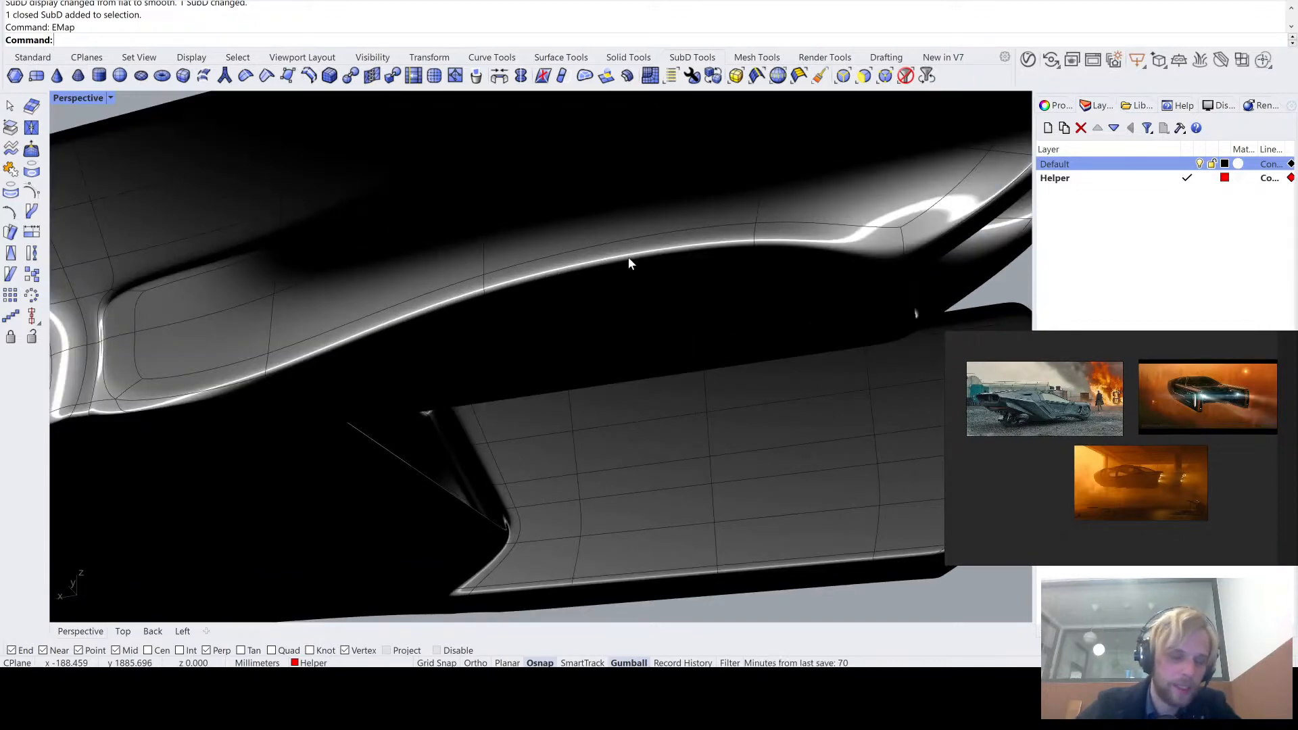
scroll(639, 254, down, 3)
right_drag(615, 278, 448, 368)
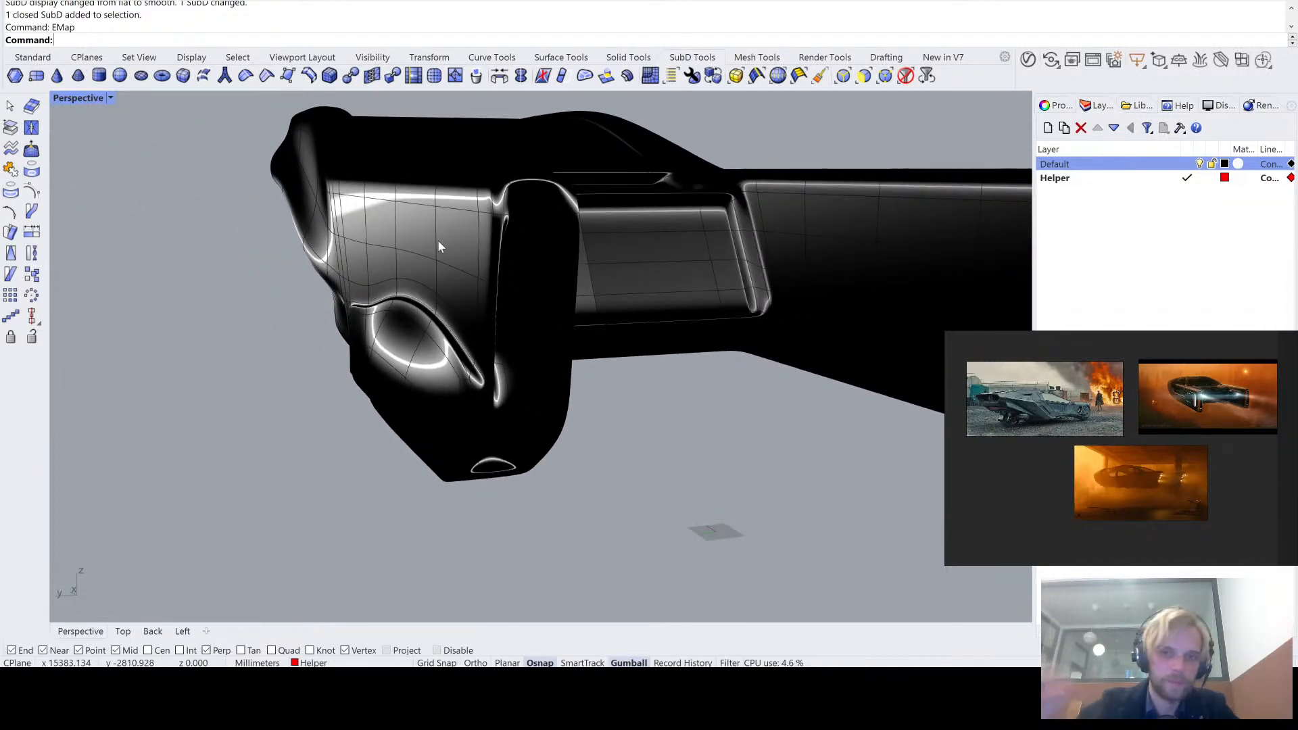
right_drag(437, 238, 727, 250)
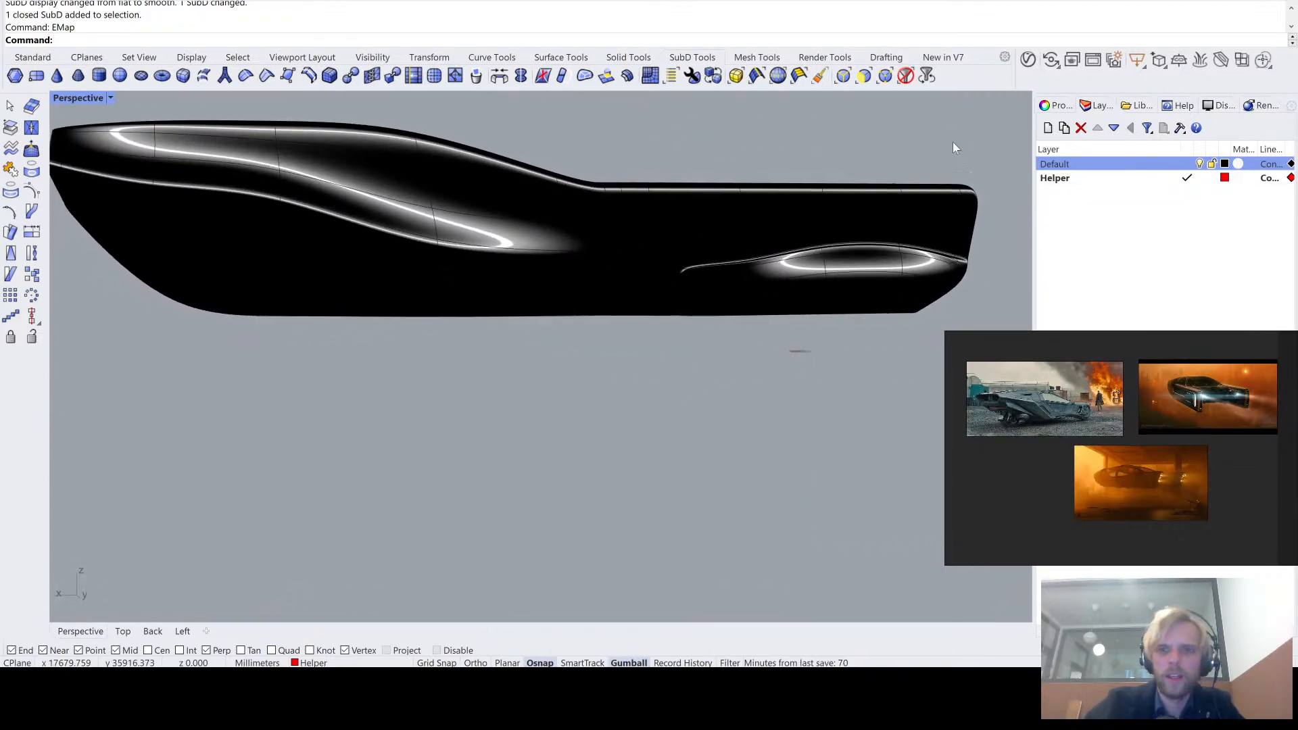
click(804, 201)
- Compare the body's side between flat and smooth SubD display
mouse_move(593, 410)
right_down()
mouse_move(562, 405)
mouse_move(583, 400)
right_up()
mouse_move(749, 259)
shift+right_down()
mouse_move(492, 295)
mouse_move(582, 279)
mouse_move(577, 291)
shift+right_up()
right_drag(468, 340, 448, 306)
key(Tab)
key(Tab)
key(Tab)
key(Tab)
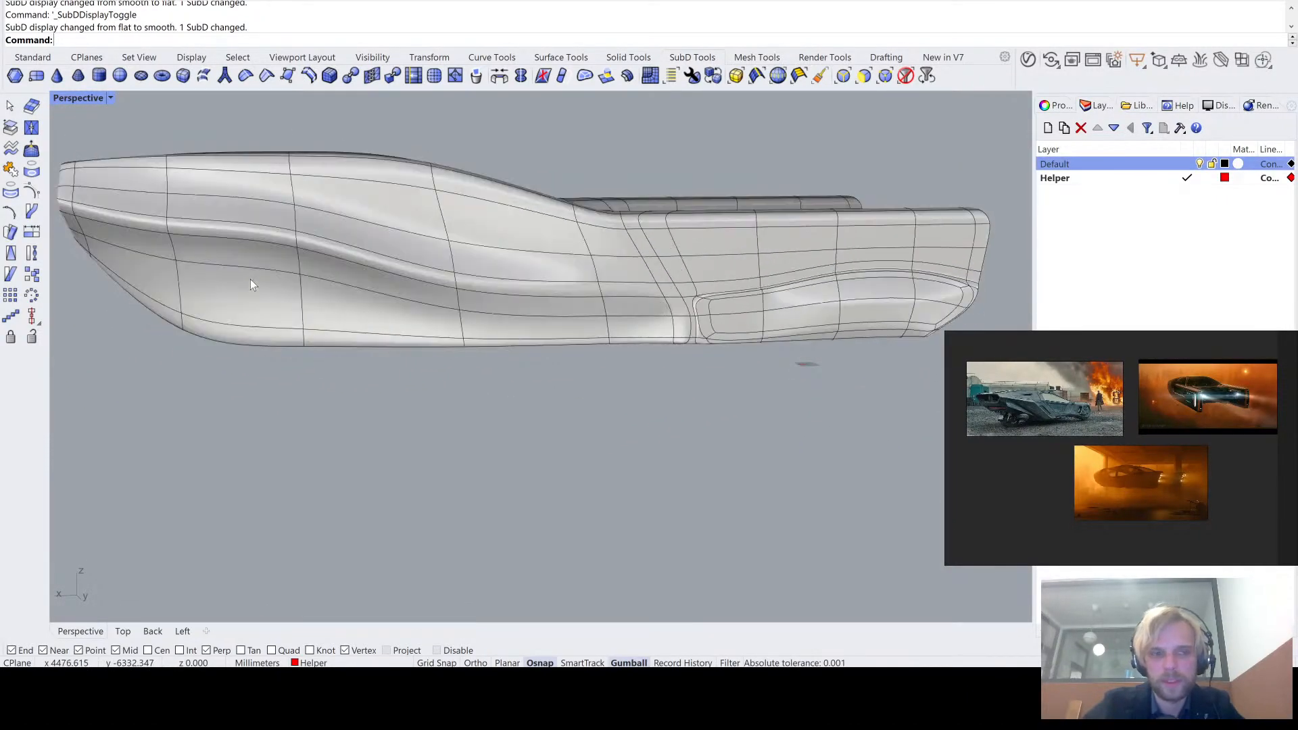
key(Tab)
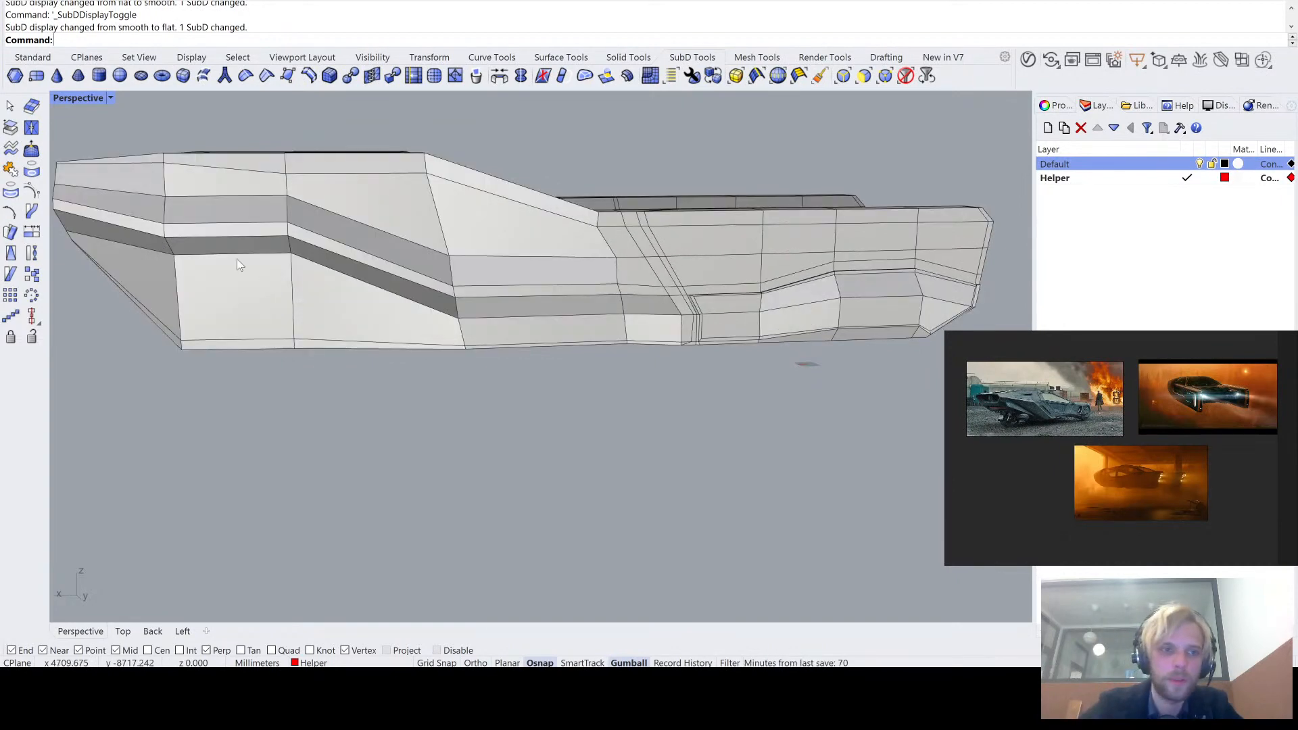
- Examine the tail arms and the recessed rear from below and behind in flat and smooth SubD display
right_drag(237, 258, 177, 320)
scroll(480, 270, down, 5)
scroll(159, 266, up, 4)
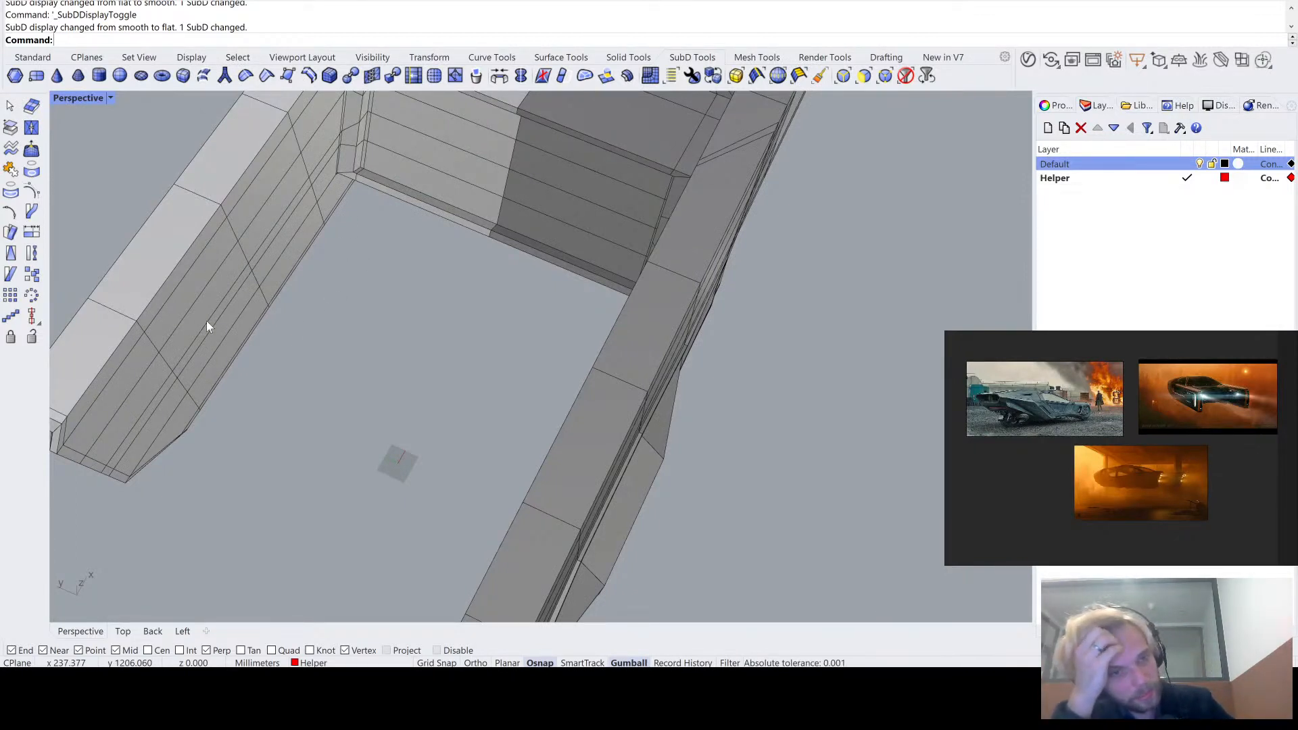
key(Tab)
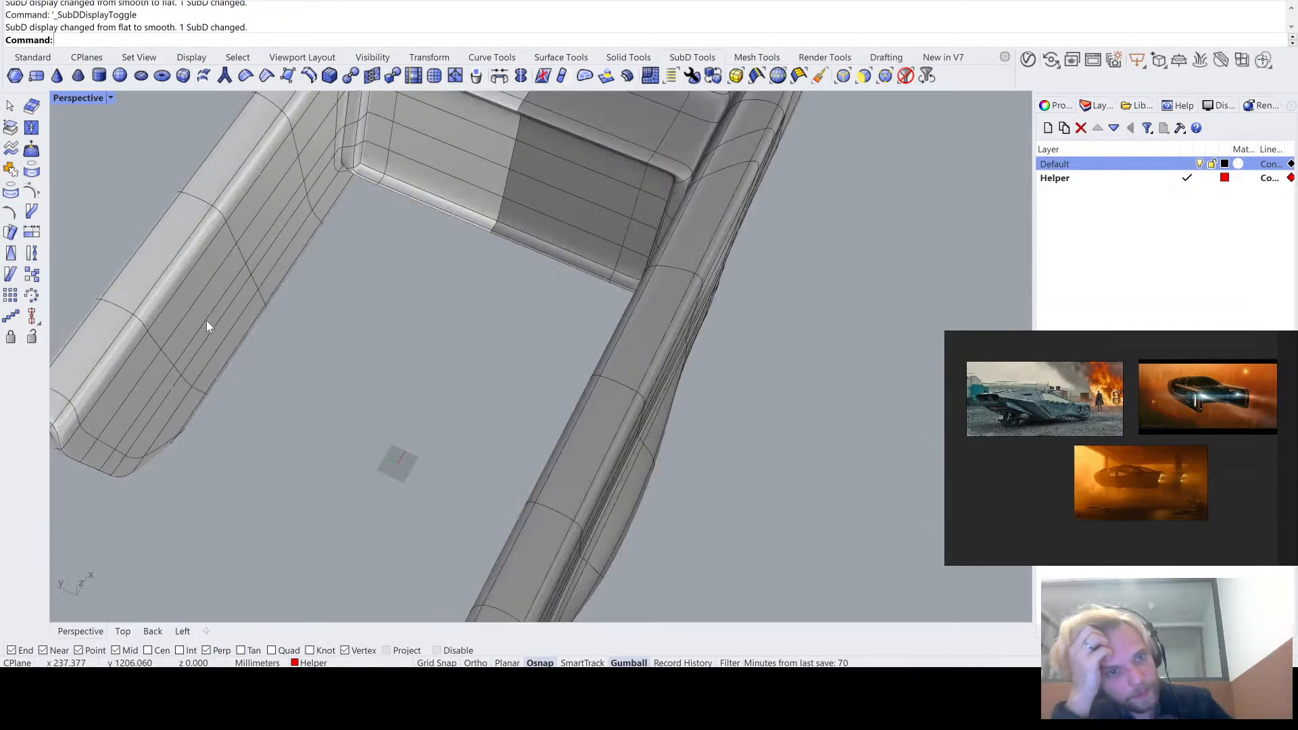
key(Tab)
key(Tab)
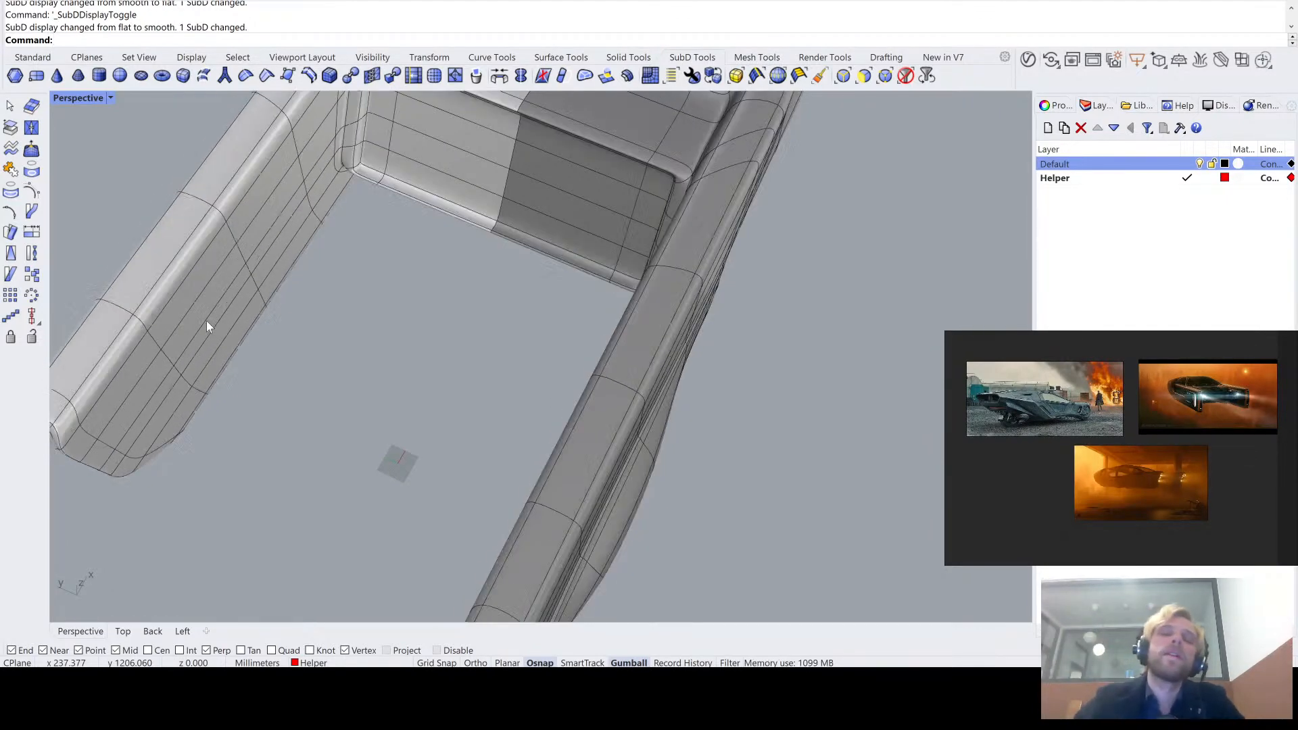
key(Tab)
right_drag(205, 320, 356, 246)
right_drag(356, 254, 385, 279)
scroll(462, 214, up, 5)
shift+right_drag(463, 214, 493, 304)
scroll(493, 304, down, 5)
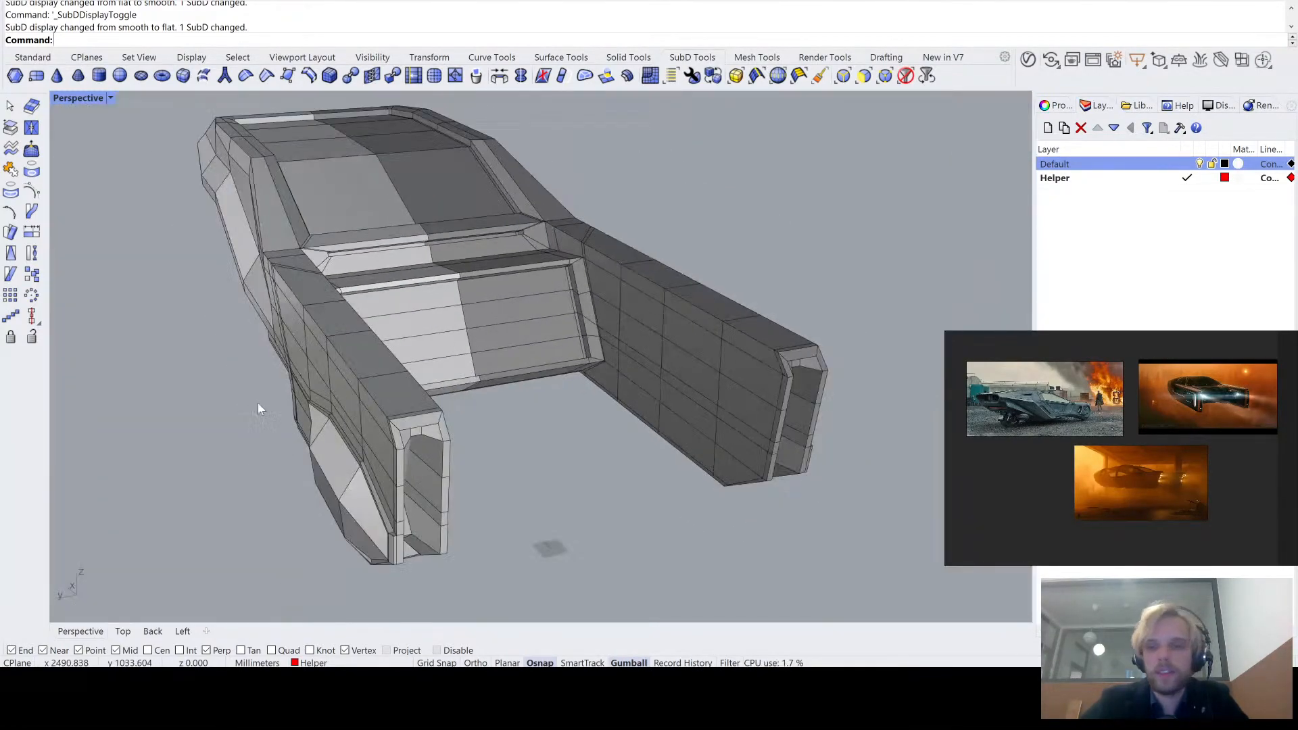
right_drag(257, 408, 370, 377)
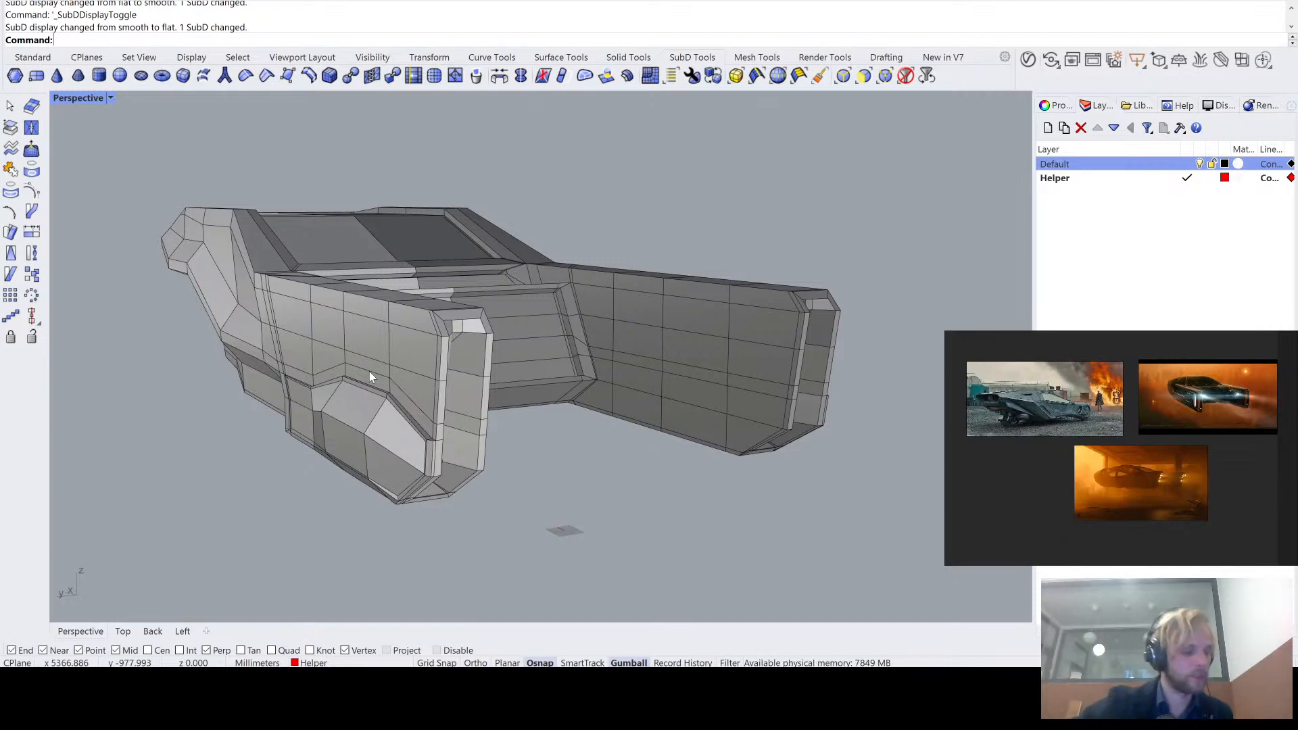
right_drag(369, 371, 481, 367)
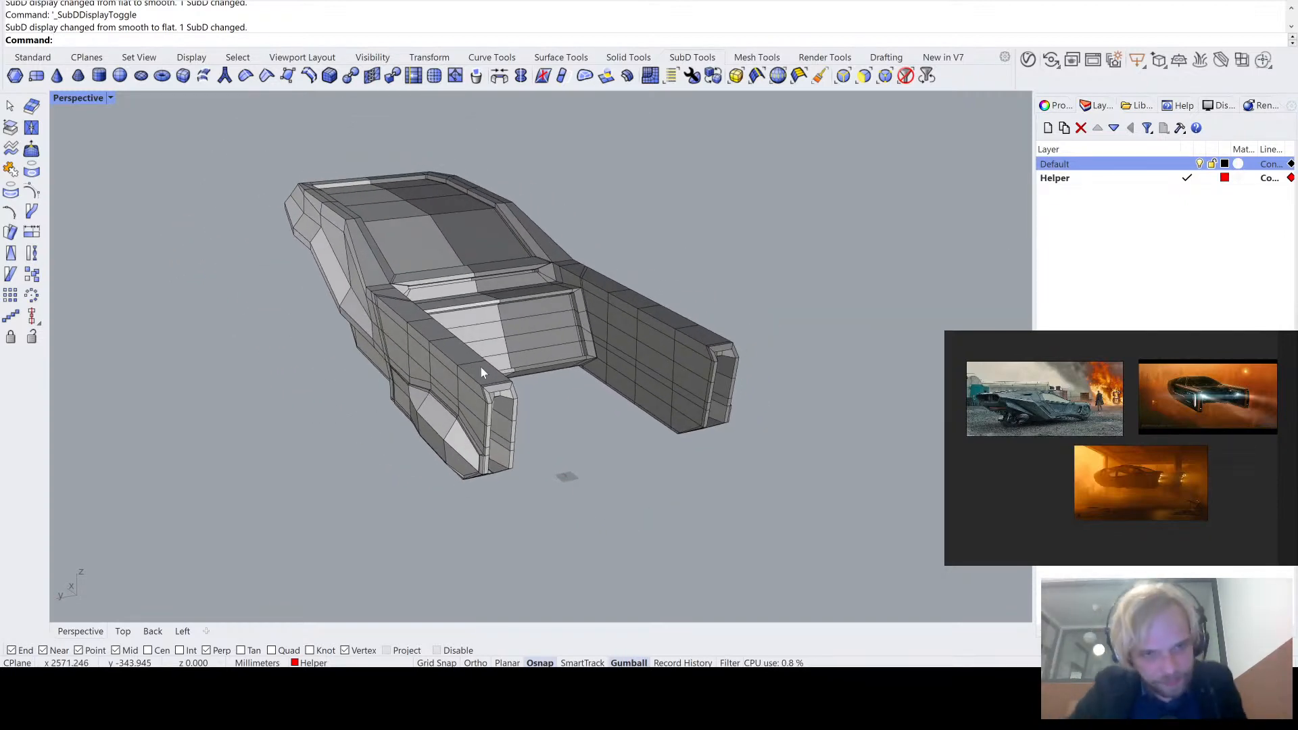
- Run environment map analysis on the smooth body and compare its reflections with different environment images from several angles
click(480, 372)
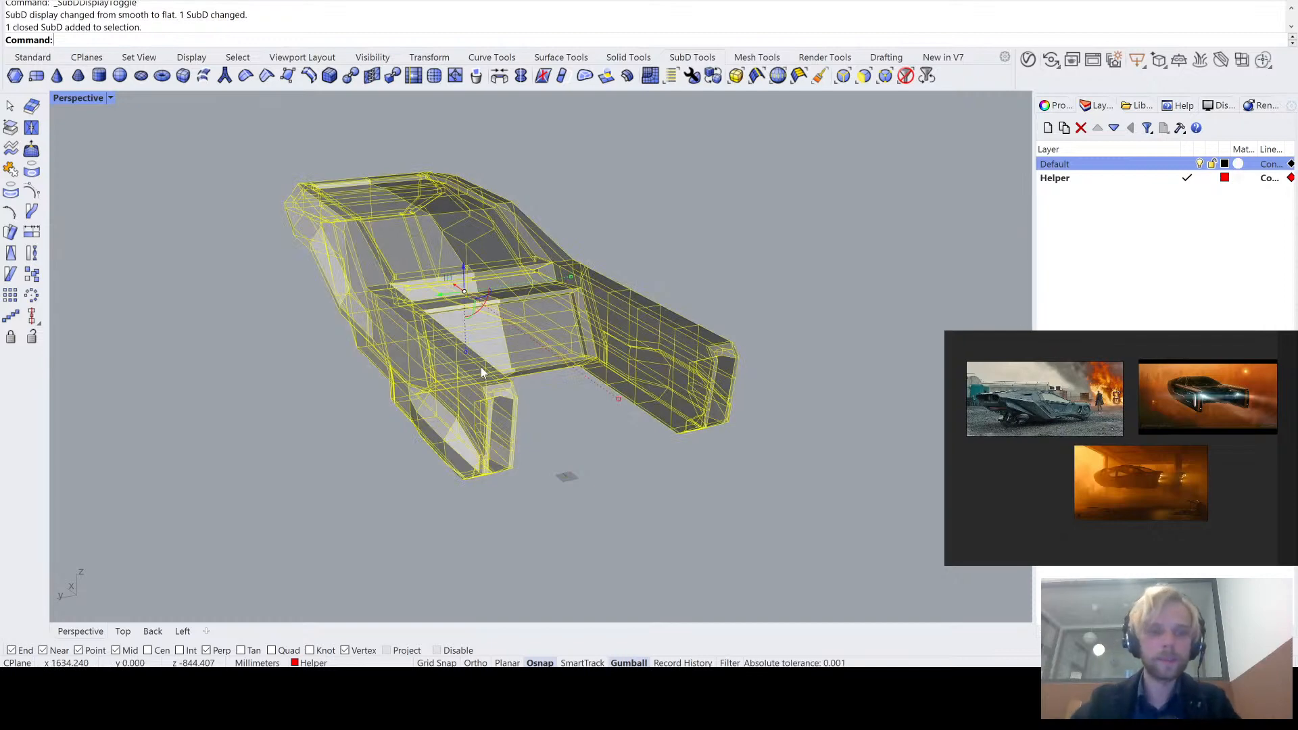
click(269, 396)
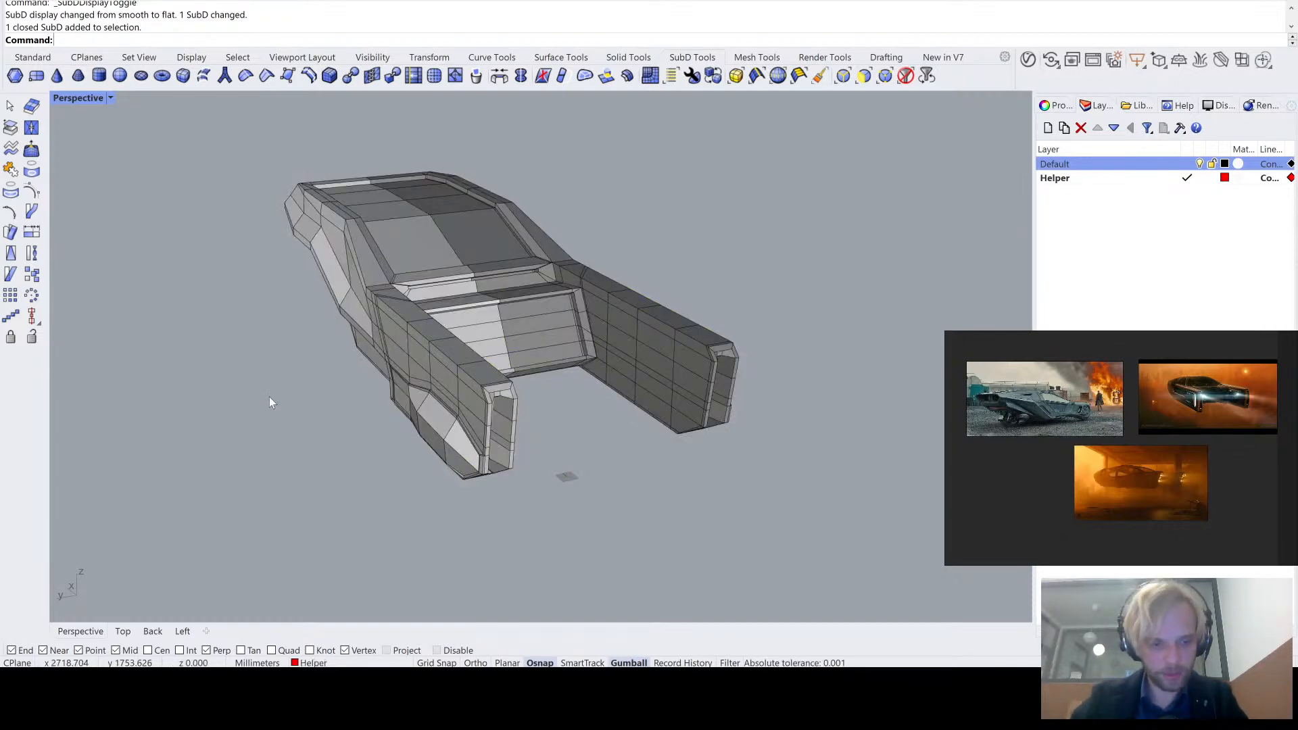
key(Tab)
right_drag(269, 397, 430, 374)
click(396, 354)
click(331, 425)
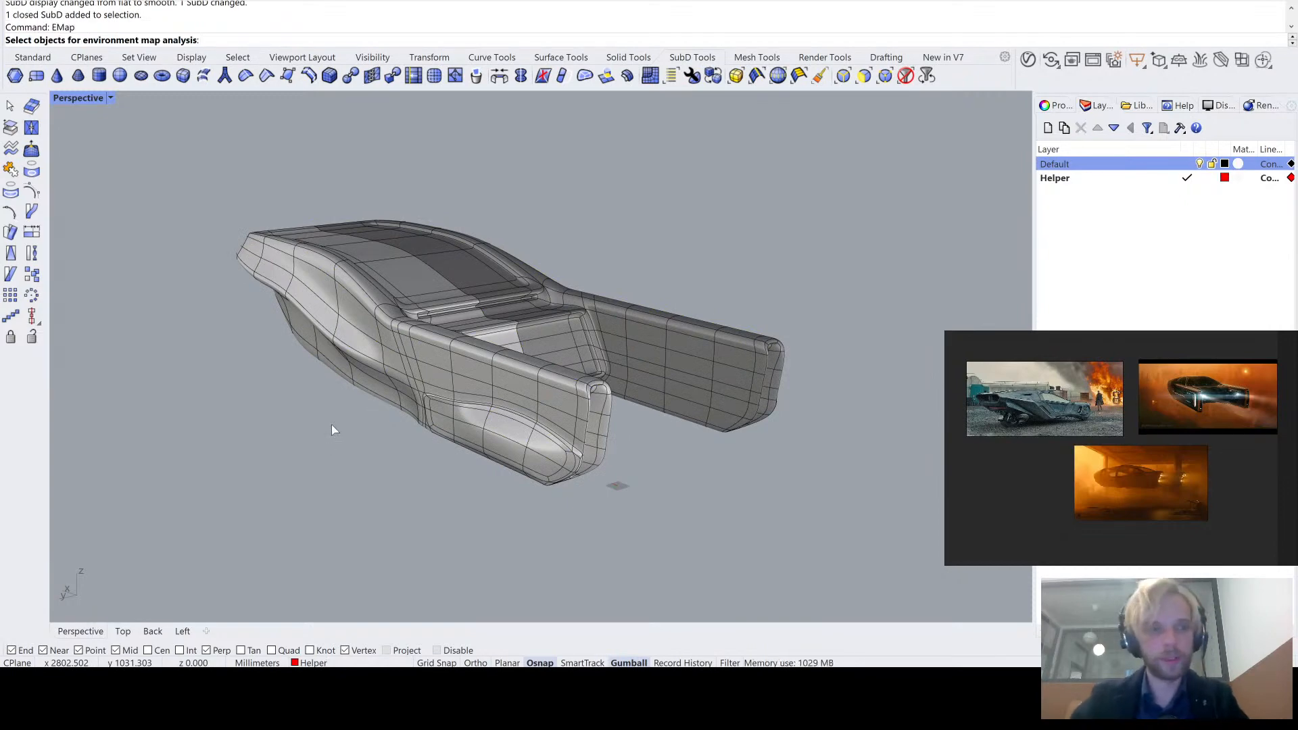
click(369, 310)
key(Return)
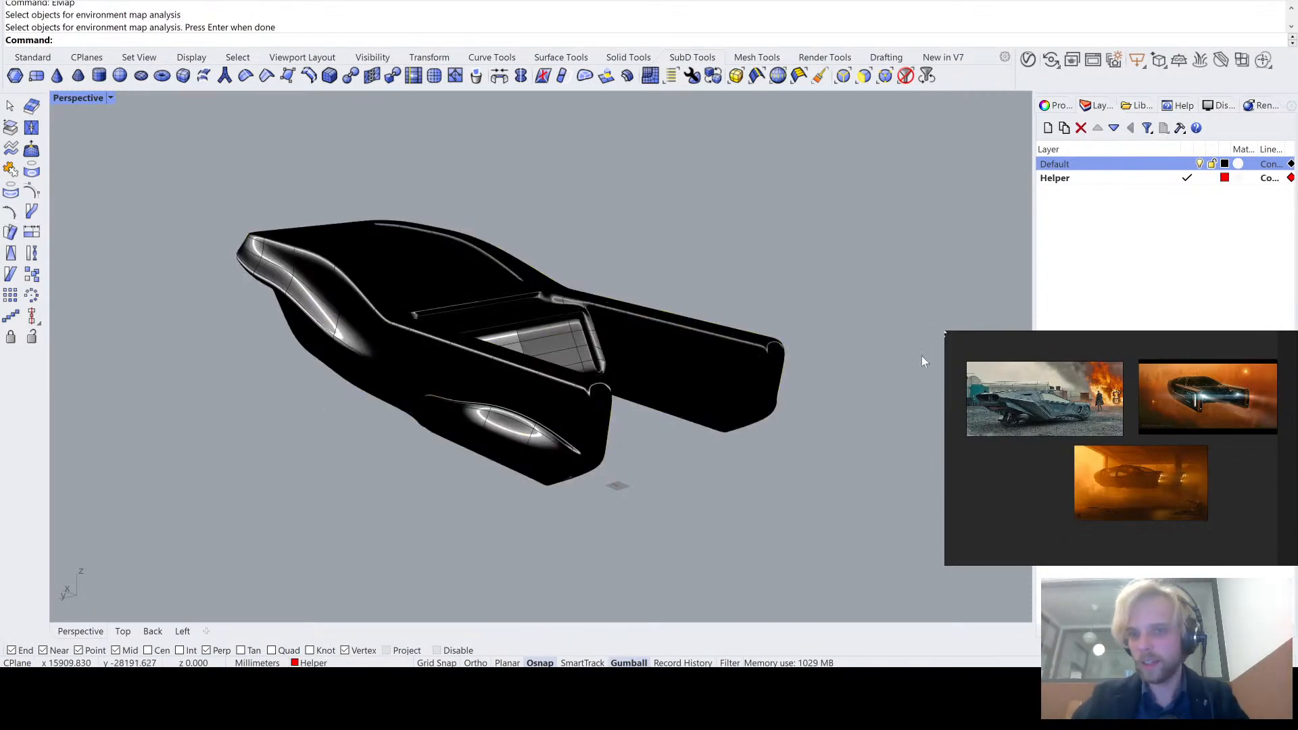
click(976, 253)
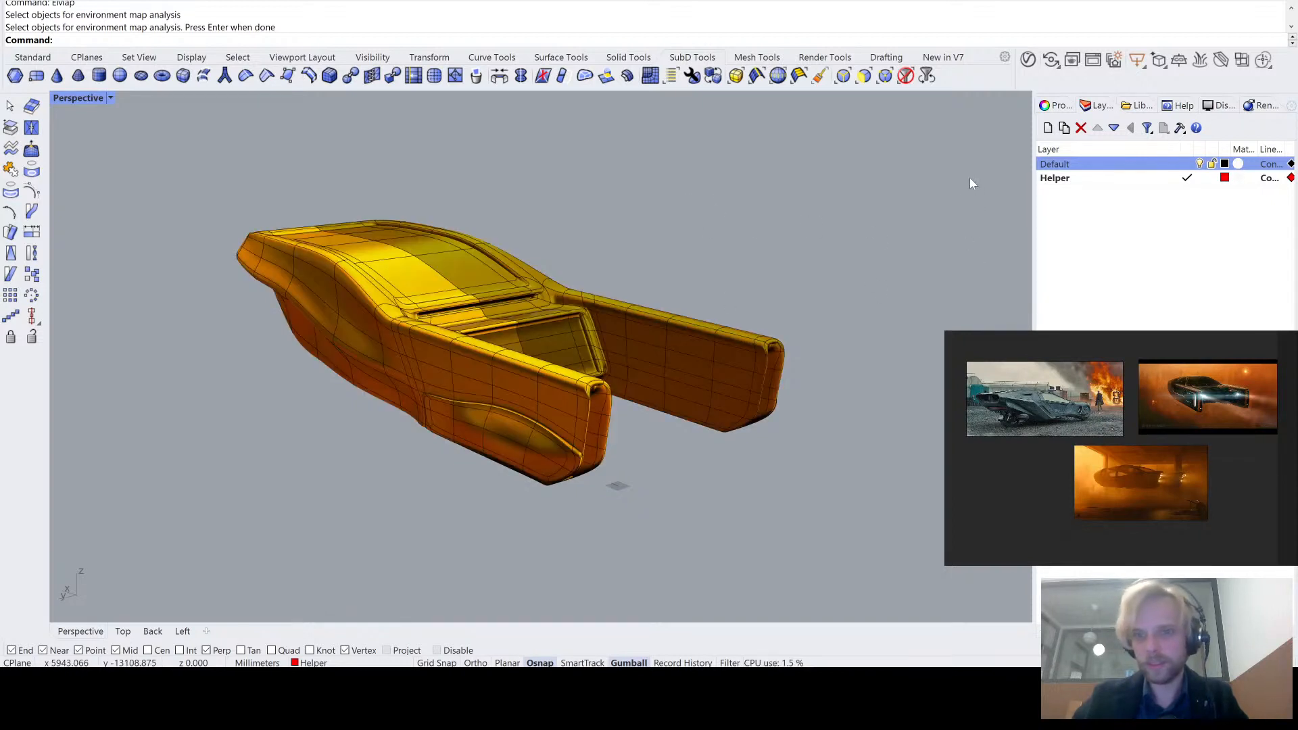
right_drag(932, 221, 871, 230)
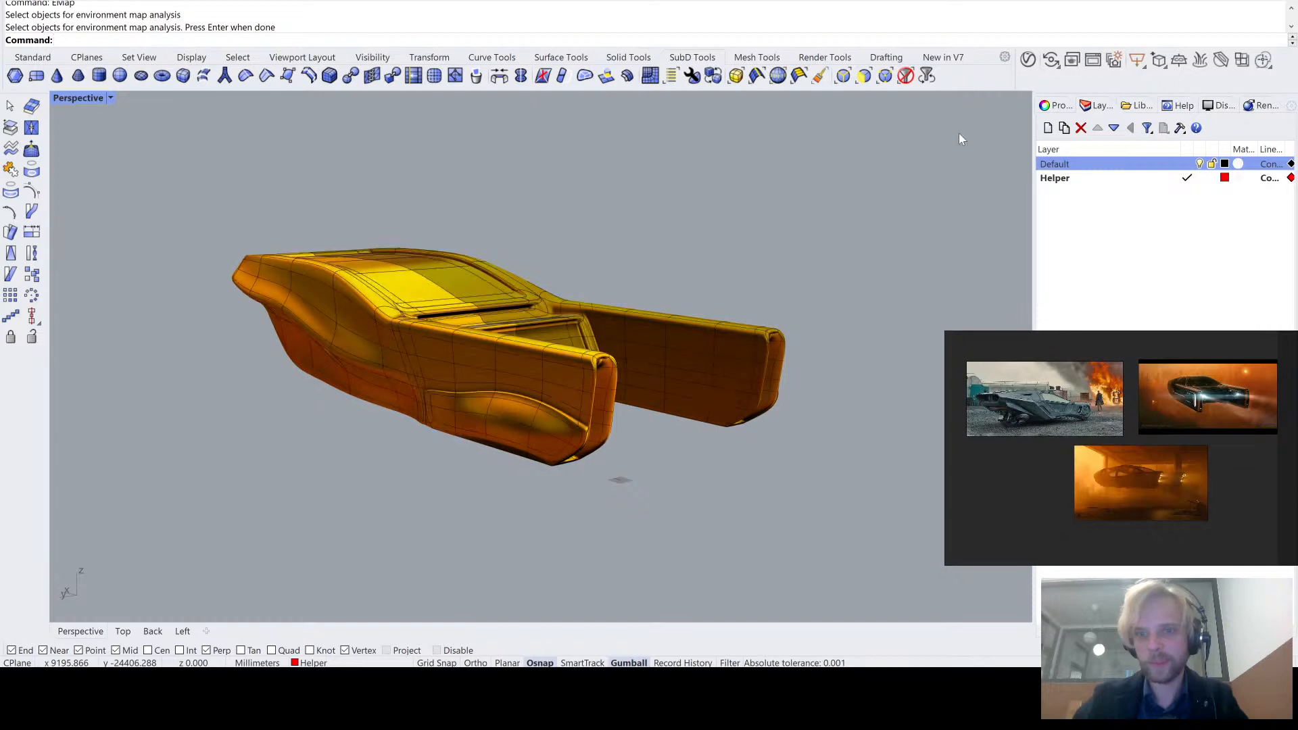
right_drag(975, 201, 583, 275)
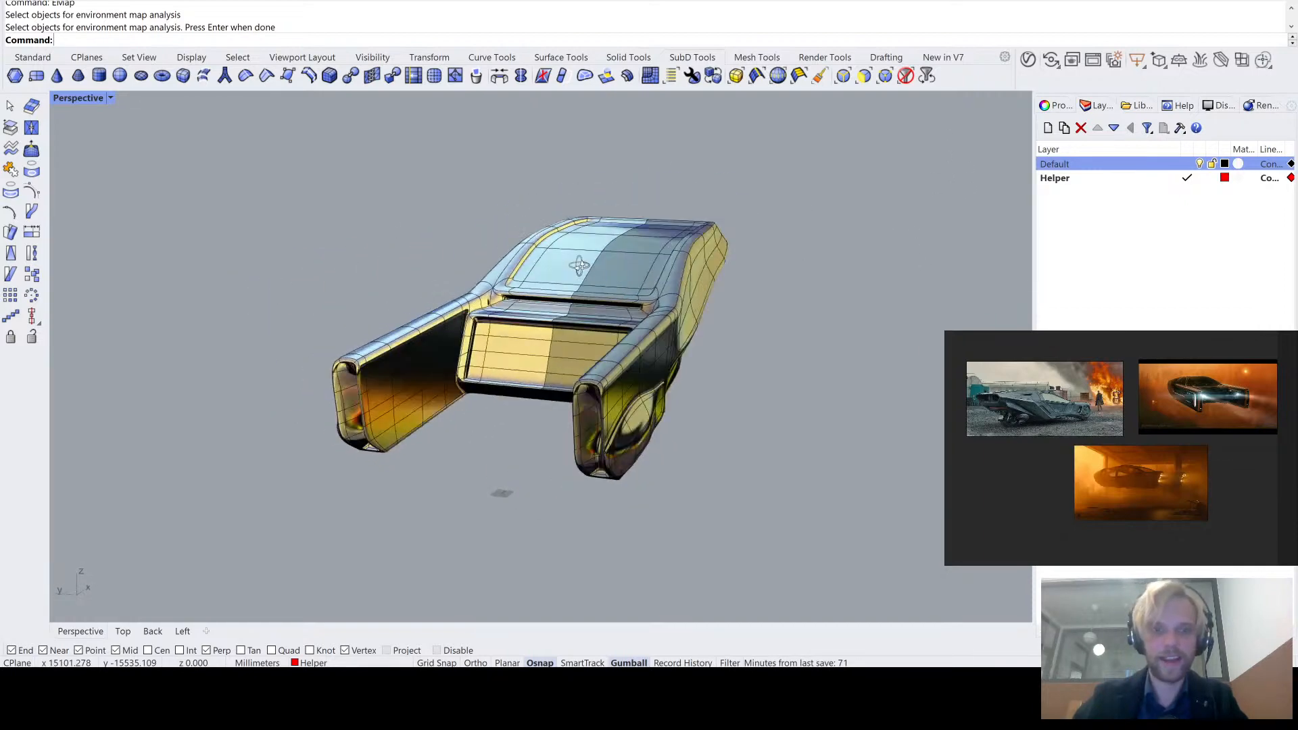
- Run Turntable to spin the body with its environment map reflections, restart it with the body deselected, and stop the rotation
click(583, 275)
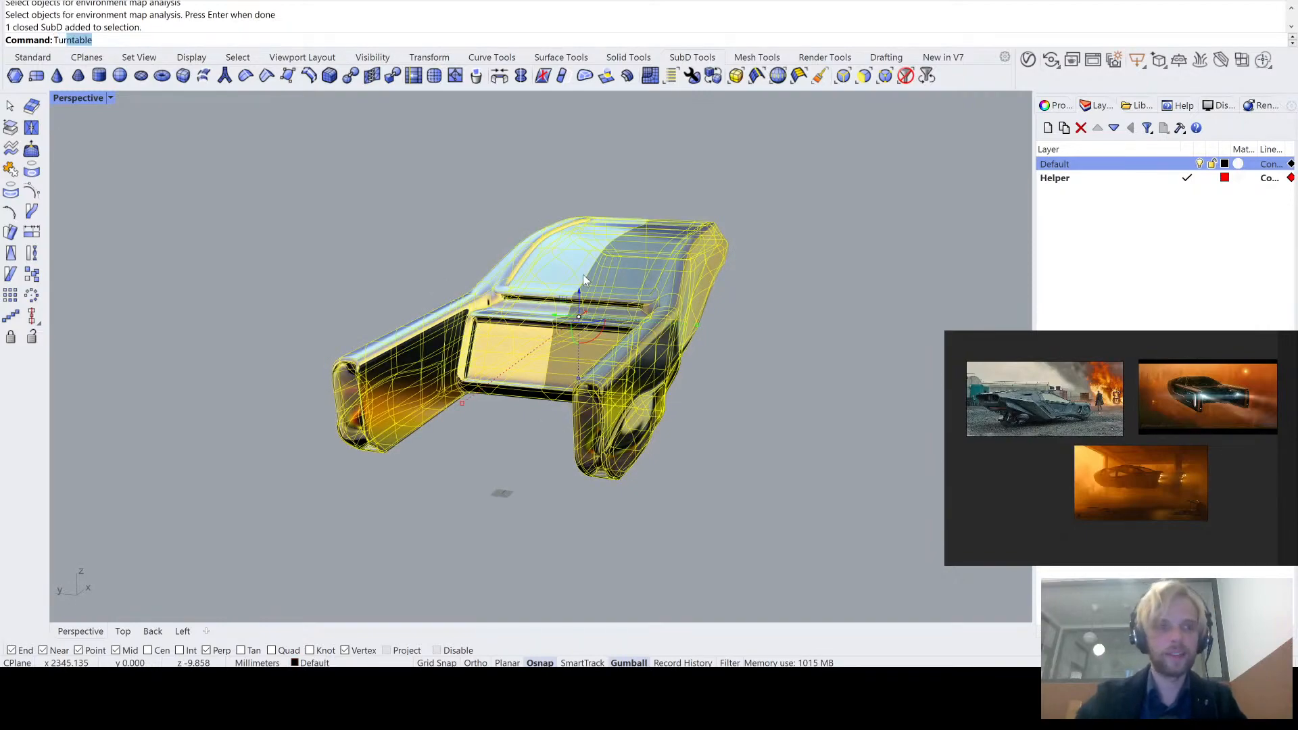
key(Return)
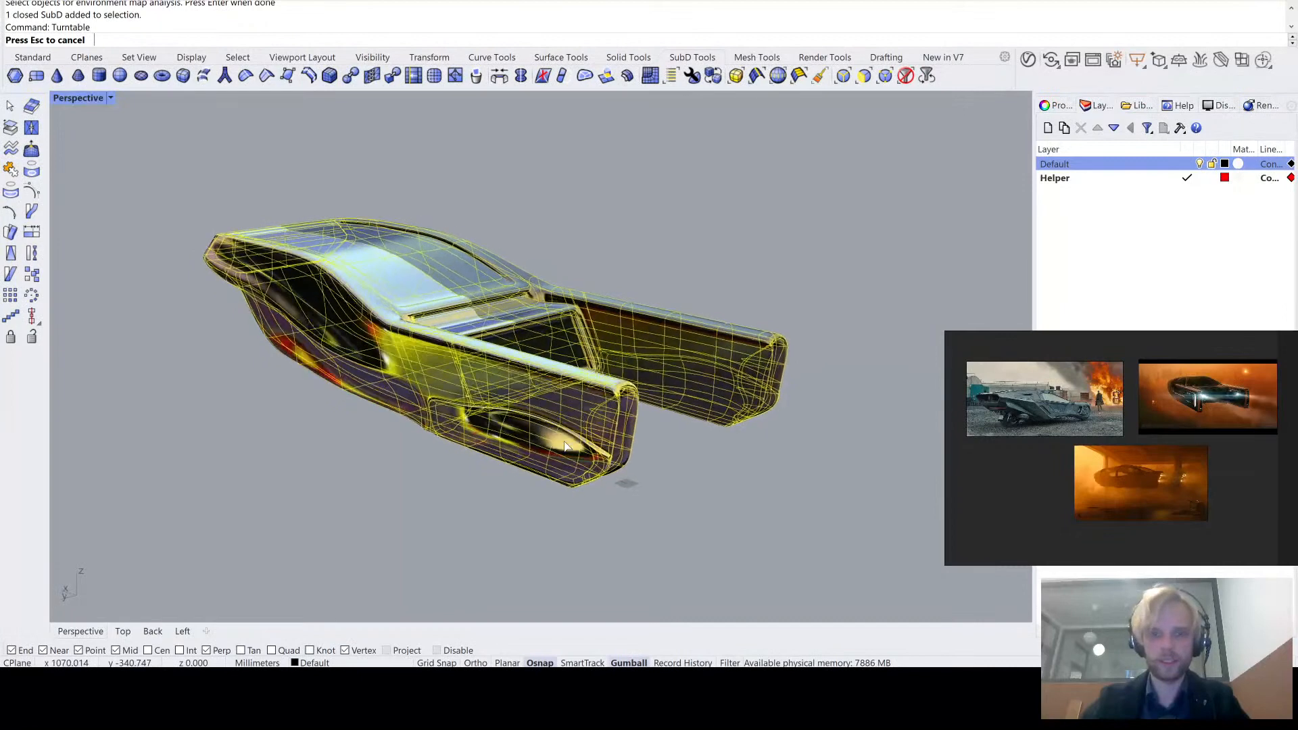
key(Escape)
key(Escape)
right_drag(608, 254, 649, 241)
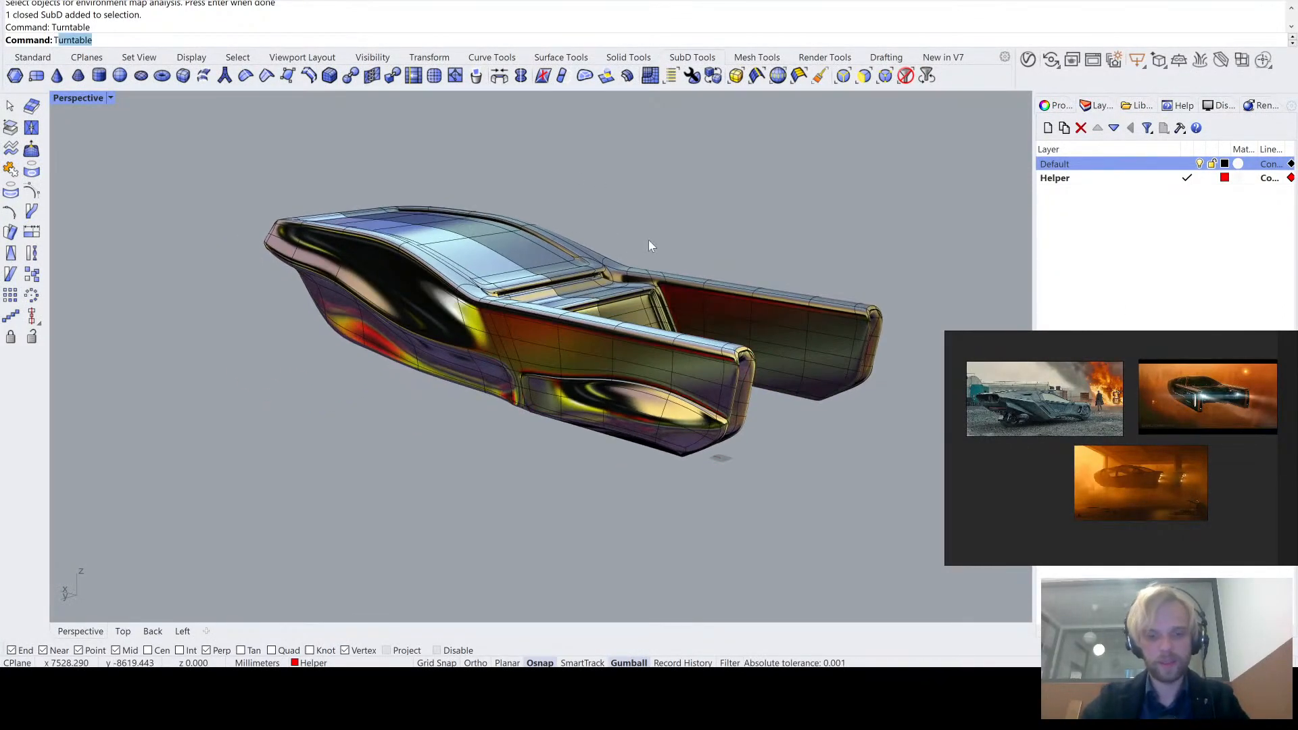
key(Return)
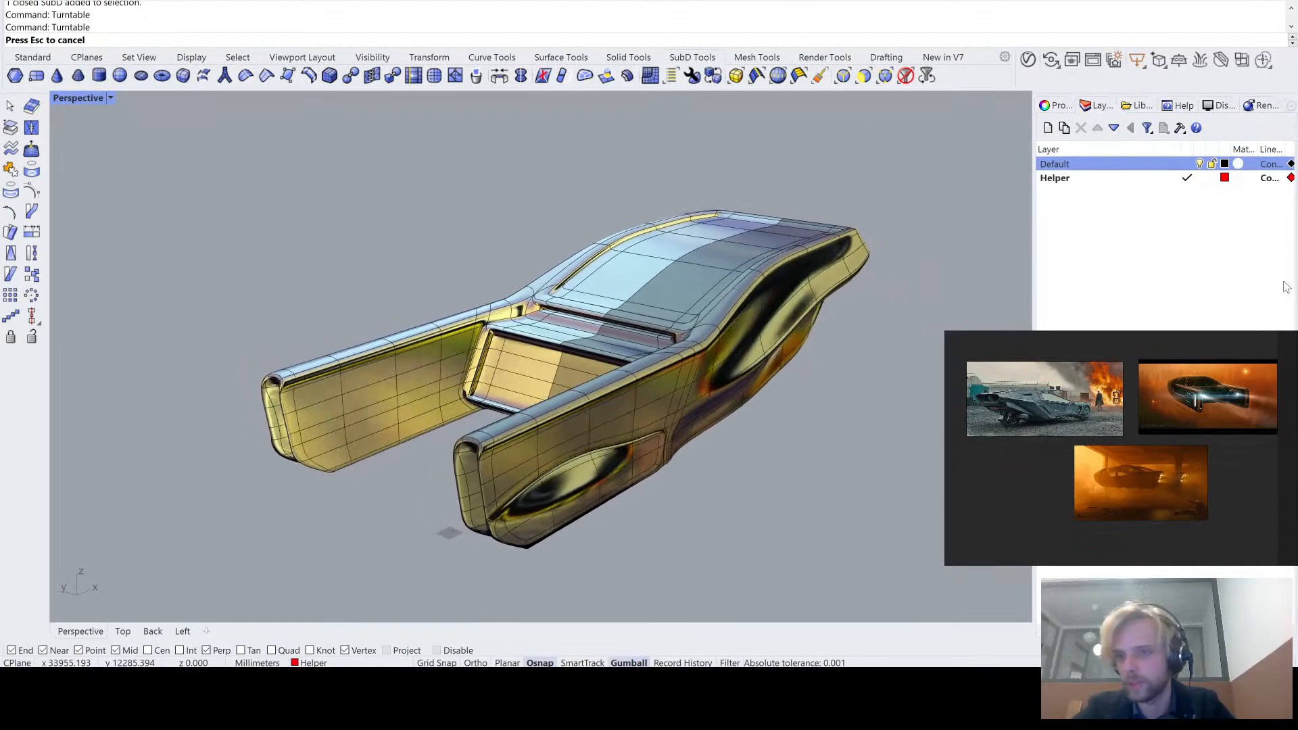
key(Escape)
- Examine the reflections on the tail arm's inner side and close the environment map analysis
right_drag(514, 382, 345, 359)
scroll(313, 367, up, 5)
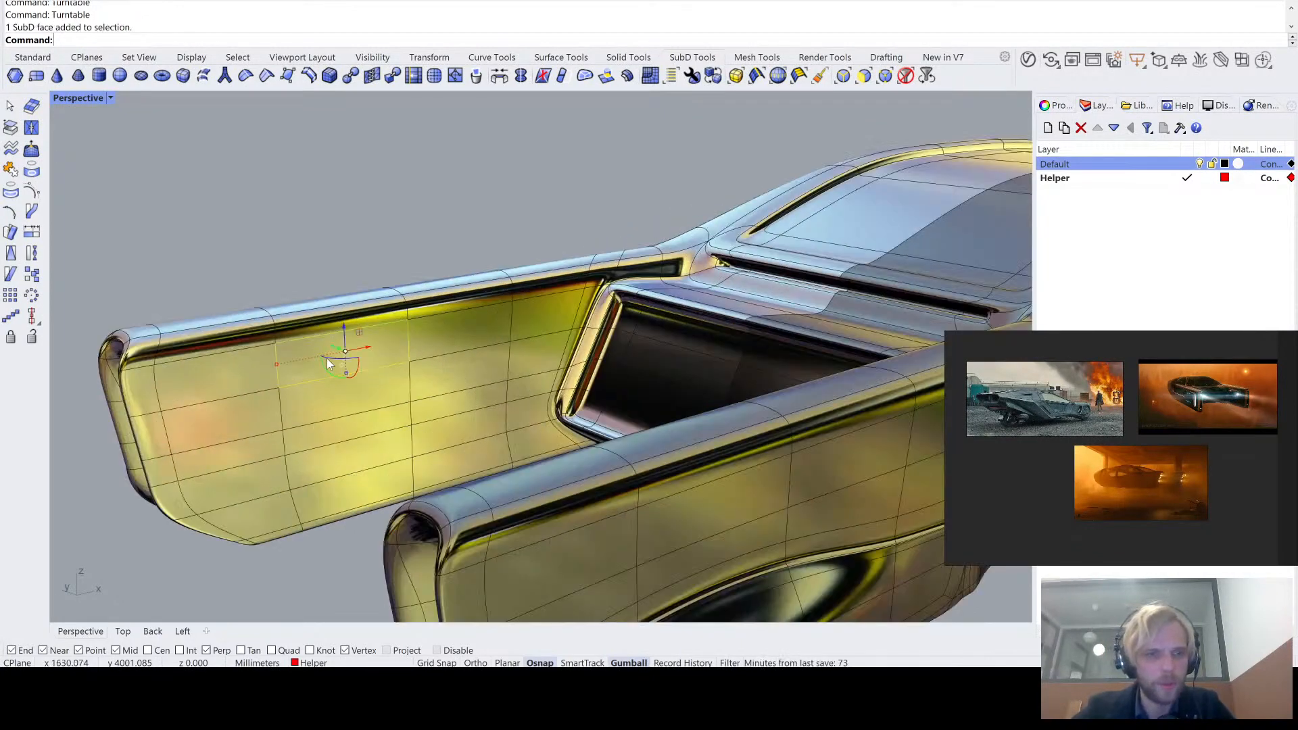
right_drag(348, 342, 370, 264)
click(1009, 114)
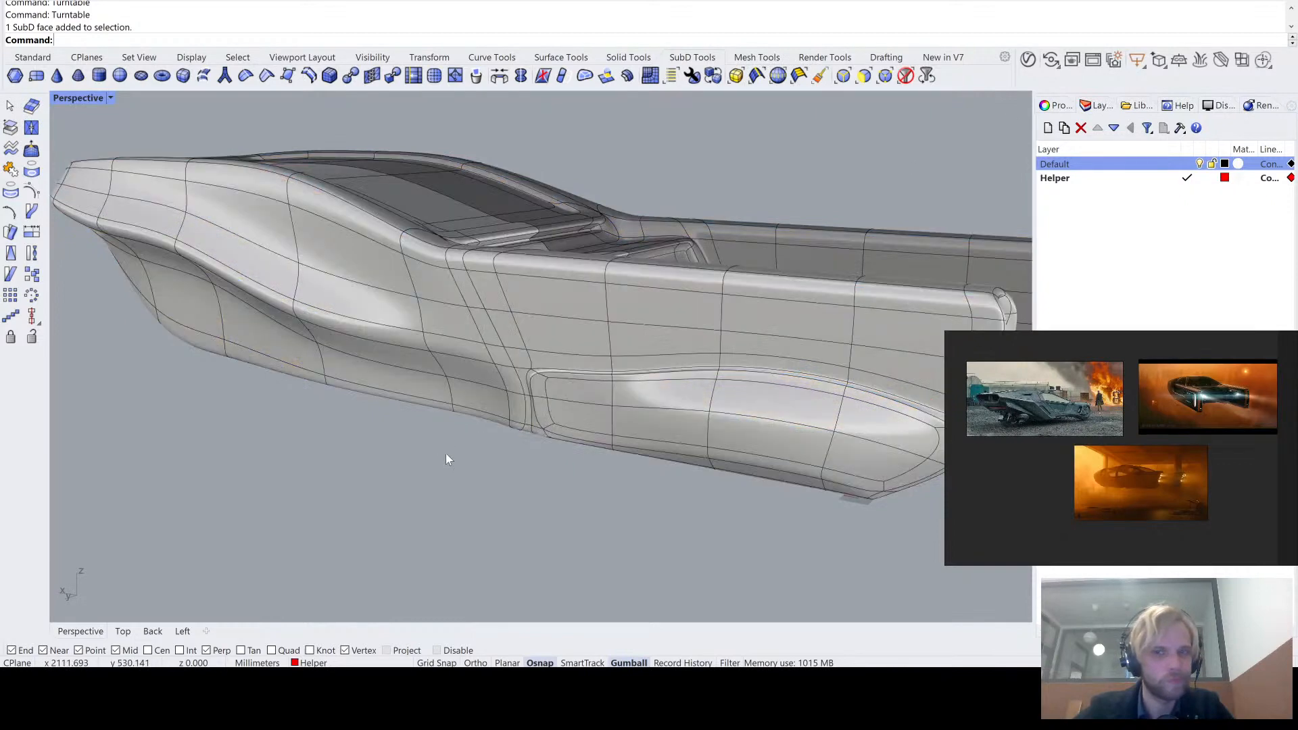
- Switch the body to flat SubD display and trace the face loop running along its upper side and tail arms
scroll(514, 423, up, 1)
key(Tab)
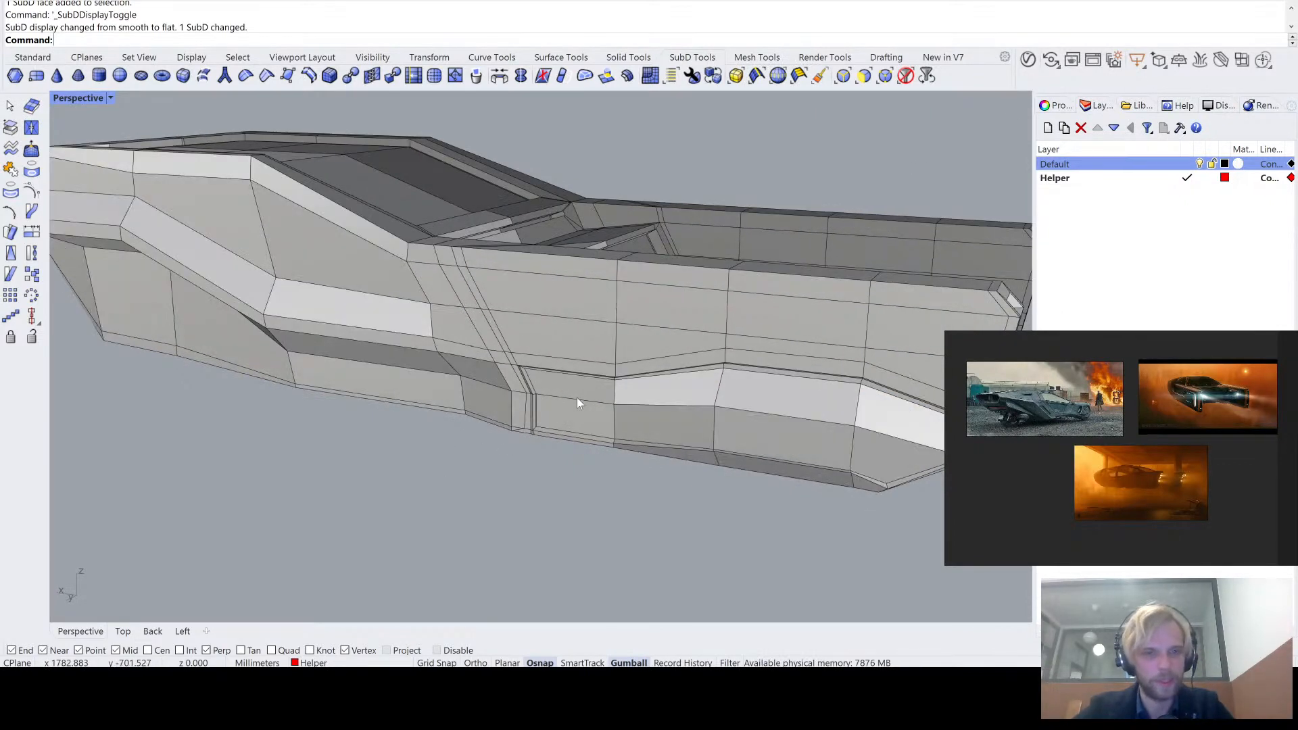
click(580, 304)
key(Escape)
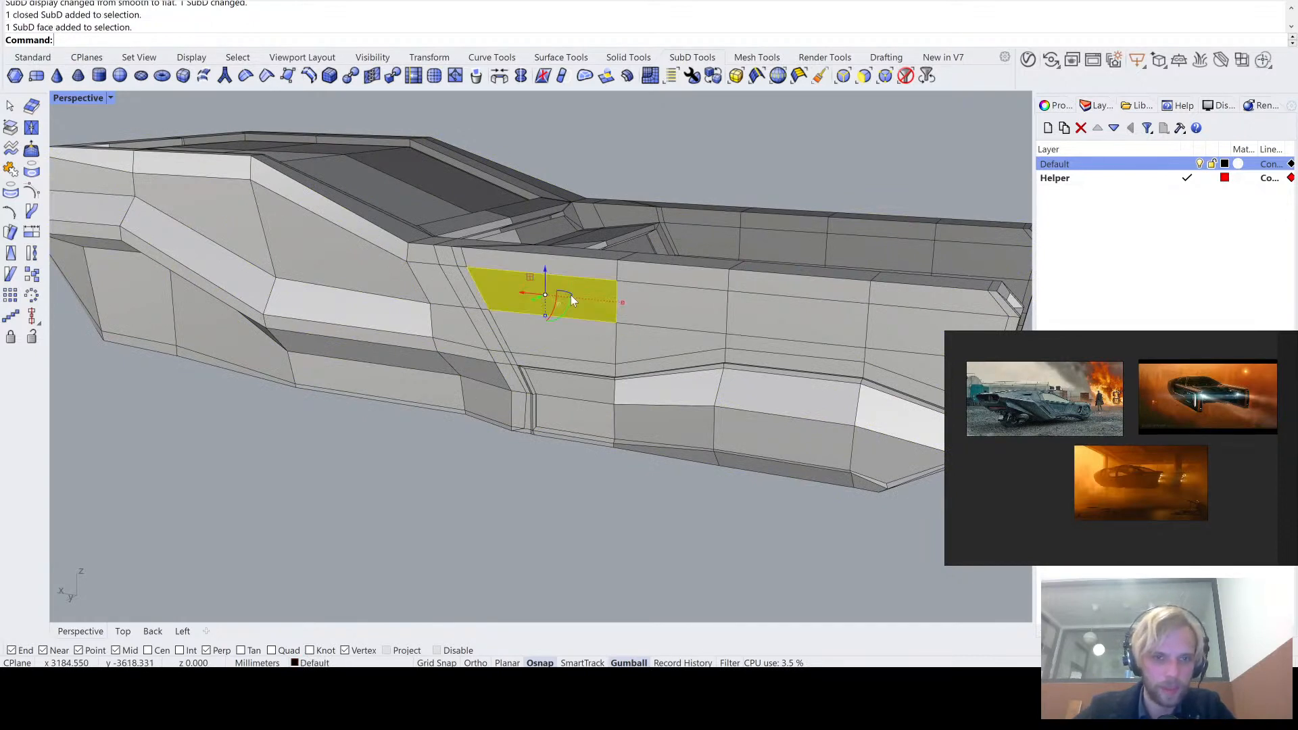
ctrl+shift+double_click(643, 298)
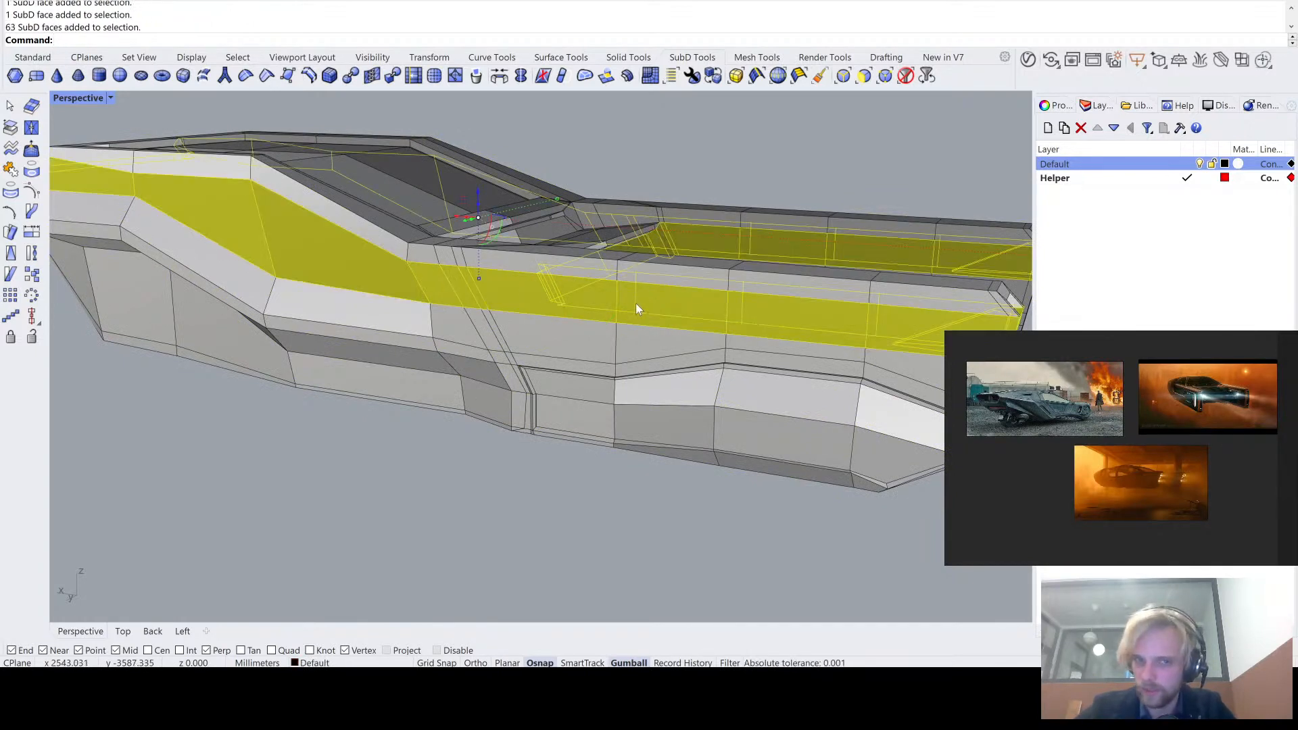
key(Escape)
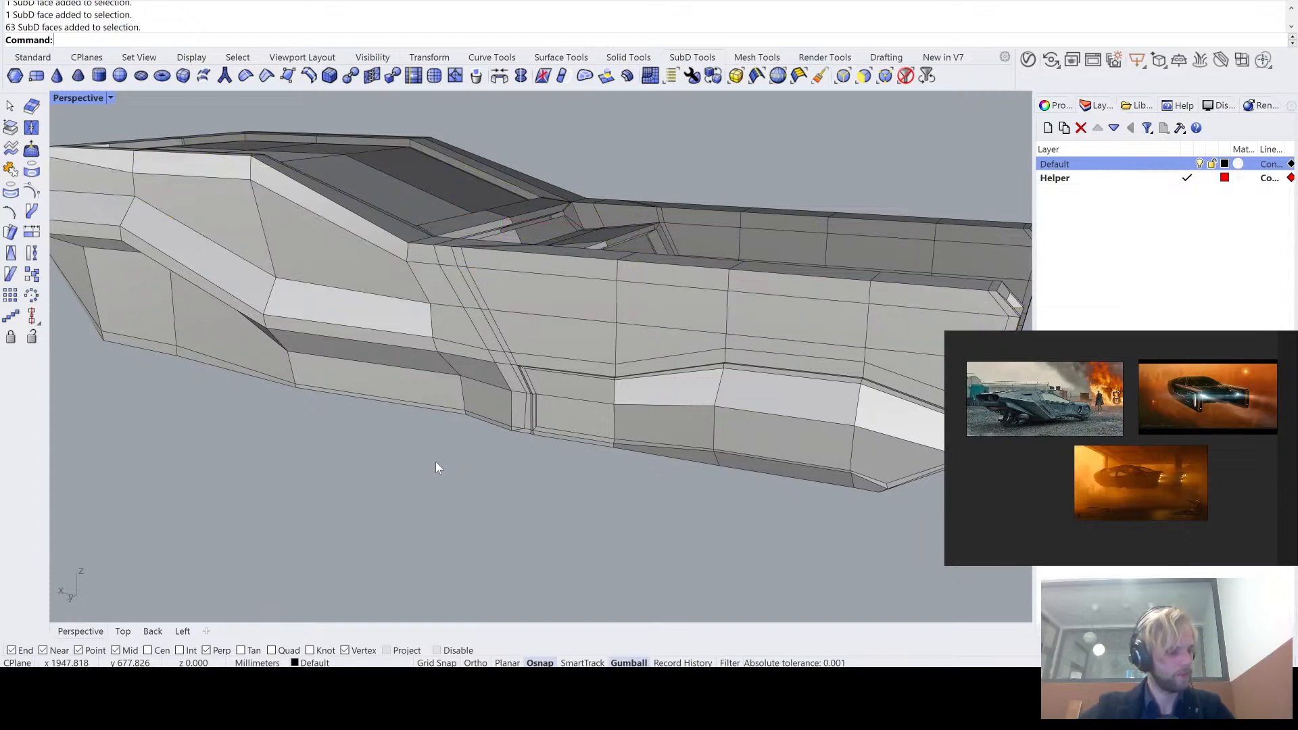
- Trace the lengthwise edge loop along the lower crease of the body's side
scroll(469, 444, up, 5)
scroll(343, 366, up, 3)
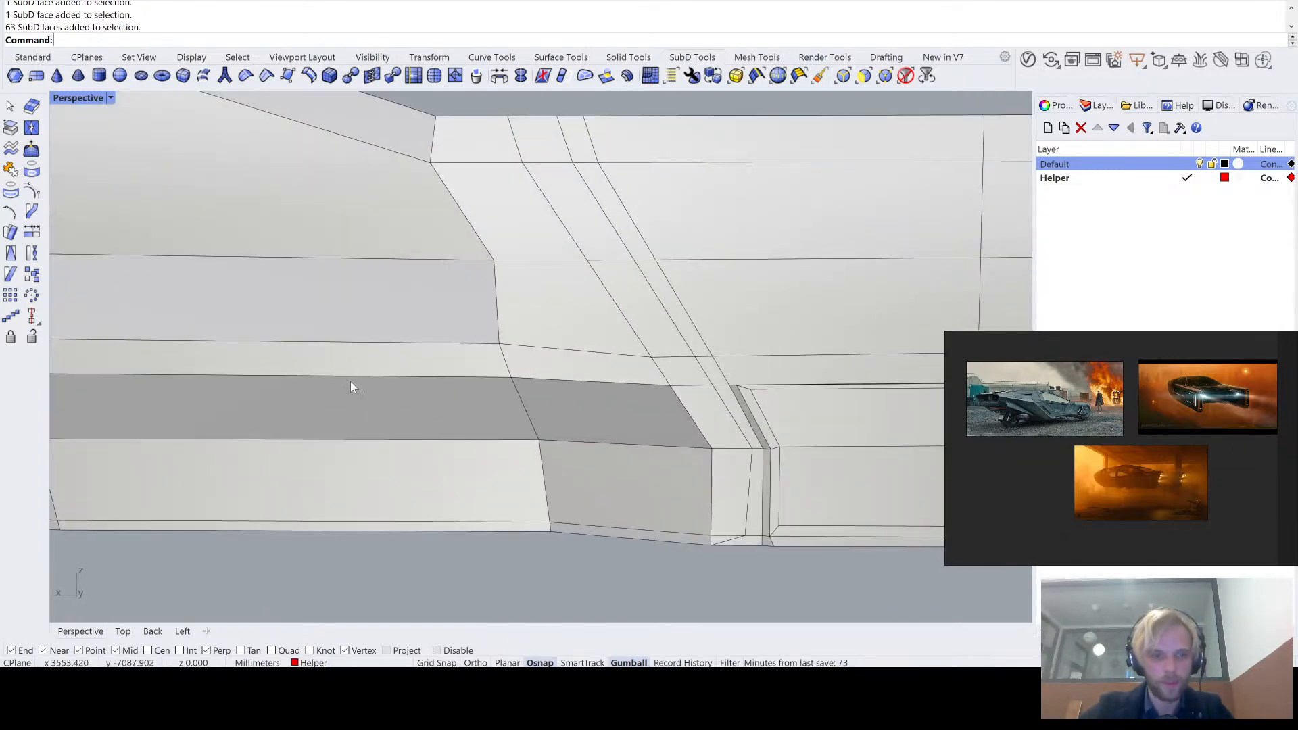
ctrl+shift+double_click(356, 376)
scroll(356, 377, down, 7)
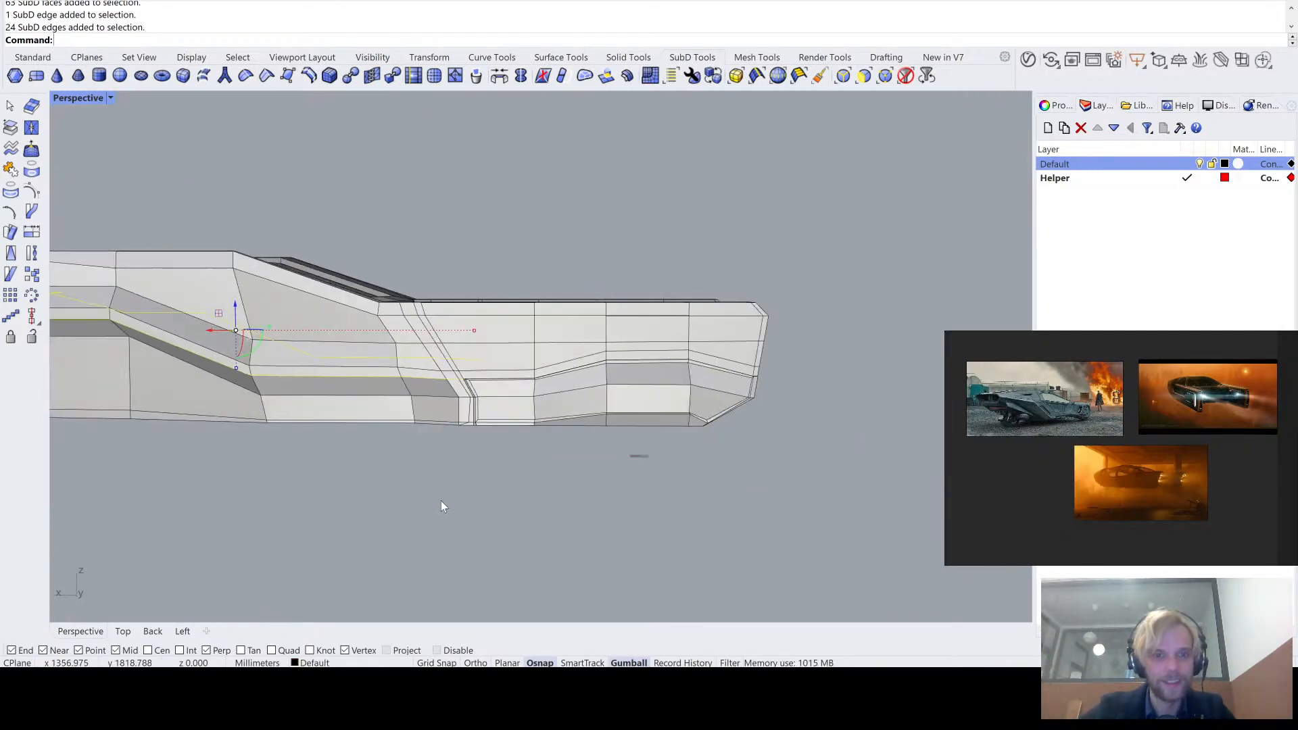
mouse_move(441, 501)
right_down()
mouse_move(458, 485)
mouse_move(457, 510)
right_up()
right_drag(290, 438, 368, 353)
click(387, 465)
- Trace the crosswise edge loop around the cabin section and examine the loop layout on the roof and nose
scroll(169, 253, up, 5)
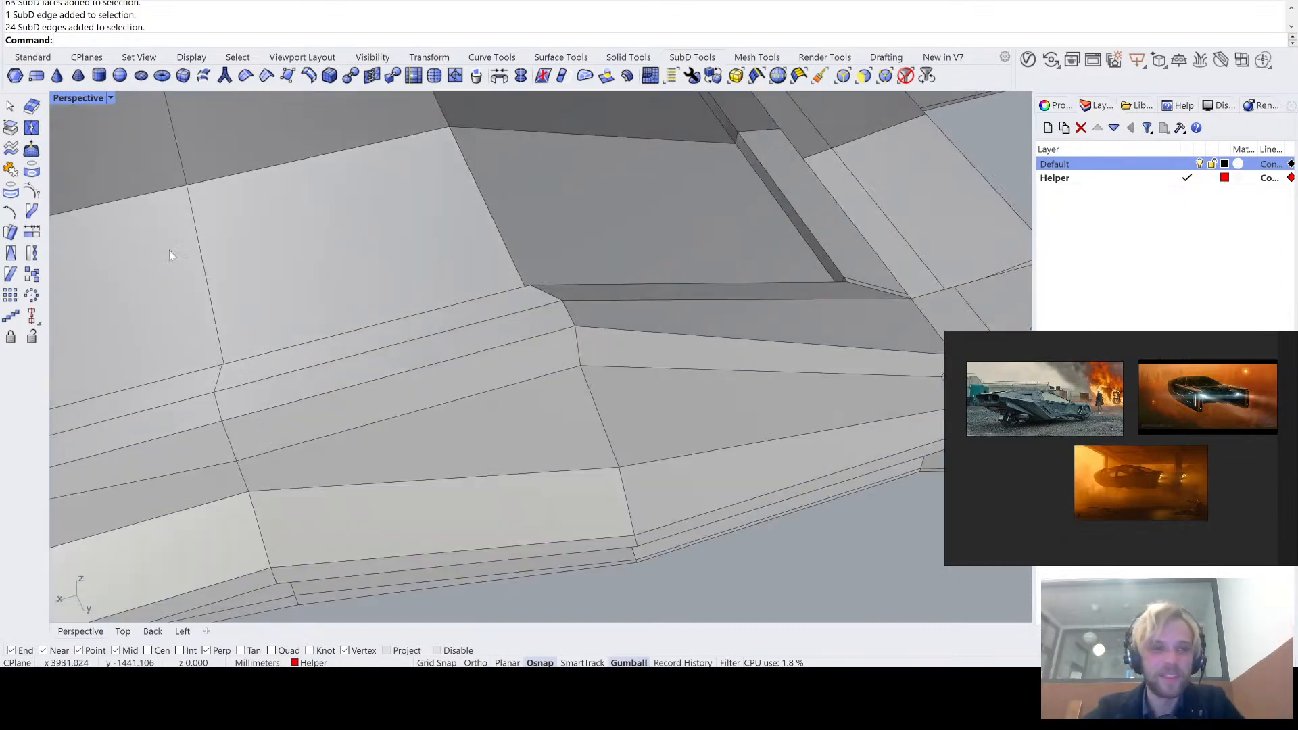
double_click(203, 273)
scroll(202, 273, down, 5)
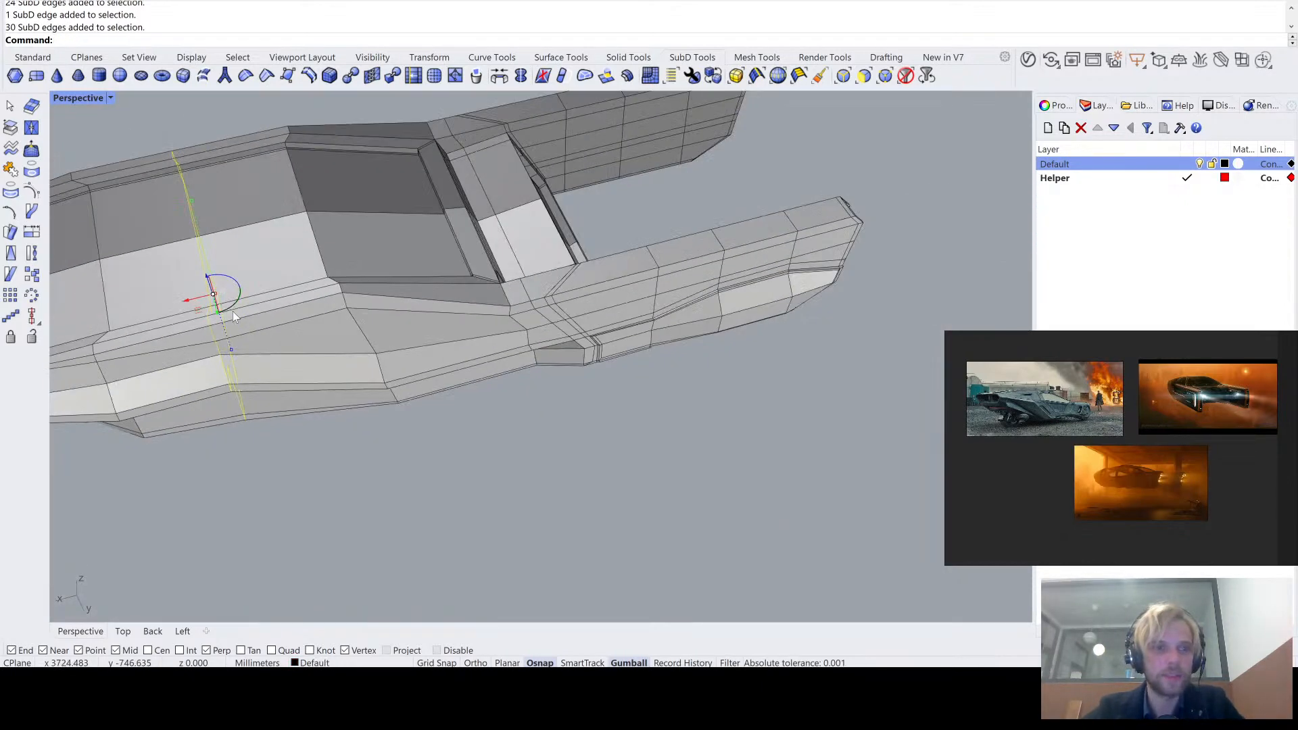
right_drag(498, 313, 548, 336)
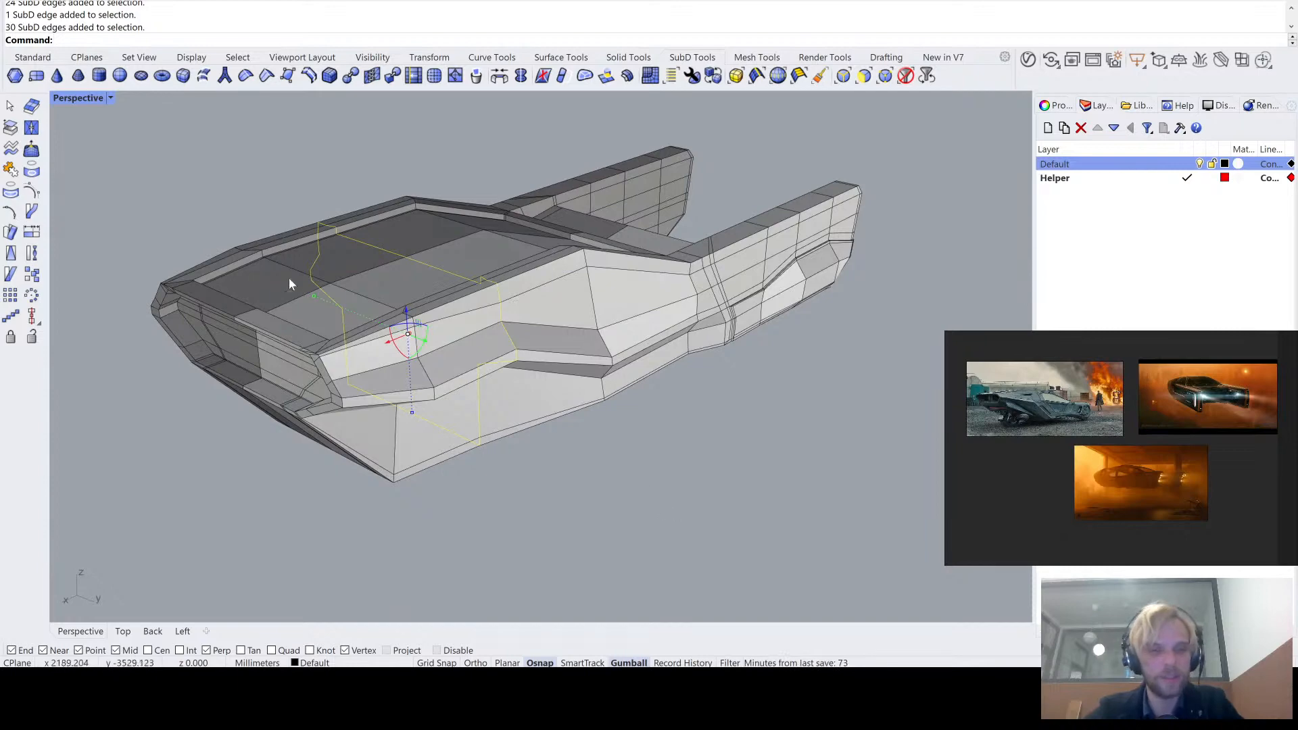
right_drag(590, 481, 485, 407)
scroll(356, 343, up, 3)
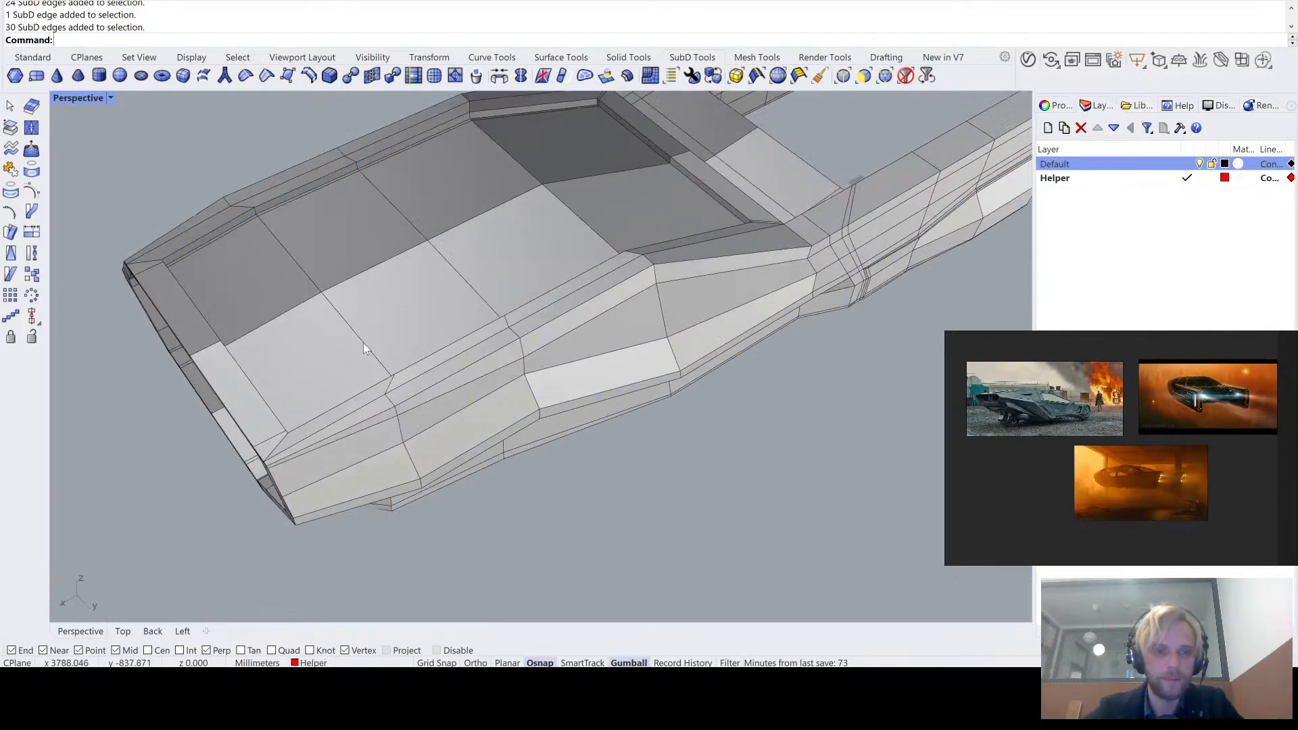
right_drag(497, 480, 430, 437)
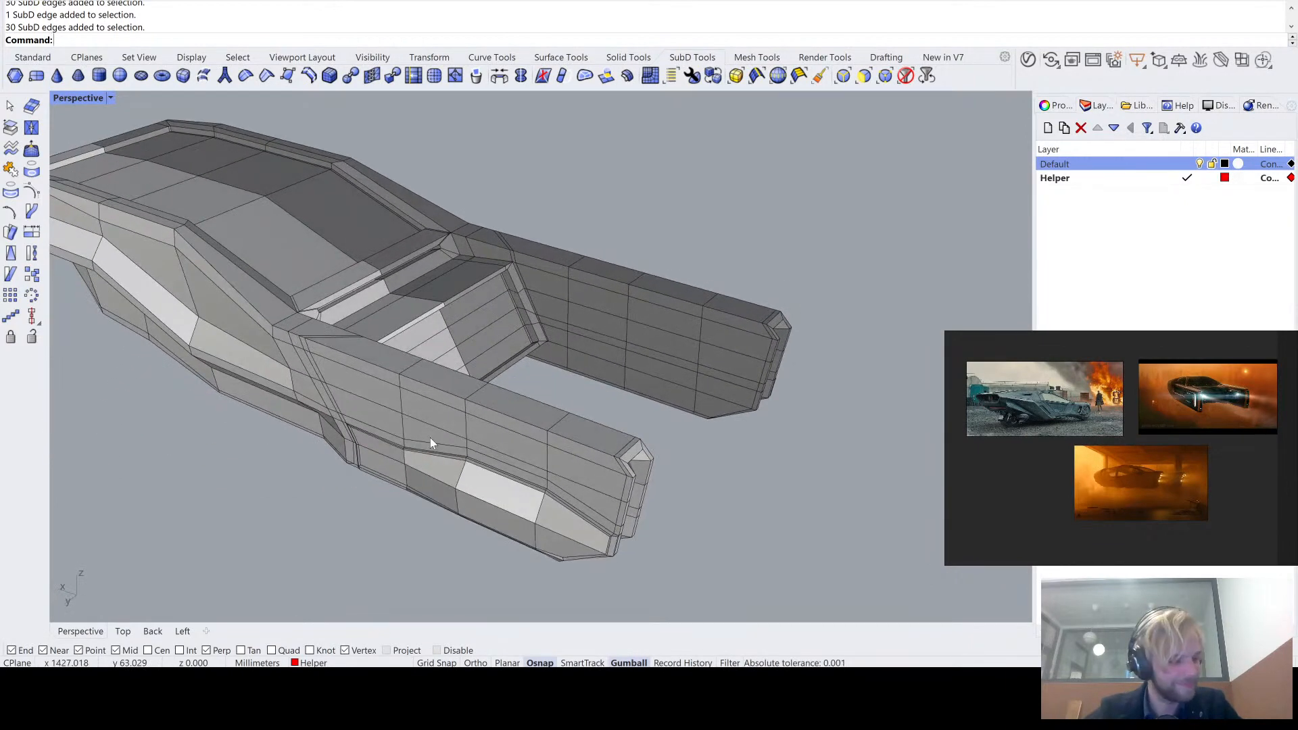
- Trace the edge loop around the middle of the tail arm and compare the arm in smooth and flat SubD display
scroll(471, 388, up, 4)
double_click(476, 400)
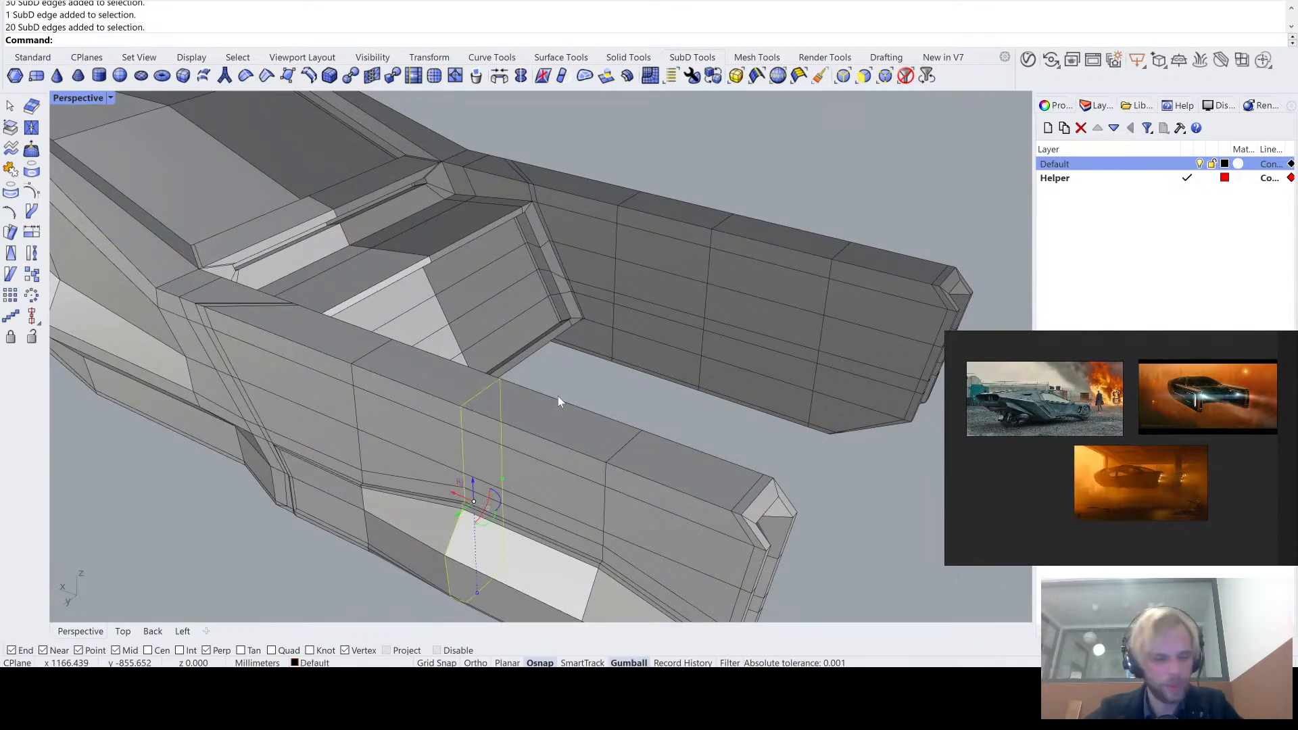
right_drag(558, 397, 461, 368)
drag(463, 341, 509, 517)
key(Tab)
right_drag(508, 504, 514, 459)
key(Tab)
scroll(520, 381, up, 5)
right_drag(520, 381, 502, 422)
scroll(518, 395, up, 5)
scroll(503, 425, up, 5)
ctrl+shift+click(469, 469)
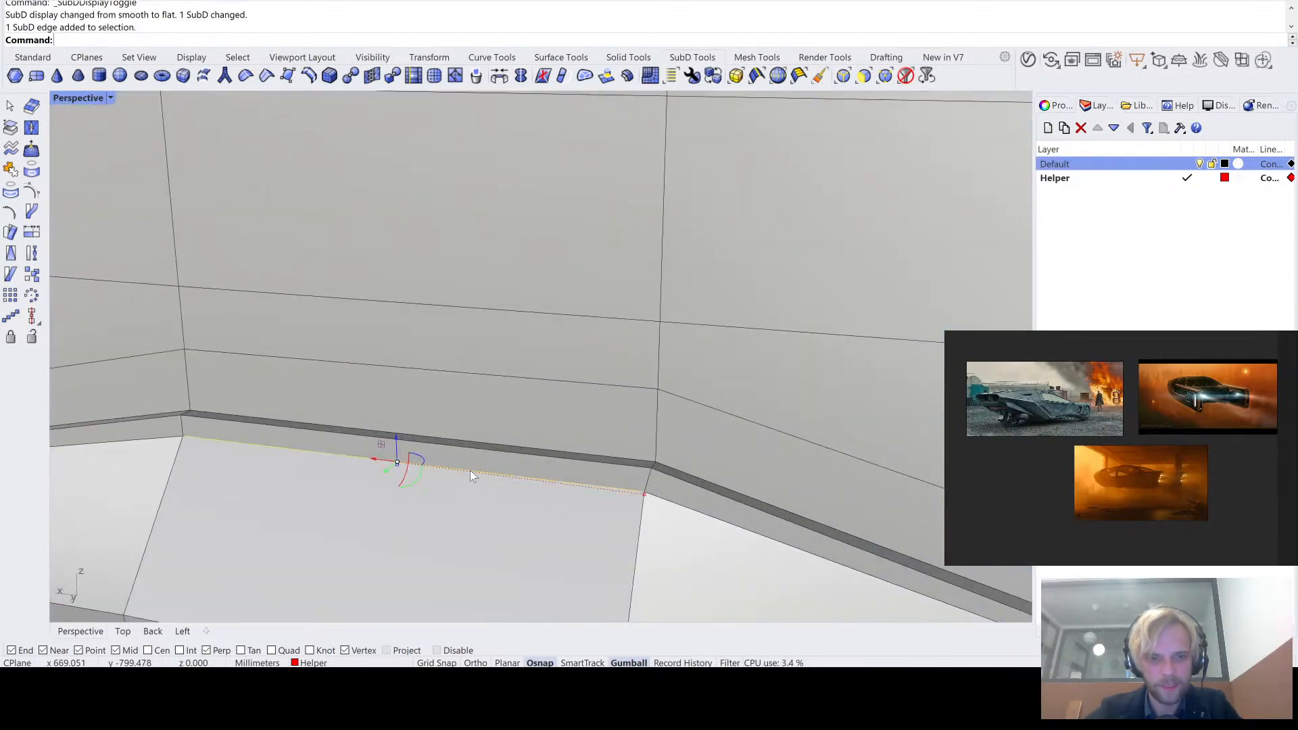
ctrl+shift+click(524, 449)
ctrl+shift+click(528, 446)
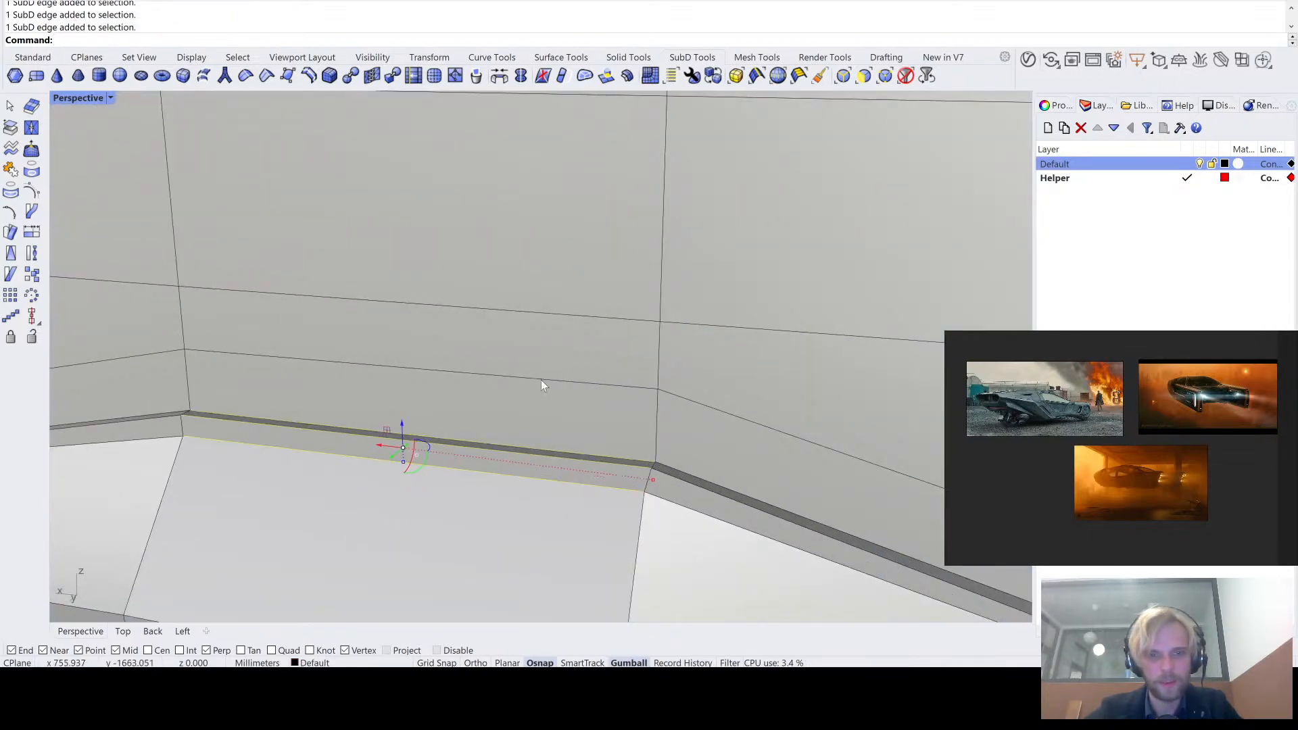
ctrl+shift+click(554, 310)
scroll(554, 313, down, 5)
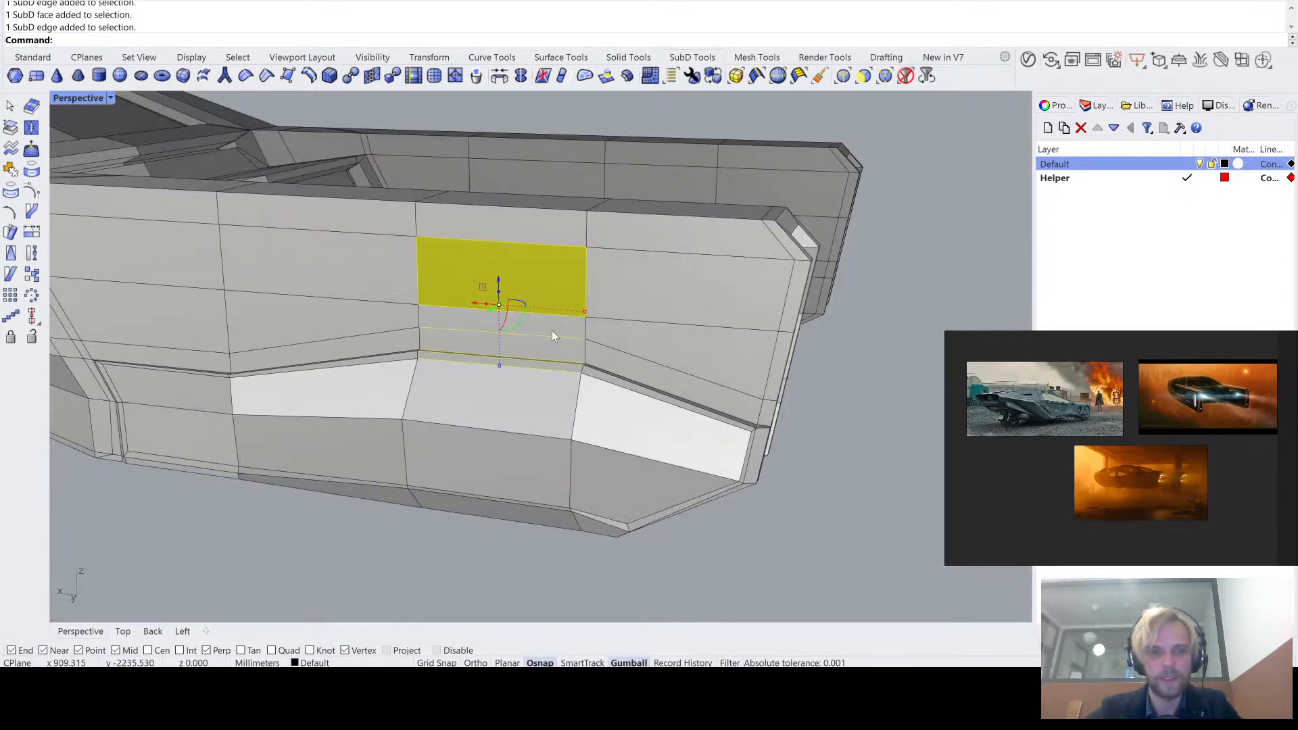
click(843, 482)
- Select the two narrow border faces above the middle of the tail-arm side panel and move them slightly upward
scroll(519, 371, up, 5)
ctrl+shift+click(550, 361)
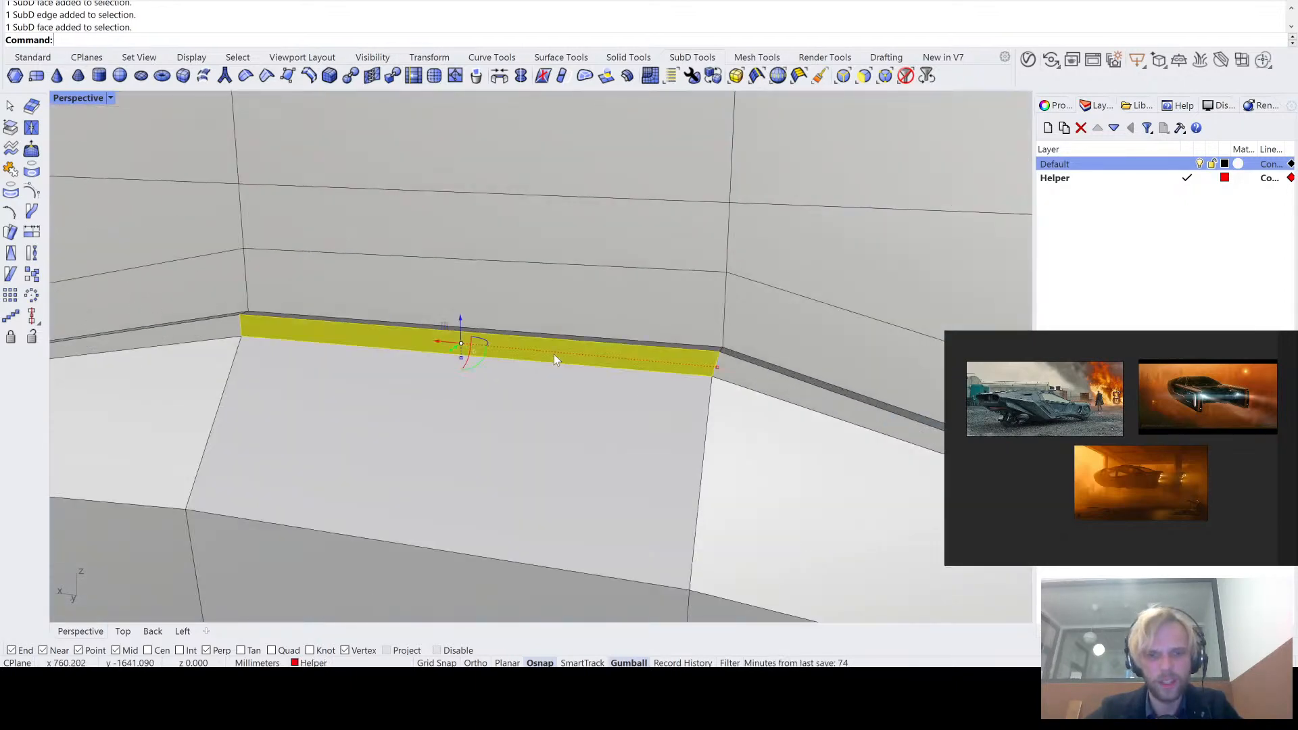
scroll(691, 339, up, 3)
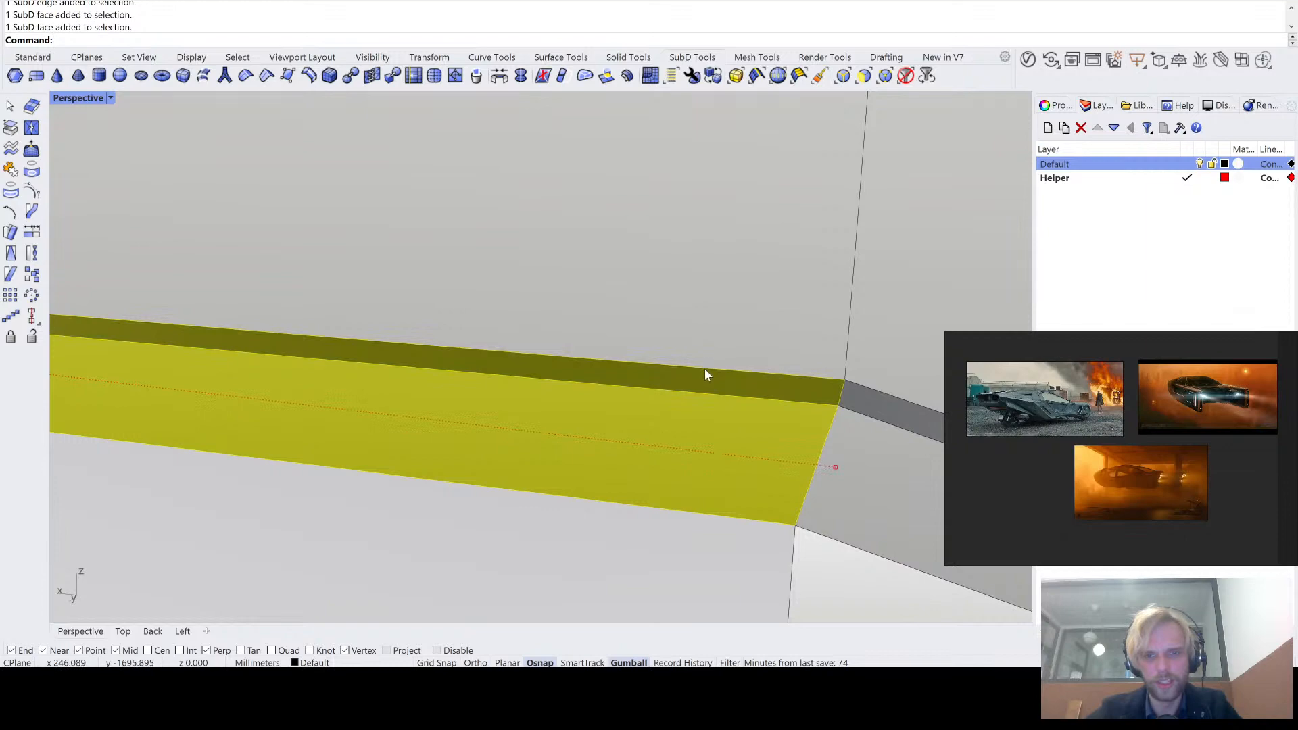
scroll(703, 370, down, 5)
drag(589, 342, 591, 321)
scroll(477, 466, down, 5)
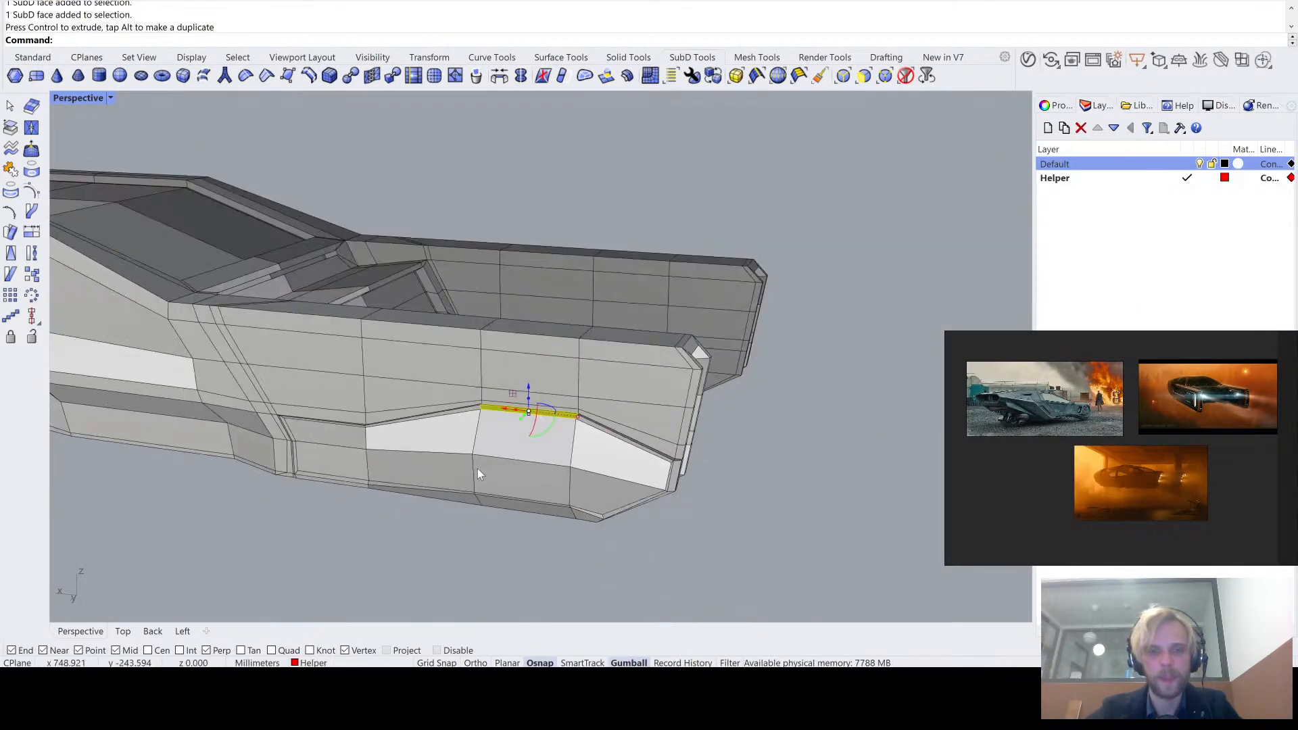
- Examine the raised border of the tail-arm side panel in smooth and flat SubD display, from the whole side view to close up
right_drag(444, 481, 538, 431)
key(Tab)
scroll(536, 427, down, 2)
scroll(517, 424, down, 3)
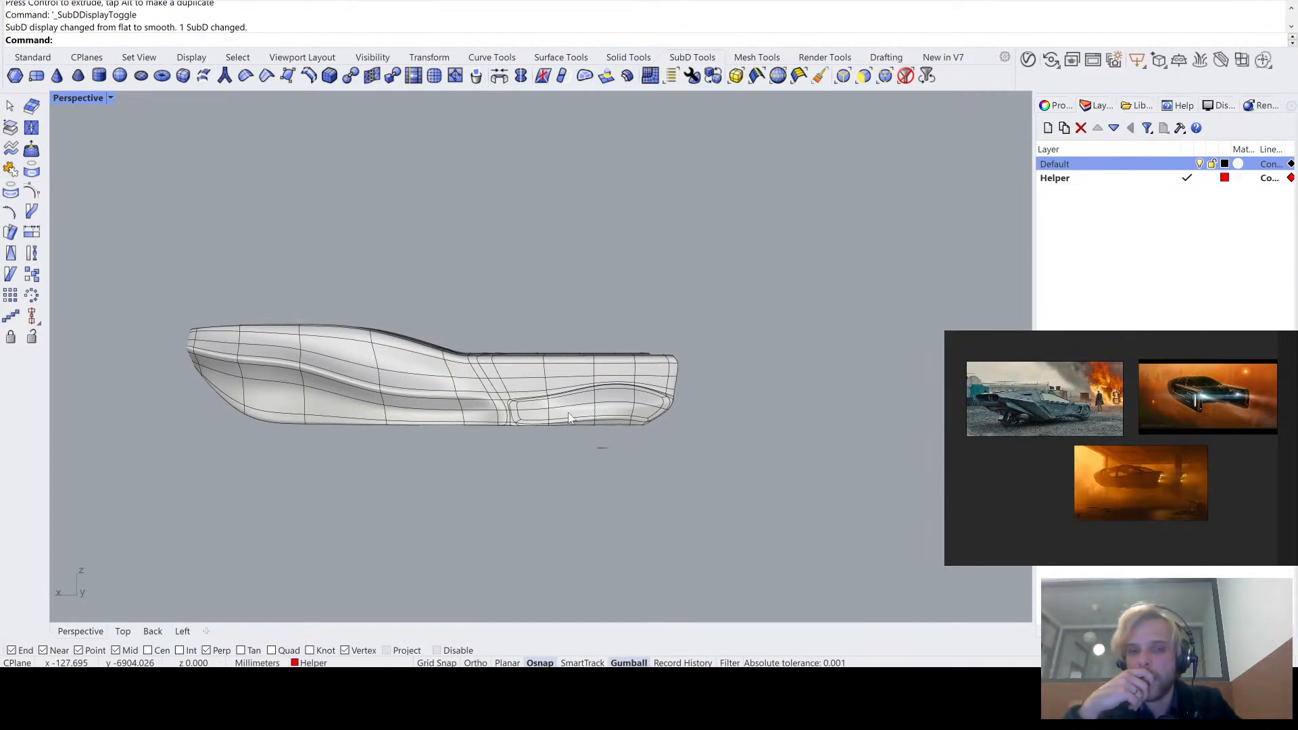
key(Tab)
right_drag(609, 346, 575, 433)
scroll(573, 456, up, 5)
shift+right_drag(574, 494, 585, 409)
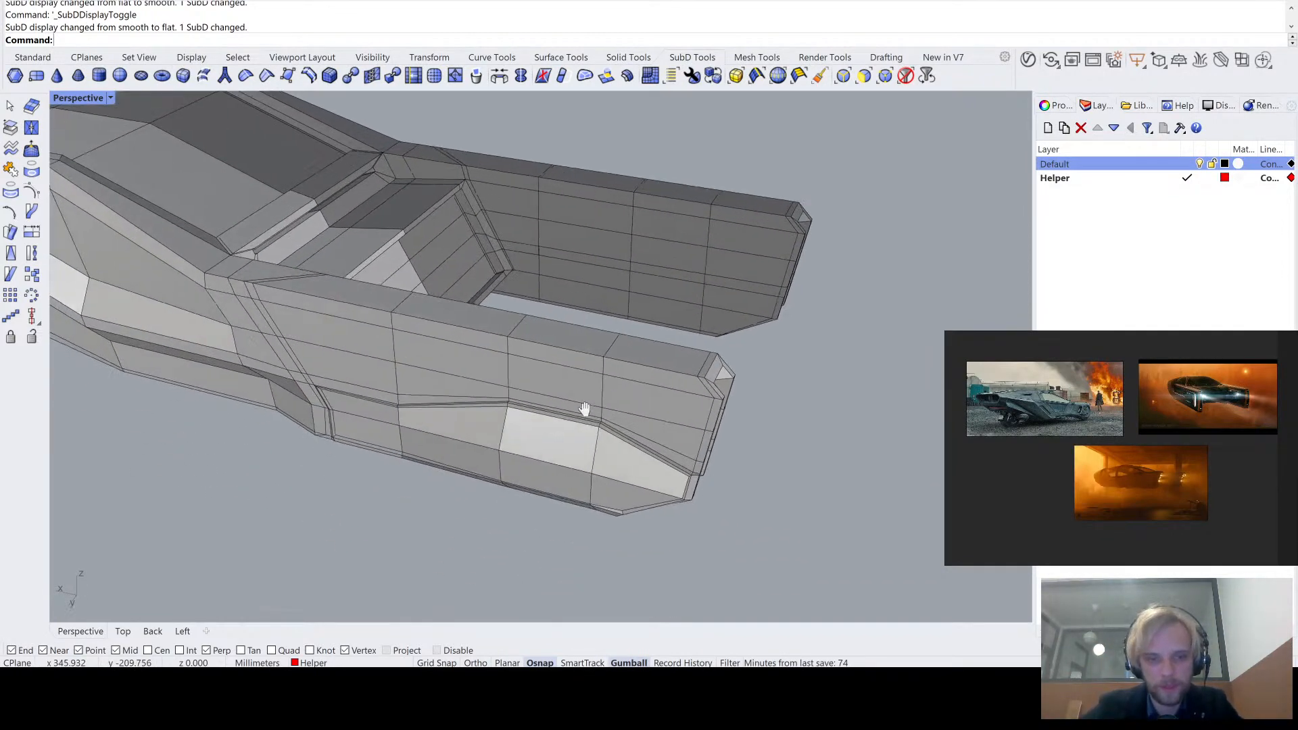
scroll(584, 409, up, 3)
key(Tab)
key(Tab)
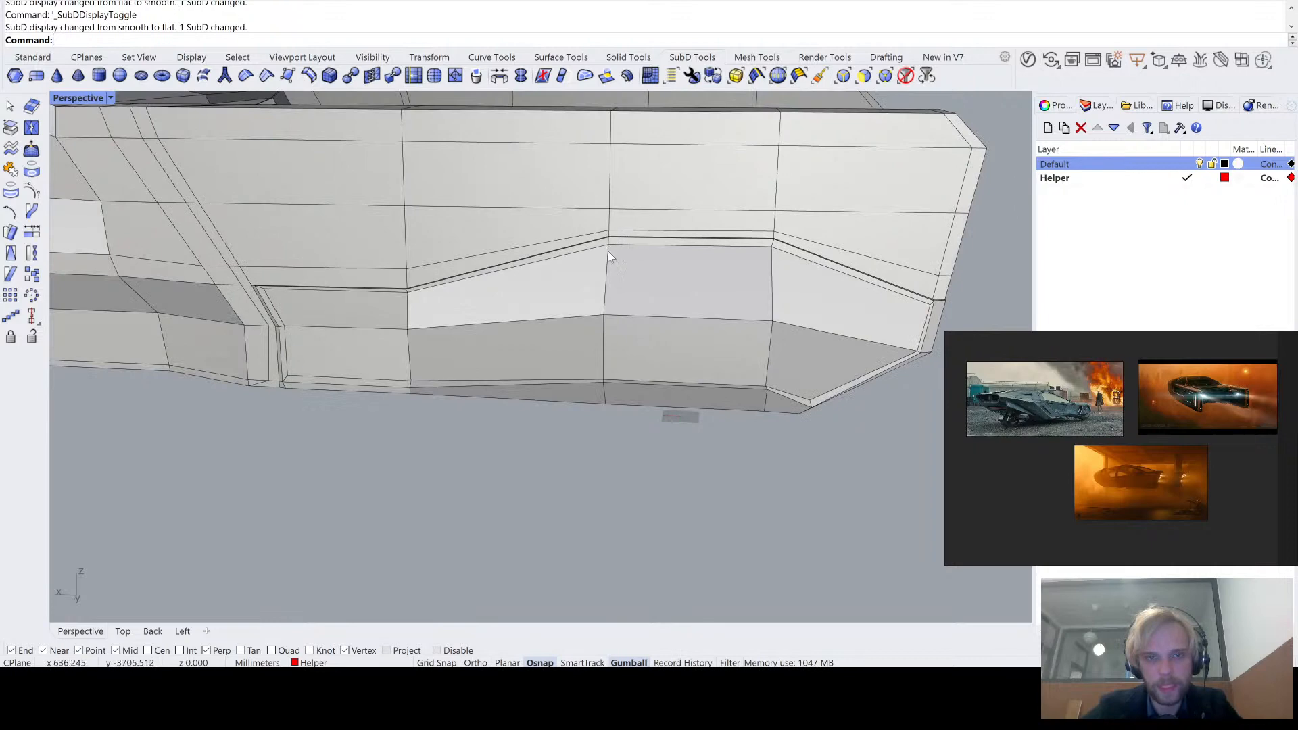
right_drag(773, 242, 764, 208)
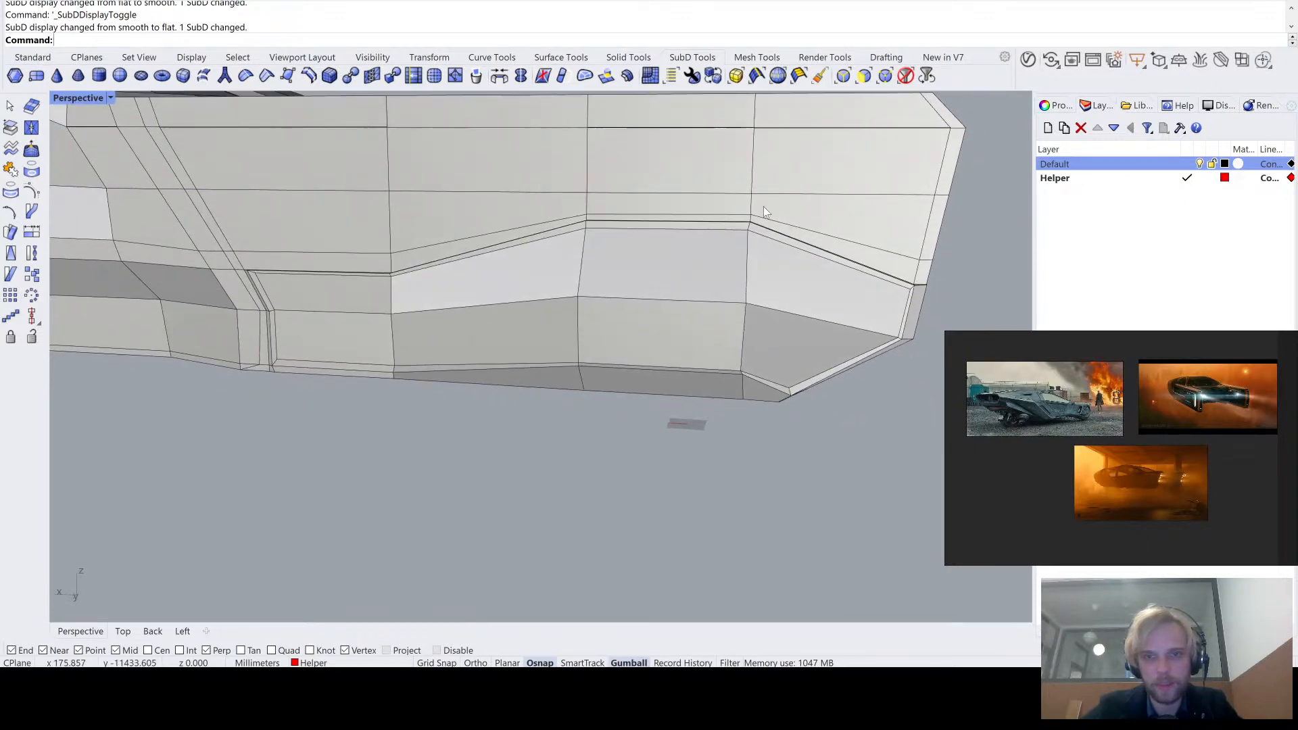
scroll(764, 216, up, 5)
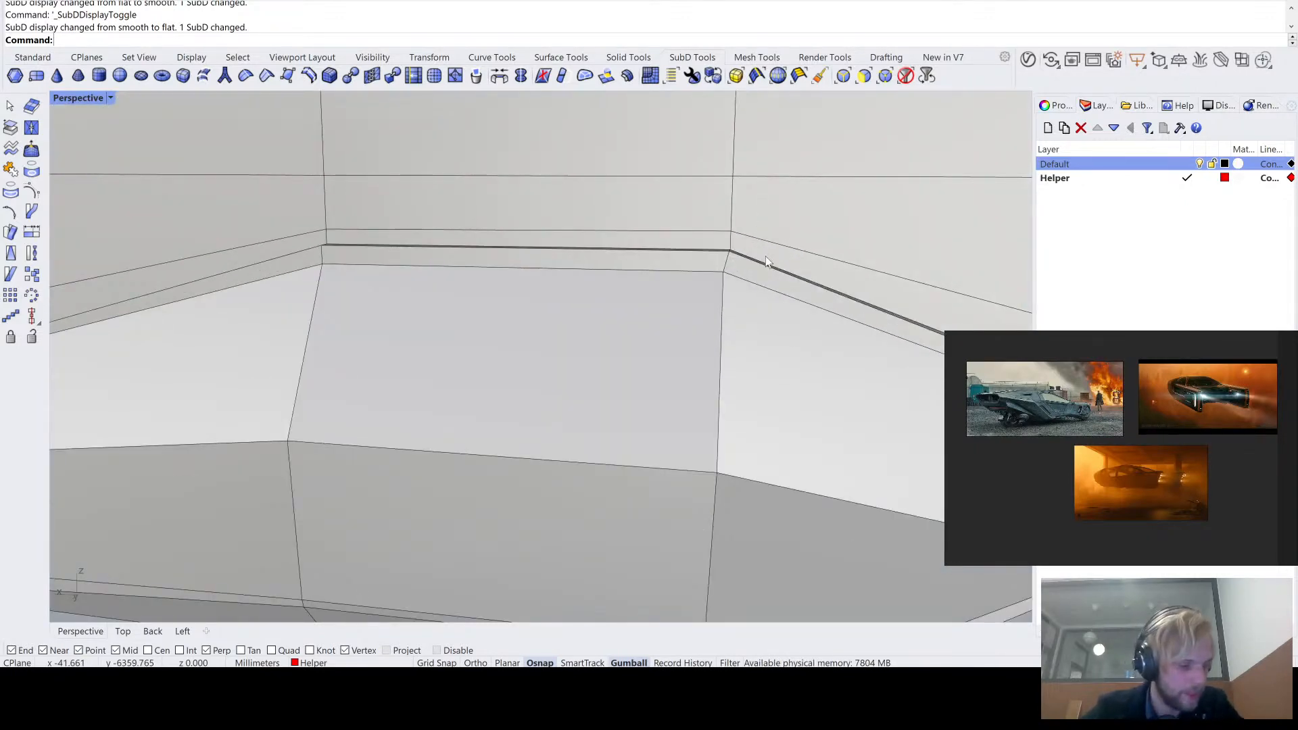
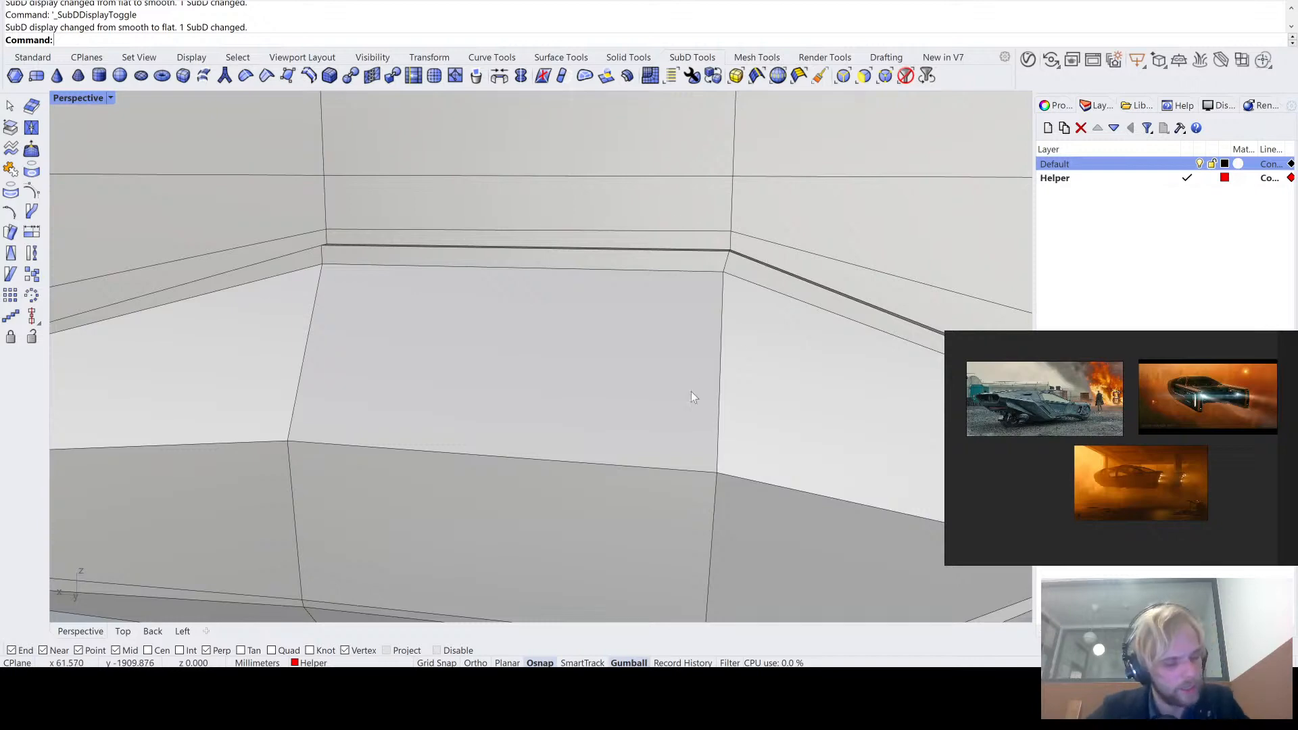
- Examine the rear upper corner of the tail-arm side panel's border in flat SubD display, from close up and from farther away
scroll(688, 388, down, 2)
scroll(669, 413, down, 2)
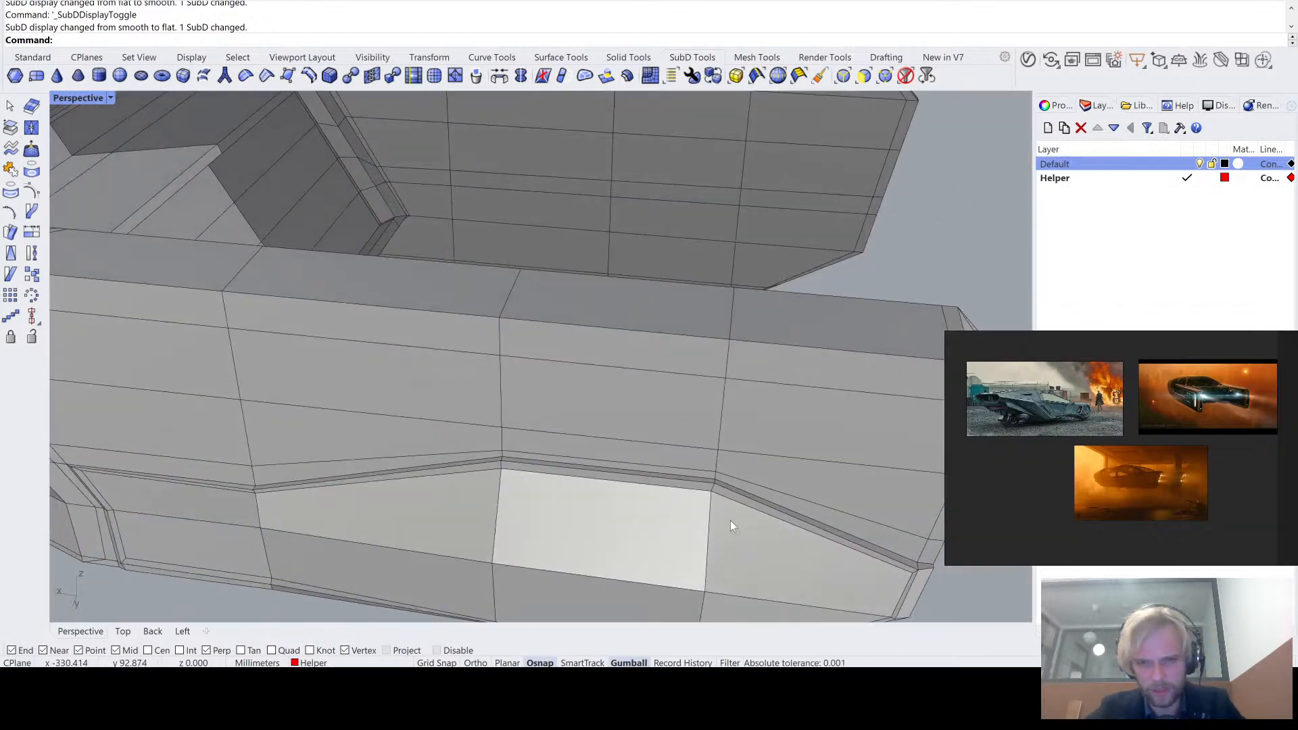
scroll(728, 504, up, 3)
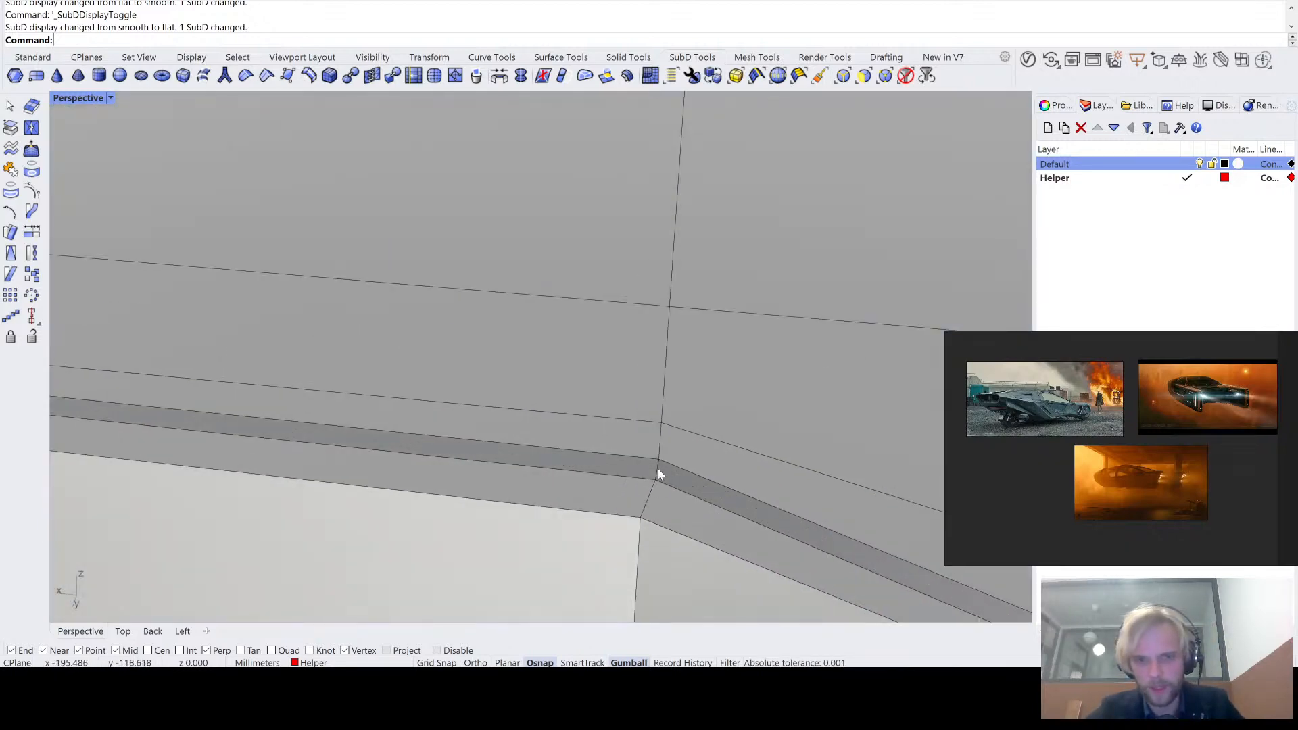
right_drag(650, 499, 629, 477)
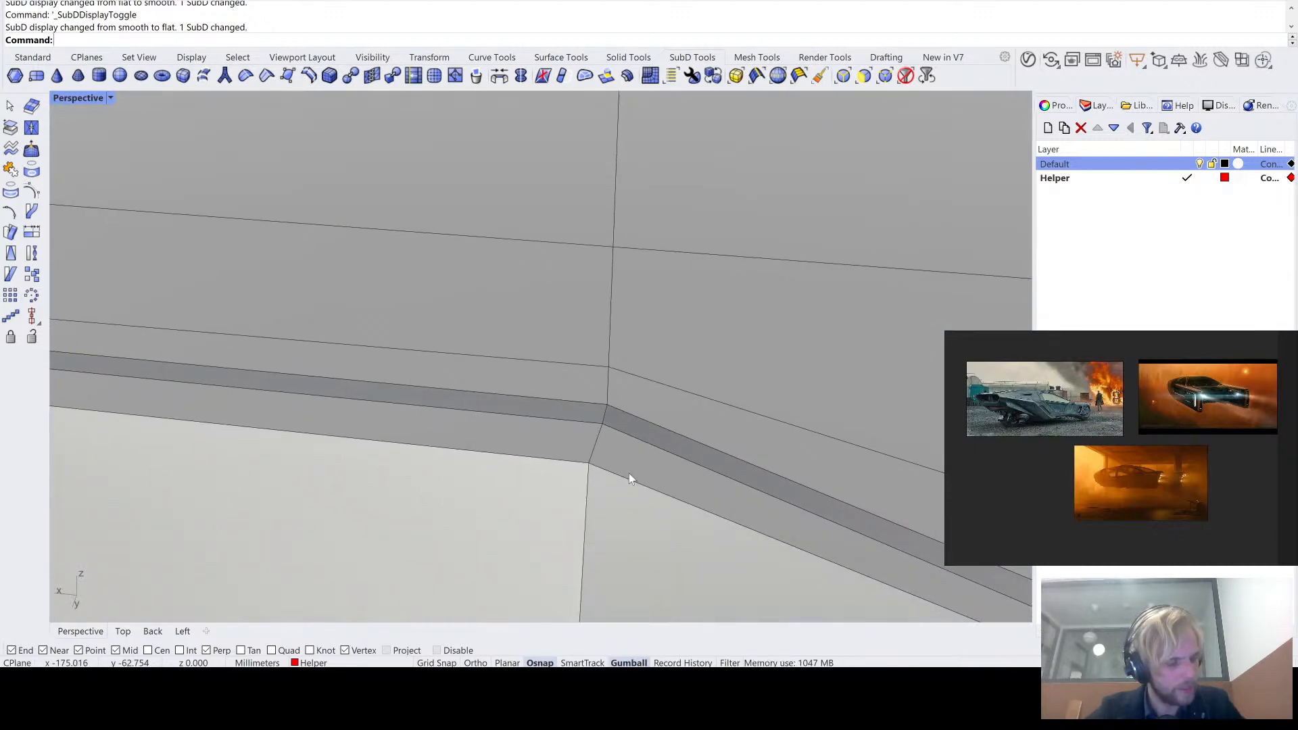
scroll(629, 473, down, 5)
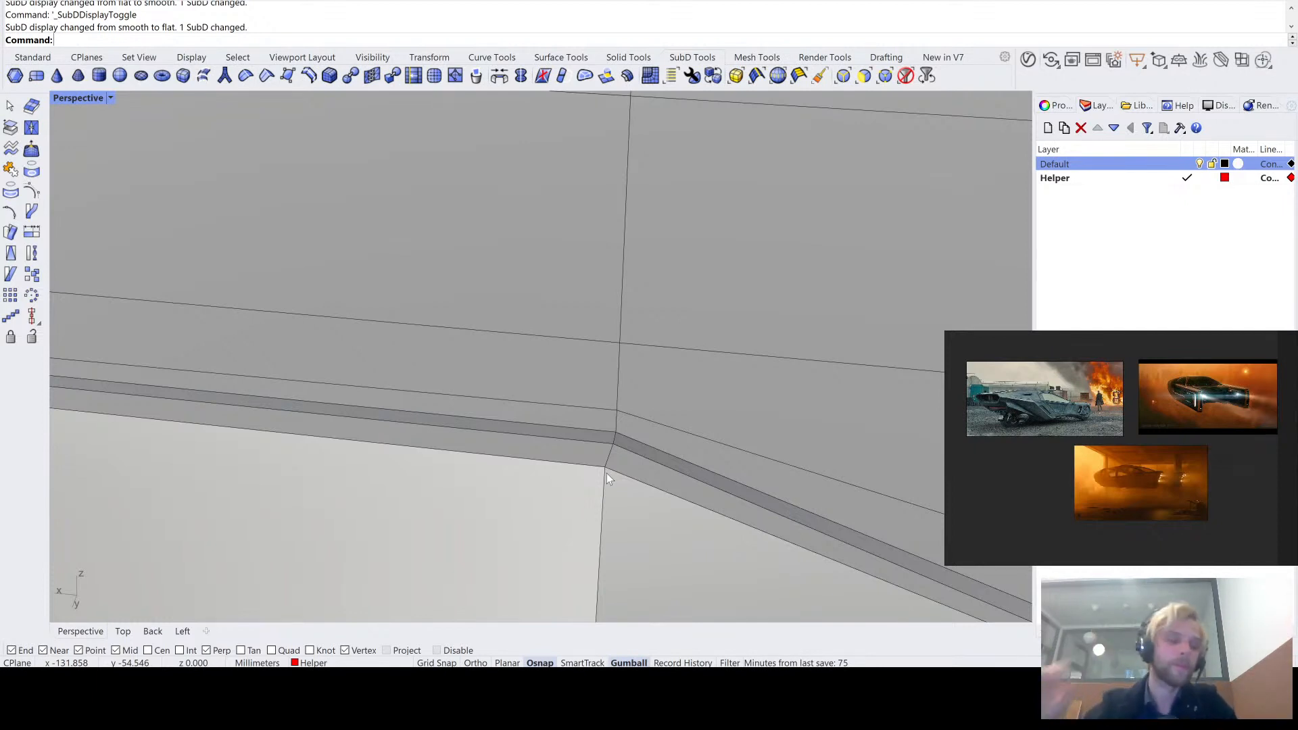
scroll(635, 478, down, 4)
right_drag(634, 478, 571, 424)
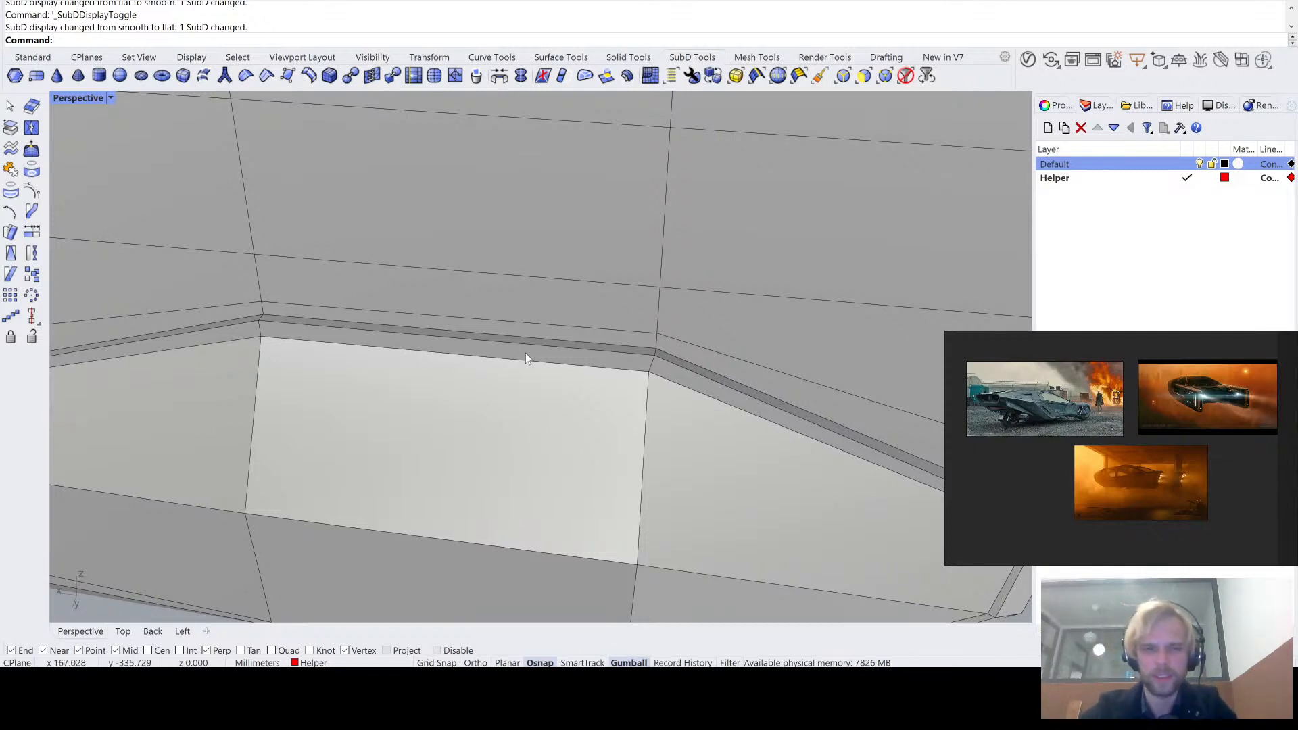
scroll(496, 321, down, 6)
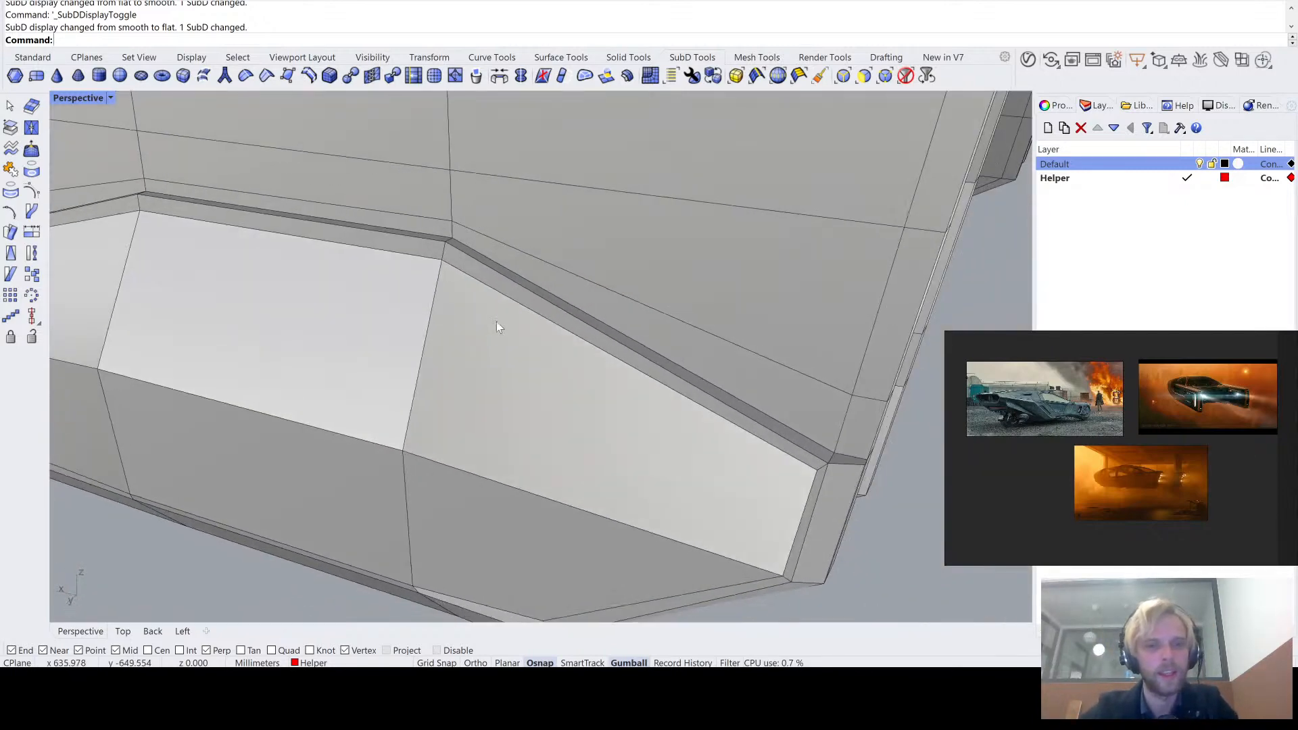
right_drag(618, 376, 542, 314)
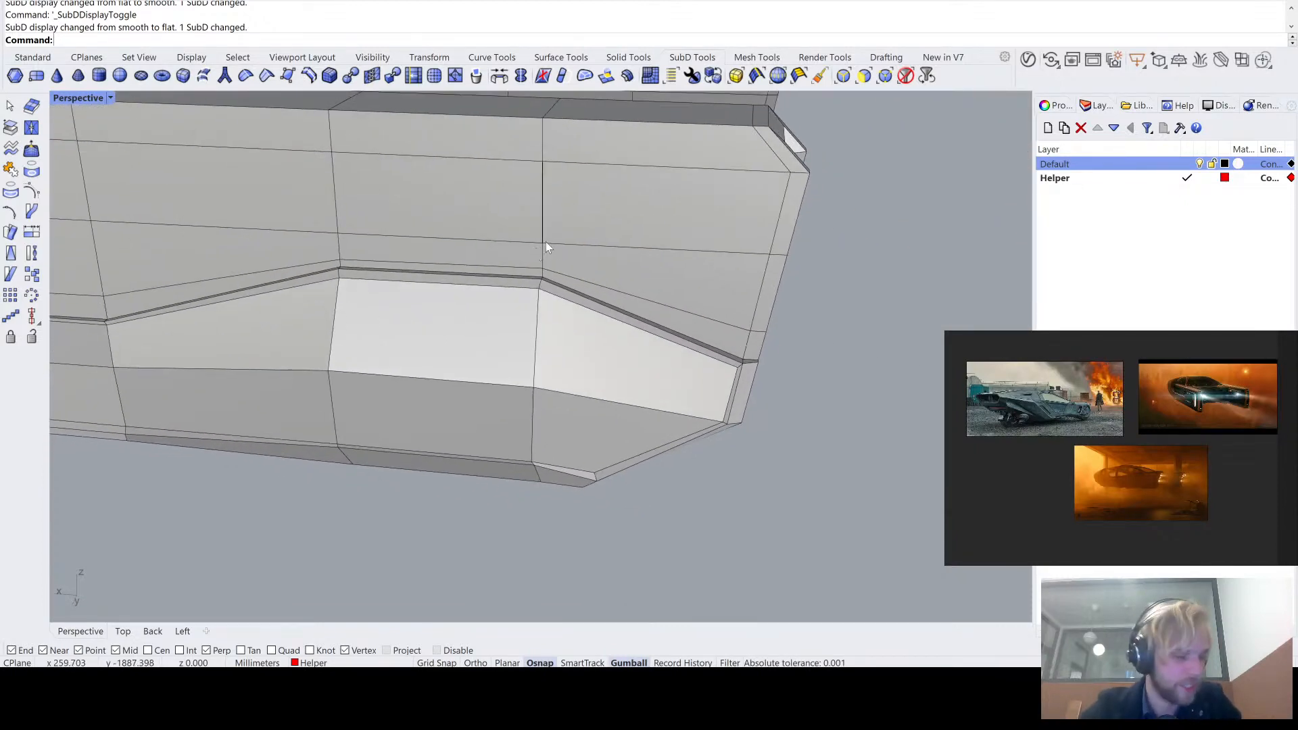
- Insert an edge loop close in front of the crosswise loop at the side panel's rear upper corner and check it in smooth display
ctrl+shift+click(544, 215)
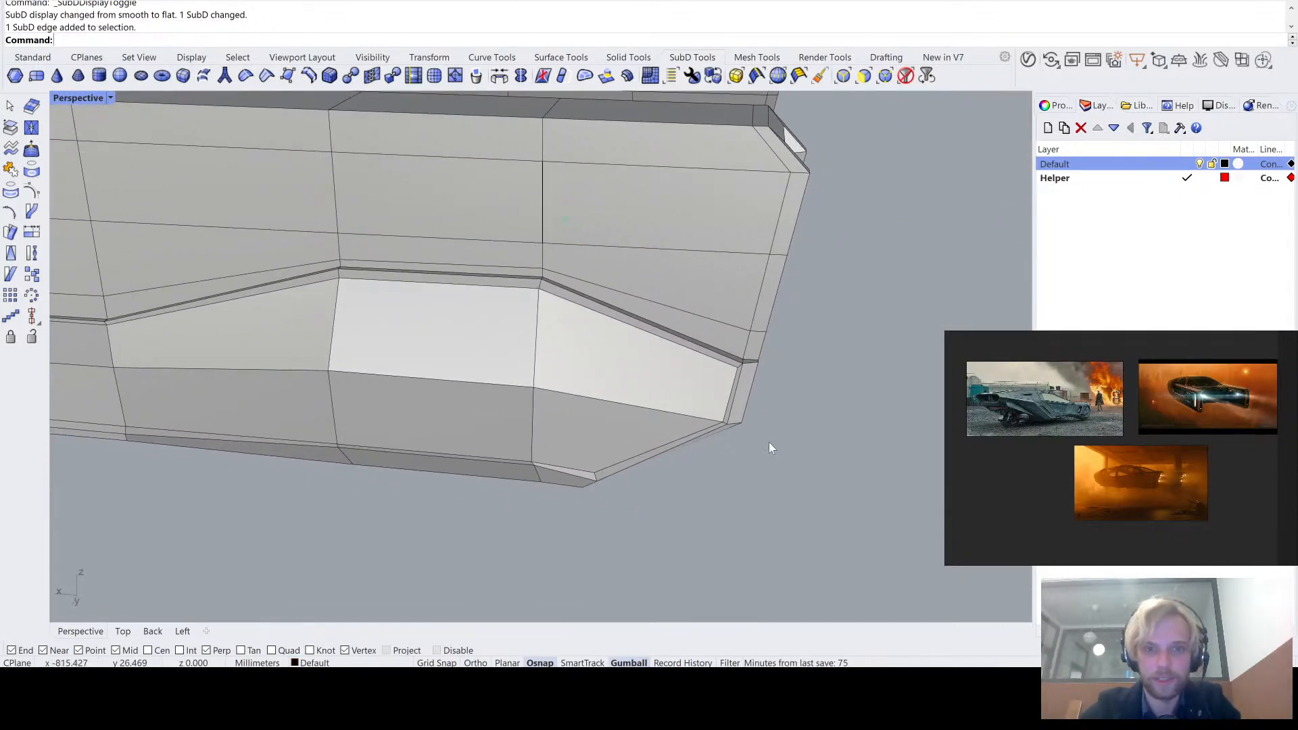
scroll(561, 251, up, 2)
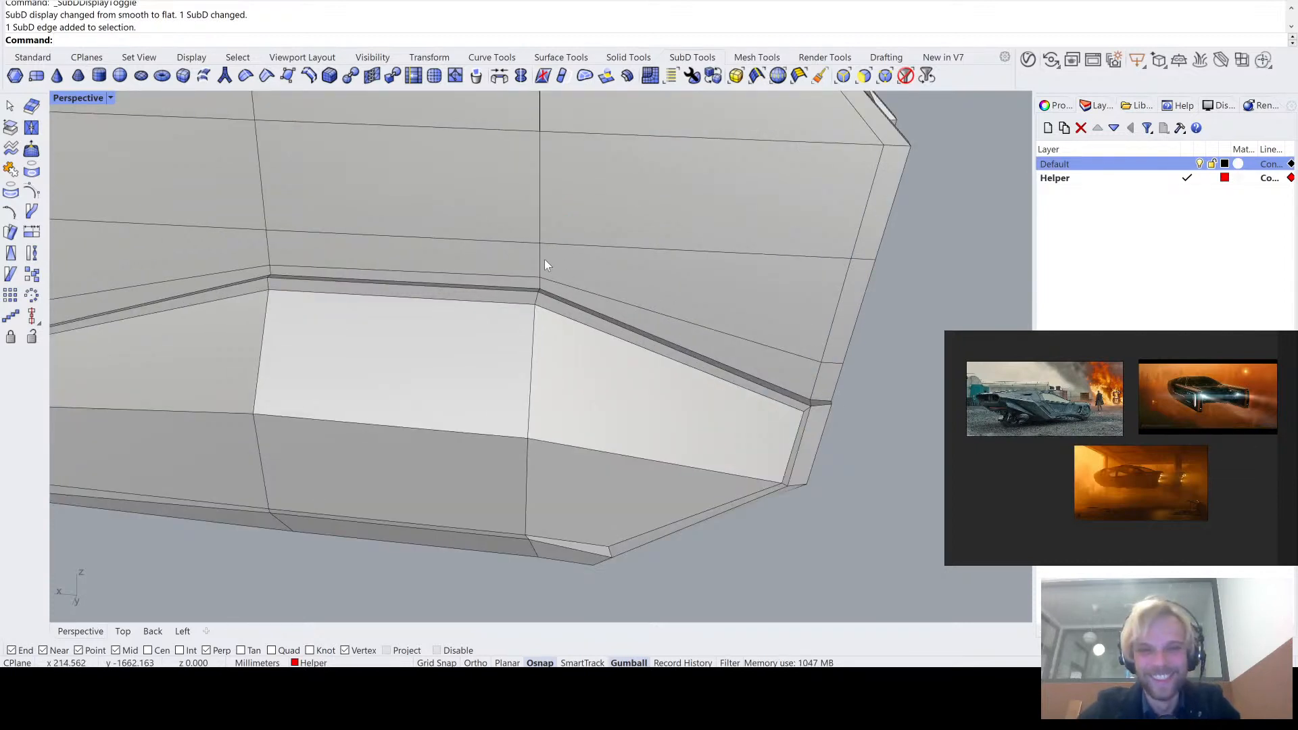
ctrl+shift+double_click(540, 259)
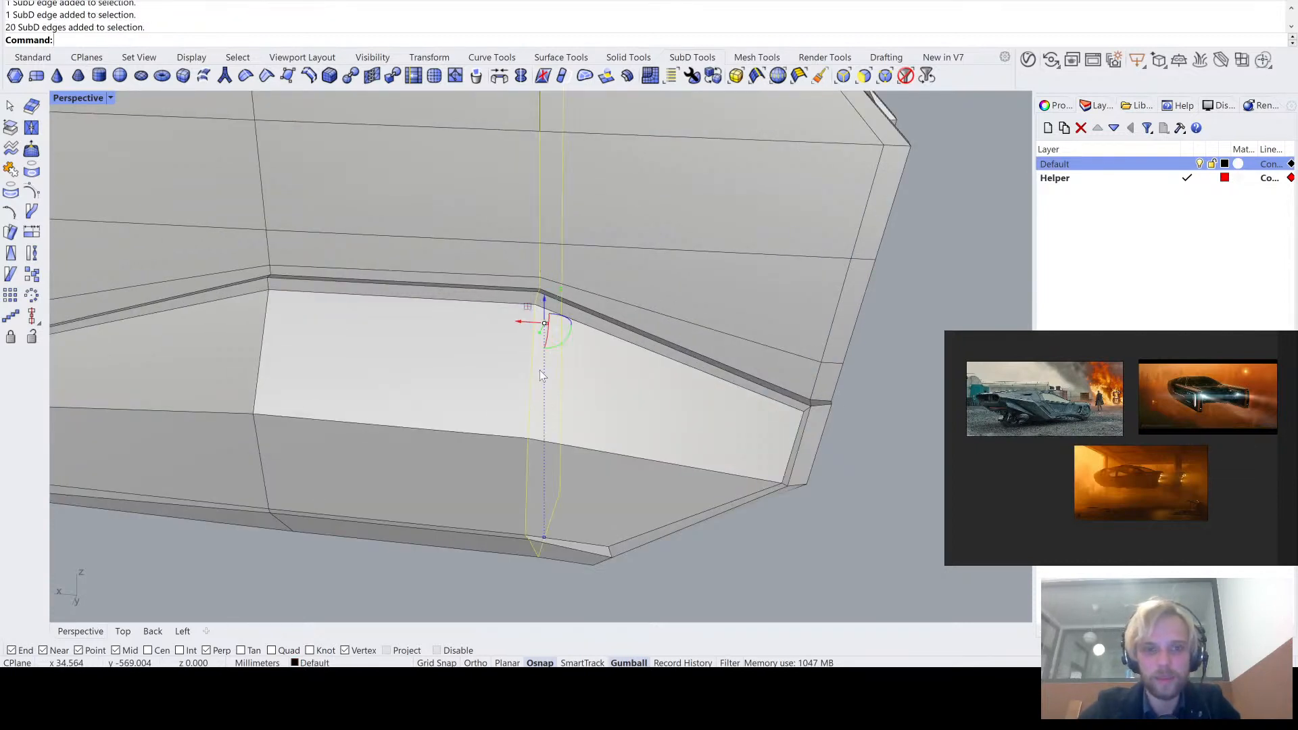
text(InsertEdge)
key(Return)
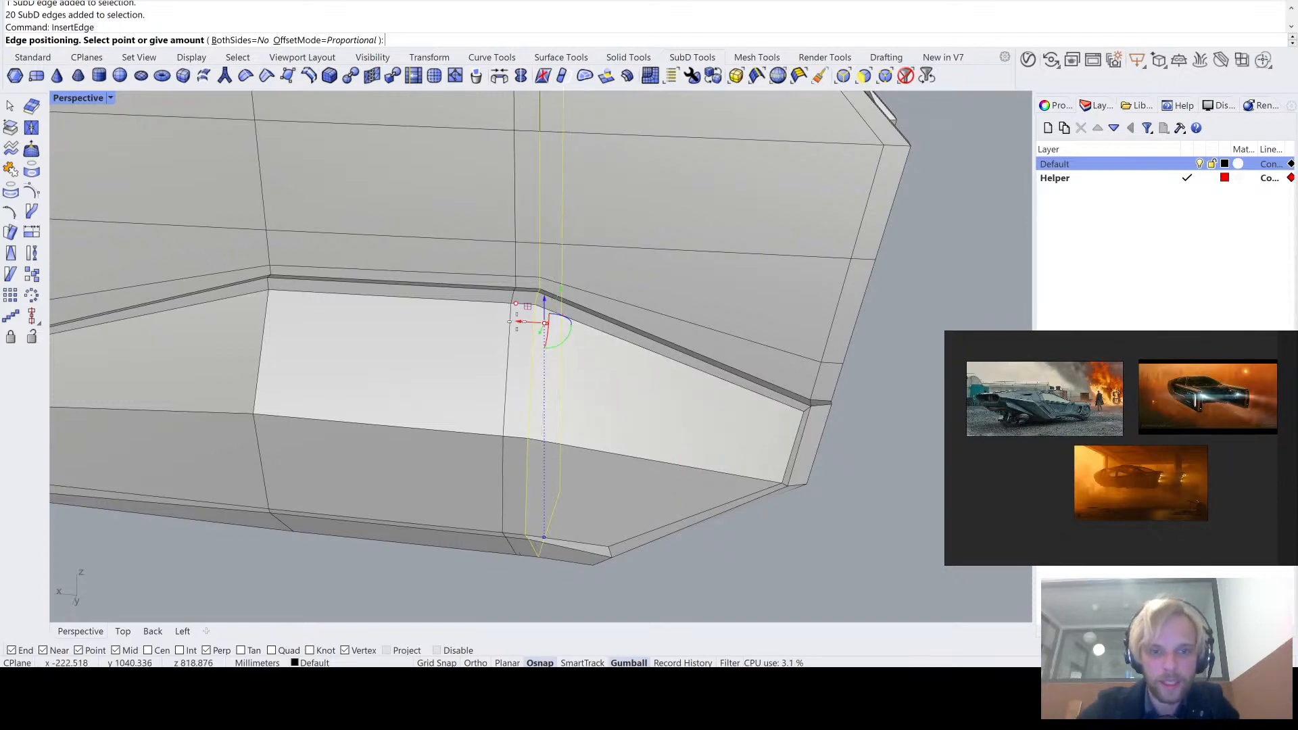
scroll(527, 306, up, 5)
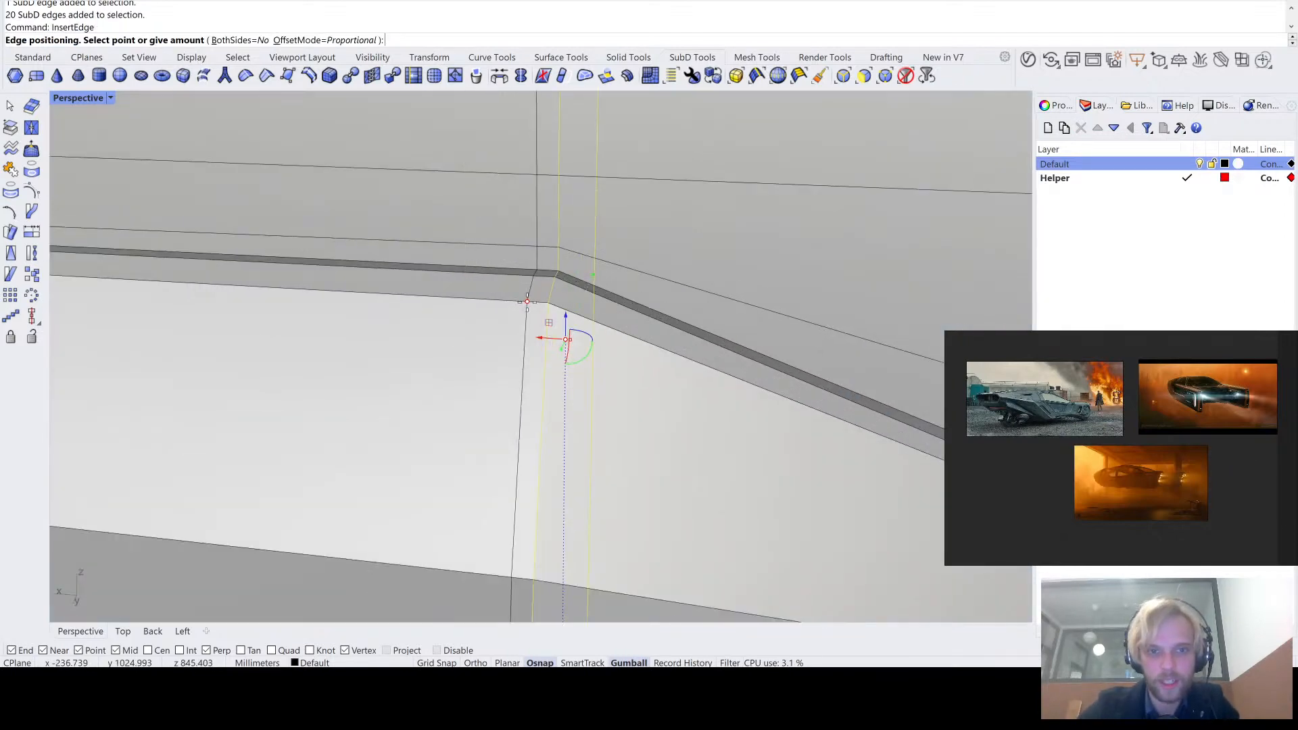
click(530, 308)
scroll(464, 363, down, 5)
key(Tab)
scroll(465, 381, up, 4)
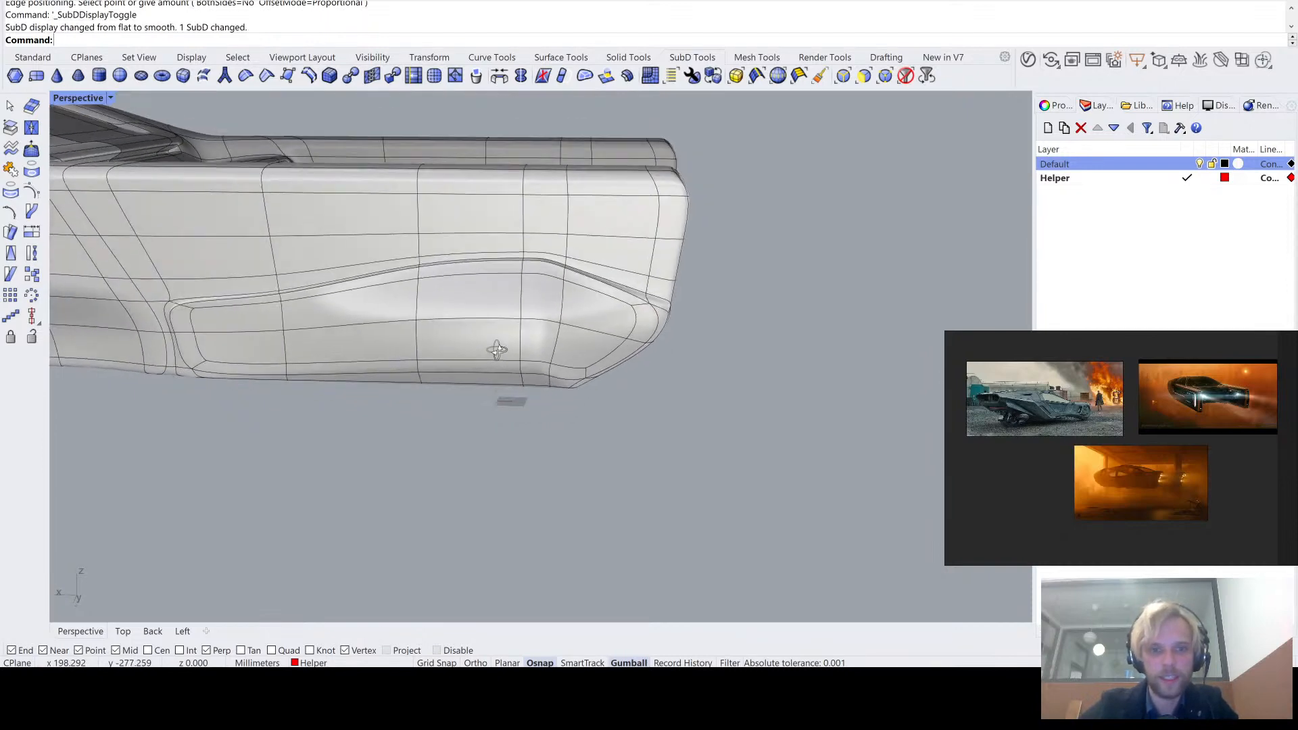
- Insert a second edge loop close behind the same crosswise loop at the side panel's rear upper corner
key(Tab)
scroll(563, 253, up, 5)
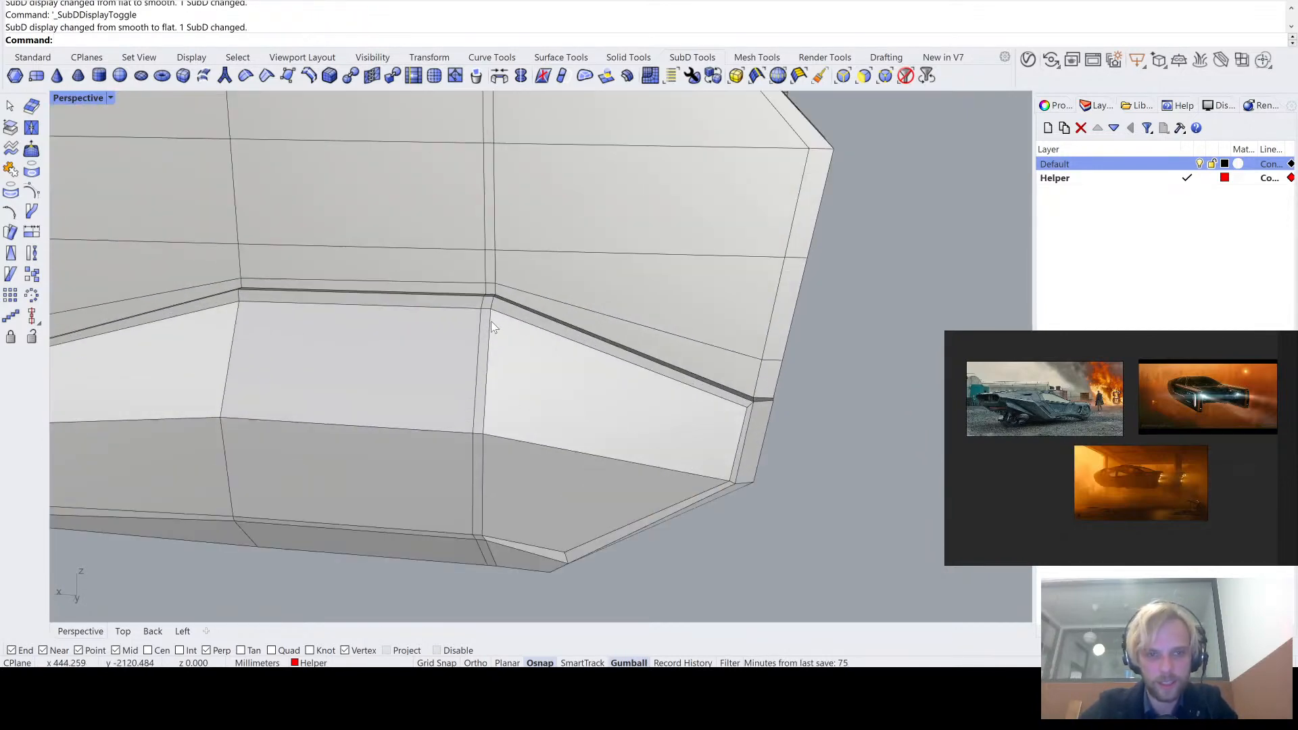
double_click(492, 337)
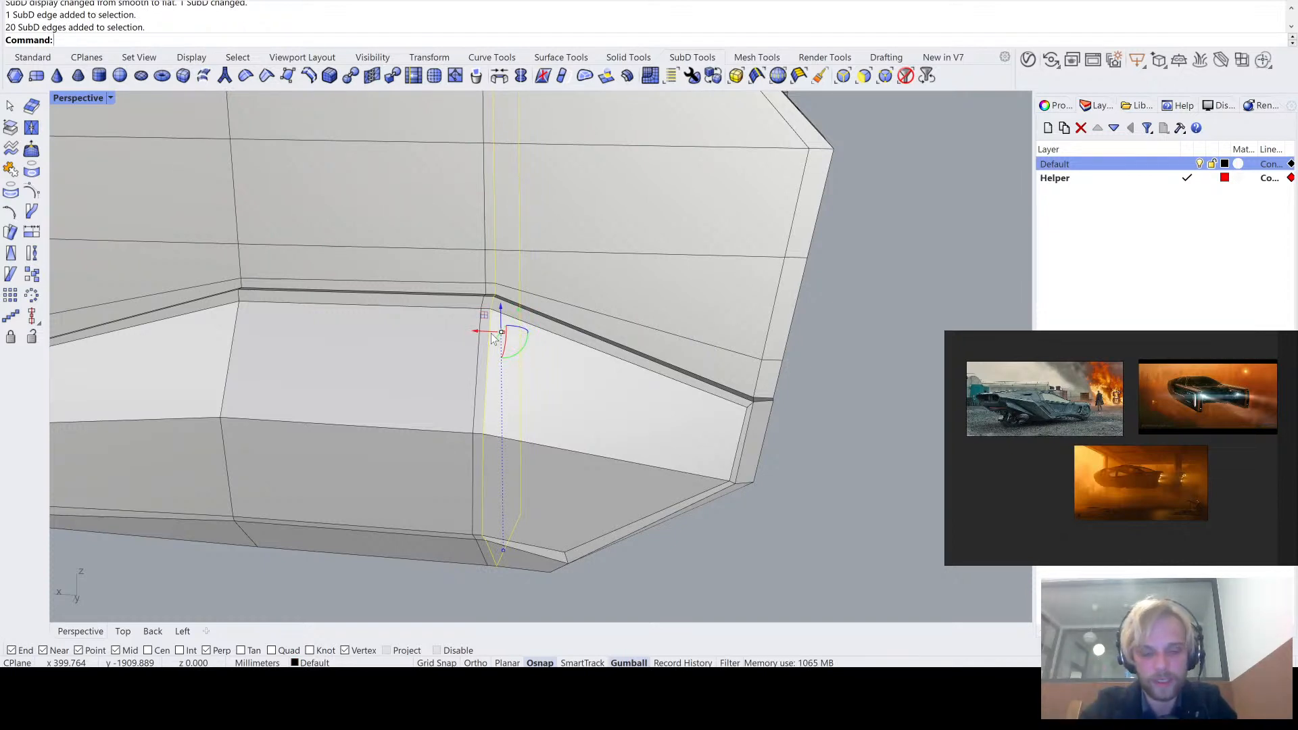
text(InsertEdge)
key(Return)
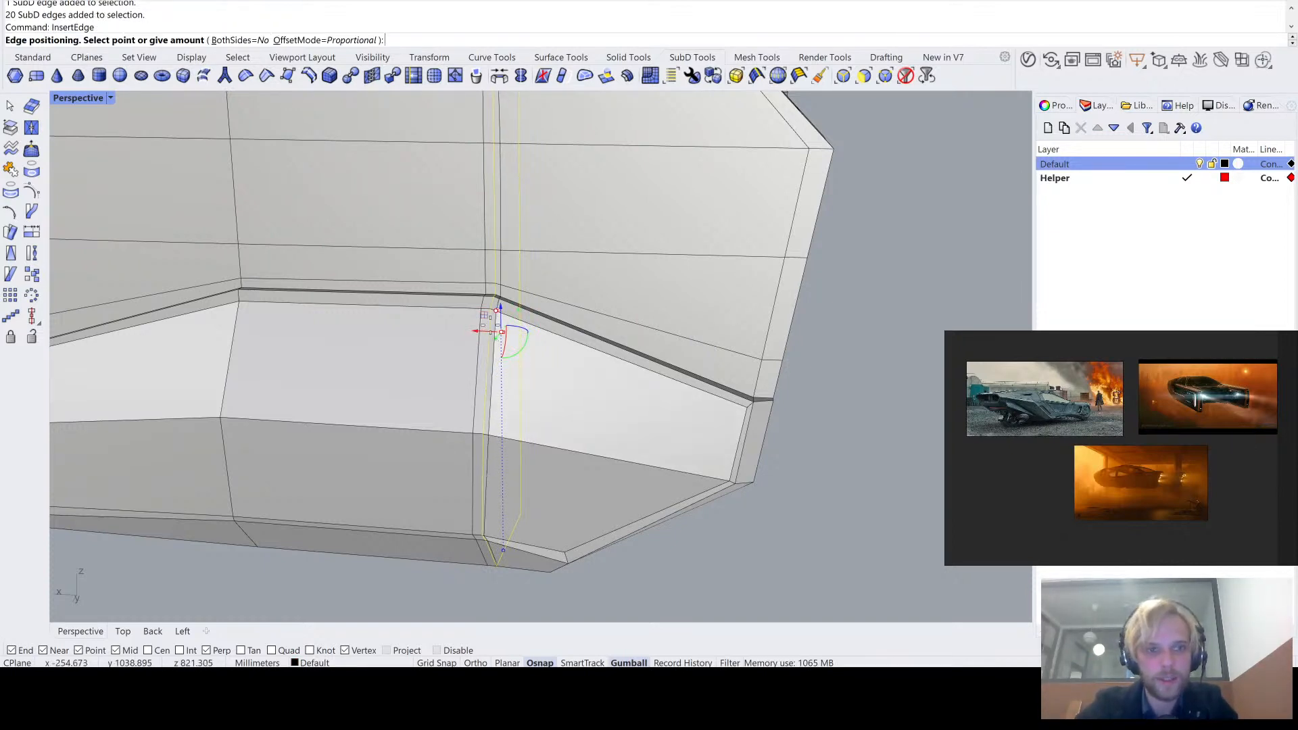
scroll(496, 323, up, 5)
click(507, 314)
scroll(506, 314, down, 9)
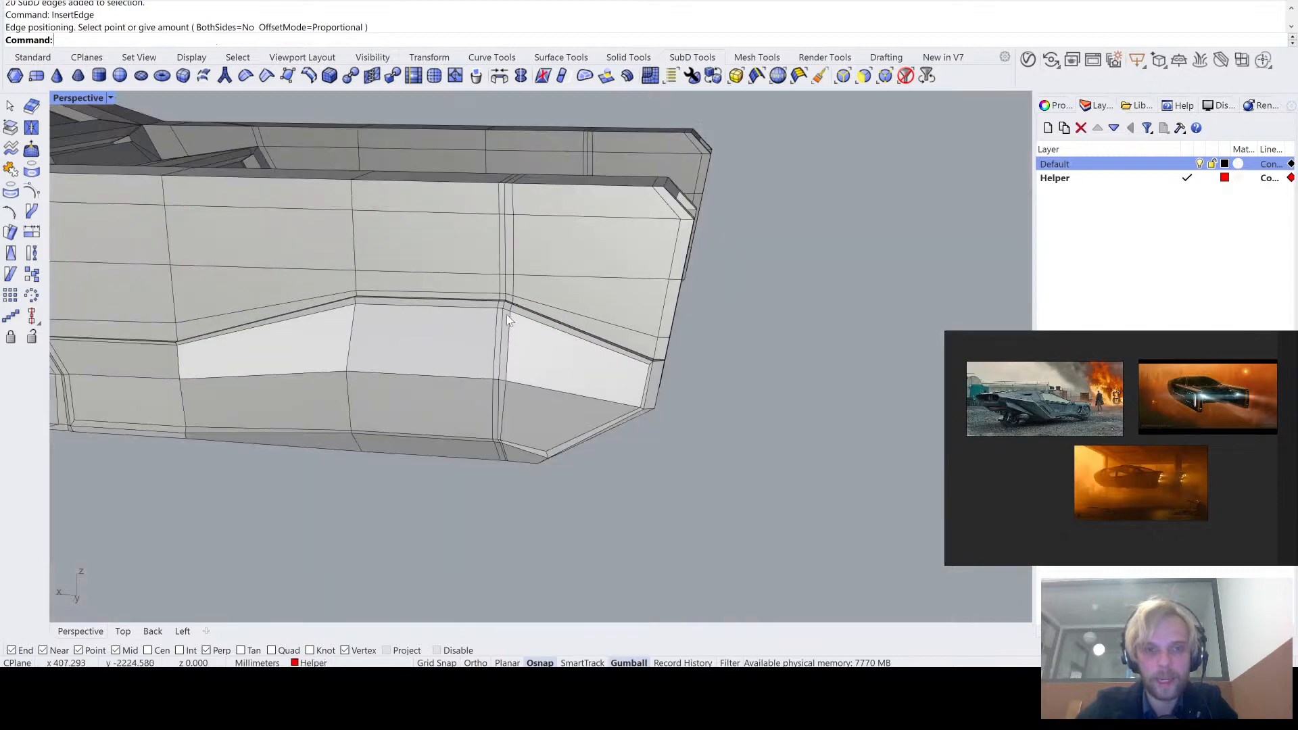
- Compare the side panel's tightened rear corner in smooth and flat SubD display, including a close view of the border crease
key(Tab)
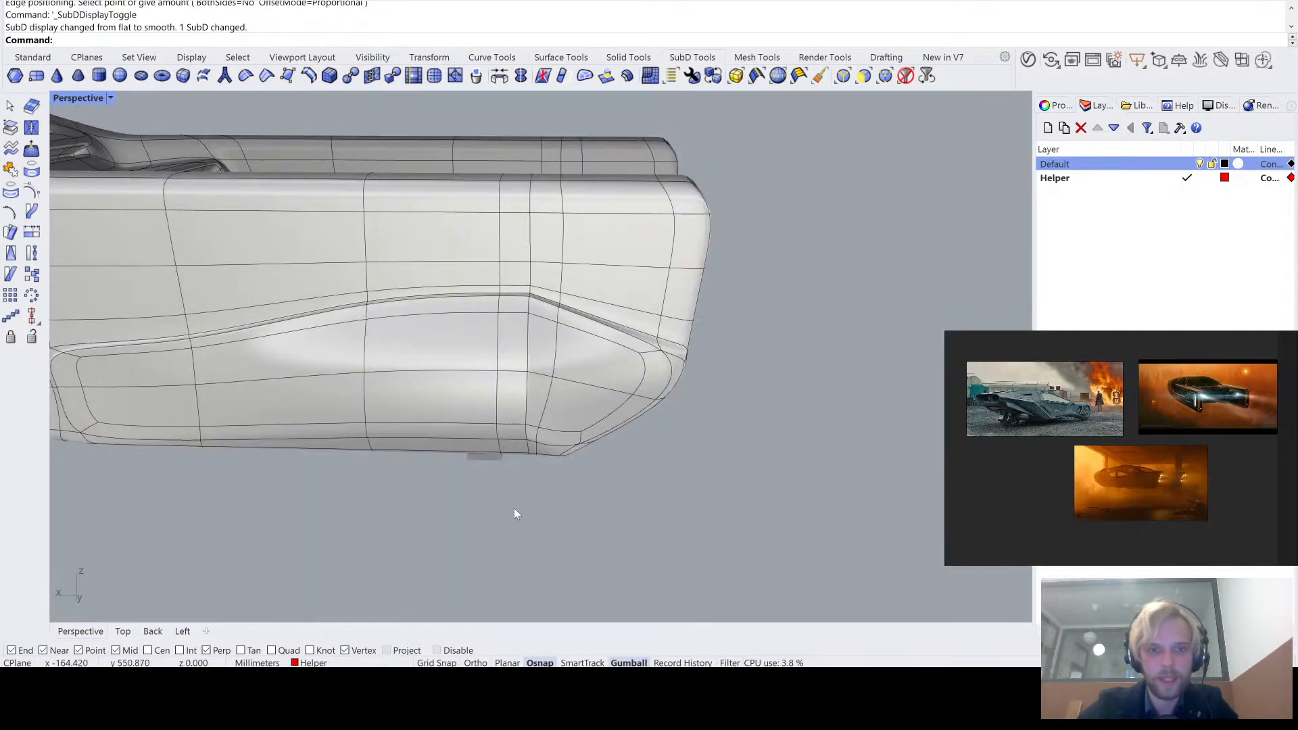
right_drag(514, 509, 512, 491)
scroll(509, 318, up, 6)
right_drag(509, 319, 591, 383)
scroll(494, 342, down, 5)
key(Tab)
key(Tab)
key(Tab)
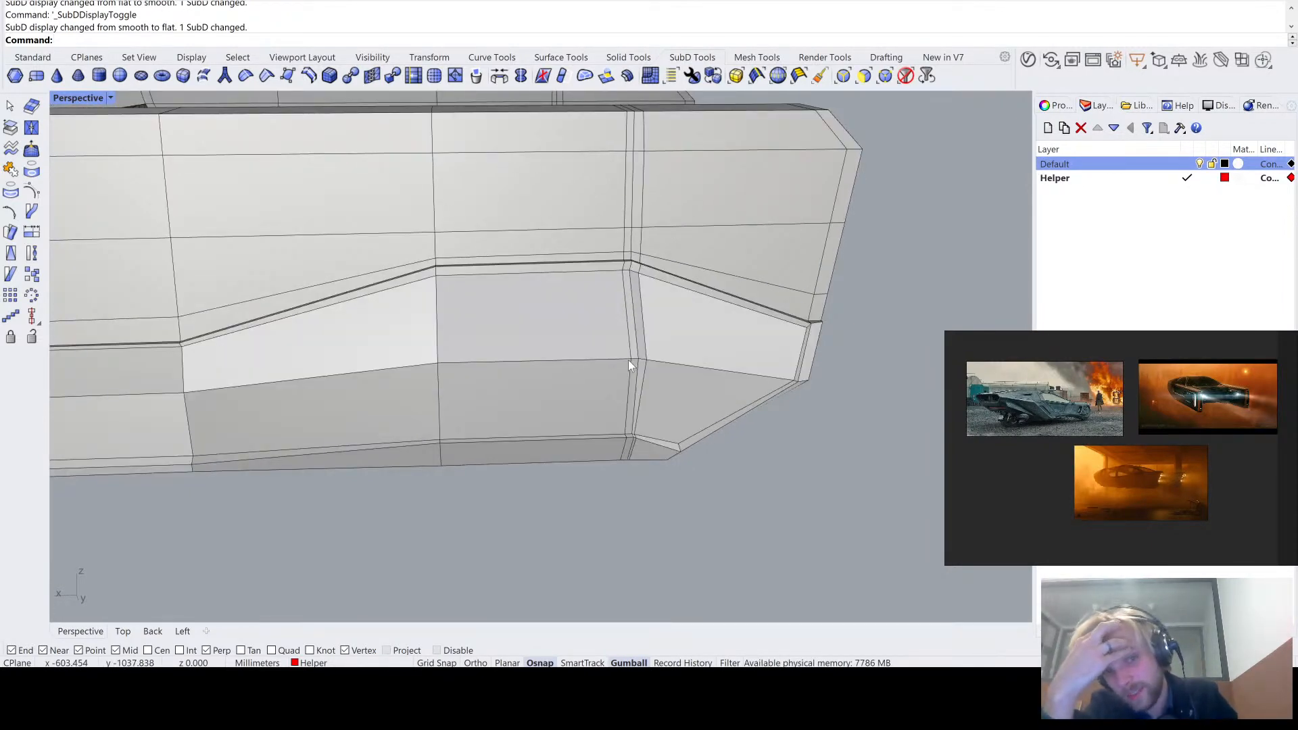
key(Tab)
key(Tab)
key(Tab)
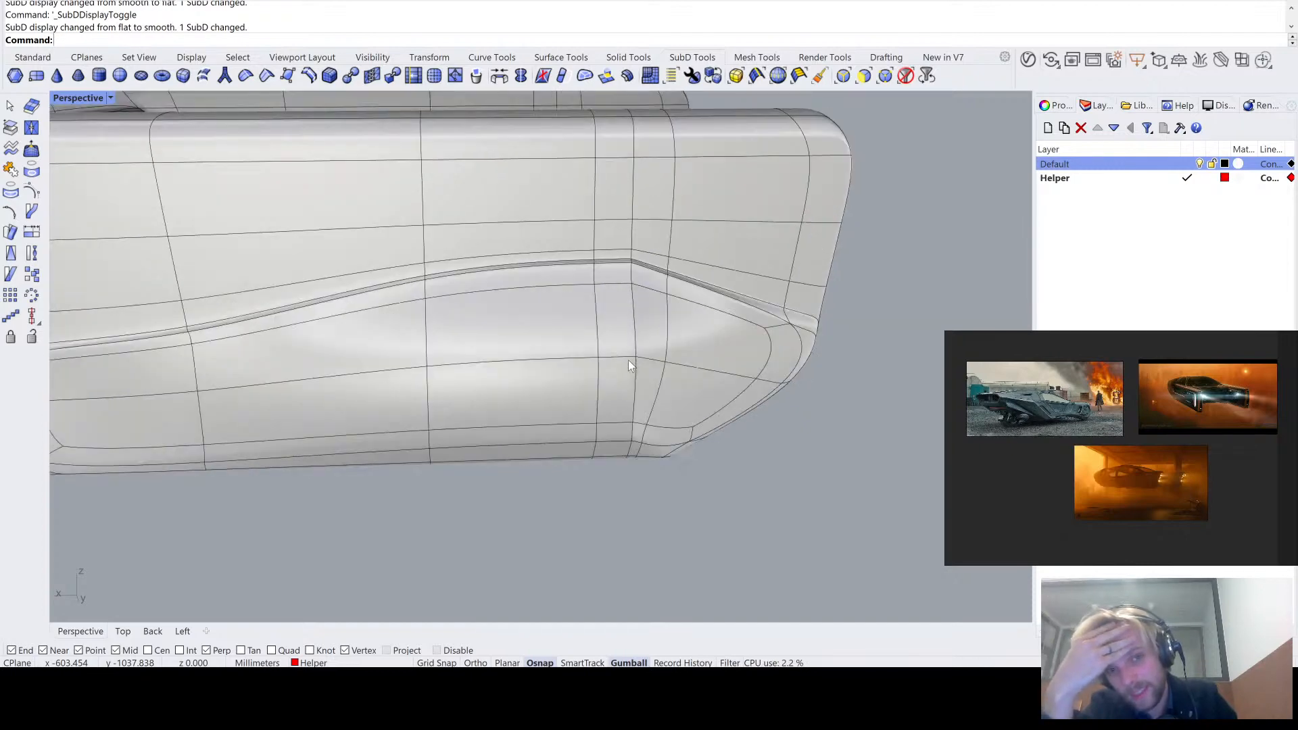
scroll(676, 274, up, 5)
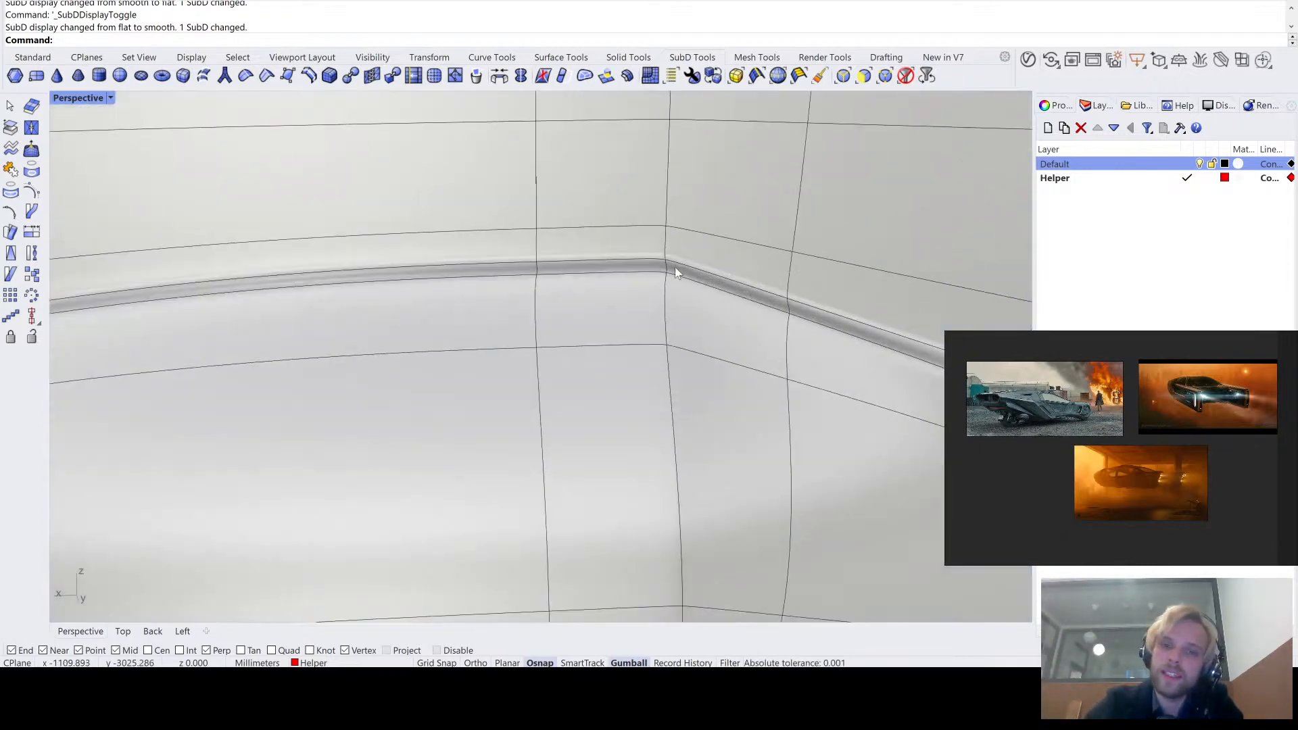
scroll(673, 265, down, 5)
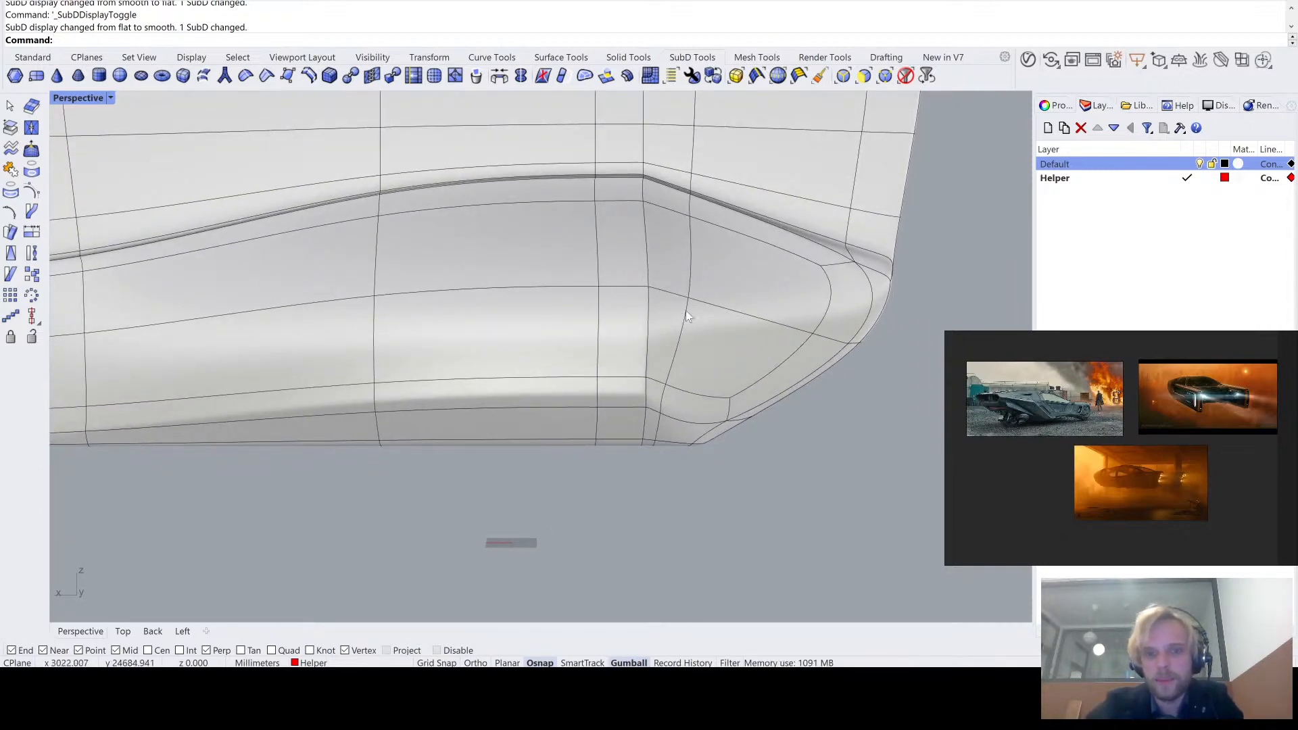
- Examine the tightened rear corner of the side panel from below and above in smooth and flat SubD display
right_drag(686, 310, 660, 203)
scroll(659, 188, up, 5)
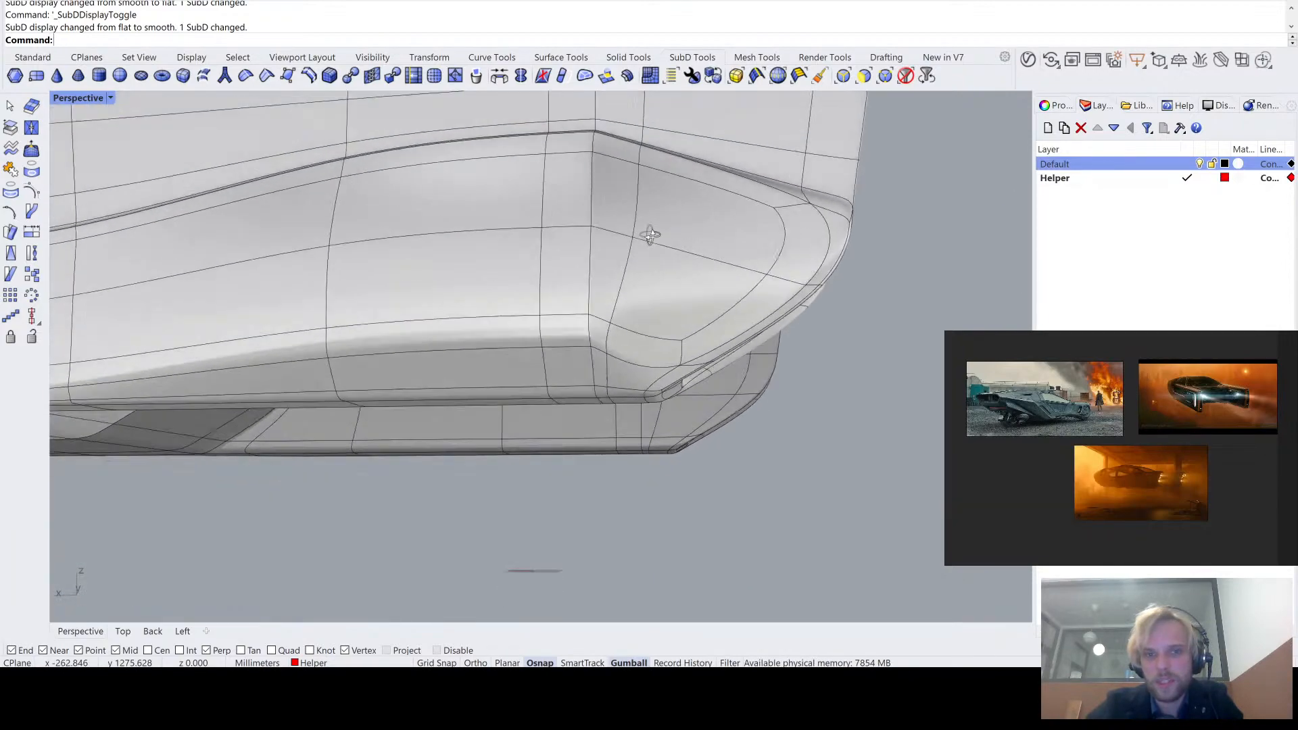
key(Tab)
scroll(608, 365, up, 2)
scroll(592, 420, down, 4)
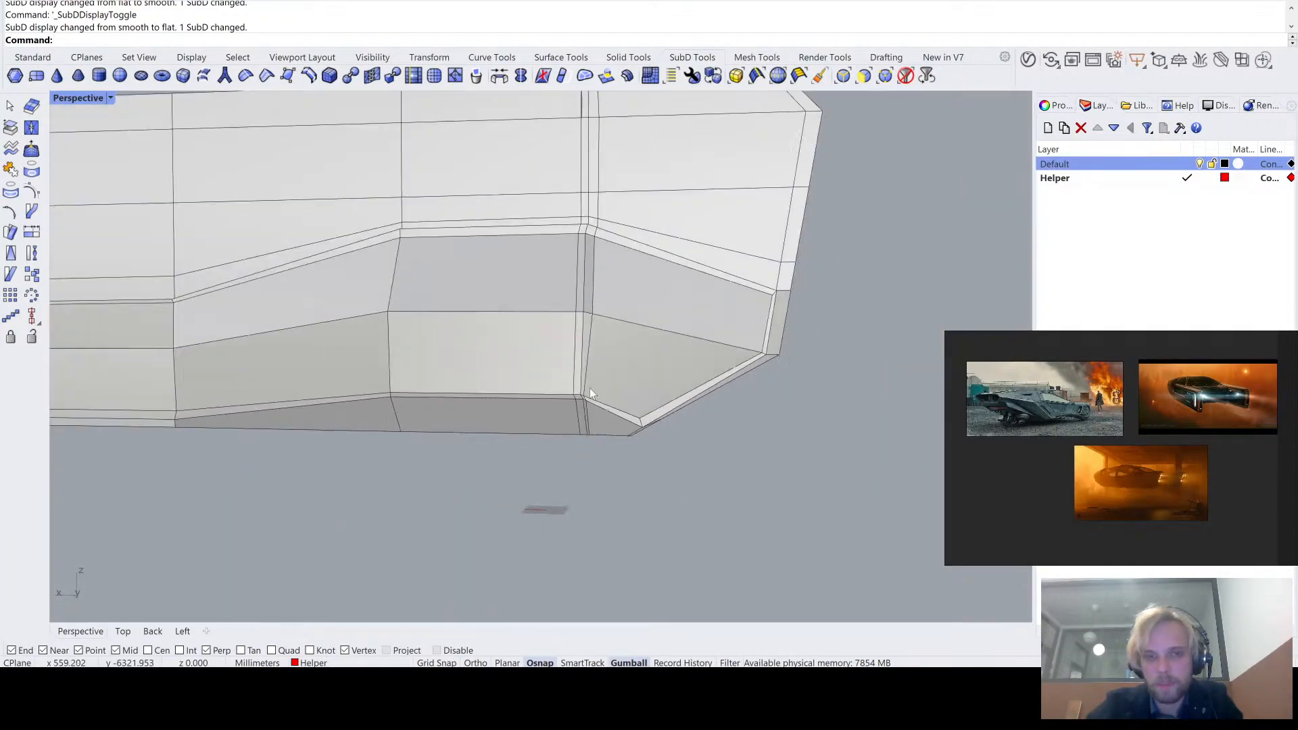
right_drag(589, 388, 582, 240)
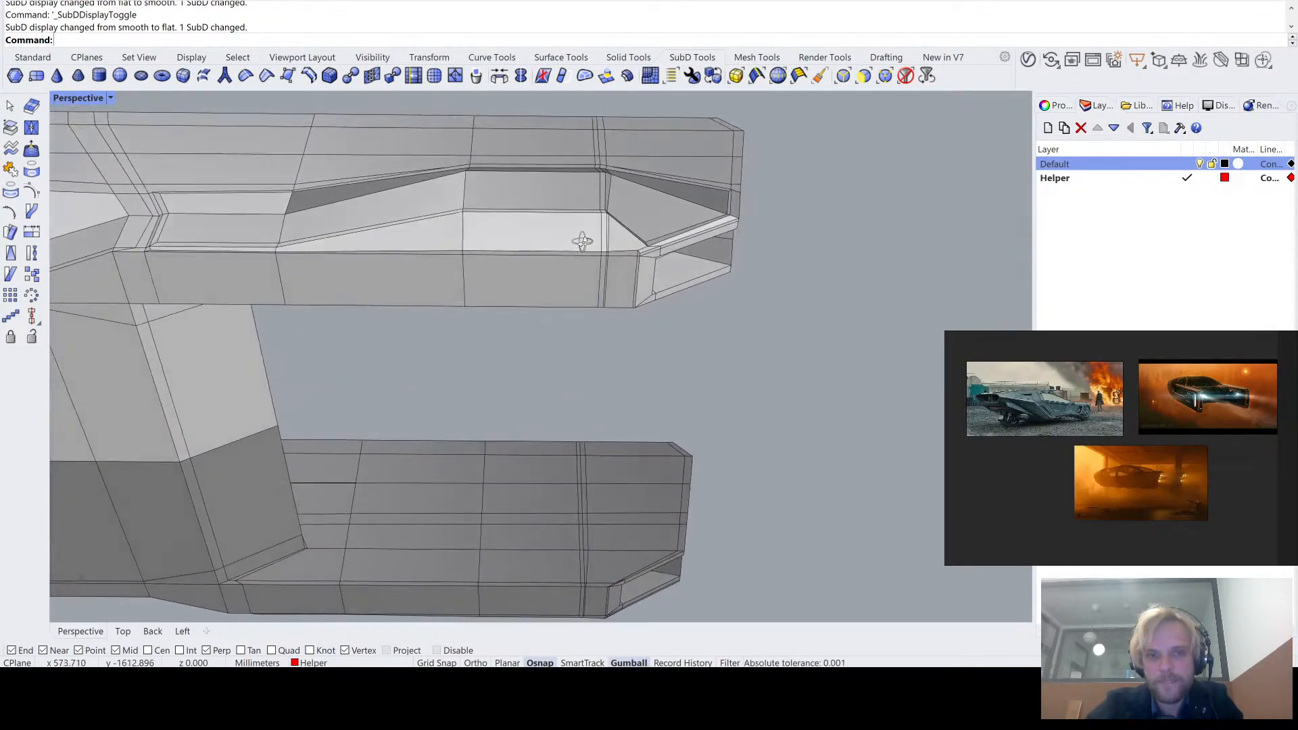
scroll(651, 205, up, 4)
right_drag(651, 204, 630, 303)
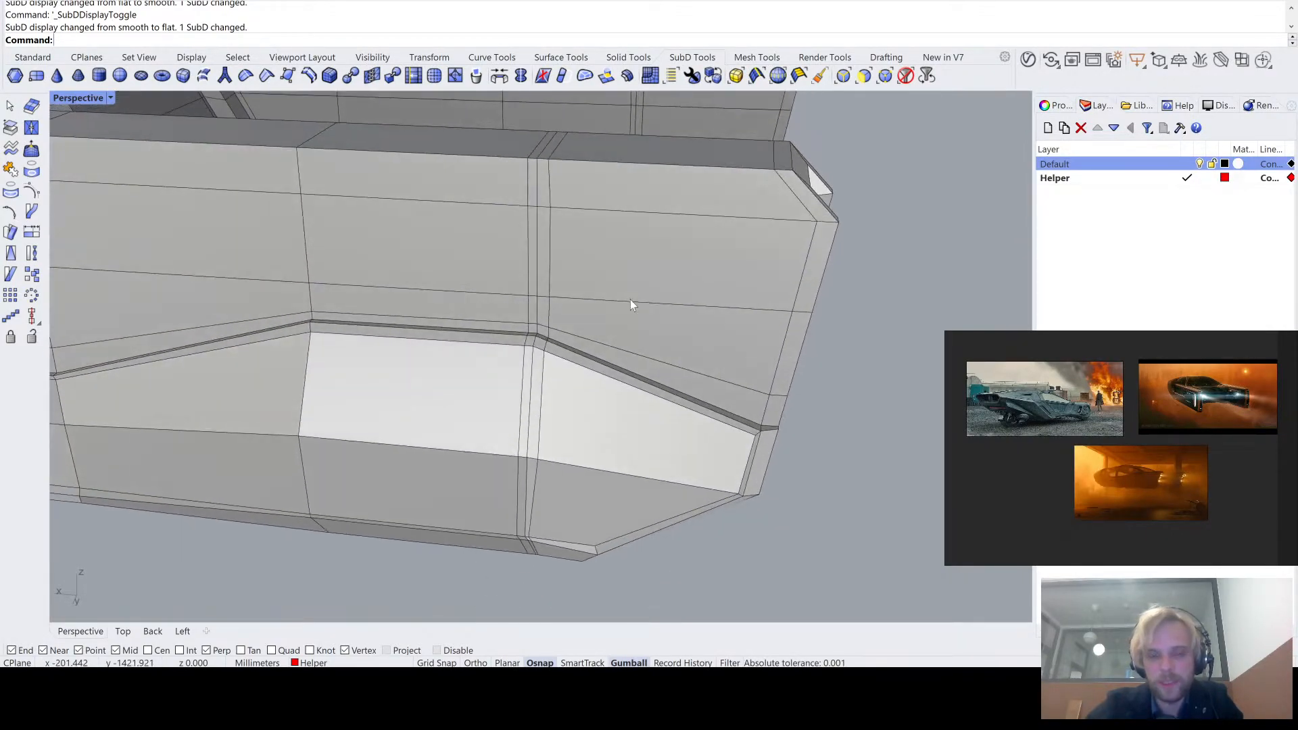
- Undo the two edge loops inserted beside the side panel's rear corner
key(ctrl+z)
key(ctrl+z)
- Insert one edge loop across the tail arm about midway along the side panel's raised middle section, using the rear corner's crosswise loop
scroll(629, 300, down, 2)
shift+right_drag(629, 301, 620, 266)
double_click(626, 246)
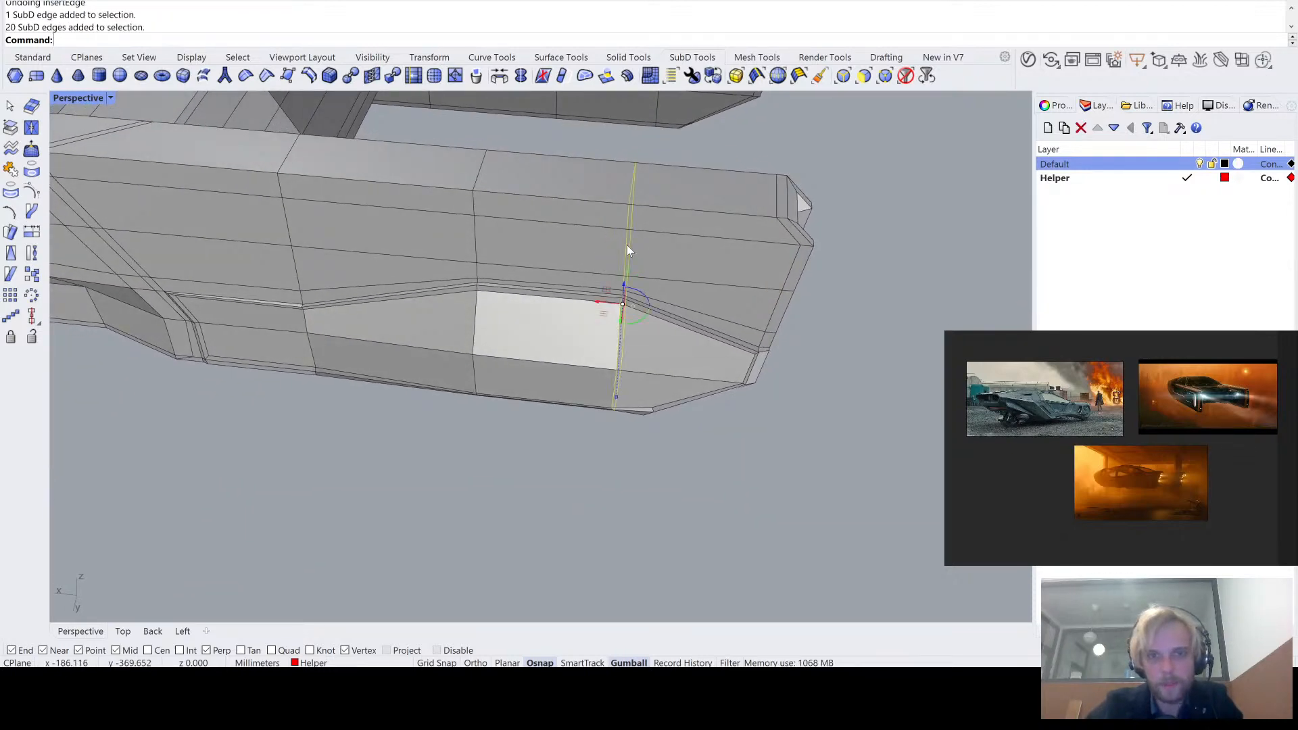
key(Up)
text(se)
key(Return)
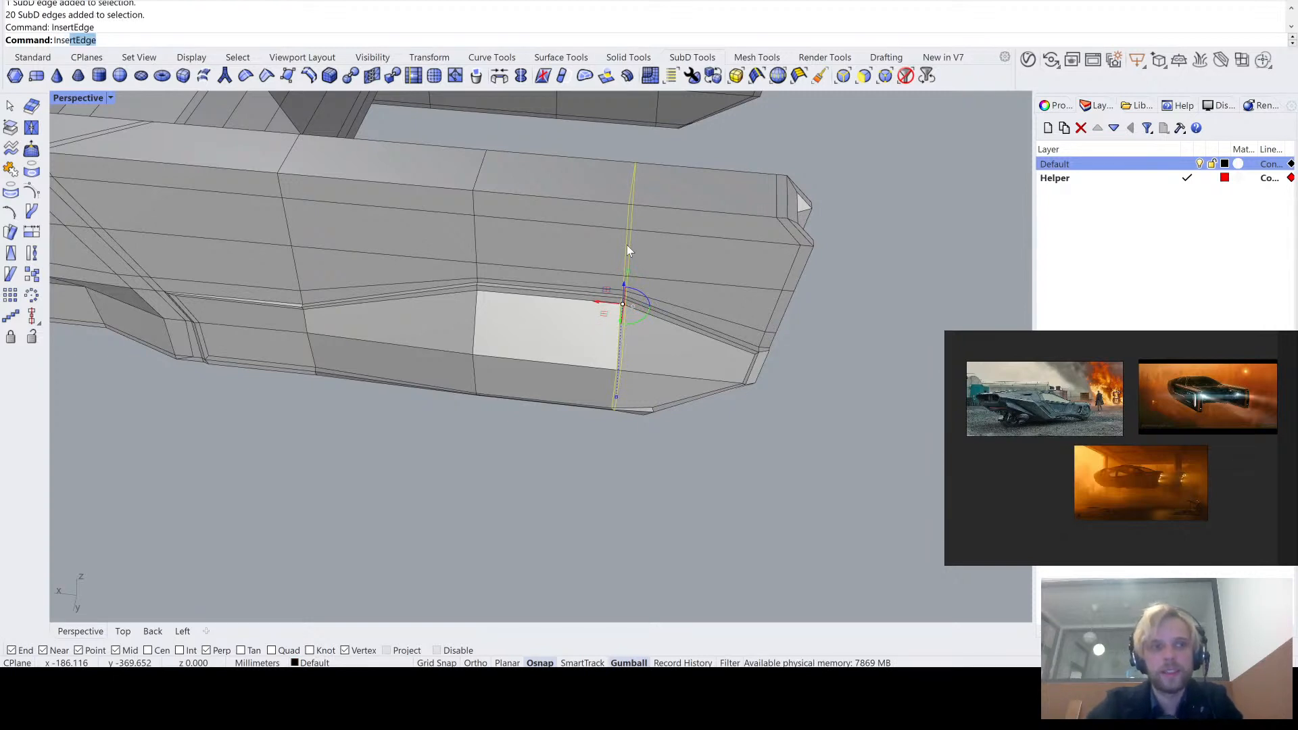
click(554, 231)
mouse_move(561, 355)
right_down()
mouse_move(567, 379)
mouse_move(582, 348)
right_up()
- Examine the tail-arm side panel with its new middle loop in smooth and flat SubD display, and the whole vehicle from several angles
key(Tab)
scroll(600, 193, up, 2)
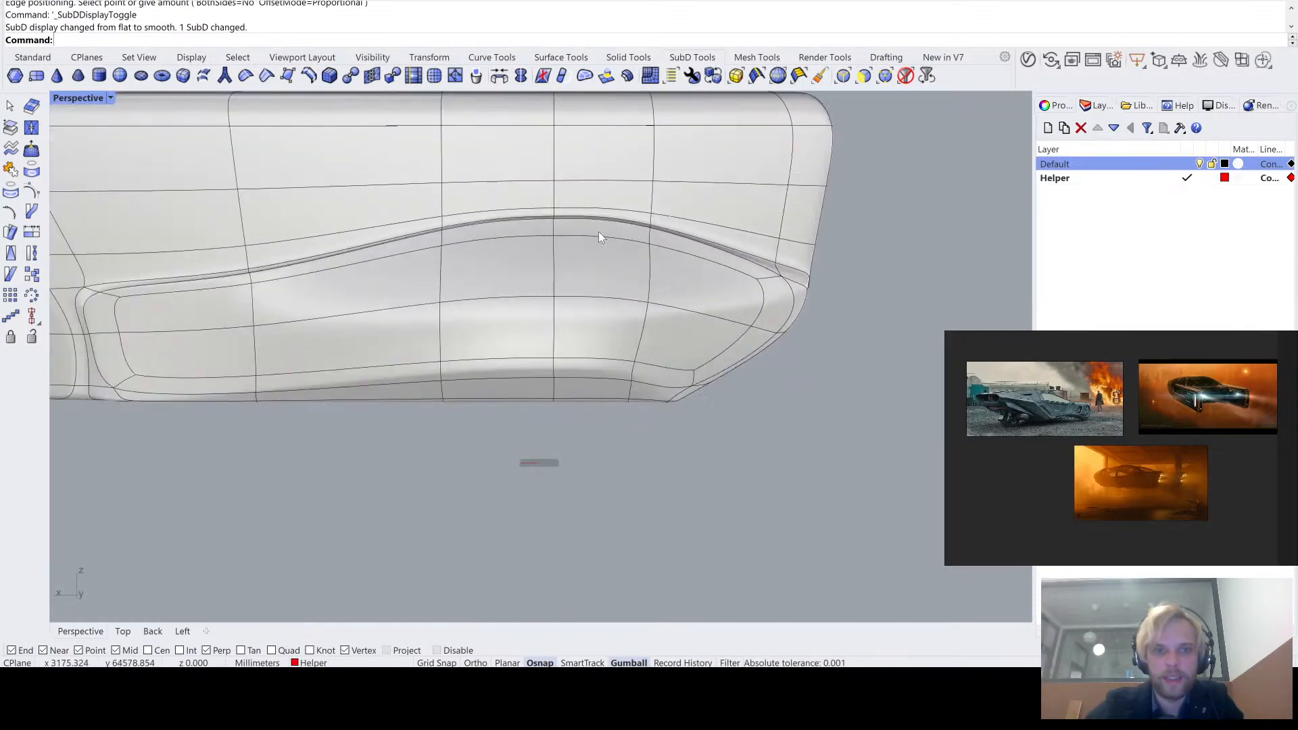
key(Tab)
scroll(463, 233, down, 4)
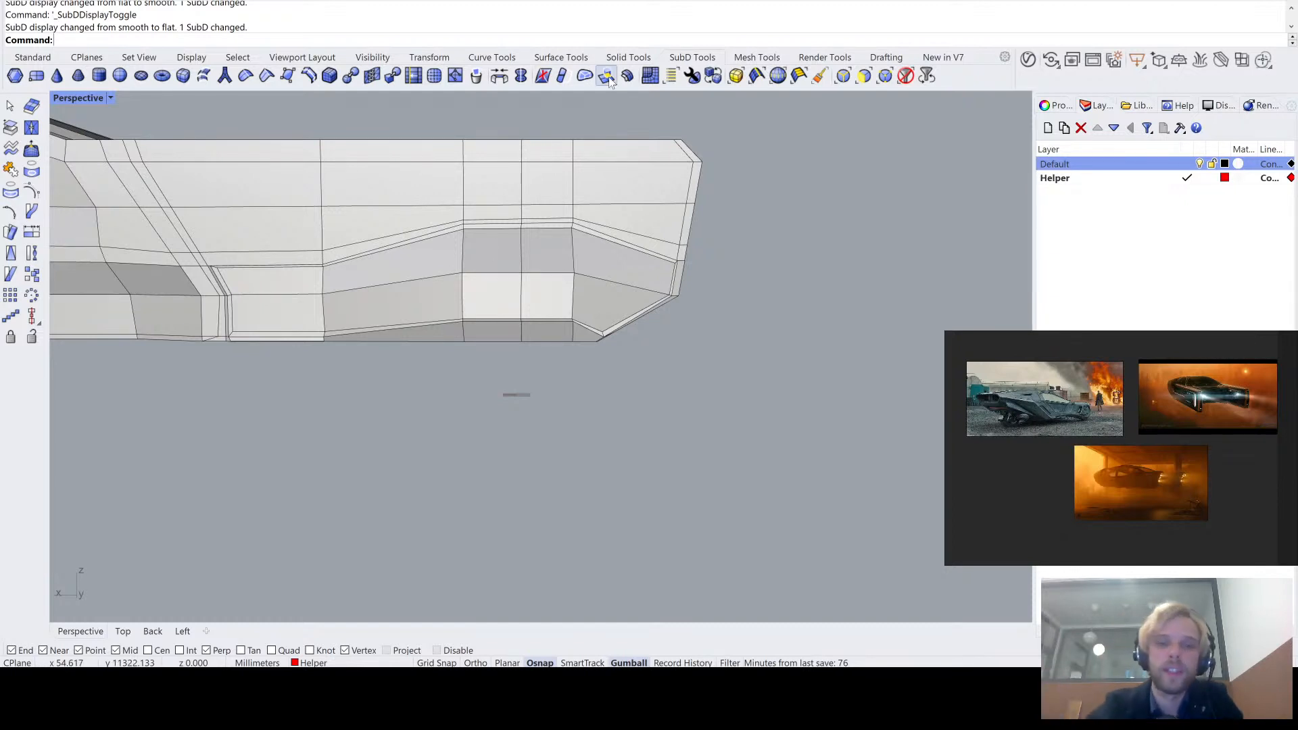
right_drag(599, 251, 530, 310)
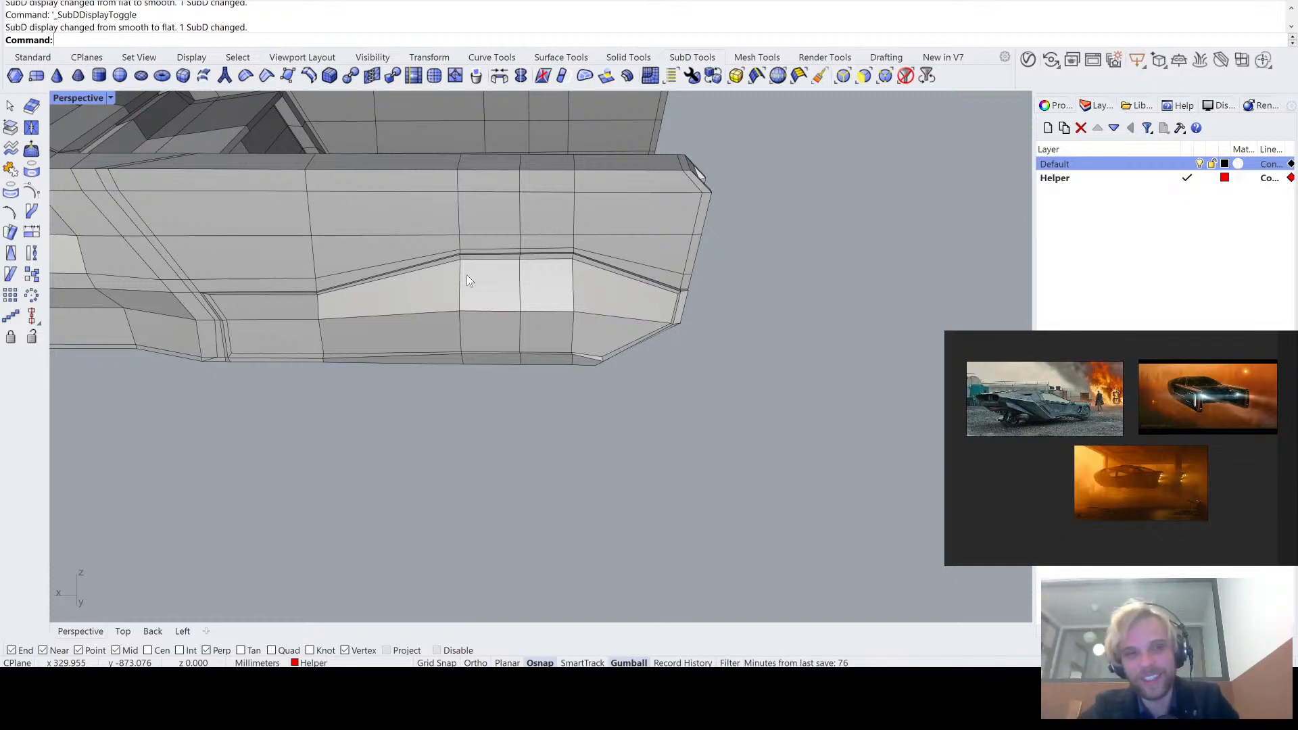
right_drag(466, 274, 568, 277)
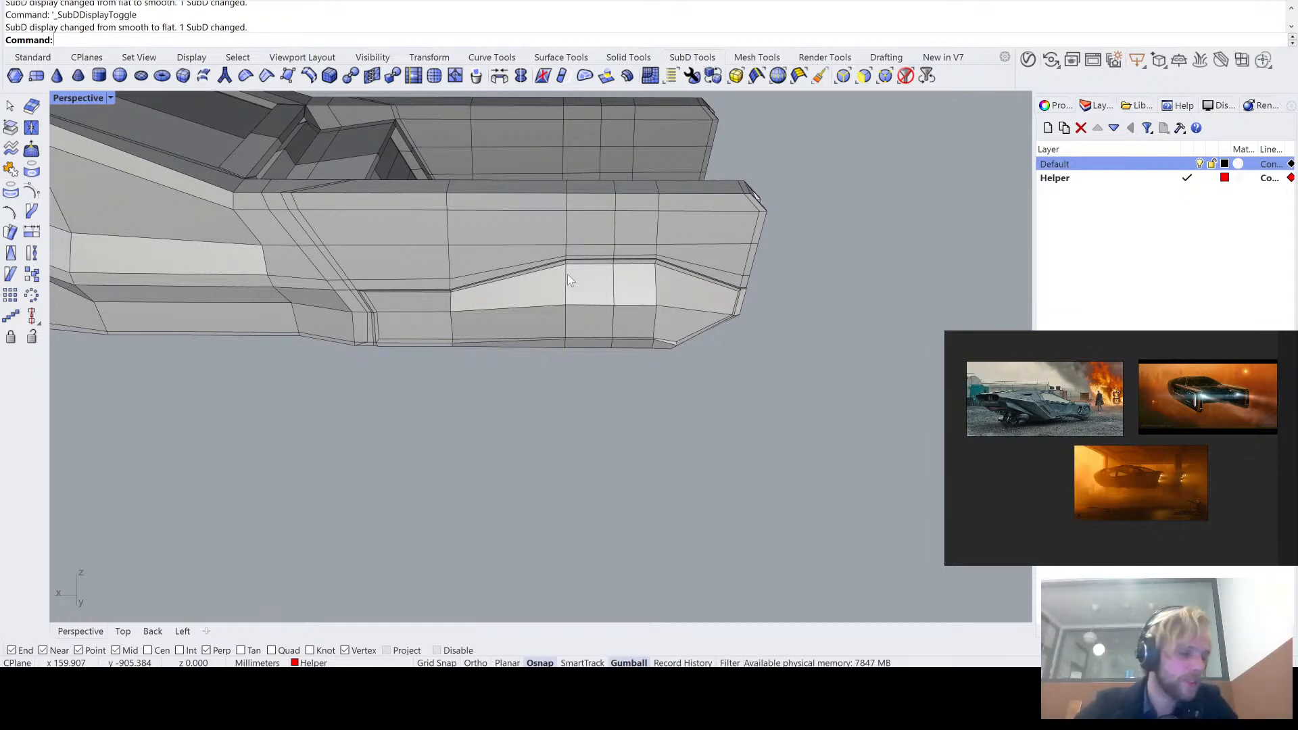
scroll(587, 263, down, 6)
shift+right_drag(525, 291, 639, 346)
right_drag(639, 346, 586, 324)
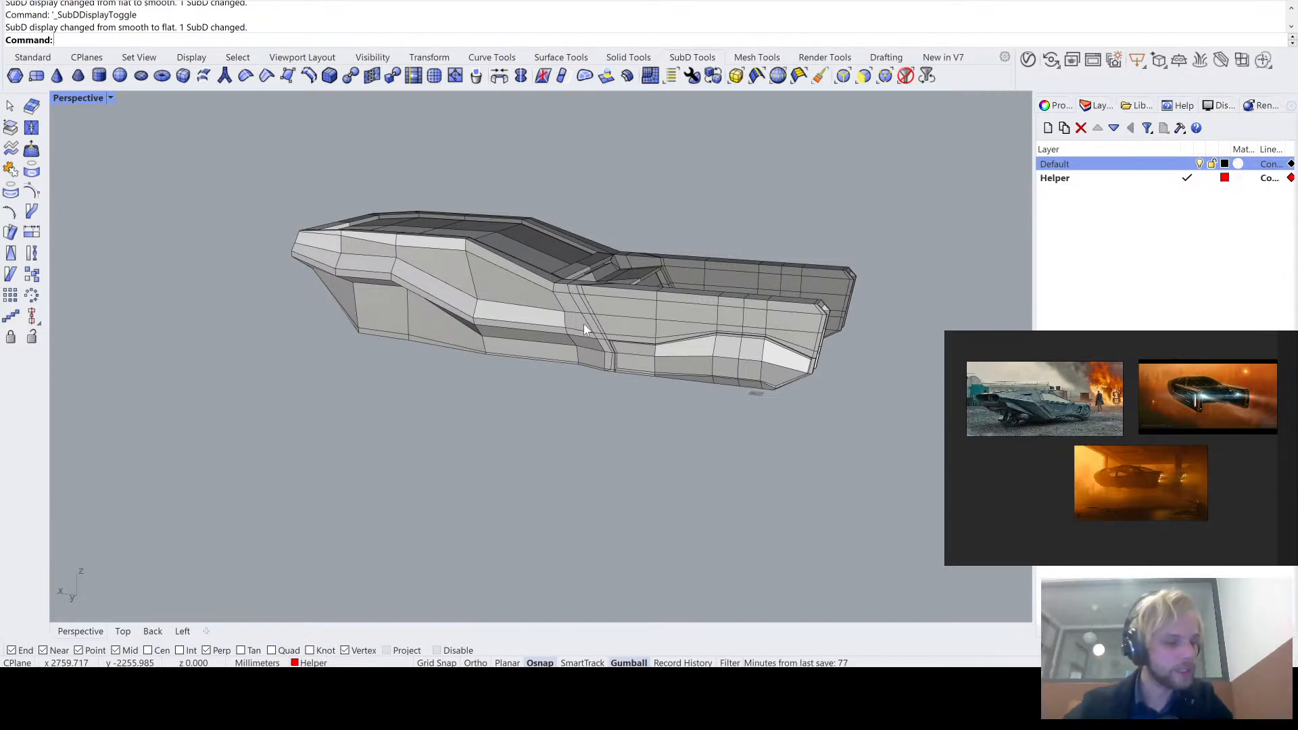
scroll(591, 289, down, 7)
right_drag(591, 289, 559, 281)
scroll(630, 263, up, 6)
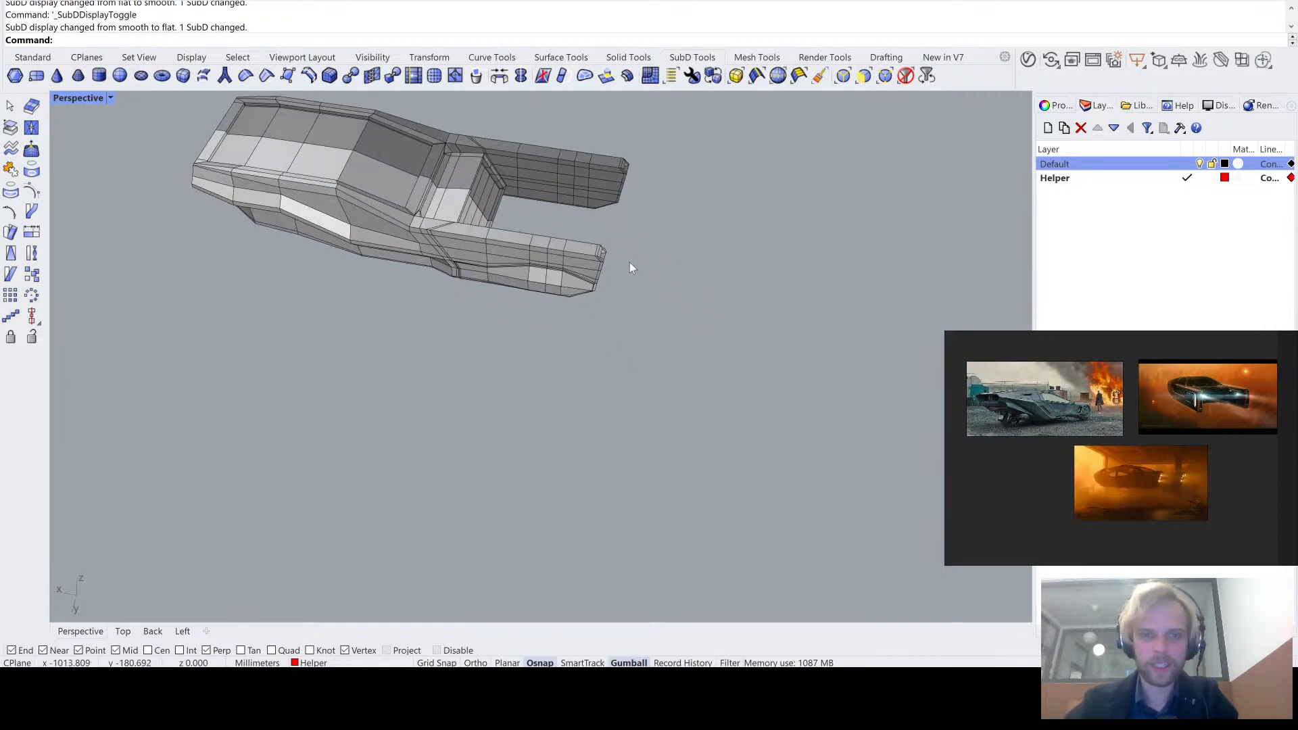
shift+right_drag(390, 281, 218, 362)
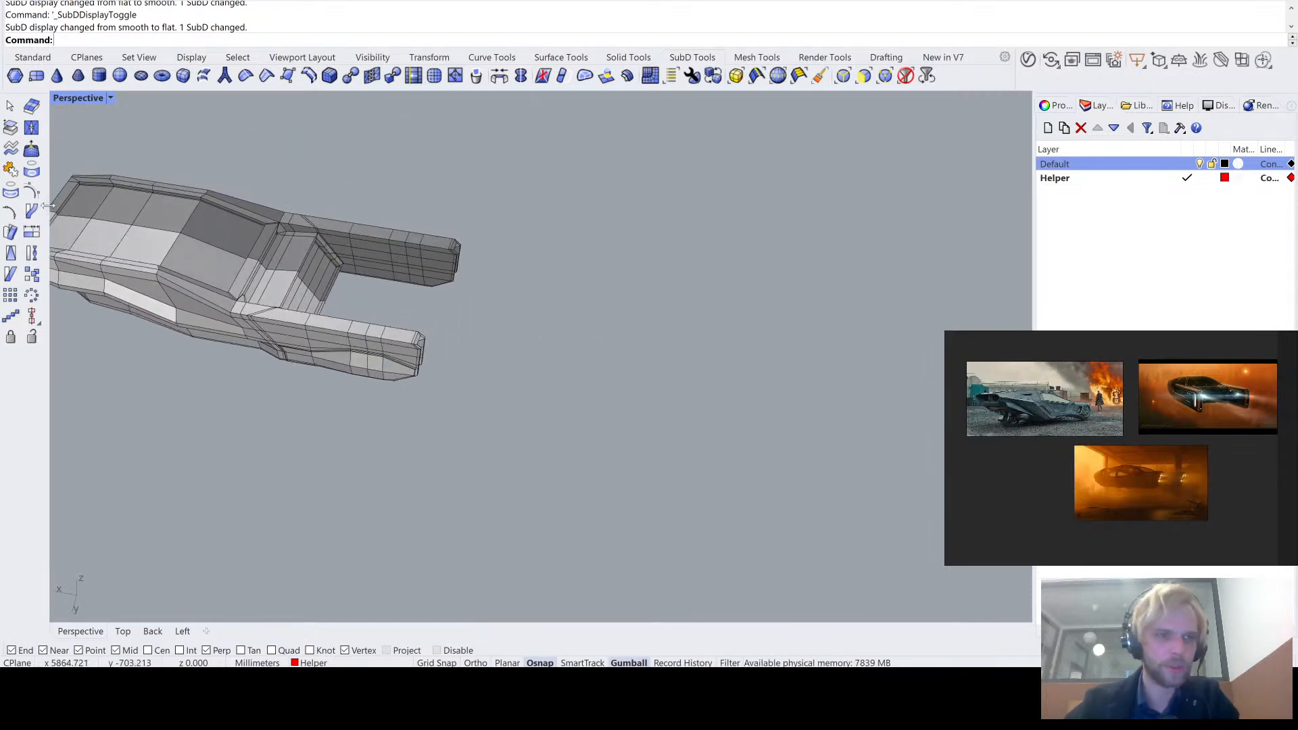
- Draw a six-sided inscribed polygon on the ground plane in the empty area behind the vehicle's tail arms
click(33, 57)
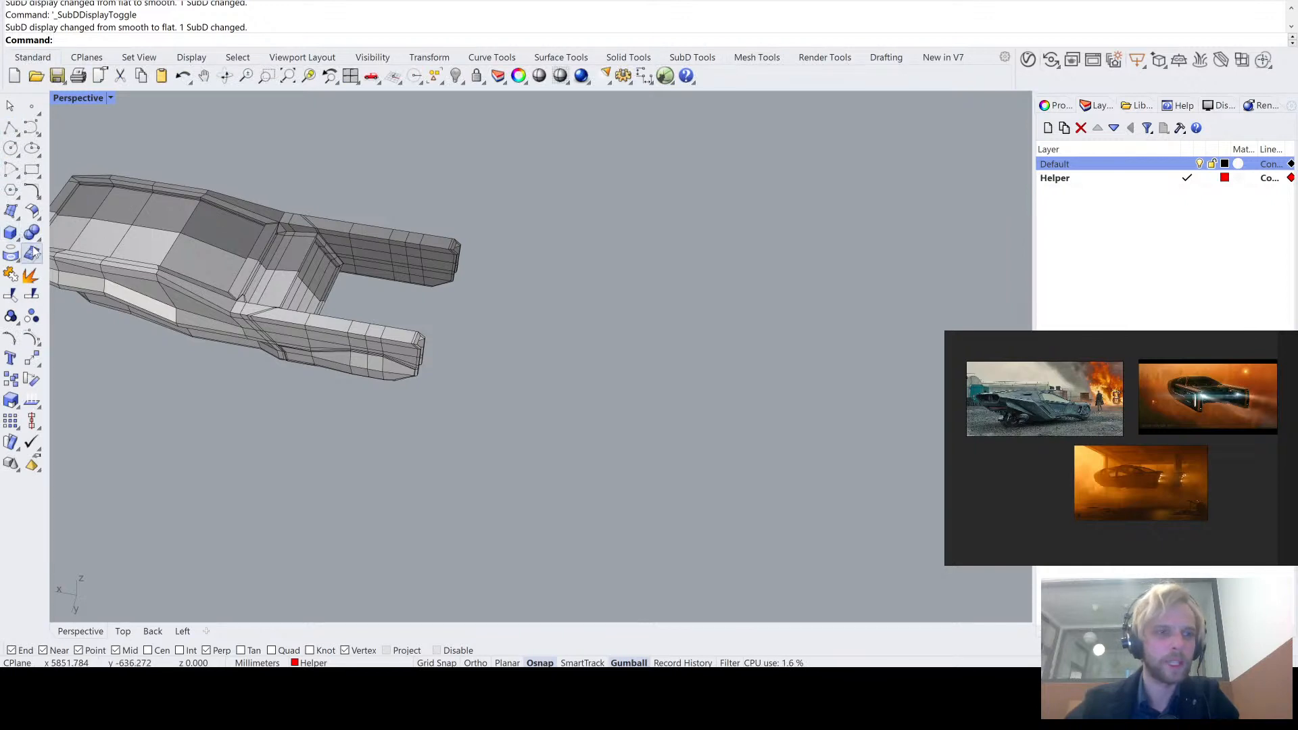
click(11, 190)
click(659, 340)
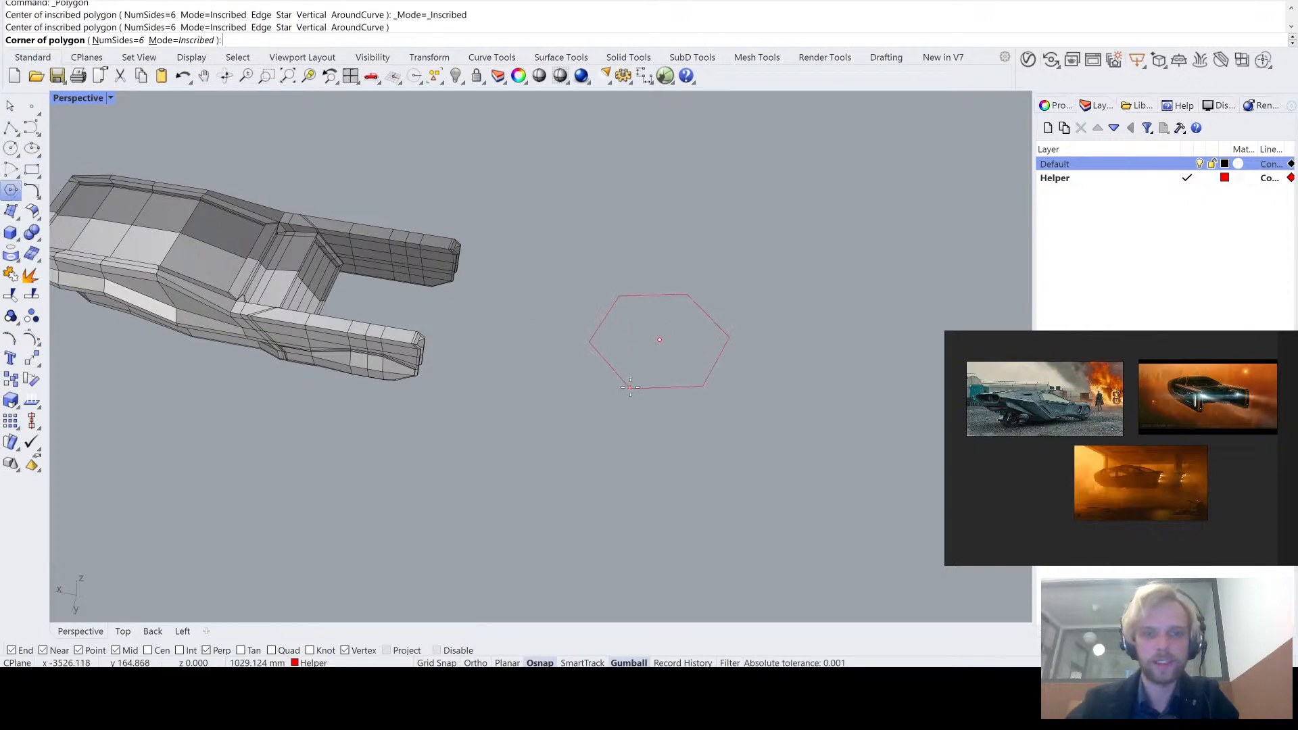
scroll(670, 382, up, 4)
click(684, 394)
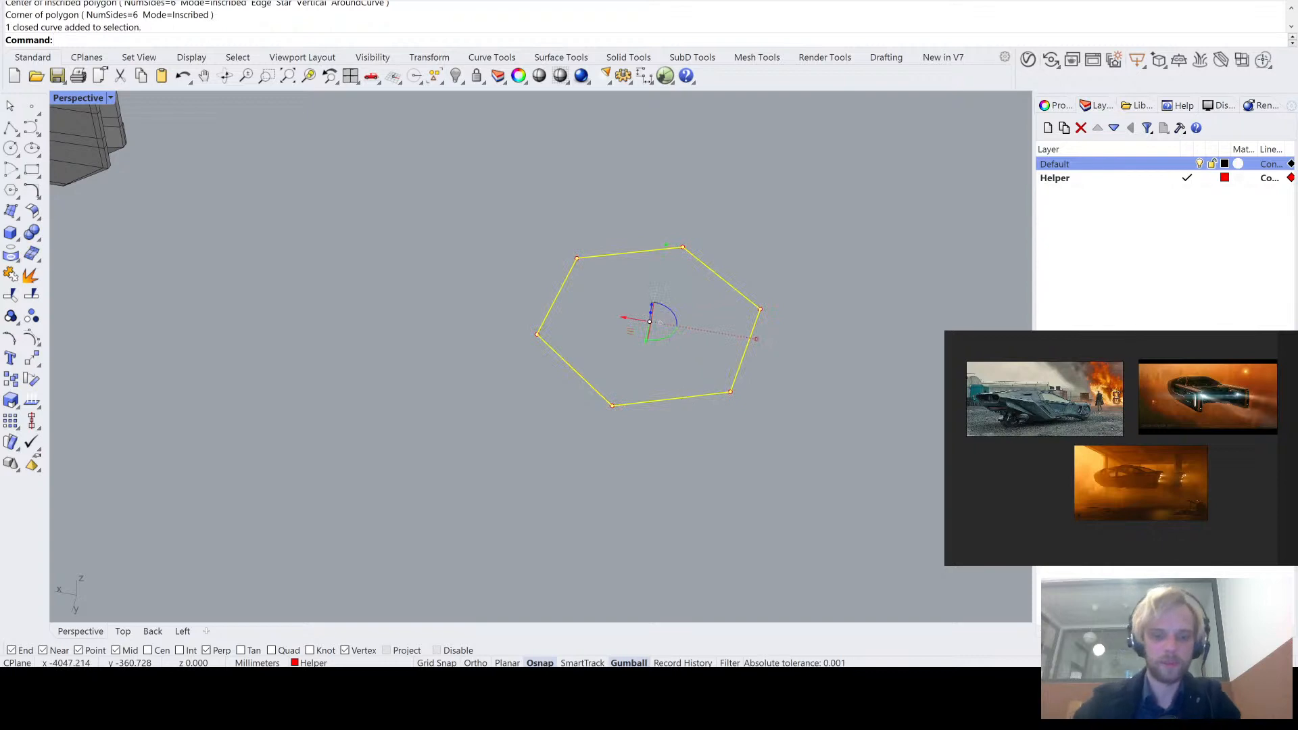
- Copy the hexagon four times, snapping corner to corner, to build an edge-to-edge honeycomb of five cells
text(cpo)
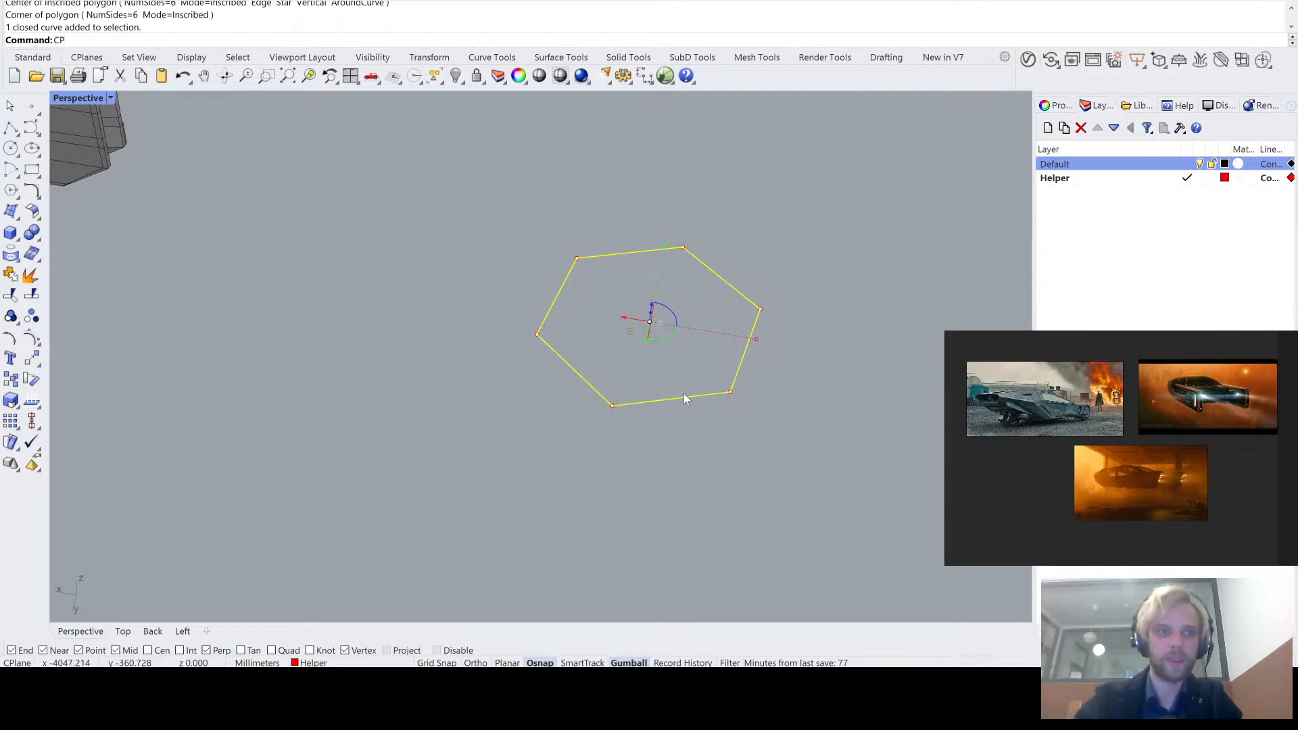
text(y)
key(Return)
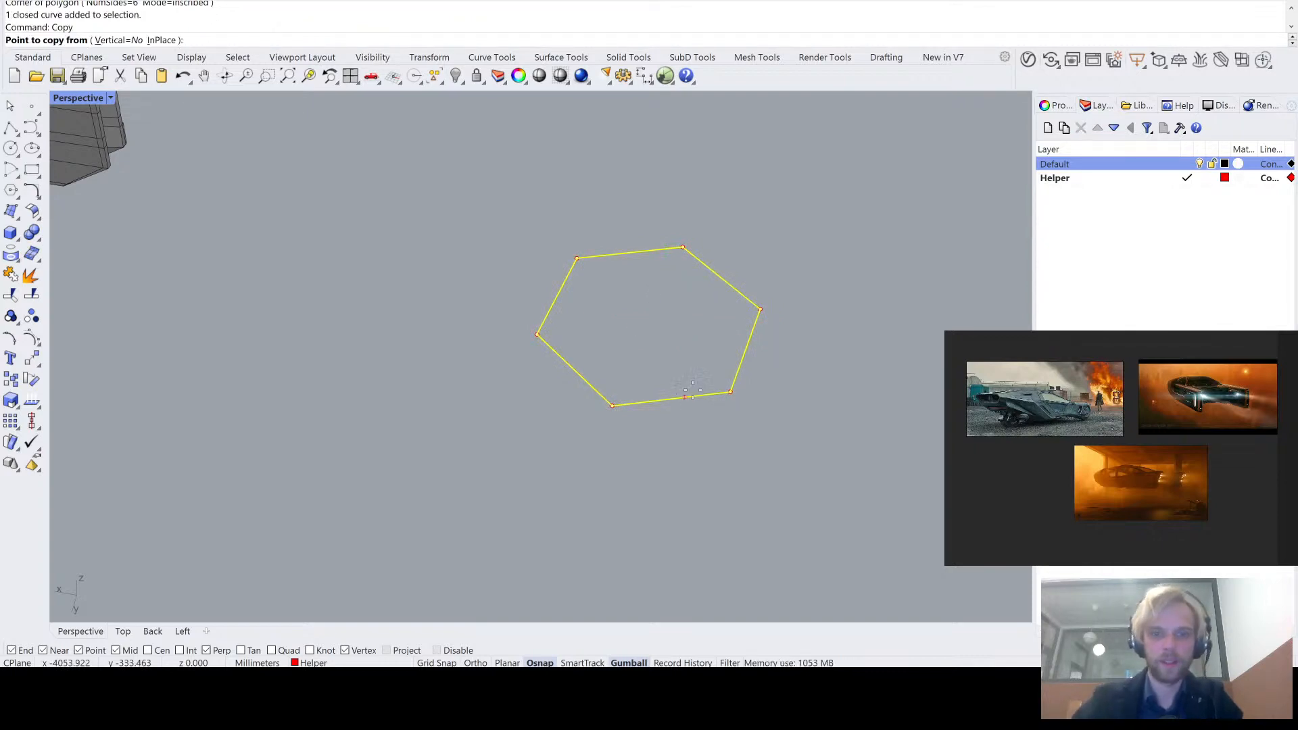
scroll(638, 360, down, 3)
click(590, 349)
click(697, 336)
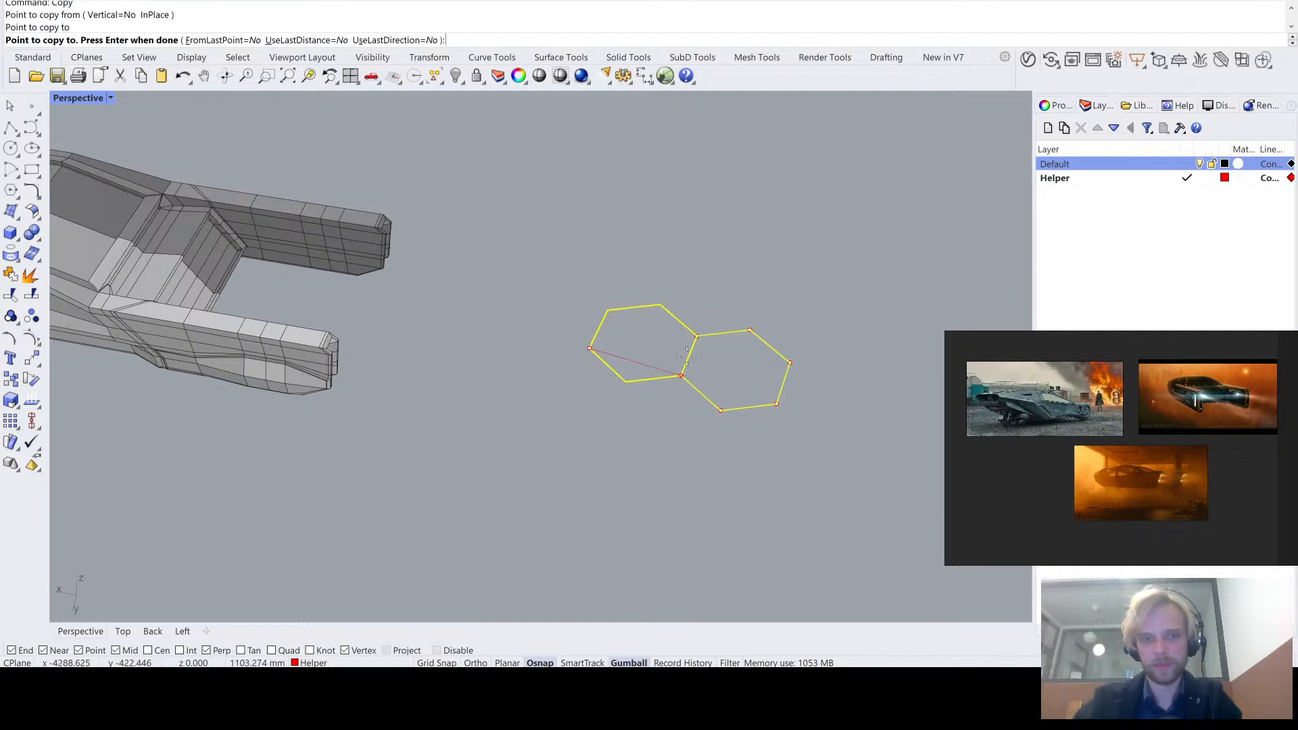
click(661, 305)
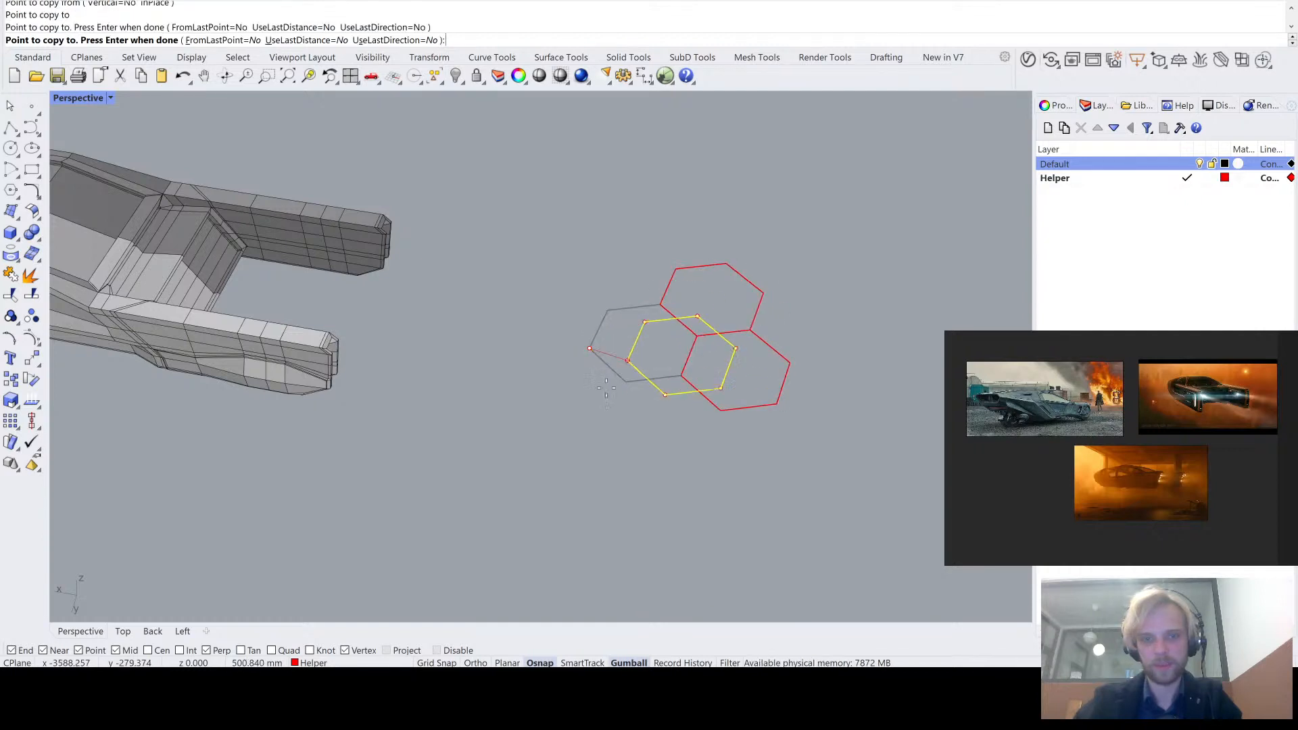
click(750, 331)
click(727, 264)
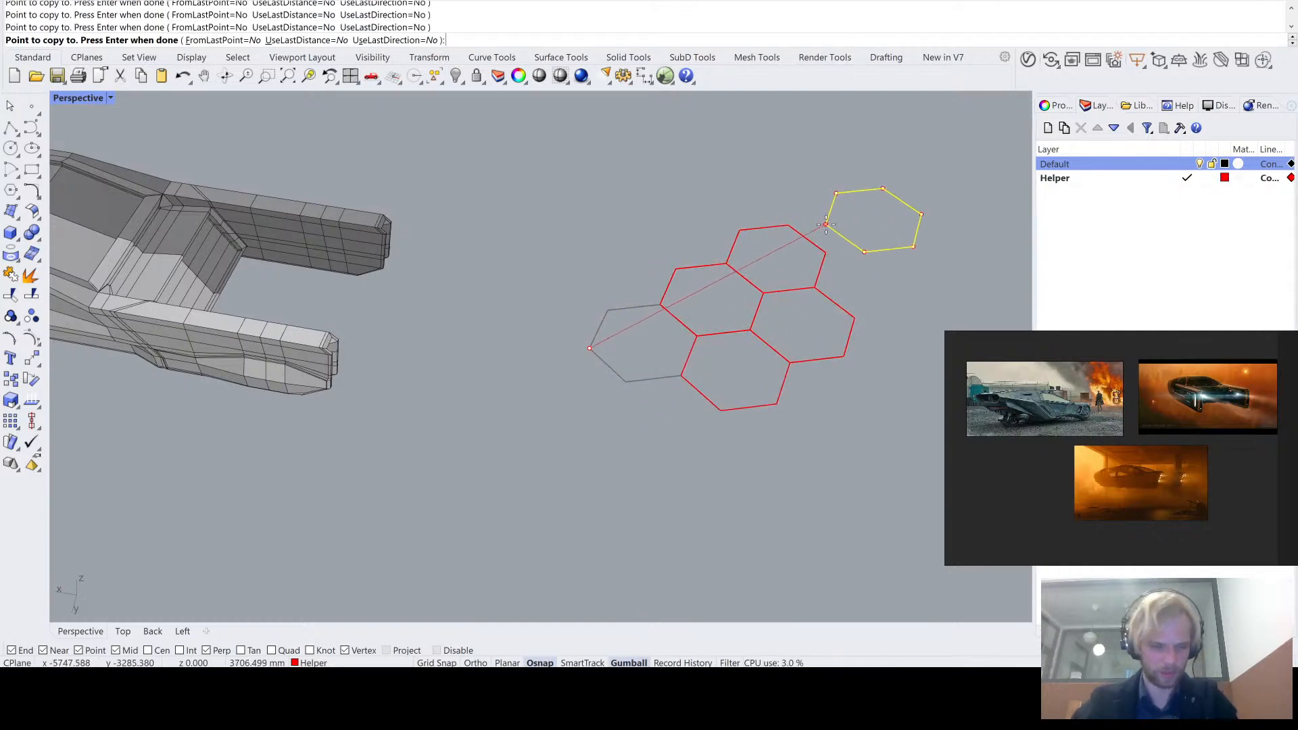
right_click(826, 224)
- Explode the five honeycomb hexagons into separate line segments
shift+right_drag(810, 280, 680, 362)
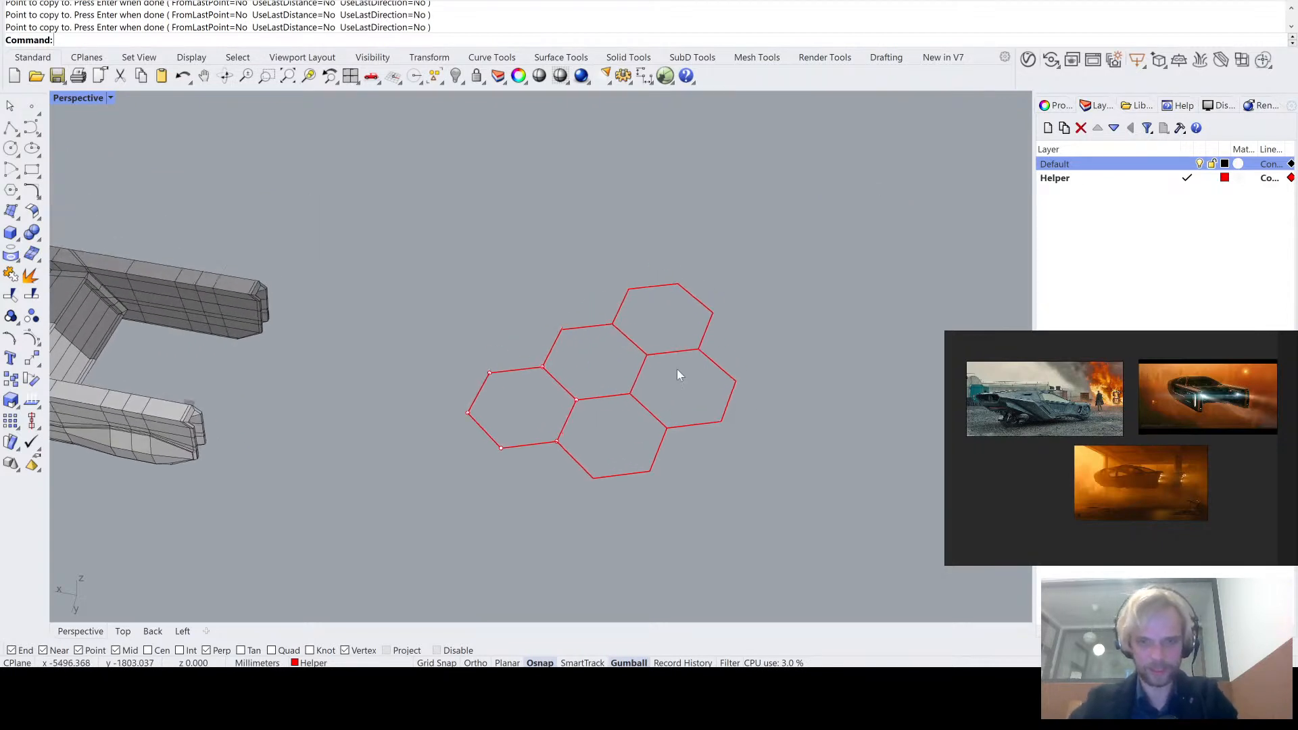
scroll(659, 372, up, 2)
right_drag(635, 423, 614, 384)
scroll(614, 380, up, 3)
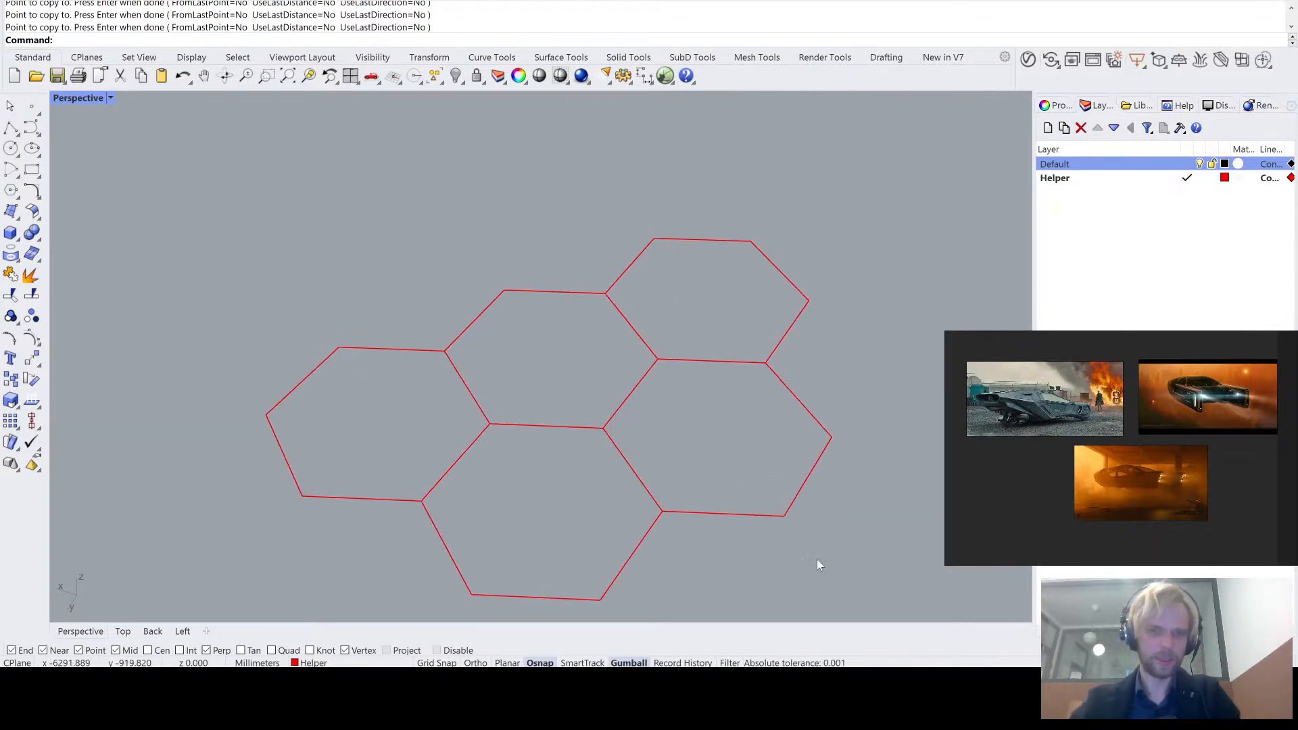
shift+right_drag(817, 557, 761, 461)
drag(783, 507, 320, 204)
shift+right_drag(326, 193, 506, 347)
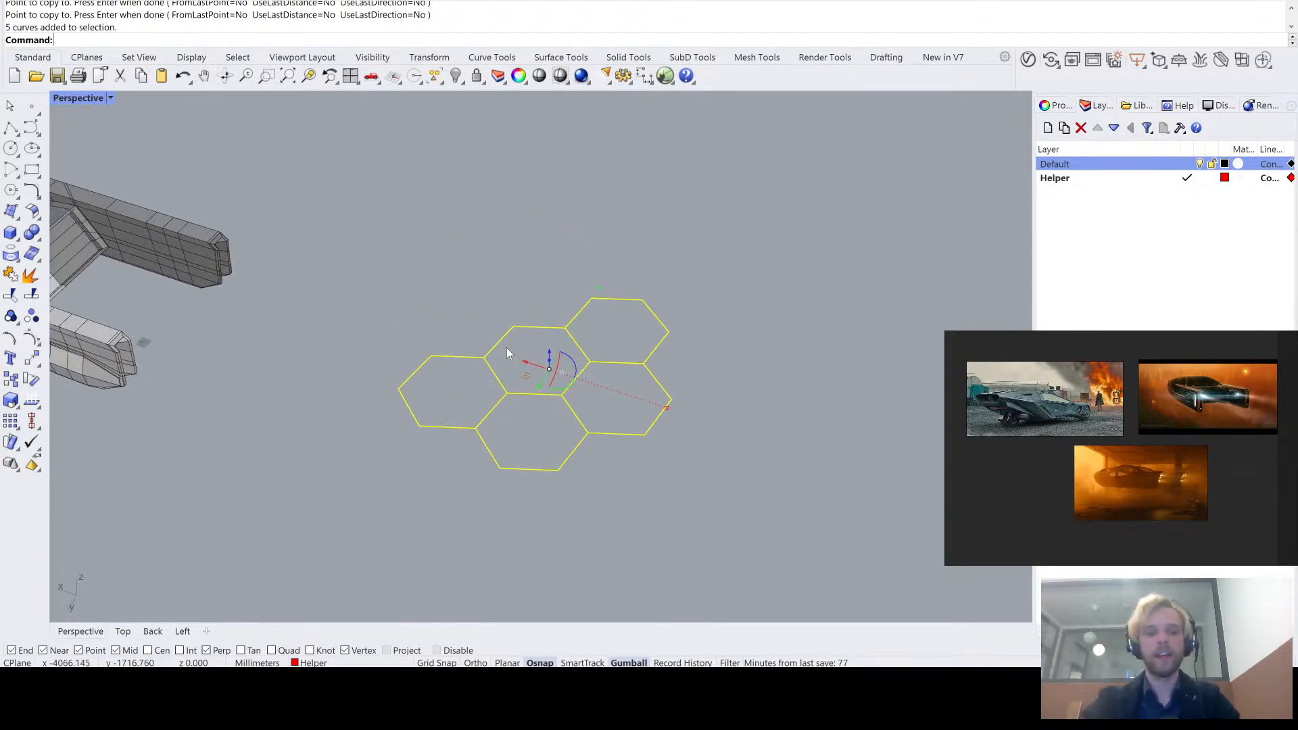
text(Explode)
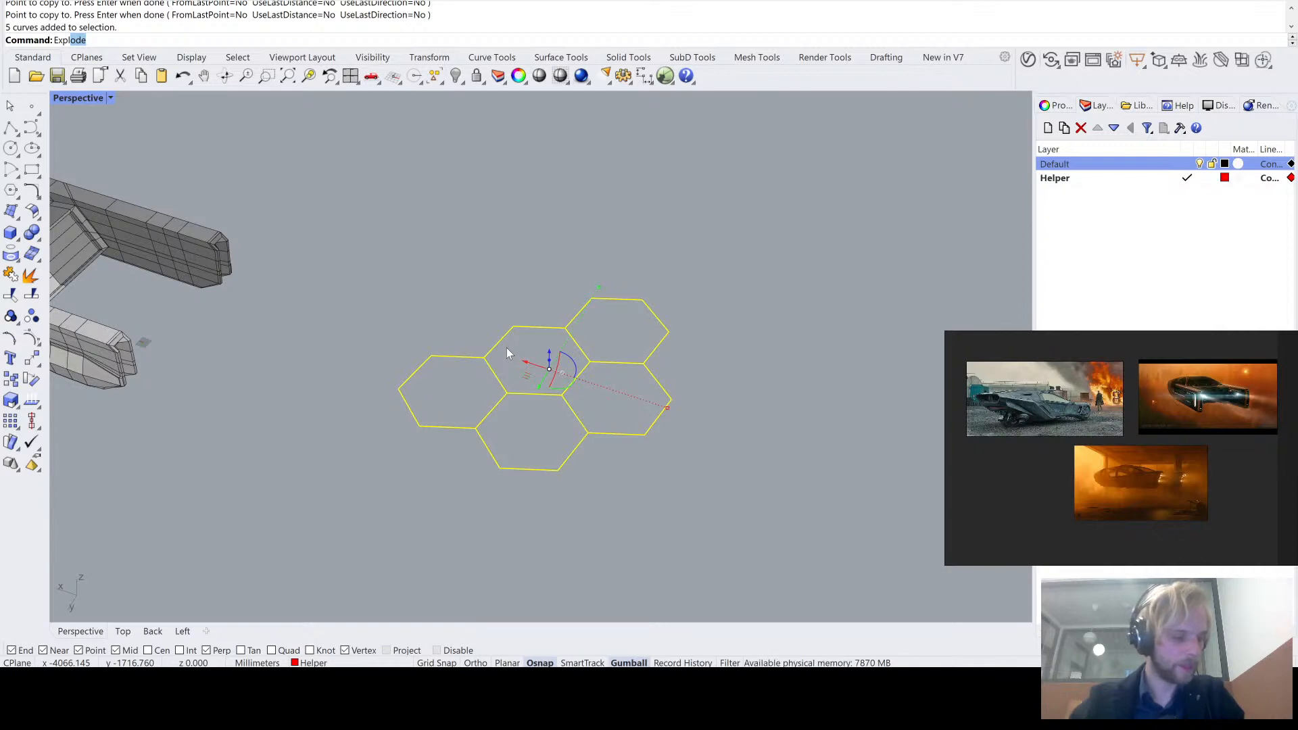
key(Return)
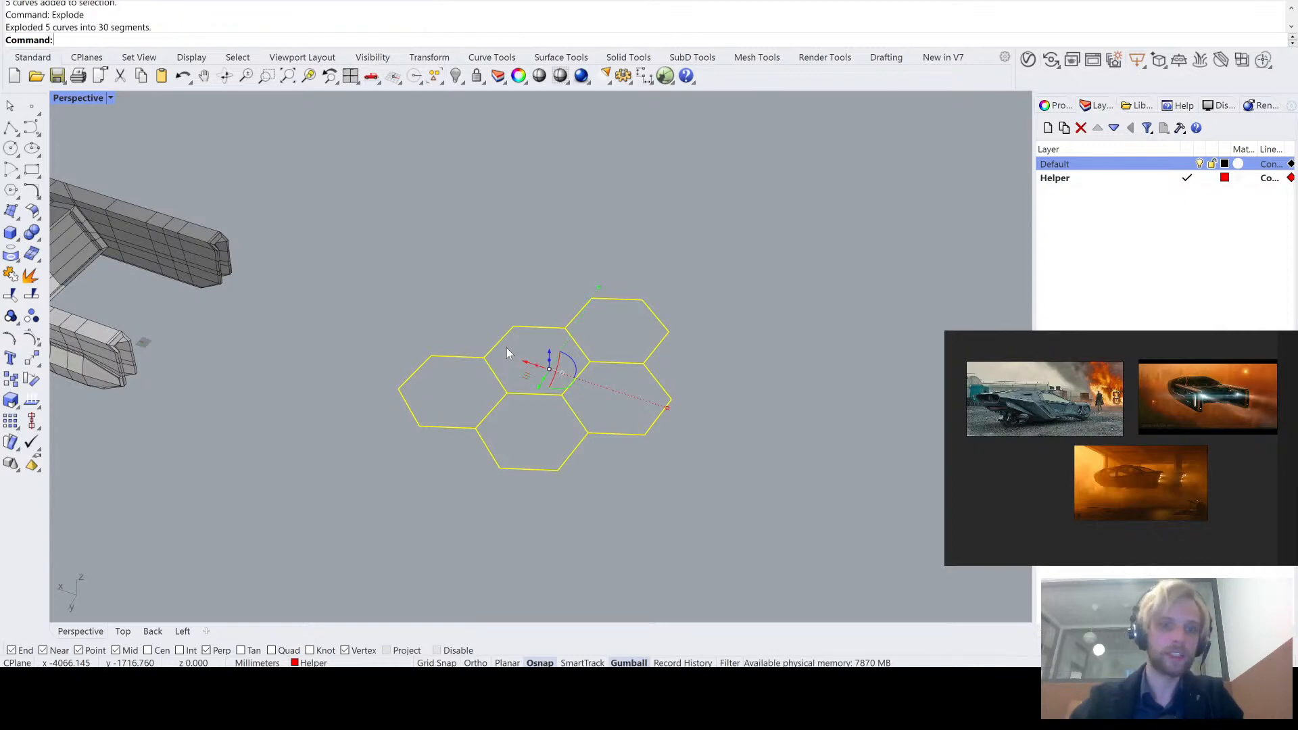
key(Escape)
- Select the duplicate segments where the hexagons overlap with SelDup and delete them
drag(713, 492, 365, 264)
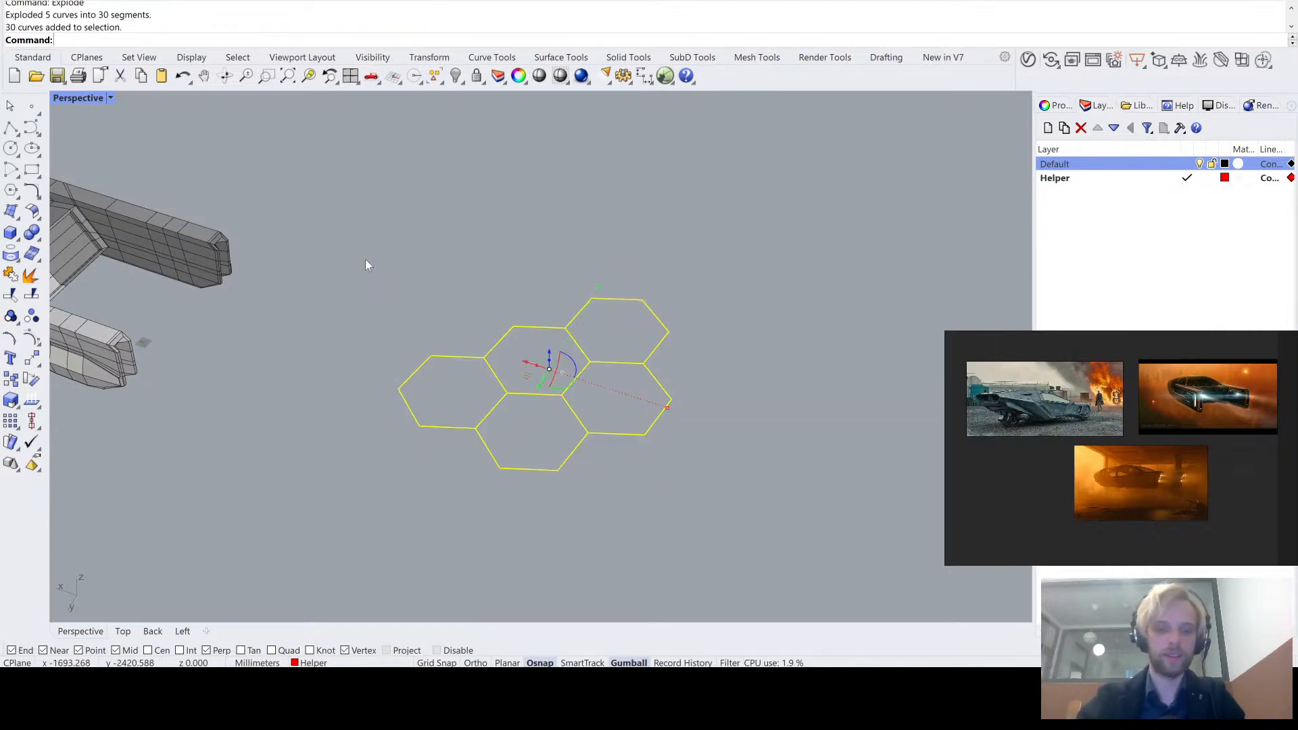
key(Escape)
text(SelDup)
key(Return)
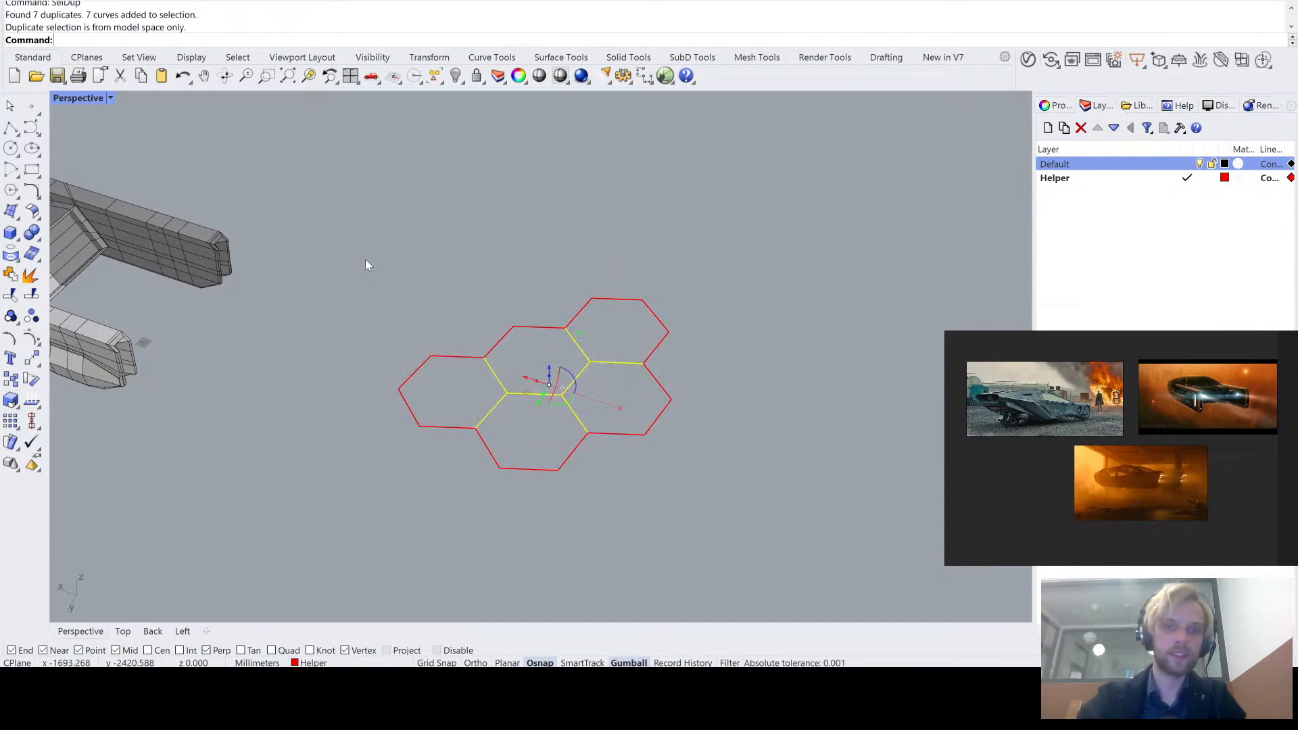
key(Delete)
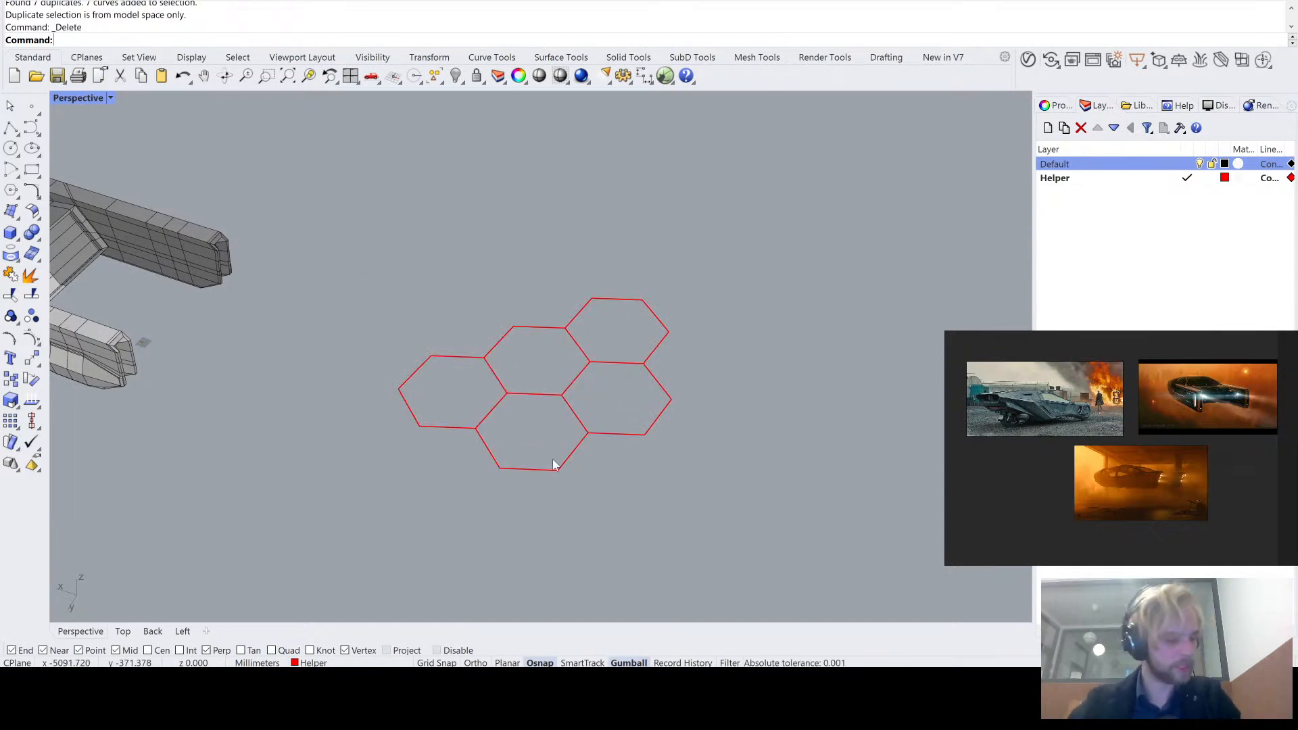
drag(762, 516, 595, 327)
key(Escape)
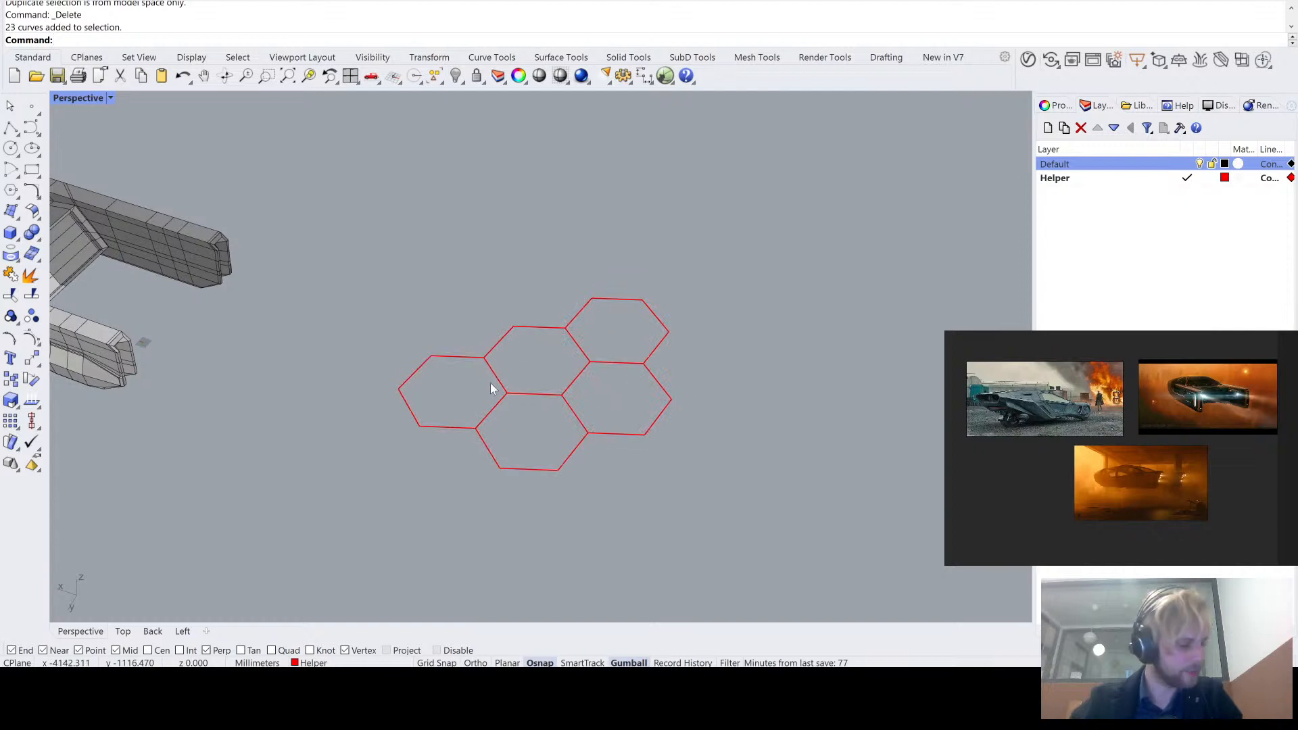
drag(742, 527, 382, 274)
right_drag(383, 276, 380, 235)
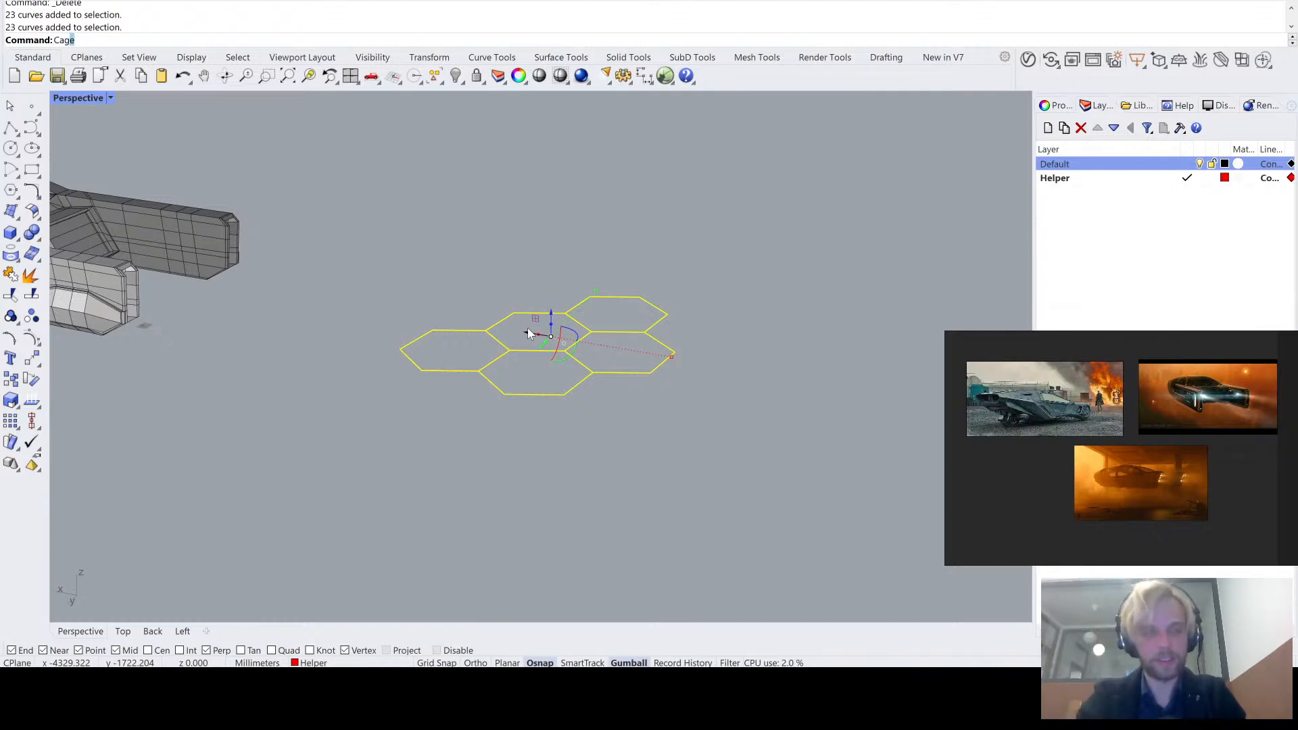
key(Return)
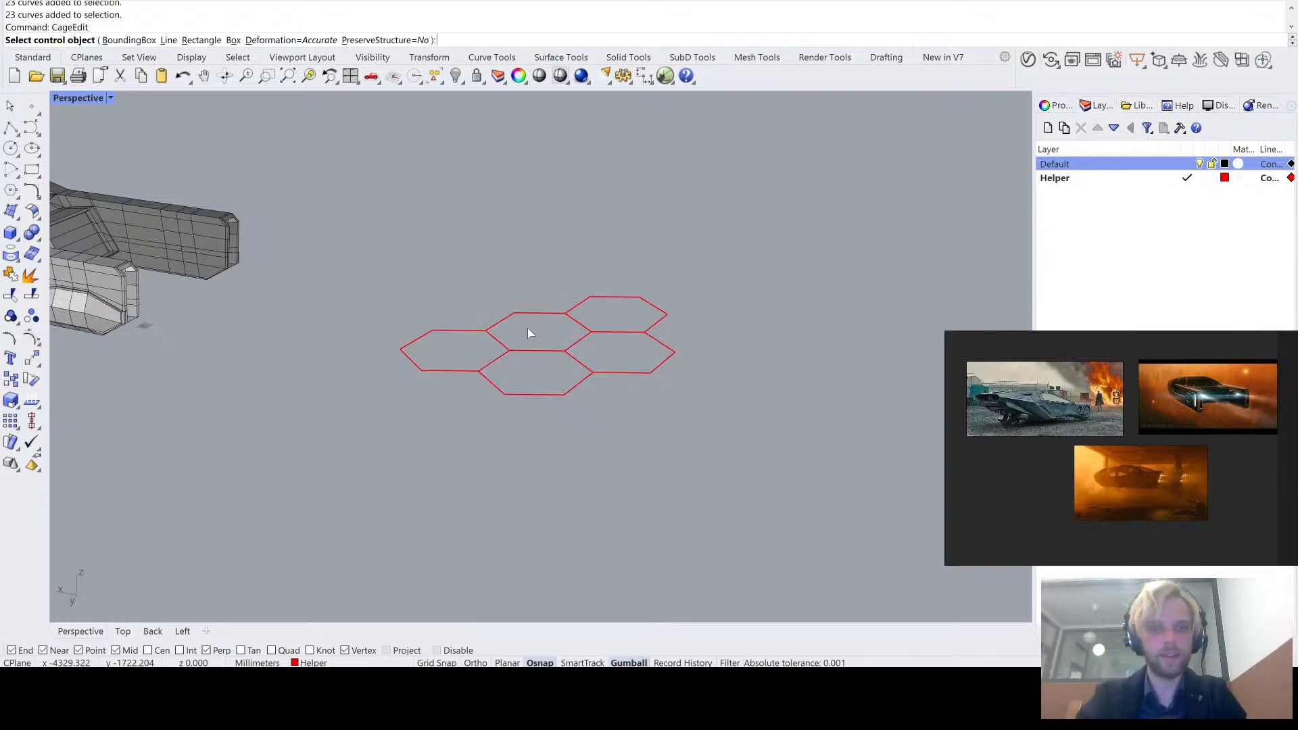
drag(366, 223, 724, 473)
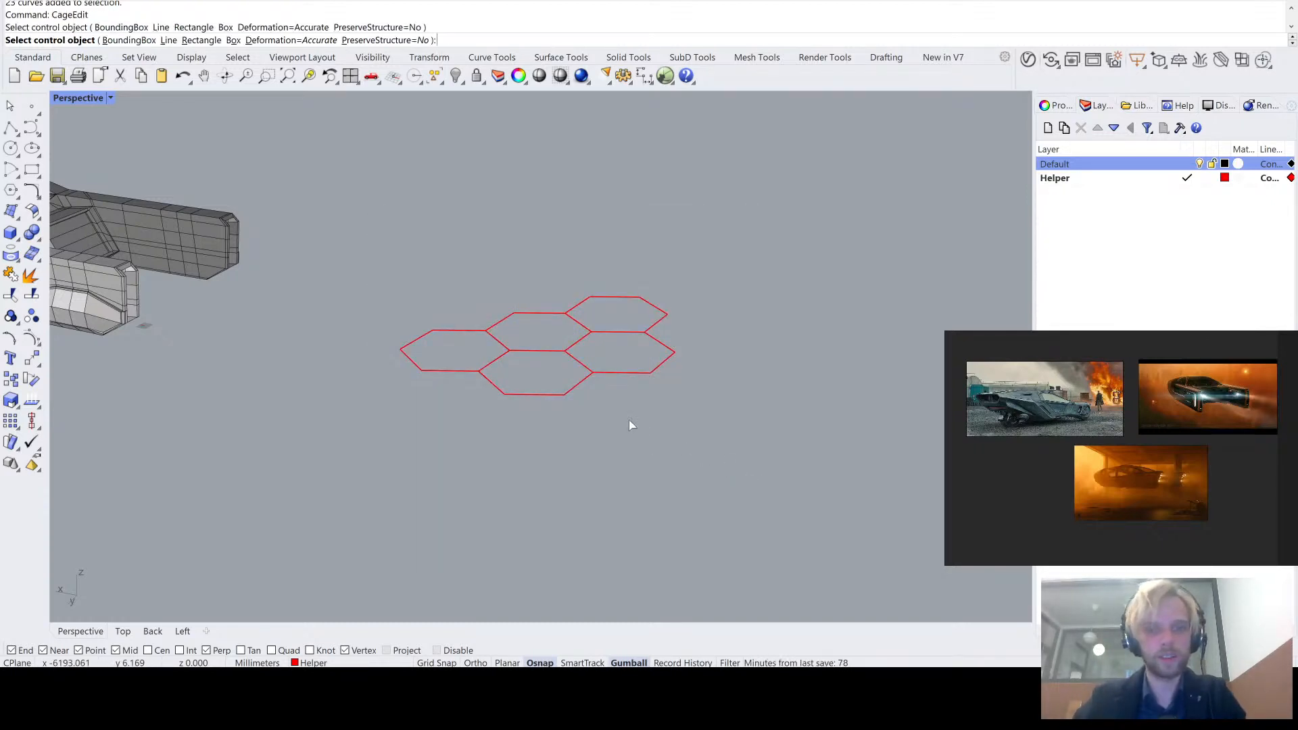
key(Escape)
drag(713, 429, 266, 203)
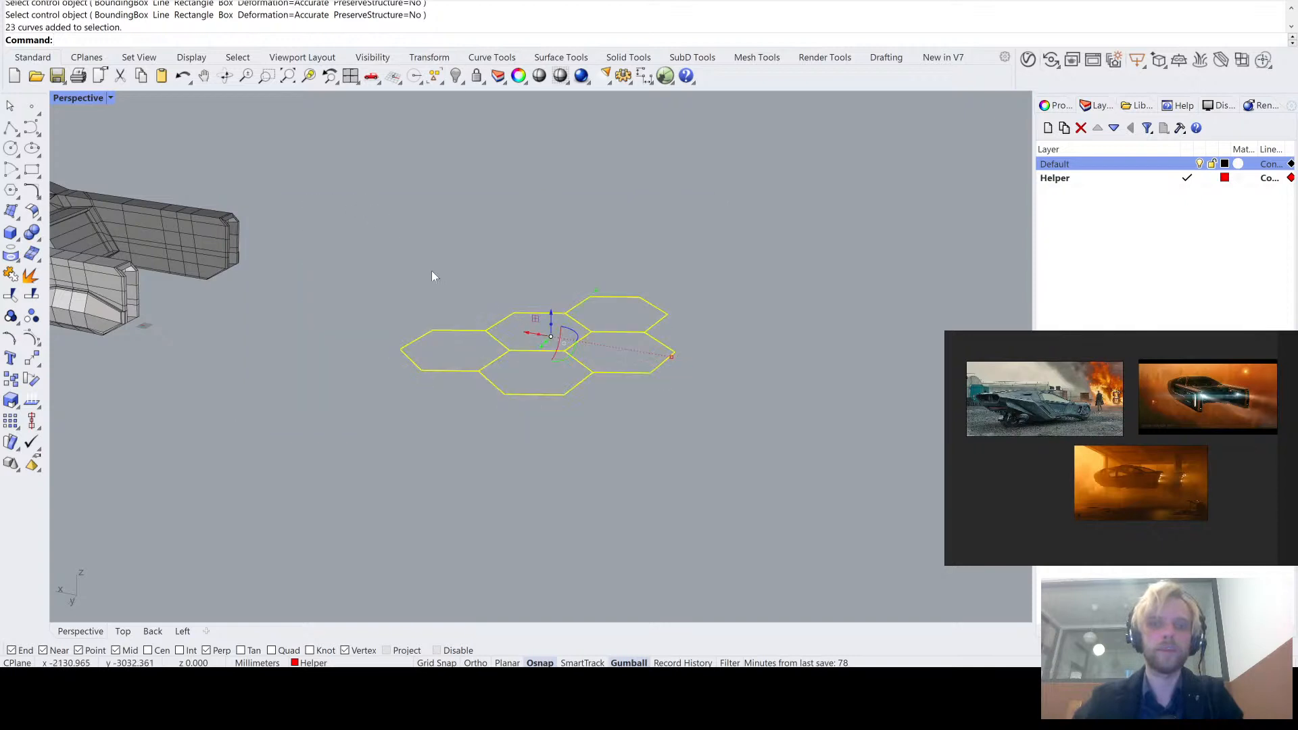
right_drag(432, 275, 479, 300)
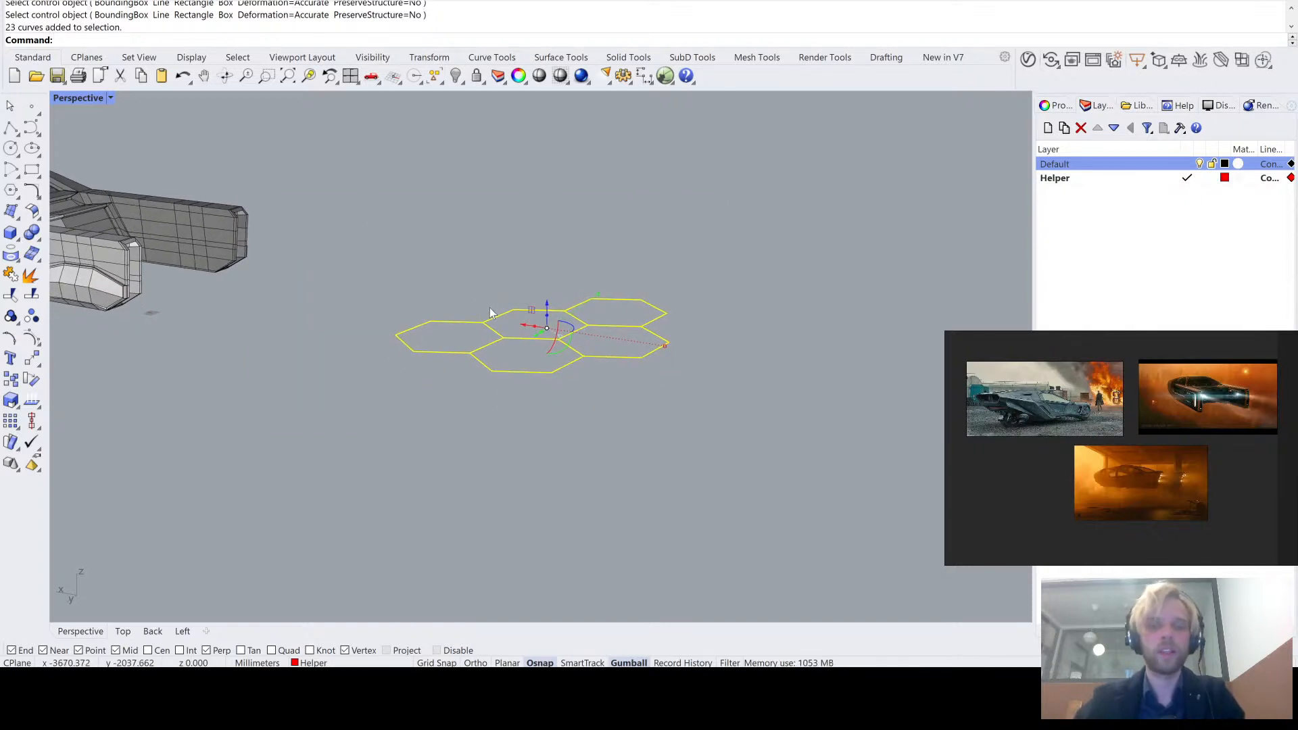
key(Escape)
- Select only the three free outer segments of the honeycomb's corner cell farthest from the vehicle, below the top cell
scroll(612, 309, up, 4)
drag(704, 432, 618, 299)
scroll(629, 366, up, 2)
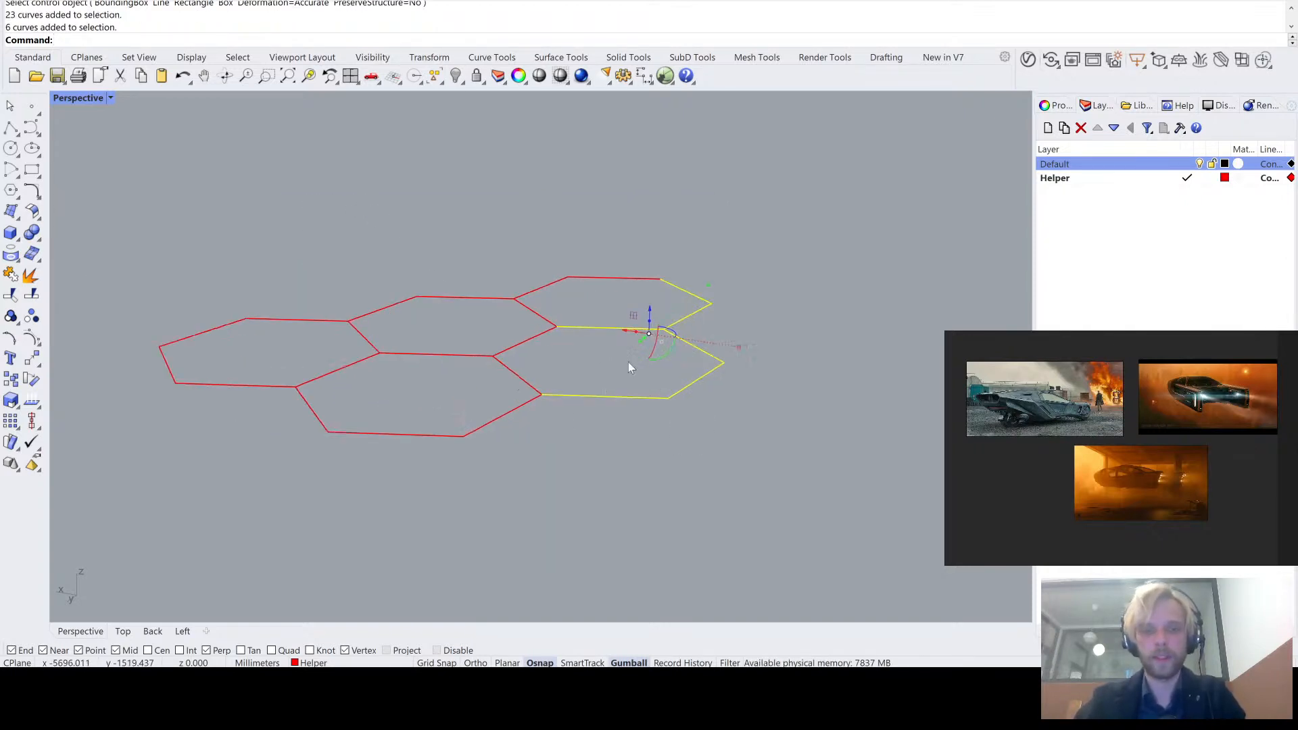
key(Escape)
scroll(556, 371, up, 2)
drag(778, 457, 648, 346)
scroll(662, 365, up, 2)
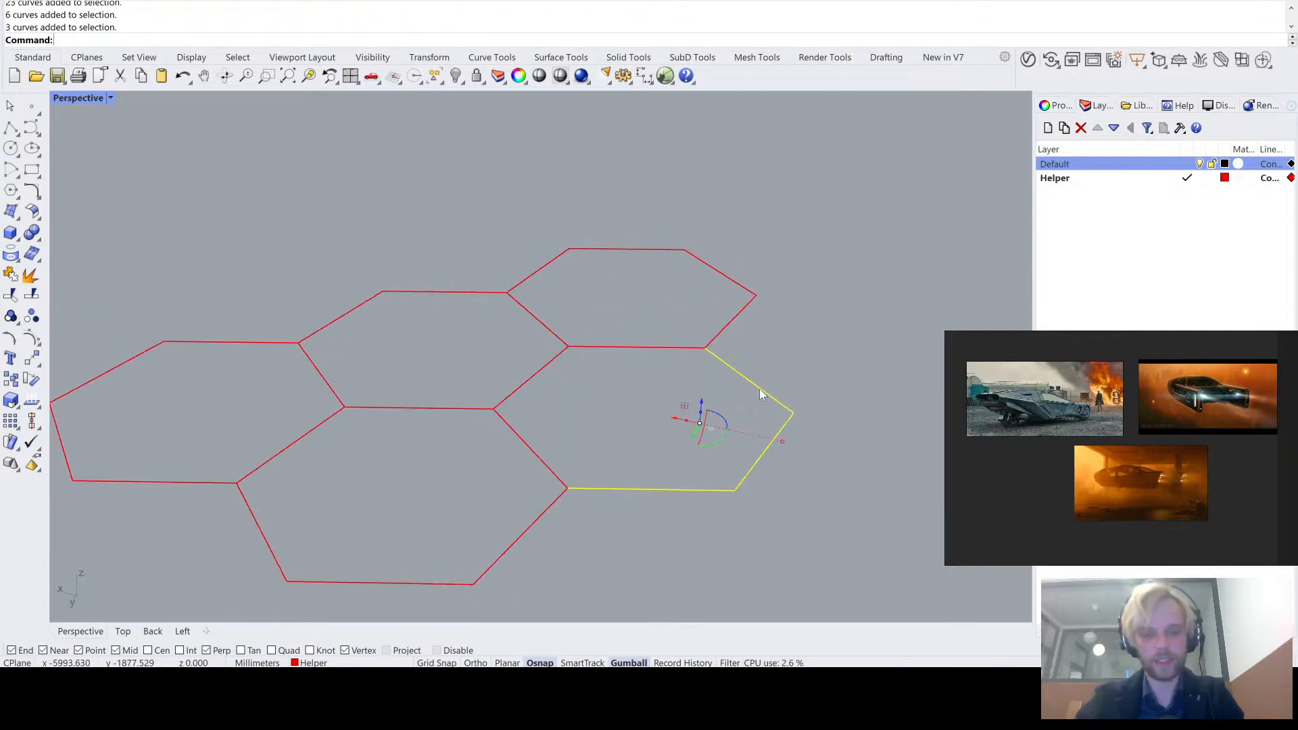
text(rotate)
key(Return)
key(Escape)
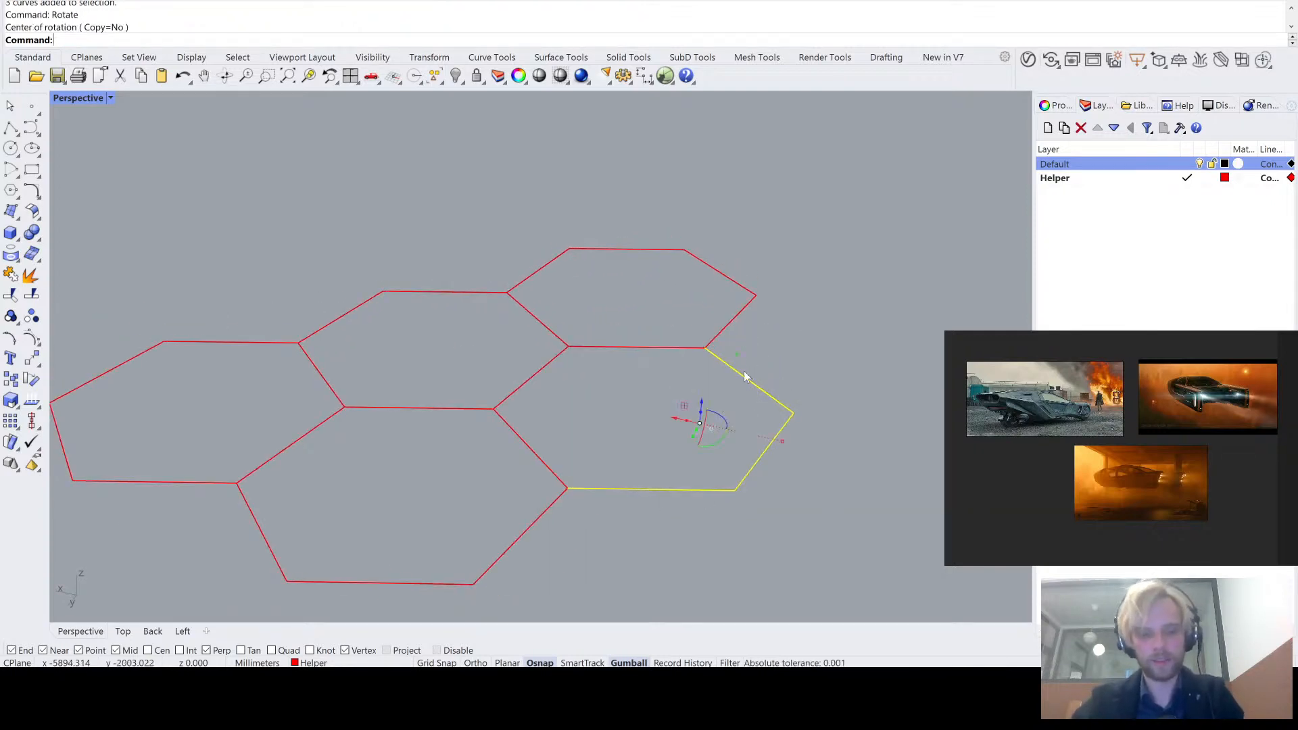
- Tilt the three selected segments upward with Rotate3D, using the line between their two attached end points as the rotation axis
key(Up)
text(3)
key(Return)
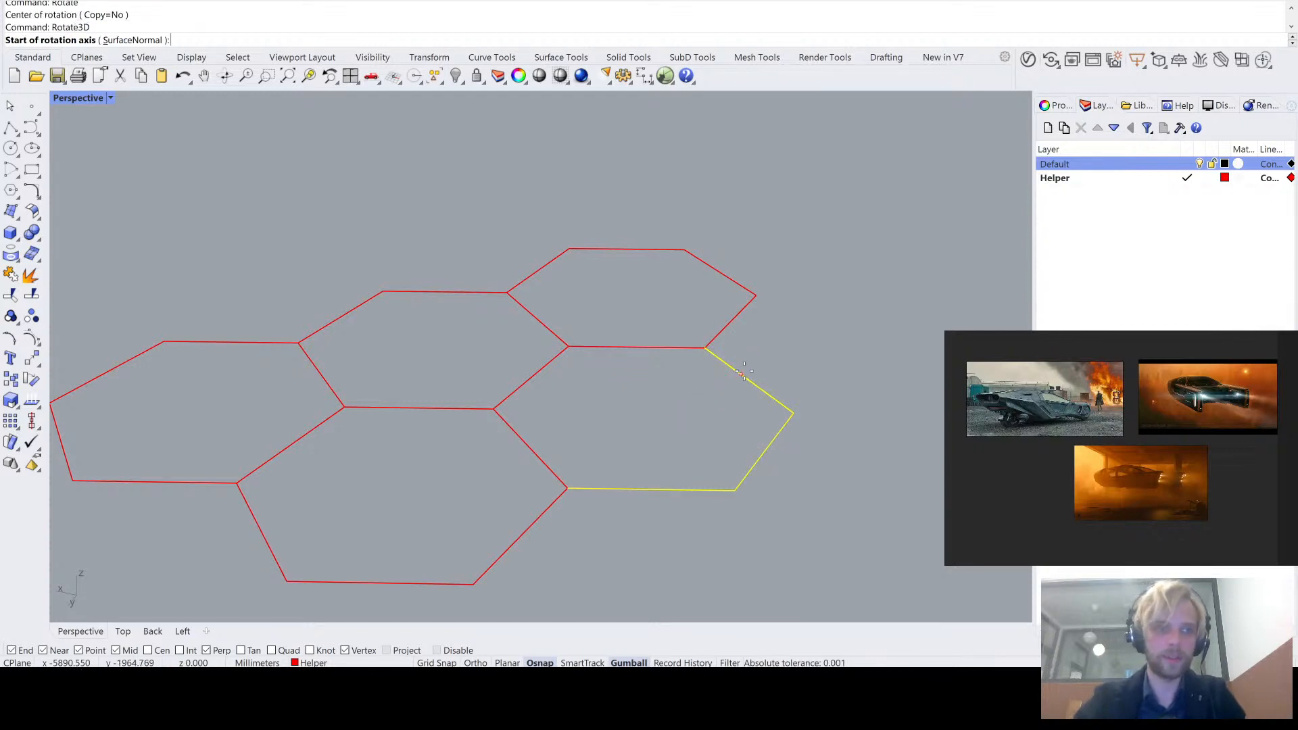
click(568, 488)
click(705, 348)
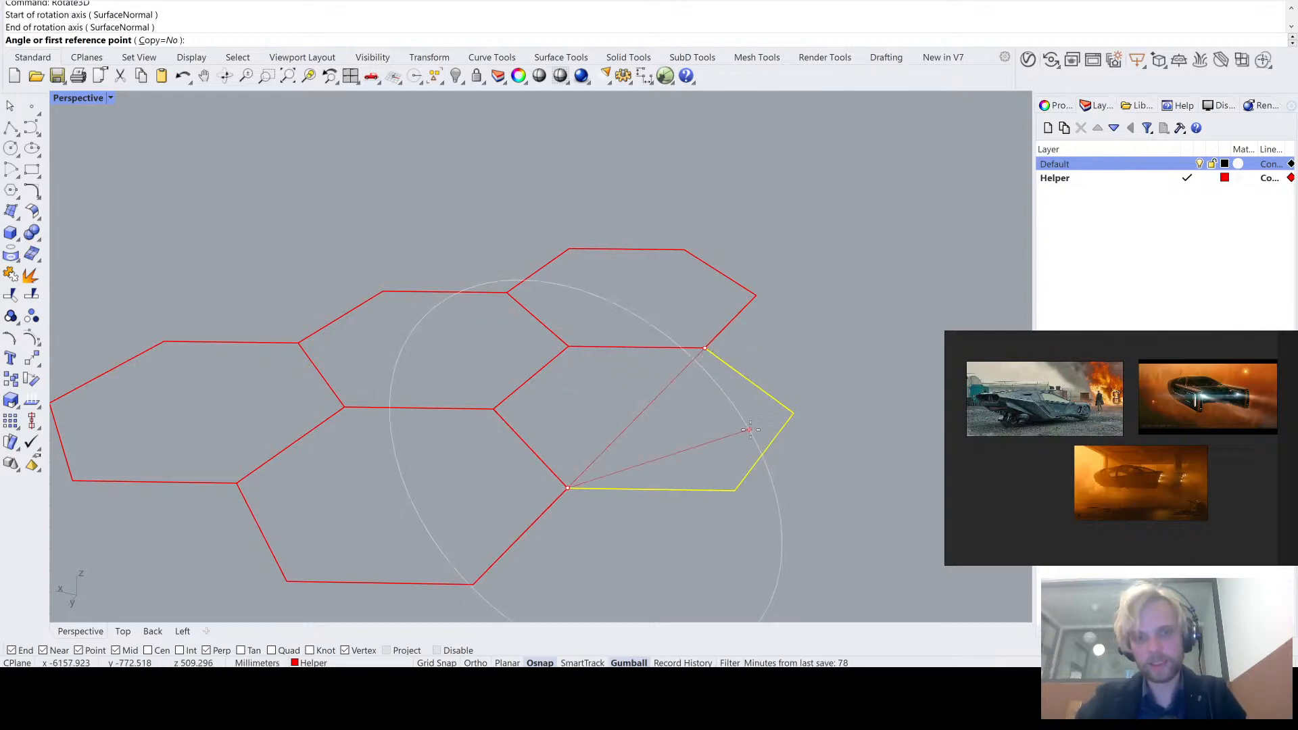
click(754, 431)
click(696, 387)
right_drag(694, 387, 777, 325)
click(699, 363)
scroll(699, 363, down, 6)
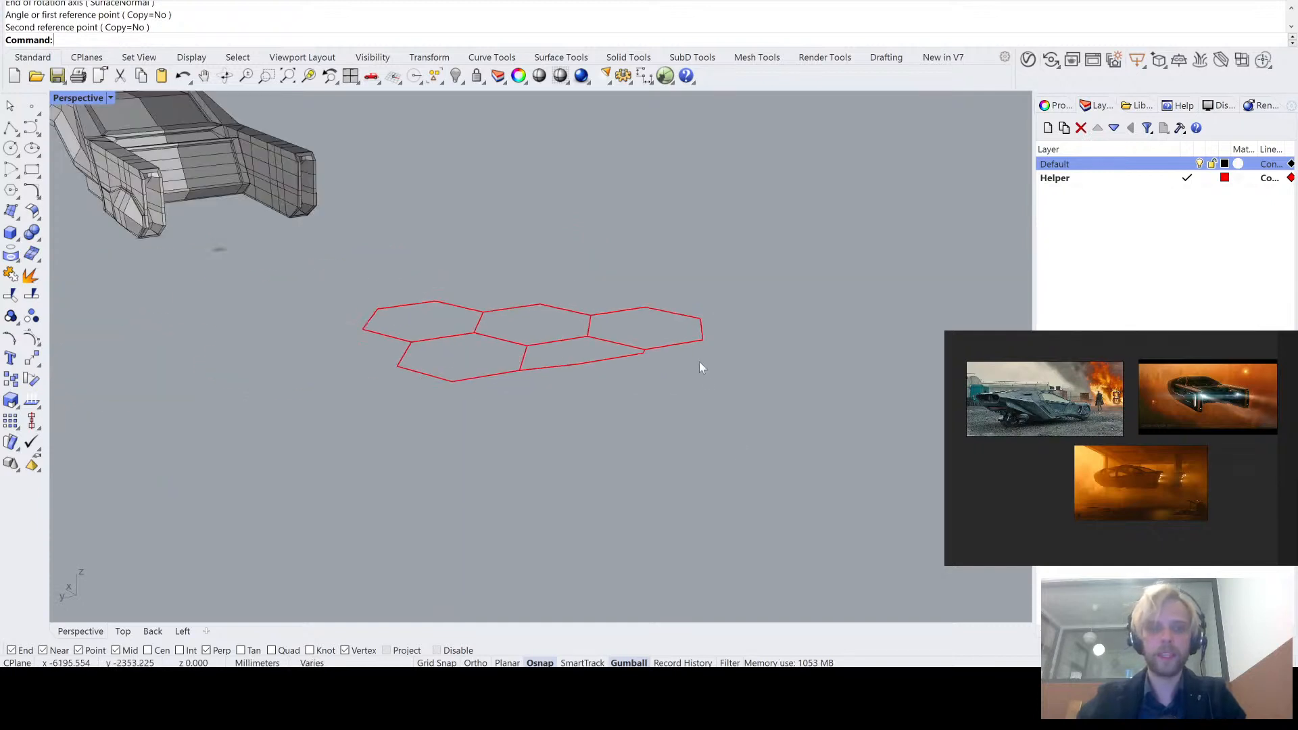
- Apply CageEdit to all honeycomb segments with a World bounding-box cage, point counts of 4, degrees of 3 and a Global region
drag(364, 253, 359, 250)
right_drag(358, 250, 437, 265)
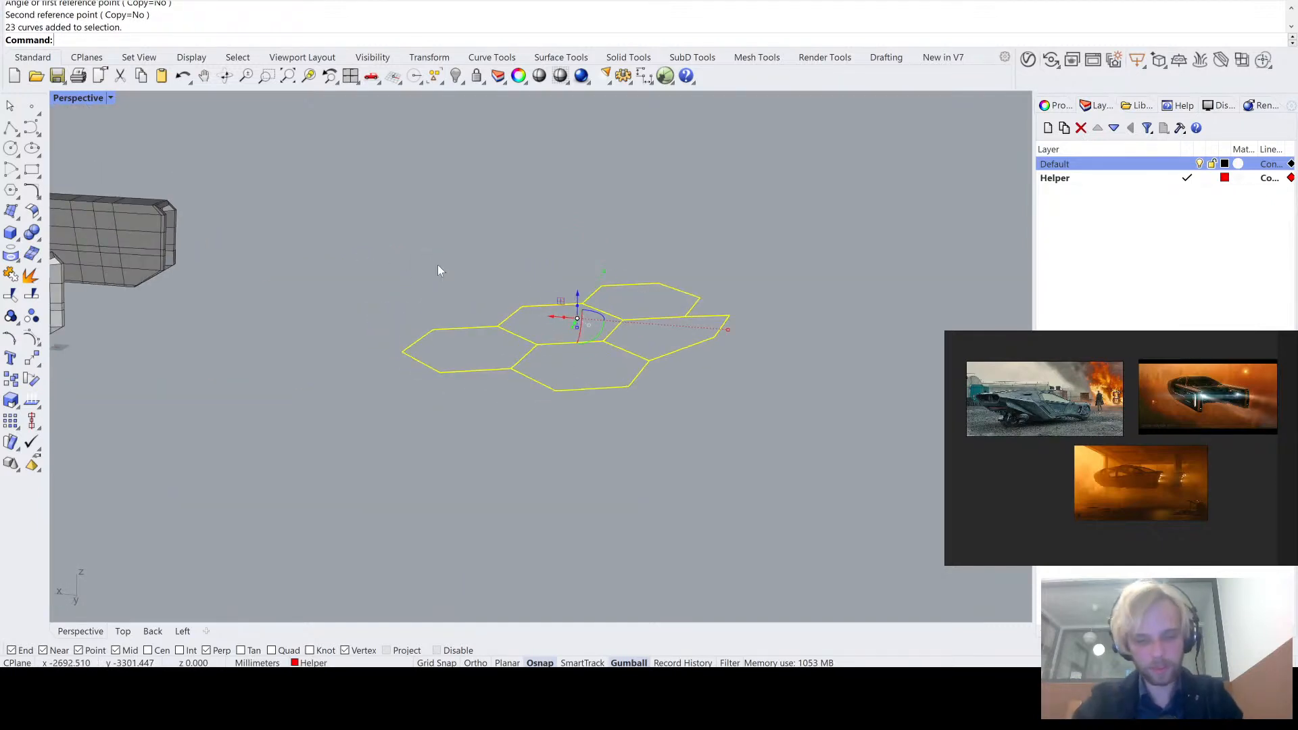
text(CageEdit)
key(Return)
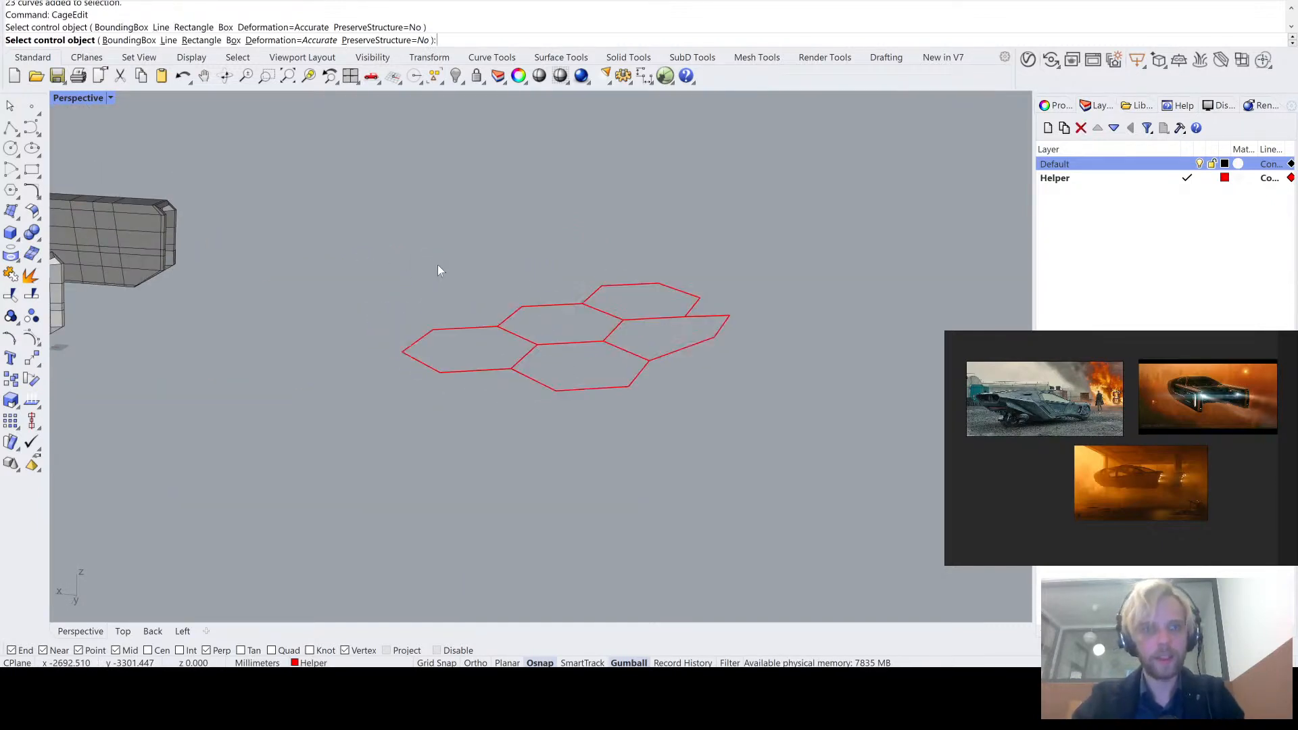
drag(831, 498, 315, 199)
key(Return)
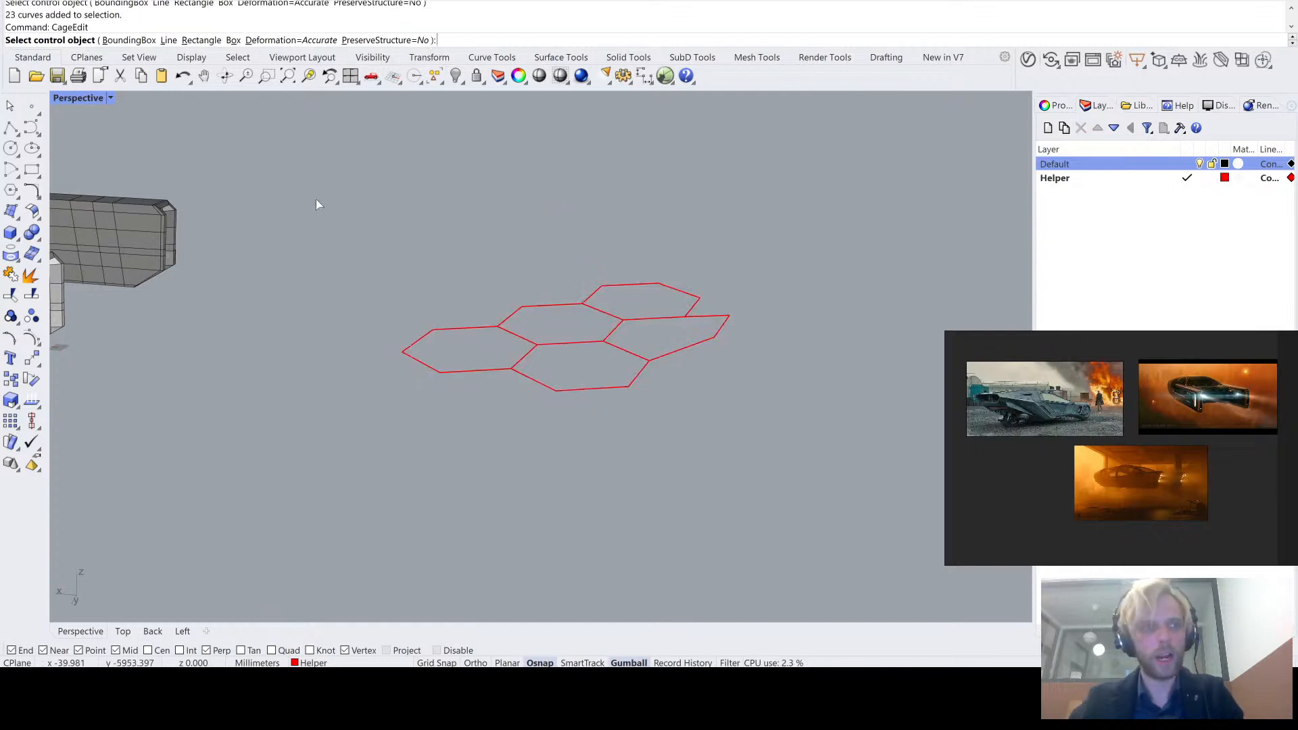
click(127, 40)
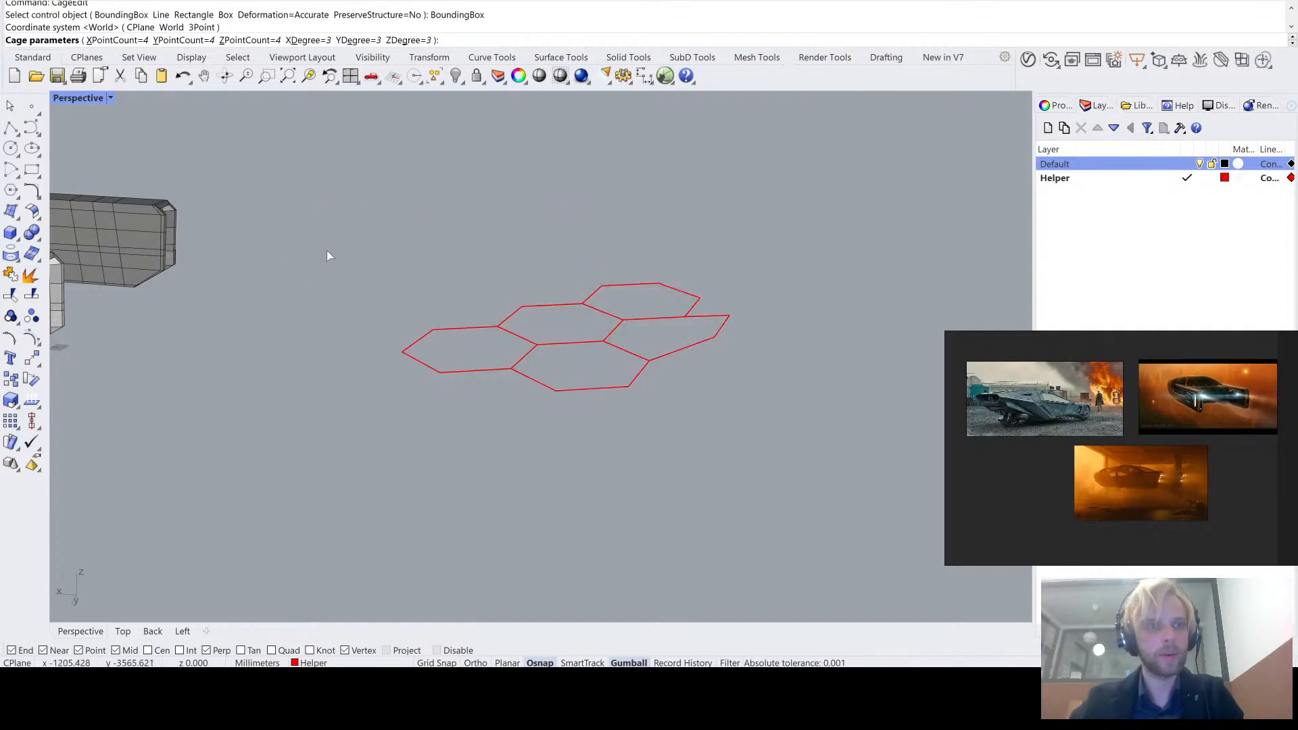
key(Return)
key(Return)
right_drag(327, 256, 377, 245)
key(Return)
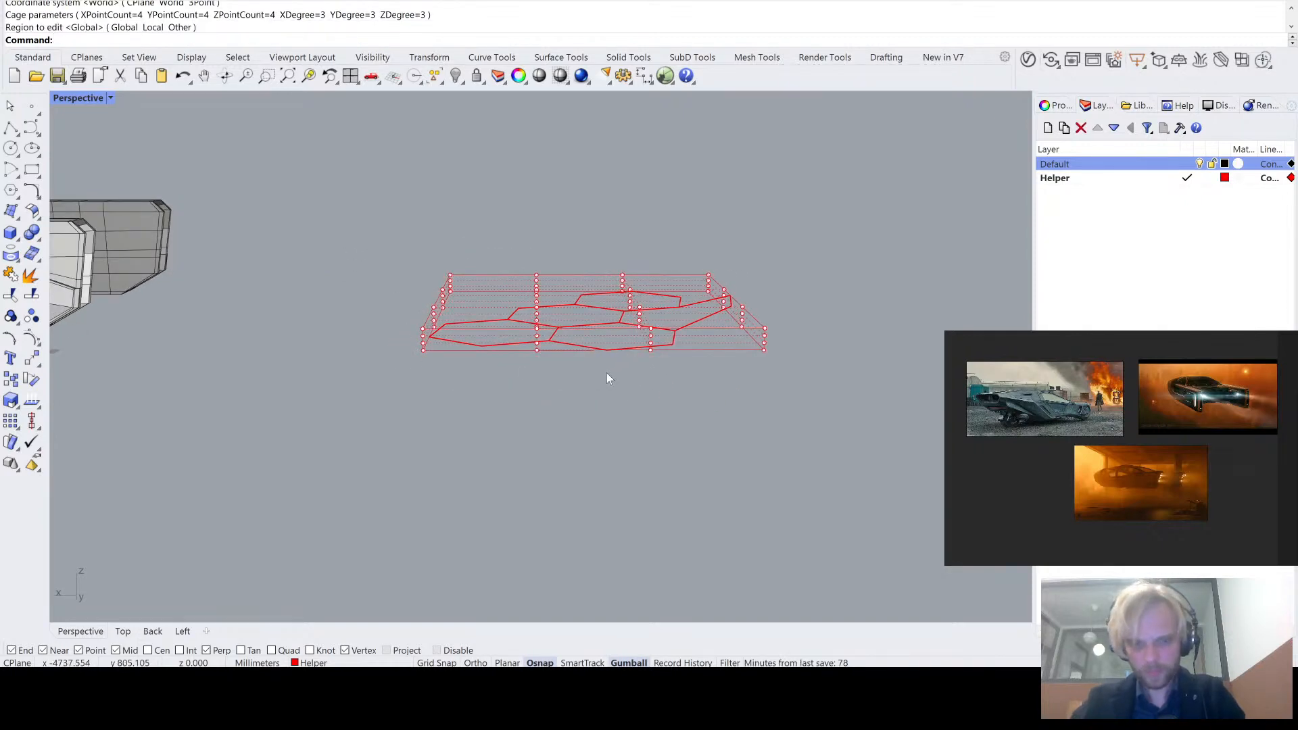
- Try to deform the honeycomb by moving the four inner columns of cage points straight down, well below the curves
right_drag(607, 372, 518, 309)
drag(500, 256, 687, 396)
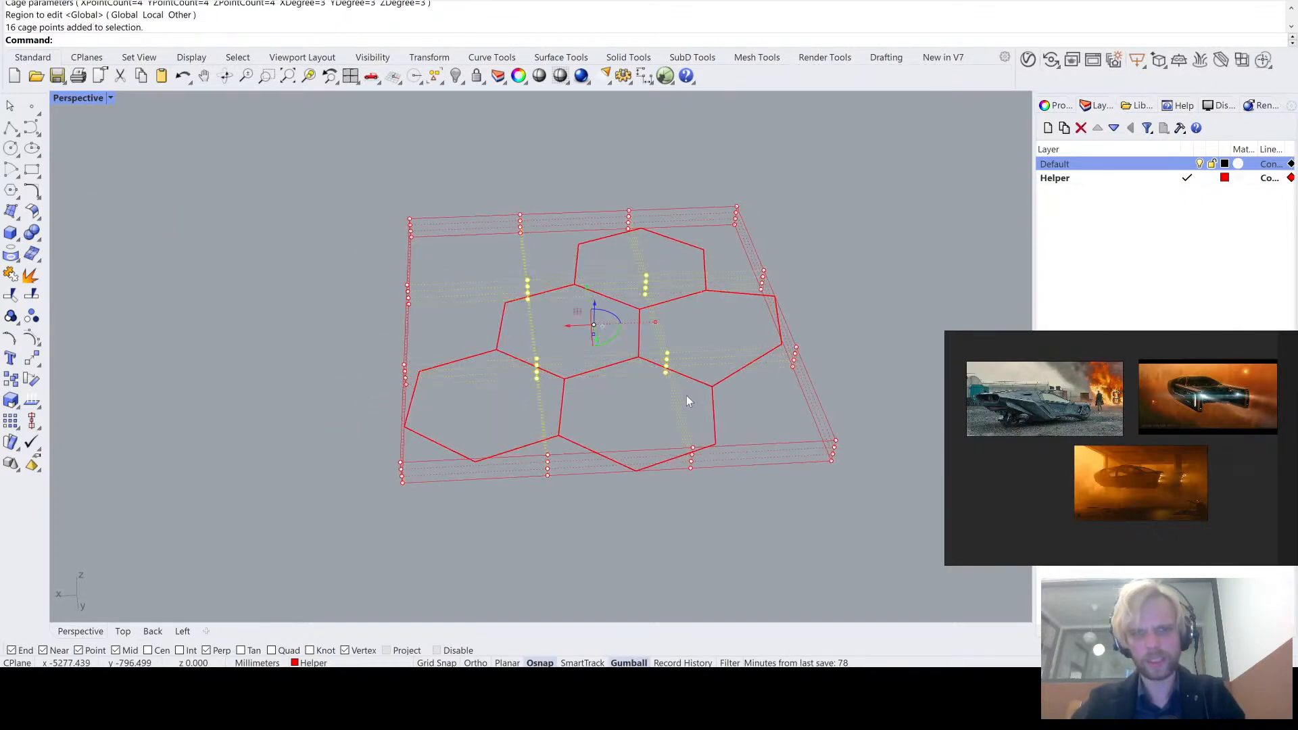
right_drag(687, 395, 585, 304)
scroll(585, 305, up, 3)
drag(586, 314, 628, 542)
right_drag(628, 542, 640, 444)
scroll(640, 441, down, 5)
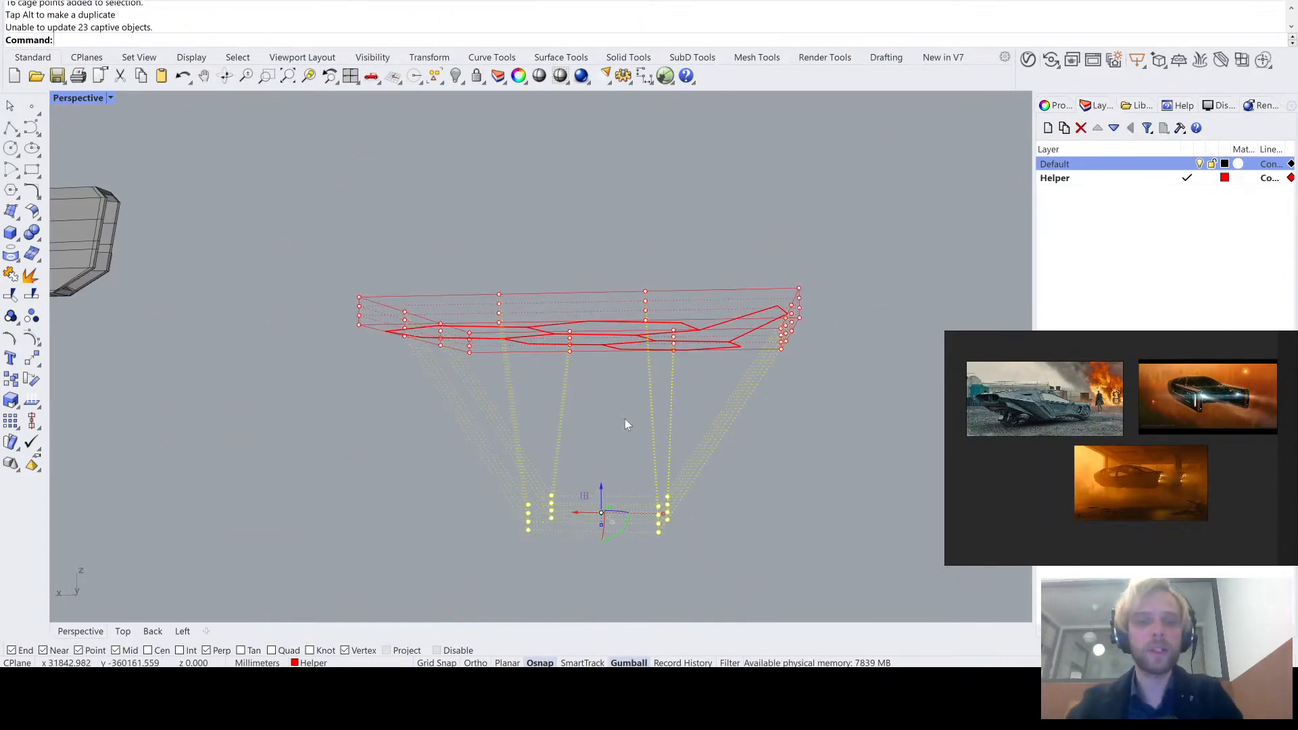
- Try to deform the honeycomb by raising two neighbouring outer columns of cage points on the side nearest the vehicle
right_drag(623, 421, 629, 435)
drag(348, 328, 414, 400)
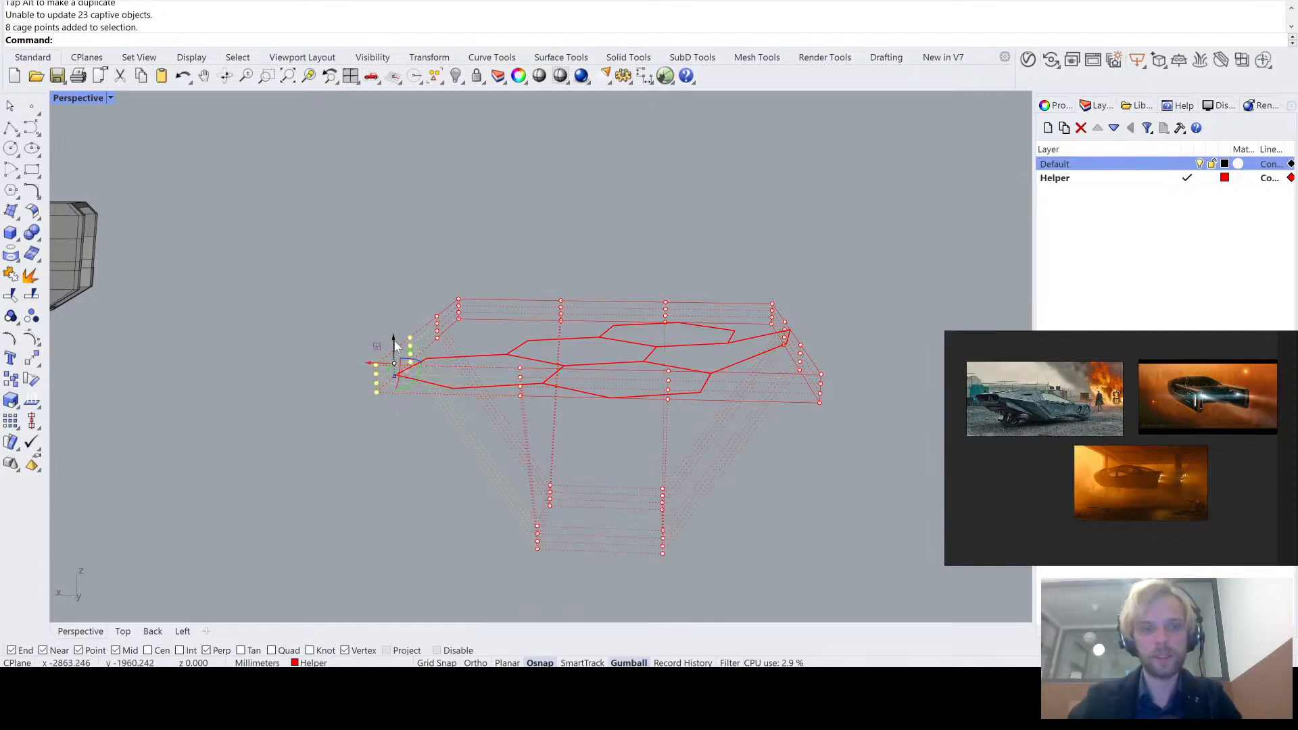
drag(394, 341, 386, 213)
right_drag(451, 178, 504, 184)
right_click(504, 184)
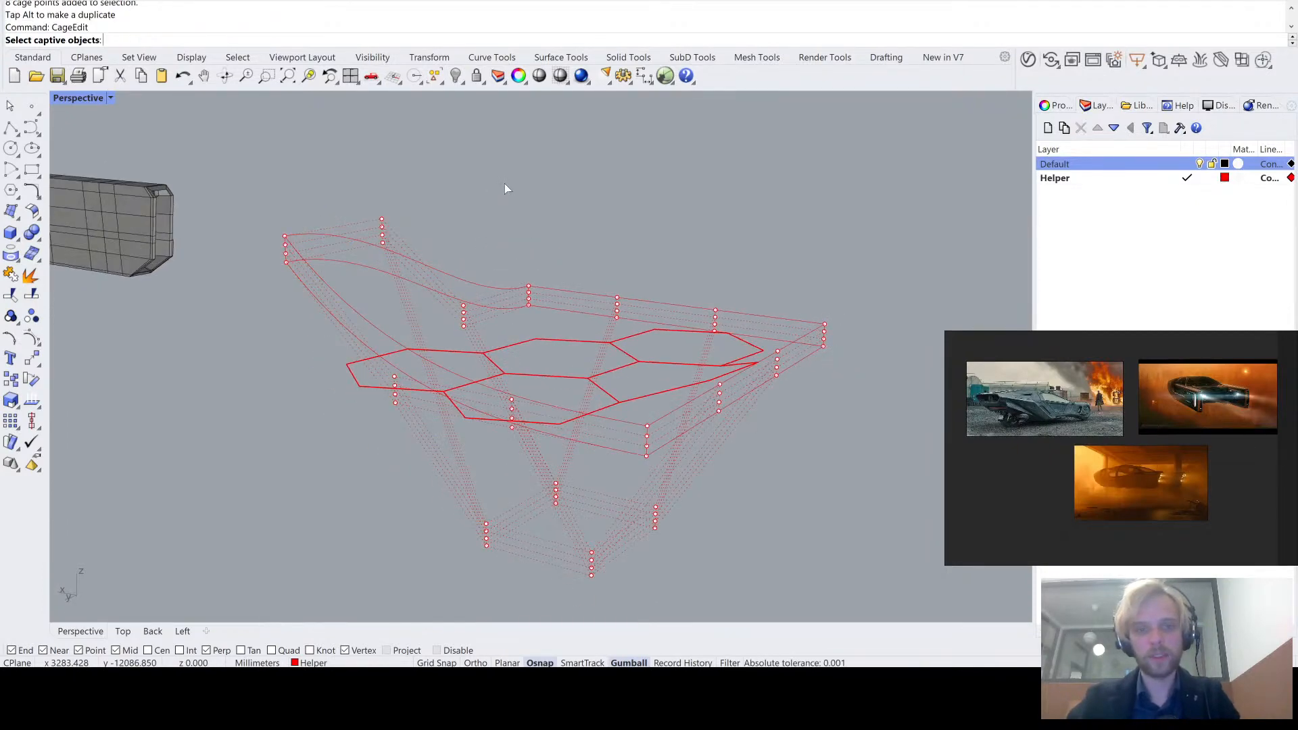
key(Escape)
- Delete the deformation cage and keep the honeycomb curves
right_drag(512, 233, 579, 229)
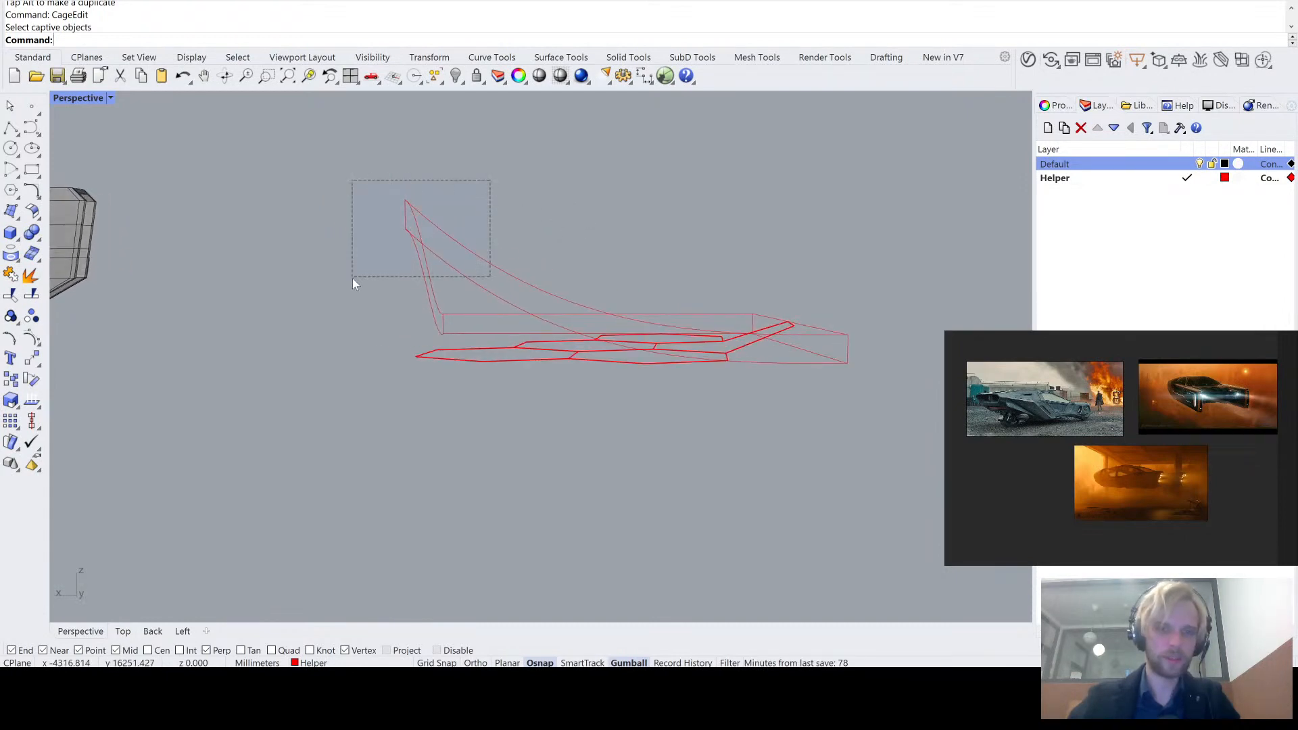
drag(352, 278, 353, 278)
key(Delete)
- Turn on control points for the three segments meeting at an inner honeycomb junction and raise their shared end points into a tall peak
right_drag(353, 279, 497, 366)
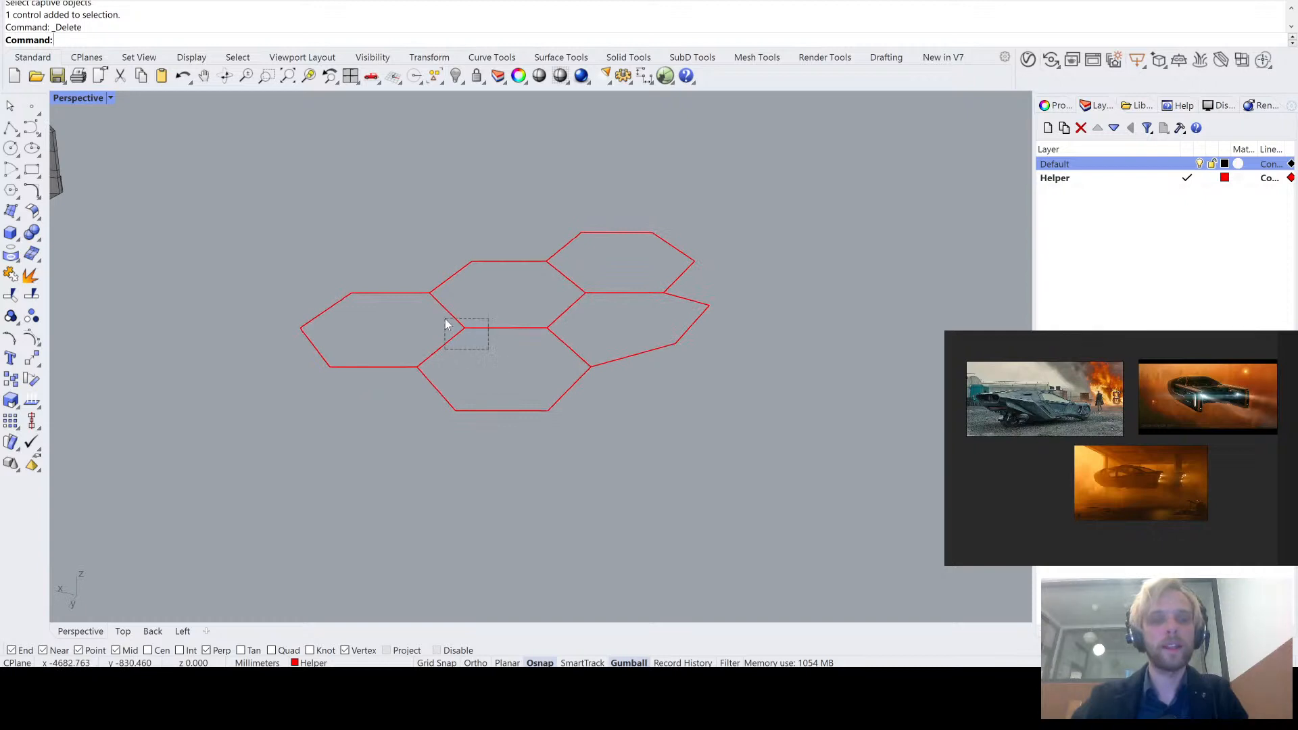
drag(446, 325, 446, 325)
right_drag(527, 397, 607, 457)
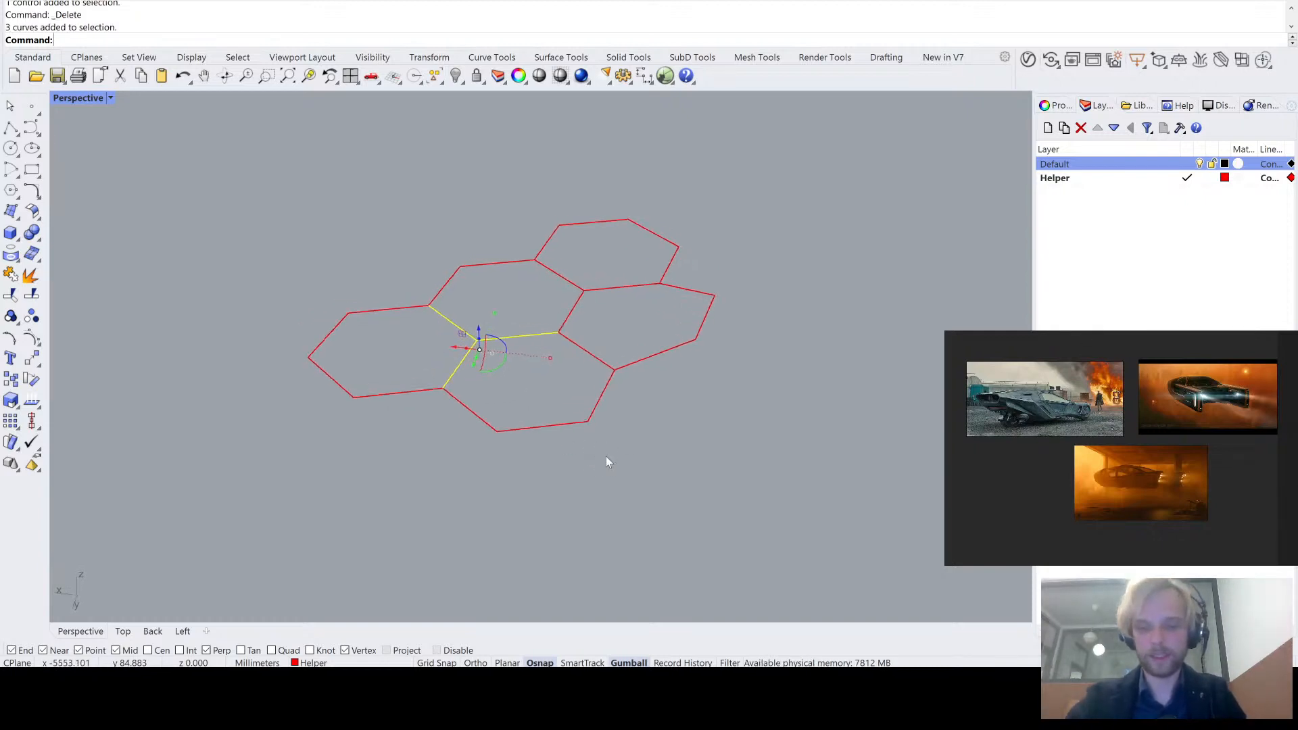
key(F10)
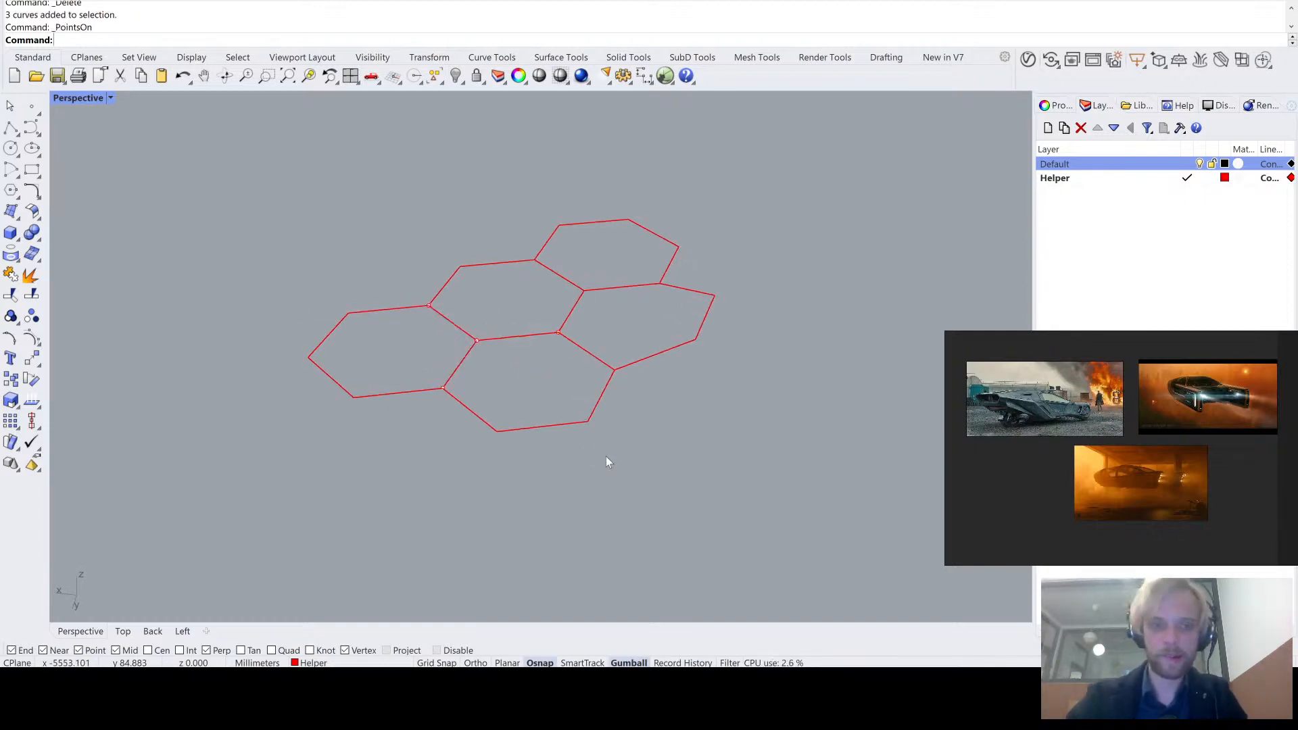
drag(491, 374, 464, 196)
- Draw two single-segment polylines from the raised peak, one to the tilted cell's outer corner and one to the far cell's outer corner
right_drag(268, 189, 420, 225)
click(11, 127)
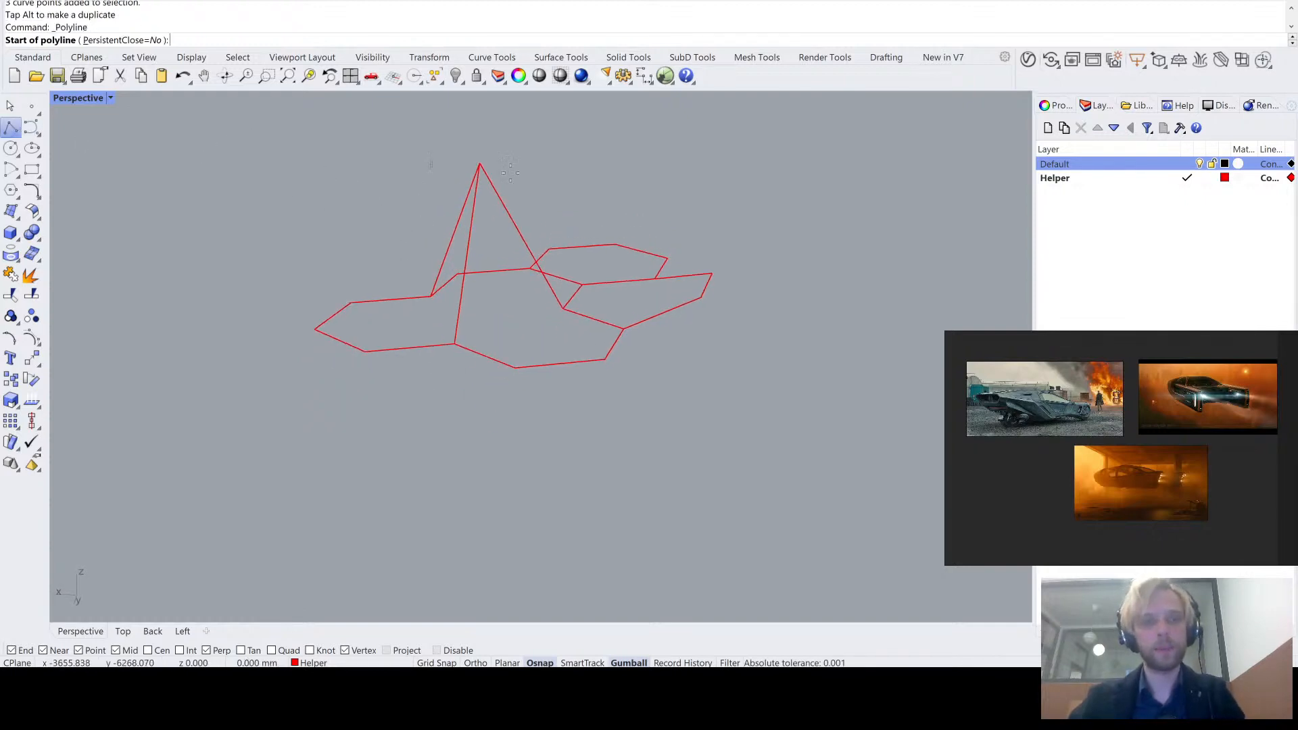
click(479, 164)
click(701, 298)
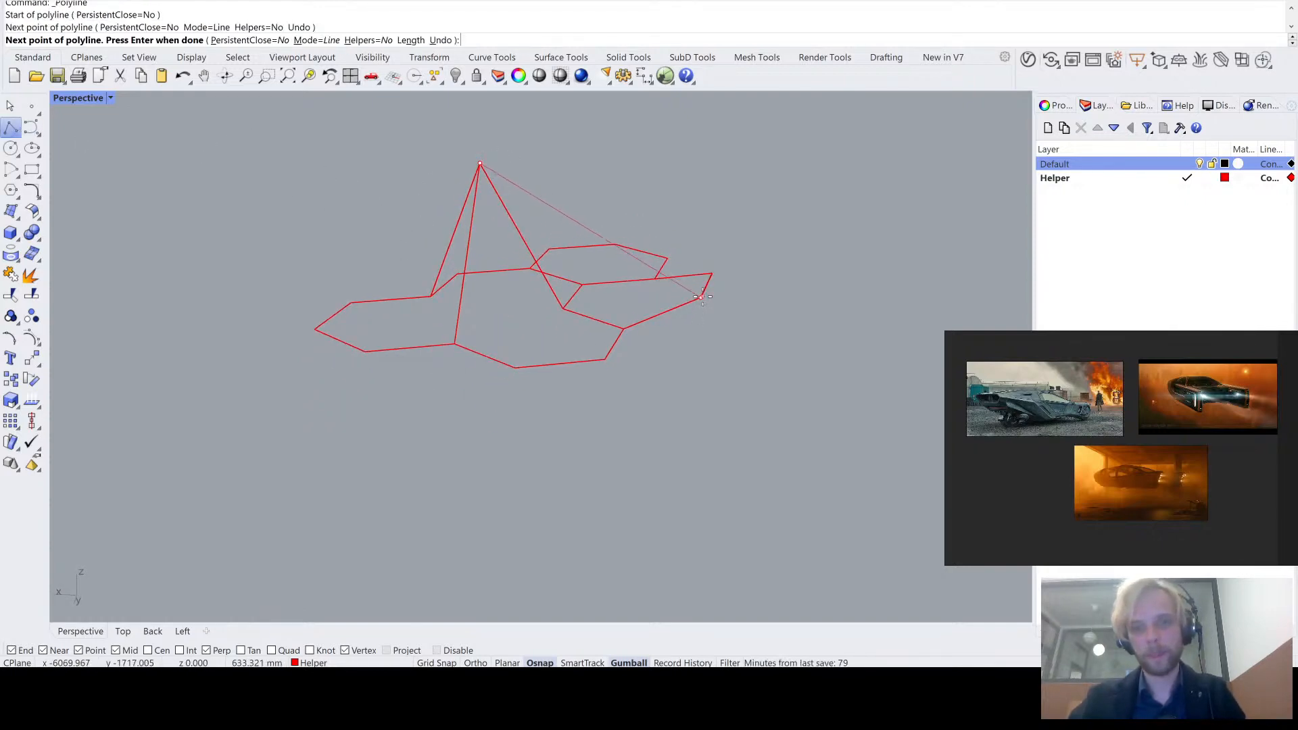
right_click(701, 300)
right_drag(701, 299, 638, 322)
right_click(438, 224)
click(430, 209)
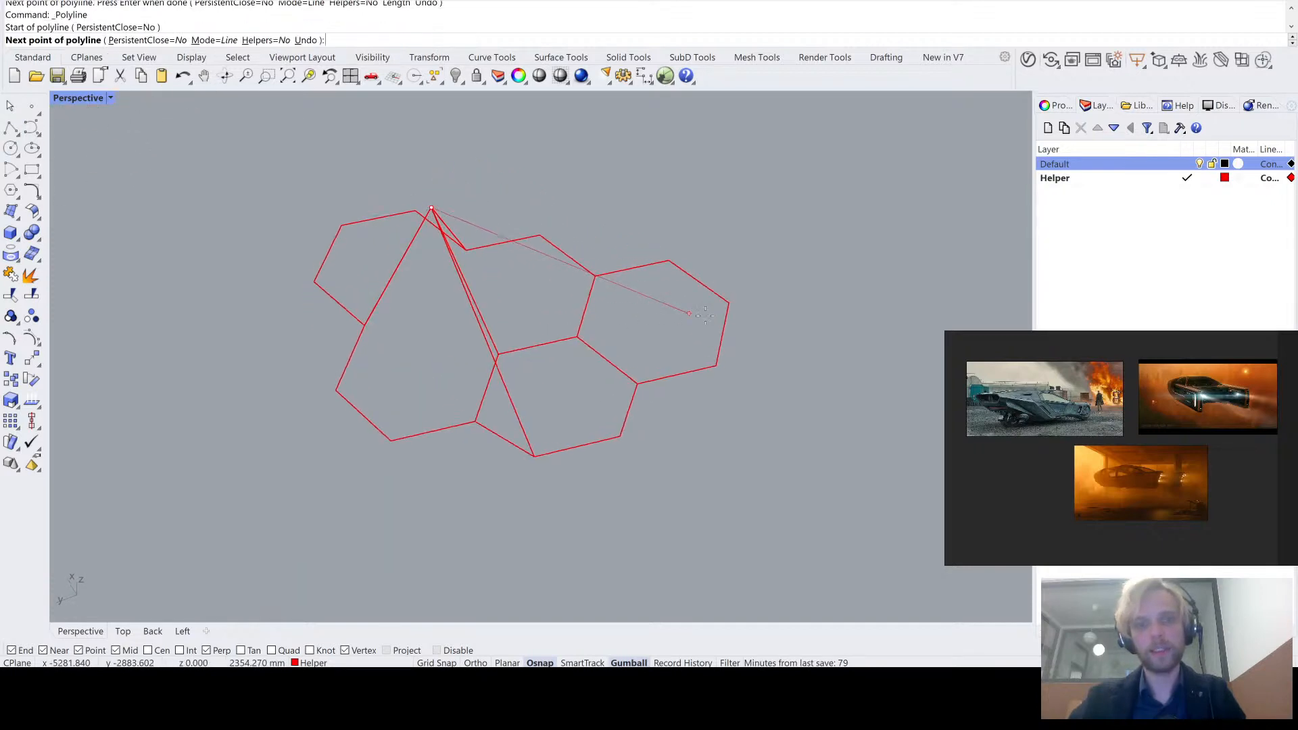
click(729, 302)
right_click(730, 302)
right_click(436, 218)
click(431, 209)
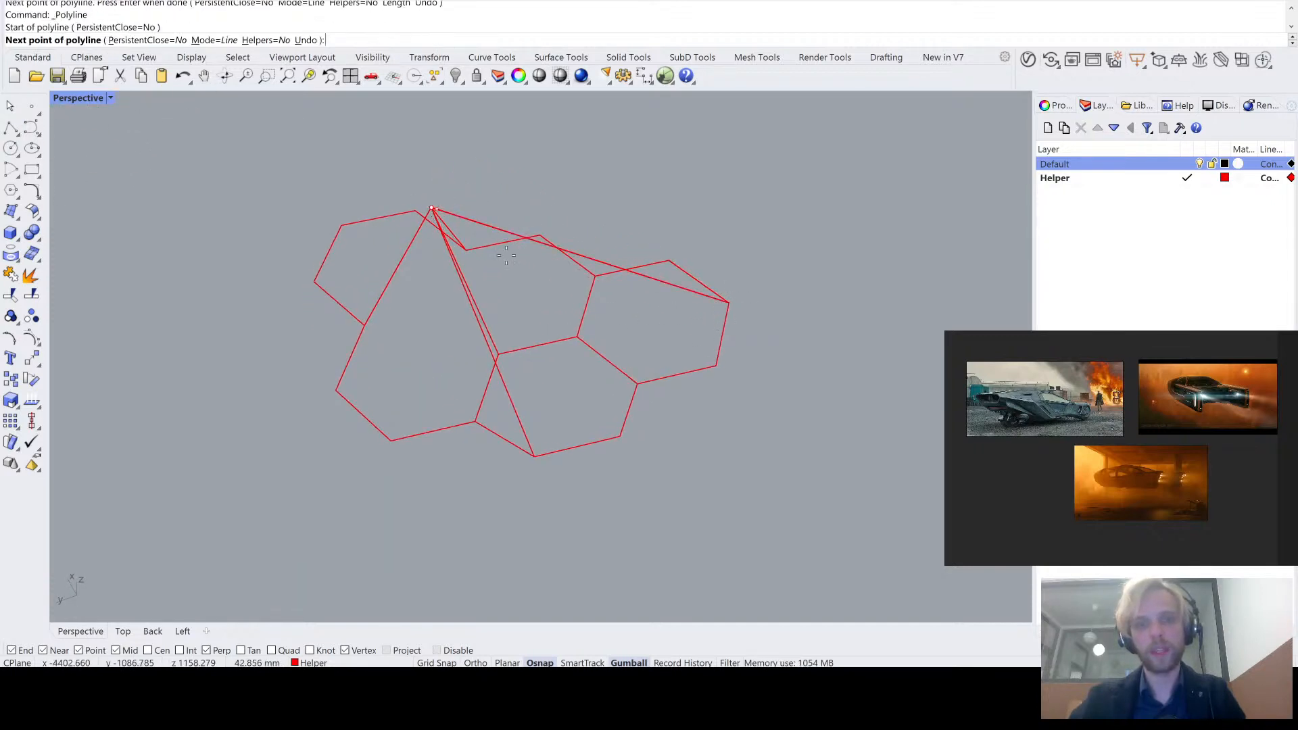
right_click(346, 229)
- Try Pipe on all honeycomb and peak curves with a radius of 1, and undo it
right_drag(346, 229, 657, 254)
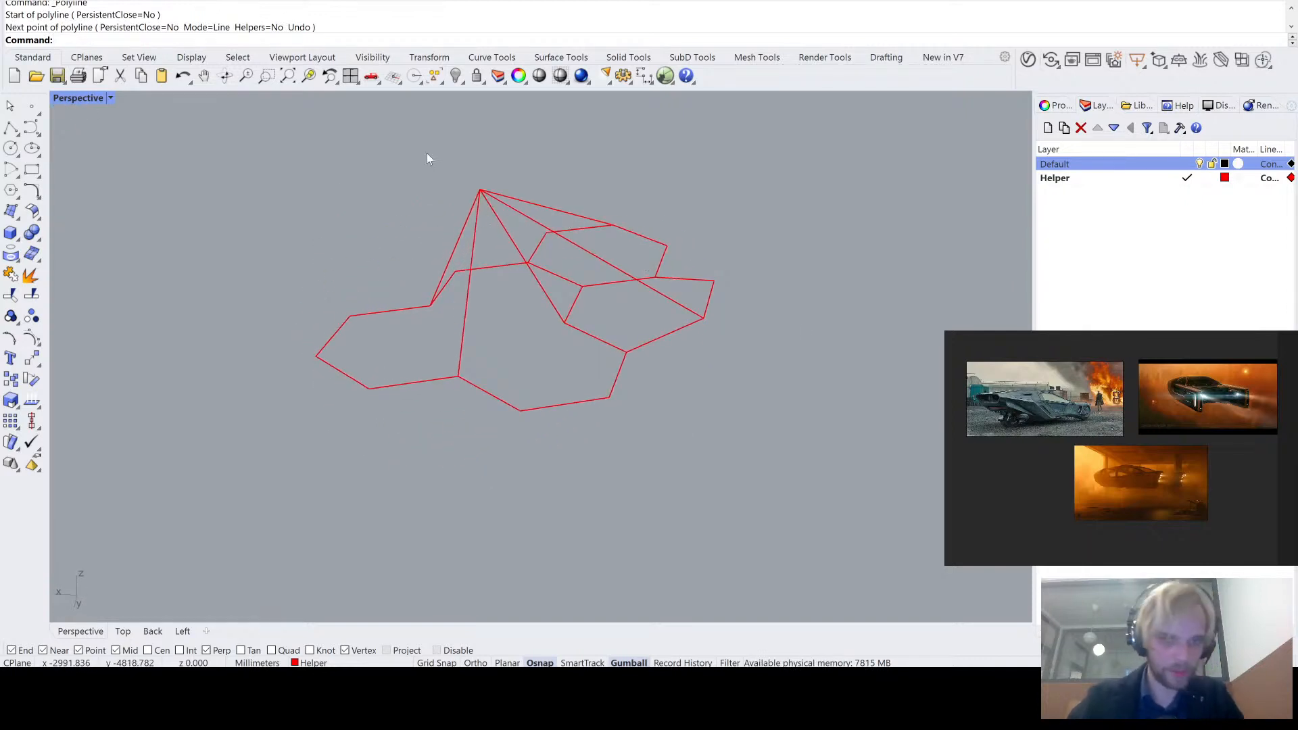
drag(768, 470, 229, 120)
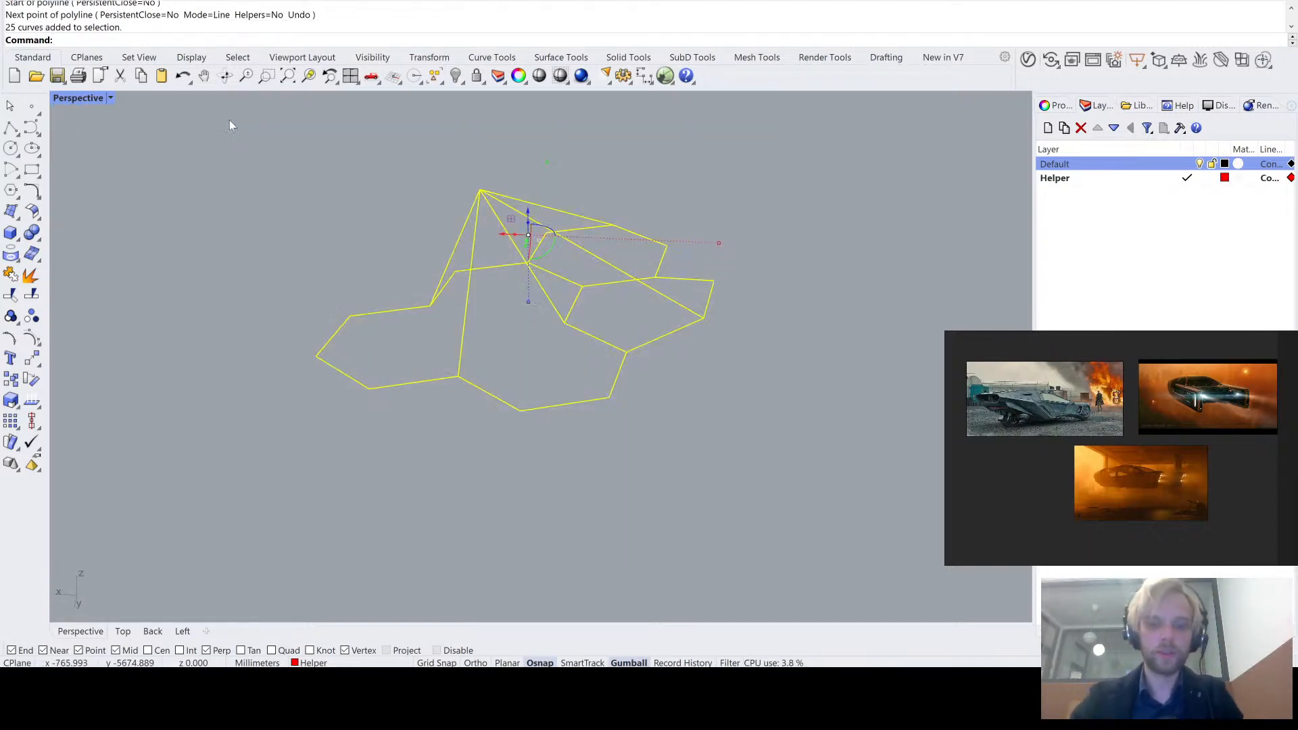
text(Pipe)
key(Return)
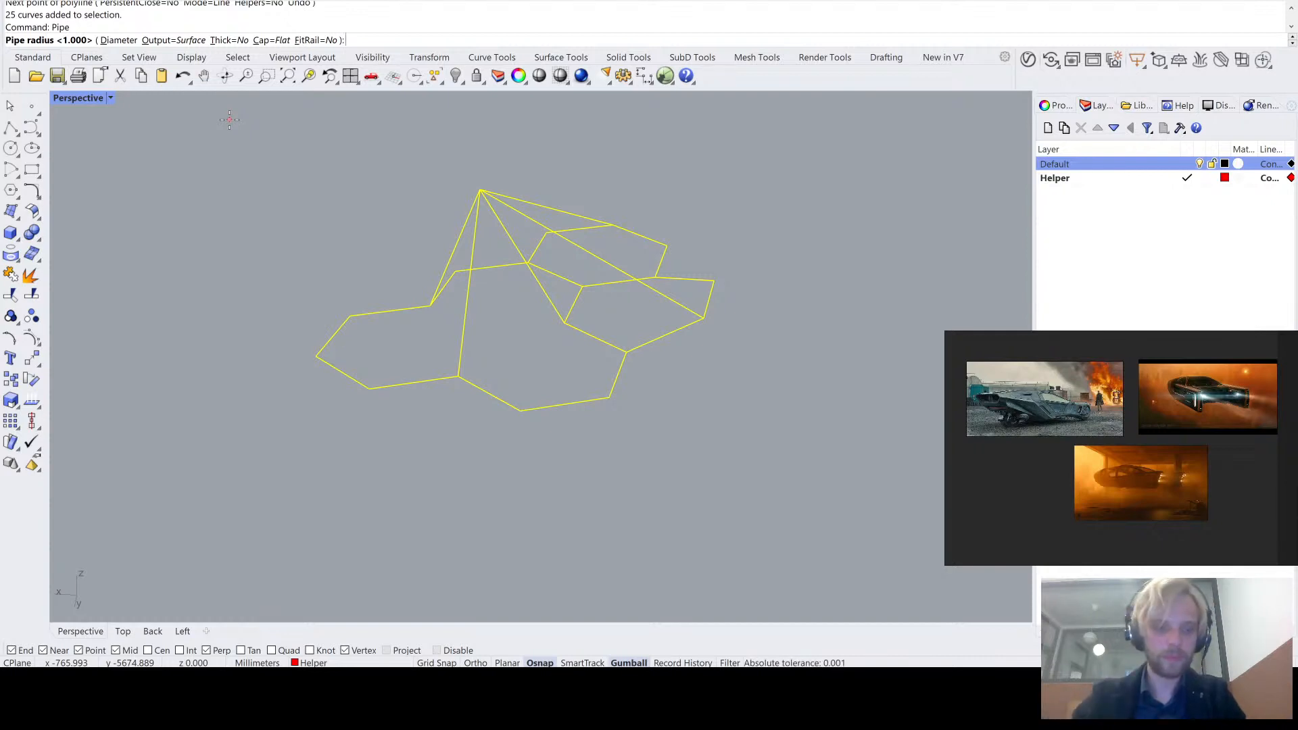
key(Return)
scroll(430, 179, up, 13)
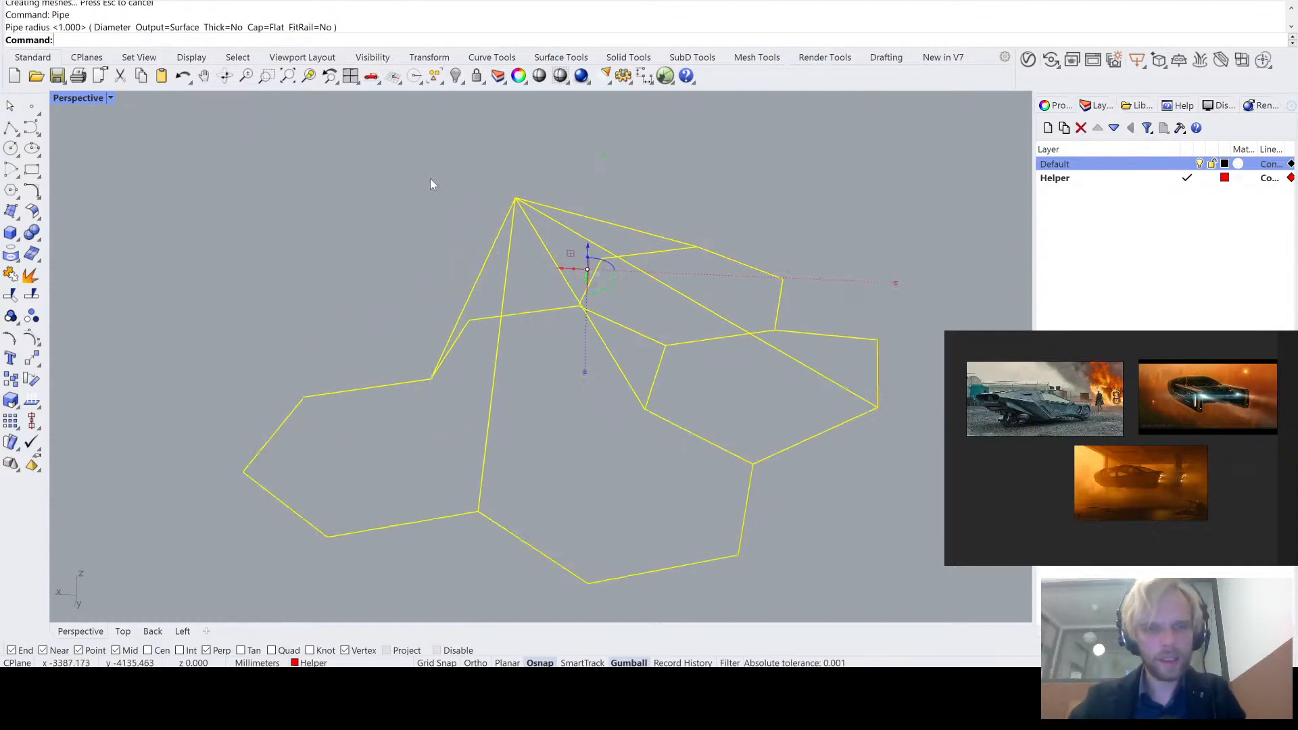
key(ctrl+z)
- Pipe all the selected curves with a radius of 10 and flat caps
scroll(670, 242, down, 3)
key(Return)
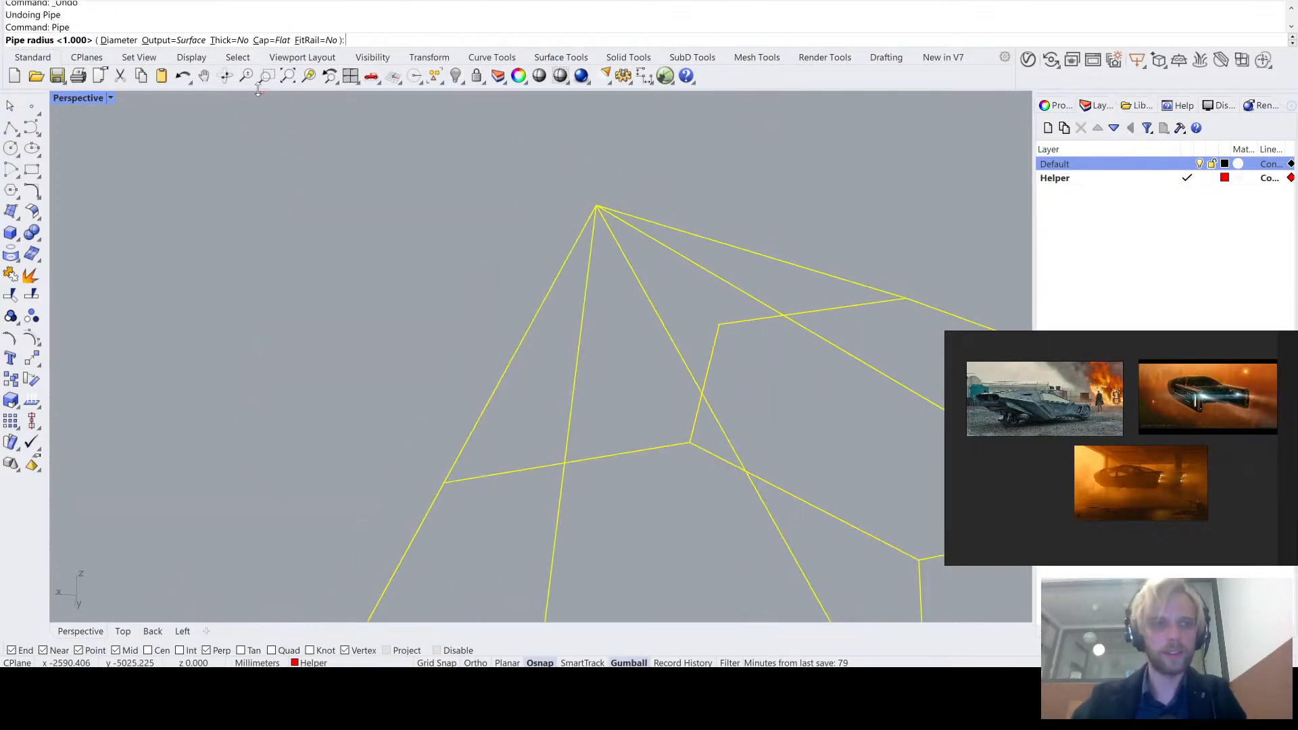
text(10)
key(Return)
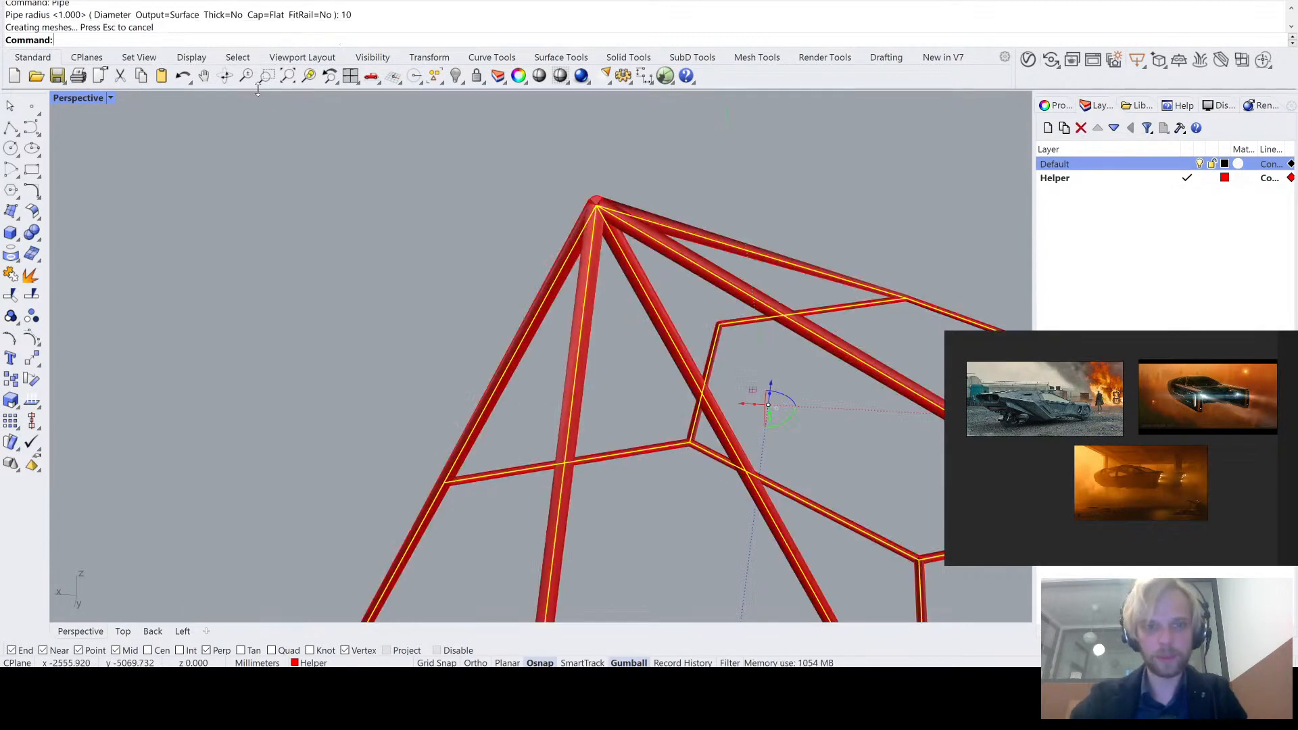
- Examine how the separate pipes meet and overlap at the peak and at a three-way honeycomb junction
scroll(604, 196, up, 4)
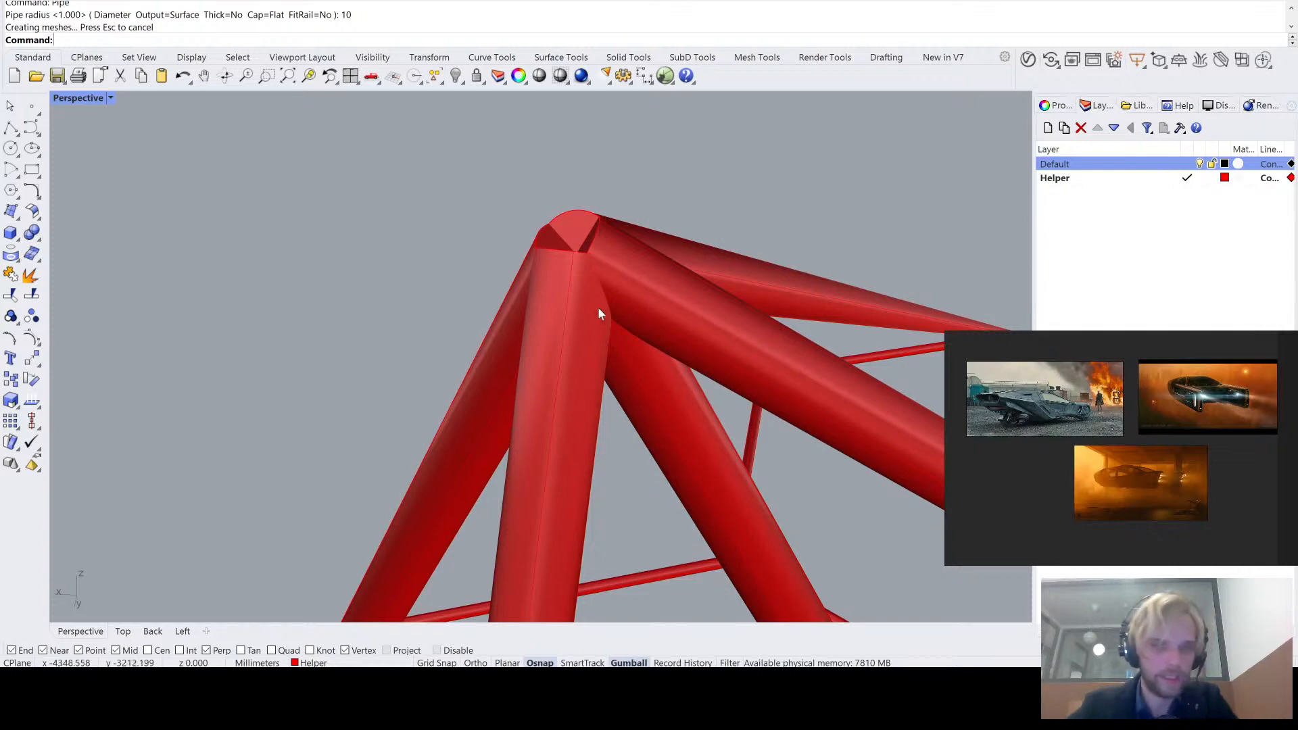
scroll(598, 317, down, 10)
shift+right_drag(618, 416, 528, 244)
scroll(712, 440, up, 5)
scroll(819, 393, up, 5)
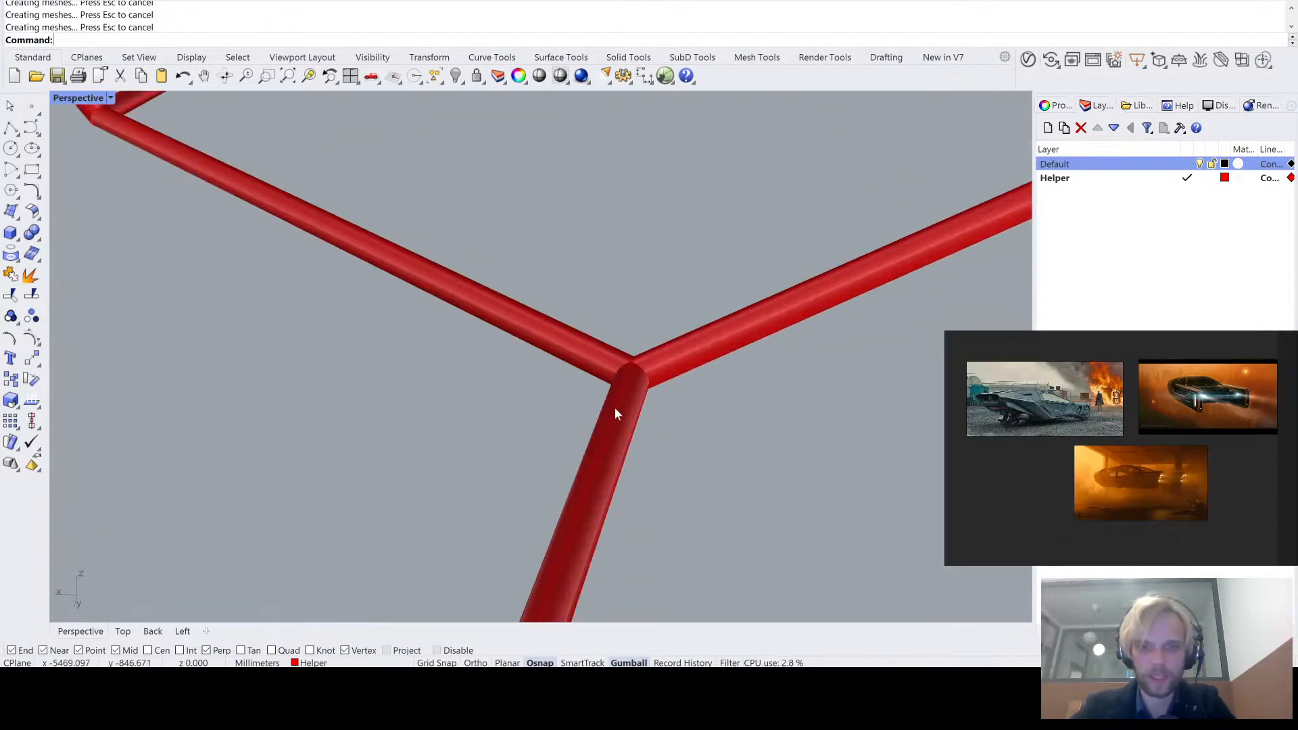
click(614, 409)
scroll(637, 345, up, 8)
shift+right_drag(662, 403, 667, 400)
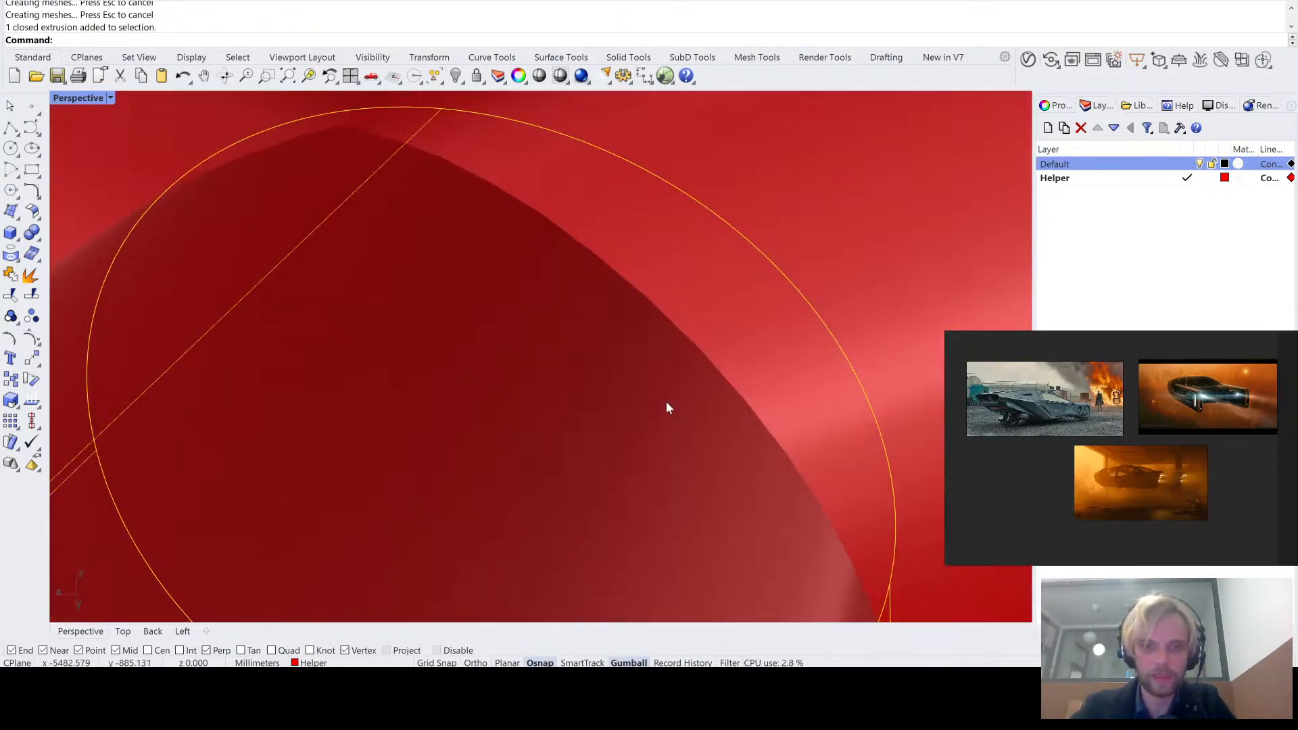
scroll(666, 400, down, 10)
scroll(618, 379, up, 10)
scroll(624, 380, down, 5)
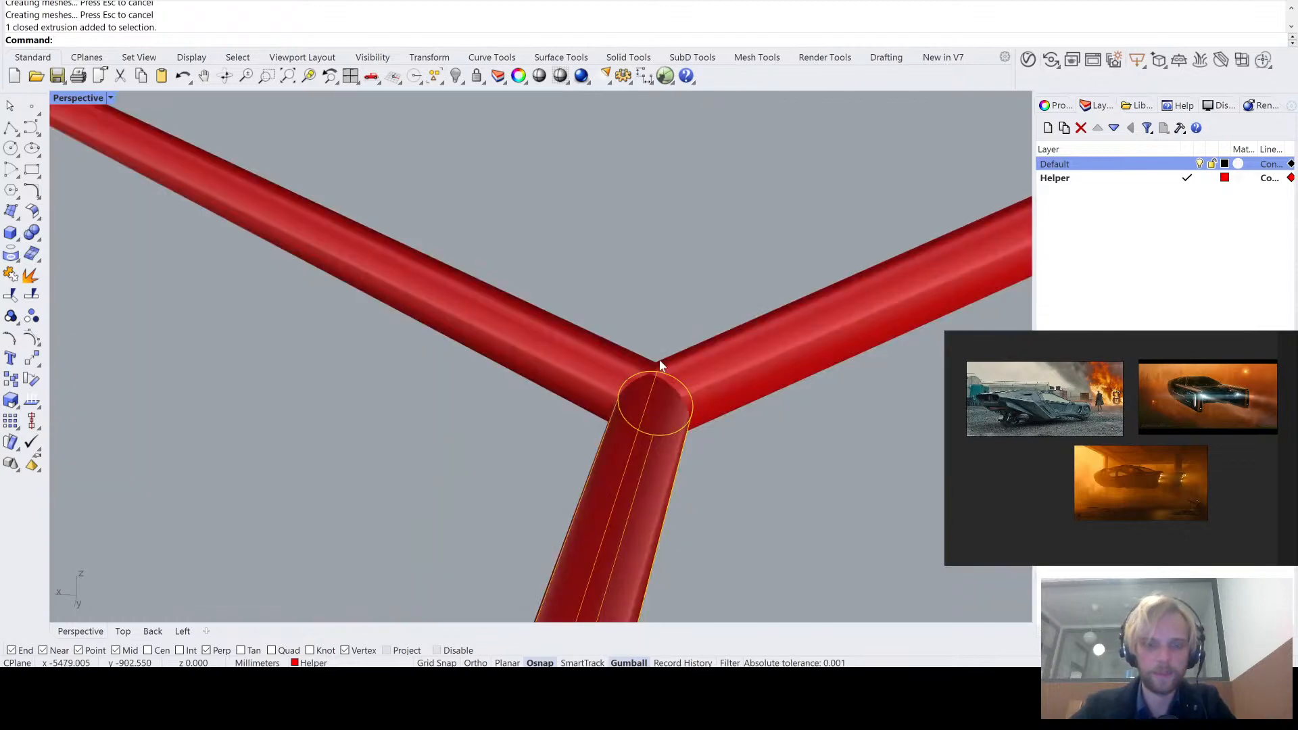
click(762, 485)
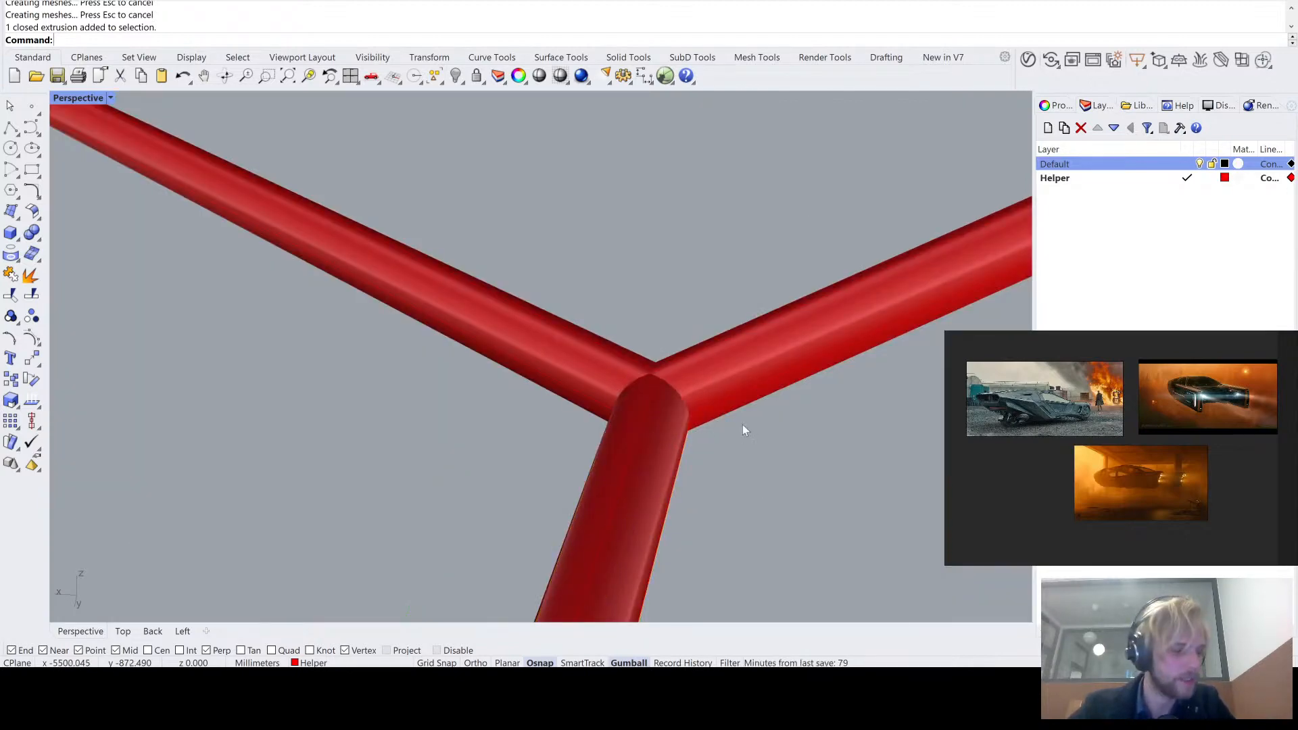
- Undo the radius 10 pipes
scroll(742, 424, down, 10)
scroll(710, 414, down, 3)
key(ctrl+z)
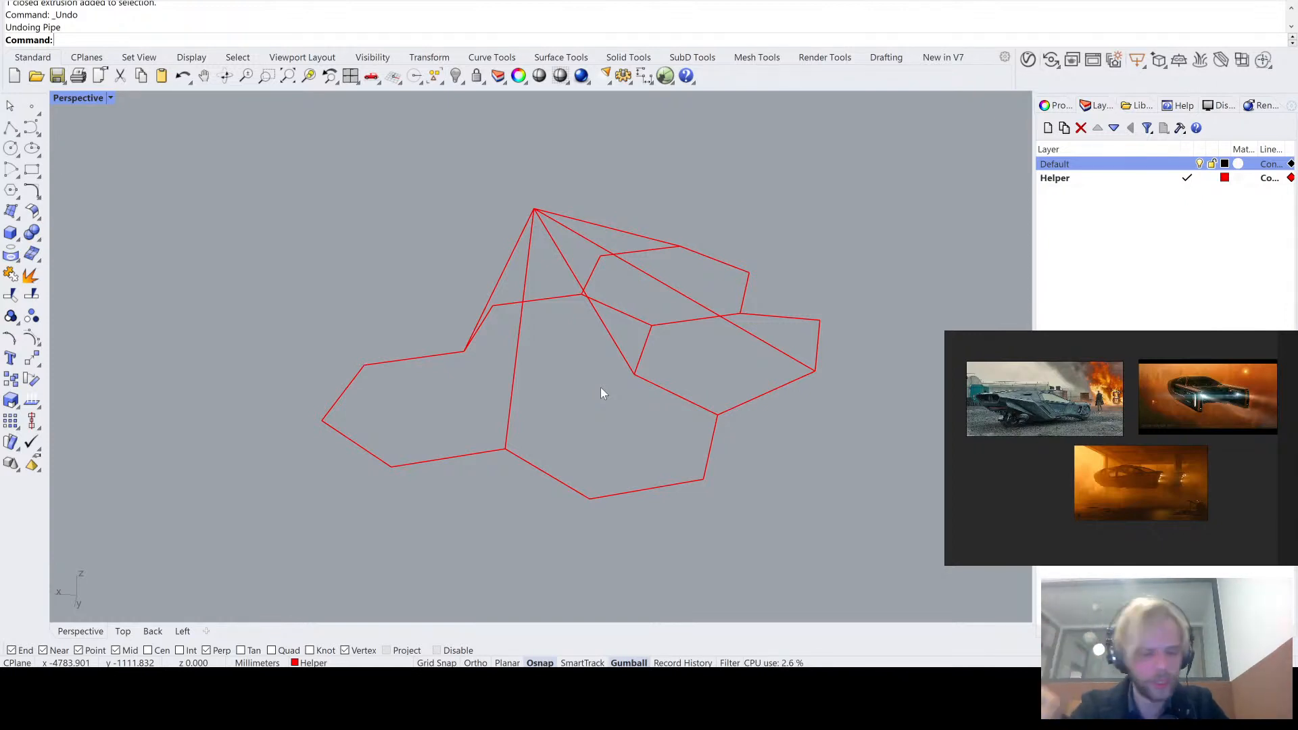
- Apply MultiPipe to all honeycomb and peak curves with a radius of 10 and 1 strut division
drag(820, 528, 226, 122)
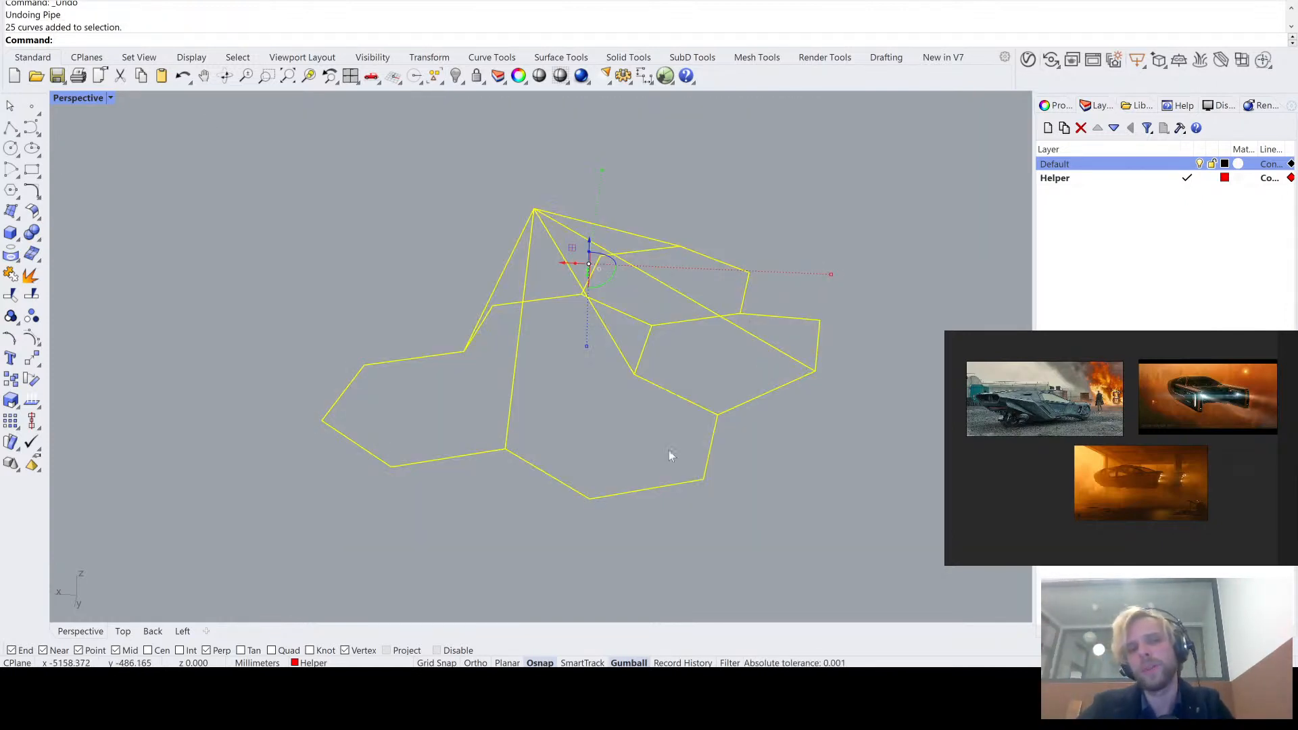
click(629, 57)
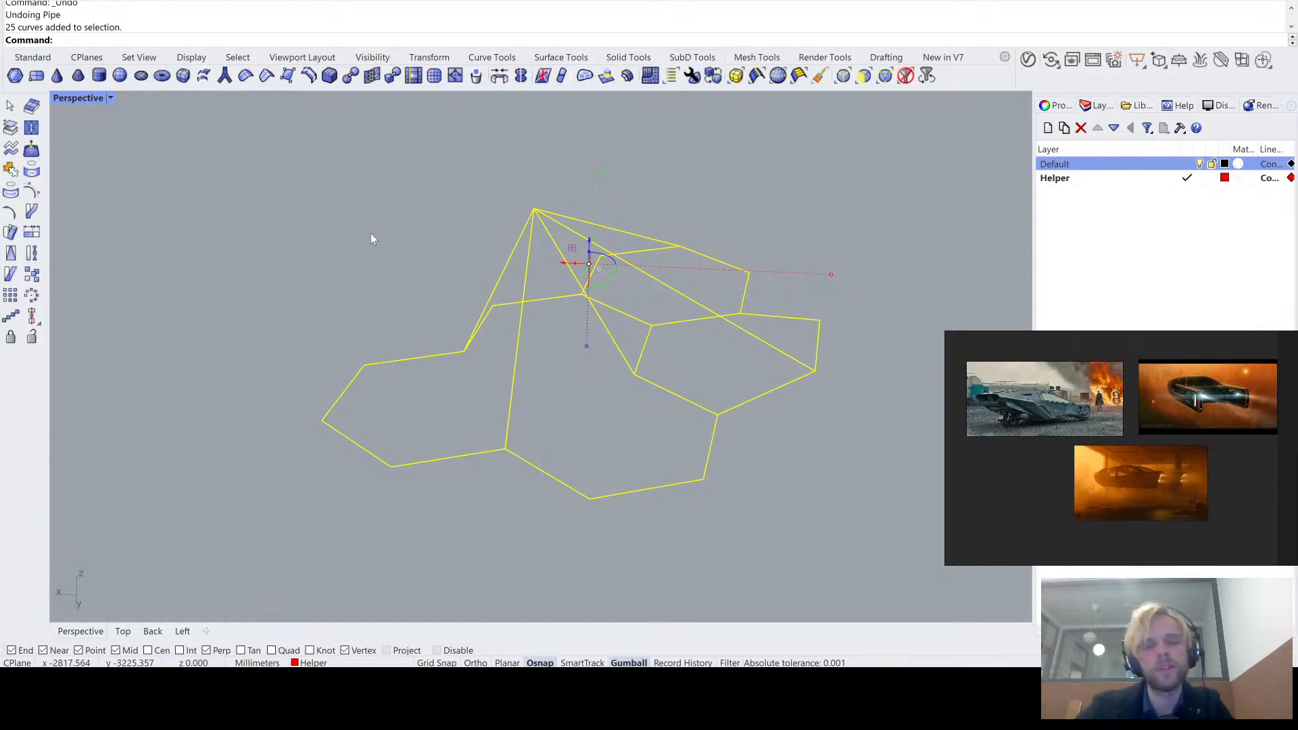
click(223, 77)
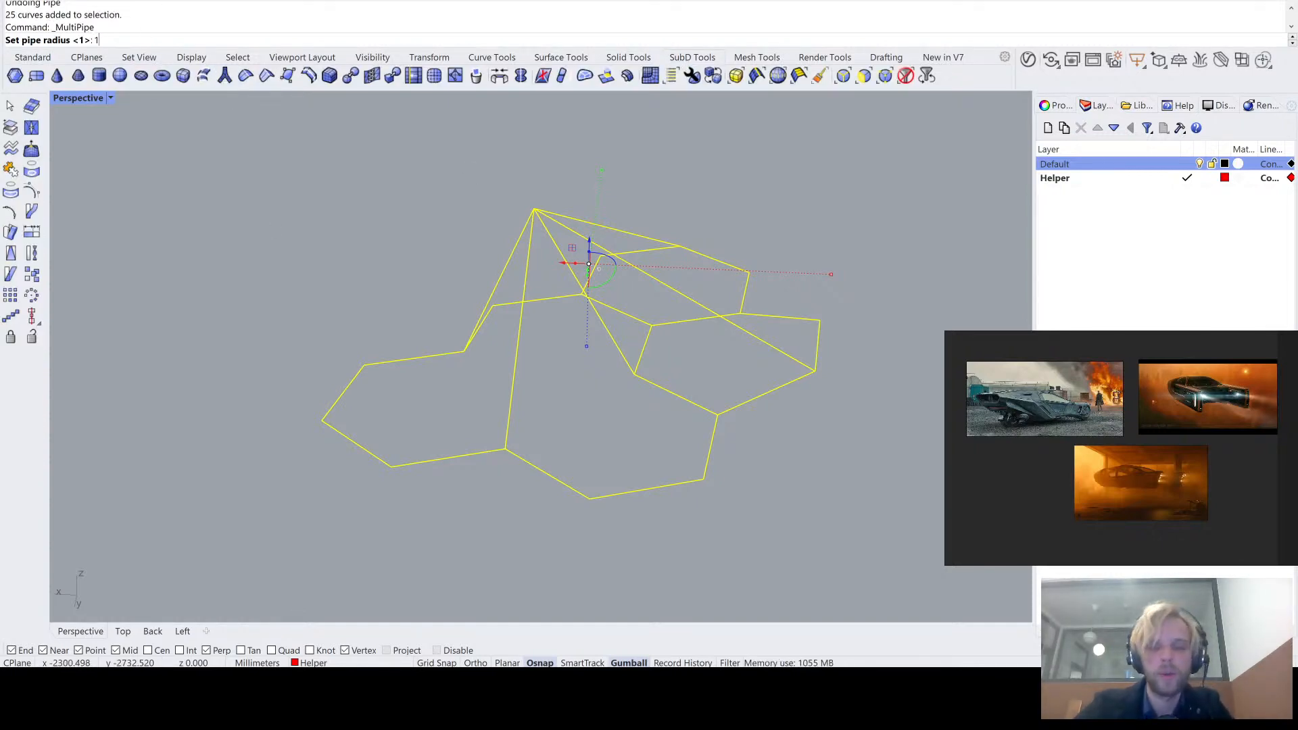
key(Return)
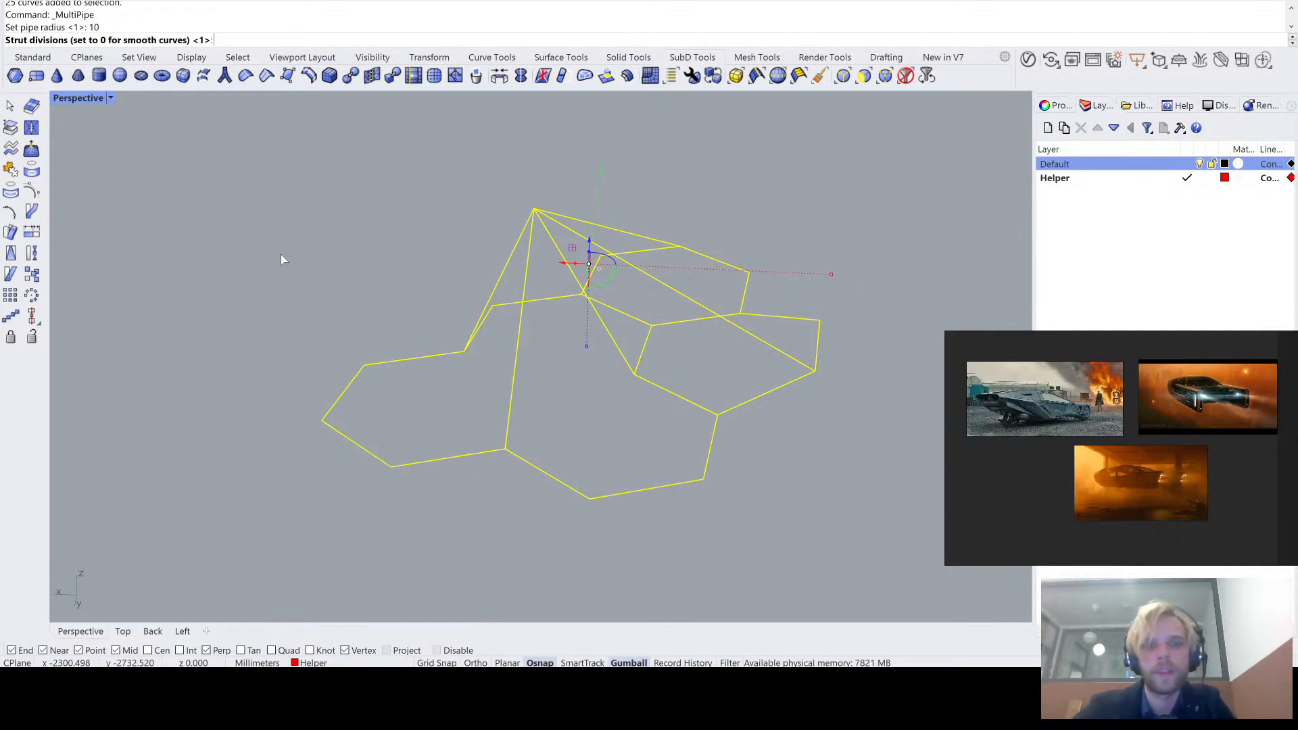
key(Return)
key(Escape)
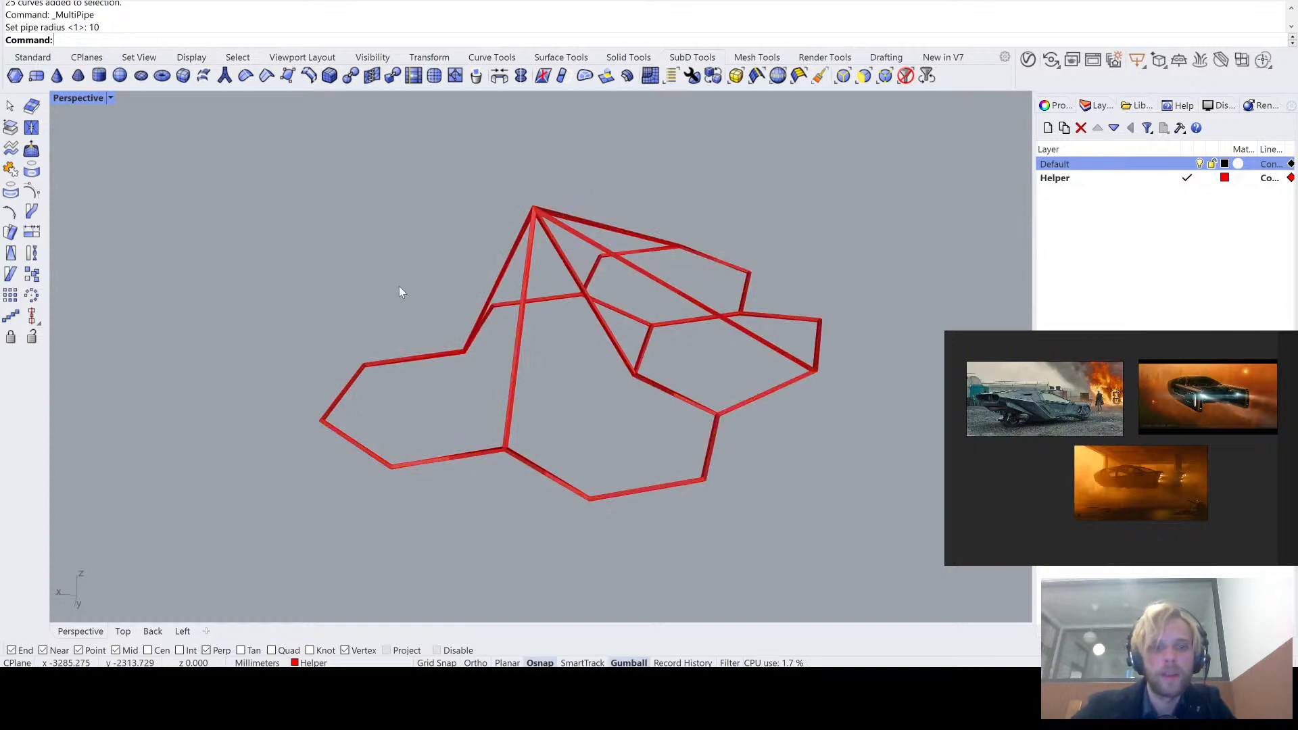
- Preview the MultiPipe network in smooth SubD display, switch back to flat display and undo the MultiPipe
scroll(498, 229, up, 2)
scroll(529, 209, up, 1)
scroll(528, 210, down, 1)
key(Tab)
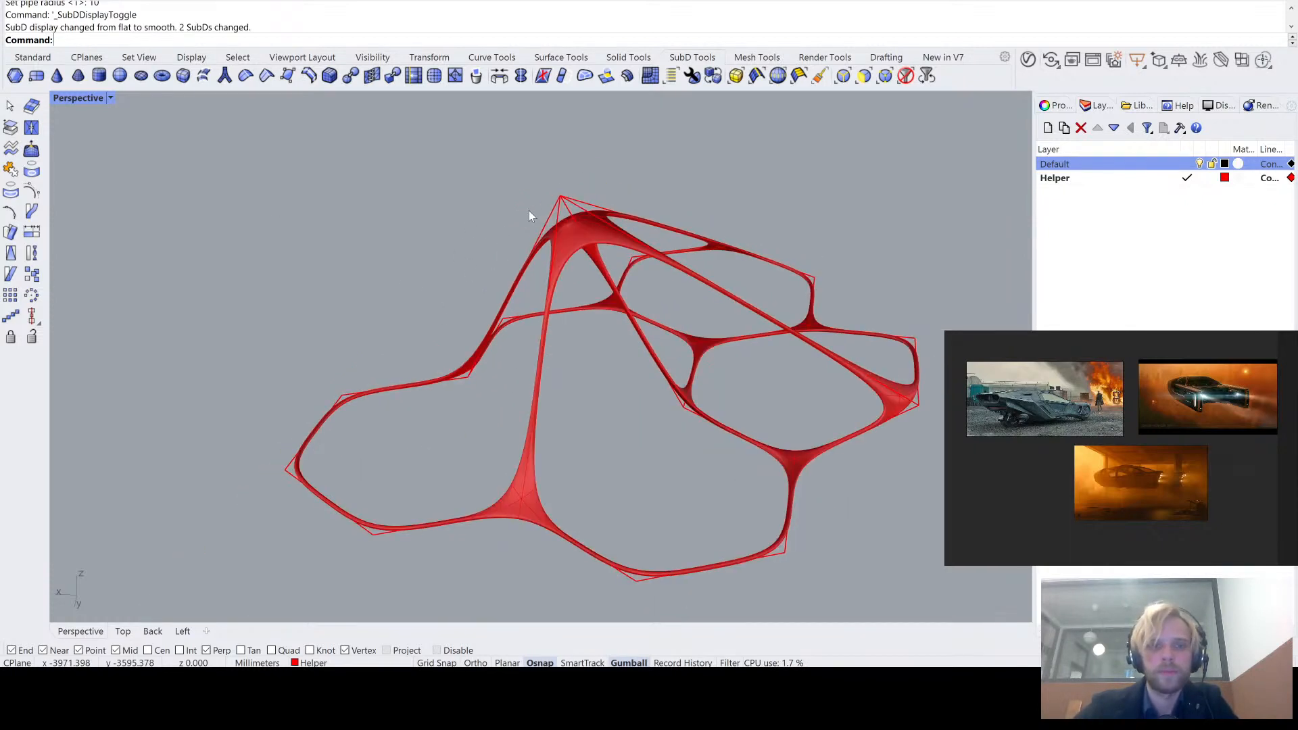
key(Tab)
key(ctrl+z)
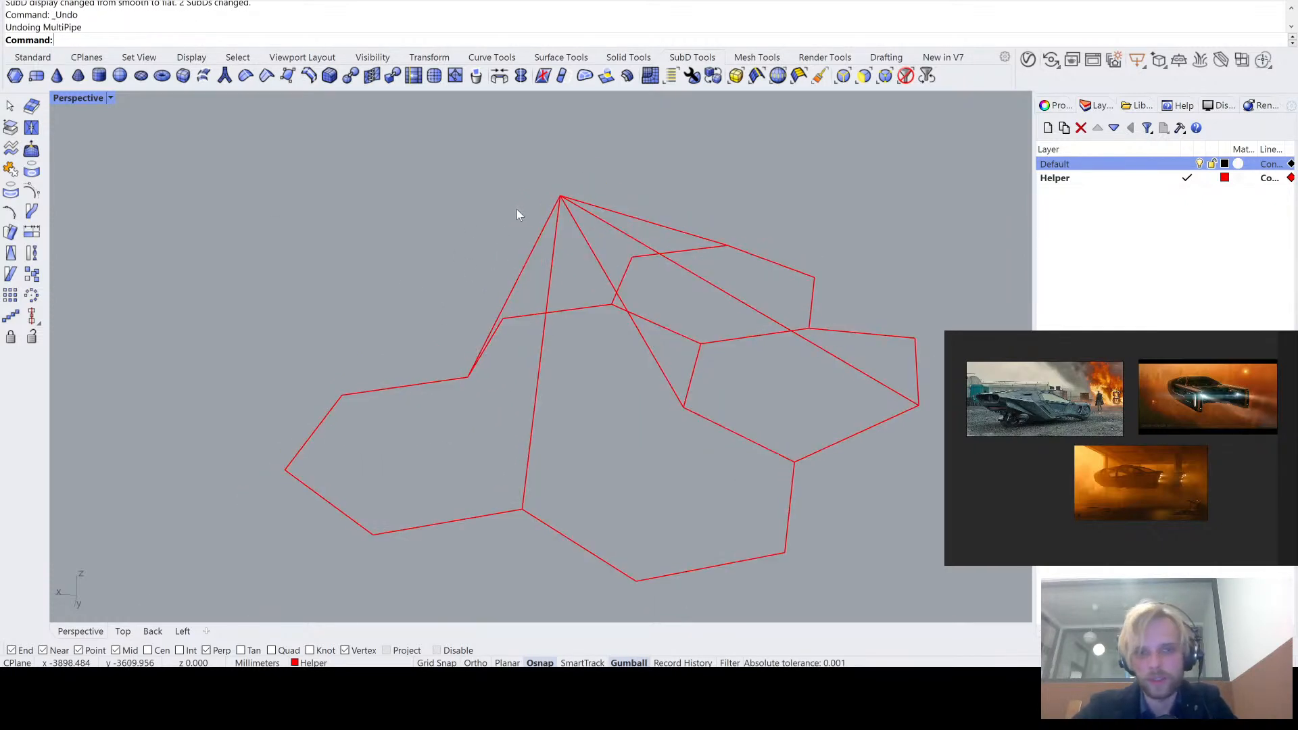
- Try MultiPipe on all the curves again with radius 10, cap ends off and 1 strut division, and undo it
scroll(683, 415, down, 3)
drag(843, 525, 368, 206)
key(Return)
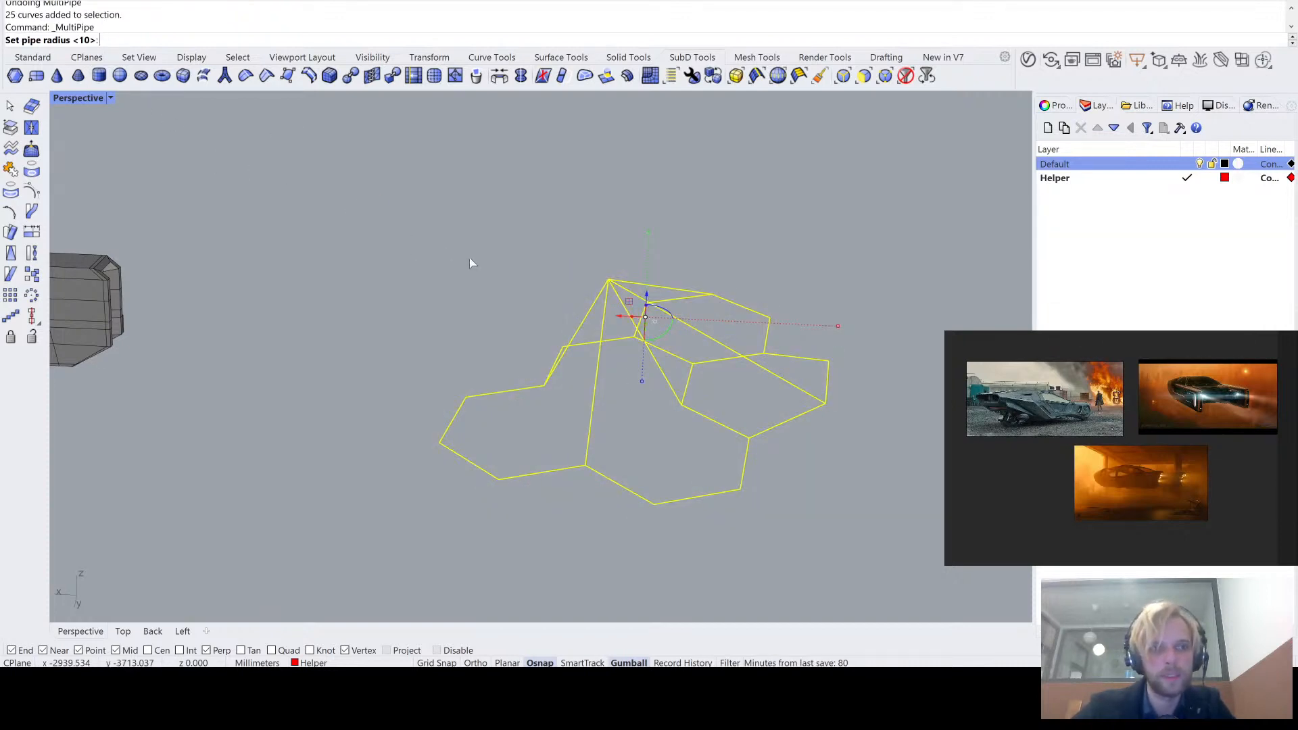
key(Return)
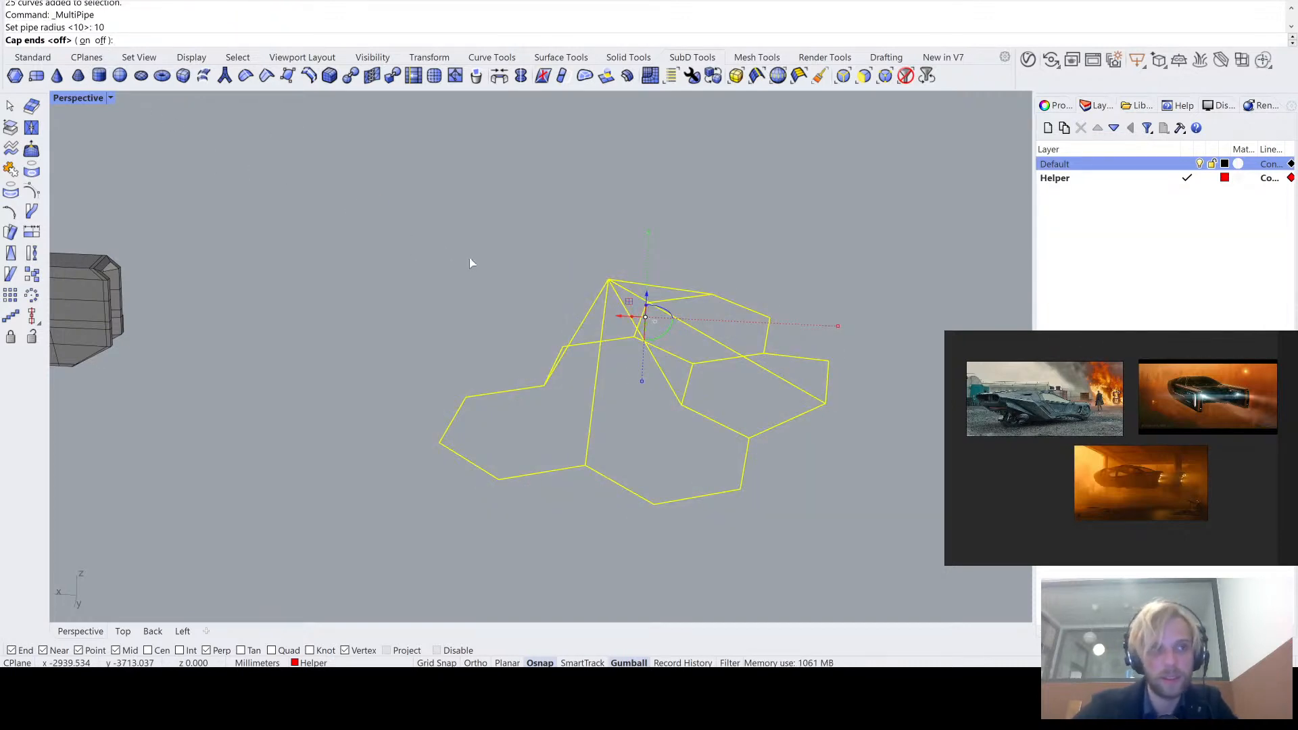
key(Return)
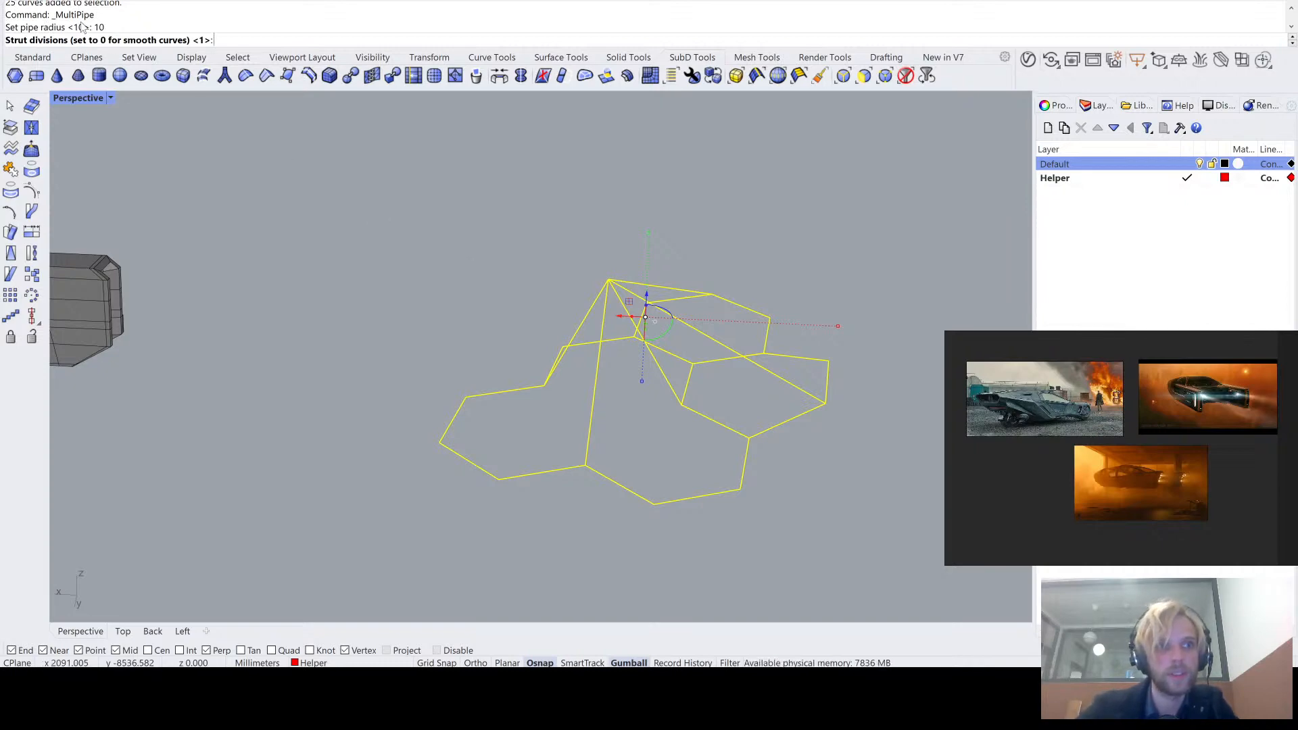
key(Return)
scroll(578, 353, up, 3)
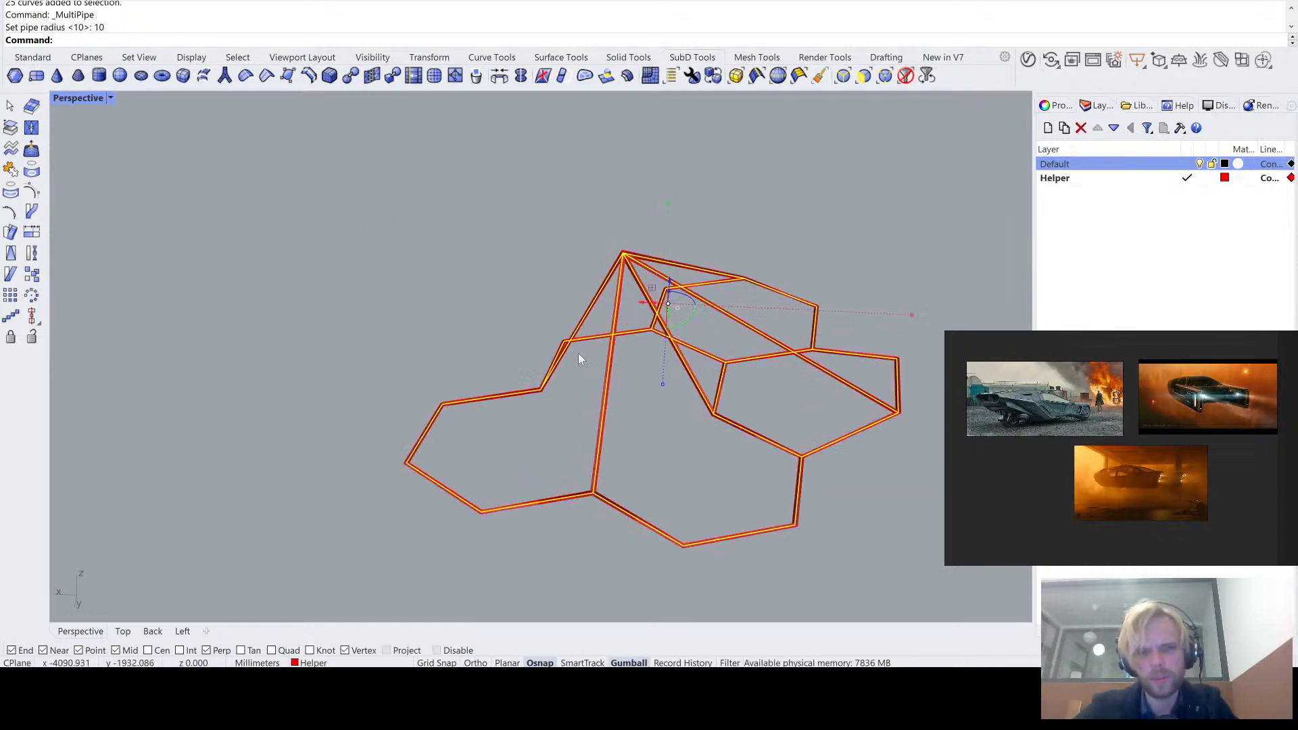
scroll(604, 306, down, 8)
scroll(412, 297, up, 3)
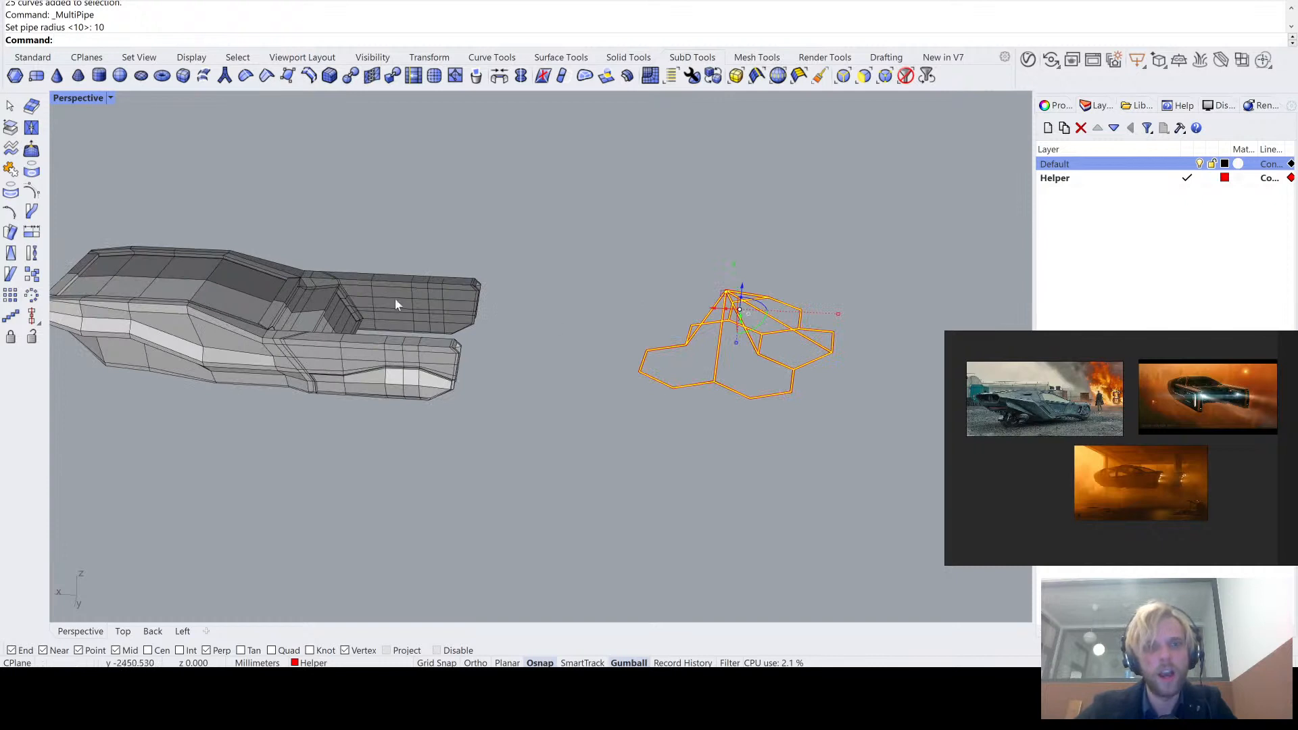
key(ctrl+z)
- Apply MultiPipe to the honeycomb and peak curves with a radius of 100 and 1 strut division
right_click(805, 337)
scroll(806, 342, up, 3)
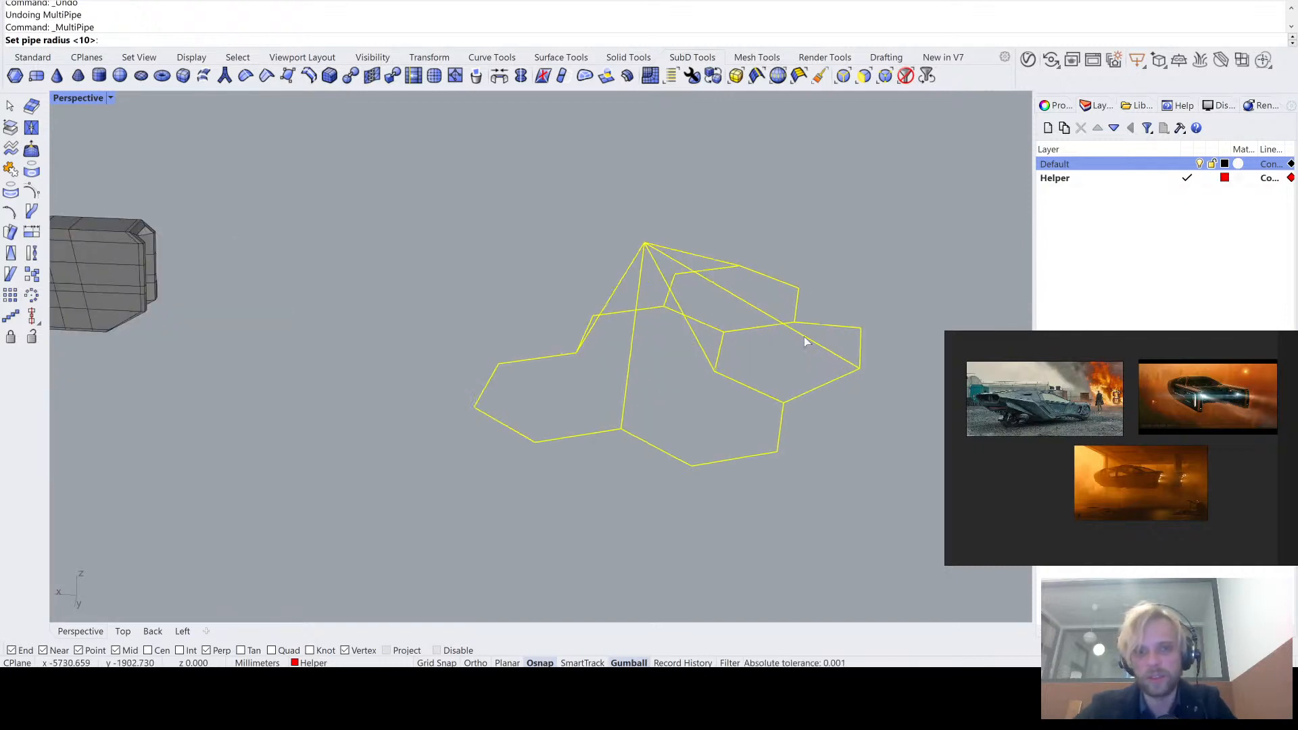
text(10)
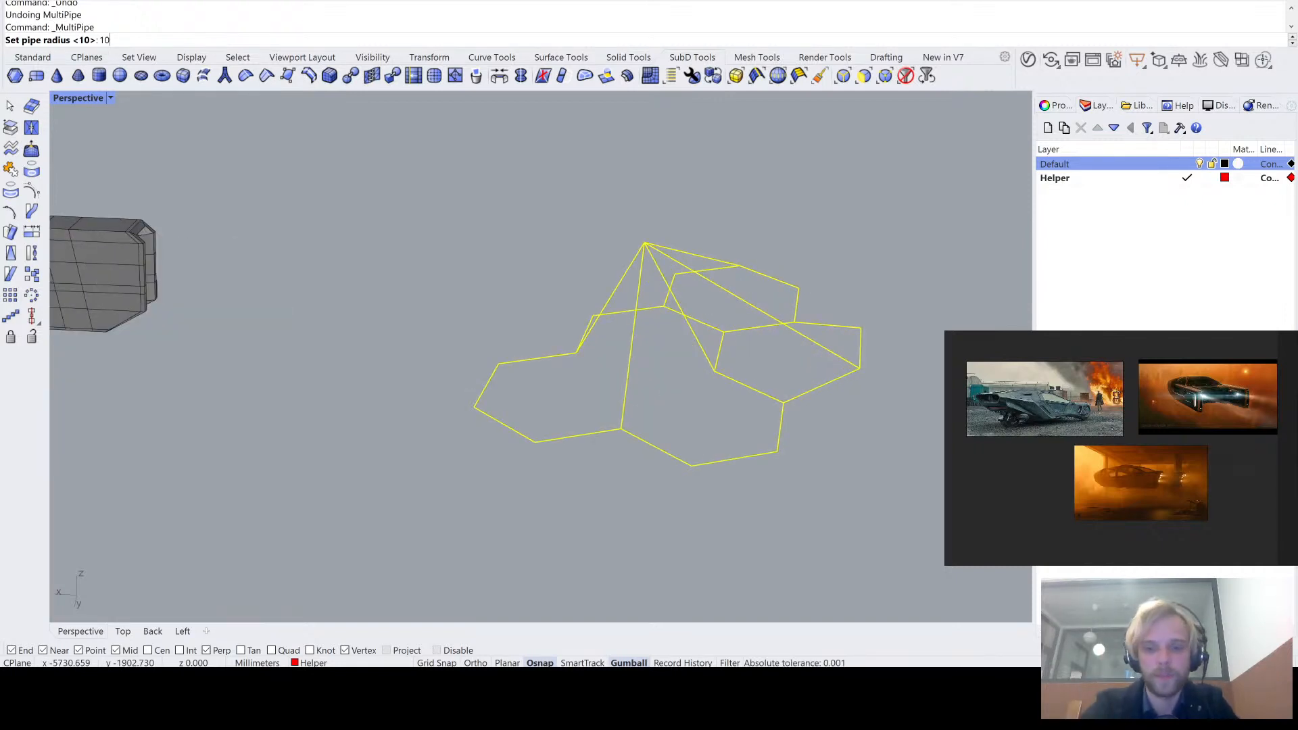
text(0)
key(Return)
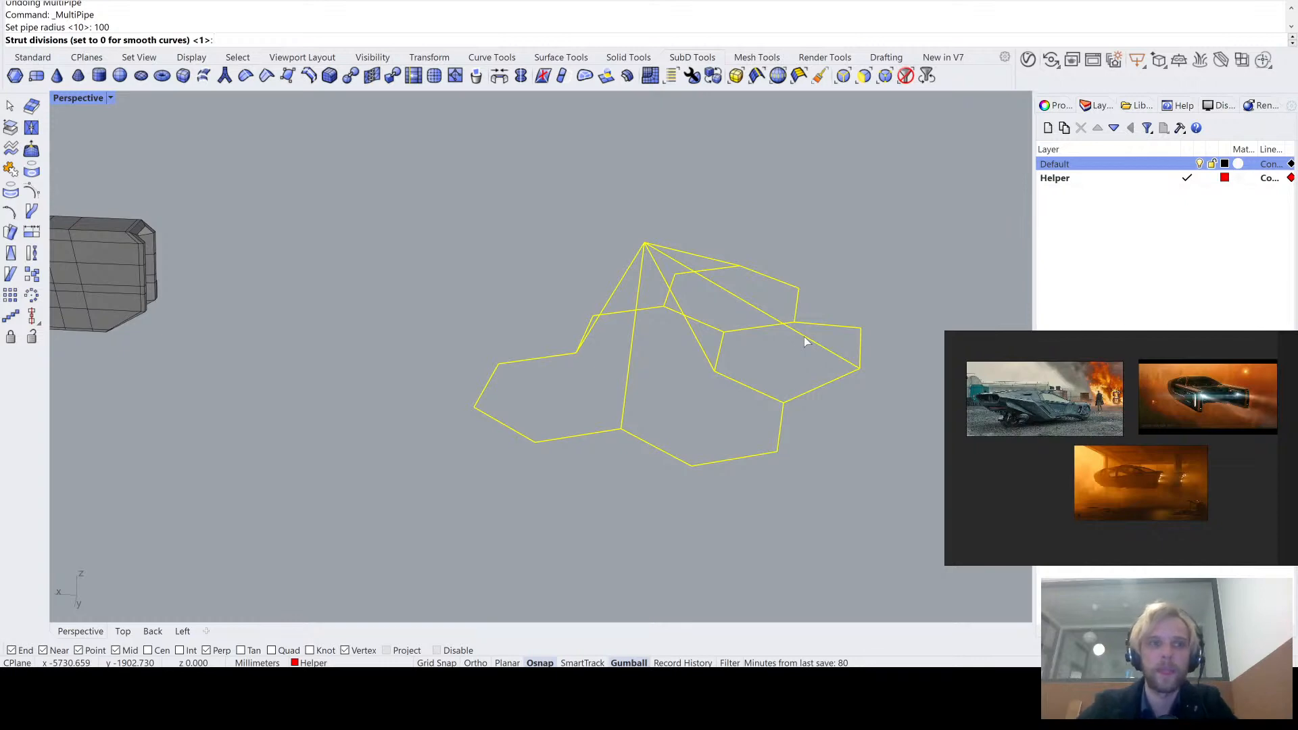
key(Return)
- Switch the SubD display to smooth and examine the joints of the thicker pipe network
right_drag(586, 217, 704, 338)
scroll(653, 303, up, 8)
right_drag(653, 303, 534, 293)
key(Tab)
scroll(645, 291, down, 3)
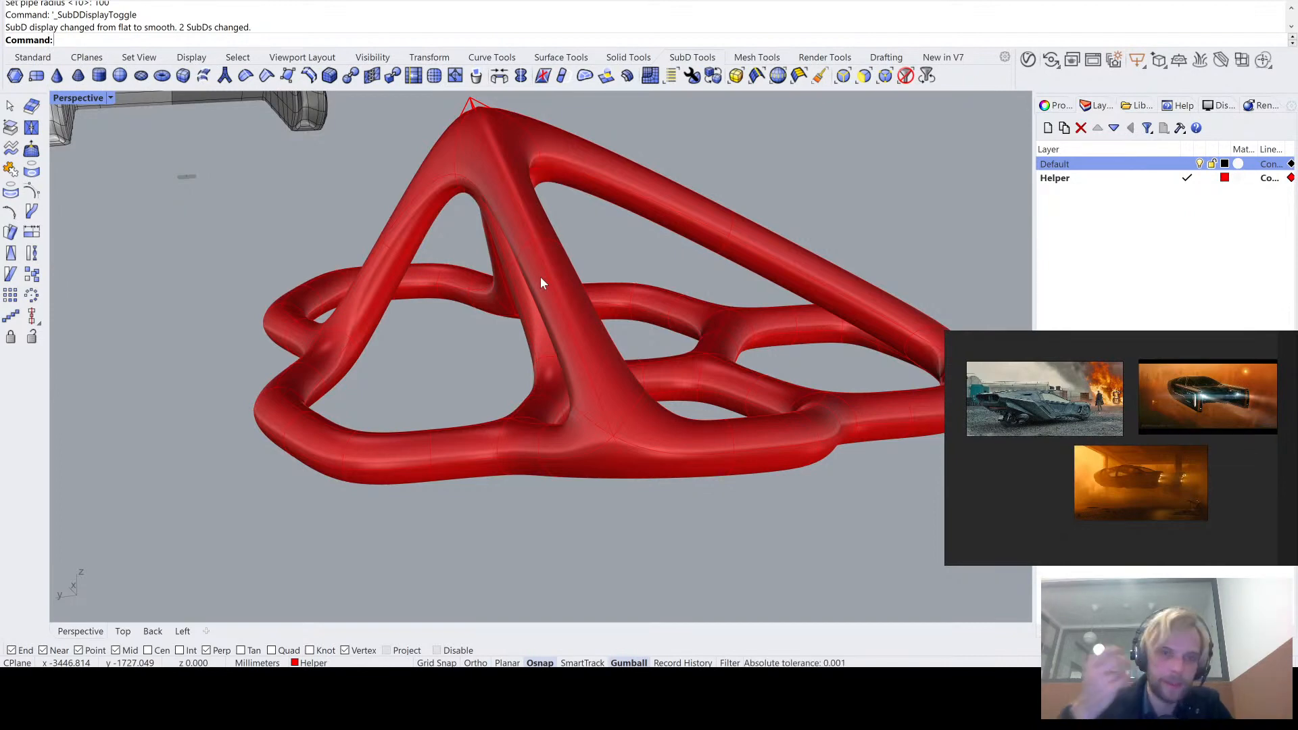
scroll(512, 298, down, 6)
right_drag(515, 297, 609, 291)
- Select only the pipe network SubD and move it away from its source curves
drag(762, 403, 376, 155)
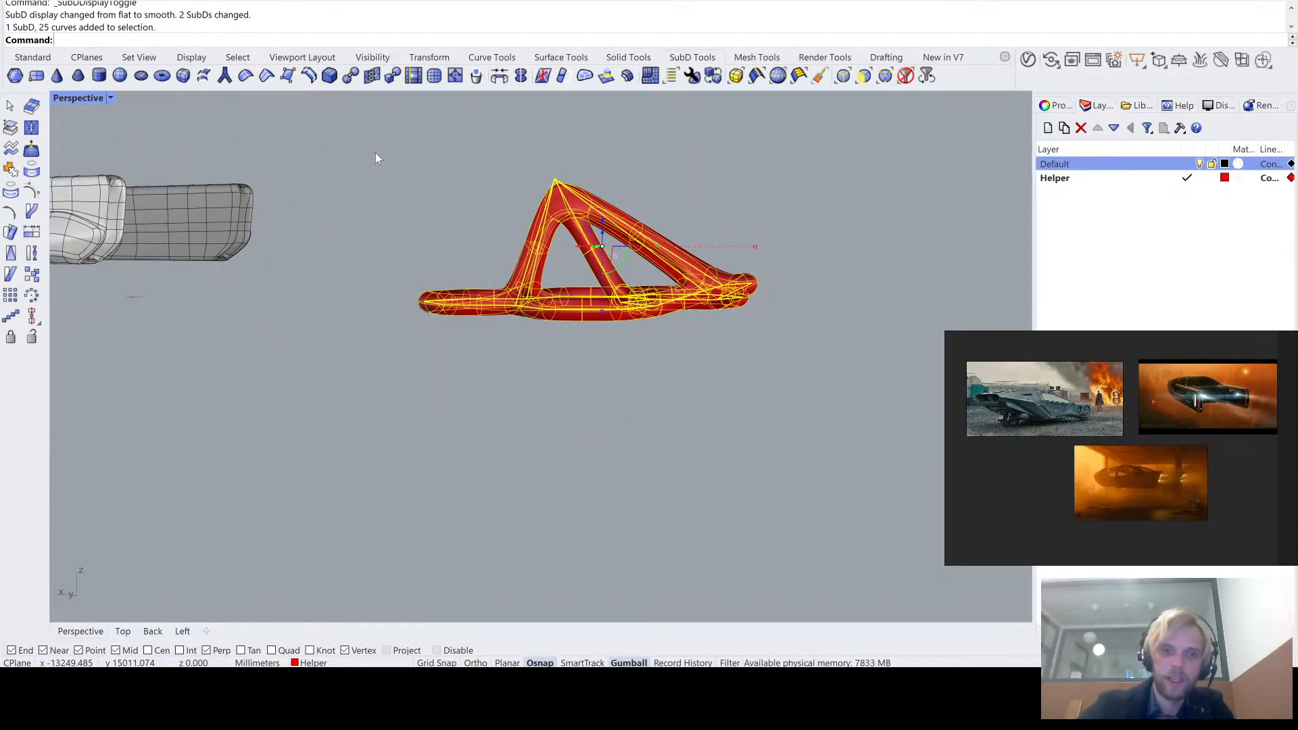
key(Escape)
click(599, 211)
scroll(599, 211, up, 3)
scroll(530, 209, down, 6)
right_drag(530, 209, 535, 305)
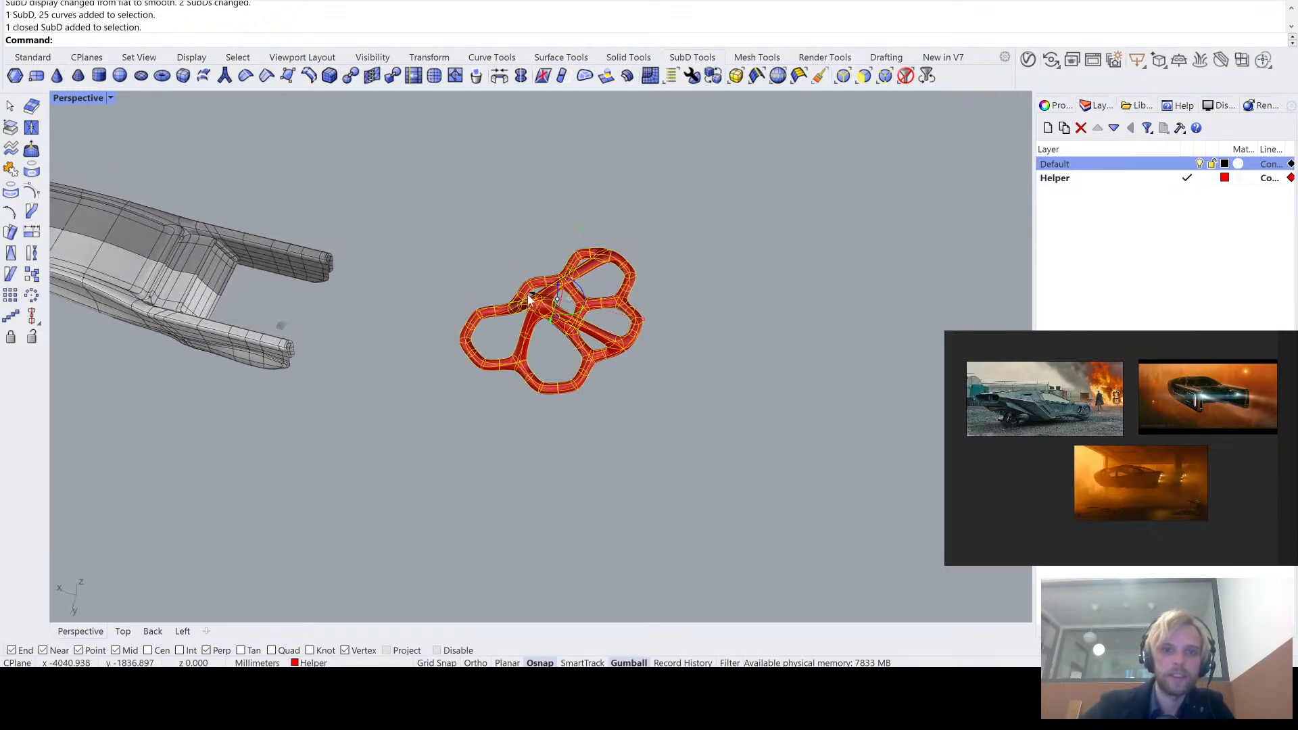
drag(523, 344, 701, 388)
key(Escape)
shift+right_drag(724, 438, 583, 376)
scroll(595, 276, up, 6)
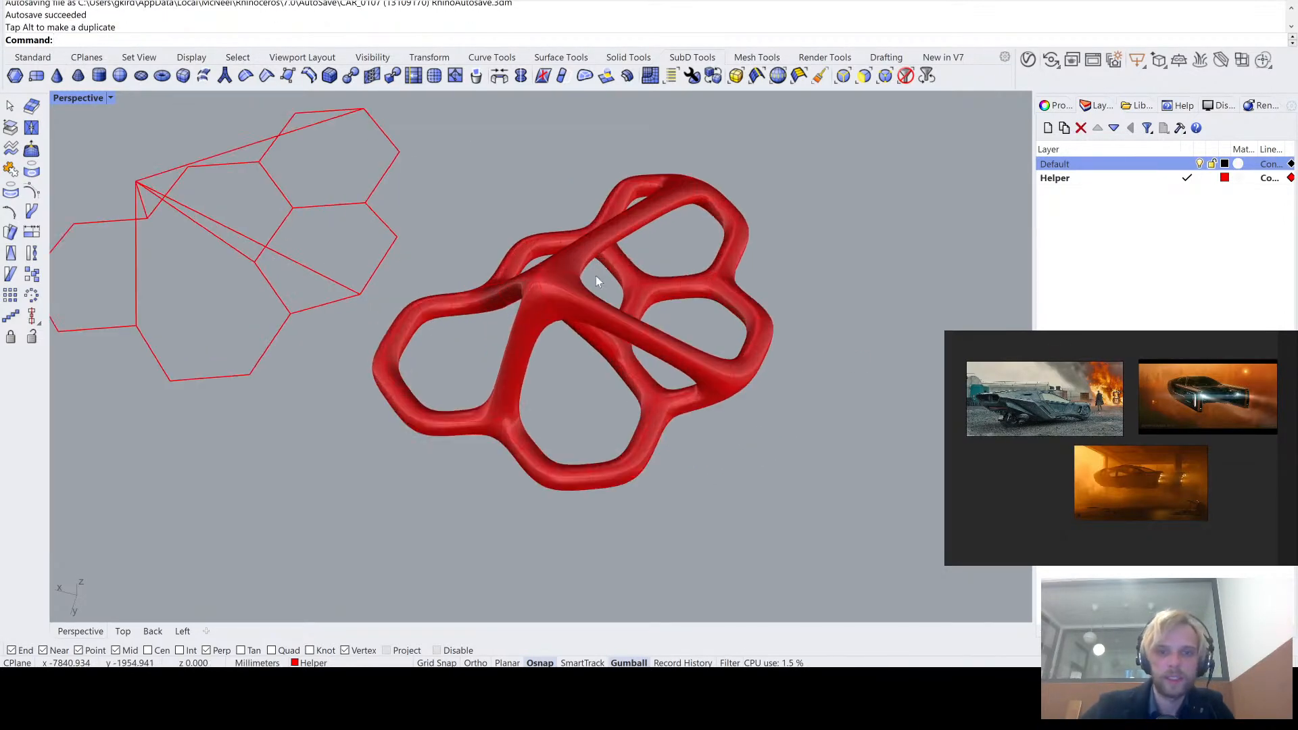
- Convert the pipe network to NURBS with ToNURBS, keeping the input, and delete the original SubD
click(595, 300)
text(ToNURBS)
key(Return)
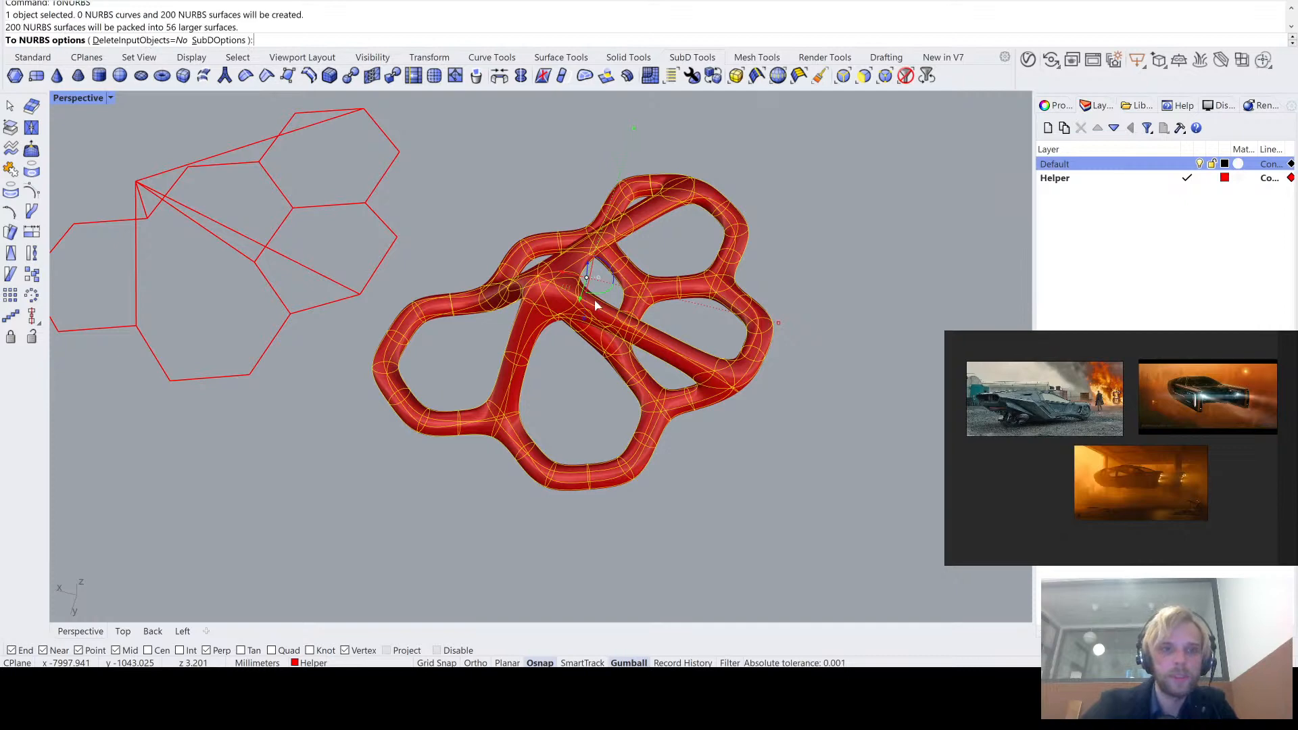
key(Delete)
- Select the converted pipe polysurface and check its object details with the What command
right_drag(595, 299, 550, 310)
scroll(579, 189, up, 5)
click(543, 363)
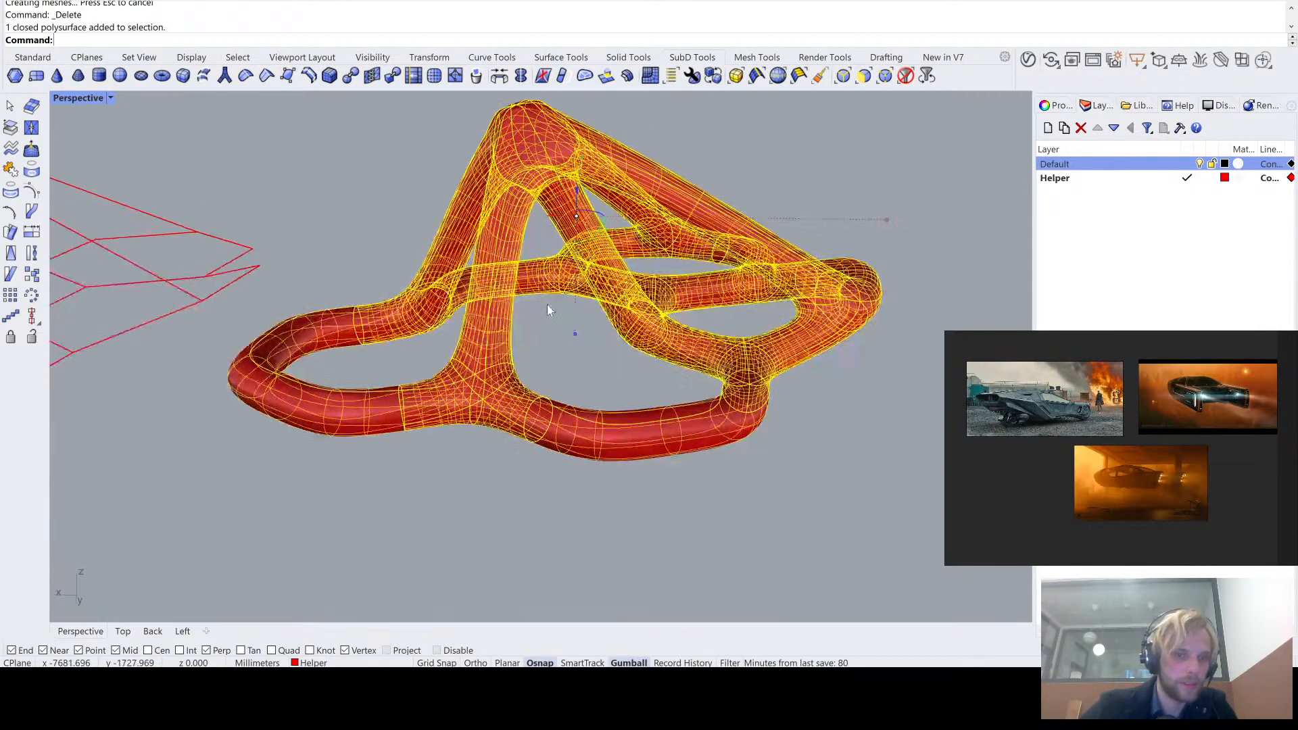
click(583, 364)
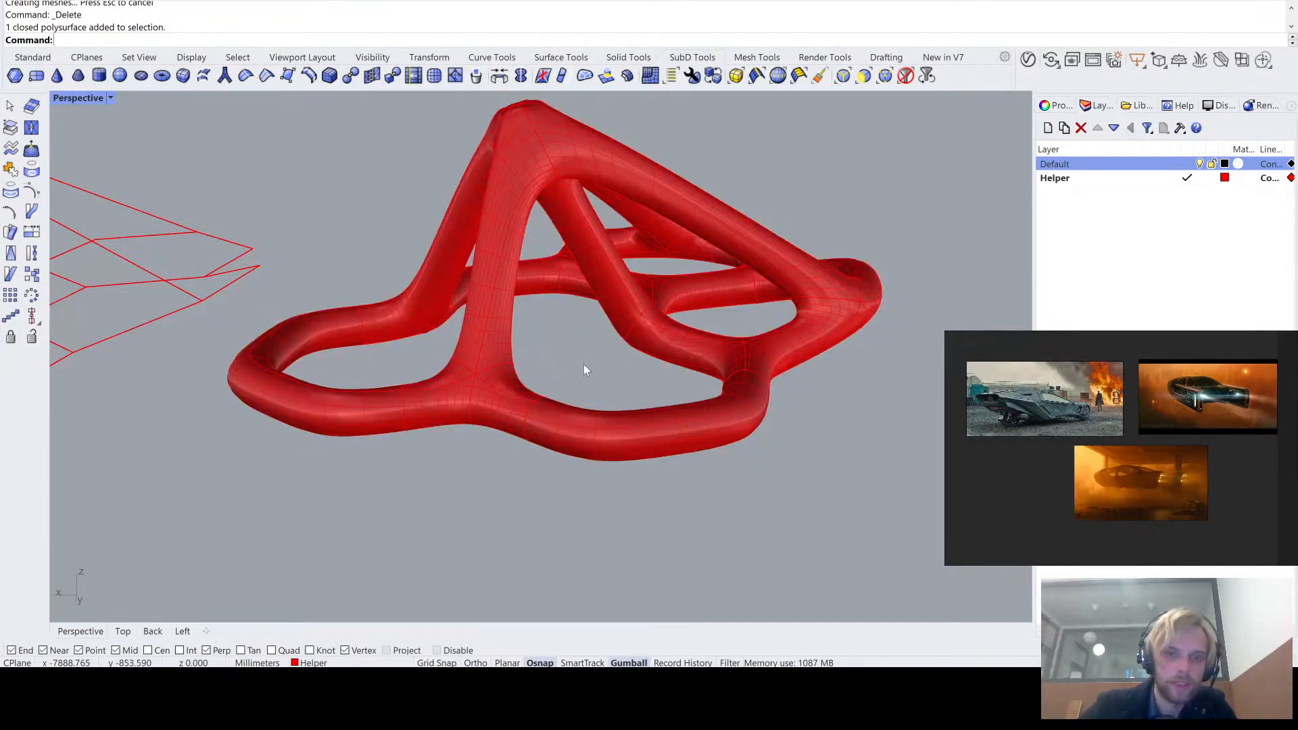
click(594, 264)
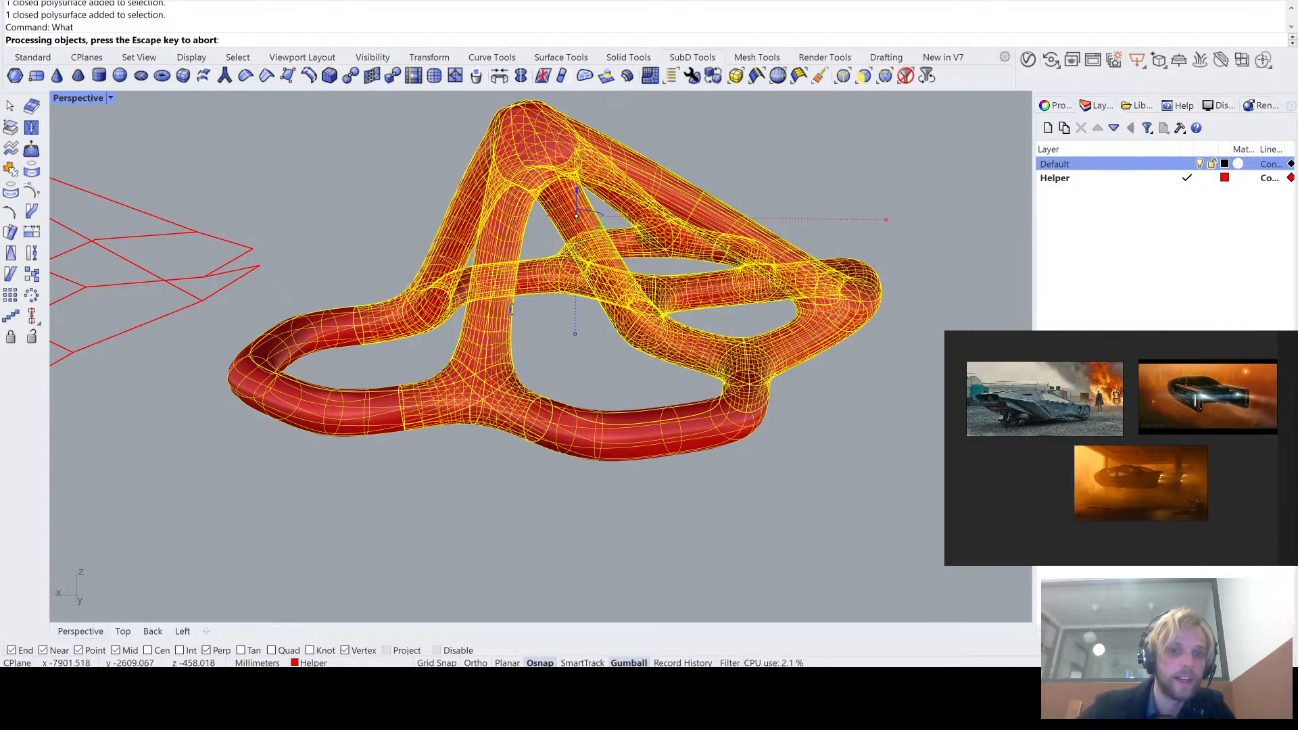
click(774, 456)
- Delete the pipe polysurface and all the honeycomb and peak curves, including the leftover line
scroll(769, 440, down, 10)
drag(812, 498, 466, 272)
key(Delete)
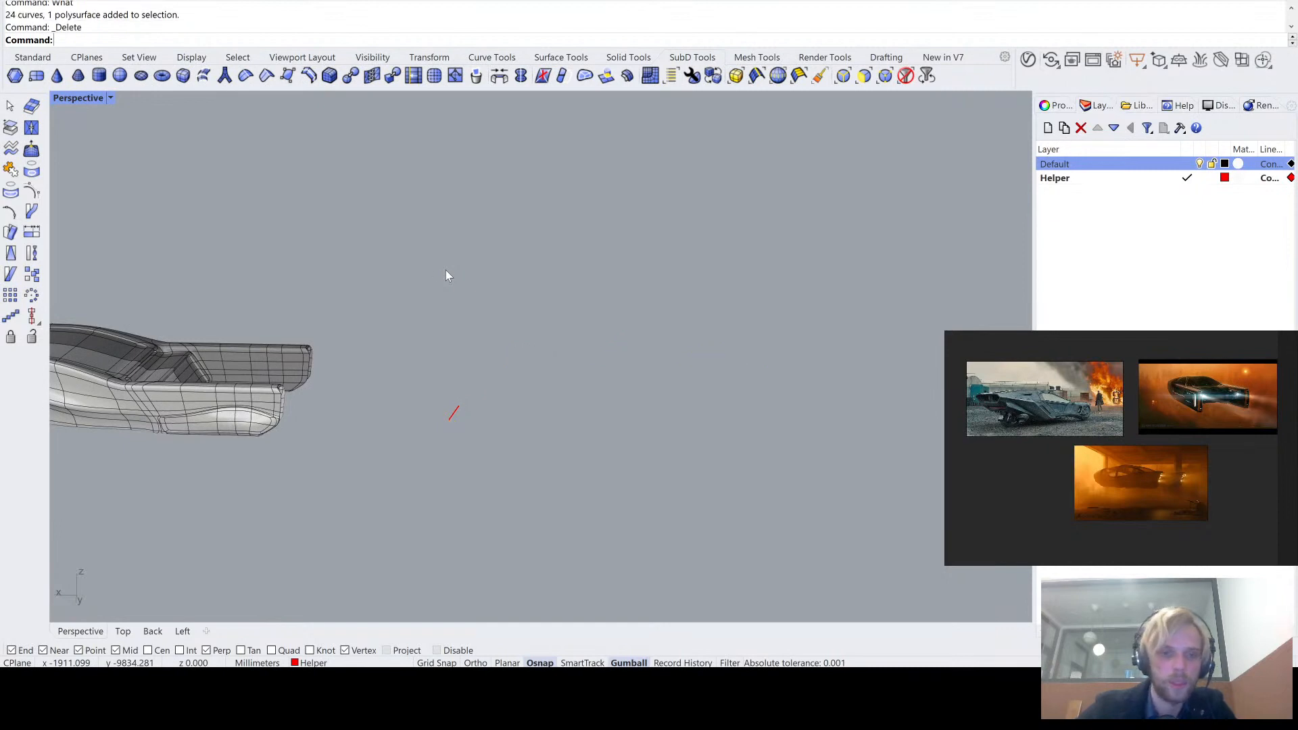
click(454, 413)
key(Delete)
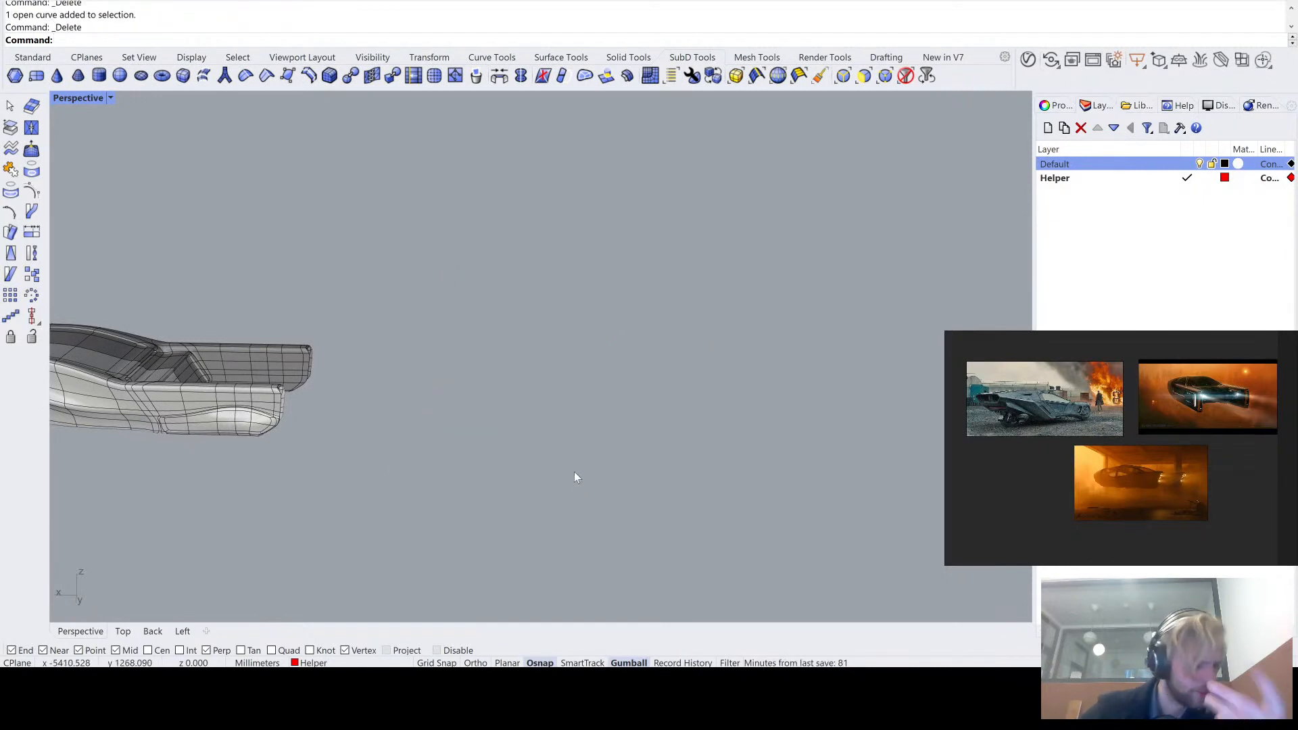
- Zoom to the selected vehicle body, clear the selection and examine the body from the rear and side
scroll(561, 460, down, 2)
right_drag(490, 410, 428, 366)
click(388, 410)
text(zs)
key(Return)
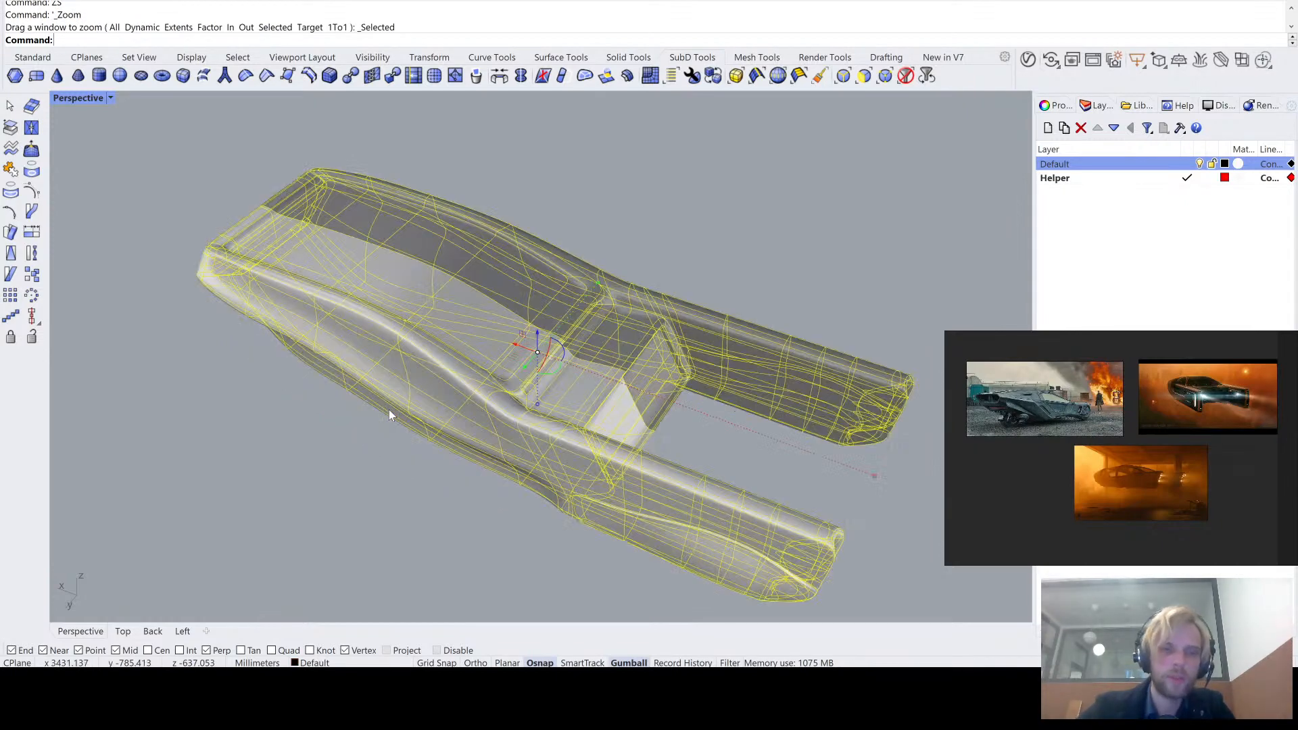
key(Escape)
scroll(673, 303, down, 2)
right_drag(659, 293, 583, 266)
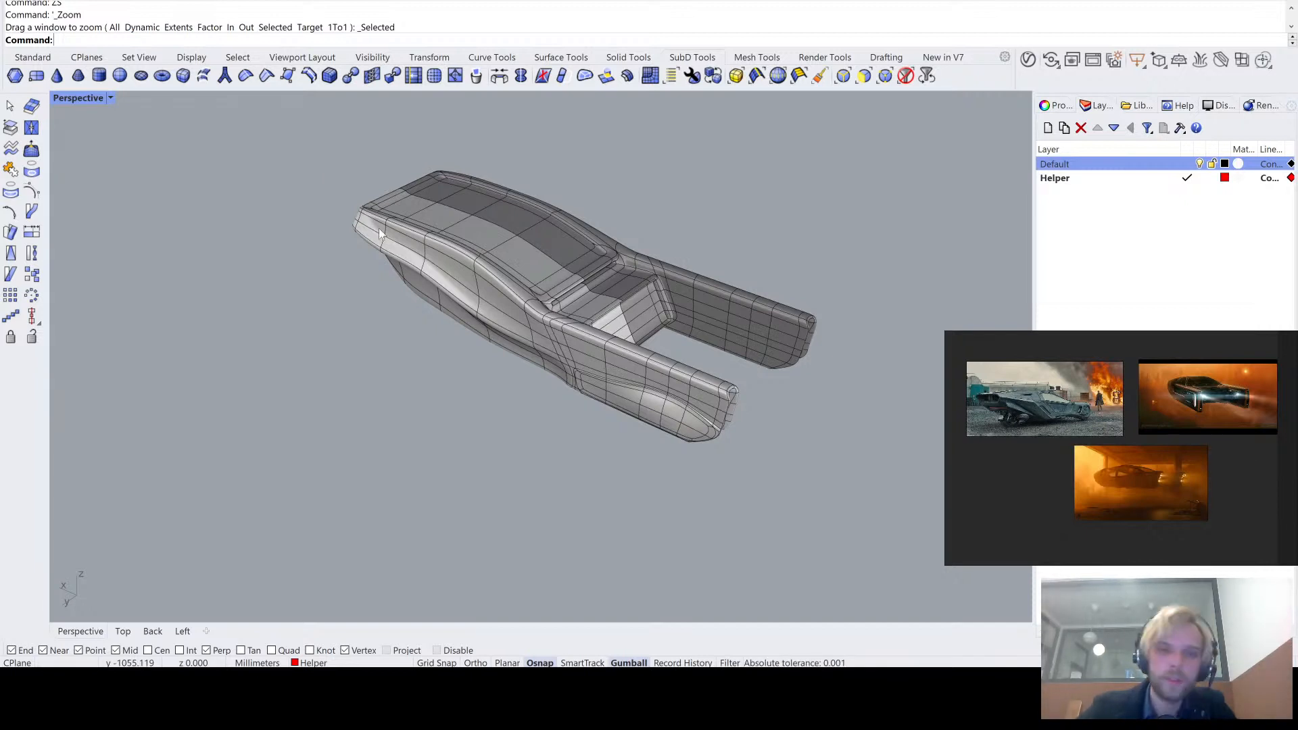
right_drag(378, 229, 502, 300)
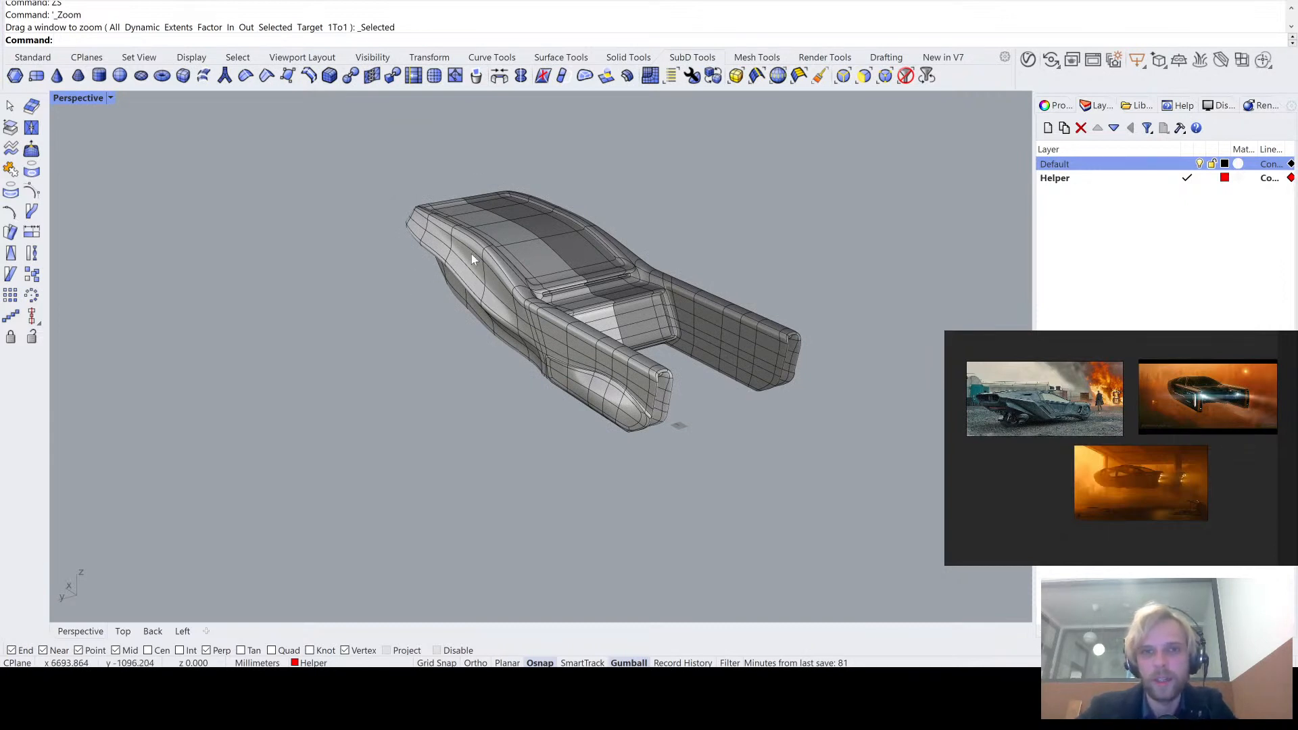
right_drag(635, 269, 531, 259)
scroll(700, 261, up, 4)
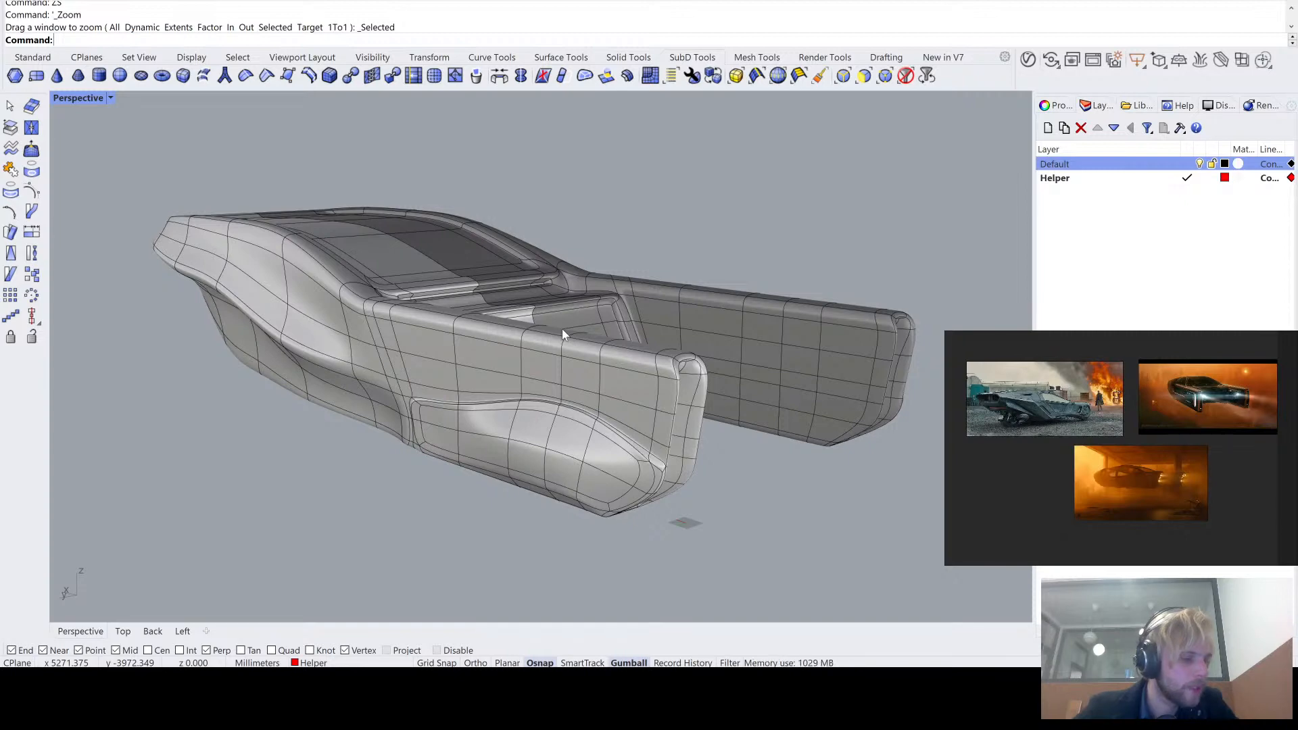
scroll(562, 331, down, 4)
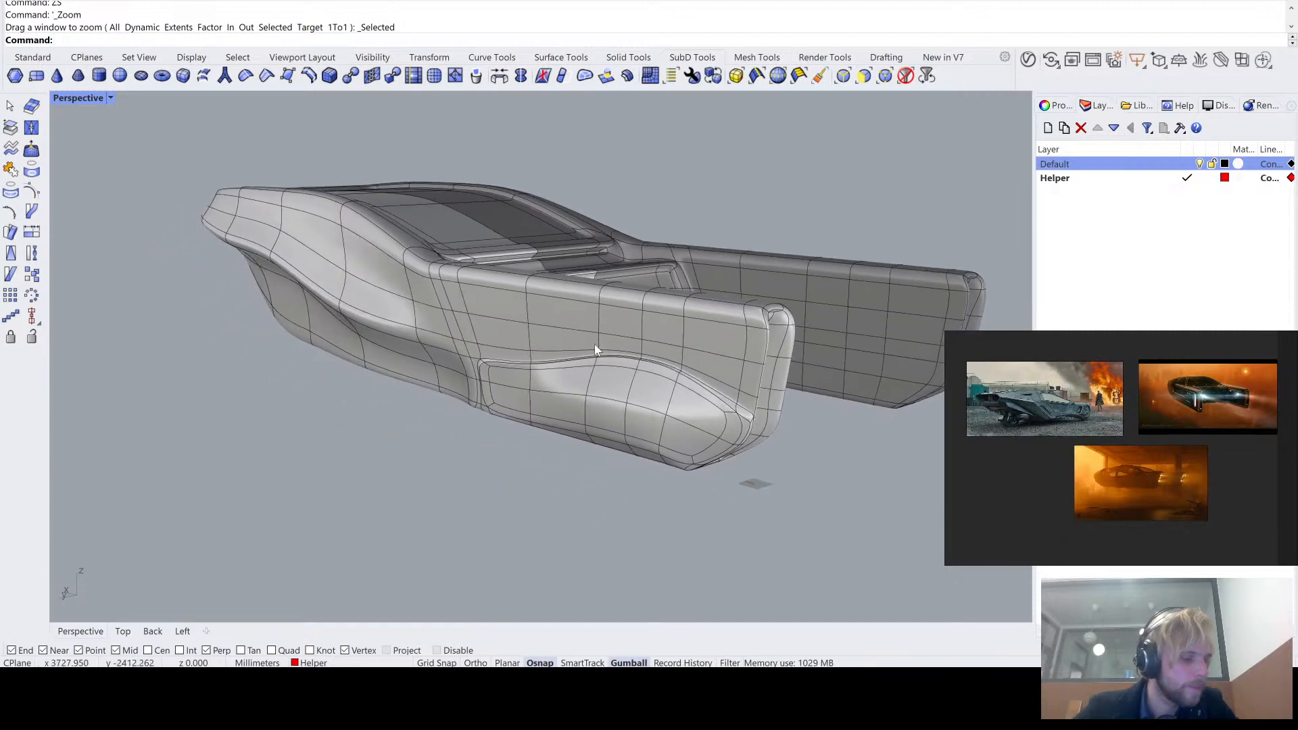
right_drag(567, 322, 598, 300)
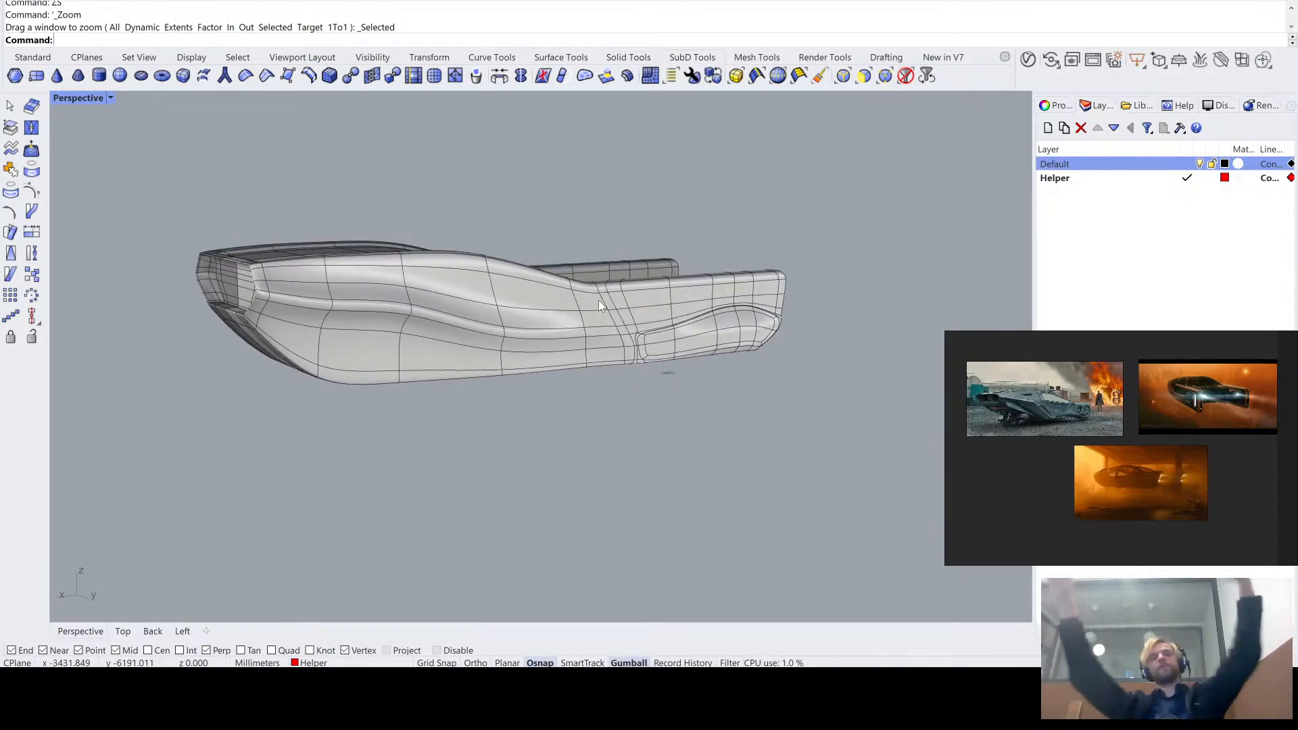
- Compare the body's flat and smooth SubD display, examining the front and the crease running along the side
scroll(362, 323, up, 4)
key(Tab)
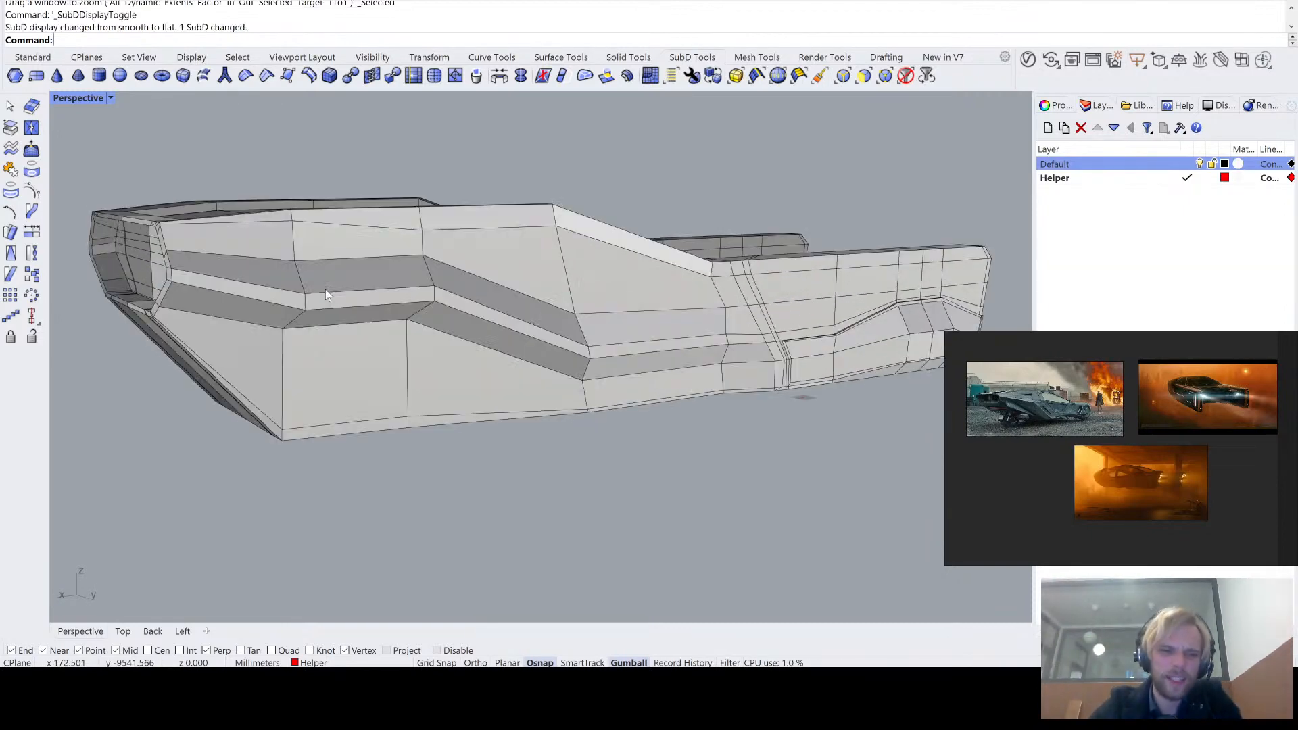
right_drag(326, 289, 399, 279)
key(Tab)
key(Tab)
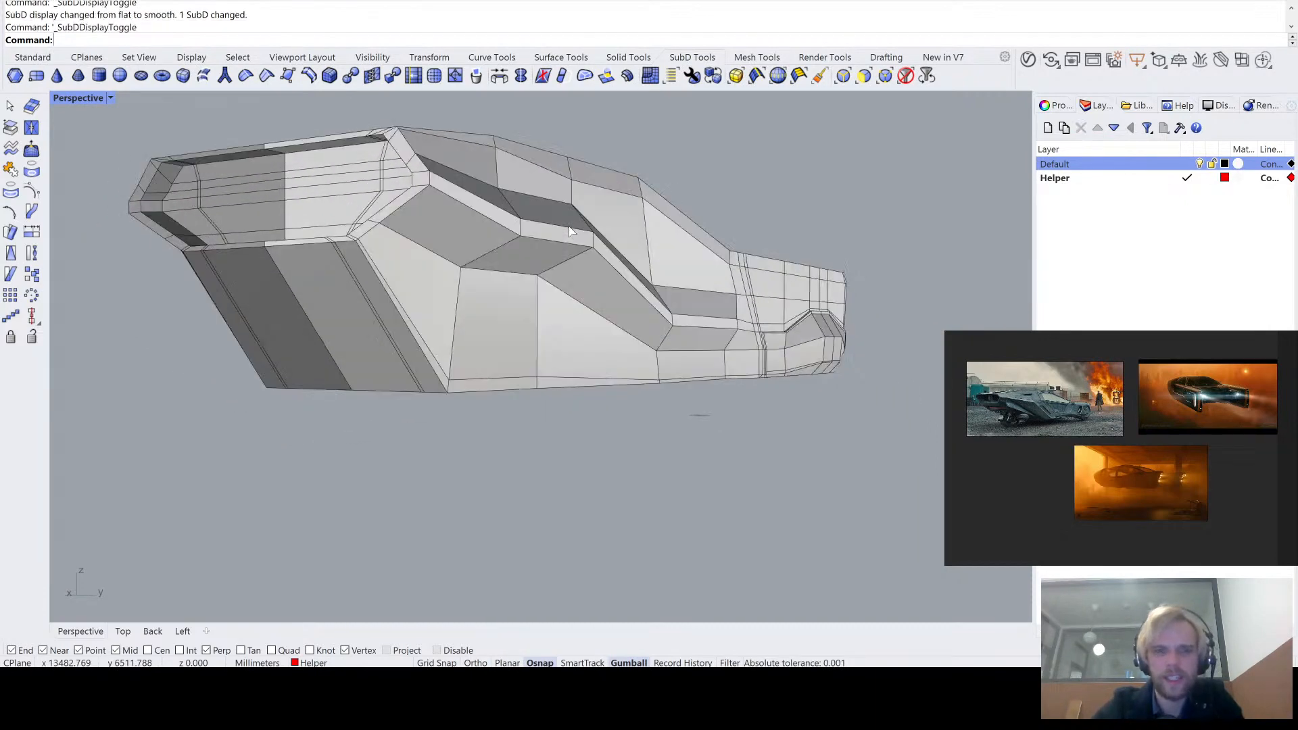
mouse_move(569, 226)
right_down()
mouse_move(512, 226)
mouse_move(575, 228)
mouse_move(521, 230)
mouse_move(568, 236)
right_up()
key(Tab)
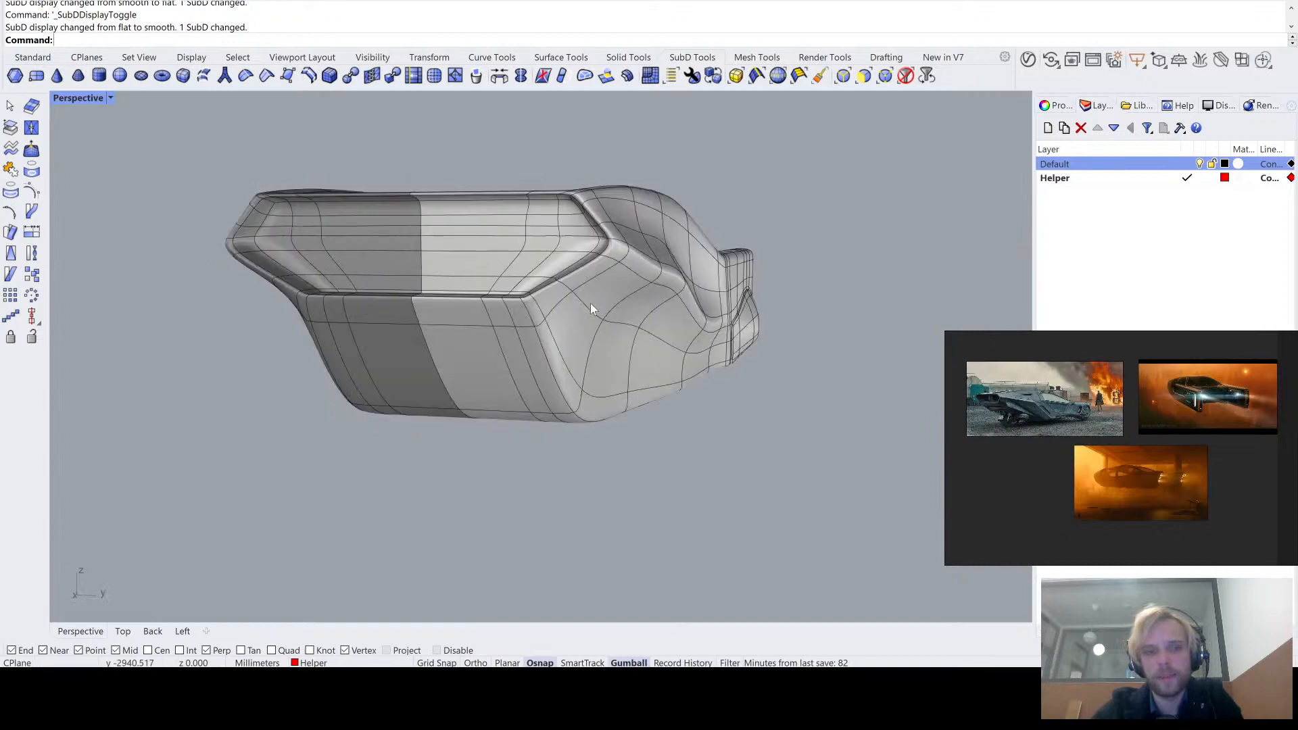
right_drag(591, 303, 275, 290)
key(Tab)
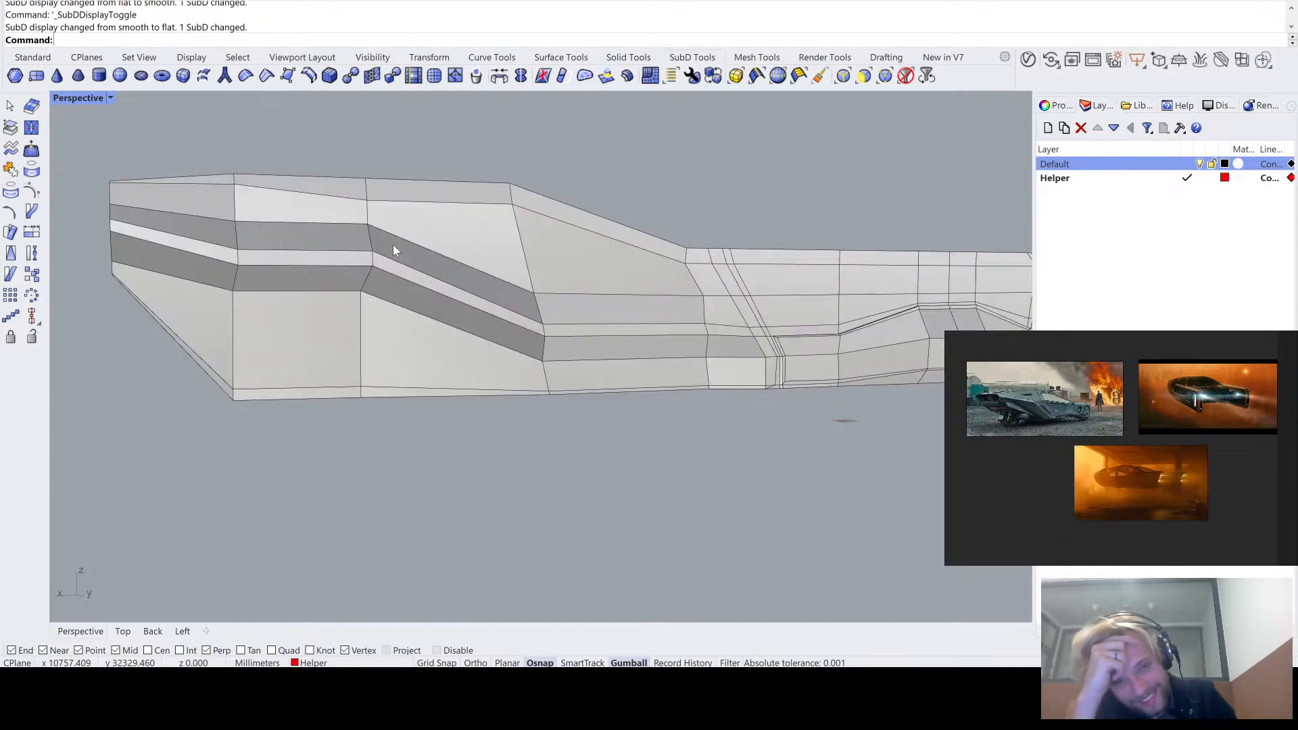
key(Tab)
key(Tab)
key(Tab)
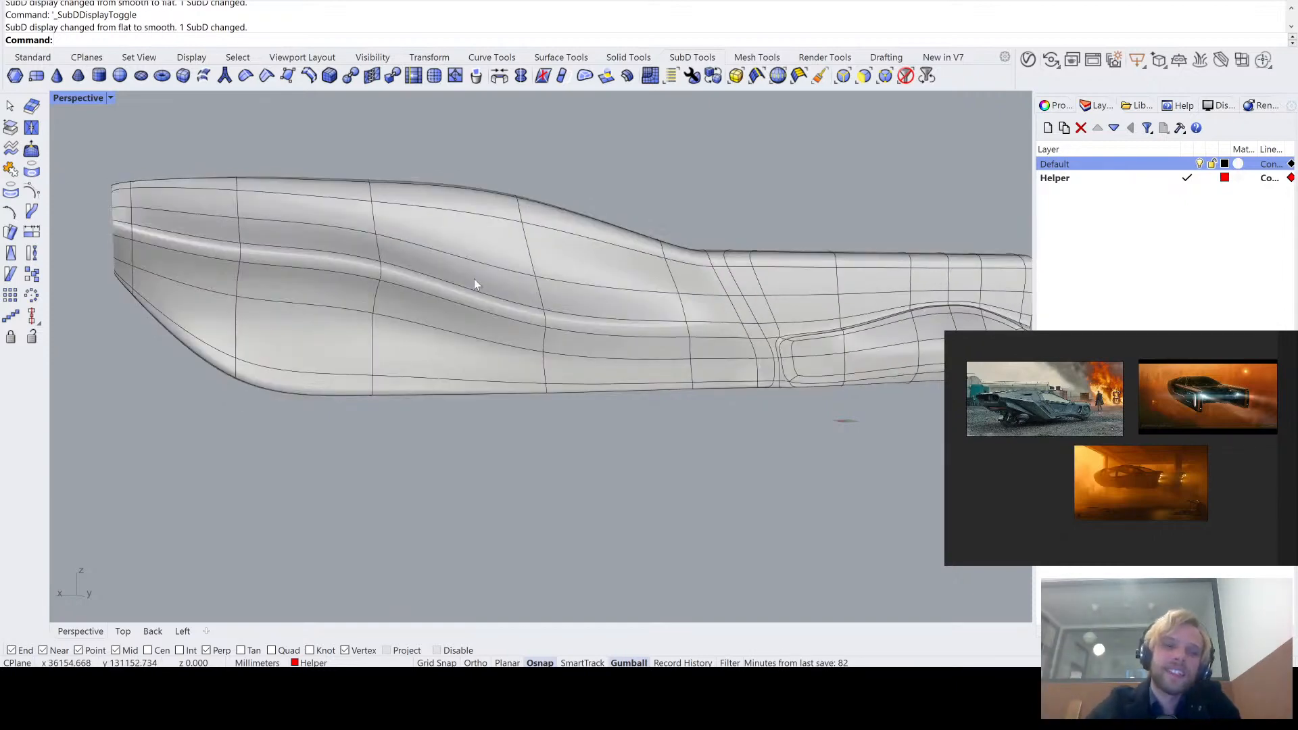
scroll(313, 265, up, 1)
scroll(130, 239, up, 2)
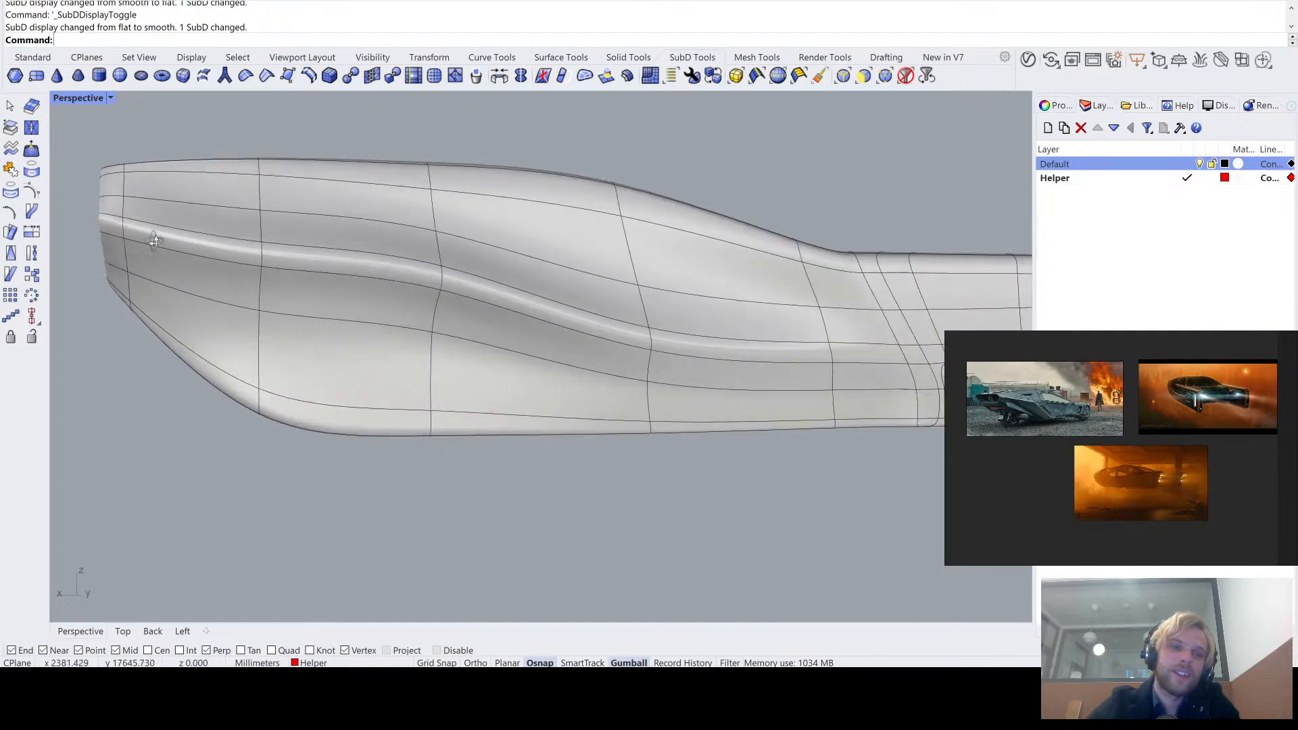
- Lower the upper edge of the side crease's front horizontal segment slightly in flat display, and preview the change in smooth display
scroll(155, 242, down, 3)
key(Tab)
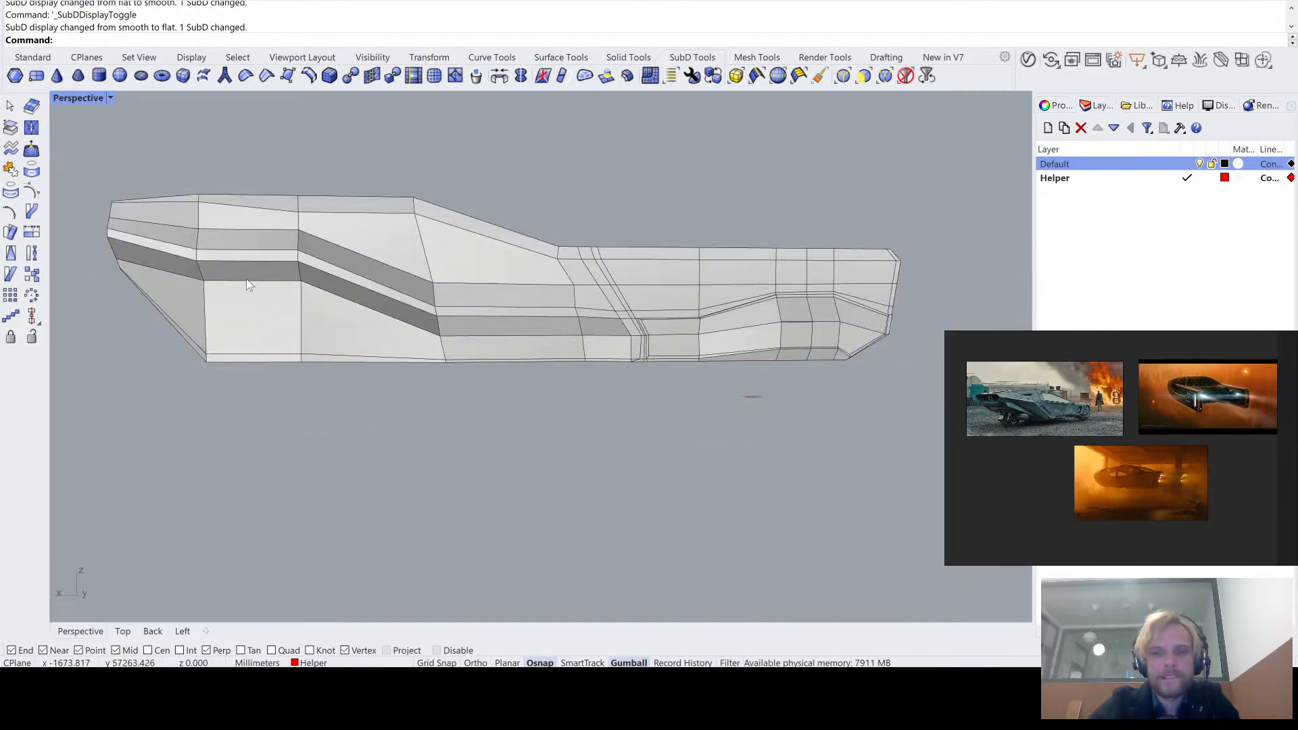
scroll(211, 267, up, 2)
ctrl+shift+click(216, 248)
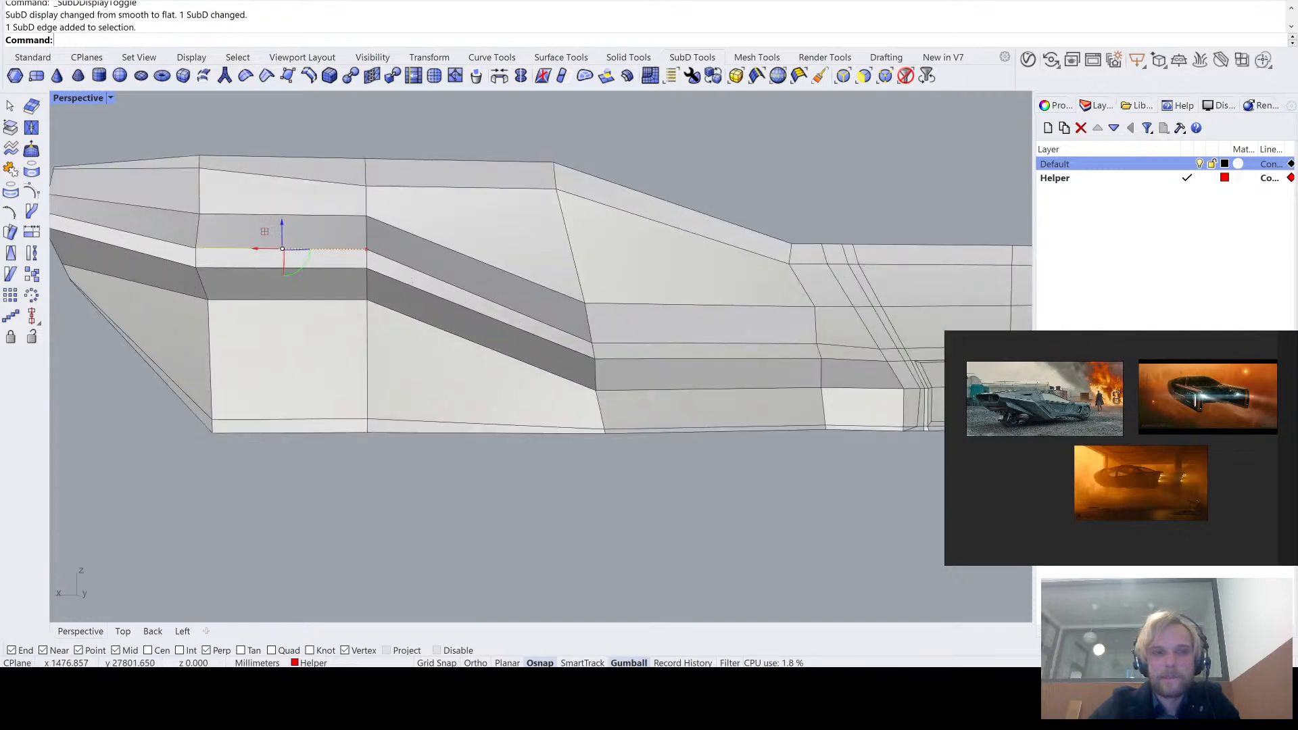
drag(282, 230, 284, 243)
key(Tab)
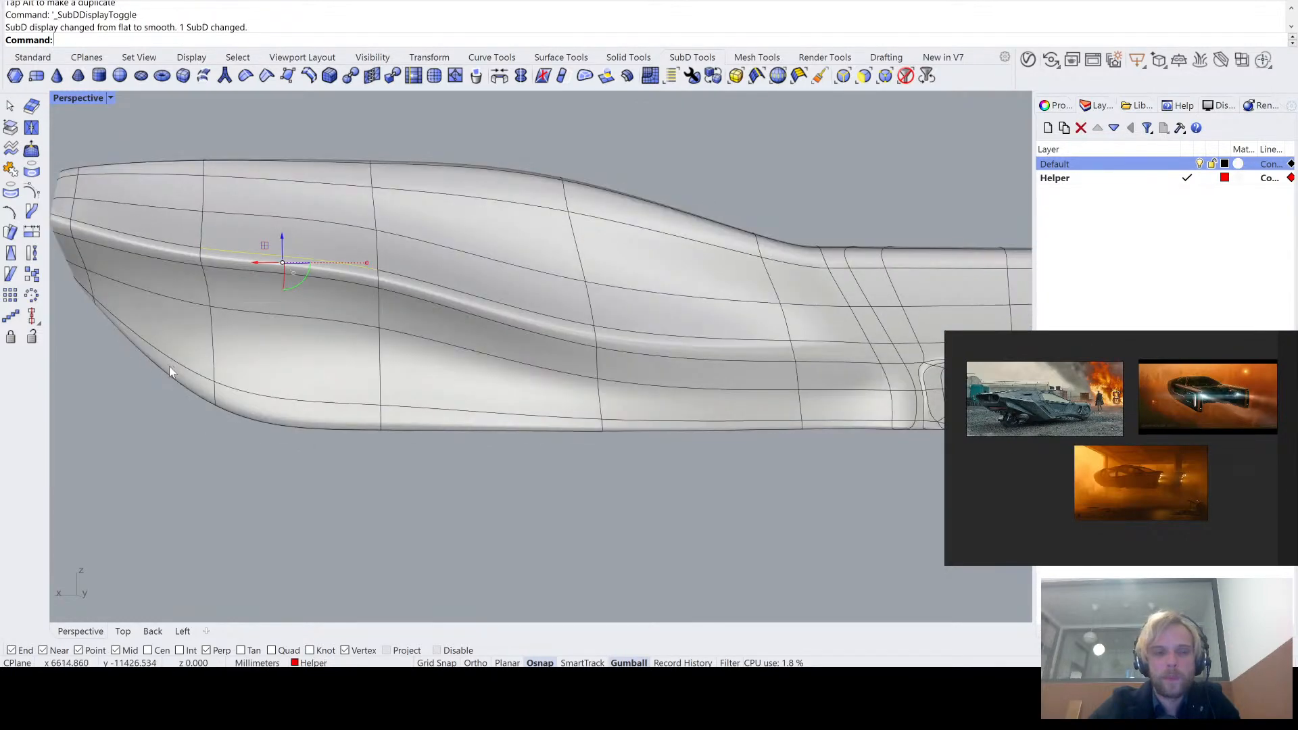
key(Escape)
right_drag(201, 442, 396, 395)
key(Tab)
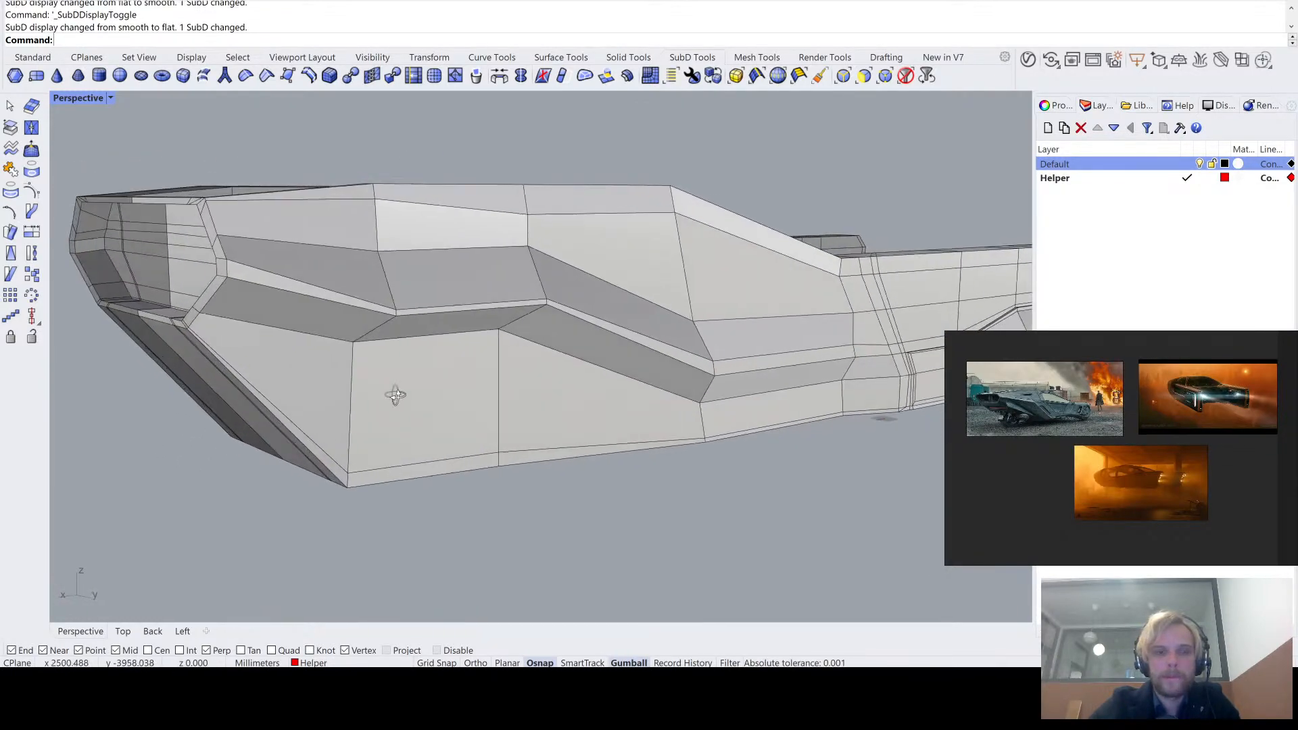
key(Tab)
key(Tab)
- Select the whole edge loop along the lower side crease and examine its path around the rear recess
right_drag(479, 375, 436, 377)
double_click(274, 303)
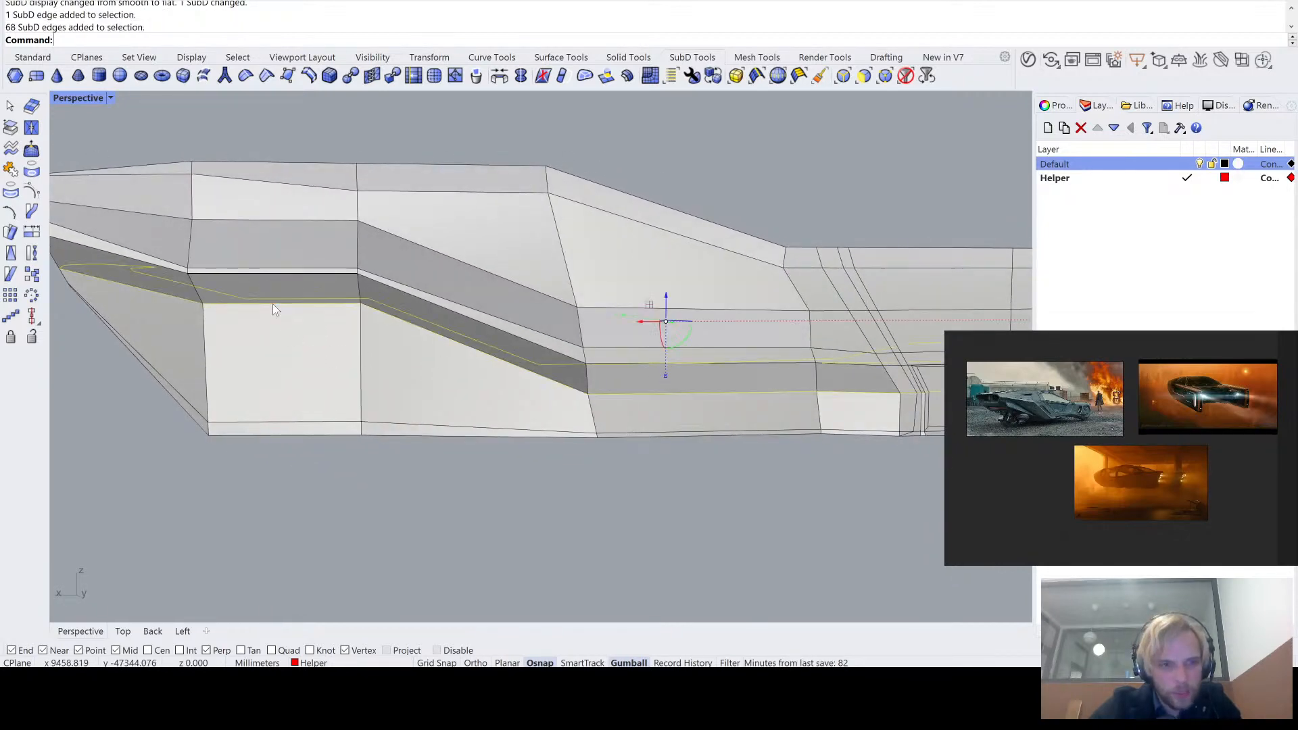
scroll(291, 343, down, 5)
right_drag(291, 343, 174, 364)
scroll(410, 356, up, 6)
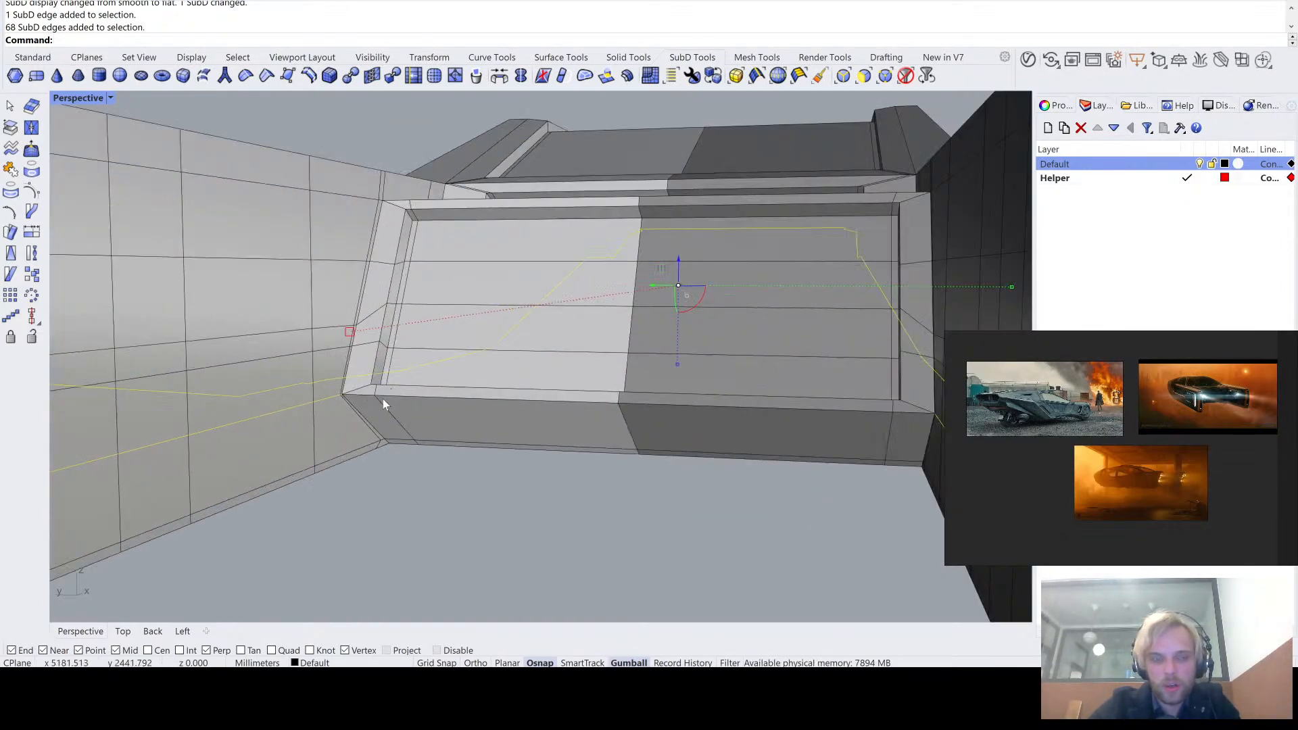
scroll(358, 392, up, 8)
scroll(321, 382, down, 8)
shift+right_drag(463, 432, 409, 400)
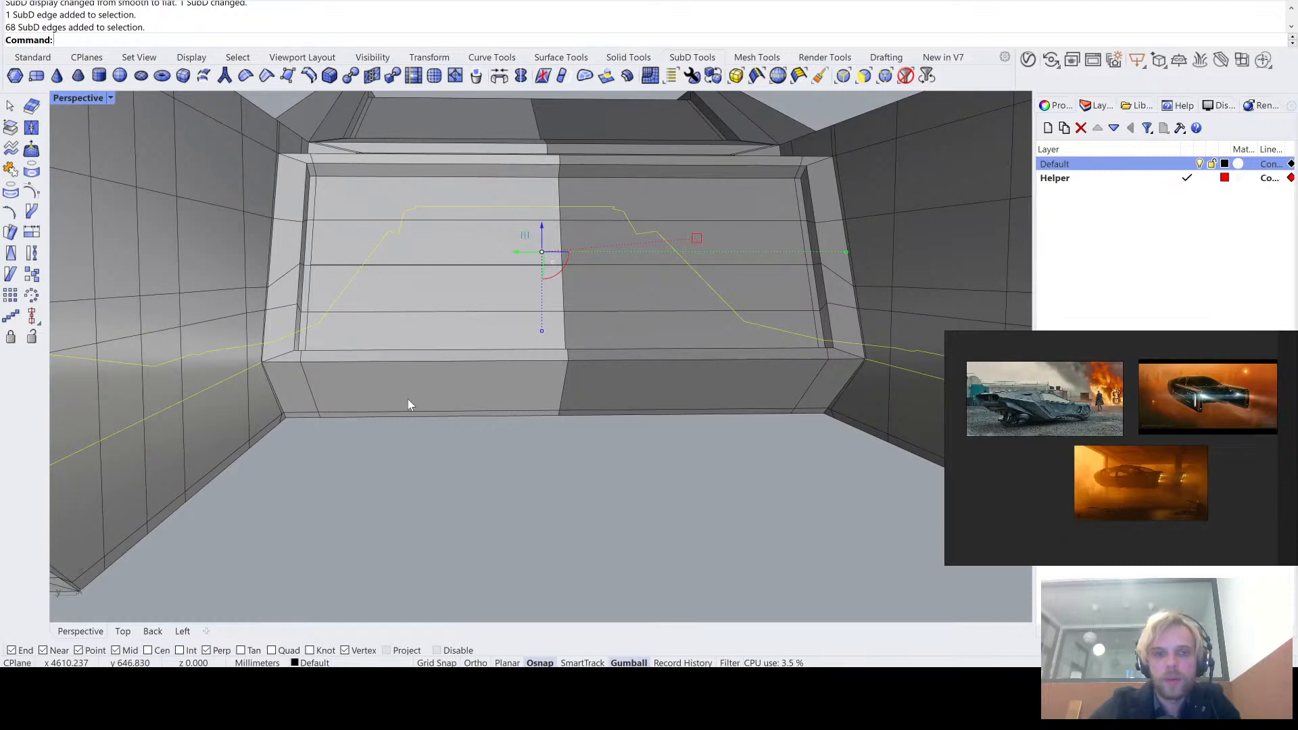
scroll(270, 364, up, 5)
scroll(273, 359, up, 2)
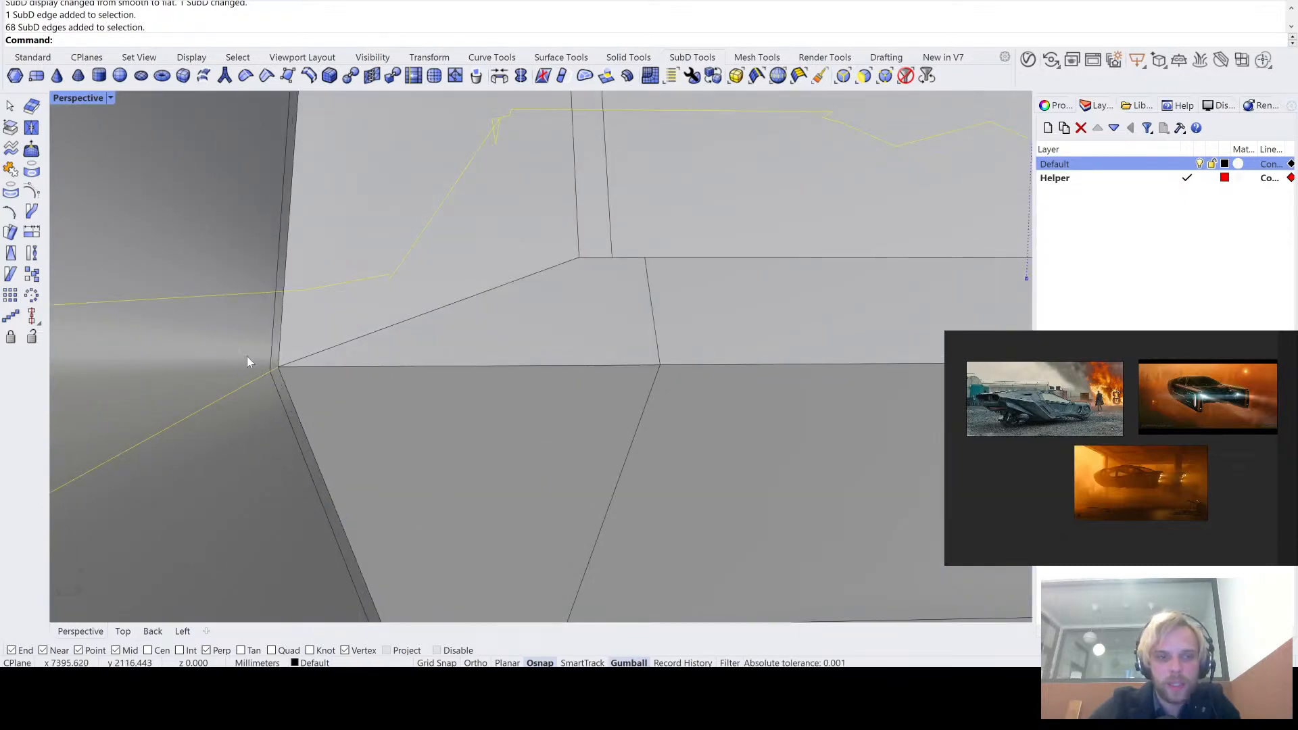
scroll(289, 362, down, 6)
scroll(303, 351, up, 5)
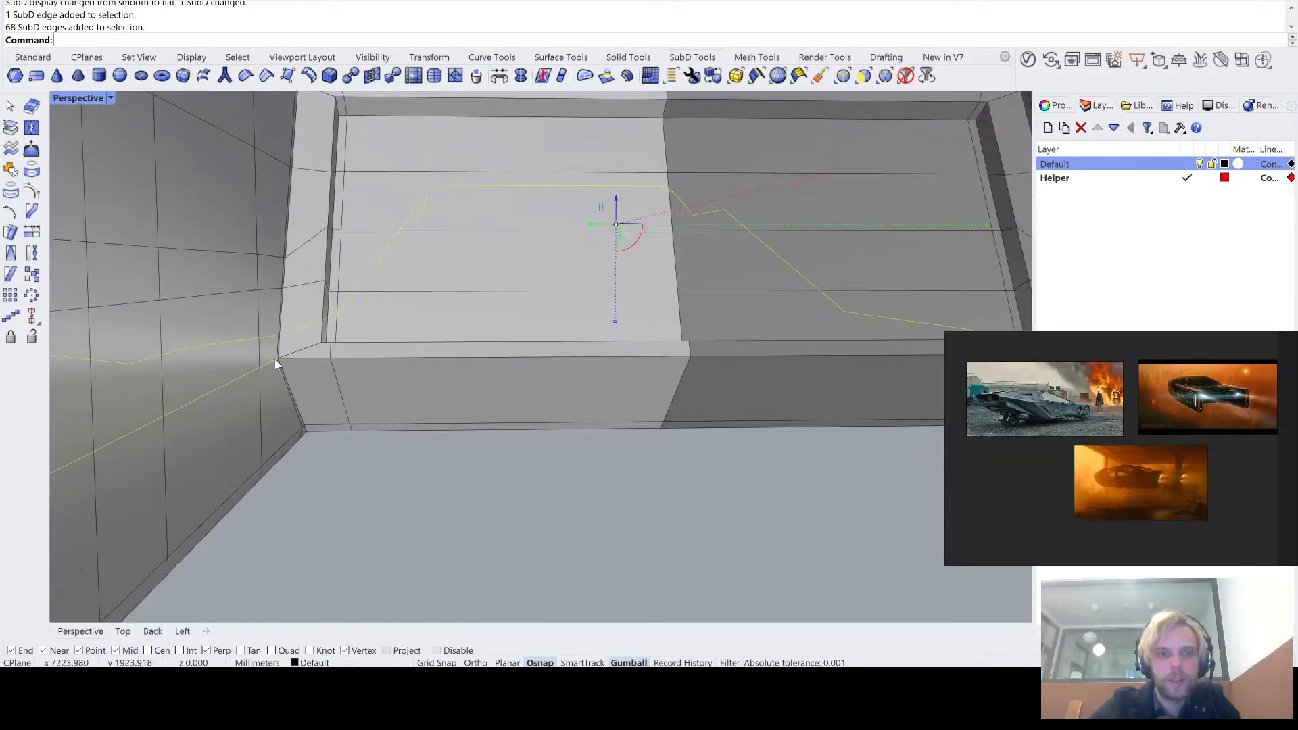
scroll(274, 359, down, 10)
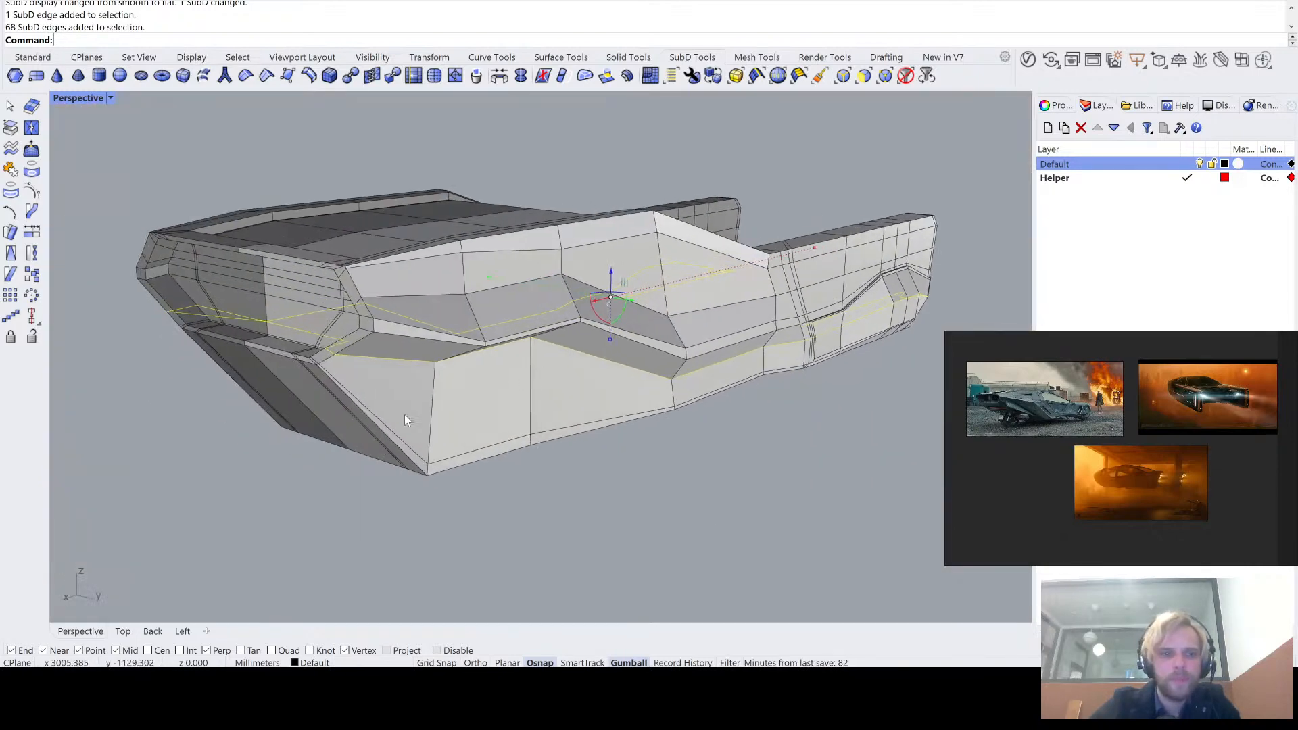
- Insert a proportionally offset edge loop on one side of the selected lower side-crease loop, placed close to it
right_drag(404, 415, 348, 391)
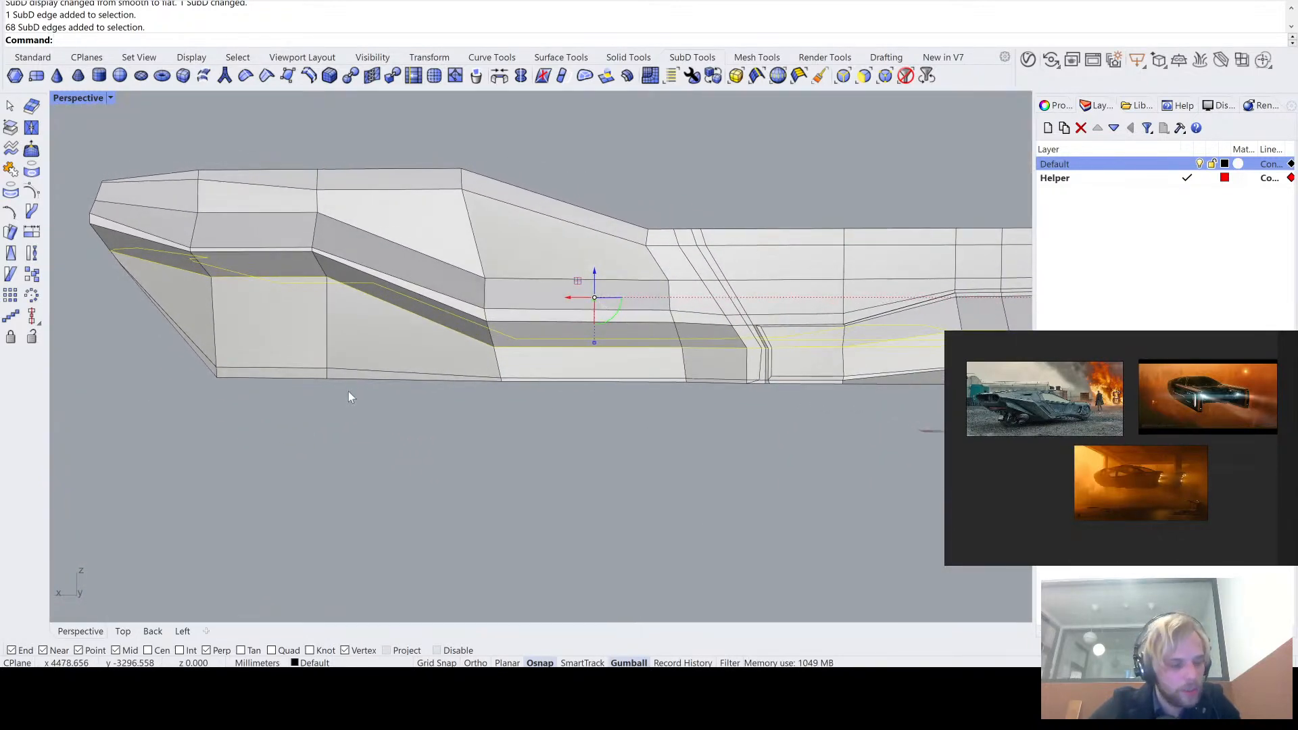
scroll(716, 370, up, 4)
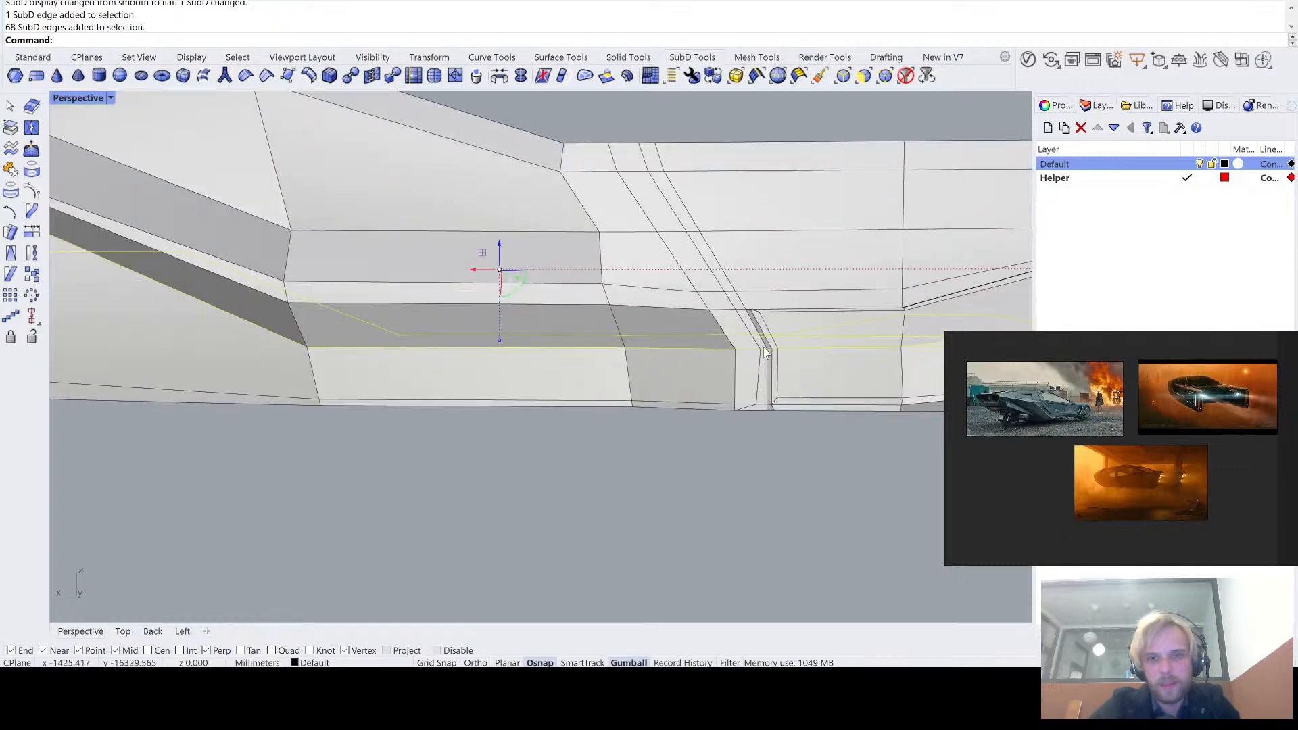
scroll(716, 359, up, 2)
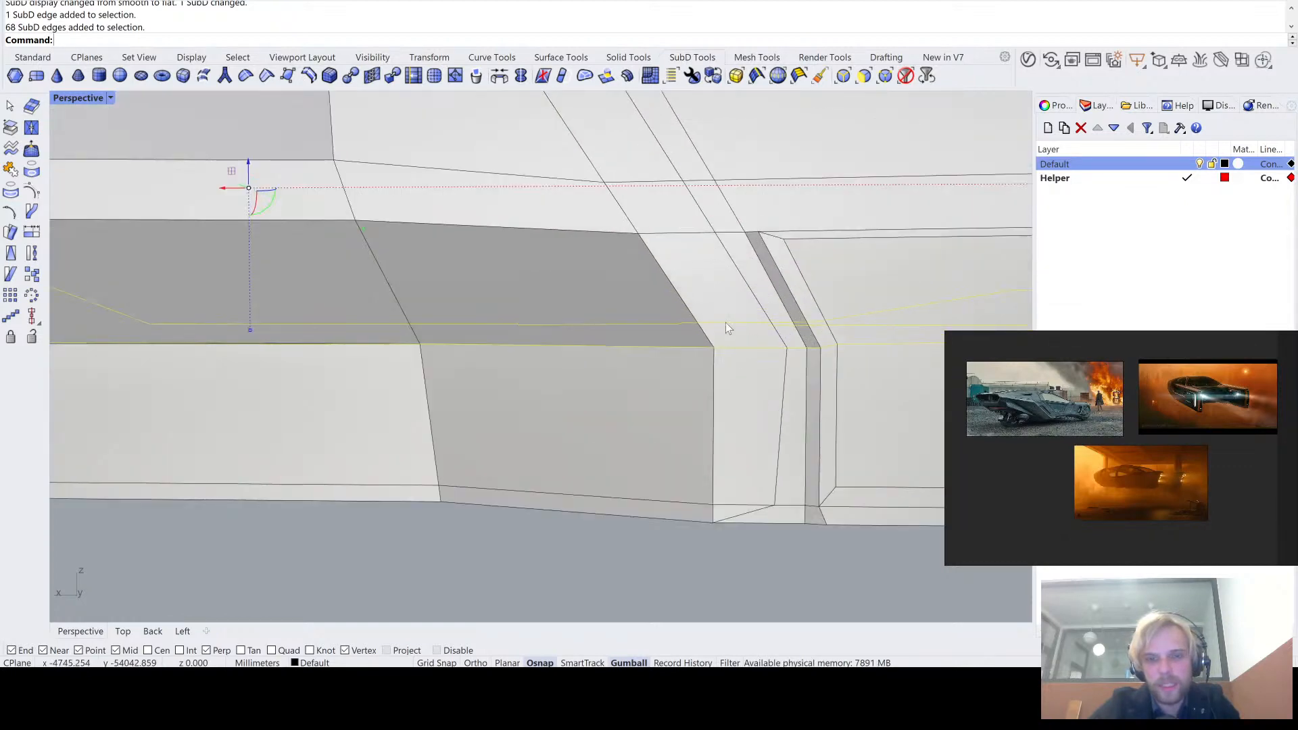
scroll(721, 331, down, 3)
scroll(716, 341, down, 4)
right_drag(685, 342, 575, 344)
scroll(190, 353, up, 7)
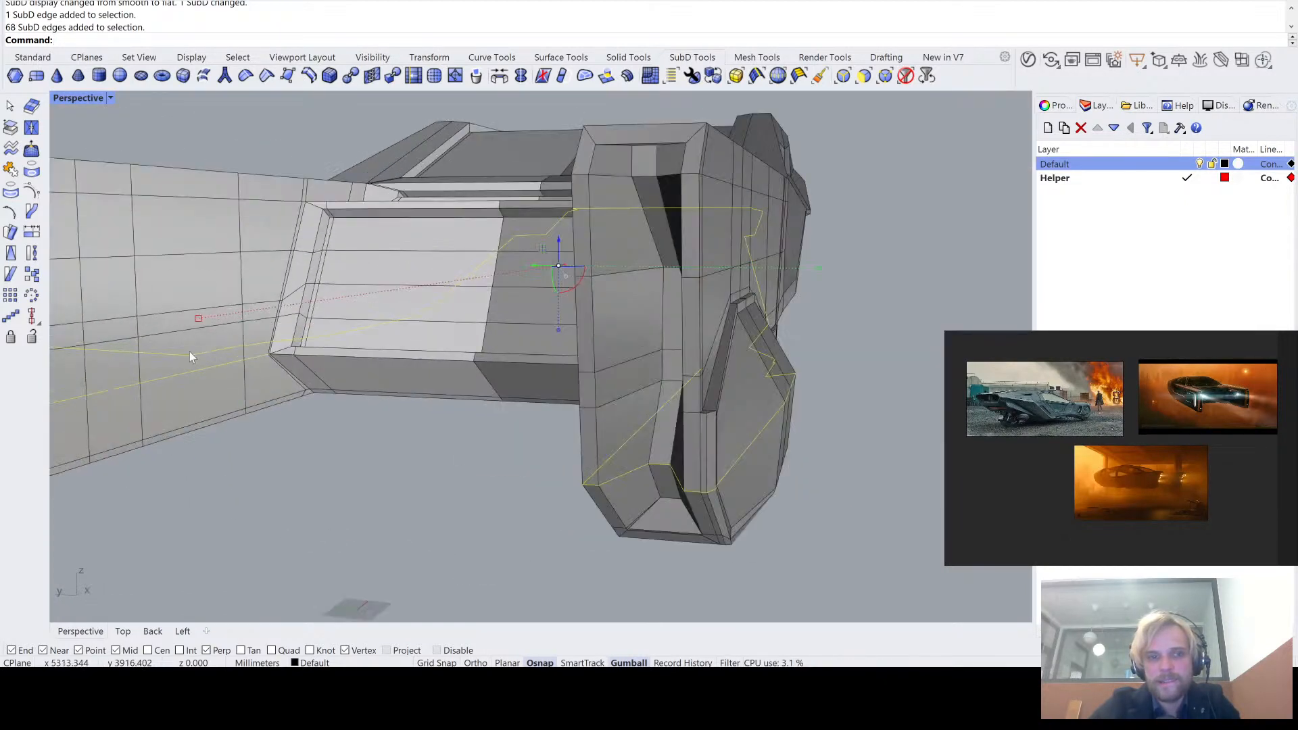
scroll(365, 328, up, 2)
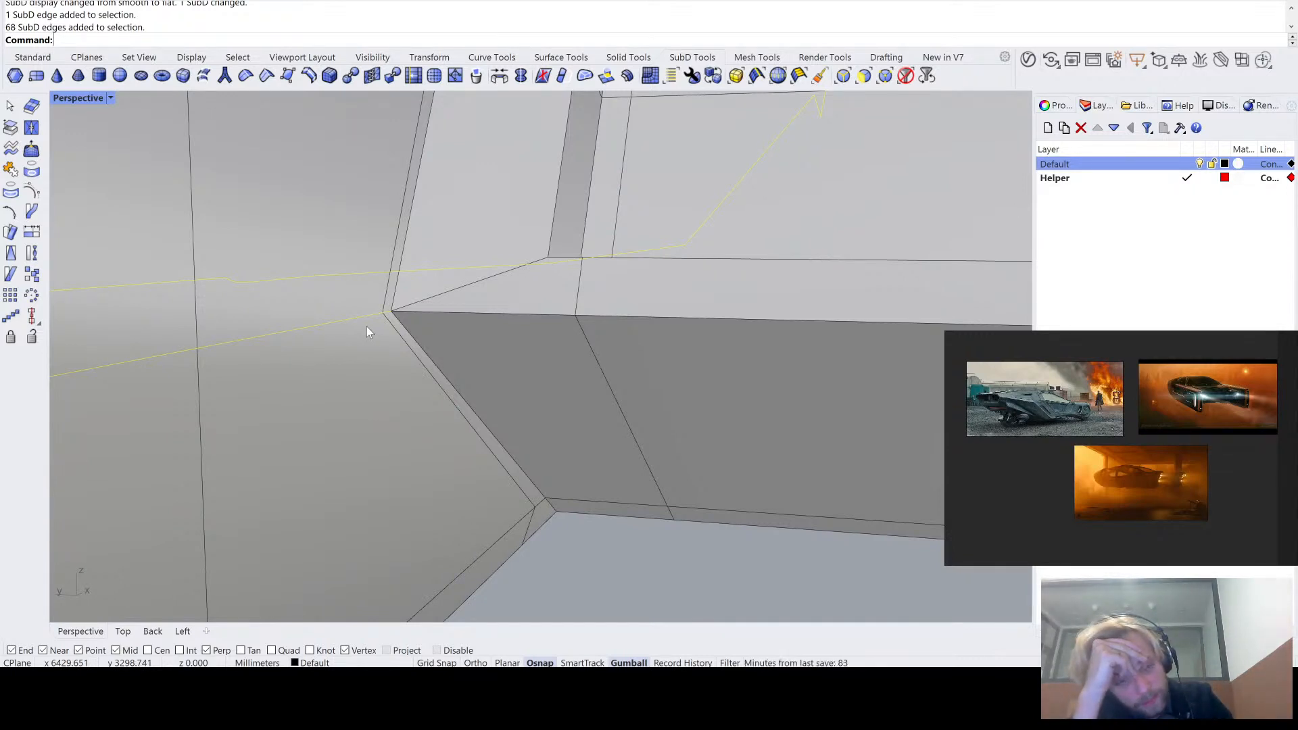
text(I)
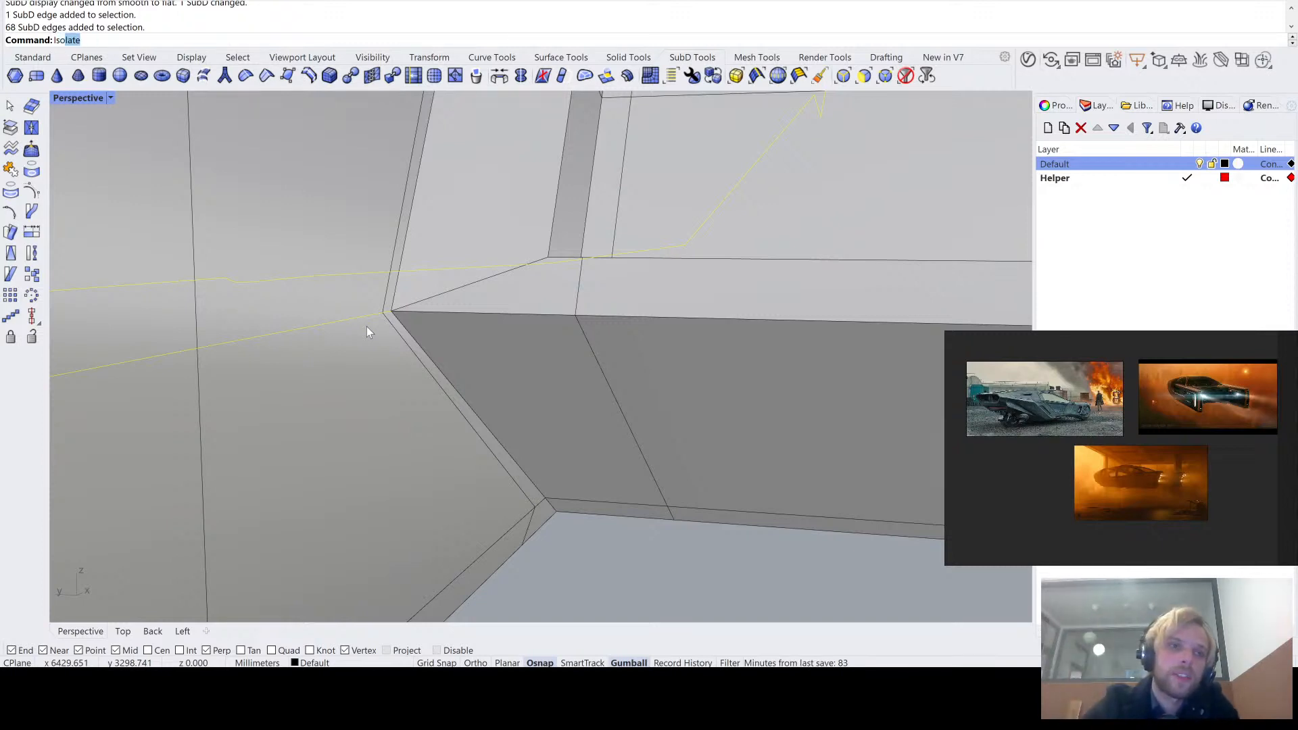
text(sert)
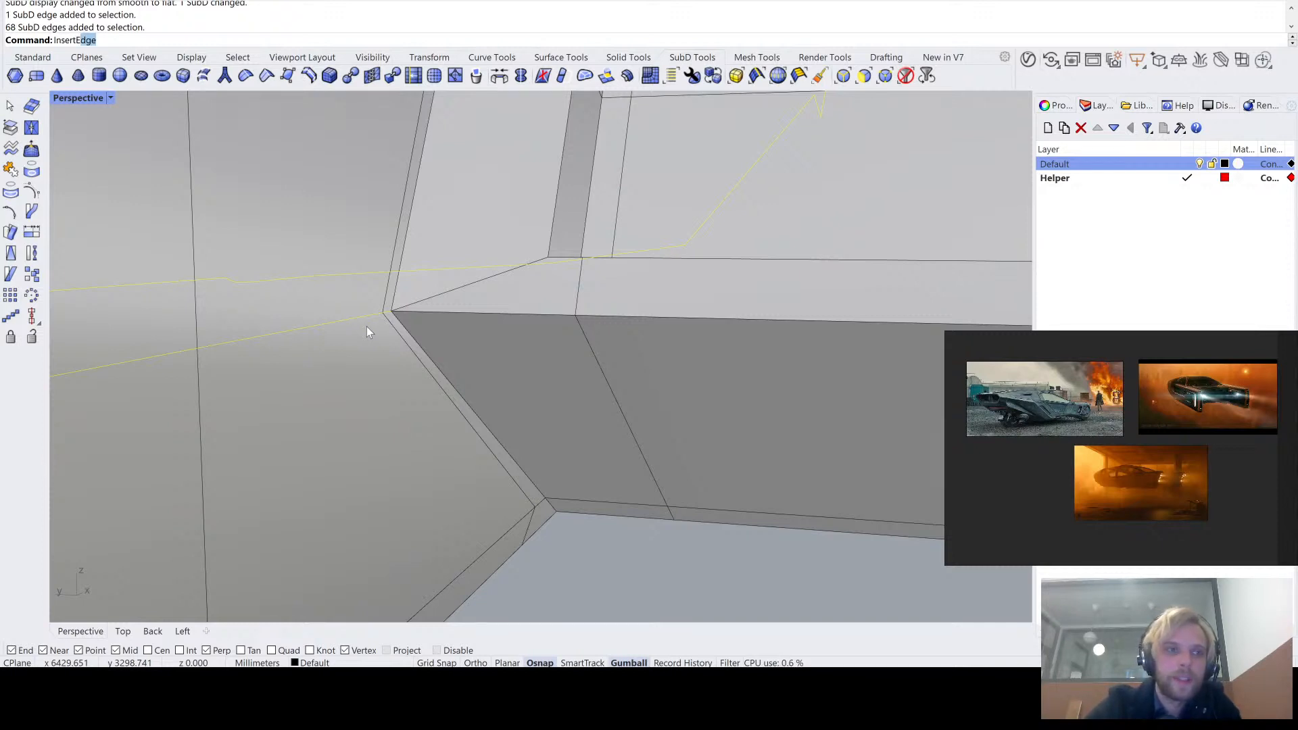
key(Return)
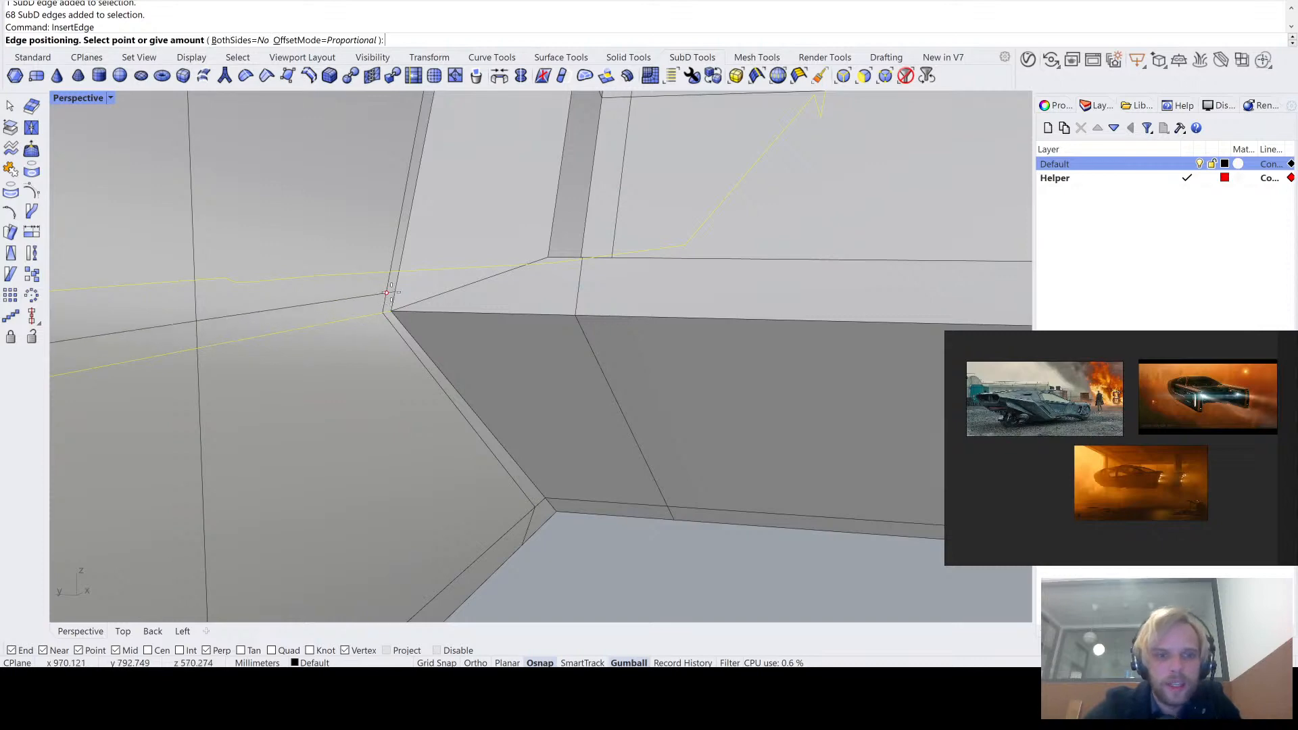
click(395, 292)
- Preview the side crease in smooth display, undoing and redoing the edge loop insertion to compare the shape
scroll(397, 292, down, 10)
right_drag(397, 292, 433, 315)
scroll(349, 321, up, 2)
right_drag(353, 318, 418, 254)
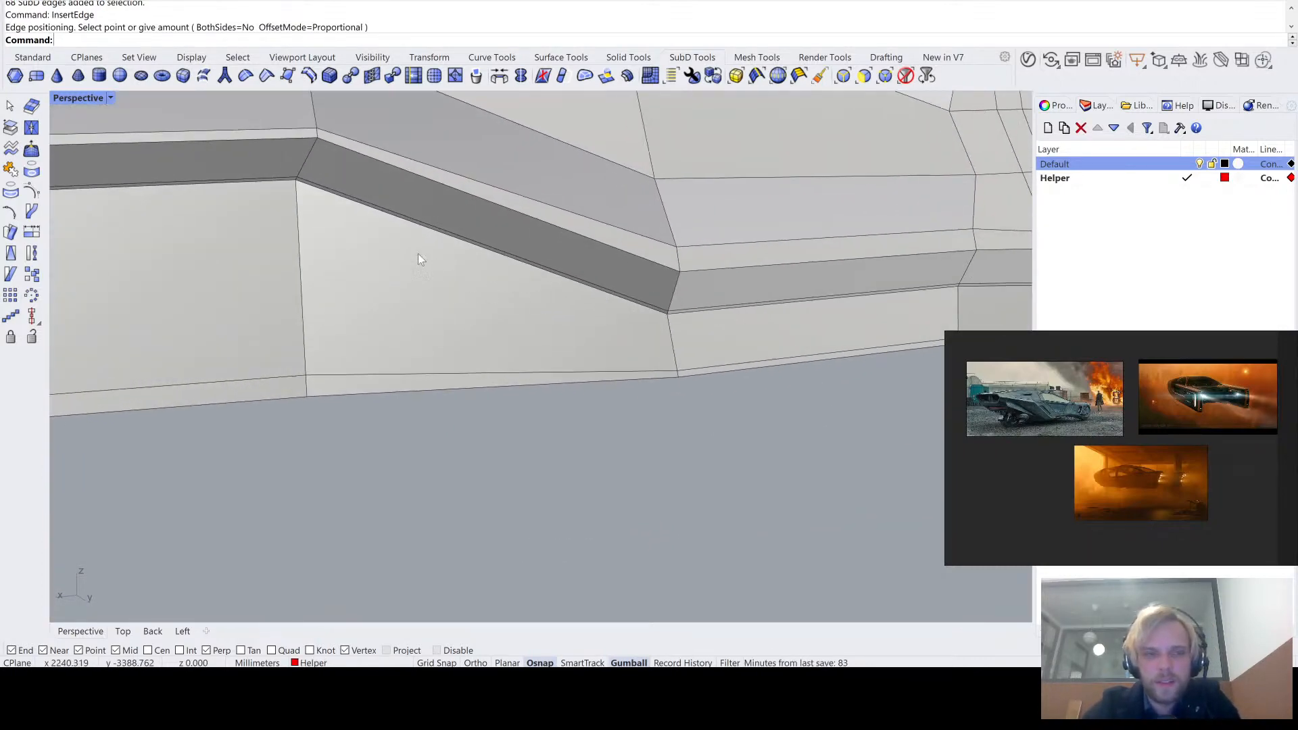
scroll(417, 254, up, 2)
shift+right_drag(188, 156, 415, 183)
scroll(412, 203, down, 2)
key(Tab)
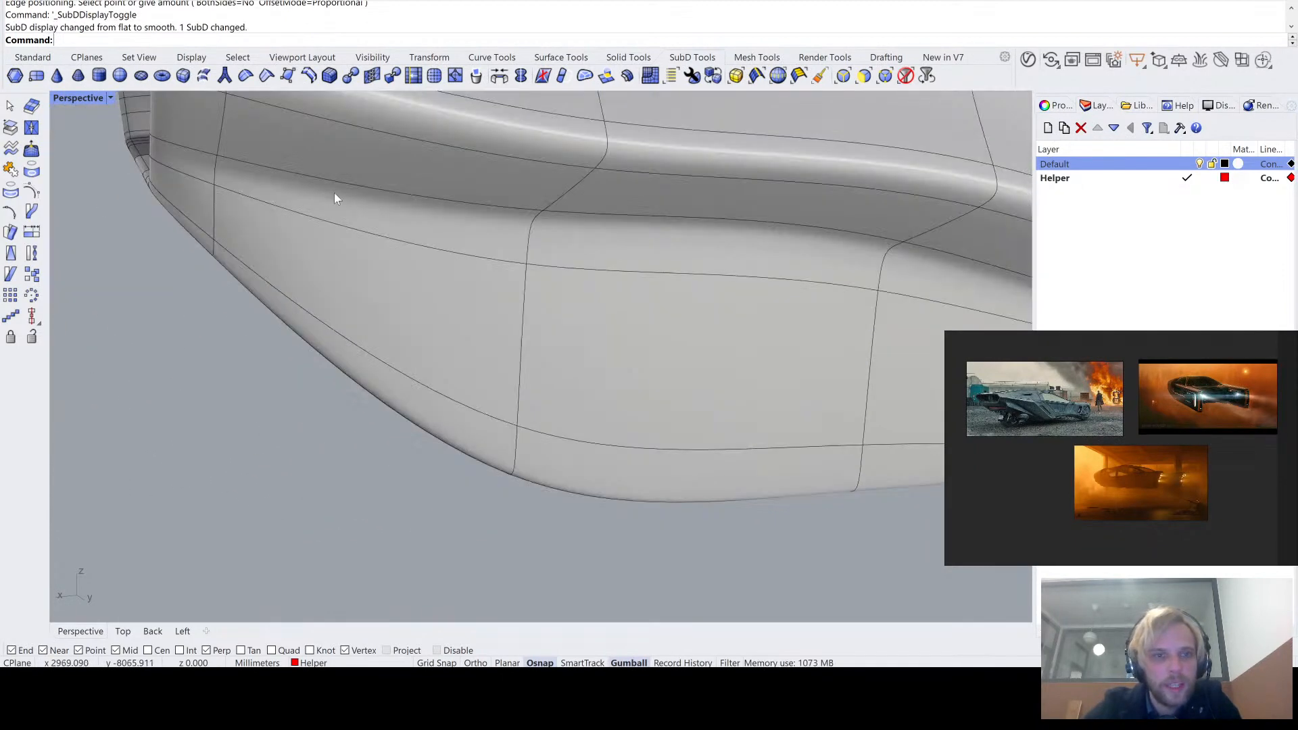
right_drag(336, 194, 298, 250)
key(ctrl+z)
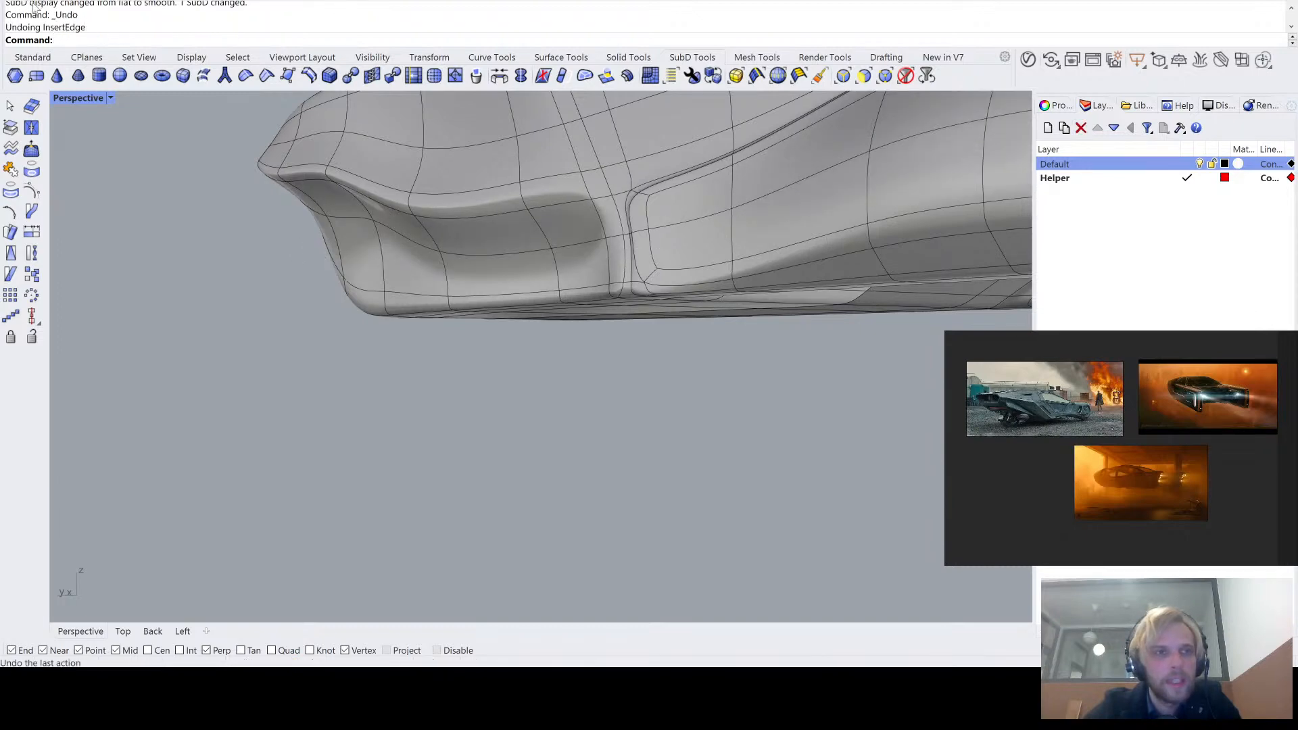
key(ctrl+y)
right_drag(308, 218, 450, 276)
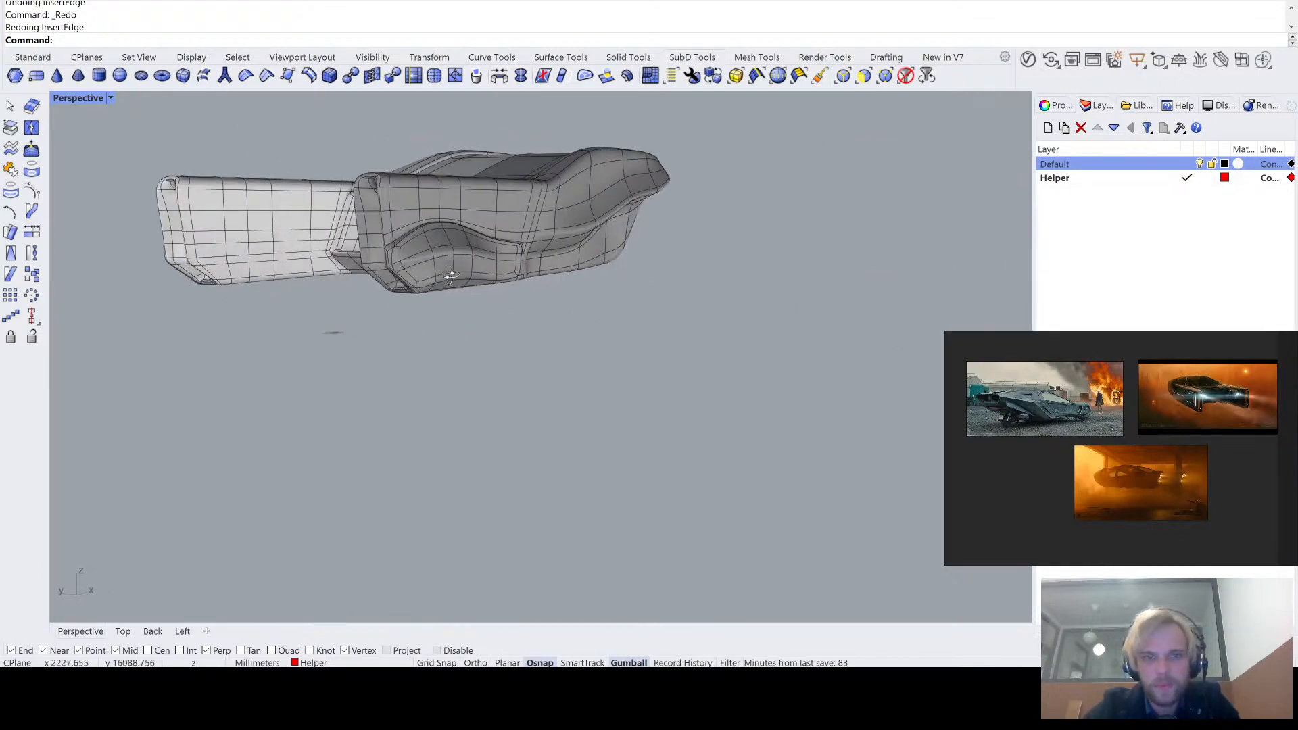
- Move the inserted loop's vertex at the inner rear corner of the body slightly in flat display
scroll(309, 286, up, 8)
right_drag(485, 323, 413, 326)
scroll(528, 292, down, 2)
key(Tab)
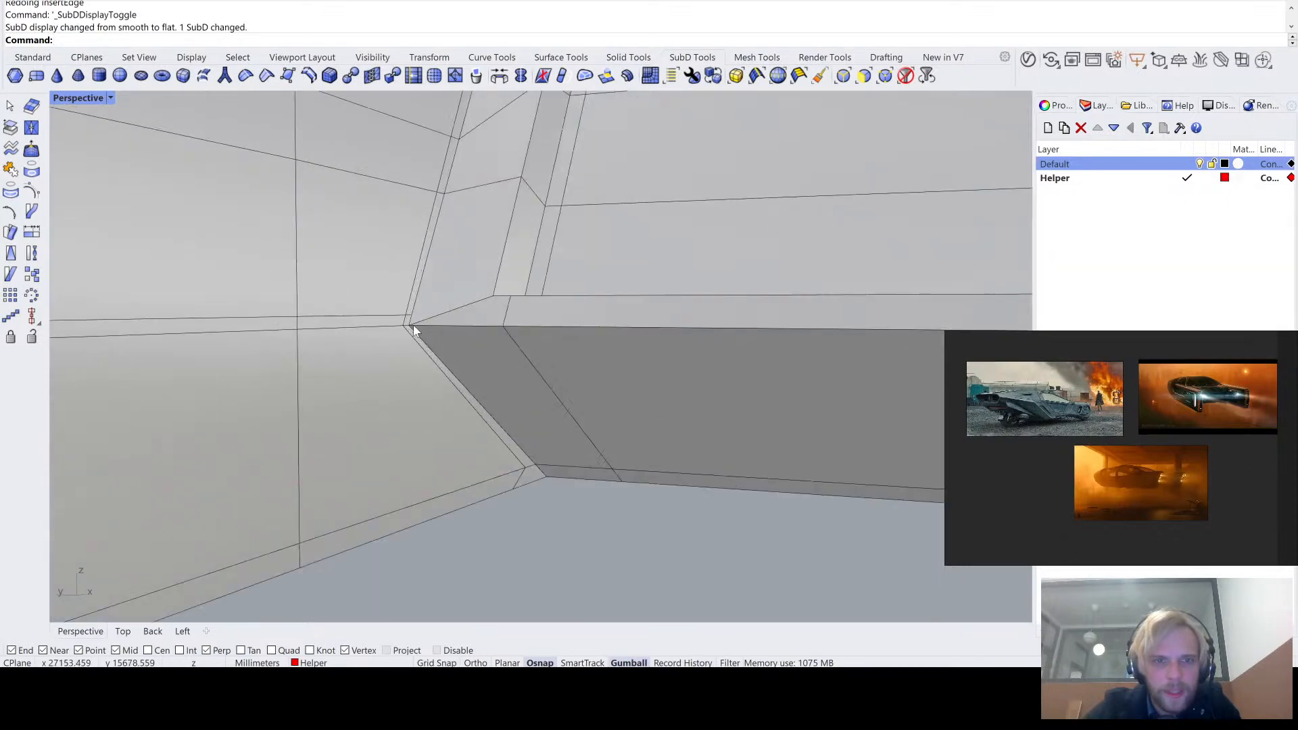
key(Tab)
key(Tab)
scroll(421, 313, up, 3)
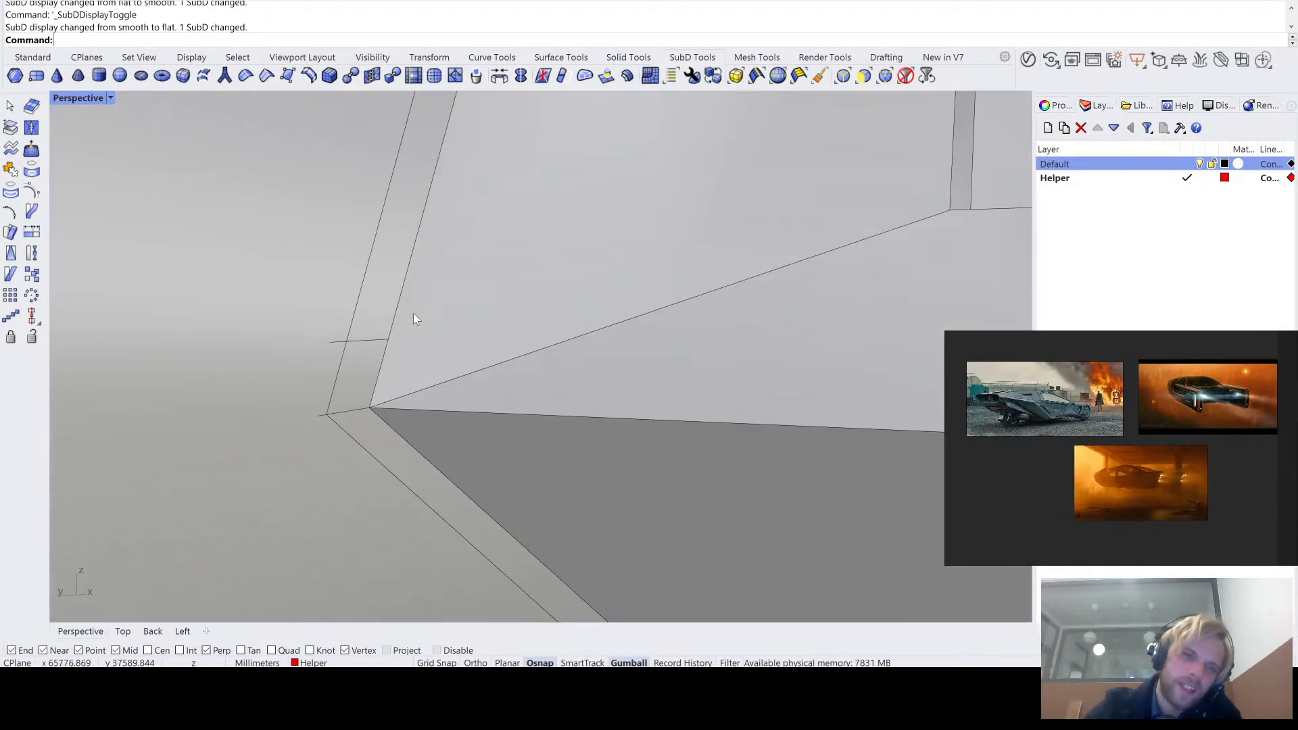
right_drag(405, 289, 472, 373)
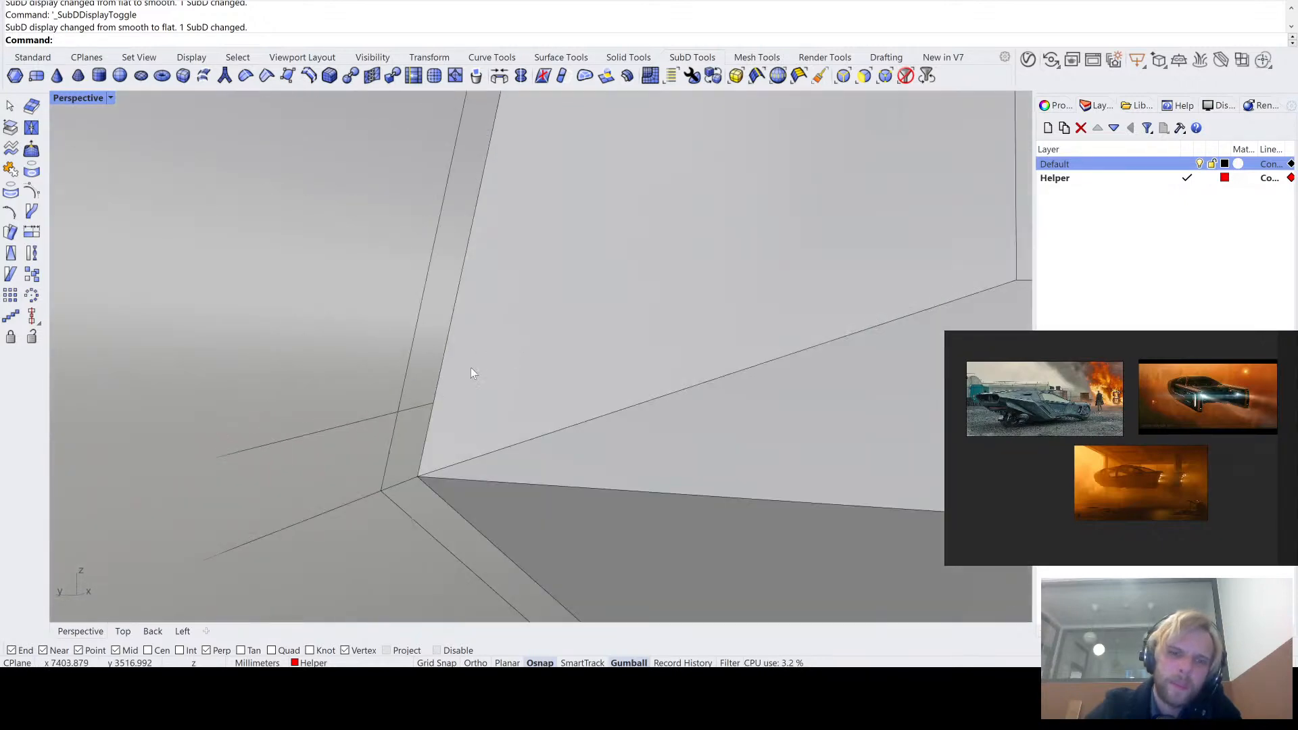
ctrl+shift+click(433, 403)
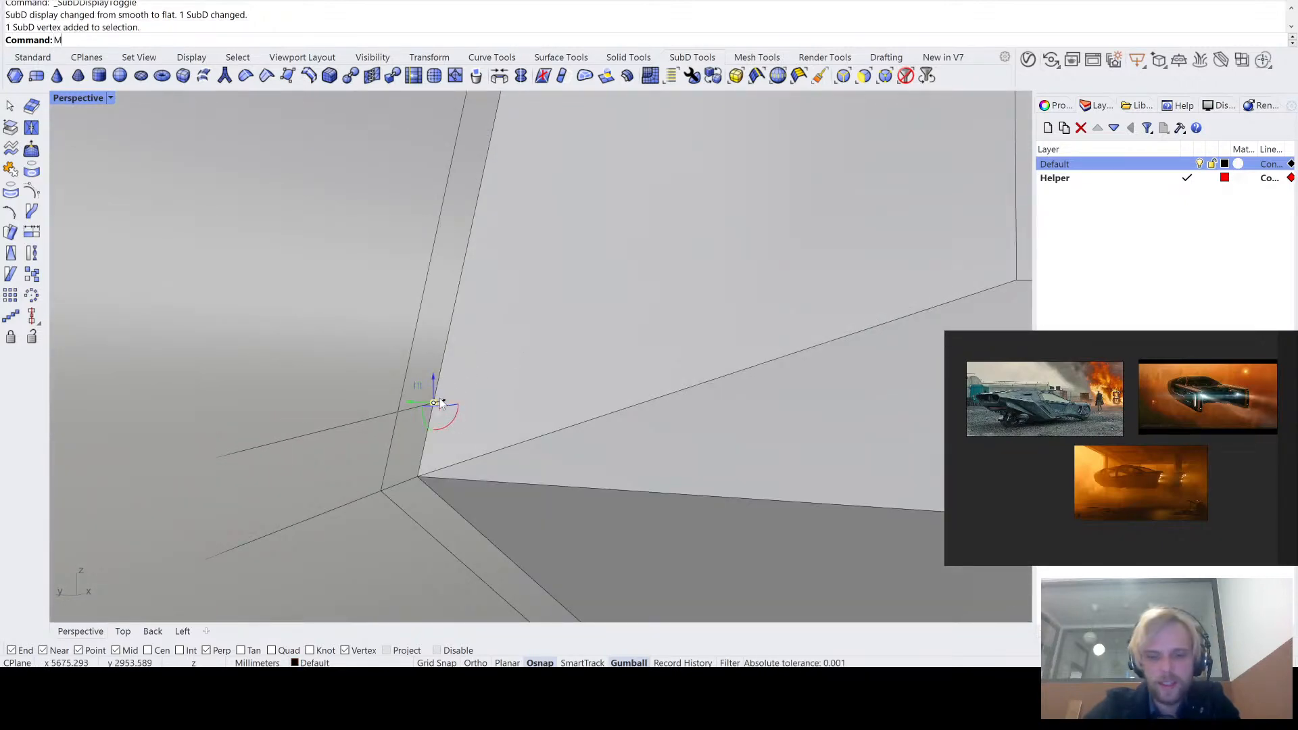
key(Return)
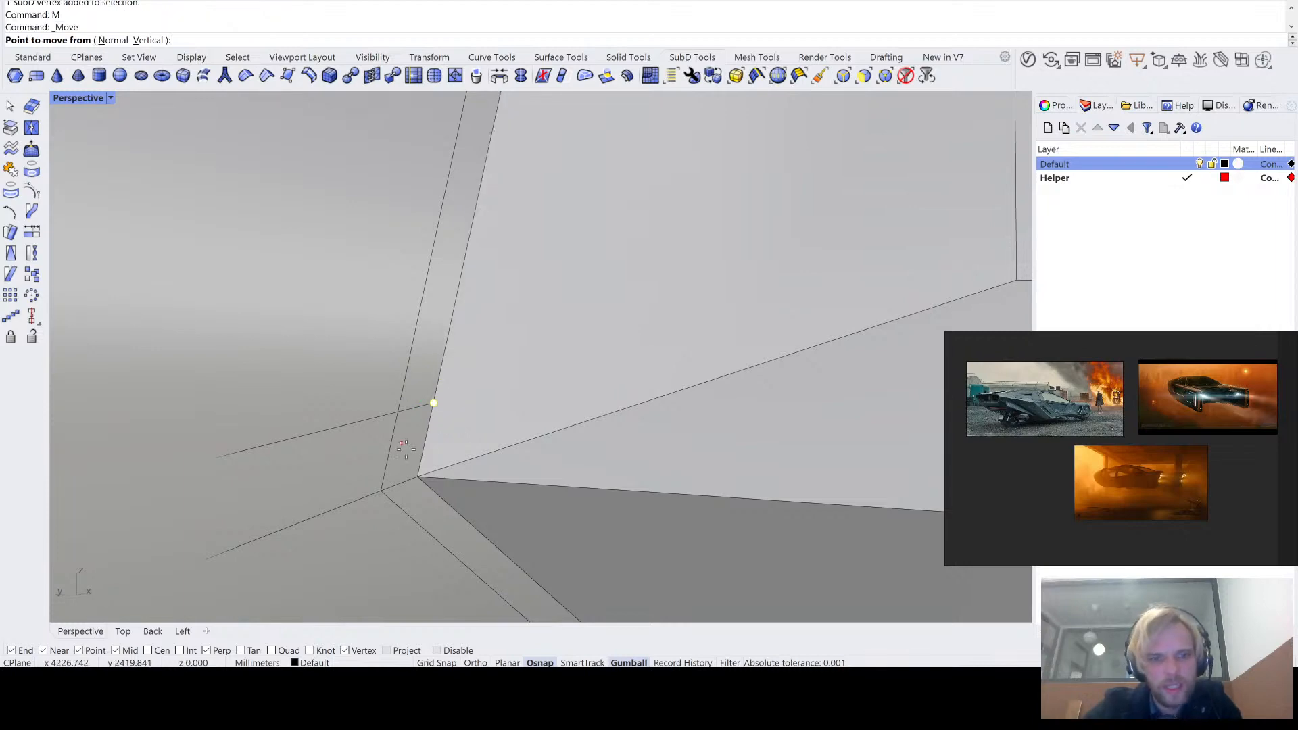
click(411, 471)
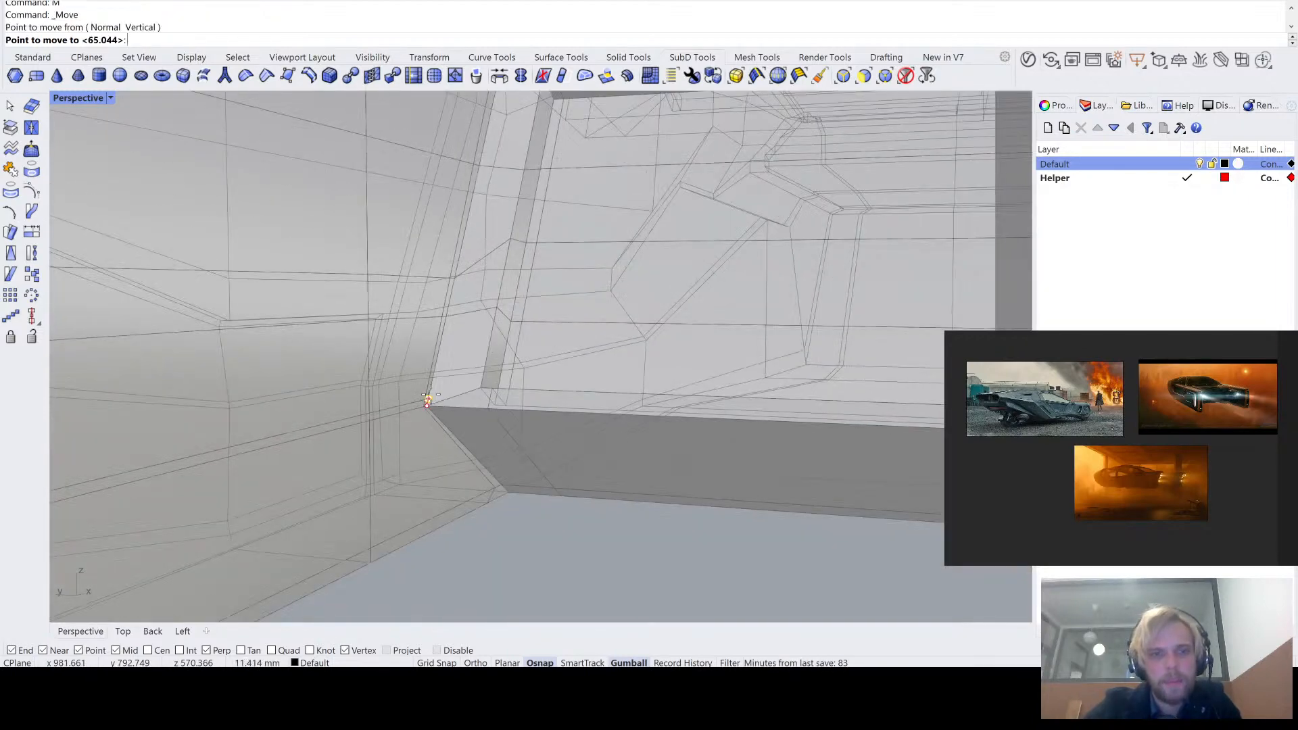
scroll(430, 394, up, 2)
click(431, 394)
- Examine the added edge loop along the body's side and check the crease in smooth display
scroll(431, 395, down, 5)
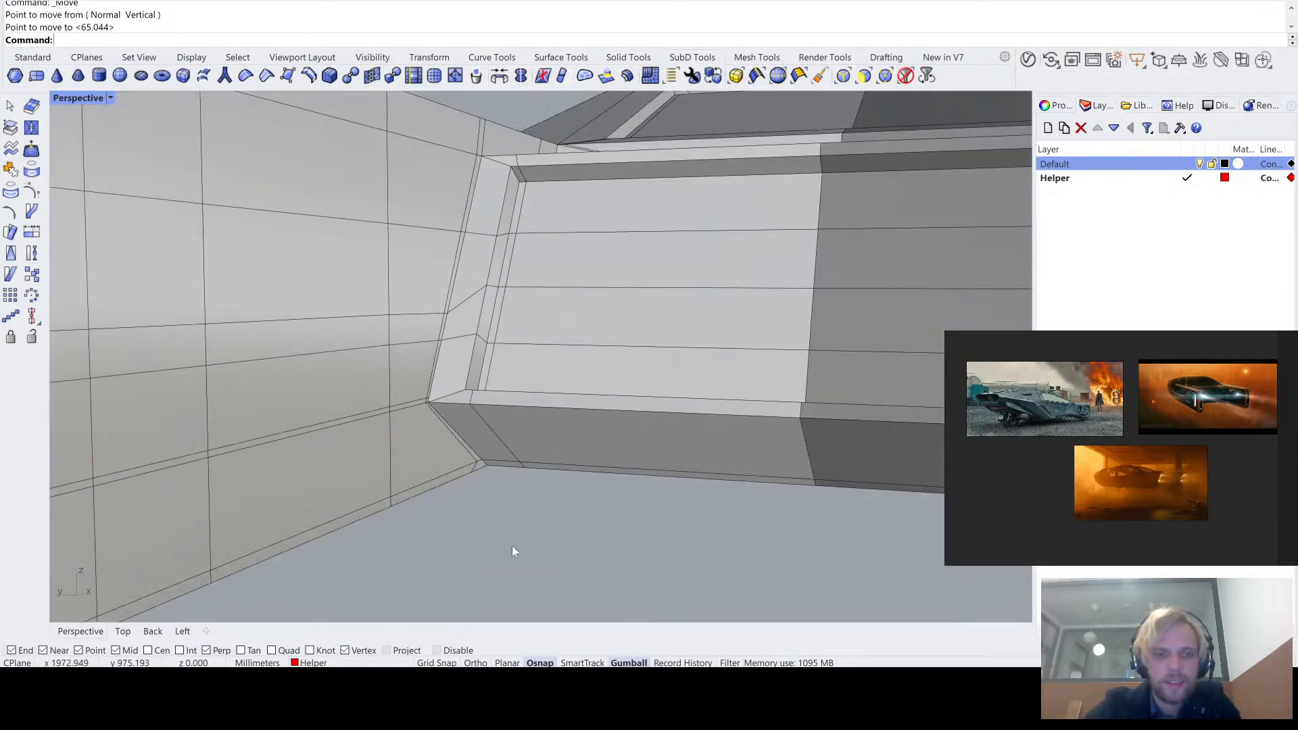
scroll(554, 488, down, 3)
right_drag(554, 489, 587, 402)
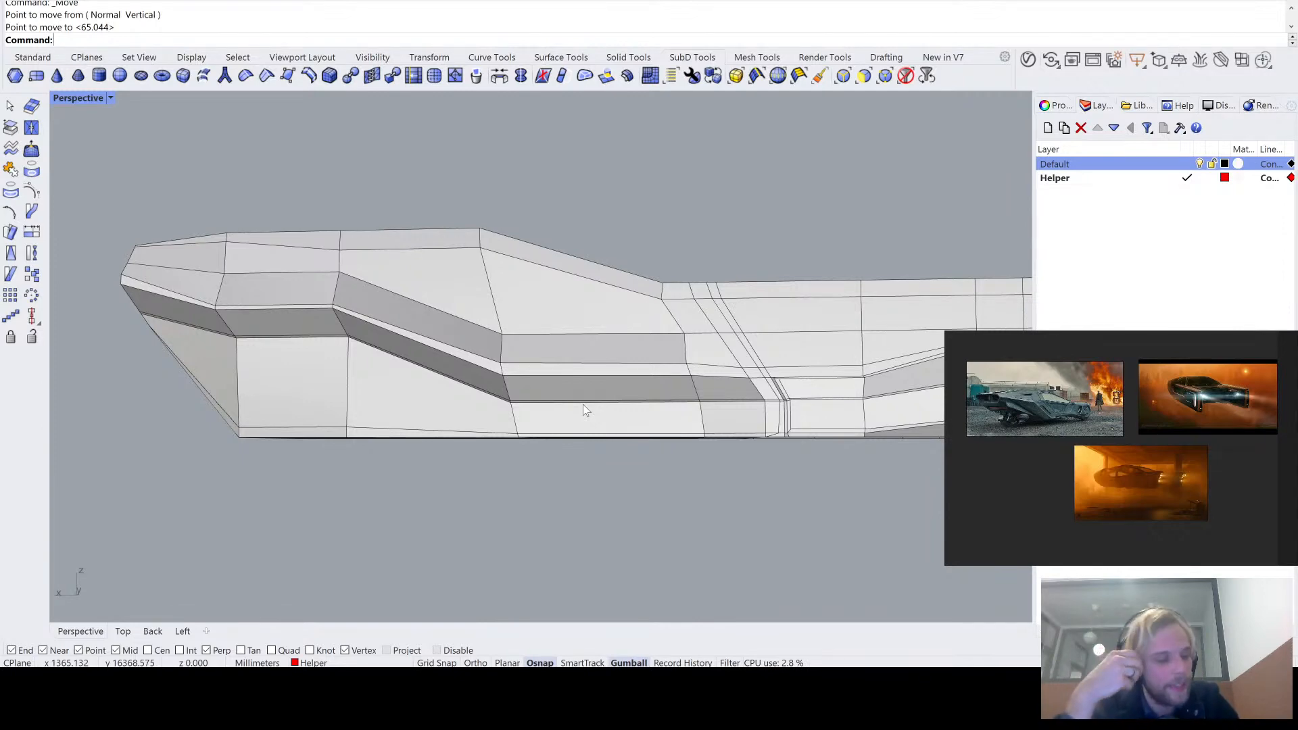
scroll(271, 323, up, 5)
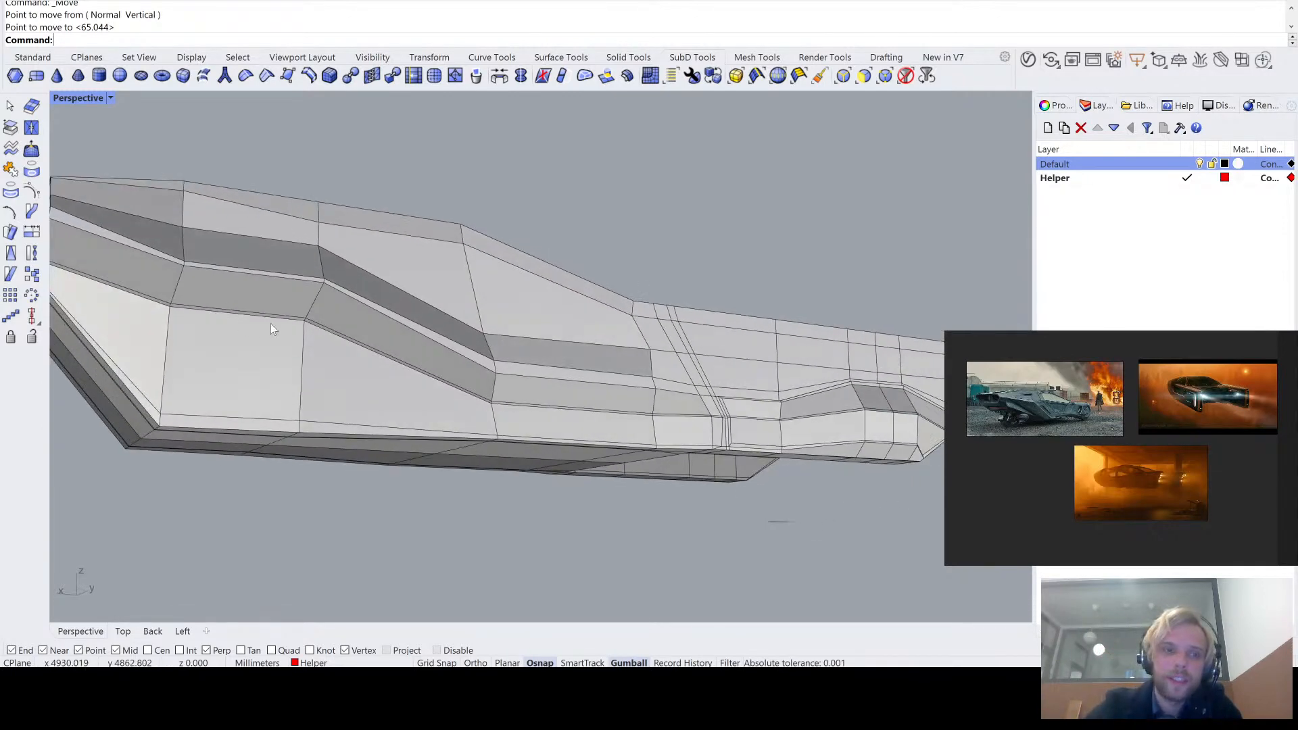
key(Tab)
scroll(277, 320, down, 5)
scroll(126, 286, up, 5)
key(Tab)
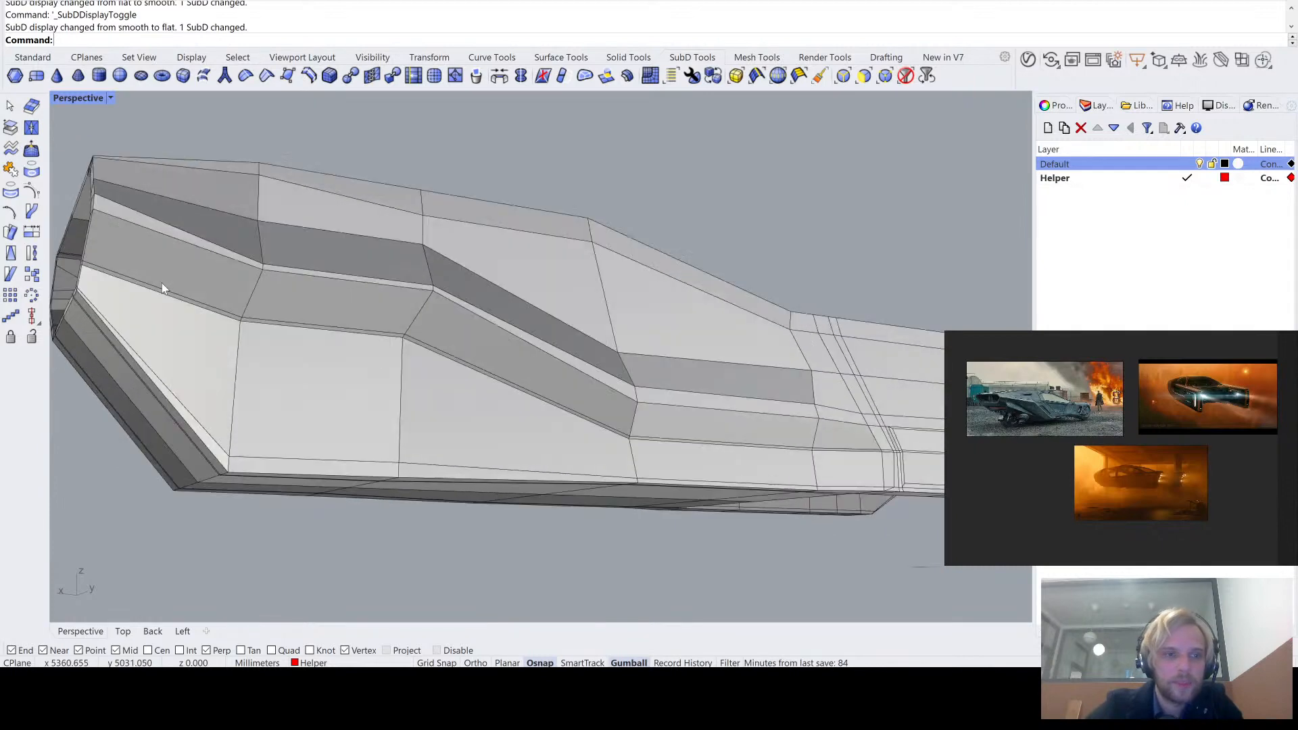
right_drag(292, 314, 561, 342)
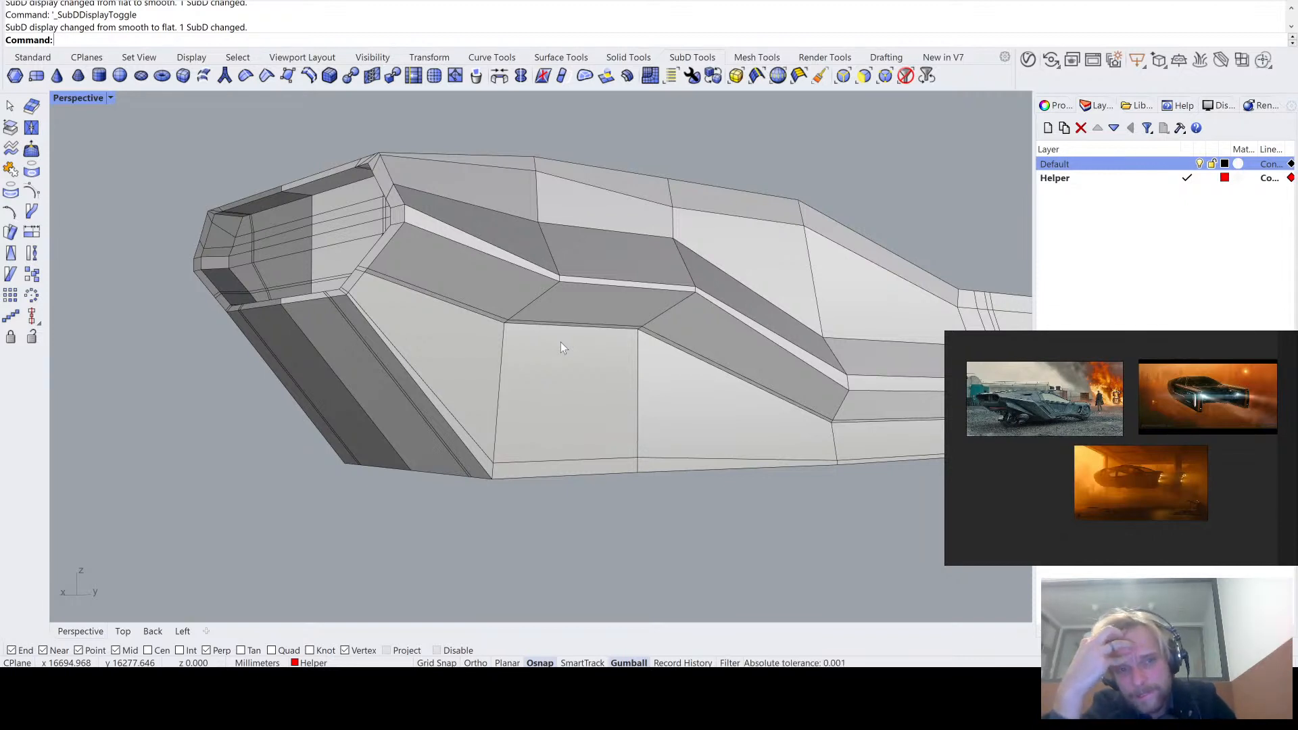
- Compare the front end's flat and smooth SubD display, and undo the vertex move and the edge loop insertion
key(Tab)
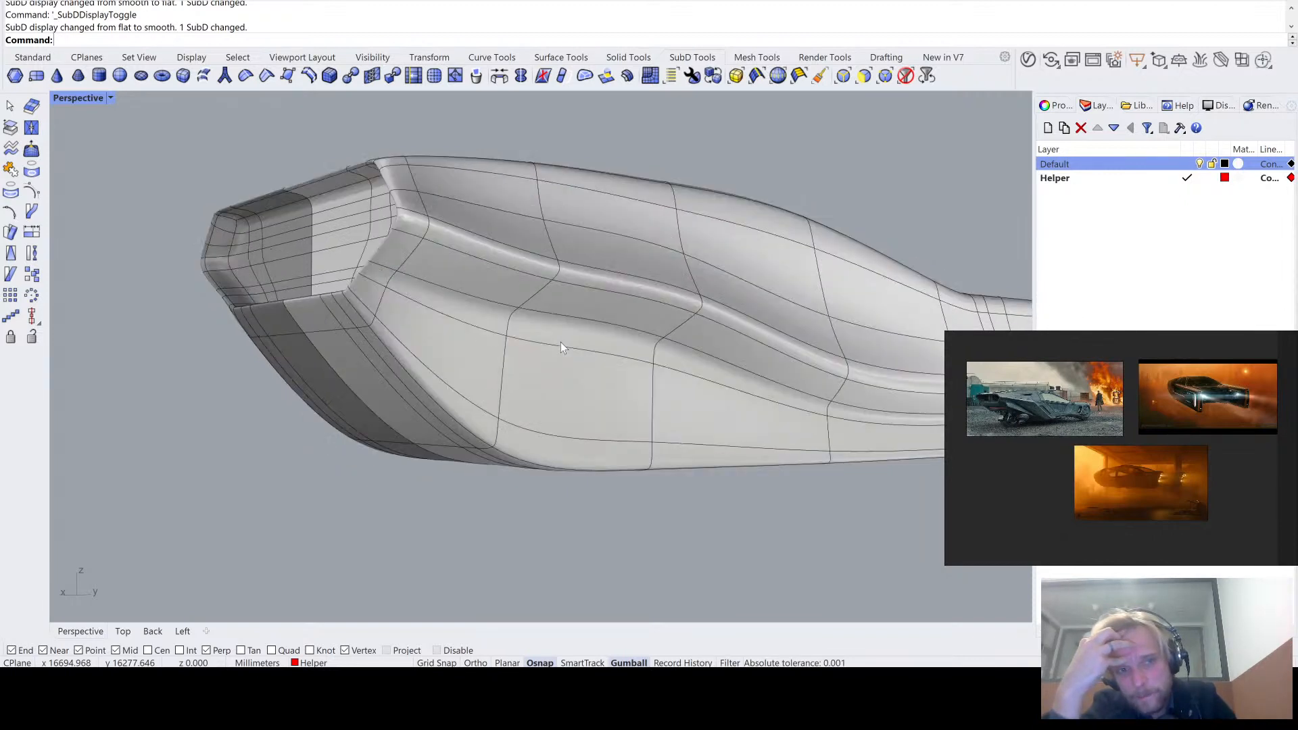
key(Tab)
key(Tab)
key(Tab)
key(Tab)
key(Tab)
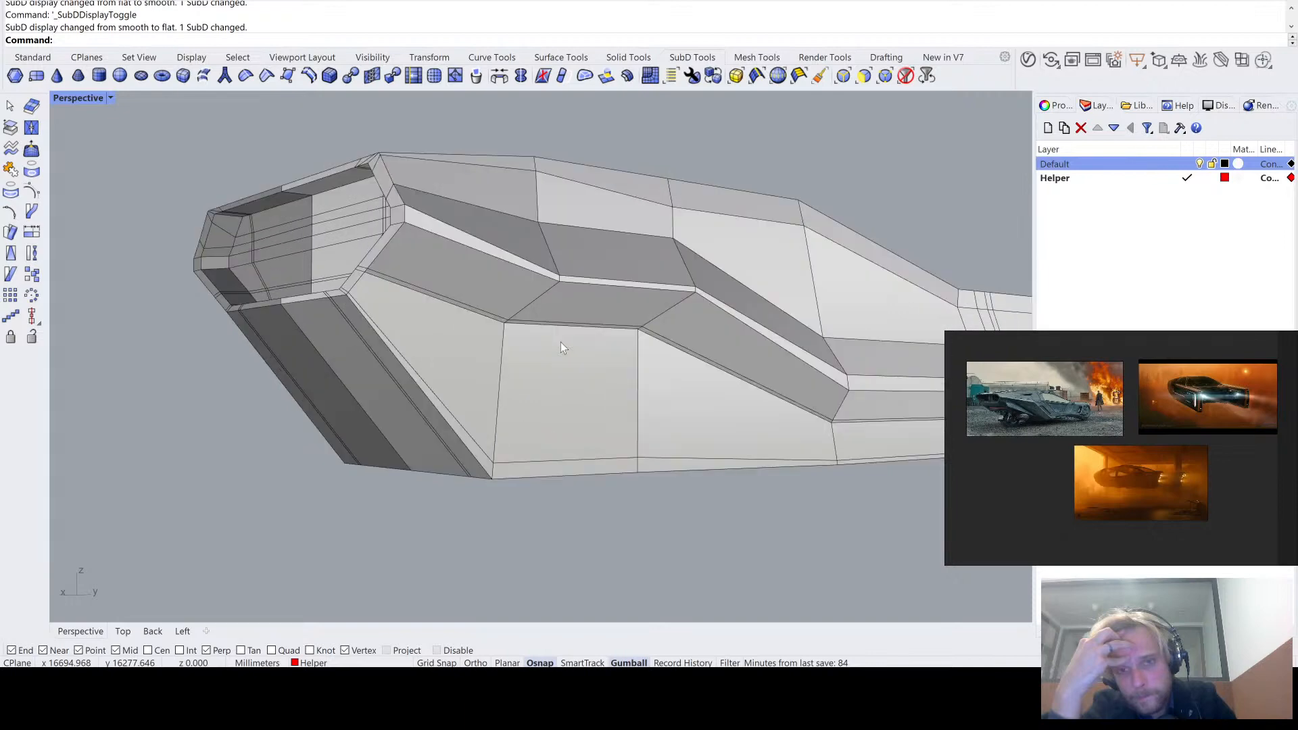
key(Tab)
key(Tab)
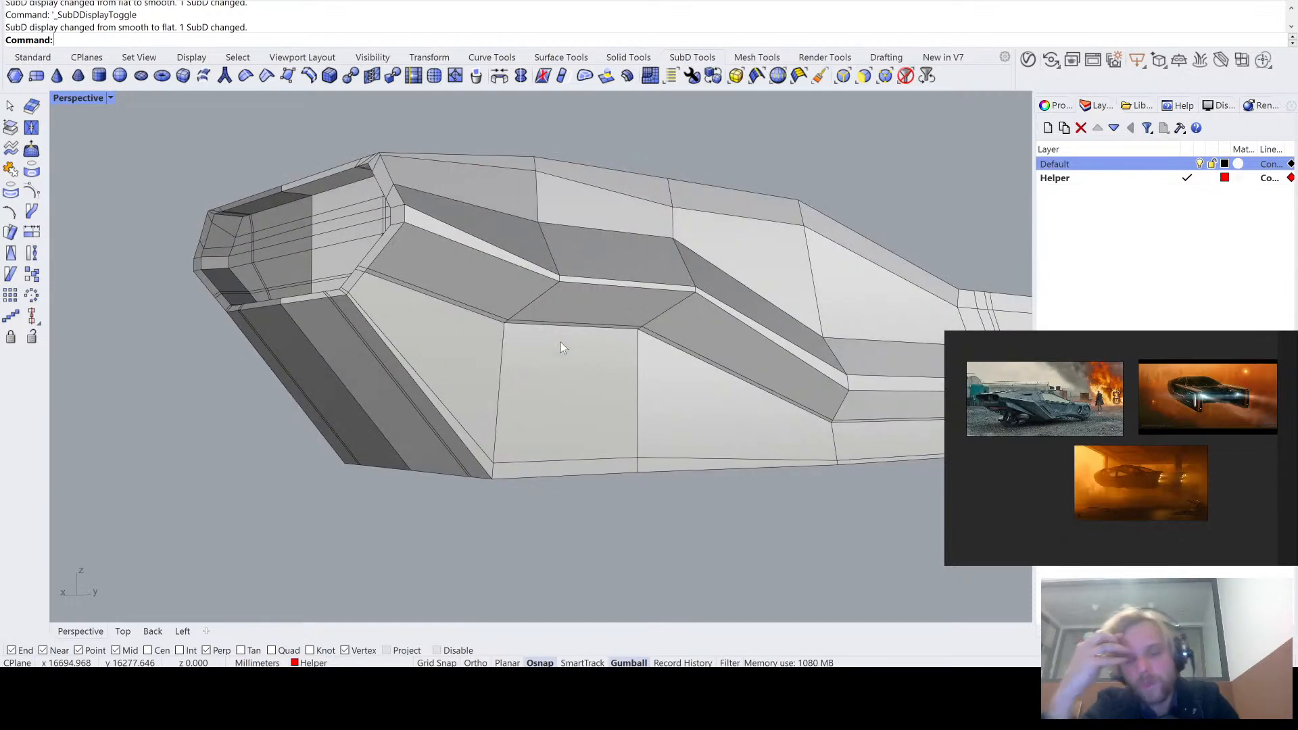
right_drag(597, 325, 513, 349)
key(ctrl+z)
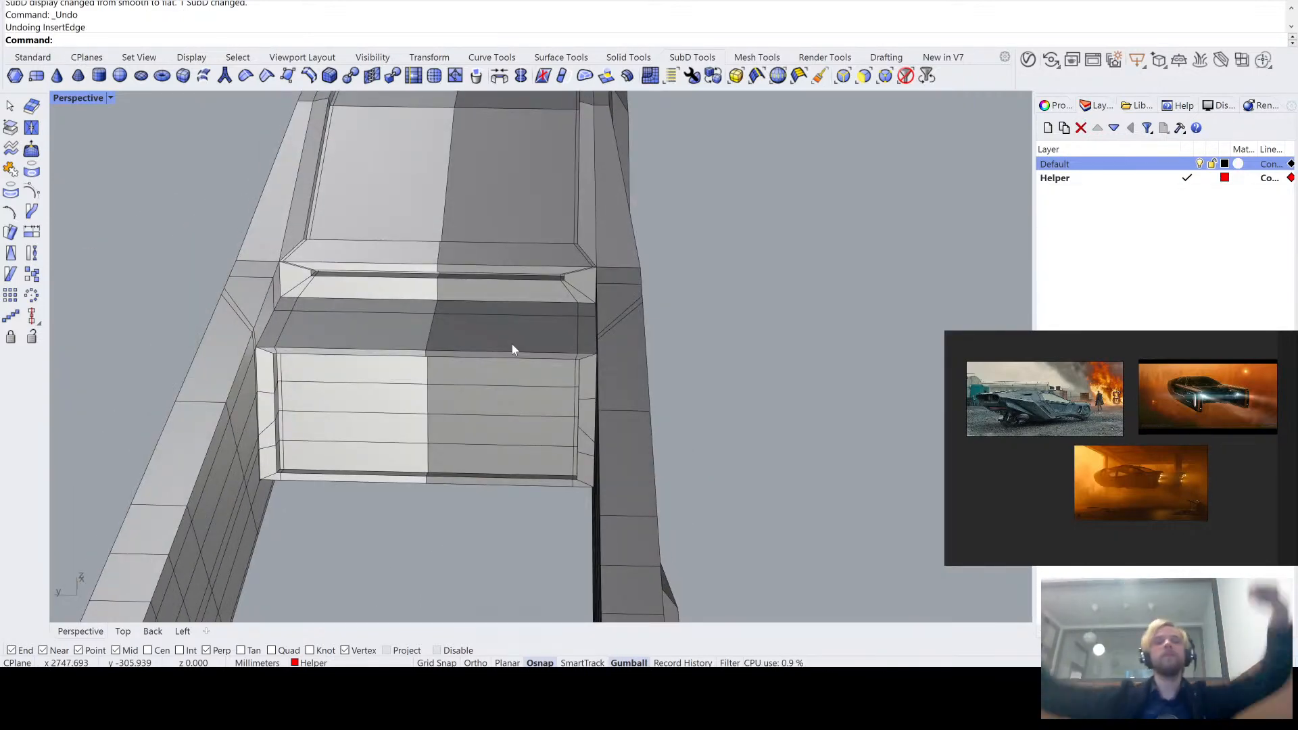
- Select the four recessed faces on one half of the rear wall between the side arms and examine them from several angles
scroll(357, 408, up, 4)
right_drag(357, 409, 388, 294)
ctrl+shift+click(388, 295)
right_drag(408, 364, 320, 292)
ctrl+shift+click(319, 292)
ctrl+shift+click(347, 335)
ctrl+shift+click(365, 383)
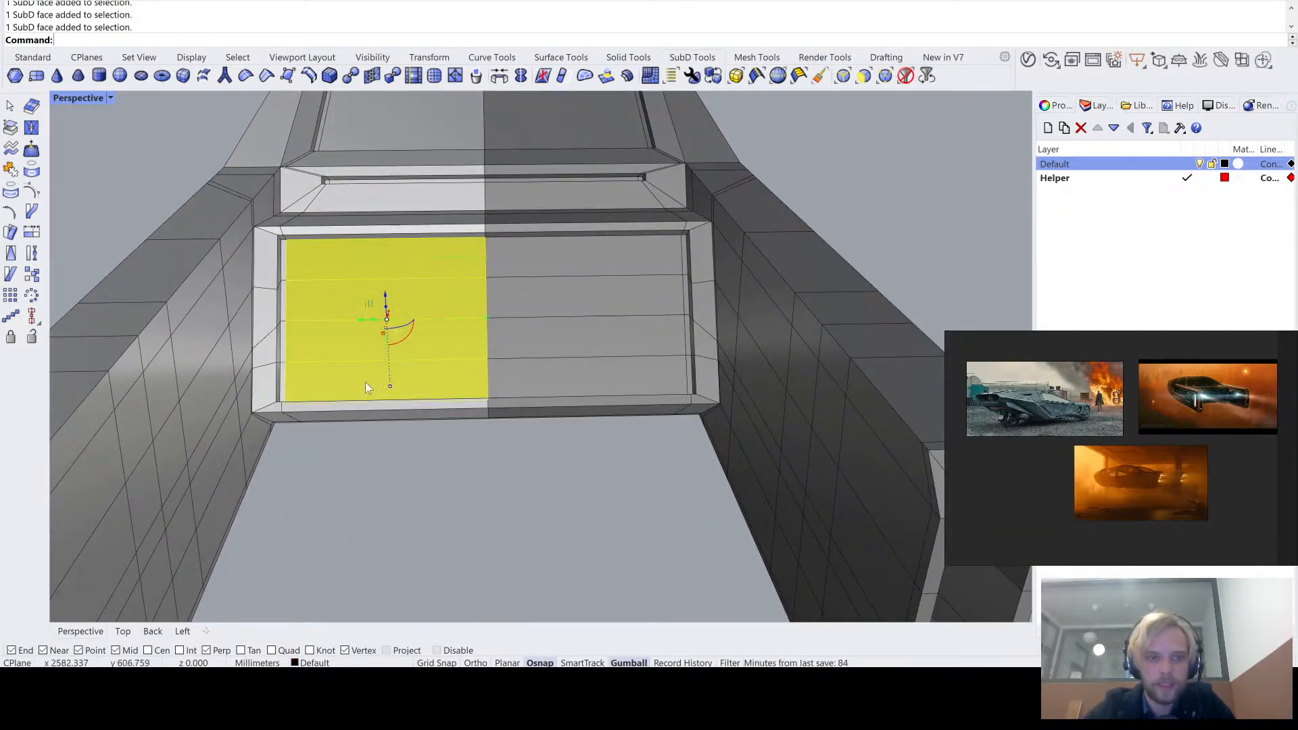
right_drag(577, 376, 570, 404)
right_drag(586, 329, 647, 354)
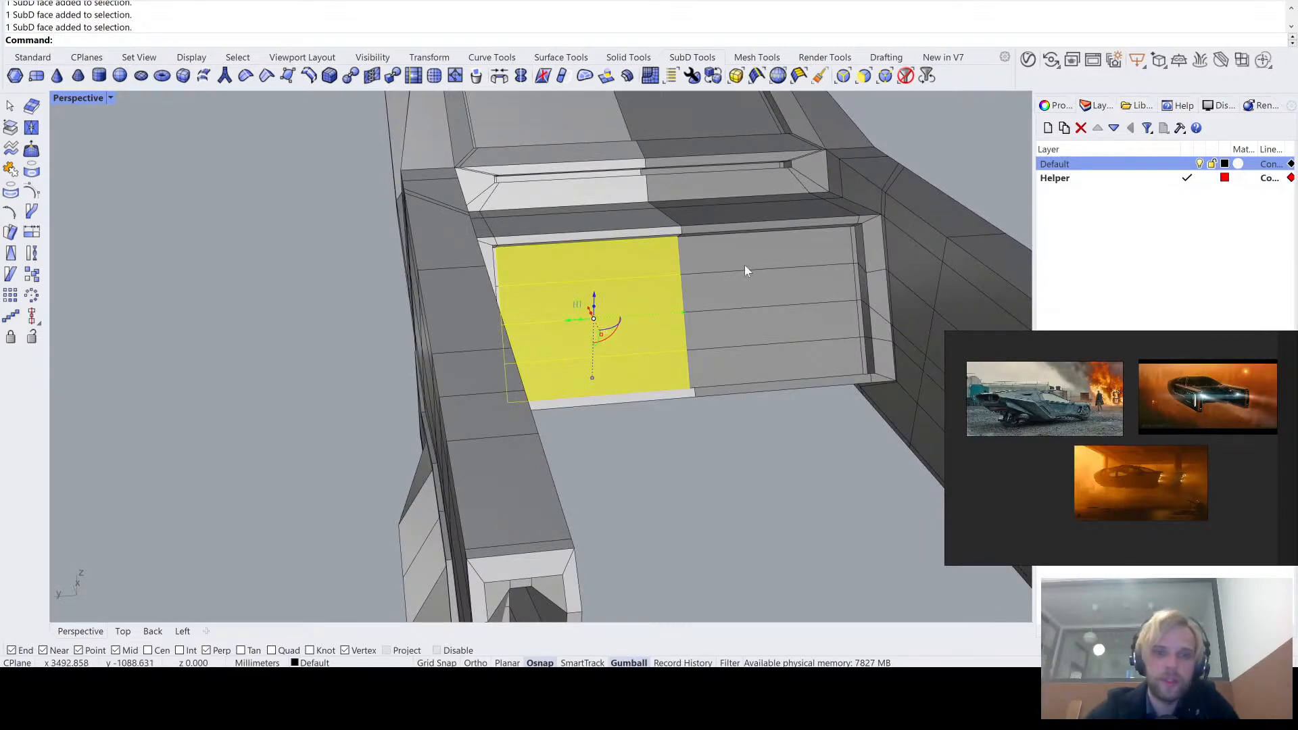
right_drag(847, 241, 623, 362)
scroll(622, 363, up, 5)
right_drag(622, 362, 716, 360)
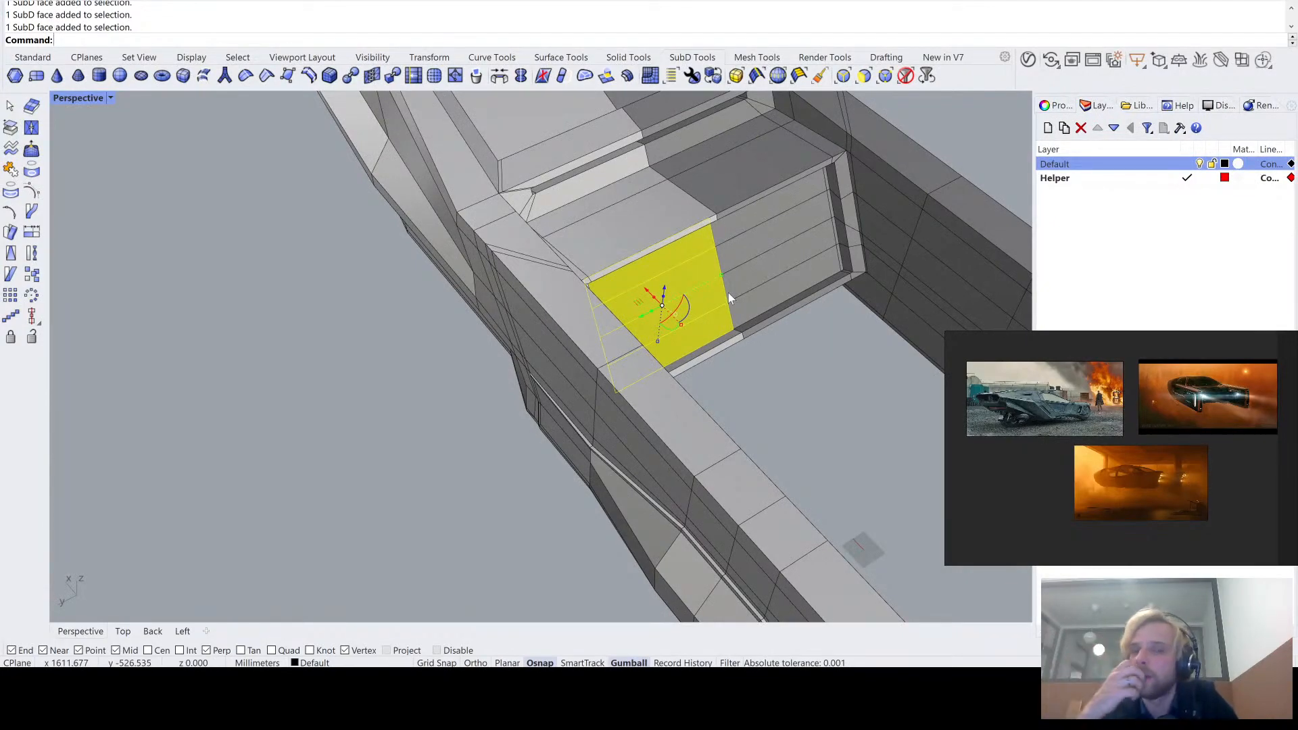
right_drag(732, 288, 599, 324)
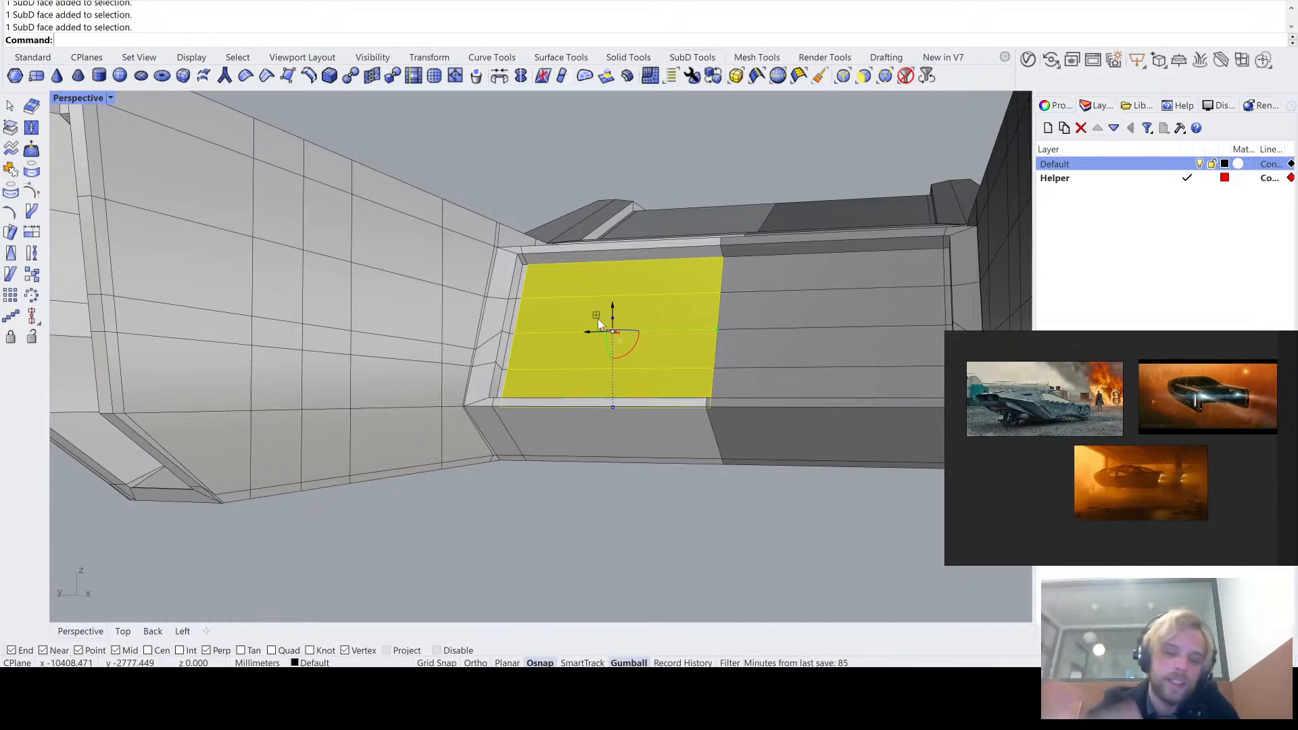
- Extrude the four selected rear wall faces along the X direction, out into the gap between the side arms
right_drag(612, 311, 562, 258)
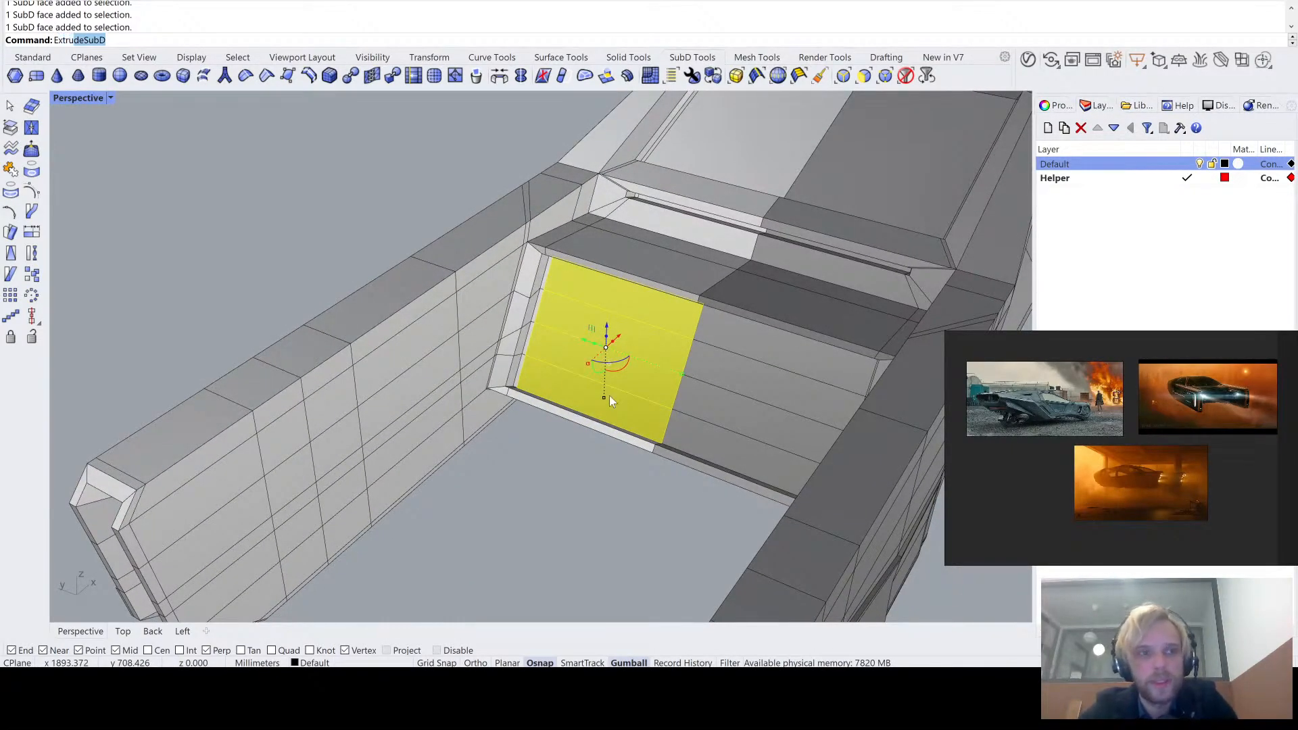
key(Return)
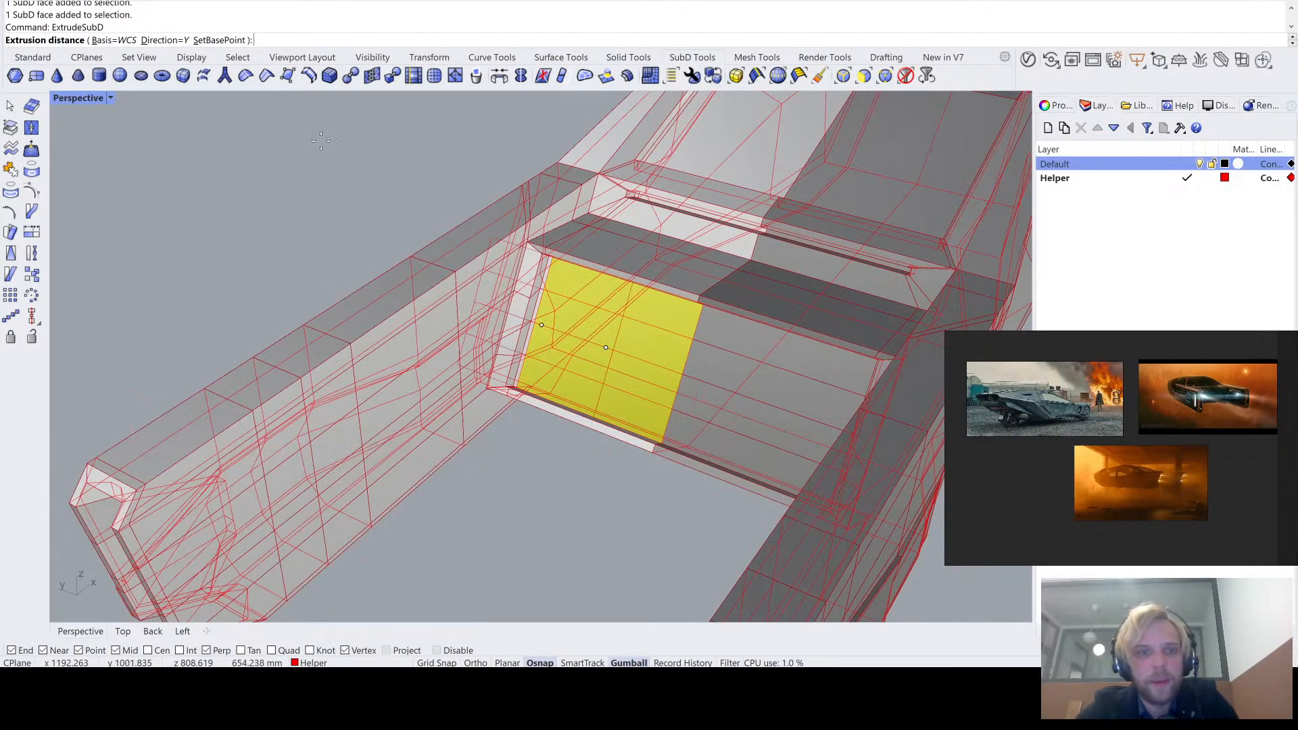
click(166, 40)
click(98, 40)
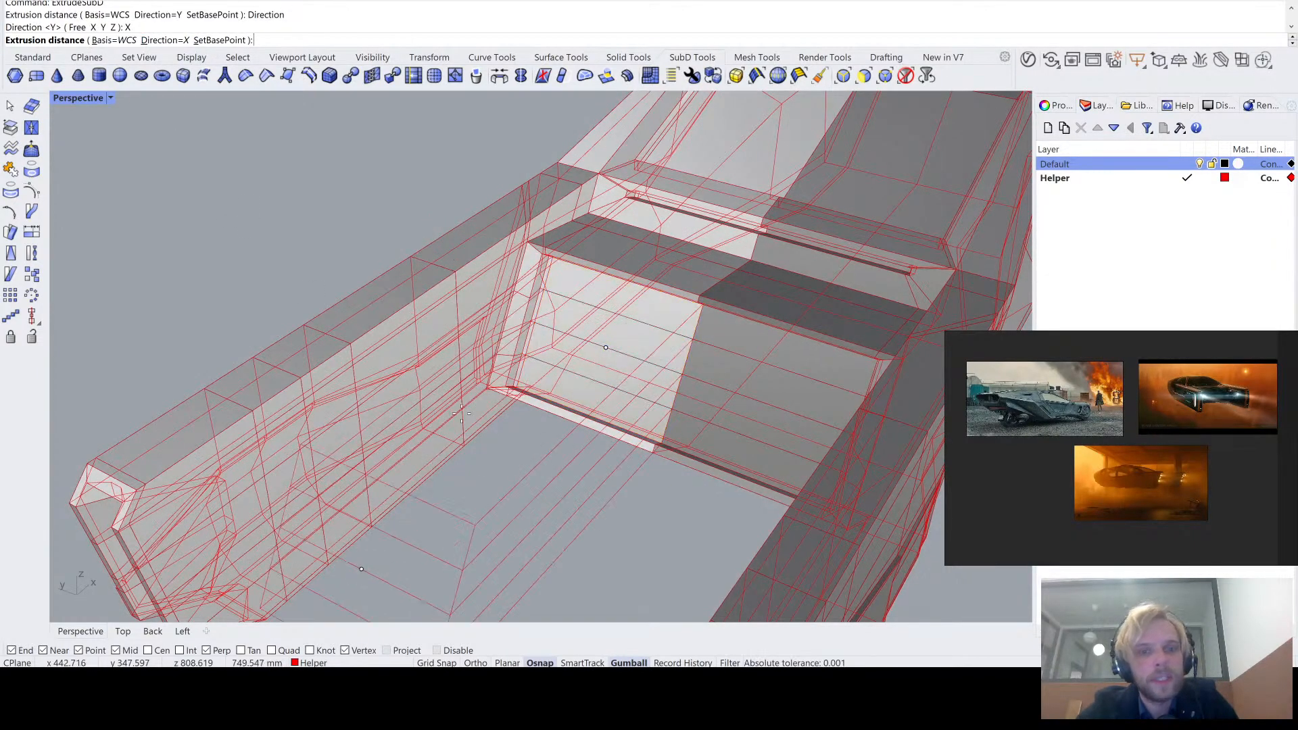
click(546, 484)
right_drag(545, 484, 607, 457)
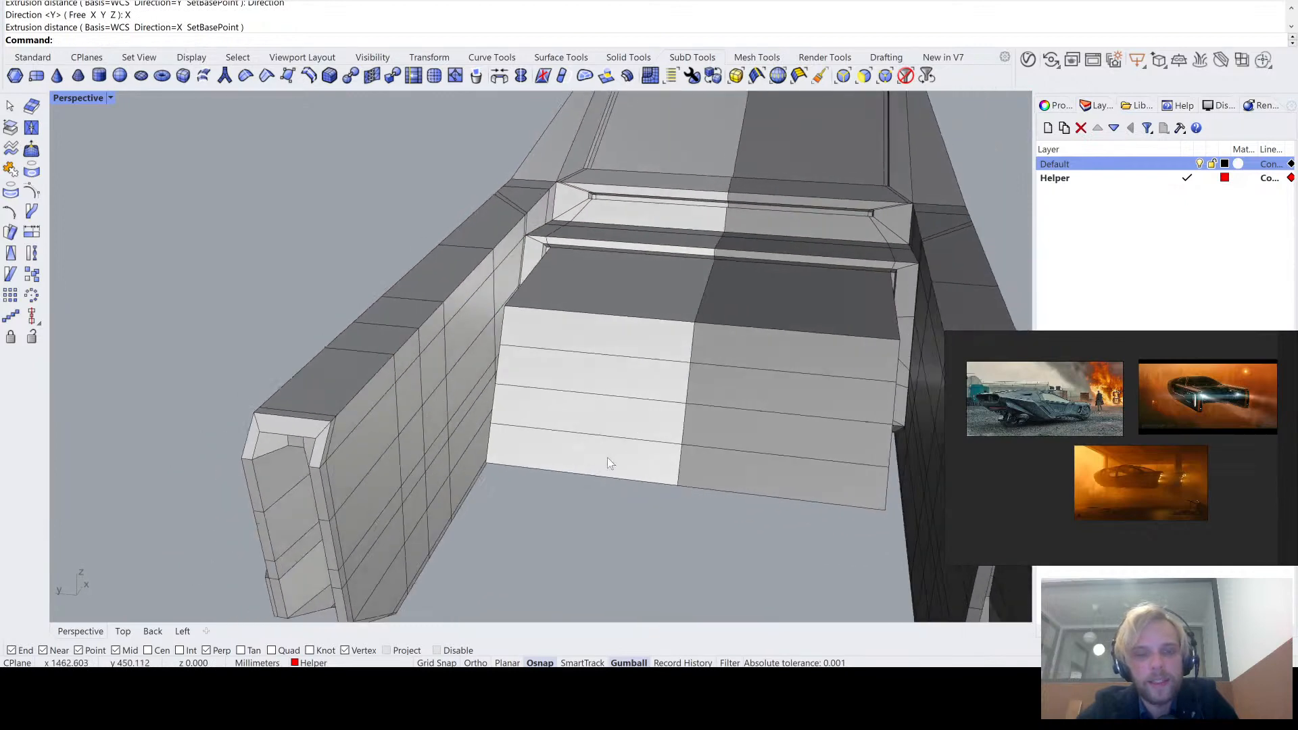
- Select all eight end faces of the extruded block between the side arms
ctrl+shift+click(612, 333)
ctrl+shift+click(611, 375)
ctrl+shift+click(610, 414)
ctrl+shift+click(612, 457)
ctrl+shift+click(730, 465)
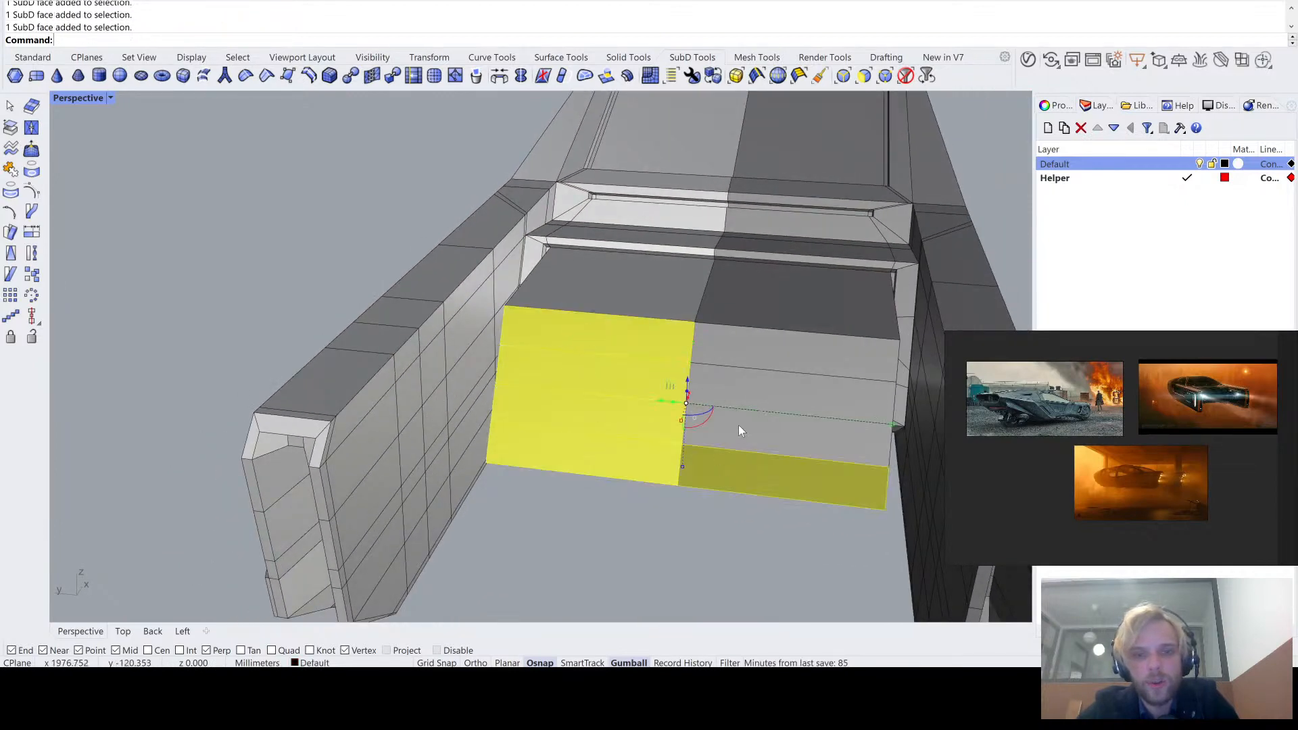
ctrl+shift+click(741, 425)
ctrl+shift+click(751, 391)
ctrl+shift+click(757, 361)
right_drag(791, 439, 812, 410)
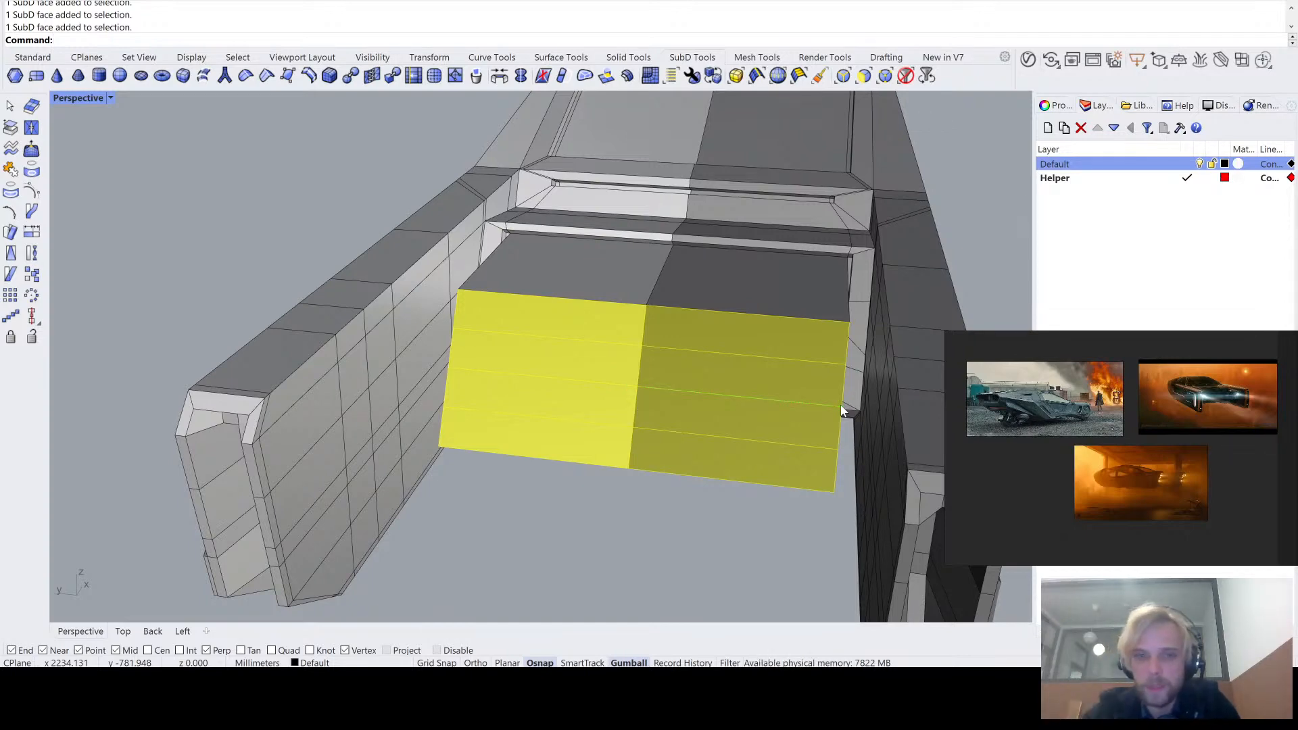
- Undo the outward extrusion of the rear wall and inspect the four recessed faces on one half
shift+drag(842, 411, 841, 411)
right_drag(591, 374, 456, 426)
drag(404, 436, 590, 399)
mouse_move(590, 399)
right_down()
mouse_move(527, 424)
mouse_move(566, 406)
right_up()
scroll(610, 298, up, 6)
right_drag(610, 297, 534, 382)
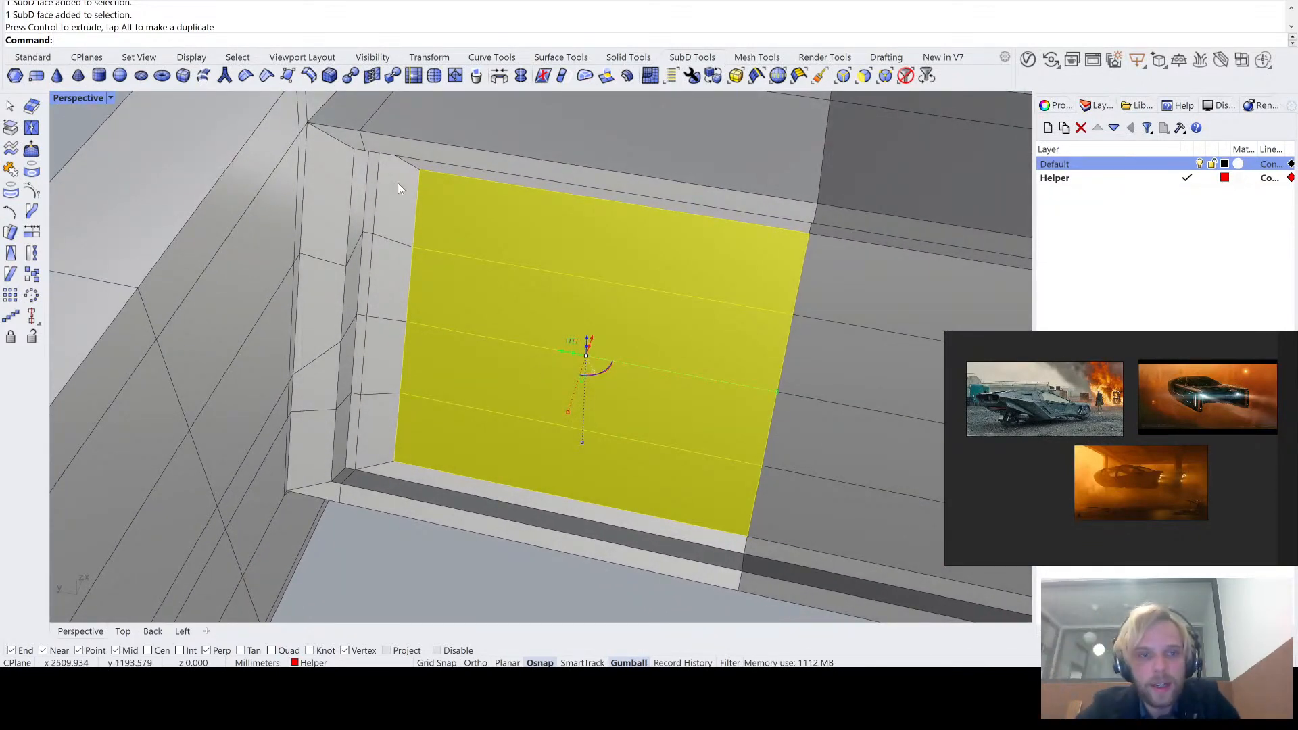
right_drag(386, 345, 512, 433)
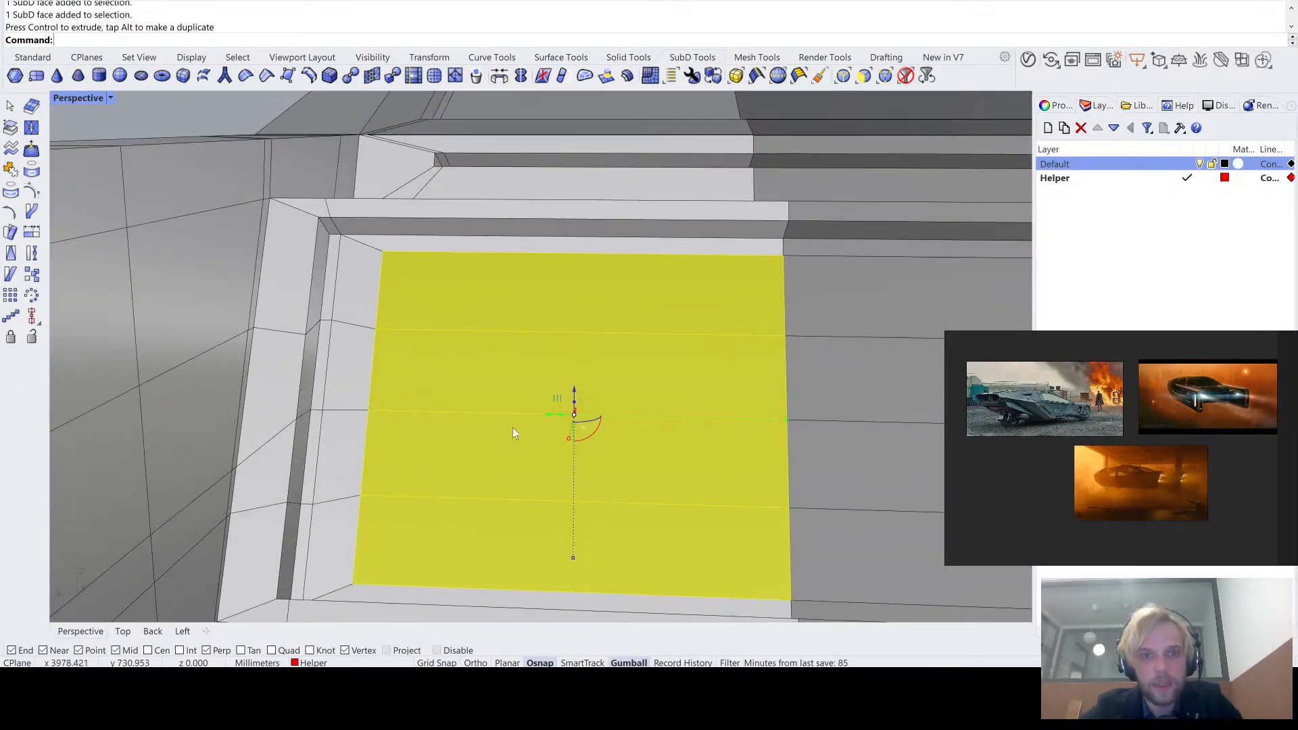
- Clear the selection and reselect the four recessed faces on one half of the rear wall
click(632, 244)
scroll(465, 342, down, 6)
click(510, 580)
scroll(535, 446, up, 10)
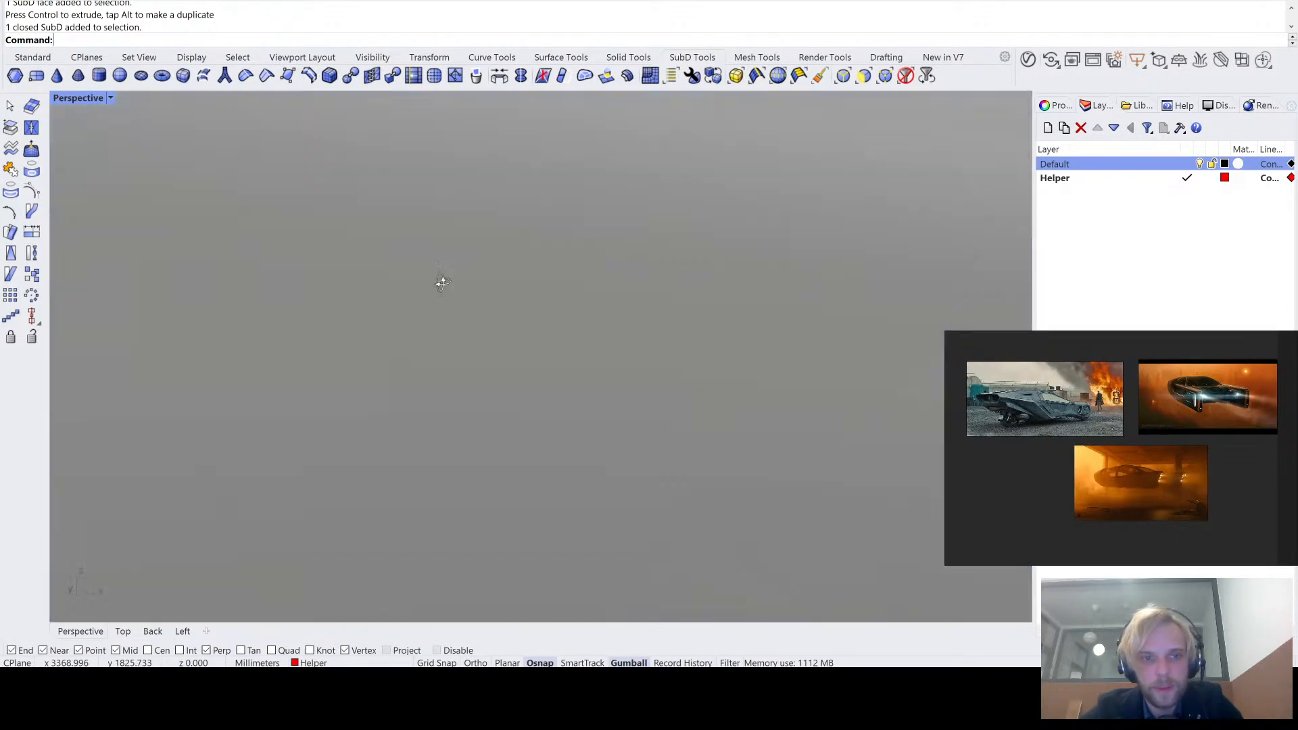
scroll(464, 292, down, 2)
scroll(500, 357, up, 5)
right_drag(464, 293, 529, 290)
ctrl+shift+click(529, 291)
ctrl+shift+click(501, 405)
scroll(486, 441, down, 5)
right_drag(487, 441, 538, 443)
ctrl+shift+click(561, 389)
ctrl+shift+click(541, 439)
- Extrude the four selected rear wall faces with ExtrudeSubD along X, inward into the vehicle body
scroll(602, 383, up, 3)
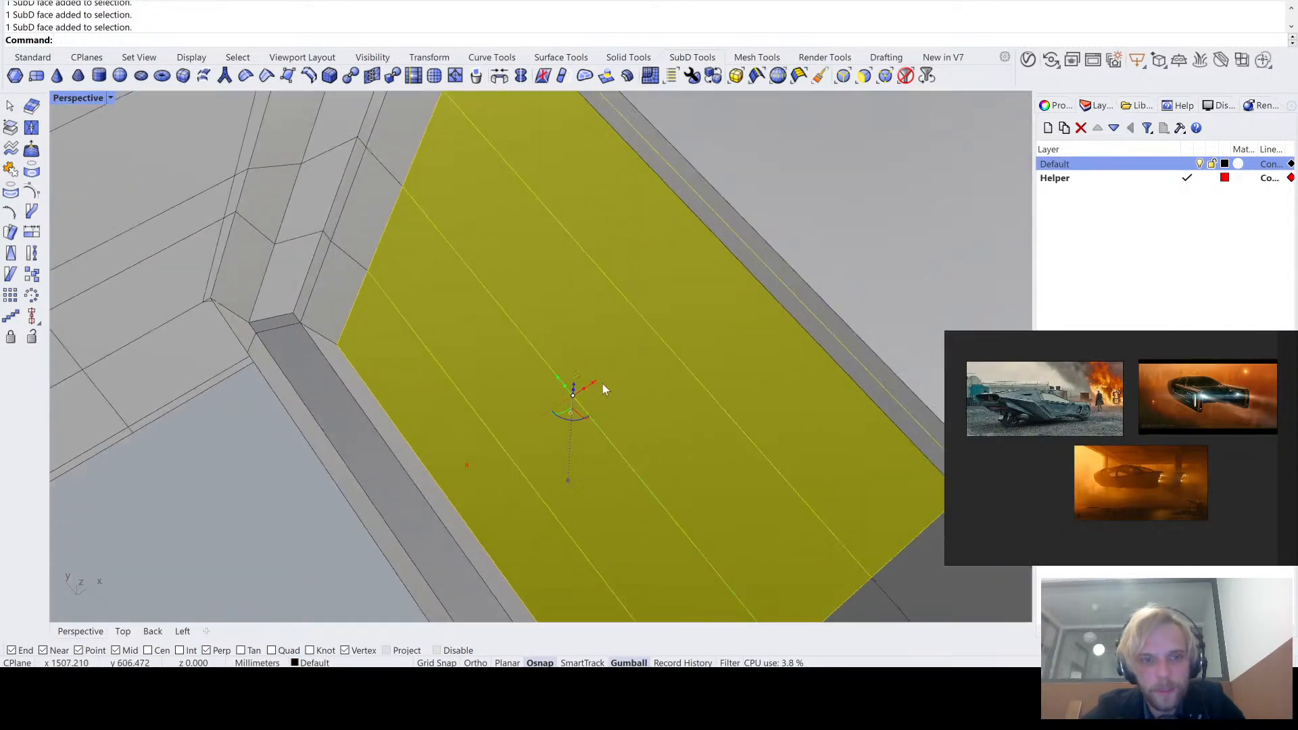
right_drag(603, 384, 602, 410)
drag(598, 387, 590, 389)
right_drag(254, 509, 399, 499)
scroll(419, 445, down, 4)
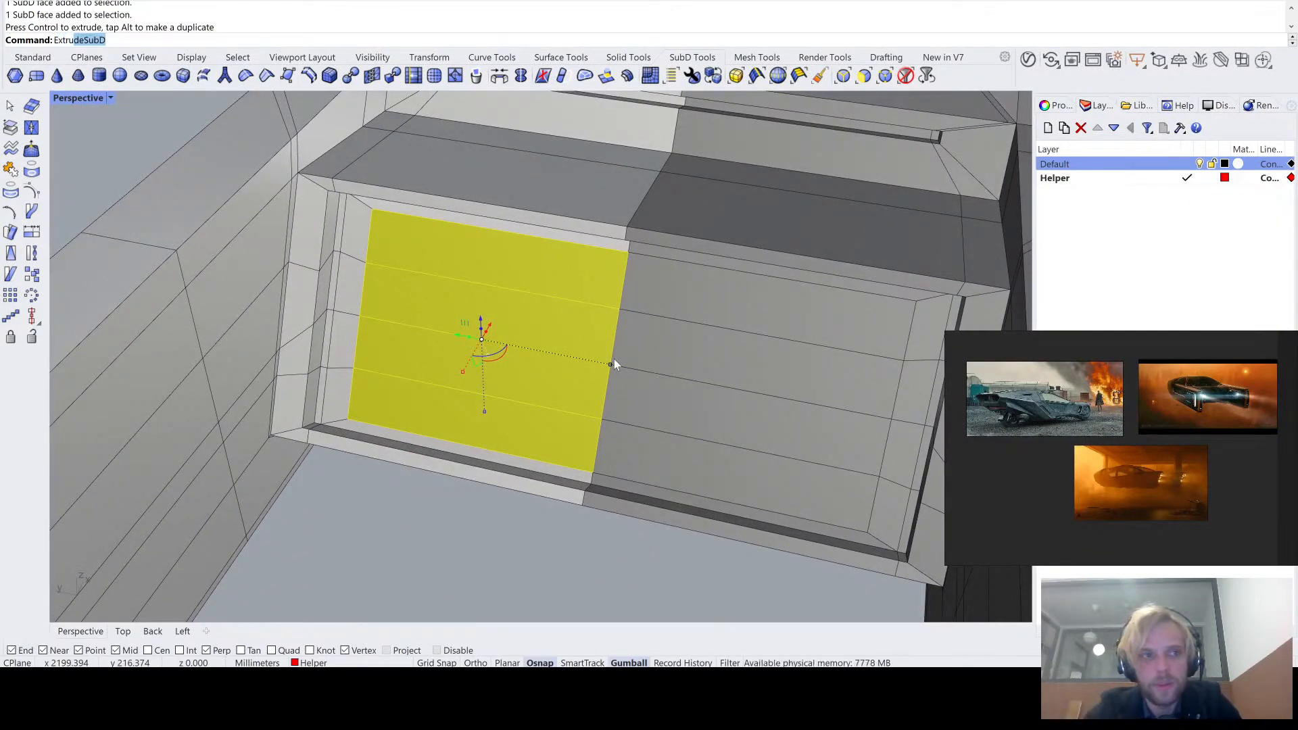
key(Return)
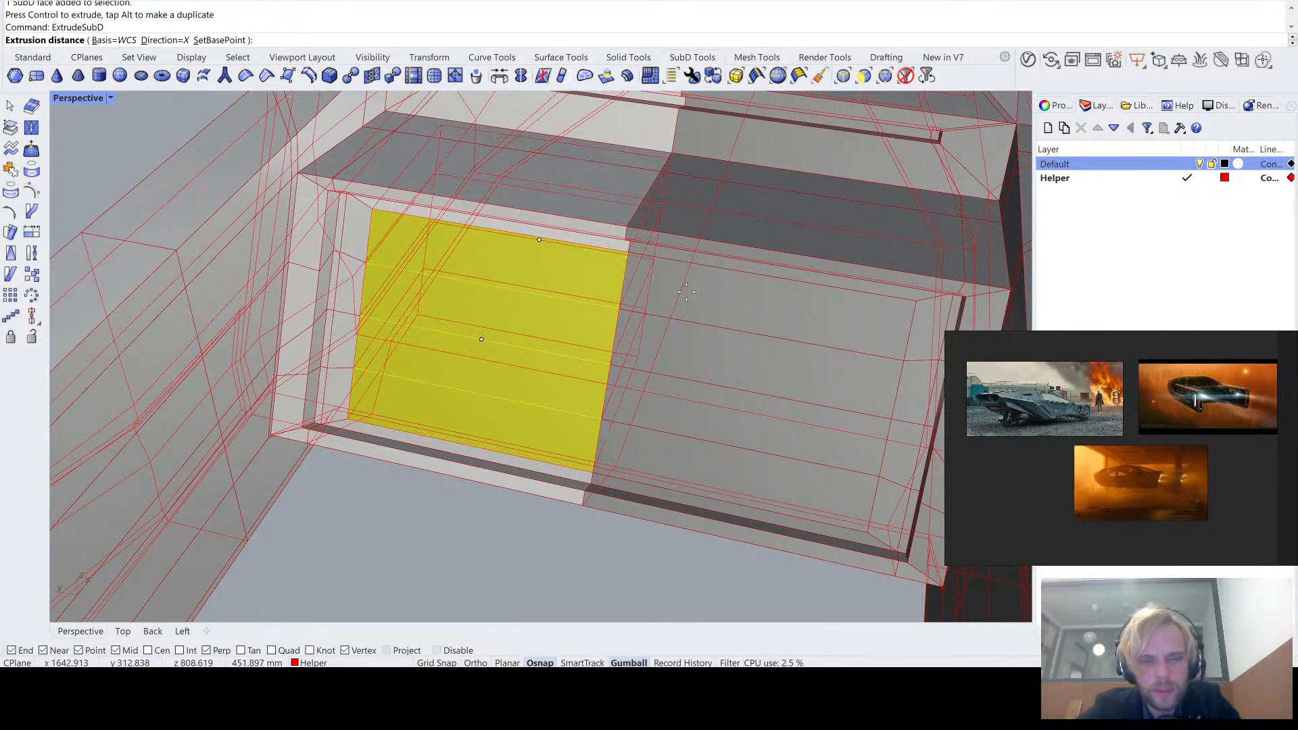
click(664, 311)
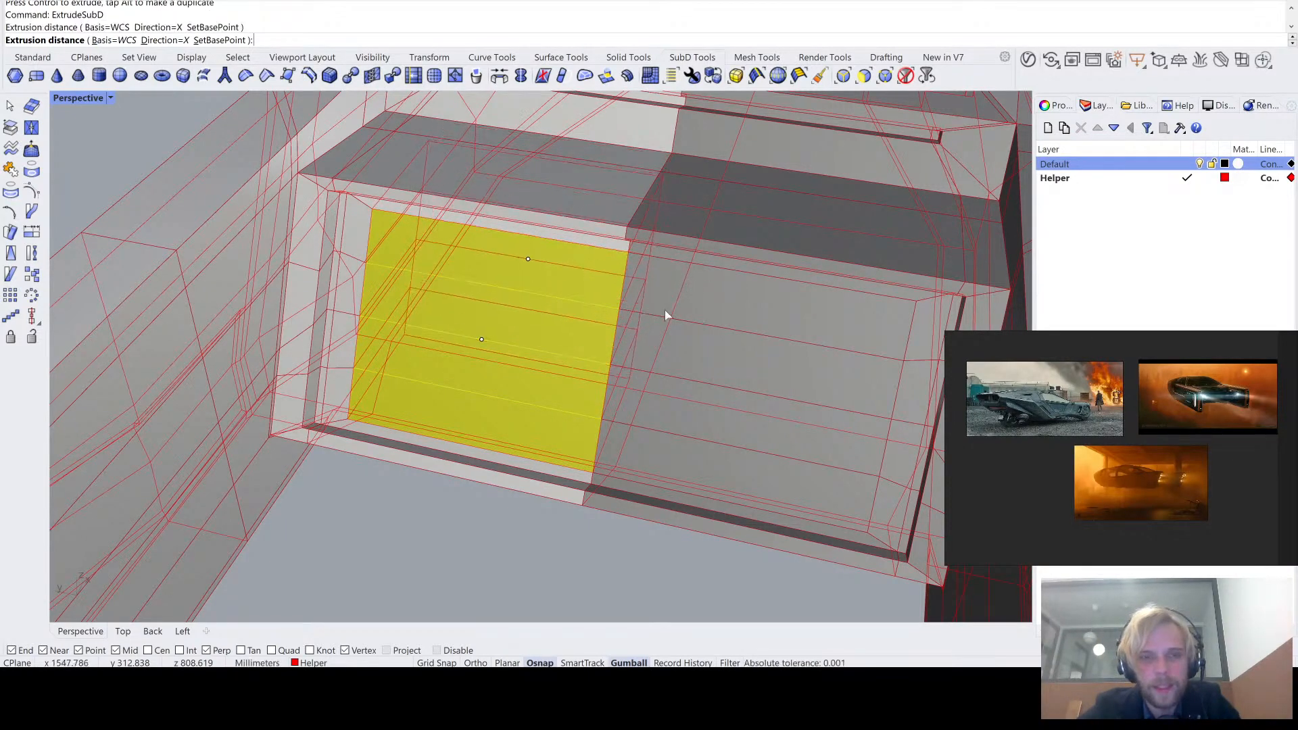
right_drag(664, 311, 588, 352)
- Check the new rear recess in smooth SubD display from behind and return to flat display
key(Tab)
scroll(638, 298, down, 5)
scroll(591, 374, up, 2)
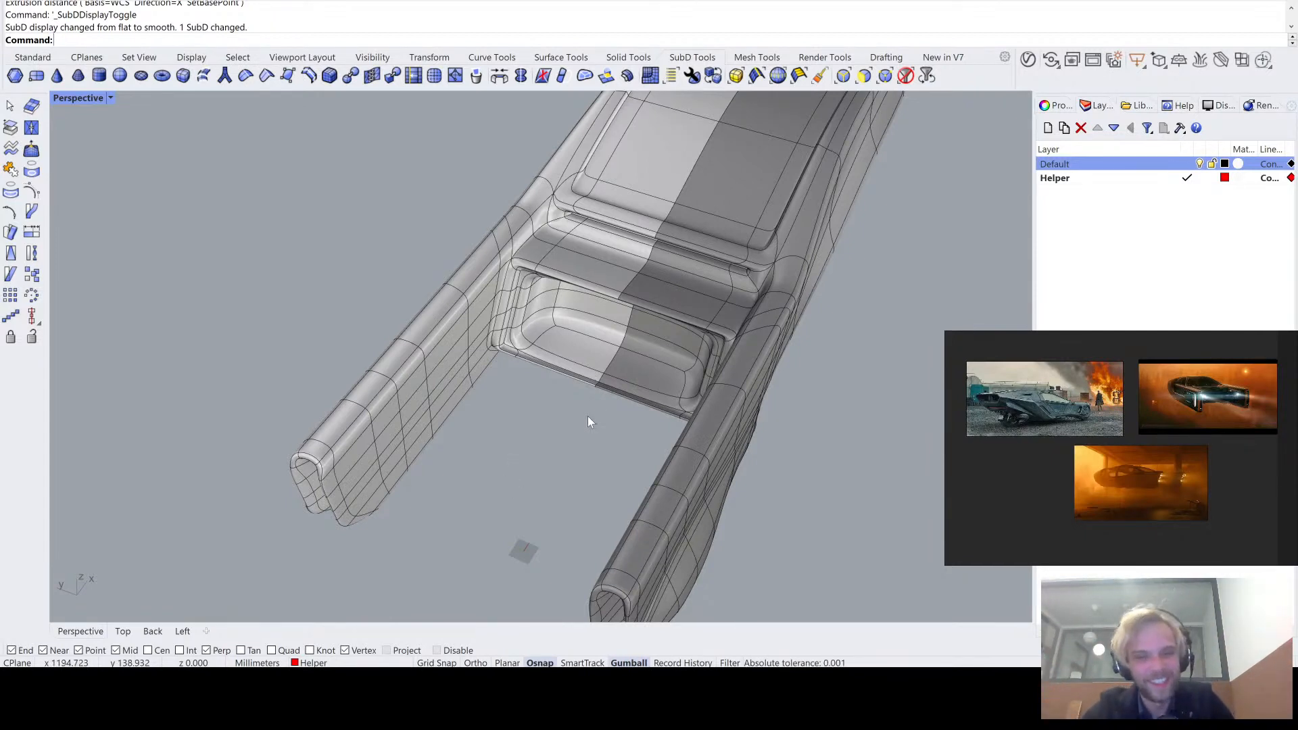
right_drag(587, 416, 491, 239)
scroll(648, 330, up, 5)
scroll(570, 249, up, 4)
scroll(555, 291, up, 4)
key(Tab)
- Select the four inner back faces of the rear recess and move them slightly down along Z
ctrl+shift+click(503, 229)
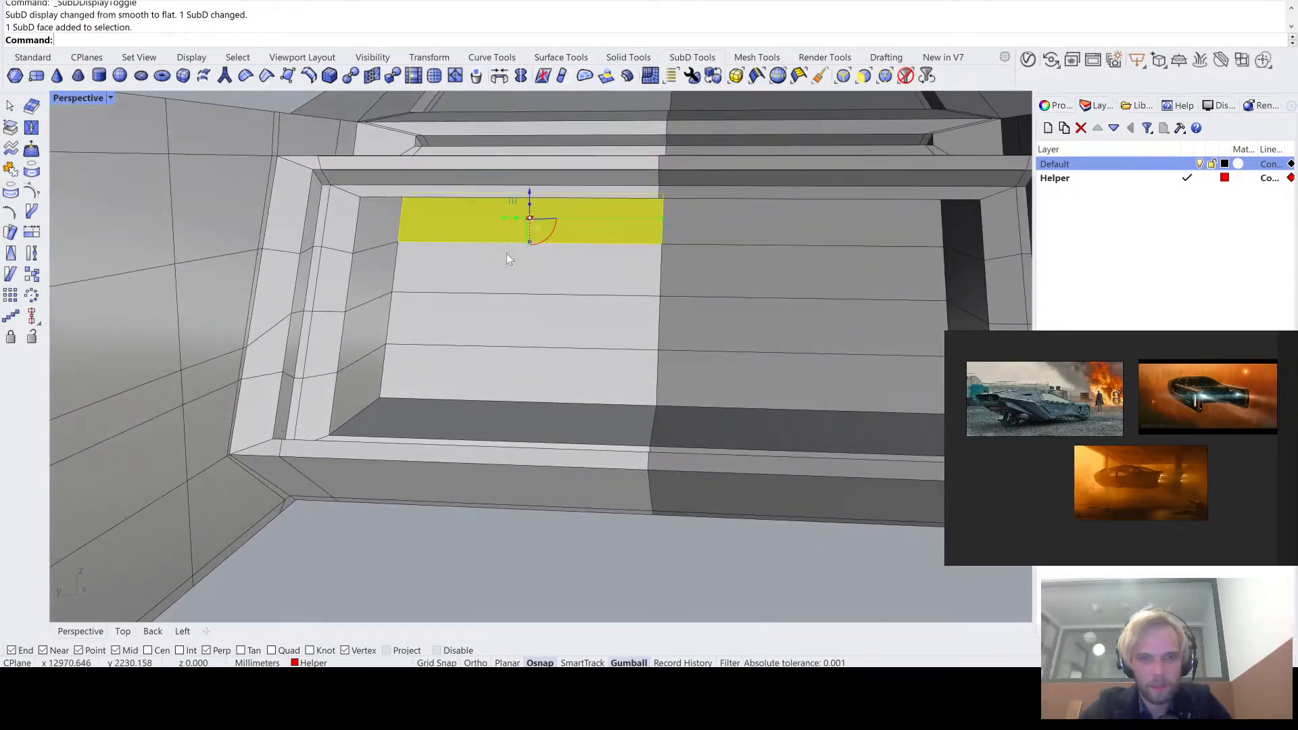
ctrl+shift+click(506, 270)
ctrl+shift+click(504, 320)
ctrl+shift+click(502, 374)
right_drag(502, 376, 546, 334)
scroll(553, 380, down, 5)
scroll(547, 334, up, 3)
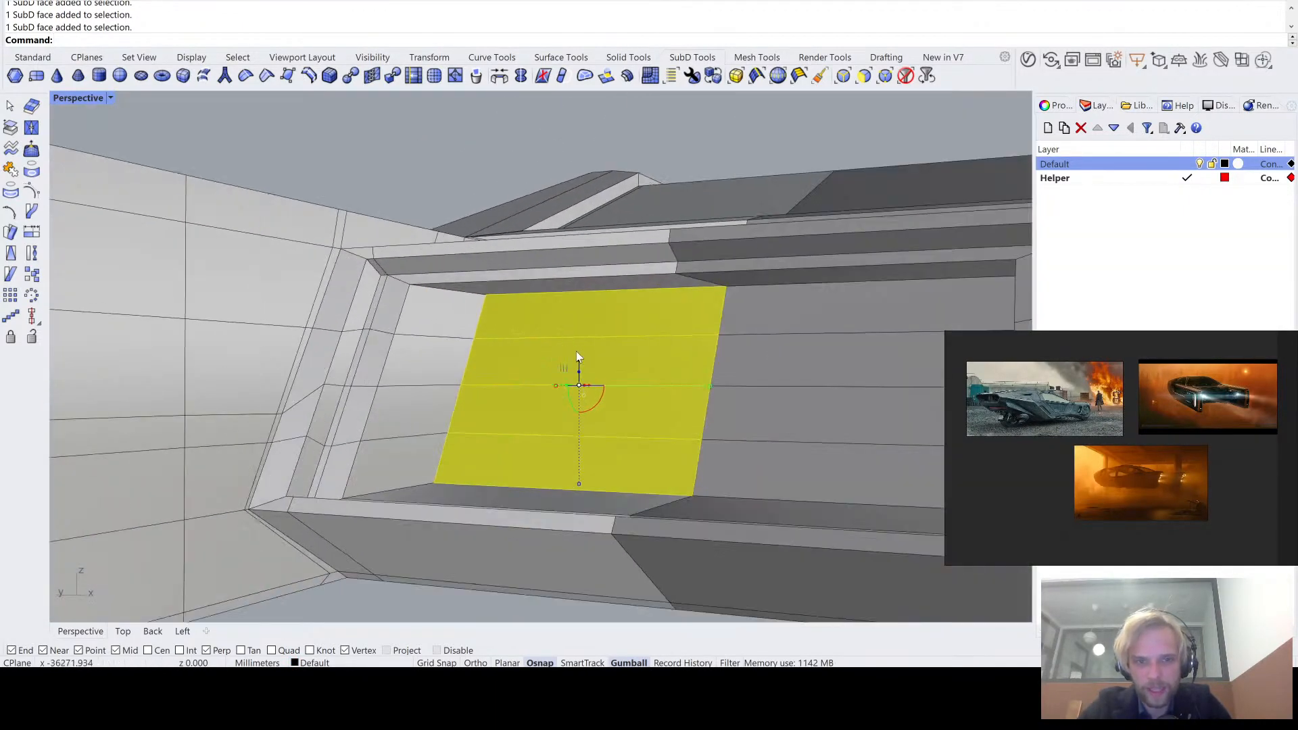
drag(577, 351, 582, 384)
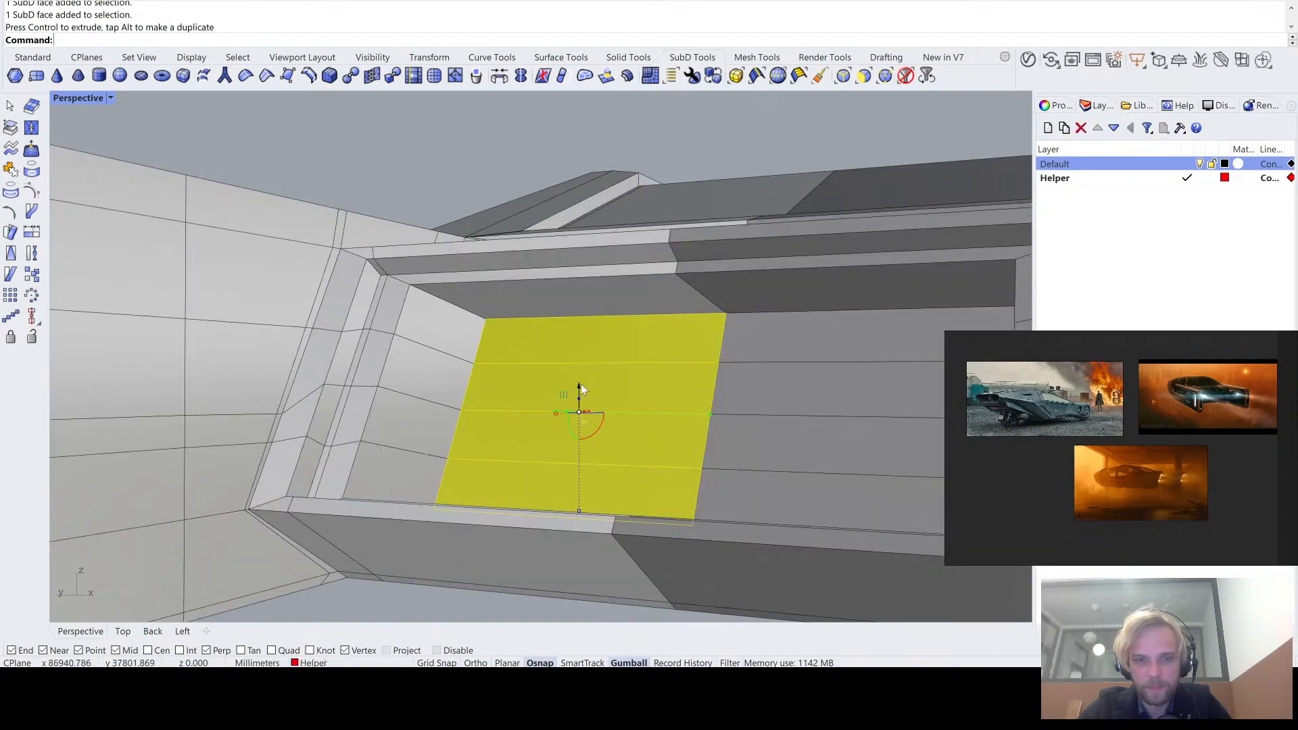
- In the Back view with Ghosted display, move the recess's back faces deeper into the body along X and slightly down
right_drag(582, 384, 541, 450)
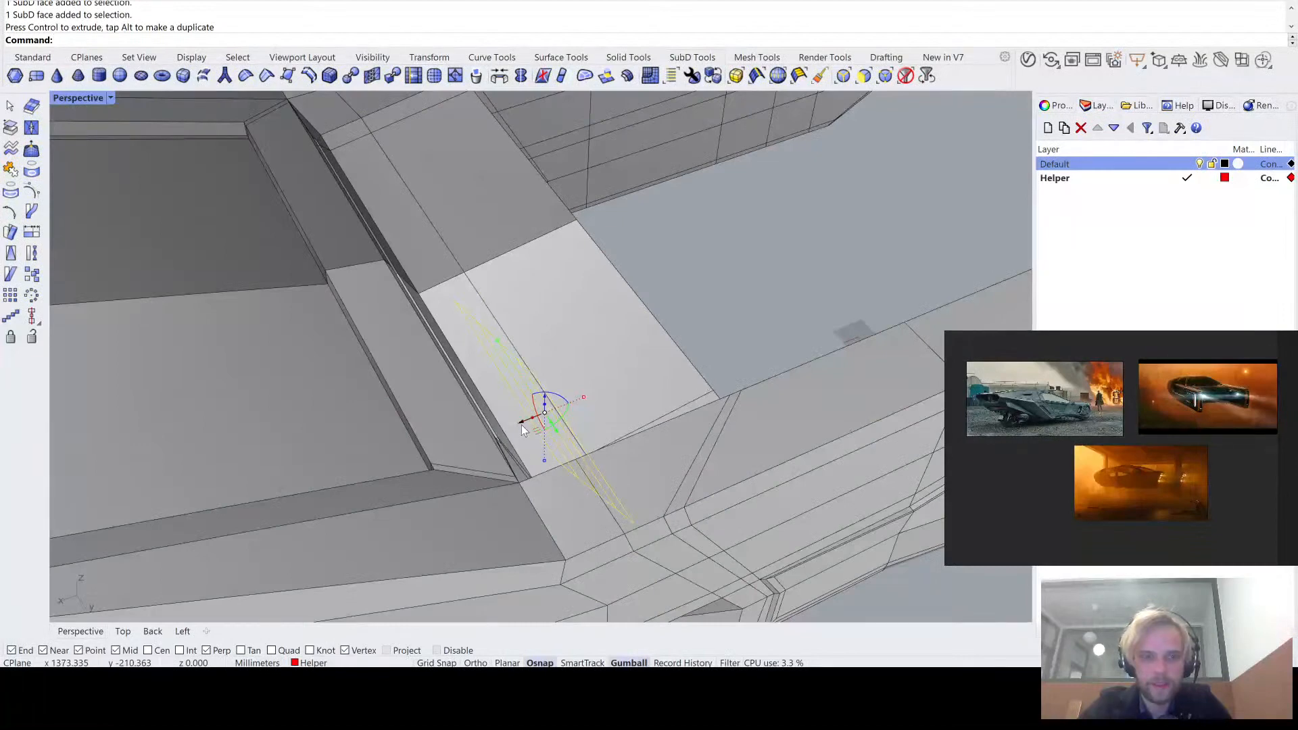
right_drag(228, 221, 404, 289)
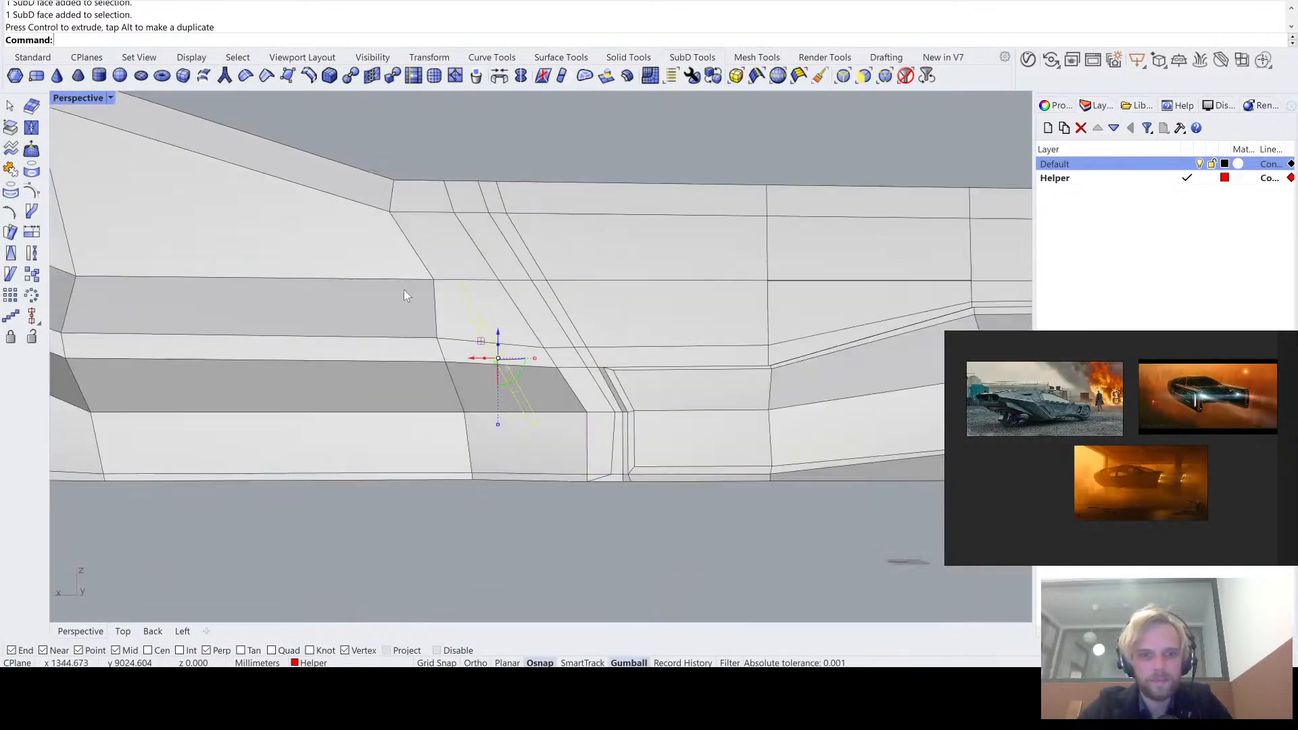
double_click(93, 99)
double_click(56, 366)
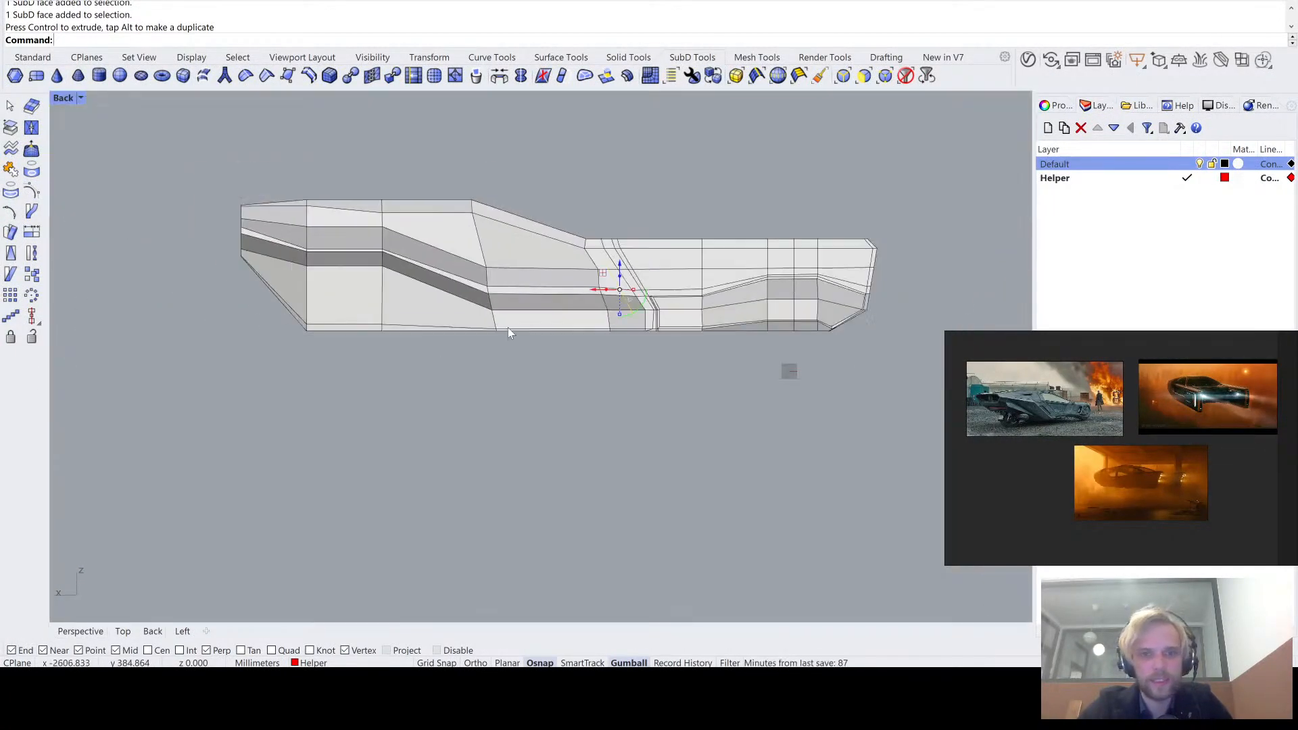
scroll(656, 343, up, 5)
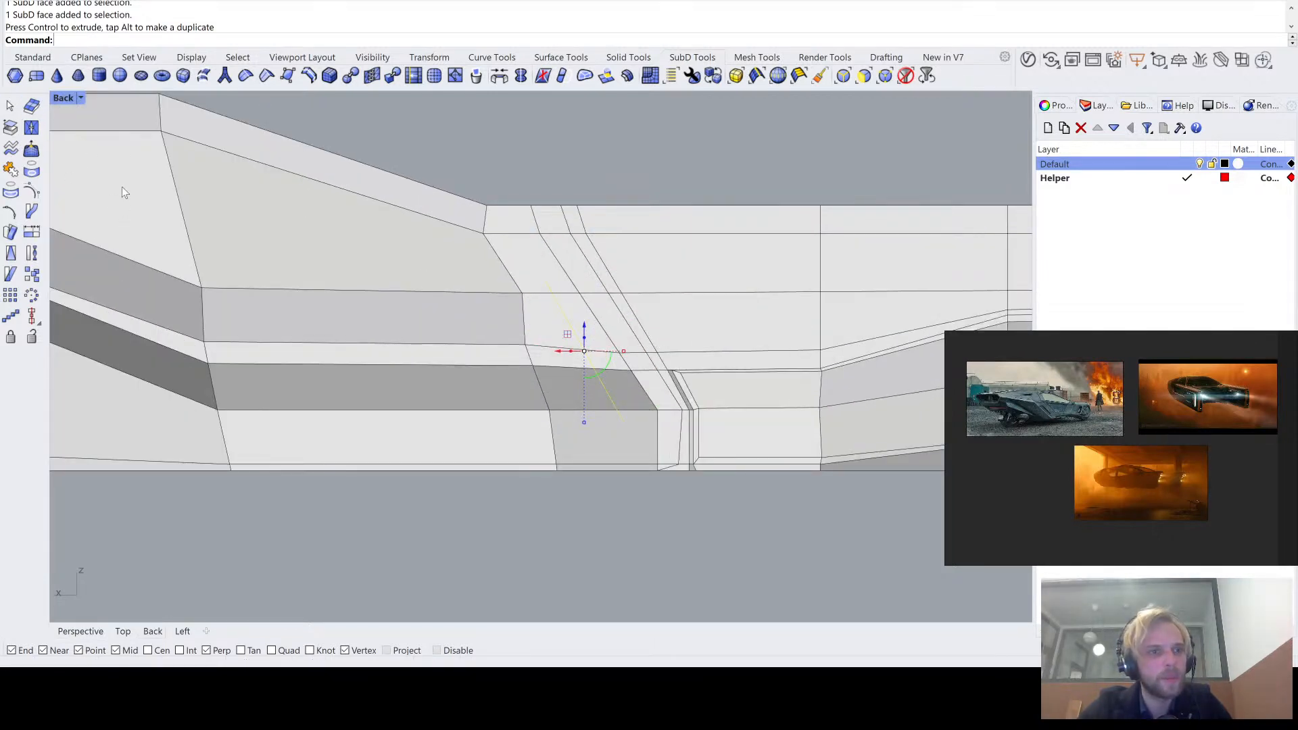
key(ctrl+alt+g)
drag(550, 351, 360, 373)
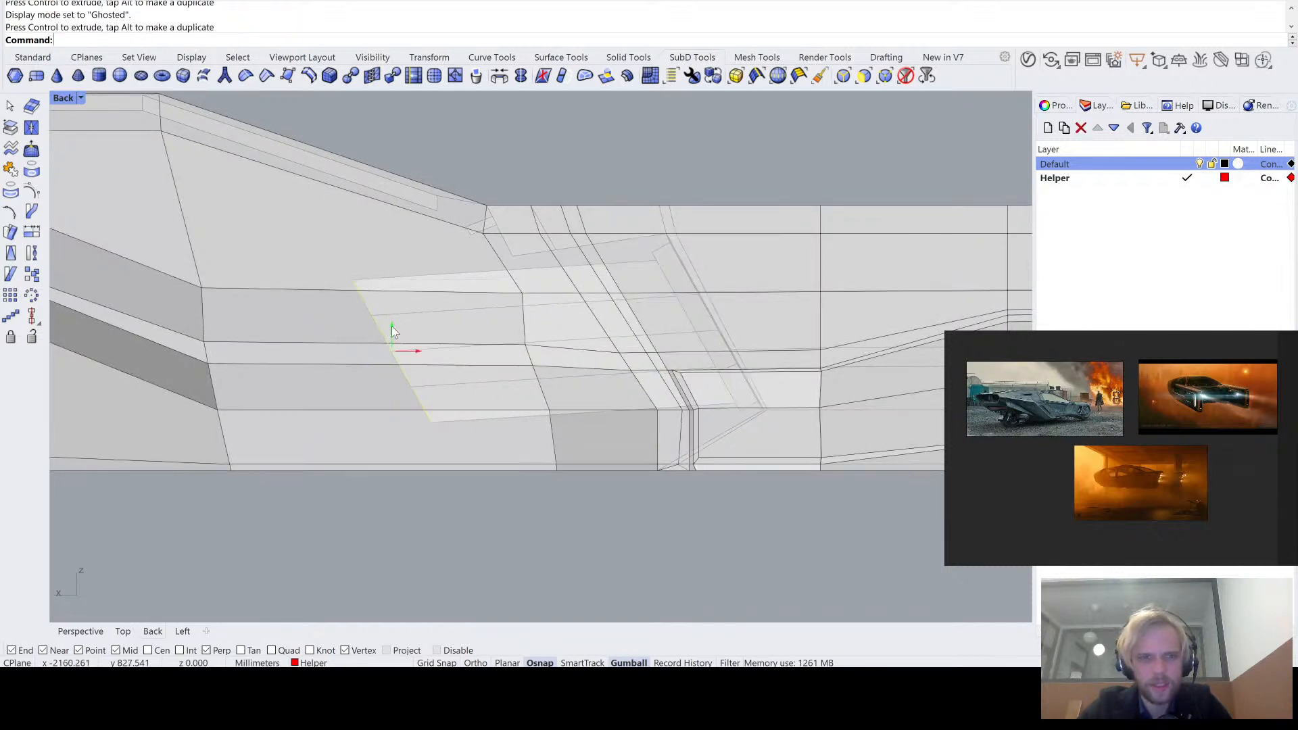
drag(393, 327, 394, 347)
- Shift the recess's back faces slightly toward the rear, scale them into a shorter vertical plane, and lower them a little
scroll(435, 231, down, 3)
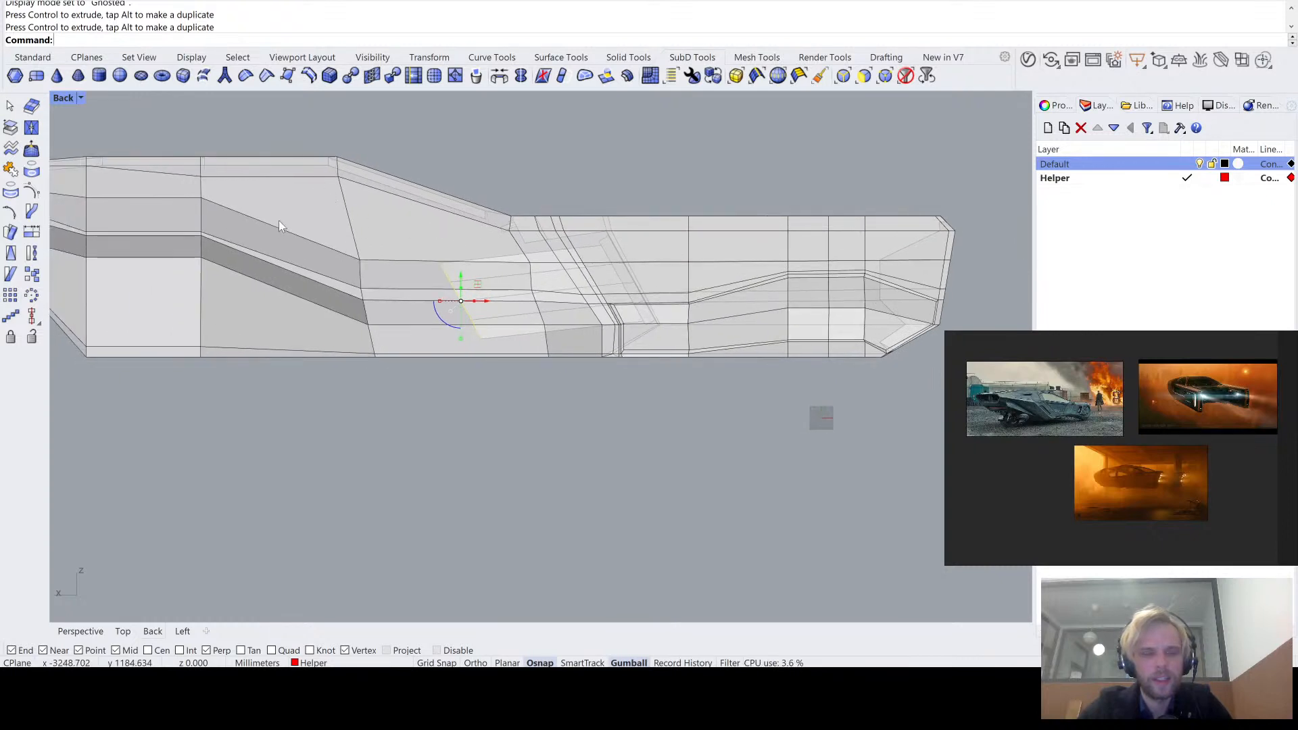
right_drag(237, 201, 324, 200)
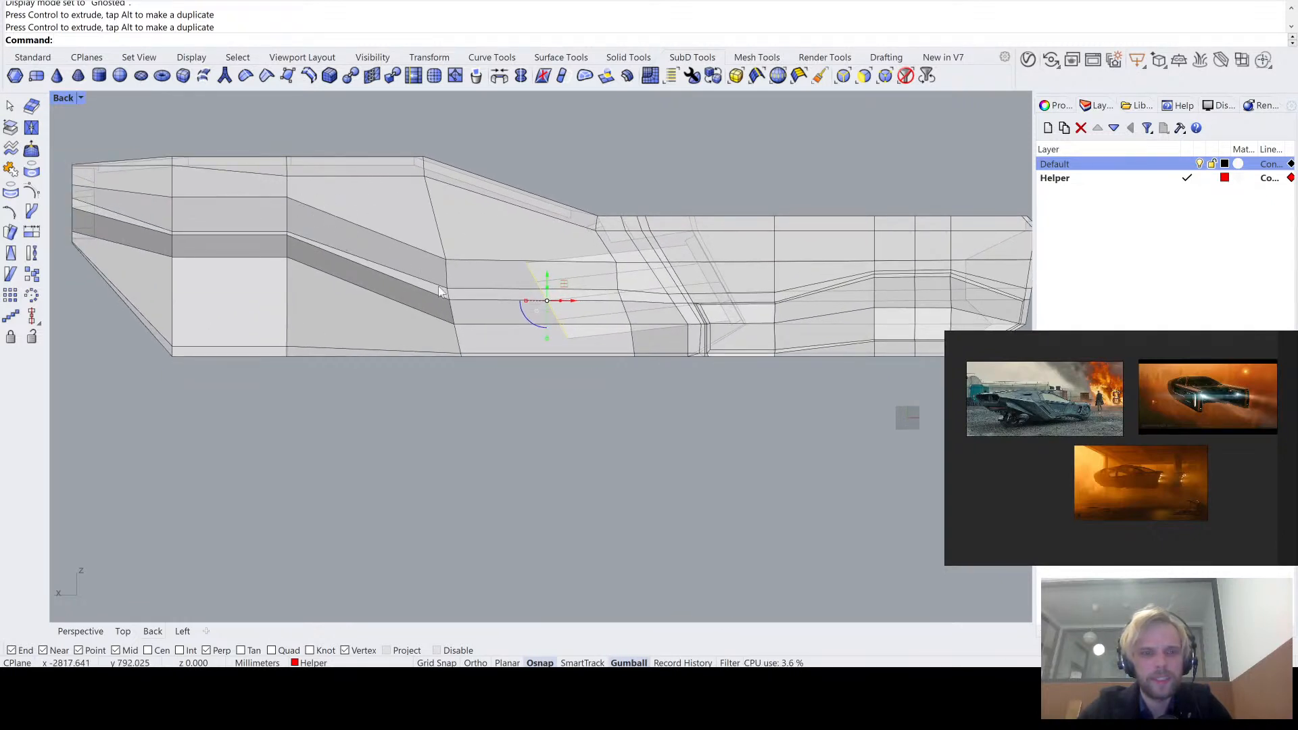
drag(566, 308, 598, 301)
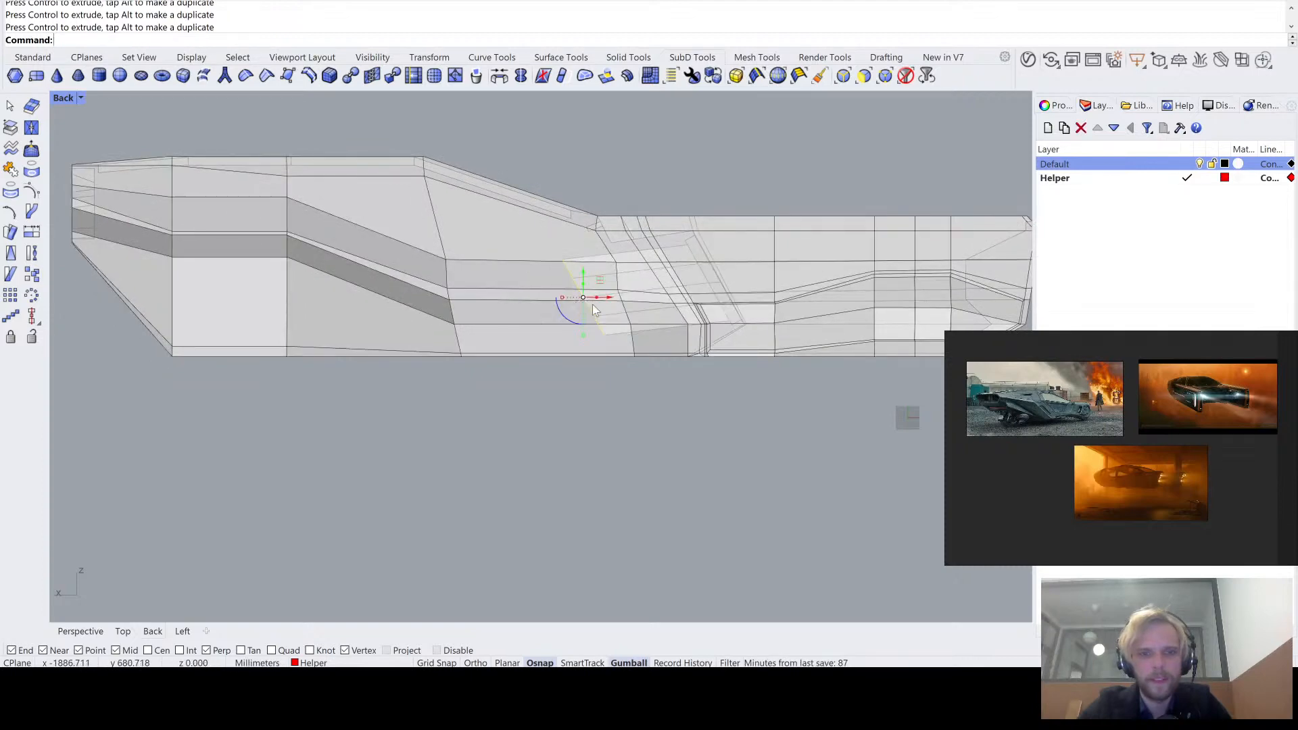
scroll(592, 308, up, 3)
drag(578, 350, 578, 293)
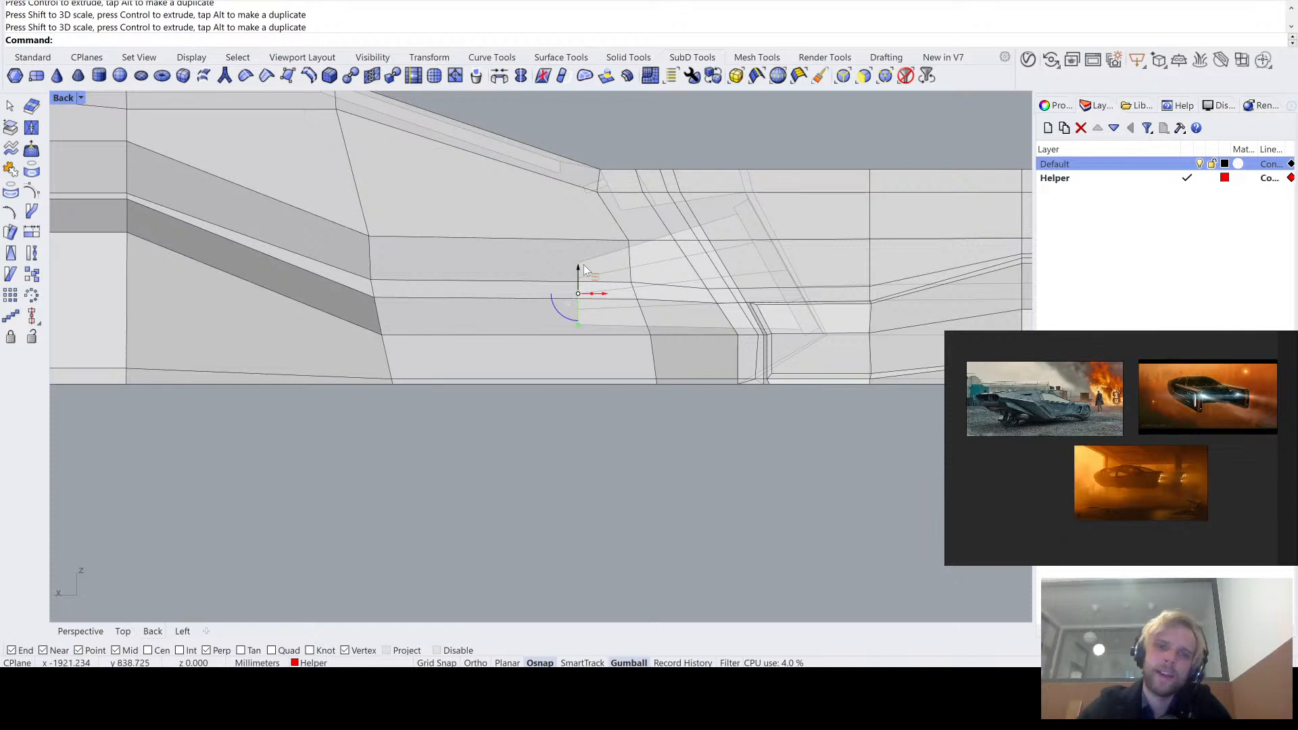
drag(582, 268, 579, 273)
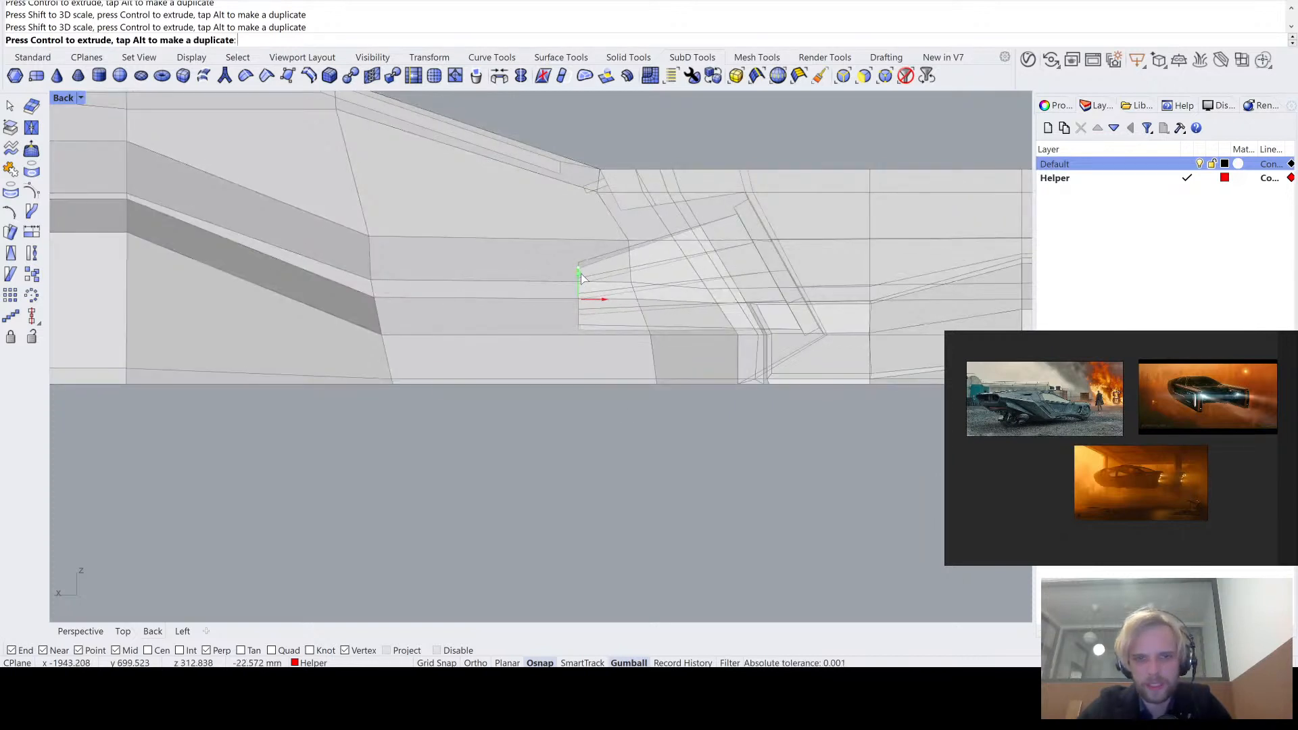
drag(580, 273, 581, 274)
- Return to the Perspective view and examine the tapered rear recess in smooth SubD display
right_drag(700, 343, 670, 360)
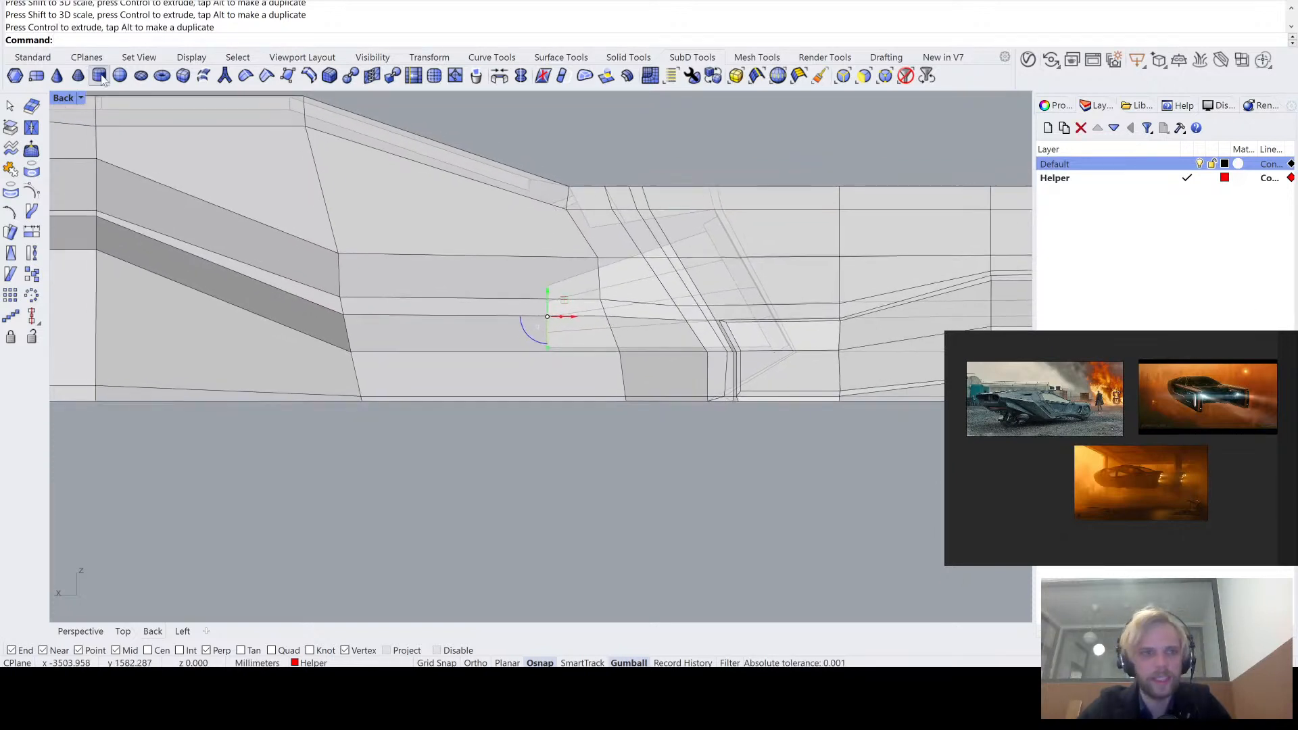
double_click(65, 98)
double_click(554, 98)
right_drag(559, 108, 408, 416)
key(Tab)
click(436, 475)
right_drag(436, 475, 545, 492)
right_drag(683, 446, 560, 440)
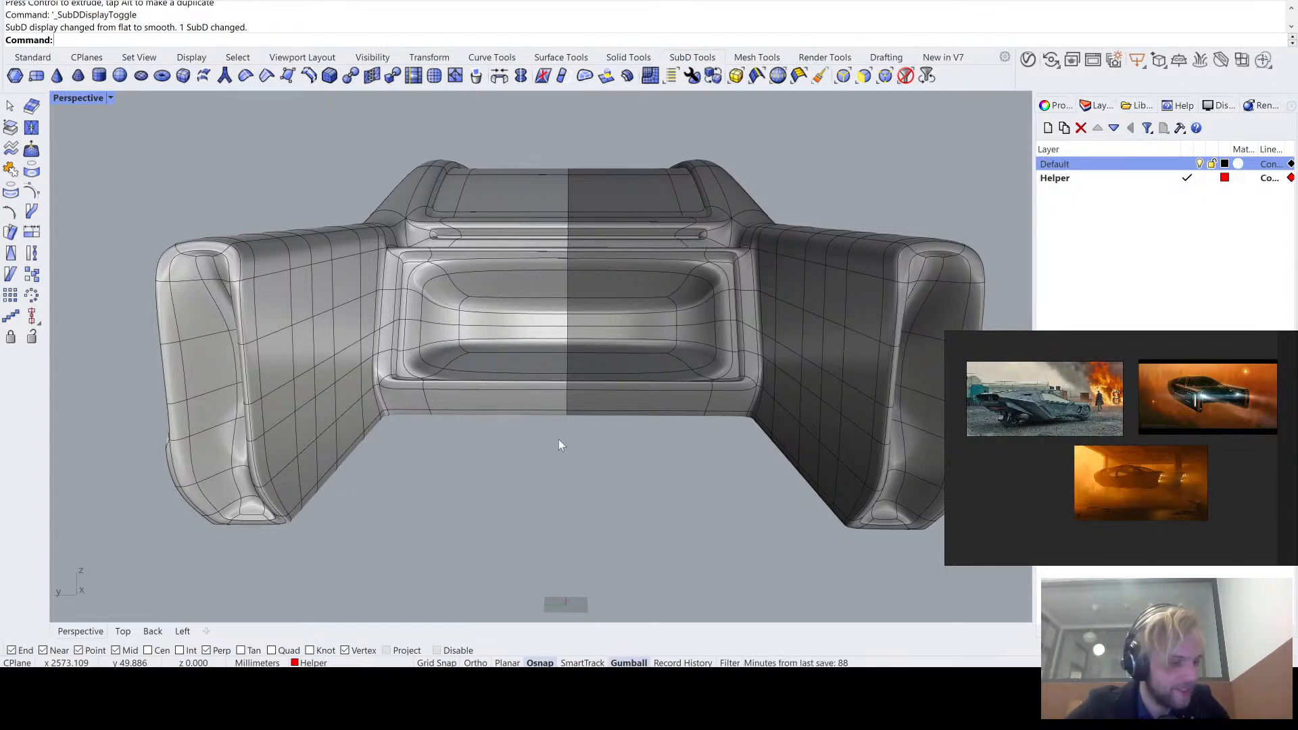
- In flat display, select the recess's four back faces and move them rearward along X and outward along Y
key(Tab)
scroll(603, 437, up, 10)
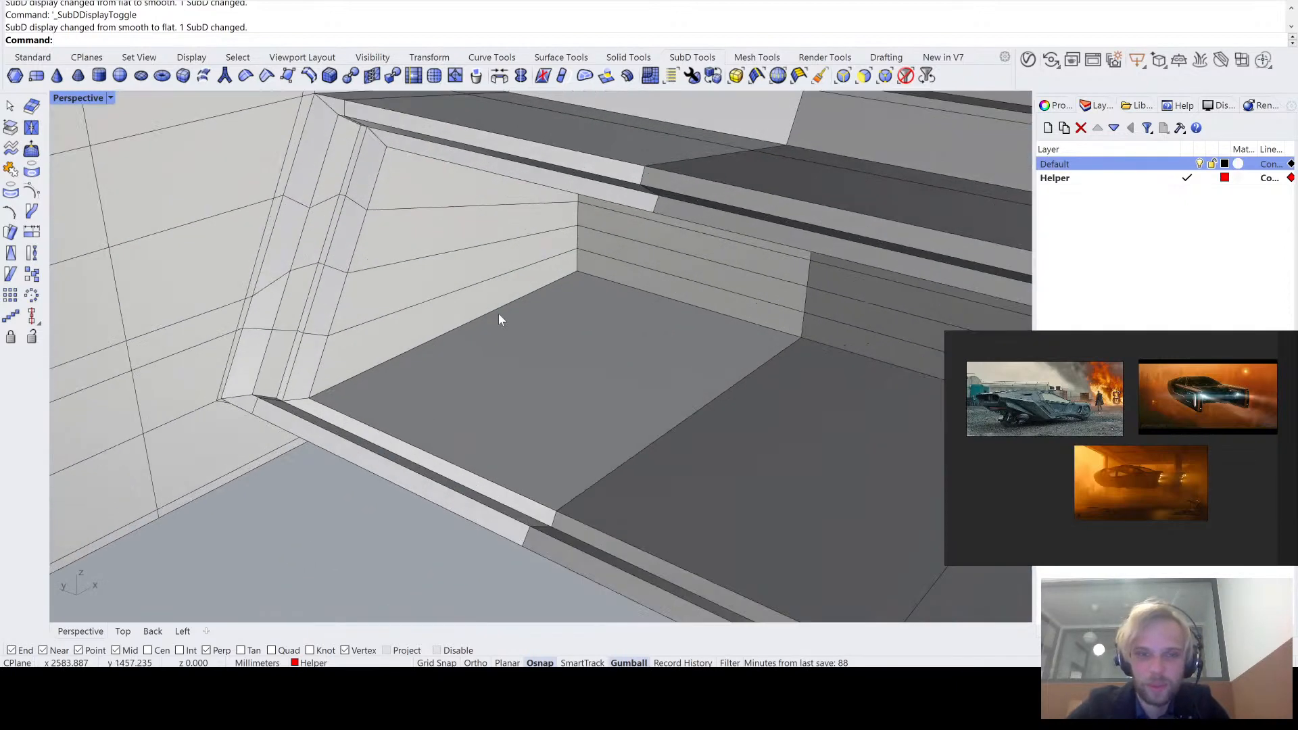
scroll(535, 284, up, 2)
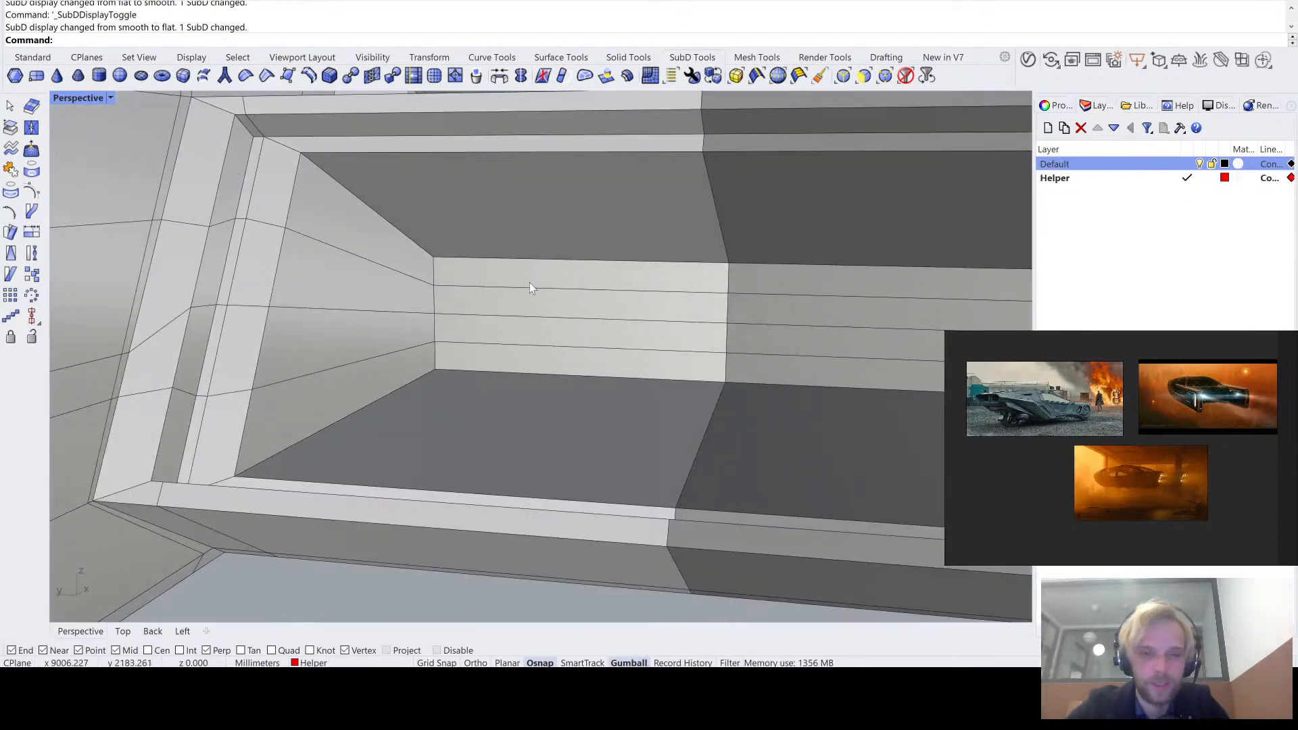
ctrl+shift+click(530, 284)
ctrl+shift+click(526, 306)
ctrl+shift+click(531, 333)
ctrl+shift+click(541, 361)
right_drag(542, 361, 583, 336)
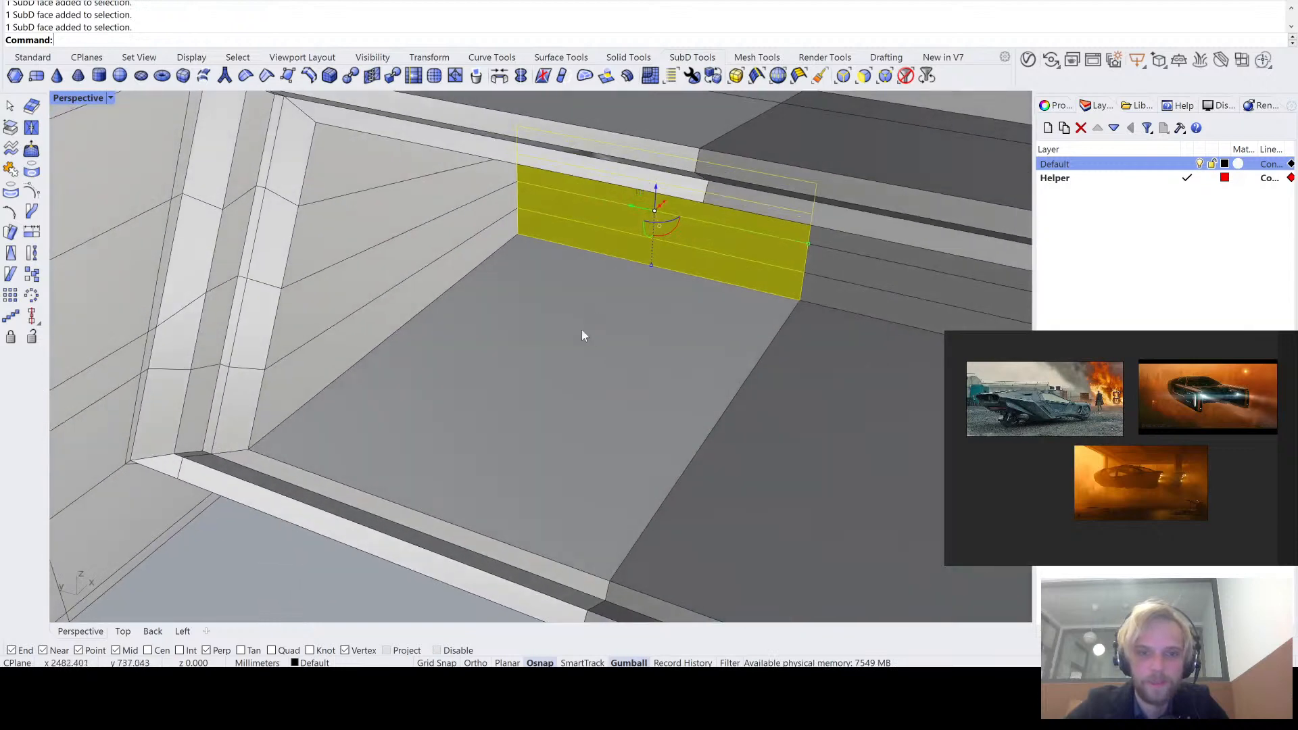
right_drag(665, 206, 498, 361)
scroll(555, 348, up, 3)
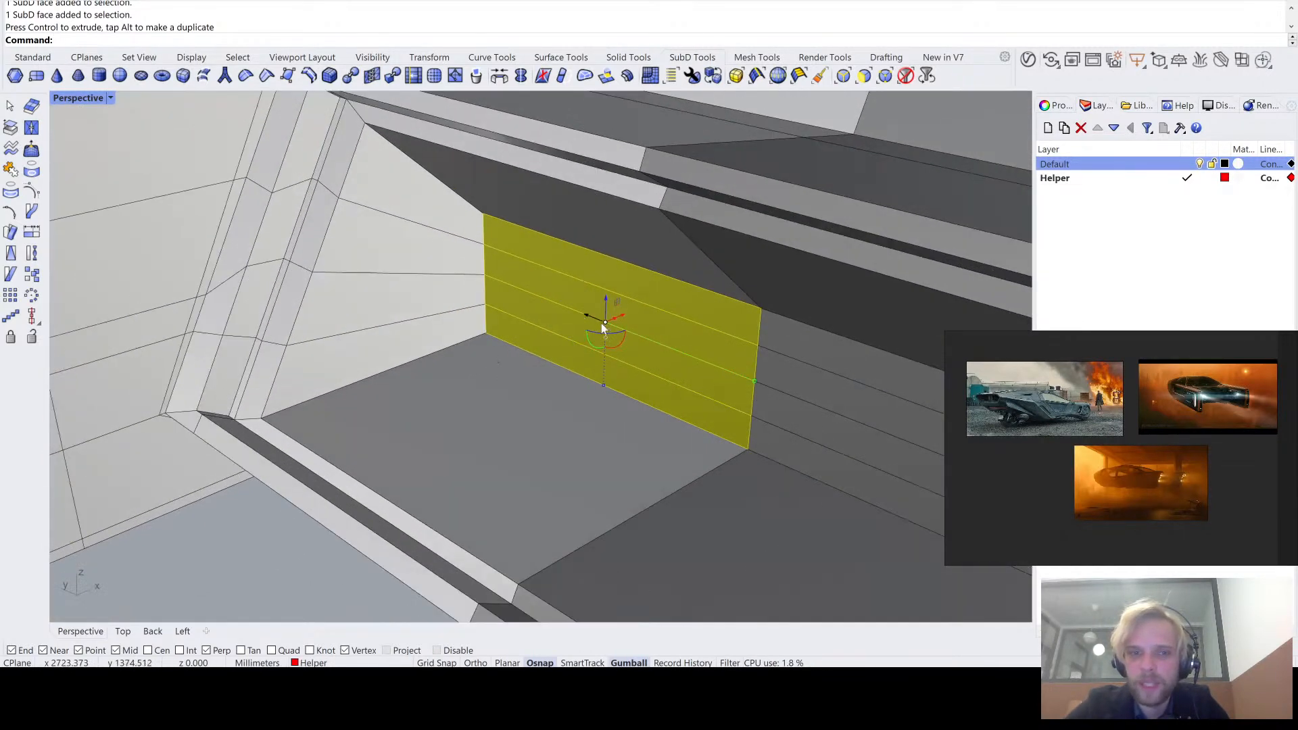
scroll(628, 316, down, 8)
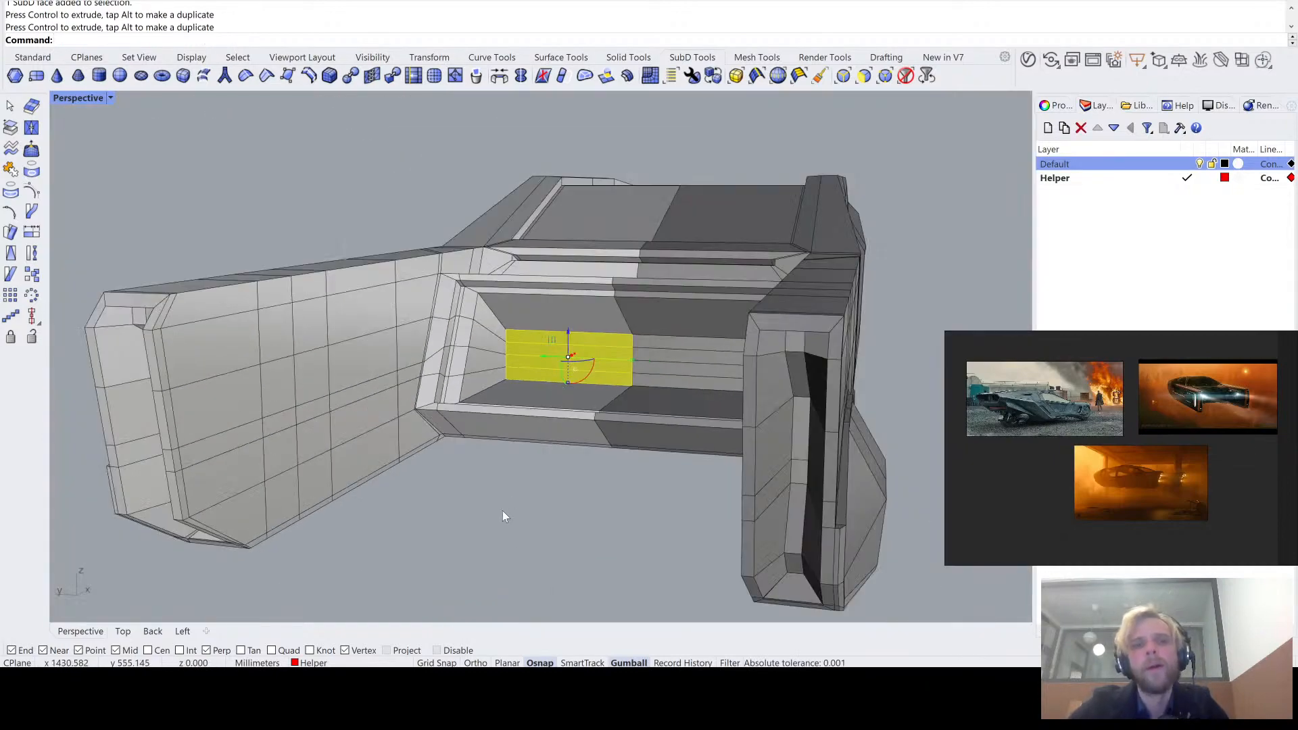
- Clear the selection and compare the adjusted rear recess in smooth and flat display
click(501, 510)
key(Tab)
right_drag(537, 460, 568, 452)
key(Tab)
scroll(549, 347, up, 6)
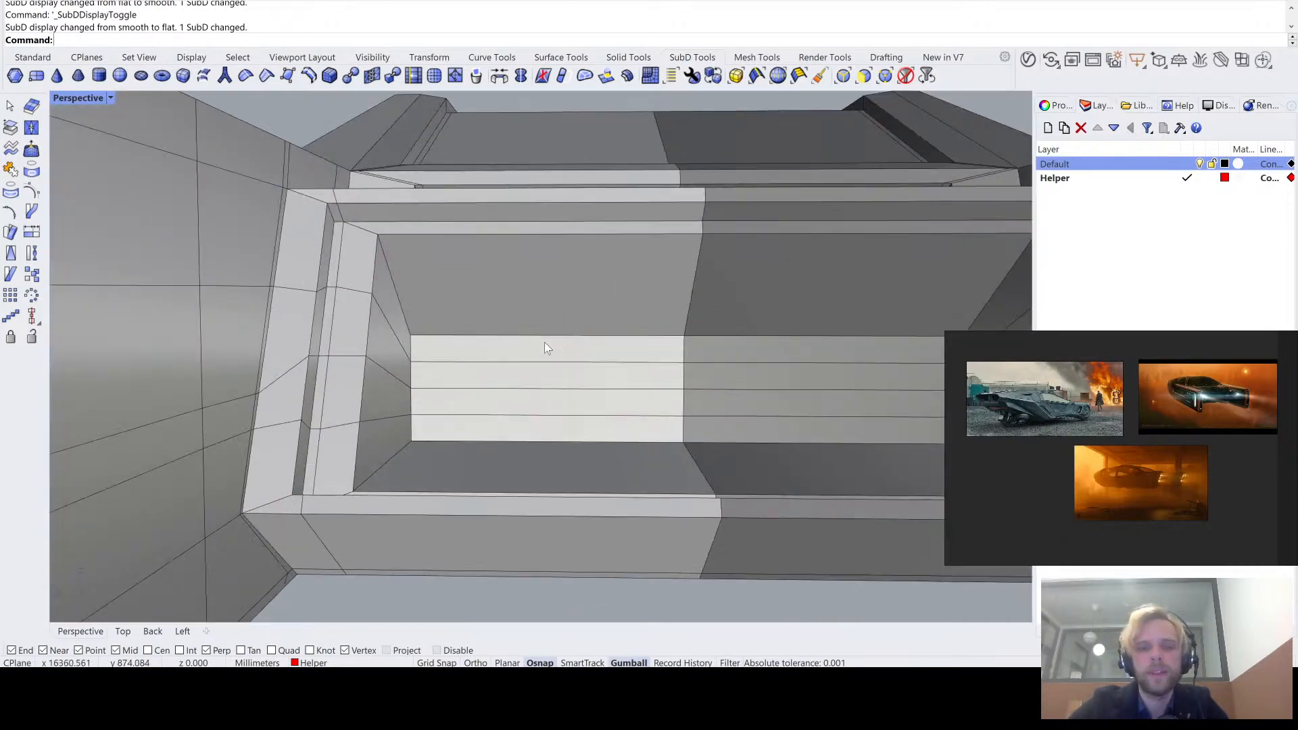
- Examine the rear recess's interior and the edges meeting at its upper outer corner
right_drag(545, 342, 566, 315)
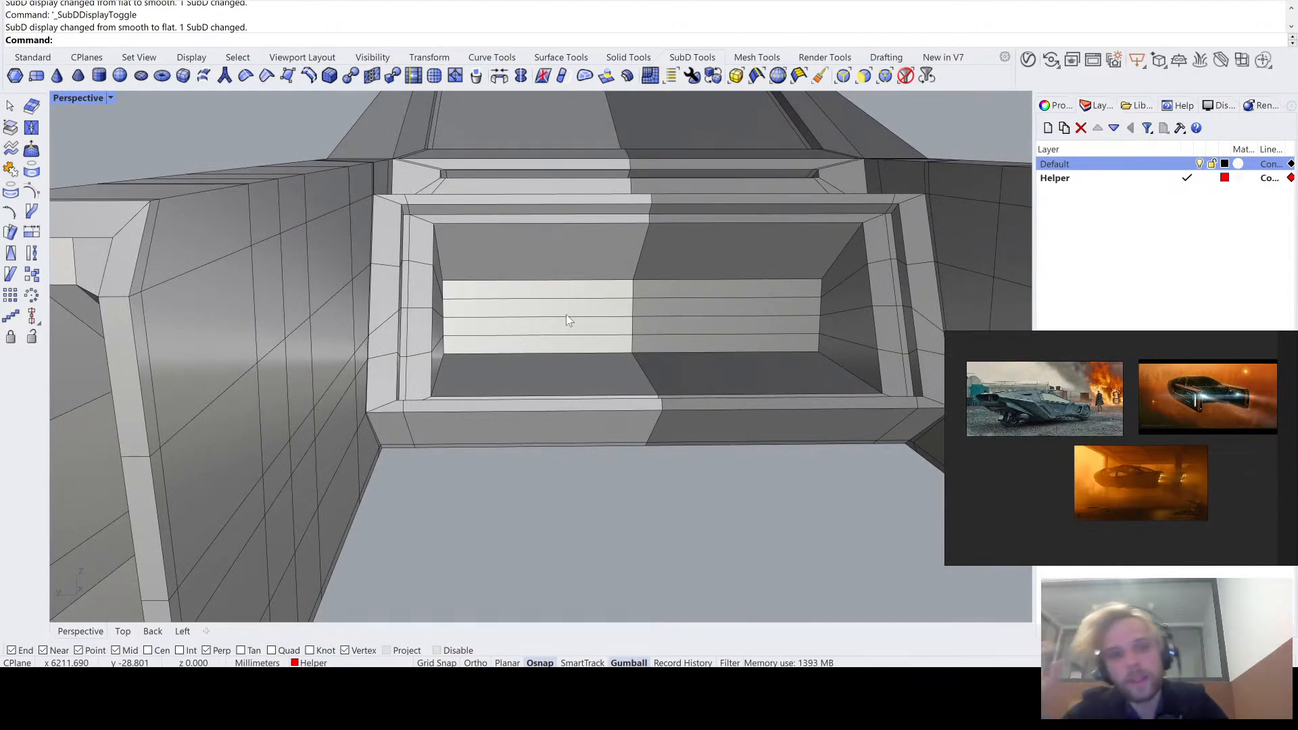
scroll(501, 334, down, 7)
right_drag(558, 310, 486, 268)
scroll(483, 342, up, 7)
scroll(455, 386, up, 4)
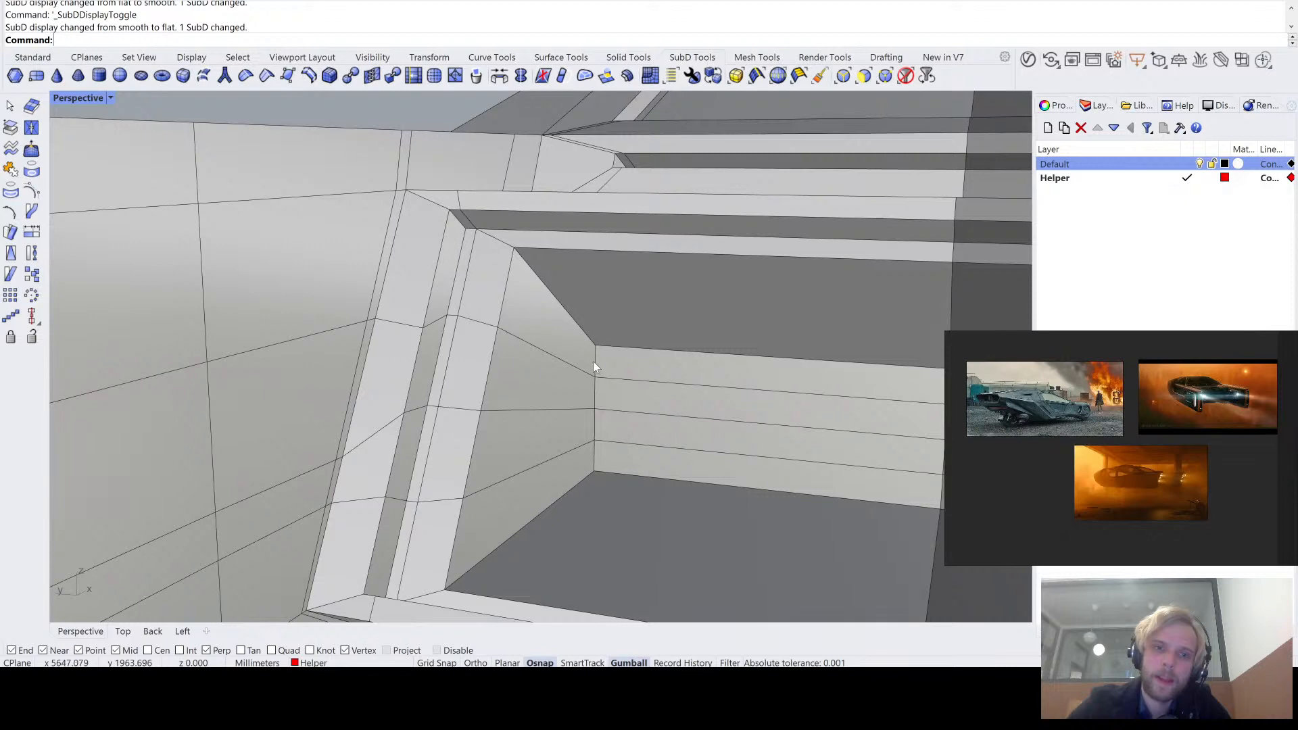
right_drag(594, 361, 554, 298)
scroll(506, 274, up, 5)
scroll(506, 273, up, 6)
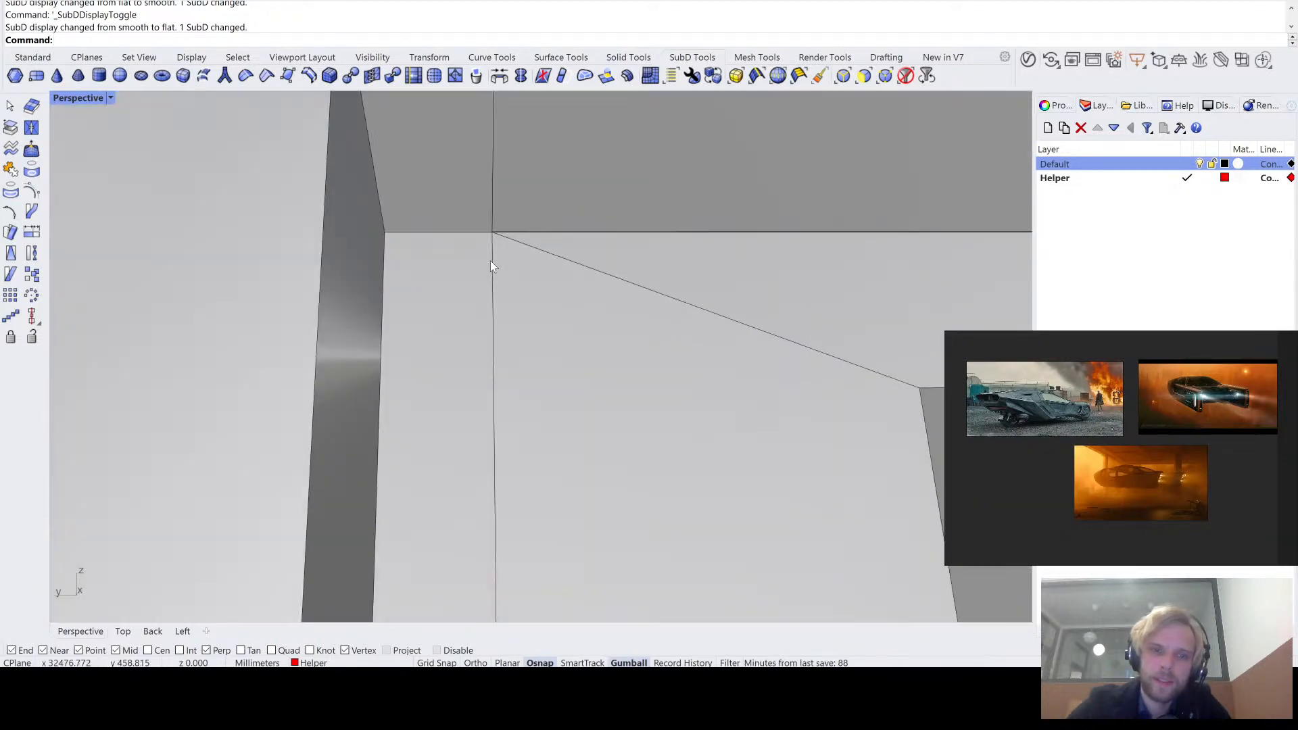
scroll(490, 261, down, 6)
scroll(518, 242, down, 5)
right_drag(519, 243, 483, 263)
- In flat display, select the rear recess's upper side edge, its adjoining rim corner edge and the body's lengthwise edge loop
key(Tab)
key(Tab)
ctrl+shift+click(466, 261)
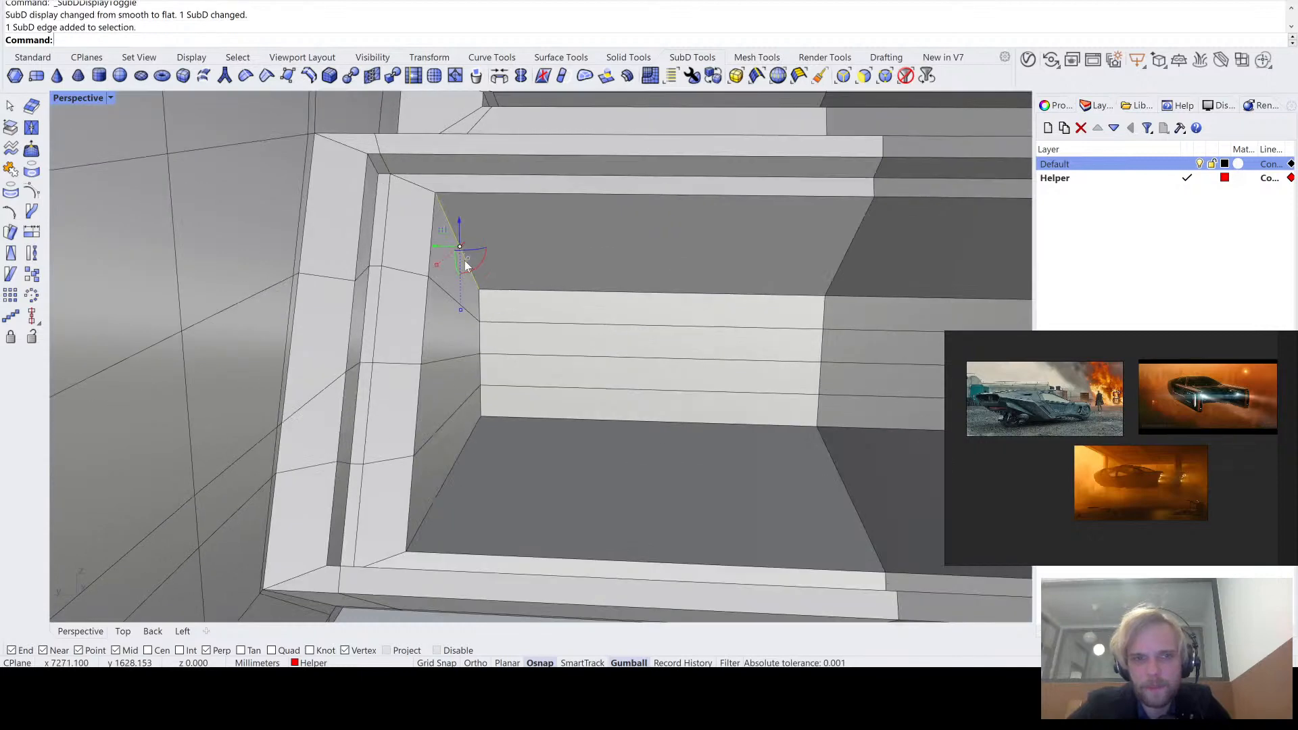
ctrl+shift+click(417, 186)
right_drag(467, 441, 499, 545)
ctrl+shift+double_click(432, 229)
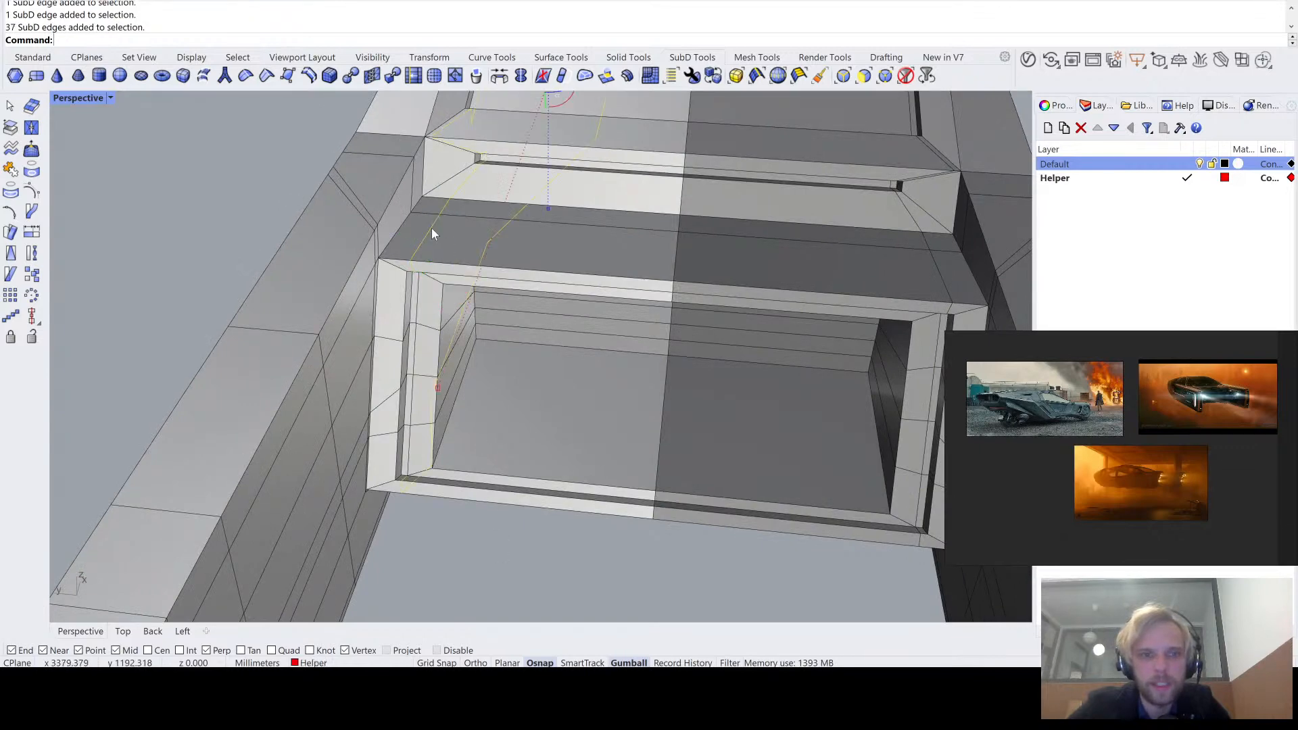
- Extend the edge selection across the recess's lower rim corner, along its floor edge and up its back corner
scroll(431, 228, down, 6)
right_drag(461, 358, 481, 537)
scroll(461, 265, up, 7)
scroll(472, 311, up, 5)
scroll(482, 537, up, 5)
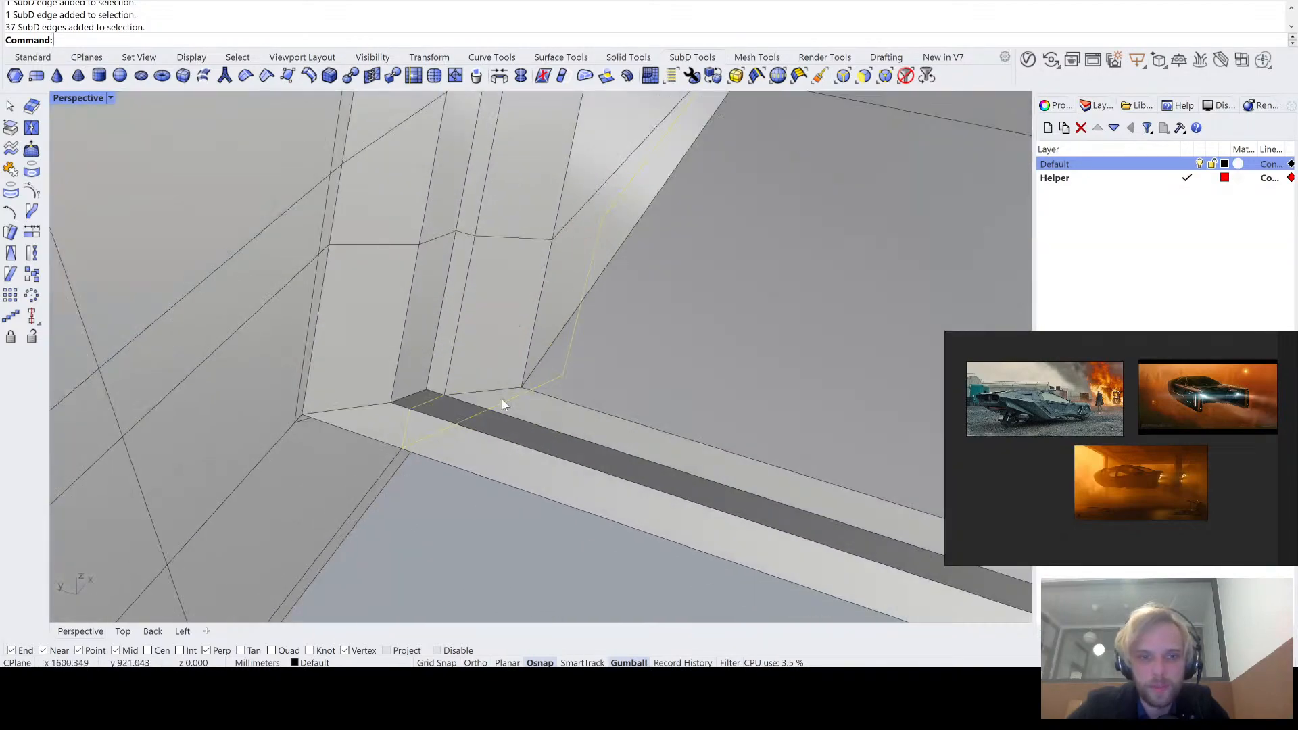
ctrl+shift+click(501, 388)
ctrl+shift+click(545, 355)
scroll(544, 347, down, 5)
right_drag(635, 284, 567, 386)
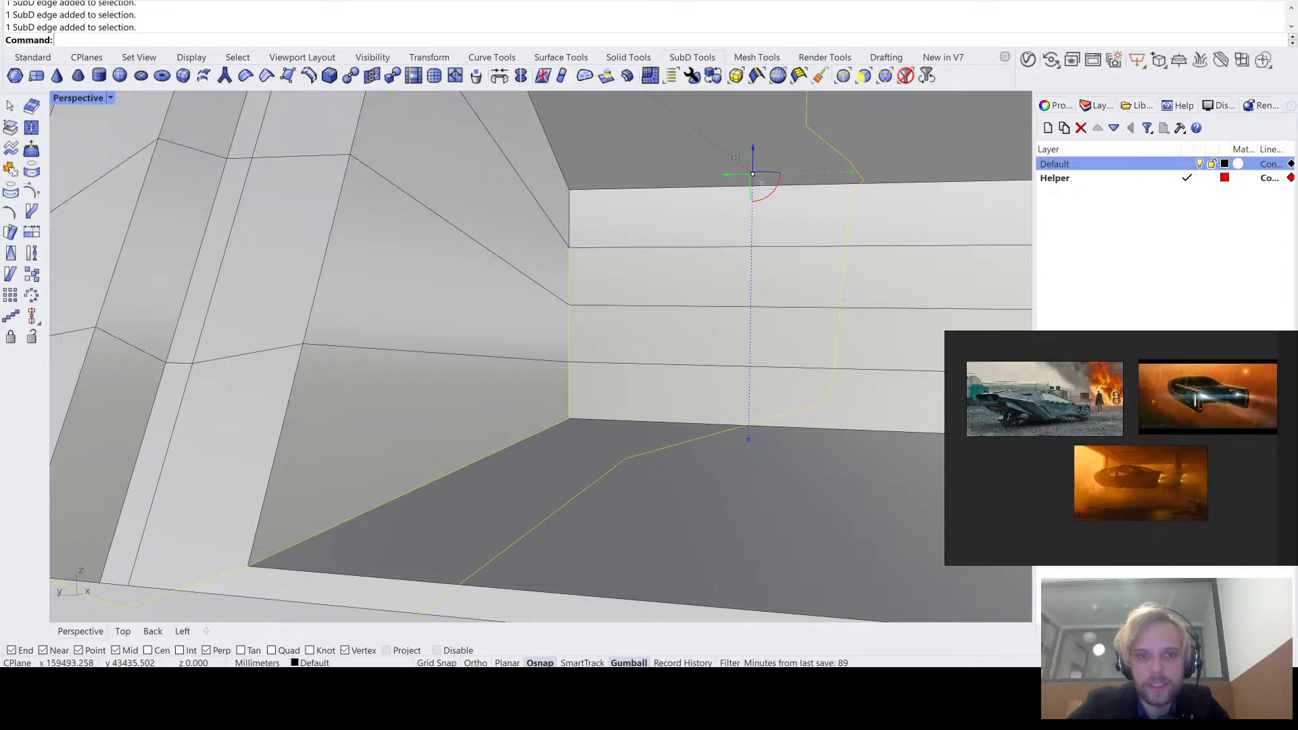
right_drag(563, 168, 507, 330)
scroll(506, 329, down, 6)
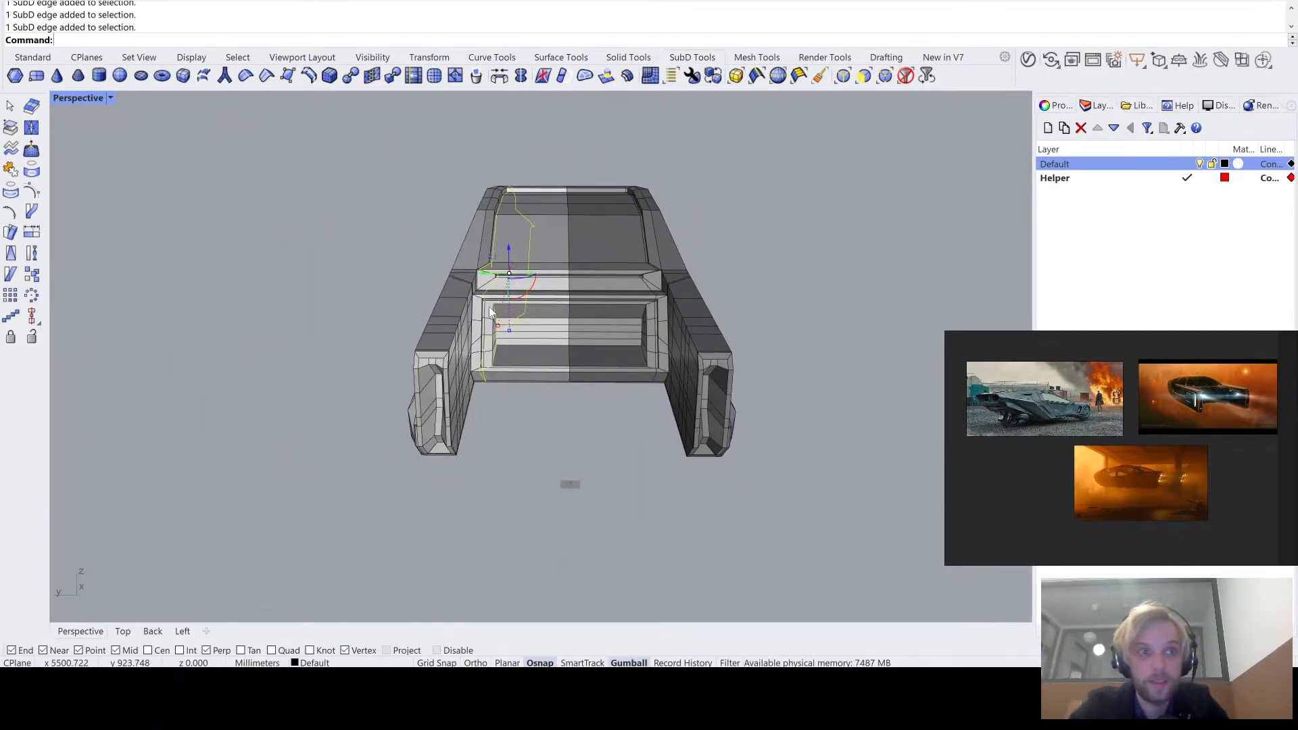
- Try to insert an edge loop beside the selected edges with proportional offset, positioned between them and the centerline
key(Return)
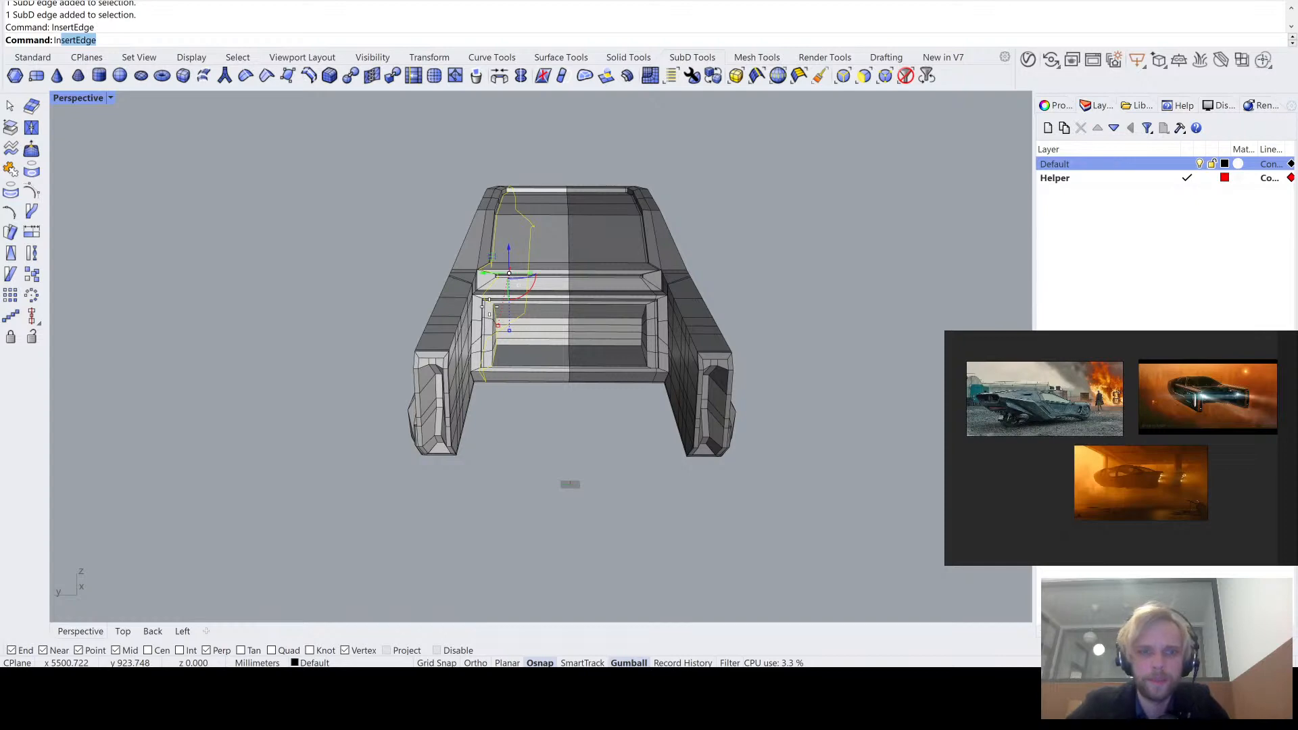
scroll(484, 298, up, 8)
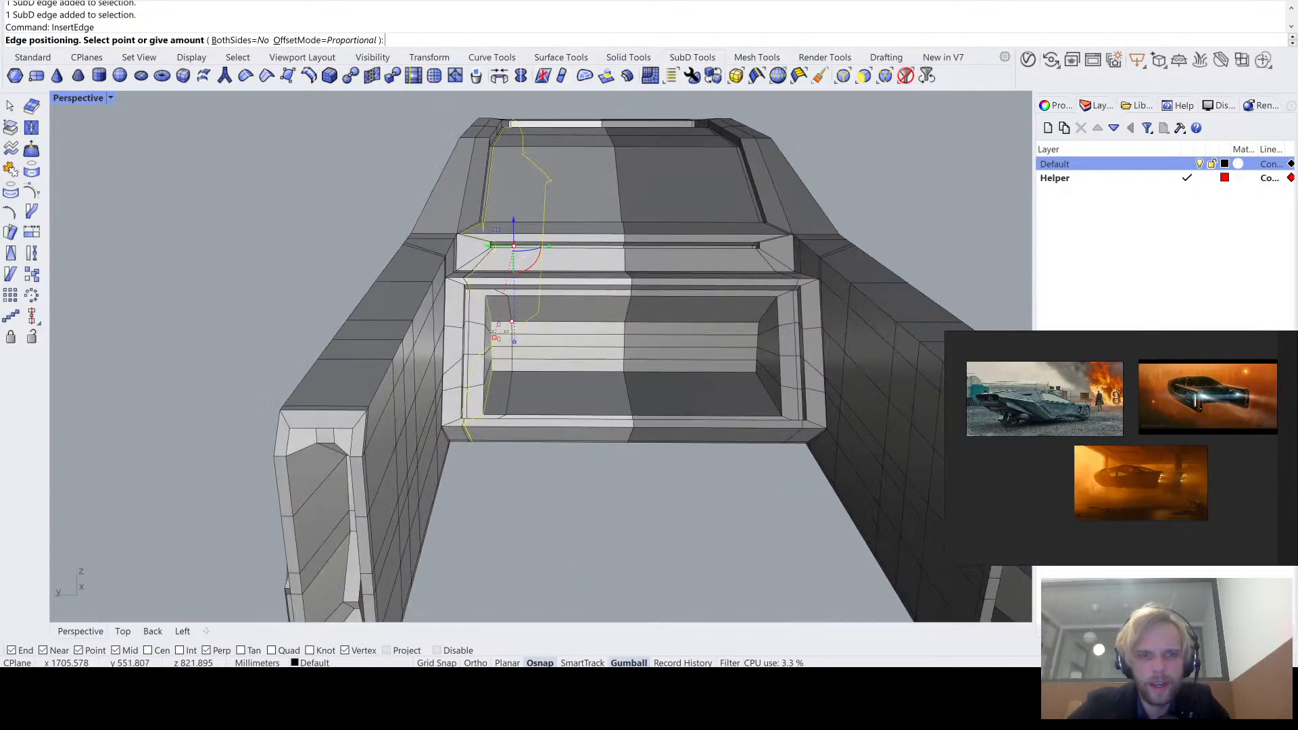
scroll(494, 273, up, 2)
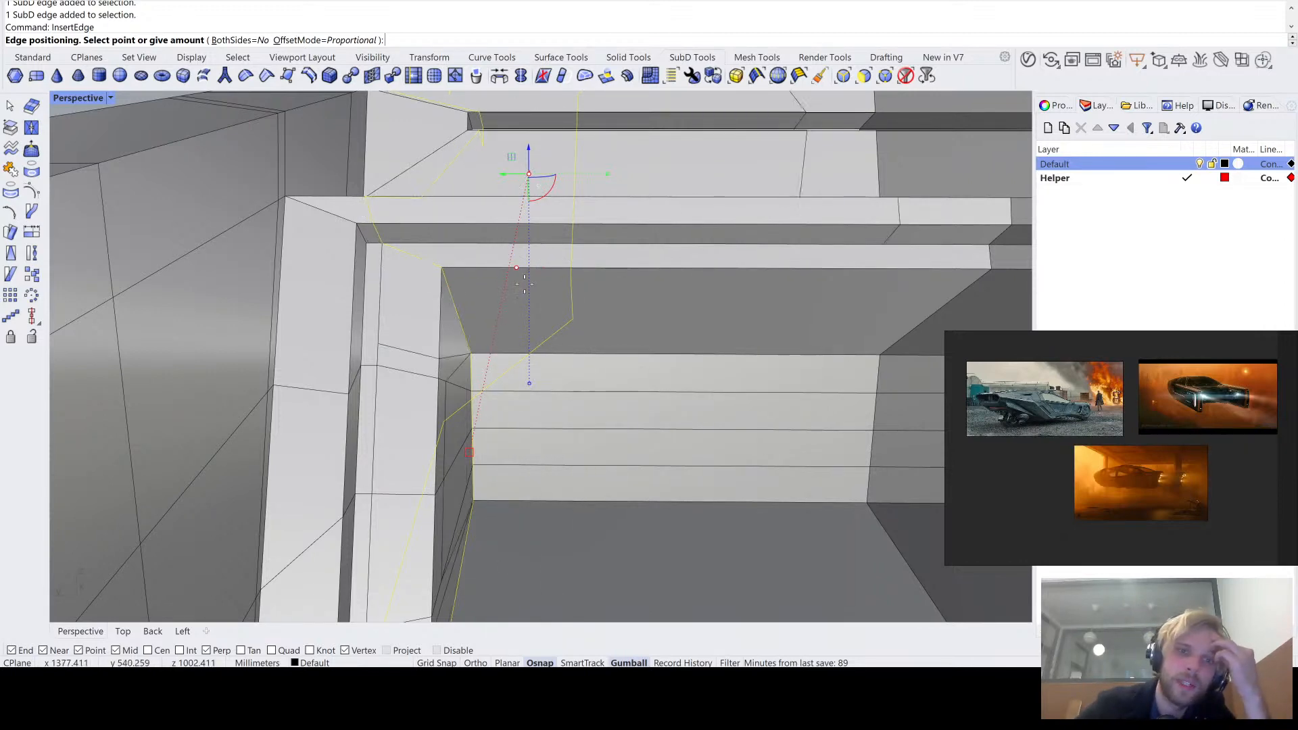
scroll(543, 282, down, 2)
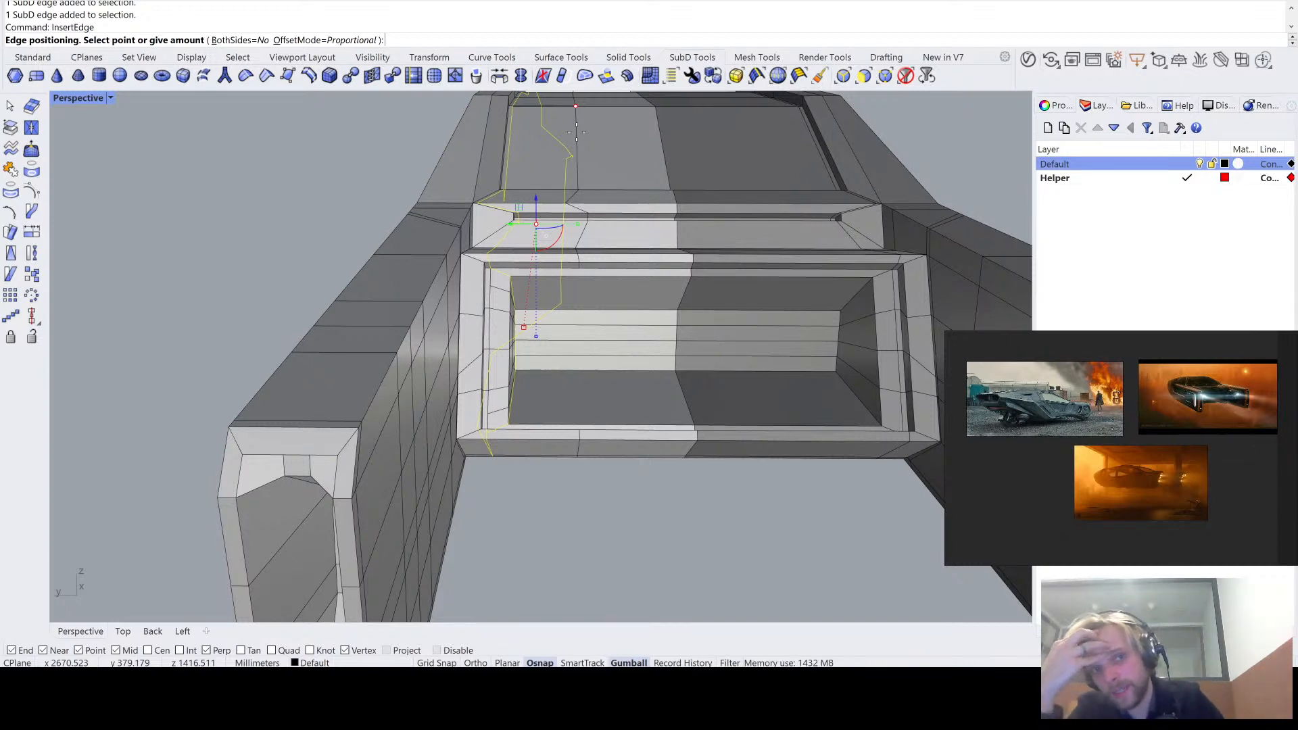
click(576, 131)
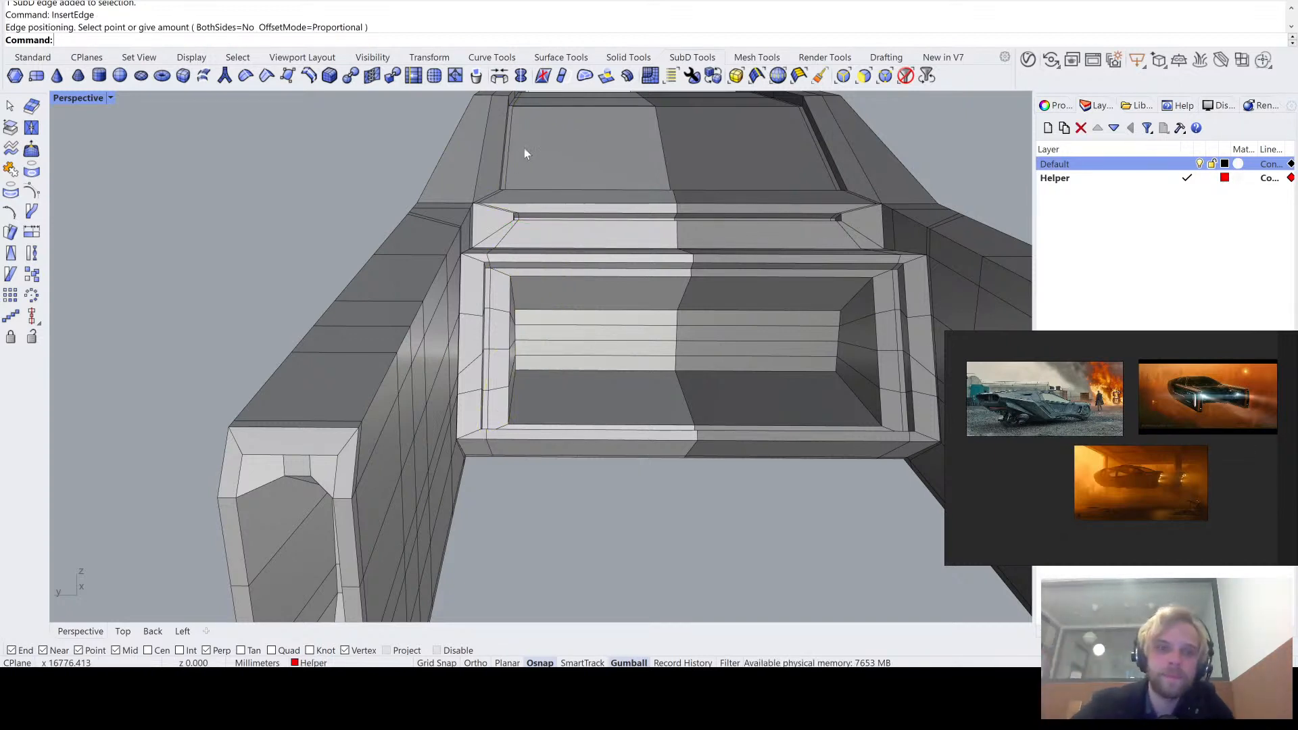
- Select the lengthwise edge loop along the rear panel and insert a proportional edge loop between it and the centerline
scroll(520, 155, up, 3)
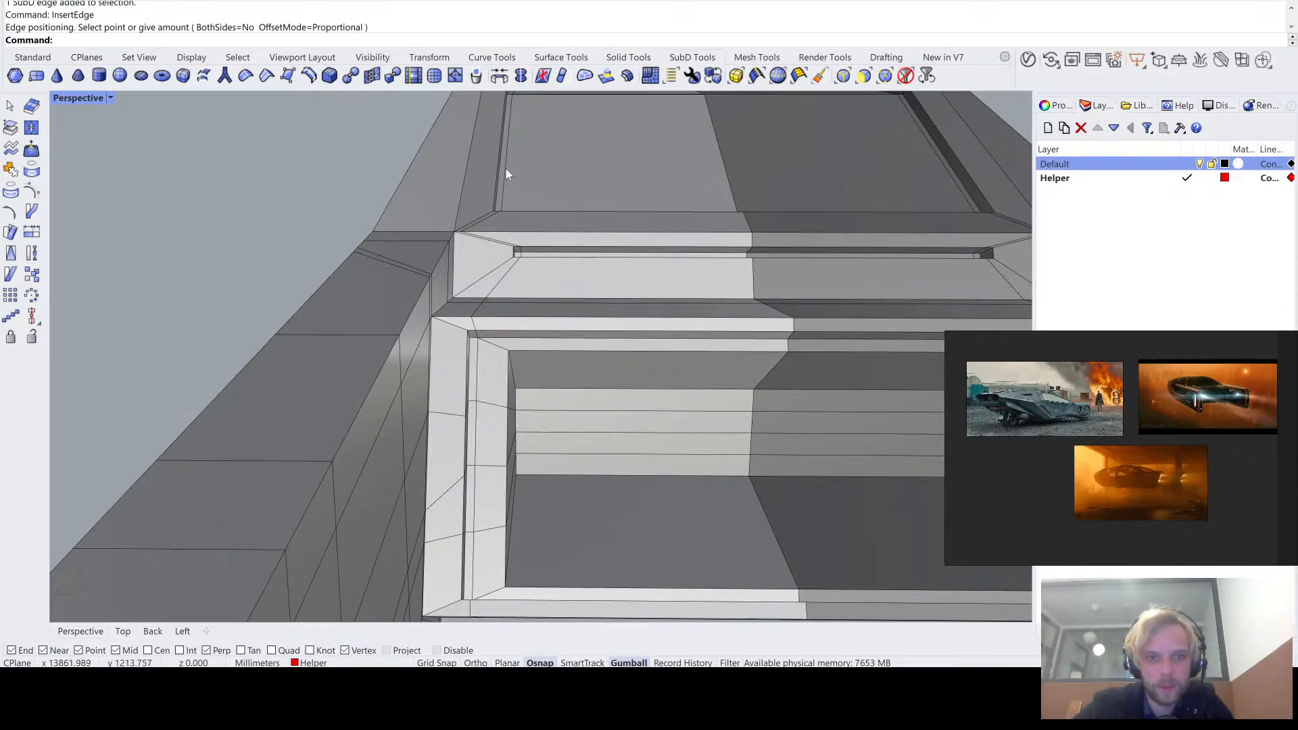
ctrl+shift+double_click(506, 168)
scroll(506, 168, down, 5)
right_drag(505, 168, 449, 230)
scroll(512, 288, up, 6)
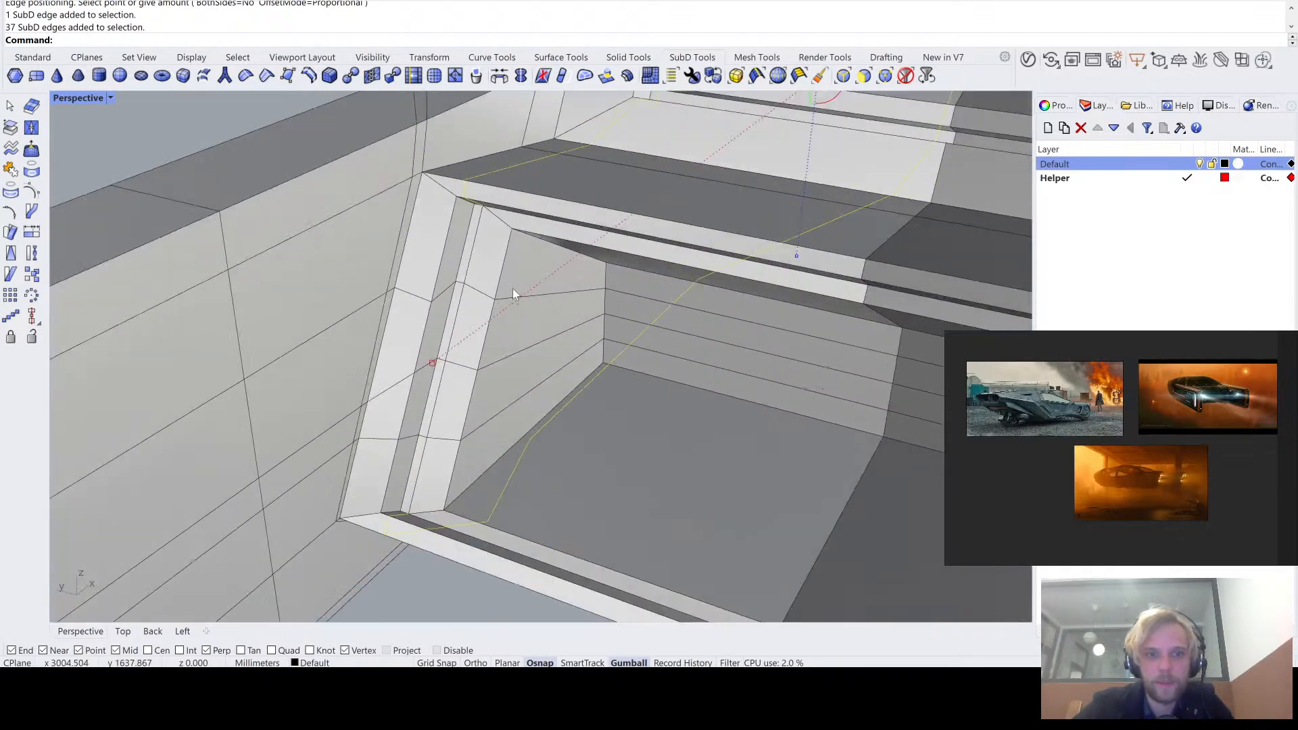
mouse_move(513, 288)
right_down()
mouse_move(513, 209)
mouse_move(473, 243)
mouse_move(509, 252)
mouse_move(479, 233)
mouse_move(502, 300)
right_up()
scroll(510, 250, down, 4)
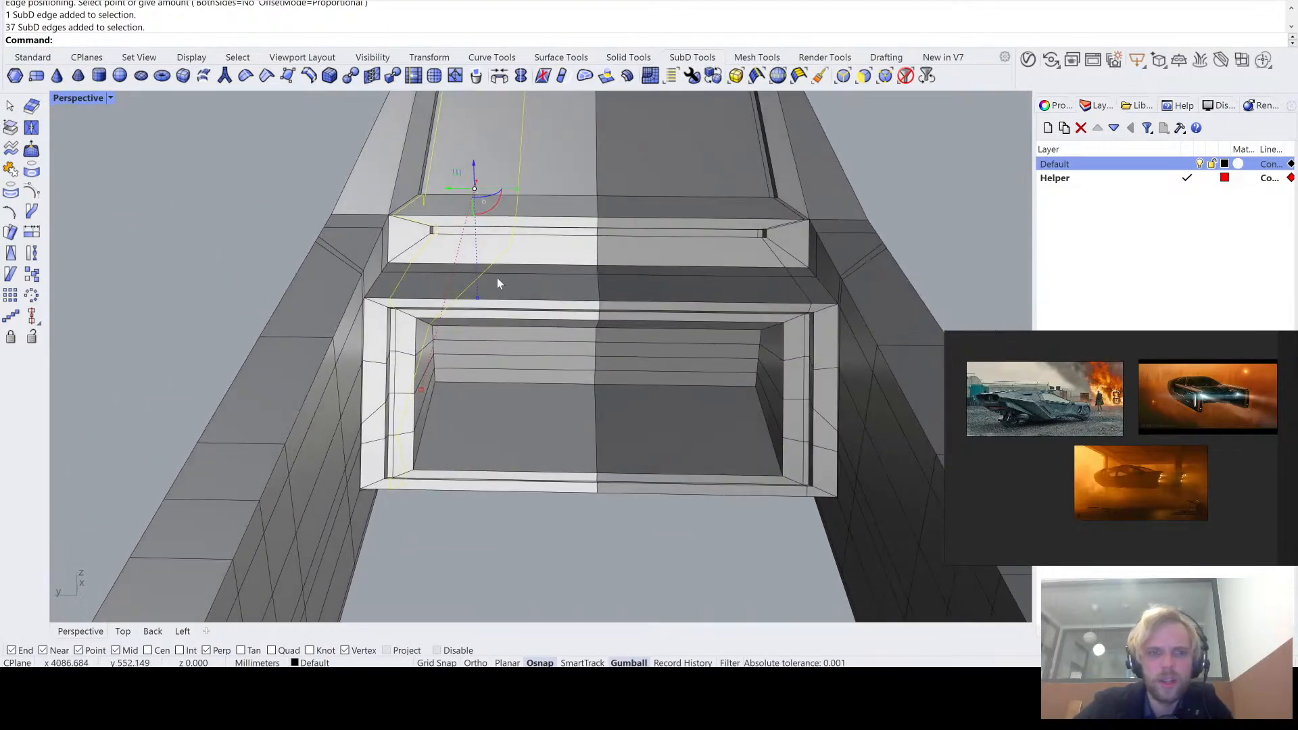
key(Return)
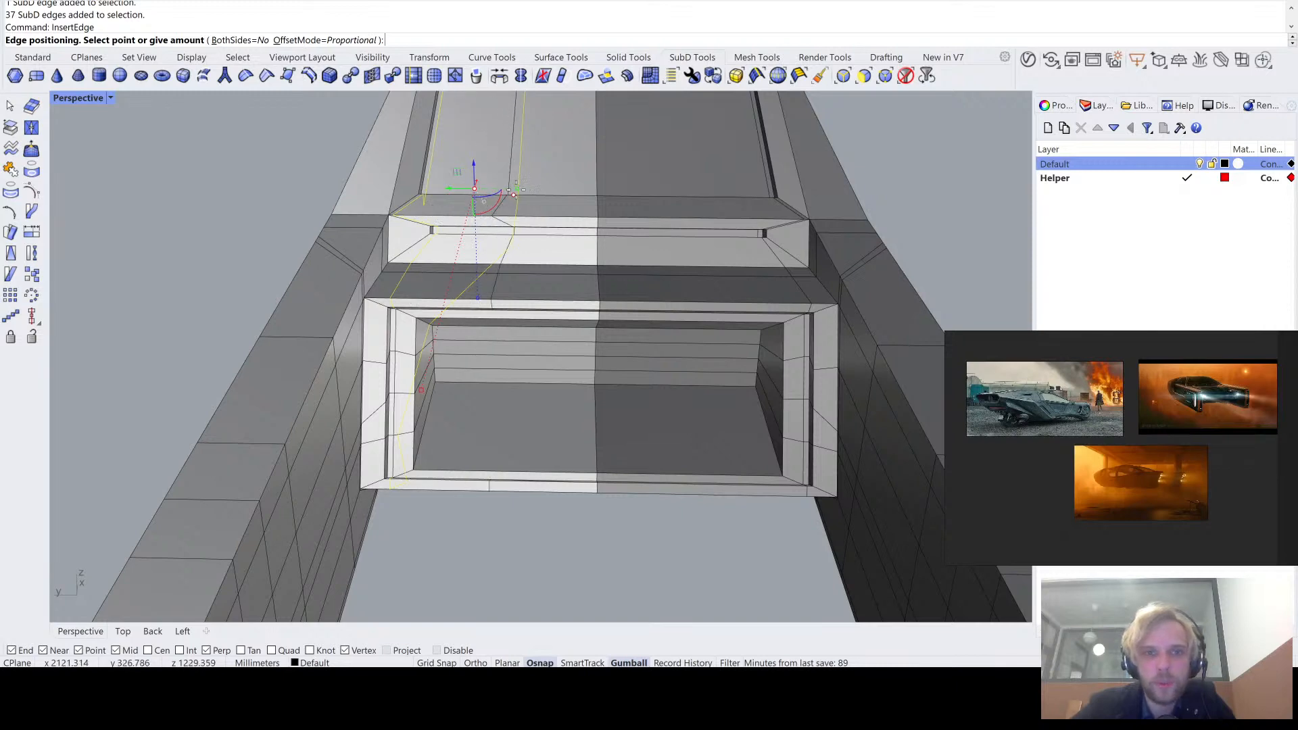
scroll(520, 195, down, 3)
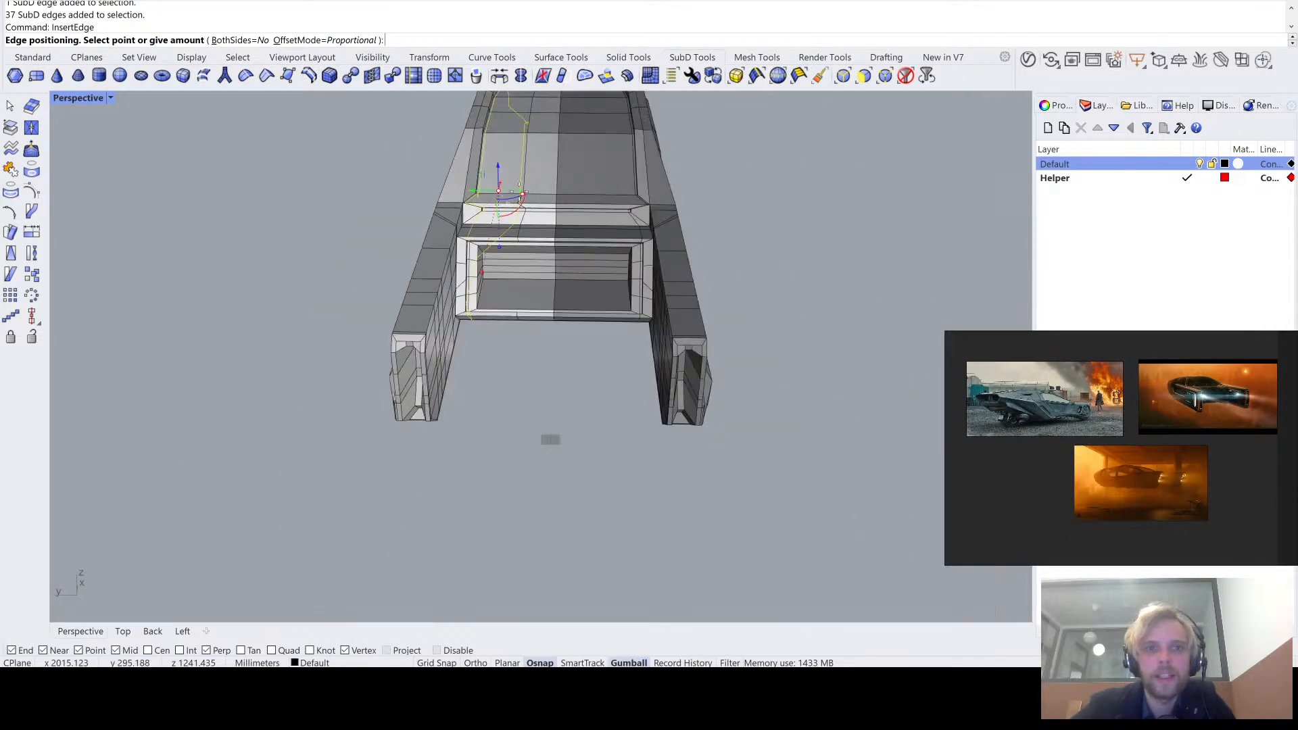
scroll(512, 203, up, 6)
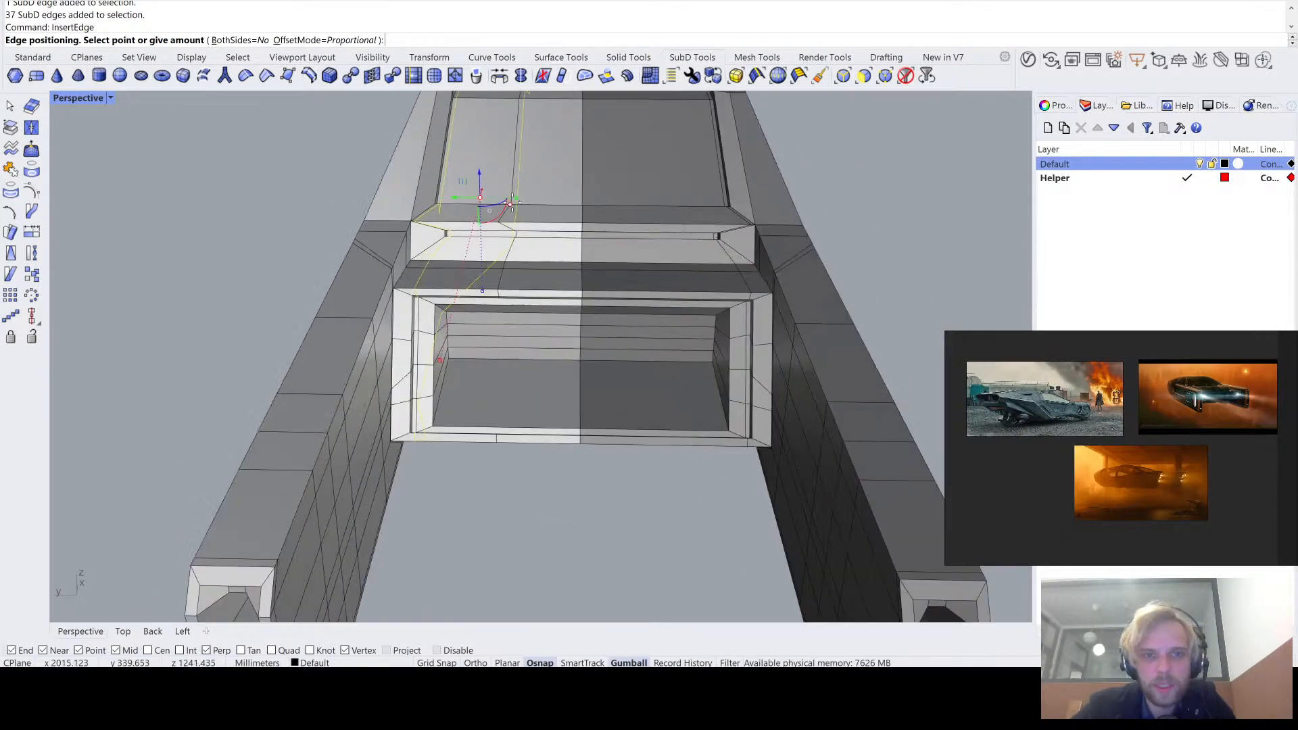
scroll(511, 208, up, 1)
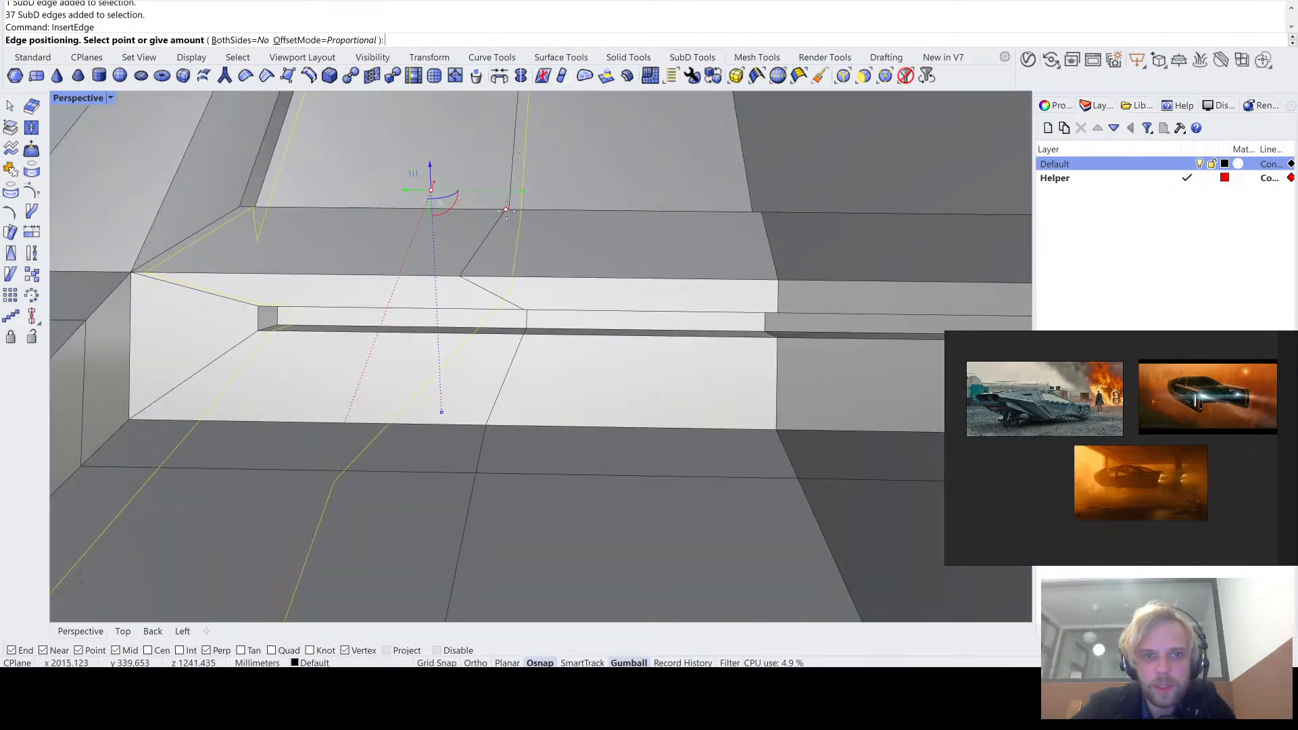
click(506, 210)
- Compare the body and the inserted lengthwise edge loop in smooth and flat SubD display
scroll(505, 210, down, 8)
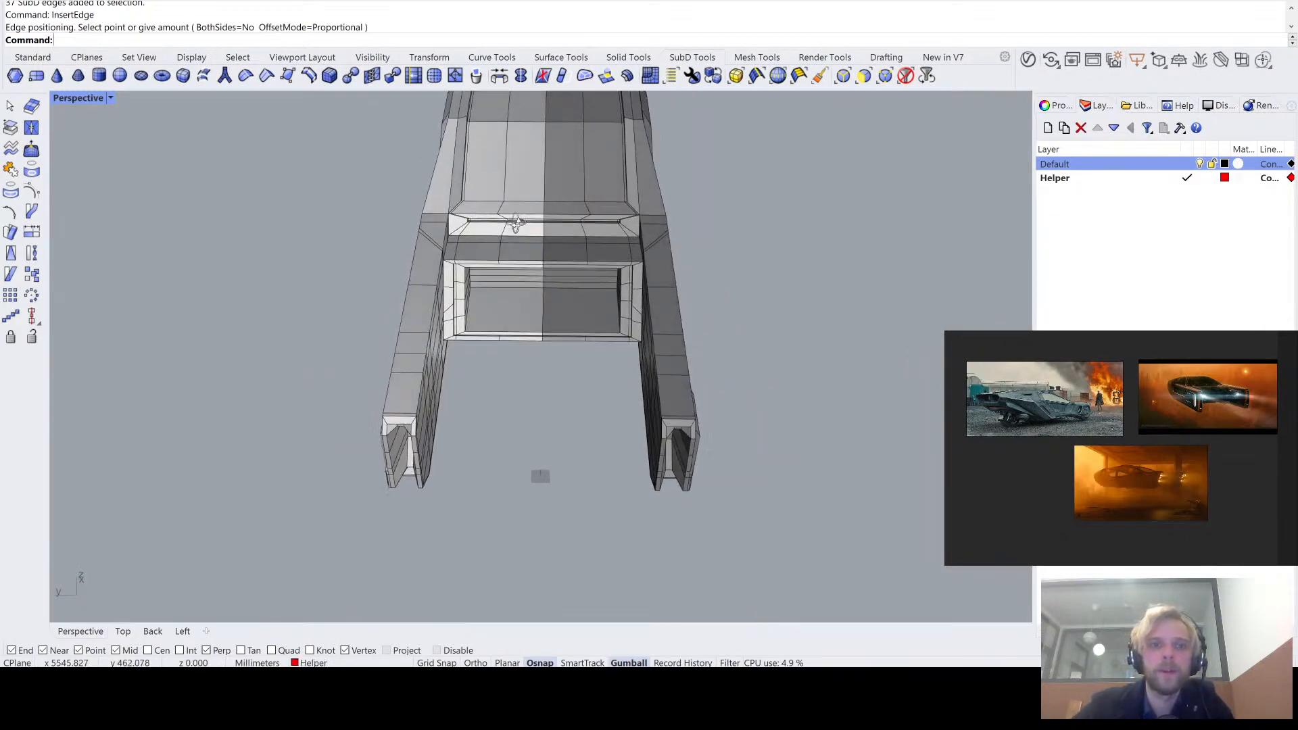
shift+right_drag(502, 195, 481, 435)
scroll(509, 293, down, 6)
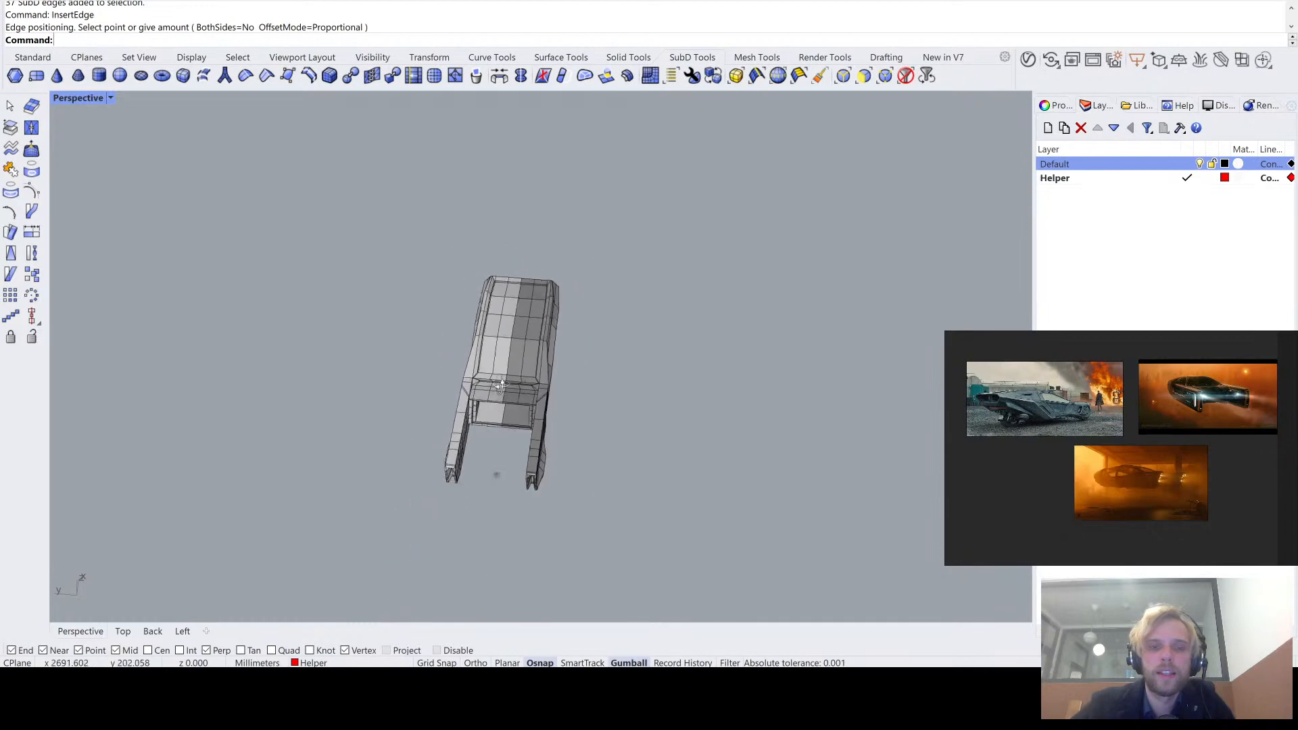
scroll(493, 361, up, 7)
right_drag(494, 361, 510, 393)
key(Tab)
key(Tab)
scroll(467, 419, up, 5)
key(Tab)
scroll(514, 351, up, 8)
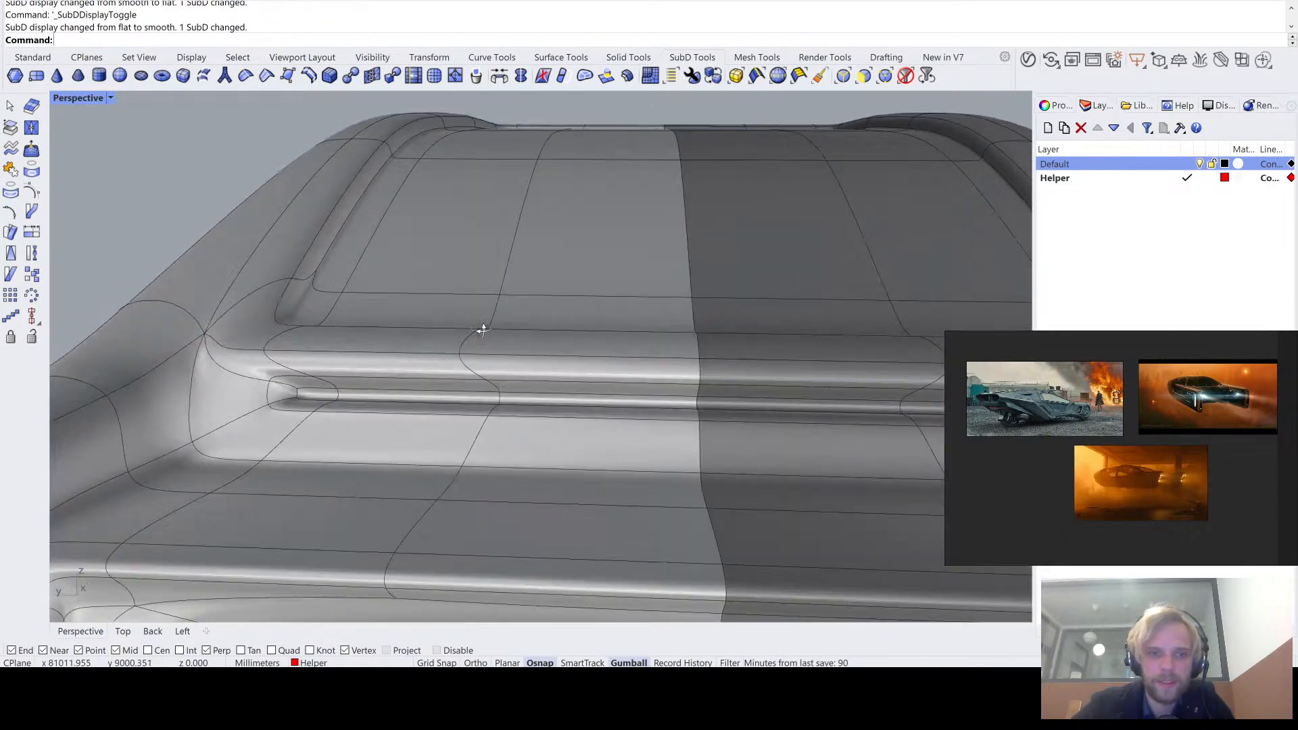
key(Tab)
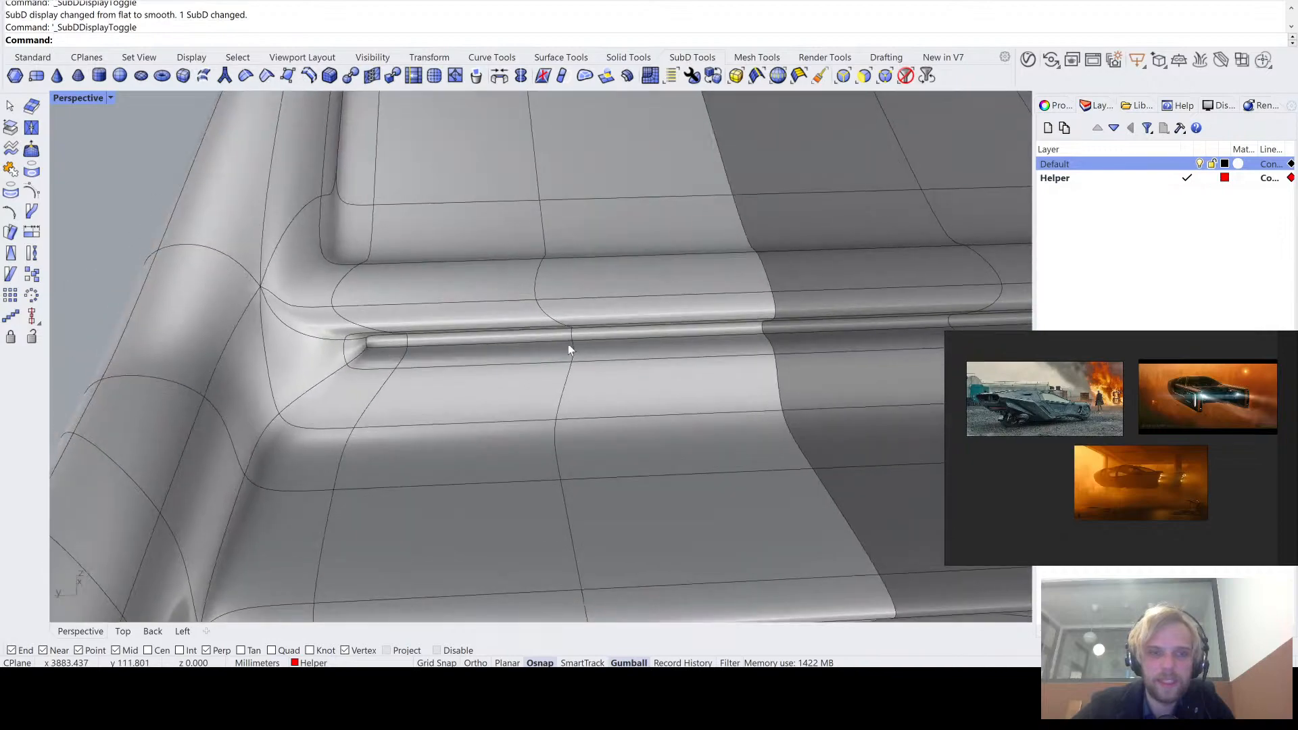
- Select the inserted loop's kinked edges across the rear ledge and groove and scale them flat along Y to straighten them
right_drag(568, 344, 513, 261)
click(493, 241)
click(492, 207)
click(504, 230)
right_drag(376, 470, 531, 366)
ctrl+shift+click(539, 355)
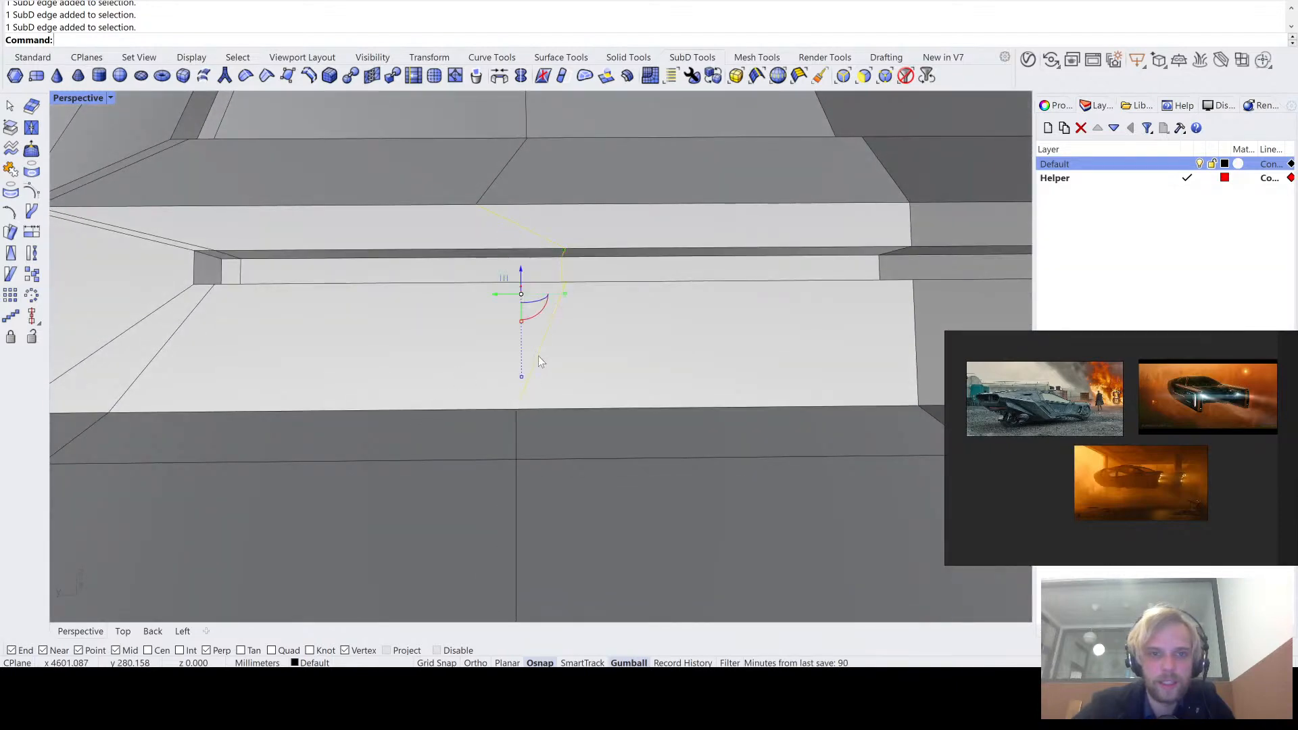
scroll(538, 356, down, 8)
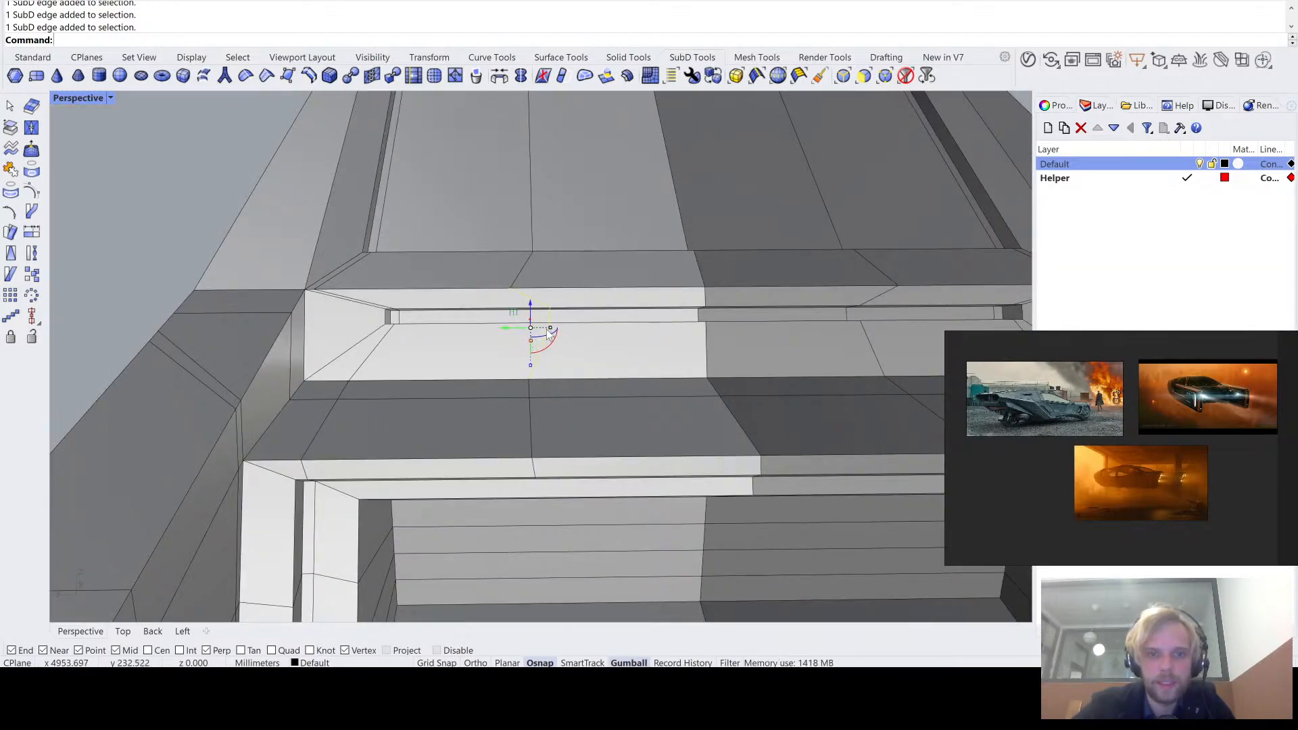
ctrl+shift+click(549, 325)
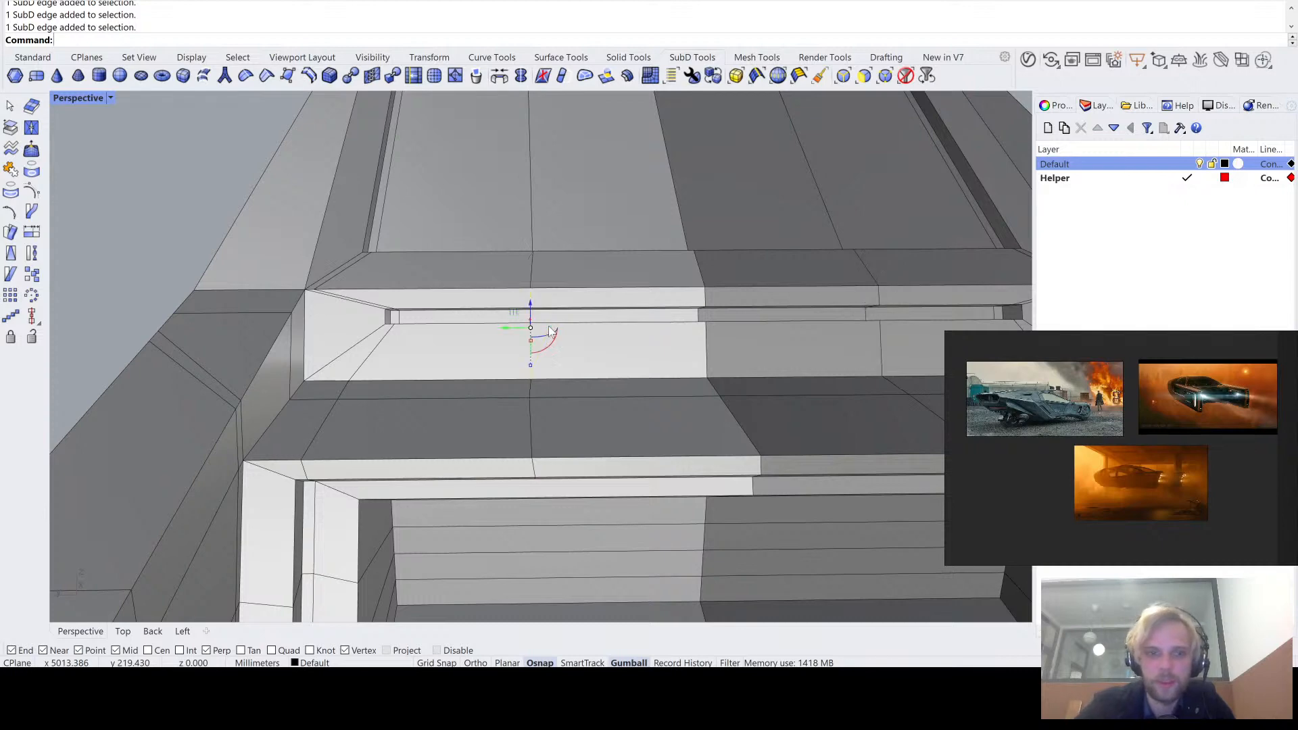
- Examine the straightened rear edges and the recess in smooth and flat SubD display
scroll(476, 312, down, 6)
right_drag(456, 296, 472, 262)
key(Tab)
key(Tab)
key(Tab)
key(Tab)
scroll(472, 261, up, 7)
key(Tab)
key(Tab)
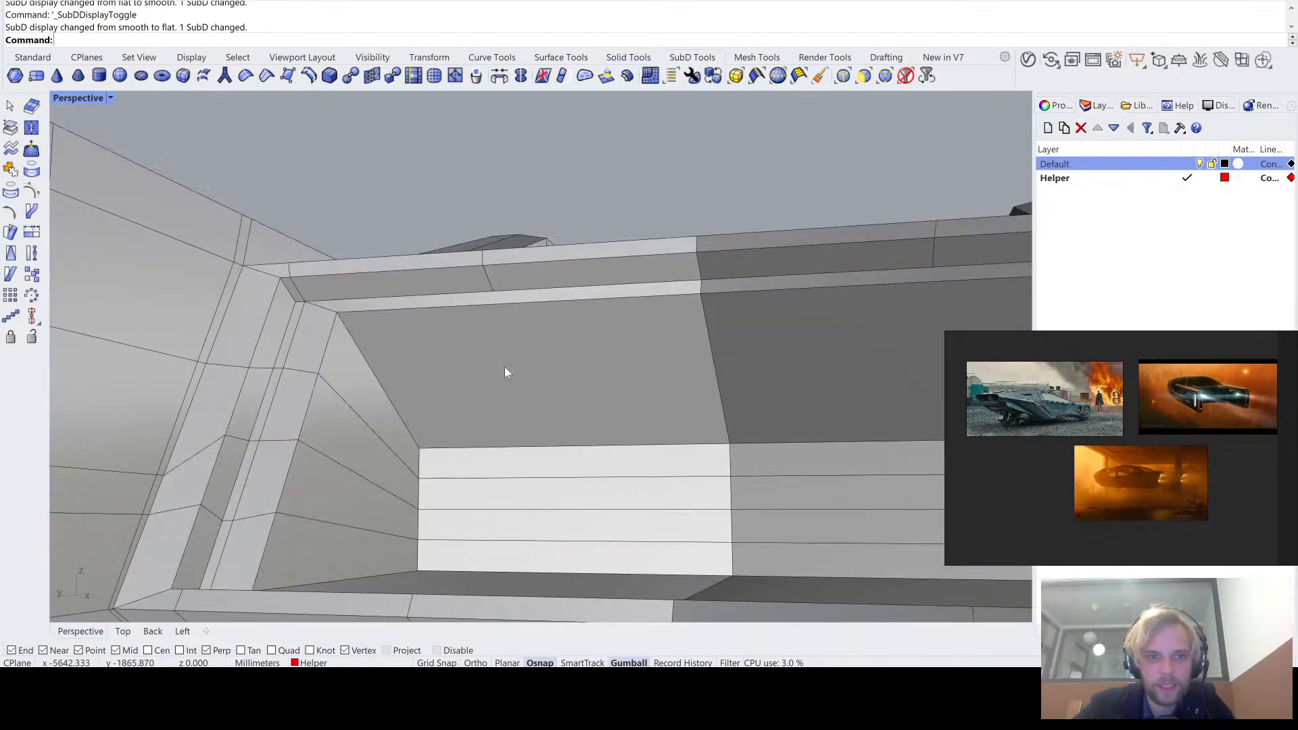
- Try to select the edges outlining the recess's side wall together with the adjoining upper rim corner edge
right_drag(504, 371, 560, 275)
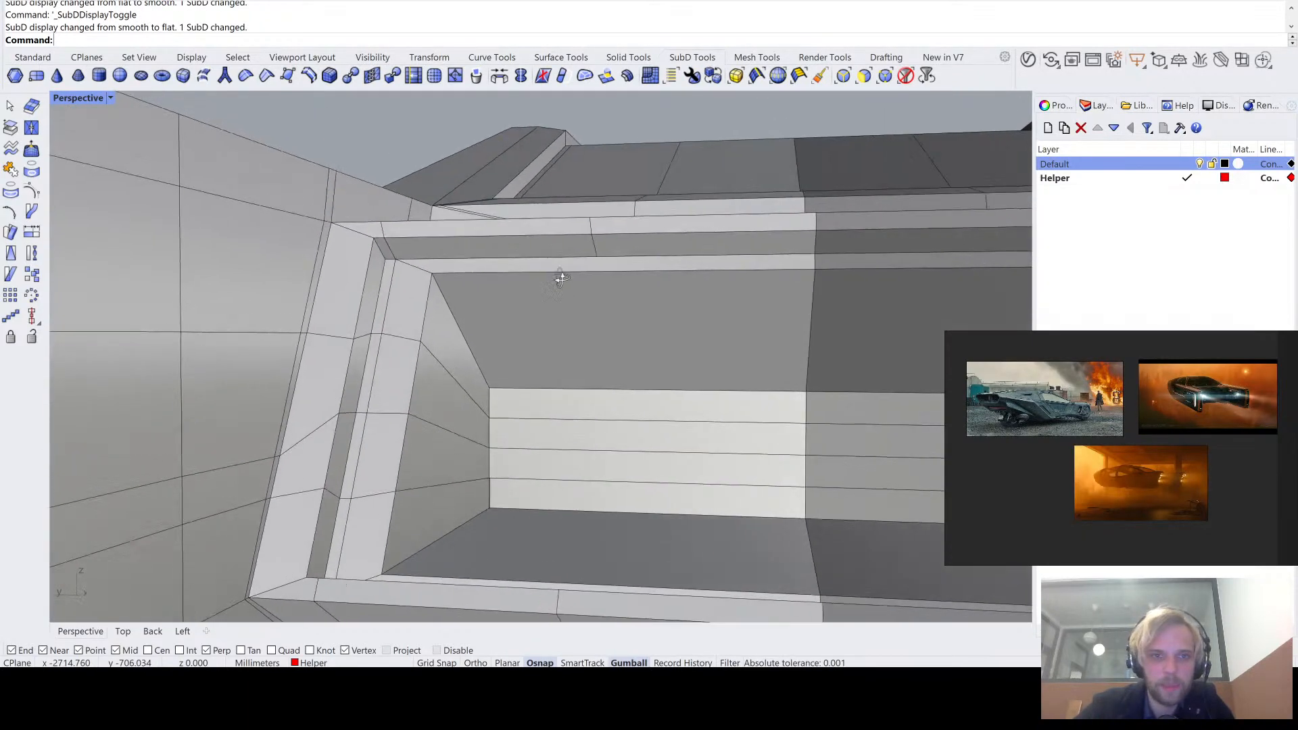
ctrl+shift+click(459, 331)
ctrl+shift+click(491, 411)
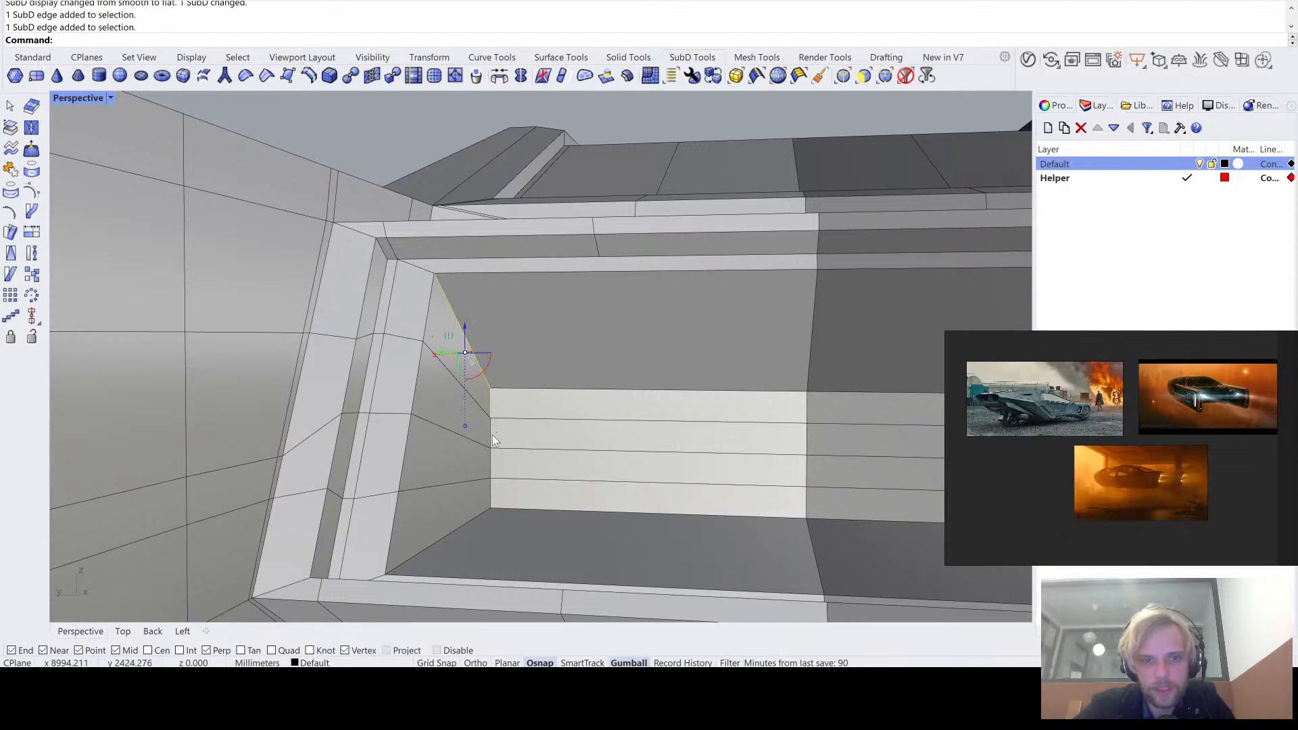
ctrl+shift+click(491, 436)
ctrl+shift+click(491, 472)
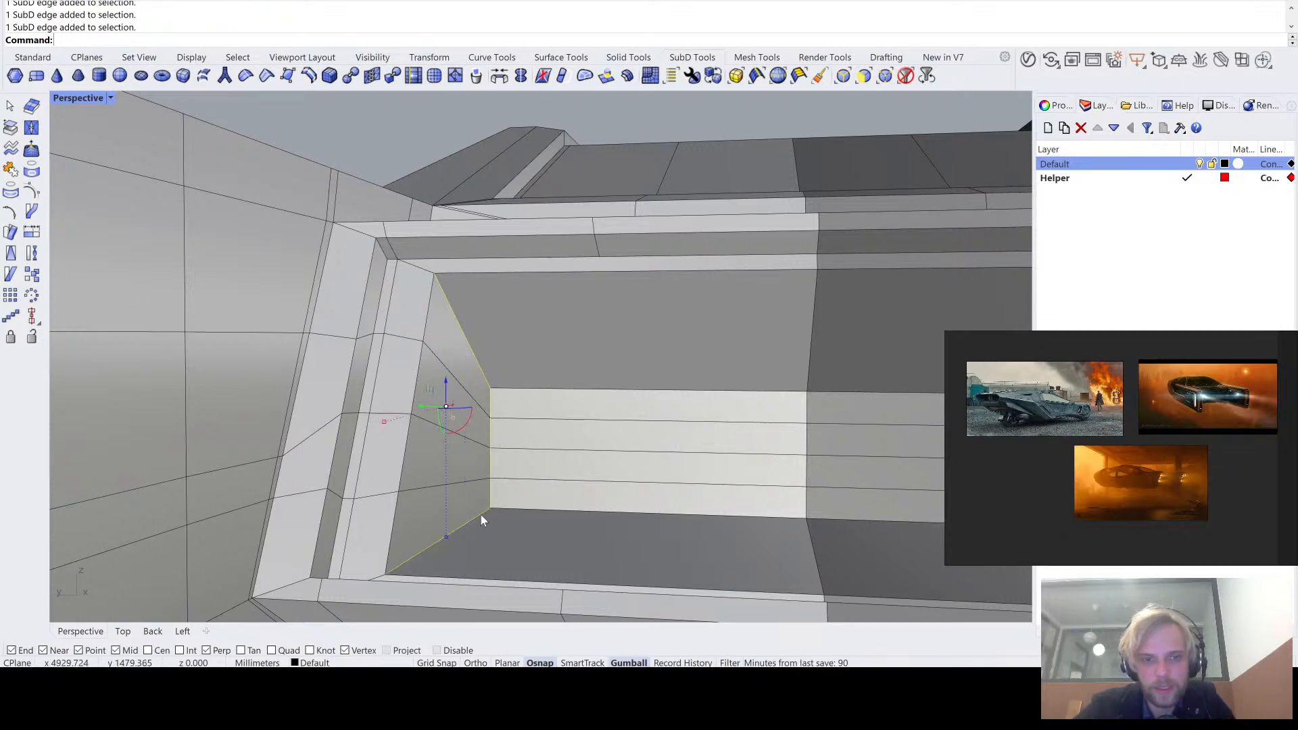
mouse_move(481, 515)
right_down()
mouse_move(464, 426)
mouse_move(481, 377)
mouse_move(362, 536)
right_up()
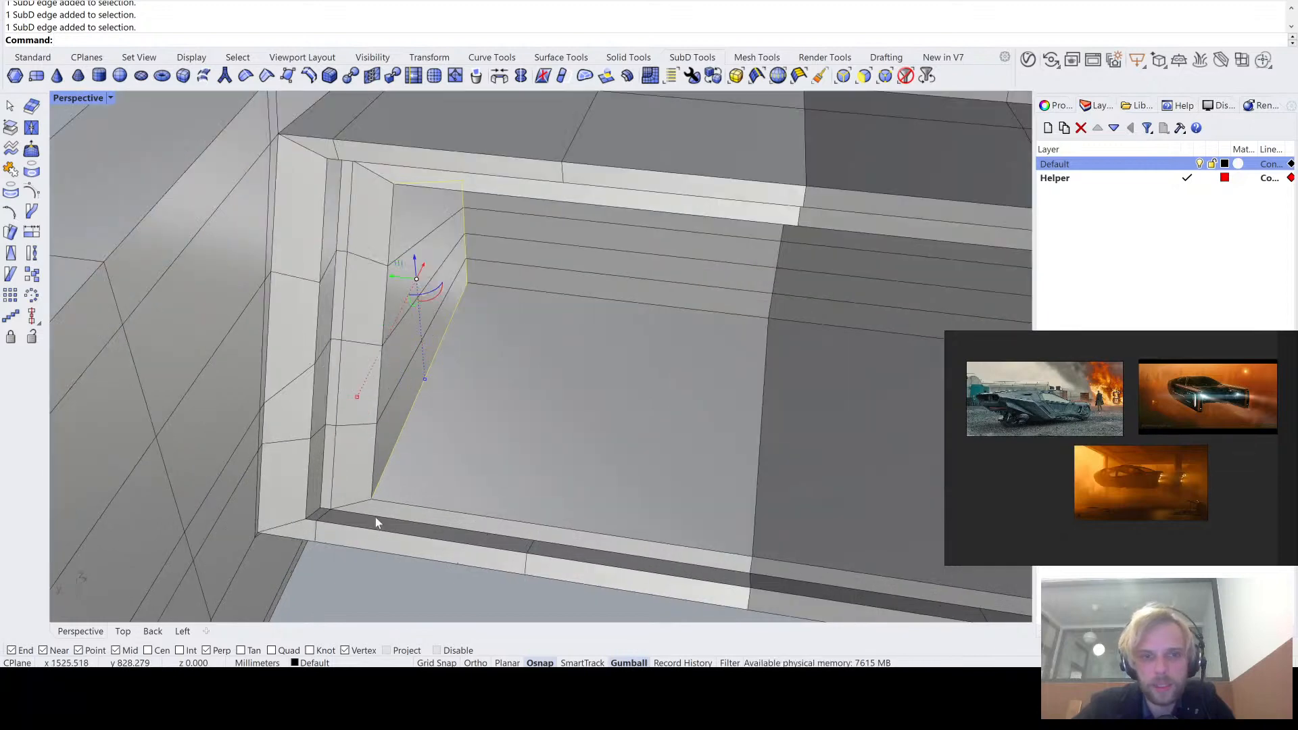
right_drag(456, 173, 480, 244)
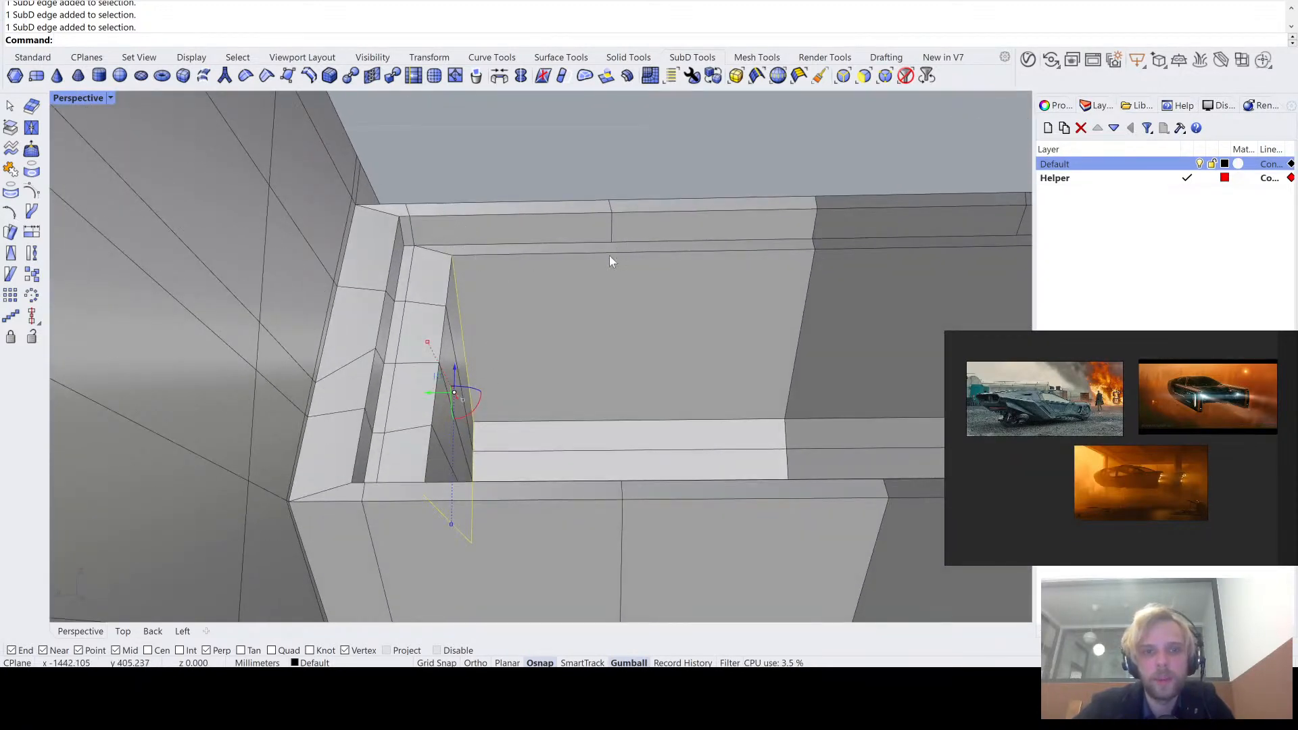
shift+click(445, 252)
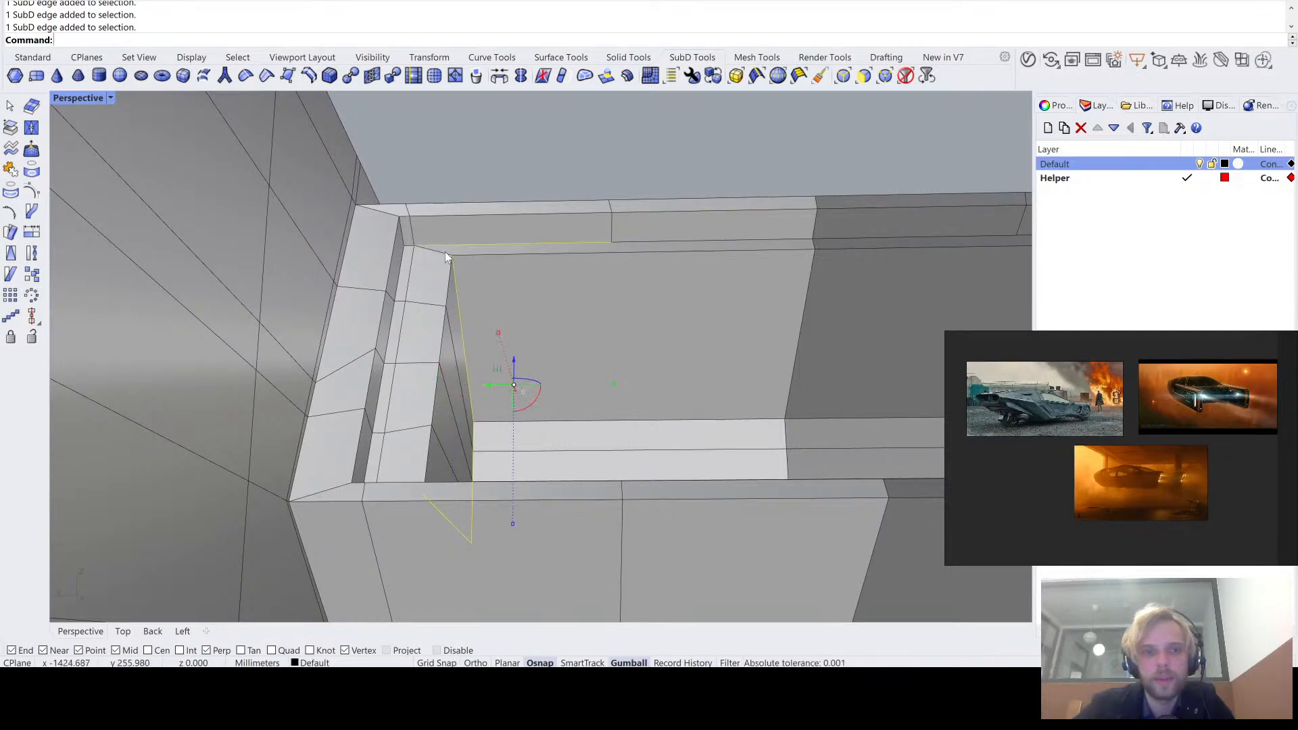
ctrl+click(468, 246)
ctrl+shift+click(497, 245)
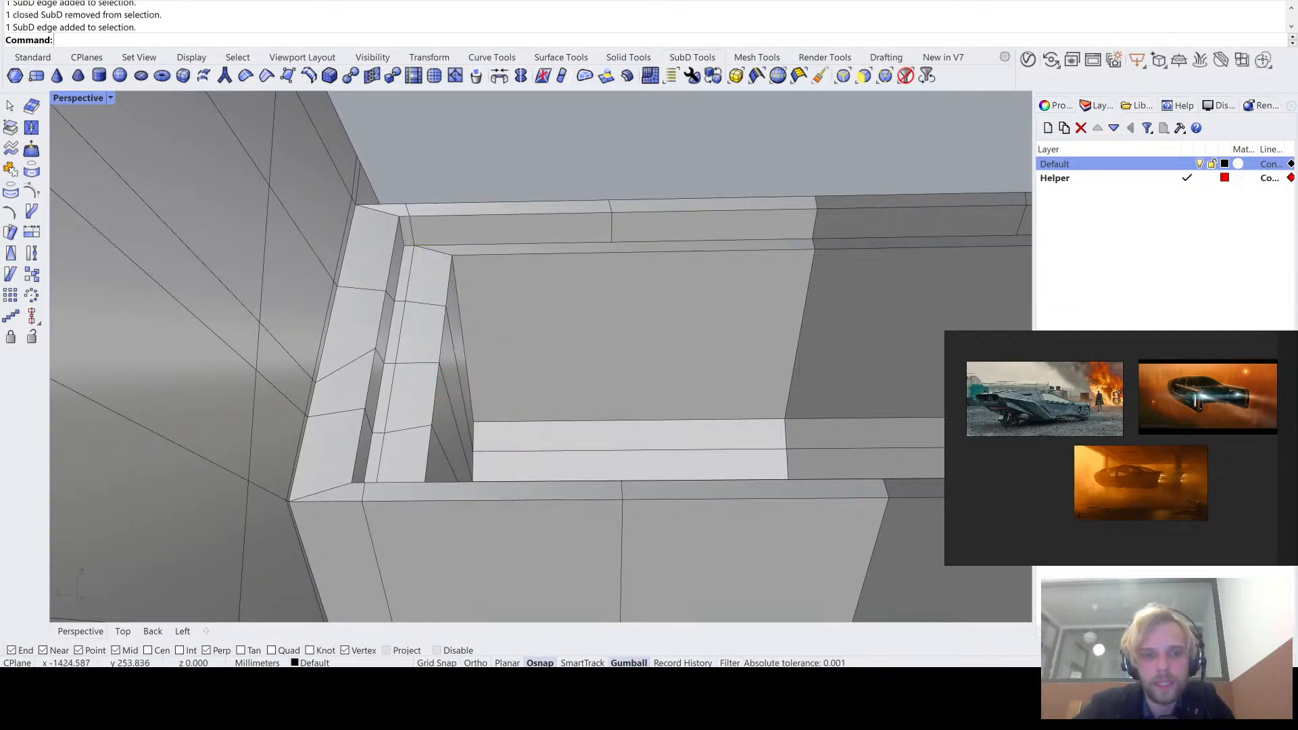
- Complete the selection of edges outlining the recess's side wall and insert a parallel edge just inside it, one side only, proportional offset
right_drag(461, 301, 489, 338)
ctrl+shift+click(392, 324)
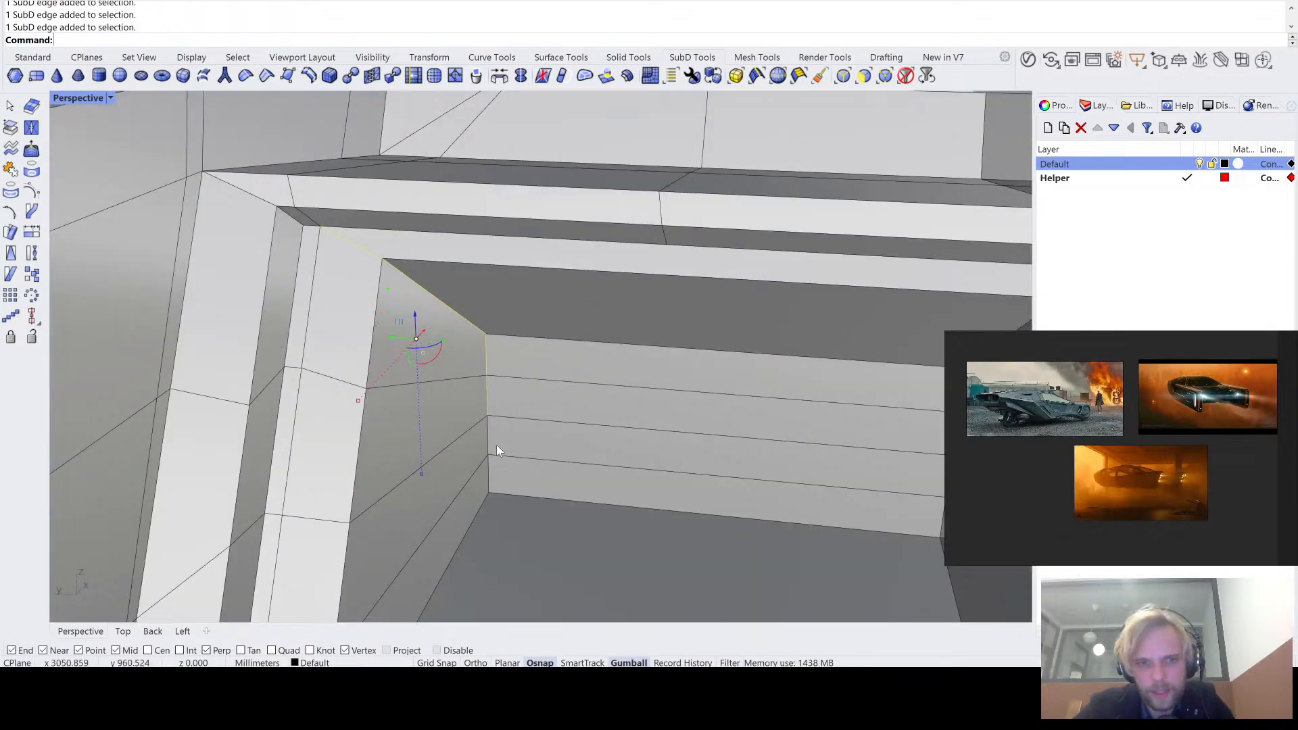
right_drag(492, 475, 541, 408)
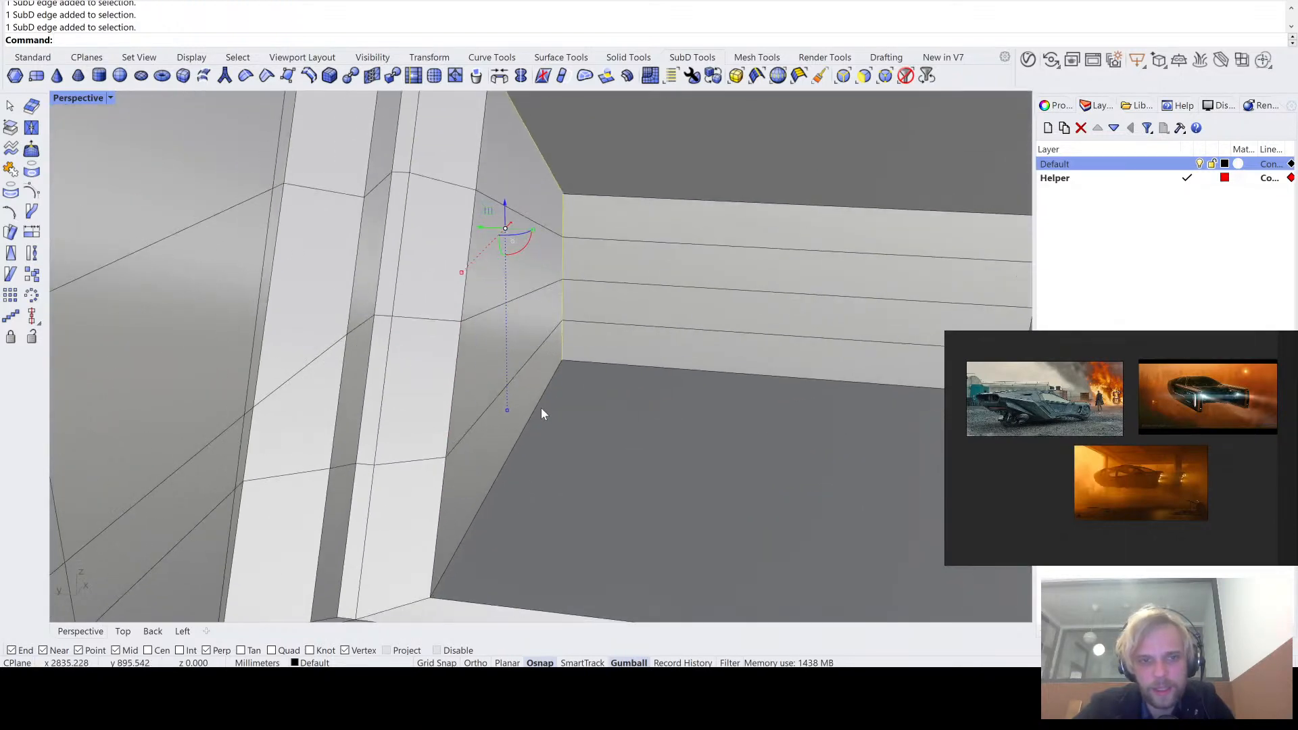
right_drag(407, 582, 419, 512)
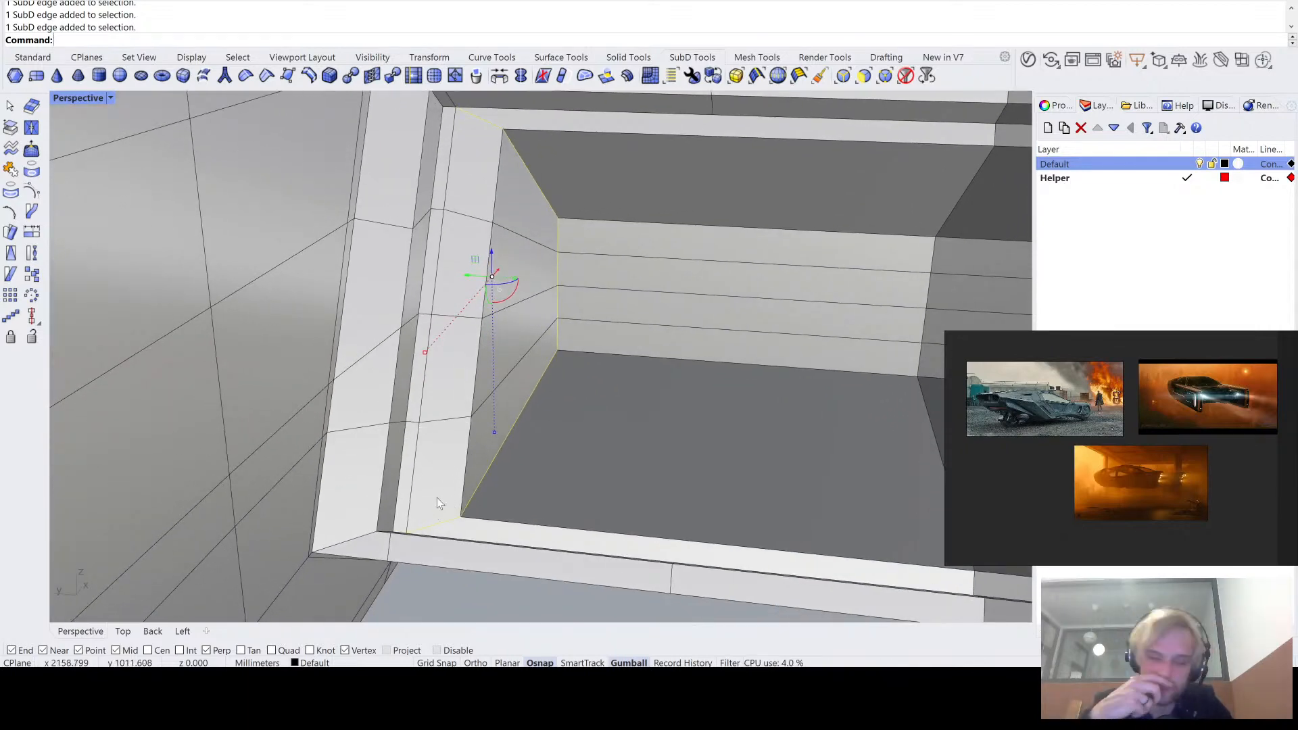
mouse_move(434, 497)
right_down()
mouse_move(424, 472)
mouse_move(489, 411)
mouse_move(490, 441)
mouse_move(533, 498)
mouse_move(395, 505)
mouse_move(435, 429)
mouse_move(430, 550)
mouse_move(435, 497)
right_up()
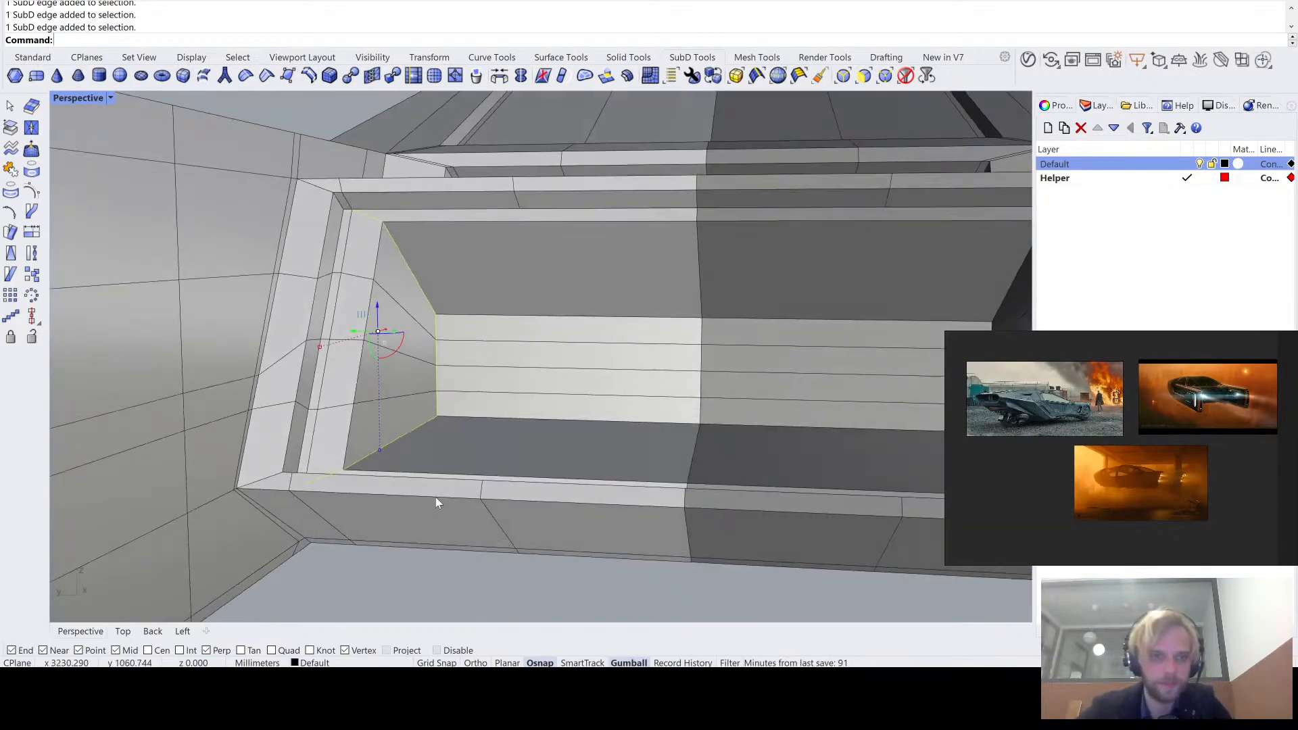
key(Return)
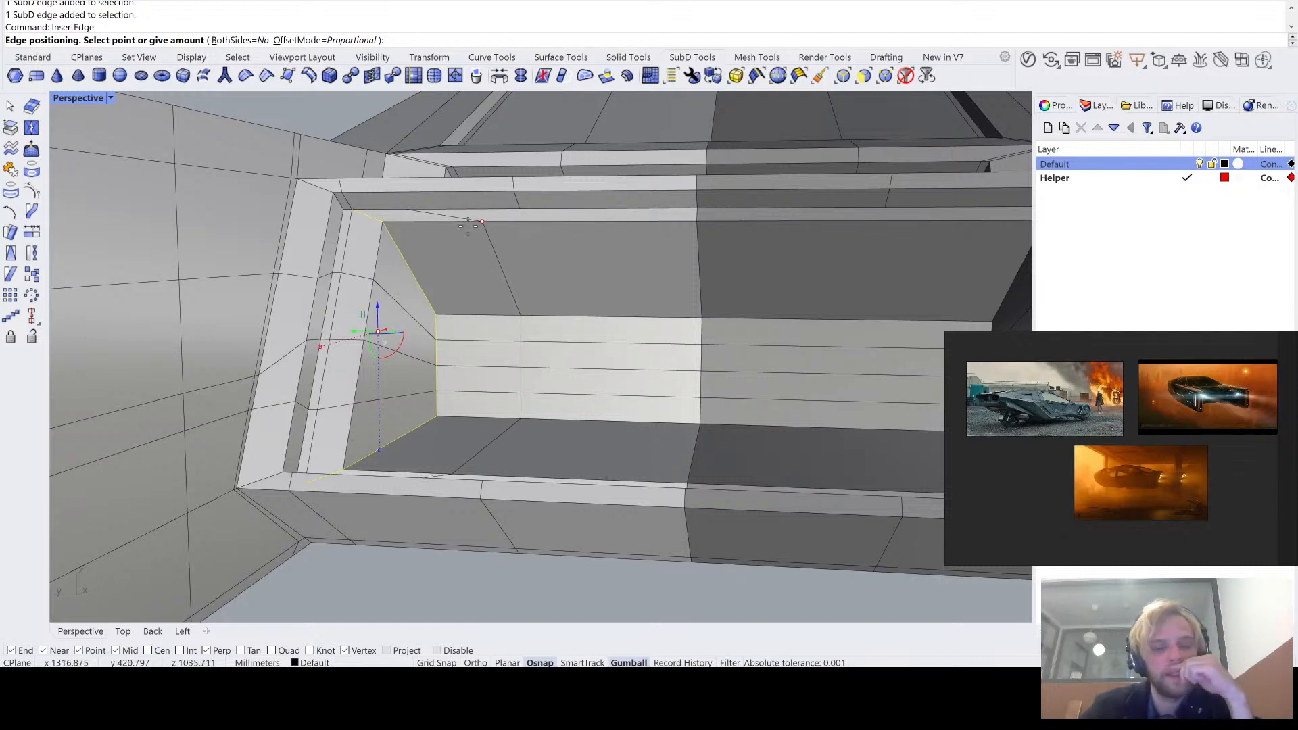
click(394, 217)
- Stitch the inserted edge's end vertex on the recess's lower rim to the next vertex along that rim at their average location
right_drag(311, 326, 379, 368)
shift+right_drag(393, 538, 346, 322)
scroll(343, 323, up, 7)
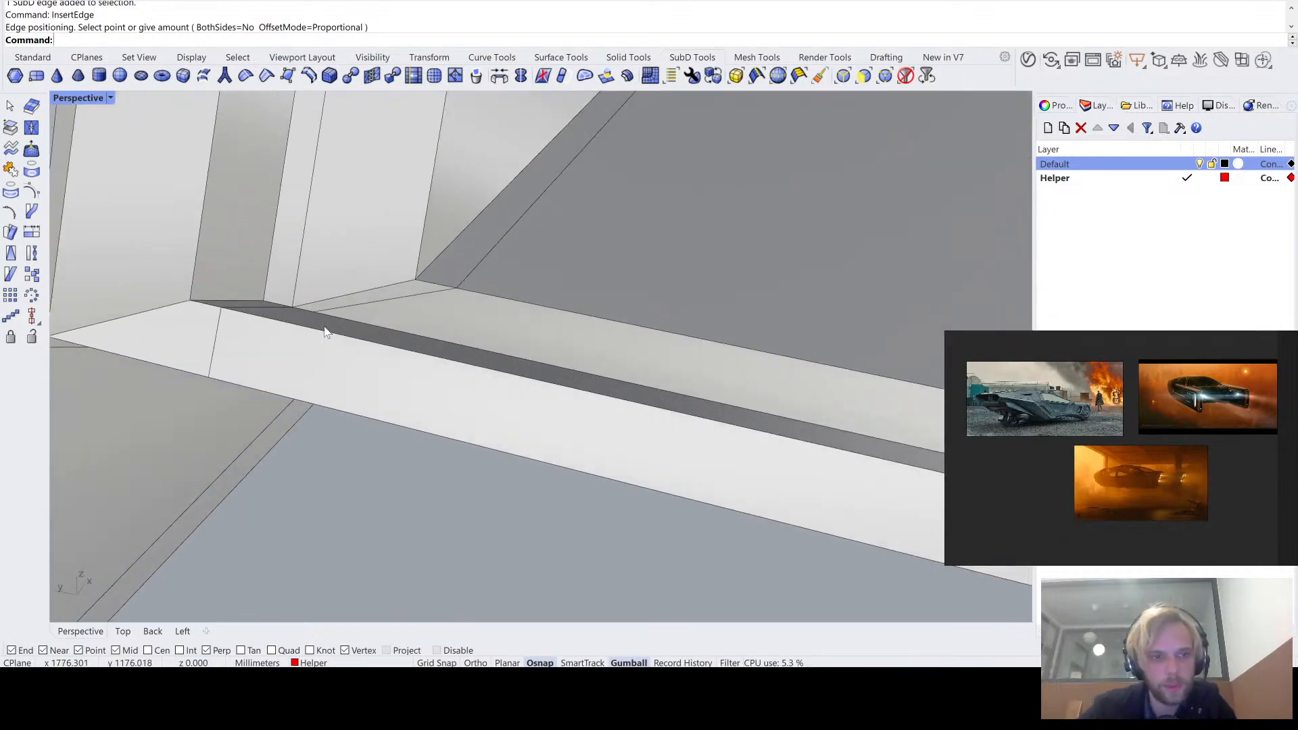
ctrl+shift+click(315, 311)
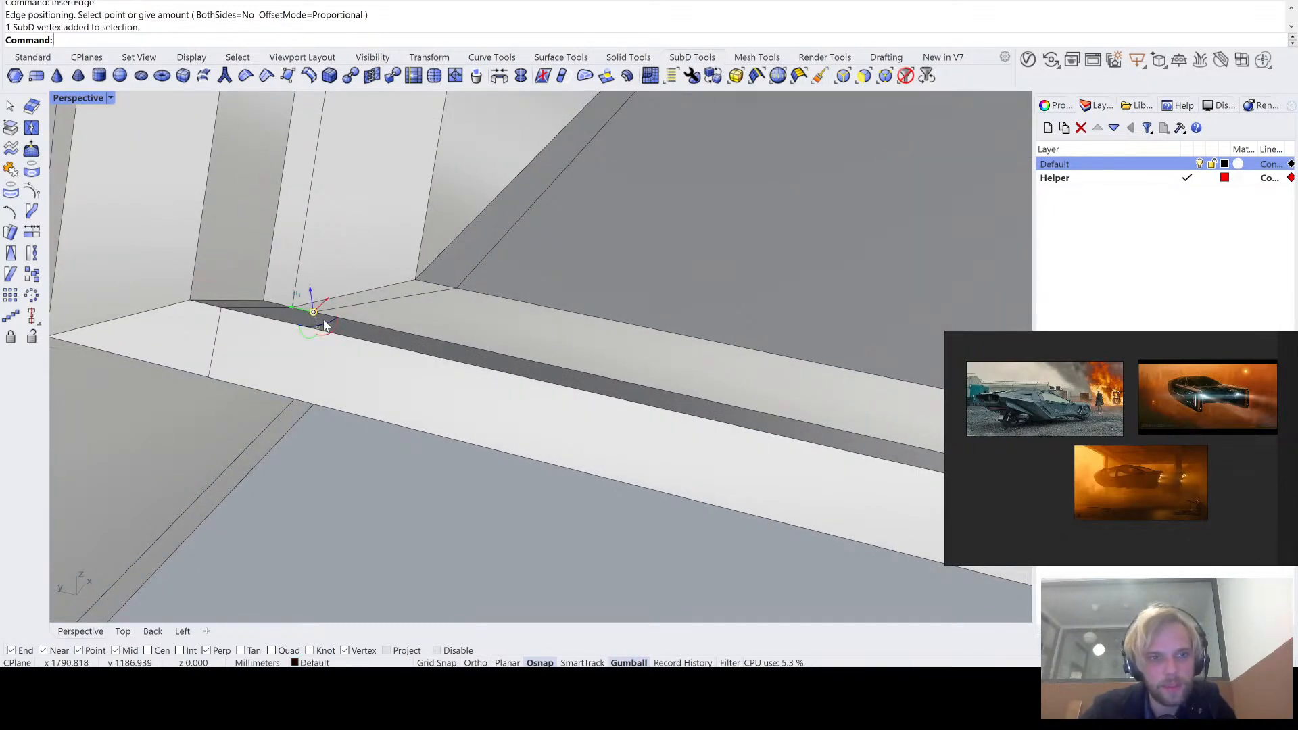
scroll(324, 323, down, 6)
right_drag(326, 324, 422, 433)
shift+right_drag(423, 433, 418, 360)
scroll(388, 379, up, 5)
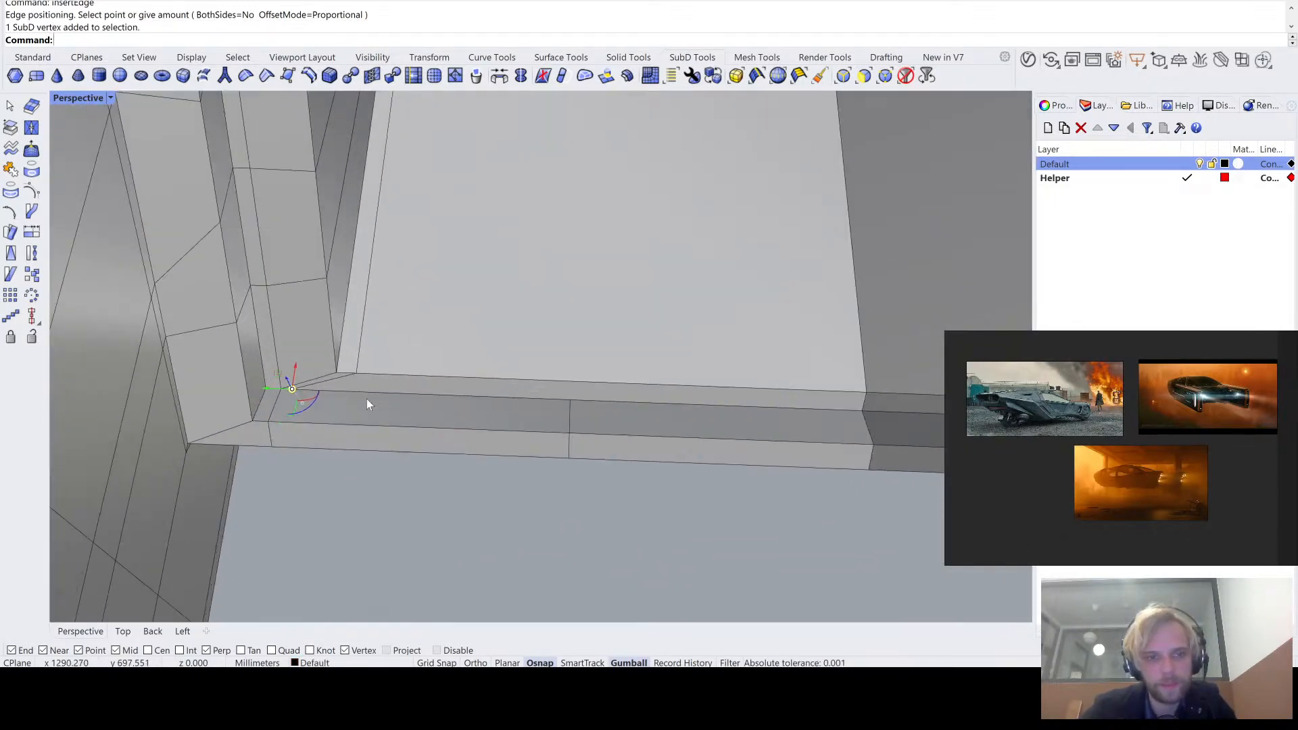
ctrl+shift+click(569, 406)
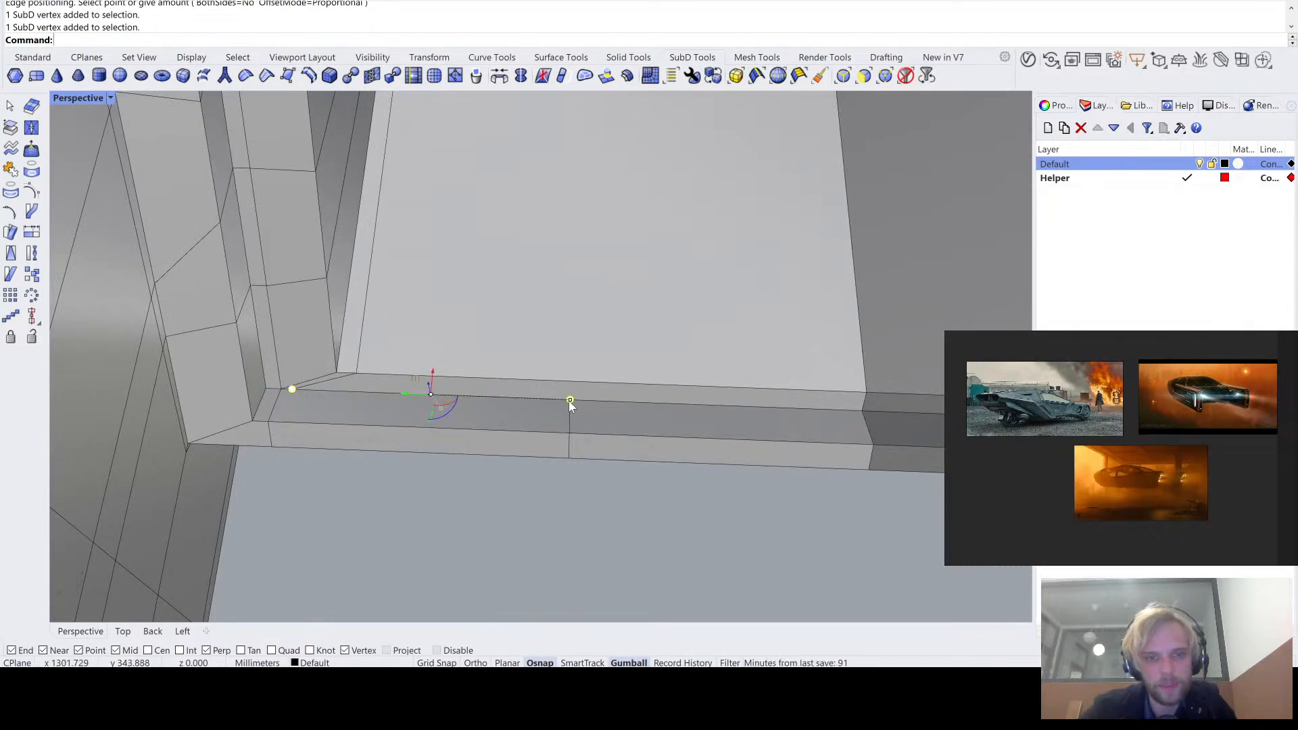
scroll(553, 466, down, 2)
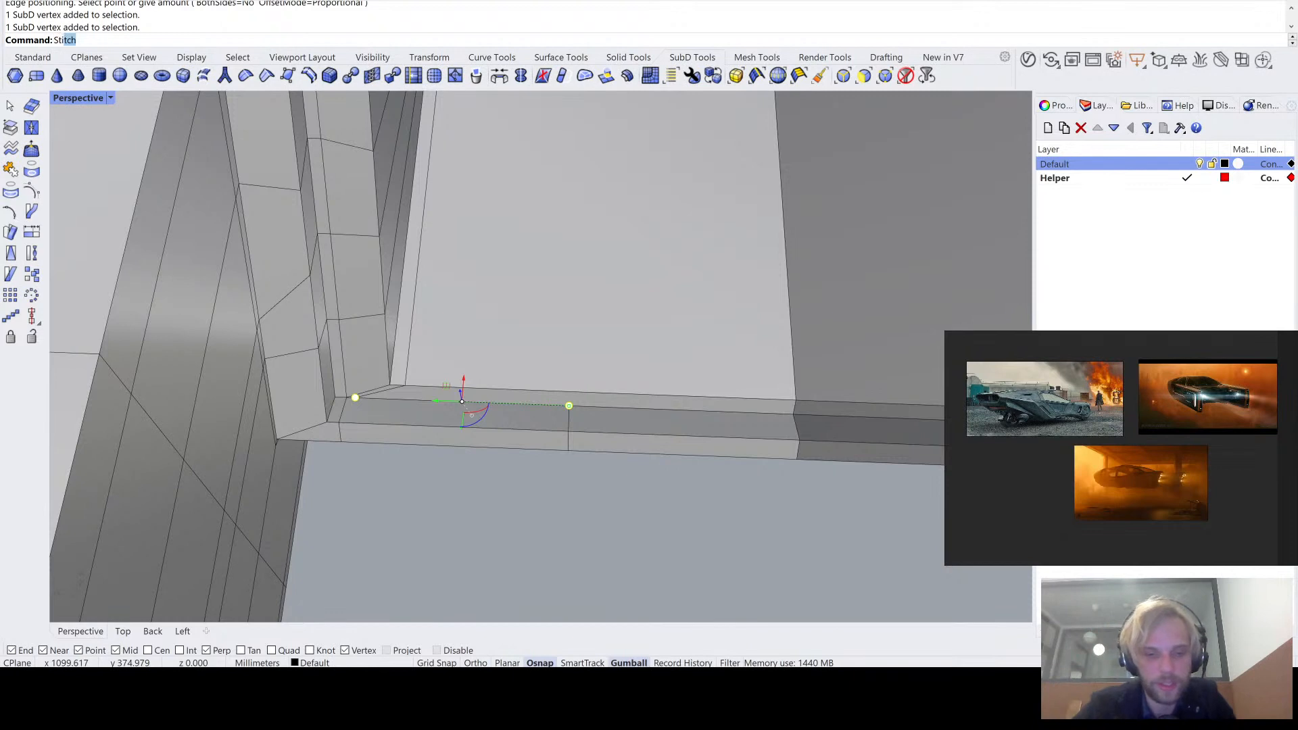
text(ch)
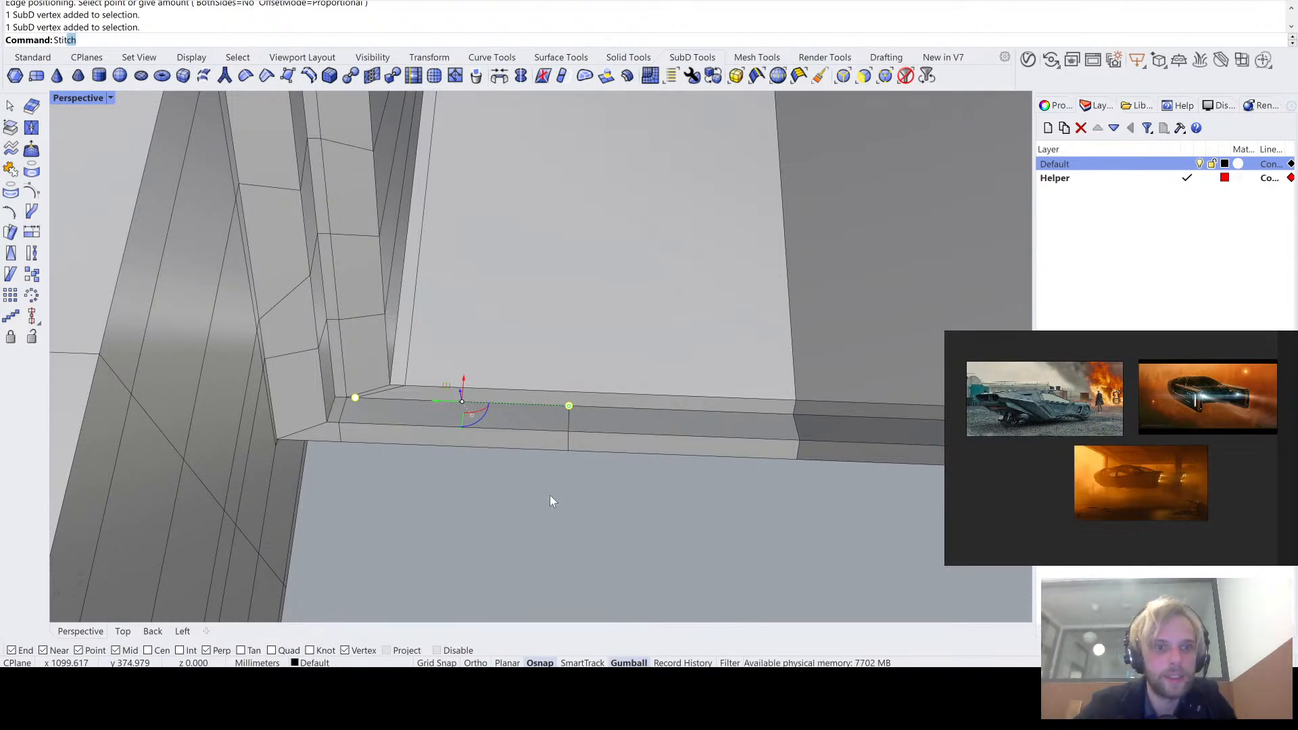
key(Return)
key(Return)
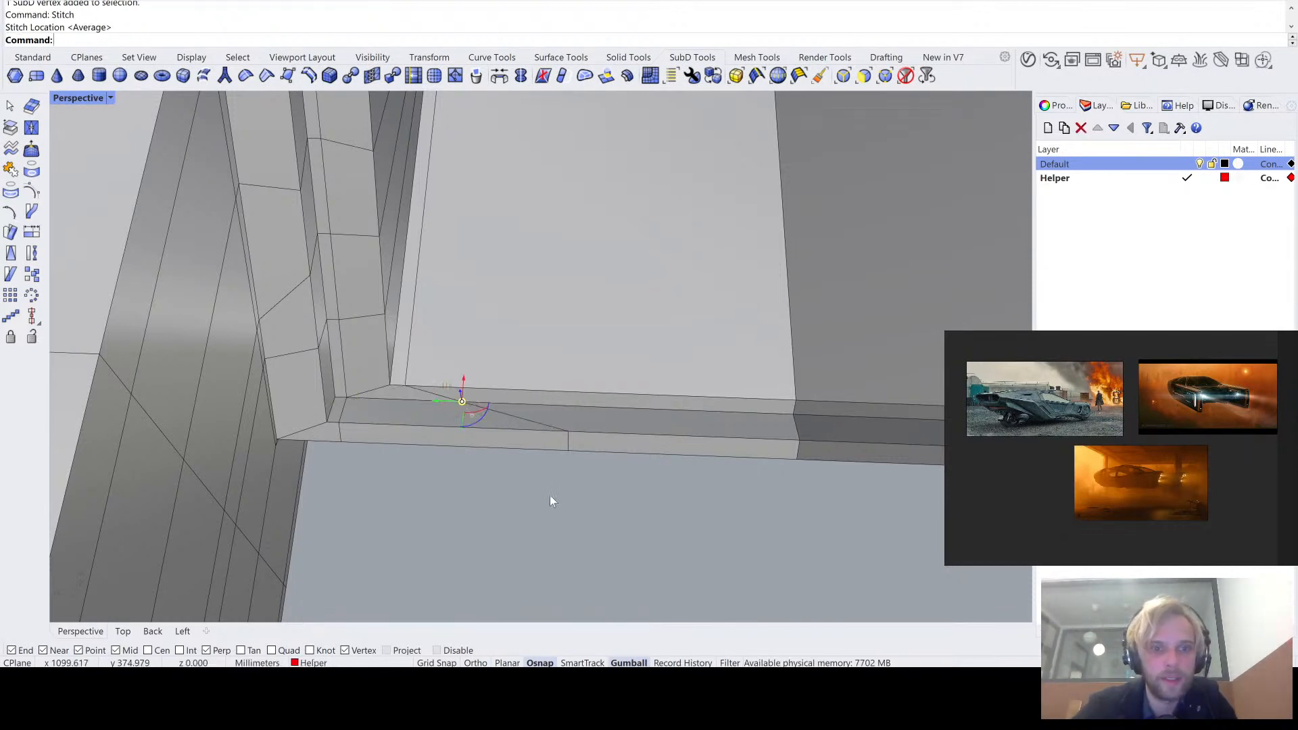
- Stitch the inserted edge's end vertex on the recess's upper rim to the next vertex along the rim at a point between them
right_drag(540, 511, 531, 435)
scroll(527, 355, down, 8)
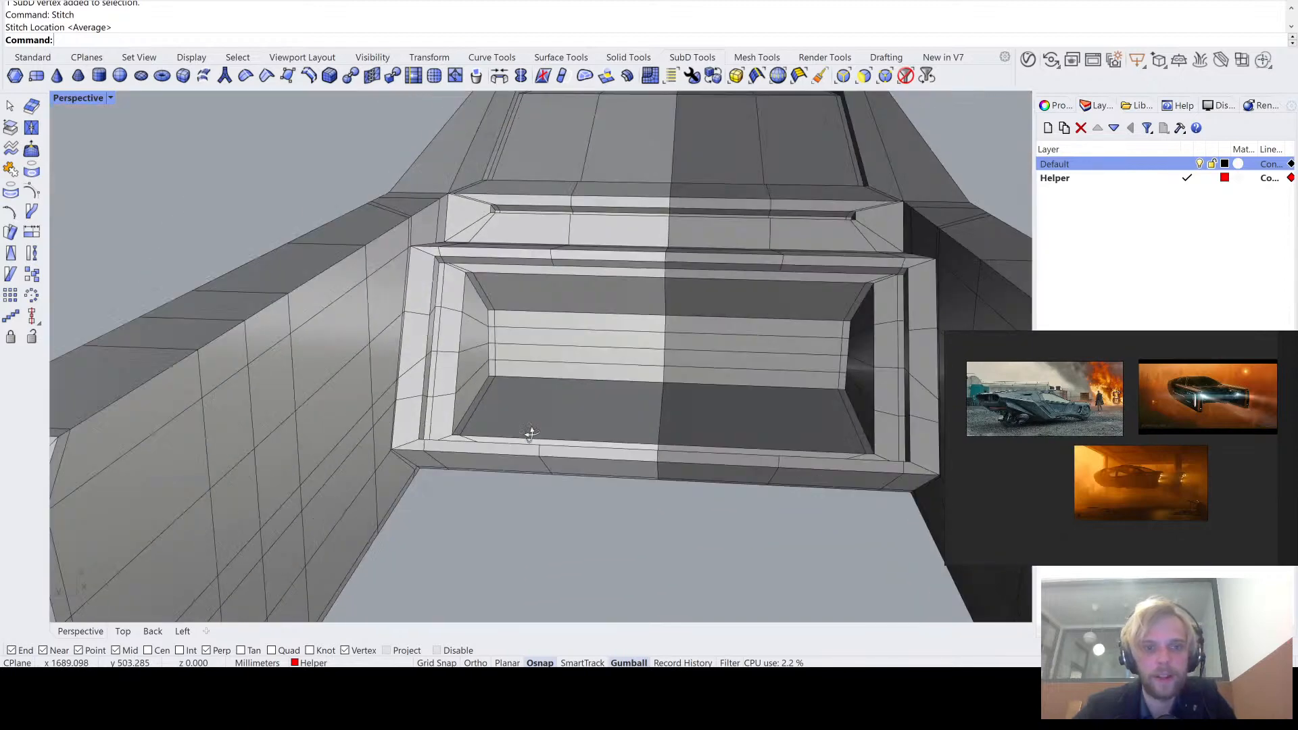
scroll(462, 234, up, 7)
right_drag(462, 250, 419, 219)
click(415, 221)
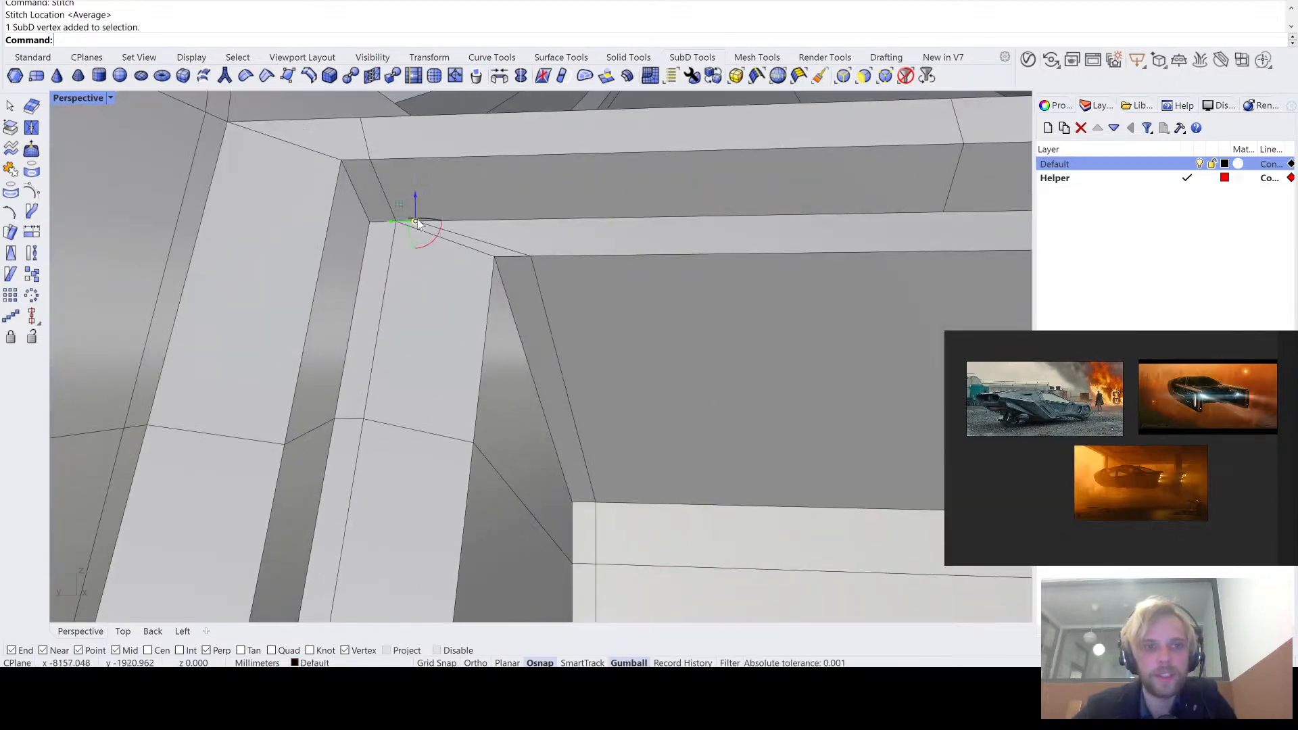
click(944, 214)
right_drag(689, 300, 724, 342)
key(Return)
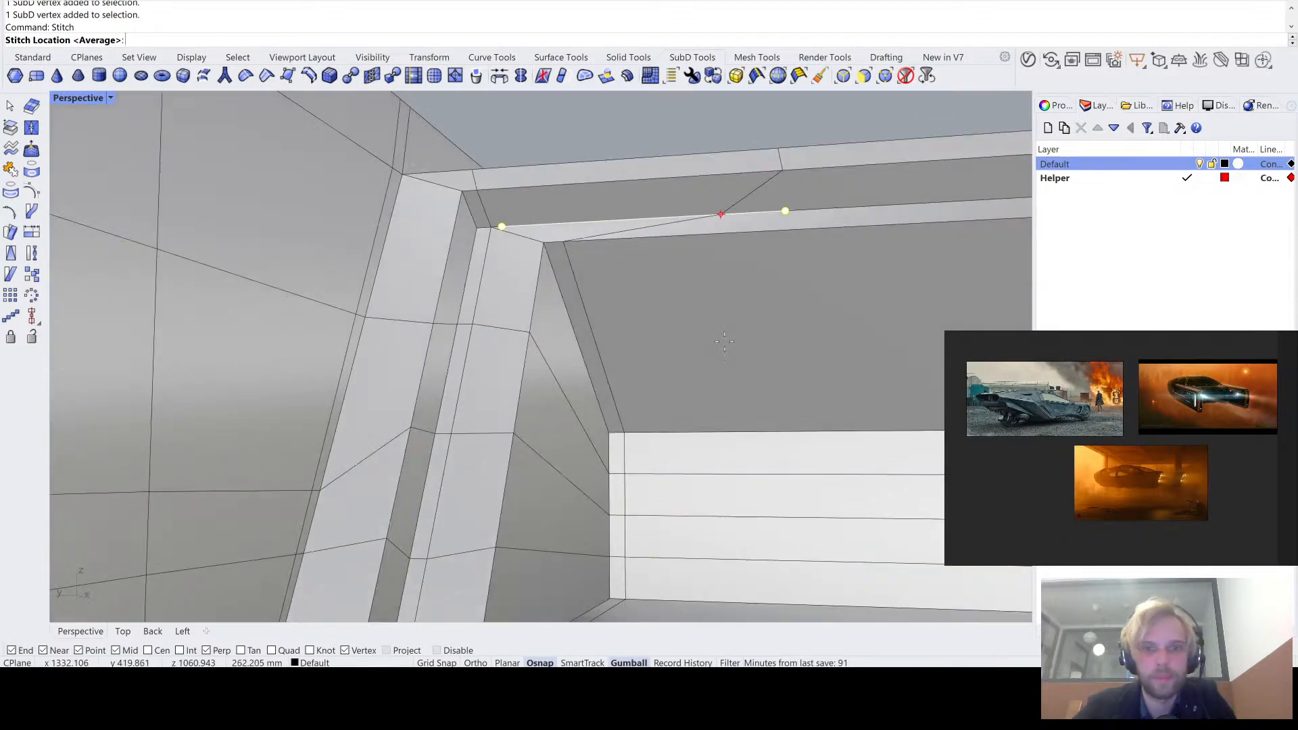
click(647, 332)
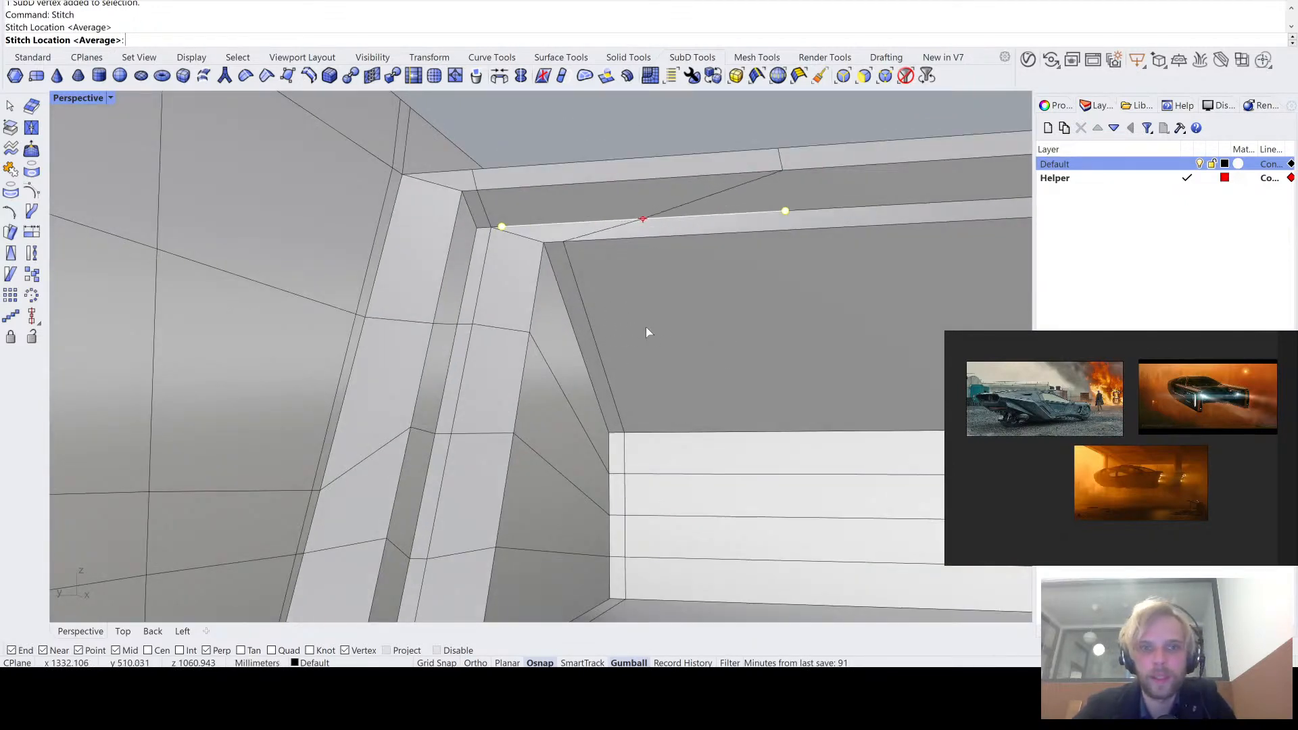
scroll(646, 333, down, 6)
click(712, 177)
- Examine the stitched rims and the recess corner in smooth and flat SubD display
right_drag(711, 177, 470, 245)
key(Tab)
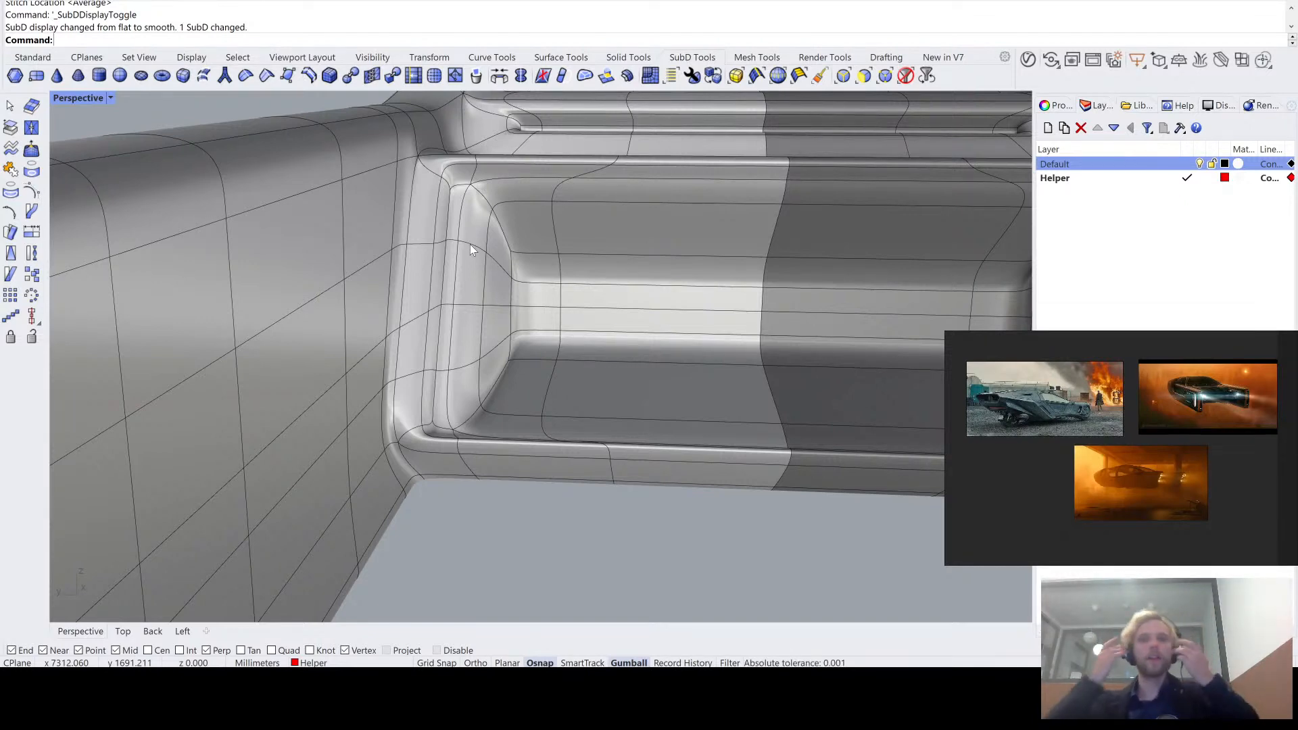
right_drag(471, 250, 591, 406)
key(Tab)
key(Tab)
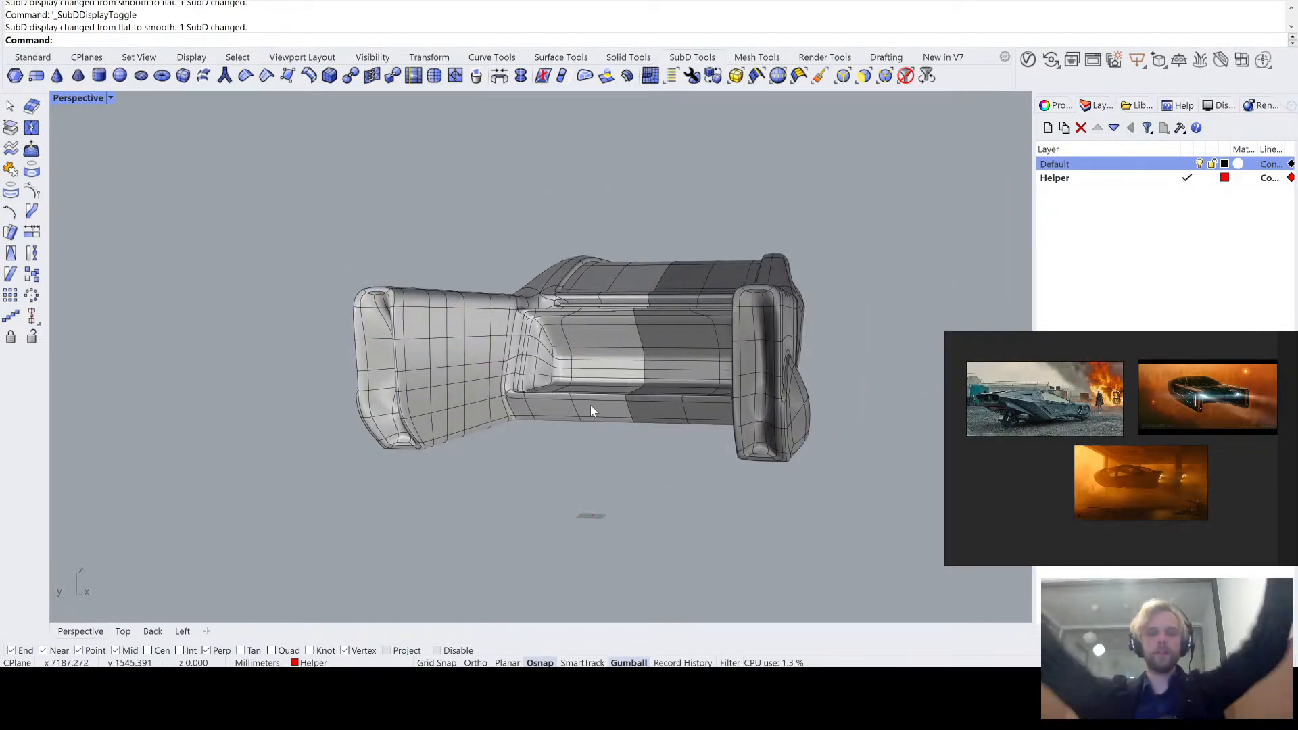
mouse_move(562, 372)
right_down()
mouse_move(630, 366)
mouse_move(606, 354)
mouse_move(539, 364)
right_up()
scroll(559, 368, up, 5)
key(Tab)
scroll(630, 365, up, 2)
scroll(515, 360, up, 3)
scroll(484, 367, up, 2)
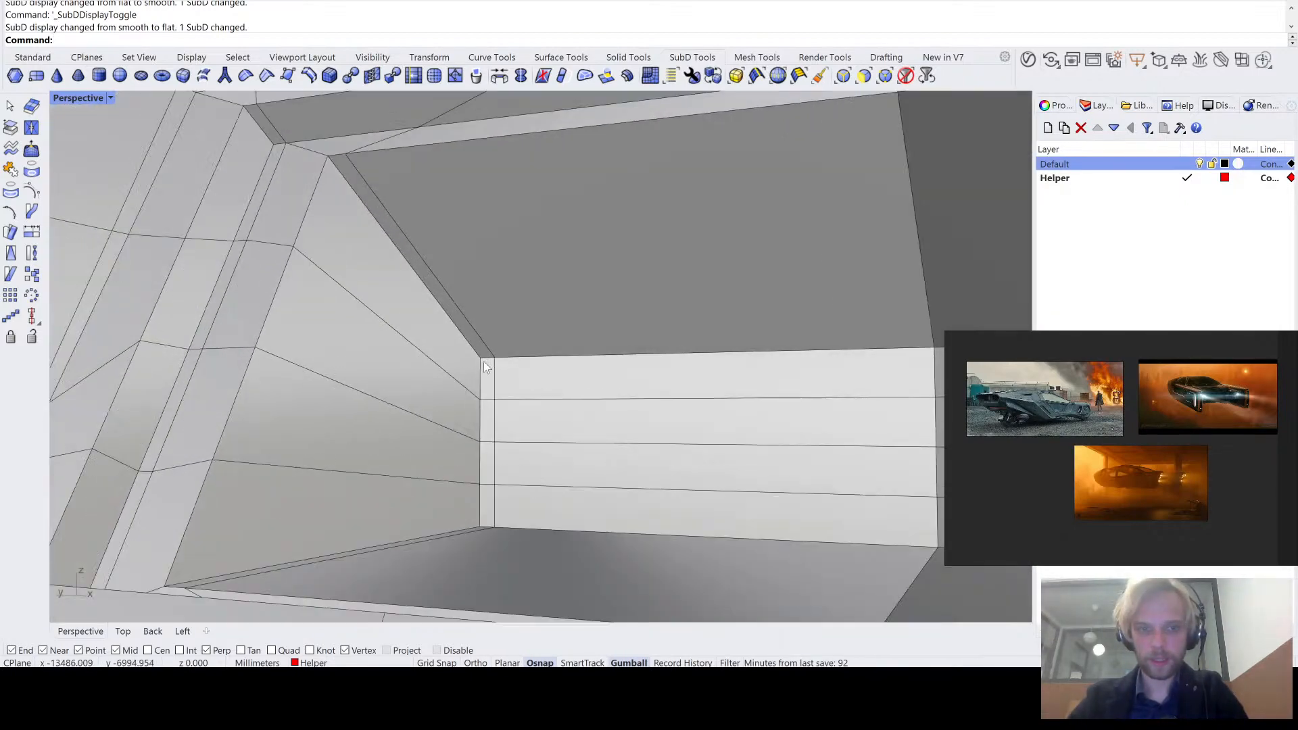
ctrl+shift+click(488, 359)
ctrl+shift+click(553, 356)
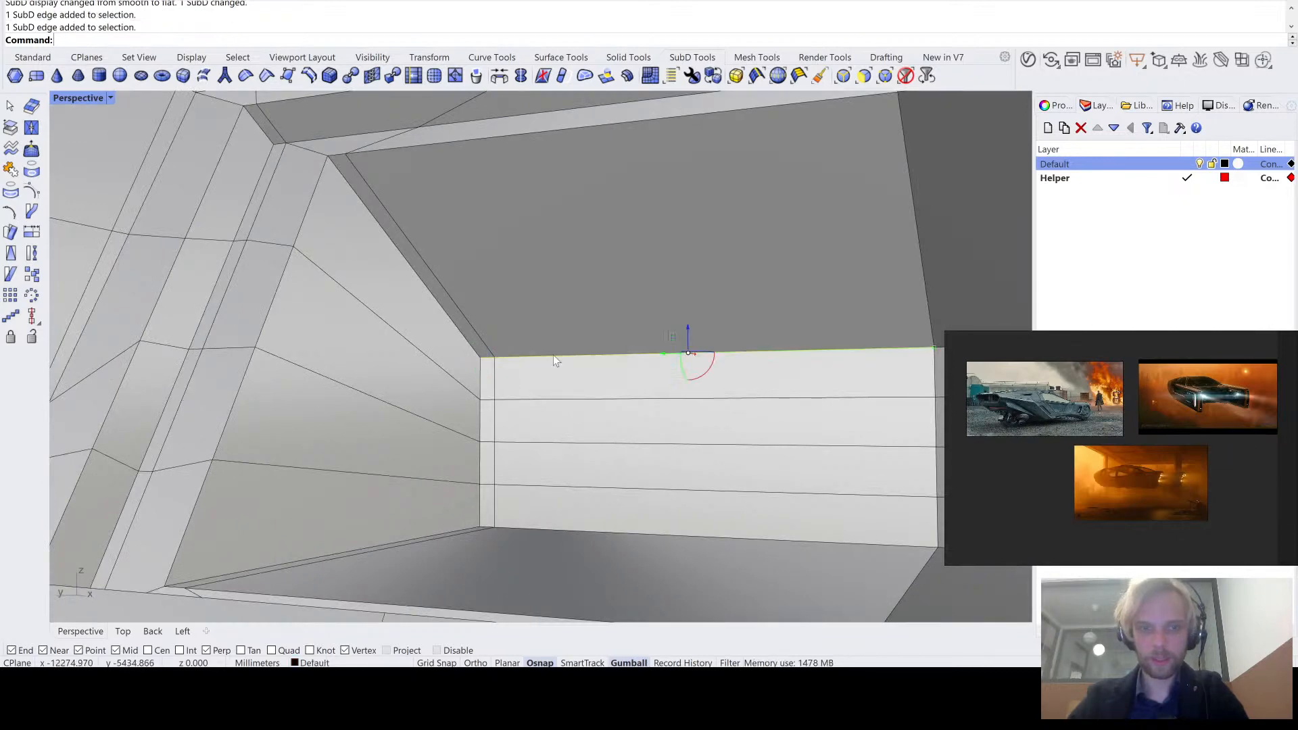
scroll(556, 359, down, 3)
right_drag(556, 360, 652, 327)
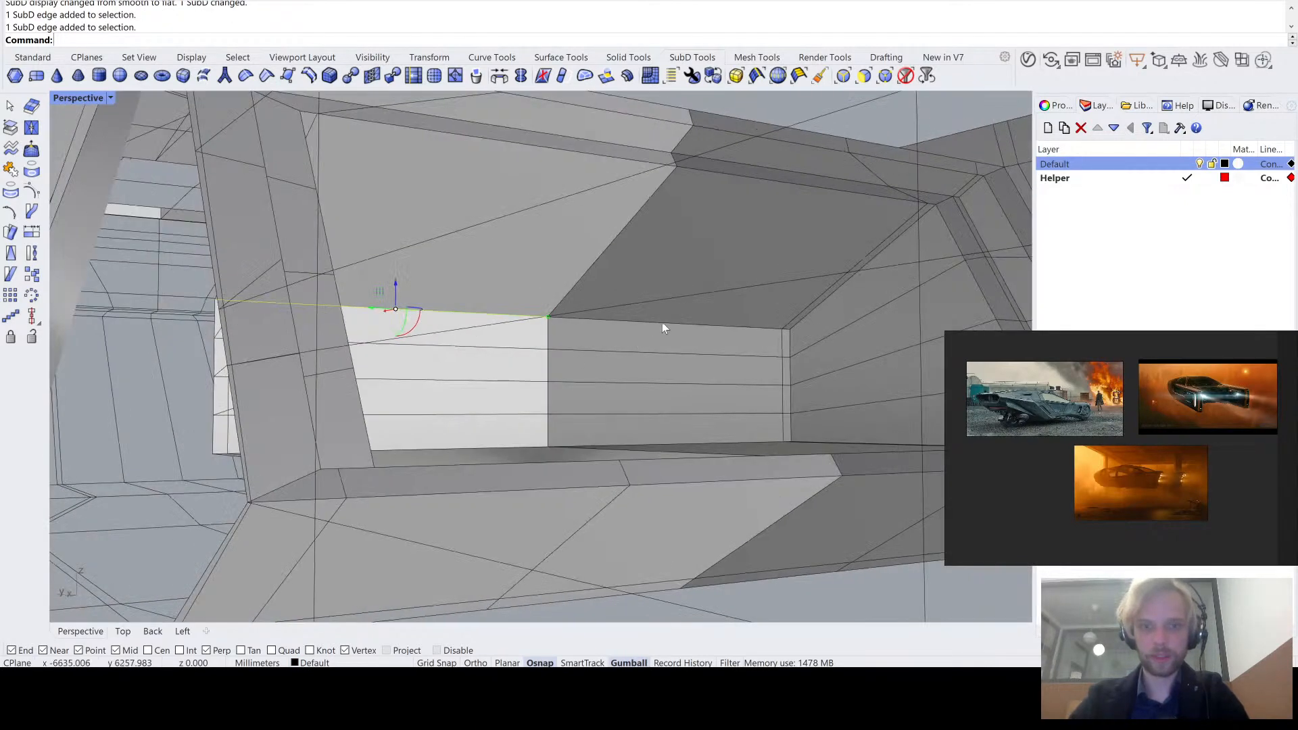
ctrl+shift+click(661, 323)
scroll(581, 456, down, 6)
right_drag(641, 544, 679, 555)
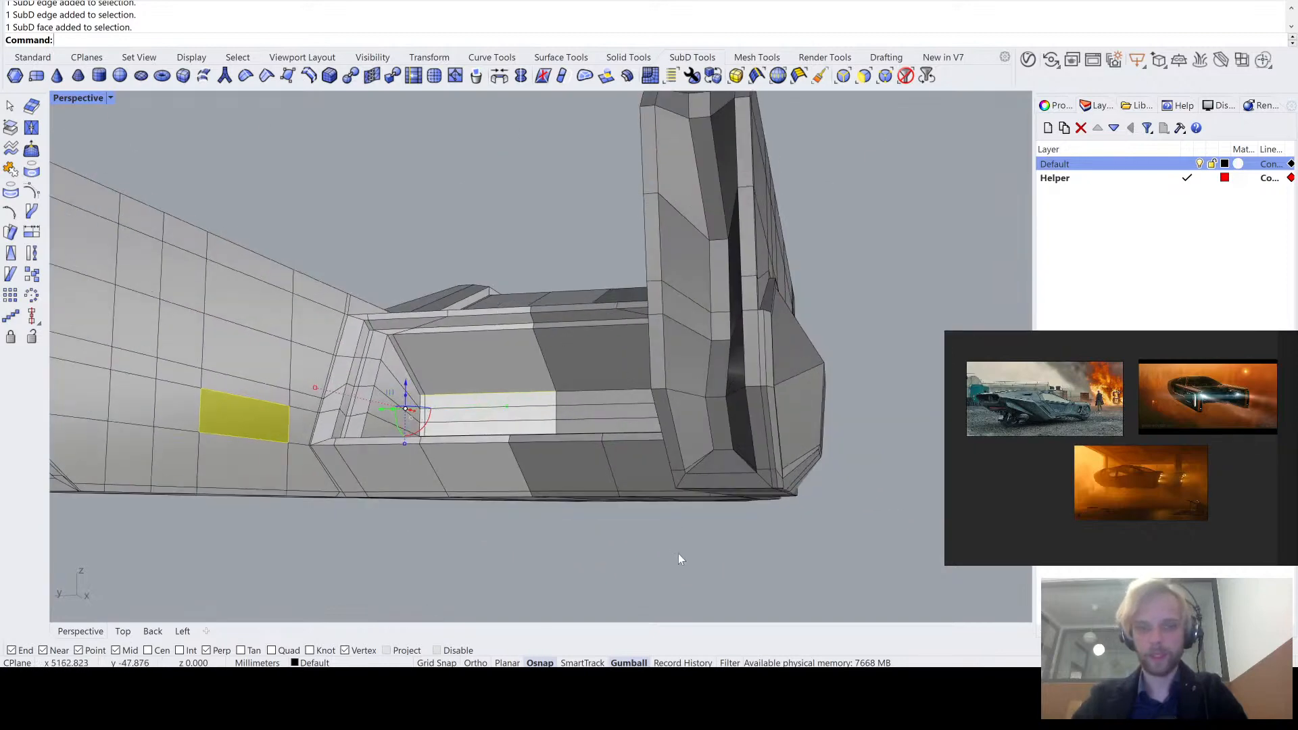
click(679, 556)
- Move the upper edge of the recess's back wall, including its short corner segment, vertically upward
scroll(476, 364, up, 5)
ctrl+shift+click(446, 419)
scroll(424, 418, up, 3)
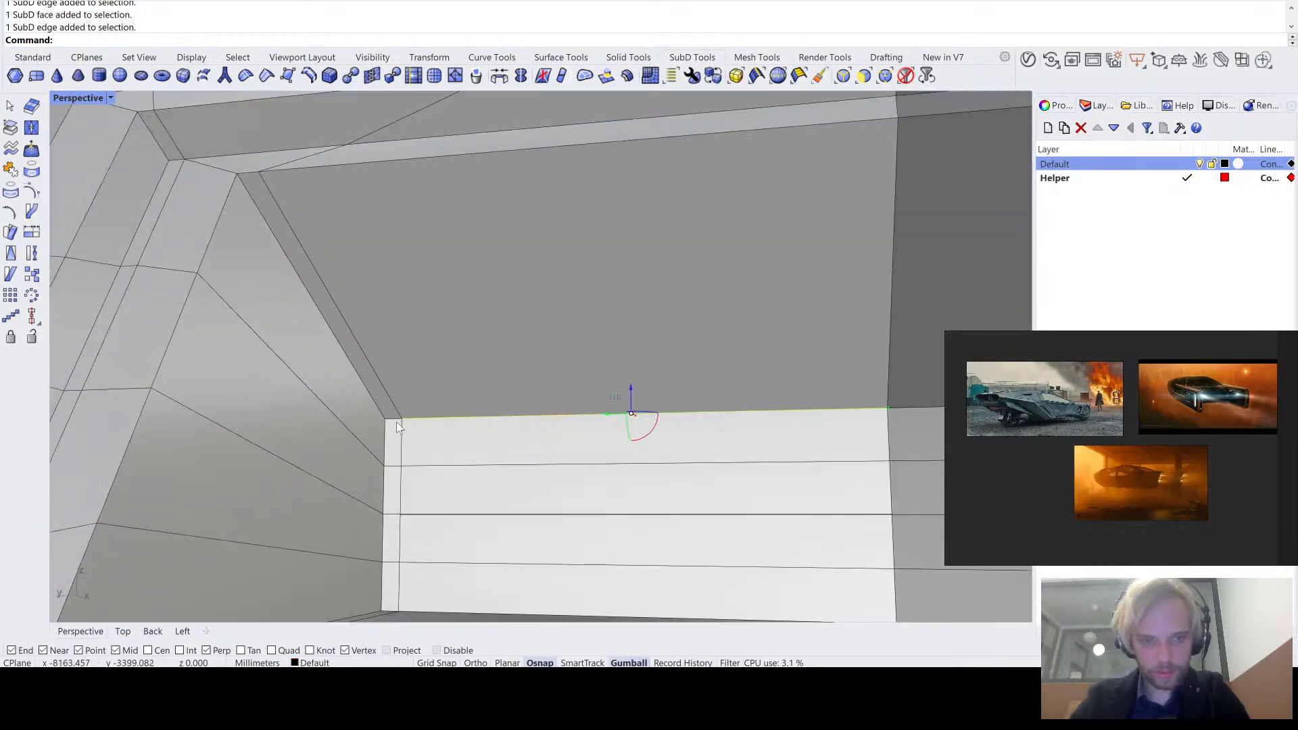
ctrl+shift+click(399, 420)
drag(620, 393, 611, 278)
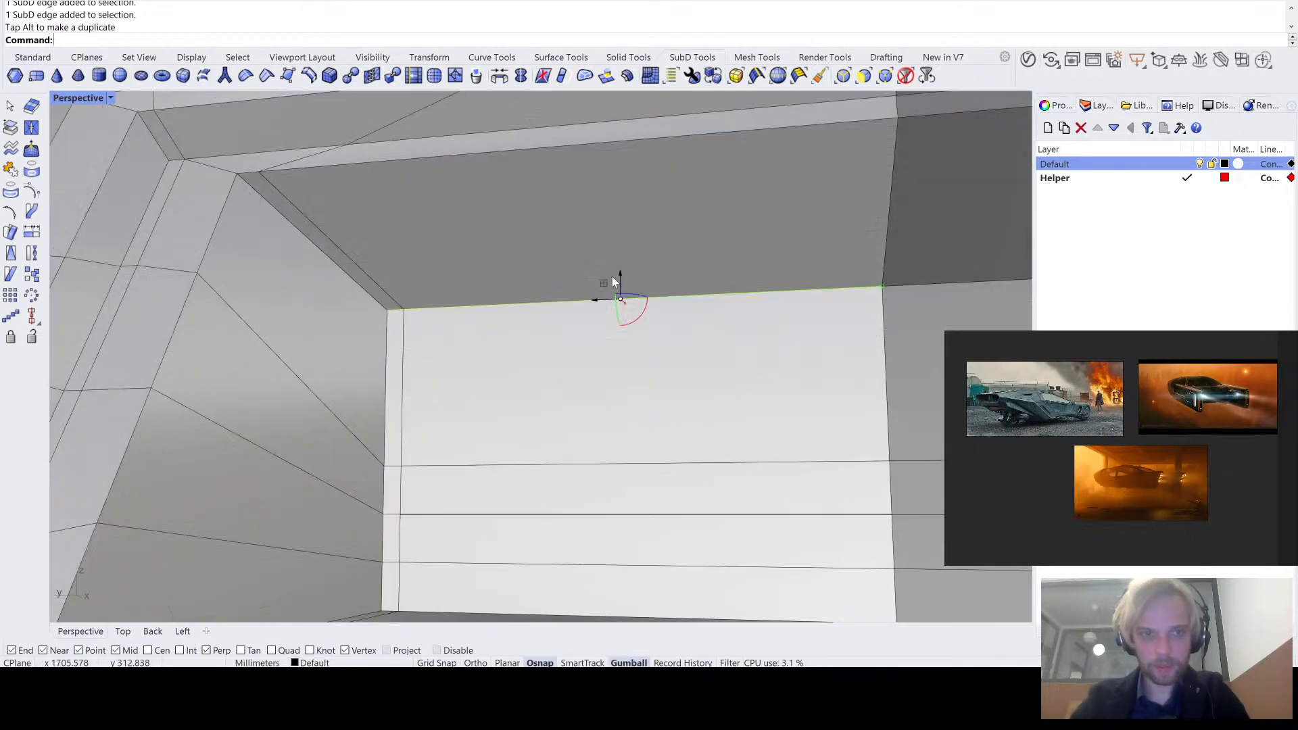
- Check the raised back wall edge in smooth and flat SubD display and undo the move
right_drag(611, 277, 598, 321)
key(Tab)
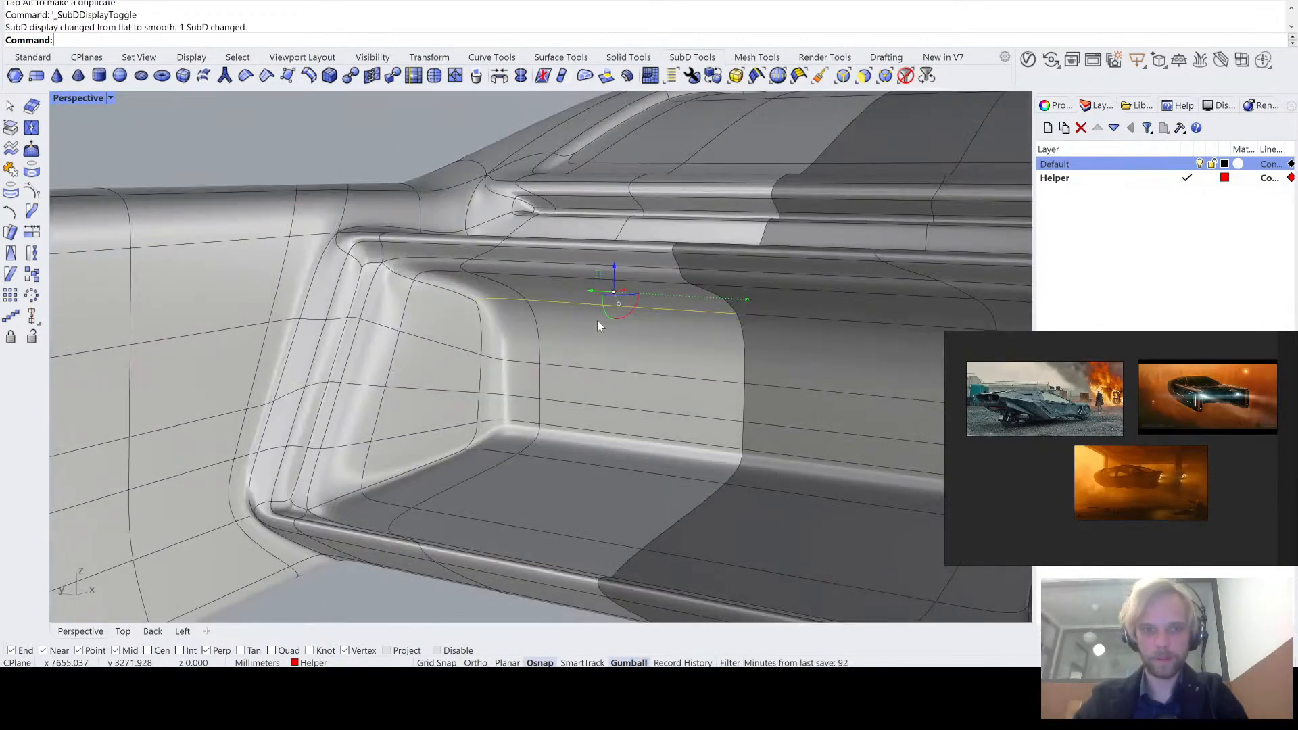
scroll(598, 321, down, 2)
click(359, 572)
right_drag(359, 572, 423, 542)
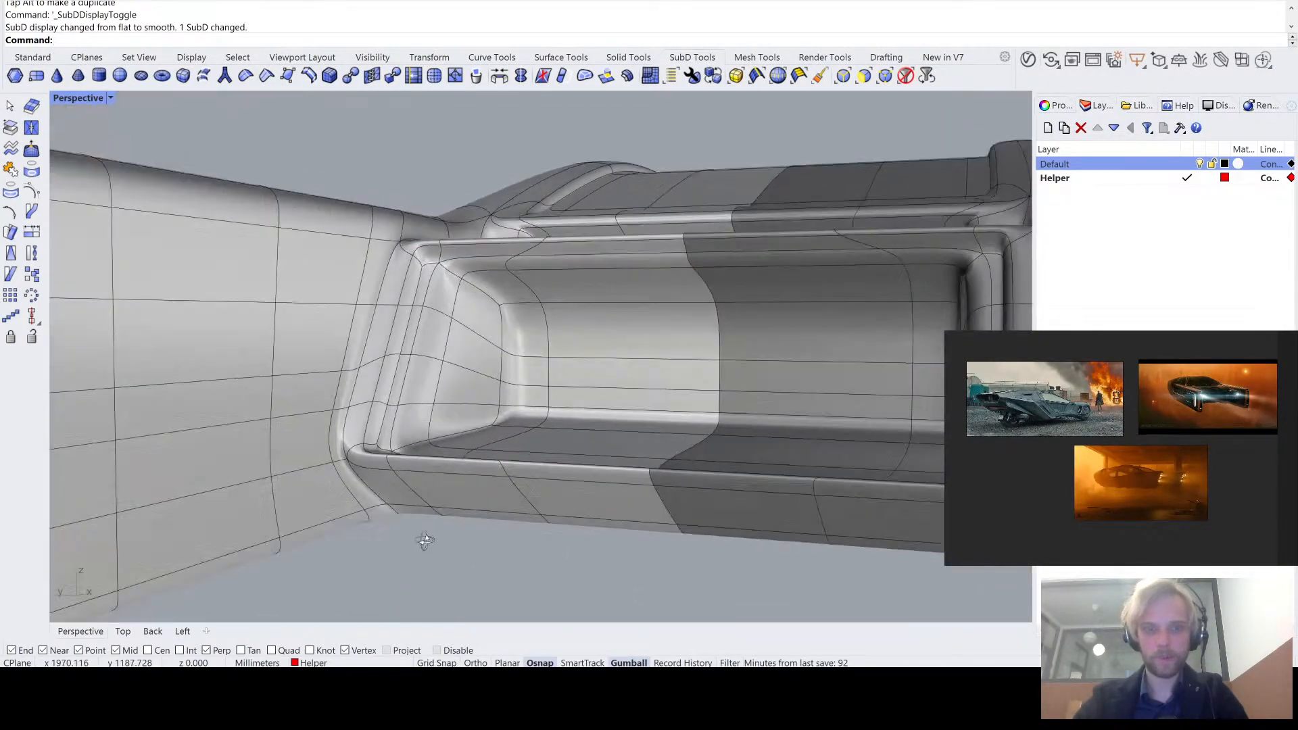
key(Tab)
right_drag(590, 432, 504, 259)
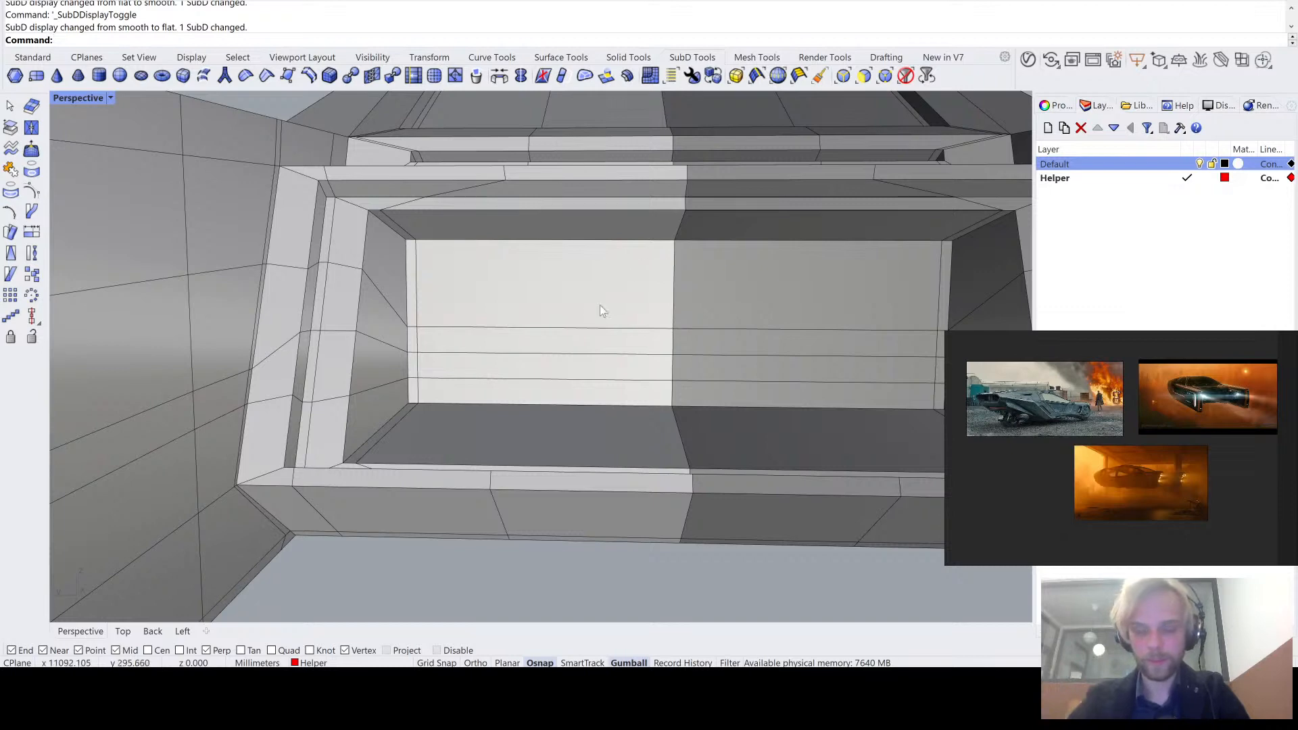
right_drag(565, 337, 552, 328)
key(ctrl+z)
- Stretch the back wall faces of the recess's light half, including the narrow corner strip, vertically upward with Scale1D from the lower outer corner
right_drag(474, 352, 492, 386)
ctrl+shift+click(494, 382)
ctrl+shift+click(502, 345)
ctrl+shift+click(504, 308)
ctrl+shift+click(504, 276)
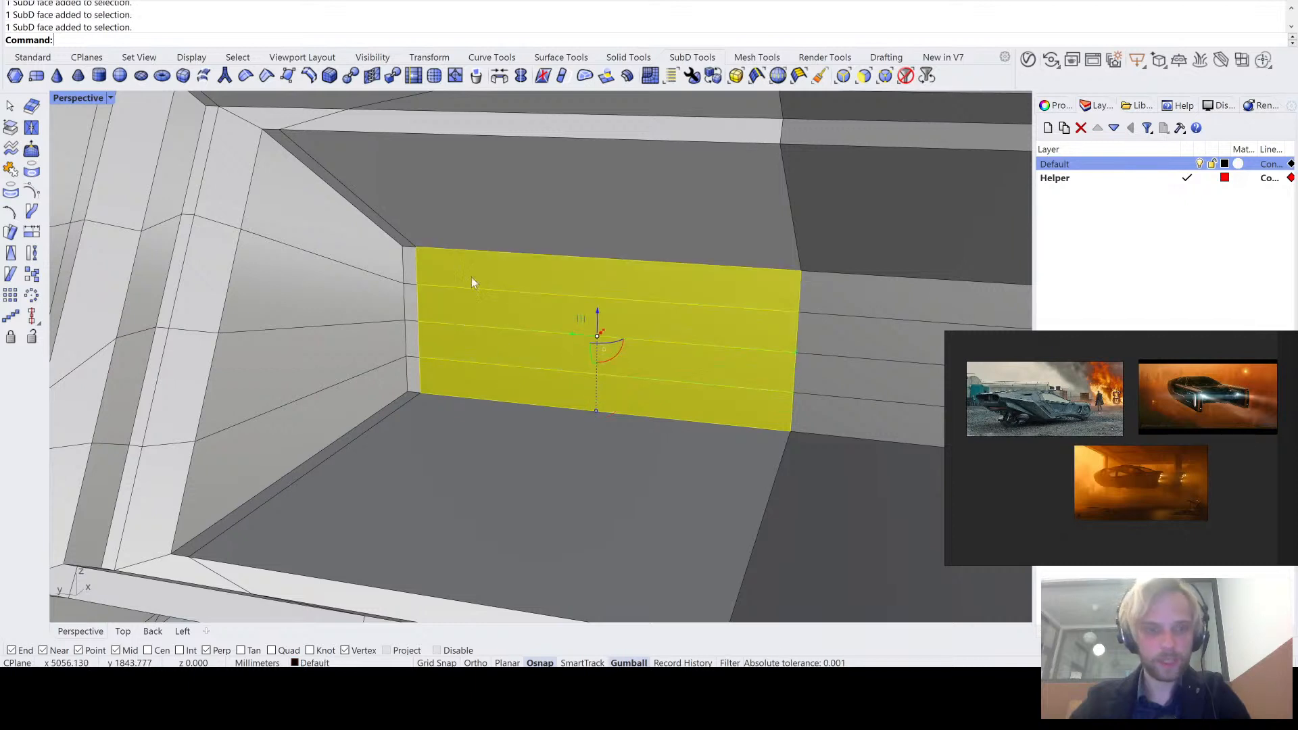
scroll(411, 371, up, 3)
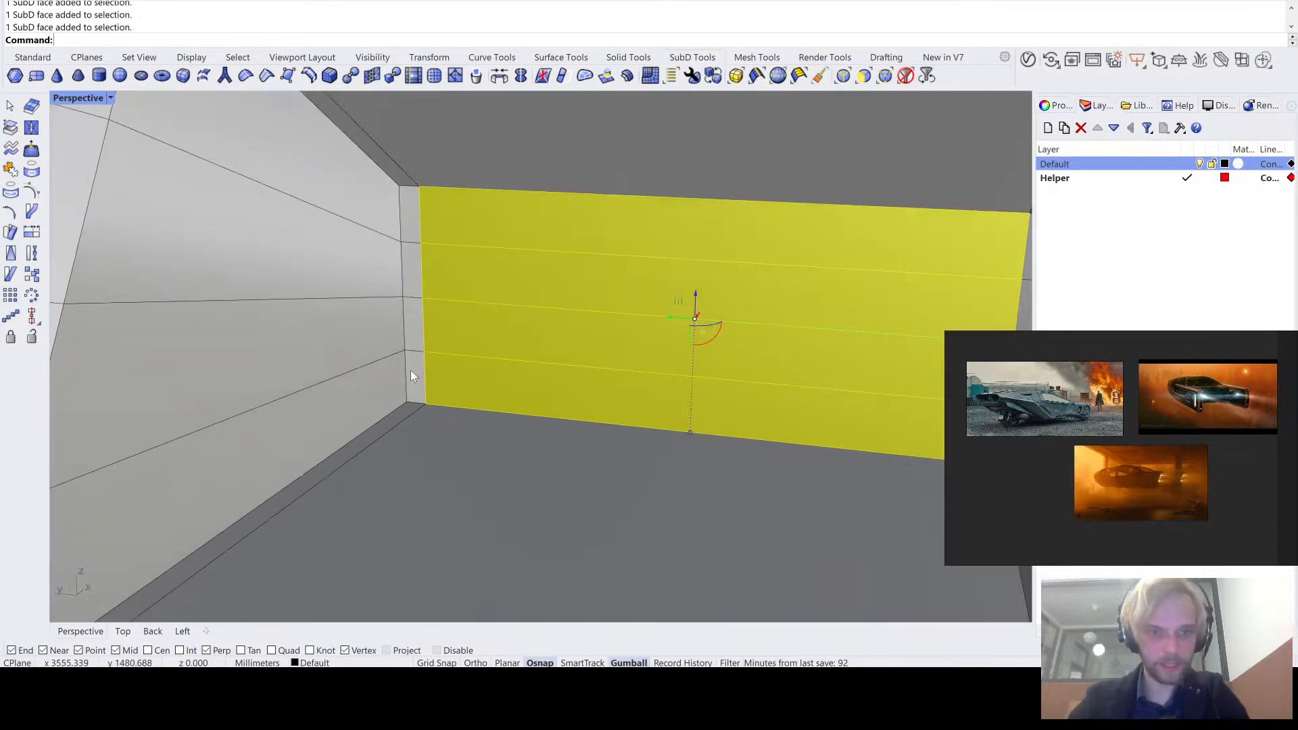
ctrl+shift+click(414, 344)
ctrl+shift+click(417, 326)
ctrl+shift+click(415, 383)
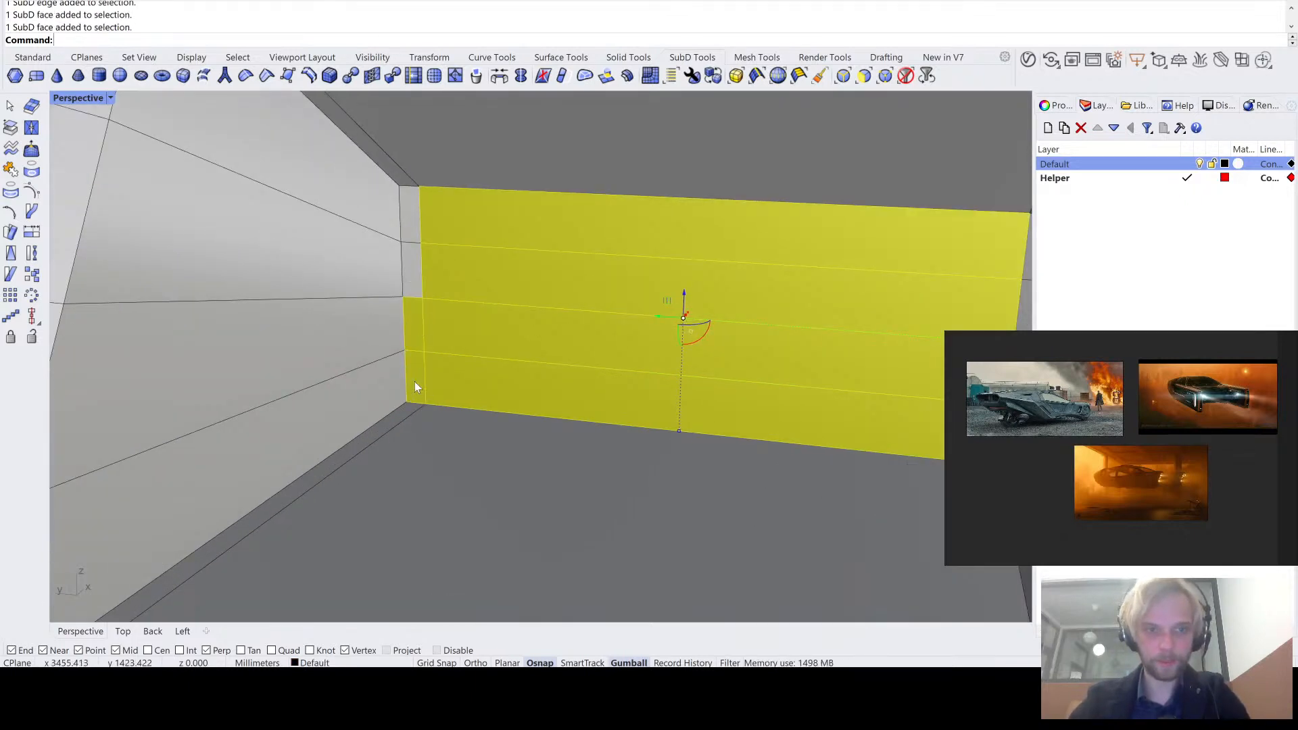
ctrl+shift+click(416, 270)
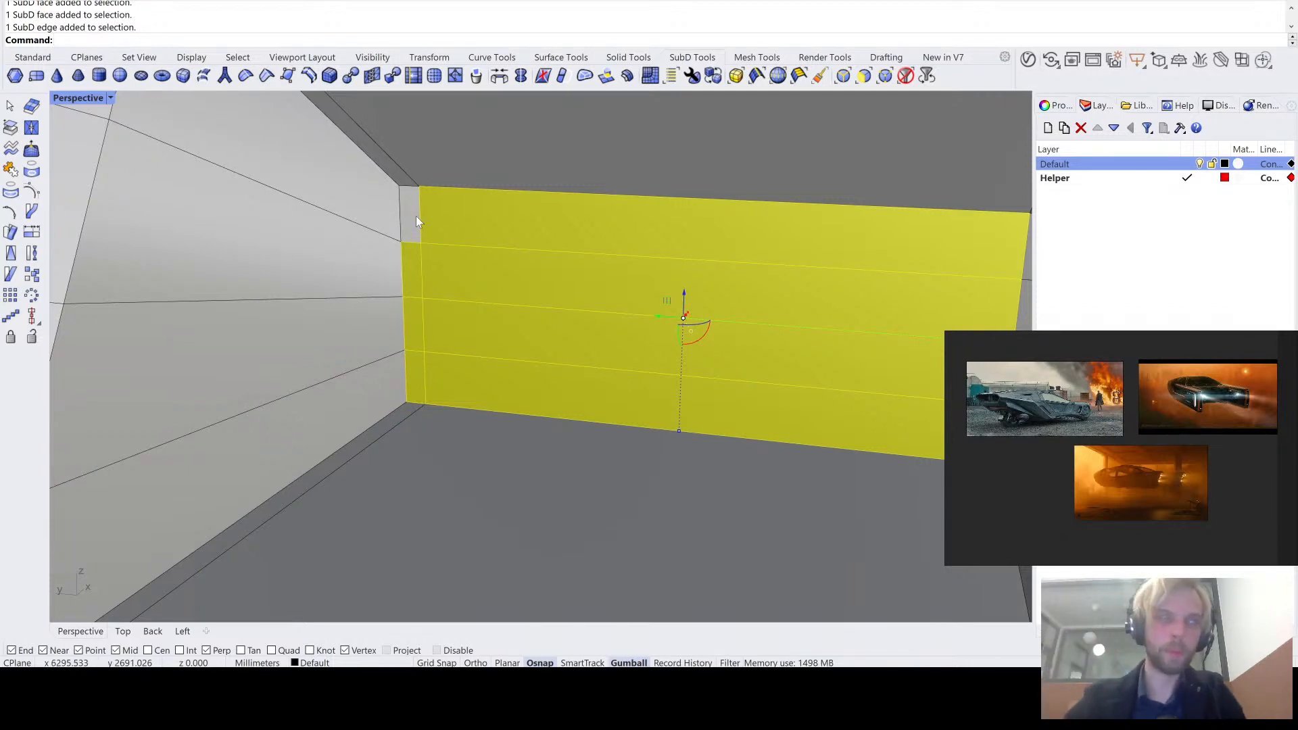
ctrl+shift+click(409, 214)
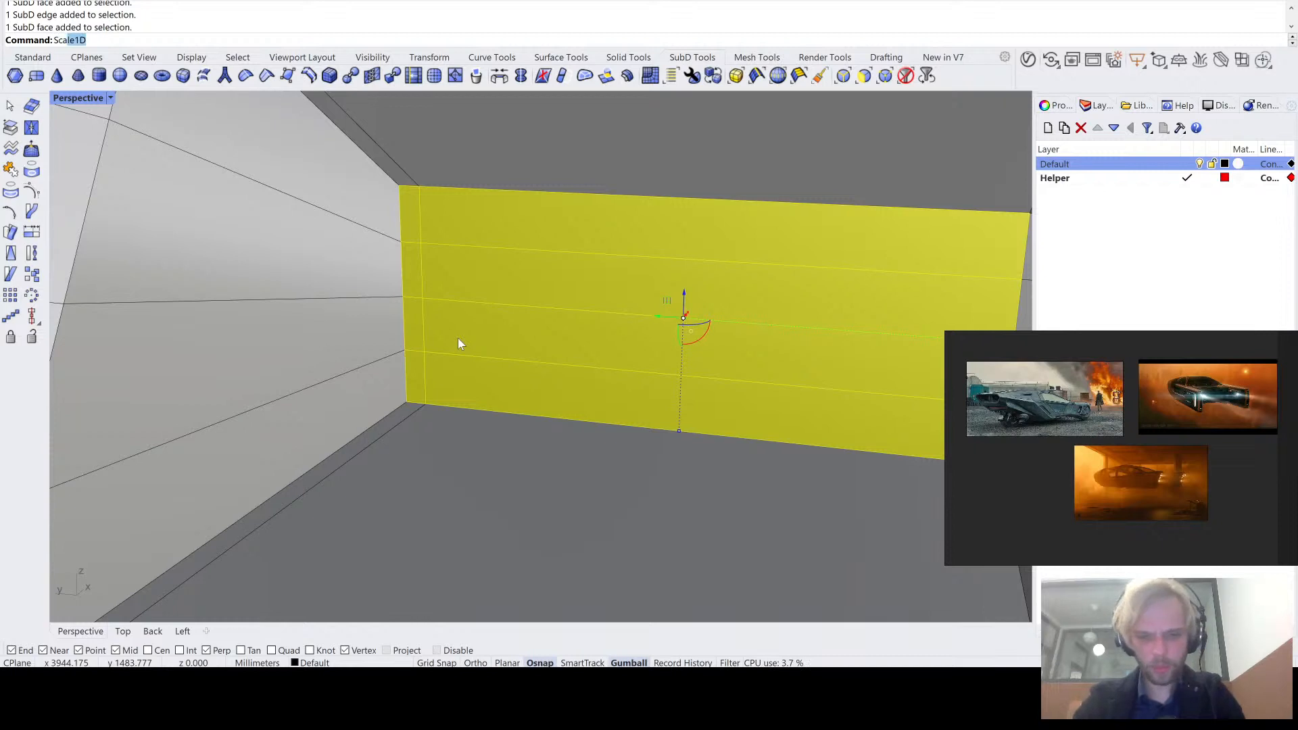
key(Return)
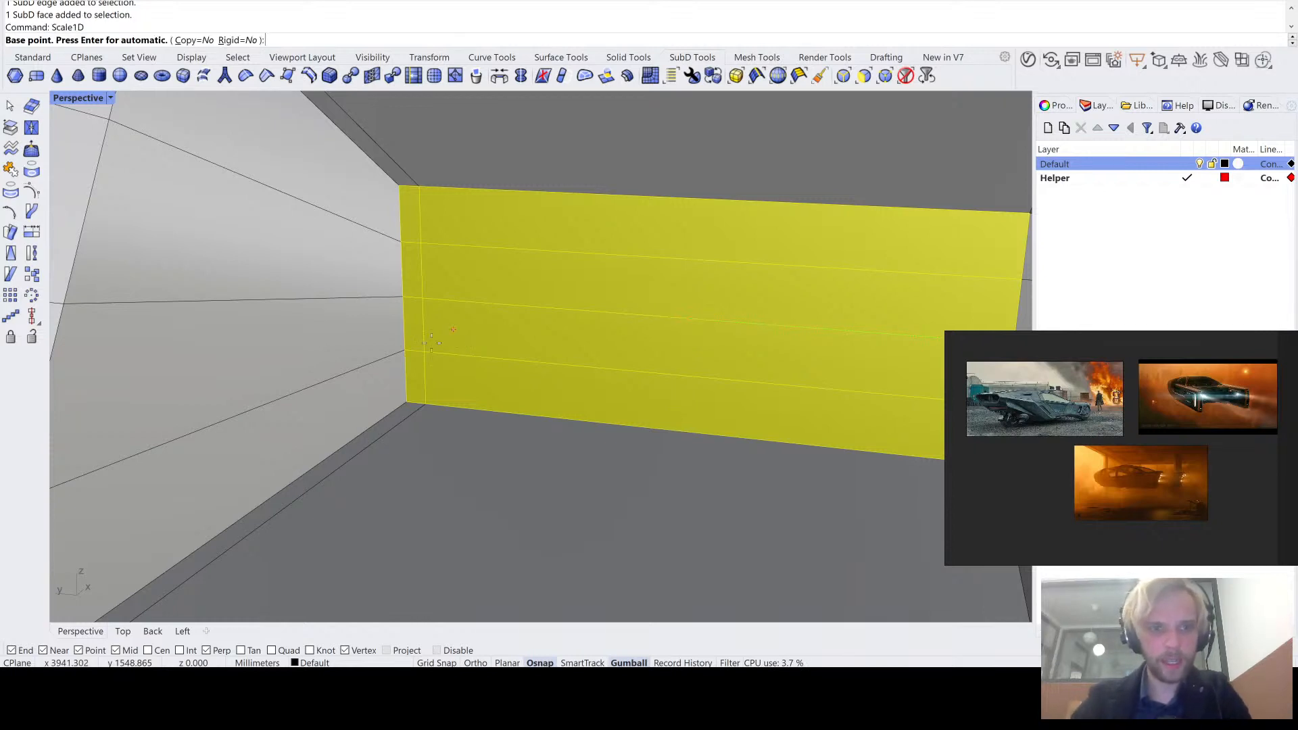
click(407, 403)
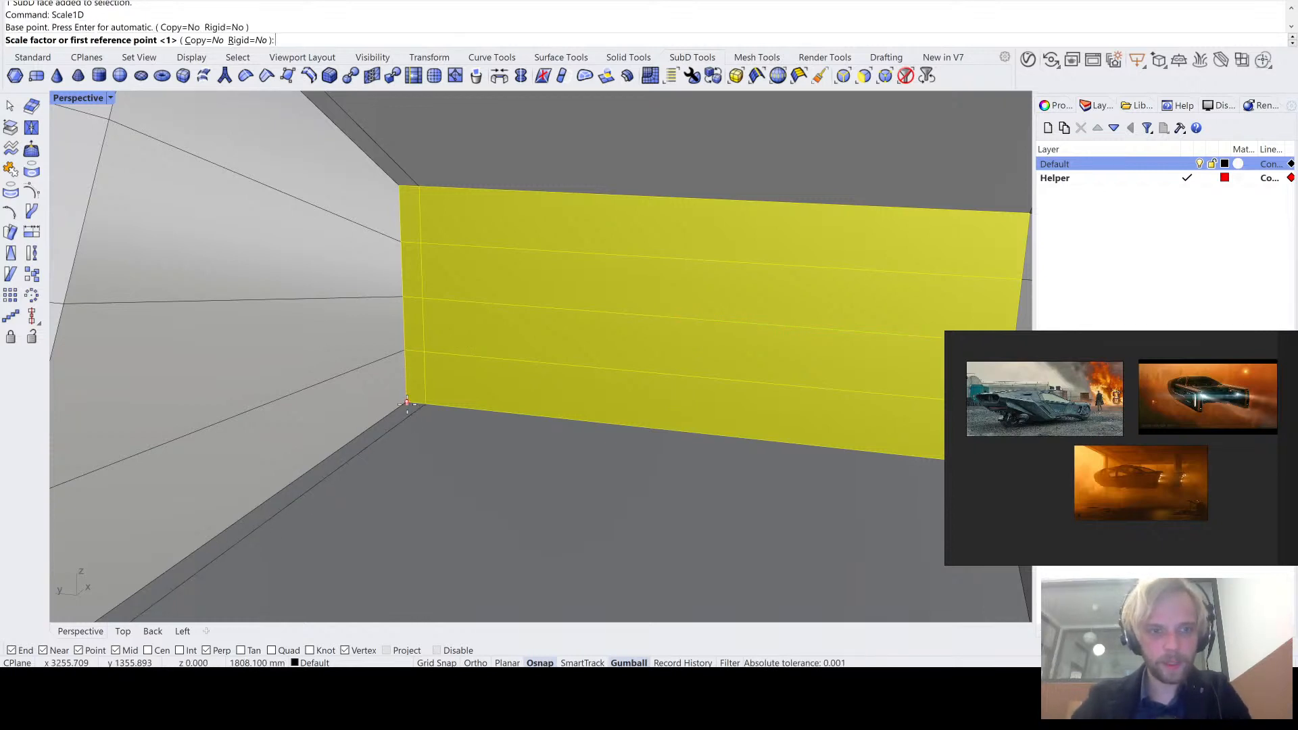
click(399, 185)
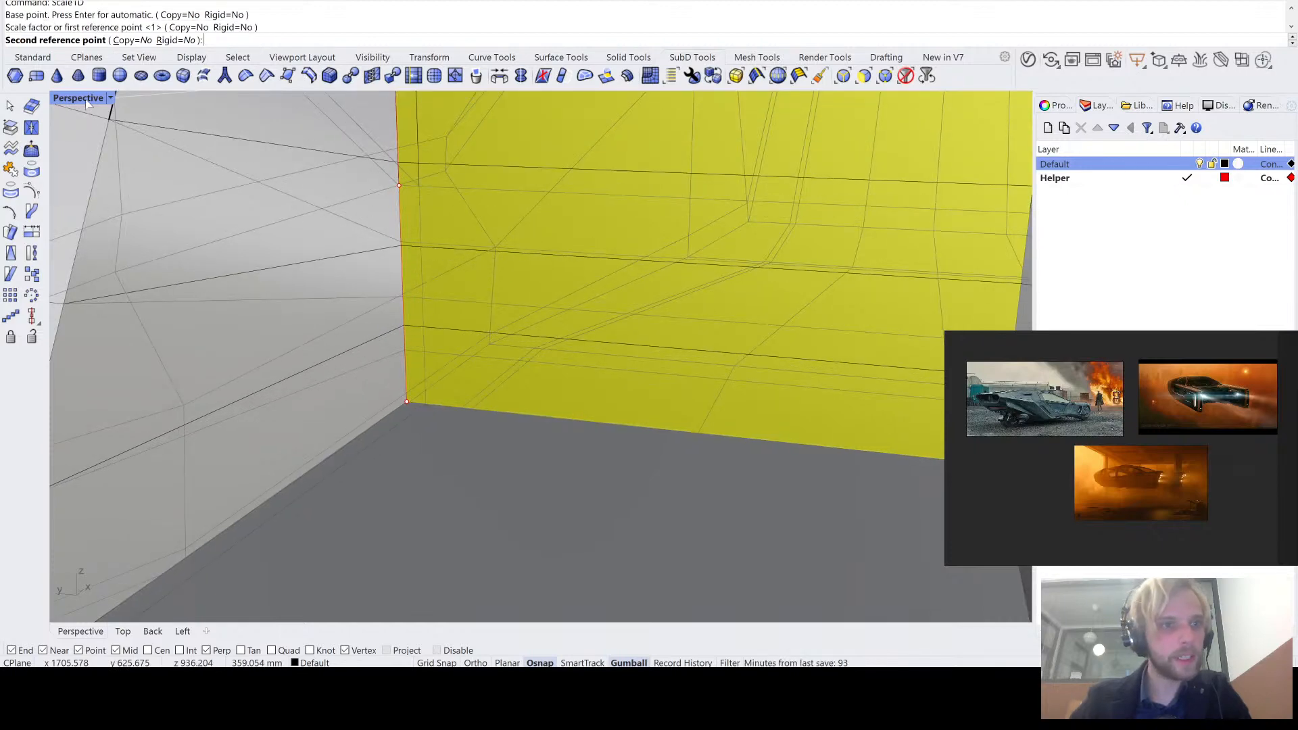
double_click(87, 101)
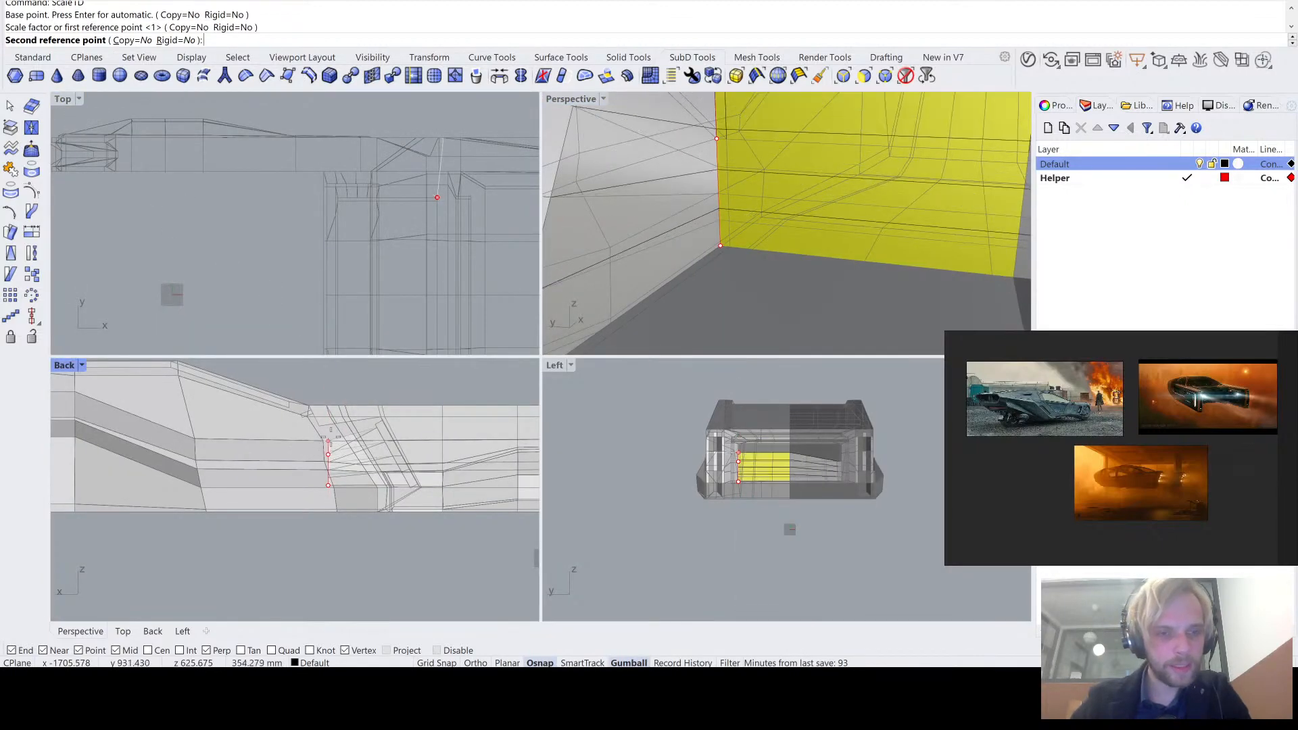
scroll(329, 440, up, 3)
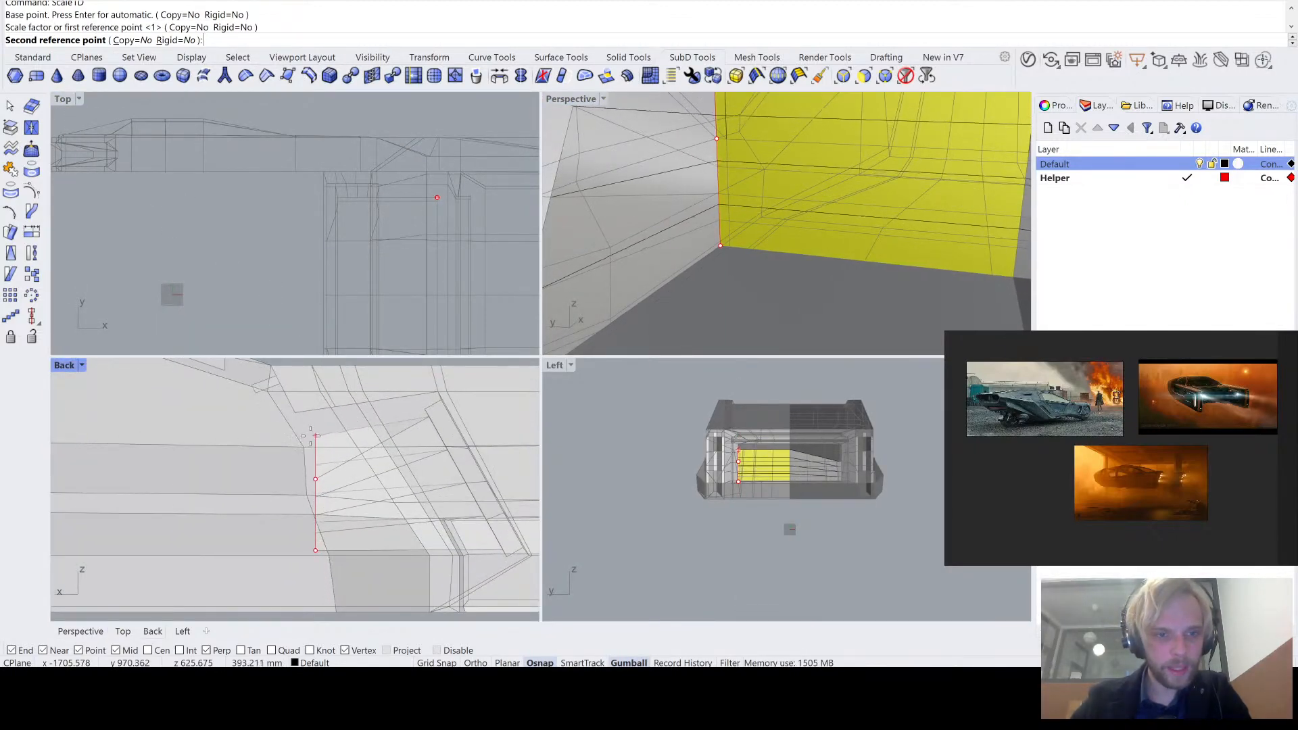
scroll(310, 436, up, 2)
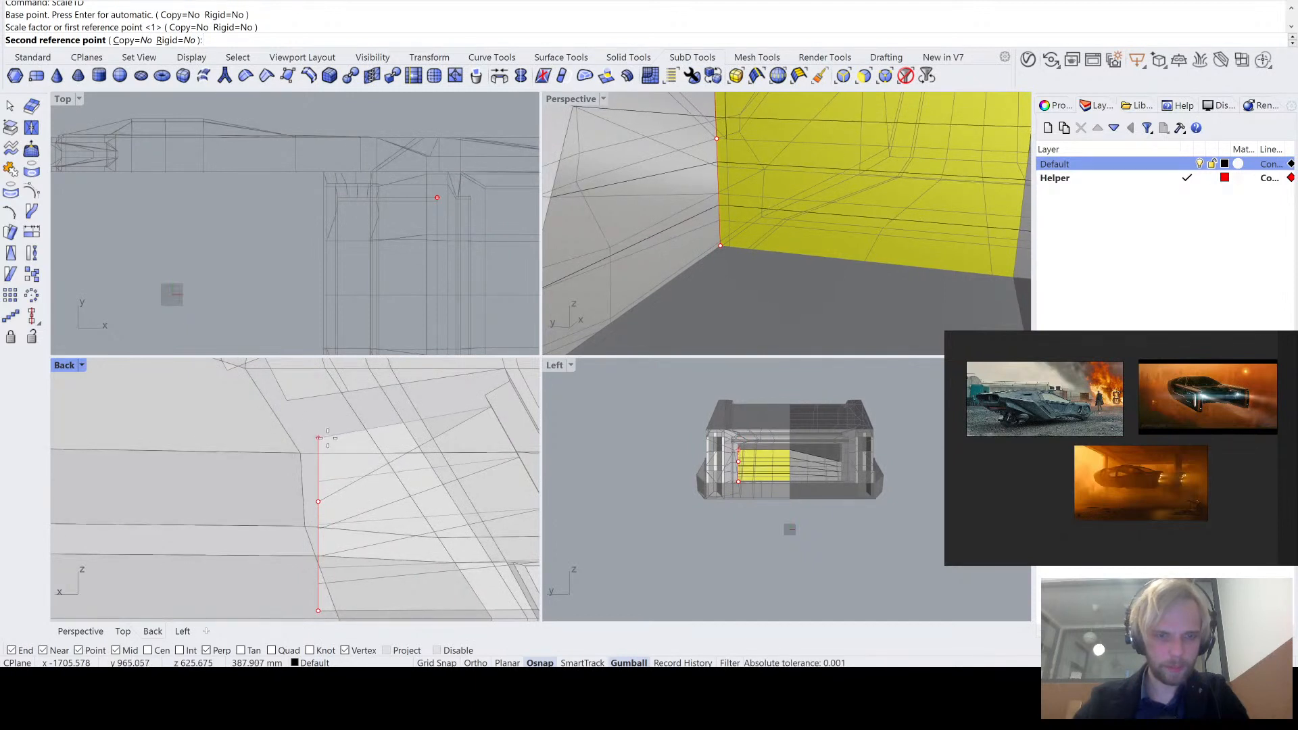
scroll(327, 440, down, 3)
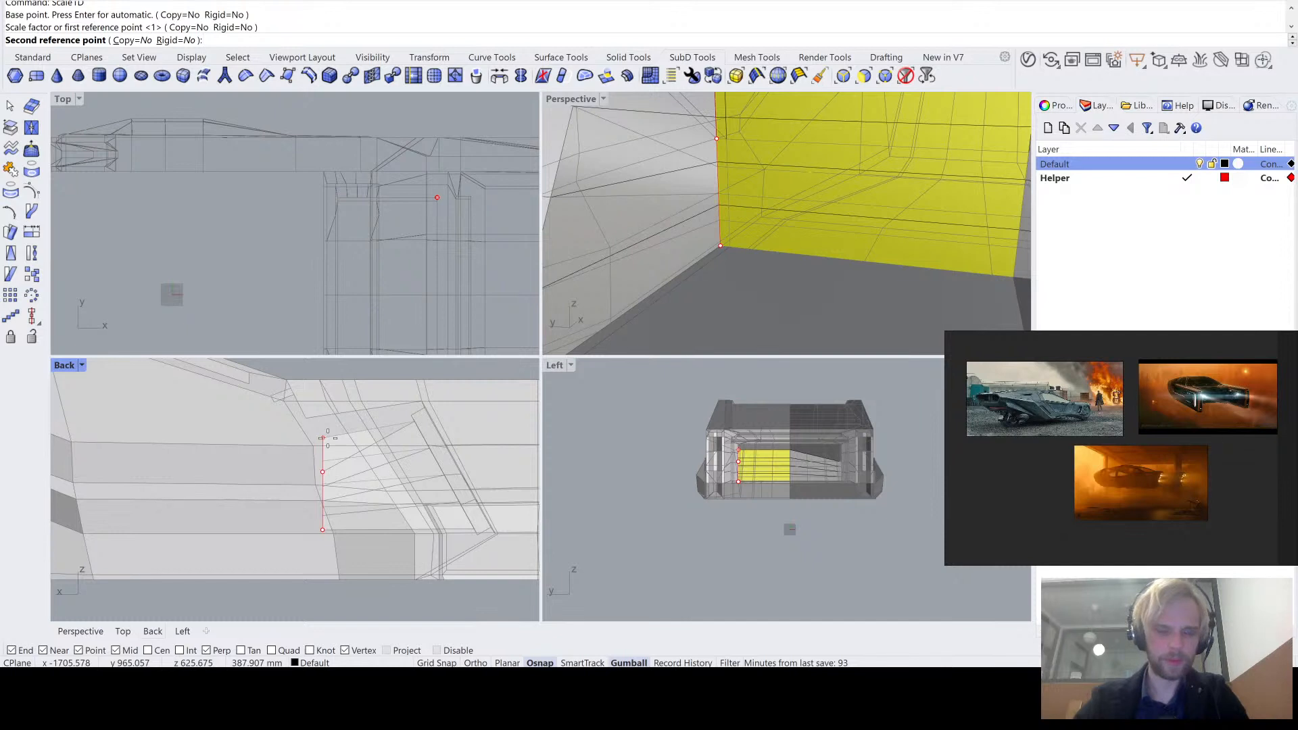
scroll(327, 438, up, 3)
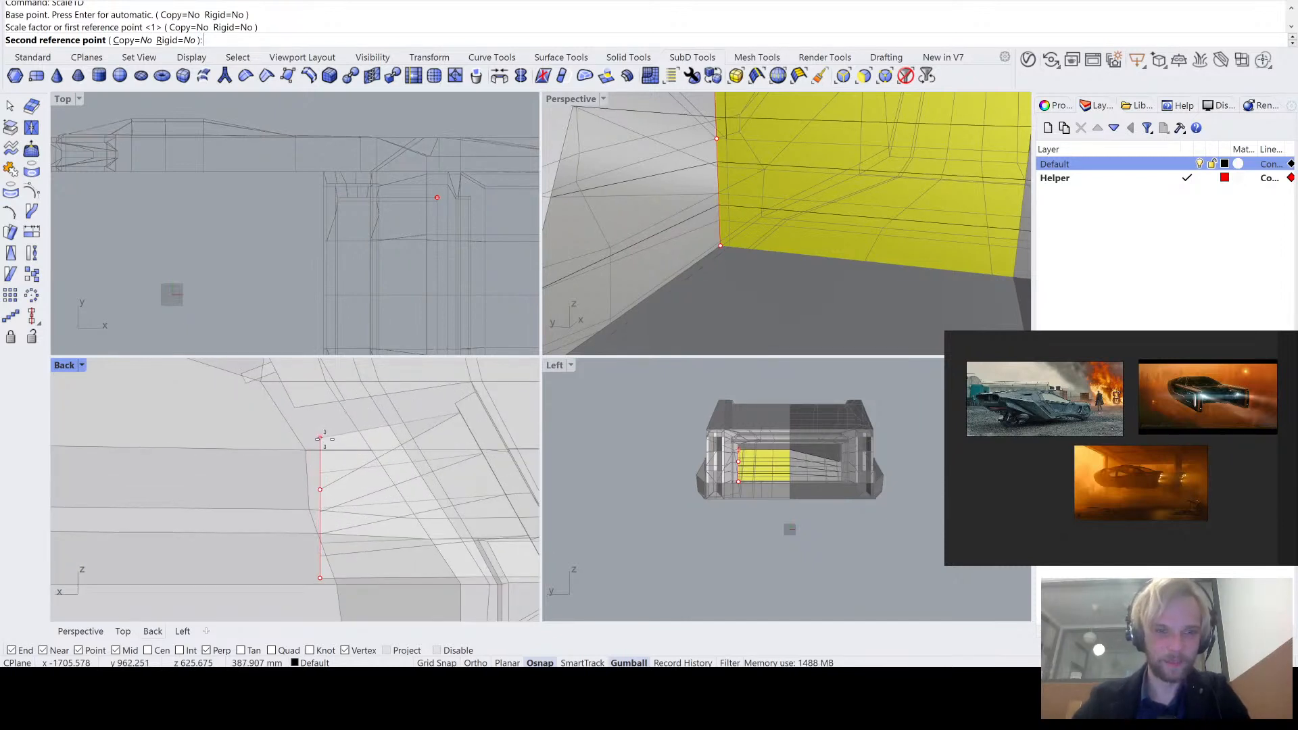
click(323, 438)
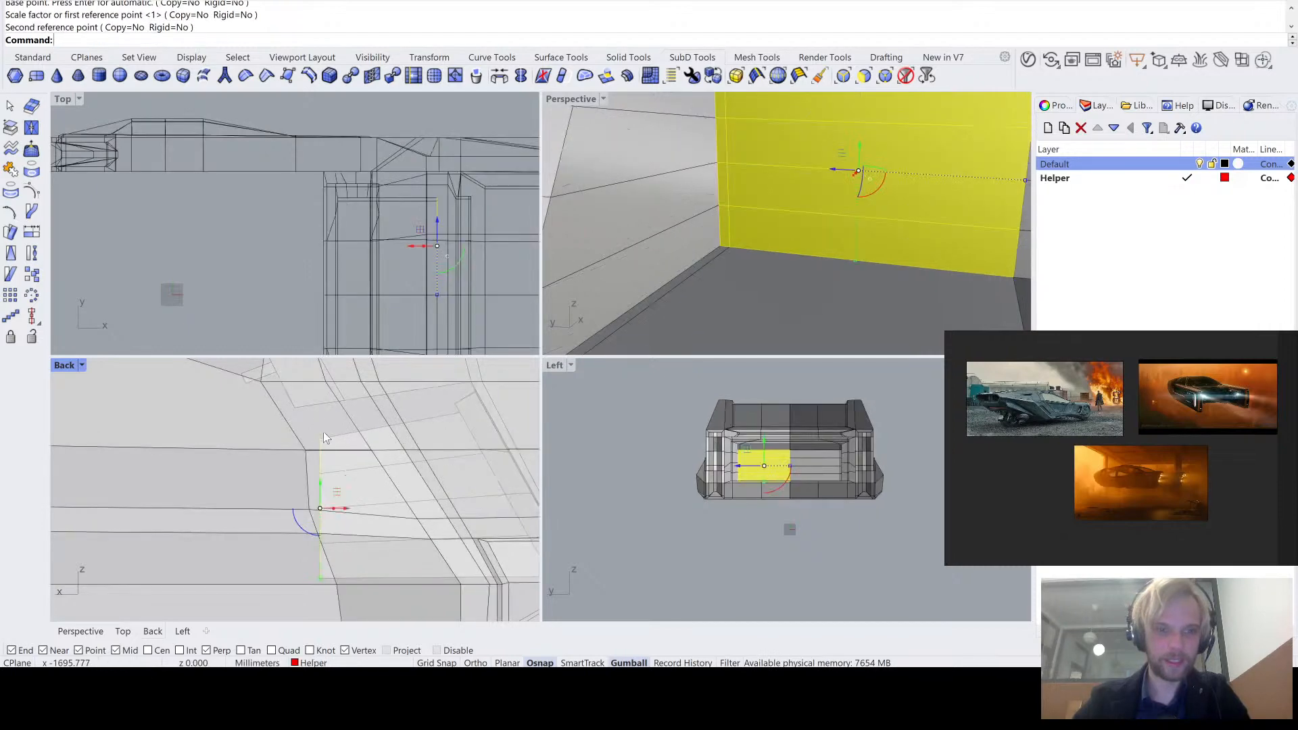
- Examine the stretched back wall and the surrounding rear recess in smooth SubD display, and return to flat display
key(ctrl+a)
double_click(565, 100)
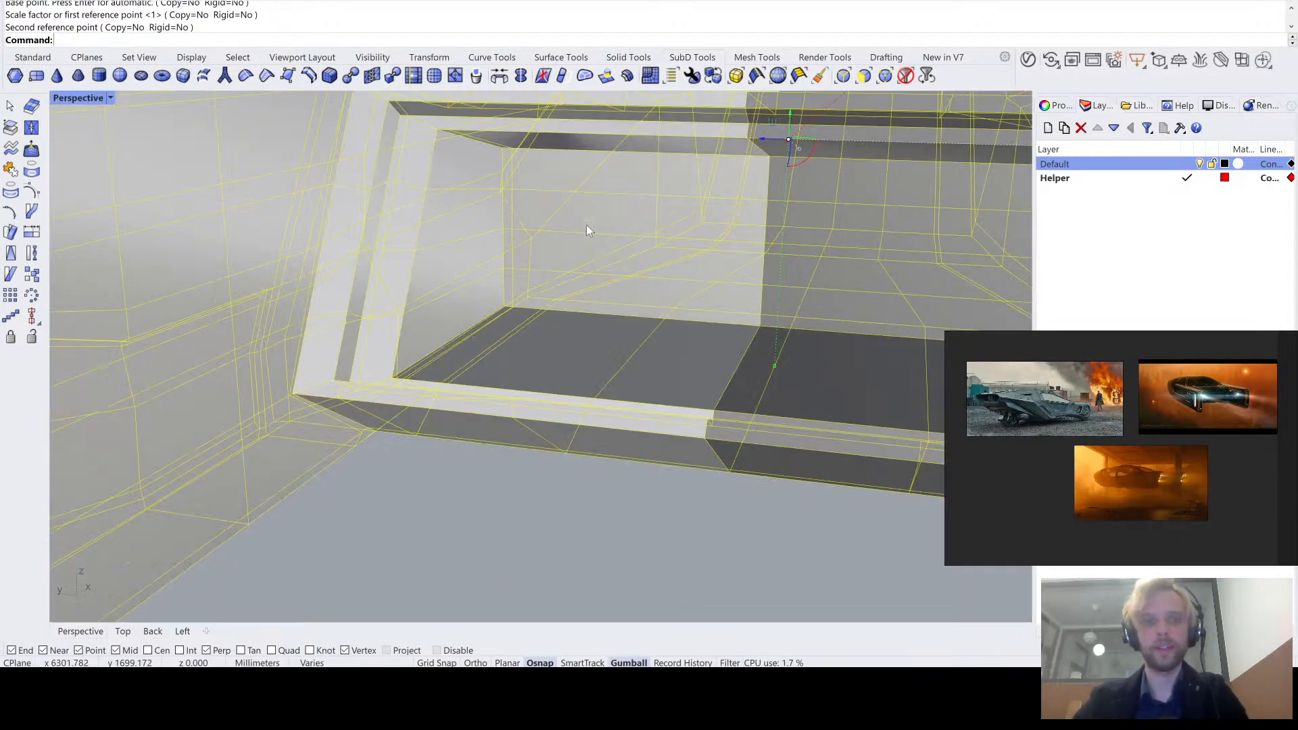
click(468, 521)
right_drag(525, 419, 574, 415)
key(Tab)
scroll(553, 408, down, 6)
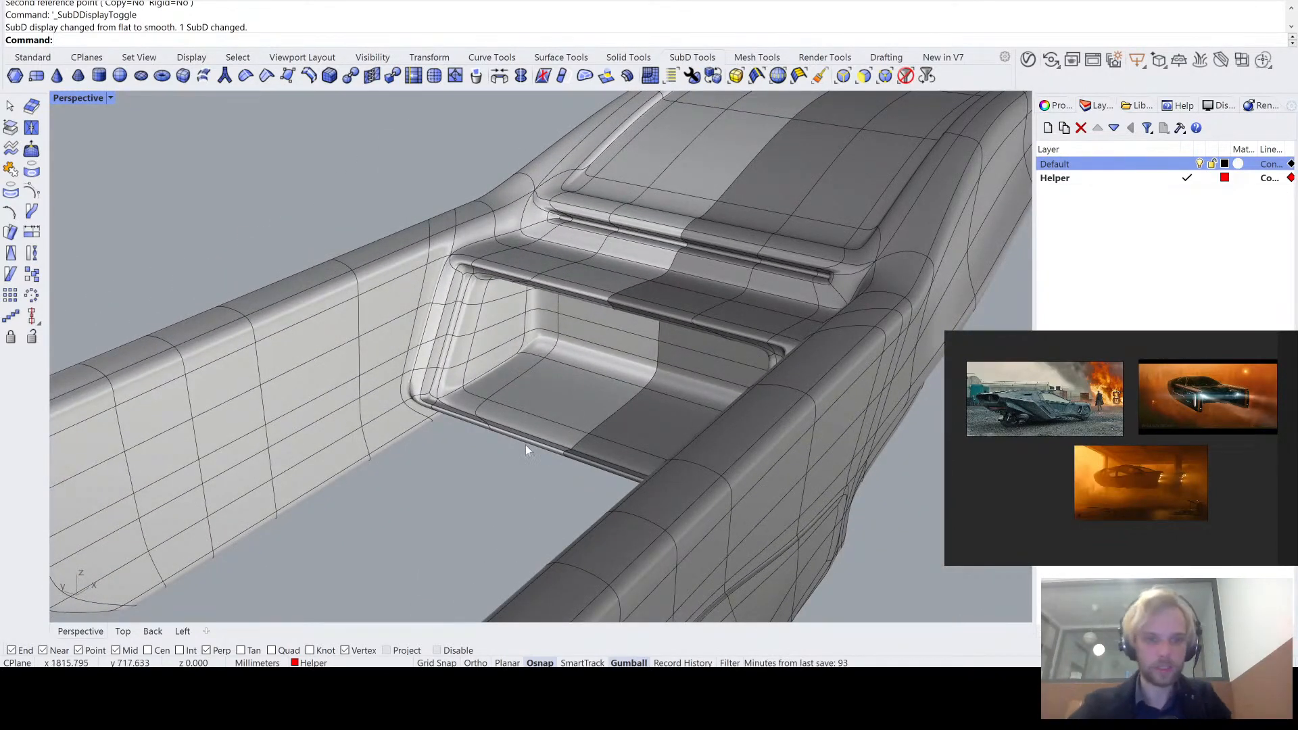
right_drag(477, 458, 521, 428)
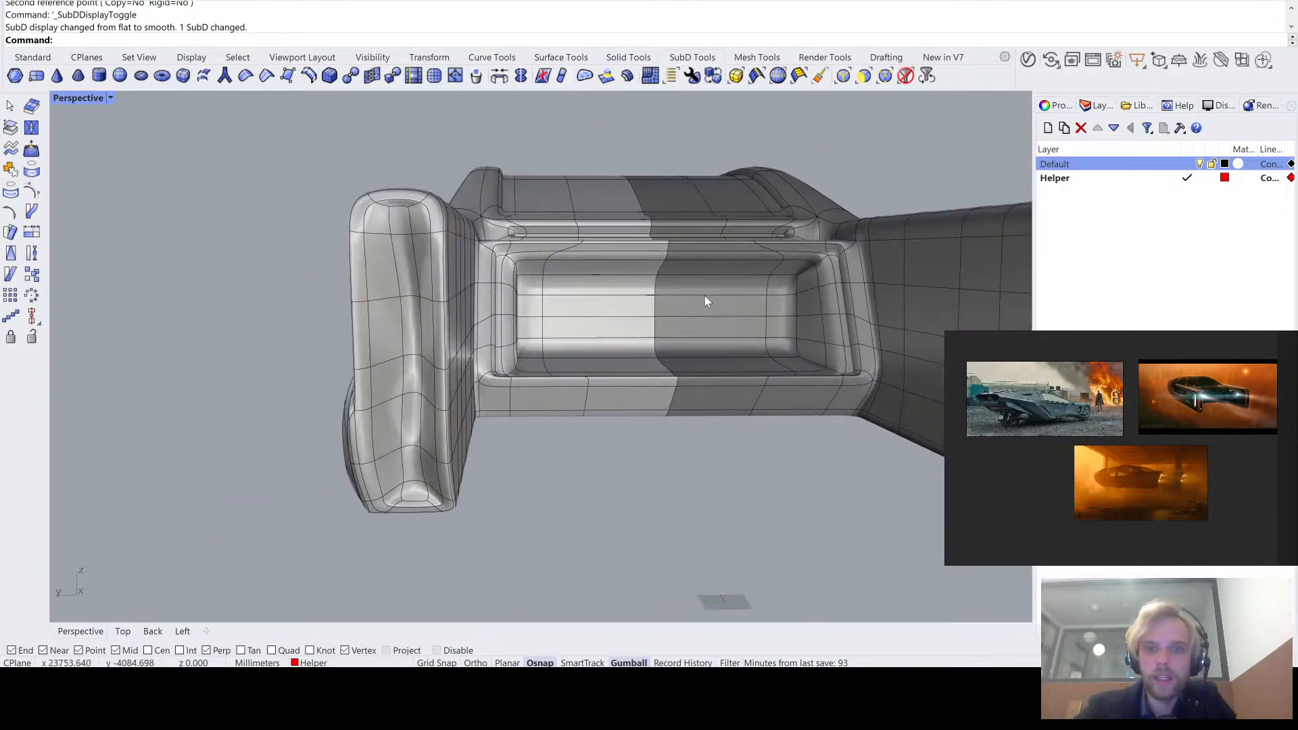
scroll(705, 295, up, 4)
key(Tab)
- Start another Scale1D on the four wide back wall faces in the recess's light half
right_click(510, 272)
scroll(510, 272, up, 4)
right_drag(548, 272, 396, 261)
ctrl+shift+click(397, 261)
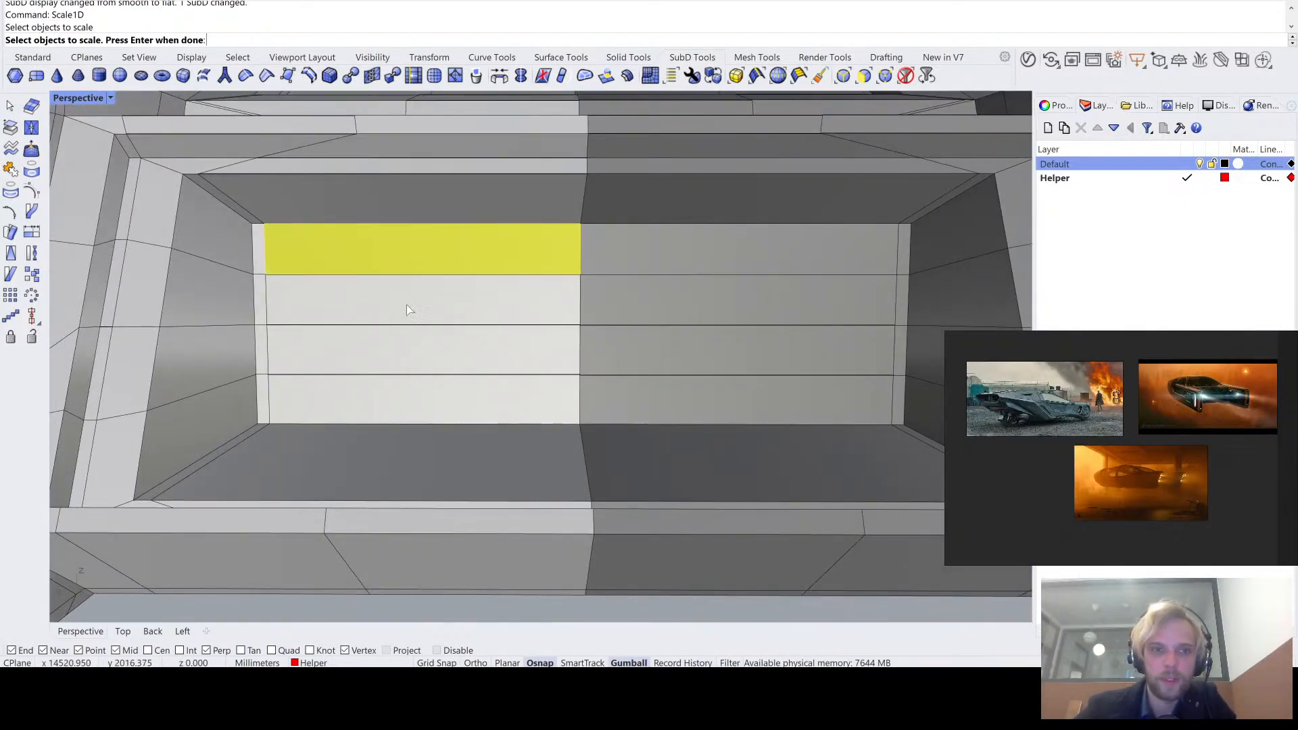
ctrl+shift+click(407, 305)
ctrl+shift+click(409, 353)
ctrl+shift+click(414, 398)
right_drag(665, 381, 663, 382)
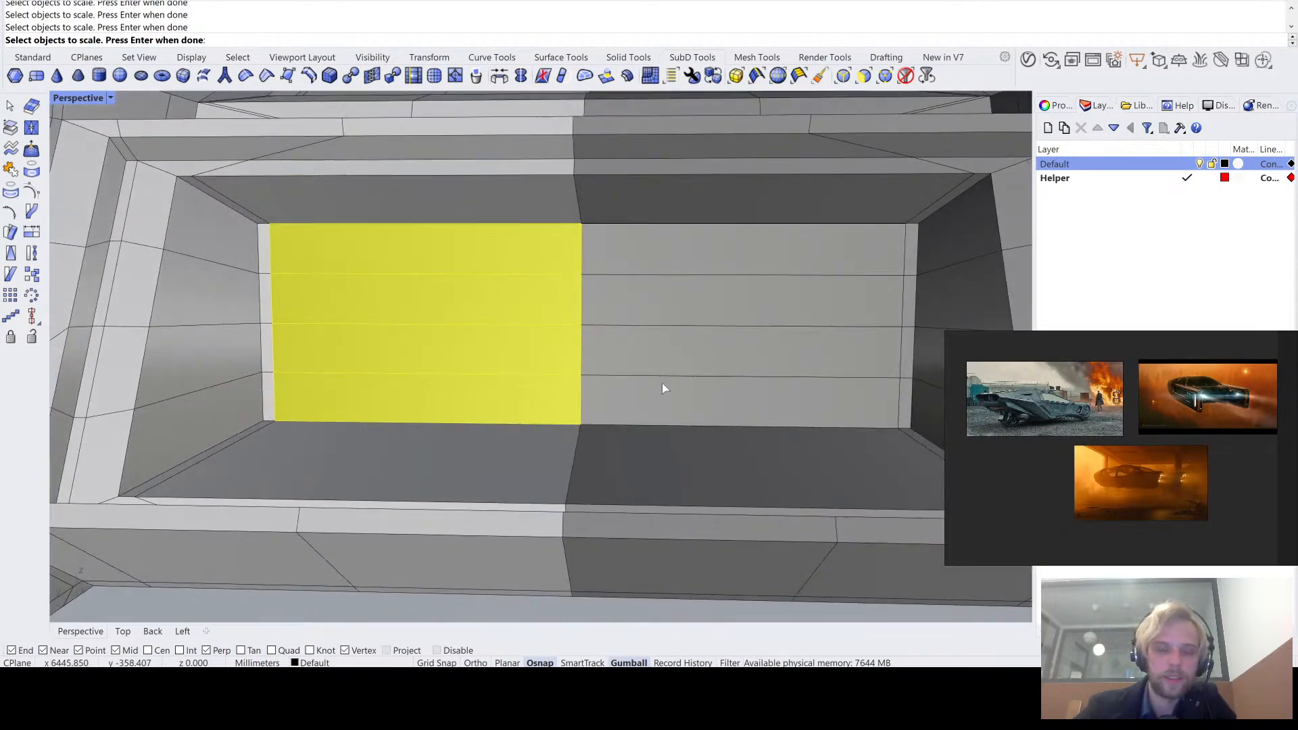
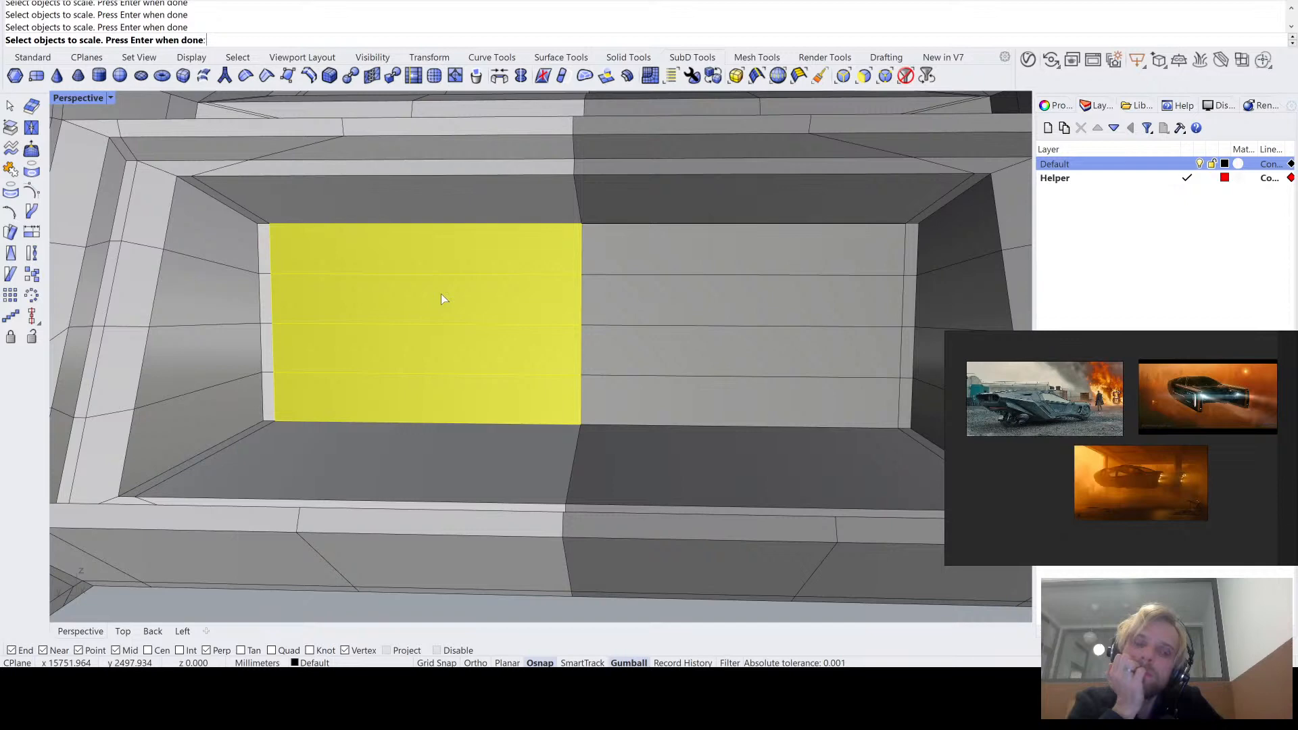
- Cancel the pending scale operation and deselect the faces on the recess's back wall
scroll(441, 297, down, 5)
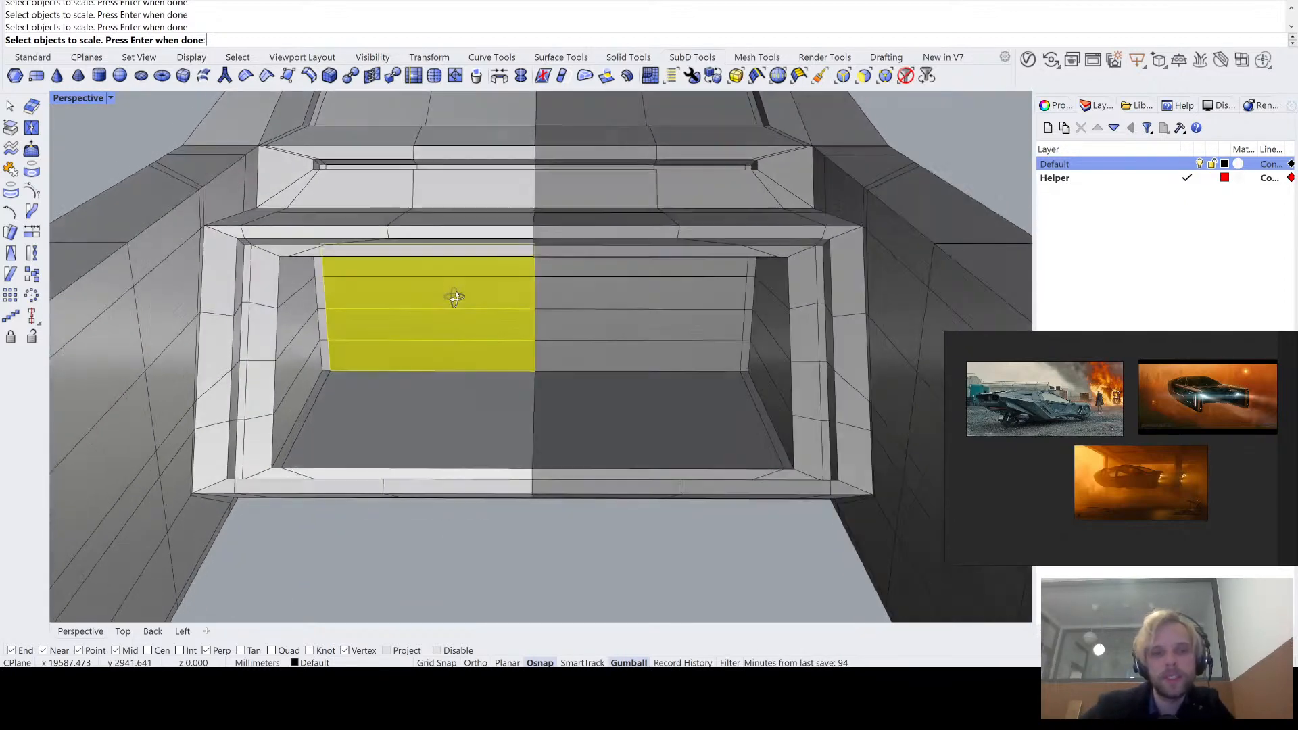
key(Escape)
scroll(455, 299, down, 3)
right_drag(456, 302, 456, 223)
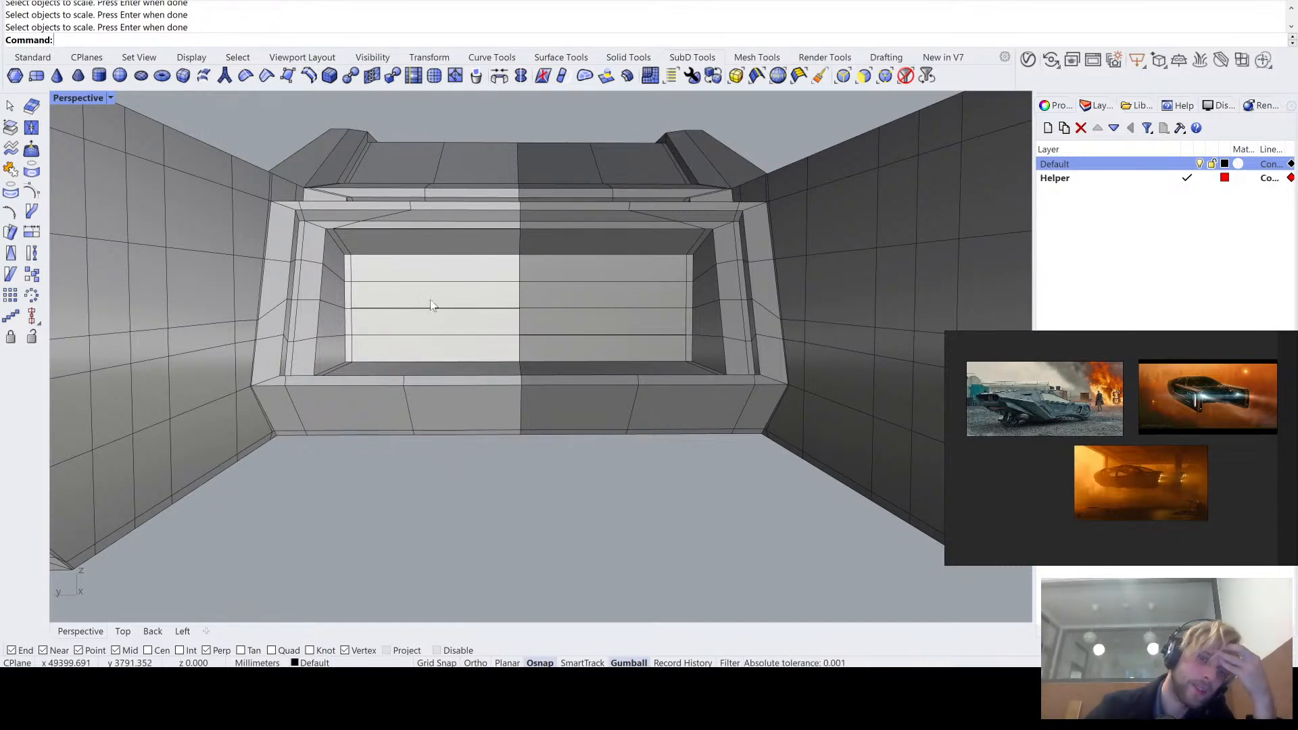
- Inset the four stacked faces on the lit half of the recess's back wall by 10 mm
scroll(432, 304, up, 8)
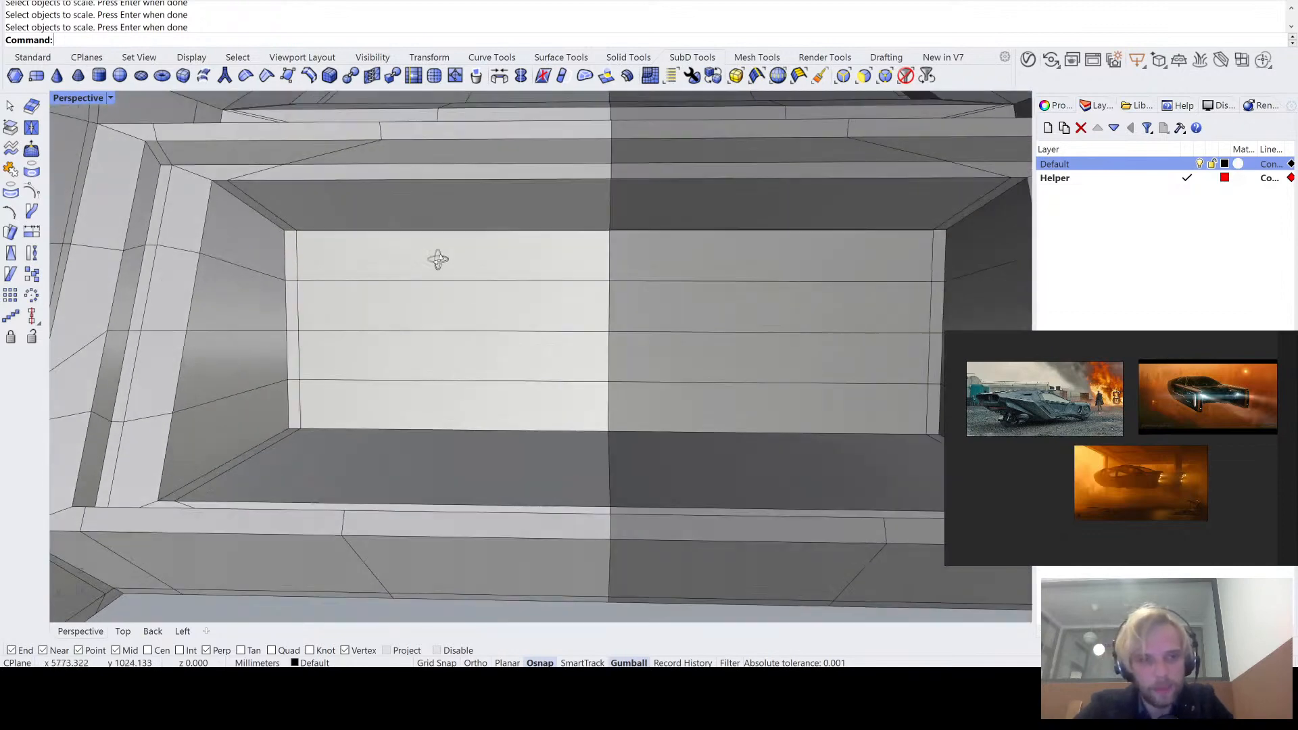
ctrl+shift+click(419, 261)
ctrl+shift+click(426, 308)
ctrl+shift+click(423, 359)
ctrl+shift+click(419, 409)
scroll(432, 399, down, 3)
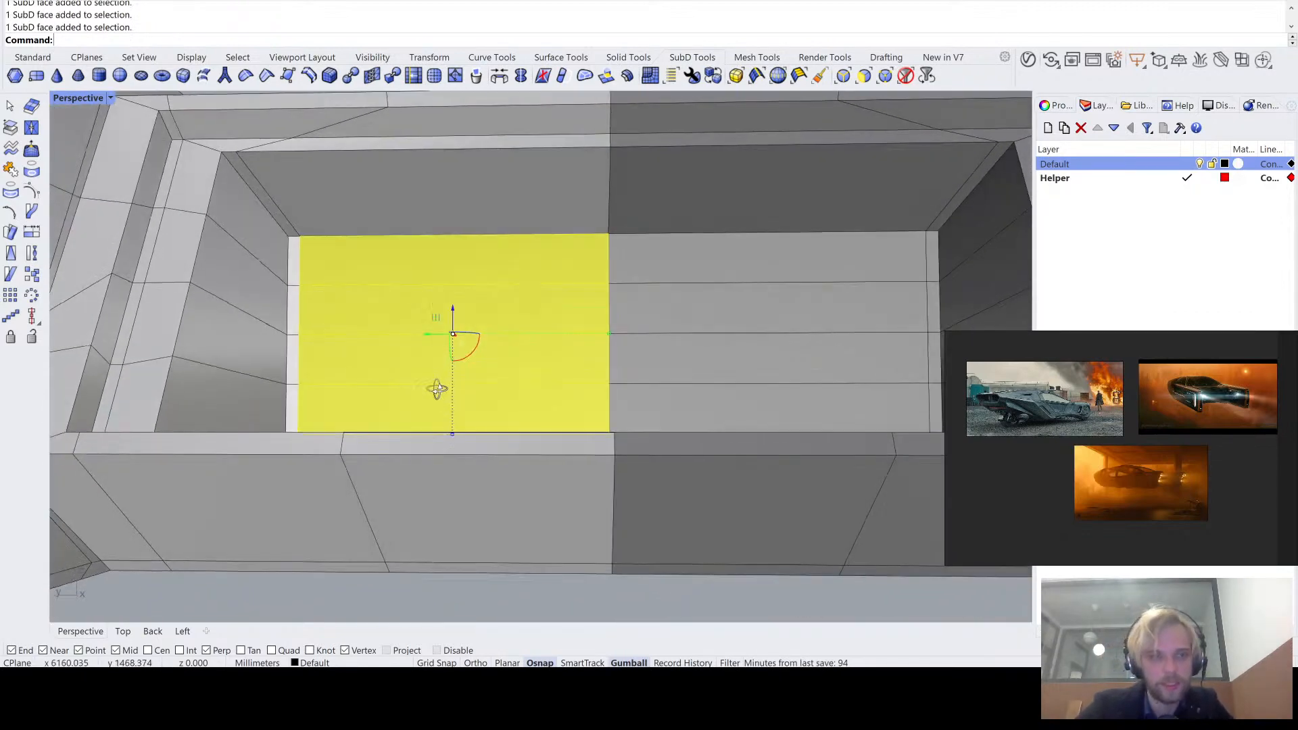
right_drag(440, 390, 415, 356)
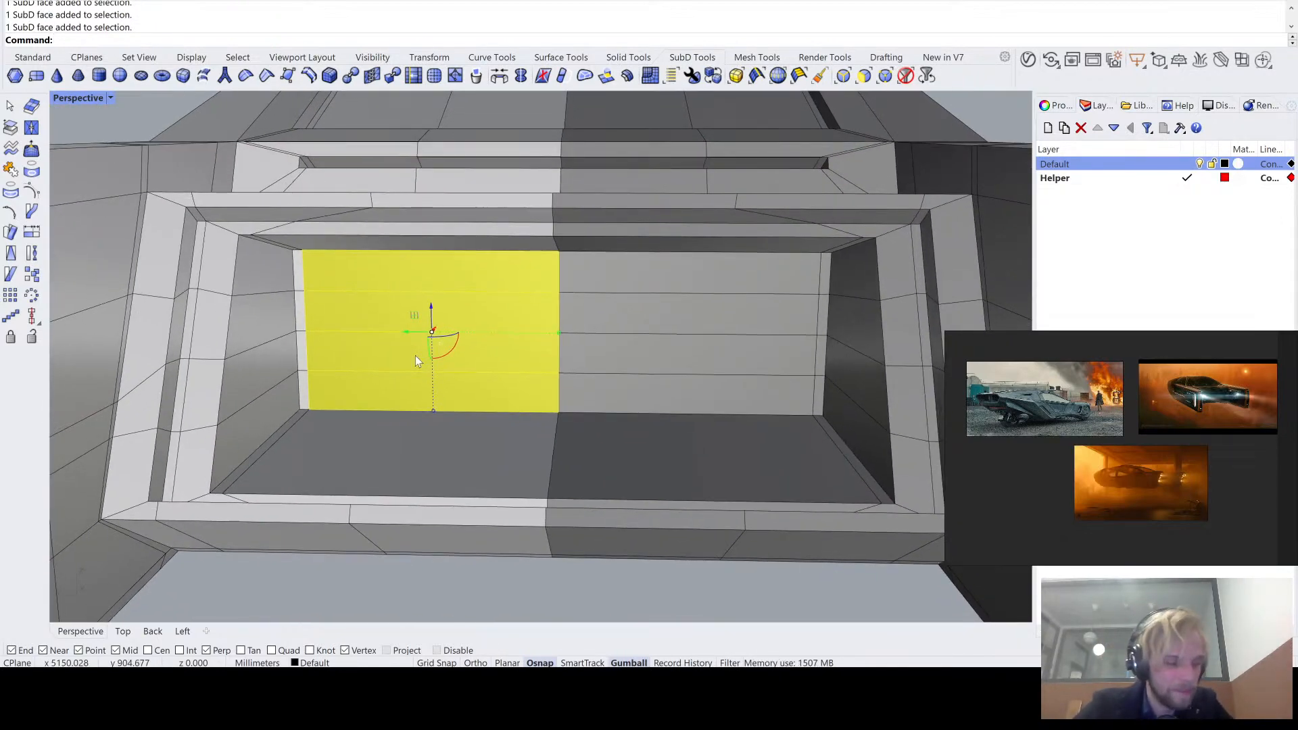
right_drag(389, 250, 438, 353)
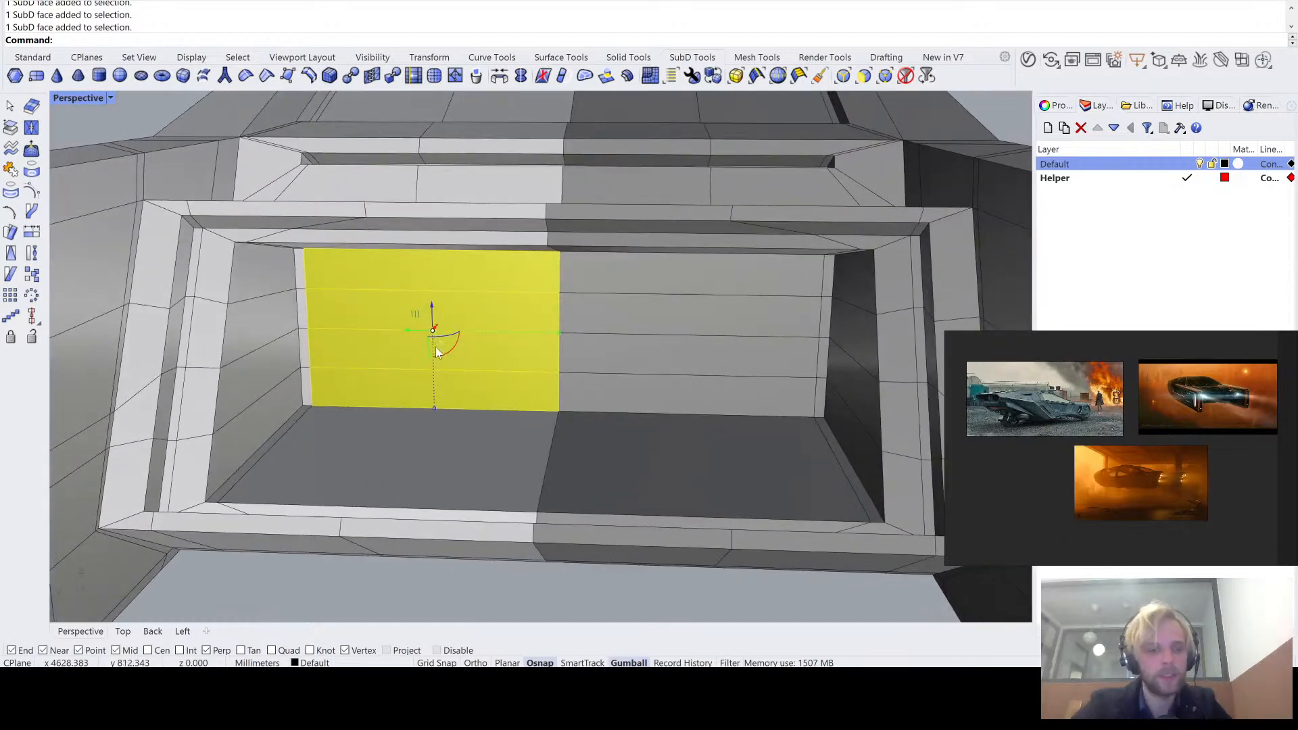
text(I)
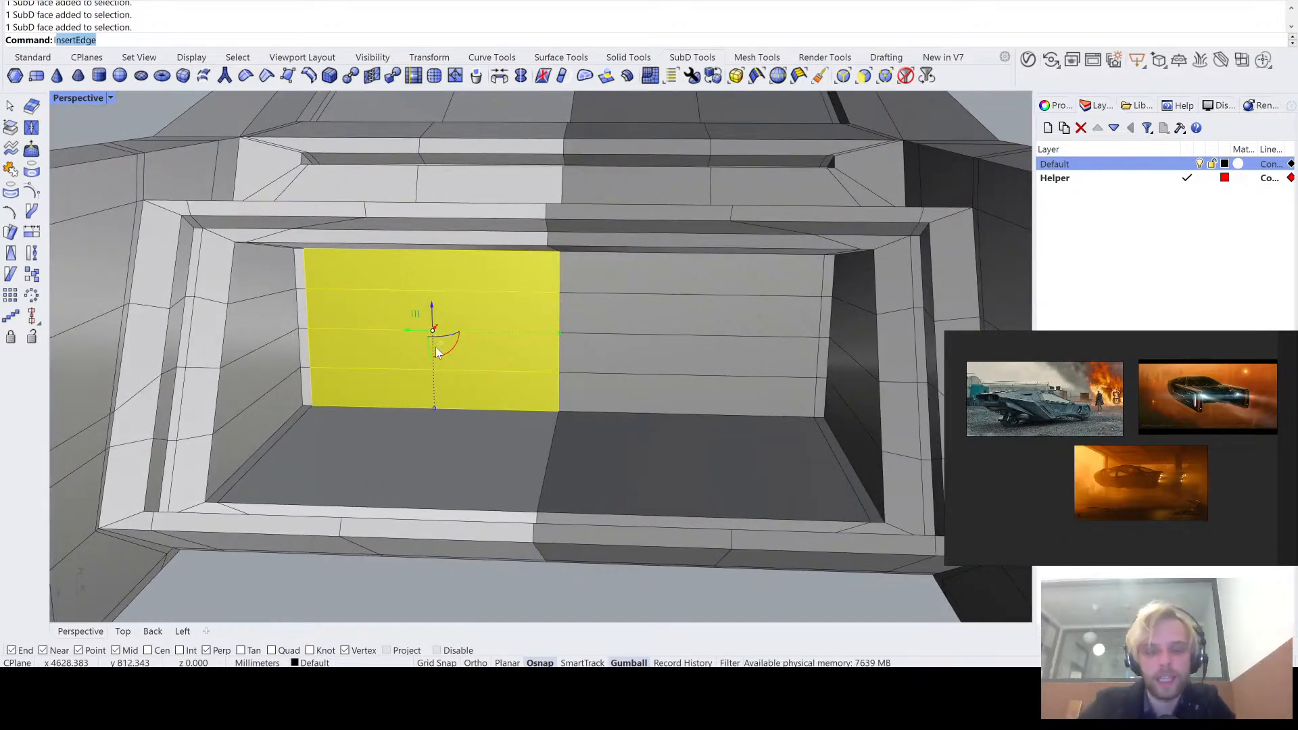
text(et)
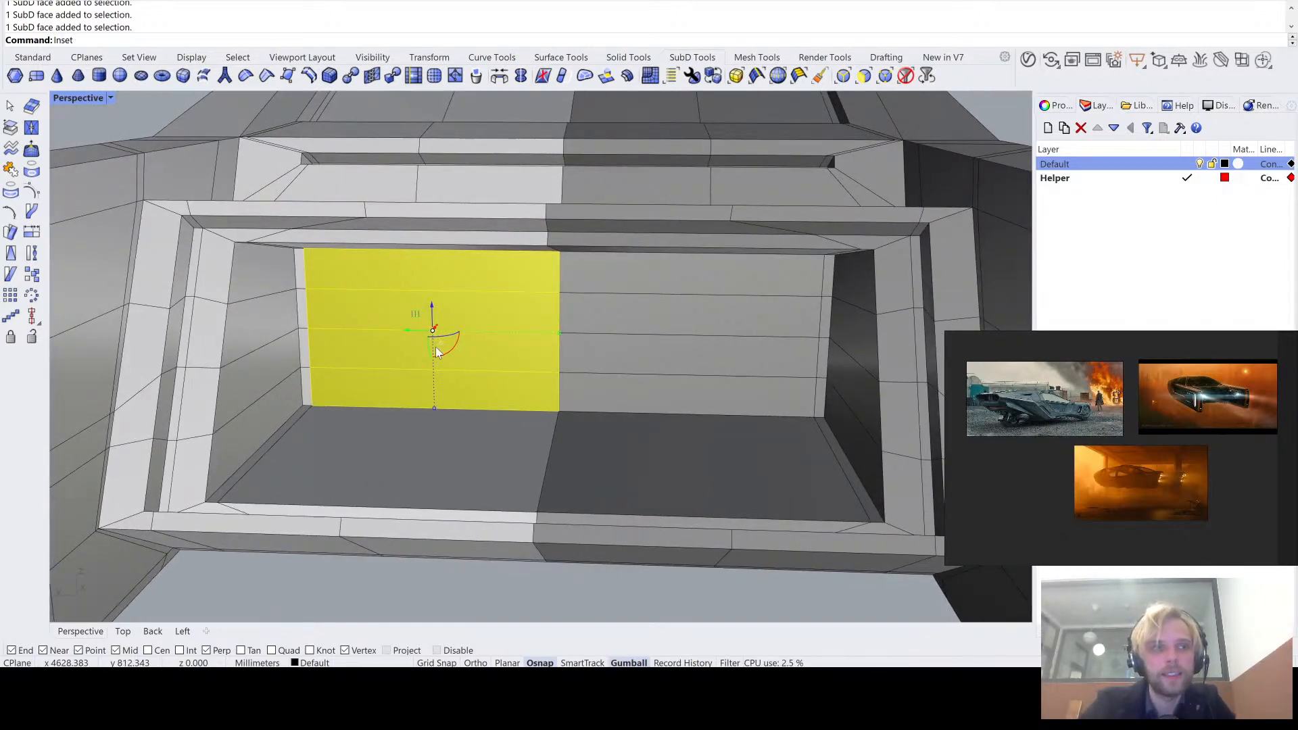
key(Return)
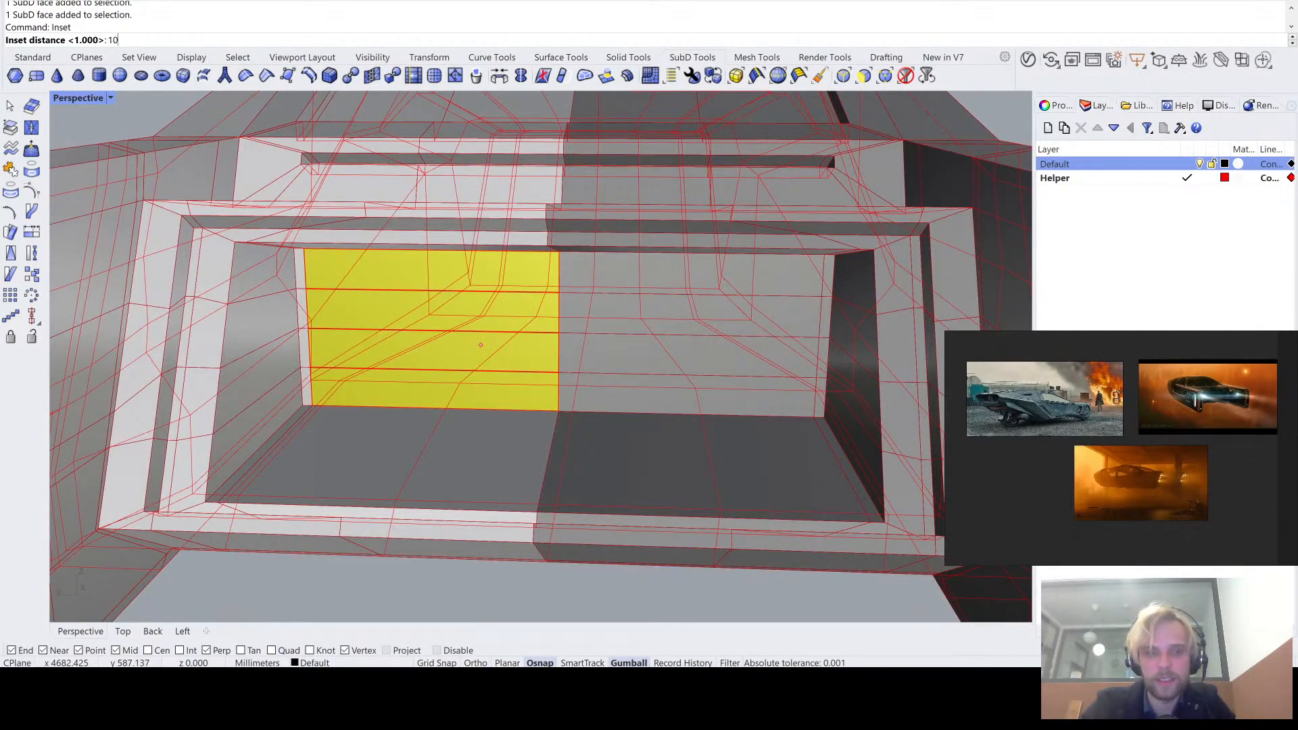
text(10)
key(Return)
key(Return)
- Move the four inset faces along the gumball's red axis to offset them from the back wall
right_drag(481, 346, 434, 334)
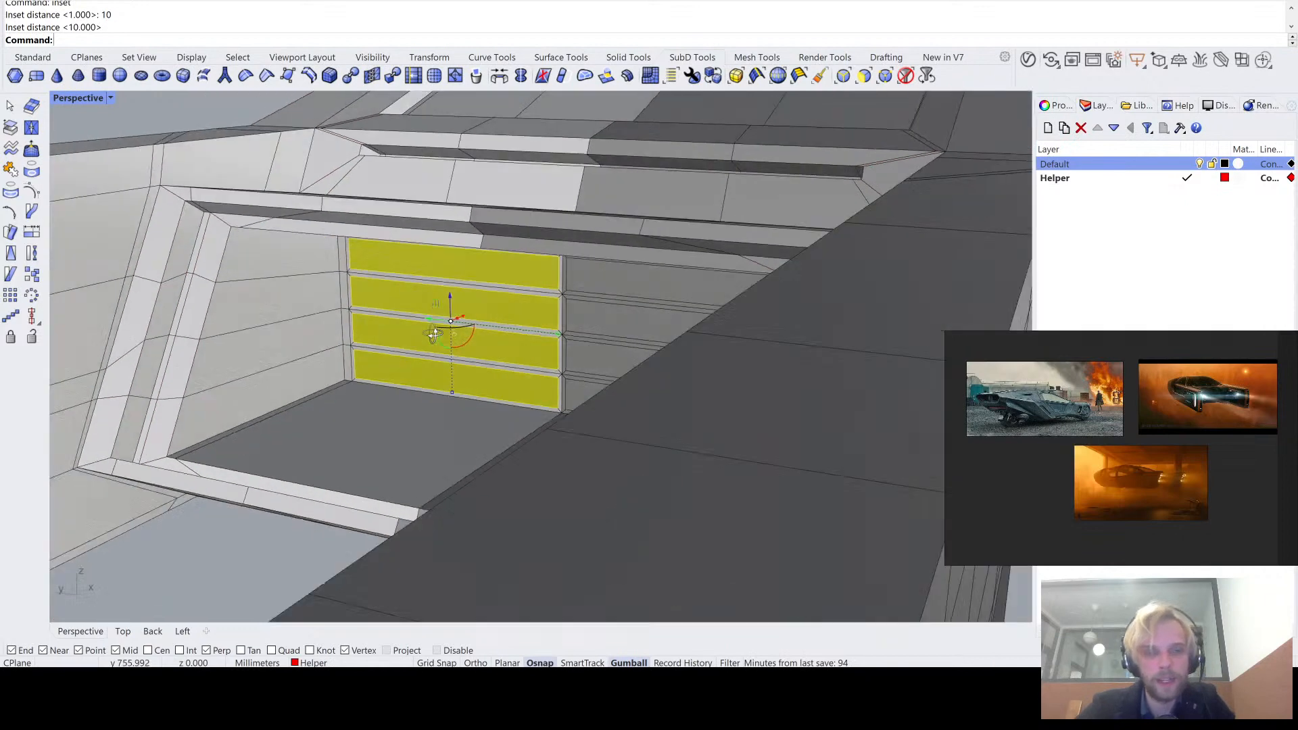
scroll(435, 334, up, 5)
mouse_move(470, 312)
mouse_down()
mouse_move(533, 296)
mouse_move(486, 305)
mouse_up()
scroll(487, 314, down, 5)
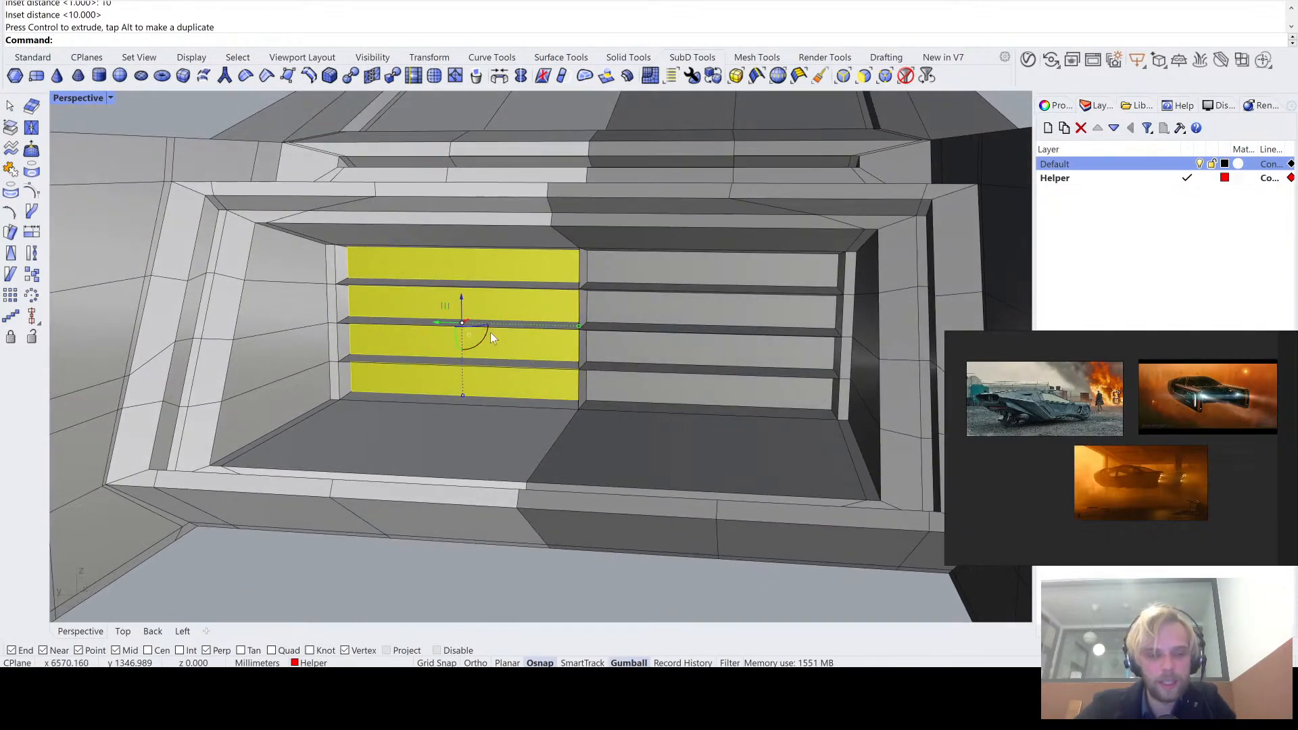
- Switch to smooth SubD display and examine the slats in the recess from several distances
key(Tab)
scroll(461, 512, up, 6)
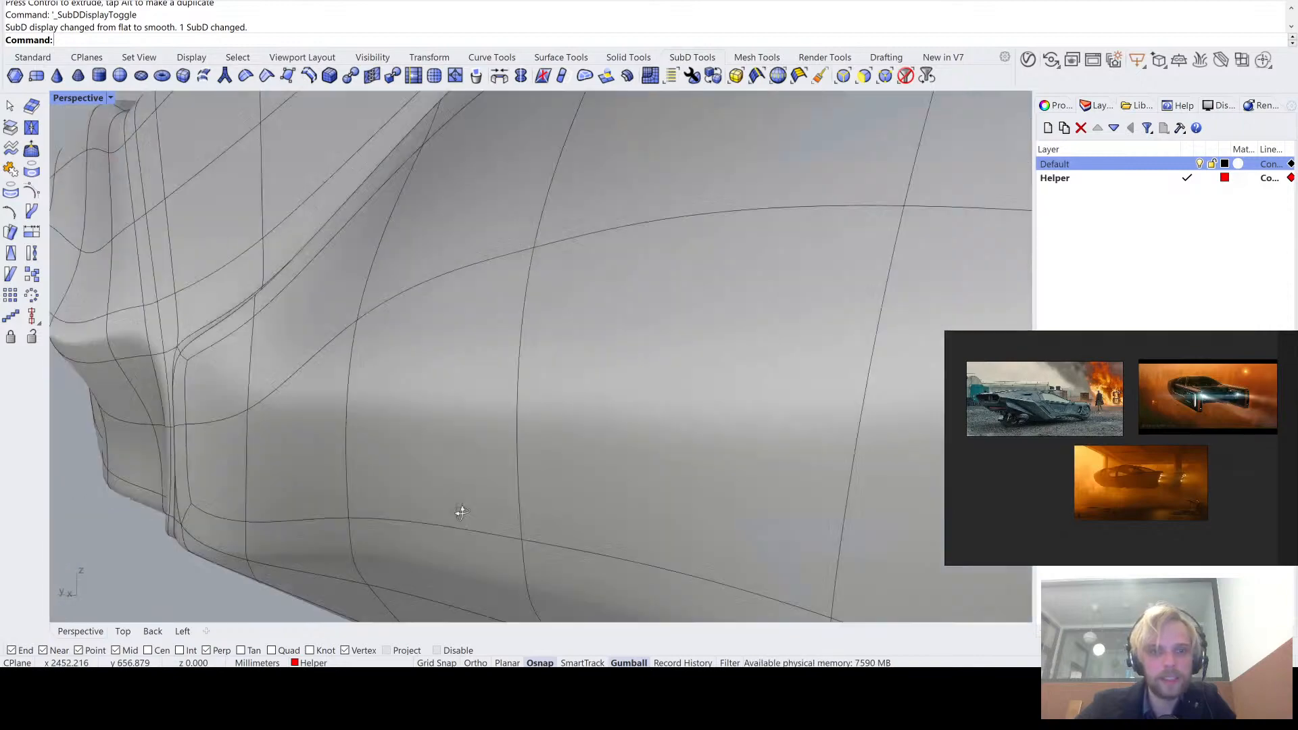
scroll(461, 512, down, 6)
scroll(467, 362, up, 5)
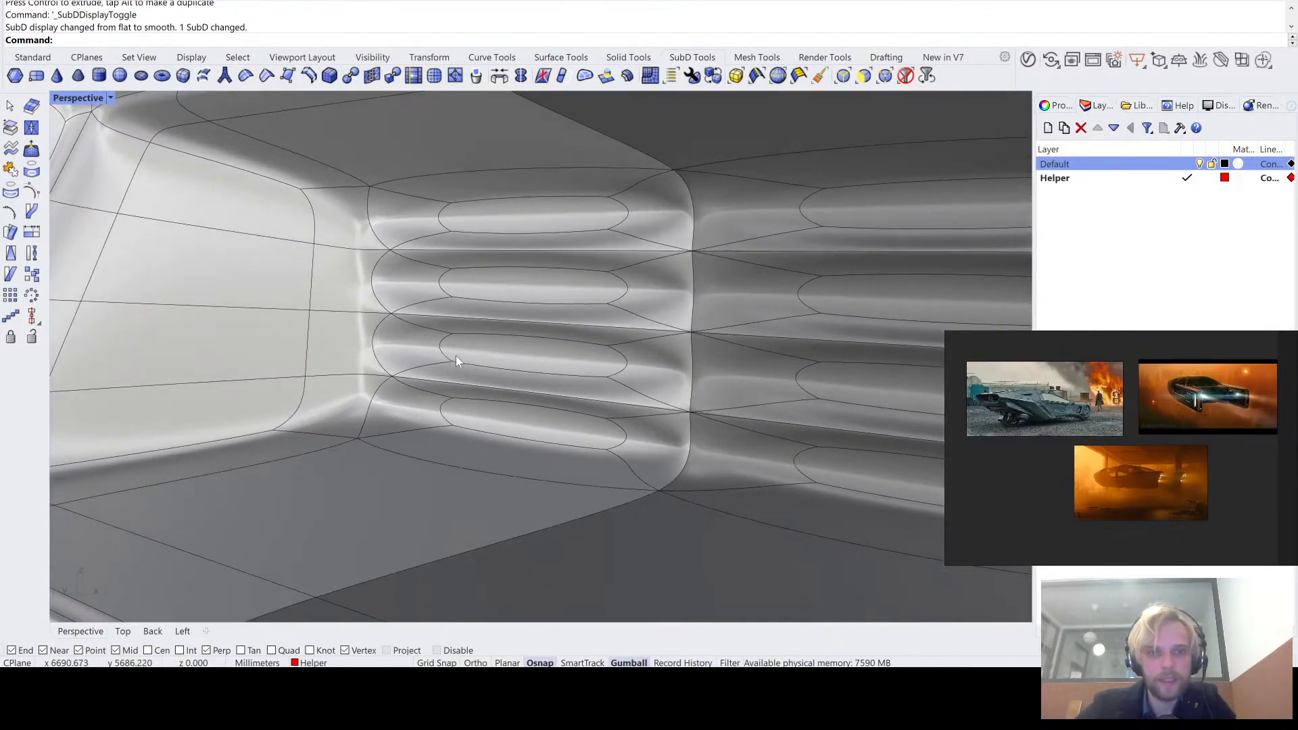
scroll(457, 356, down, 10)
right_drag(472, 363, 527, 375)
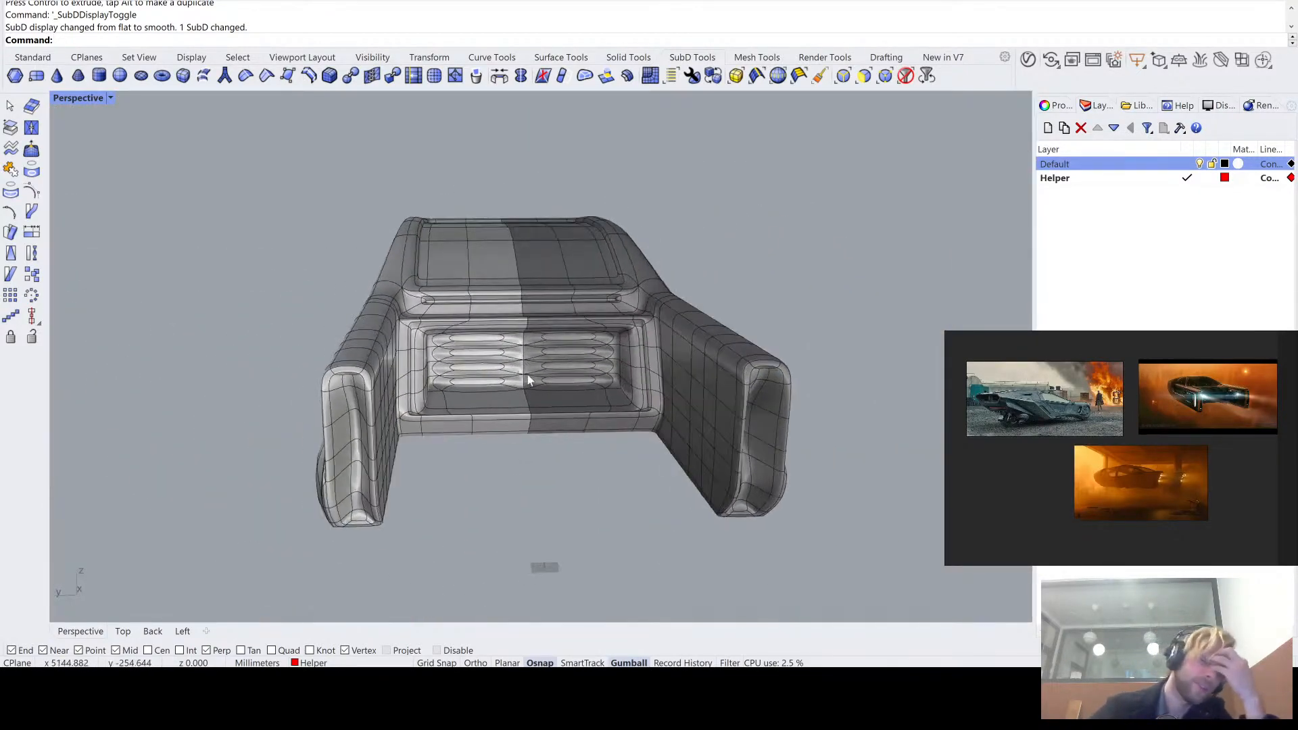
- Undo the last move of the inset faces and return the SubD to flat display
key(ctrl+z)
scroll(472, 319, up, 5)
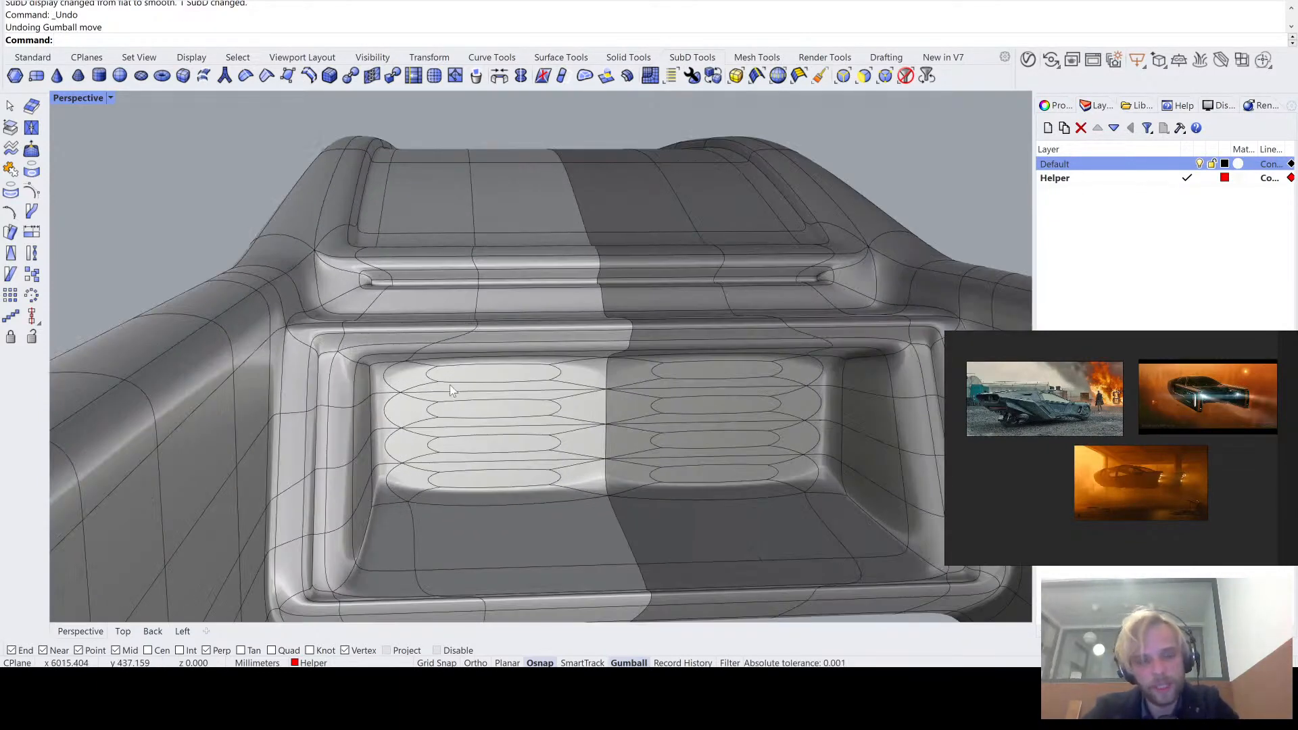
key(Tab)
scroll(442, 343, up, 5)
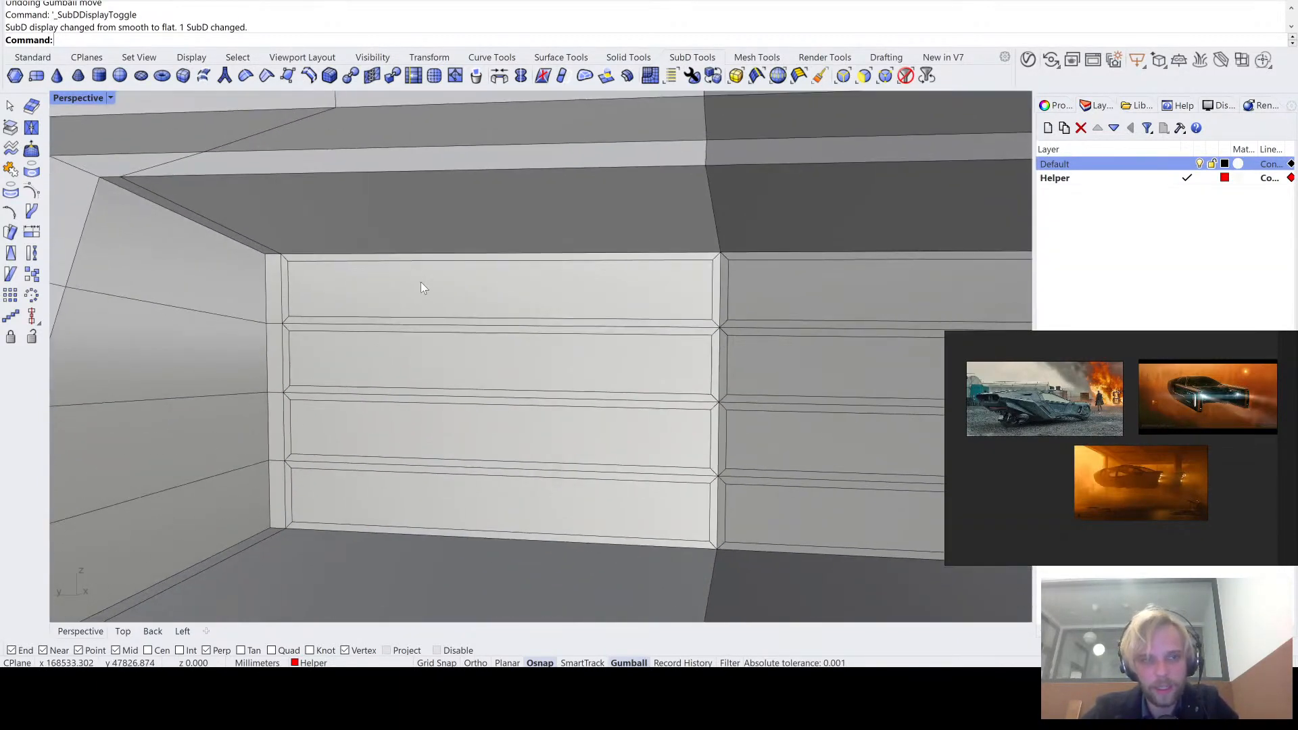
- Select the four inner inset faces on the back wall and inset them by another 10 mm
ctrl+shift+click(420, 284)
ctrl+shift+click(420, 364)
ctrl+shift+click(423, 427)
ctrl+shift+click(419, 494)
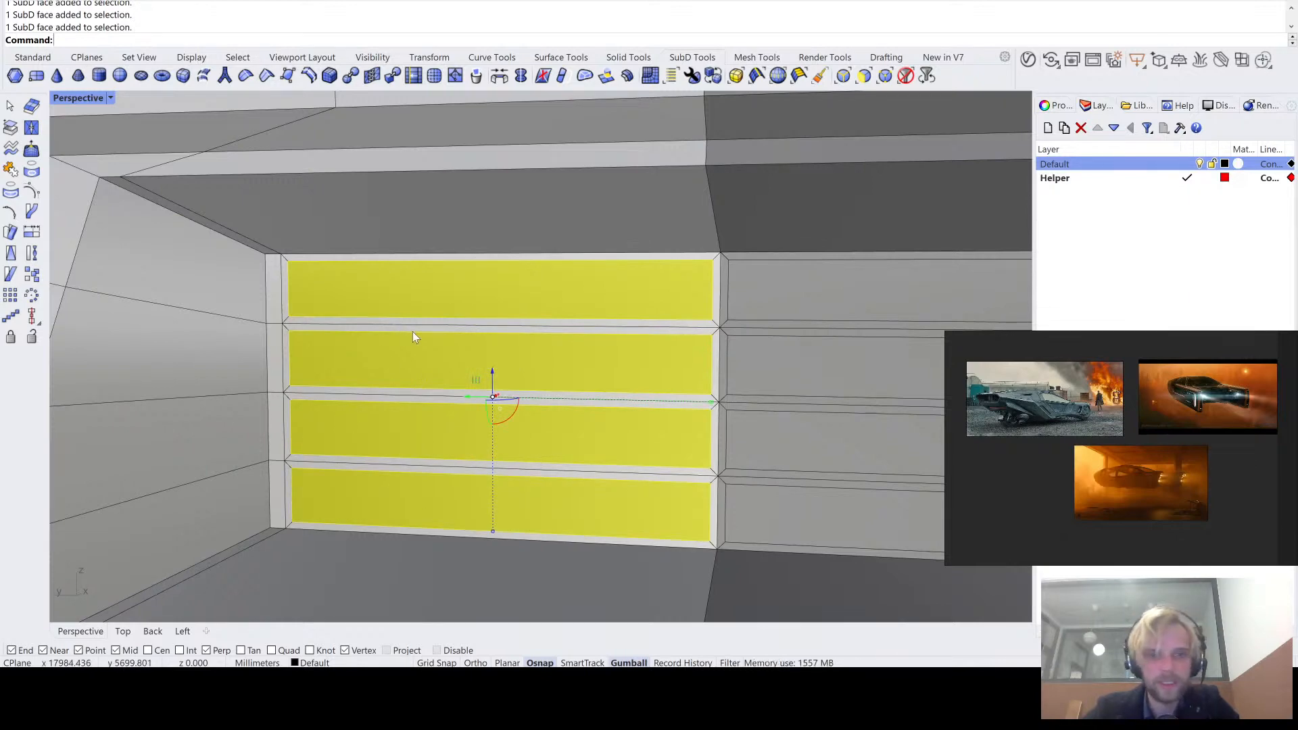
right_drag(413, 331, 410, 339)
text(I)
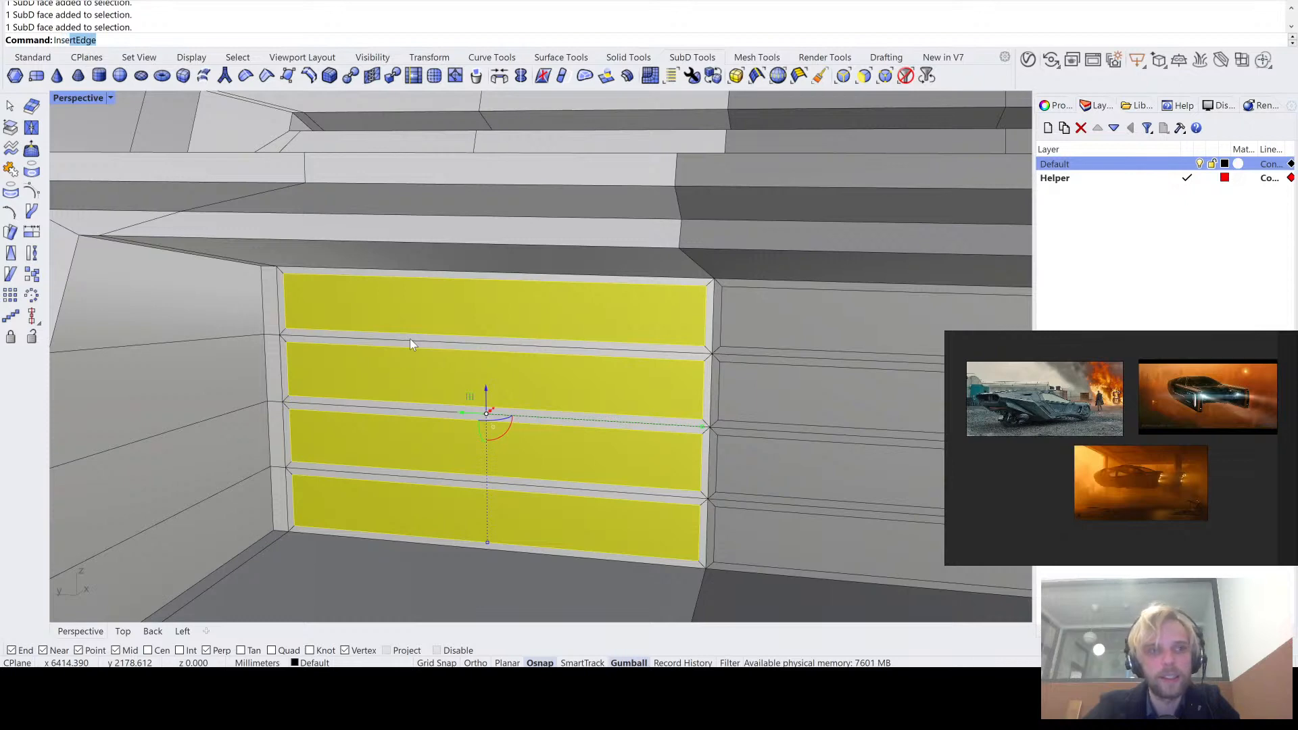
text(nset)
key(Return)
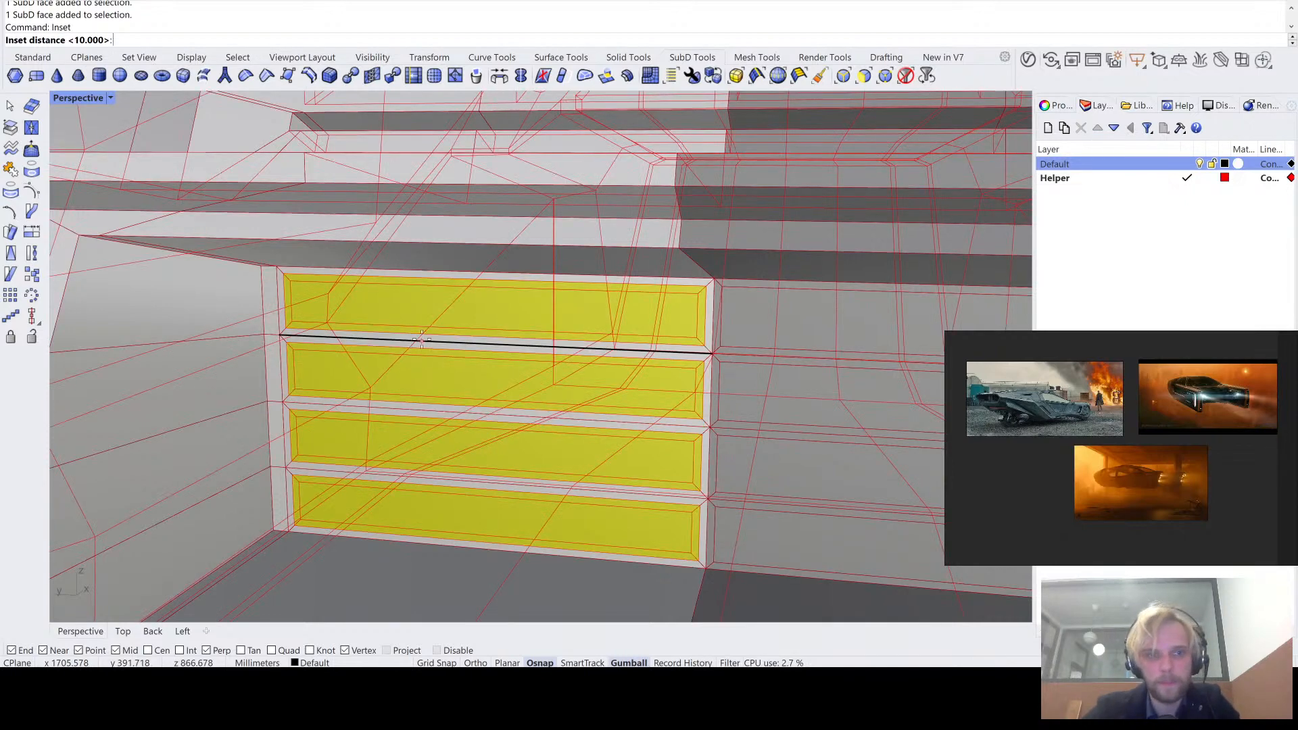
key(Return)
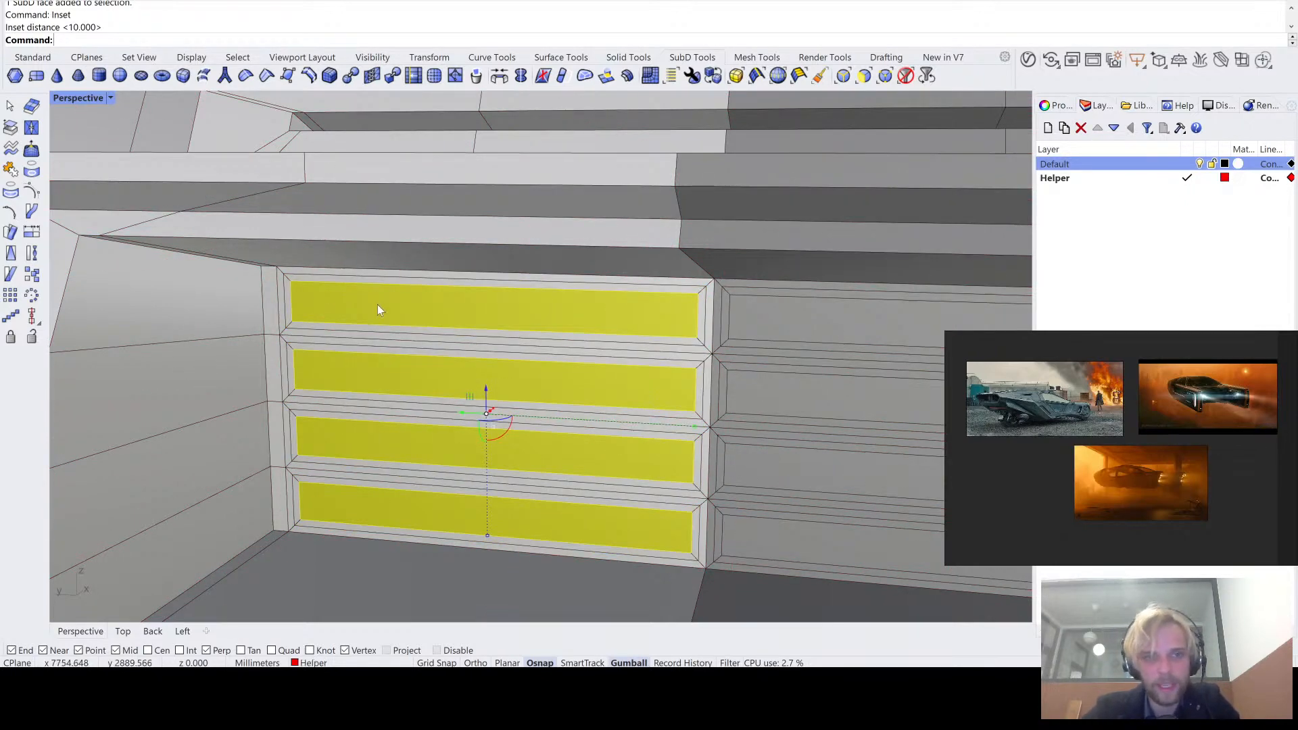
- Push the four double-inset faces deep into the back wall to form slots
scroll(493, 396, up, 3)
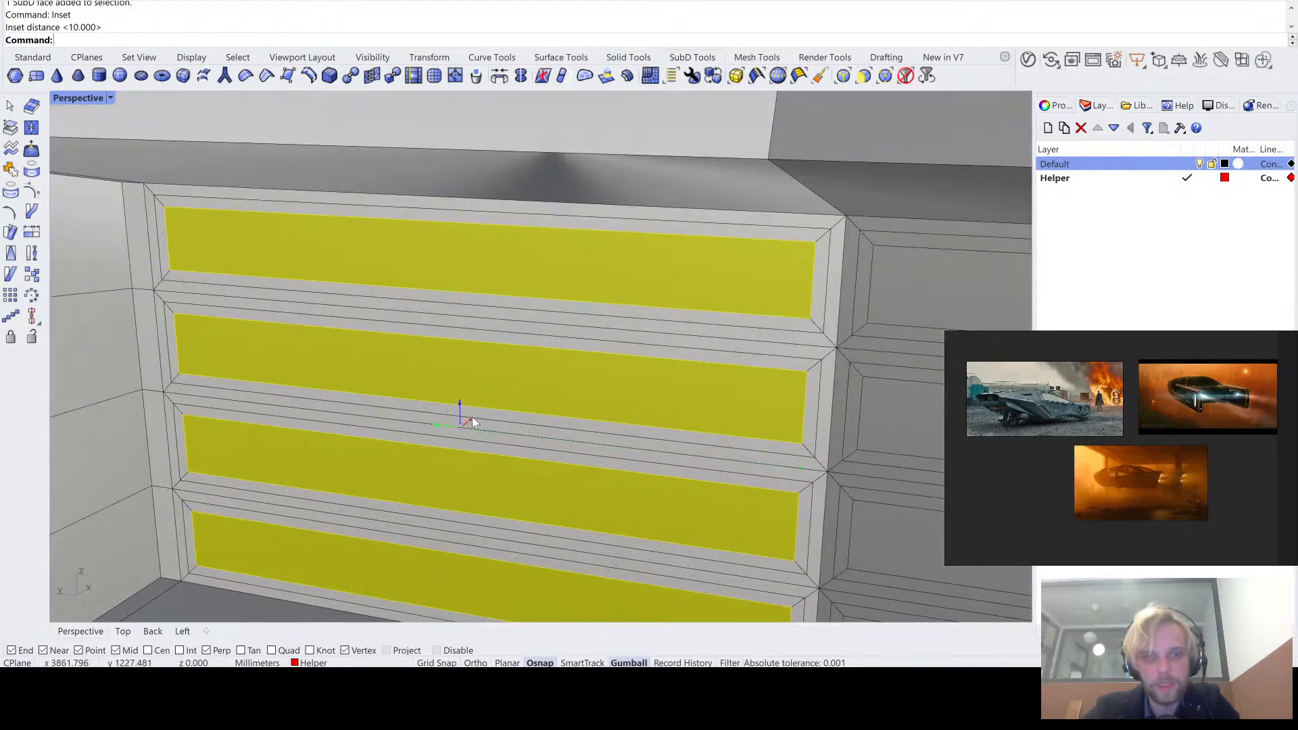
ctrl+drag(472, 420, 524, 397)
scroll(525, 397, down, 3)
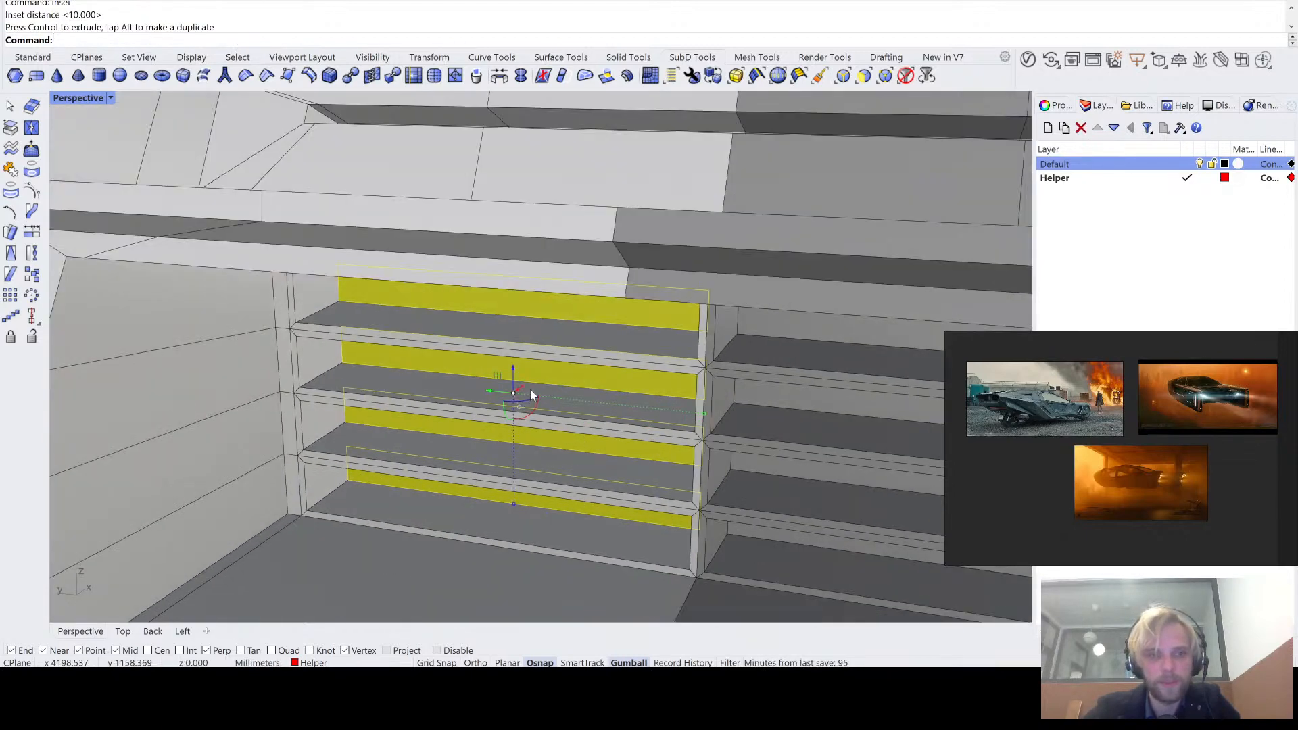
right_drag(532, 396, 534, 376)
- Deselect the faces and examine the slots in smooth SubD display
key(Escape)
key(Tab)
scroll(560, 358, up, 2)
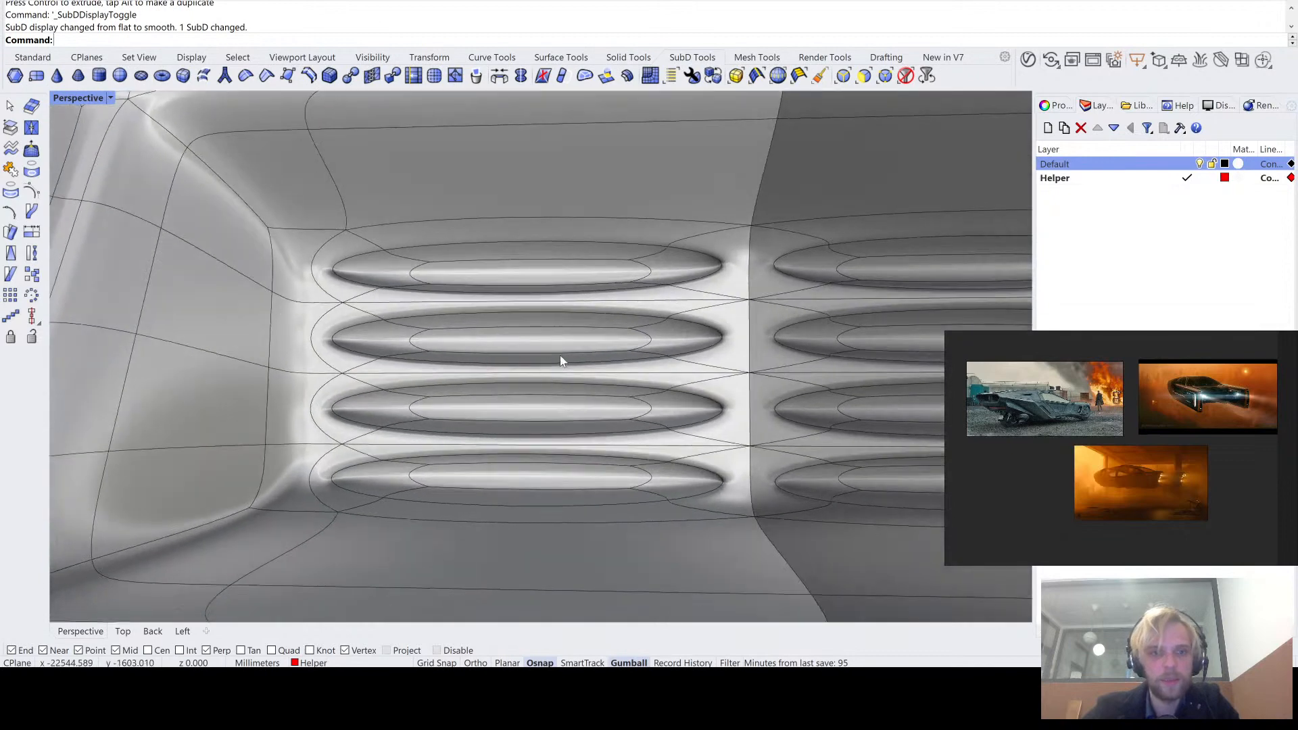
scroll(560, 355, down, 4)
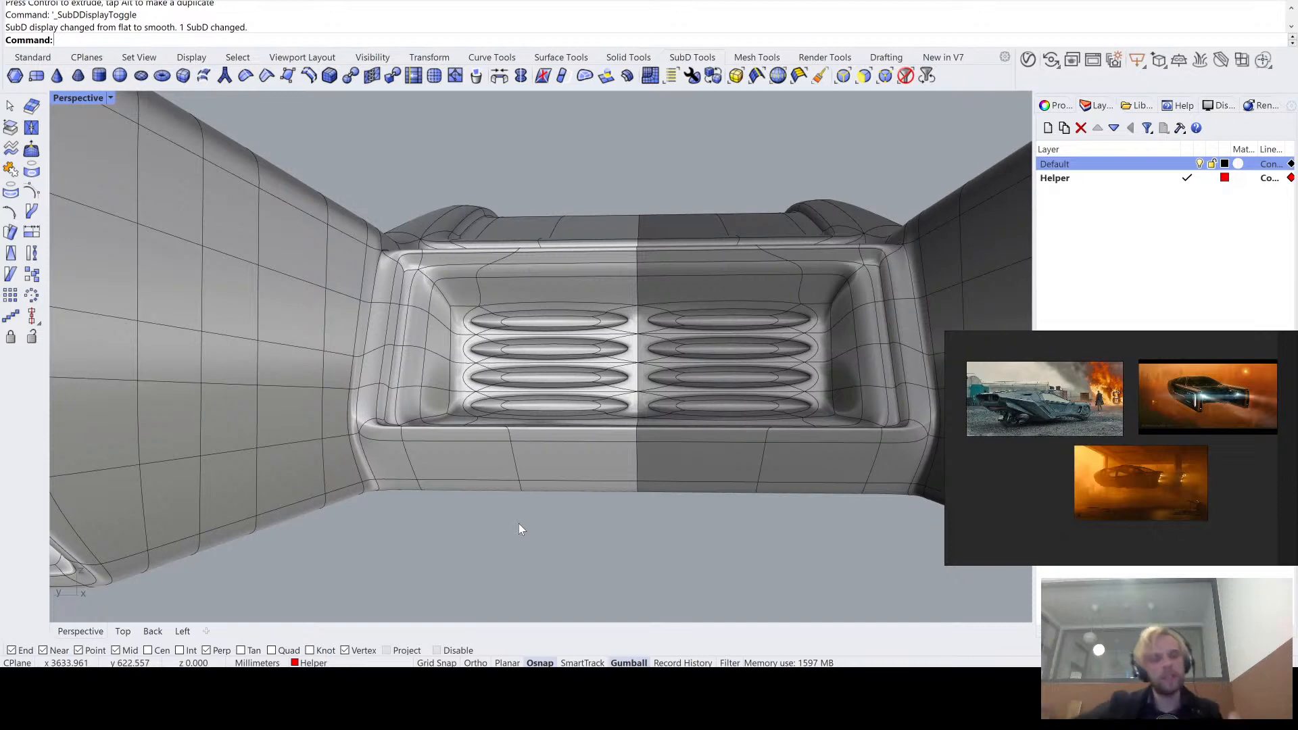
- Return to flat SubD display and undo the slots and both insets on the back wall
key(Tab)
right_drag(510, 478, 520, 362)
key(ctrl+z)
key(ctrl+z)
scroll(466, 402, up, 5)
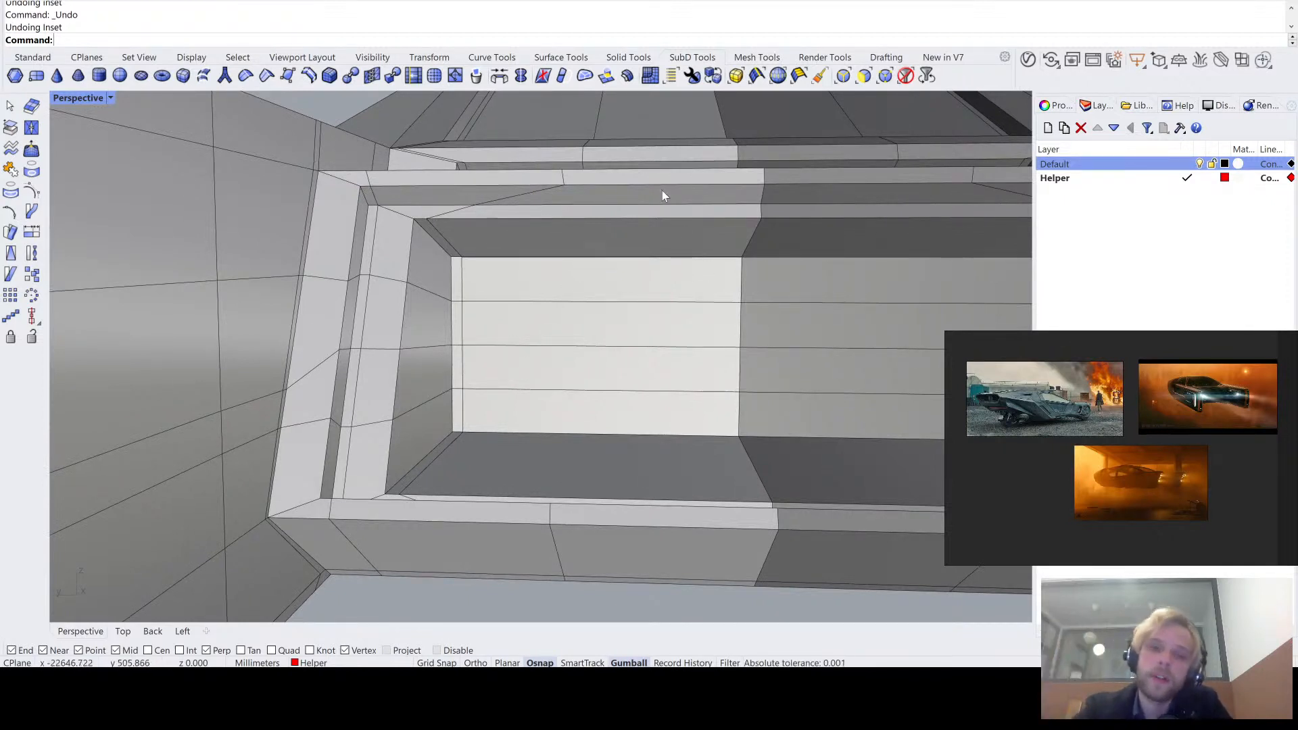
- Subdivide the four stacked faces on the lit half of the recess's back wall, then deselect them
ctrl+shift+click(587, 290)
ctrl+shift+click(599, 334)
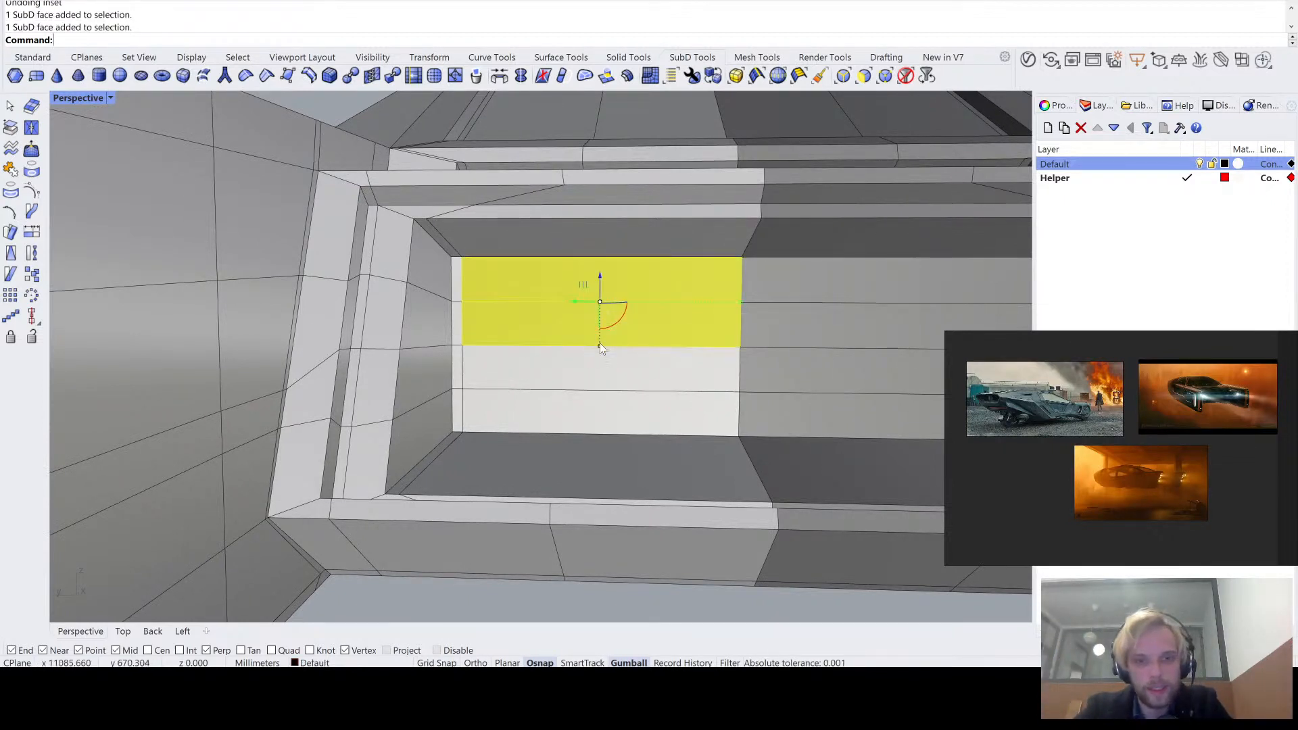
ctrl+shift+click(616, 371)
ctrl+shift+click(634, 422)
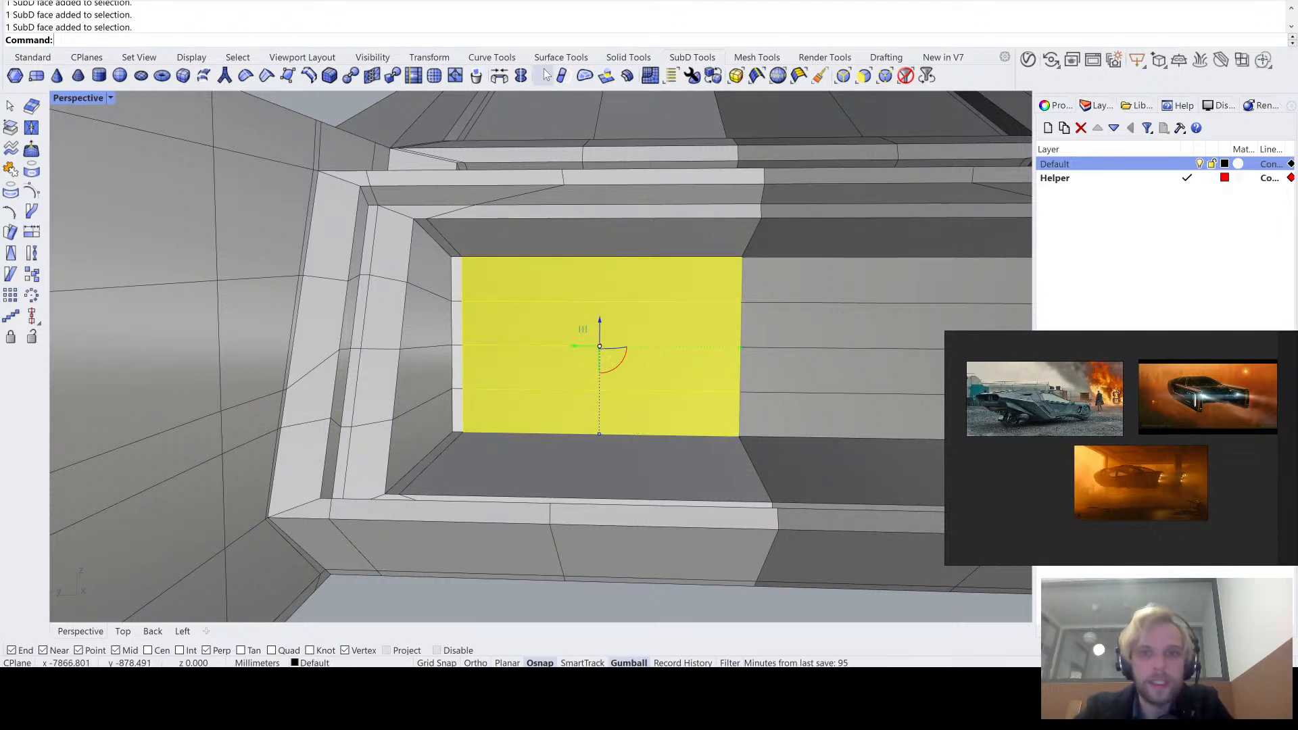
click(434, 75)
shift+right_drag(477, 366, 526, 442)
click(533, 520)
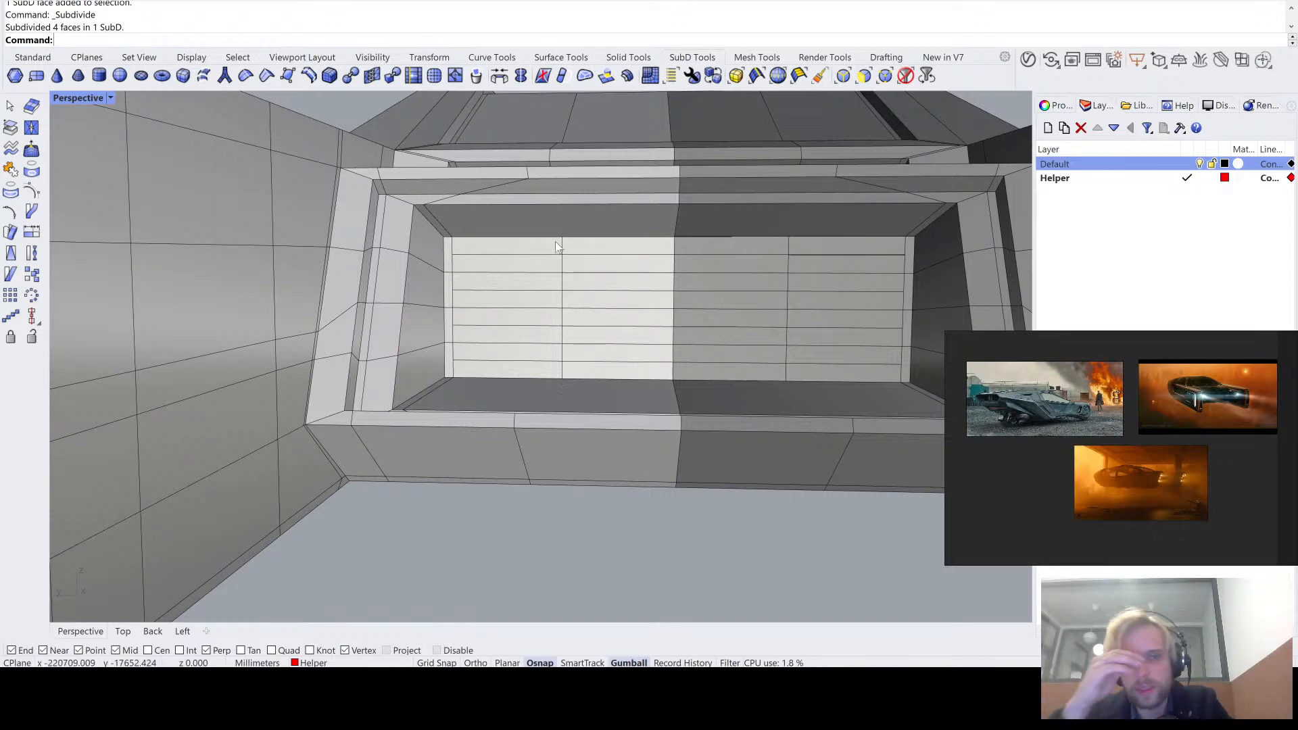
- Check the subdivided back wall in smooth SubD display and return to flat display
key(Tab)
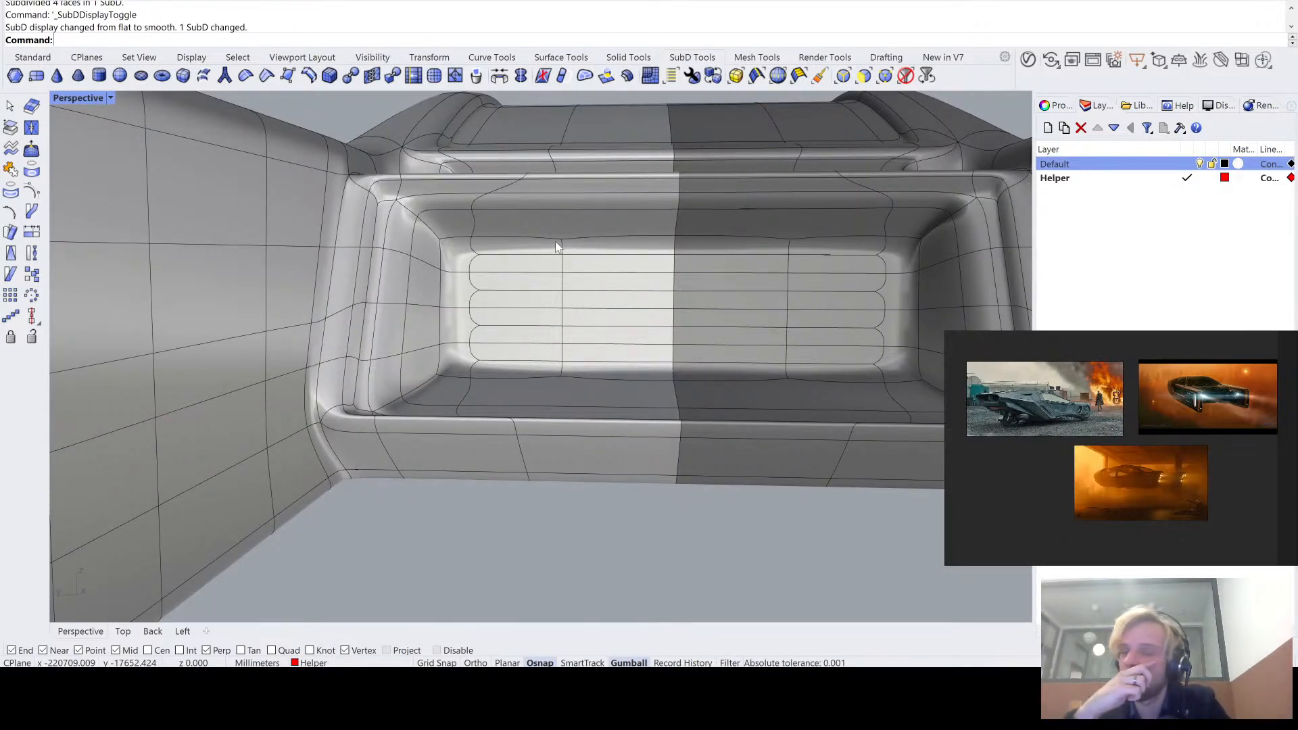
key(Tab)
scroll(560, 264, up, 4)
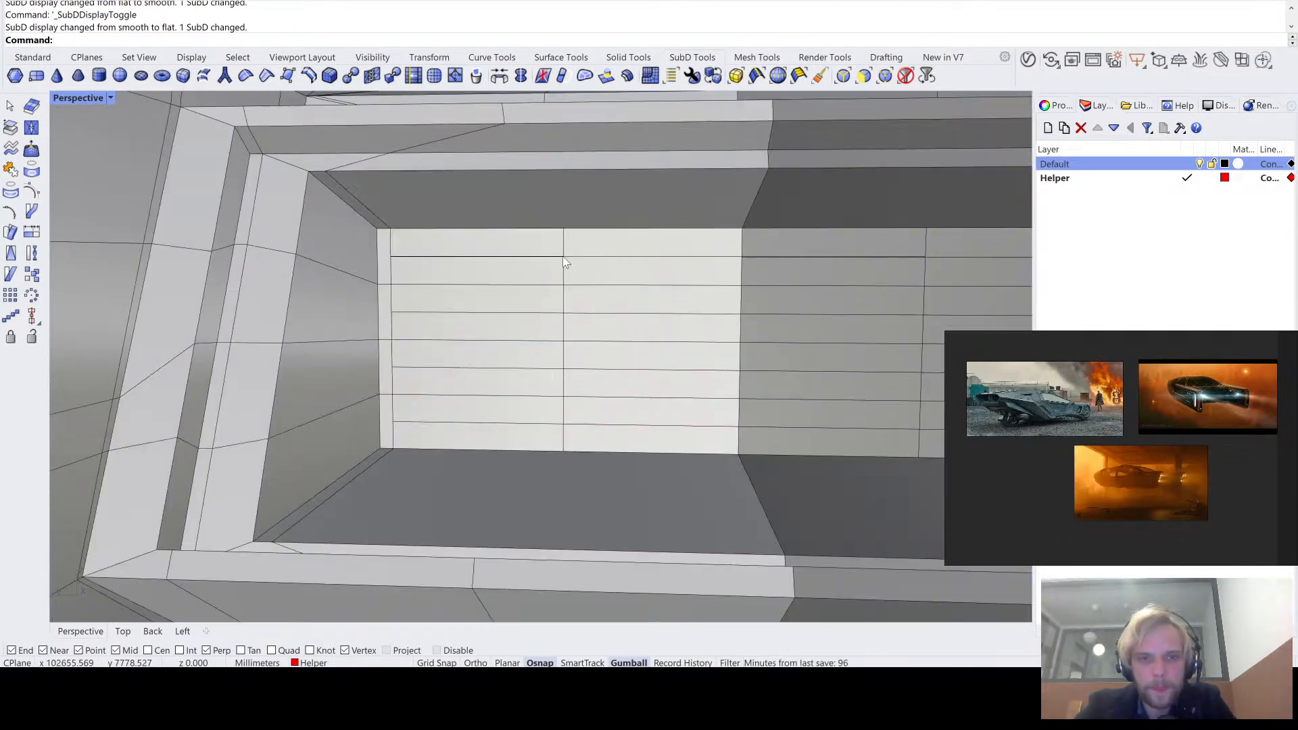
click(564, 258)
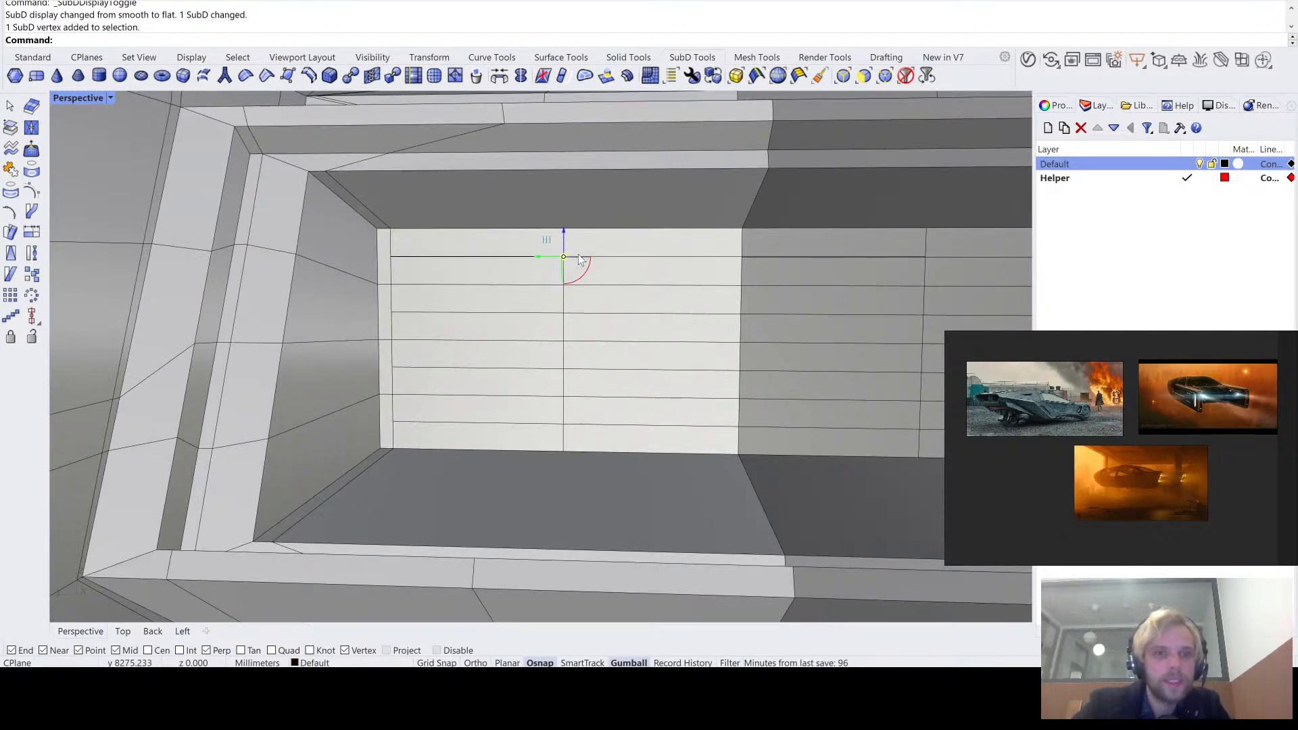
scroll(585, 278, up, 3)
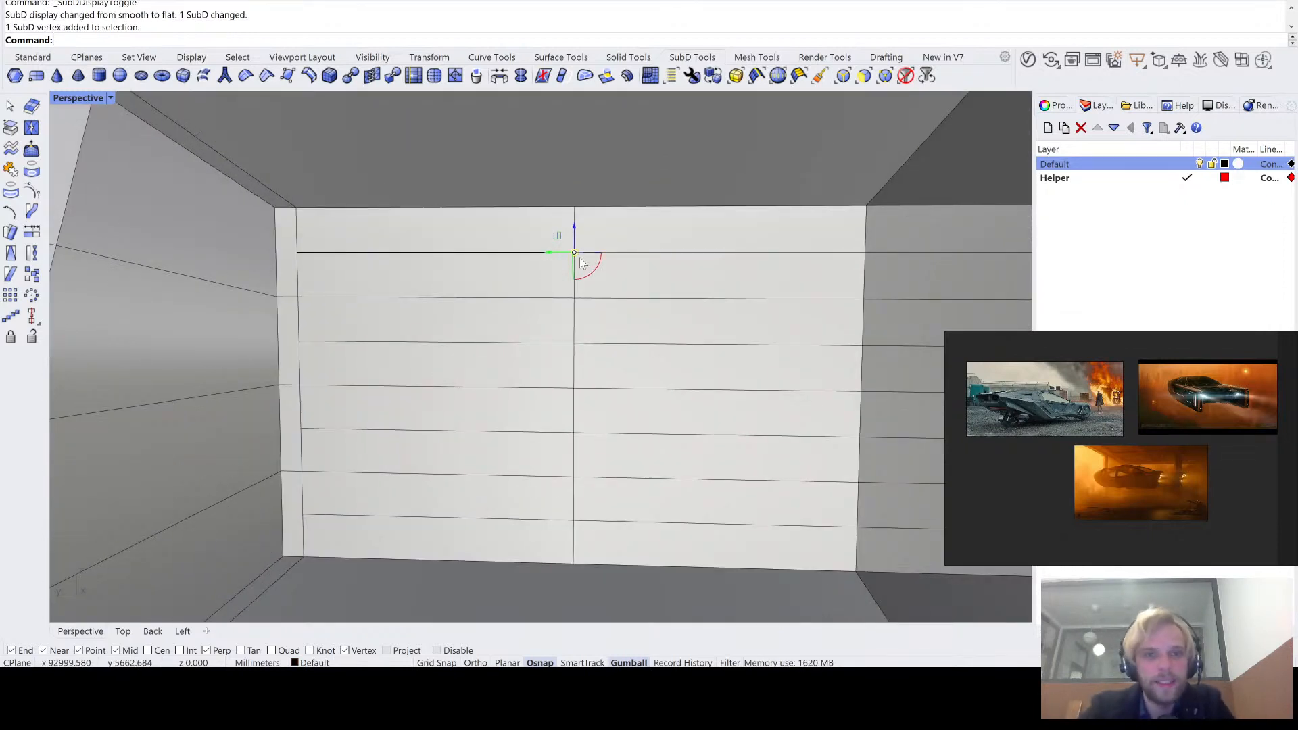
scroll(583, 263, down, 3)
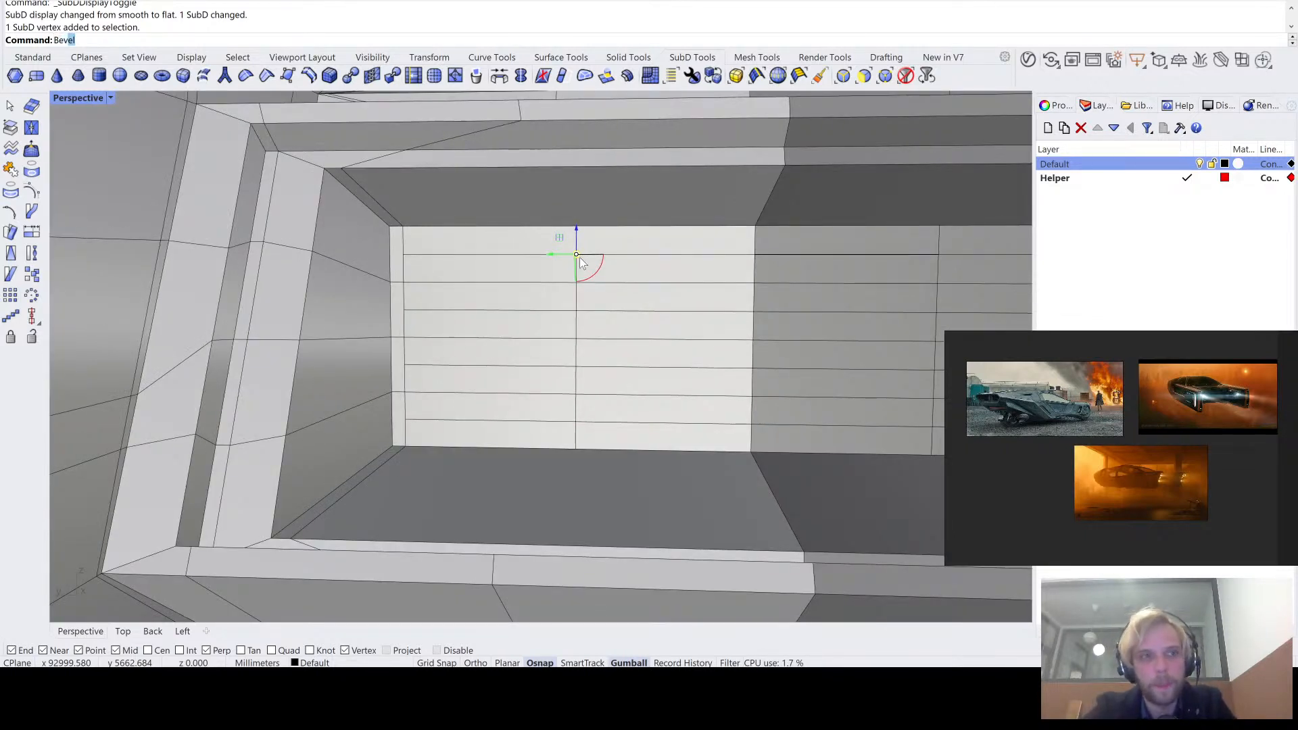
key(Return)
scroll(574, 255, up, 5)
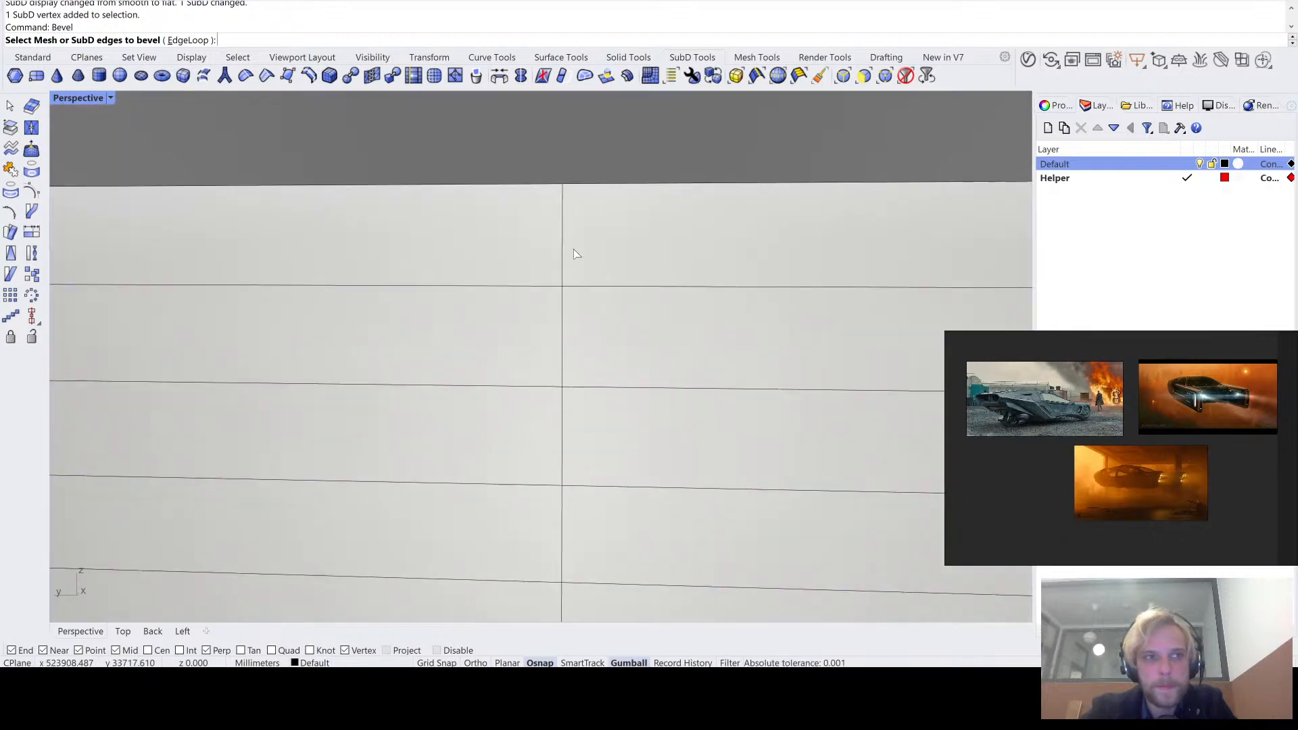
scroll(547, 269, down, 2)
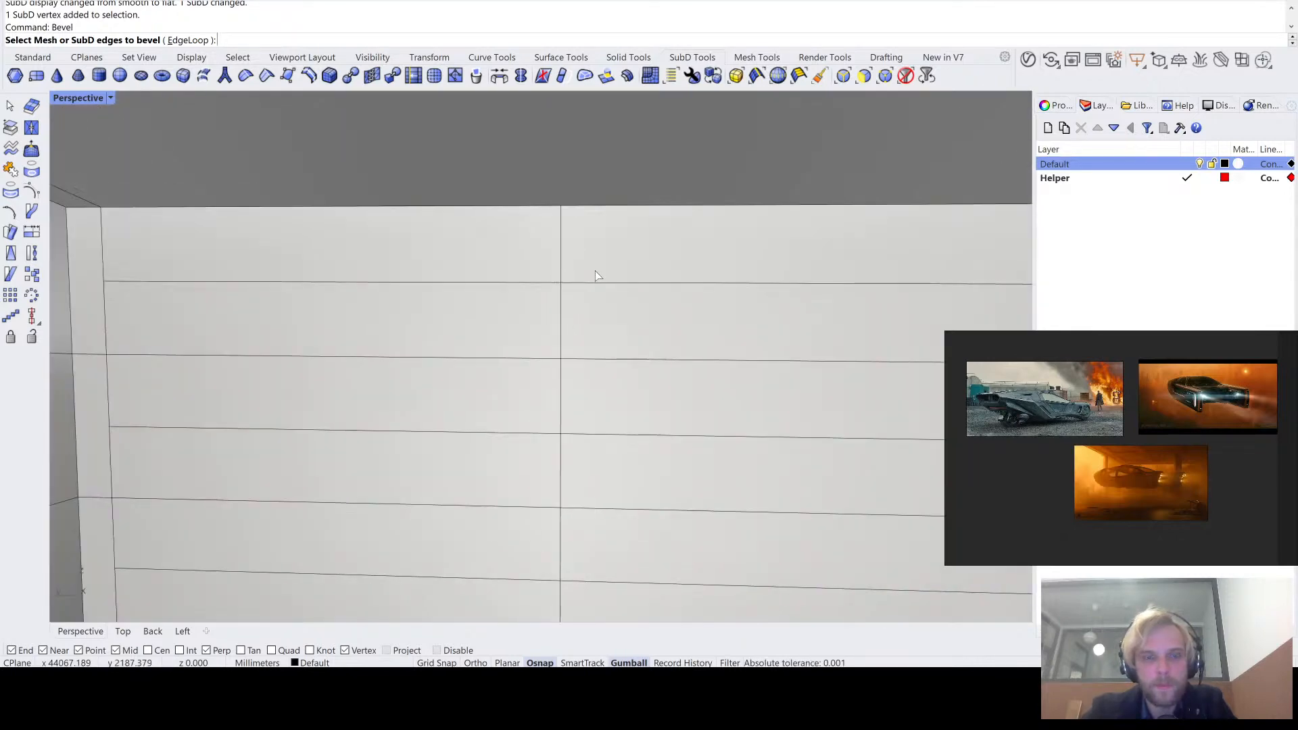
scroll(595, 270, down, 2)
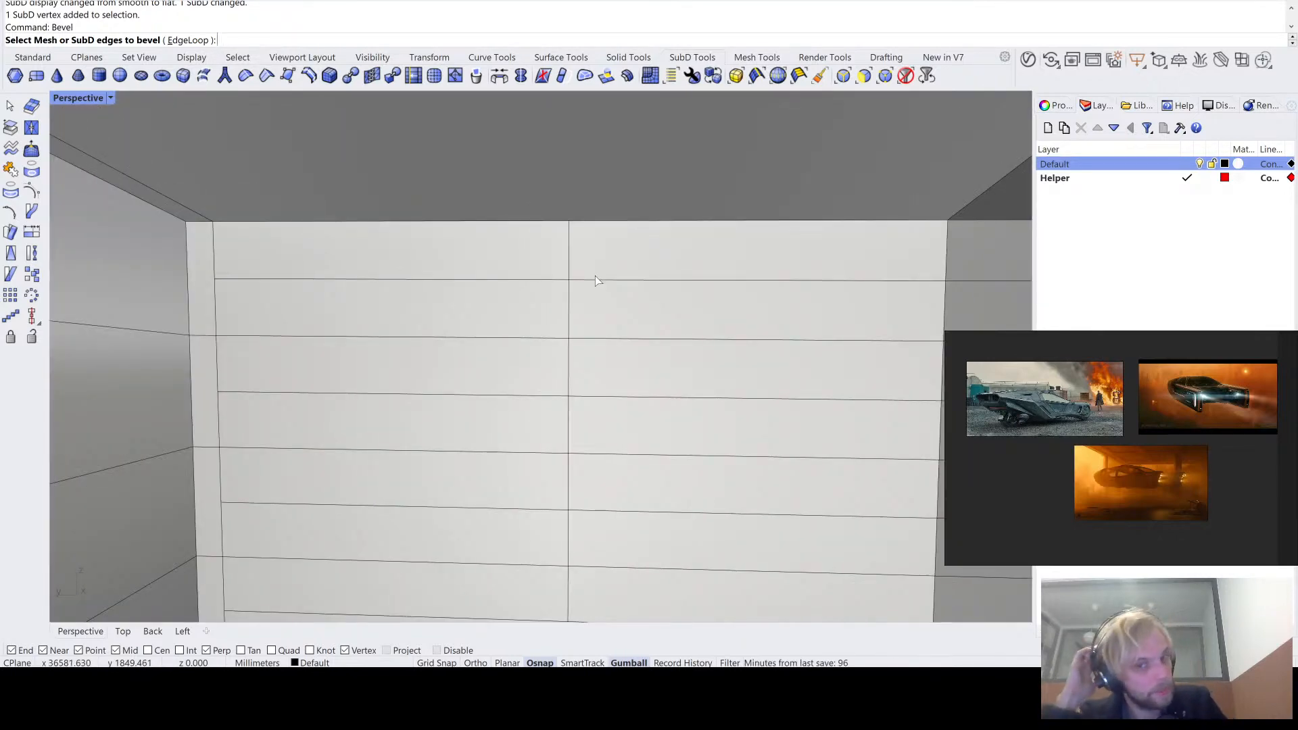
key(Escape)
scroll(595, 276, down, 4)
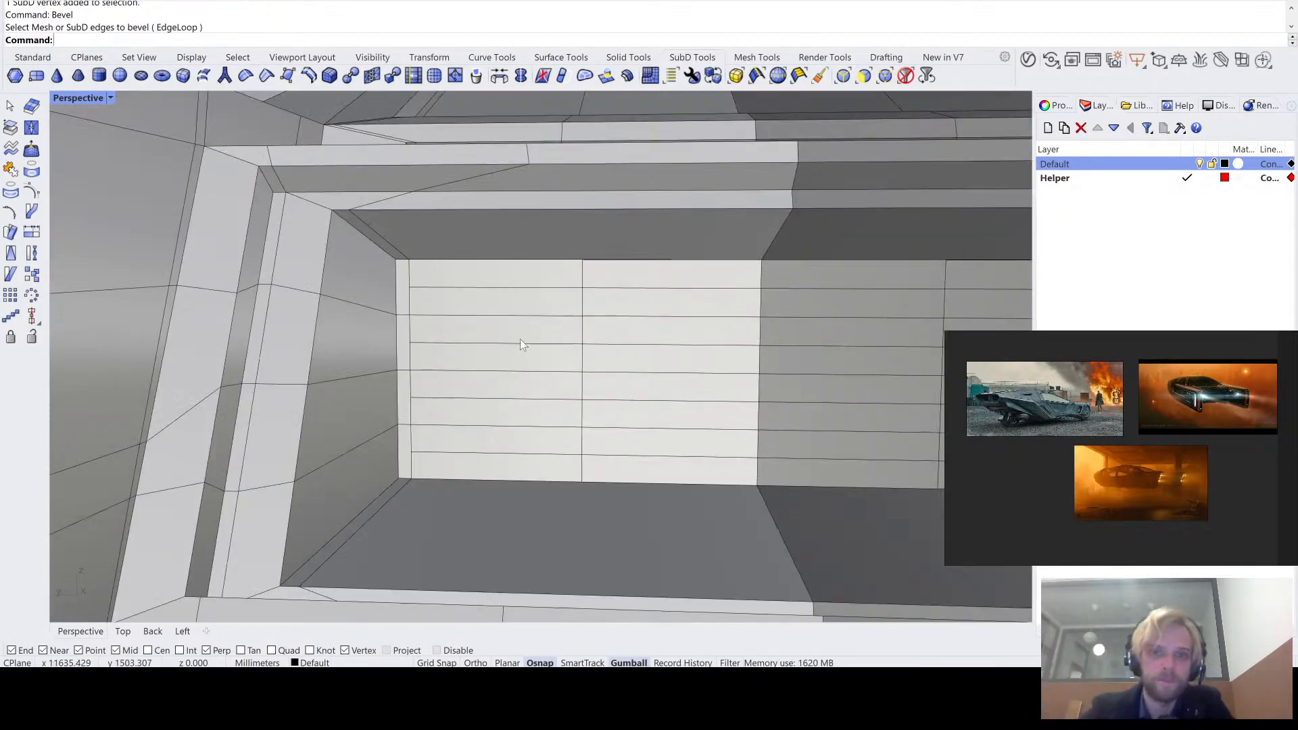
scroll(536, 255, down, 4)
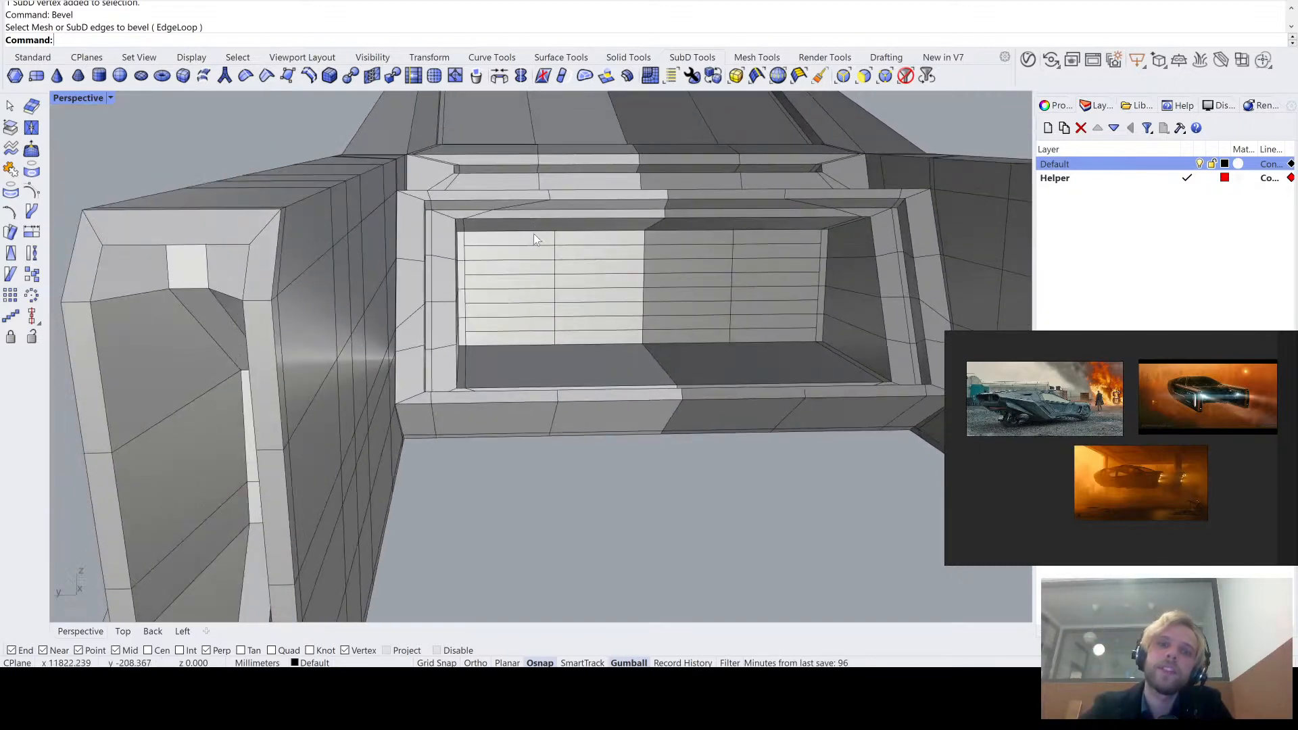
- Undo the subdivision of the faces on the recess's back wall
key(ctrl+z)
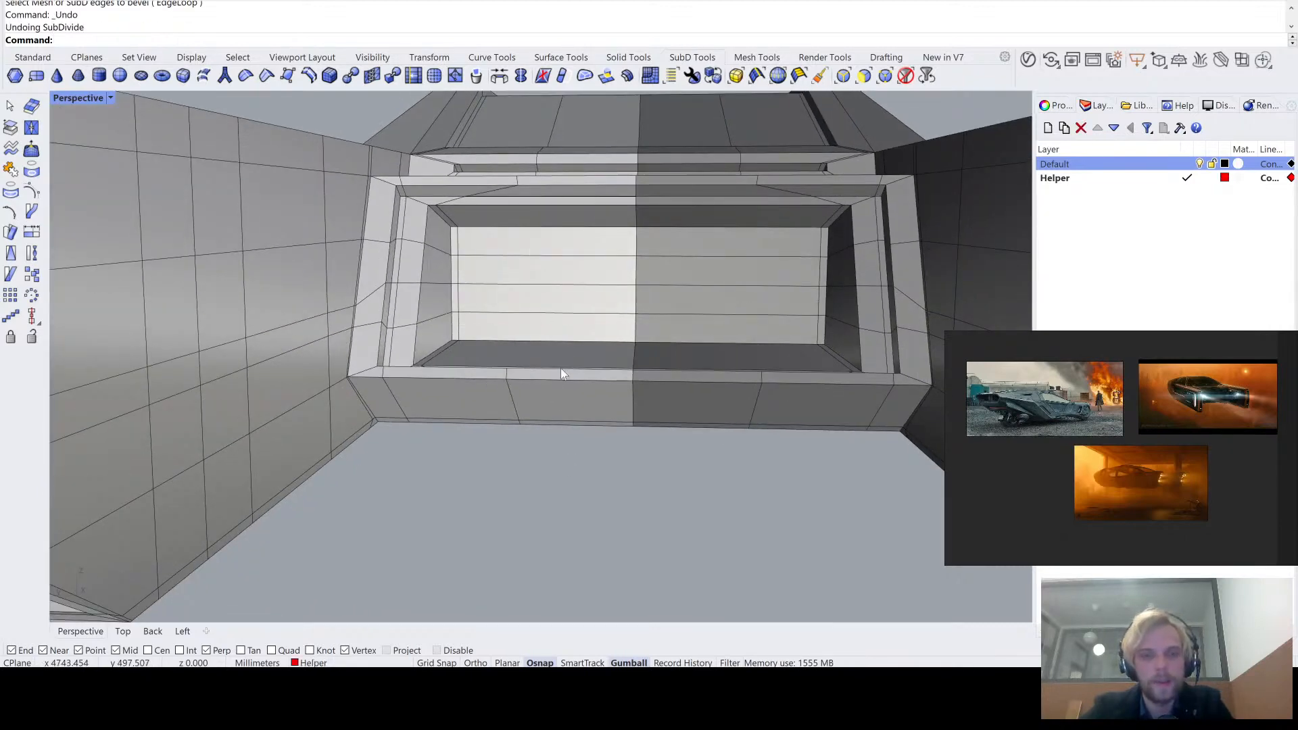
scroll(579, 292, up, 3)
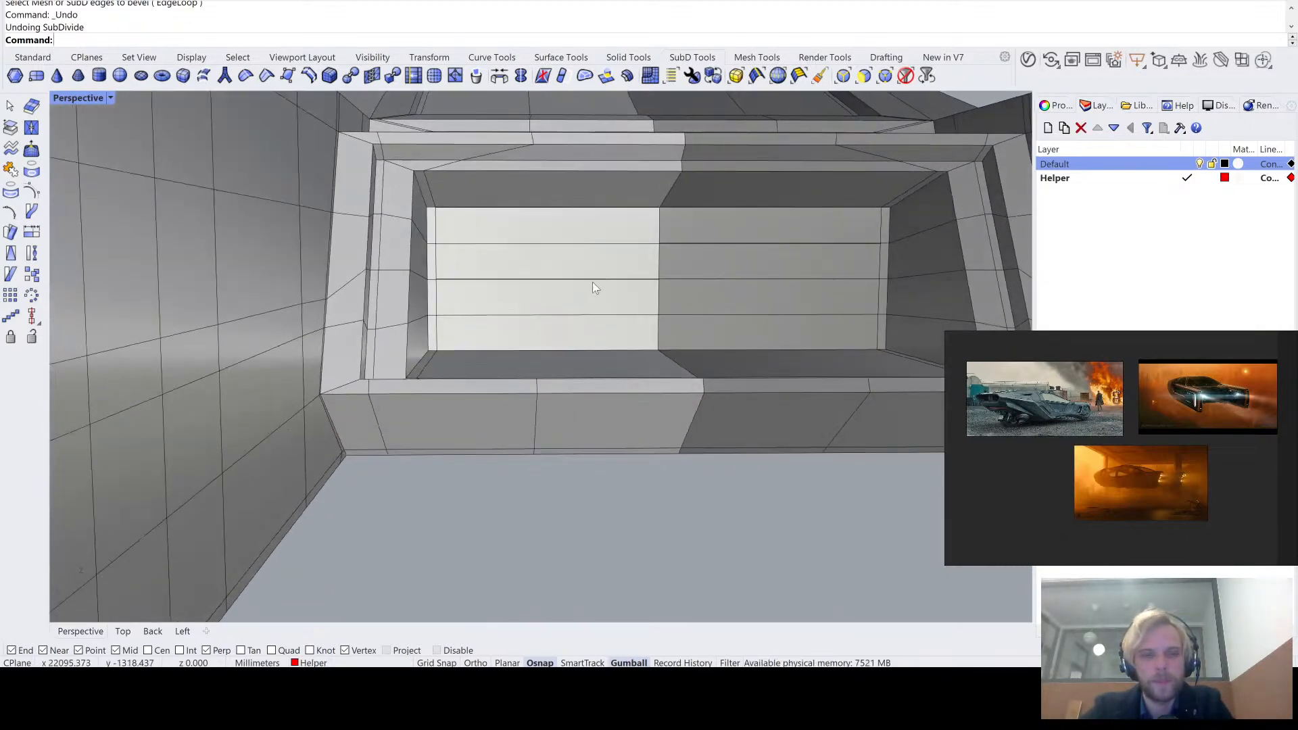
scroll(592, 283, down, 3)
right_drag(591, 283, 587, 287)
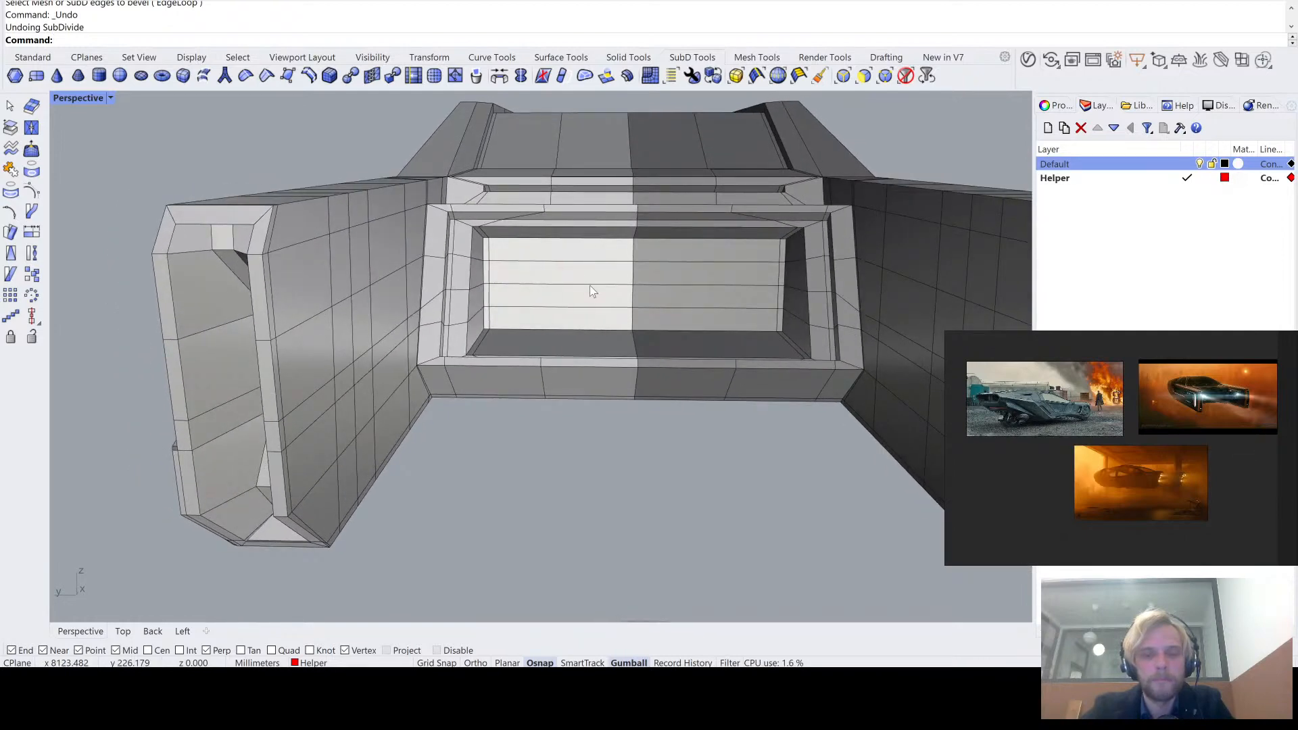
- Insert a one-sided, proportional edge loop beside the centre seam loop, about midway across the lit half of the back wall
double_click(628, 270)
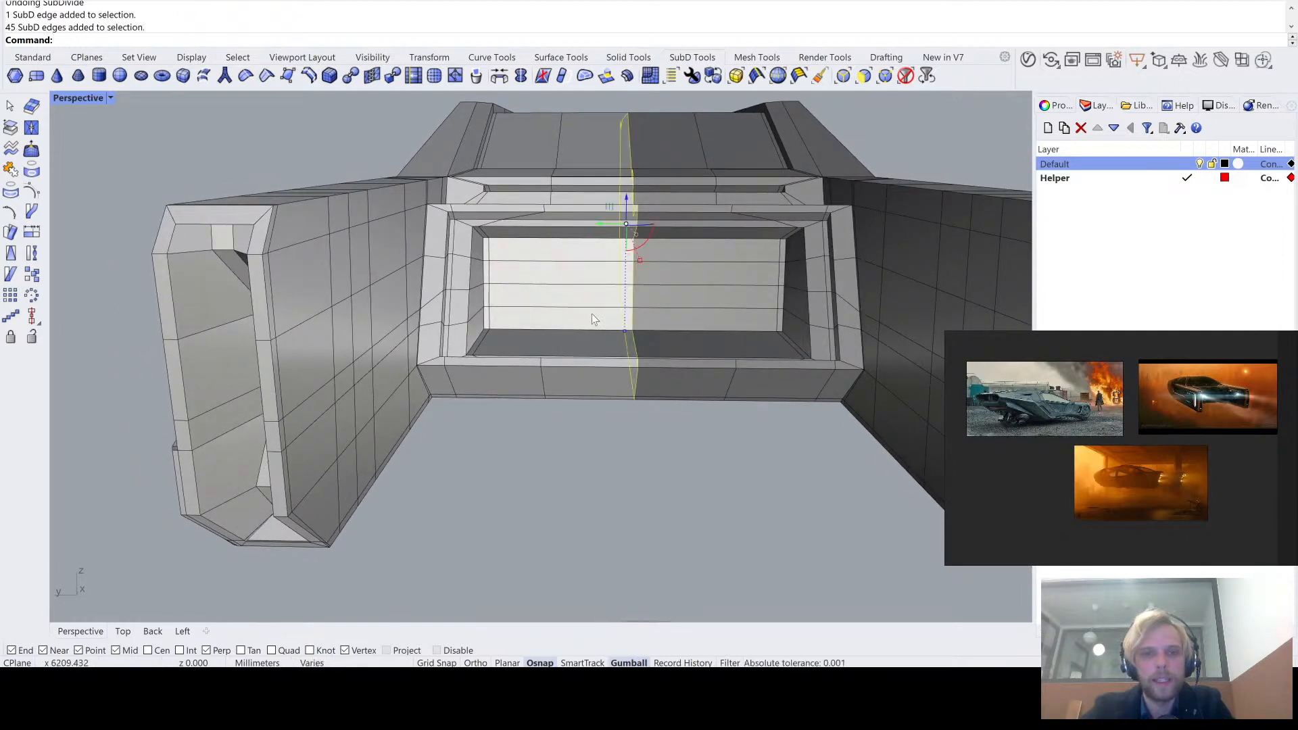
right_drag(592, 320, 599, 320)
text(InsertEdge)
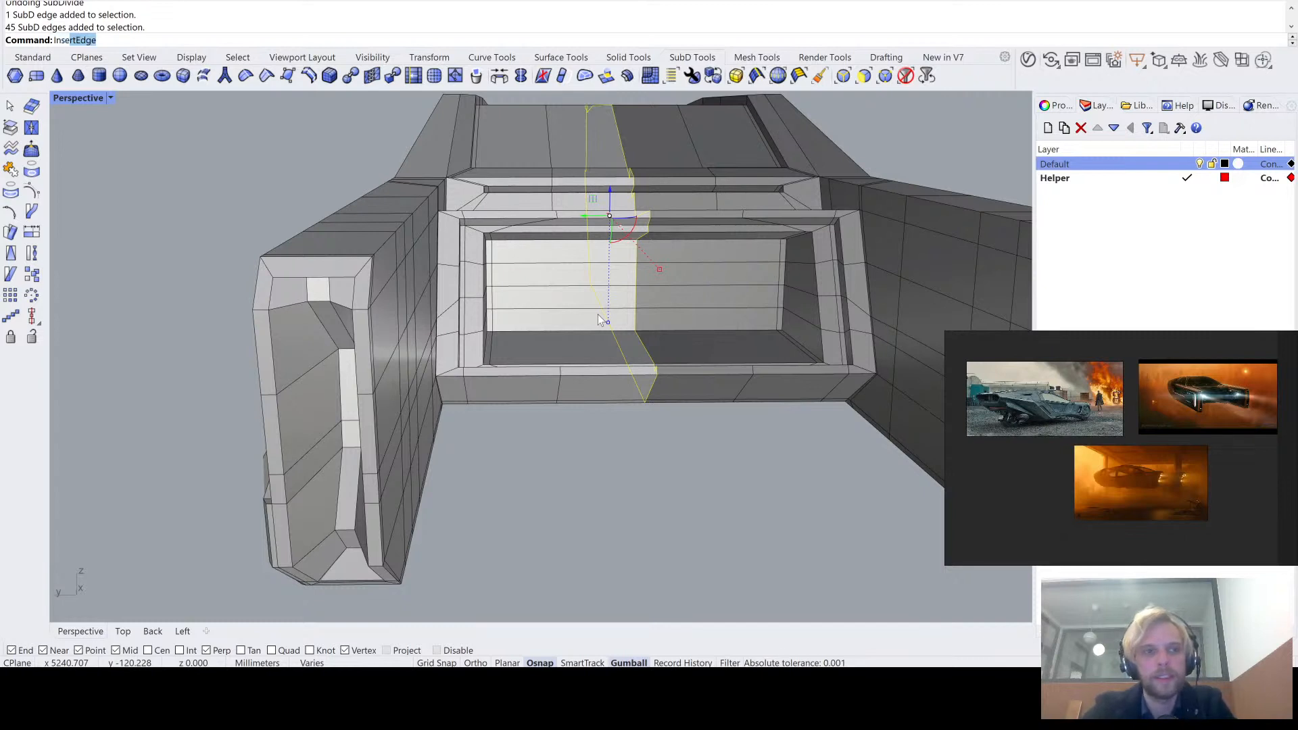
key(Return)
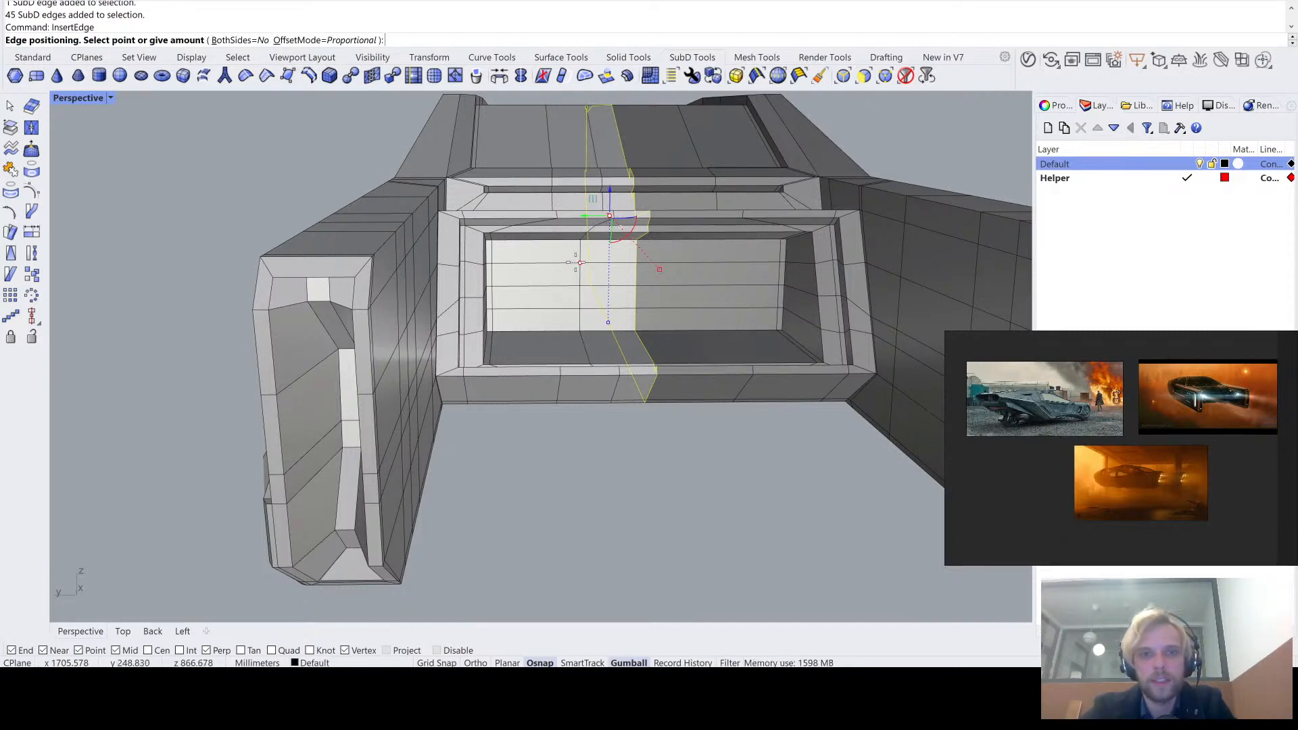
click(564, 263)
right_drag(578, 273, 536, 275)
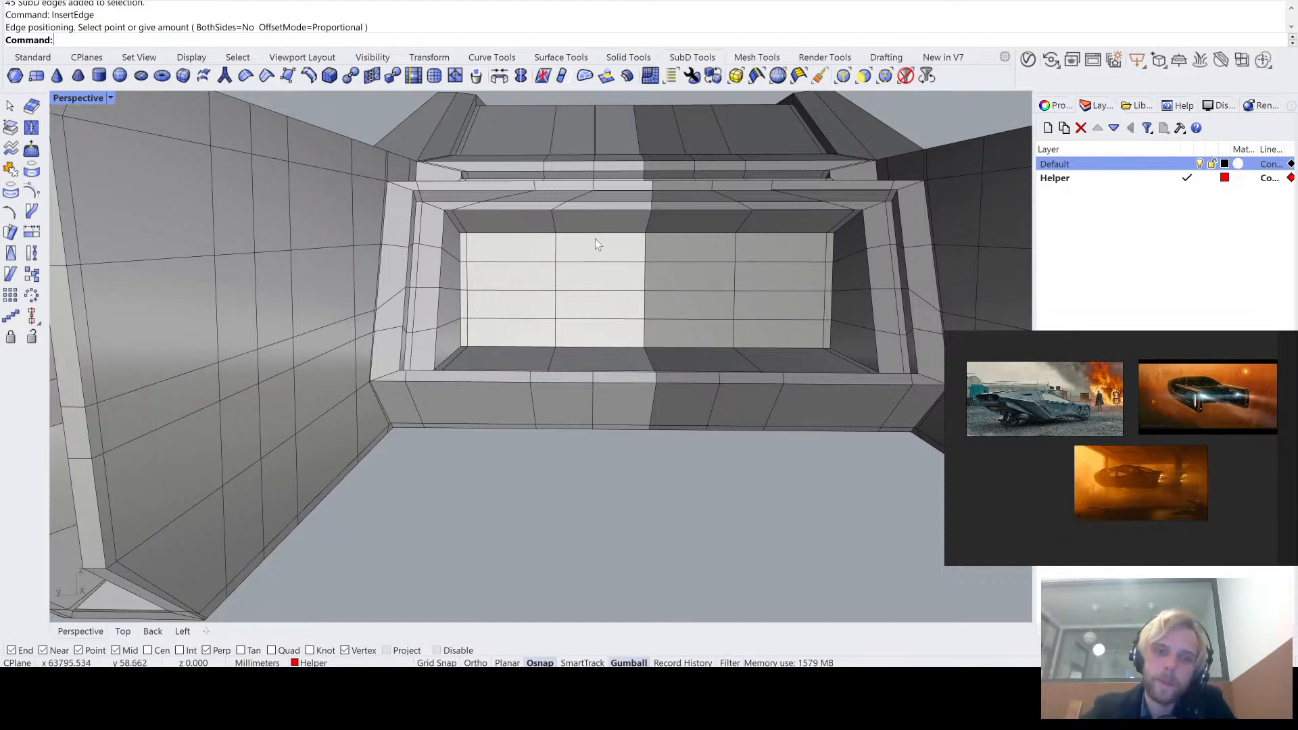
- Subdivide the eight faces on the lit half of the recess's back wall, then deselect them
ctrl+shift+click(522, 249)
ctrl+shift+click(605, 256)
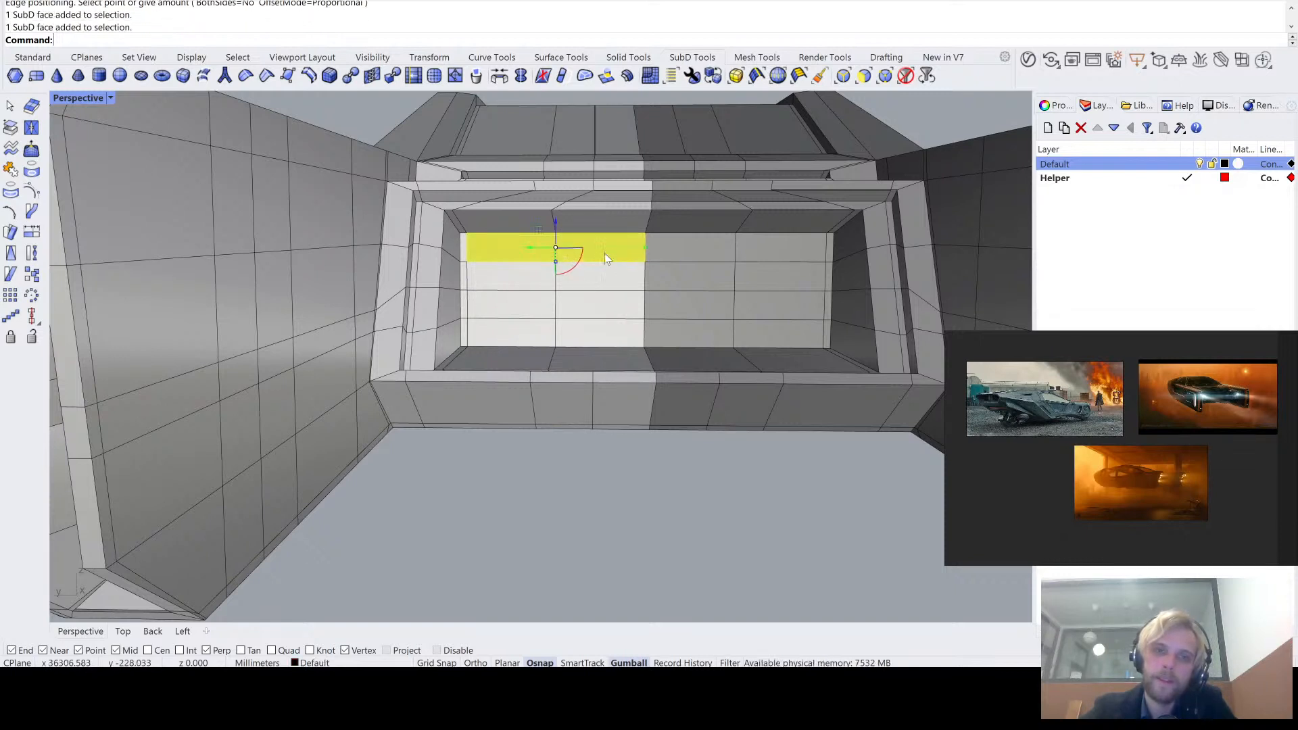
ctrl+shift+click(597, 277)
ctrl+shift+click(511, 278)
ctrl+shift+click(493, 299)
ctrl+shift+click(589, 313)
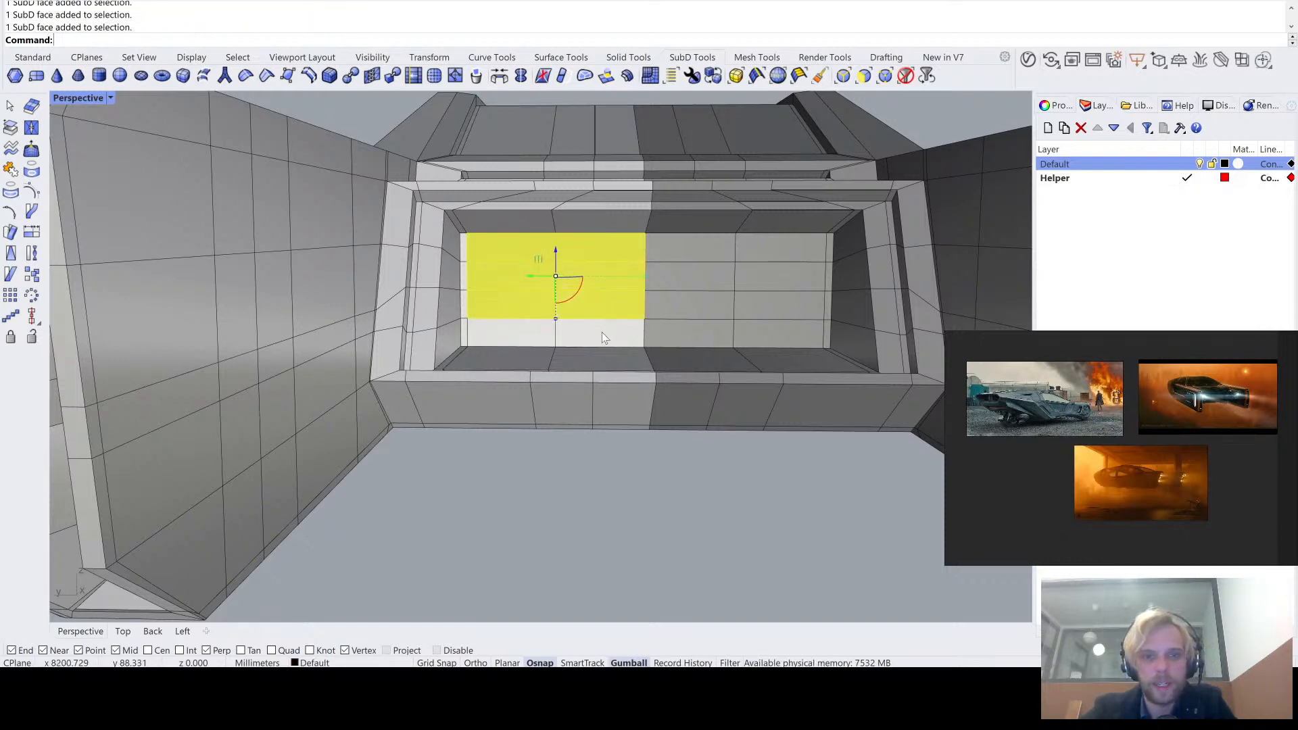
ctrl+shift+click(604, 337)
ctrl+shift+click(510, 334)
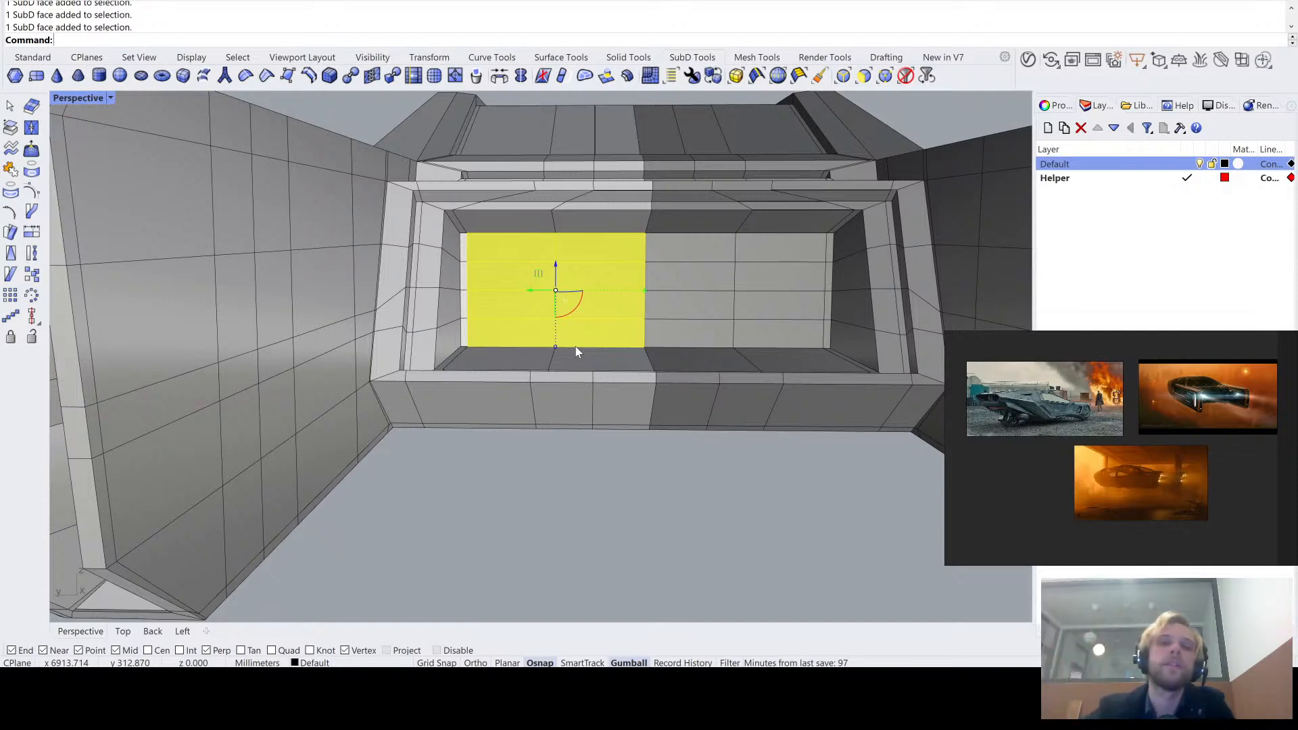
click(434, 76)
click(545, 493)
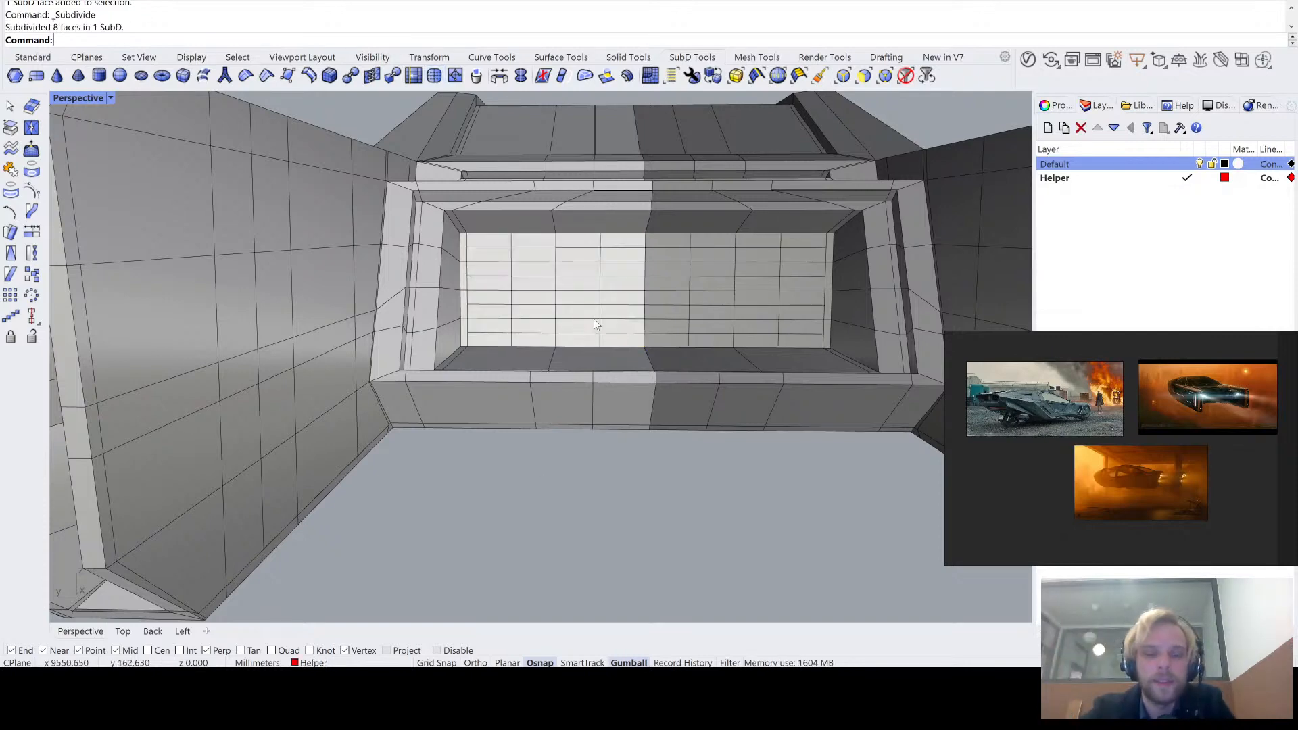
- Examine the subdivided back wall and the whole vehicle rear in smooth SubD display
right_drag(594, 319, 591, 281)
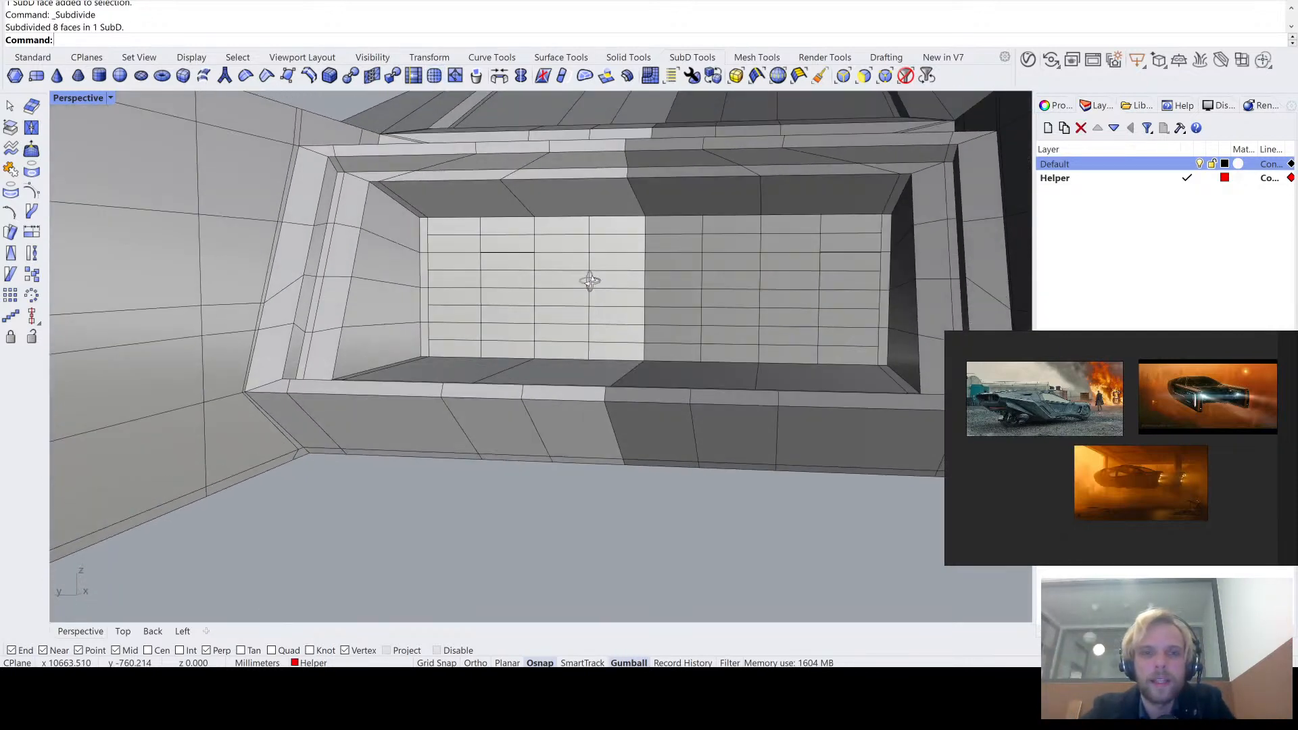
scroll(501, 245, up, 6)
key(Tab)
scroll(484, 241, down, 13)
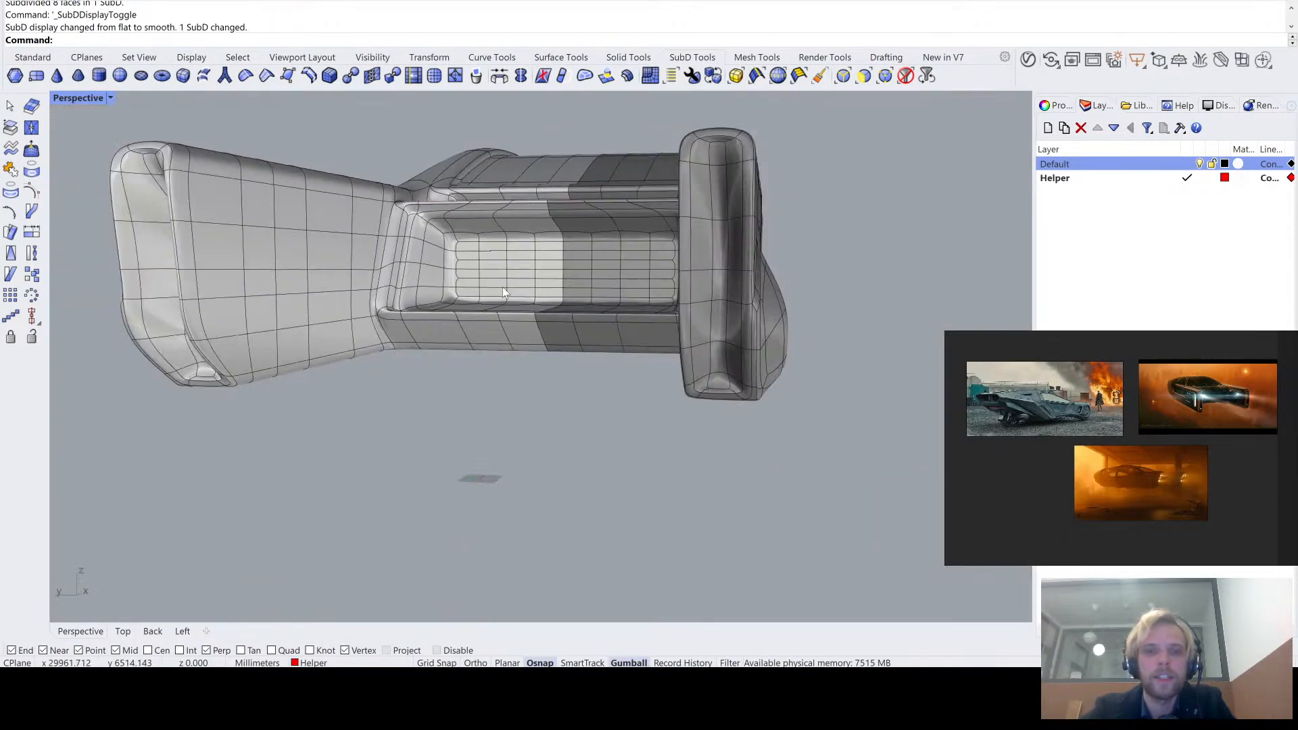
right_drag(501, 286, 502, 340)
scroll(500, 343, up, 2)
- Run the EMap analysis on the vehicle SubD and examine the reflections around the back wall's corner
click(501, 337)
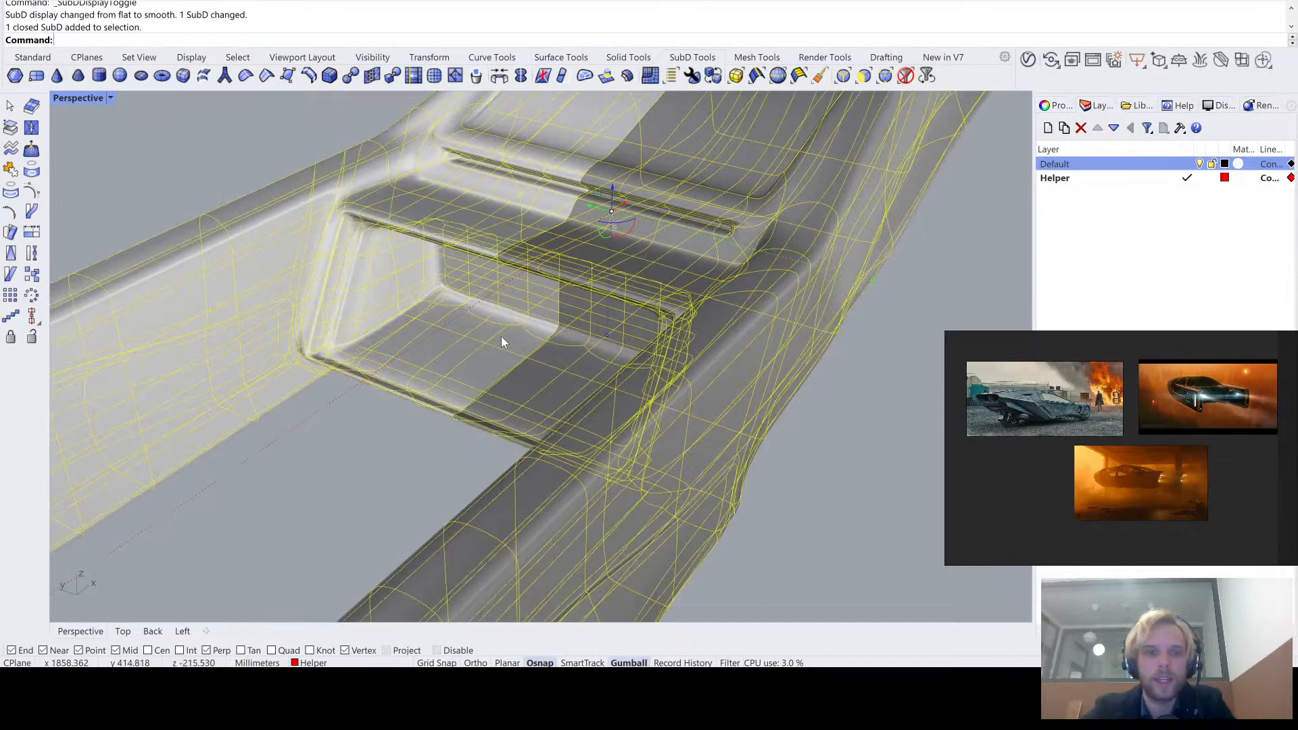
text(EMap)
key(Return)
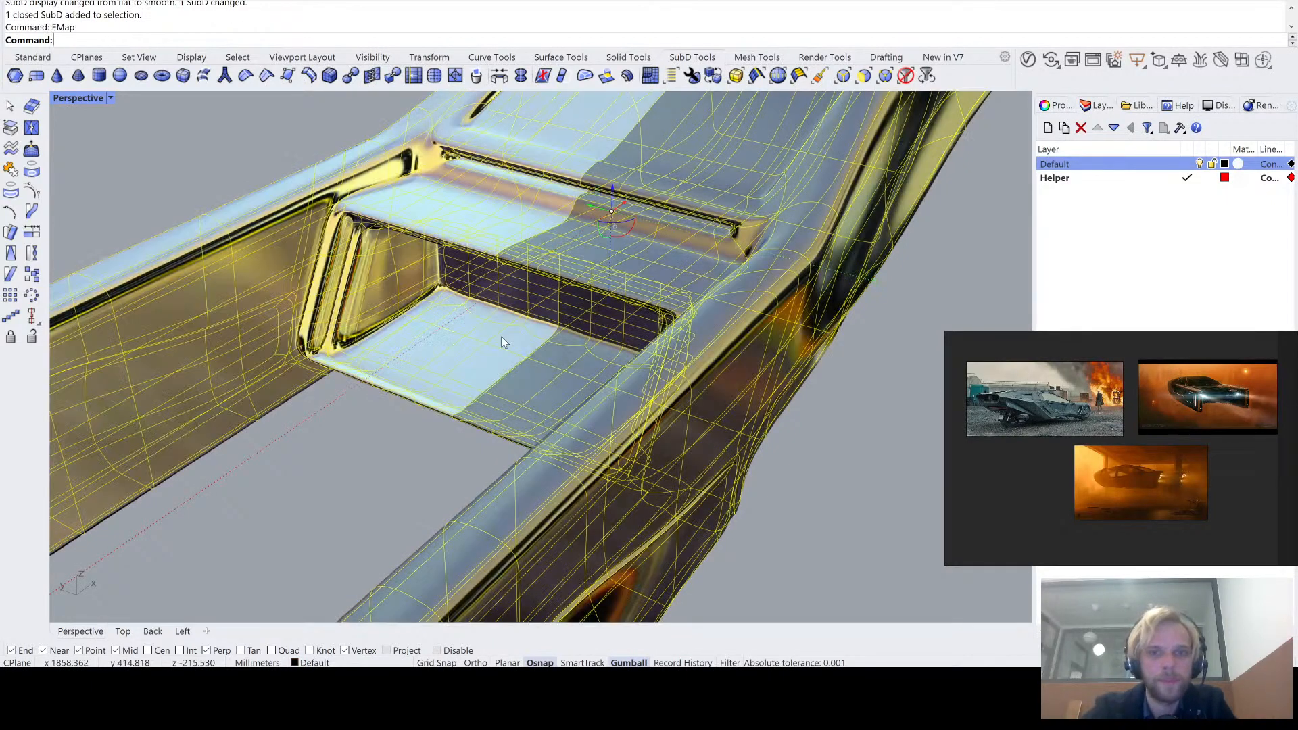
mouse_move(396, 501)
right_down()
mouse_move(902, 253)
mouse_move(751, 265)
mouse_move(573, 307)
mouse_move(533, 336)
mouse_move(495, 261)
mouse_move(468, 279)
mouse_move(402, 265)
right_up()
scroll(405, 250, up, 3)
scroll(388, 274, down, 5)
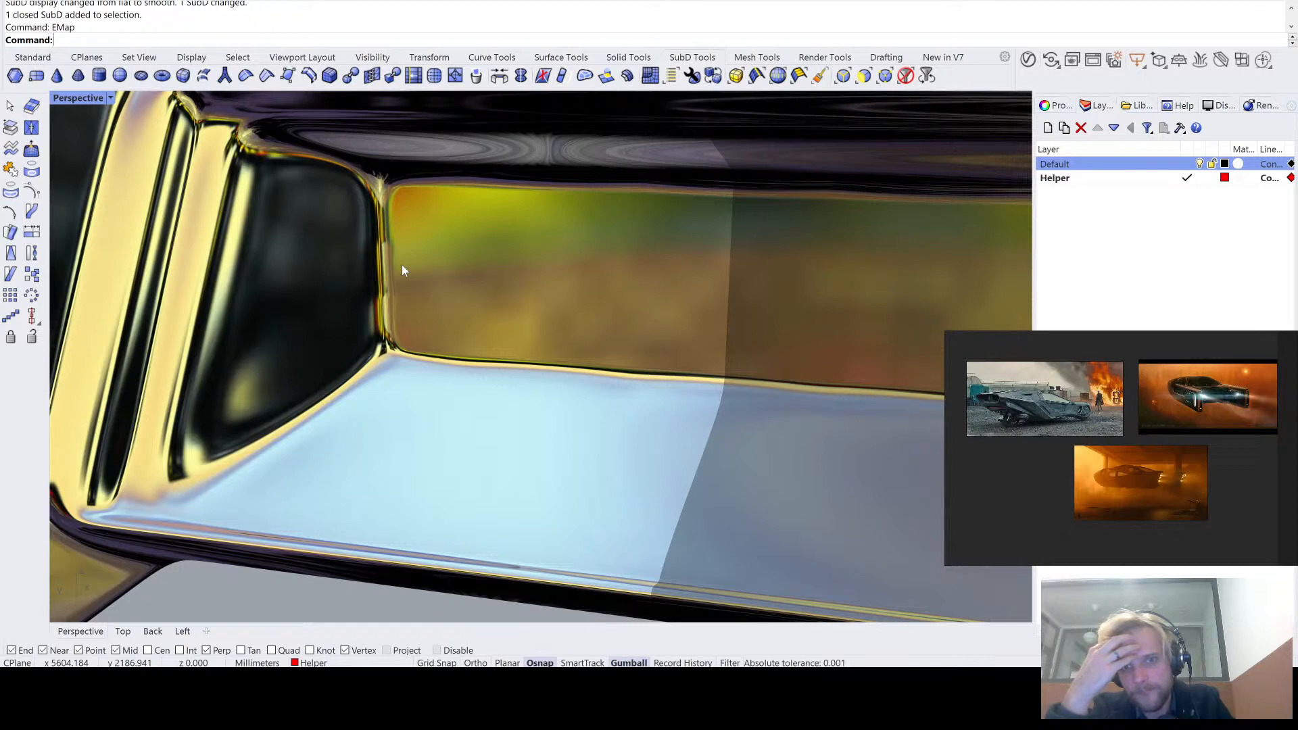
scroll(363, 269, up, 4)
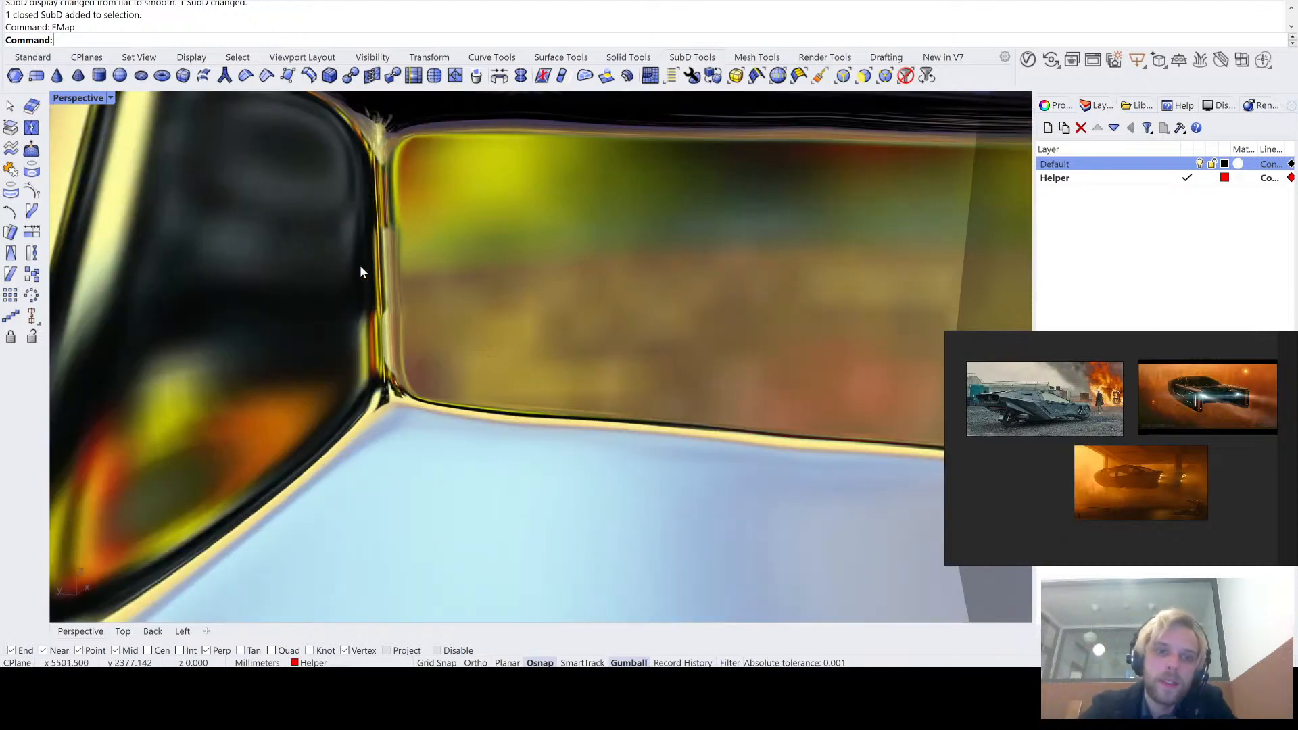
scroll(374, 404, up, 2)
scroll(384, 221, up, 2)
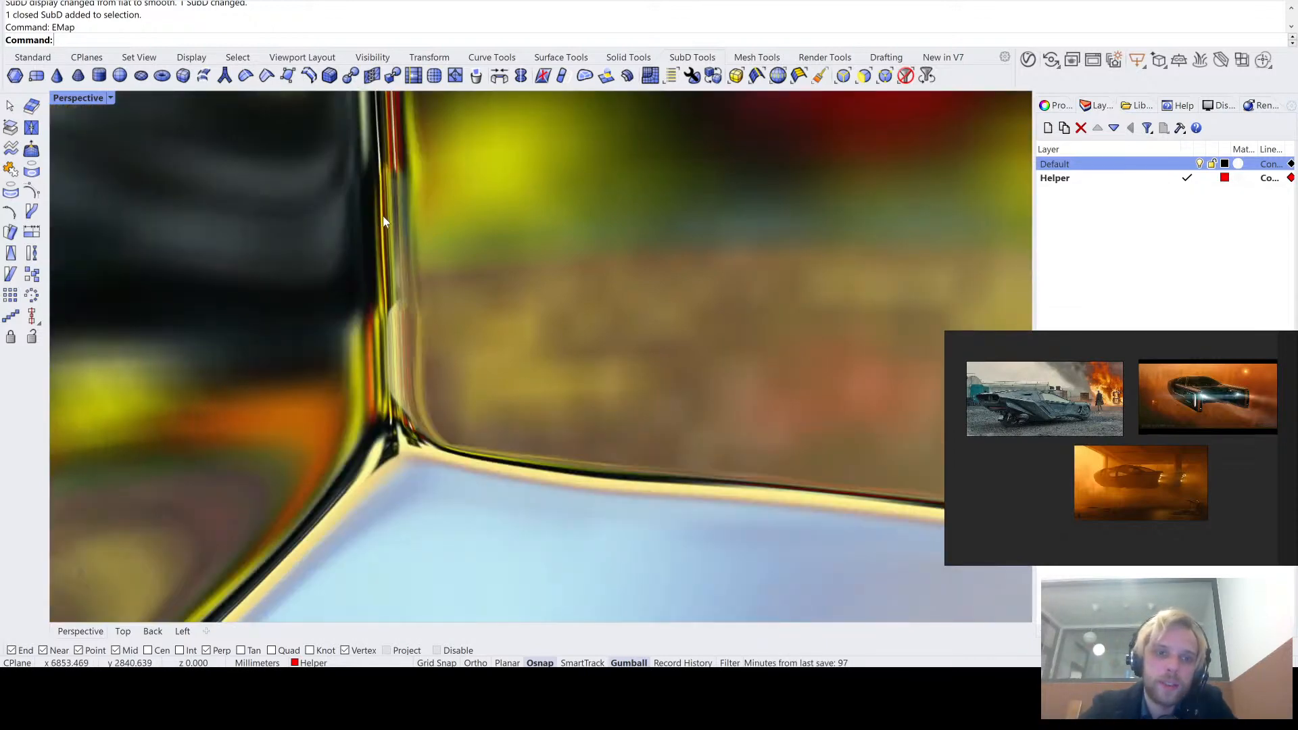
- Switch the environment map to a black-and-white image and compare the back wall's corner in flat and smooth SubD display
click(967, 185)
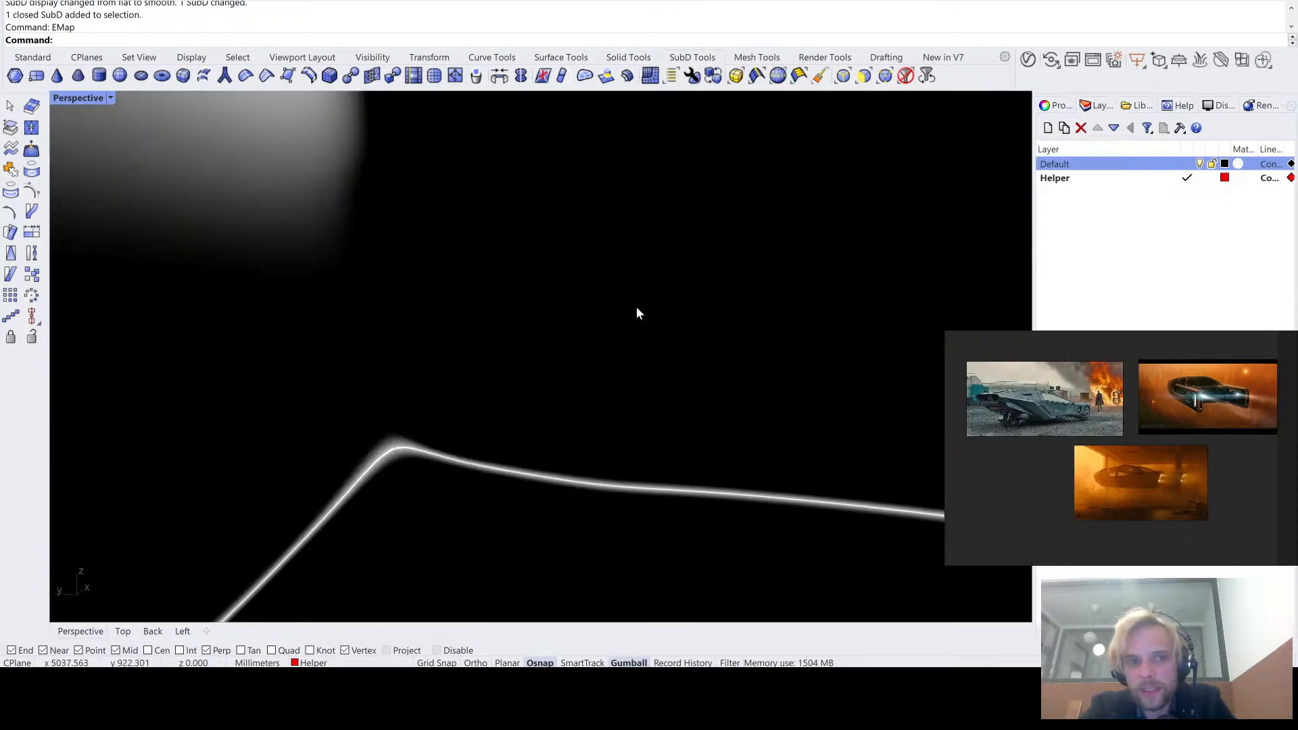
right_drag(420, 299, 383, 444)
key(Tab)
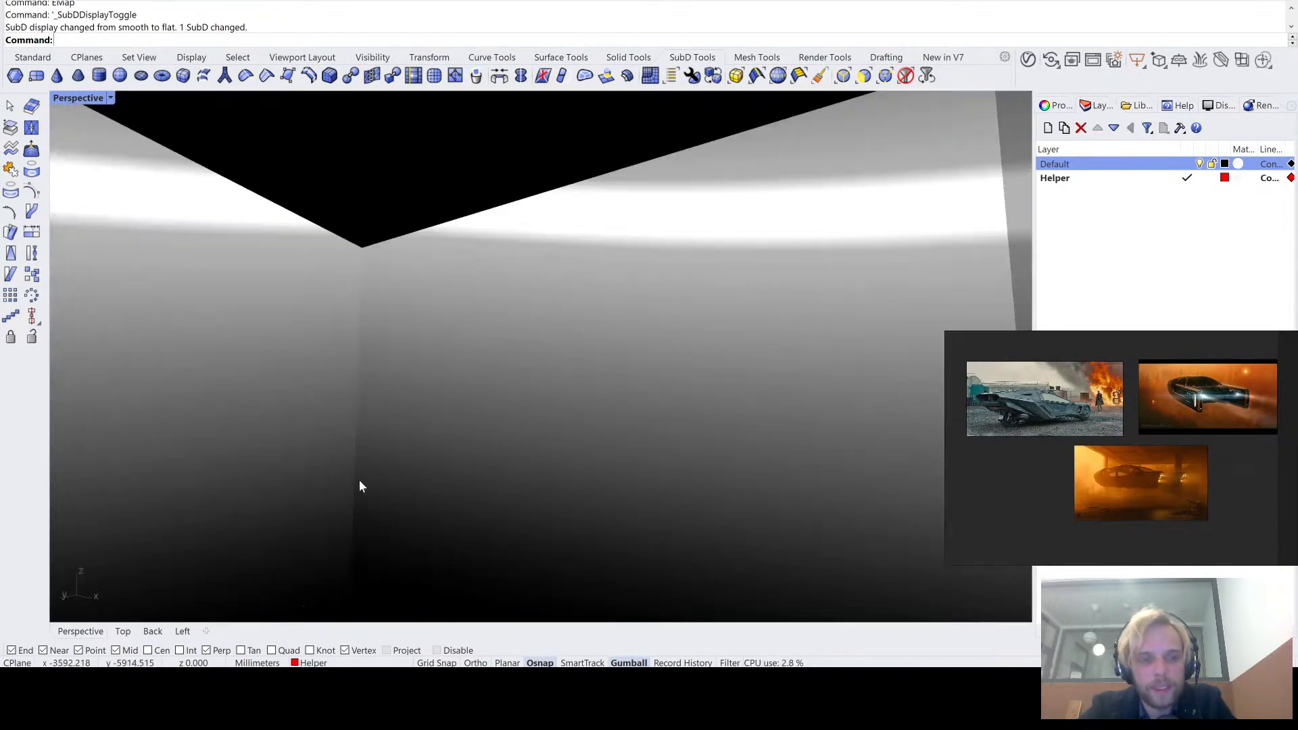
key(Tab)
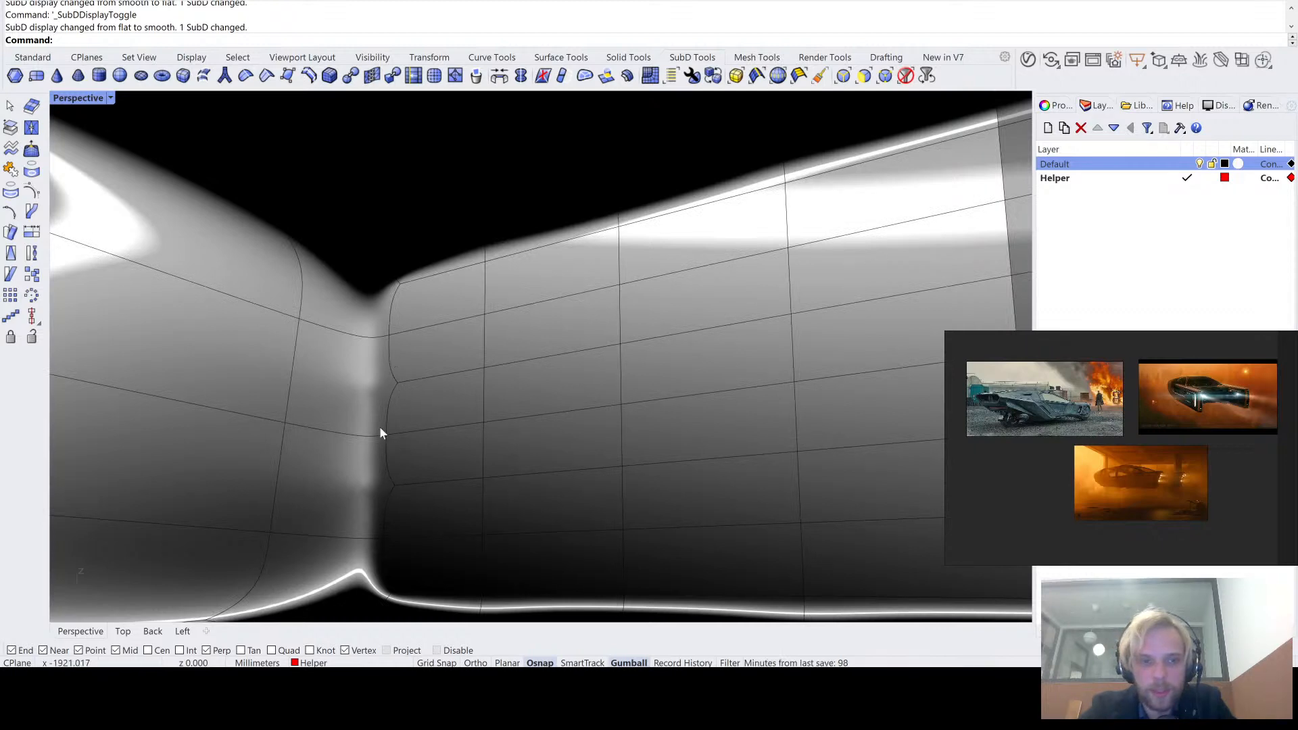
right_drag(408, 461, 415, 385)
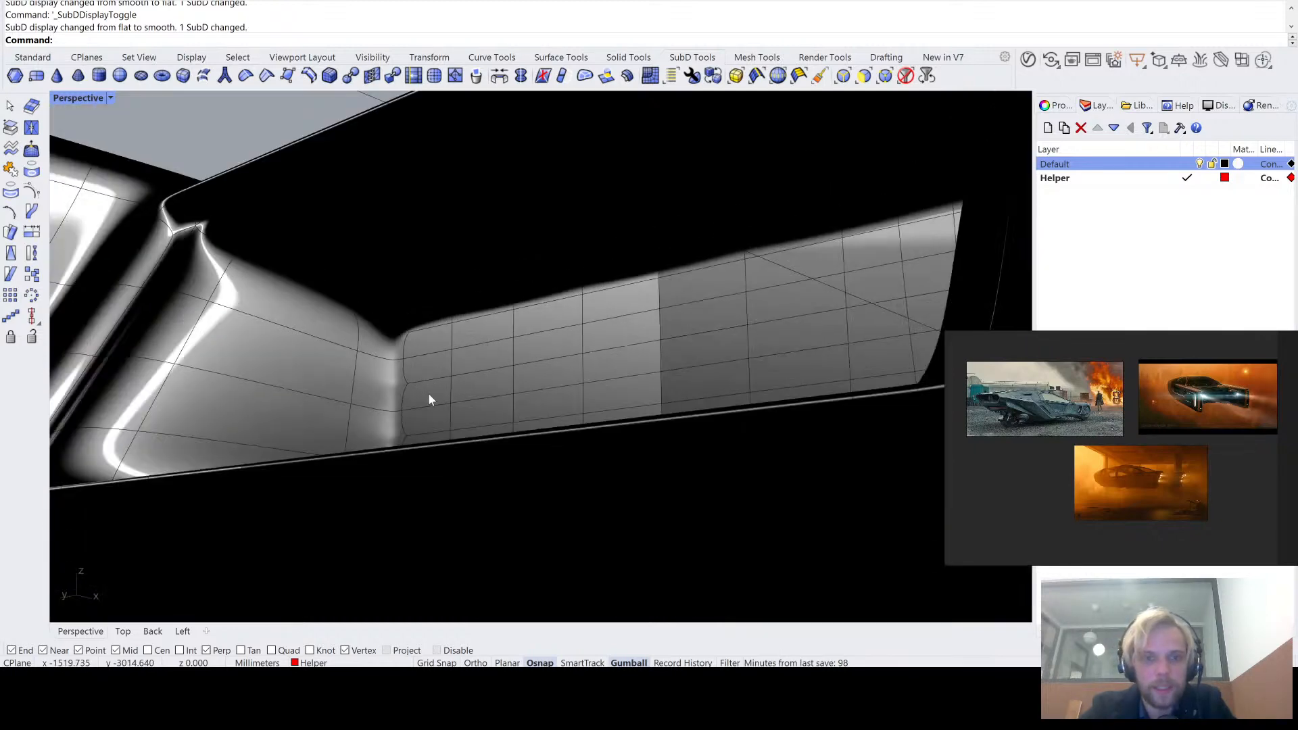
- Return to the flat SubD display without the environment map and undo the subdivision of the eight back wall faces
key(Tab)
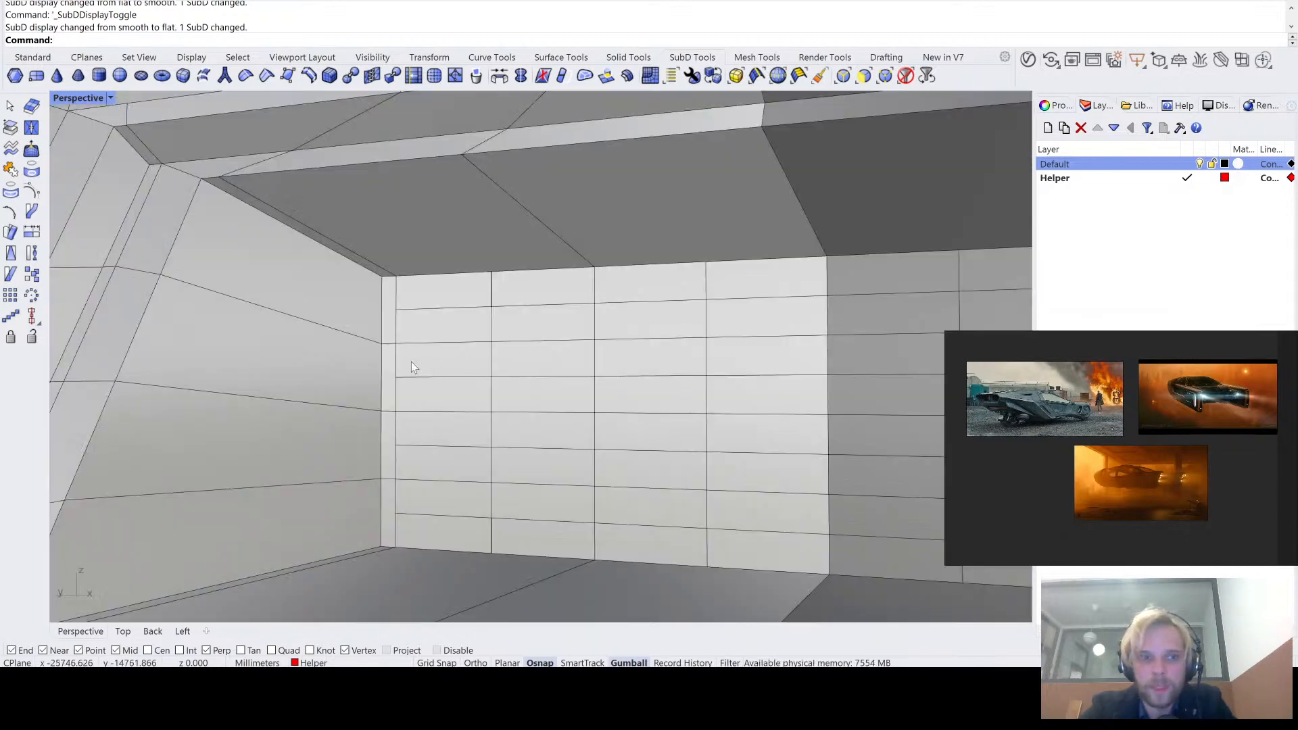
scroll(397, 300, up, 3)
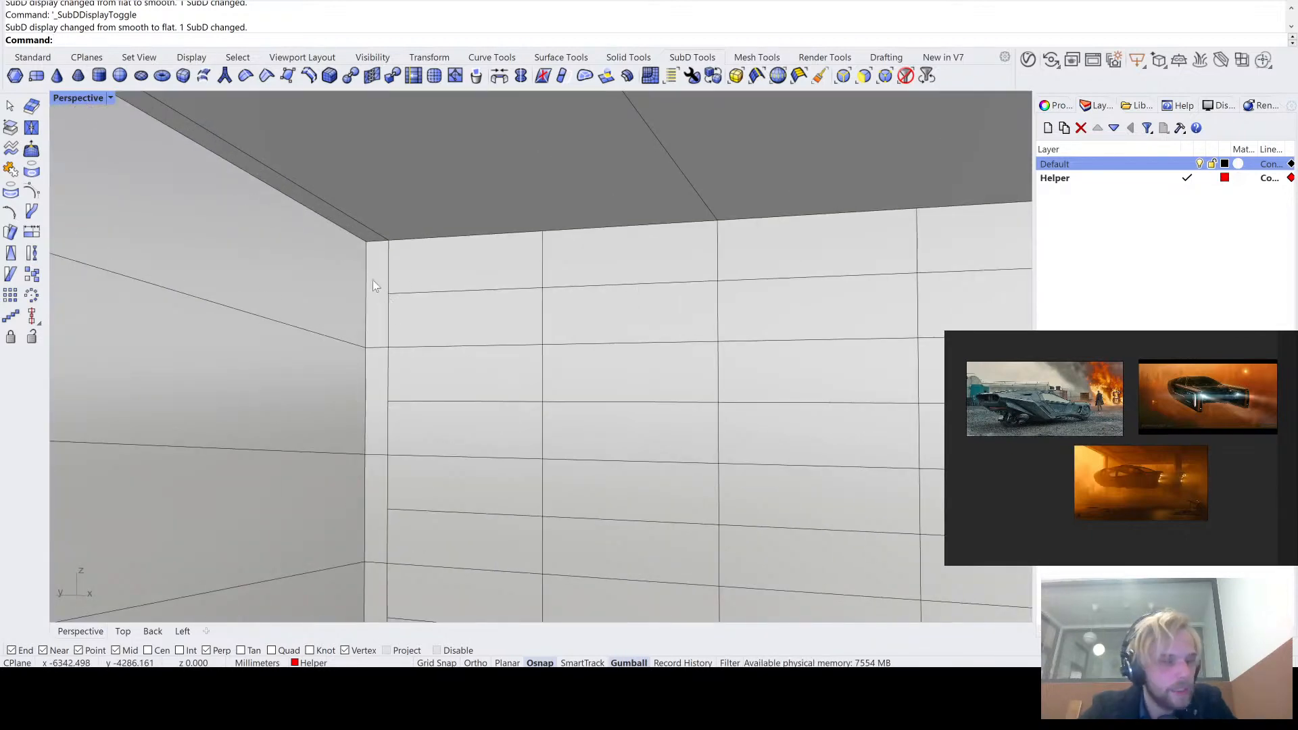
scroll(372, 310, down, 5)
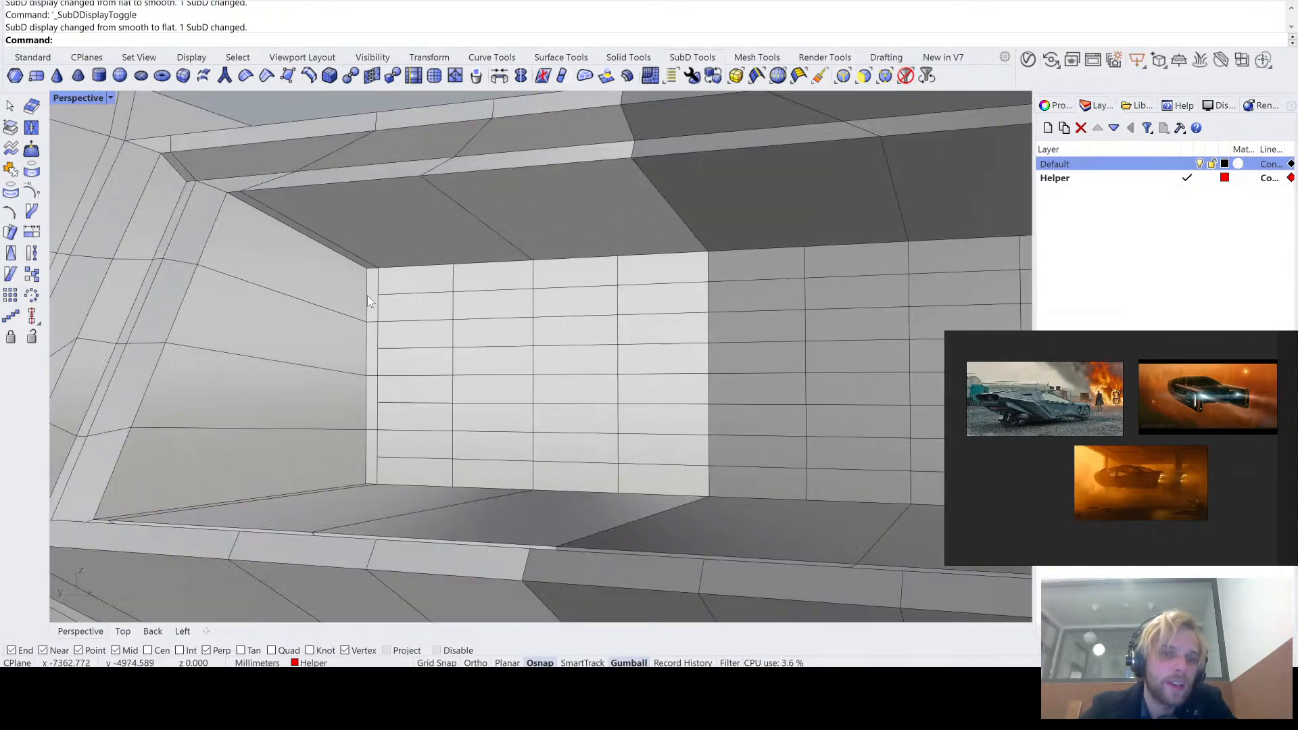
right_drag(372, 311, 428, 327)
scroll(453, 338, down, 4)
key(ctrl+z)
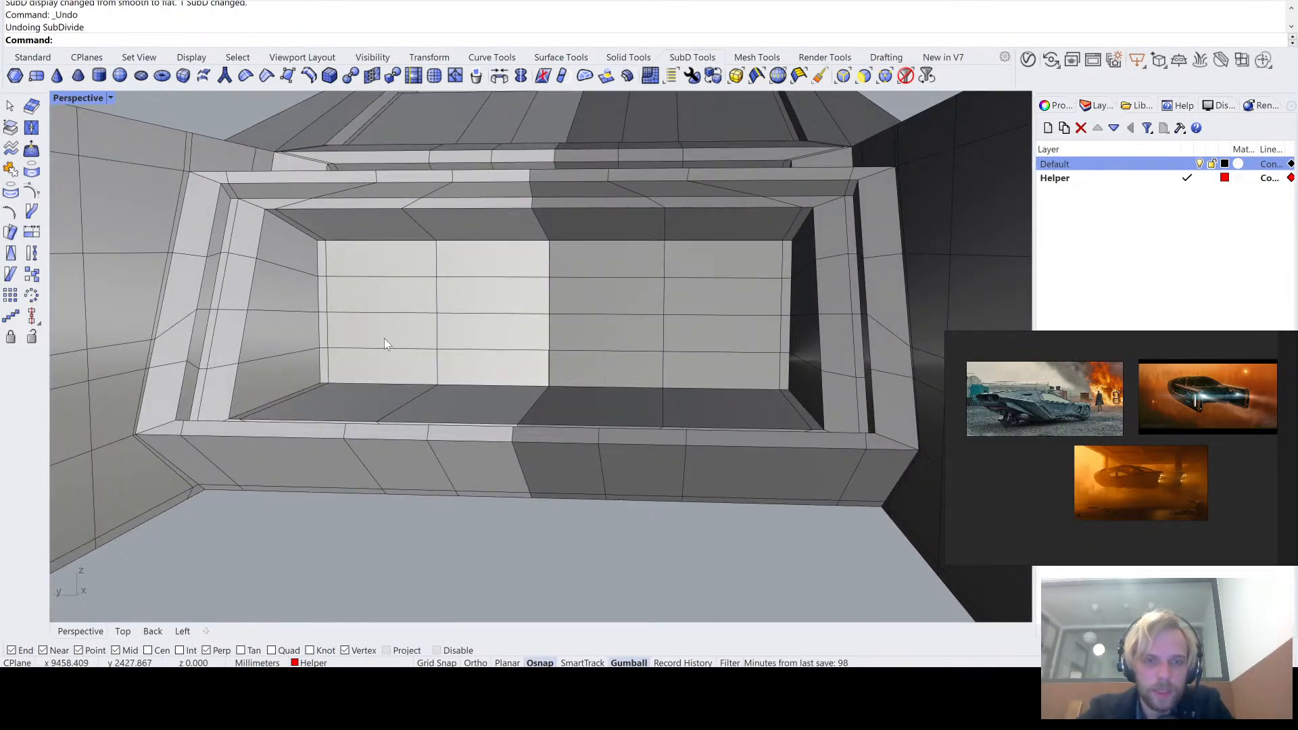
scroll(375, 278, up, 2)
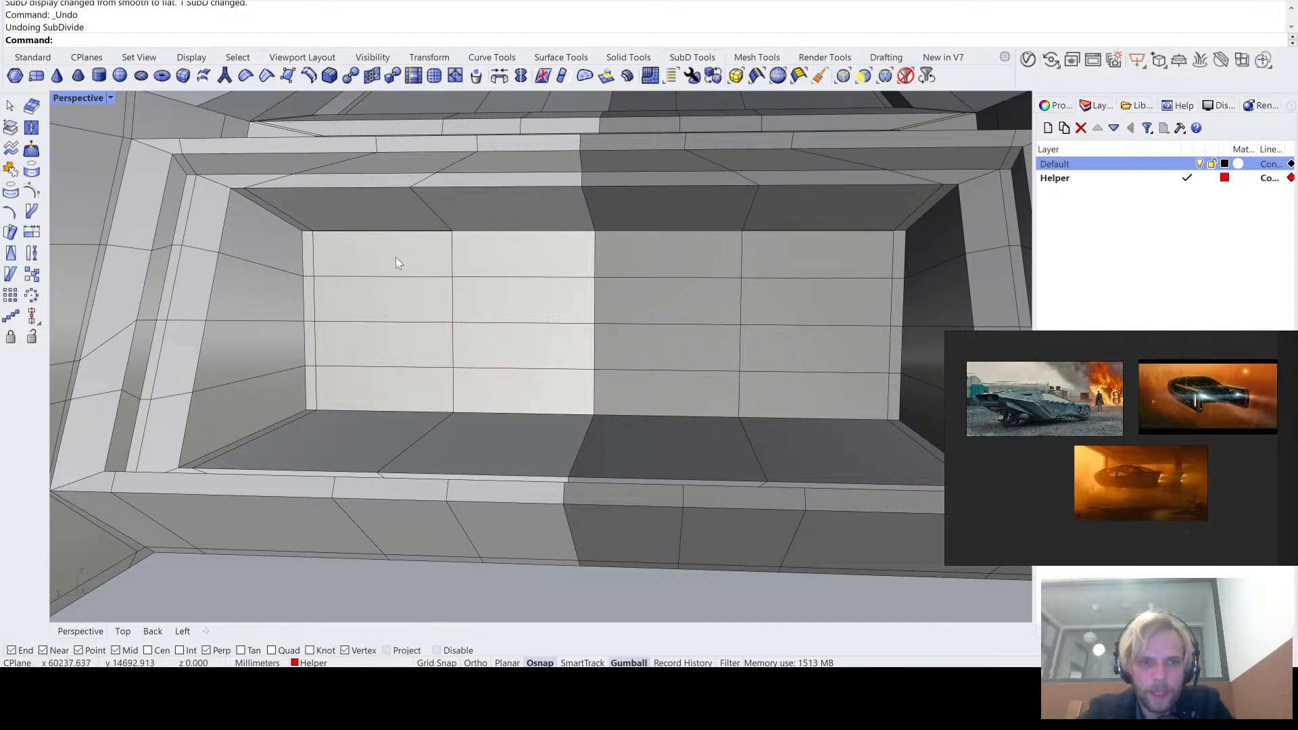
- Inset the eight faces on the unmirrored half of the recessed back wall by 10 mm, two times in a row
ctrl+shift+click(396, 257)
ctrl+shift+click(504, 260)
ctrl+shift+click(507, 294)
ctrl+shift+click(392, 307)
ctrl+shift+click(406, 351)
ctrl+shift+click(474, 348)
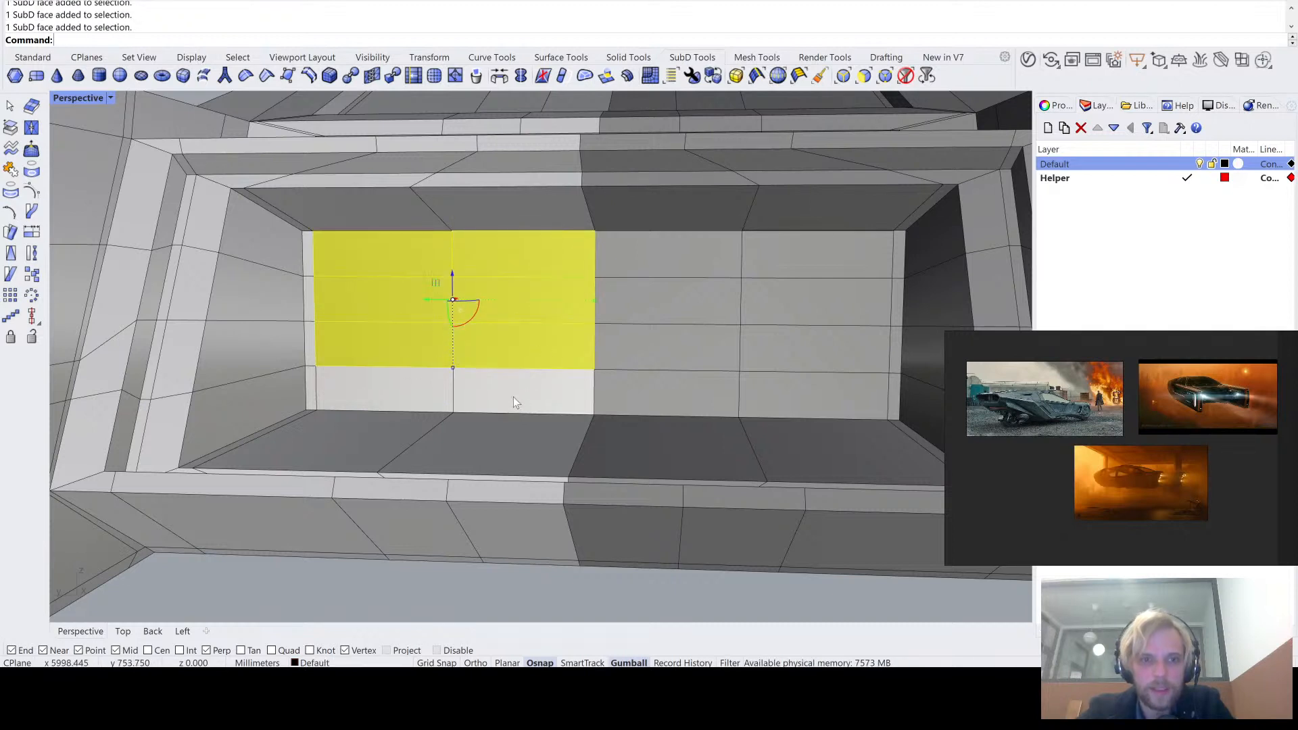
ctrl+shift+click(513, 396)
ctrl+shift+click(406, 397)
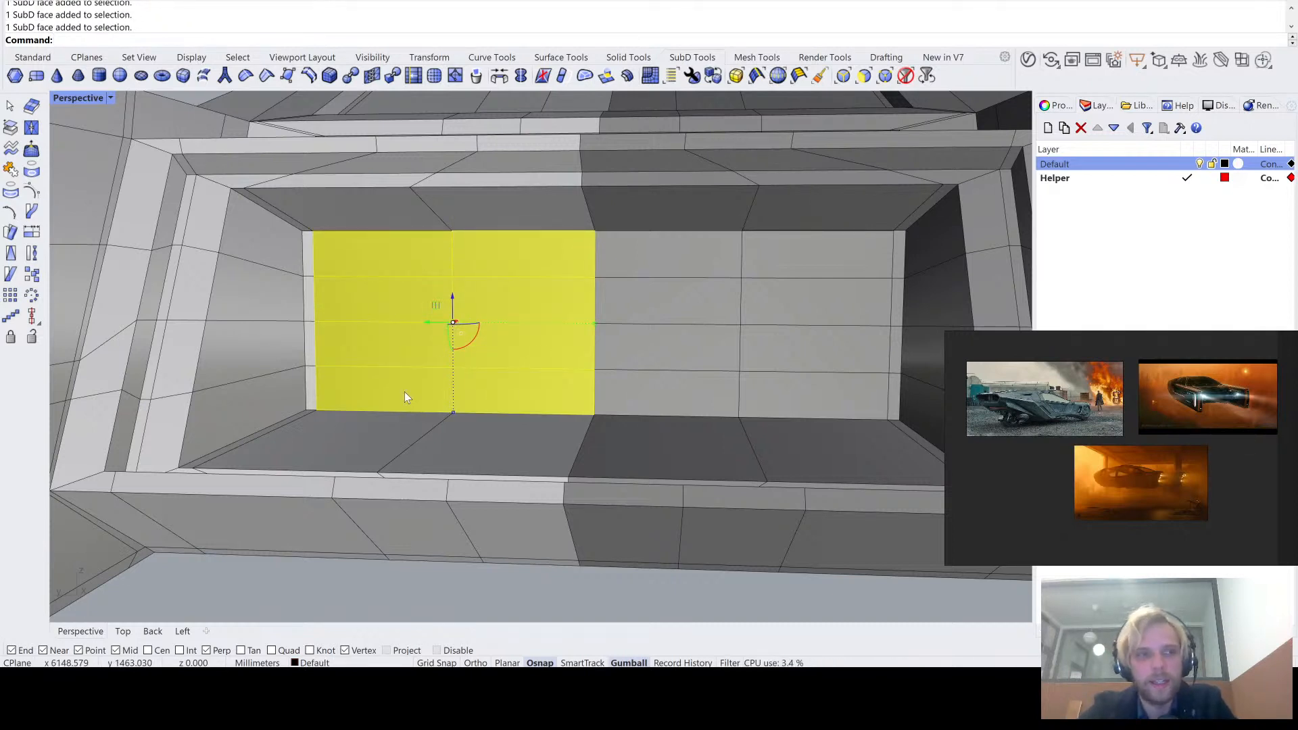
text(Inset)
key(Return)
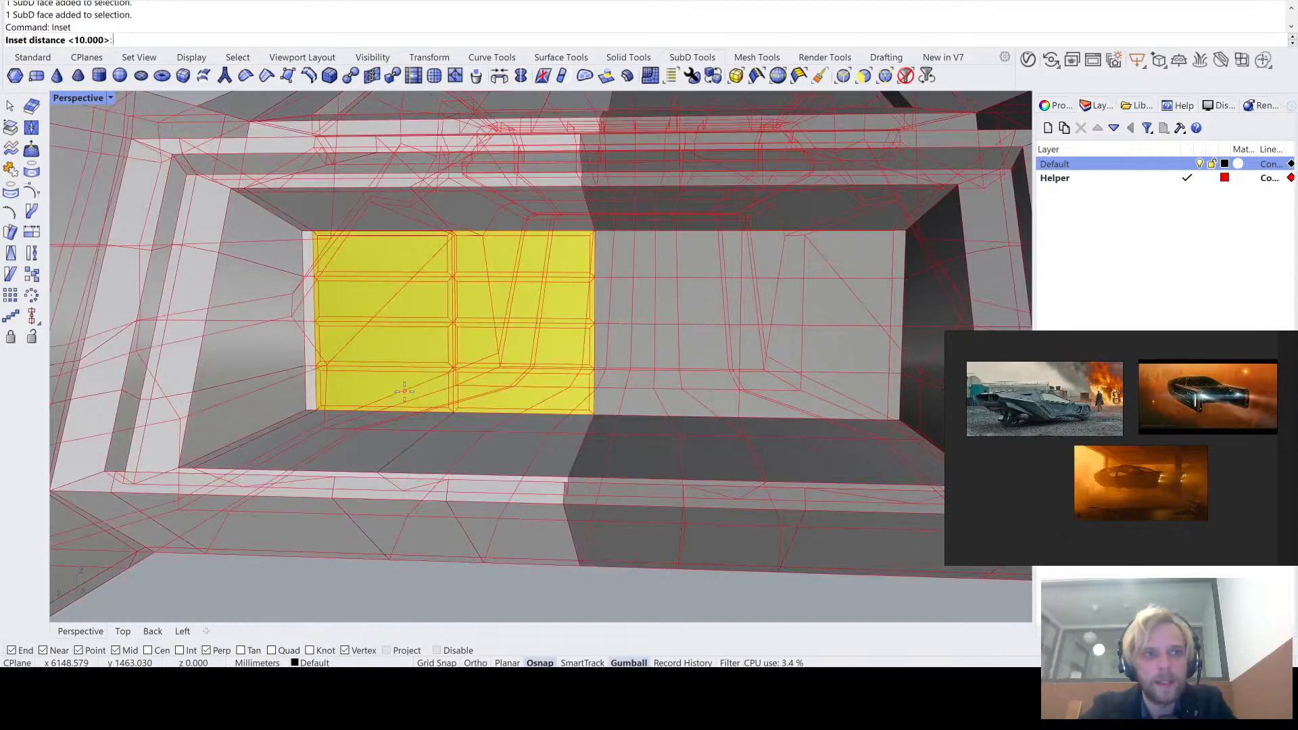
key(Return)
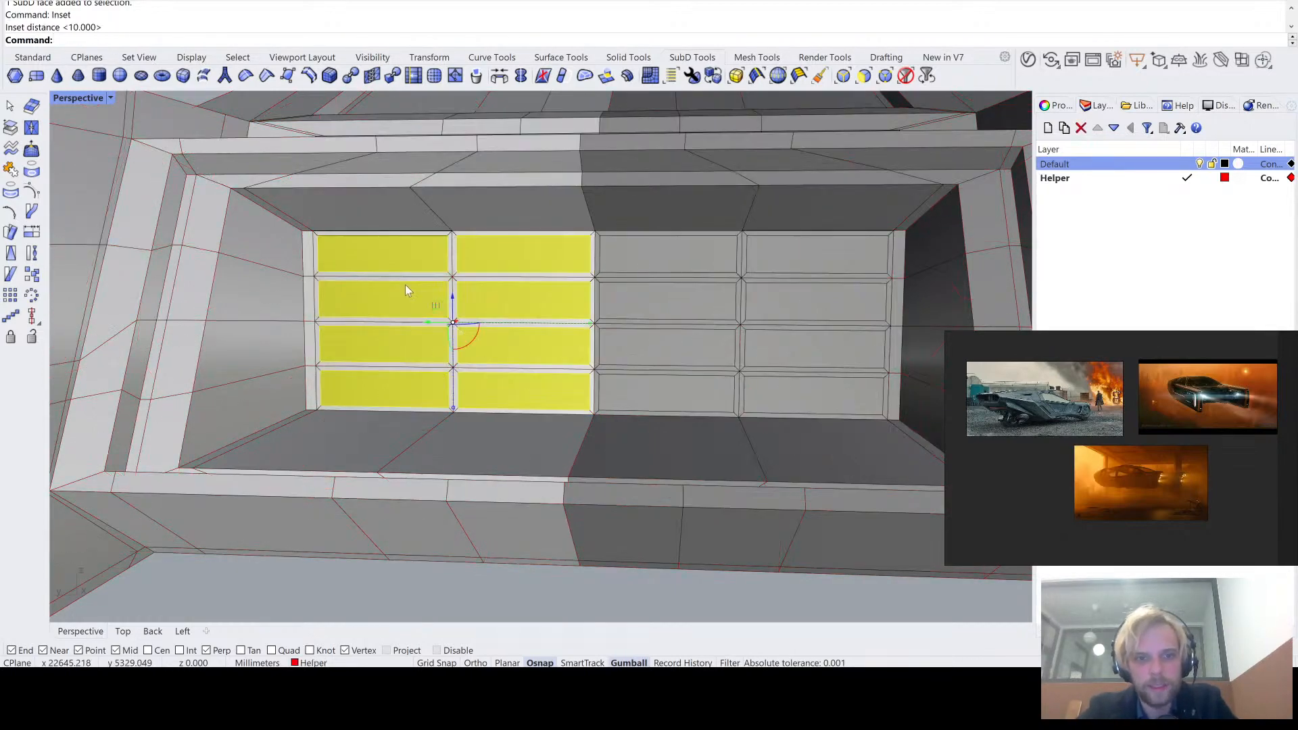
key(Return)
key(Return)
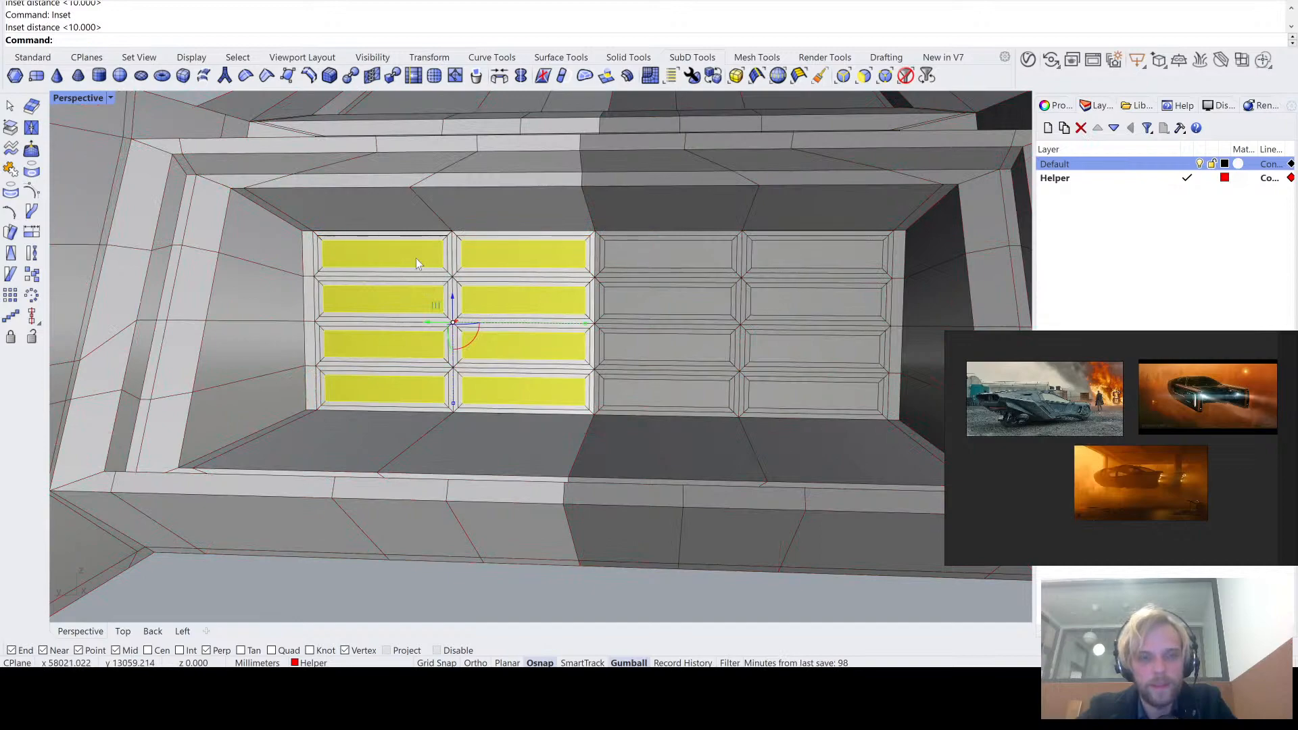
- Extrude the eight inset faces deep into the back wall to form a grid of rectangular pockets
right_drag(423, 267, 435, 330)
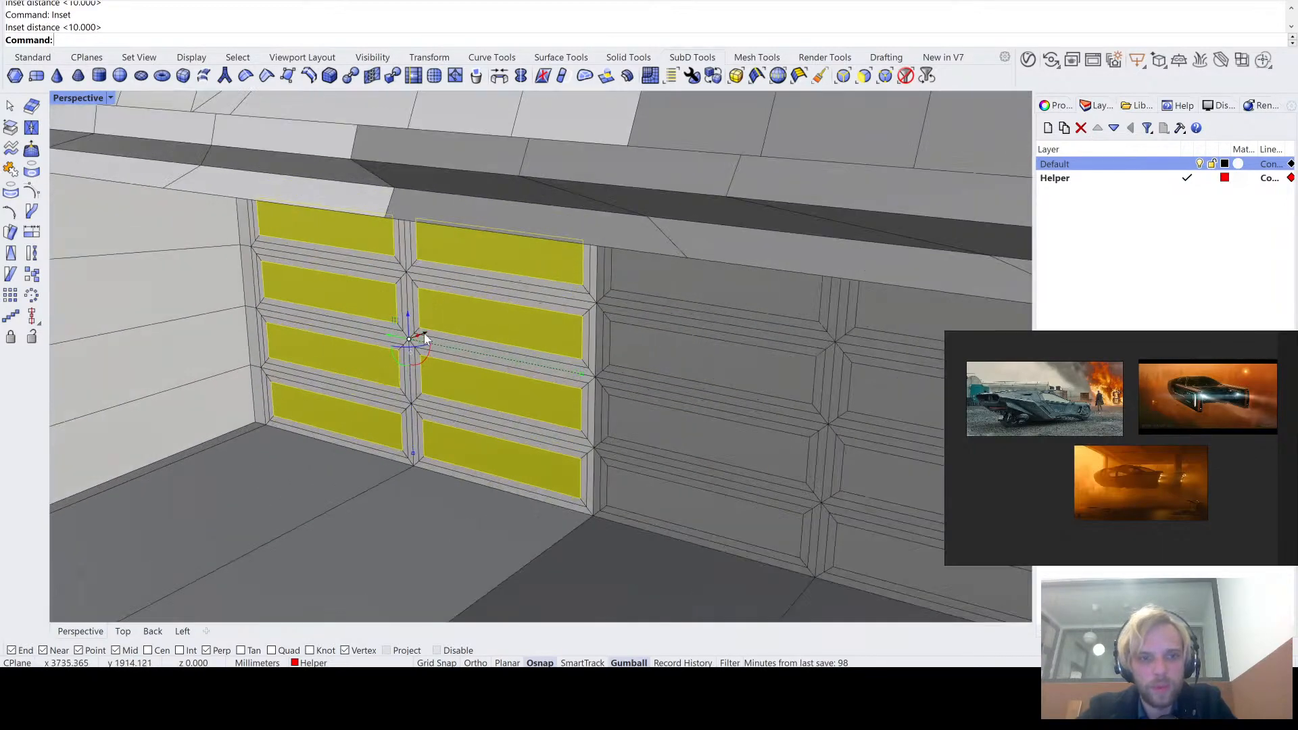
drag(420, 337, 491, 328)
right_drag(492, 328, 503, 322)
scroll(382, 238, up, 2)
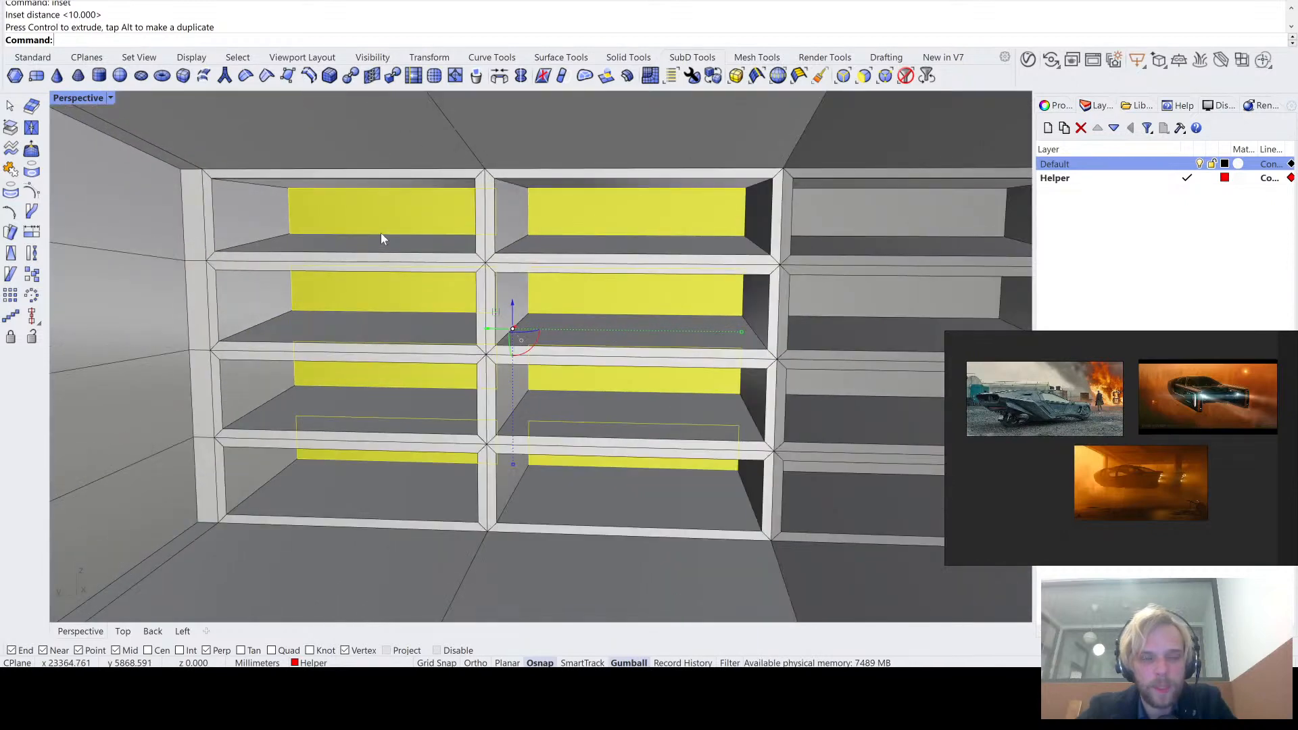
- Inset the eight pocket floor faces by a small freehand distance and clear the selection
text(i)
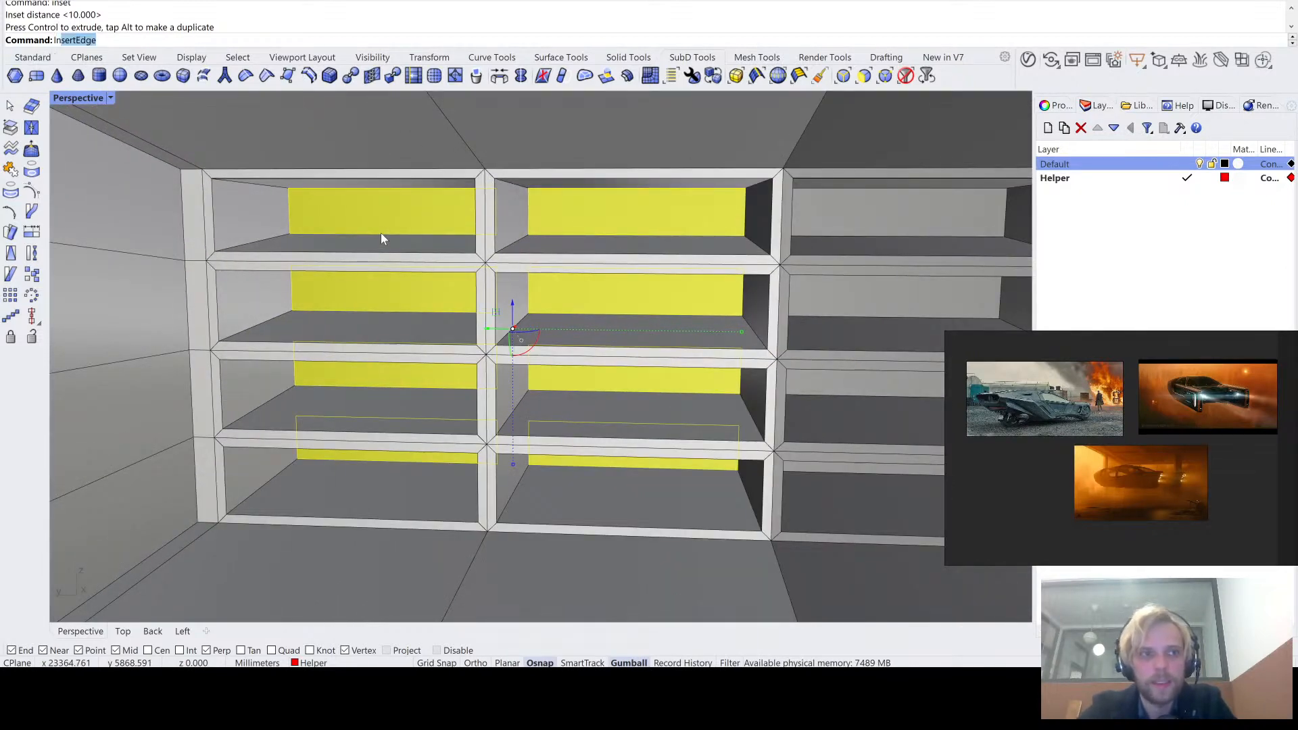
text(nset)
key(Return)
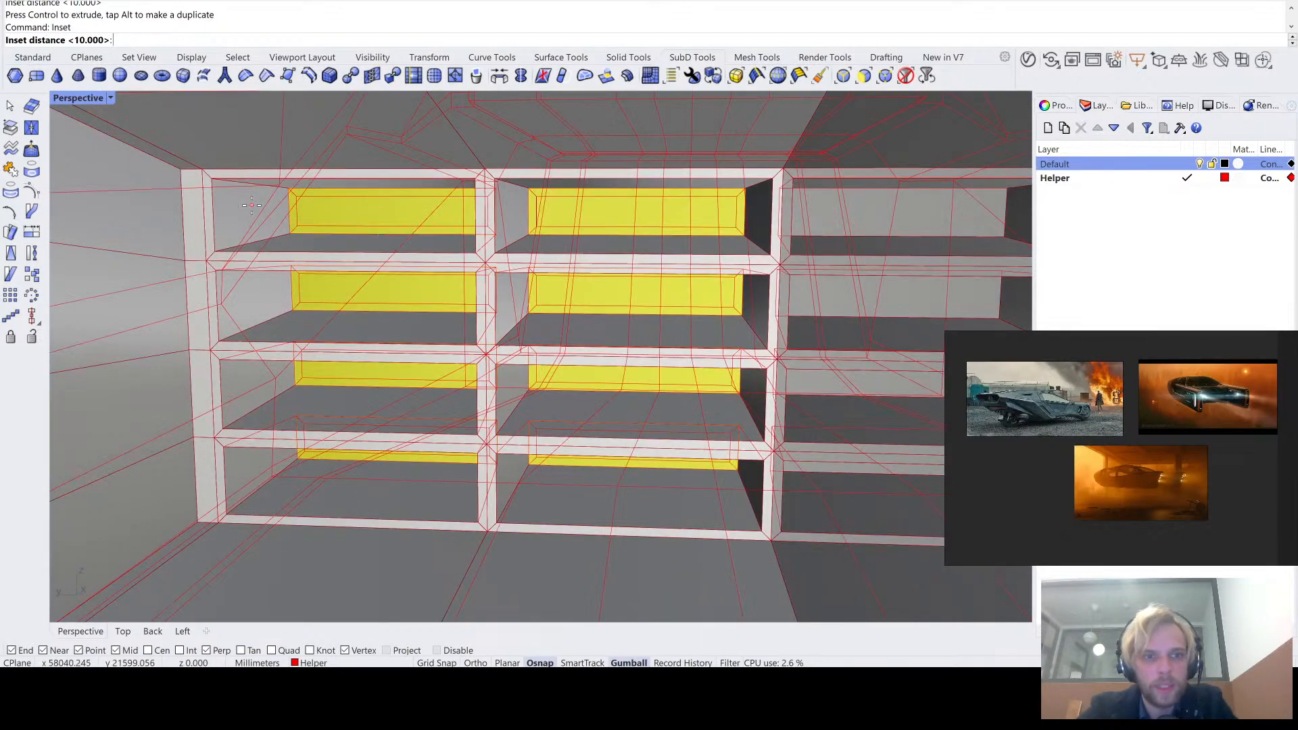
click(332, 218)
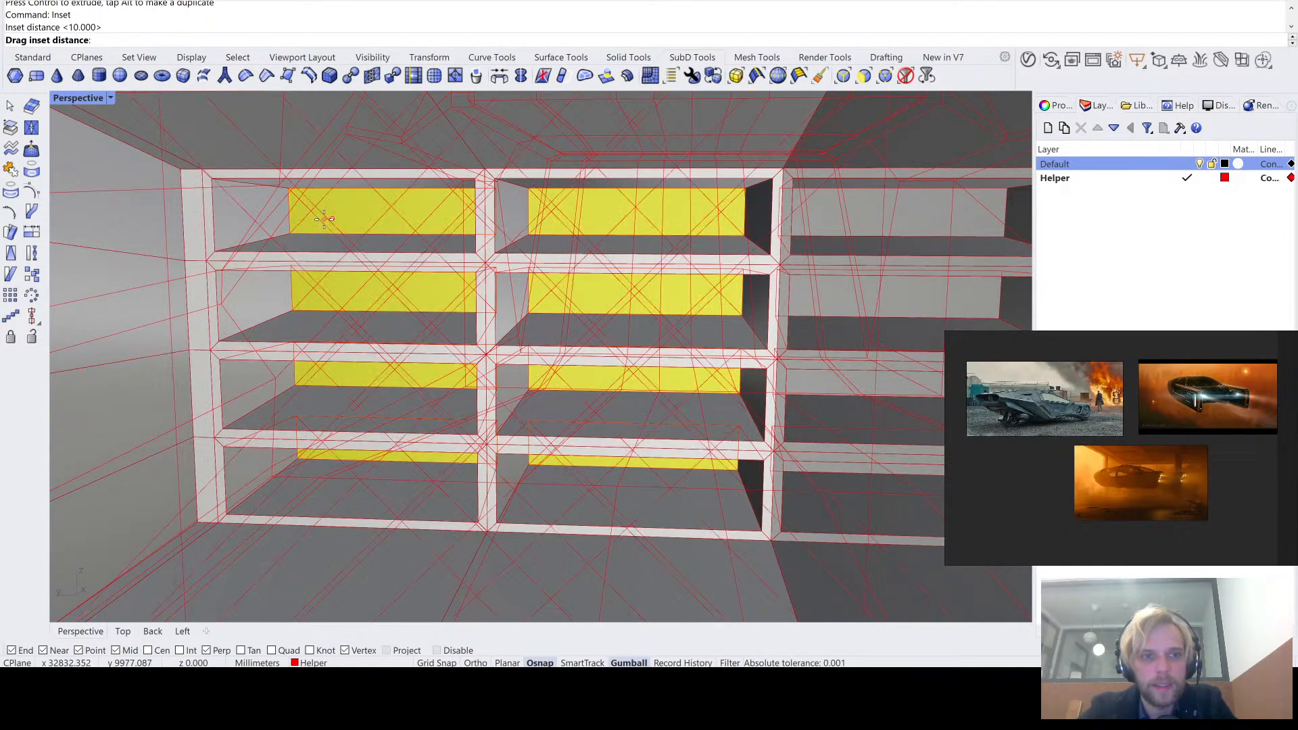
click(284, 220)
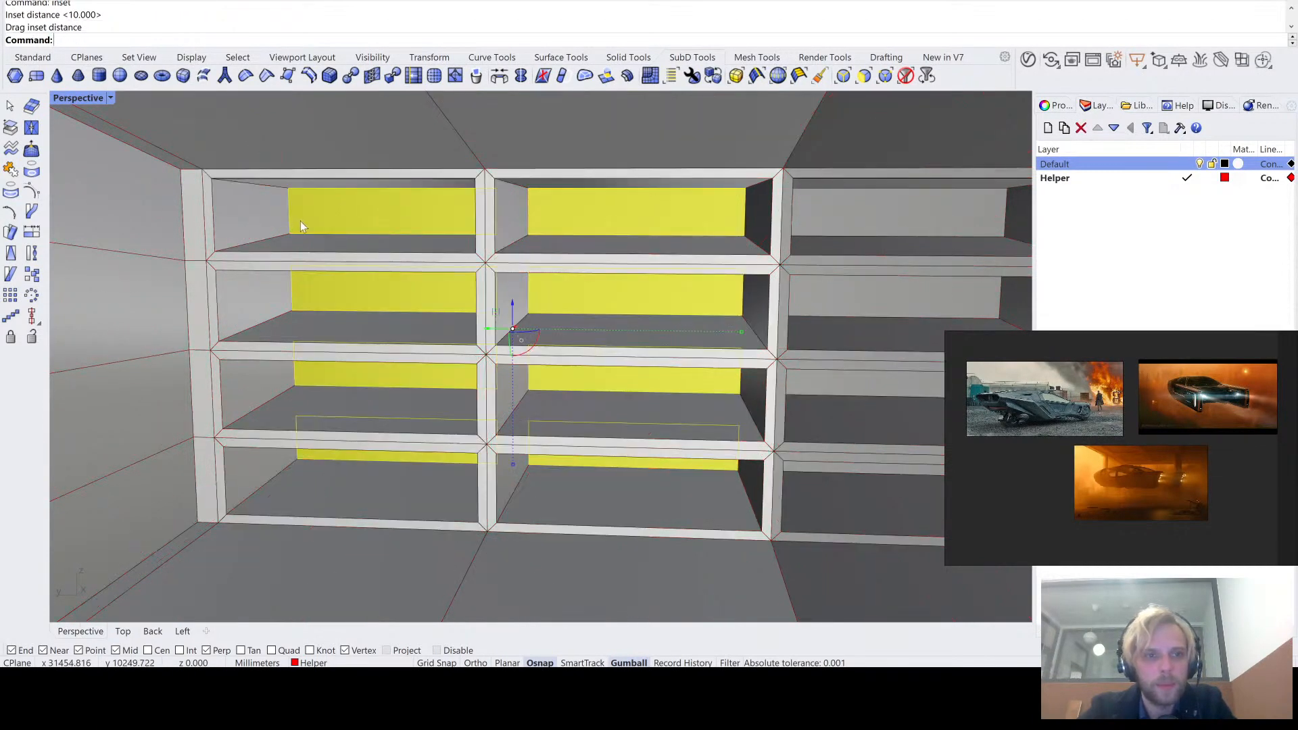
key(Return)
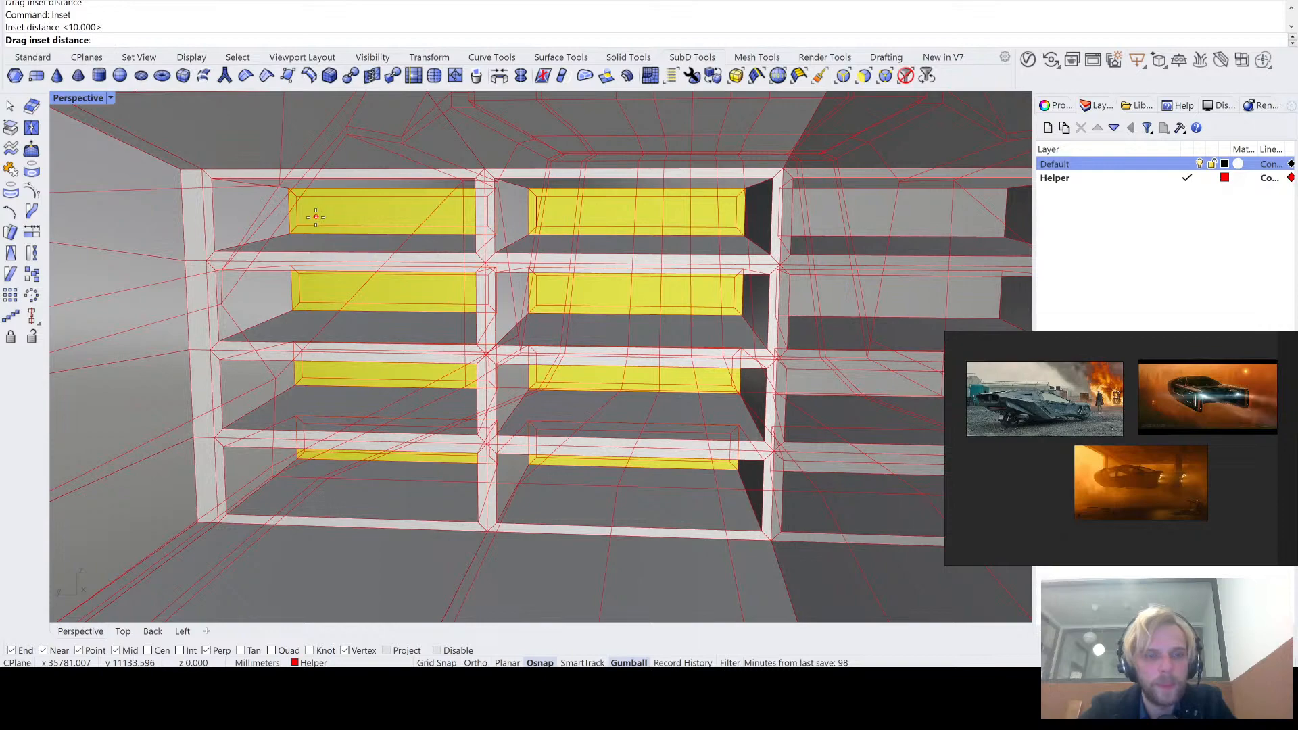
click(315, 217)
key(Escape)
- Compare the pocket grid in smooth and flat SubD display, both close up and with its surrounding frame
key(Tab)
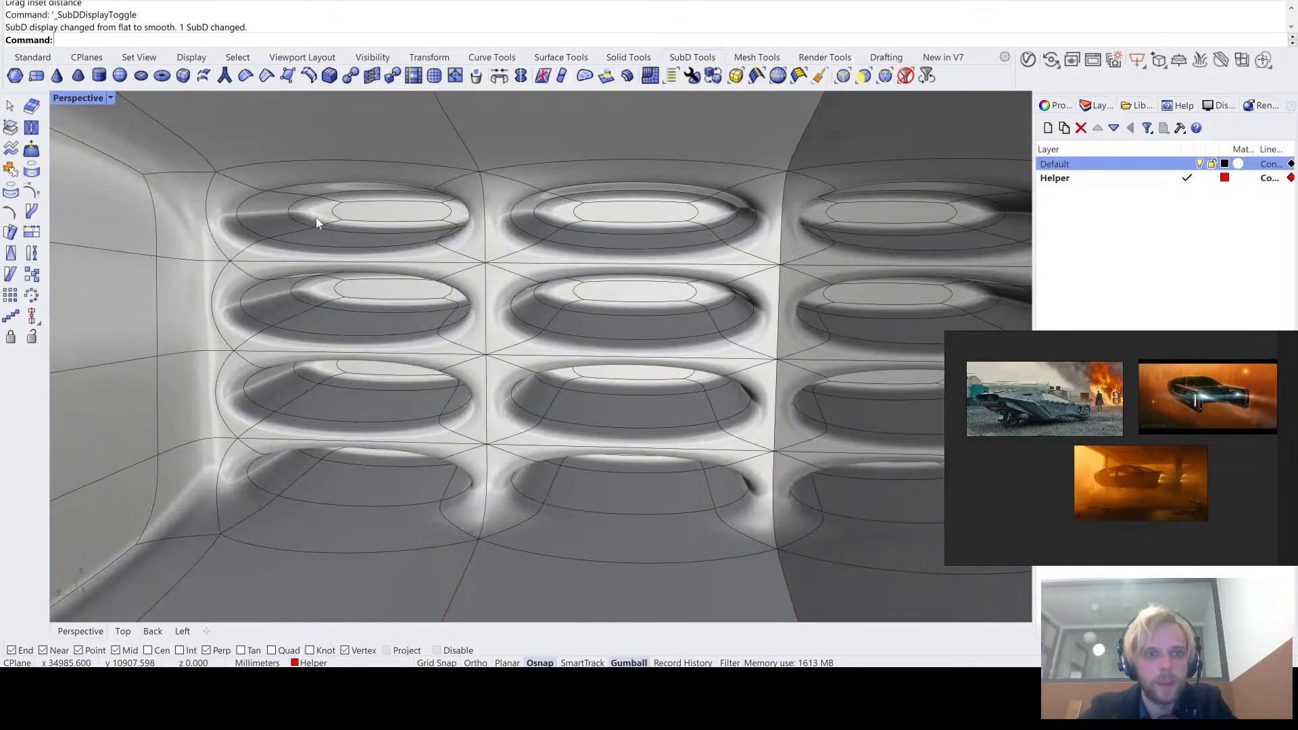
scroll(324, 216, down, 11)
right_drag(347, 215, 382, 243)
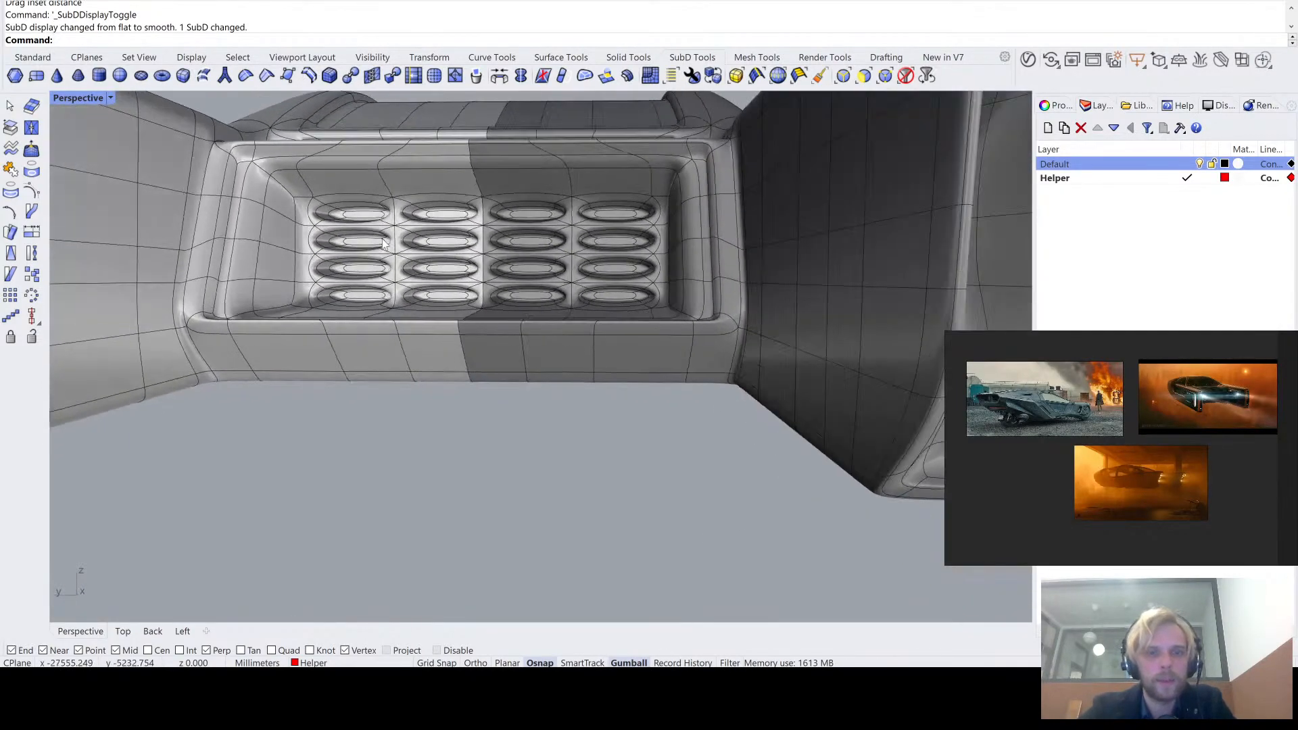
scroll(383, 245, up, 10)
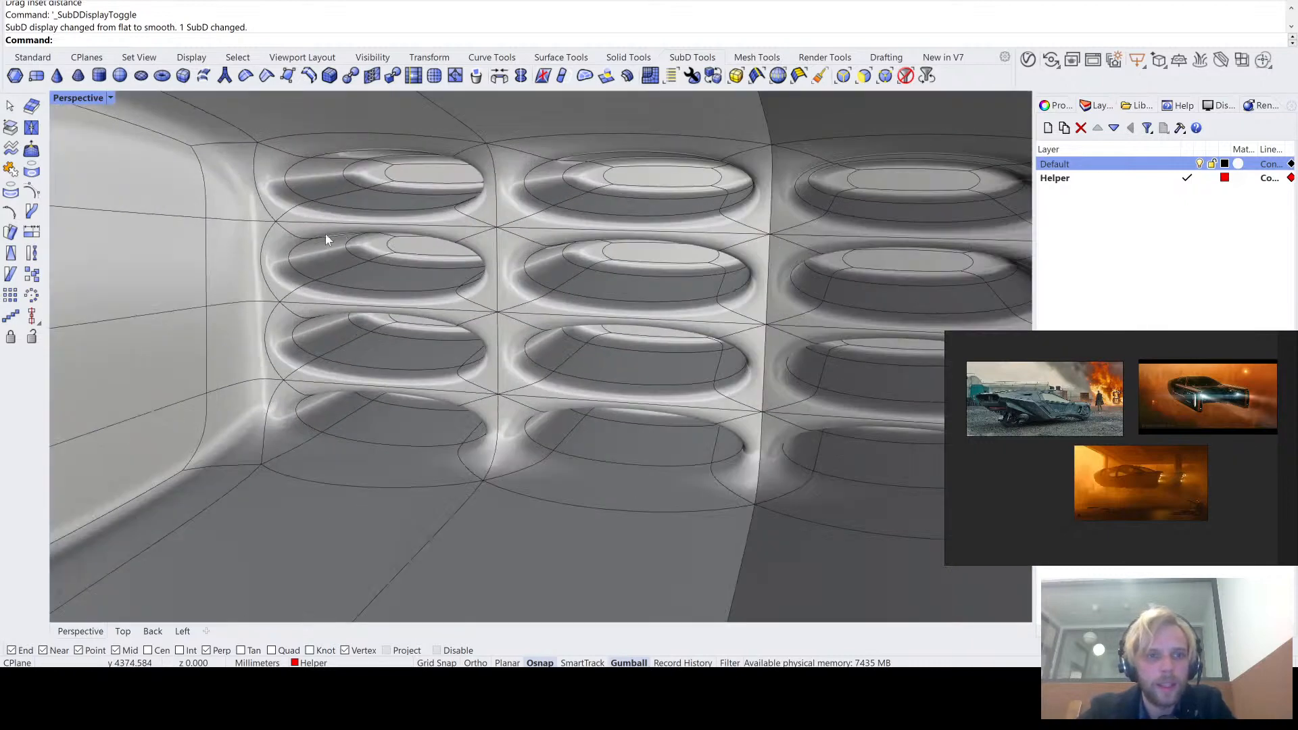
key(Tab)
key(Tab)
key(Tab)
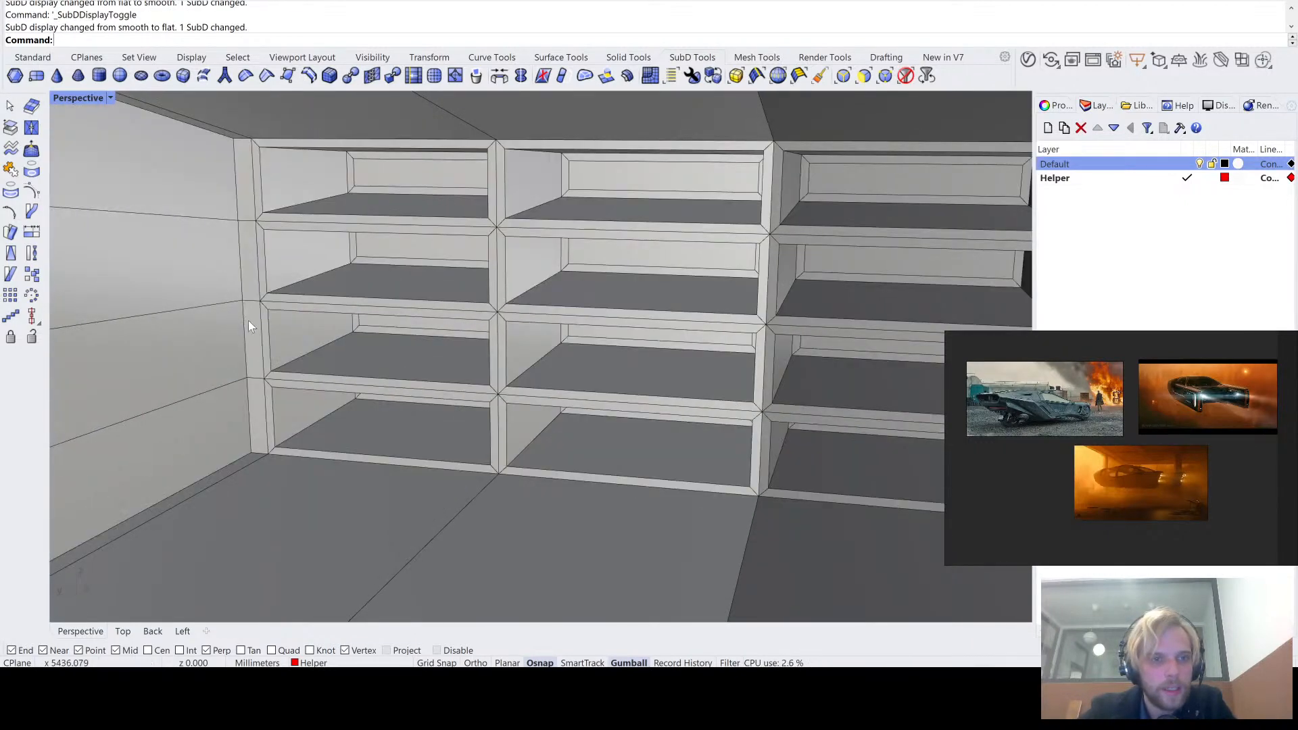
key(Tab)
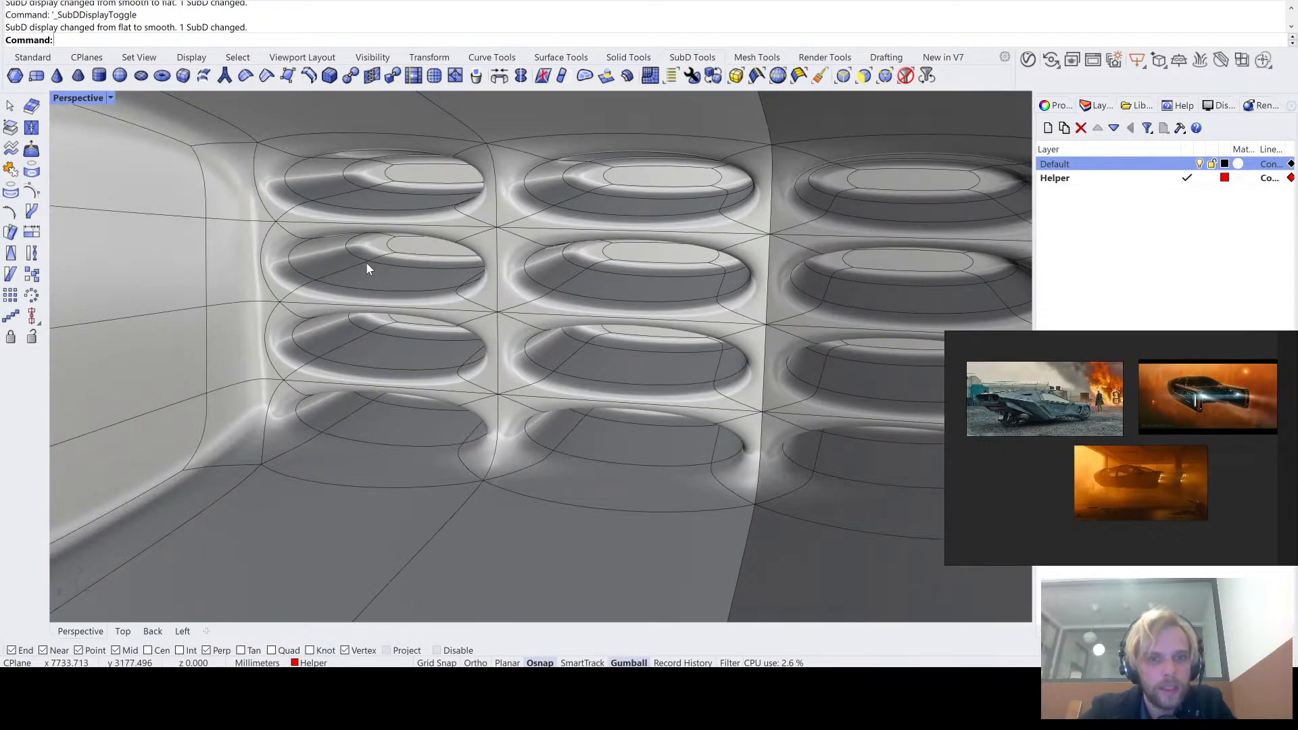
- Run the EMap analysis on the vehicle SubD and examine the reflections around the rear pockets in smooth and flat display
click(731, 227)
text(EMap)
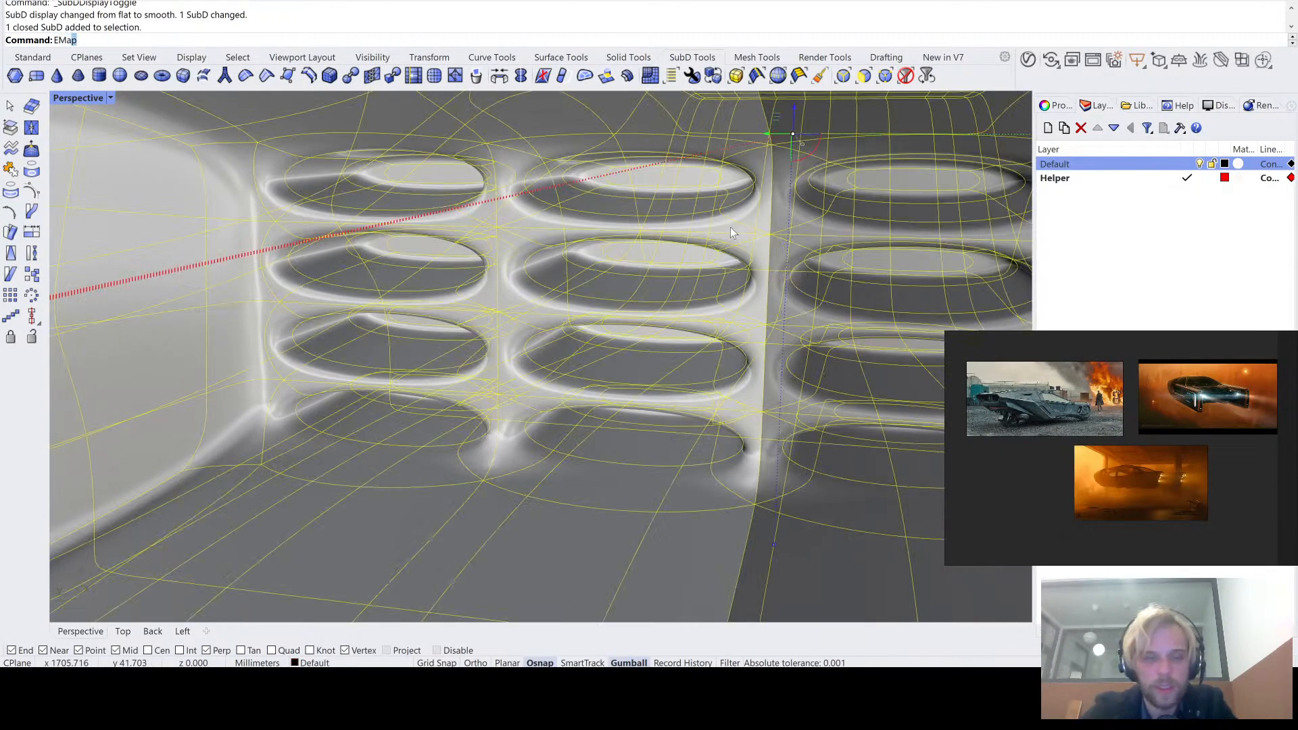
key(Return)
right_drag(471, 250, 430, 219)
right_drag(358, 248, 338, 296)
scroll(340, 298, down, 14)
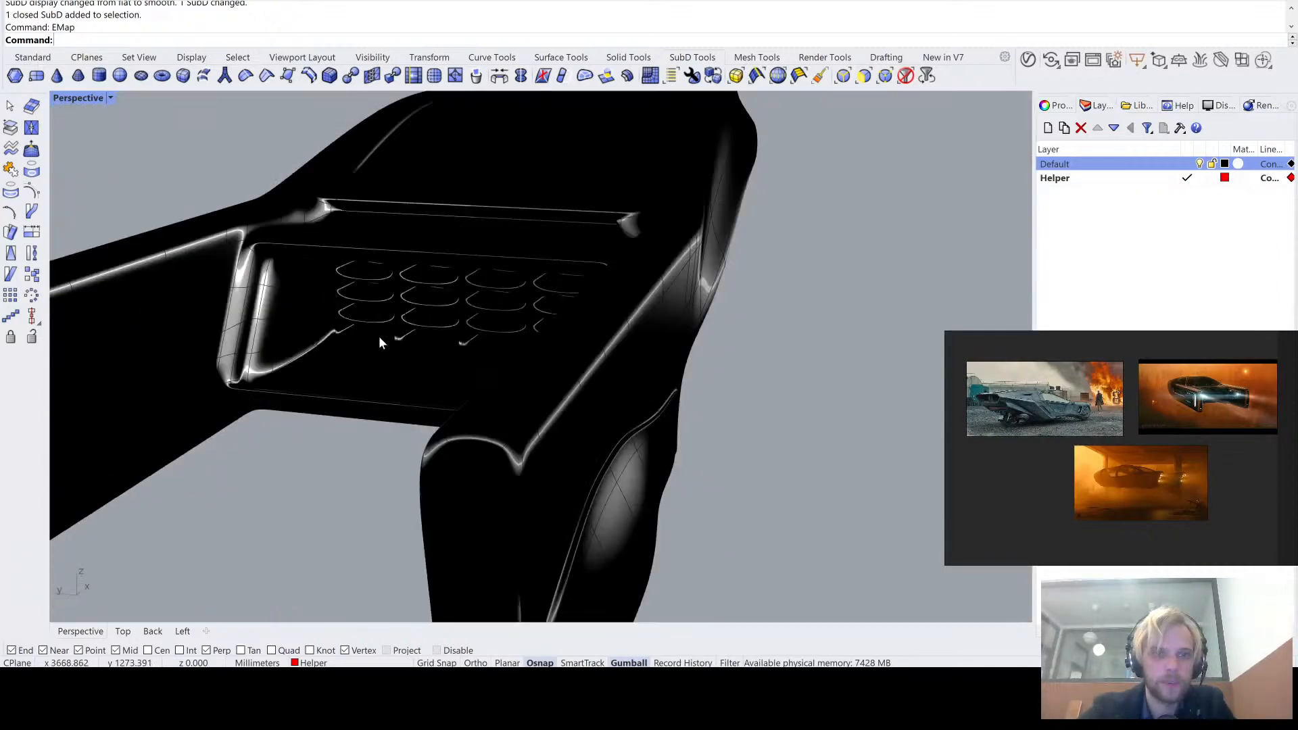
mouse_move(379, 336)
right_down()
mouse_move(419, 306)
mouse_move(395, 326)
right_up()
key(Tab)
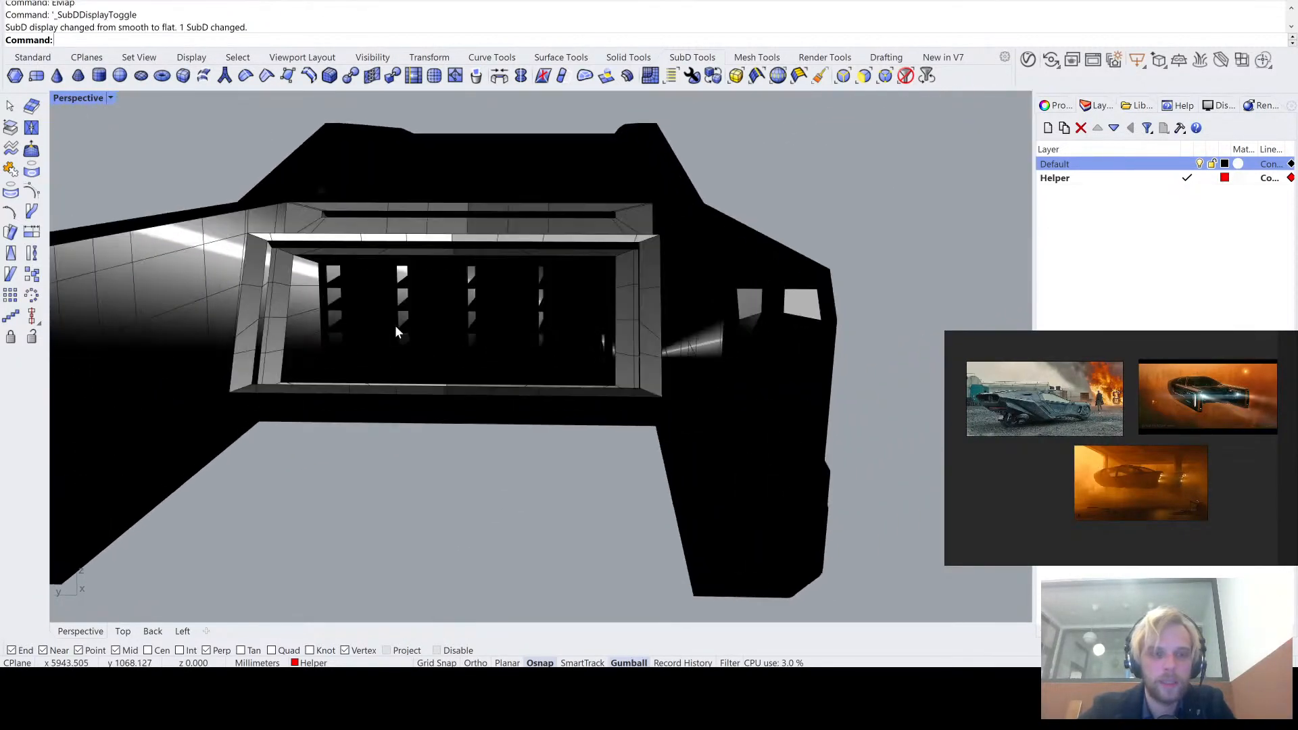
key(Tab)
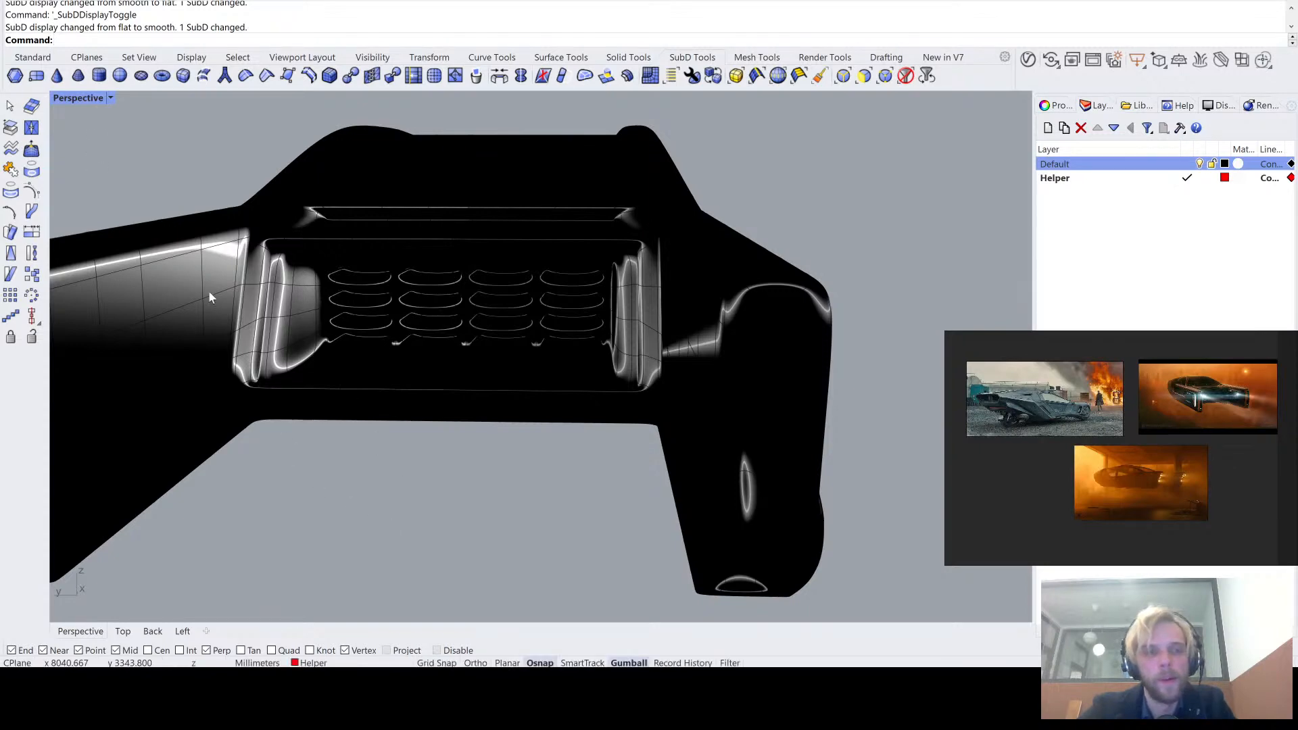
- Turn off the environment map and examine the whole smooth vehicle from behind, underneath and above
right_drag(318, 261, 308, 331)
scroll(322, 343, down, 7)
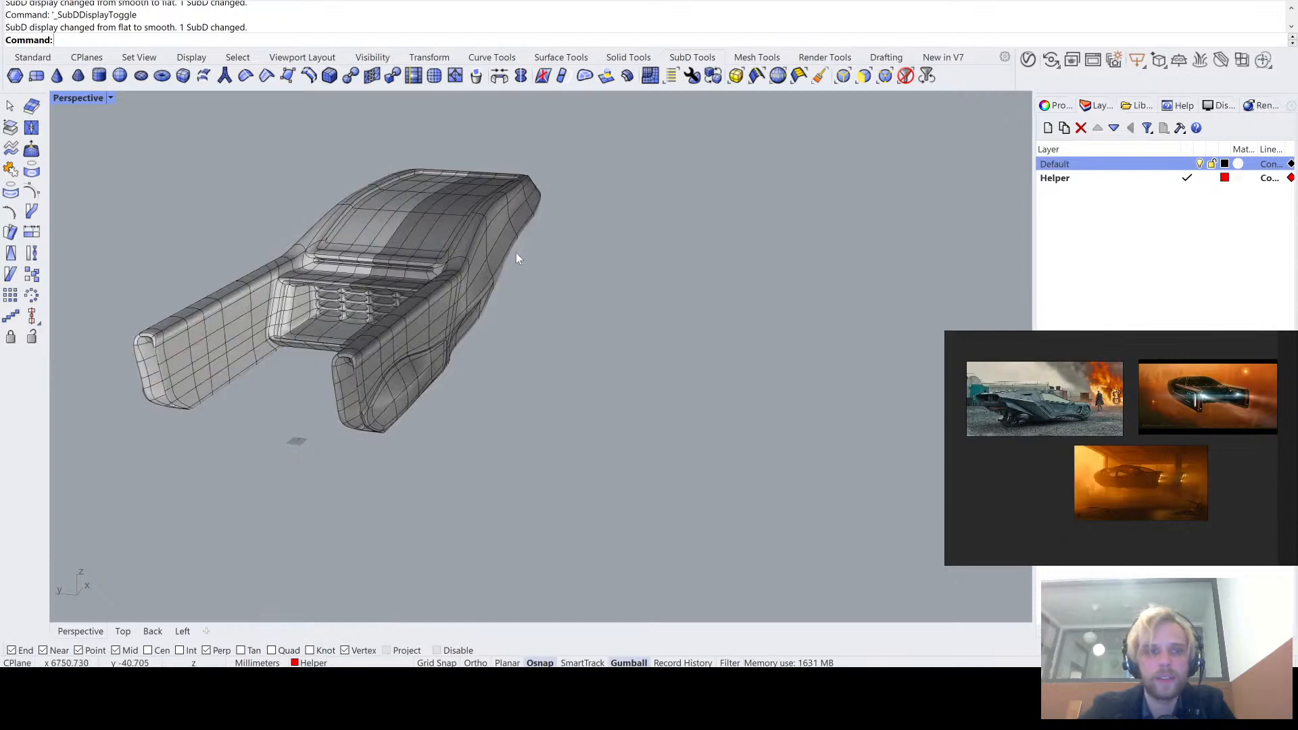
mouse_move(517, 253)
right_down()
mouse_move(739, 309)
mouse_move(440, 343)
right_up()
scroll(518, 336, up, 3)
right_drag(517, 336, 593, 326)
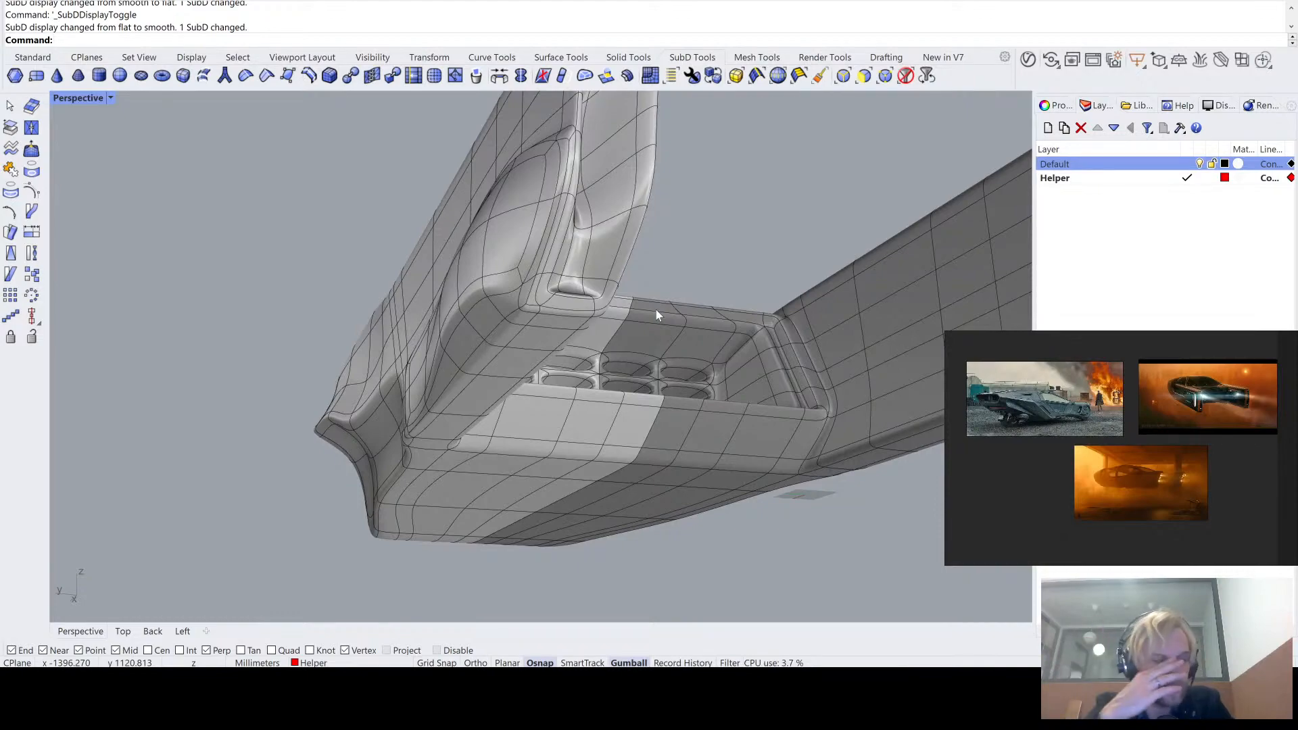
right_drag(656, 315, 705, 398)
key(Tab)
key(Tab)
scroll(704, 398, down, 3)
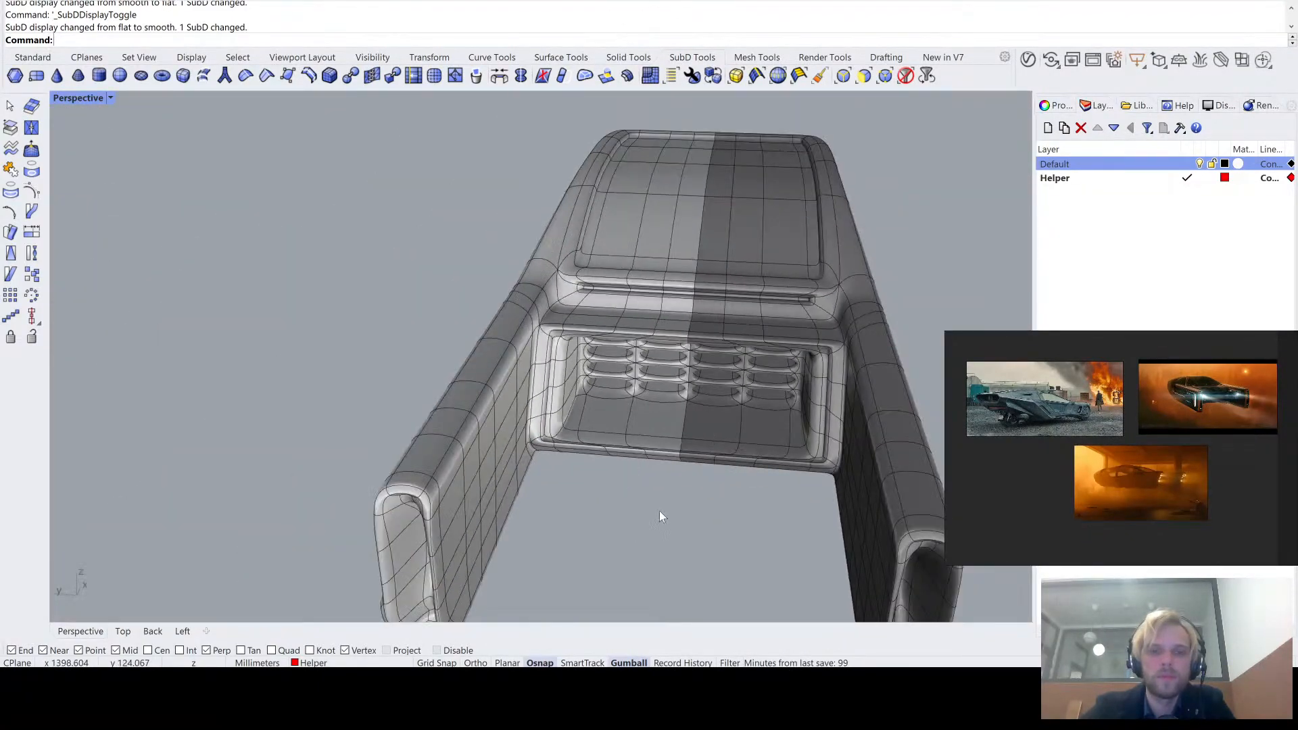
right_drag(660, 515, 675, 483)
scroll(685, 437, up, 2)
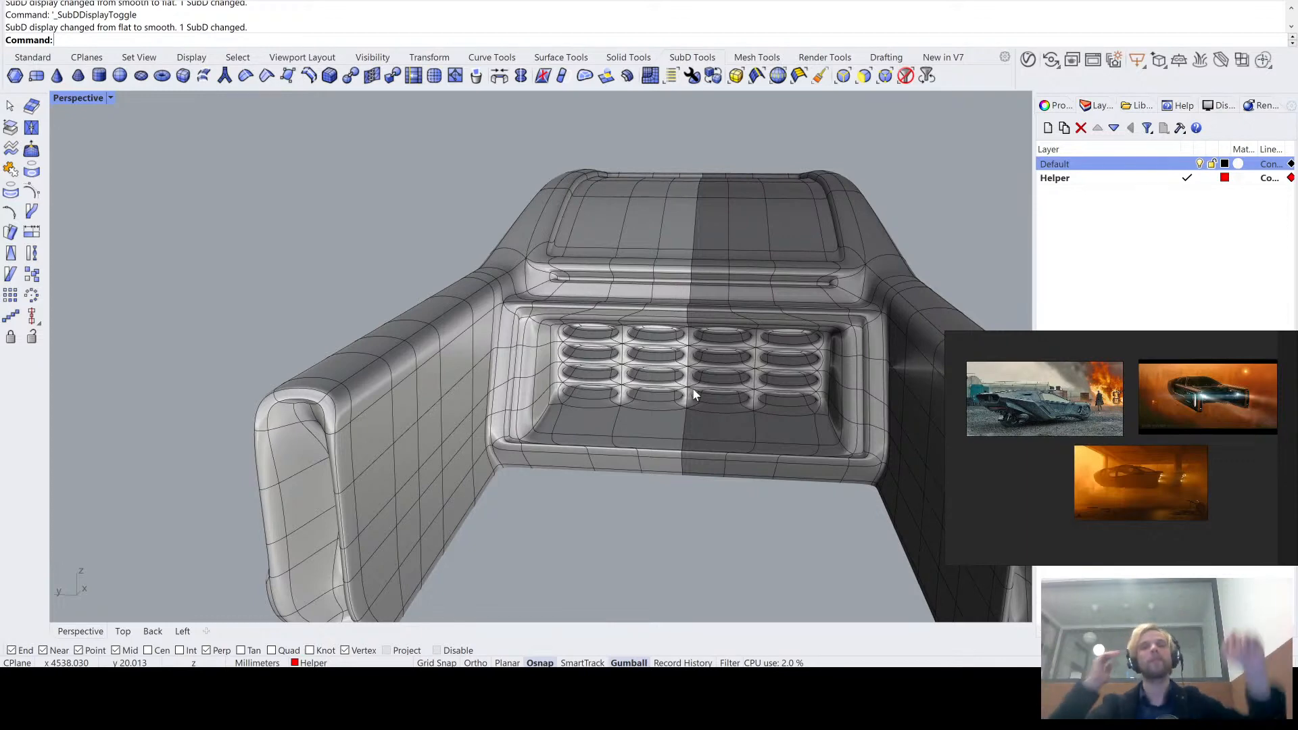
right_drag(695, 395, 489, 354)
right_drag(498, 440, 636, 382)
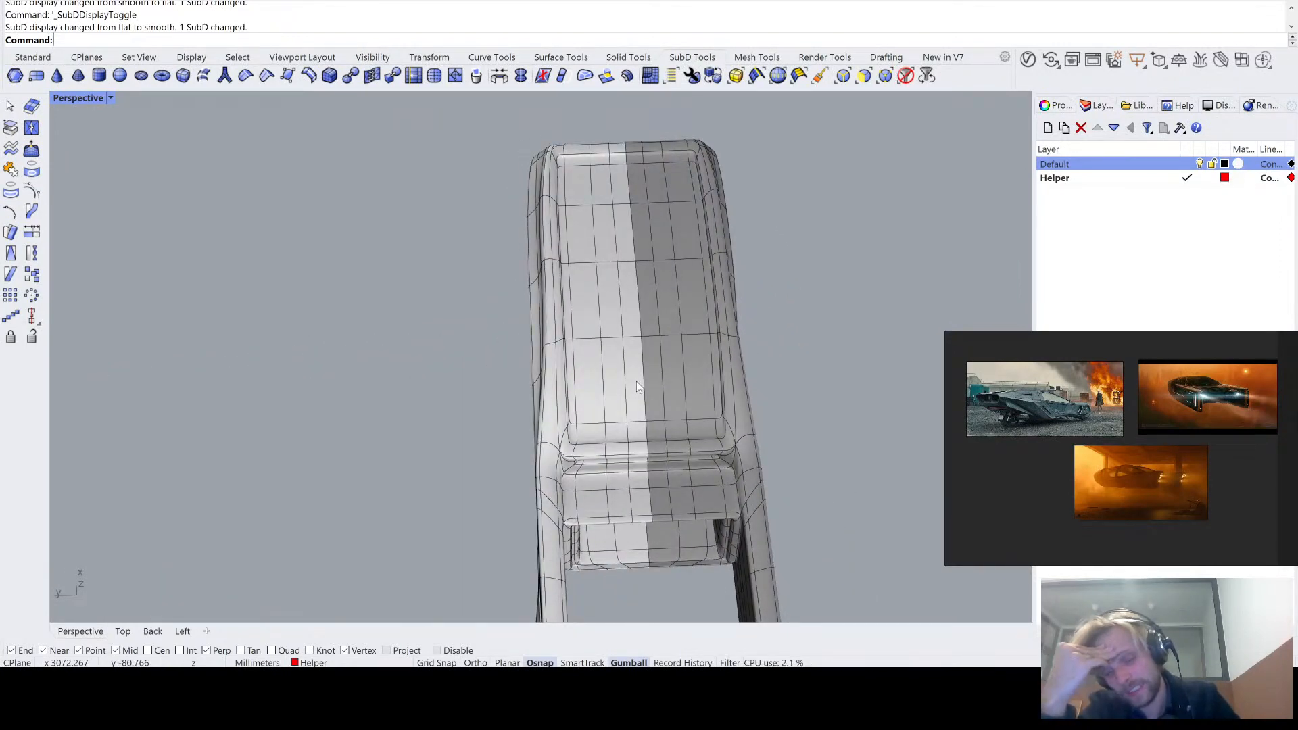
right_drag(639, 337, 557, 371)
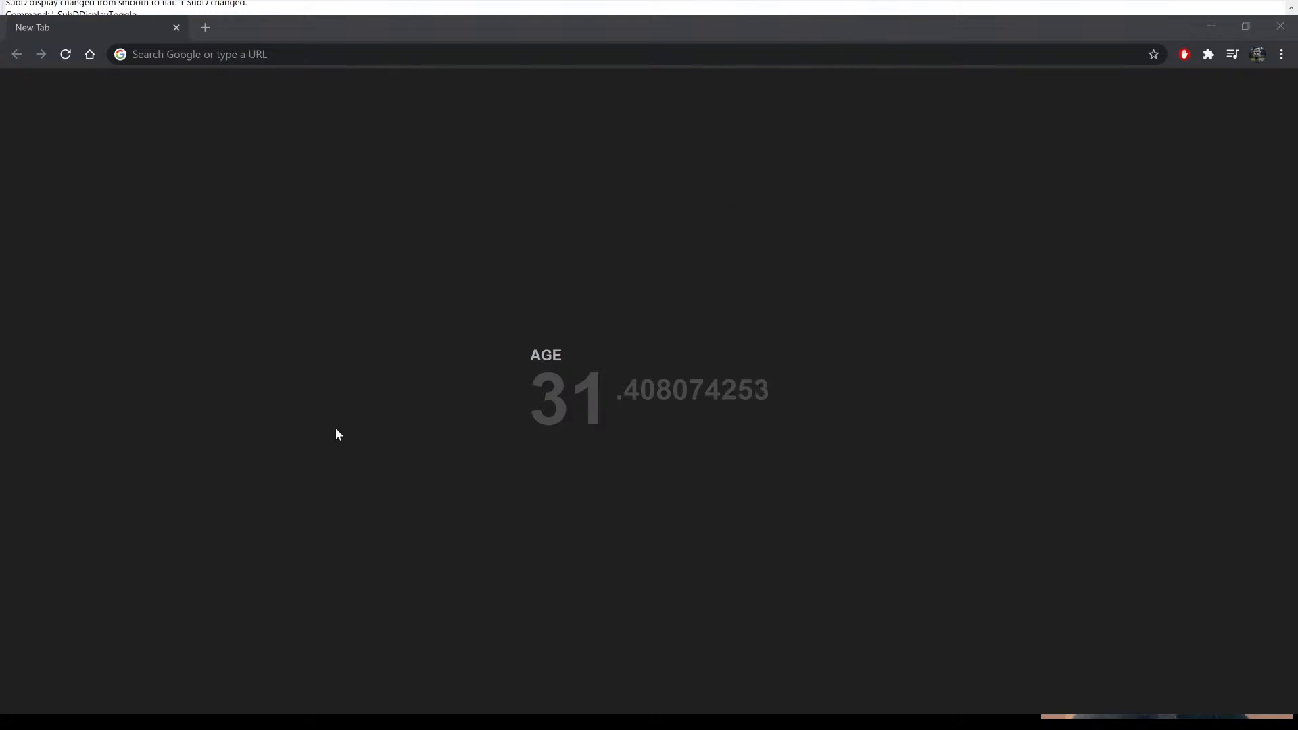
- Switch to the Chrome browser and search the web for "cat top"
drag(335, 429, 334, 528)
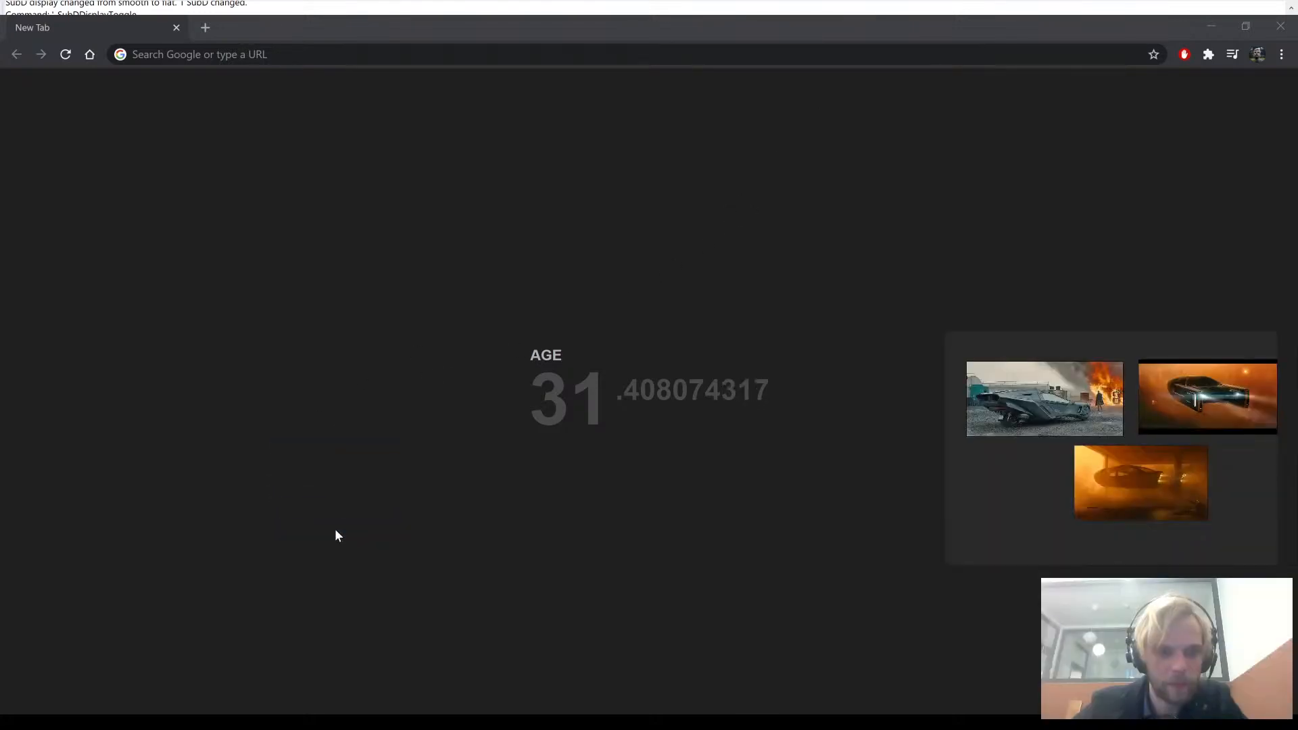
click(853, 25)
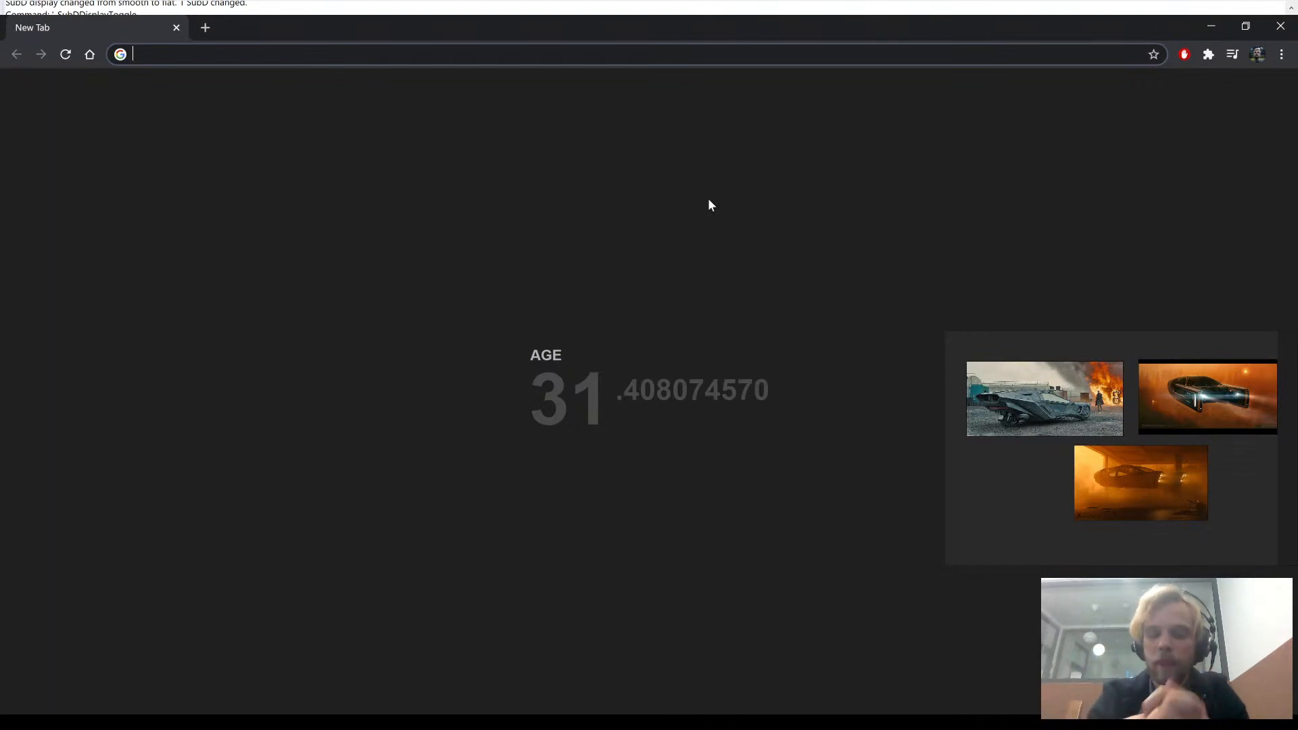
text(cat top)
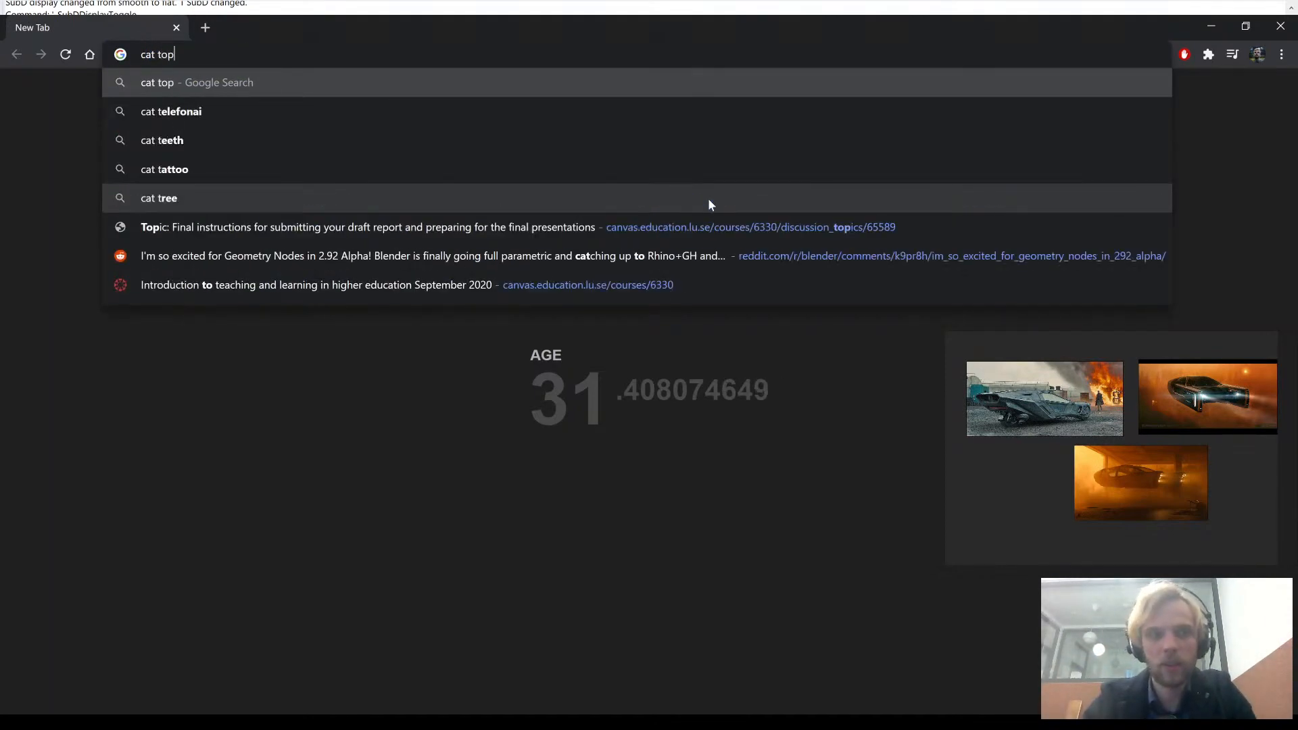
key(Return)
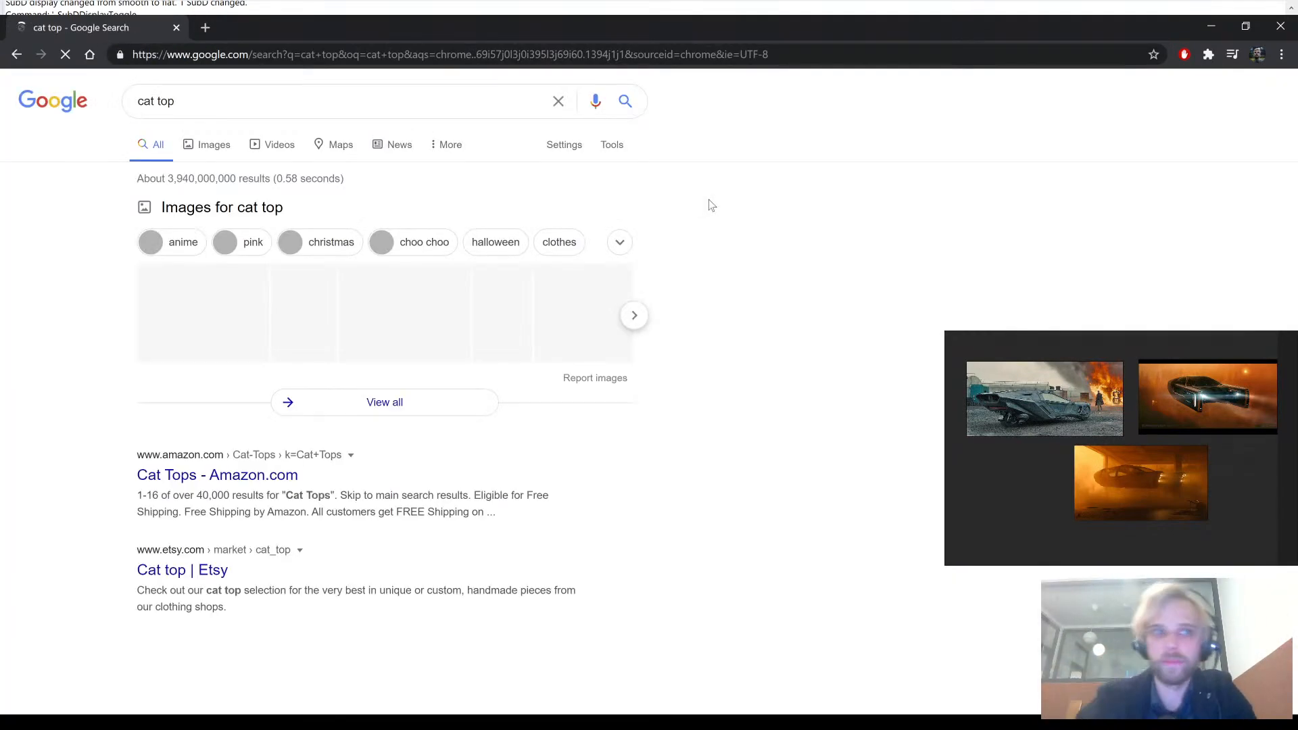
- Change the web search to "lamborghini car top" and run it
click(144, 101)
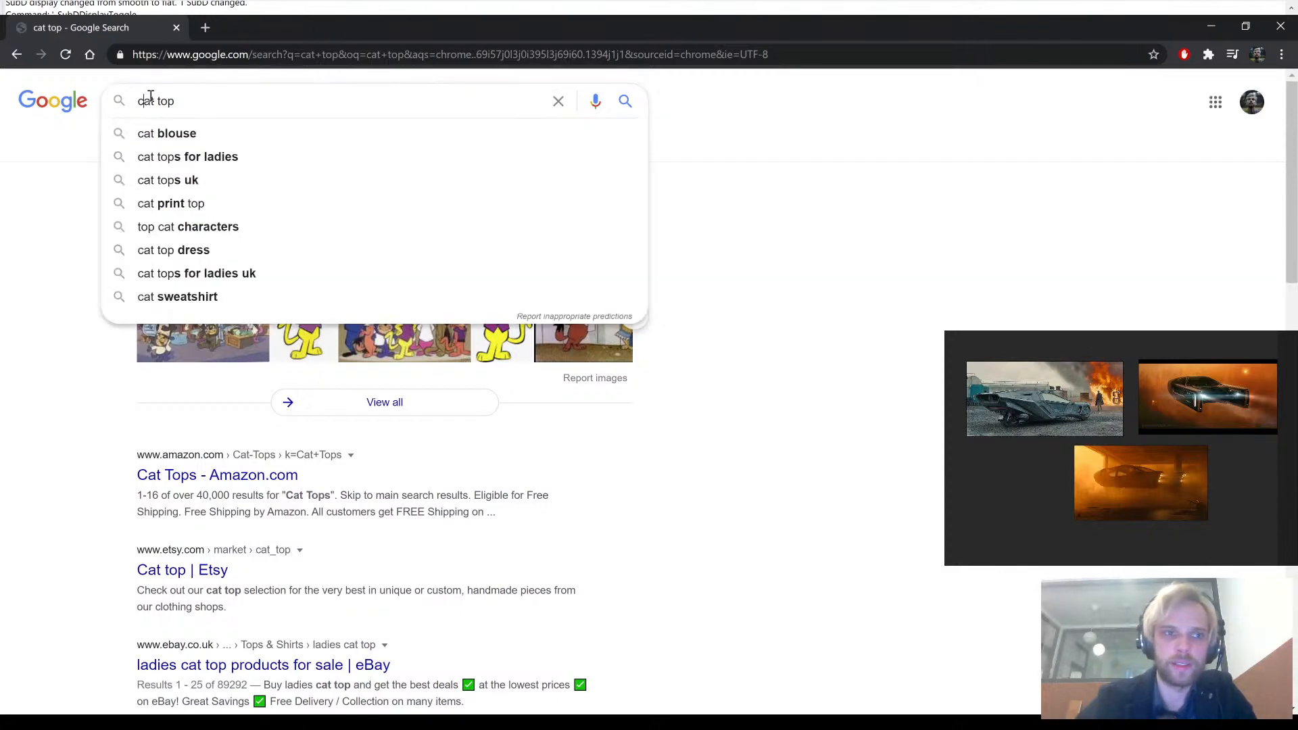
key(BackSpace)
text(r)
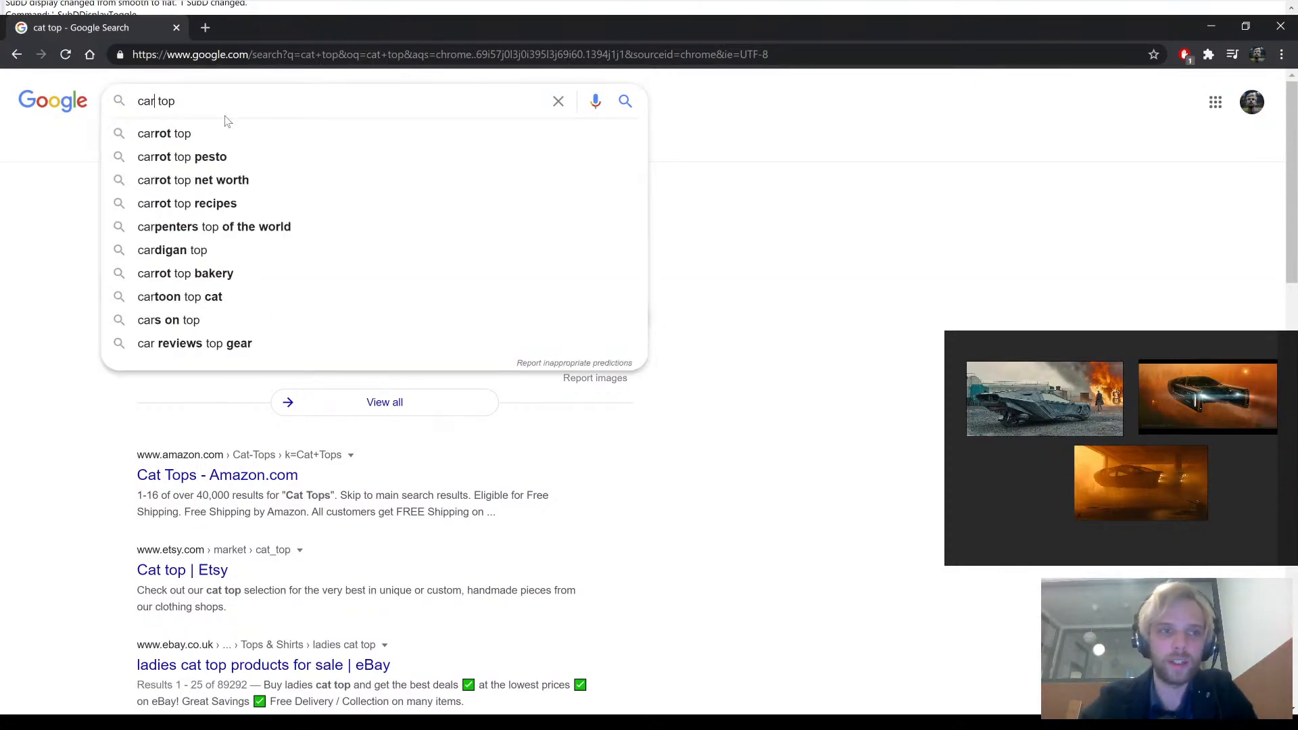
text(la)
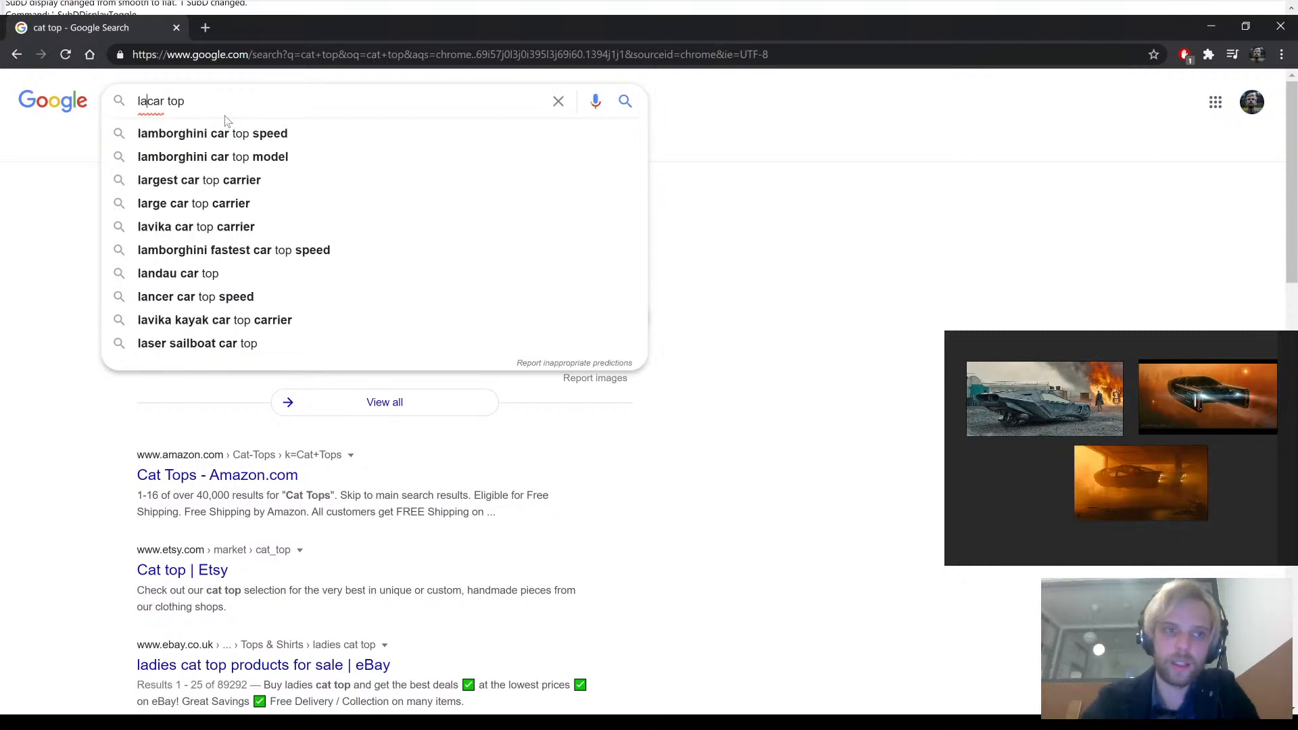
key(Down)
key(BackSpace)
key(BackSpace)
key(BackSpace)
key(BackSpace)
key(BackSpace)
key(BackSpace)
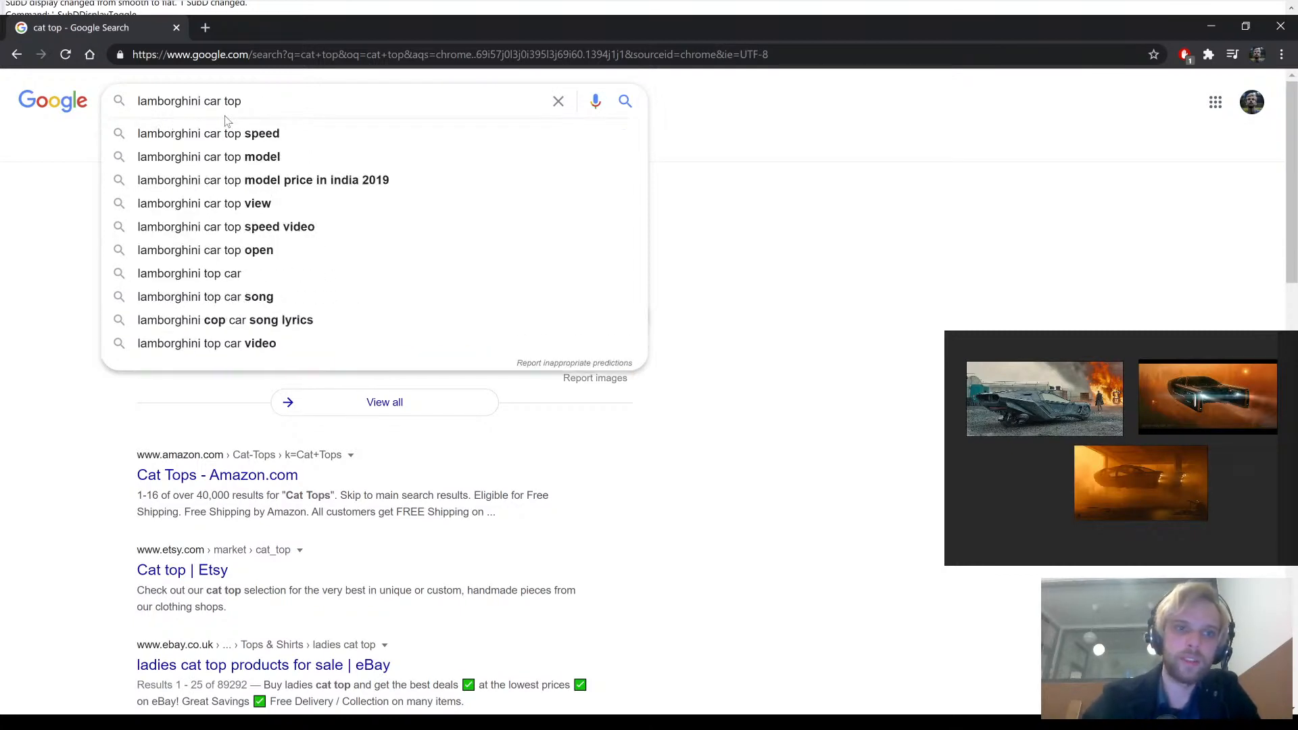
key(Return)
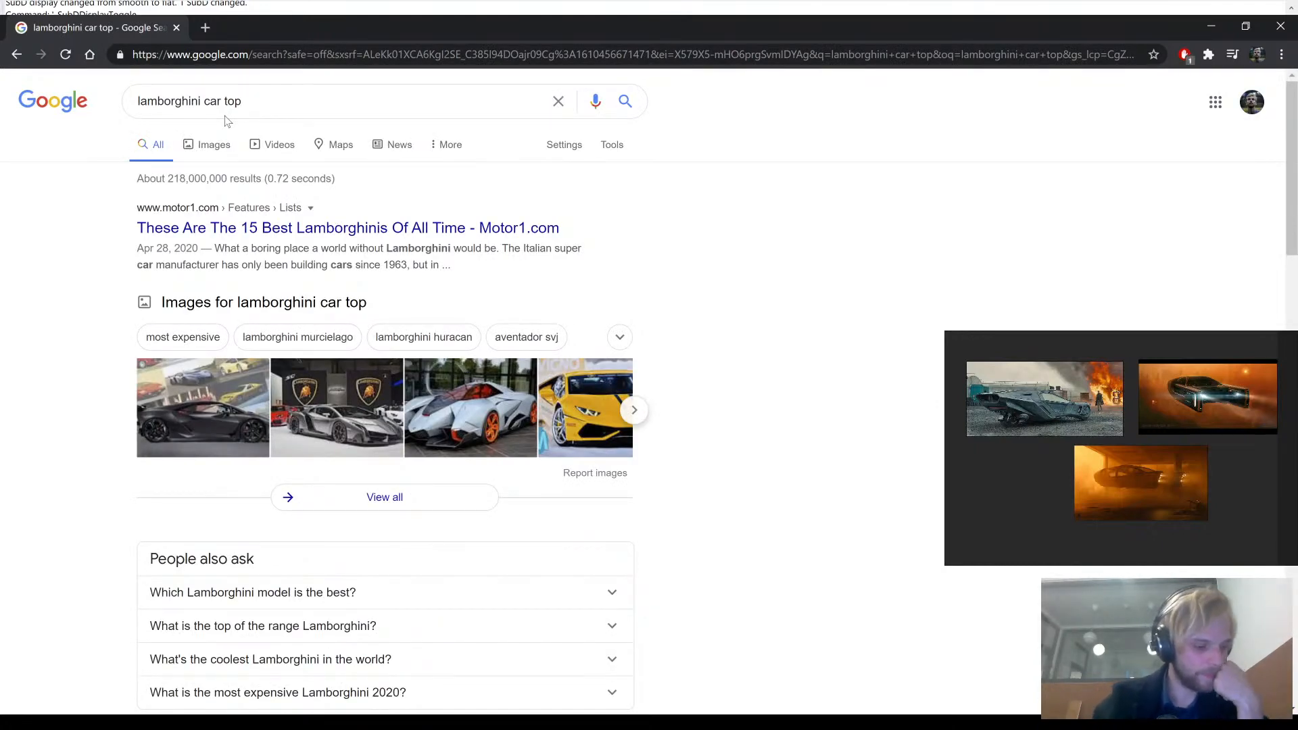
- Show the image results for the Lamborghini search and preview the yellow car seen from above
click(226, 148)
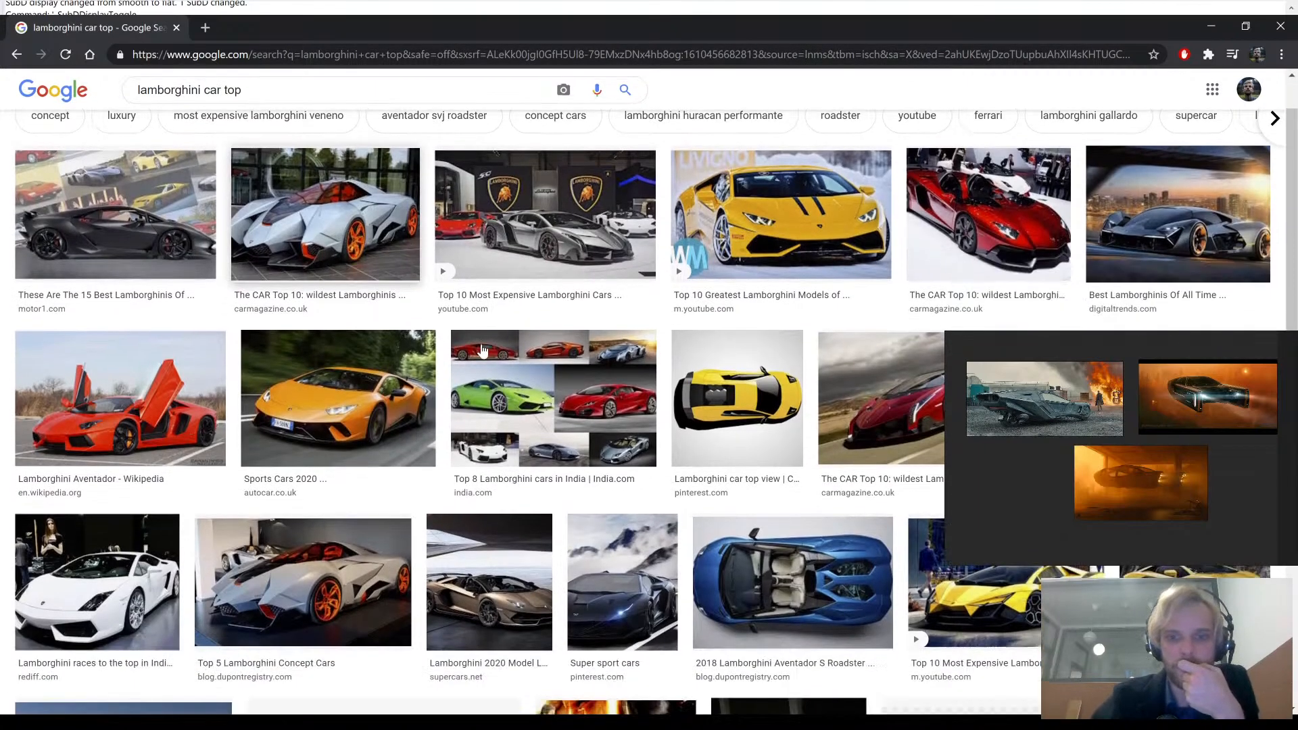
scroll(737, 399, down, 1)
click(737, 395)
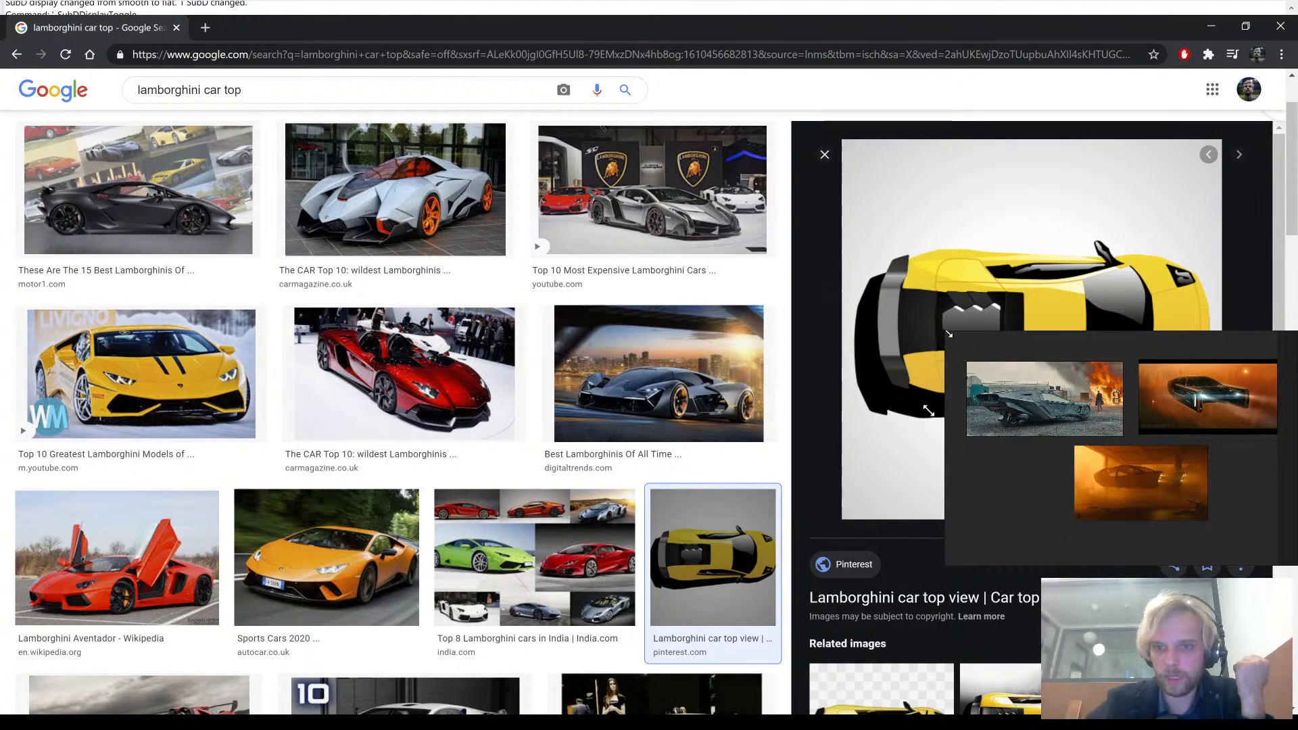
- Shrink the floating reference image window to uncover the preview, and preview the blue 2018 Lamborghini Aventador S Roadster seen from above
drag(951, 335, 1134, 567)
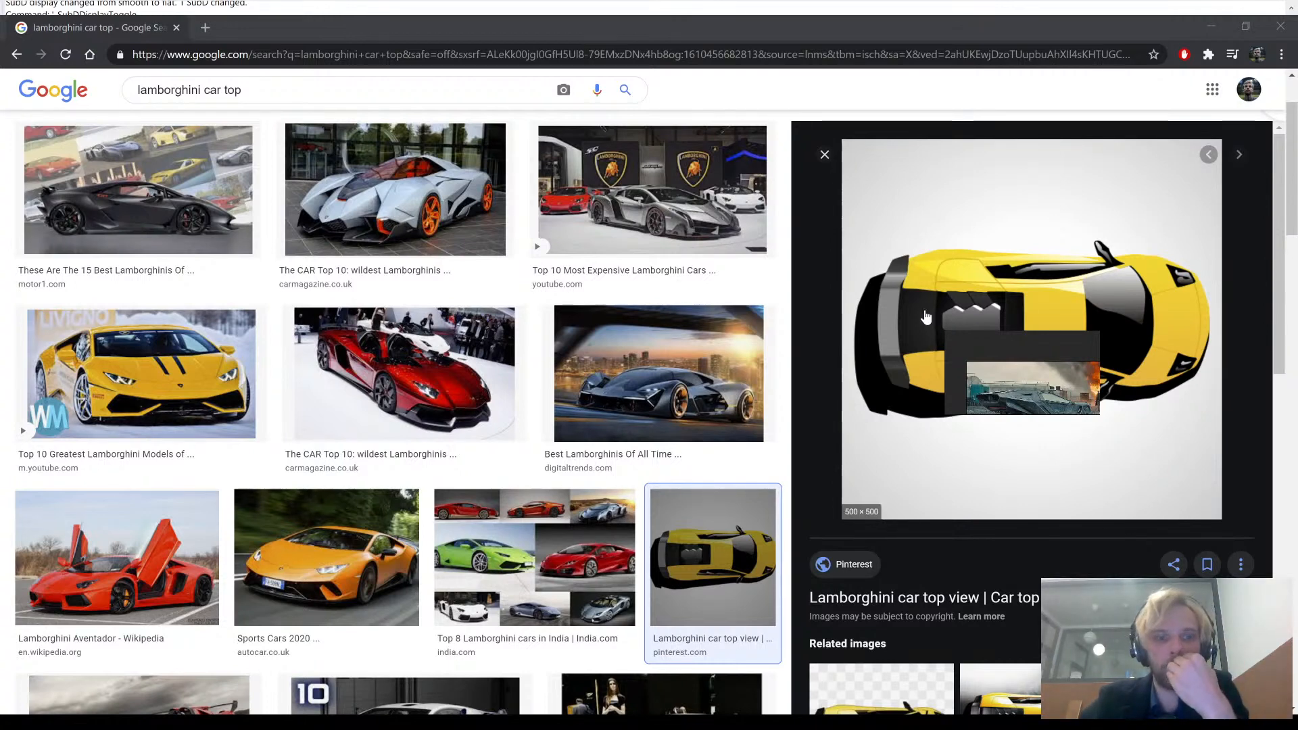
scroll(480, 284, down, 7)
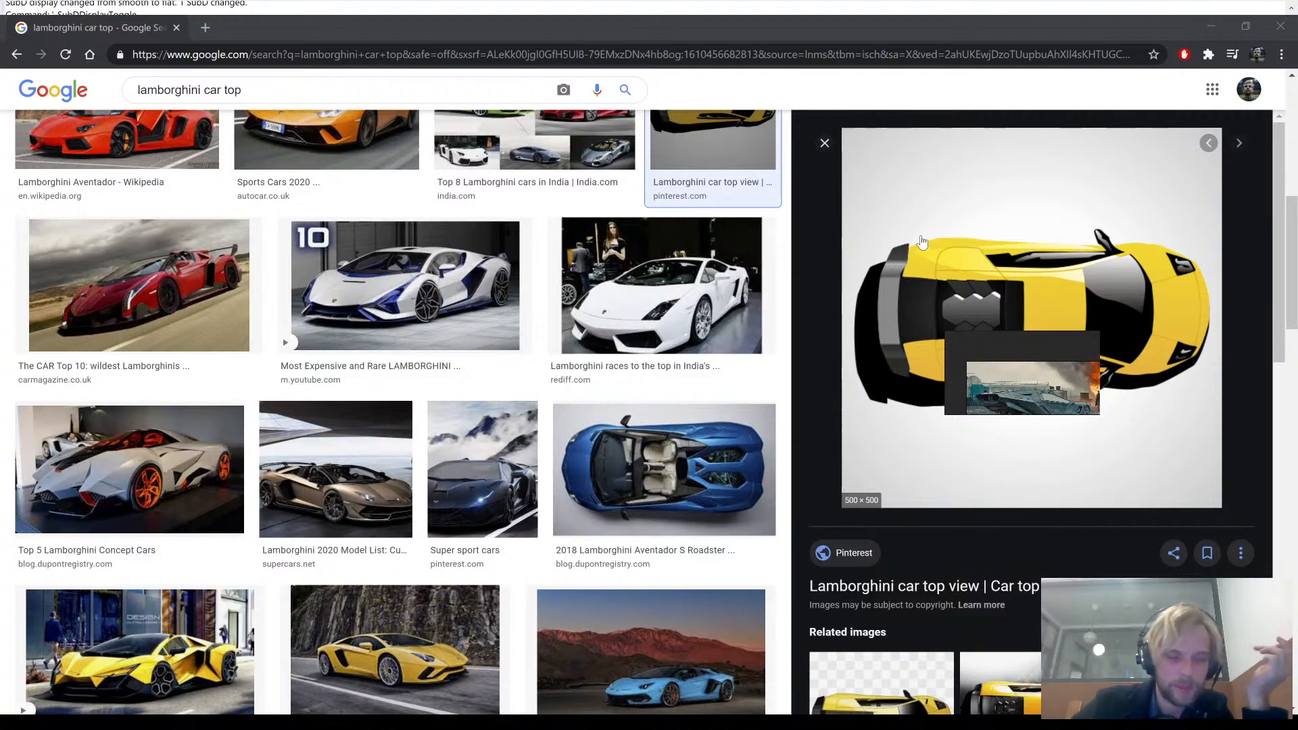
click(664, 470)
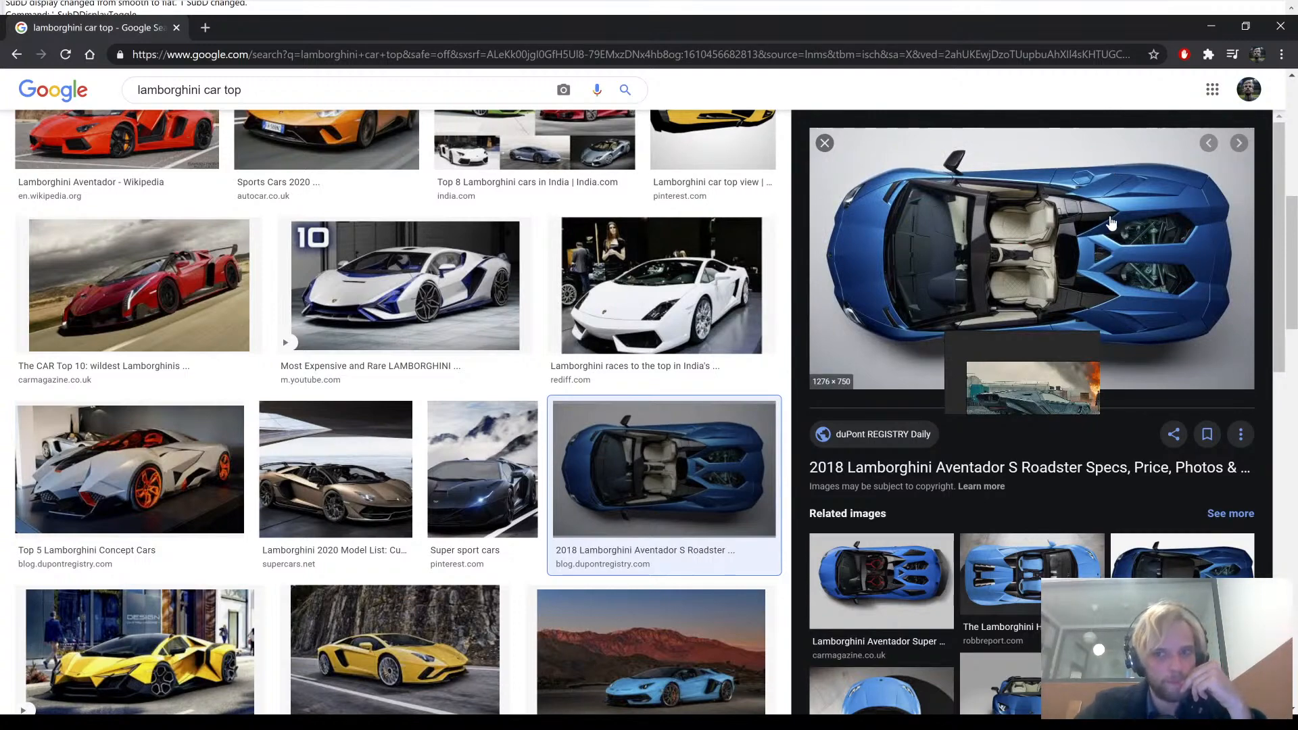
- Search images for "porche car top" and preview the dark Porsche 911 seen from above
scroll(431, 358, up, 10)
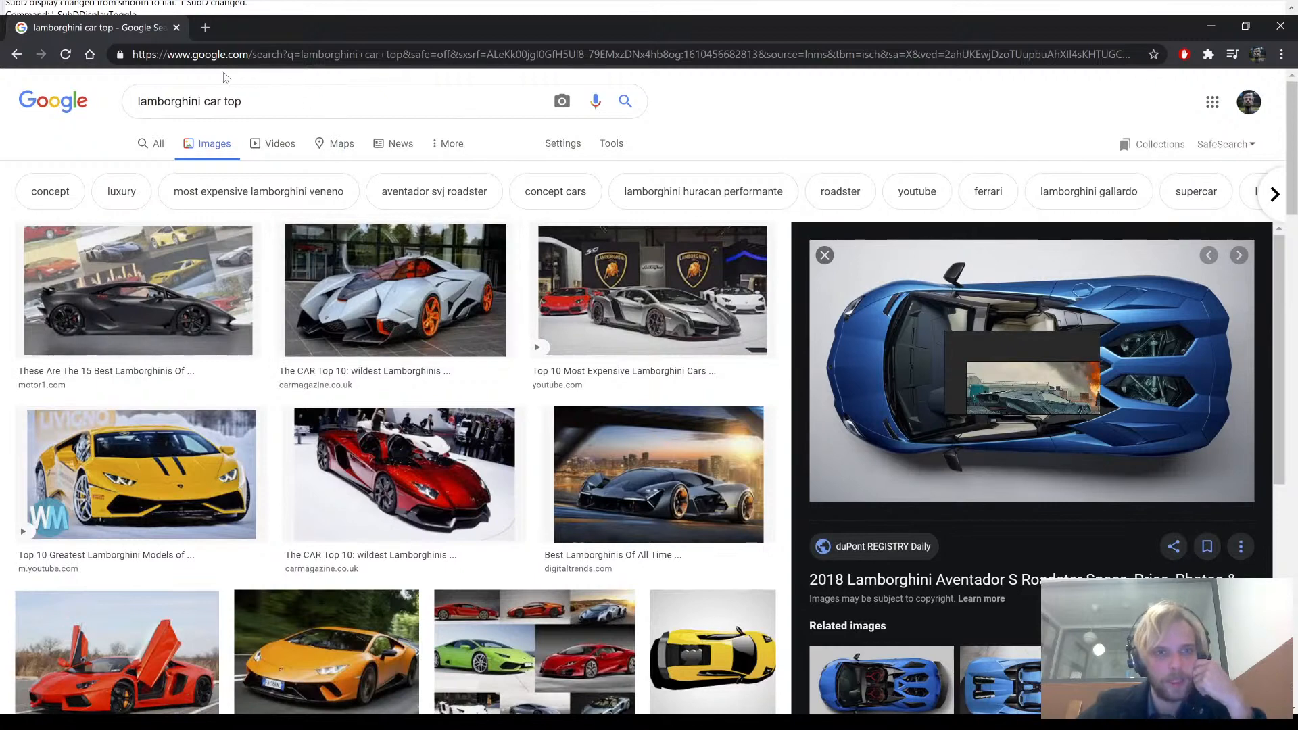
double_click(166, 103)
text(porche)
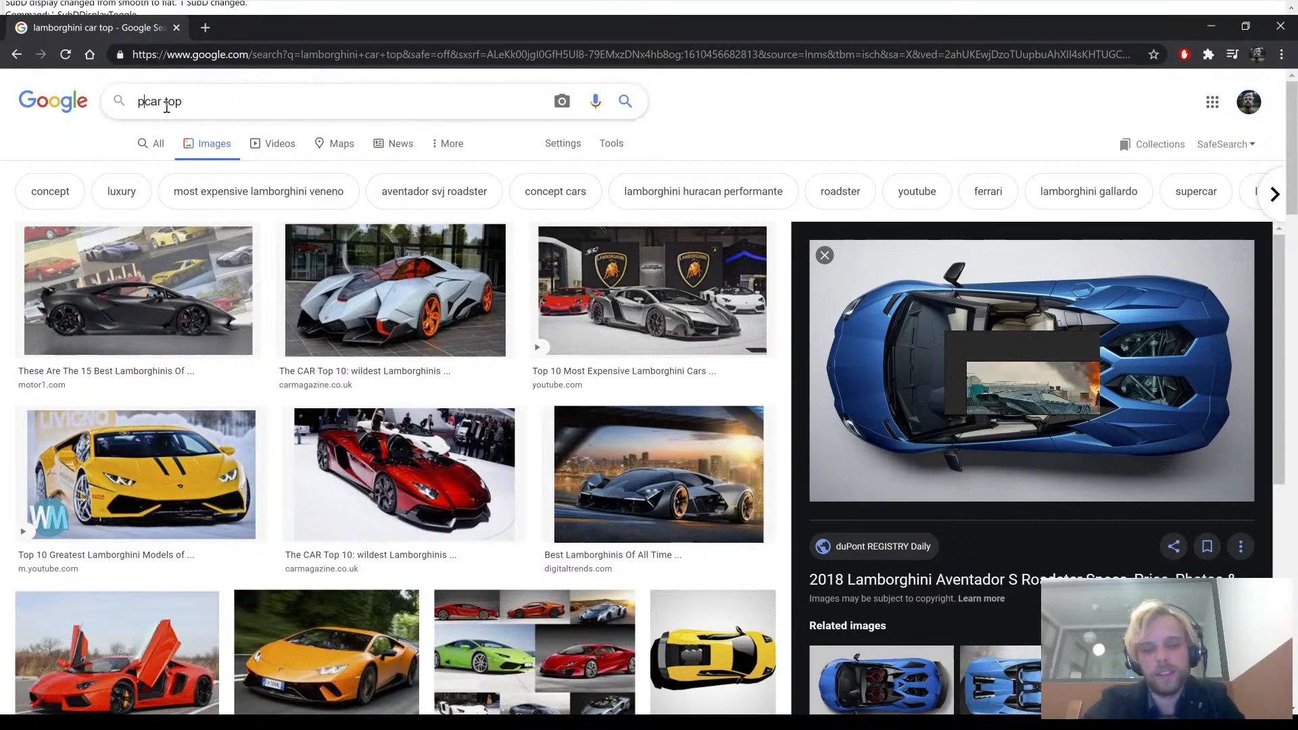
key(Return)
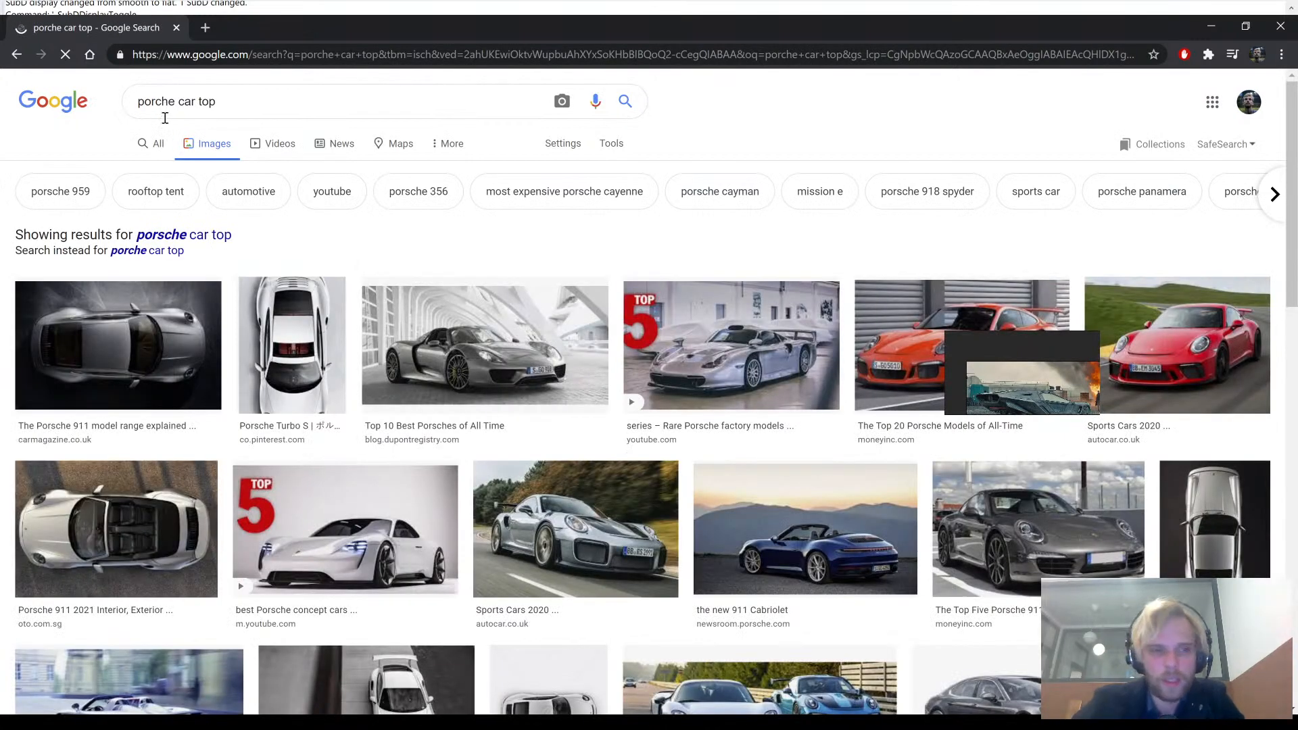
click(103, 362)
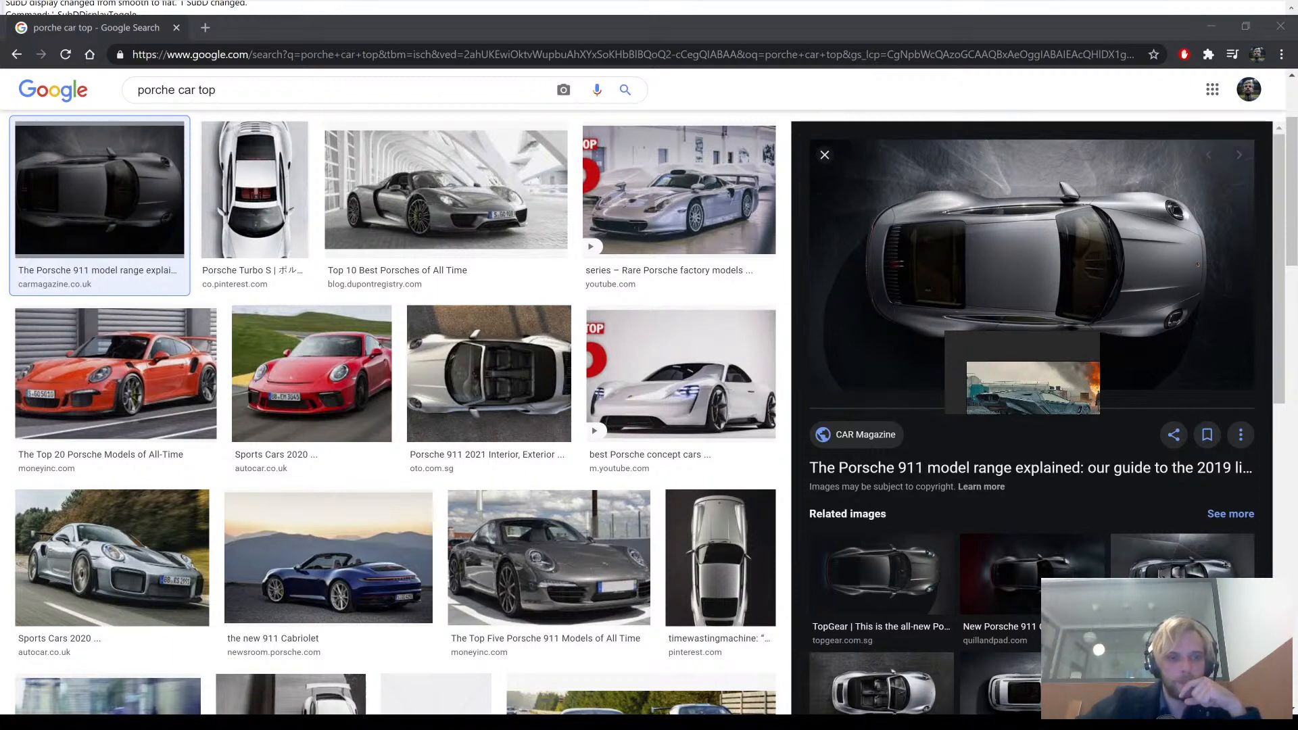
- Search images for "bladerunner car top" and preview the Blade Runner 2049 Spinner seen from above
scroll(310, 122, up, 3)
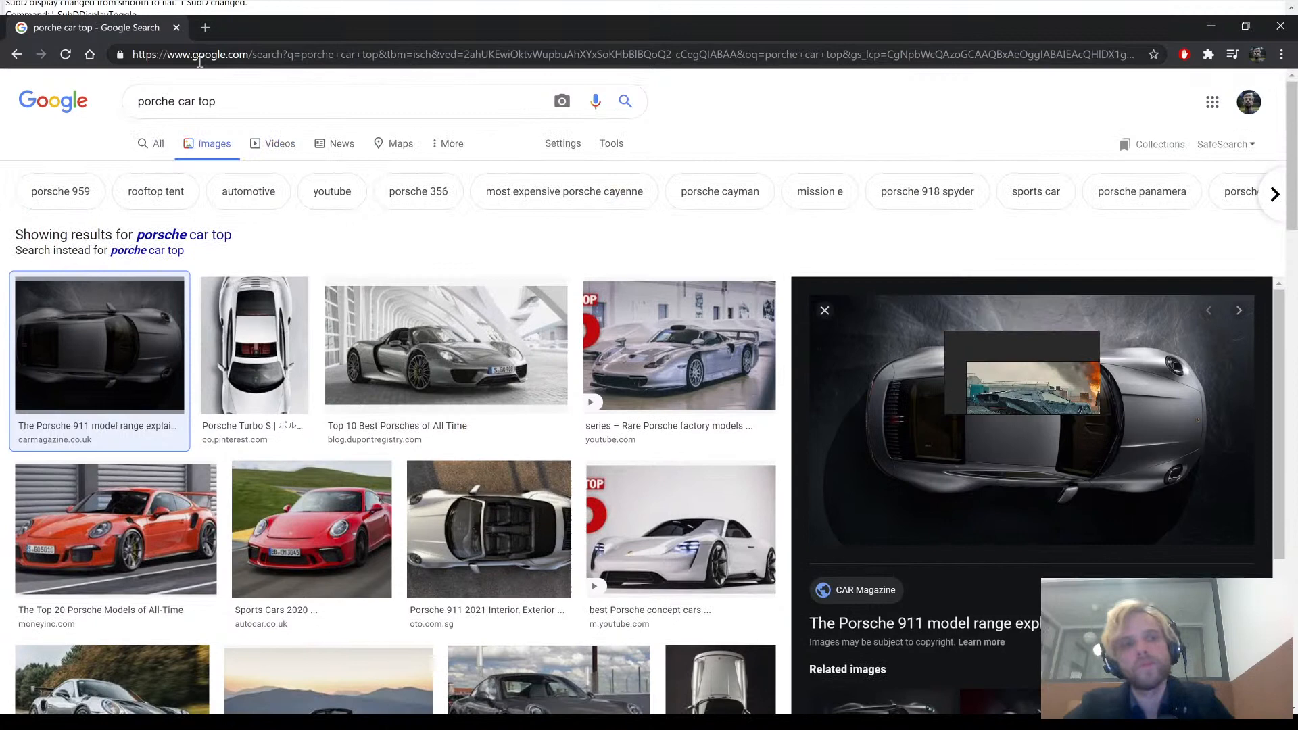
double_click(158, 112)
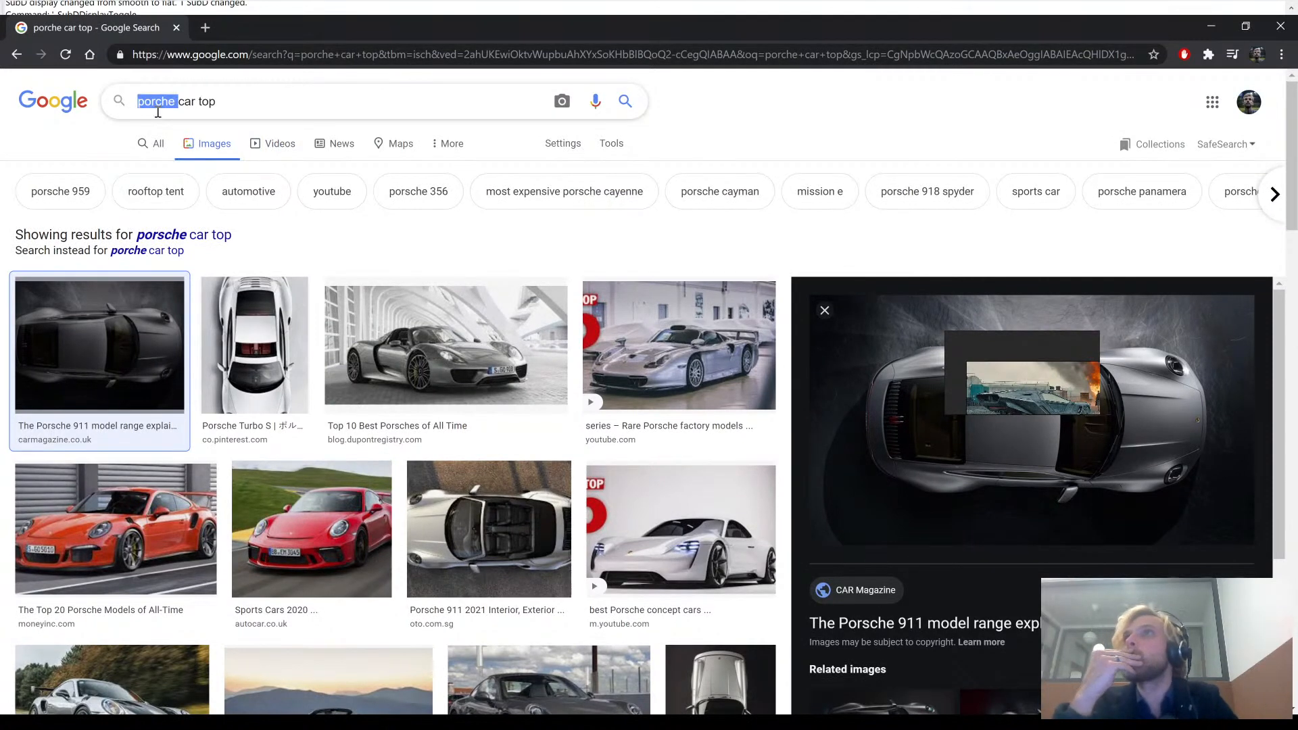
text(bladerun)
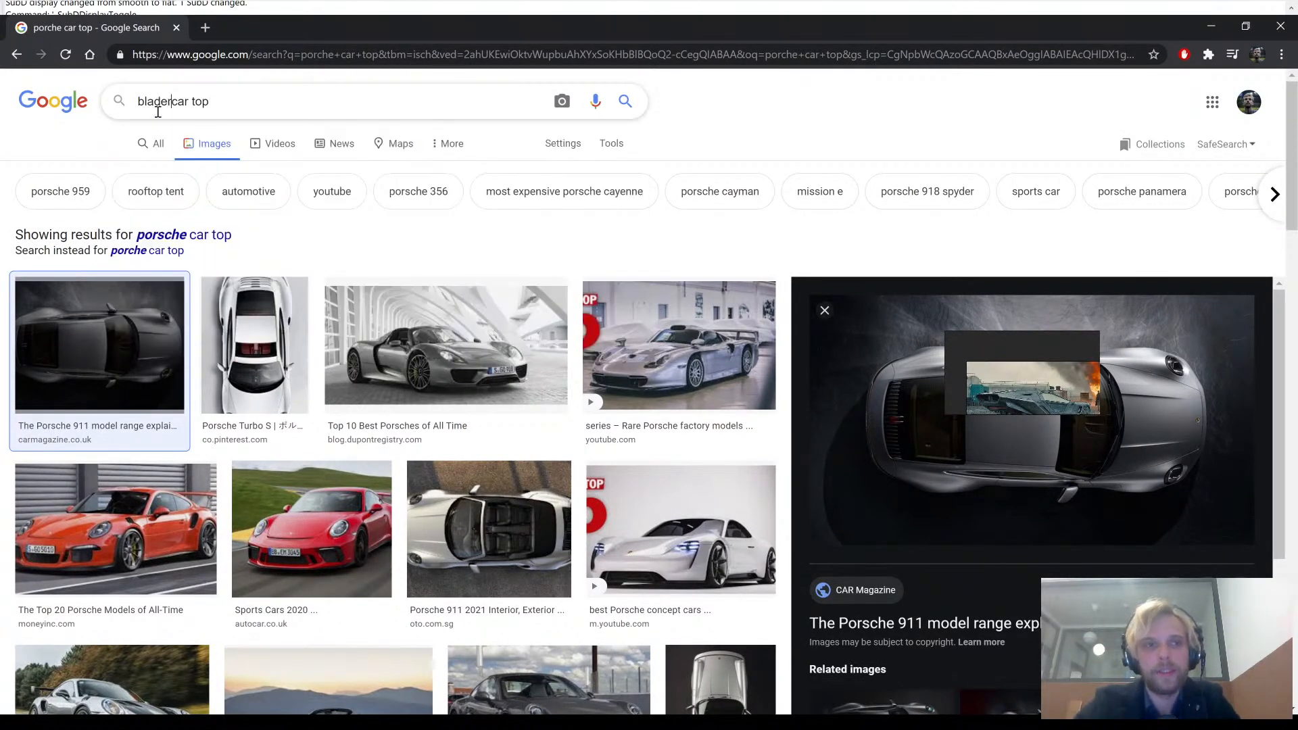
text(ner)
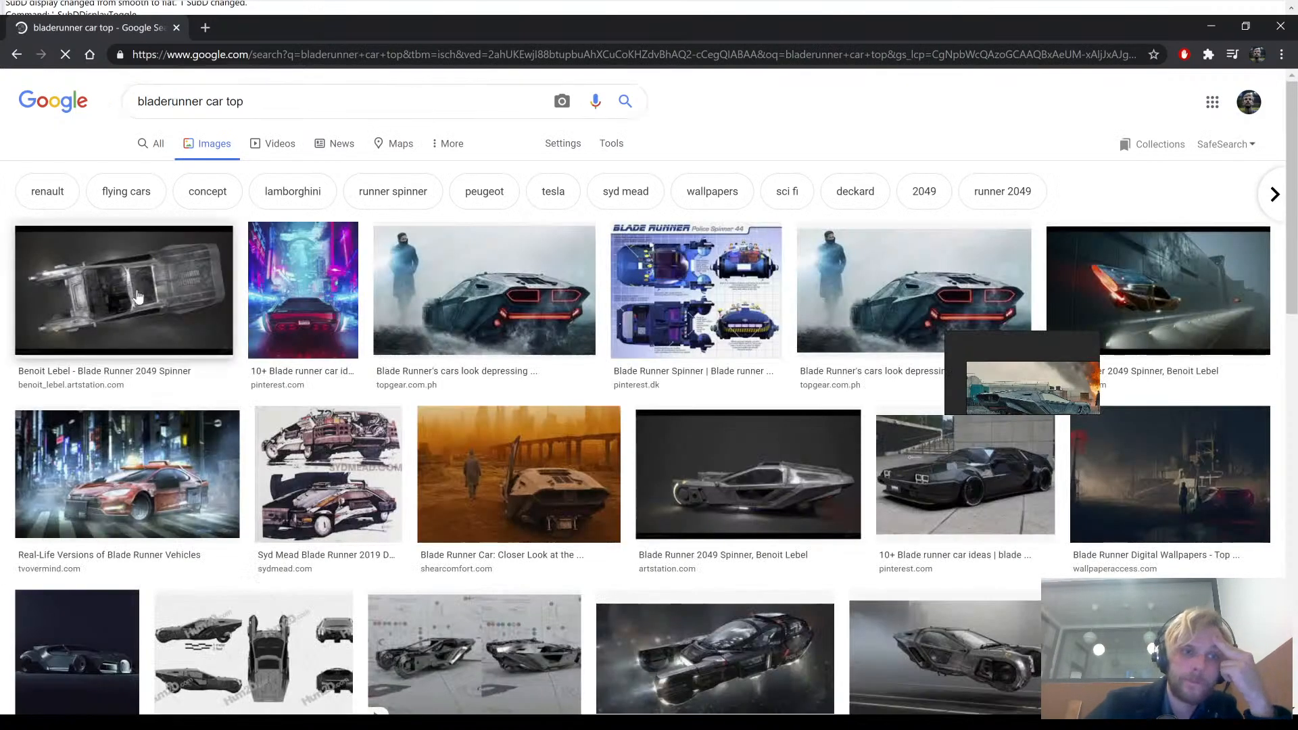
click(131, 294)
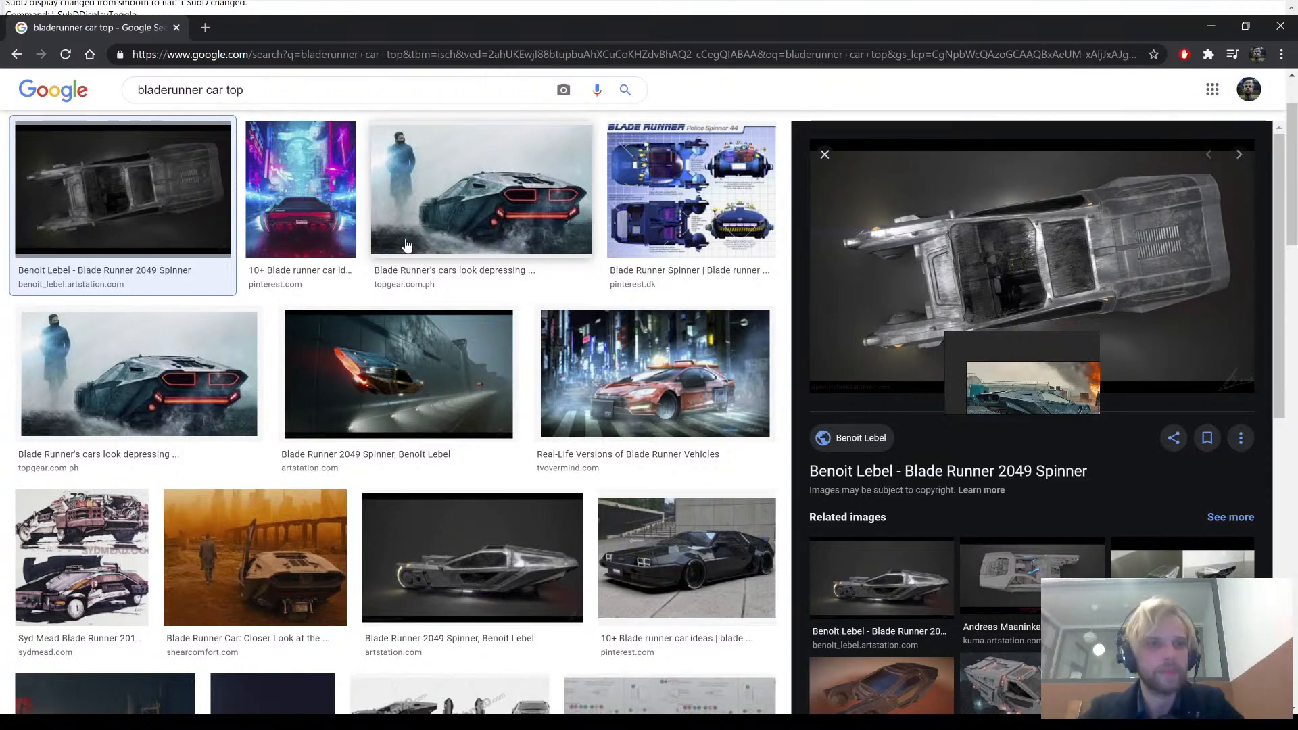
- Replace "bladerunner" in the image search so that it looks for "corvette car top"
double_click(168, 92)
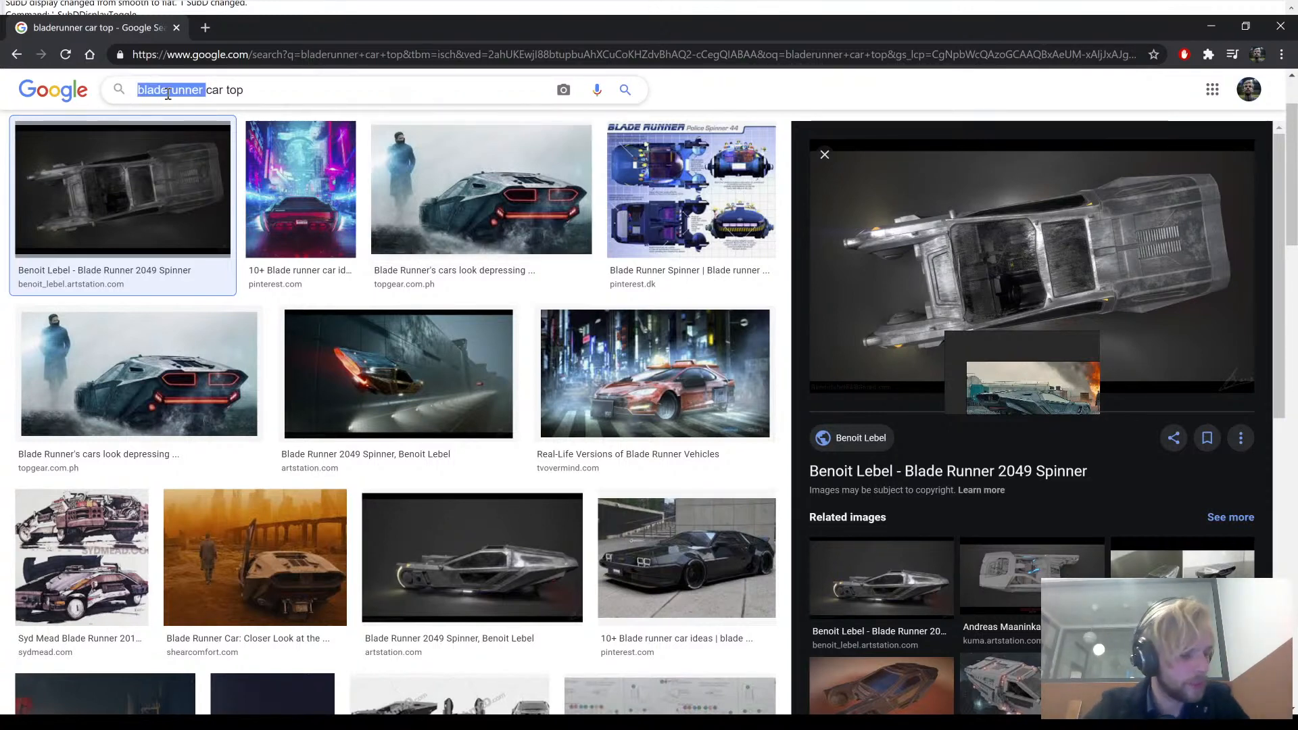
text(corv)
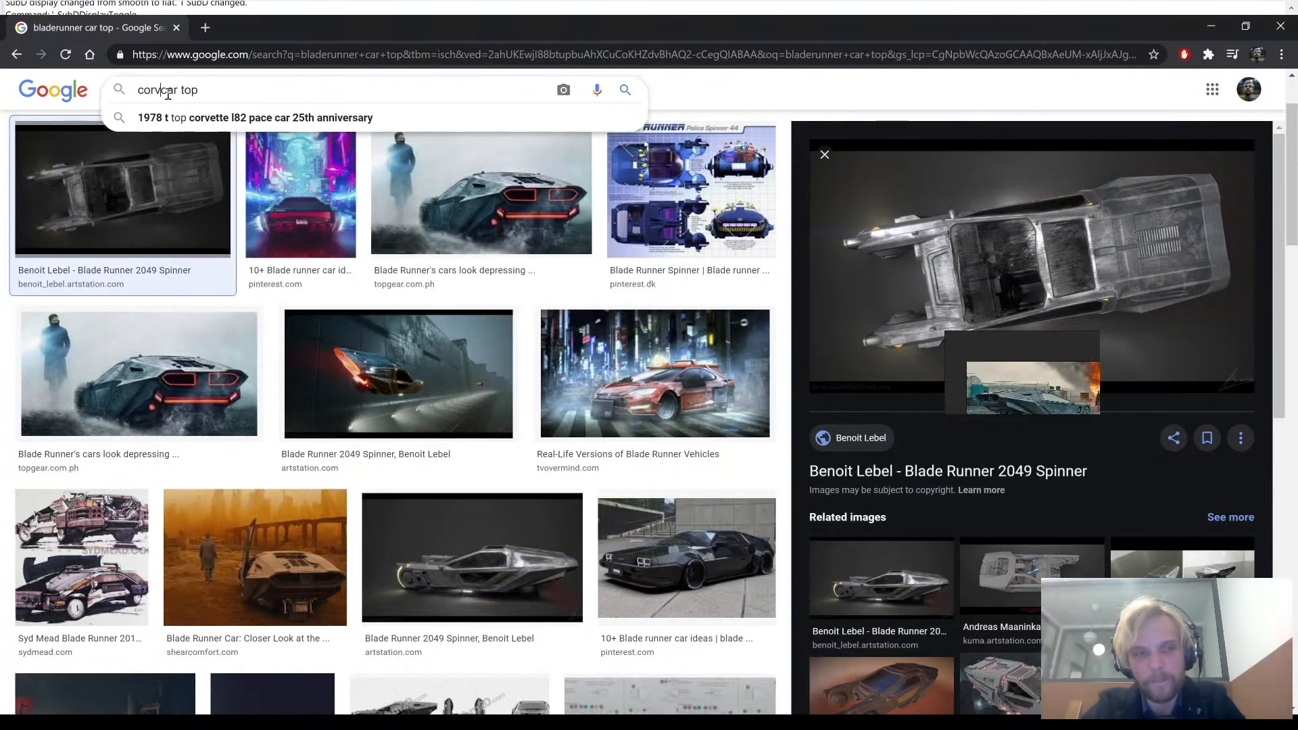
text(ette)
key(Return)
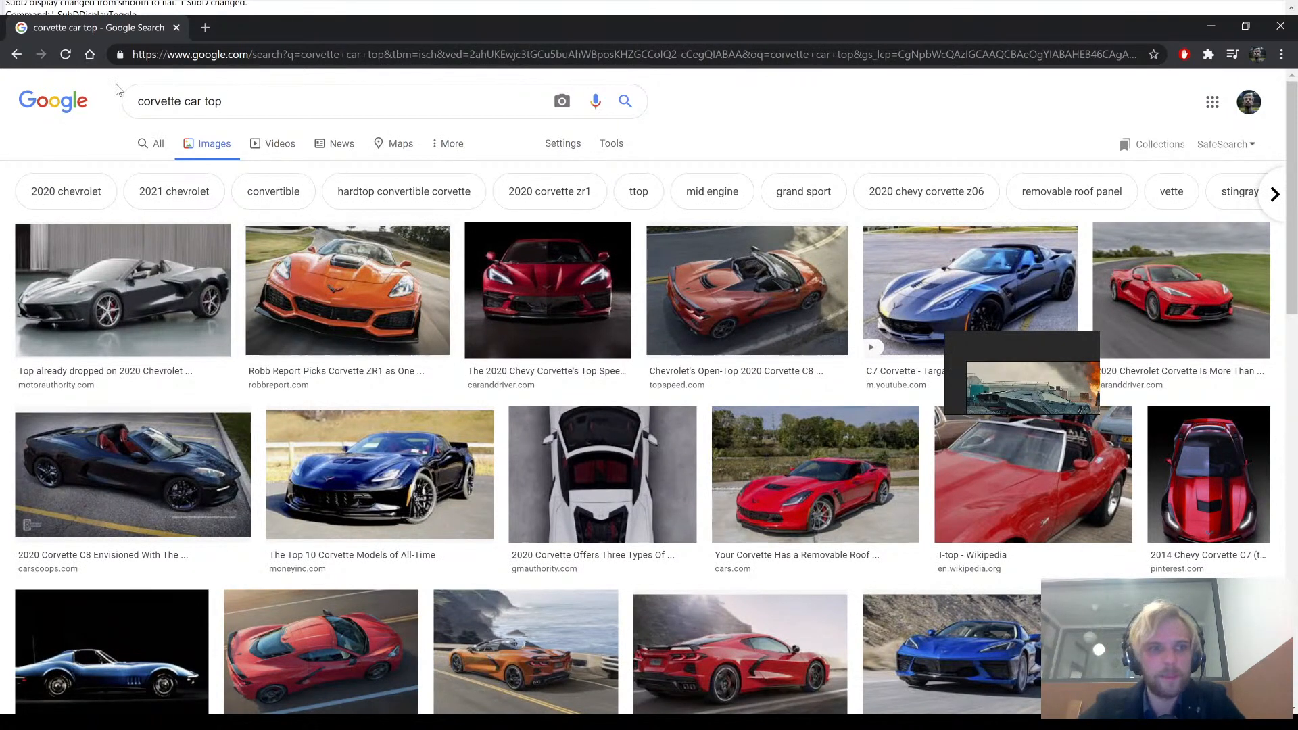
- Narrow the image search to "1978 corvette car top" and look through the results for top views
click(140, 100)
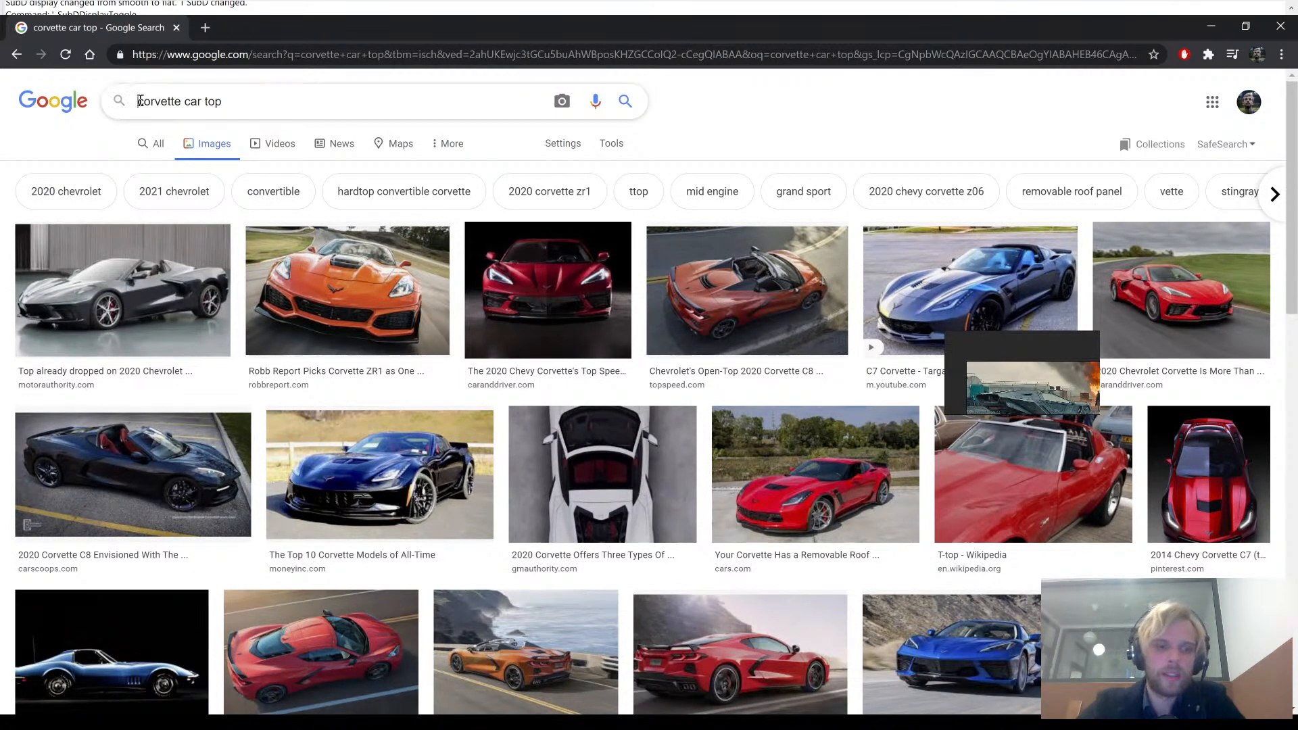
text(19)
text(78)
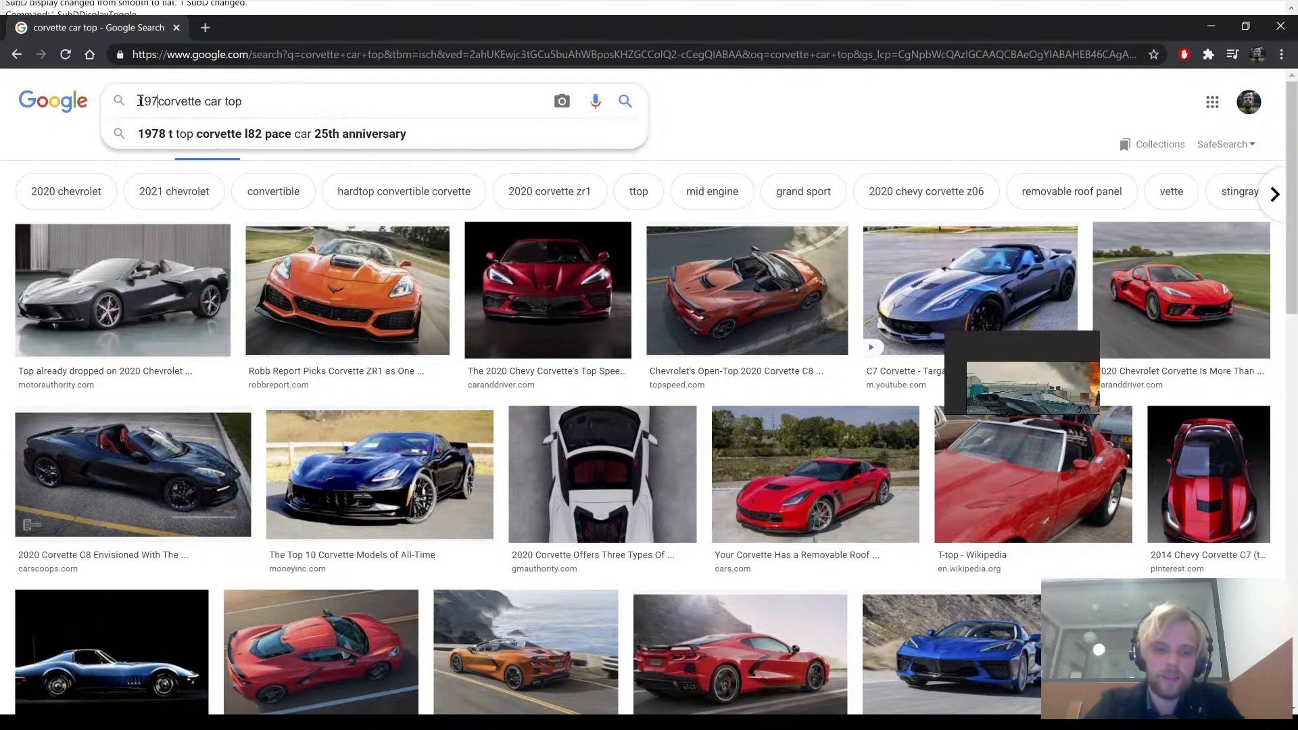
key(Return)
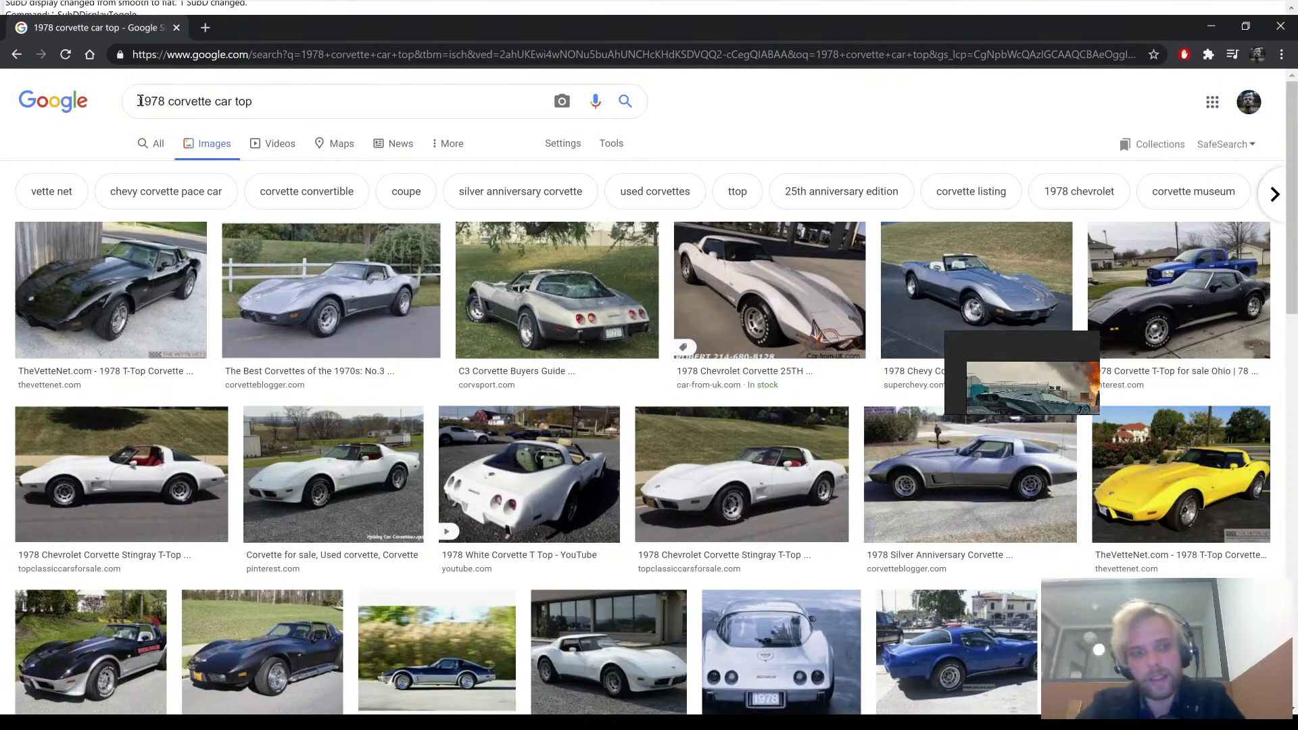
scroll(438, 371, down, 9)
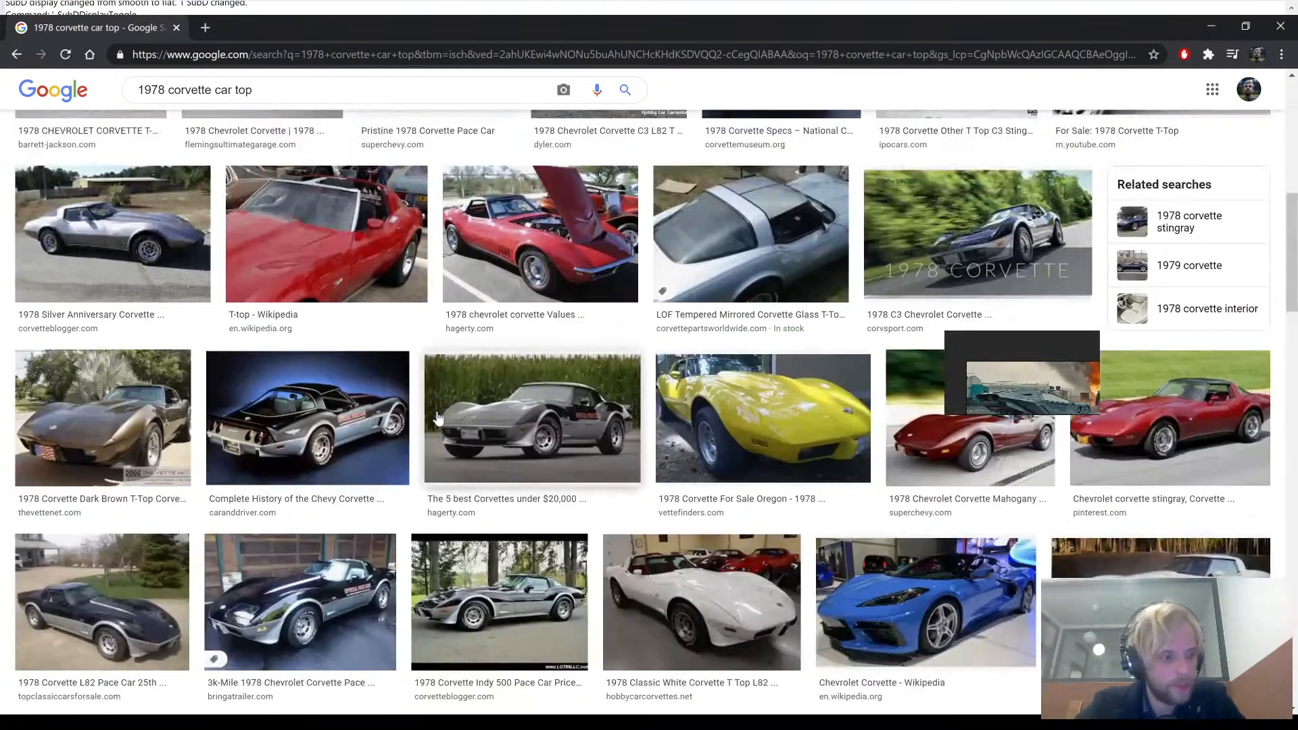
scroll(438, 417, down, 3)
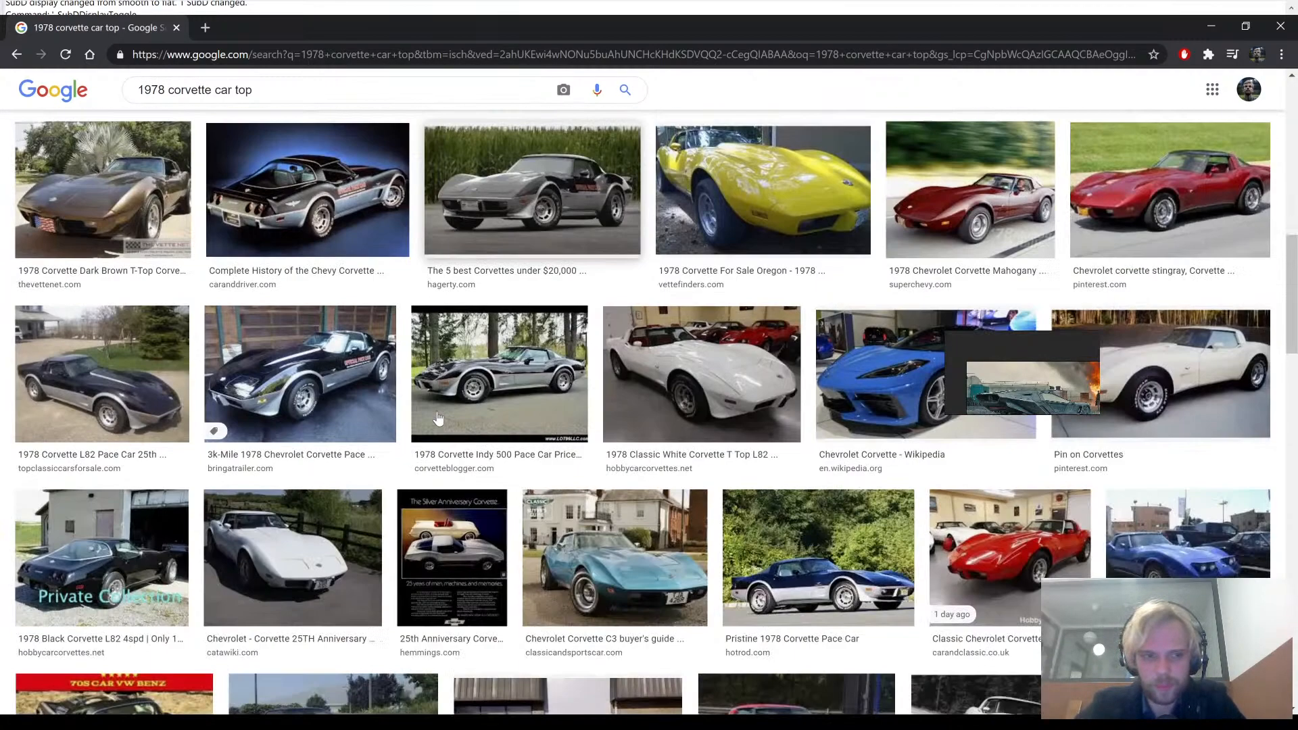
scroll(438, 418, down, 3)
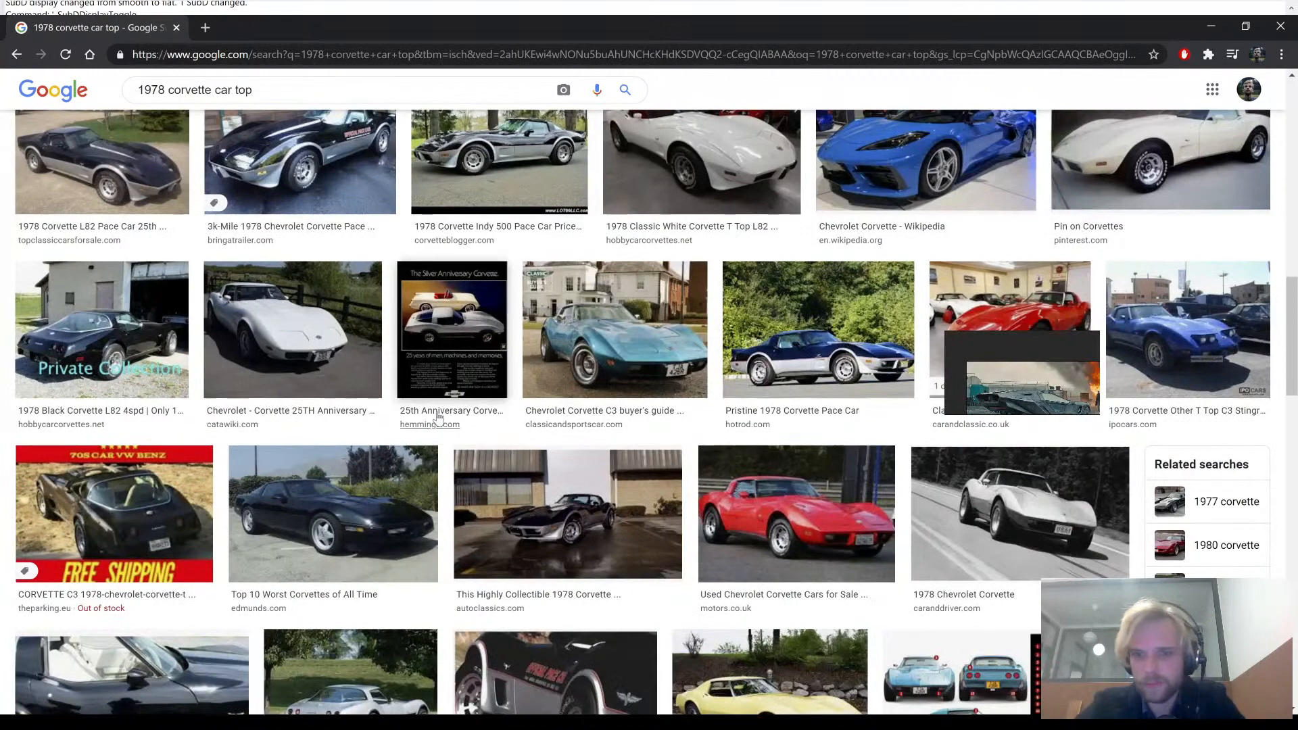
scroll(438, 420, down, 4)
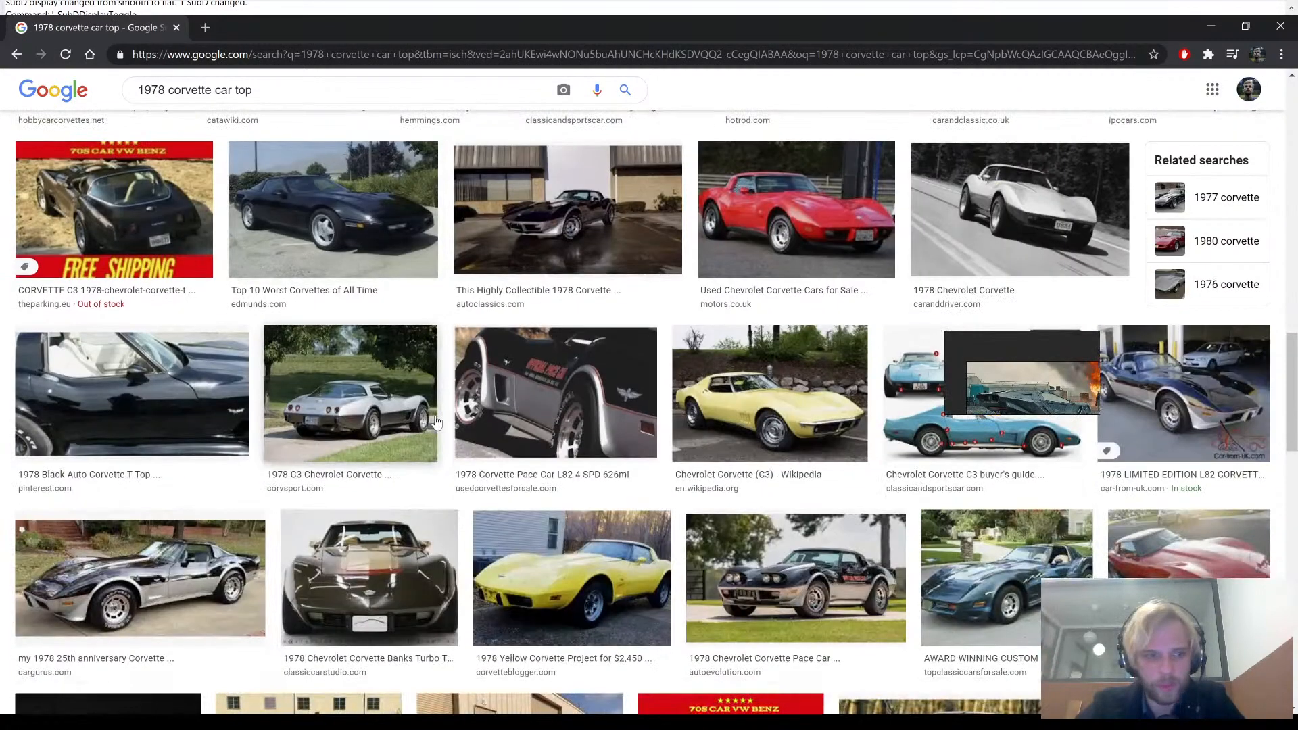
scroll(436, 423, up, 5)
scroll(379, 422, up, 12)
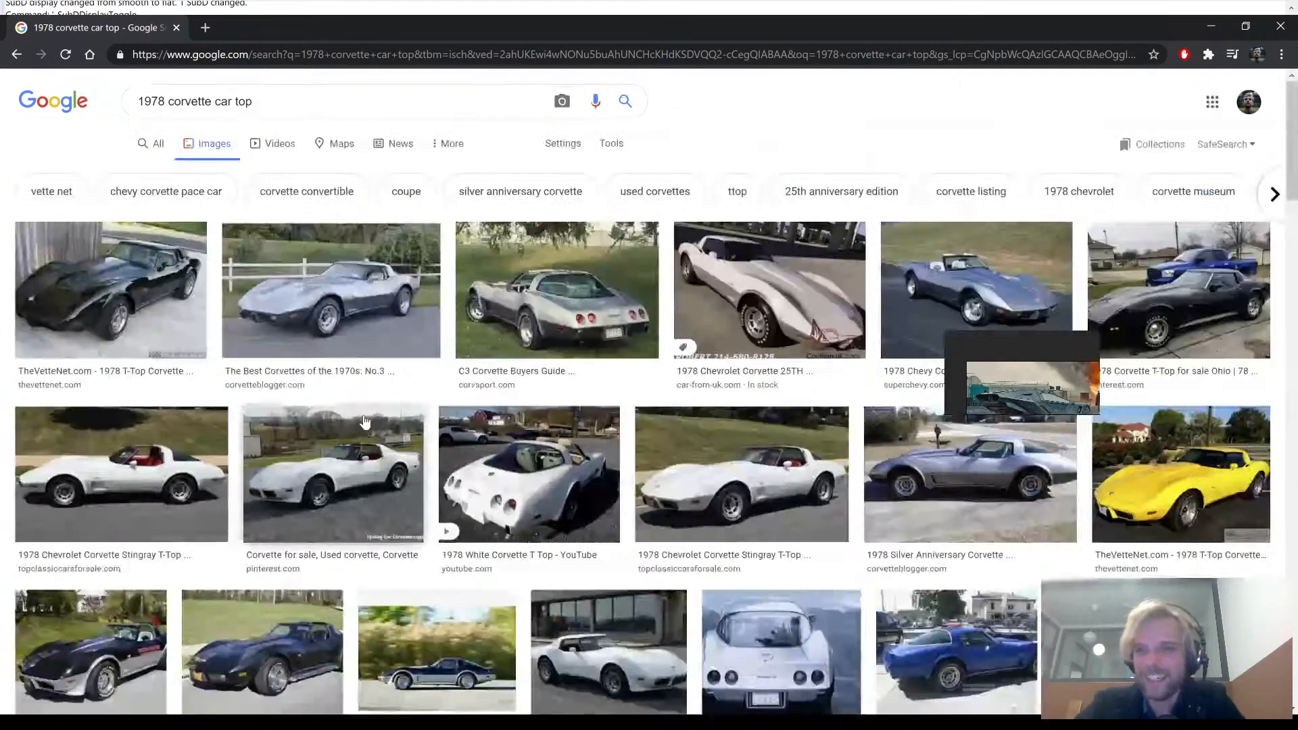
- Change the image search to "1978 corvette car roof" and look through the results for roof views
click(241, 99)
double_click(241, 102)
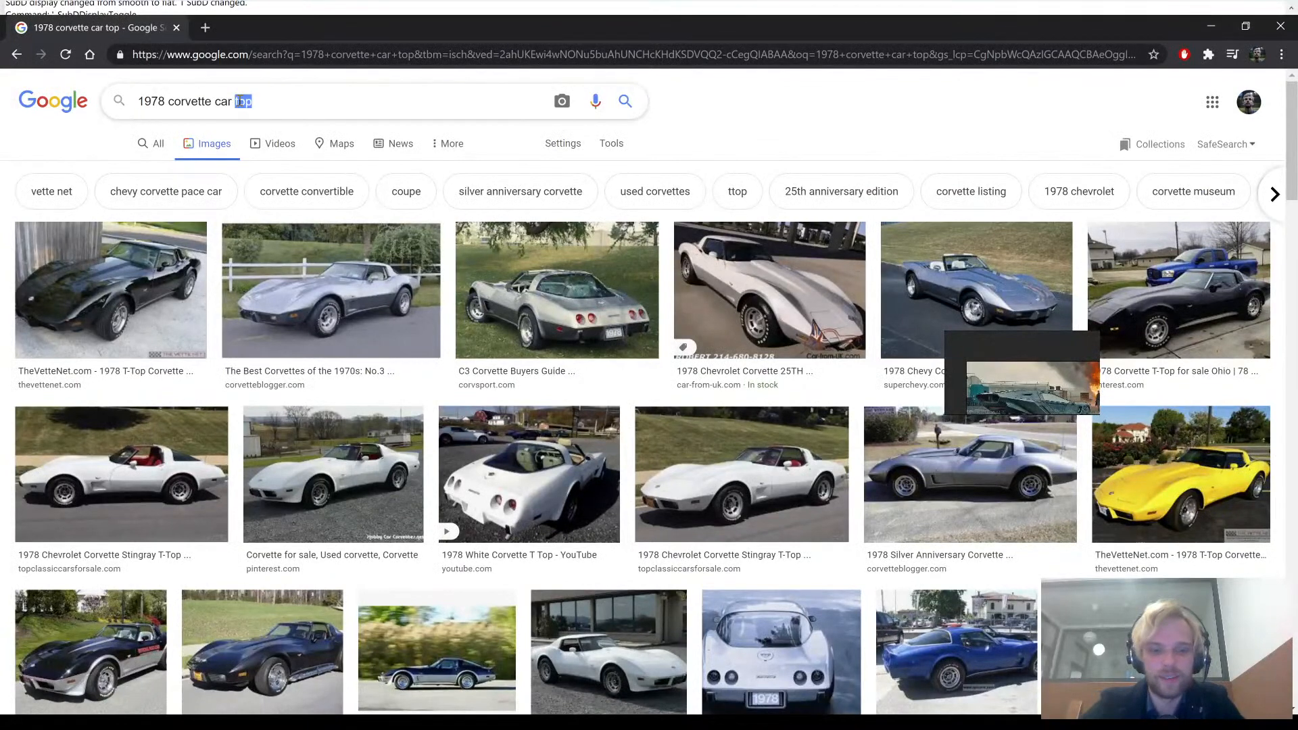
text(roof)
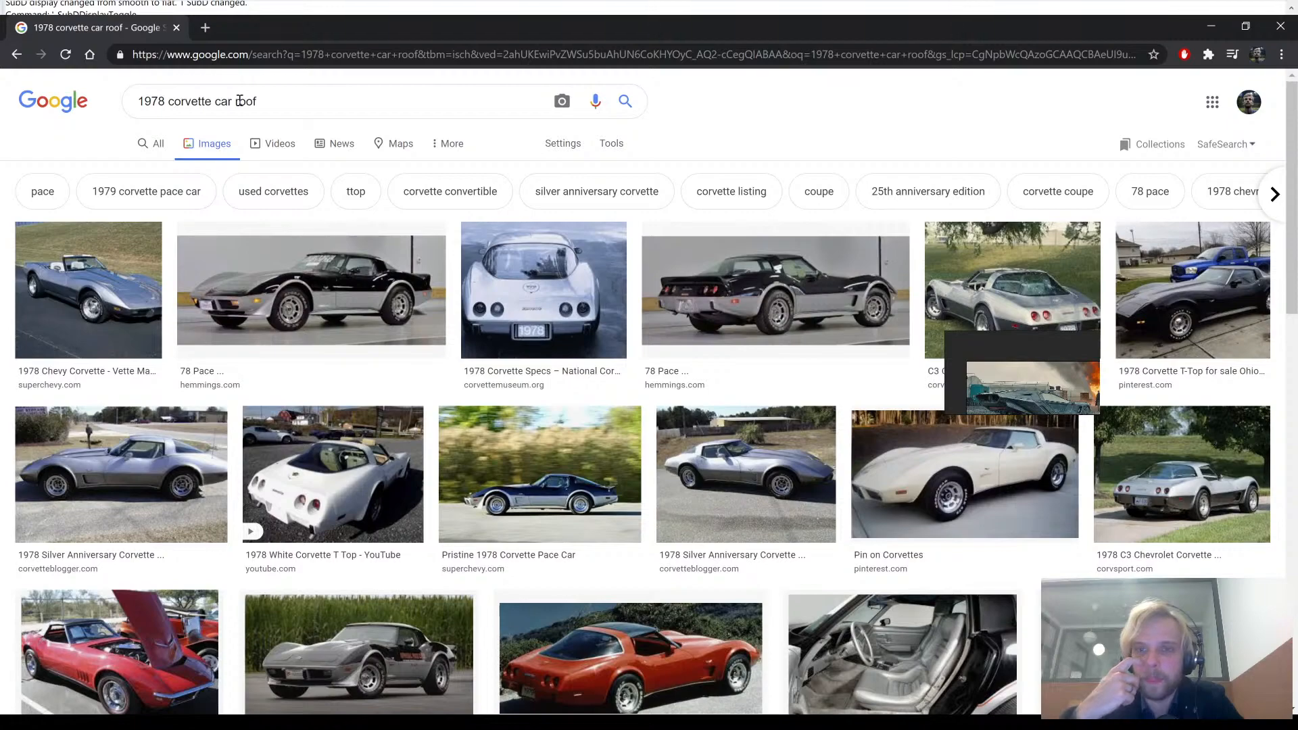
scroll(689, 403, down, 6)
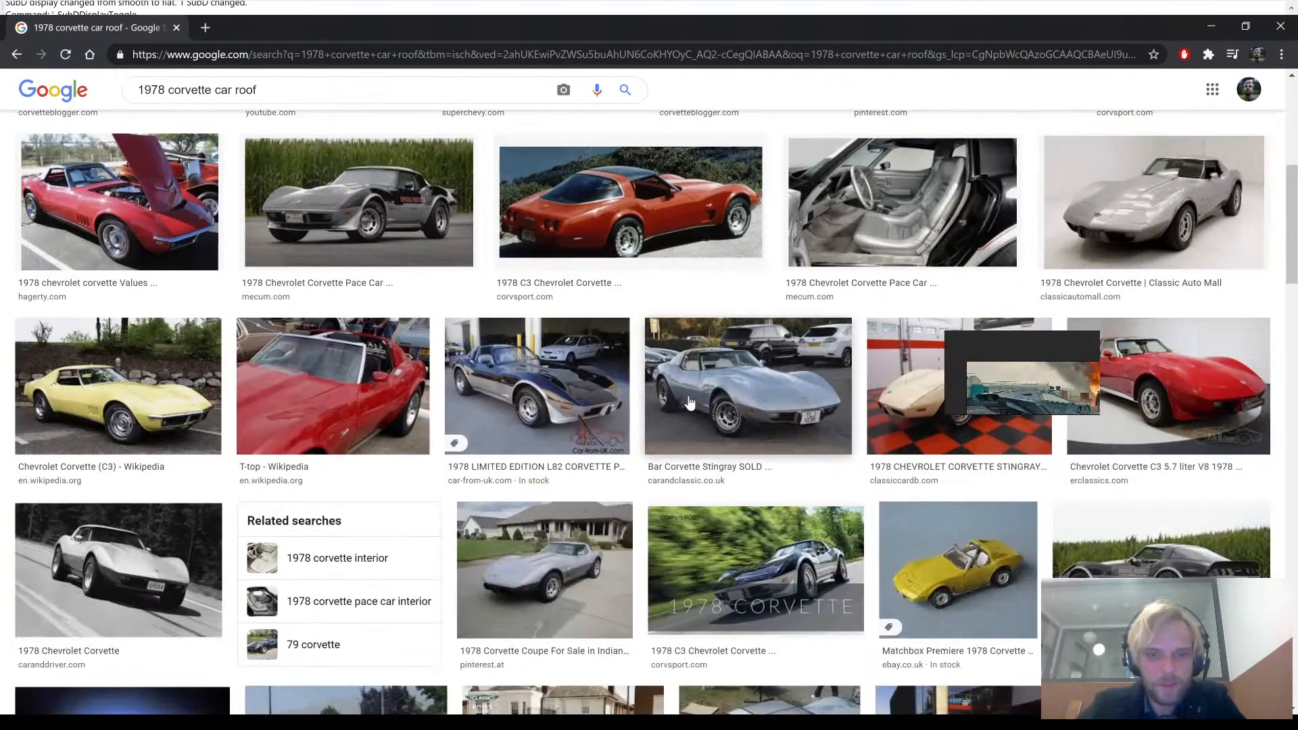
scroll(689, 403, down, 6)
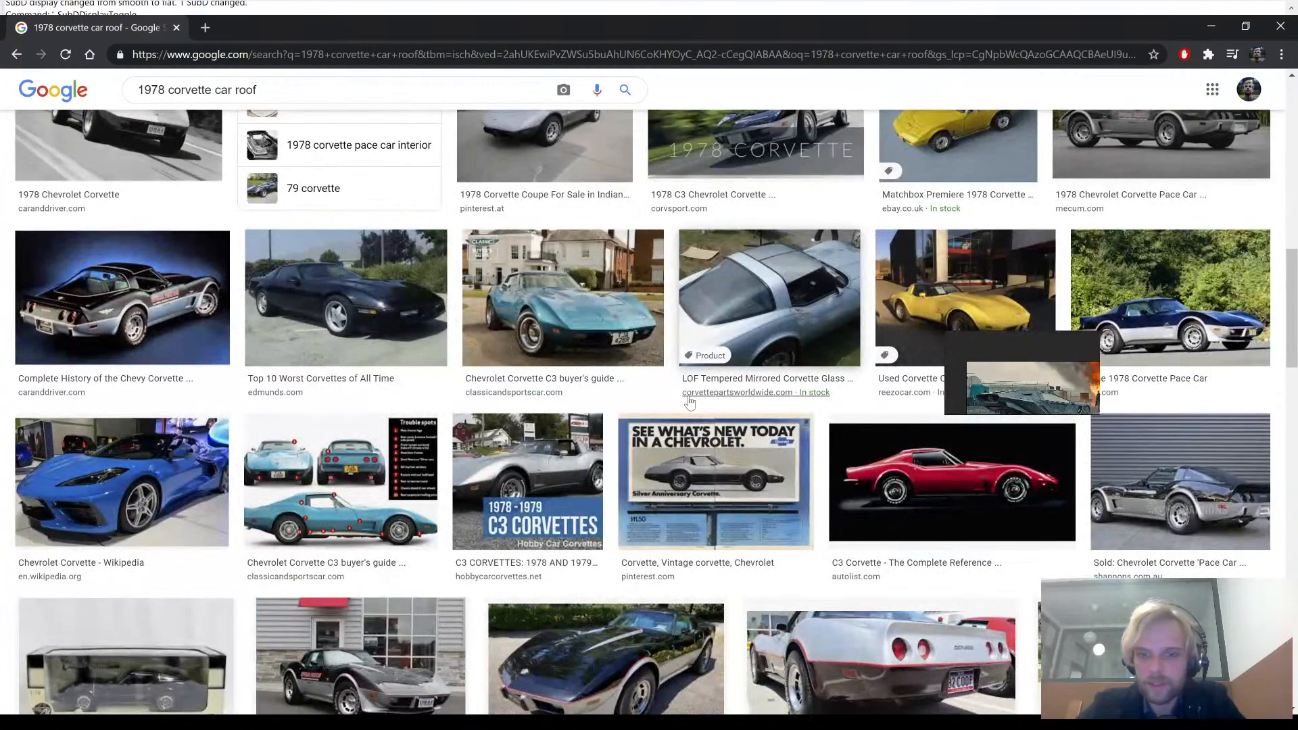
scroll(689, 403, down, 6)
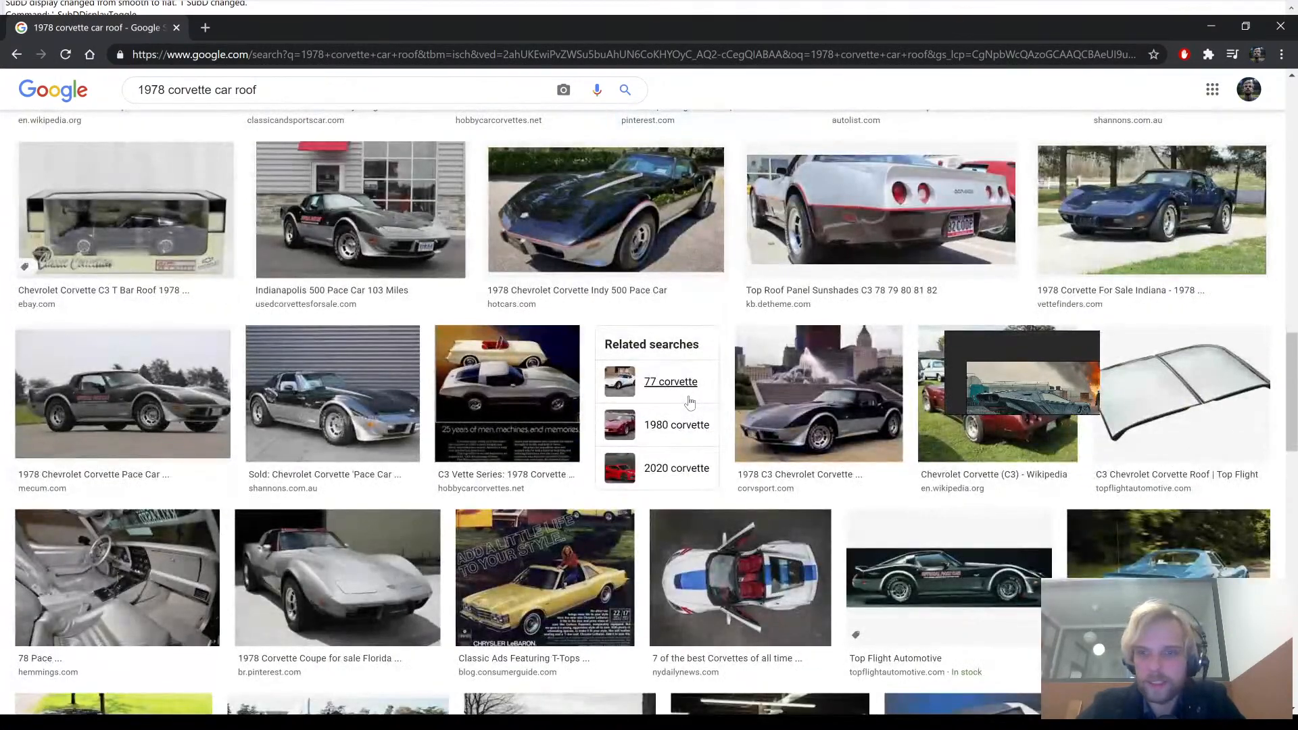
- Look through the 1978 Corvette roof results and preview the yellow Chevrolet Corvette (C3) image from Wikipedia
scroll(690, 403, down, 5)
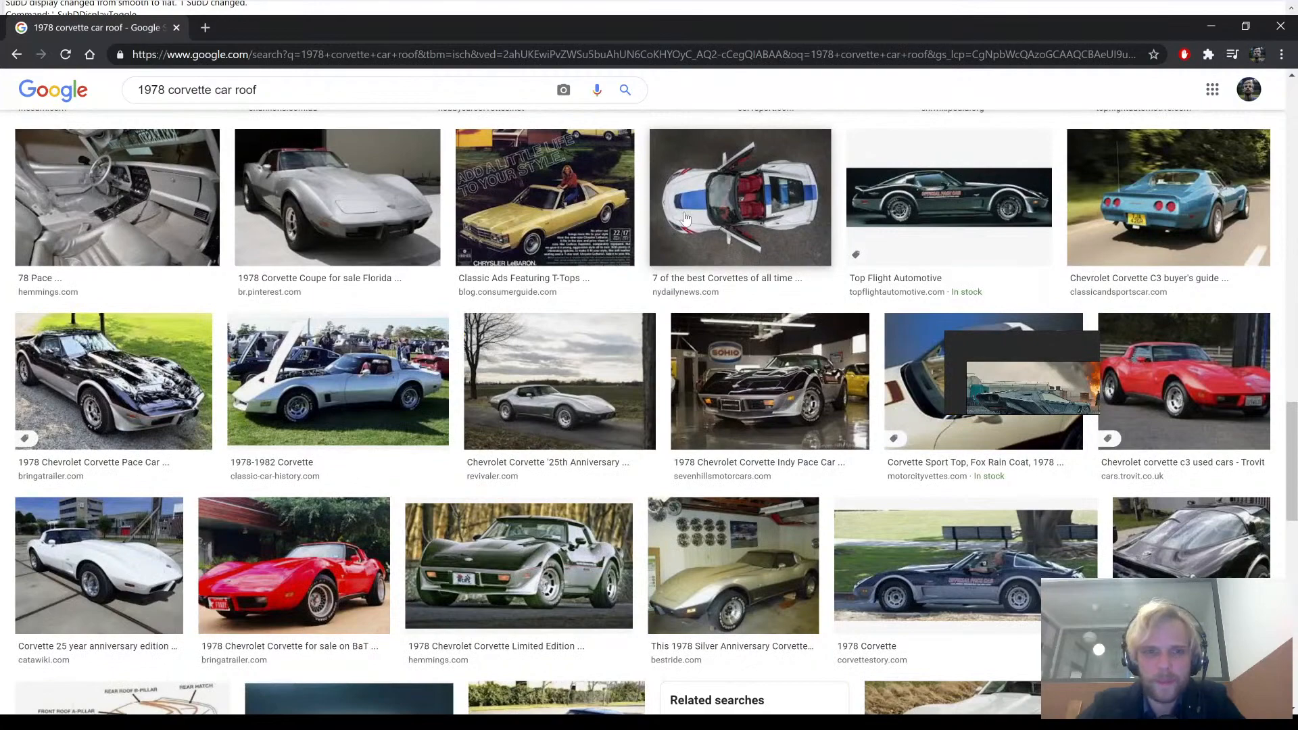
scroll(659, 372, down, 5)
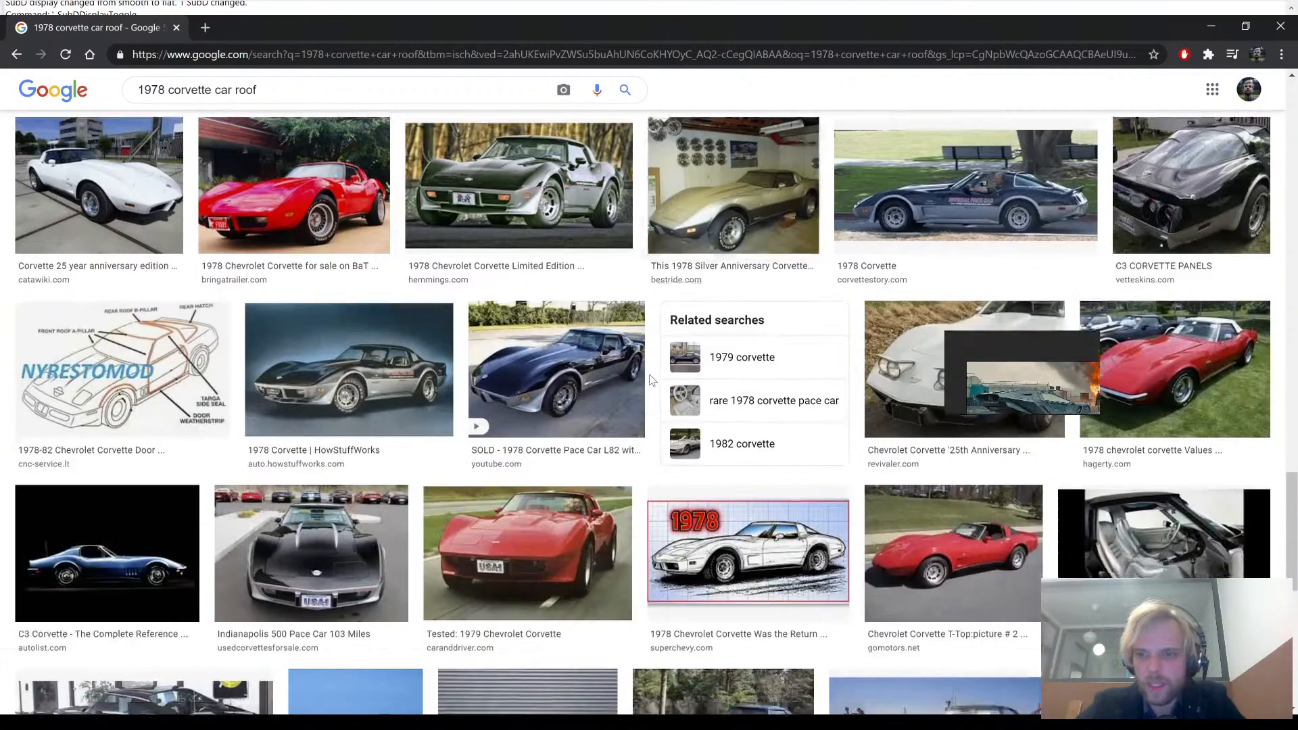
scroll(651, 380, down, 4)
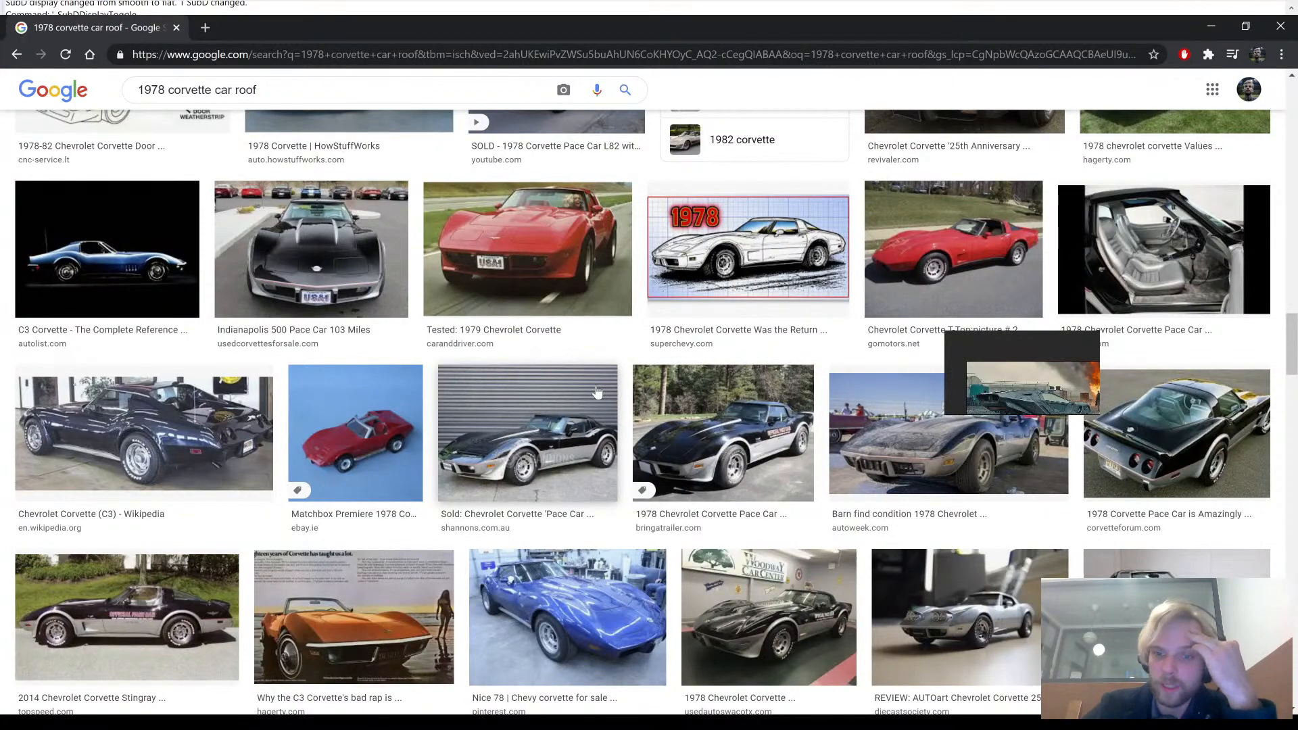
scroll(598, 392, up, 5)
scroll(597, 393, down, 5)
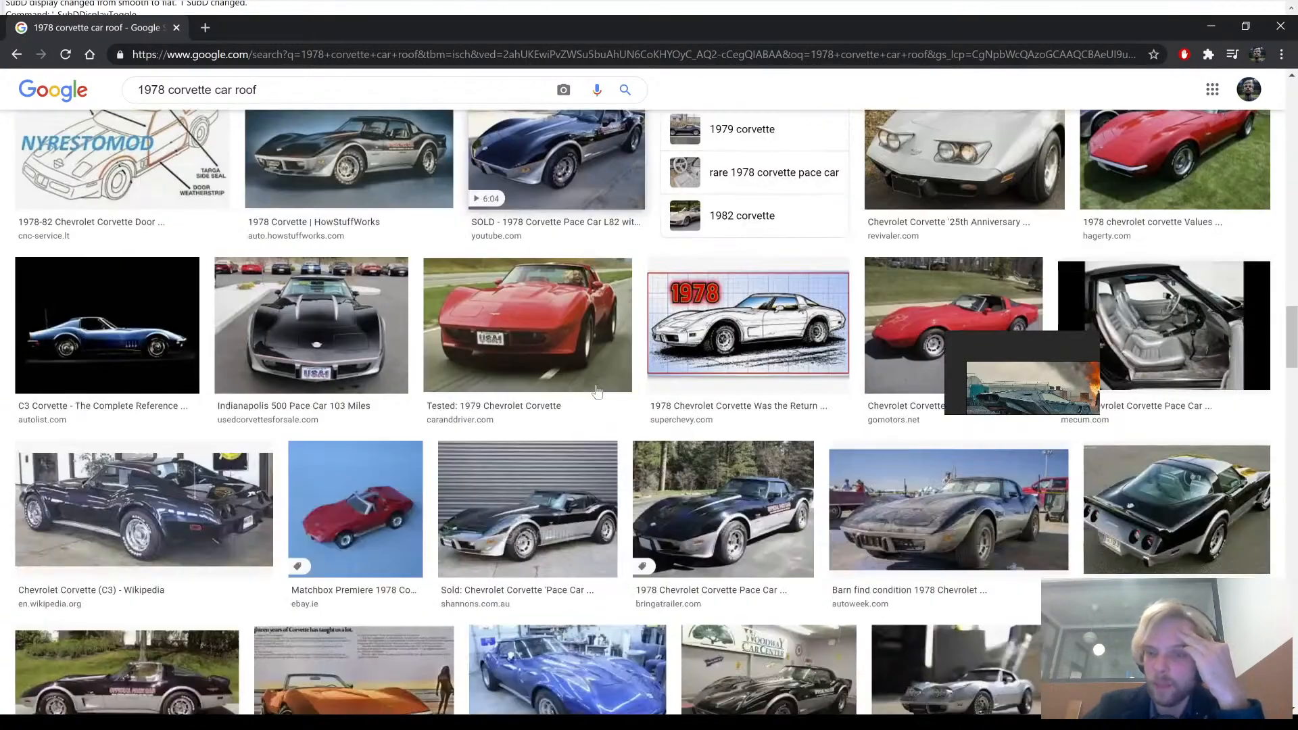
scroll(598, 392, up, 7)
scroll(597, 392, up, 14)
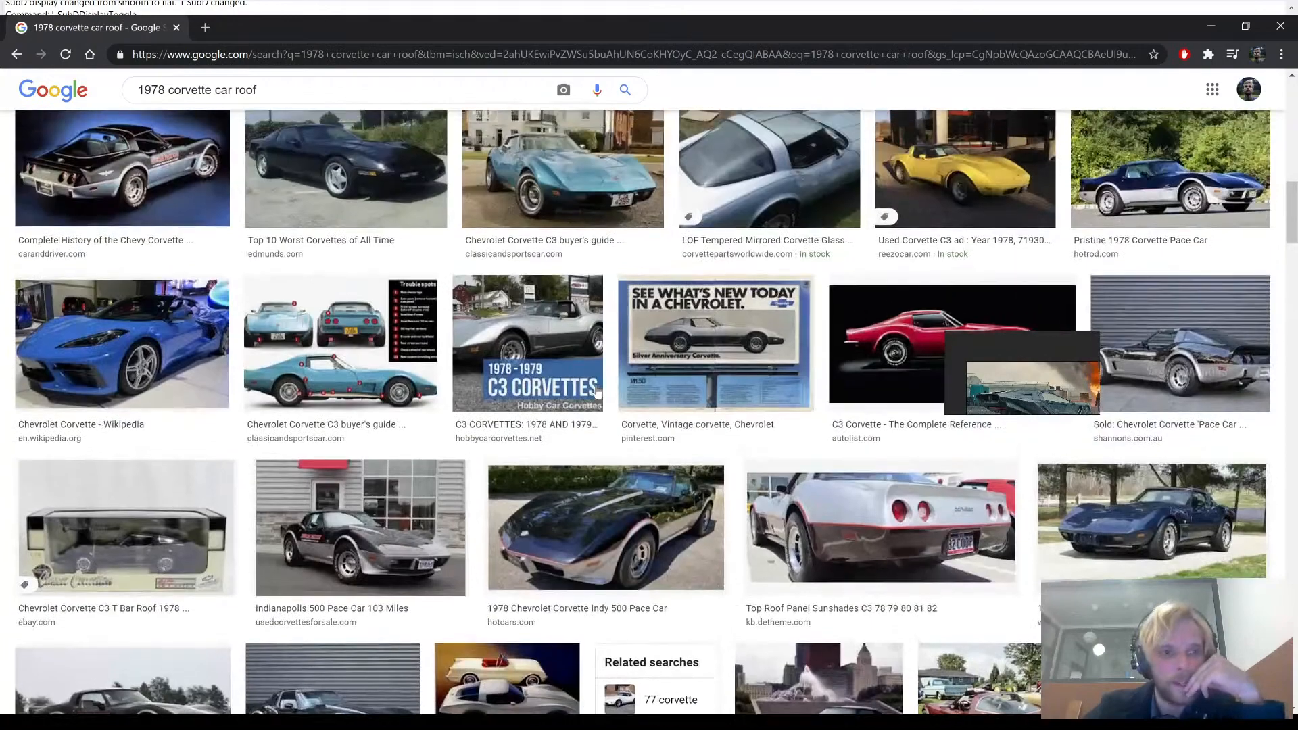
scroll(598, 392, up, 4)
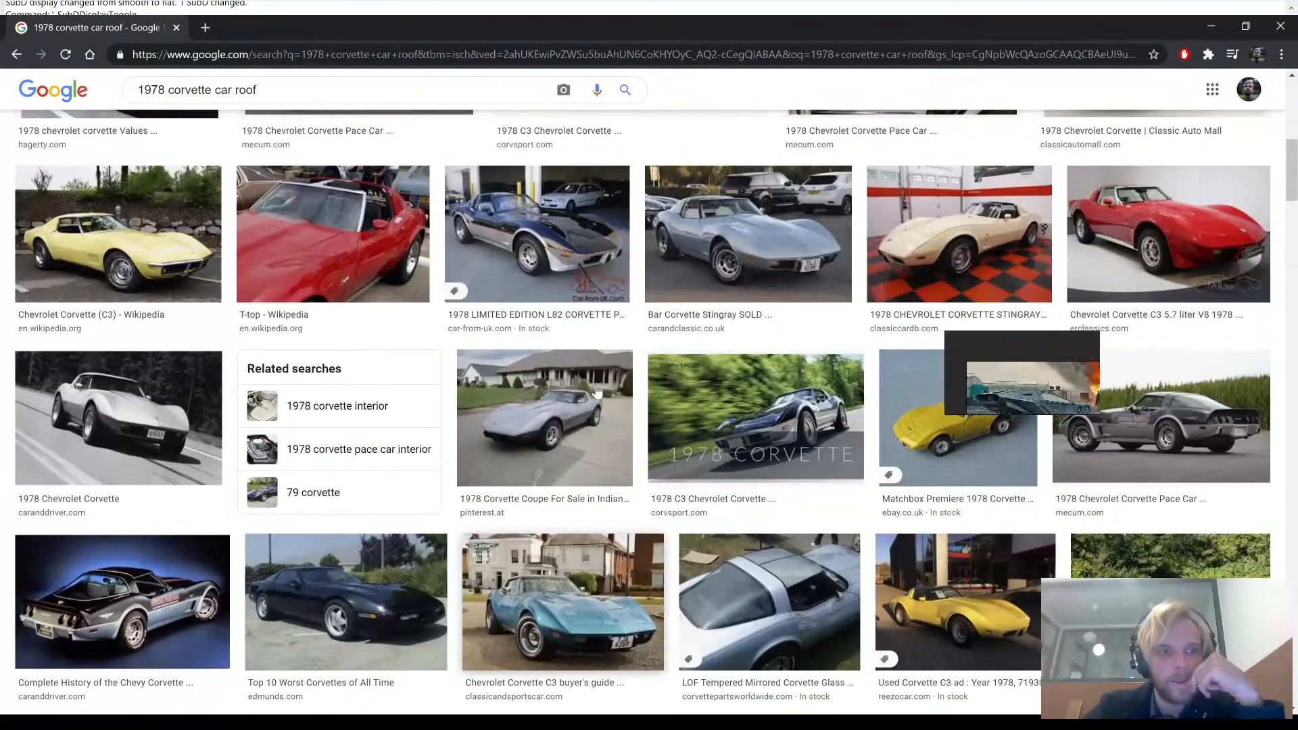
click(165, 250)
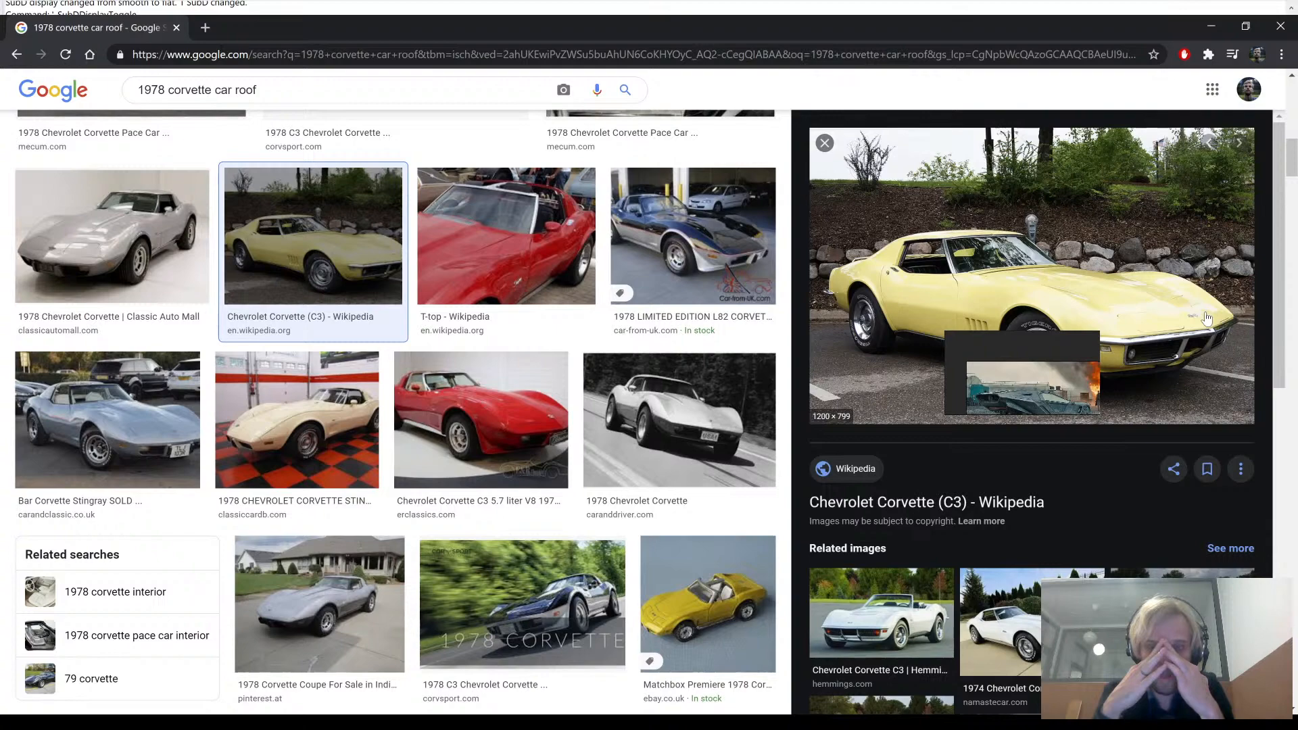
scroll(98, 166, down, 10)
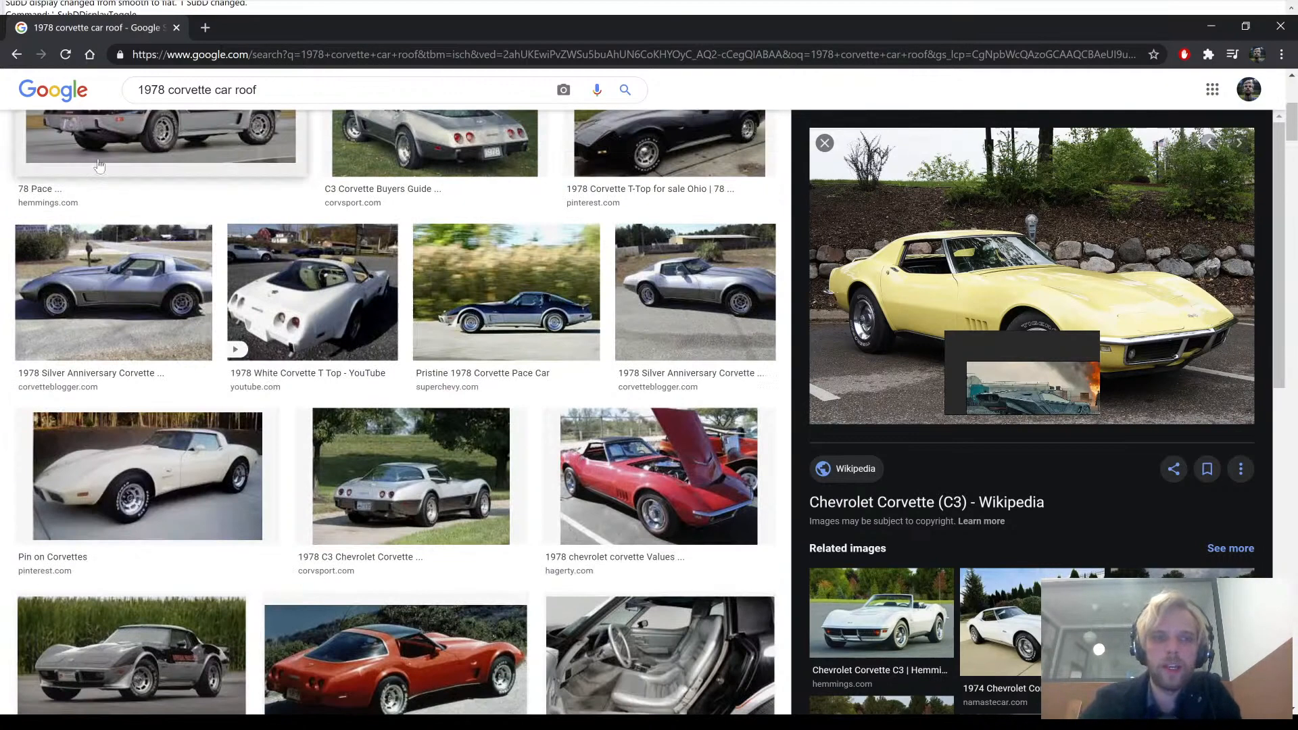
- Replace "1978 corvette" in the image search so that it looks for "delorean car roof", and look through the results
scroll(98, 165, up, 5)
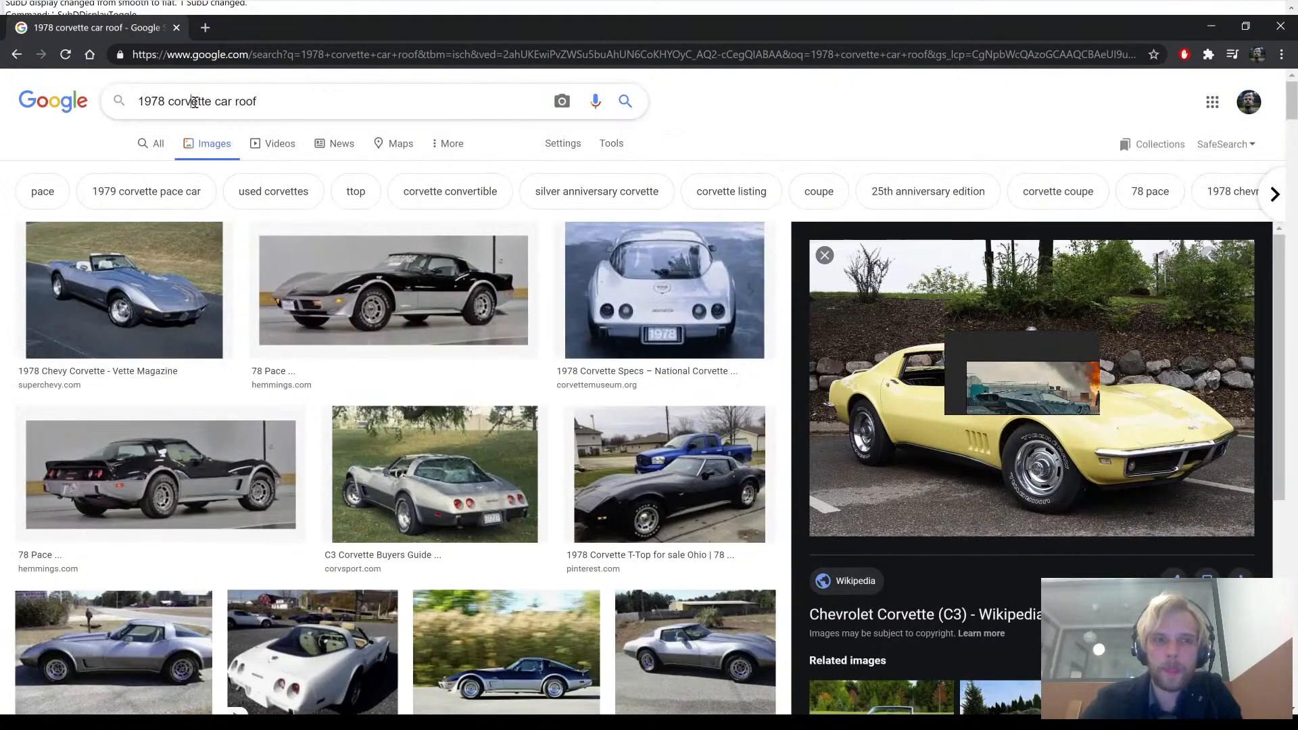
double_click(194, 102)
click(214, 102)
drag(193, 108, 57, 95)
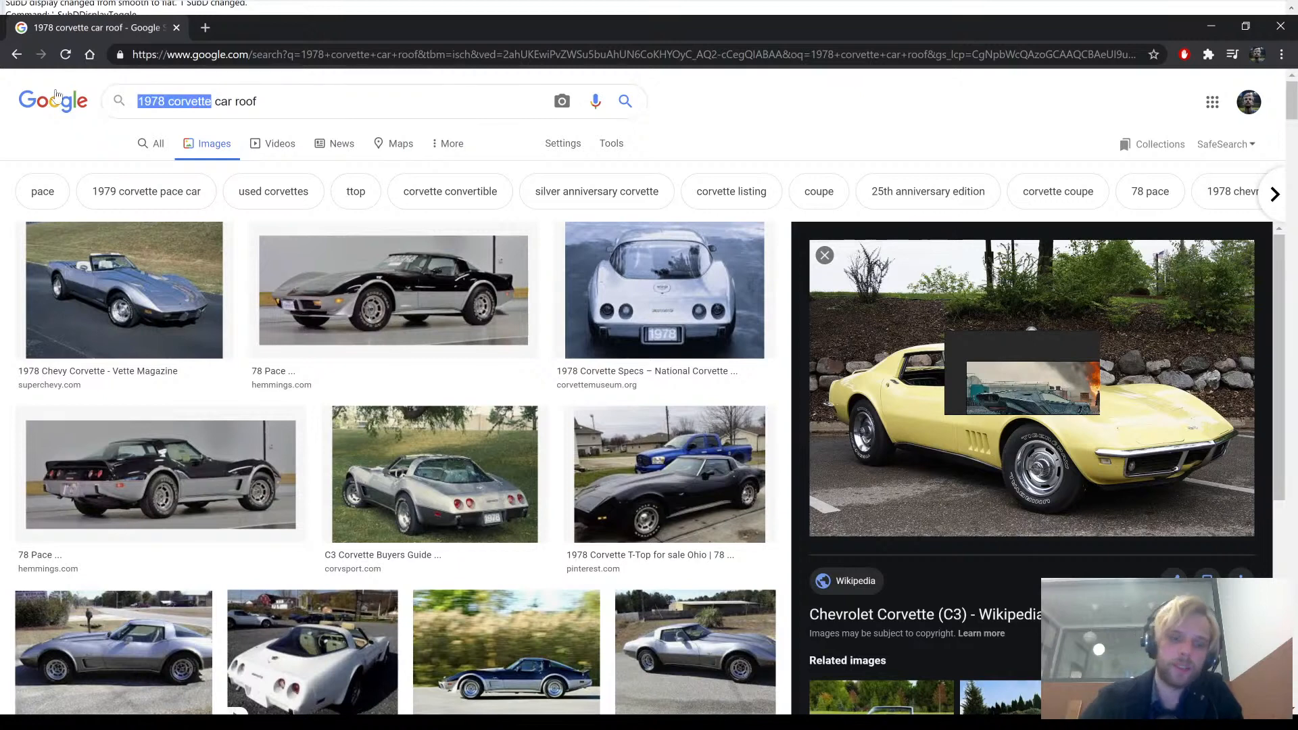
text(delo)
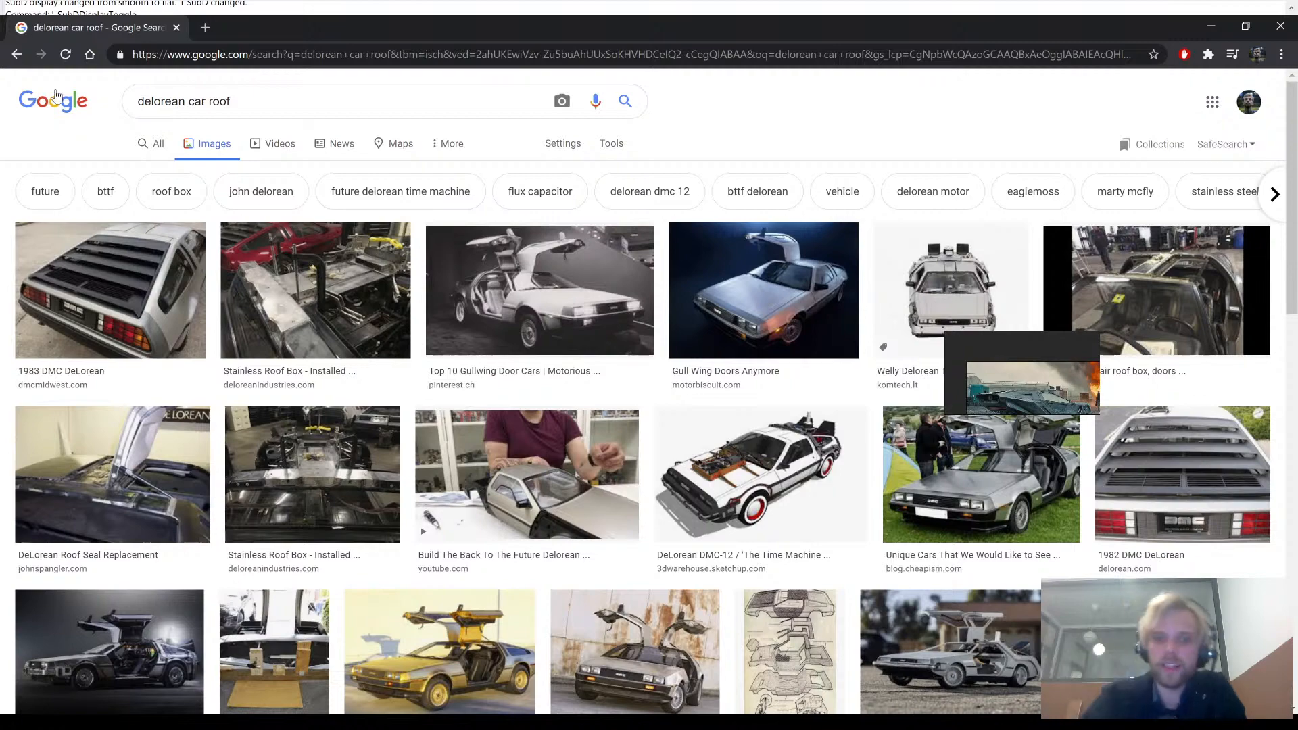
scroll(286, 325, down, 5)
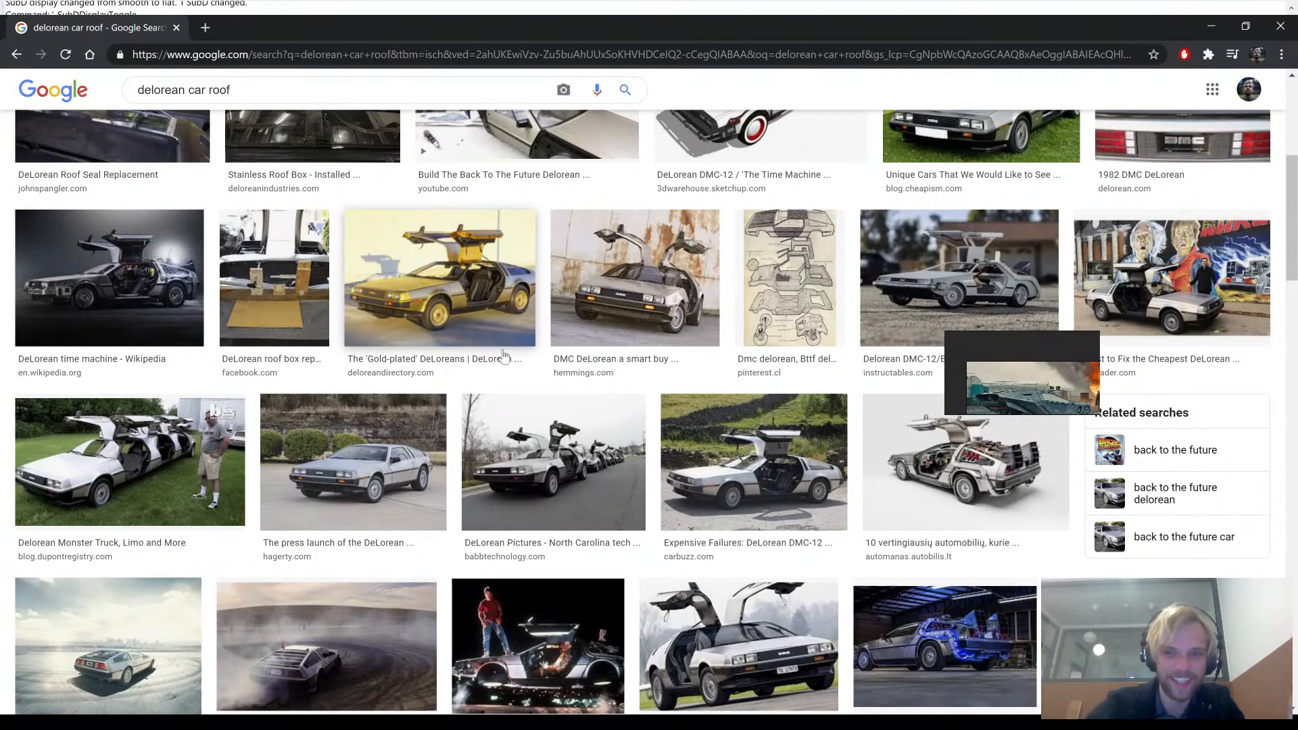
scroll(774, 449, up, 4)
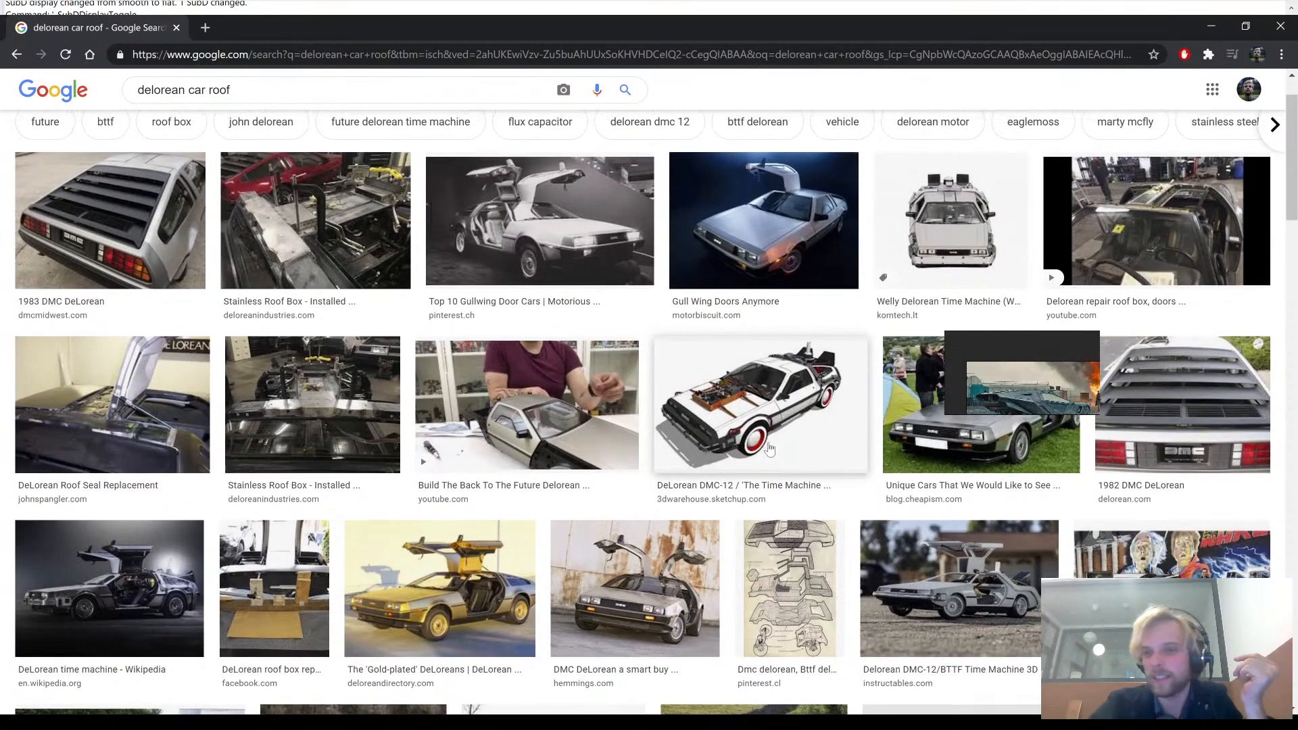
scroll(771, 449, up, 1)
scroll(768, 447, down, 14)
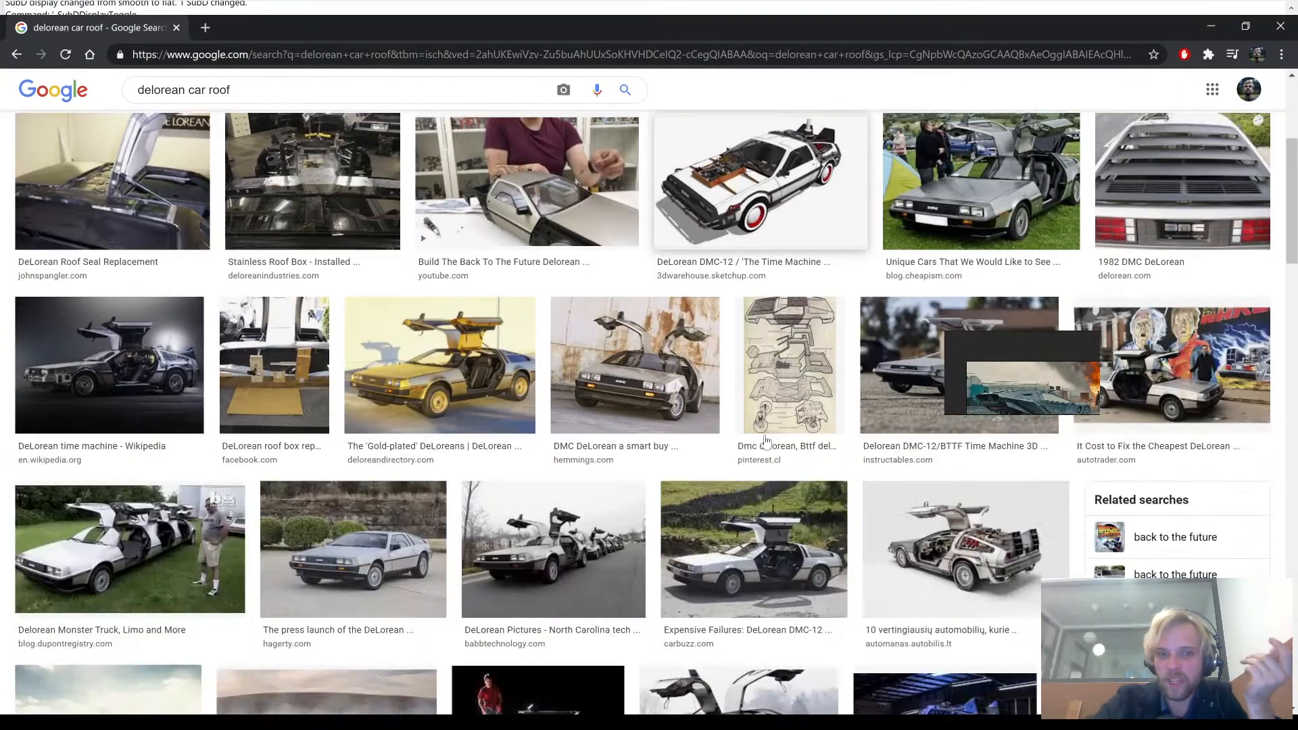
scroll(763, 441, down, 1)
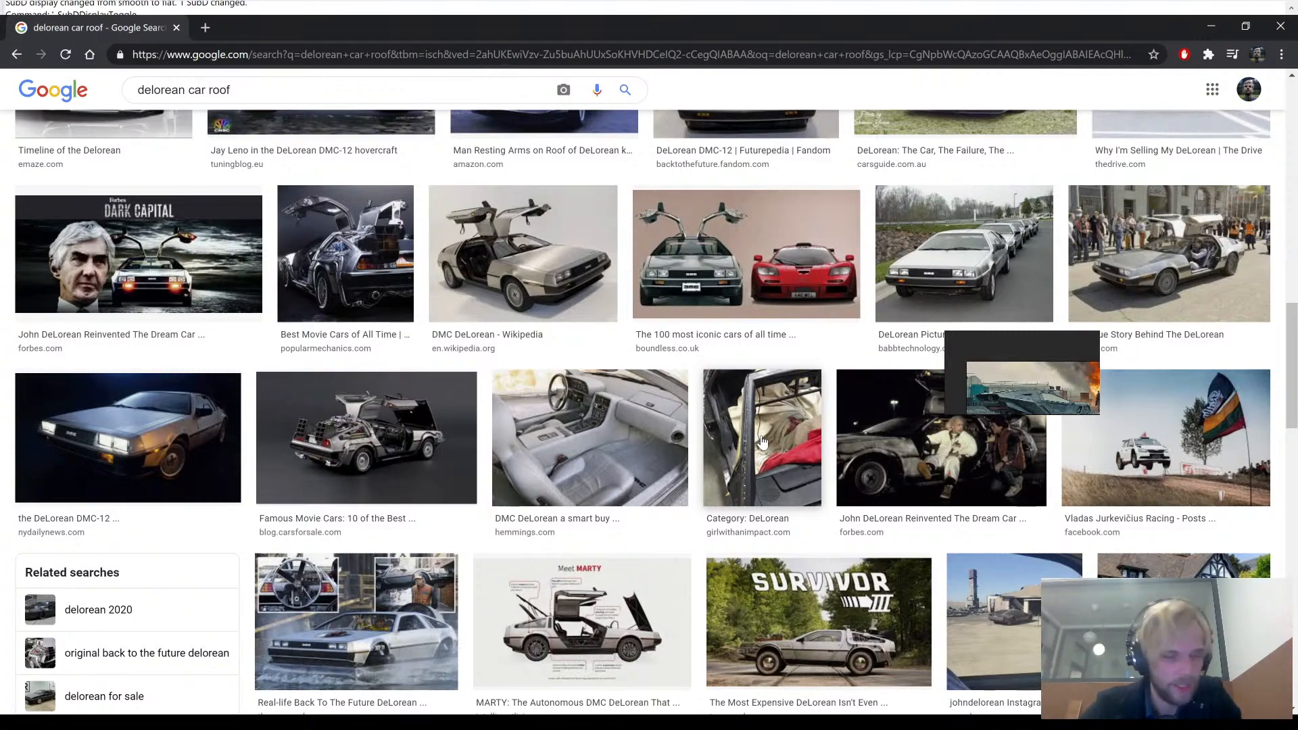
scroll(764, 446, down, 6)
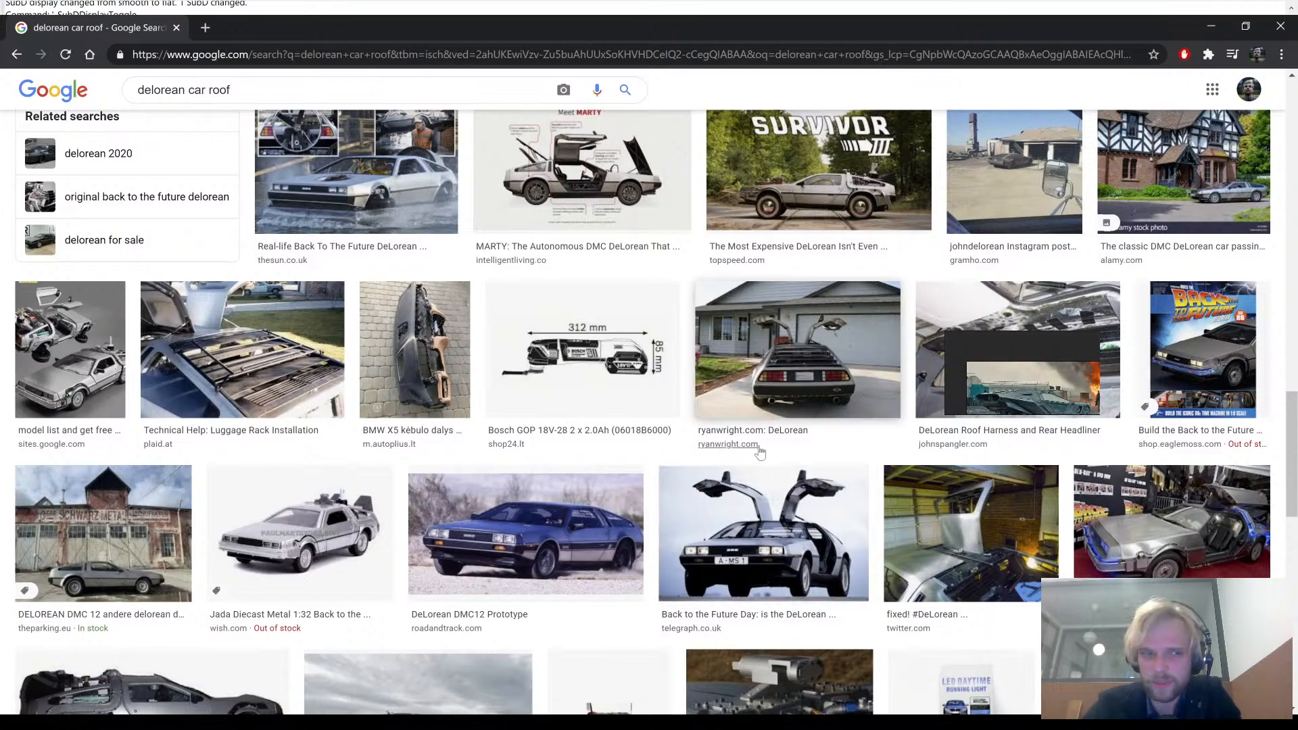
- Change the image search to "tesla car roof" and look through the results for roof and top views
scroll(760, 452, up, 10)
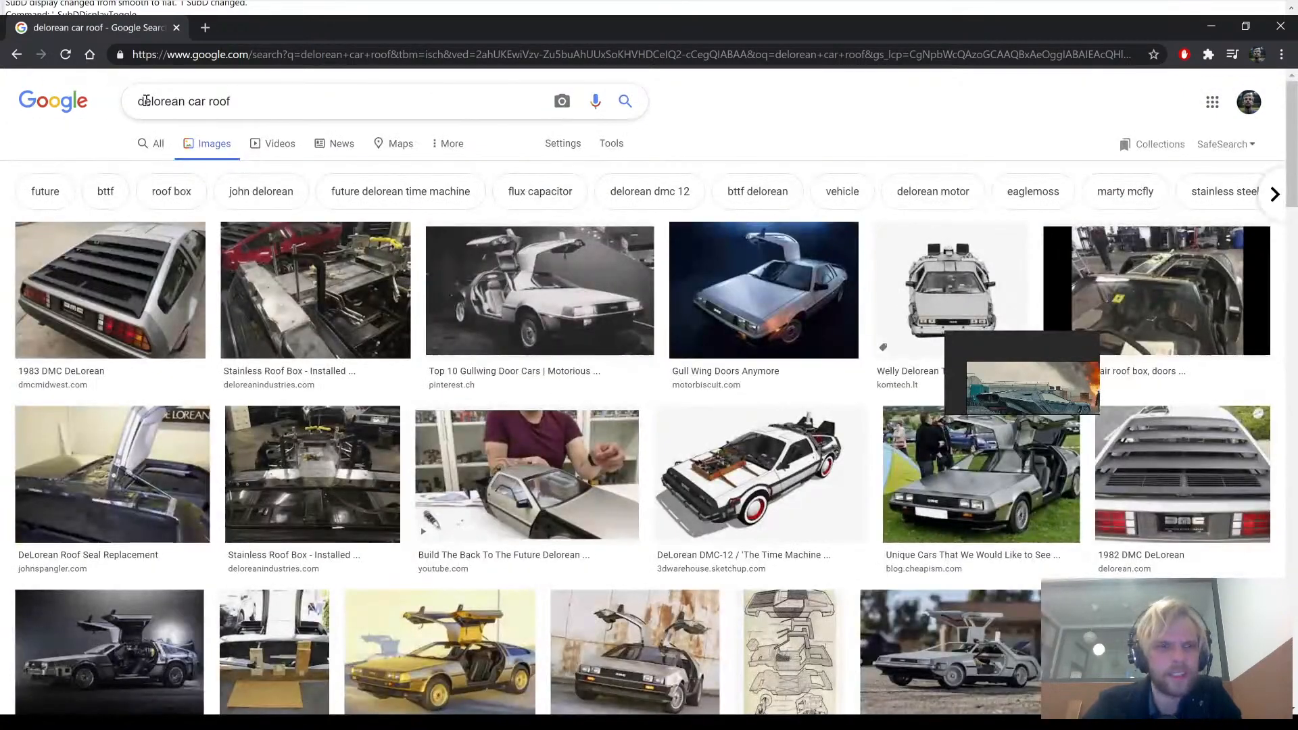
double_click(146, 100)
text(tesla)
key(Return)
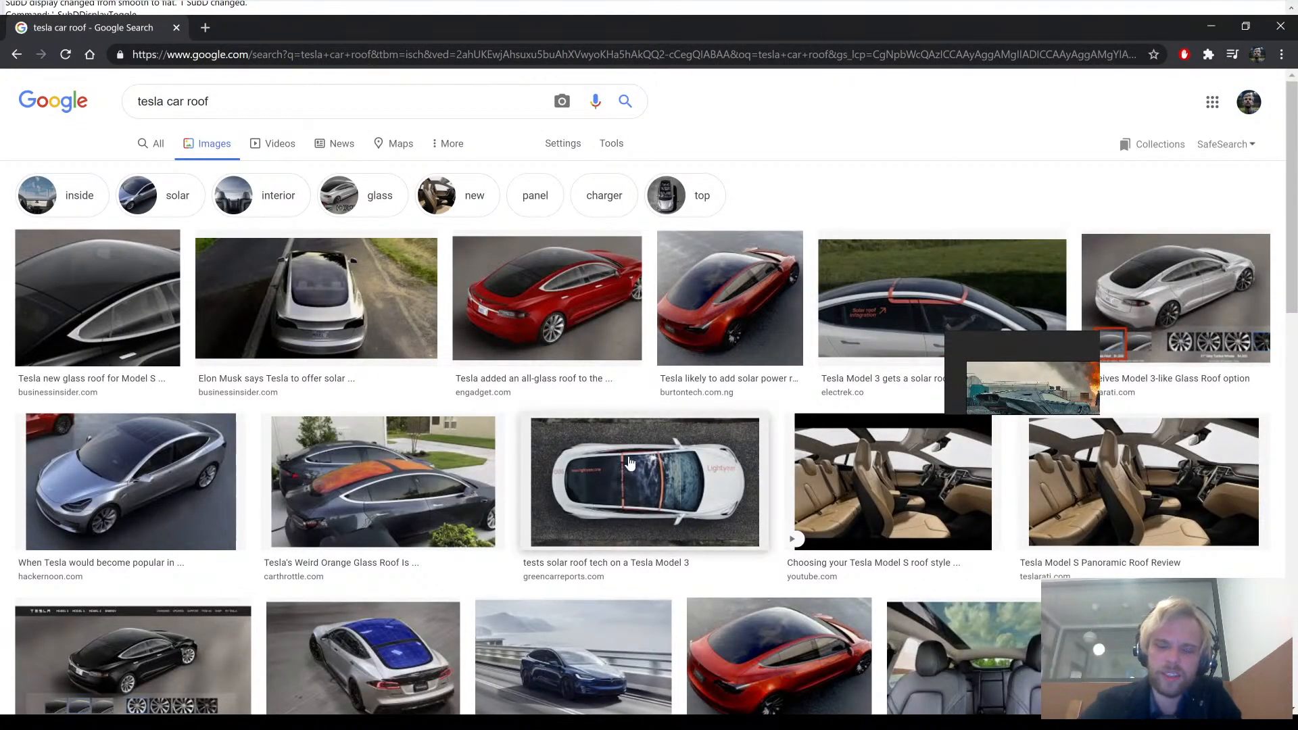
scroll(696, 392, down, 3)
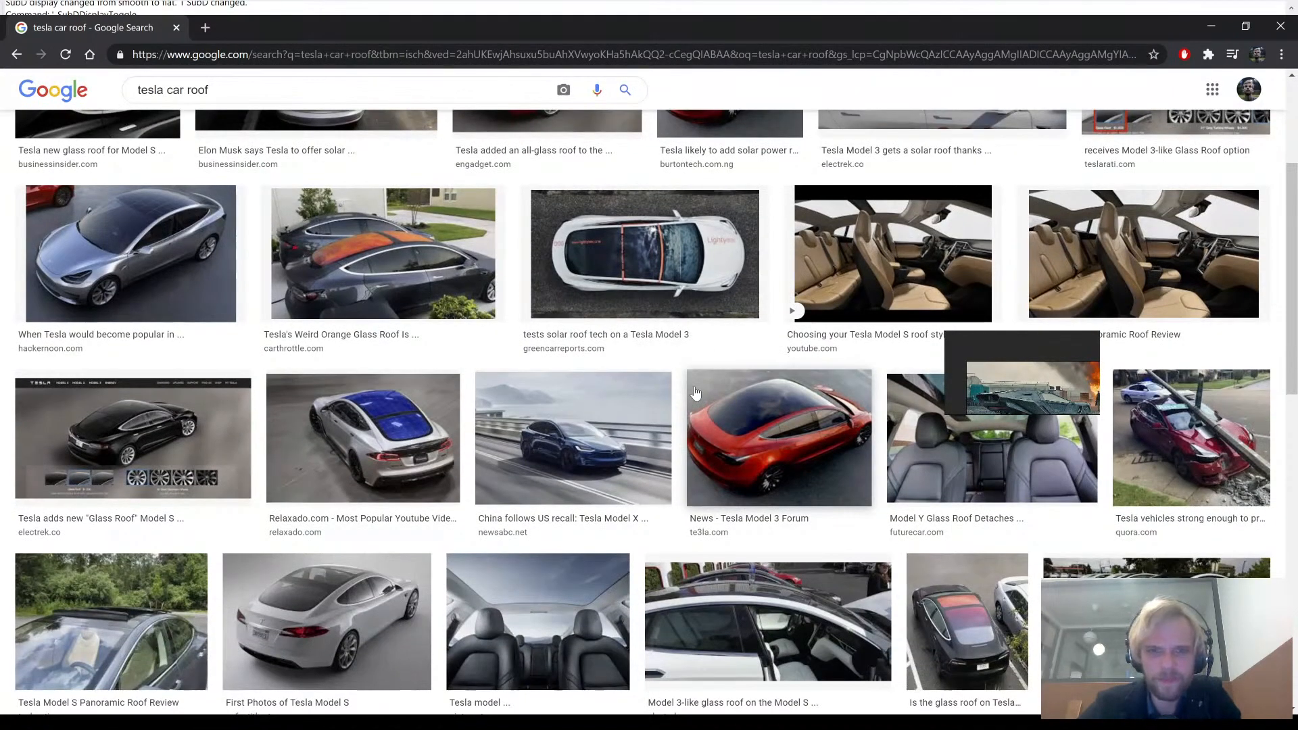
- Narrow the image search to "tesla model s car roof" and change it to "tesla model s car top view", opening a white car's top view
scroll(646, 257, up, 3)
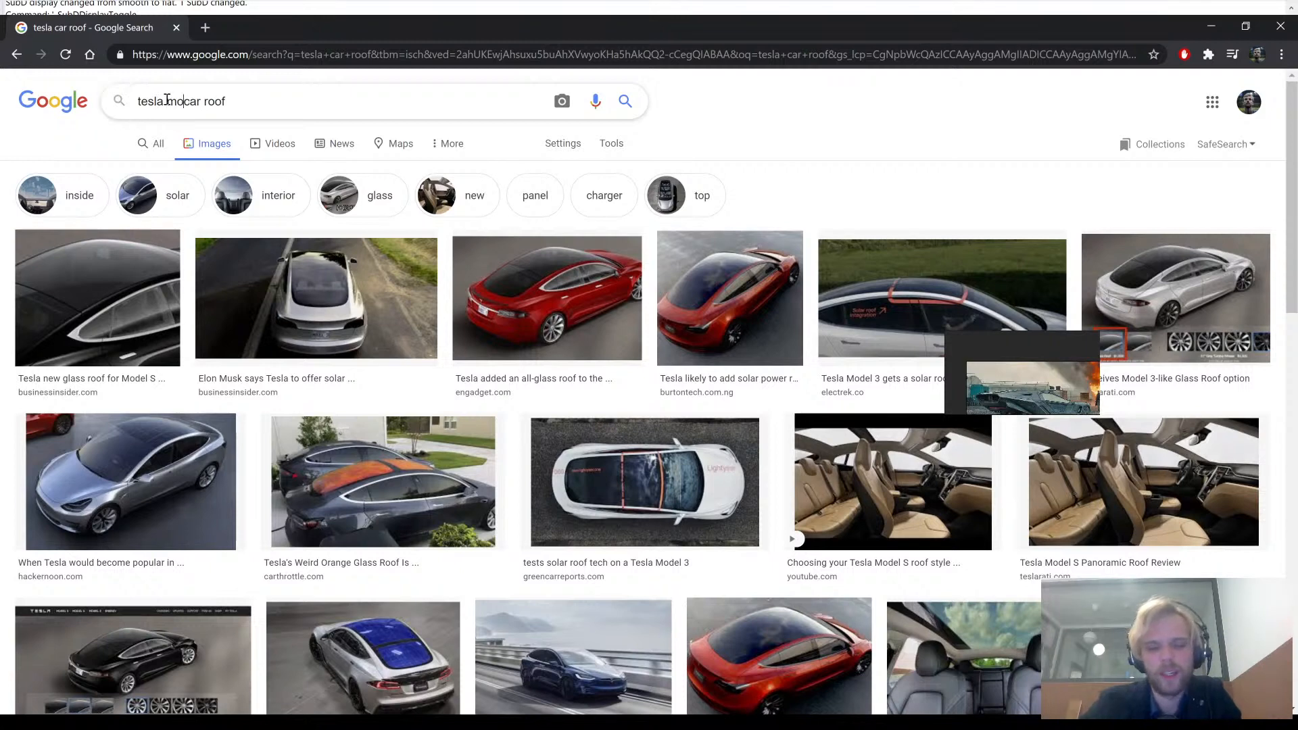
key(Return)
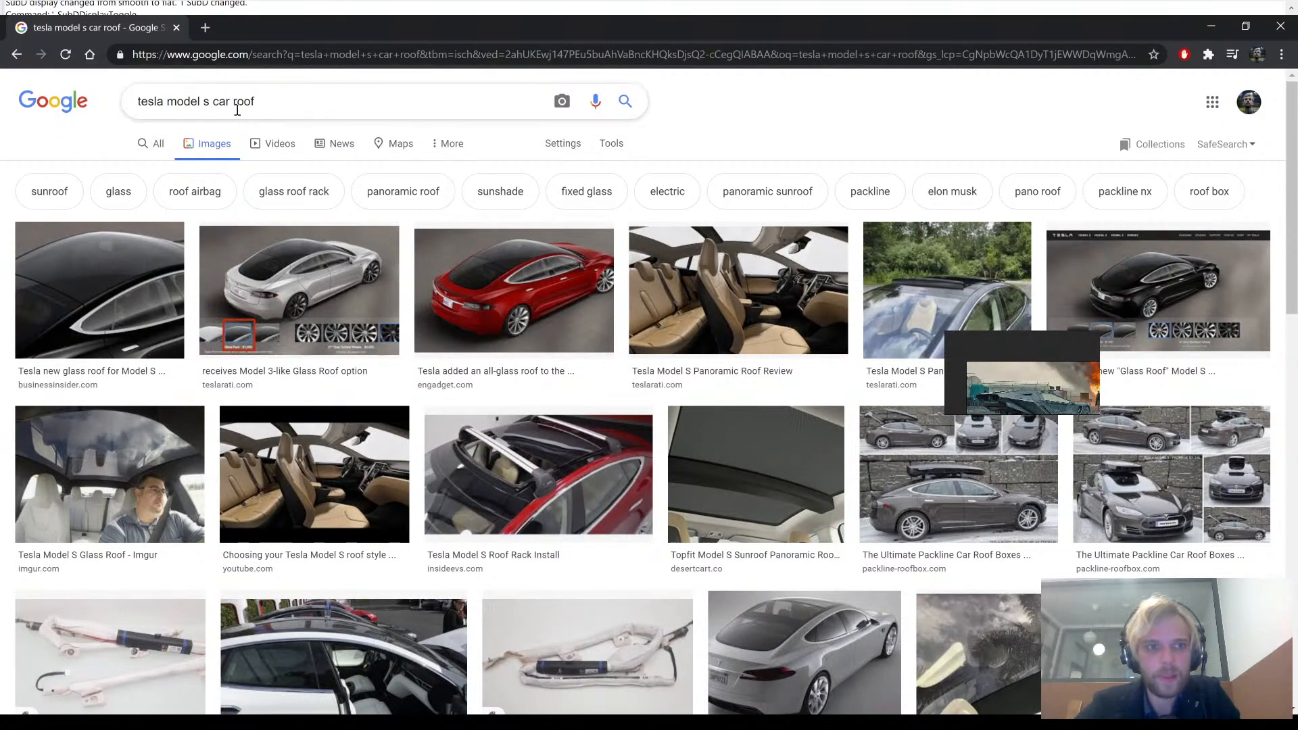
text(top view)
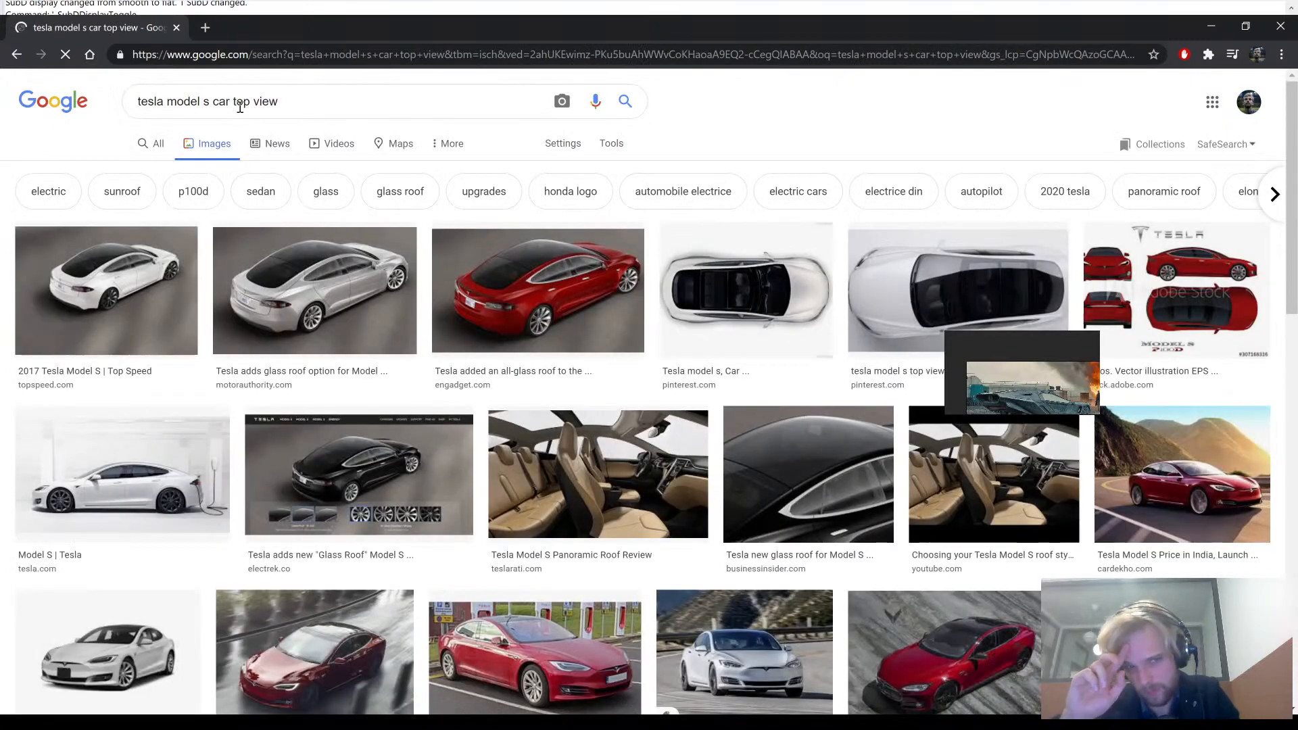
click(767, 336)
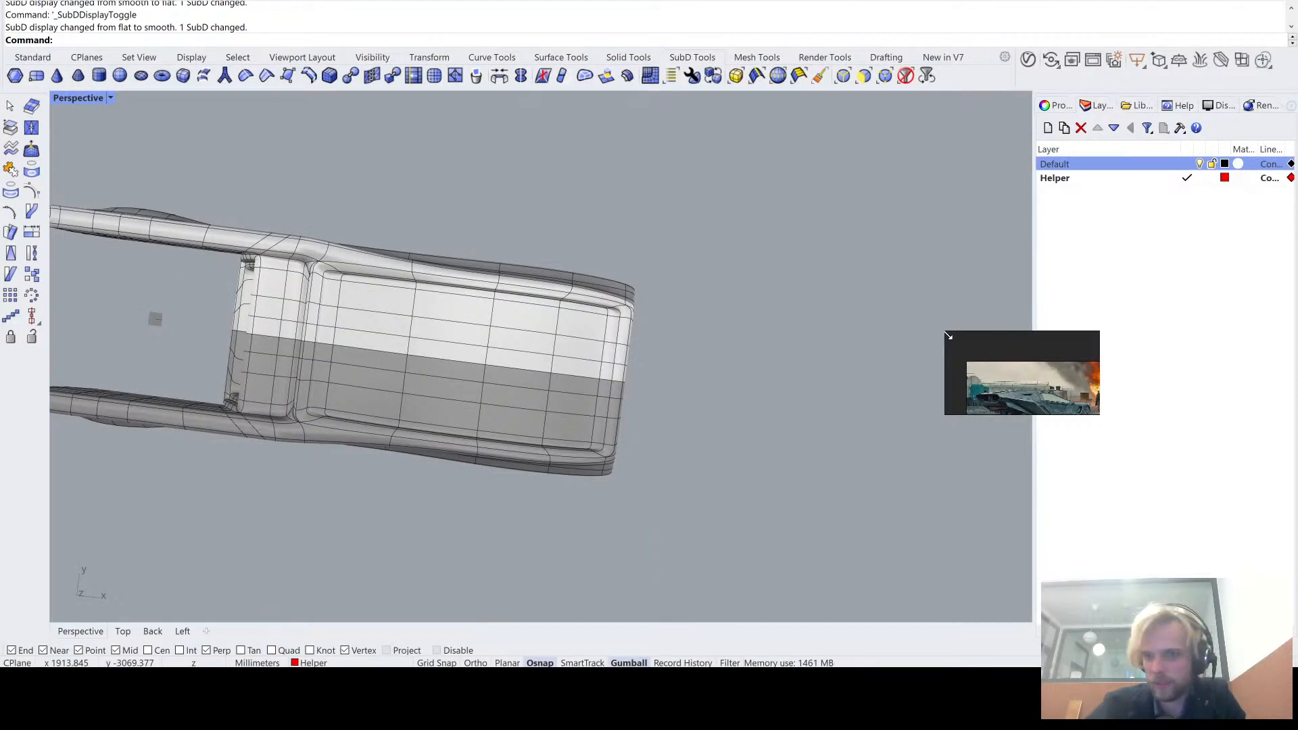
- Switch back to Rhino, enlarge the floating reference board to show all three vehicle images, and display the SubD body flat
drag(948, 336, 948, 337)
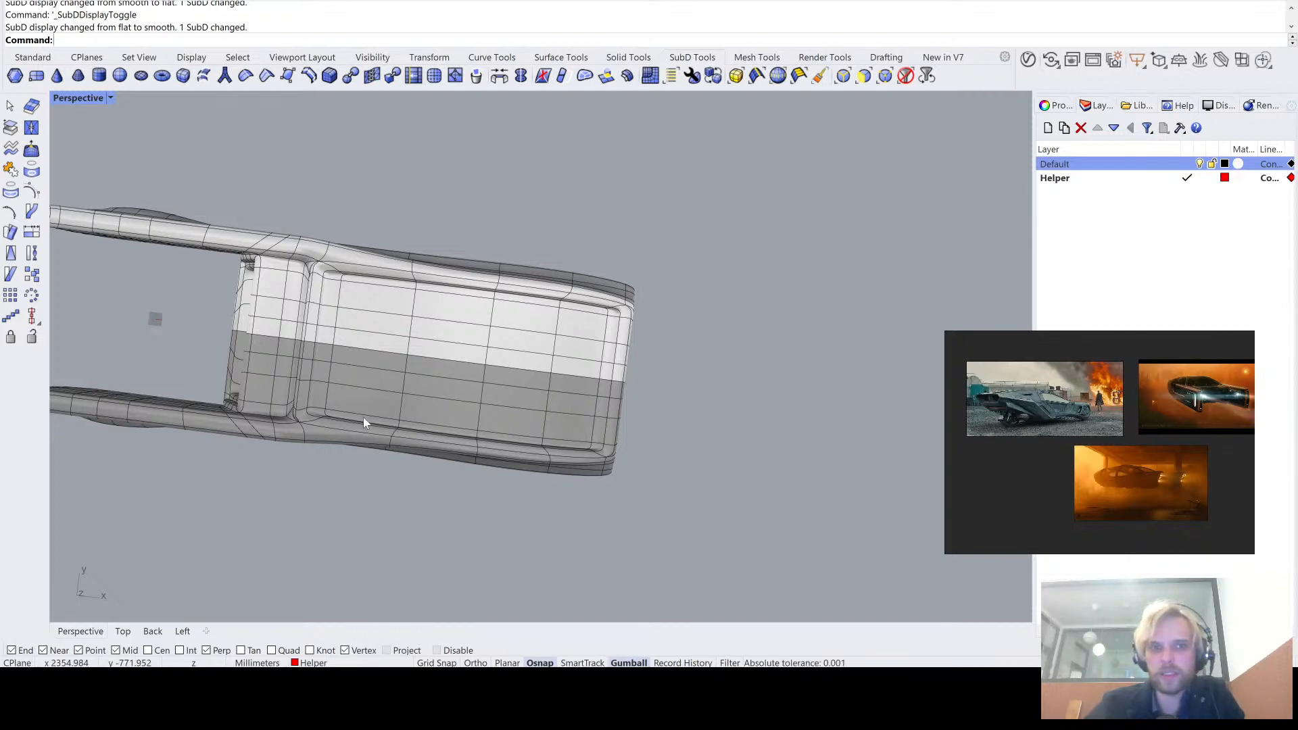
right_drag(365, 426, 760, 369)
key(Tab)
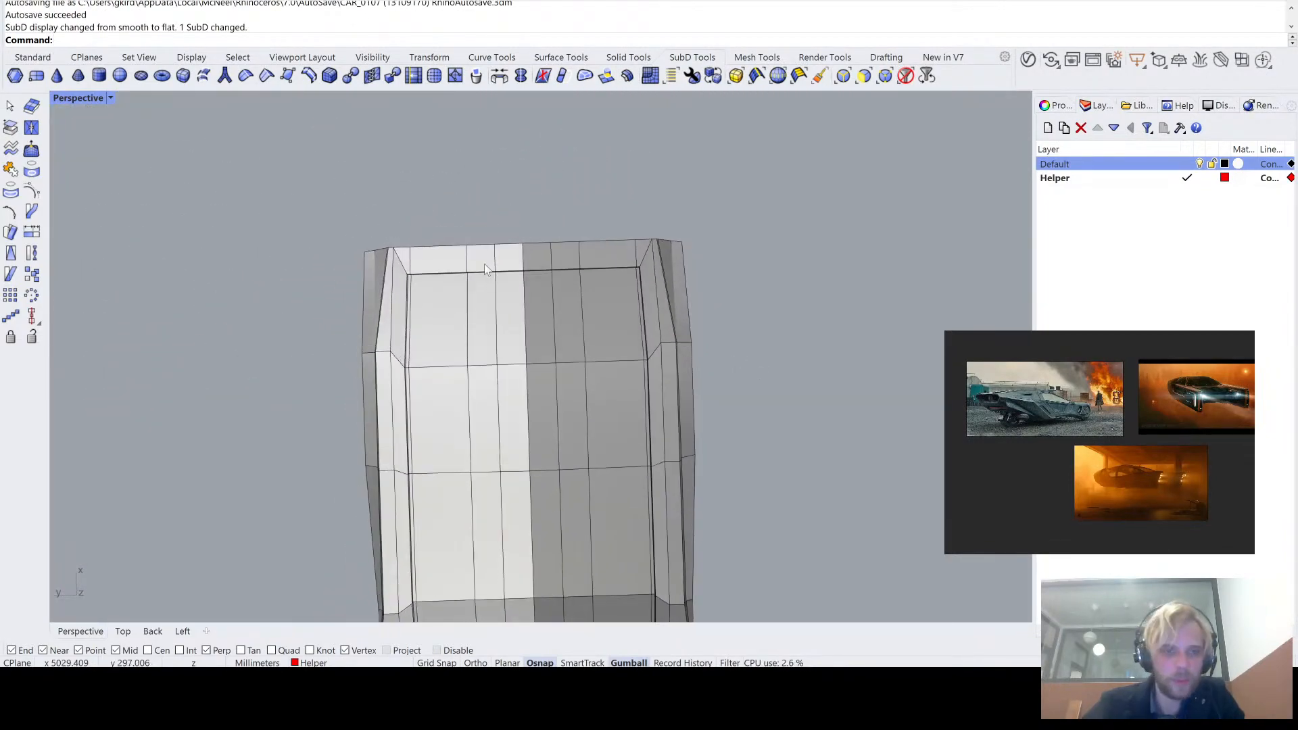
- Try to scale the selected faces, edges and vertices at the slanted end of the SubD body with the Gumball
right_drag(420, 239, 337, 424)
right_drag(378, 497, 397, 480)
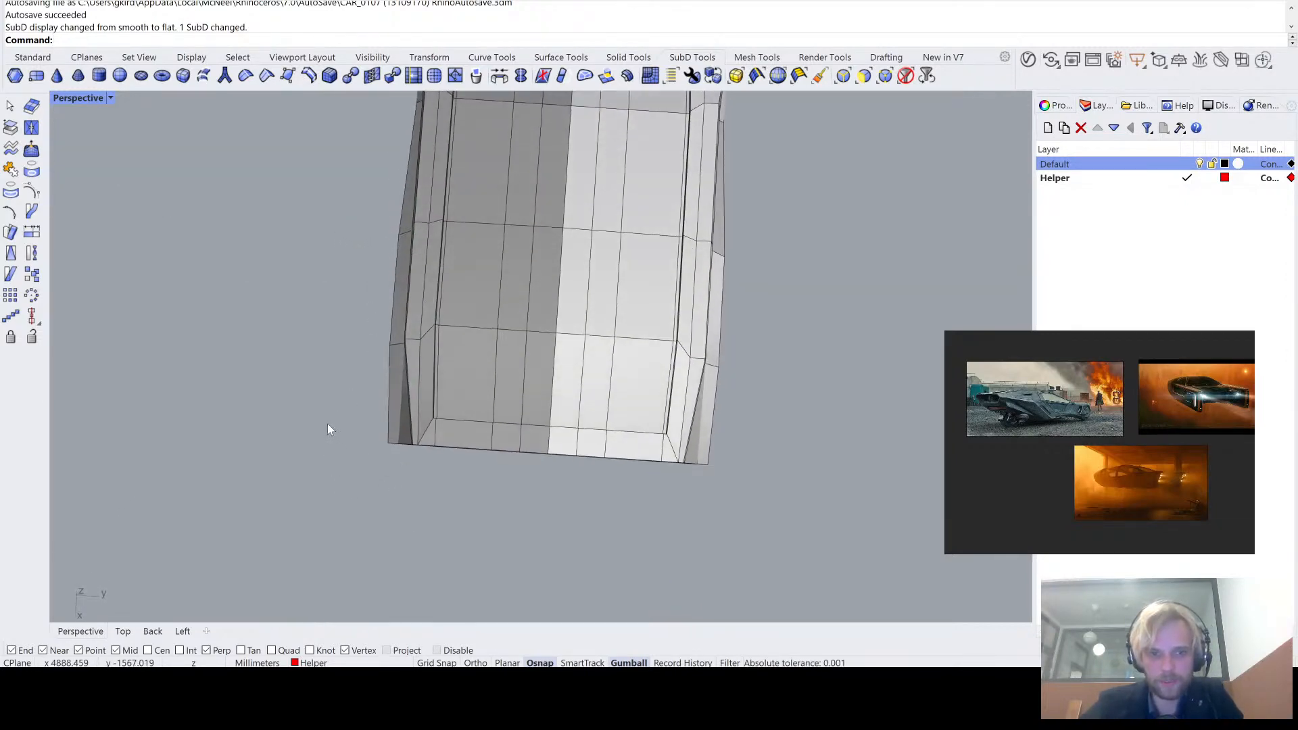
drag(324, 409, 778, 567)
right_drag(777, 567, 605, 392)
drag(513, 237, 635, 447)
right_drag(600, 408, 712, 516)
right_drag(376, 323, 359, 355)
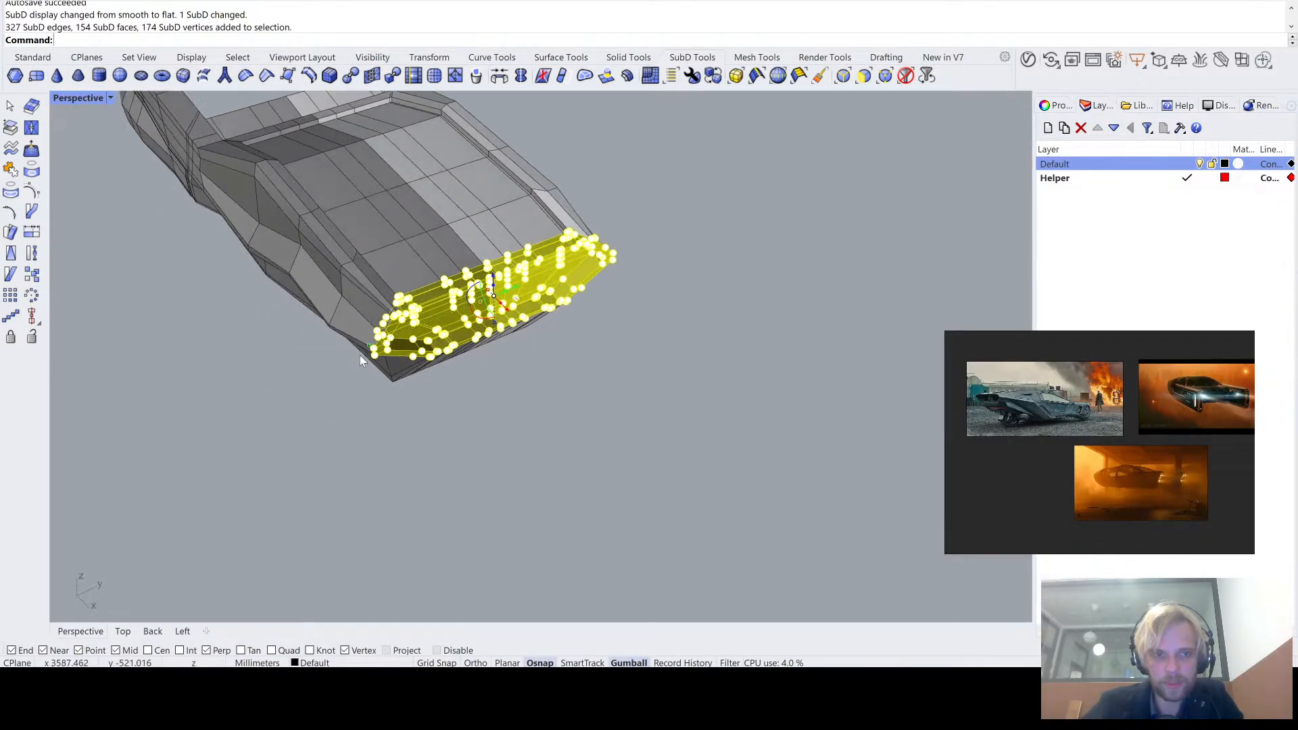
scroll(362, 351, up, 3)
drag(377, 341, 321, 490)
right_drag(320, 491, 453, 464)
key(Tab)
key(Escape)
key(ctrl+z)
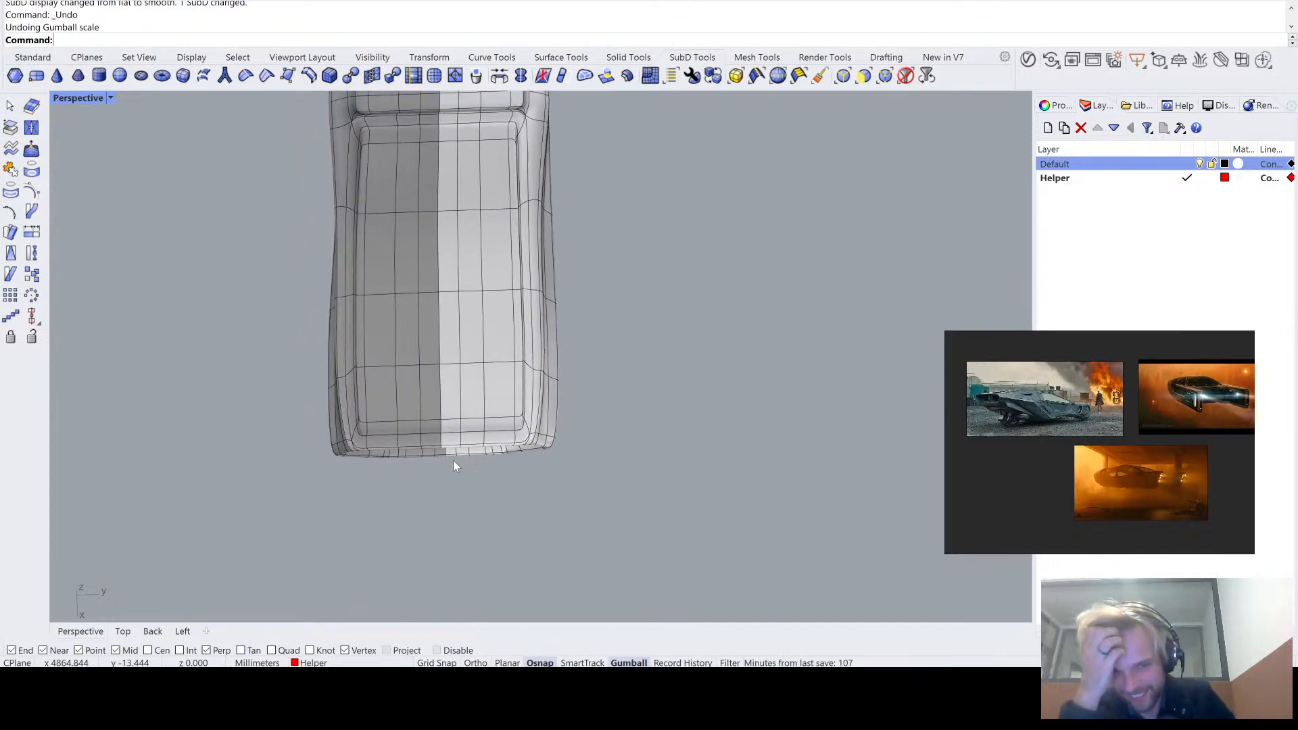
- Display the SubD flat and insert a one-sided, proportional edge loop about midway between the outermost cross loop and the slanted body end
right_drag(469, 452, 606, 342)
key(Tab)
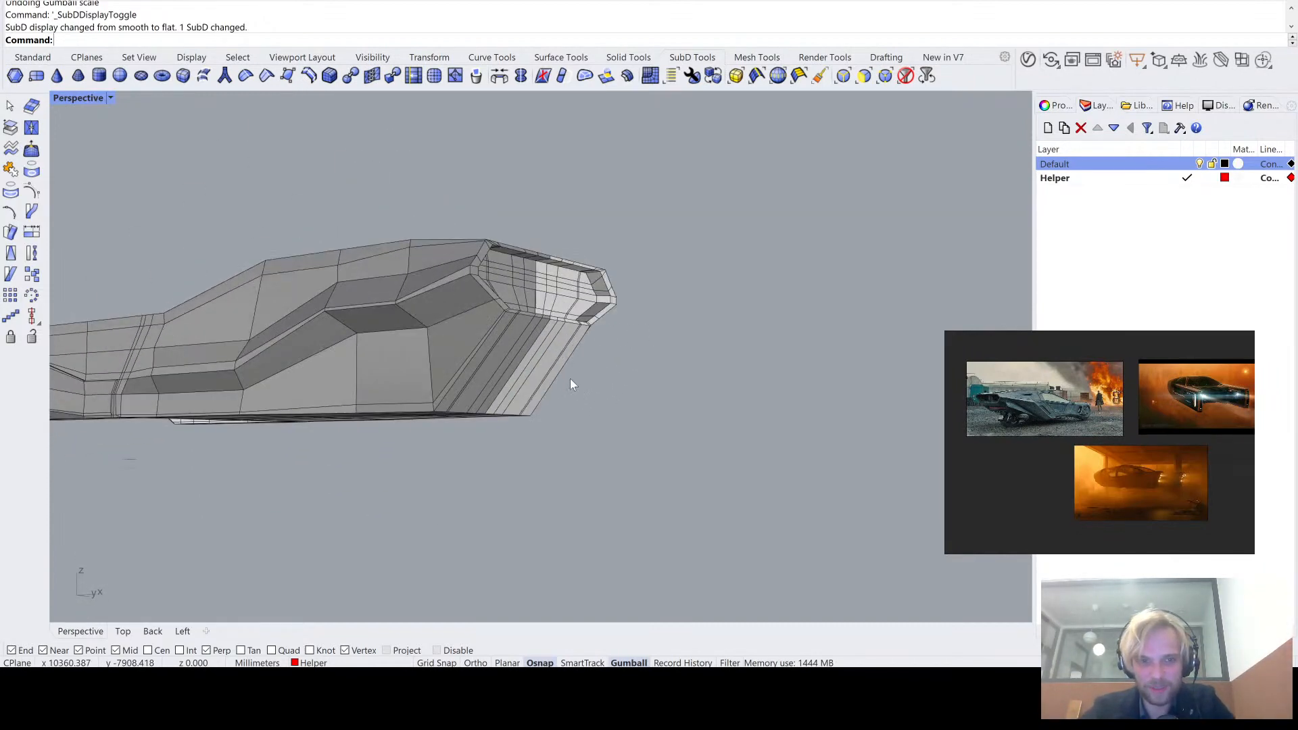
mouse_move(570, 384)
right_down()
mouse_move(484, 284)
mouse_move(568, 340)
mouse_move(498, 333)
mouse_move(487, 368)
mouse_move(484, 278)
mouse_move(465, 275)
mouse_move(484, 319)
right_up()
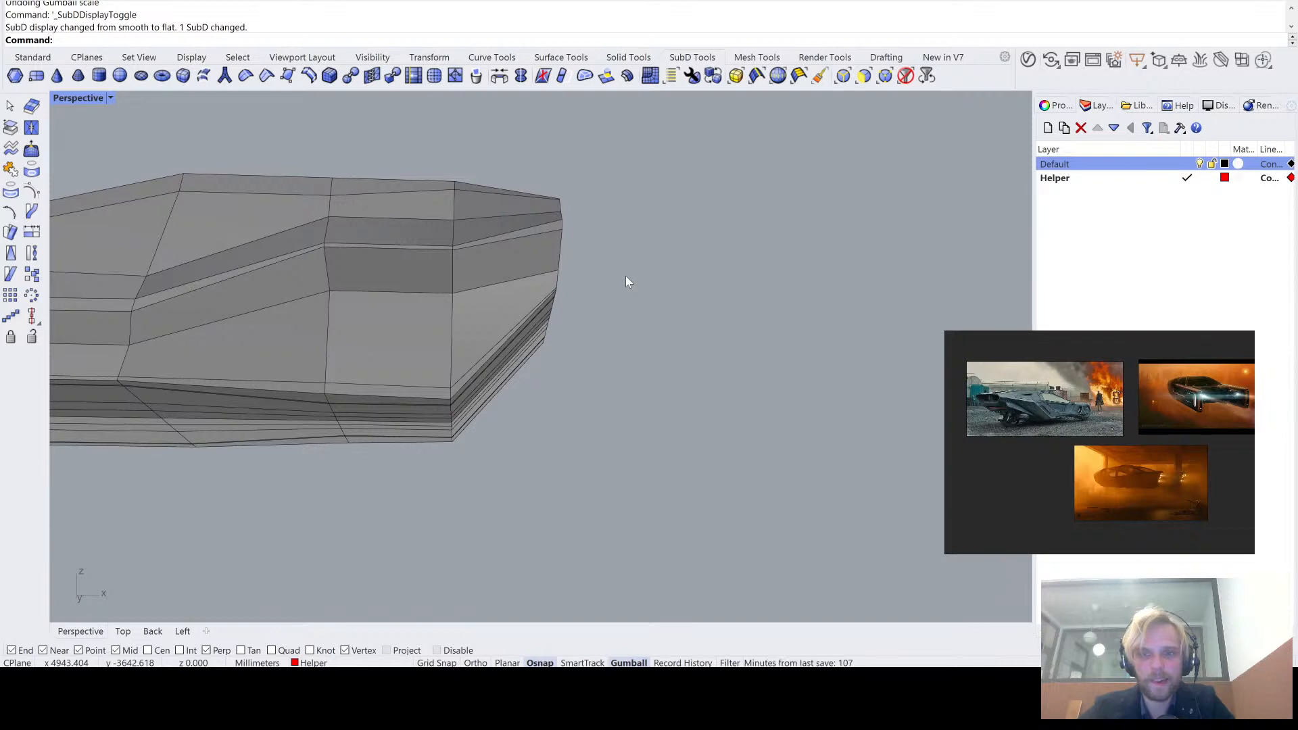
mouse_move(626, 283)
right_down()
mouse_move(609, 276)
mouse_move(612, 290)
mouse_move(612, 270)
mouse_move(460, 309)
right_up()
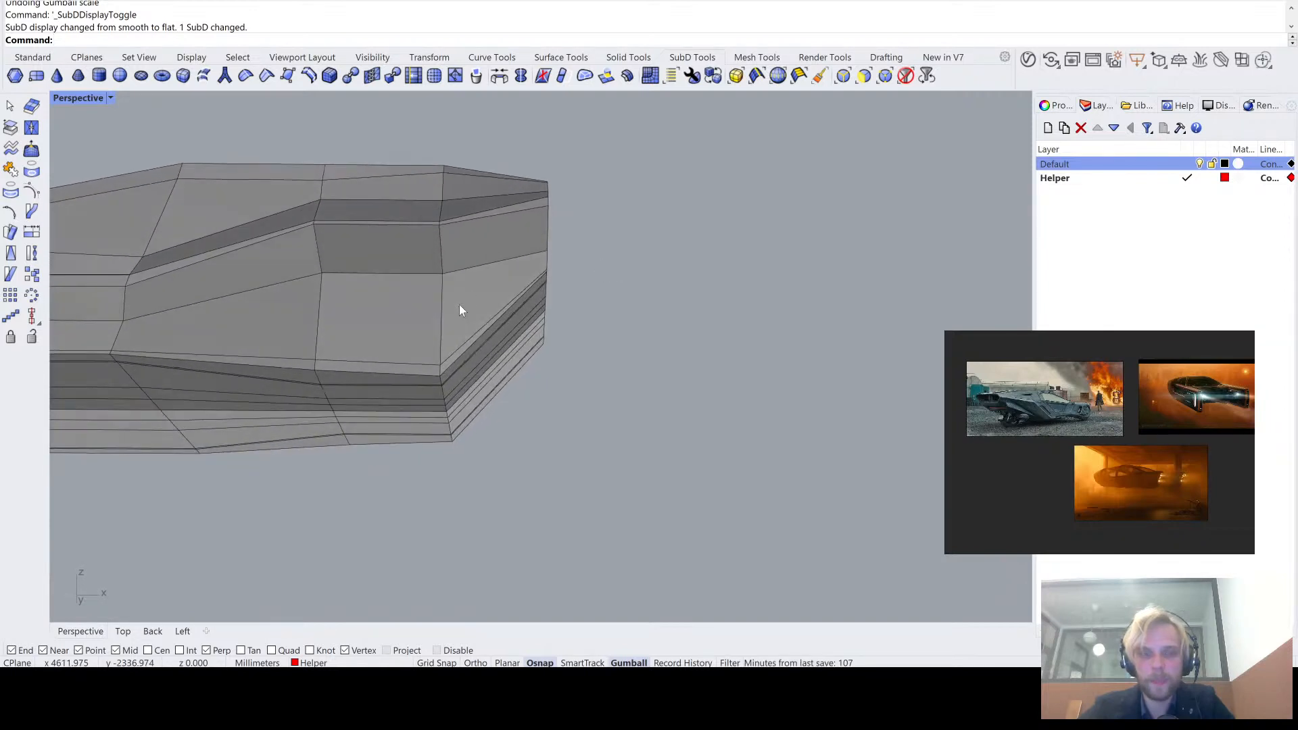
scroll(460, 310, up, 2)
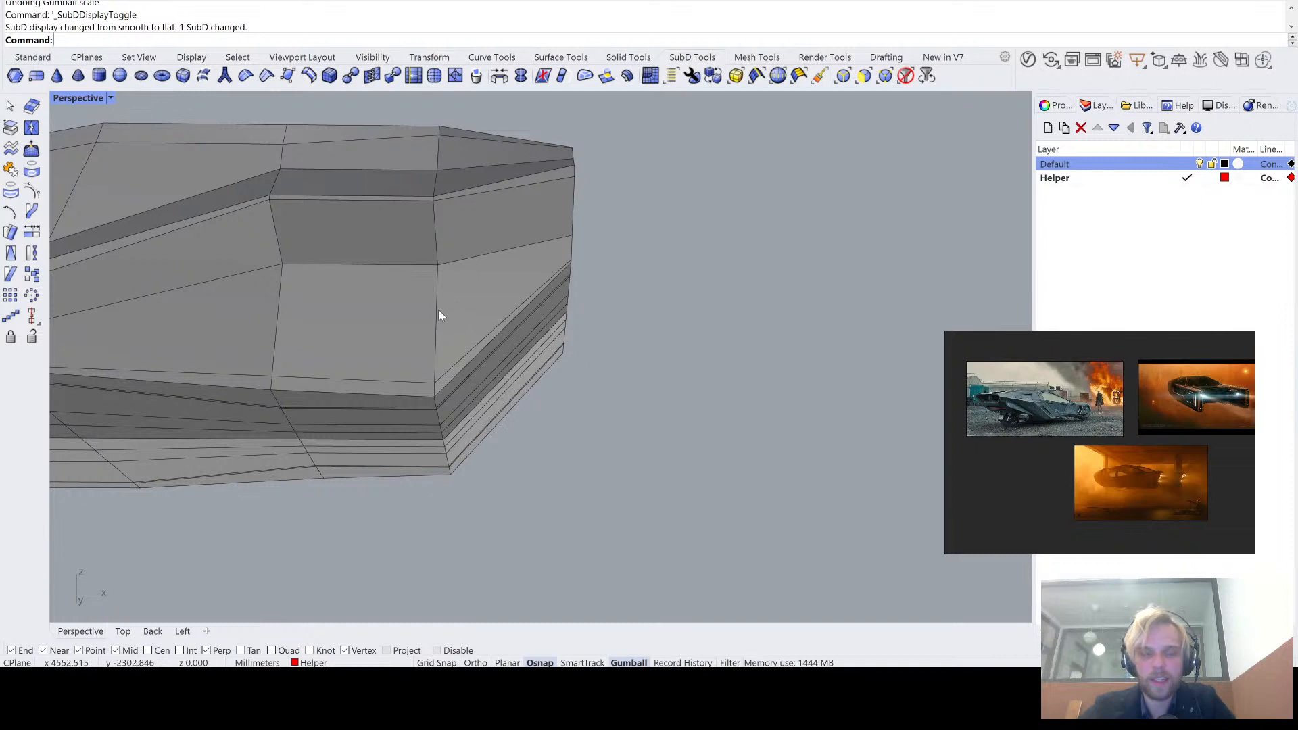
double_click(438, 309)
text(Ins)
right_drag(438, 310, 457, 334)
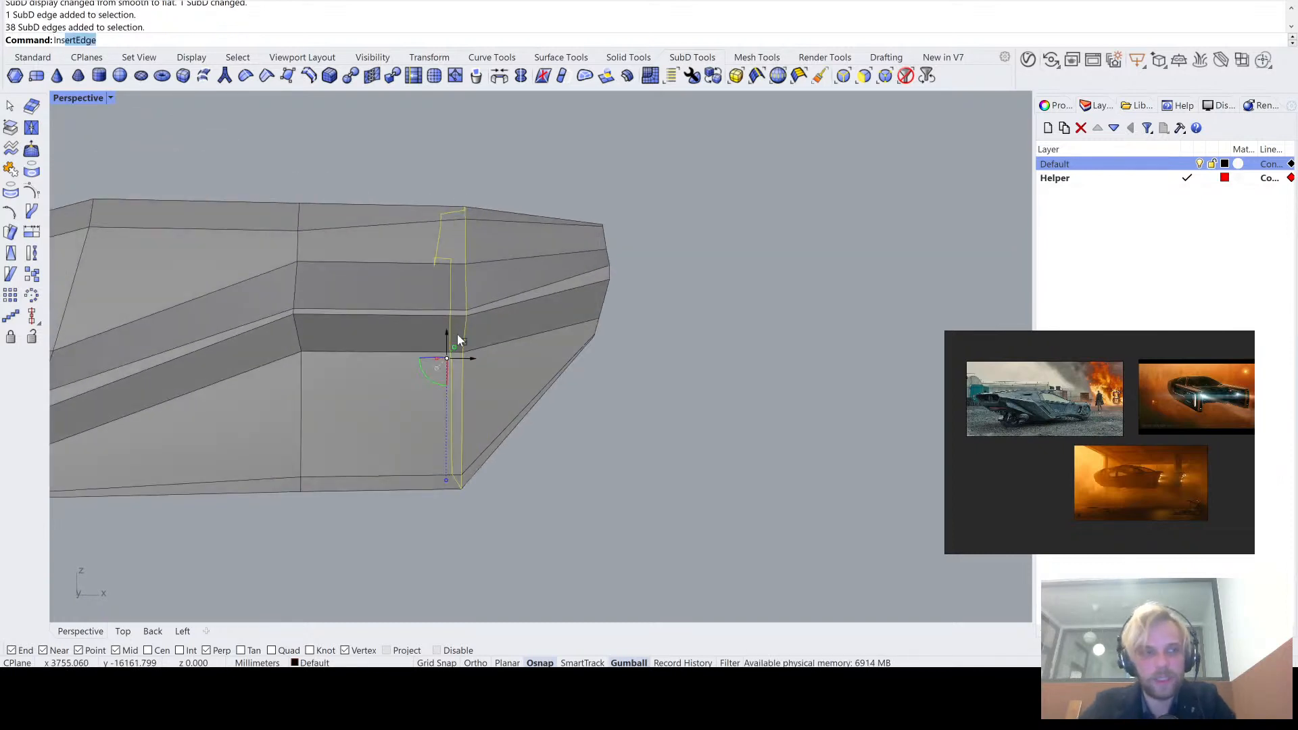
key(Return)
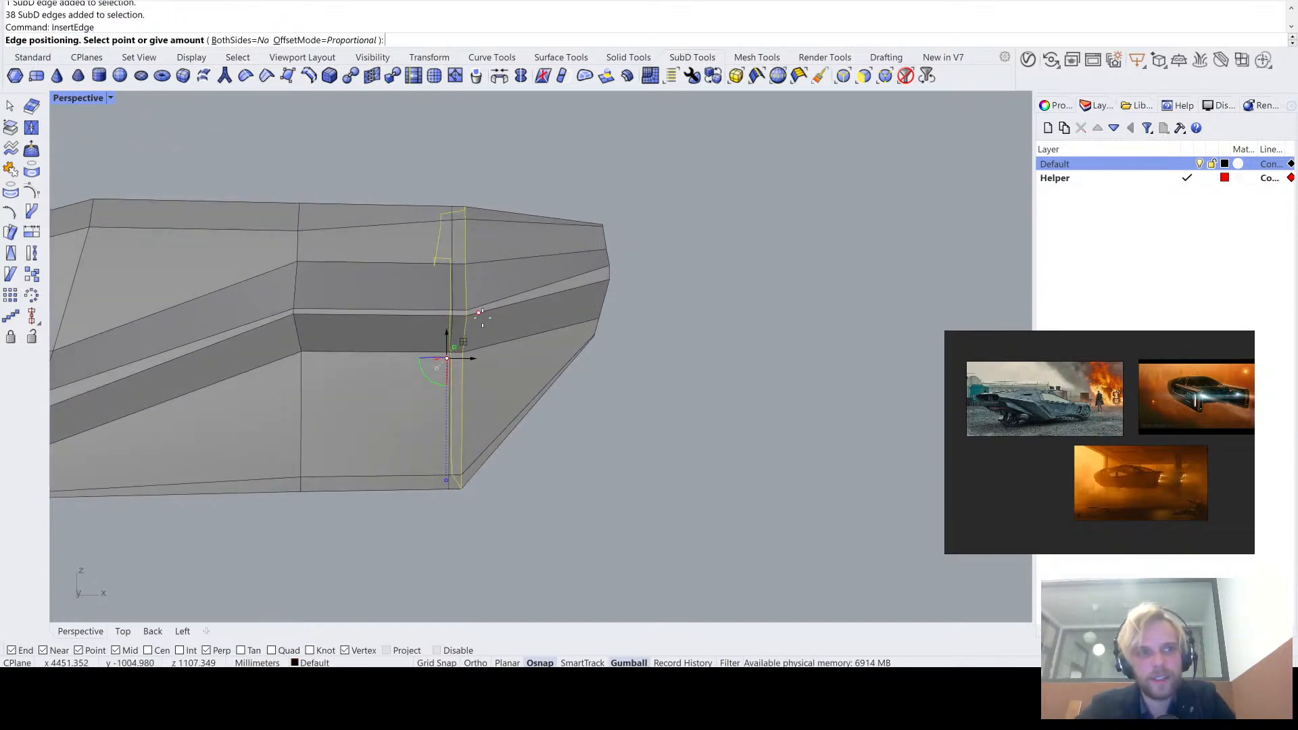
click(533, 297)
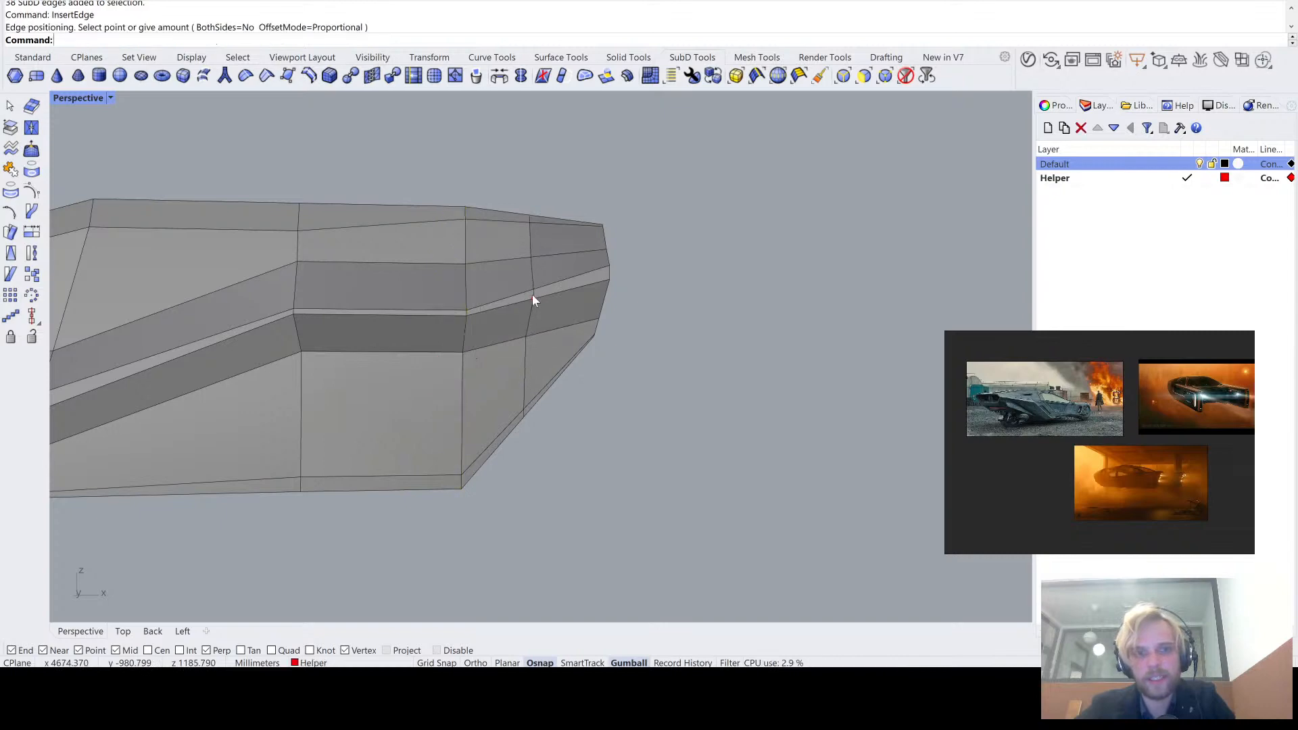
- Compare the new edge loop near the slanted end in smooth and flat display
mouse_move(533, 298)
right_down()
mouse_move(528, 339)
mouse_move(521, 266)
mouse_move(530, 276)
right_up()
key(Tab)
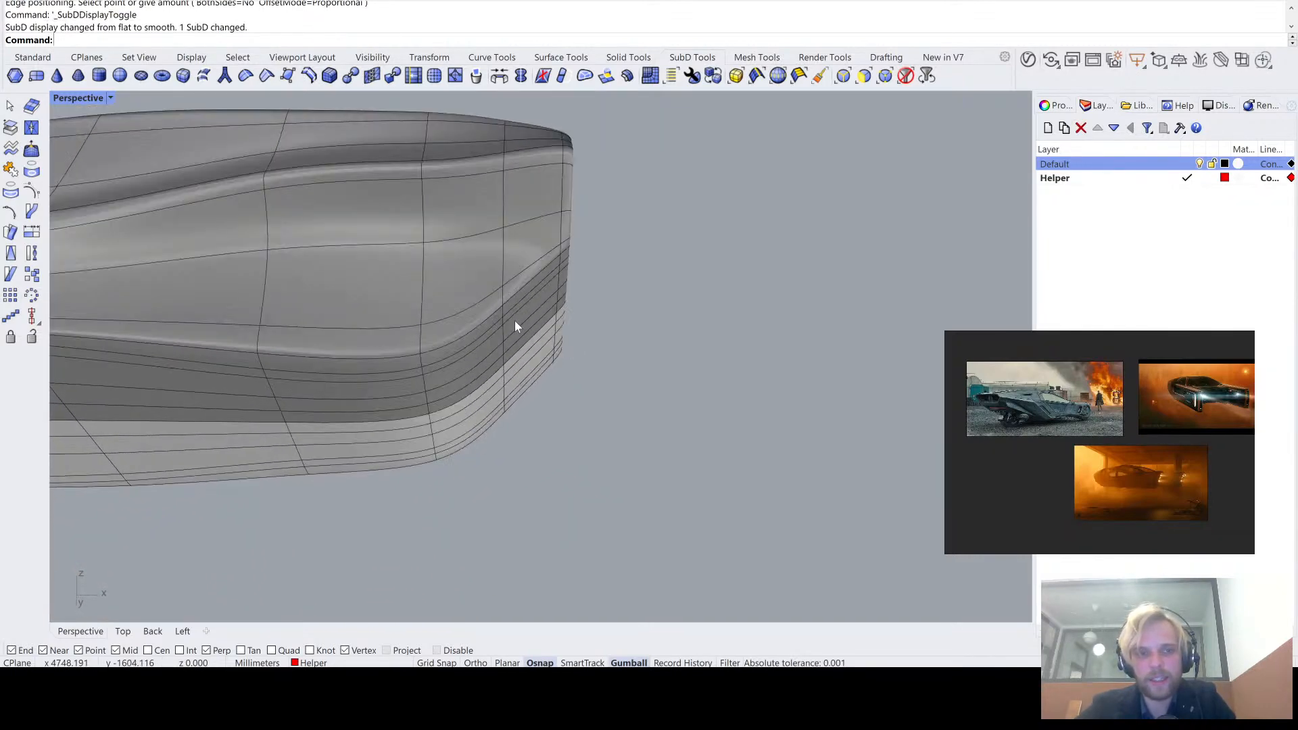
right_drag(514, 324, 493, 374)
key(Tab)
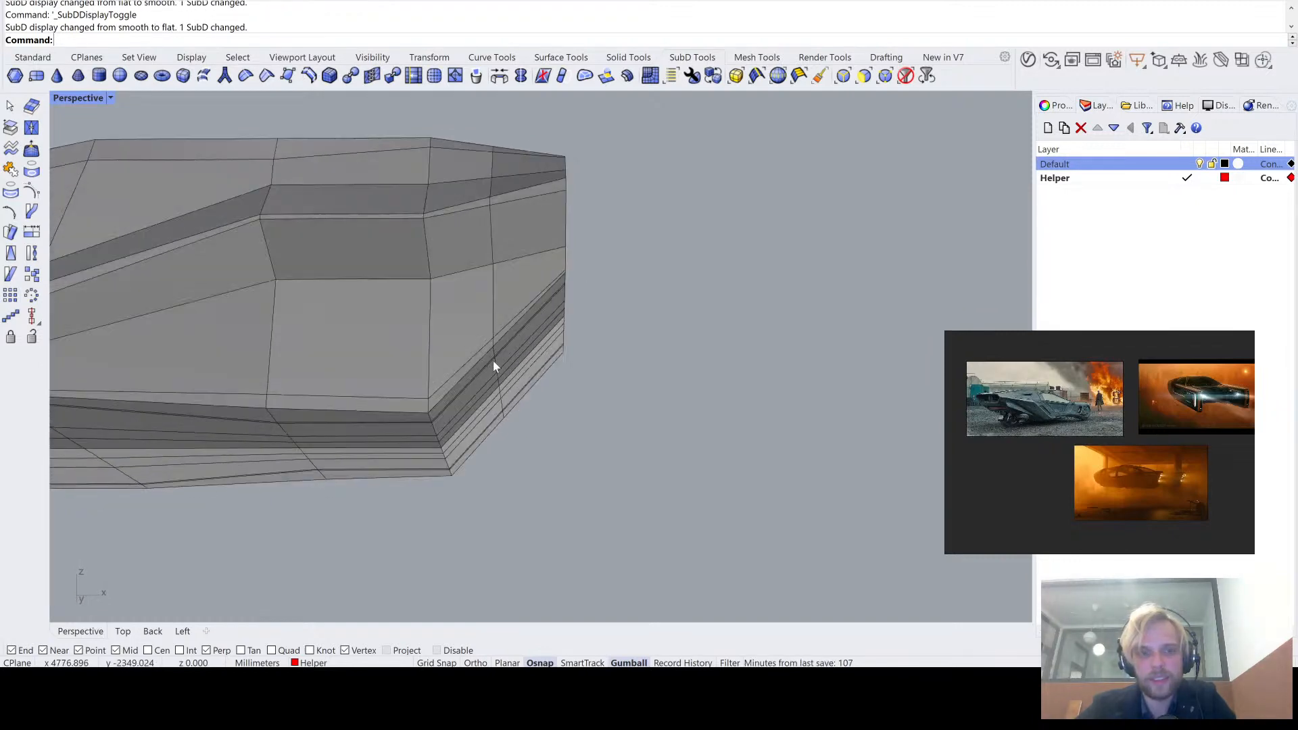
- Try to raise the new loop's edges across the slanted lower face with the Gumball
scroll(498, 355, up, 8)
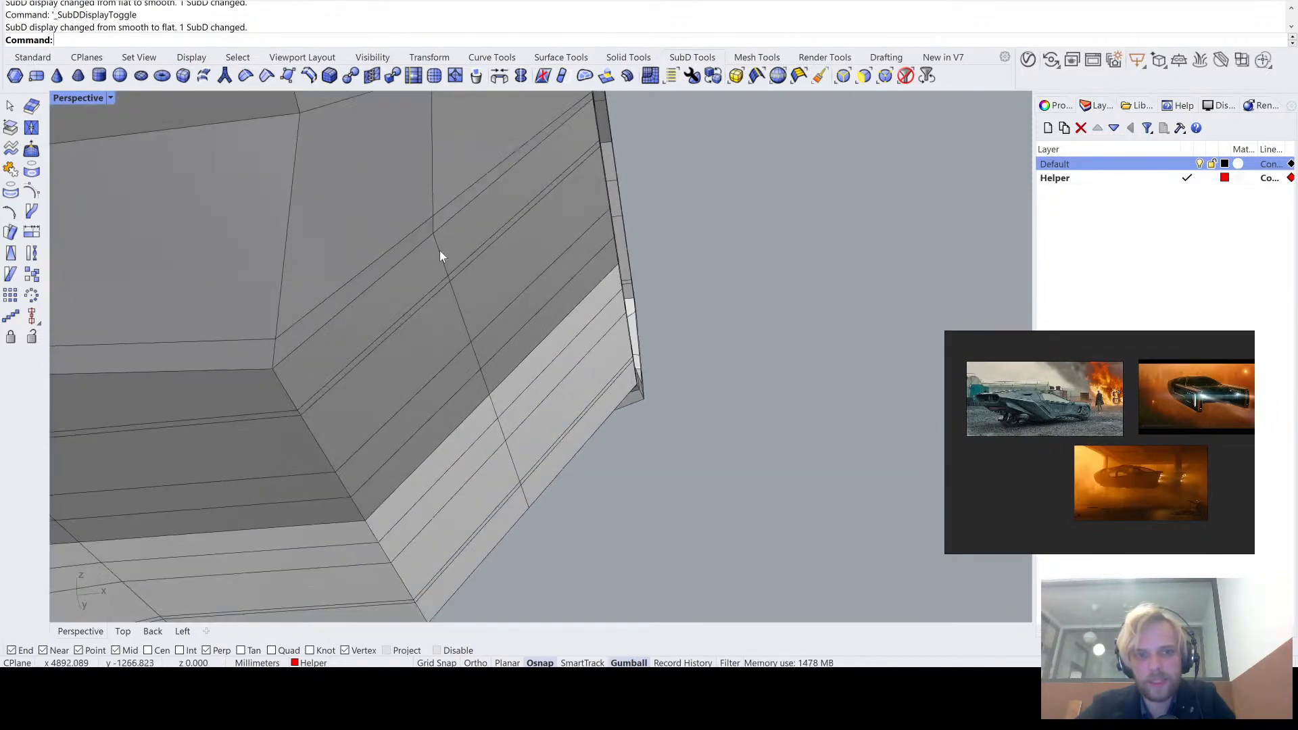
ctrl+shift+click(440, 255)
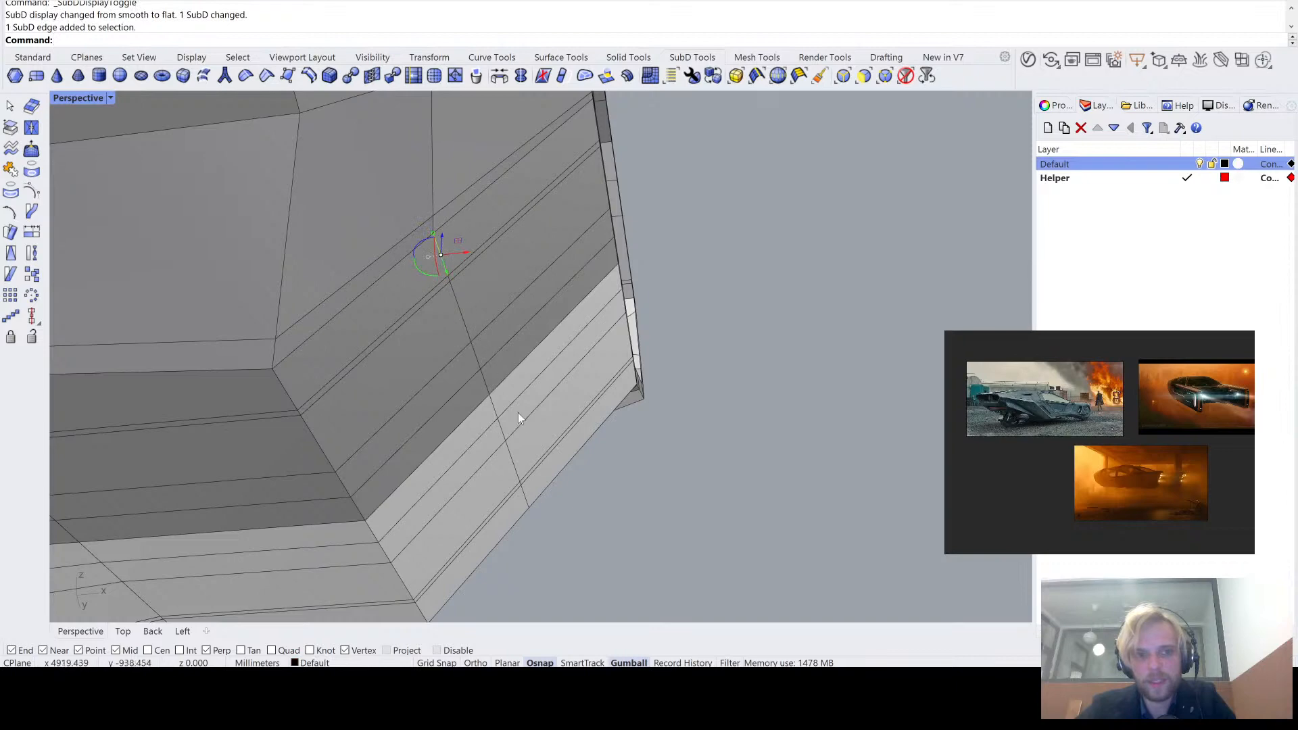
ctrl+shift+click(528, 501)
right_drag(572, 527, 405, 406)
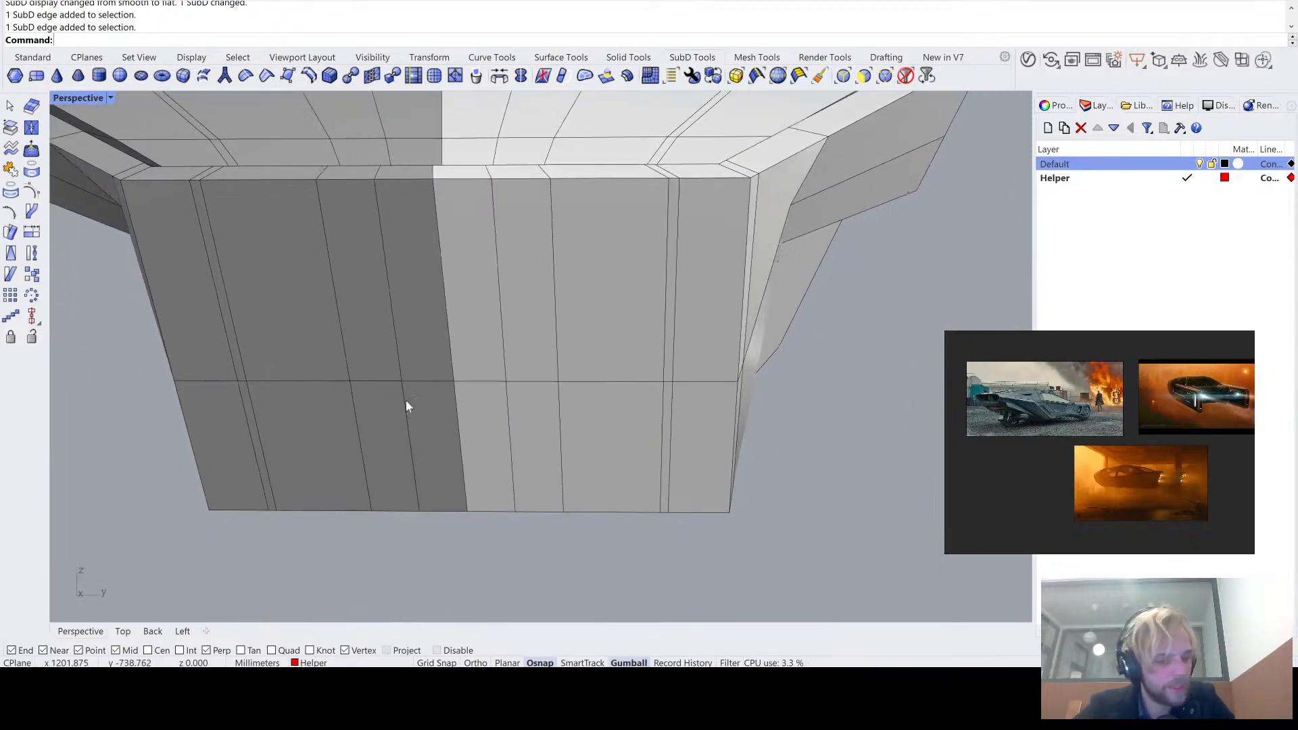
ctrl+shift+click(202, 381)
right_drag(300, 371, 452, 337)
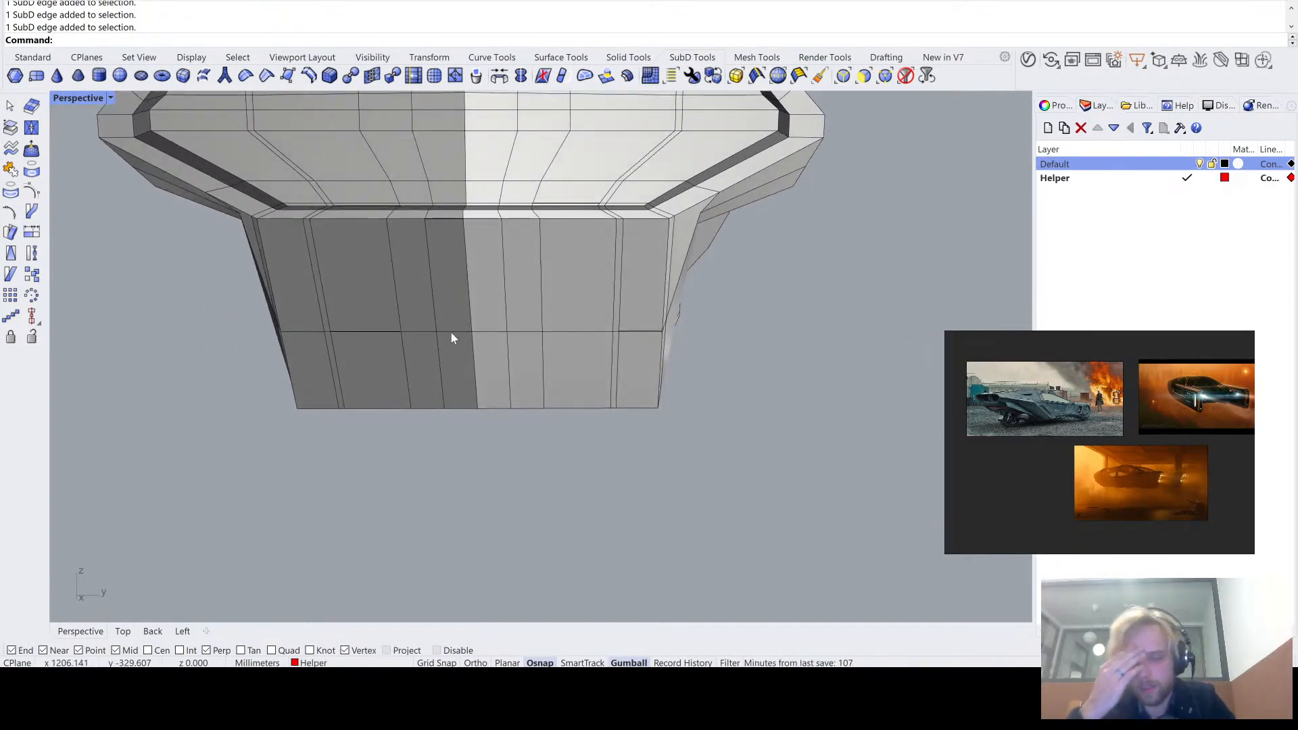
right_drag(452, 337, 644, 340)
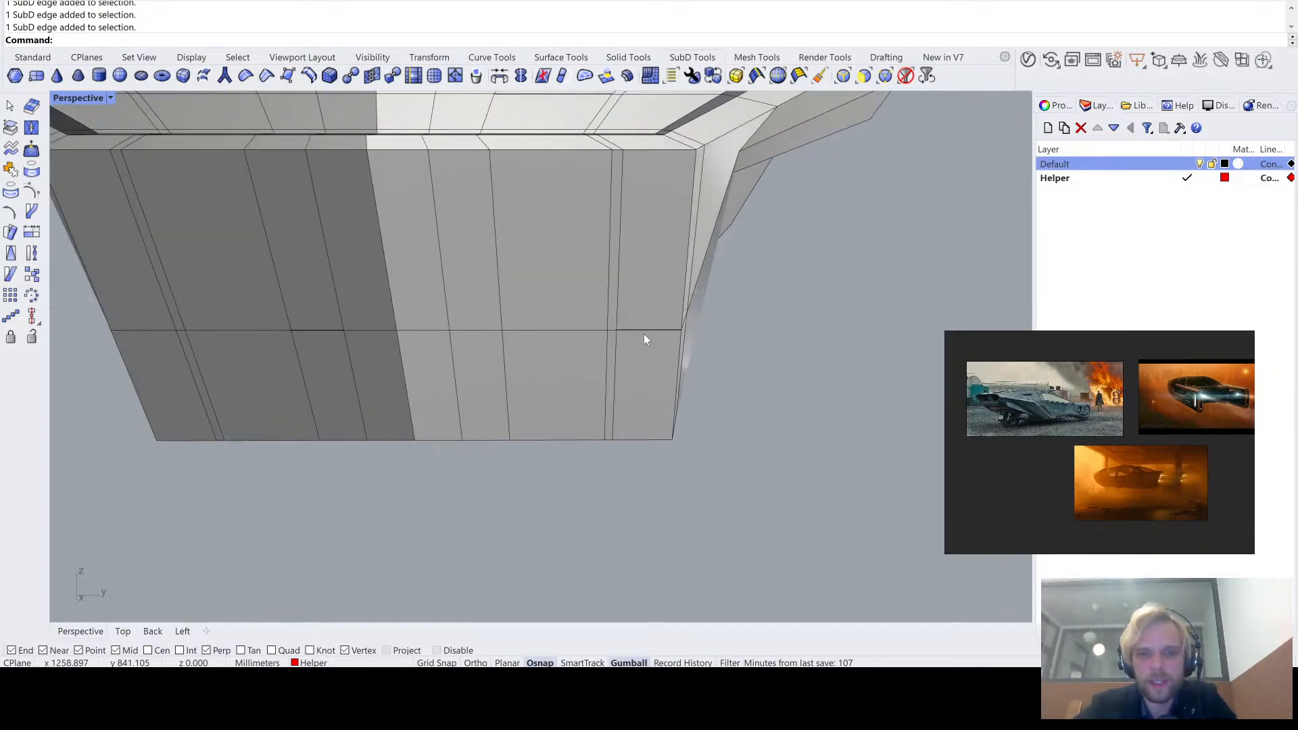
scroll(604, 336, up, 3)
ctrl+shift+click(610, 329)
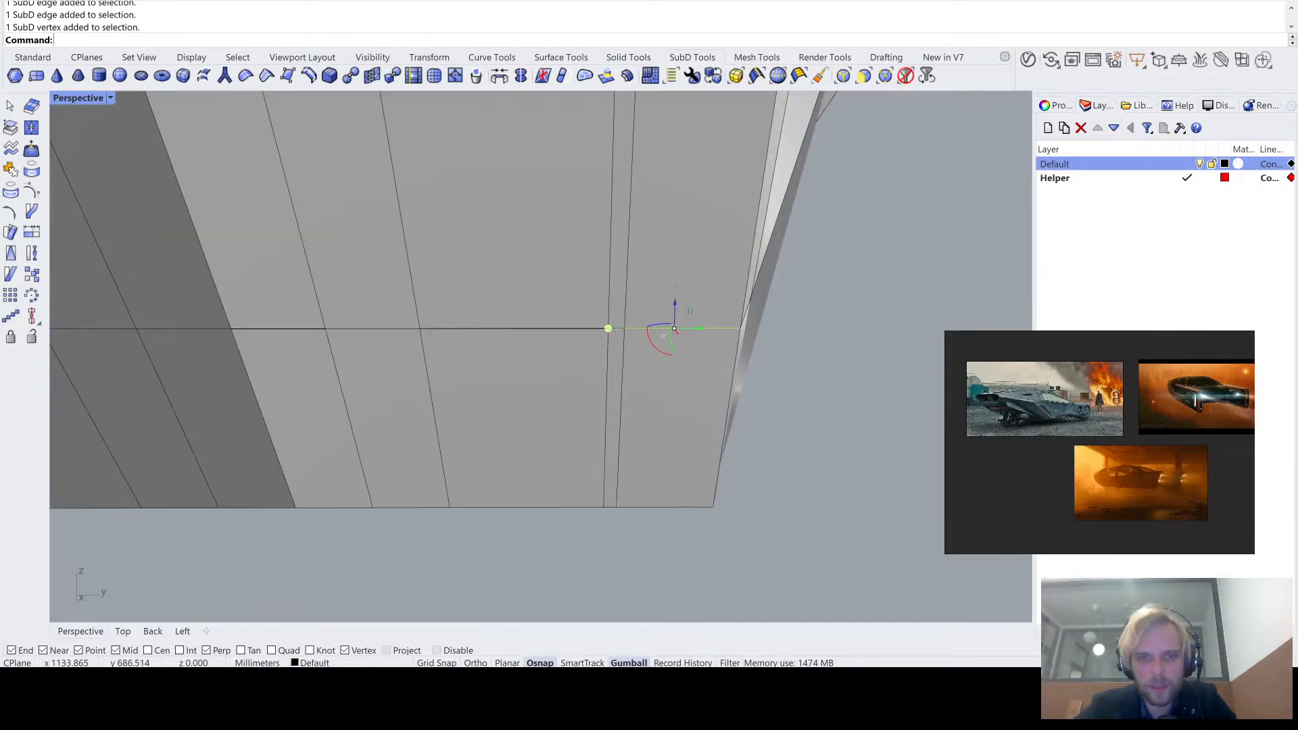
ctrl+shift+click(574, 328)
ctrl+shift+click(368, 330)
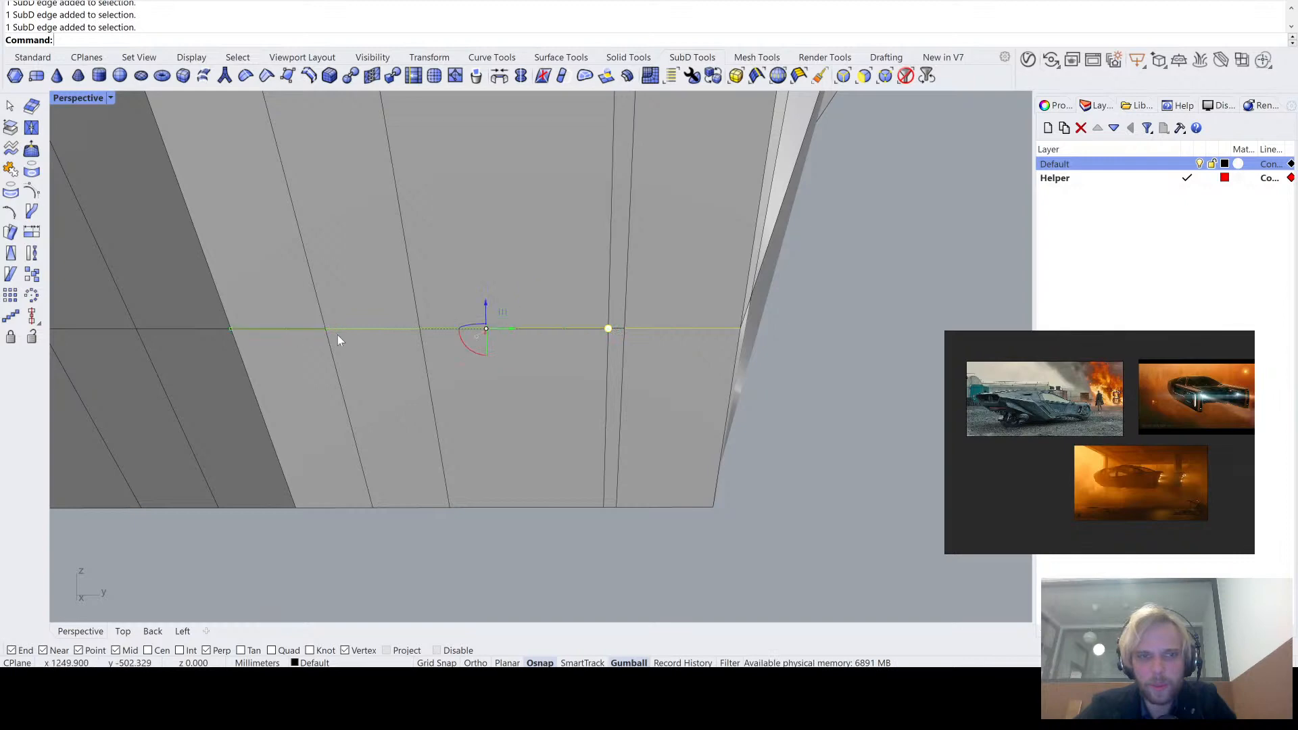
scroll(338, 338, down, 10)
right_drag(338, 339, 575, 396)
scroll(575, 396, up, 3)
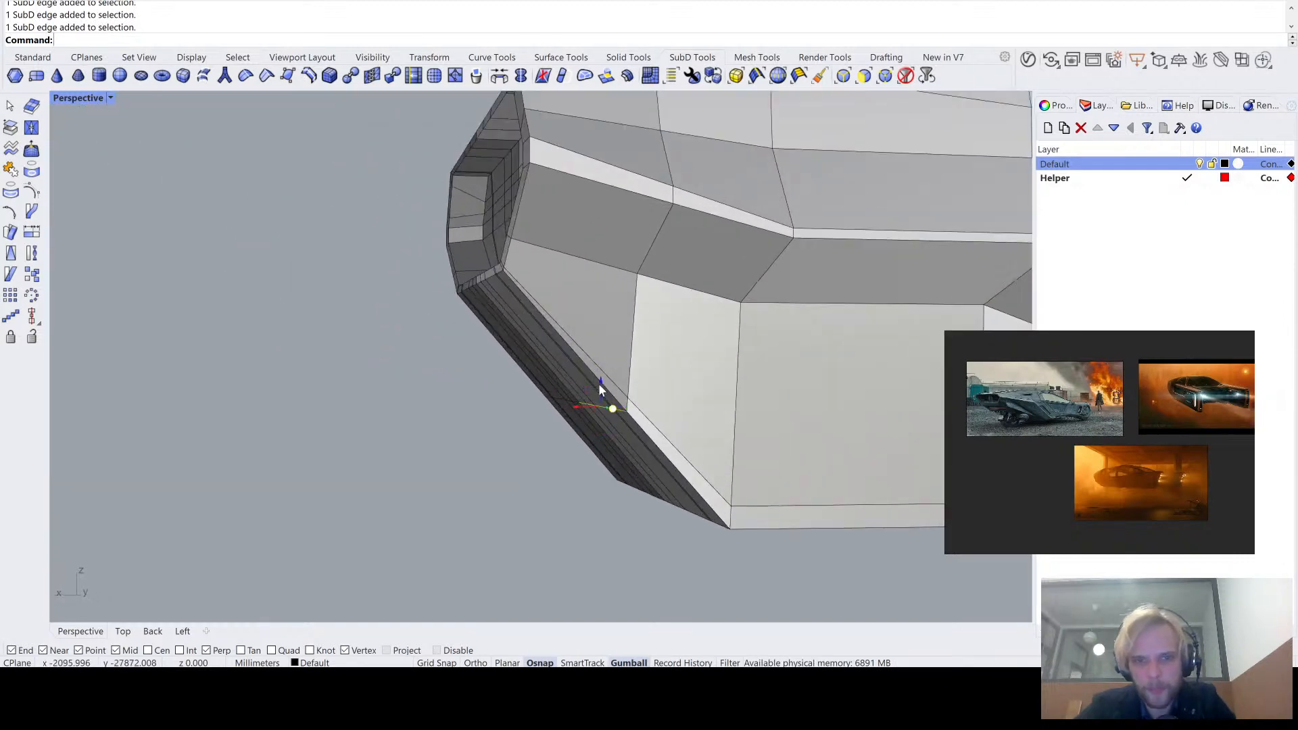
drag(602, 385, 615, 290)
right_drag(612, 305, 658, 311)
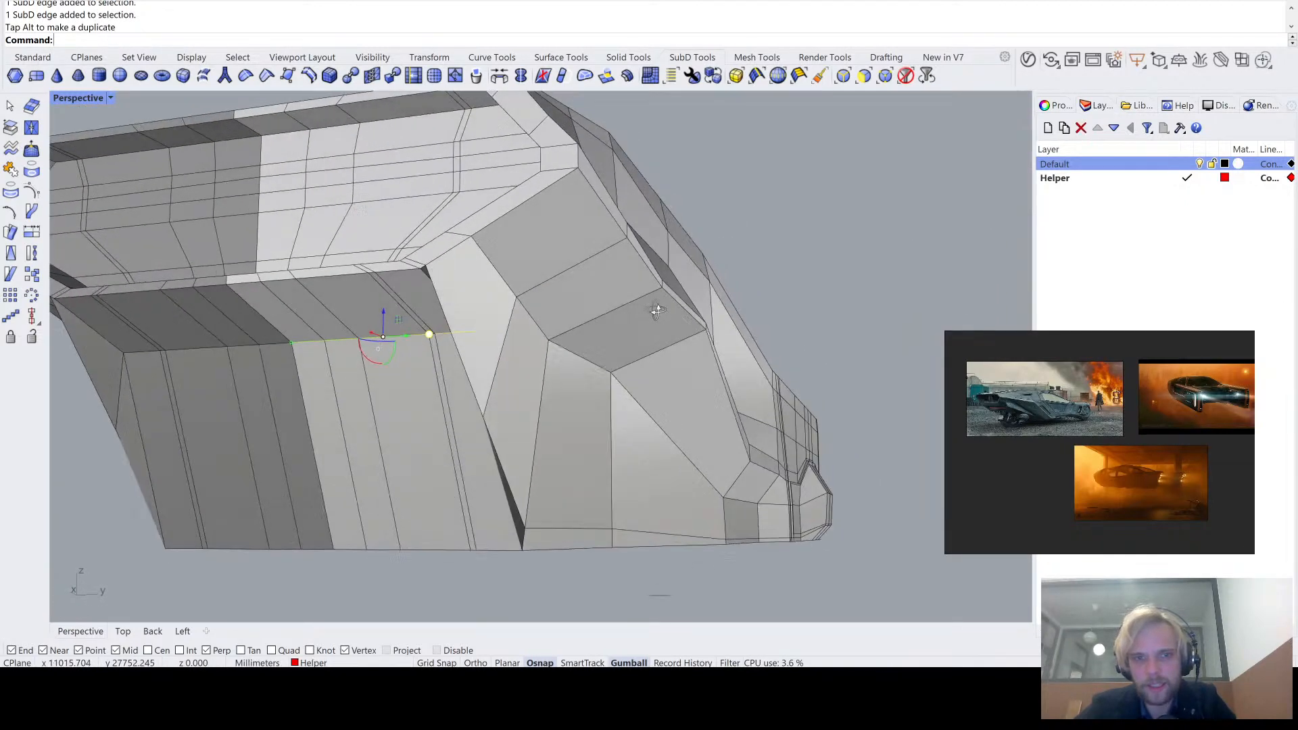
key(ctrl+z)
- Raise the new loop's edges across the slanted lower face with the Gumball, bending the face into two slopes
scroll(477, 422, up, 6)
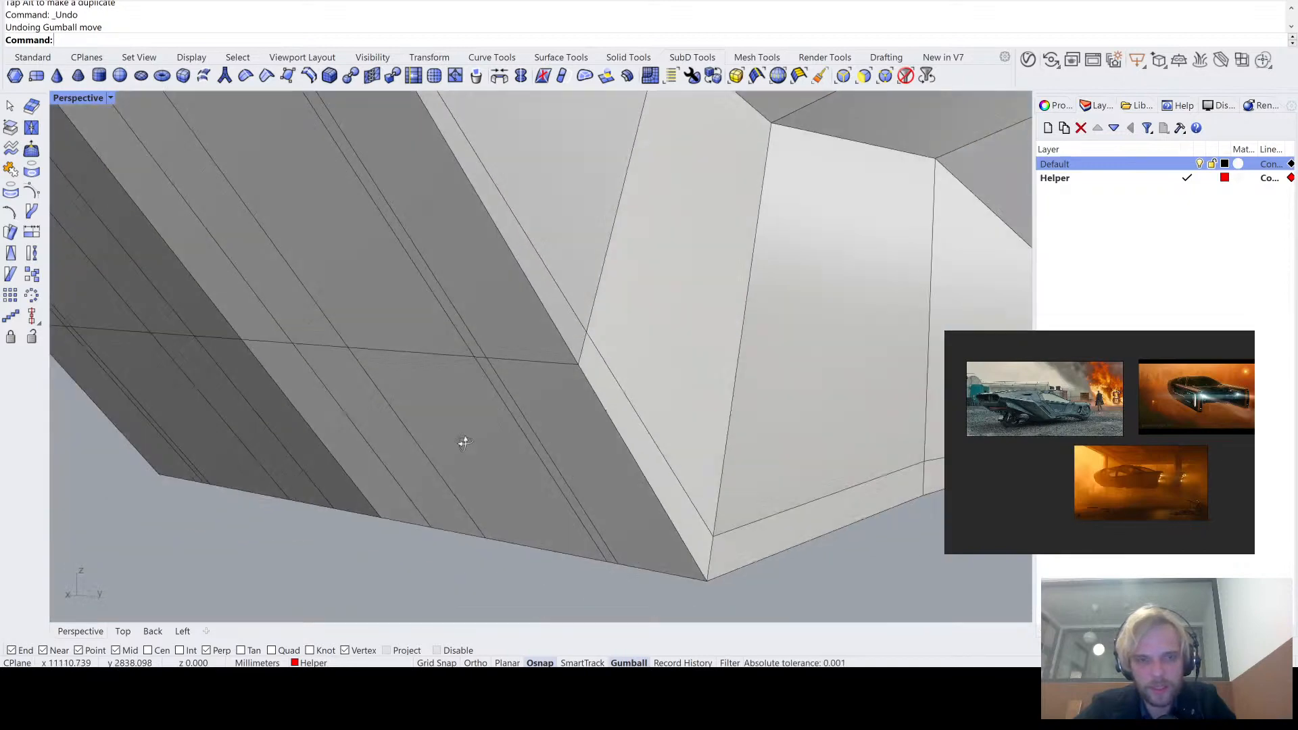
right_drag(465, 443, 588, 313)
click(644, 227)
click(583, 226)
scroll(484, 275, up, 8)
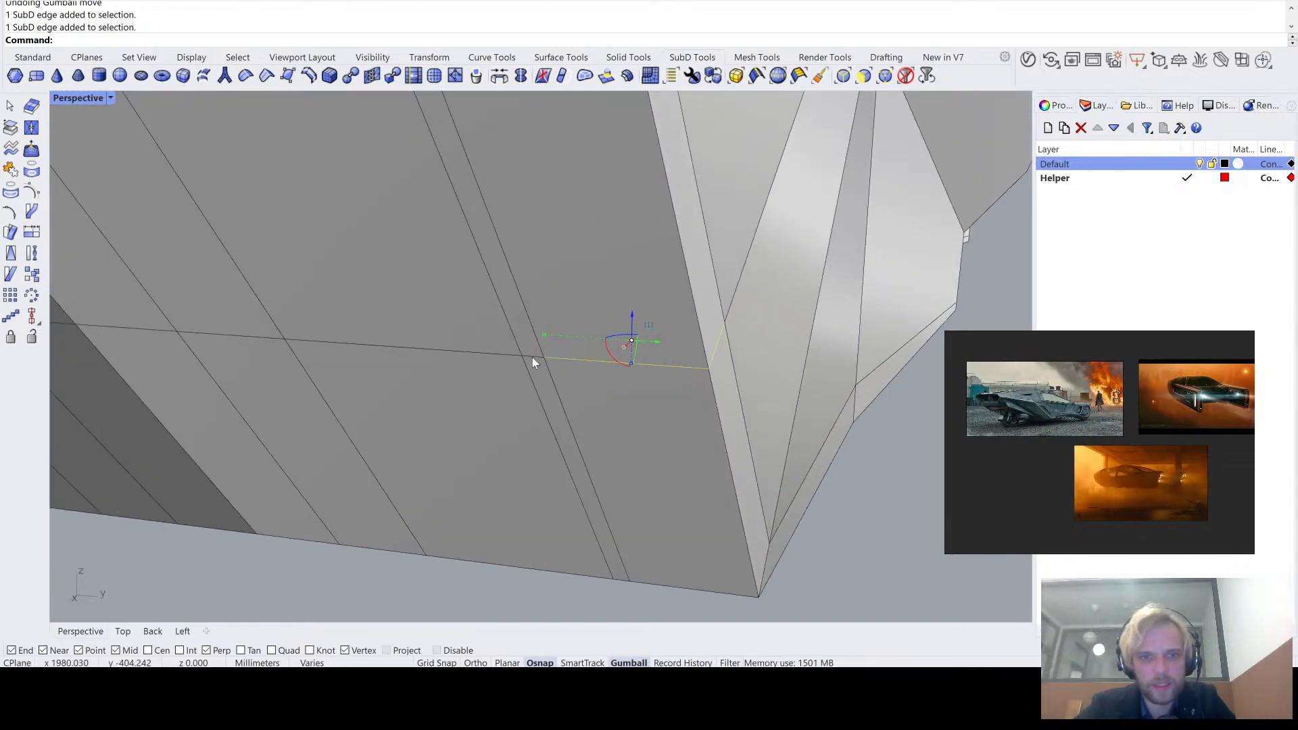
click(482, 355)
right_drag(241, 335, 445, 250)
drag(447, 252, 489, 118)
scroll(558, 220, down, 1)
shift+right_drag(559, 222, 629, 369)
right_drag(629, 369, 562, 331)
drag(714, 327, 704, 290)
- Display the SubD body smooth and check the reshaped slanted end
scroll(422, 390, down, 3)
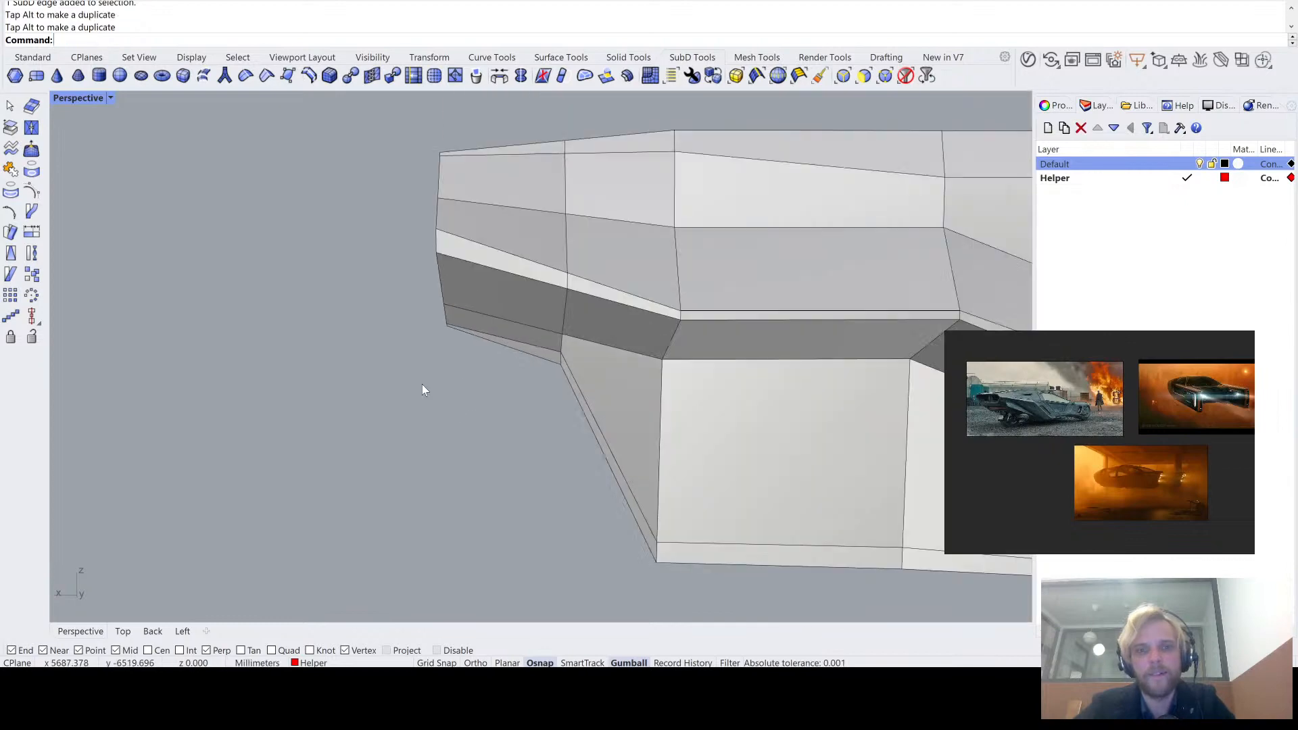
right_drag(423, 388, 529, 365)
key(Tab)
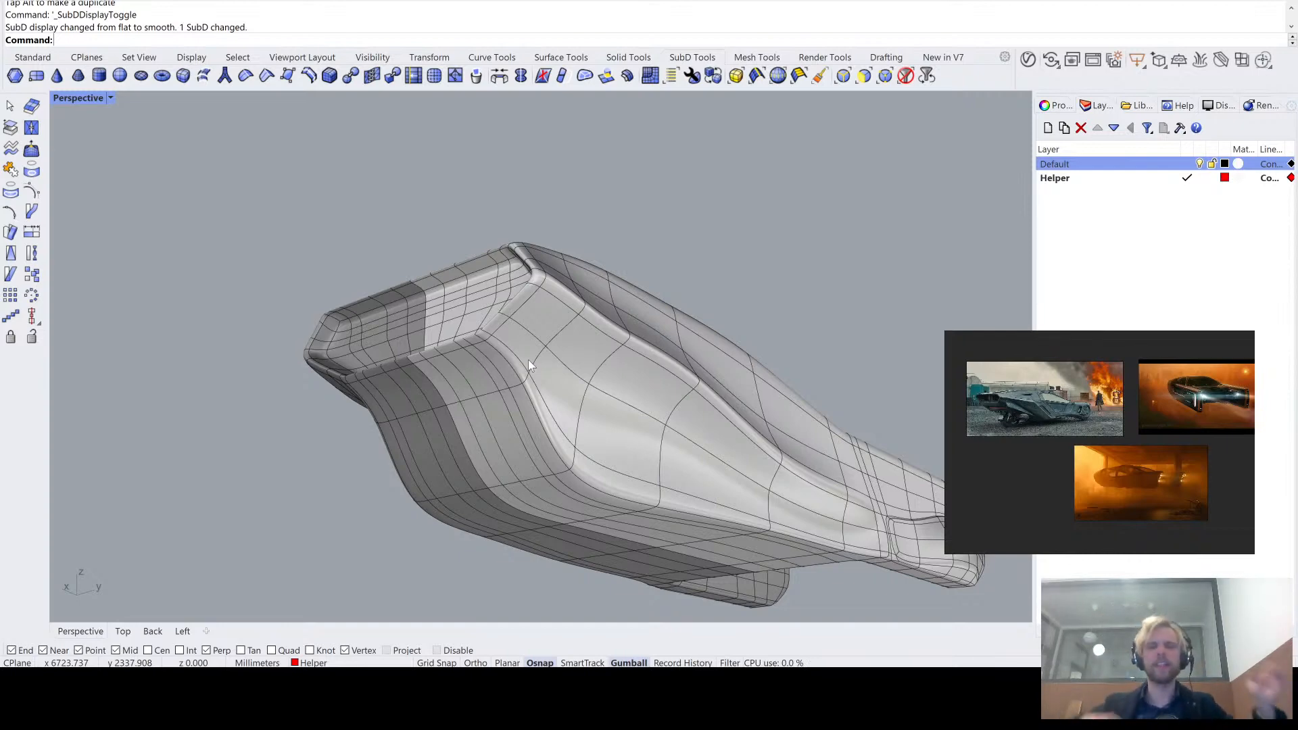
- Try to lengthen the mirrored prongs by moving the faces, edges and vertices of one prong outward along its length
right_drag(886, 517, 746, 405)
scroll(746, 399, up, 5)
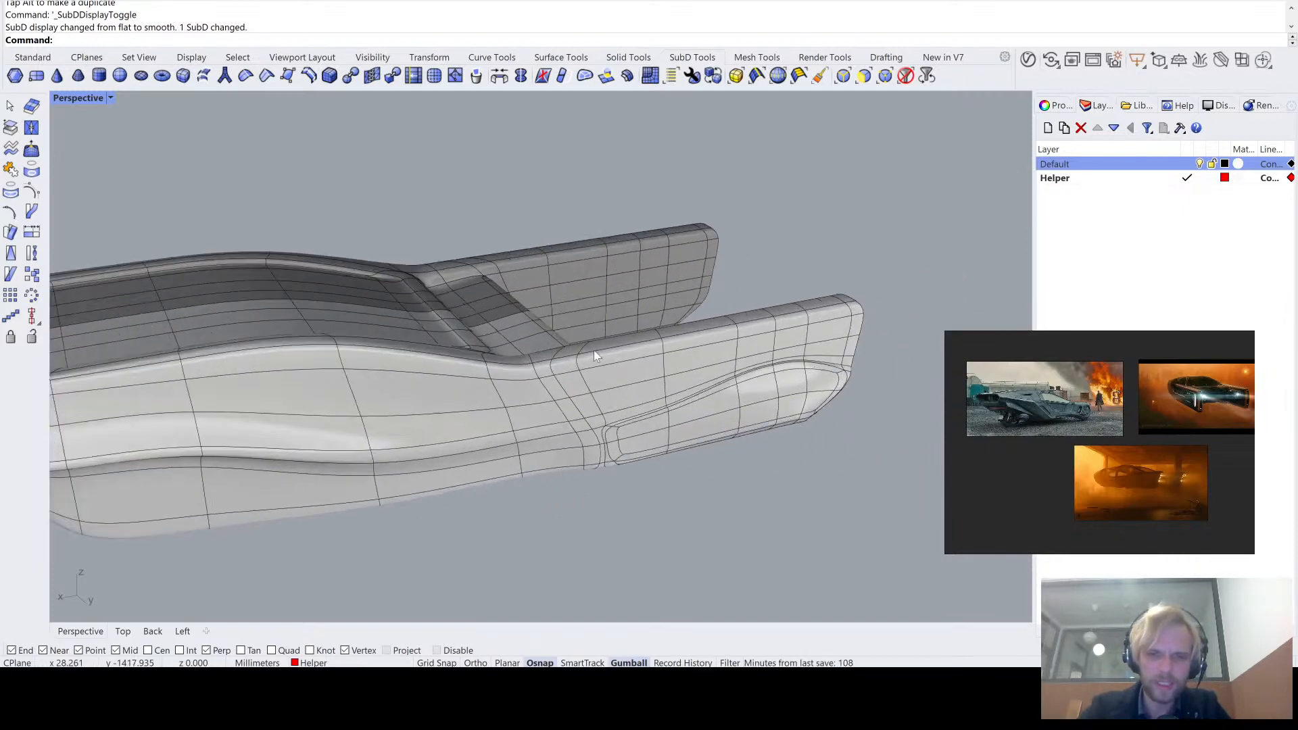
right_drag(475, 359, 691, 435)
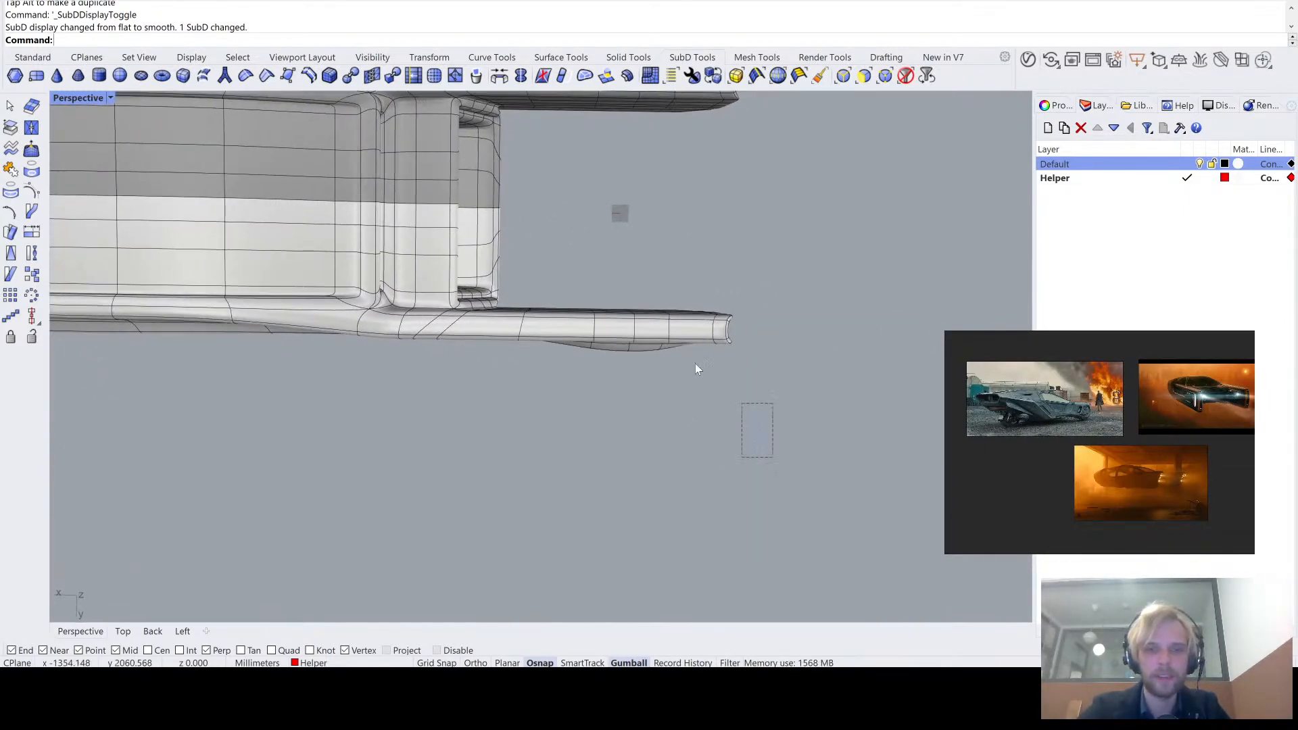
drag(698, 368, 509, 270)
right_drag(508, 271, 592, 510)
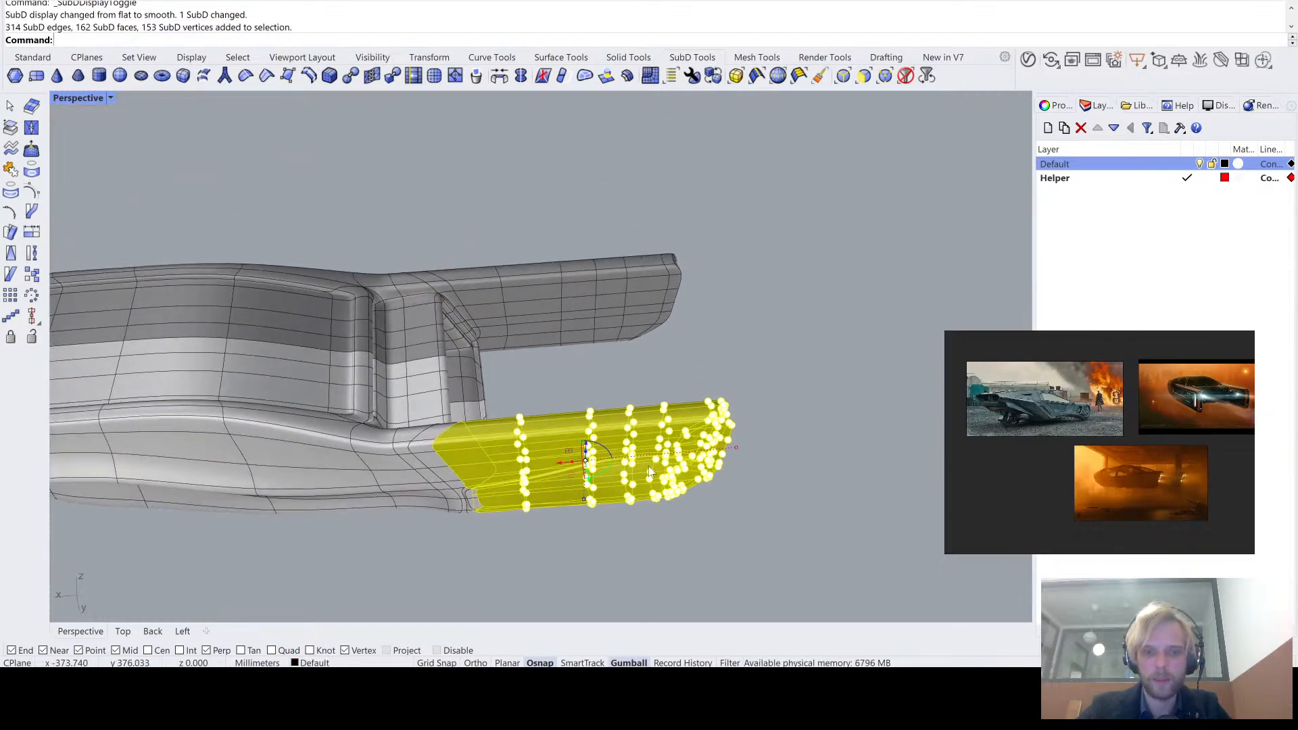
drag(560, 462, 637, 460)
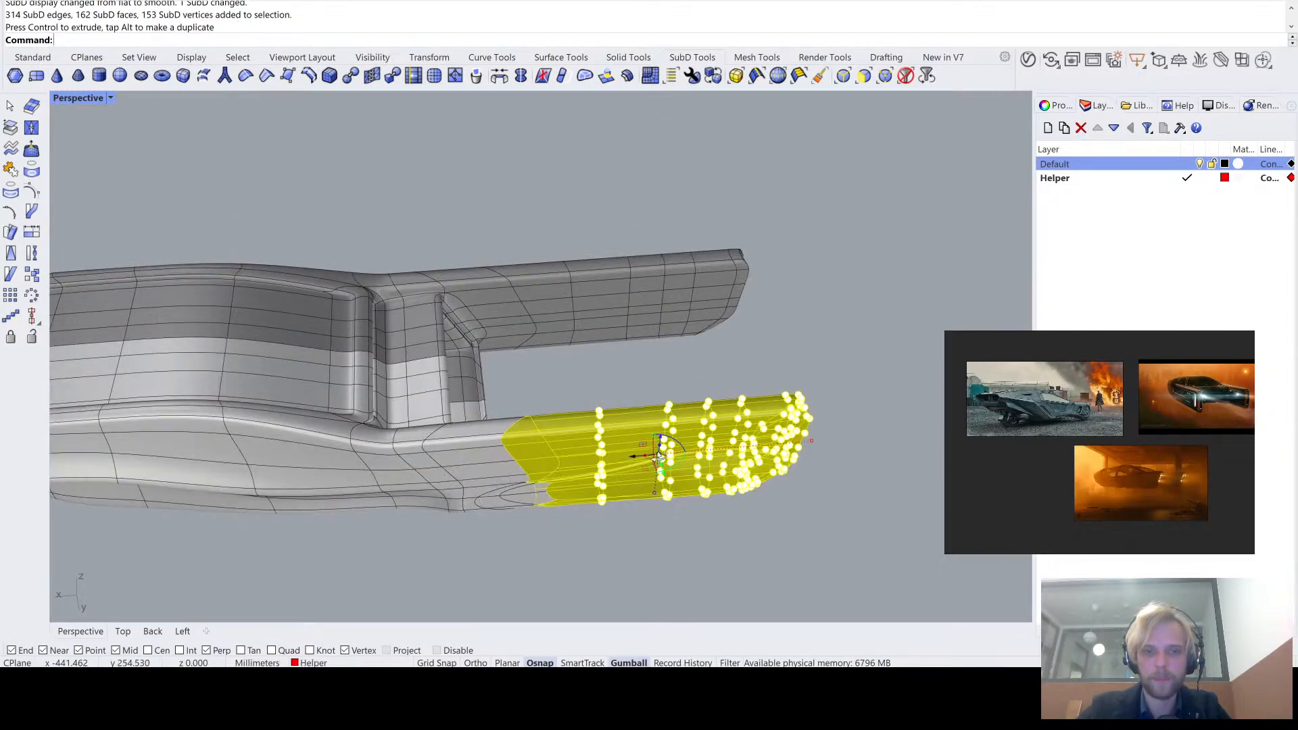
- Try to scale the selected prong section with the Gumball
right_drag(638, 460, 663, 351)
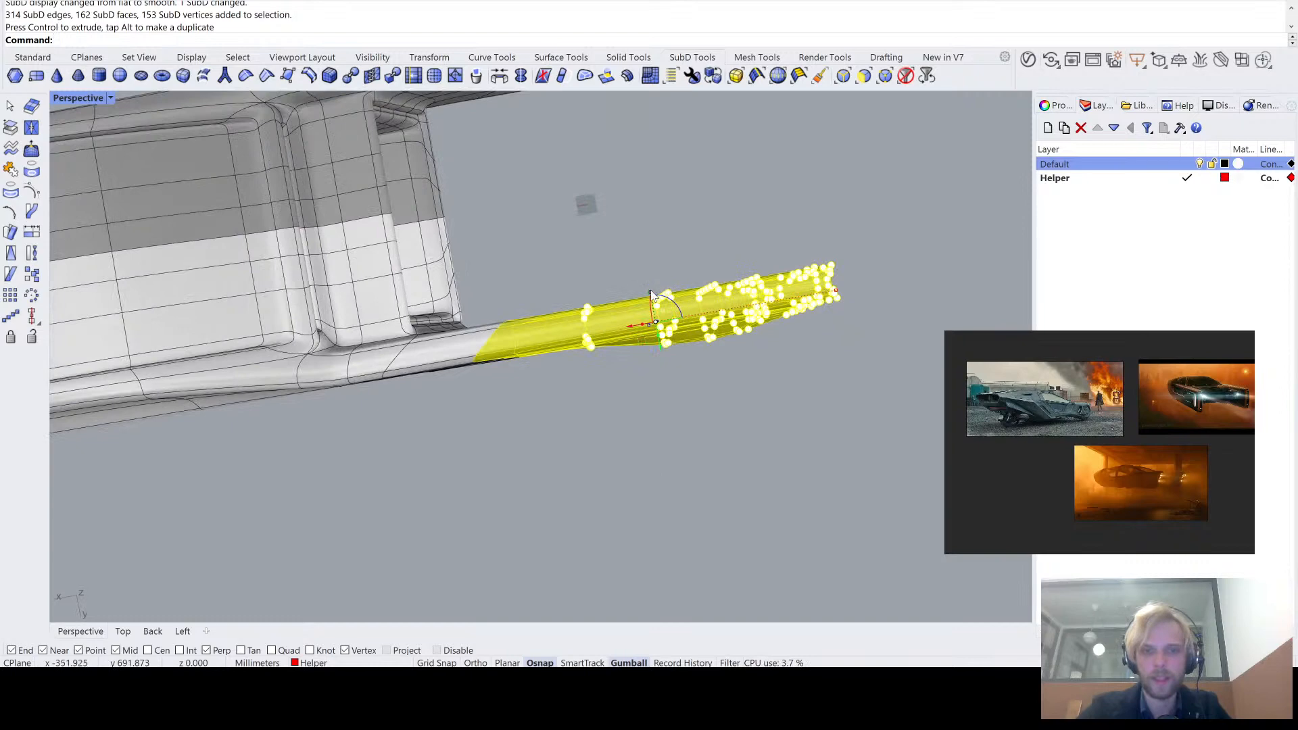
shift+drag(650, 290, 631, 217)
right_drag(631, 217, 650, 291)
key(ctrl+z)
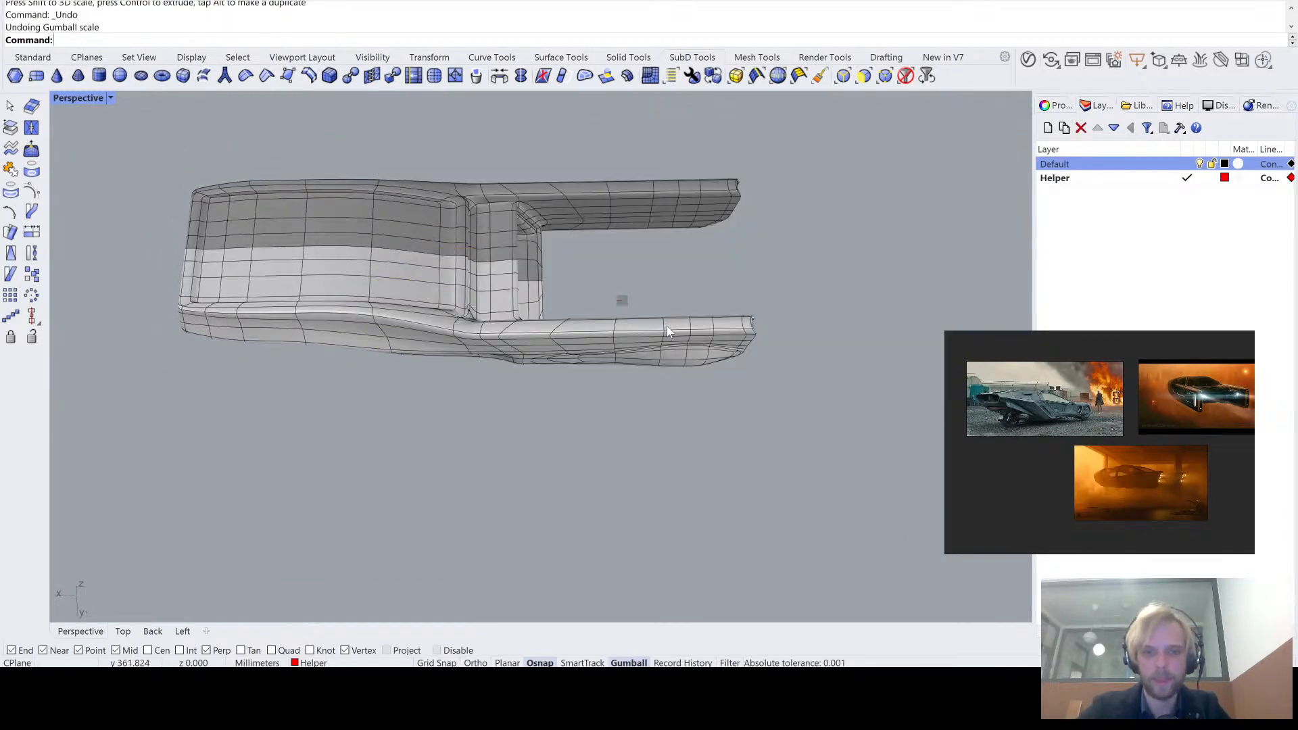
- Try to enlarge the outer section of the mirrored prongs with a Gumball 3D scale and shift it outward
drag(771, 361, 753, 355)
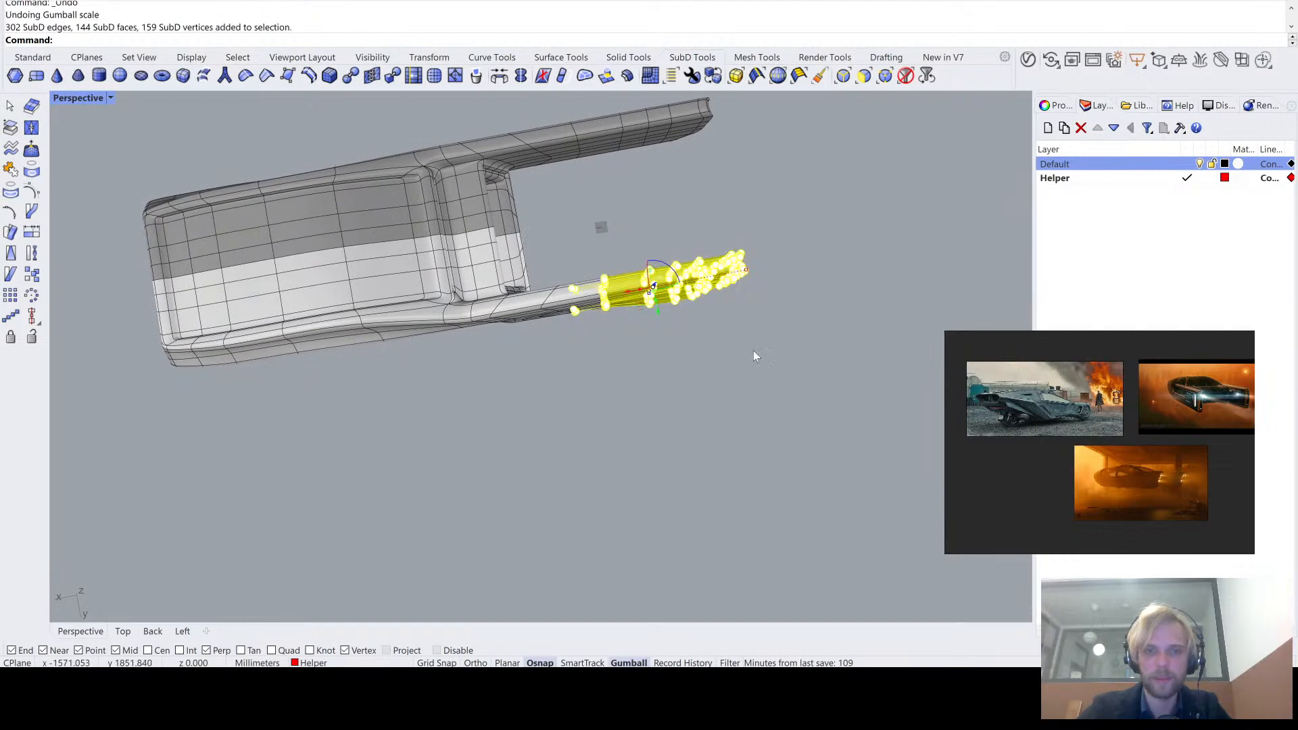
scroll(642, 289, up, 3)
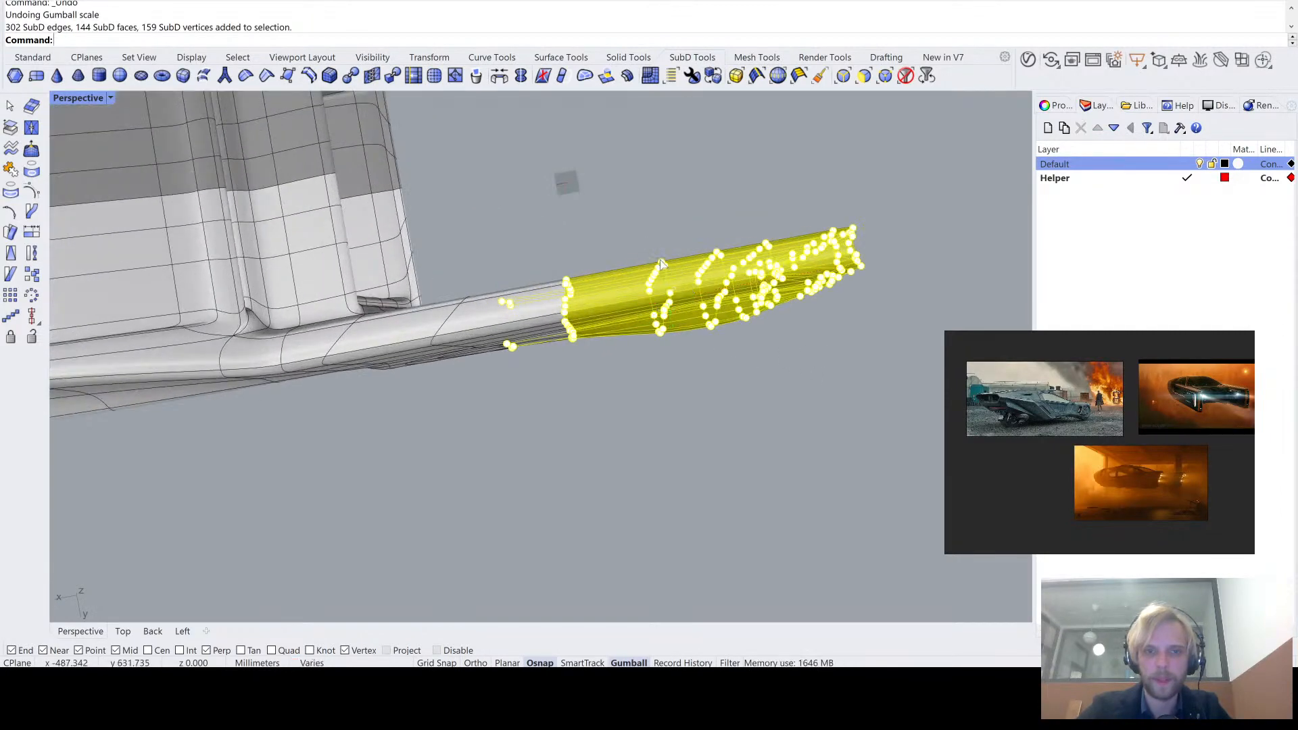
shift+drag(661, 266, 660, 237)
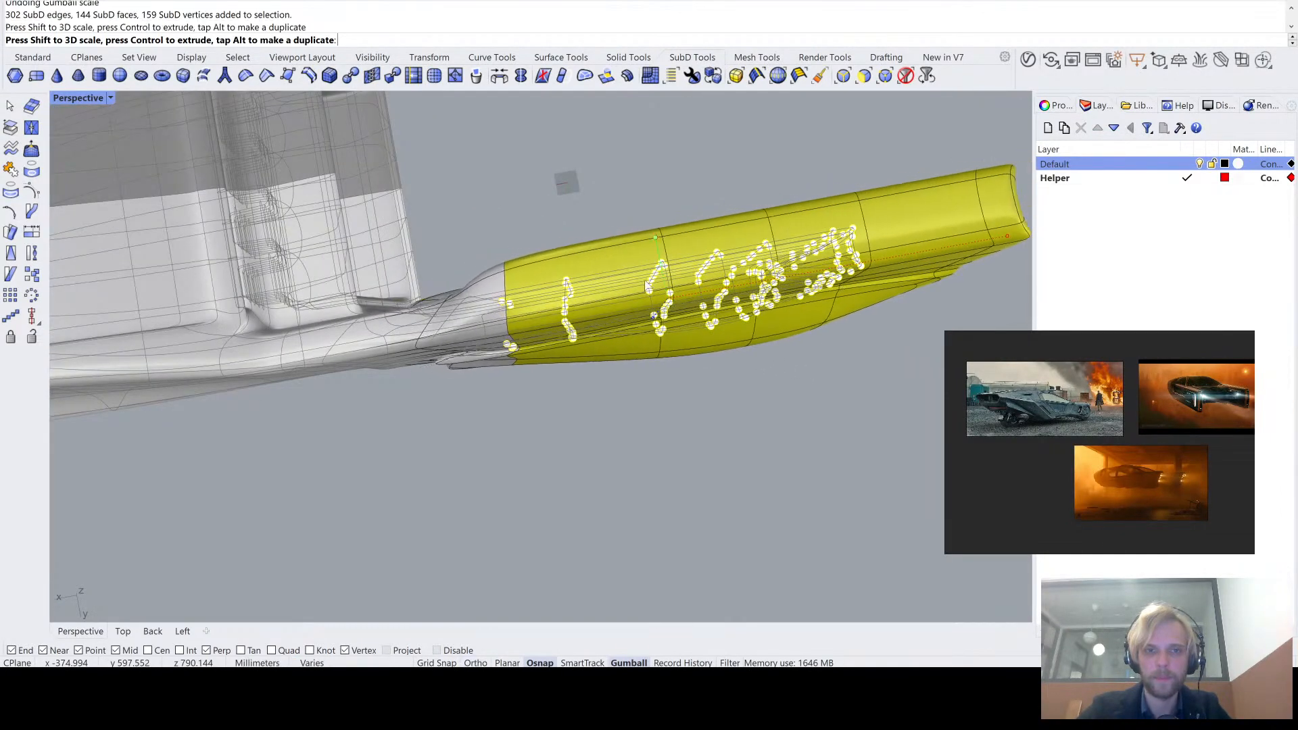
drag(676, 298, 738, 288)
click(659, 451)
right_drag(658, 451, 635, 440)
scroll(630, 436, down, 10)
shift+right_drag(584, 483, 615, 420)
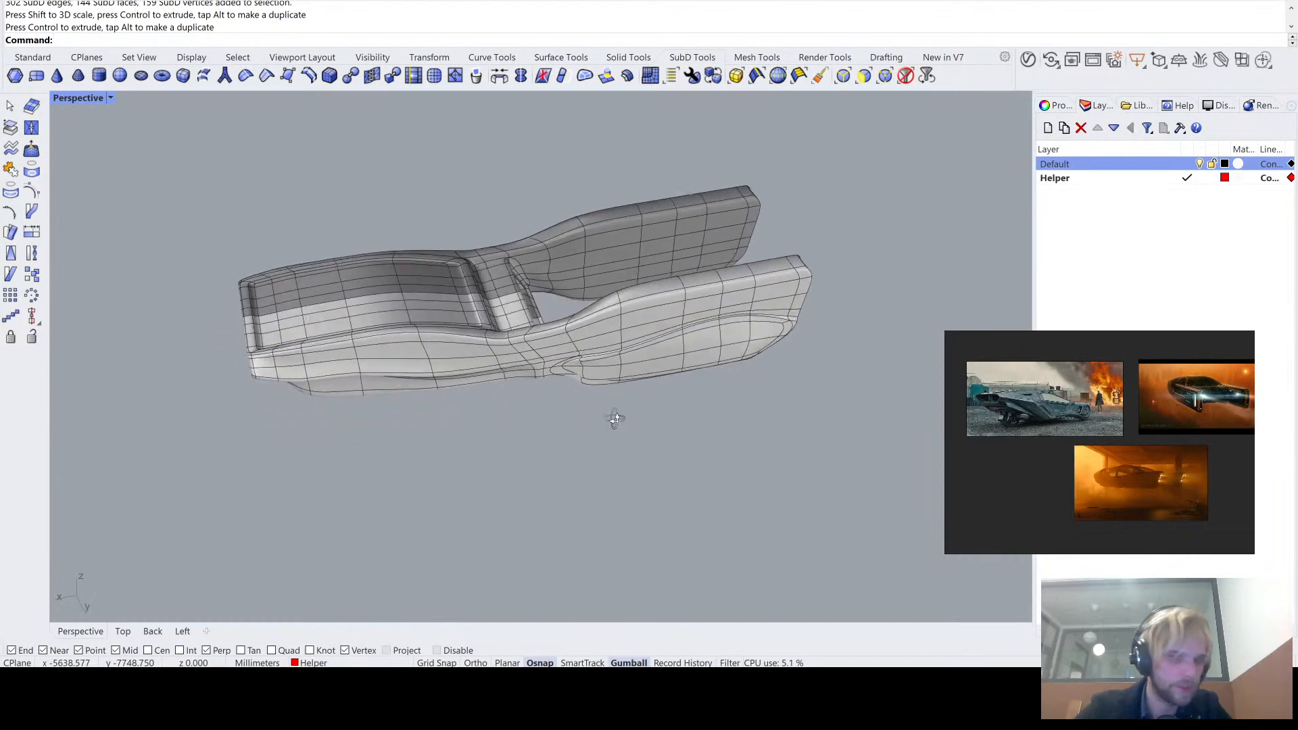
- Try to scale down the body end opposite the prongs with the Gumball
right_drag(287, 364, 404, 376)
drag(264, 293, 468, 448)
right_drag(333, 366, 326, 233)
shift+drag(344, 221, 353, 263)
key(Escape)
- Undo the body-end scaling and the moves and scaling of the prongs
right_drag(480, 522, 419, 204)
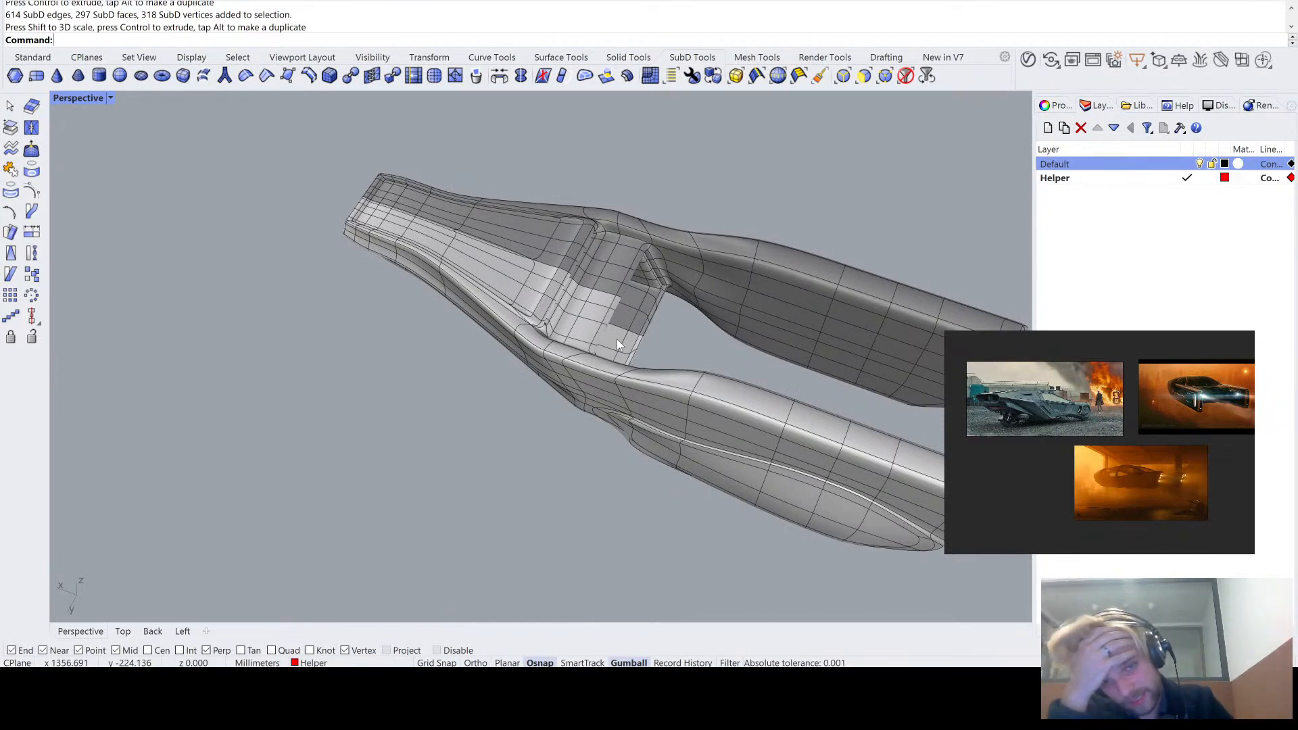
key(ctrl+z)
key(ctrl+z)
key(ctrl+z)
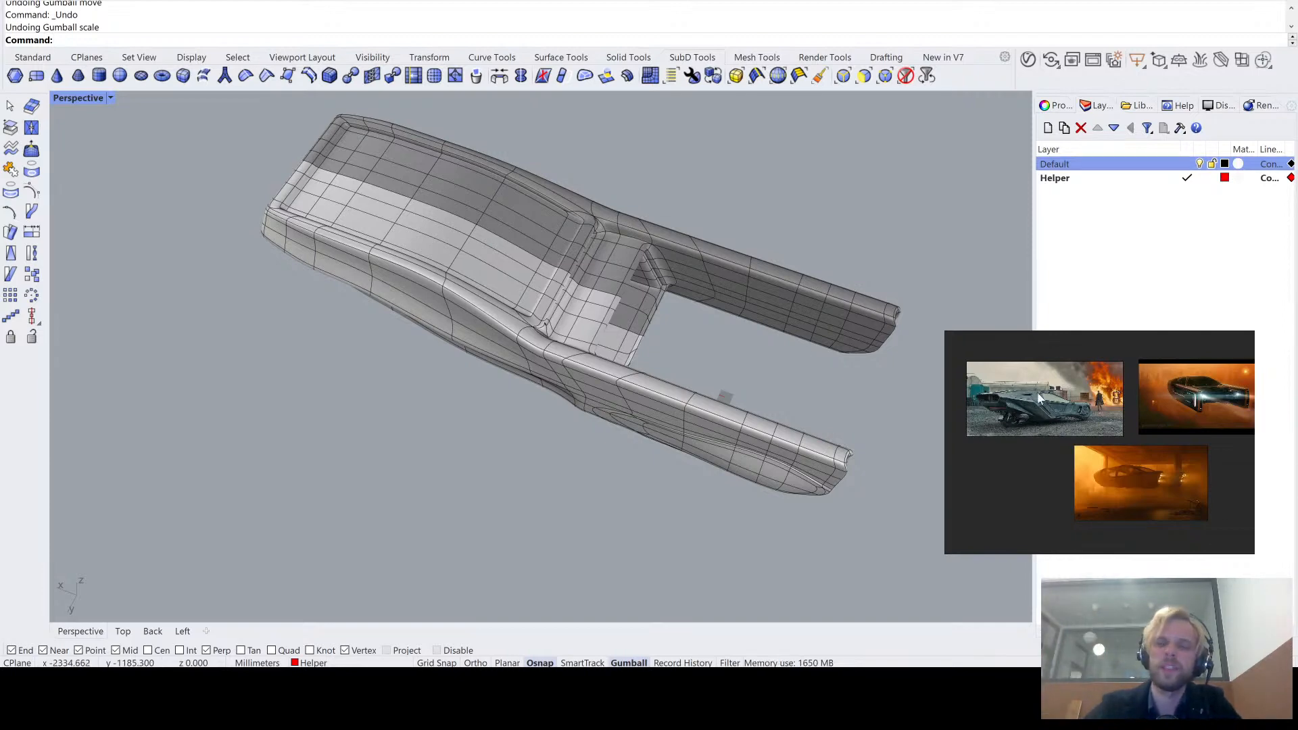
key(ctrl+z)
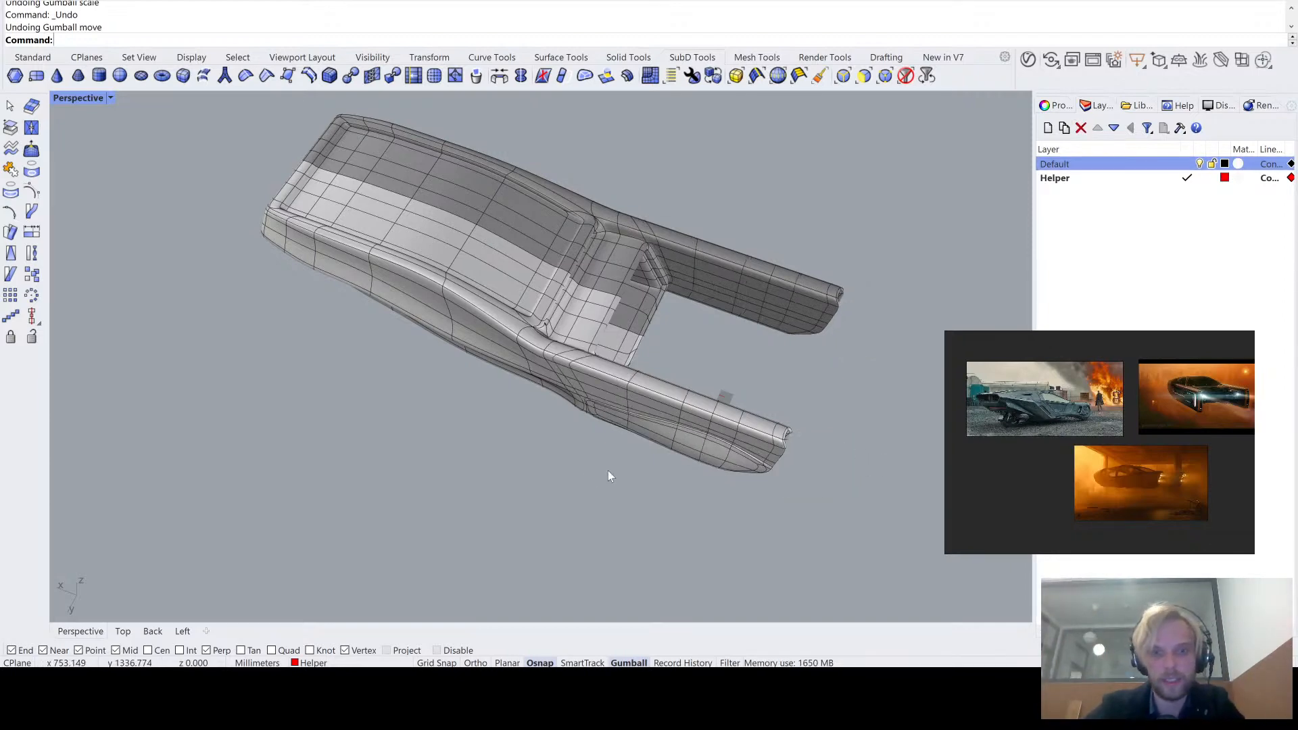
- Undo the preceding Gumball move on the slanted end and redo it
right_drag(585, 480, 598, 400)
scroll(478, 364, up, 3)
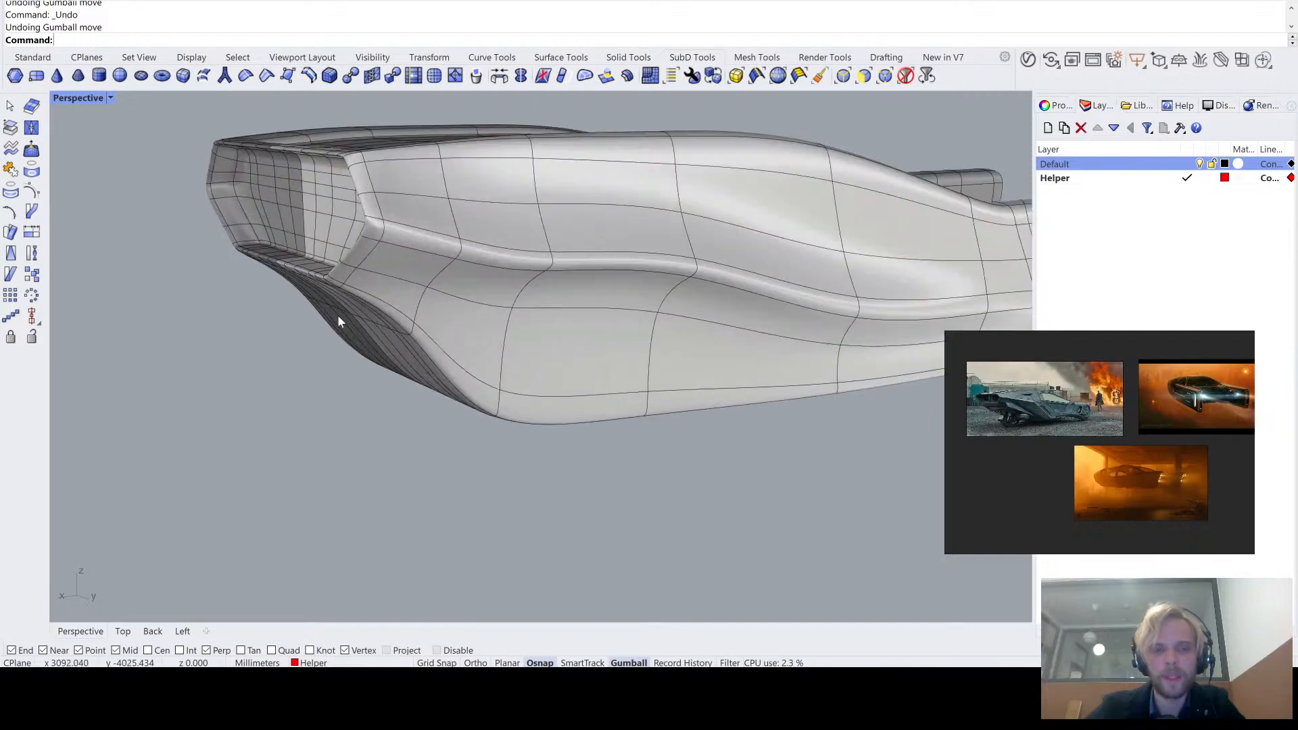
key(ctrl+z)
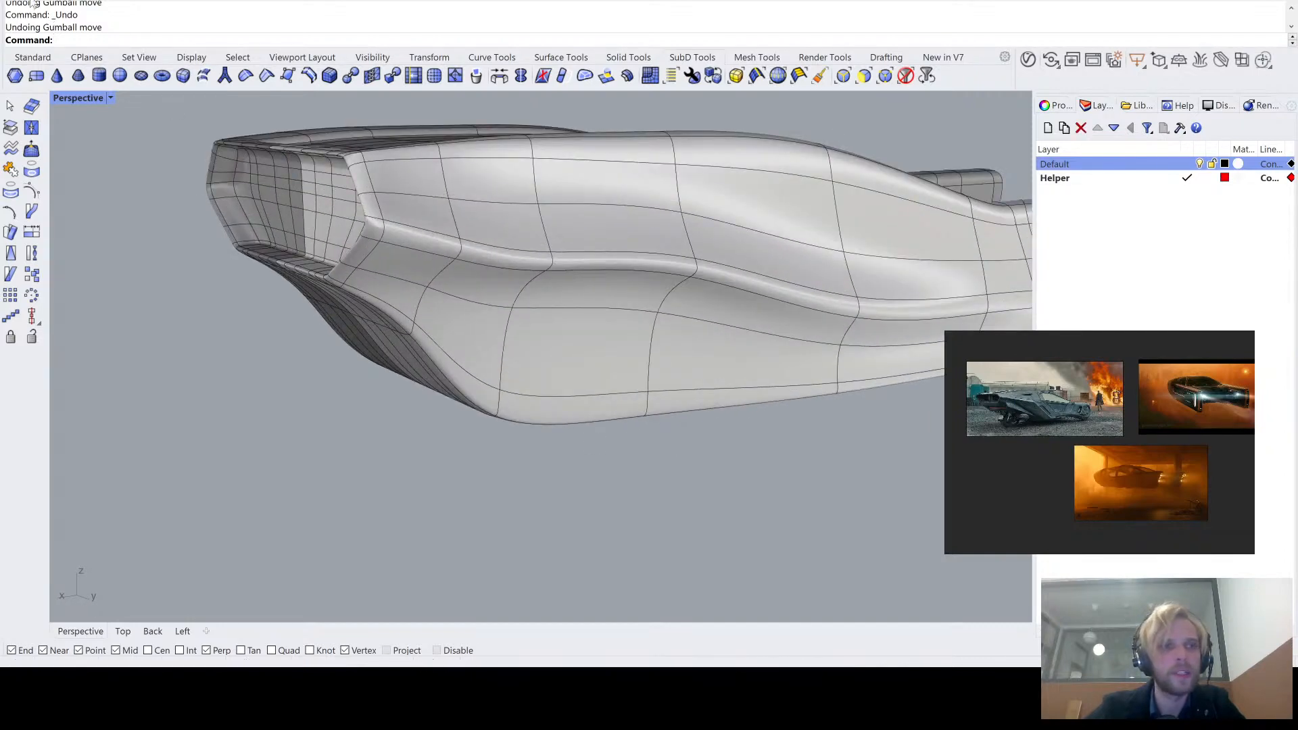
key(ctrl+y)
- Compare the body's underside in flat and smooth display, leaving the SubD flat
right_drag(322, 485, 475, 415)
key(Tab)
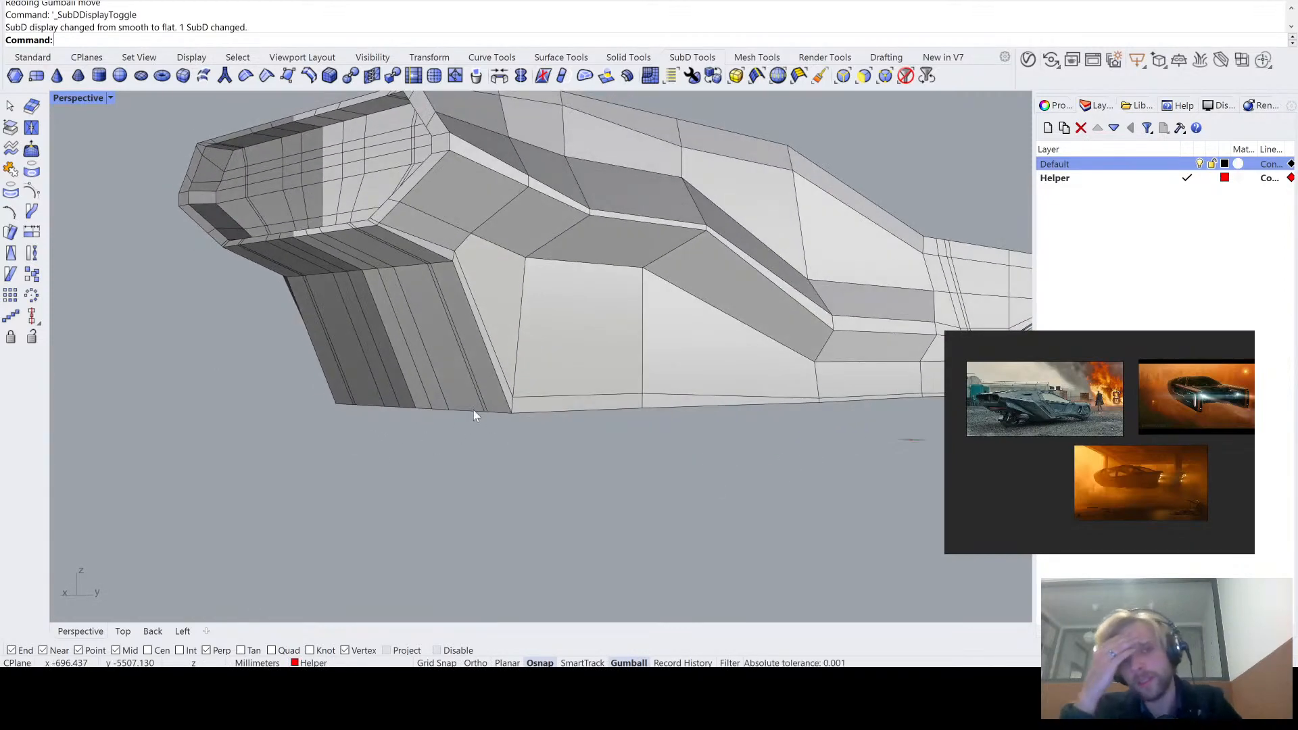
key(Tab)
key(Tab)
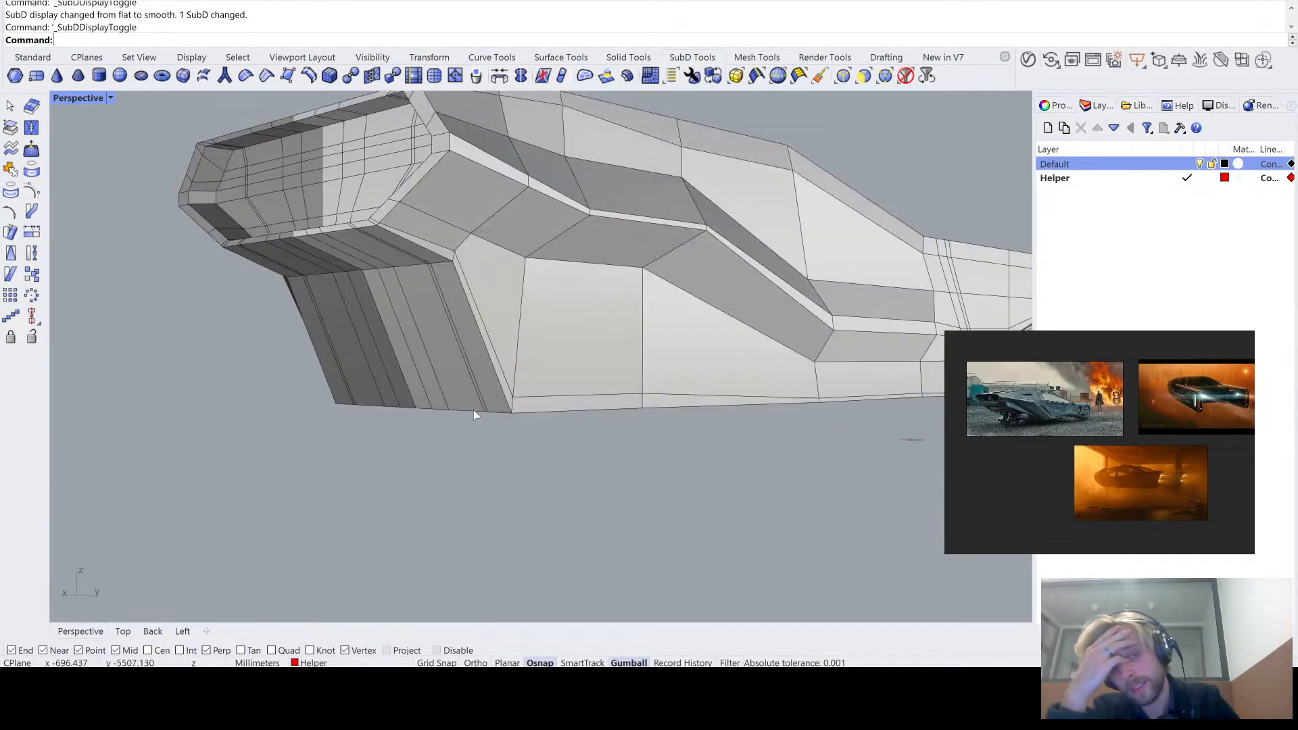
key(Tab)
key(Tab)
- Raise the edges and vertices along the bottom corner below the slanted face with the Gumball to soften the underside's slope
right_drag(473, 409, 643, 363)
scroll(541, 322, up, 4)
right_drag(502, 313, 333, 377)
scroll(499, 354, up, 6)
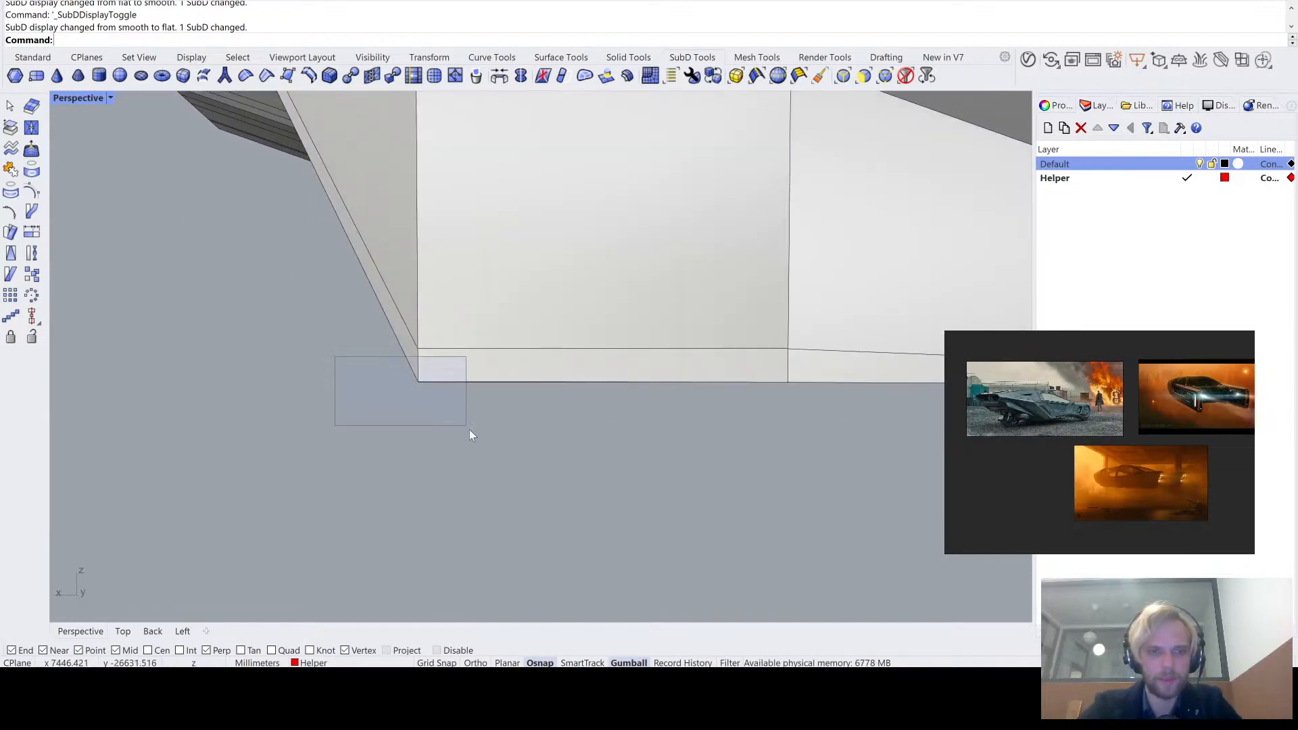
drag(471, 431, 471, 431)
scroll(434, 411, down, 3)
right_drag(434, 410, 422, 384)
drag(423, 360, 418, 361)
right_drag(363, 427, 348, 427)
drag(295, 351, 481, 420)
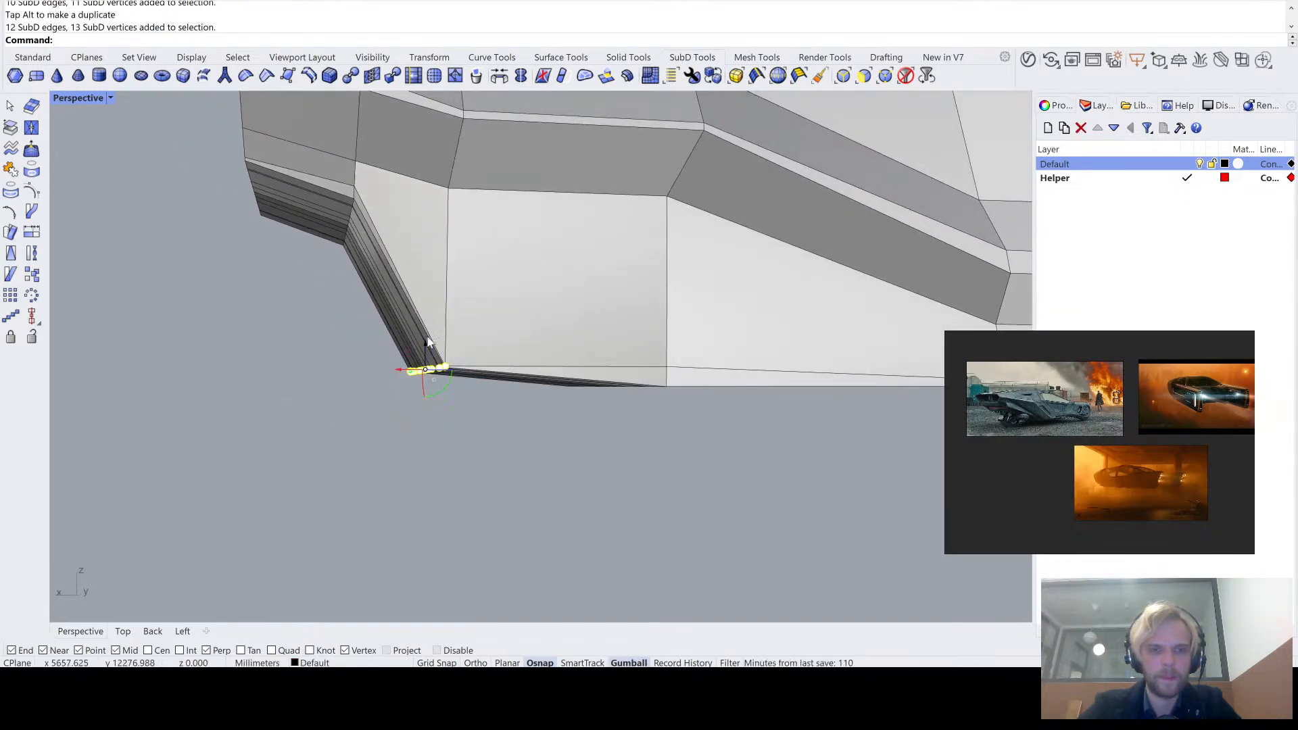
drag(427, 347, 438, 291)
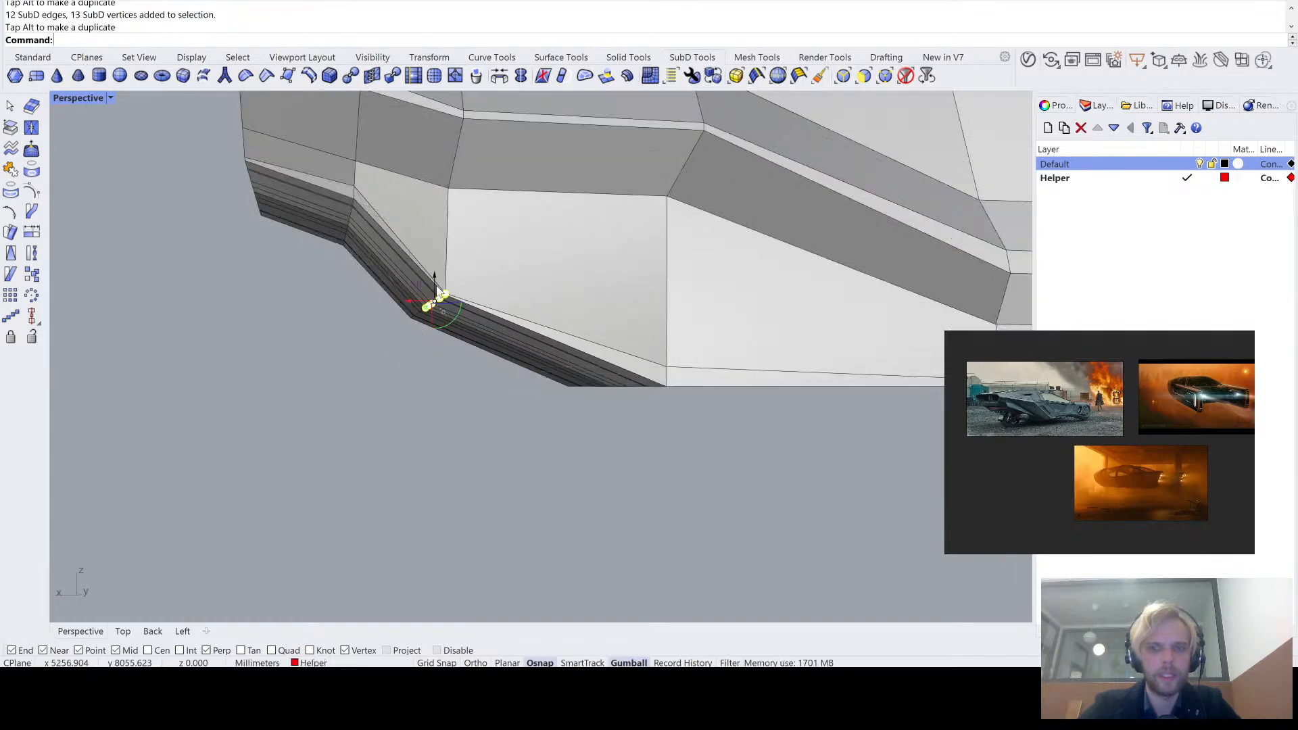
- Lower the selected bottom-corner edges and vertices slightly with the Gumball and check the body's shape in smooth and flat display
right_drag(438, 291, 434, 306)
drag(397, 319, 326, 281)
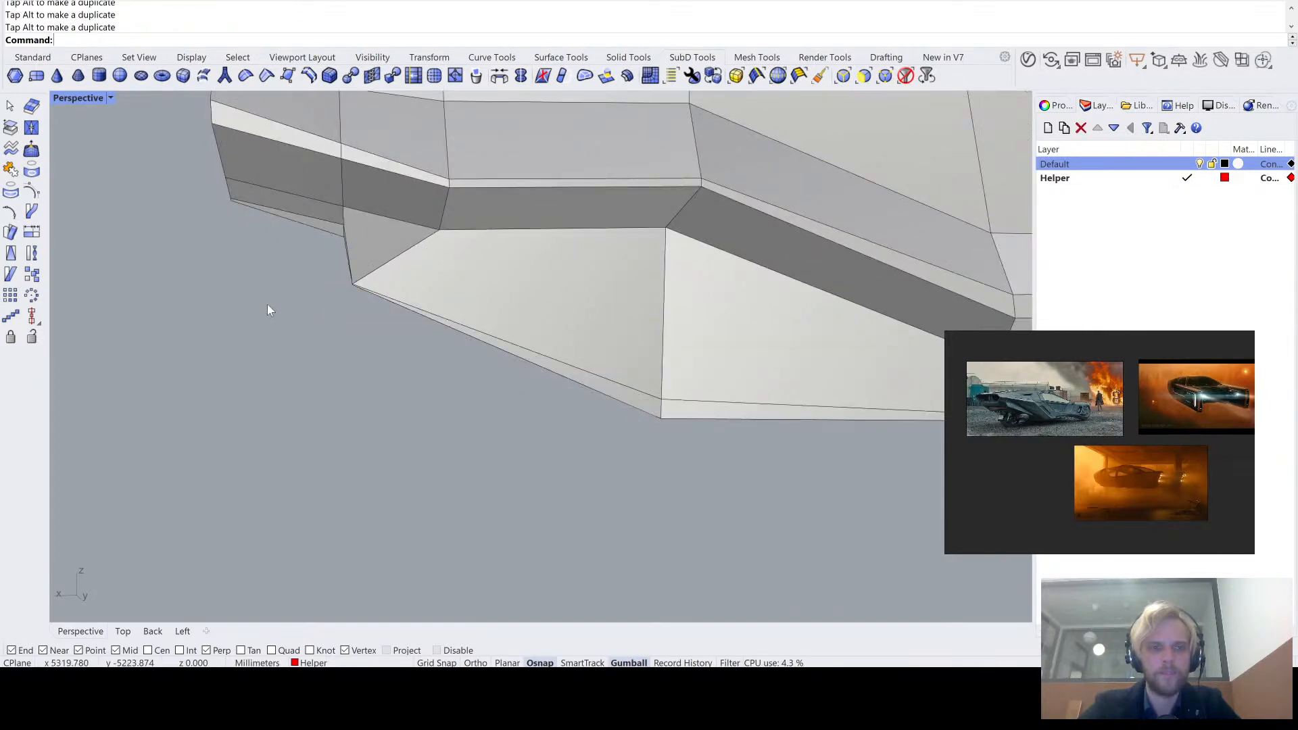
key(ctrl+y)
scroll(271, 302, down, 8)
right_drag(274, 300, 435, 270)
scroll(284, 337, down, 4)
scroll(380, 343, up, 6)
key(Tab)
key(Tab)
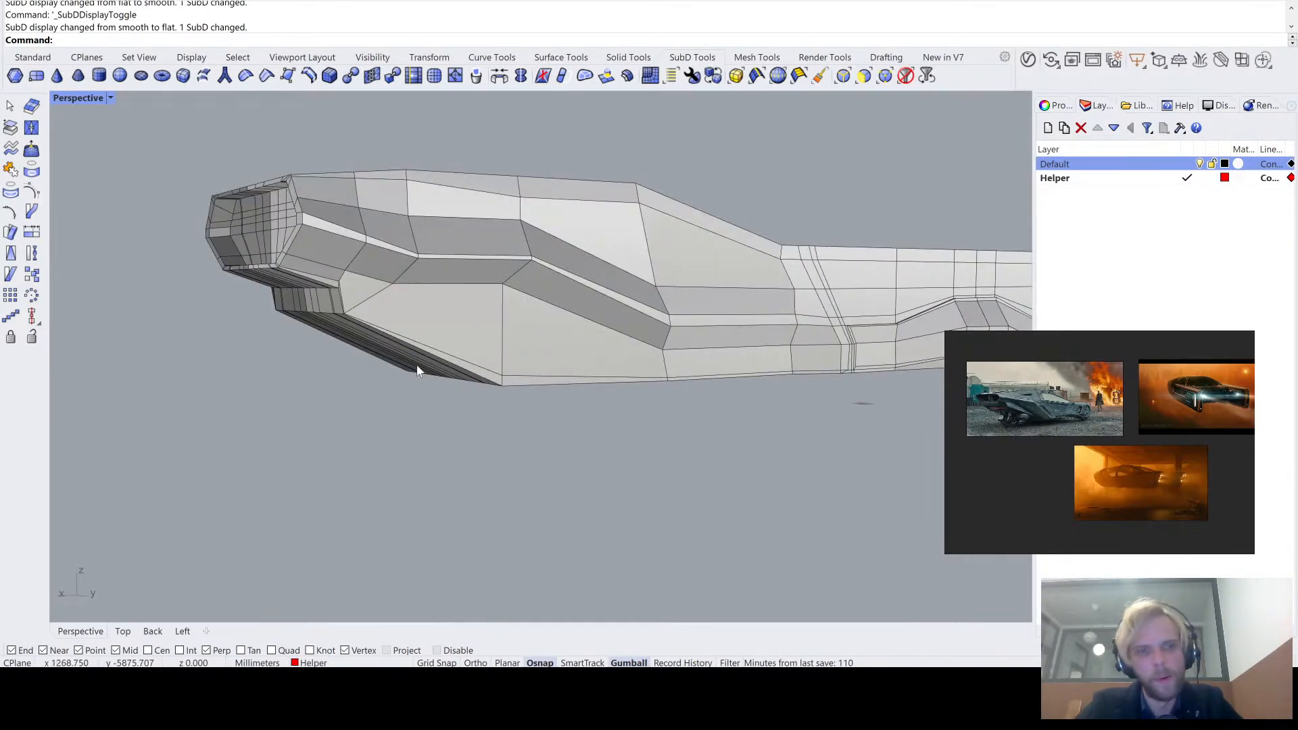
- Raise the lower corner vertex beneath the slanted end with the Gumball and lower the vertex at the top of the same corner
right_drag(418, 370, 446, 236)
scroll(587, 261, up, 10)
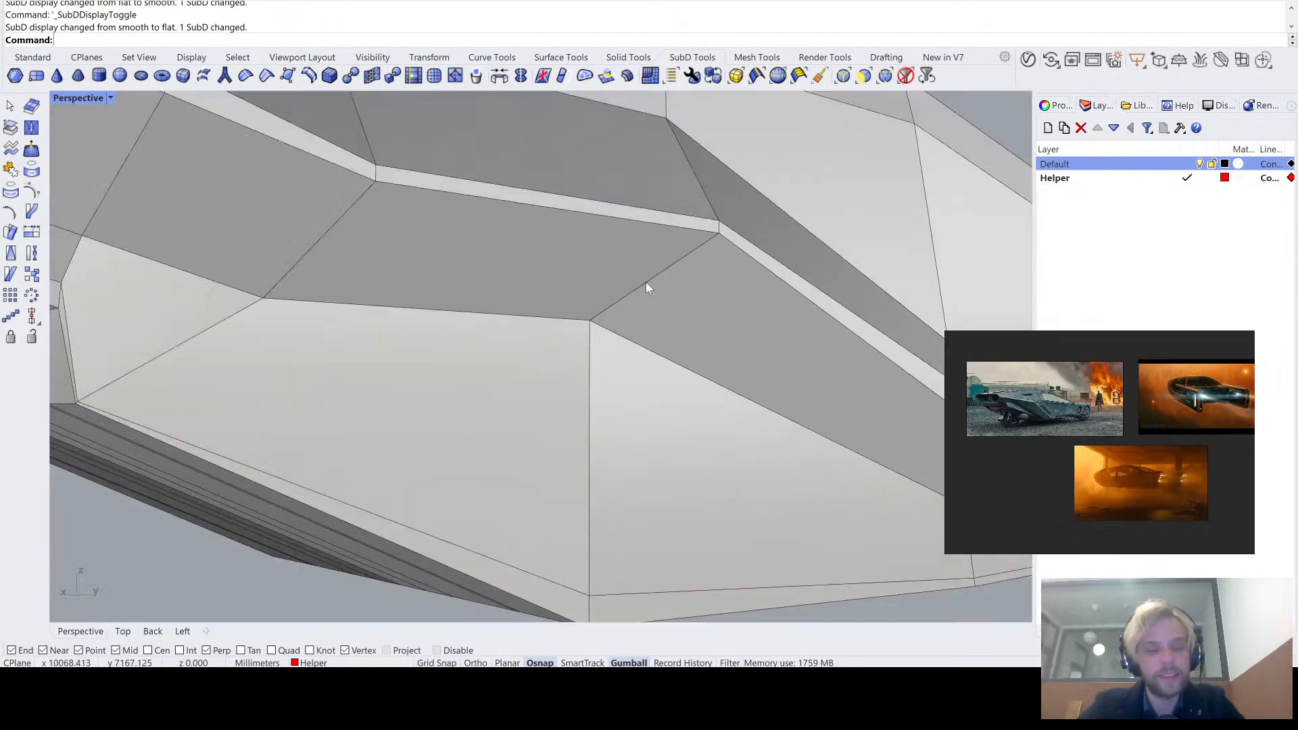
scroll(647, 282, down, 3)
mouse_move(646, 282)
right_down()
mouse_move(611, 300)
mouse_move(622, 273)
right_up()
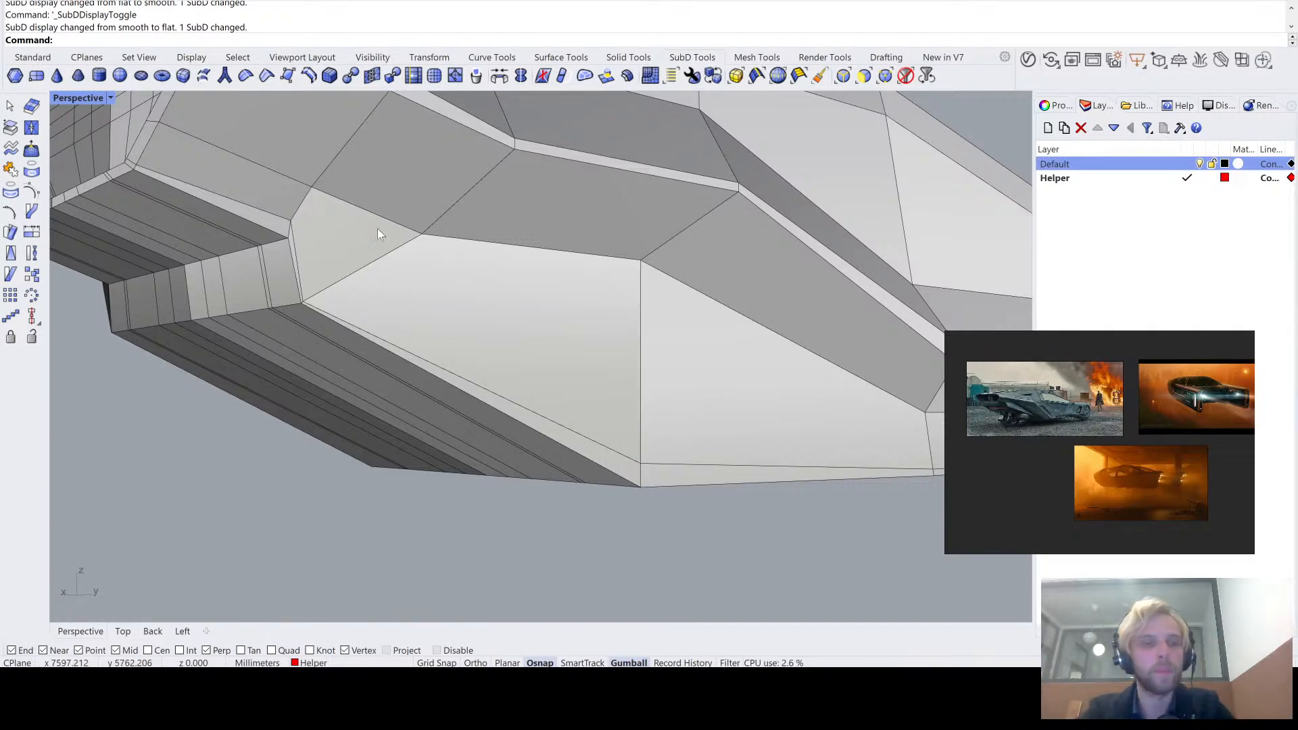
scroll(285, 326, up, 6)
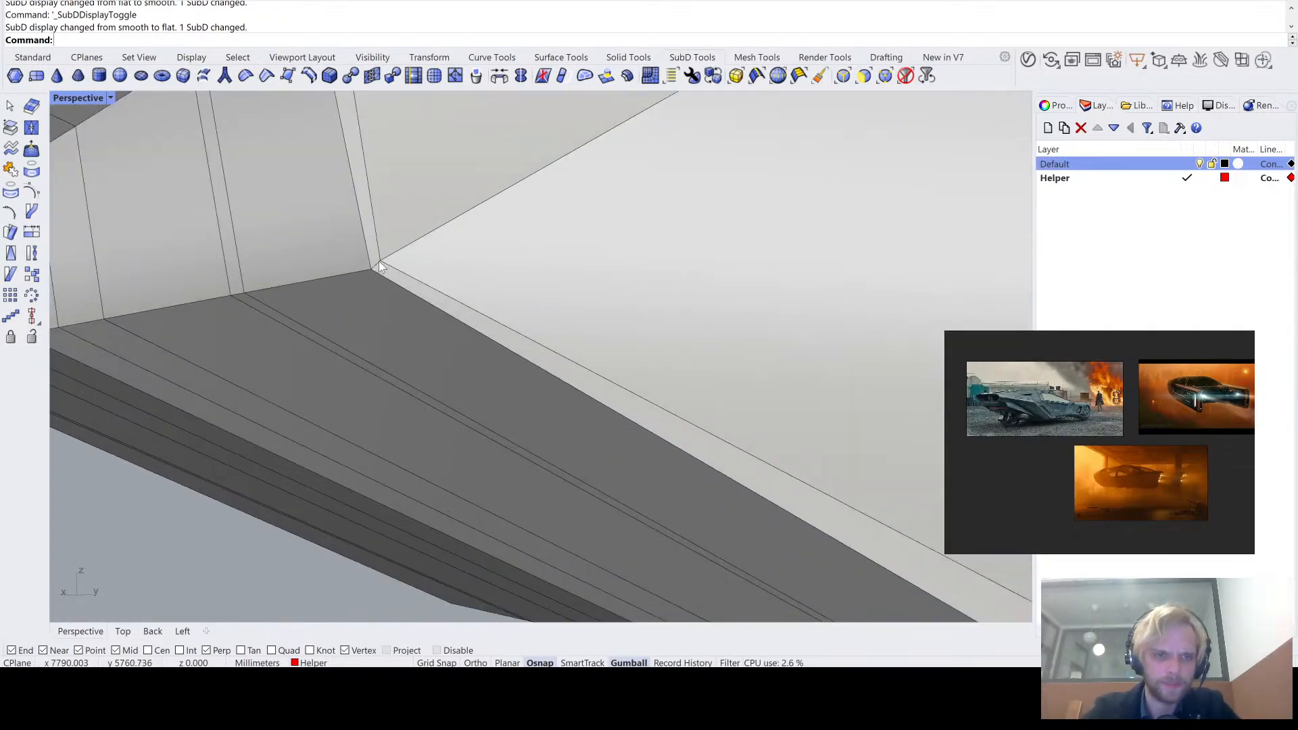
click(378, 263)
scroll(382, 265, down, 6)
scroll(455, 377, up, 6)
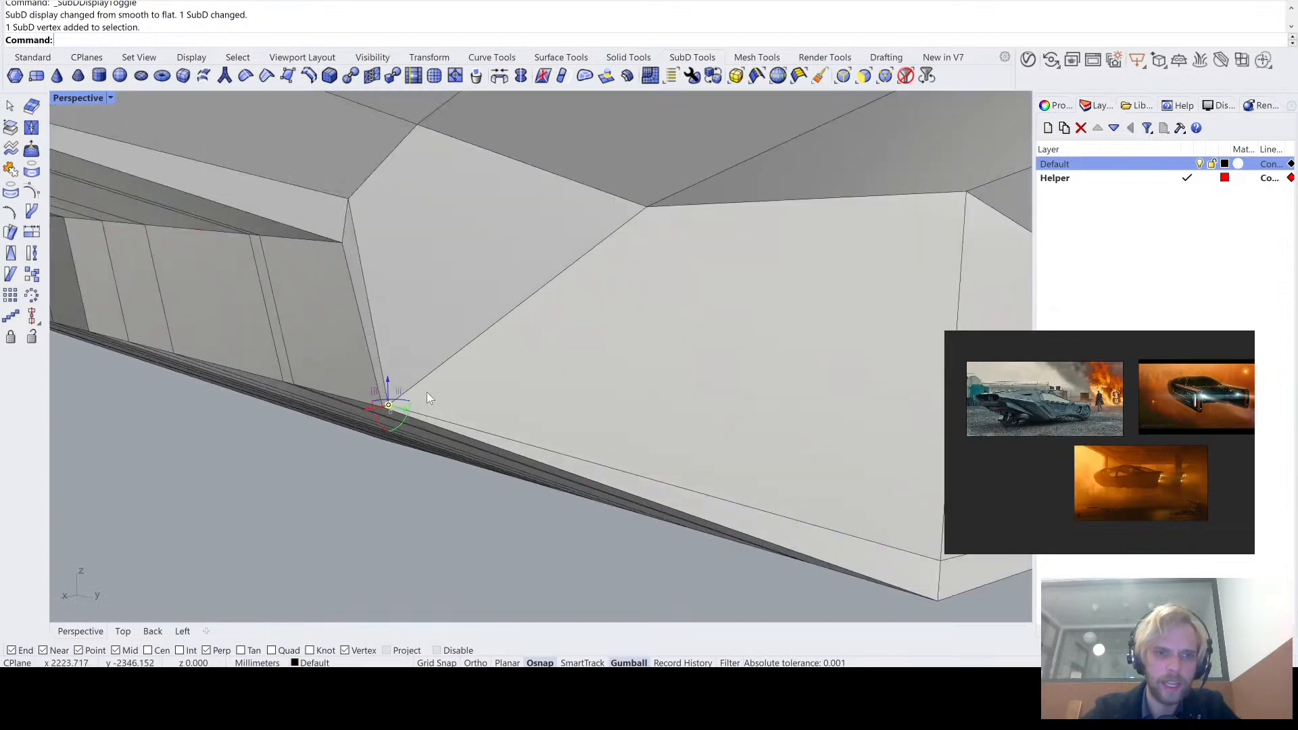
right_drag(428, 392, 403, 277)
scroll(353, 278, down, 8)
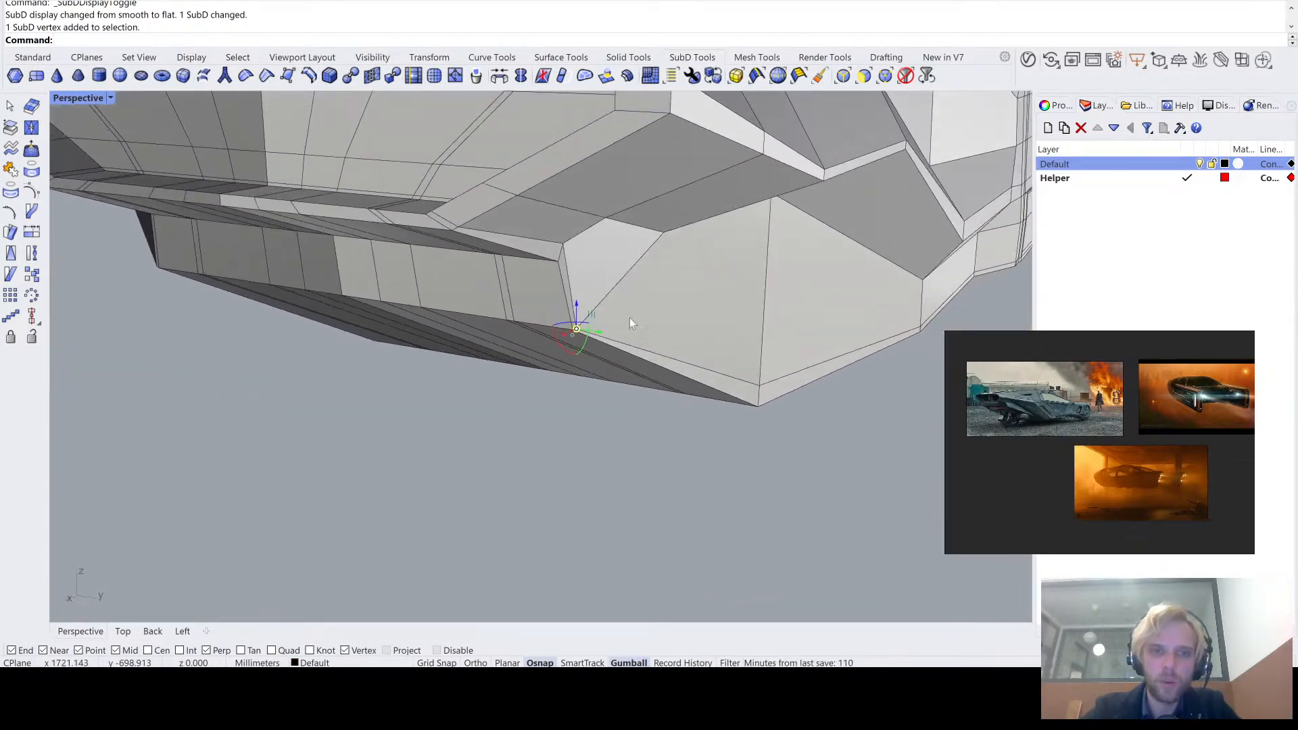
scroll(637, 319, up, 6)
right_drag(638, 319, 649, 325)
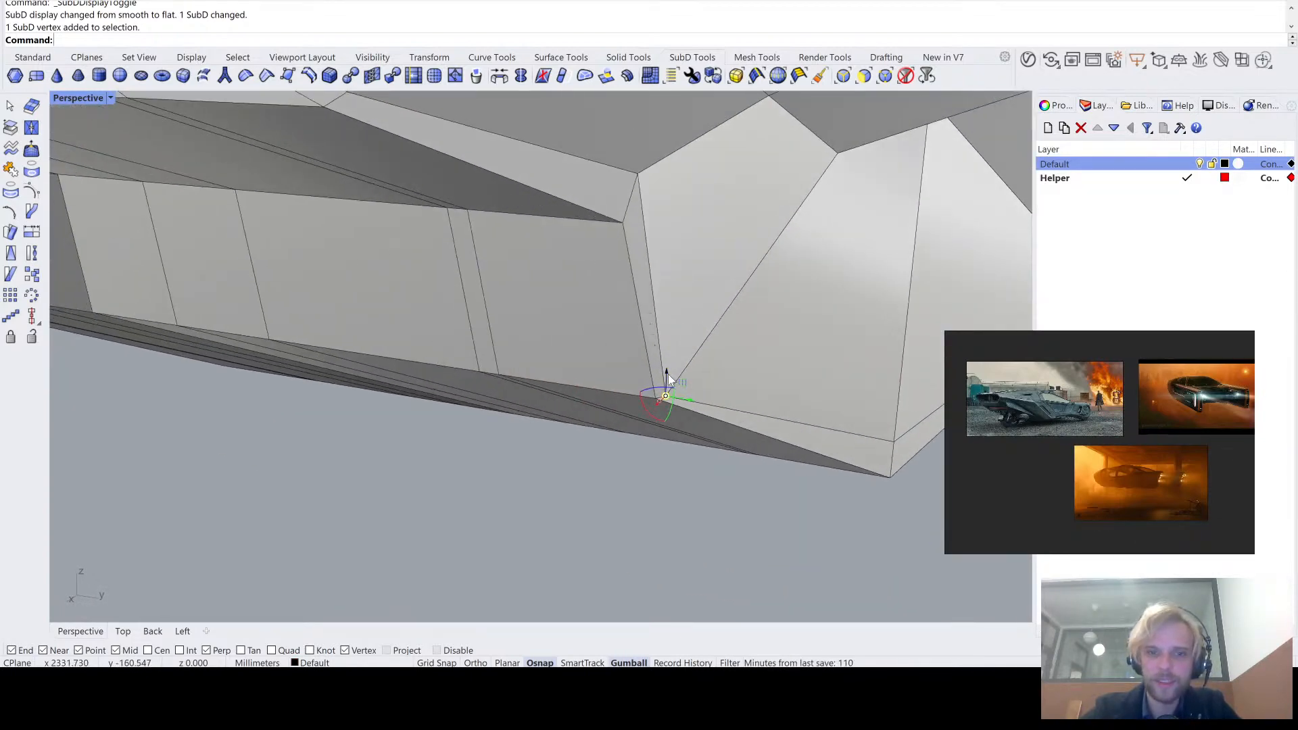
drag(668, 374, 721, 353)
scroll(678, 358, down, 5)
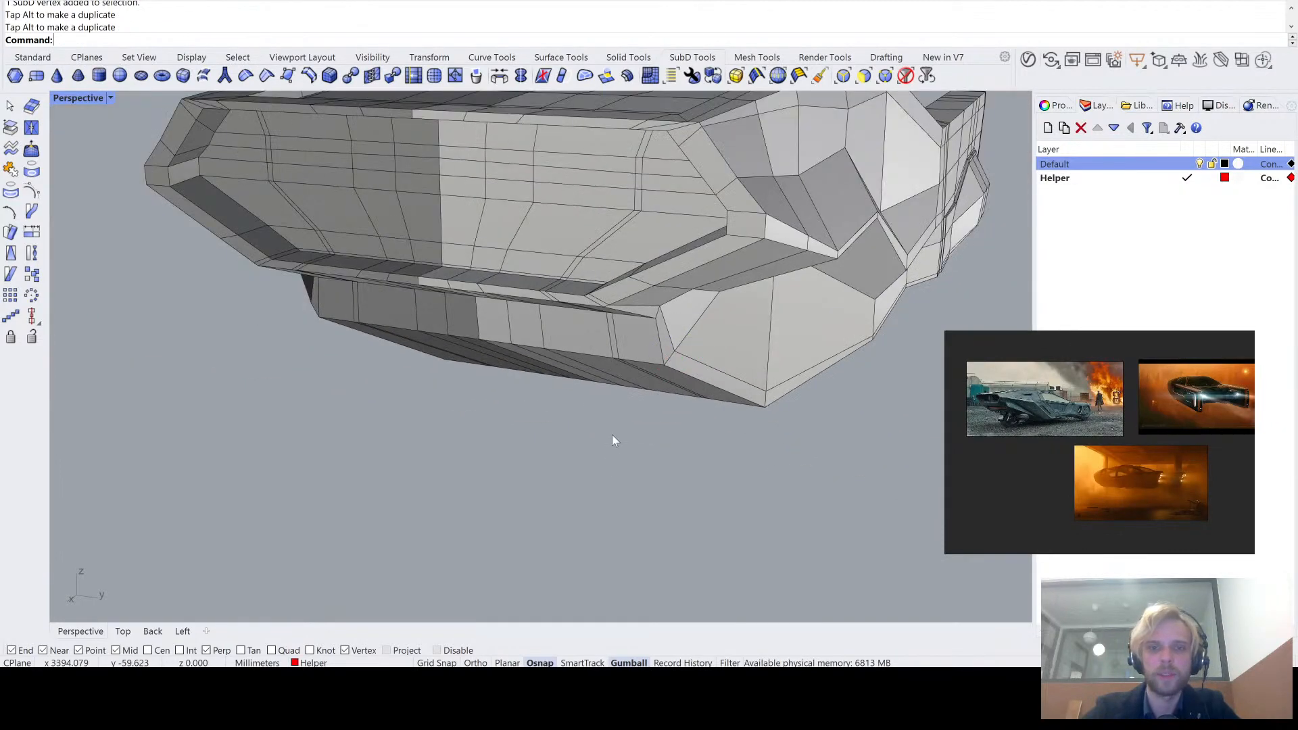
scroll(612, 435, up, 8)
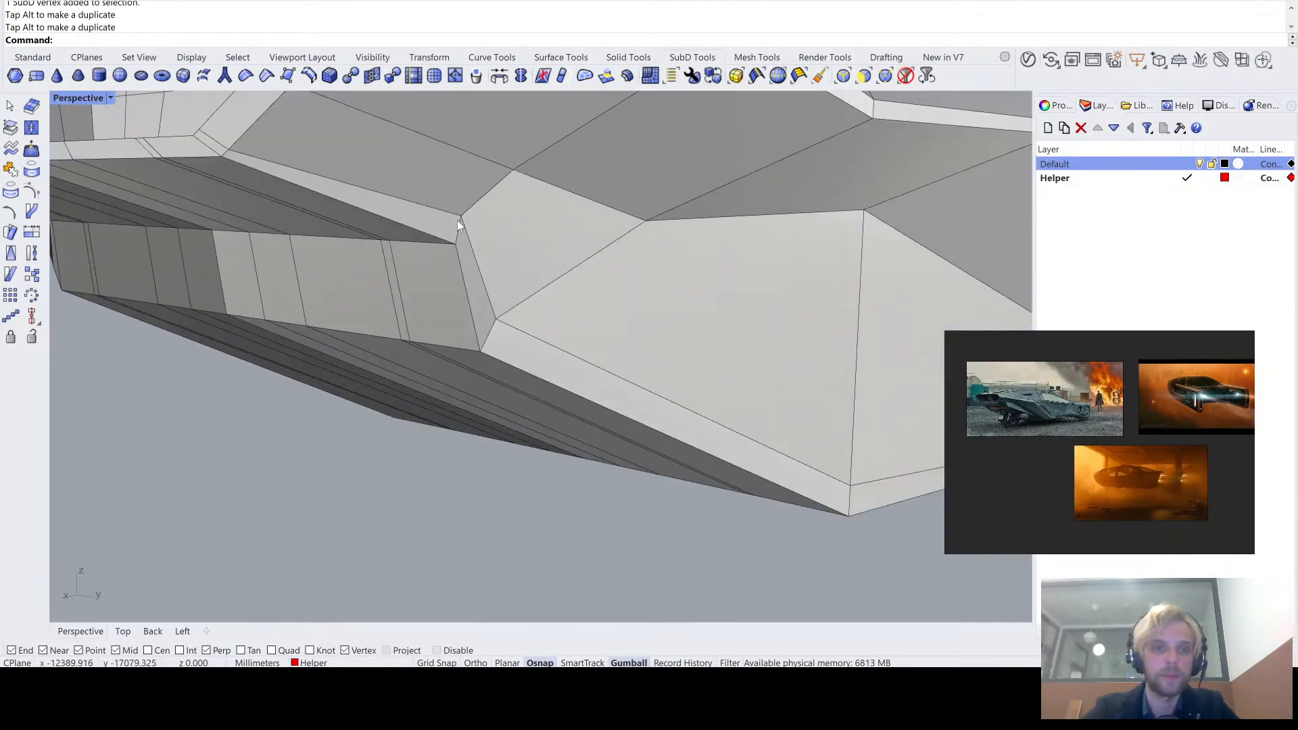
drag(460, 203, 465, 217)
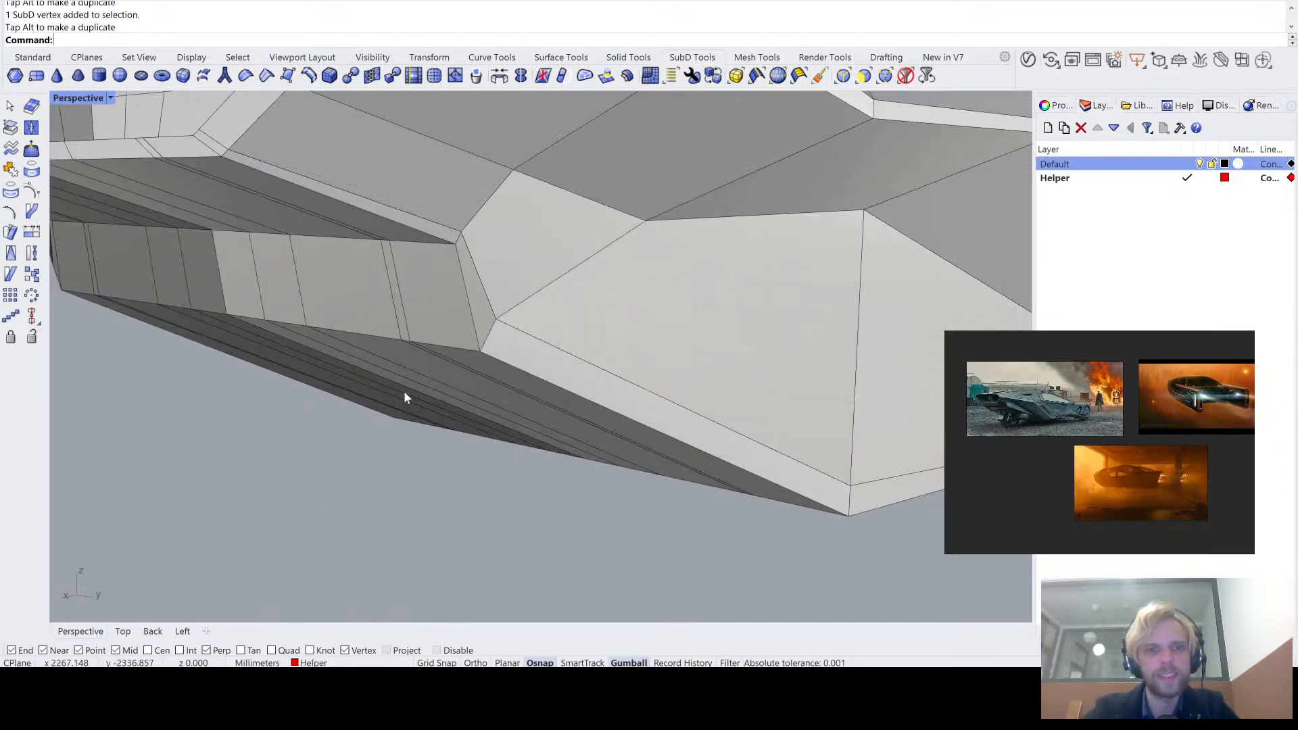
- Examine the reshaped underside corner from the end and the side, comparing smooth and flat display
scroll(404, 392, down, 5)
right_drag(404, 393, 509, 384)
scroll(837, 330, up, 2)
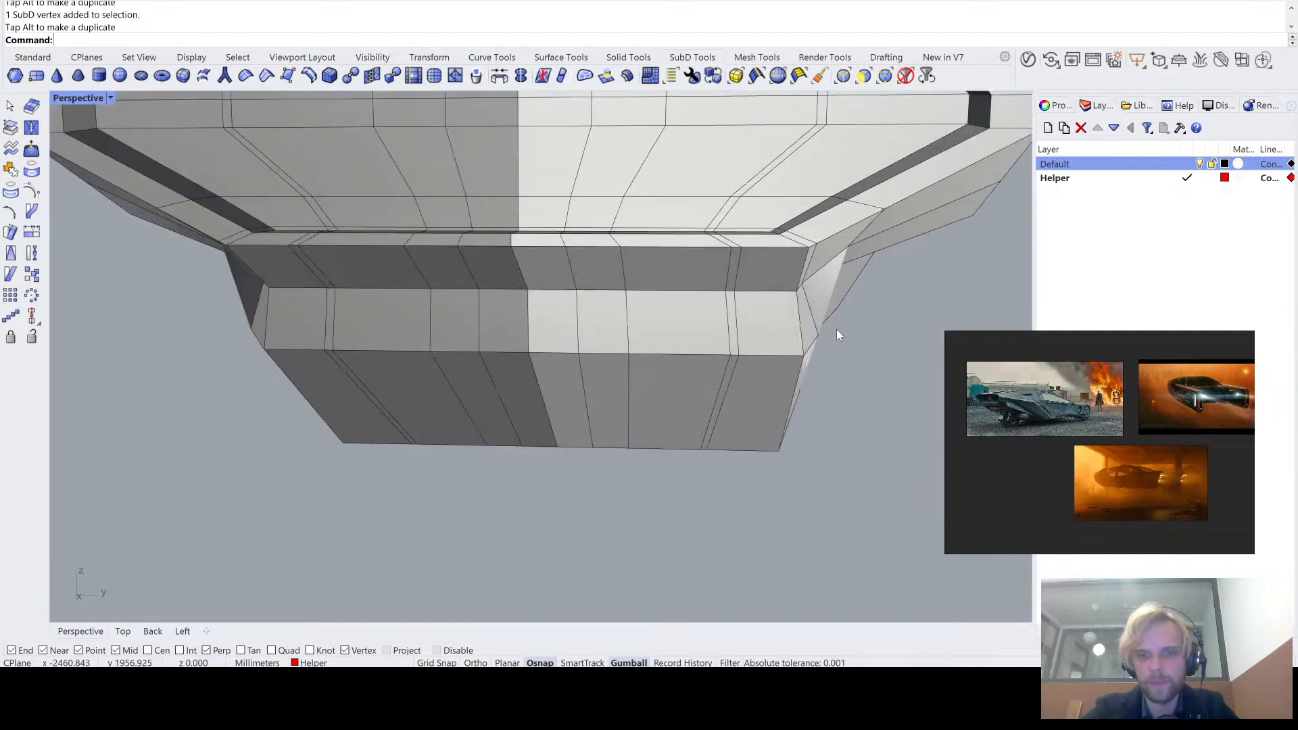
right_drag(837, 330, 595, 266)
scroll(635, 279, up, 3)
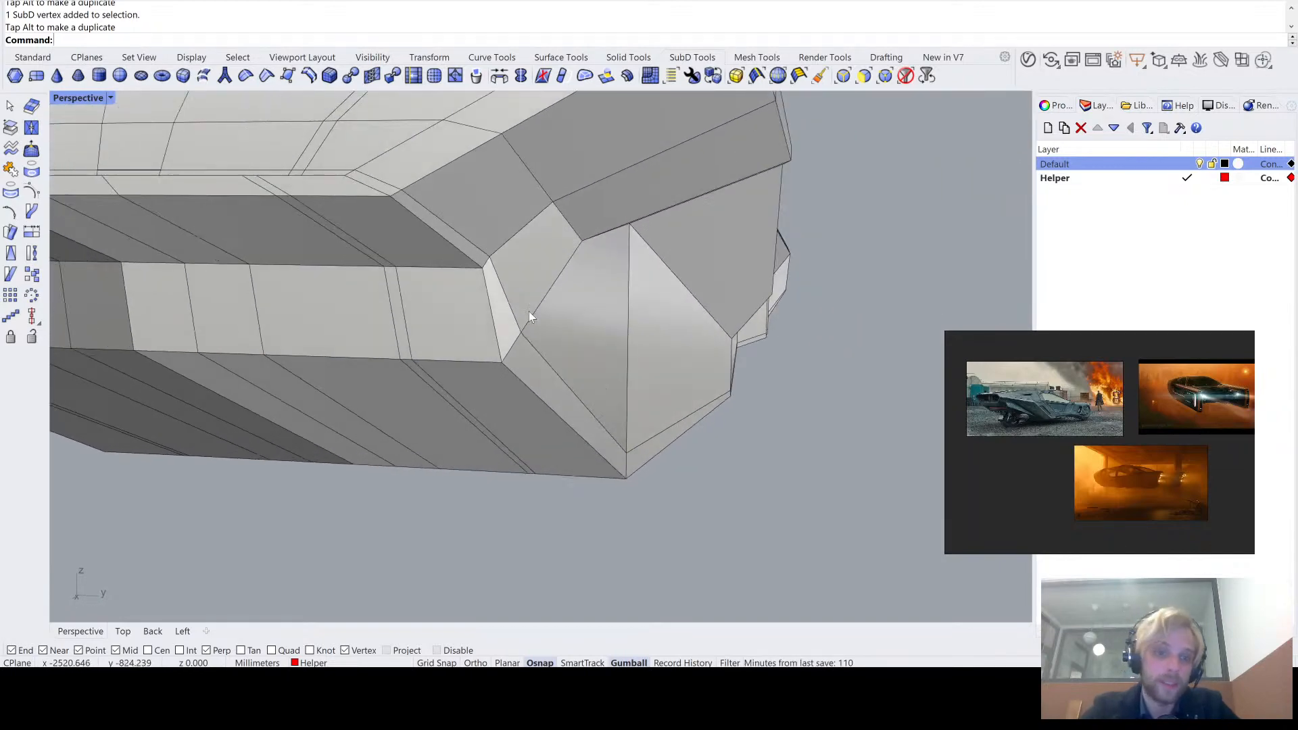
scroll(514, 332, down, 3)
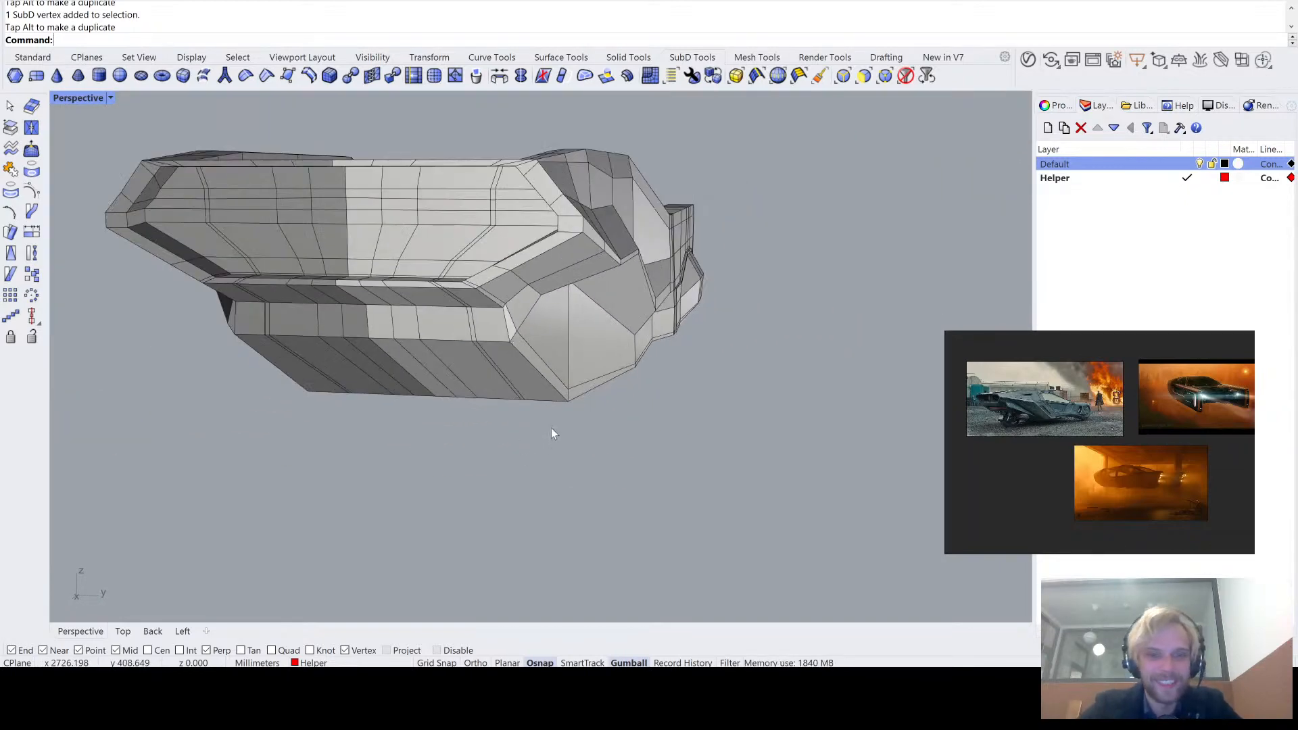
right_drag(551, 428, 479, 440)
scroll(231, 351, up, 4)
right_drag(232, 350, 530, 325)
key(Tab)
key(Tab)
scroll(602, 332, down, 3)
key(Tab)
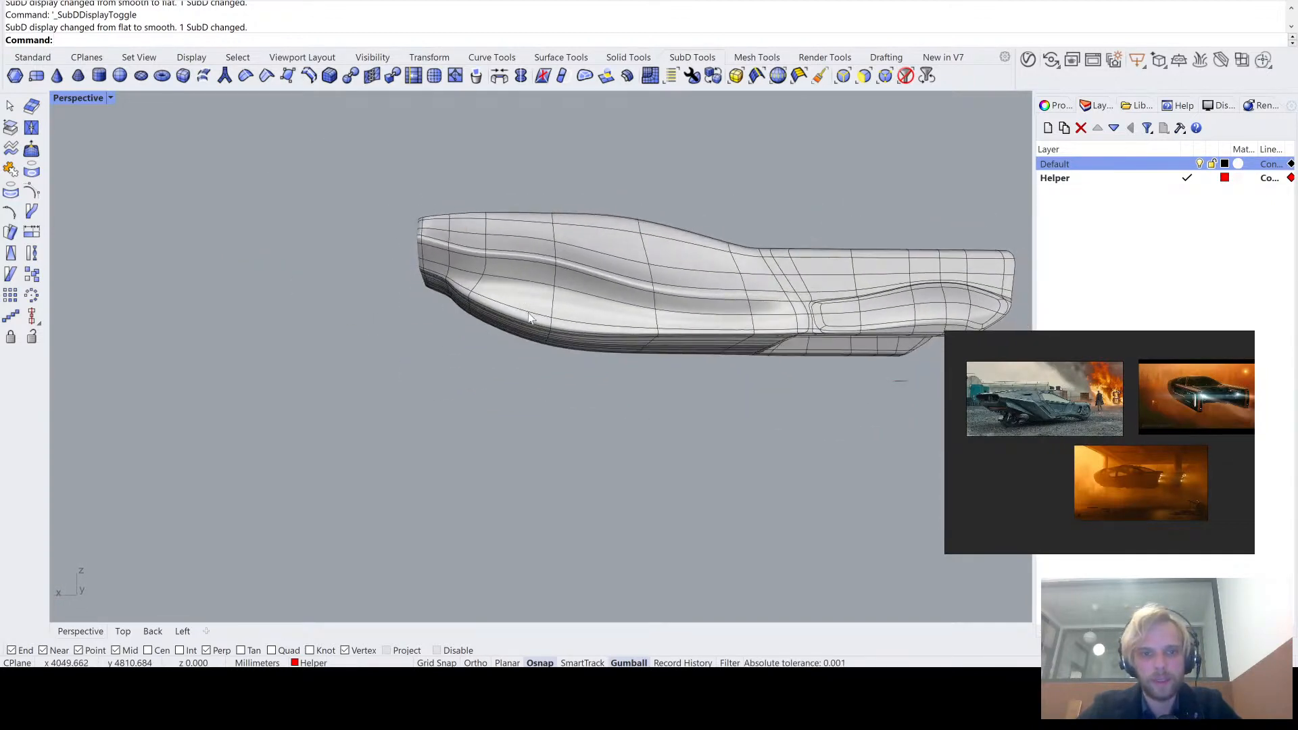
scroll(528, 324, up, 3)
key(Tab)
- Insert an edge loop with InsertEdge close beside the vertical loop at the underside's bend, on the slanted end's side
right_drag(567, 322, 580, 293)
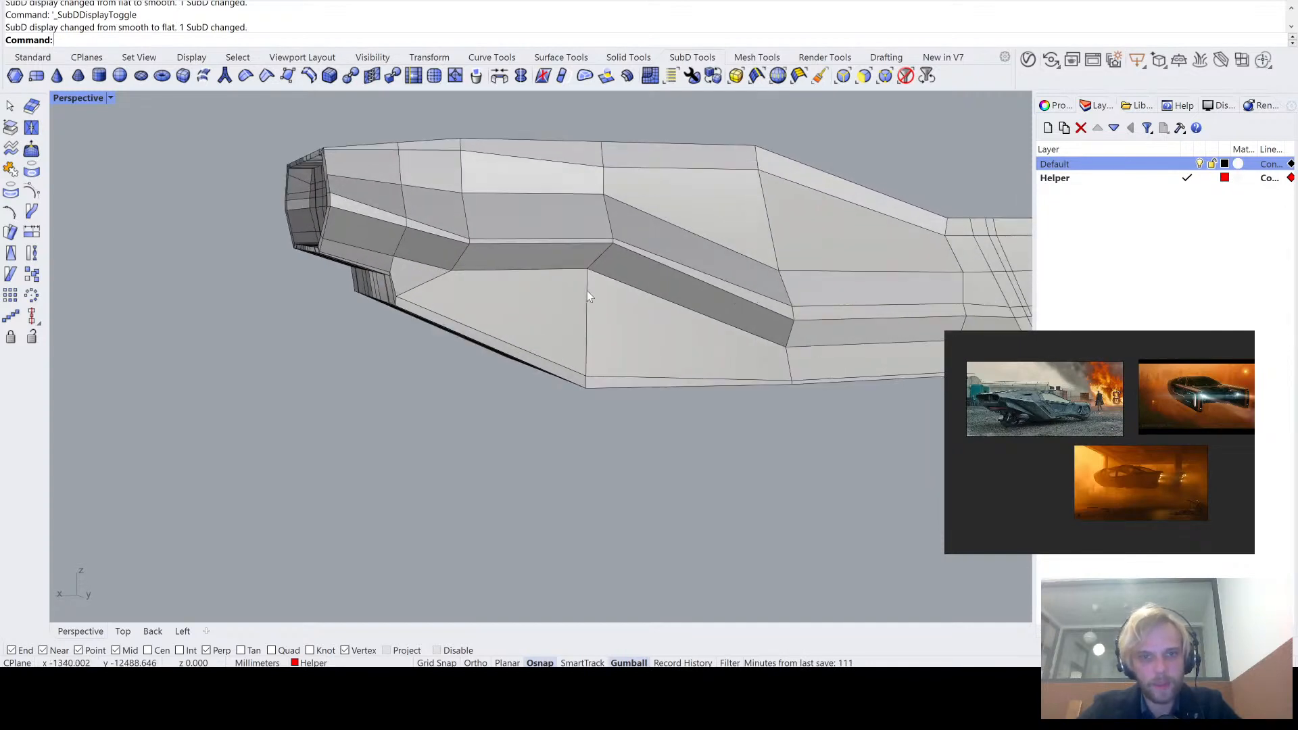
ctrl+shift+double_click(587, 290)
right_drag(531, 356, 529, 361)
text(InsertEdge)
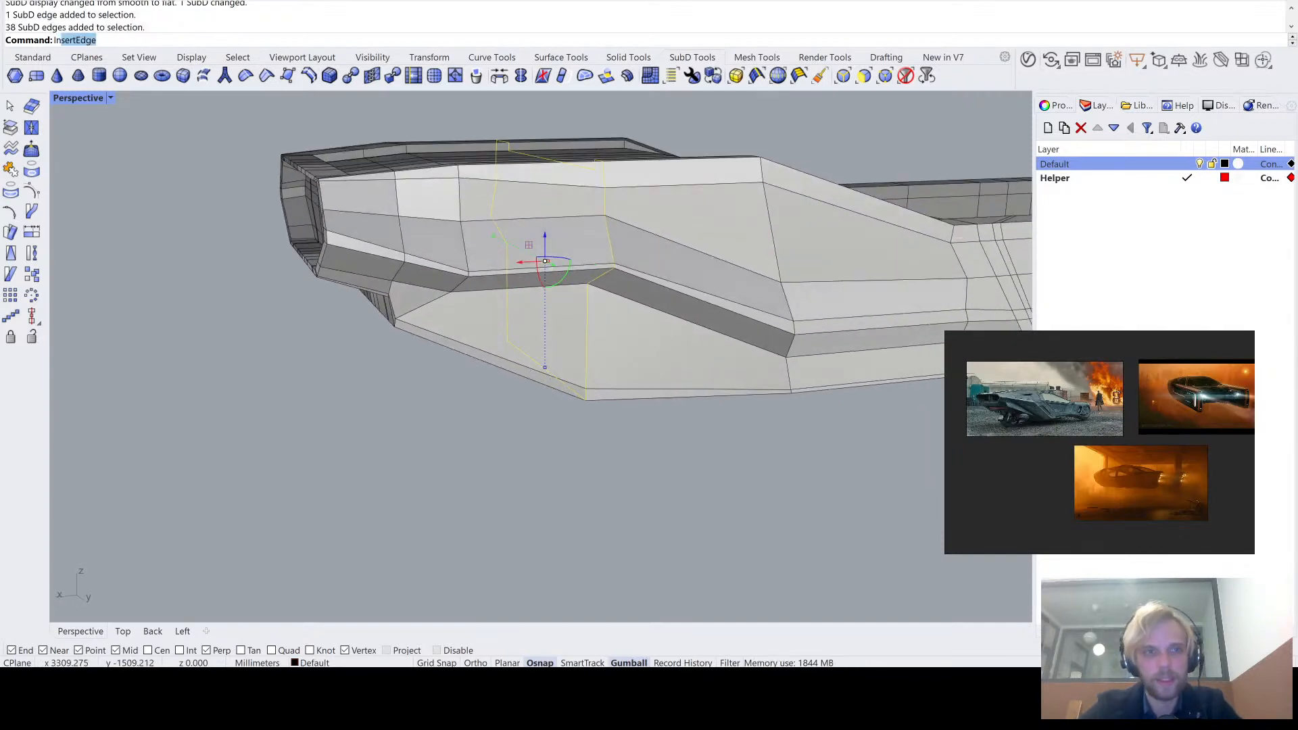
key(Return)
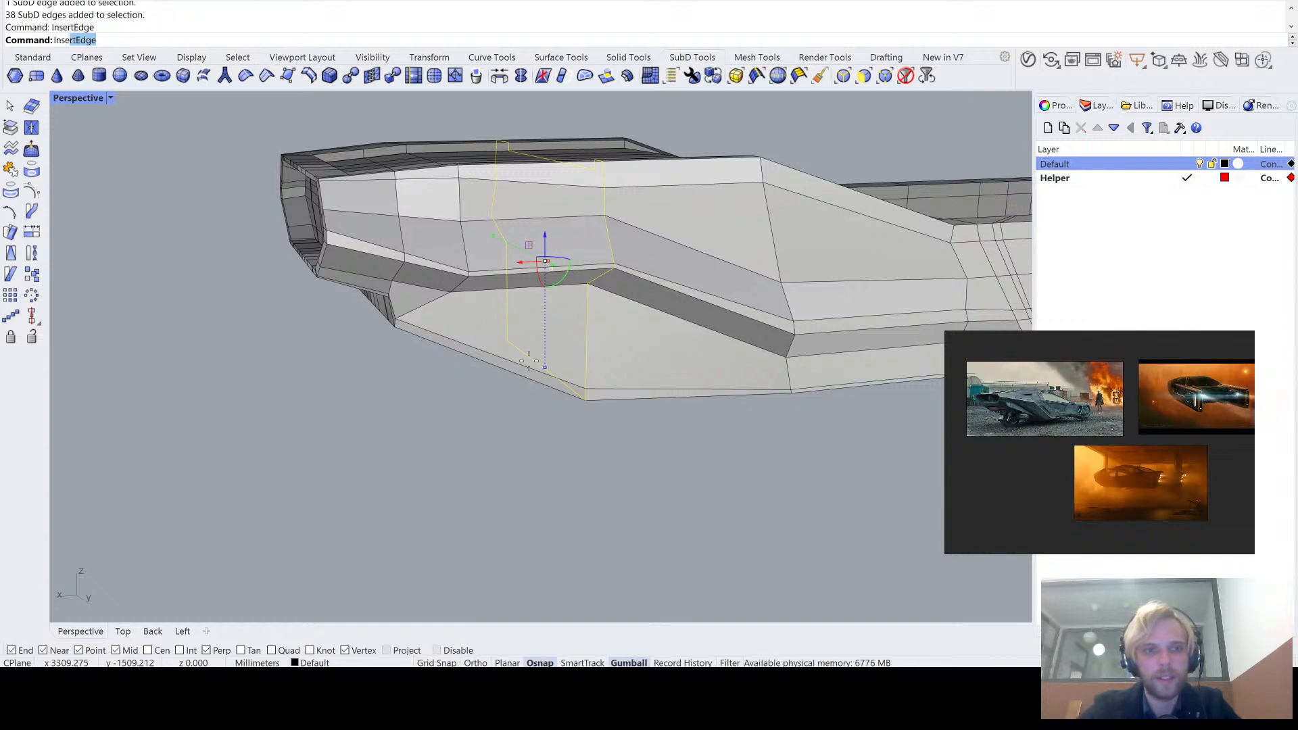
scroll(545, 347, up, 6)
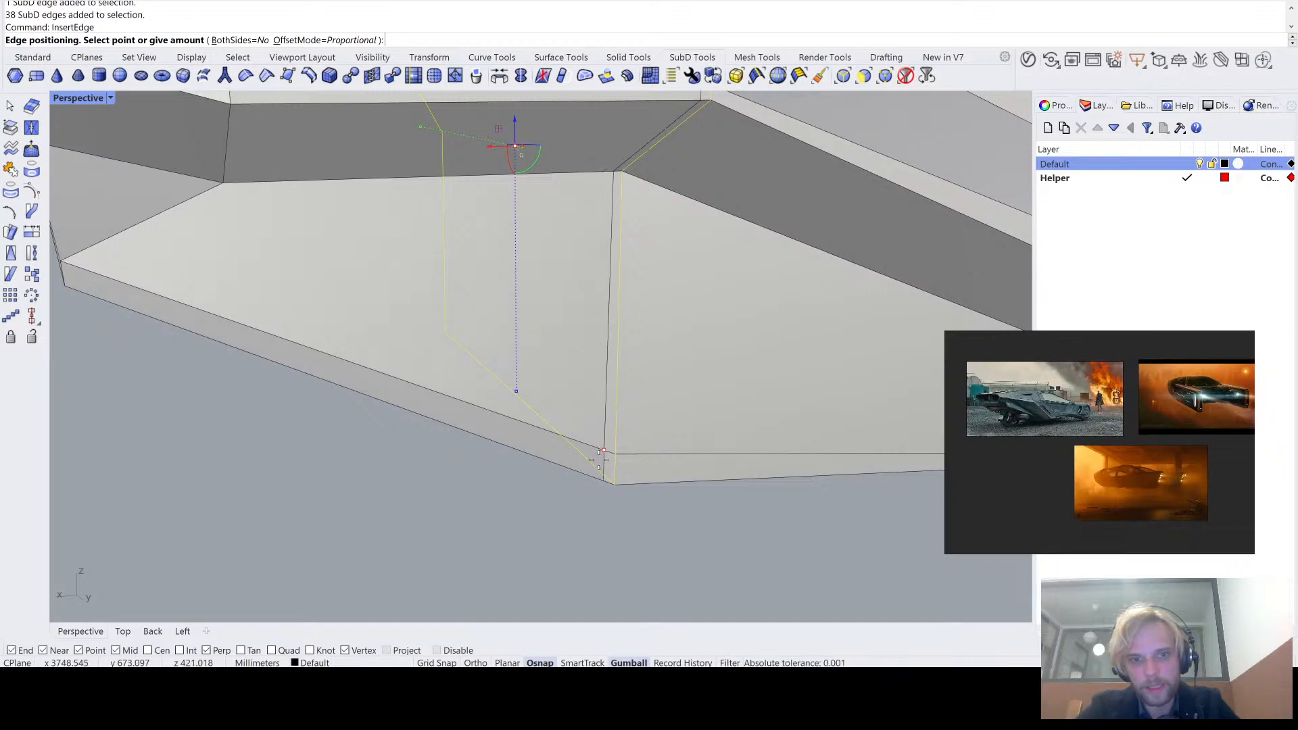
click(598, 459)
scroll(589, 433, down, 5)
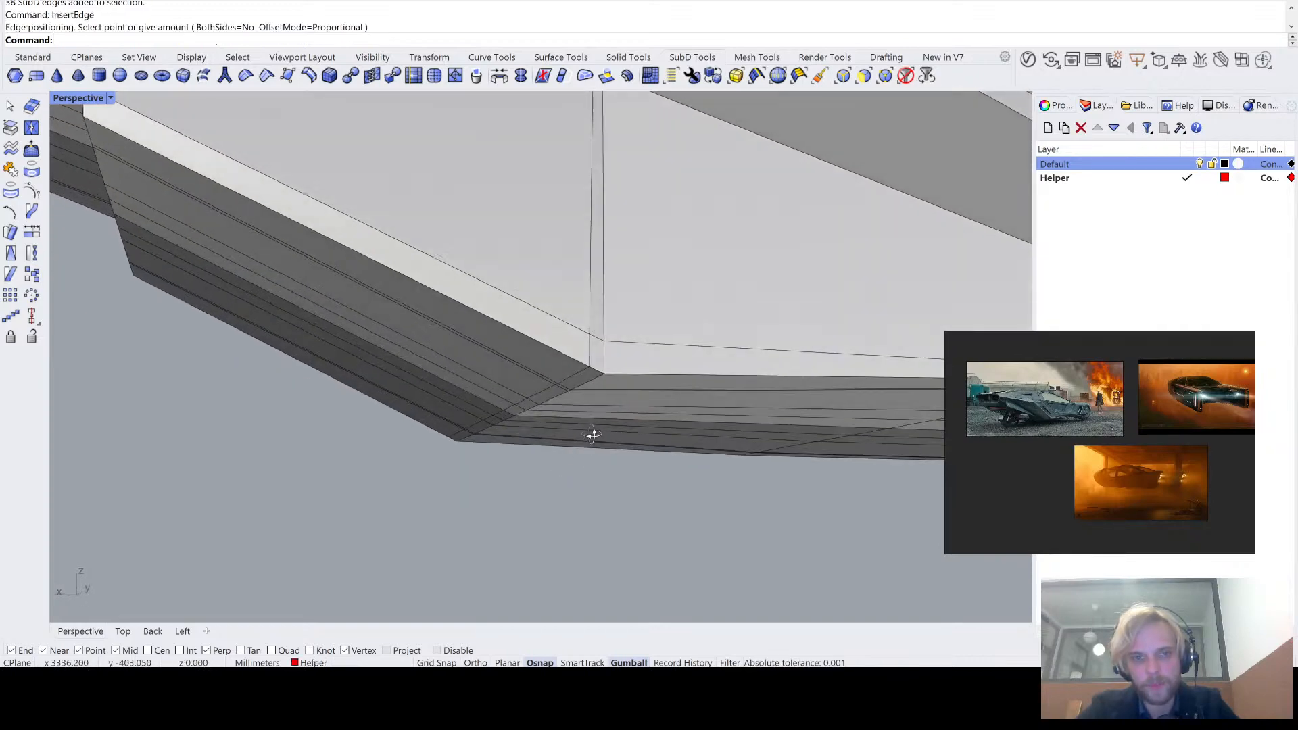
- Check how sharp the underside's bend is in smooth display and return the SubD to flat display
scroll(578, 412, down, 3)
mouse_move(580, 414)
right_down()
mouse_move(580, 440)
mouse_move(577, 391)
right_up()
key(Tab)
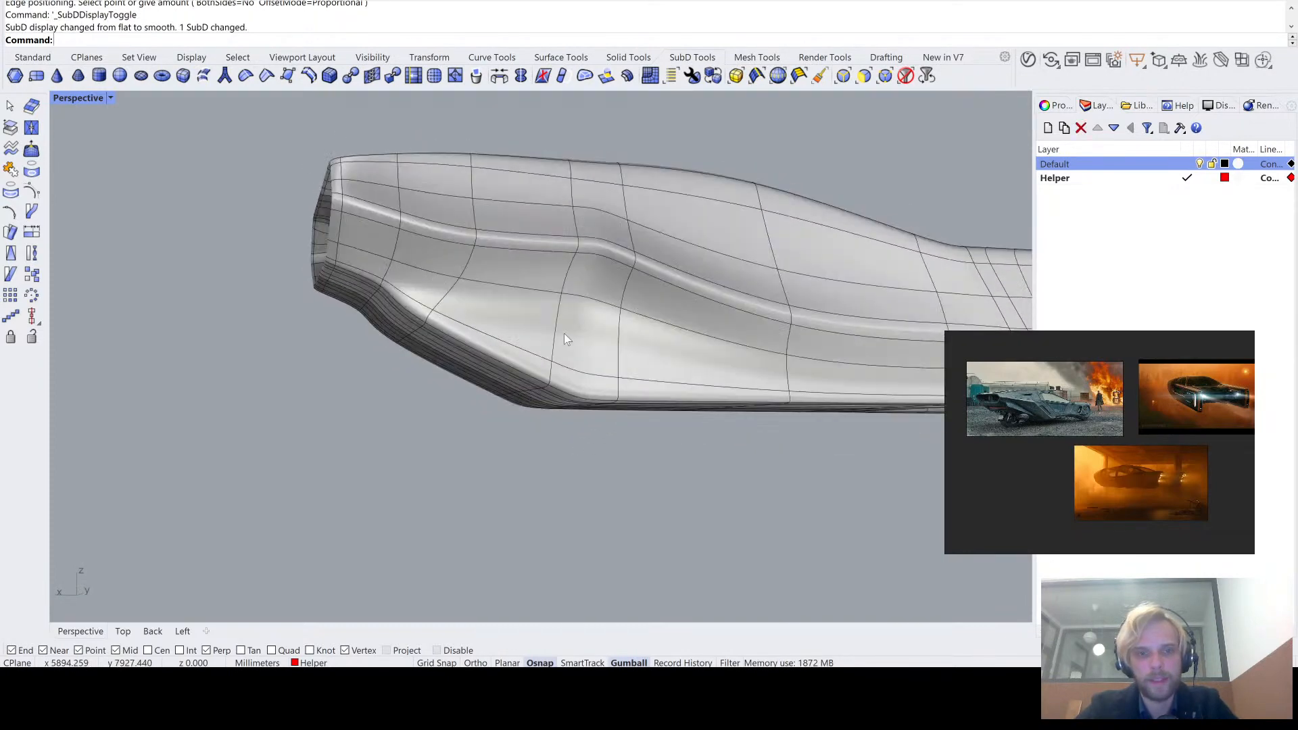
scroll(539, 355, up, 3)
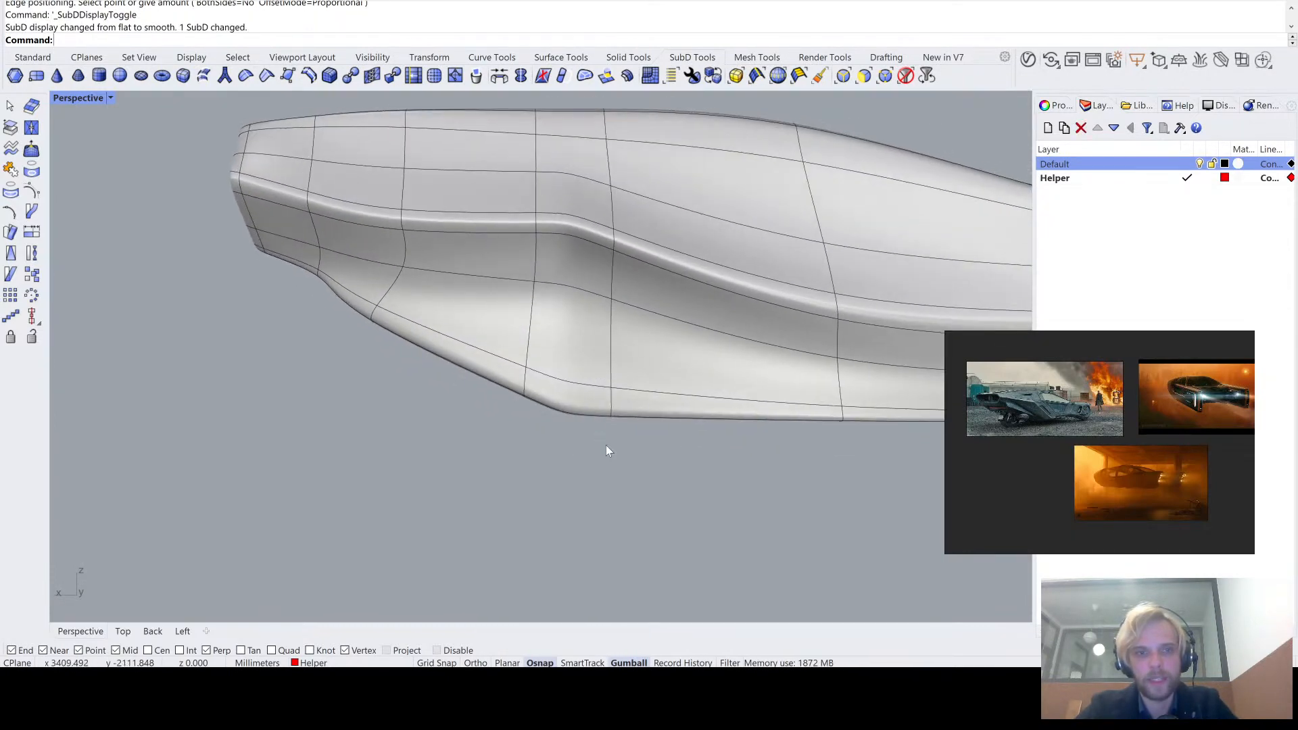
right_drag(558, 387, 423, 257)
key(Tab)
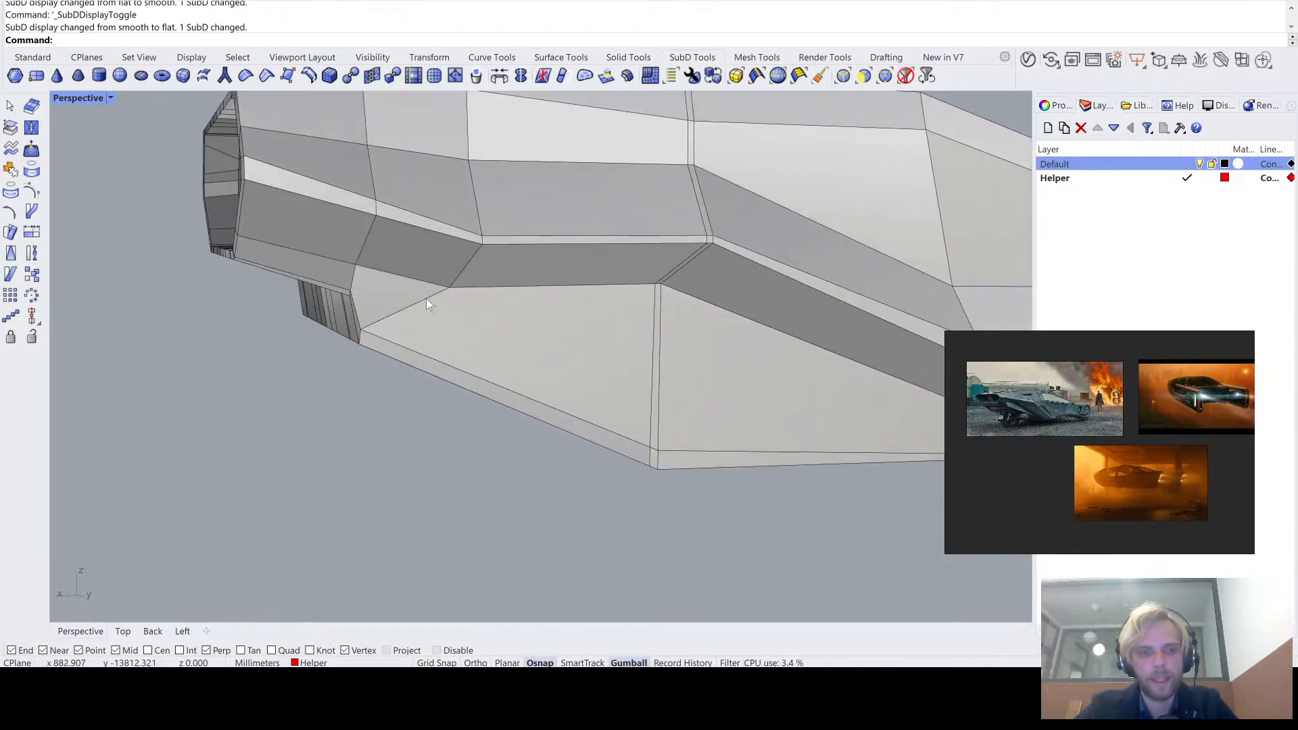
scroll(359, 342, up, 2)
ctrl+shift+click(372, 333)
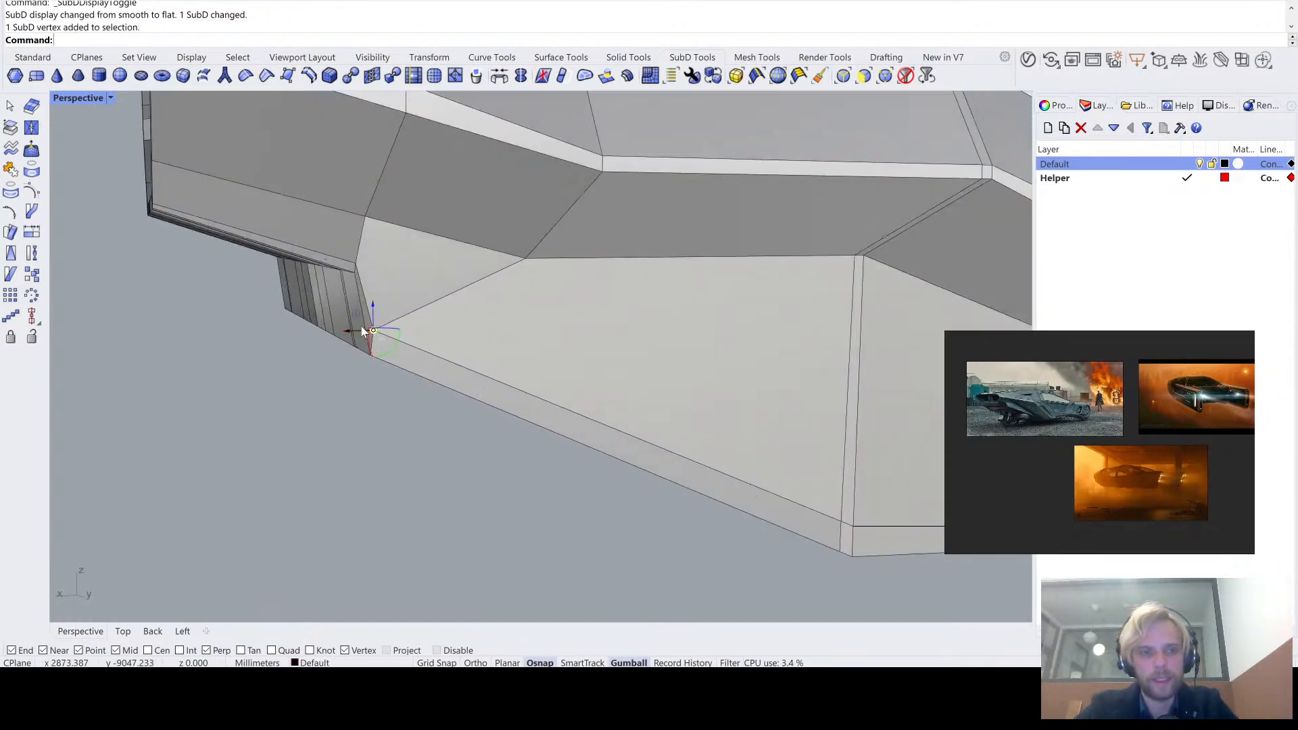
right_drag(361, 326, 451, 245)
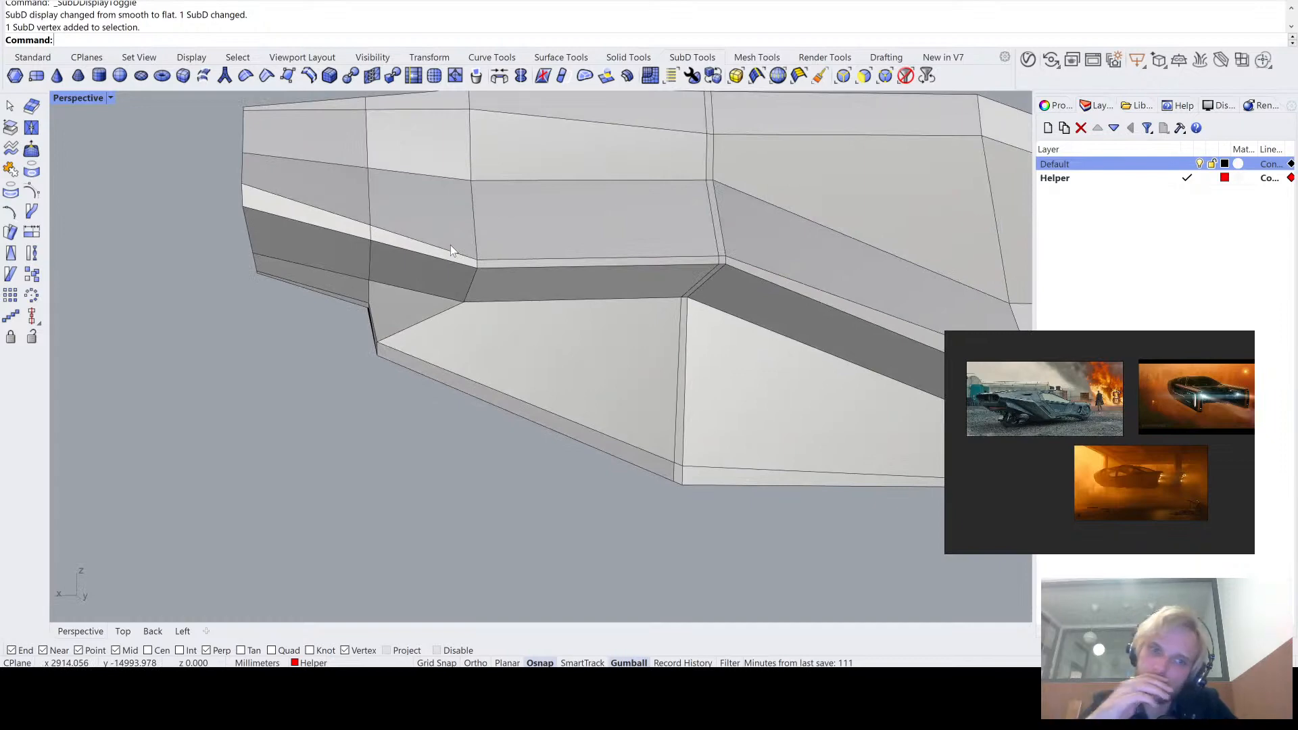
scroll(444, 287, down, 3)
scroll(444, 287, up, 5)
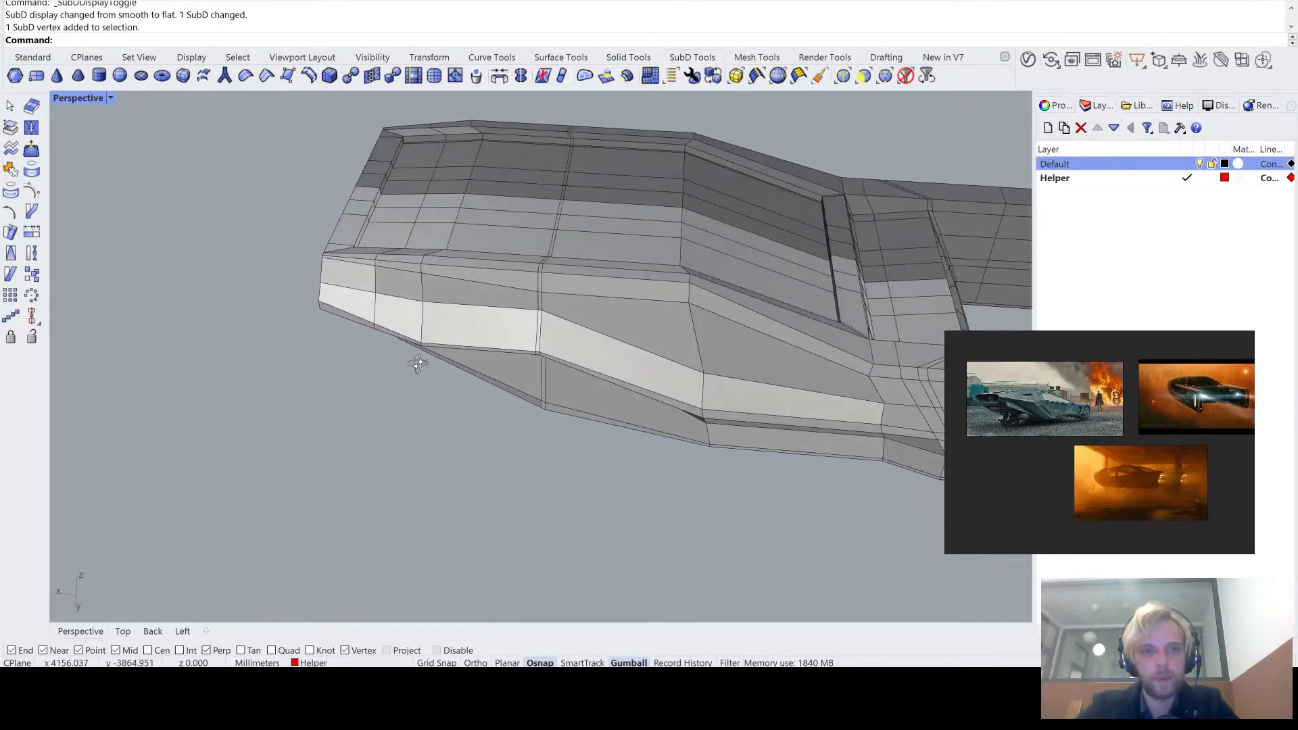
- Insert another edge loop across the sloped side panel with InsertEdge, near the lower corner beneath the slanted end
right_drag(432, 281, 453, 280)
double_click(695, 328)
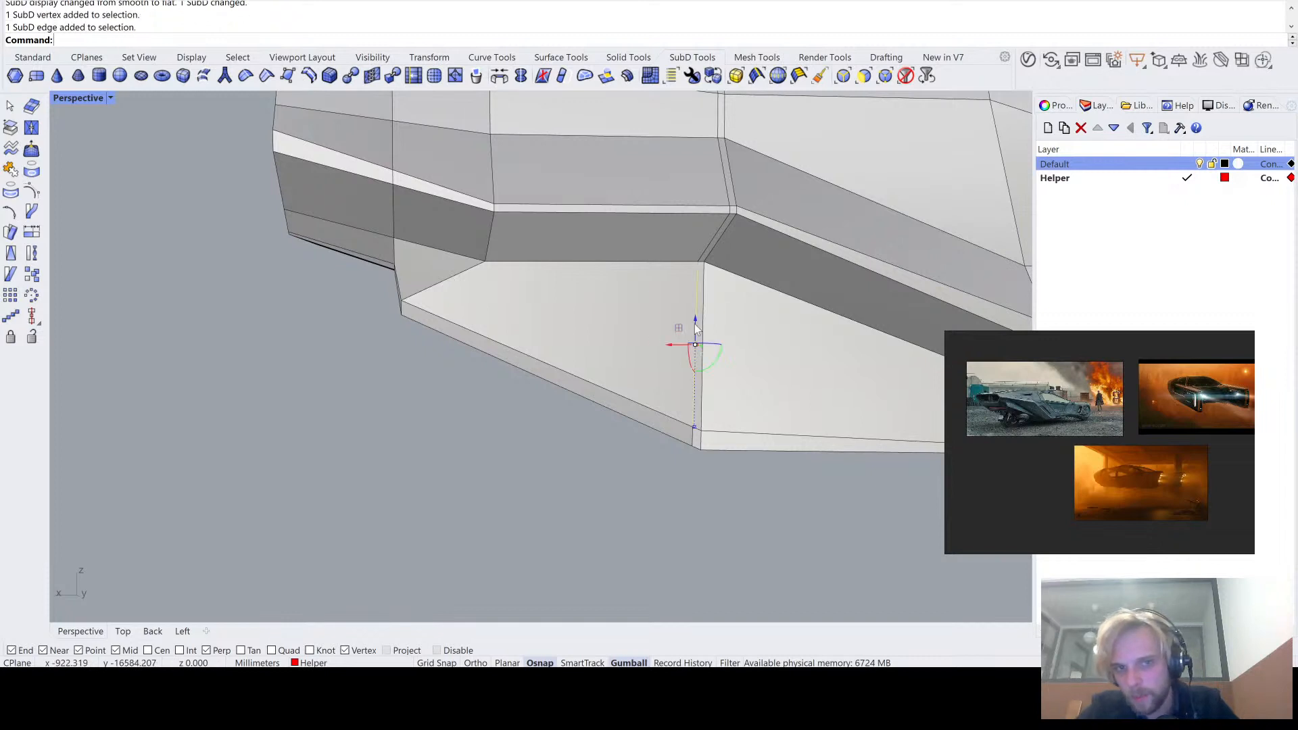
text(InsertEdge)
key(Return)
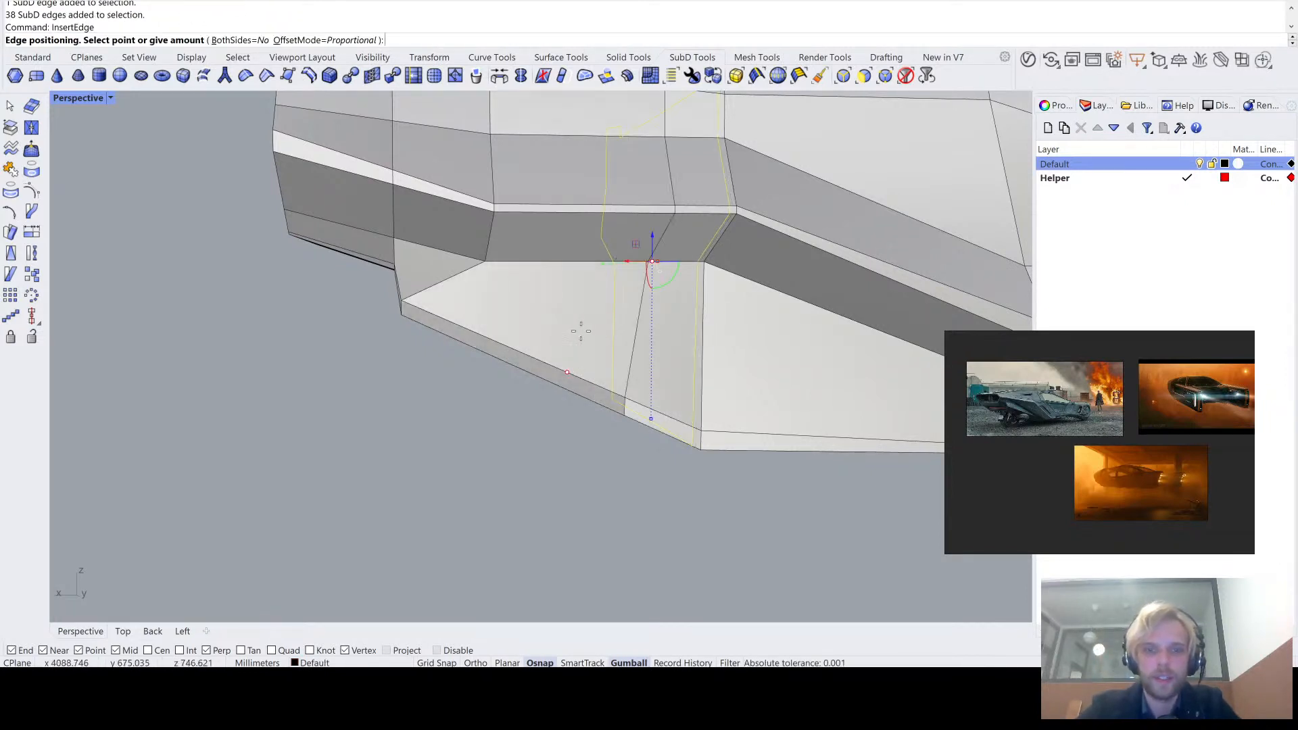
click(453, 311)
right_drag(453, 312, 485, 261)
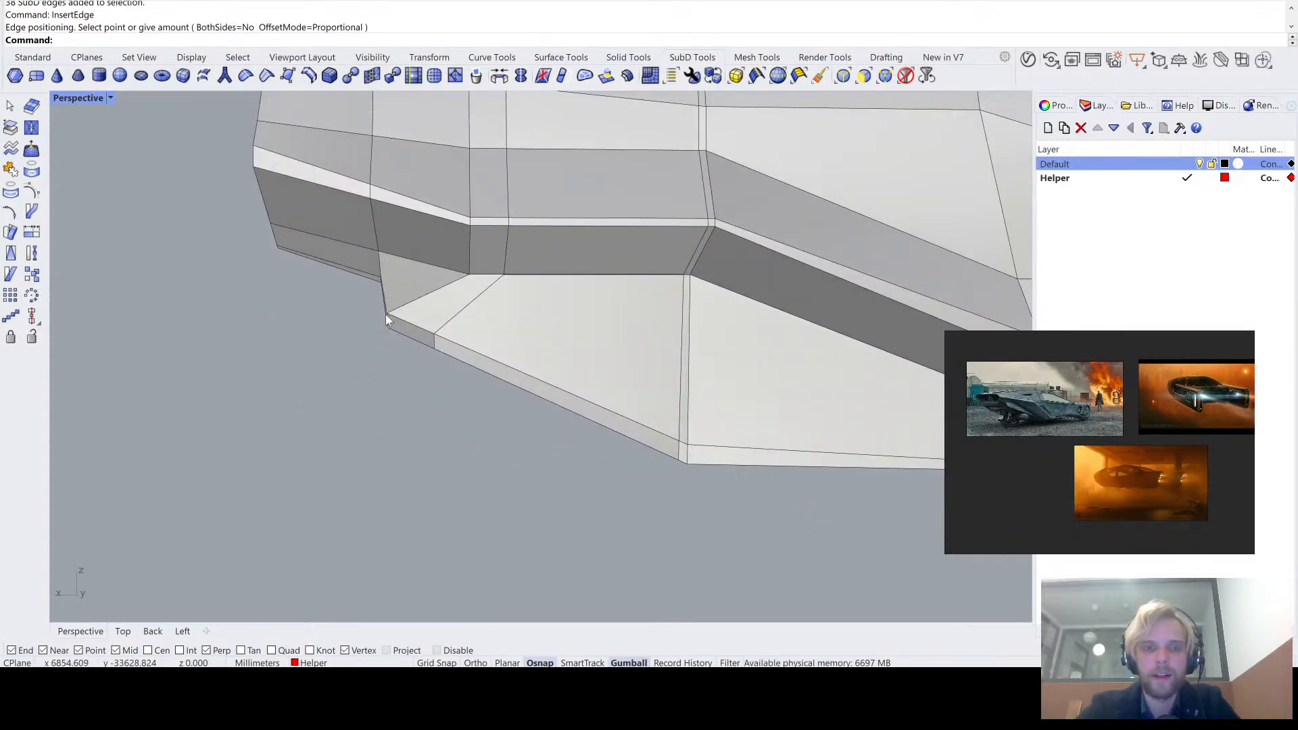
right_drag(385, 315, 497, 274)
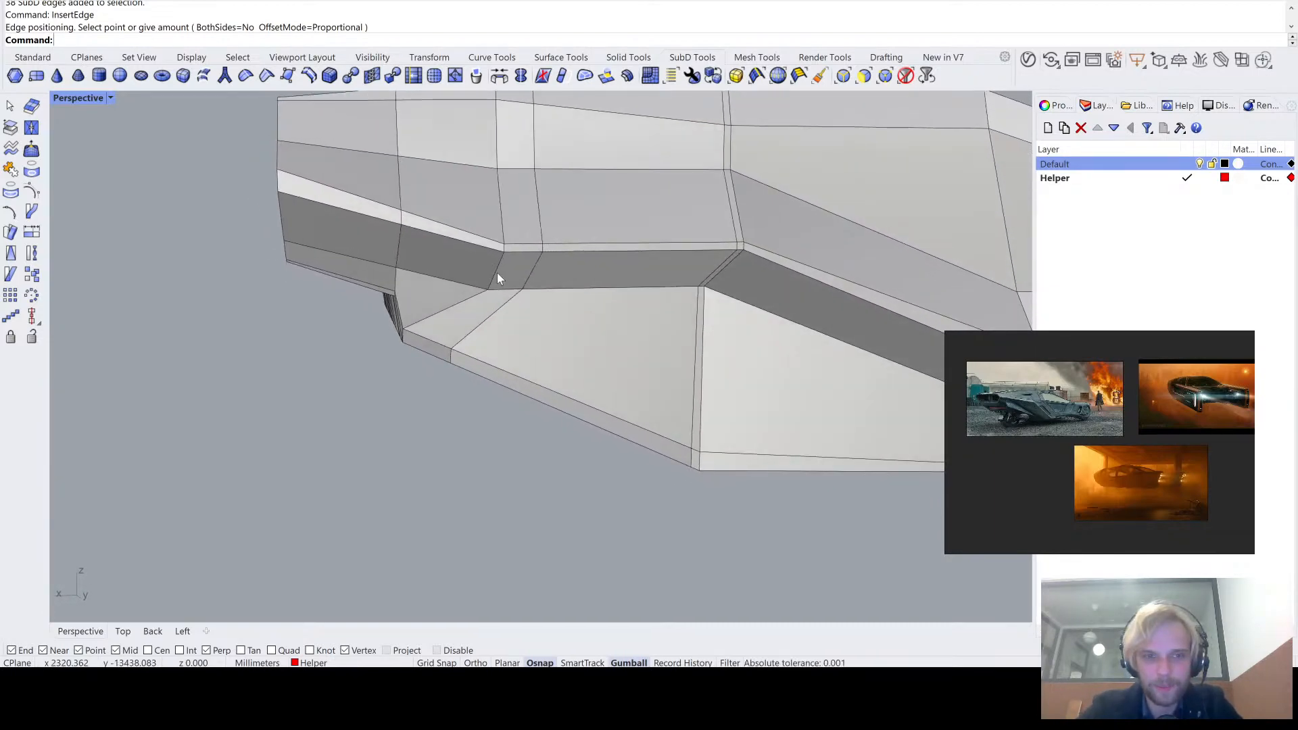
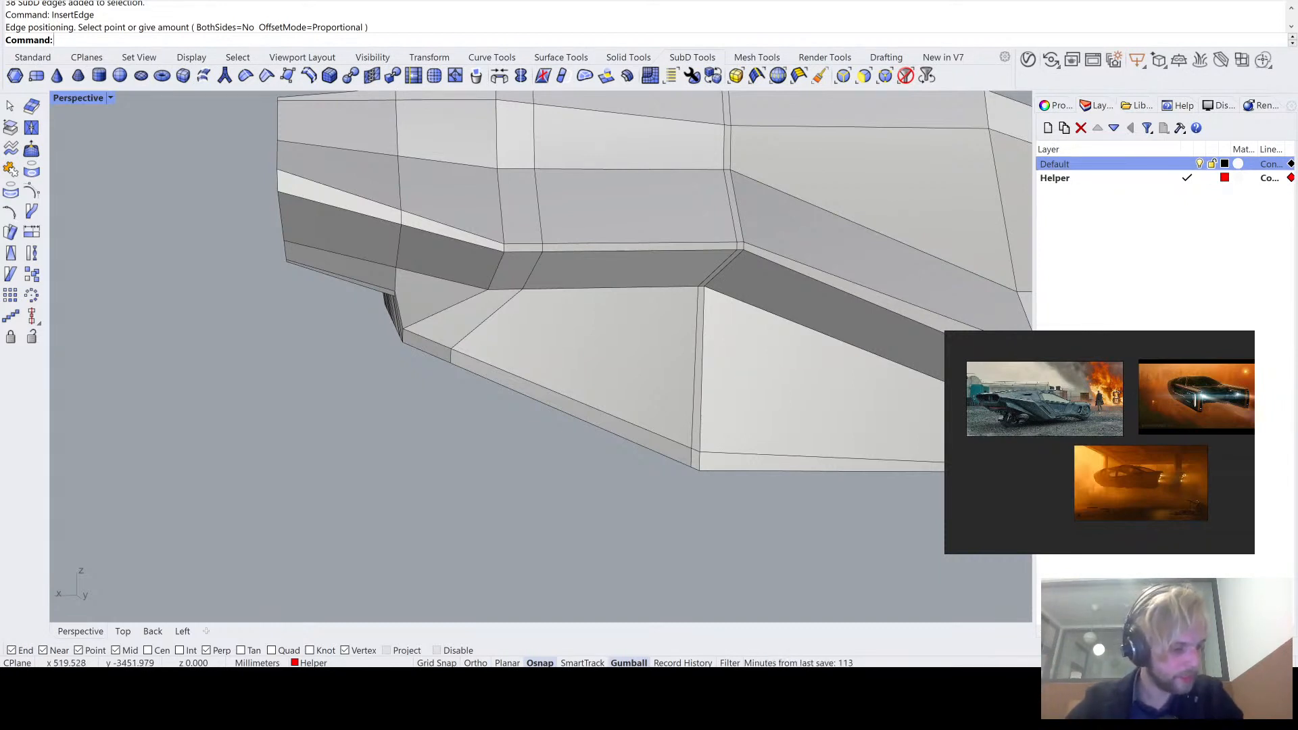
- Examine the body's side and underside edge flow around the bend and slanted end from several angles
scroll(797, 375, down, 4)
right_drag(797, 374, 613, 204)
scroll(469, 293, up, 9)
scroll(490, 306, down, 4)
scroll(612, 204, up, 5)
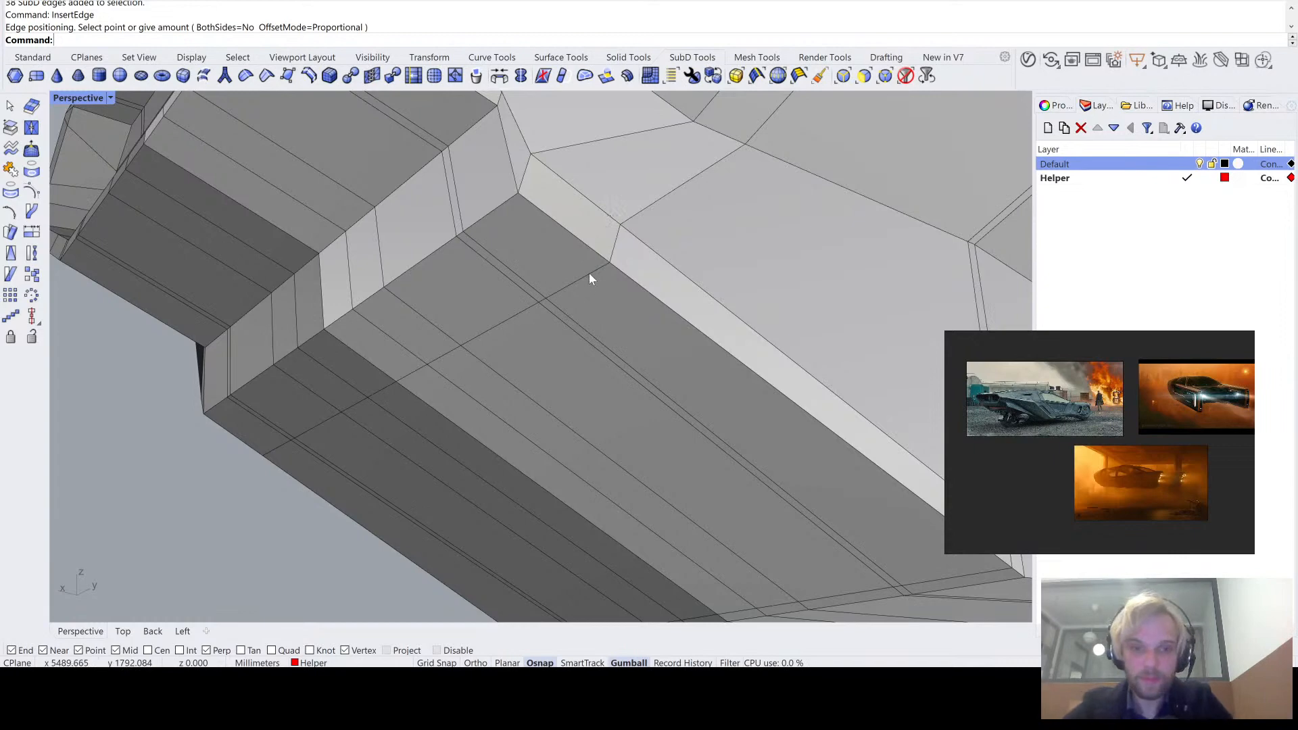
right_drag(589, 273, 553, 307)
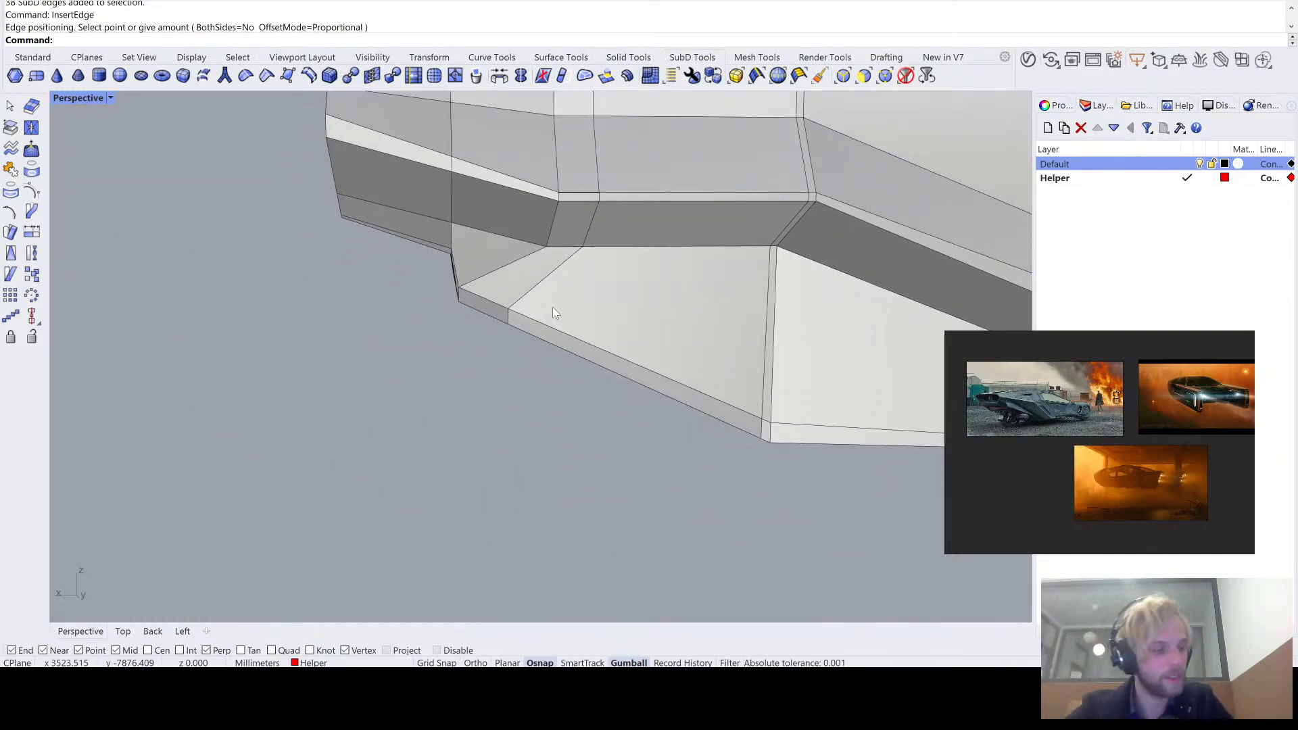
right_drag(553, 307, 568, 273)
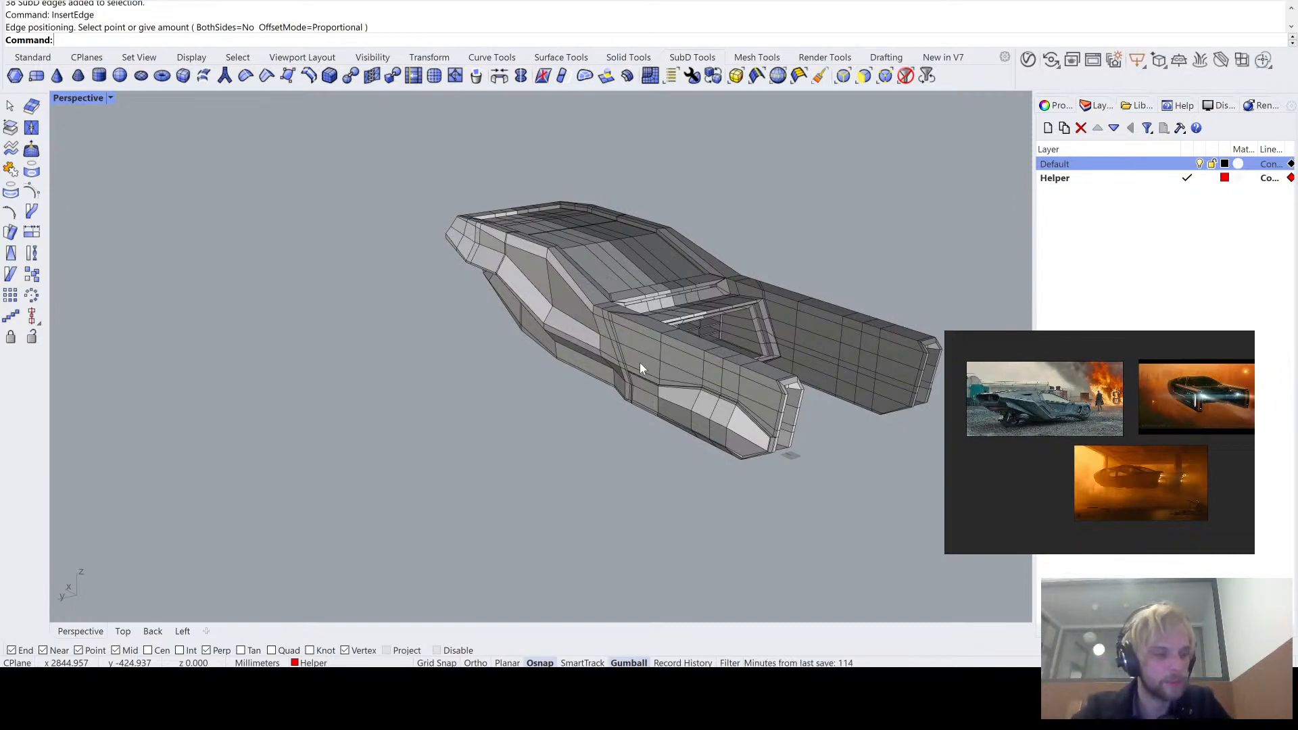
right_drag(639, 362, 619, 332)
scroll(615, 323, up, 3)
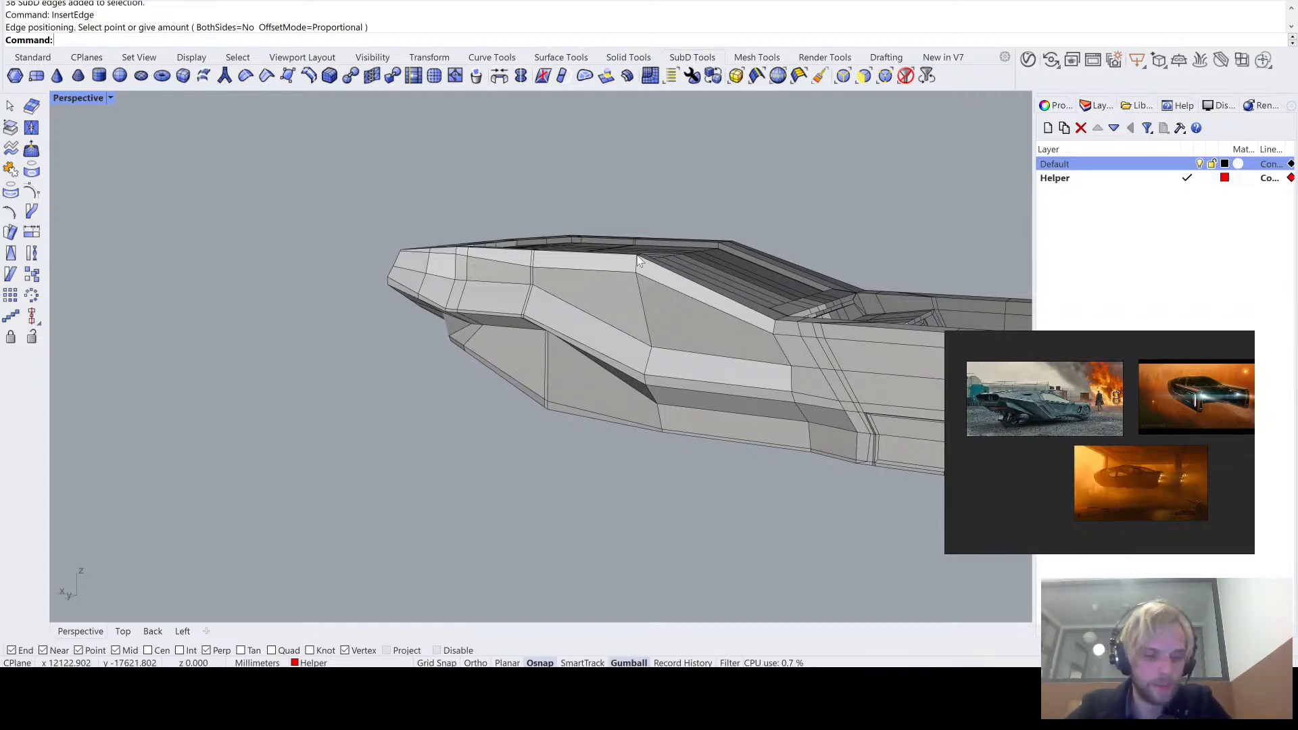
right_drag(639, 261, 591, 223)
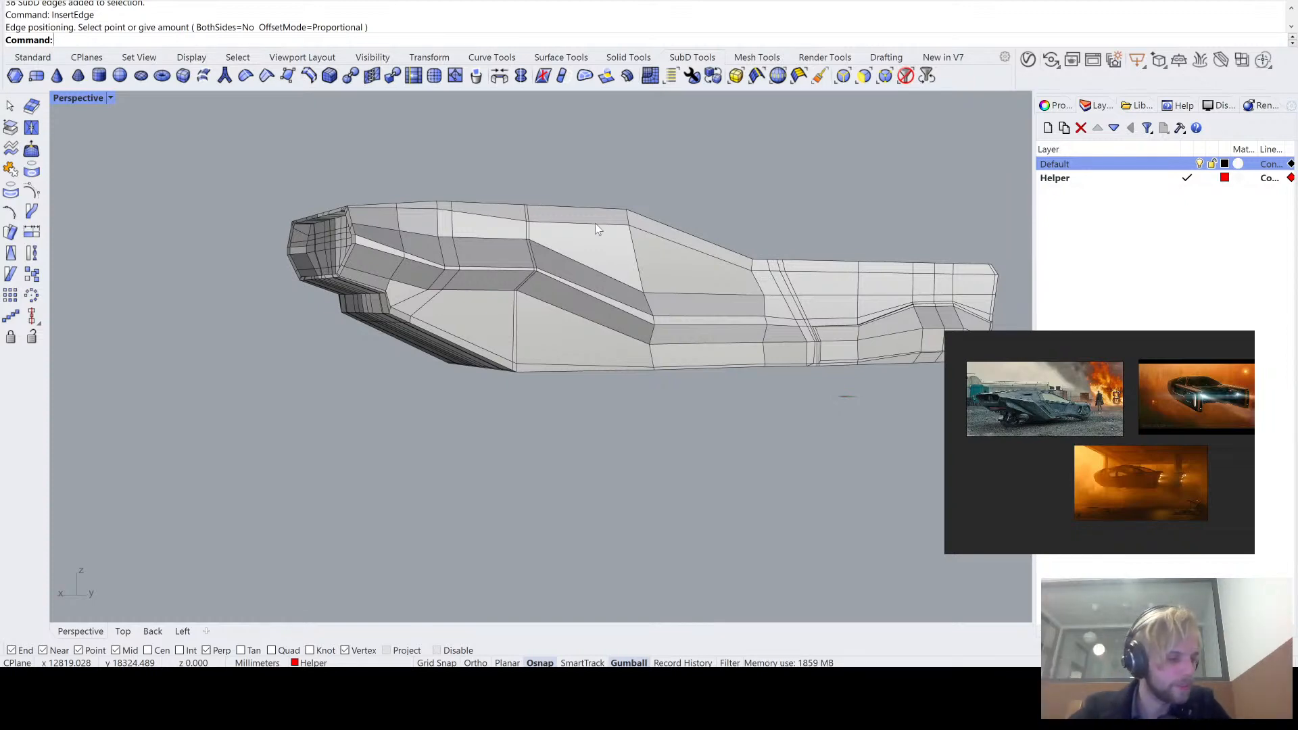
right_drag(601, 197, 531, 244)
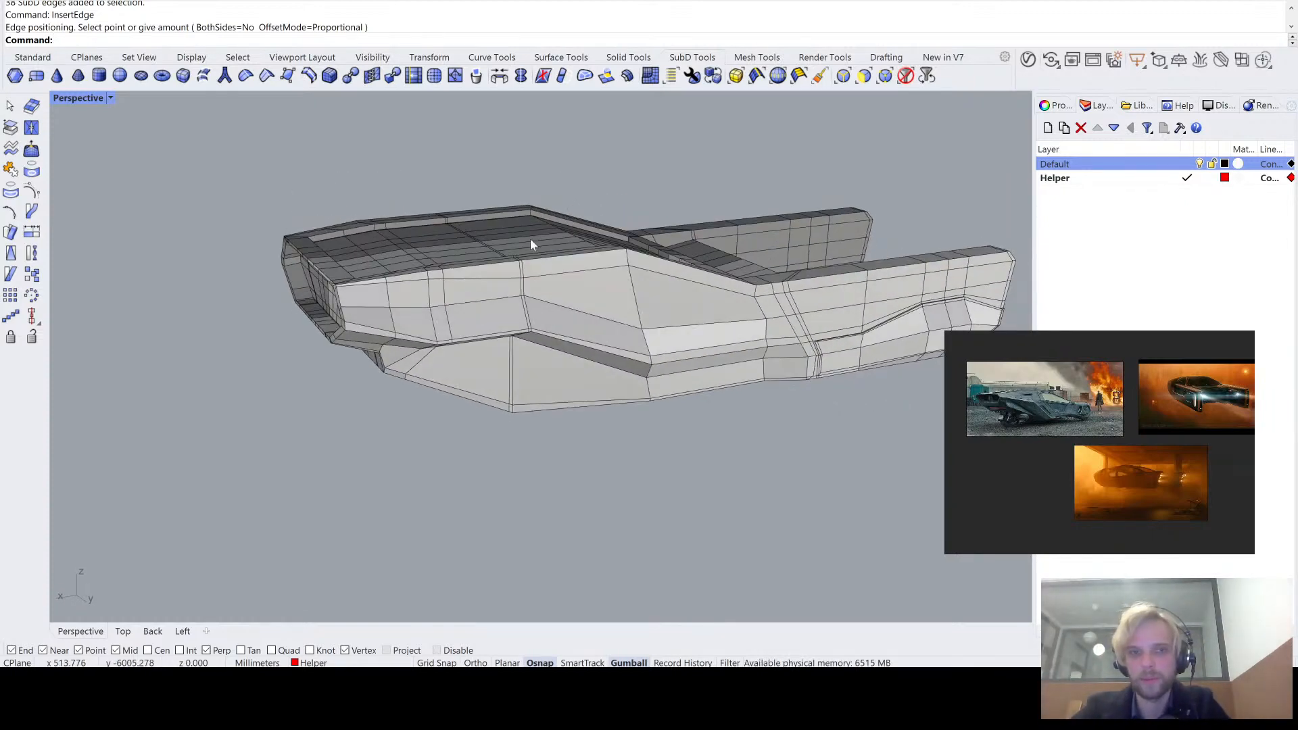
scroll(472, 309, up, 3)
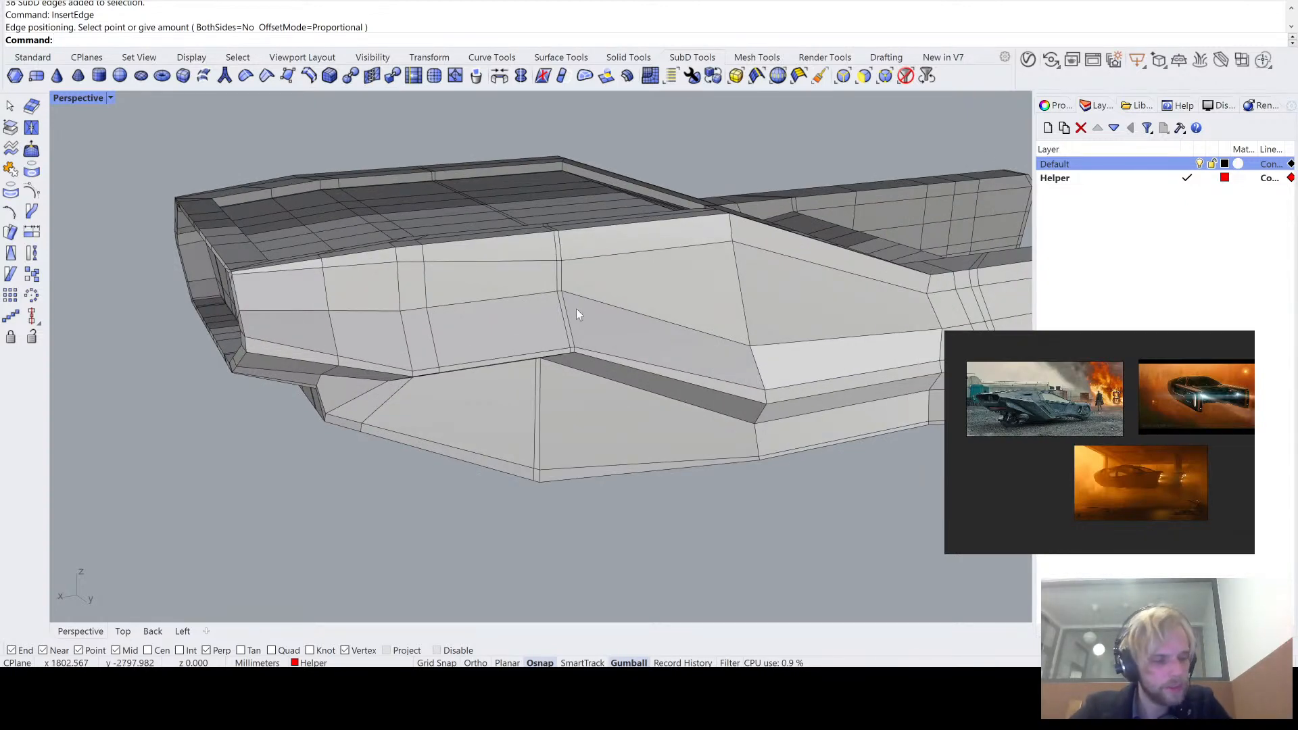
right_drag(576, 309, 653, 315)
scroll(505, 342, up, 11)
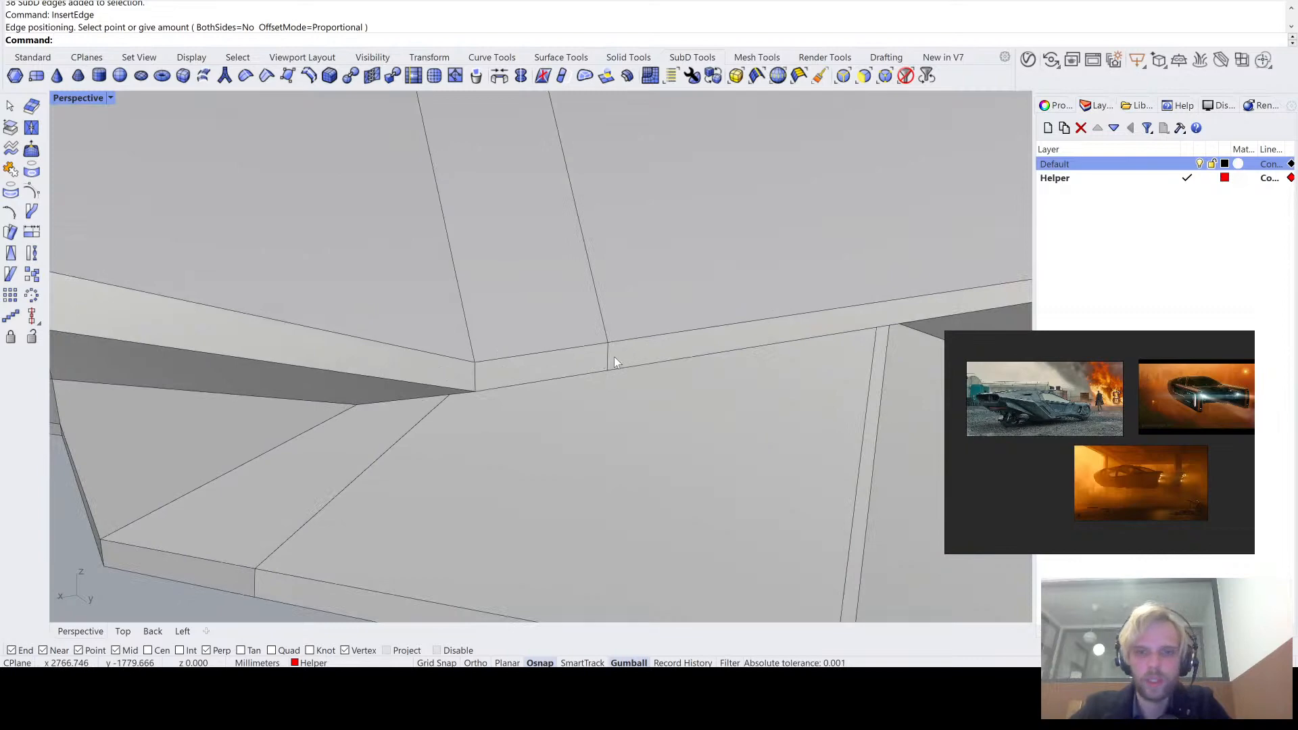
- Trace the vertical edge loop nearest the slanted end from the lower side ledge up across the roof
click(606, 359)
scroll(595, 348, down, 8)
right_drag(595, 349, 549, 335)
scroll(395, 411, up, 5)
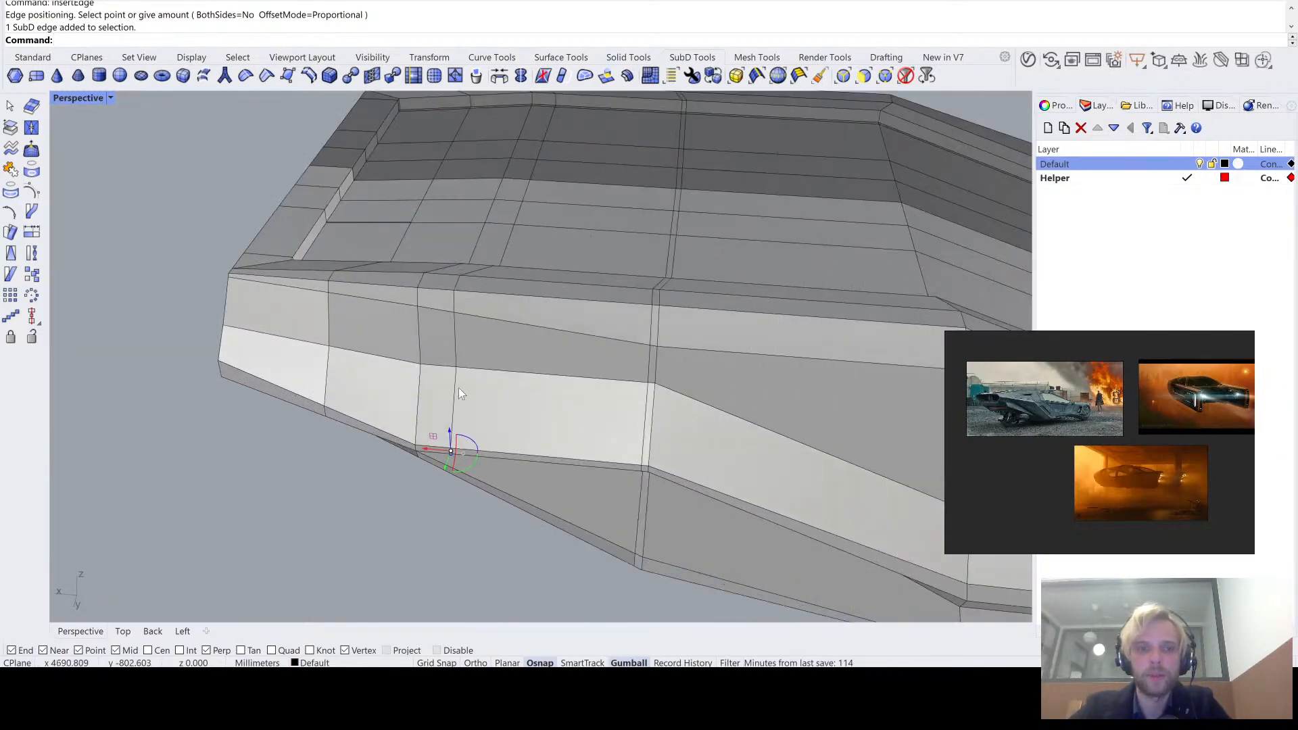
right_drag(453, 384, 484, 346)
scroll(484, 346, up, 5)
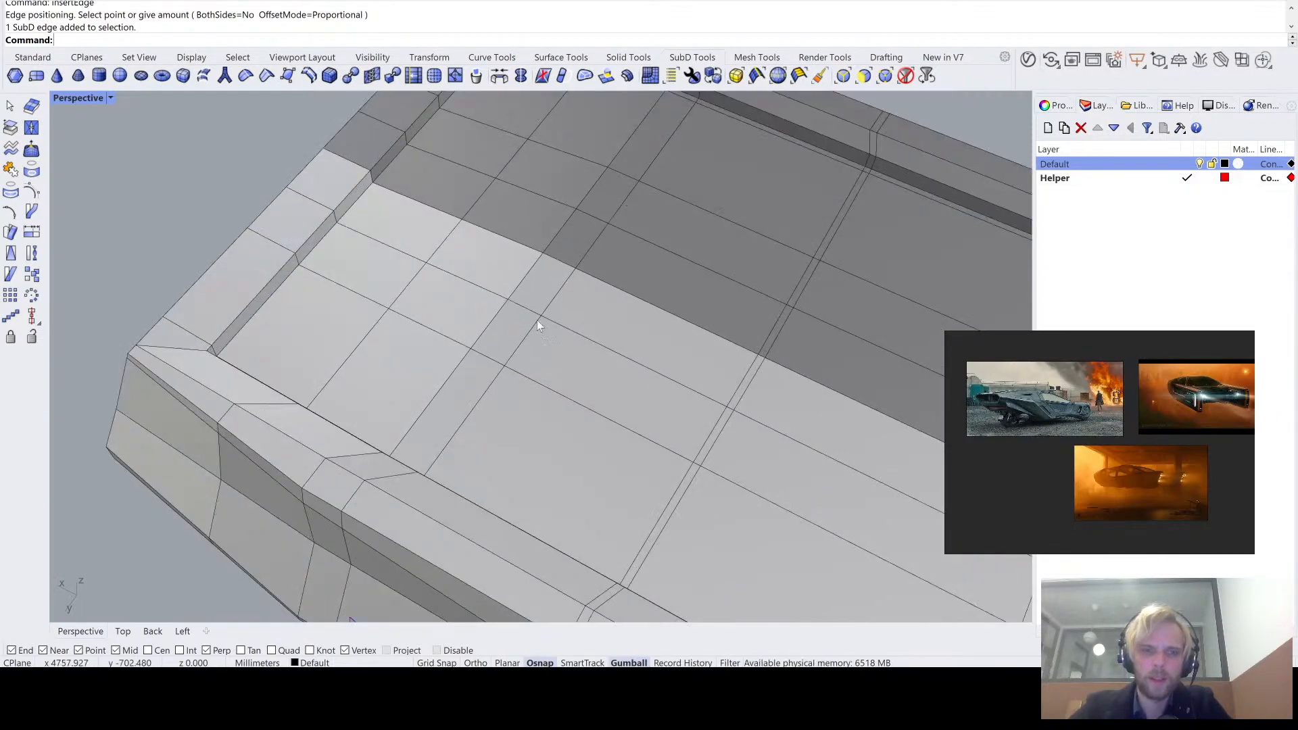
ctrl+shift+click(549, 294)
right_drag(534, 306, 523, 373)
scroll(630, 163, up, 6)
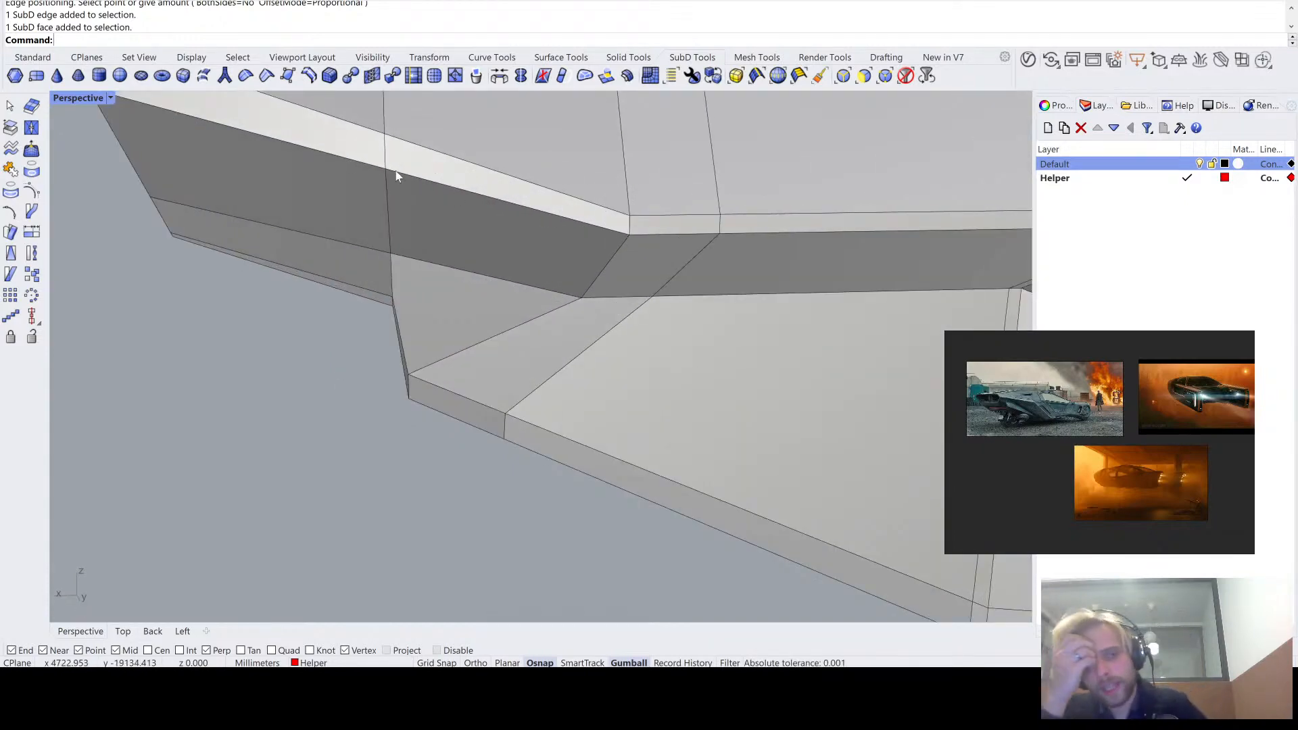
- Inspect the two ledge vertices where the lower side edge bends above the underside corner
right_drag(481, 228, 560, 246)
scroll(610, 376, up, 3)
scroll(600, 377, down, 3)
scroll(601, 381, up, 5)
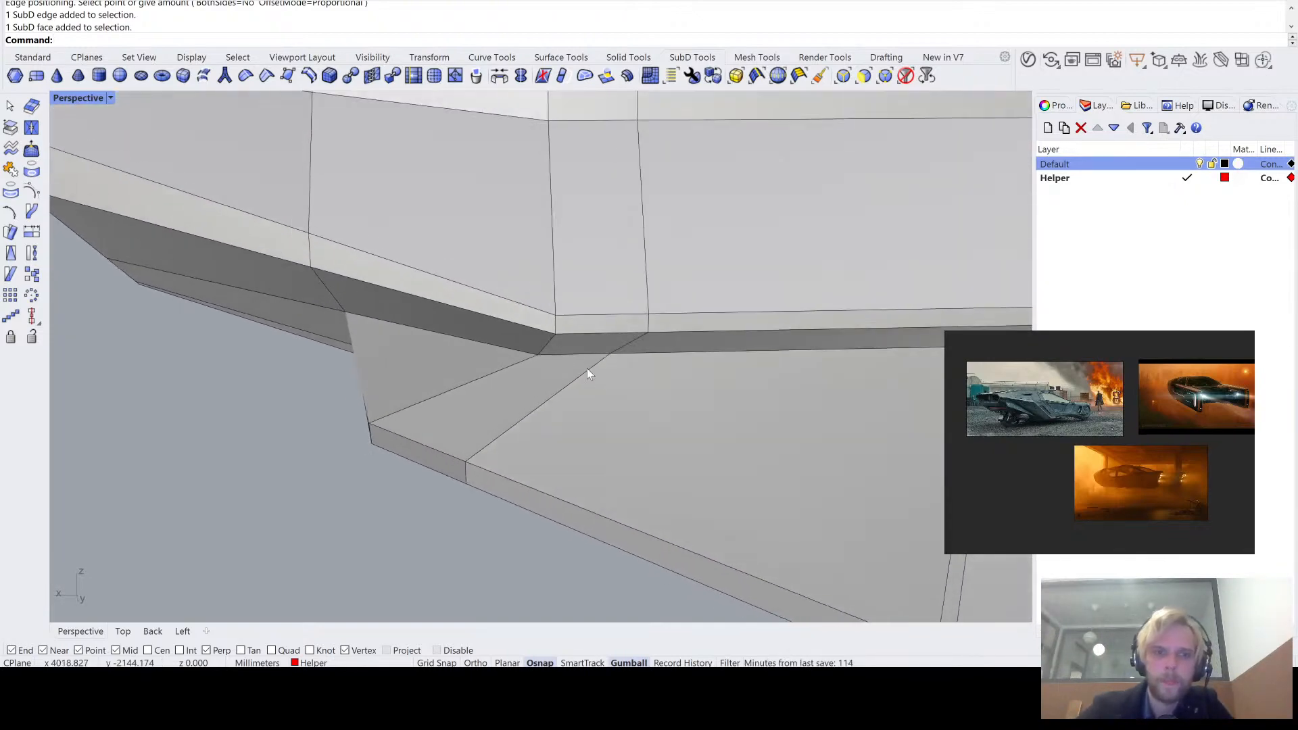
ctrl+shift+click(555, 333)
right_drag(538, 298, 281, 340)
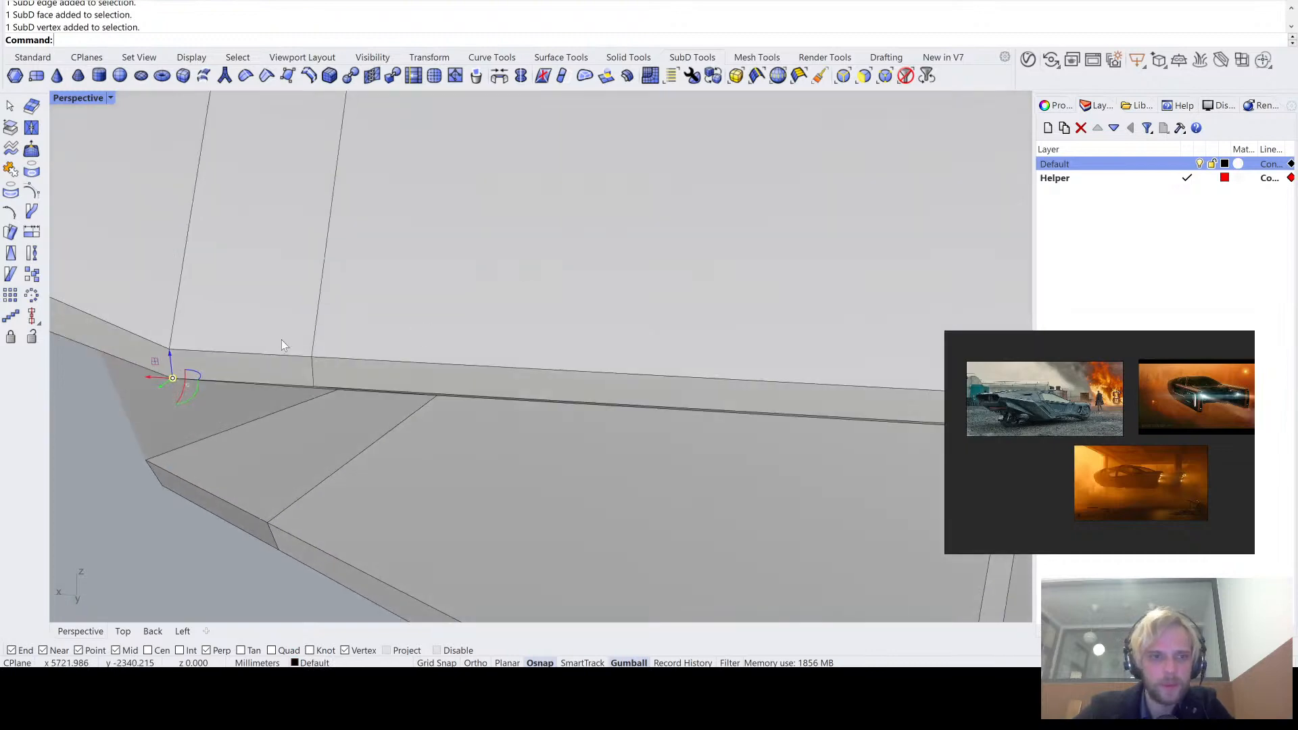
ctrl+shift+click(170, 351)
right_drag(170, 352, 319, 356)
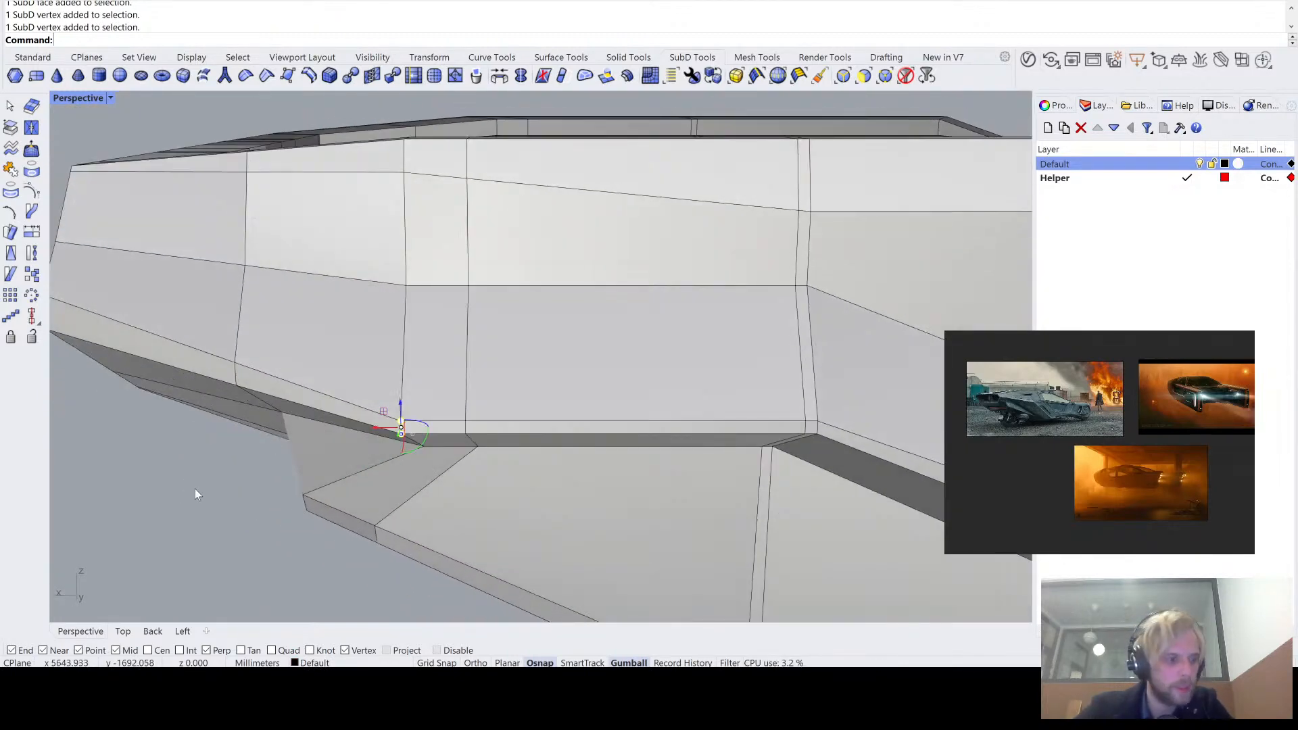
click(186, 528)
scroll(338, 472, up, 4)
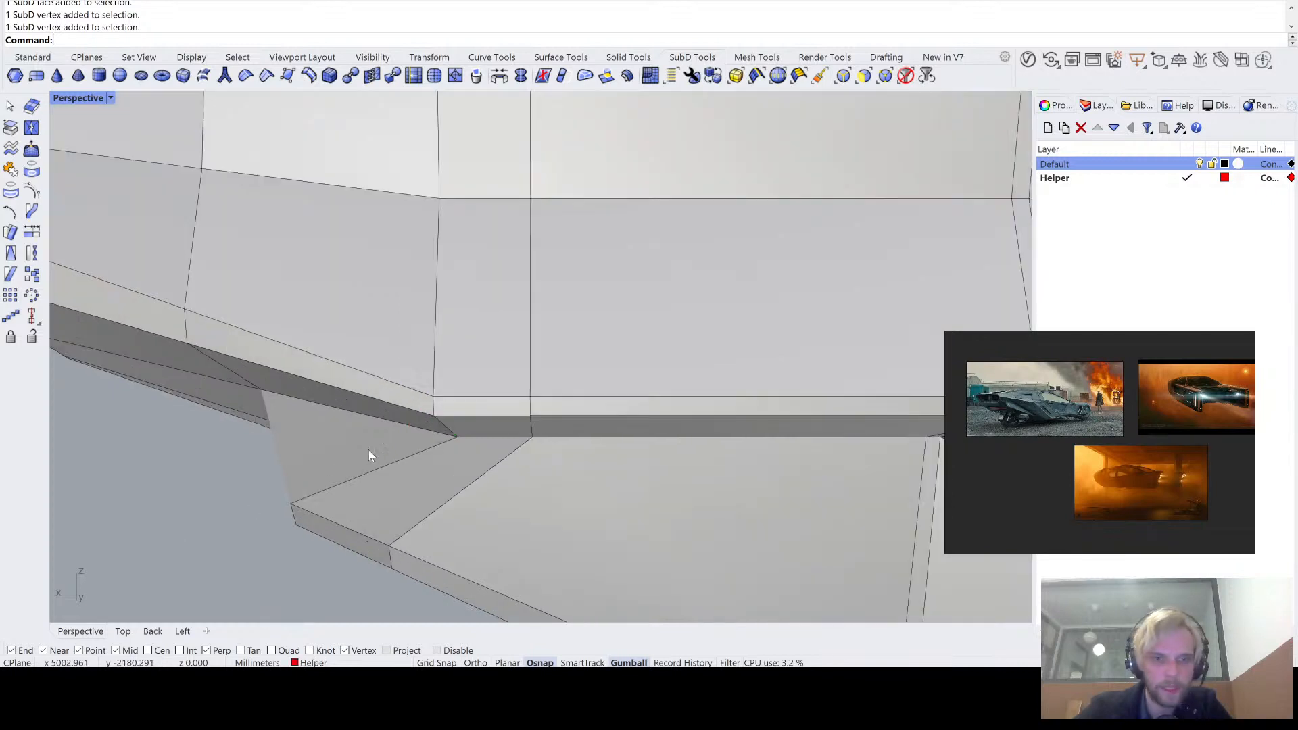
- Turn off object snapping and use Slide with Direction=Along to move the ledge's lower bend vertex close beside the neighbouring vertical loop toward the slanted end
ctrl+shift+click(433, 417)
text(Slid)
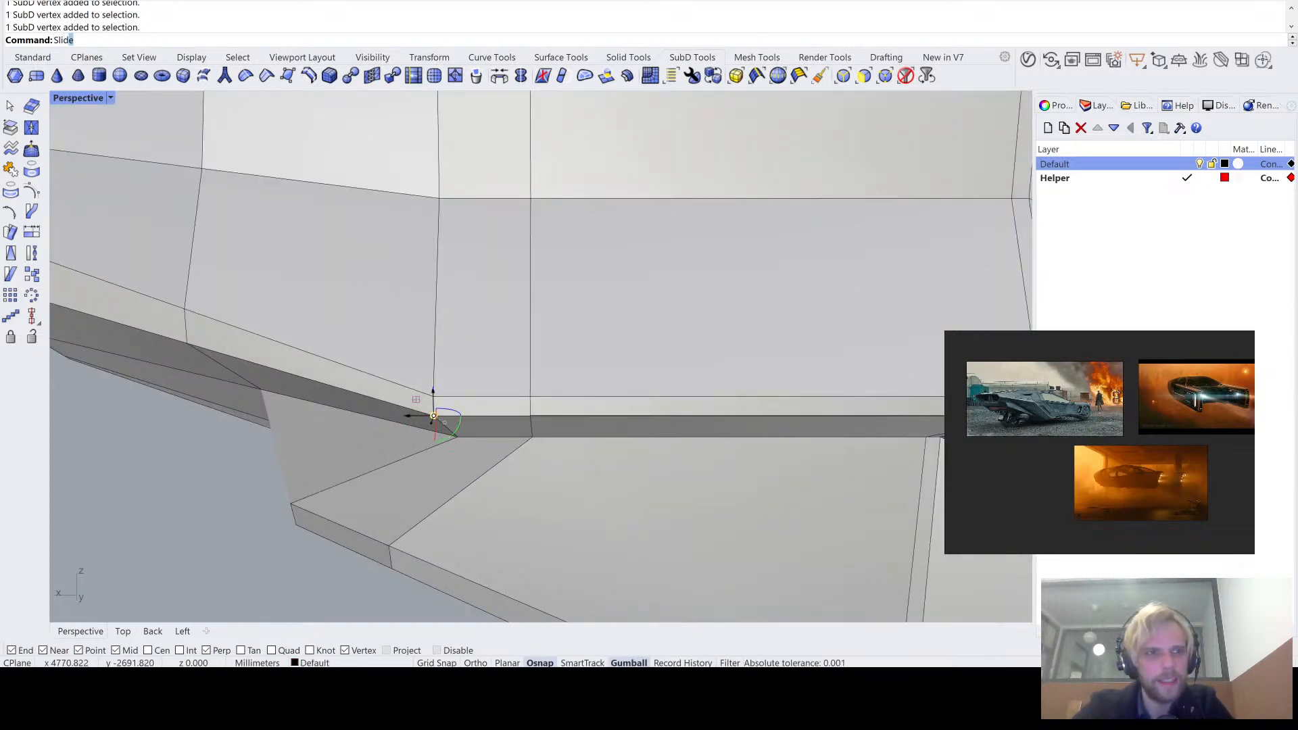
text(e)
key(Return)
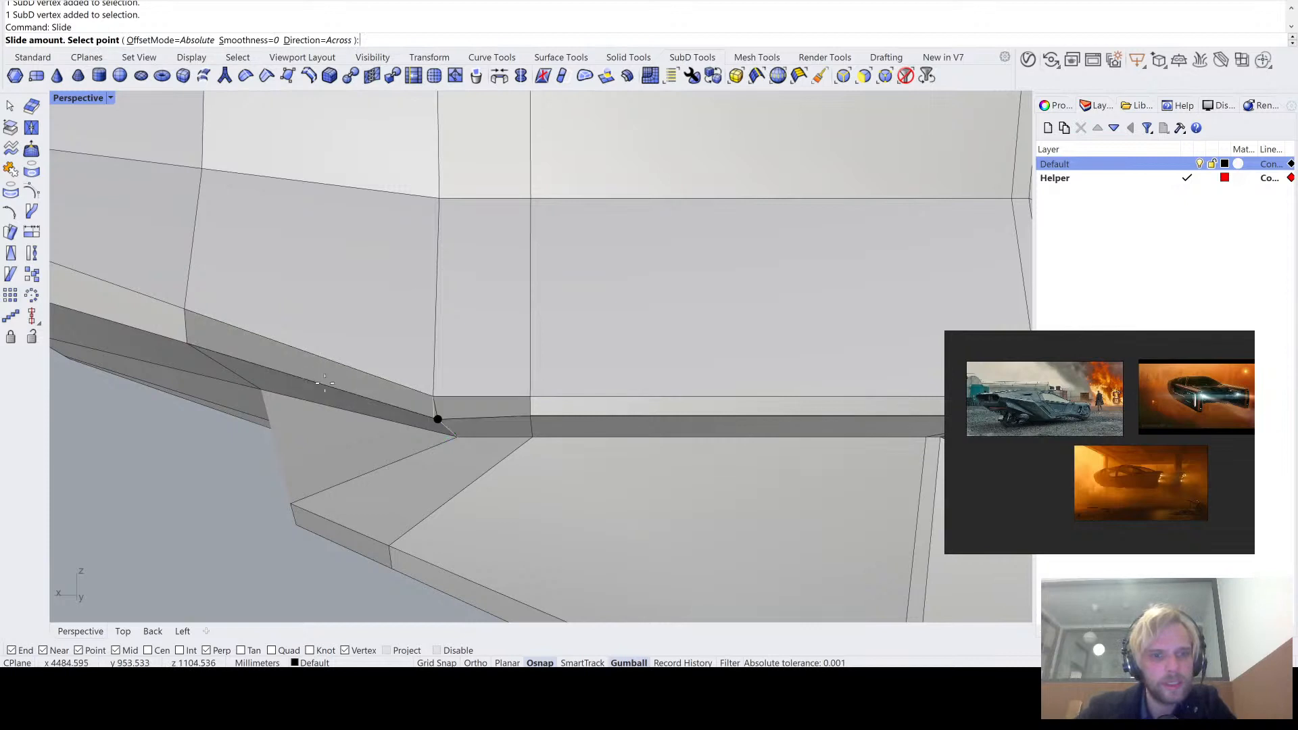
click(318, 40)
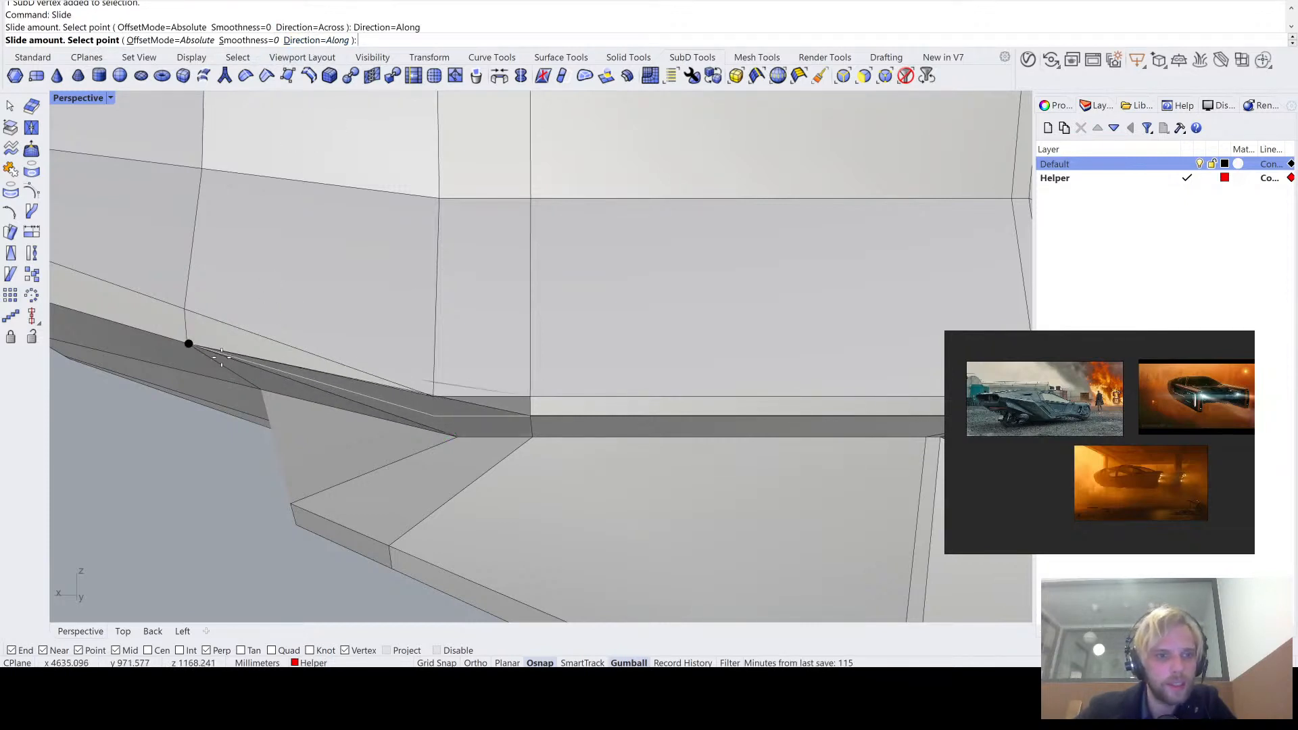
scroll(178, 338, up, 5)
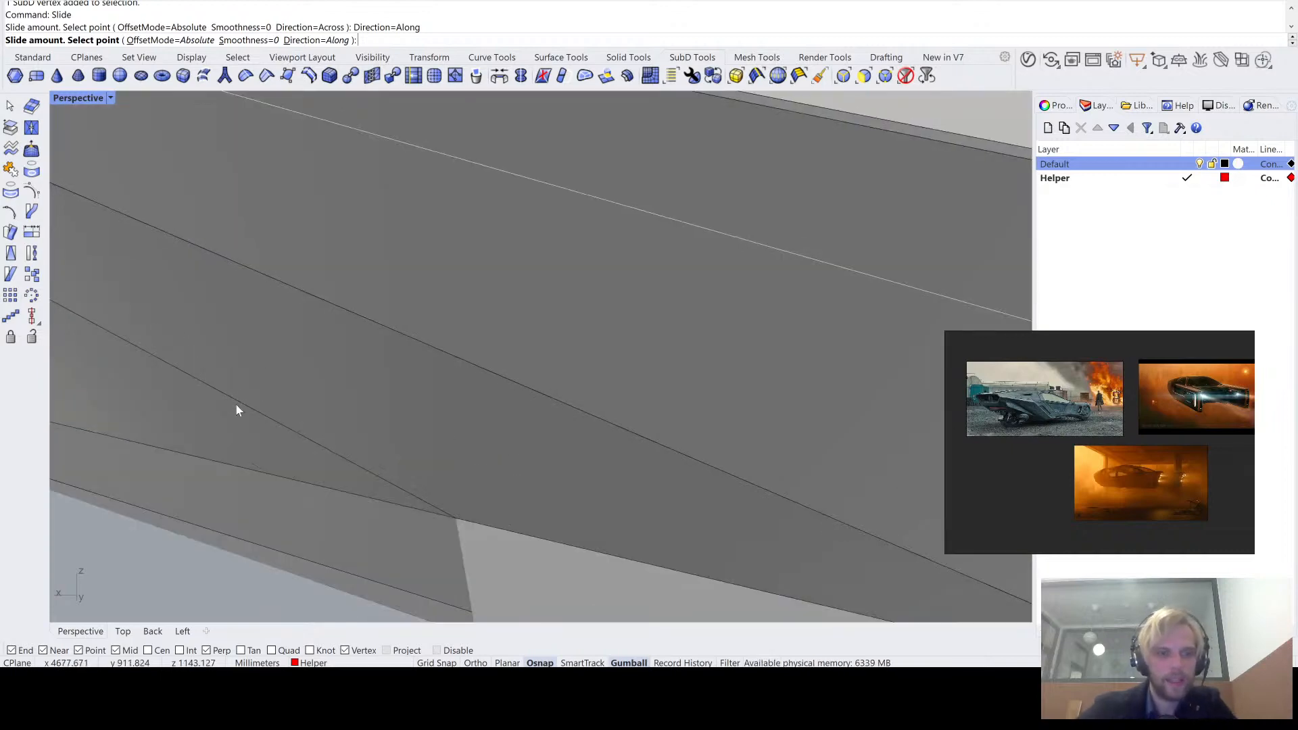
scroll(238, 408, down, 5)
scroll(210, 421, up, 3)
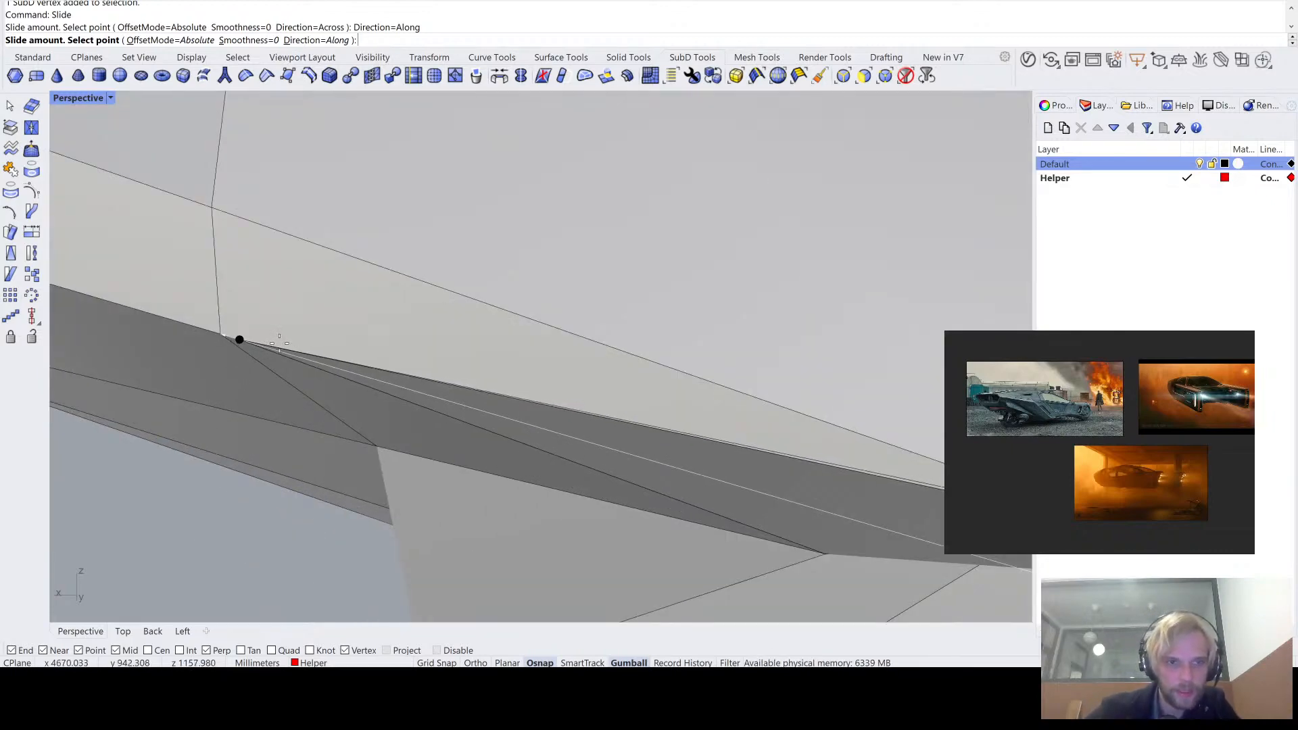
click(544, 663)
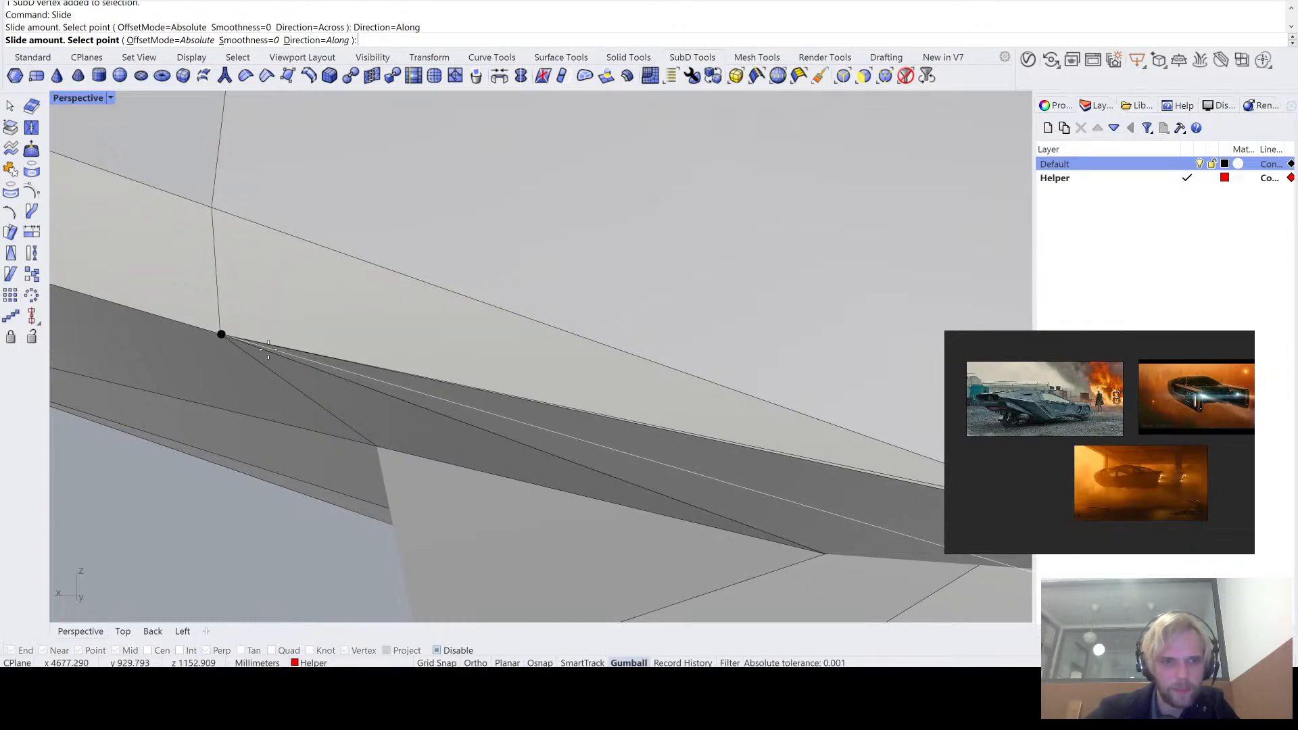
click(302, 363)
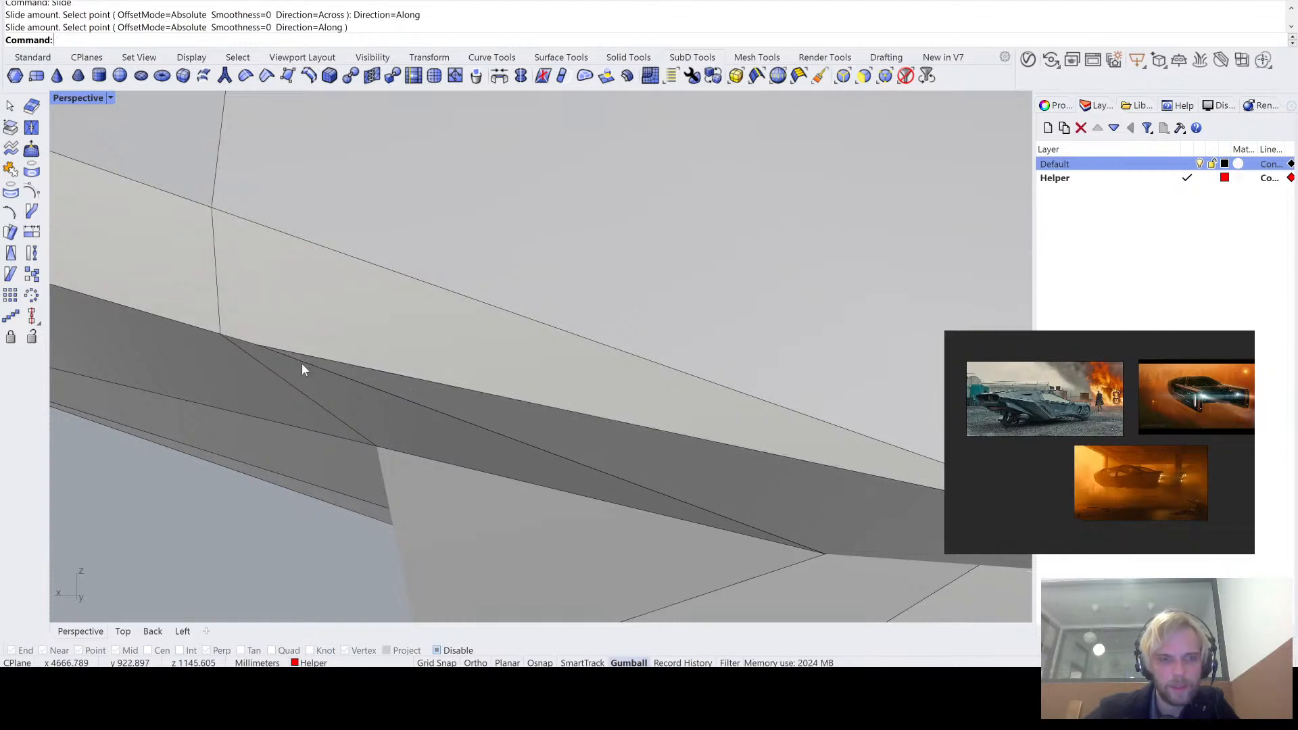
- Slide the ledge's upper bend vertex along its edge to just beside the same vertical loop, directly above the lower vertex
scroll(322, 366, down, 3)
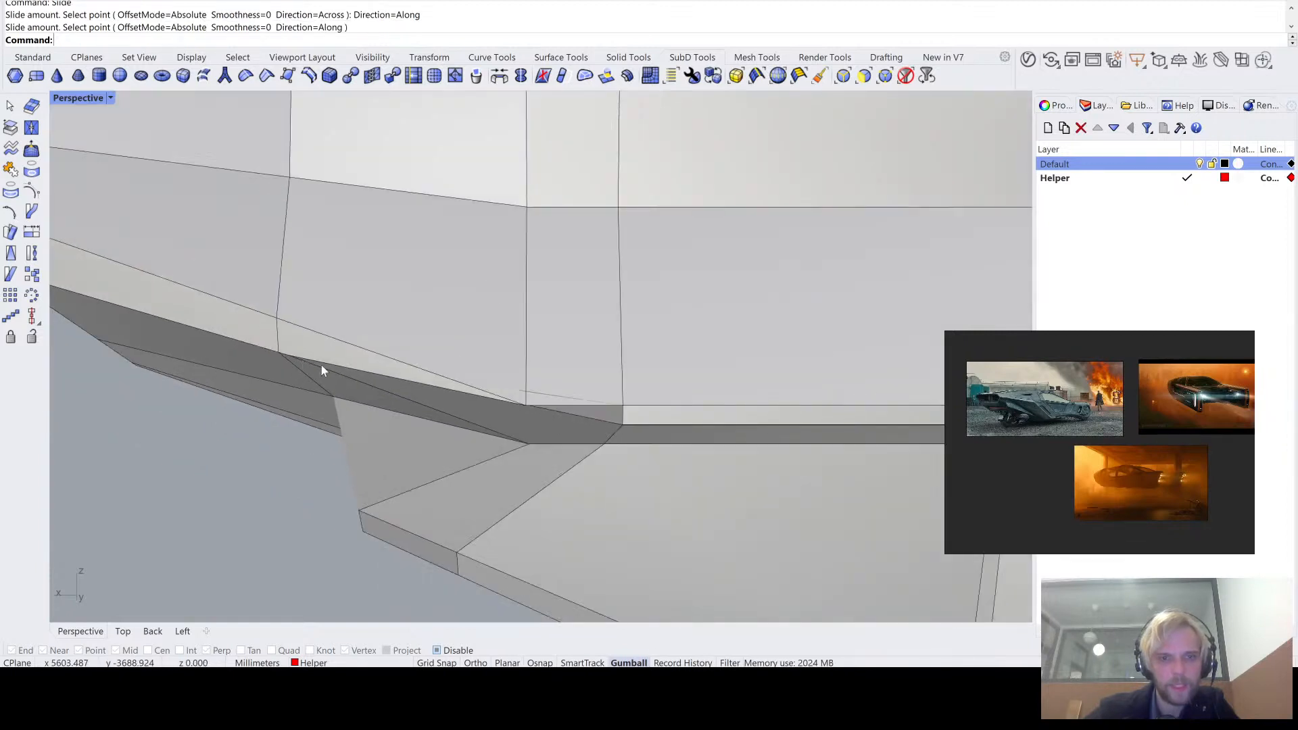
ctrl+shift+click(526, 407)
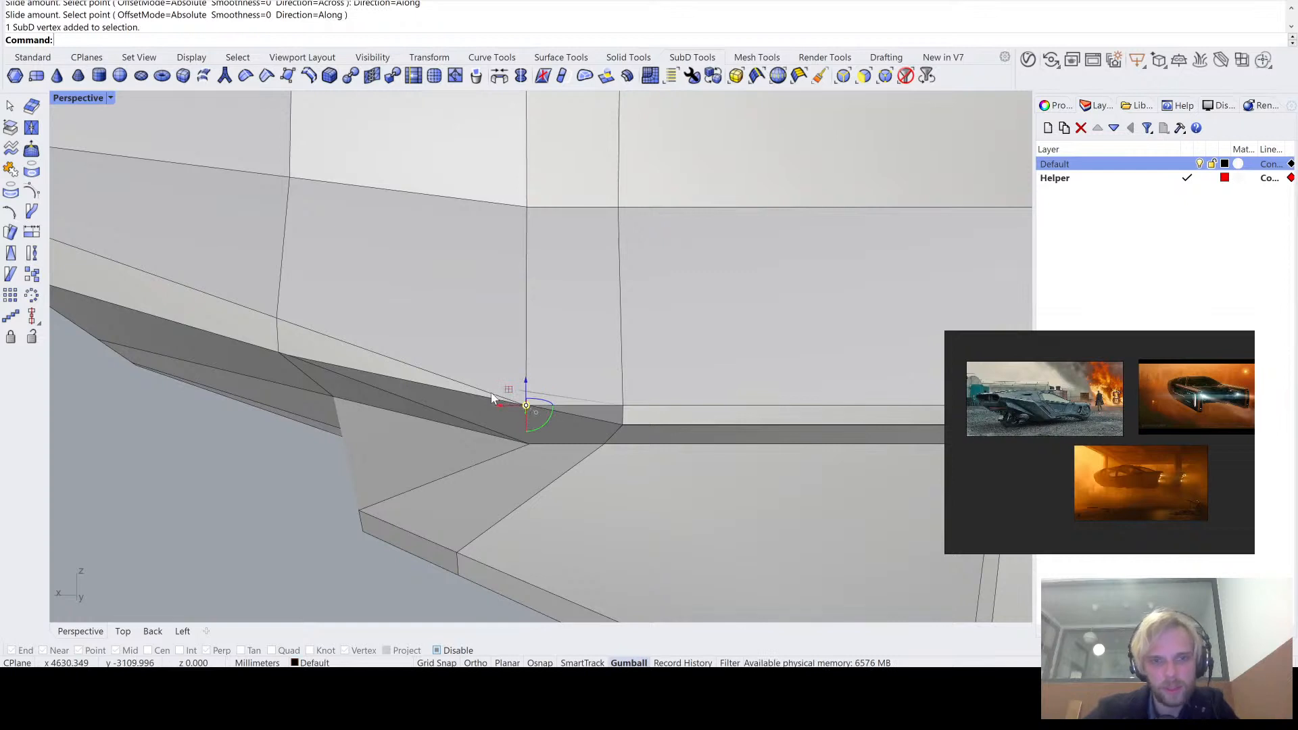
text(Slide)
key(Return)
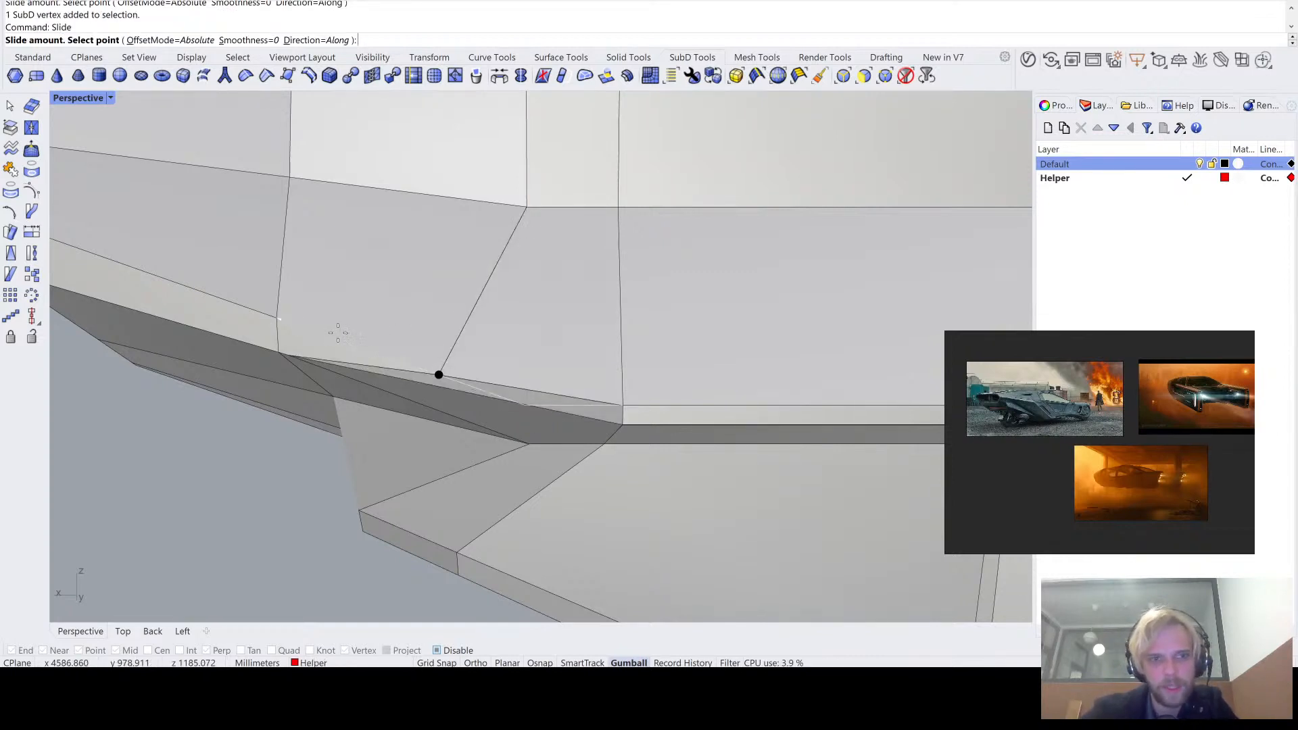
click(286, 320)
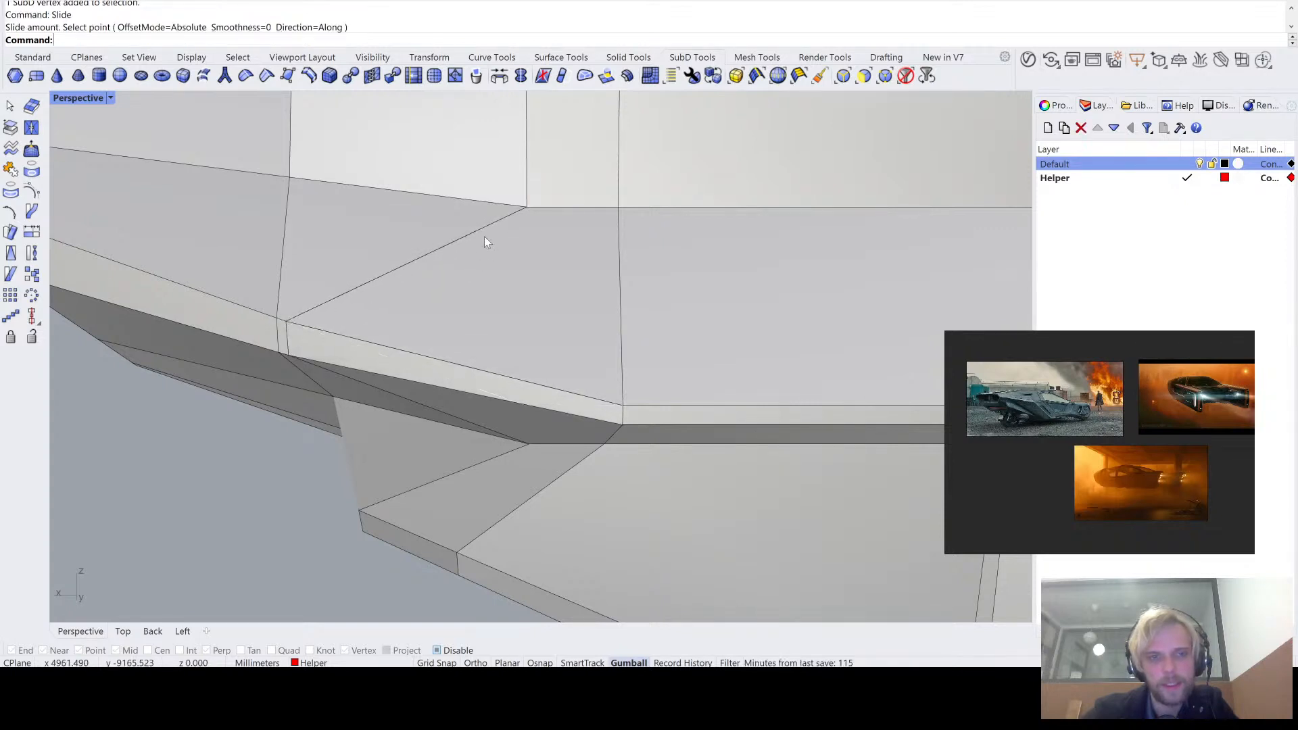
- Slide the next vertex up the side panel along its edge until it sits close beside the same vertical loop
click(526, 209)
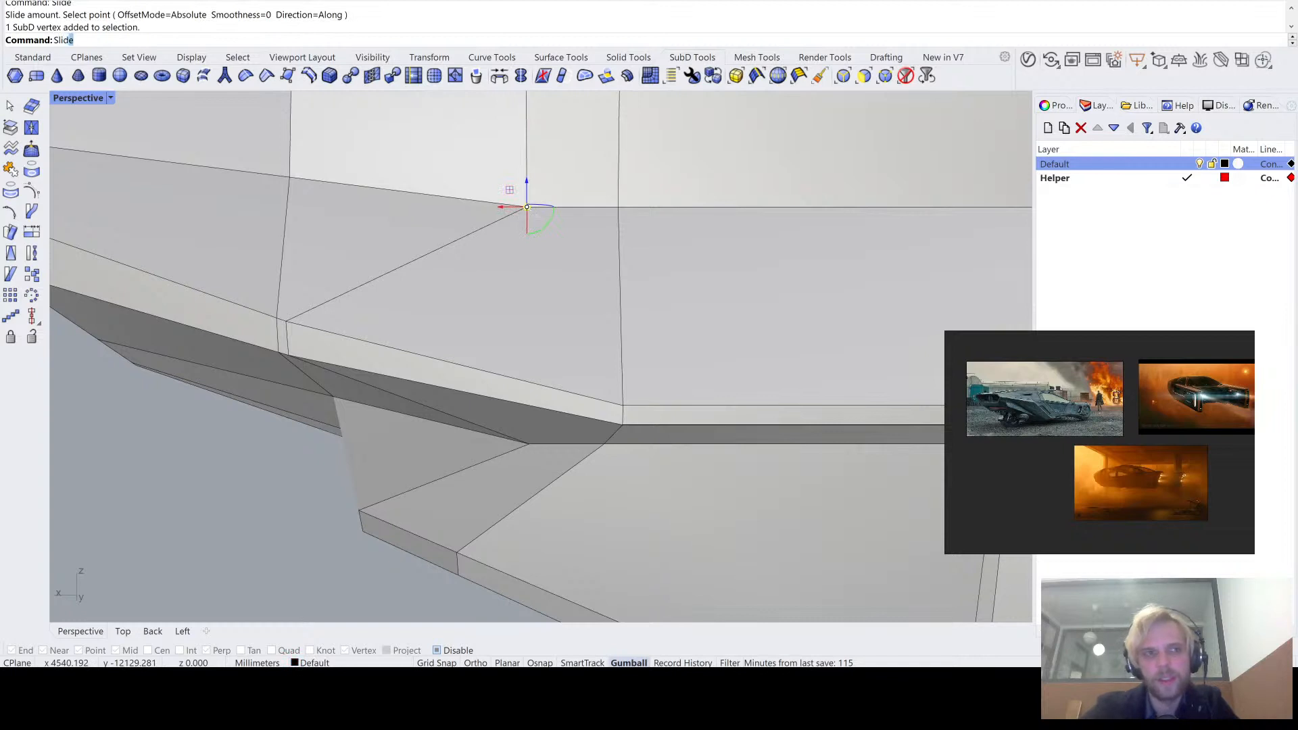
key(Return)
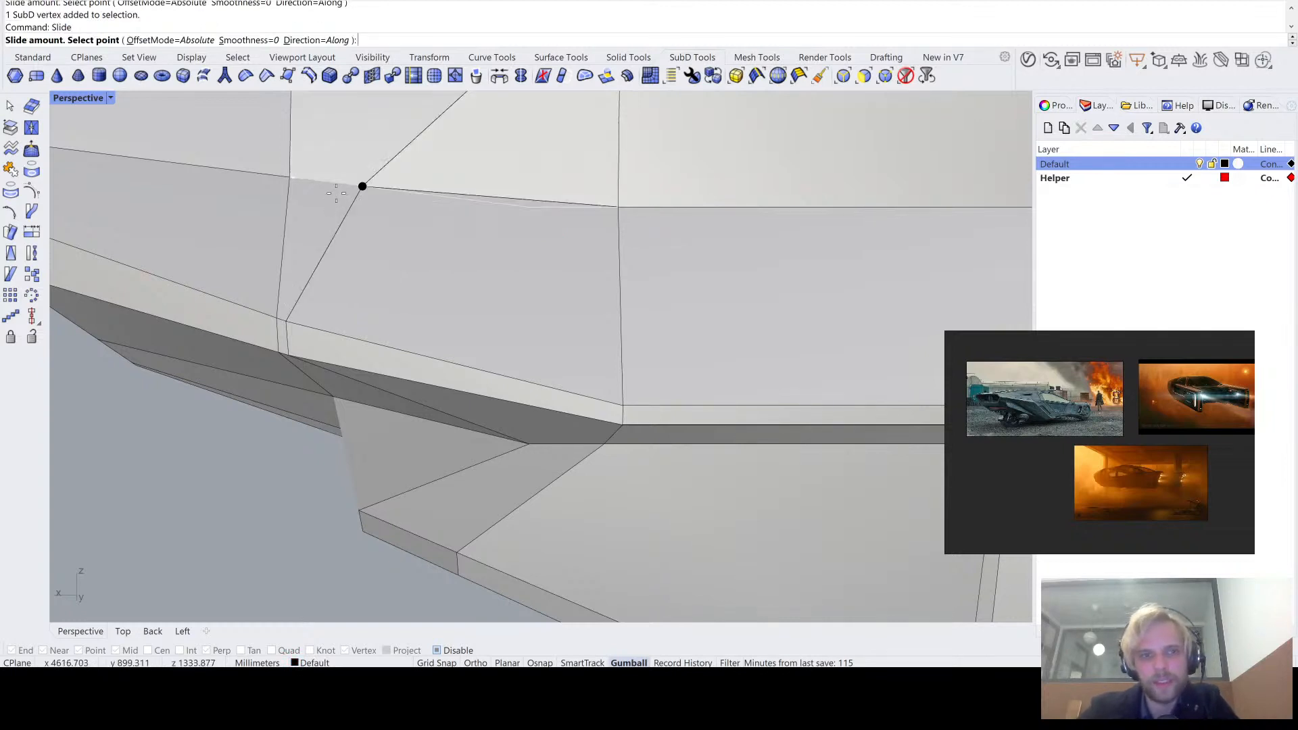
click(298, 176)
scroll(310, 176, down, 3)
right_drag(309, 179, 467, 343)
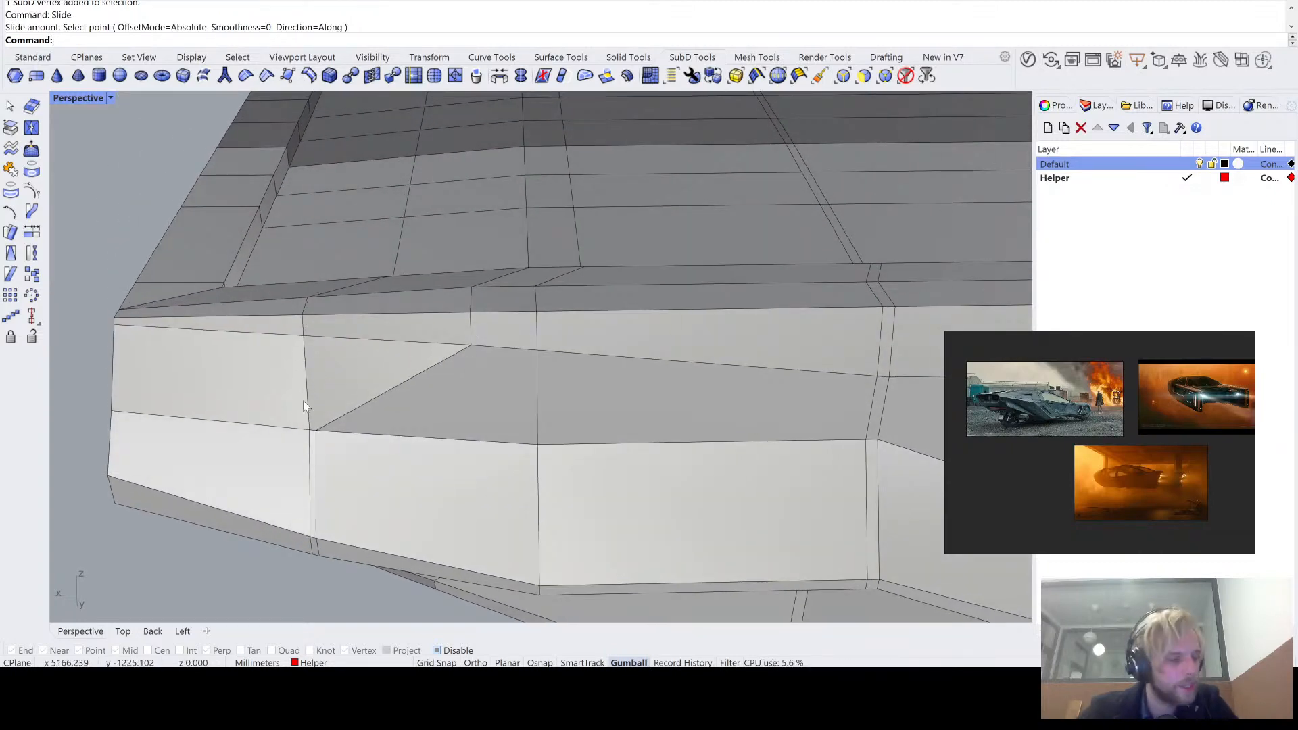
right_drag(539, 391, 546, 426)
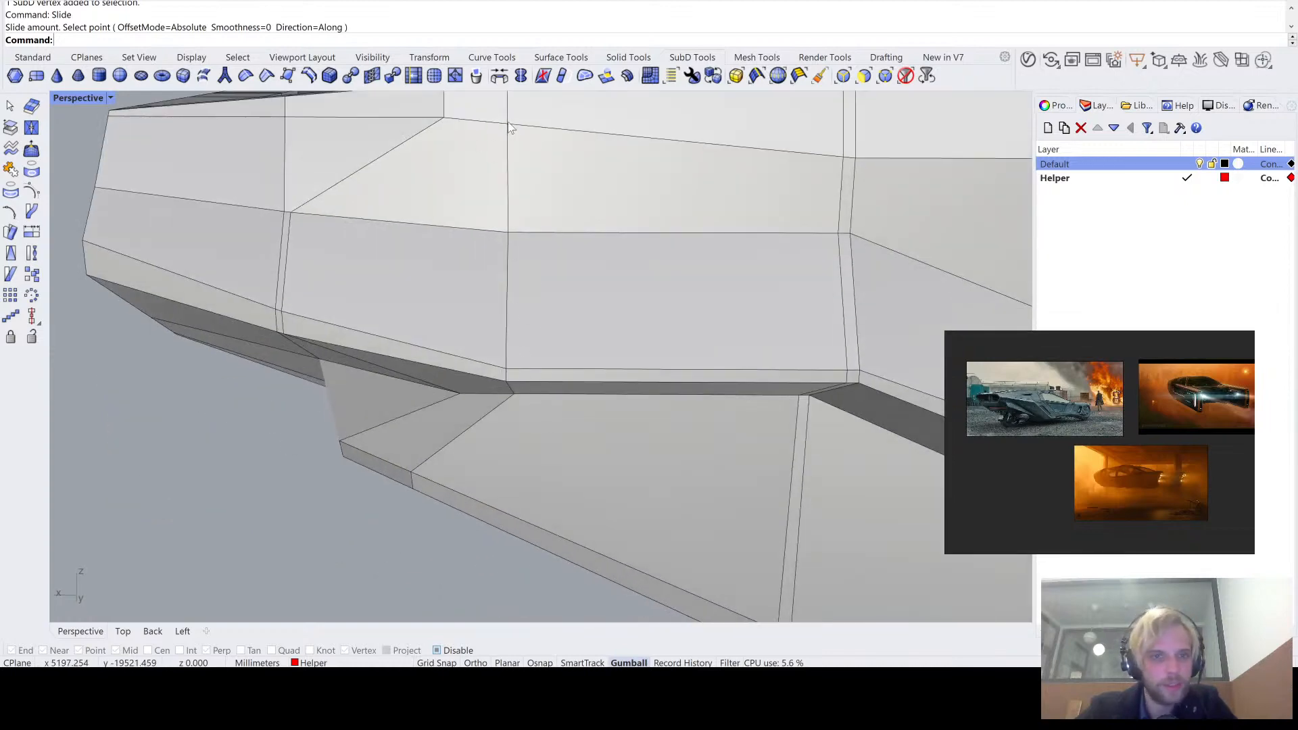
right_drag(521, 314, 489, 234)
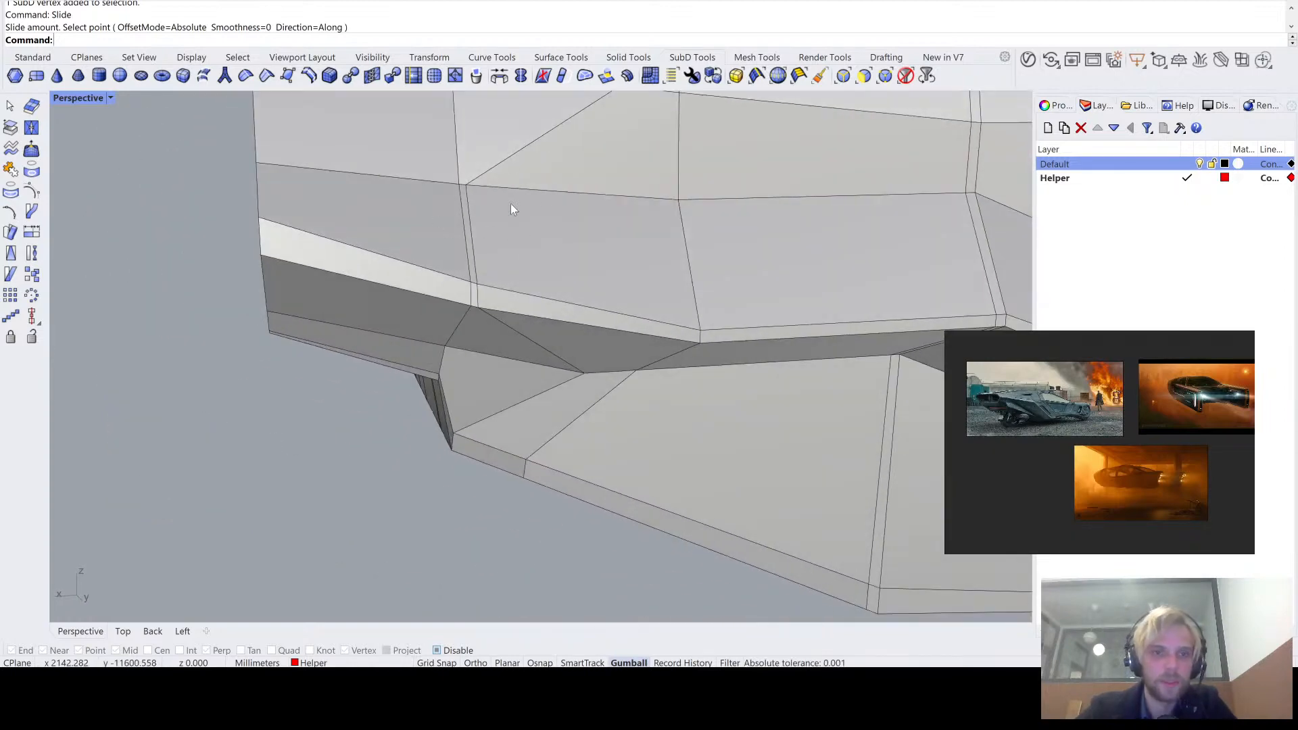
- Slide the underside corner vertex beneath the ledge along its edge to just beside the same loop, and inspect the corner by toggling the SubD display
scroll(561, 400, up, 2)
click(595, 372)
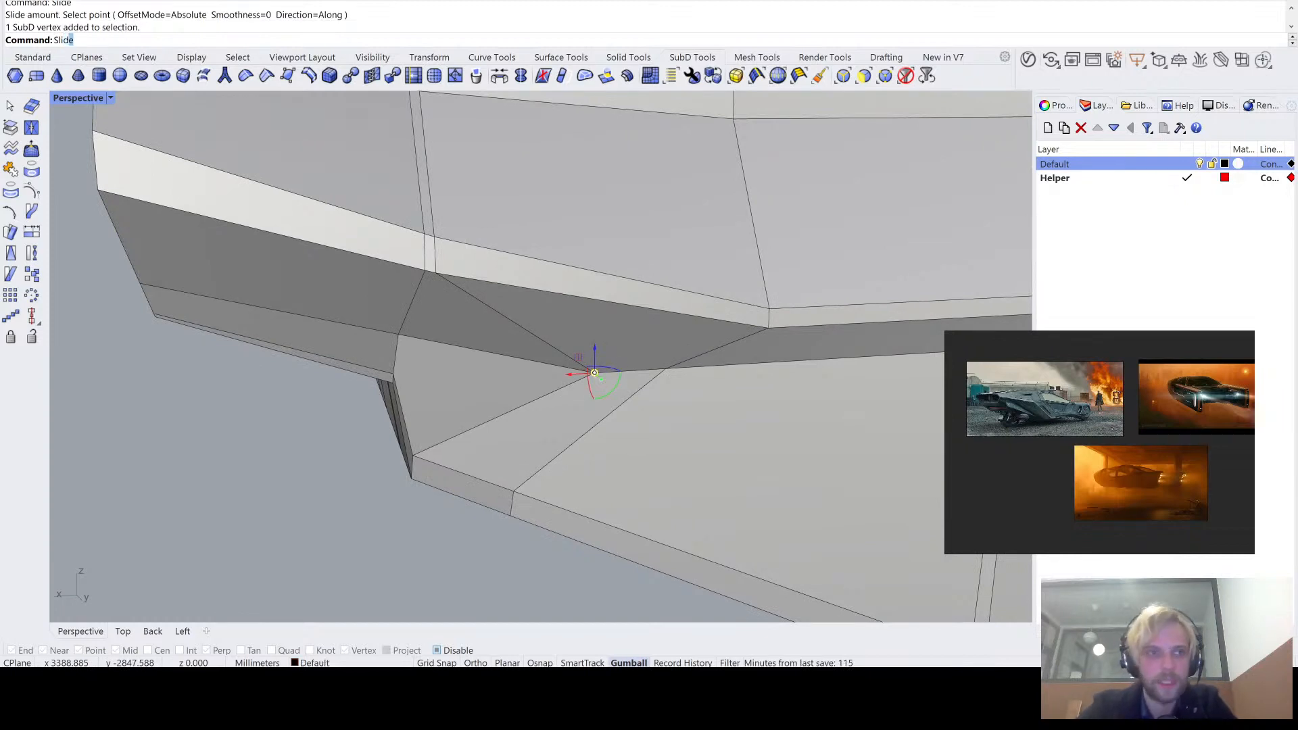
key(Return)
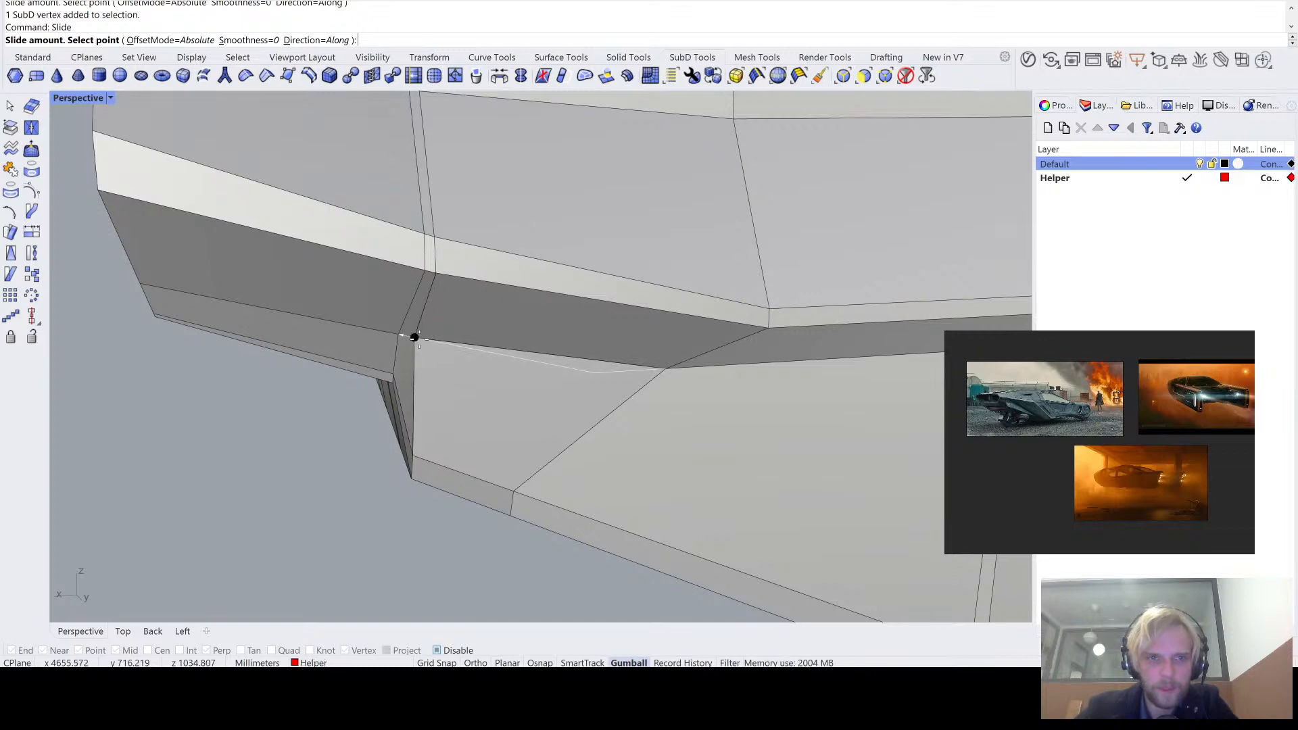
click(399, 382)
right_drag(401, 385, 547, 410)
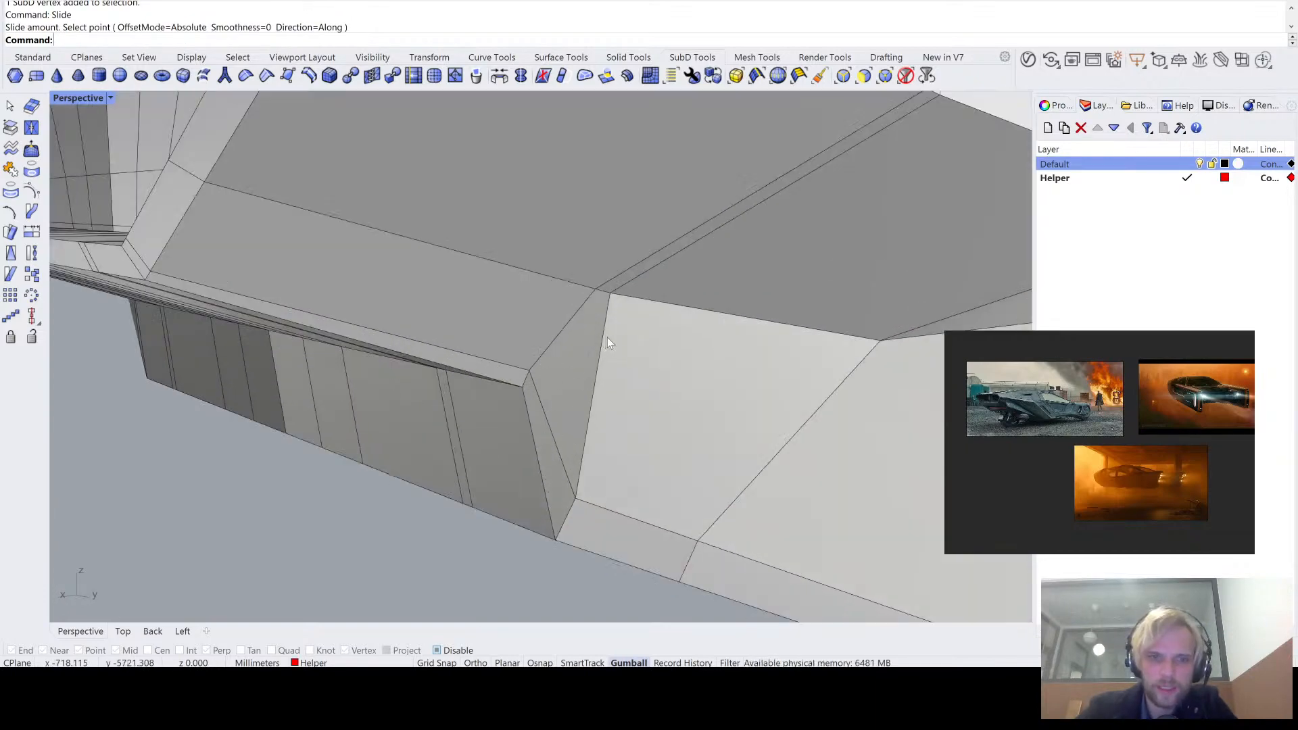
right_drag(607, 343, 617, 337)
key(Tab)
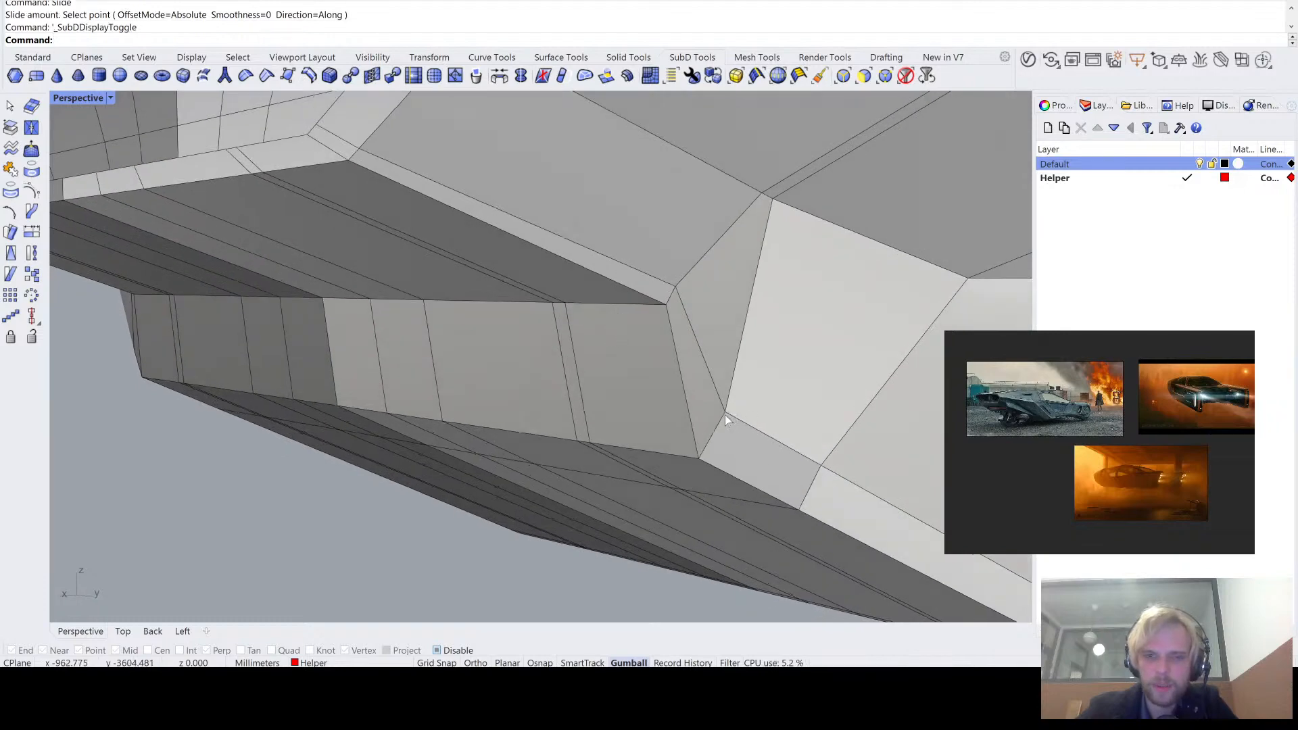
- Slide the vertex behind the ledge's lower slanted corner along its edge with Direction=Along, and check the form in smooth SubD display
key(Tab)
right_drag(728, 415, 533, 367)
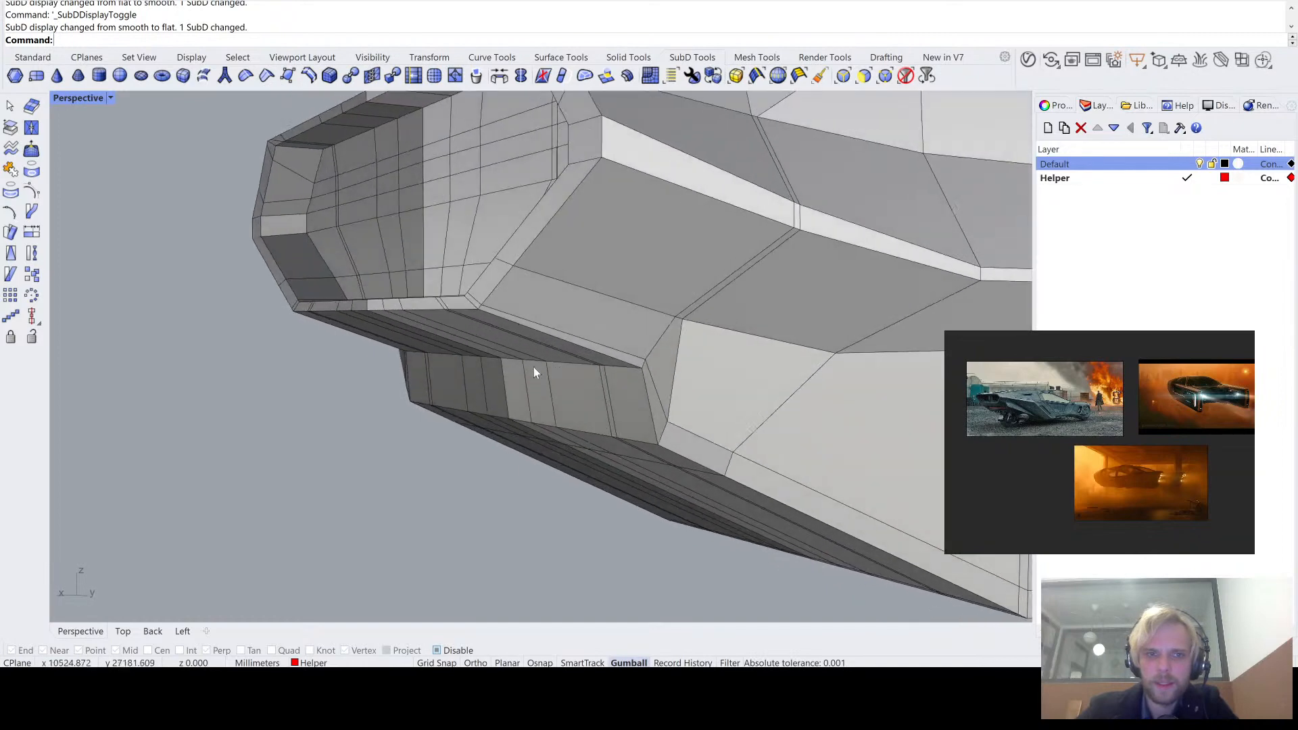
right_drag(707, 352, 566, 247)
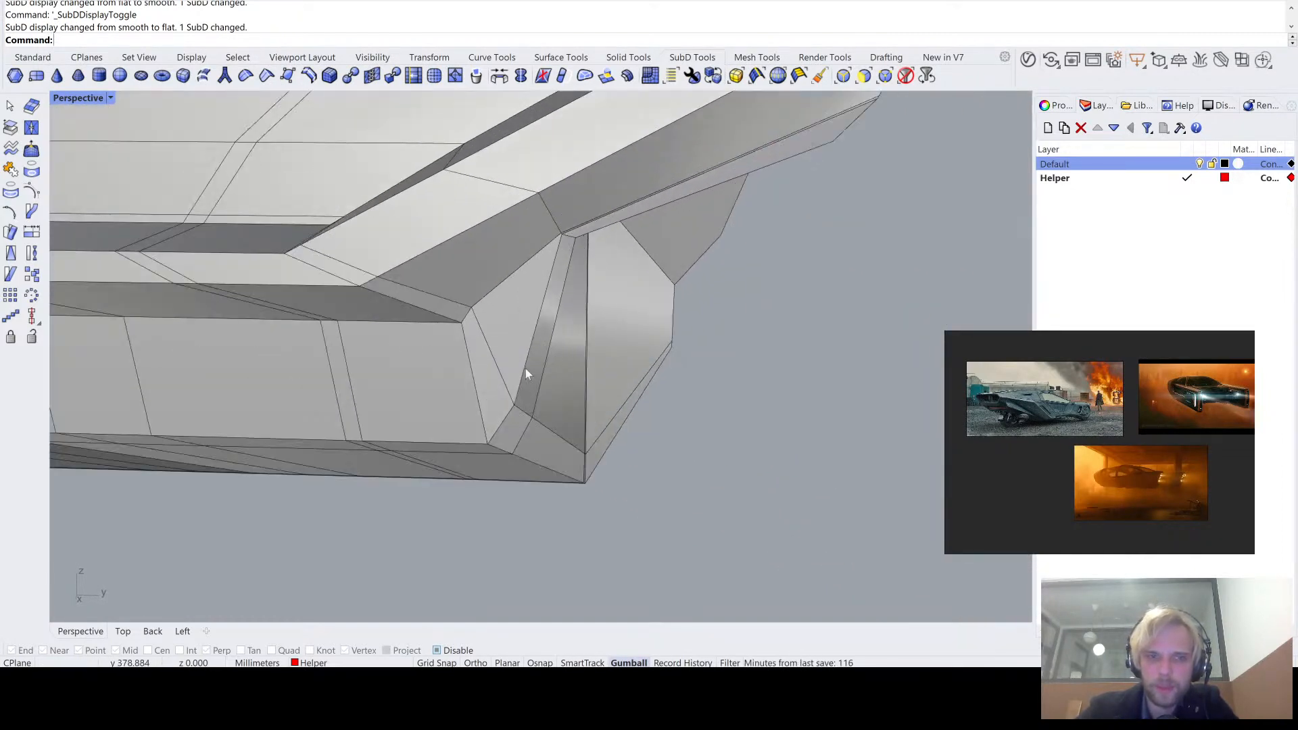
right_drag(527, 371, 416, 368)
ctrl+shift+click(420, 350)
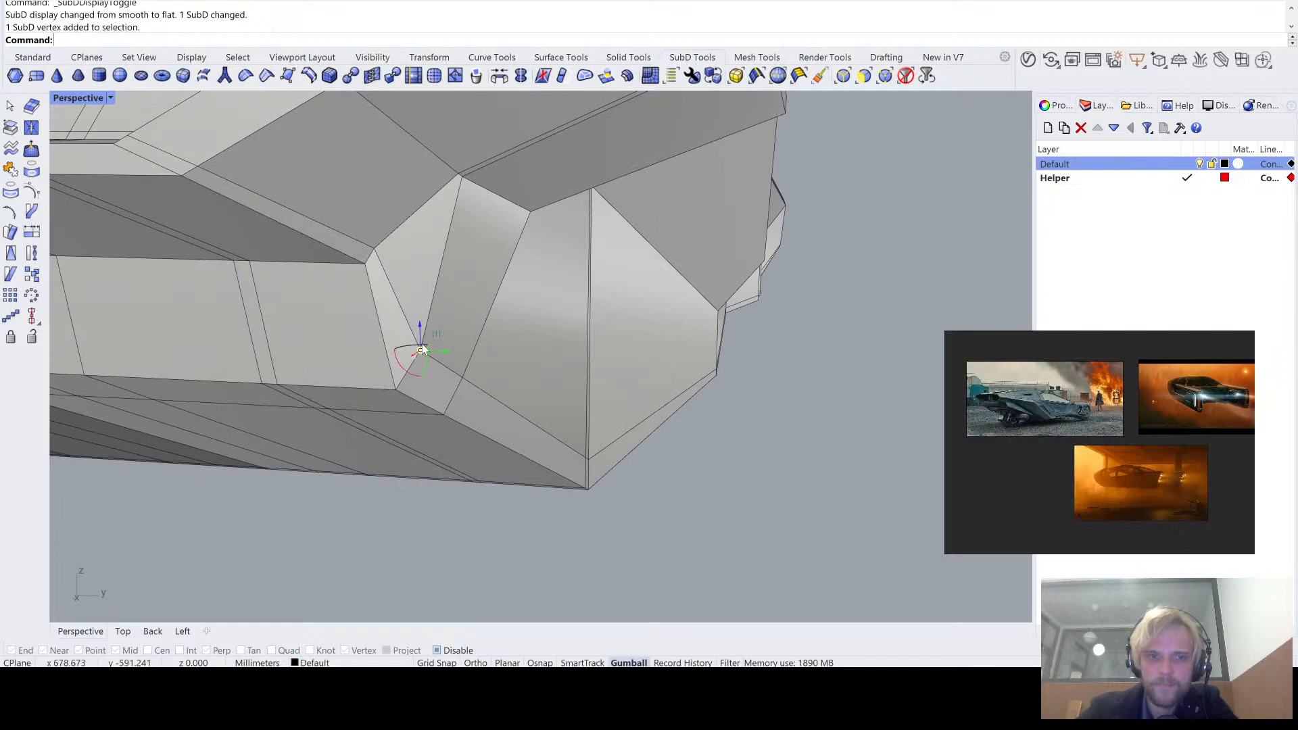
text(S)
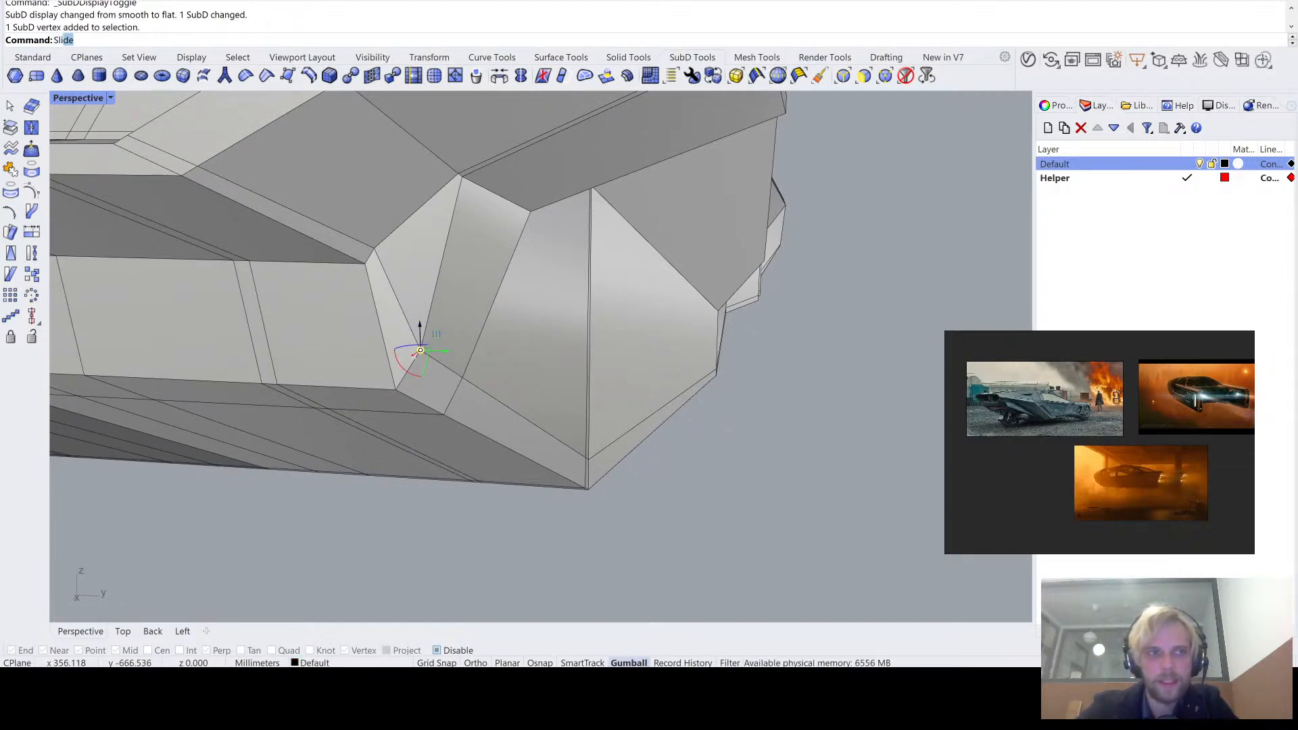
text(li)
key(Return)
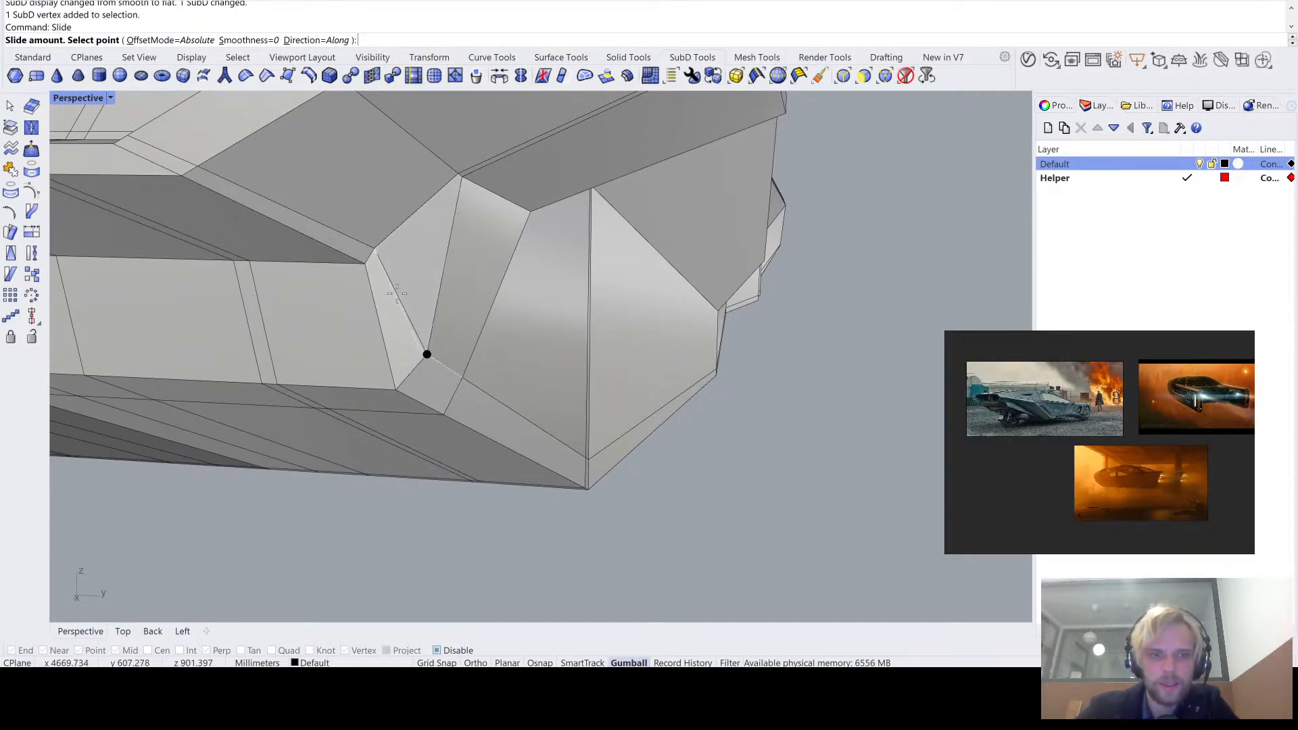
click(395, 290)
scroll(396, 291, down, 2)
right_drag(396, 291, 277, 266)
right_drag(380, 541, 605, 277)
key(Tab)
key(Tab)
- Slide the side panel's upper vertex along its horizontal edge until it sits just beside the neighbouring vertical loop
scroll(338, 254, up, 5)
ctrl+shift+click(515, 242)
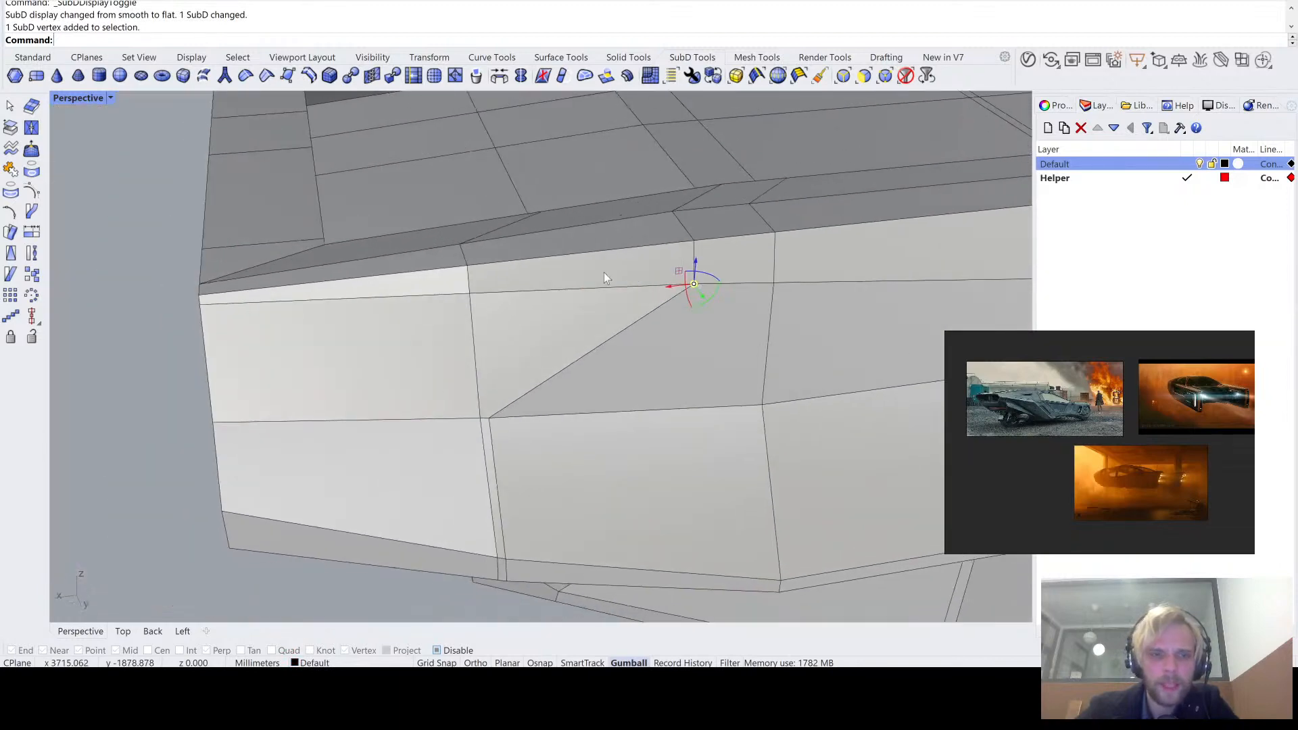
key(Return)
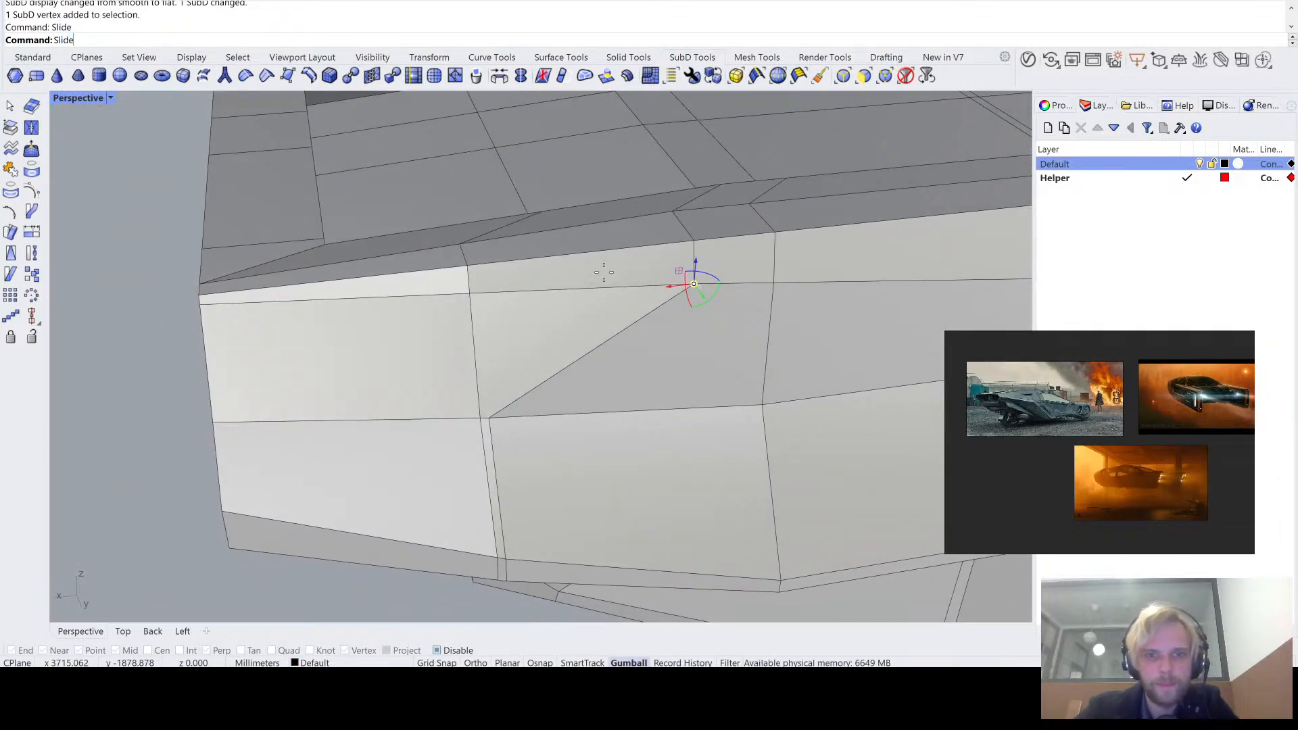
click(480, 293)
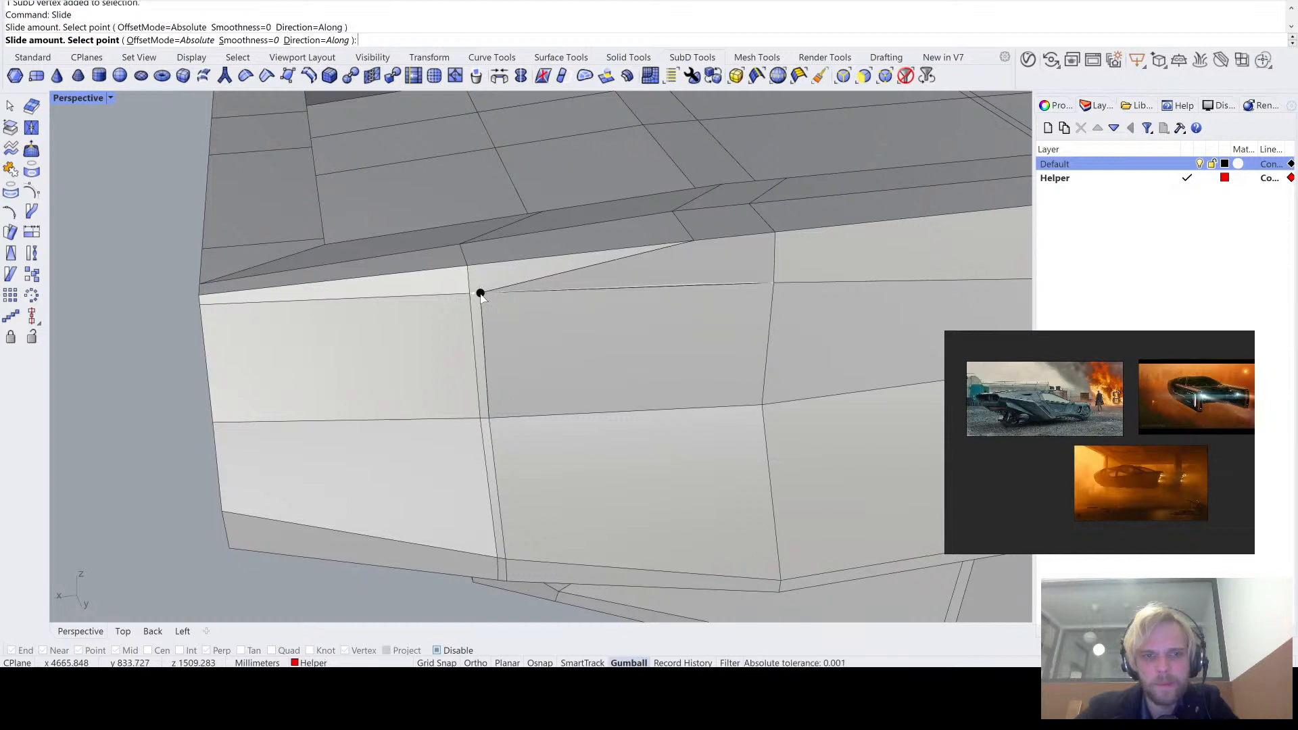
- Slide the vertex directly above, on the side panel's top edge, with Direction=Across to just beside the same vertical loop
click(695, 240)
text(Slide)
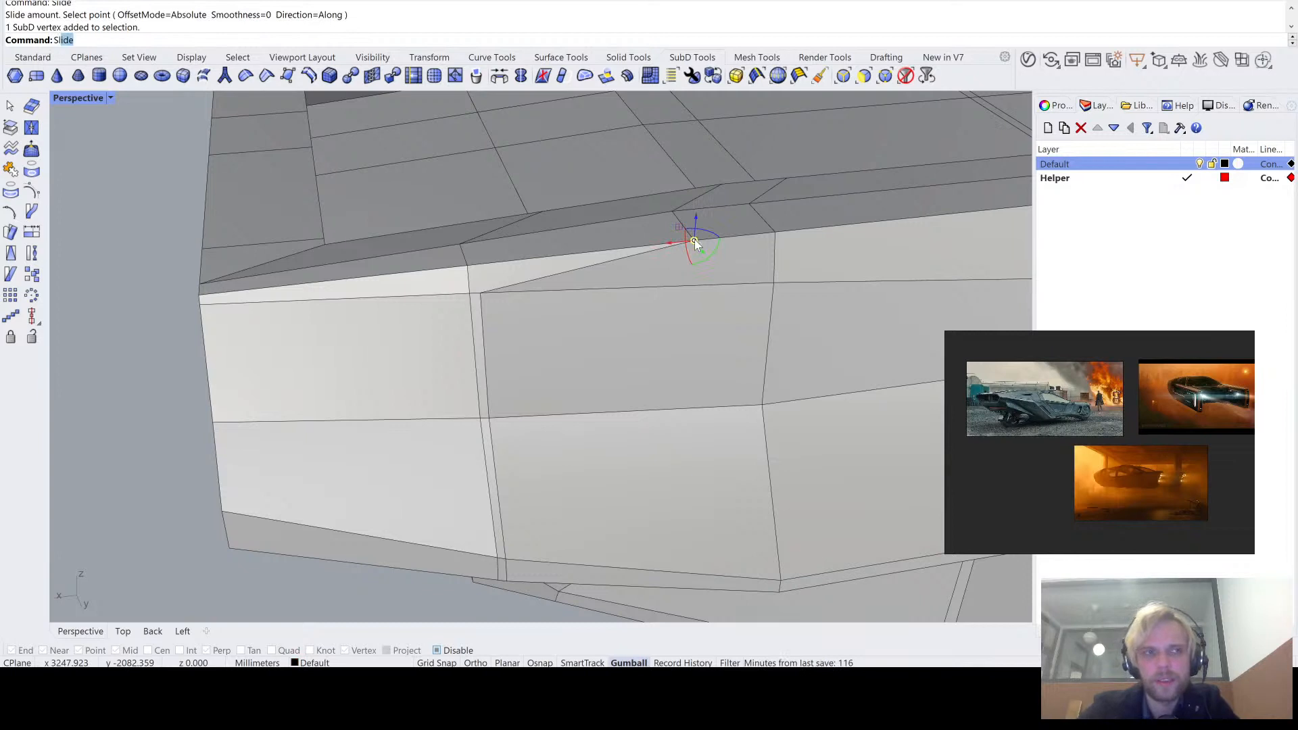
key(Return)
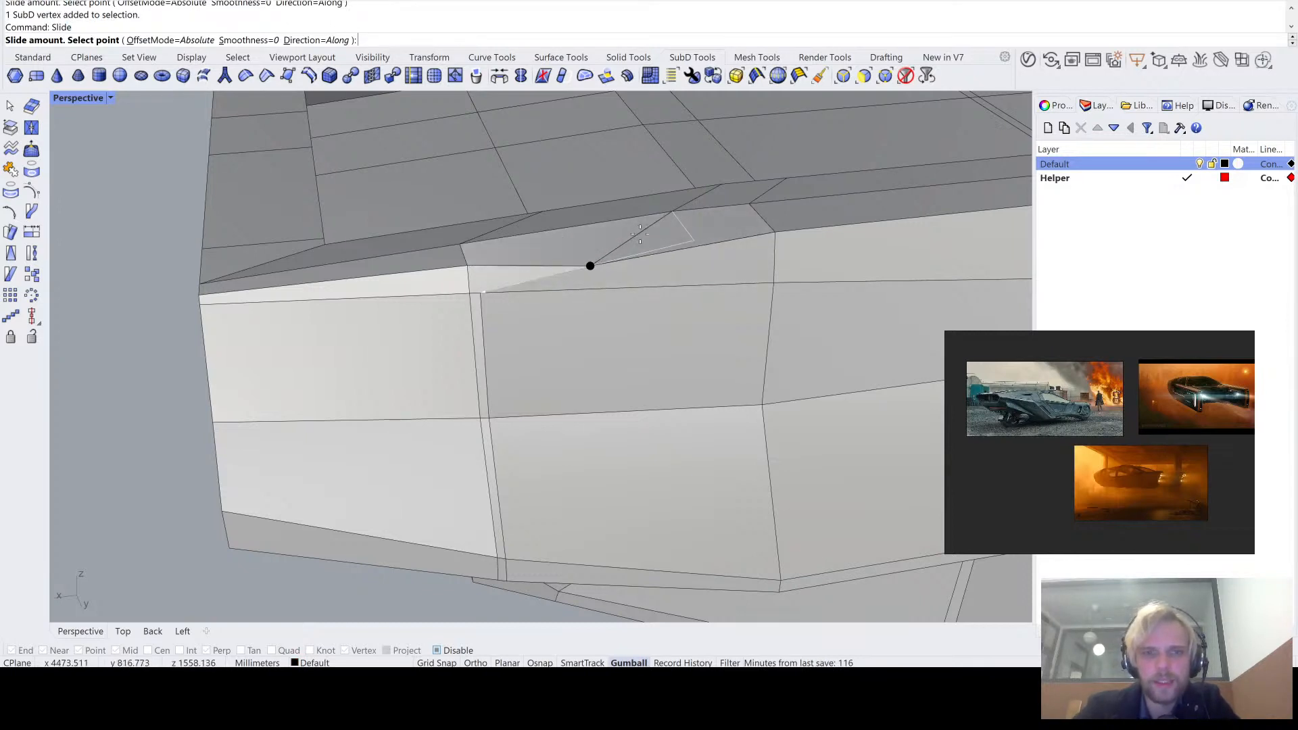
click(316, 40)
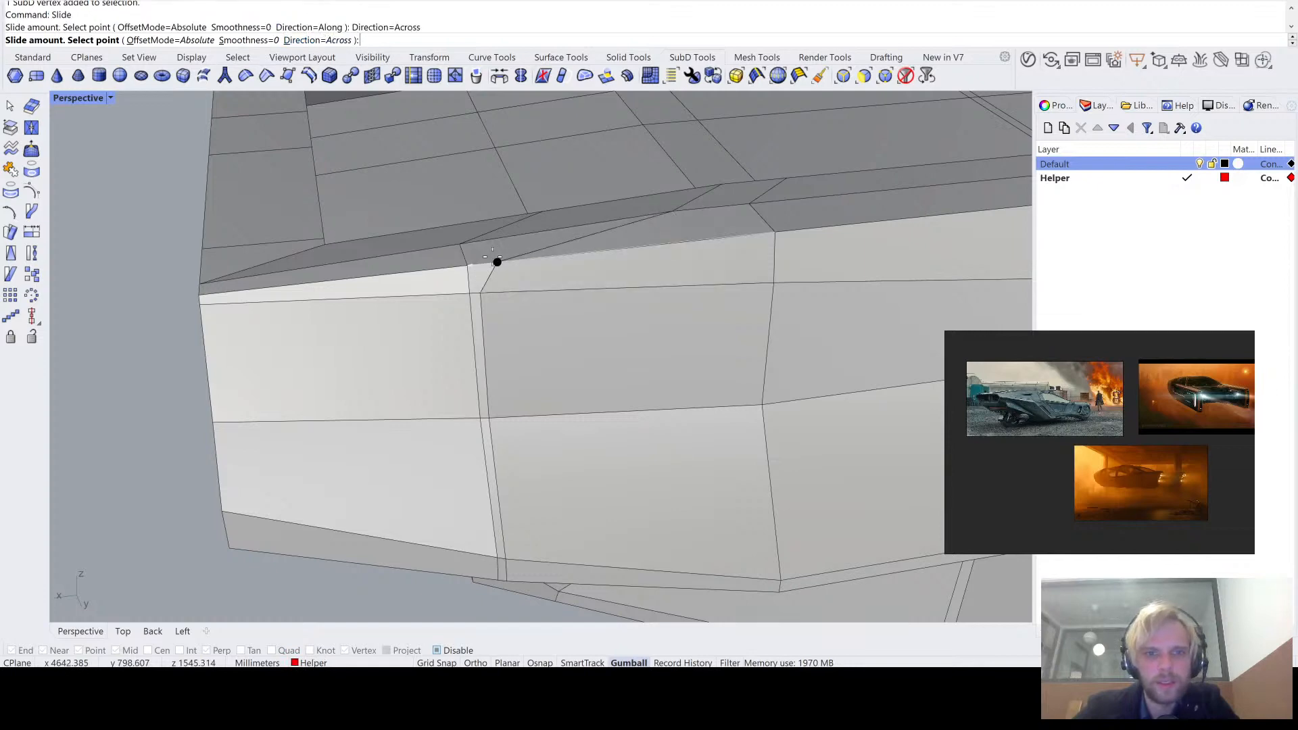
click(477, 265)
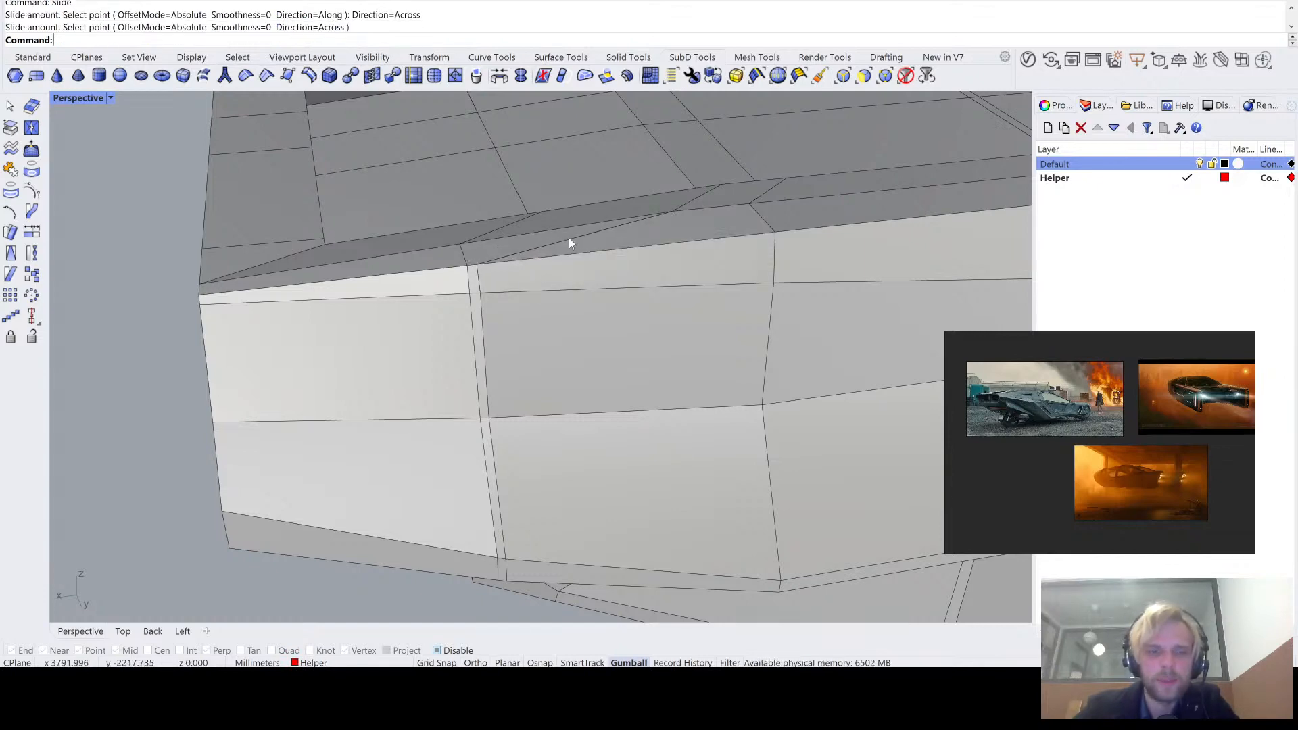
- Select the rim vertex and the edges continuing inward across the deck, and slide them with Direction=Across to just beside the neighbouring loop
right_drag(569, 239, 631, 298)
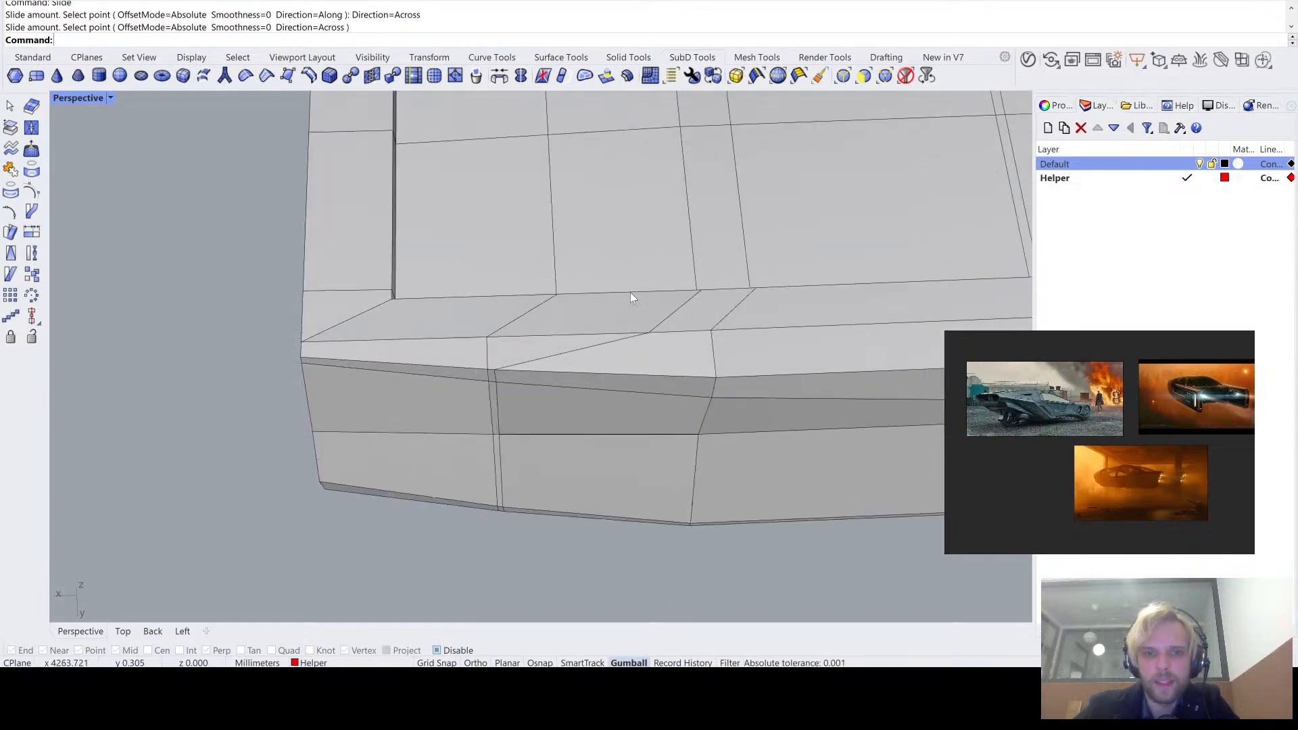
ctrl+shift+click(650, 334)
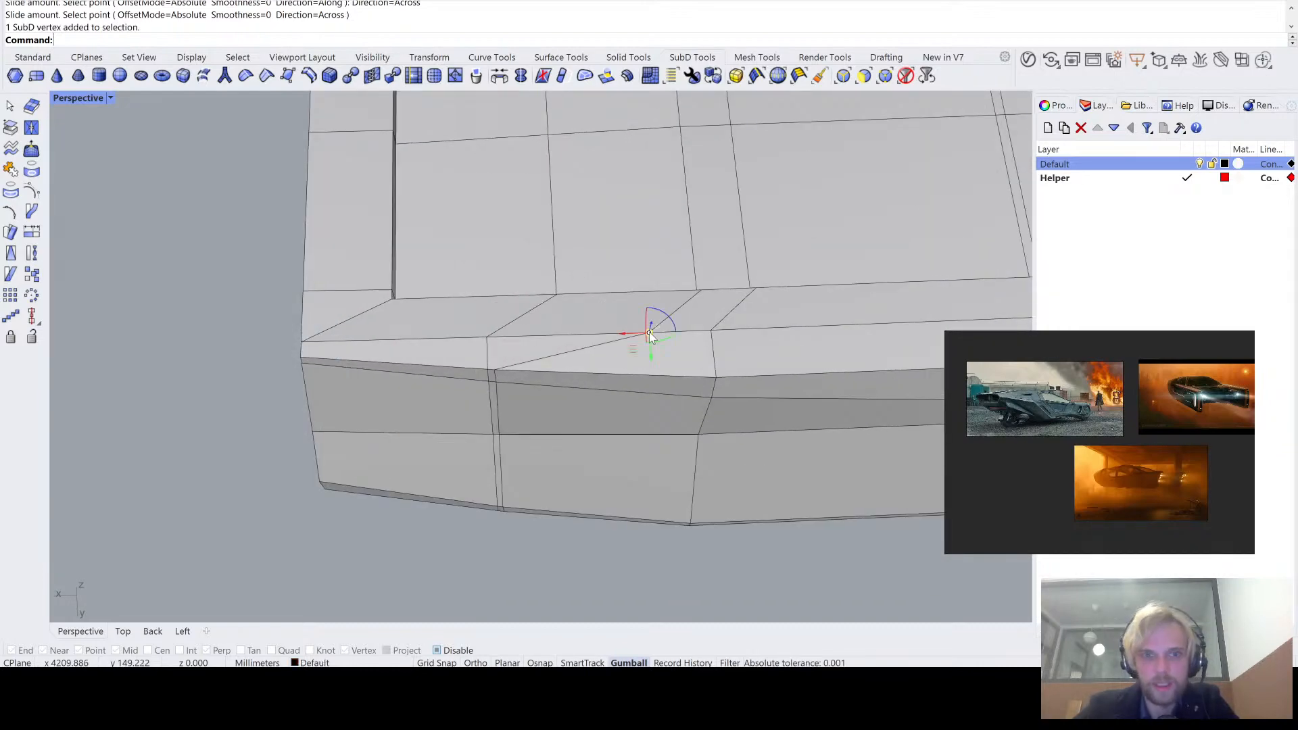
right_drag(650, 332, 323, 222)
ctrl+shift+click(436, 300)
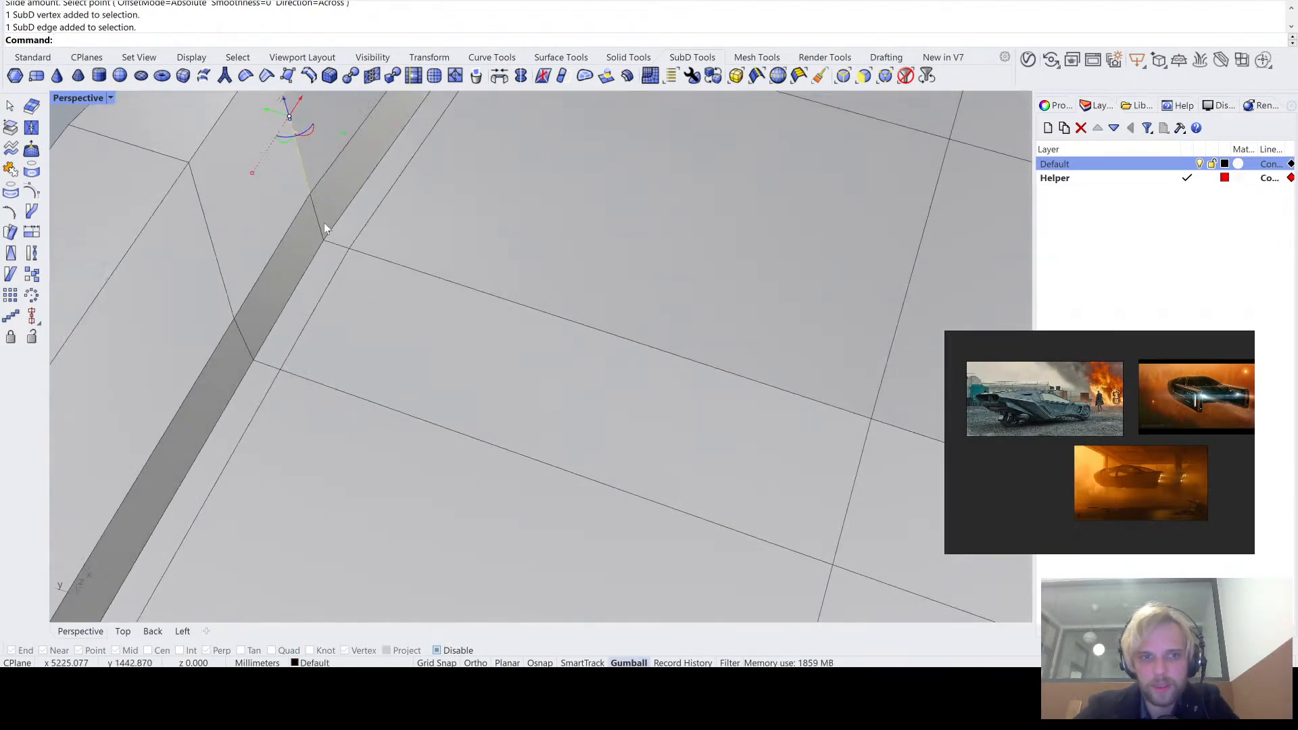
ctrl+shift+click(321, 227)
ctrl+shift+click(335, 243)
ctrl+shift+click(457, 284)
scroll(460, 292, down, 7)
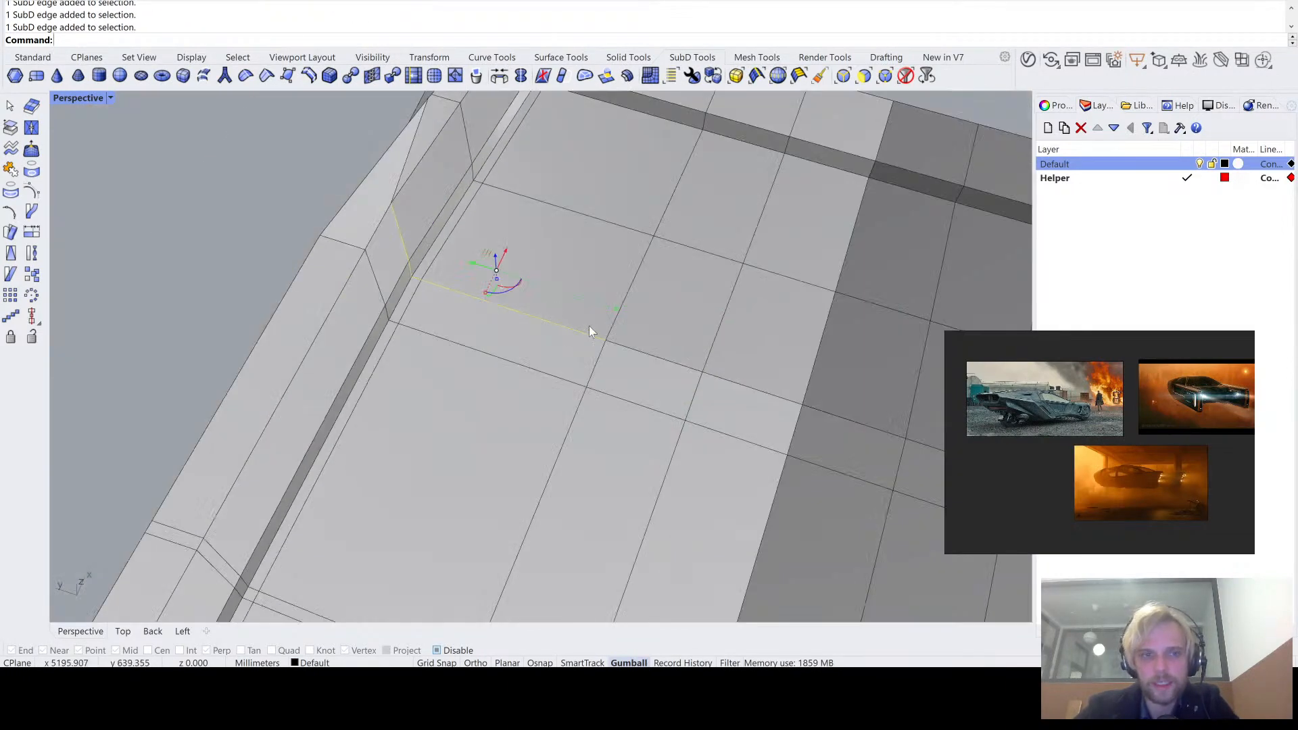
shift+right_drag(590, 328, 538, 356)
scroll(541, 359, up, 6)
scroll(625, 370, down, 6)
ctrl+shift+click(644, 379)
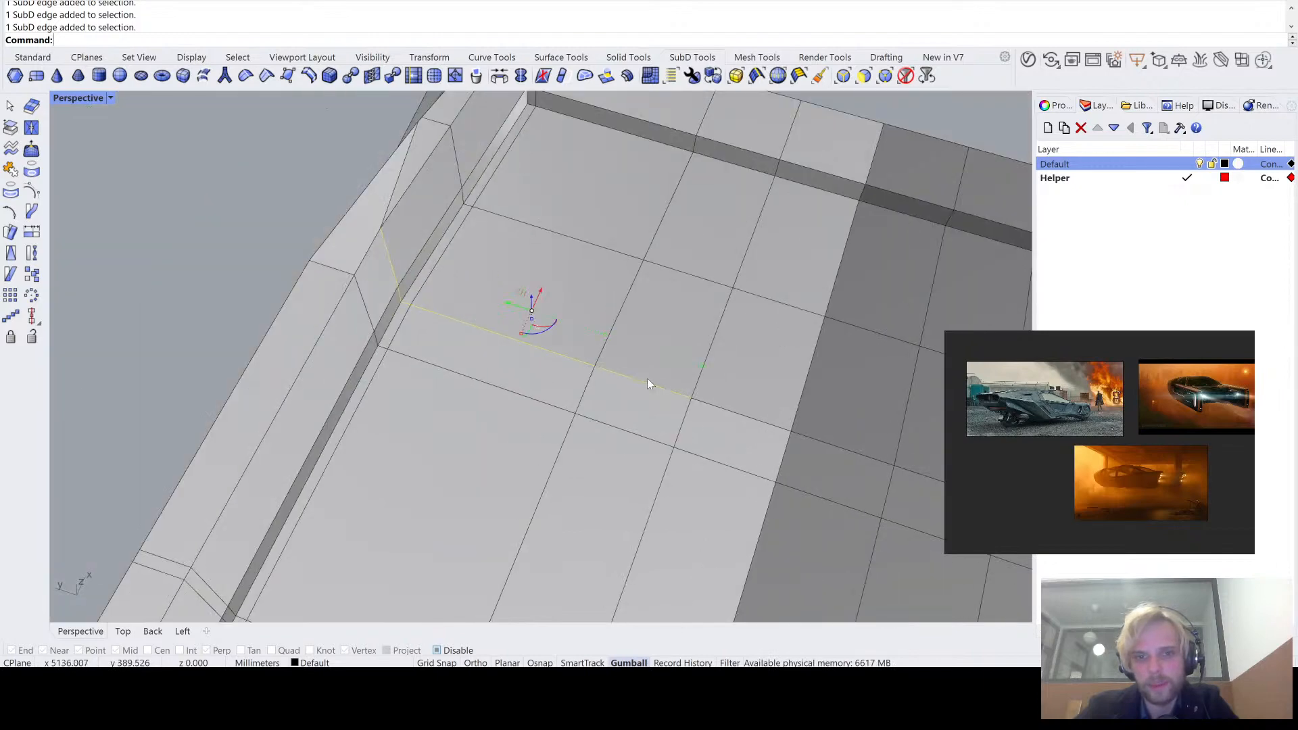
right_drag(729, 411, 664, 322)
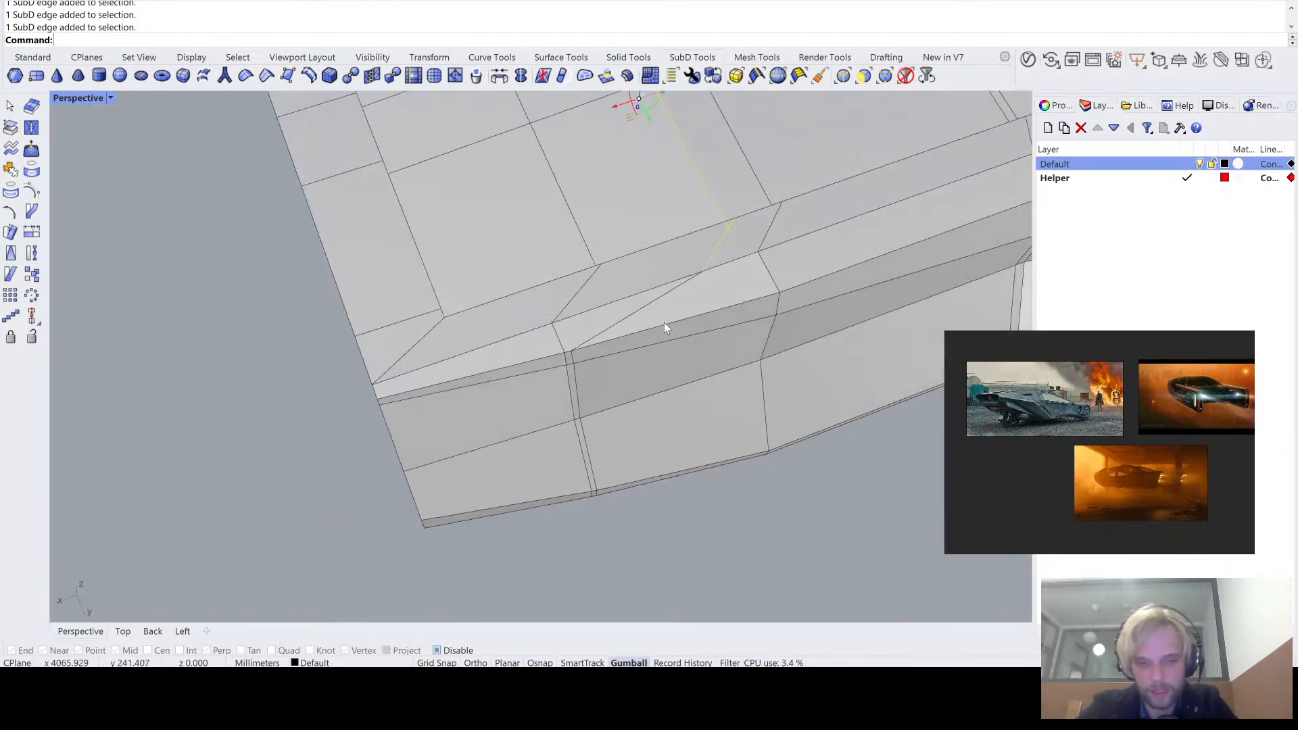
text(Slide)
key(Return)
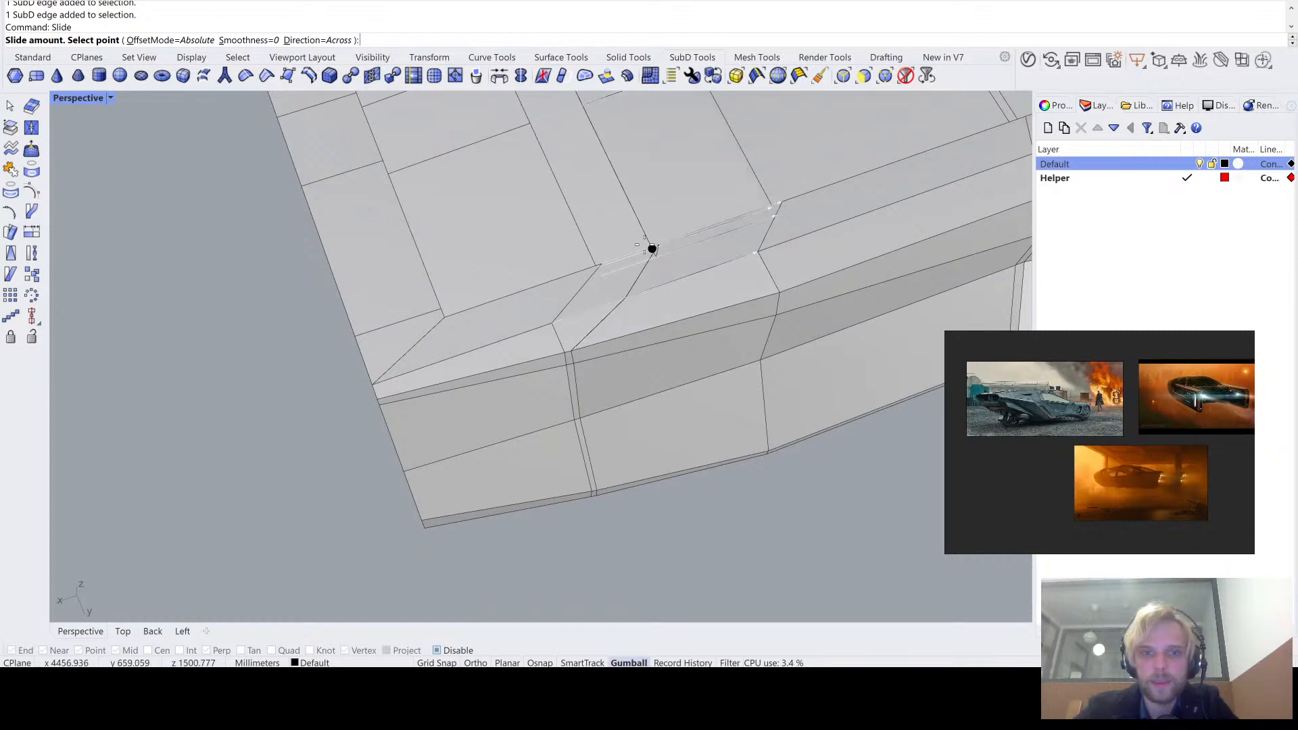
click(607, 265)
- Move the remaining rim vertex along the red axis close beside the neighbouring loop, and check the result in smooth SubD display
right_drag(598, 255, 576, 206)
scroll(649, 318, up, 5)
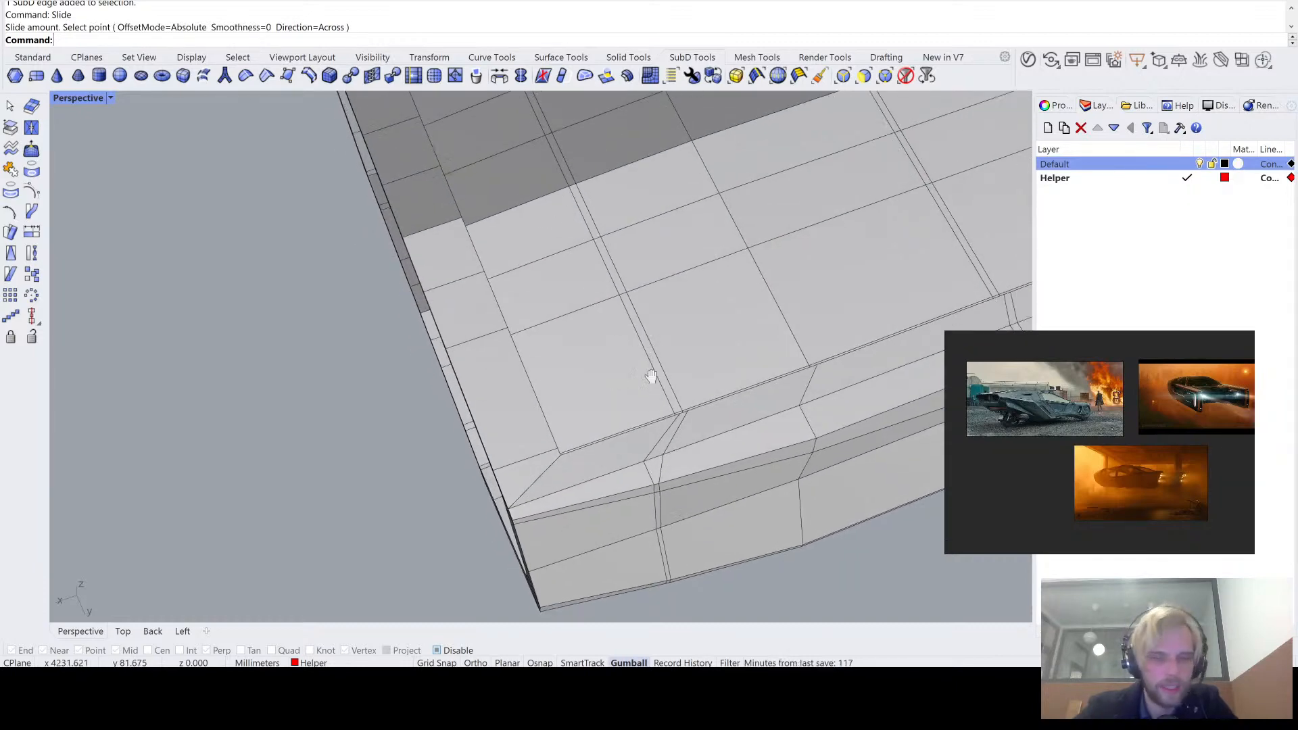
scroll(606, 320, up, 2)
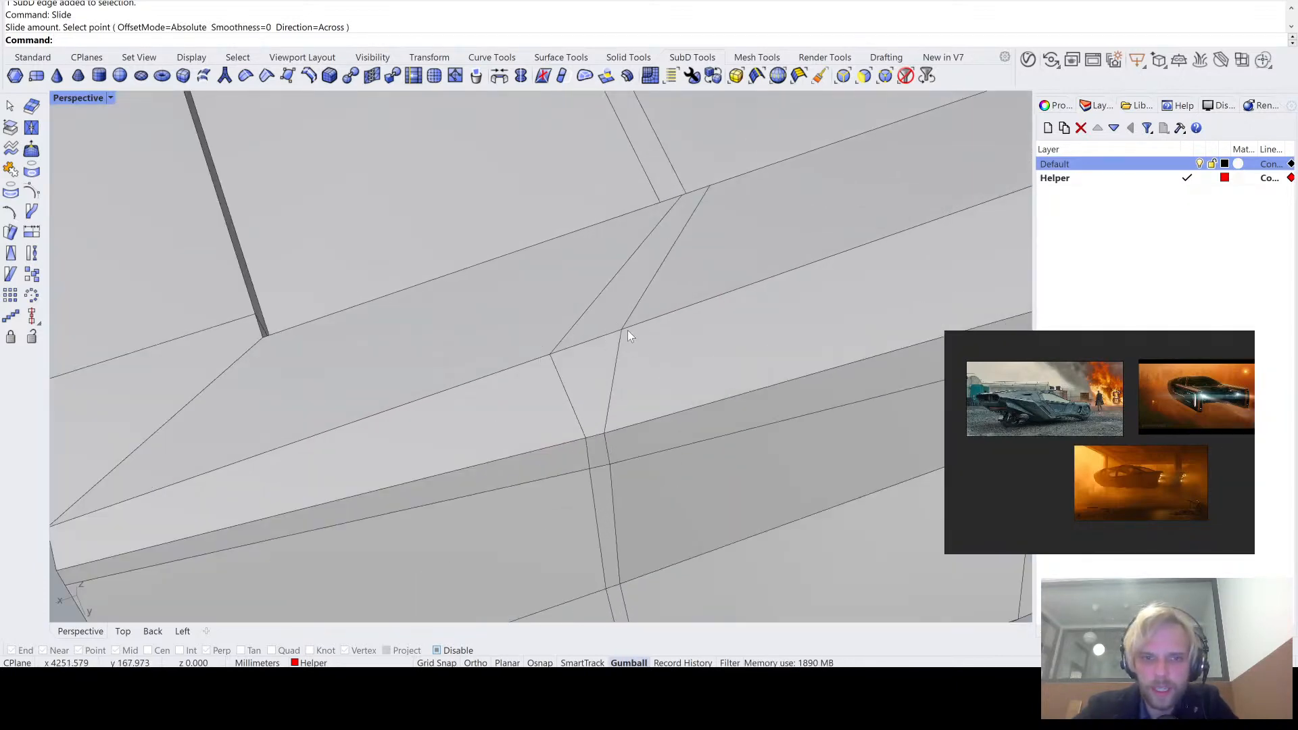
ctrl+shift+click(622, 331)
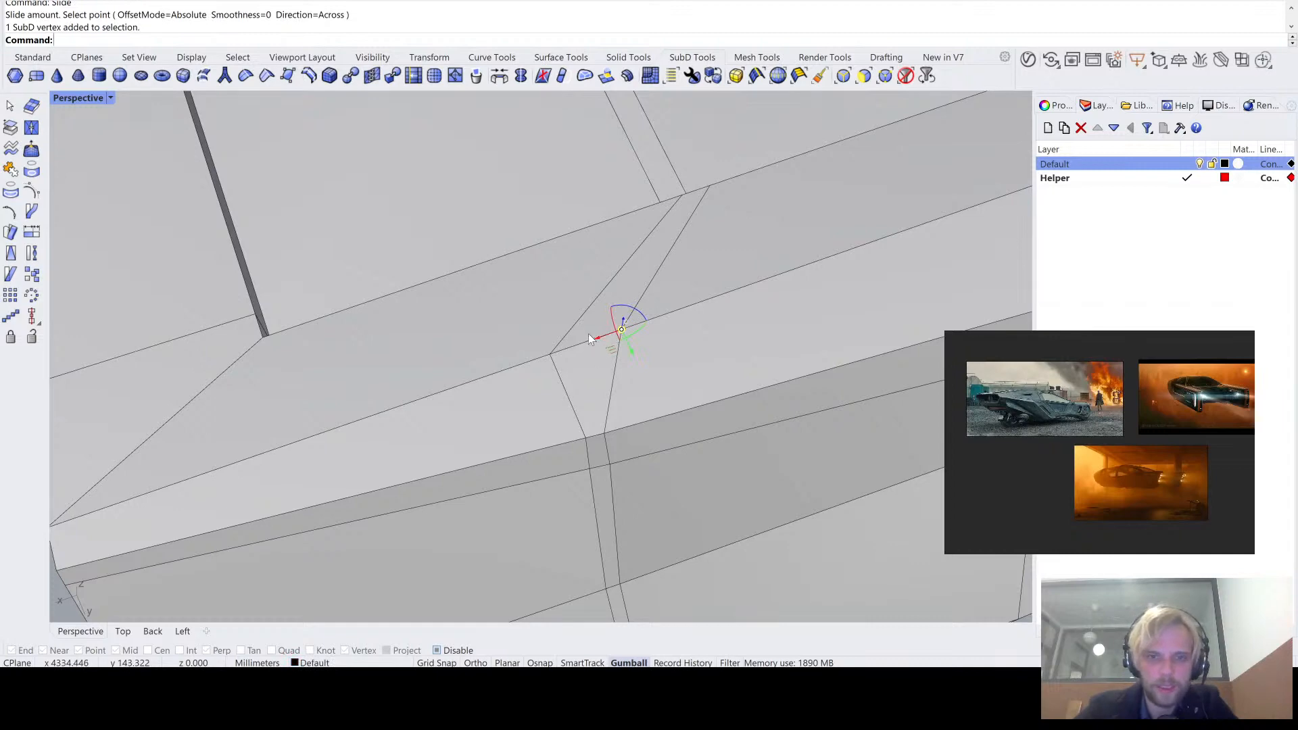
drag(595, 335, 546, 355)
scroll(547, 360, down, 5)
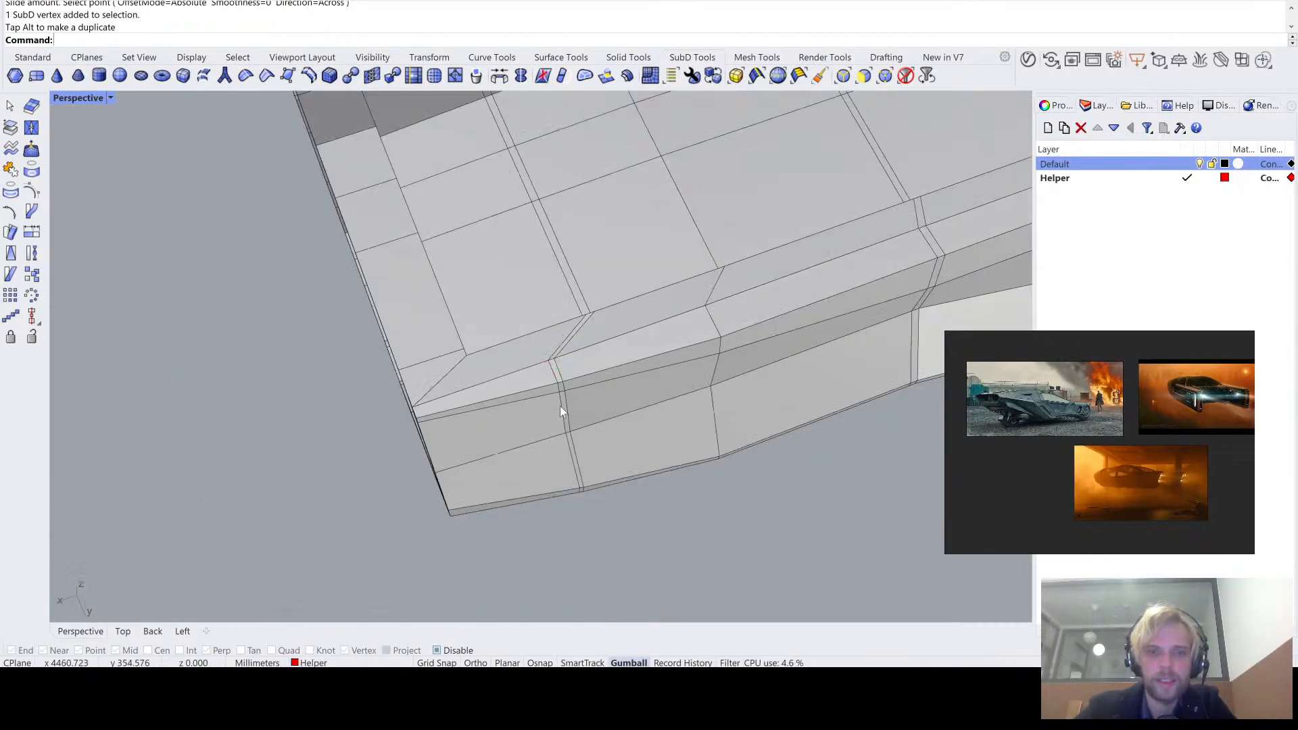
right_drag(560, 405, 562, 265)
key(Tab)
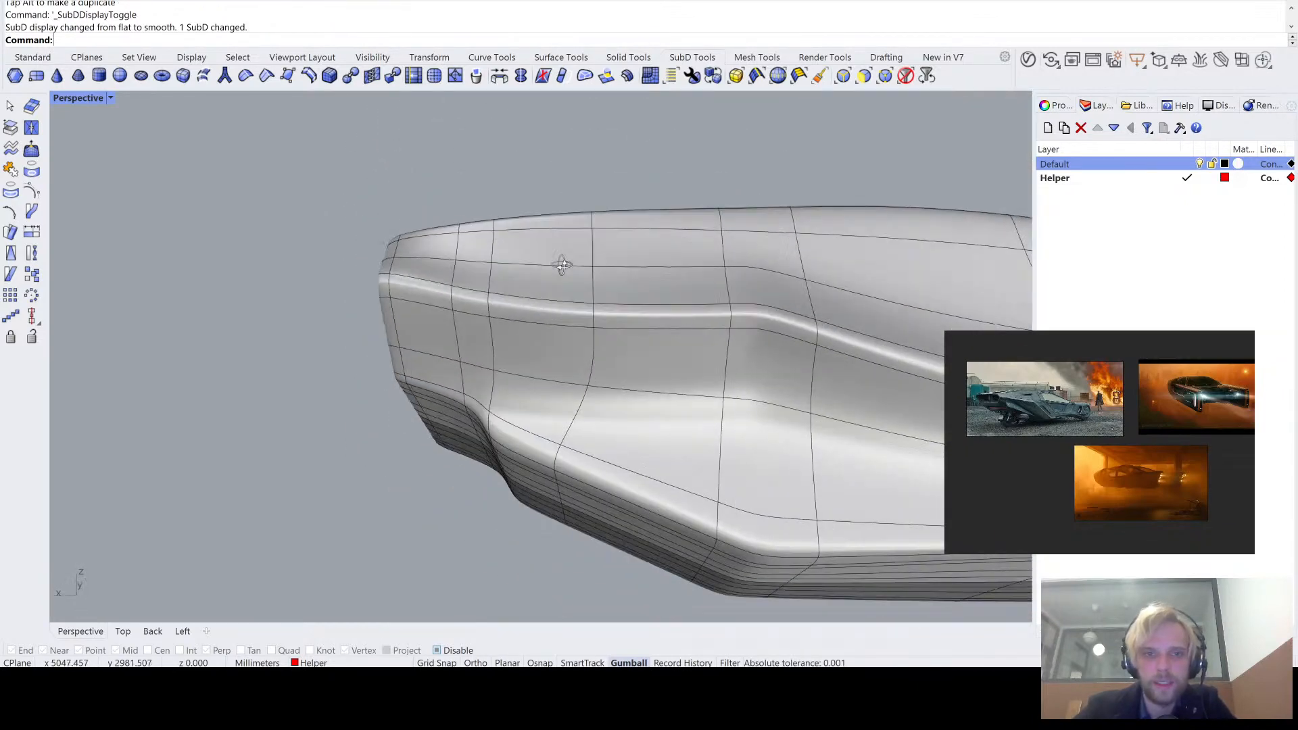
key(Tab)
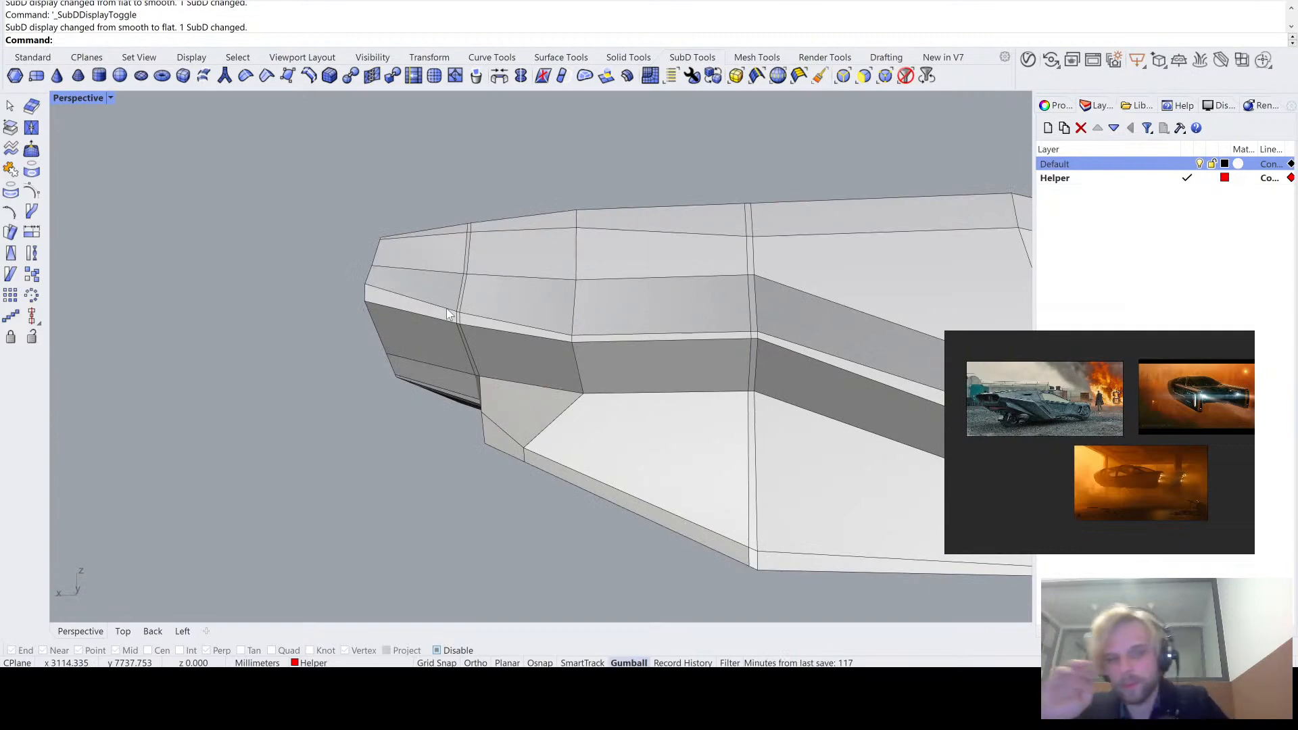
- Select the next vertical loop's edges from the ledge underside over the rim and across the deck, and scale them to 0 along X
mouse_move(582, 350)
right_down()
mouse_move(590, 314)
mouse_move(604, 310)
mouse_move(578, 327)
mouse_move(583, 355)
right_up()
ctrl+shift+click(581, 329)
scroll(582, 352, down, 2)
scroll(568, 359, up, 7)
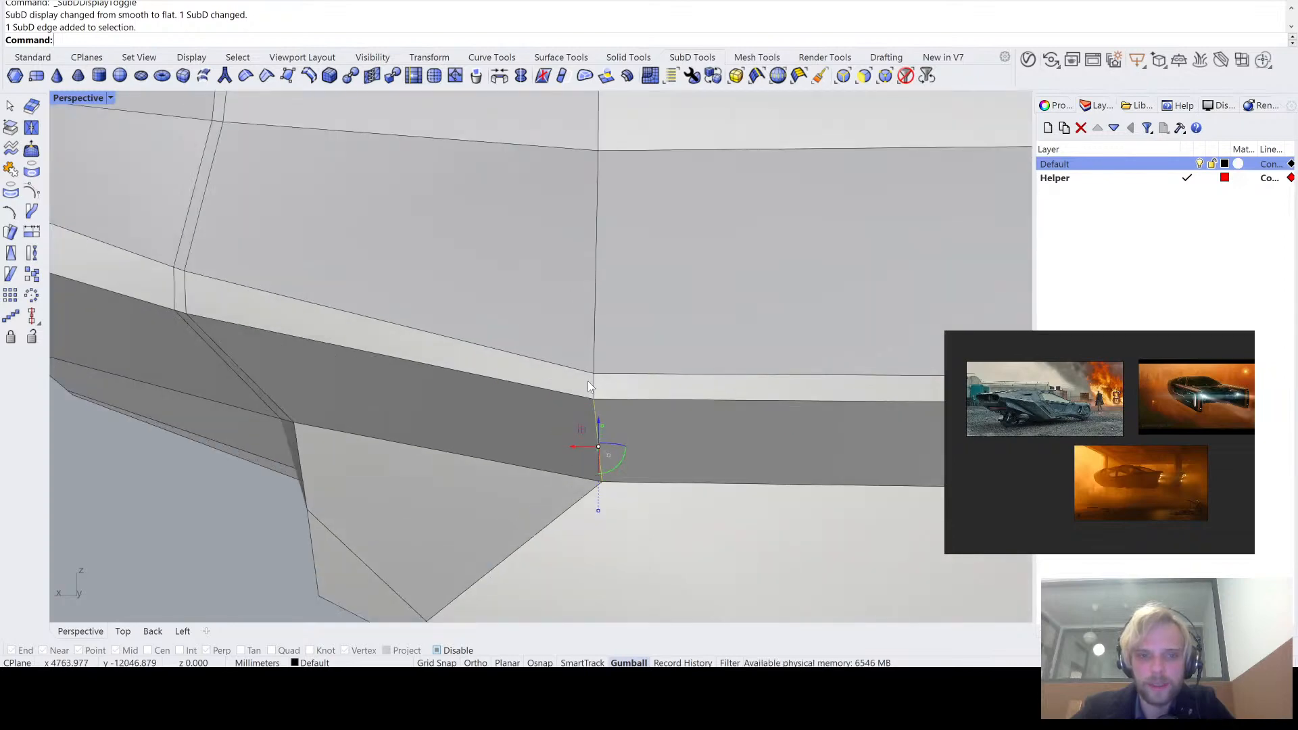
ctrl+shift+click(593, 384)
ctrl+shift+click(595, 304)
right_drag(595, 307, 613, 301)
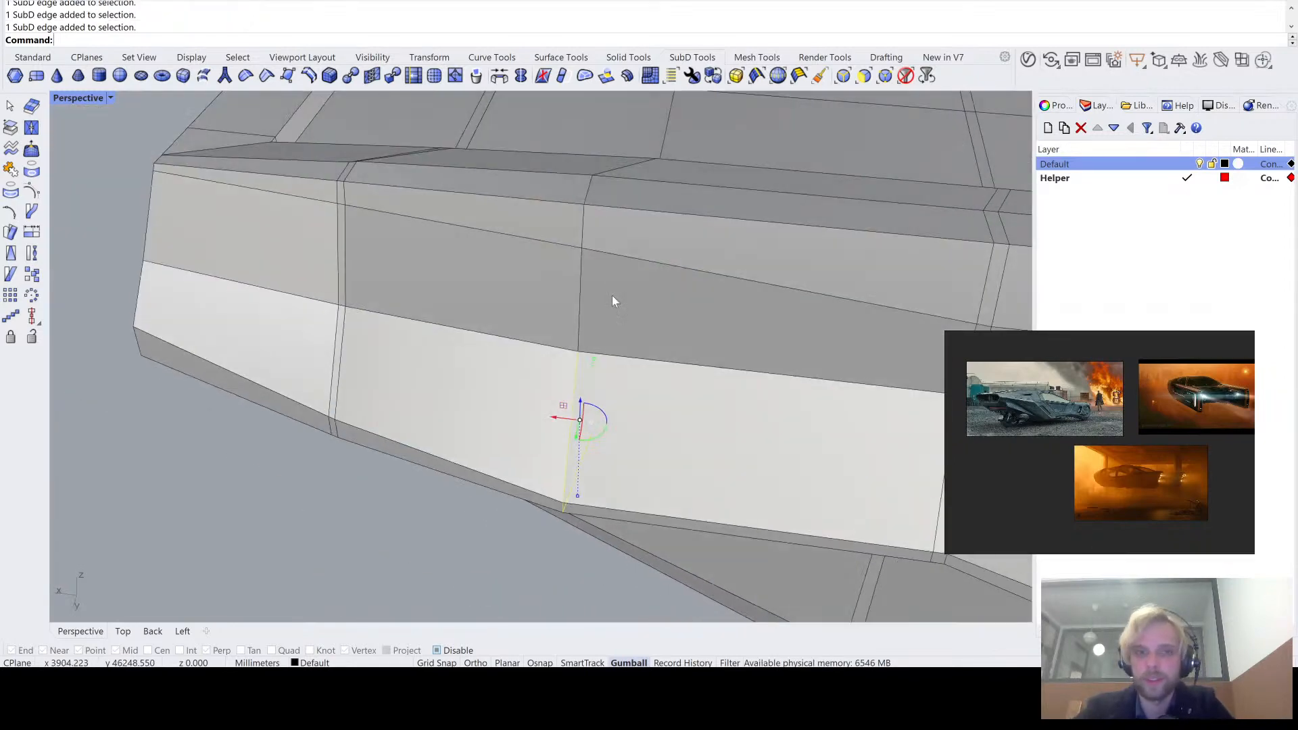
ctrl+shift+click(582, 272)
ctrl+shift+click(583, 228)
ctrl+shift+click(587, 192)
right_drag(587, 192, 506, 374)
ctrl+shift+click(501, 376)
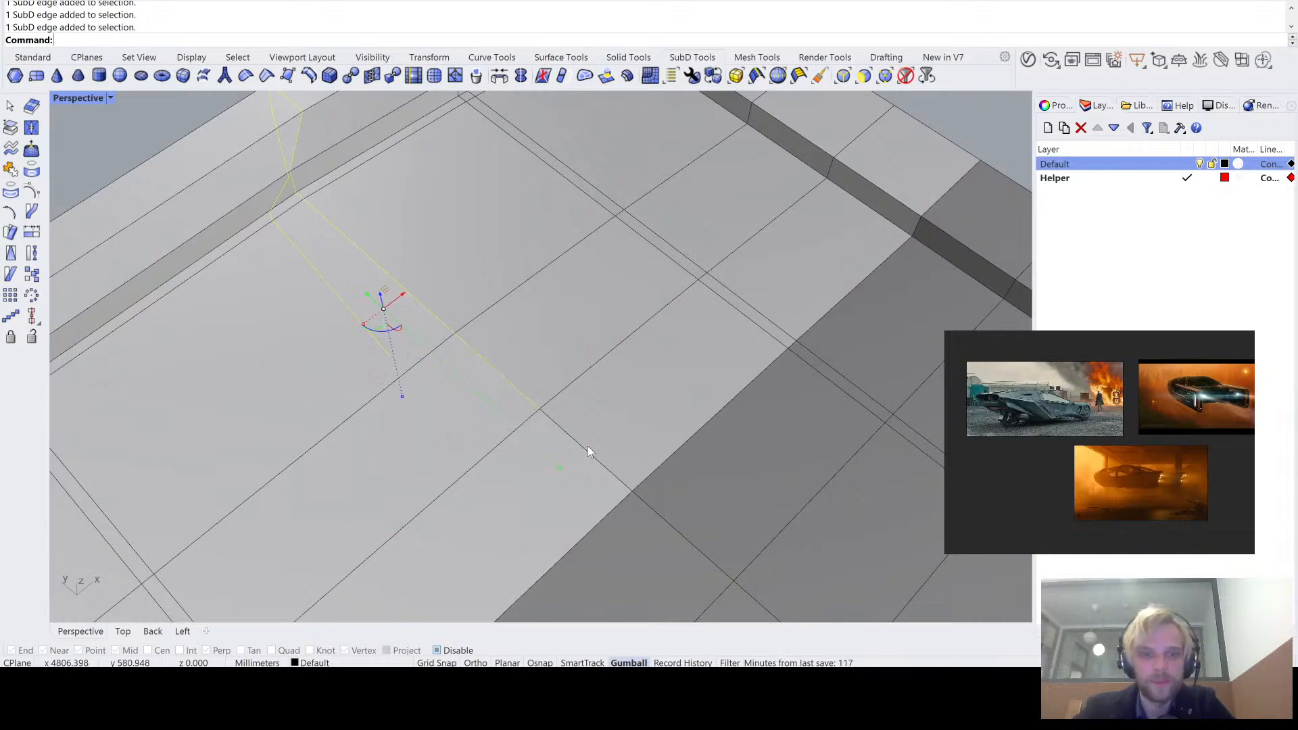
ctrl+shift+click(585, 448)
scroll(487, 411, down, 7)
right_drag(487, 411, 591, 312)
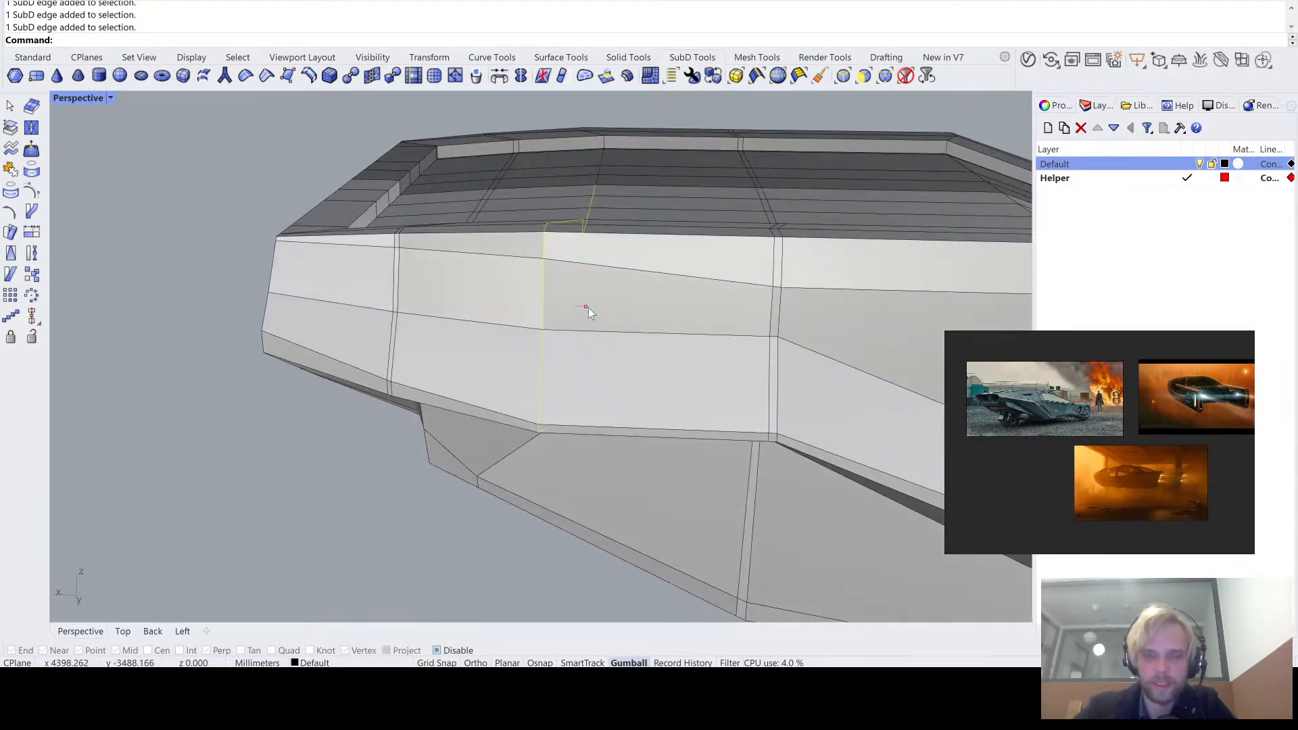
text(0)
key(Return)
- Try moving the flattened edge loop along X toward the vehicle's slanted end, undo both moves, and compare the flat and smooth displays
drag(547, 311, 487, 317)
right_drag(497, 356, 493, 331)
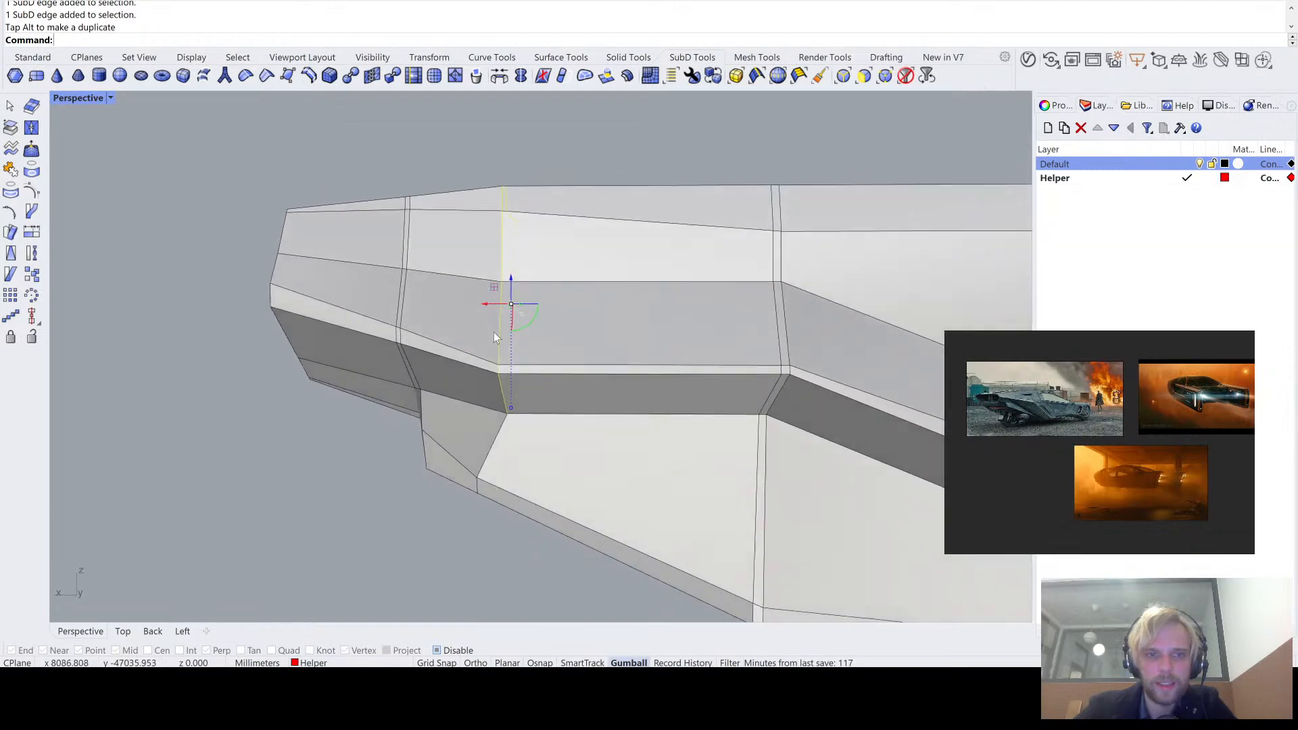
drag(493, 301, 471, 326)
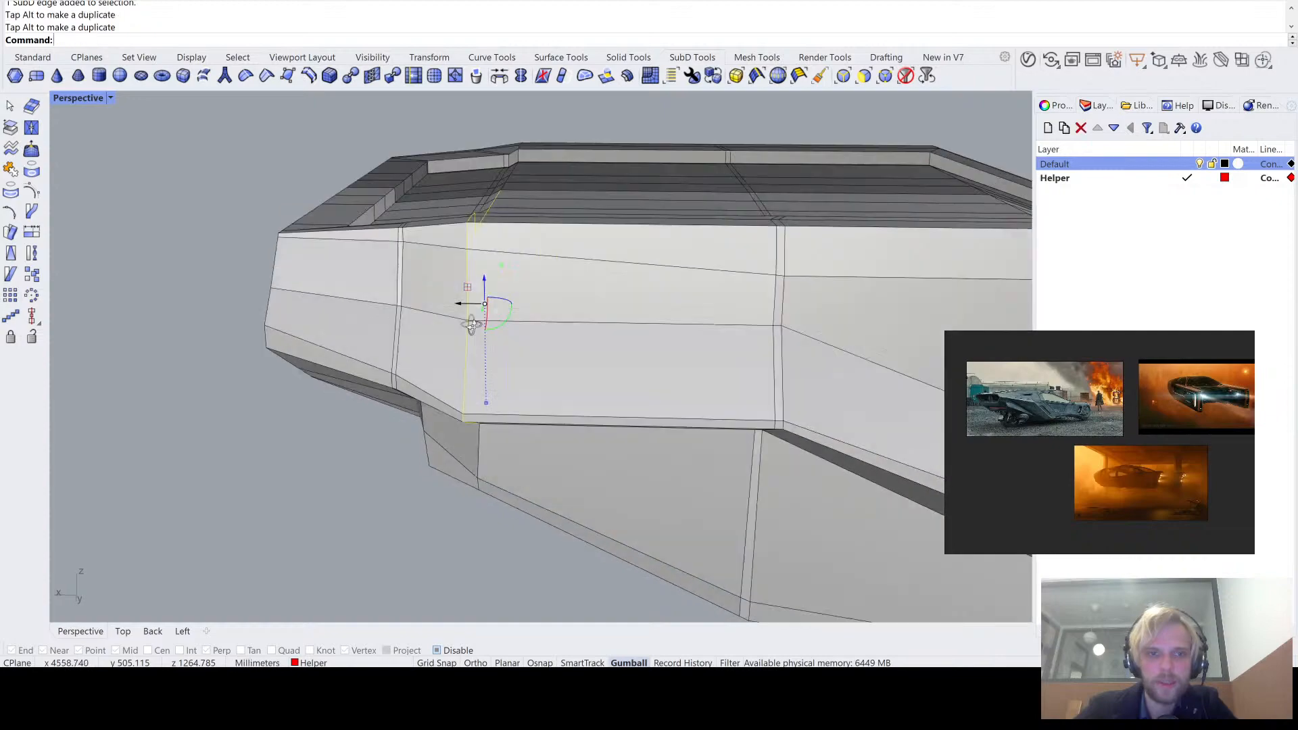
right_drag(471, 326, 339, 359)
right_drag(423, 270, 703, 184)
scroll(571, 213, up, 5)
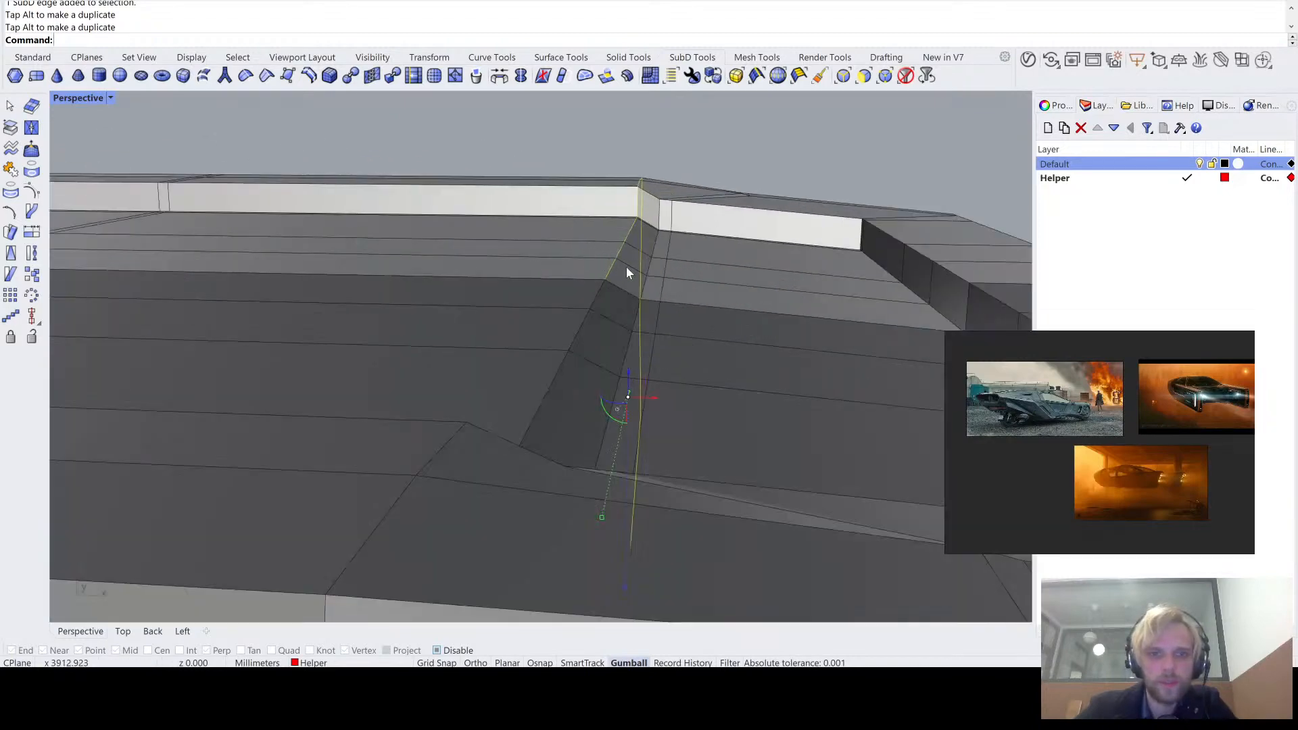
right_drag(626, 266, 568, 298)
key(ctrl+z)
scroll(493, 286, up, 3)
key(ctrl+z)
key(Tab)
key(Tab)
key(Tab)
key(Tab)
- Try moving the short edge across the ledge's thin light strip toward the slanted end, and undo that move
click(569, 330)
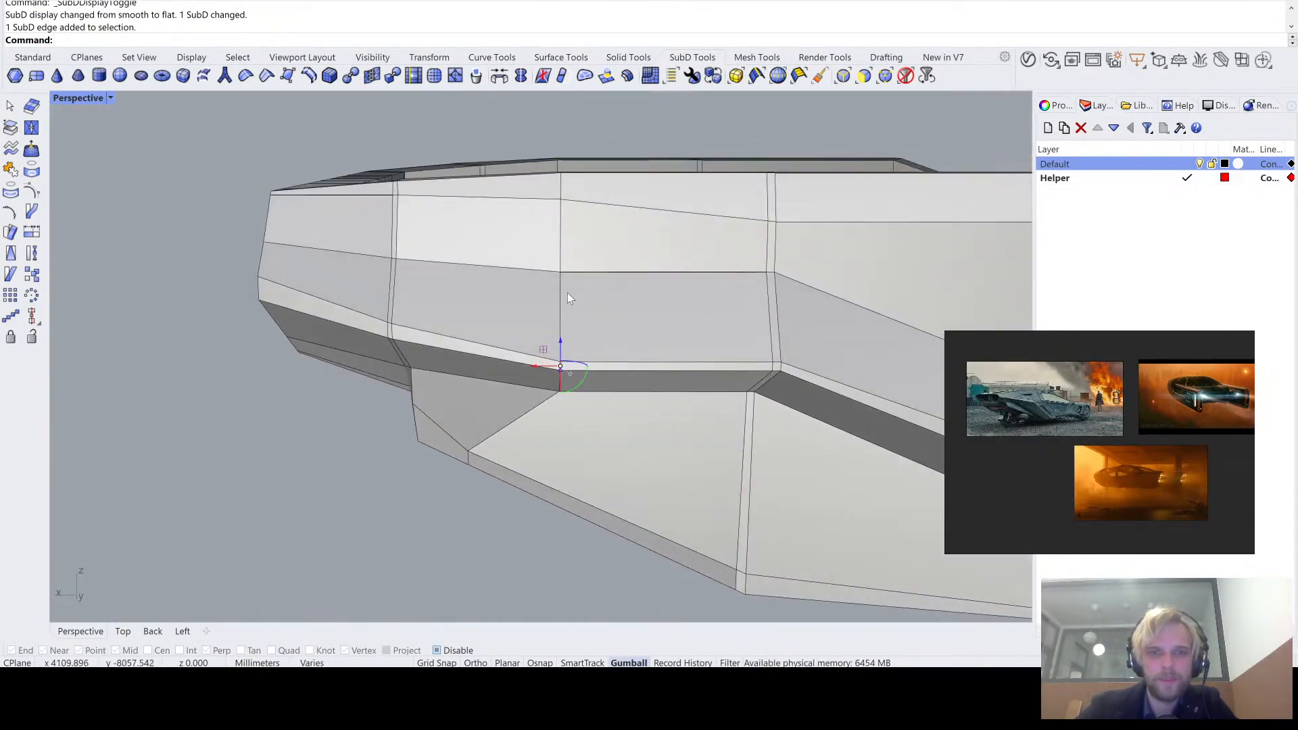
drag(541, 372, 460, 354)
key(ctrl+z)
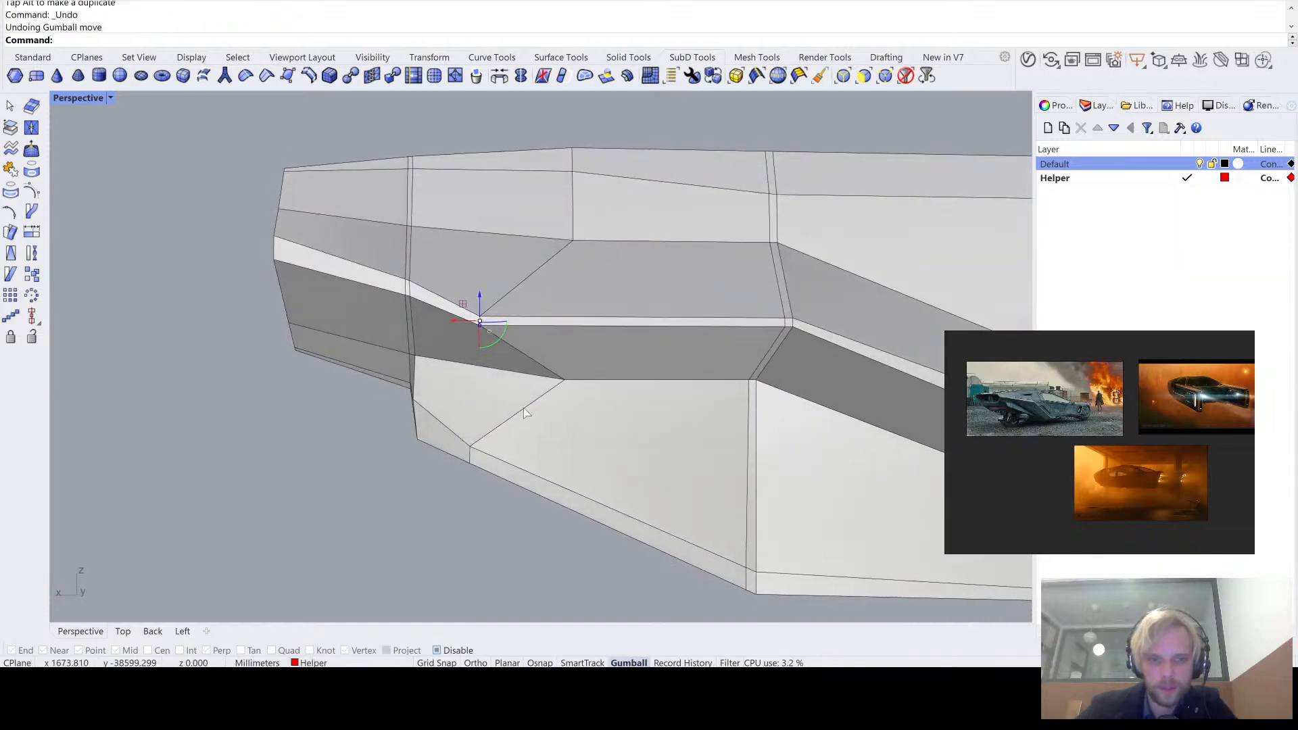
- Move the loop's edges across the light strip and dark underside band along X toward the slanted end, and check the result in smooth display
click(572, 330)
scroll(571, 324, up, 7)
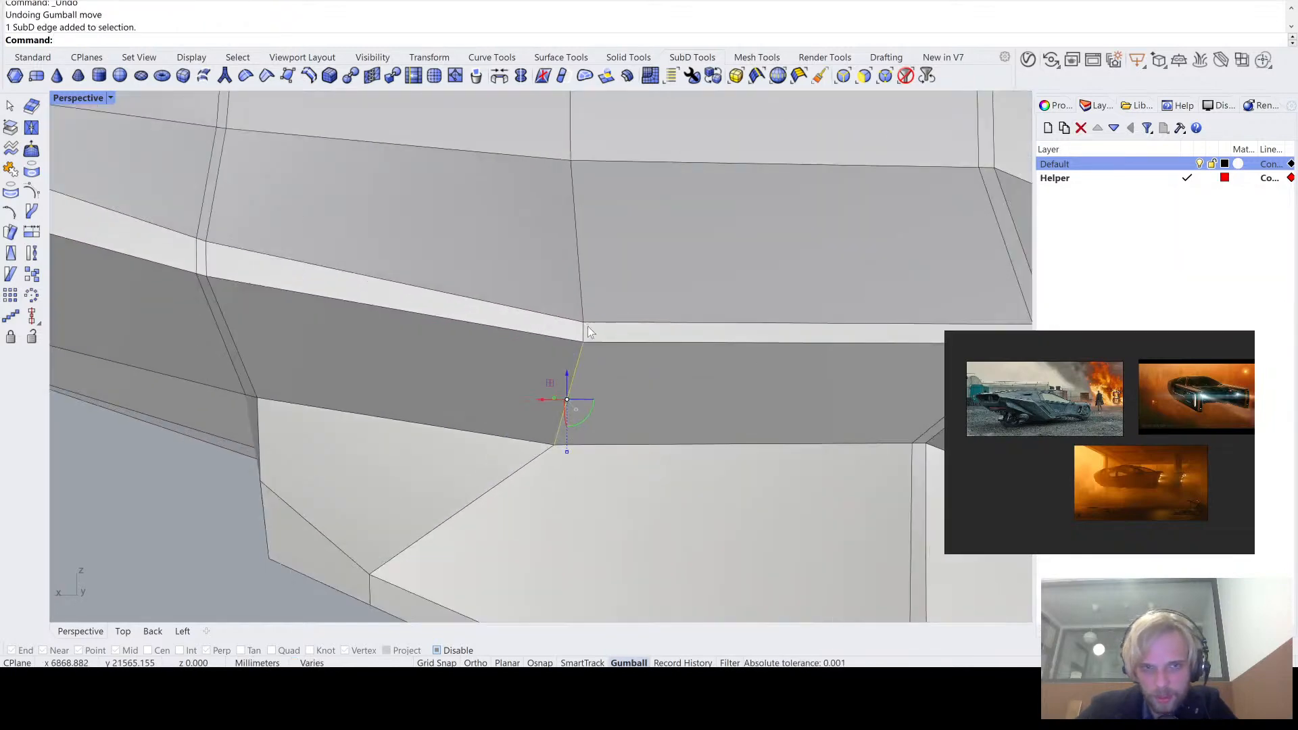
shift+click(585, 327)
scroll(567, 345, down, 7)
drag(545, 362, 446, 359)
key(Escape)
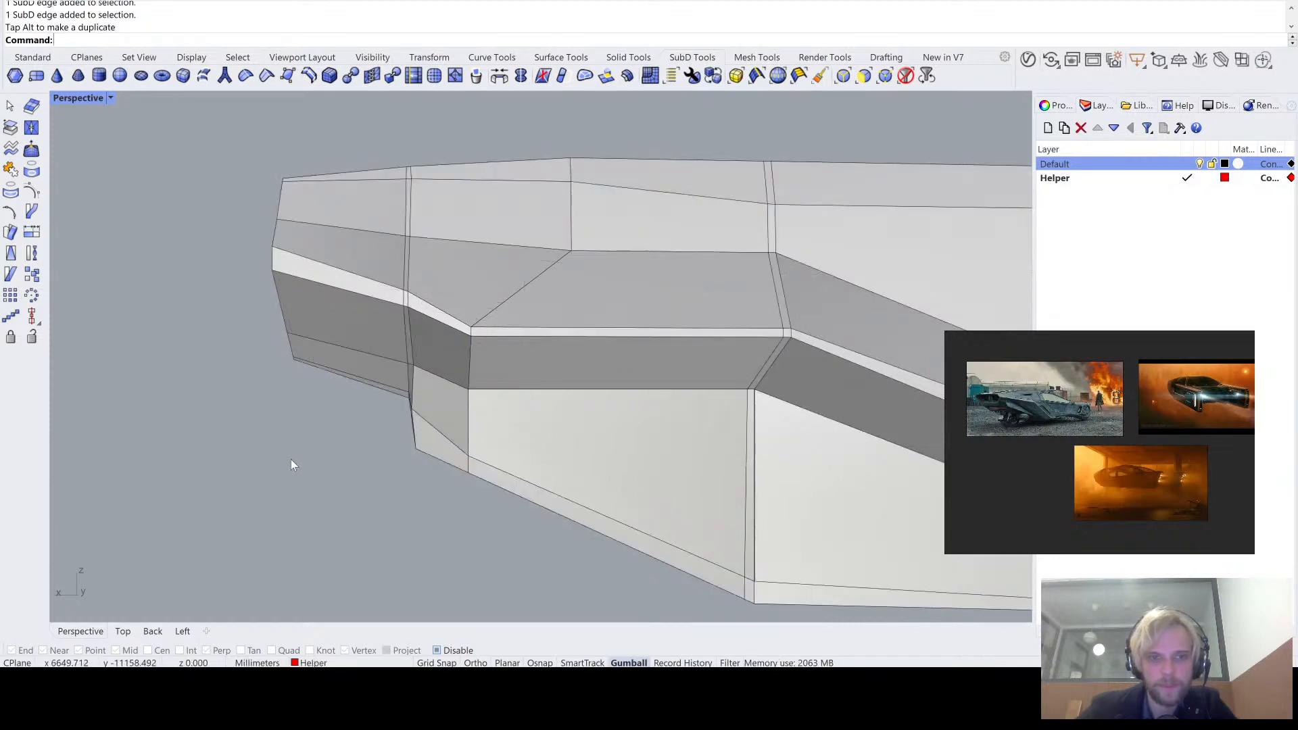
scroll(392, 402, down, 3)
right_drag(570, 405, 409, 323)
key(Tab)
scroll(383, 428, down, 4)
scroll(504, 353, up, 5)
key(Tab)
- Select two more edges of the loop on the vehicle's side and move them along X toward the slanted end
ctrl+shift+click(444, 383)
scroll(421, 359, up, 5)
ctrl+shift+click(409, 373)
scroll(401, 349, down, 6)
drag(408, 323, 313, 322)
right_drag(313, 322, 141, 391)
click(127, 269)
scroll(135, 274, down, 4)
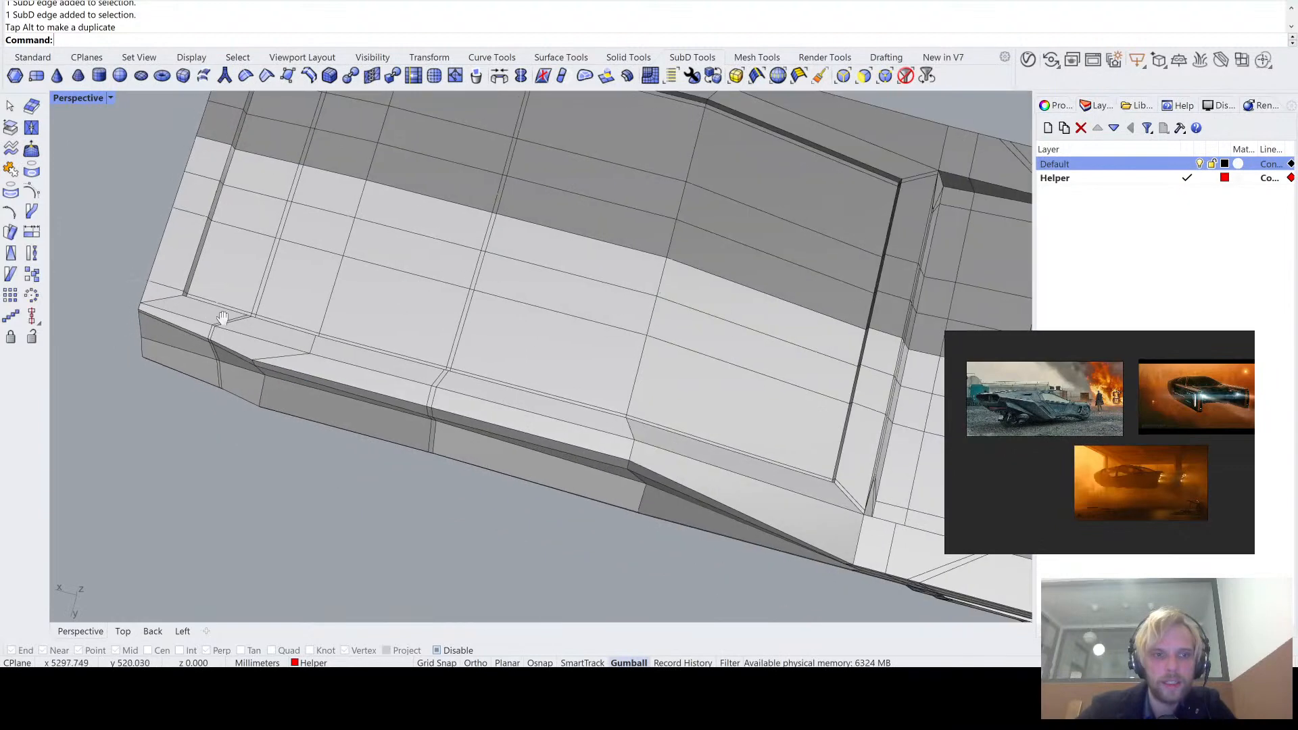
- Switch the SubD to smooth display and examine the deck, the side and the overall silhouette from several angles
right_drag(224, 318, 450, 382)
scroll(419, 311, down, 6)
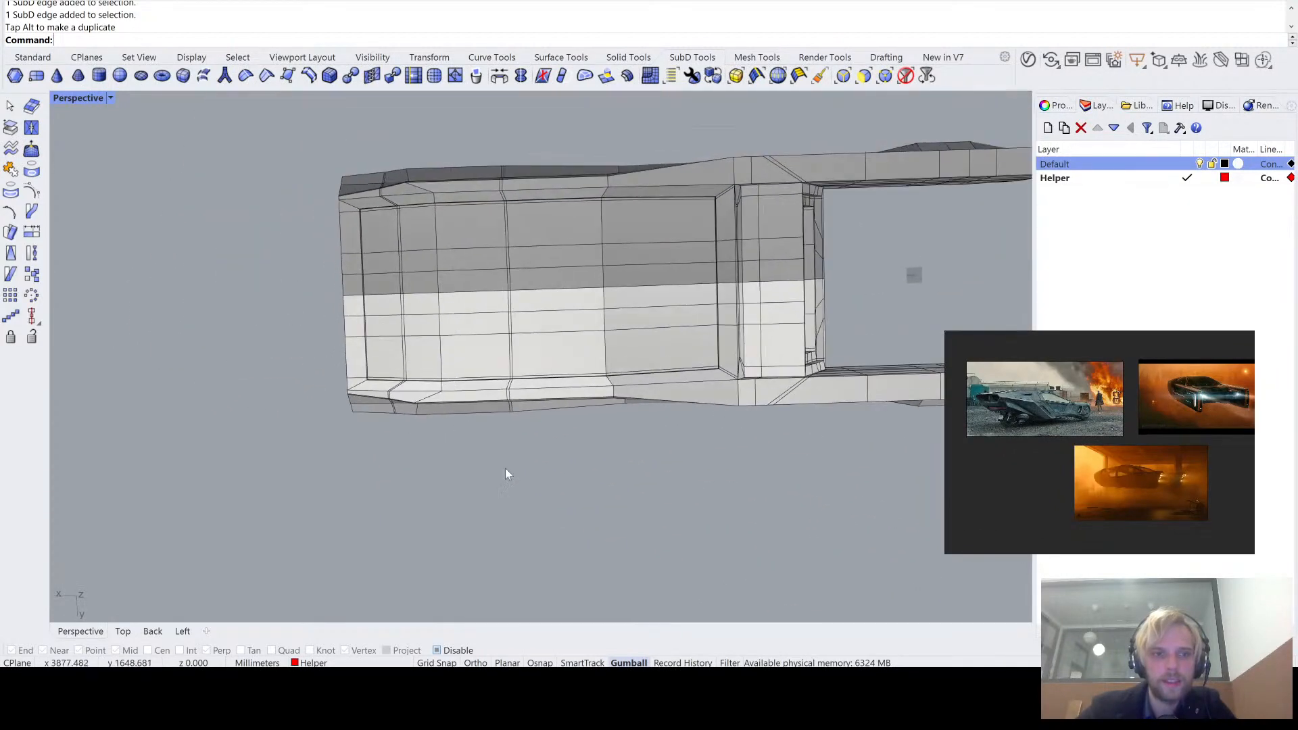
key(Tab)
right_drag(371, 356, 379, 317)
scroll(440, 307, up, 6)
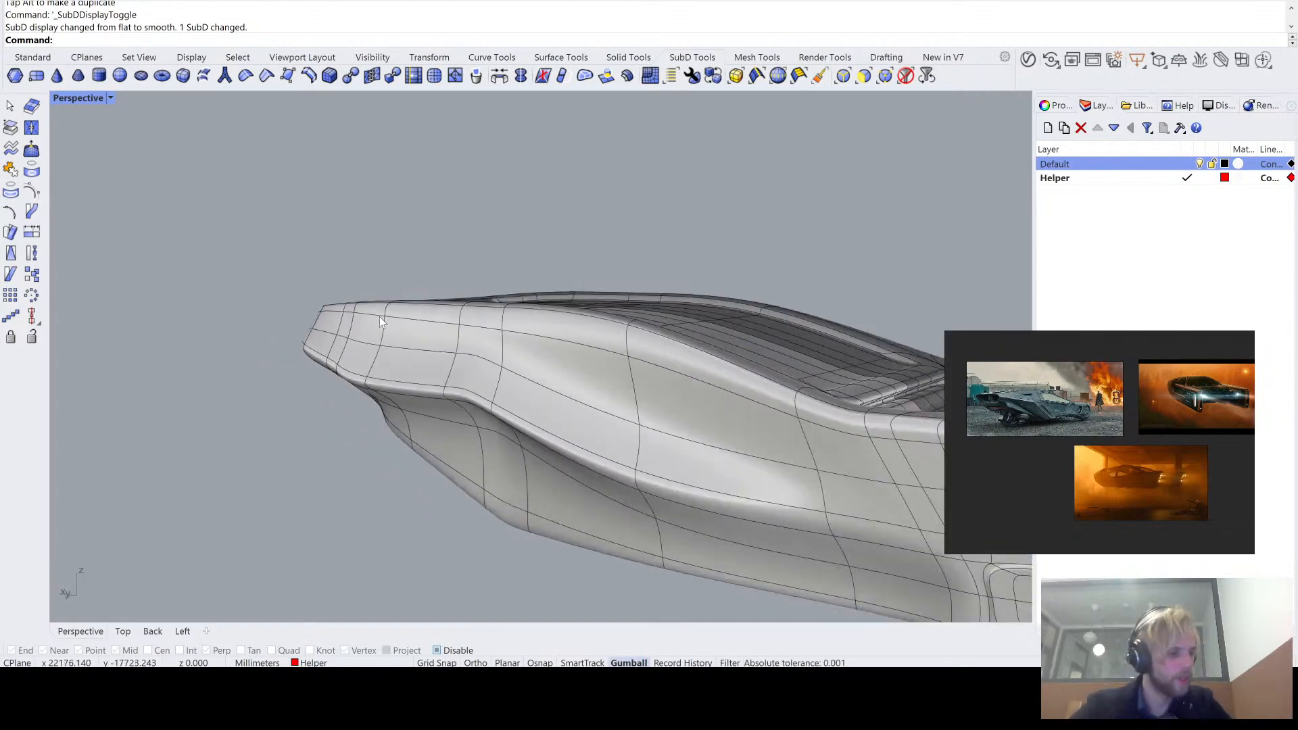
scroll(412, 315, down, 5)
right_drag(509, 329, 481, 284)
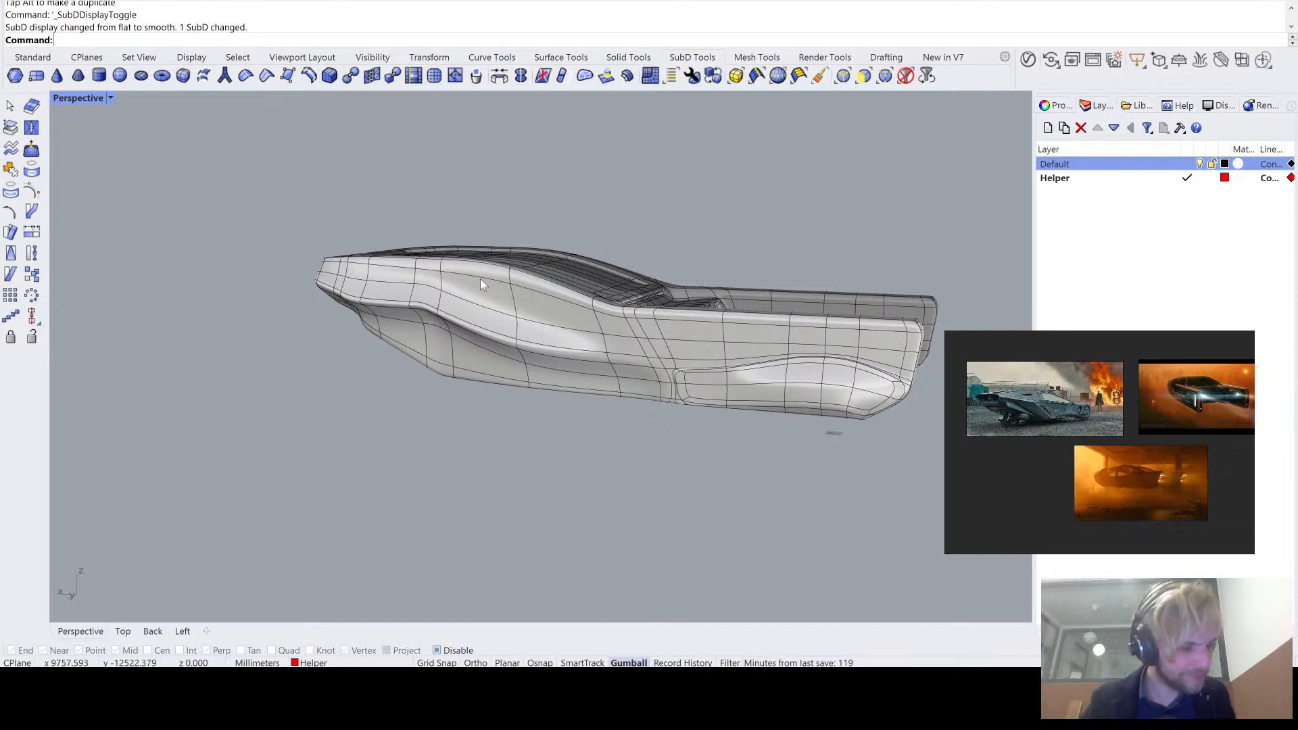
right_drag(495, 278, 482, 264)
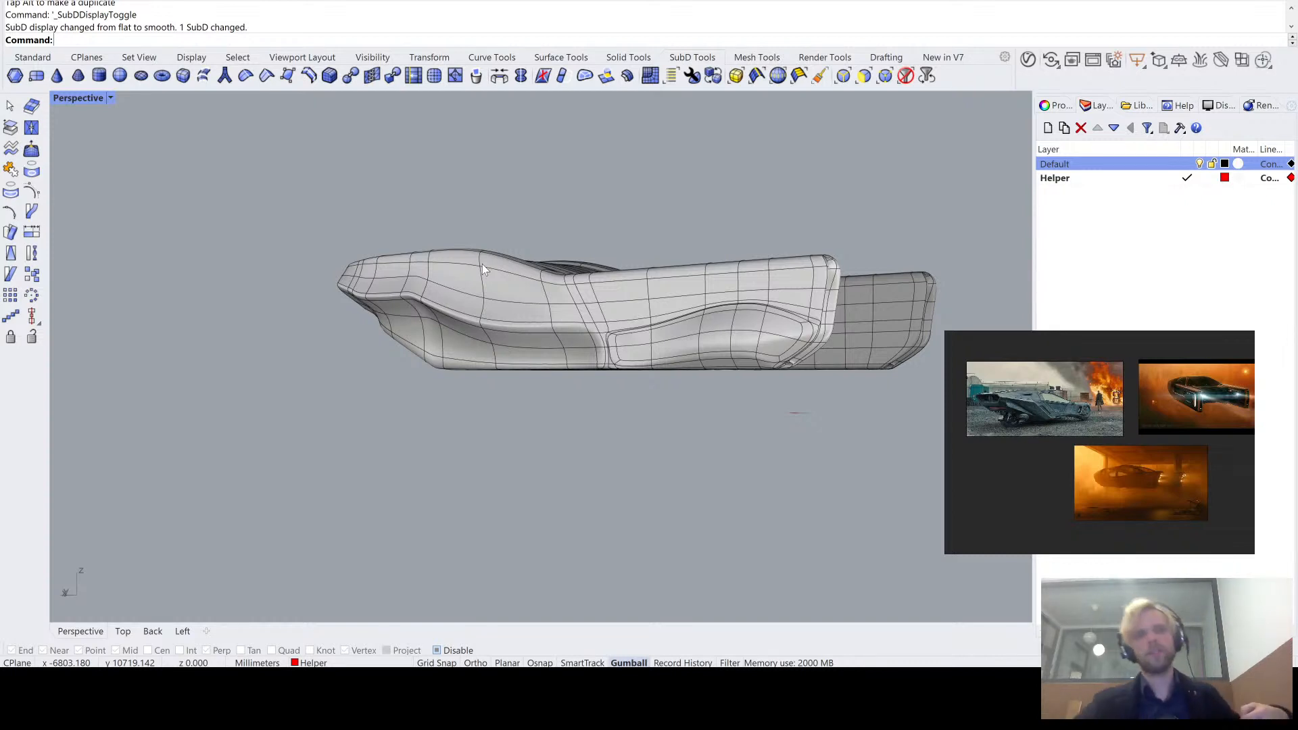
right_drag(481, 263, 546, 375)
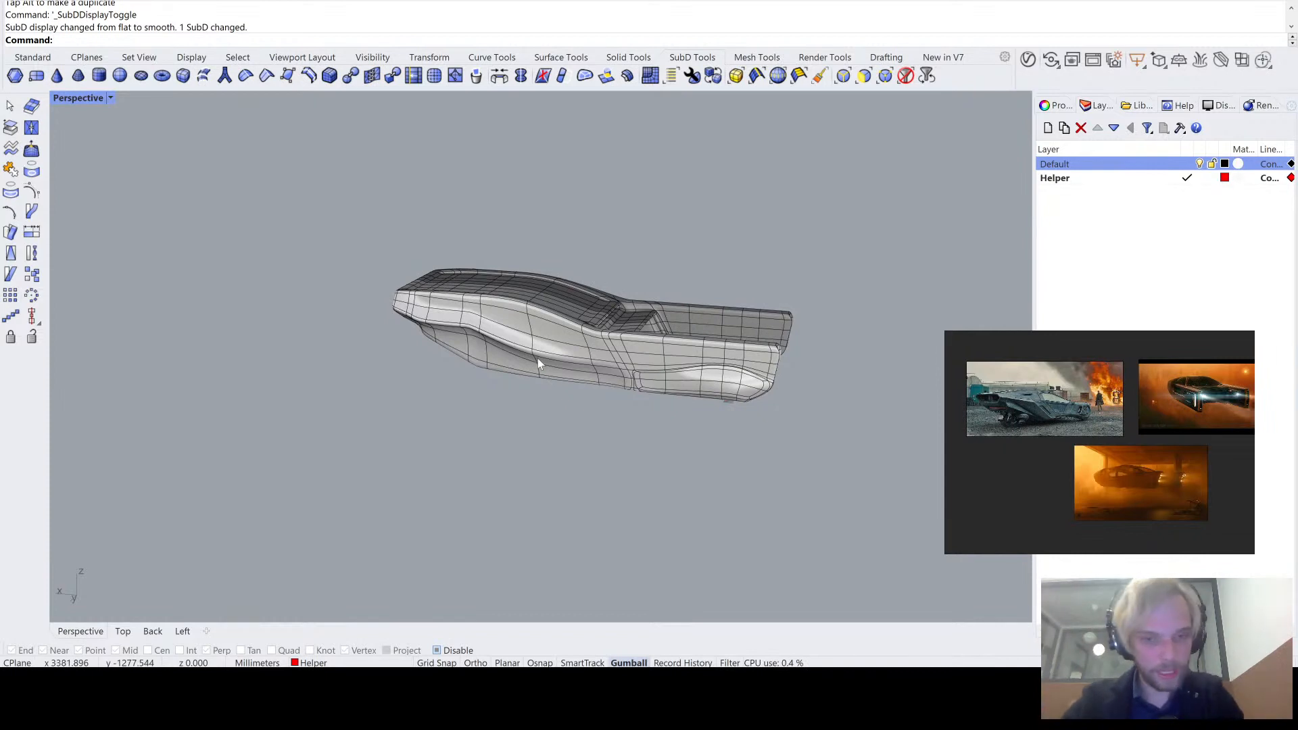
shift+right_drag(539, 364, 672, 321)
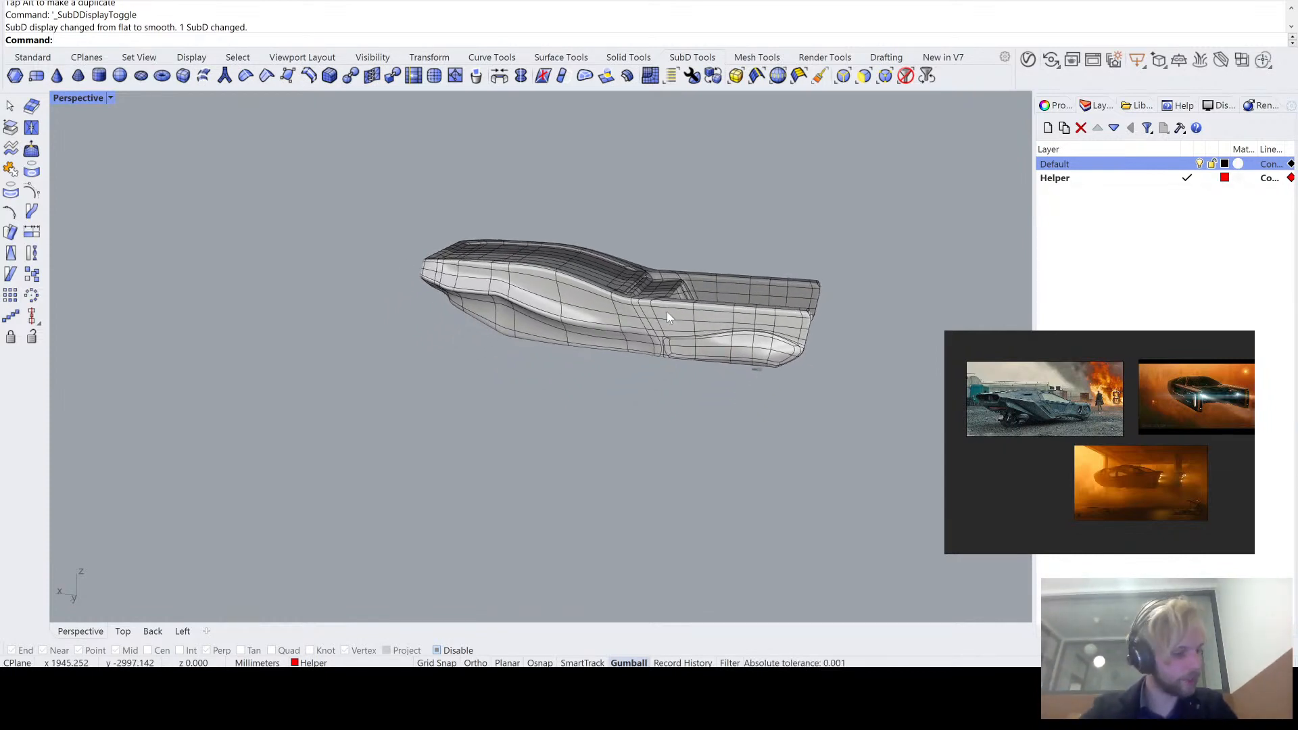
scroll(610, 304, up, 5)
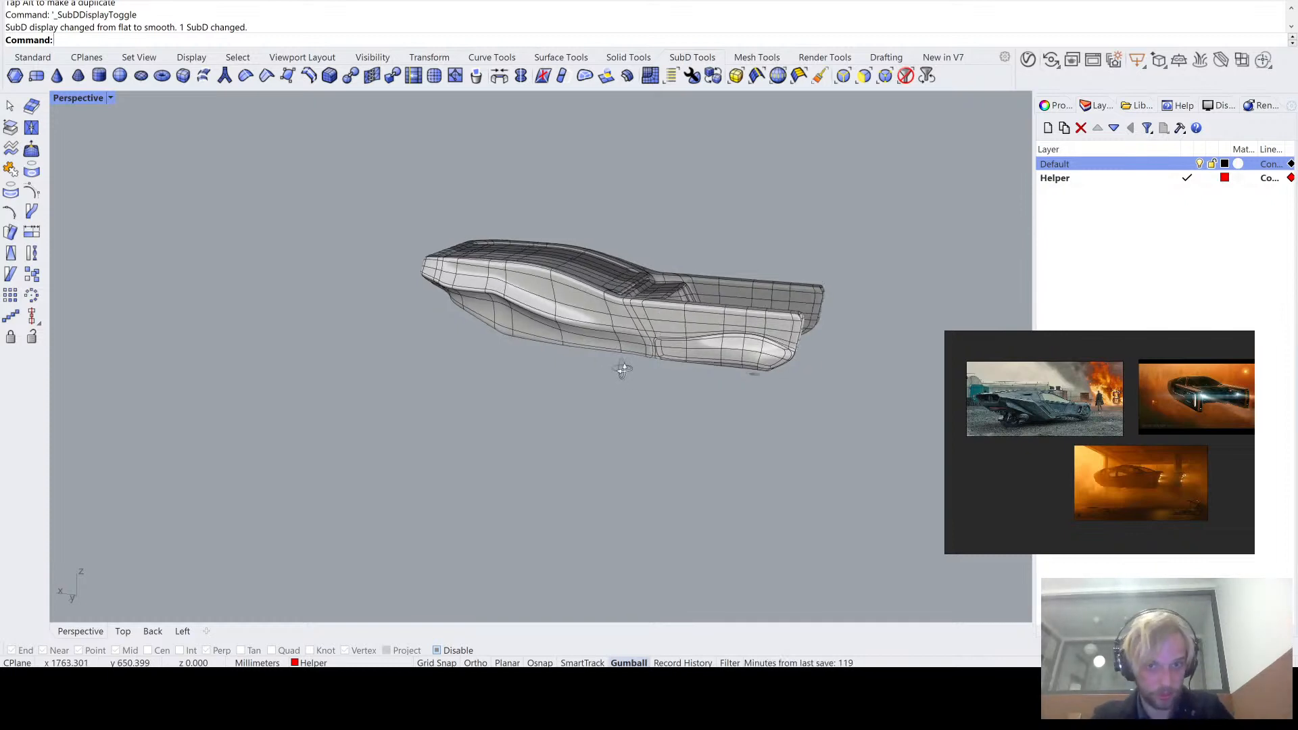
- Maximize the Back view, frame the vehicle's side and set the display mode to Shaded
click(32, 56)
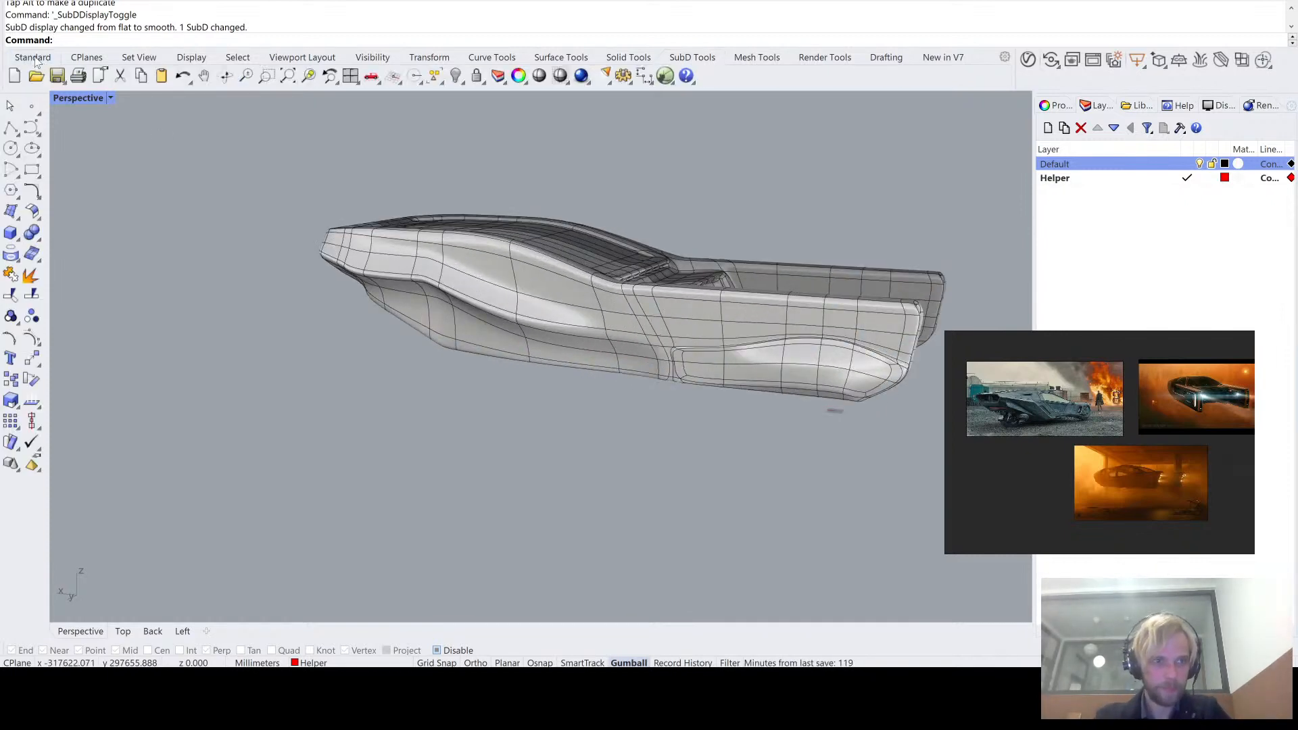
double_click(76, 97)
click(59, 367)
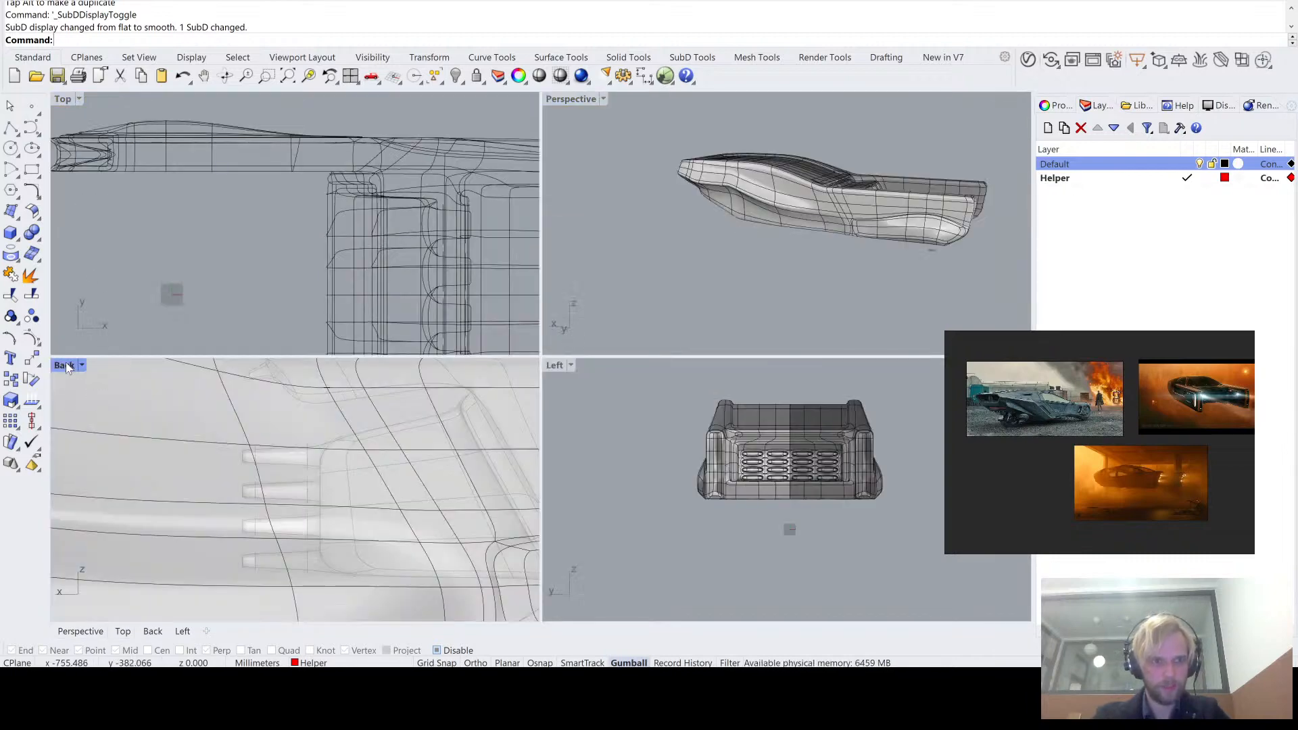
scroll(103, 368, down, 8)
double_click(60, 368)
right_drag(246, 350, 552, 533)
scroll(552, 521, down, 8)
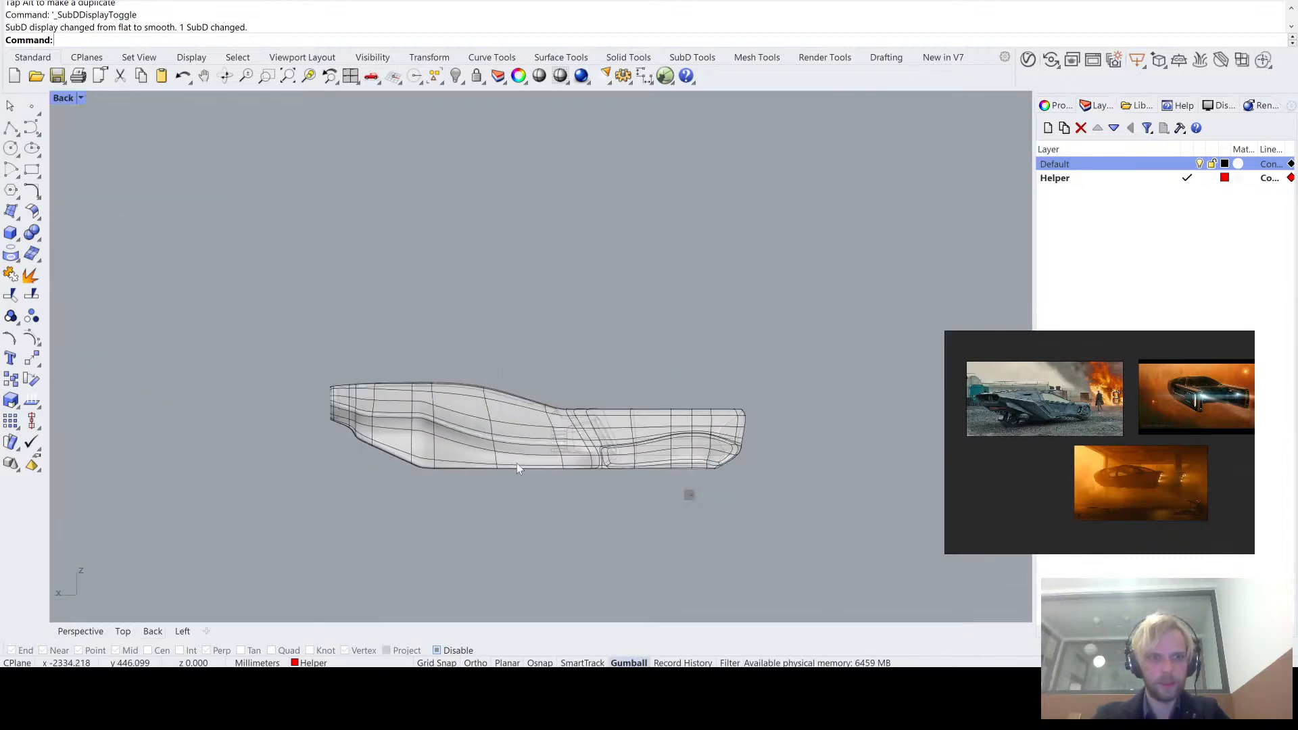
scroll(490, 447, up, 4)
right_drag(481, 449, 287, 369)
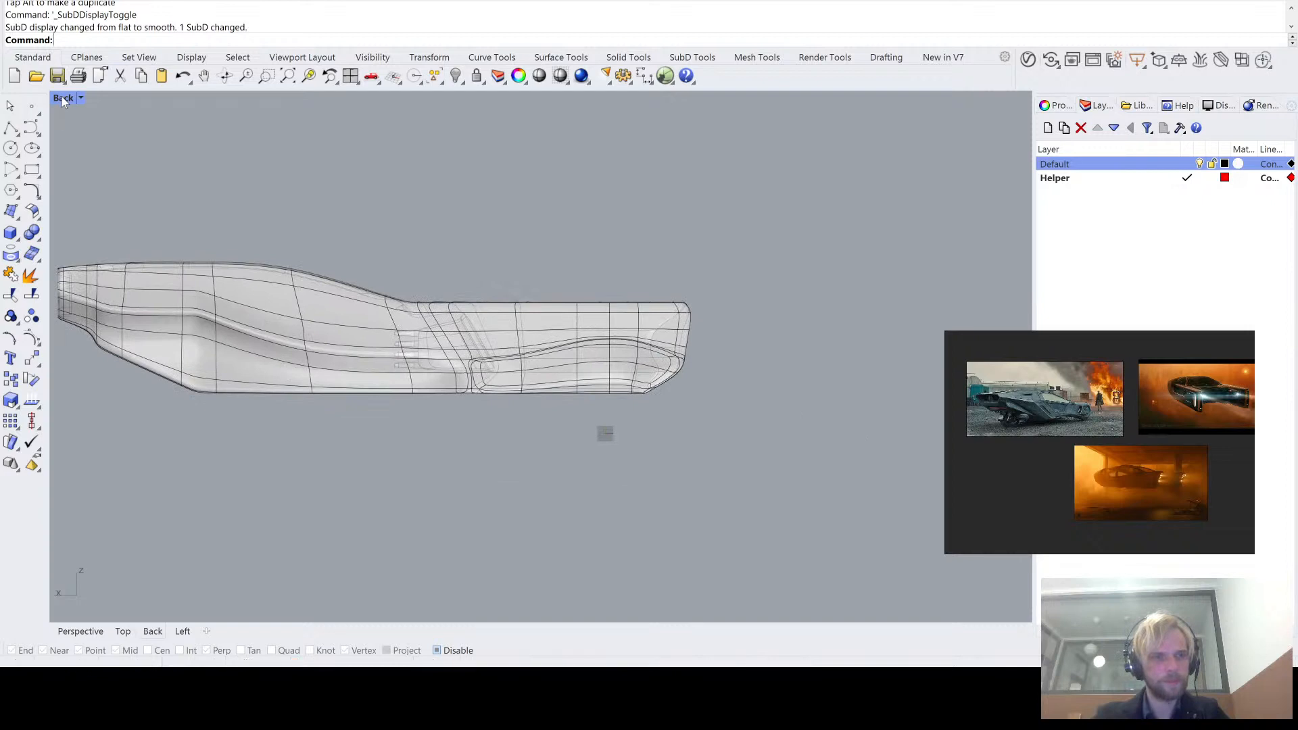
key(ctrl+alt+s)
scroll(278, 348, up, 3)
right_drag(279, 345, 425, 397)
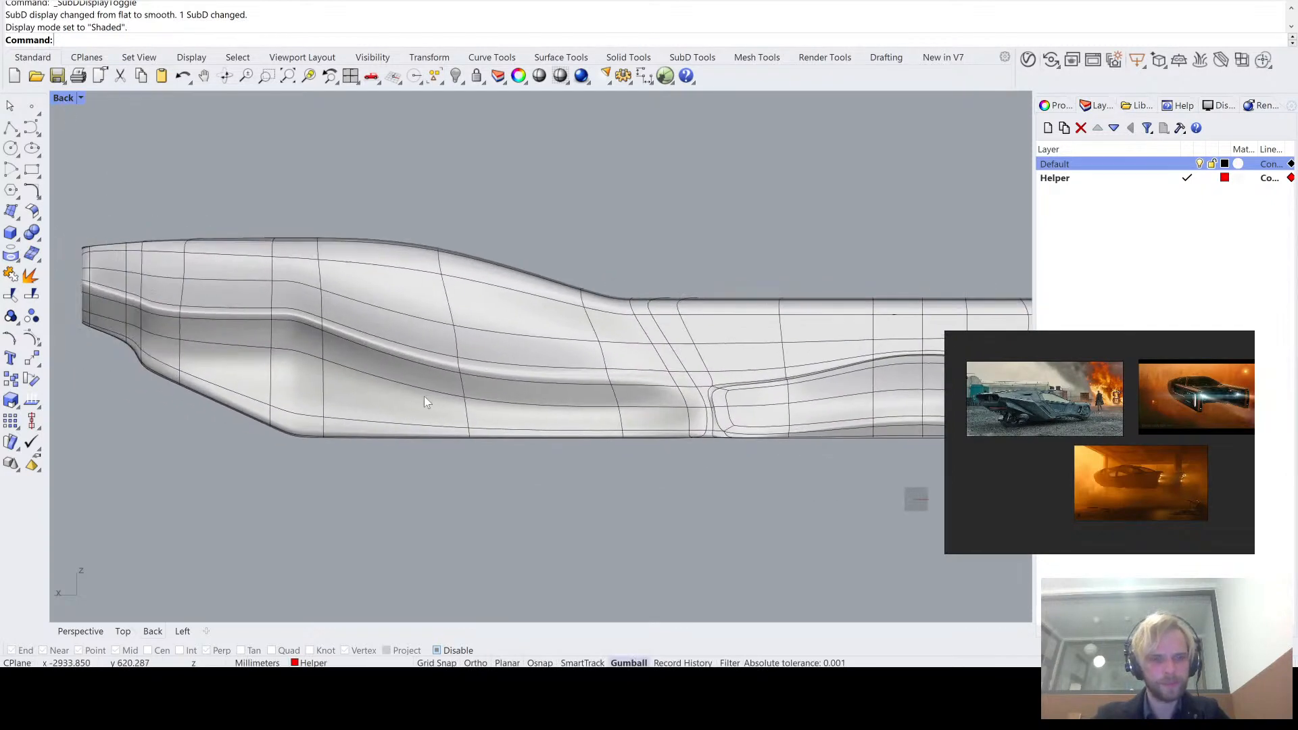
- Draw a closed degree-3 control-point curve as an elongated teardrop over the ledge in the middle of the vehicle's side
click(32, 128)
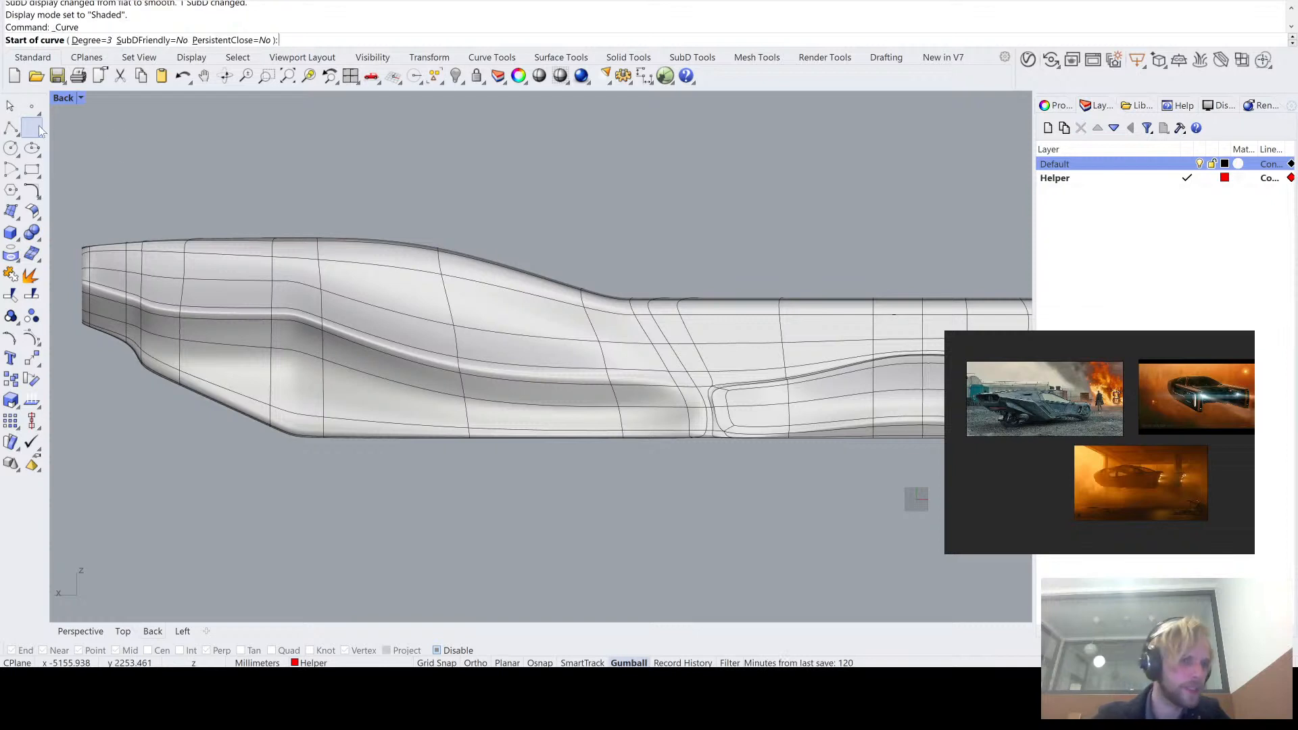
scroll(502, 376, up, 2)
scroll(628, 448, down, 2)
click(634, 442)
click(486, 429)
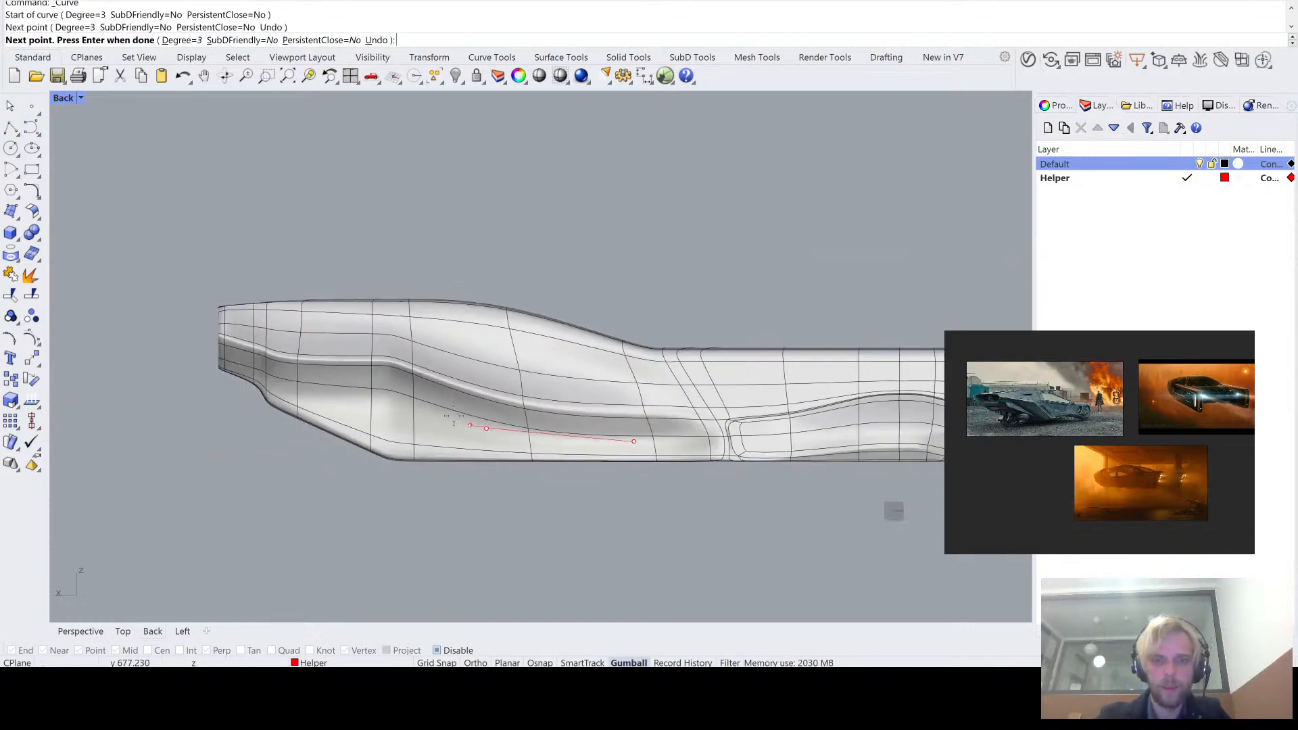
click(410, 363)
click(424, 330)
click(646, 380)
click(748, 403)
click(690, 441)
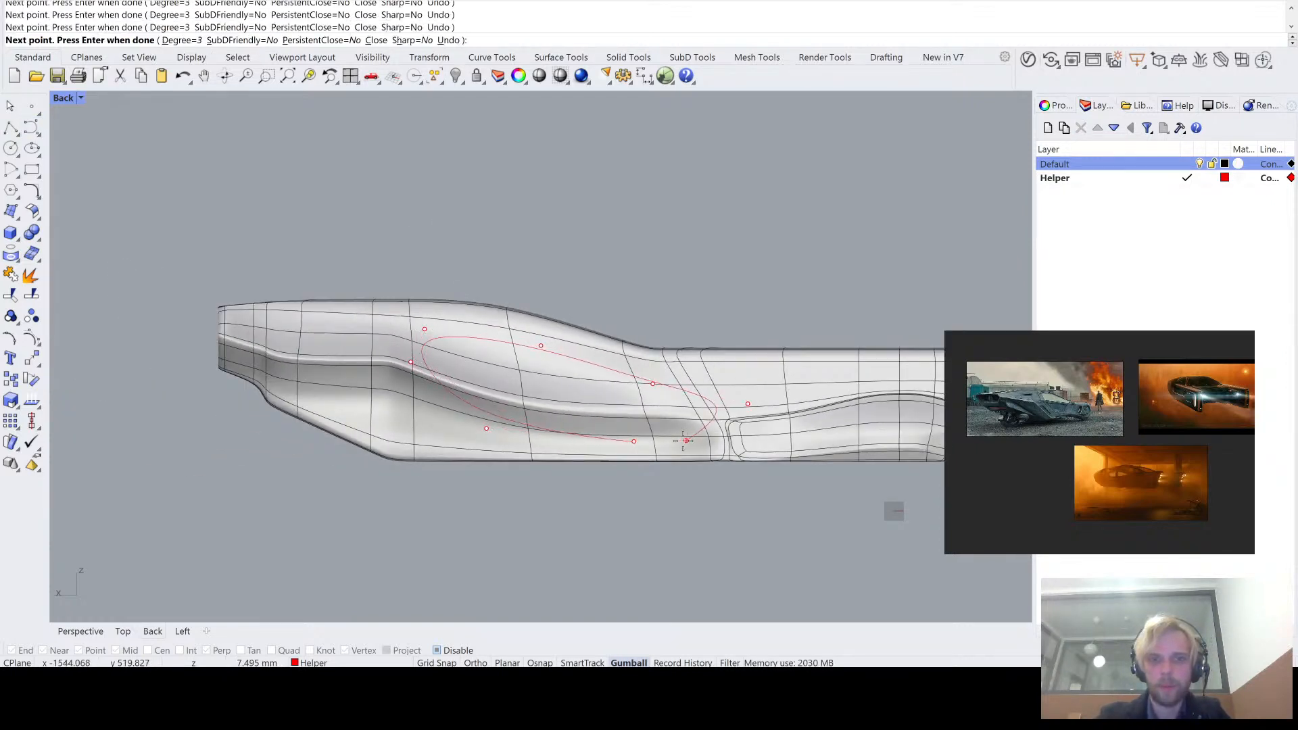
click(634, 441)
- Move the closed curve along Y in the Top view, clear of the vehicle on the side facing the Back view
drag(304, 151, 748, 508)
scroll(591, 427, up, 3)
scroll(677, 428, up, 4)
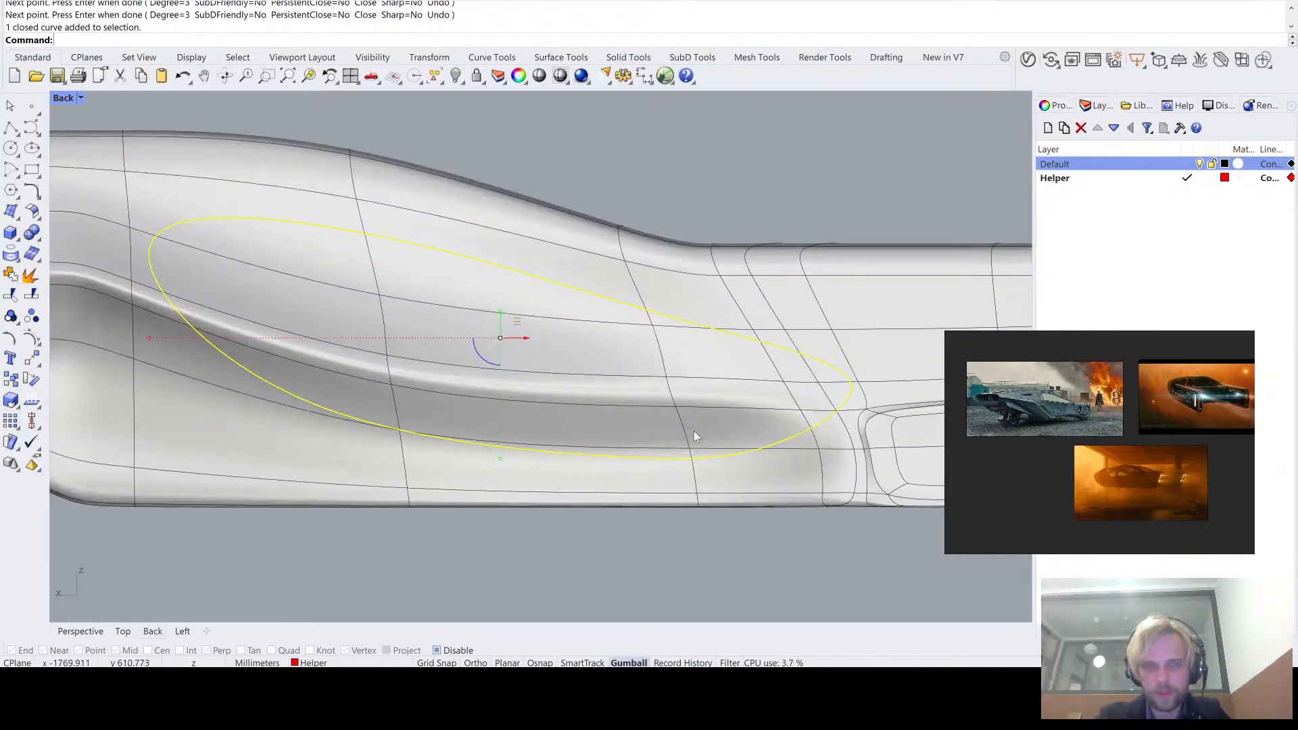
scroll(694, 432, down, 4)
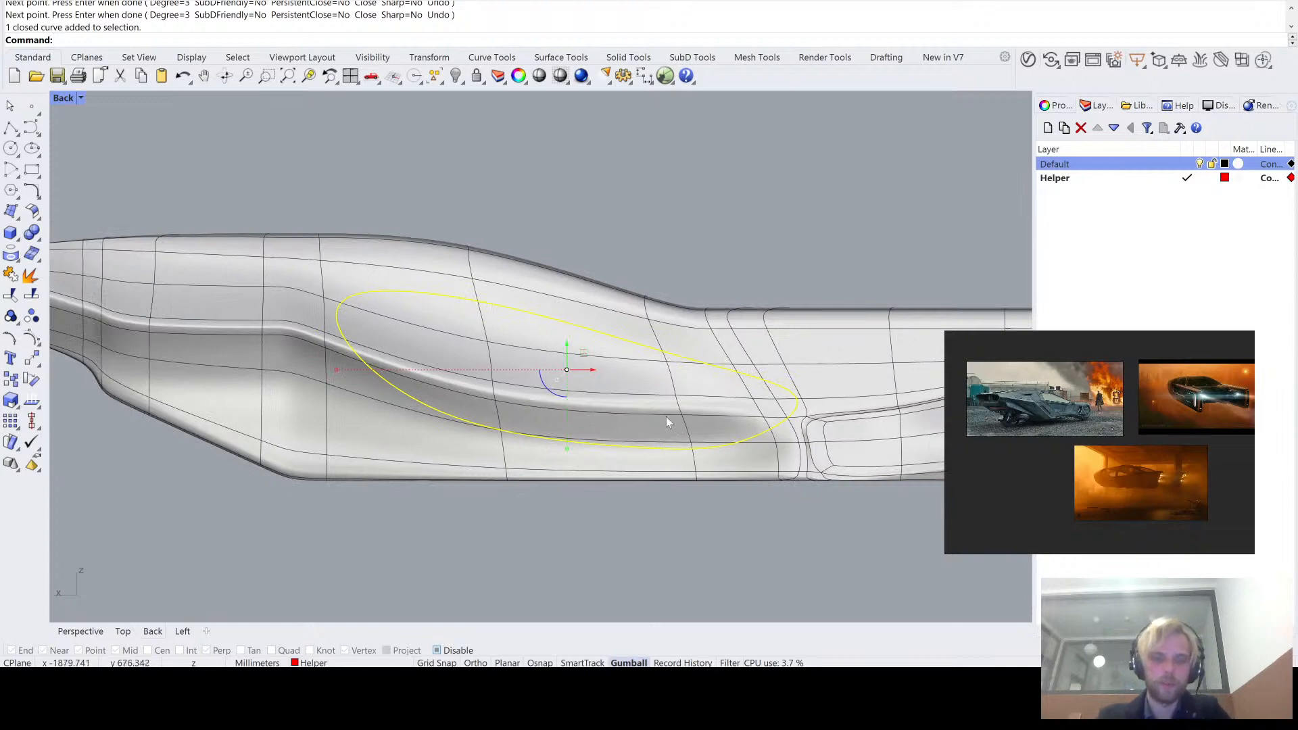
double_click(56, 99)
scroll(304, 311, down, 5)
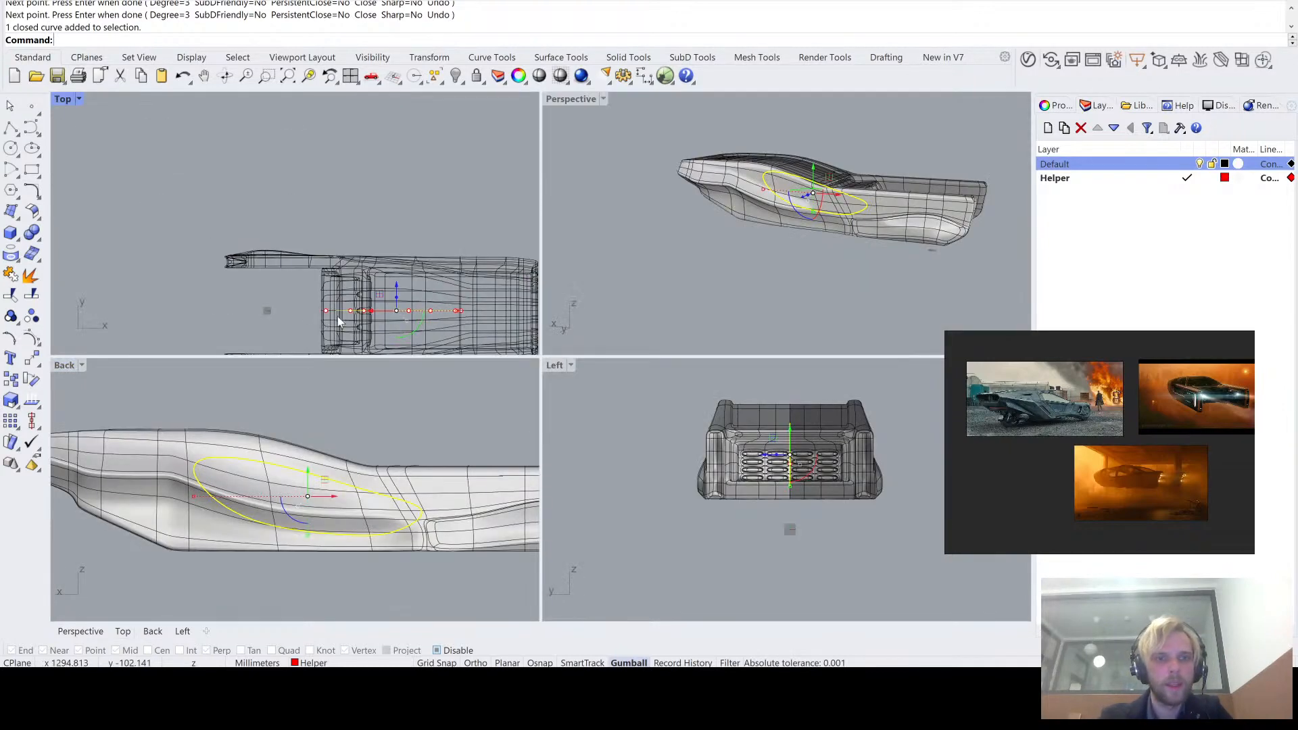
drag(365, 295, 364, 325)
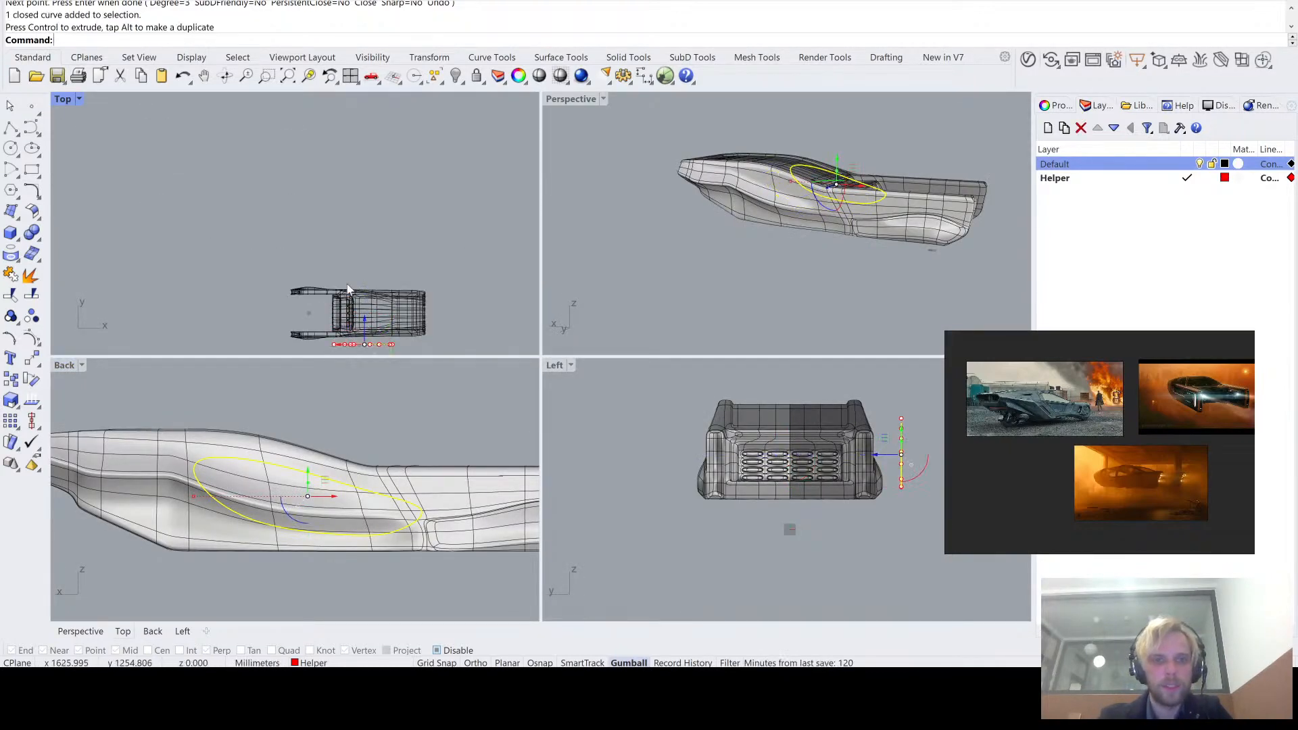
click(355, 229)
right_drag(306, 316, 306, 309)
click(367, 337)
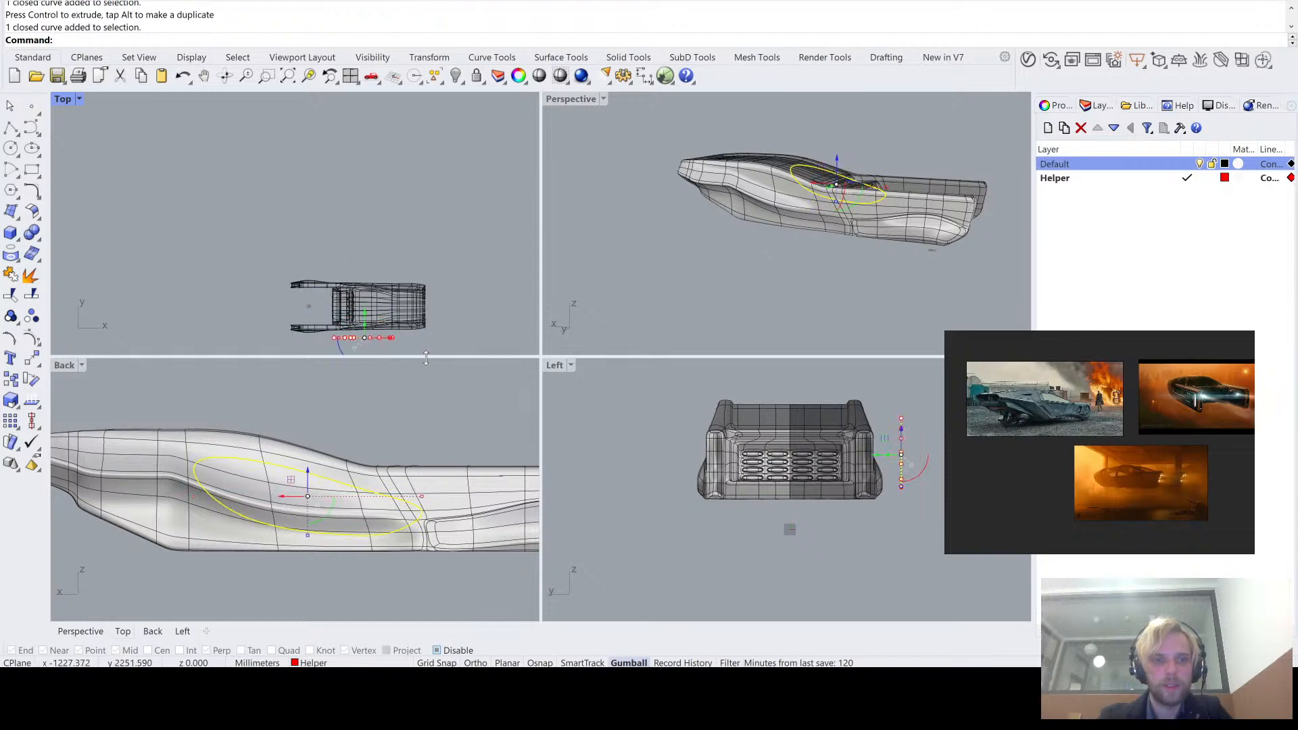
drag(365, 311, 367, 237)
click(431, 192)
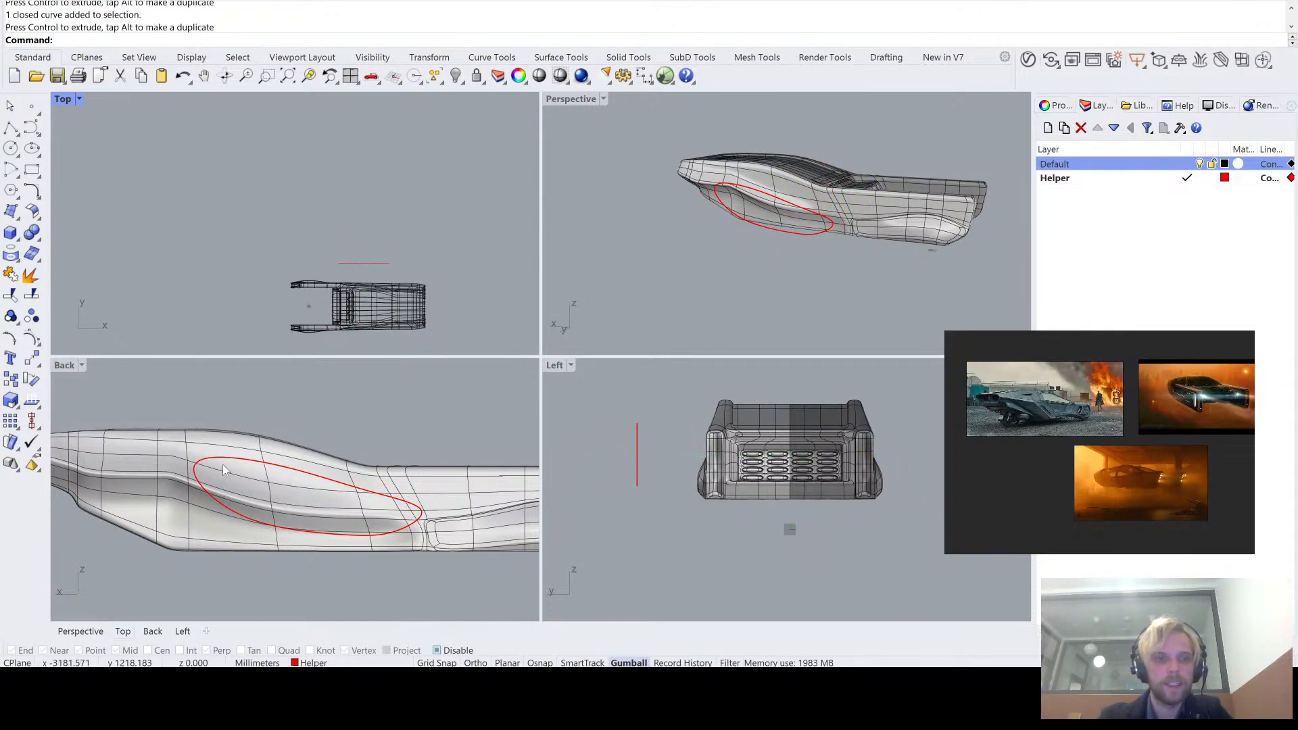
- Project the closed curve onto the vehicle's SubD in the Back view along the CPlane Z direction
double_click(74, 371)
click(498, 263)
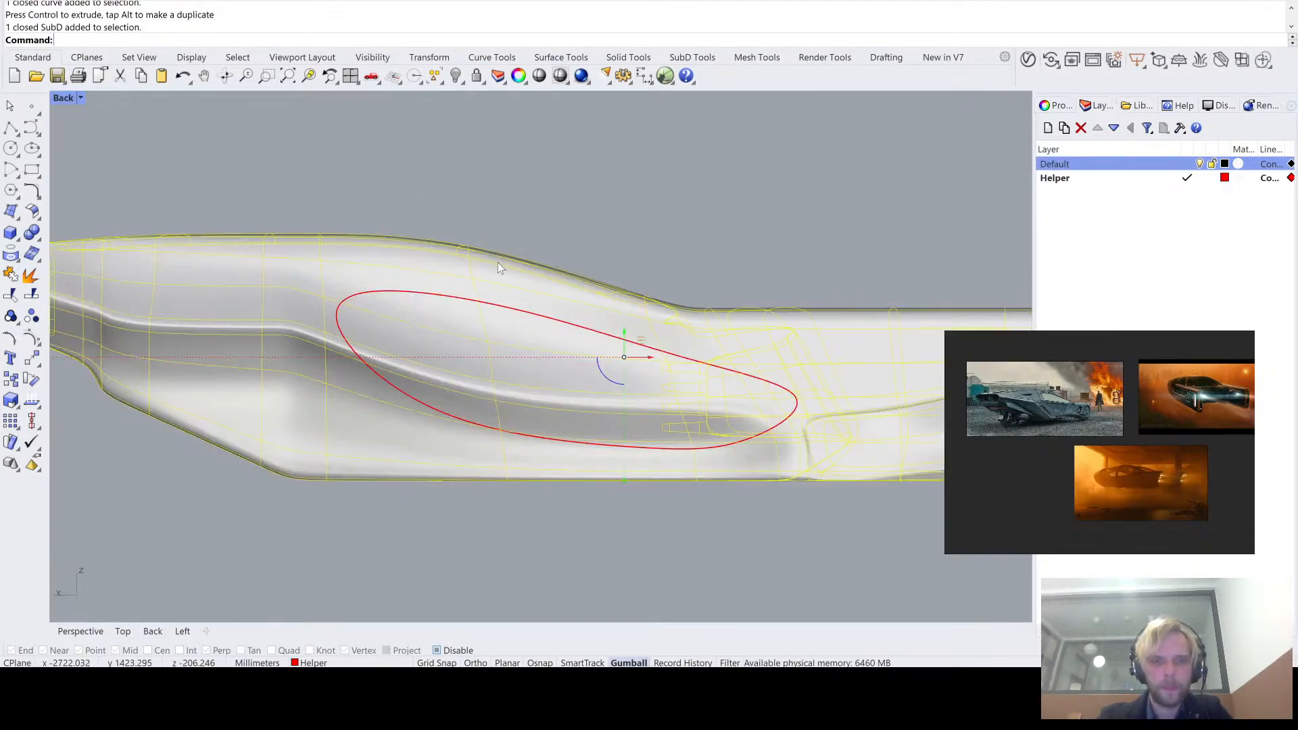
click(549, 222)
text(Pro)
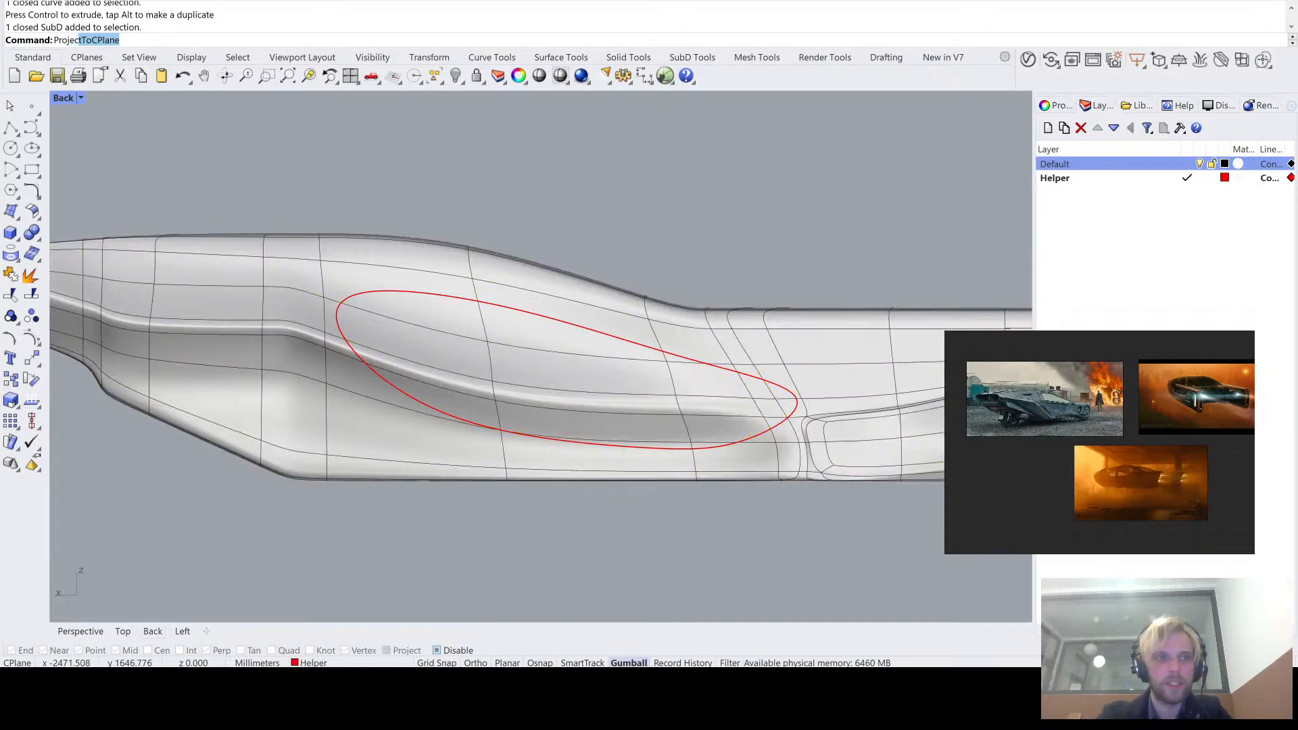
text(ject)
key(Return)
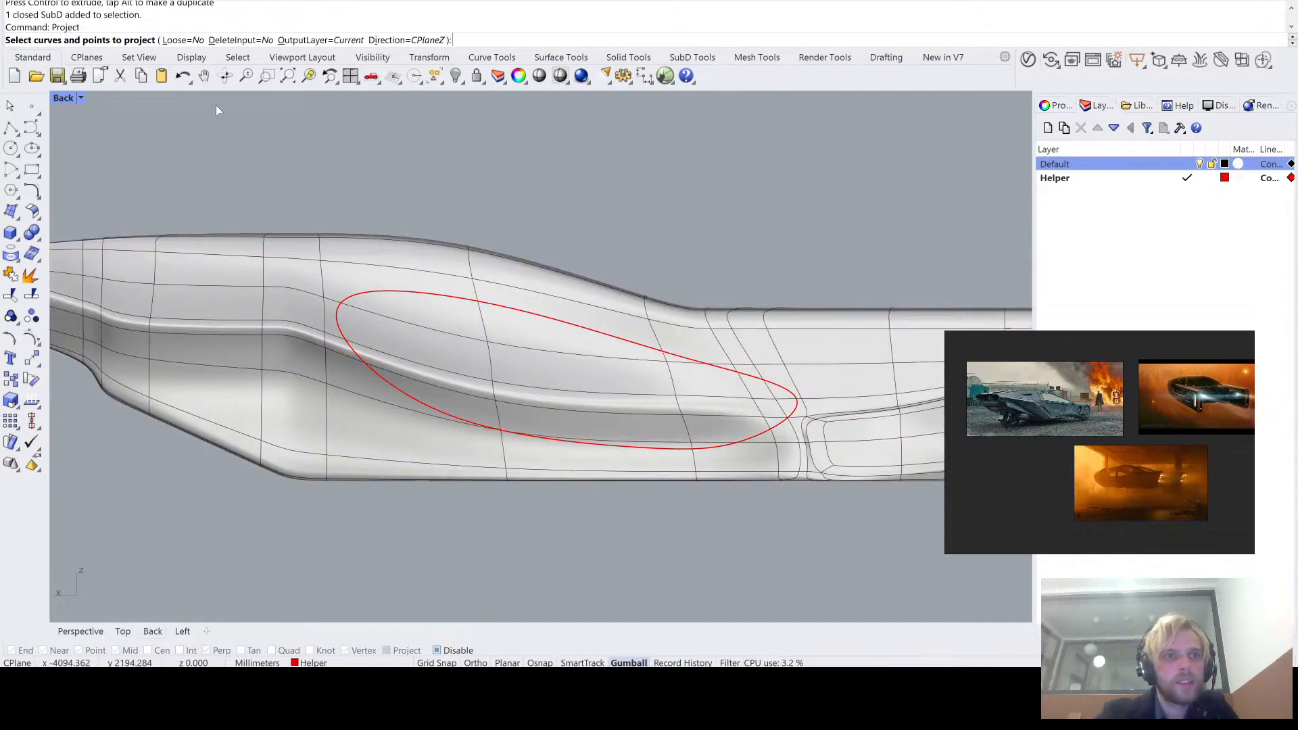
click(458, 303)
key(Return)
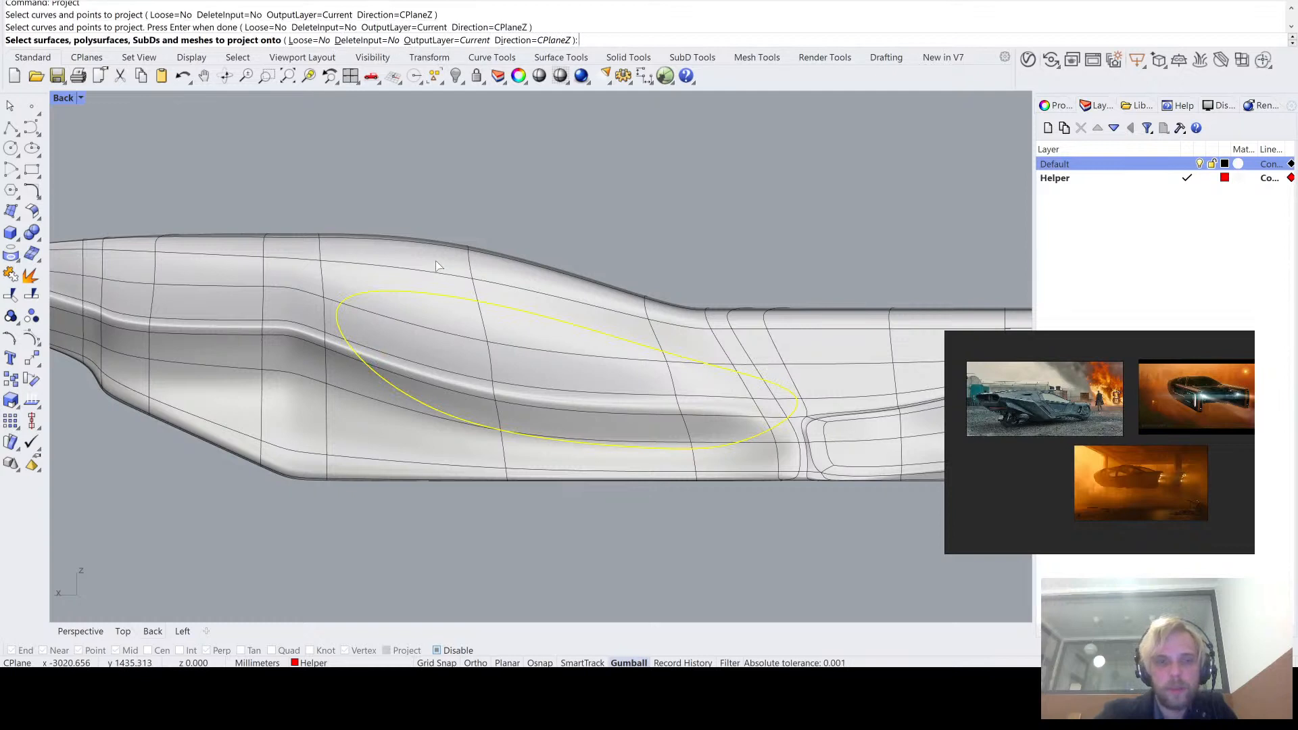
click(437, 266)
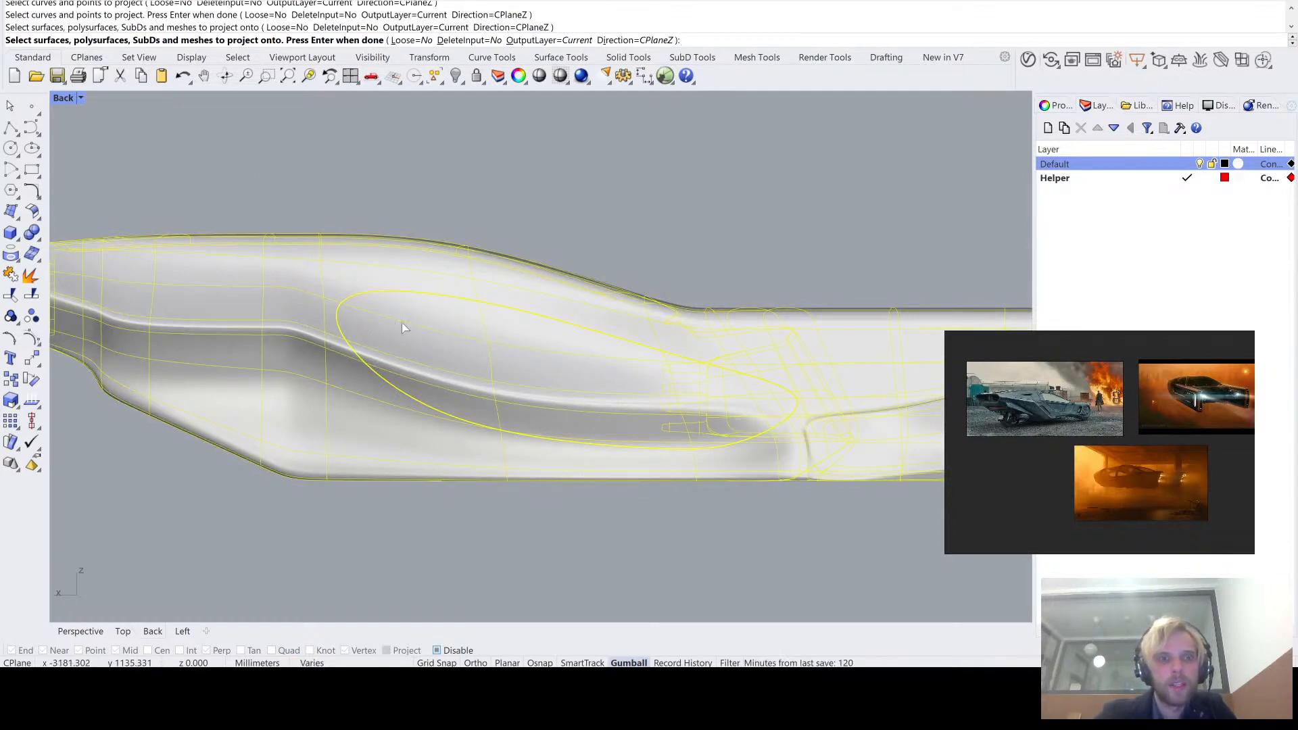
key(Return)
- Delete the projected curves on the interior and far side in the Perspective view, keeping the one on the near outer side
double_click(68, 98)
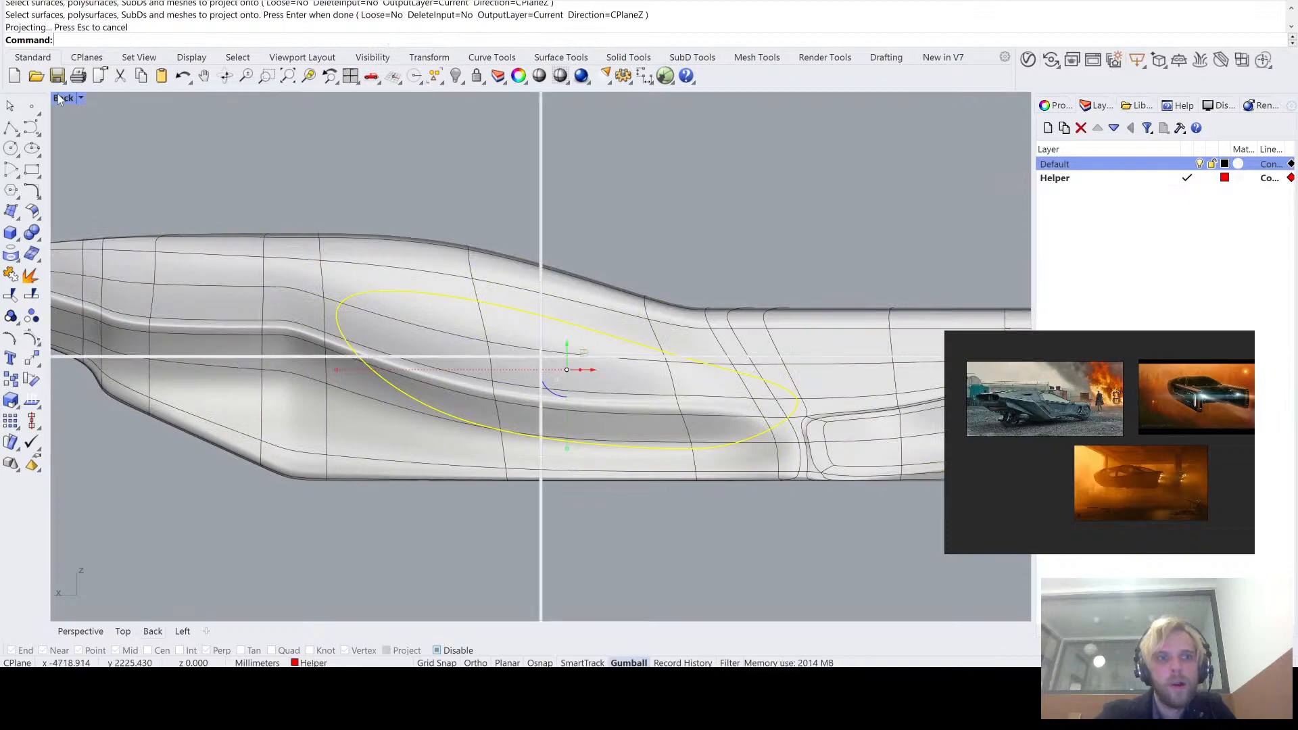
double_click(574, 99)
right_drag(600, 178, 358, 214)
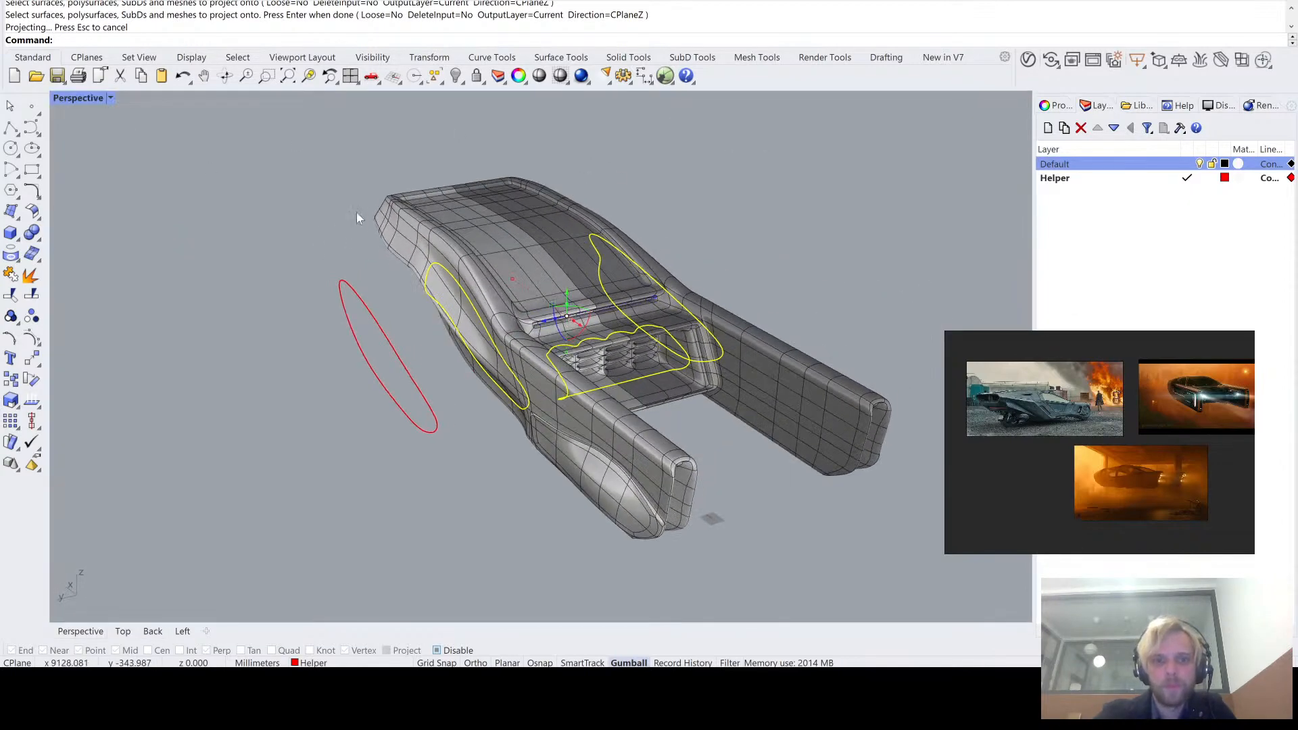
right_drag(663, 403, 530, 426)
scroll(530, 426, up, 5)
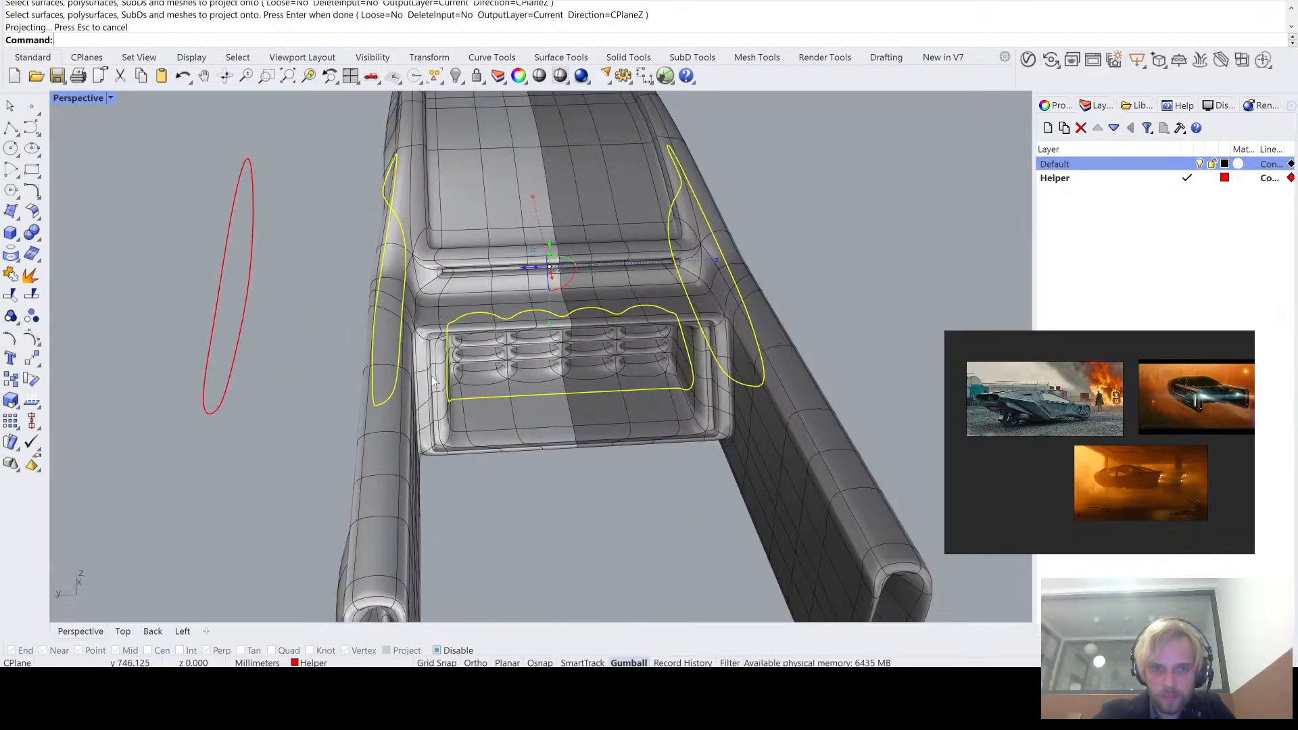
right_drag(434, 382, 560, 417)
ctrl+click(396, 218)
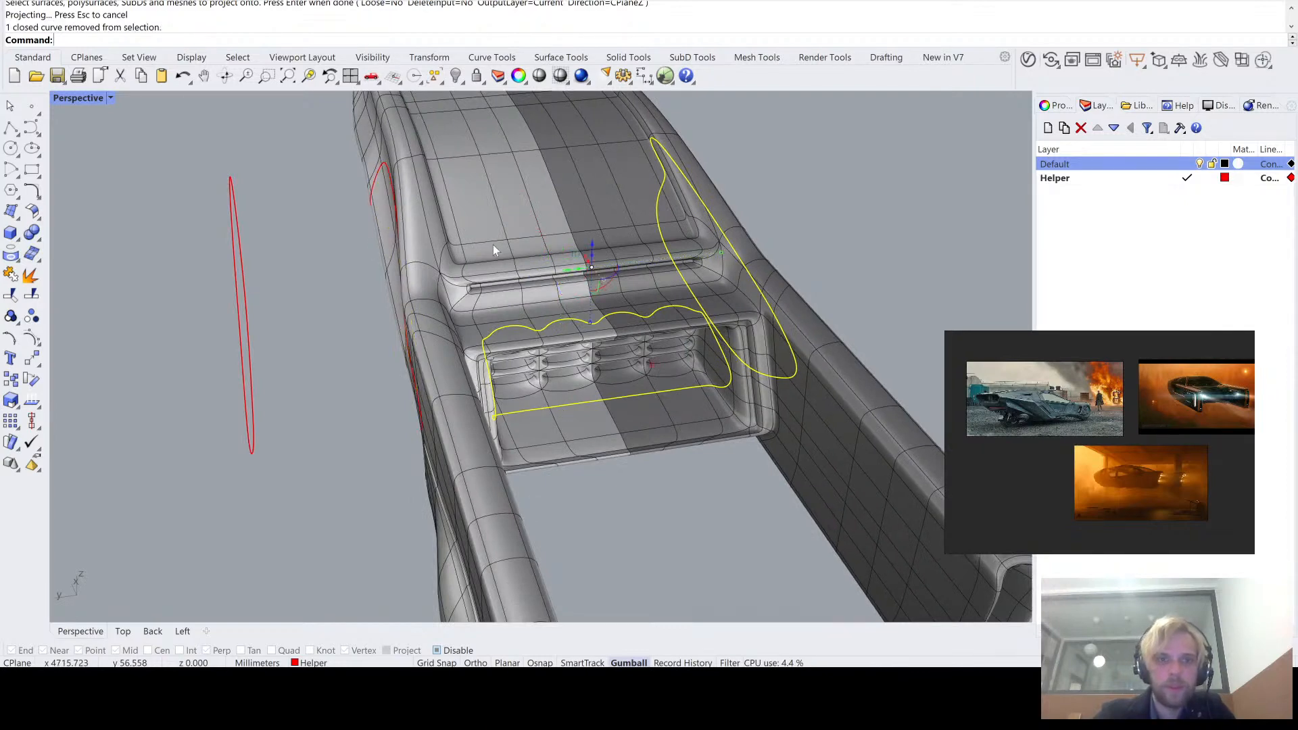
ctrl+click(703, 212)
key(Delete)
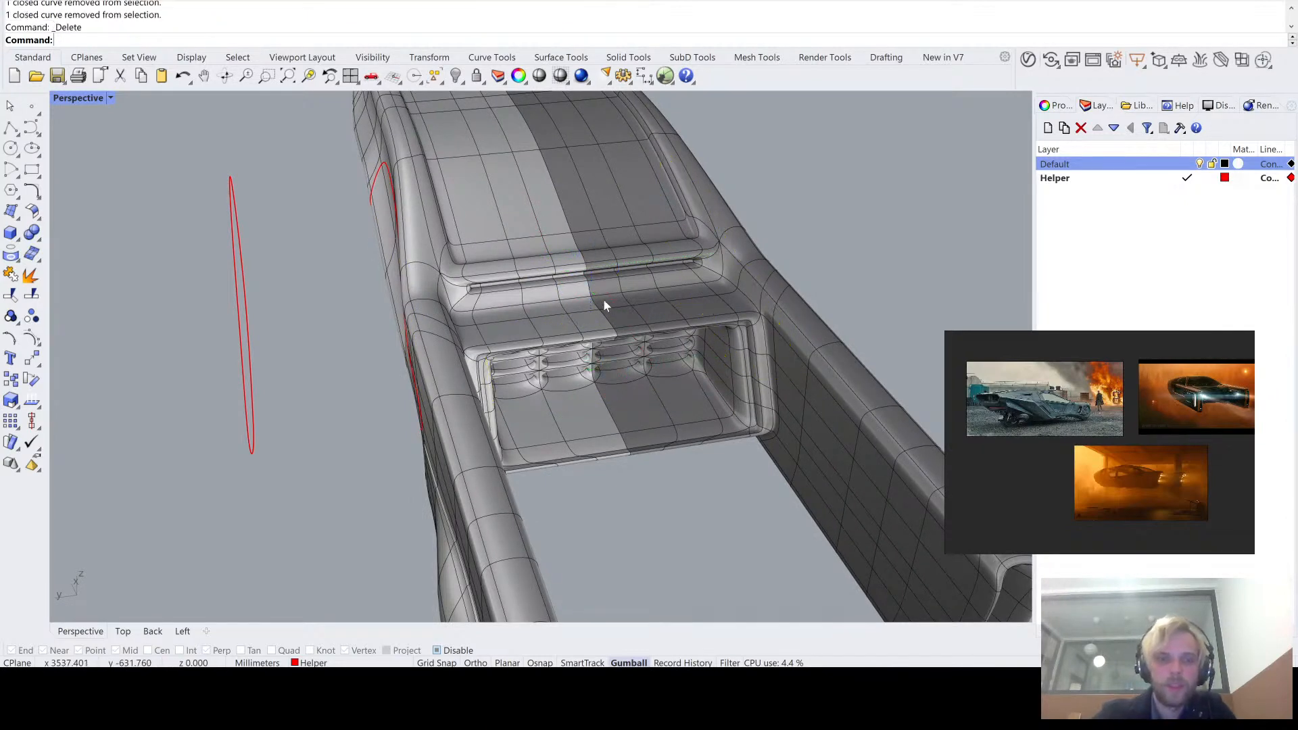
- Delete the original flat curve beside the vehicle
right_drag(603, 299, 446, 197)
click(411, 322)
key(Delete)
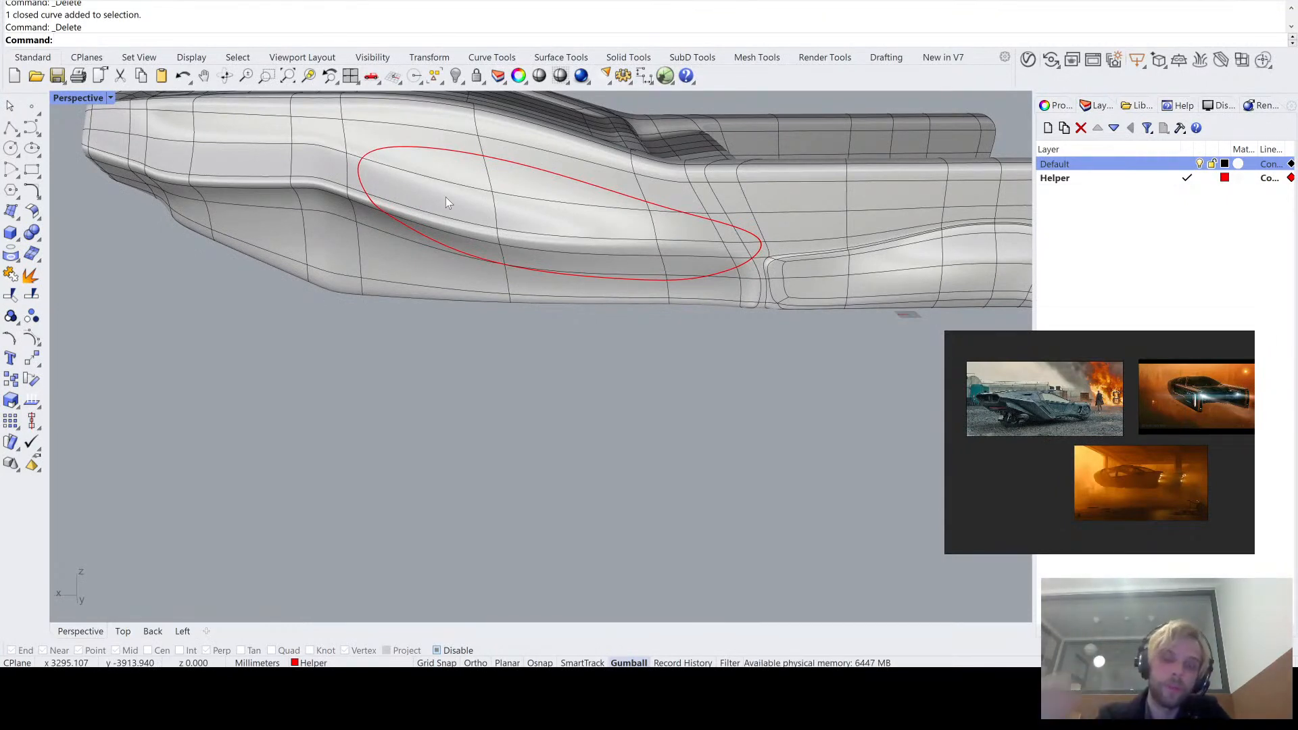
- Undo the side guide curve's deletions, projection and creation, leaving only the vehicle SubD
right_drag(445, 197, 505, 293)
scroll(493, 347, up, 6)
scroll(589, 350, down, 3)
key(ctrl+z)
key(ctrl+z)
key(ctrl+z)
key(ctrl+z)
scroll(550, 390, down, 4)
scroll(532, 355, up, 4)
- Generate a Make2D line drawing of the vehicle SubD from the Perspective view
click(505, 294)
text(Make2D)
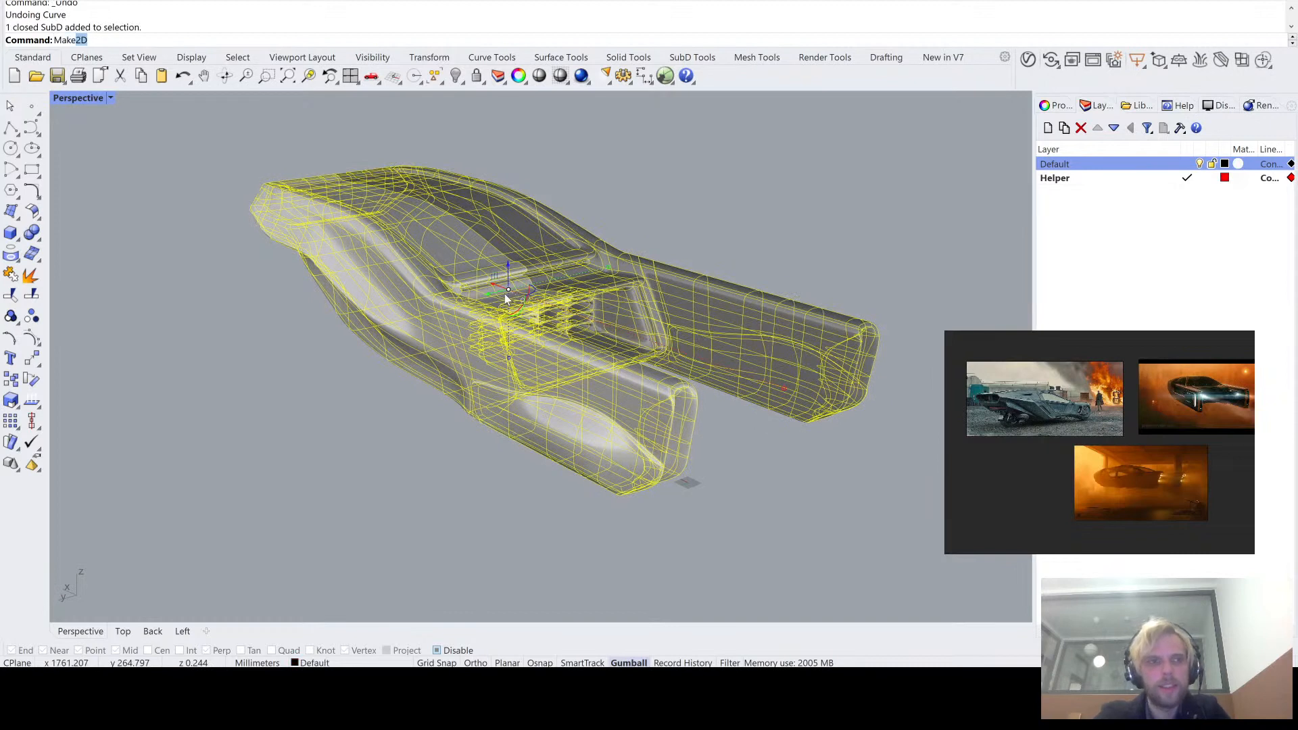
key(Return)
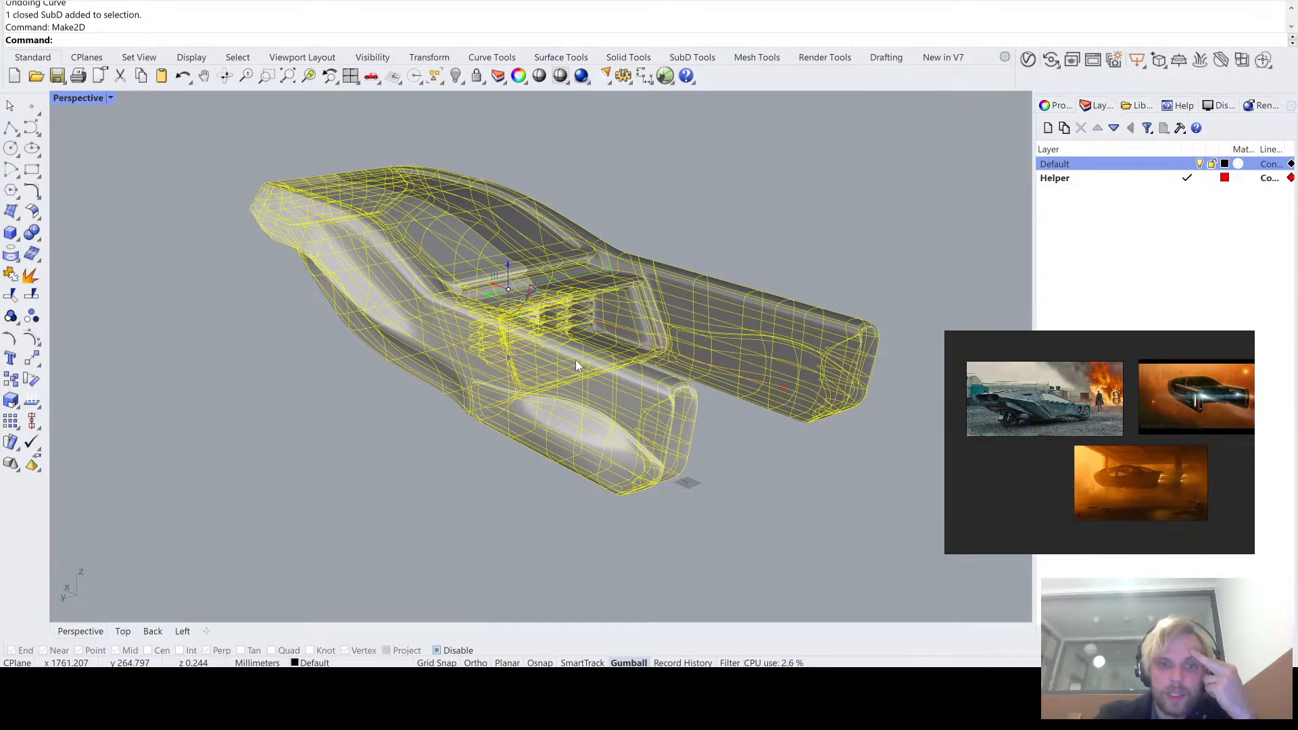
click(597, 501)
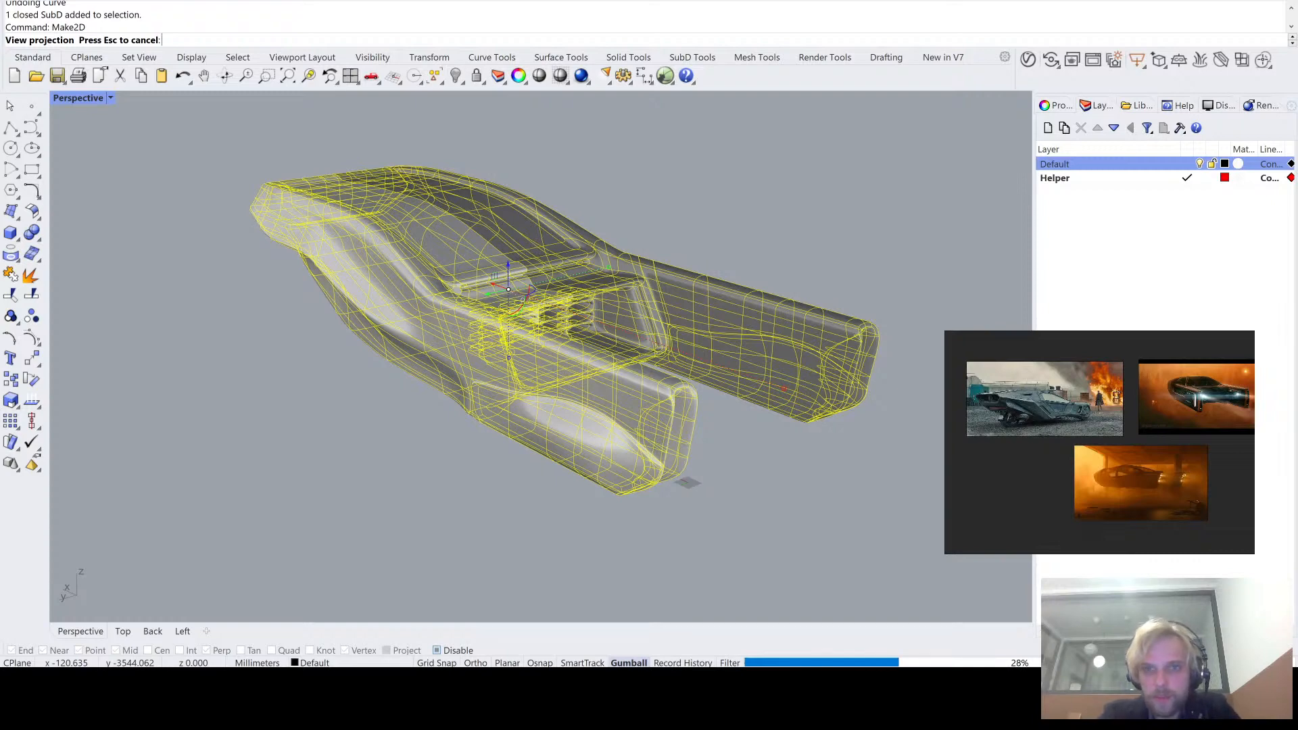
- Move the 2D line drawing along Y in the Top view, farther from the vehicle
double_click(72, 100)
double_click(69, 95)
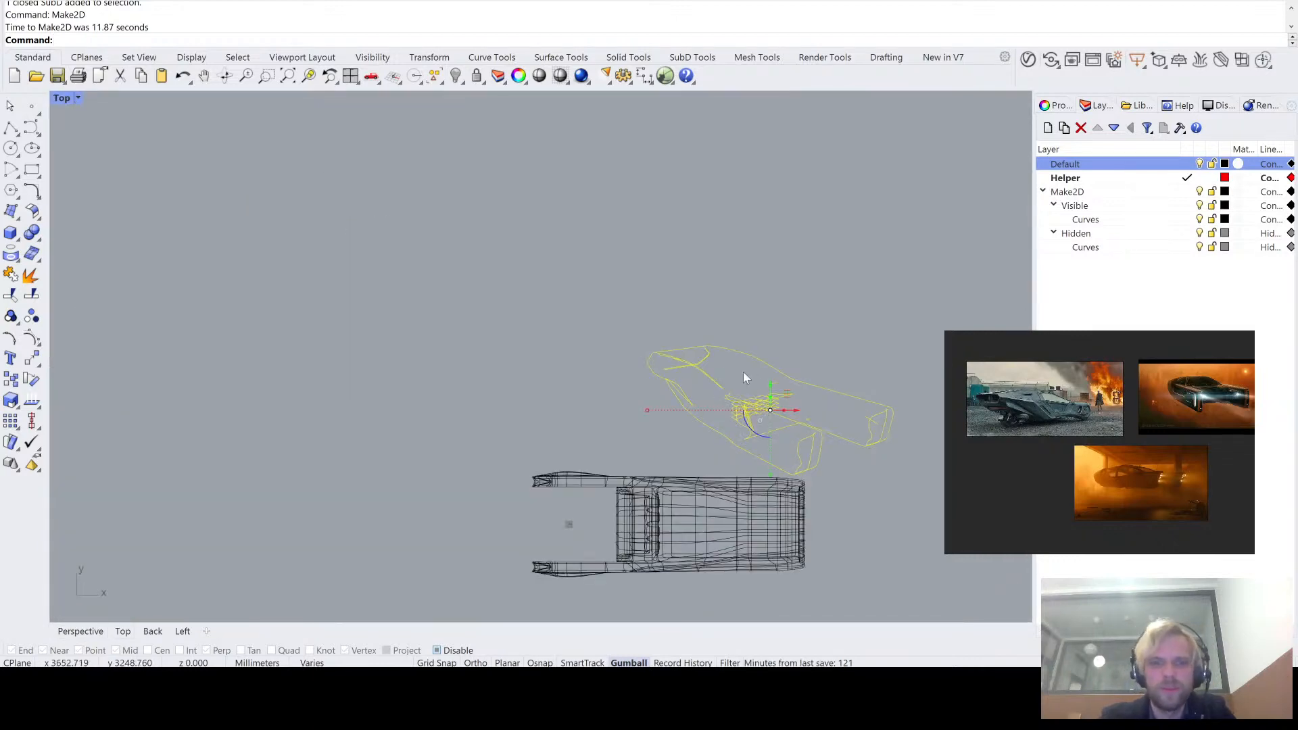
right_drag(743, 371, 549, 347)
scroll(554, 365, up, 2)
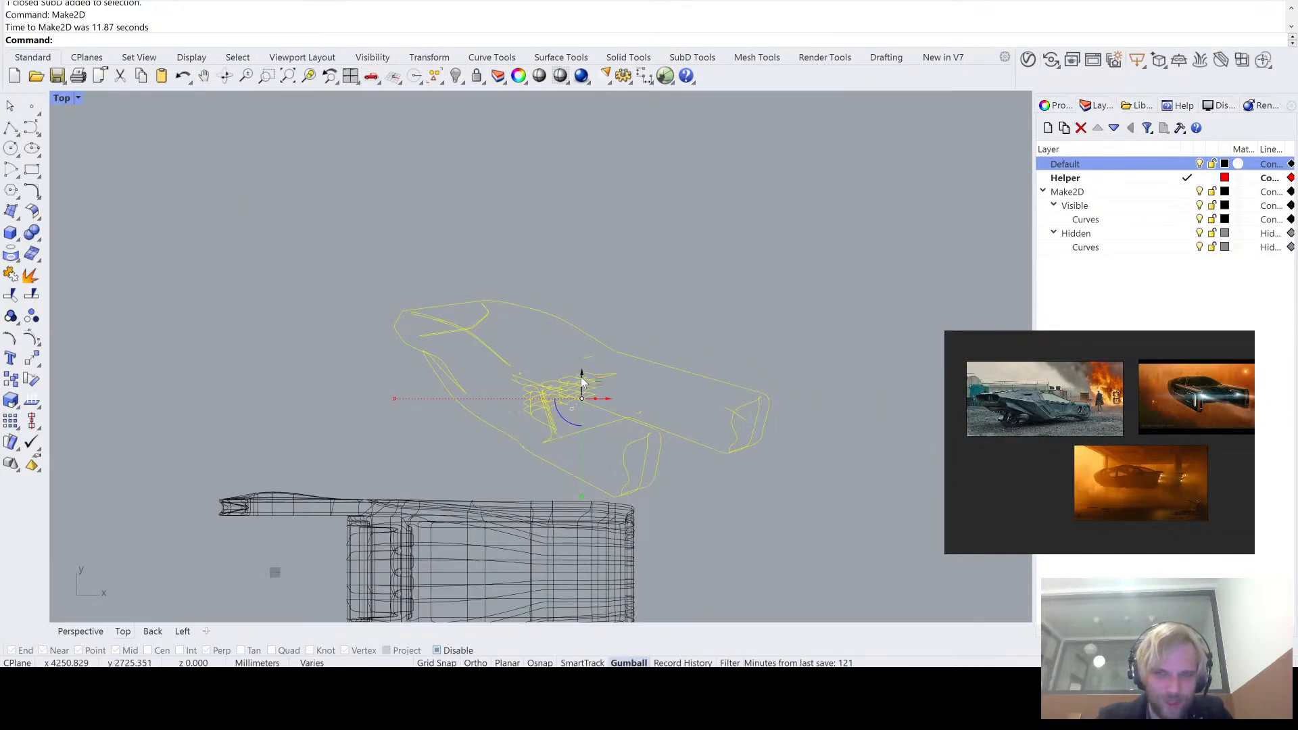
drag(582, 372, 585, 284)
click(729, 223)
- Examine the 2D line drawing in the Top view, checking its outline, grille lines and rear arm ends
scroll(557, 269, up, 6)
scroll(591, 318, up, 2)
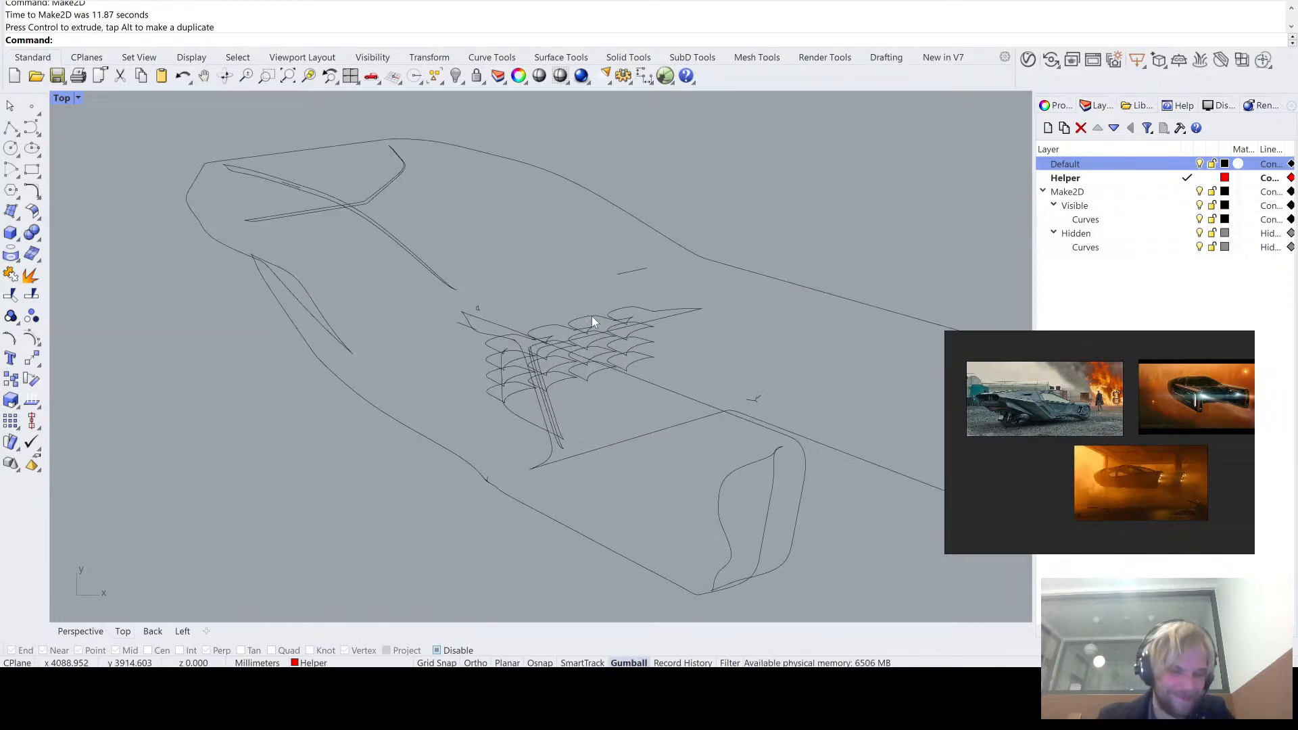
scroll(353, 222, up, 2)
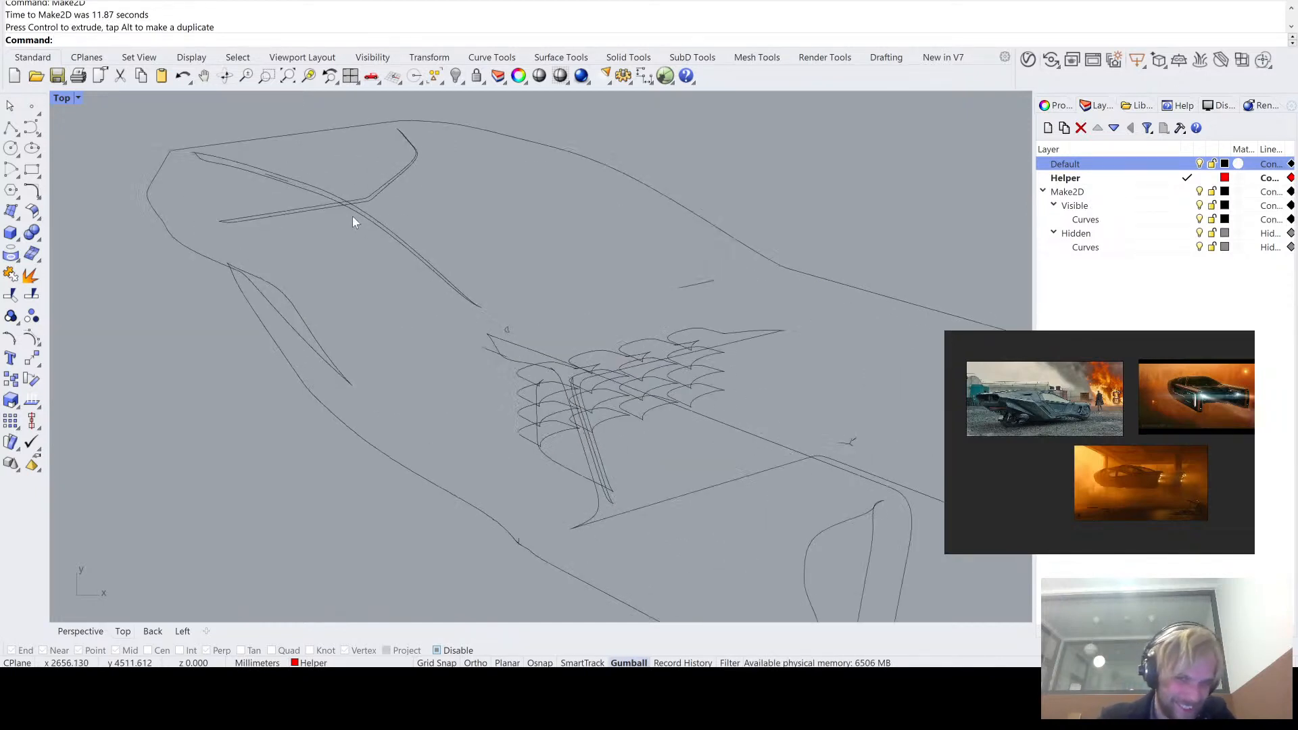
scroll(353, 218, up, 2)
click(406, 243)
click(526, 200)
scroll(528, 206, down, 4)
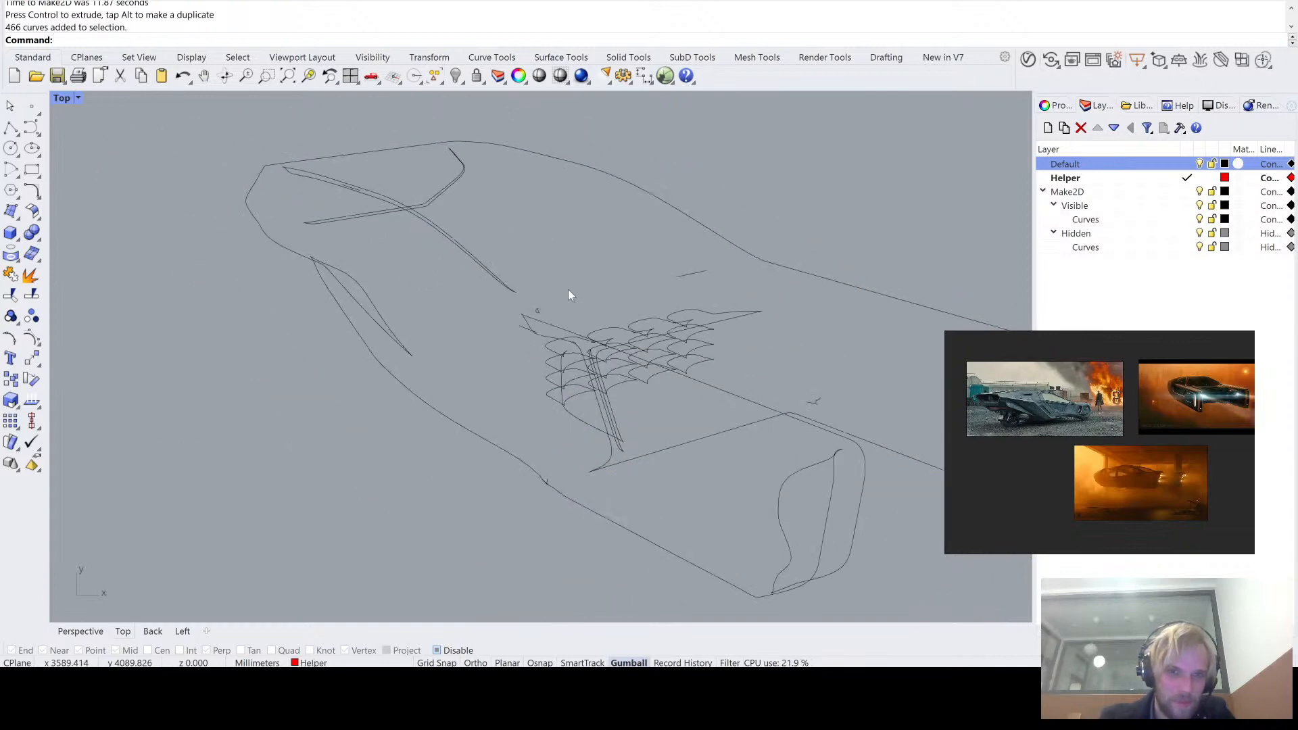
right_drag(568, 289, 389, 241)
scroll(380, 242, down, 4)
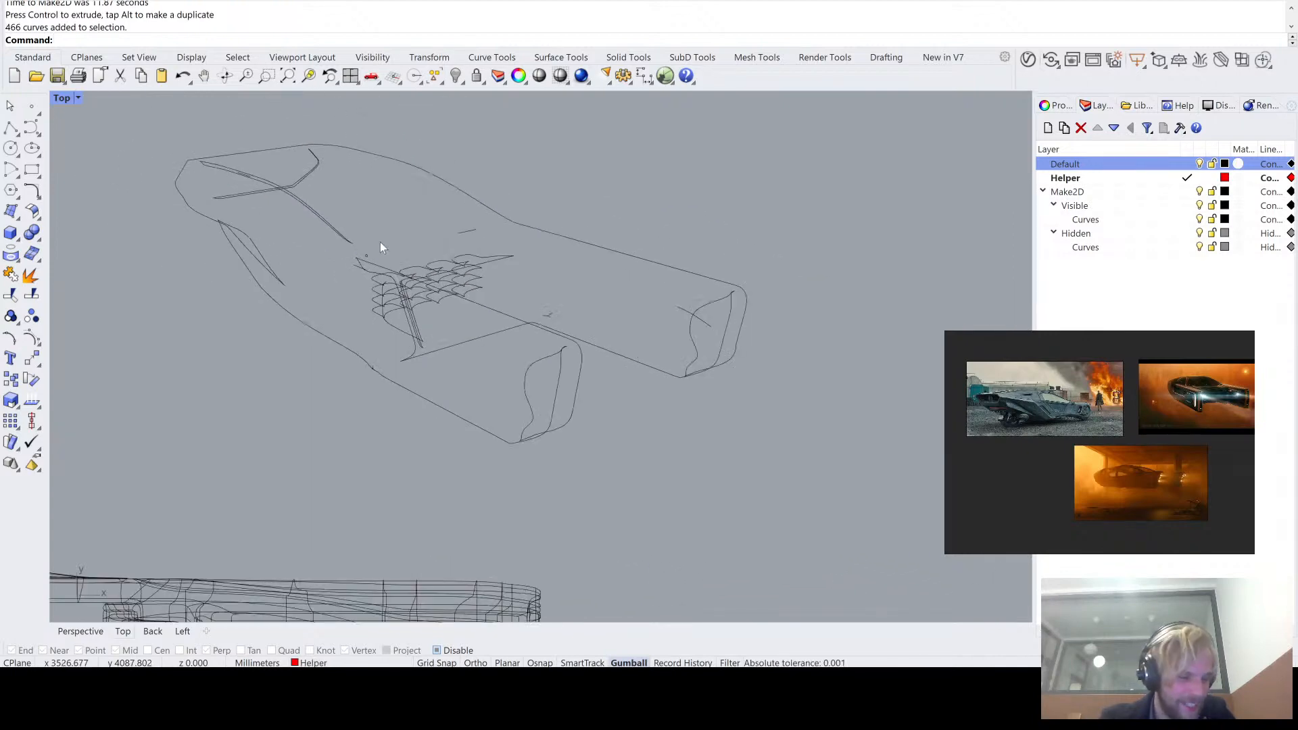
scroll(380, 242, down, 2)
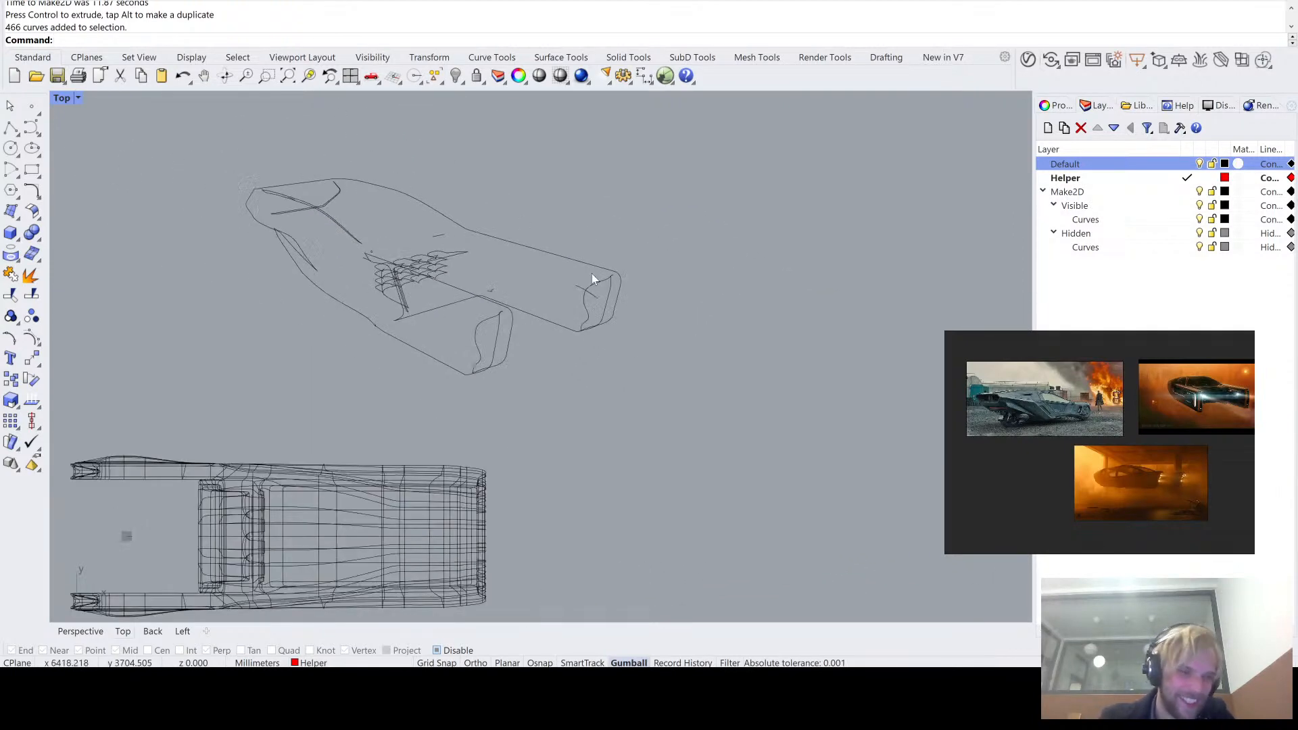
scroll(436, 238, up, 2)
scroll(478, 338, up, 3)
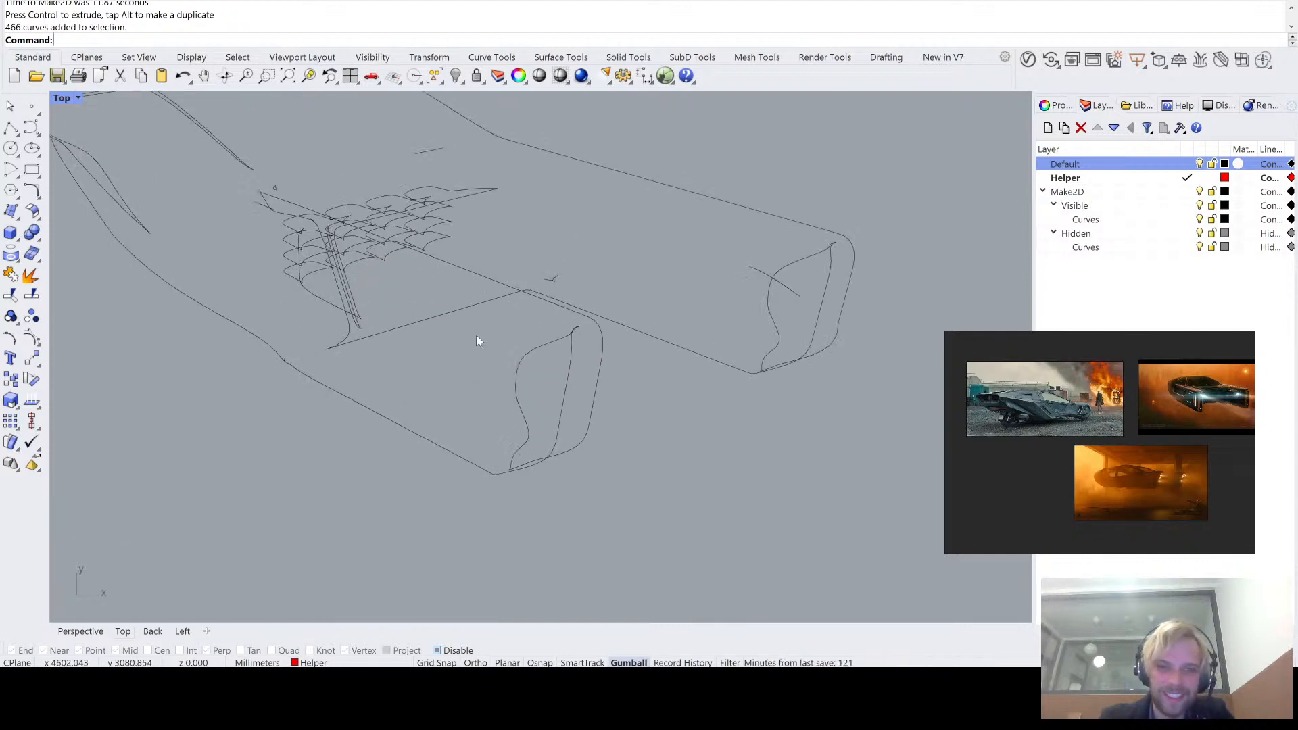
- Delete all curves of the 2D line drawing and return to the Perspective view
key(ctrl+a)
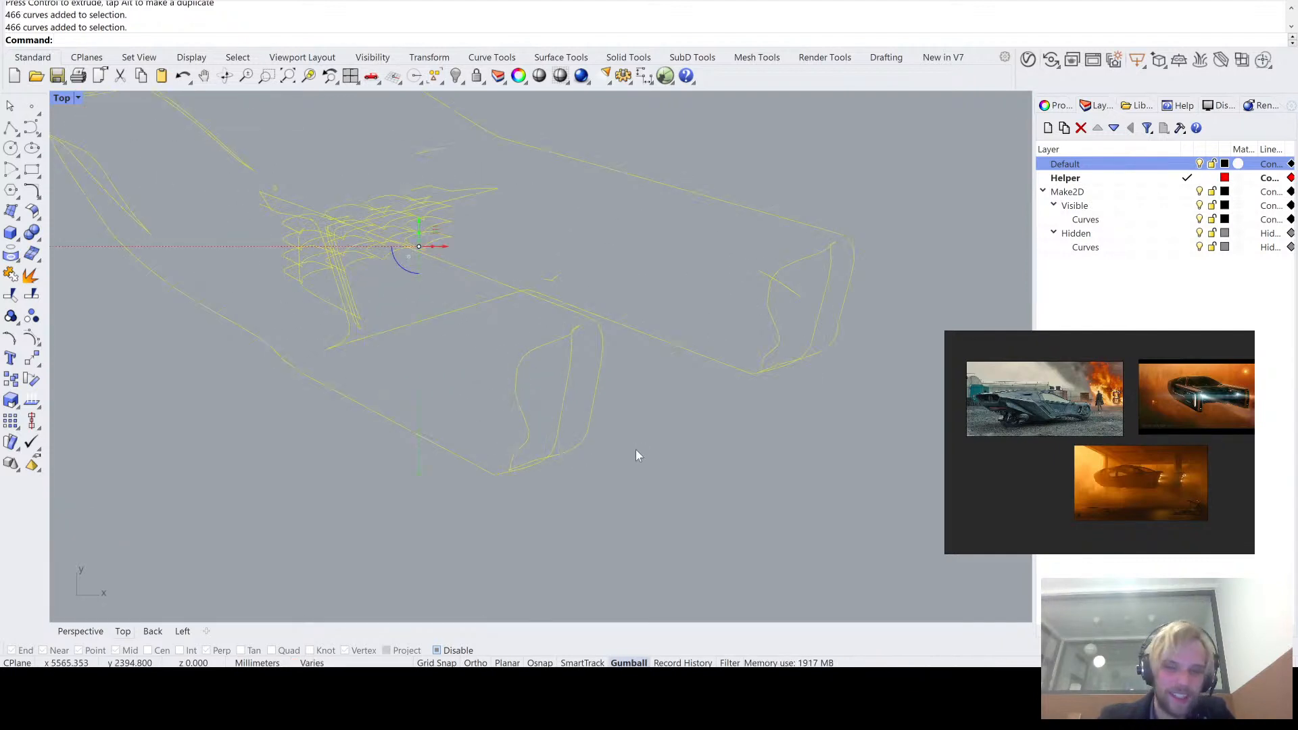
key(Delete)
double_click(62, 98)
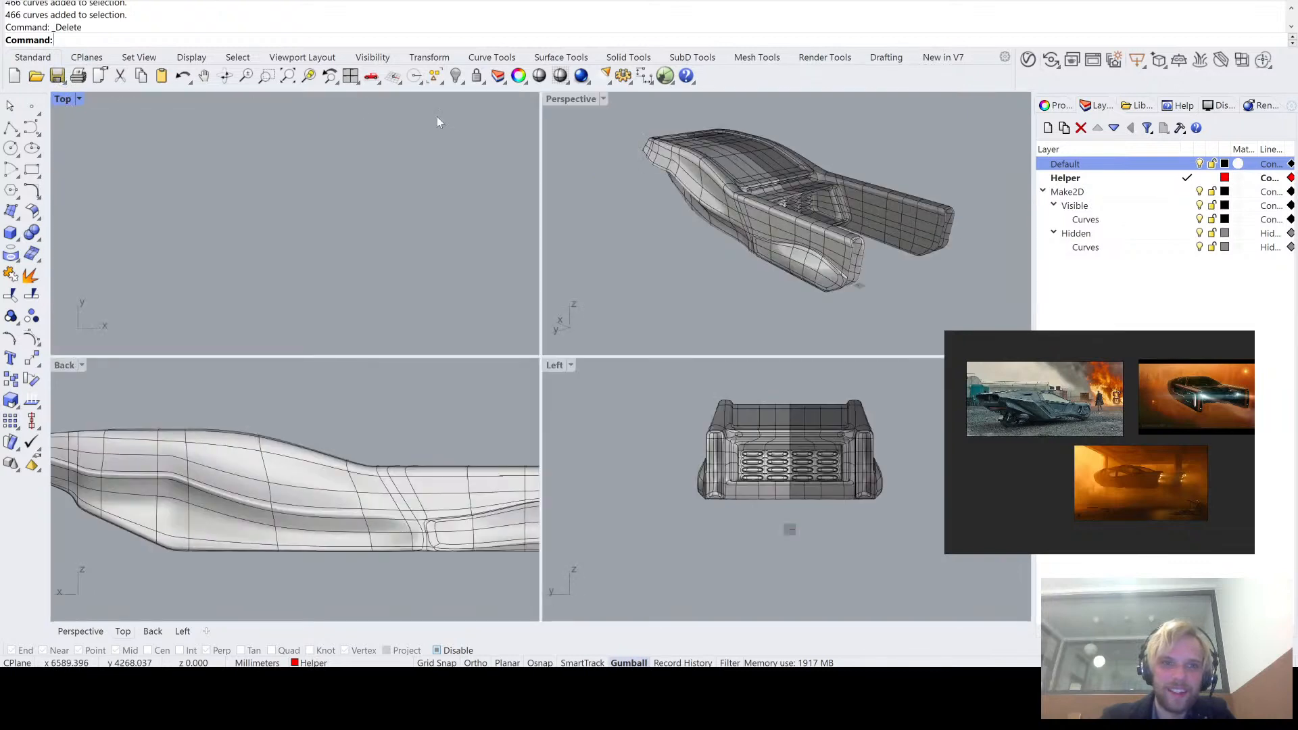
double_click(568, 98)
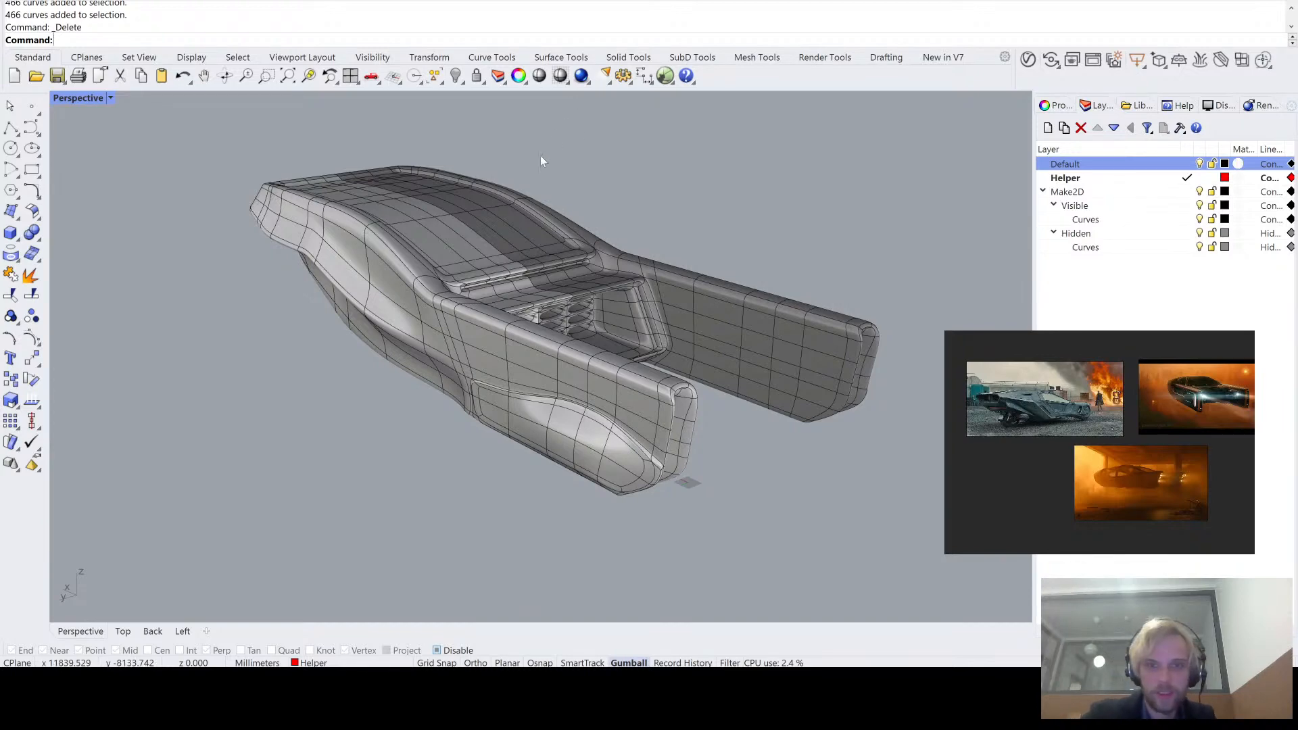
- Duplicate the vehicle SubD straight up along Z, placing the copy above the original
right_drag(478, 218, 478, 402)
scroll(472, 209, down, 2)
click(433, 279)
scroll(433, 279, down, 2)
alt+drag(516, 399, 522, 260)
click(818, 218)
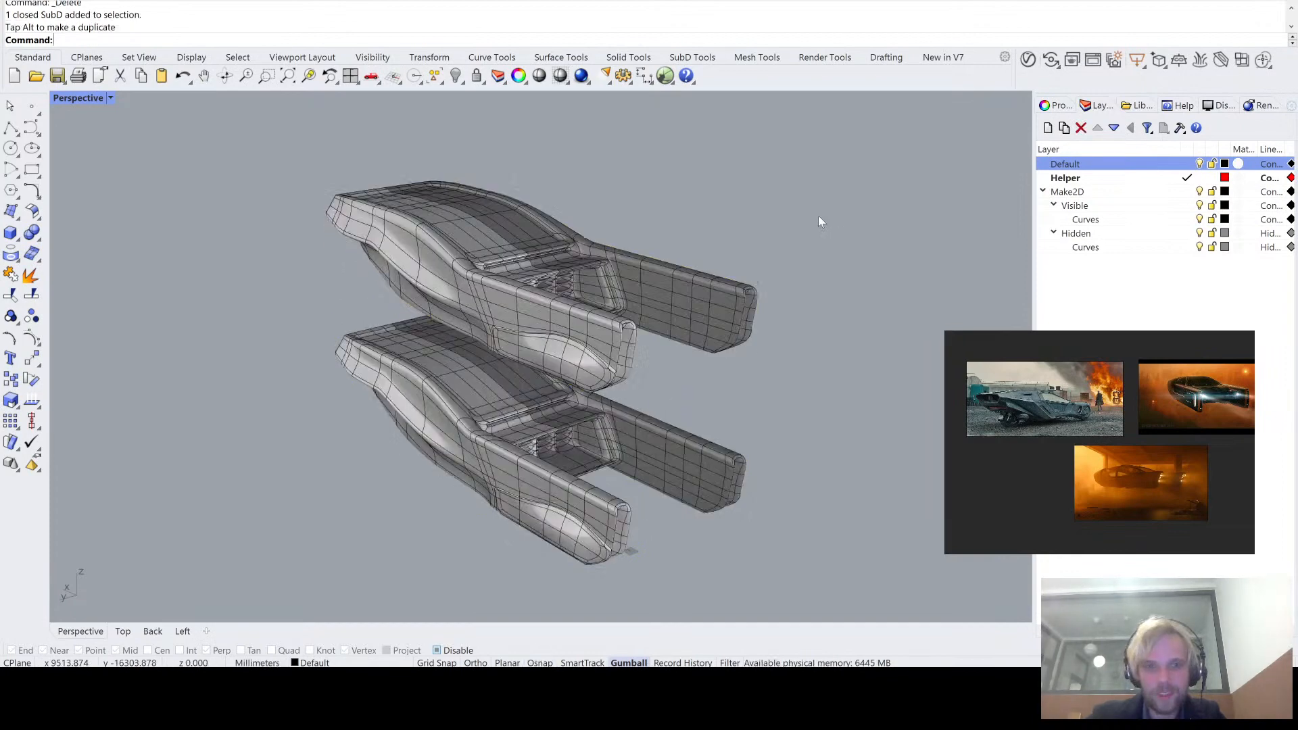
- Convert the upper vehicle copy to NURBS with ToNURBS and delete its source SubD
scroll(522, 244, up, 4)
right_drag(522, 244, 526, 260)
click(527, 260)
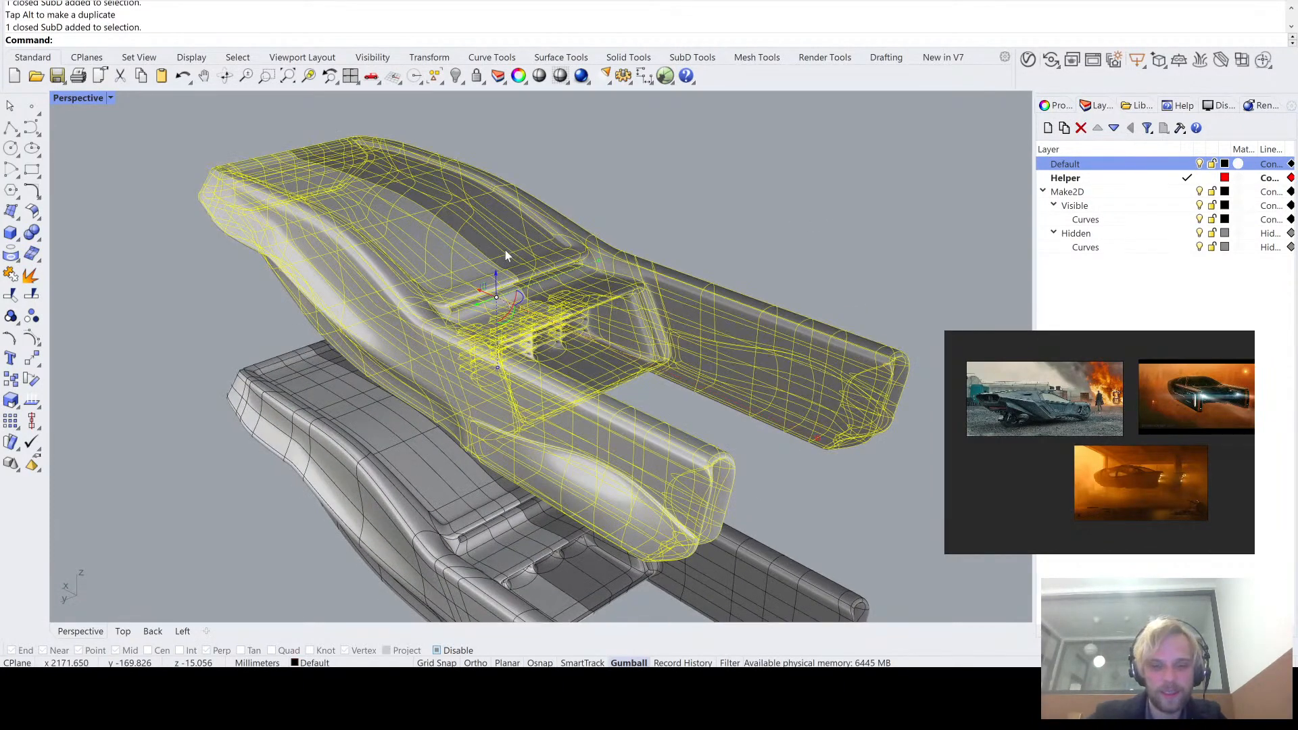
text(ToNURBS)
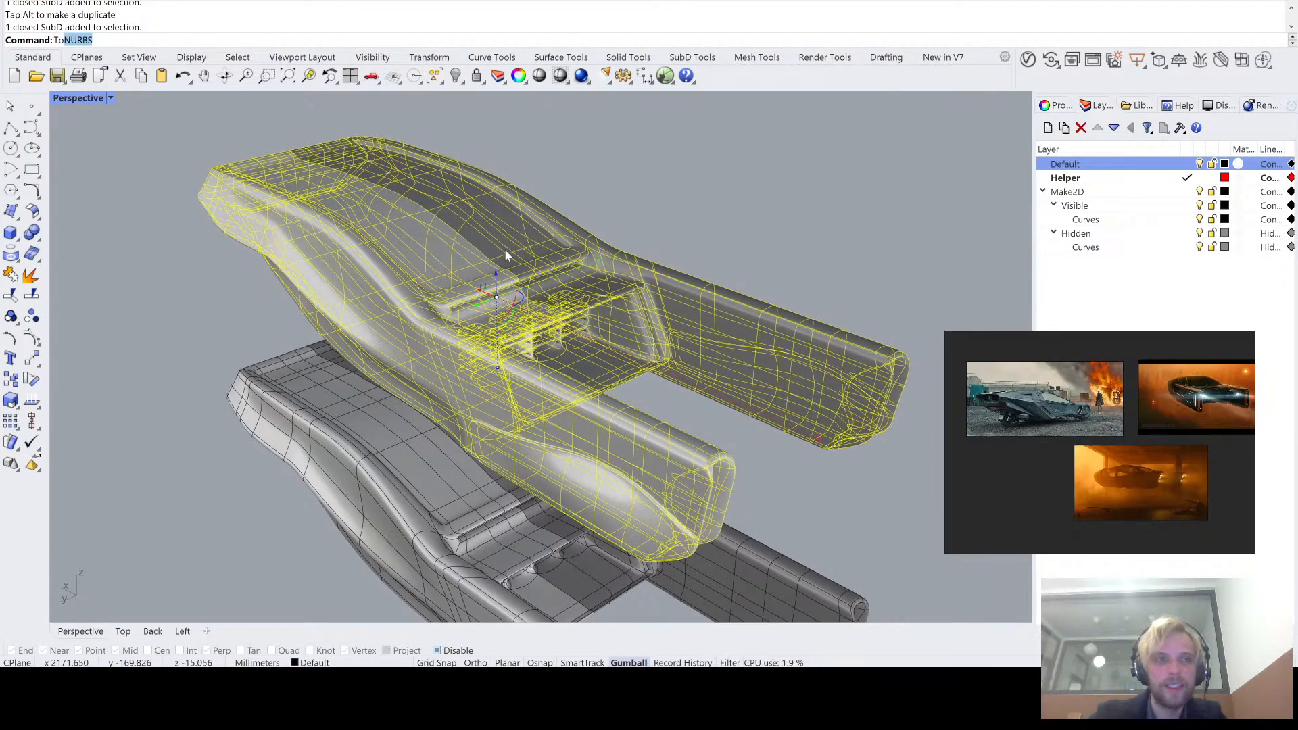
key(Return)
key(Return)
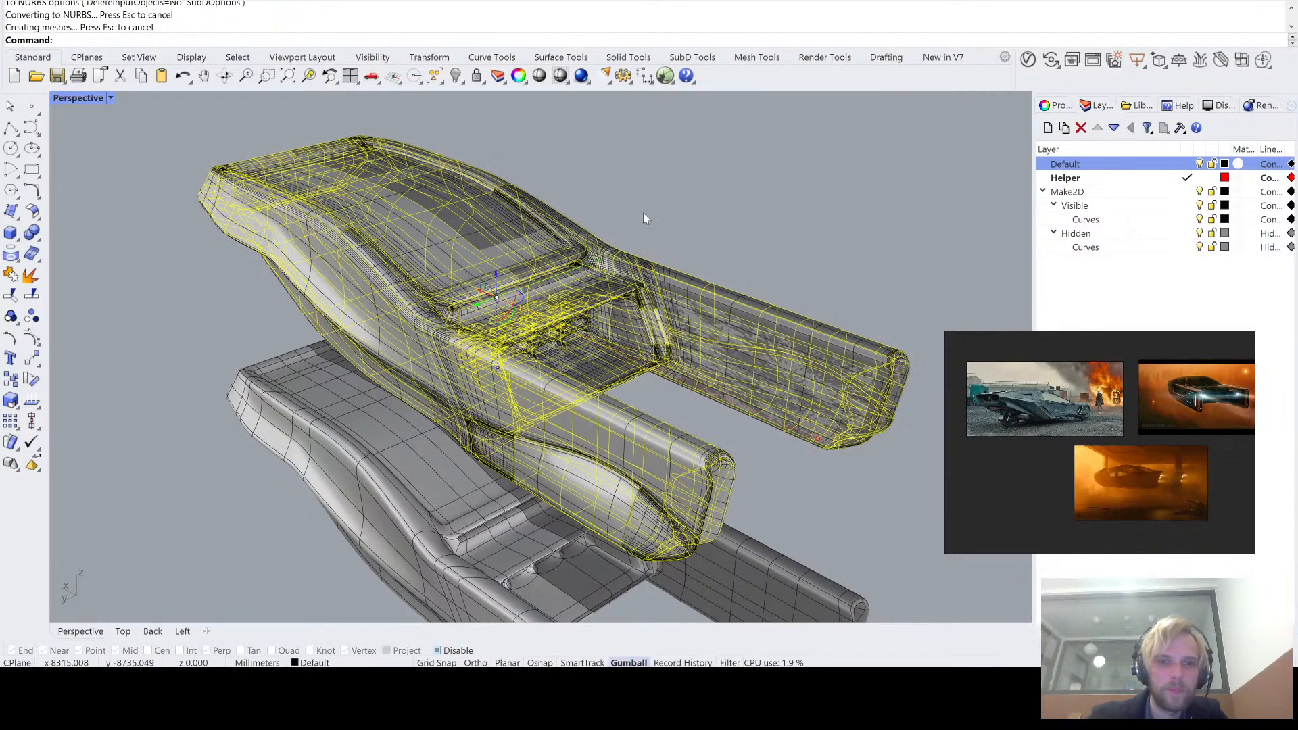
key(Delete)
- Examine the NURBS copy's surface structure along the side, the rear grille and the rear arms
scroll(643, 212, up, 10)
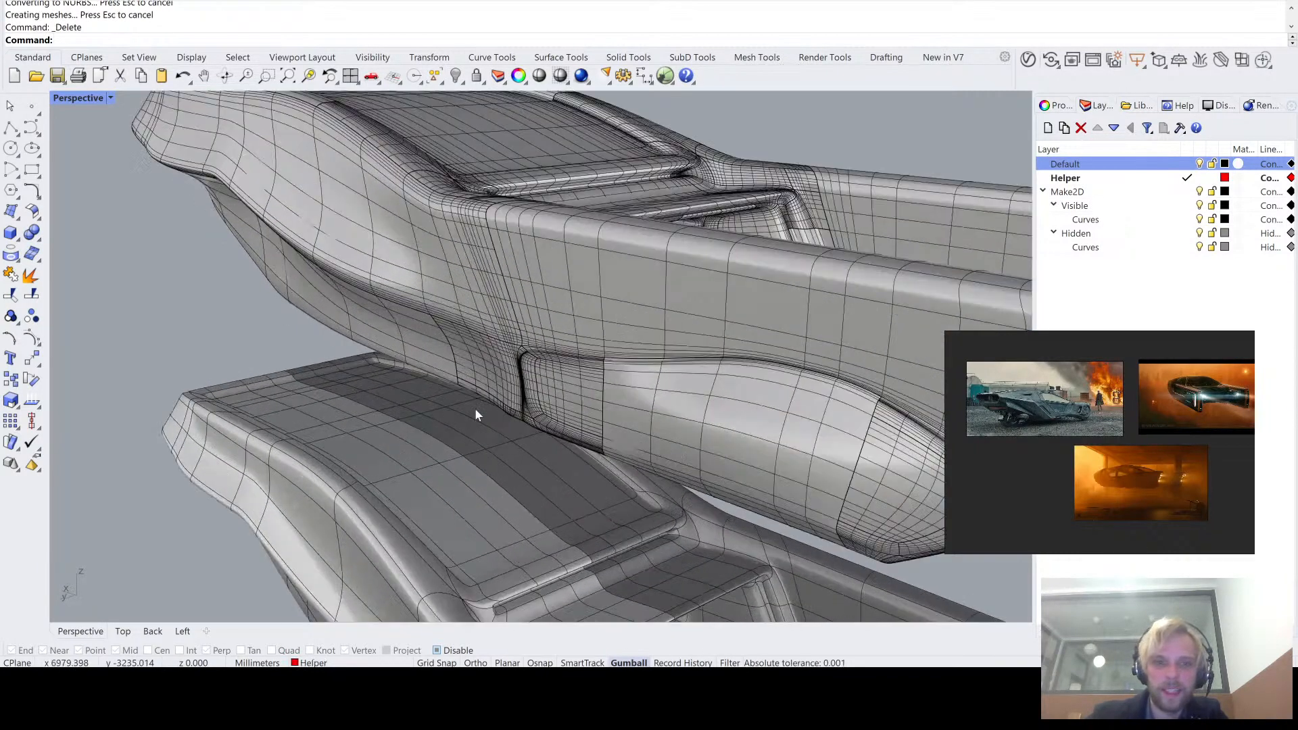
scroll(528, 326, down, 15)
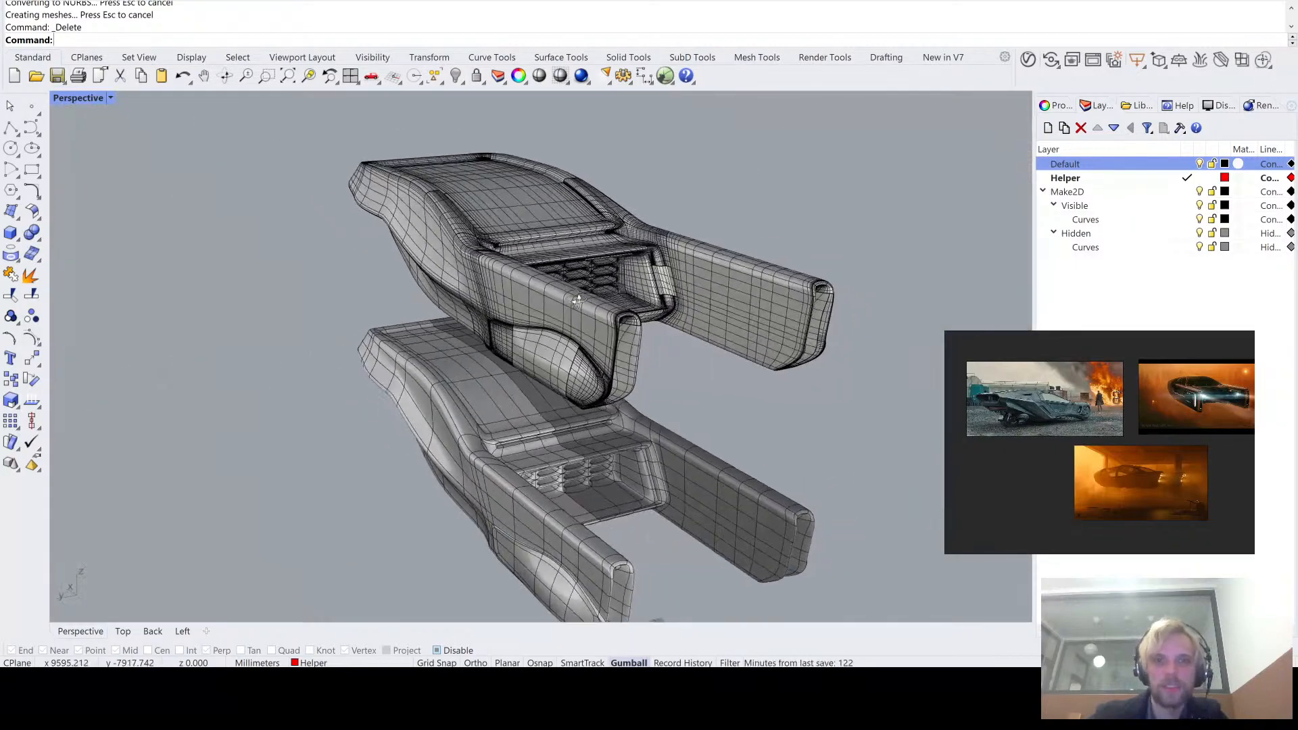
right_drag(609, 297, 546, 281)
scroll(549, 265, up, 10)
scroll(552, 267, down, 10)
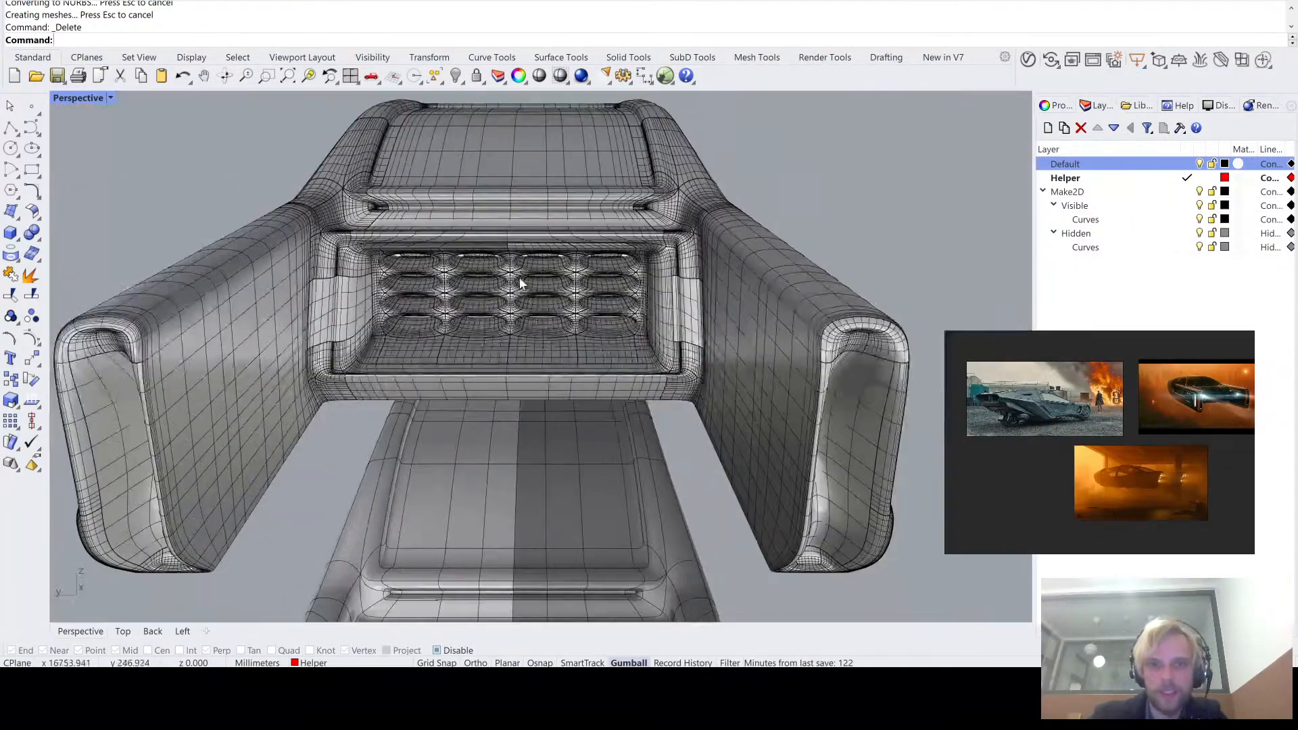
scroll(524, 283, up, 8)
scroll(752, 470, up, 5)
scroll(752, 468, down, 14)
right_drag(738, 358, 472, 318)
scroll(472, 318, down, 4)
- Generate a Make2D line drawing of the NURBS vehicle copy from the Perspective view
click(477, 284)
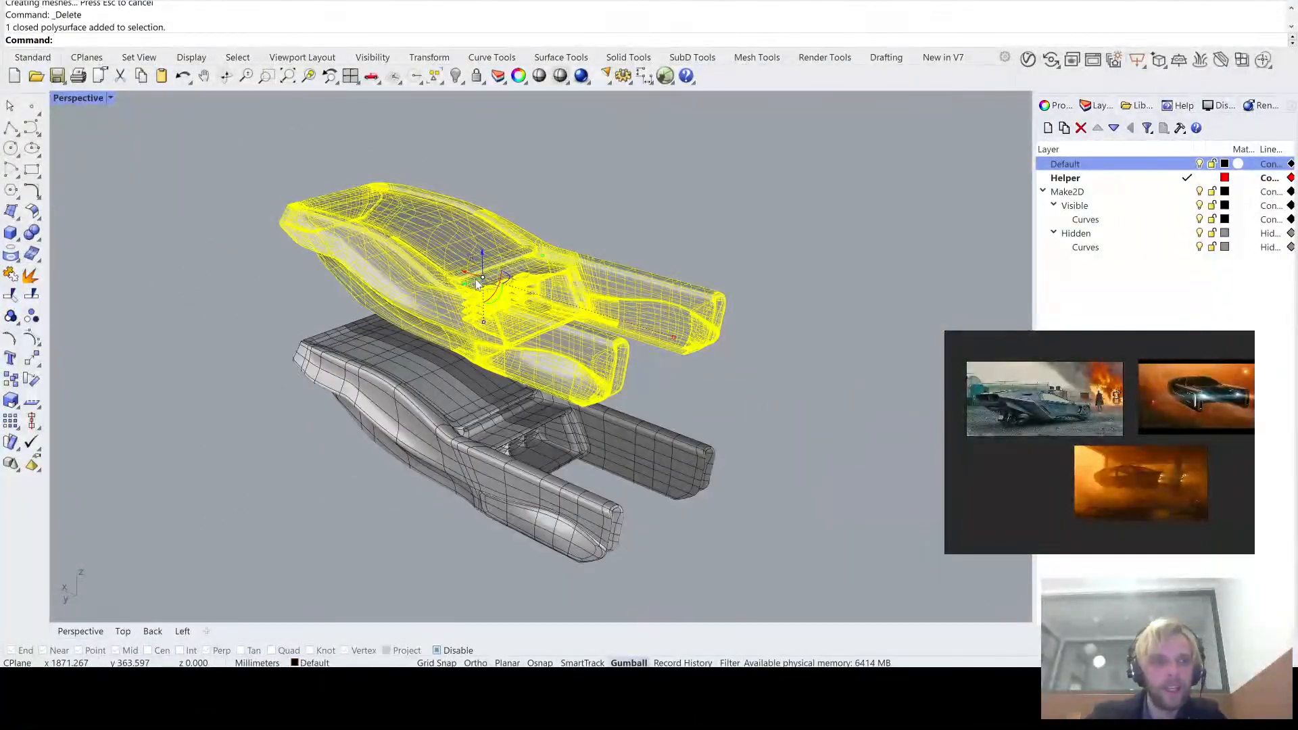
text(Make2D)
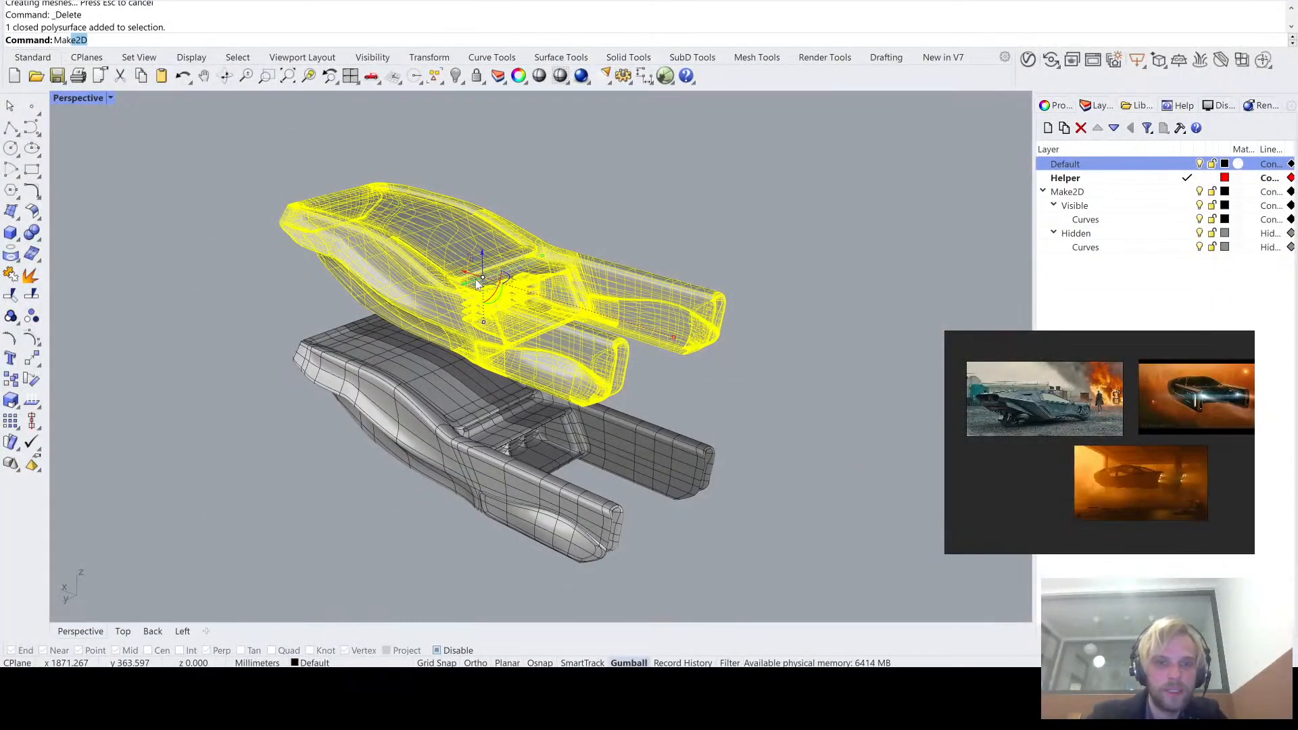
key(Return)
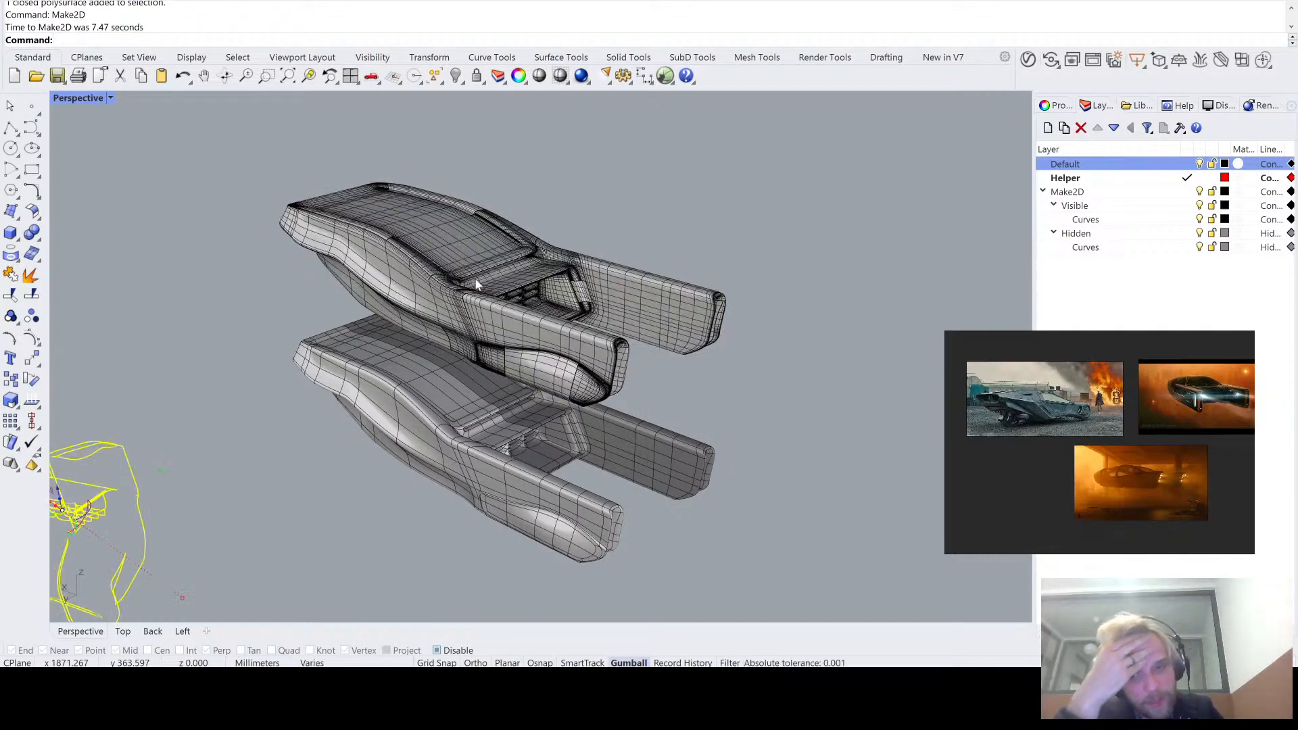
- Inspect the NURBS copy's 2D line drawing in the Top view and undo the Make2D
double_click(66, 100)
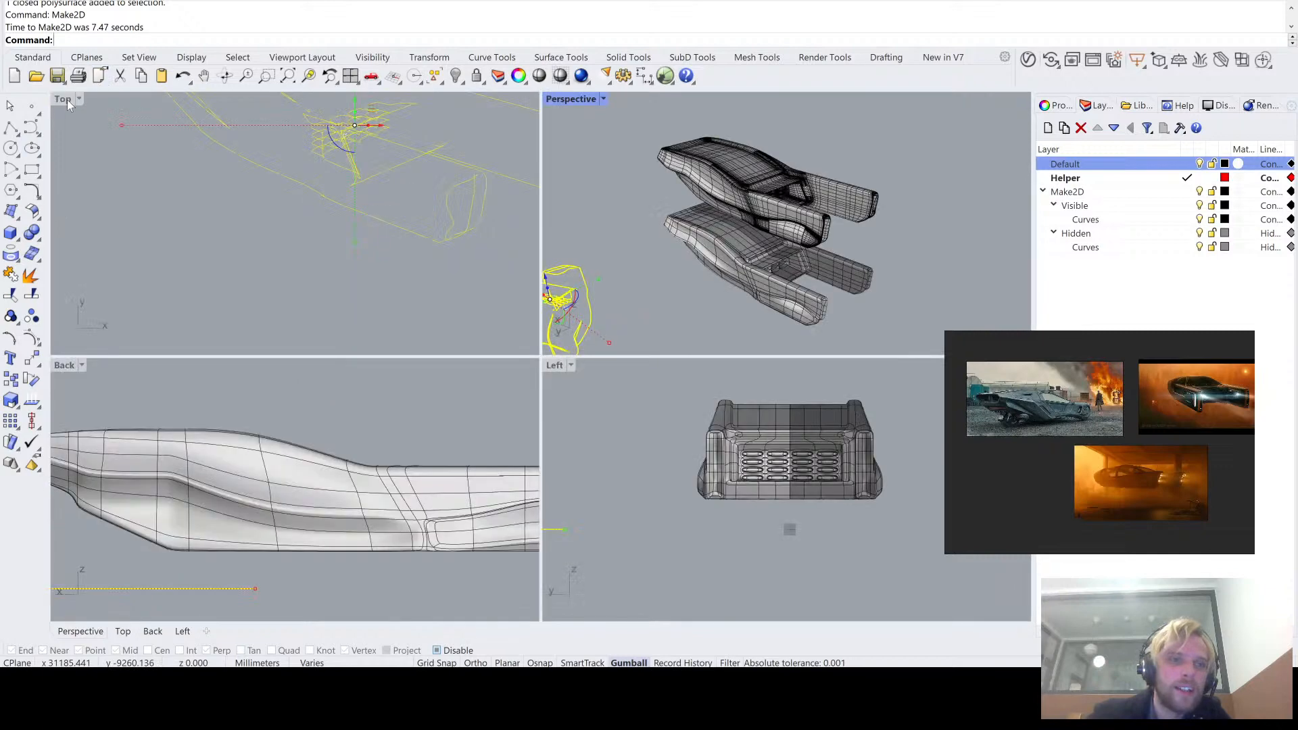
double_click(67, 100)
key(Escape)
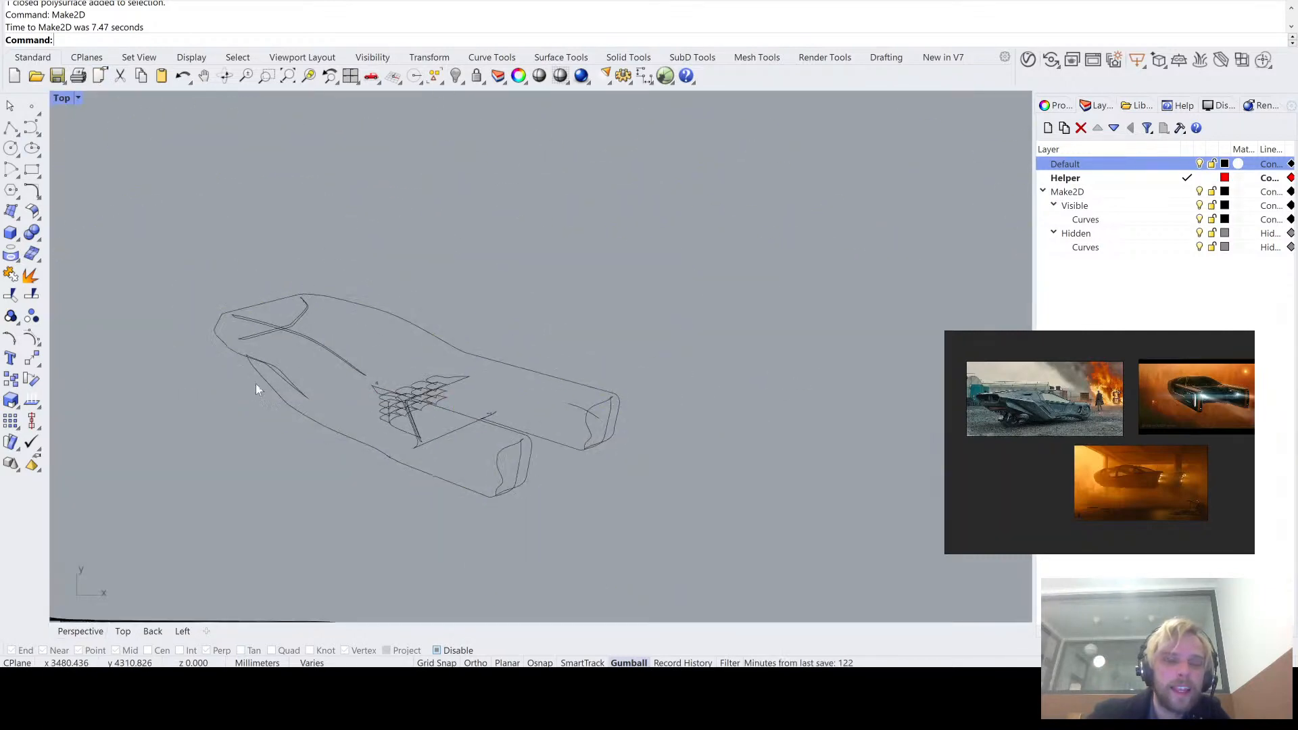
scroll(318, 433, up, 5)
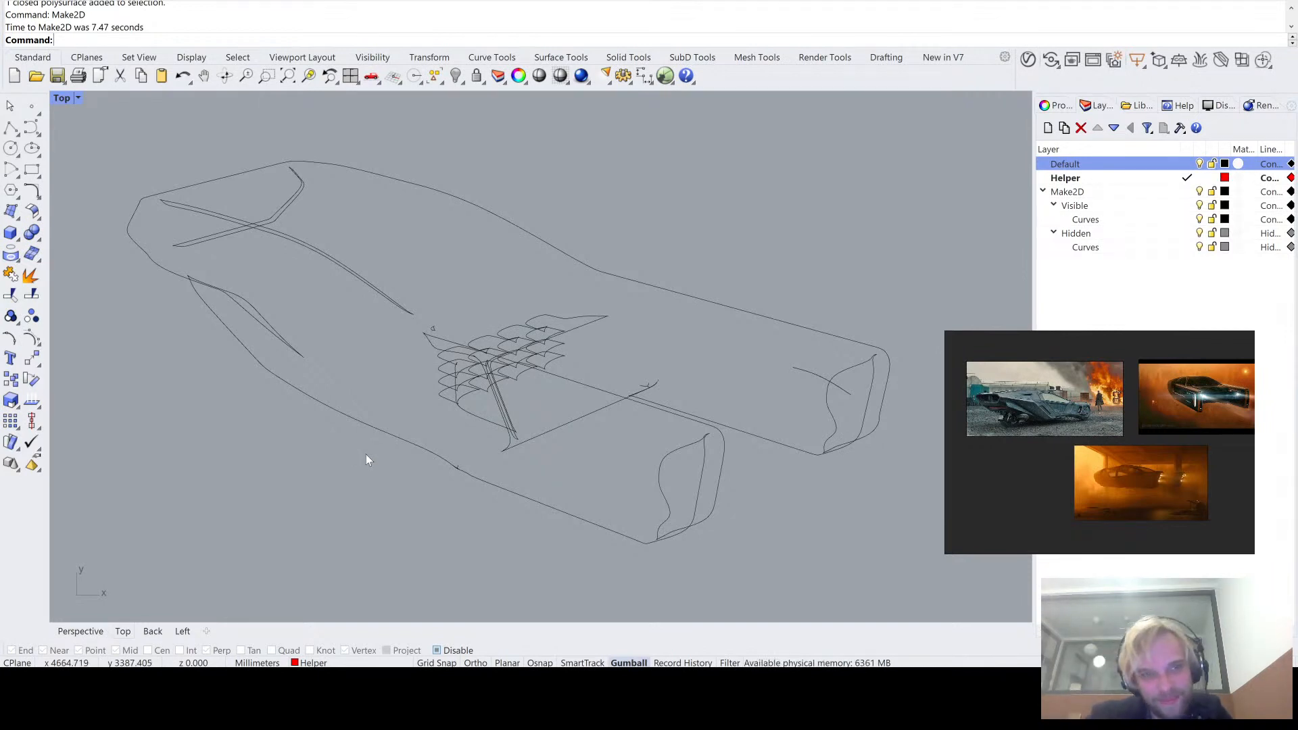
key(ctrl+z)
- Examine the NURBS copy in the Perspective view, focusing on the surface patches around the recessed lower side panel
double_click(81, 100)
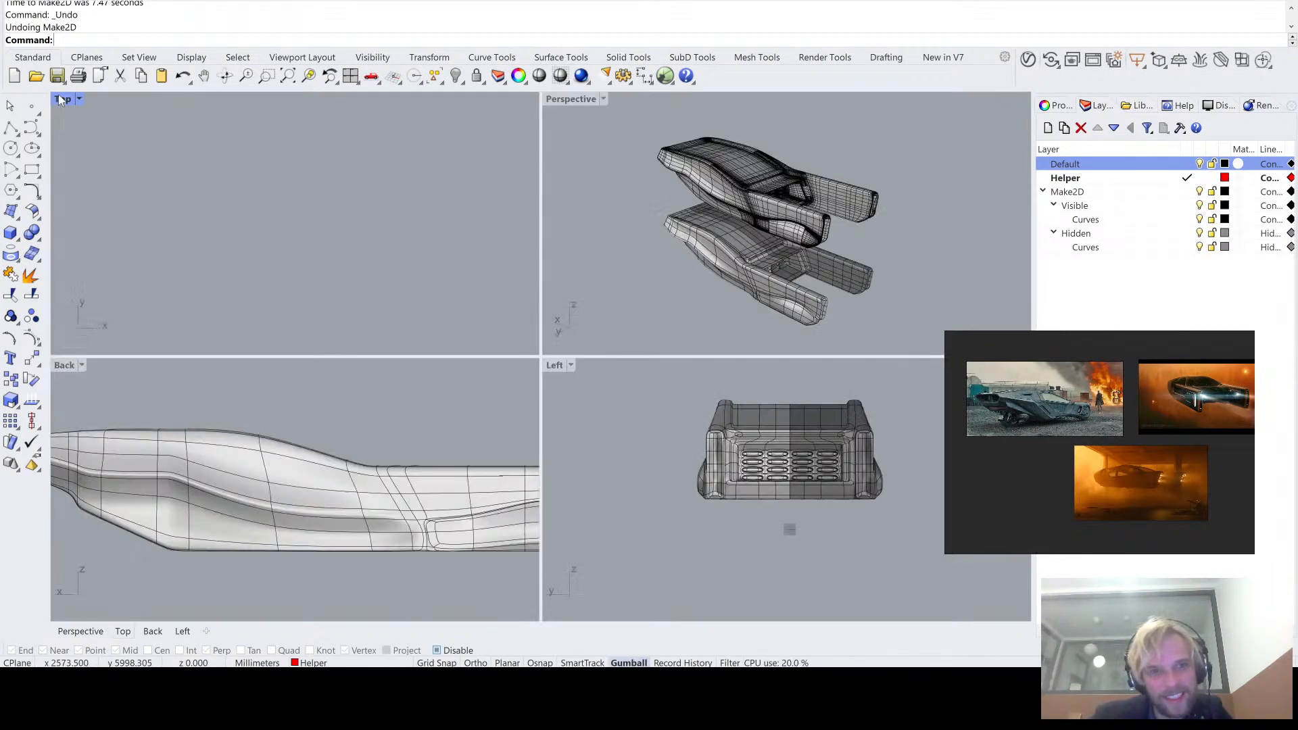
double_click(570, 99)
scroll(459, 257, up, 8)
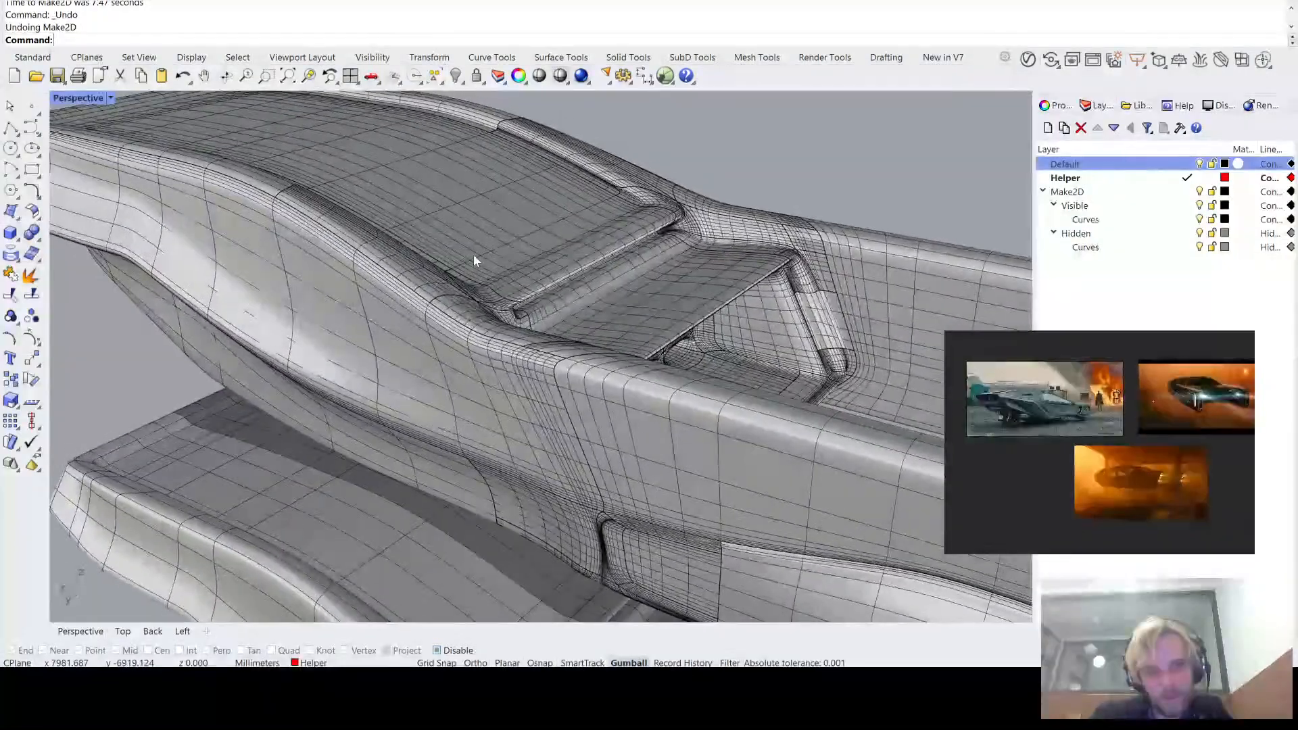
click(478, 256)
scroll(476, 259, down, 10)
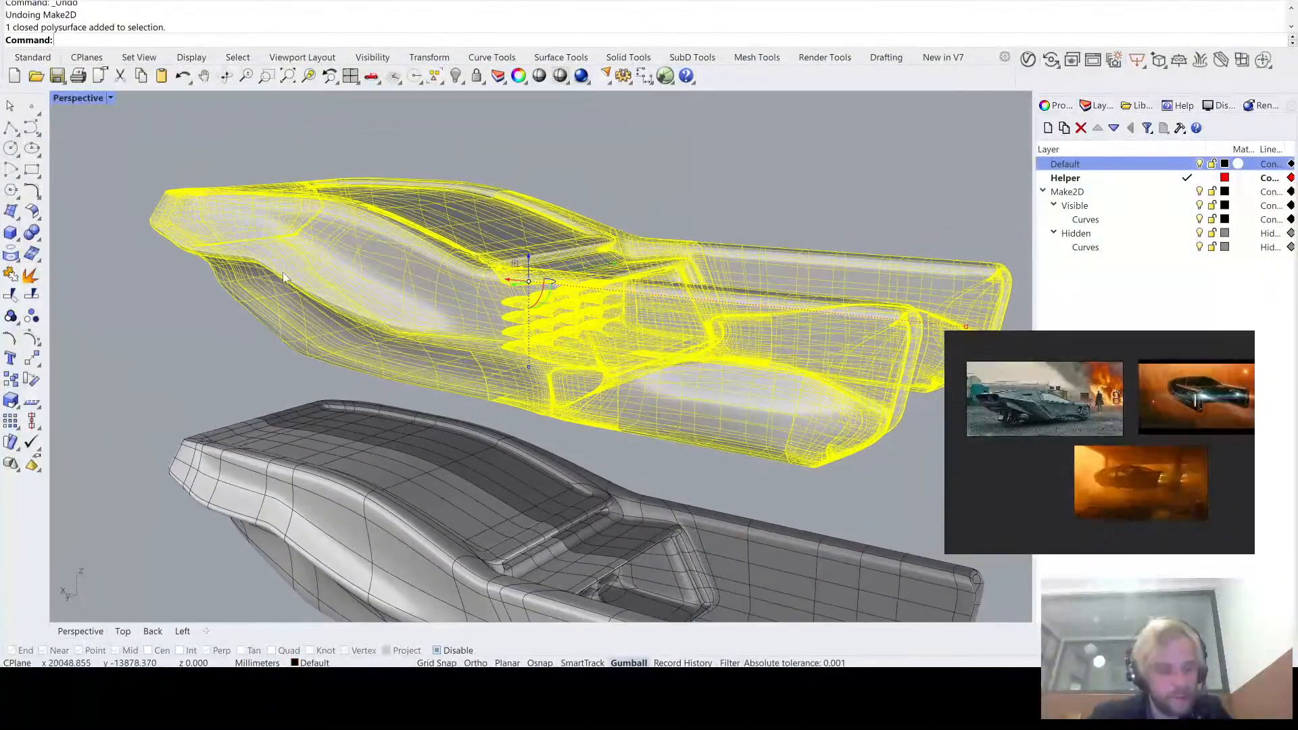
click(133, 353)
right_drag(223, 352, 378, 264)
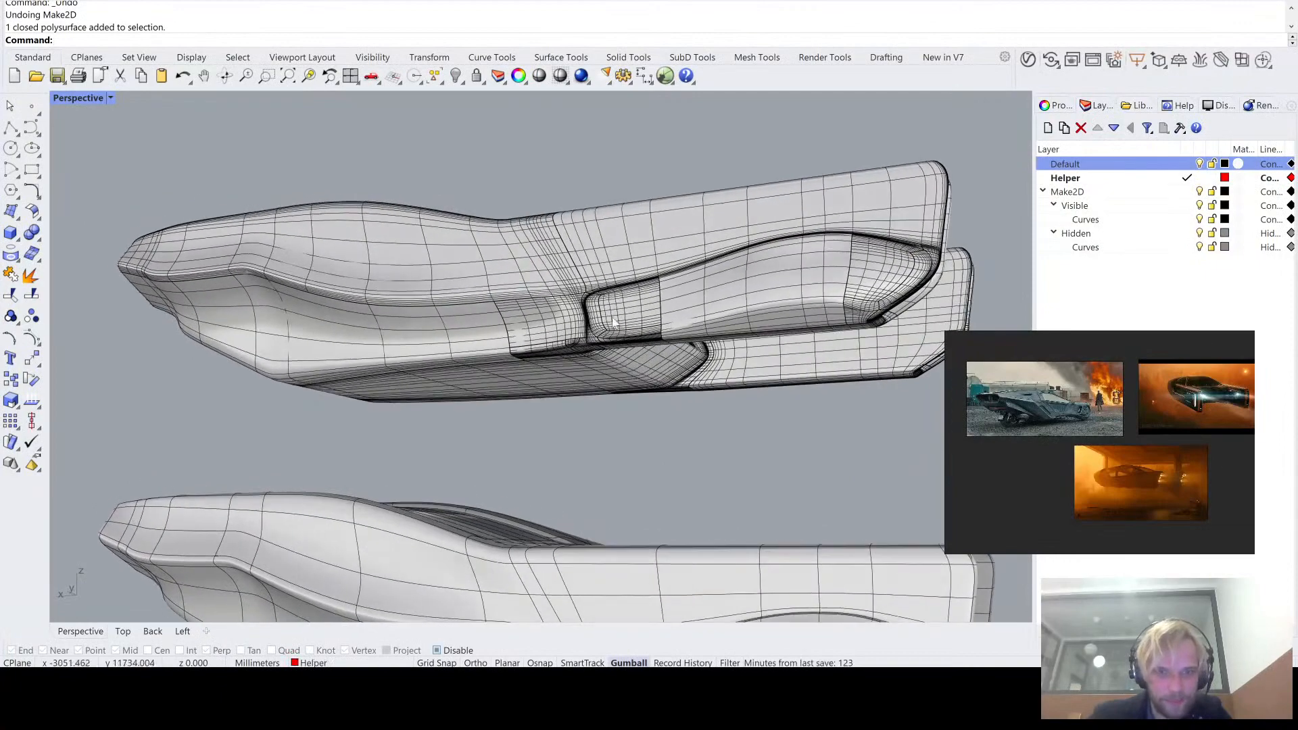
scroll(657, 331, up, 8)
scroll(661, 281, up, 3)
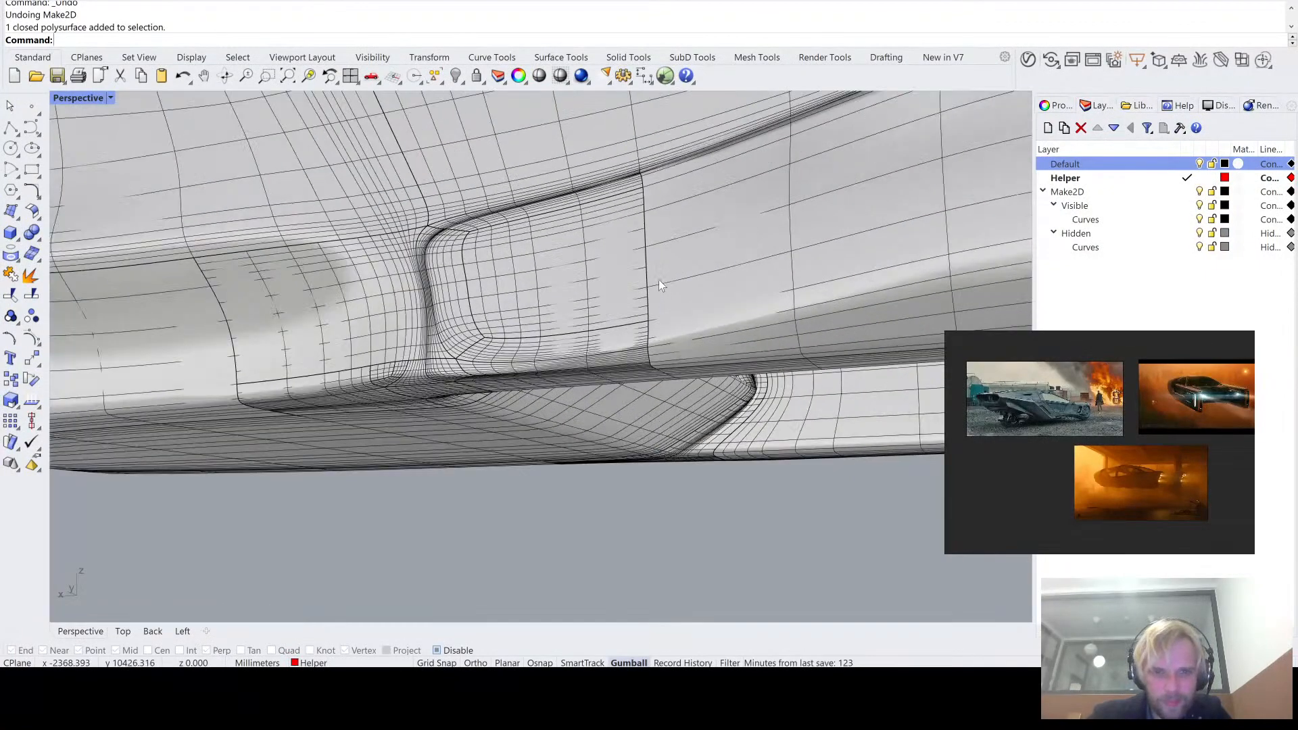
right_drag(658, 278, 672, 290)
scroll(671, 290, down, 8)
right_drag(698, 344, 666, 333)
scroll(764, 255, up, 3)
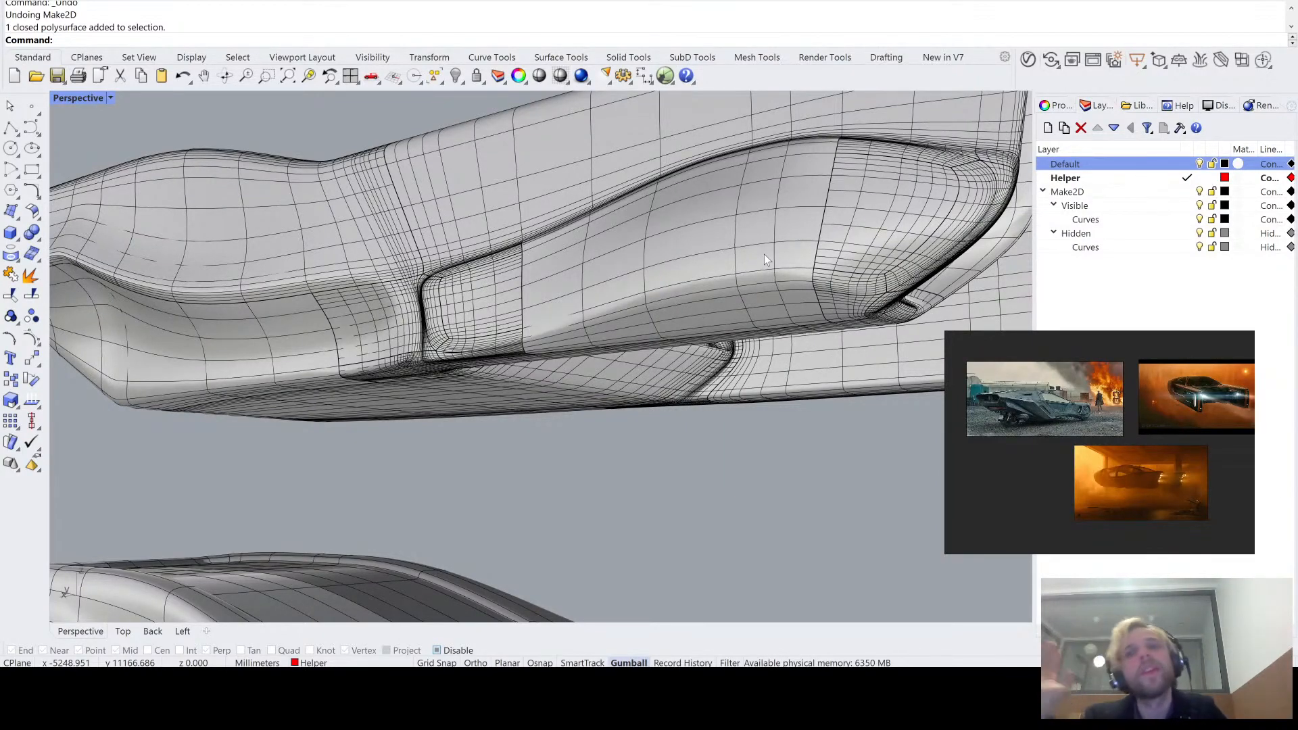
- Extract silhouette curves from the upper NURBS vehicle copy with the Silhouette command in the Perspective view
right_drag(758, 242, 623, 231)
click(623, 230)
text(Silhouette)
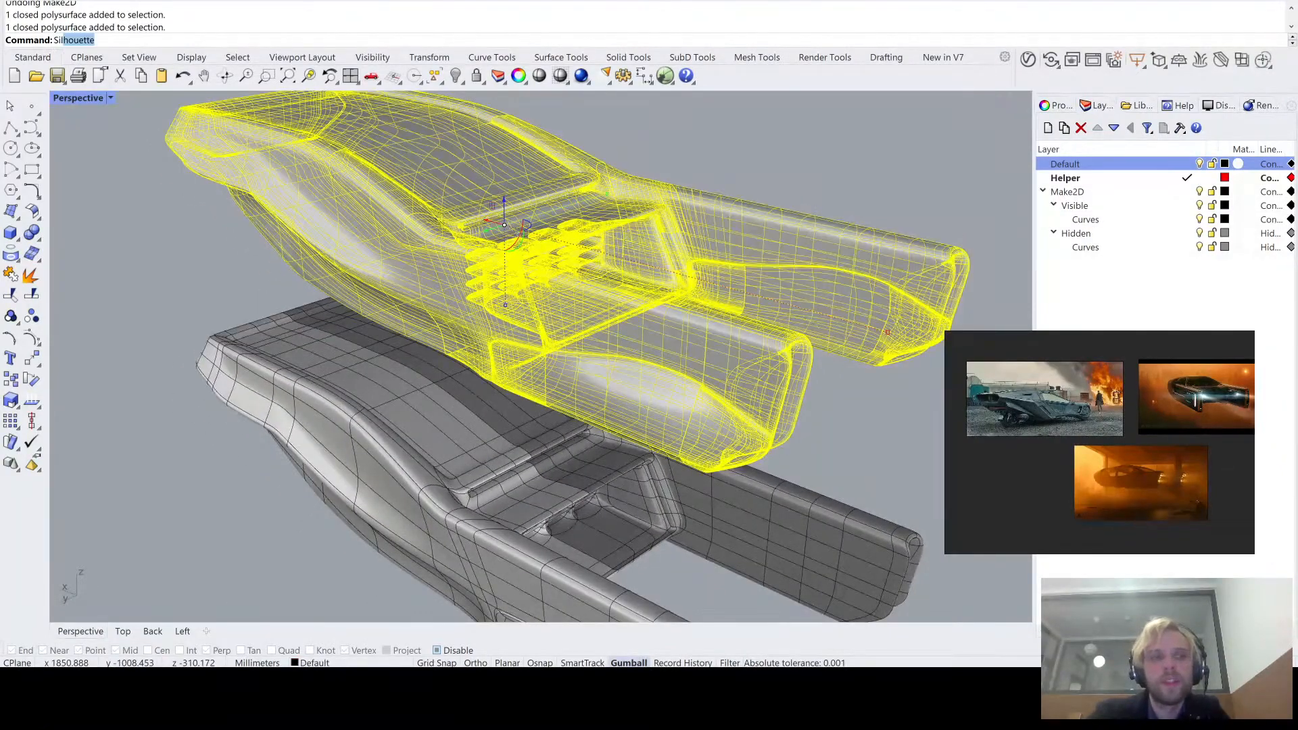
key(Return)
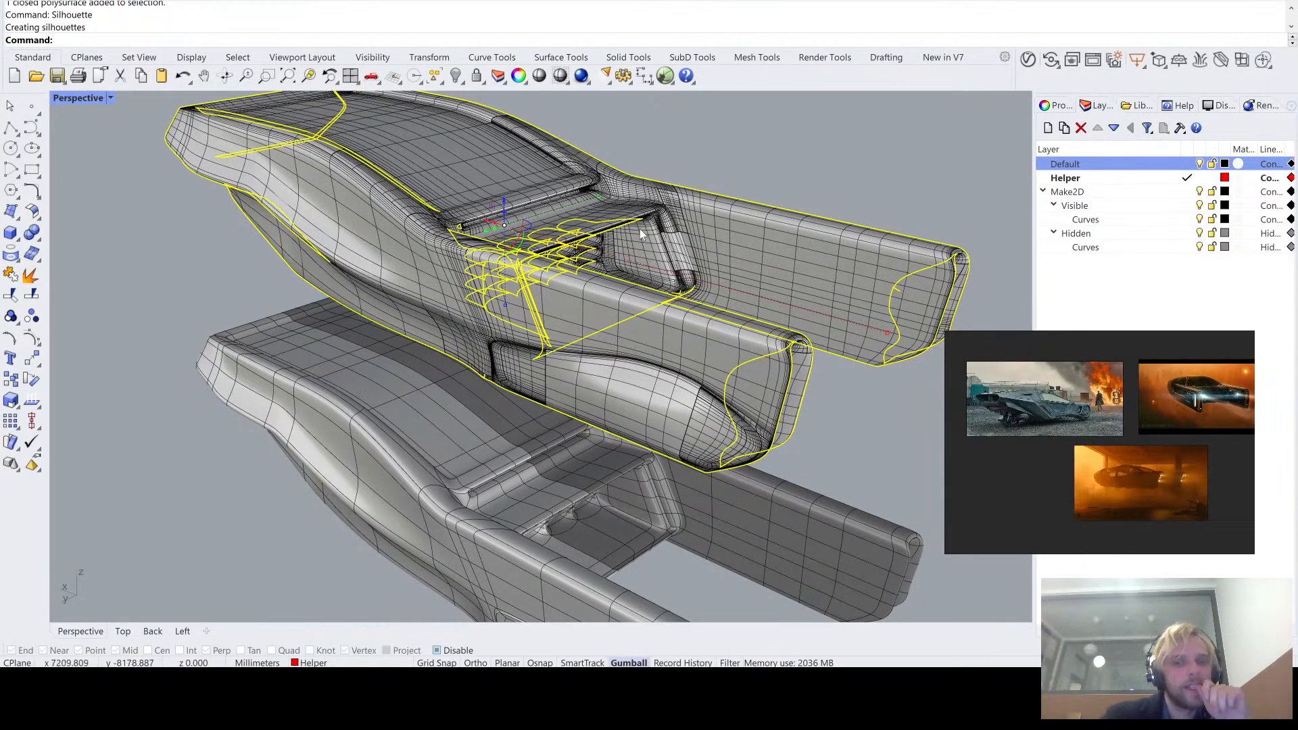
- Move the extracted silhouette curves clear of the NURBS vehicle copy, inspect them from several angles, and delete them
scroll(640, 228, down, 3)
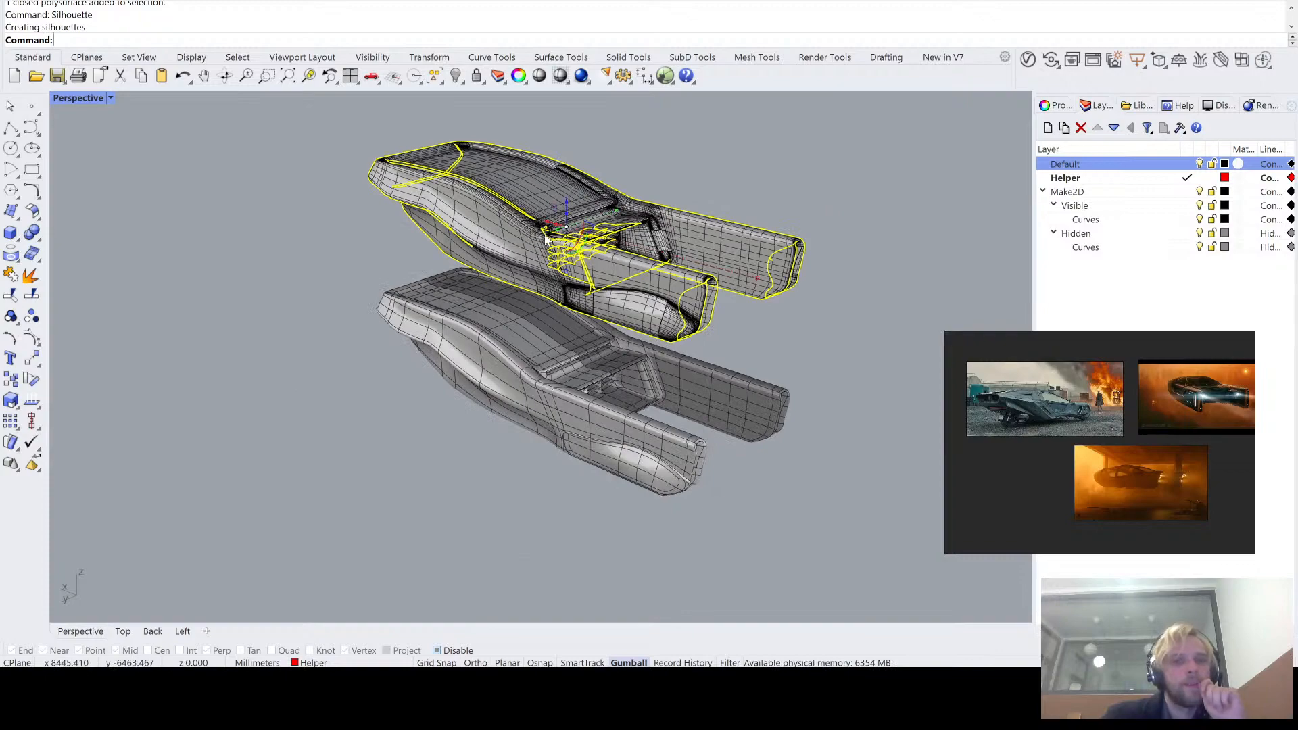
drag(550, 231, 265, 323)
click(468, 509)
right_drag(468, 508, 407, 471)
mouse_move(406, 474)
mouse_down()
mouse_move(176, 93)
mouse_move(95, 109)
mouse_up()
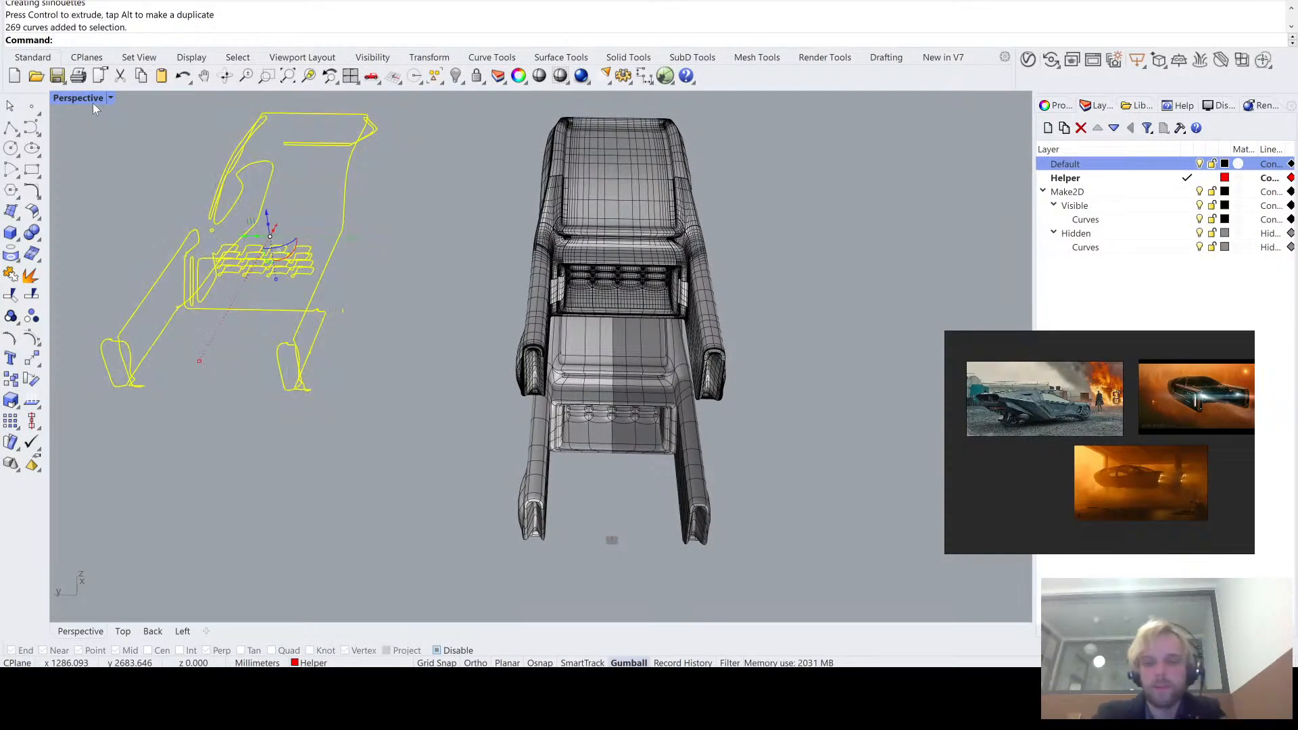
key(Delete)
- Compare the upper NURBS vehicle copy with the SubD original below it in the Perspective view
right_drag(255, 159, 460, 286)
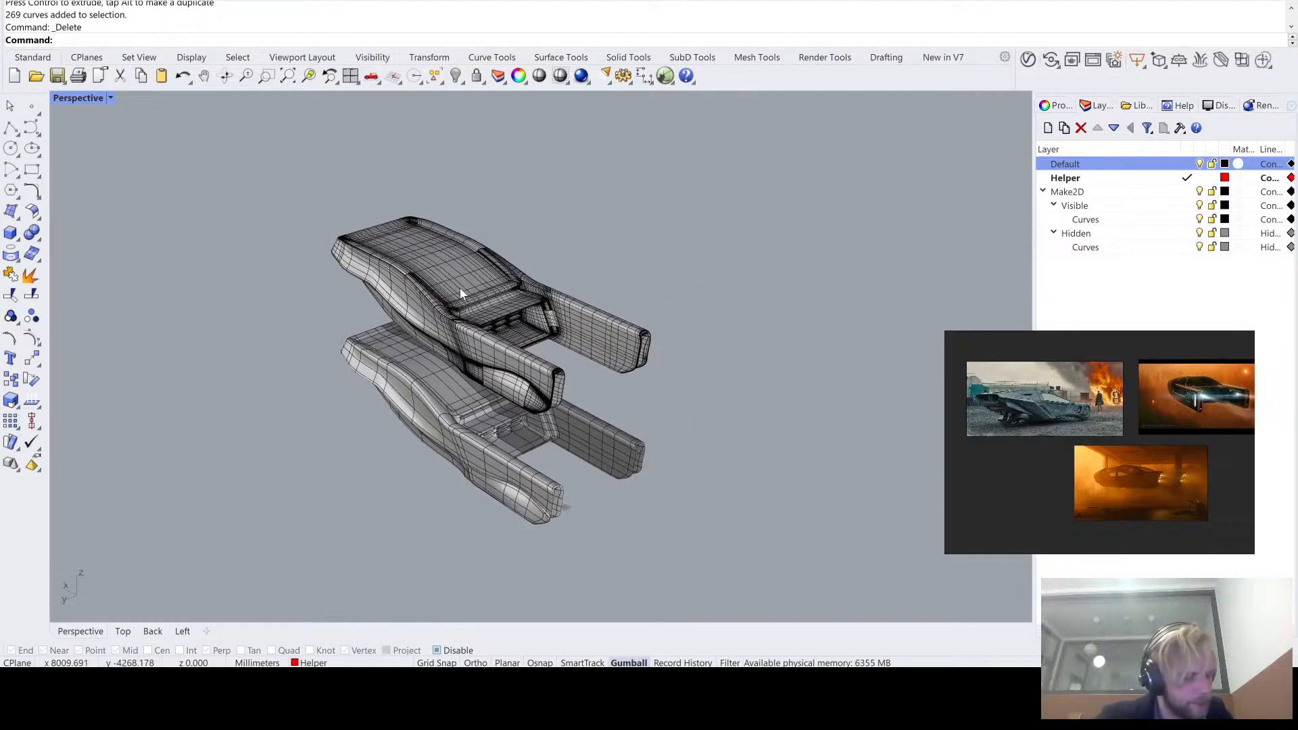
click(460, 287)
key(Escape)
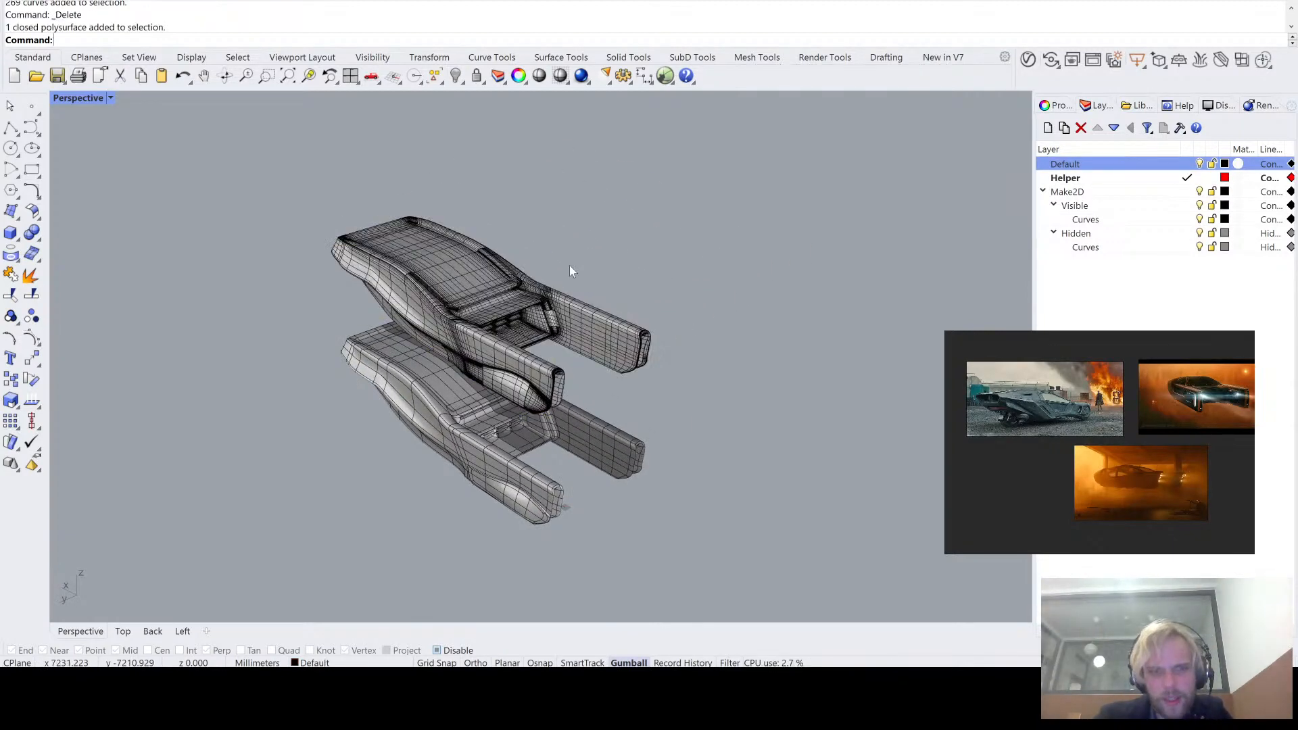
scroll(570, 270, up, 5)
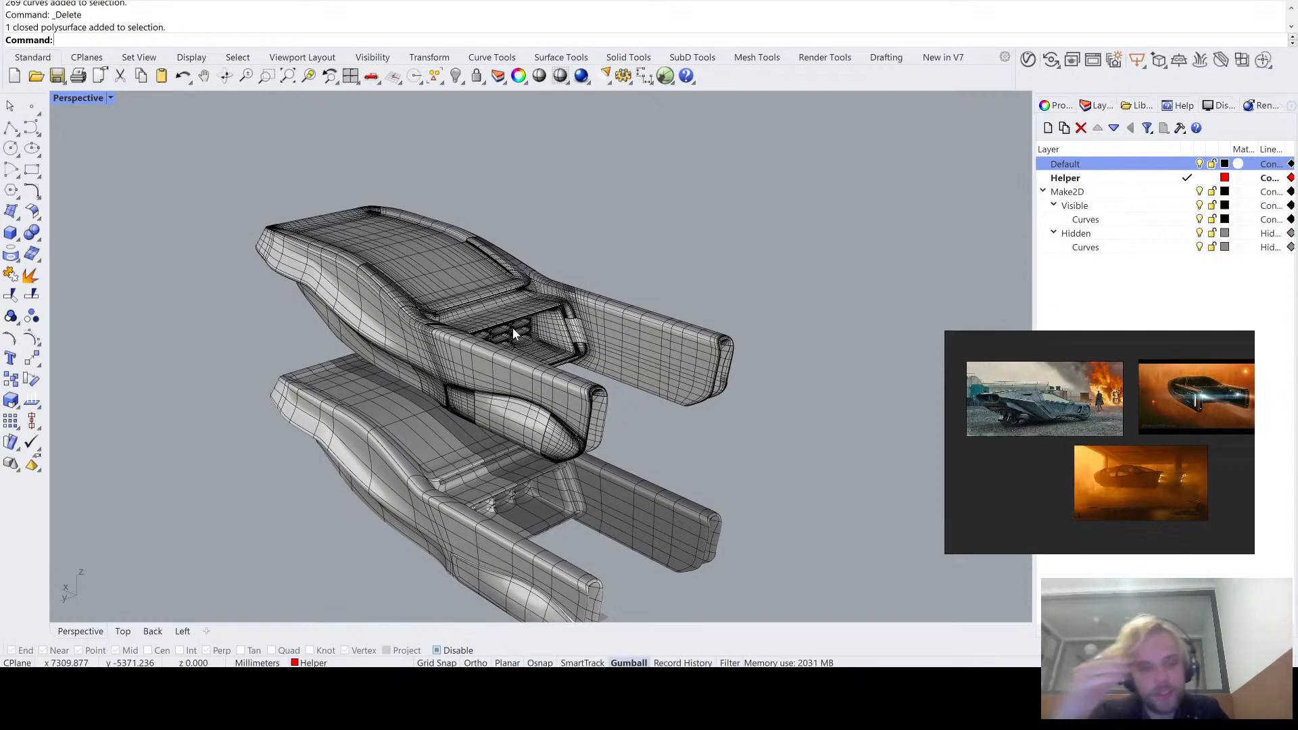
shift+right_drag(679, 480, 677, 394)
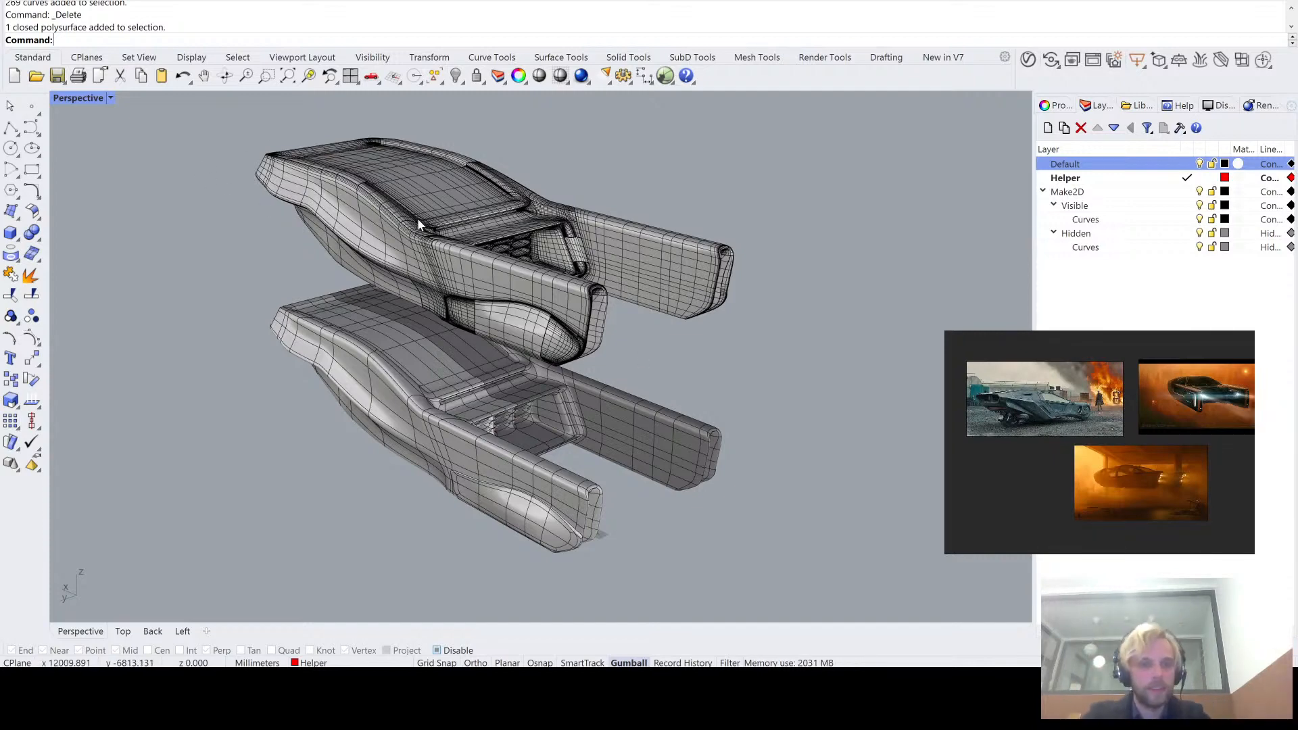
mouse_move(417, 218)
right_down()
mouse_move(423, 261)
mouse_move(419, 200)
right_up()
scroll(419, 200, up, 3)
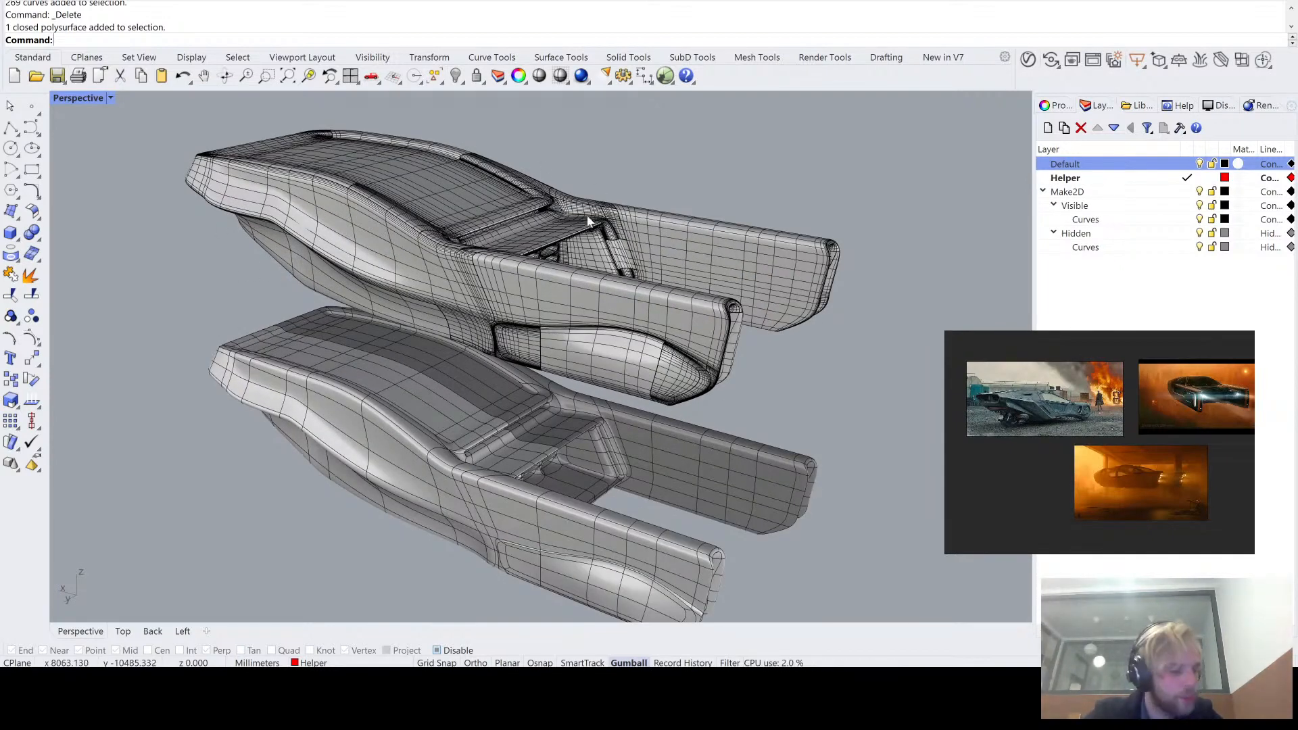
shift+right_drag(430, 279, 461, 249)
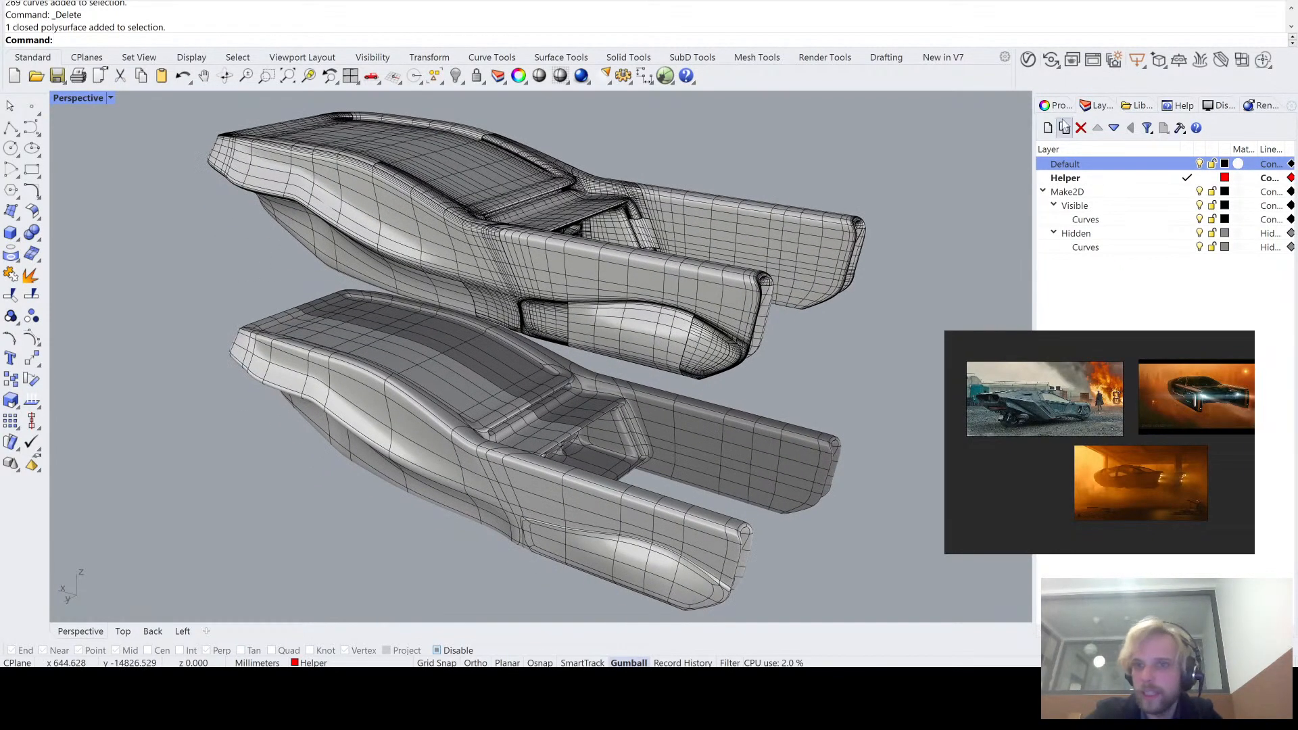
- Switch SubD wires off to inspect the SubD vehicle's bare shaded surfaces and lower side panel, and switch the wires back on
click(1218, 107)
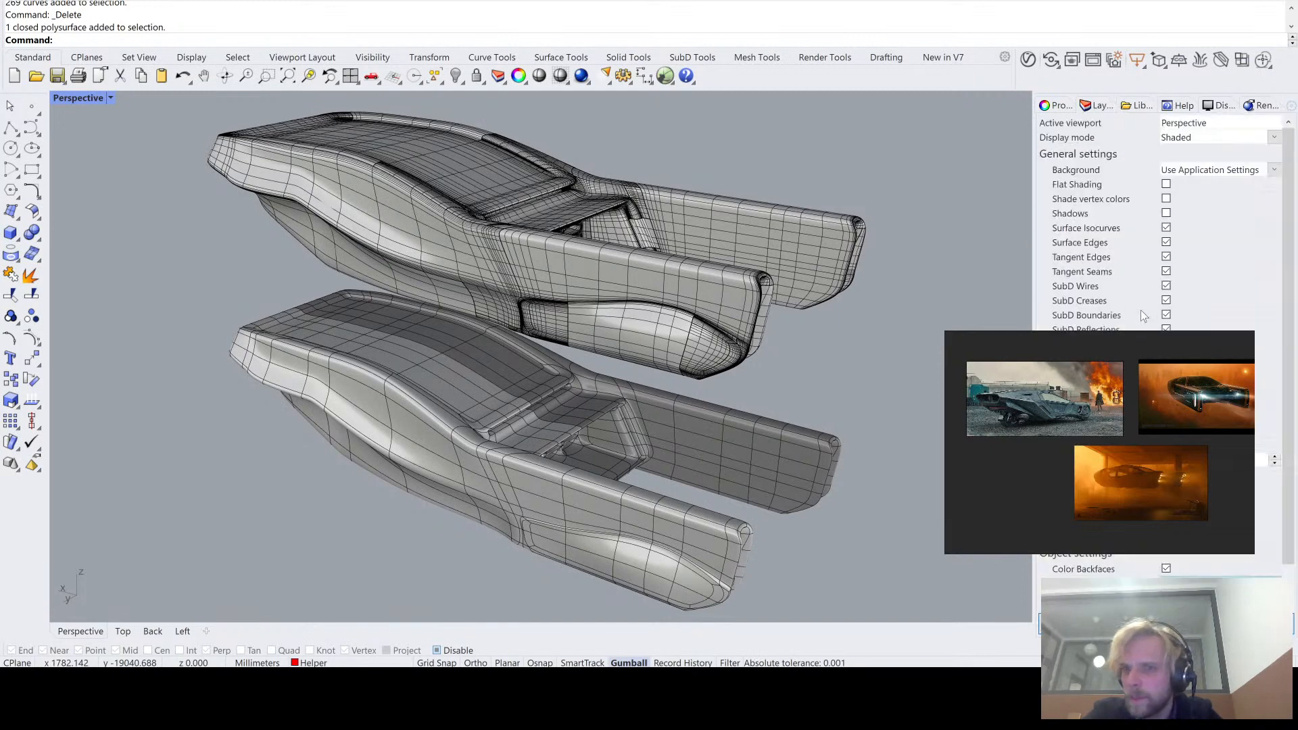
click(1167, 287)
right_drag(554, 355, 388, 324)
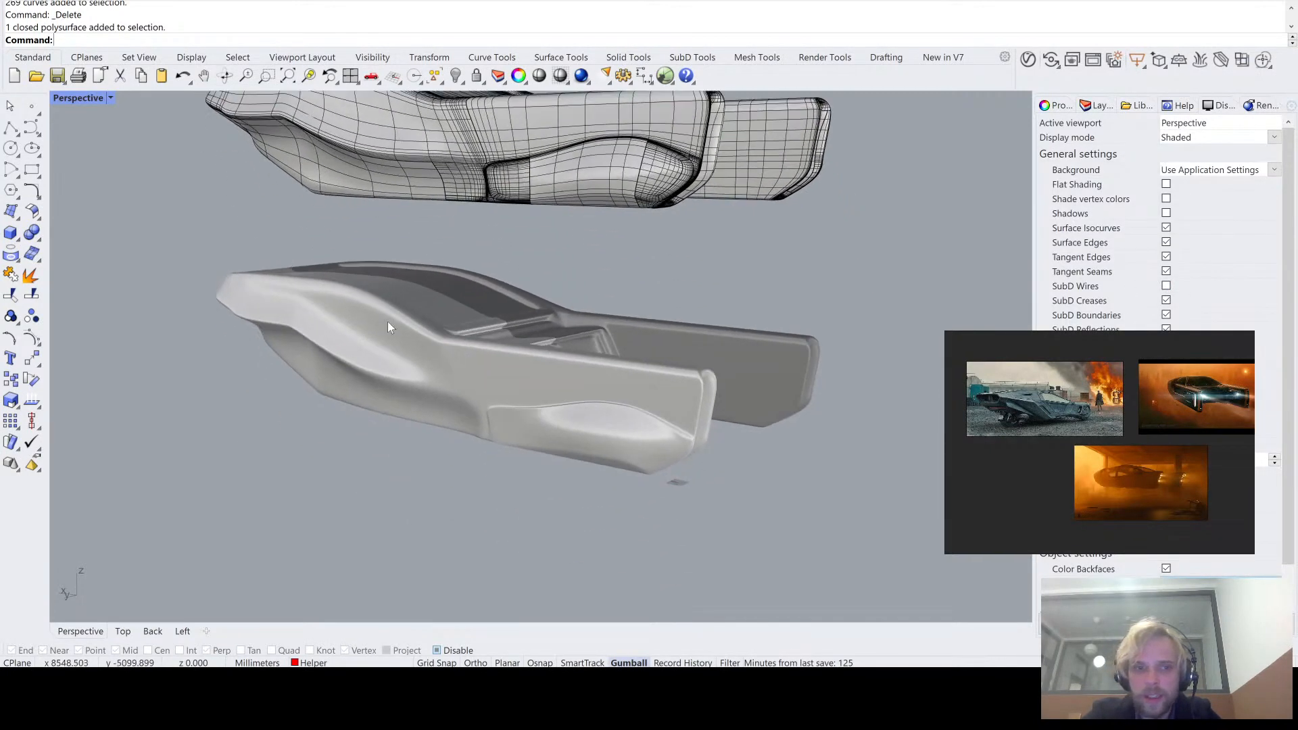
scroll(381, 382, up, 5)
right_drag(710, 394, 590, 420)
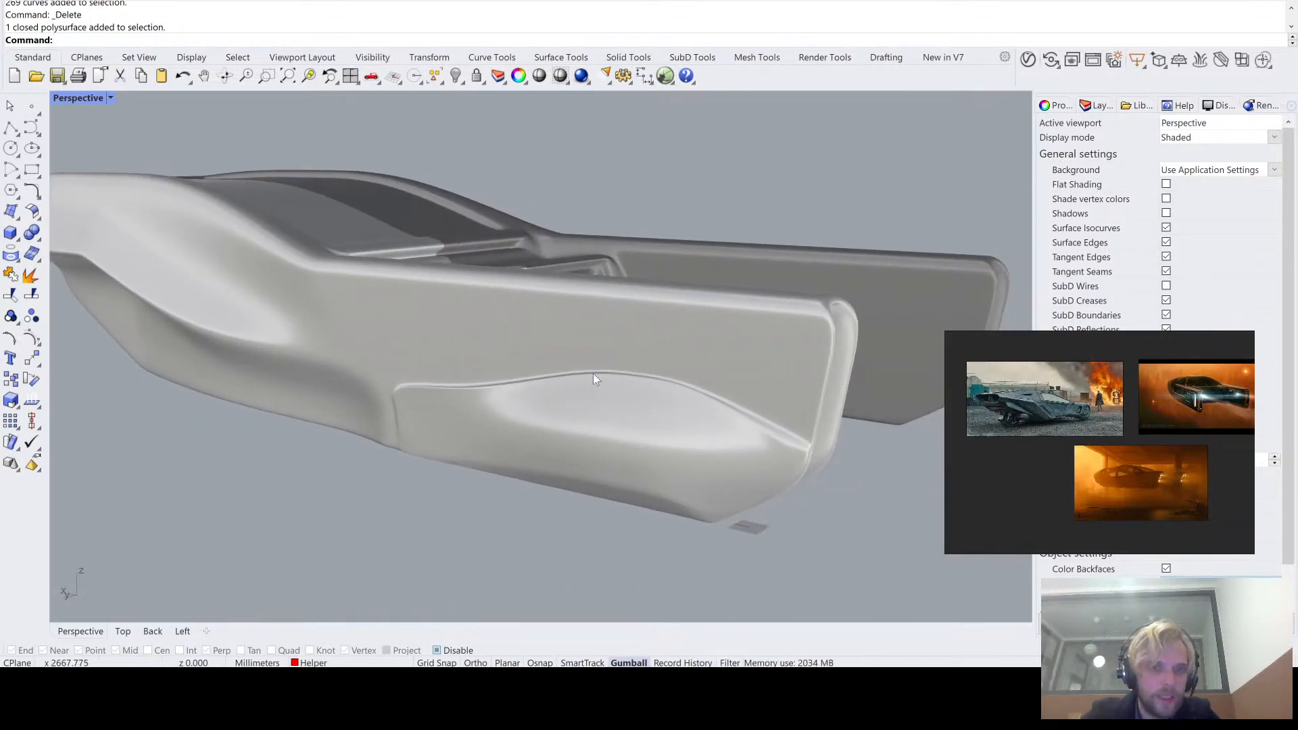
scroll(850, 377, down, 3)
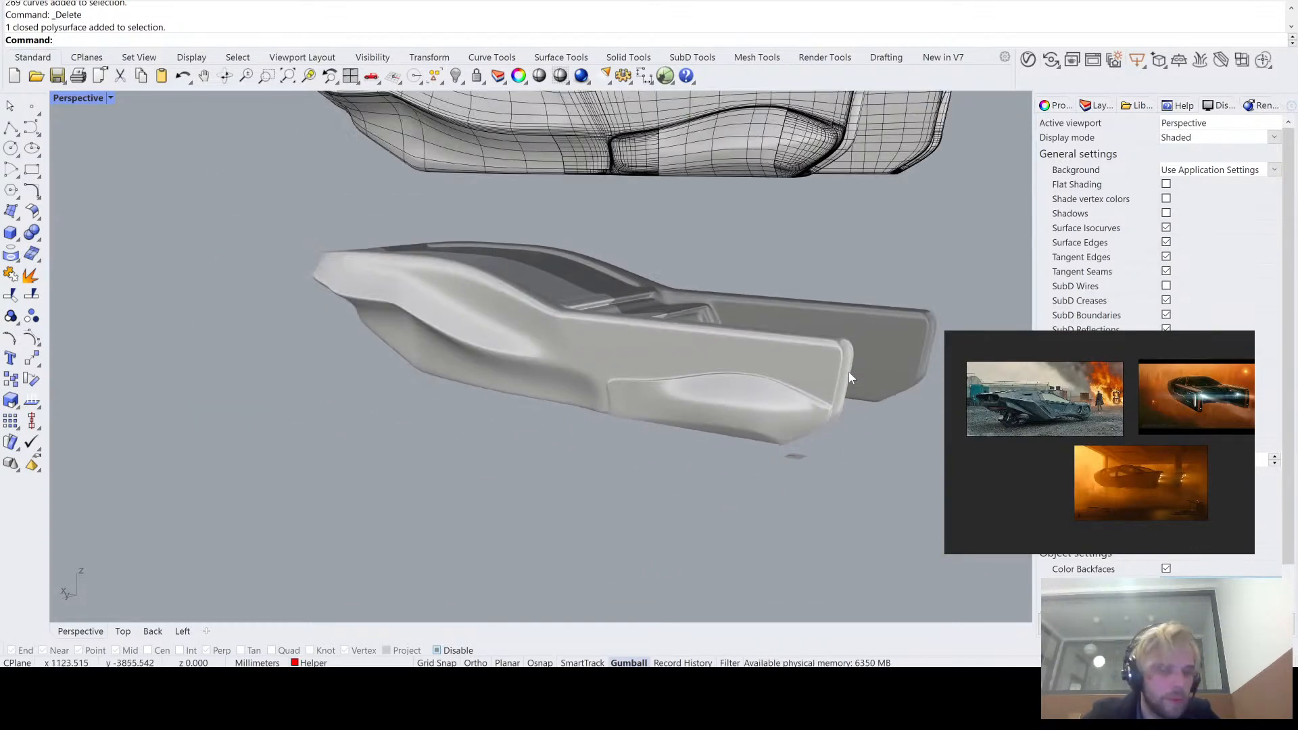
click(1167, 287)
right_drag(837, 227, 822, 302)
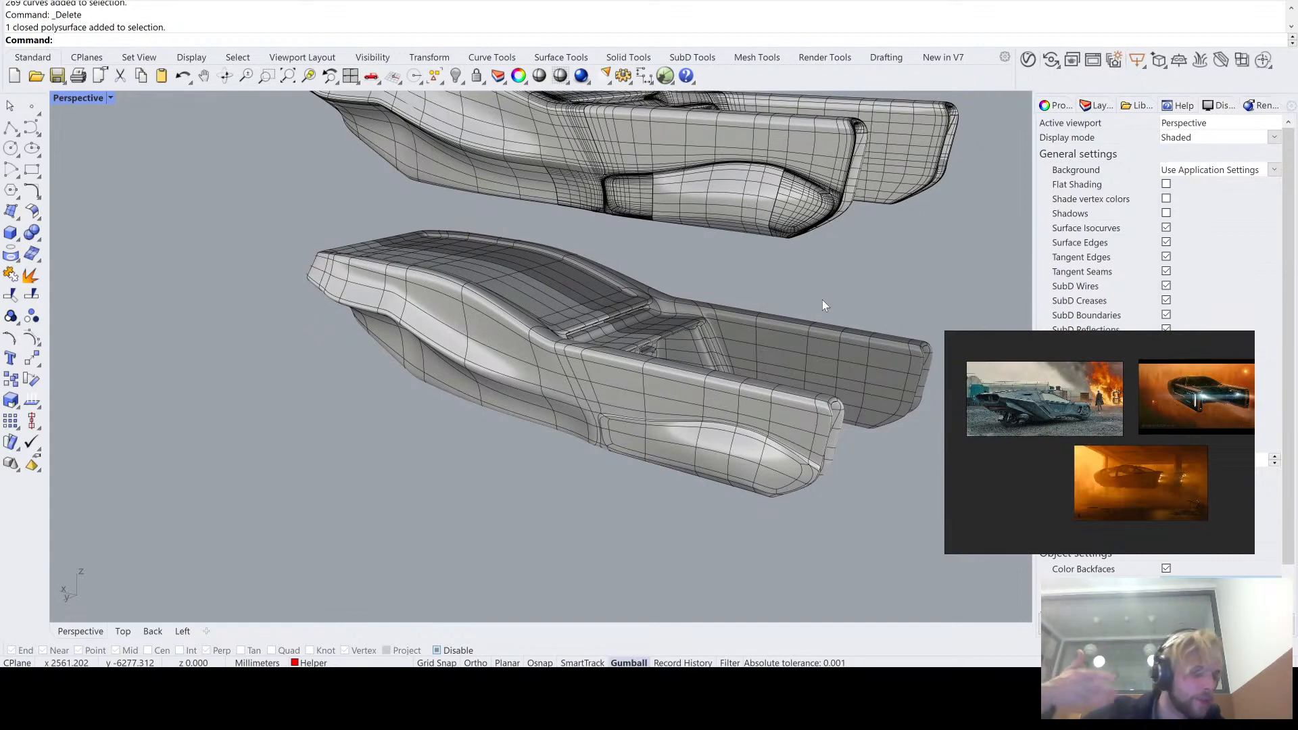
- Generate contour curves across the upper NURBS vehicle copy along its length, spaced 50 mm apart
right_drag(874, 221, 595, 267)
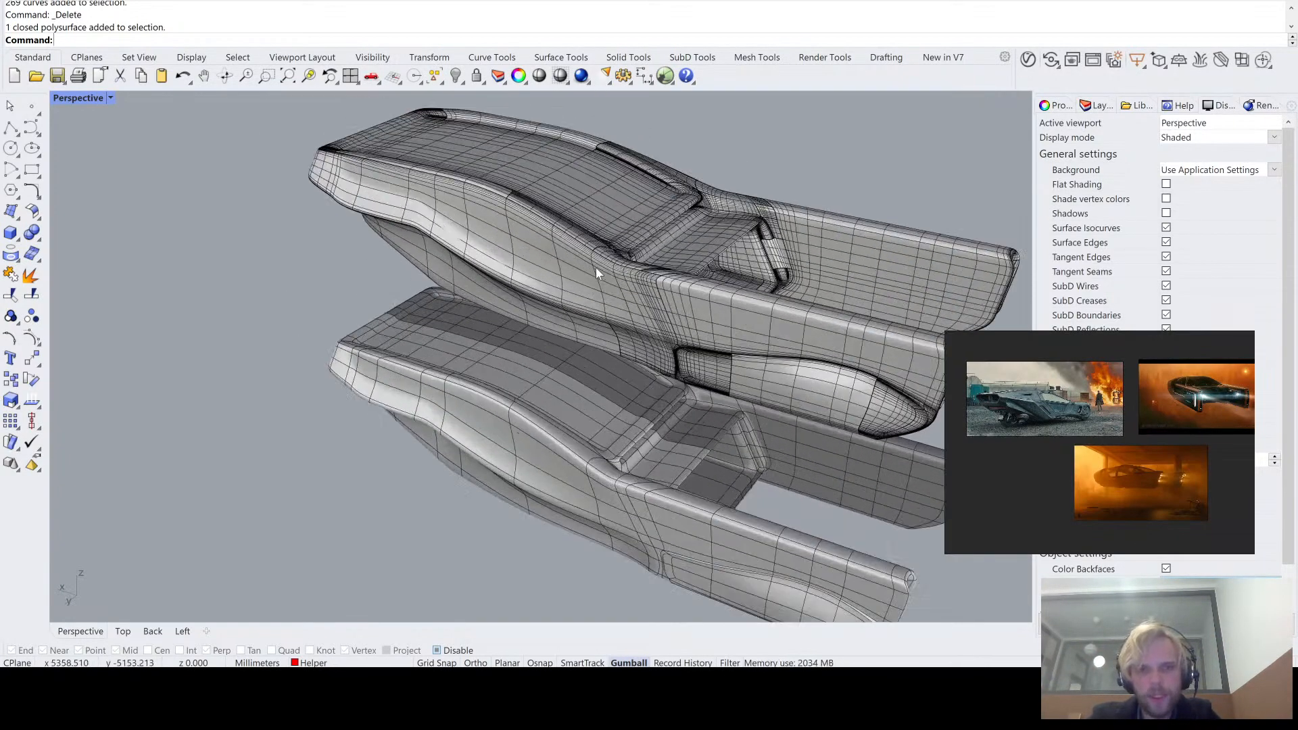
click(595, 268)
text(COn)
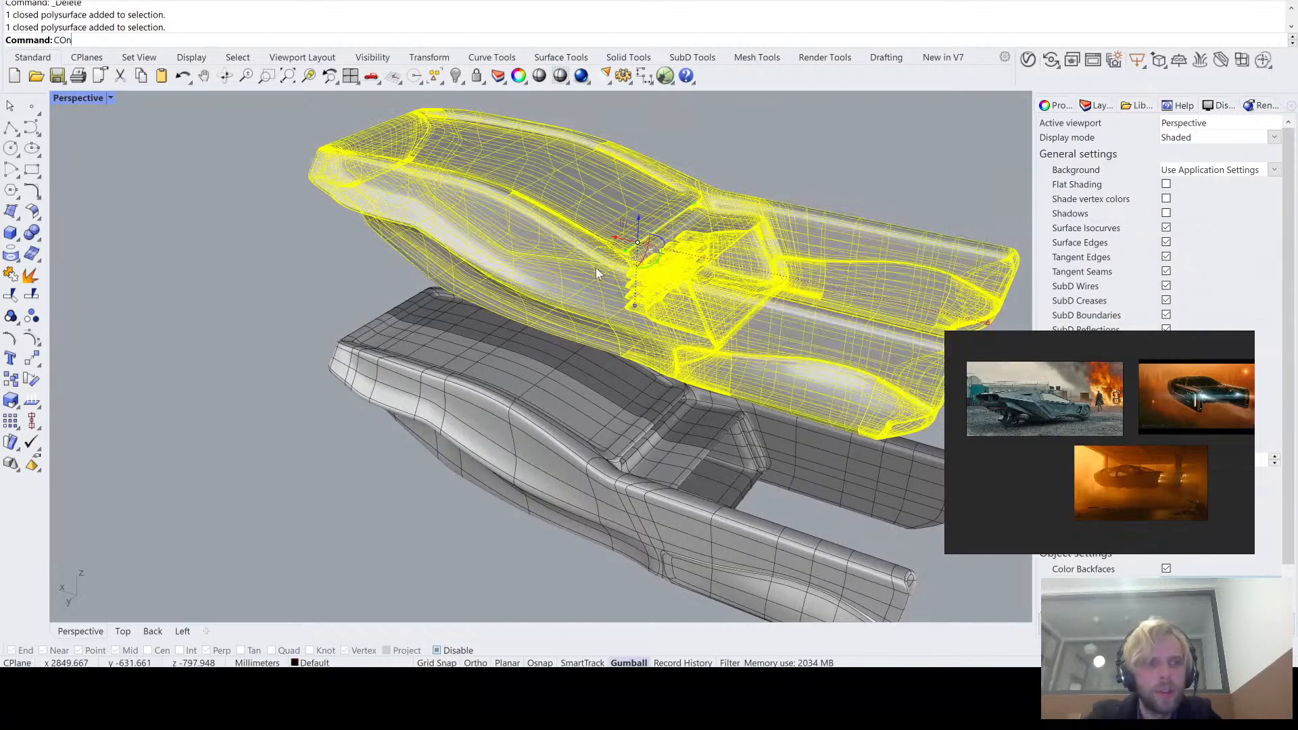
text(tour)
key(Return)
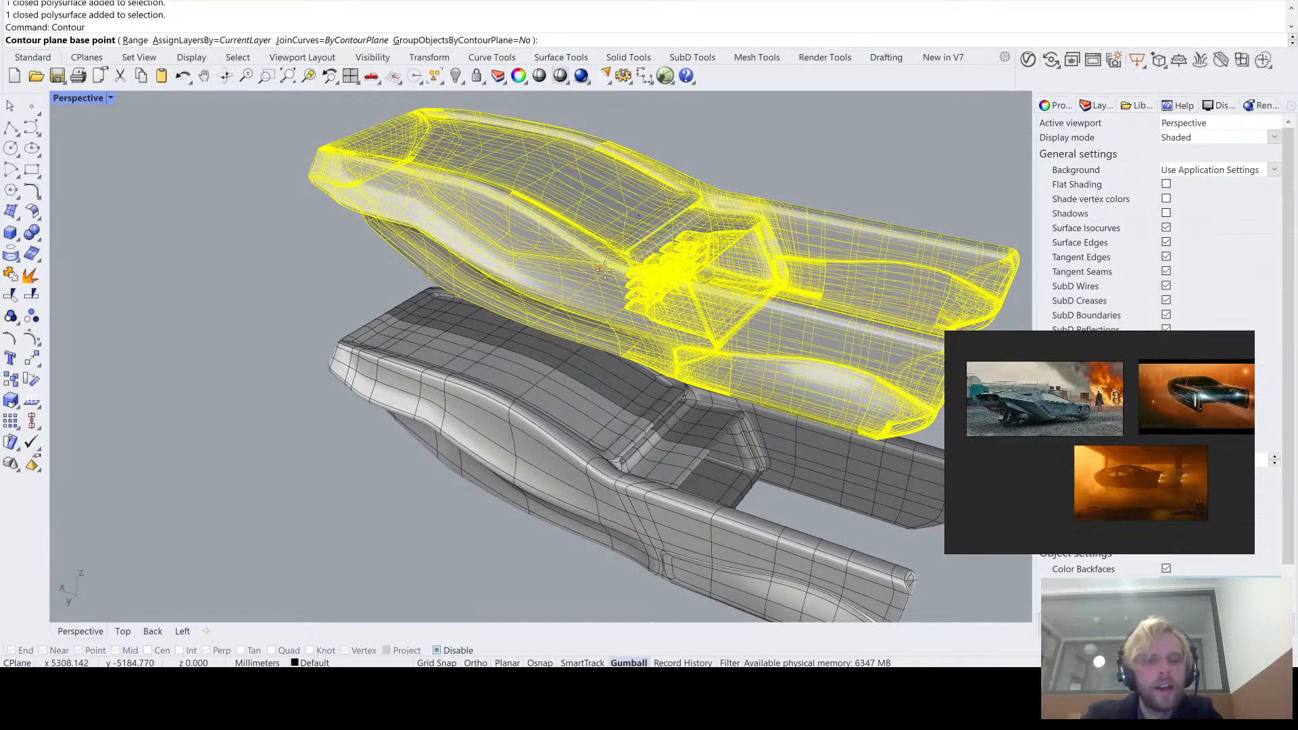
right_drag(581, 264, 313, 169)
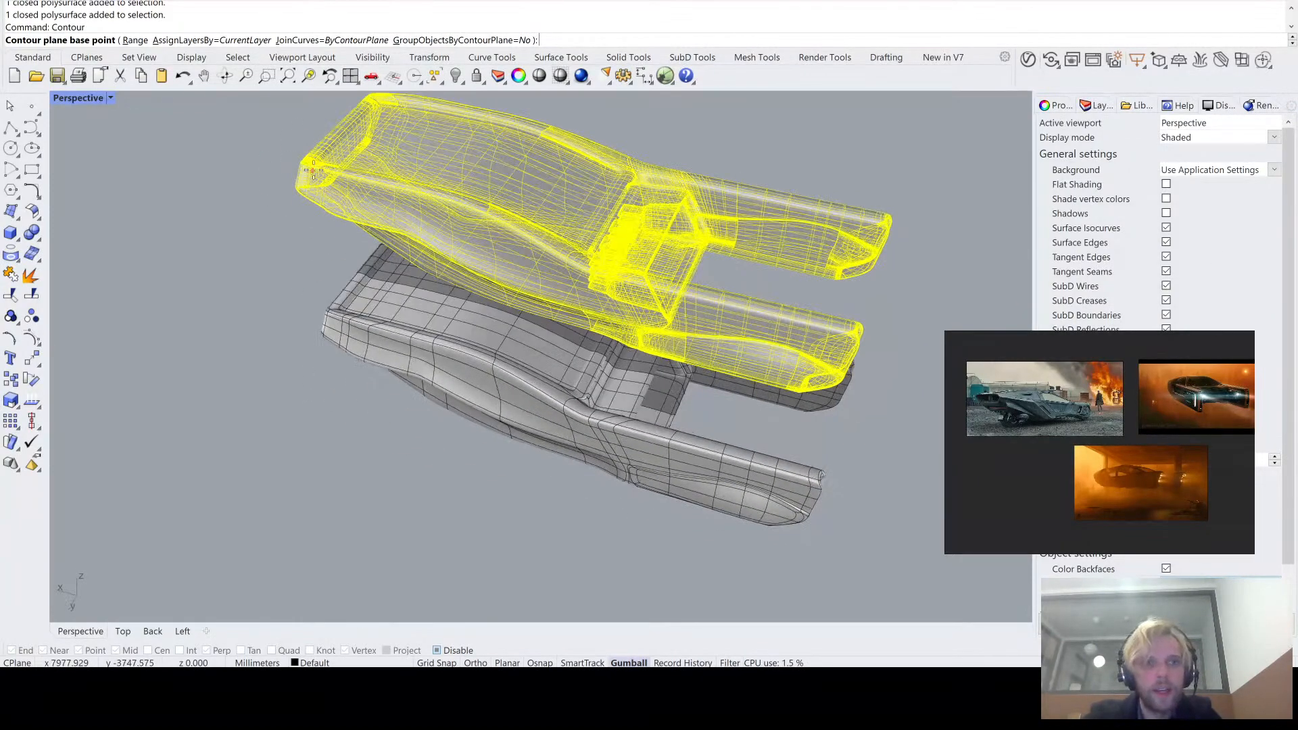
click(288, 452)
click(537, 529)
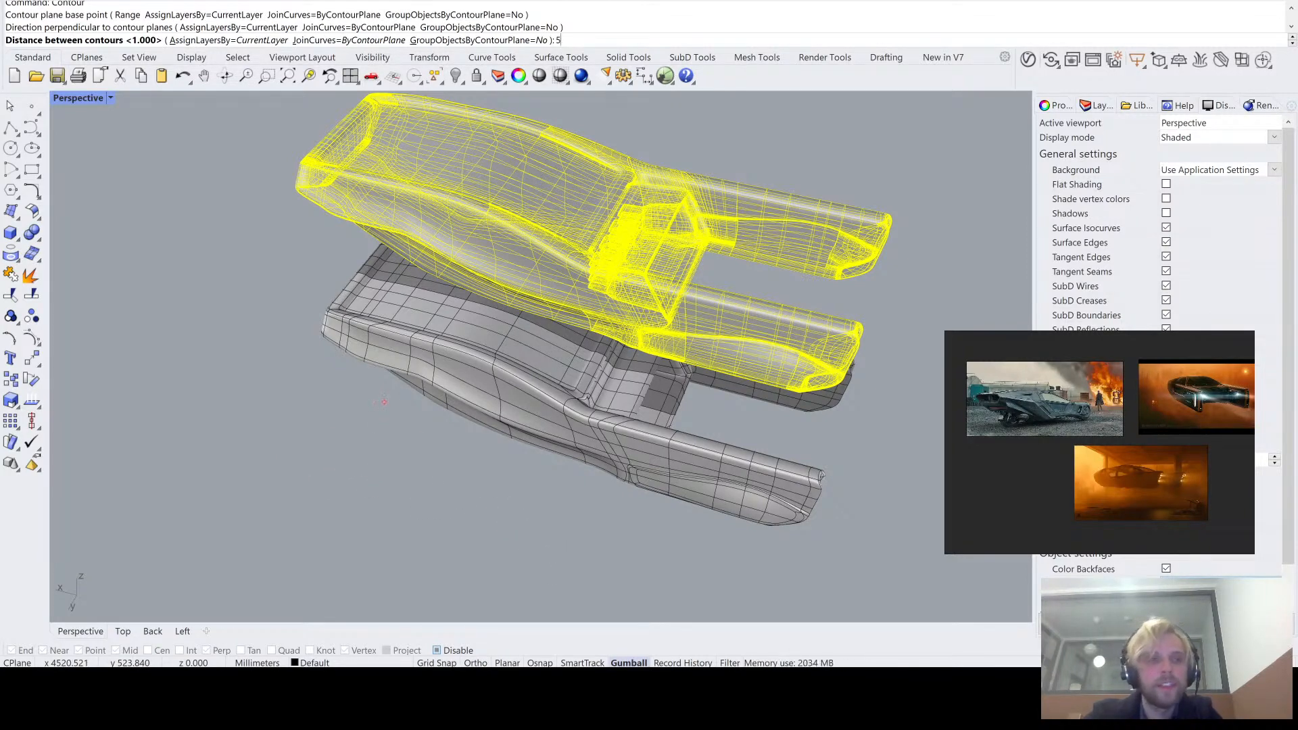
key(Return)
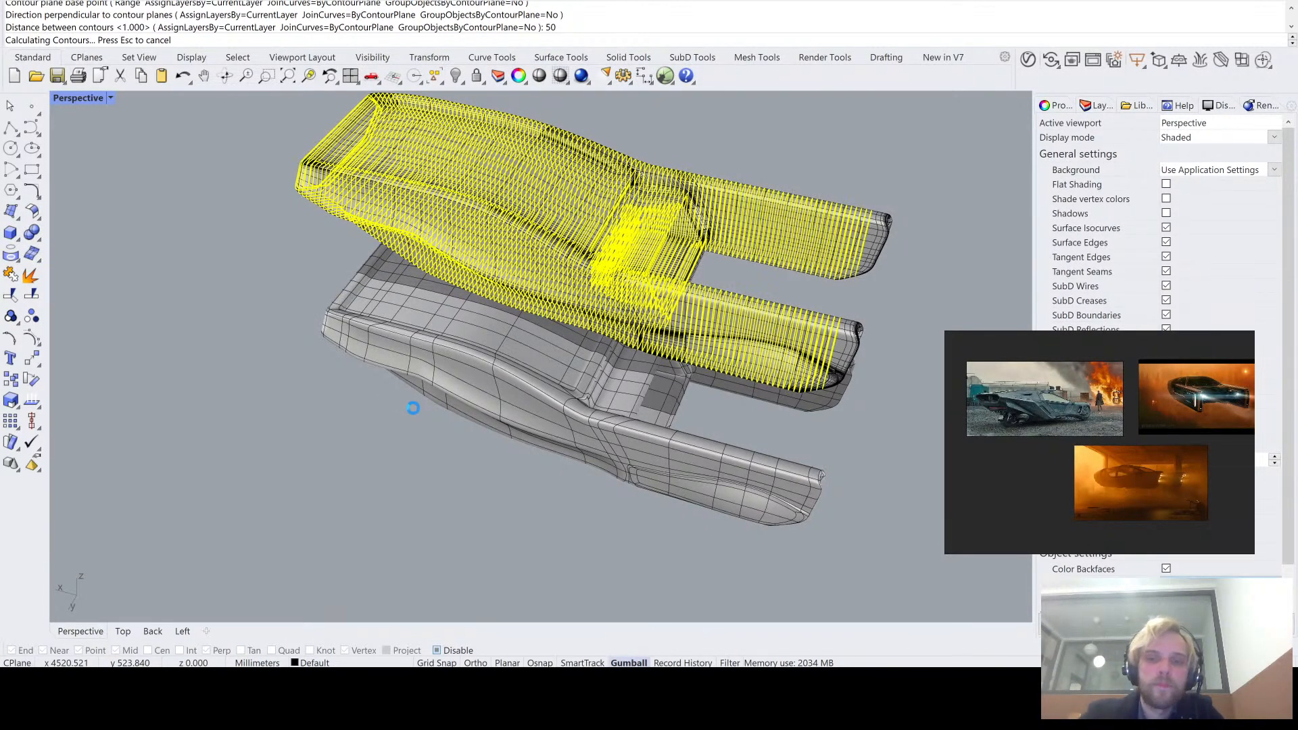
- Deselect the contour curves and examine how they run over the NURBS copy's roof, sides and recessed rear deck
right_drag(633, 446, 588, 427)
scroll(595, 242, up, 5)
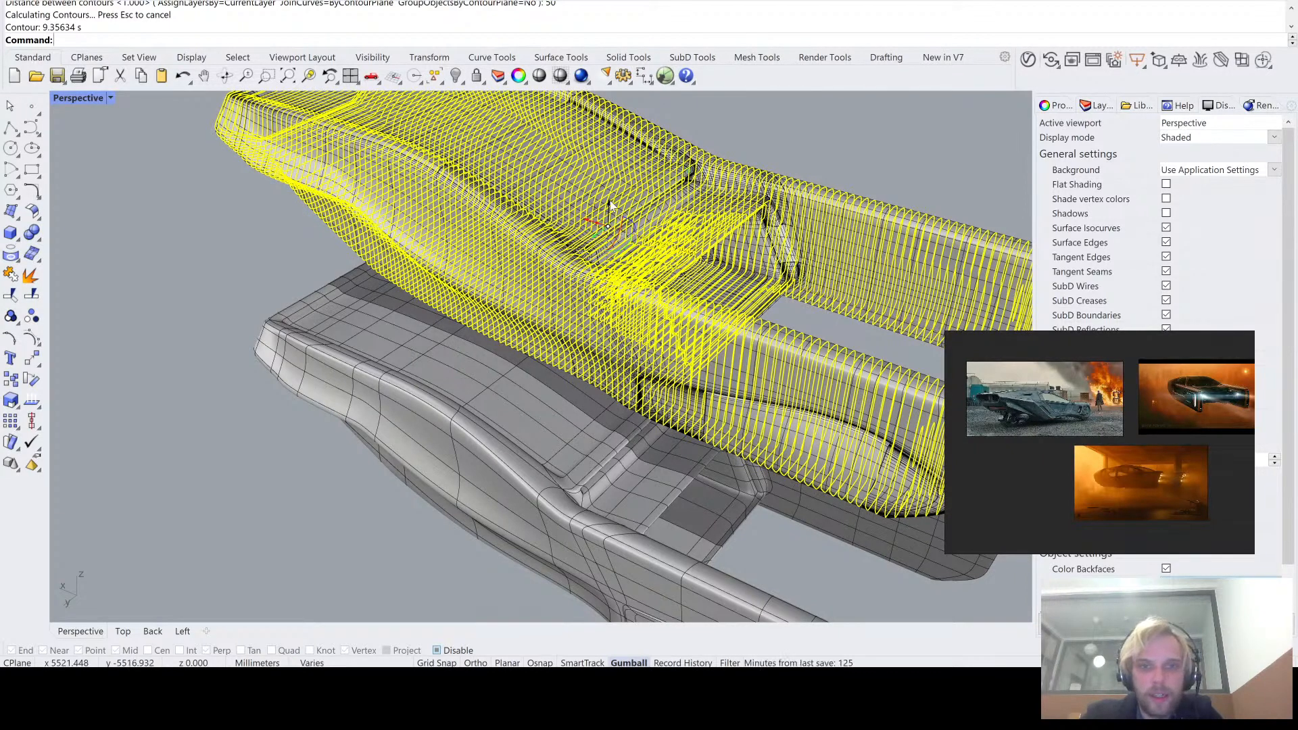
click(201, 272)
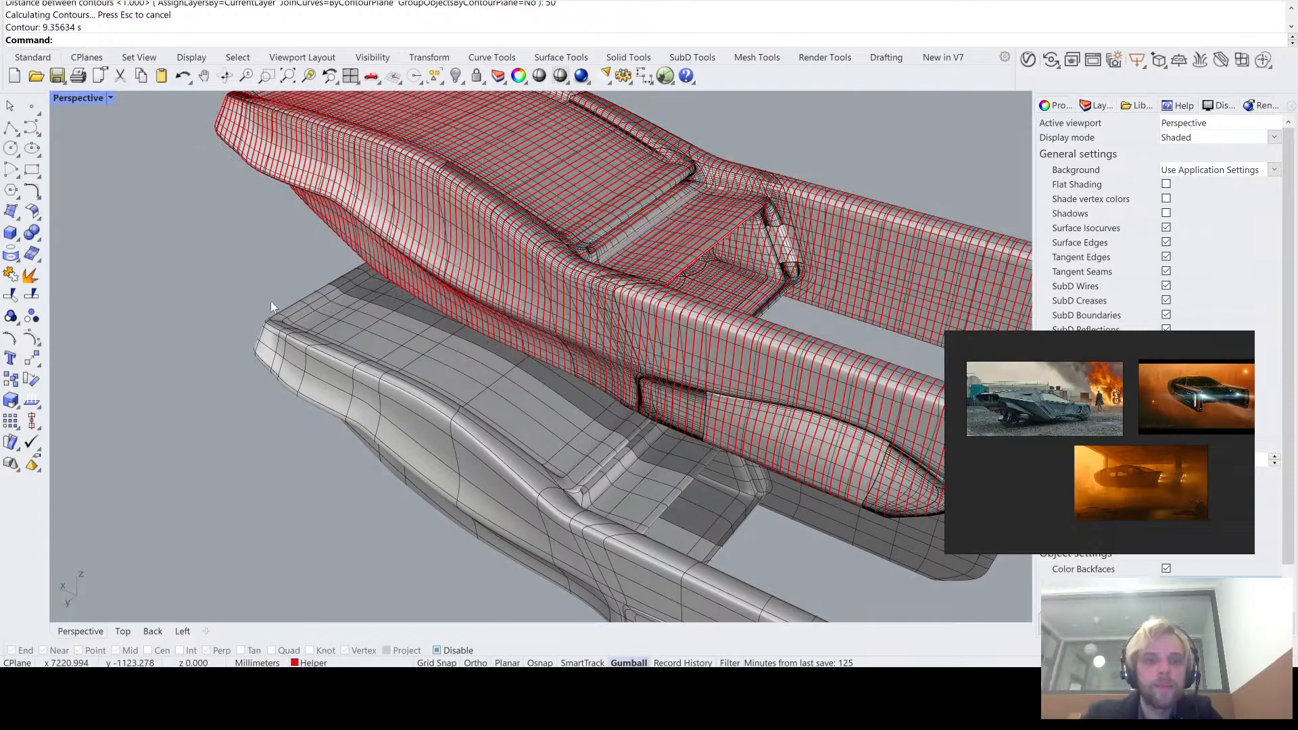
right_drag(270, 301, 317, 303)
scroll(565, 219, up, 5)
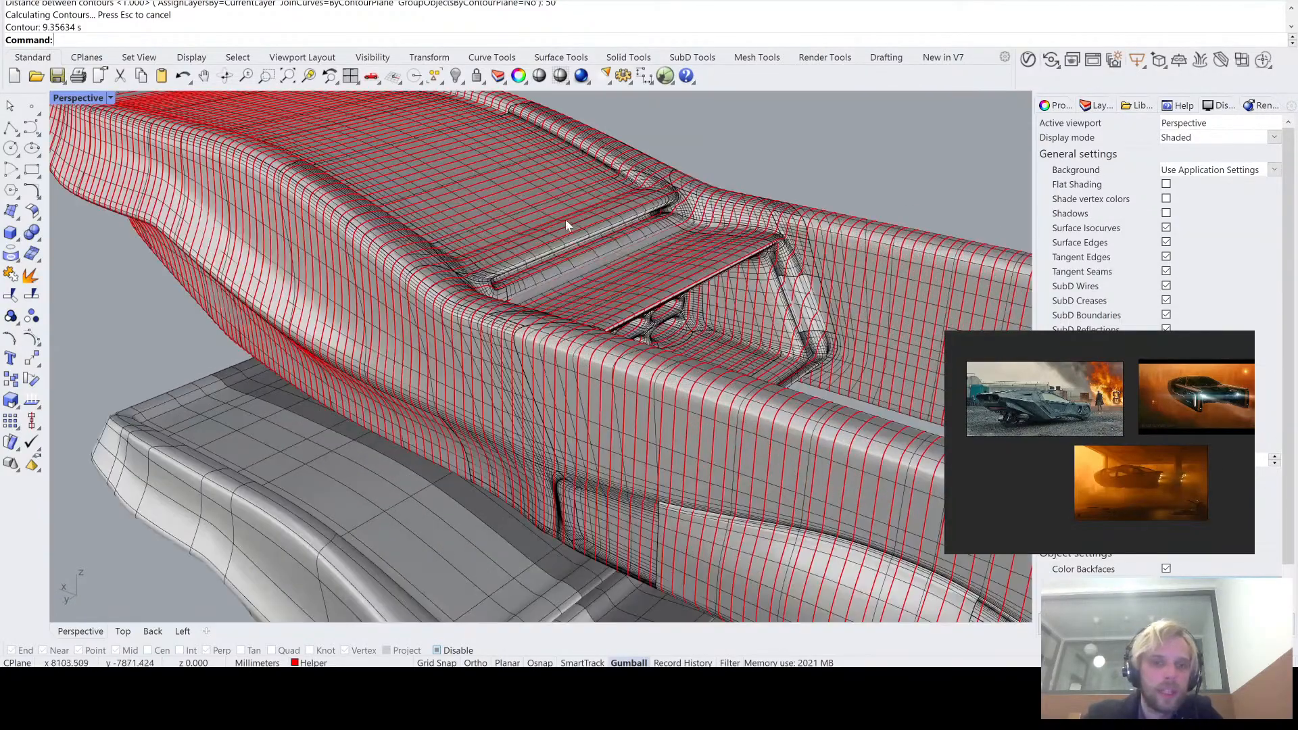
scroll(534, 272, down, 5)
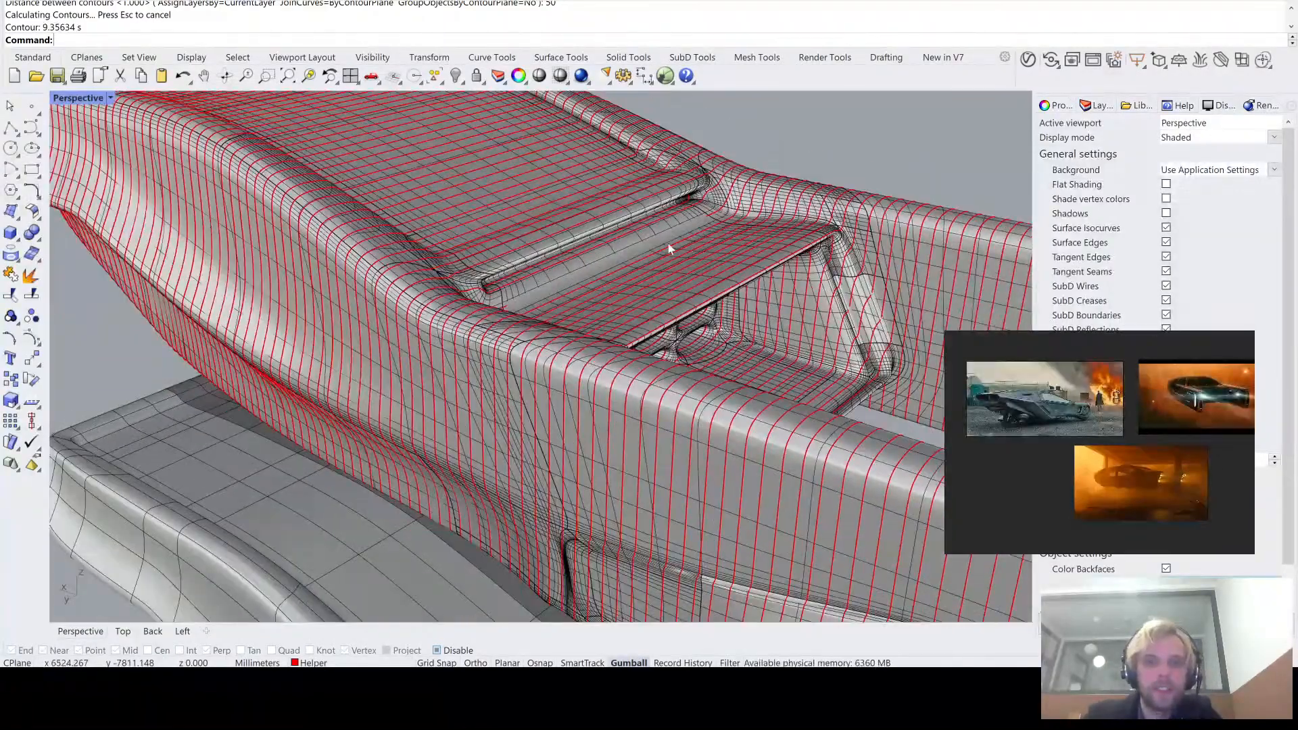
scroll(668, 243, up, 3)
right_drag(673, 237, 864, 317)
scroll(598, 274, down, 10)
- Generate a Make2D line drawing of the NURBS vehicle copy together with its contour curves from the Perspective view
drag(862, 313, 155, 95)
right_drag(554, 193, 546, 301)
text(Ma)
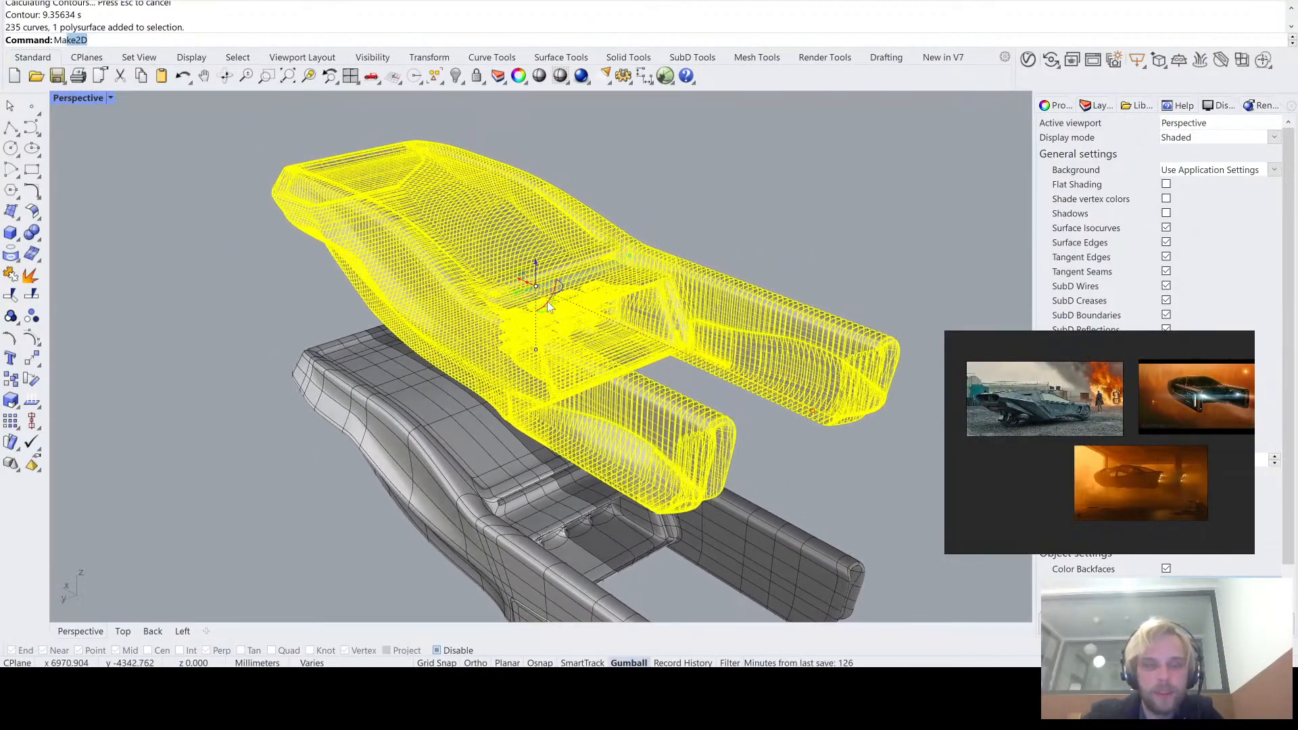
text(ke)
key(Return)
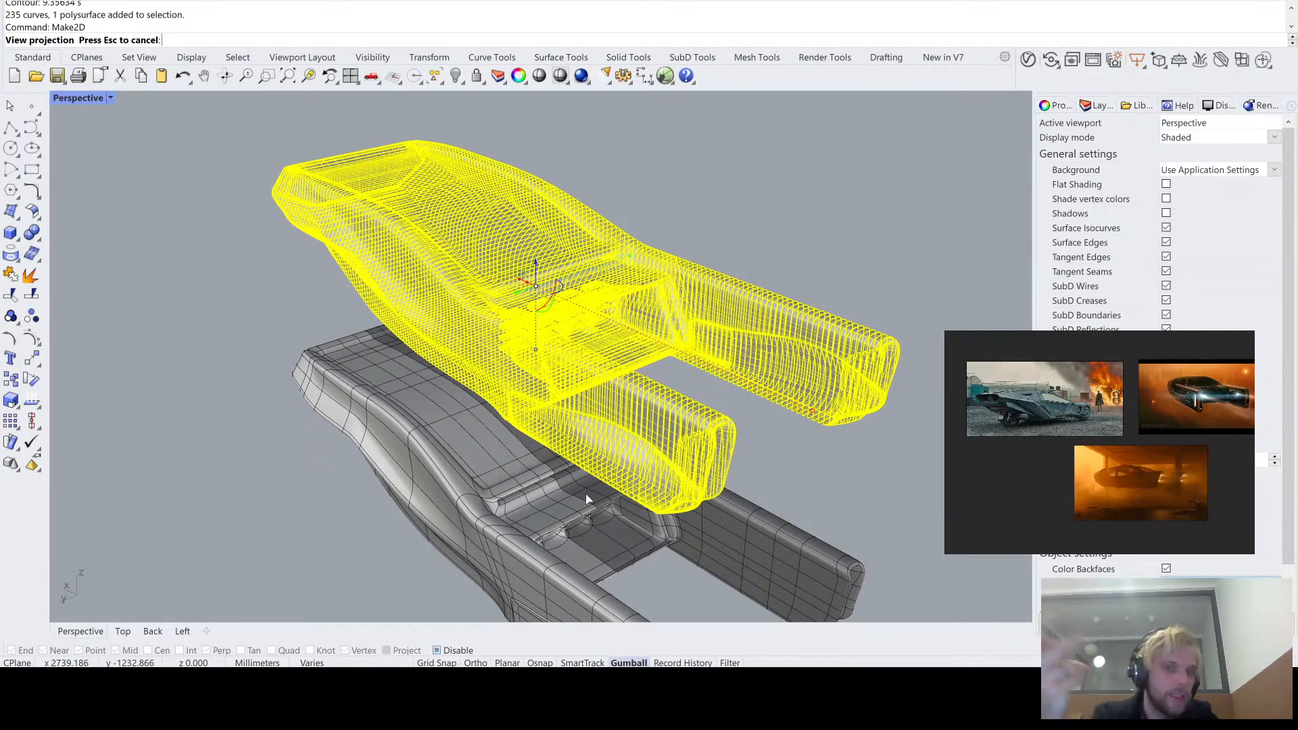
- Examine the contoured vehicle's 2D line drawing in the Top view, including the line detail along the body side
double_click(76, 99)
double_click(68, 100)
scroll(424, 319, down, 4)
right_drag(454, 411, 547, 310)
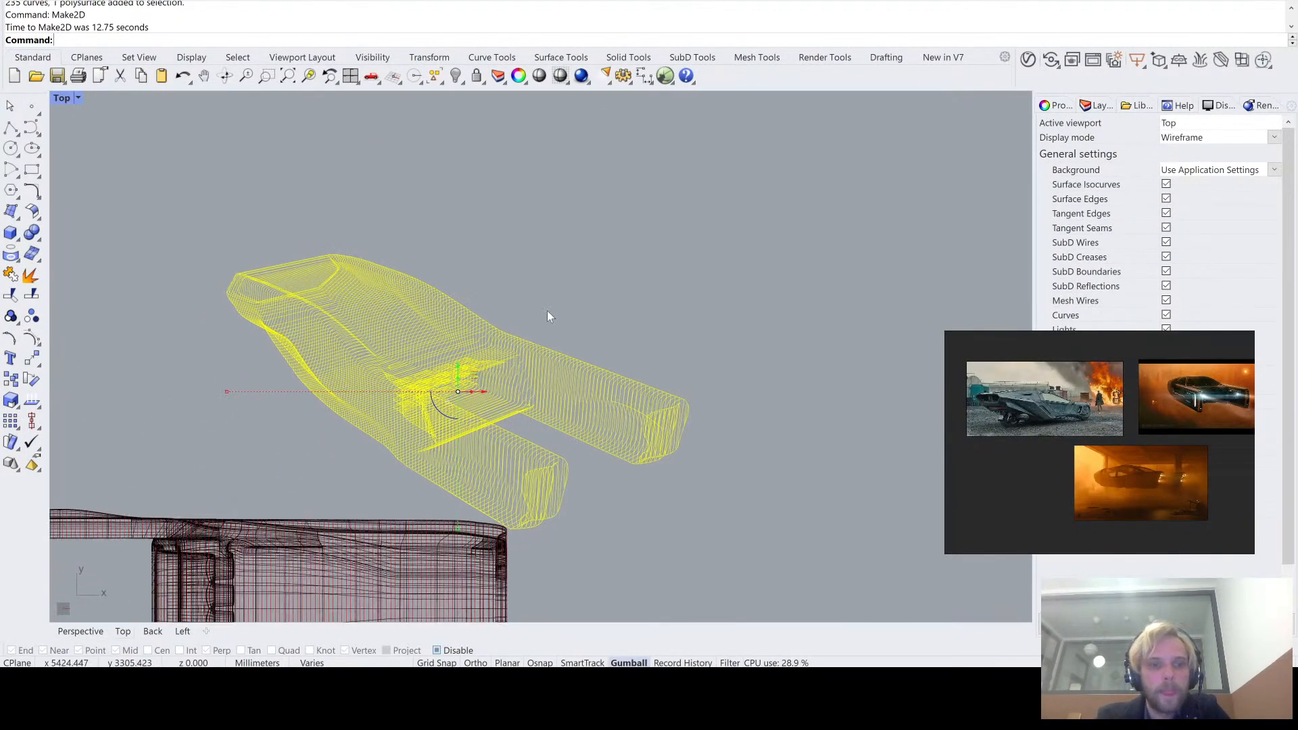
scroll(547, 310, up, 6)
click(573, 343)
scroll(574, 343, down, 4)
scroll(416, 499, up, 6)
right_drag(468, 483, 545, 405)
scroll(509, 328, down, 4)
scroll(419, 304, up, 2)
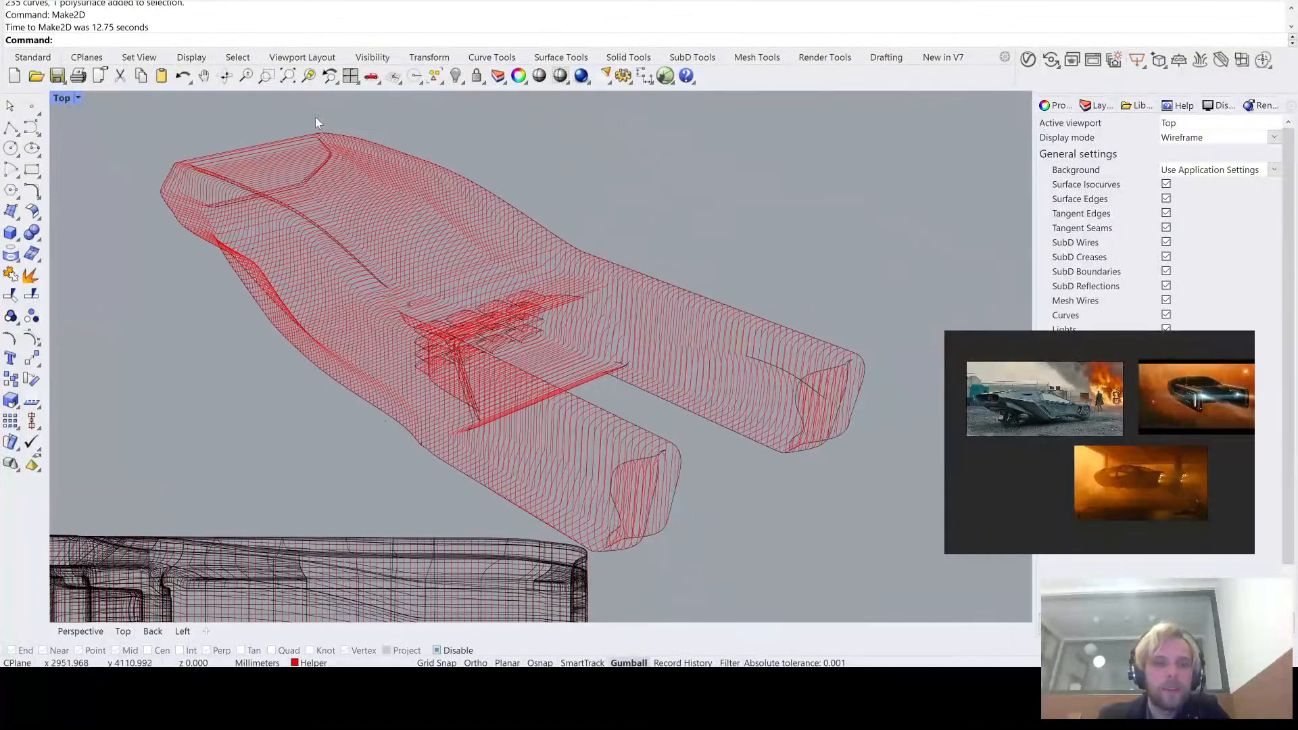
scroll(180, 208, up, 5)
scroll(179, 209, up, 4)
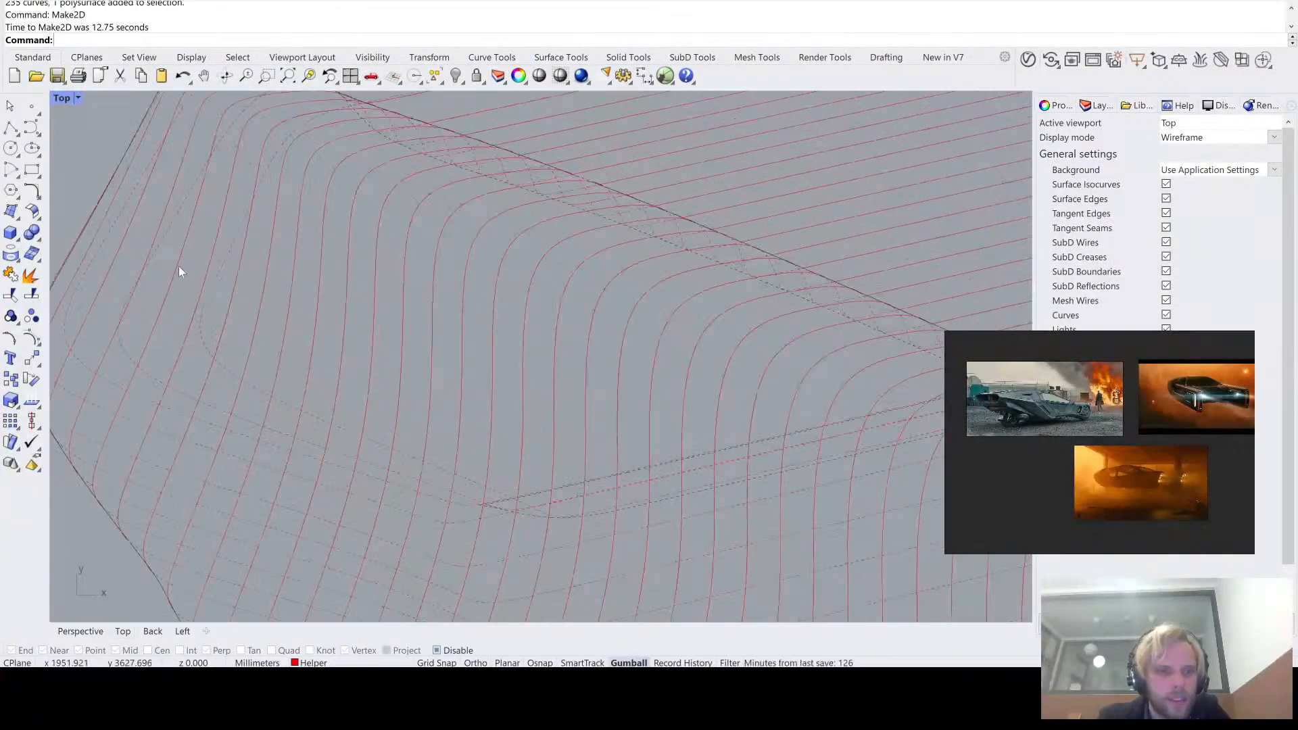
scroll(159, 270, down, 3)
scroll(441, 290, down, 2)
right_drag(440, 290, 203, 150)
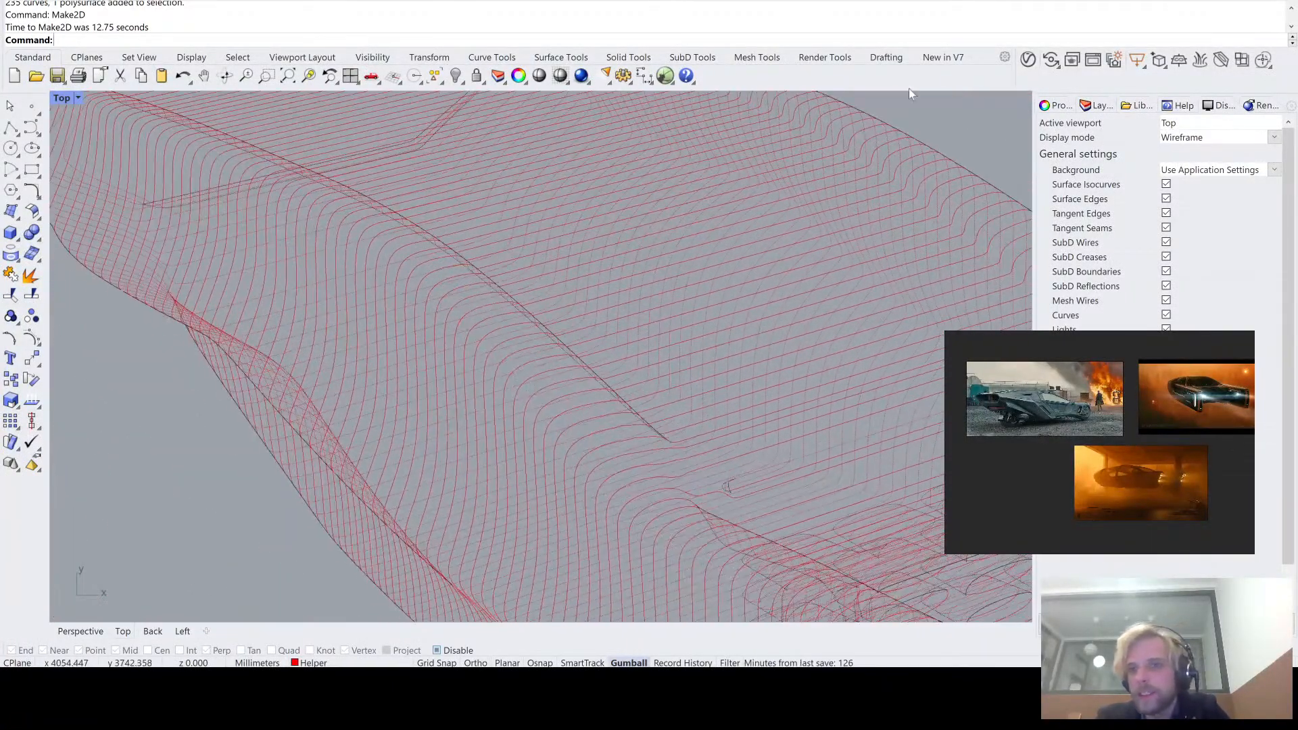
- Toggle the Make2D Hidden layer to compare the line drawing with and without hidden lines, leaving the layer visible
click(1098, 106)
click(1190, 235)
scroll(761, 254, down, 8)
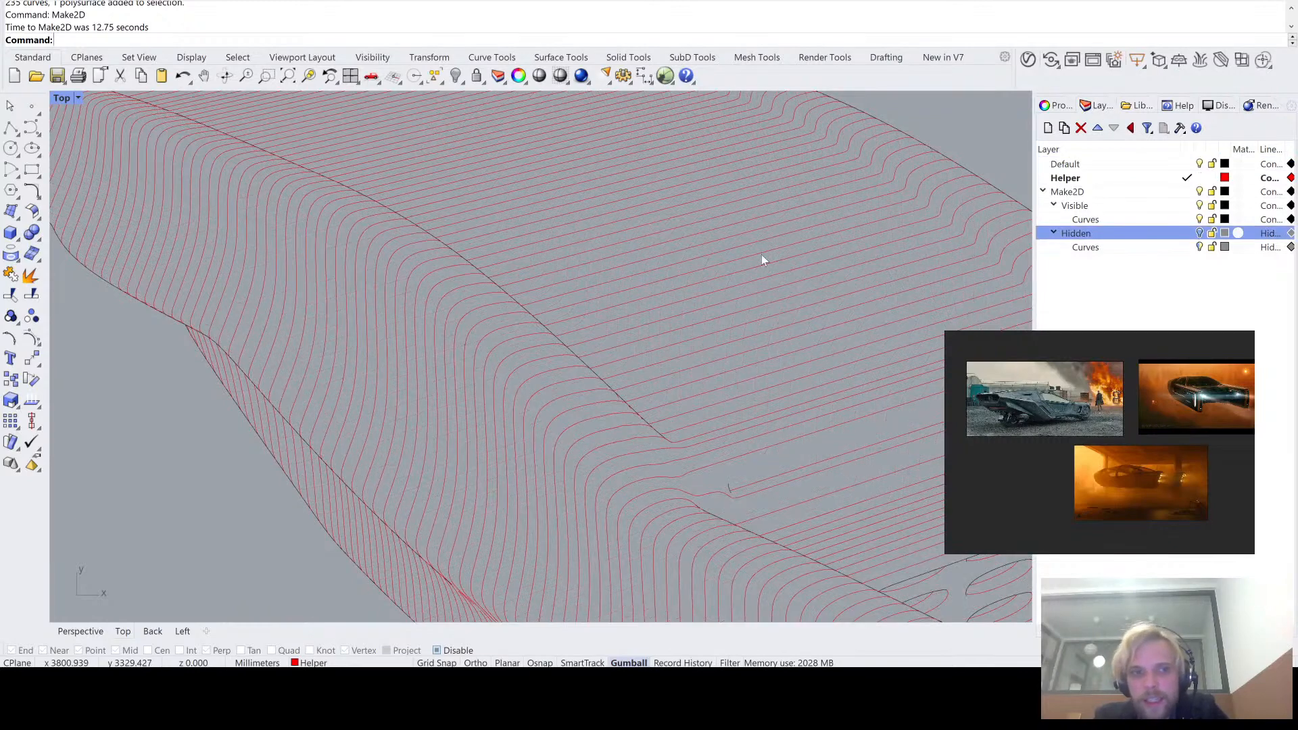
scroll(531, 265, up, 2)
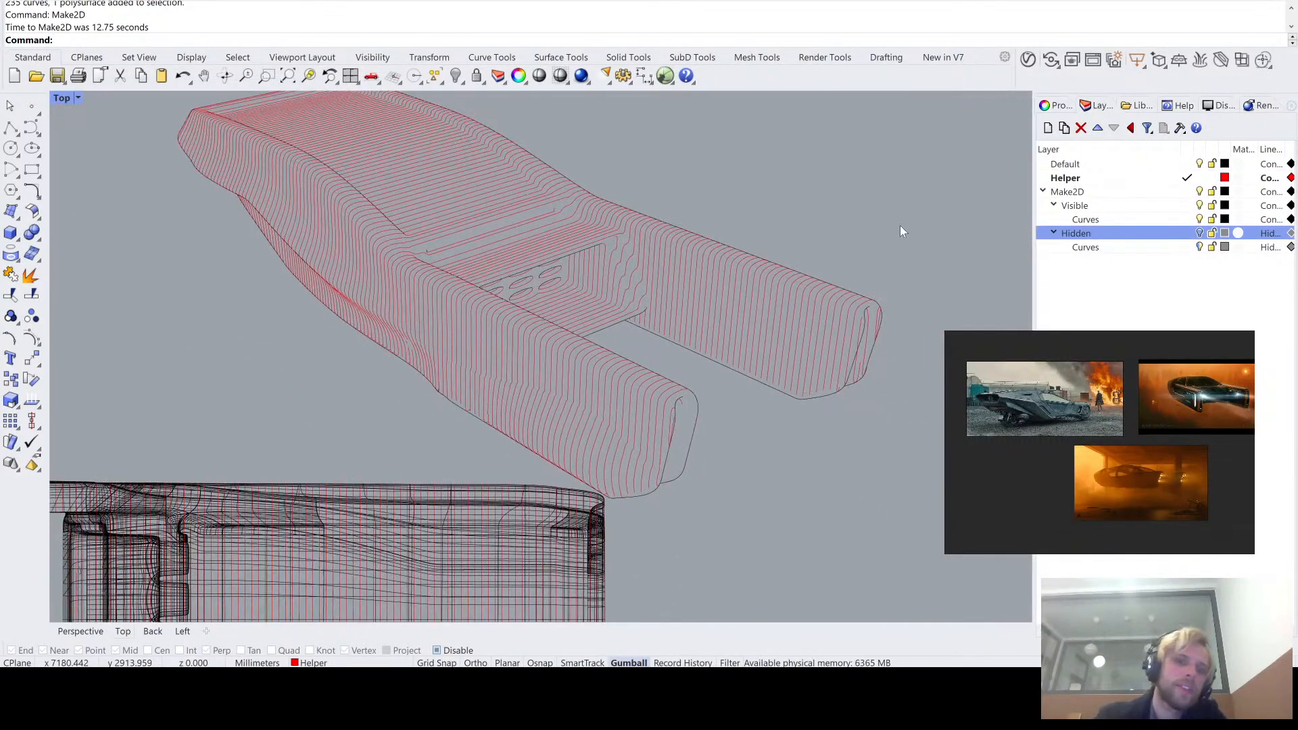
right_drag(766, 253, 773, 285)
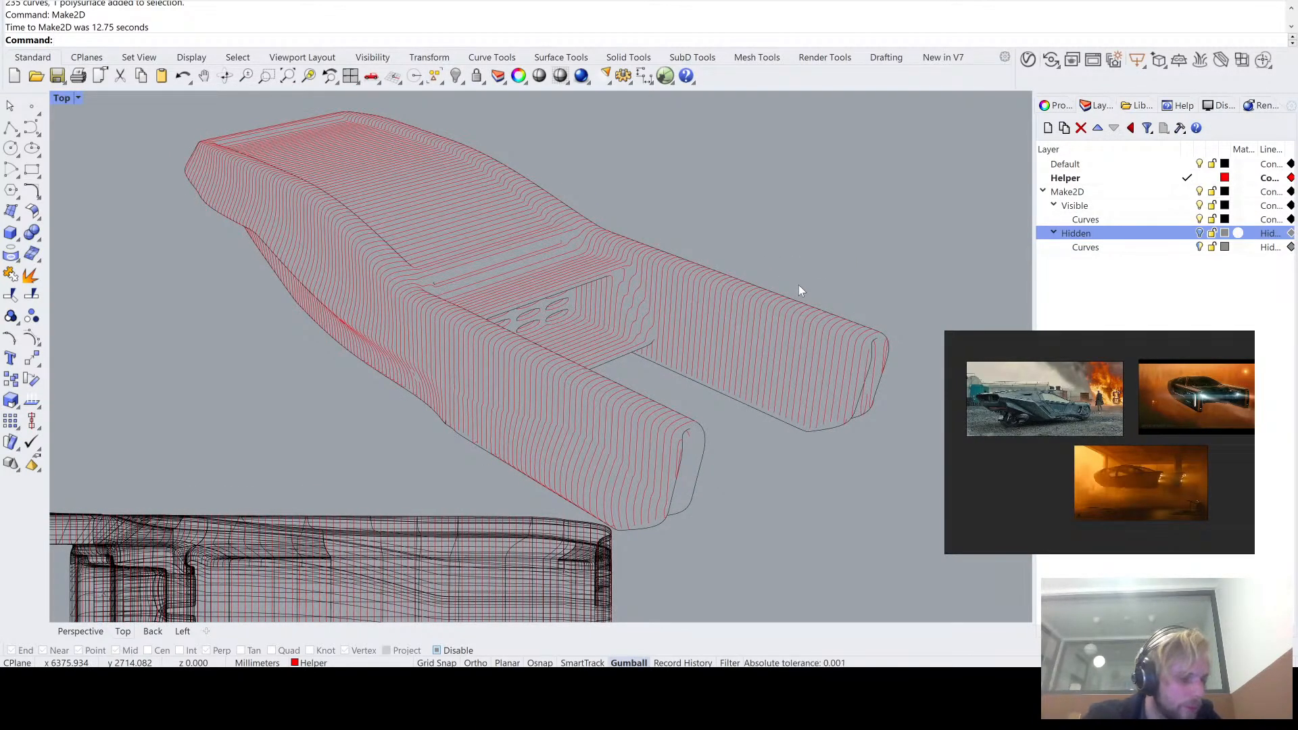
click(1201, 234)
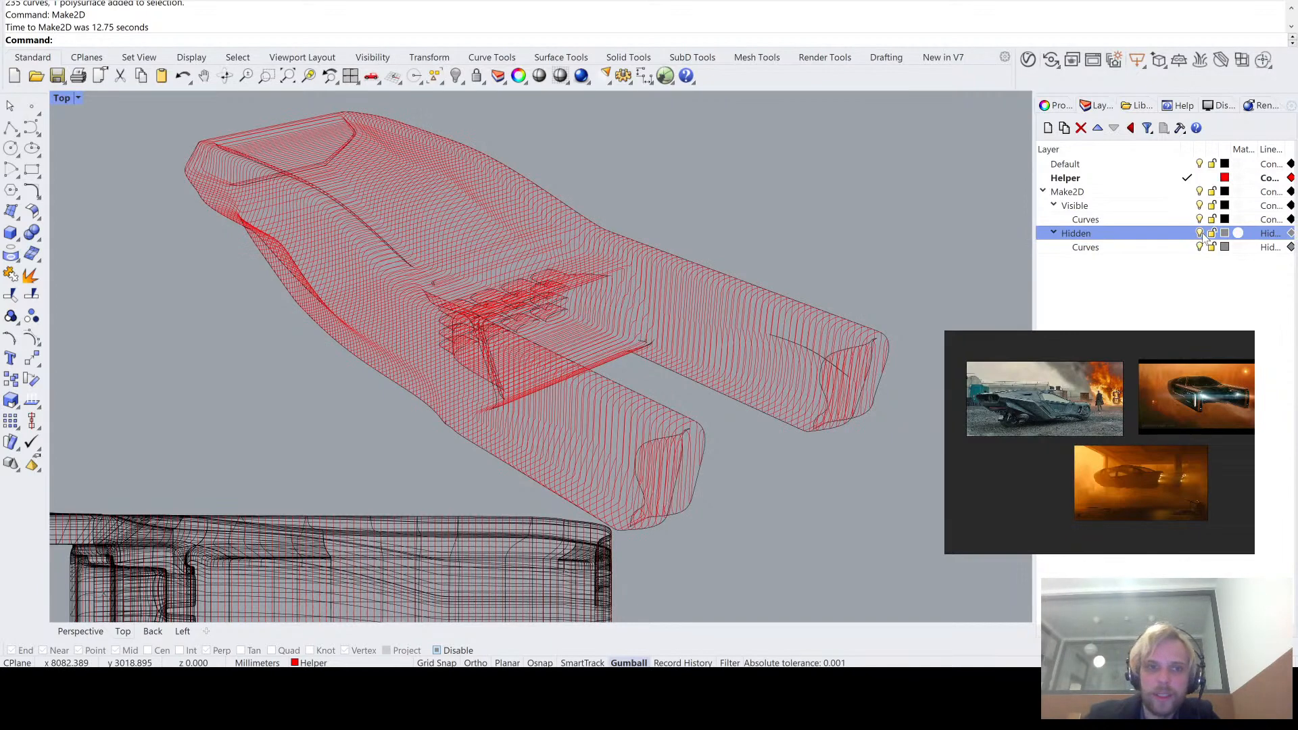
click(1201, 234)
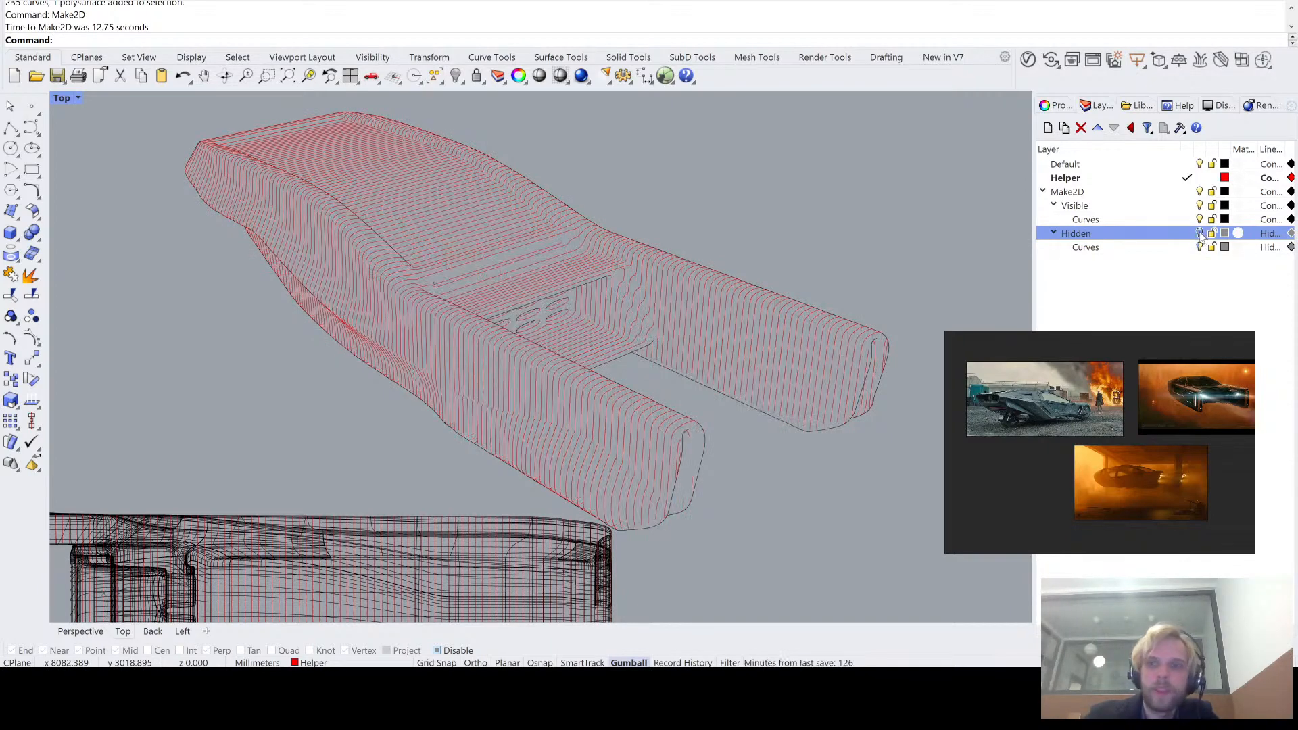
click(1201, 234)
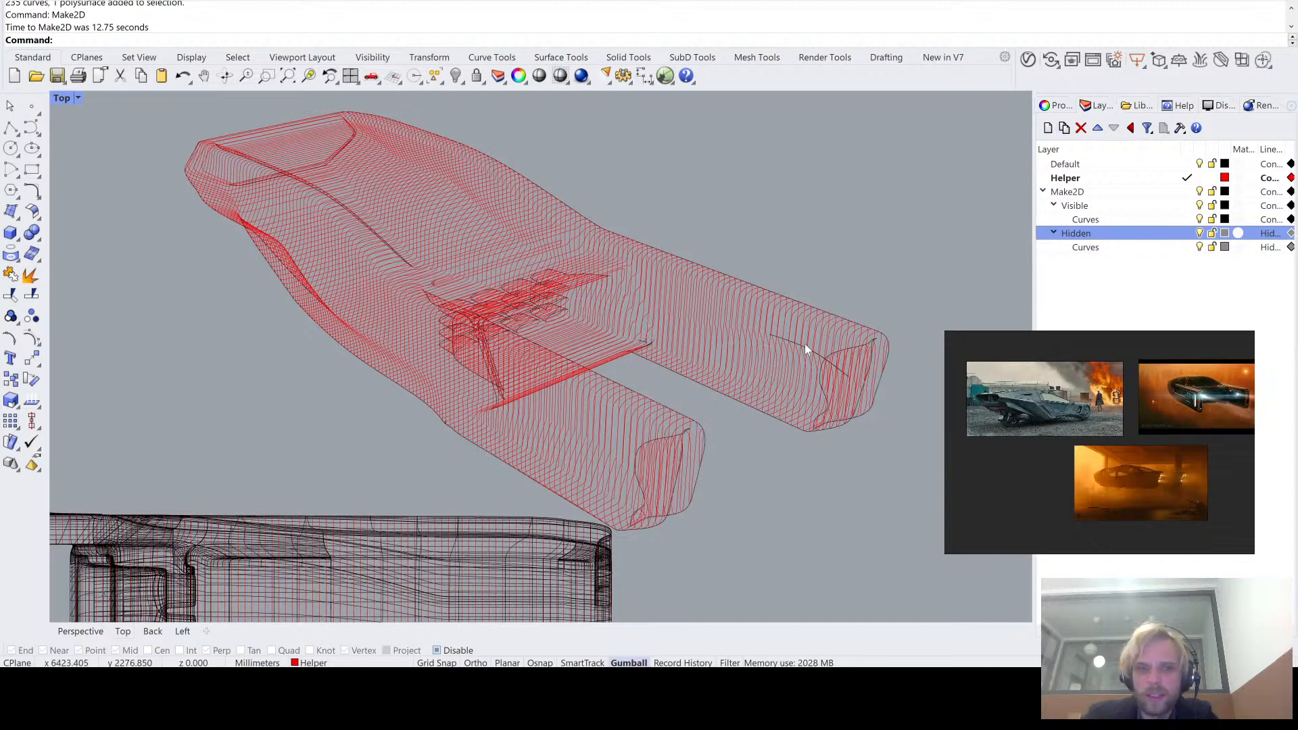
- Select all curves in the Top view and move them clear of the NURBS vehicle copy
scroll(783, 319, down, 5)
text(S)
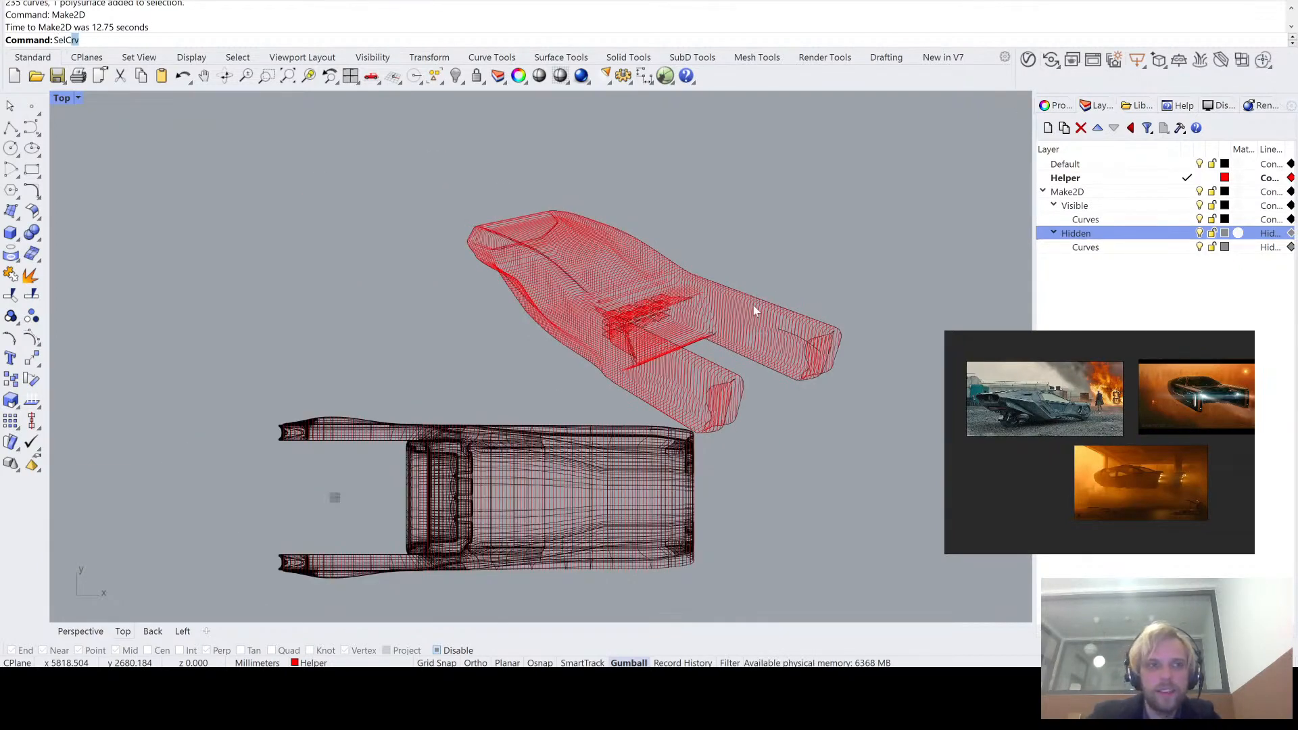
text(elCr)
key(Return)
scroll(719, 286, down, 3)
scroll(443, 339, down, 4)
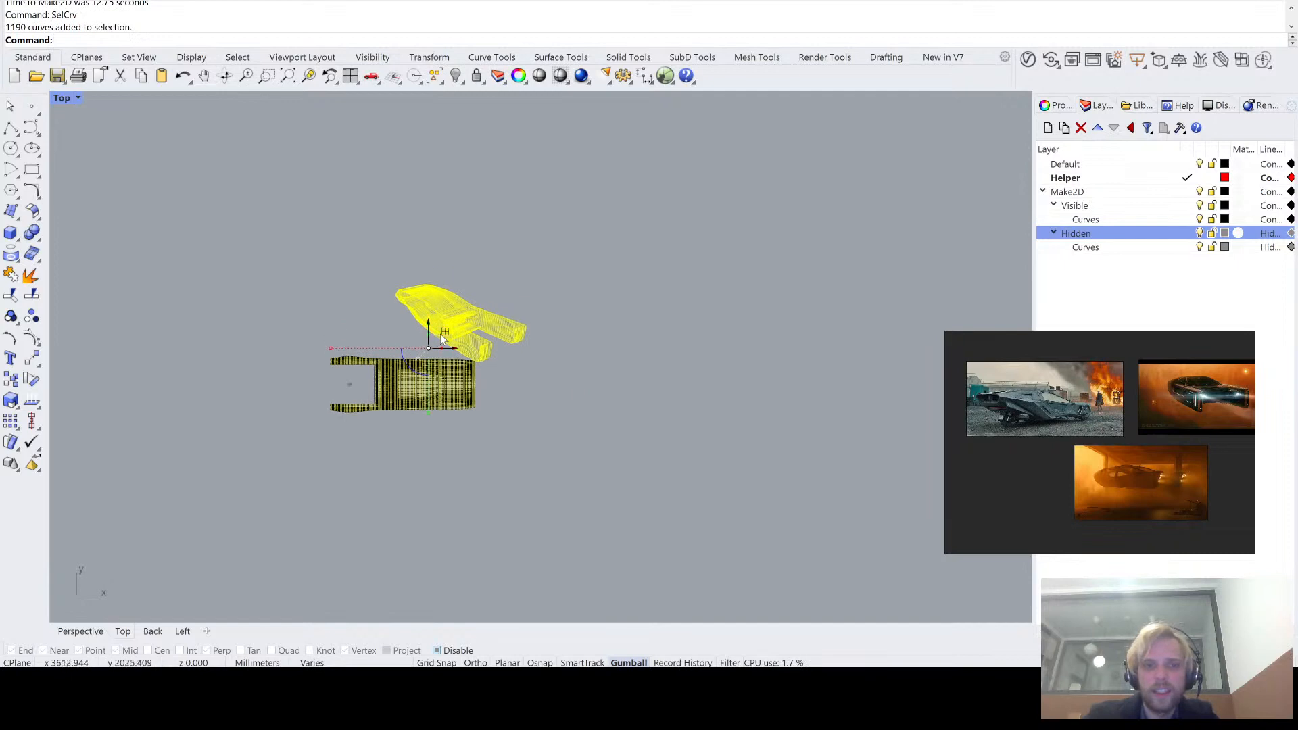
drag(442, 338, 668, 267)
key(Escape)
- Delete the original contour curves that were moved along with the Make2D line drawing
scroll(666, 196, up, 3)
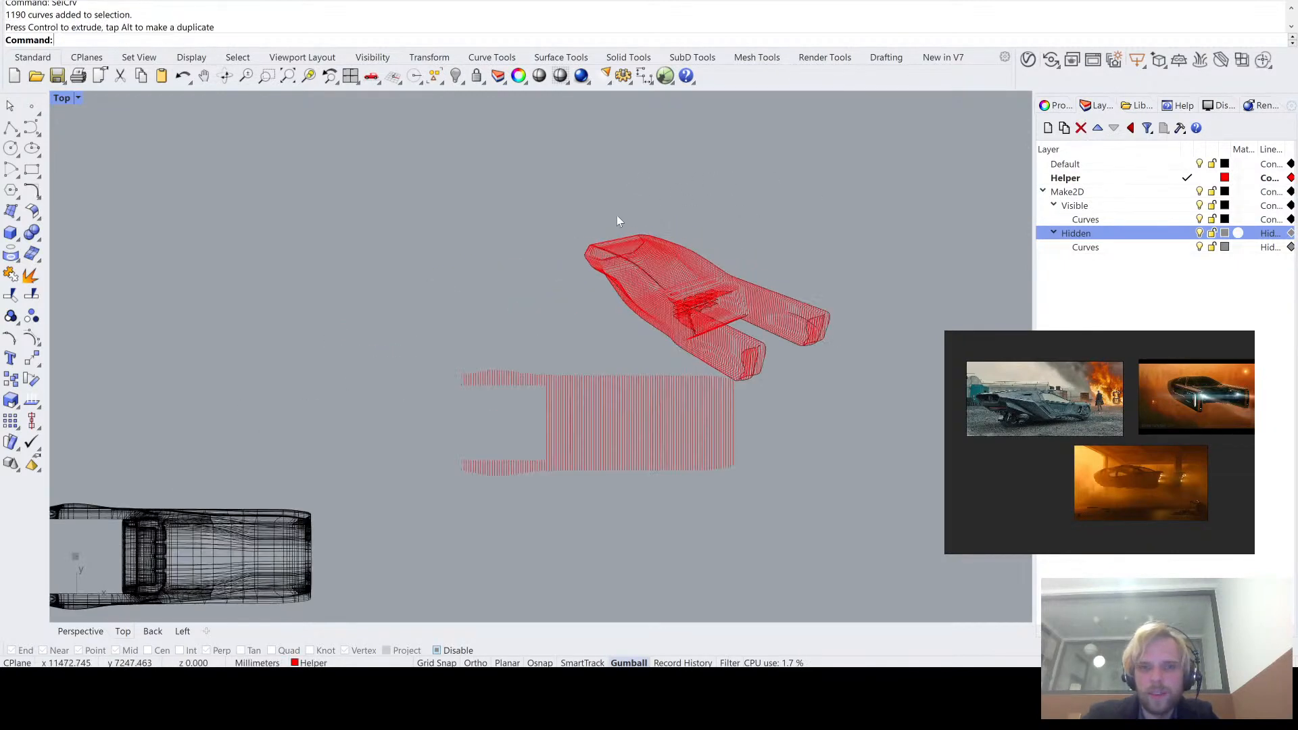
drag(737, 521, 468, 432)
key(Delete)
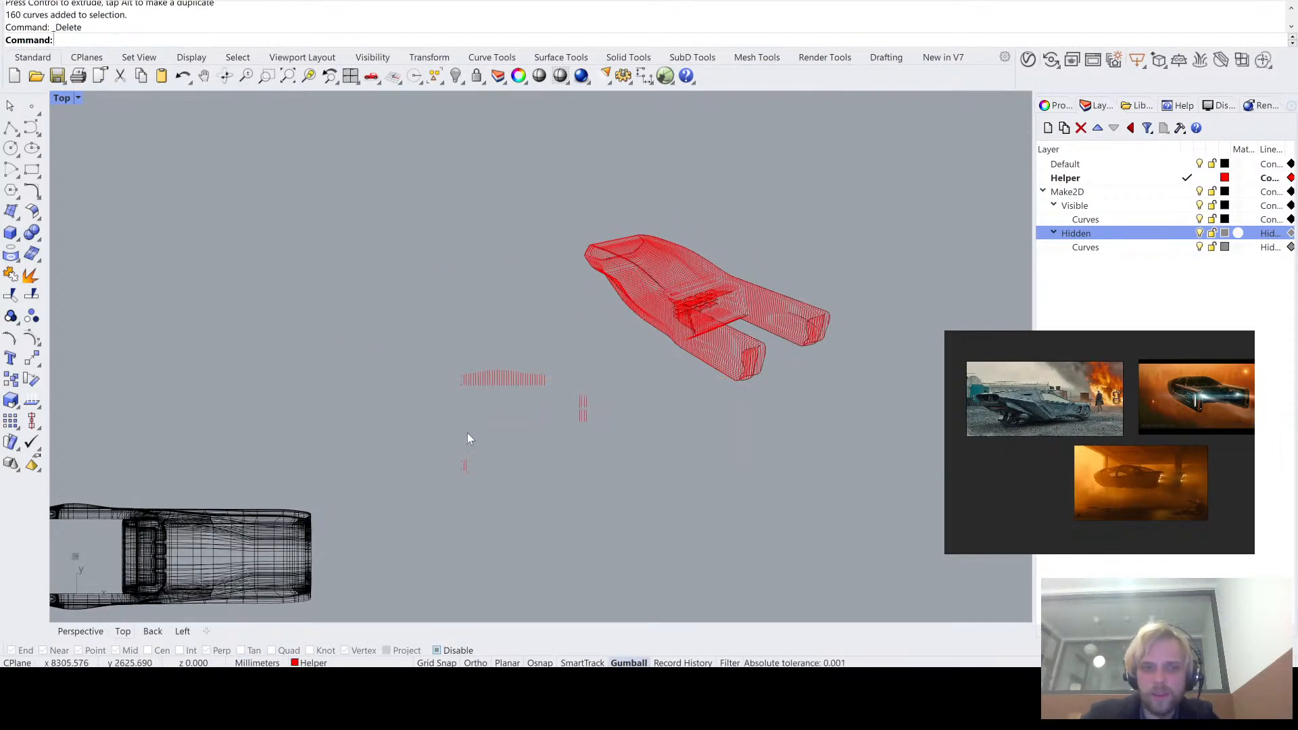
drag(410, 365, 607, 506)
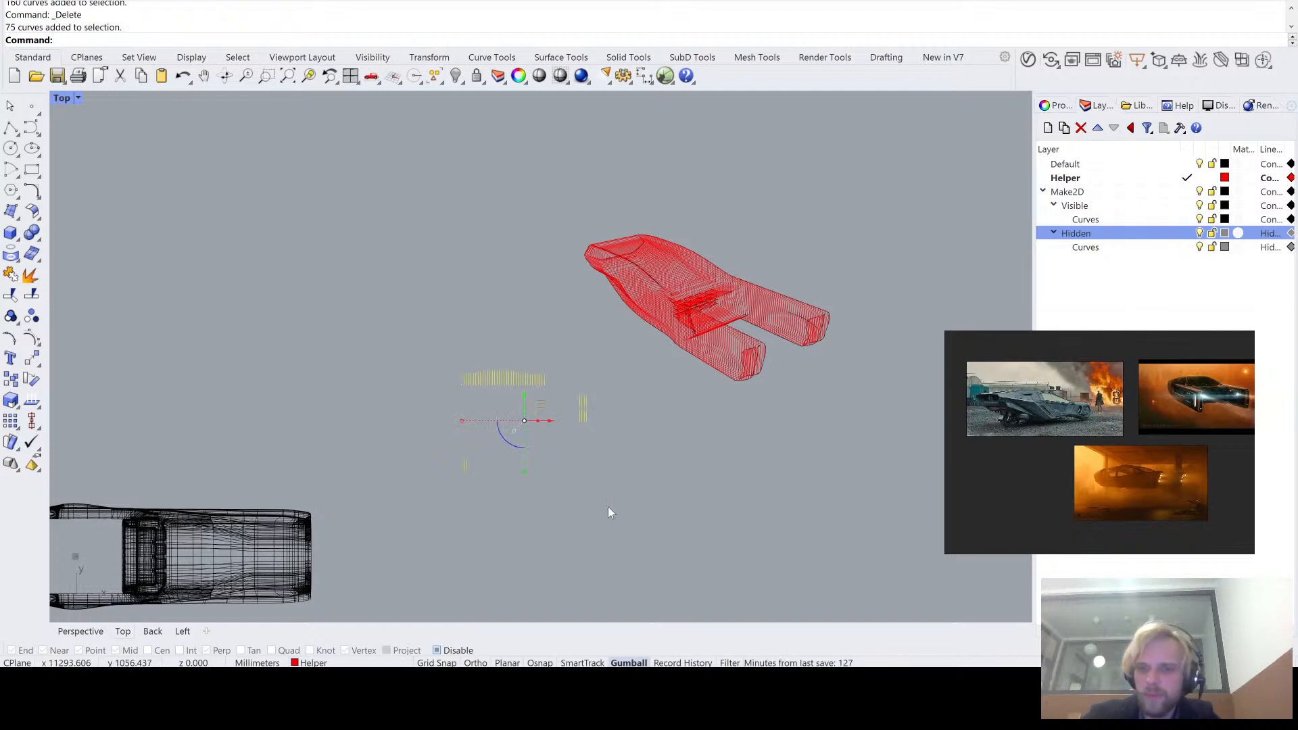
key(Delete)
- Set the display color and print color of all the line drawing's curves to By Layer
drag(546, 170, 898, 450)
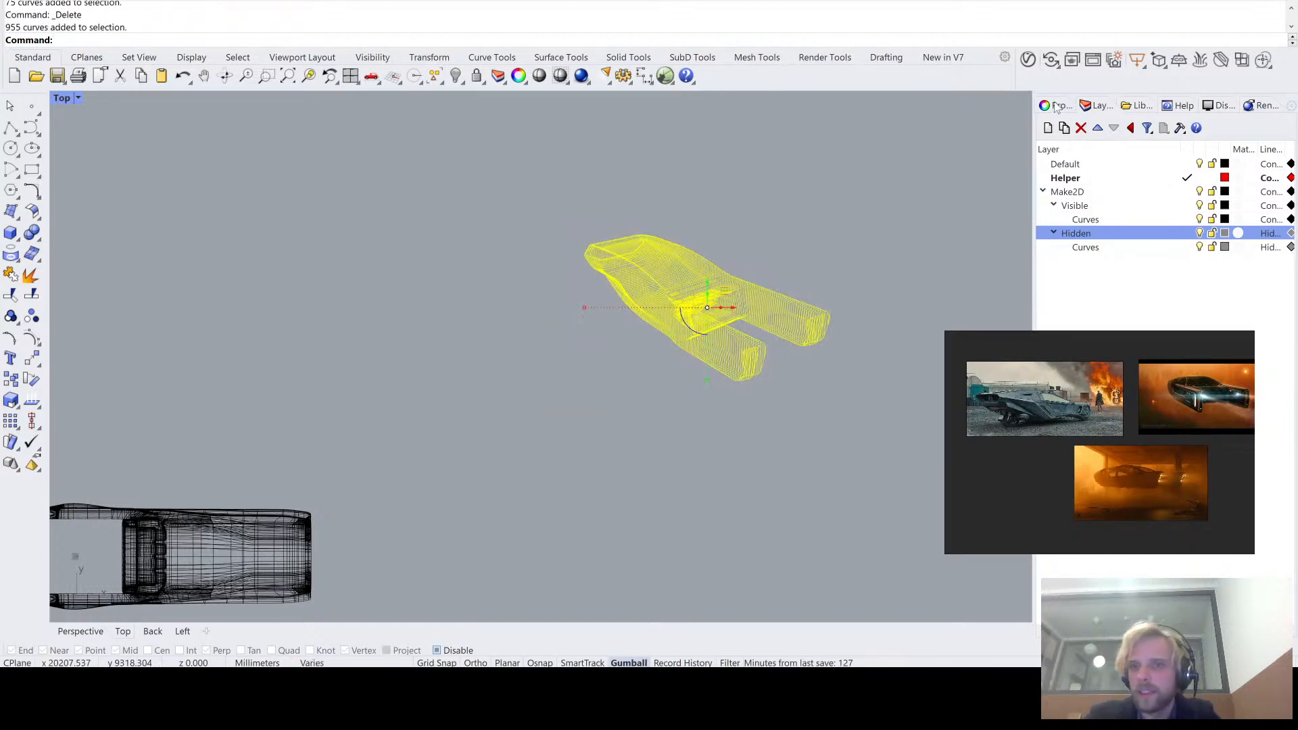
click(1058, 107)
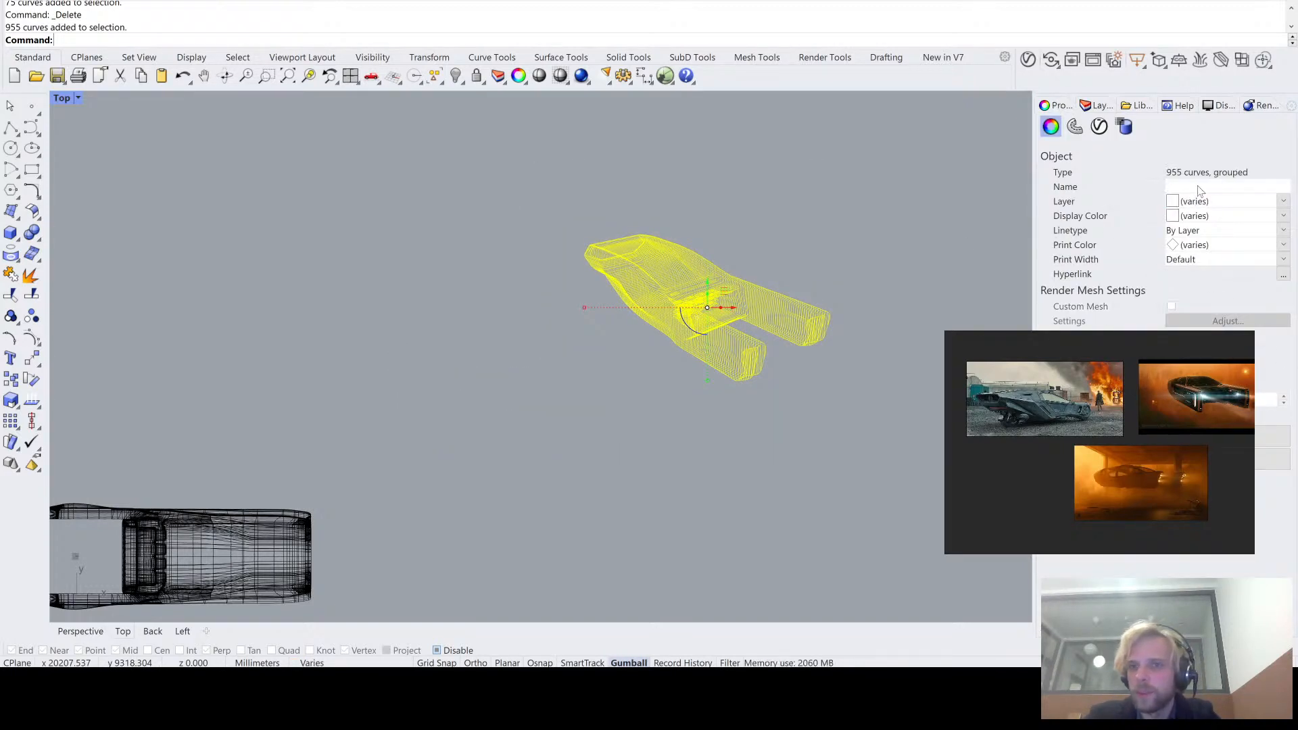
click(1284, 217)
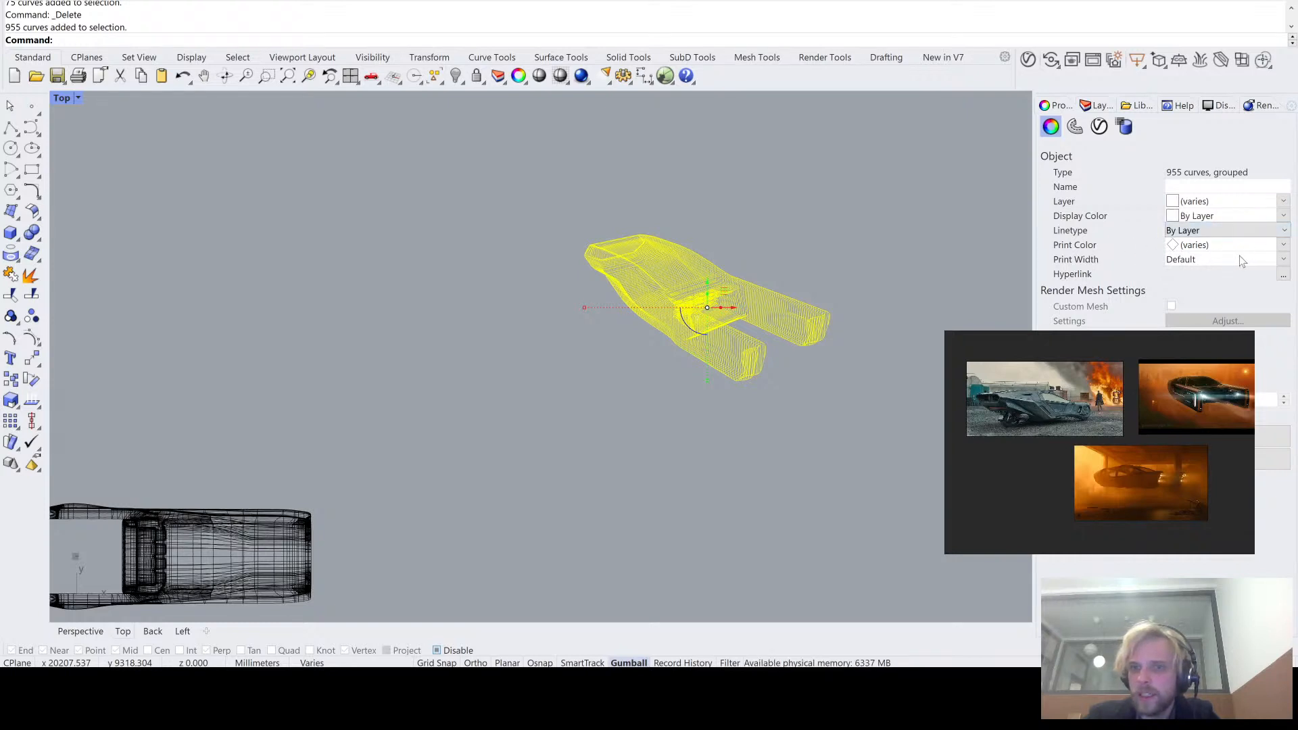
click(1284, 246)
click(1255, 258)
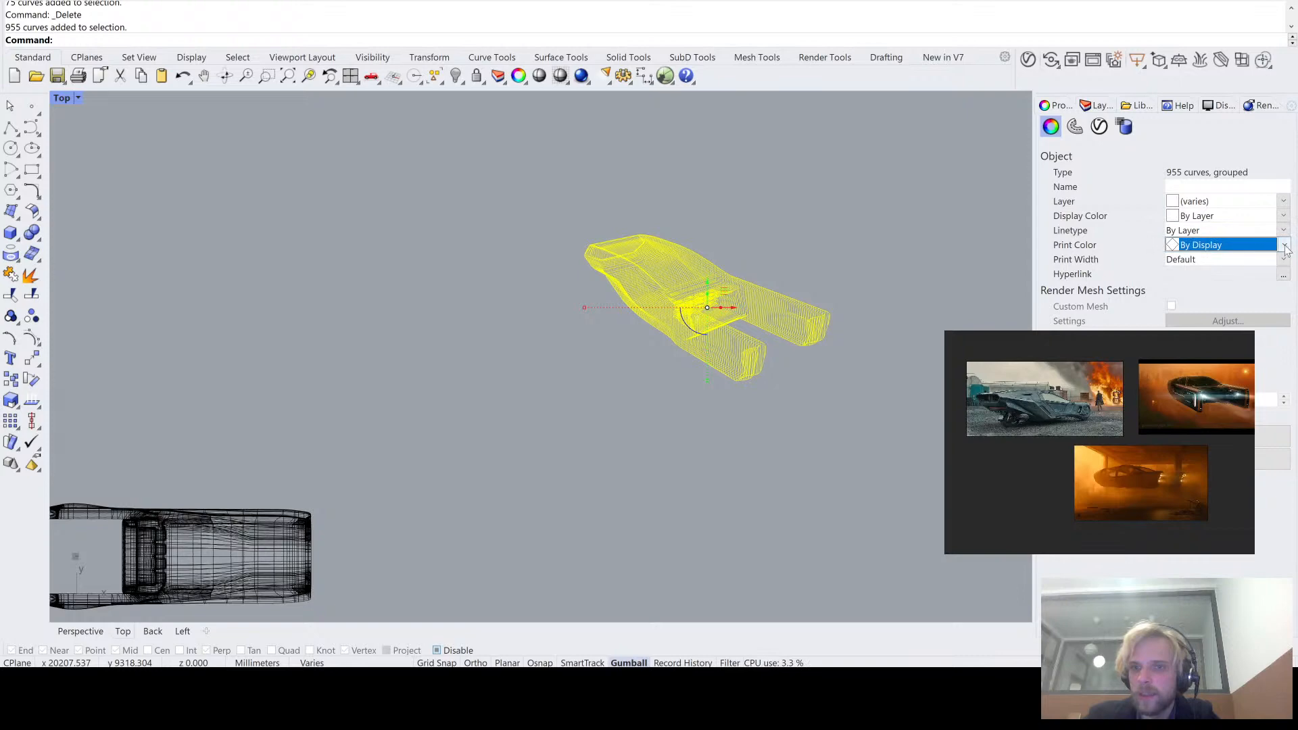
click(1284, 246)
click(1260, 270)
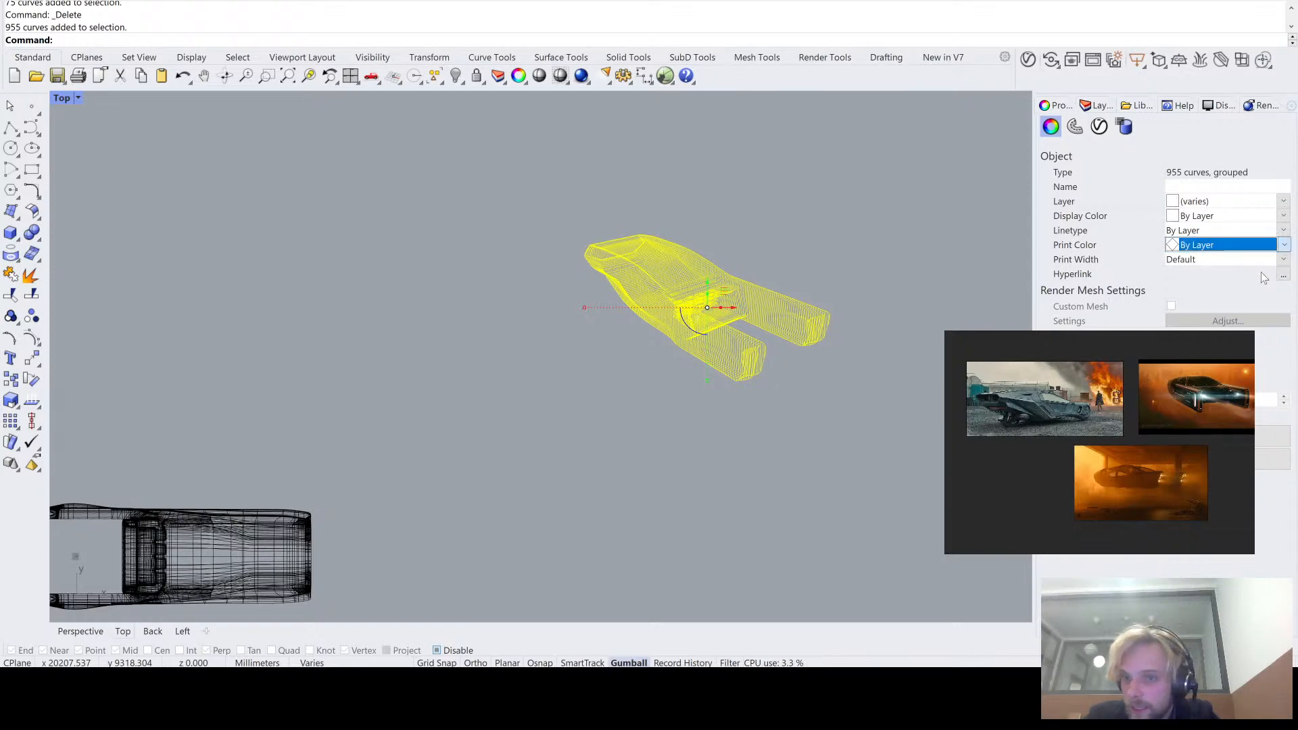
click(917, 208)
- Change the color of the Curves layer under Make2D Hidden to red
scroll(655, 255, up, 8)
scroll(724, 267, down, 4)
right_drag(722, 268, 498, 362)
scroll(626, 328, up, 2)
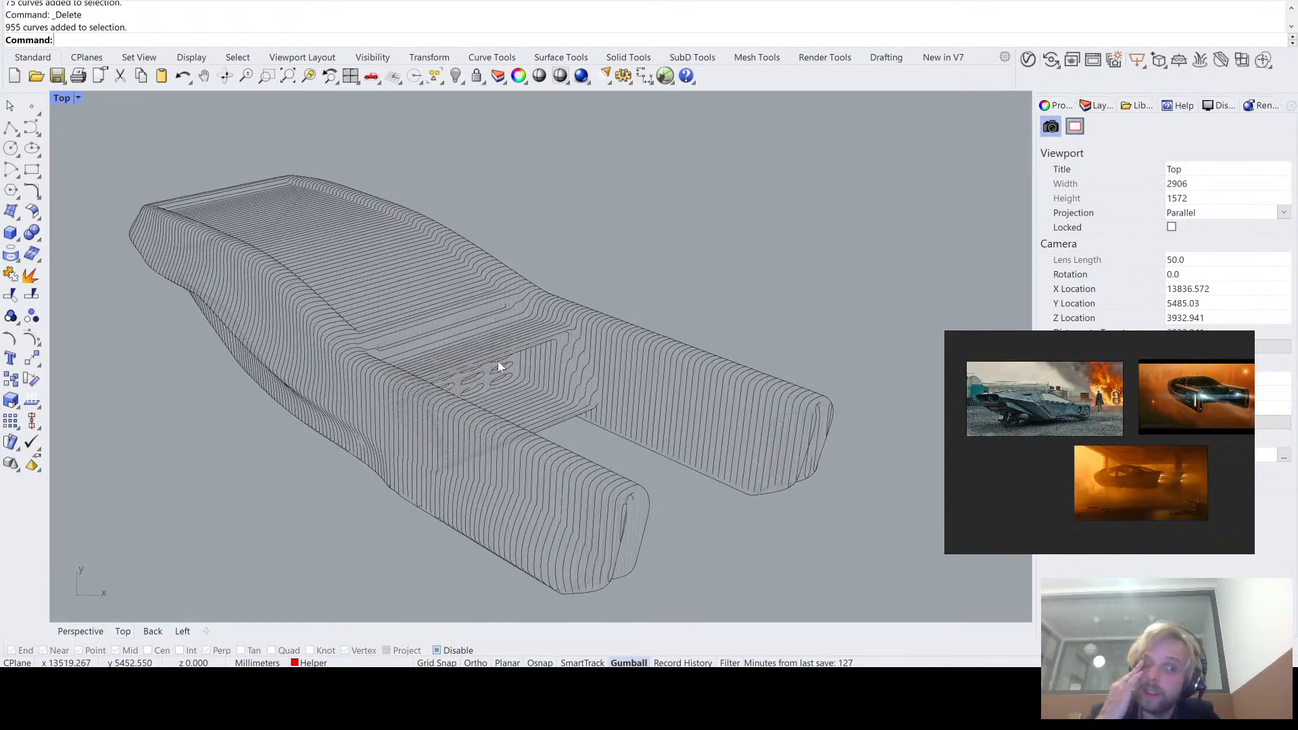
scroll(500, 358, up, 8)
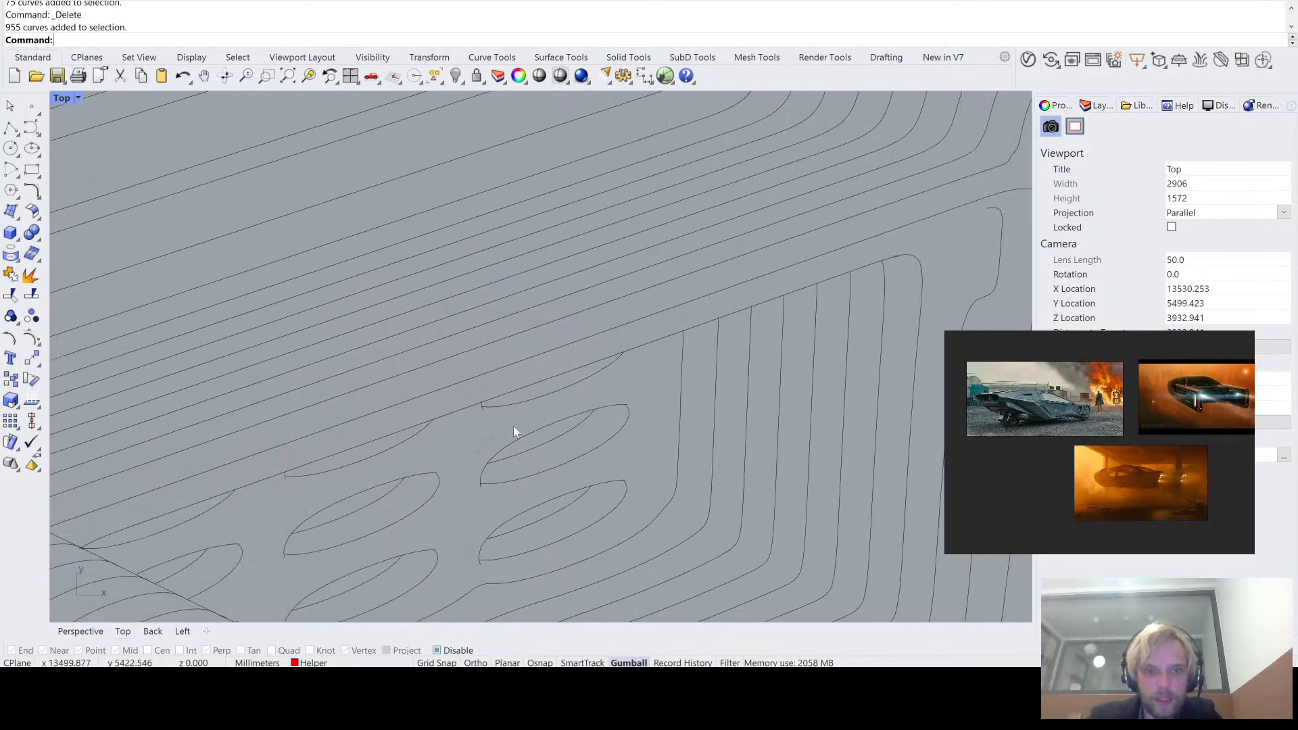
right_drag(516, 435, 693, 415)
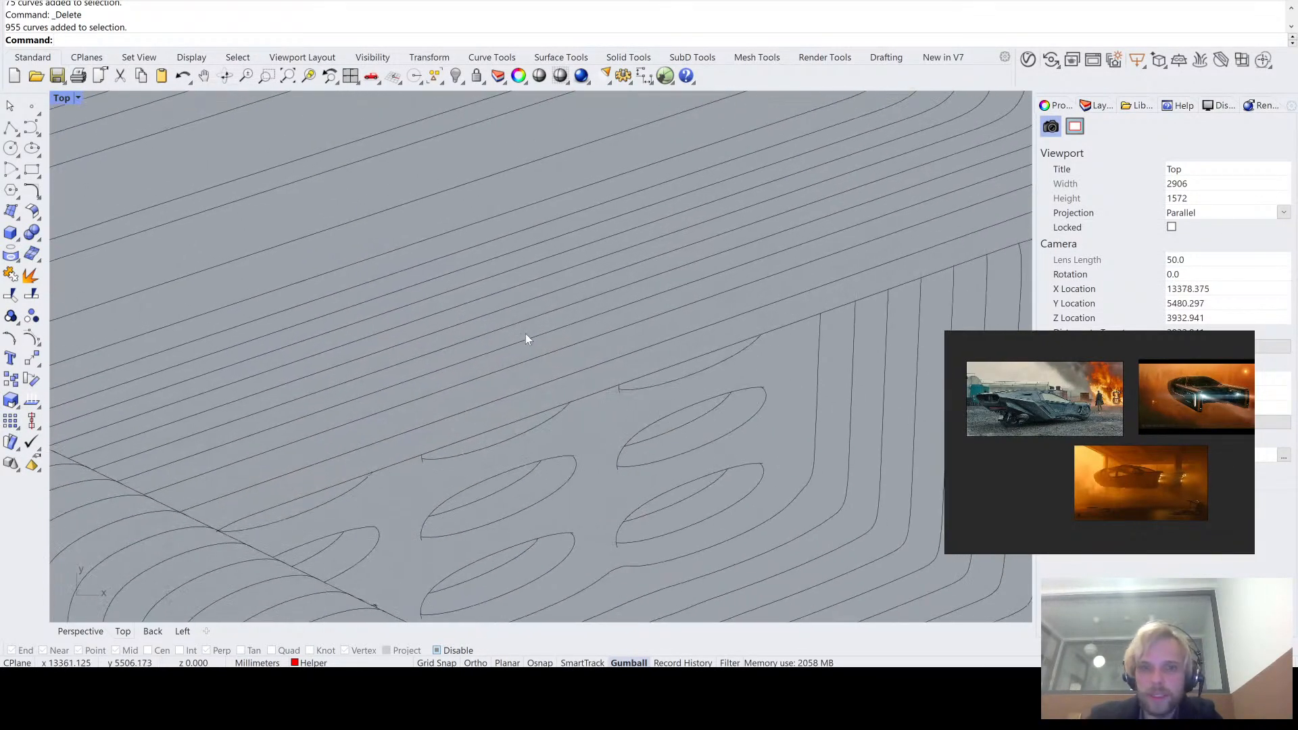
click(1097, 105)
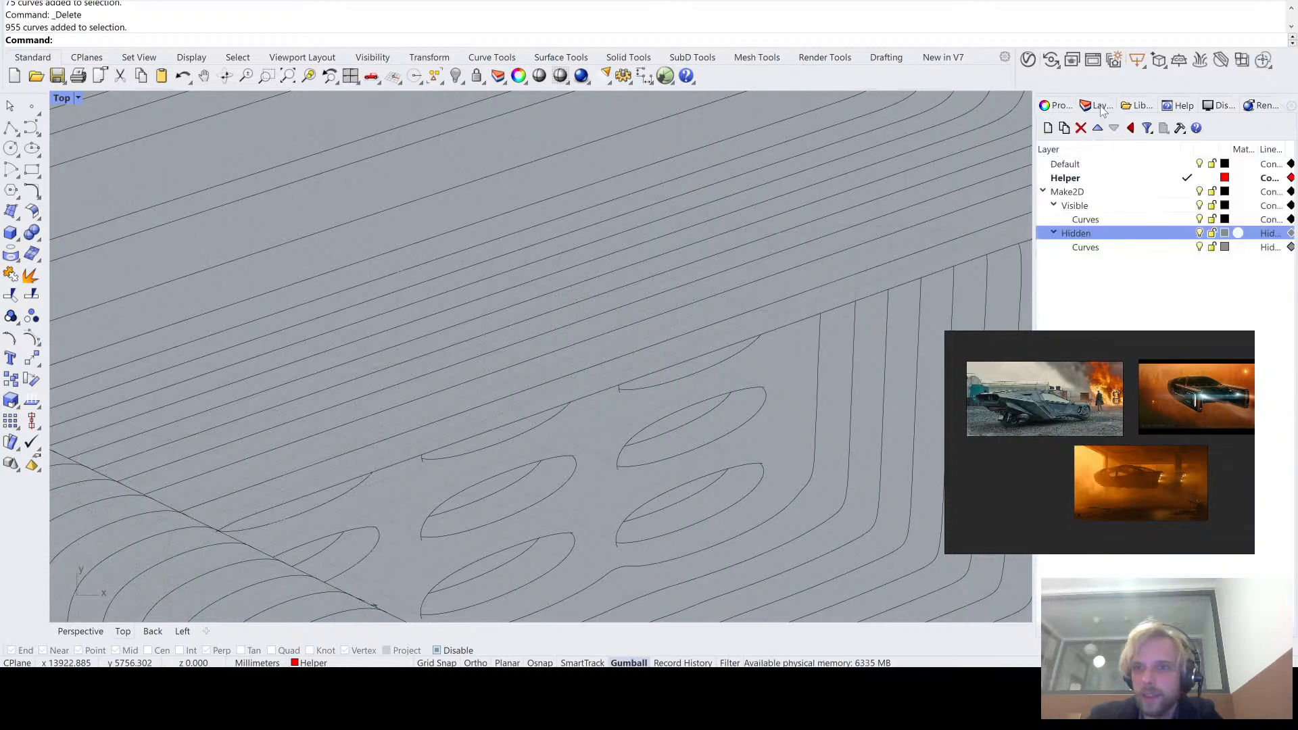
click(1229, 250)
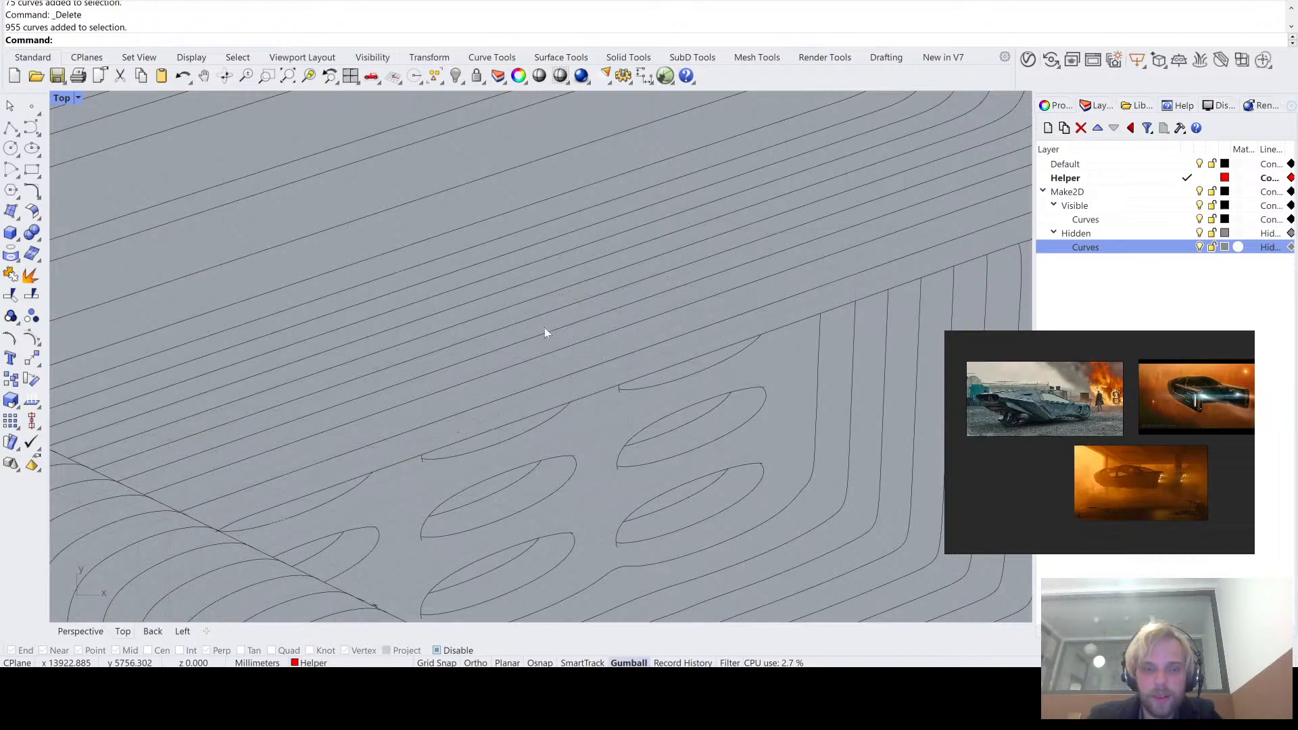
click(448, 435)
scroll(708, 319, down, 8)
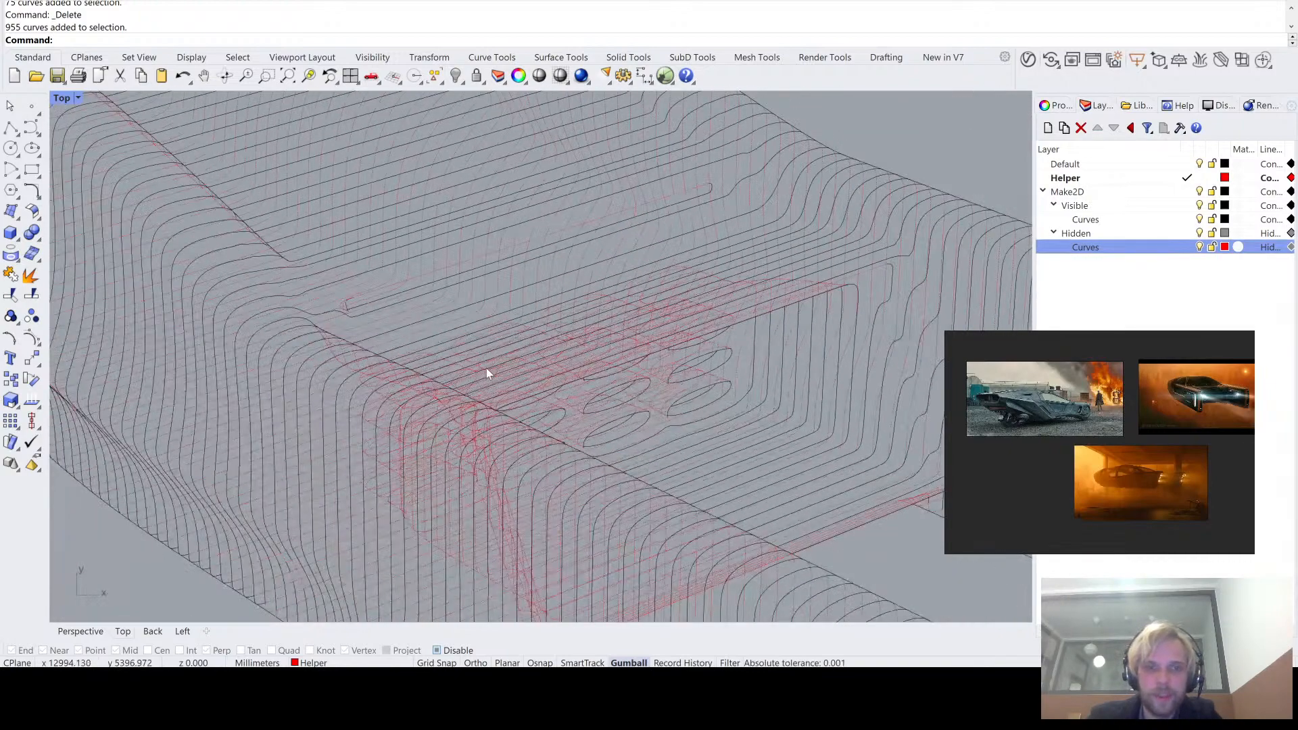
scroll(486, 369, down, 5)
scroll(510, 404, up, 6)
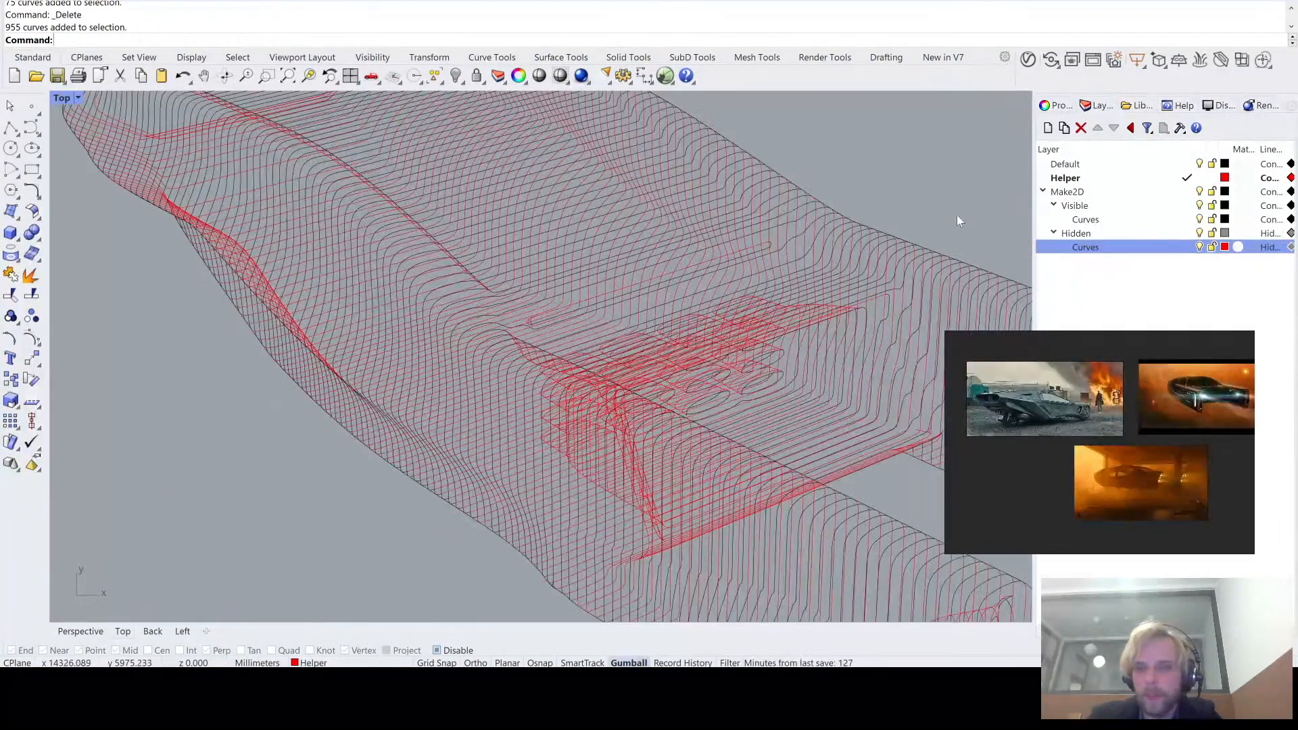
- Turn on Print Display for the model viewports
text(intDisplay)
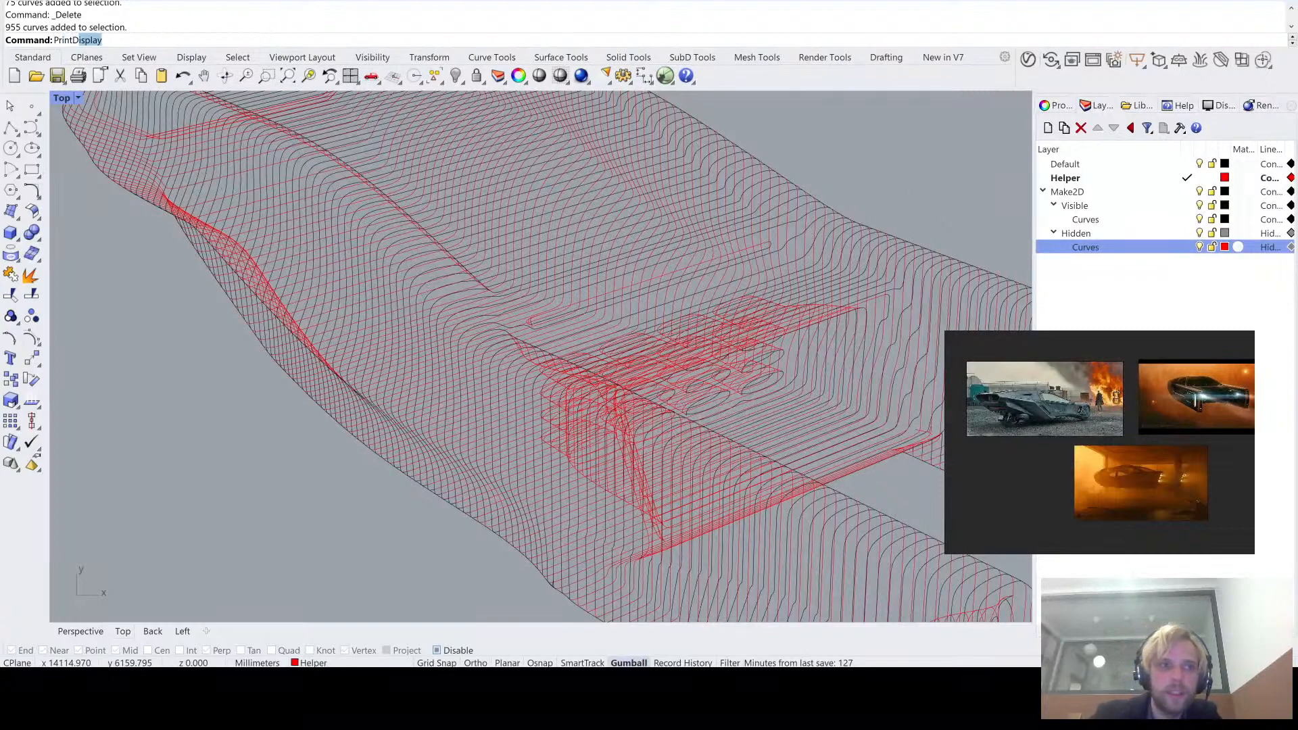
key(Return)
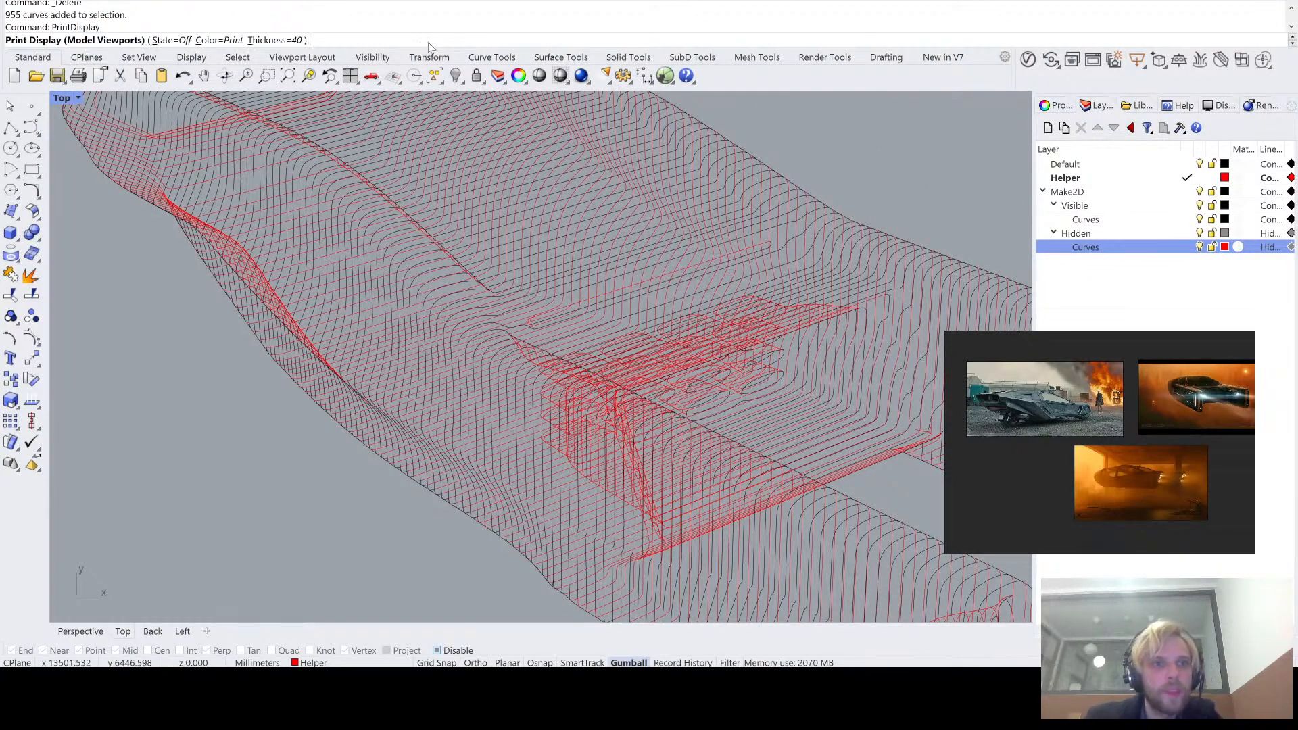
click(170, 41)
click(68, 41)
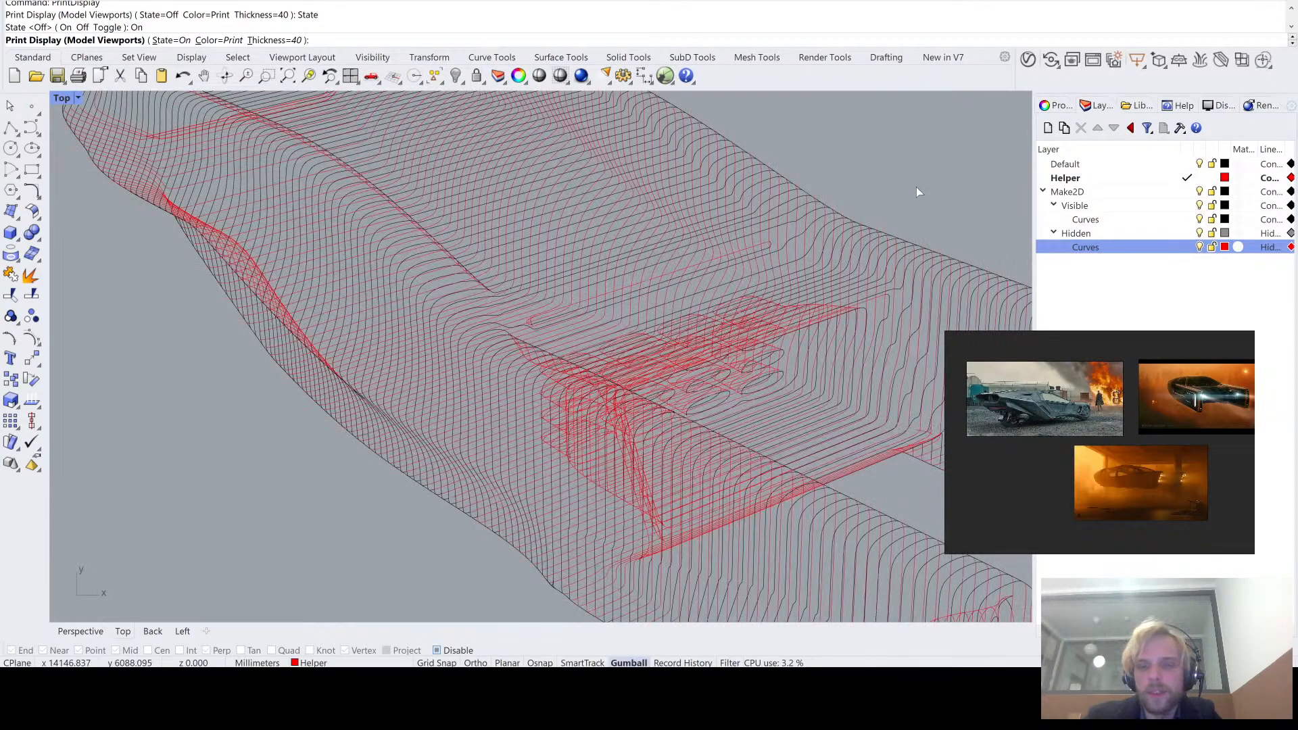
scroll(916, 187, down, 3)
scroll(919, 198, up, 3)
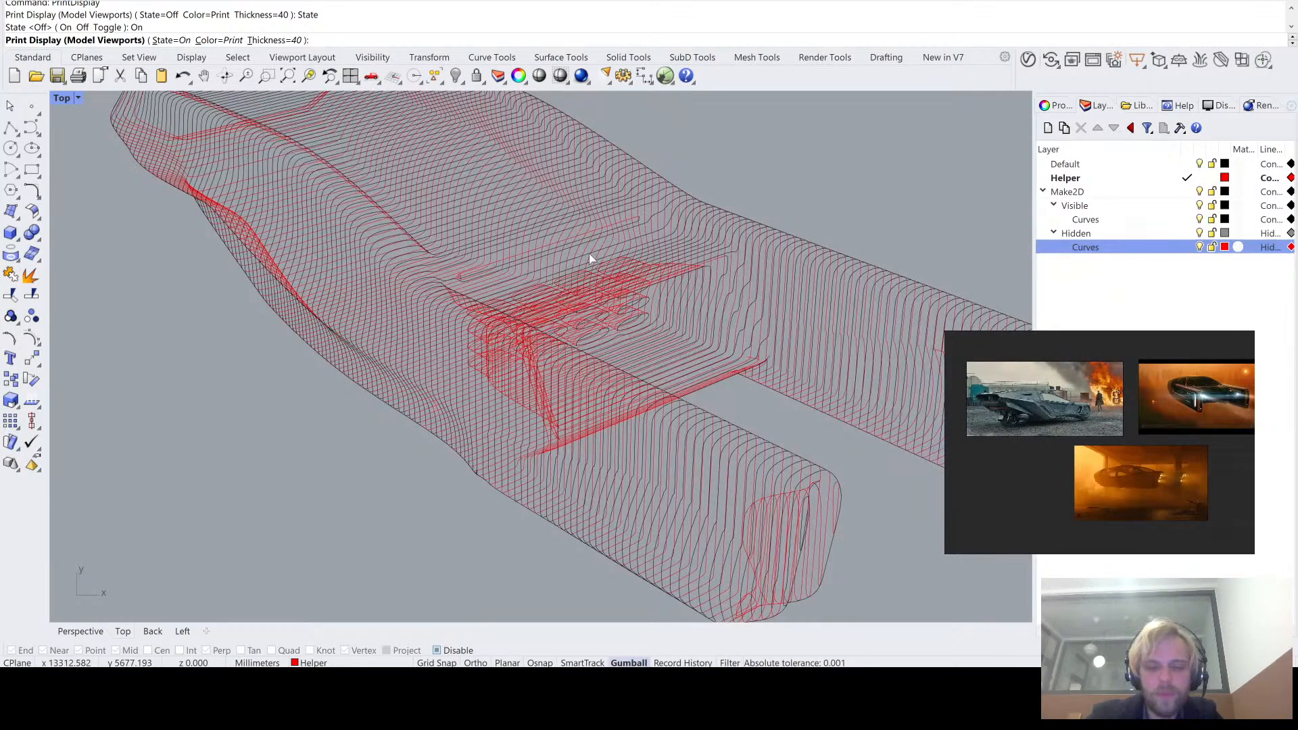
- Adjust the Rhino options so the hidden curves' dashed linetype displays in the line drawing
text(options)
key(Return)
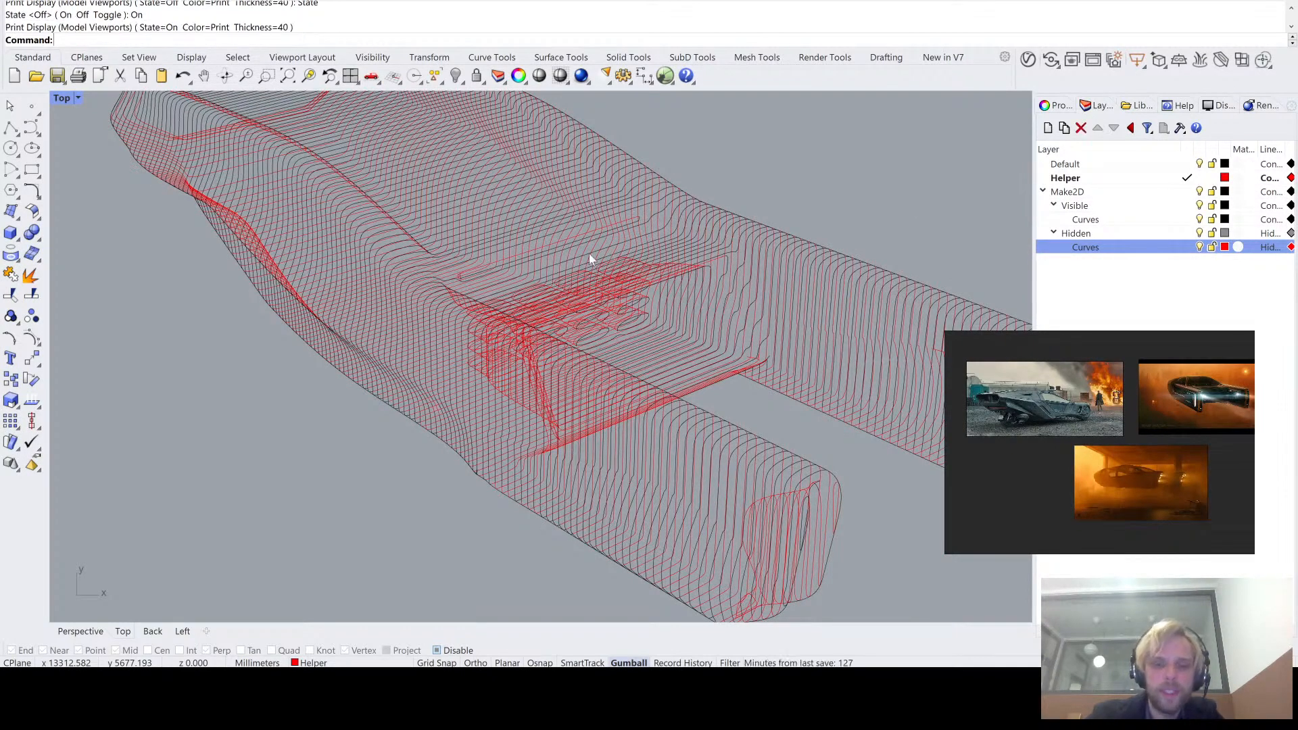
text(options)
key(Return)
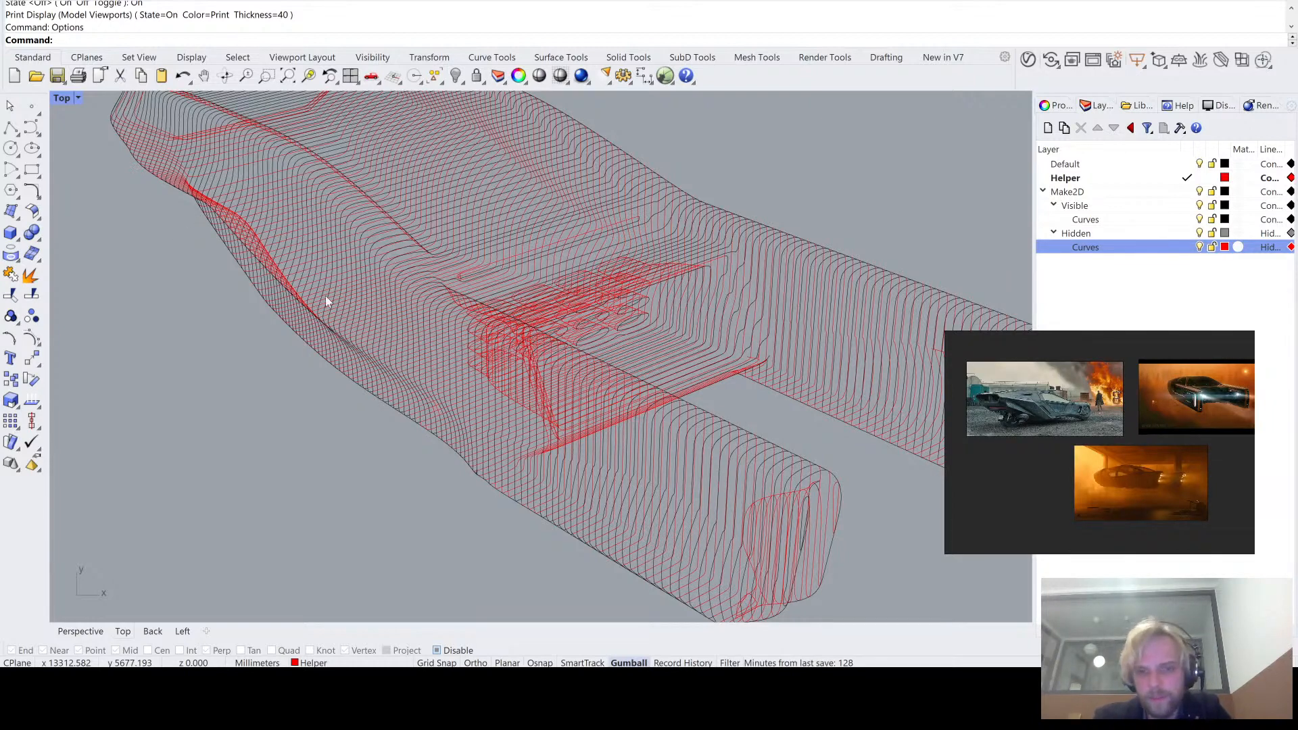
click(781, 578)
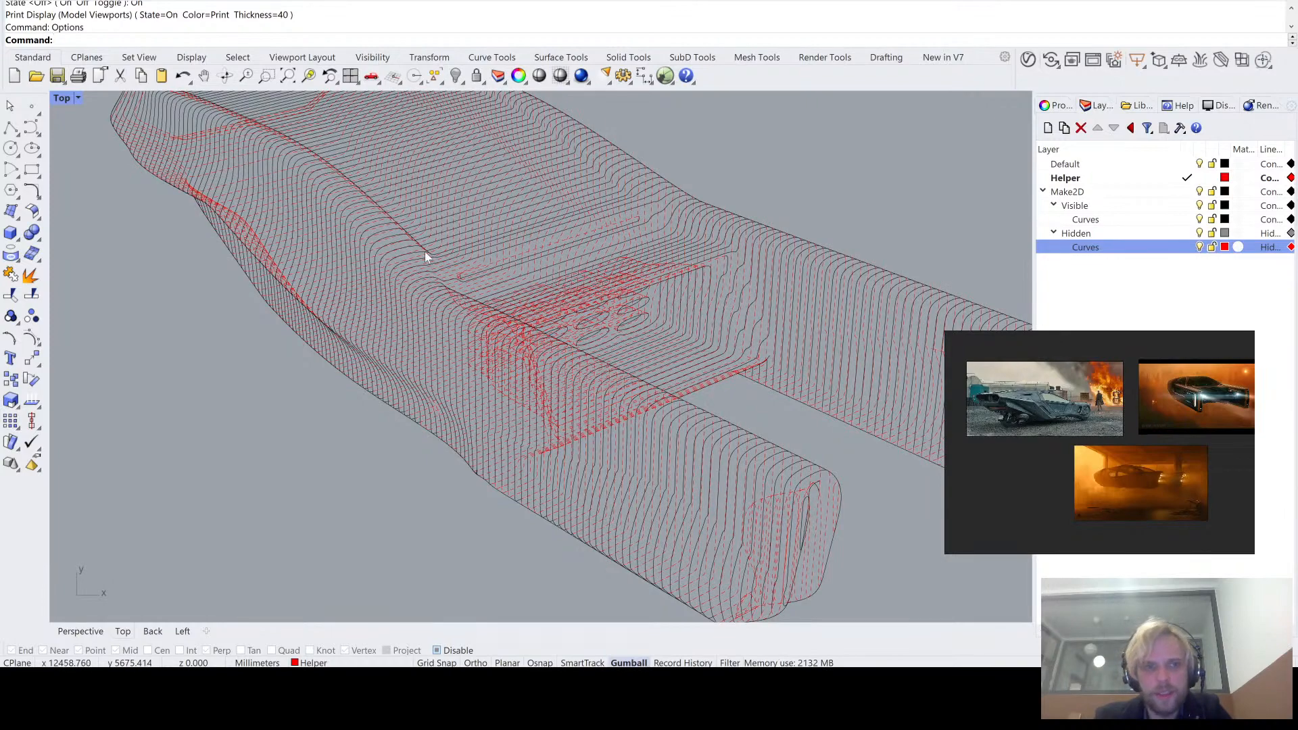
- Examine the dashed hidden lines against the solid visible lines along the vehicle's side, roof and rear deck
scroll(226, 209, up, 3)
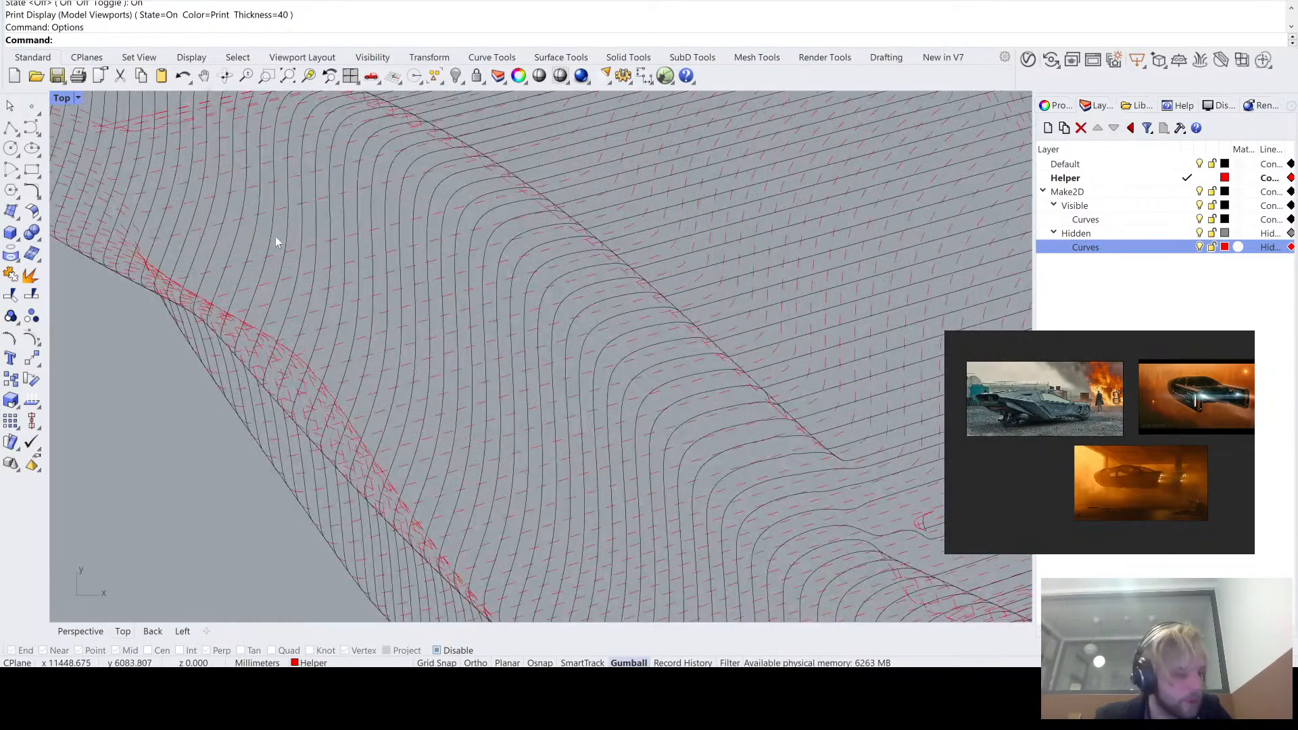
scroll(267, 242, down, 4)
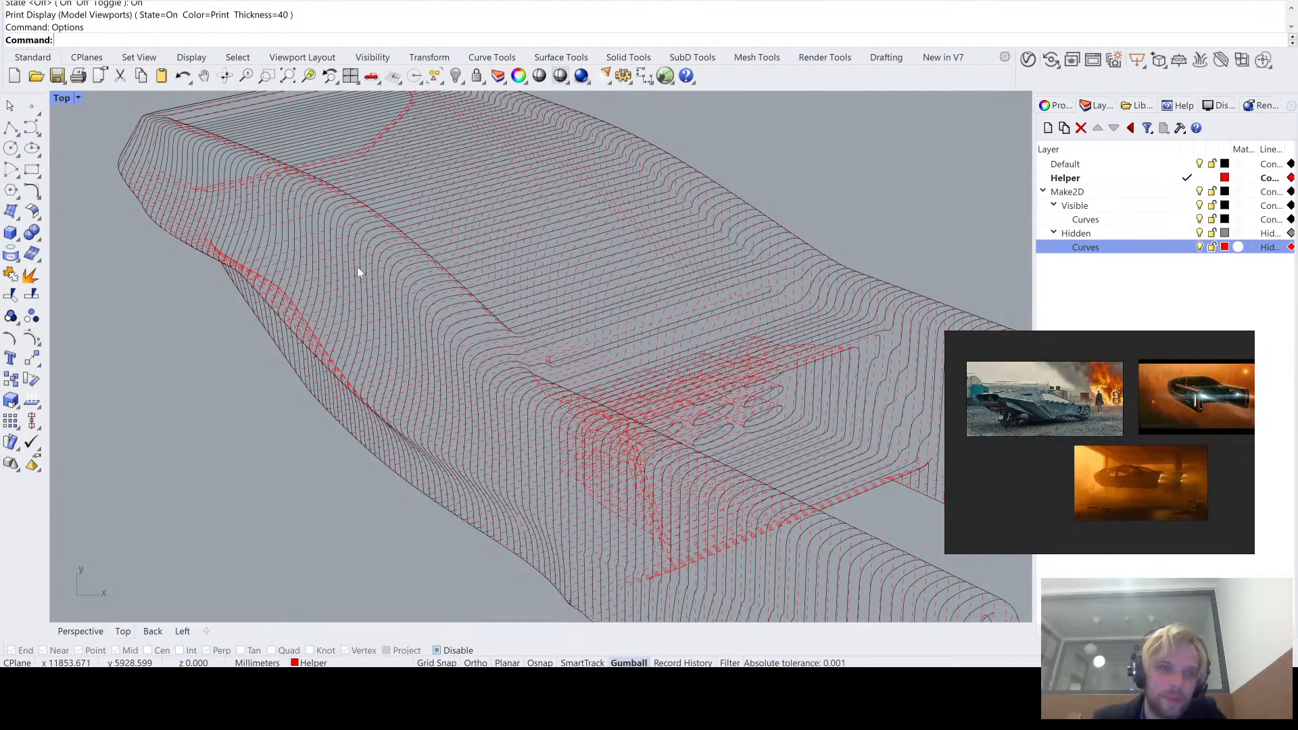
scroll(574, 360, down, 4)
scroll(501, 298, up, 3)
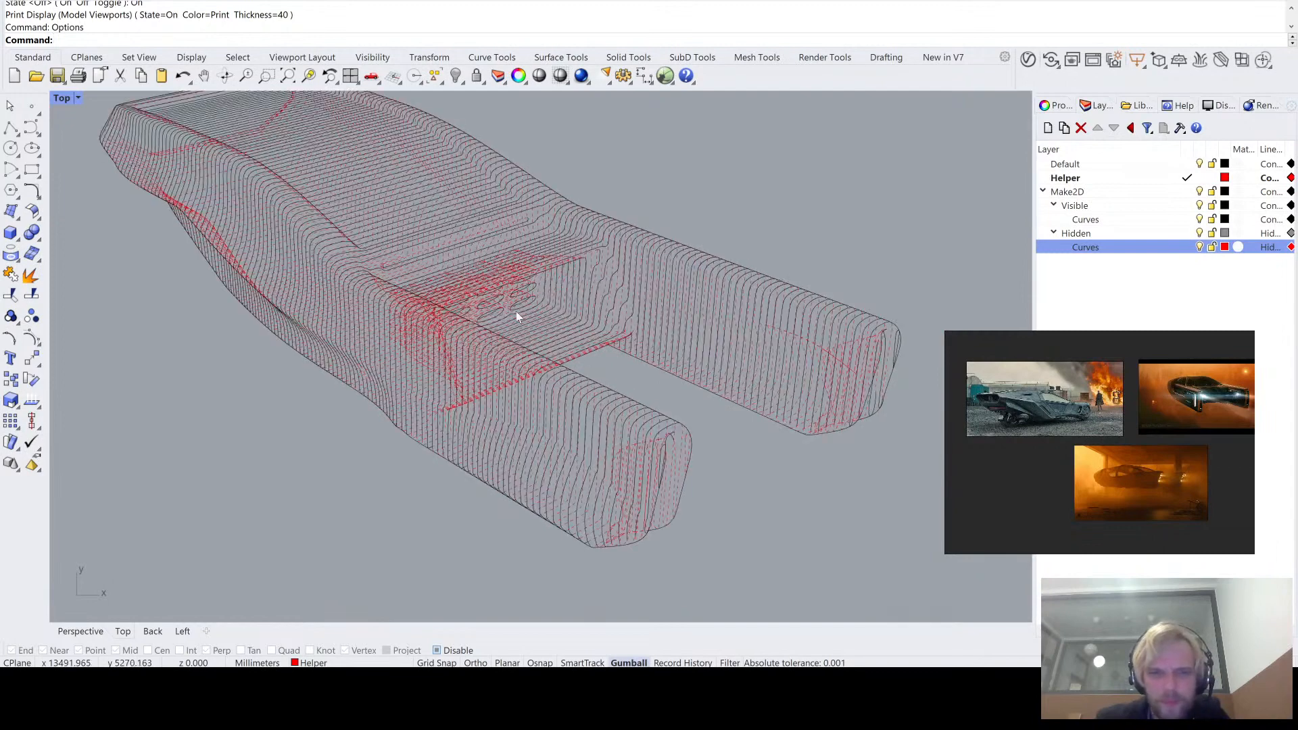
scroll(545, 354, up, 2)
scroll(545, 354, down, 2)
scroll(545, 355, up, 2)
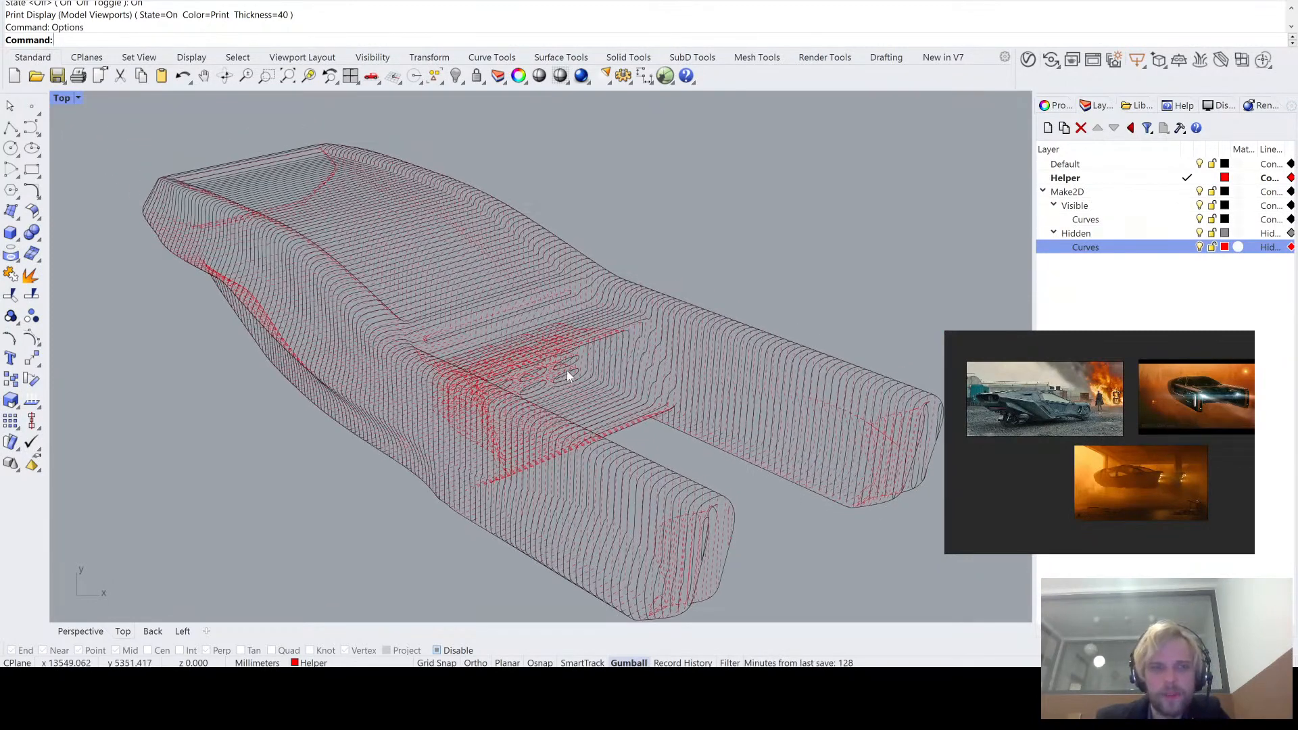
scroll(567, 374, down, 2)
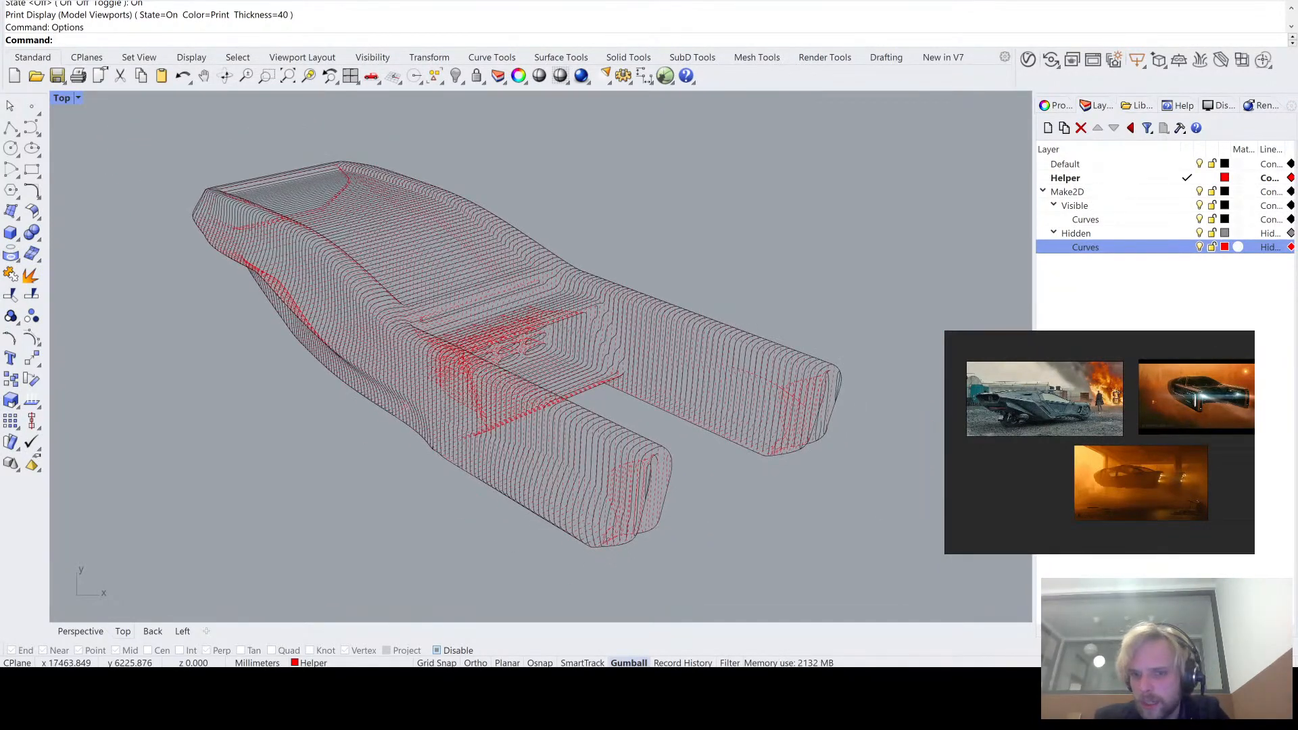
- Set the print width of the Hidden Curves layer to 0.13 and of the Visible Curves layer to 0.5
scroll(1165, 230, right, 1)
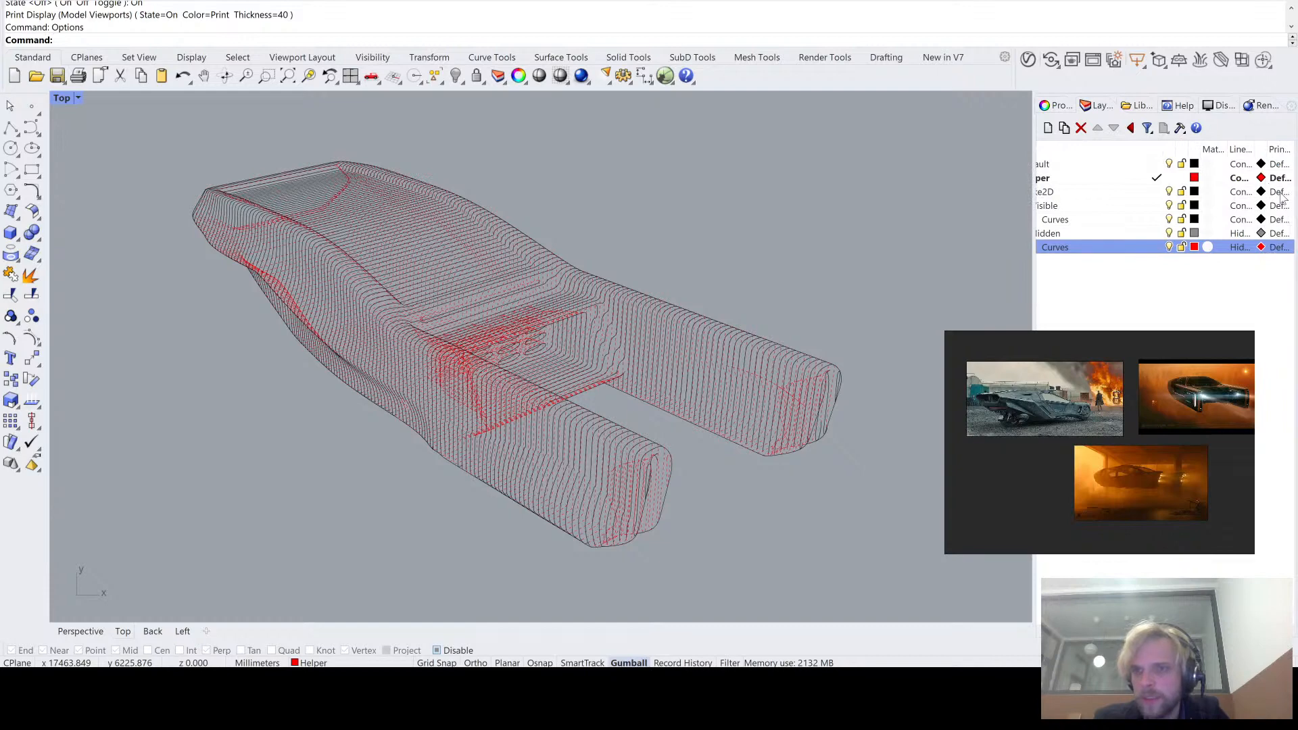
drag(1152, 147, 1115, 147)
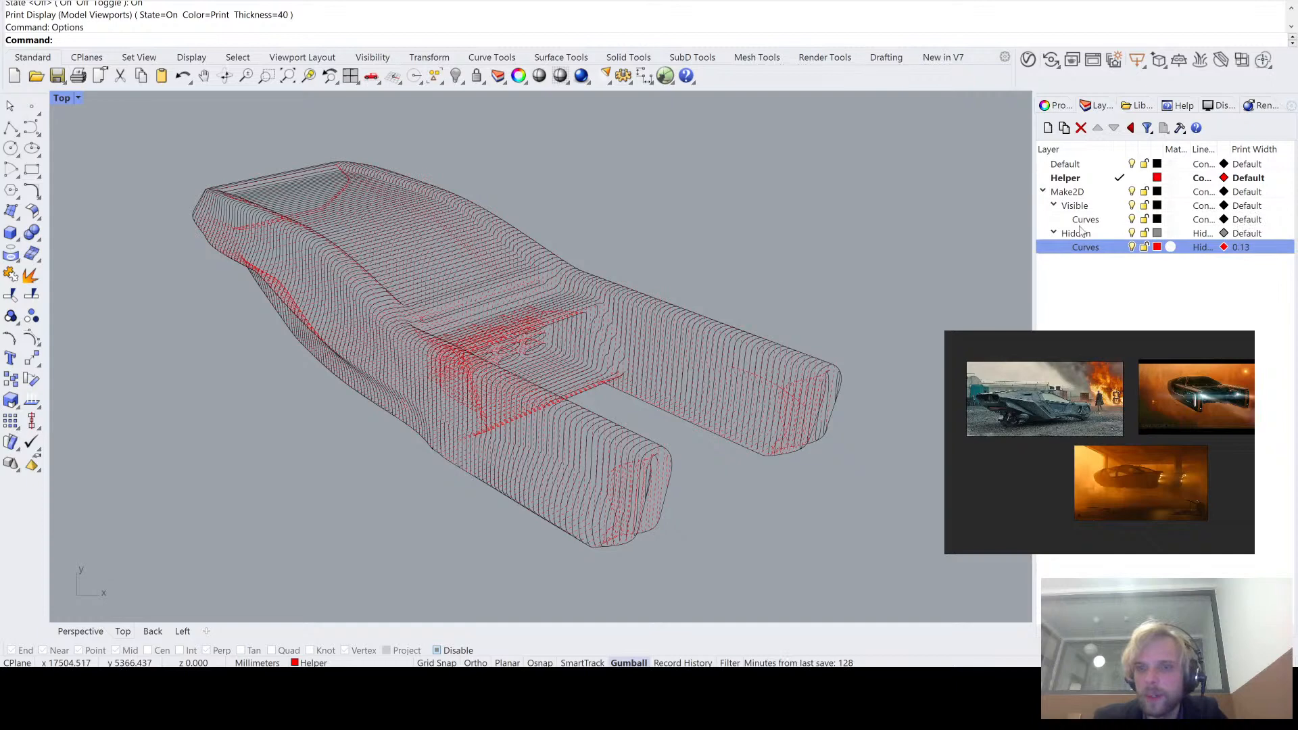
click(1251, 220)
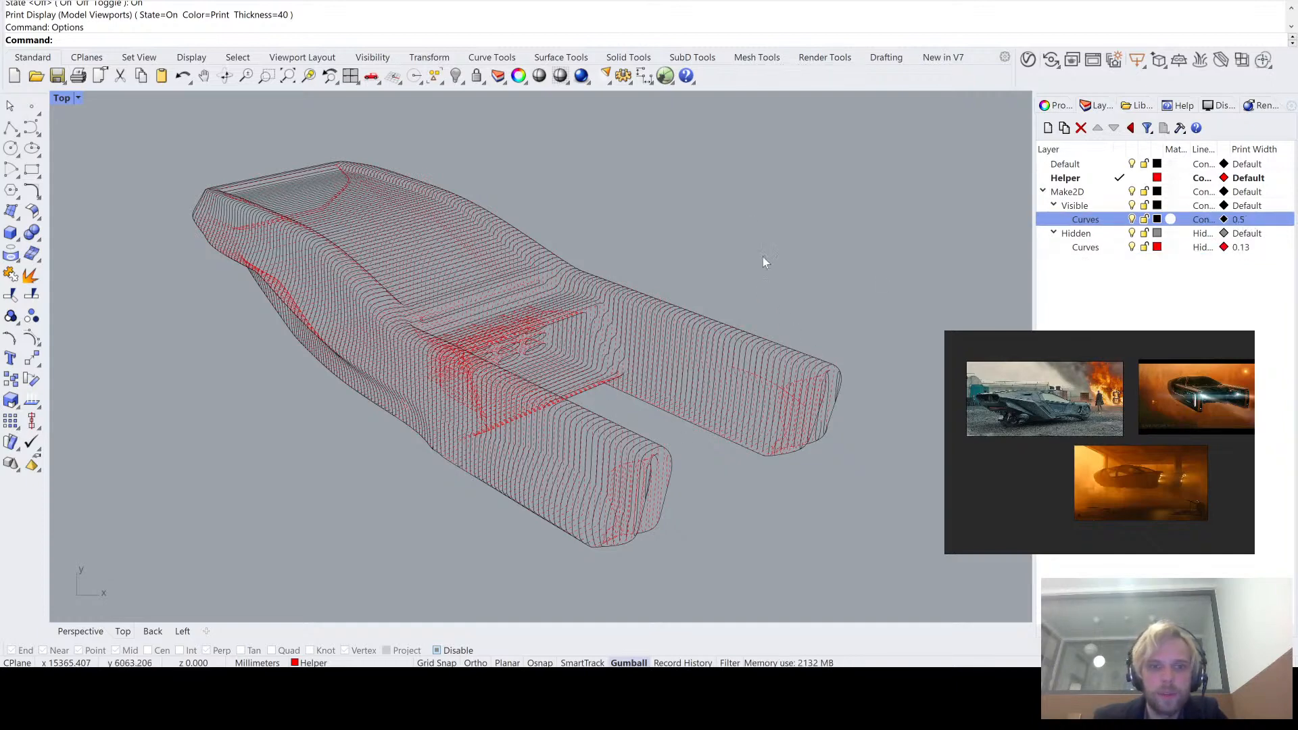
- Set the Visible Curves layer's print width to 2 and check the line weights around the rear booms
scroll(798, 250, up, 3)
right_drag(628, 237, 536, 203)
scroll(676, 470, up, 2)
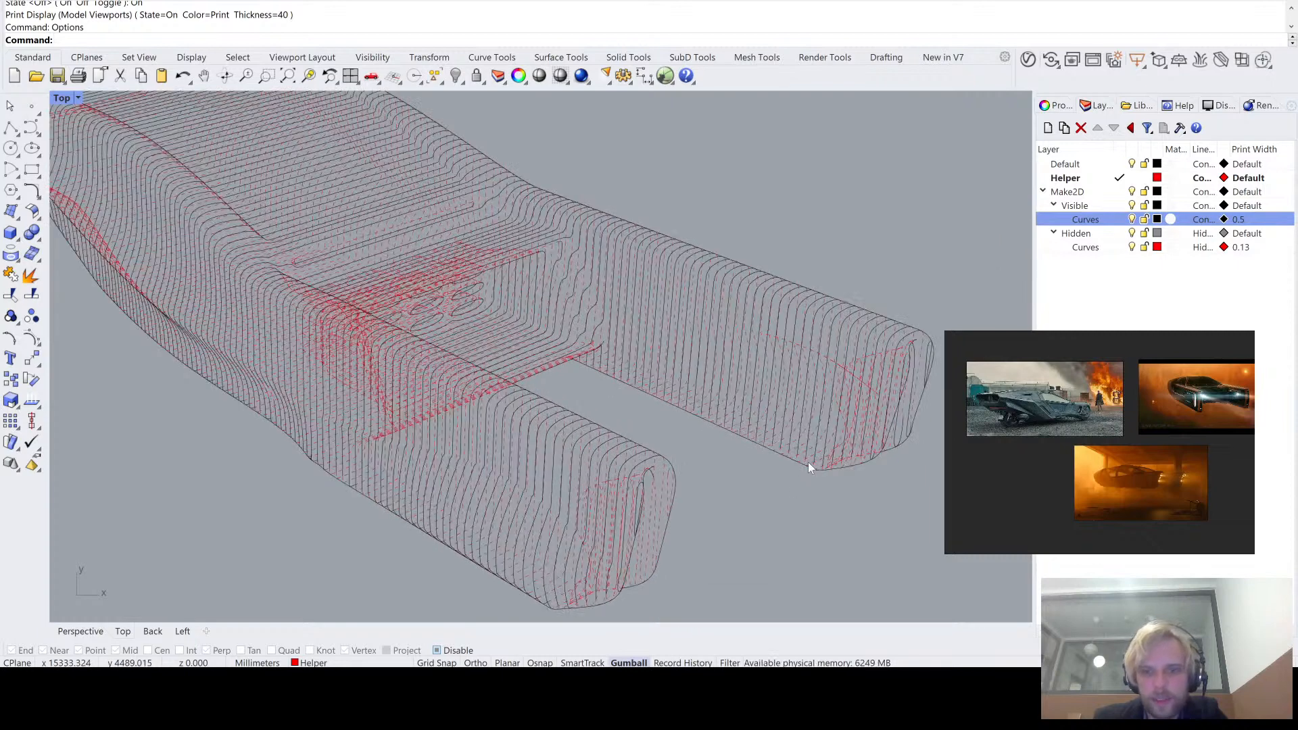
scroll(798, 433, down, 6)
scroll(605, 288, up, 2)
right_drag(580, 280, 542, 284)
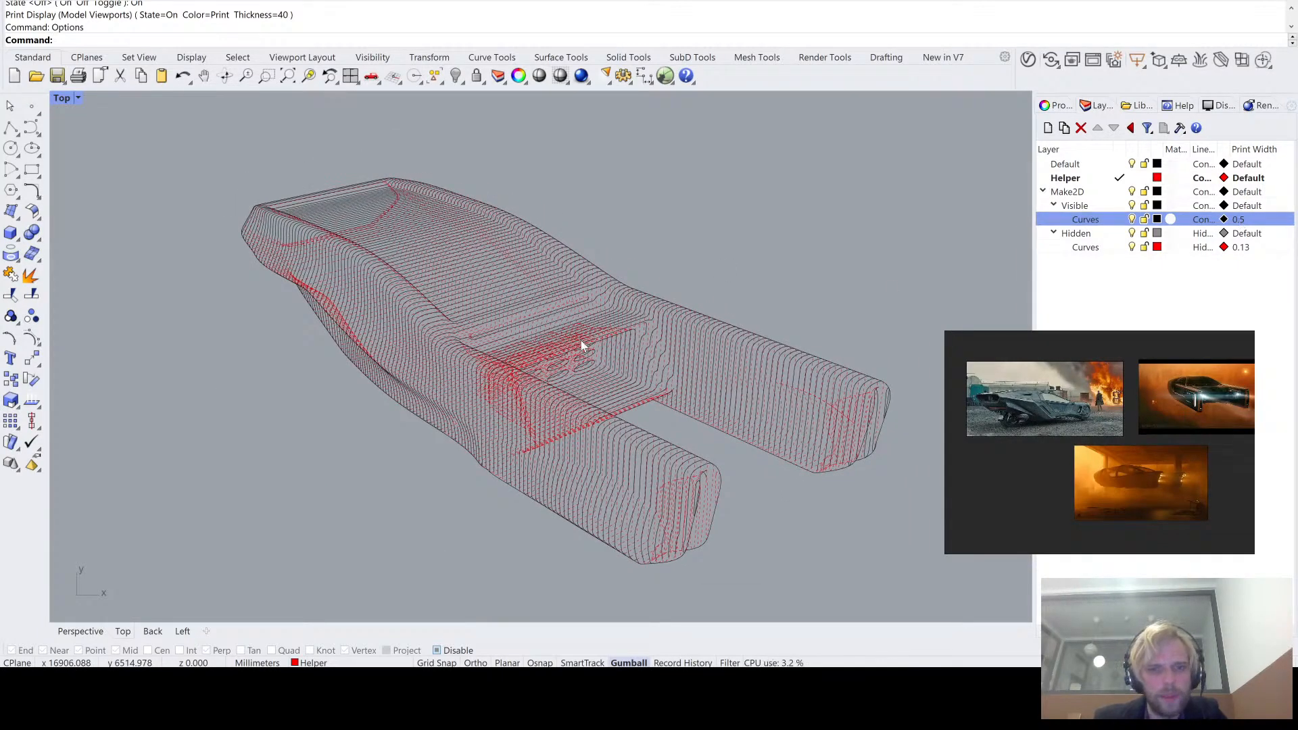
scroll(609, 419, up, 3)
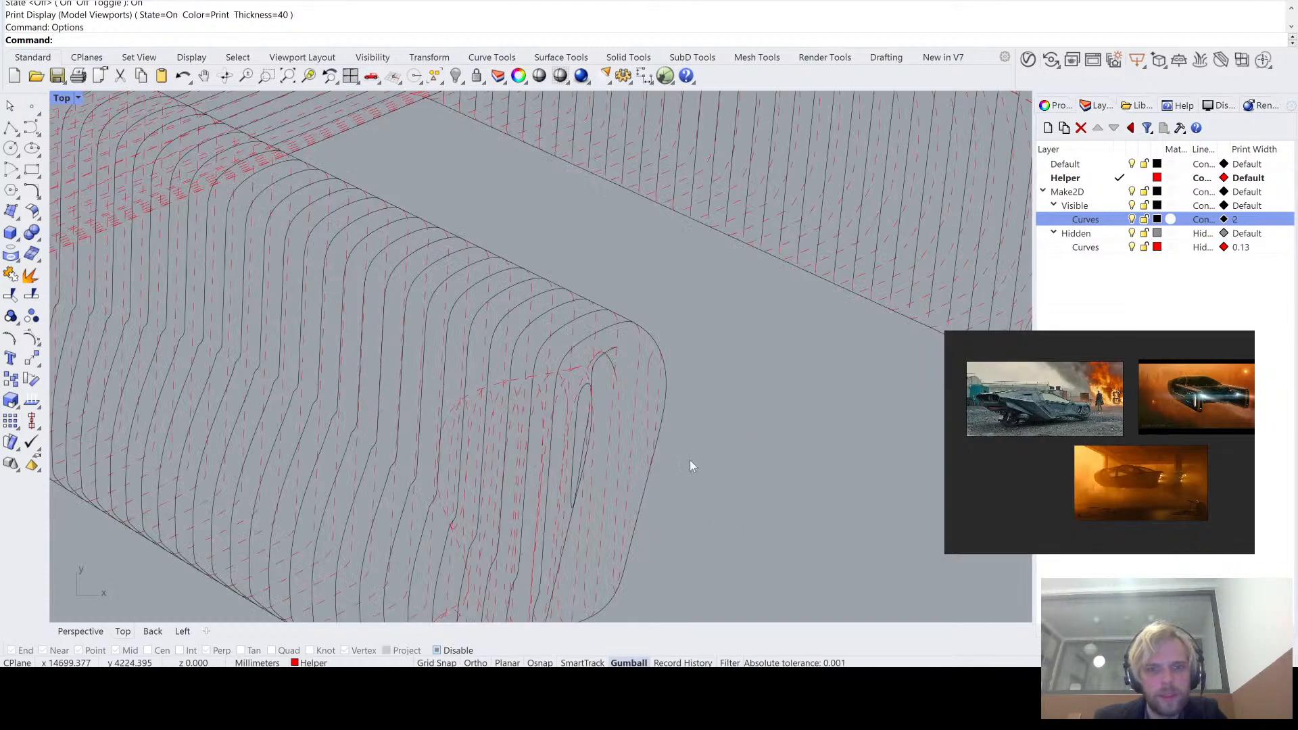
- Try a relative thickness scale of 400 in the Print Display settings for the model viewports
scroll(689, 460, down, 3)
text(Optio)
key(BackSpace)
key(BackSpace)
key(BackSpace)
key(BackSpace)
key(BackSpace)
key(BackSpace)
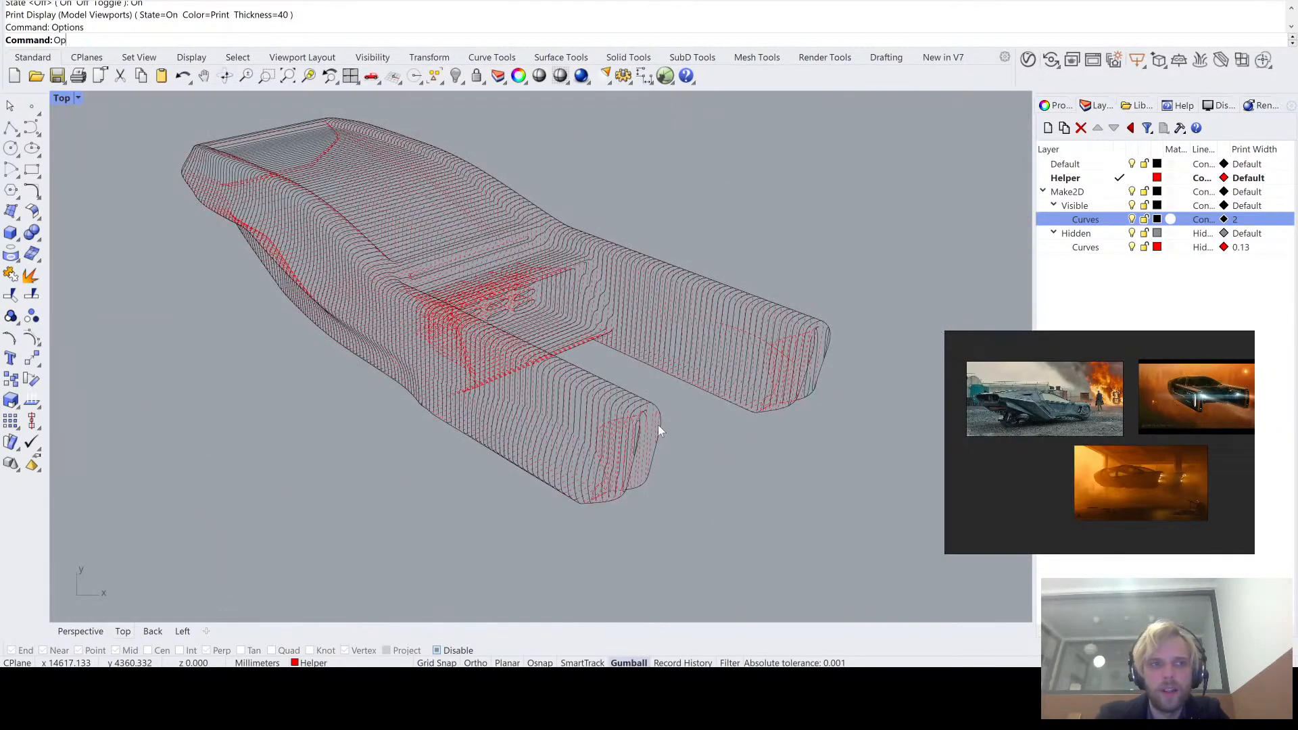
text(Printi)
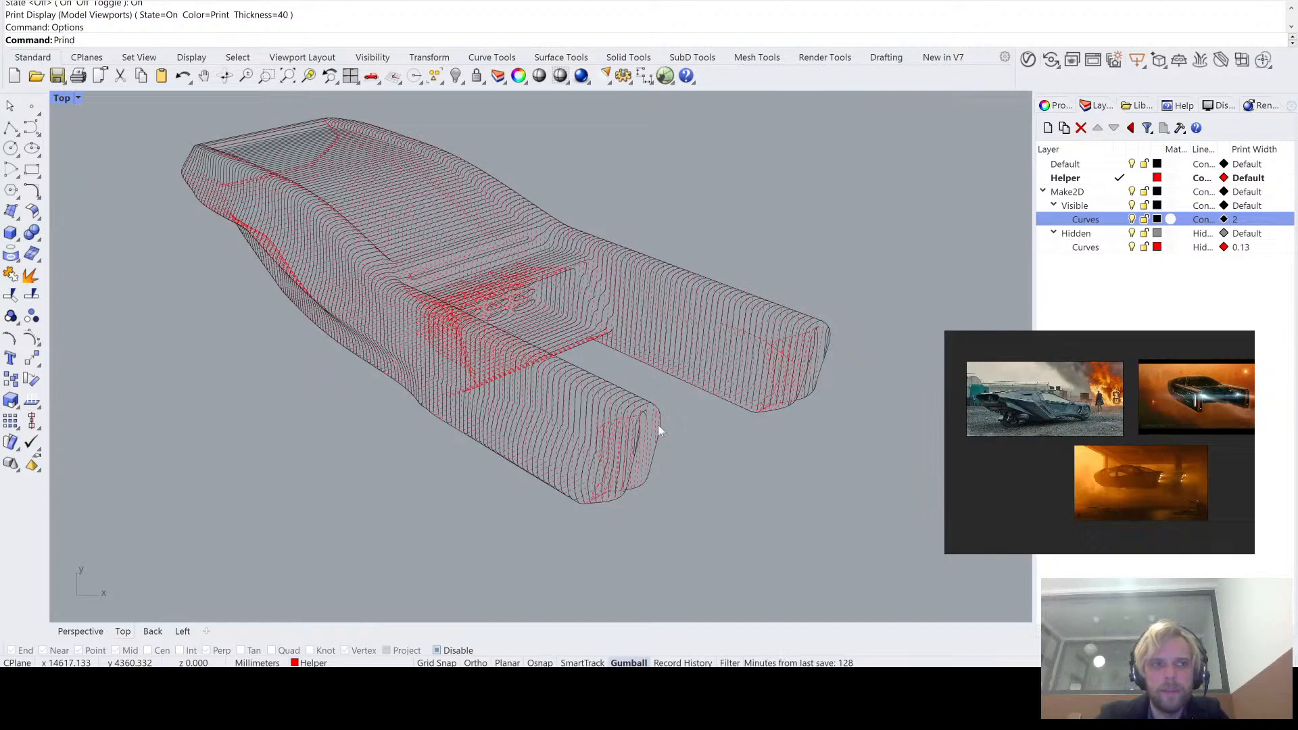
key(Return)
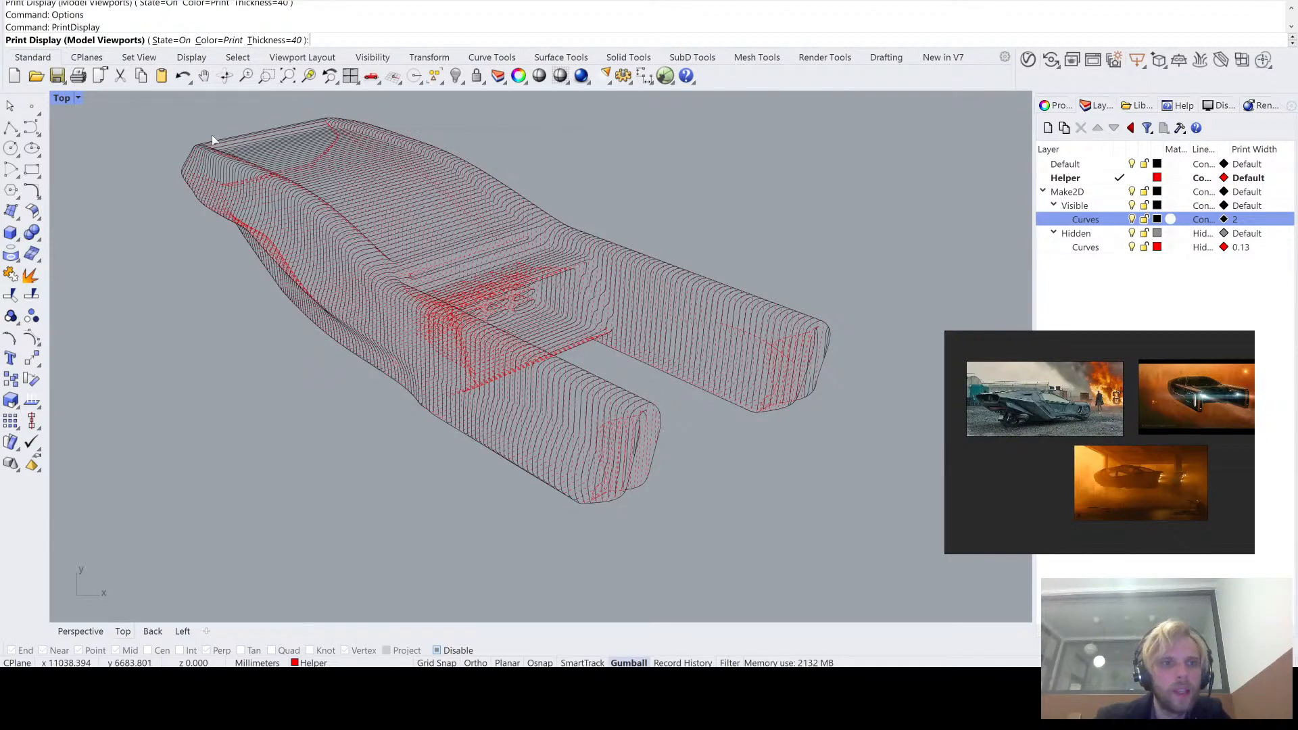
click(274, 40)
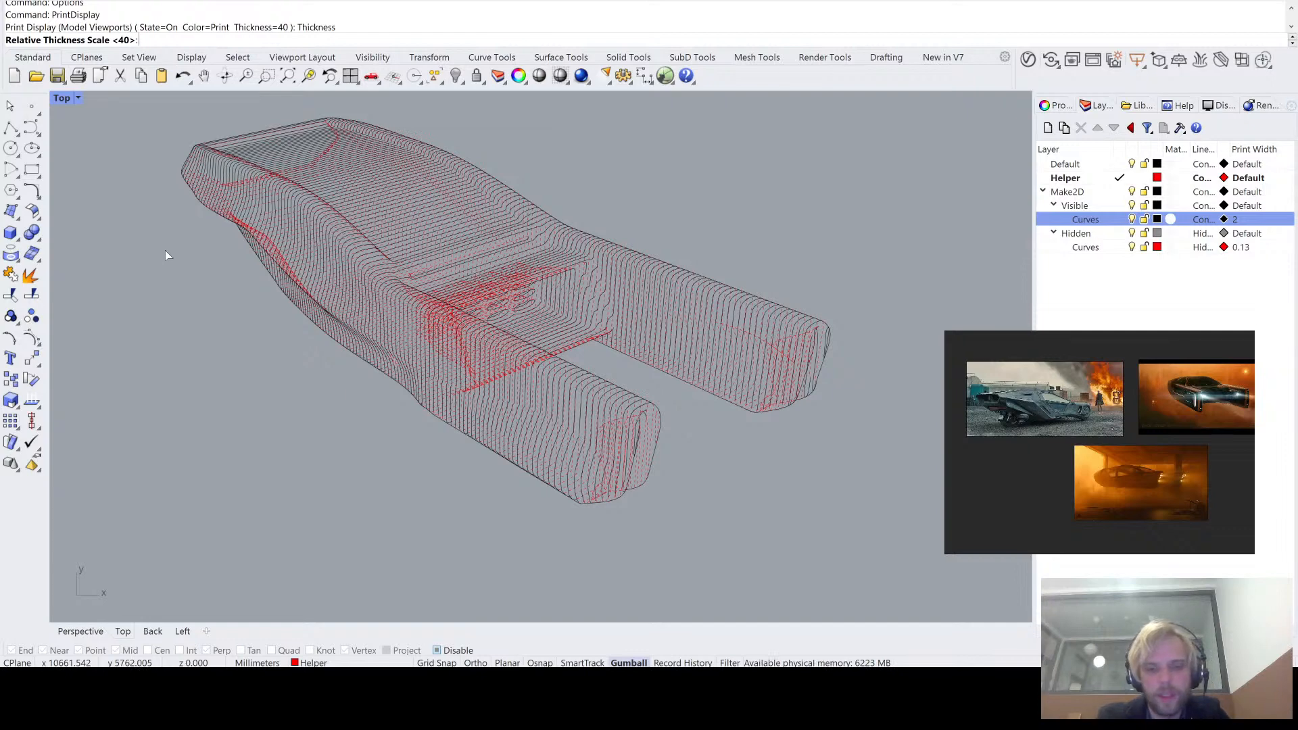
text(400)
key(Return)
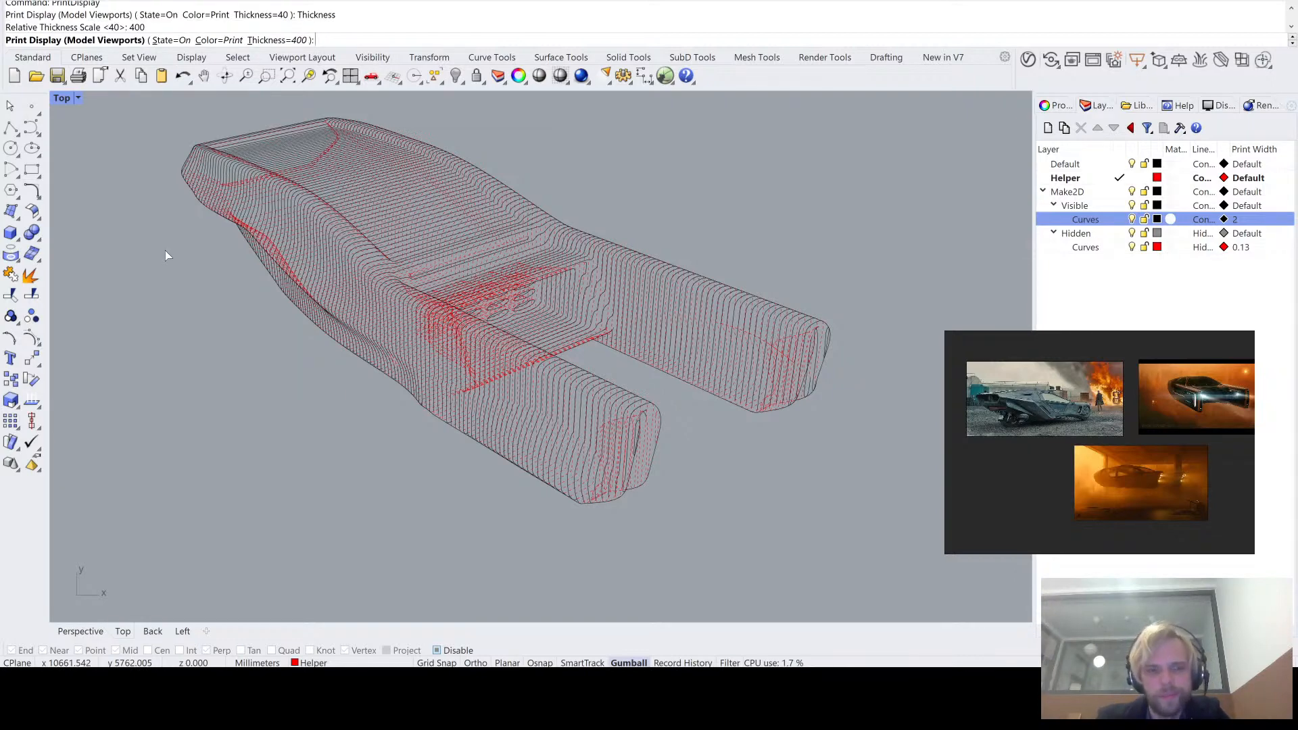
- Restore the print display thickness scale to 40 and inspect the line drawing's rear booms
text(40)
key(Return)
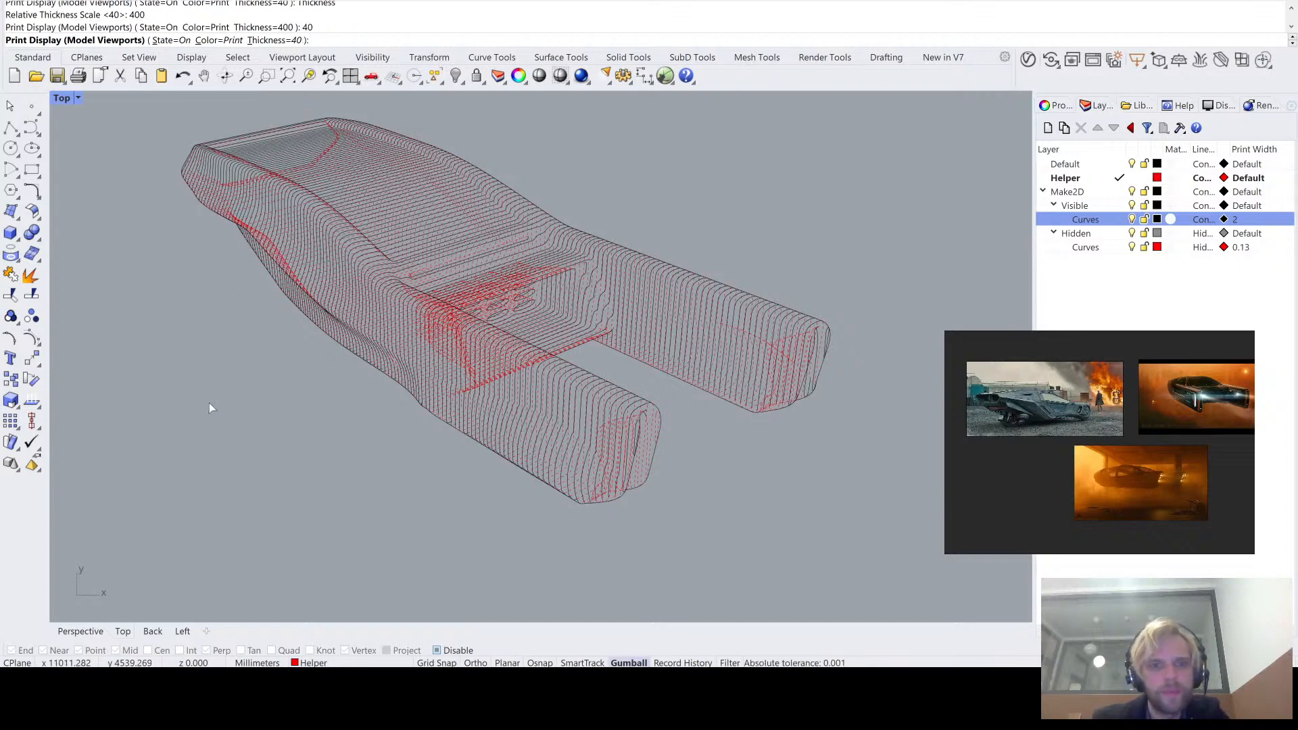
scroll(692, 424, up, 6)
scroll(554, 452, down, 6)
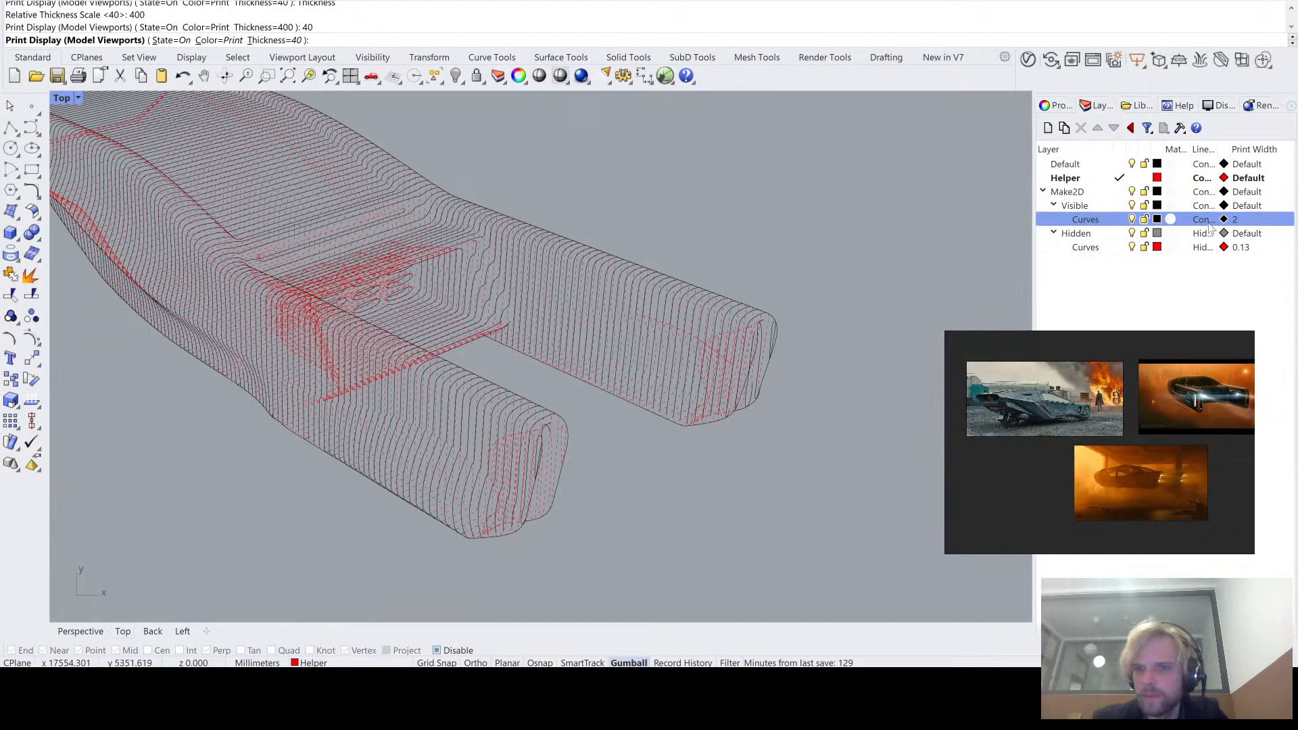
- Hide the Visible Curves layer to inspect the hidden lines alone, turn it back on and finish the print display command
click(1133, 219)
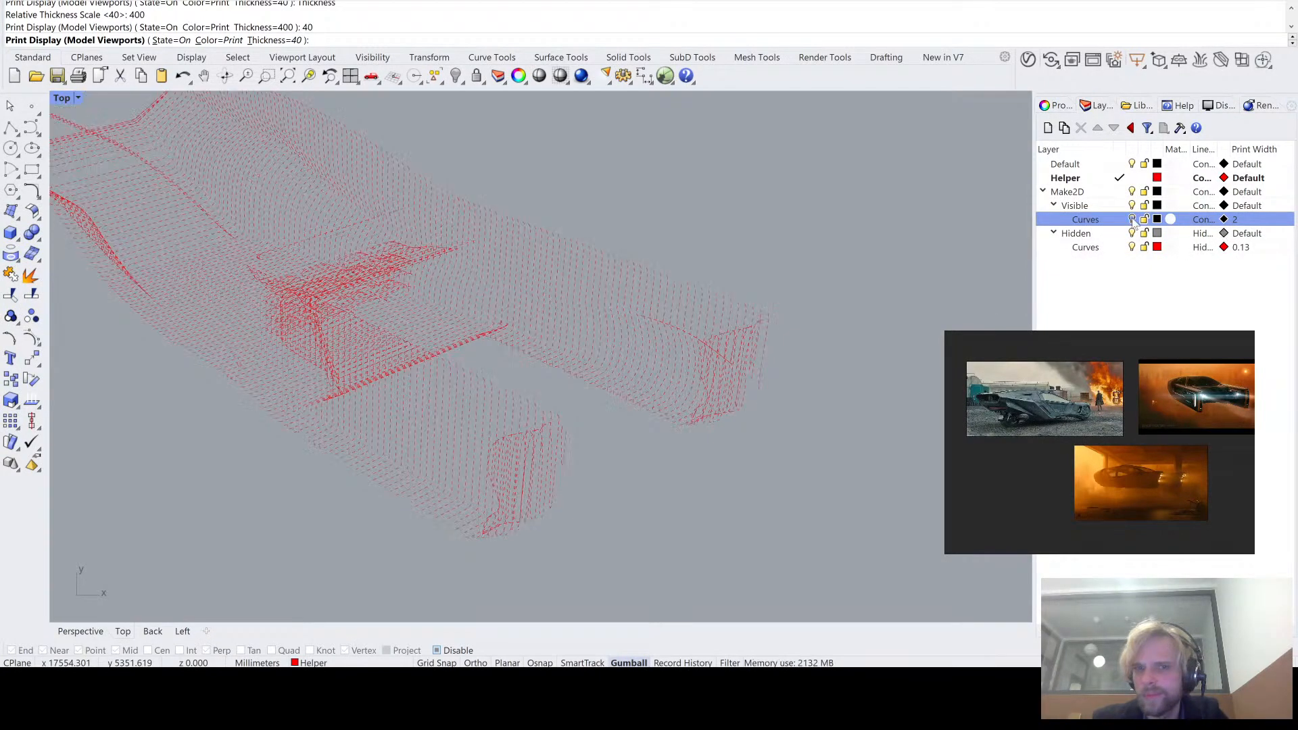
click(1133, 220)
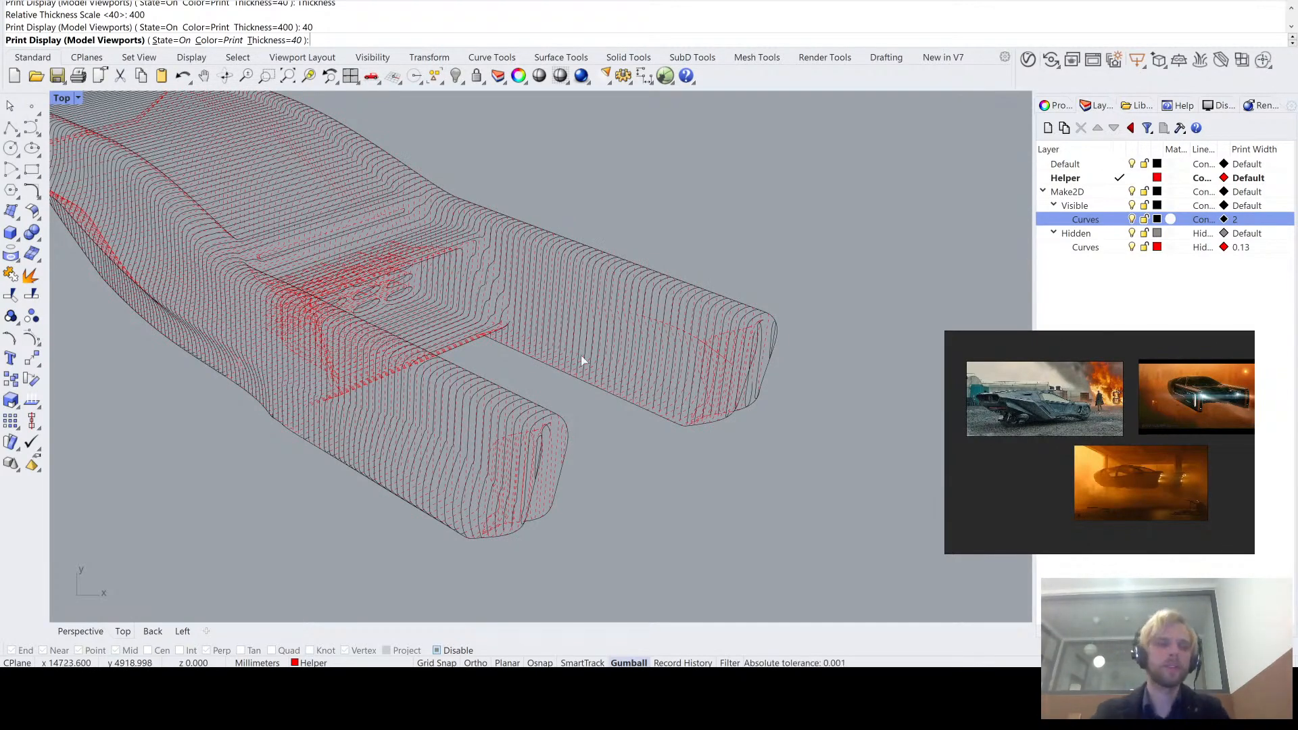
scroll(638, 370, down, 5)
key(Return)
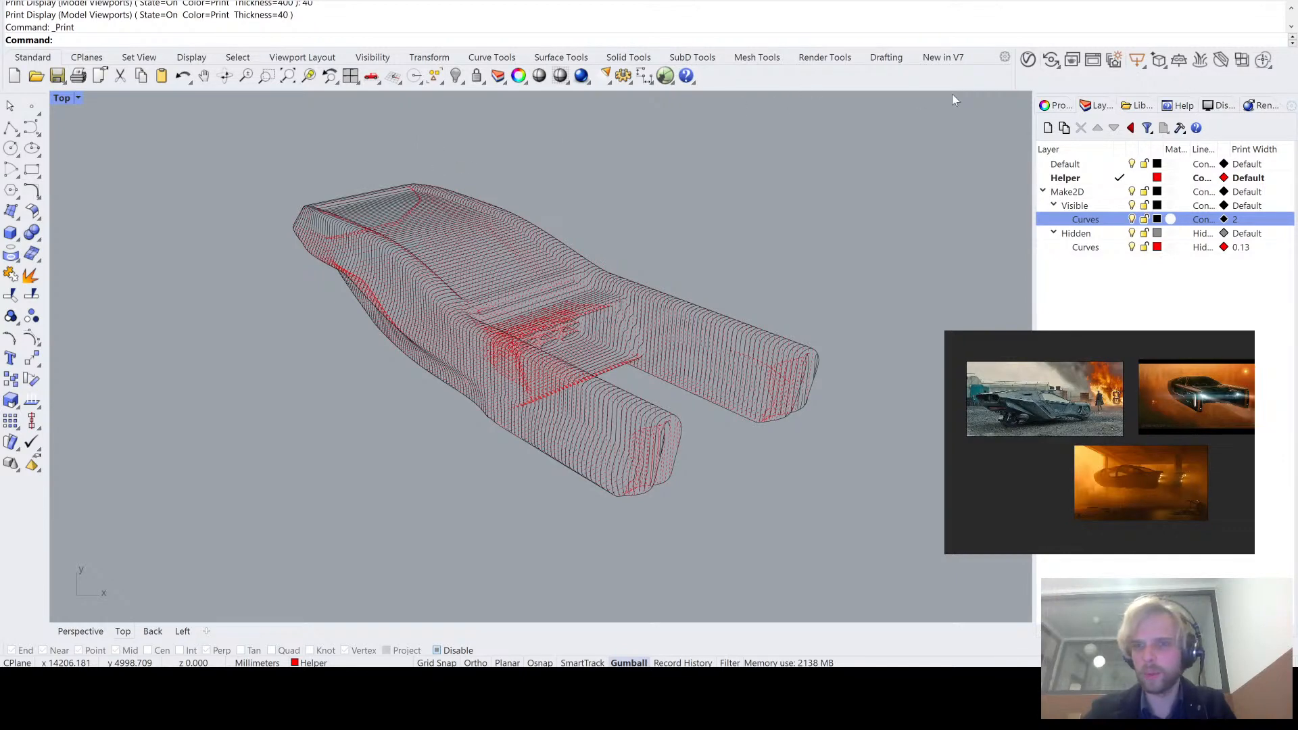
- Set the print width of all the line drawing's curves to By Layer and clear the selection
drag(892, 531, 284, 135)
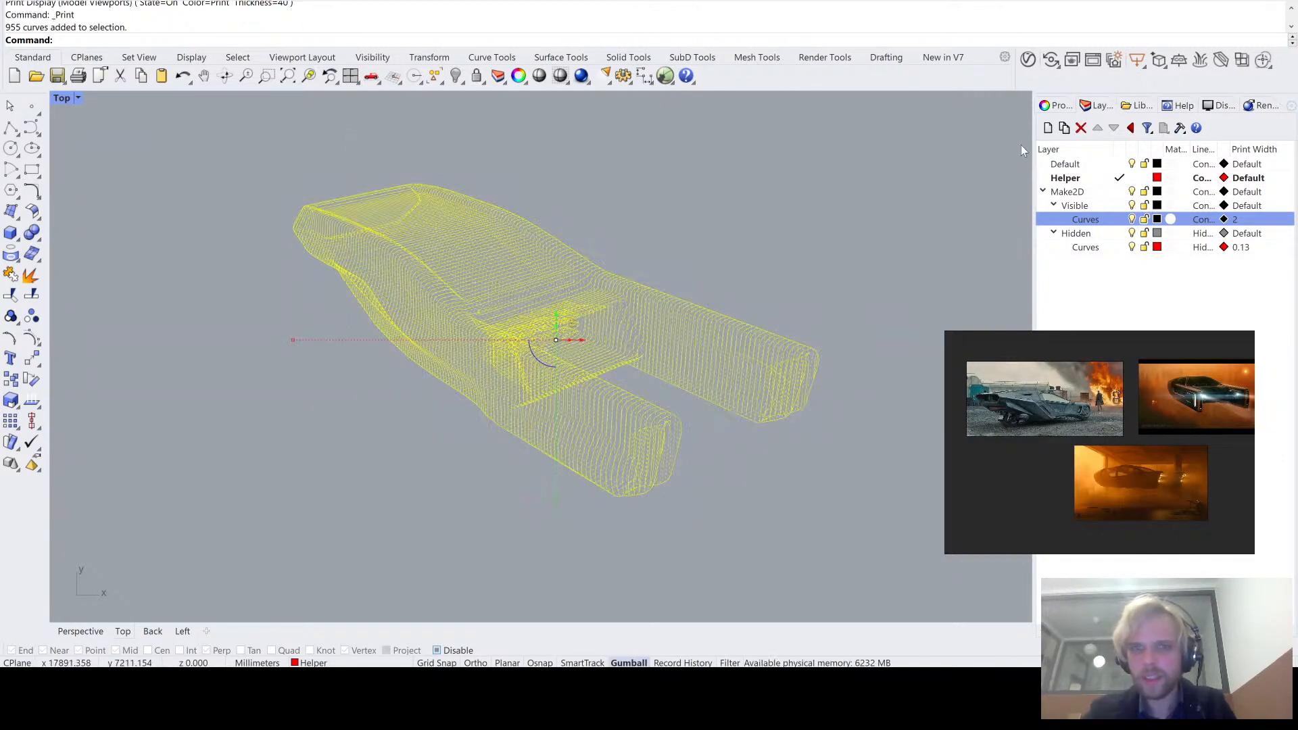
click(1057, 106)
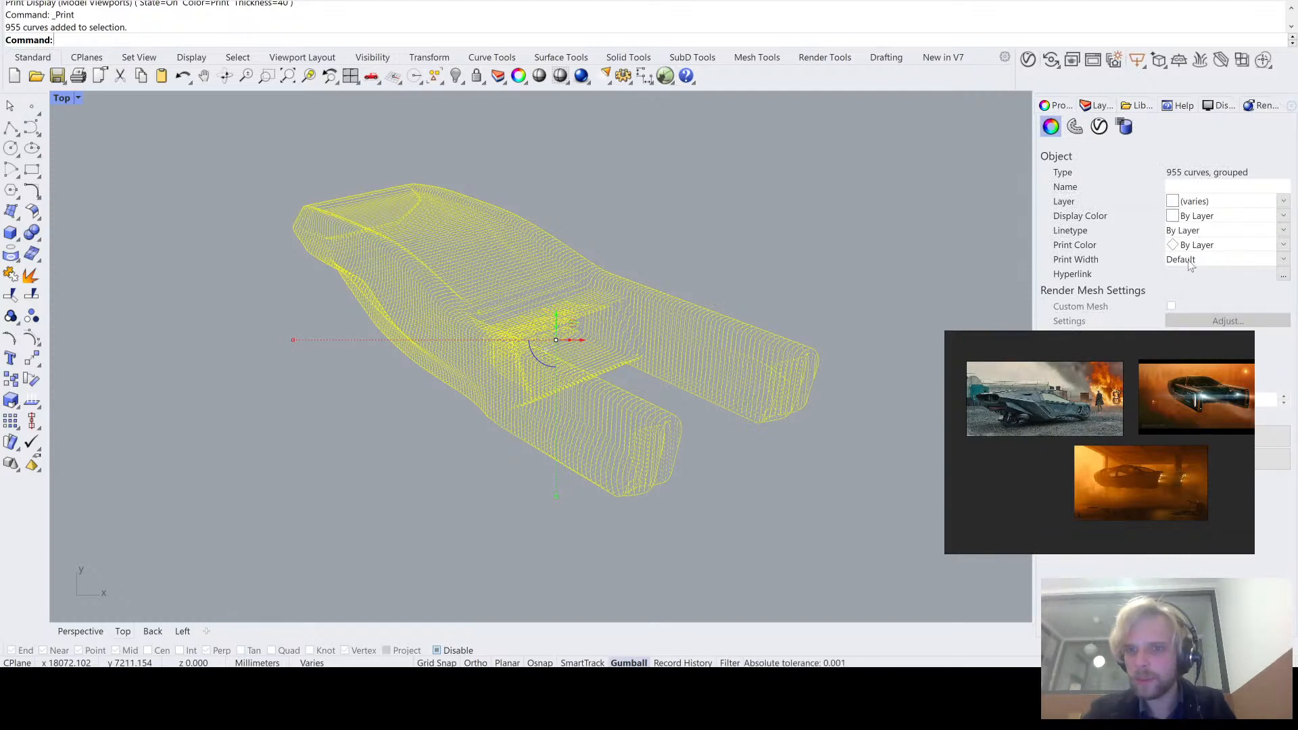
click(1285, 262)
click(1252, 271)
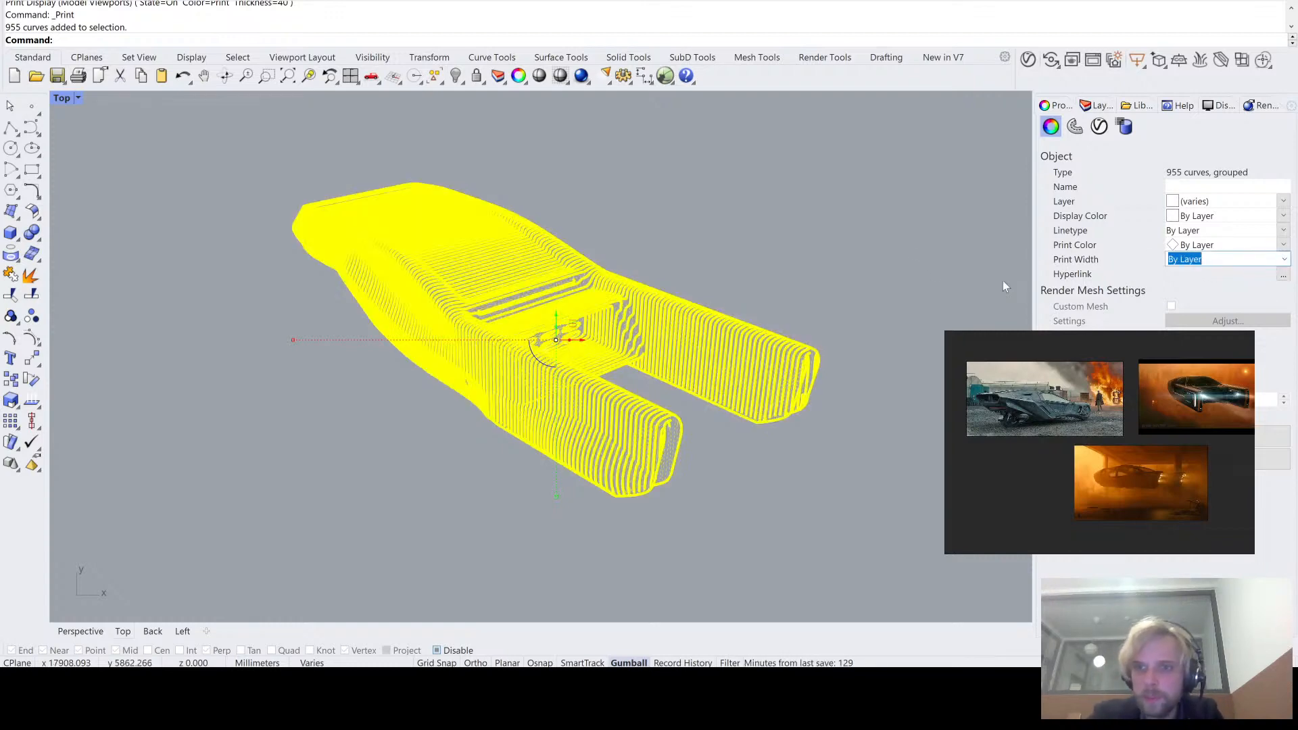
click(825, 202)
right_drag(727, 228, 602, 202)
right_drag(377, 246, 447, 273)
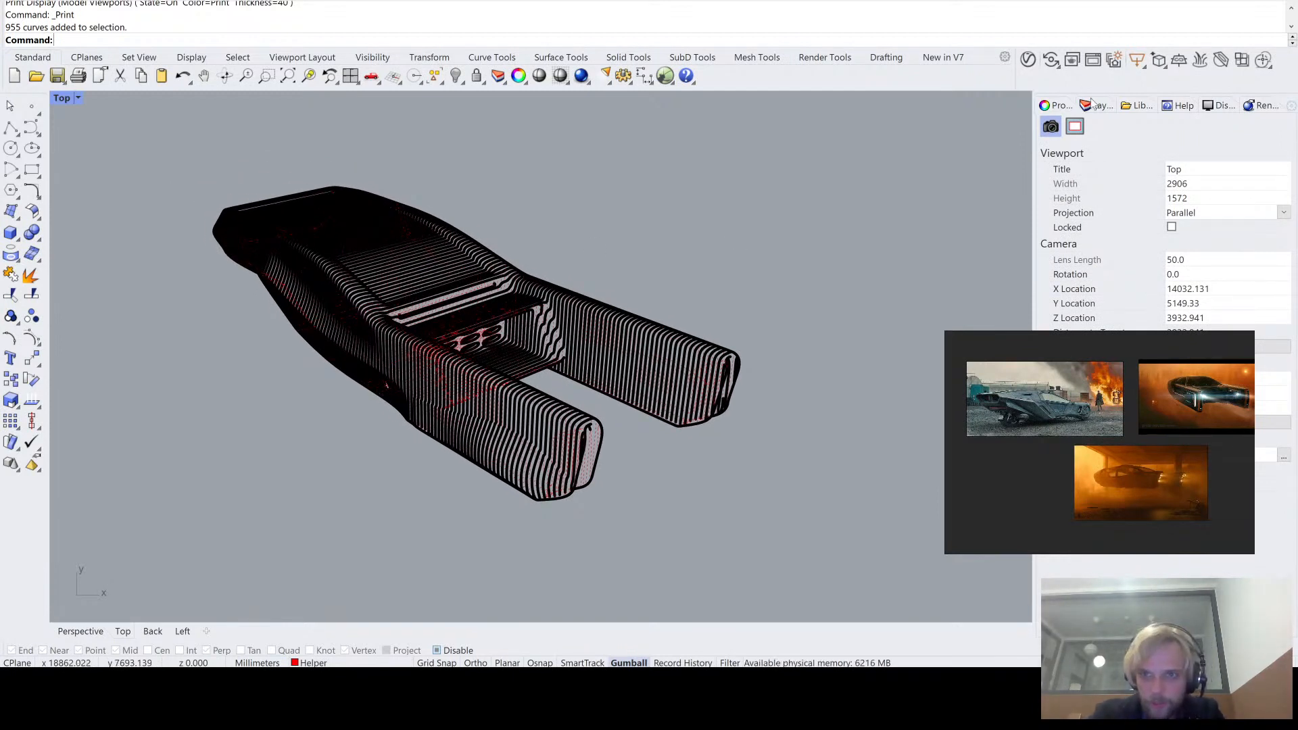
- Set the Visible Curves layer's print width to 0.5 and check the line weights across the vehicle
click(1108, 108)
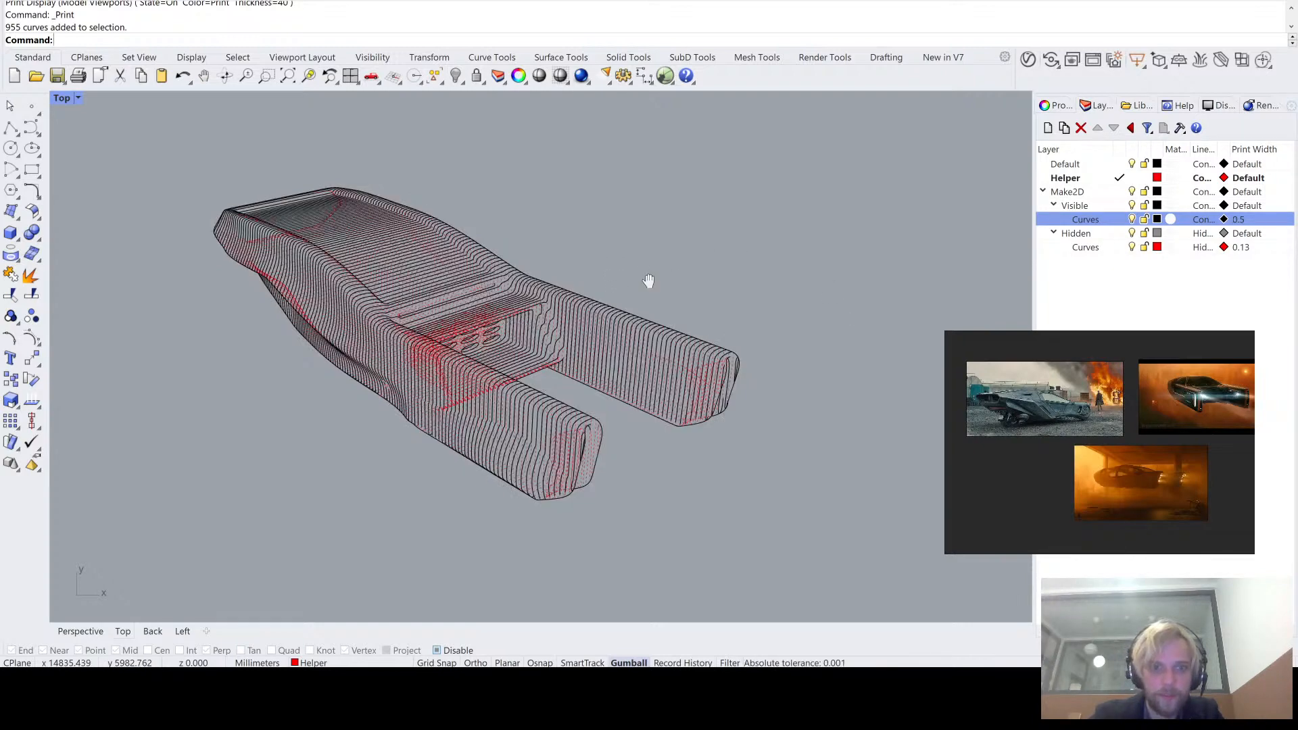
scroll(475, 306, up, 2)
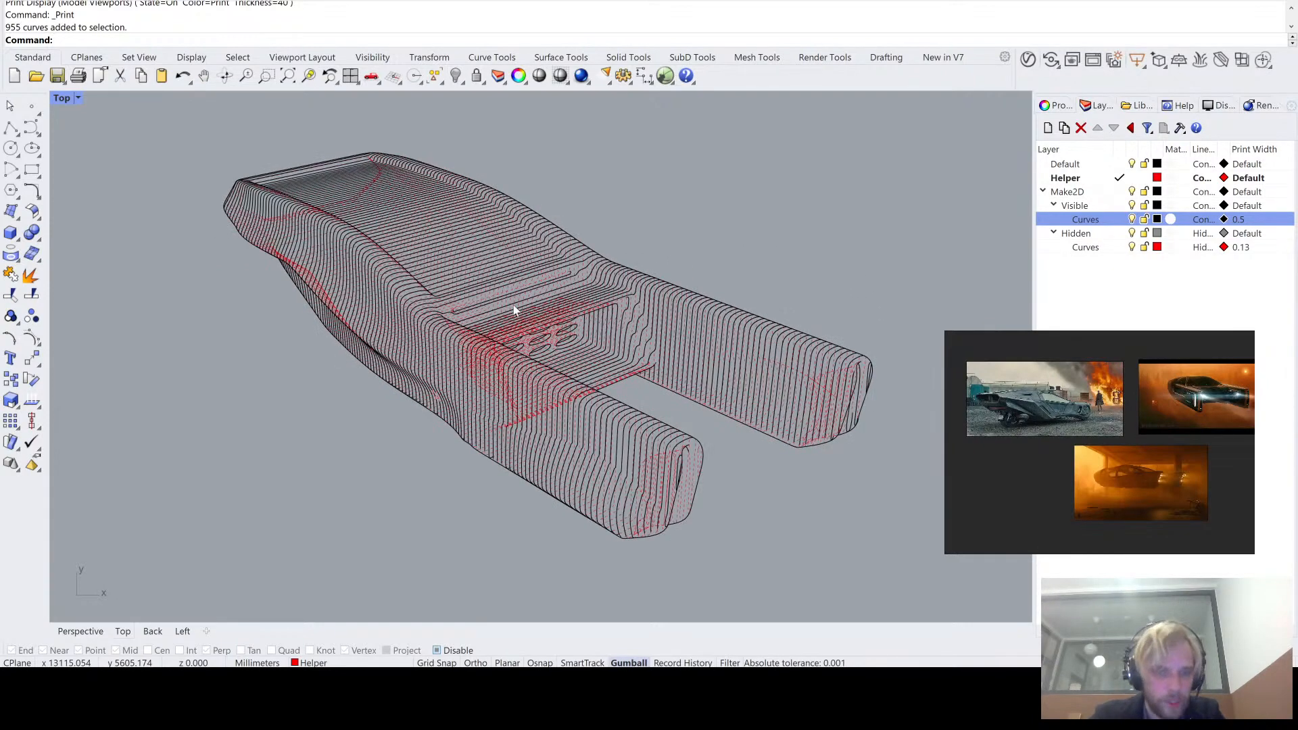
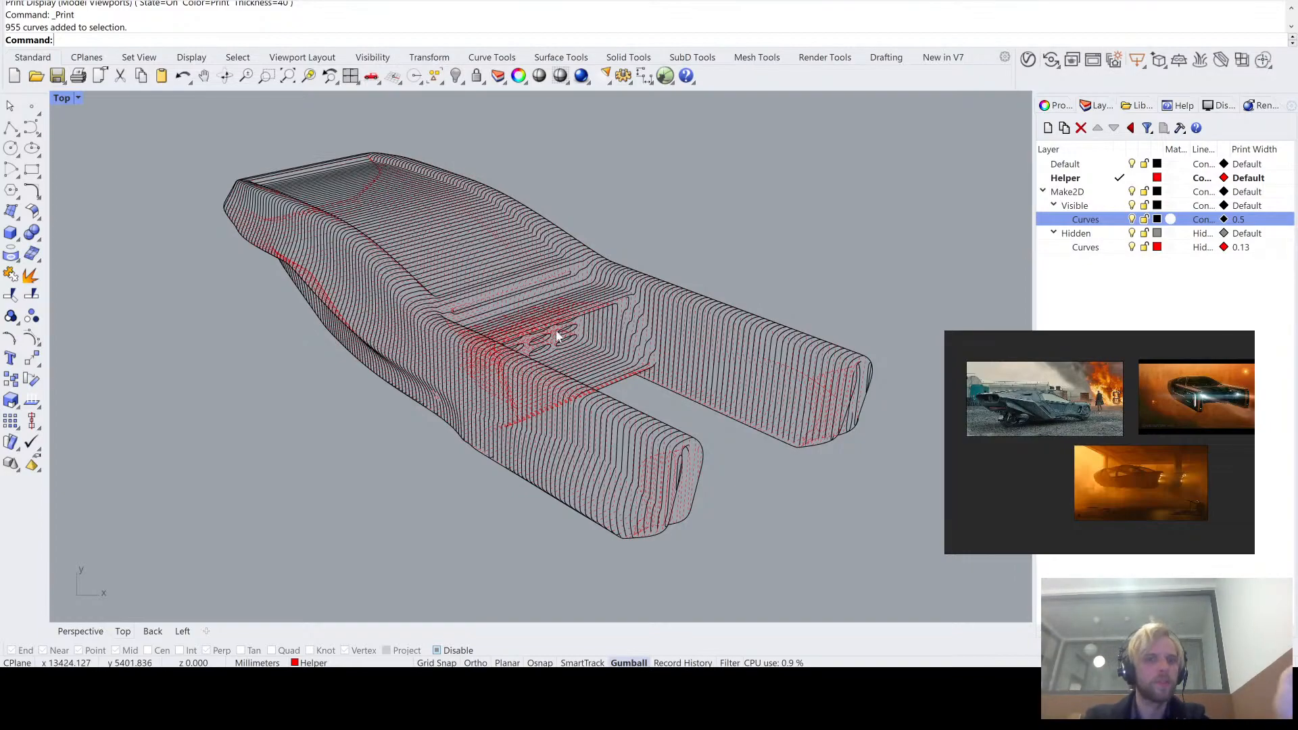
- Delete the Make2D layer together with its Visible and Hidden sublayers and the line drawing on them
scroll(493, 344, up, 5)
scroll(493, 345, up, 3)
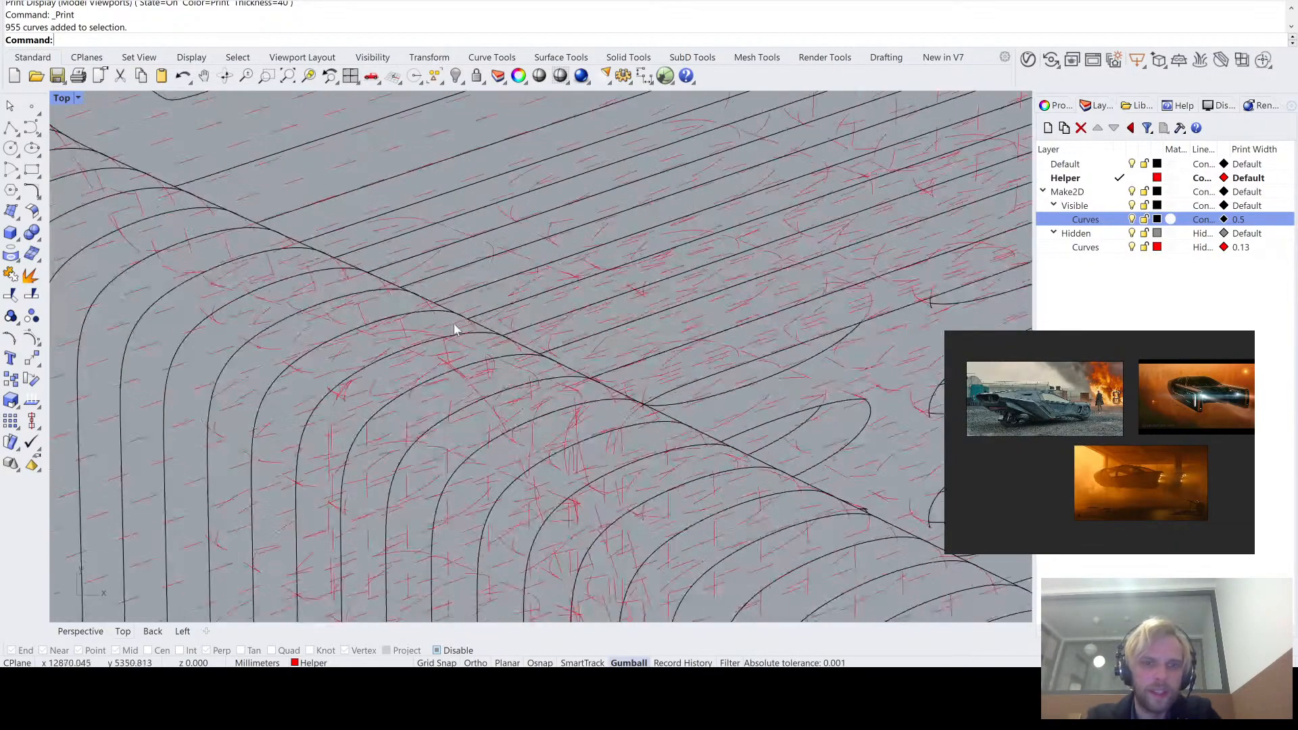
scroll(478, 300, down, 3)
scroll(315, 225, up, 4)
scroll(519, 304, down, 6)
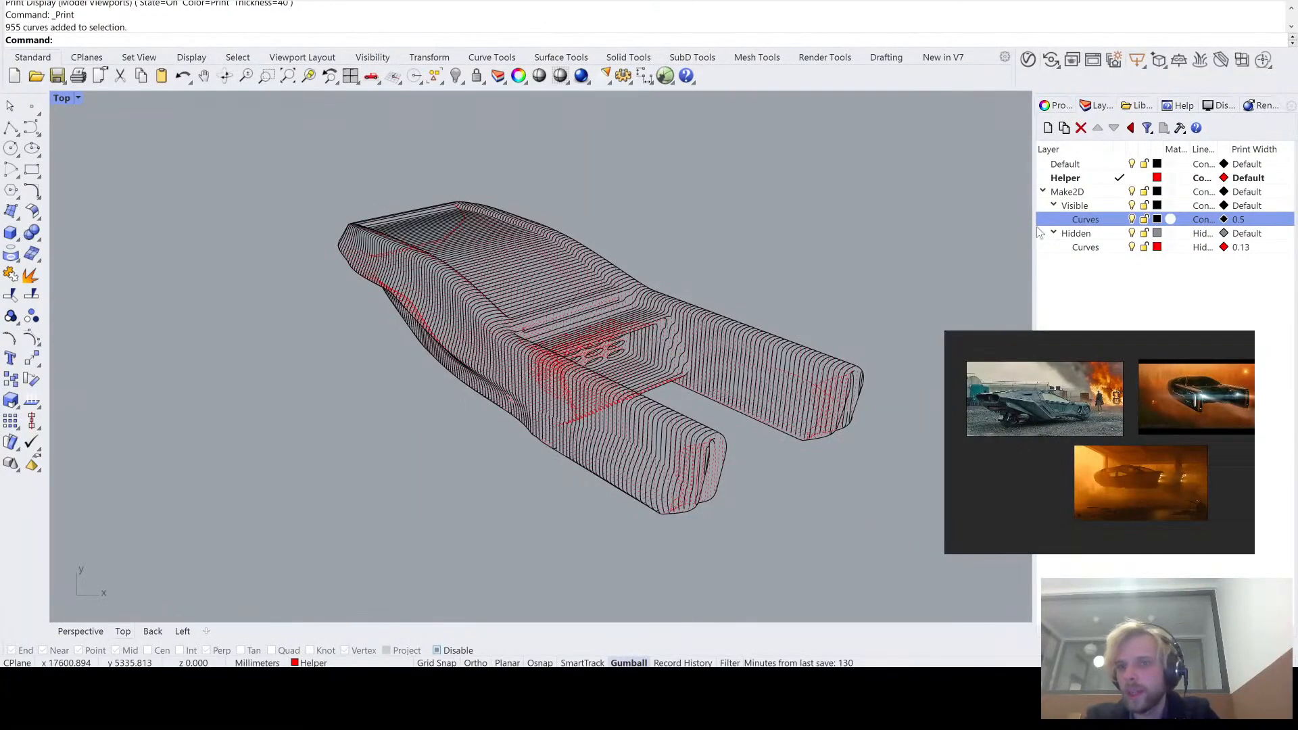
click(1059, 192)
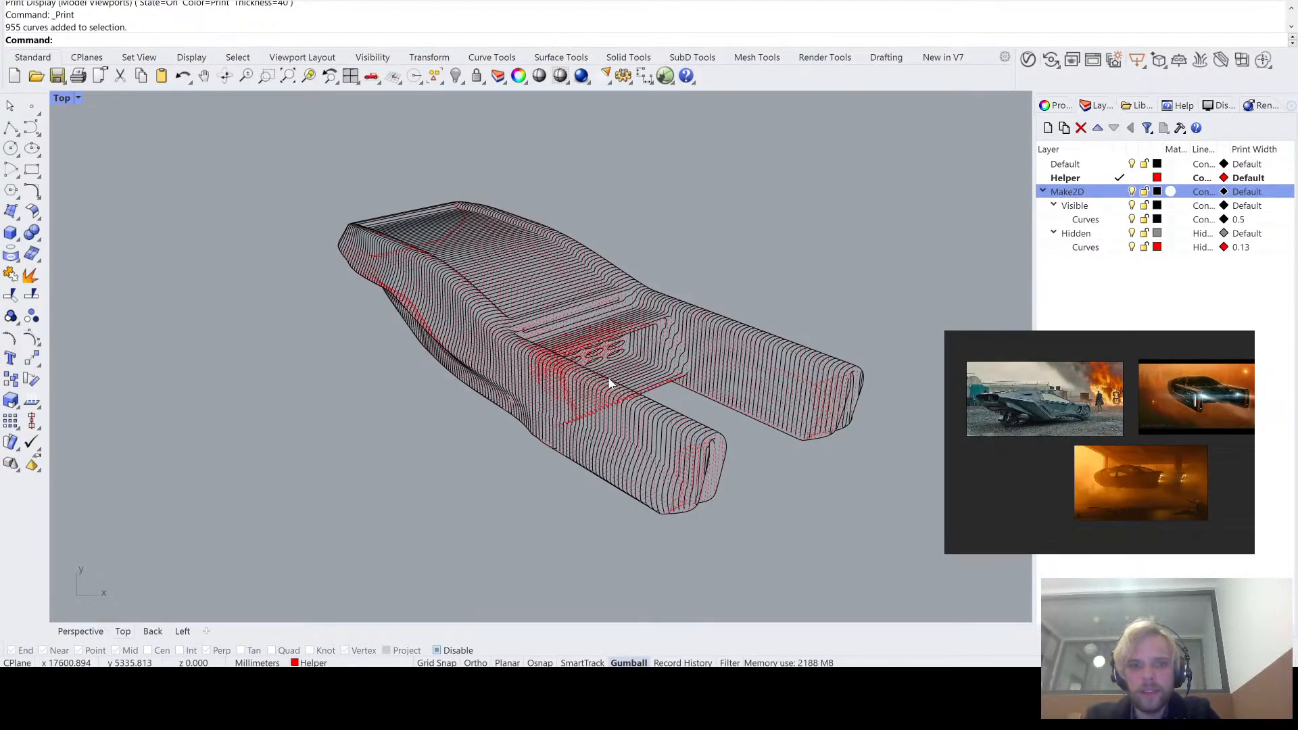
key(Delete)
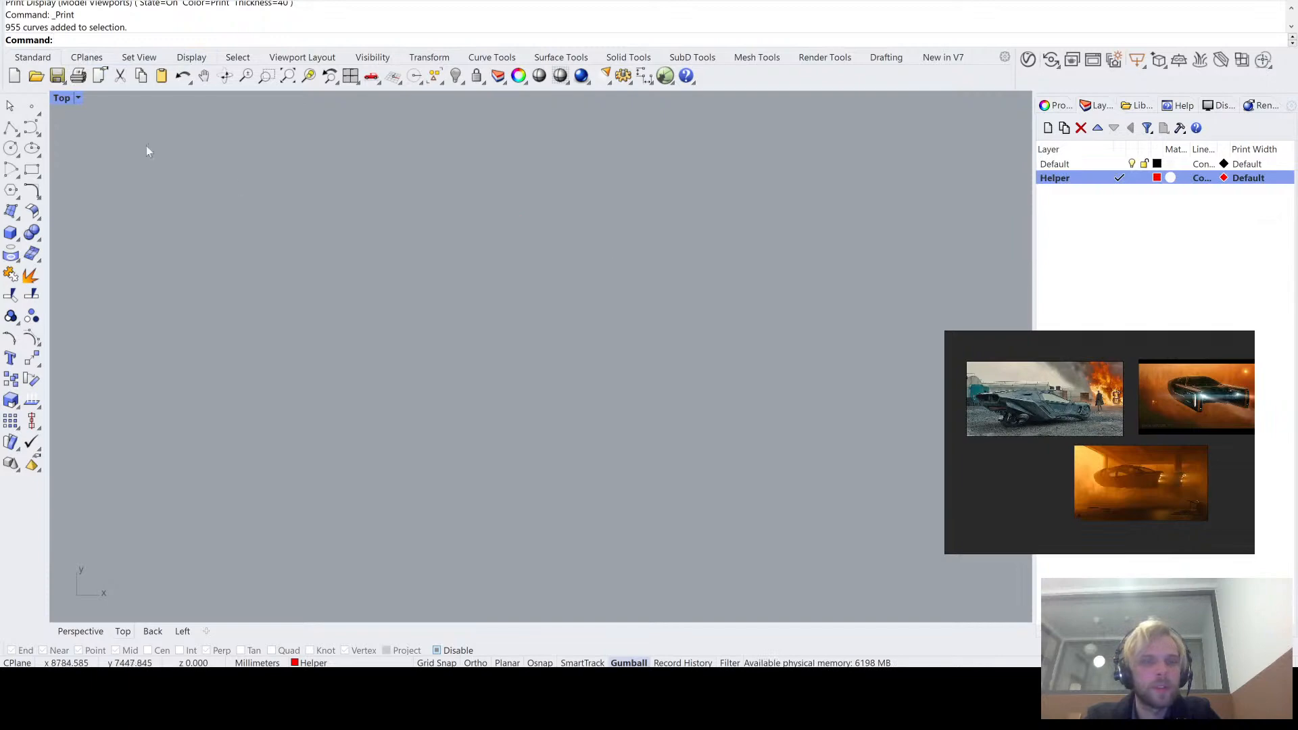
- Return to the maximized Perspective view and delete the upper NURBS polysurface copy of the vehicle
scroll(437, 265, down, 8)
right_drag(325, 345, 478, 358)
scroll(478, 365, up, 11)
scroll(406, 224, up, 4)
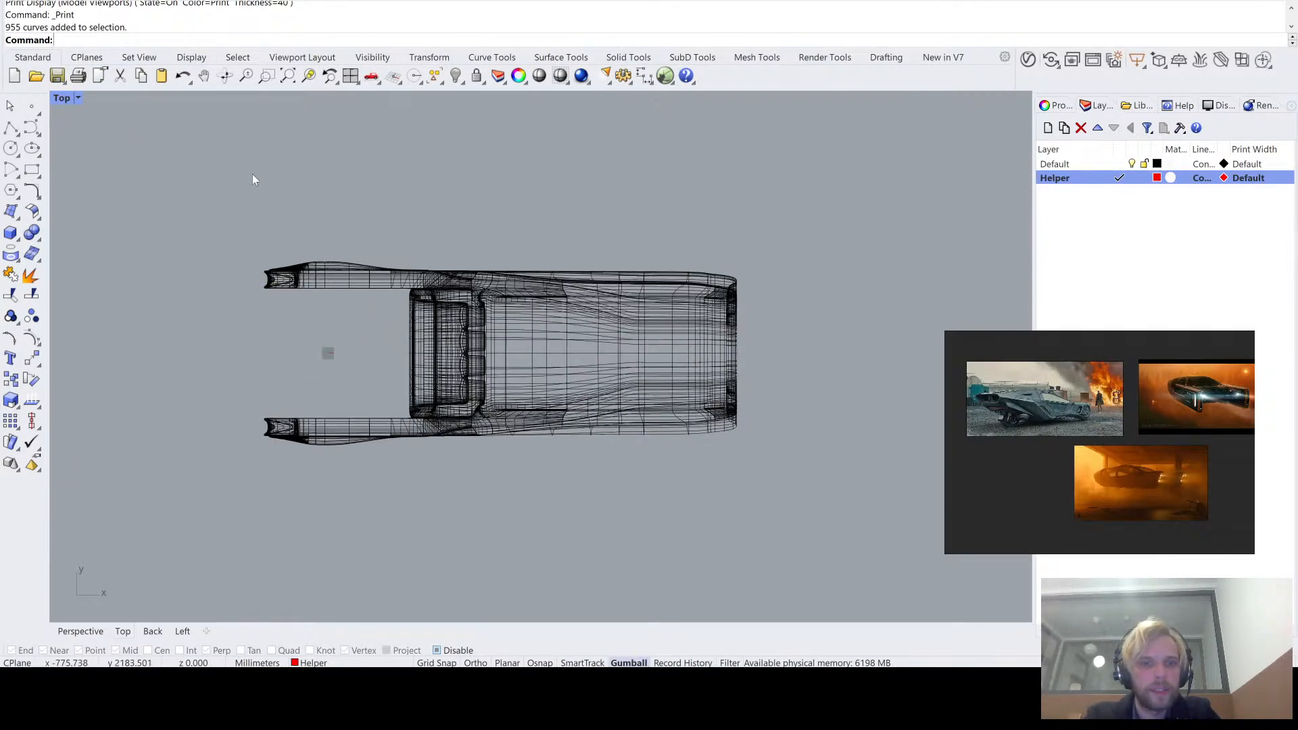
double_click(65, 98)
double_click(546, 102)
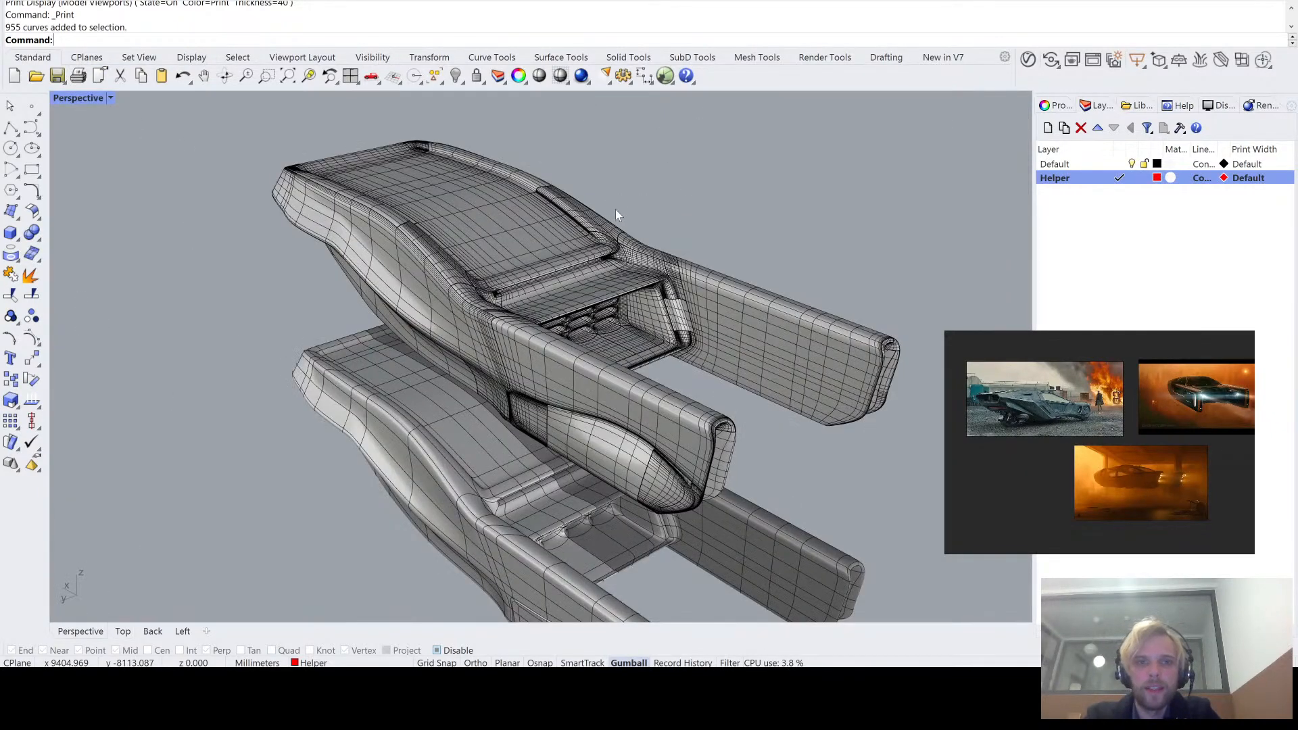
click(590, 221)
key(Delete)
- Compare the SubD hull's side in smooth and flat display, finishing with the flat control cage
right_drag(590, 221, 717, 332)
scroll(716, 332, up, 4)
right_drag(516, 440, 481, 383)
scroll(481, 383, up, 6)
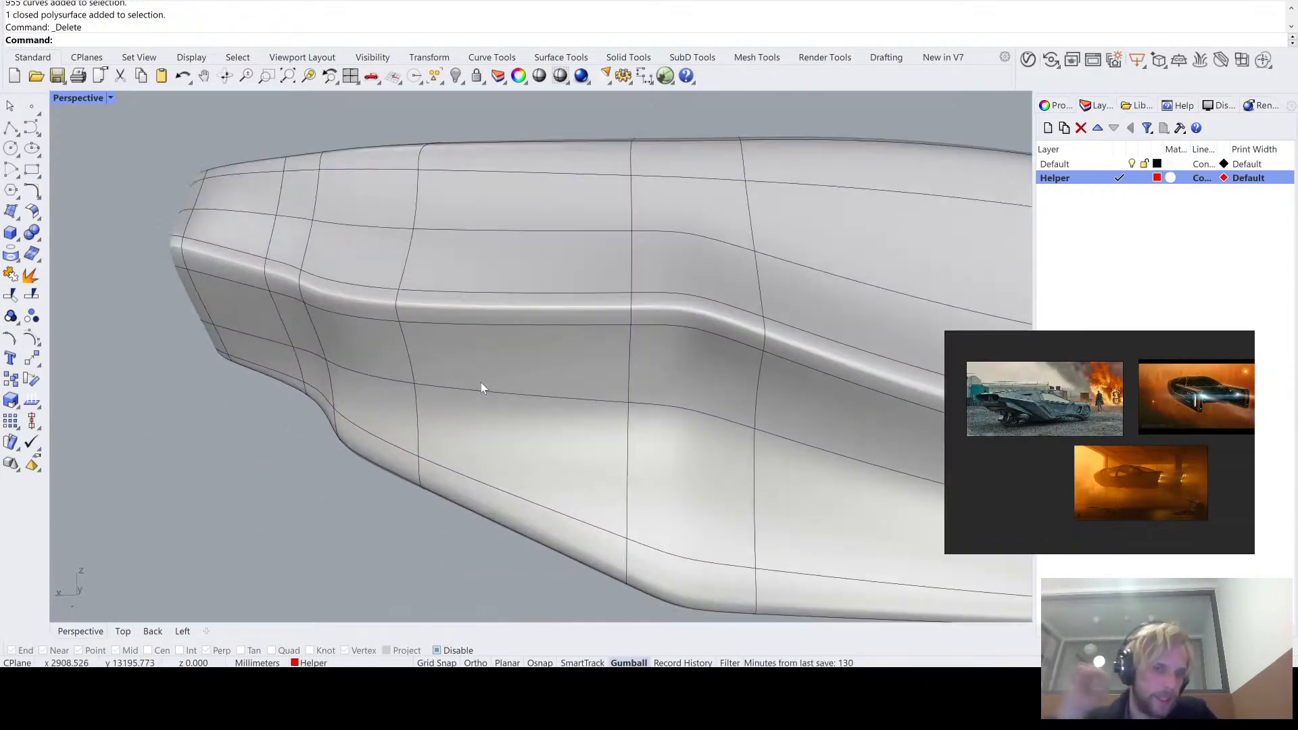
key(Tab)
key(Tab)
key(Tab)
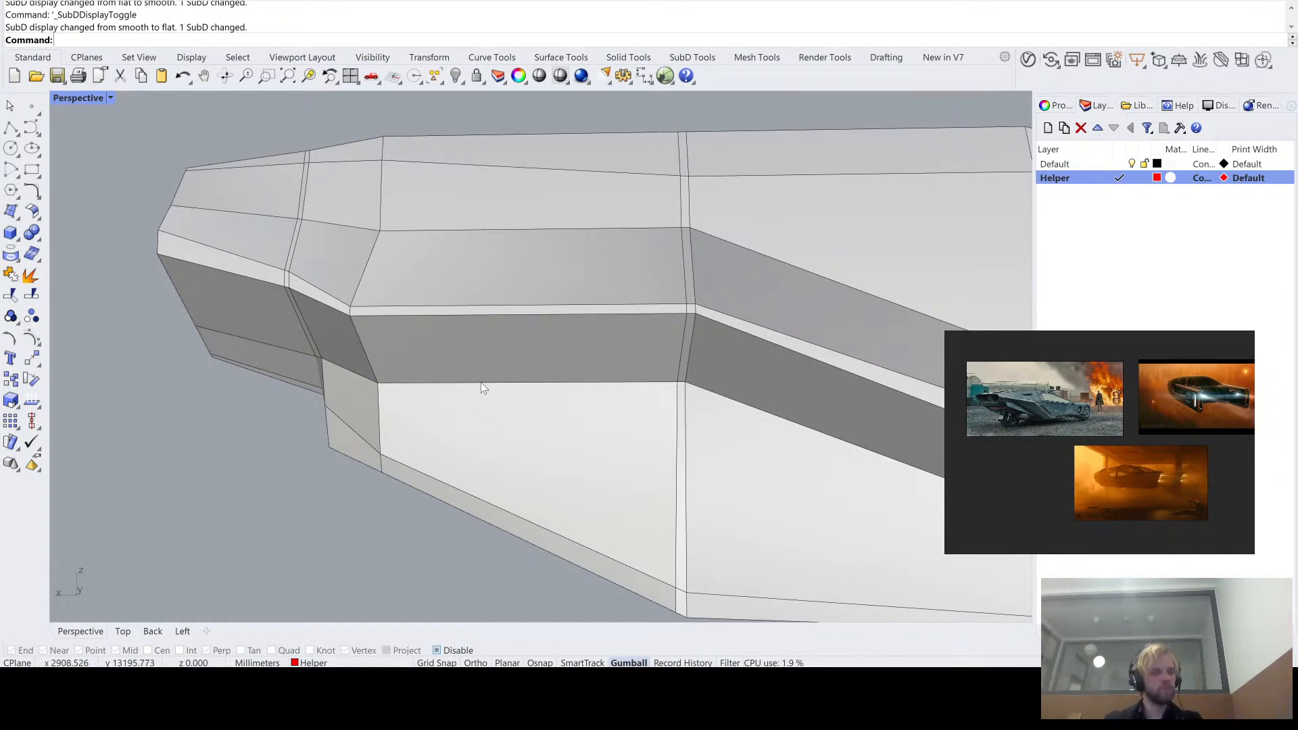
key(Tab)
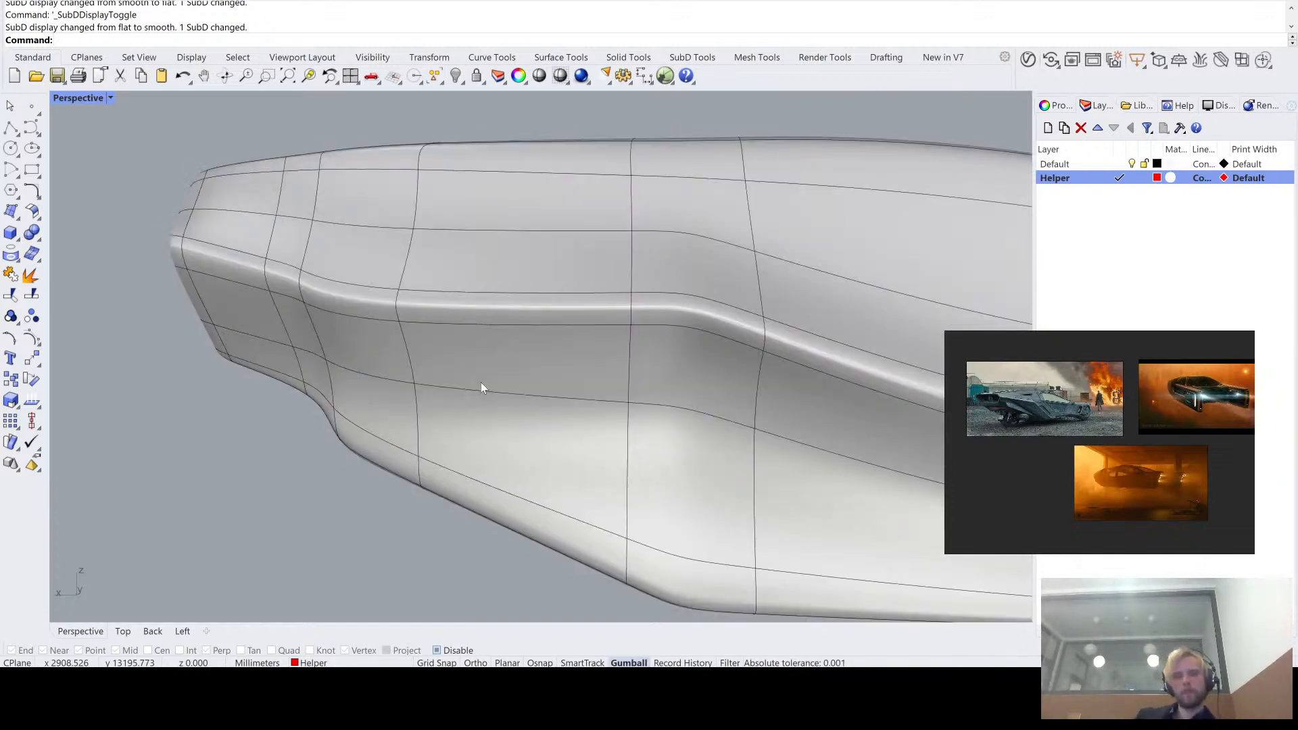
key(Tab)
key(Tab)
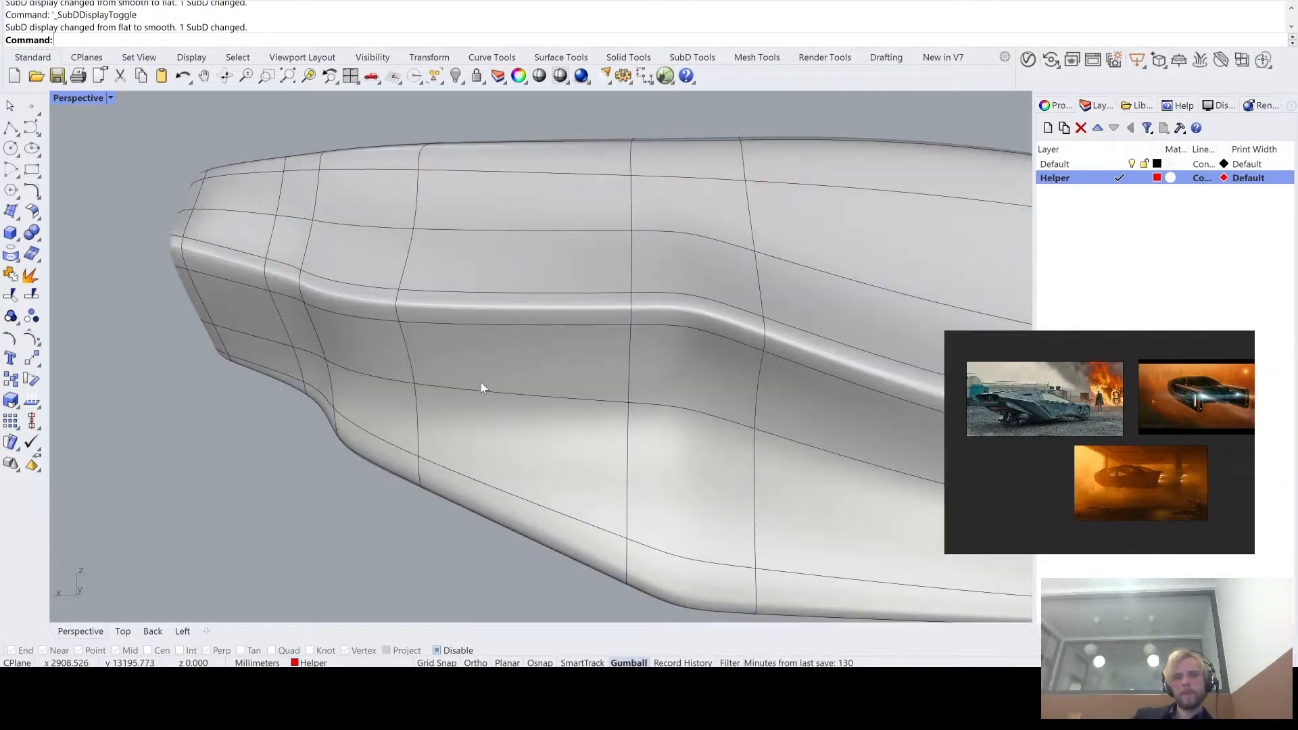
key(Tab)
key(Tab)
key(Tab)
key(Tab)
key(Tab)
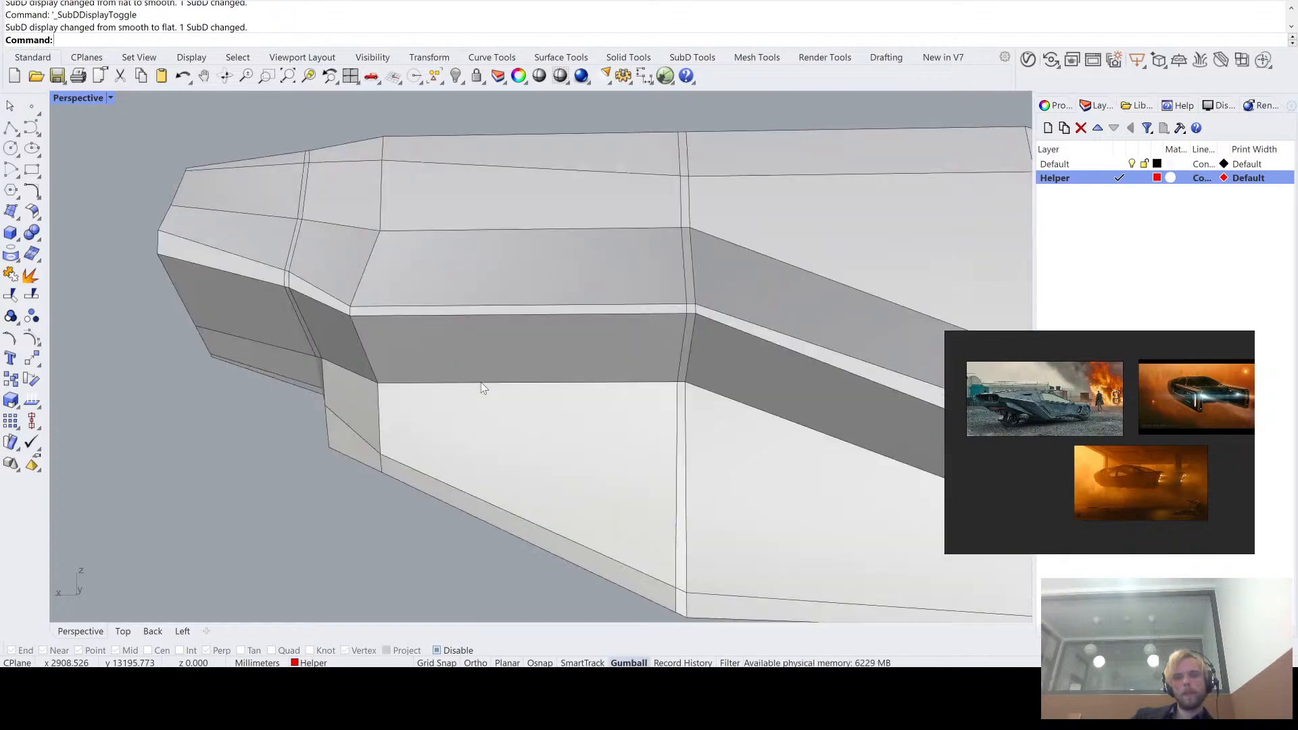
key(Tab)
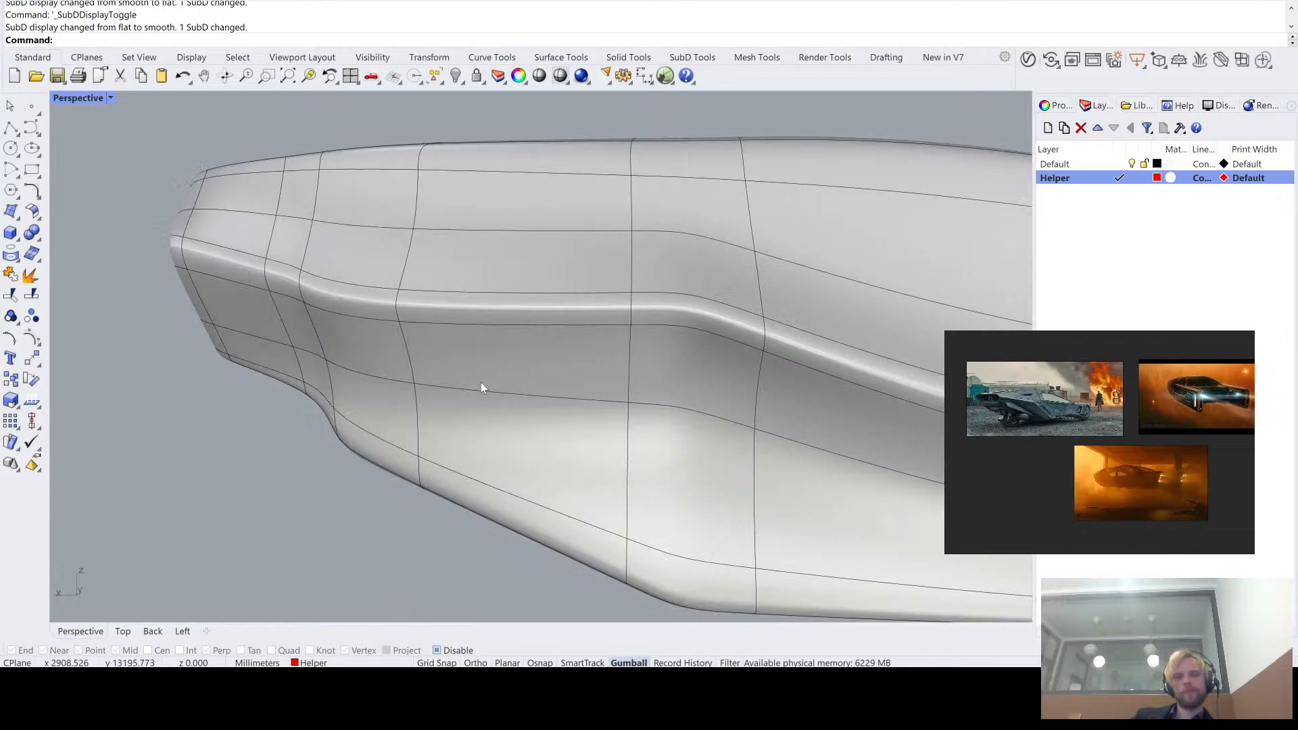
key(Tab)
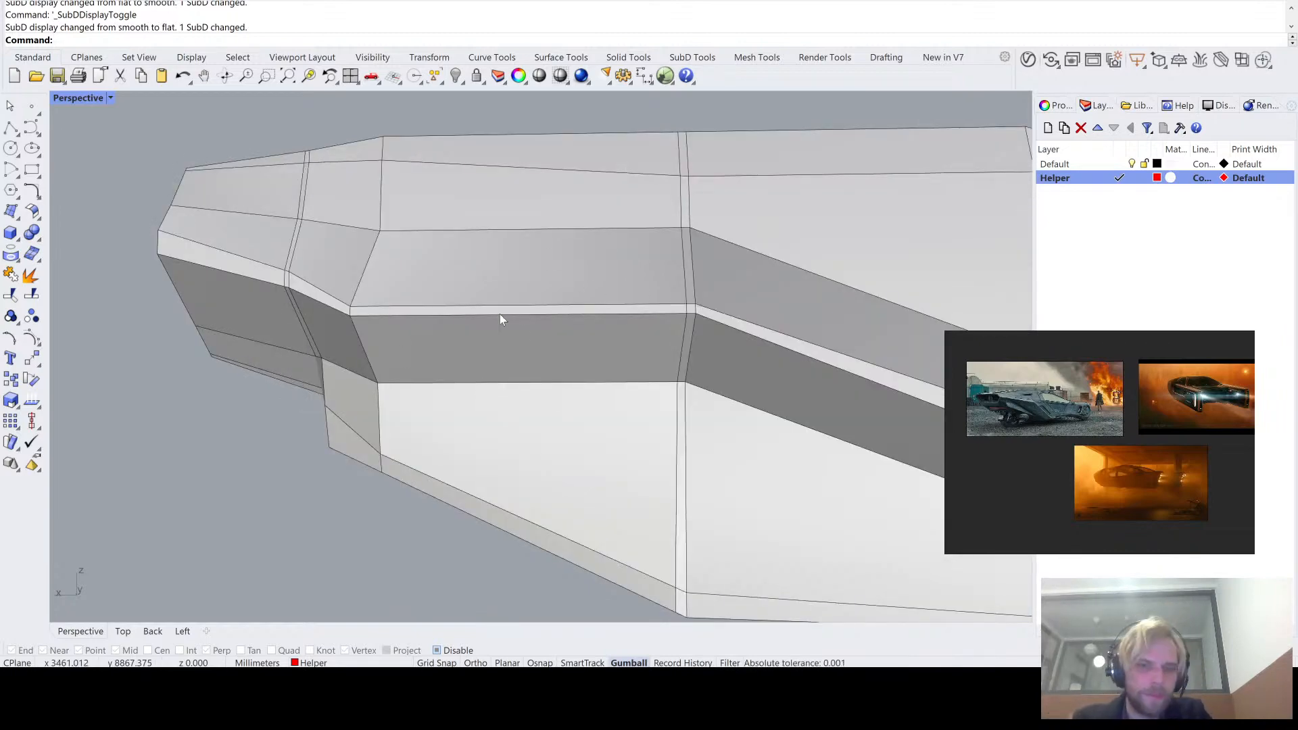
key(Tab)
key(Tab)
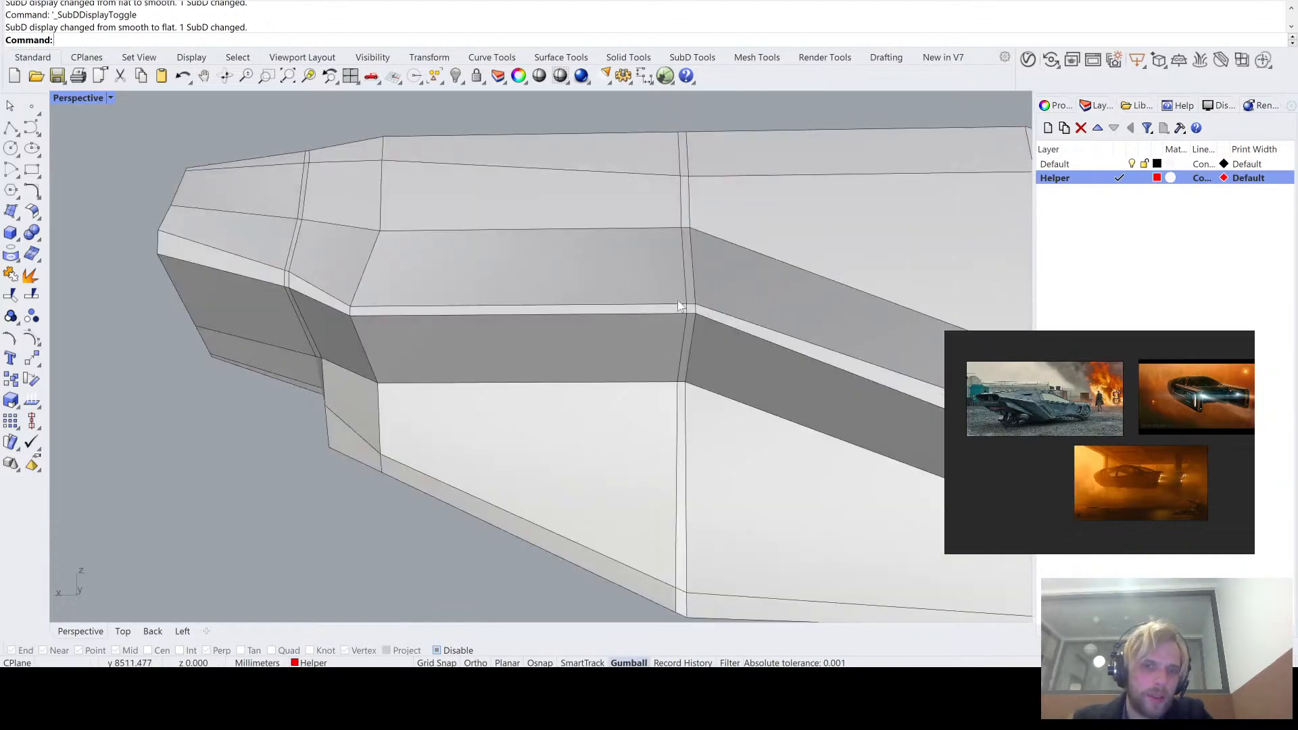
- Examine the edge flow around the recessed end panel and lower hull side in flat and smooth SubD display
scroll(546, 315, down, 5)
right_drag(433, 305, 632, 352)
scroll(205, 252, up, 1)
right_drag(229, 270, 574, 359)
scroll(908, 336, up, 2)
right_drag(907, 335, 859, 314)
scroll(883, 265, up, 5)
right_drag(883, 265, 704, 301)
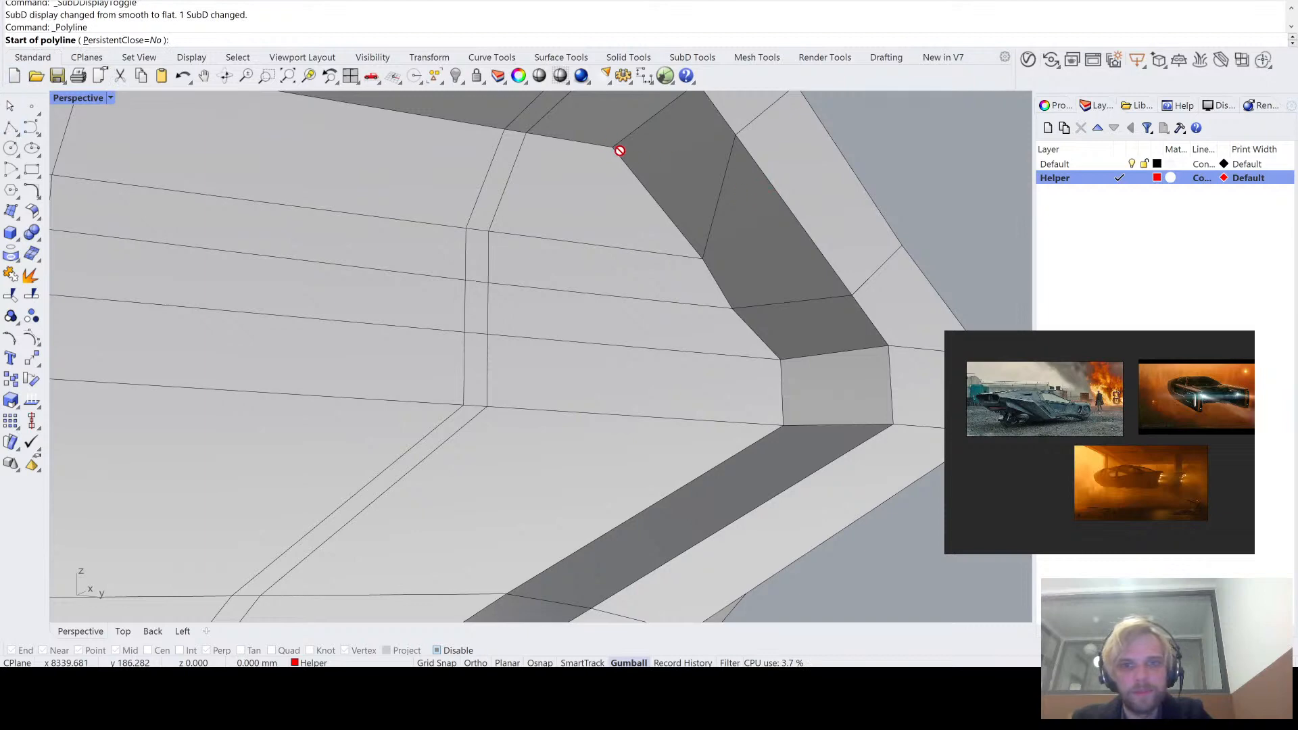
scroll(620, 150, down, 3)
right_drag(686, 189, 550, 274)
scroll(604, 203, down, 4)
key(Escape)
scroll(424, 267, down, 6)
key(Tab)
scroll(489, 247, up, 5)
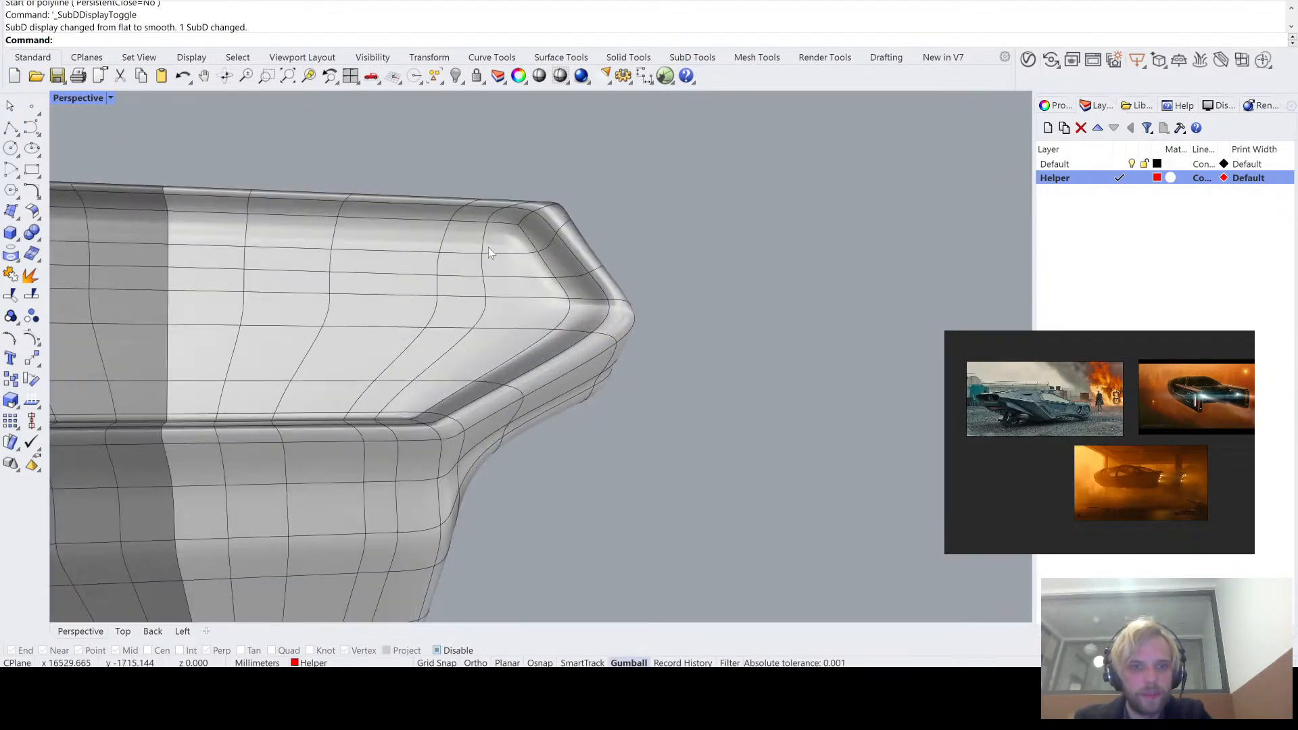
key(Tab)
scroll(488, 248, down, 5)
right_drag(488, 248, 461, 261)
scroll(559, 297, up, 2)
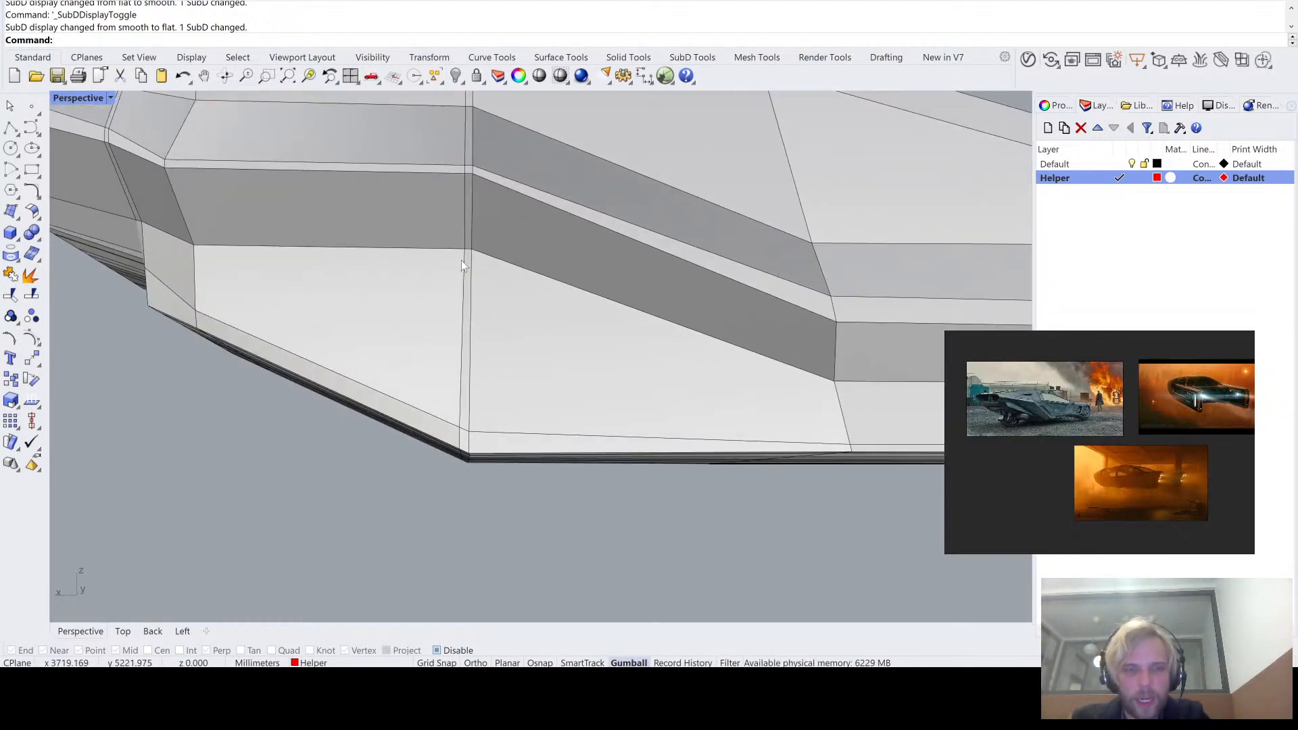
- Adjust the corner vertex of the hull side's upper crease and shift the adjoining lengthwise edge near the boom inward
scroll(776, 356, down, 3)
shift+right_drag(777, 356, 659, 342)
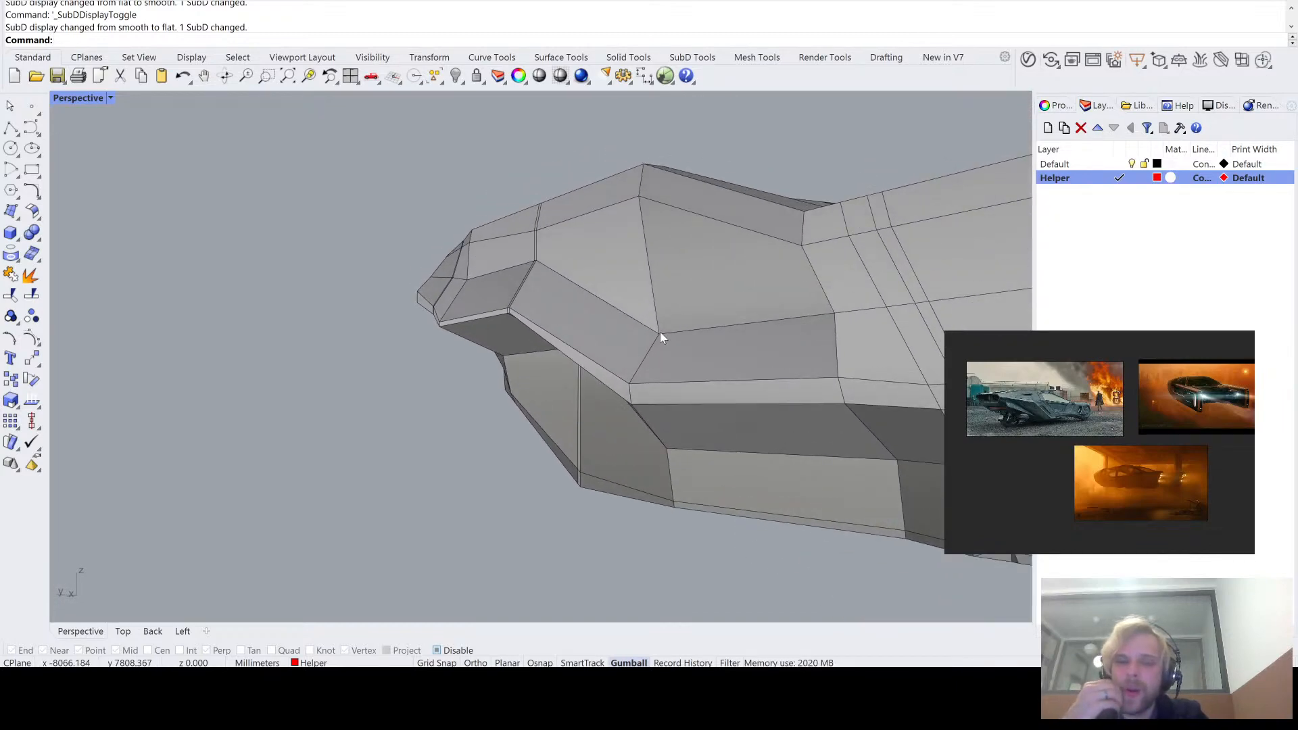
right_drag(660, 332, 468, 331)
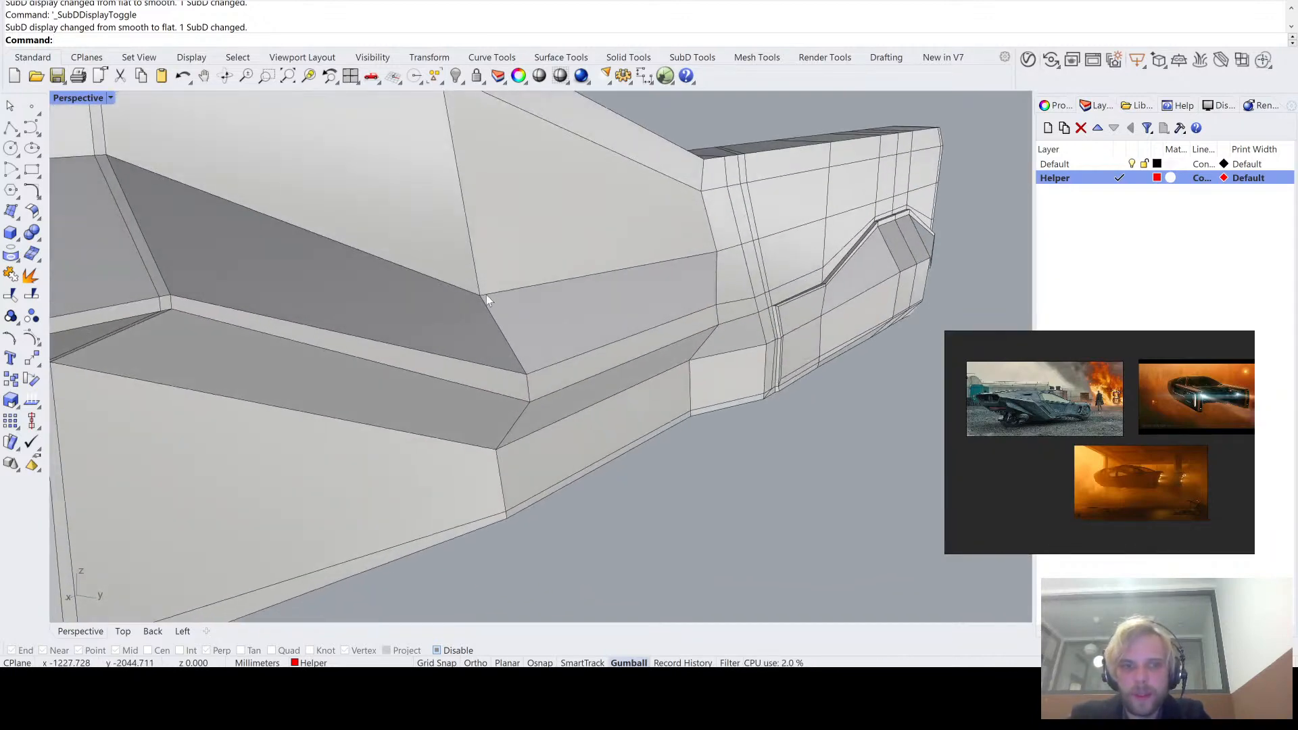
drag(504, 298, 546, 317)
click(696, 549)
right_drag(699, 554, 592, 331)
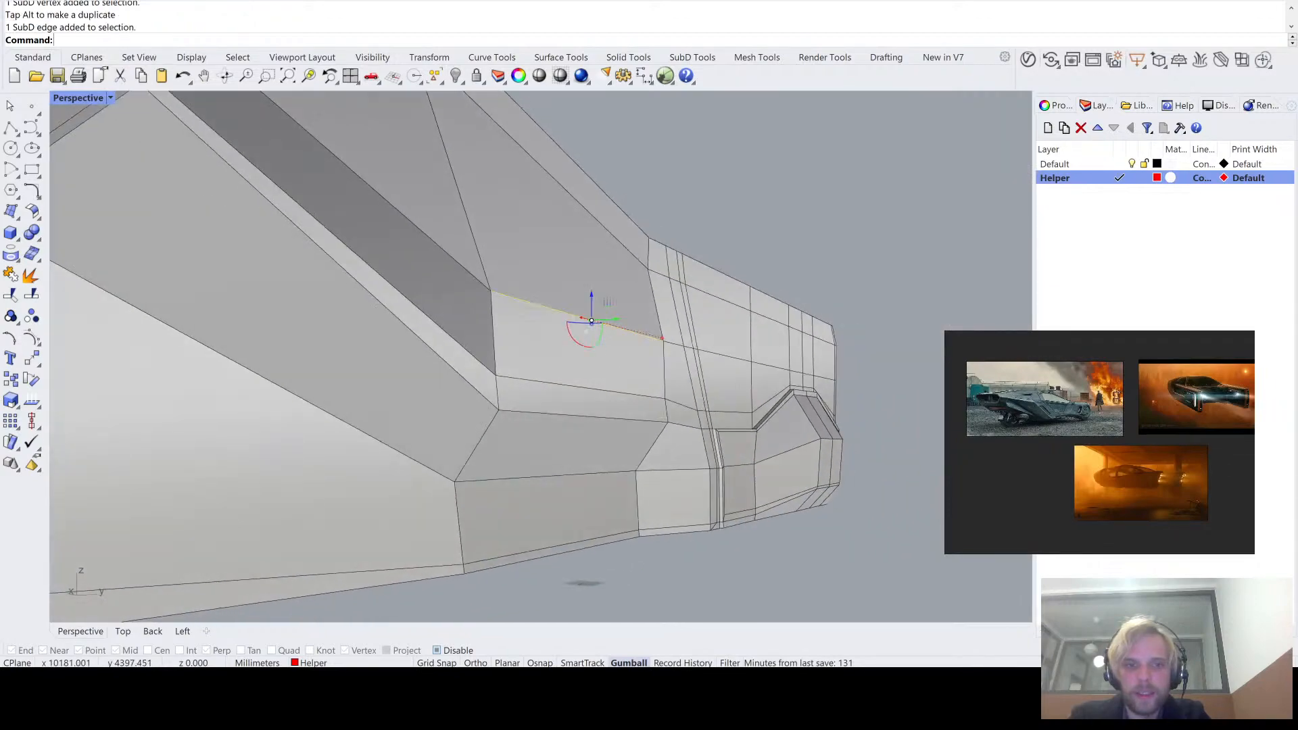
right_drag(662, 404, 588, 460)
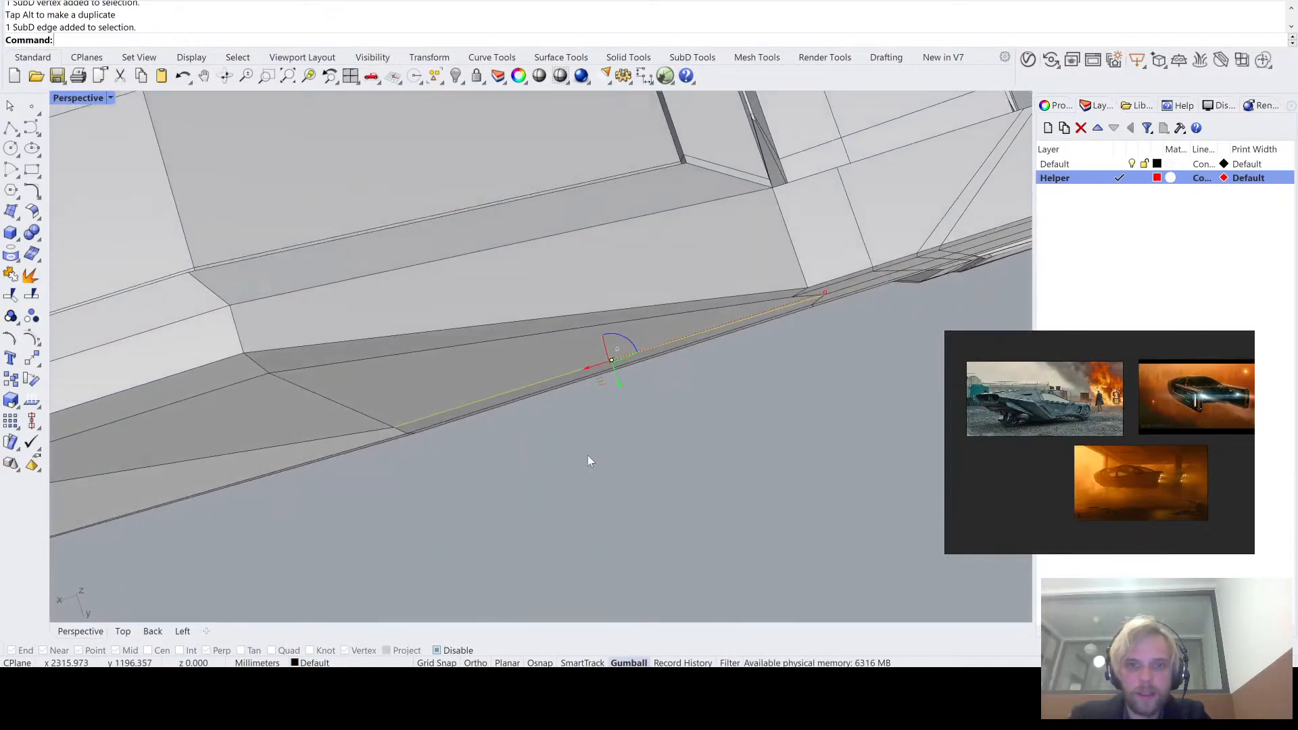
right_drag(598, 310, 697, 307)
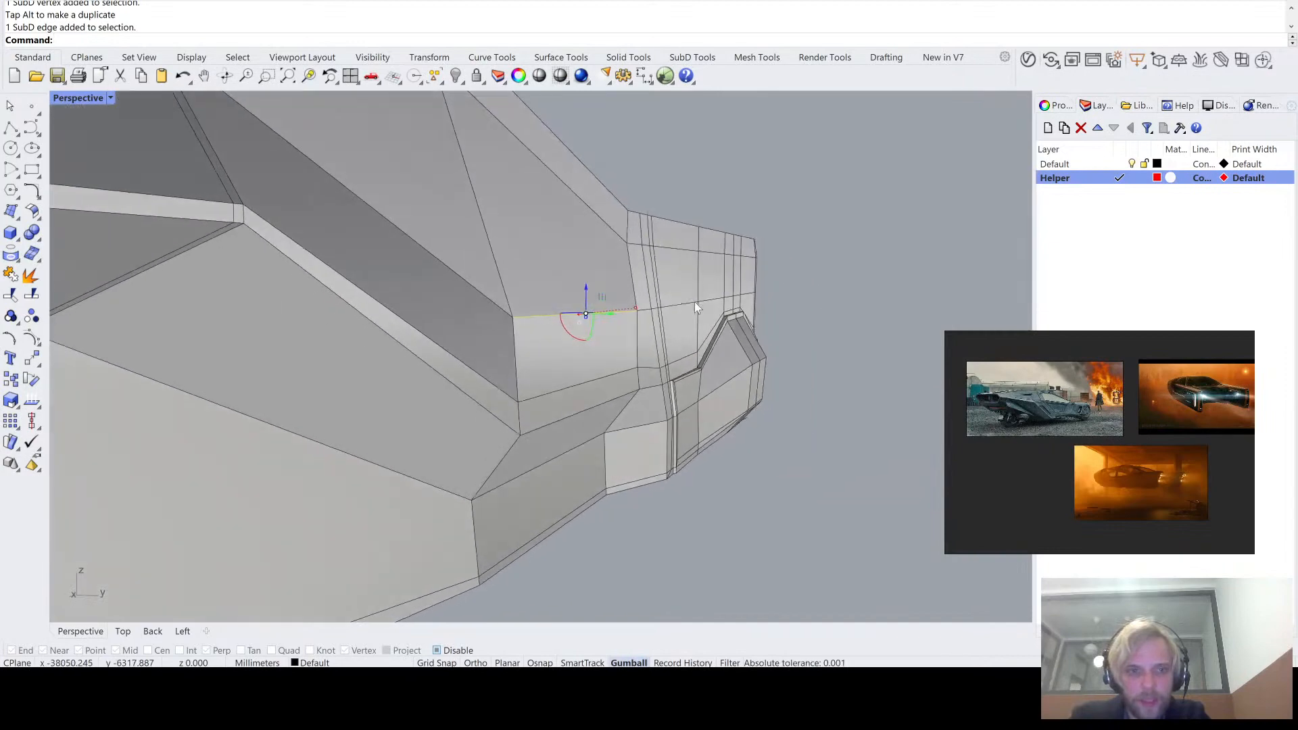
click(554, 318)
drag(617, 320, 535, 400)
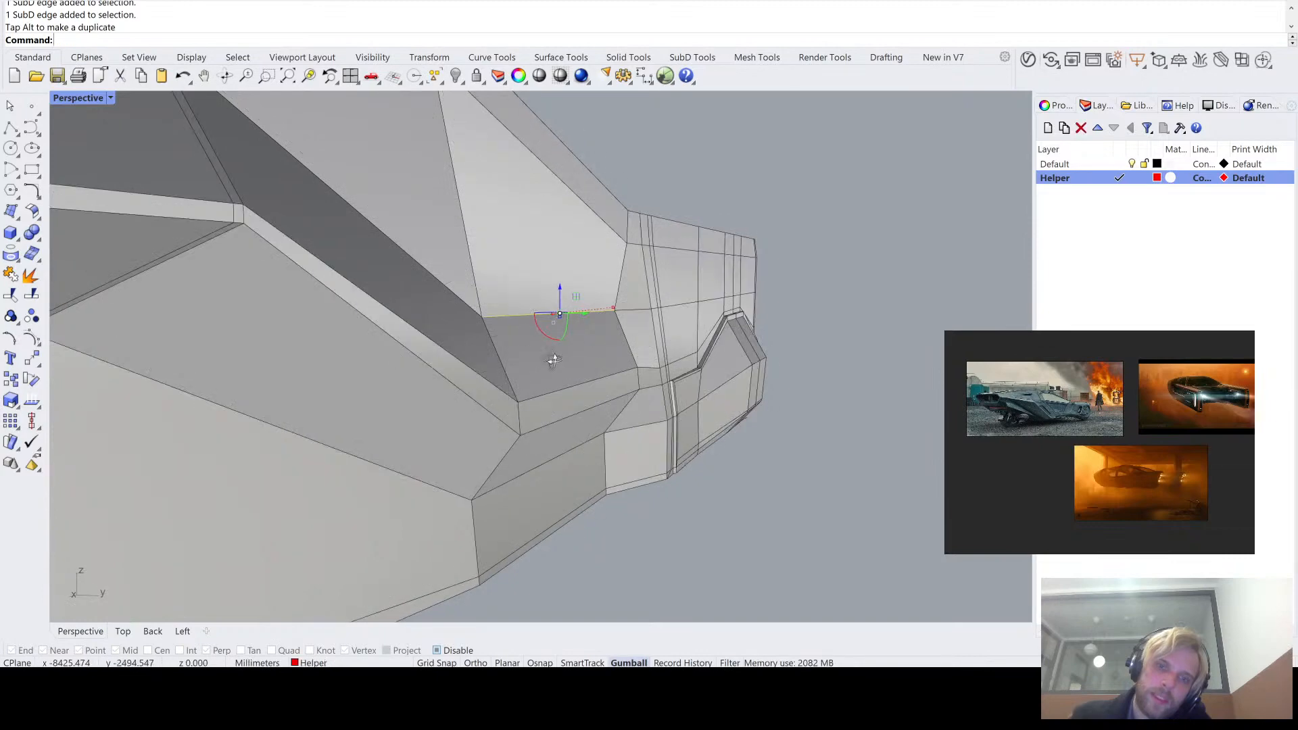
- Set a three-point construction plane on the boom's outer side face with object snaps enabled
right_drag(553, 361, 659, 306)
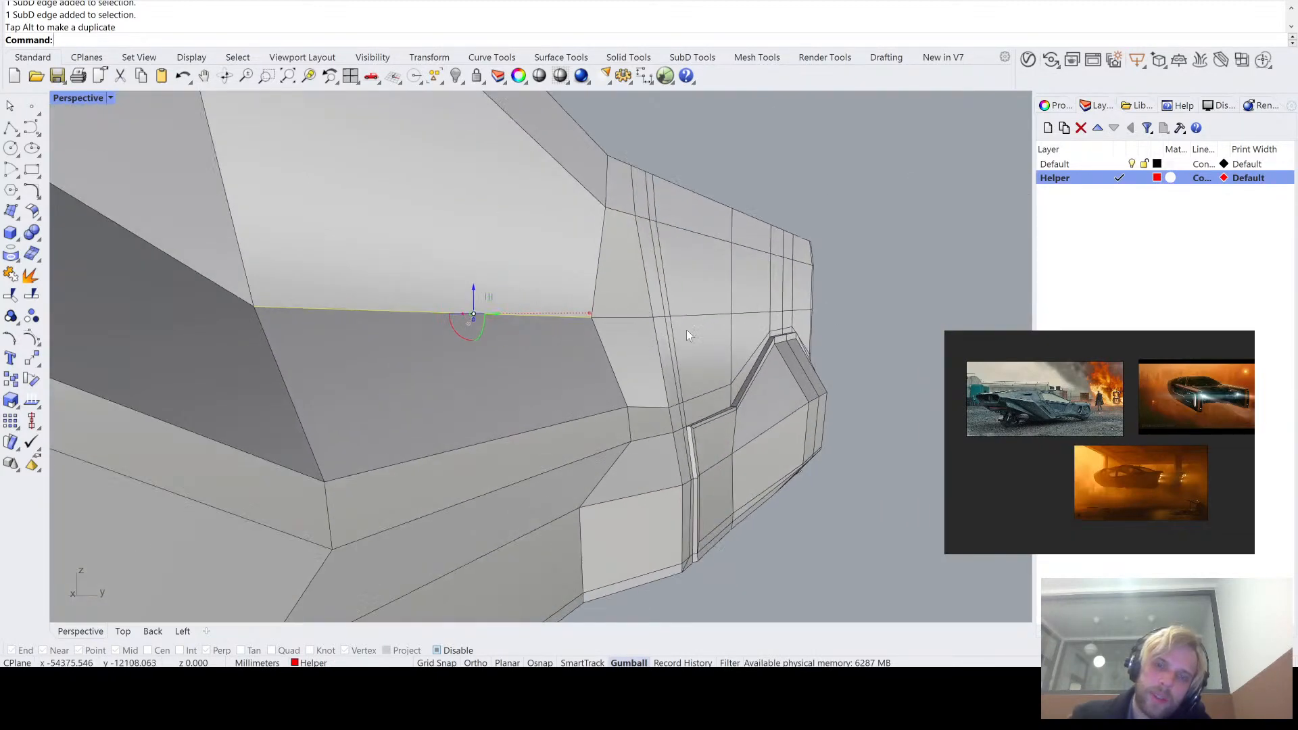
ctrl+shift+click(696, 346)
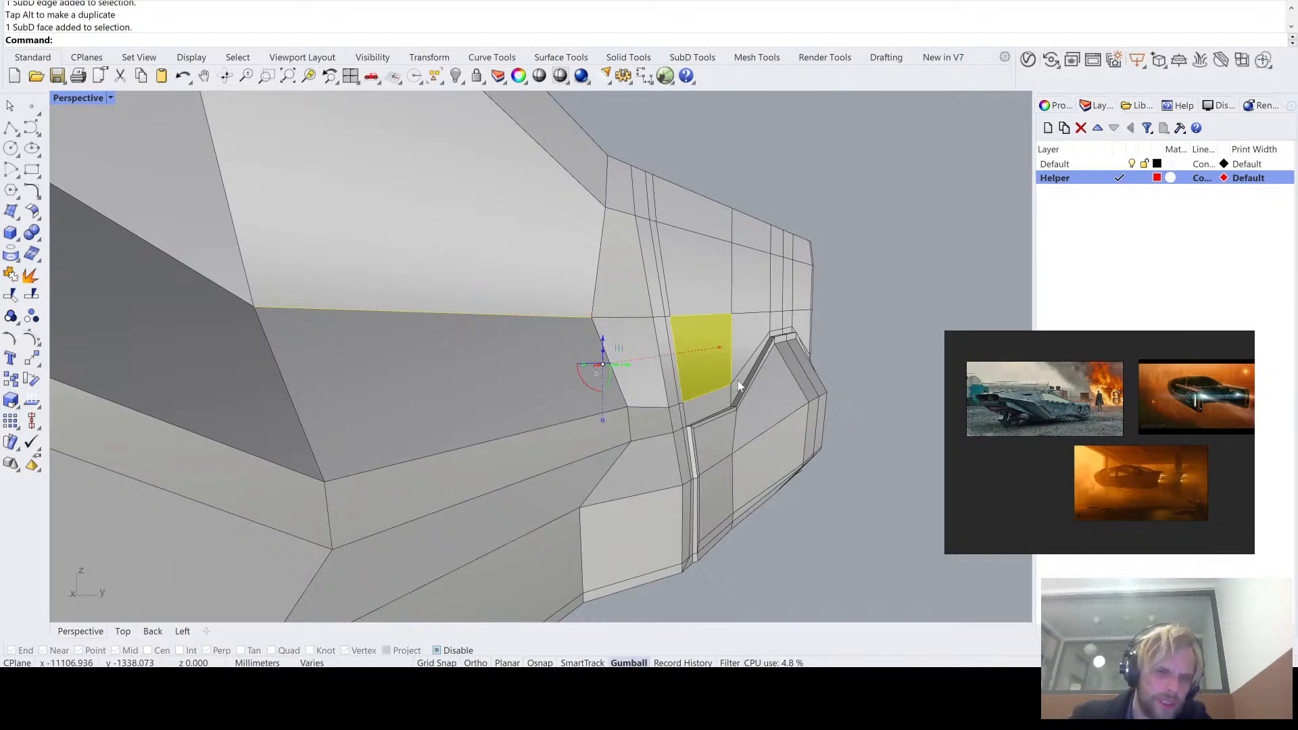
mouse_move(696, 271)
right_down()
mouse_move(684, 345)
mouse_move(653, 344)
mouse_move(696, 296)
right_up()
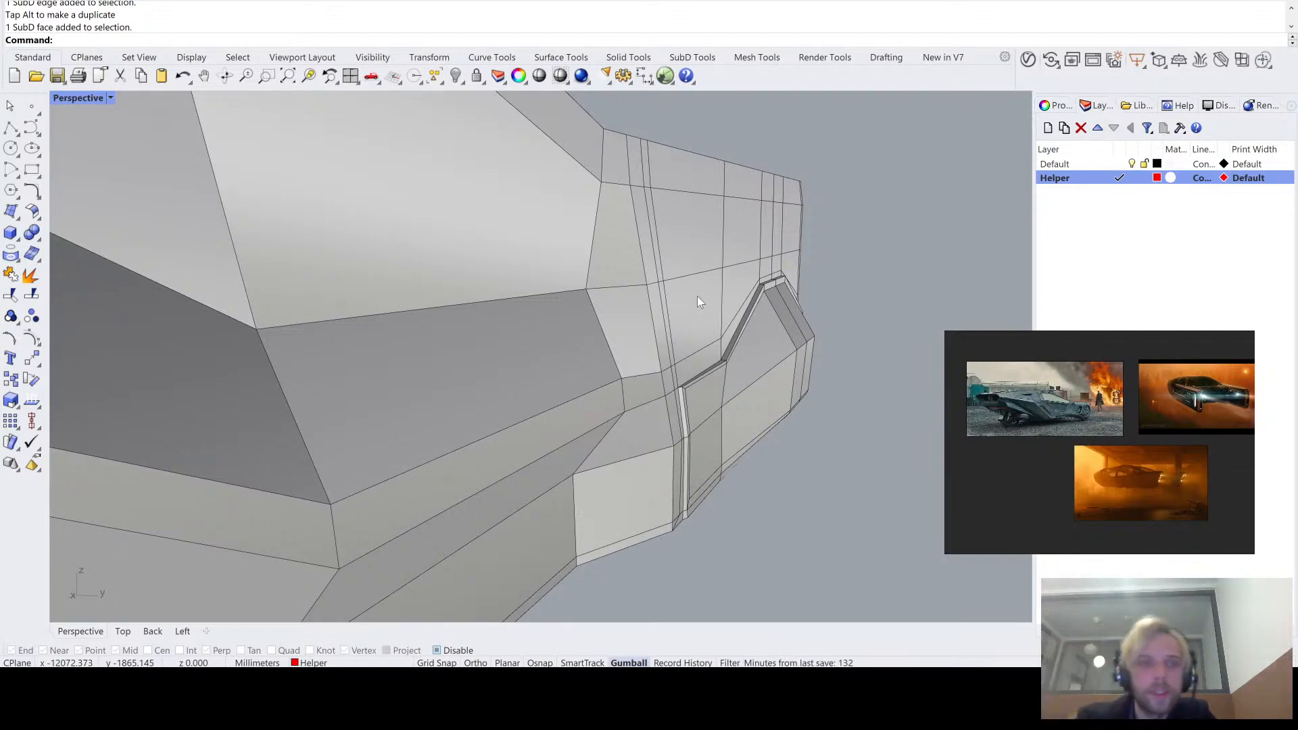
right_drag(698, 302, 569, 304)
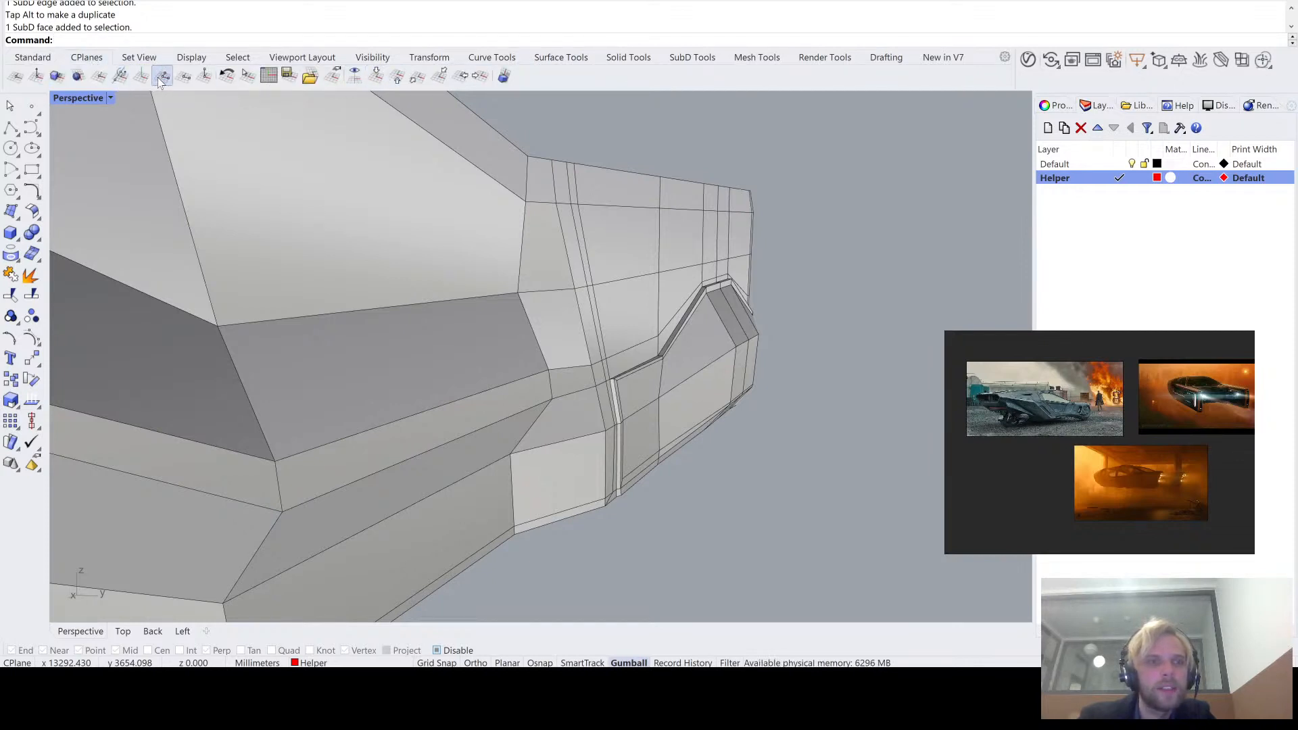
right_click(704, 305)
scroll(639, 327, up, 2)
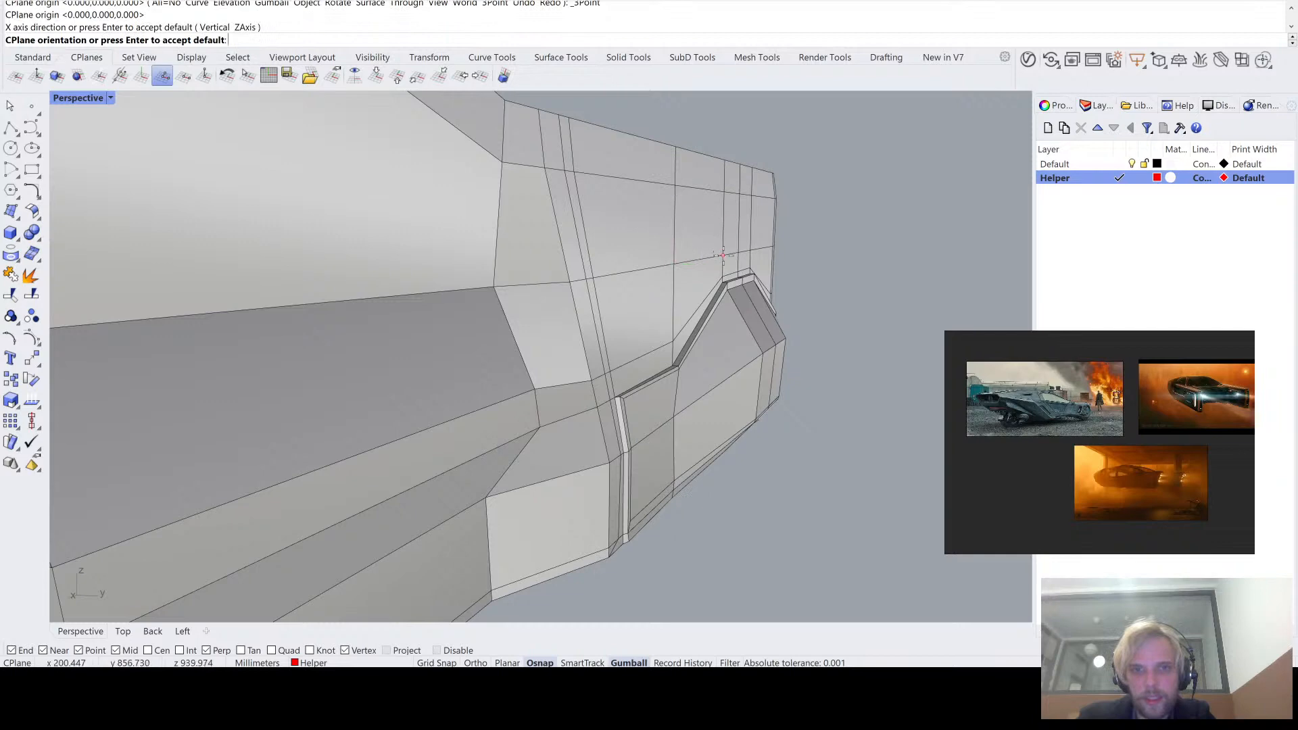
right_drag(656, 283, 617, 295)
scroll(617, 295, down, 5)
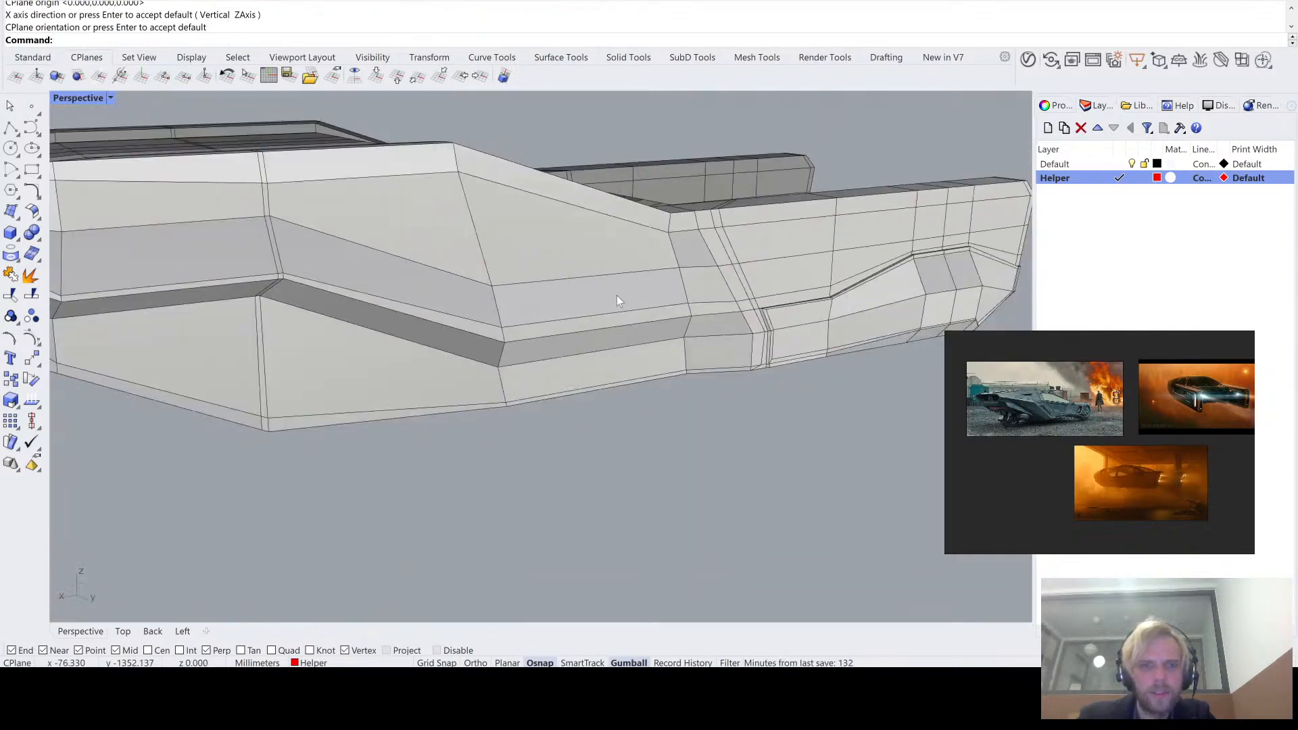
- Move the hull side's upper crease edge vertically off the construction plane to align it with the boom's lengthwise edge
scroll(489, 319, up, 5)
right_drag(489, 318, 496, 164)
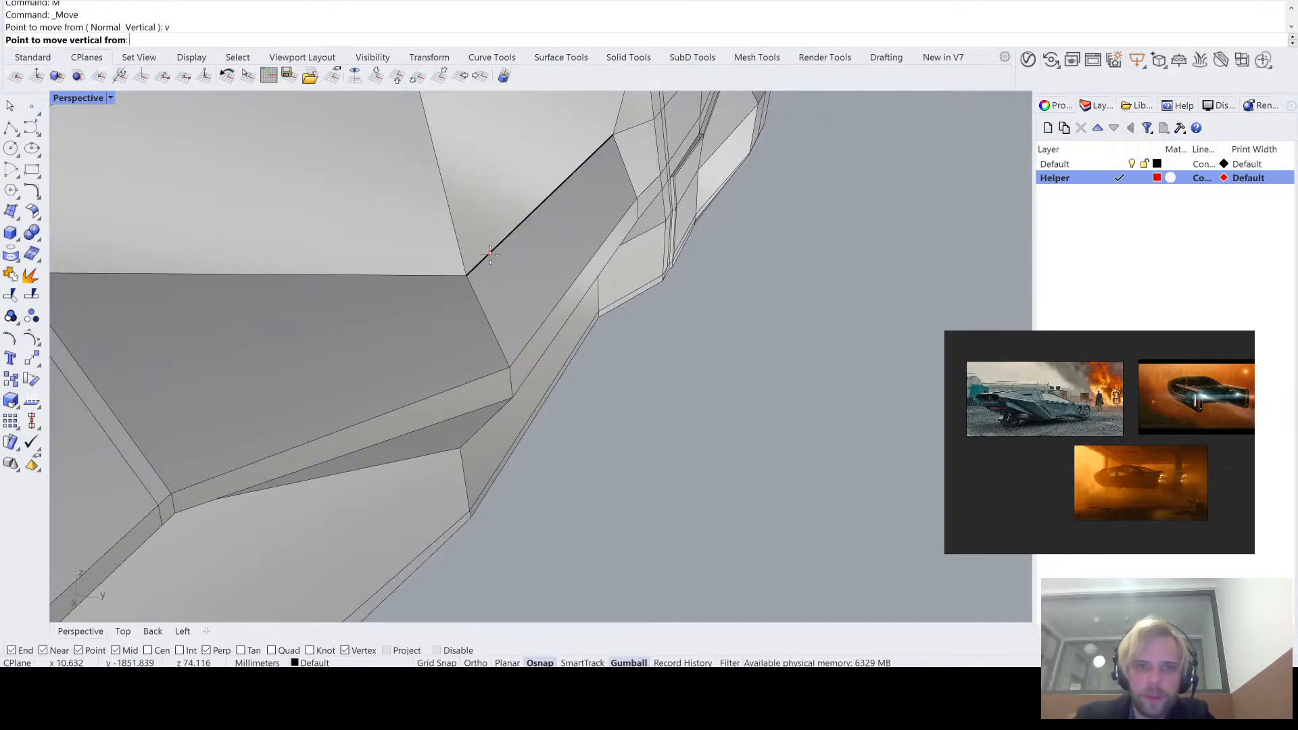
click(466, 276)
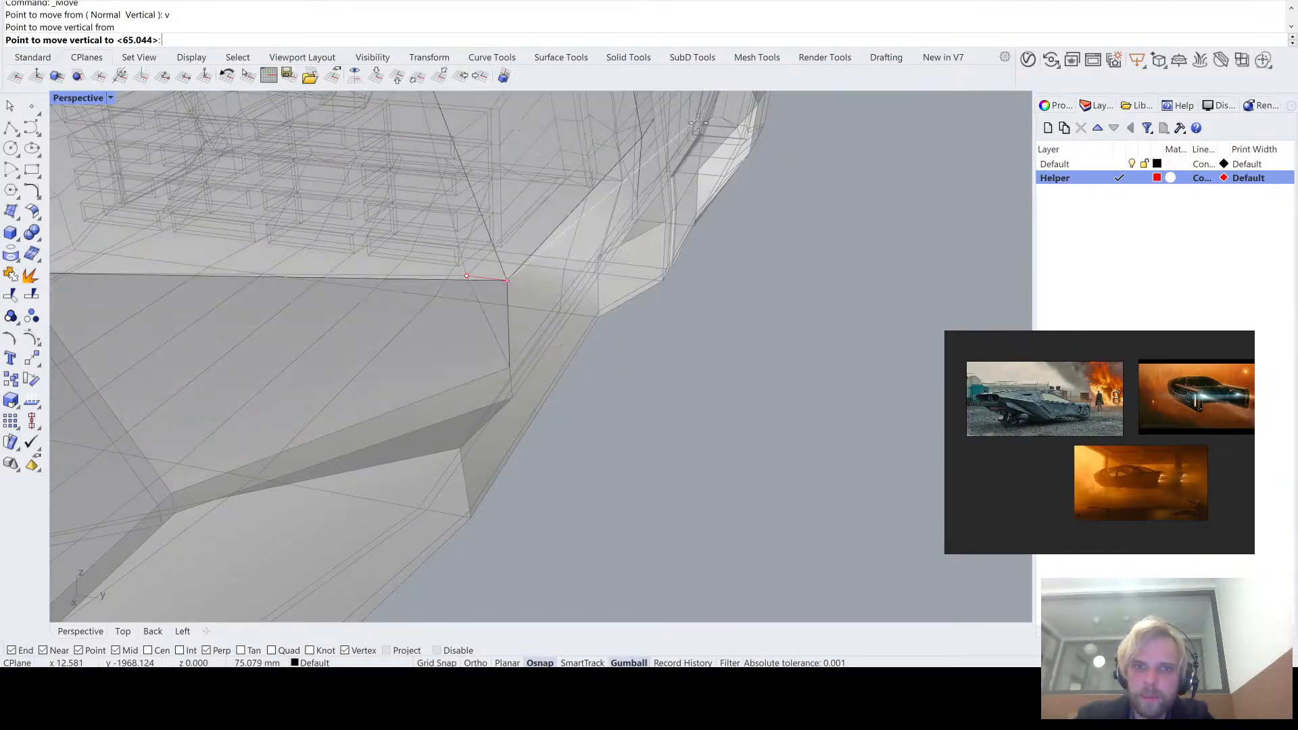
right_drag(703, 179, 656, 107)
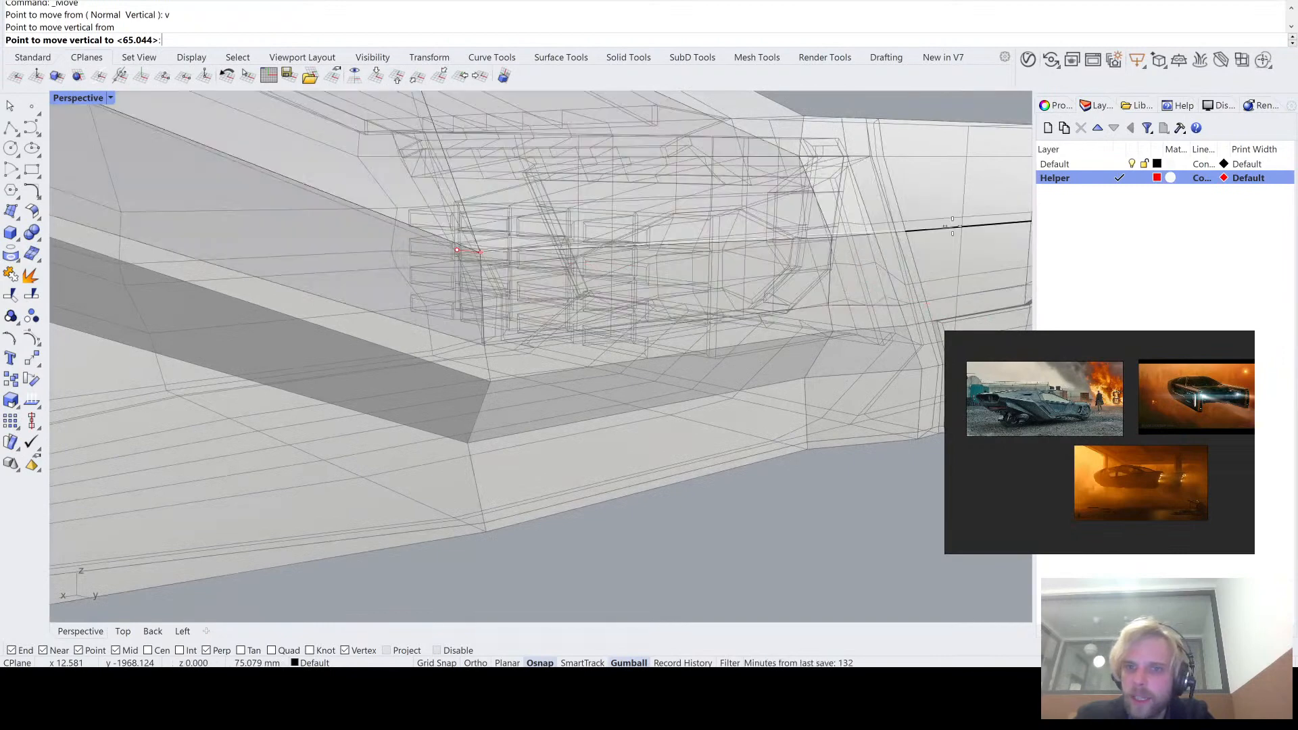
scroll(961, 226, up, 4)
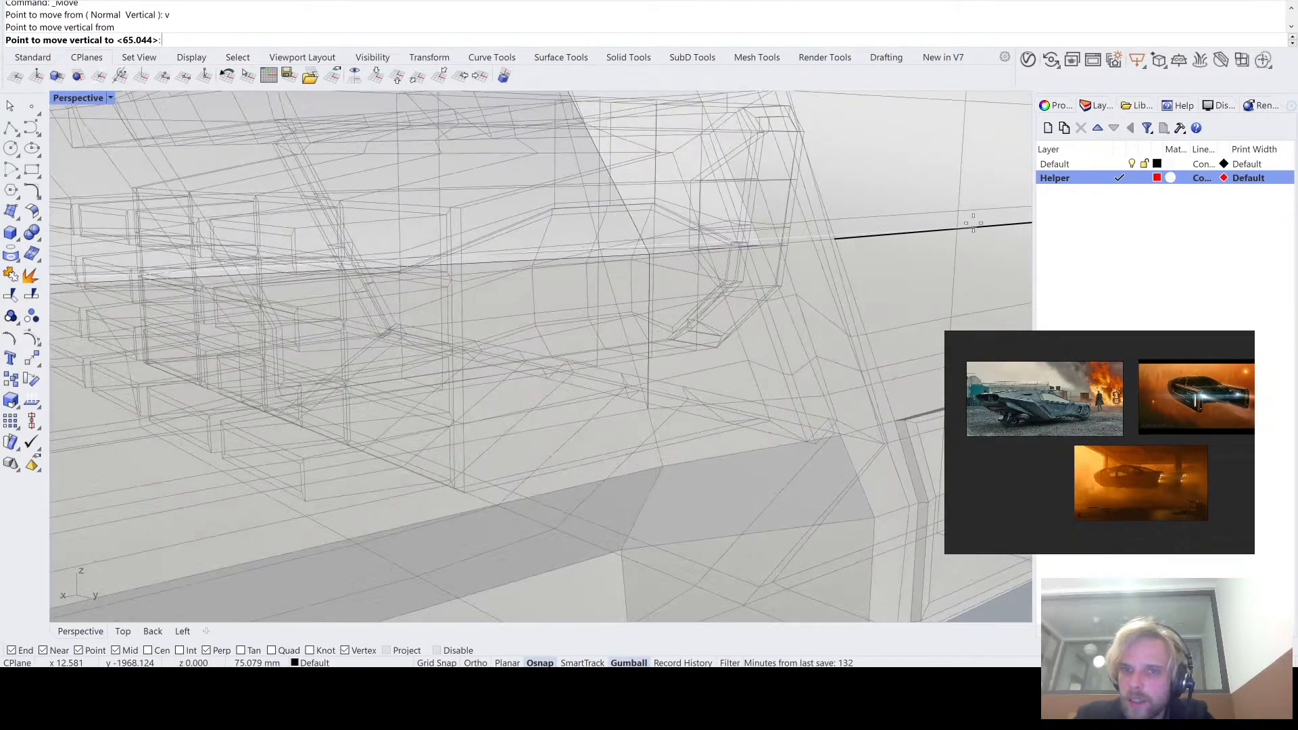
click(975, 229)
scroll(975, 229, down, 8)
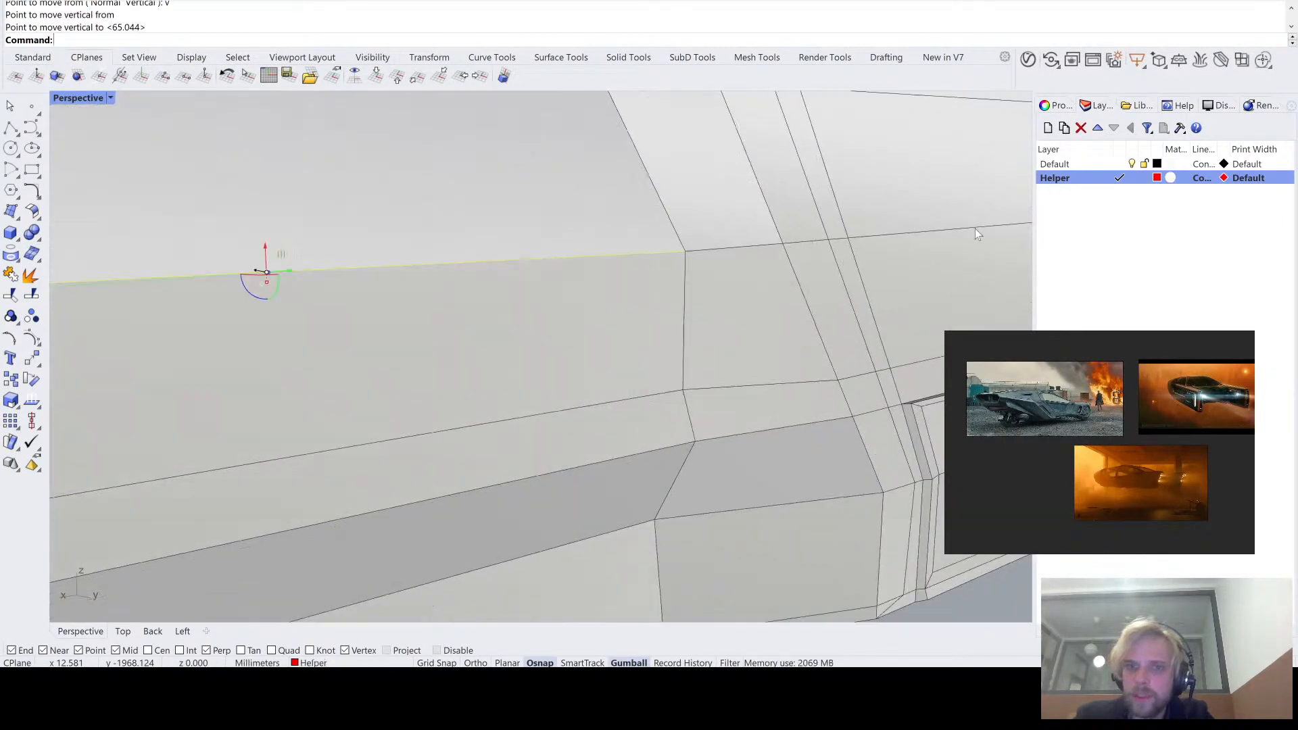
right_drag(964, 229, 875, 245)
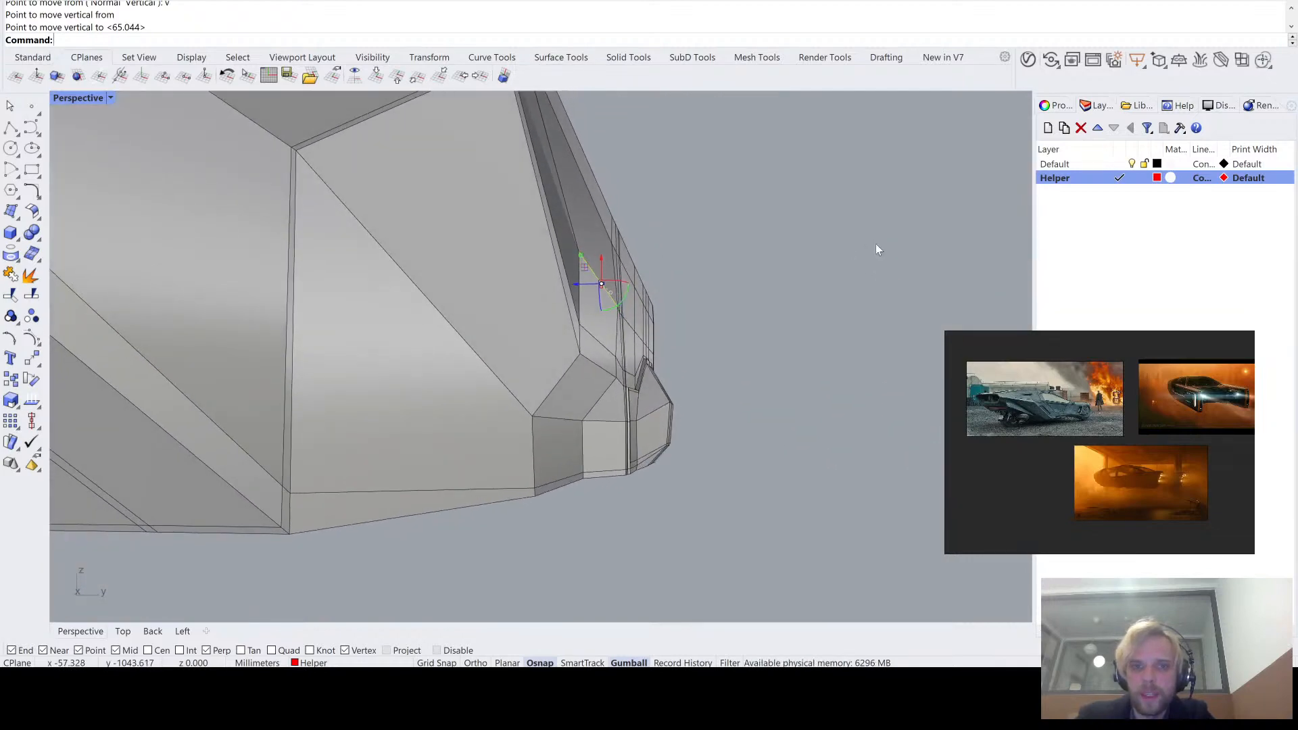
- Move the lower lengthwise edge of the hull side panel vertically off the construction plane to align it with the side face
scroll(607, 364, up, 5)
right_drag(641, 316, 495, 292)
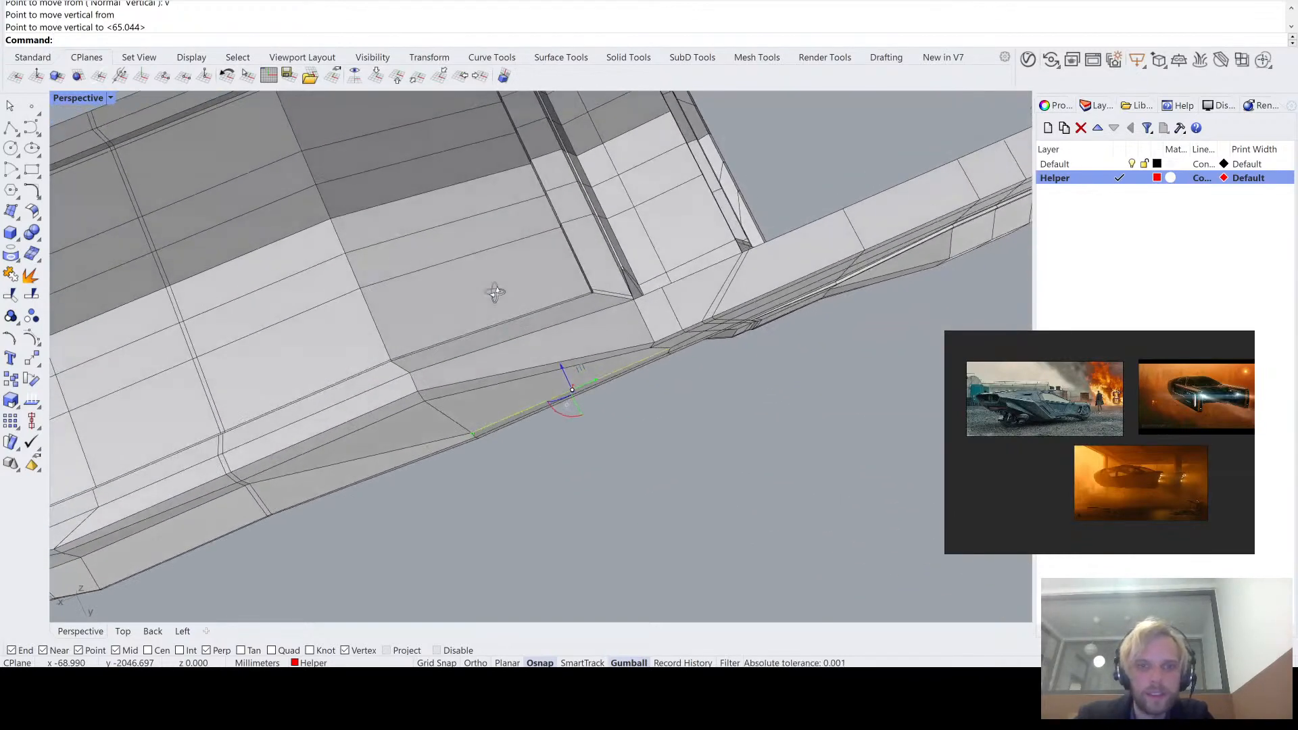
double_click(74, 94)
scroll(297, 184, up, 8)
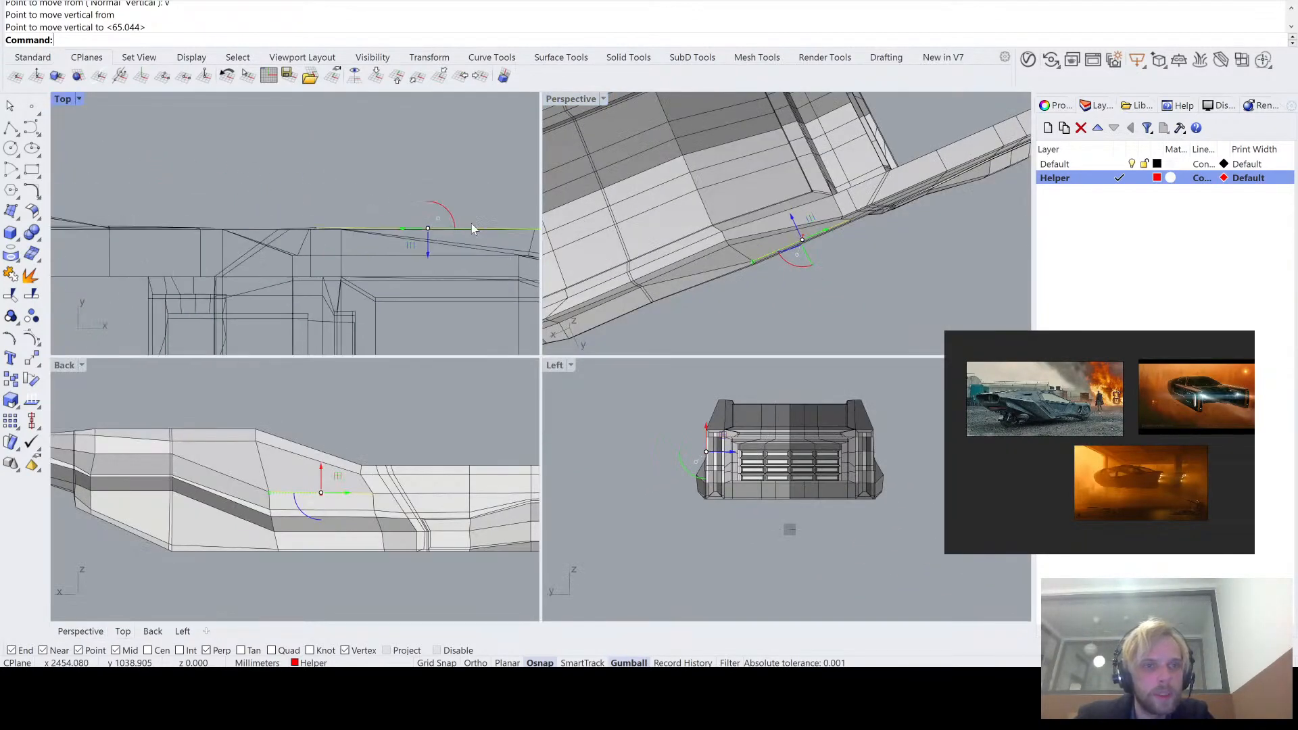
double_click(553, 102)
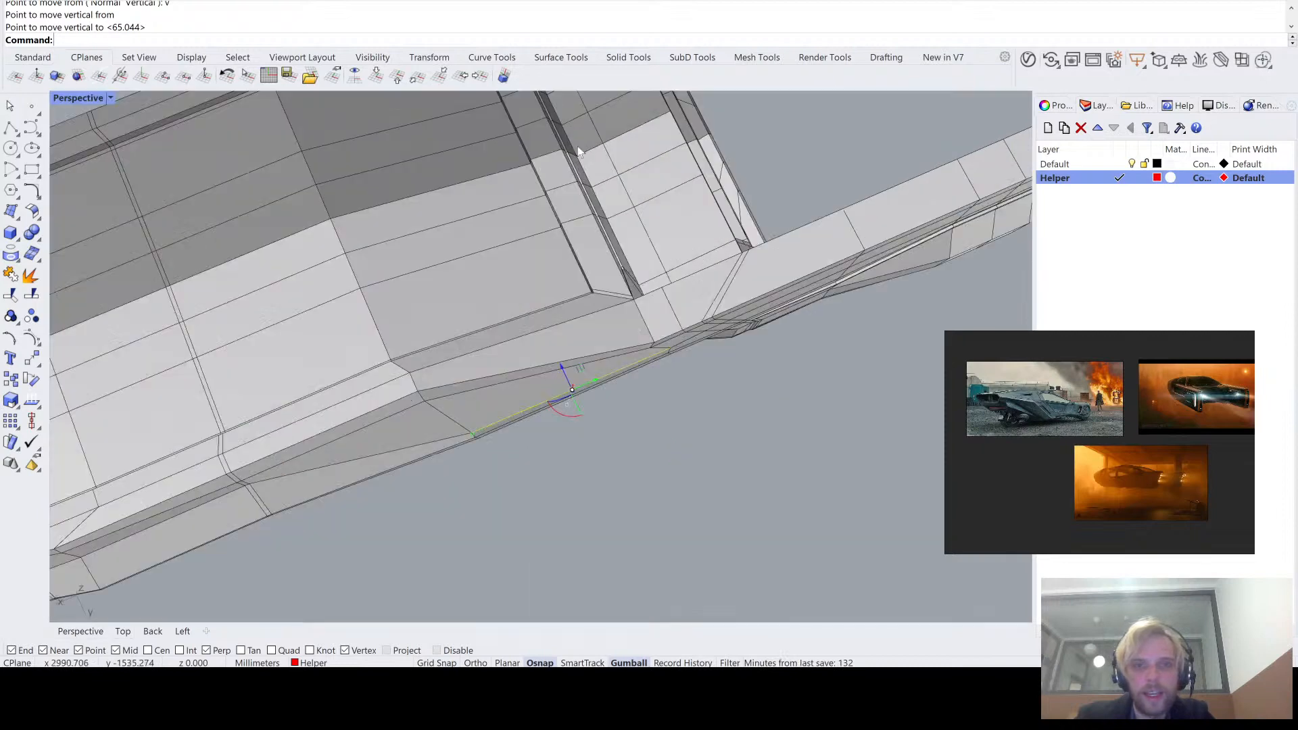
right_drag(577, 146, 620, 227)
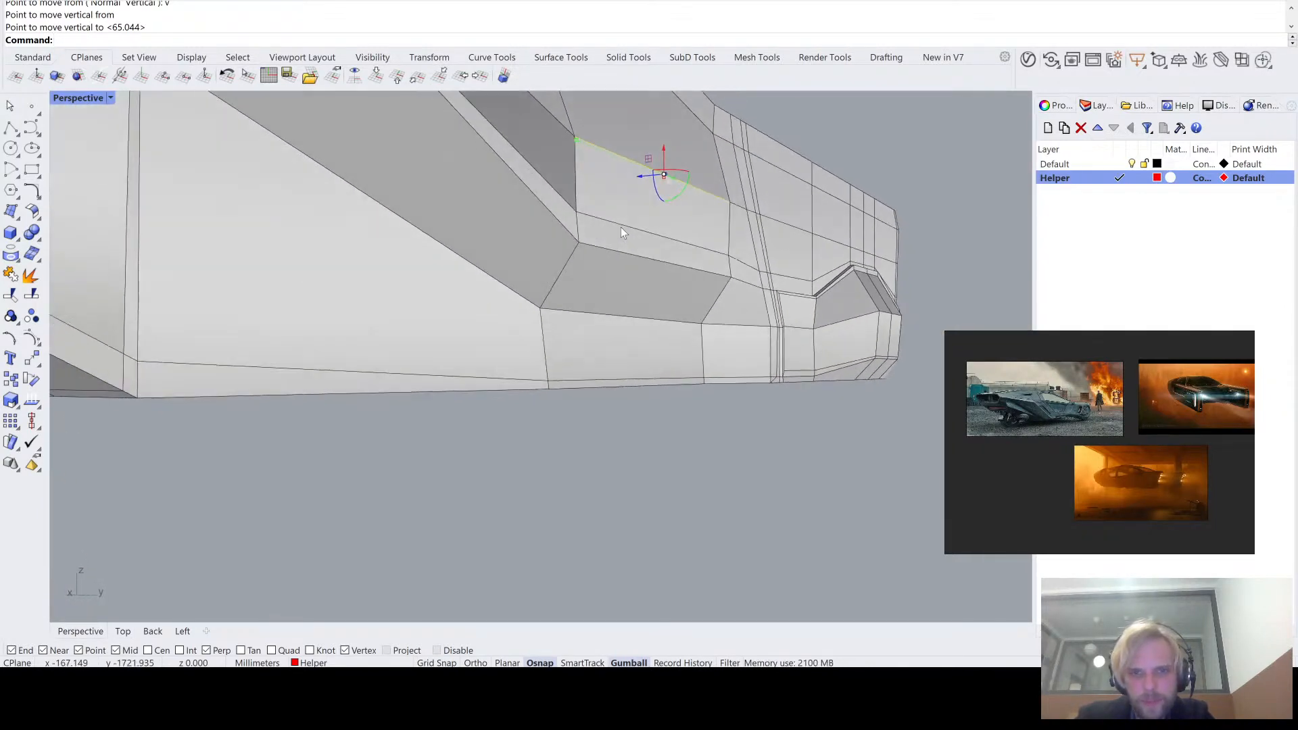
key(Escape)
scroll(639, 298, up, 6)
mouse_move(639, 298)
right_down()
mouse_move(617, 230)
mouse_move(611, 258)
mouse_move(641, 275)
right_up()
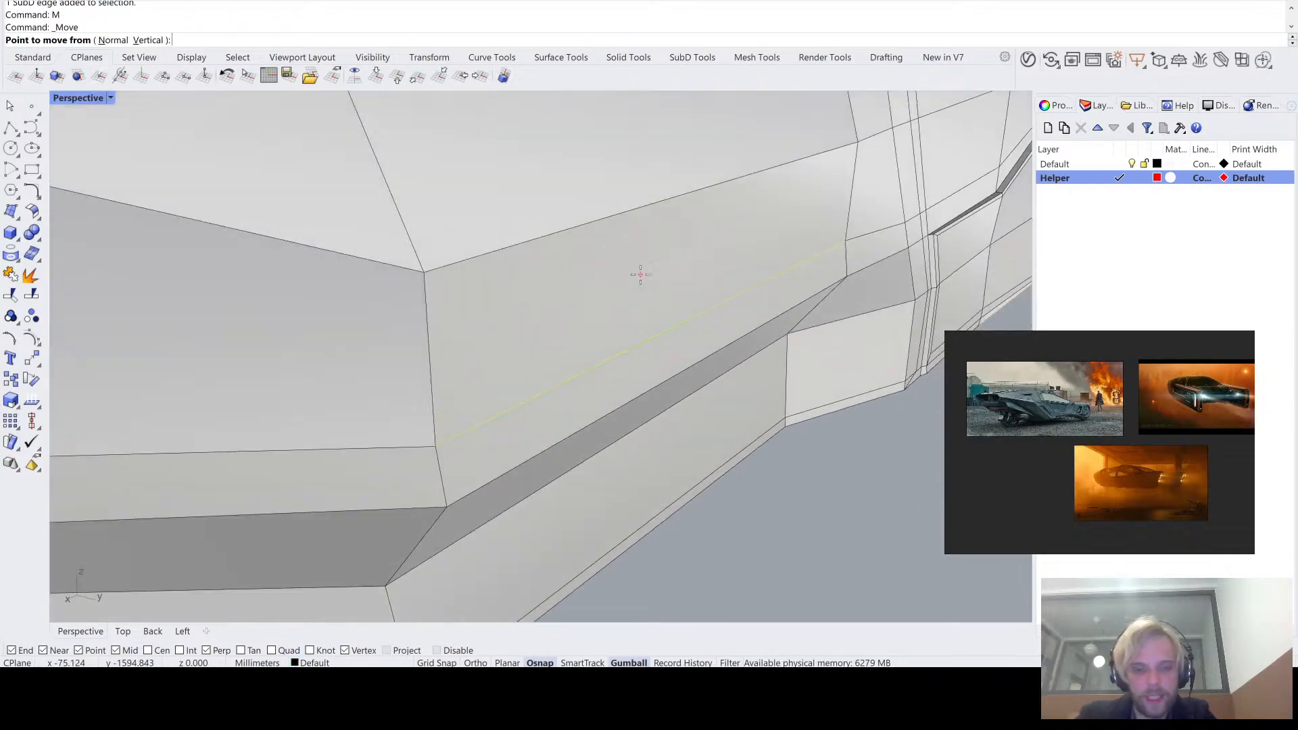
click(710, 308)
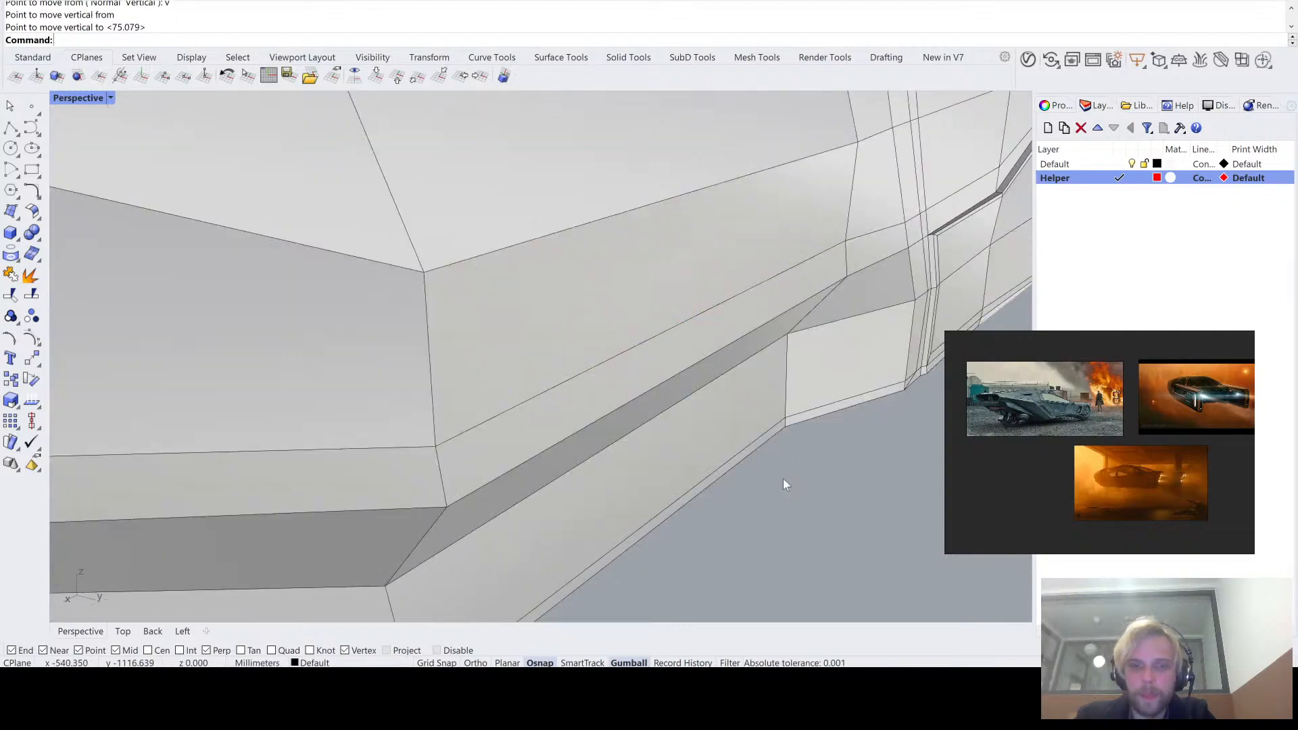
- Raise the corner vertex where the hull side's upper crease bends toward the top rim and adjust its position
right_drag(783, 478, 614, 391)
key(Tab)
scroll(666, 430, down, 5)
key(Tab)
scroll(647, 412, up, 5)
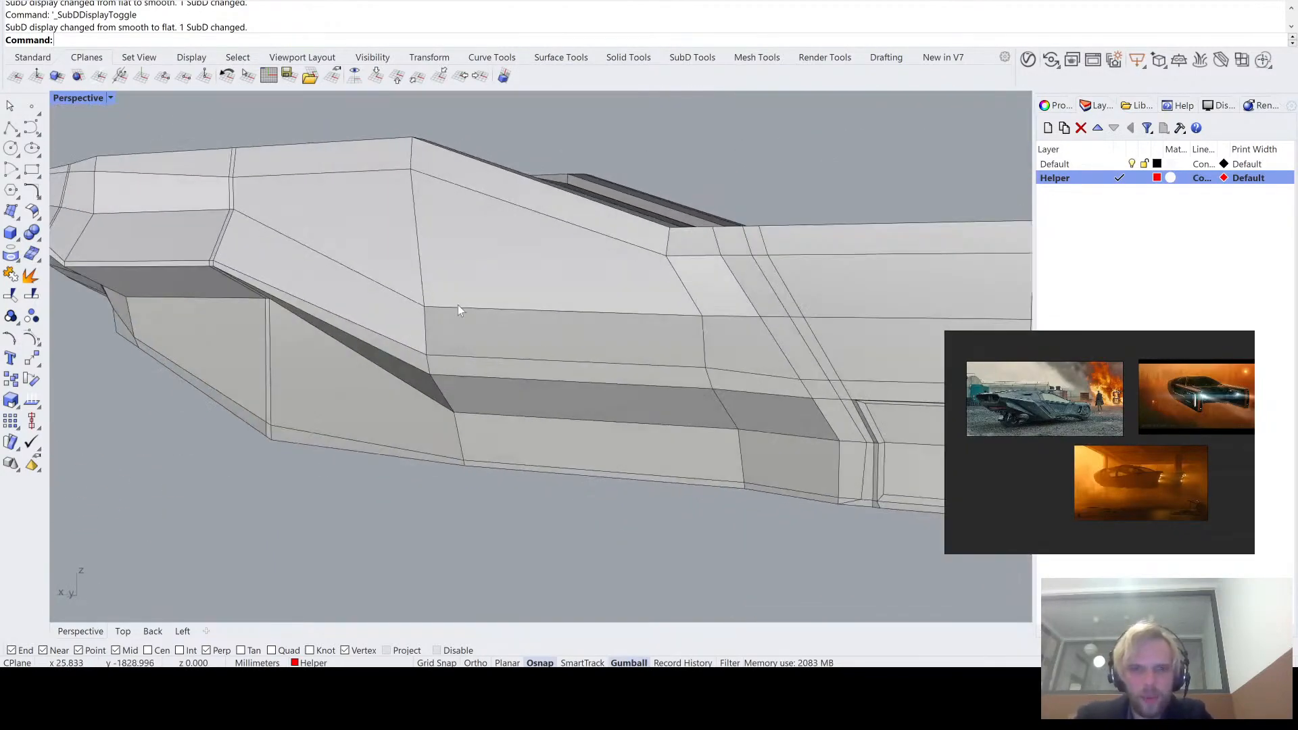
scroll(408, 303, up, 2)
right_drag(408, 303, 434, 314)
drag(439, 293, 440, 179)
mouse_move(439, 179)
right_down()
mouse_move(455, 302)
mouse_move(443, 230)
mouse_move(453, 213)
right_up()
drag(435, 207, 404, 193)
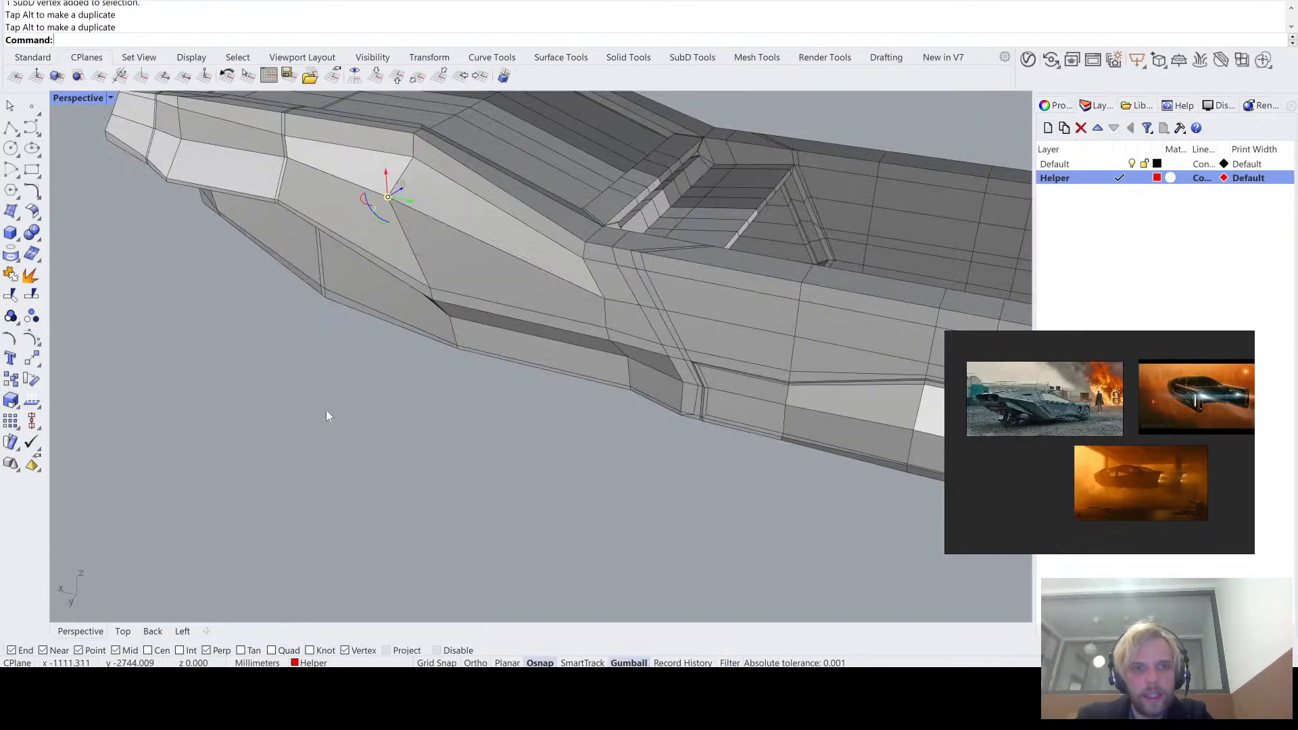
- Check the hull side in smooth and flat SubD display and undo the last gumball move of the corner vertex
right_drag(327, 411, 408, 348)
key(Tab)
scroll(473, 238, up, 2)
key(Tab)
scroll(478, 186, up, 2)
right_drag(478, 180, 648, 287)
key(ctrl+z)
- Examine the hull side's upper crease and corner vertex from several angles in flat and smooth SubD display
scroll(590, 273, up, 4)
scroll(558, 279, down, 7)
scroll(540, 277, up, 5)
right_drag(539, 278, 616, 307)
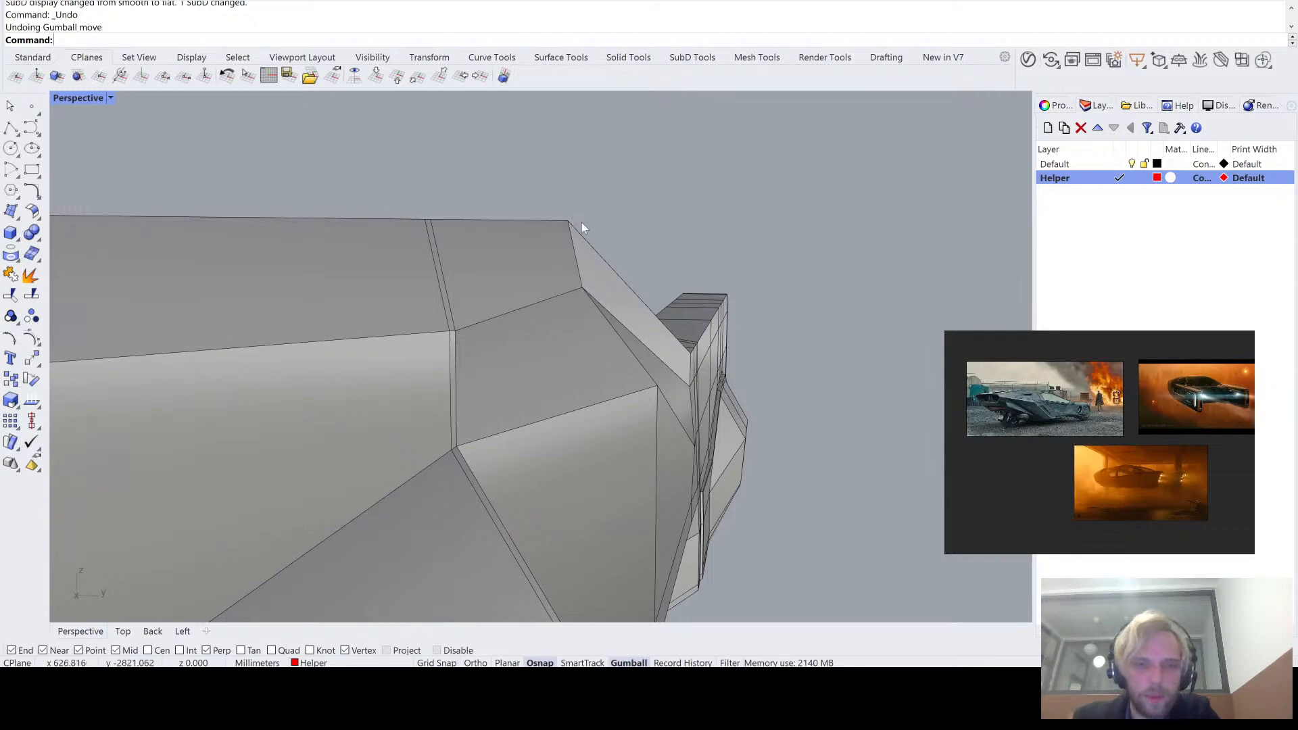
right_drag(598, 250, 573, 260)
scroll(471, 274, down, 3)
key(Tab)
key(Tab)
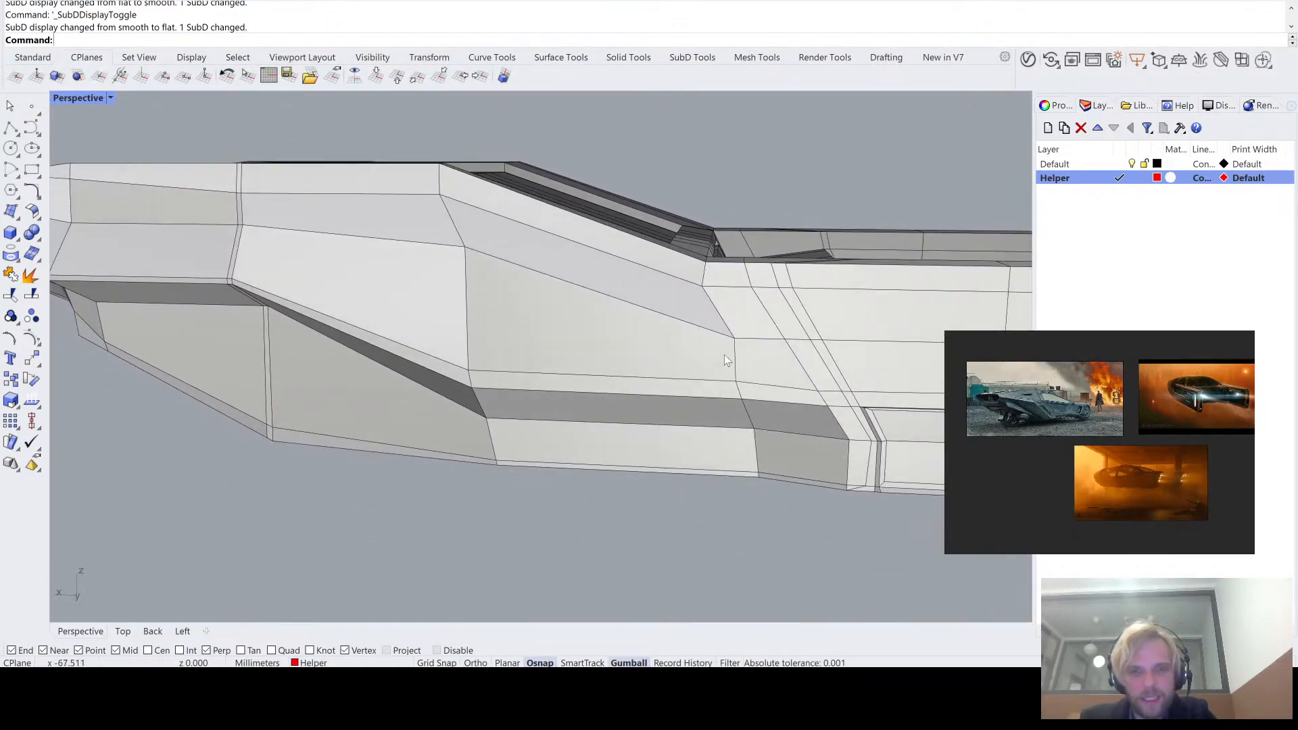
- Raise the crease edge that runs from the hull side's corner vertex down toward the boom
right_drag(733, 344, 660, 322)
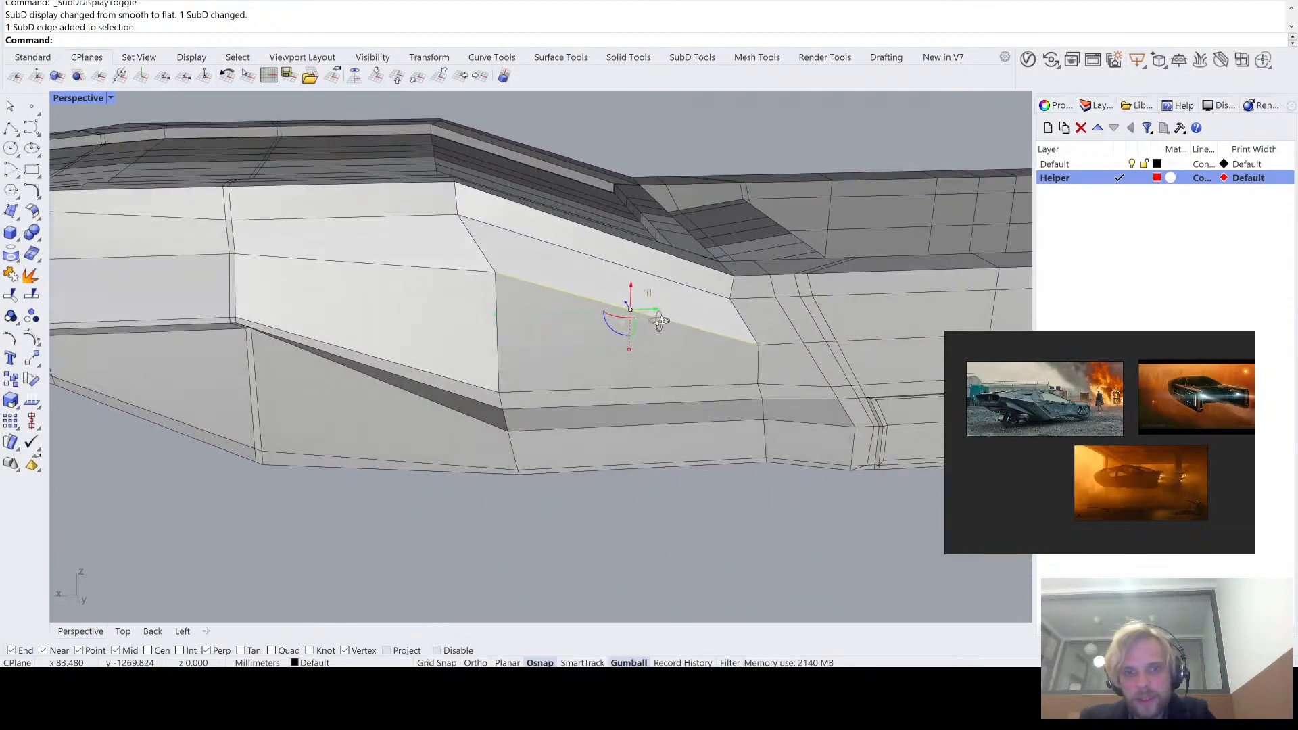
drag(635, 290, 631, 263)
right_drag(630, 263, 602, 292)
mouse_move(621, 298)
mouse_down()
mouse_move(589, 294)
mouse_move(612, 295)
mouse_up()
right_drag(612, 295, 430, 316)
- Try to raise the short edges at the bend of the hull's top rim into a higher peak
ctrl+shift+click(744, 303)
scroll(720, 297, up, 6)
ctrl+shift+click(717, 304)
scroll(716, 306, down, 6)
scroll(642, 272, up, 6)
ctrl+shift+click(590, 295)
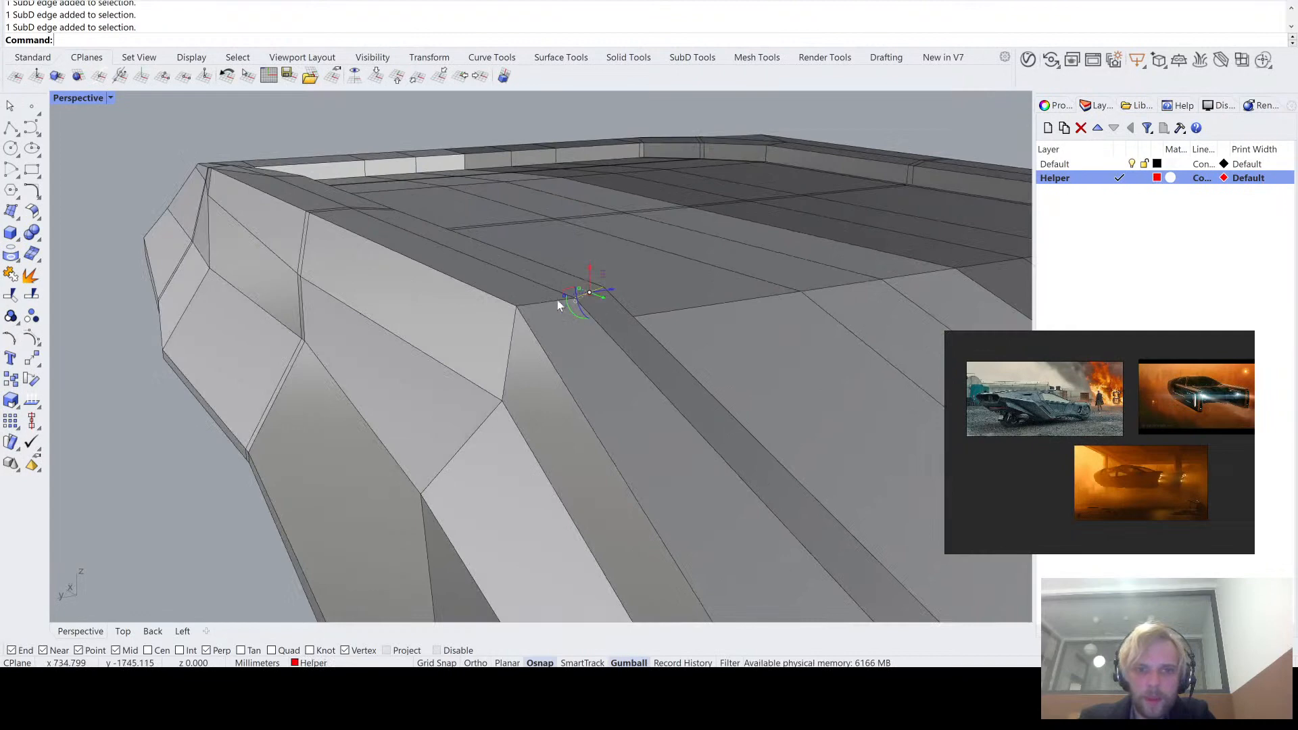
drag(560, 271, 549, 141)
scroll(535, 147, down, 5)
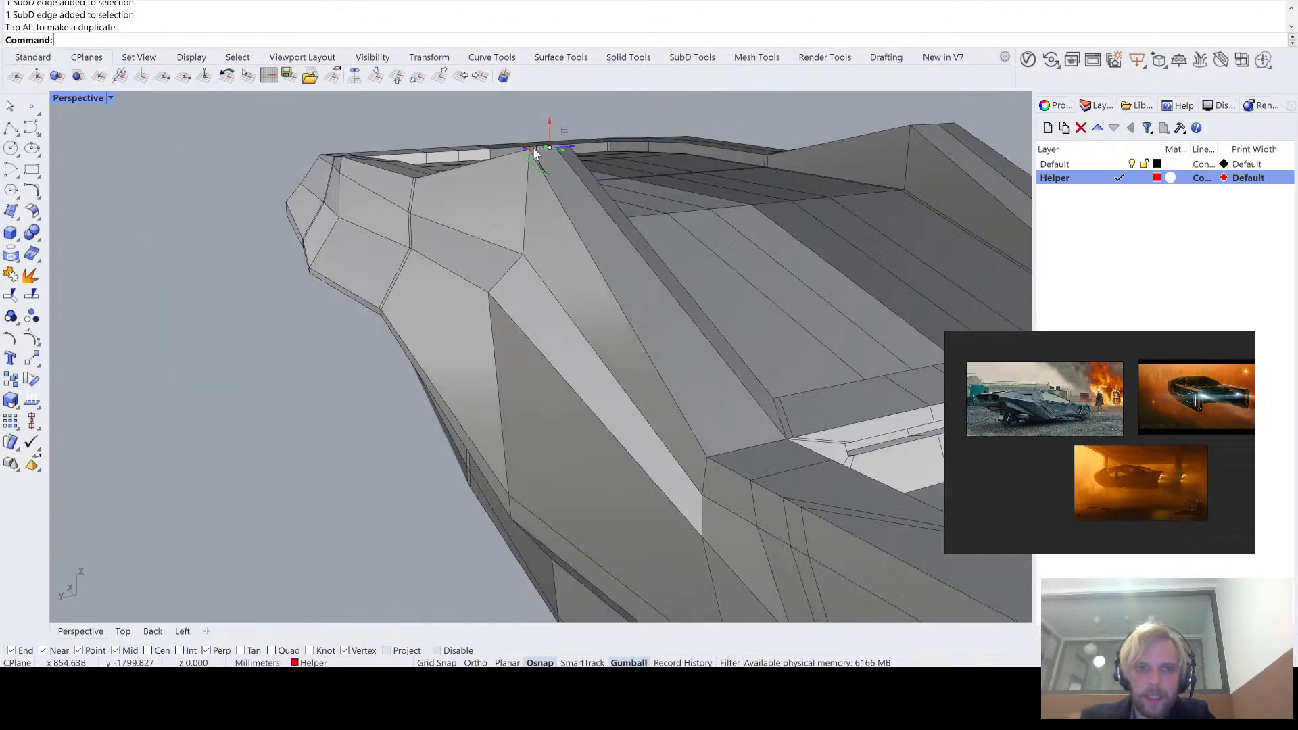
right_drag(351, 291, 440, 294)
scroll(467, 505, down, 3)
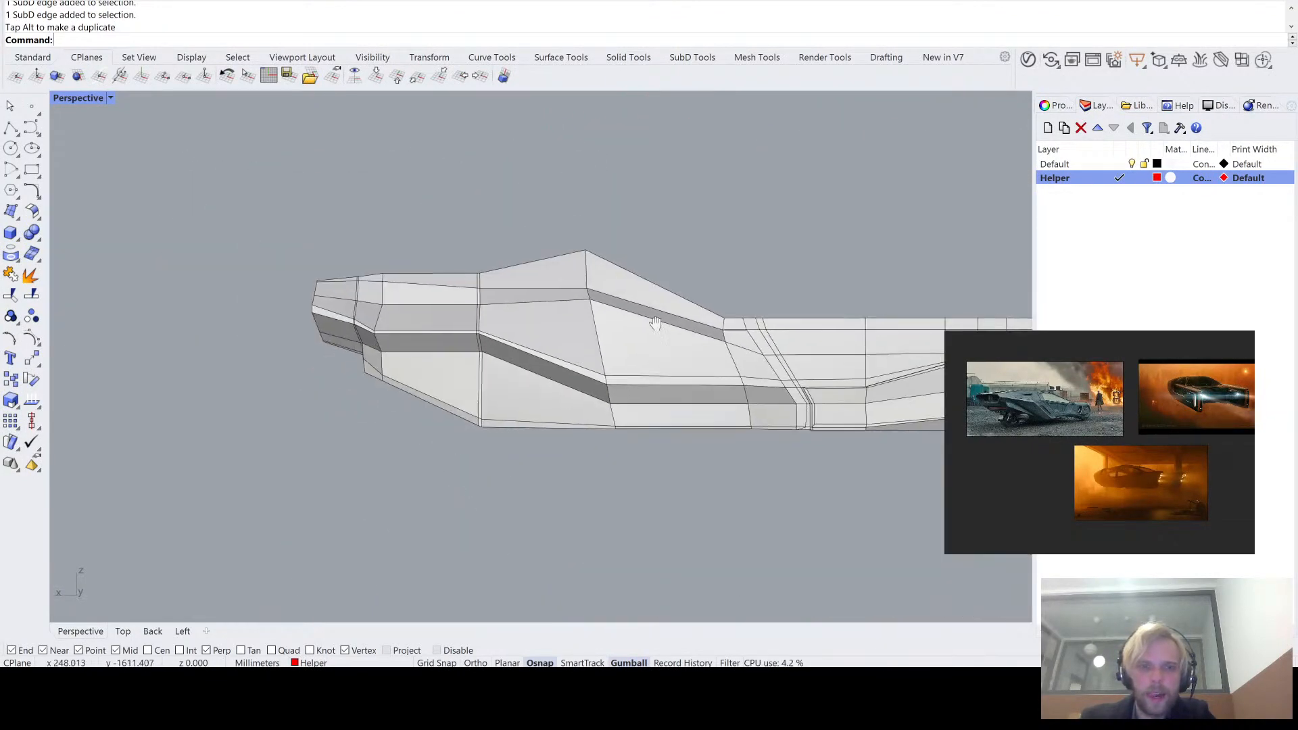
key(Tab)
right_drag(583, 248, 312, 368)
key(ctrl+z)
- Examine the hull's top surface and side profile in flat and smooth SubD display
right_drag(440, 363, 382, 355)
scroll(566, 227, up, 4)
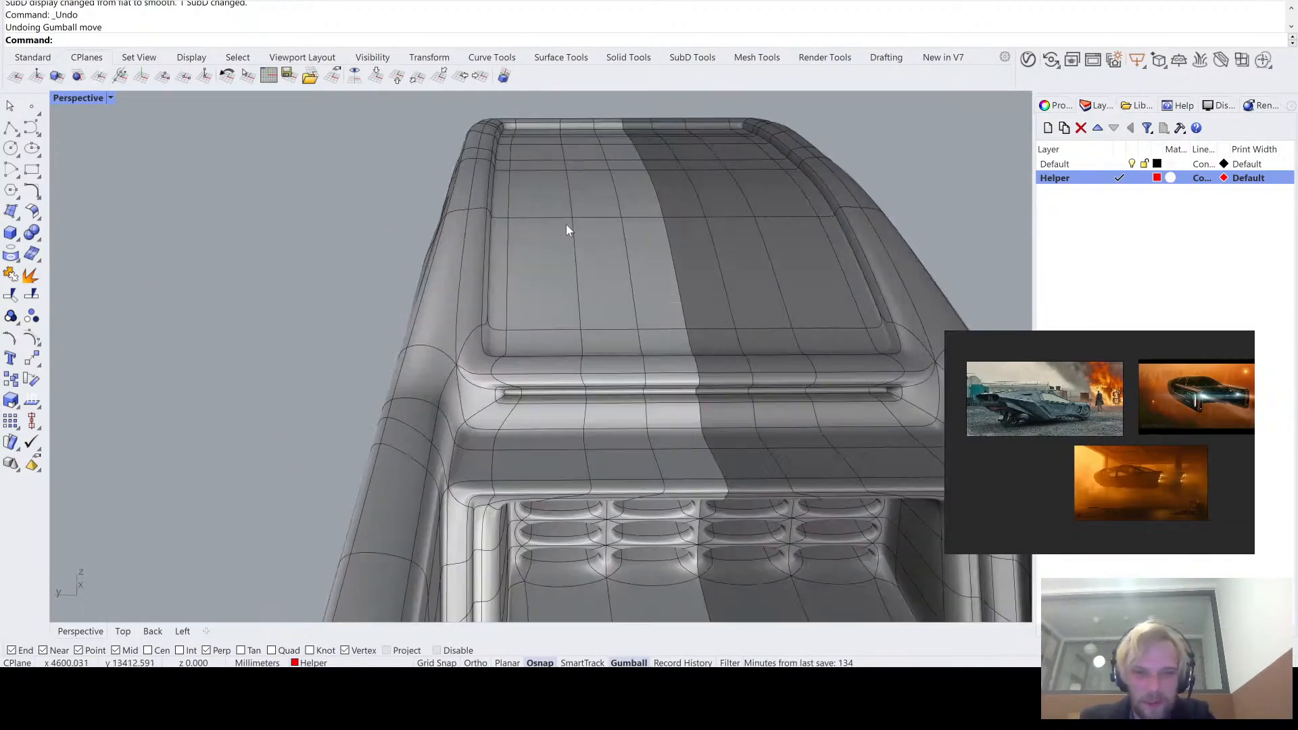
right_drag(566, 227, 525, 316)
key(Tab)
scroll(492, 254, down, 5)
key(Tab)
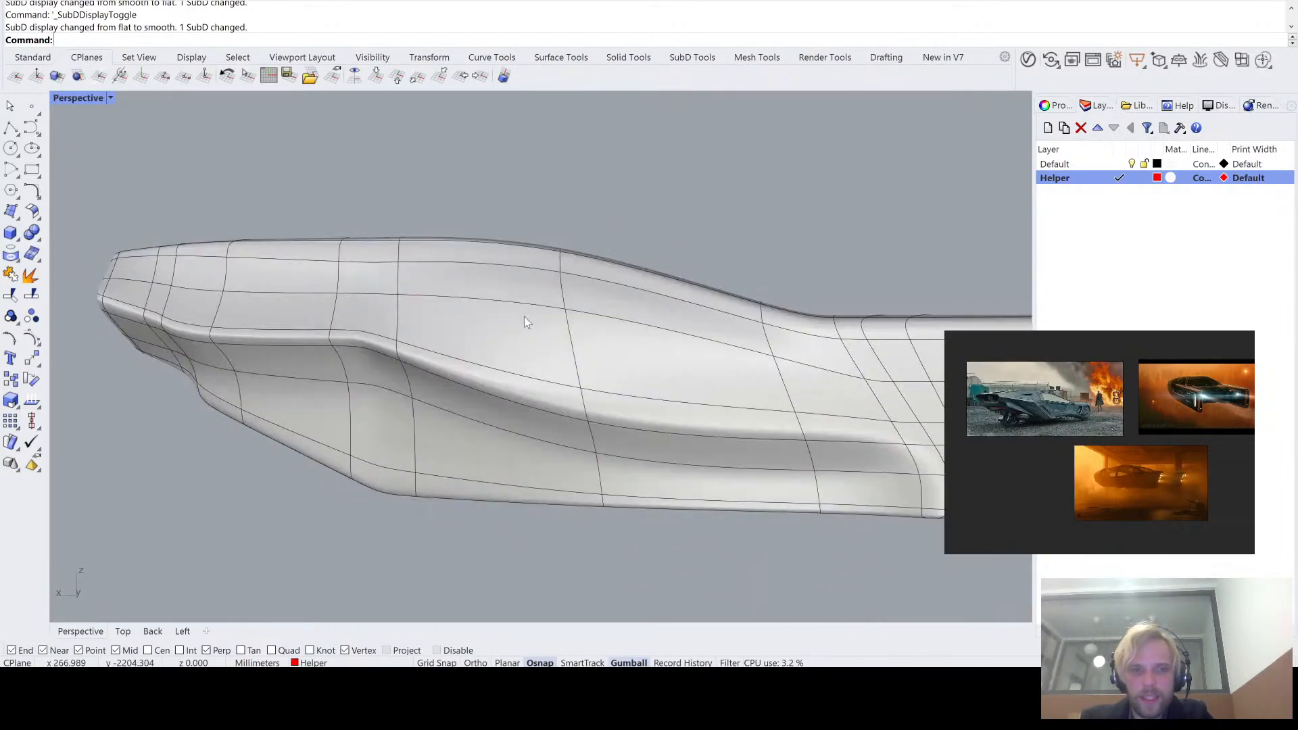
scroll(524, 316, down, 3)
key(Tab)
right_drag(513, 258, 508, 274)
scroll(629, 335, up, 3)
right_drag(629, 336, 631, 328)
key(Tab)
key(Tab)
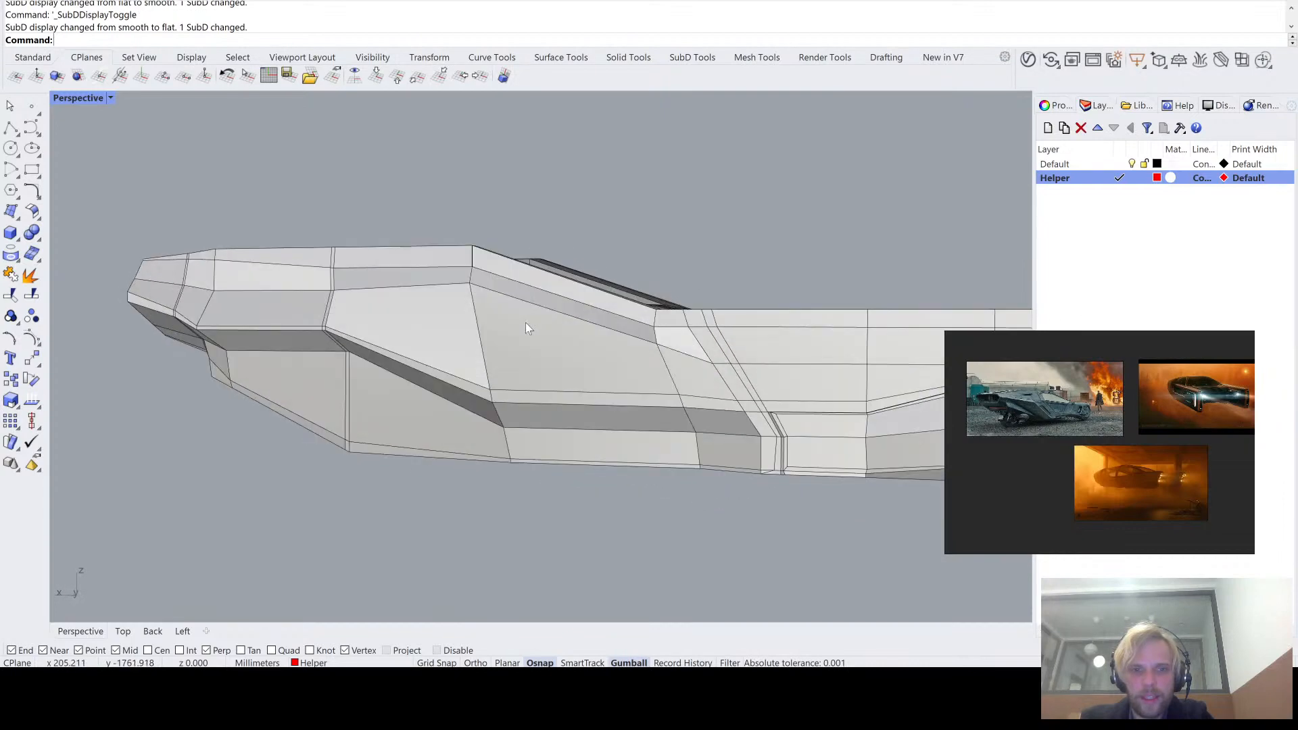
right_drag(528, 327, 459, 327)
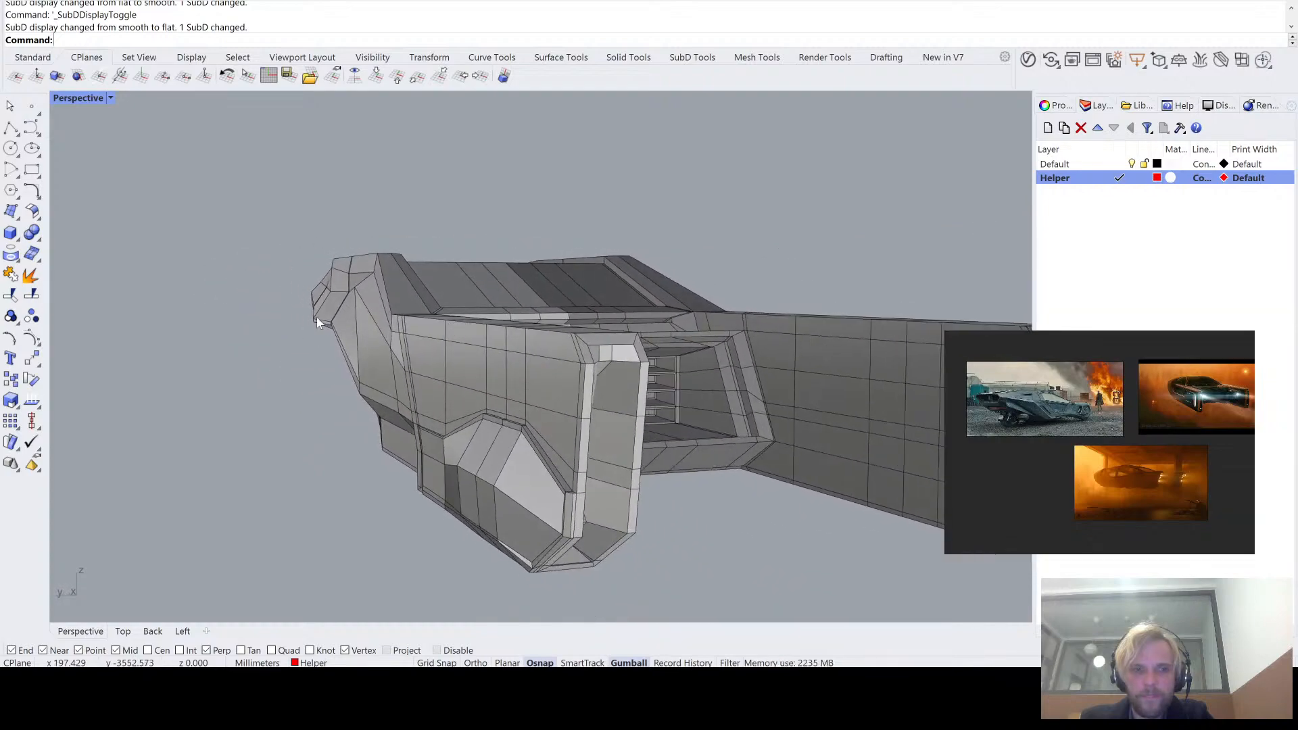
- Try to move the upper crease vertex at the double edge loop vertically off the construction plane, level with the corner vertex
scroll(332, 306, up, 5)
right_drag(332, 305, 372, 347)
ctrl+shift+click(288, 410)
text(M)
key(Return)
text(ve from ( Normal  Vertical ): v)
key(Return)
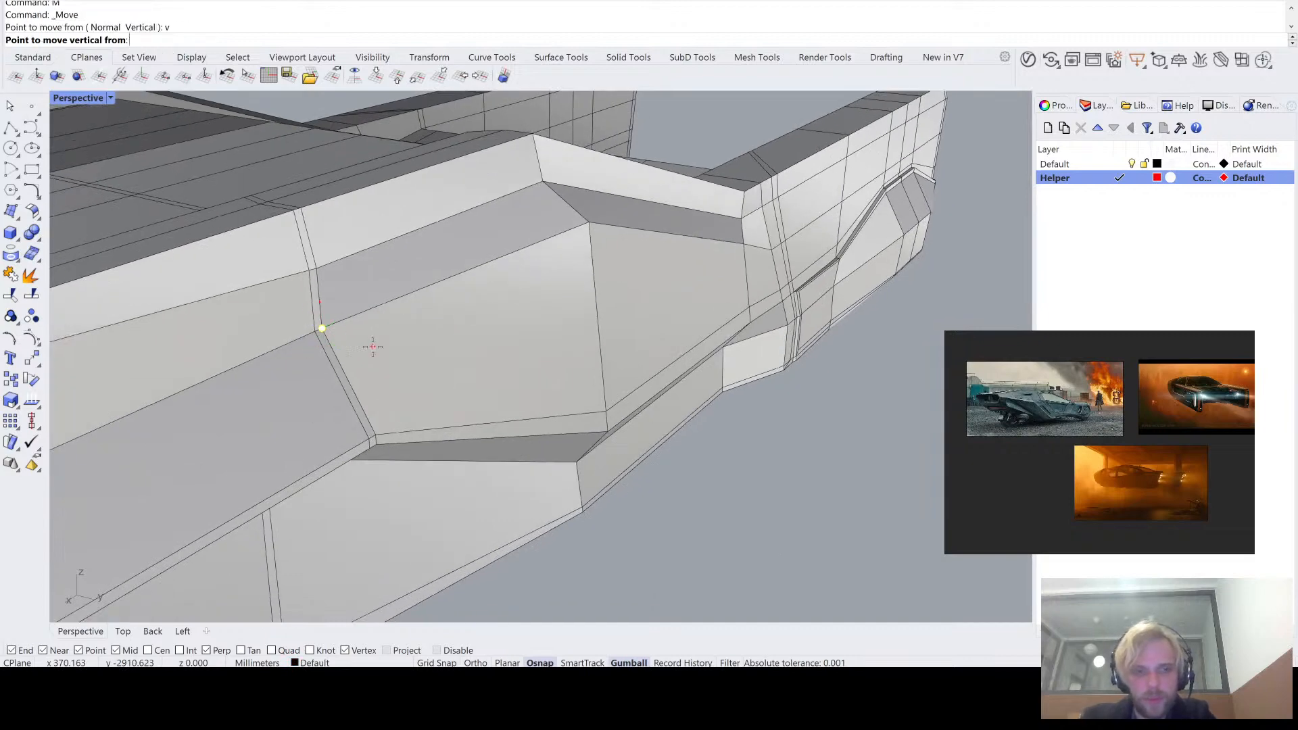
click(322, 328)
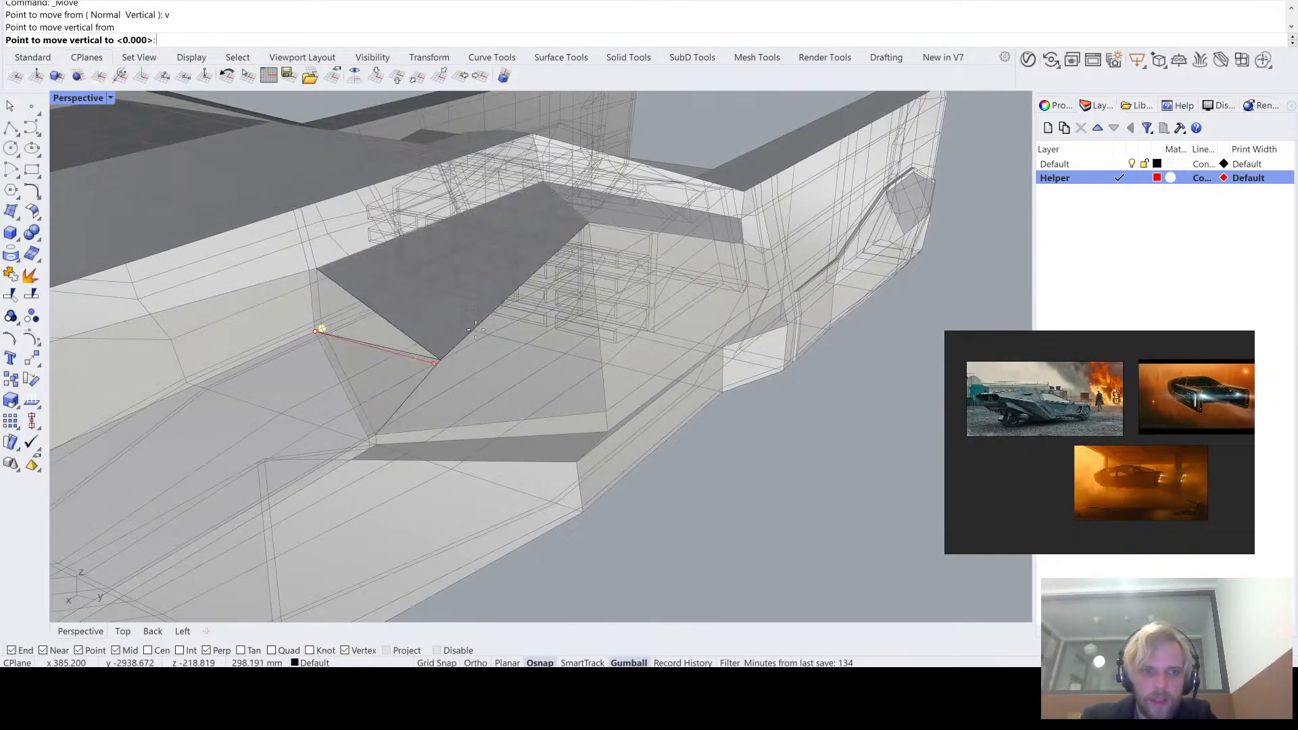
click(317, 332)
text(M)
key(Return)
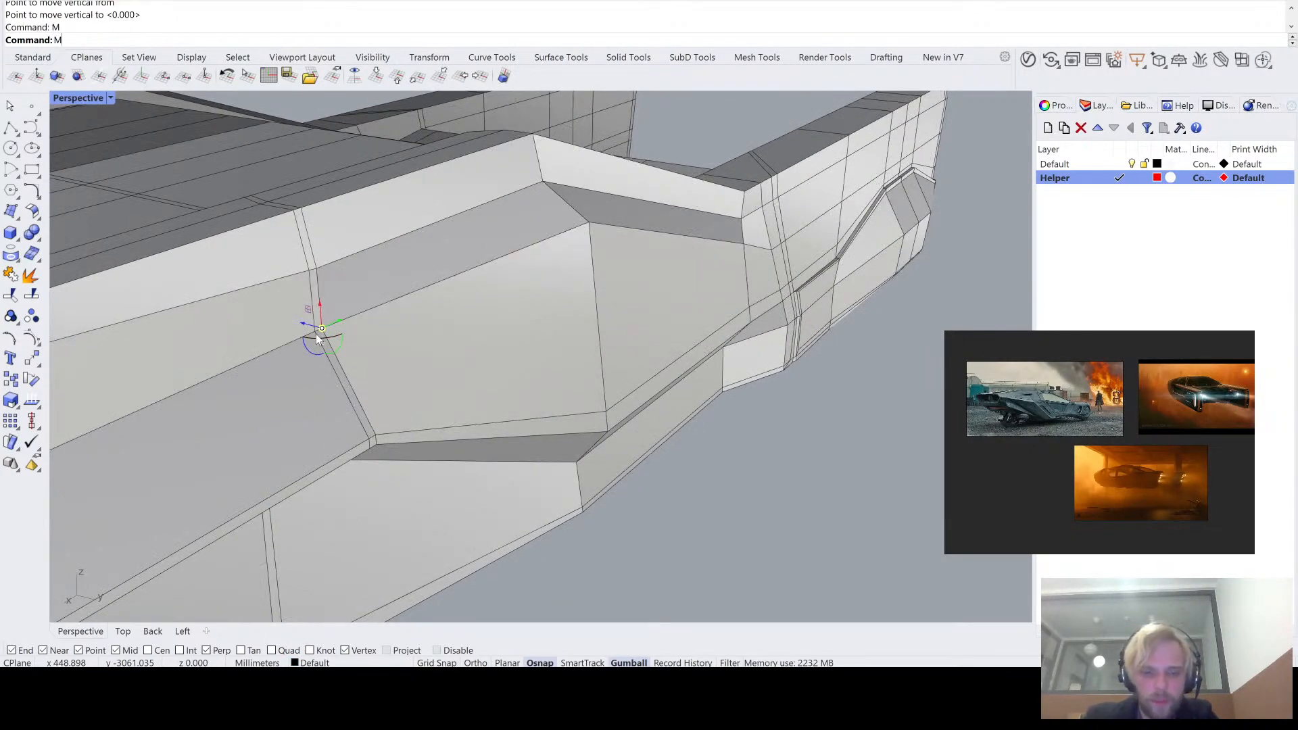
text(v)
key(Return)
click(322, 328)
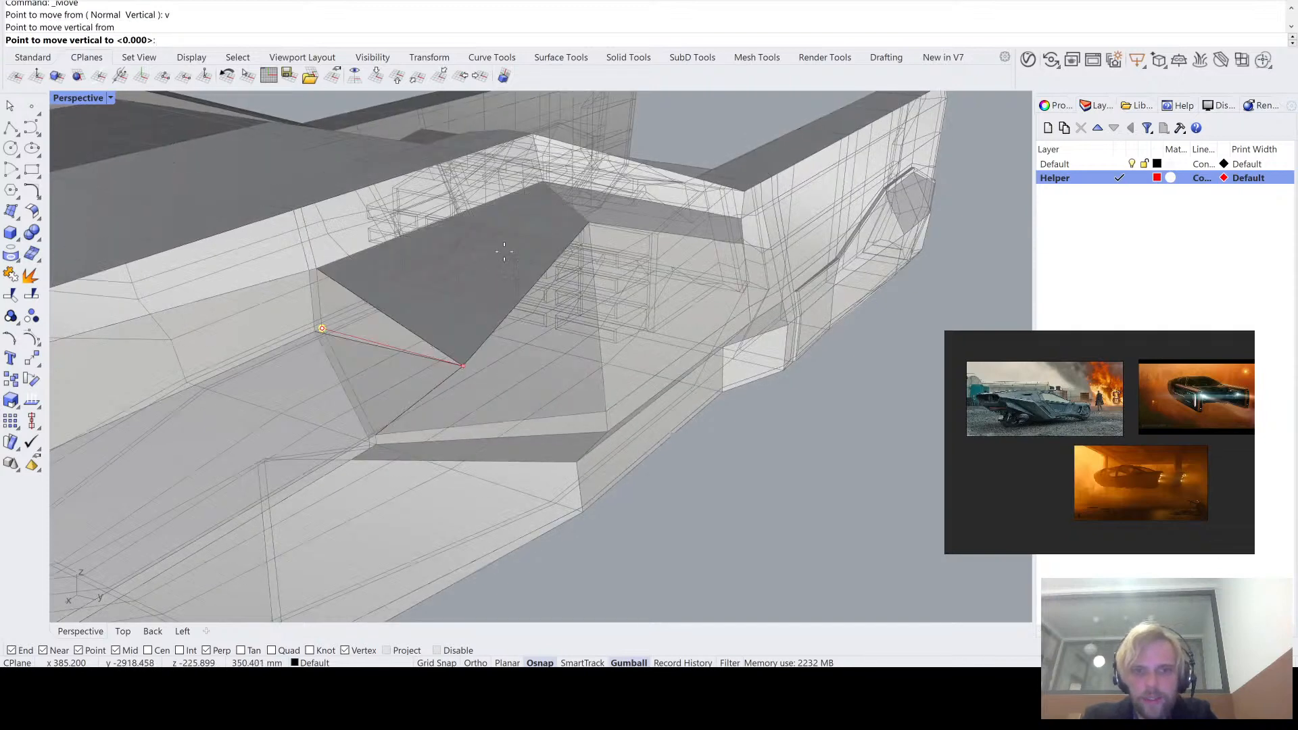
click(589, 222)
click(744, 496)
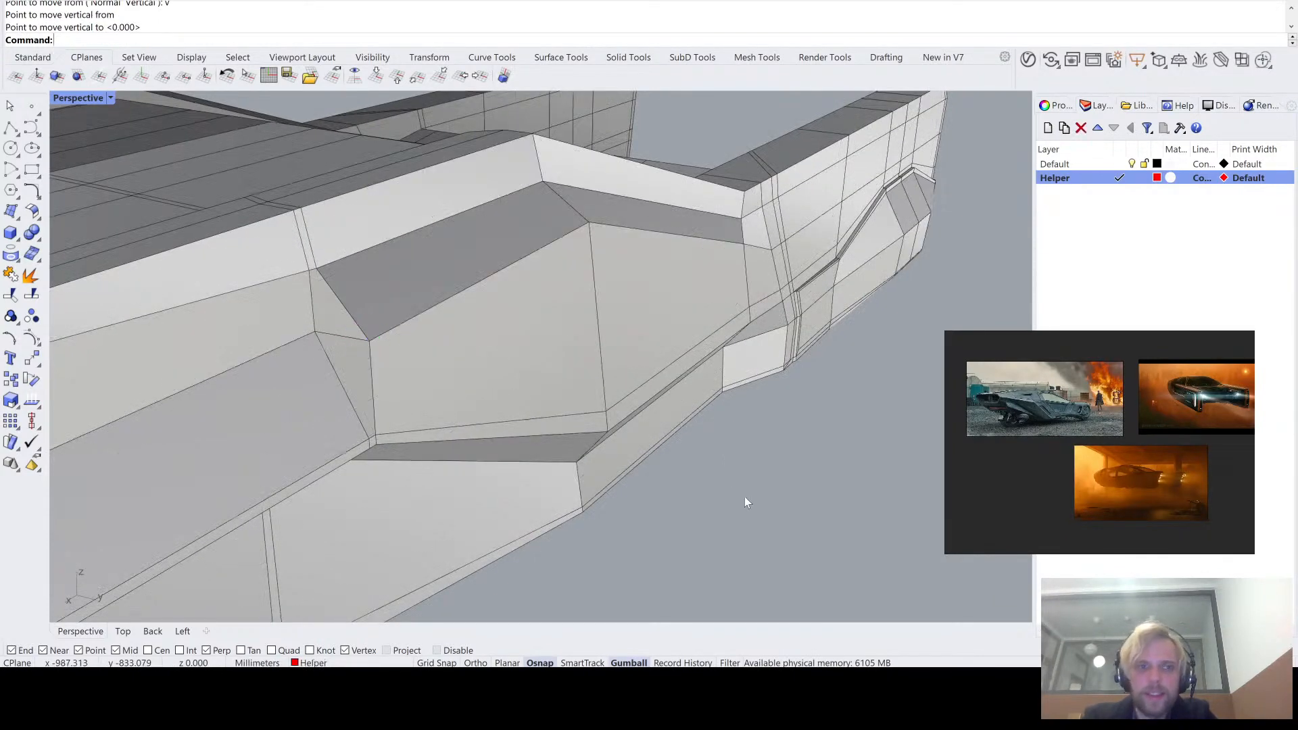
- Check the moved crease vertex in smooth and flat SubD display and undo the move
right_drag(744, 497, 671, 441)
key(Tab)
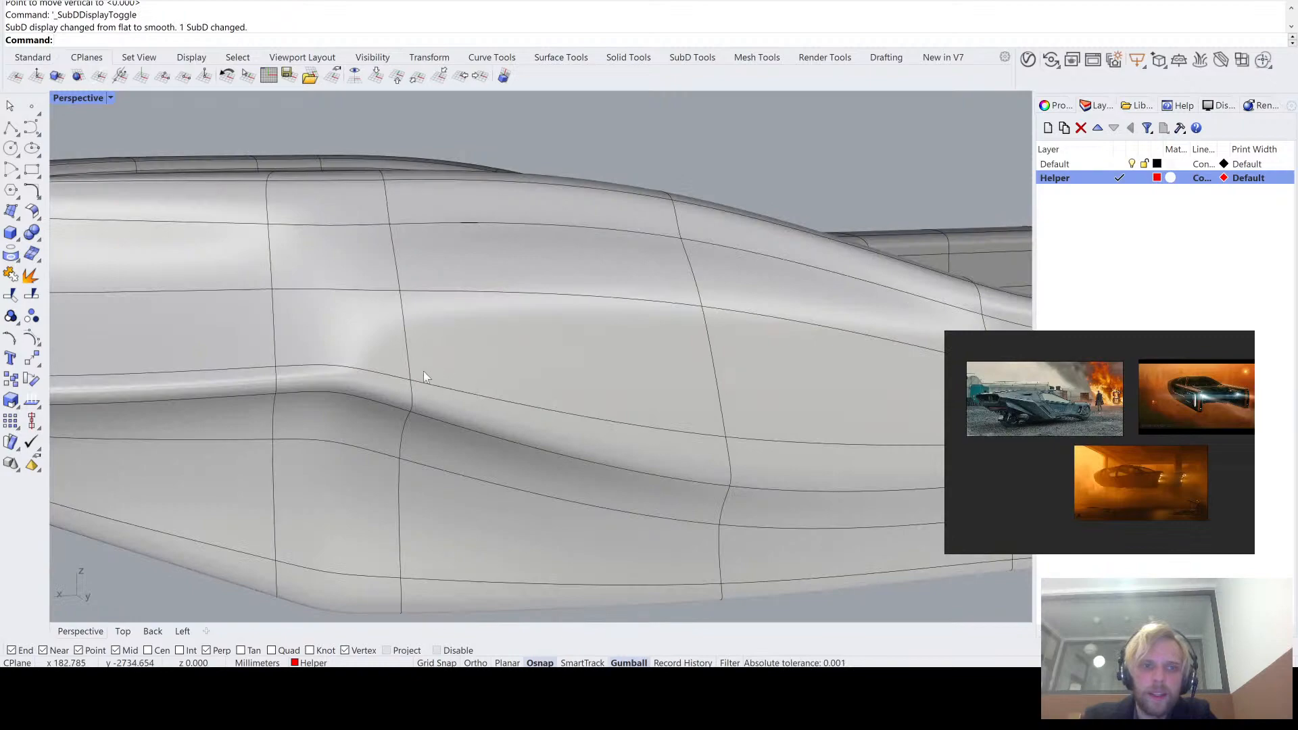
right_drag(424, 371, 349, 302)
key(Tab)
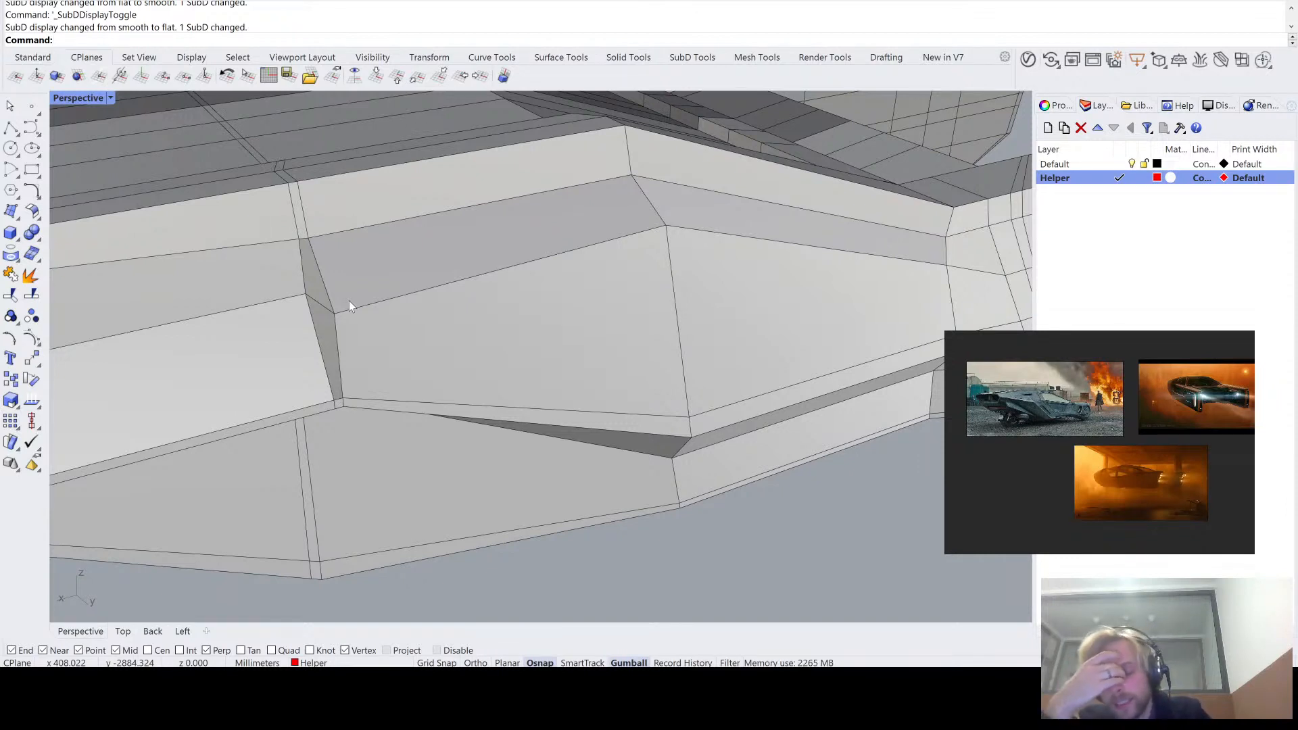
key(ctrl+z)
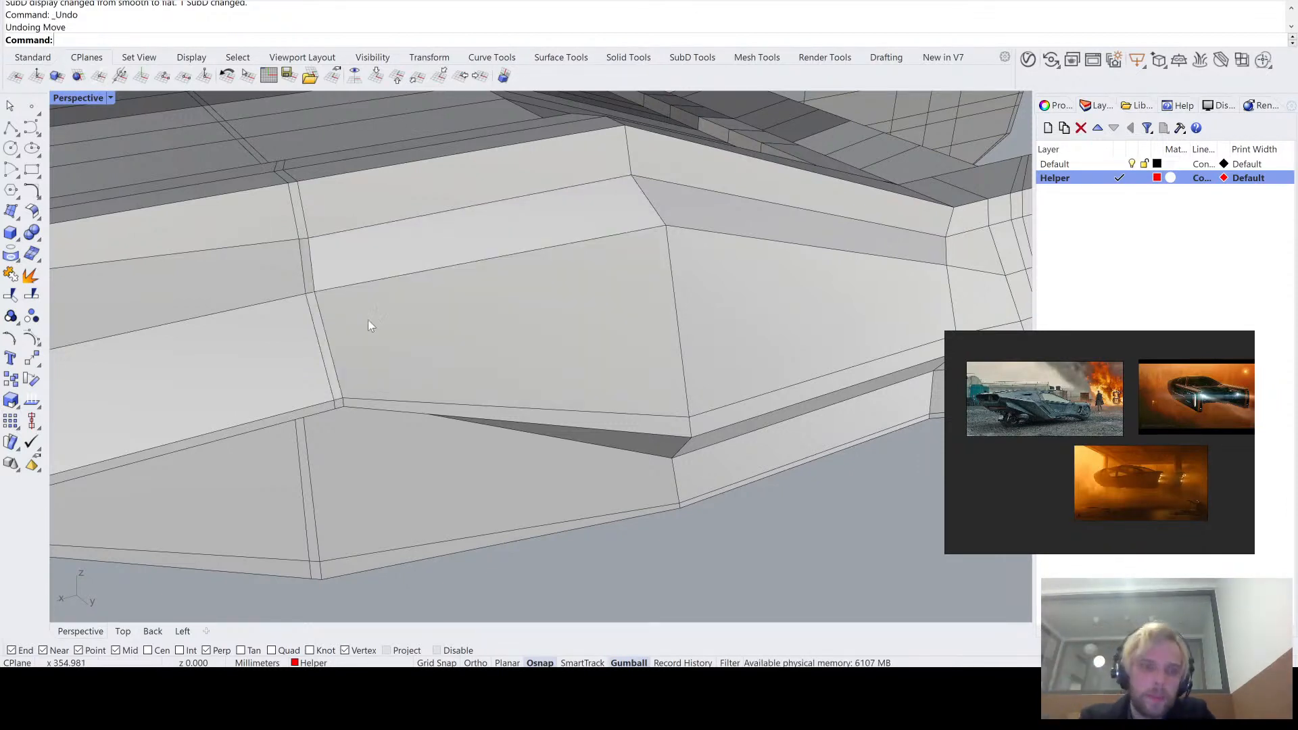
- Insert an edge loop beside the double loop on the hull side panel, one-sided with proportional offset, and check it in smooth display
right_drag(369, 321, 325, 302)
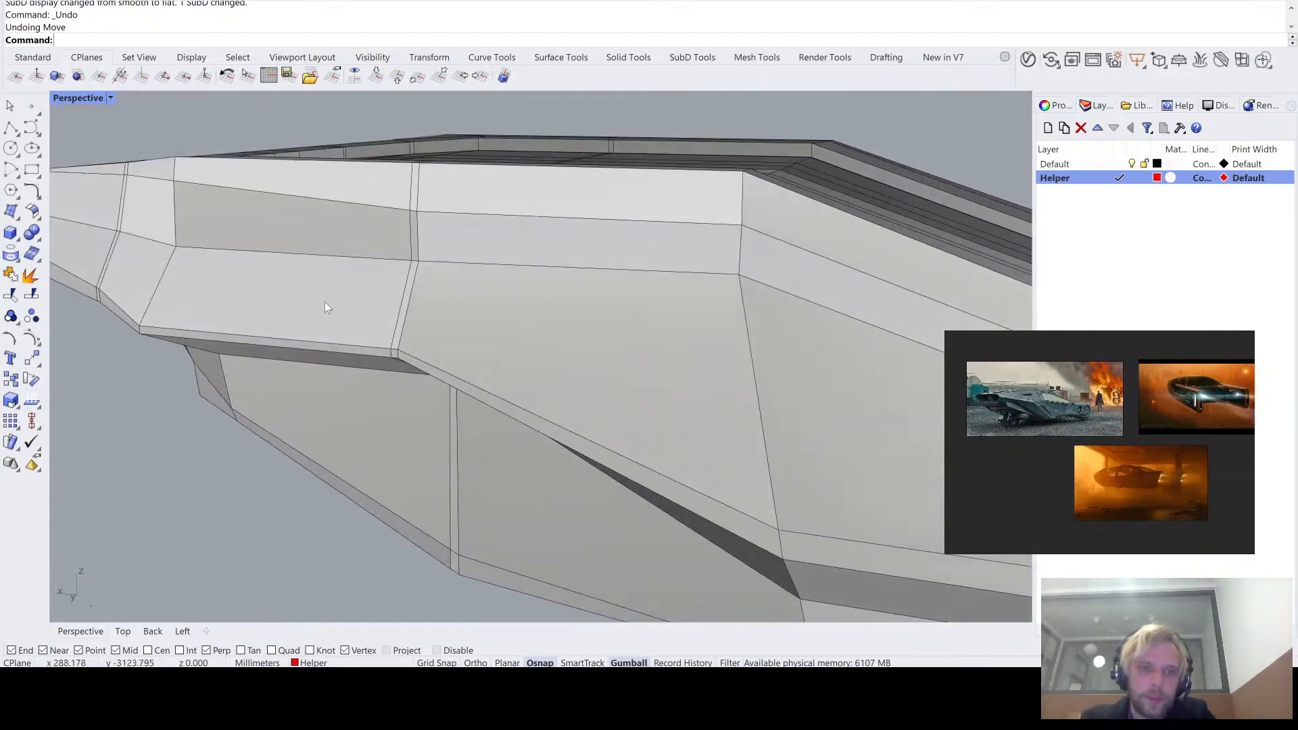
ctrl+shift+double_click(407, 312)
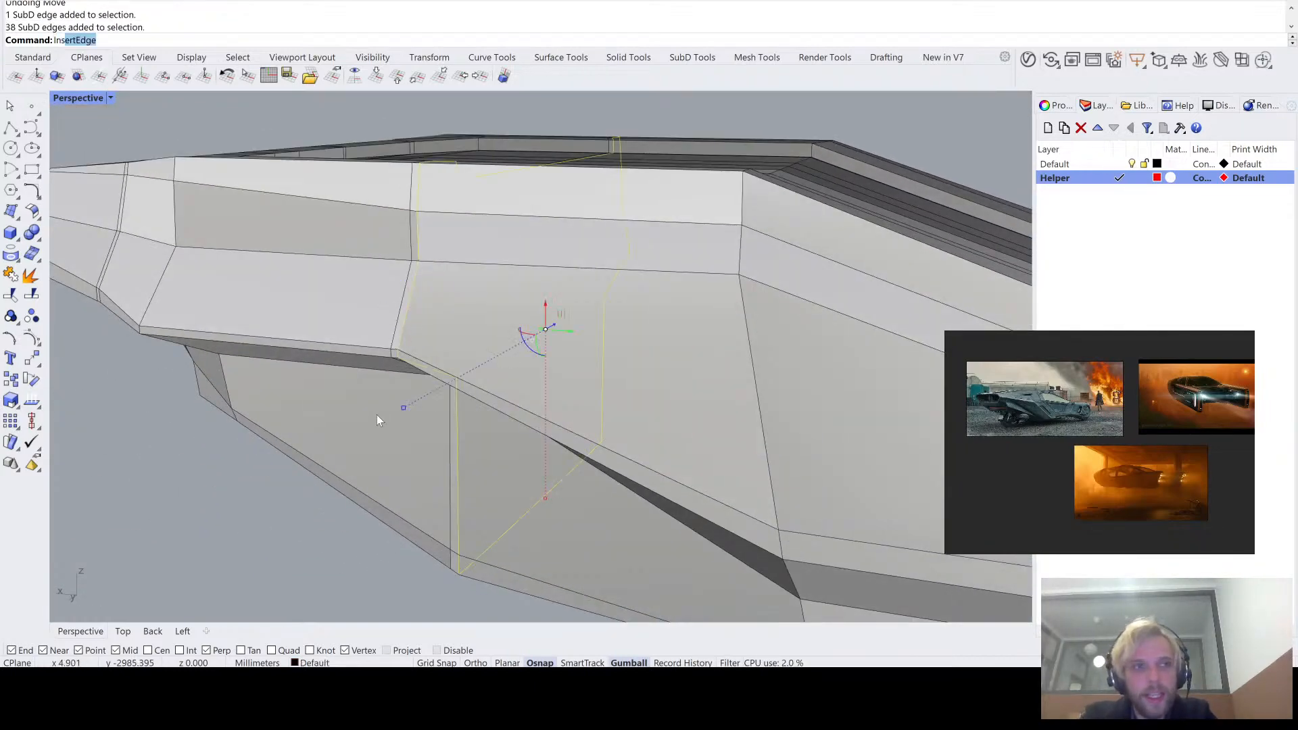
key(Return)
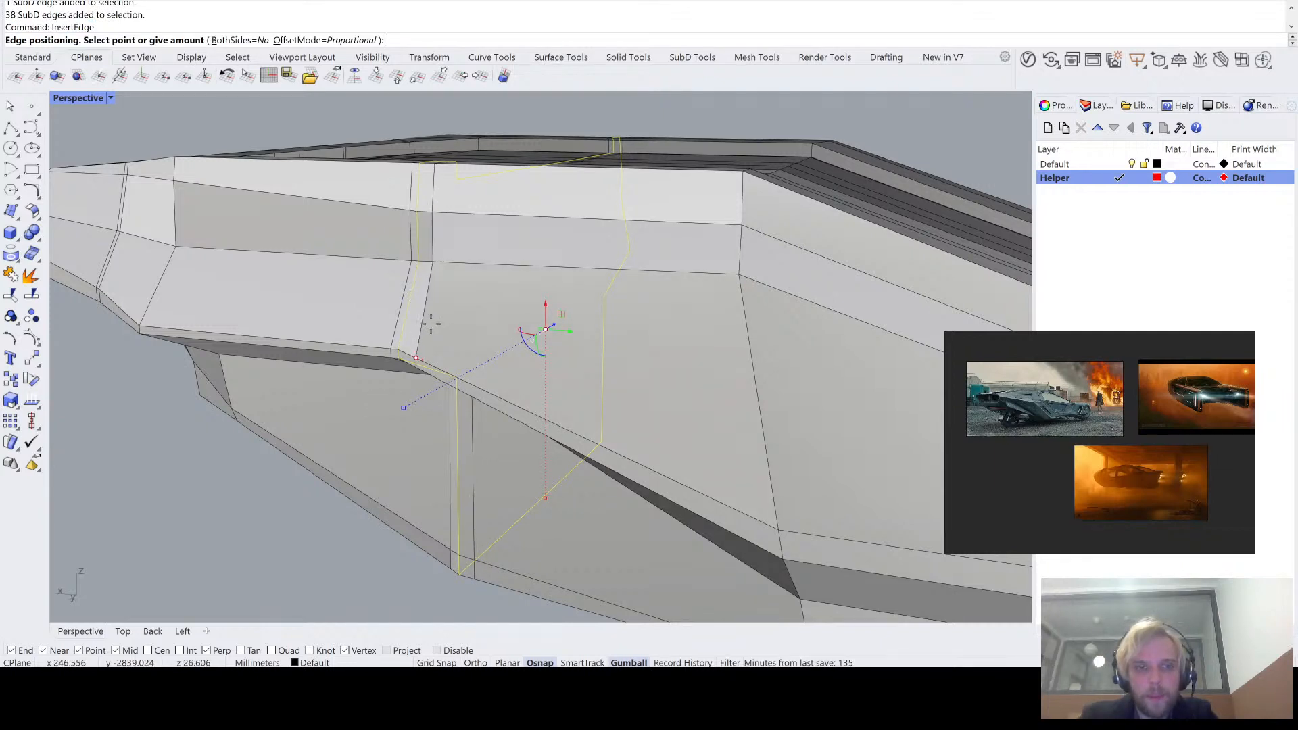
click(431, 324)
scroll(351, 403, up, 5)
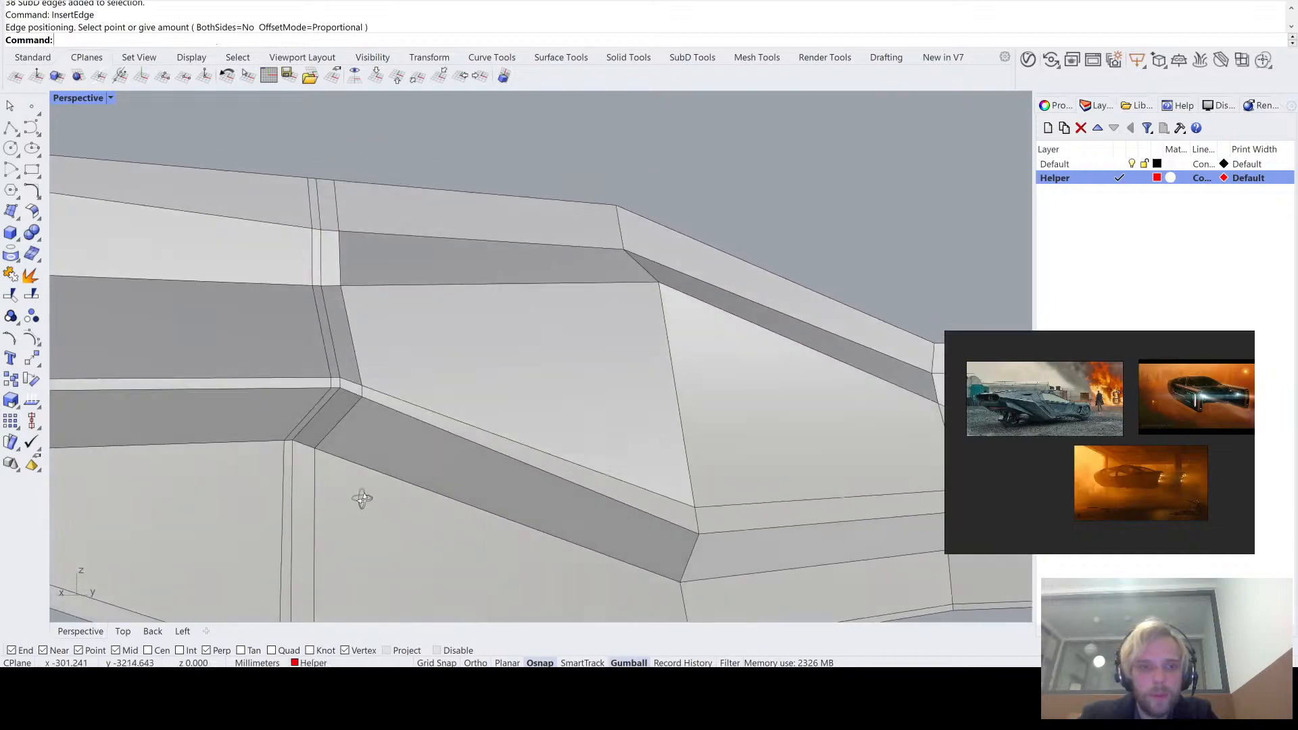
key(Tab)
right_drag(385, 396, 407, 452)
key(Tab)
click(368, 400)
text(M)
key(Return)
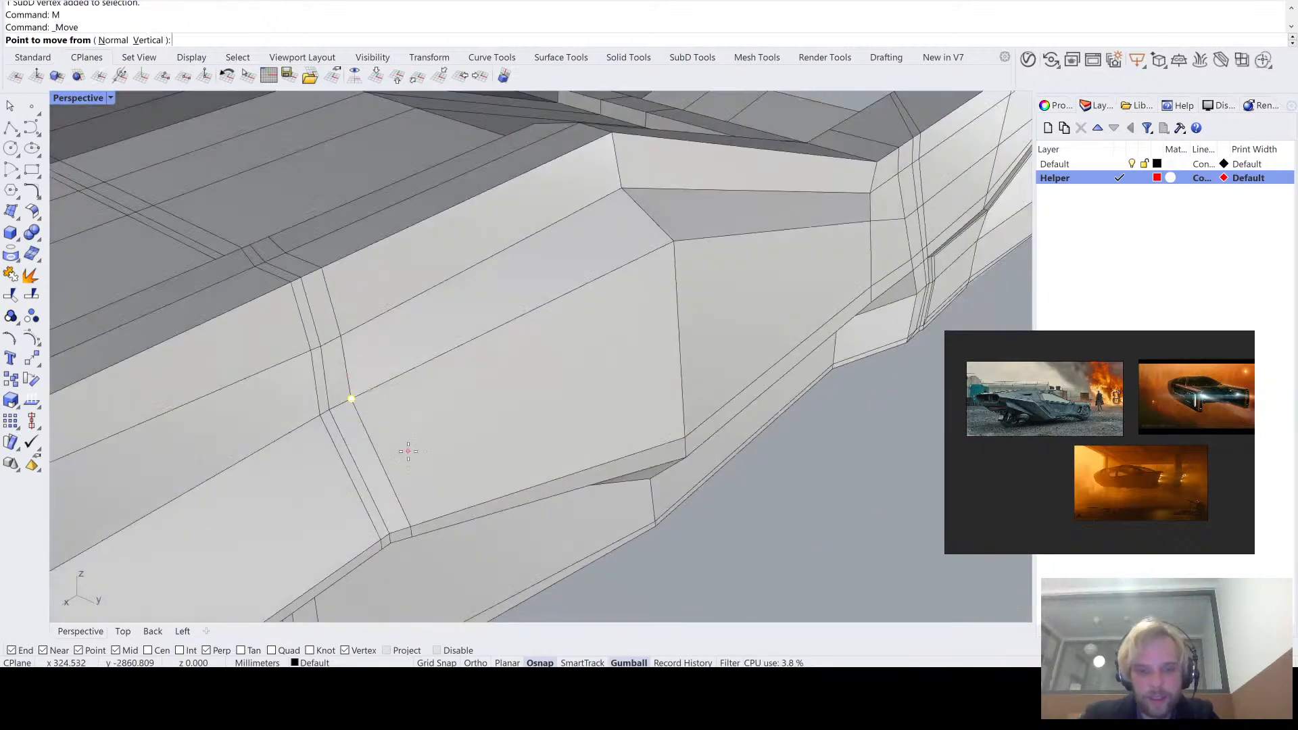
text(v)
key(Return)
click(351, 399)
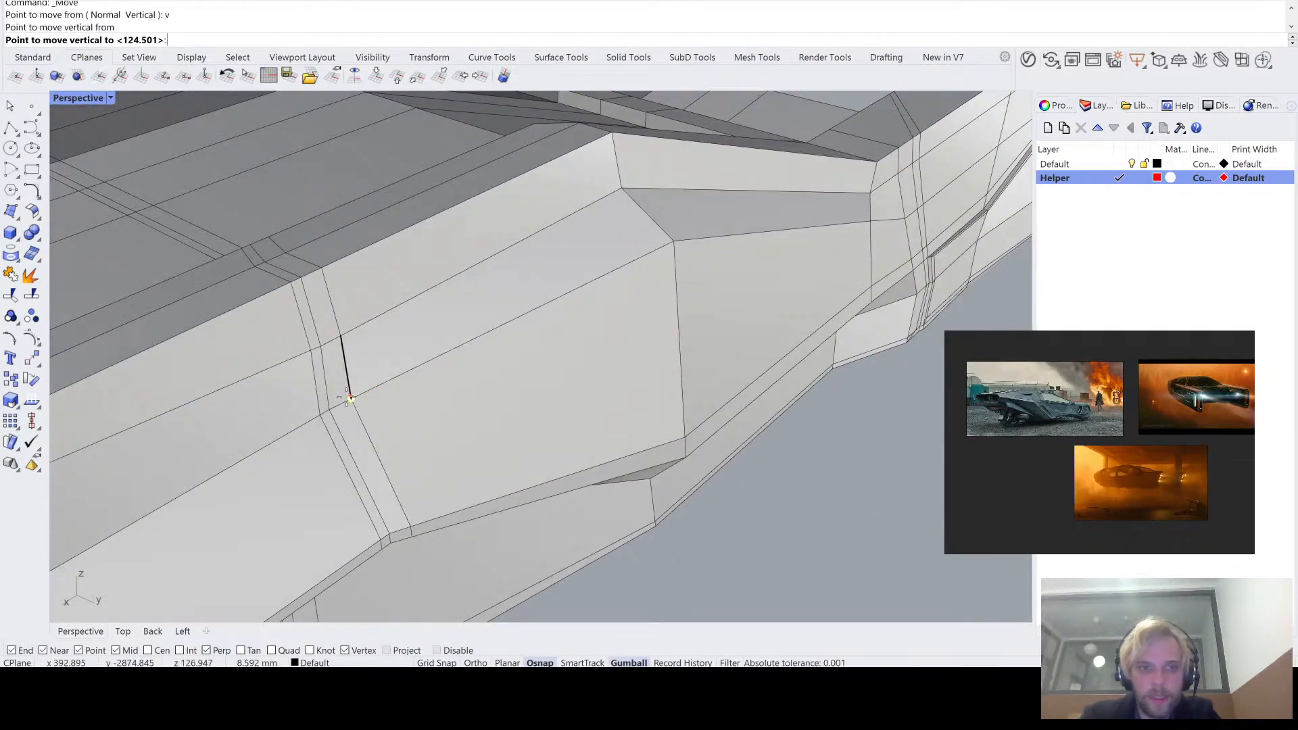
key(Escape)
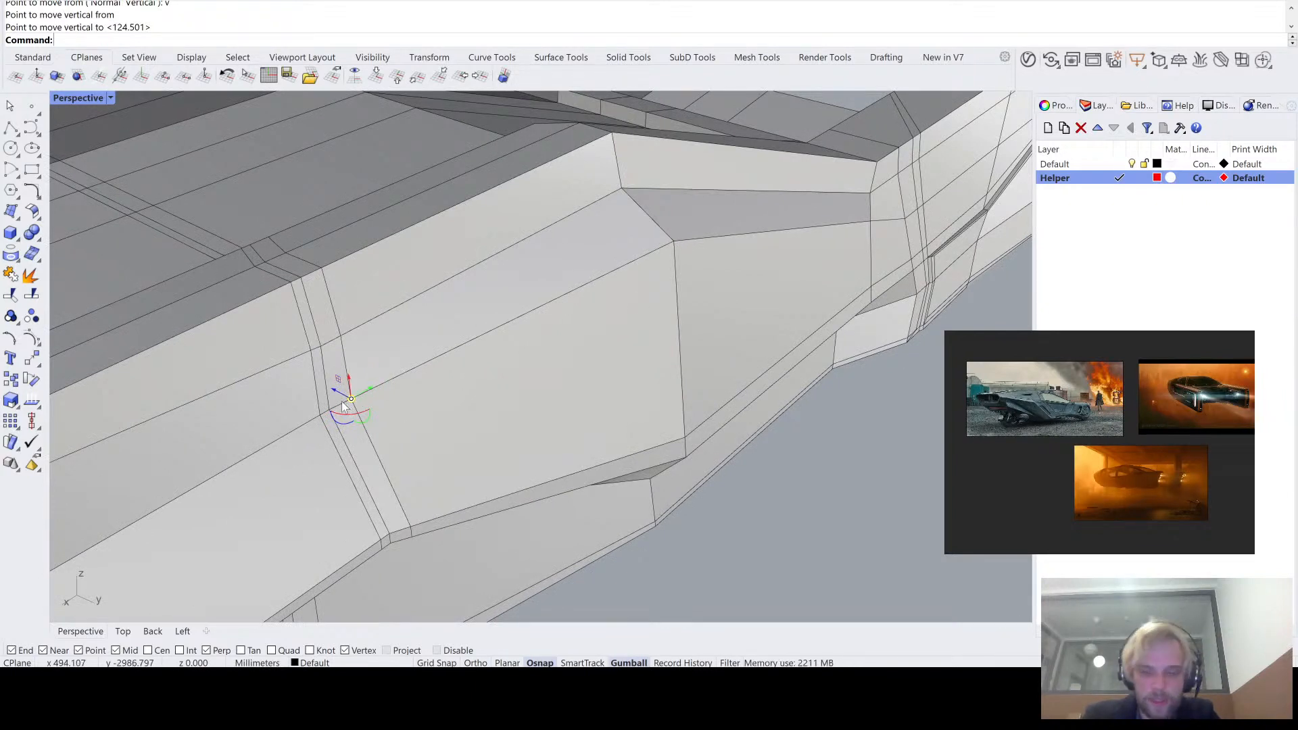
- Move the selected crease vertex beside the double edge loop vertically off the construction plane, level with the crease's next corner vertex
text(M)
key(Return)
text(v)
key(Return)
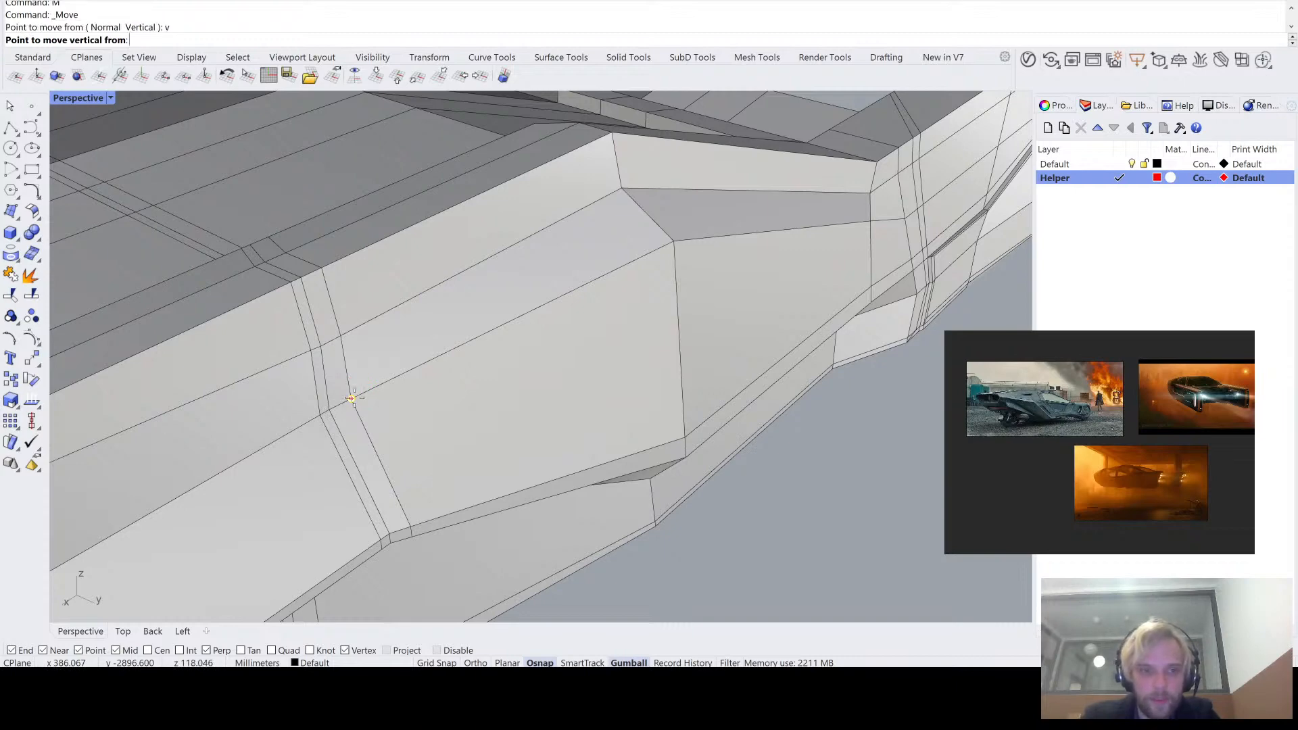
click(352, 398)
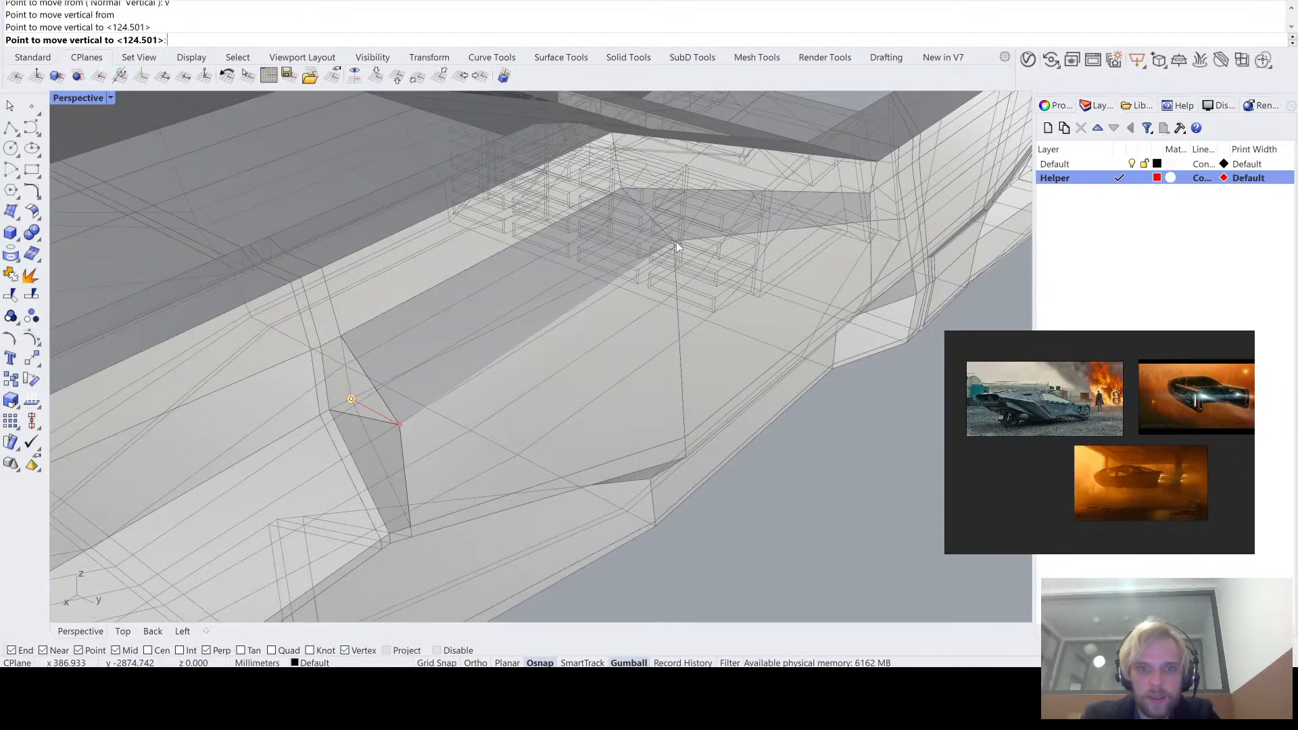
click(676, 242)
click(793, 502)
- Examine the area around the moved crease vertex in smooth and flat SubD display
right_drag(793, 502, 756, 469)
key(Tab)
scroll(521, 414, up, 5)
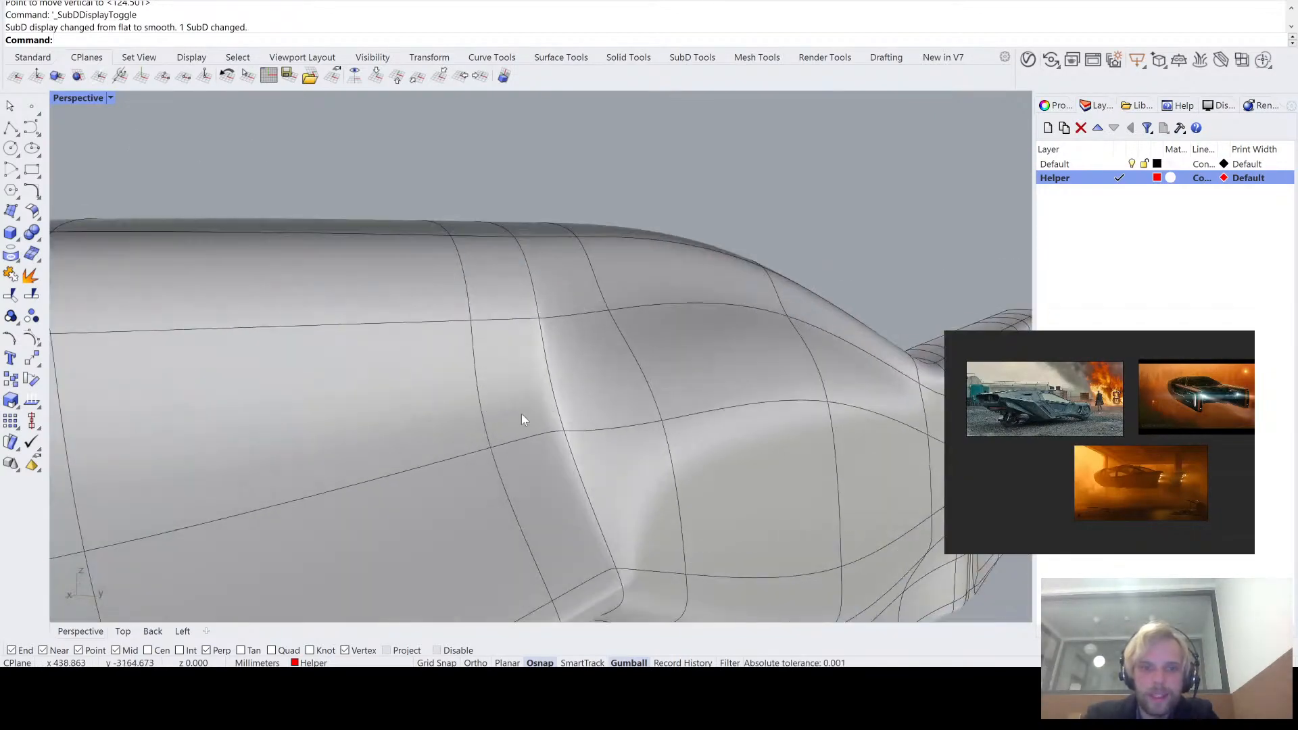
key(Tab)
key(Tab)
key(Tab)
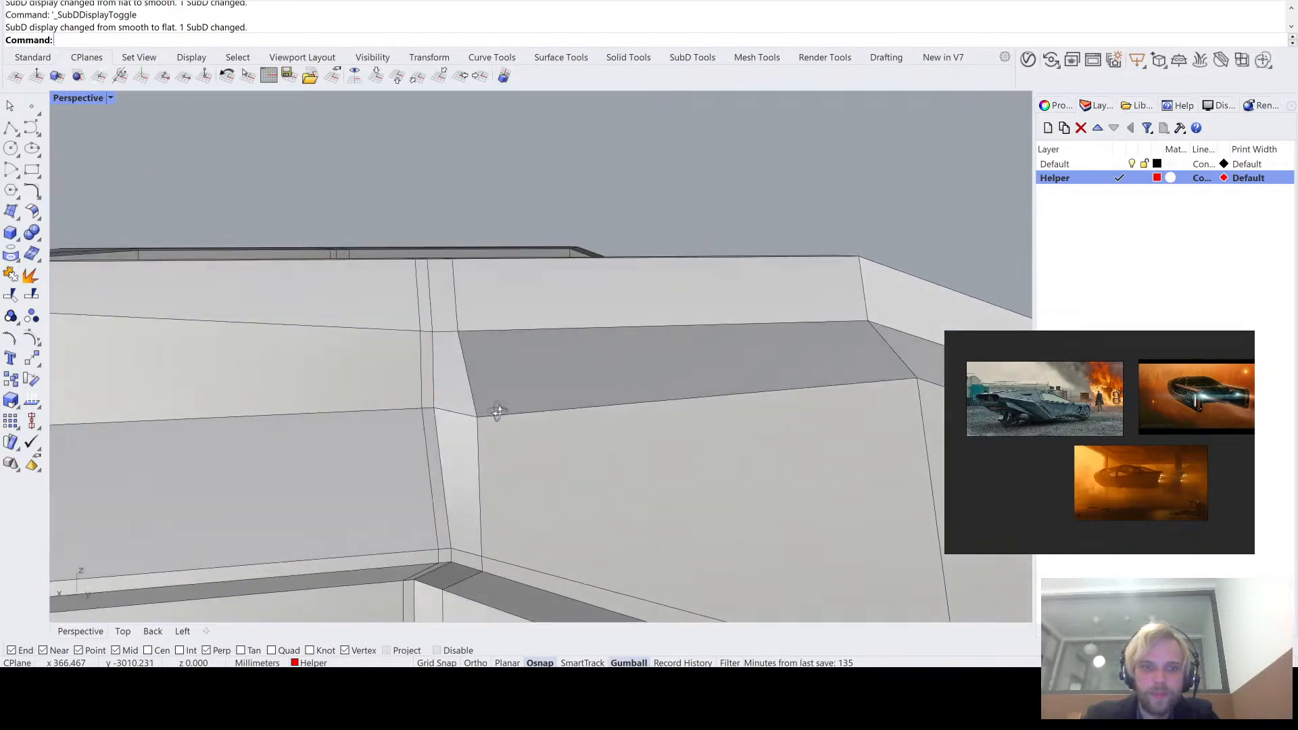
right_drag(498, 411, 609, 377)
scroll(621, 376, up, 4)
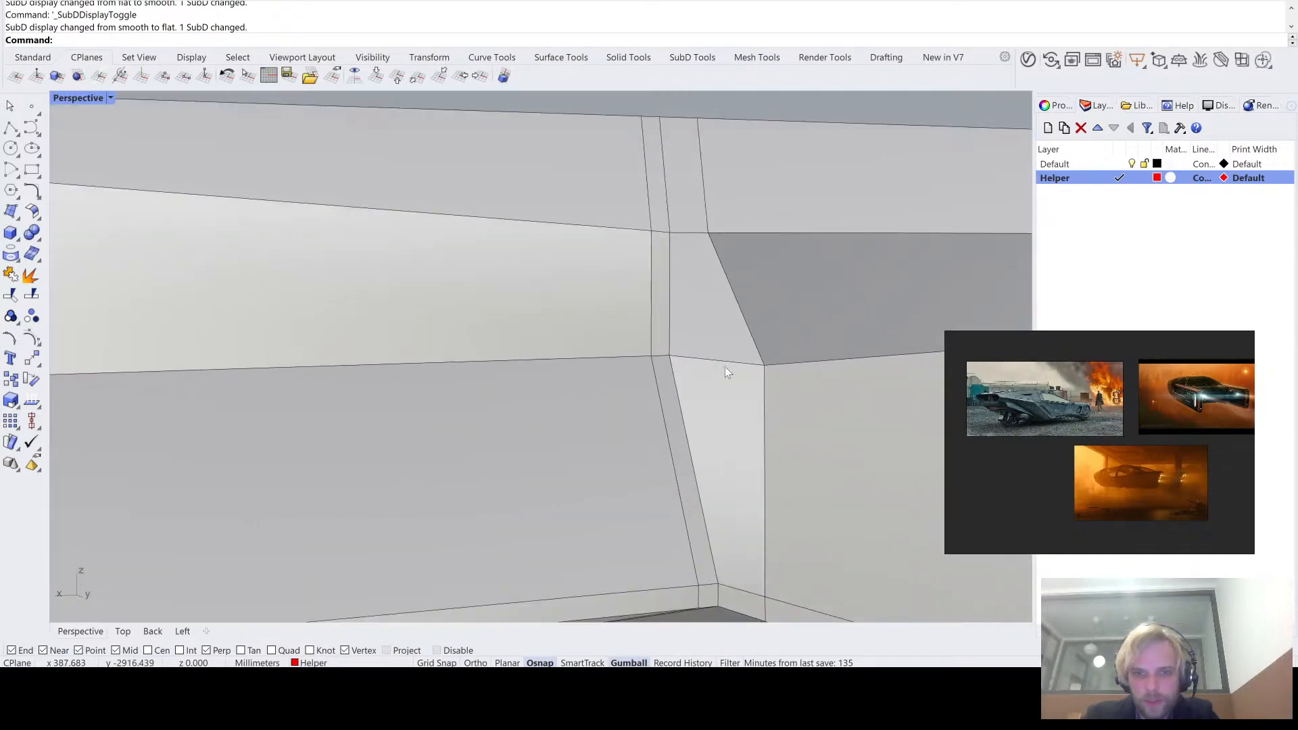
scroll(725, 366, down, 6)
right_drag(724, 368, 651, 345)
scroll(443, 319, down, 4)
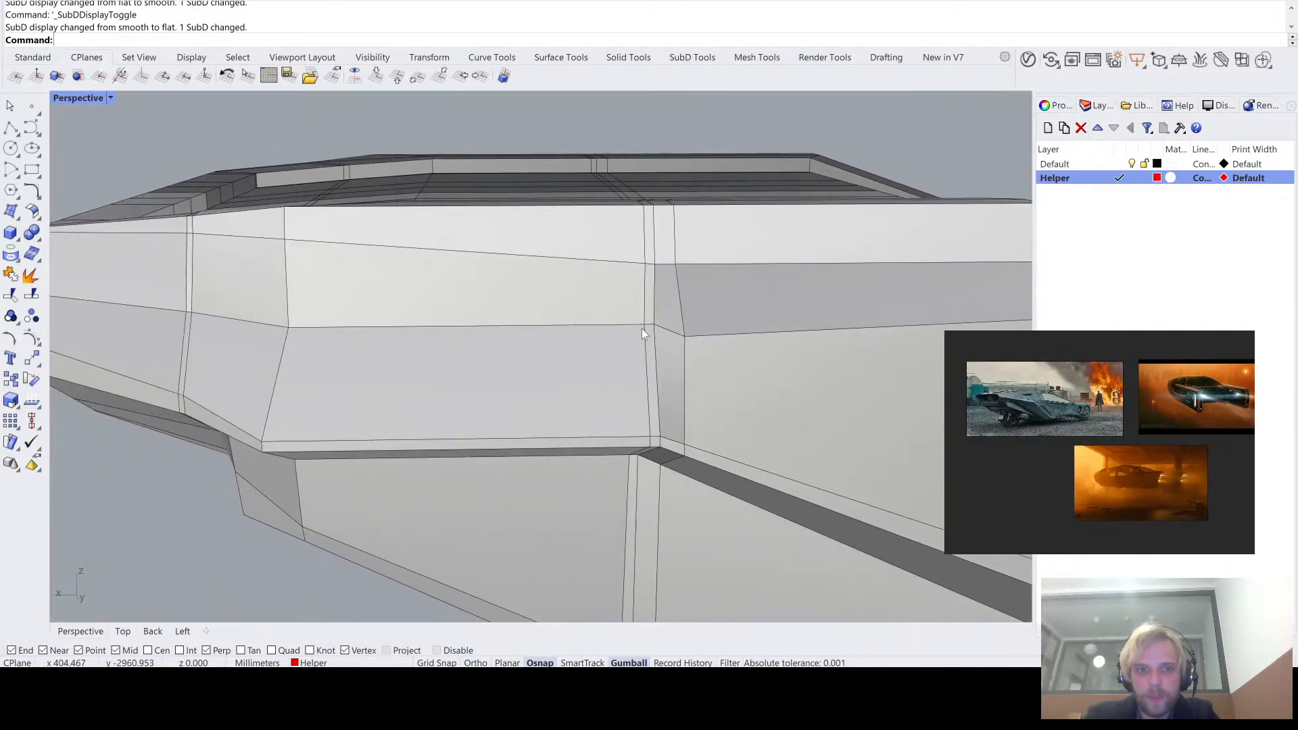
- Try to shift the crease at the double edge loop along the hull's length, check it in smooth display and undo the move
ctrl+shift+click(643, 327)
drag(663, 326, 574, 339)
scroll(574, 339, down, 5)
key(Tab)
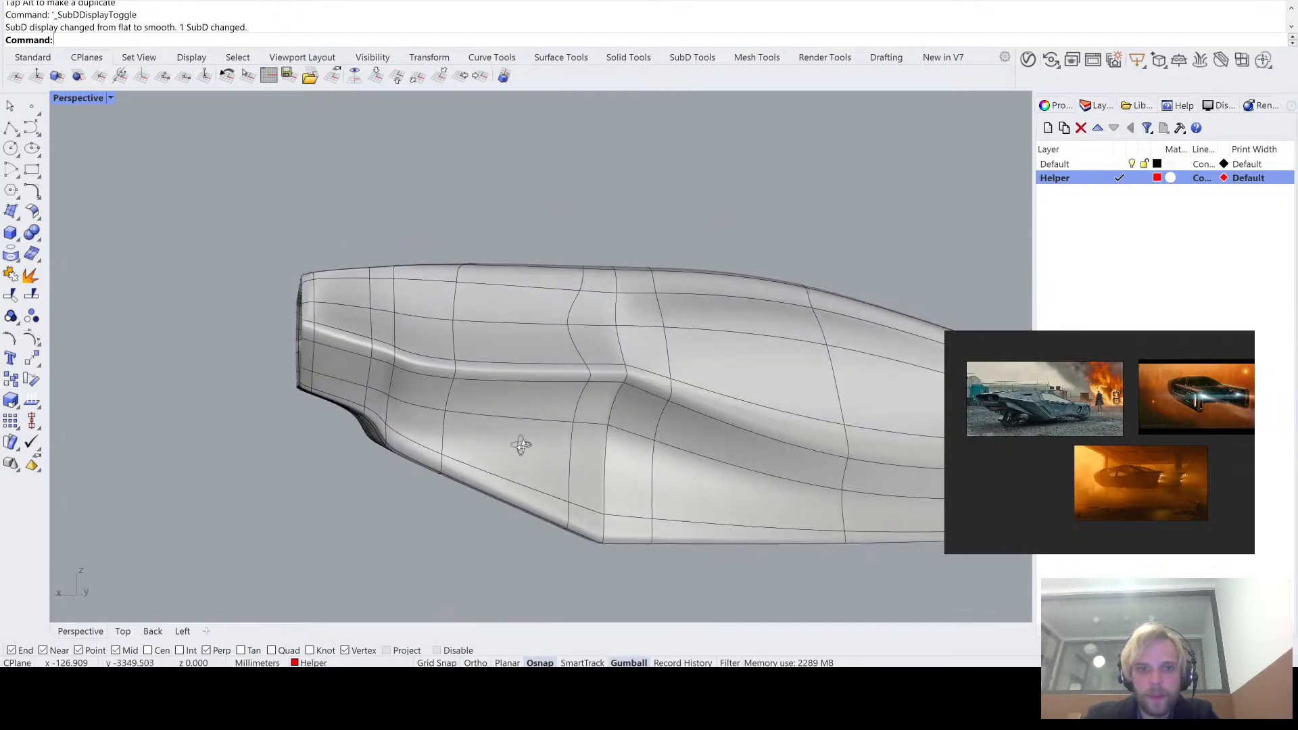
right_drag(521, 445, 493, 464)
key(ctrl+z)
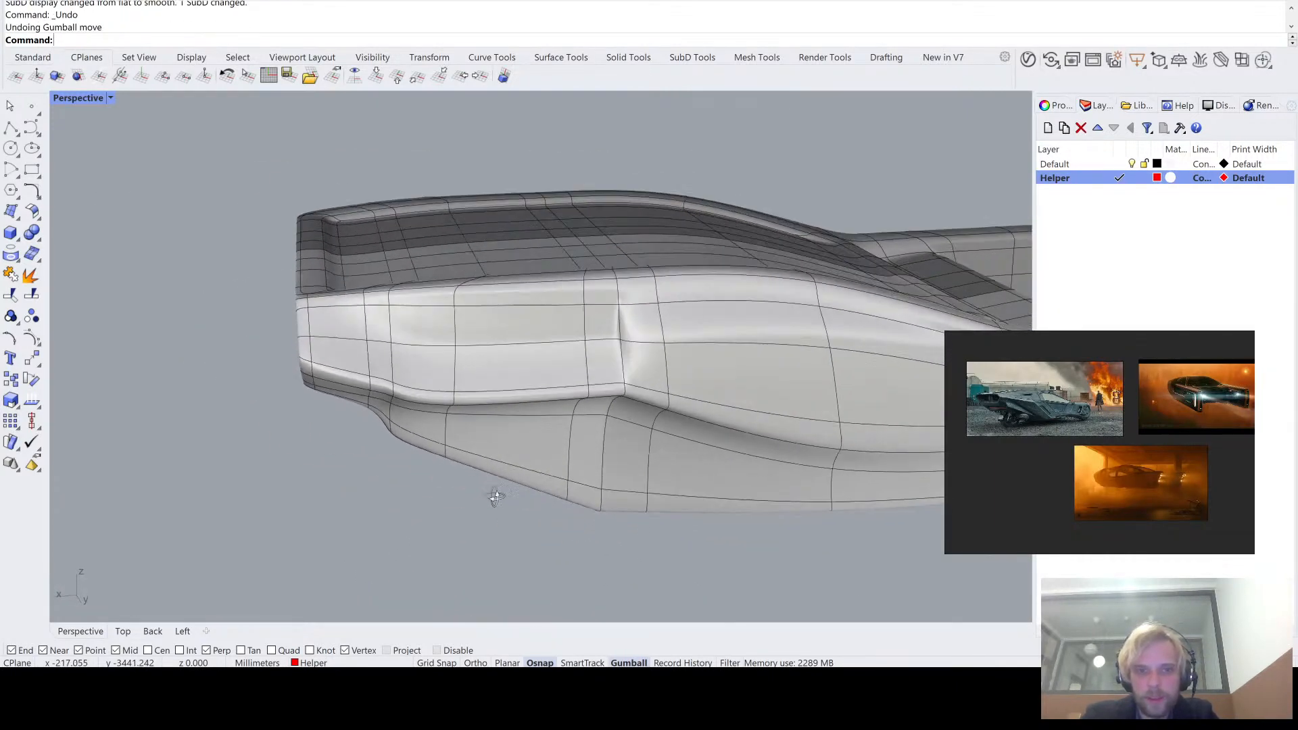
key(Tab)
- Slide the crease vertex beside the double edge loop along the hull, away from the loop, and check it in smooth display
scroll(610, 351, up, 3)
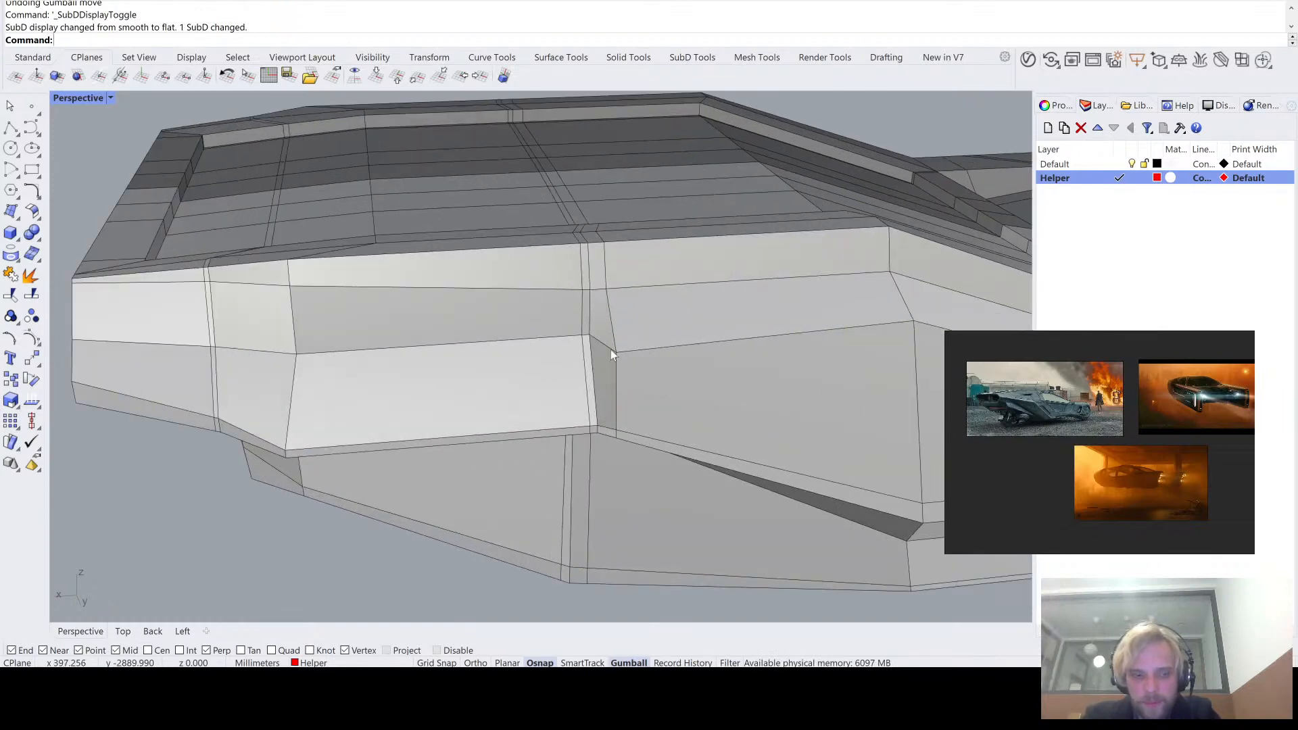
ctrl+shift+click(616, 353)
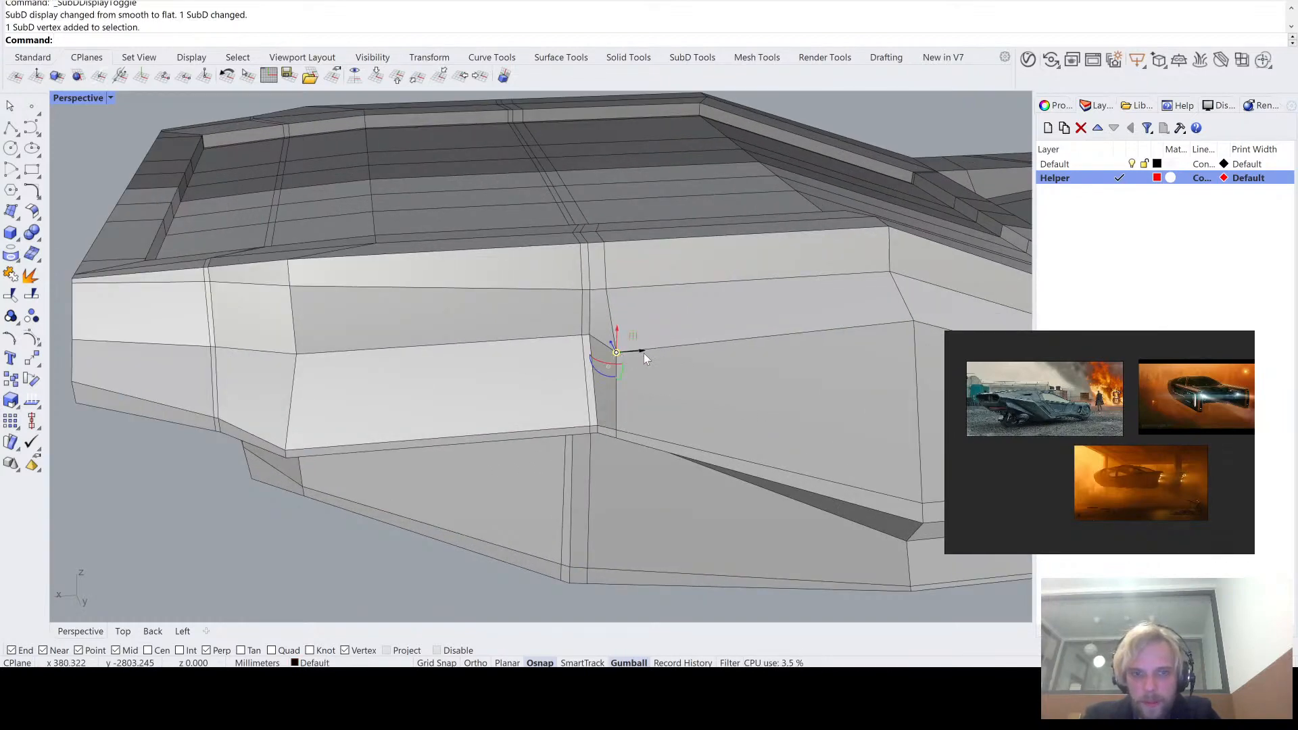
drag(643, 353, 712, 342)
click(381, 566)
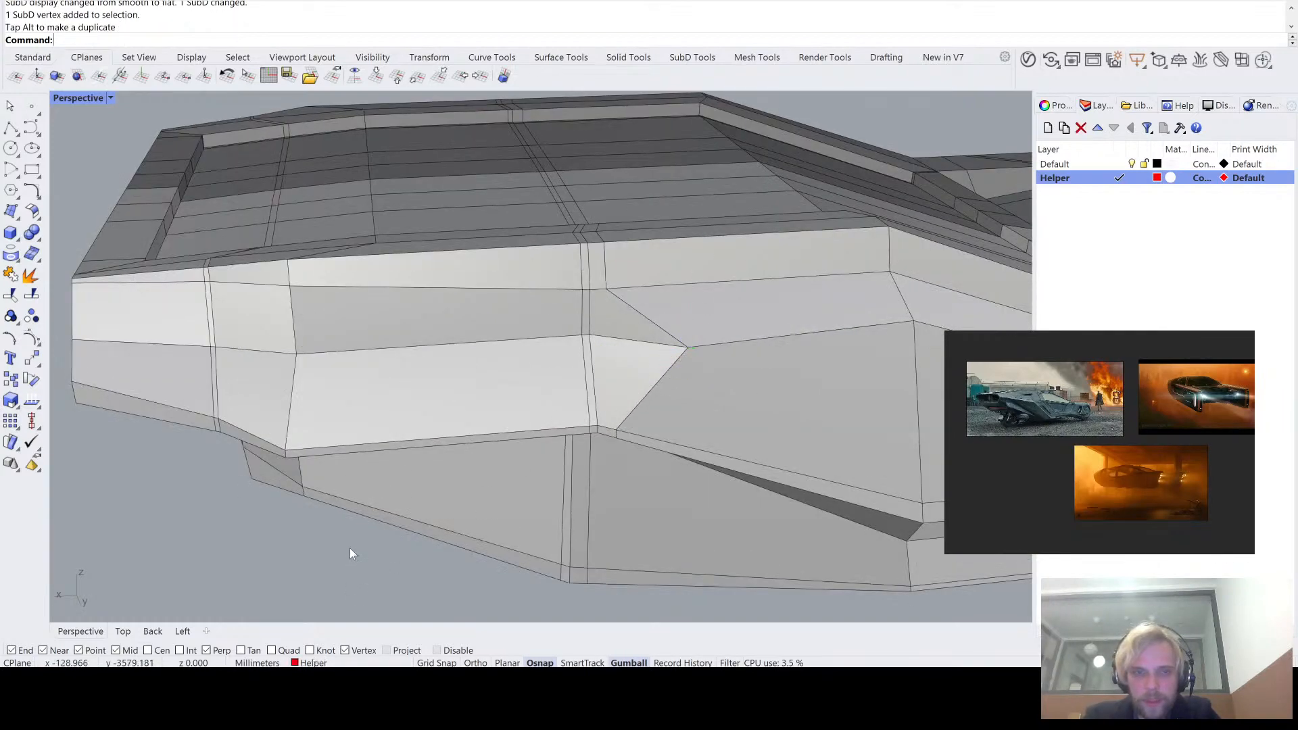
key(Tab)
right_drag(359, 538, 560, 443)
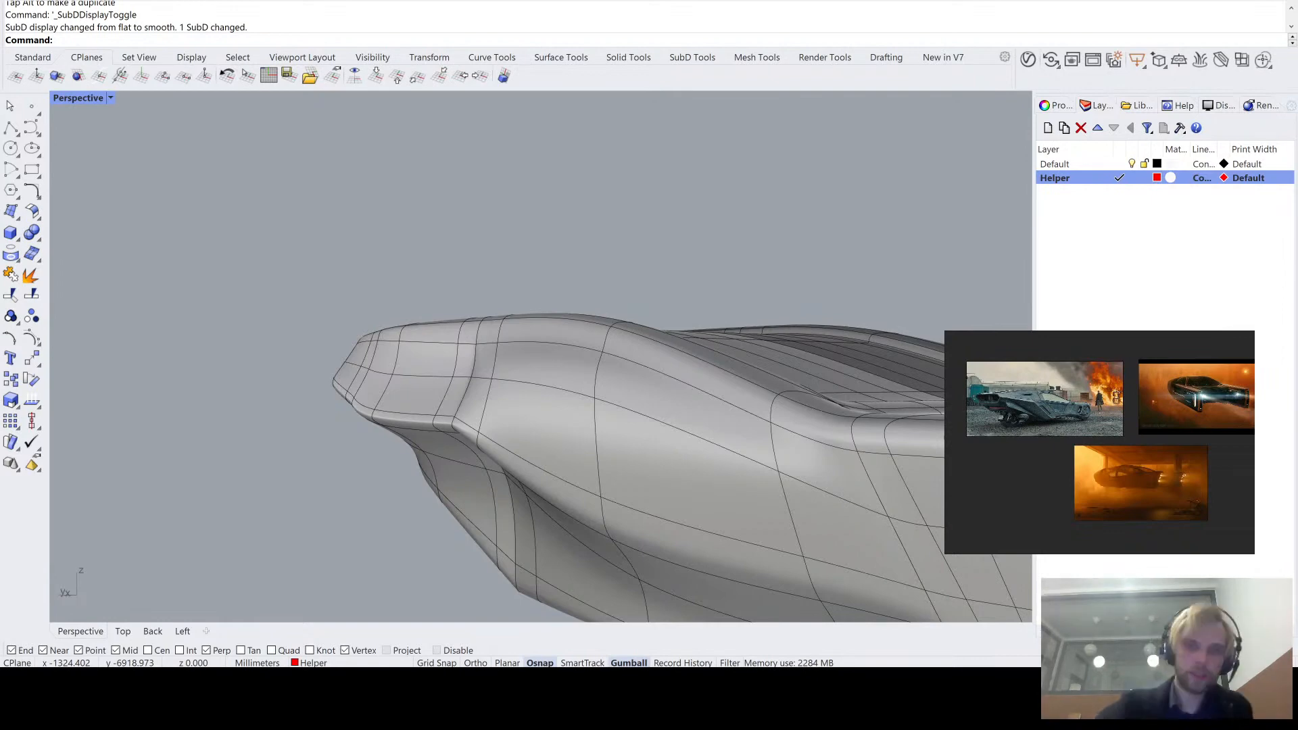
- Compare the hull side in flat and smooth display and apply environment map analysis to the whole SubD
right_drag(504, 331, 565, 393)
scroll(566, 392, up, 3)
key(Tab)
key(Tab)
click(567, 394)
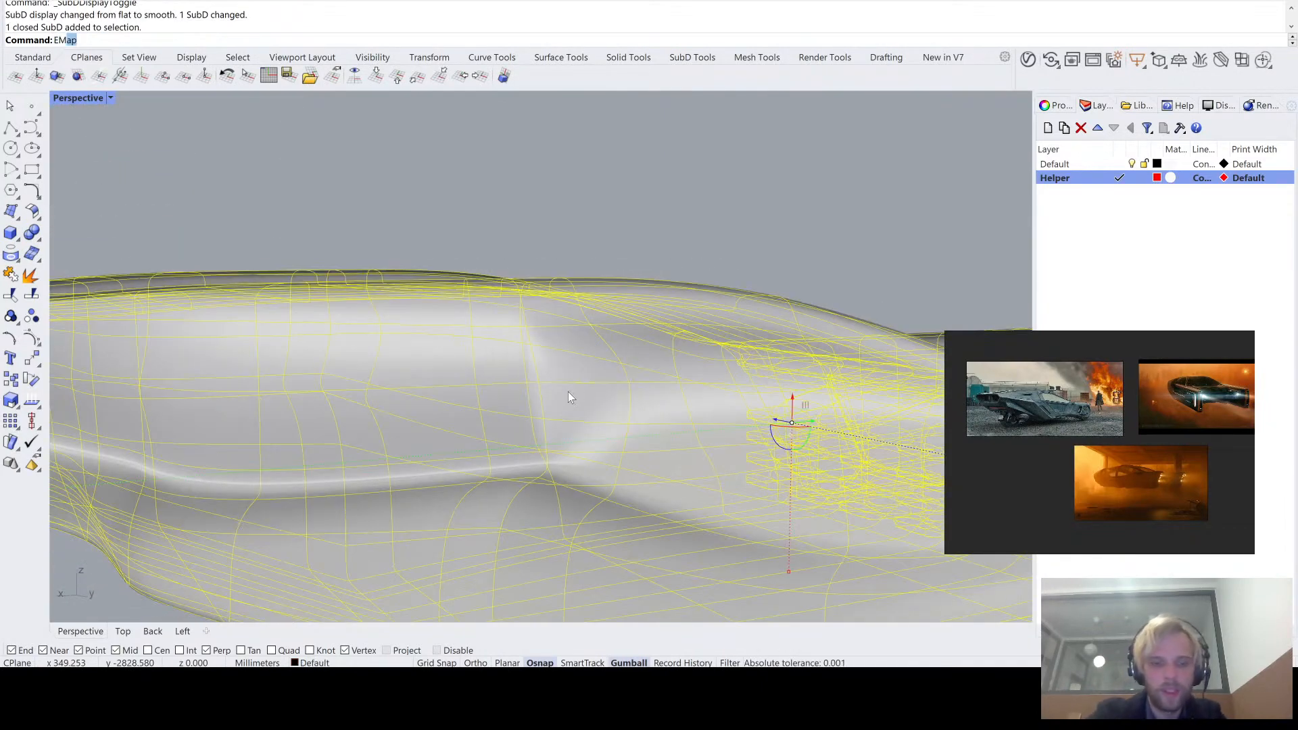
key(Return)
click(582, 207)
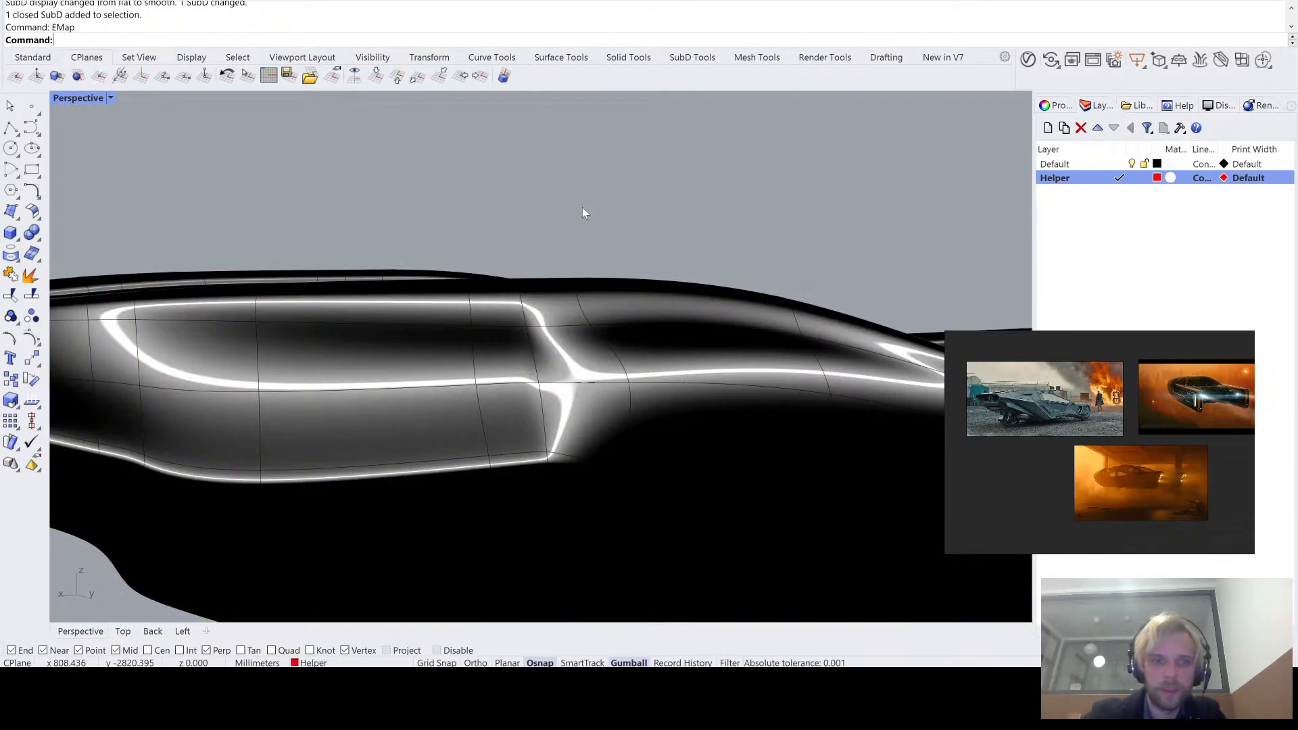
- Examine the reflections along the hull side from several angles, then end the environment map analysis in flat display
right_drag(542, 210, 433, 247)
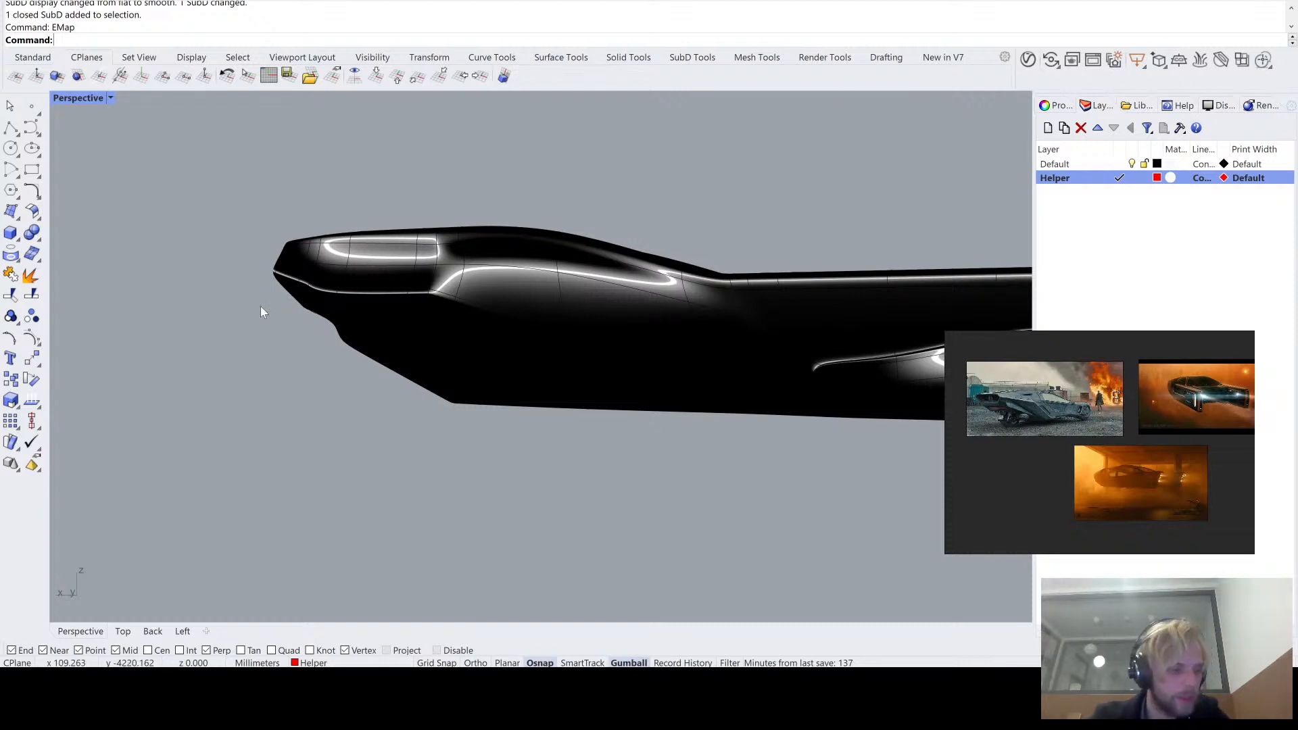
right_drag(289, 378, 489, 408)
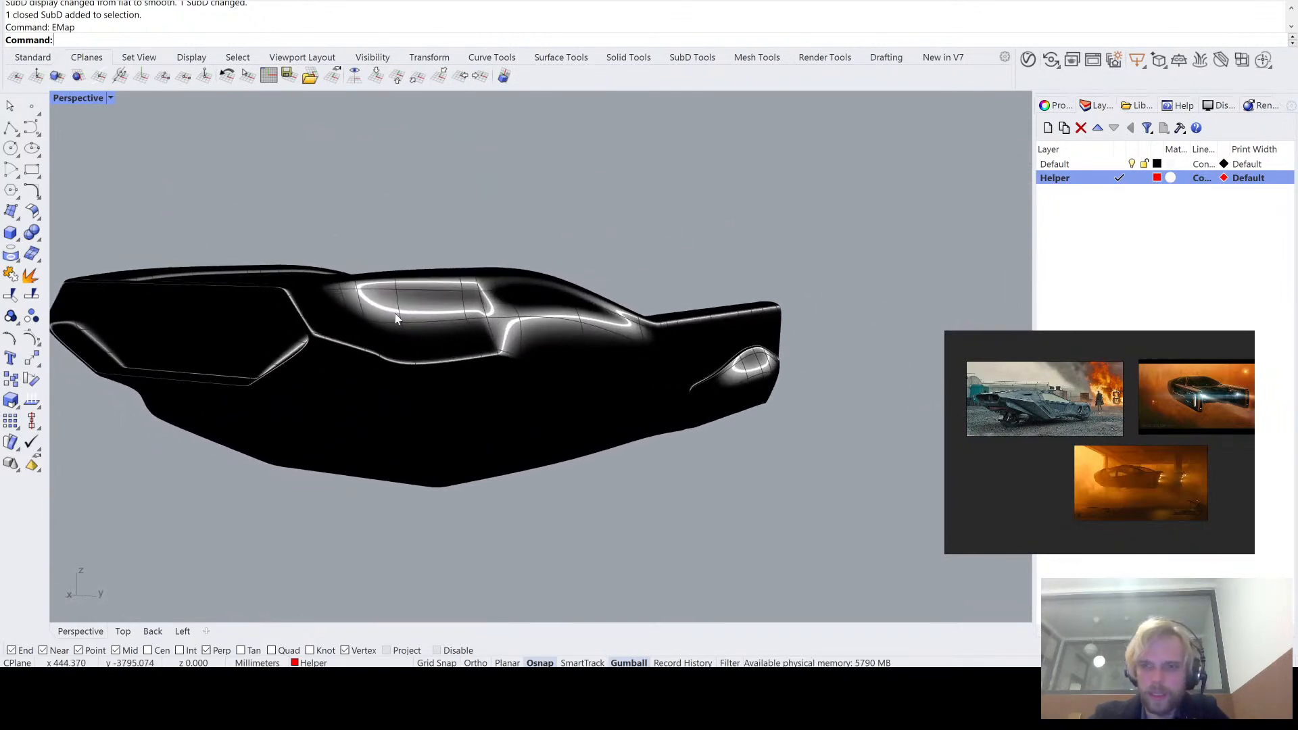
right_drag(397, 319, 327, 292)
scroll(379, 327, up, 3)
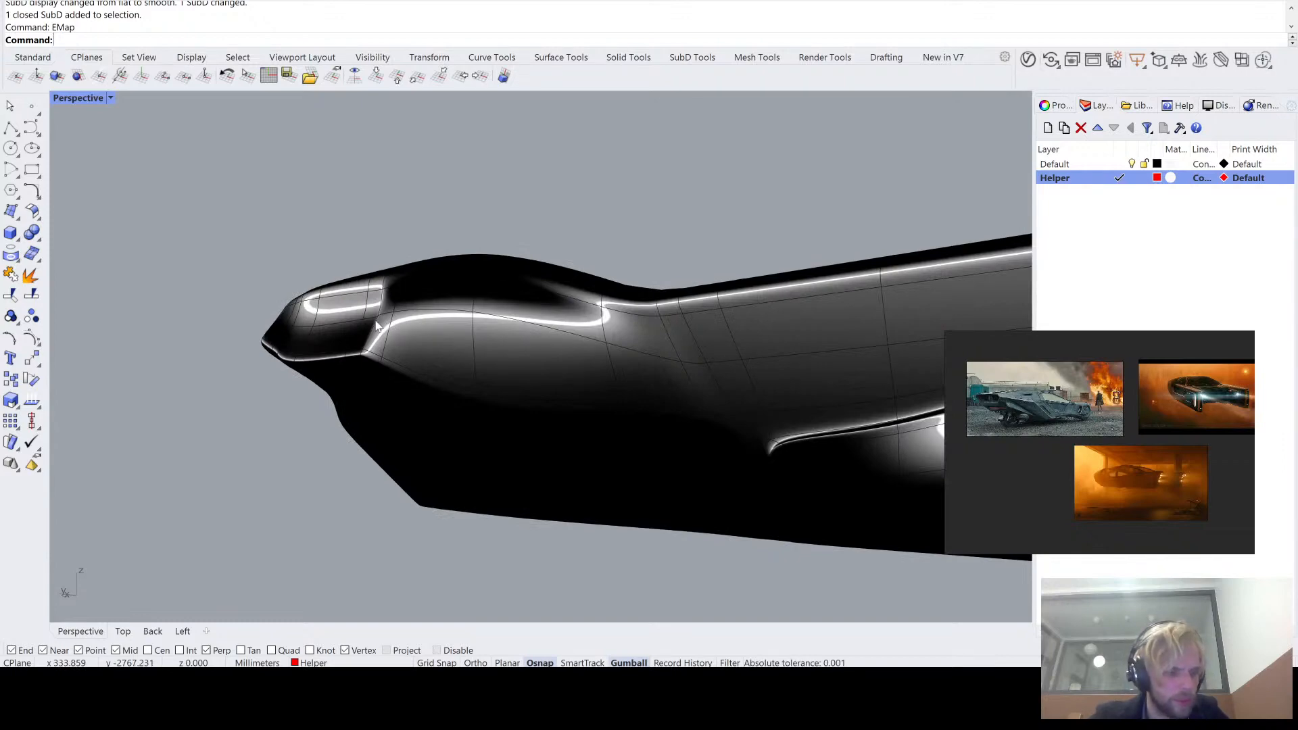
right_drag(376, 326, 542, 368)
scroll(478, 346, up, 3)
scroll(449, 318, up, 3)
scroll(450, 318, up, 3)
right_drag(450, 318, 526, 390)
right_drag(572, 403, 501, 365)
scroll(541, 406, down, 3)
key(Tab)
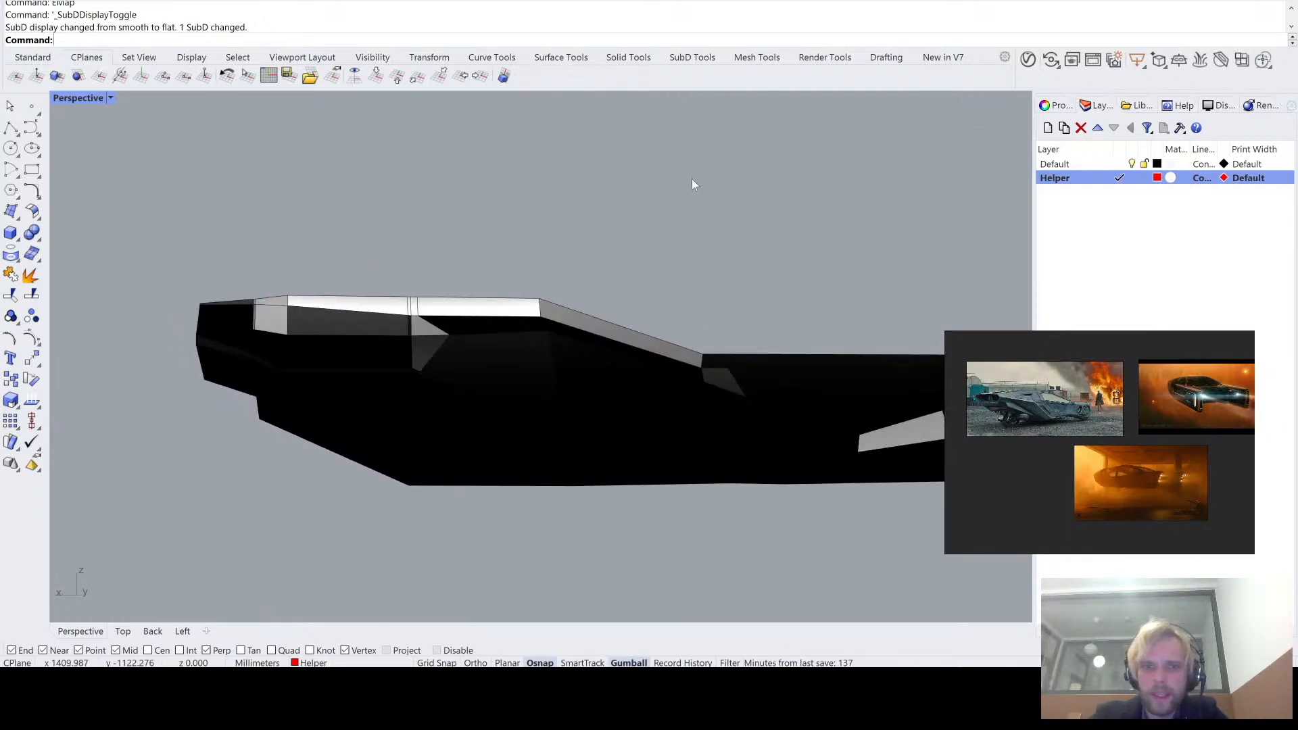
right_drag(692, 178, 631, 215)
scroll(389, 334, up, 6)
right_drag(386, 334, 349, 346)
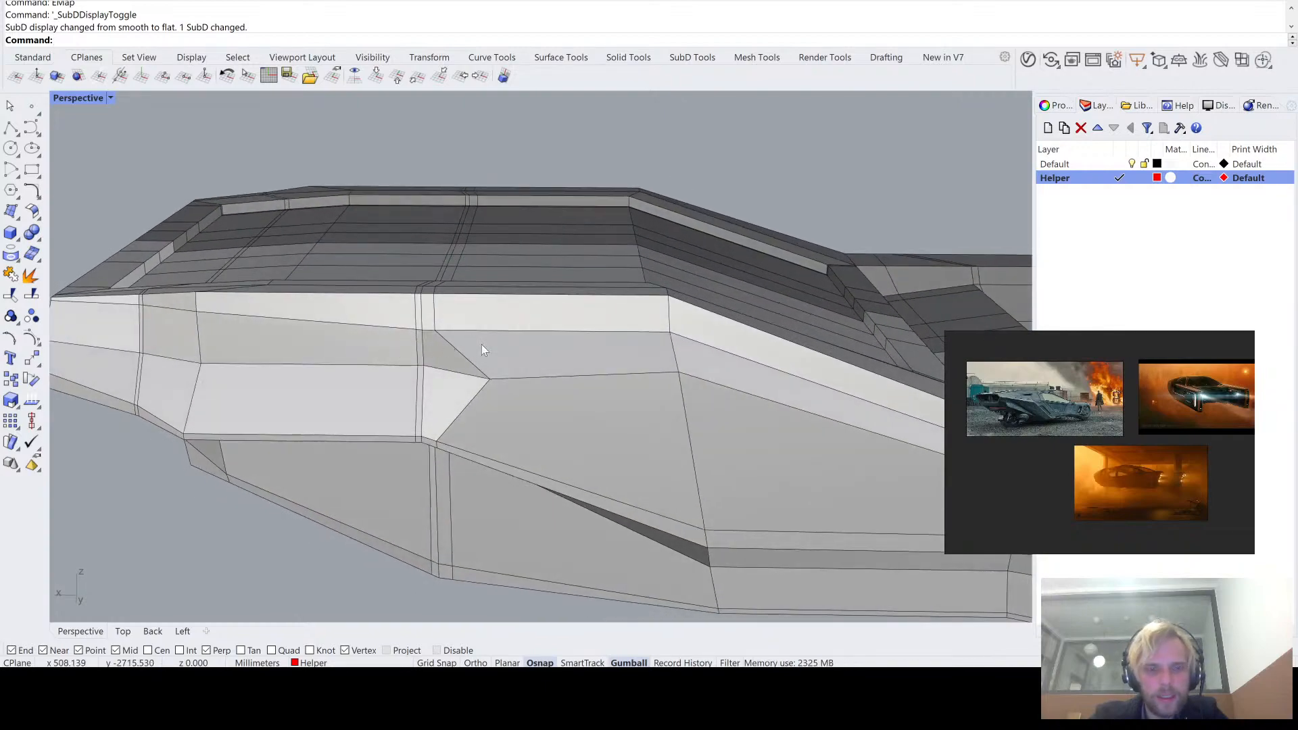
- Try to move the narrow face between the double edge loops outward from the hull side, inspect it and undo the move
right_drag(676, 411, 652, 467)
scroll(367, 343, up, 6)
right_drag(443, 354, 587, 381)
scroll(631, 318, up, 3)
ctrl+shift+click(586, 325)
drag(570, 286, 631, 338)
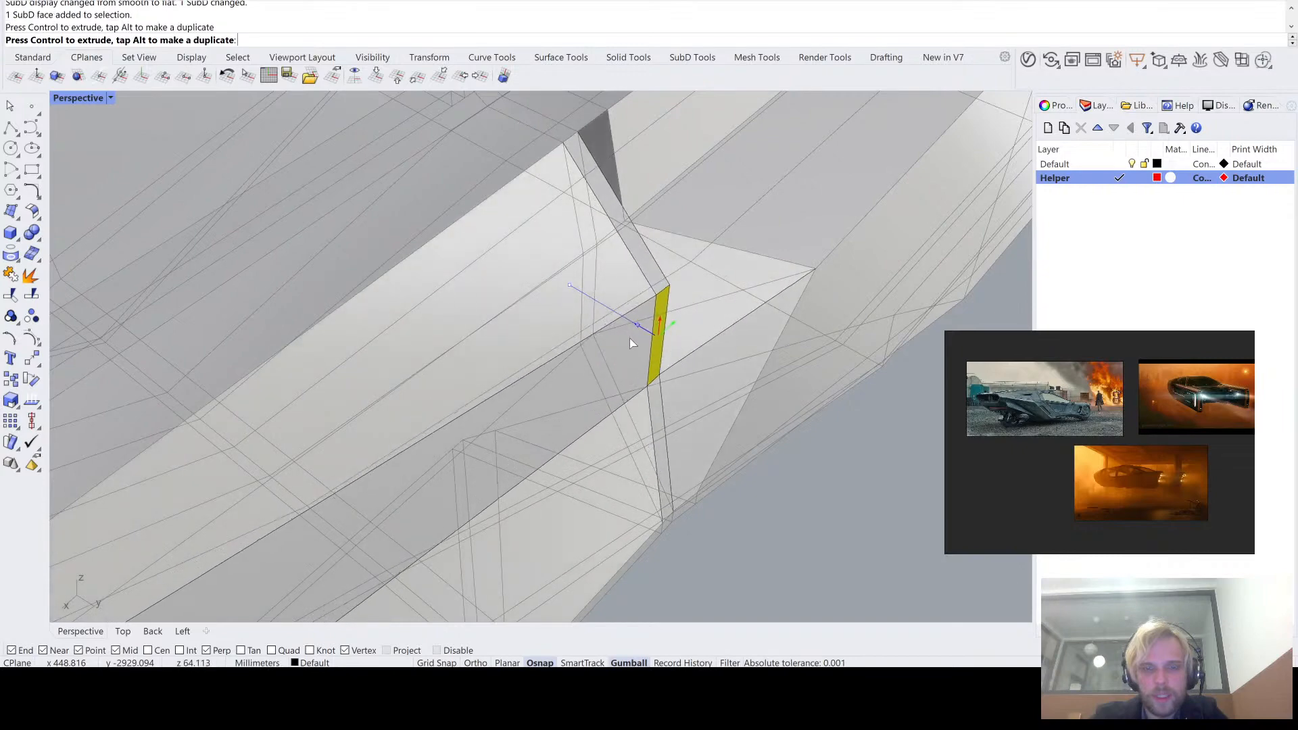
right_drag(631, 338, 465, 210)
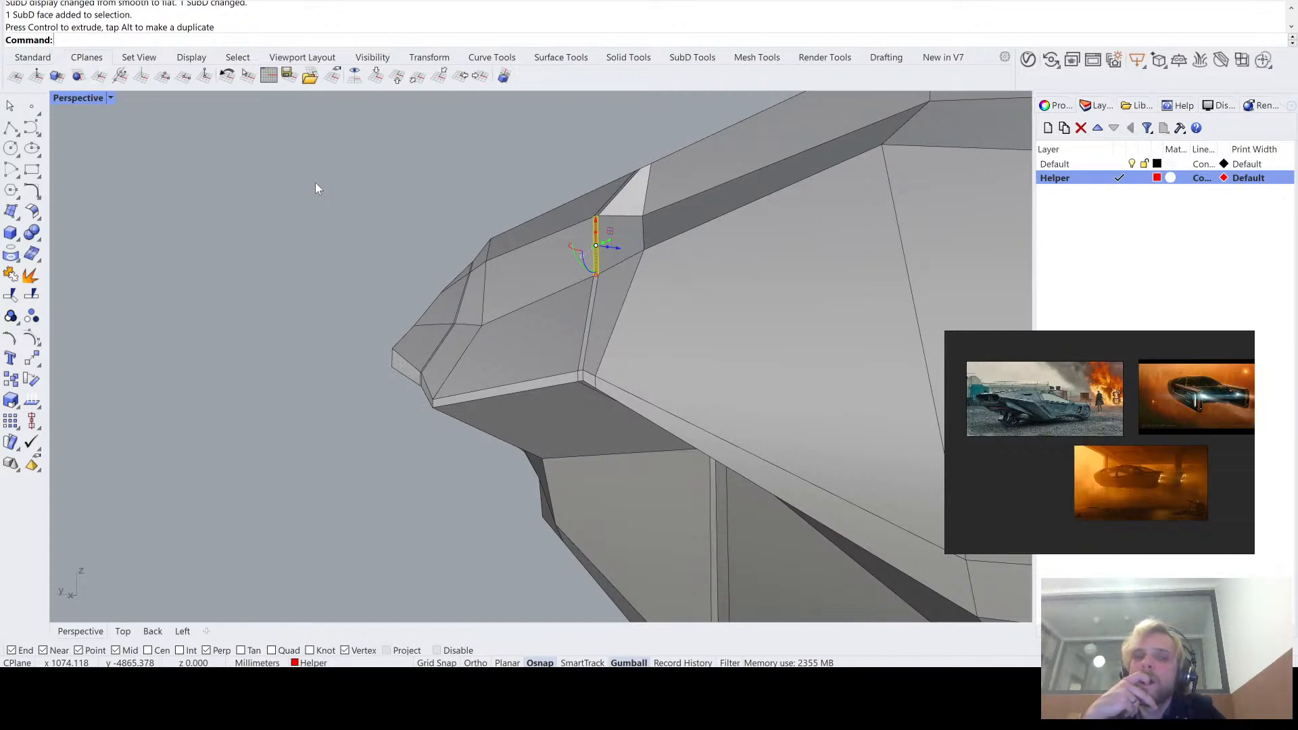
right_drag(315, 182, 554, 270)
right_drag(280, 403, 417, 379)
key(ctrl+z)
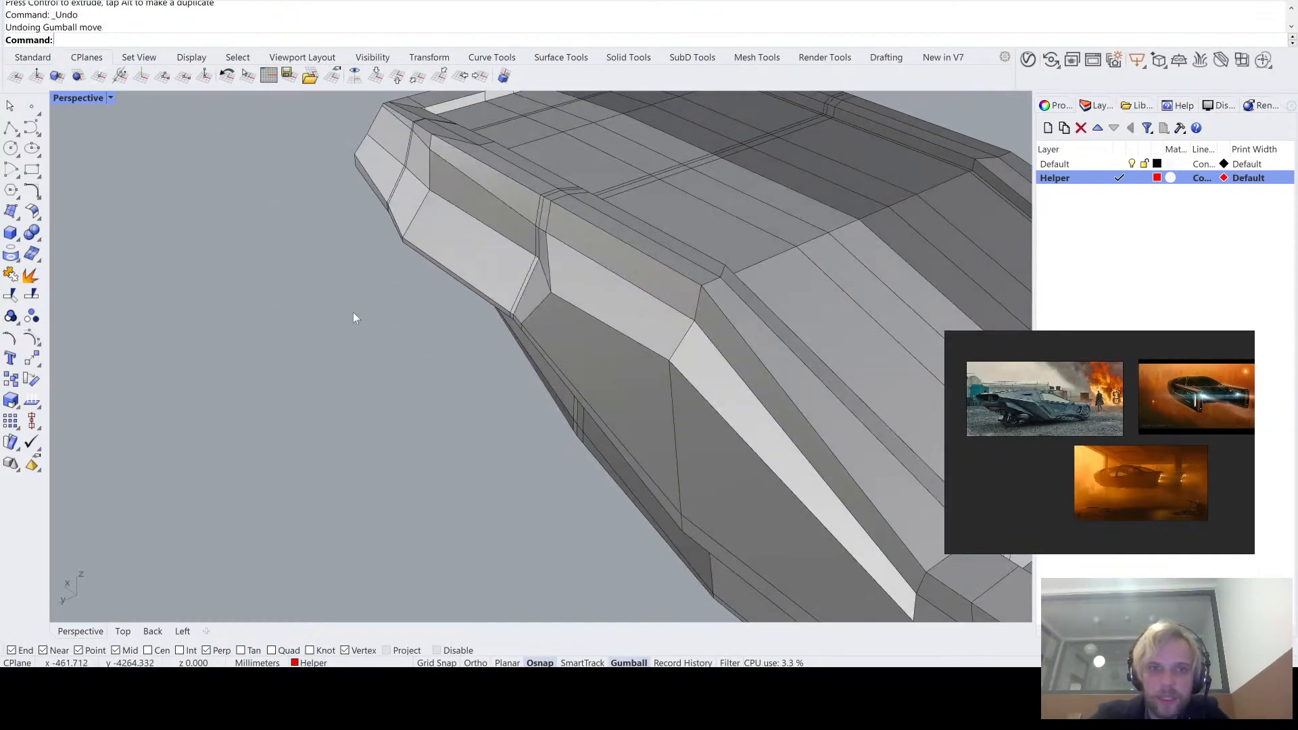
- Move the narrow and long crease edges adjoining the double loop vertically off the construction plane, outward from the hull side
right_drag(354, 318, 587, 263)
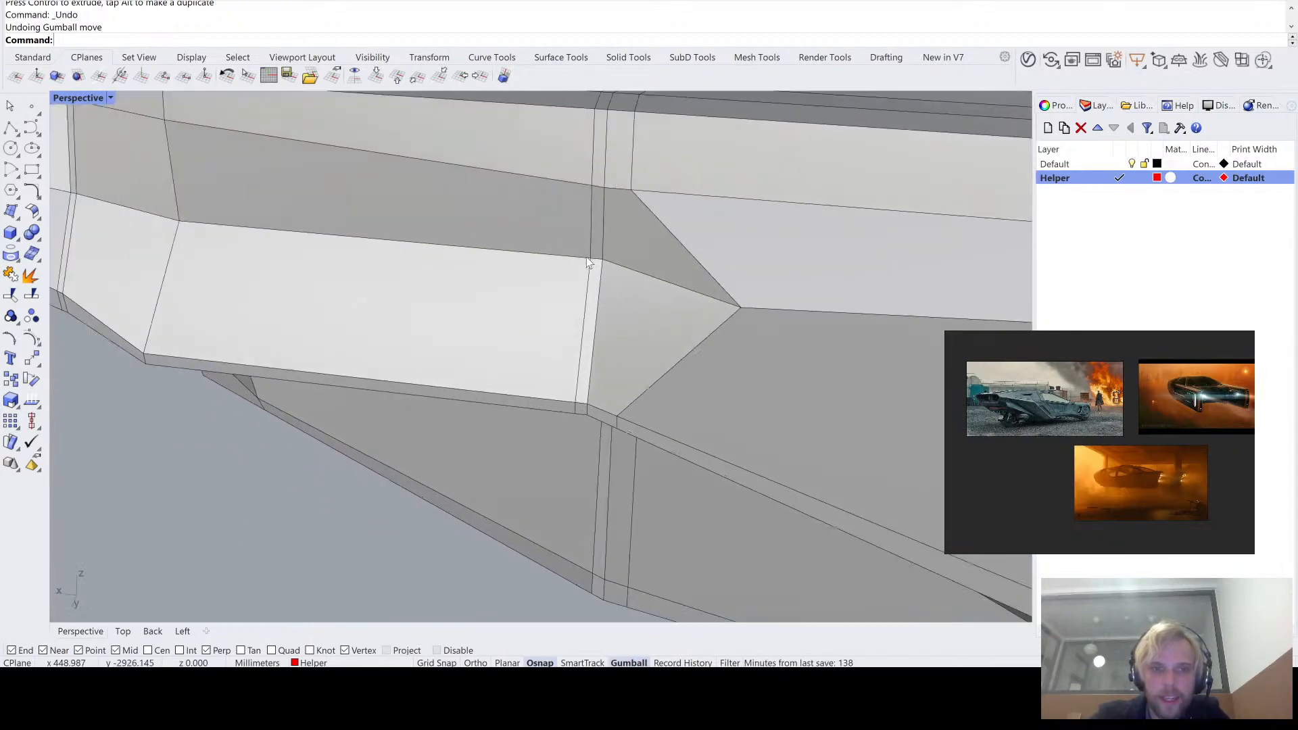
ctrl+shift+click(592, 259)
ctrl+shift+click(510, 250)
shift+right_drag(510, 250, 734, 280)
right_drag(343, 245, 424, 277)
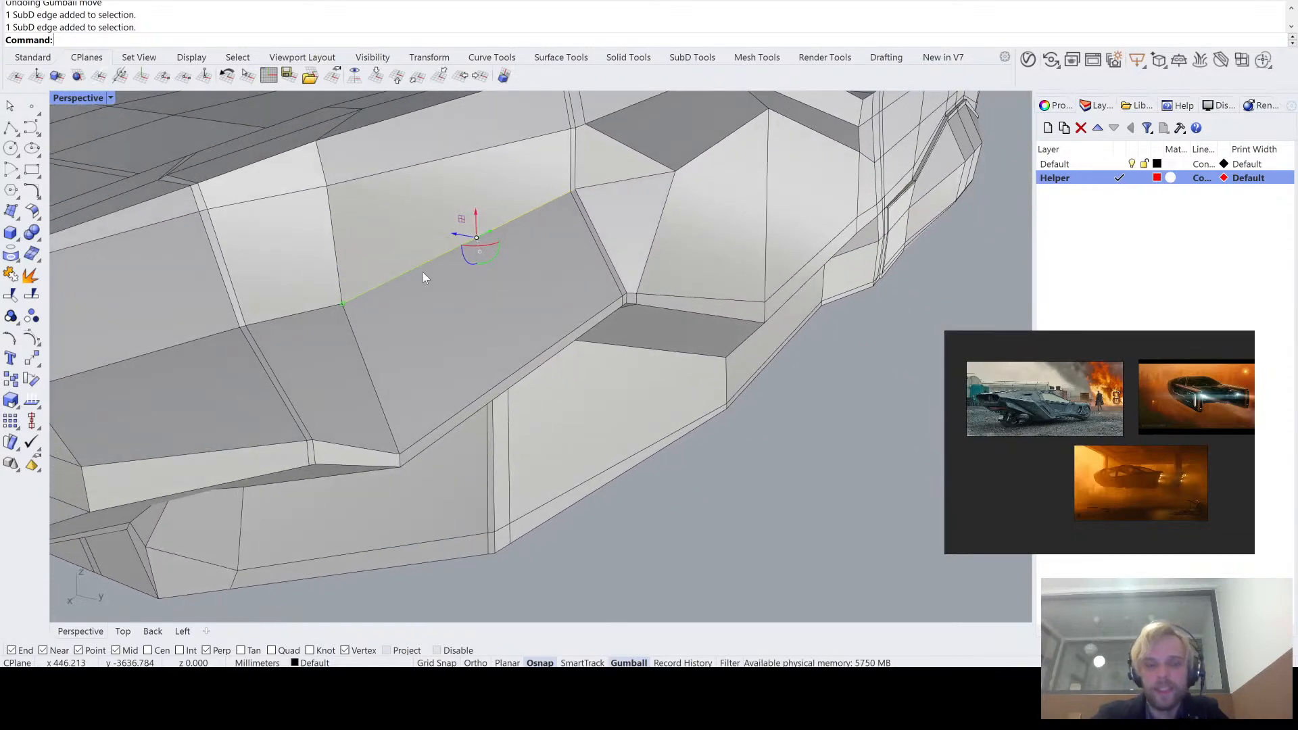
key(Return)
text(v)
key(Return)
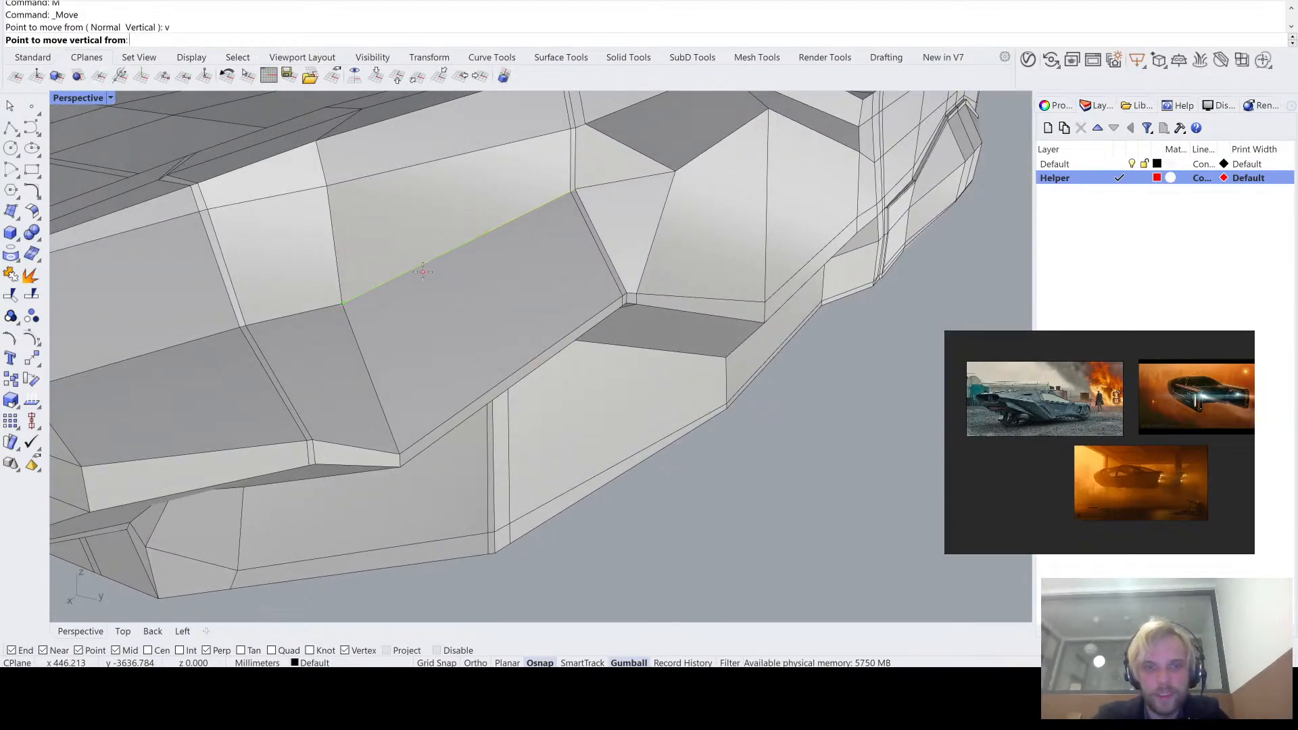
scroll(564, 190, up, 2)
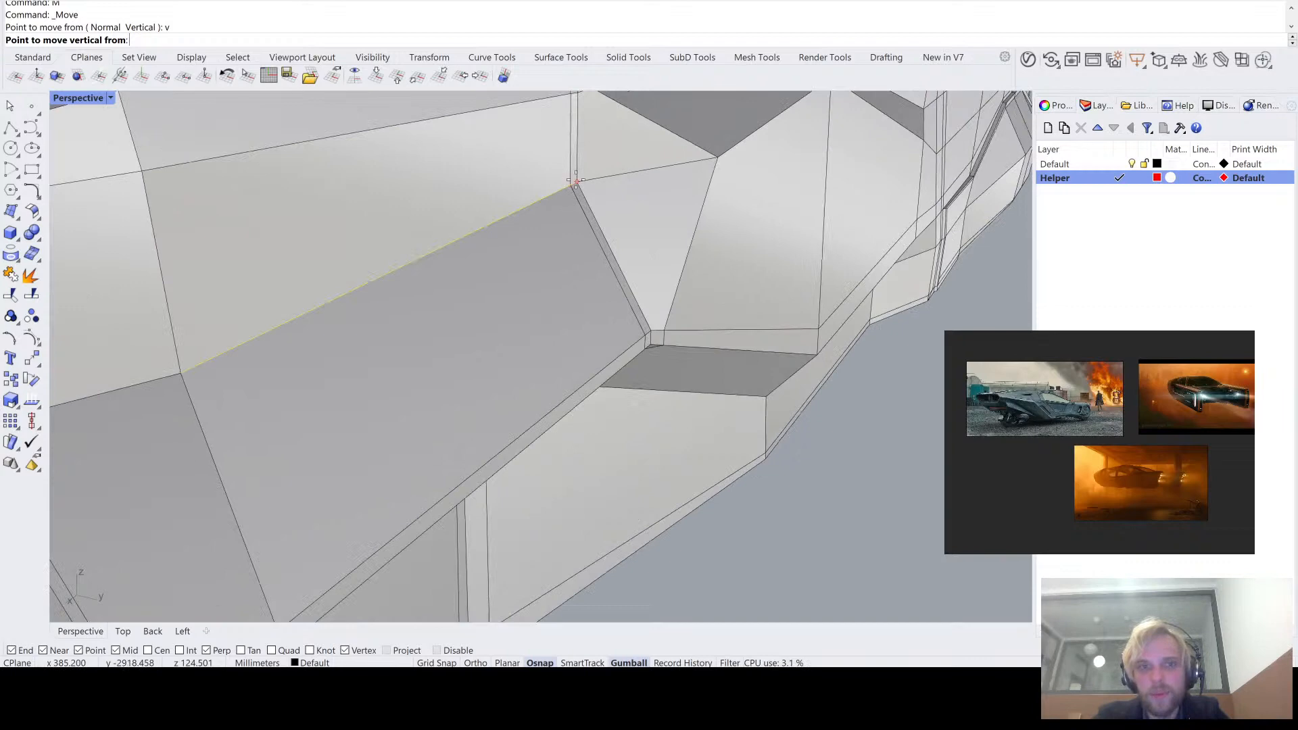
click(576, 181)
click(652, 191)
scroll(683, 217, down, 6)
click(781, 466)
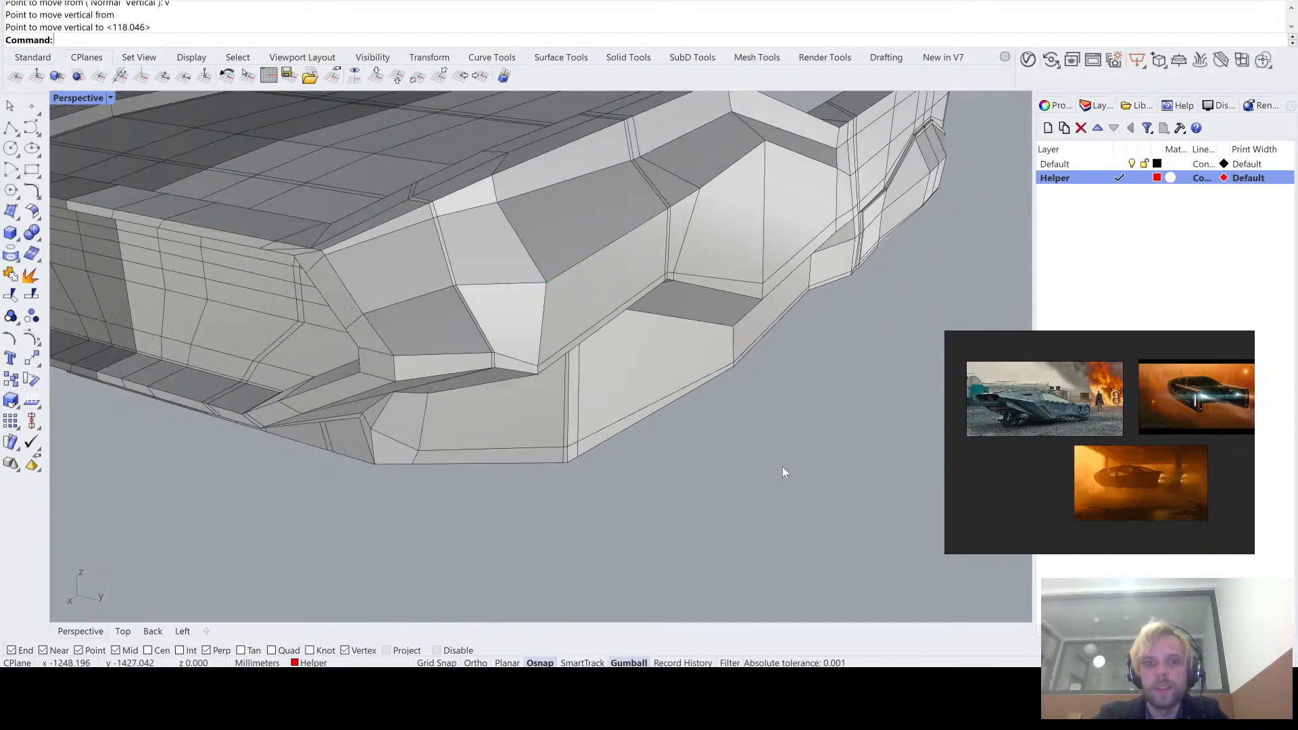
- Check the reshaped hull side in smooth and flat display and examine its reflections with environment map analysis
right_drag(783, 469, 554, 352)
key(Tab)
key(Tab)
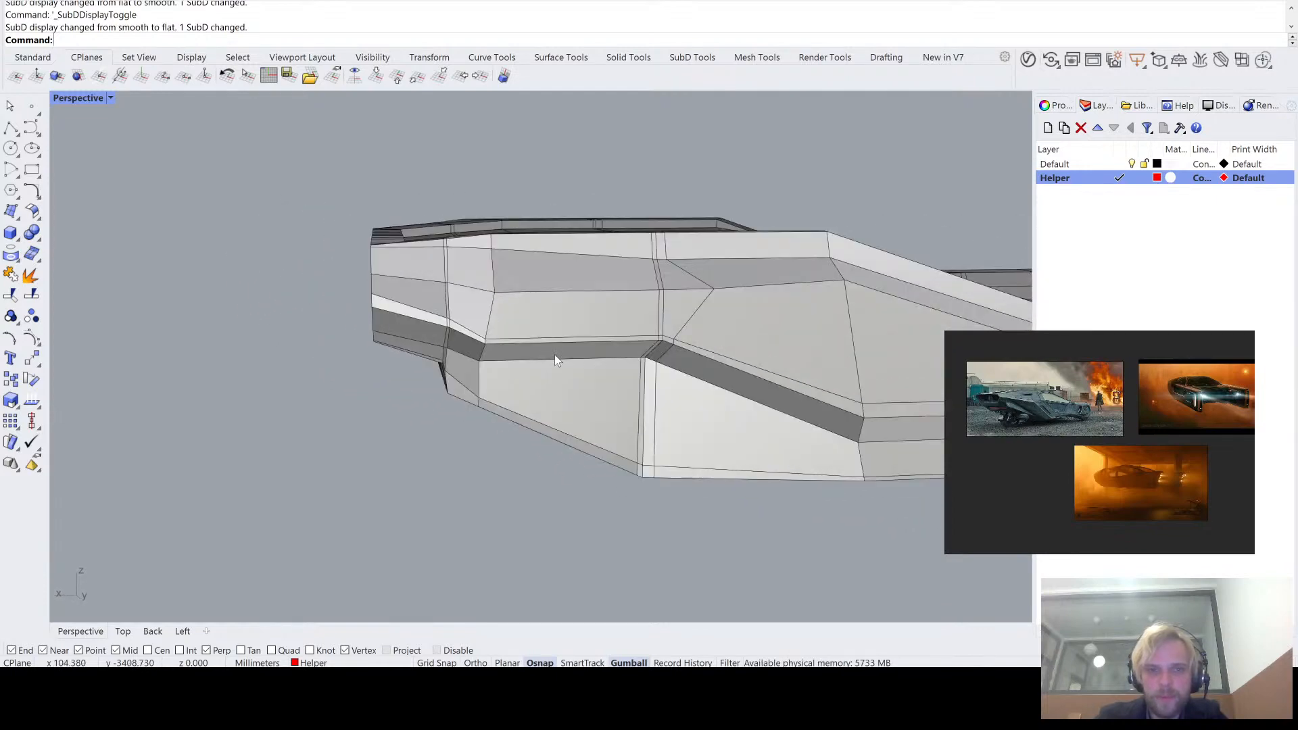
click(600, 310)
key(Tab)
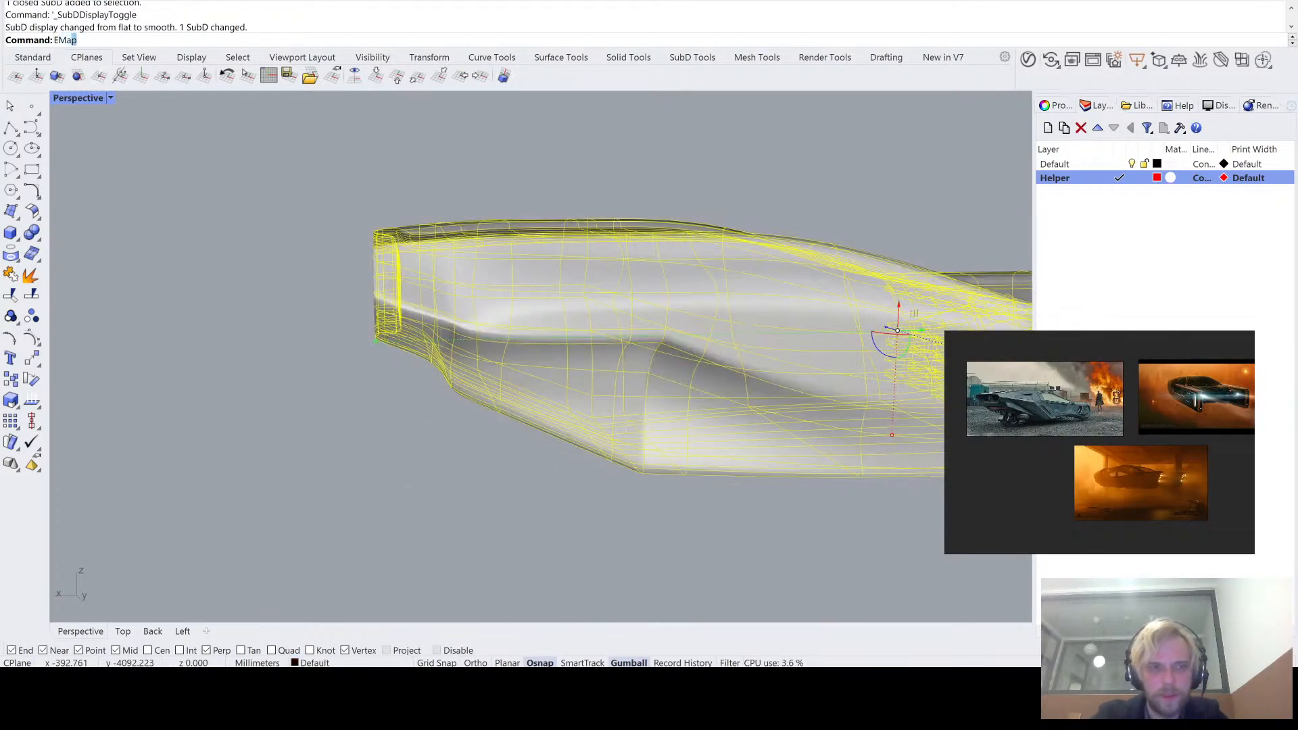
text(EMap)
key(Return)
mouse_move(423, 403)
right_down()
mouse_move(496, 408)
mouse_move(577, 347)
mouse_move(337, 307)
right_up()
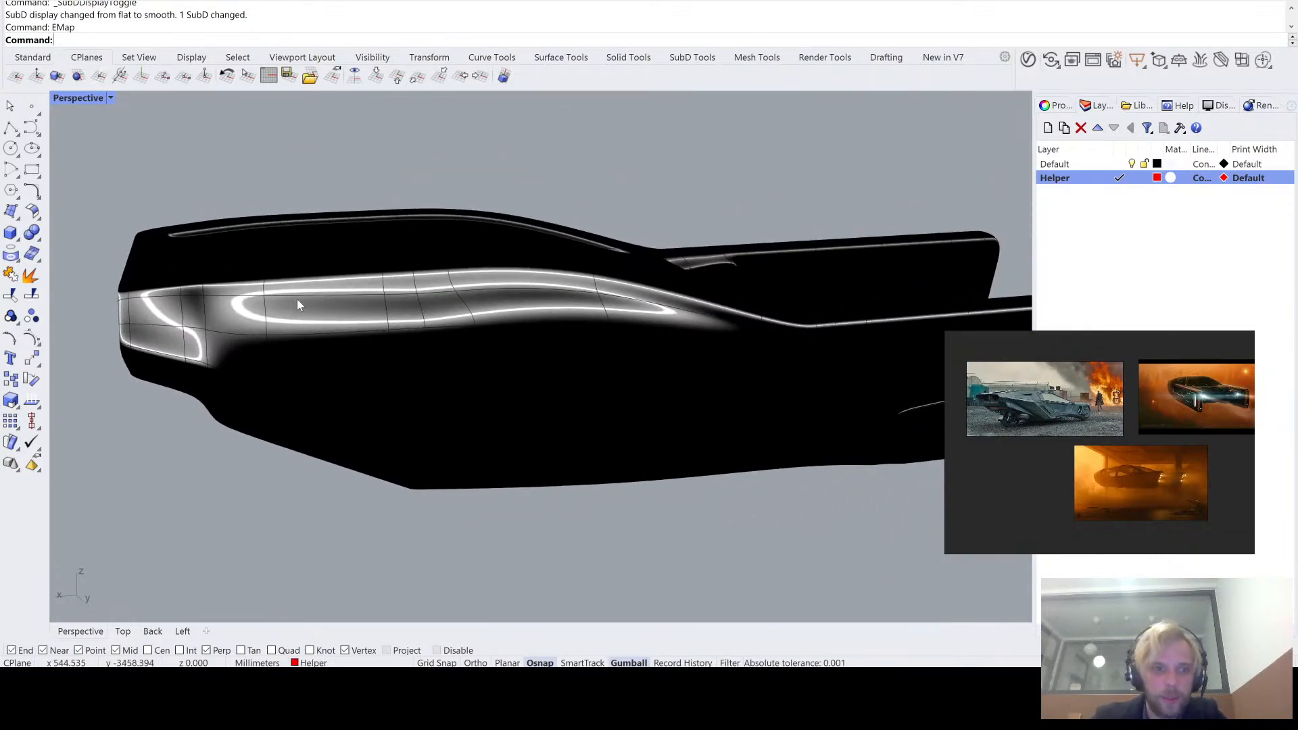
right_drag(608, 311, 664, 326)
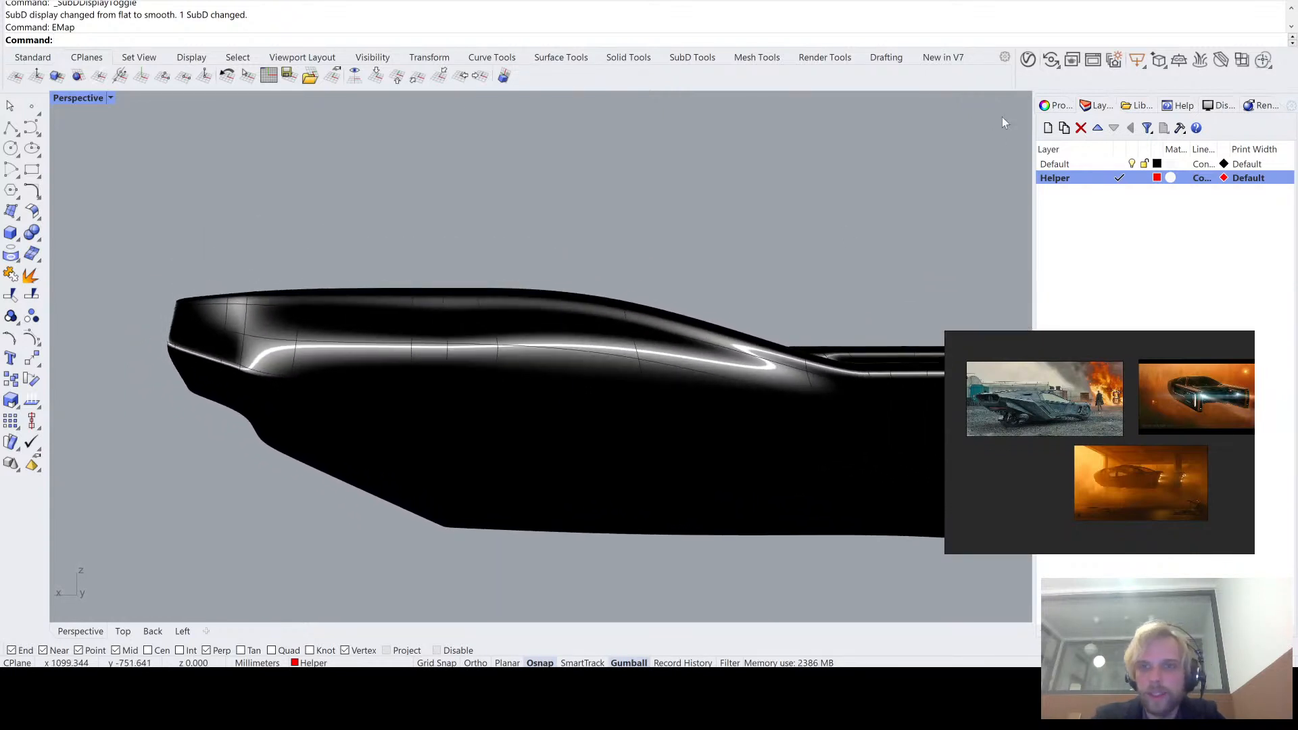
click(12, 78)
scroll(606, 360, up, 5)
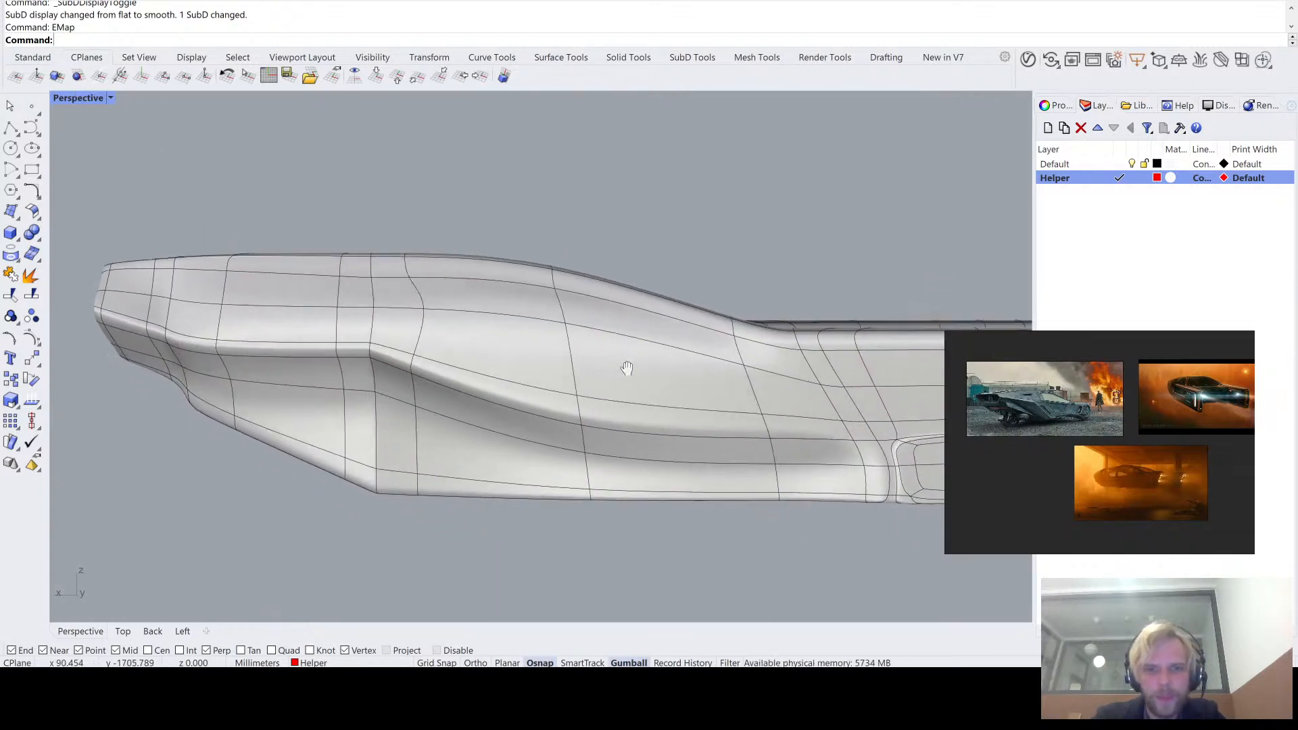
- In flat display, move the short edge at the bend of the hull side's upper crease band downward
key(Tab)
right_drag(585, 310, 481, 332)
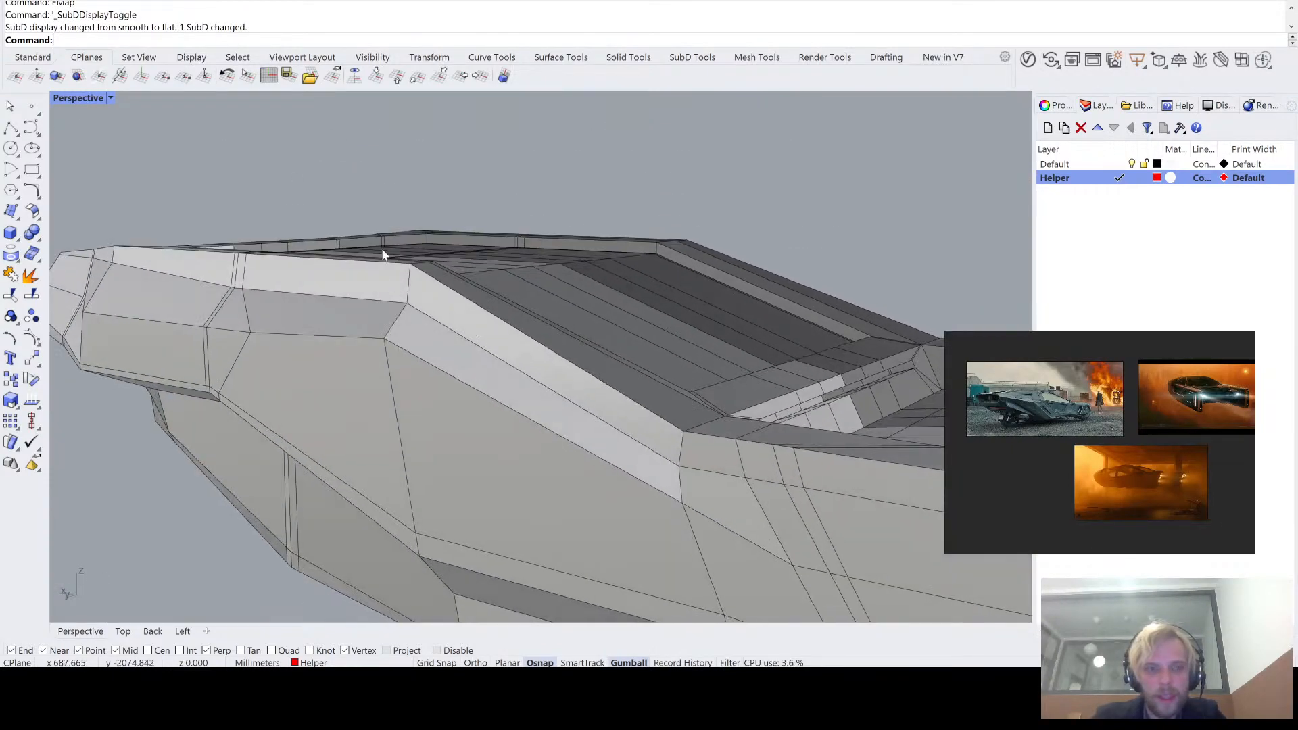
right_drag(382, 254, 392, 345)
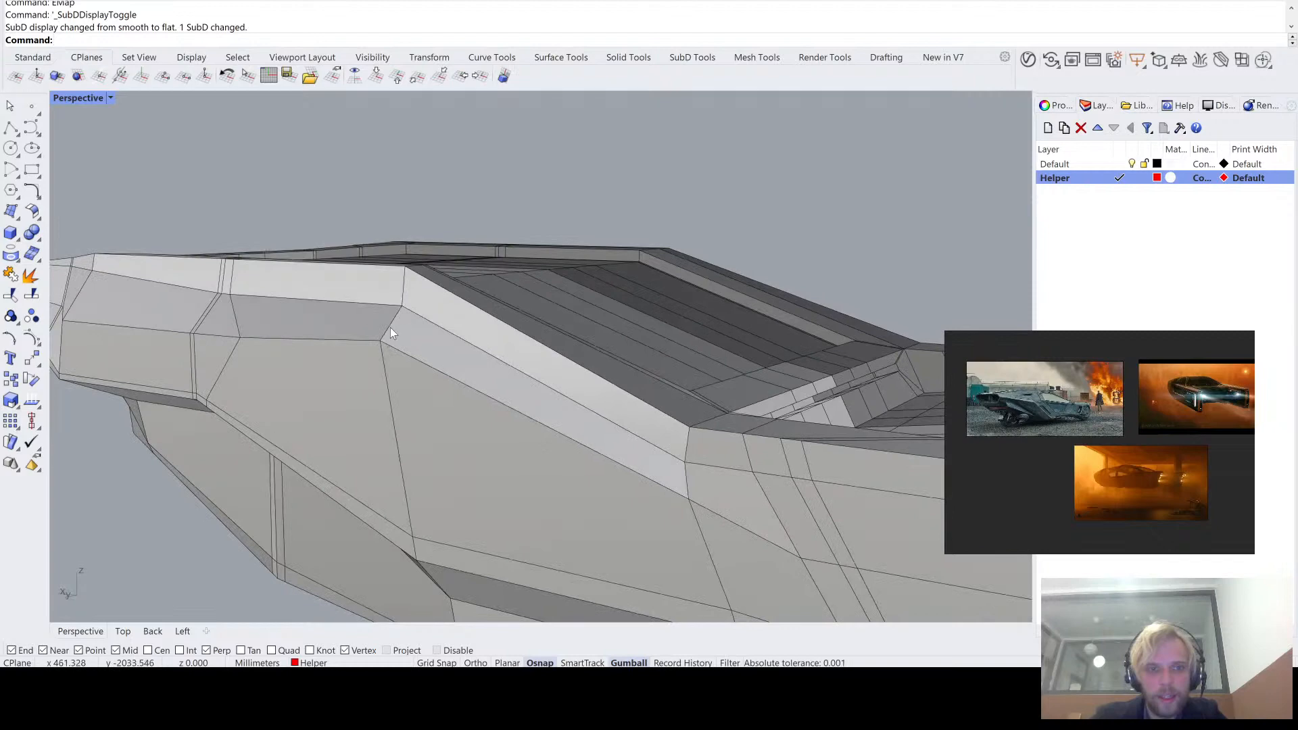
ctrl+shift+click(391, 327)
drag(389, 299, 391, 371)
right_drag(317, 467, 433, 352)
scroll(349, 472, down, 4)
click(462, 263)
scroll(433, 352, up, 4)
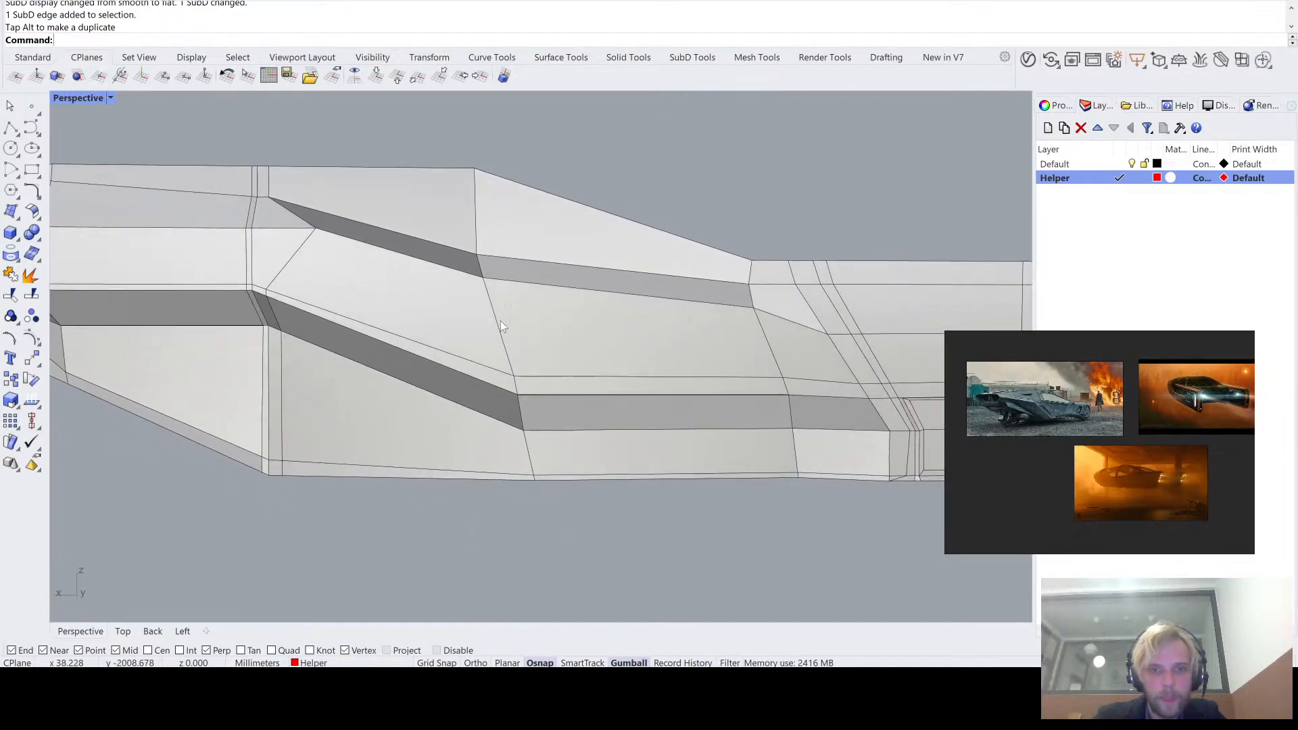
- Lower the short edge crossing the upper crease band slightly further to adjust the band's slope on the hull side
click(478, 271)
drag(480, 244, 480, 265)
right_drag(634, 159, 622, 197)
scroll(243, 264, up, 3)
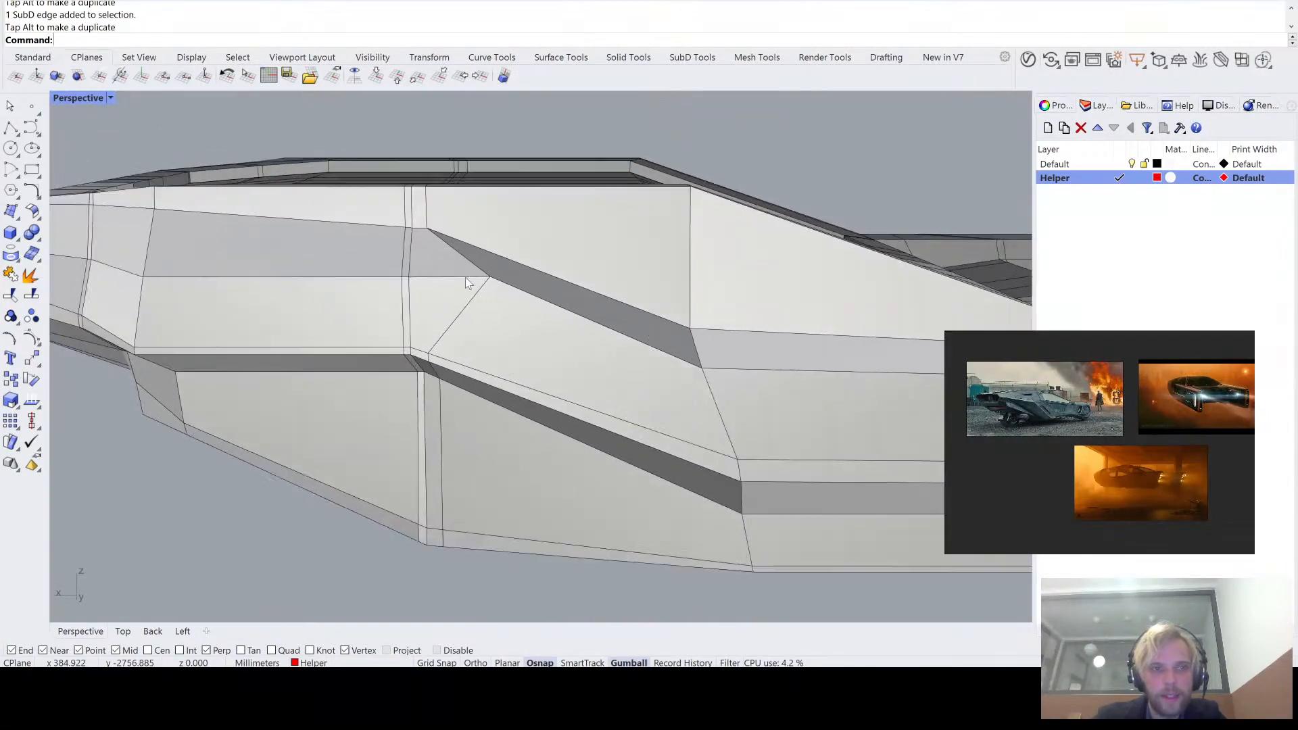
- Move the lower vertex at the front bend of the crease band lengthwise toward the nose, near the double vertical edge loop
ctrl+shift+click(496, 277)
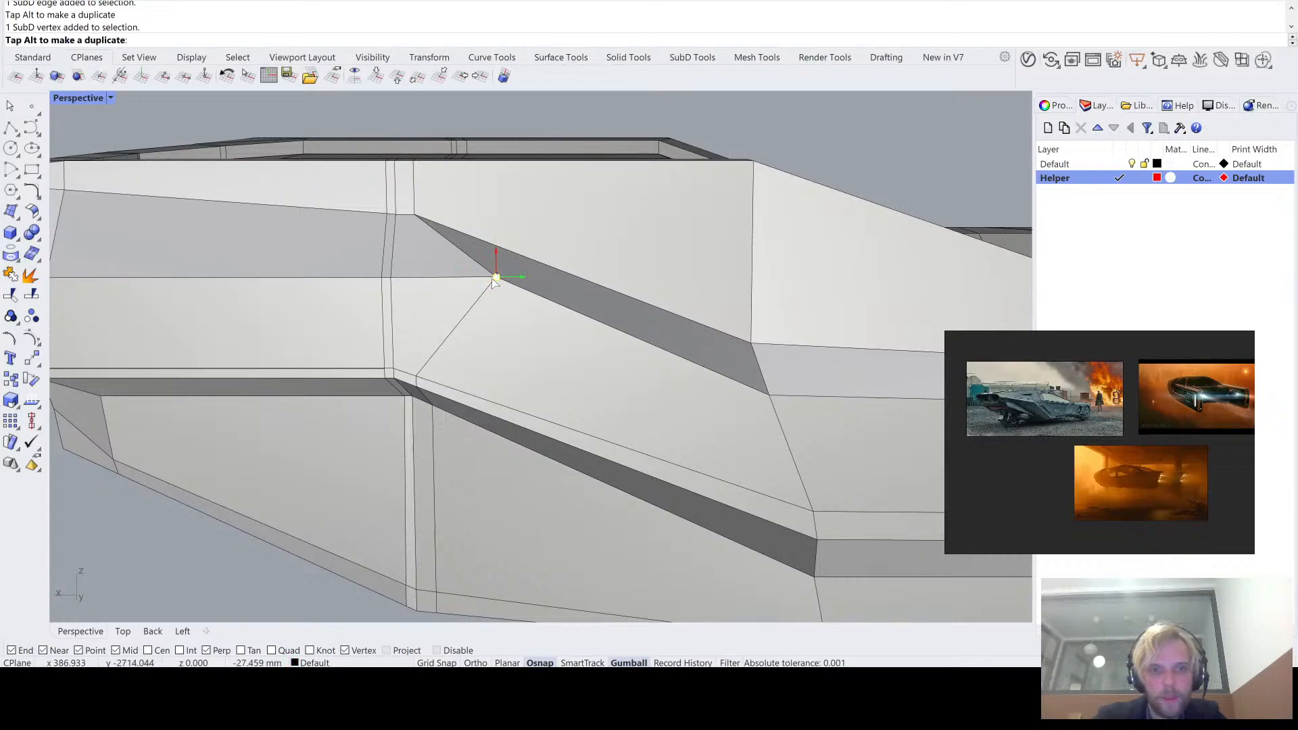
drag(495, 278, 413, 278)
scroll(386, 327, down, 7)
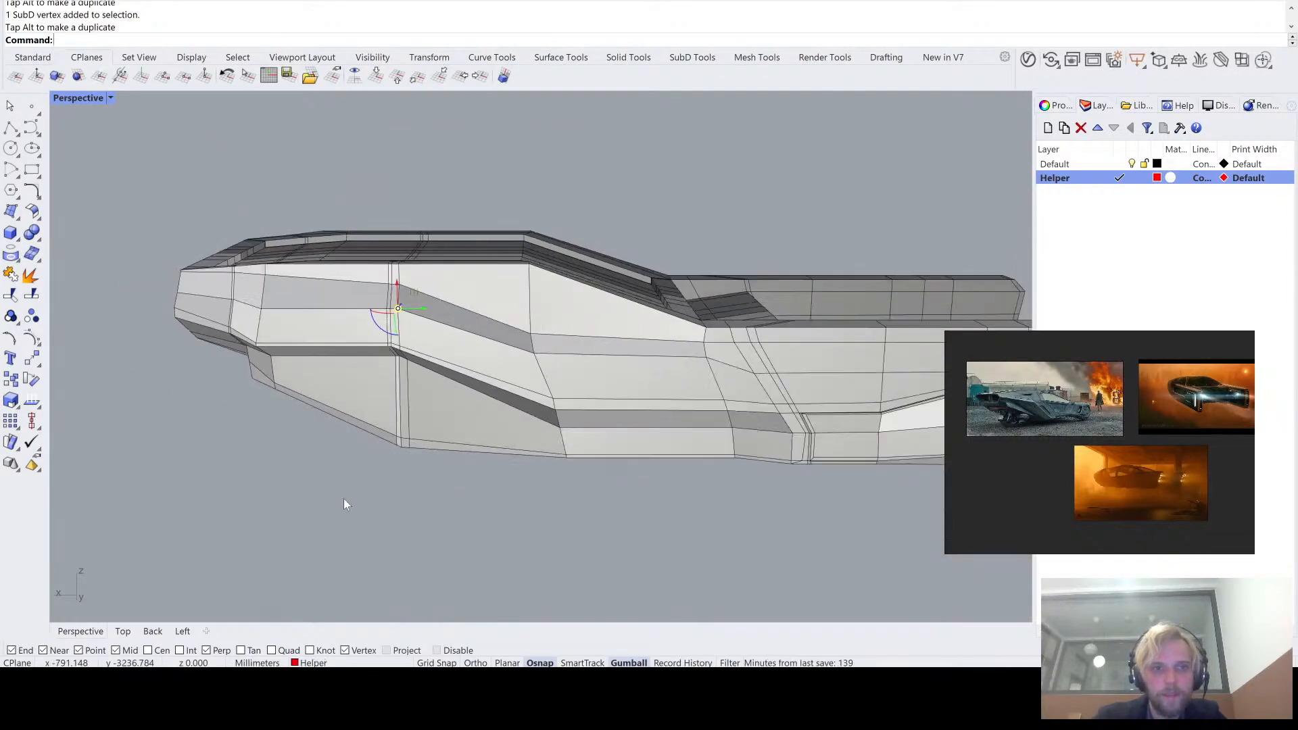
click(343, 499)
- Examine the reshaped hull side from the front and side, comparing smooth and flat display
right_drag(346, 496, 420, 403)
key(Tab)
right_drag(449, 348, 549, 351)
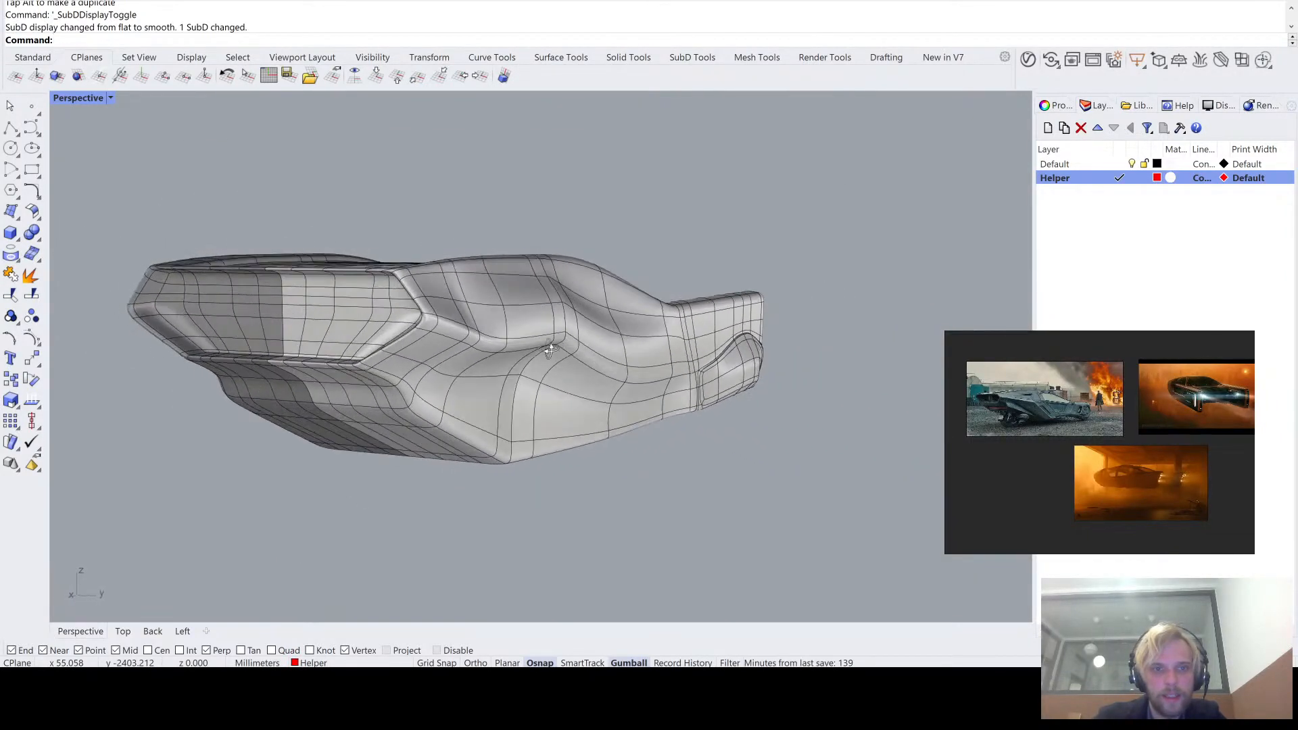
scroll(602, 296, up, 3)
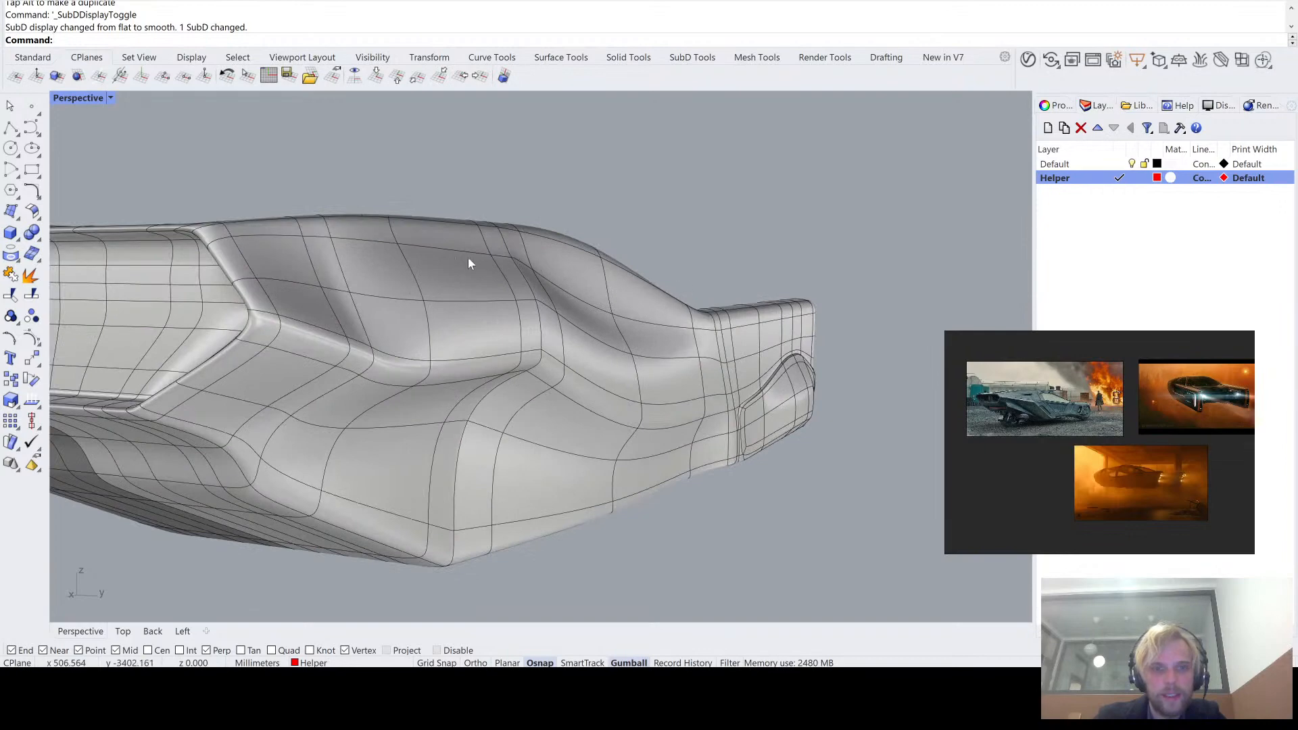
scroll(446, 261, up, 3)
key(Tab)
- Shift the short vertical band edge beside the front bend toward the nose in flat display, and check the body in smooth display
key(Tab)
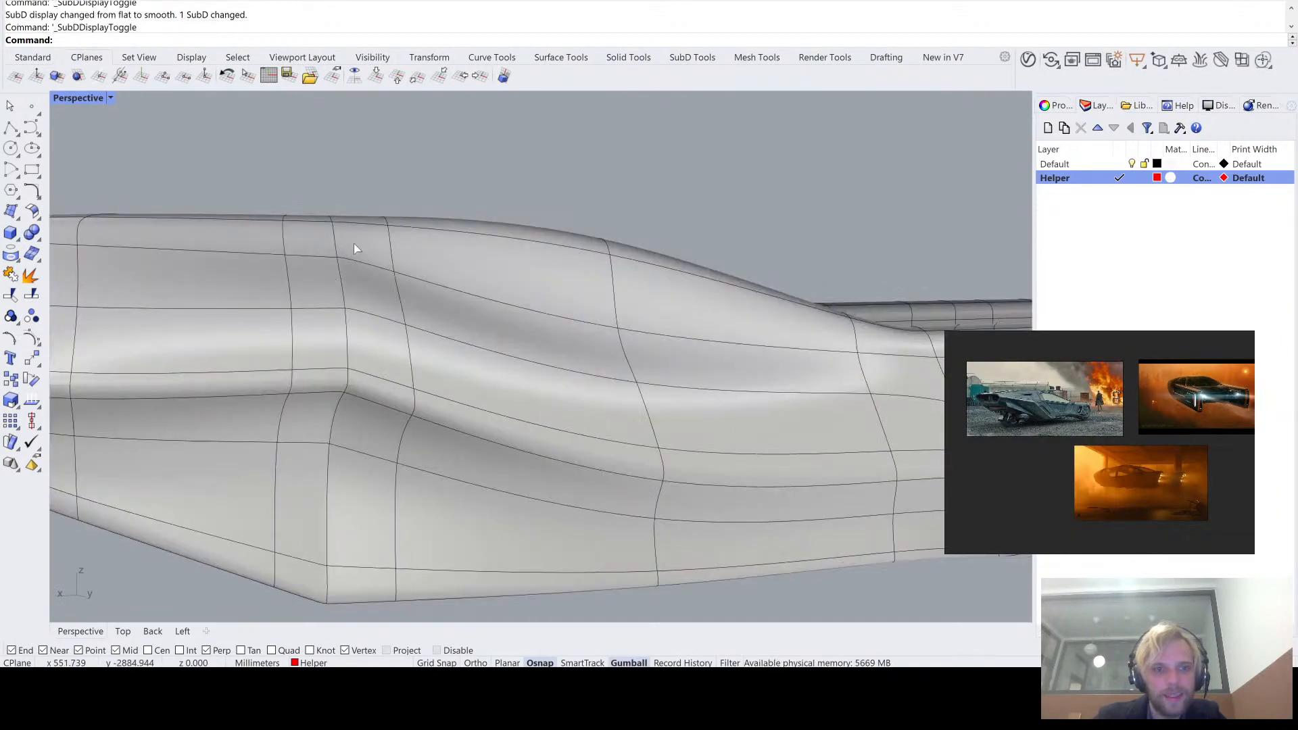
key(Tab)
right_drag(353, 245, 443, 275)
scroll(444, 254, up, 5)
ctrl+shift+click(432, 302)
drag(460, 318, 433, 317)
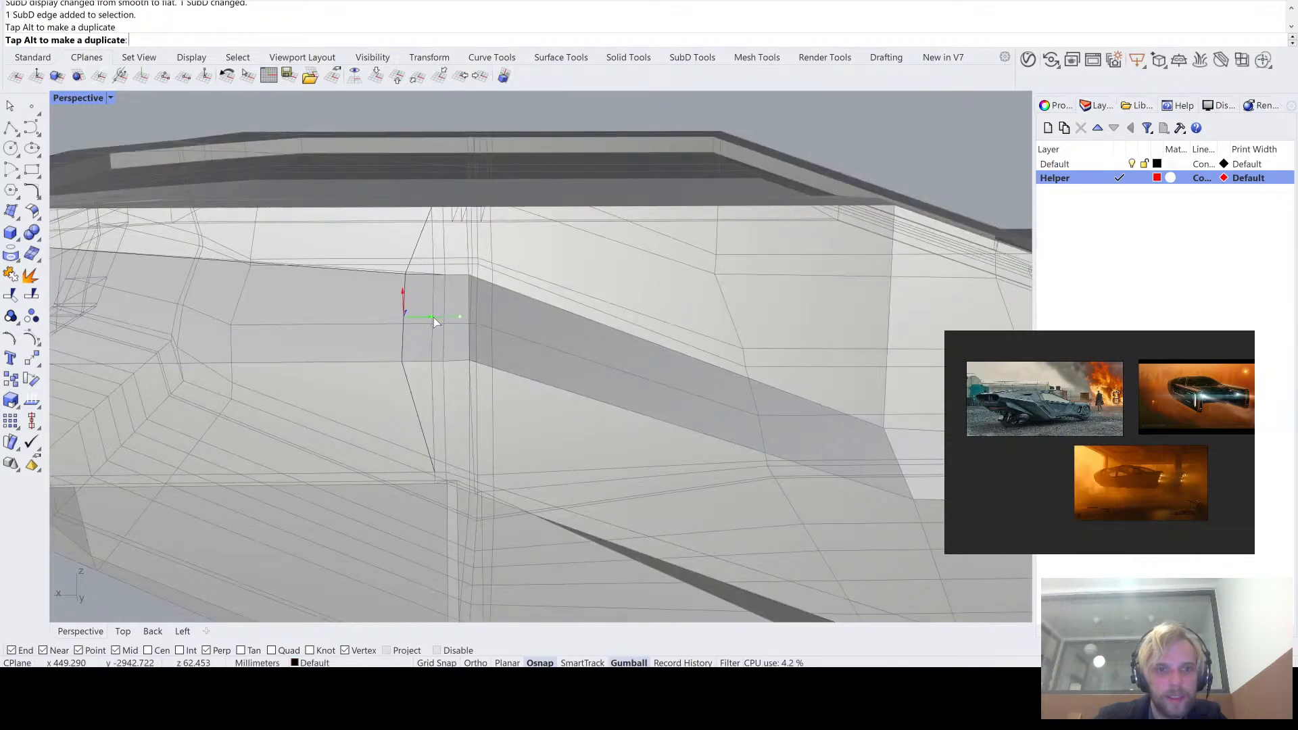
scroll(391, 388, down, 5)
right_drag(287, 530, 331, 517)
key(Tab)
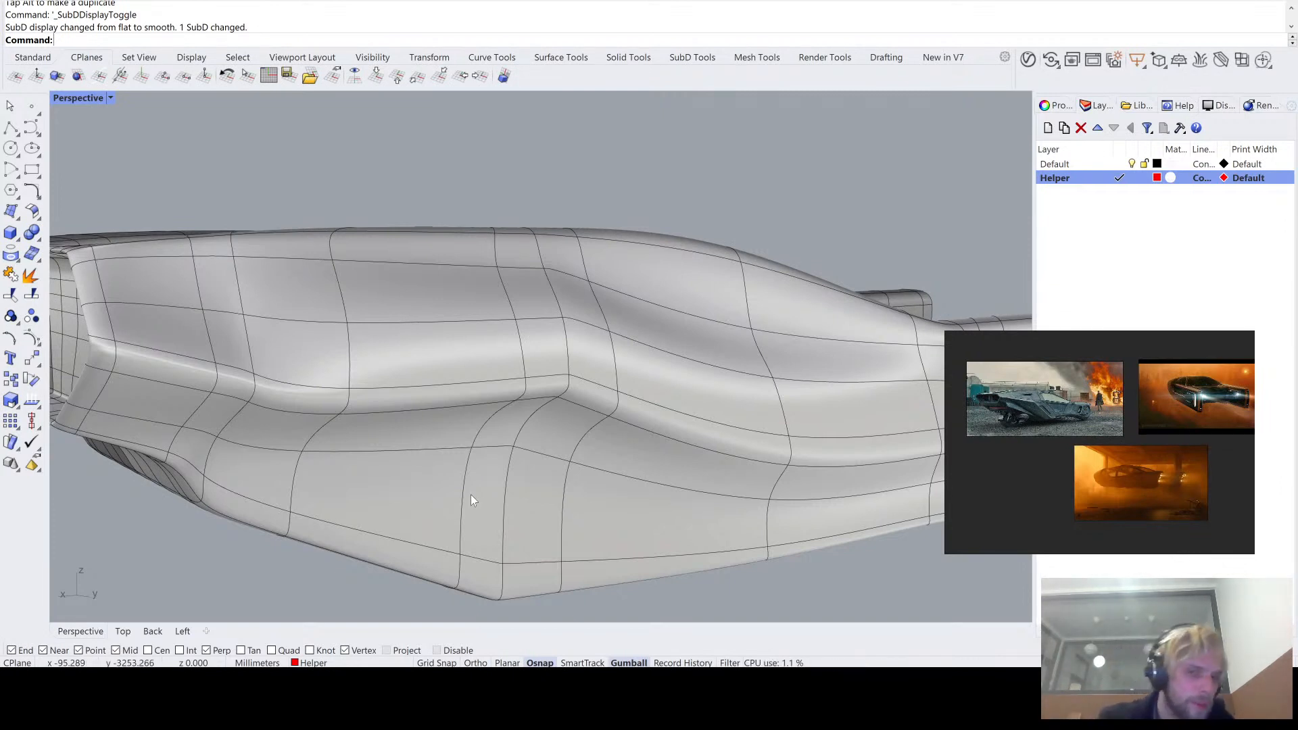
right_drag(509, 506, 428, 365)
scroll(572, 493, down, 3)
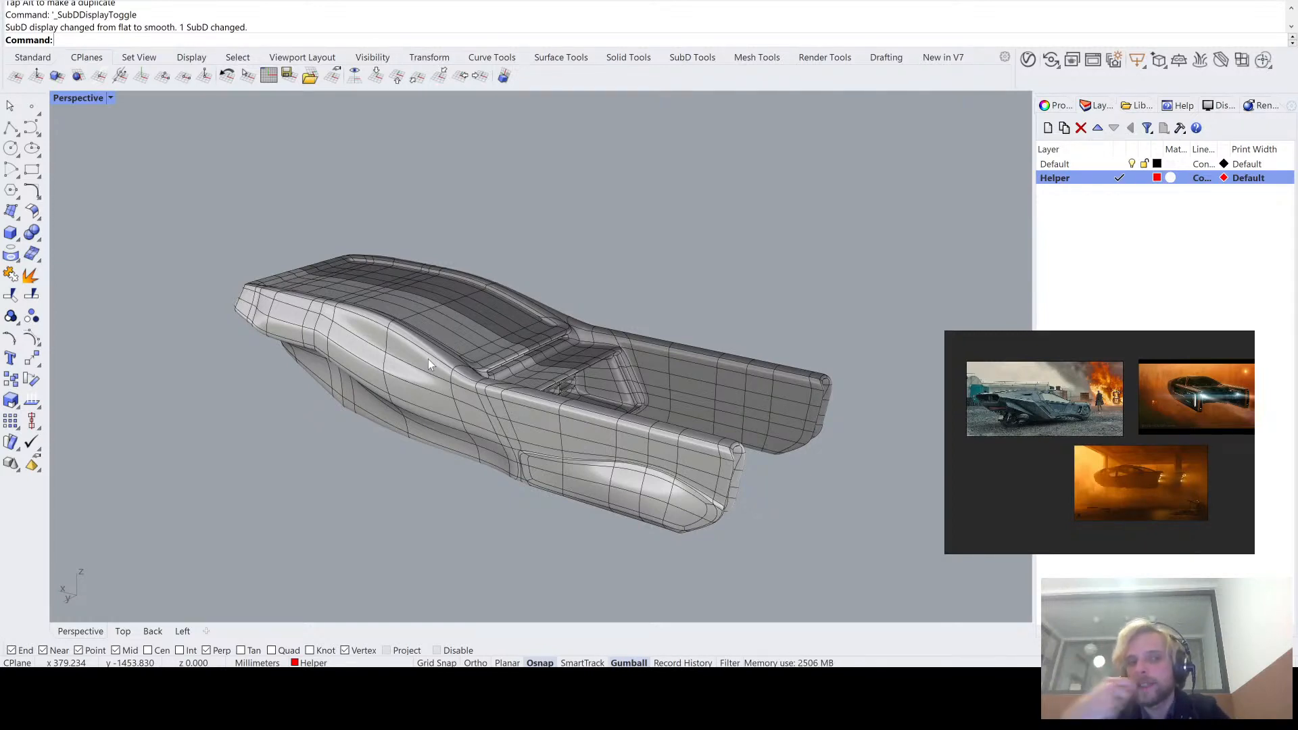
- Duplicate the whole vehicle SubD and place the two bodies side by side with clear space between them
click(439, 322)
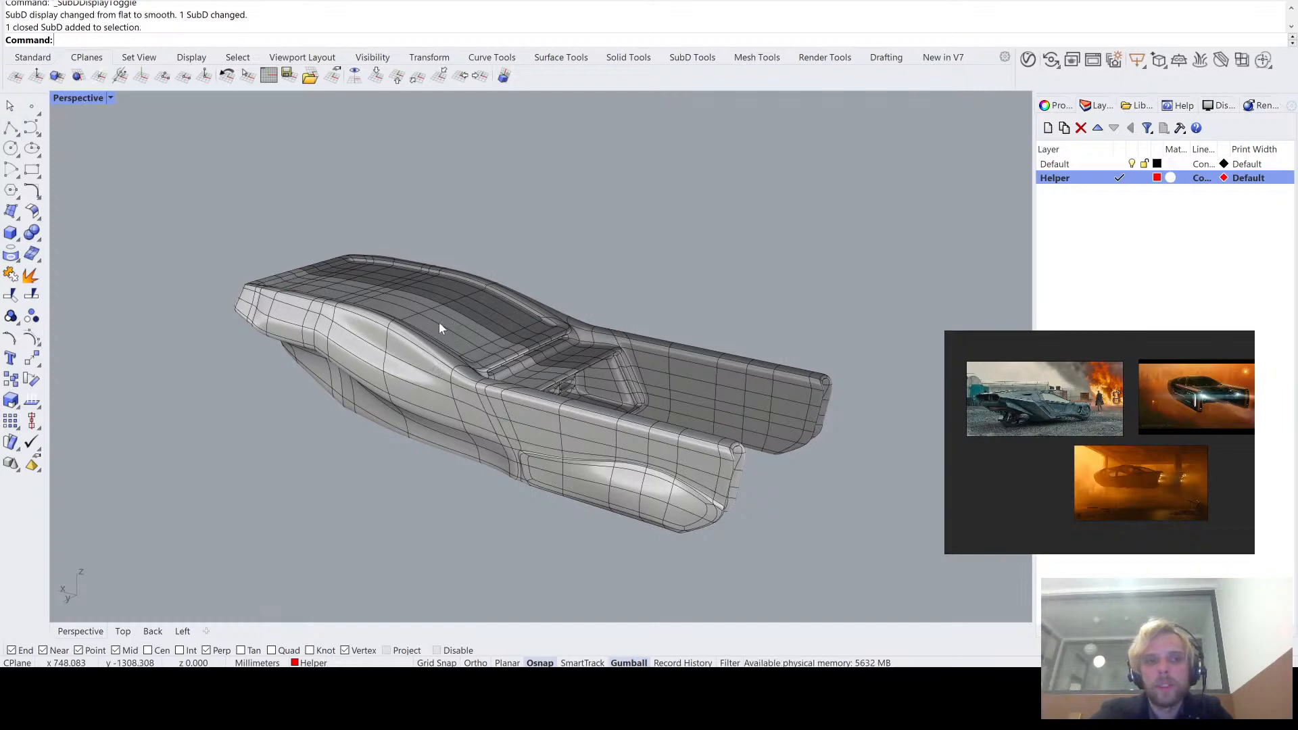
scroll(439, 322, down, 4)
right_drag(440, 322, 443, 276)
alt+drag(443, 273, 637, 224)
click(749, 276)
scroll(514, 376, up, 5)
shift+right_drag(600, 204, 693, 325)
click(516, 378)
scroll(515, 378, down, 7)
scroll(515, 379, down, 2)
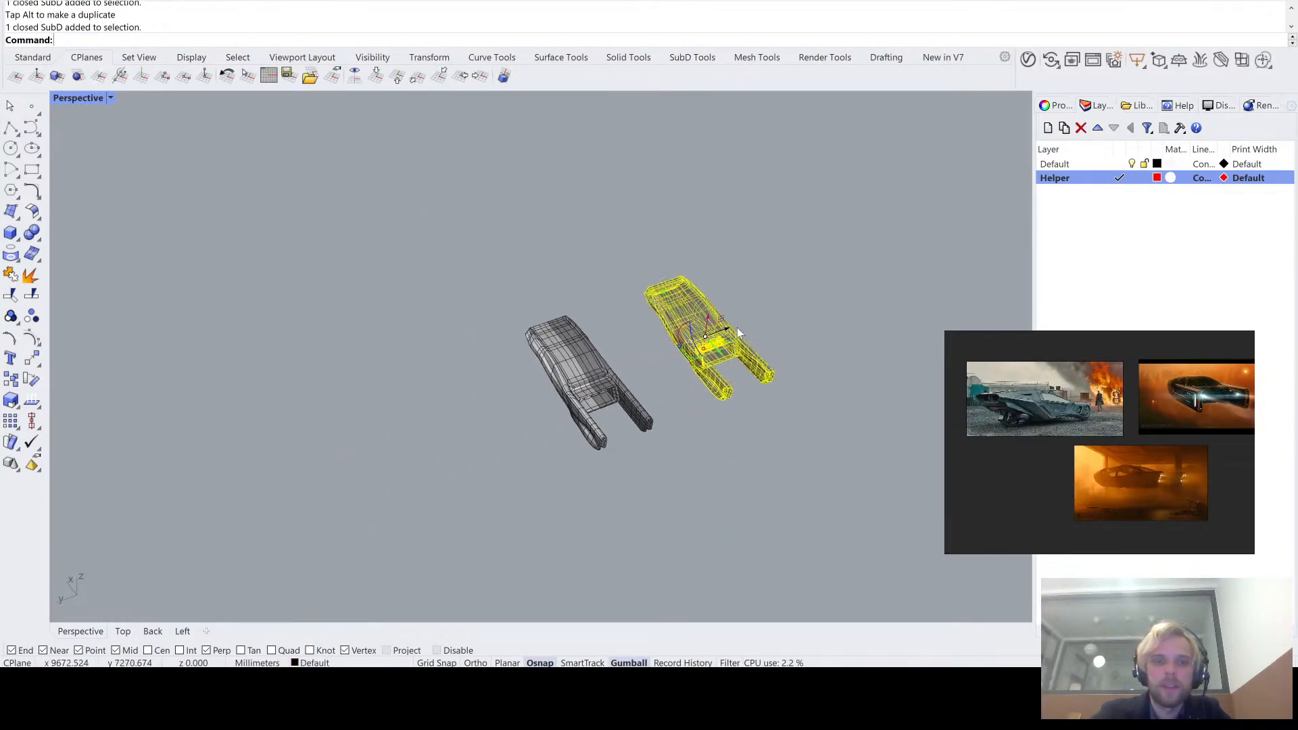
drag(736, 329, 419, 446)
click(447, 540)
right_drag(448, 538, 532, 504)
scroll(484, 375, up, 4)
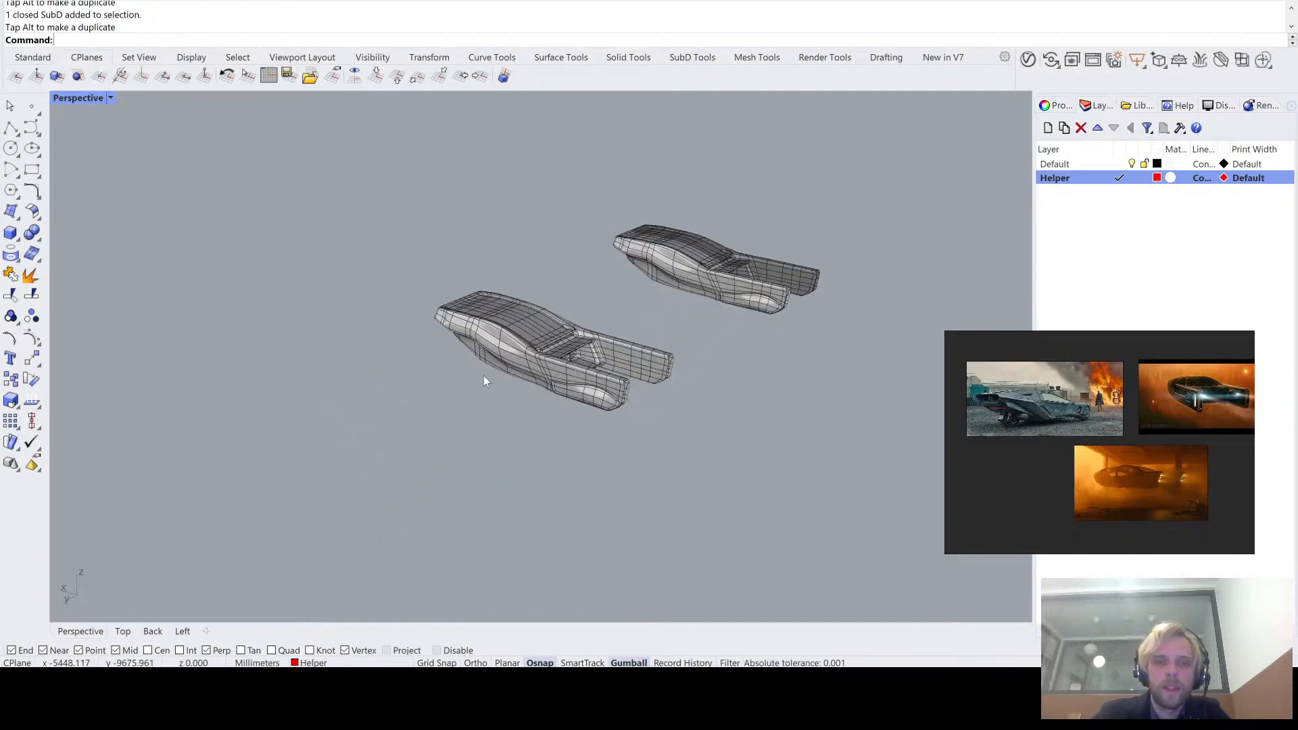
- Convert the nearer vehicle SubD to NURBS with DeleteInputObjects=No and inspect the resulting surface structure
click(558, 351)
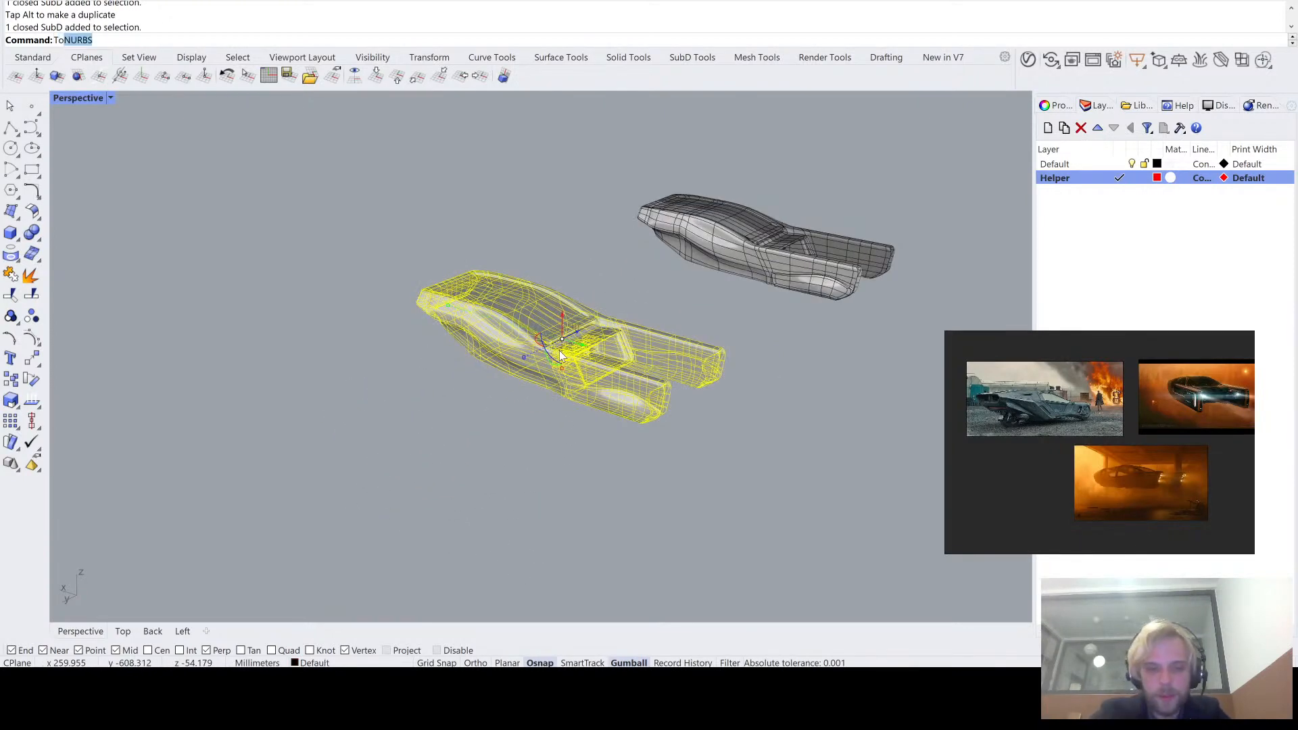
text(ToNU)
key(Return)
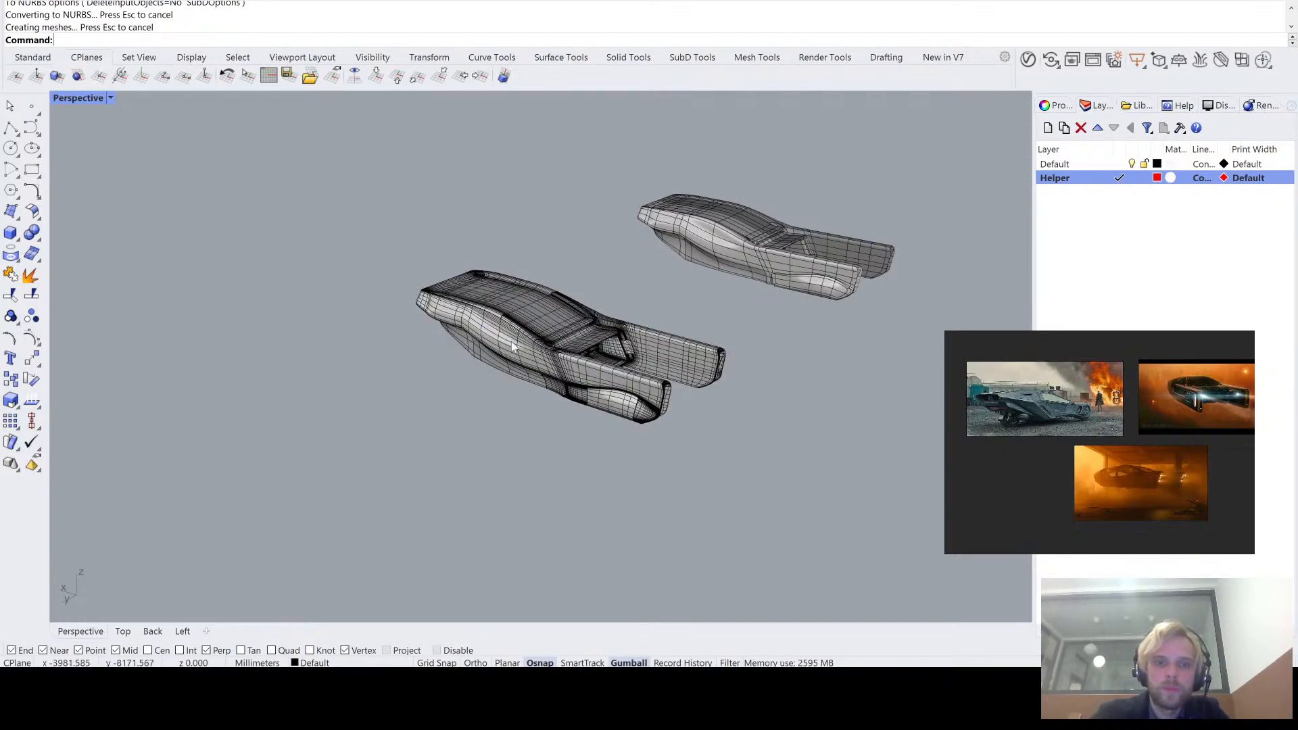
scroll(520, 338, up, 4)
key(Escape)
scroll(497, 324, up, 4)
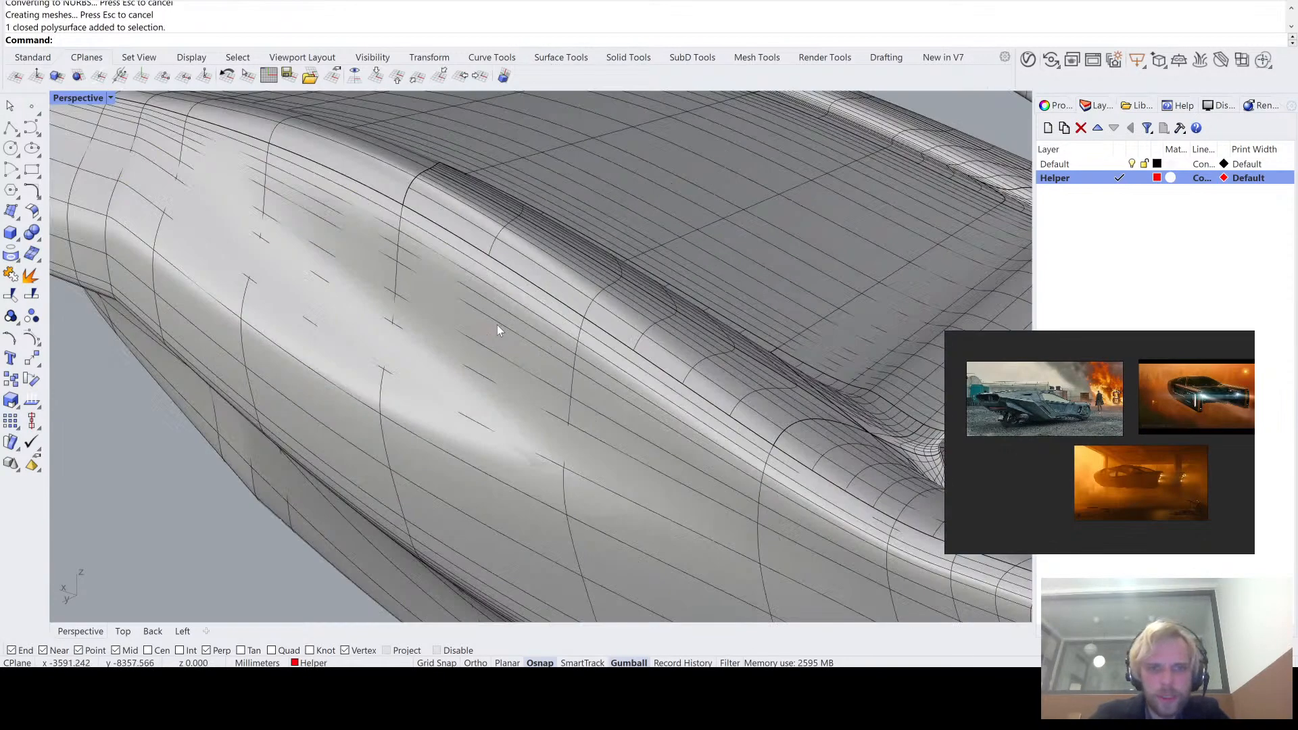
scroll(500, 345, down, 4)
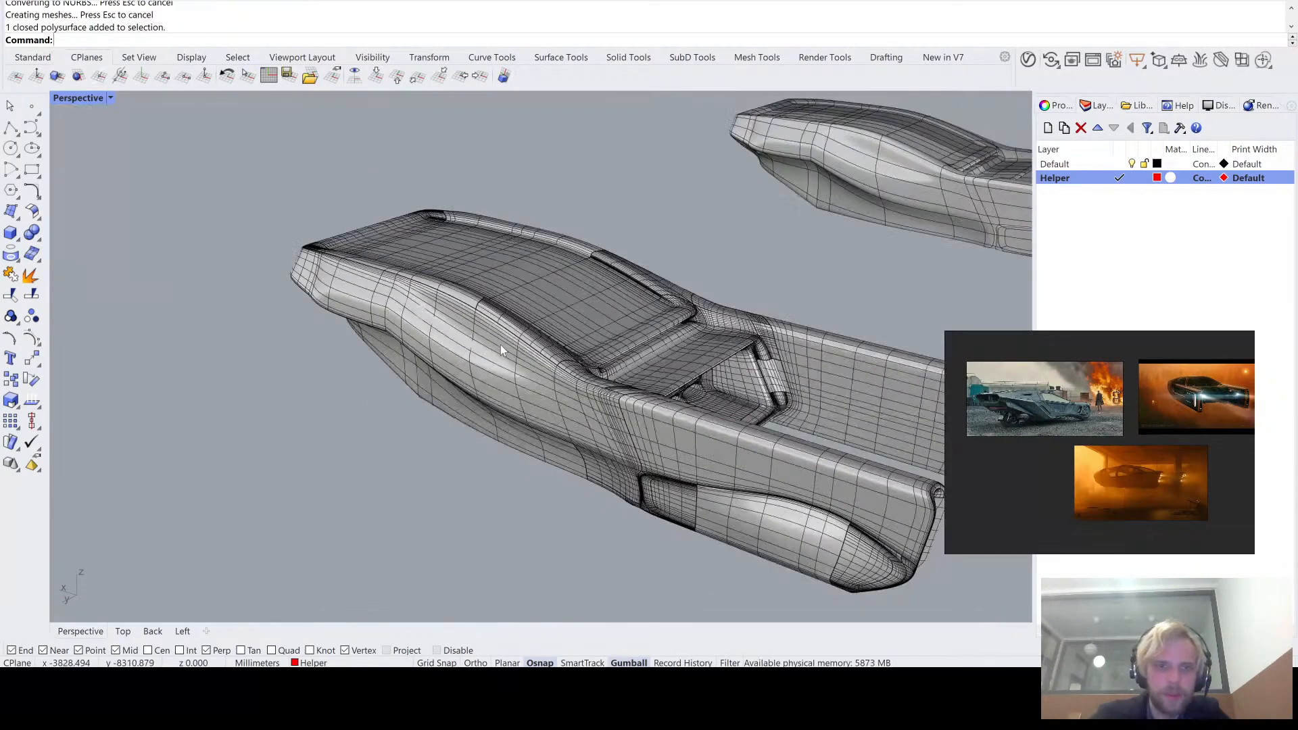
- Show the vehicle in a maximized Top view with Shaded display mode
double_click(78, 99)
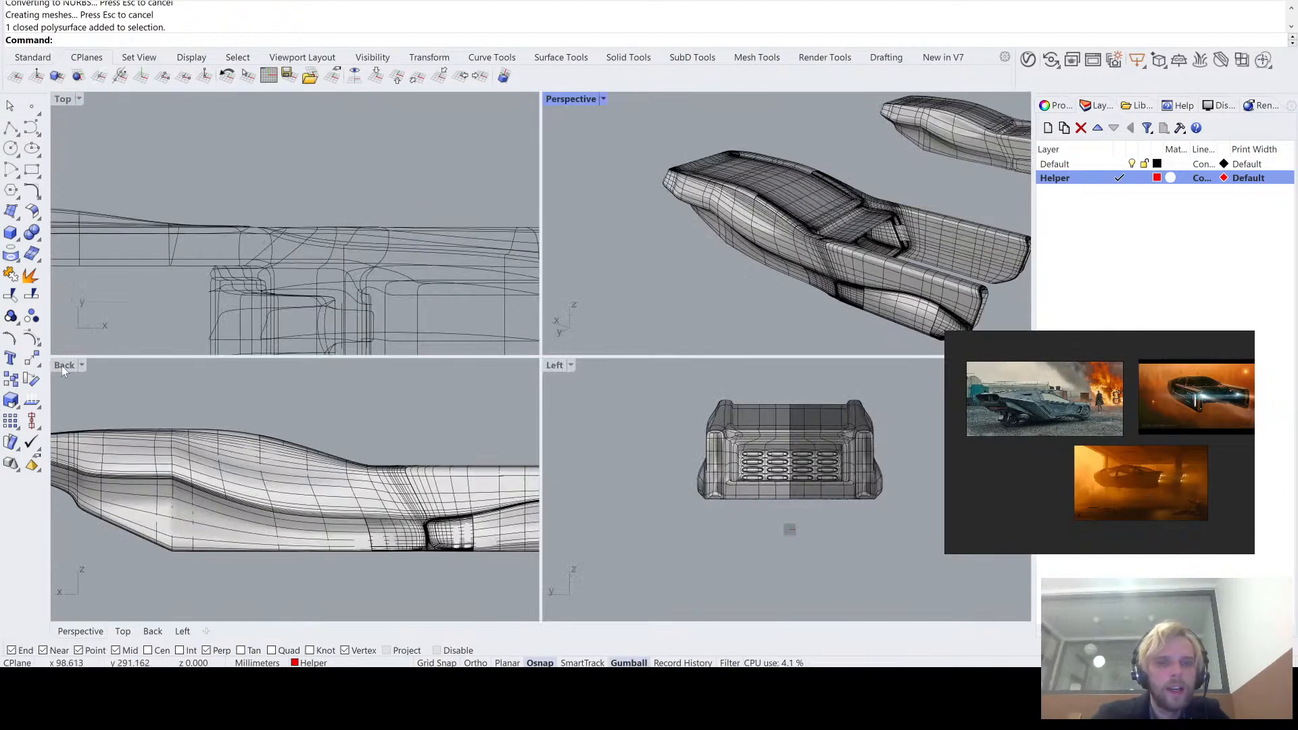
double_click(62, 99)
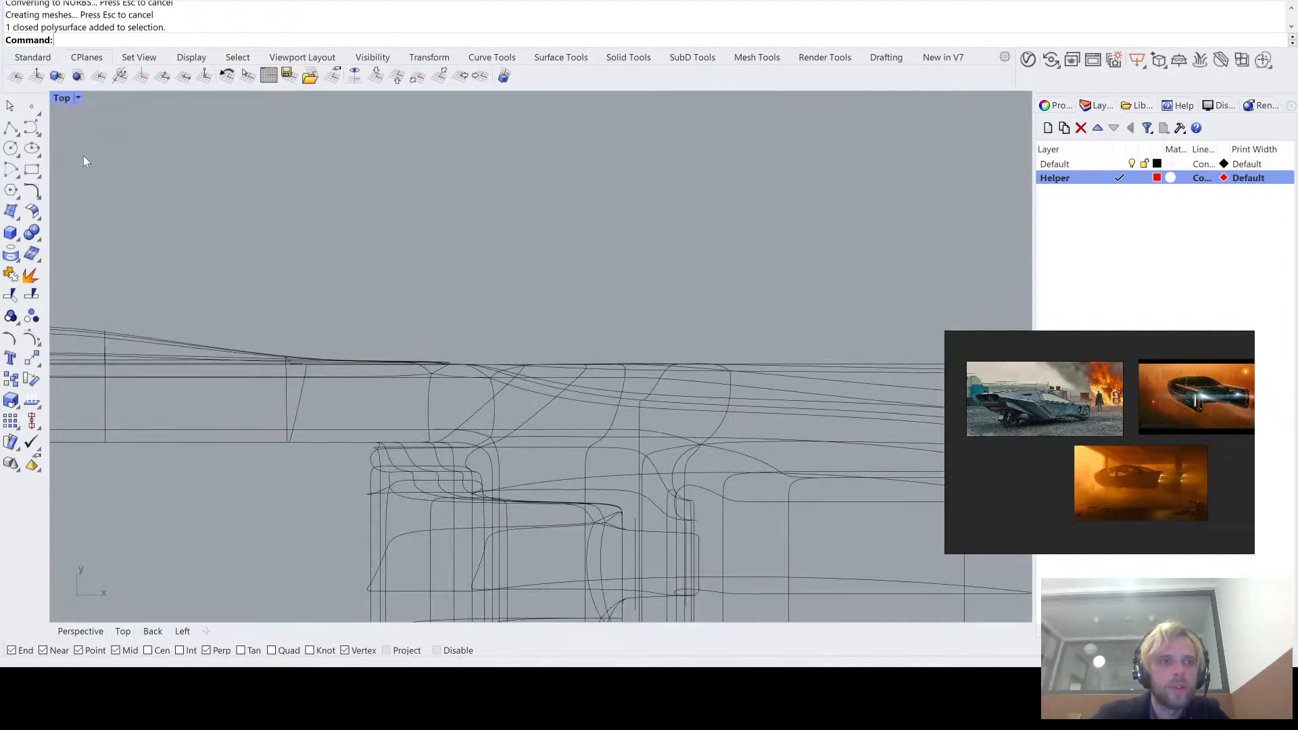
key(ctrl+alt+s)
scroll(154, 325, down, 6)
scroll(130, 176, up, 5)
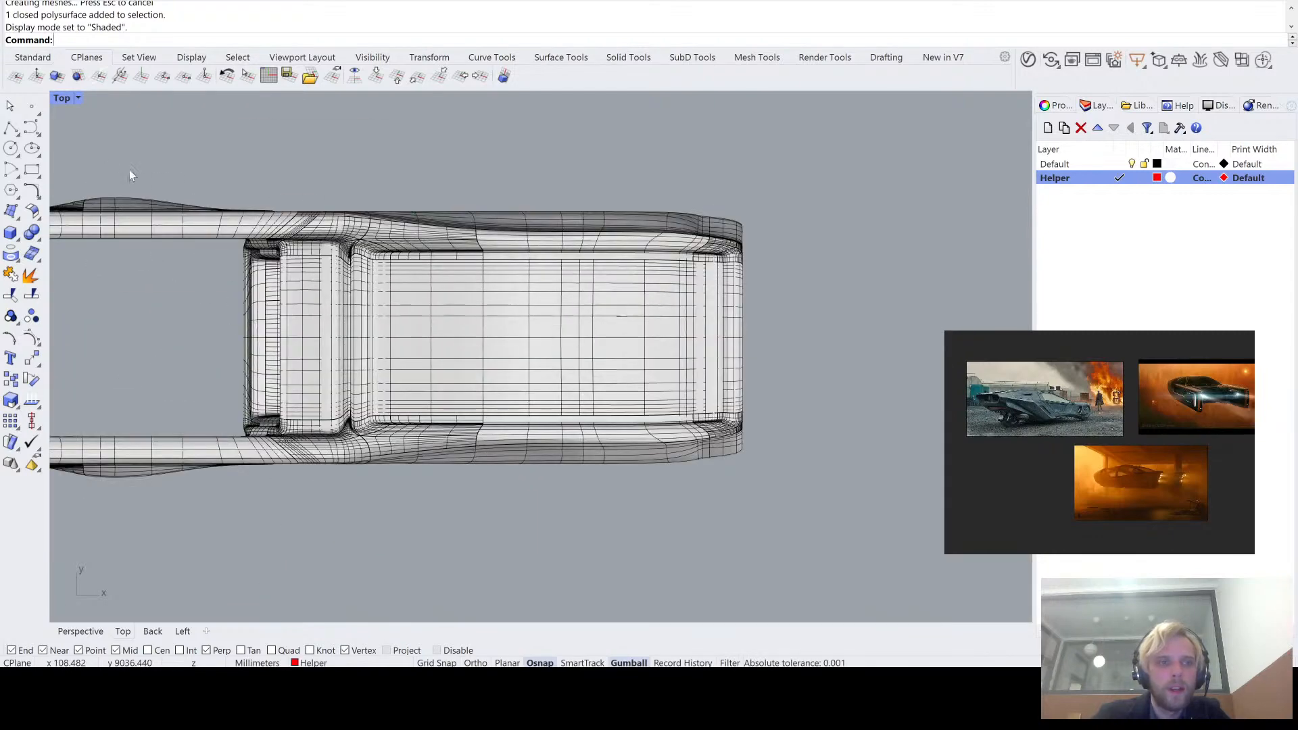
click(10, 127)
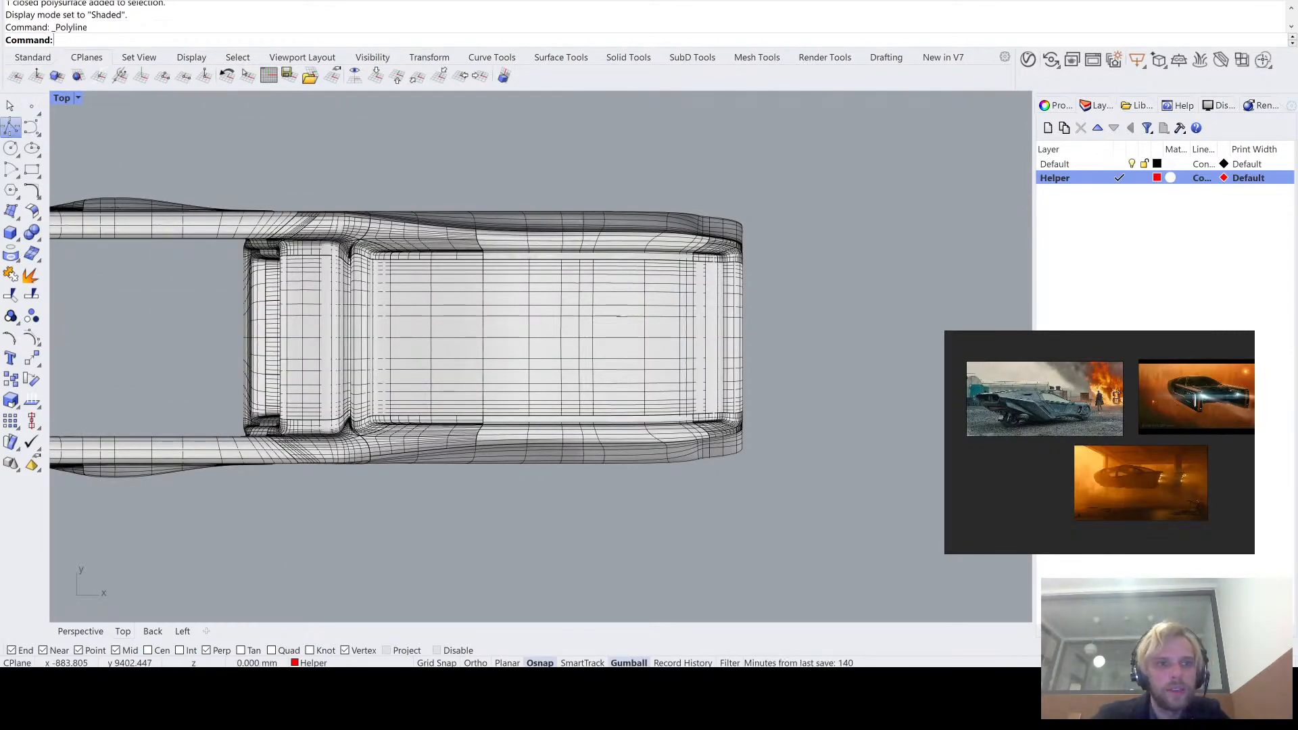
scroll(430, 303, up, 2)
key(Escape)
double_click(62, 99)
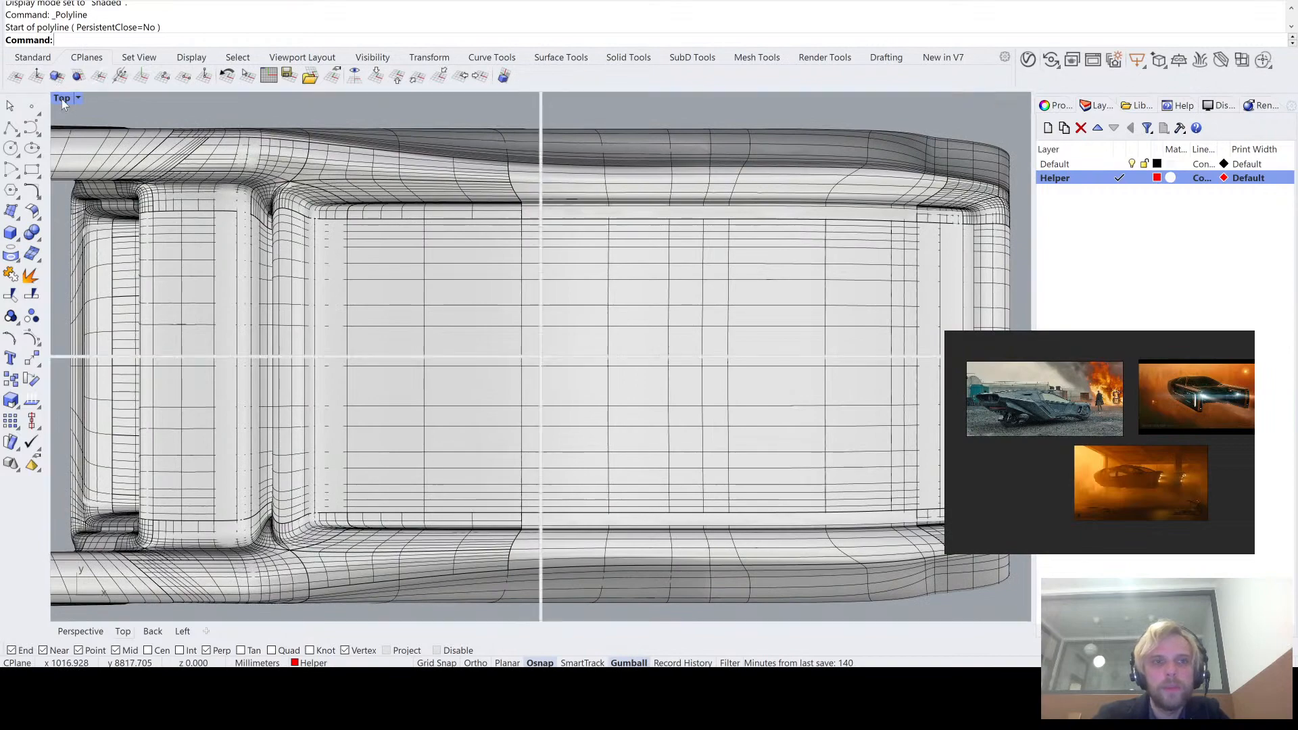
double_click(586, 105)
right_drag(603, 151, 623, 192)
shift+right_drag(474, 367, 432, 281)
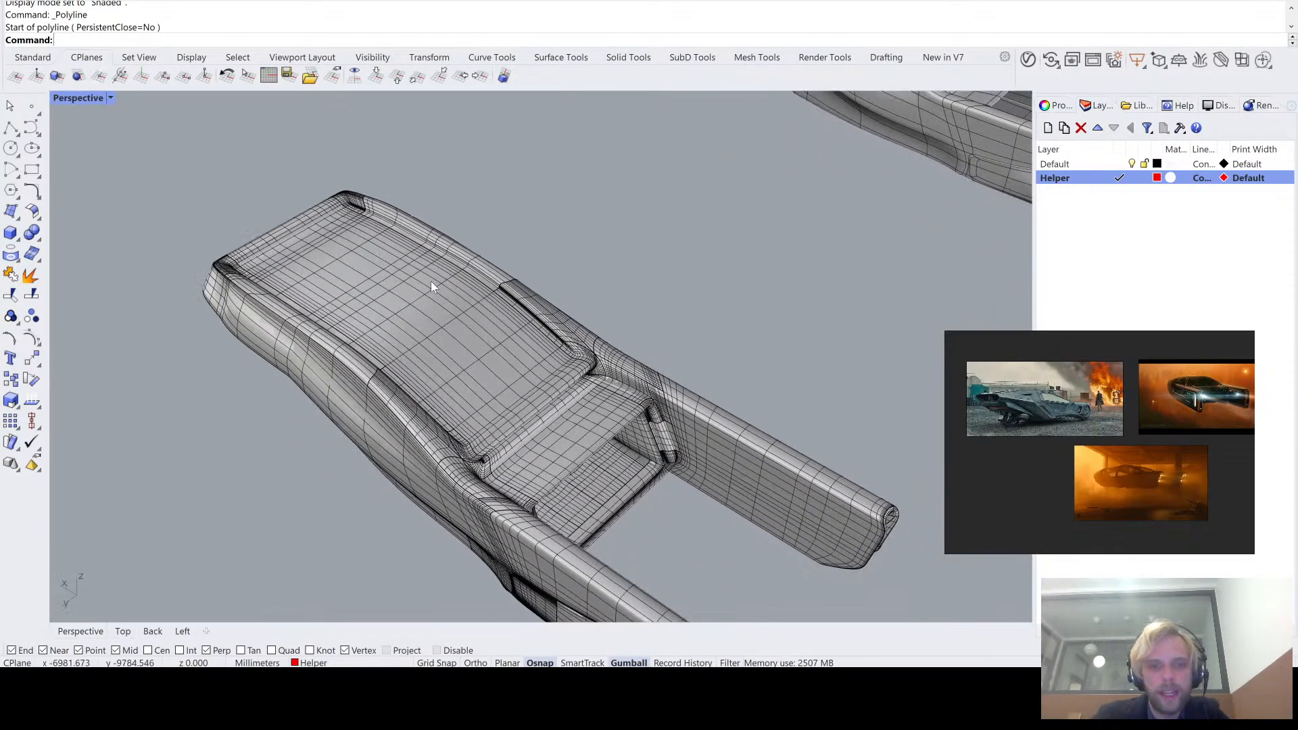
- Try to explode the SubD body that overlaps the NURBS conversion
click(433, 282)
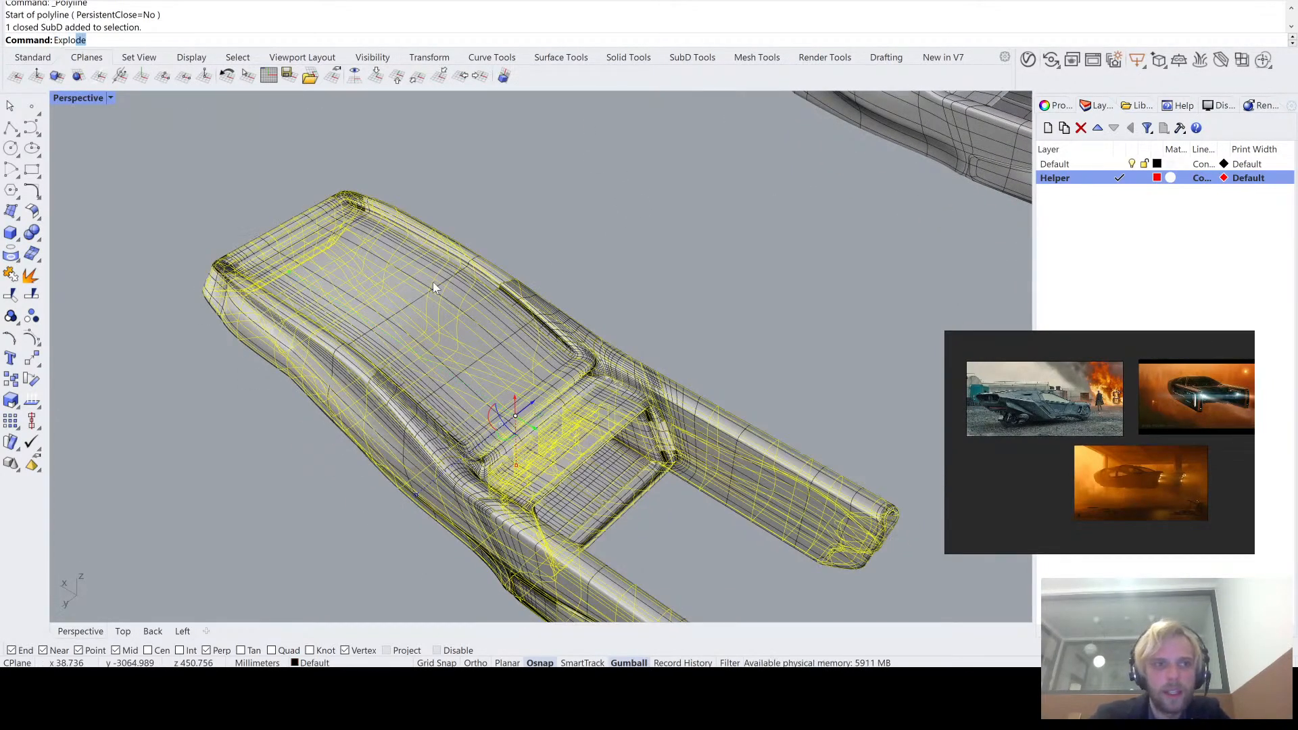
key(Return)
click(456, 311)
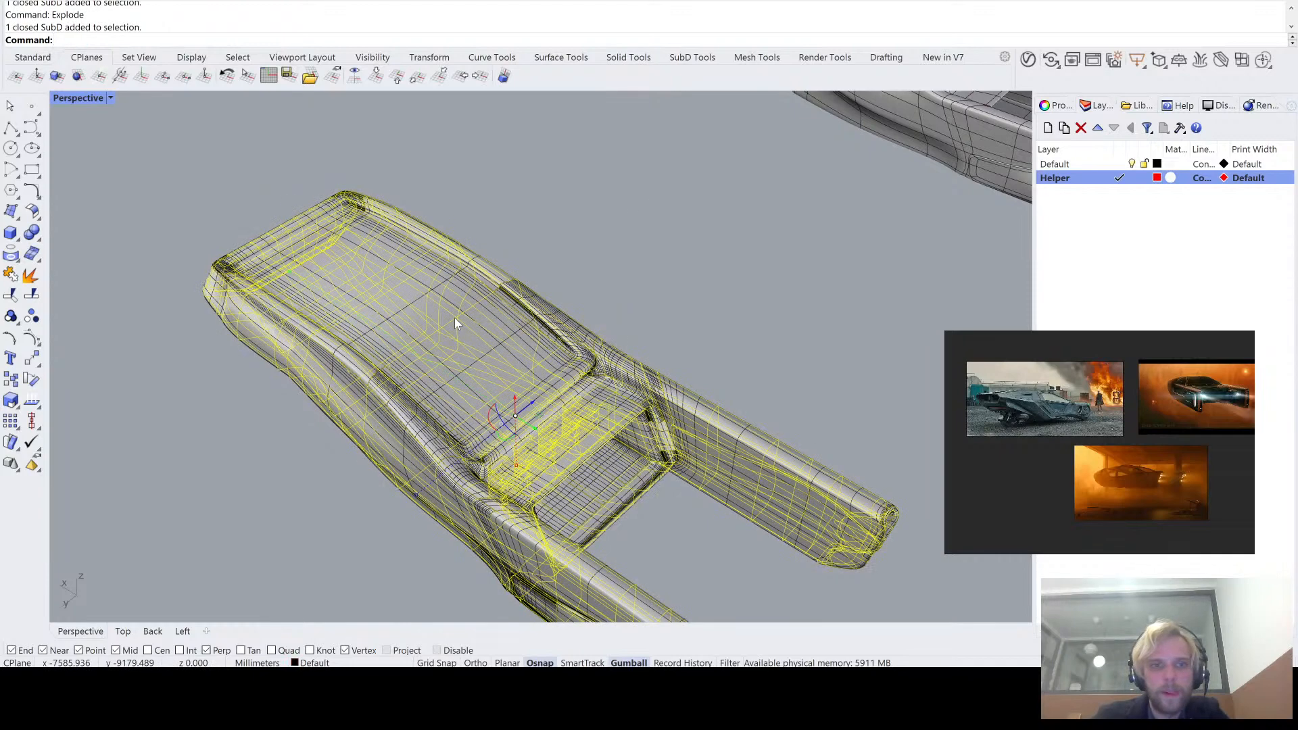
scroll(623, 271, down, 10)
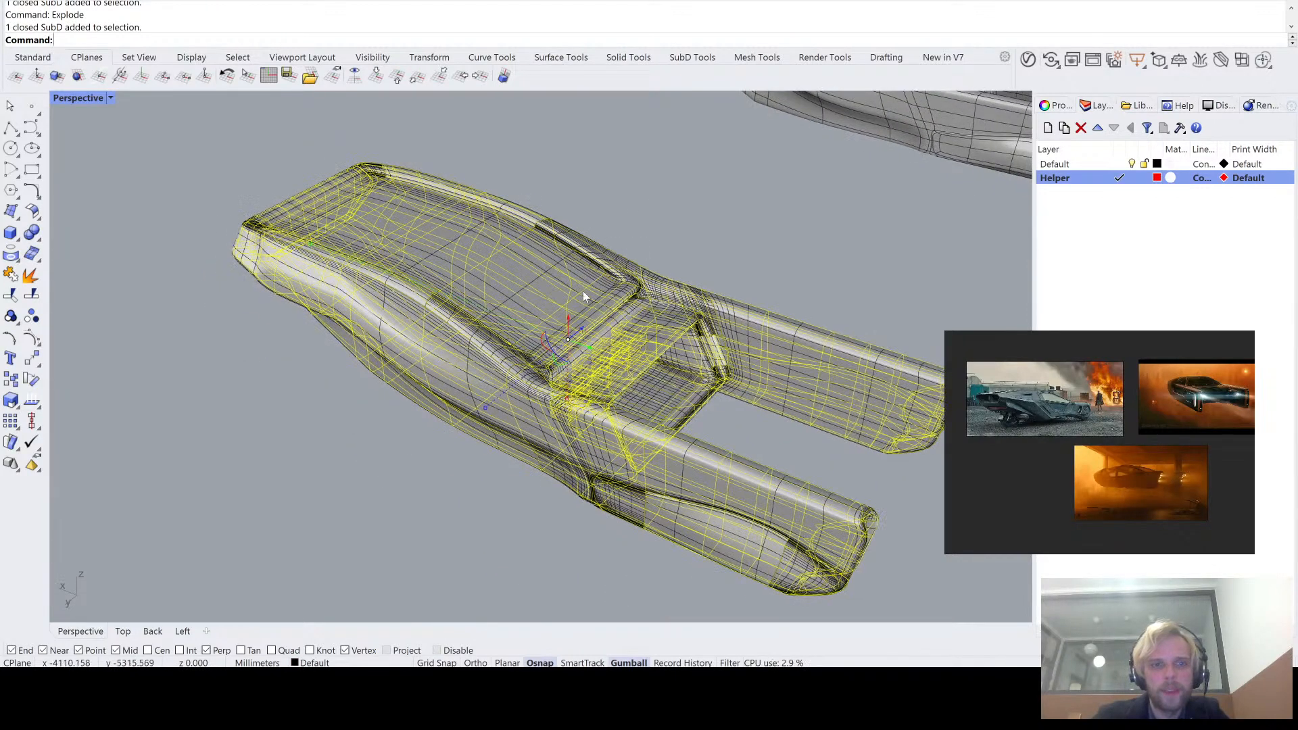
- Move the overlapping SubD body away from the NURBS polysurface and delete it
drag(571, 303, 446, 415)
click(465, 424)
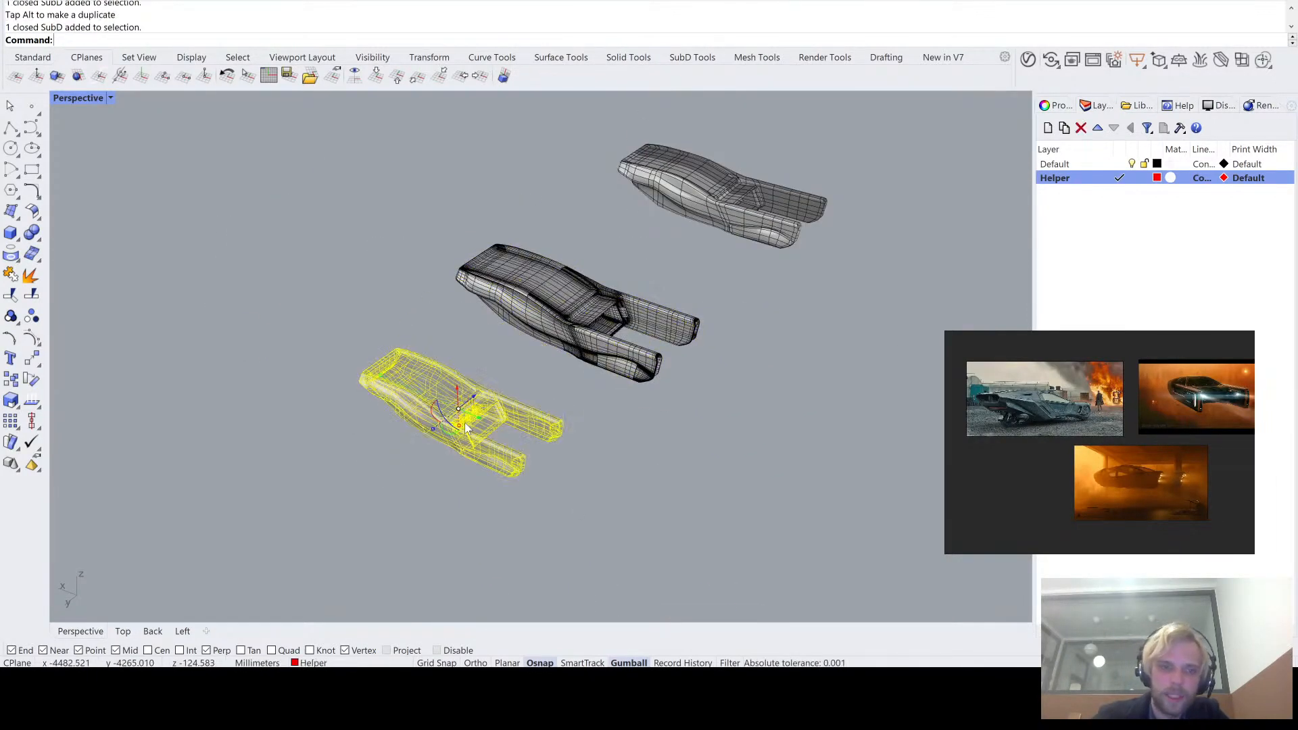
key(Delete)
scroll(562, 292, up, 5)
- Explode the NURBS vehicle polysurface into separate surfaces
click(586, 265)
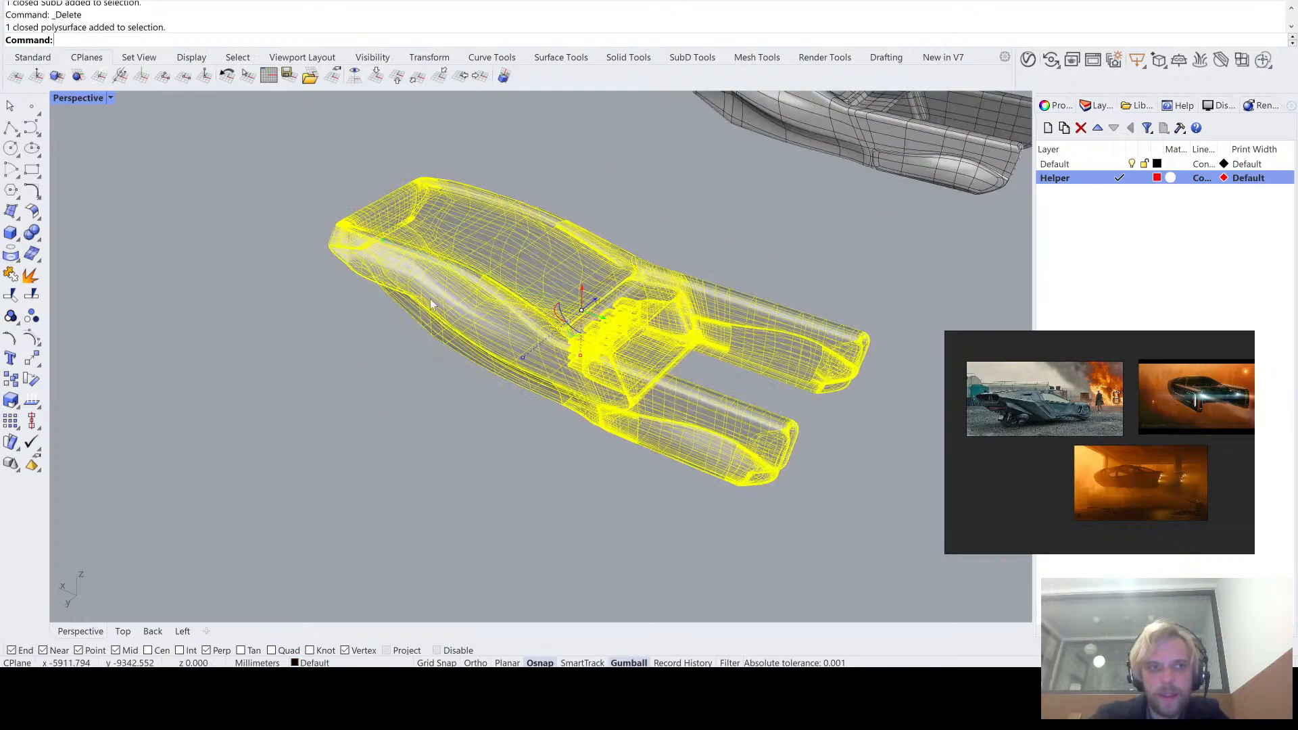
text(xplode)
key(Return)
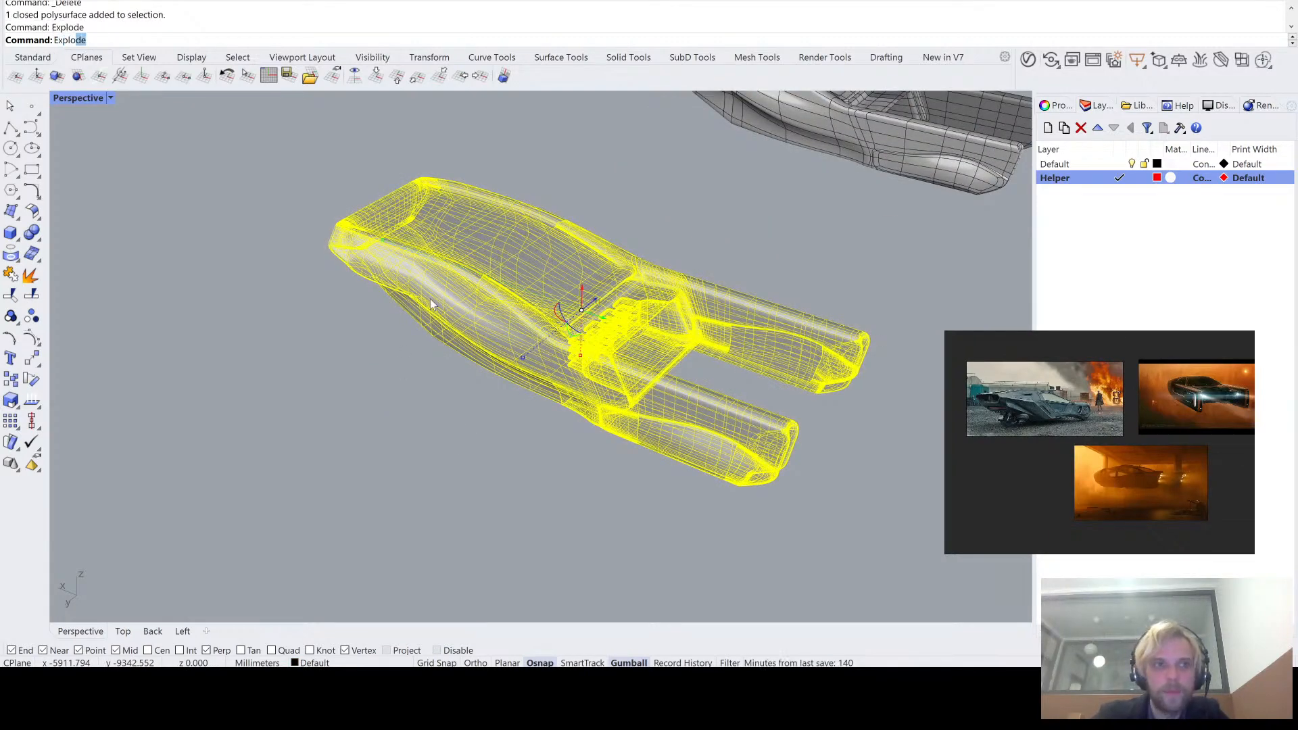
key(Escape)
- Pull the large surface covering the roof and underside out of the exploded vehicle body
scroll(564, 264, up, 5)
click(564, 269)
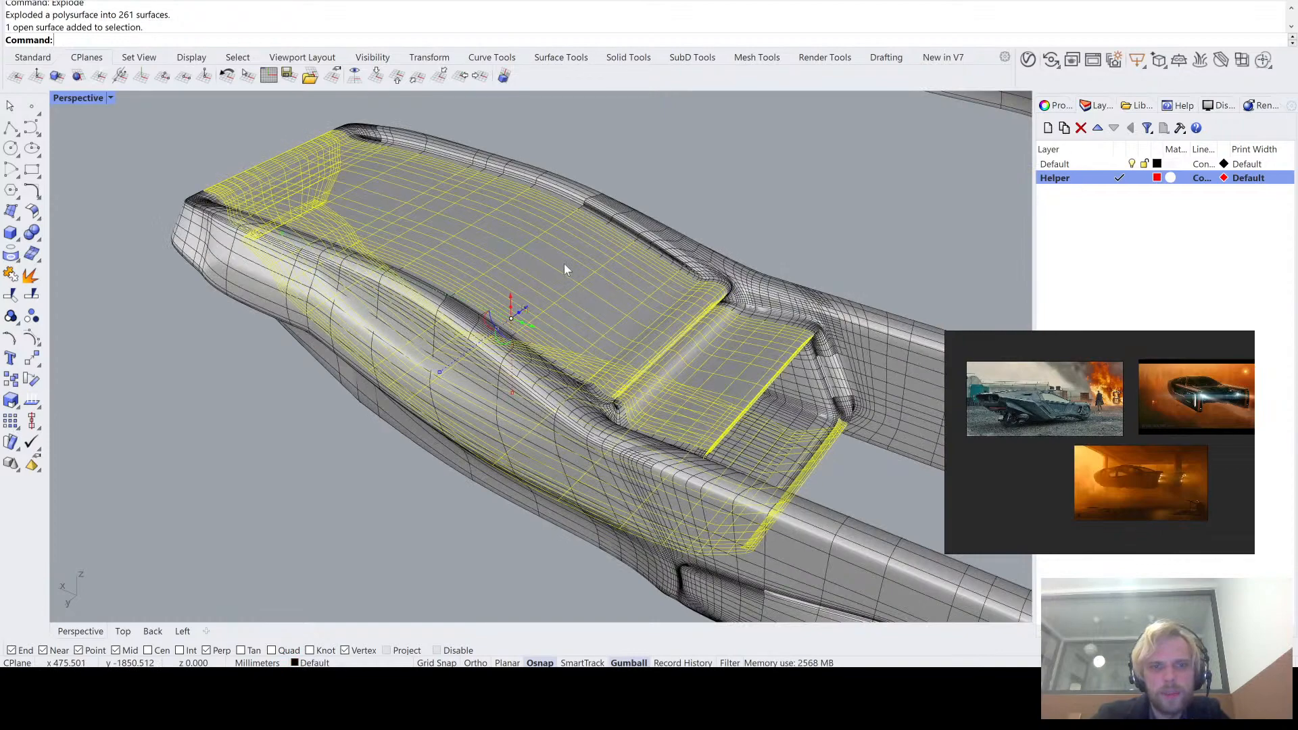
scroll(571, 274, down, 5)
drag(651, 375, 293, 314)
click(366, 395)
right_drag(367, 396, 391, 324)
scroll(402, 312, up, 3)
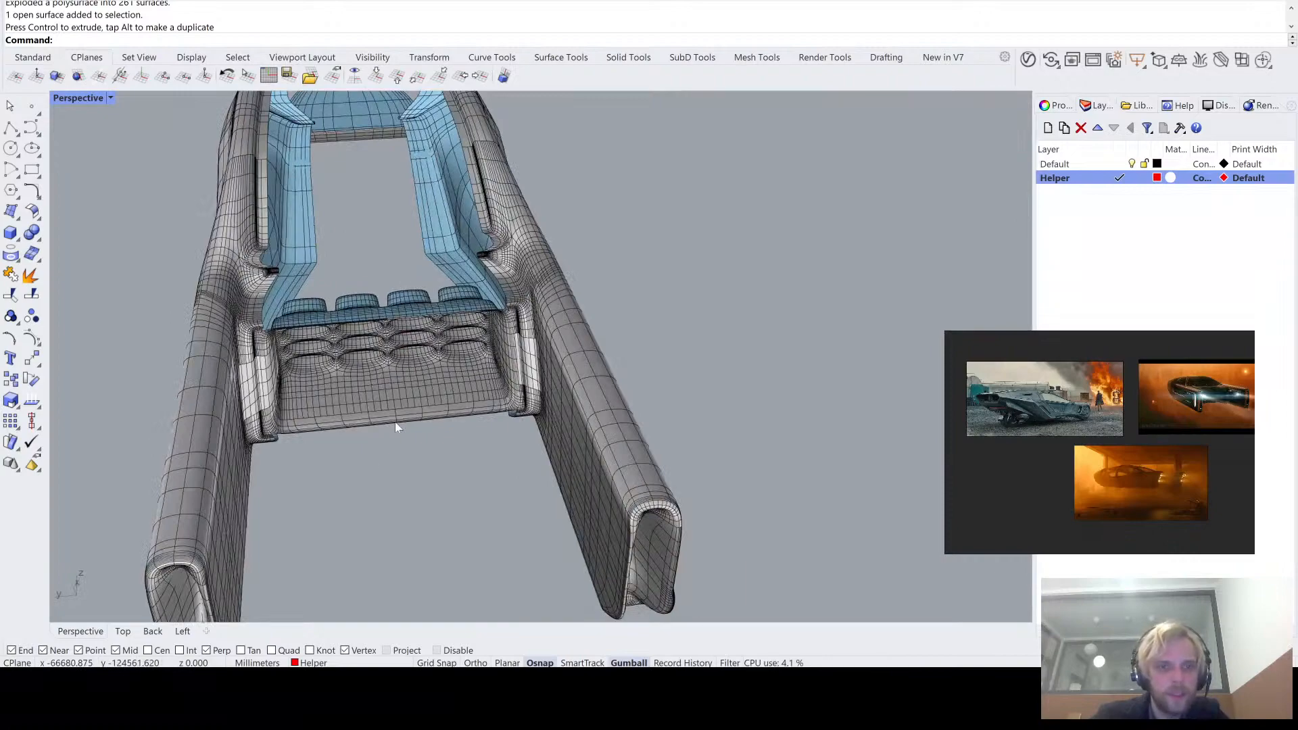
- Pull the large hull side surfaces outward from both sides of the exploded body and view the separated pieces
right_drag(376, 444, 405, 304)
click(405, 296)
drag(441, 284, 297, 391)
right_drag(296, 390, 520, 273)
click(523, 249)
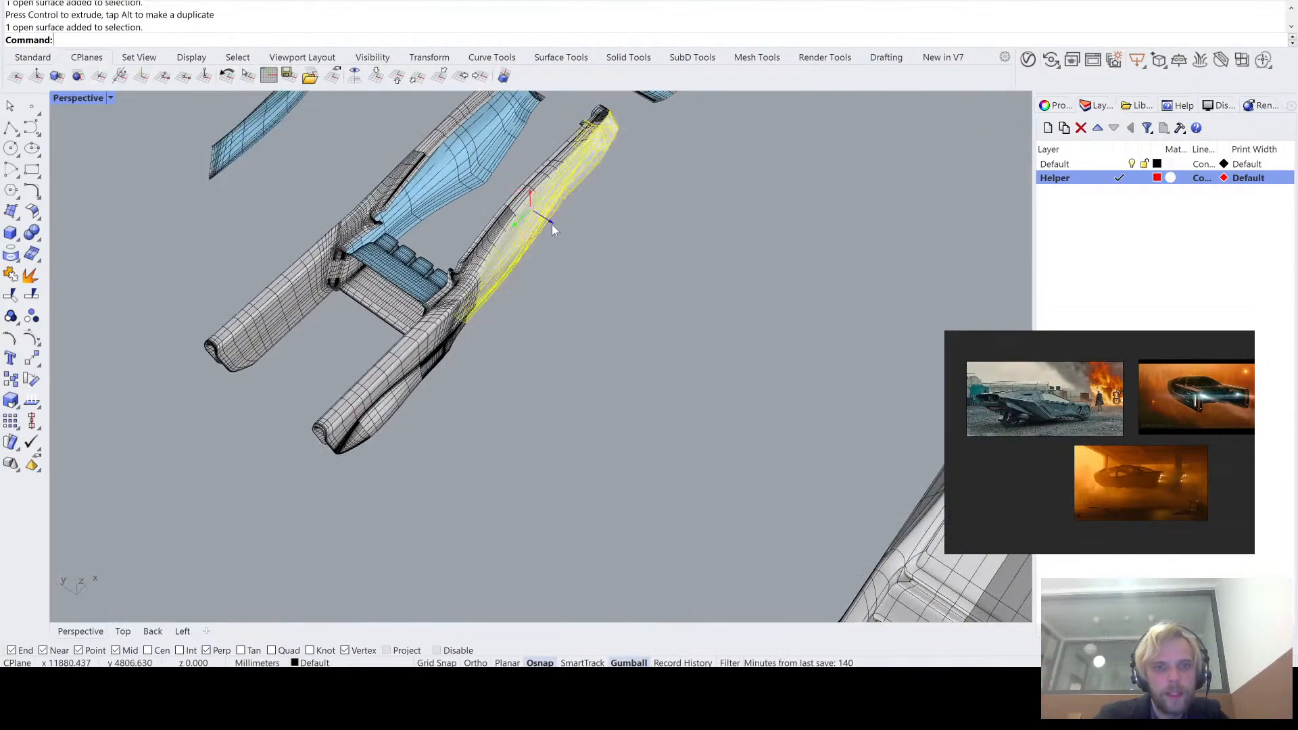
drag(552, 225, 623, 398)
right_drag(623, 398, 608, 285)
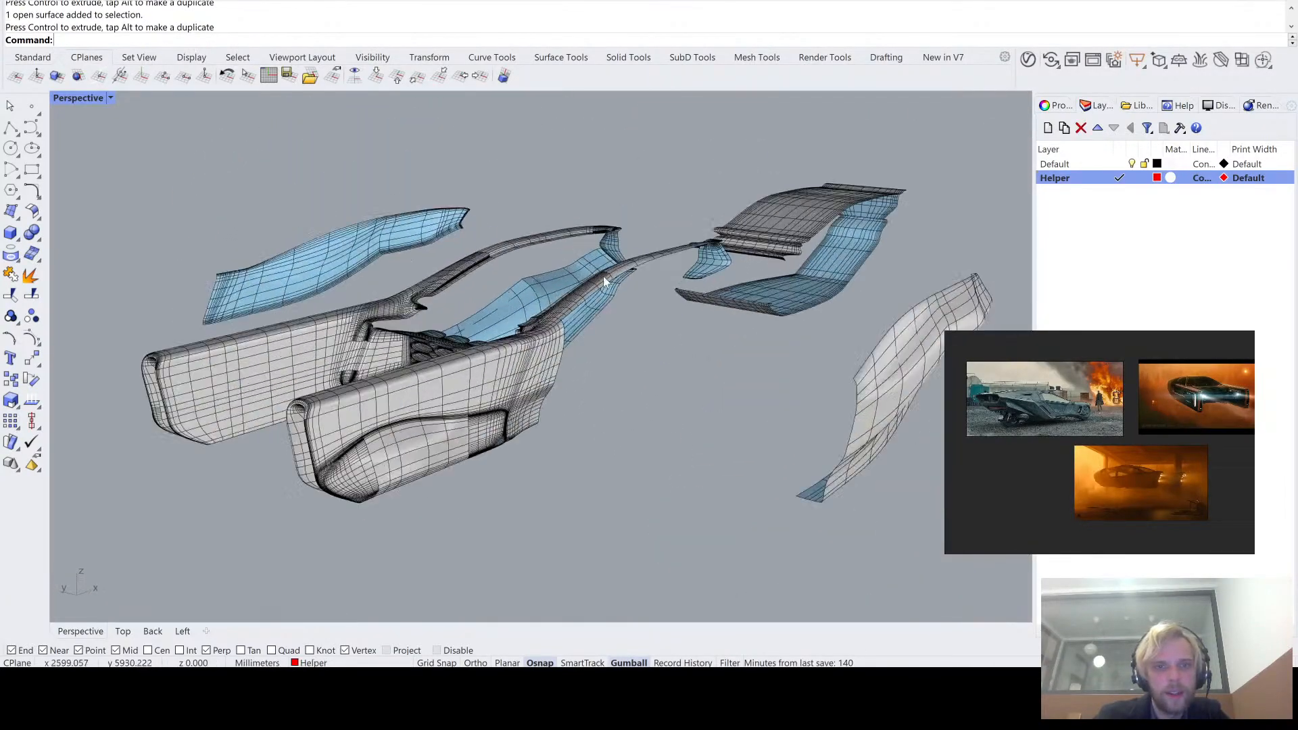
- Inspect the long narrow rail surfaces beside the cabin opening by selecting them in the exploded body
click(604, 292)
scroll(546, 235, up, 3)
click(593, 173)
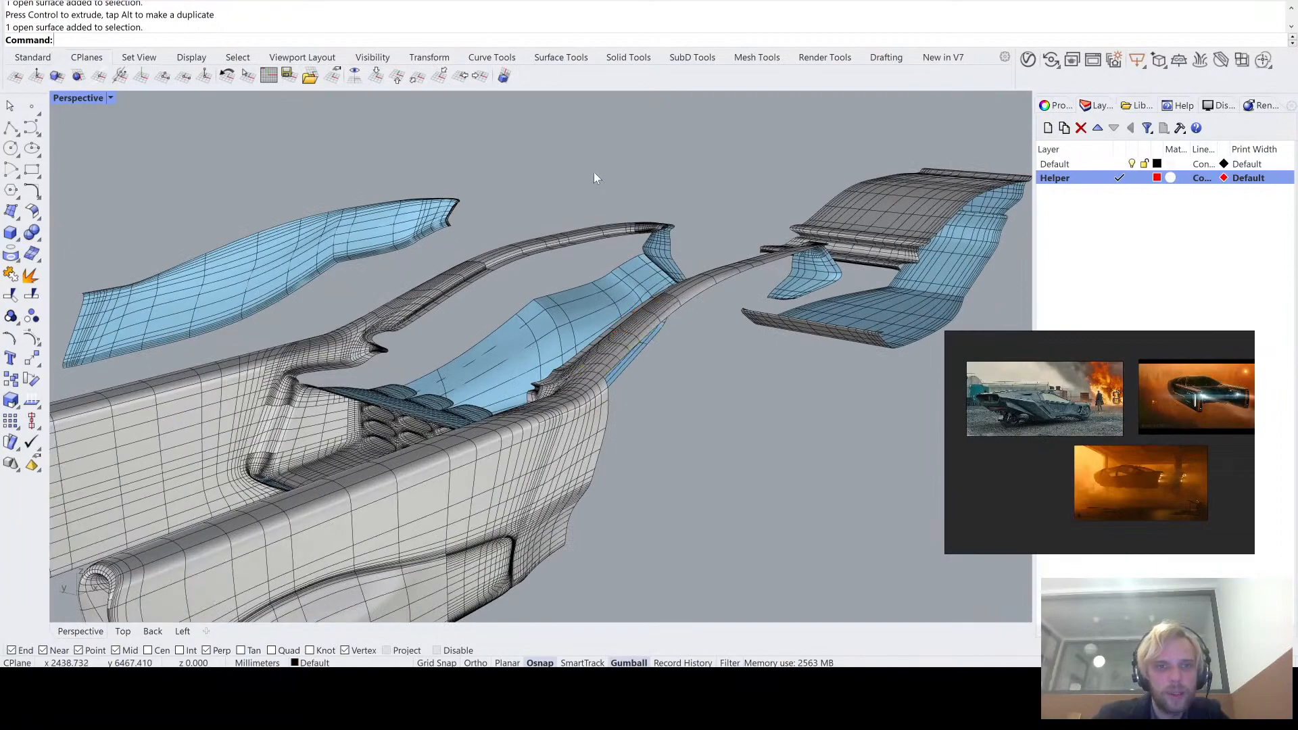
right_drag(591, 180, 714, 253)
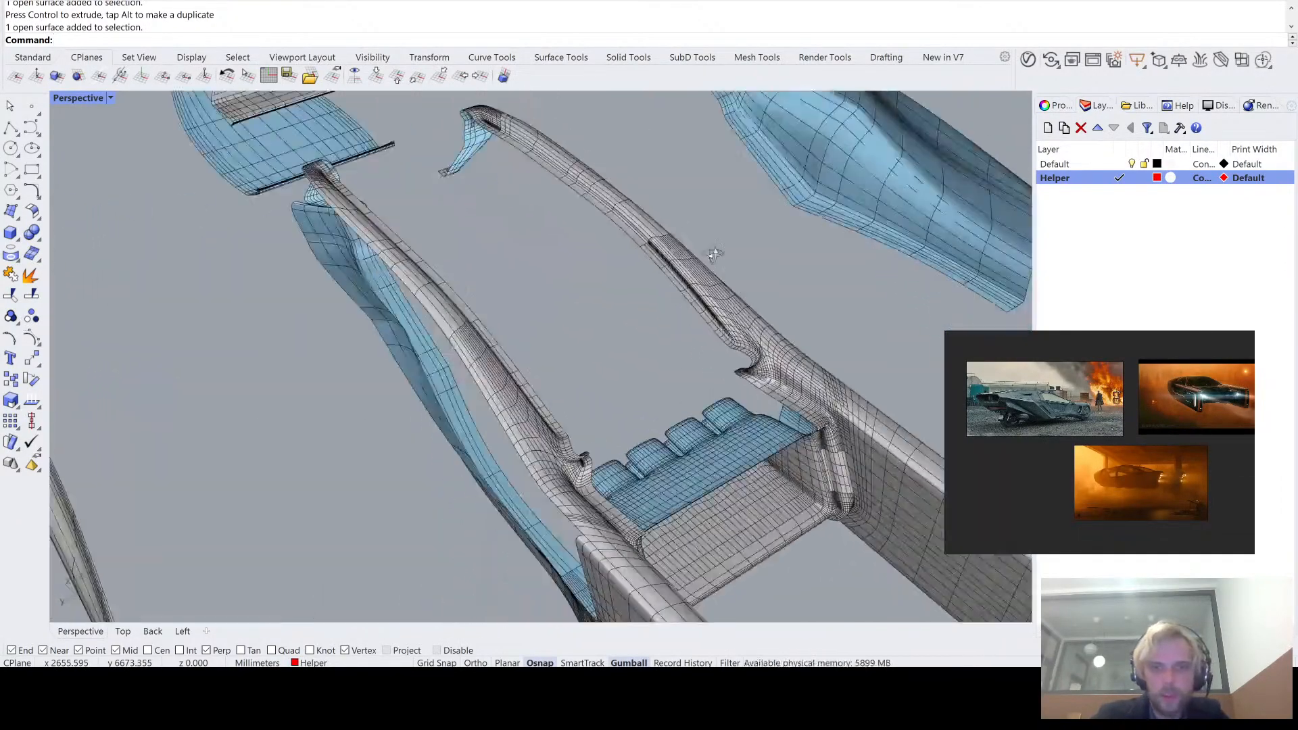
scroll(682, 287, up, 5)
click(677, 284)
shift+click(577, 177)
scroll(549, 242, down, 6)
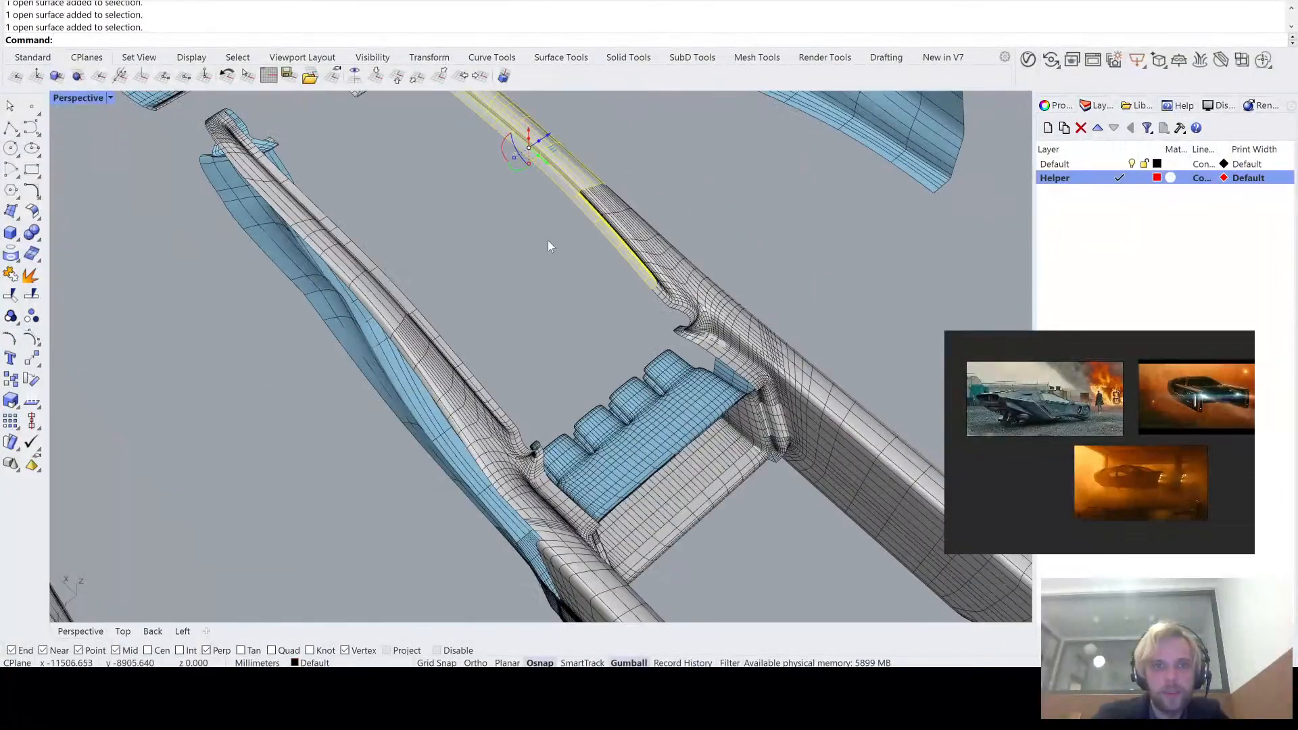
- Pull the small curved end surface of one front prong away from the exploded body
click(548, 241)
right_drag(548, 242, 407, 276)
right_drag(508, 410, 407, 336)
click(409, 269)
drag(583, 349, 712, 447)
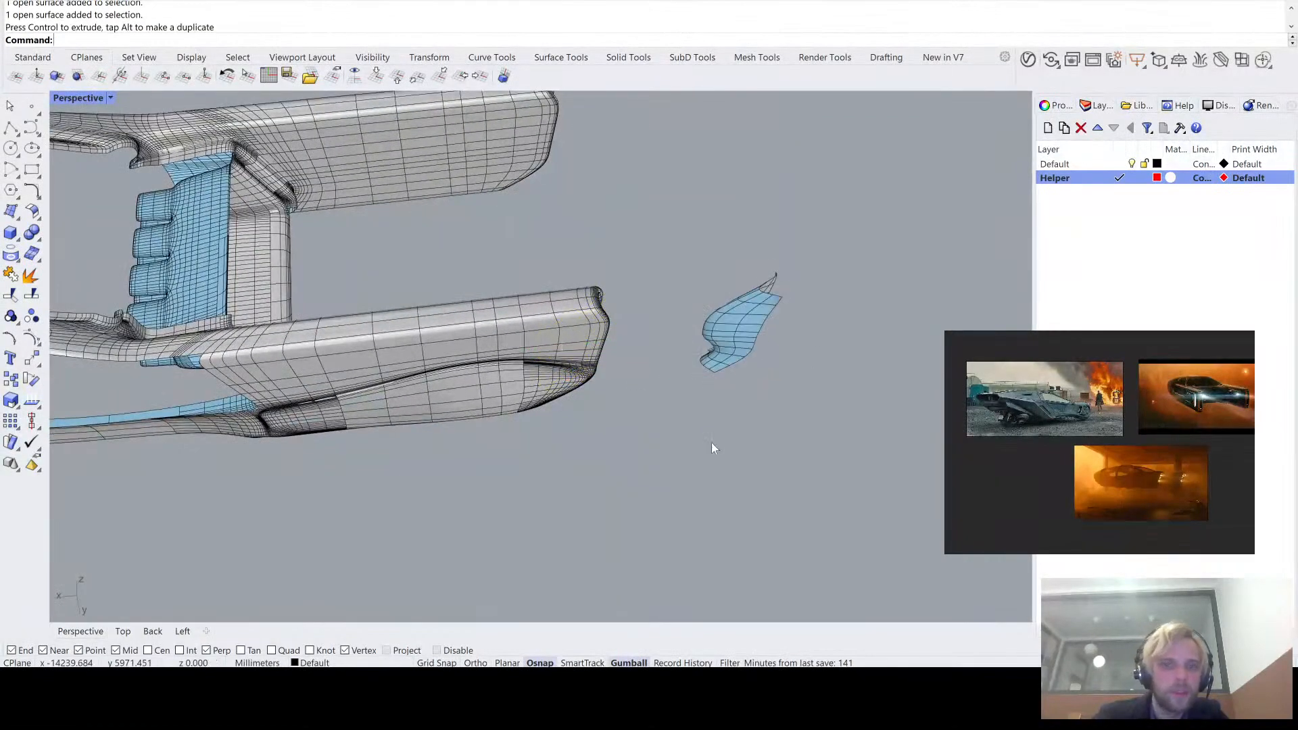
- Delete all the exploded surfaces and zoom to the remaining SubD vehicle
scroll(701, 454, down, 9)
right_drag(701, 453, 559, 369)
drag(643, 472, 277, 237)
key(Delete)
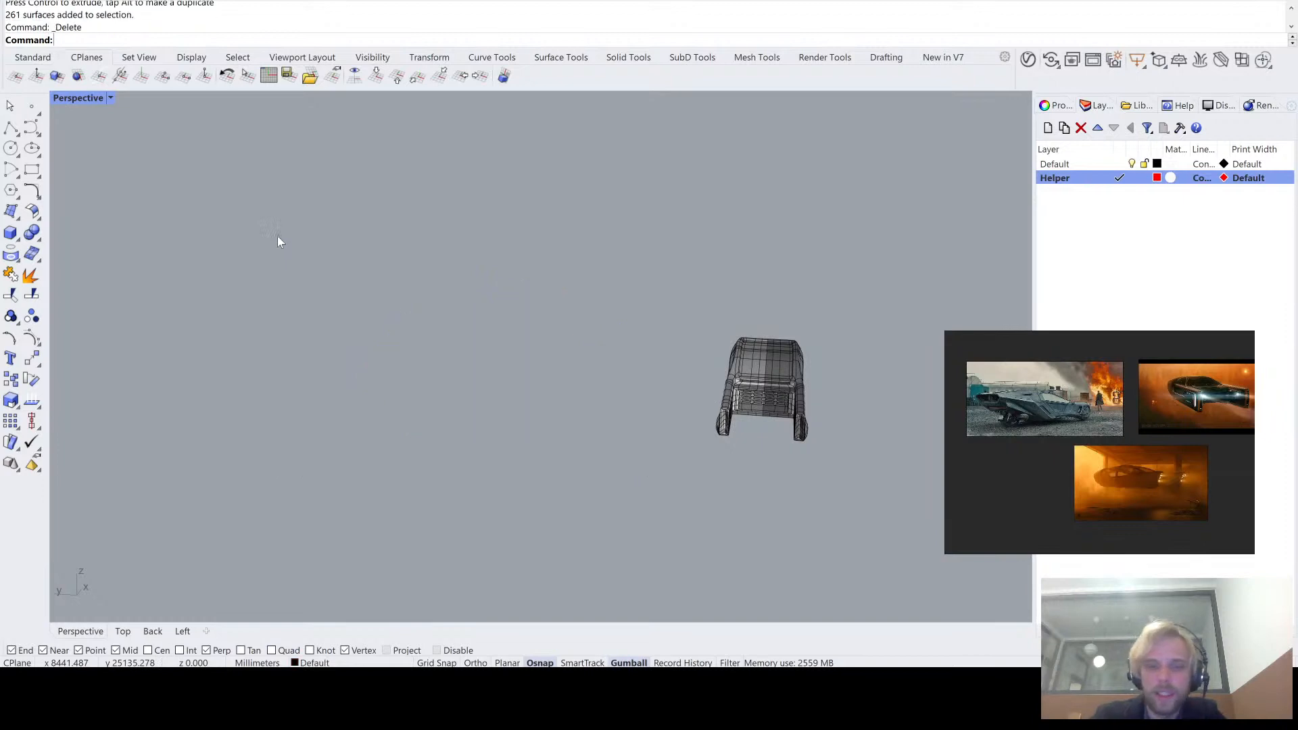
right_drag(488, 309, 551, 372)
click(553, 377)
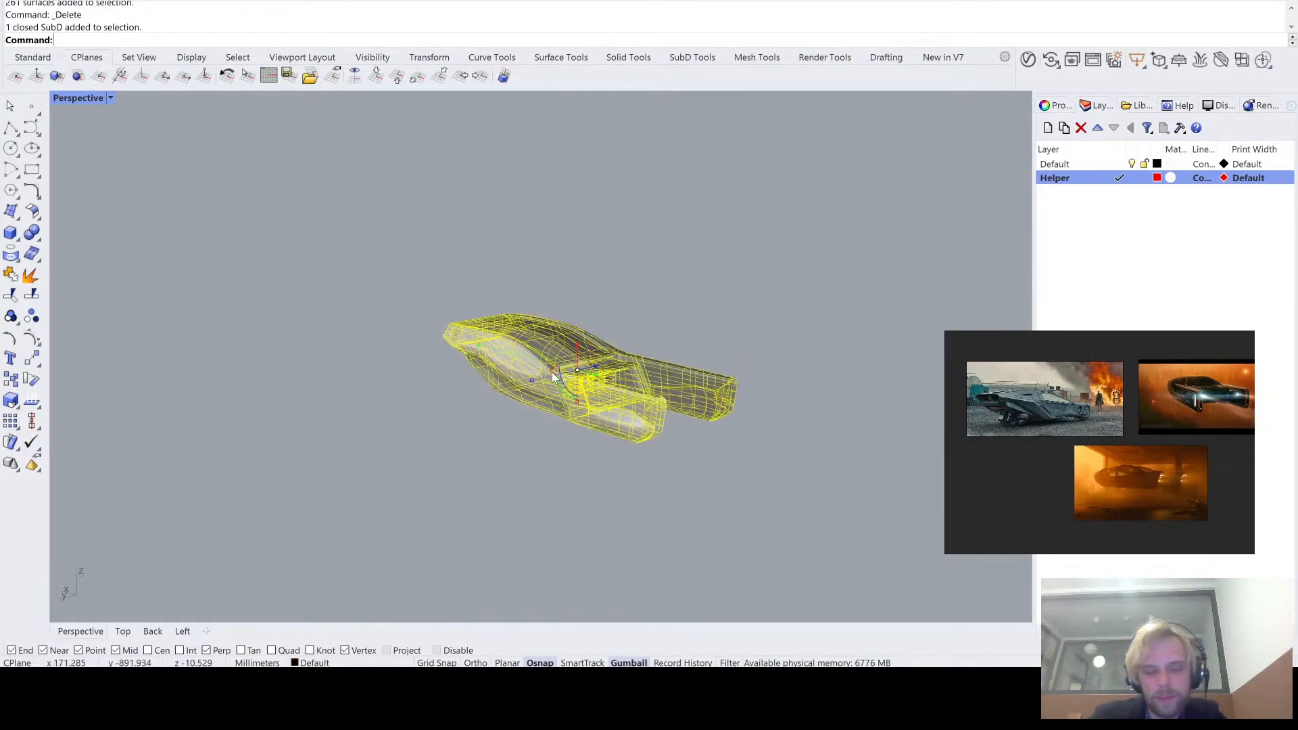
text(ZS)
key(Return)
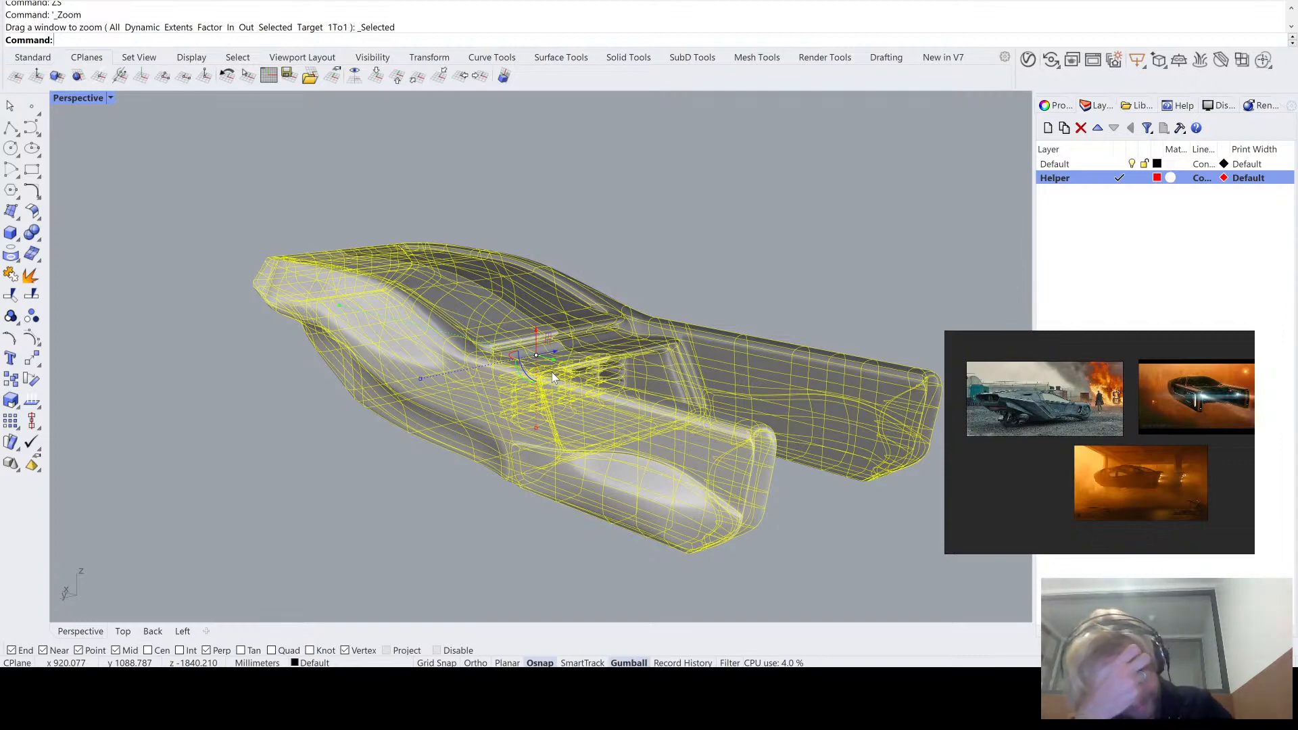
key(Escape)
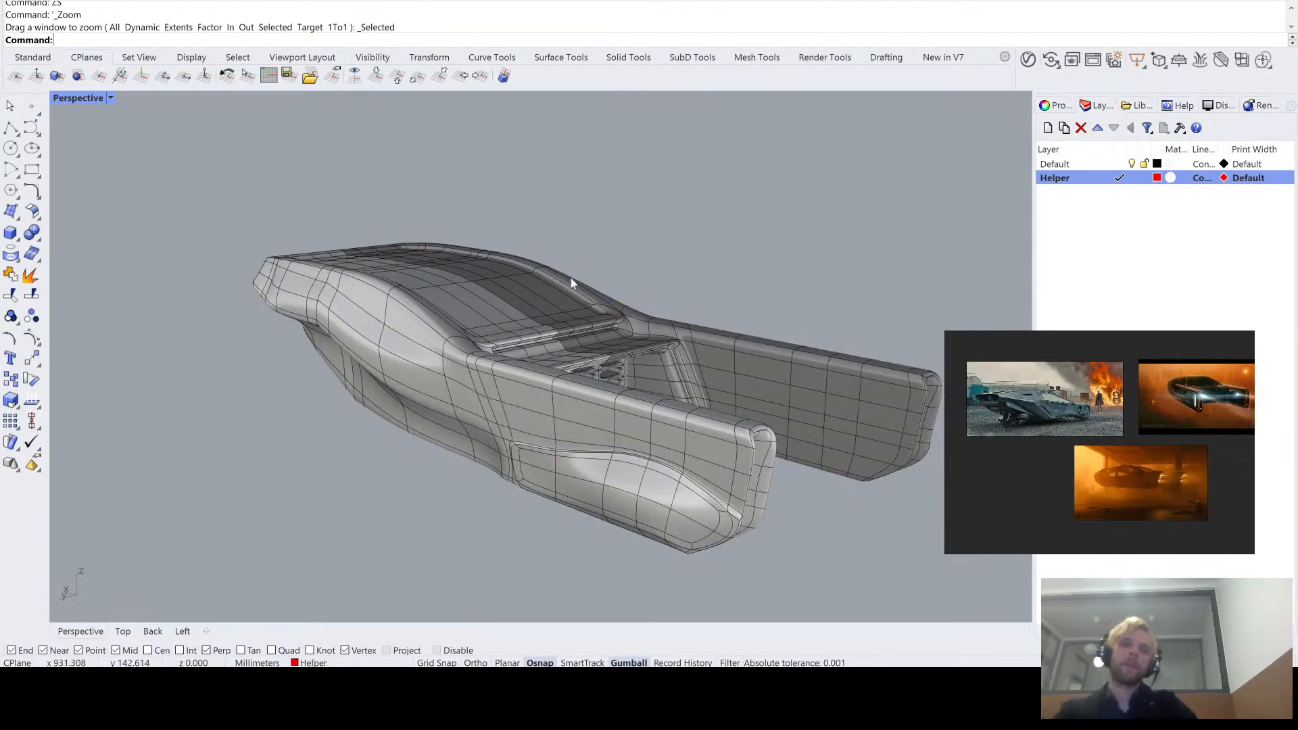
- Switch the SubD vehicle to flat display and bring the edges at the hull side's bend into close view
right_drag(642, 303, 673, 315)
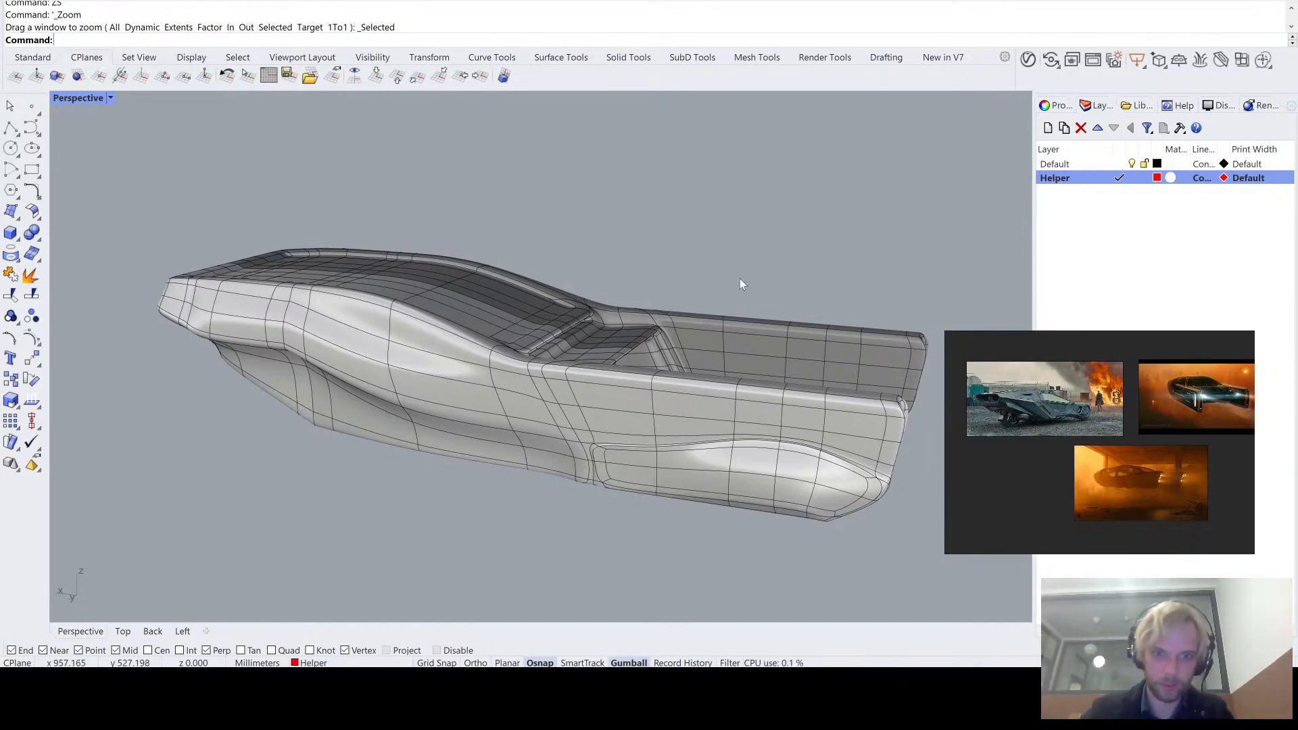
shift+right_drag(562, 353, 704, 307)
scroll(487, 318, up, 6)
right_drag(504, 331, 577, 286)
right_drag(460, 268, 487, 227)
scroll(477, 233, up, 7)
key(Tab)
right_drag(549, 258, 493, 220)
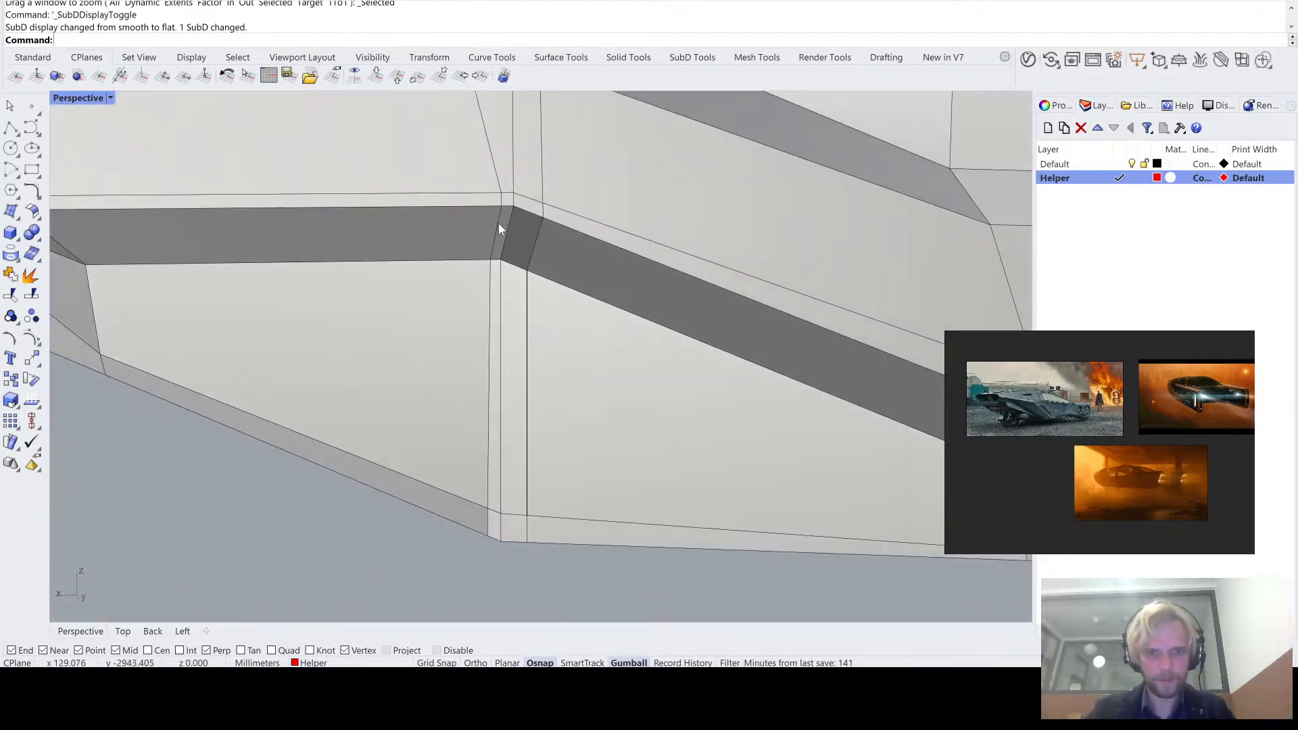
- Try to shift the vertical edge below the hull side's bend sideways, and undo the move
ctrl+shift+click(499, 234)
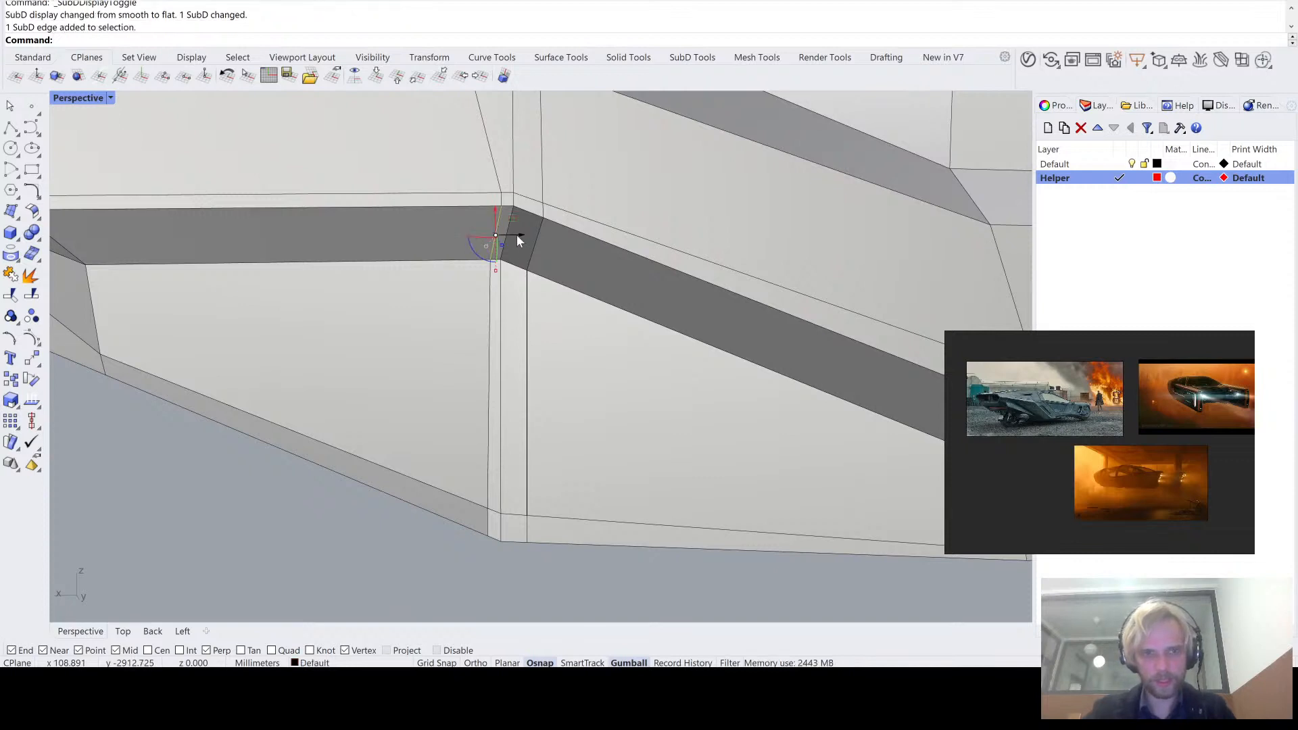
scroll(499, 203, up, 7)
ctrl+shift+click(505, 197)
scroll(506, 200, down, 9)
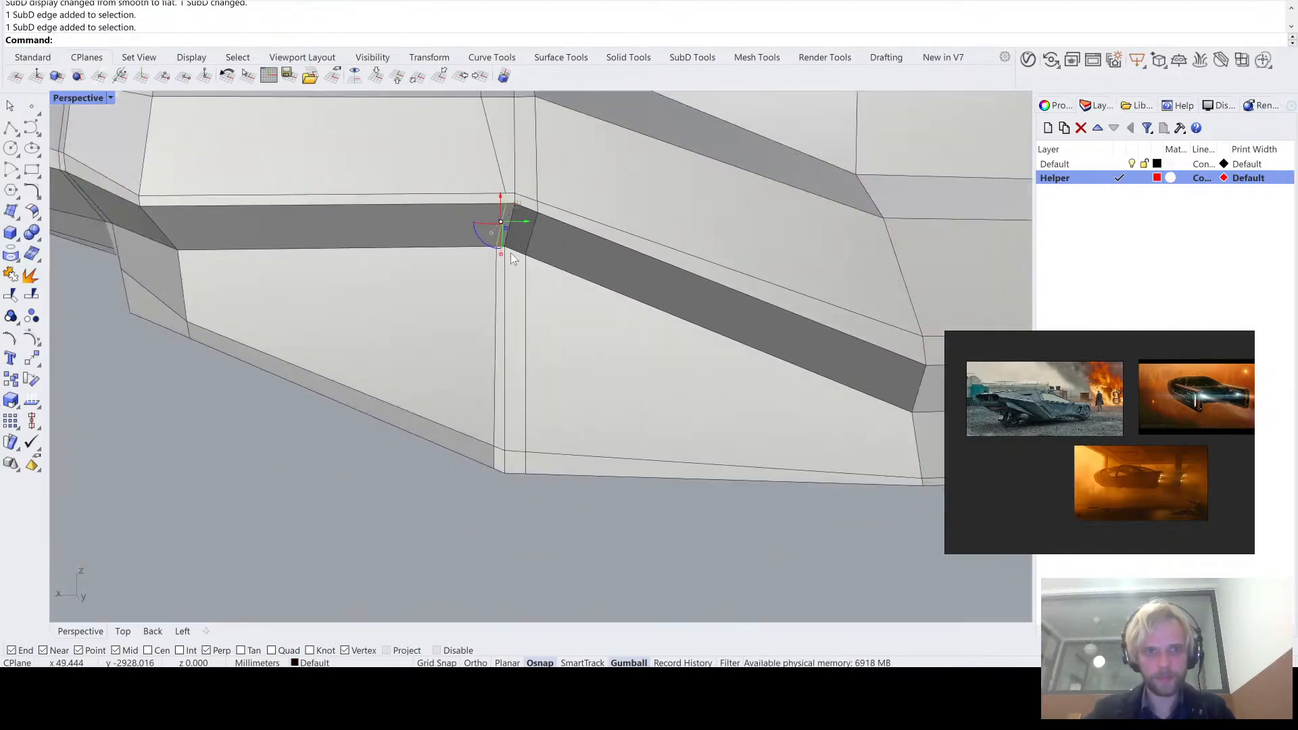
ctrl+shift+click(498, 306)
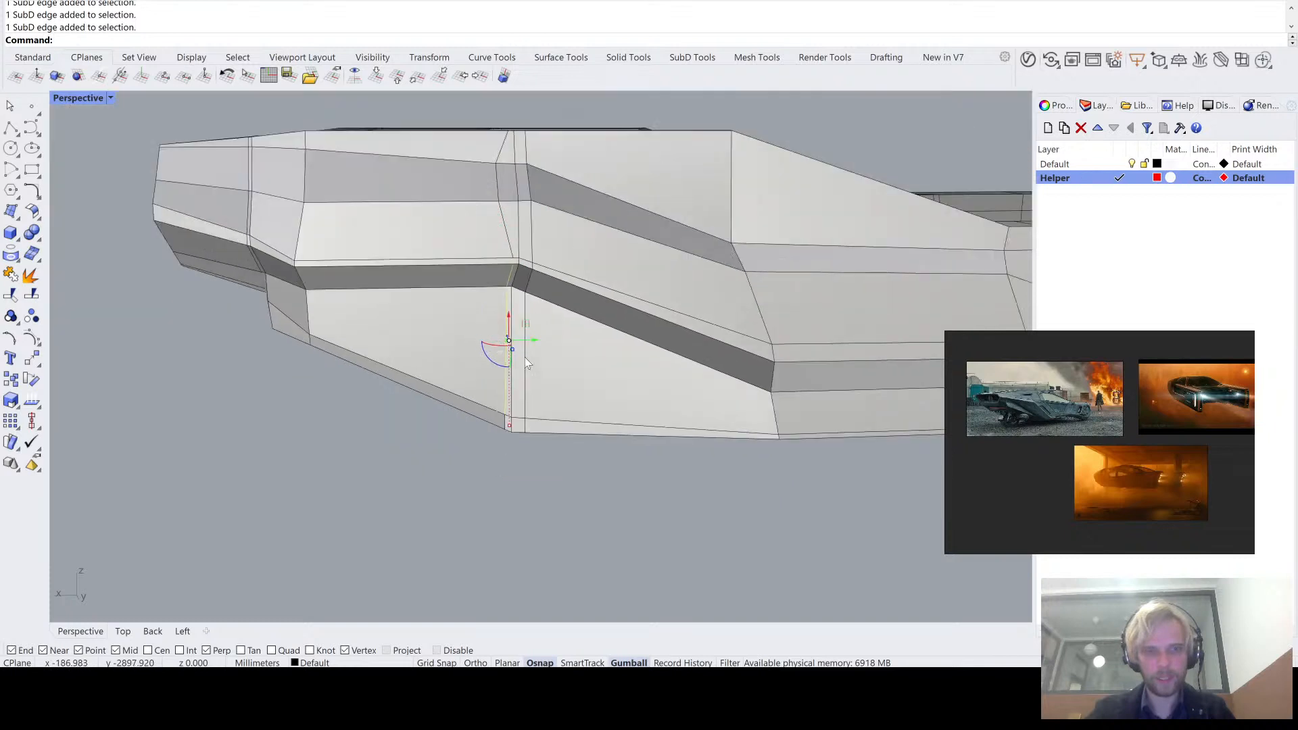
scroll(508, 348, down, 4)
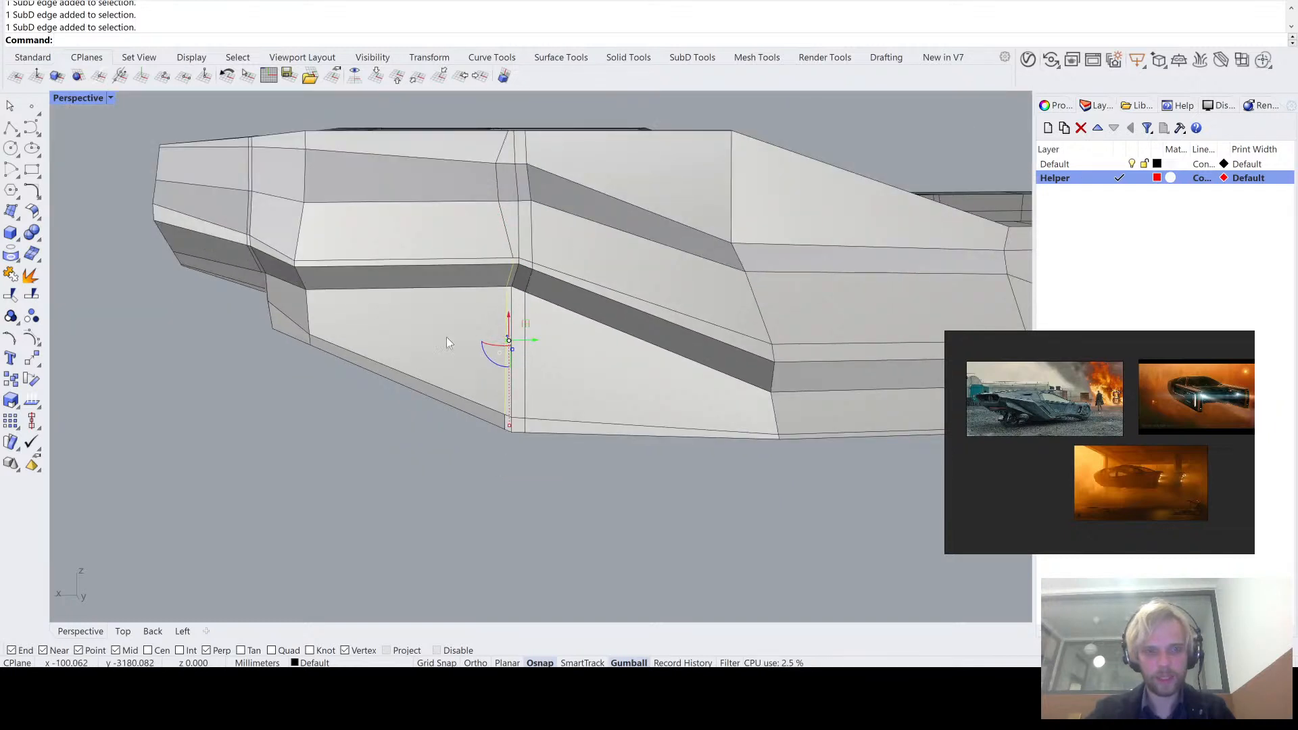
drag(533, 338, 472, 385)
click(456, 426)
mouse_move(455, 428)
right_down()
mouse_move(469, 386)
mouse_move(457, 418)
right_up()
key(ctrl+z)
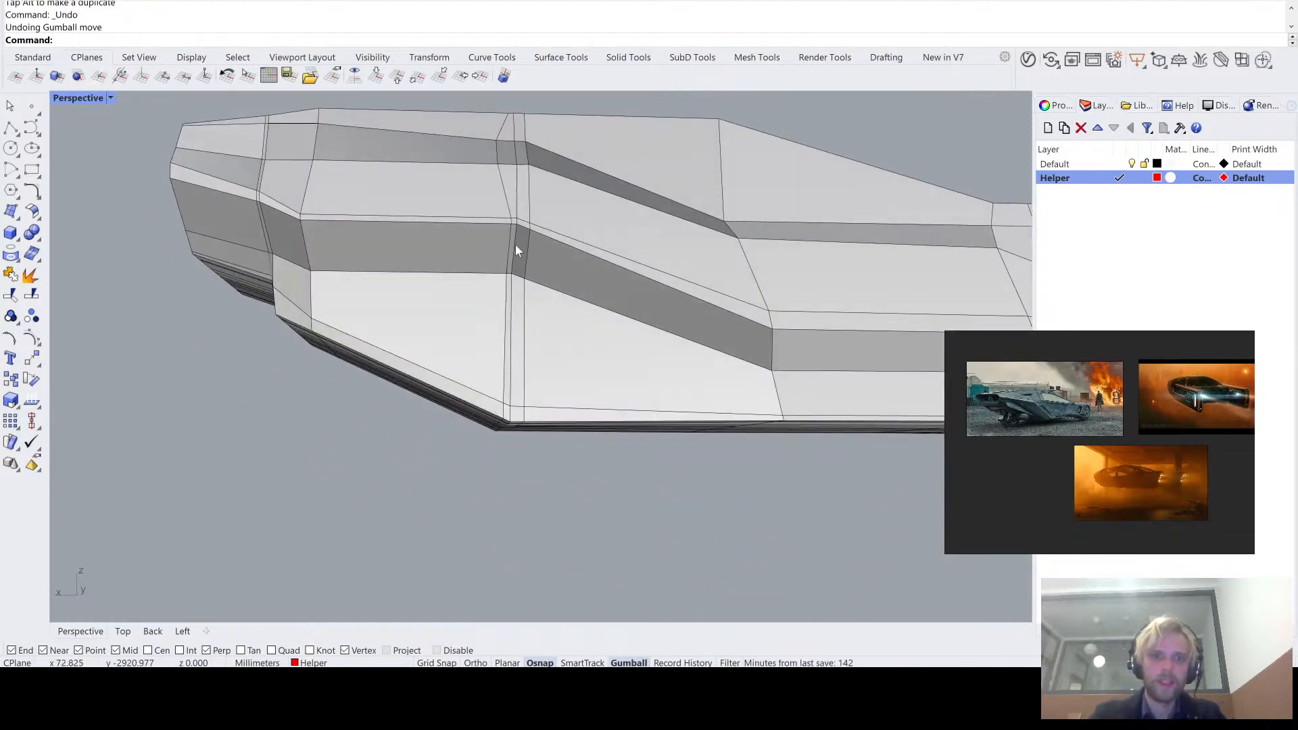
- Compare the hull side's bend in smooth and flat SubD display
mouse_move(515, 250)
right_down()
mouse_move(510, 282)
mouse_move(527, 284)
mouse_move(499, 311)
mouse_move(498, 255)
mouse_move(478, 211)
mouse_move(497, 240)
right_up()
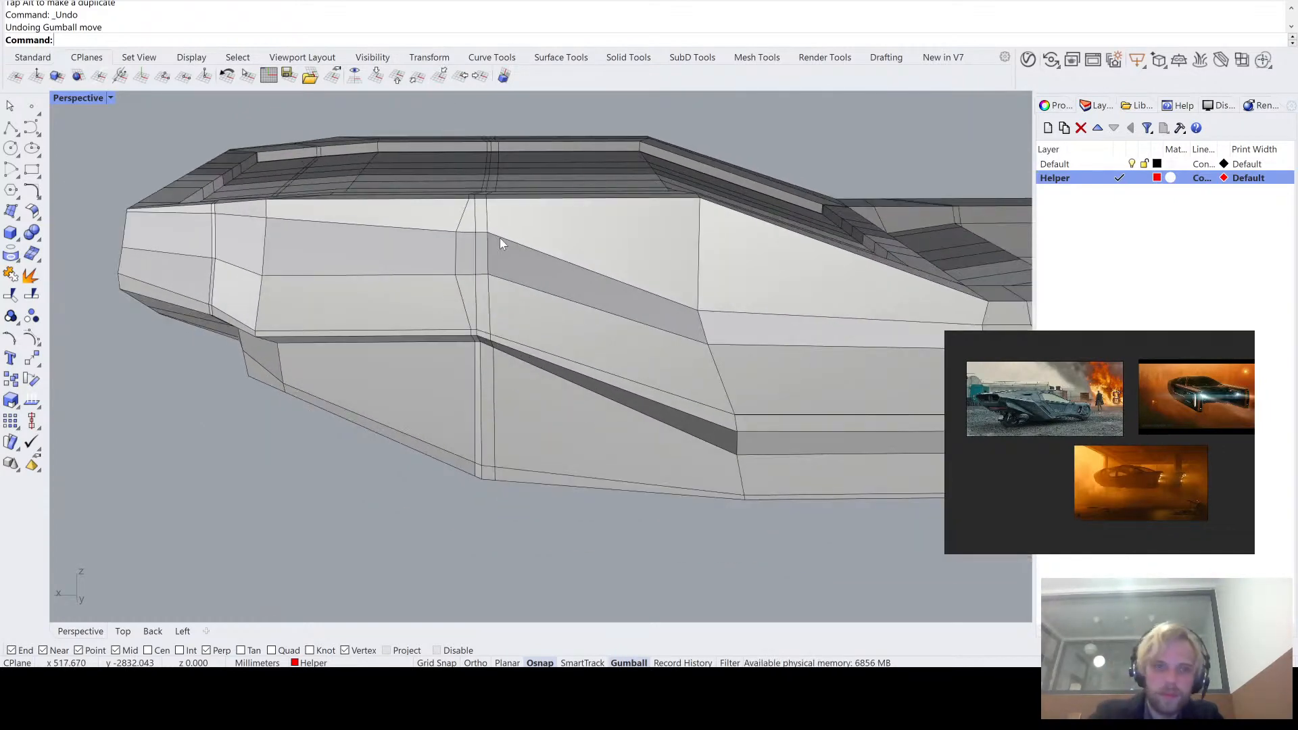
key(Tab)
right_drag(493, 312, 468, 302)
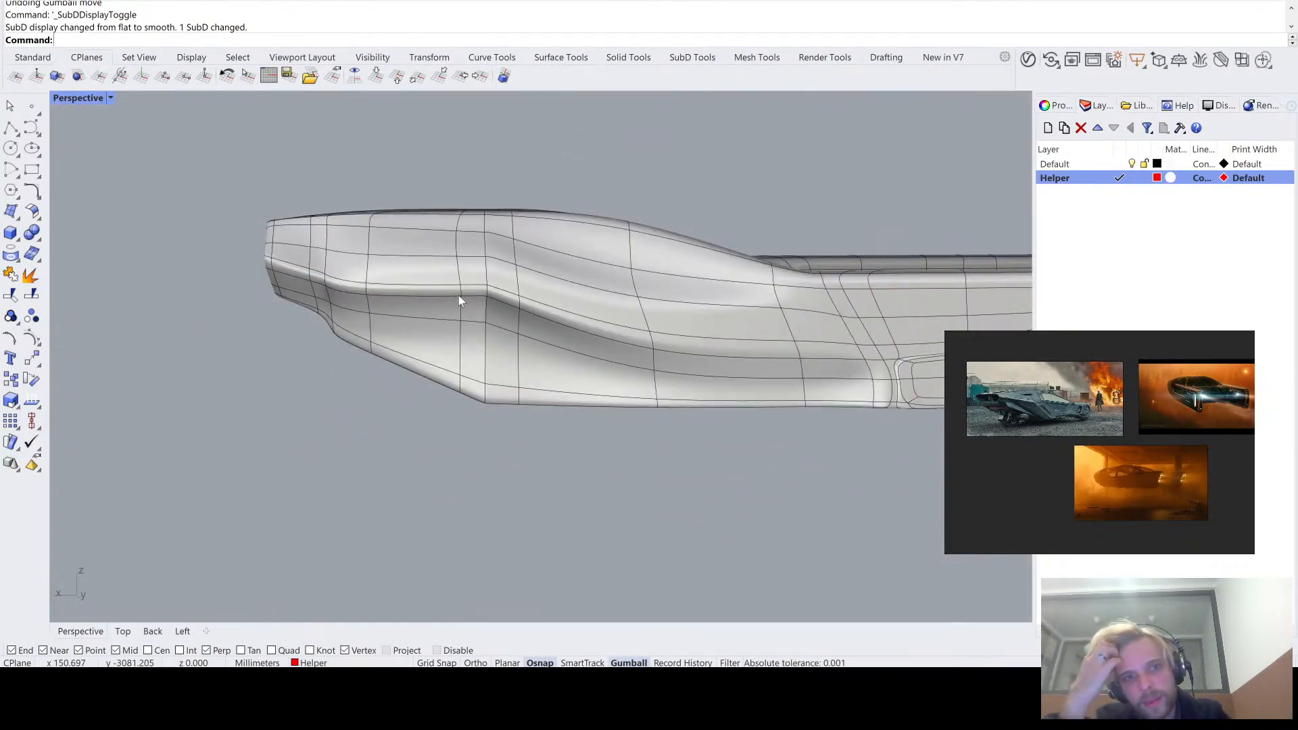
key(Tab)
key(Tab)
key(Tab)
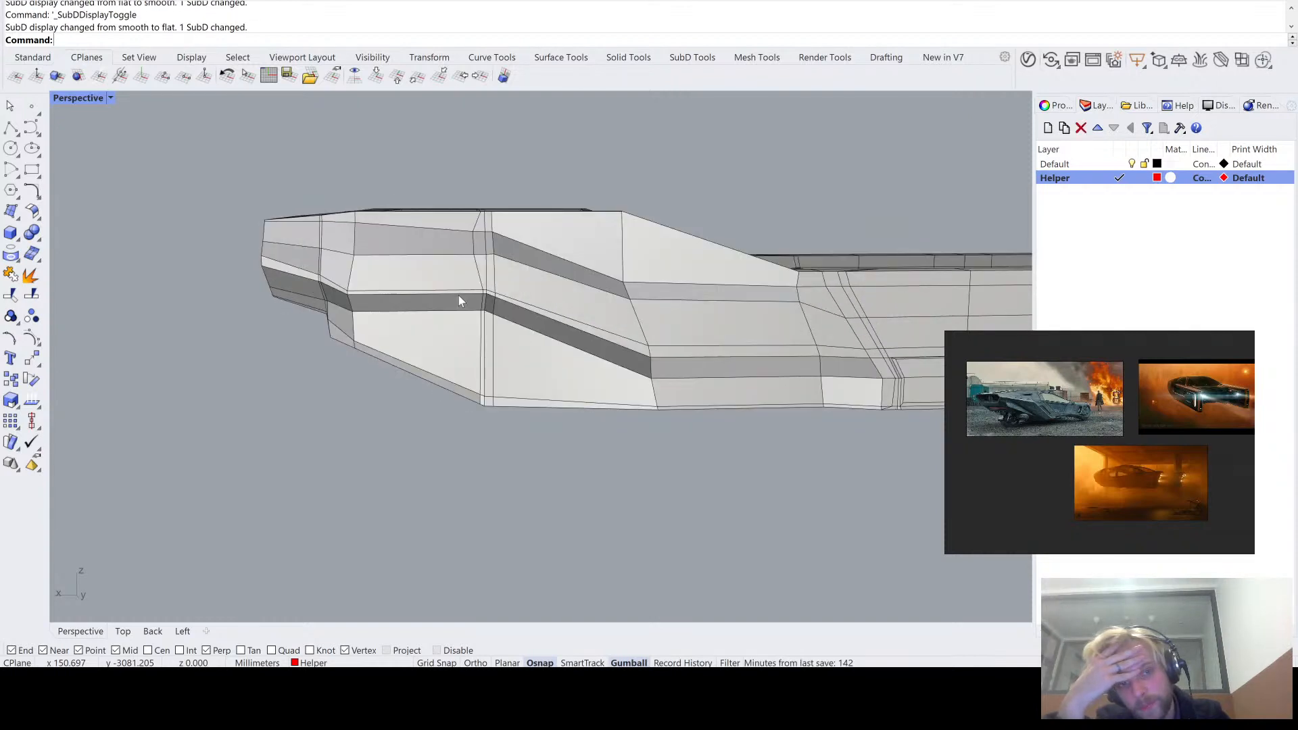
- Move the vertex below the hull side's bend along the dark strip's lower edge, away from the prongs, and check it in smooth display
scroll(459, 295, up, 5)
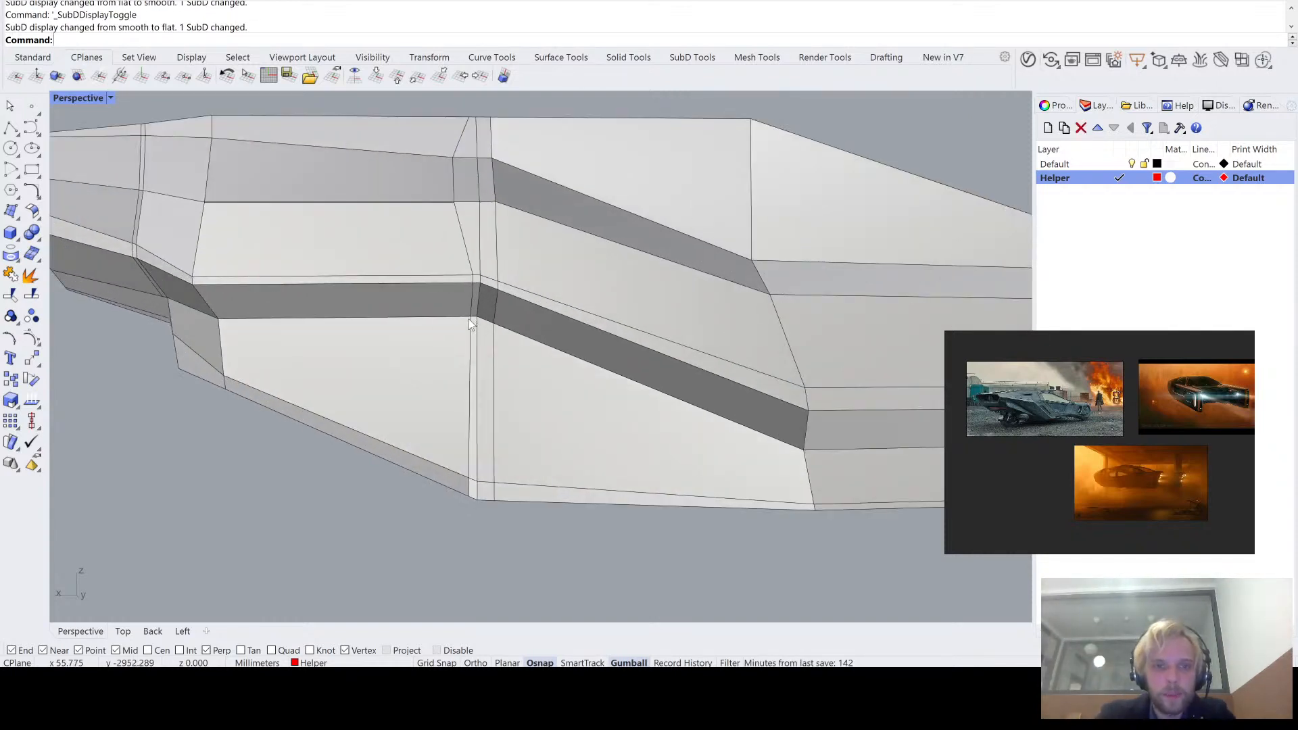
click(473, 322)
drag(473, 322, 379, 503)
key(Tab)
right_drag(398, 482, 461, 426)
scroll(489, 295, up, 2)
key(Tab)
right_drag(538, 368, 485, 359)
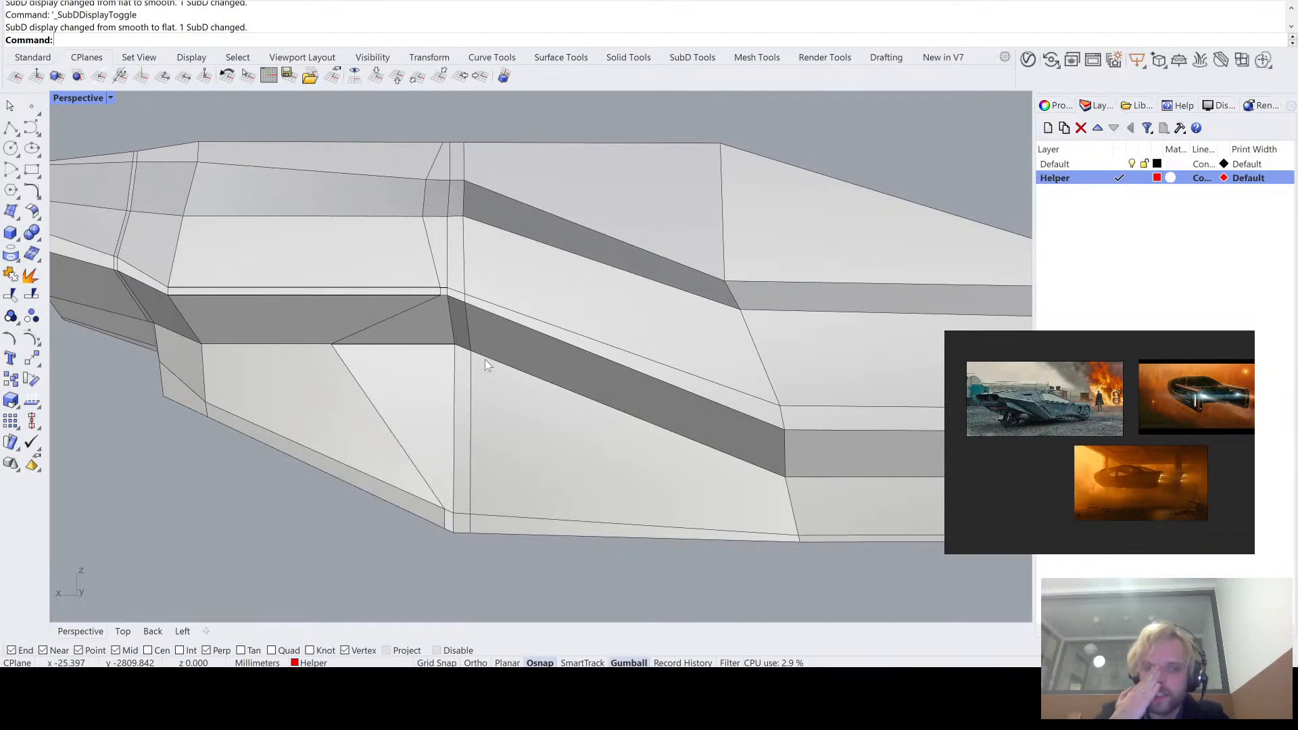
- Slide the vertex at the hull's lower corner along its edge until it sits beneath the displaced strip vertex
shift+right_drag(477, 495, 525, 433)
scroll(513, 429, up, 4)
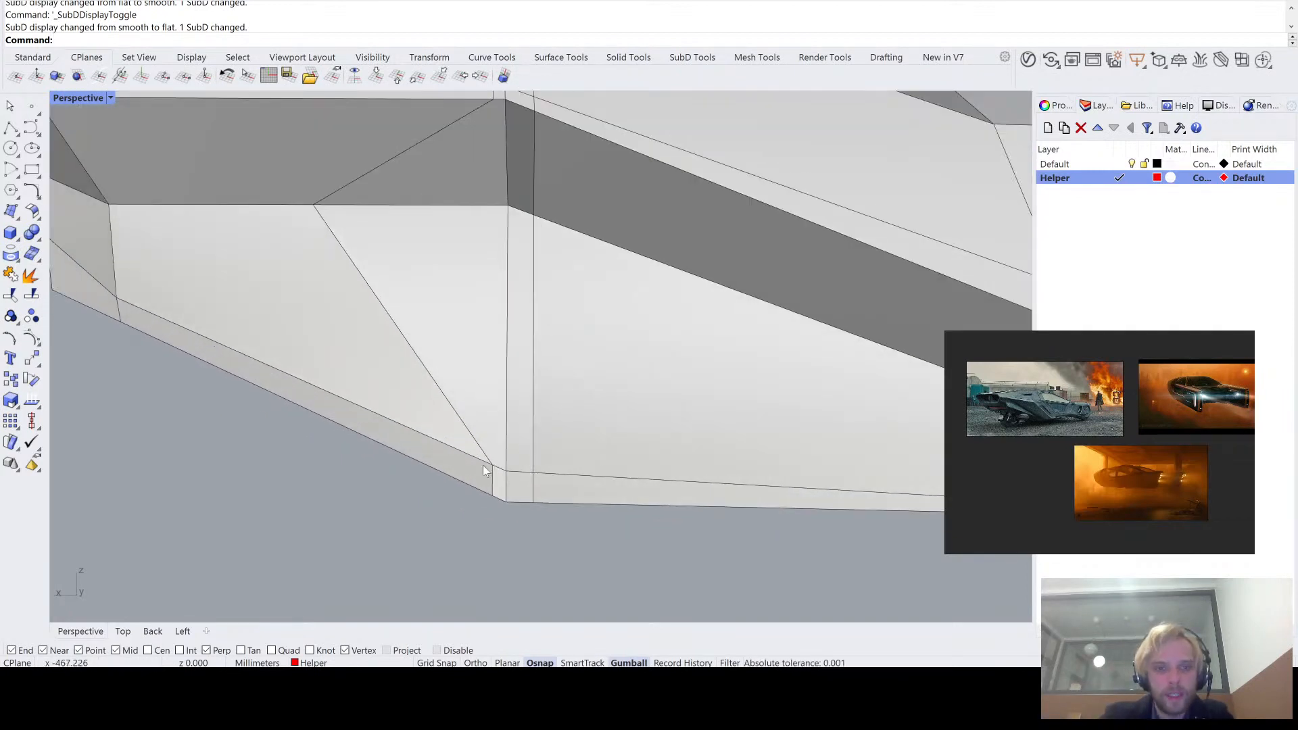
ctrl+shift+click(492, 466)
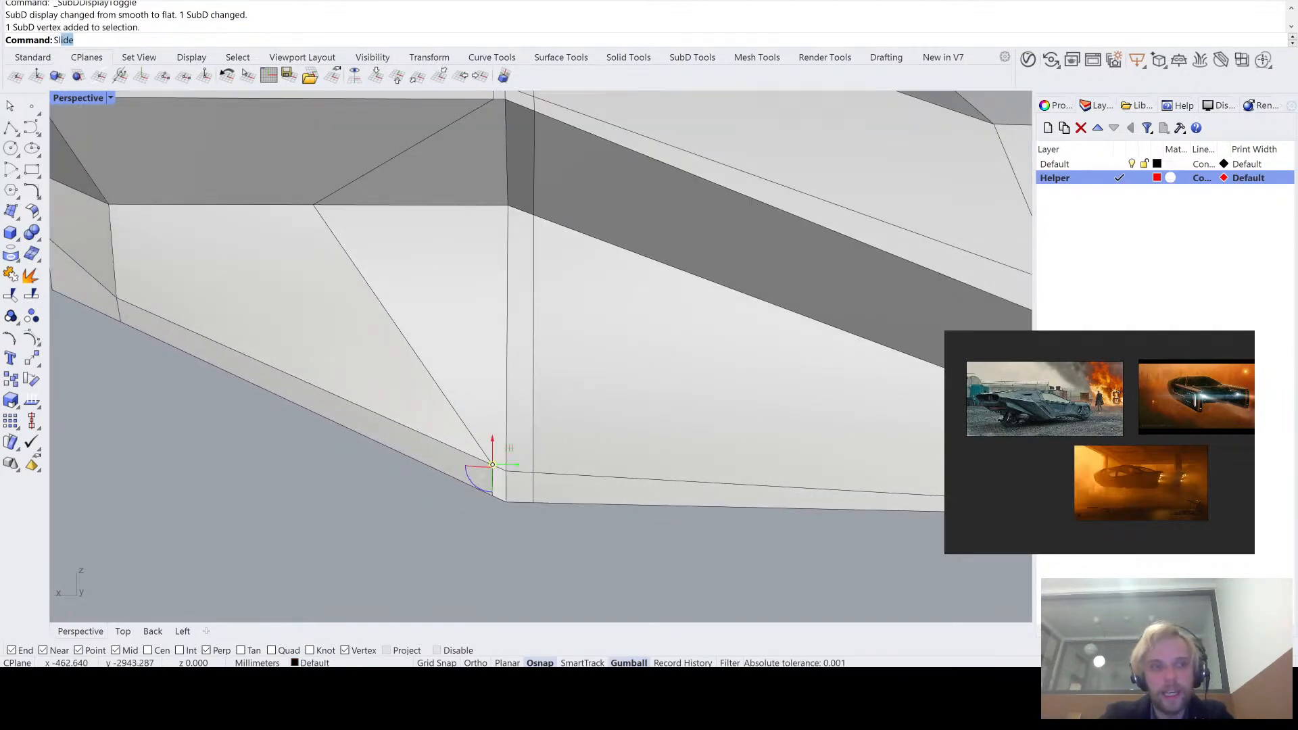
key(Return)
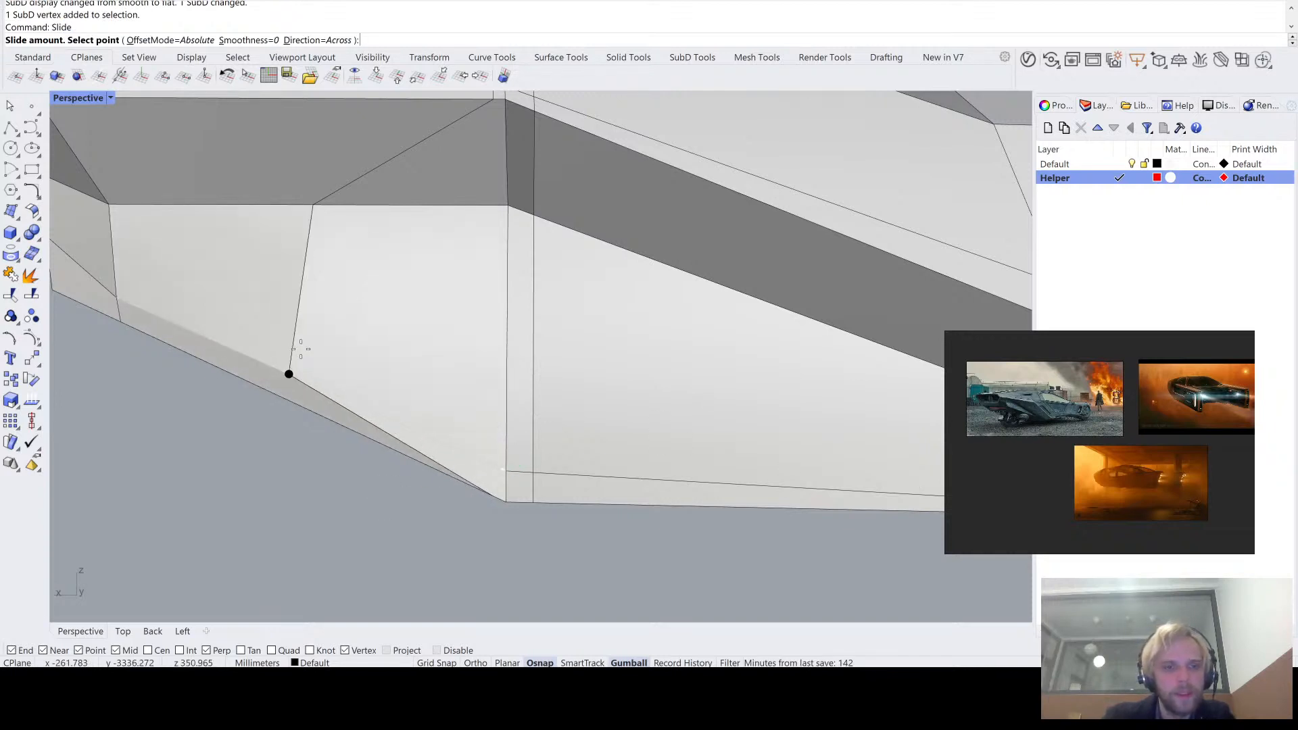
click(311, 374)
- Examine the reshaped lower hull side in smooth display and return to flat display
right_drag(424, 477, 444, 434)
scroll(521, 411, up, 2)
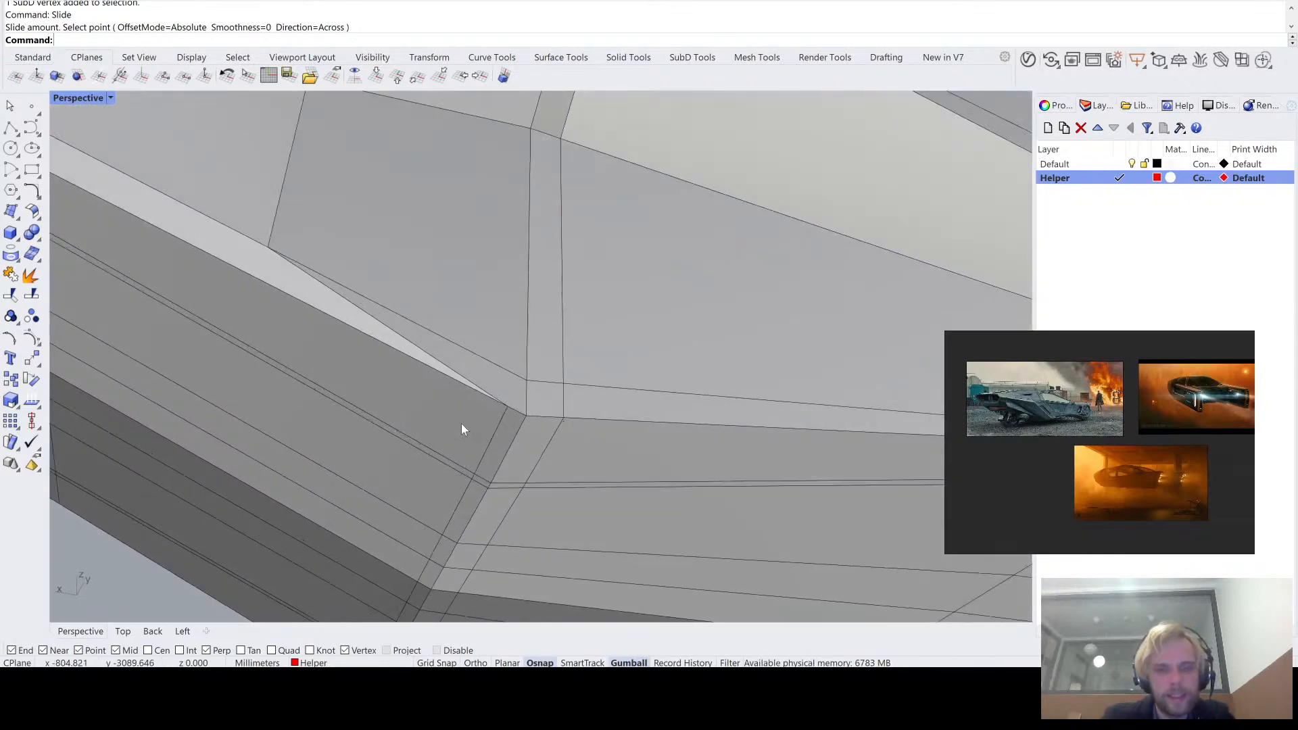
key(Tab)
scroll(494, 427, down, 5)
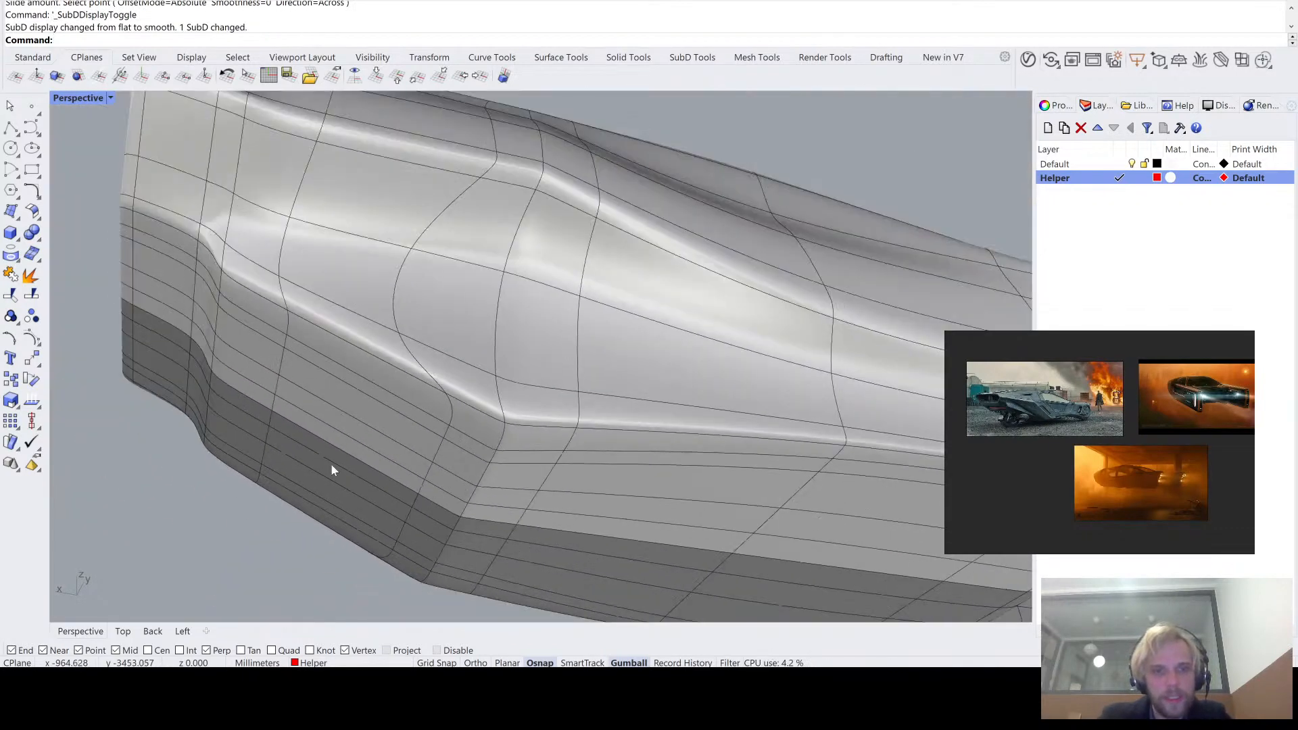
right_drag(266, 443, 427, 216)
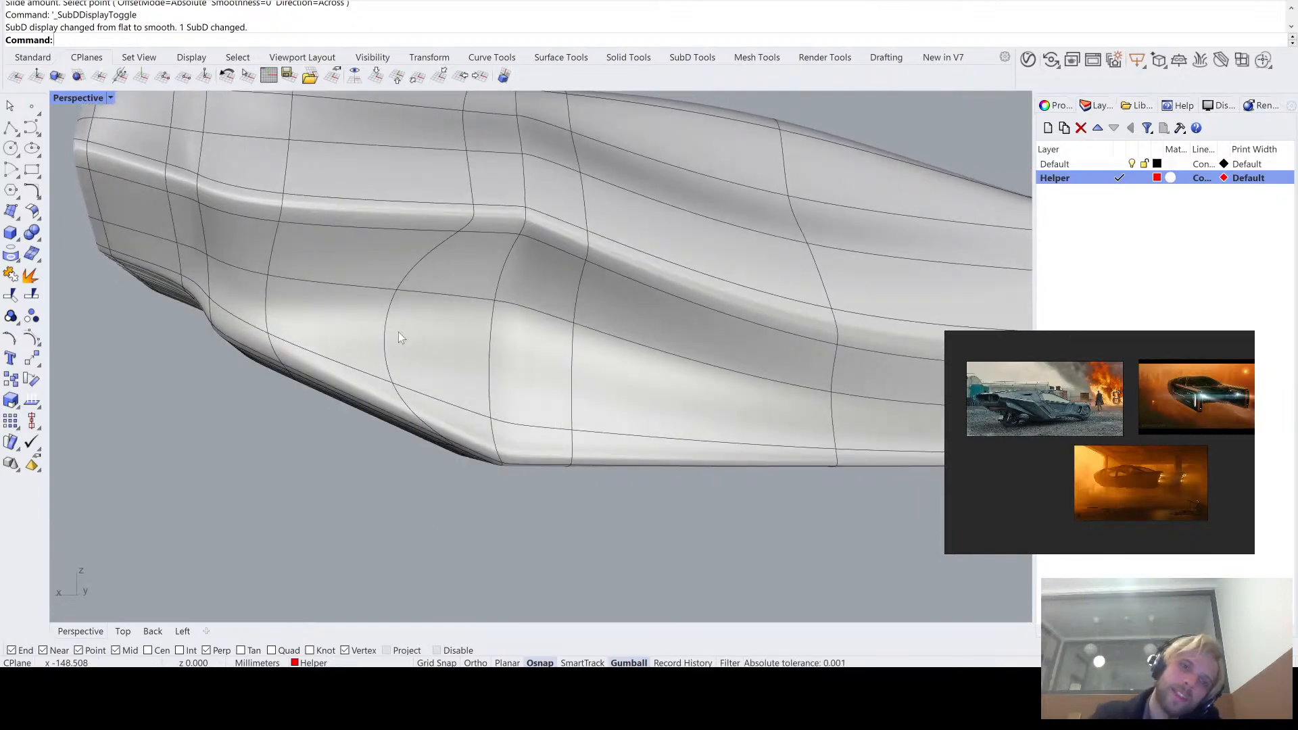
key(Tab)
mouse_move(413, 385)
right_down()
mouse_move(429, 371)
mouse_move(414, 384)
right_up()
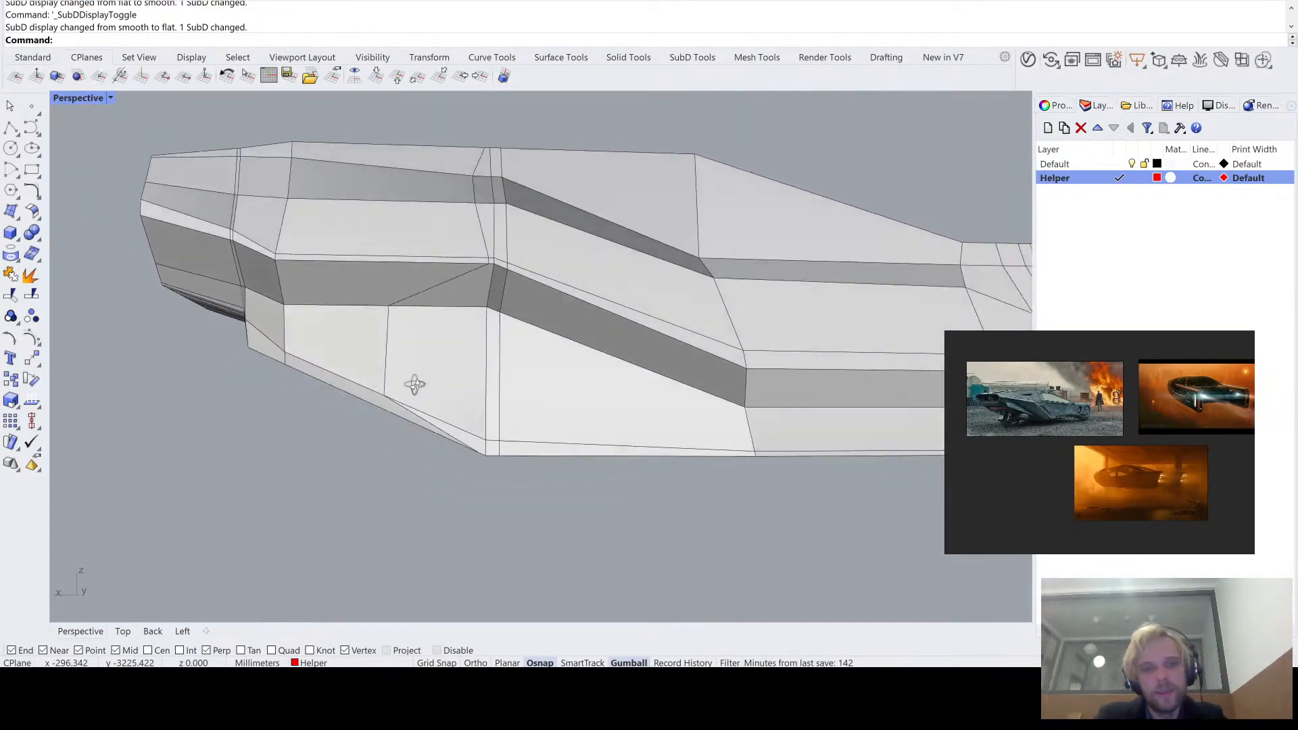
scroll(415, 384, up, 3)
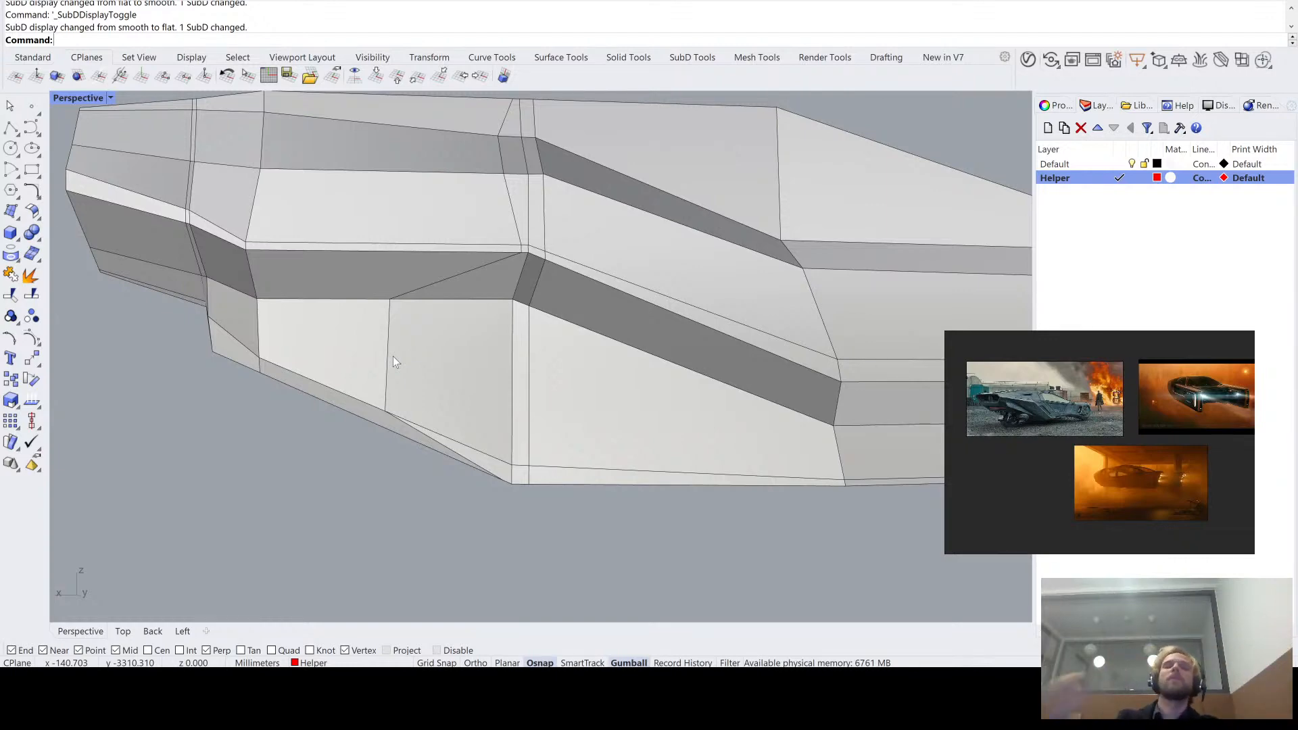
- Move the short vertical edge on the upper hull side closer to the neighbouring edge loop and check the bend in smooth display
right_drag(704, 262, 466, 269)
scroll(463, 277, up, 3)
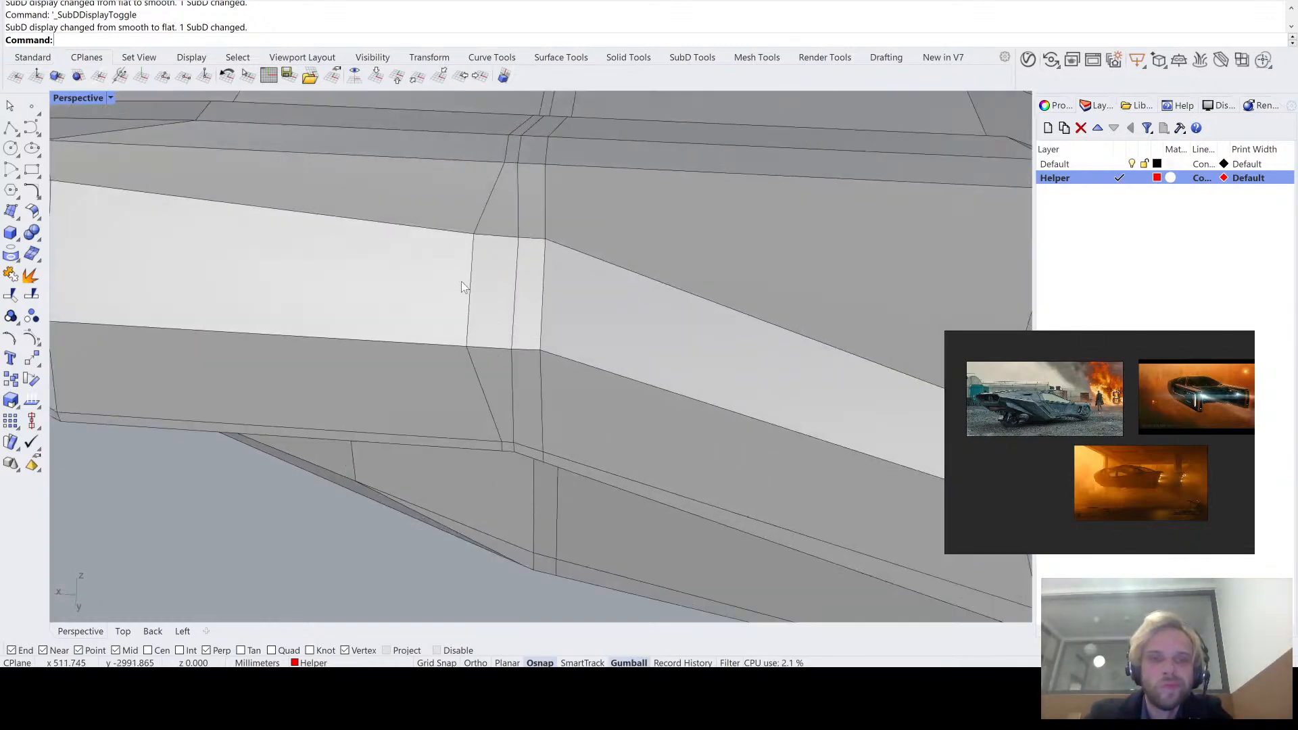
click(467, 288)
drag(497, 291, 524, 293)
scroll(516, 296, down, 5)
click(318, 514)
key(Tab)
right_drag(372, 476, 444, 294)
scroll(559, 206, up, 4)
right_drag(560, 208, 526, 261)
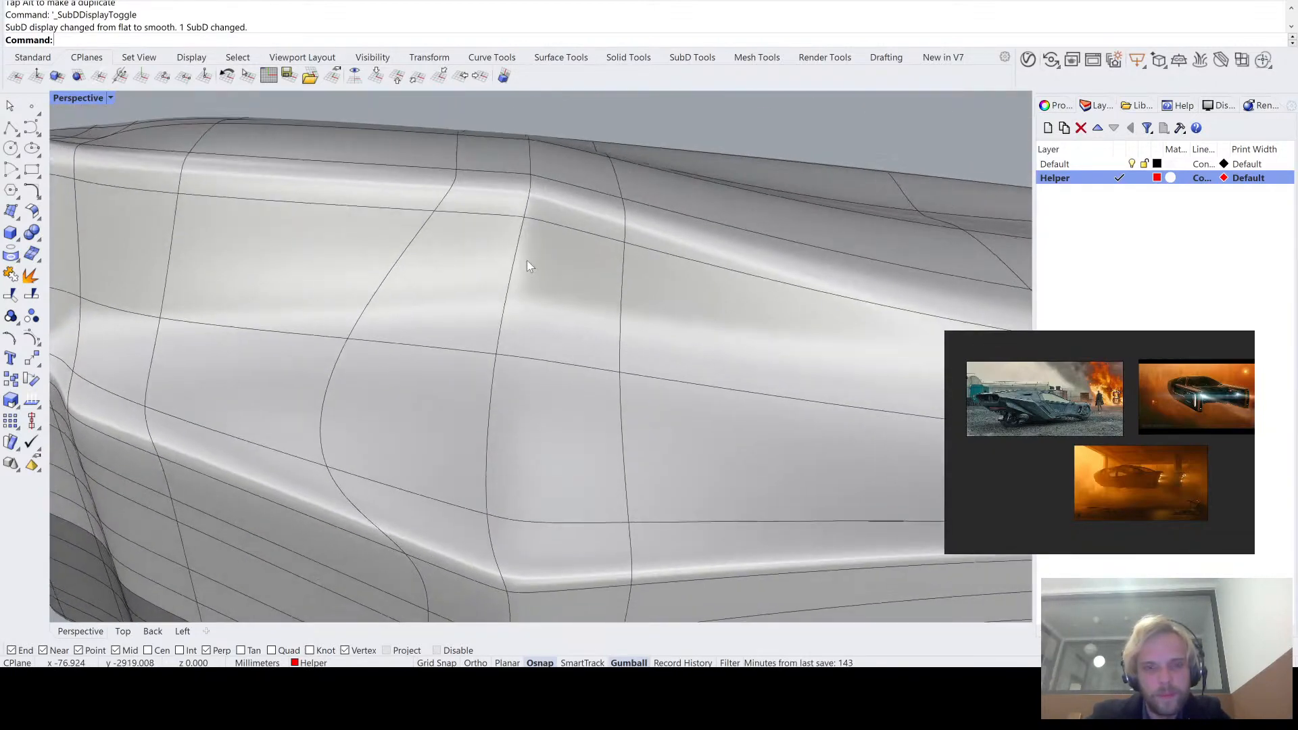
- Return to flat display and undo the upper edge move, the vertex slide and the strip vertex move
key(Tab)
scroll(541, 223, up, 4)
scroll(548, 232, down, 3)
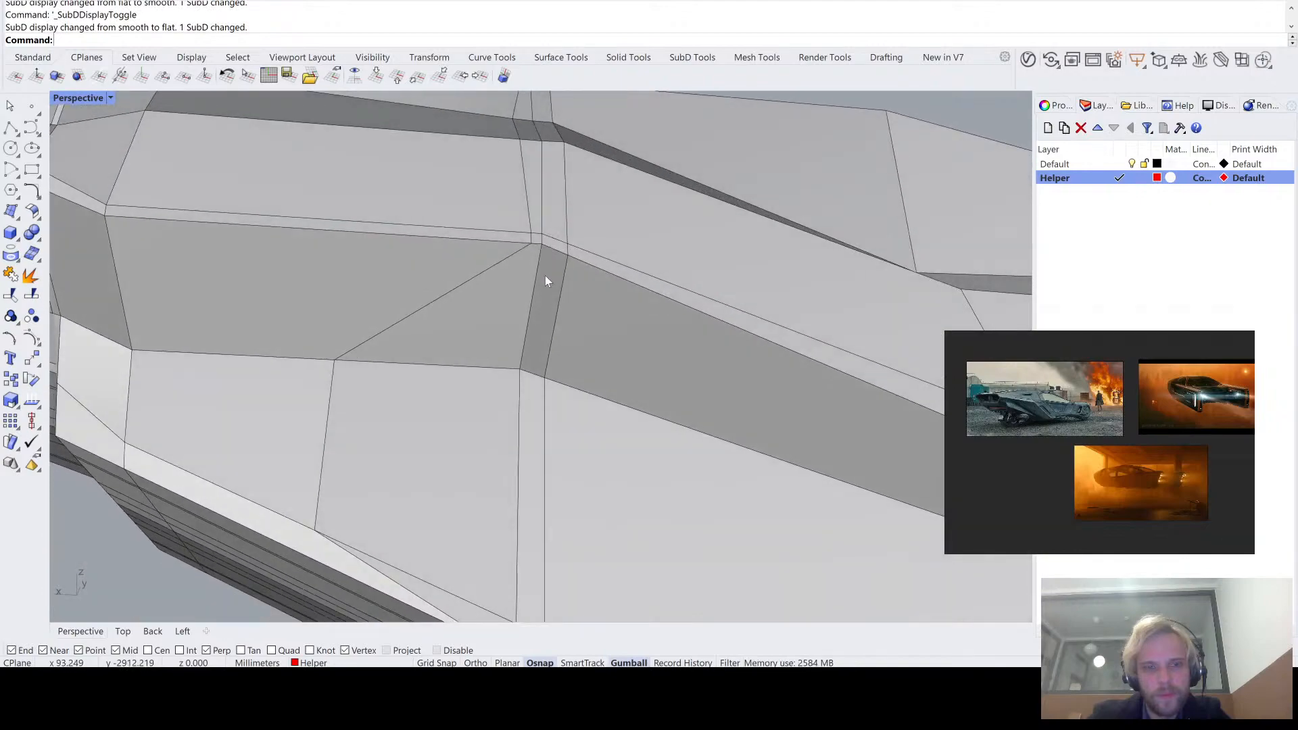
scroll(545, 282, down, 4)
right_drag(545, 299, 557, 270)
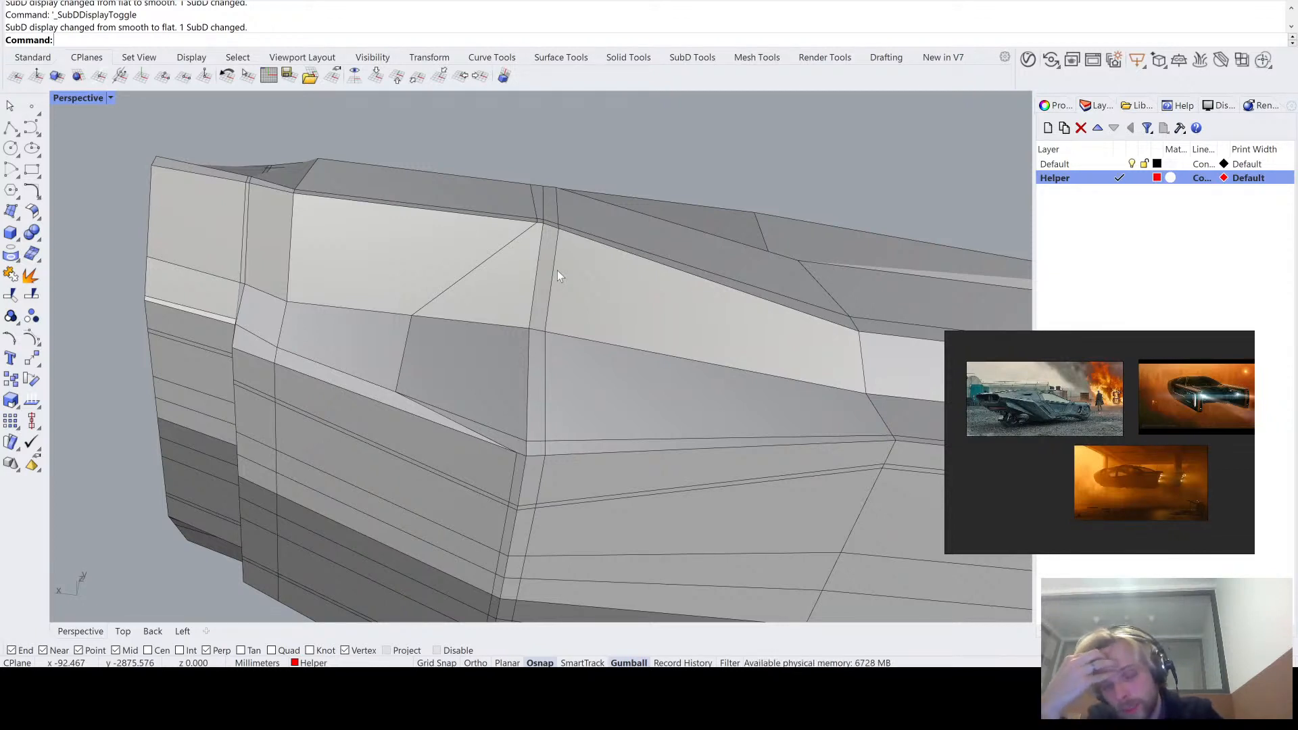
key(ctrl+z)
key(ctrl+z)
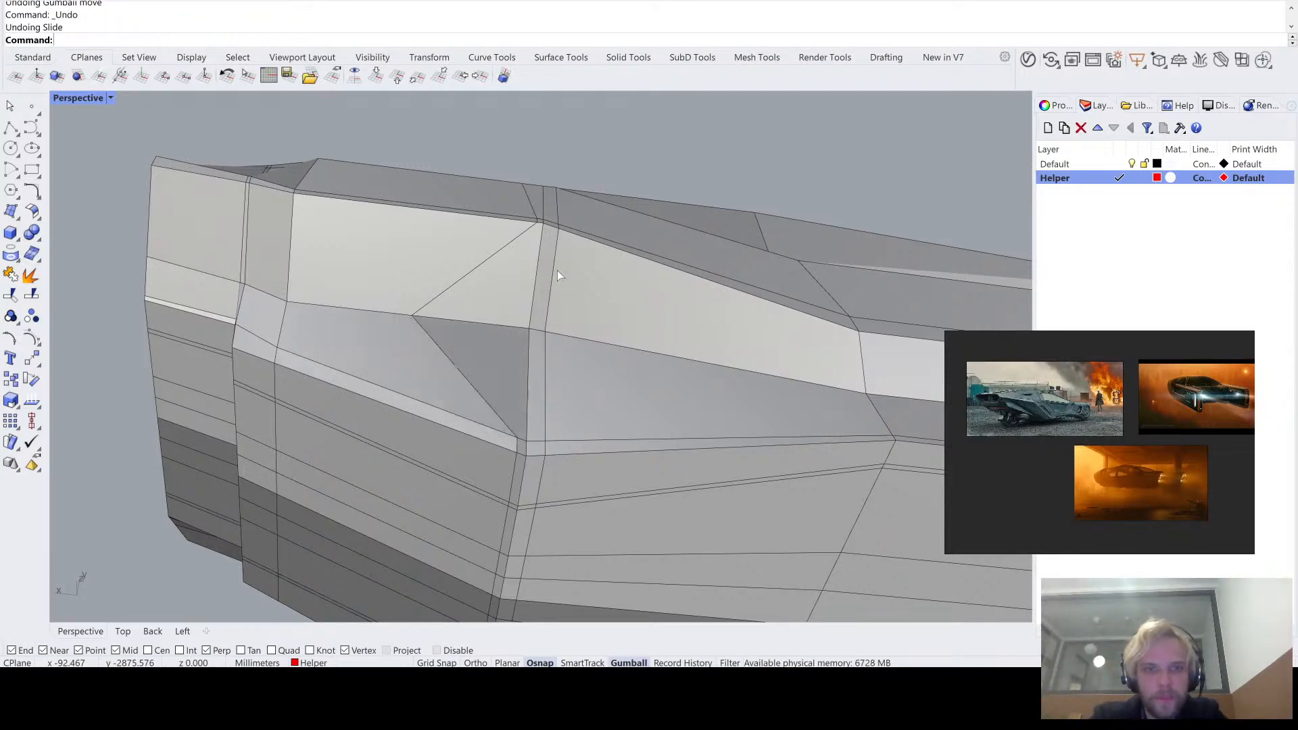
key(ctrl+z)
scroll(519, 601, up, 8)
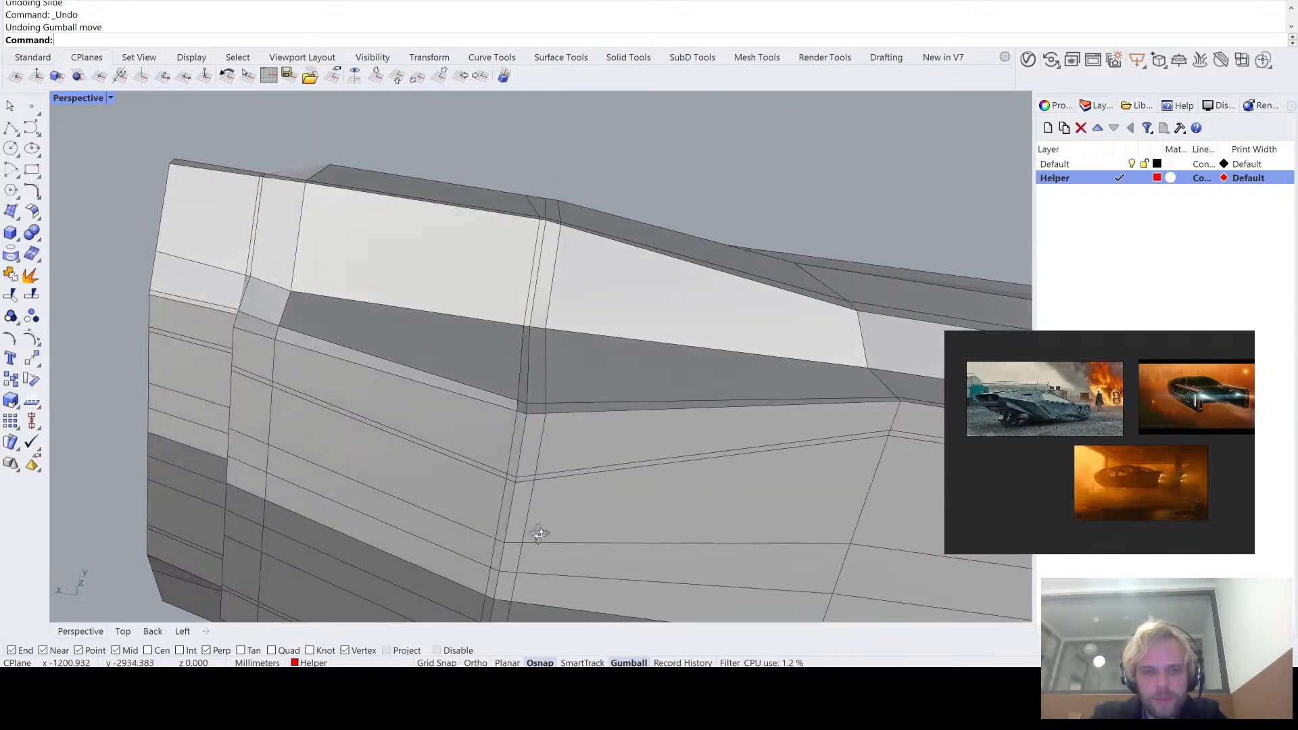
click(522, 411)
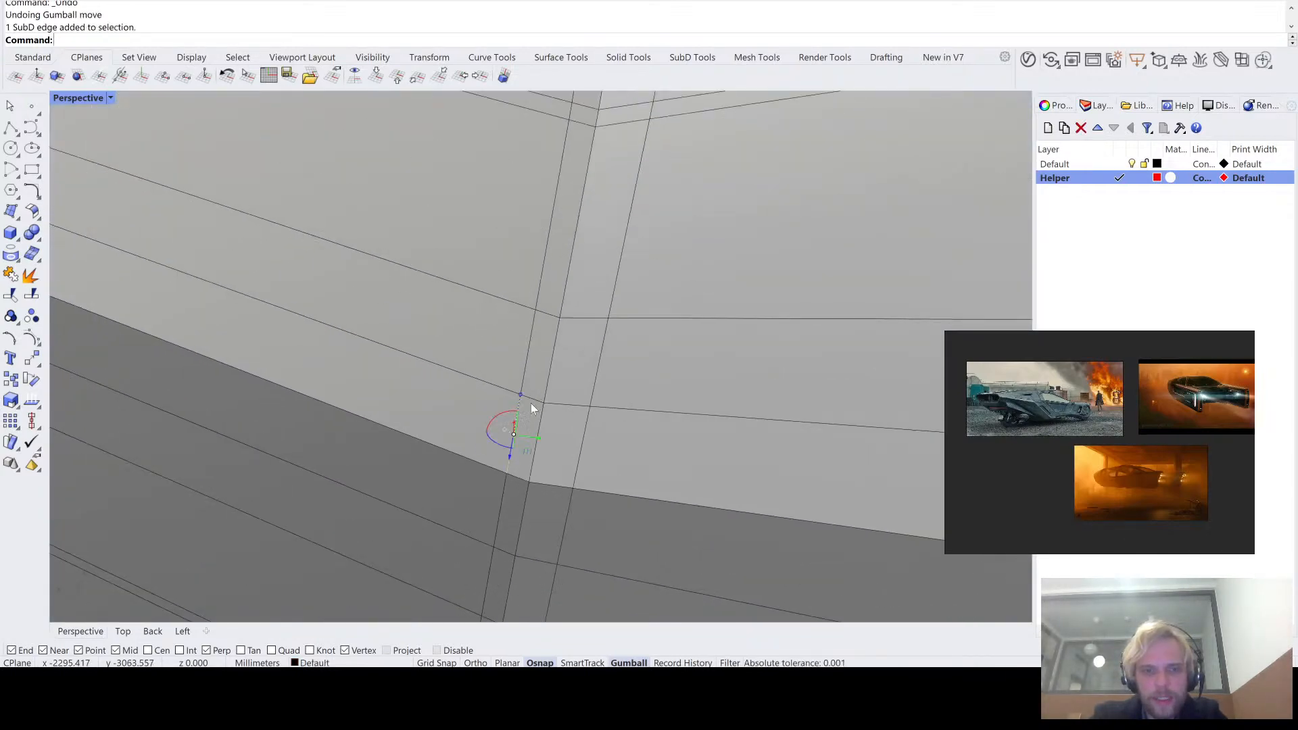
scroll(419, 385, down, 6)
key(Escape)
scroll(455, 413, up, 5)
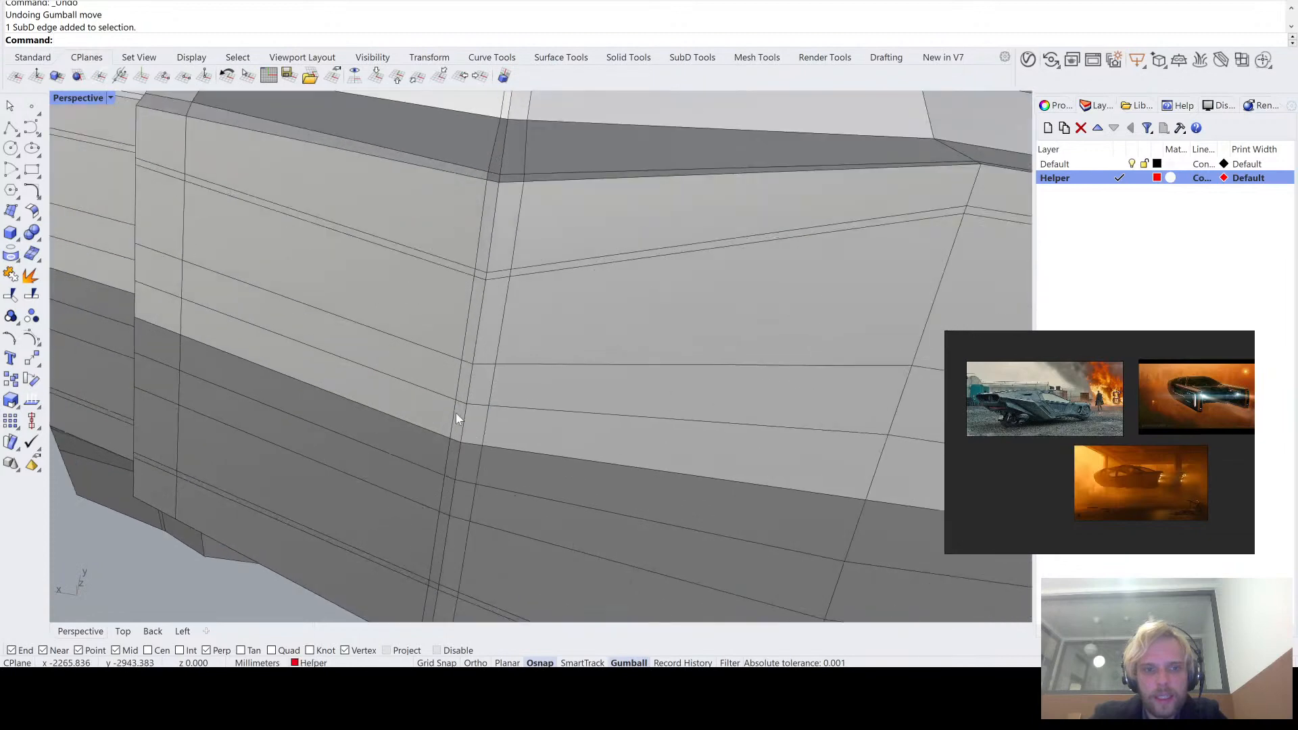
- Flatten the narrow face loop at the hull's bend along the hull's length and move it closer to the neighbouring edge loop
scroll(457, 417, up, 3)
ctrl+shift+click(461, 429)
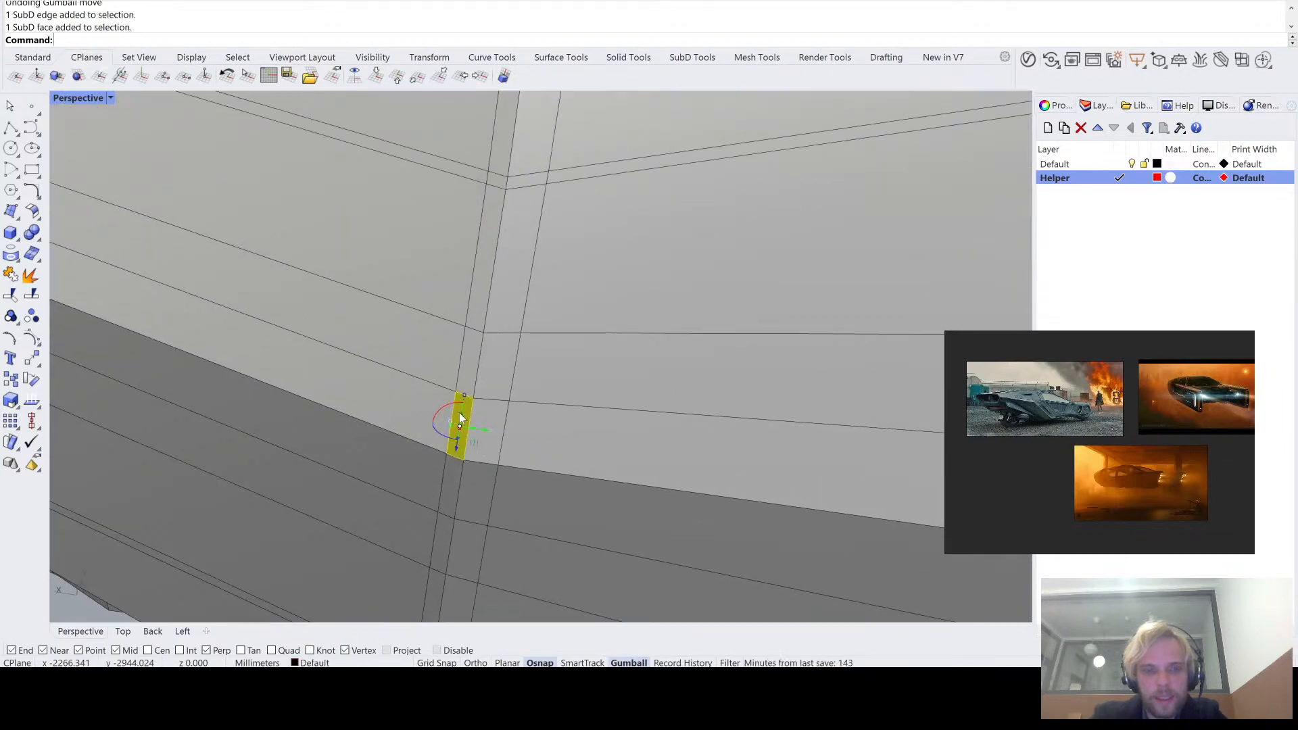
ctrl+shift+double_click(472, 361)
scroll(476, 341, down, 8)
right_drag(498, 279, 448, 379)
scroll(448, 378, up, 2)
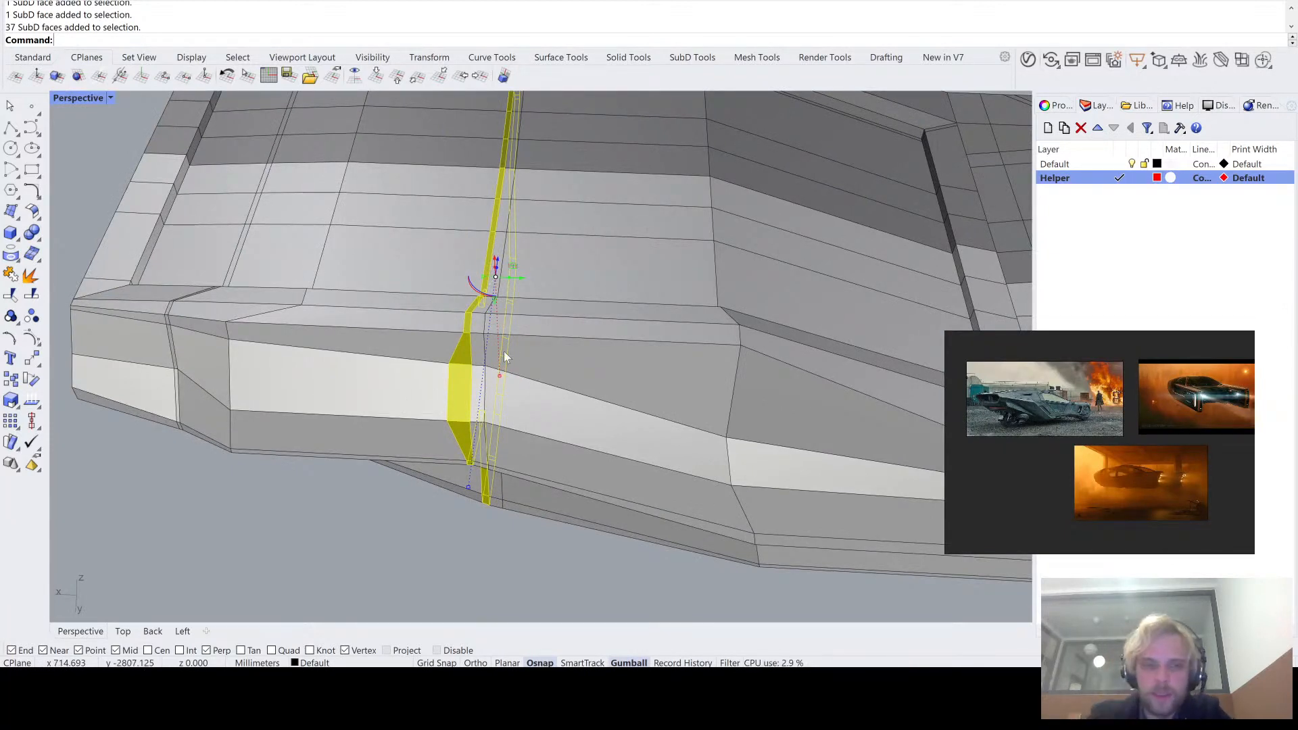
scroll(493, 284, up, 1)
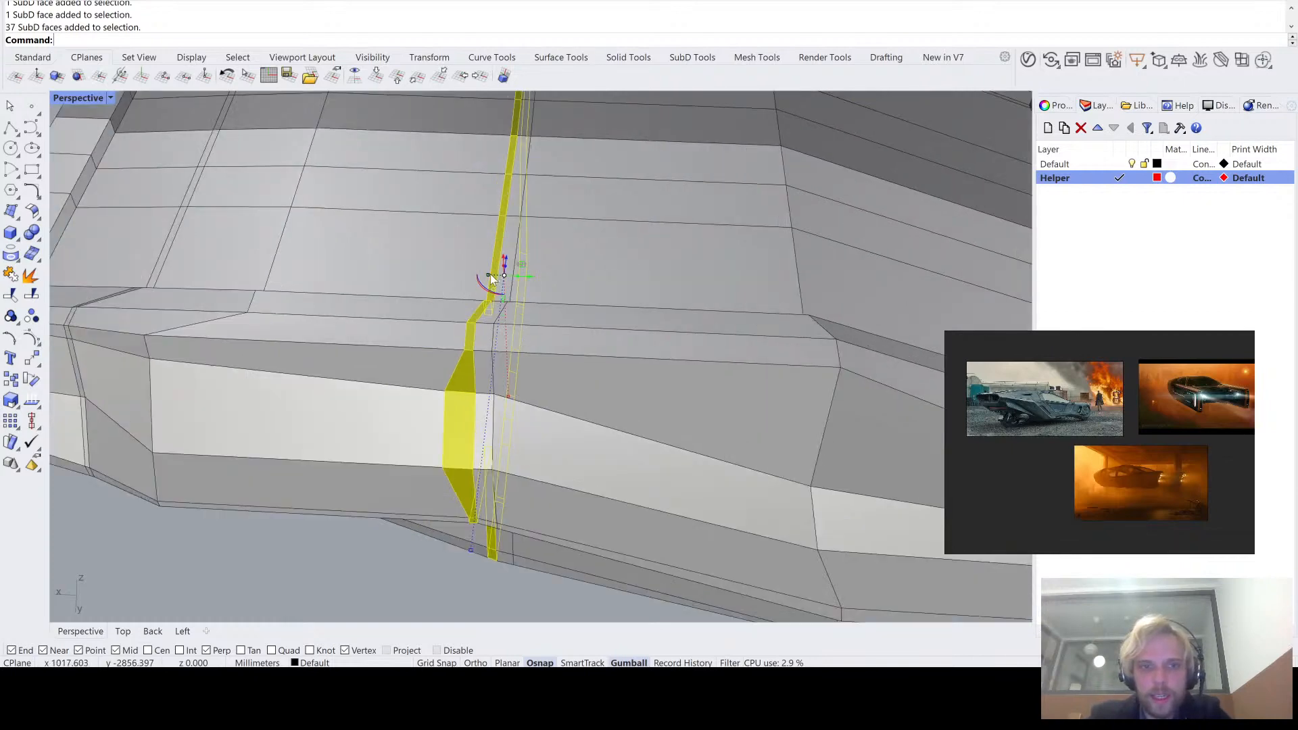
click(490, 276)
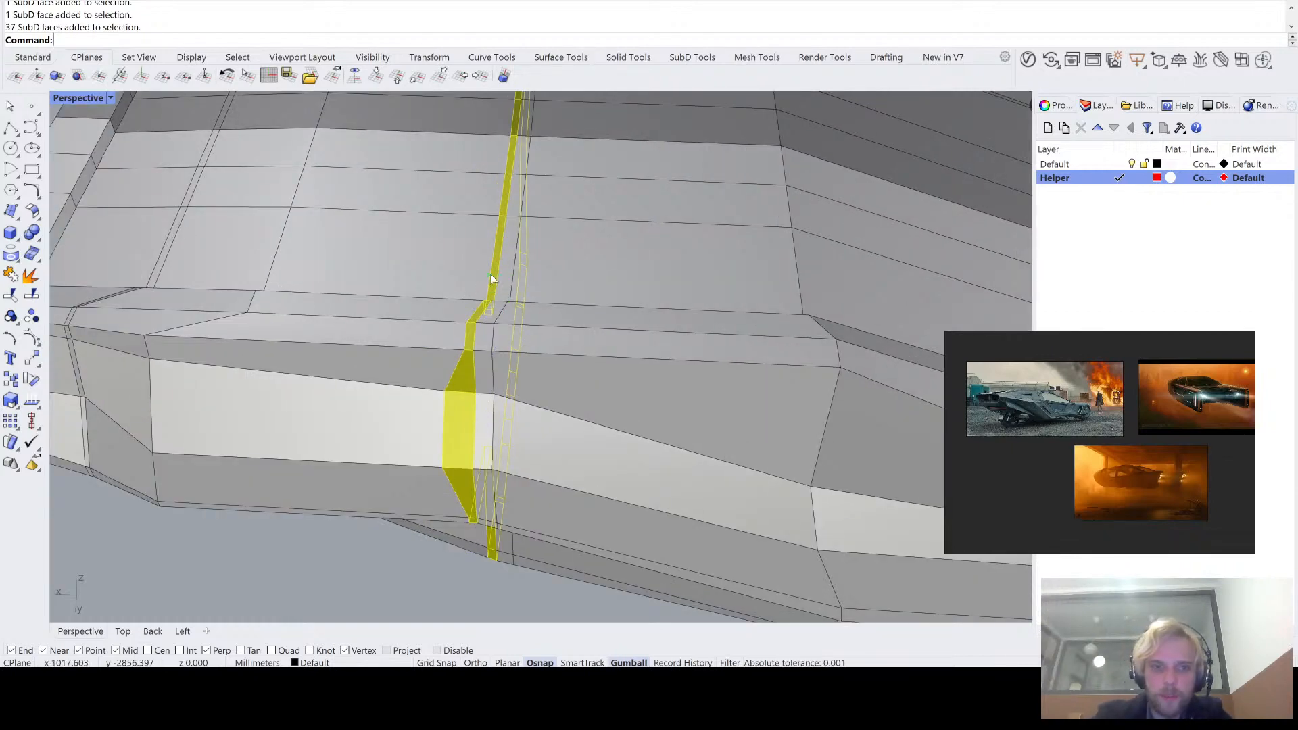
click(489, 275)
right_drag(579, 282, 581, 241)
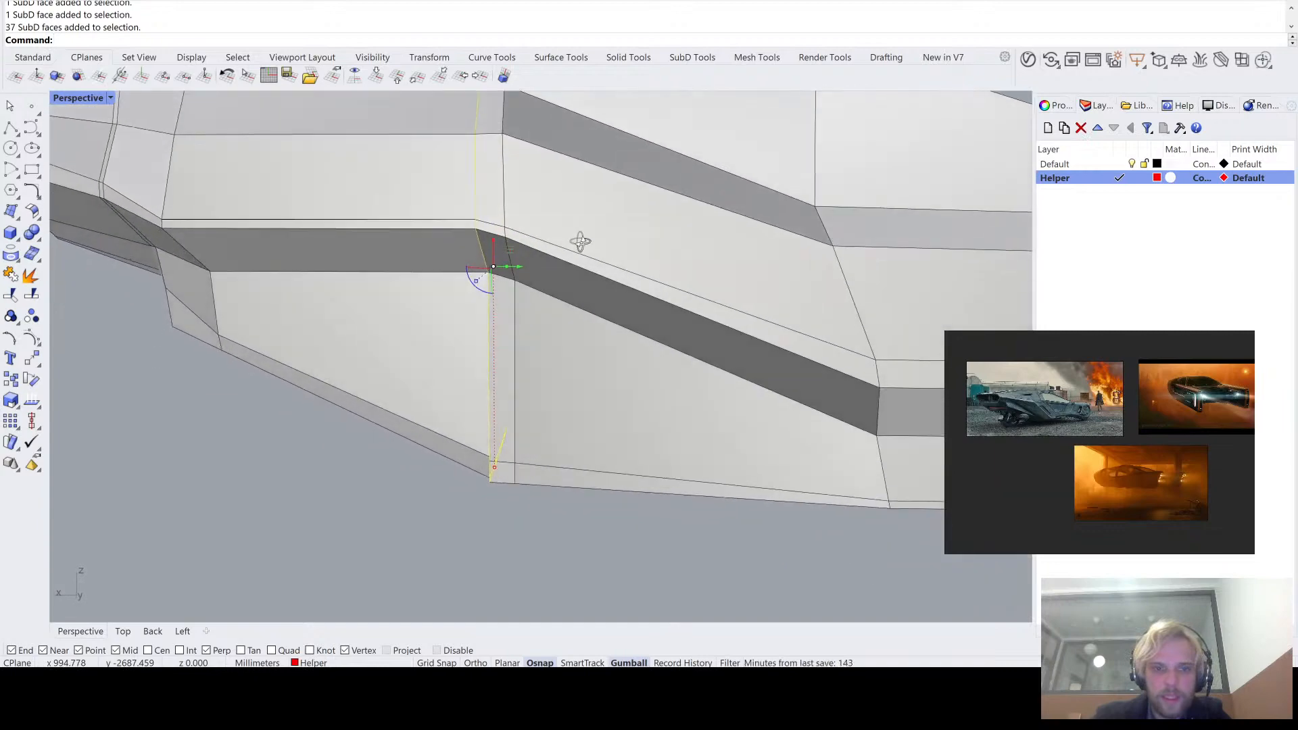
drag(523, 265, 538, 265)
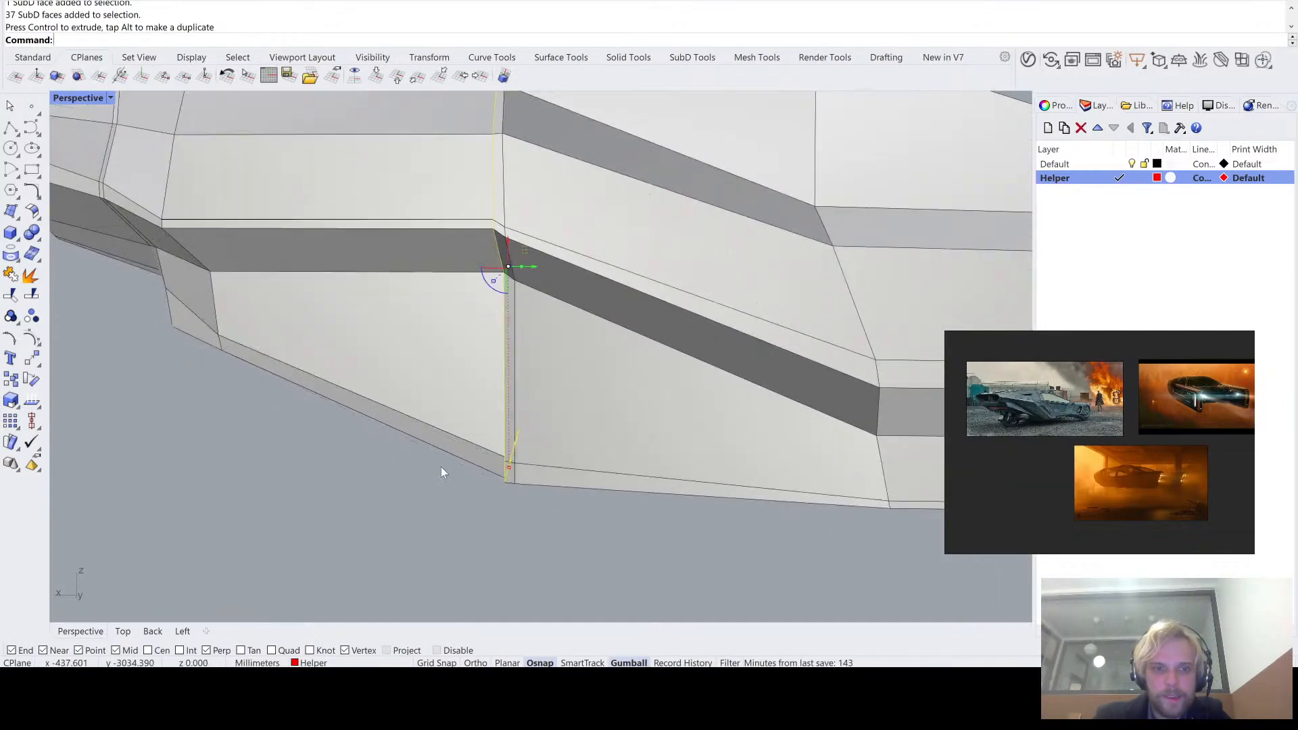
- Try the Stitch command at the lower hull corner, cancel it, and undo the face loop's move and flattening
right_drag(441, 468, 527, 462)
scroll(580, 466, up, 5)
scroll(588, 433, up, 8)
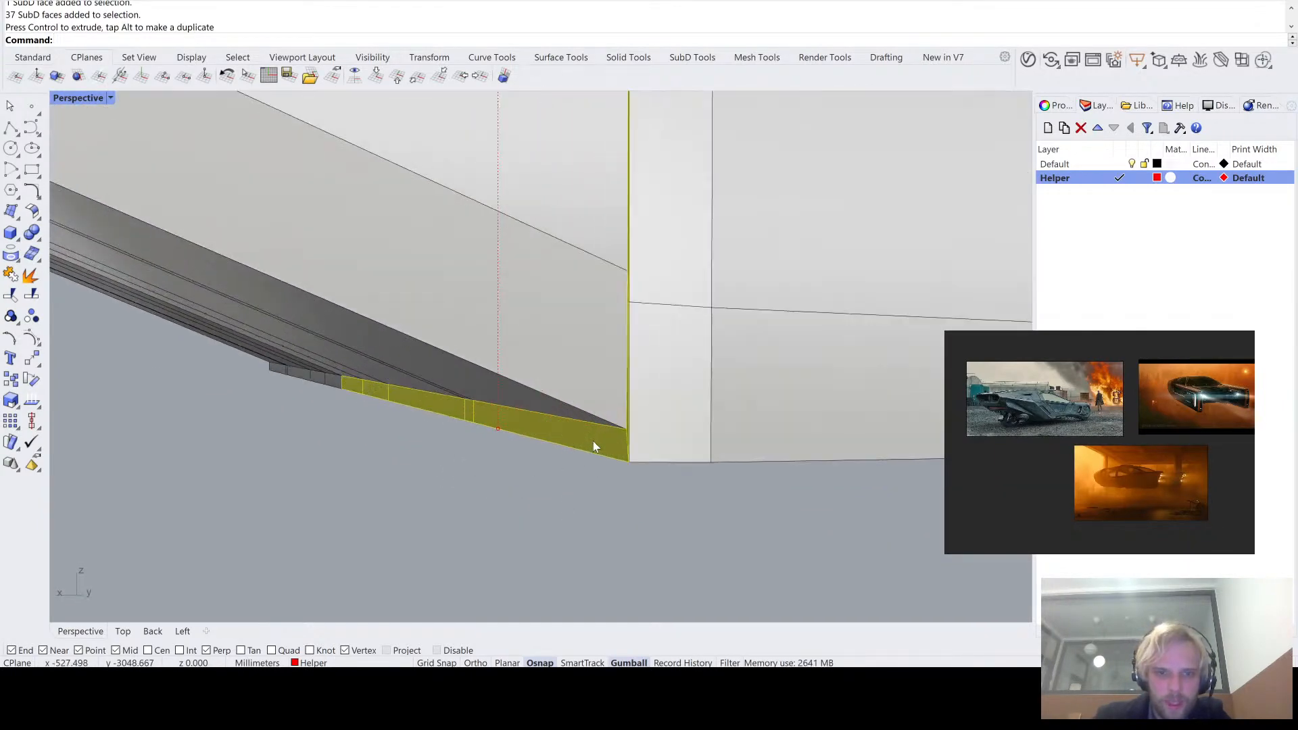
scroll(595, 437, down, 2)
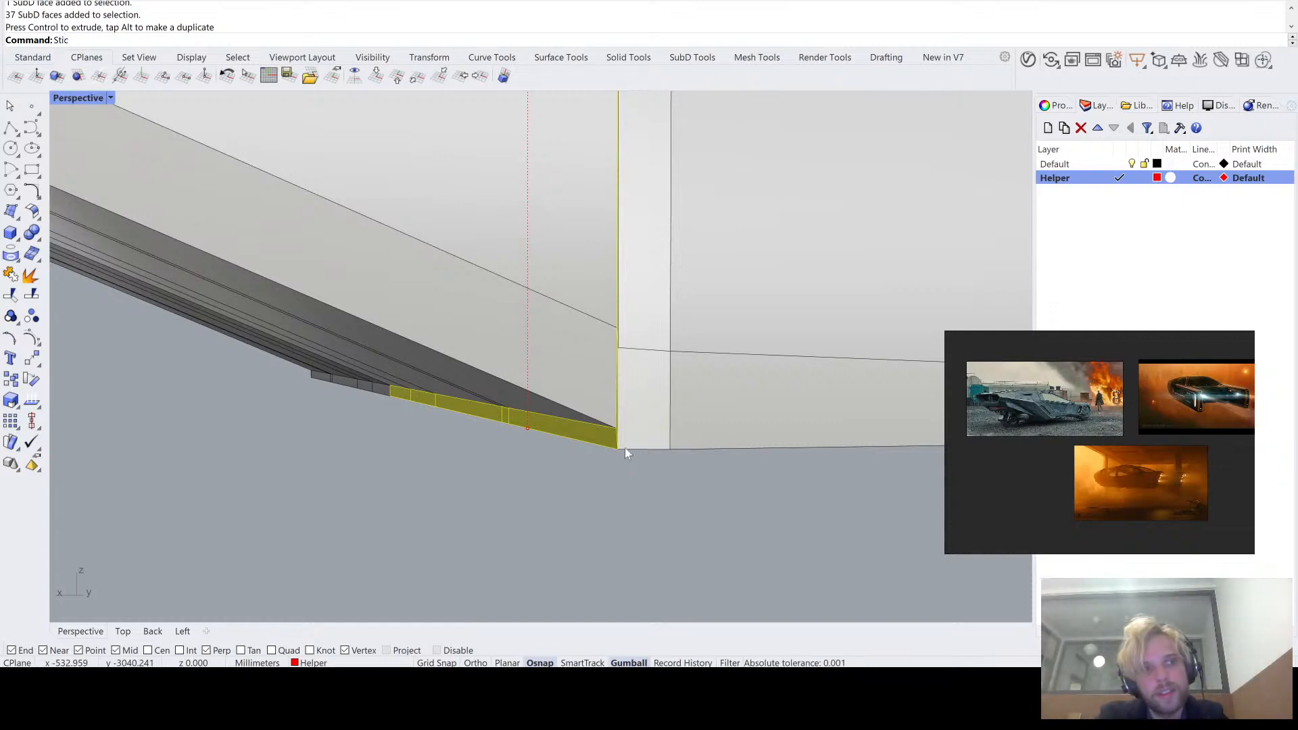
text(ch)
key(Return)
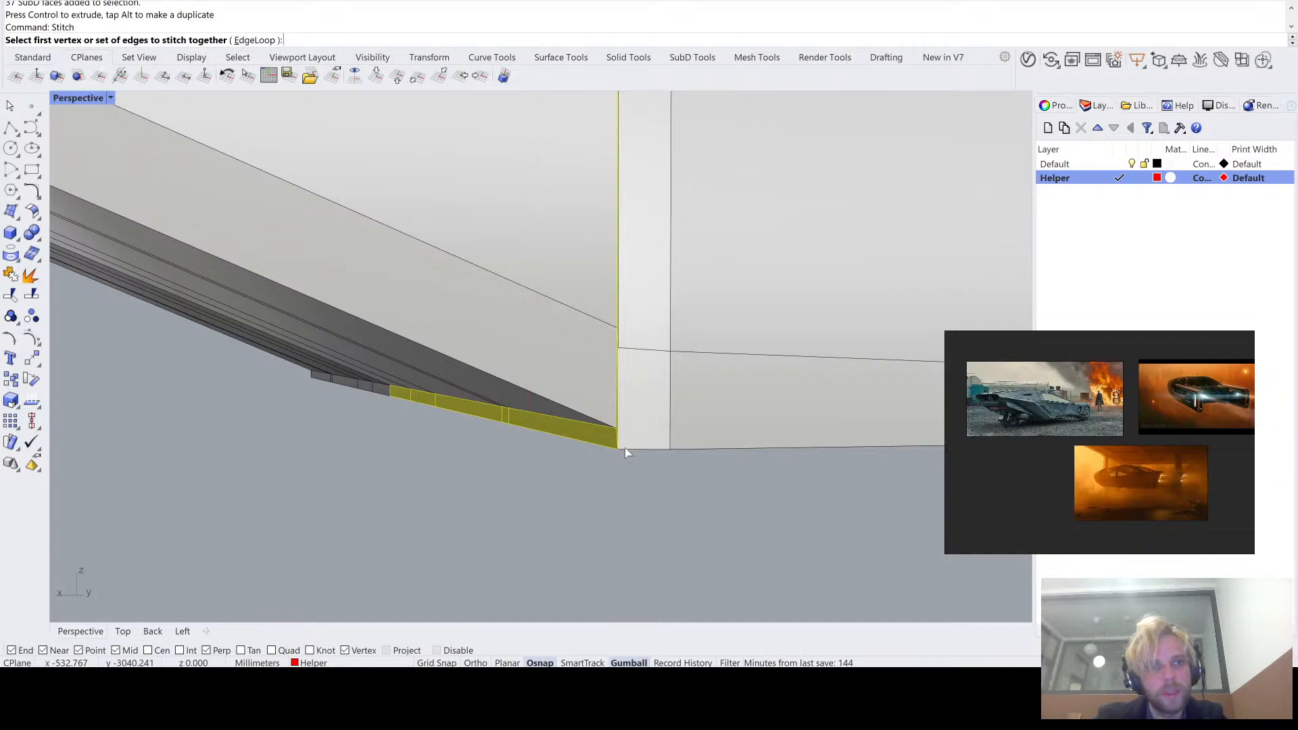
key(Escape)
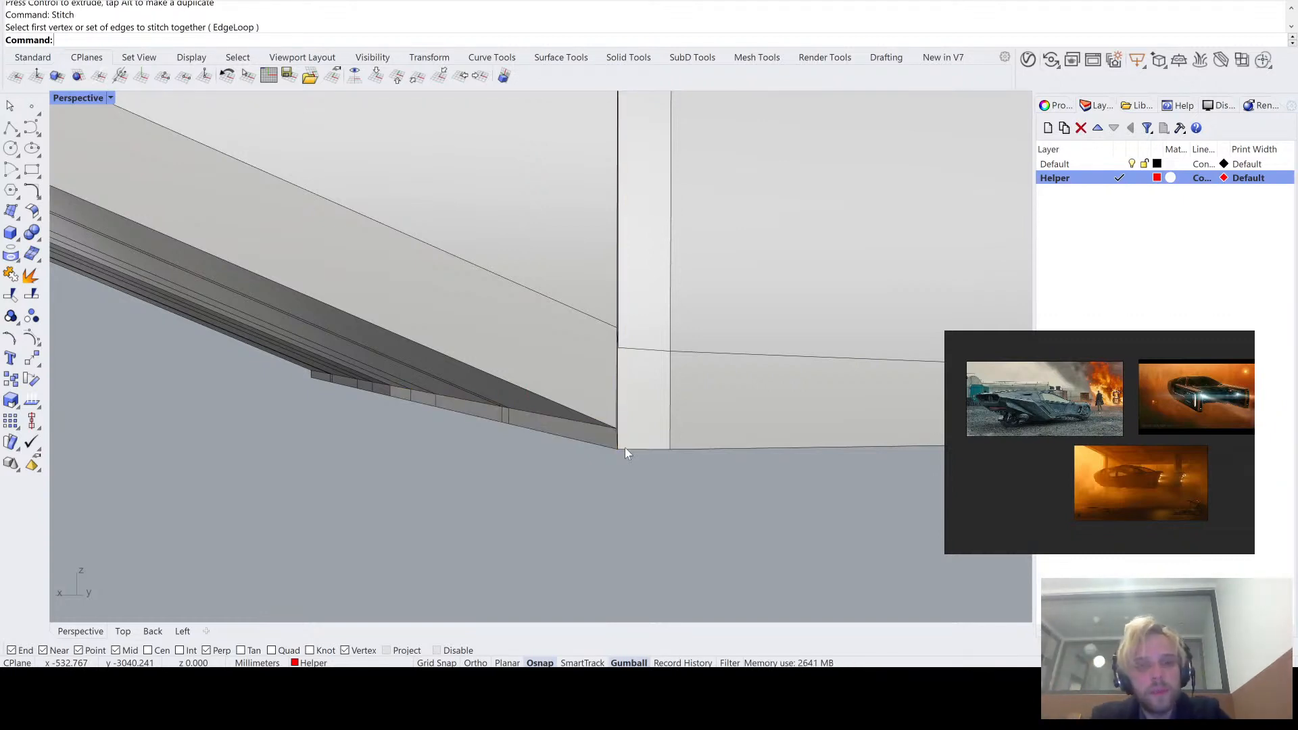
key(ctrl+z)
key(ctrl+z)
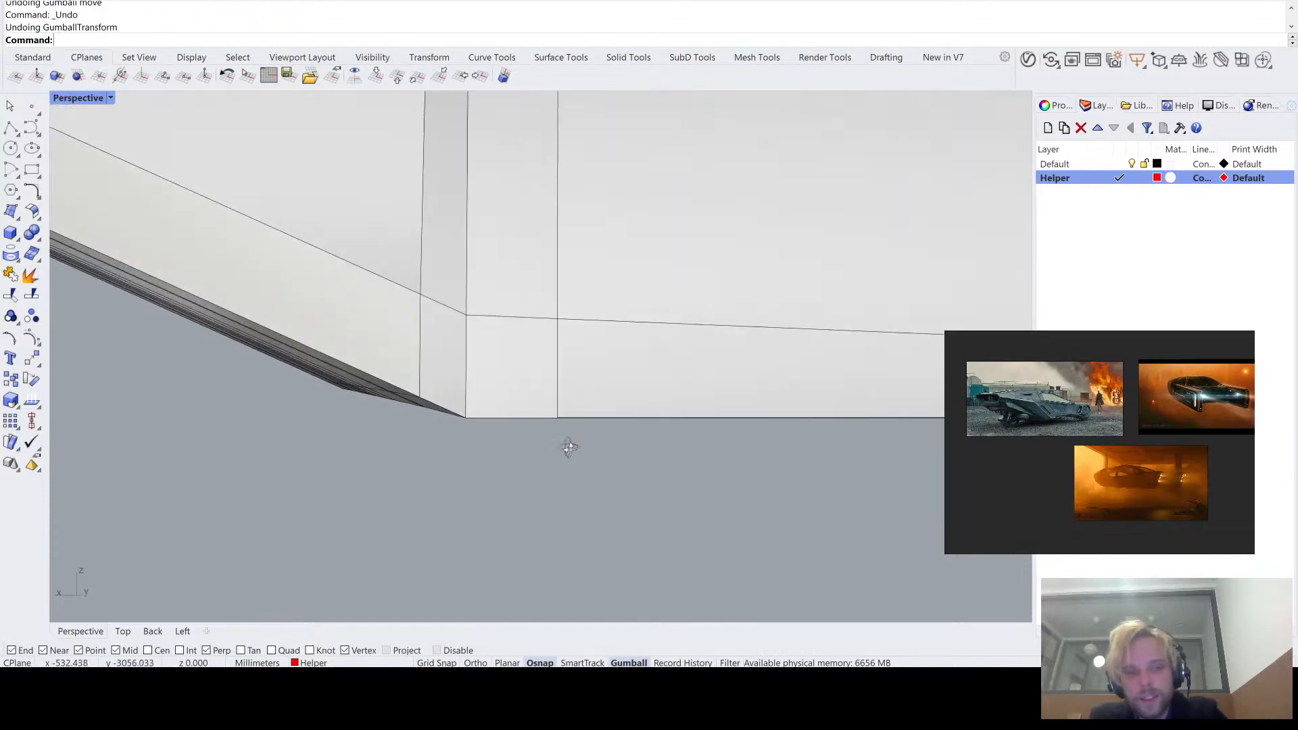
- Stitch the two closely spaced edge loops at the hull's bend together using the EdgeLoop option and the Average location
ctrl+shift+double_click(538, 401)
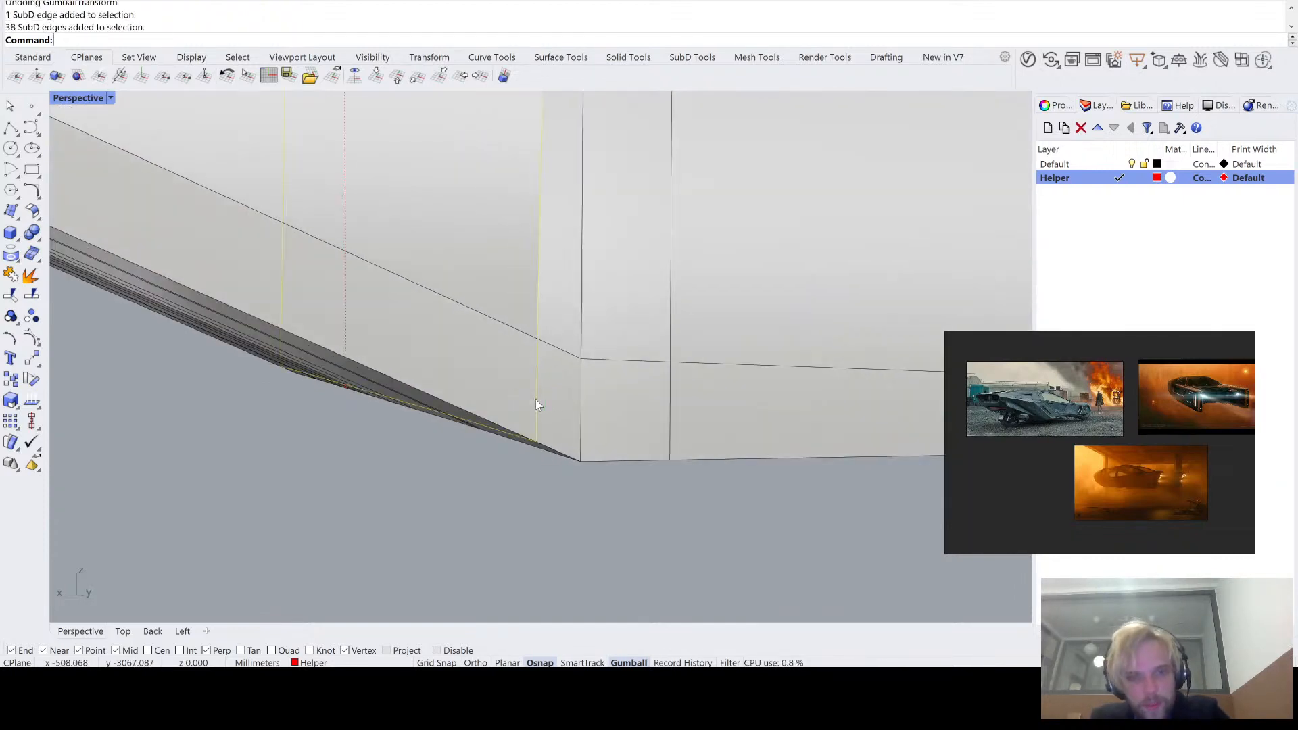
click(508, 537)
text(St)
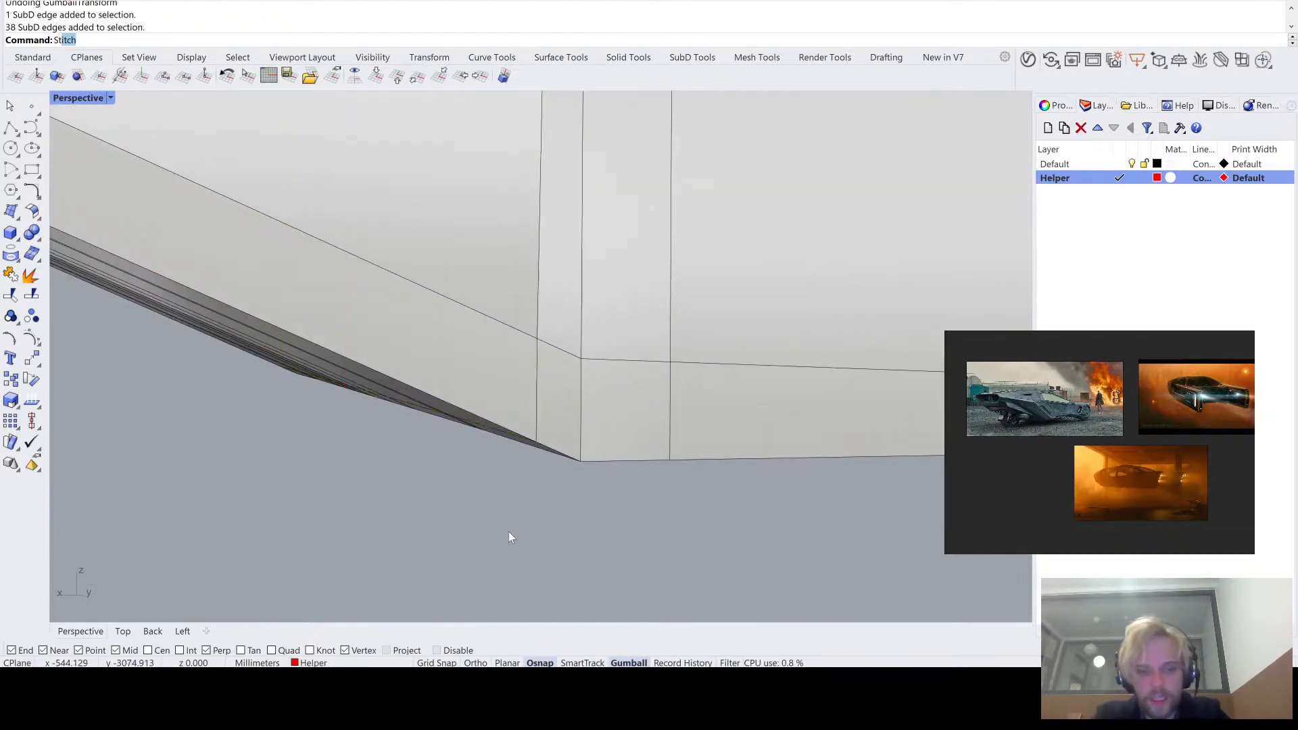
text(ick)
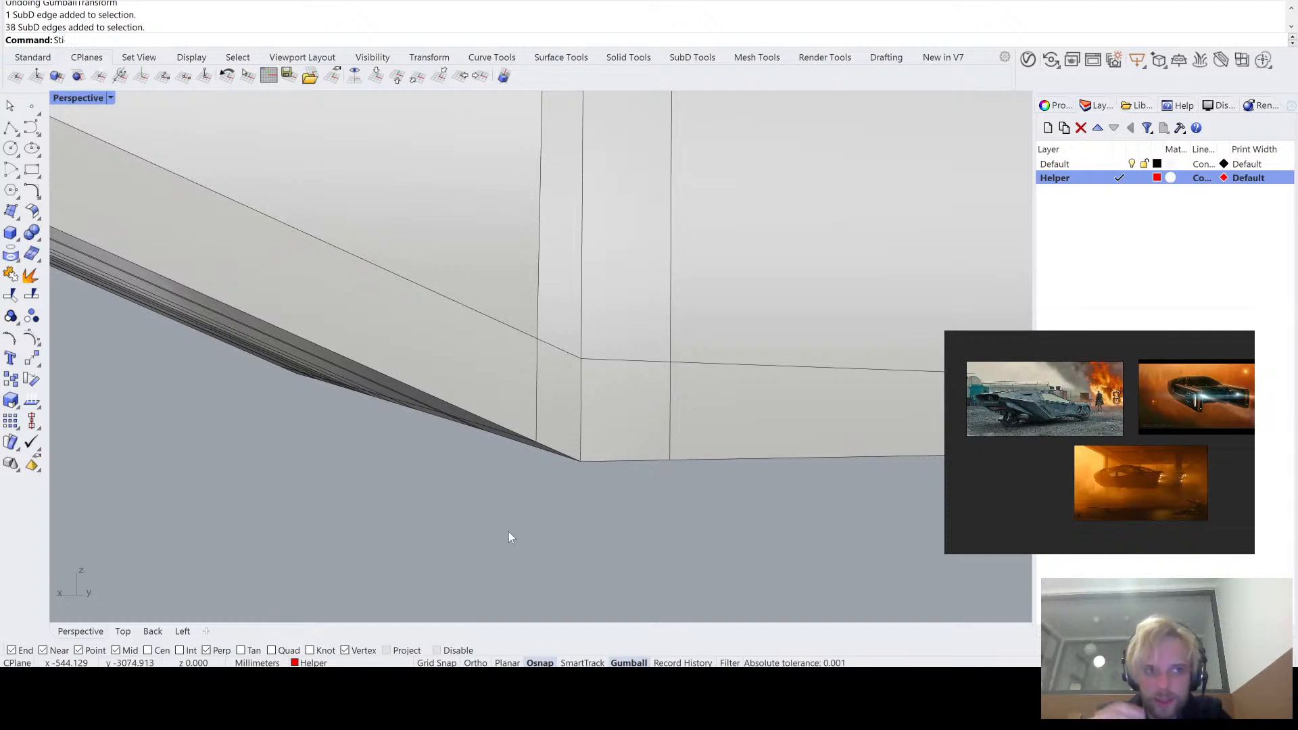
key(Return)
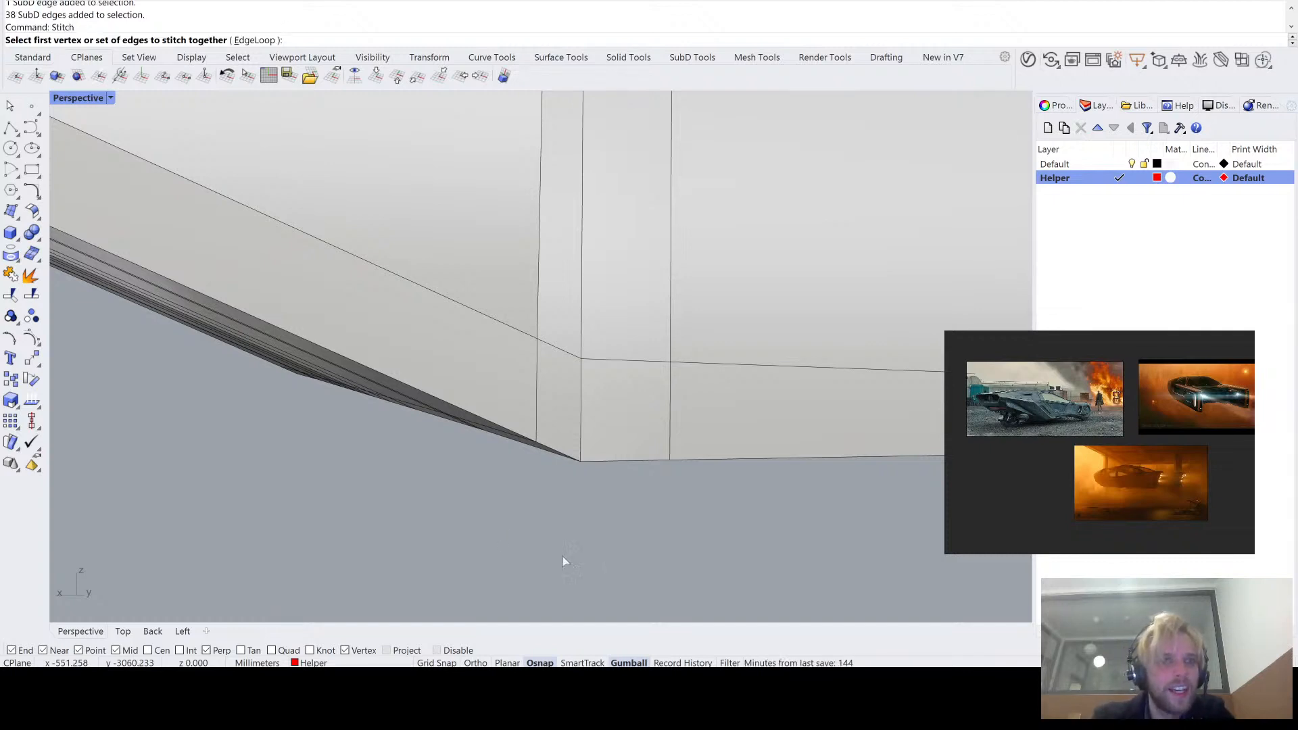
click(261, 41)
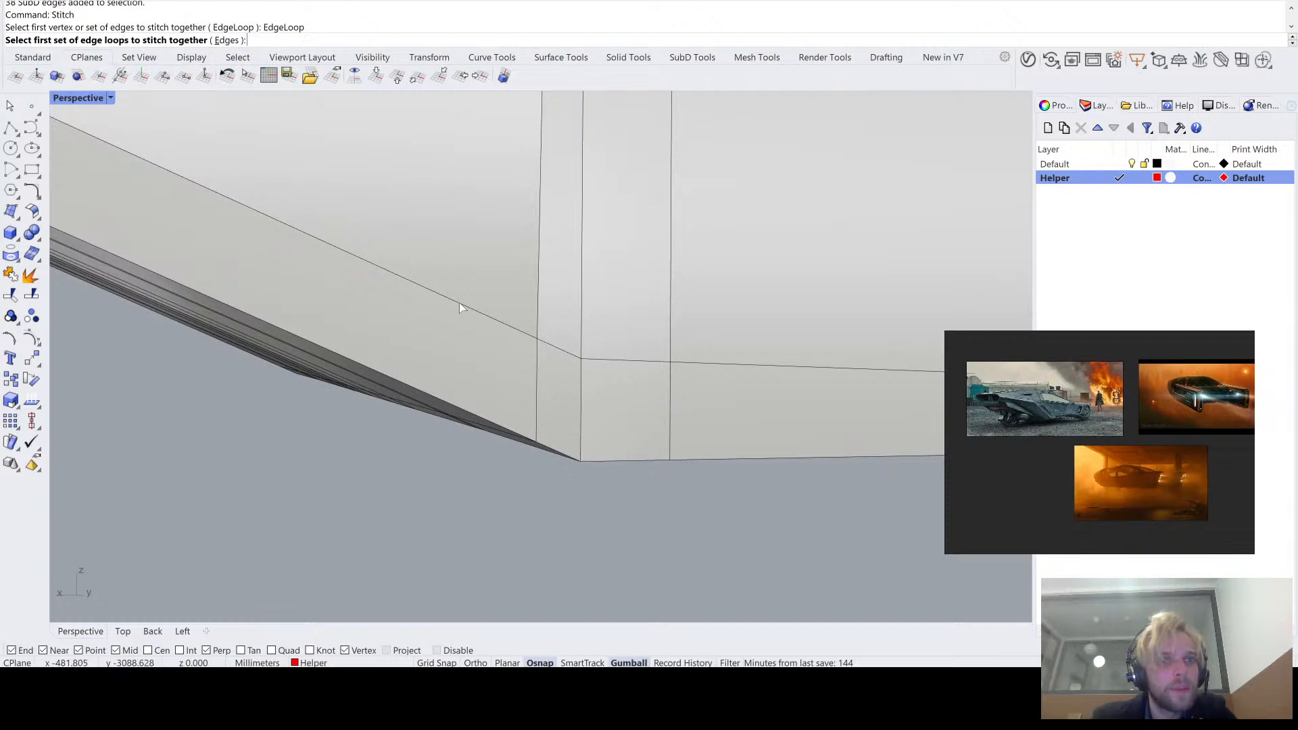
click(540, 312)
key(Return)
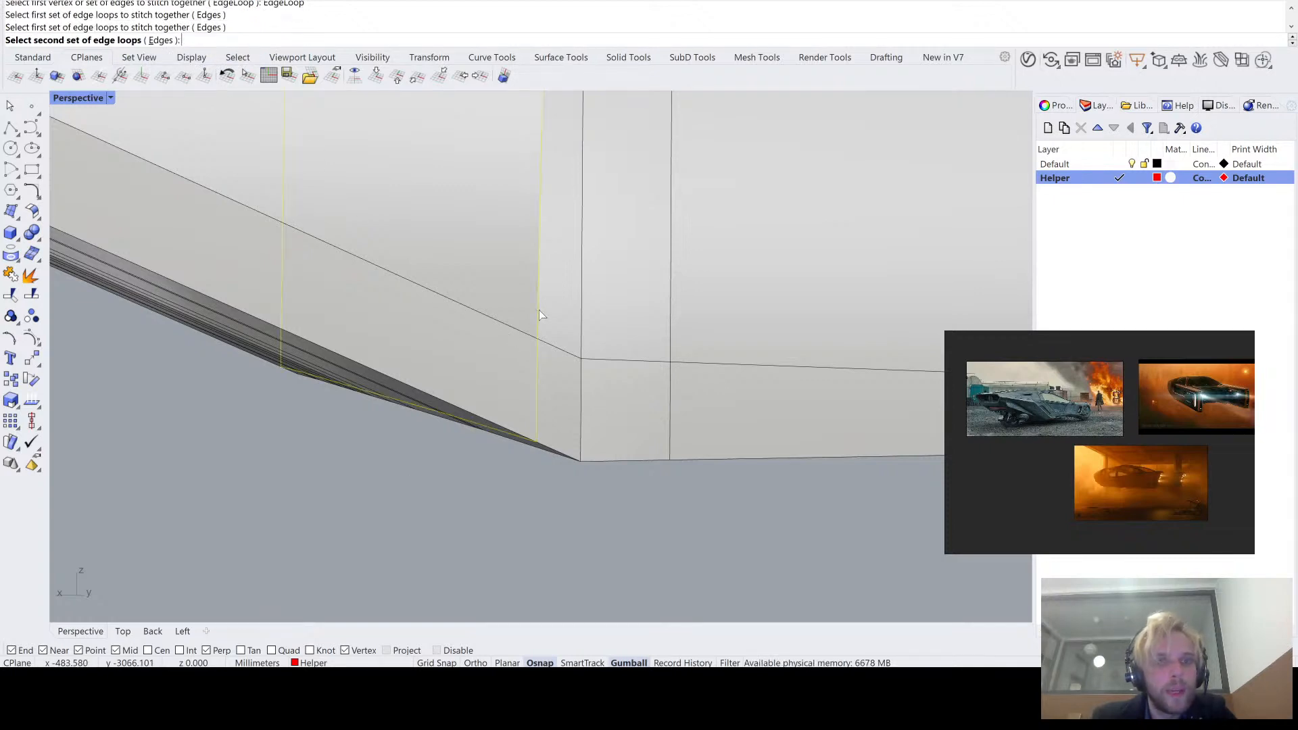
click(583, 332)
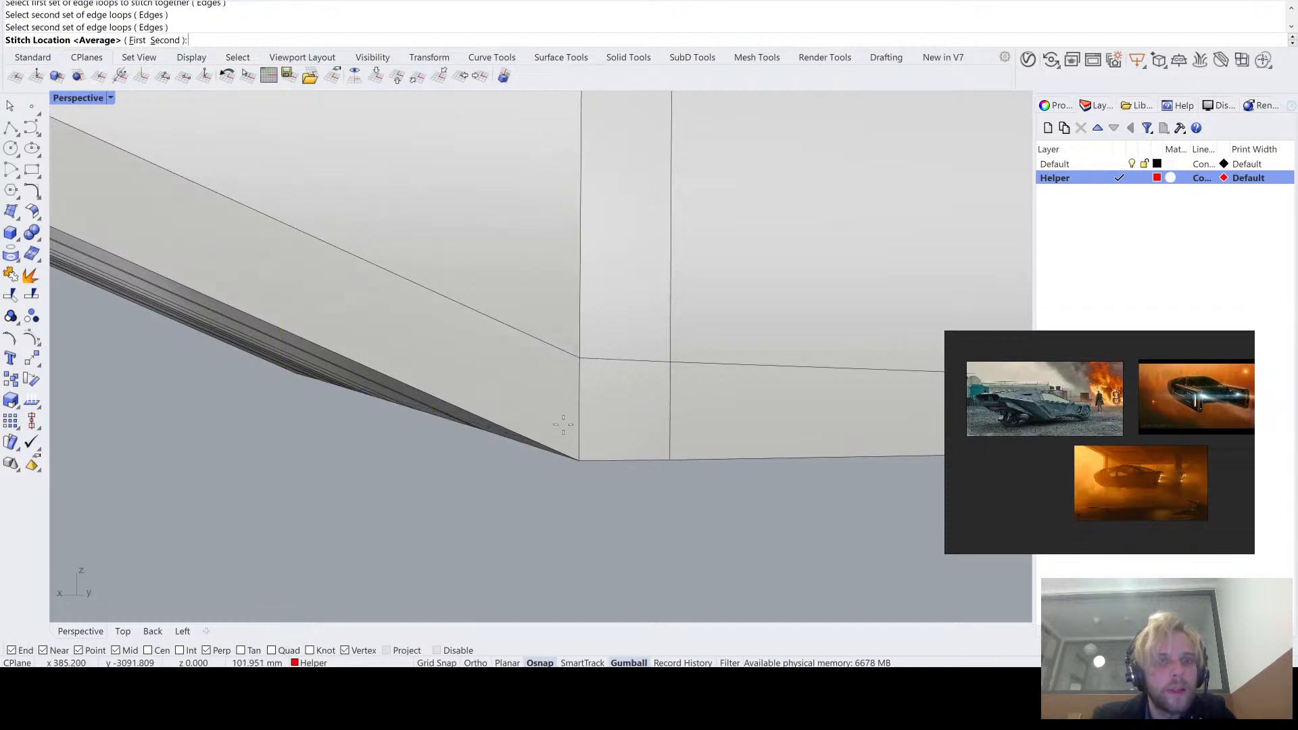
key(Return)
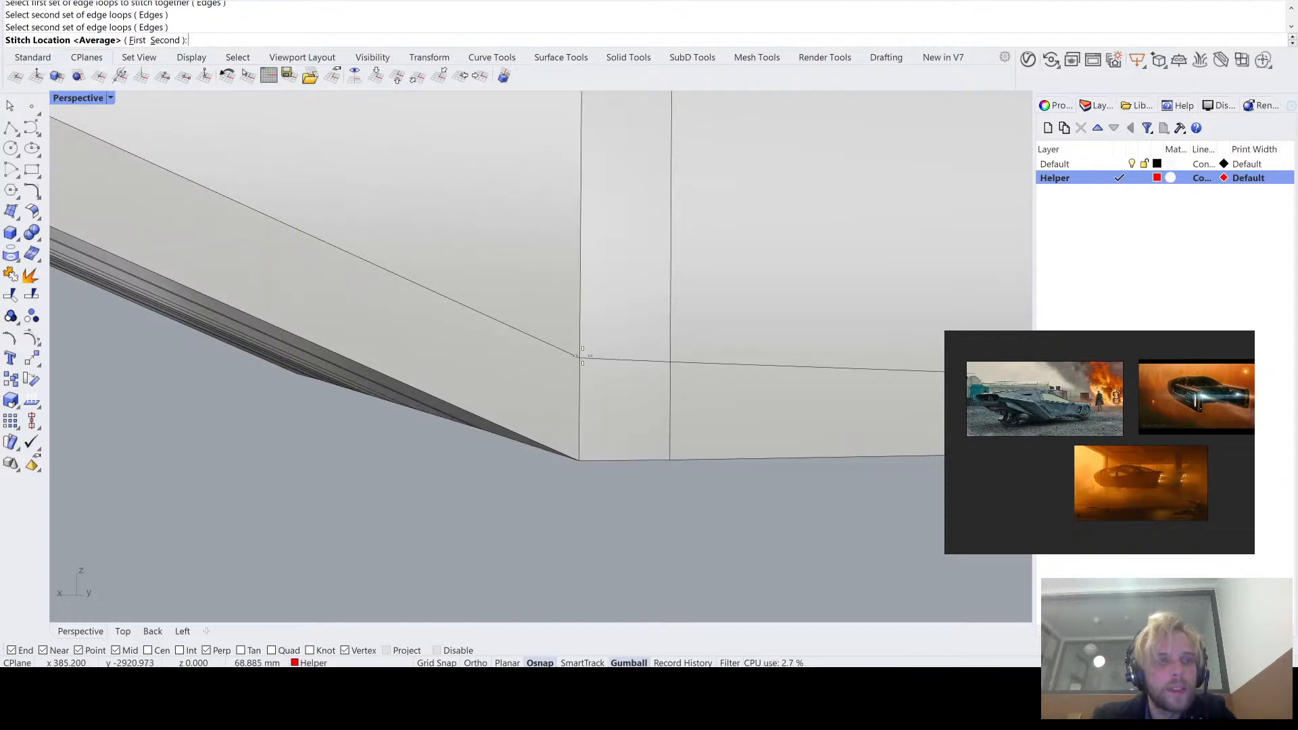
key(Return)
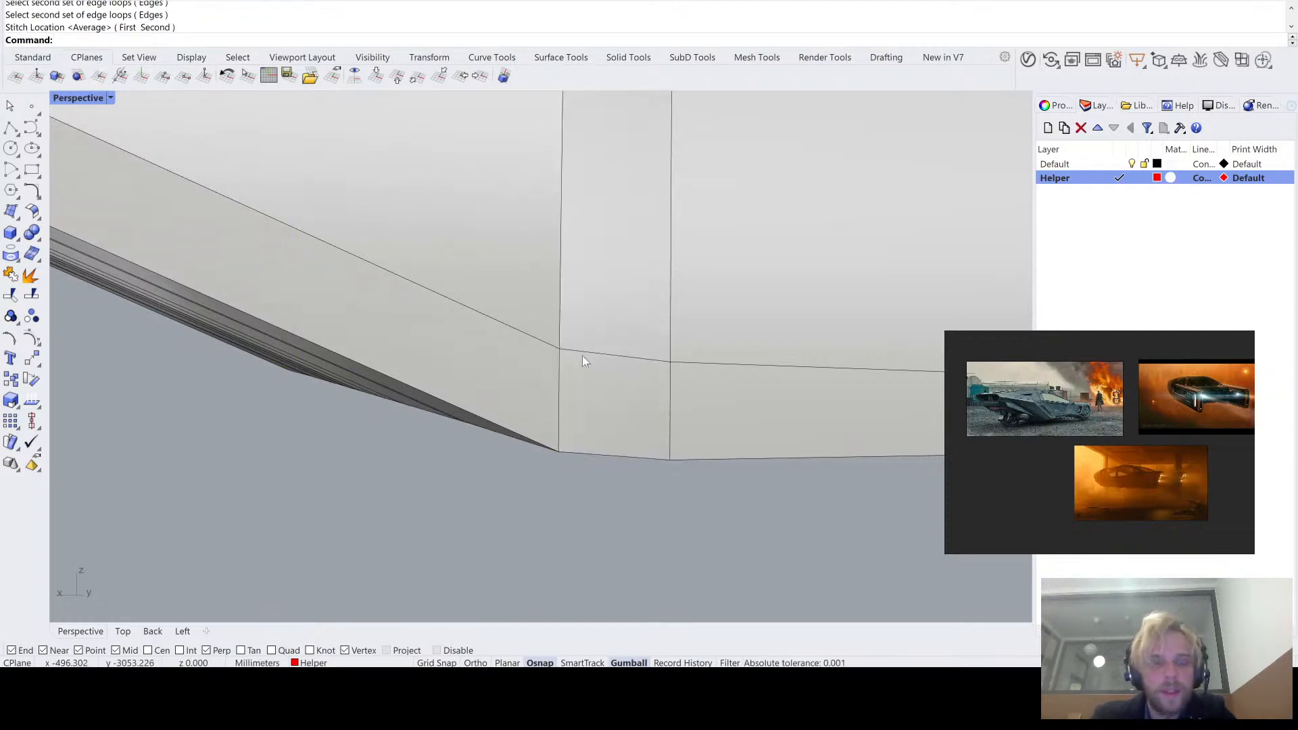
- Examine the stitched bend on the hull side in smooth display and return to flat display
scroll(618, 351, down, 8)
right_drag(619, 351, 573, 351)
scroll(602, 308, down, 5)
key(Tab)
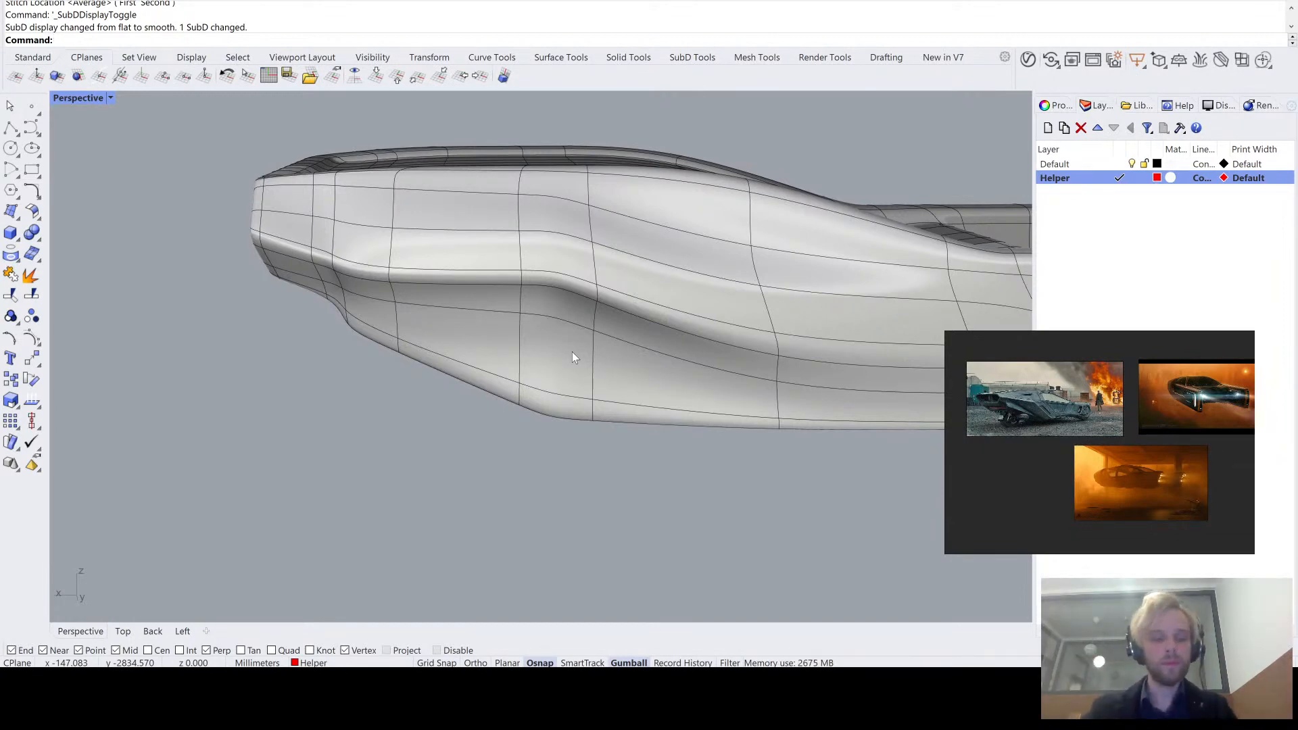
key(Tab)
- Flatten the stitched edge loop at the hull's bend along the hull's length so that it runs straight around the body
right_drag(572, 352, 622, 317)
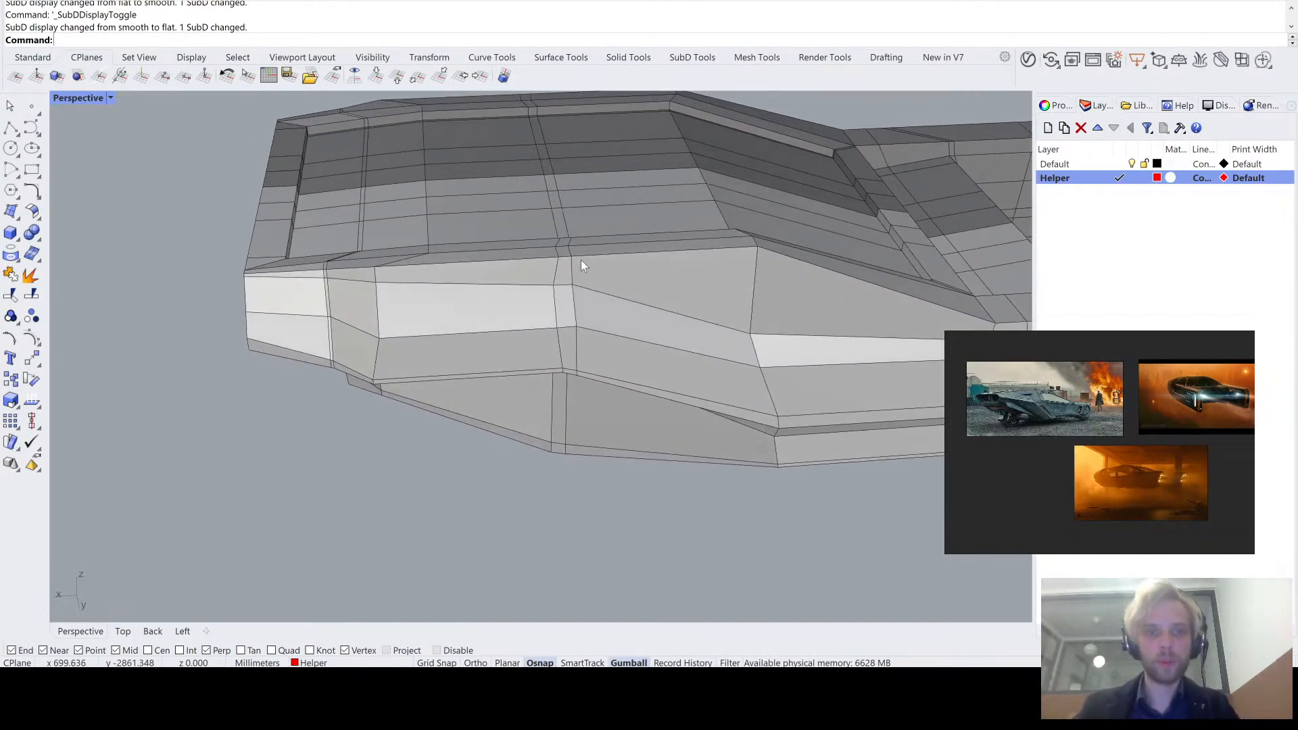
scroll(555, 257, up, 4)
ctrl+shift+click(547, 220)
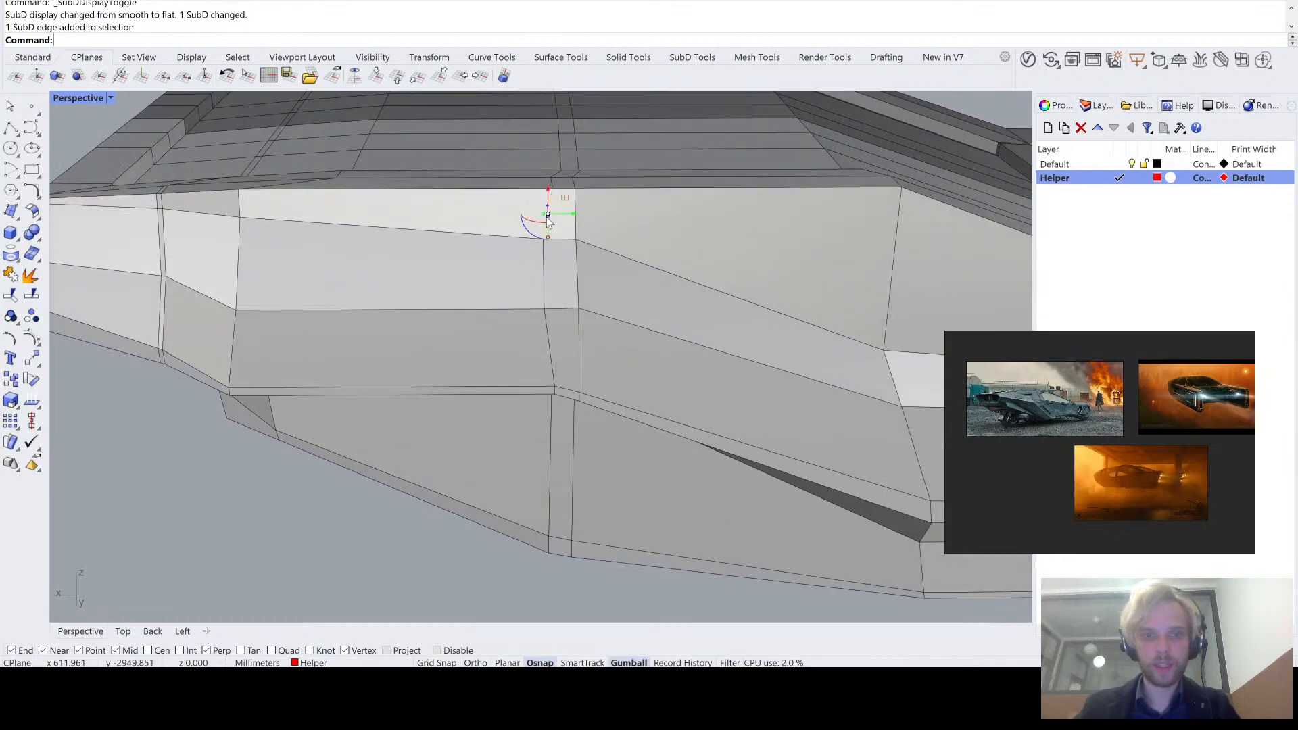
ctrl+shift+double_click(545, 284)
scroll(546, 284, down, 3)
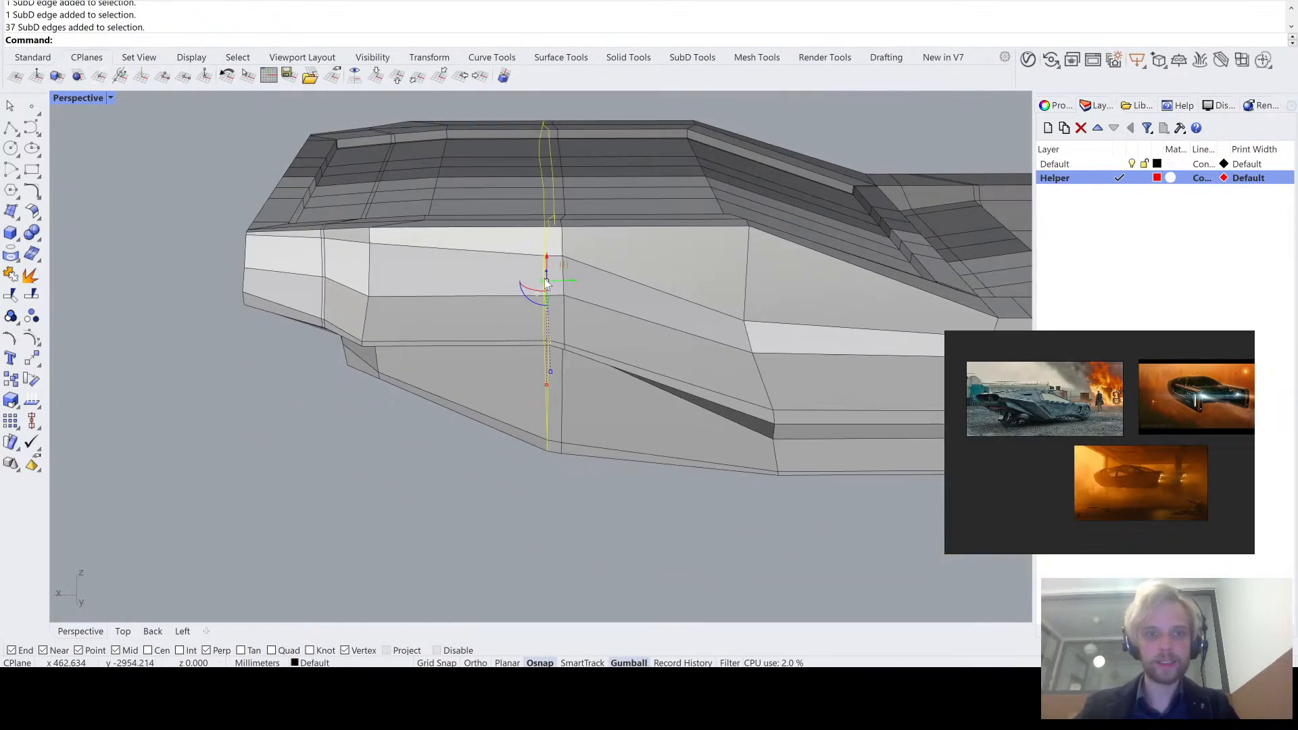
right_drag(558, 338, 526, 293)
scroll(526, 293, up, 4)
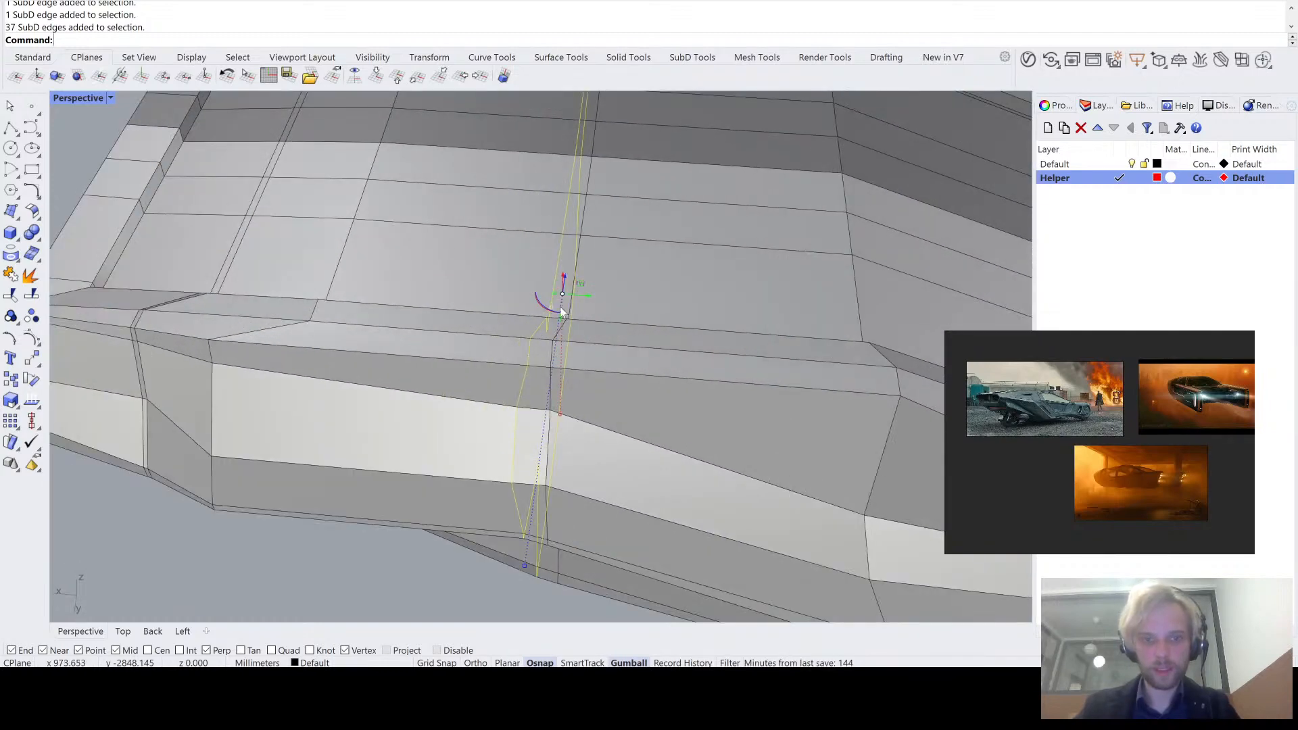
key(ctrl+c)
key(ctrl+v)
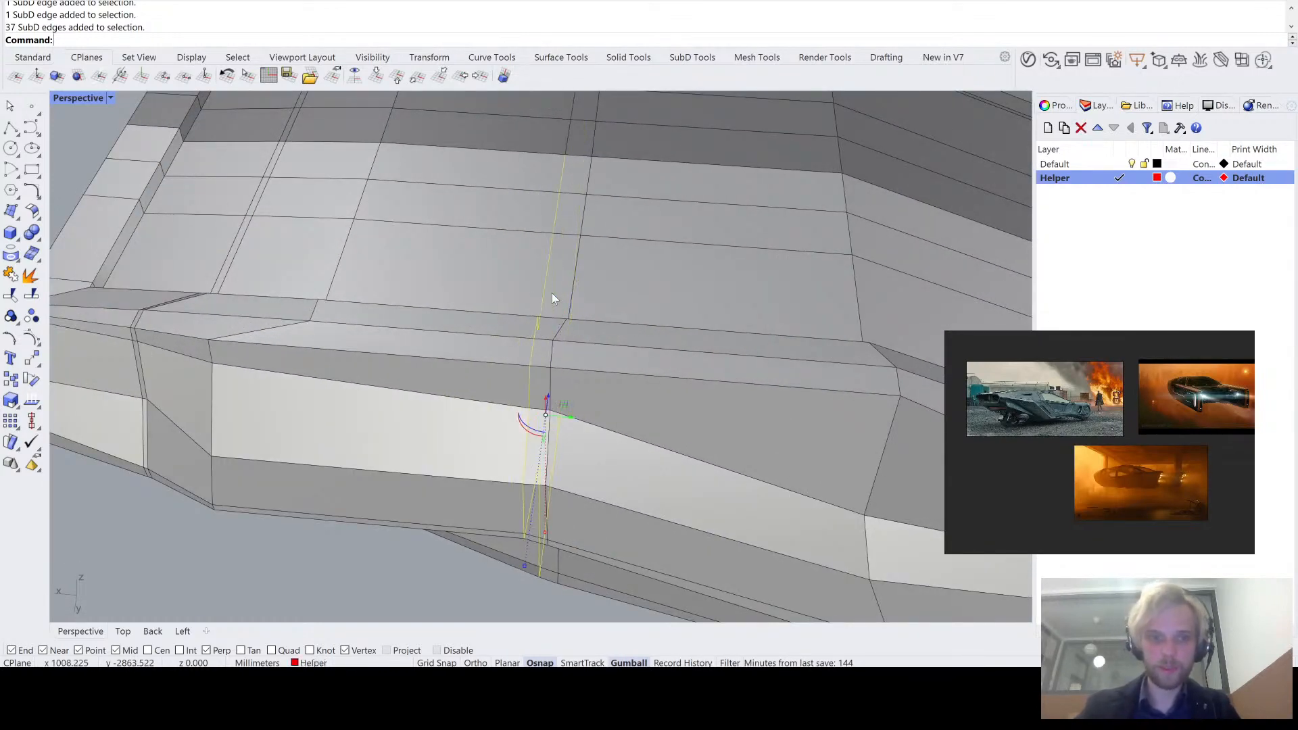
right_drag(552, 293, 583, 287)
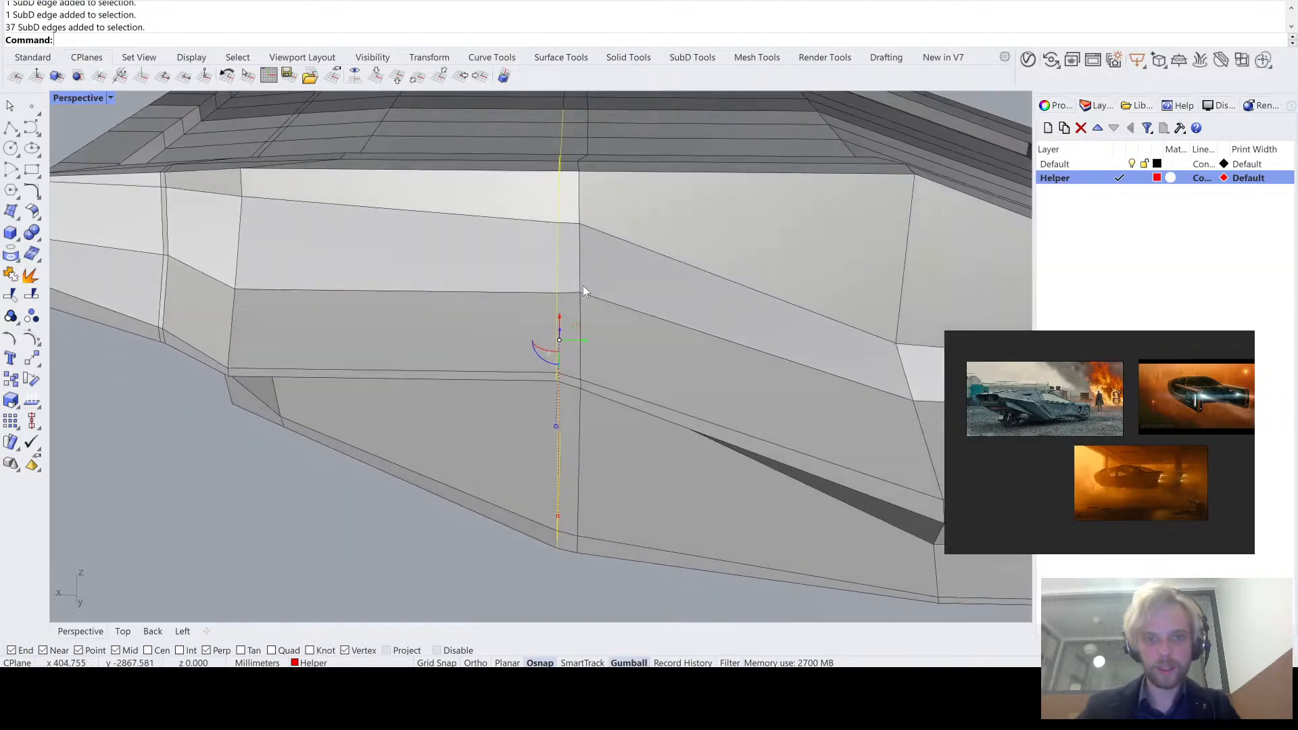
right_drag(587, 196, 585, 200)
click(263, 540)
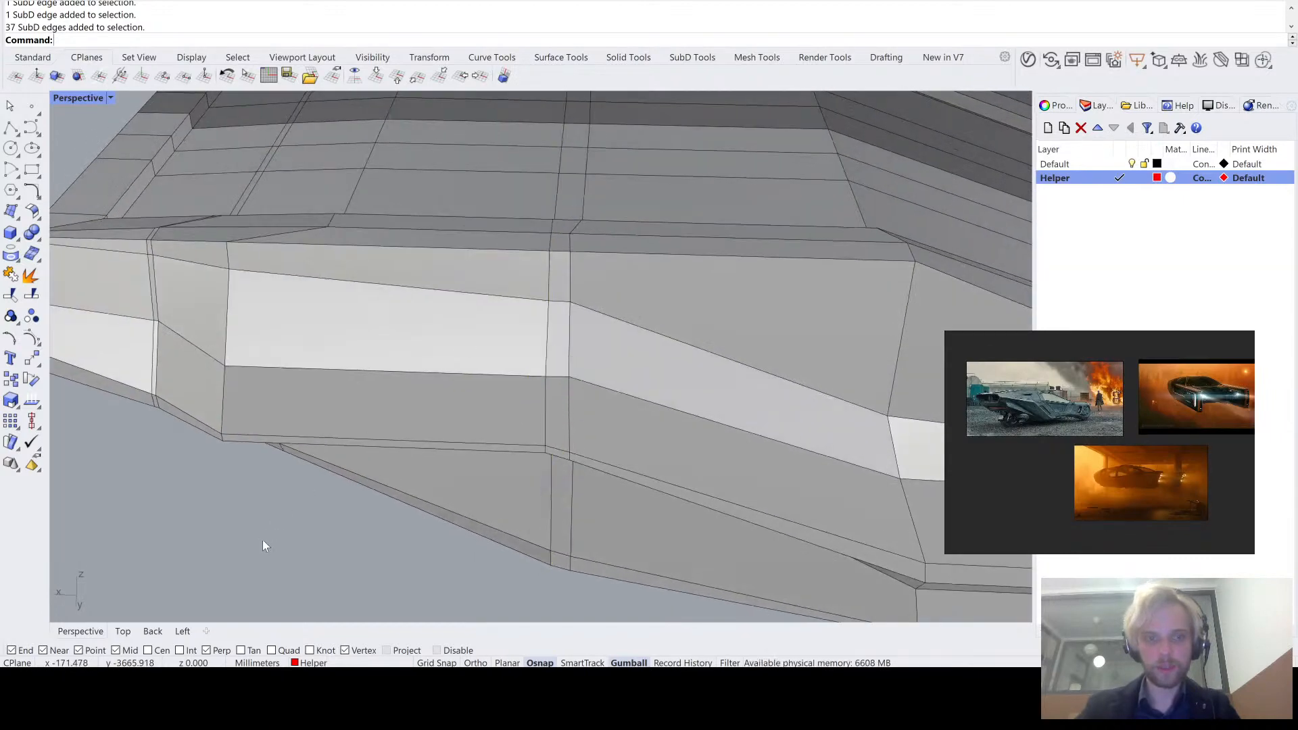
- Straighten the edge loop beside the stitched one by flattening it along the hull's length
double_click(585, 198)
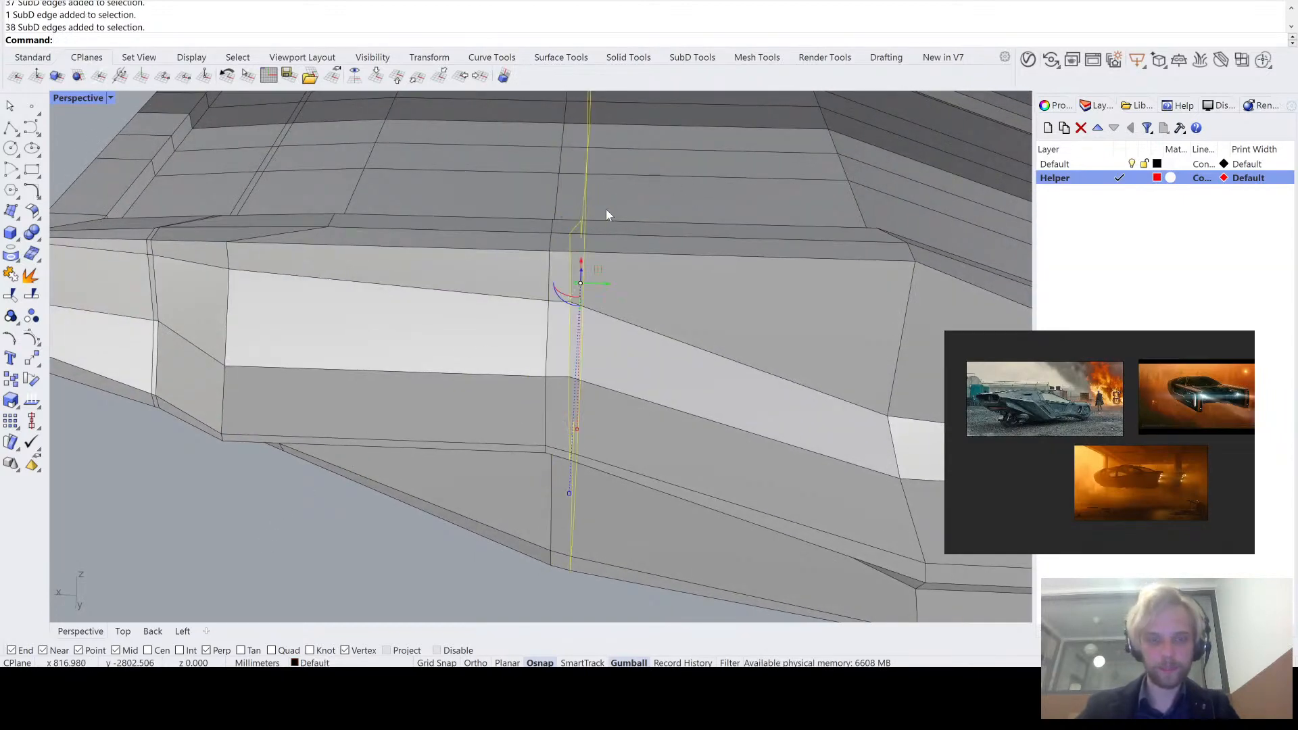
scroll(571, 289, up, 3)
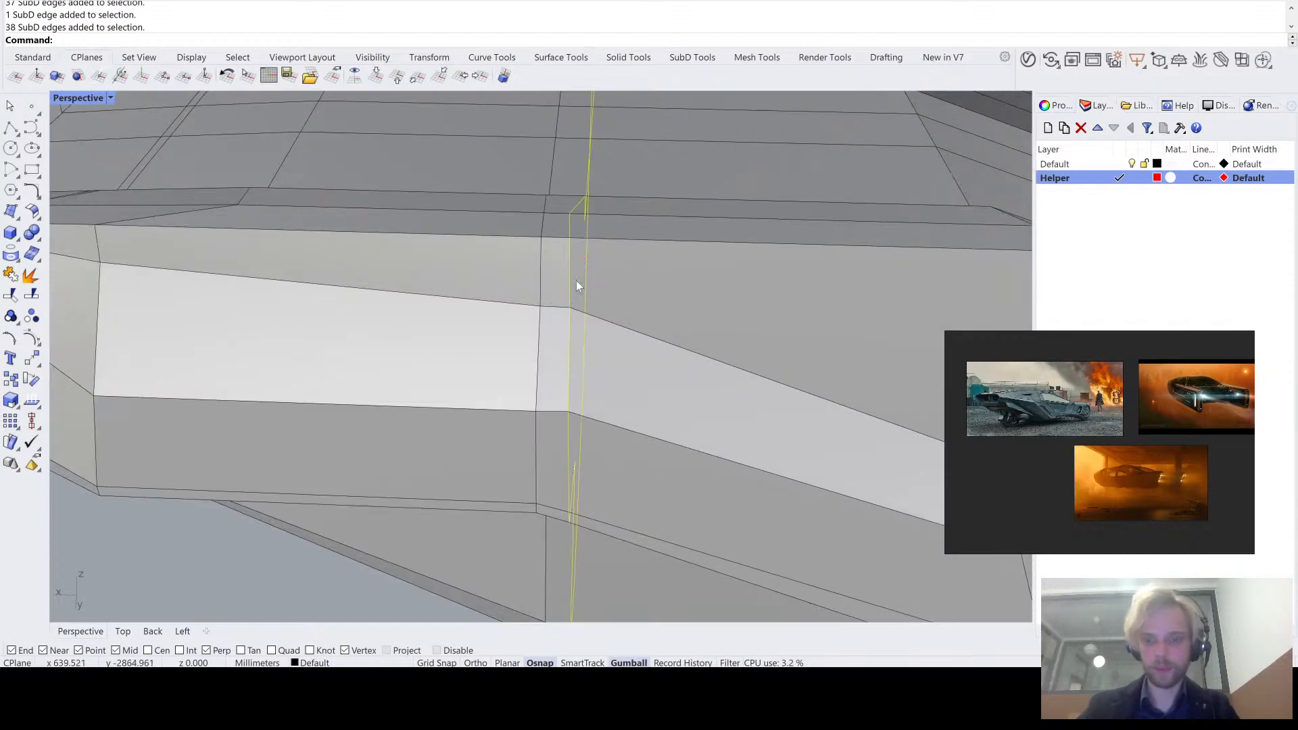
key(Escape)
scroll(561, 297, down, 5)
scroll(534, 318, up, 3)
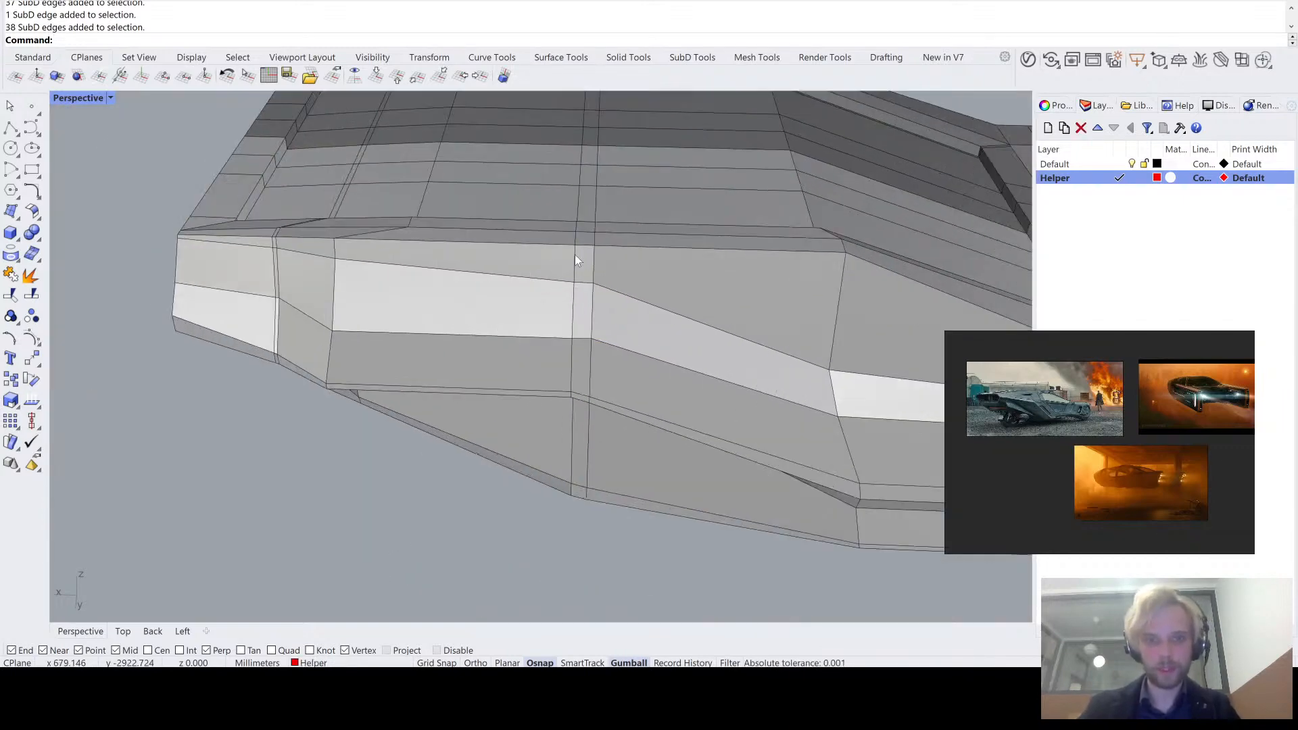
right_drag(590, 212, 591, 174)
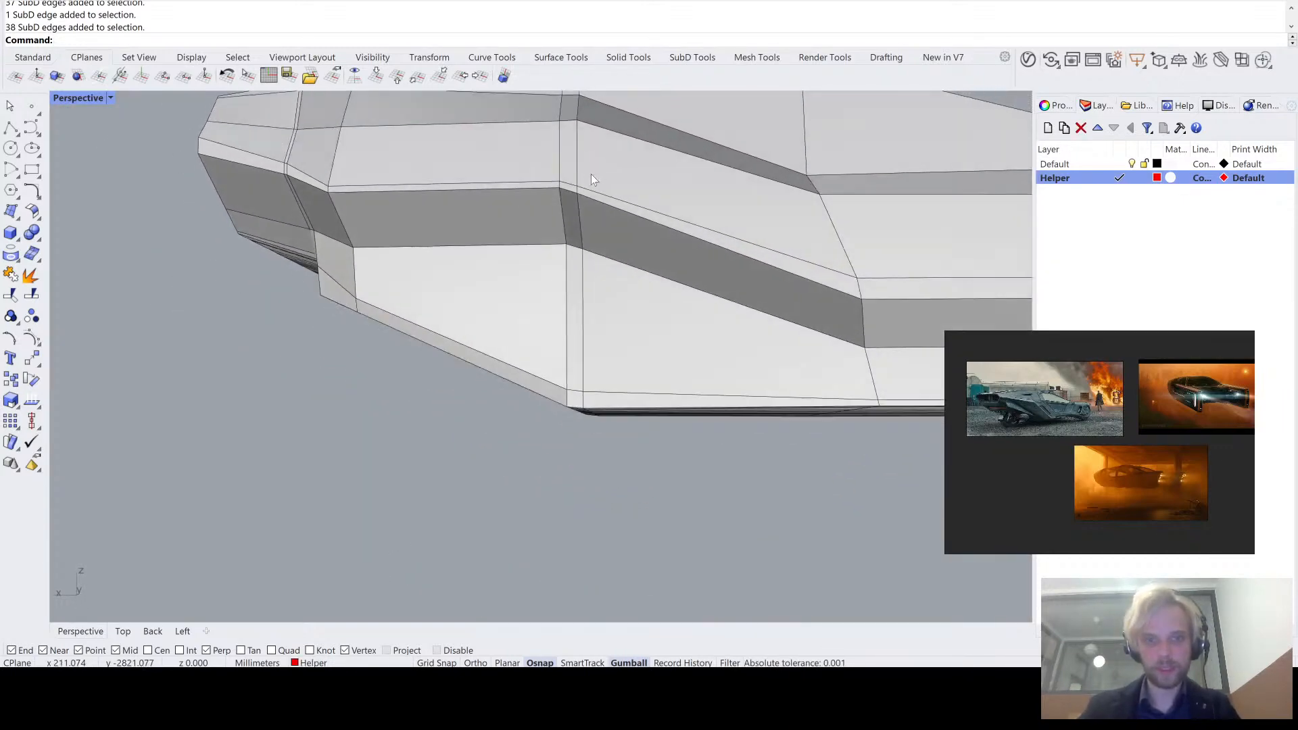
- Move the edge loop beside the hull's bend slightly along the hull, closer to the bend, and check the shape in smooth display
scroll(583, 324, up, 3)
ctrl+shift+click(584, 342)
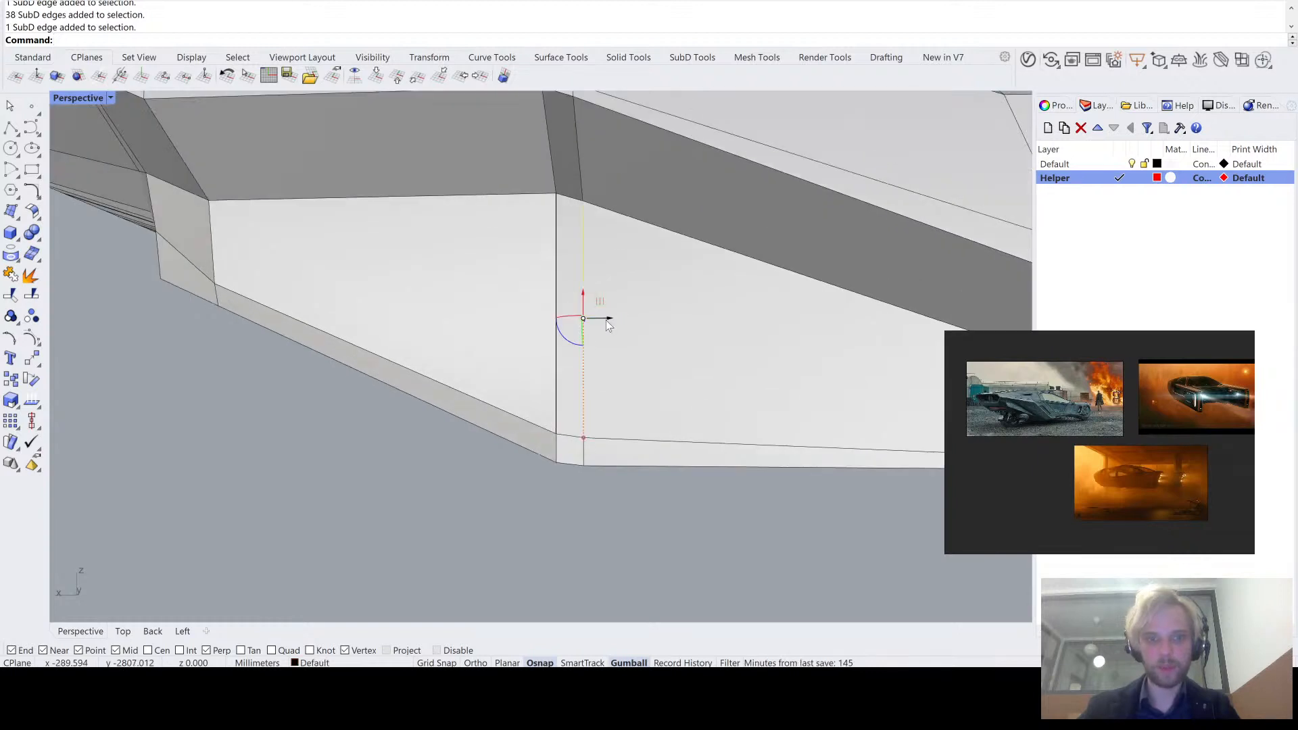
ctrl+shift+double_click(582, 253)
drag(620, 248, 607, 241)
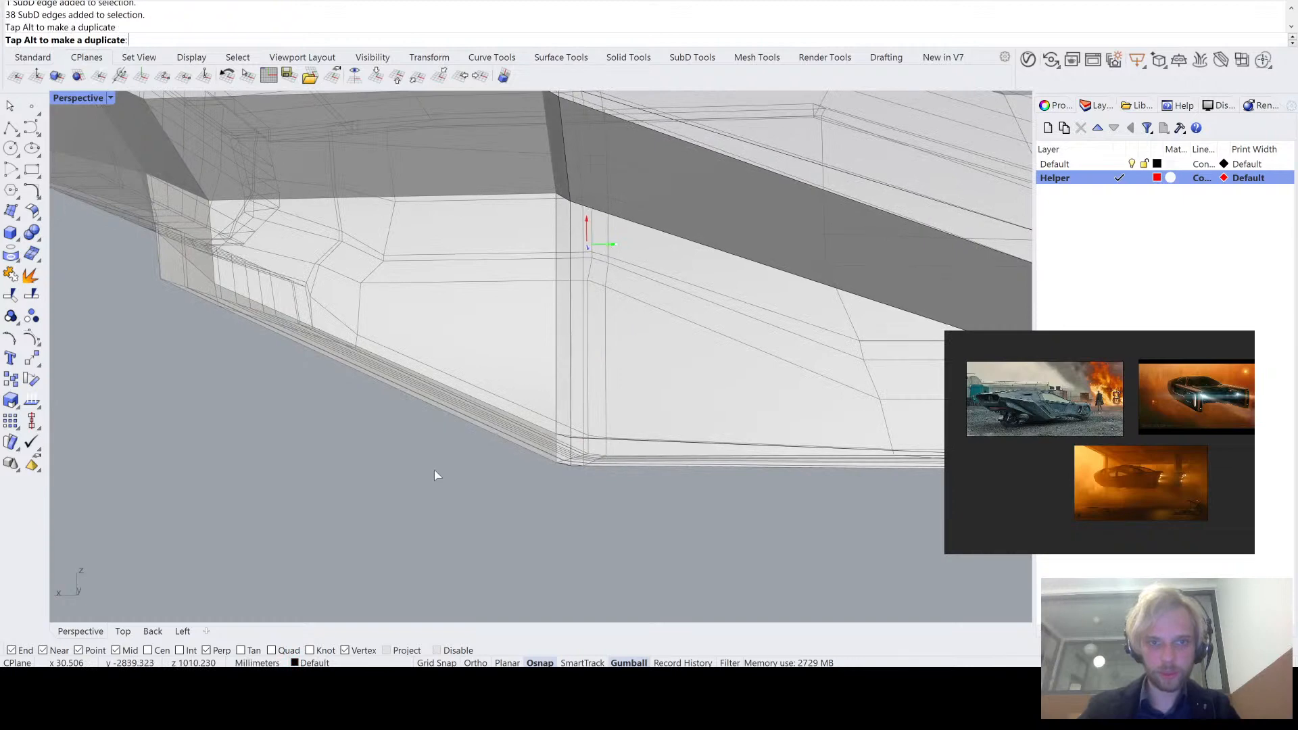
key(Tab)
scroll(424, 472, down, 3)
right_drag(436, 474, 396, 291)
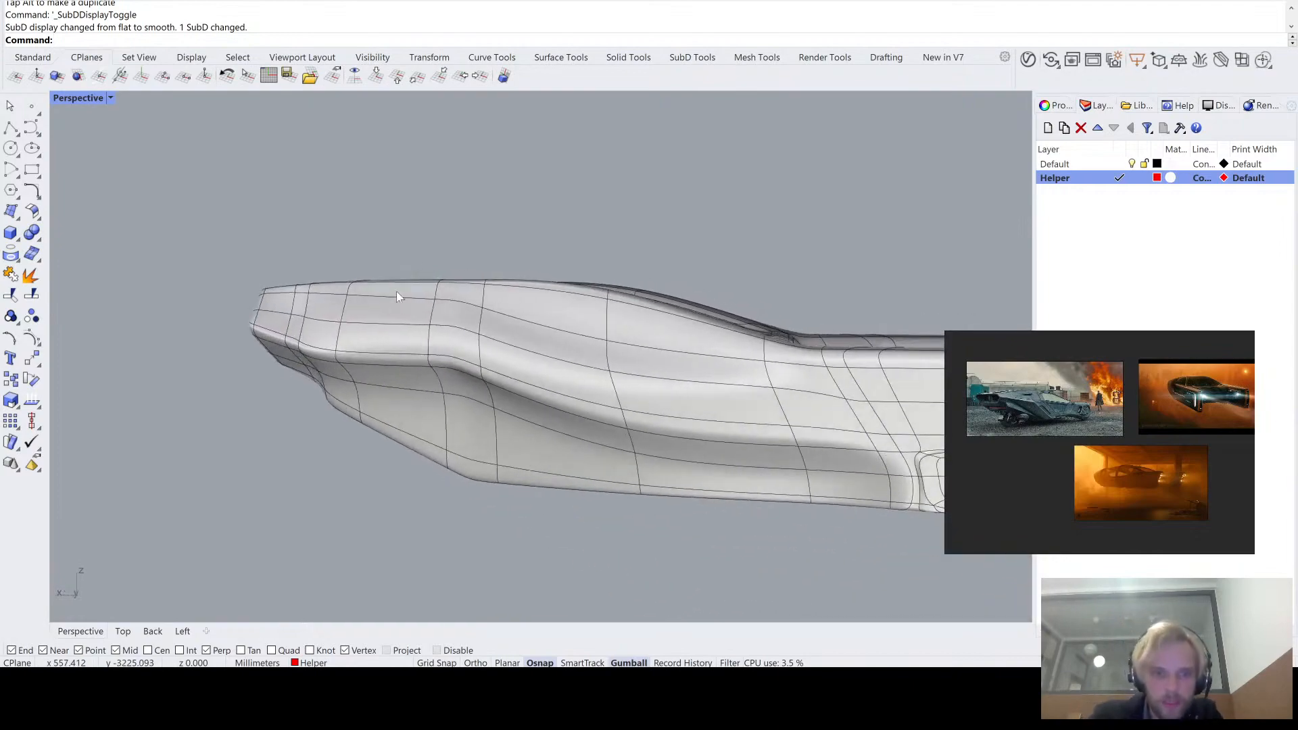
- In flat display, insert a one-sided proportional edge loop close beside the cross loop where the hull's upper edge starts sloping down
key(Tab)
right_drag(531, 385, 612, 318)
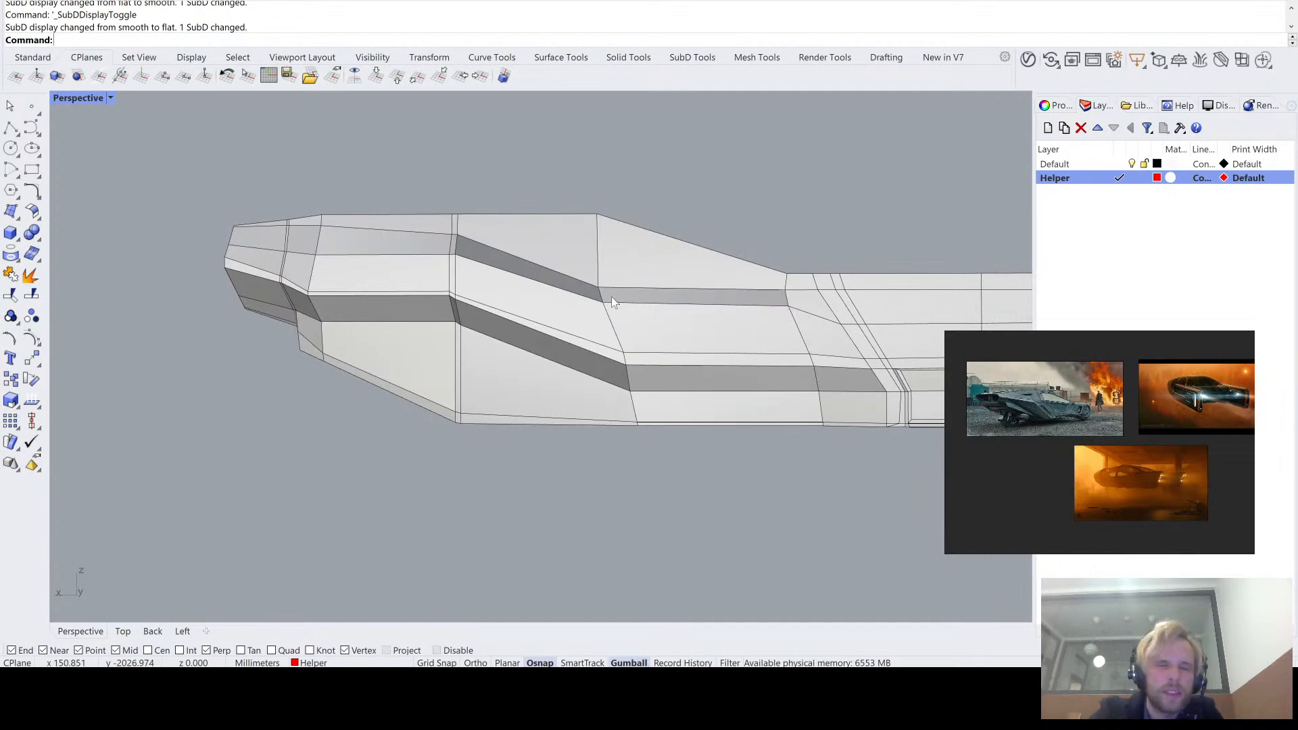
right_drag(611, 297, 306, 270)
right_drag(331, 312, 500, 242)
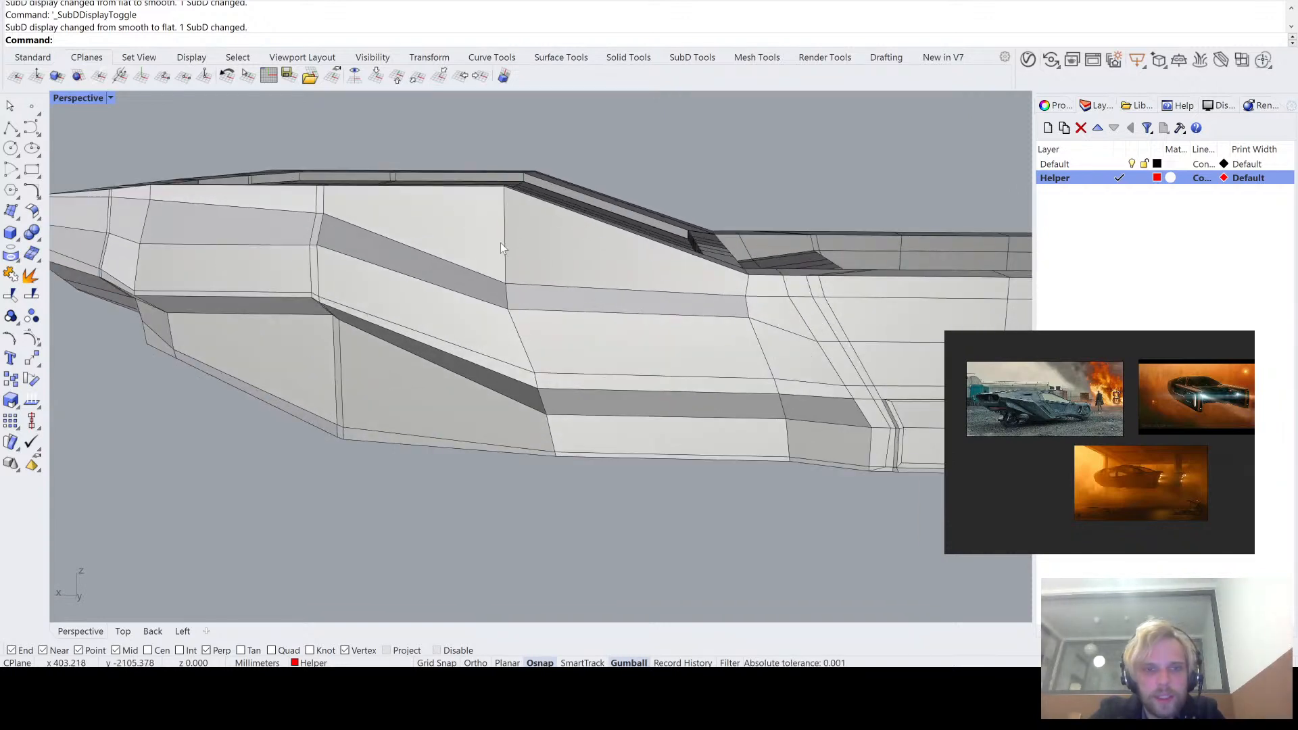
ctrl+shift+click(503, 242)
ctrl+shift+double_click(505, 245)
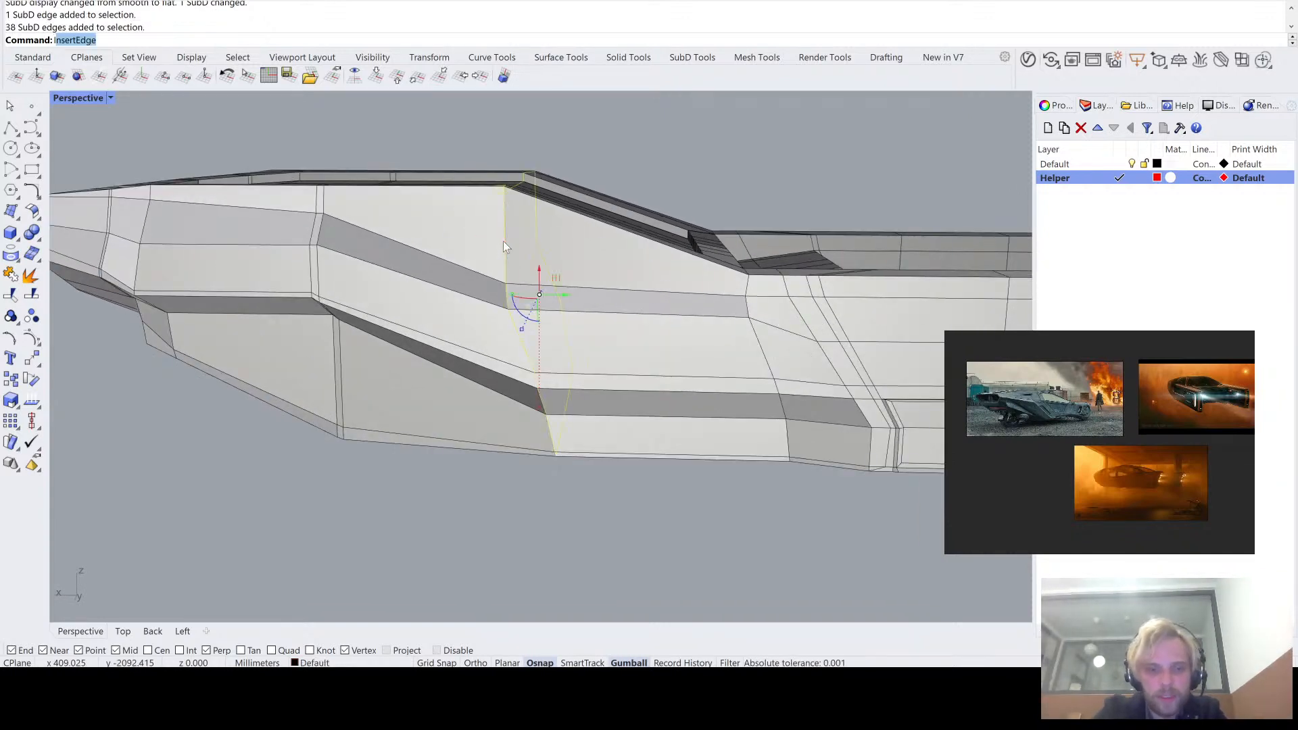
key(Return)
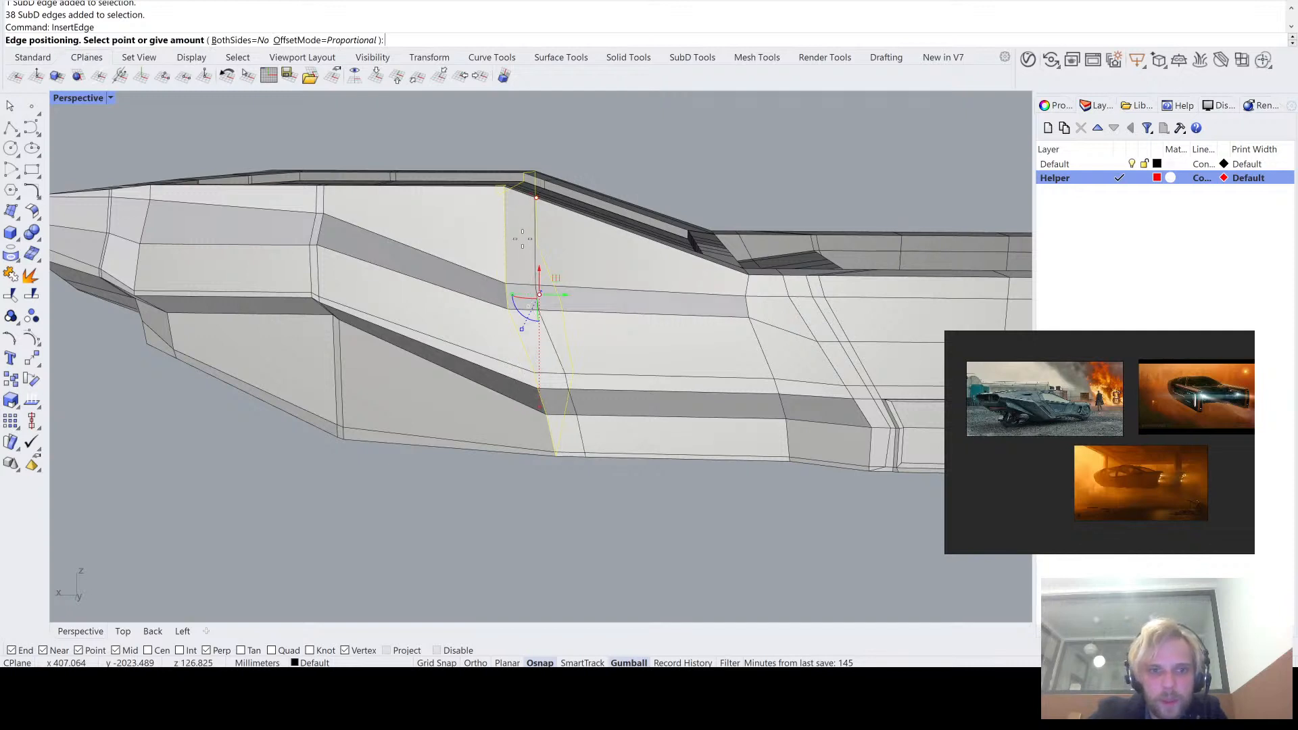
scroll(522, 238, up, 1)
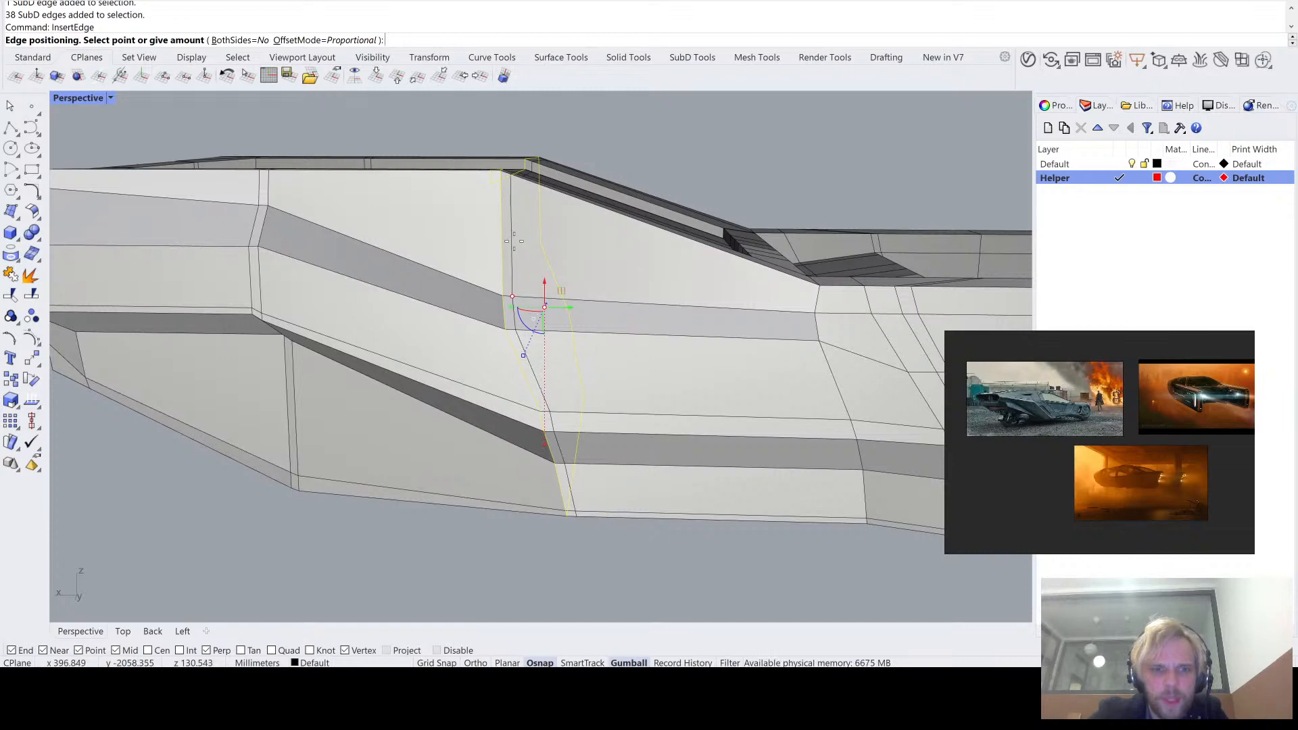
click(514, 241)
- Try to insert an edge loop close beside the cross loop near the hull's tapered end
right_drag(431, 501, 523, 331)
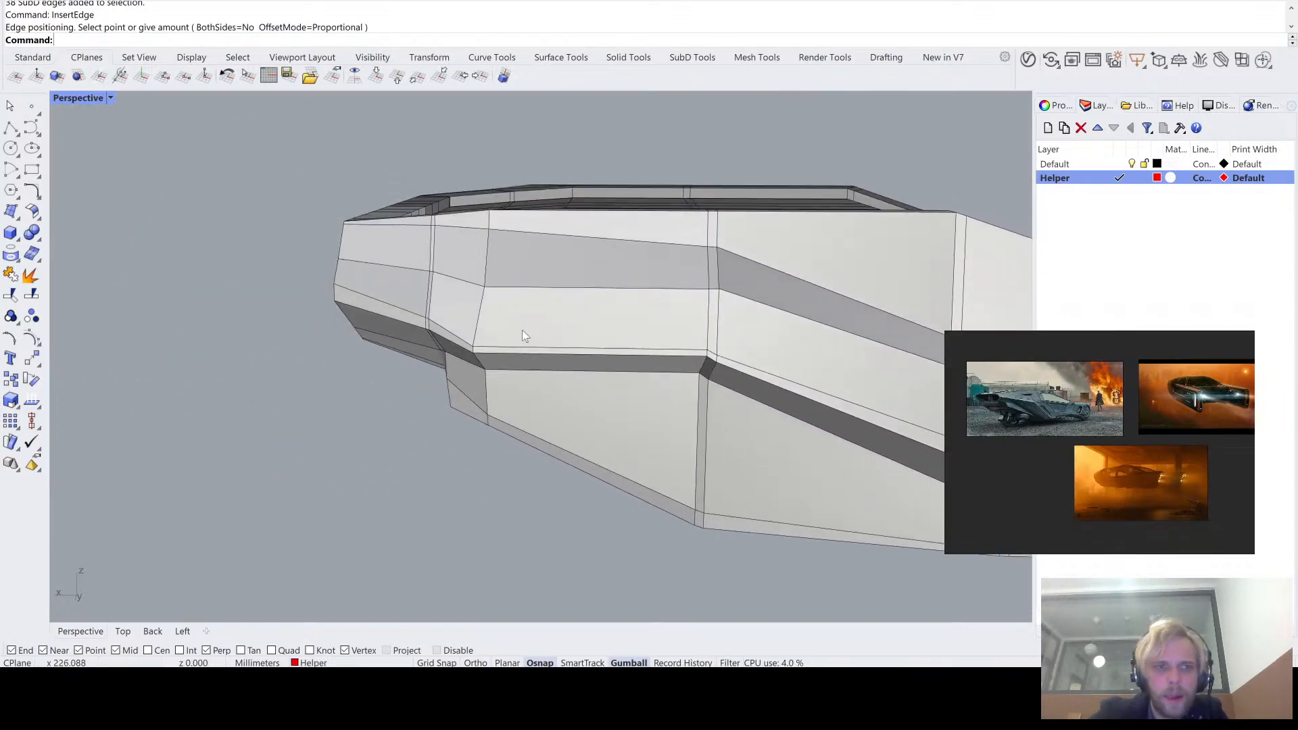
double_click(484, 261)
right_drag(484, 261, 453, 395)
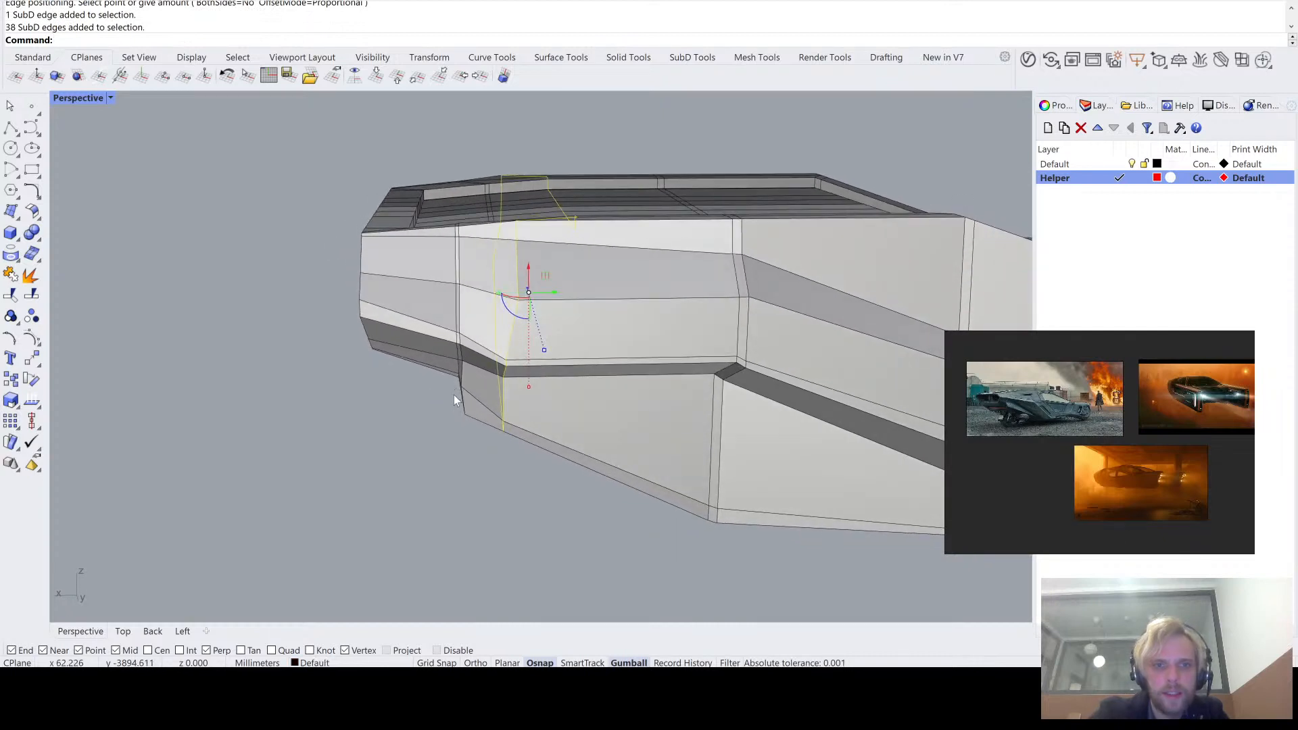
text(InsertEdge)
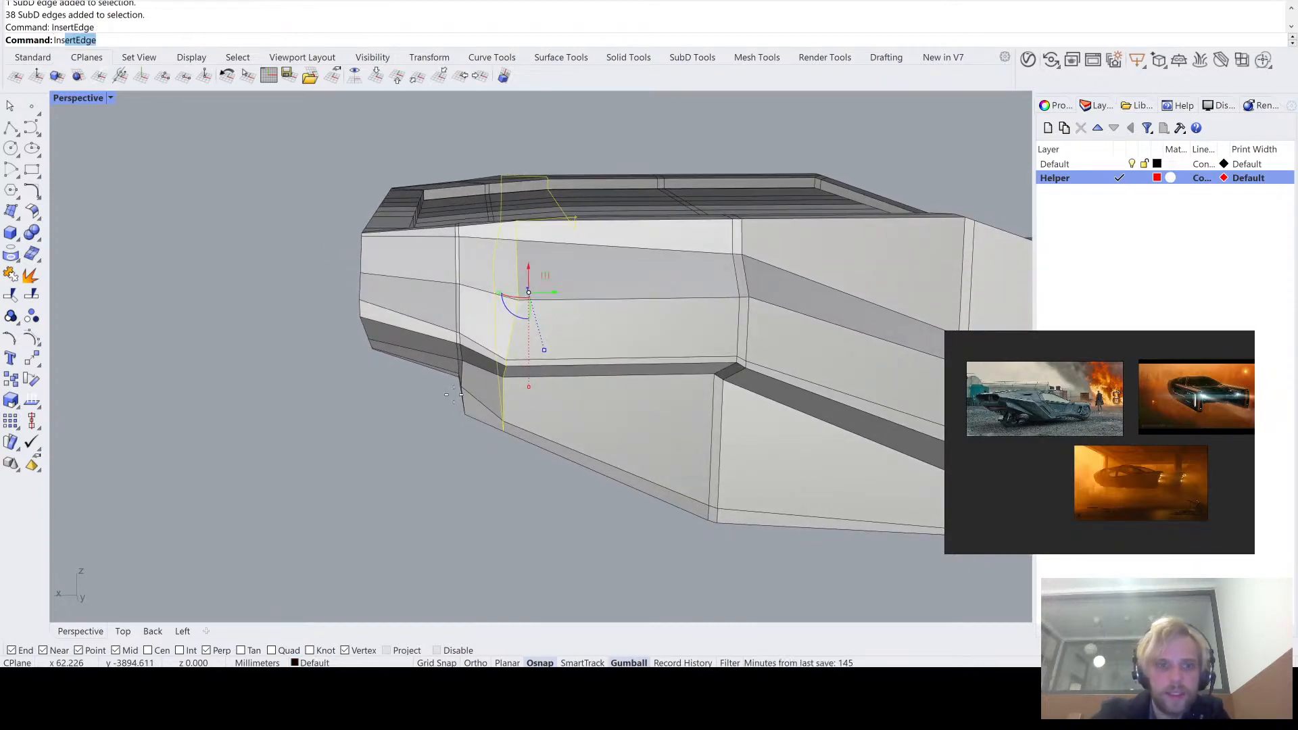
key(Return)
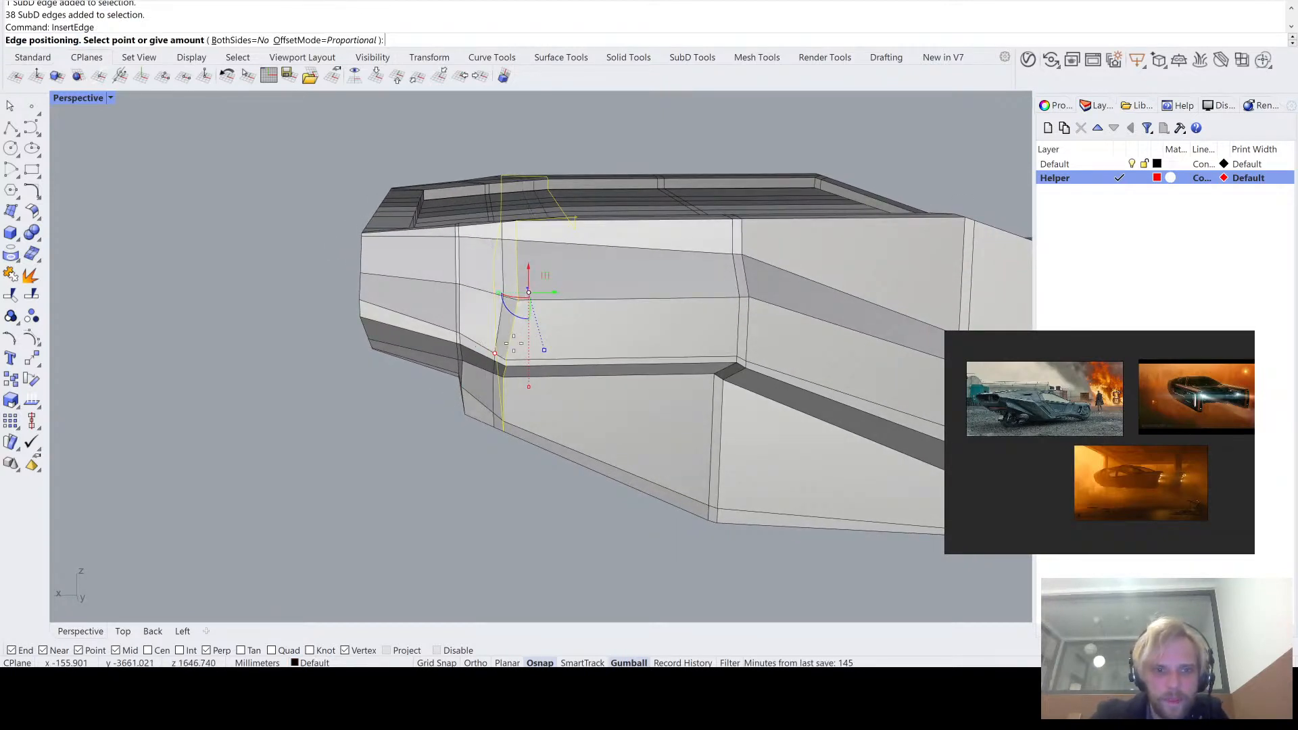
scroll(507, 343, up, 1)
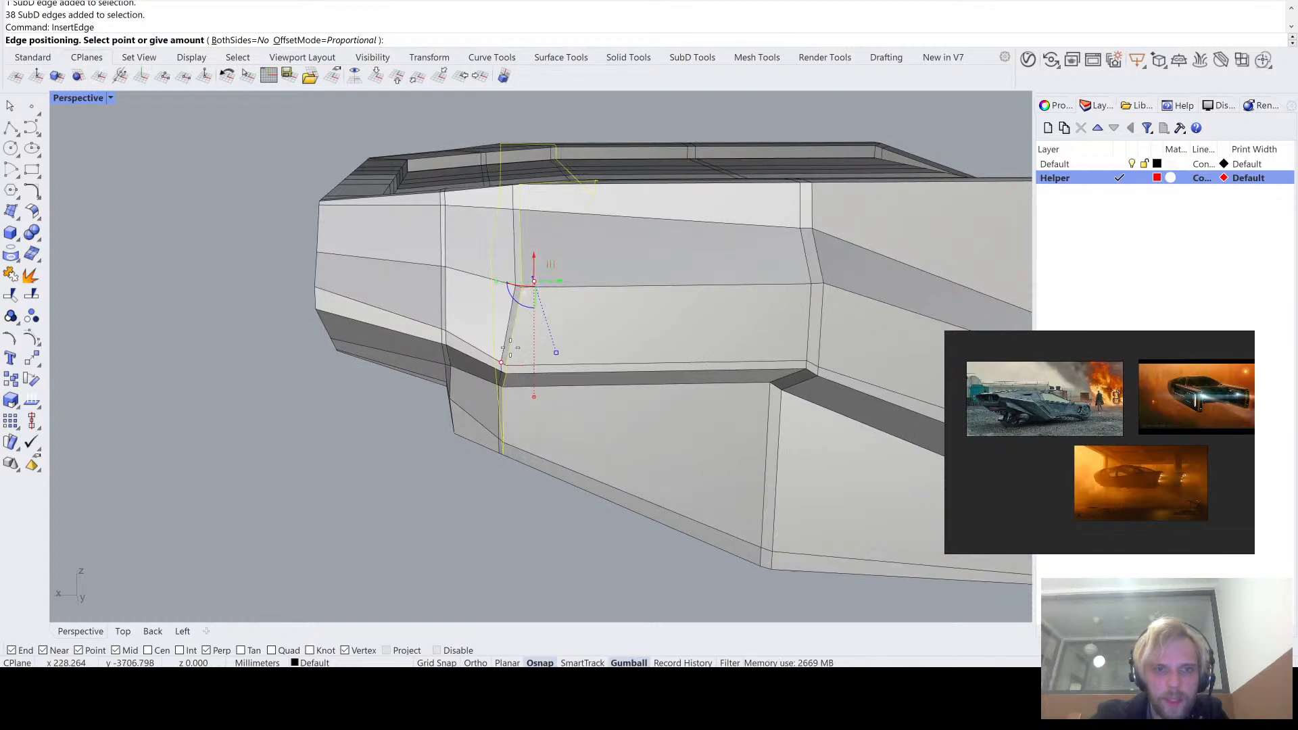
scroll(510, 415, up, 1)
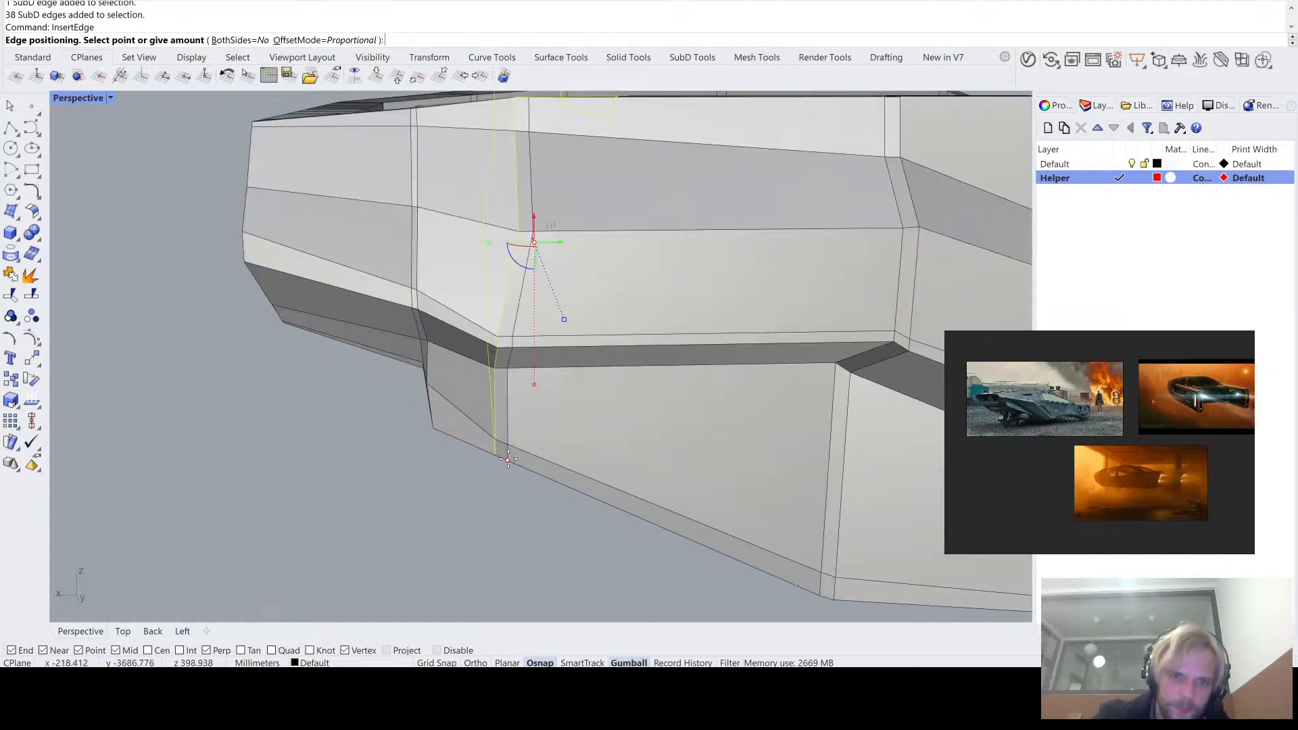
click(506, 459)
right_drag(506, 459, 591, 251)
key(ctrl+z)
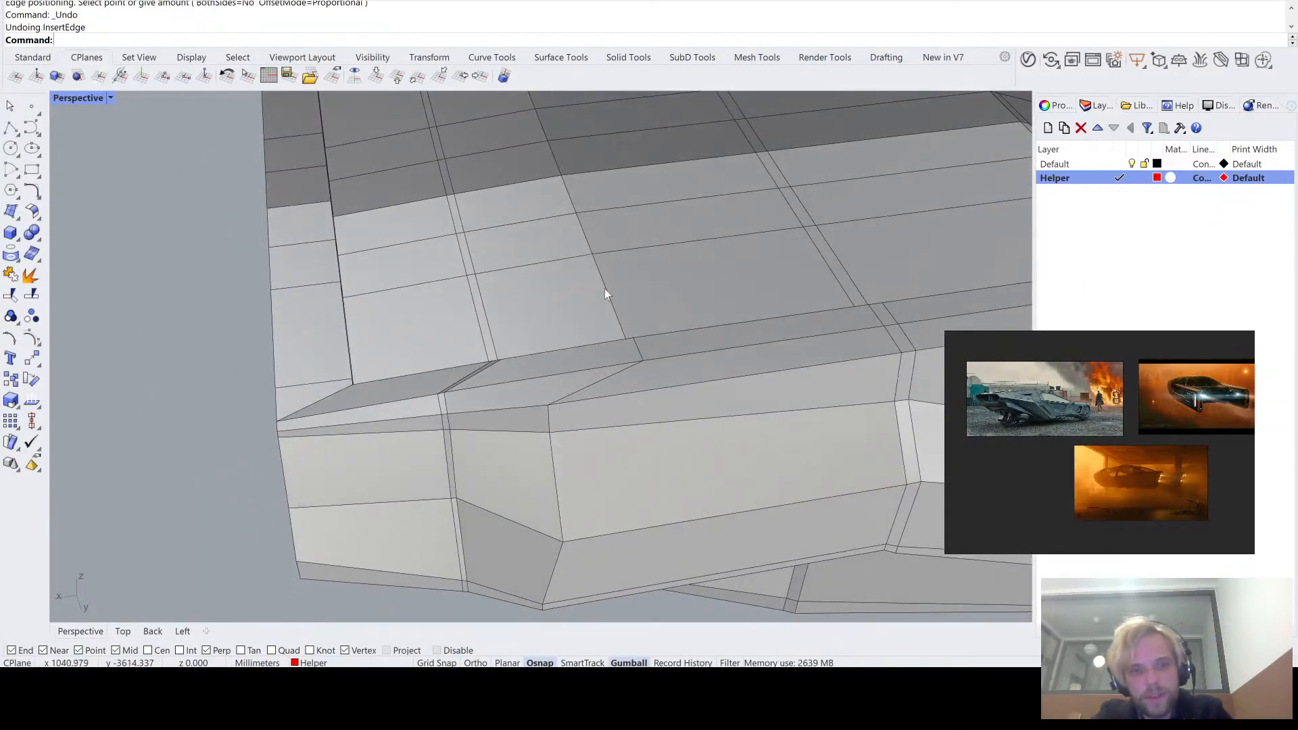
- Shift the deck-side edges of the cross loop near the hull's tapered end along the hull's length to straighten the loop
ctrl+shift+click(639, 350)
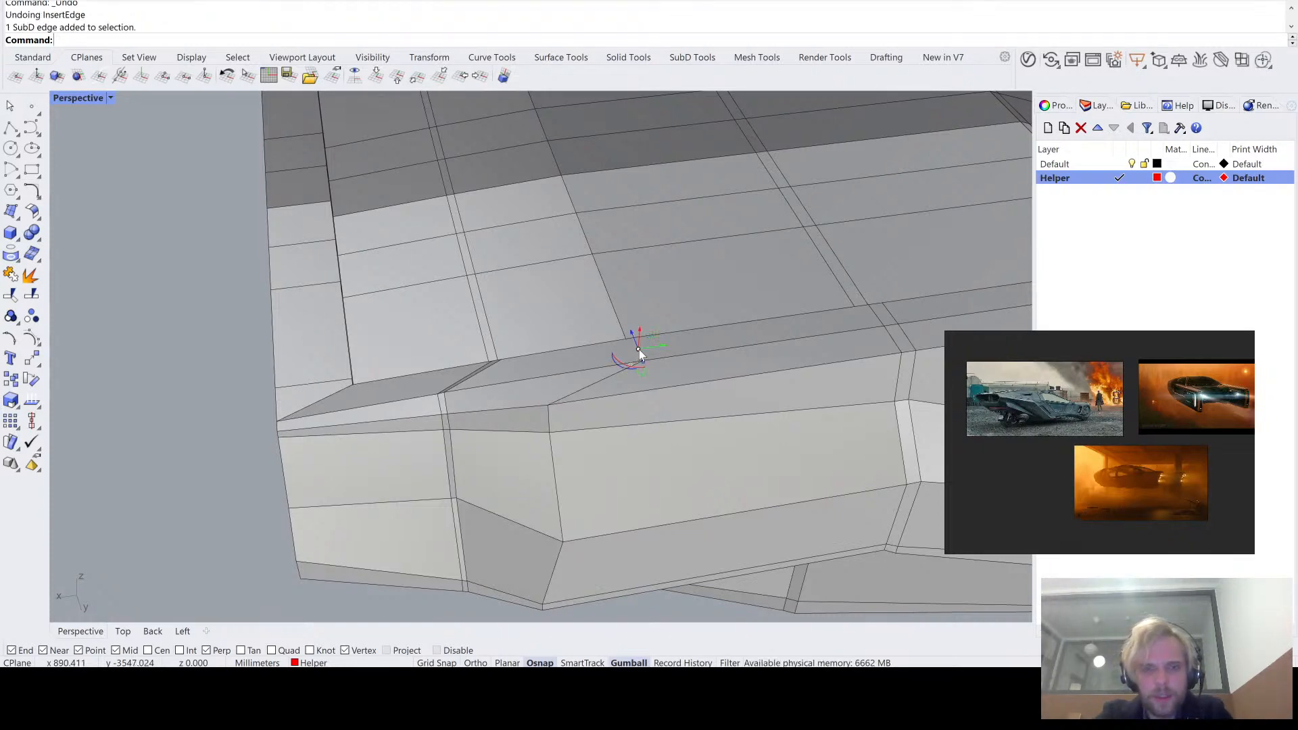
right_drag(639, 350, 354, 223)
scroll(355, 223, up, 4)
ctrl+shift+click(258, 269)
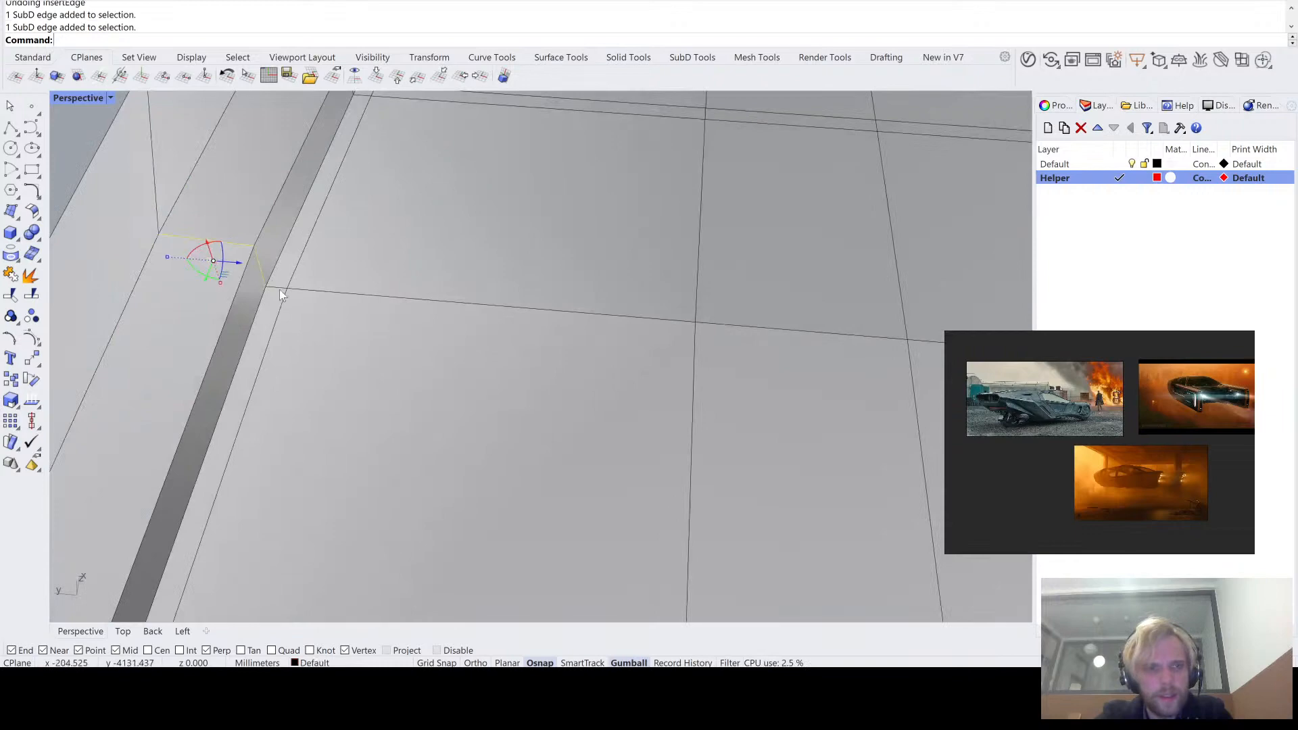
ctrl+shift+click(297, 290)
right_drag(481, 299, 645, 282)
drag(645, 282, 576, 286)
right_drag(576, 286, 476, 235)
scroll(475, 233, up, 8)
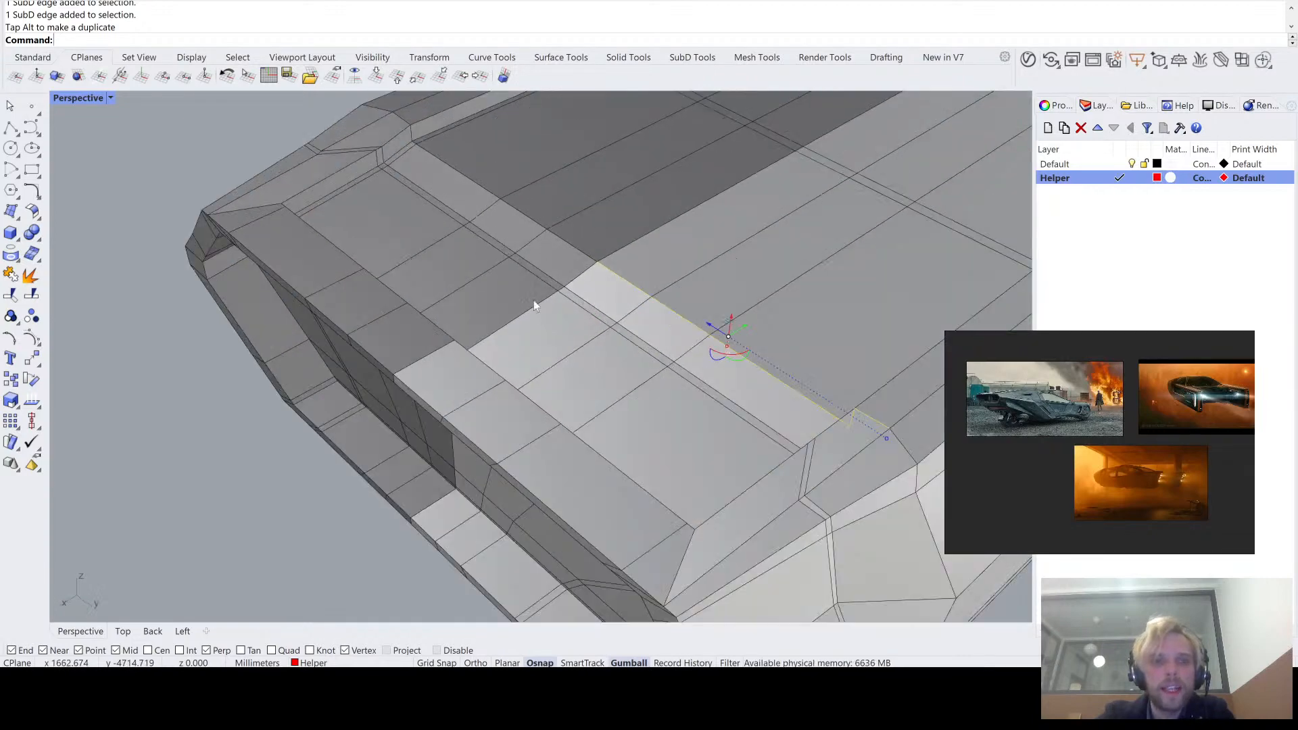
- Insert a one-sided proportional edge loop beside the straightened cross loop near the tapered end and check it in smooth display
right_drag(561, 268, 584, 332)
click(566, 429)
scroll(585, 328, up, 8)
ctrl+shift+click(572, 343)
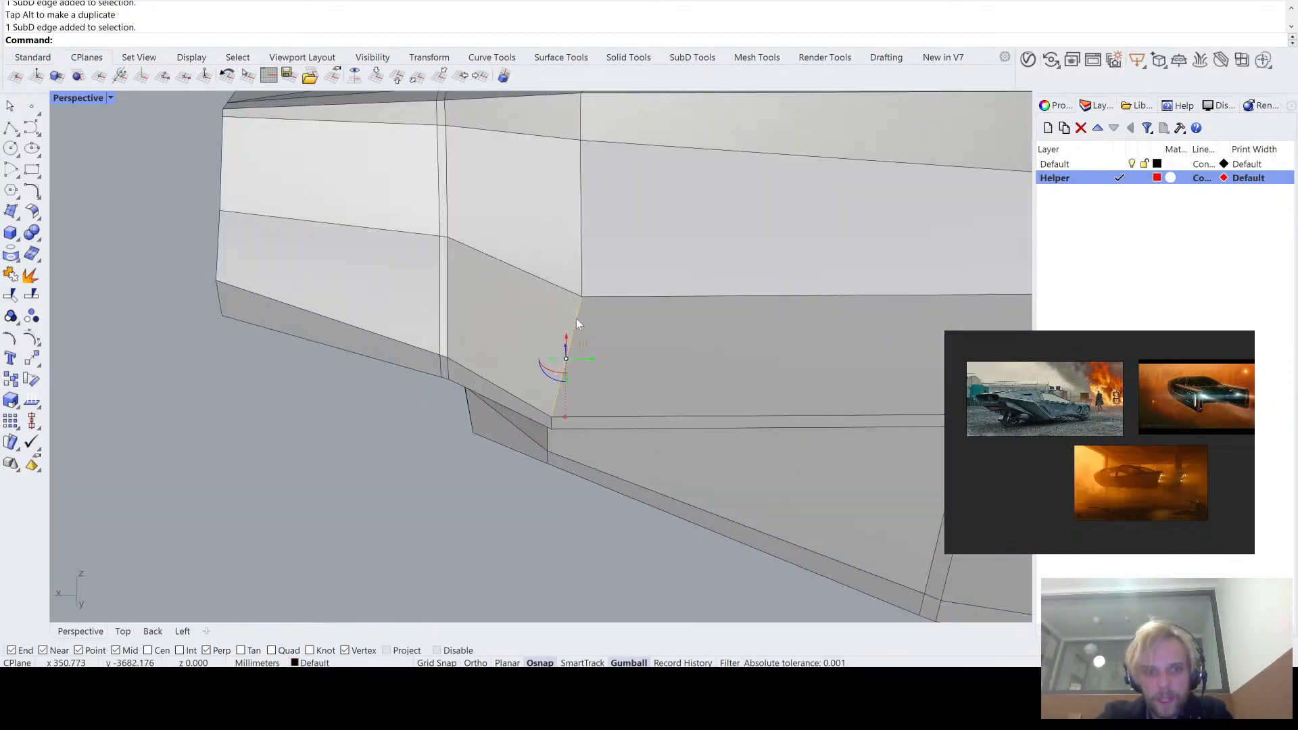
ctrl+shift+double_click(576, 319)
key(Escape)
ctrl+shift+double_click(578, 320)
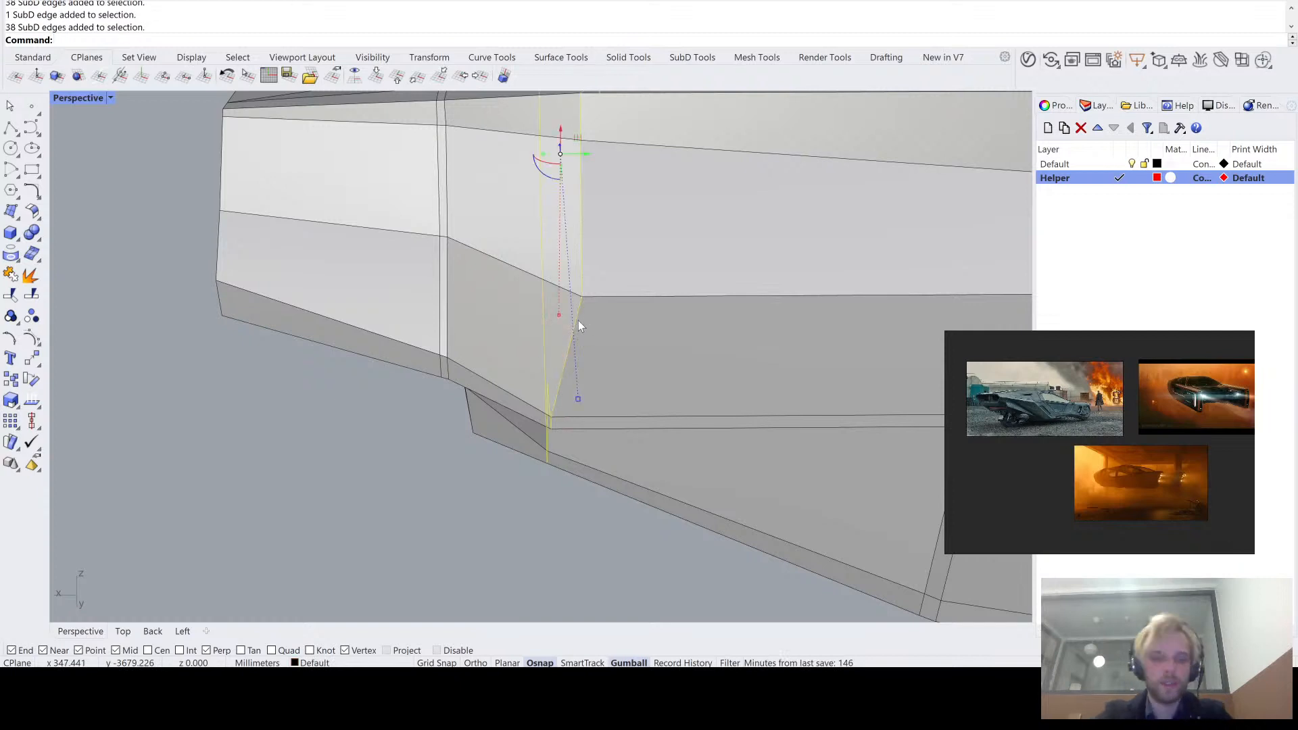
key(Return)
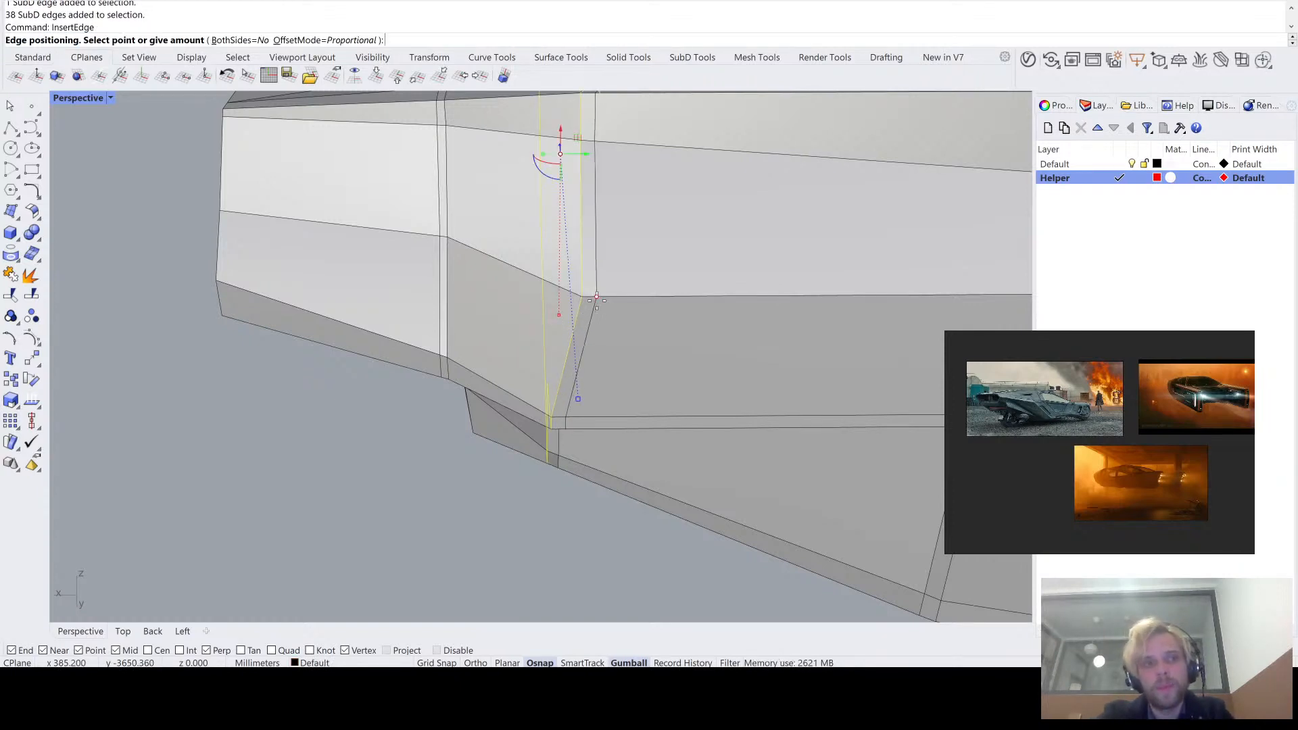
click(597, 298)
key(Tab)
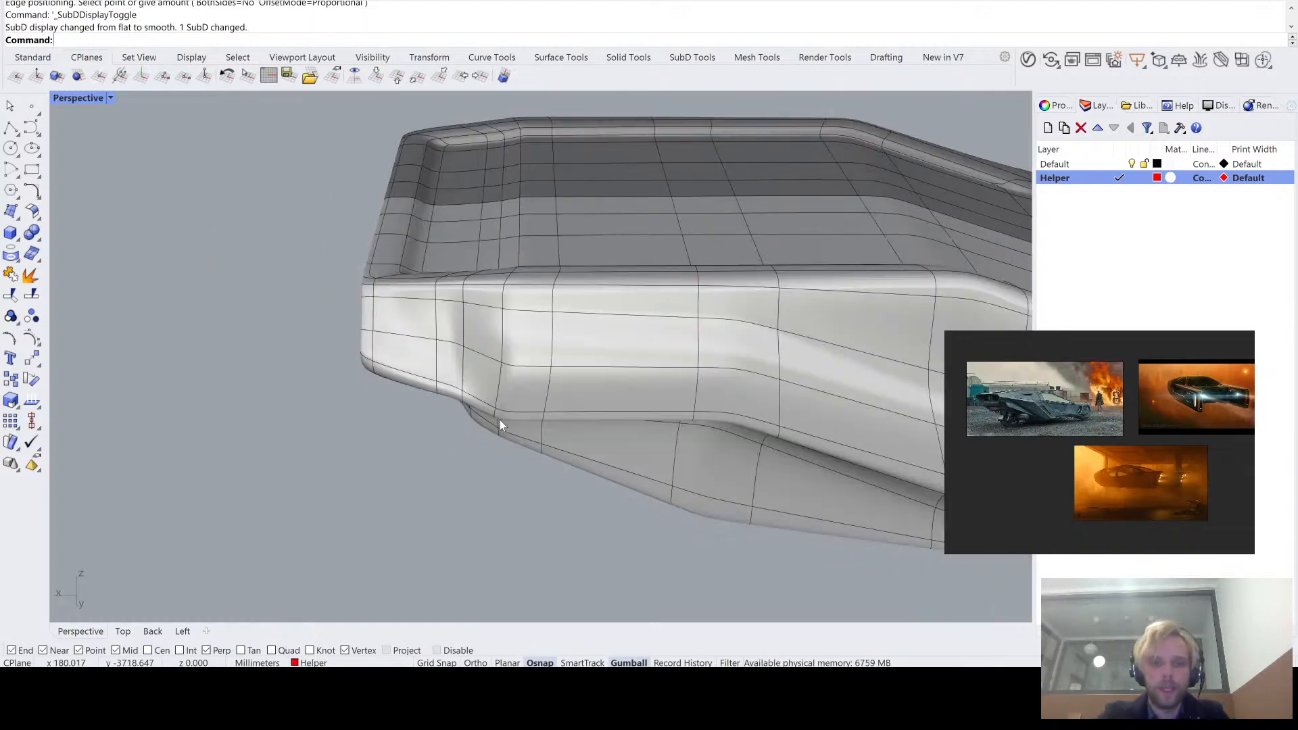
right_drag(574, 468, 432, 249)
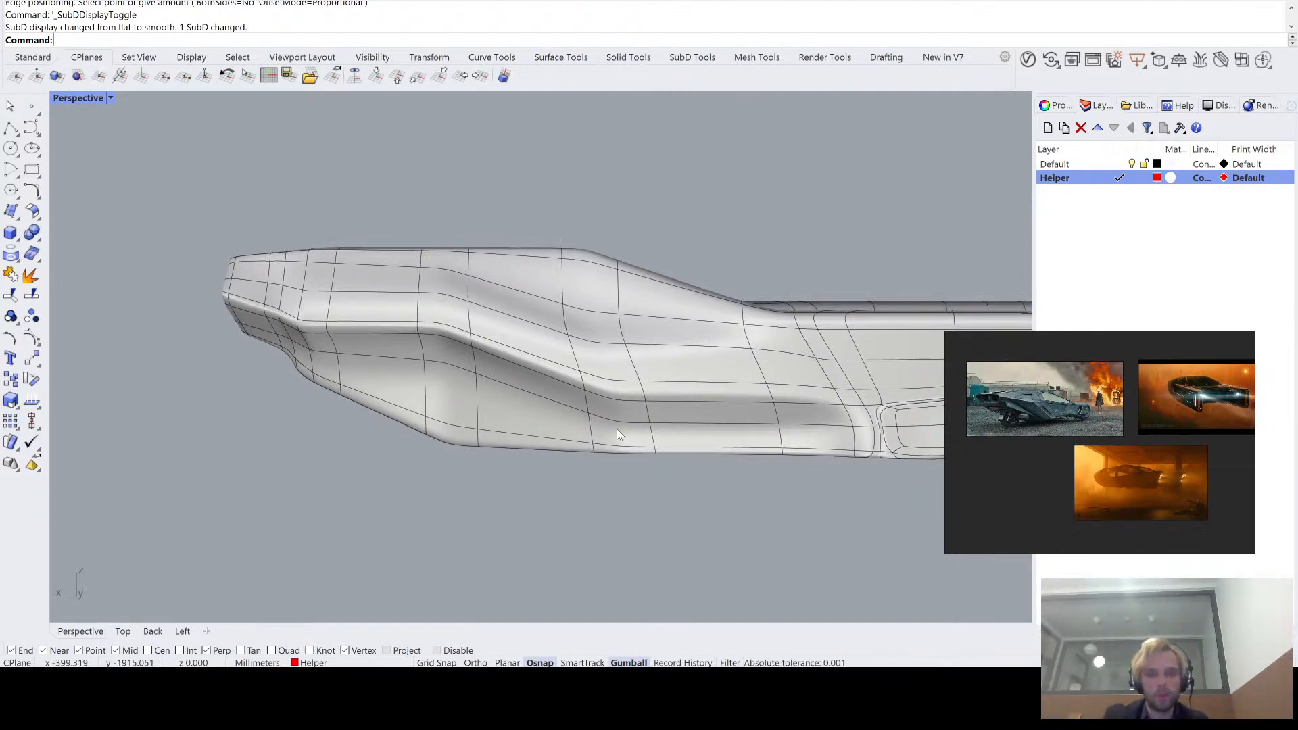
right_drag(616, 429, 621, 372)
- In flat display, insert a one-sided proportional edge loop close to the lengthwise loop along the lower edge of the side's recessed band
key(Tab)
scroll(564, 354, up, 2)
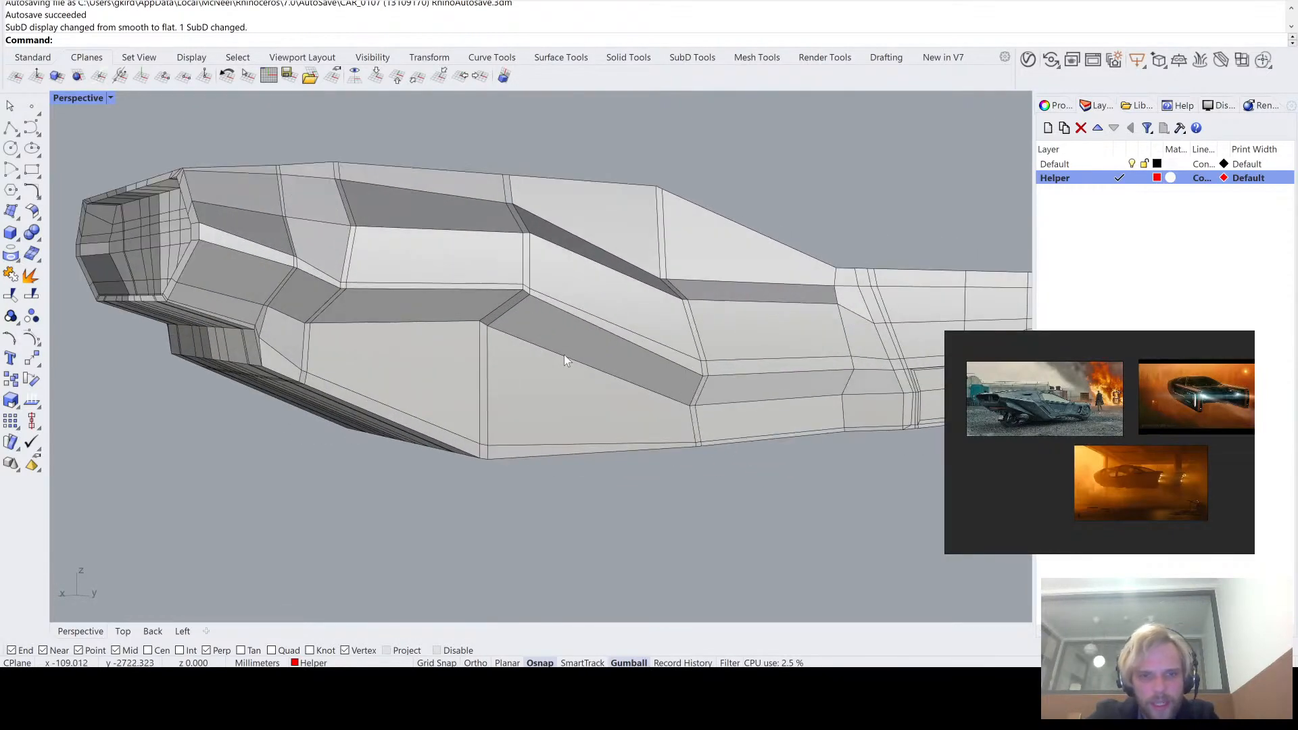
ctrl+shift+double_click(575, 361)
scroll(573, 358, down, 2)
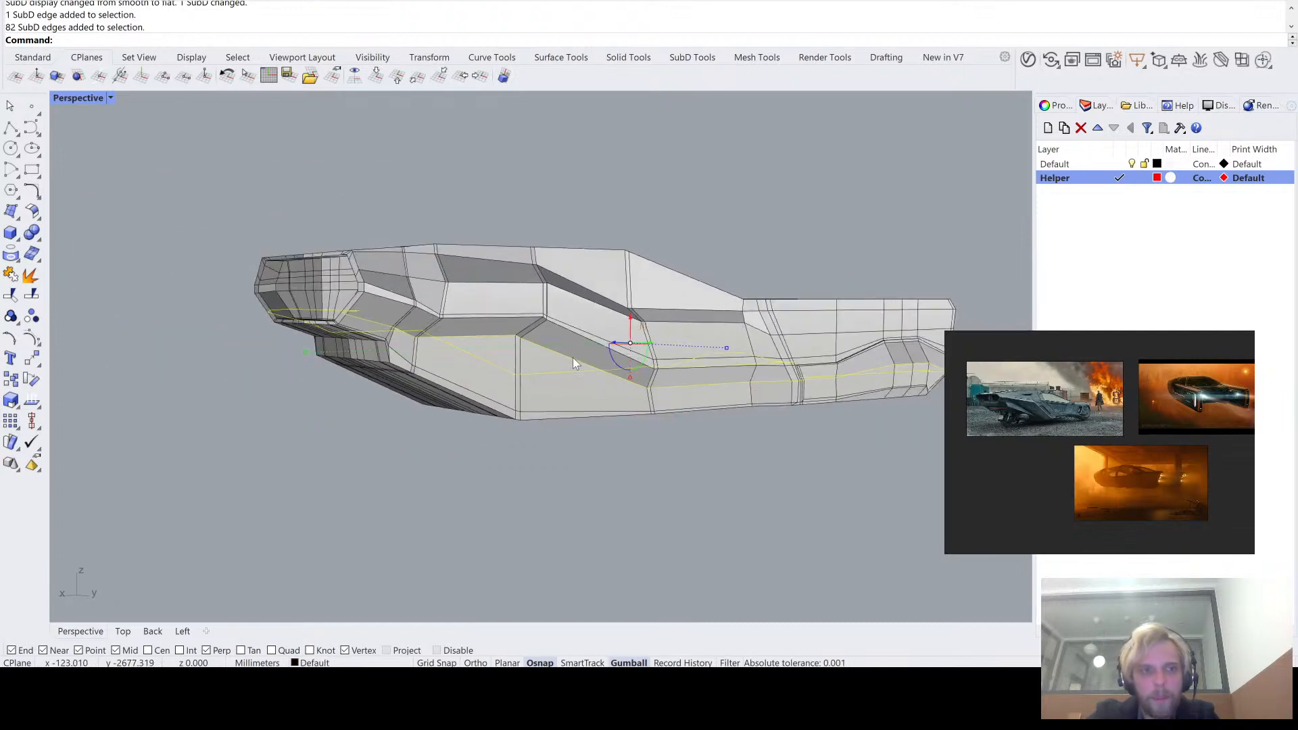
text(InsertEdge)
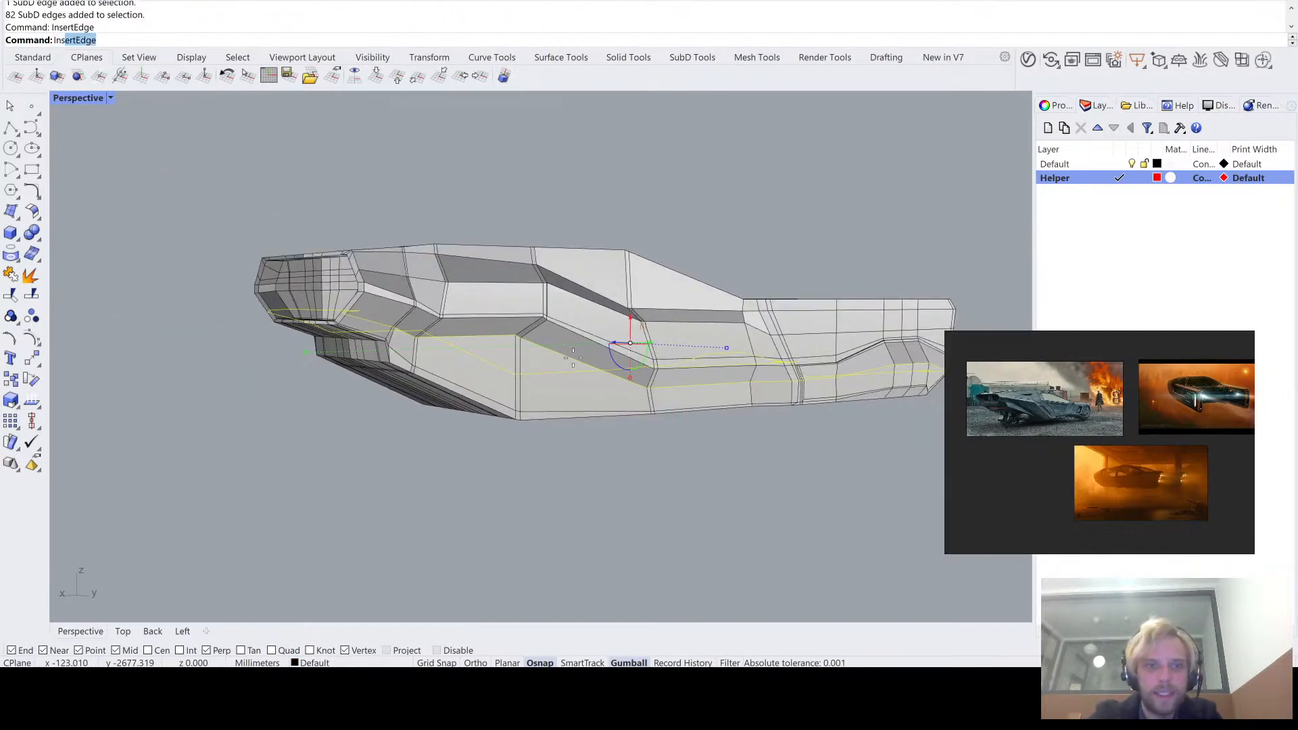
key(Return)
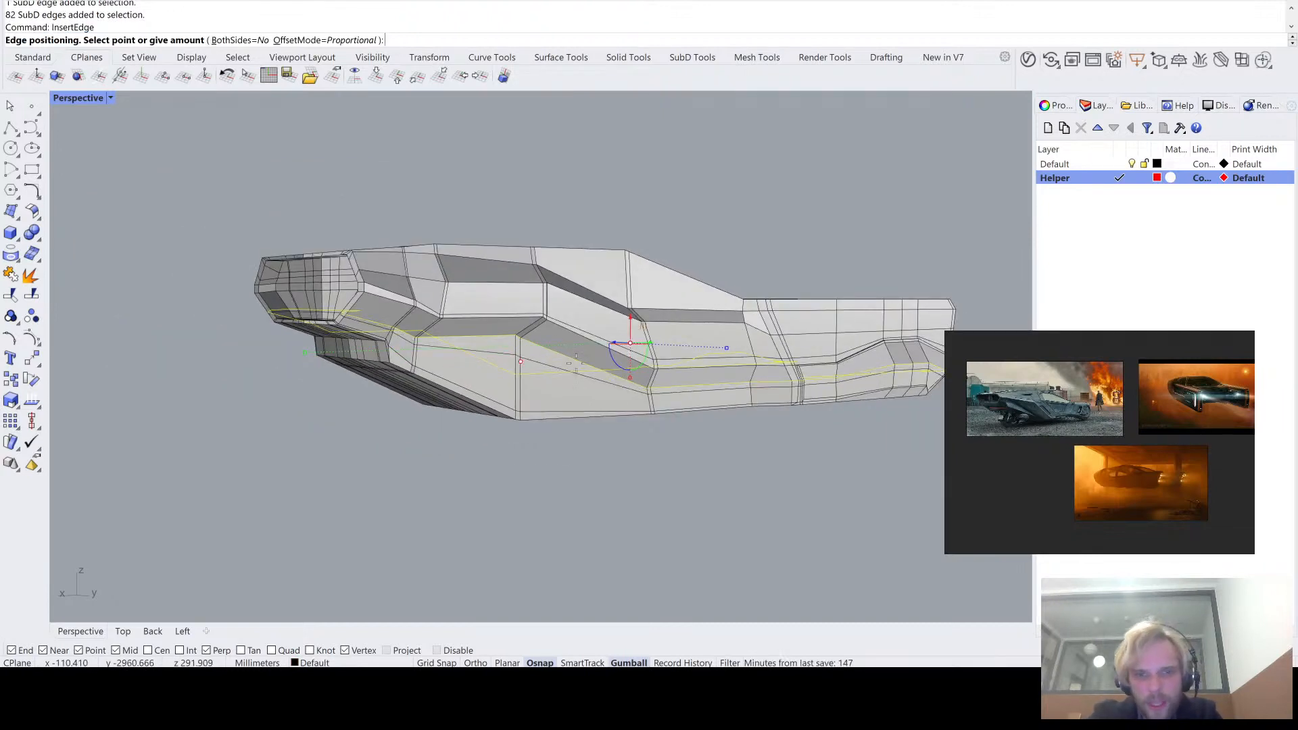
scroll(598, 365, up, 2)
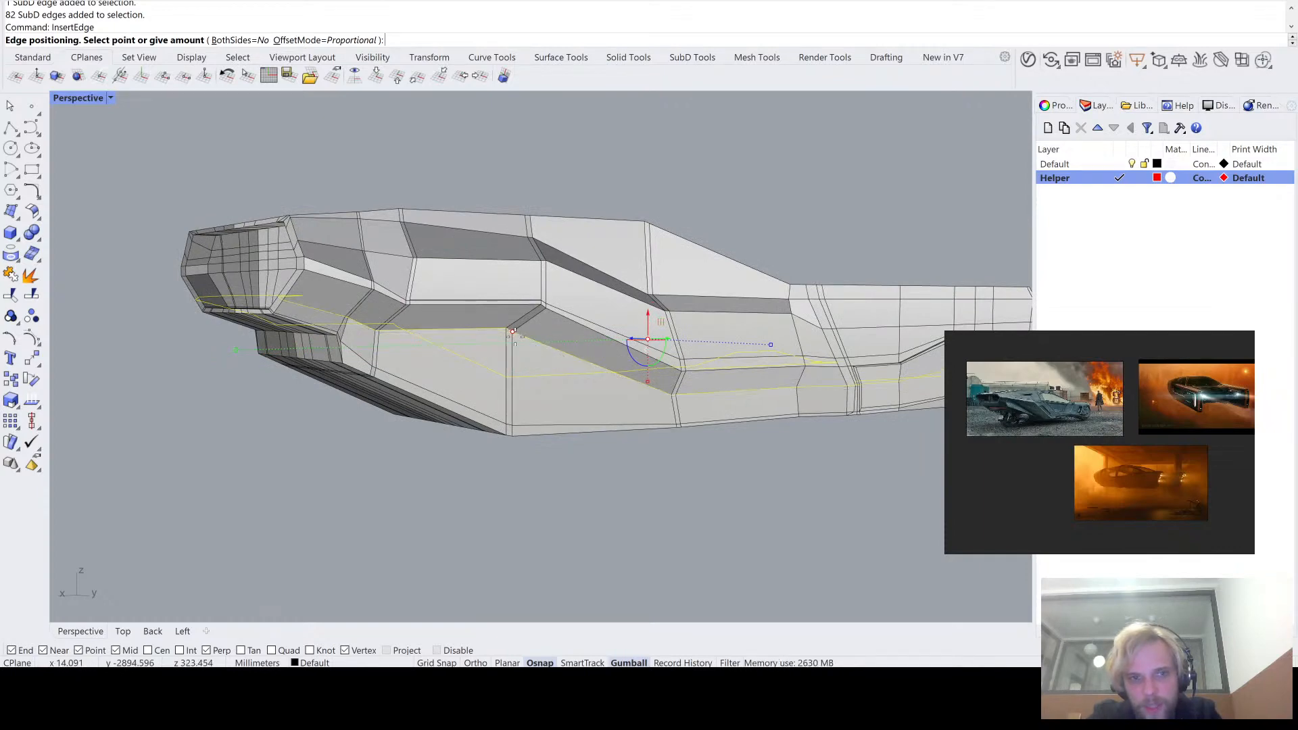
click(513, 336)
- Examine the hull side from several angles, comparing its smooth and flat displays around the creases and the recessed band
right_drag(583, 422, 555, 263)
key(Tab)
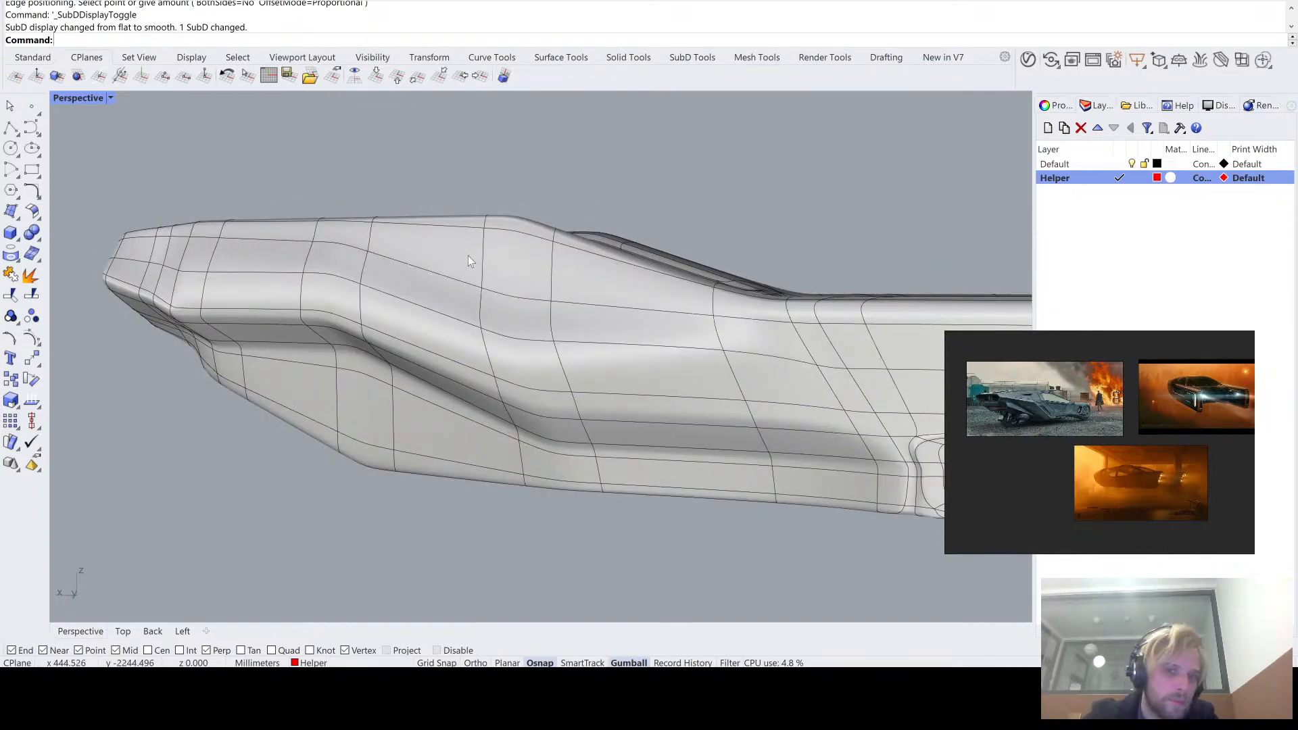
key(Tab)
key(Tab)
right_drag(516, 313, 608, 341)
key(Tab)
key(Tab)
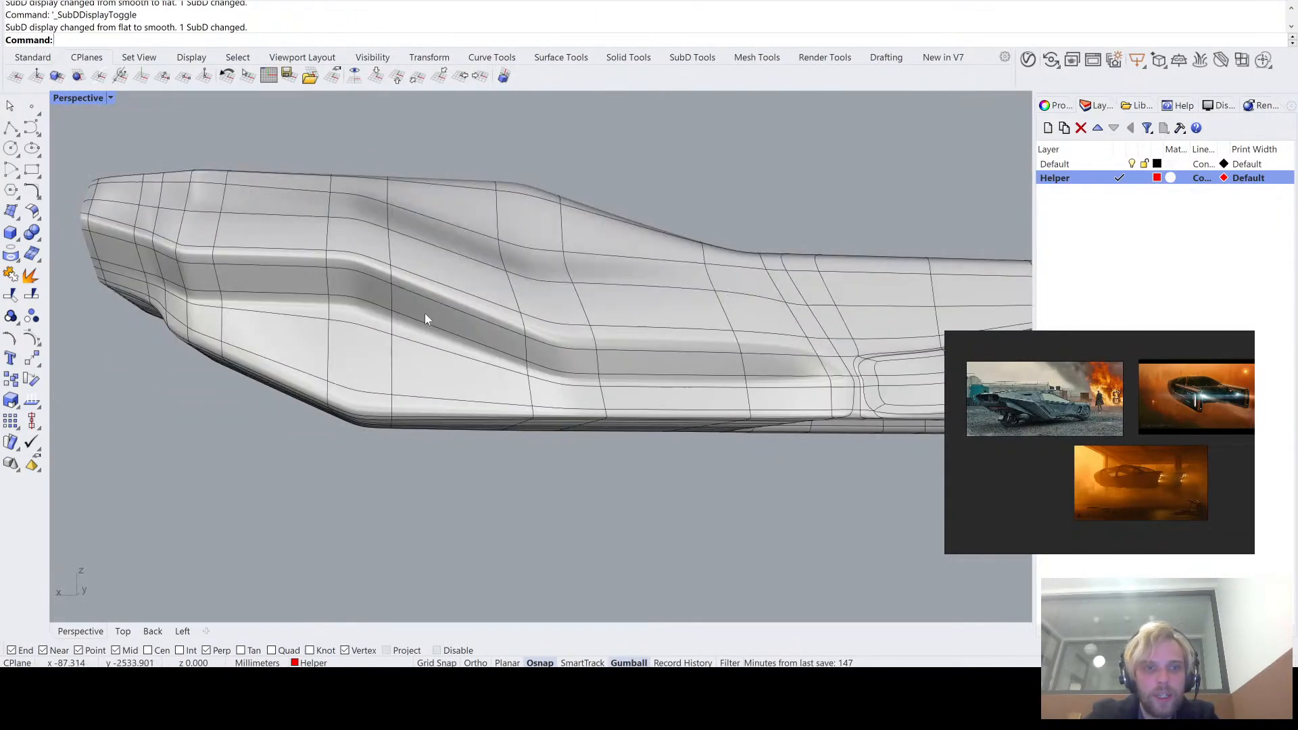
right_drag(426, 319, 443, 332)
right_drag(279, 307, 568, 363)
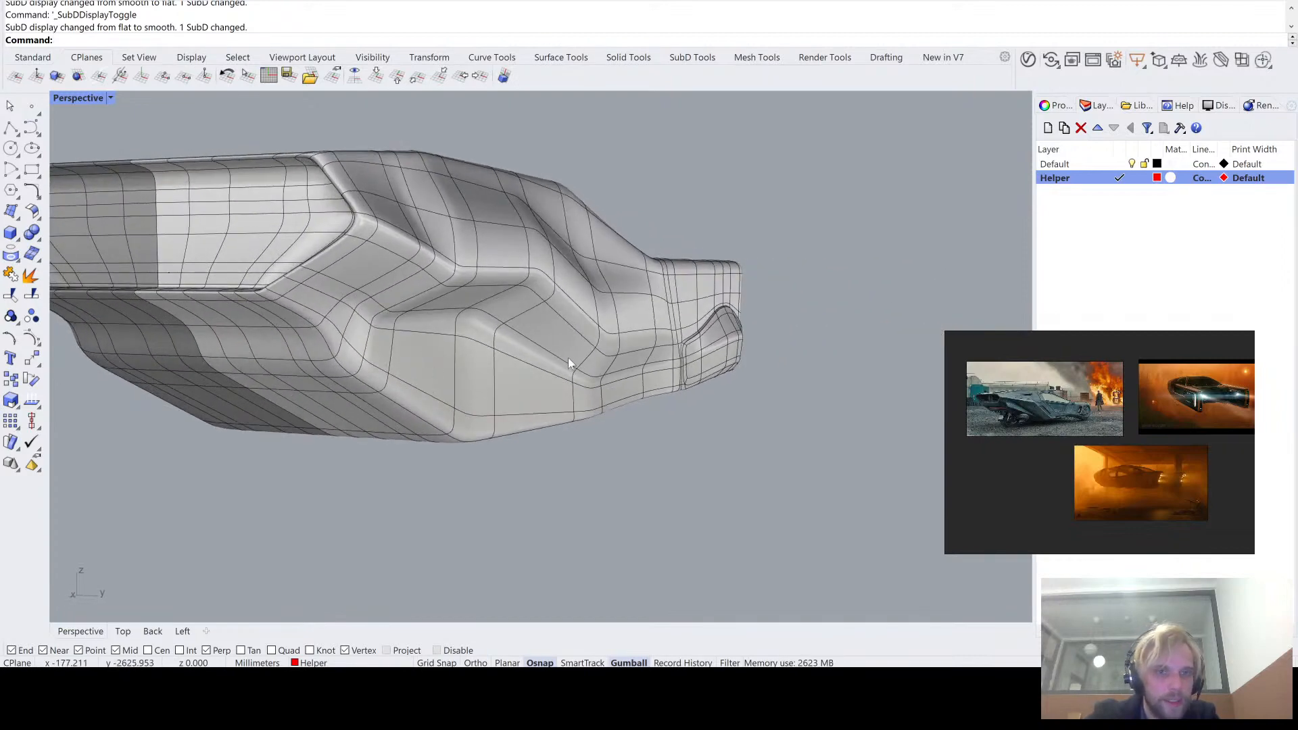
key(Tab)
right_drag(494, 337, 469, 314)
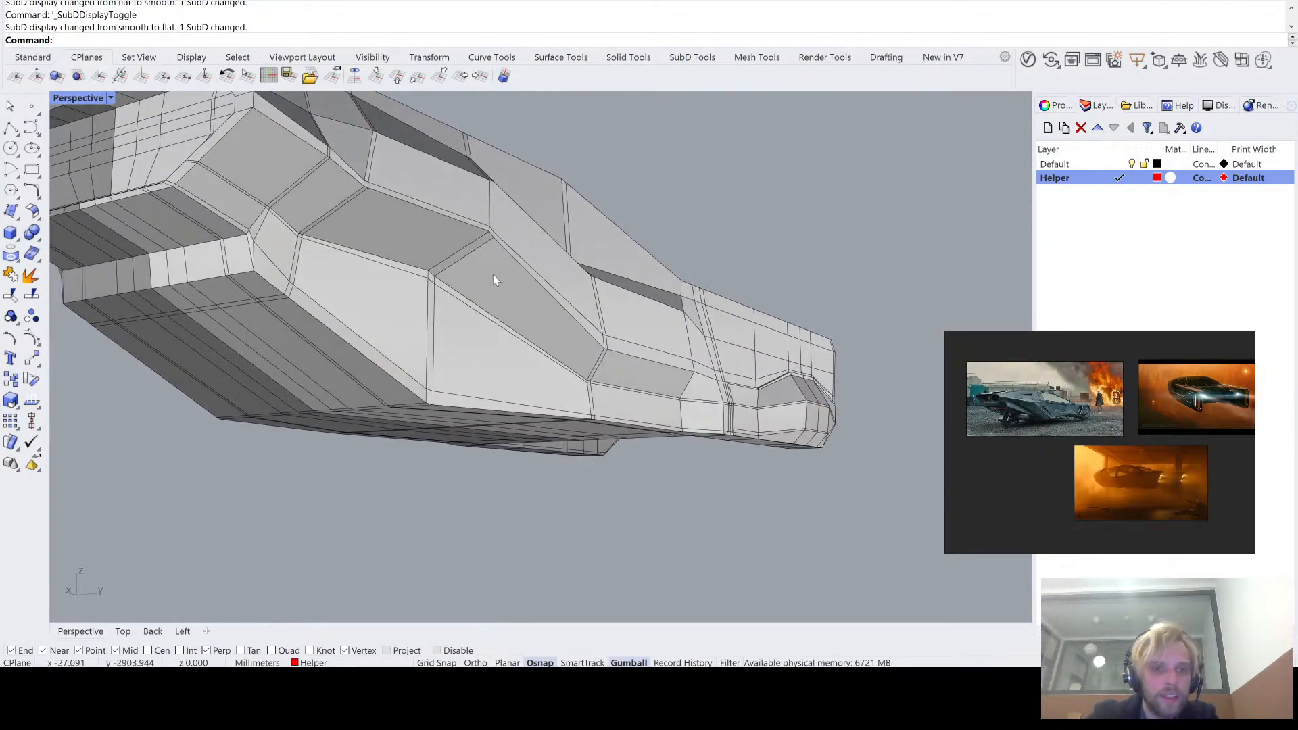
key(Tab)
right_drag(503, 213, 403, 242)
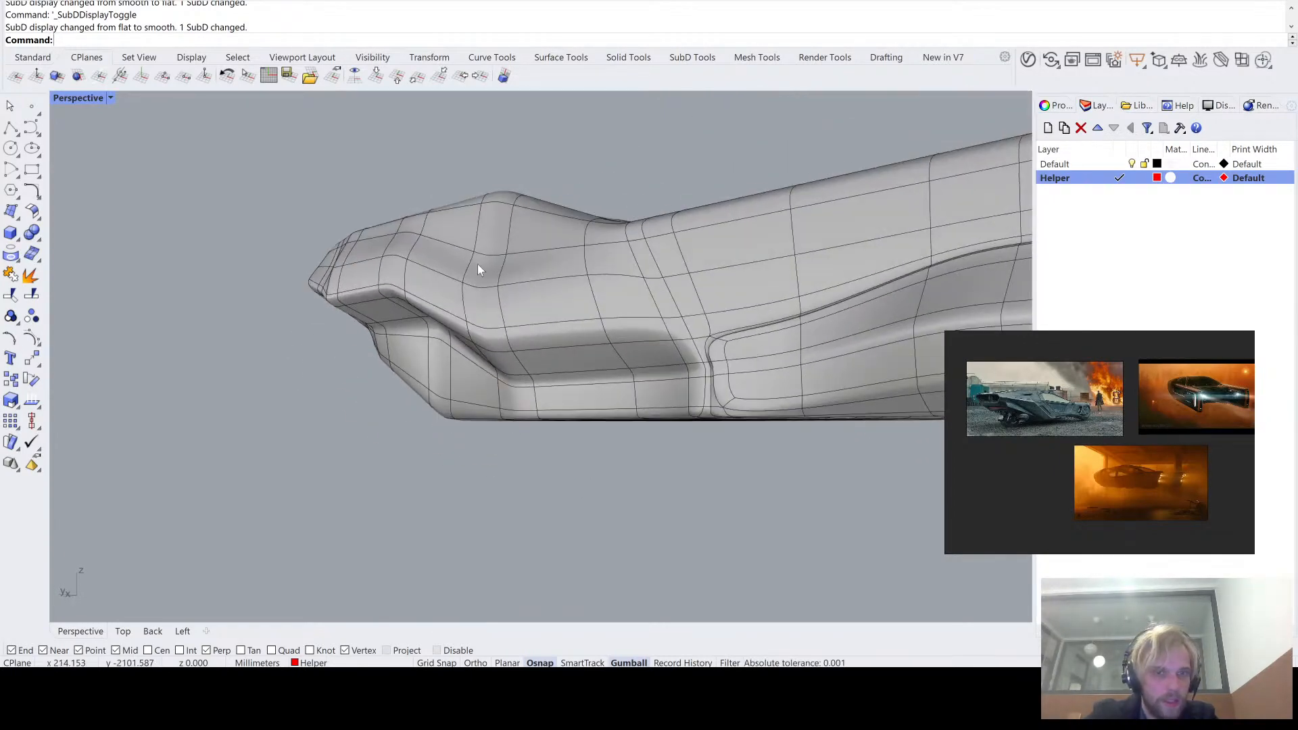
right_drag(478, 269, 590, 309)
key(Tab)
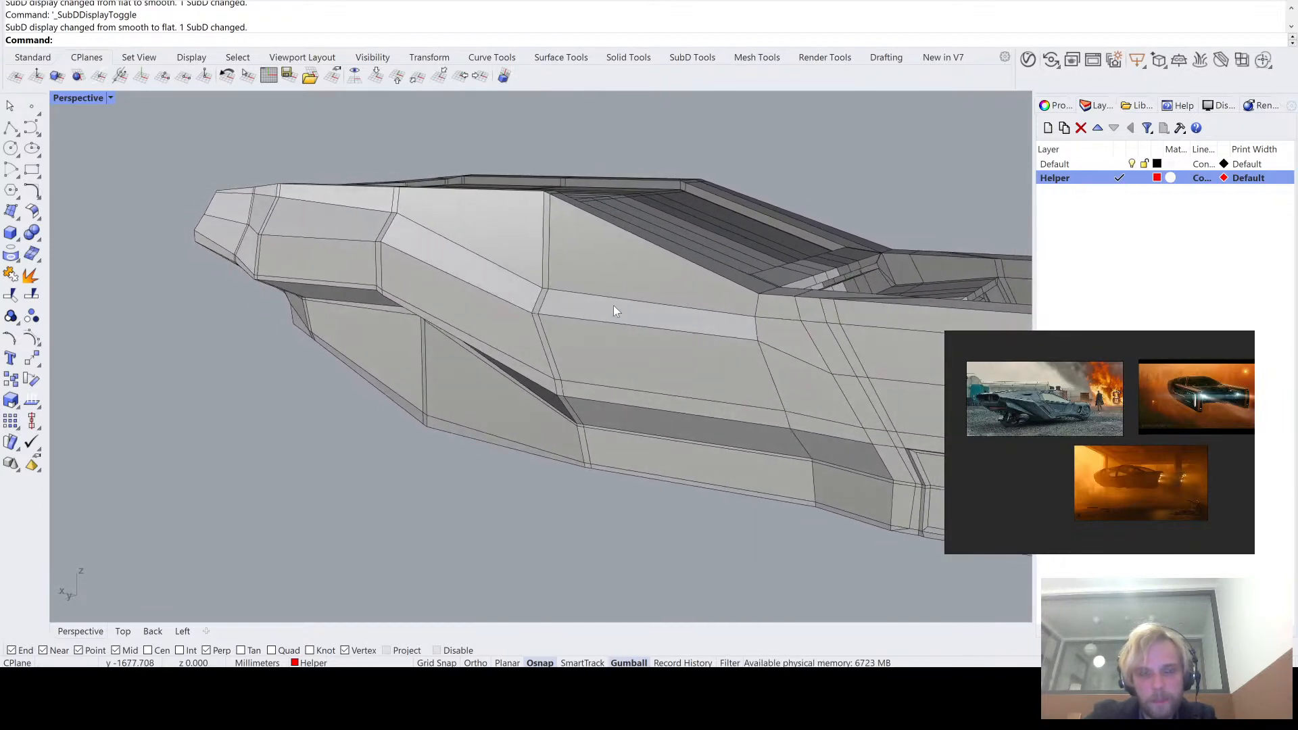
- Select the lengthwise edge loop along the hull side's upper crease and examine its course around the tapered end
right_drag(490, 279, 514, 259)
double_click(611, 304)
scroll(501, 293, up, 6)
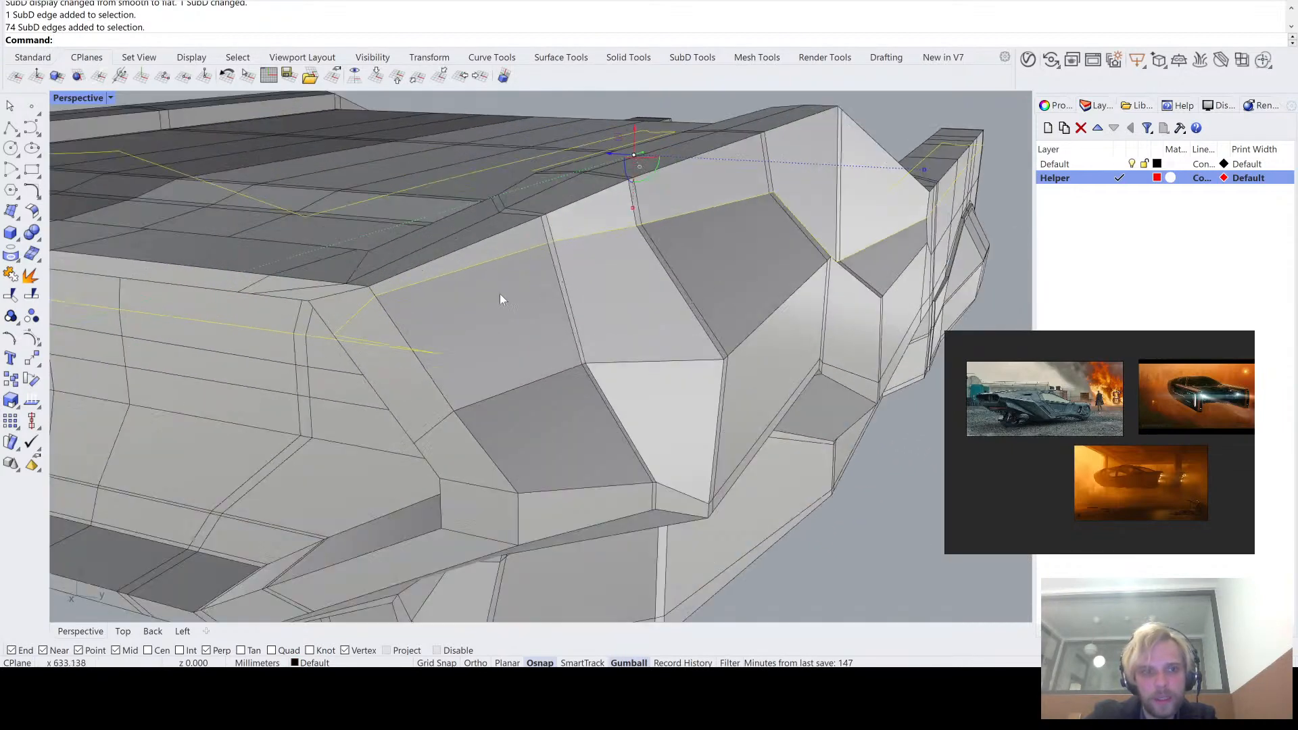
scroll(497, 295, down, 4)
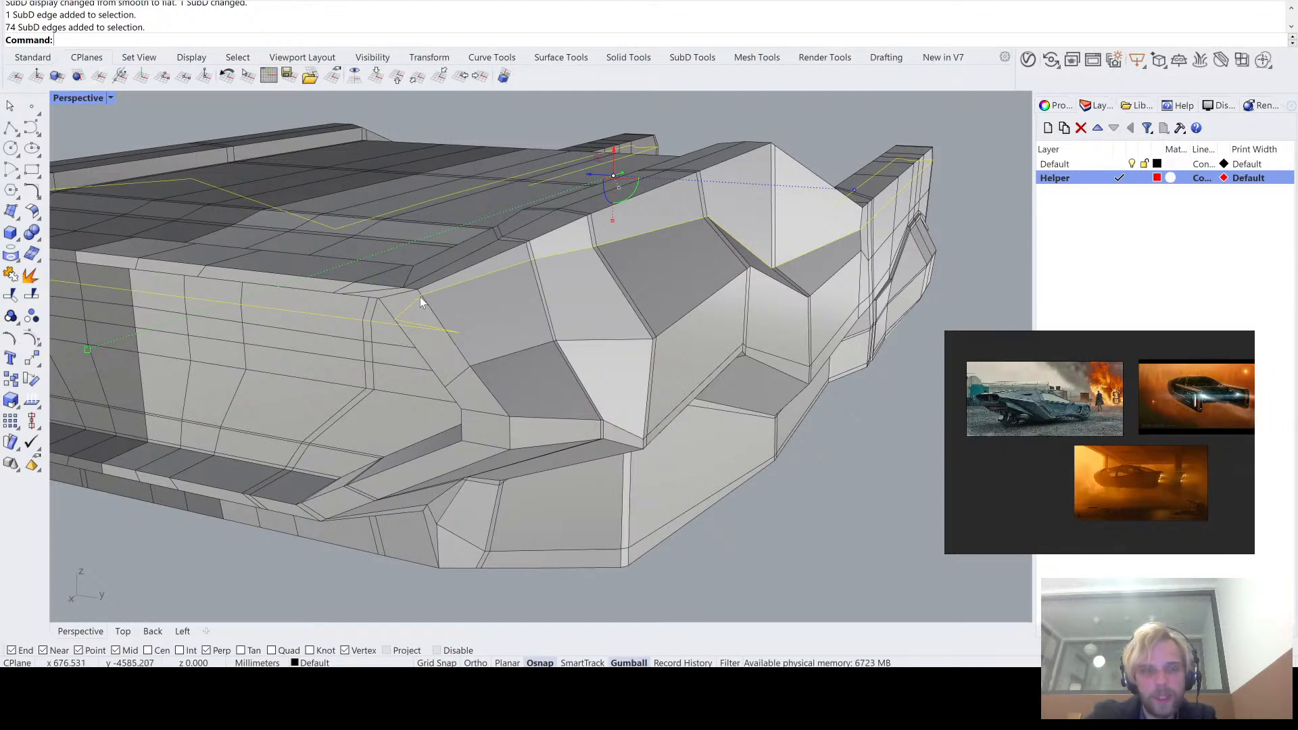
right_drag(420, 297, 298, 291)
click(240, 497)
right_drag(239, 497, 411, 395)
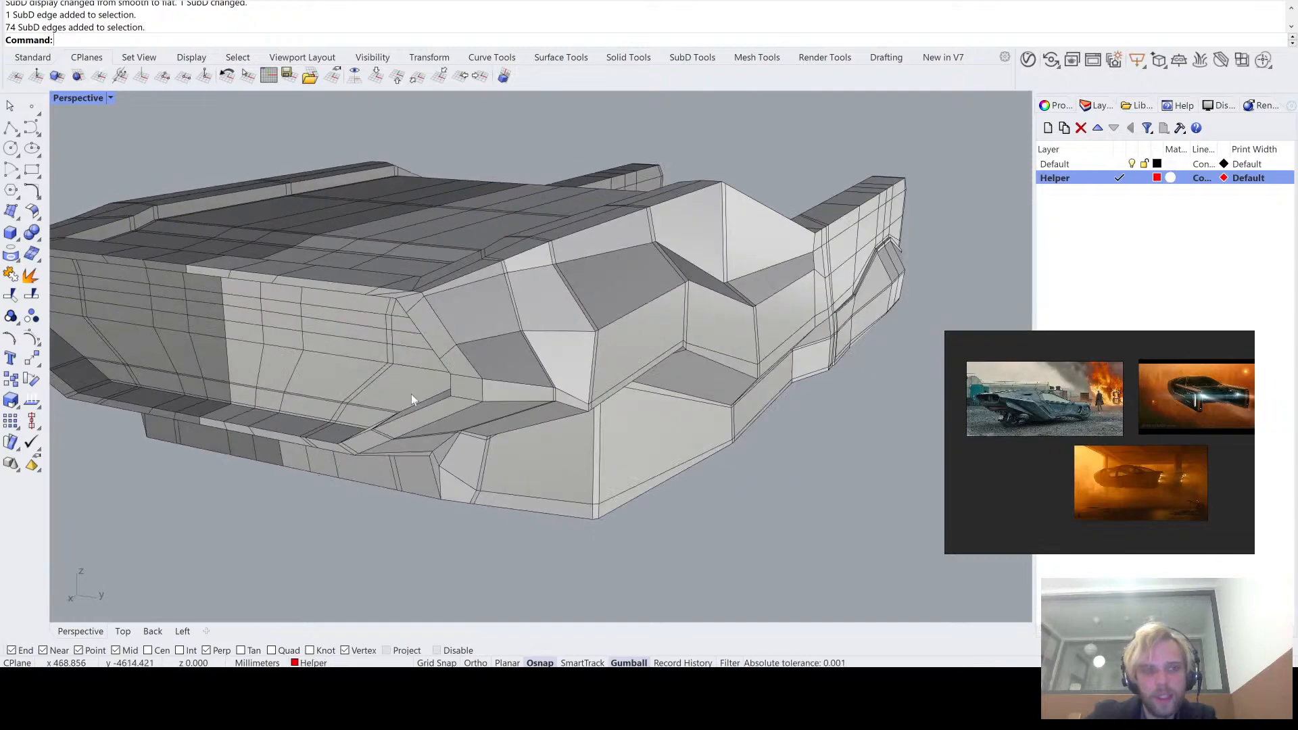
- Slide the two corner vertices of the upper lengthwise loop down the tapered end's slanted edges, using absolute offset across with smoothness 0
scroll(424, 337, up, 8)
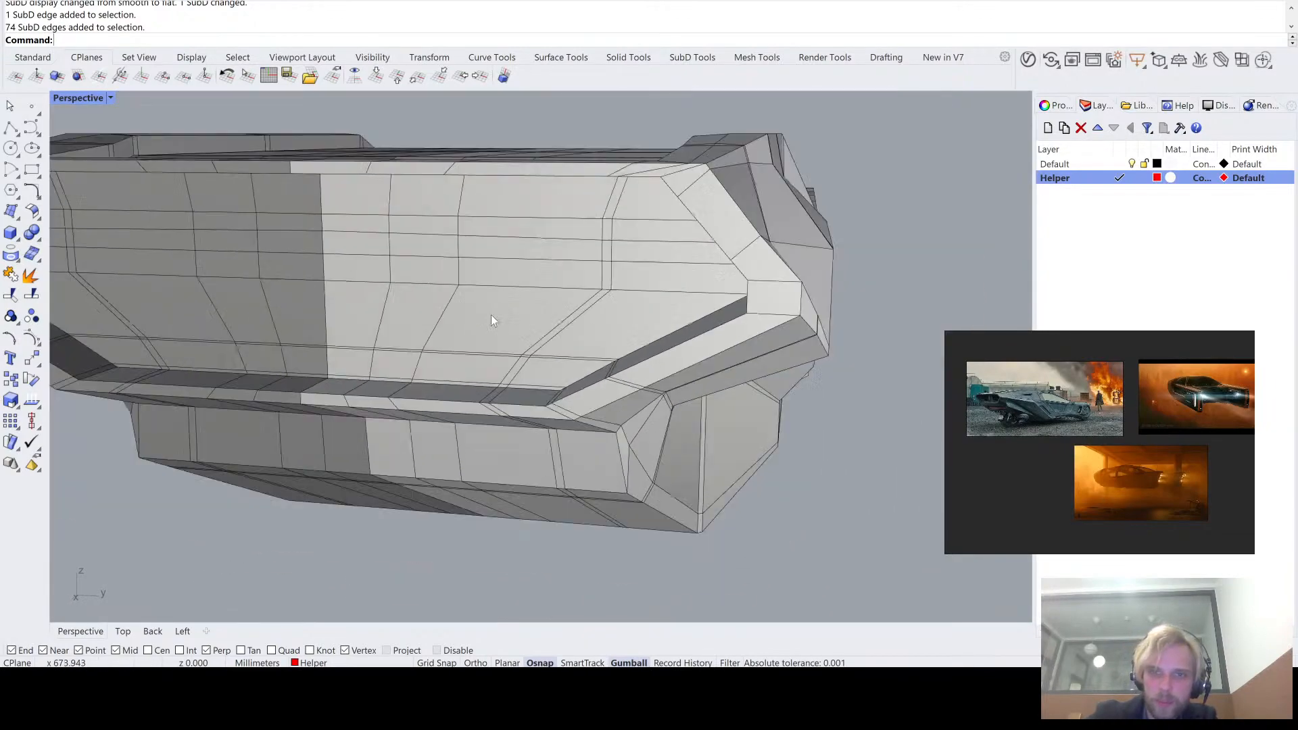
right_drag(491, 315, 359, 397)
scroll(363, 386, down, 5)
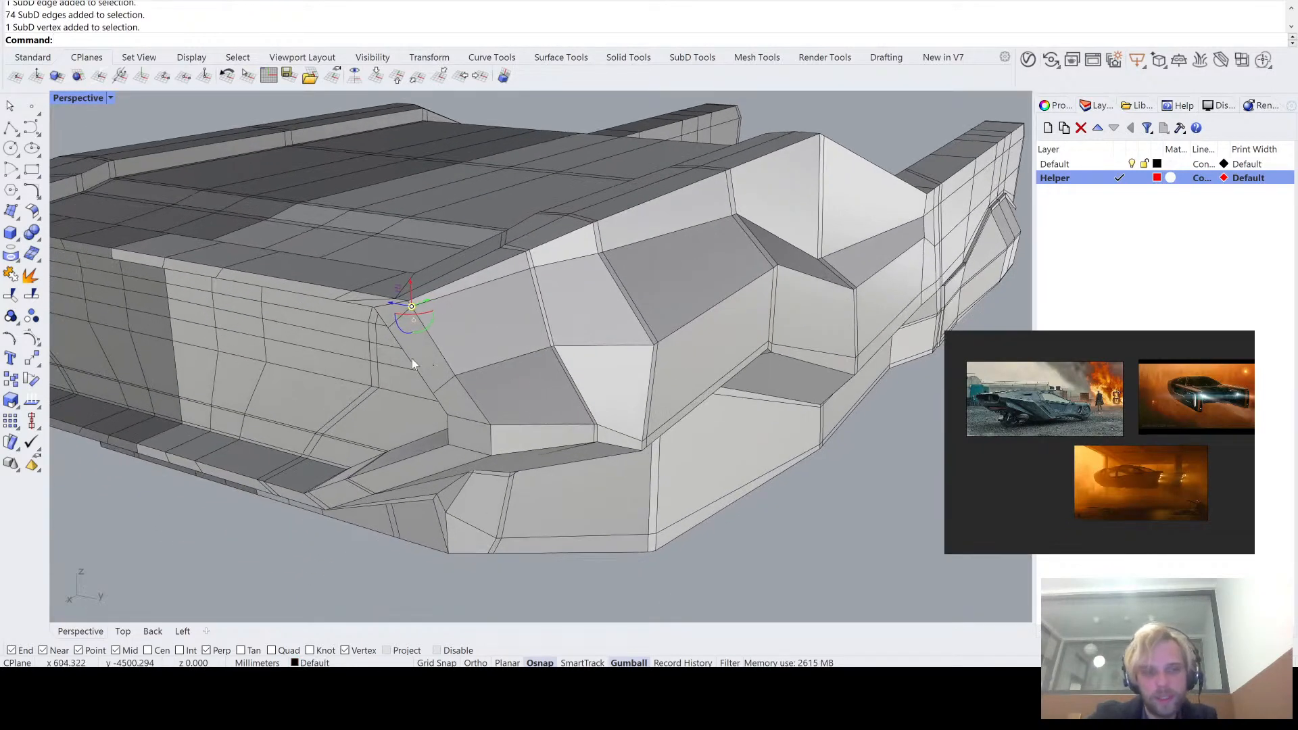
scroll(412, 358, up, 4)
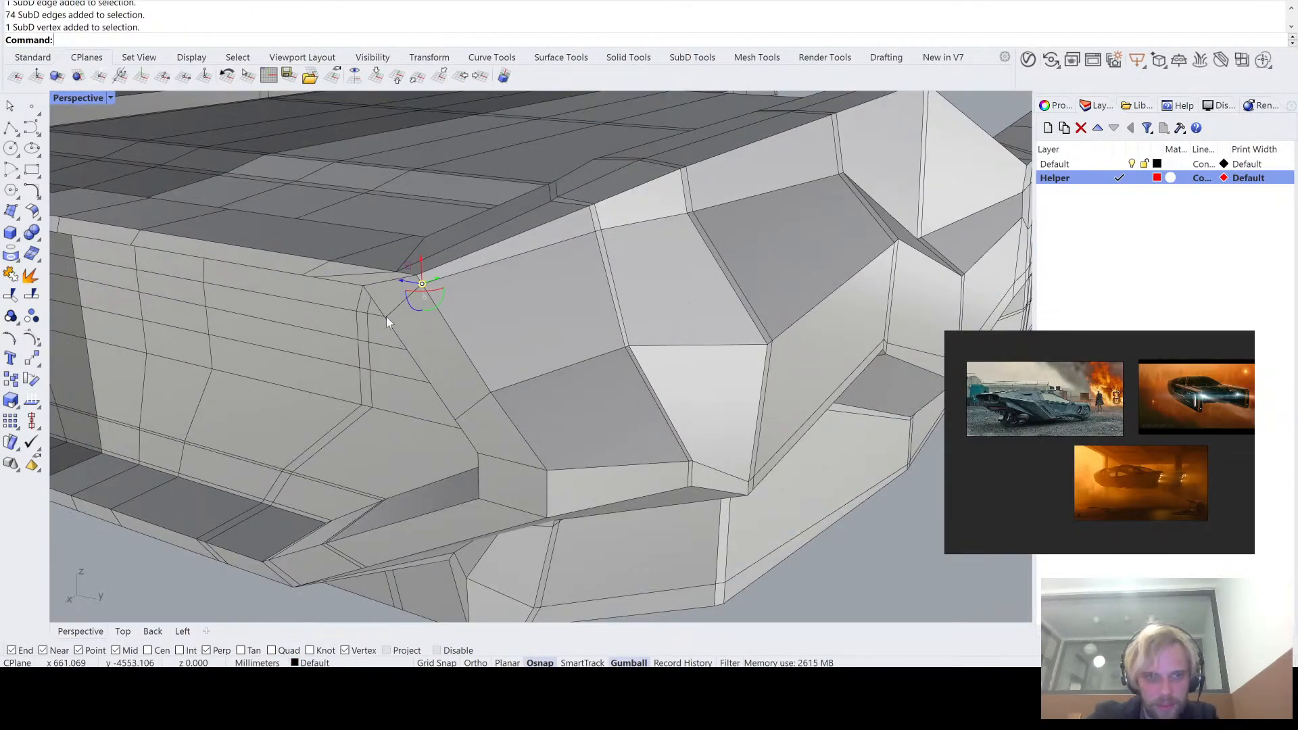
shift+click(387, 316)
right_drag(387, 316, 346, 316)
scroll(523, 303, down, 3)
scroll(346, 320, up, 2)
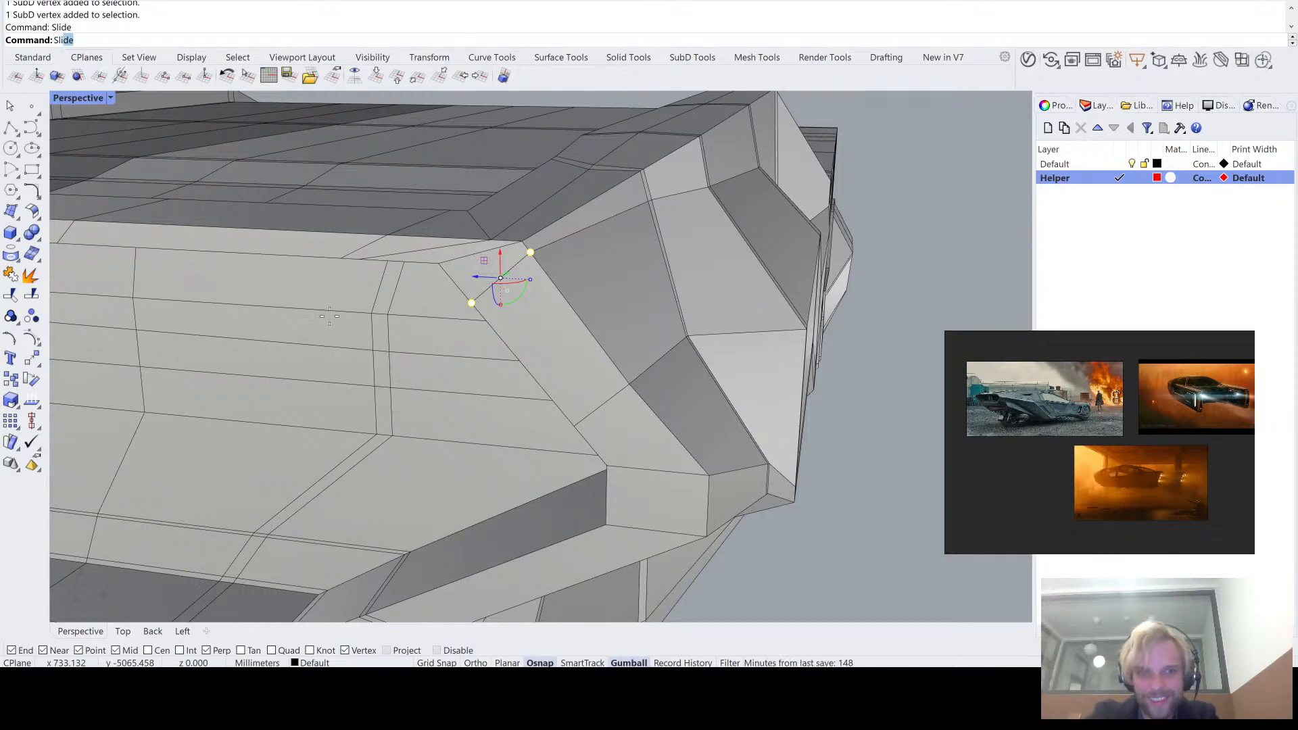
key(Return)
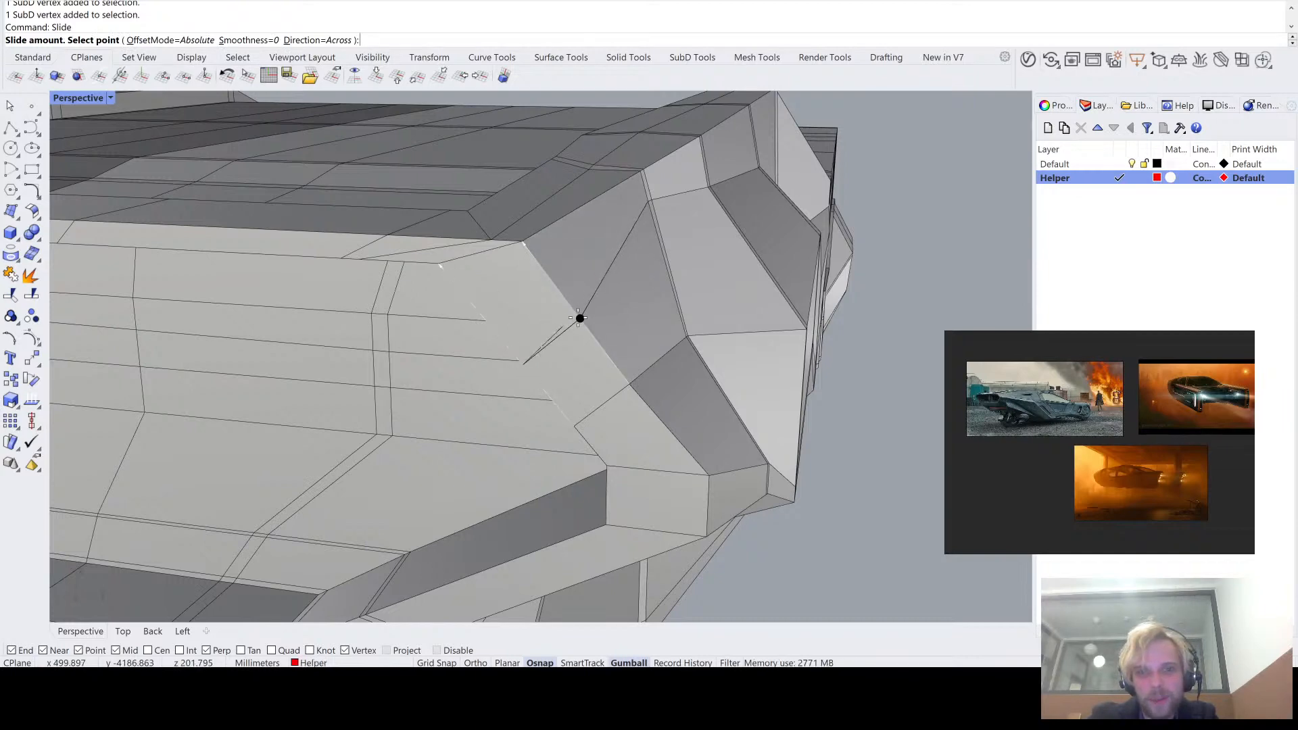
click(580, 320)
scroll(668, 315, down, 5)
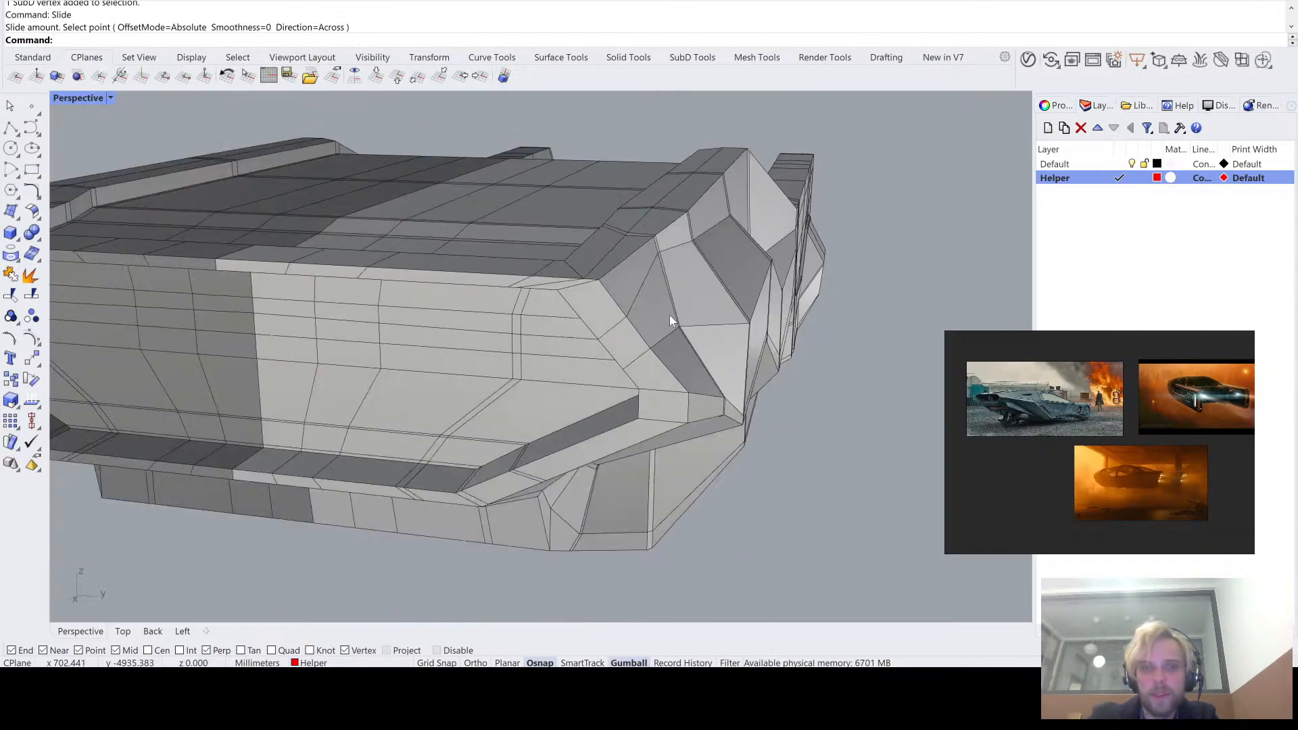
- Examine where the upper lengthwise loop crosses the closely paired cross loops beside the tapered end
right_drag(670, 315, 520, 271)
scroll(510, 263, up, 7)
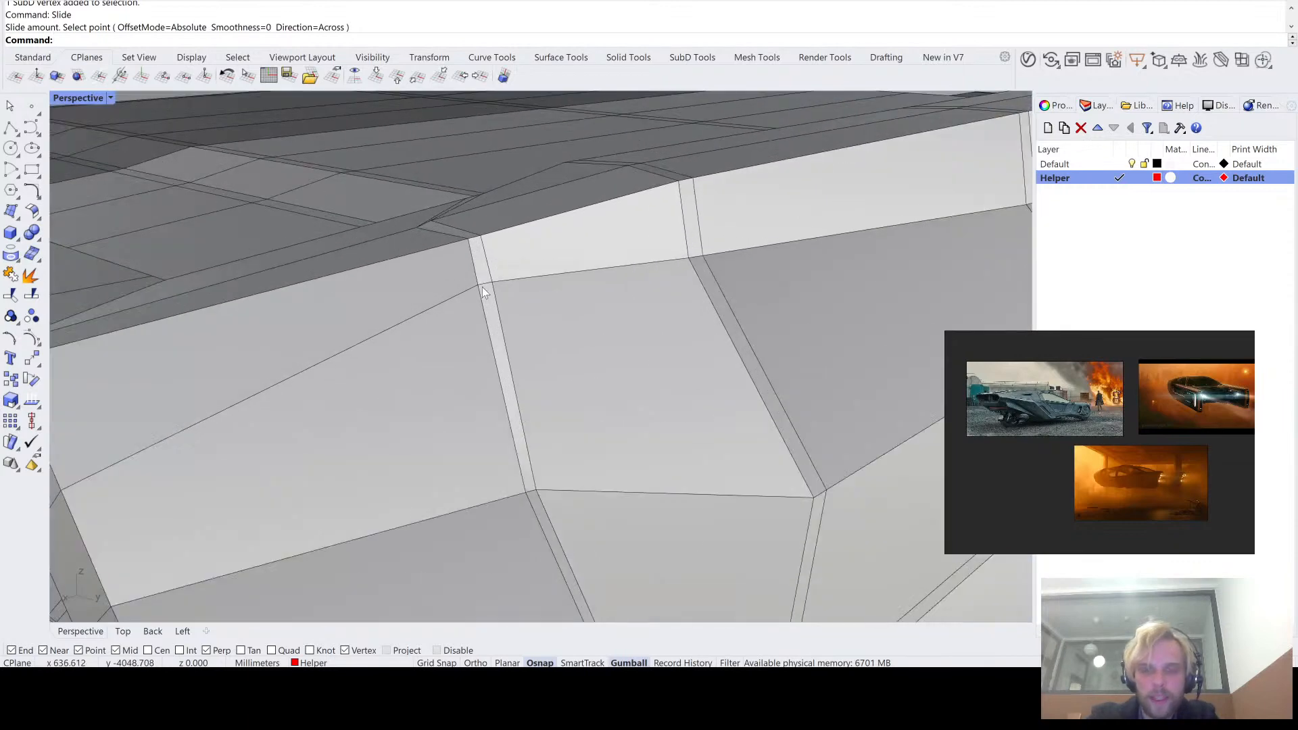
scroll(482, 288, down, 4)
scroll(484, 287, up, 5)
scroll(484, 287, down, 4)
right_drag(484, 286, 420, 279)
scroll(419, 283, down, 3)
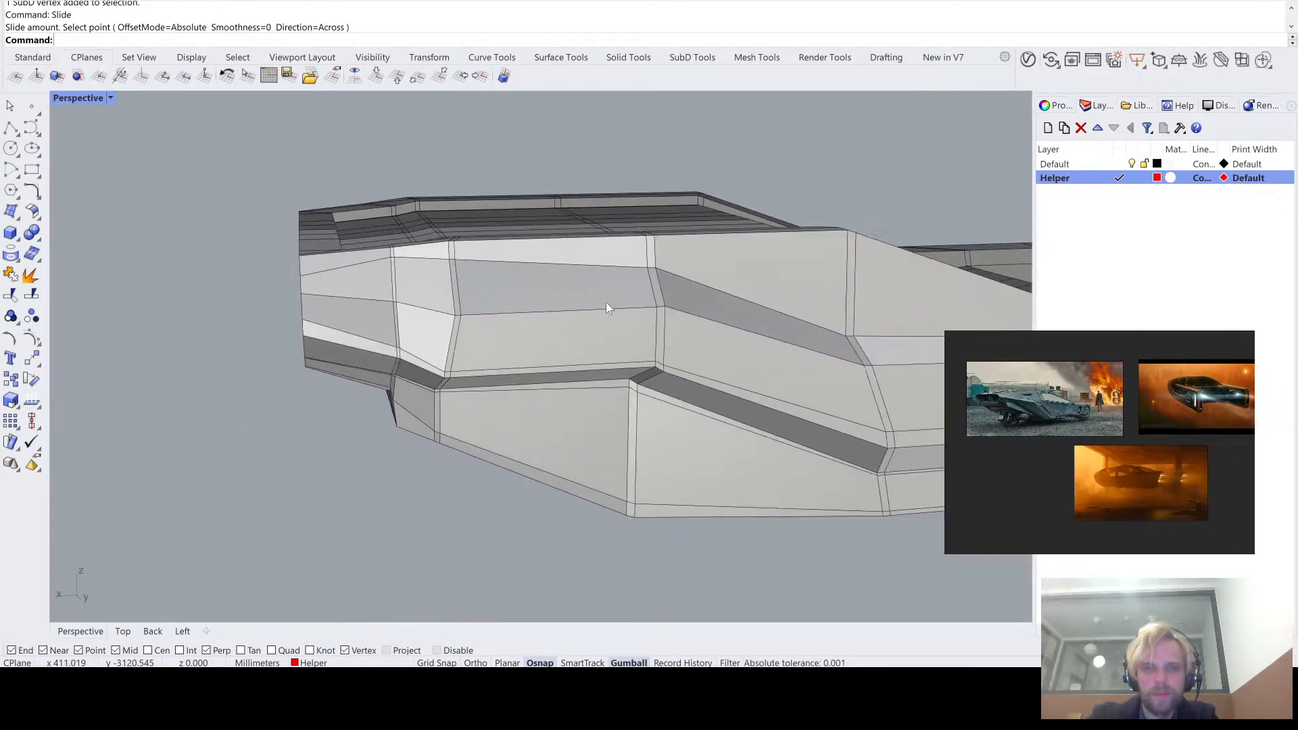
scroll(380, 253, up, 10)
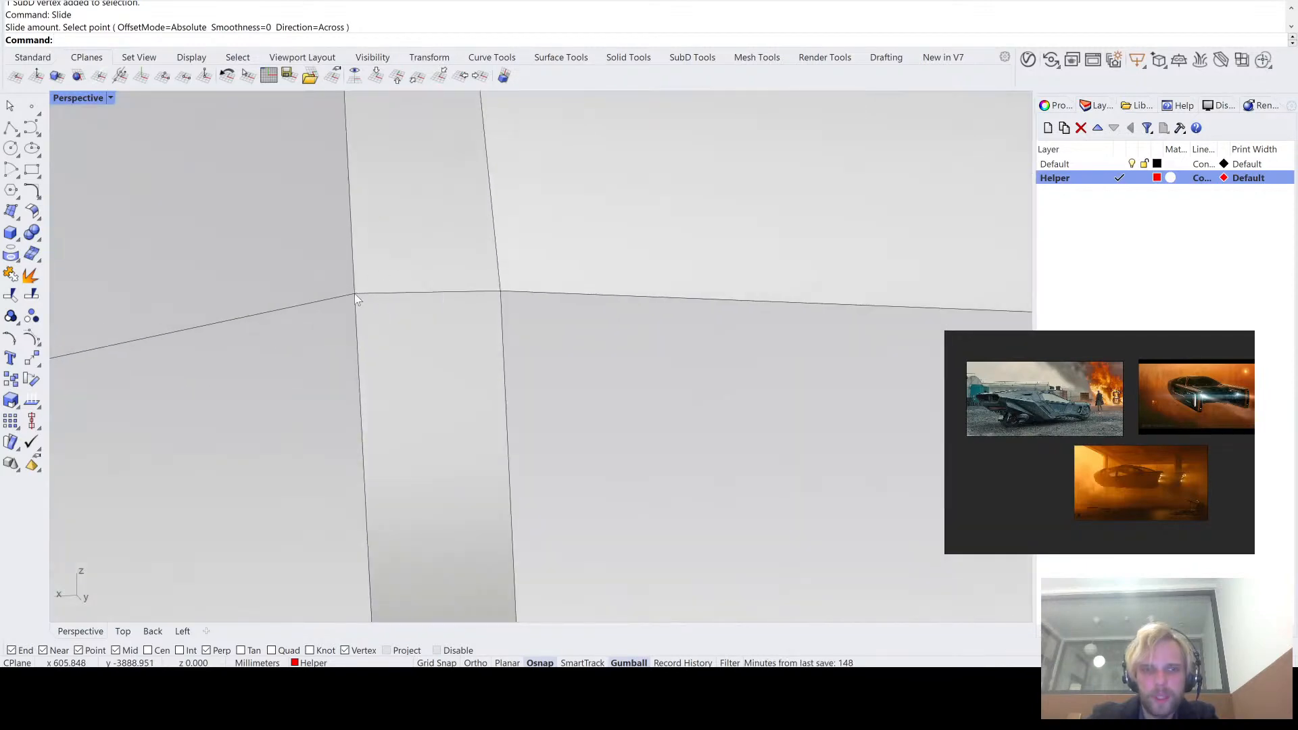
- Try to lower the two vertices where the upper lengthwise loop crosses the paired cross loops, and undo the move
ctrl+shift+click(355, 295)
ctrl+shift+click(498, 292)
scroll(497, 291, down, 6)
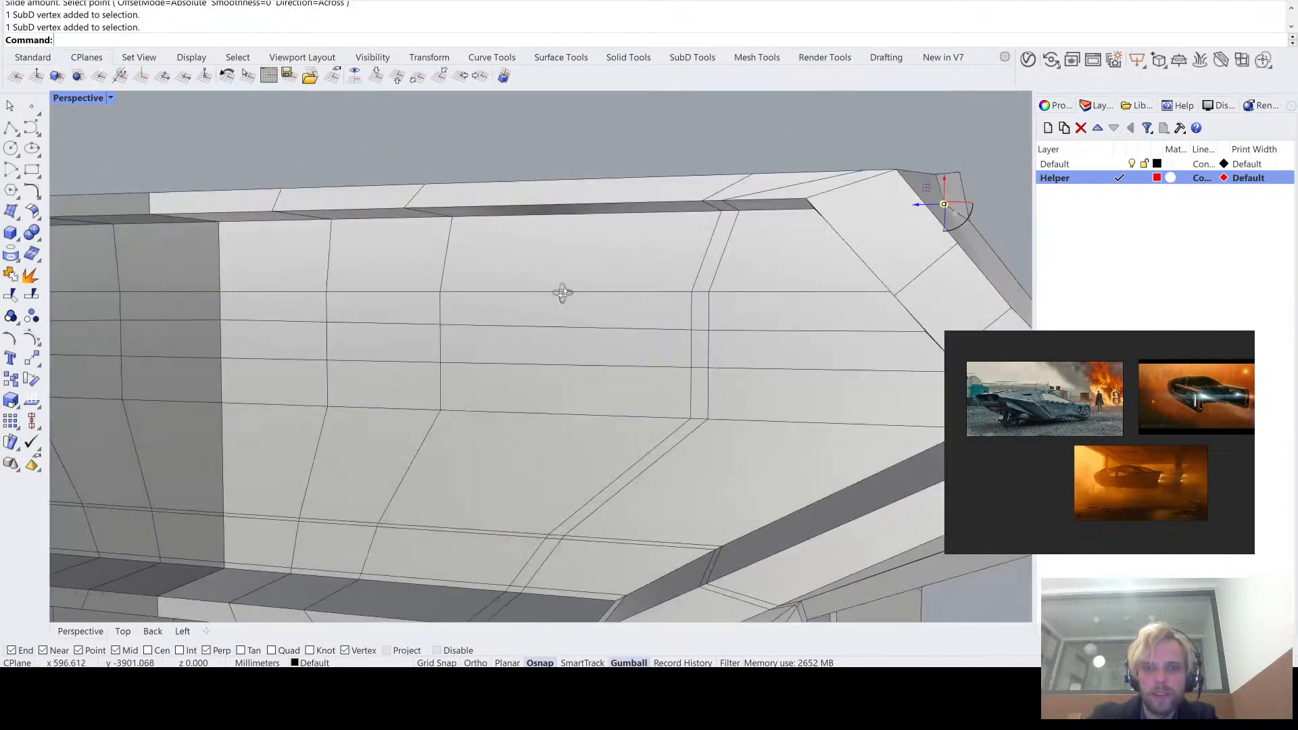
right_drag(563, 293, 394, 287)
mouse_move(515, 287)
right_down()
mouse_move(453, 290)
mouse_move(521, 277)
right_up()
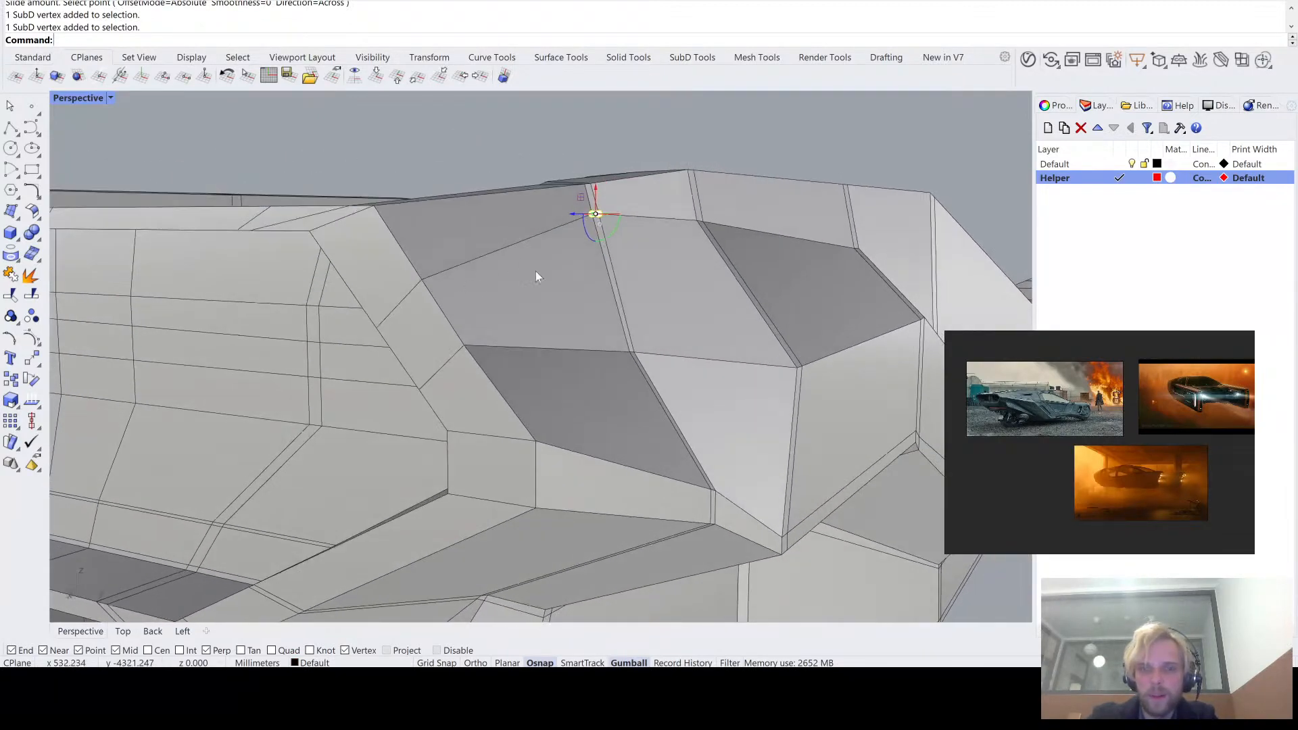
drag(598, 197, 587, 229)
right_drag(586, 229, 549, 234)
key(ctrl+z)
- Slide the short edge between the paired cross loops down along them to straighten the upper lengthwise loop, using absolute offset across
scroll(507, 217, up, 5)
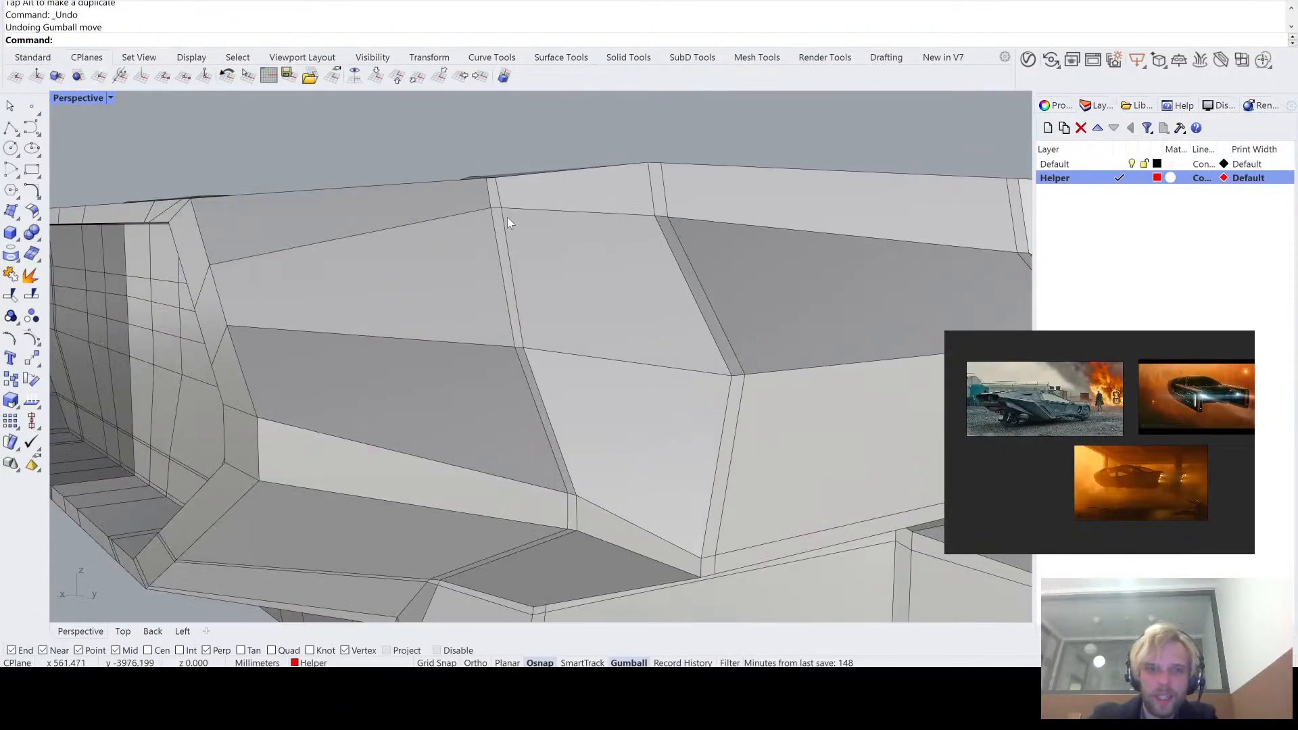
scroll(500, 208, up, 2)
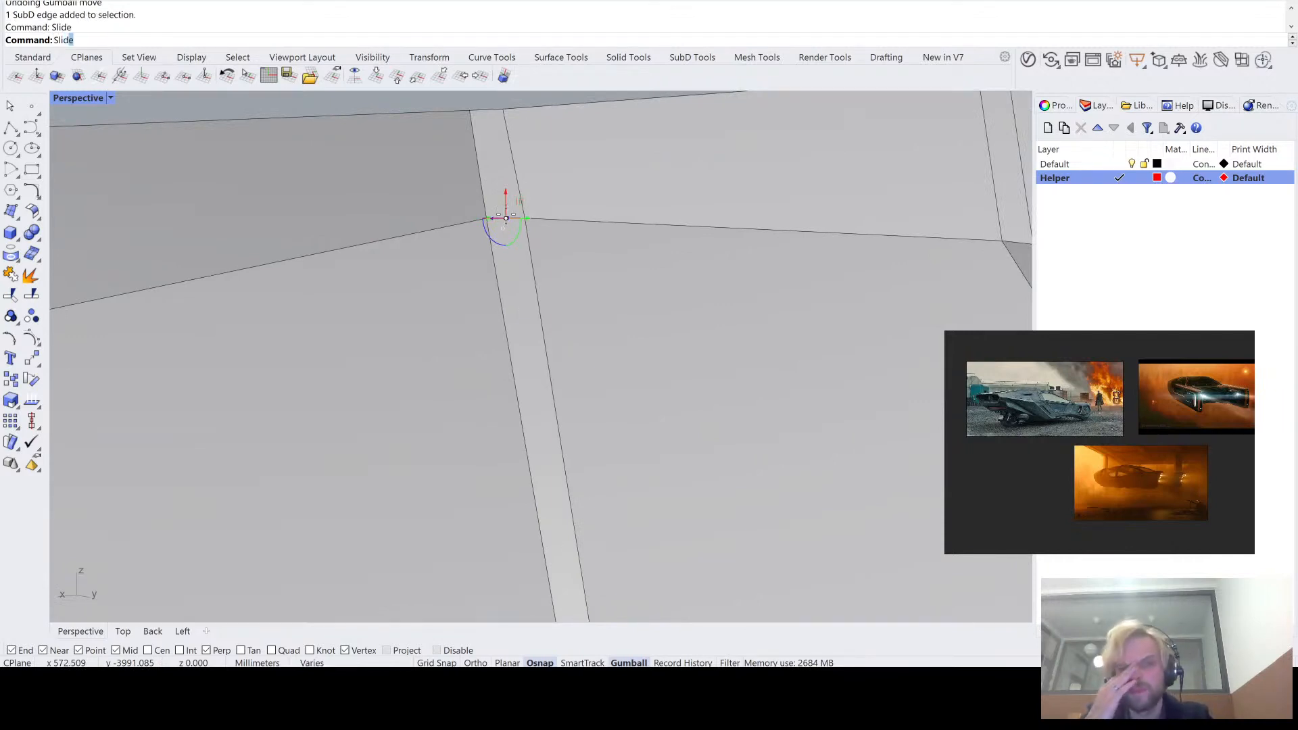
key(Return)
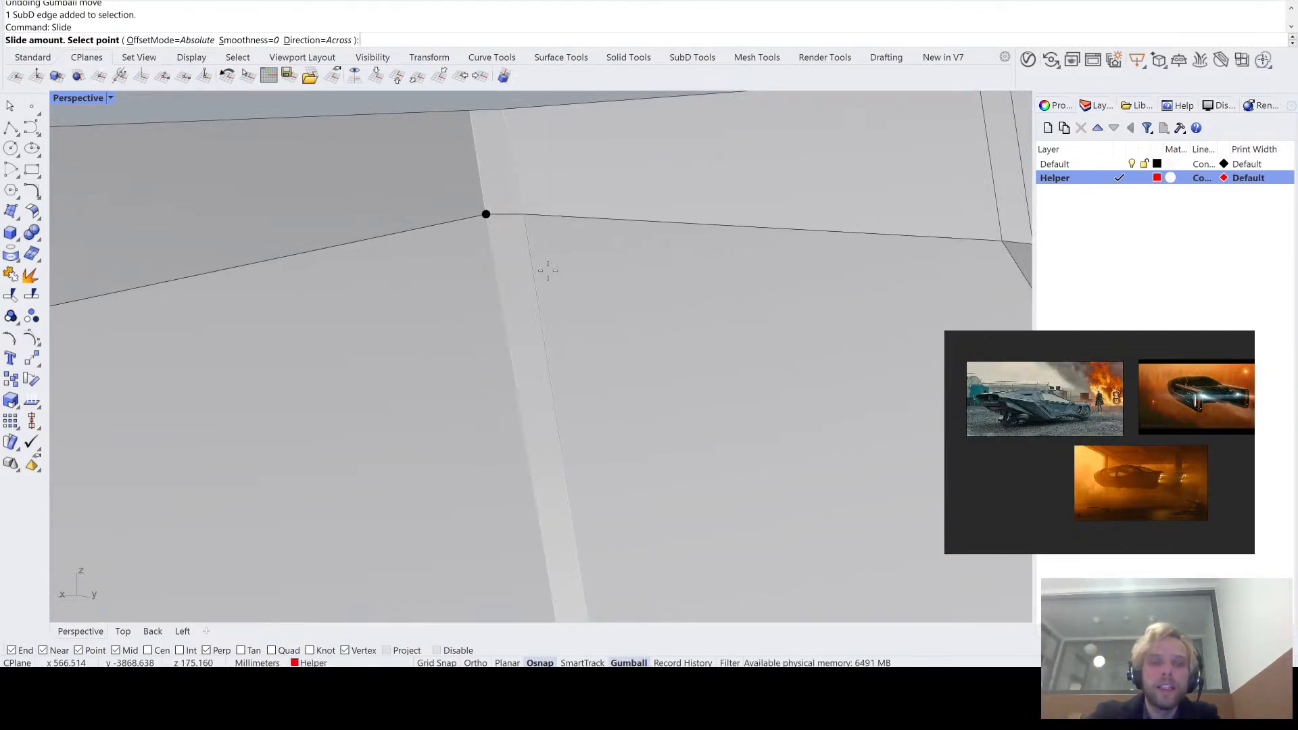
scroll(541, 307, down, 5)
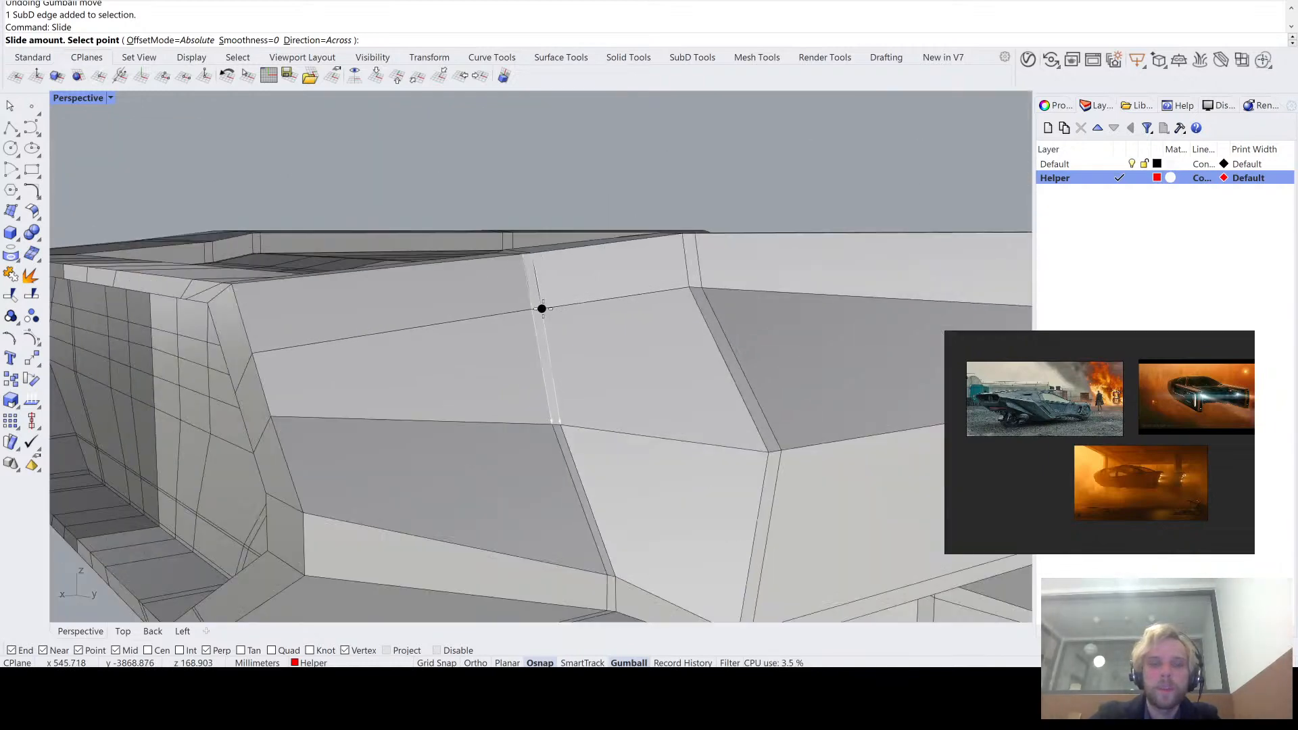
click(542, 309)
scroll(543, 309, down, 6)
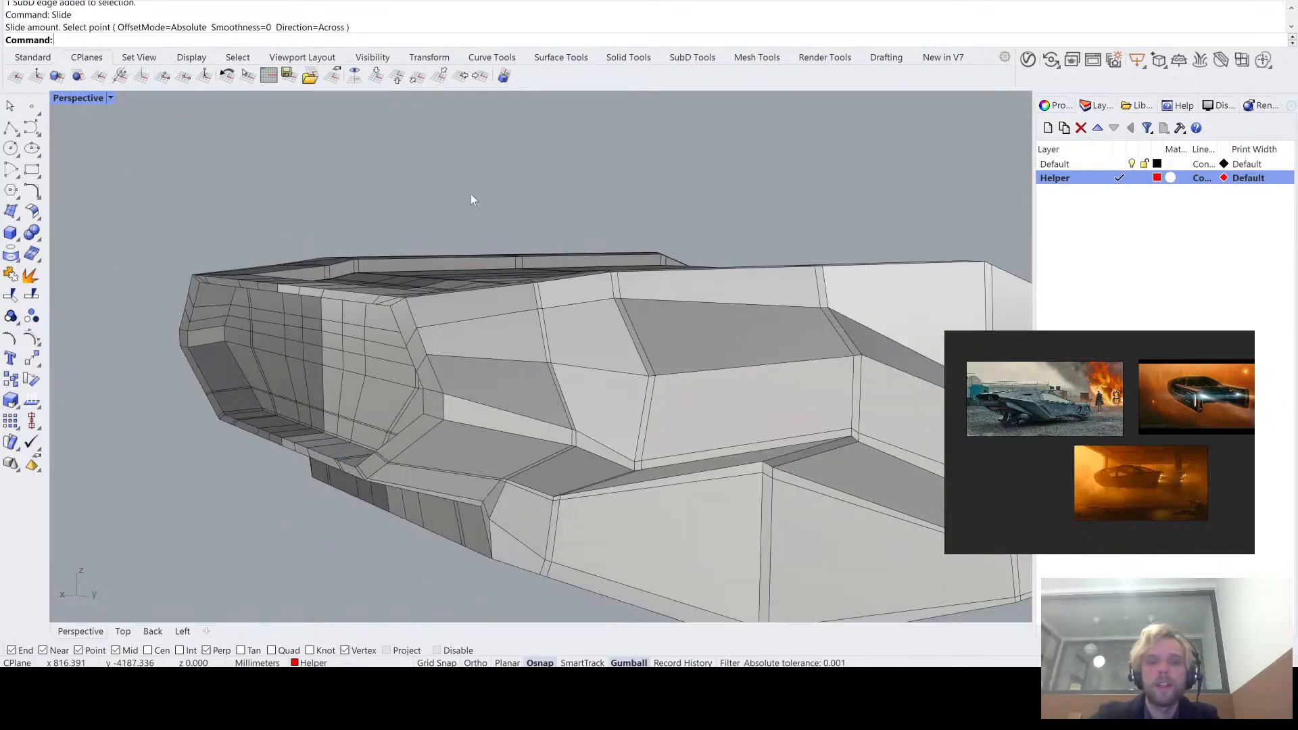
- Compare the hull side's smooth and flat displays around the tapered end and the straightened lengthwise loop
key(Tab)
right_drag(553, 195, 491, 214)
scroll(491, 215, down, 4)
right_drag(524, 257, 452, 363)
scroll(516, 273, up, 5)
key(Tab)
scroll(551, 281, up, 3)
key(Tab)
key(Tab)
scroll(327, 351, up, 3)
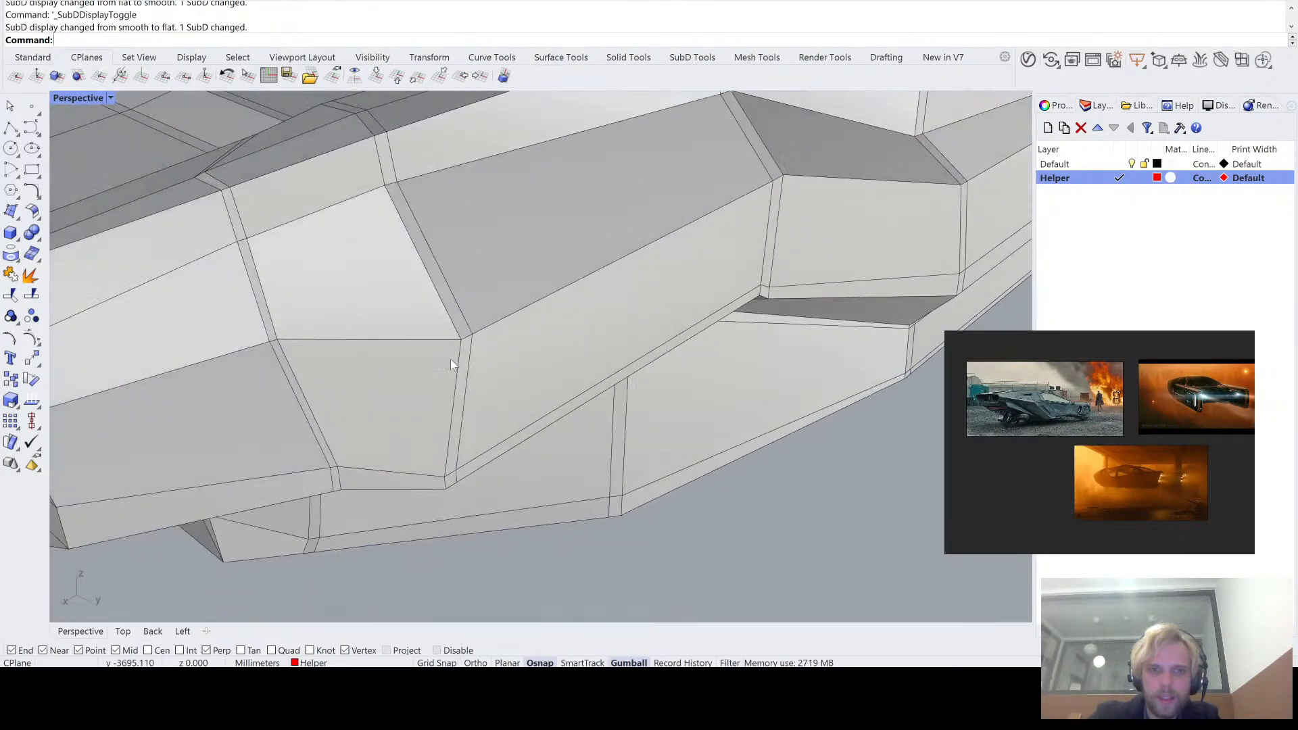
- Inspect the short edge between the paired loops at the side's protruding corner and compare the smooth and flat displays
scroll(454, 359, up, 5)
ctrl+shift+click(477, 319)
scroll(477, 318, down, 5)
right_drag(473, 313, 483, 340)
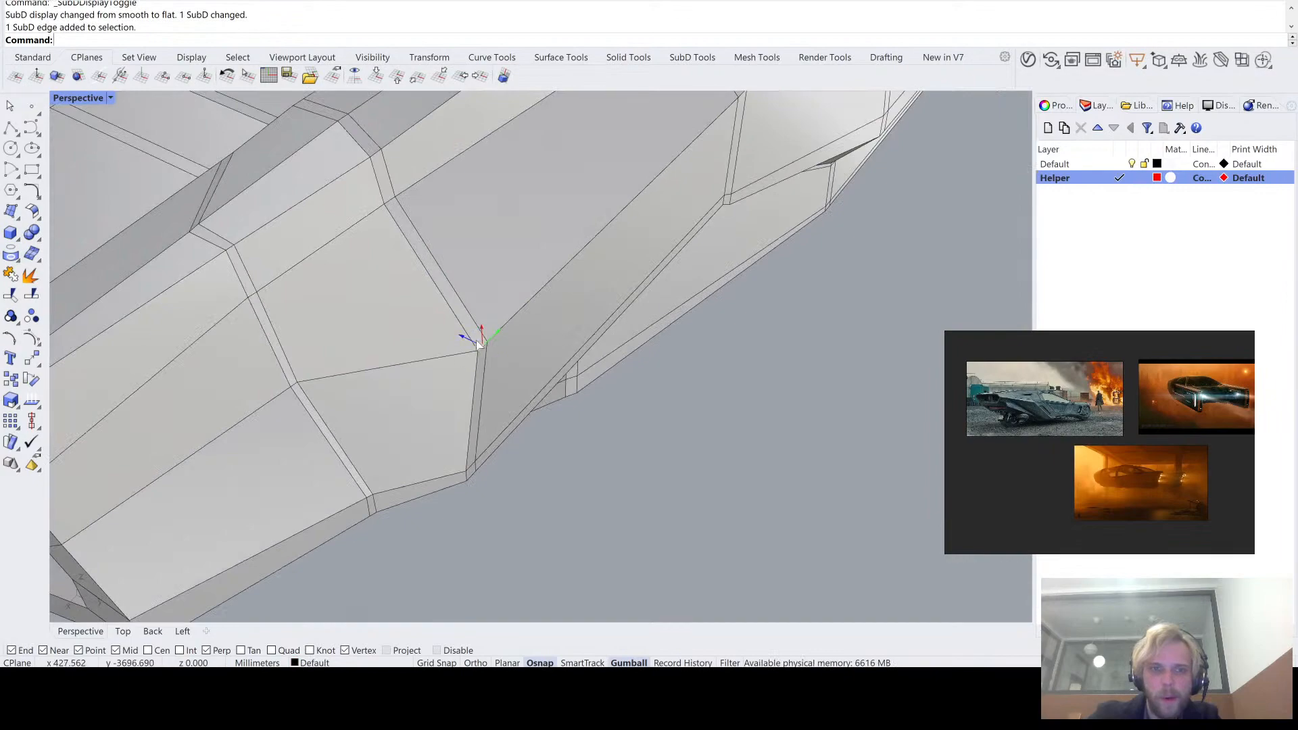
drag(477, 345, 526, 365)
click(623, 553)
right_drag(623, 553, 457, 339)
key(Tab)
key(Tab)
- Insert a one-sided proportional edge loop just above the lengthwise loop along the hull side's upper crease
double_click(721, 391)
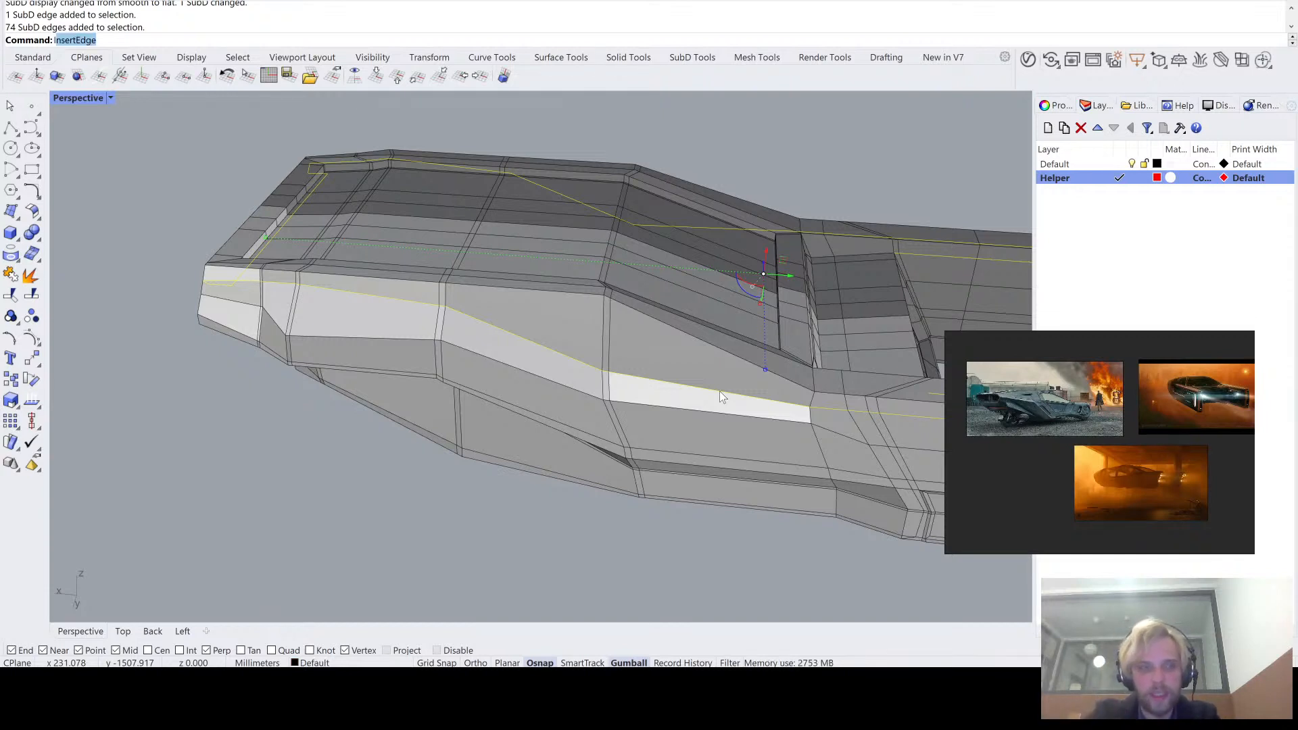
key(Return)
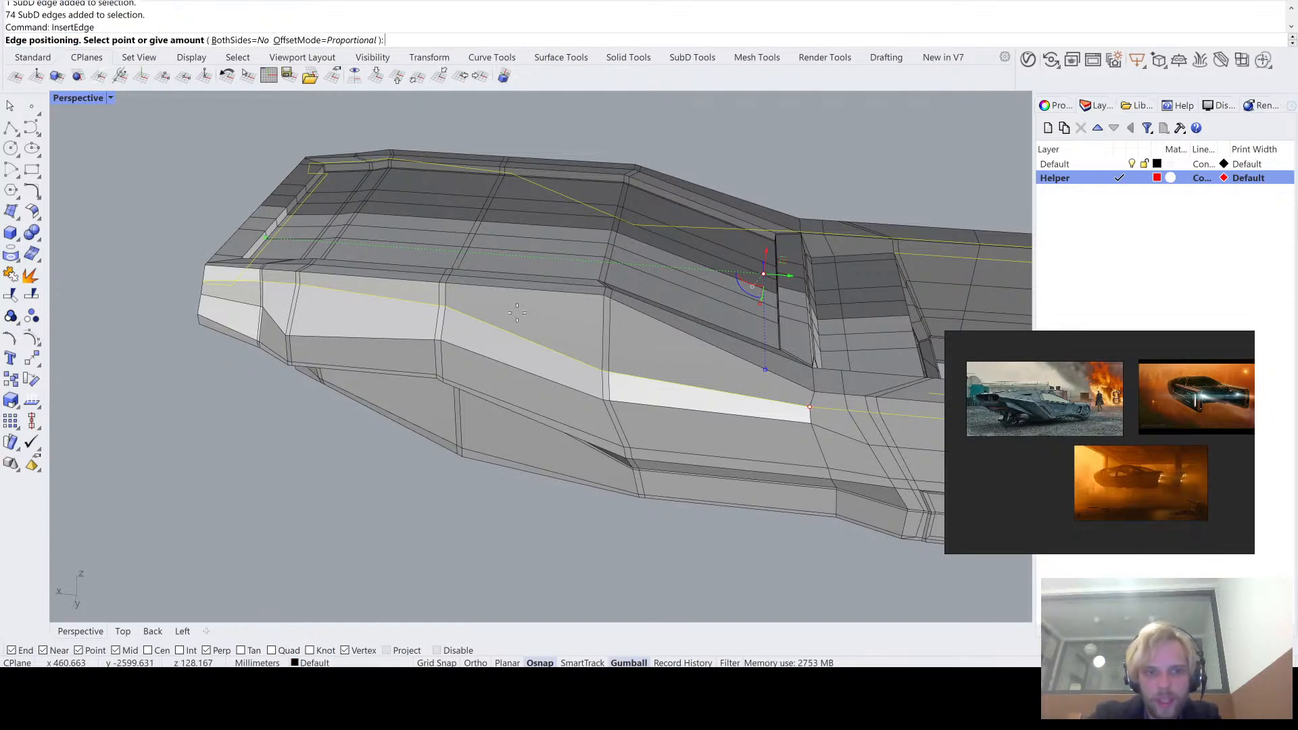
scroll(568, 326, up, 2)
scroll(622, 373, up, 2)
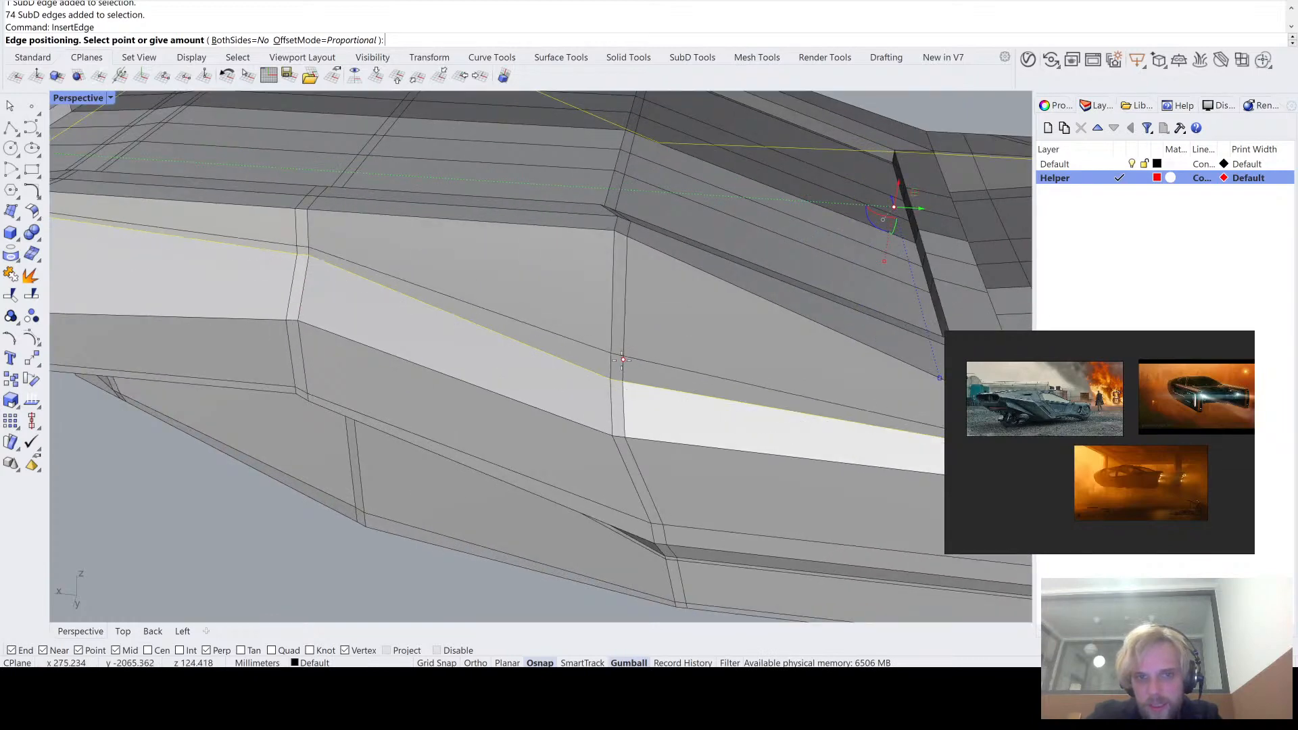
click(617, 365)
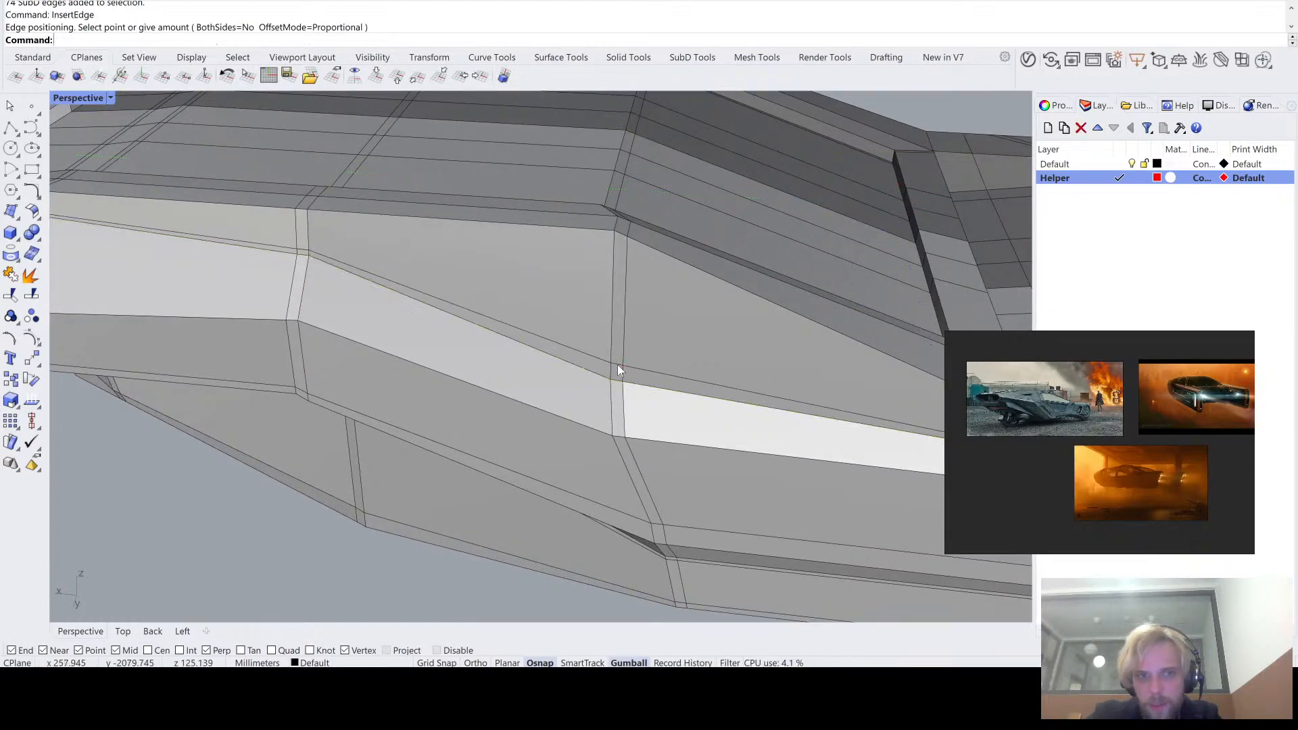
scroll(484, 426, down, 6)
- Check the opposite end of the hull in smooth and flat display, around the arm's inner corner and the vent openings
right_drag(545, 435, 349, 334)
key(Tab)
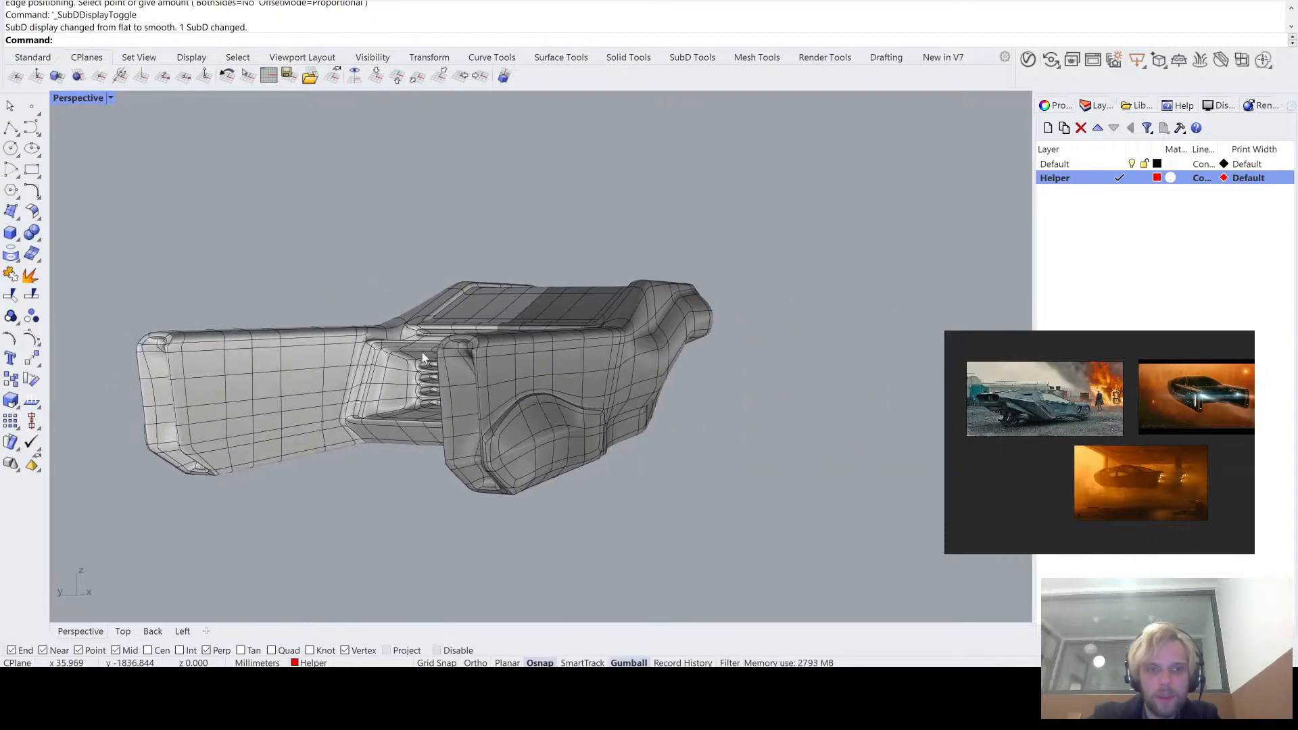
scroll(342, 332, up, 6)
key(Tab)
key(Tab)
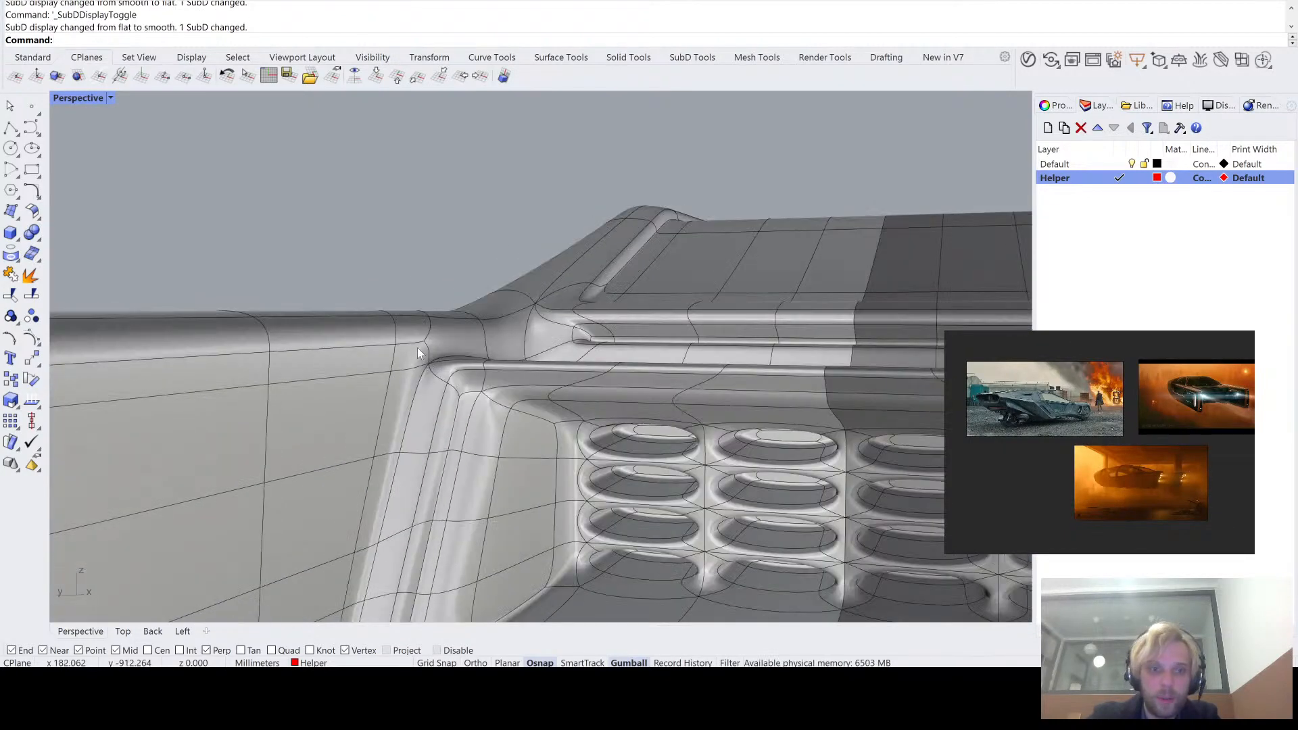
key(Tab)
- Select the vertex at the arm's inner corner where the lengthwise loop meets the recess edges
right_drag(415, 350, 351, 371)
scroll(203, 407, up, 5)
shift+right_drag(192, 408, 347, 358)
scroll(347, 358, up, 6)
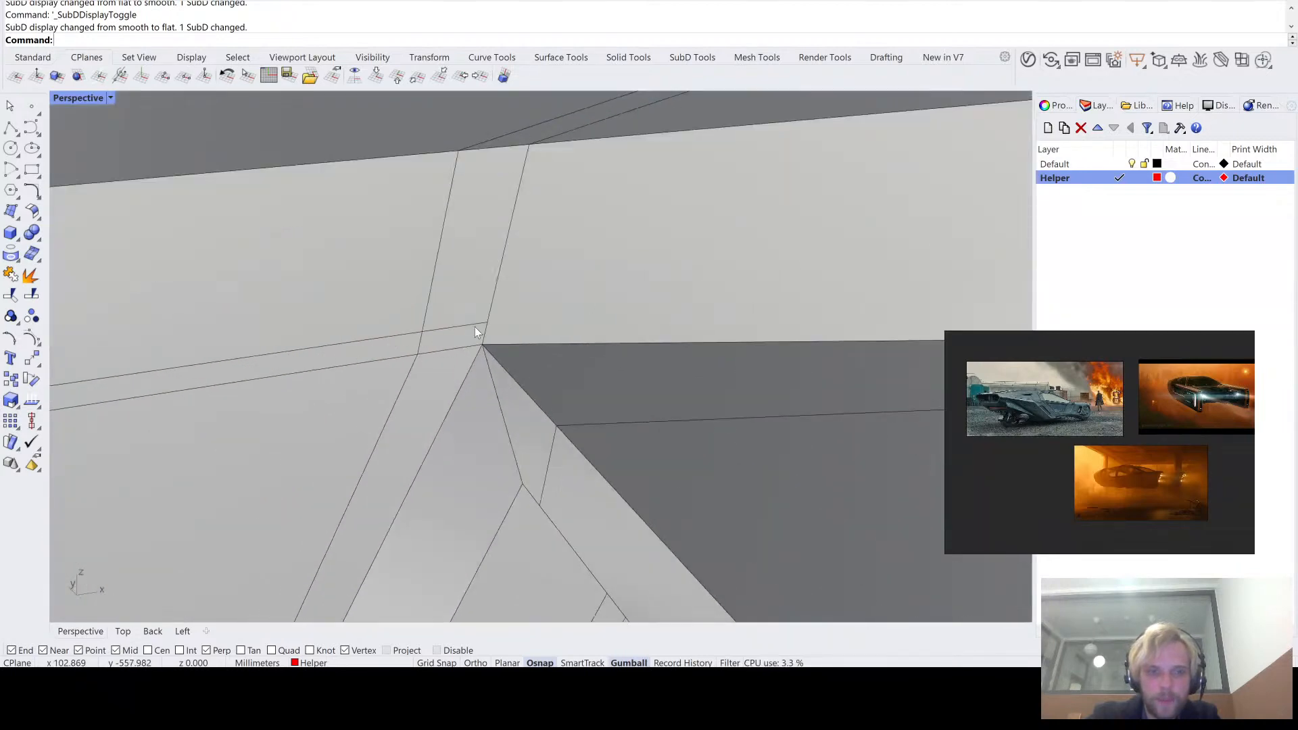
scroll(475, 326, up, 2)
ctrl+shift+click(492, 372)
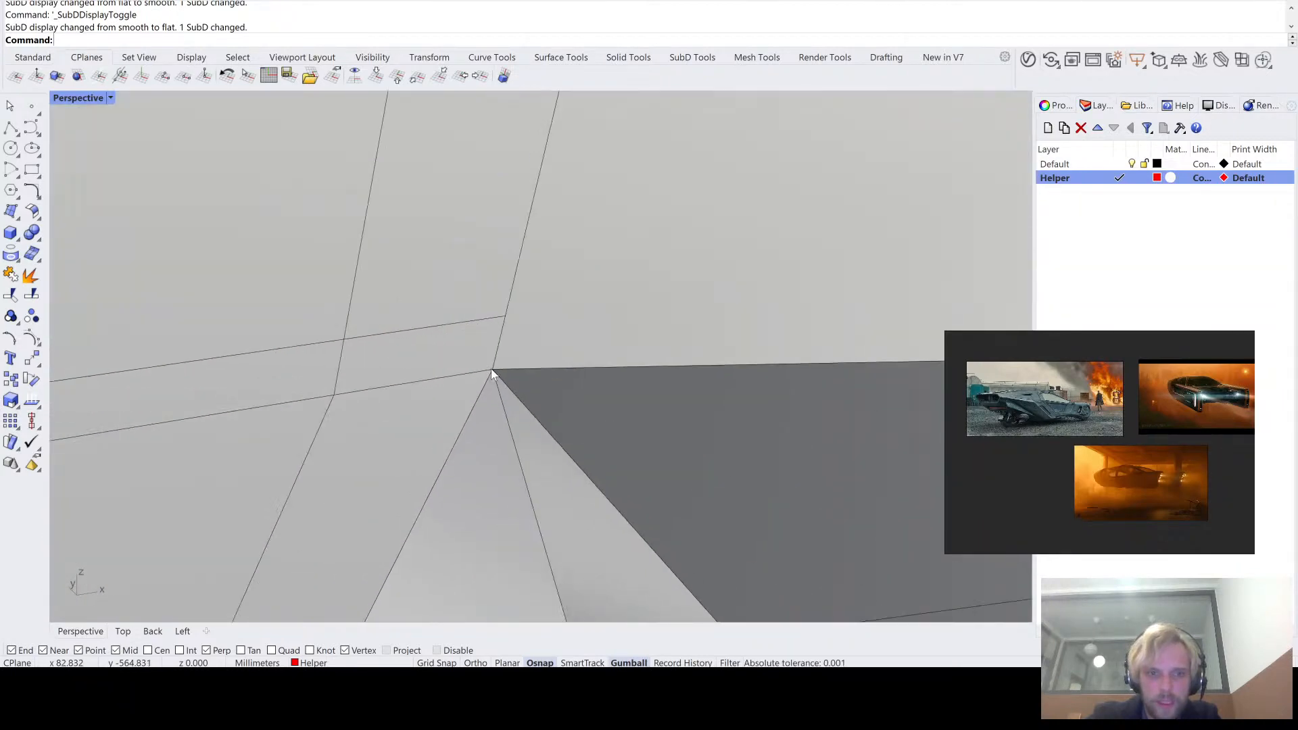
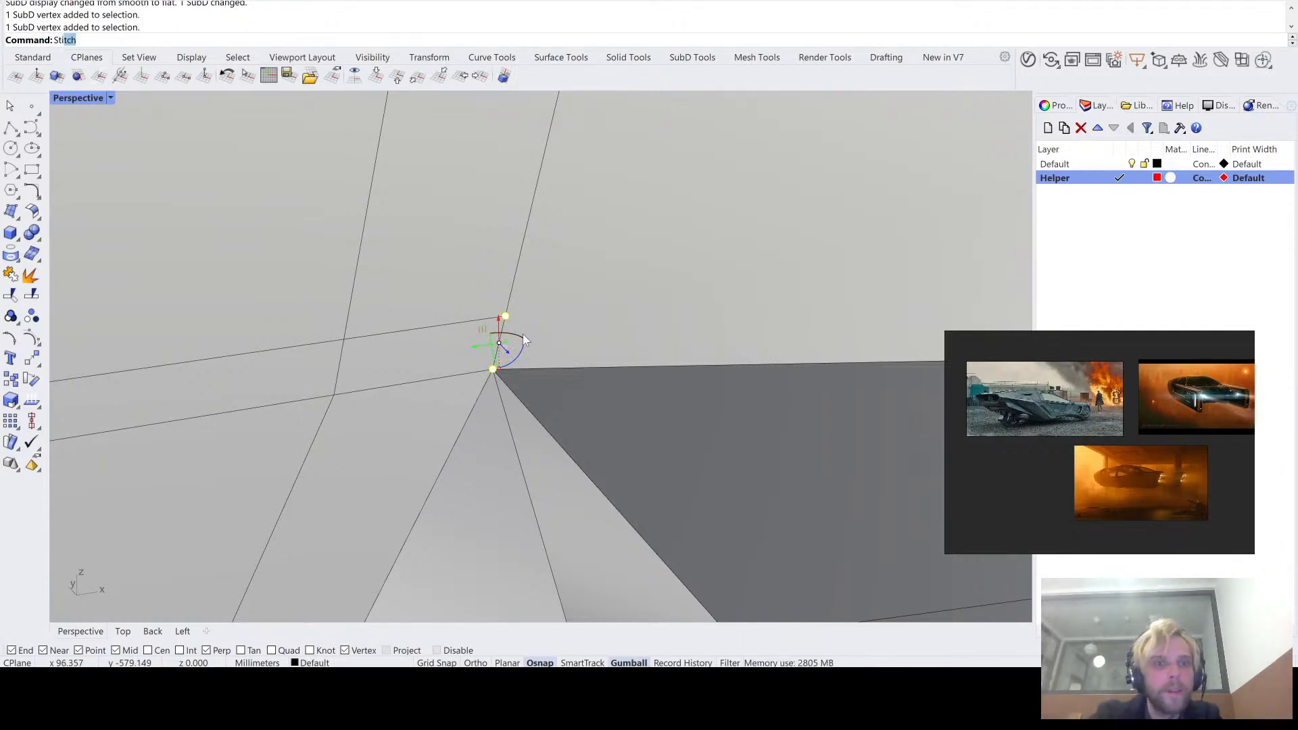
- Stitch the two selected vertices at the arm's inner corner into the recess corner vertex
key(Return)
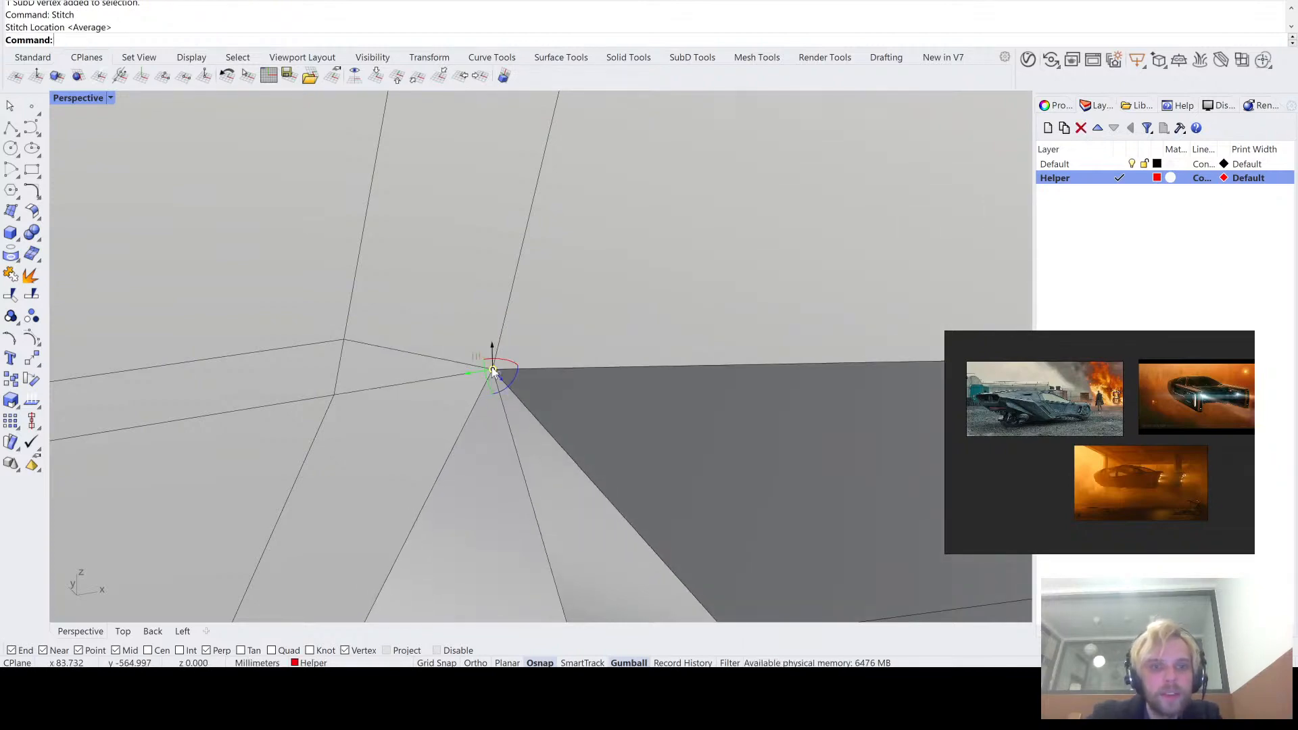
scroll(493, 372, down, 10)
right_drag(494, 371, 507, 355)
scroll(534, 315, down, 5)
- Stitch the lengthwise loop's vertex to the corner vertex where the rear opening's lower lip meets the opposite arm
right_drag(538, 310, 380, 316)
scroll(380, 315, up, 5)
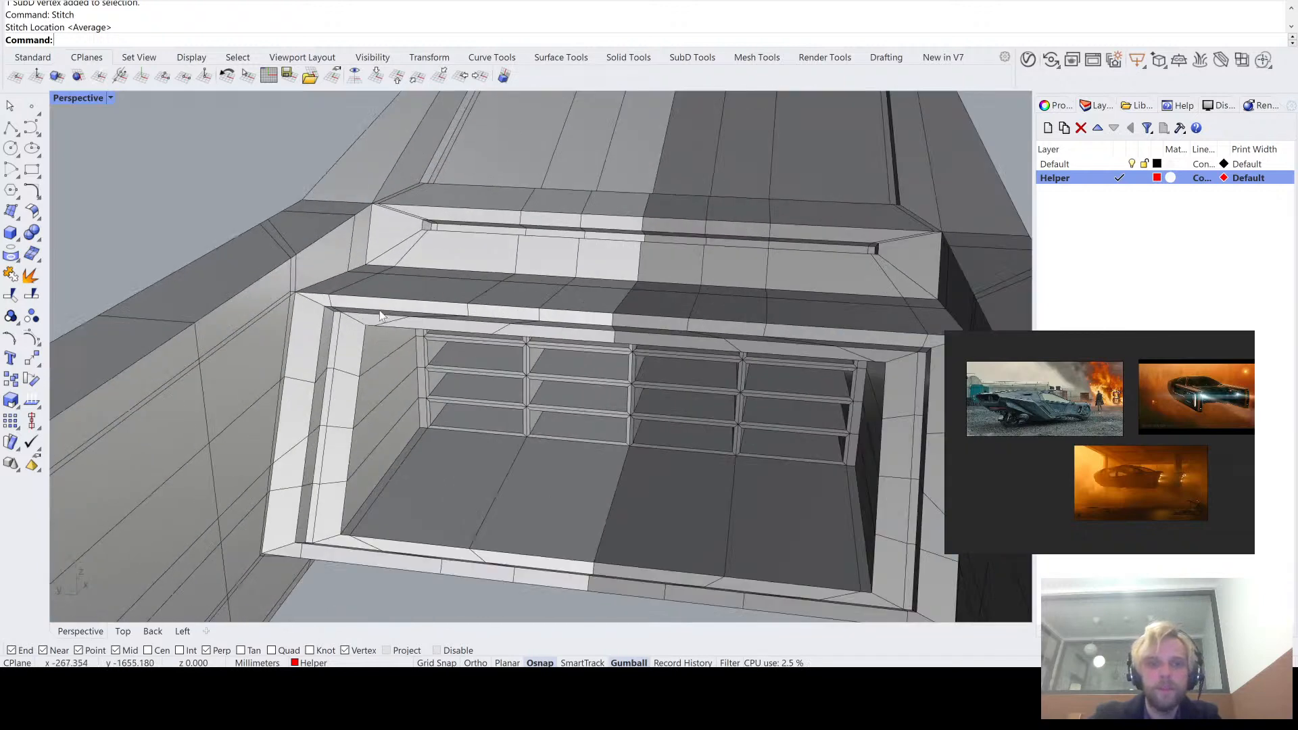
right_drag(318, 370, 304, 327)
scroll(190, 469, up, 8)
scroll(294, 317, up, 4)
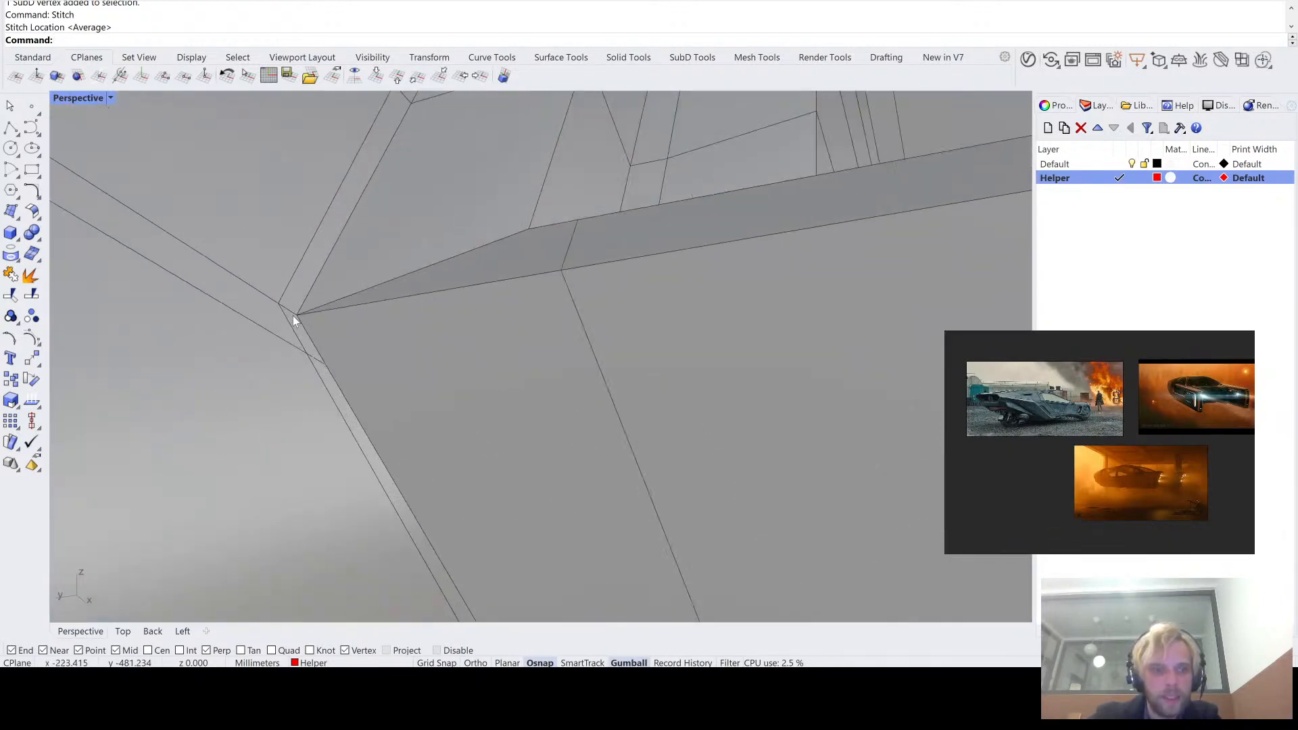
scroll(307, 326, up, 5)
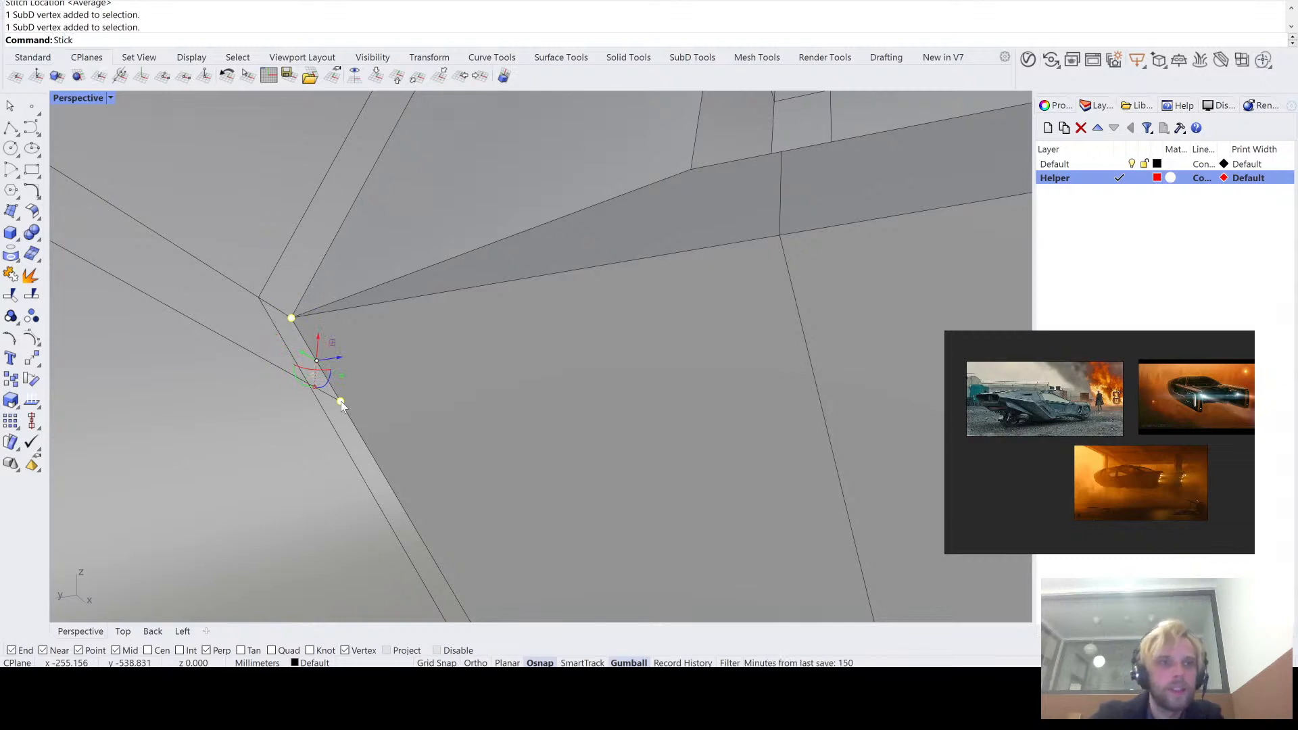
text(tch)
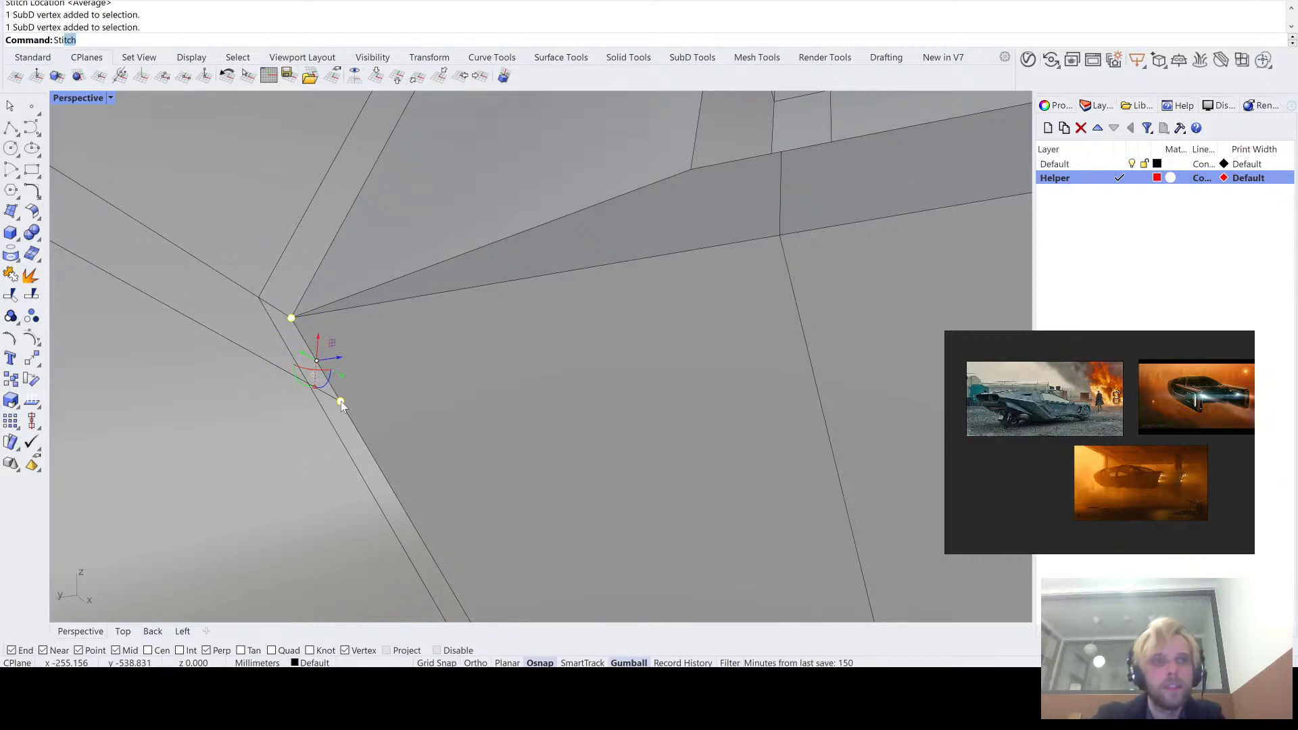
key(Return)
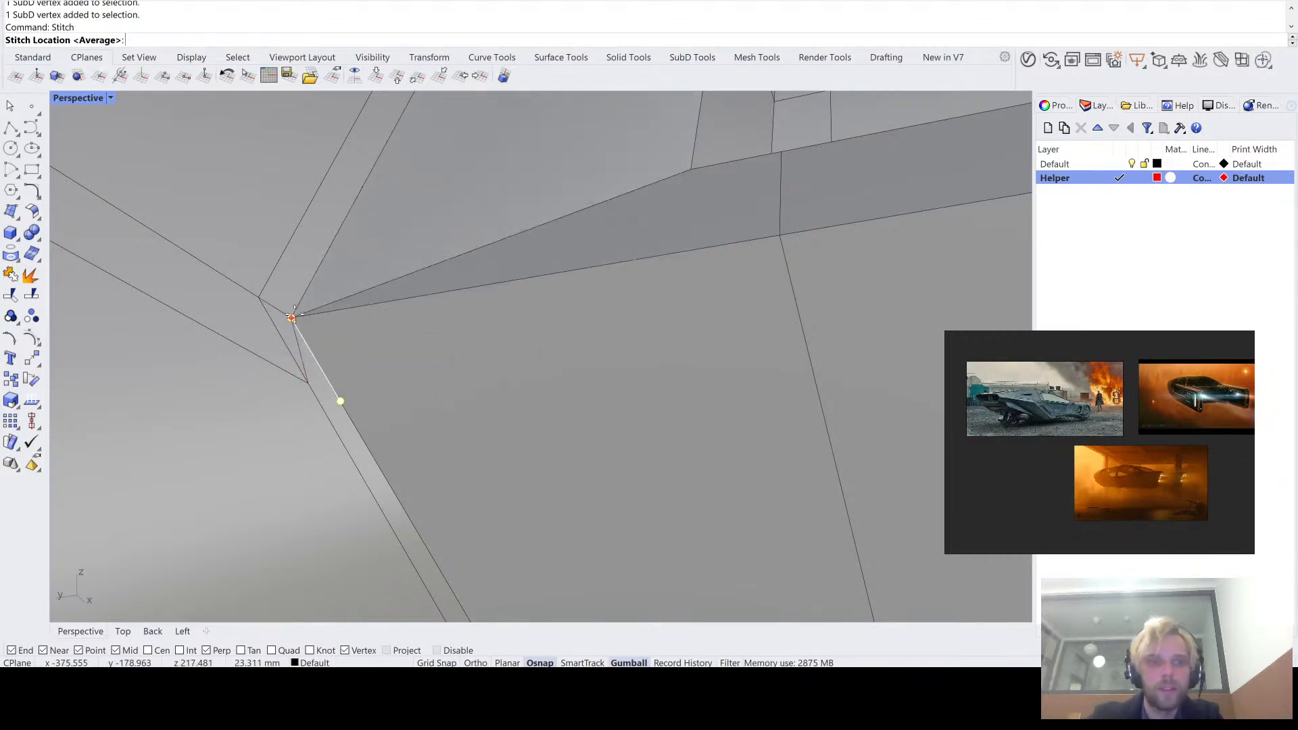
click(292, 317)
- Inspect the hull's underside around the stitched corner and the lower edge below the rear opening in flat display
scroll(295, 315, down, 6)
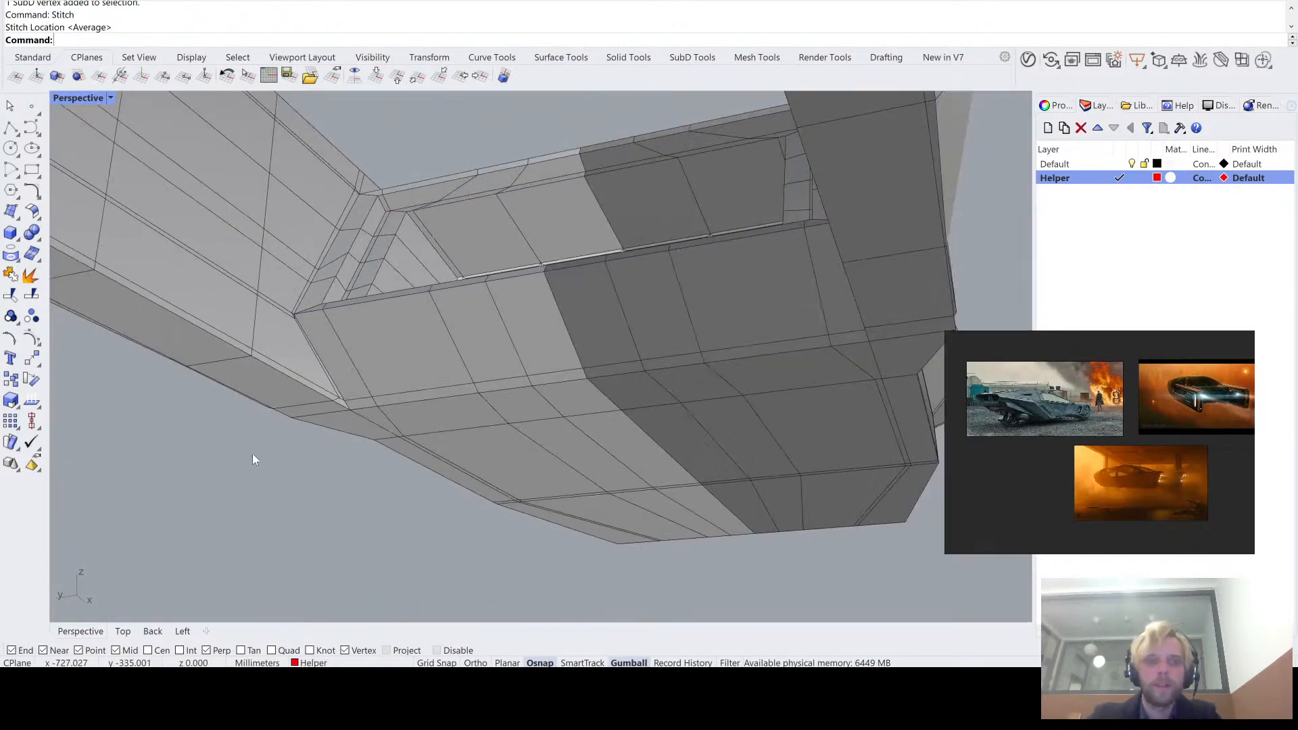
scroll(340, 411, up, 3)
scroll(342, 414, up, 2)
right_drag(358, 355, 377, 375)
scroll(418, 445, up, 4)
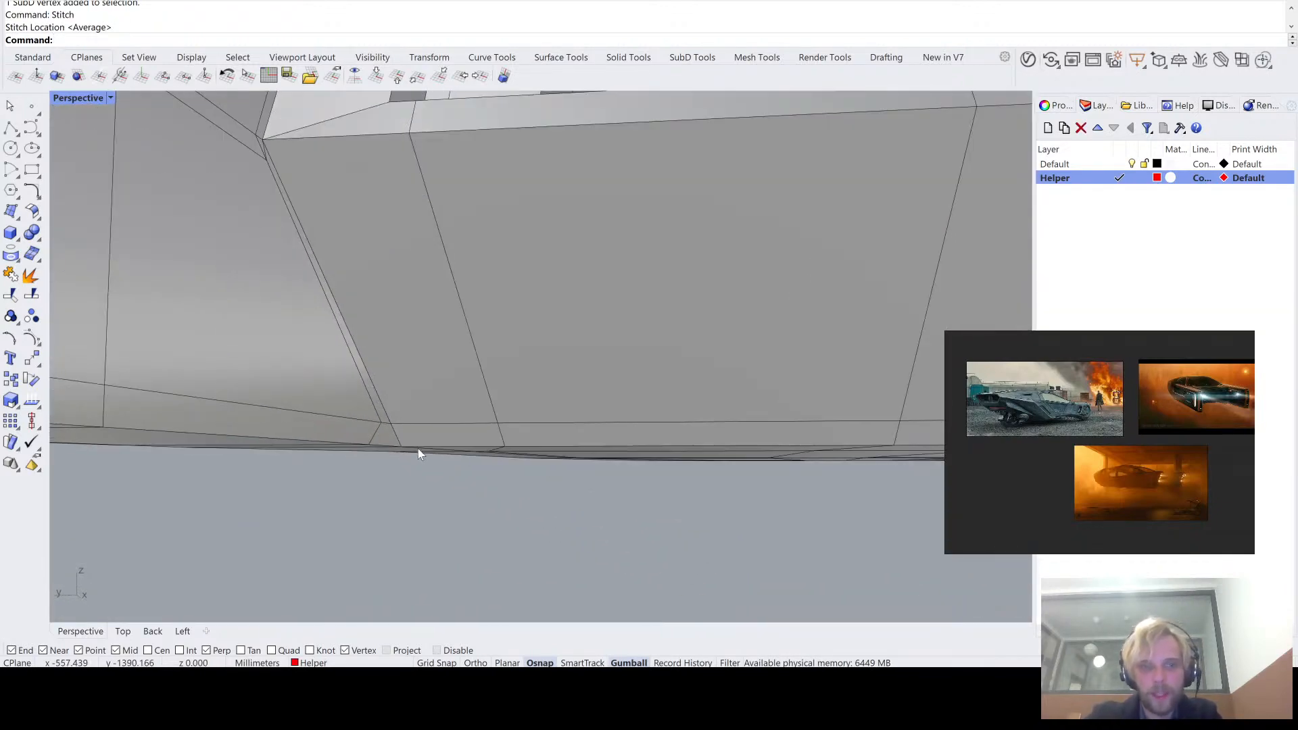
scroll(419, 444, down, 8)
right_drag(439, 444, 396, 392)
scroll(415, 465, down, 8)
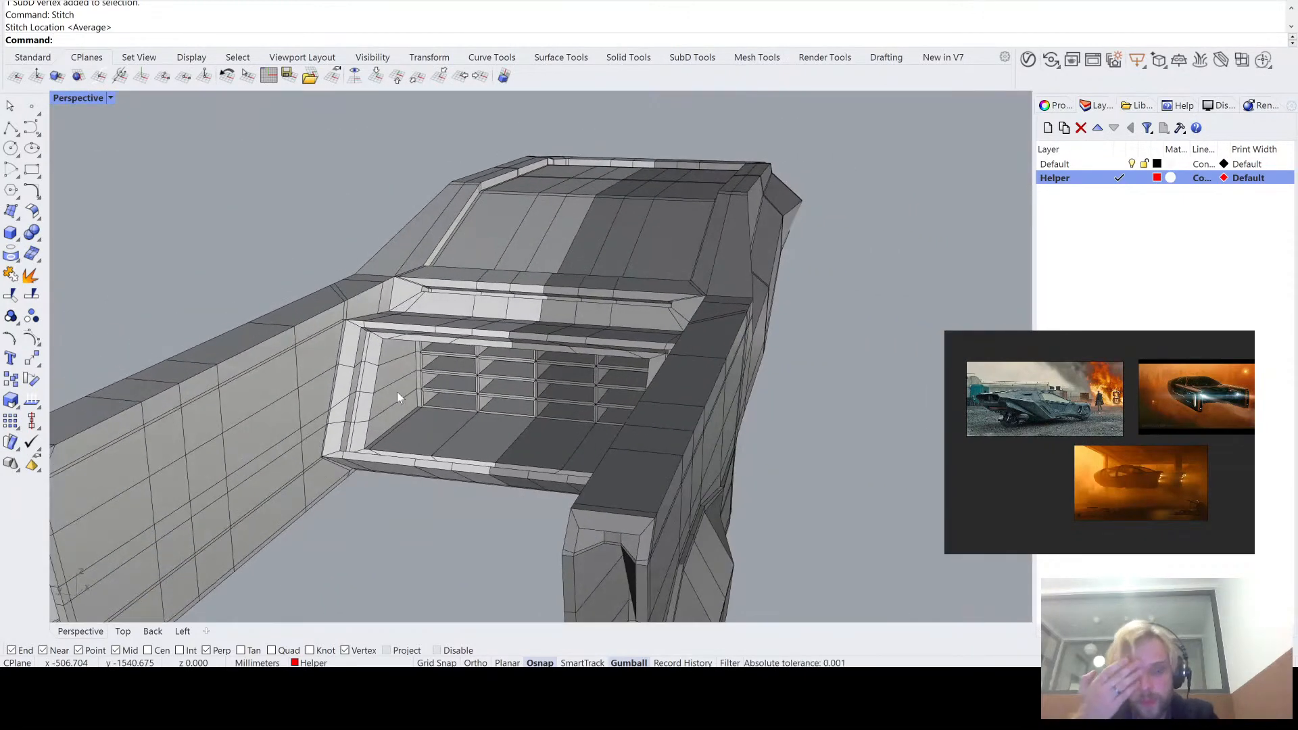
- Examine the roof panel, its recessed border and the hull's upper edges from both ends in flat display
right_drag(396, 391, 518, 370)
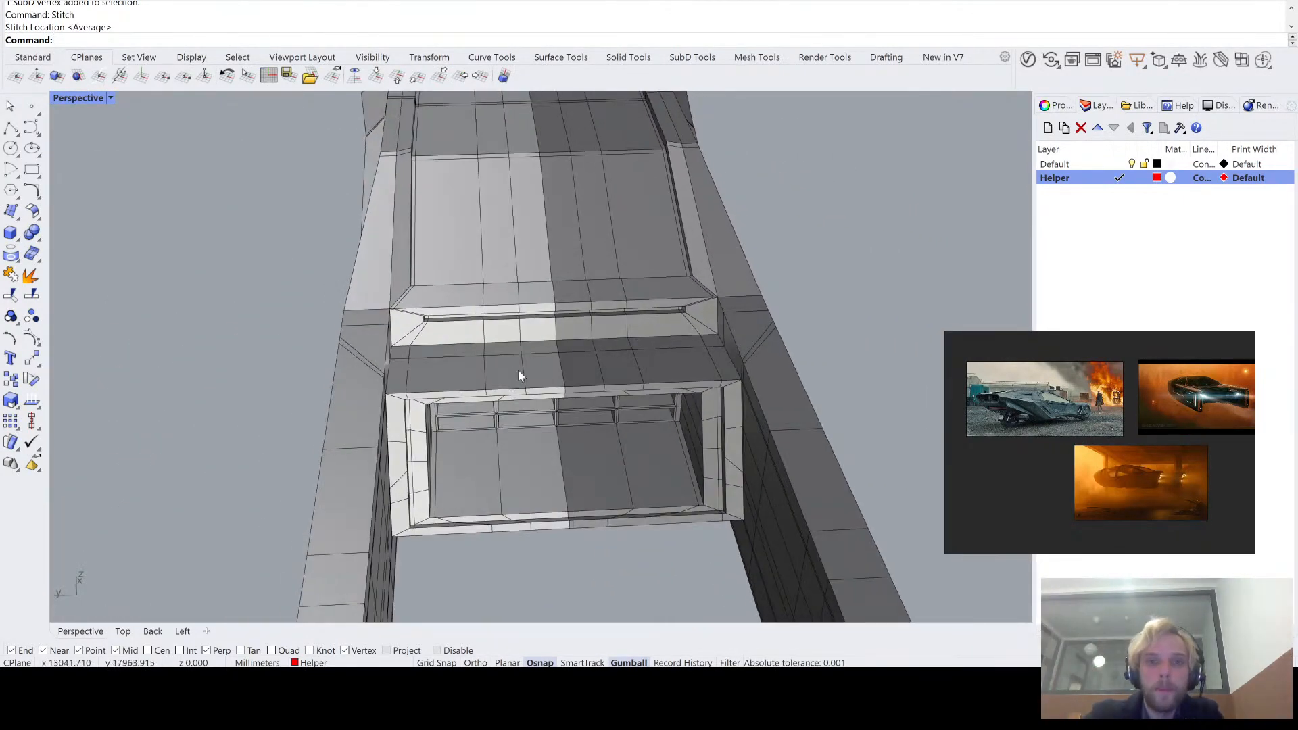
scroll(595, 332, up, 5)
right_drag(533, 322, 327, 345)
scroll(328, 346, down, 10)
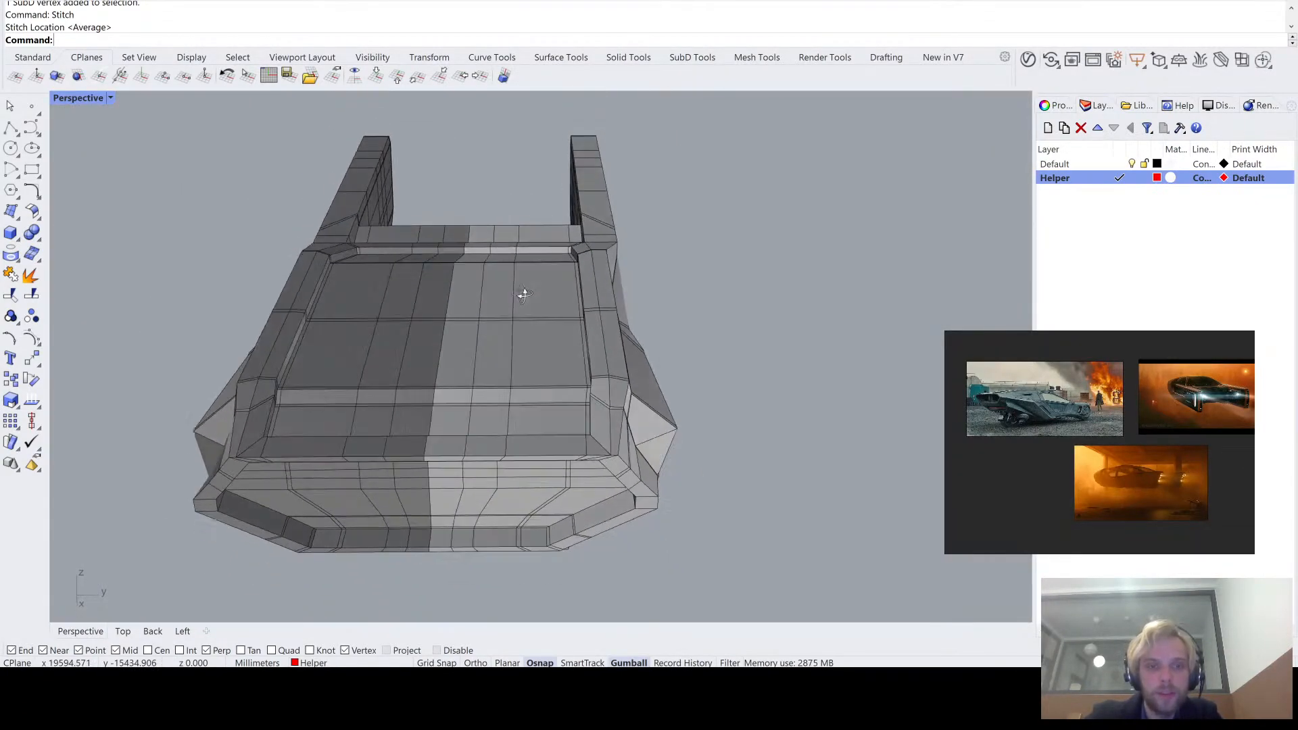
right_drag(524, 287, 507, 351)
scroll(617, 331, up, 10)
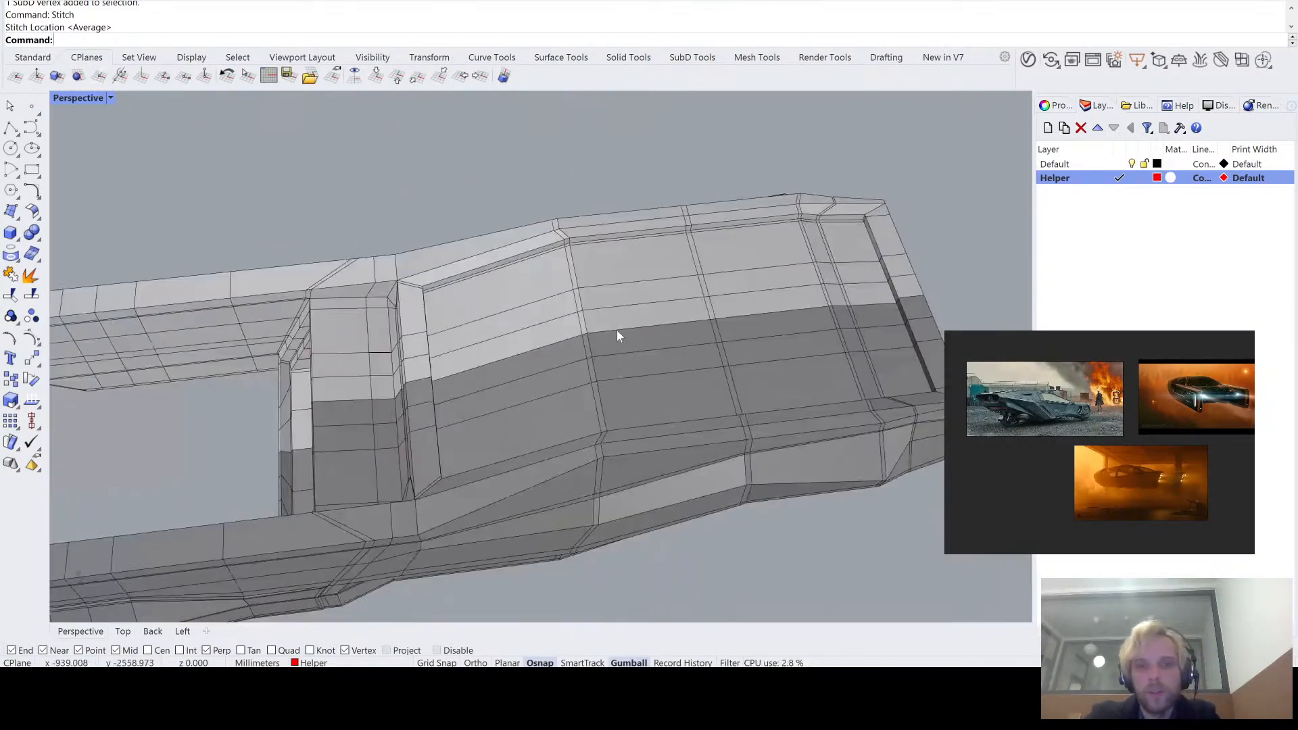
right_drag(643, 248, 530, 243)
scroll(541, 318, down, 10)
scroll(530, 243, up, 7)
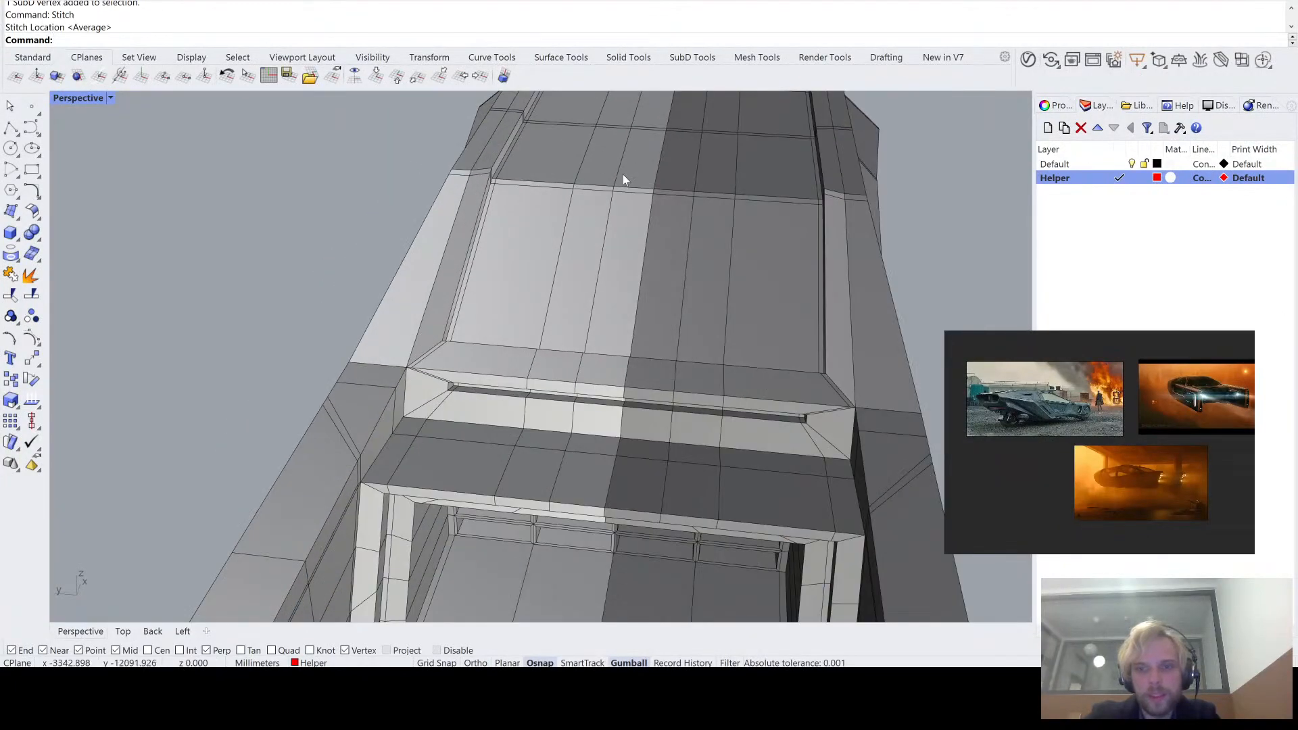
shift+right_drag(623, 175, 423, 447)
right_drag(565, 294, 420, 272)
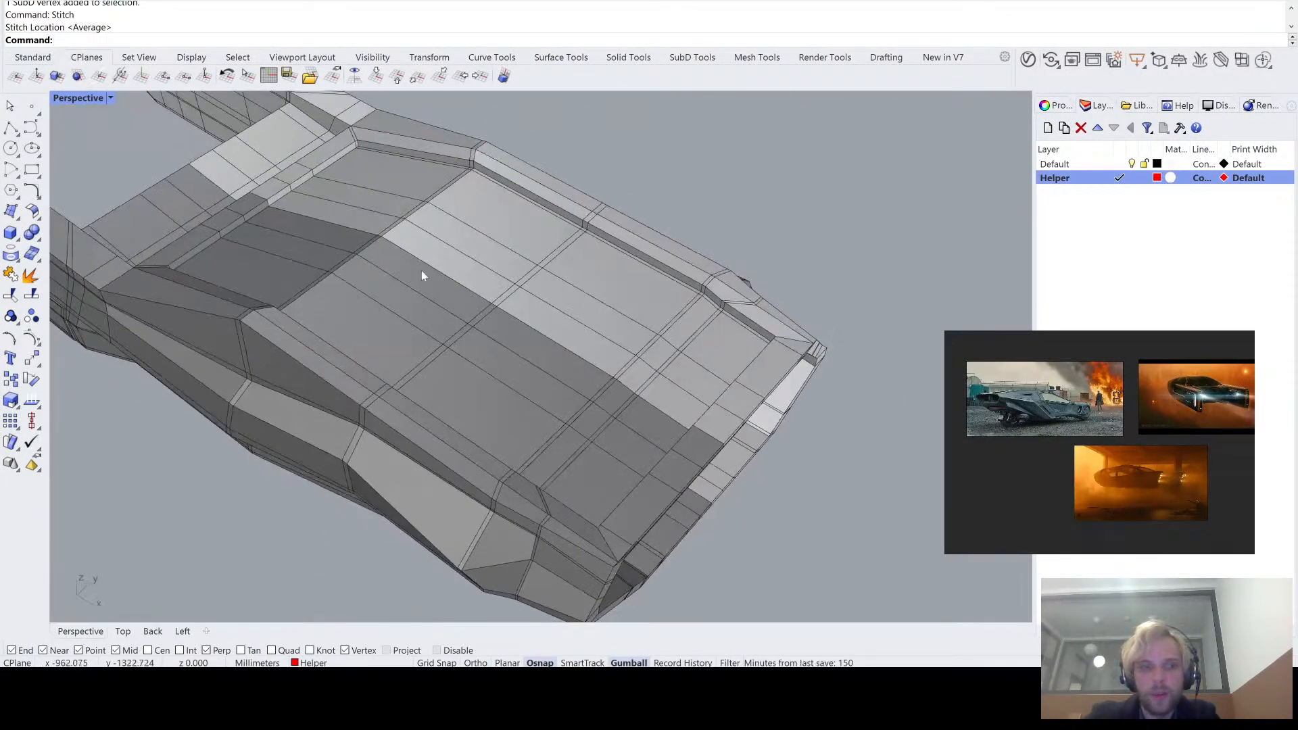
- Move the small face in the roof recess's rear corner slightly along its normal
shift+right_drag(325, 162, 512, 260)
scroll(499, 290, up, 9)
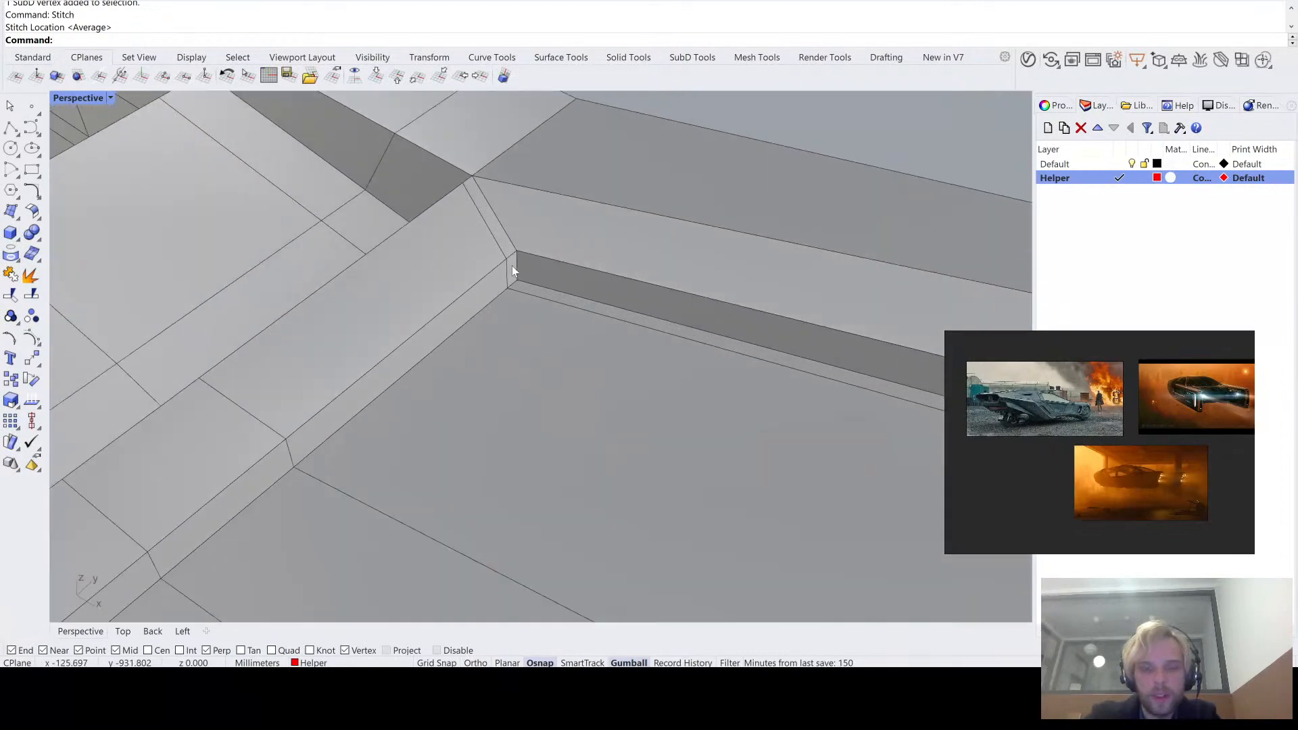
right_drag(563, 192, 510, 271)
click(511, 271)
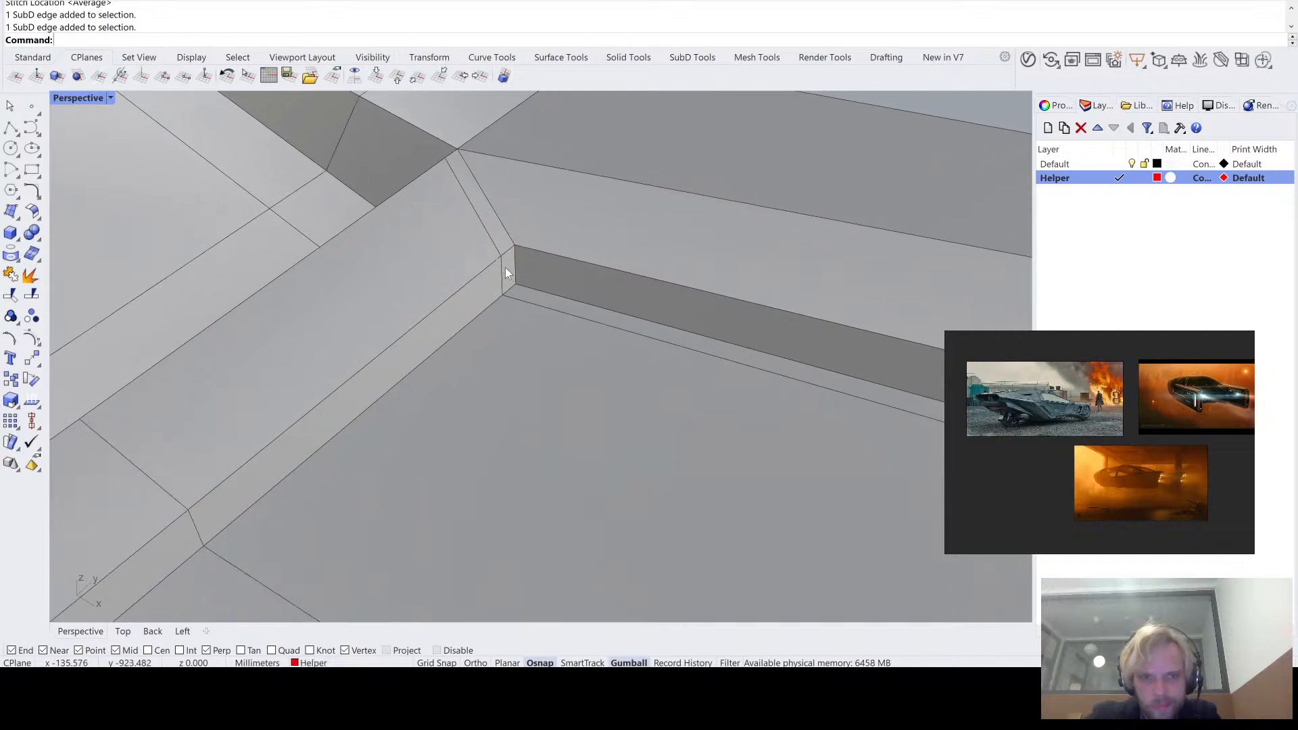
click(507, 272)
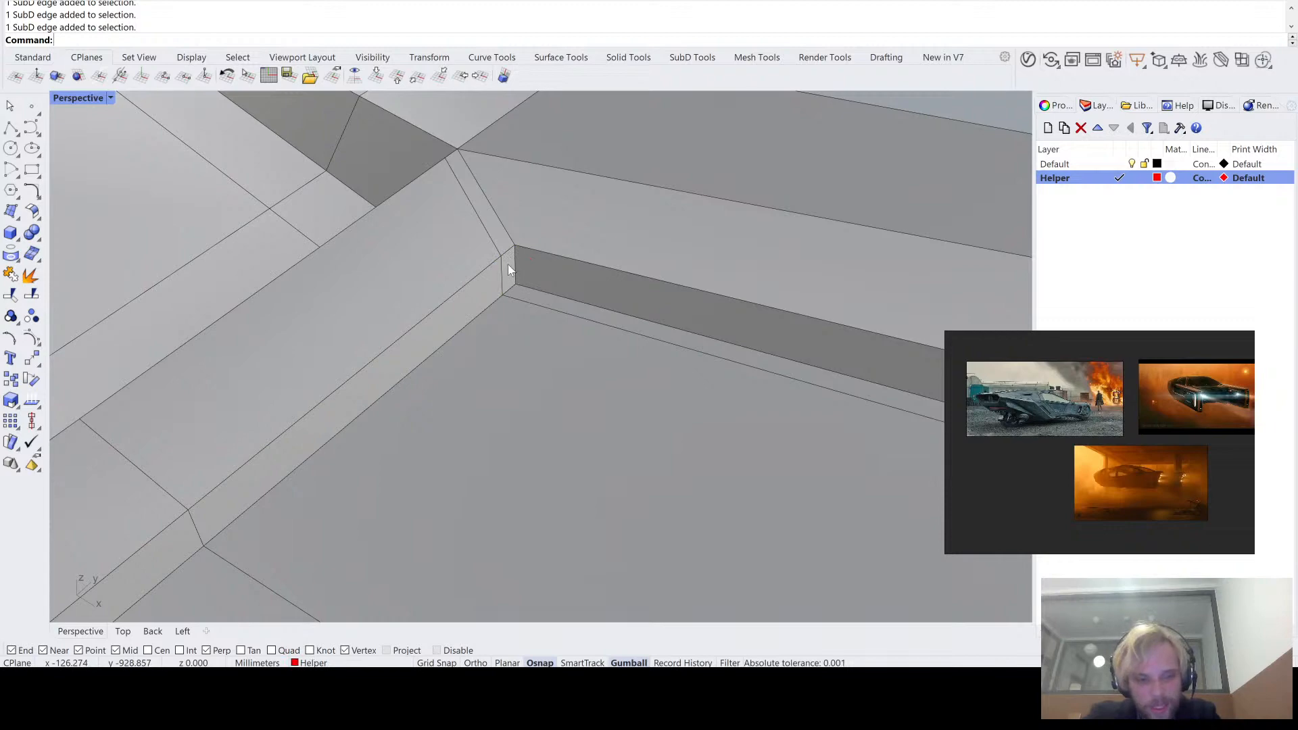
scroll(508, 268, up, 1)
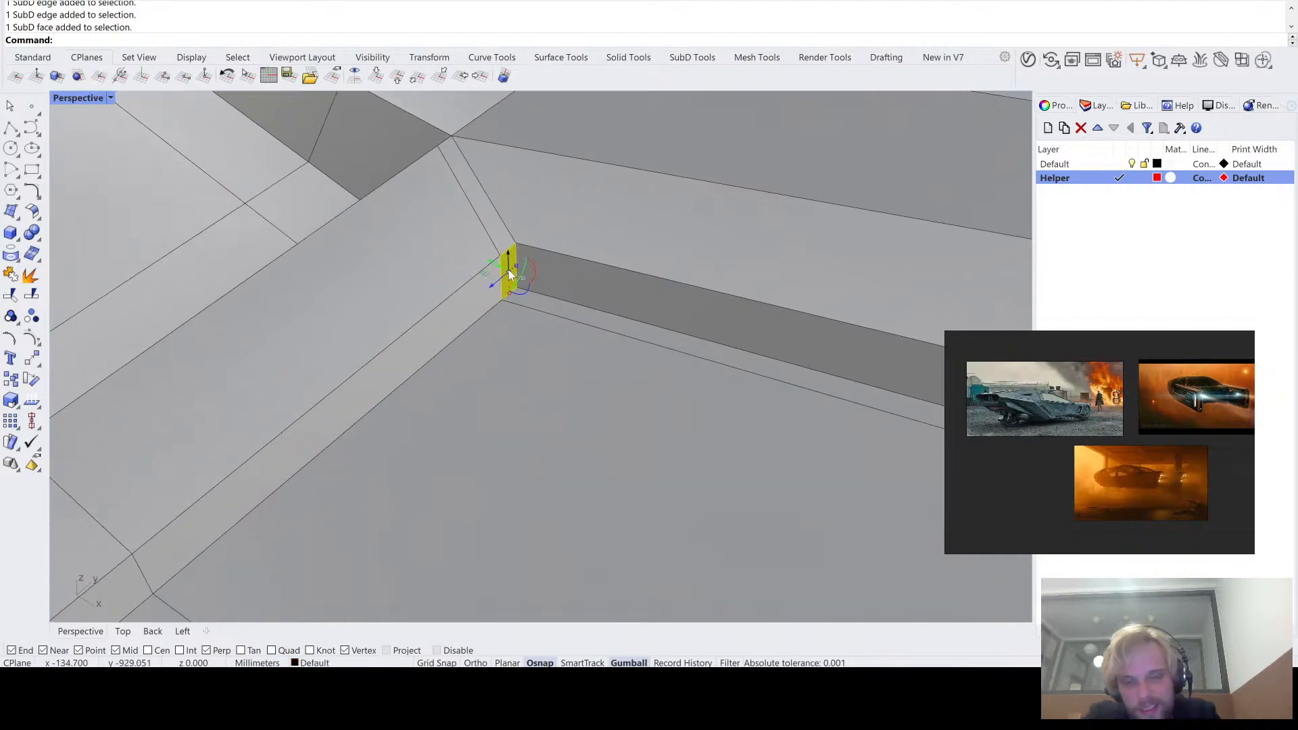
scroll(509, 270, down, 12)
drag(478, 286, 468, 301)
- Check the hull in smooth display, then undo and redo the corner face move to compare the result
right_drag(669, 217, 467, 269)
scroll(668, 311, down, 8)
key(Tab)
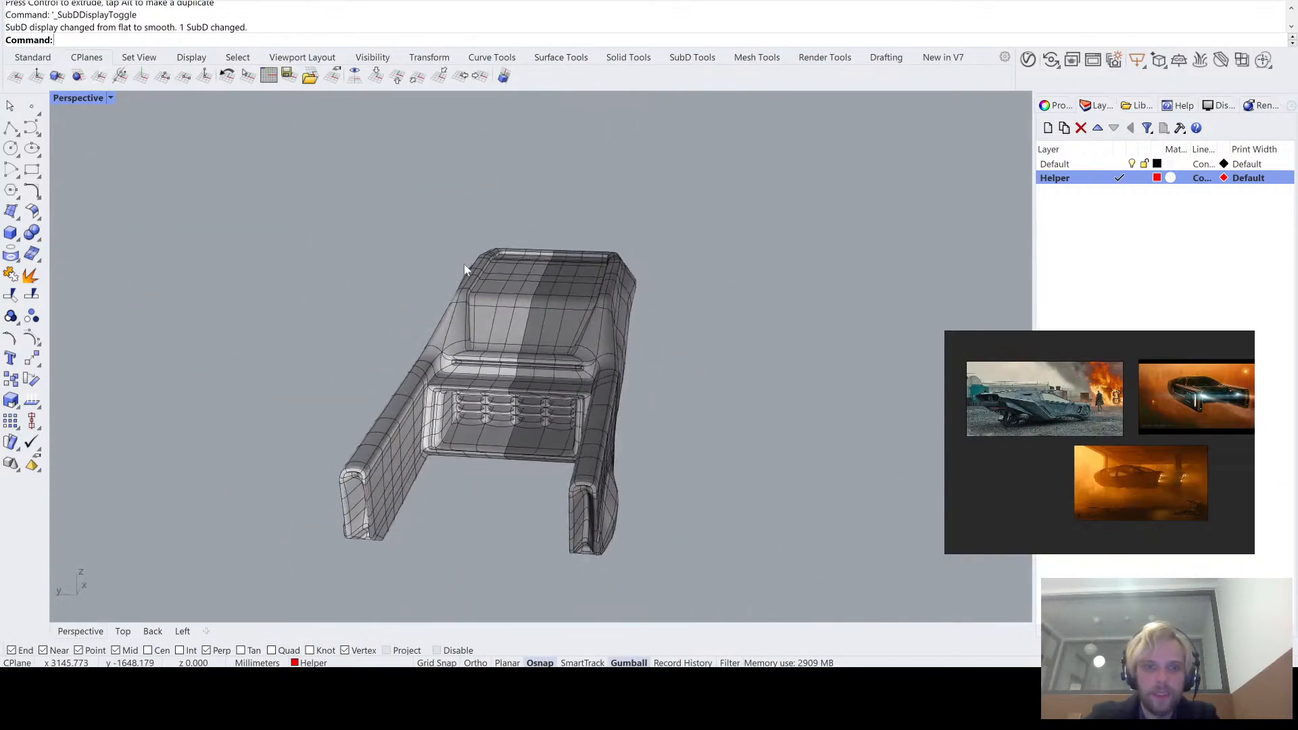
scroll(509, 327, up, 6)
mouse_move(510, 327)
right_down()
mouse_move(519, 316)
mouse_move(535, 331)
mouse_move(514, 329)
right_up()
scroll(518, 316, down, 6)
scroll(513, 340, up, 5)
key(ctrl+z)
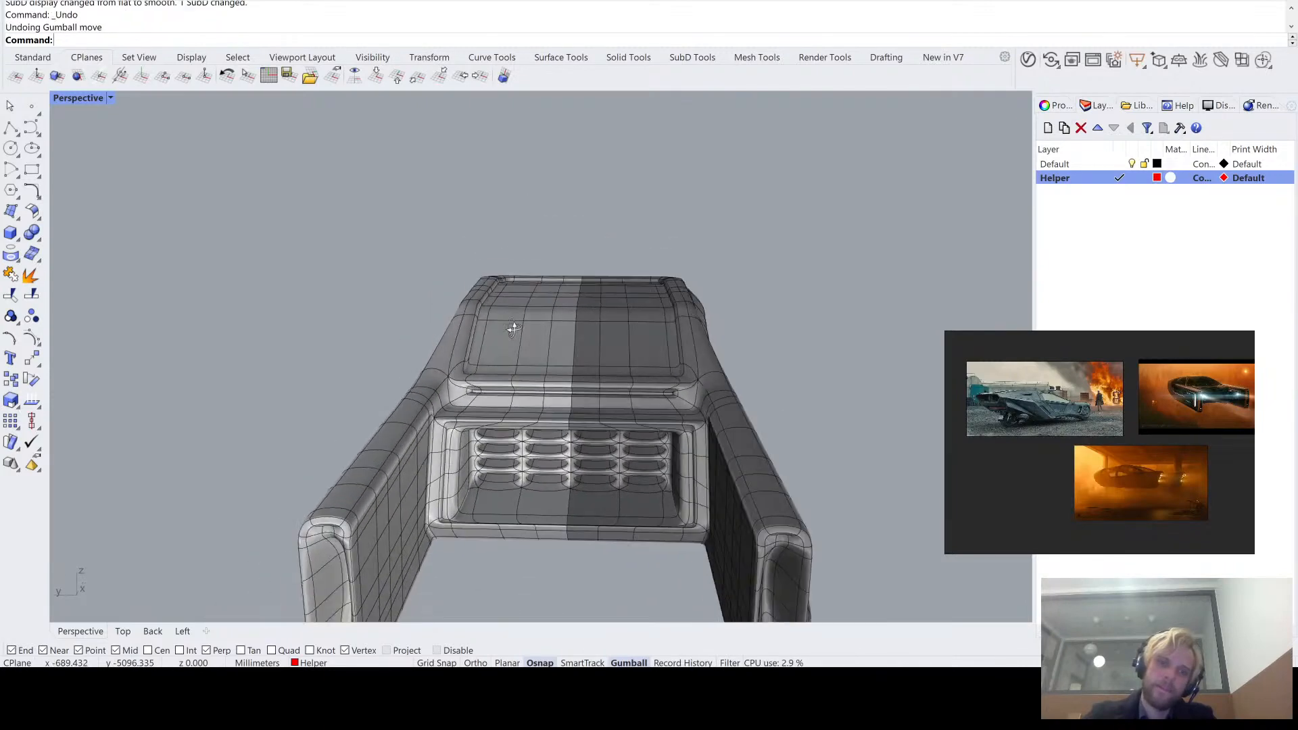
click(51, 30)
- Return to flat display and move the narrow face in the roof recess's front corner along its normal
right_drag(524, 211, 456, 276)
scroll(468, 322, up, 4)
right_drag(468, 322, 745, 287)
scroll(745, 287, up, 5)
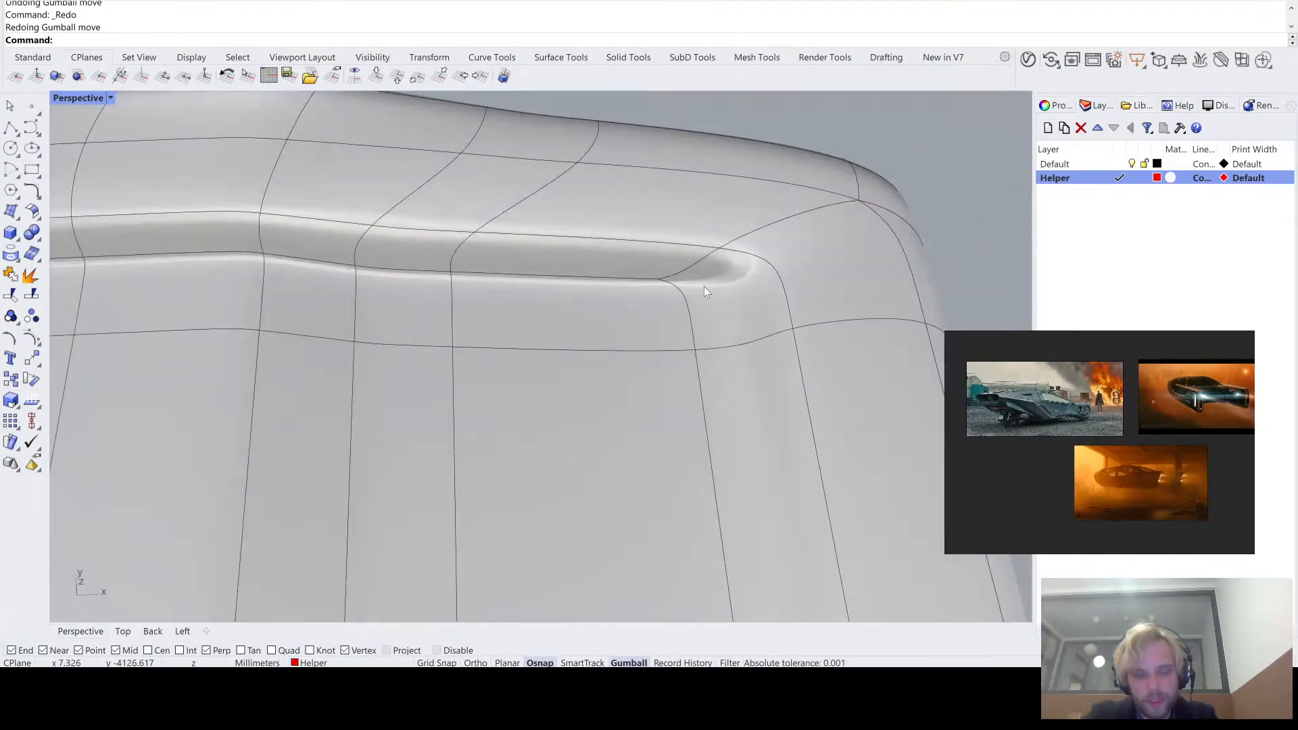
key(Tab)
right_drag(704, 277, 784, 229)
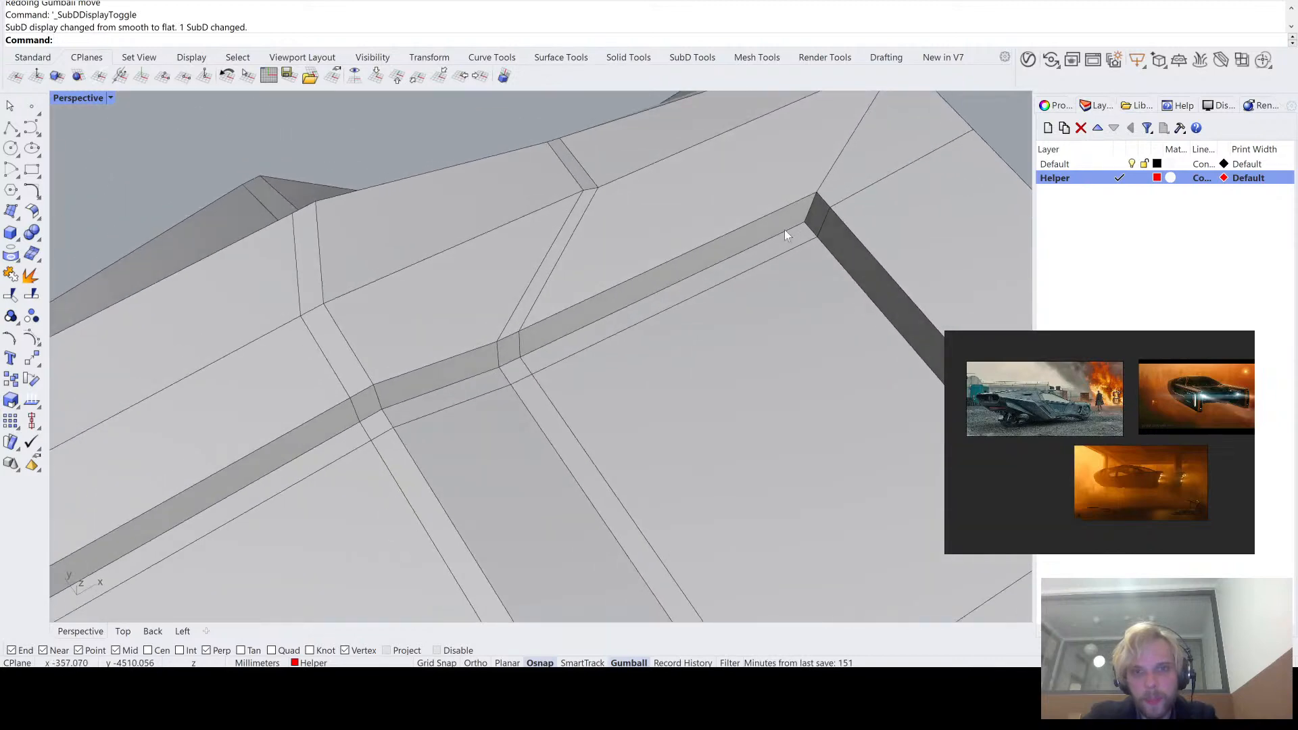
scroll(811, 207, up, 3)
ctrl+shift+click(817, 215)
scroll(831, 230, down, 9)
shift+right_drag(859, 249, 646, 203)
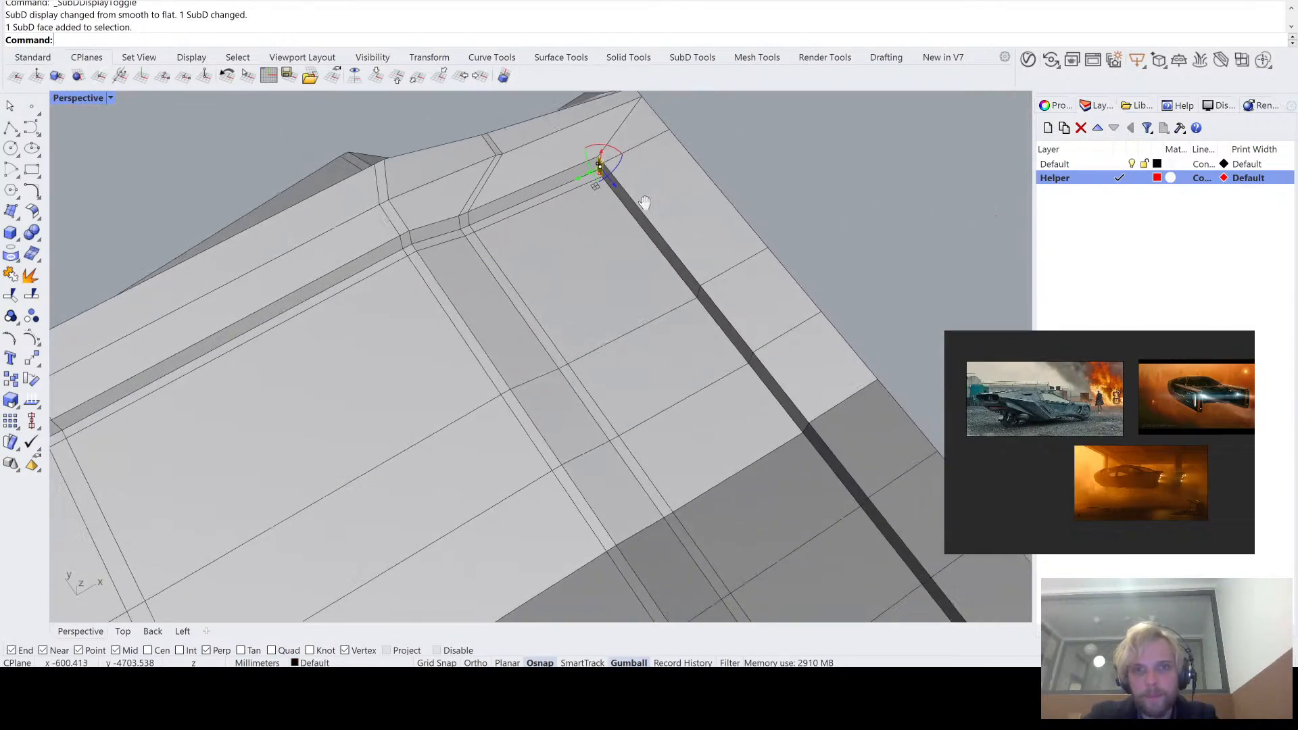
drag(609, 181, 659, 213)
click(859, 163)
- Switch the SubD to smooth display and review the whole hull and both arms
scroll(859, 164, down, 8)
key(Tab)
right_drag(828, 245, 614, 349)
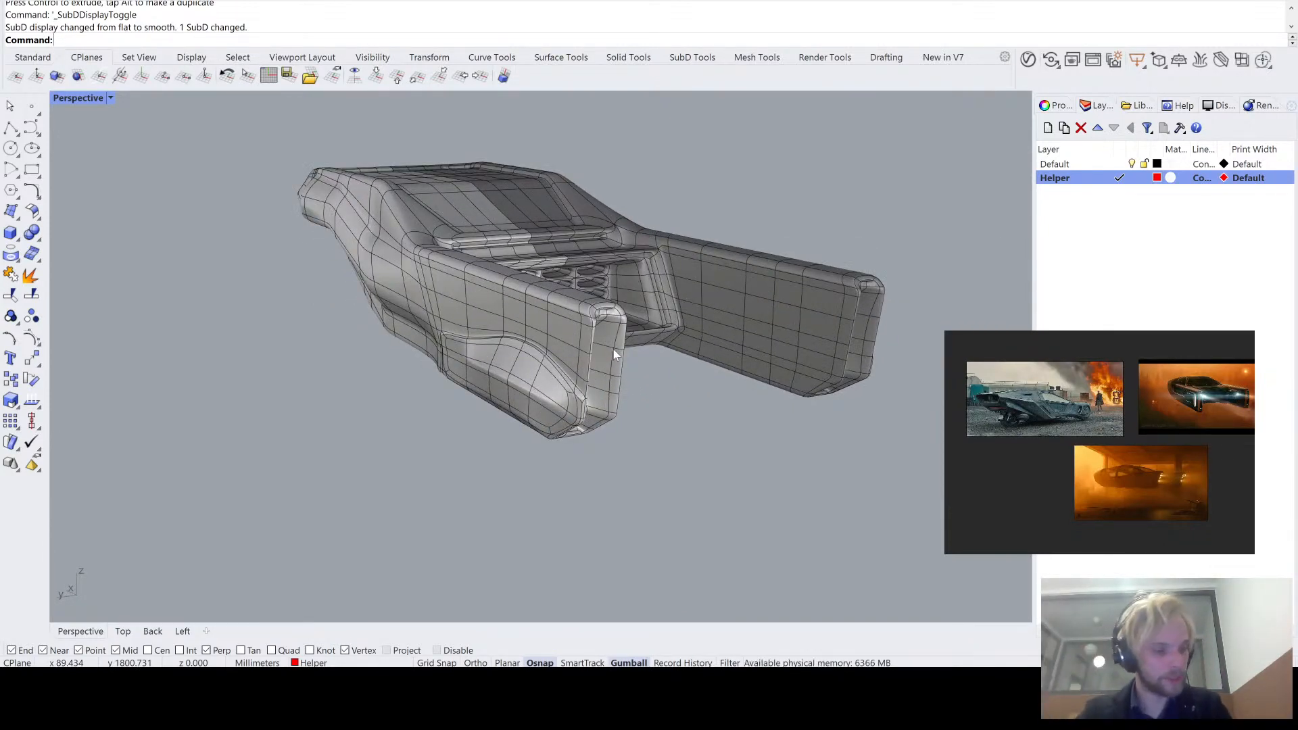
right_drag(614, 349, 655, 366)
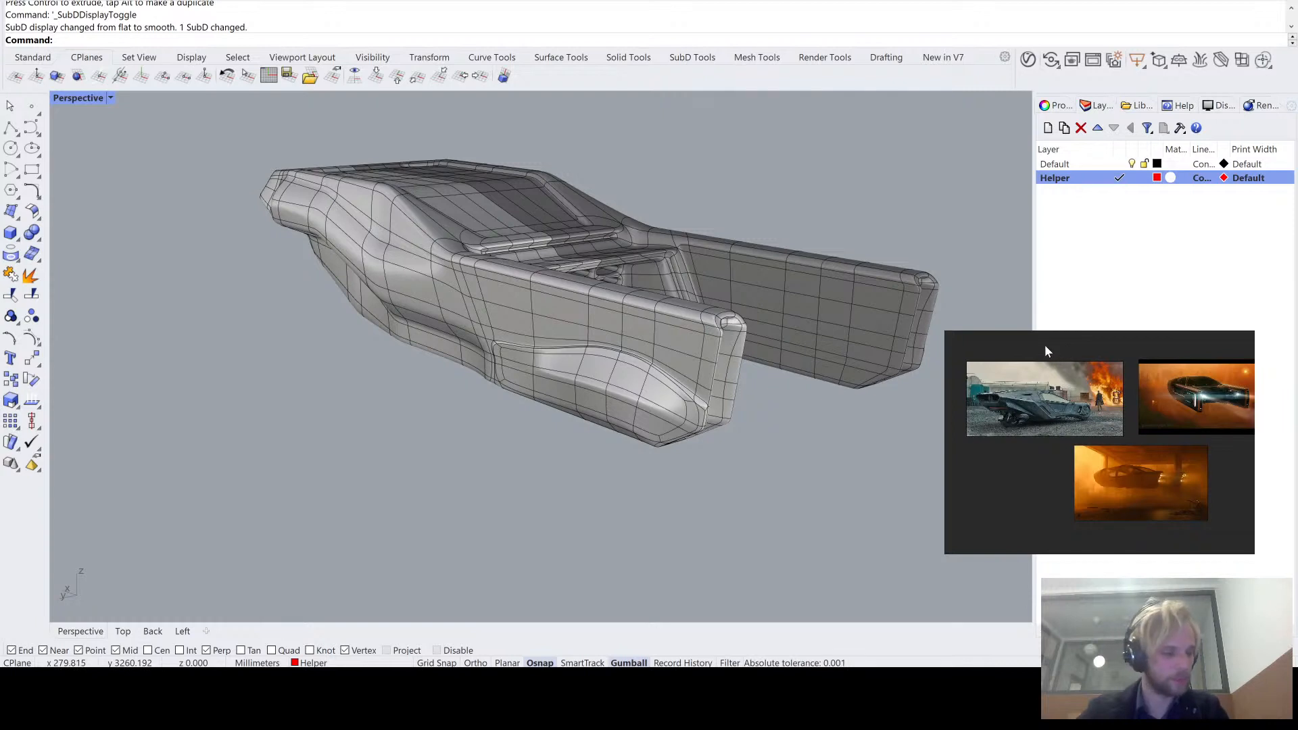
- Shrink the reference image window and adjust its view to show the three vehicle pictures at a smaller size
drag(948, 335, 949, 336)
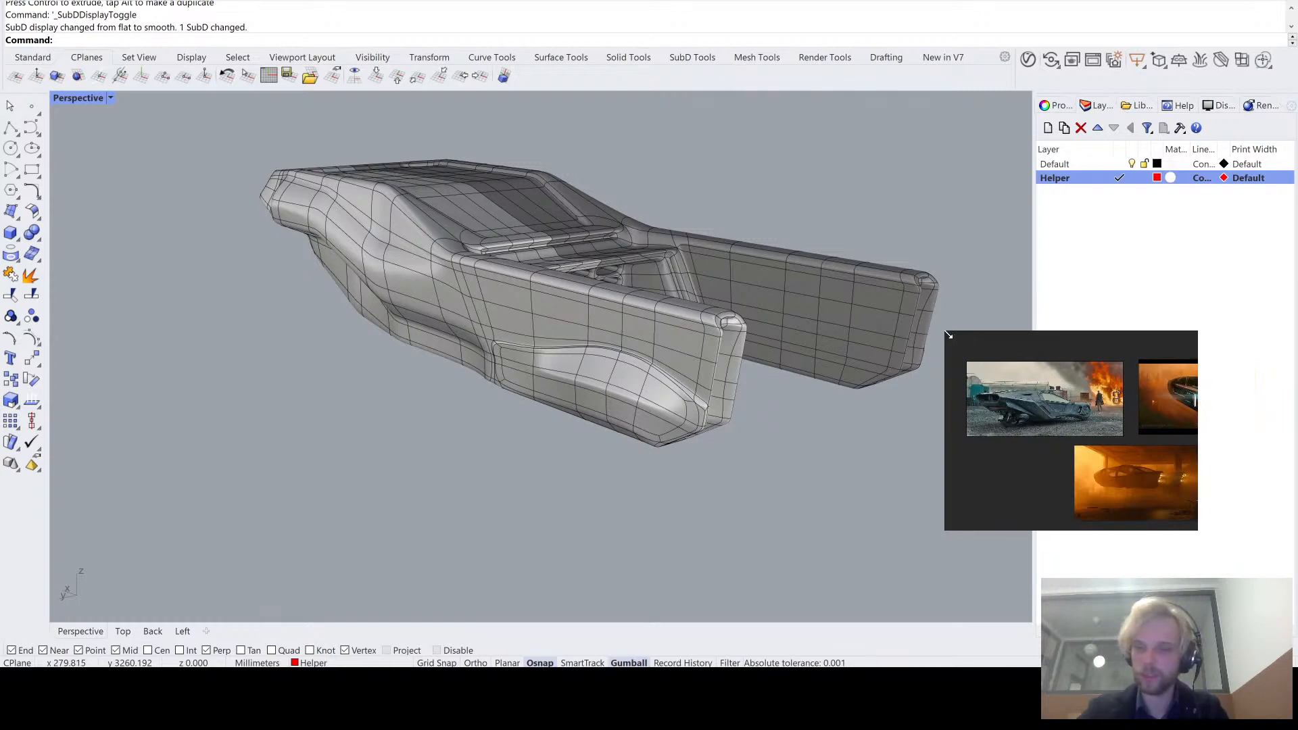
scroll(1027, 359, down, 3)
middle_drag(1075, 441, 1059, 414)
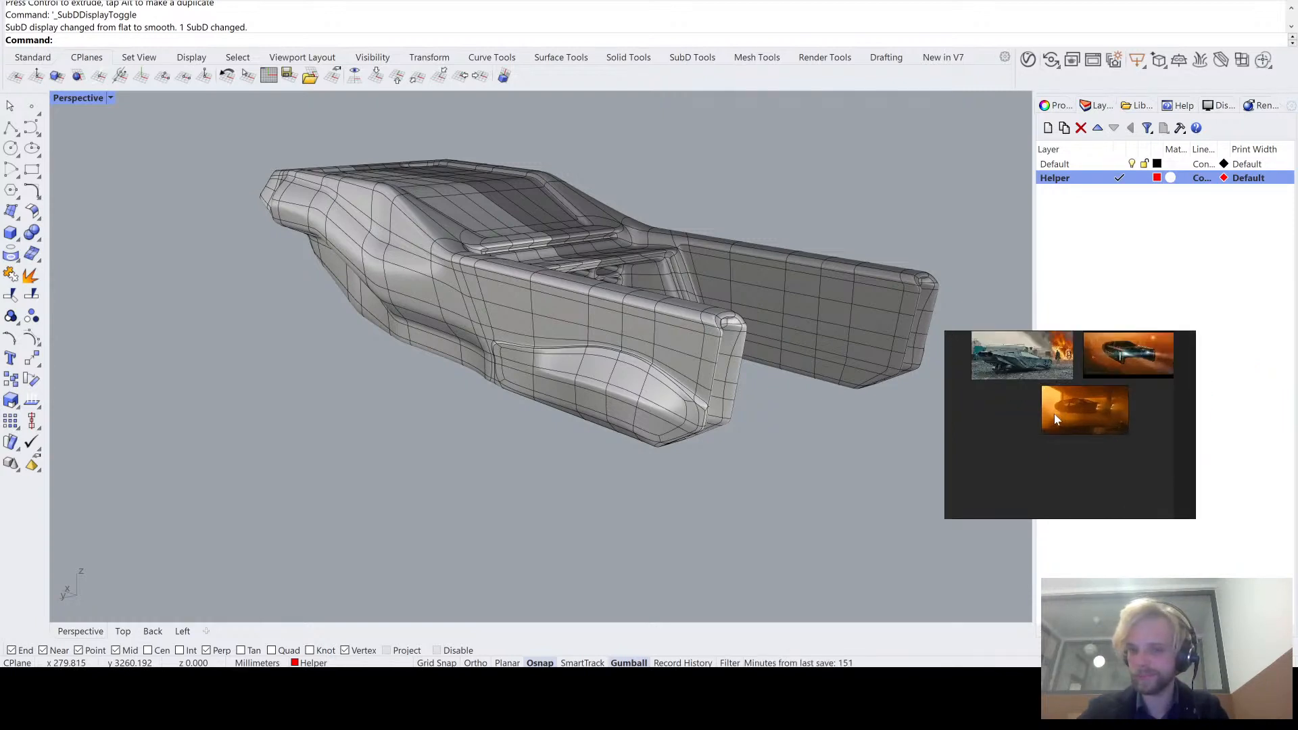
scroll(1055, 416, up, 1)
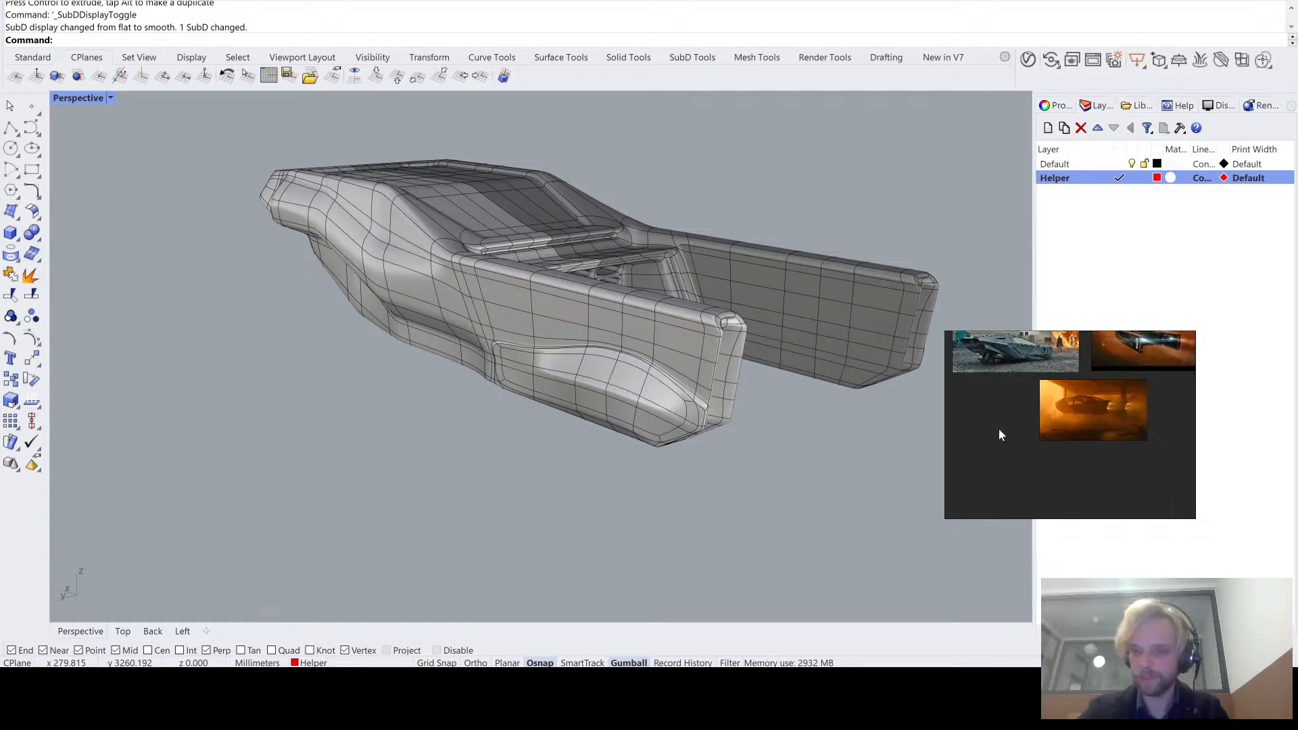
middle_drag(1005, 427, 1023, 479)
- Apply an environment map analysis (EMap) to the whole SubD hull
right_drag(812, 460, 789, 501)
click(524, 368)
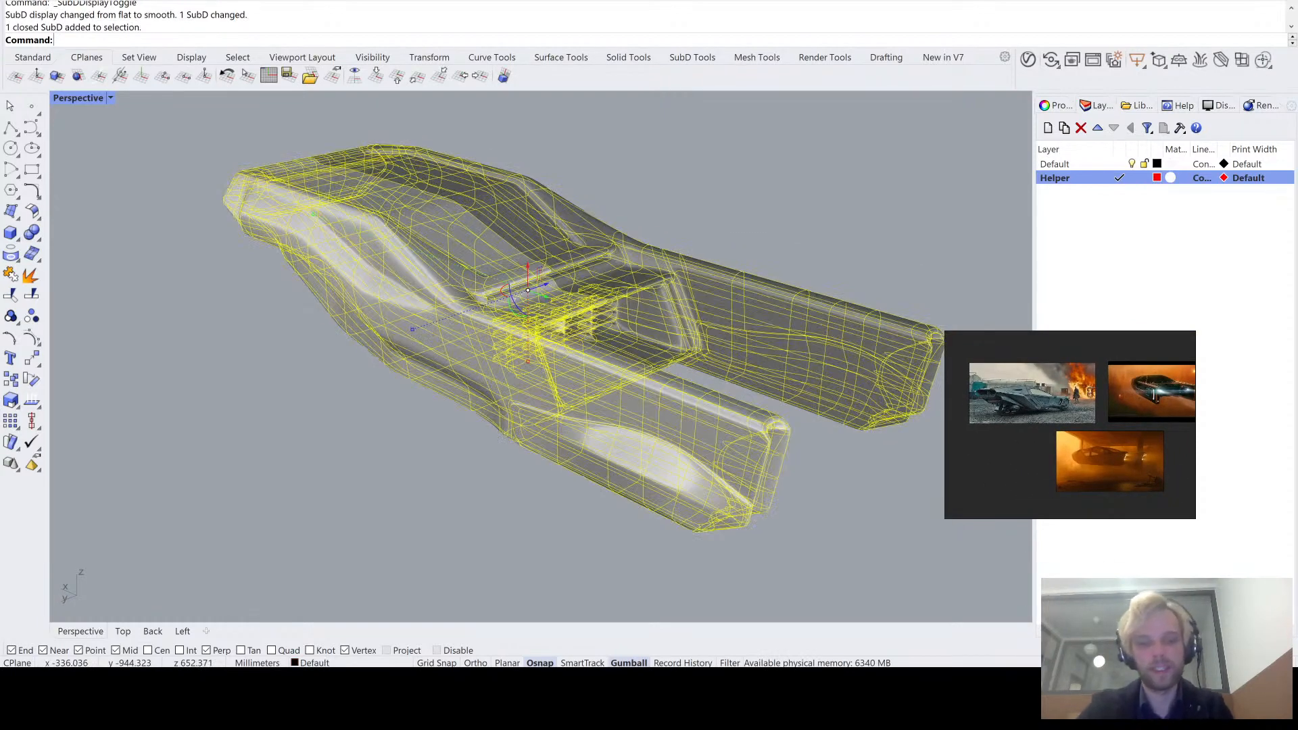
text(emap)
key(Return)
click(624, 129)
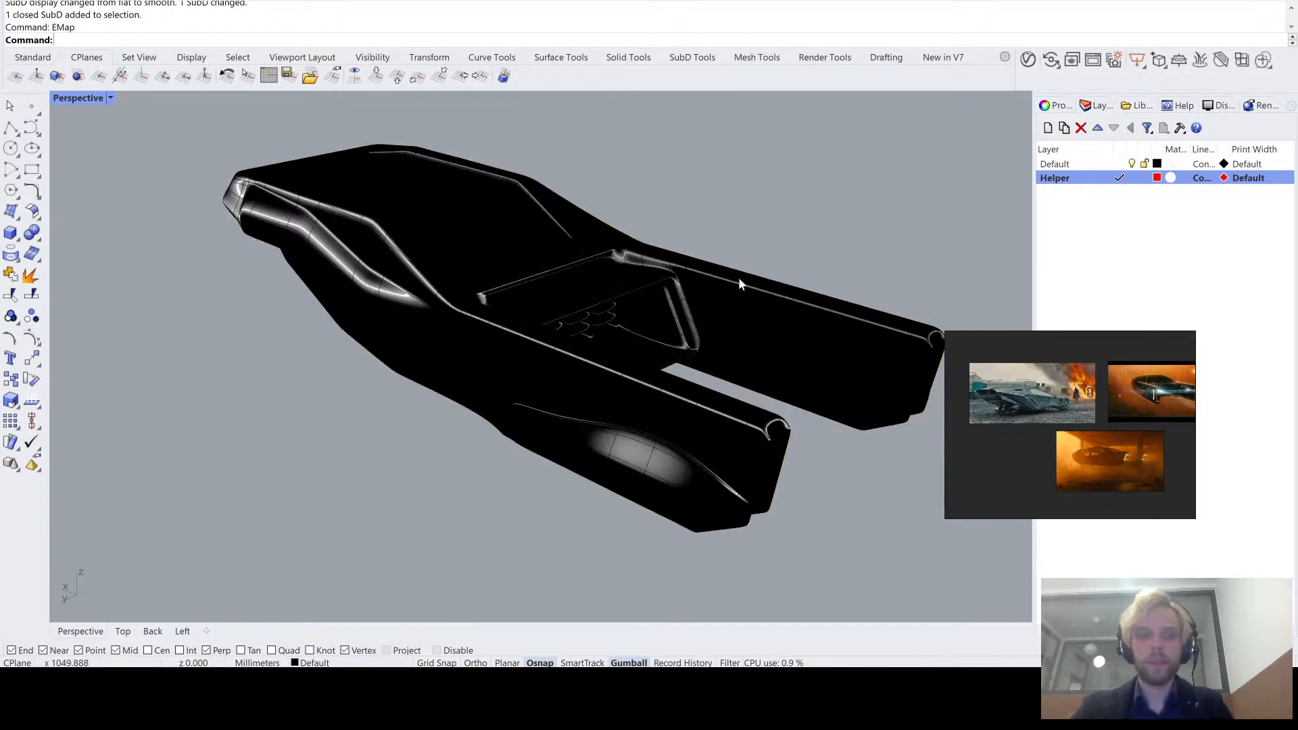
- Examine the environment map reflections along the hull's side creases and around the front end's corners
right_drag(788, 272, 631, 319)
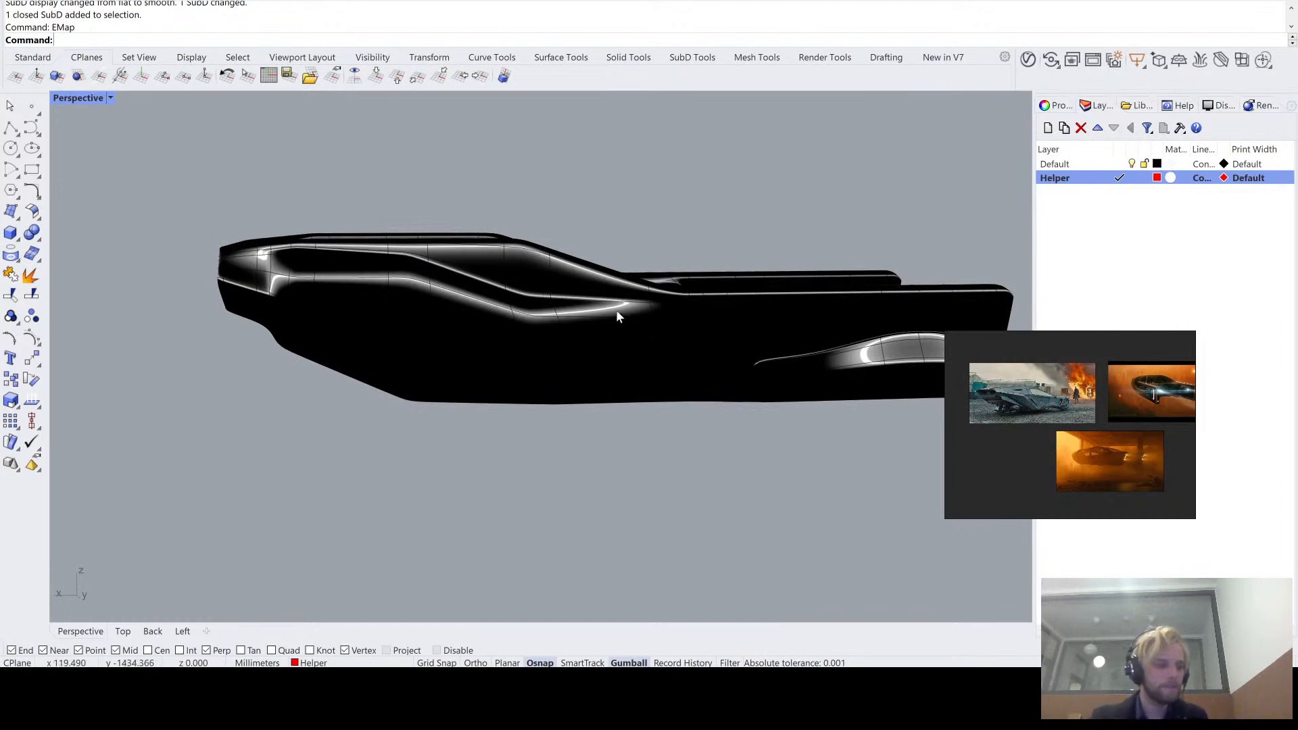
scroll(428, 292, up, 5)
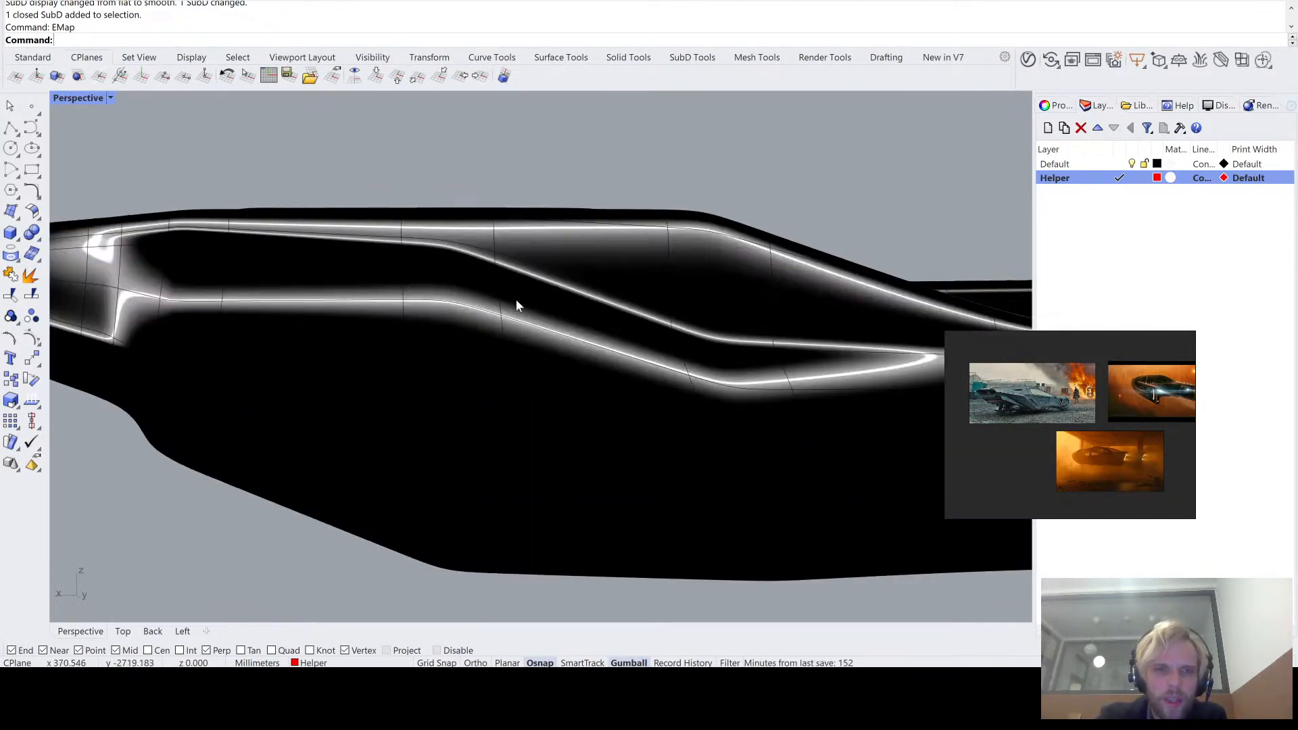
scroll(517, 300, down, 1)
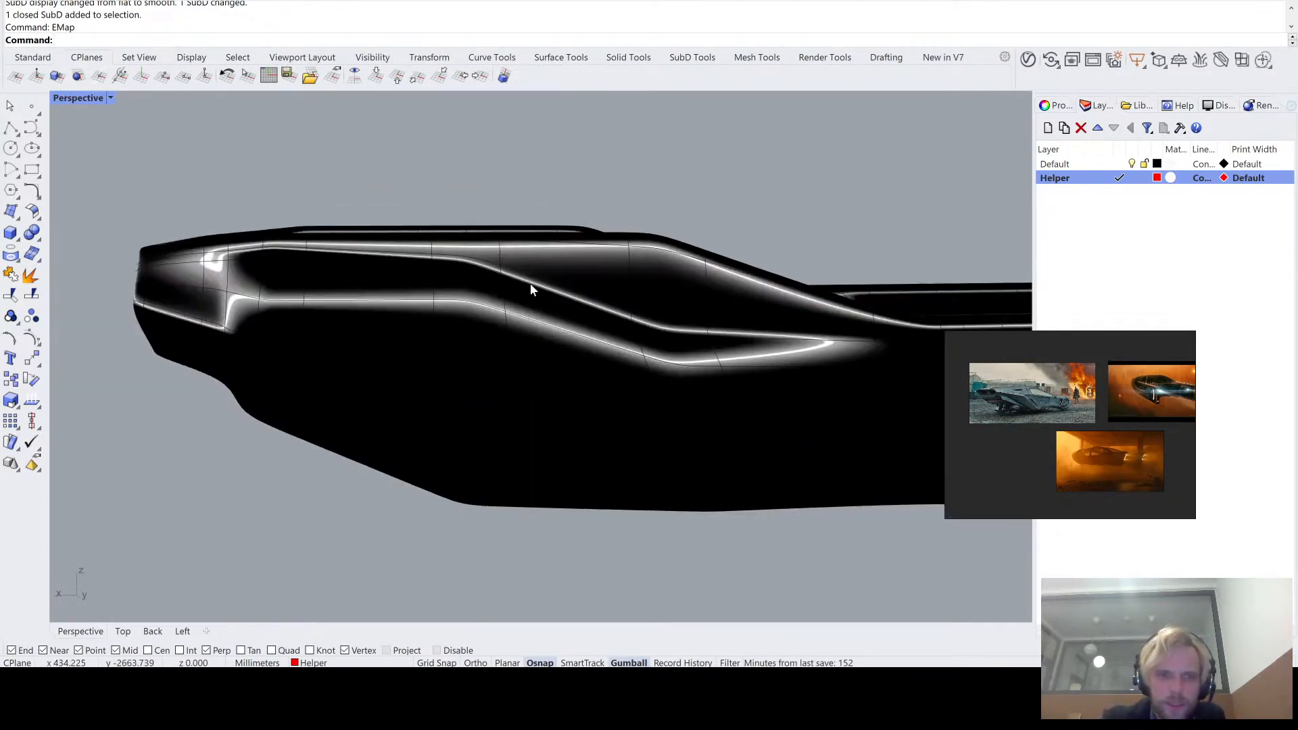
right_drag(784, 334, 486, 308)
scroll(683, 267, up, 5)
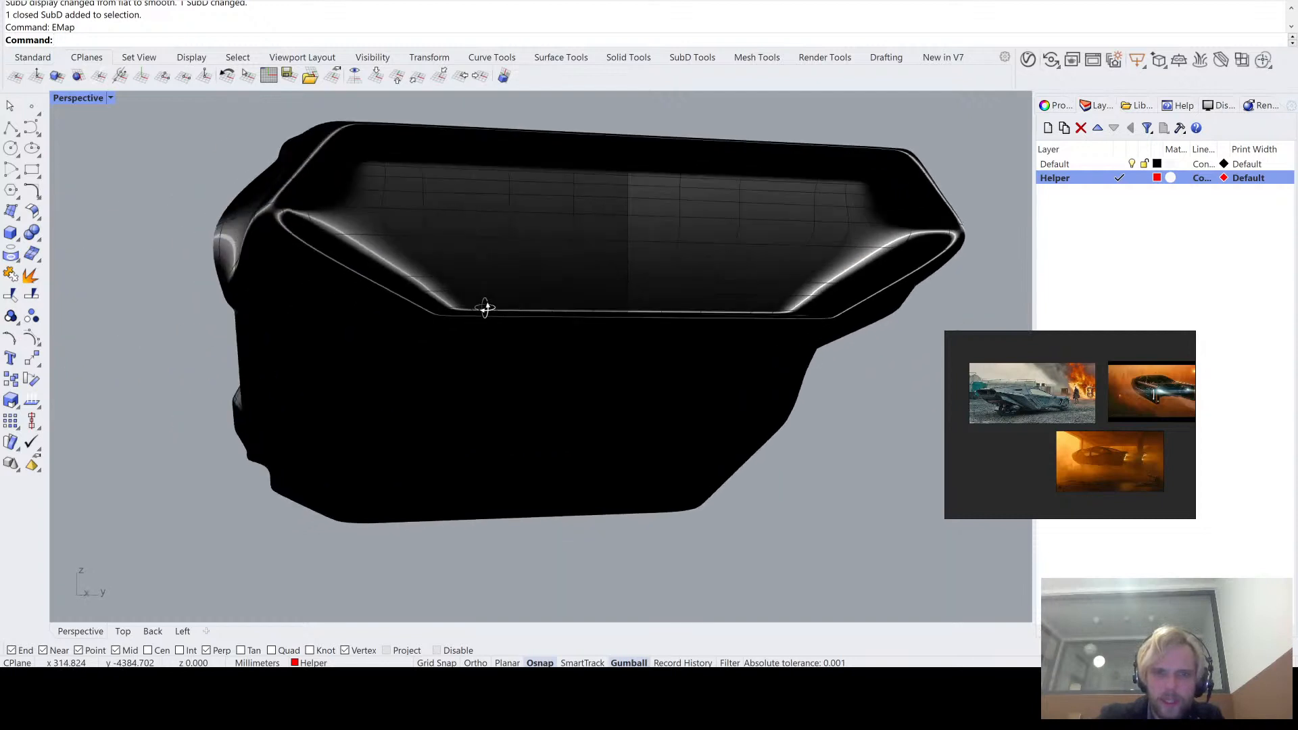
shift+right_drag(649, 301, 389, 332)
right_drag(389, 332, 443, 329)
scroll(683, 217, up, 6)
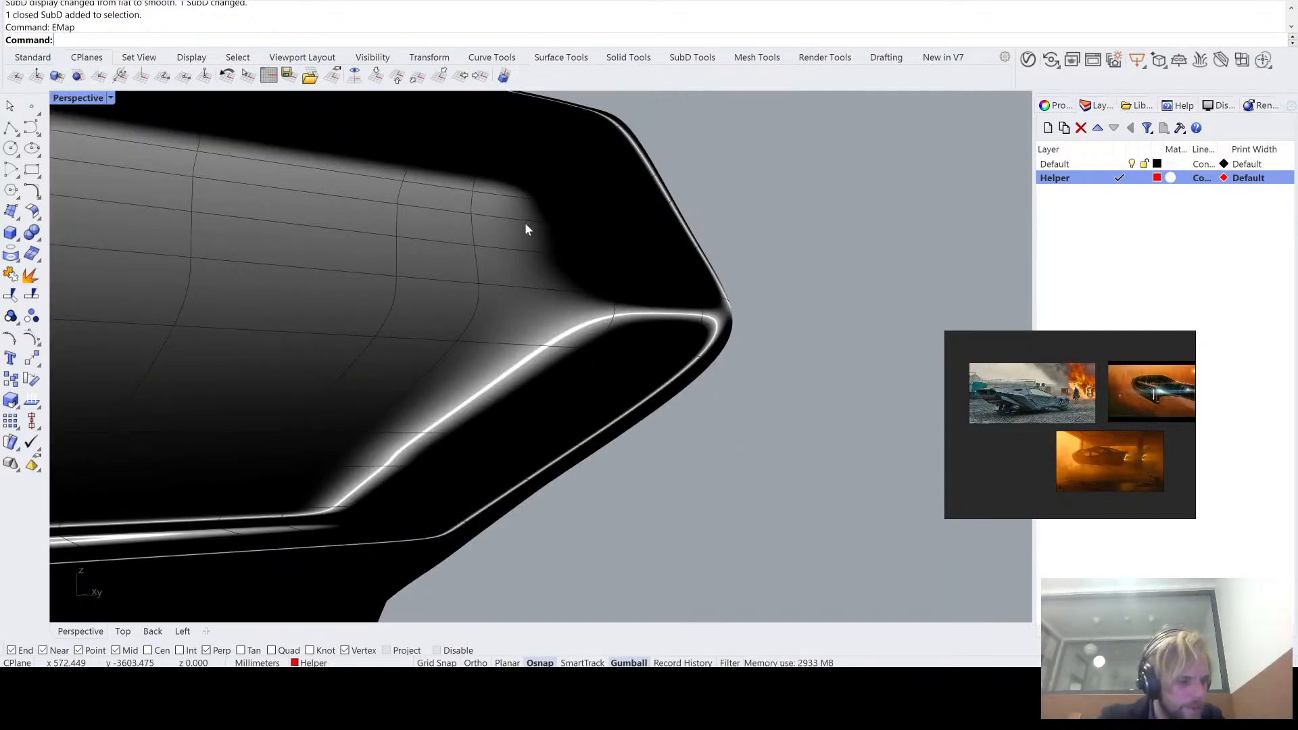
- Examine the light-line reflections around the hull's end corner and along the oval openings in the recess between the arms
scroll(527, 230, down, 3)
right_drag(526, 229, 580, 351)
scroll(518, 204, up, 3)
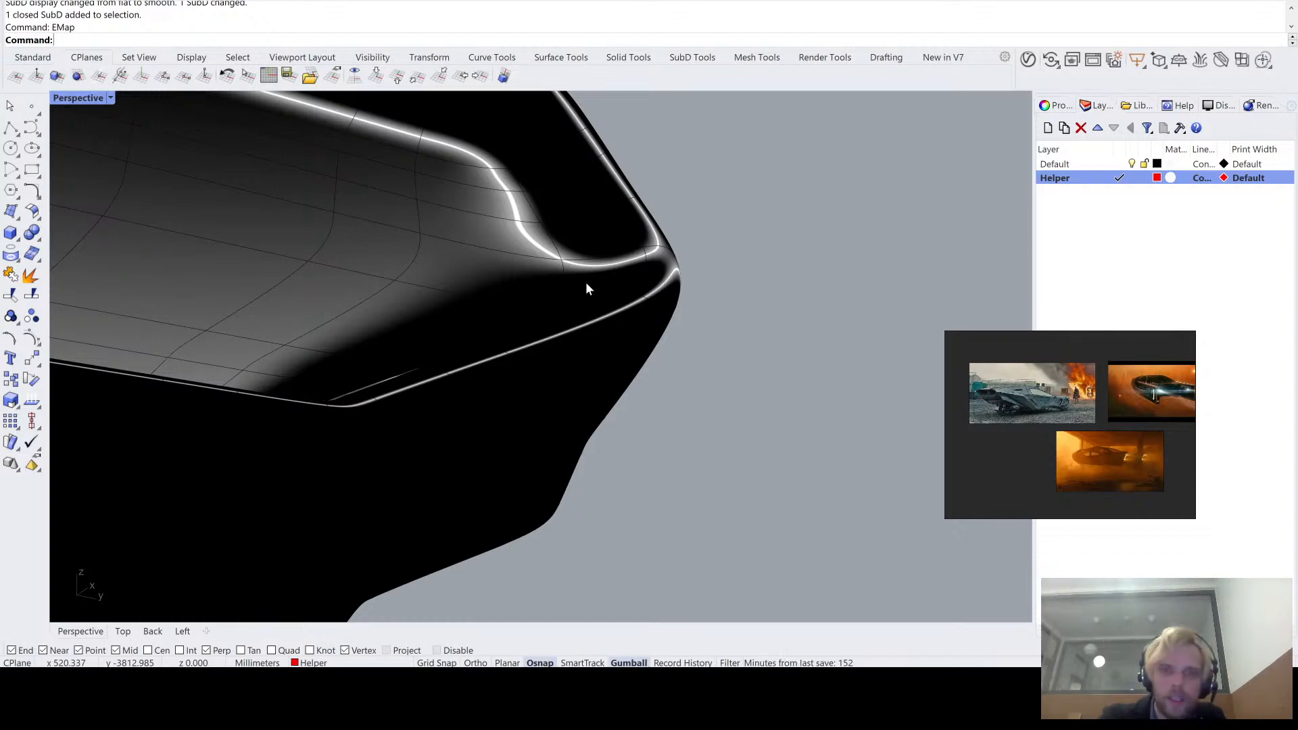
right_drag(586, 284, 554, 240)
scroll(612, 290, down, 3)
scroll(602, 374, up, 5)
scroll(535, 388, up, 5)
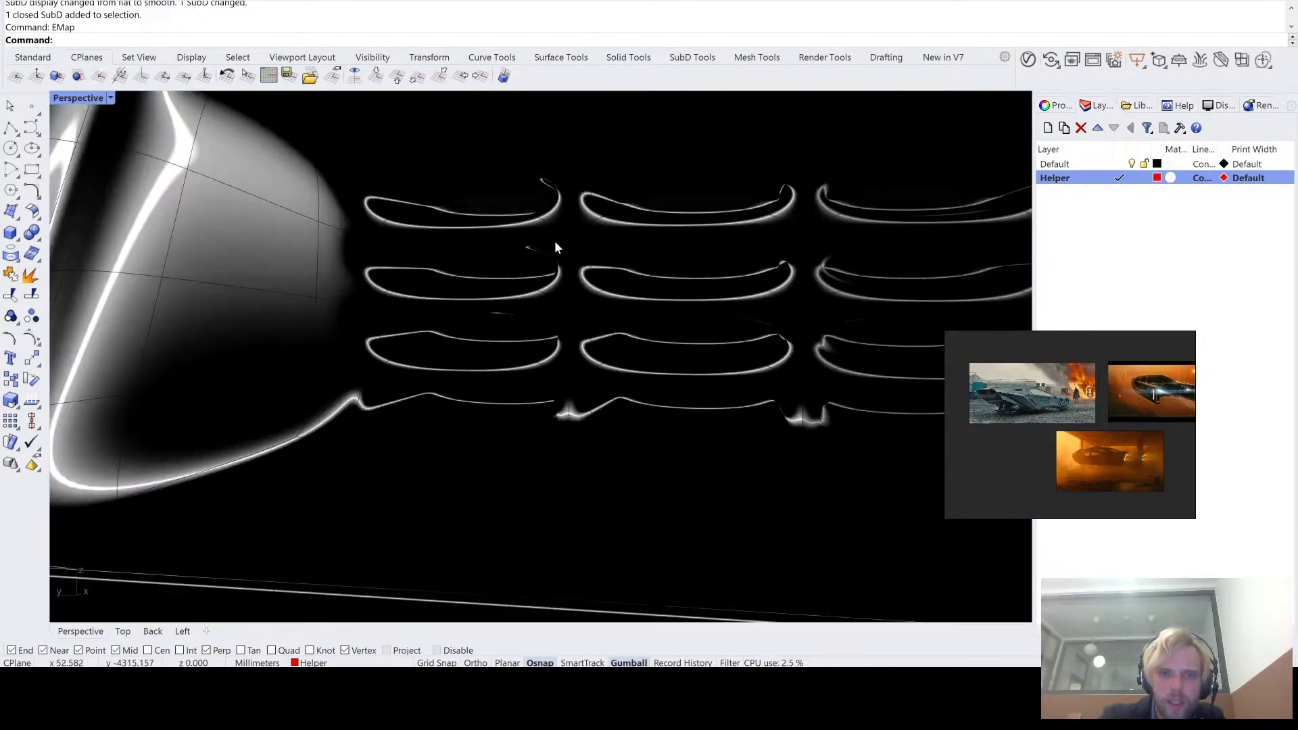
scroll(478, 342, up, 6)
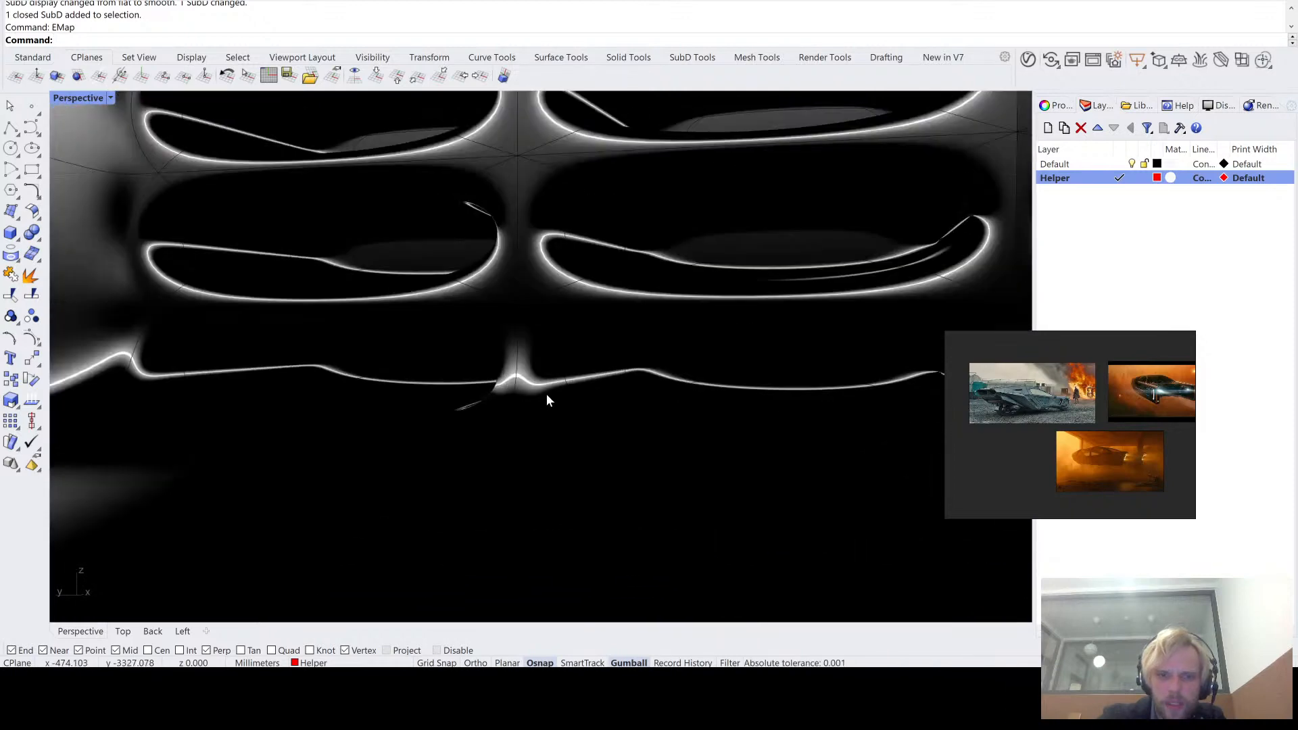
- Switch the analysis to a coloured environment image and inspect the recess floor, walls and oval openings with it
scroll(685, 345, down, 3)
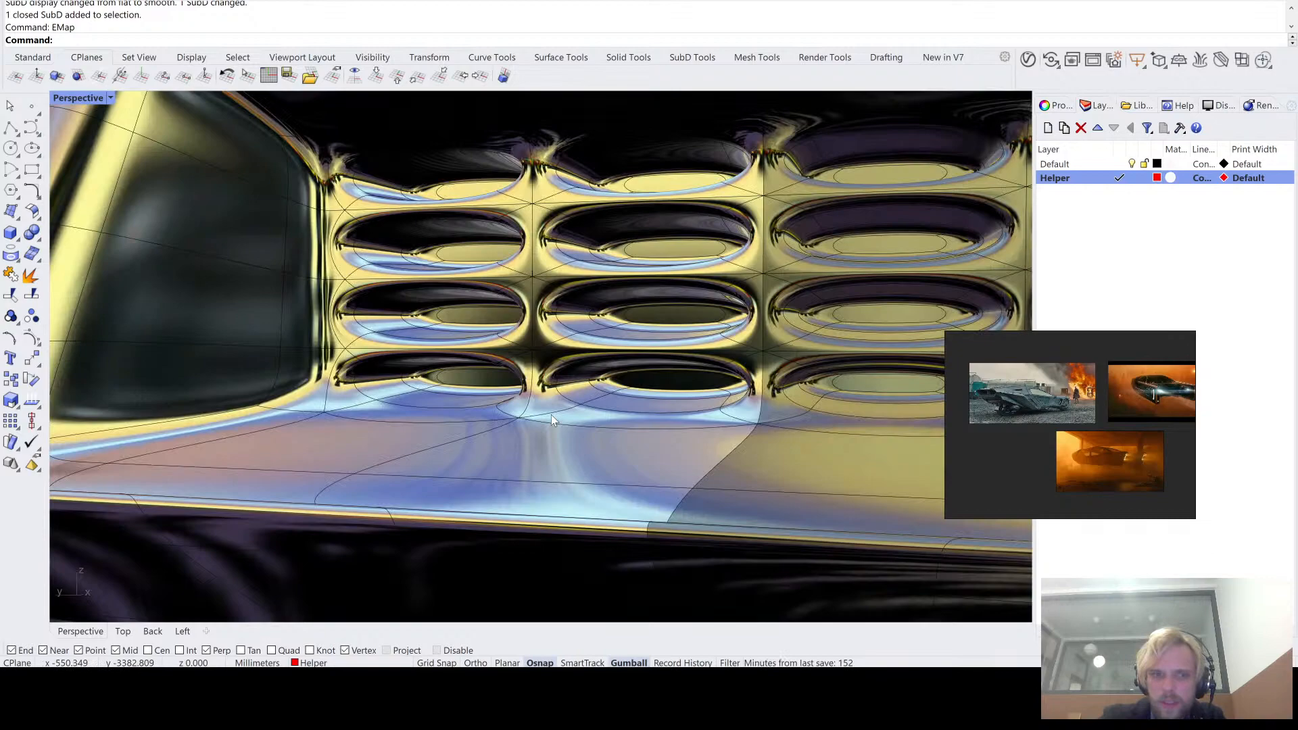
scroll(565, 402, down, 5)
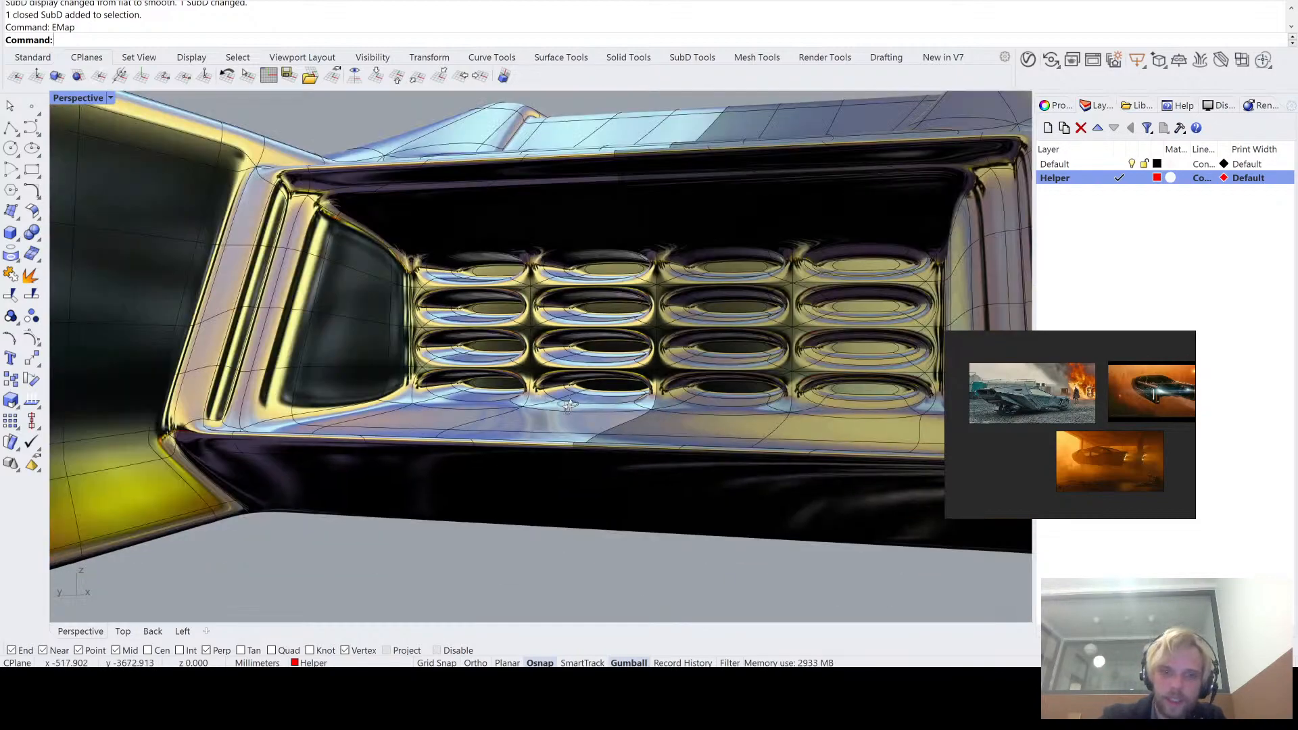
right_drag(568, 404, 529, 319)
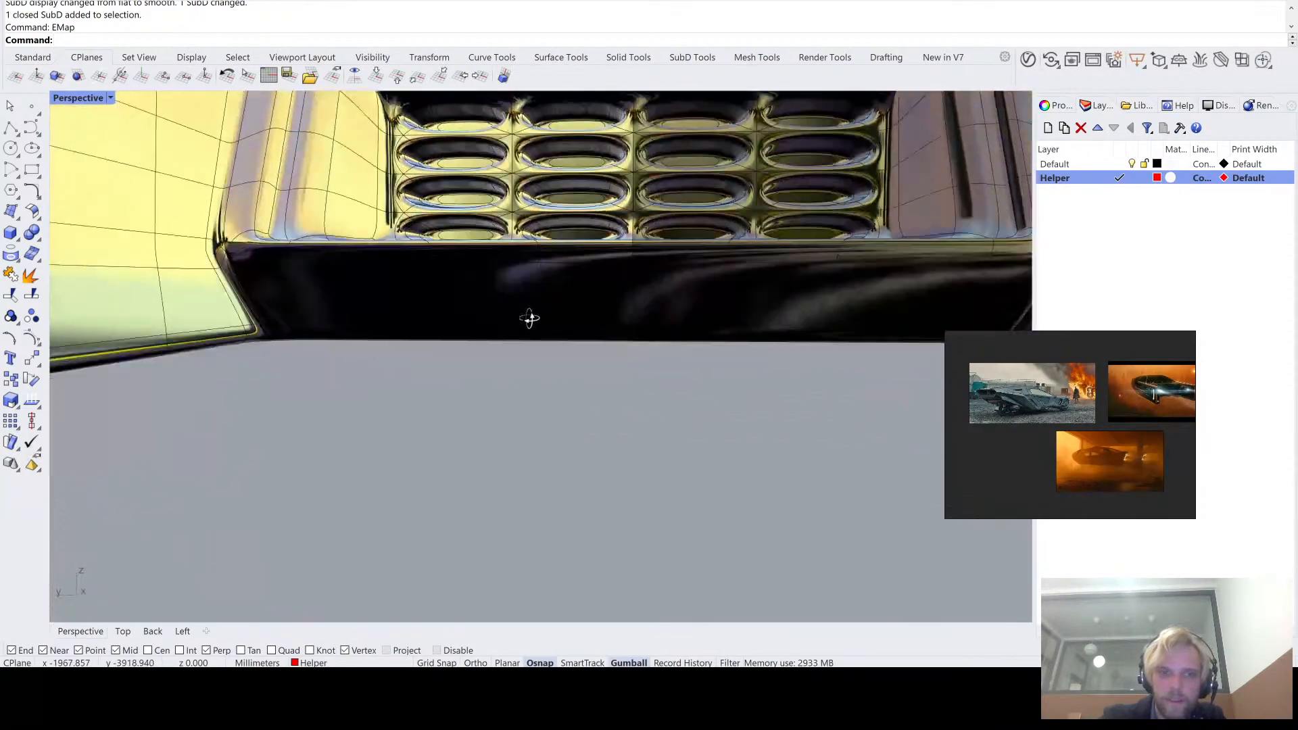
scroll(418, 178, up, 6)
mouse_move(446, 239)
right_down()
mouse_move(436, 297)
mouse_move(436, 263)
right_up()
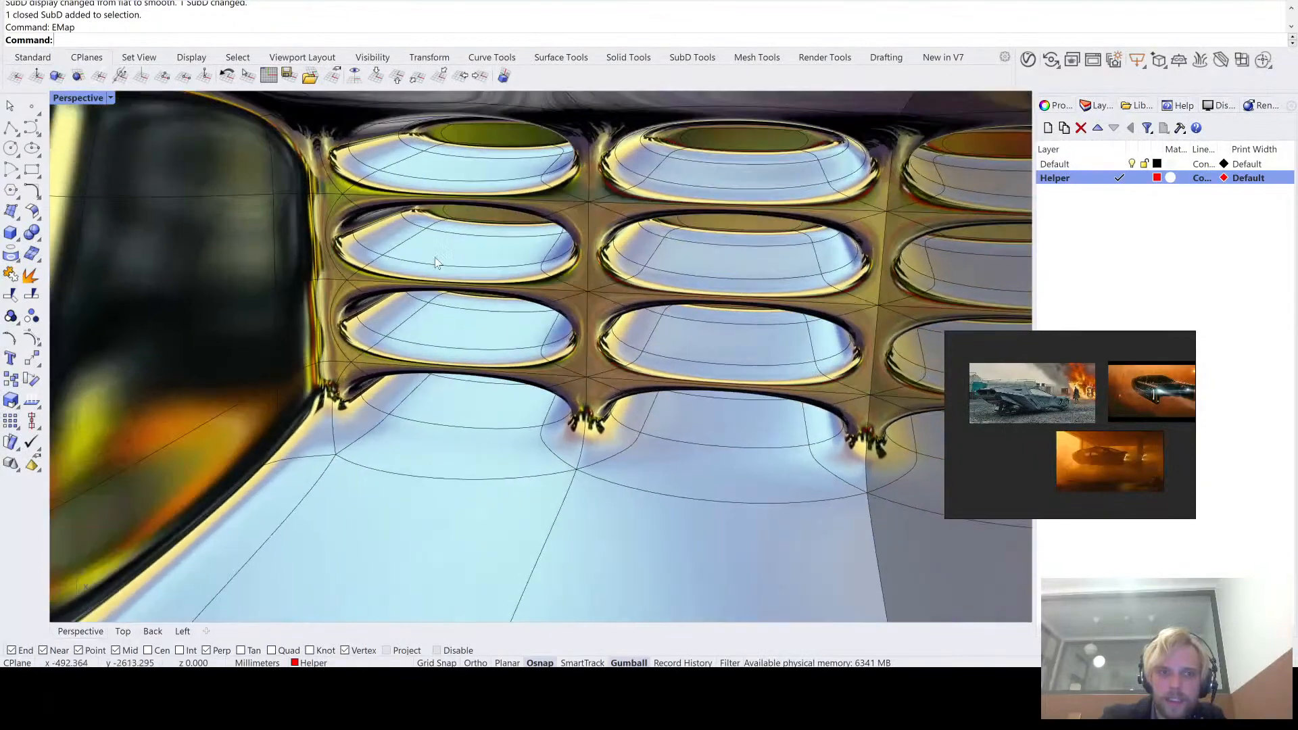
scroll(409, 309, down, 6)
right_drag(409, 308, 482, 259)
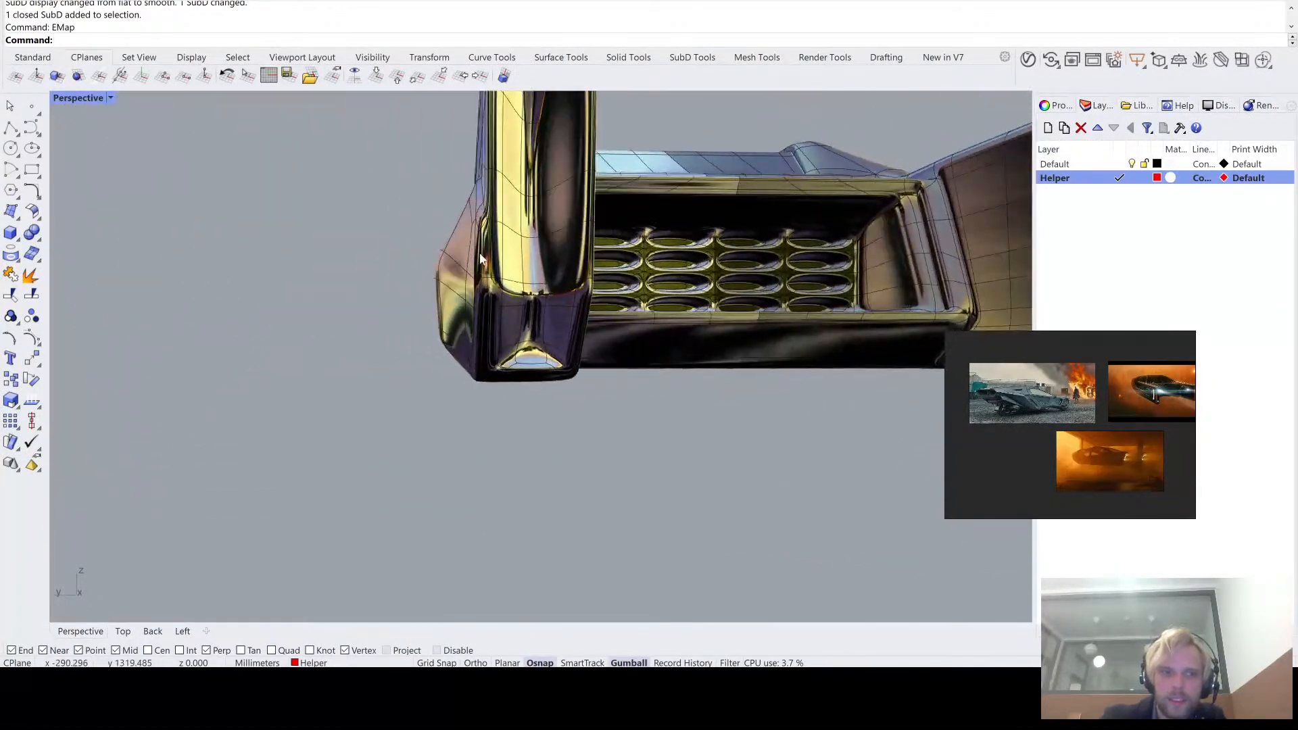
- Inspect the coloured reflections on the arm's end face and across the hull's upper surfaces and side profile
scroll(482, 259, up, 2)
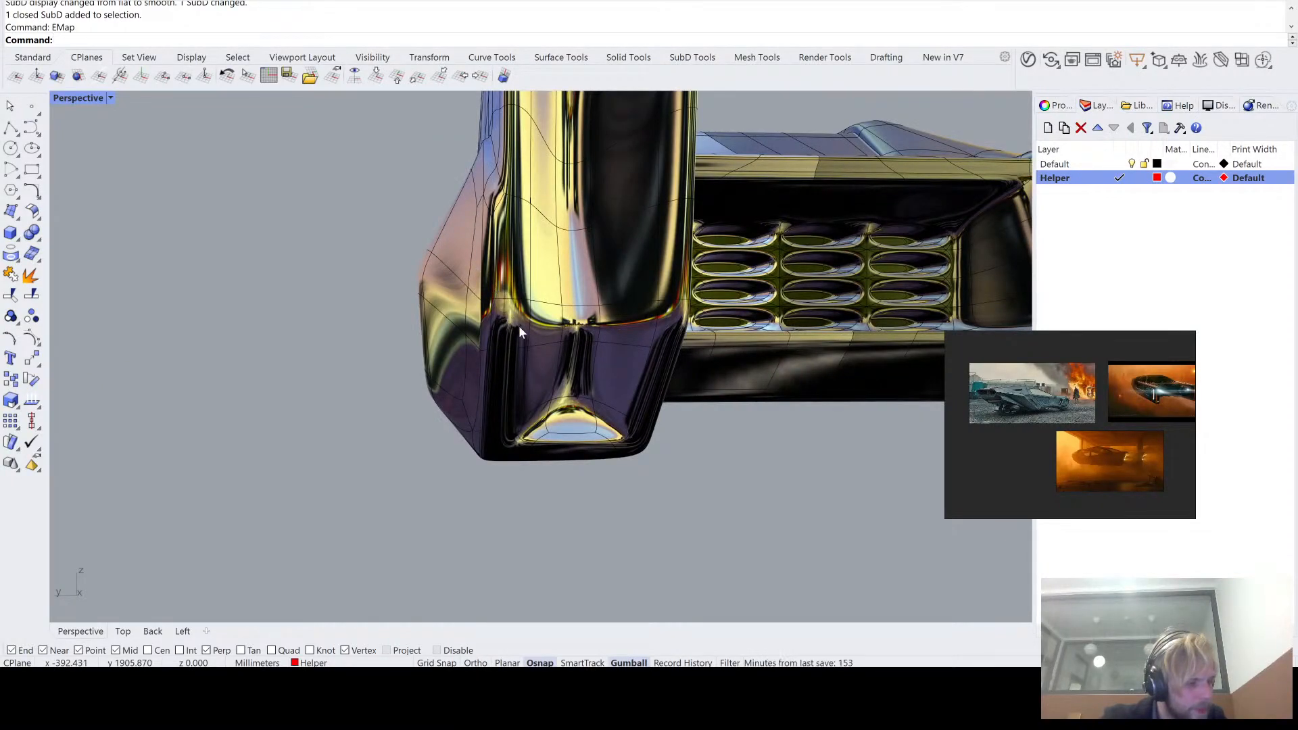
right_drag(540, 320, 403, 329)
scroll(308, 390, up, 3)
right_drag(479, 368, 463, 252)
right_drag(395, 320, 554, 270)
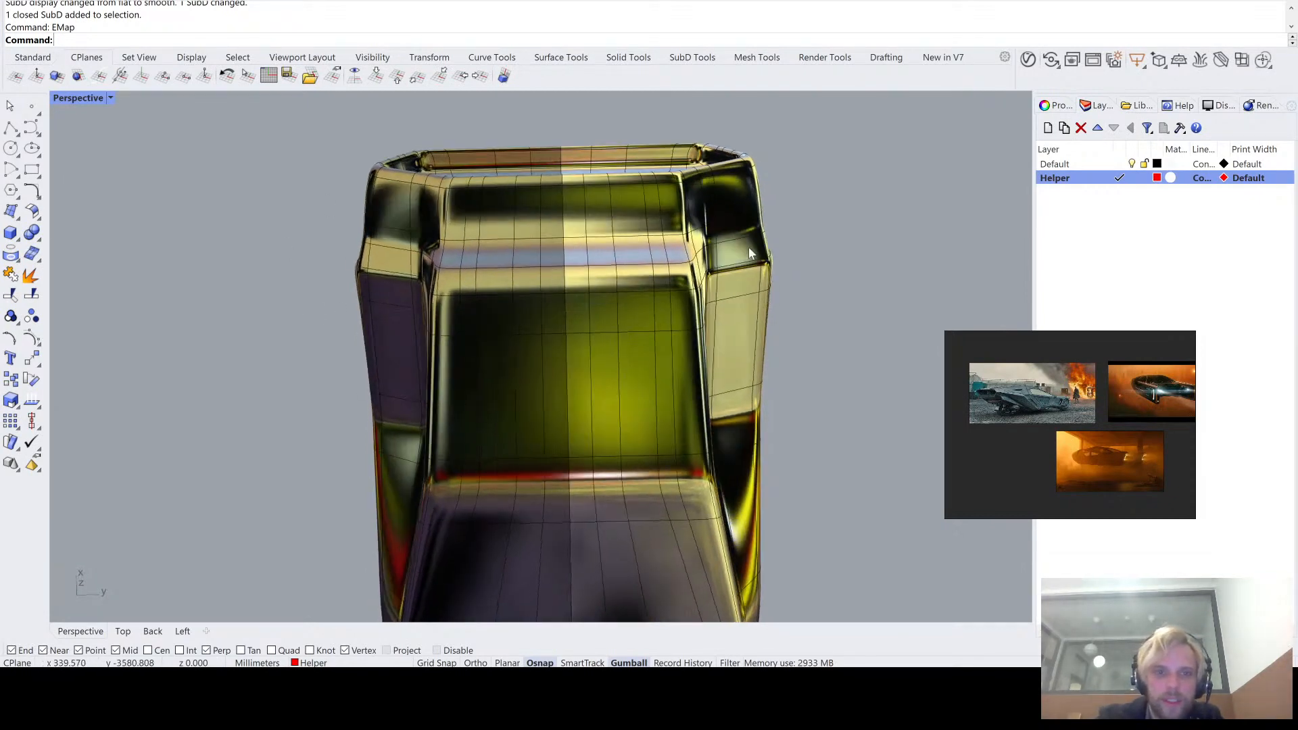
scroll(590, 407, down, 2)
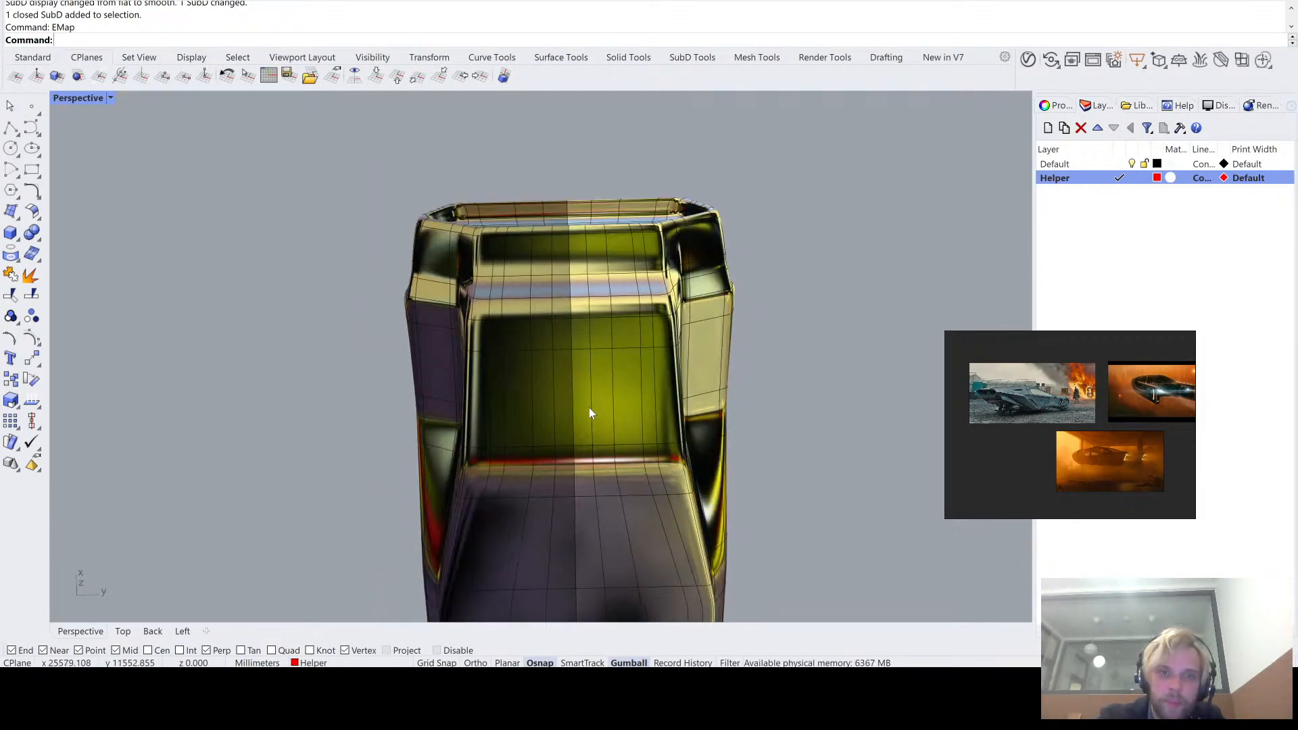
right_drag(589, 407, 679, 329)
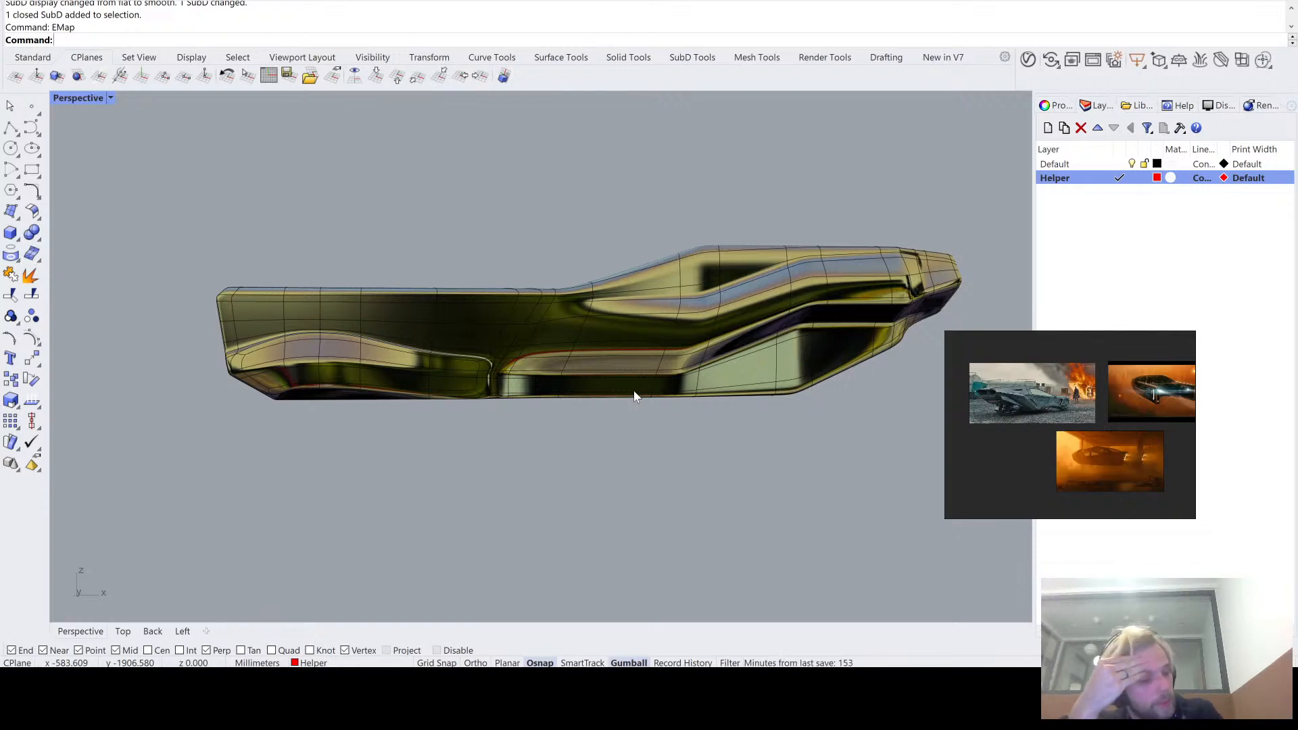
- Review the reflection flow over the whole vehicle from both sides, including the outer arm recesses and the roof
right_drag(634, 395, 534, 382)
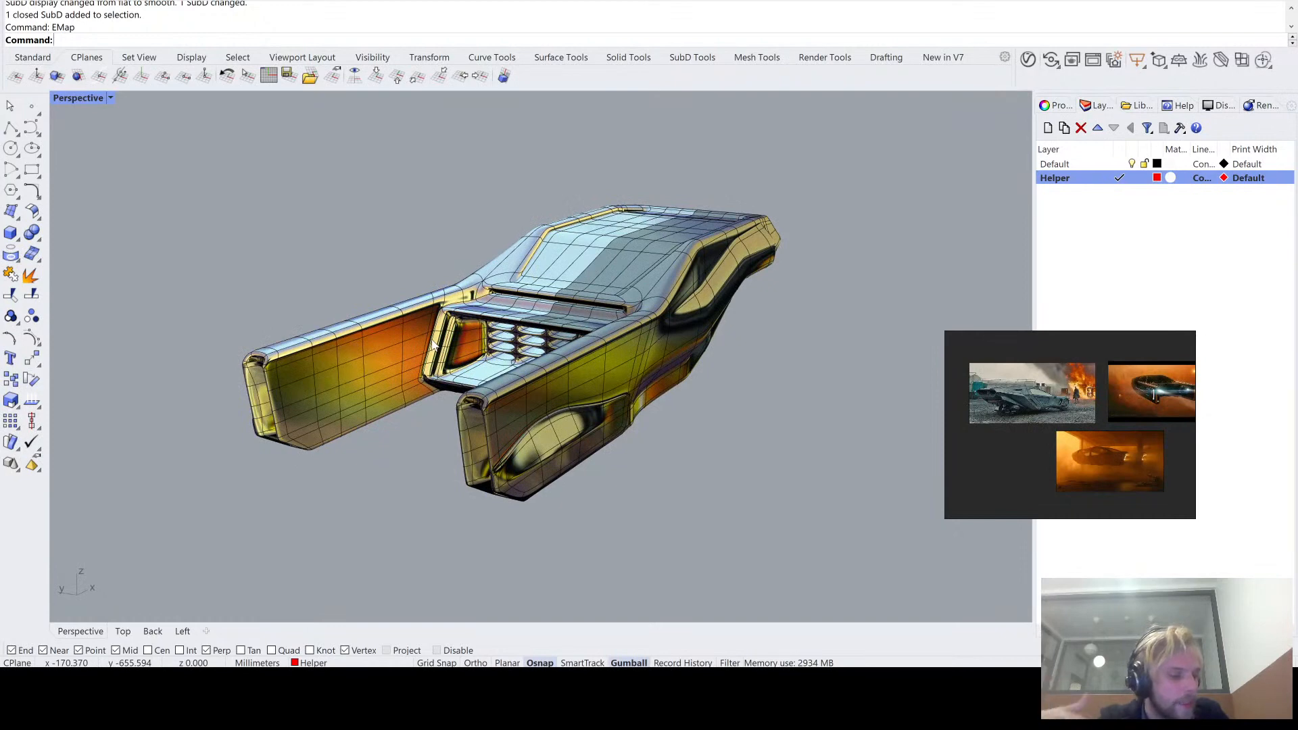
right_drag(434, 346, 436, 252)
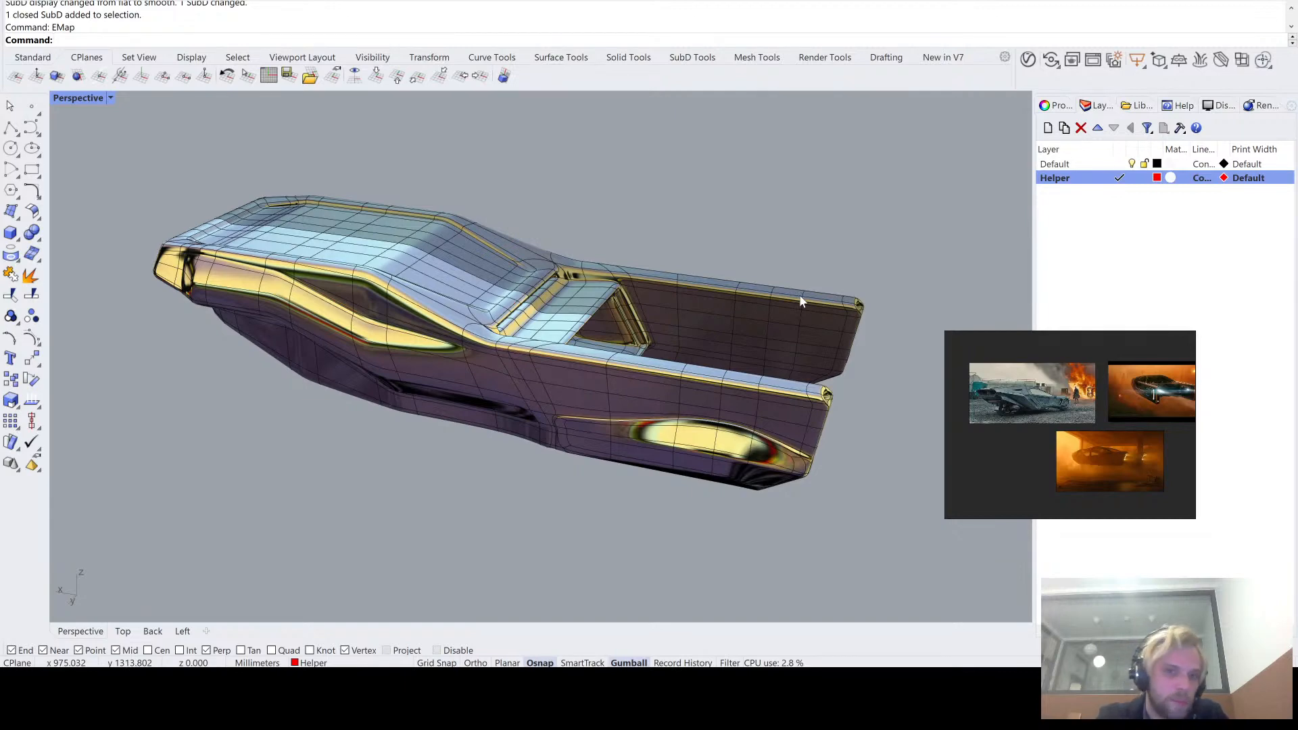
right_drag(802, 301, 854, 267)
scroll(642, 305, up, 2)
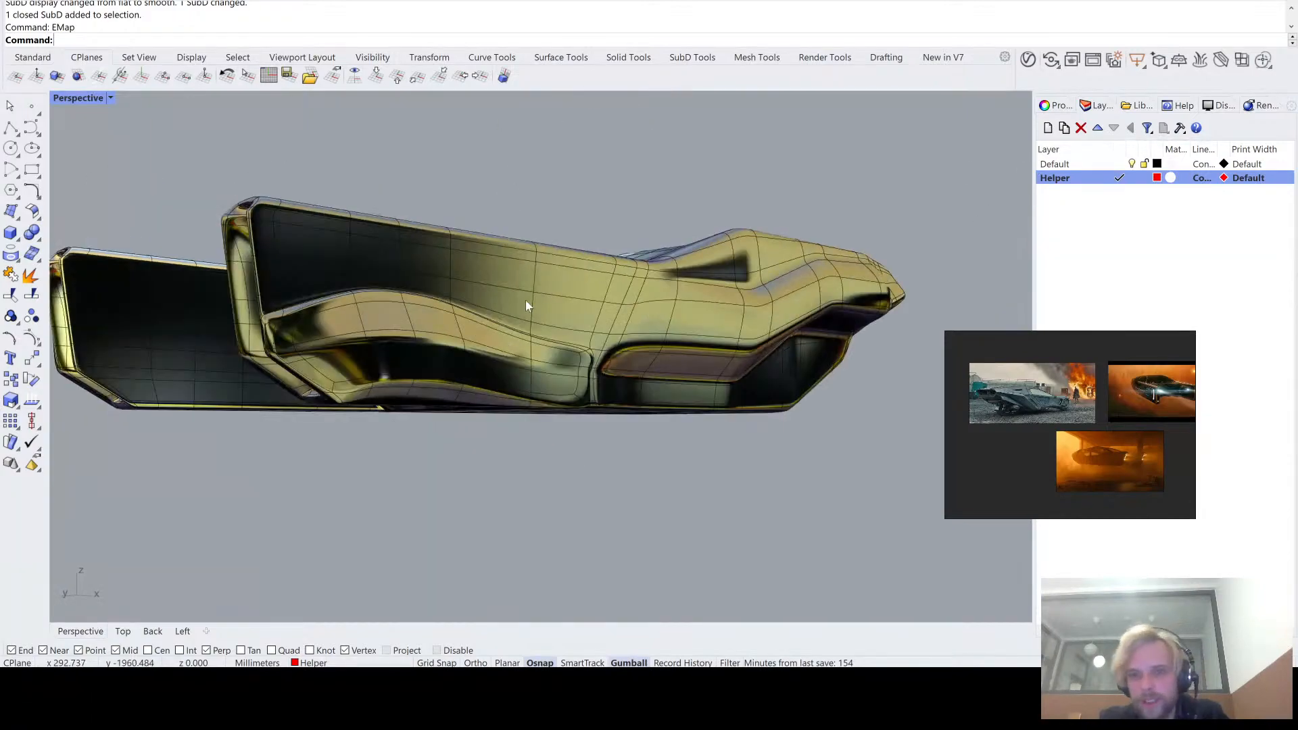
right_drag(528, 305, 679, 254)
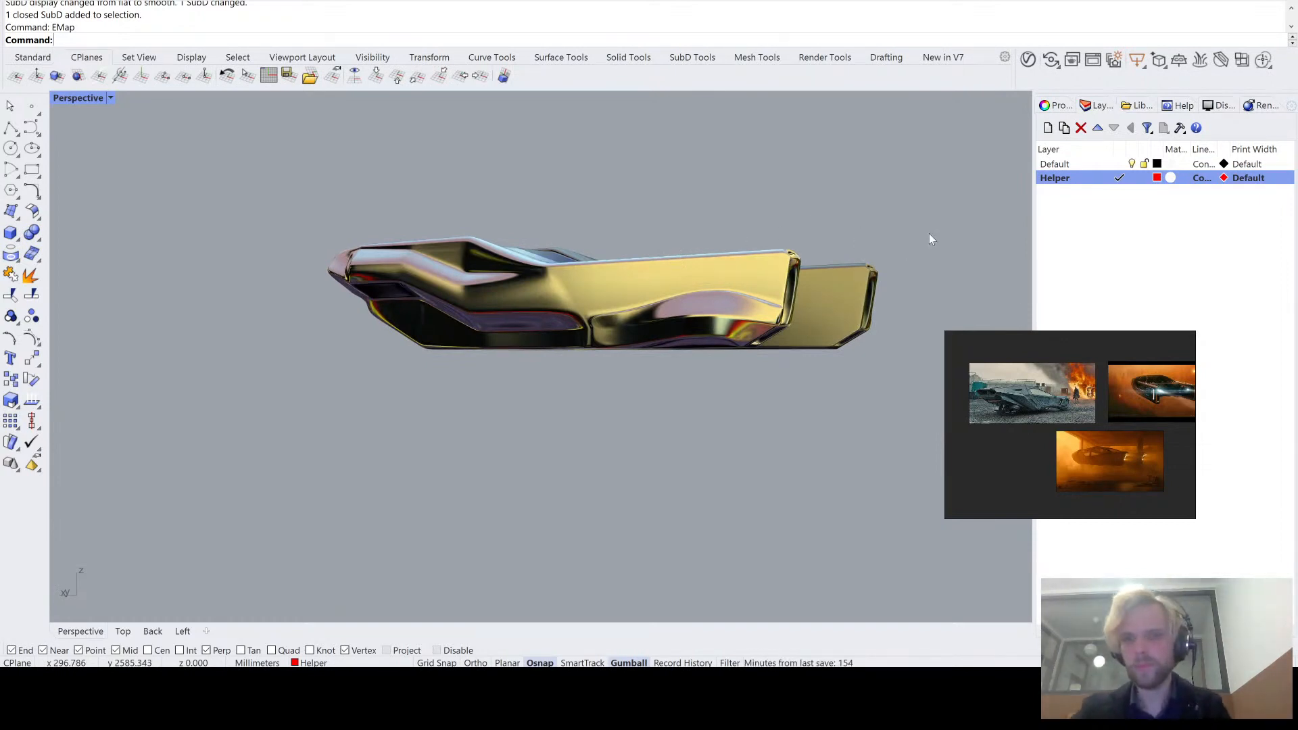
right_drag(930, 238, 831, 215)
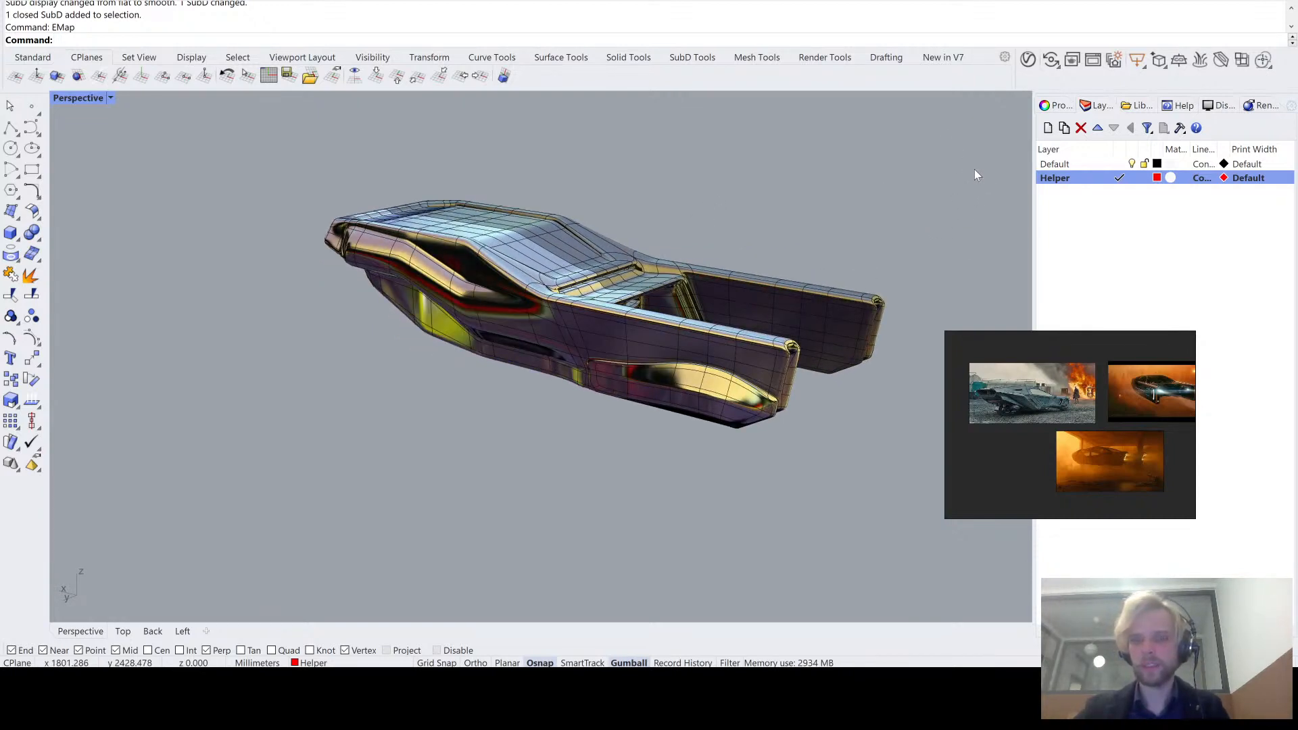
- Compare a black-and-white striped and a silver environment image on the hull, and apply the dark image with thin light lines
click(976, 243)
right_drag(715, 245, 707, 246)
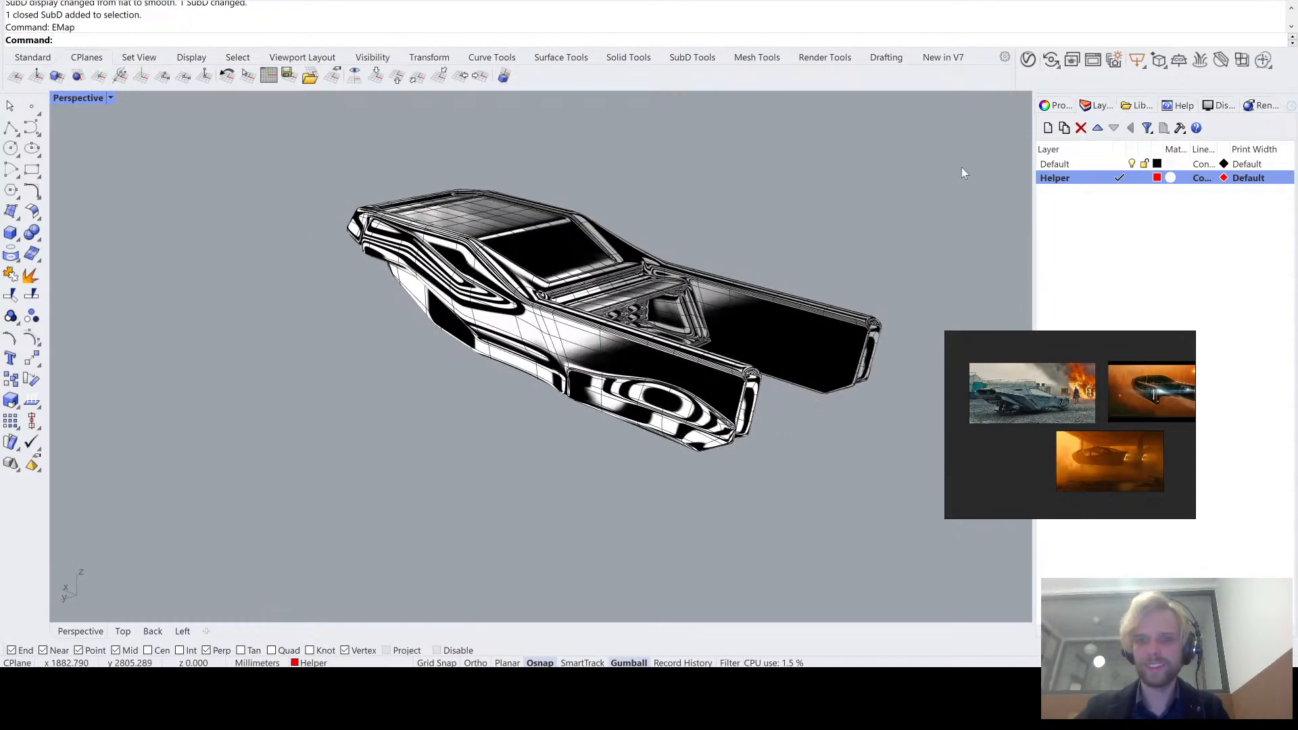
click(988, 222)
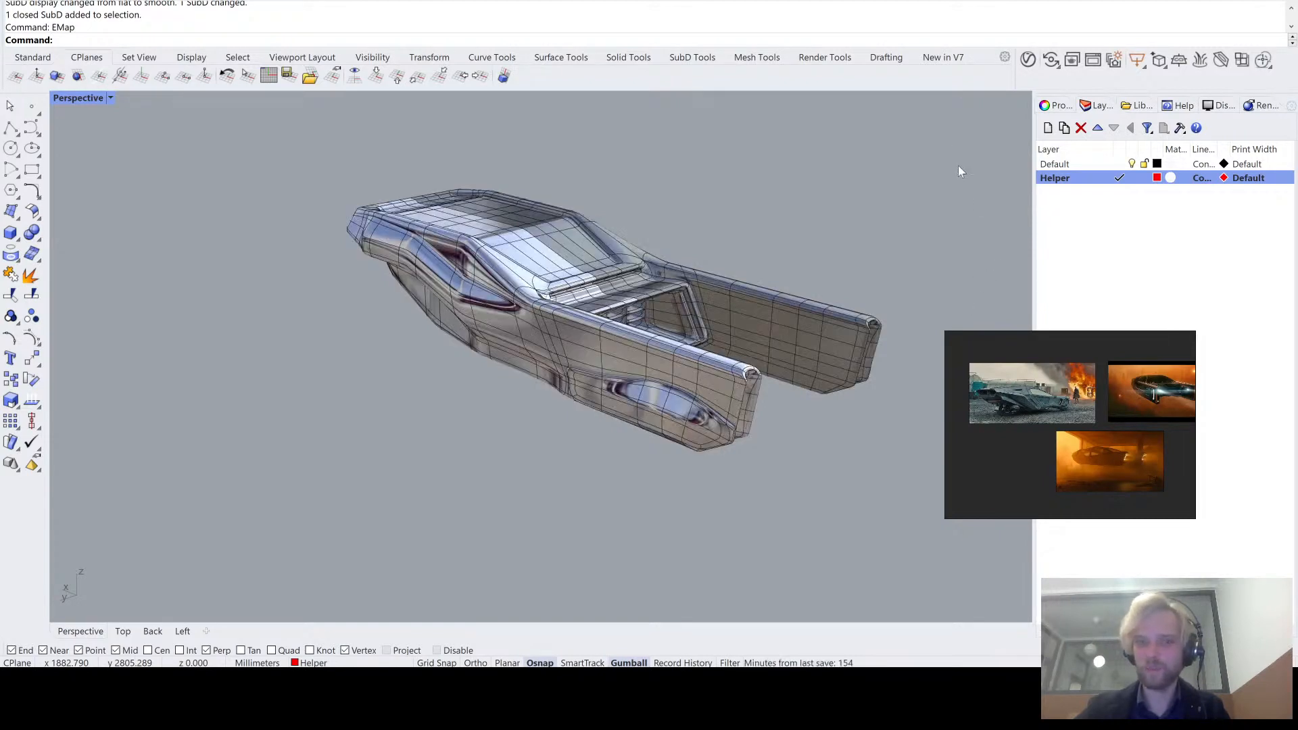
click(983, 194)
- Frame the vehicle at an angle from above and run the Turntable command to rotate the view around it
right_drag(747, 259, 691, 270)
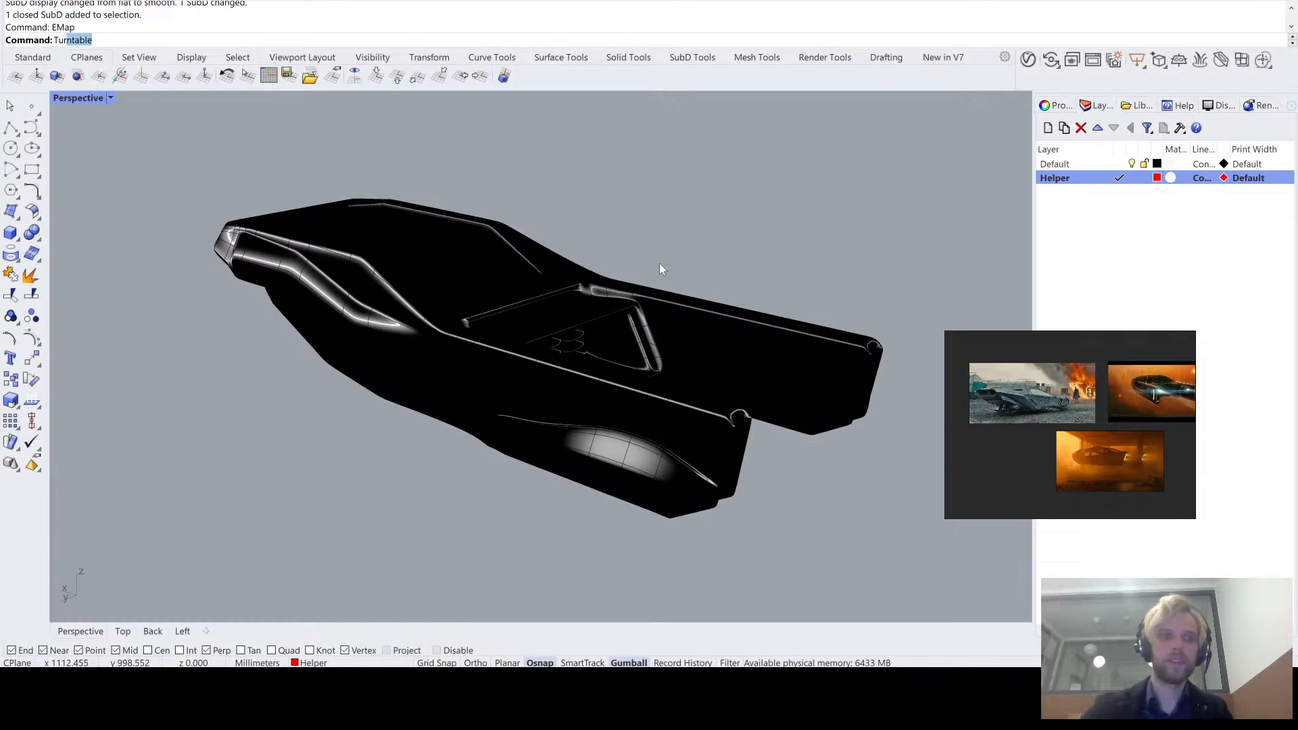
key(Return)
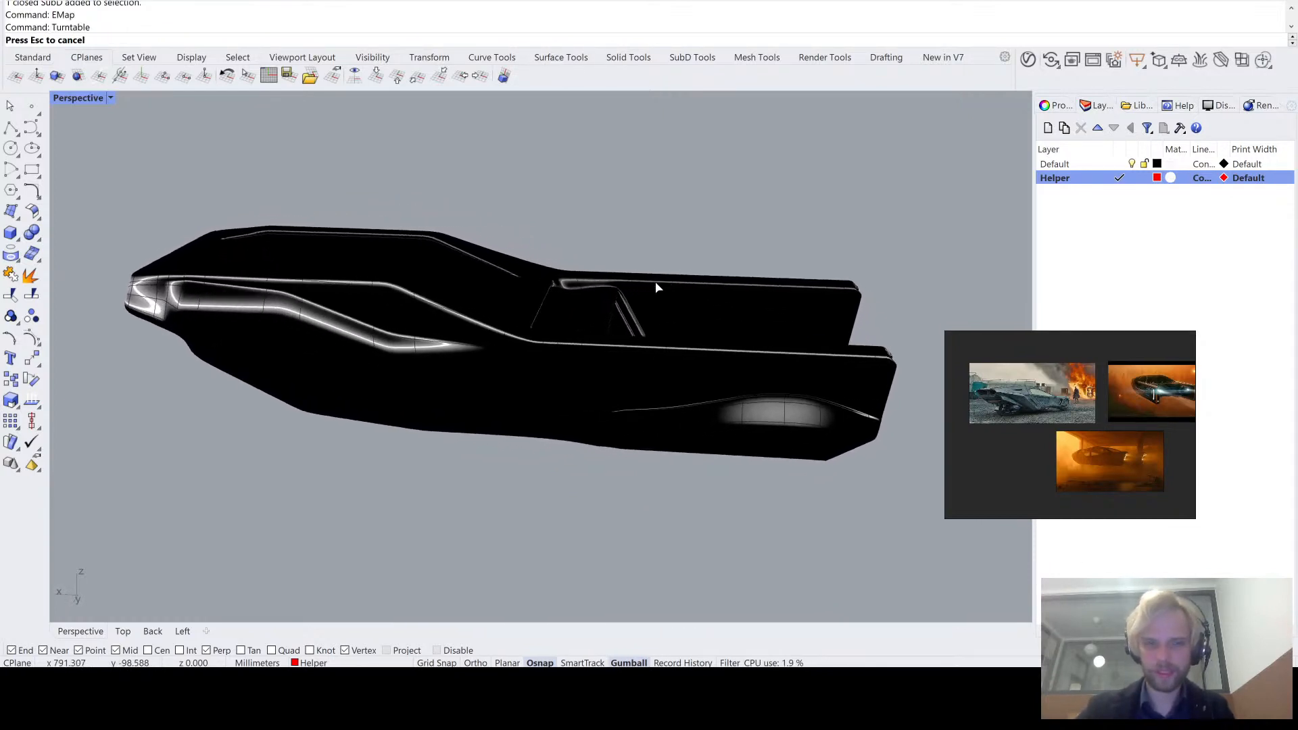